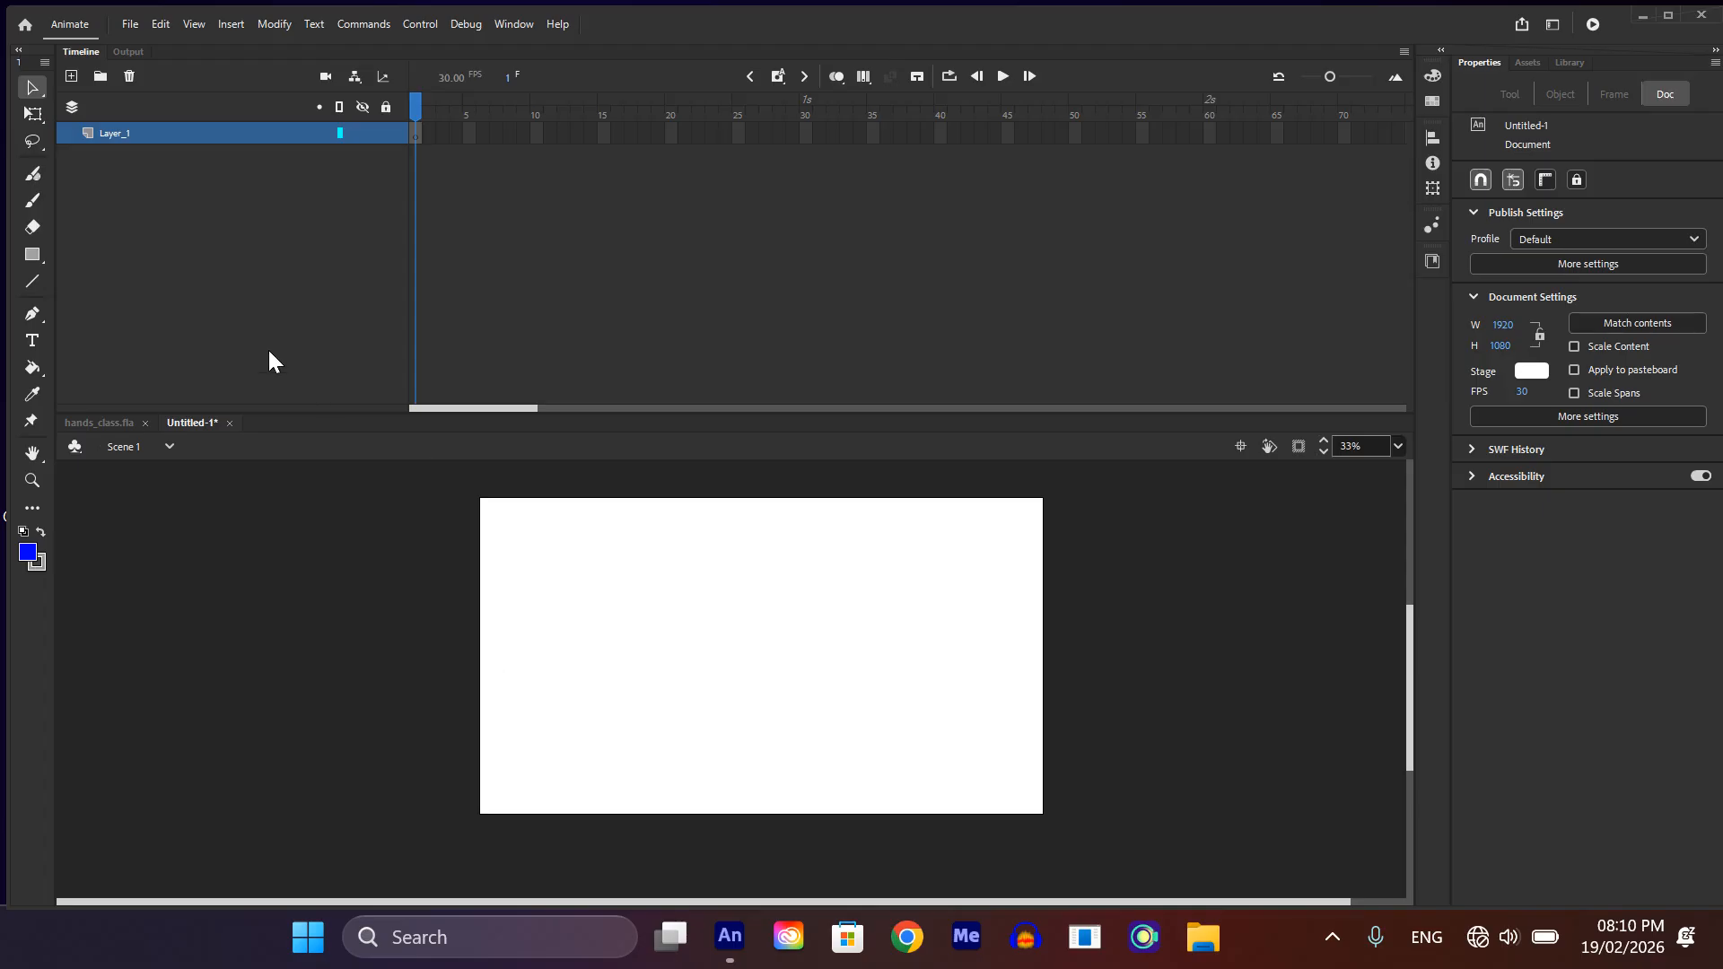
Step: Rename the only layer in the timeline to FACE
click(100, 132)
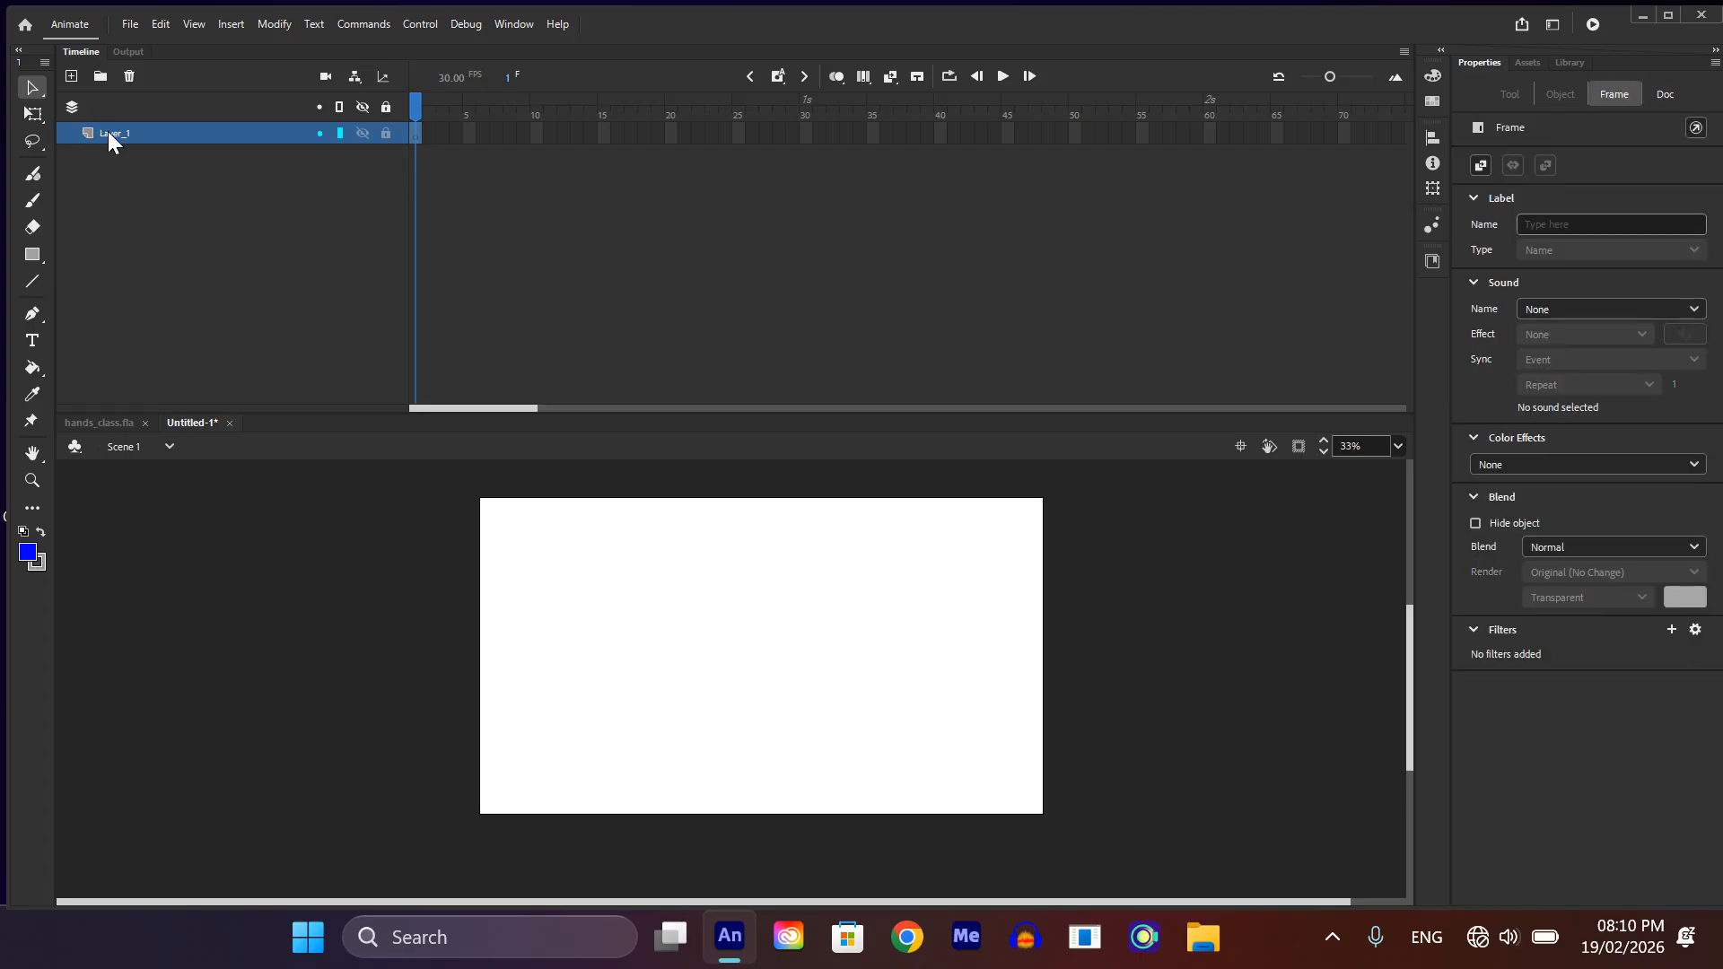
click(115, 133)
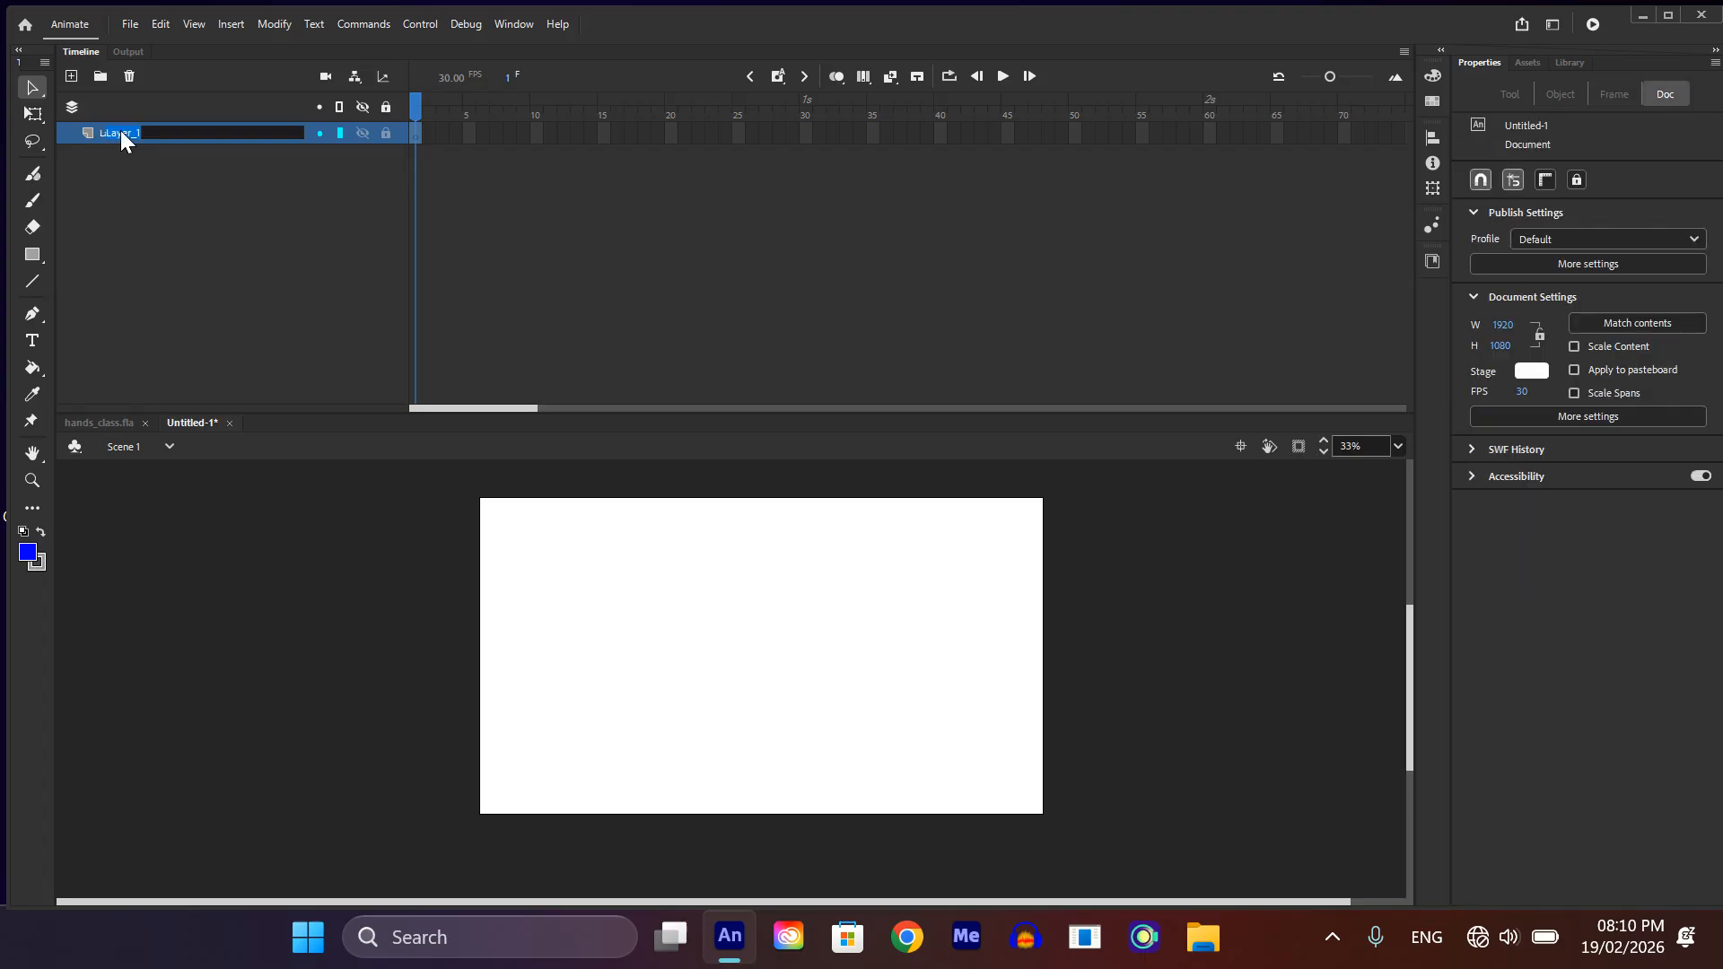
double_click(120, 132)
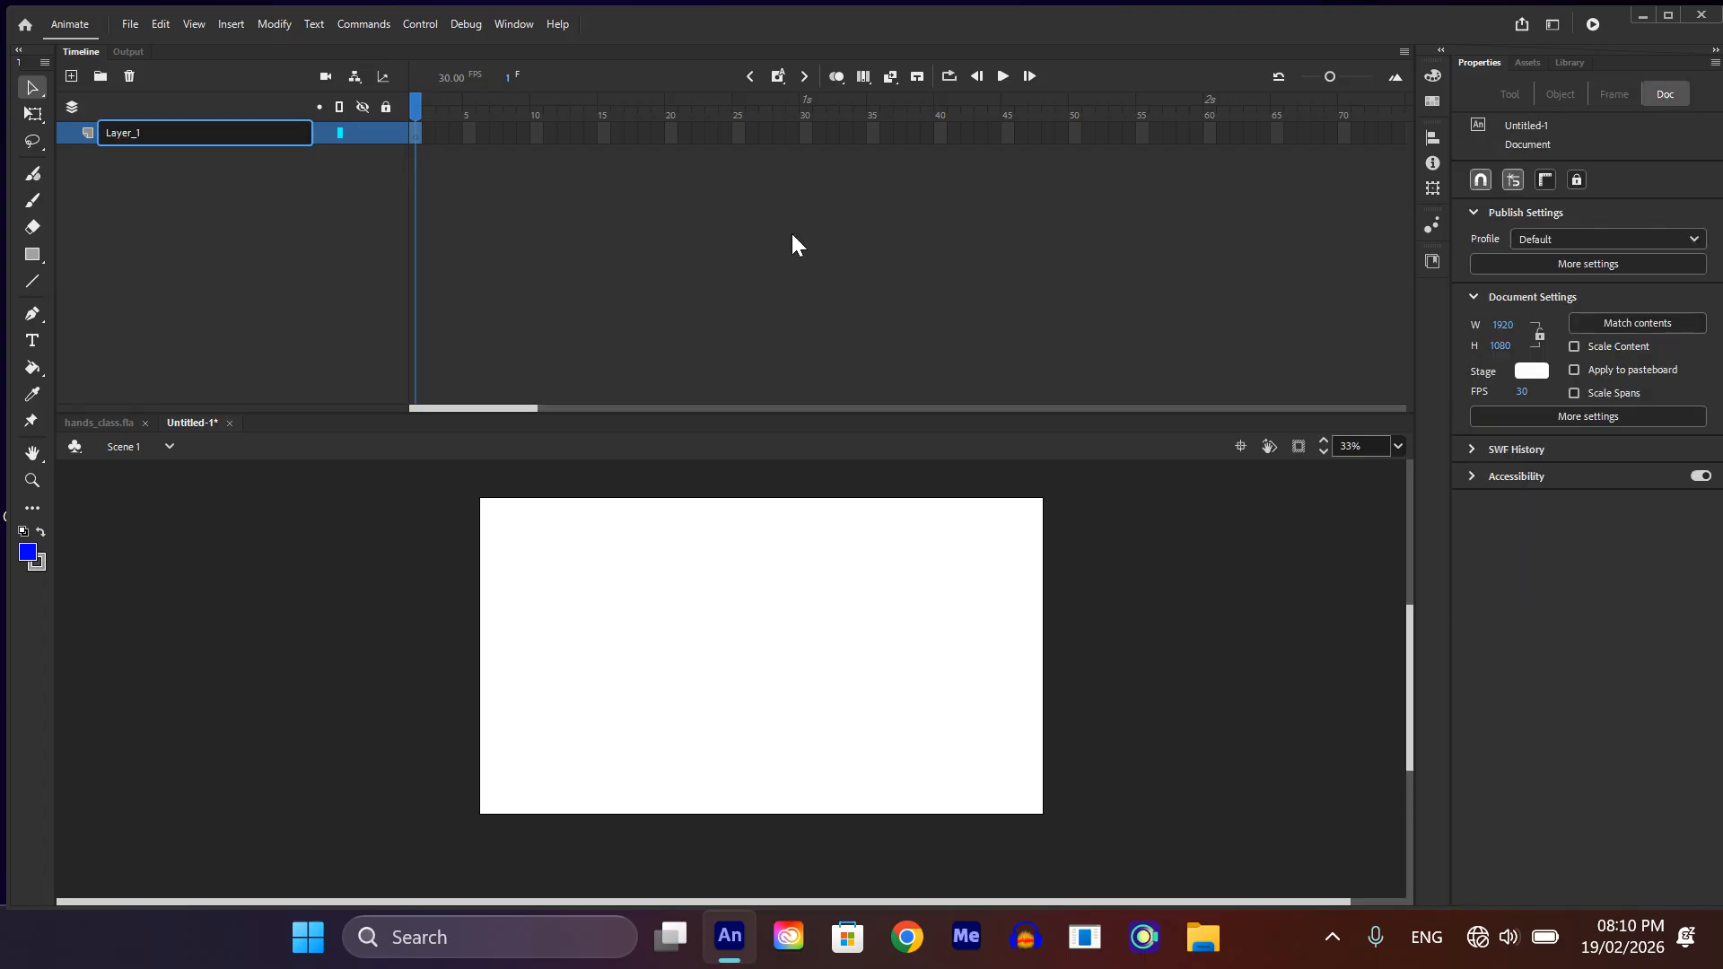
double_click(190, 128)
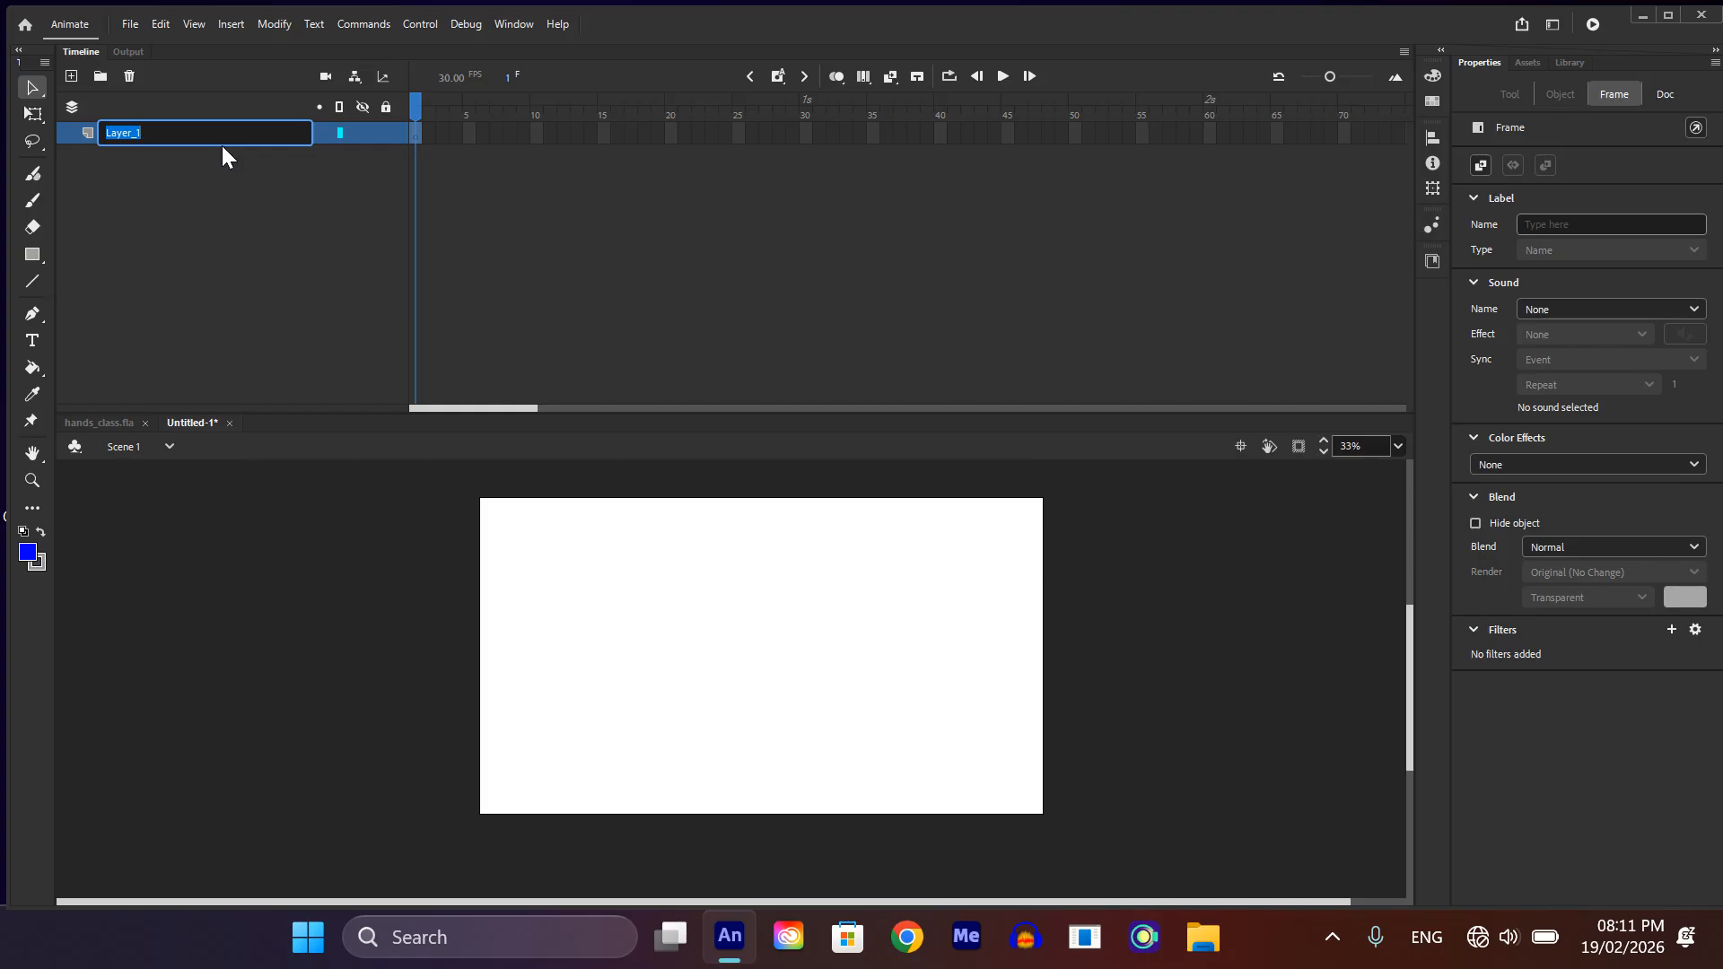
text(FACE)
key(Return)
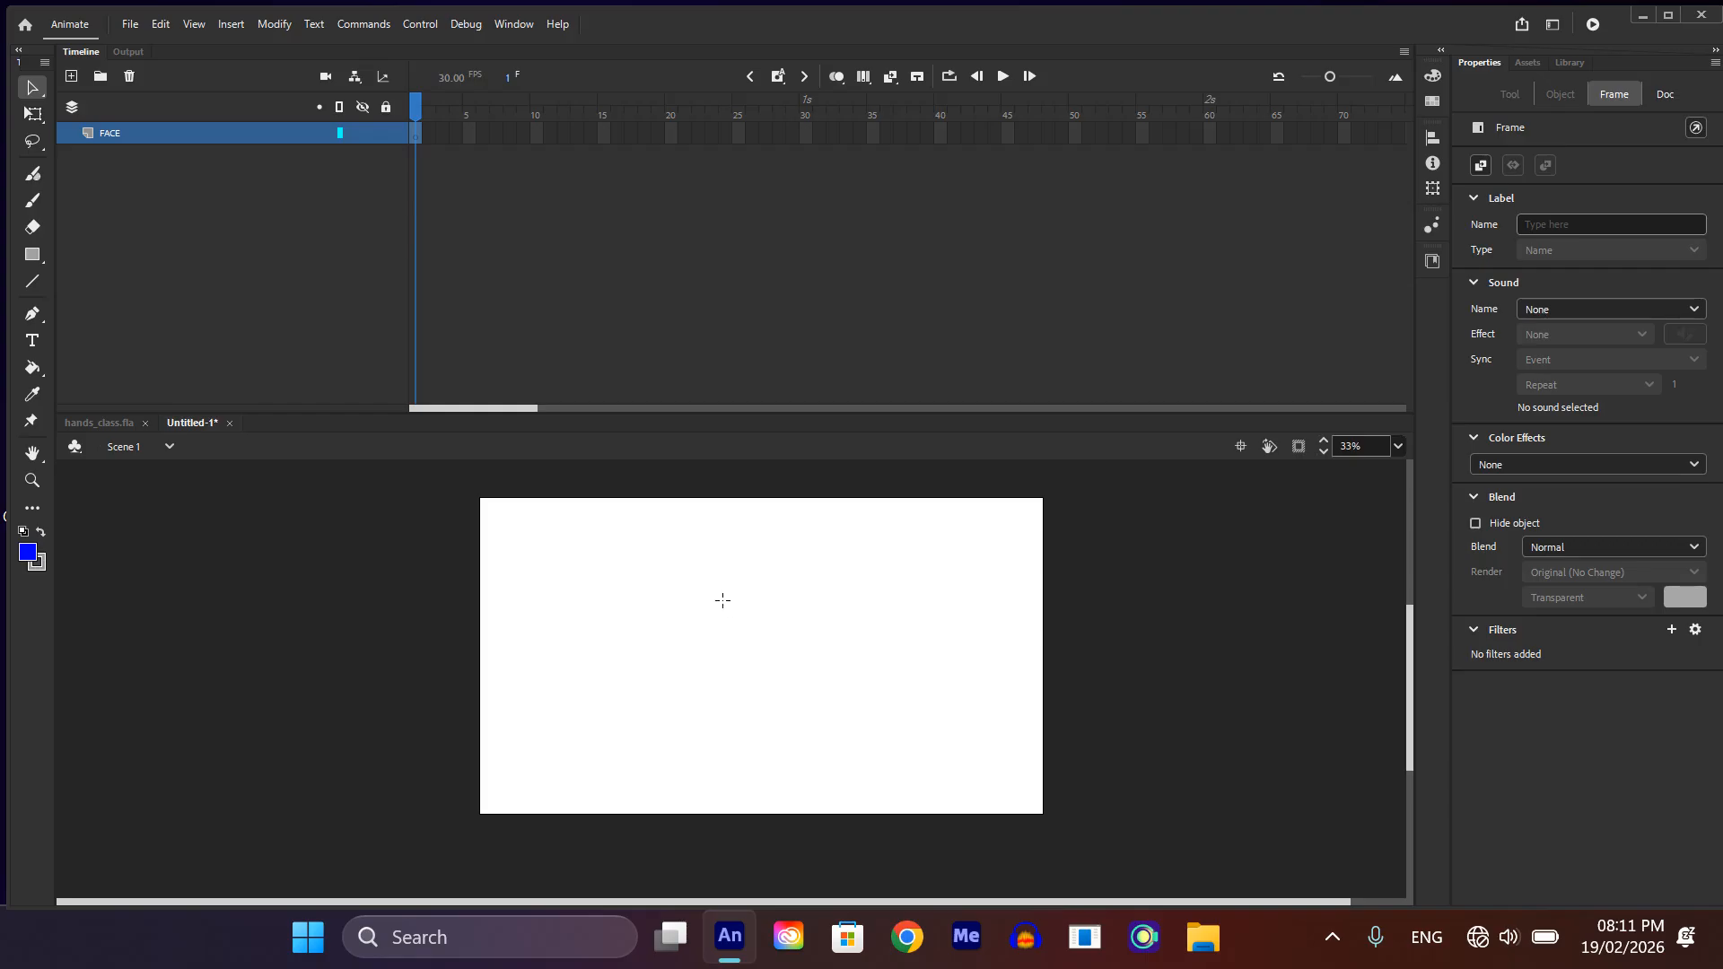
Step: Draw a circle about 210 px across on the upper part of the stage and delete its blue fill
key(o)
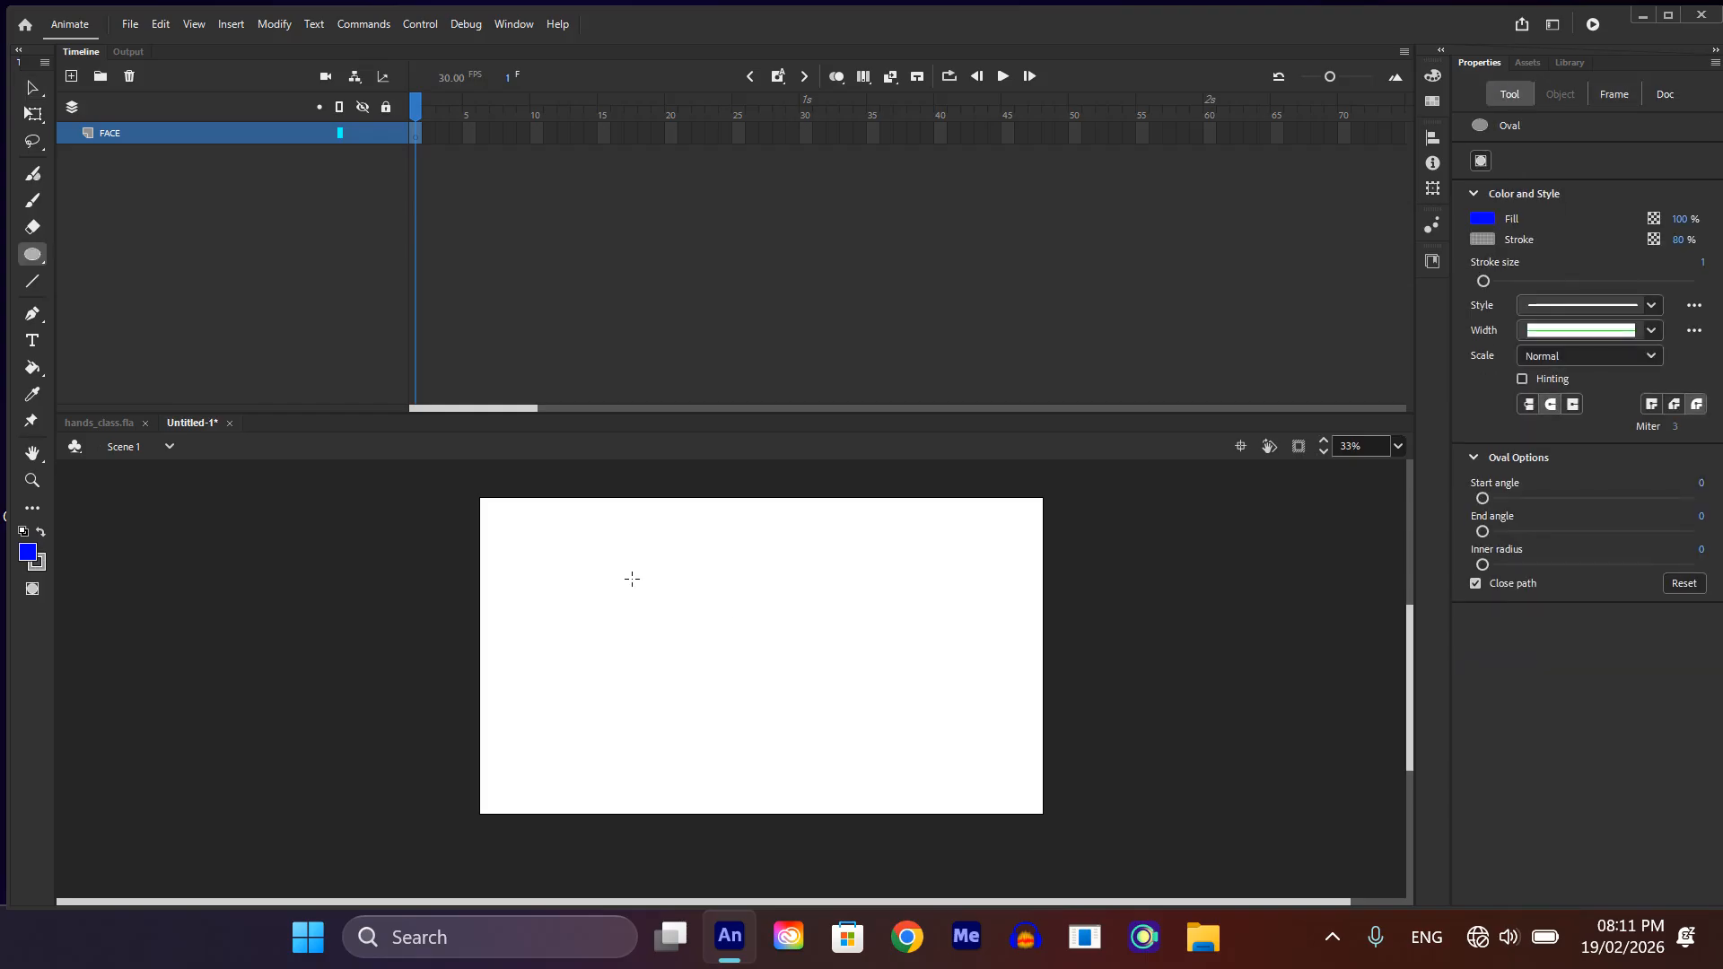
scroll(654, 567, up, 2)
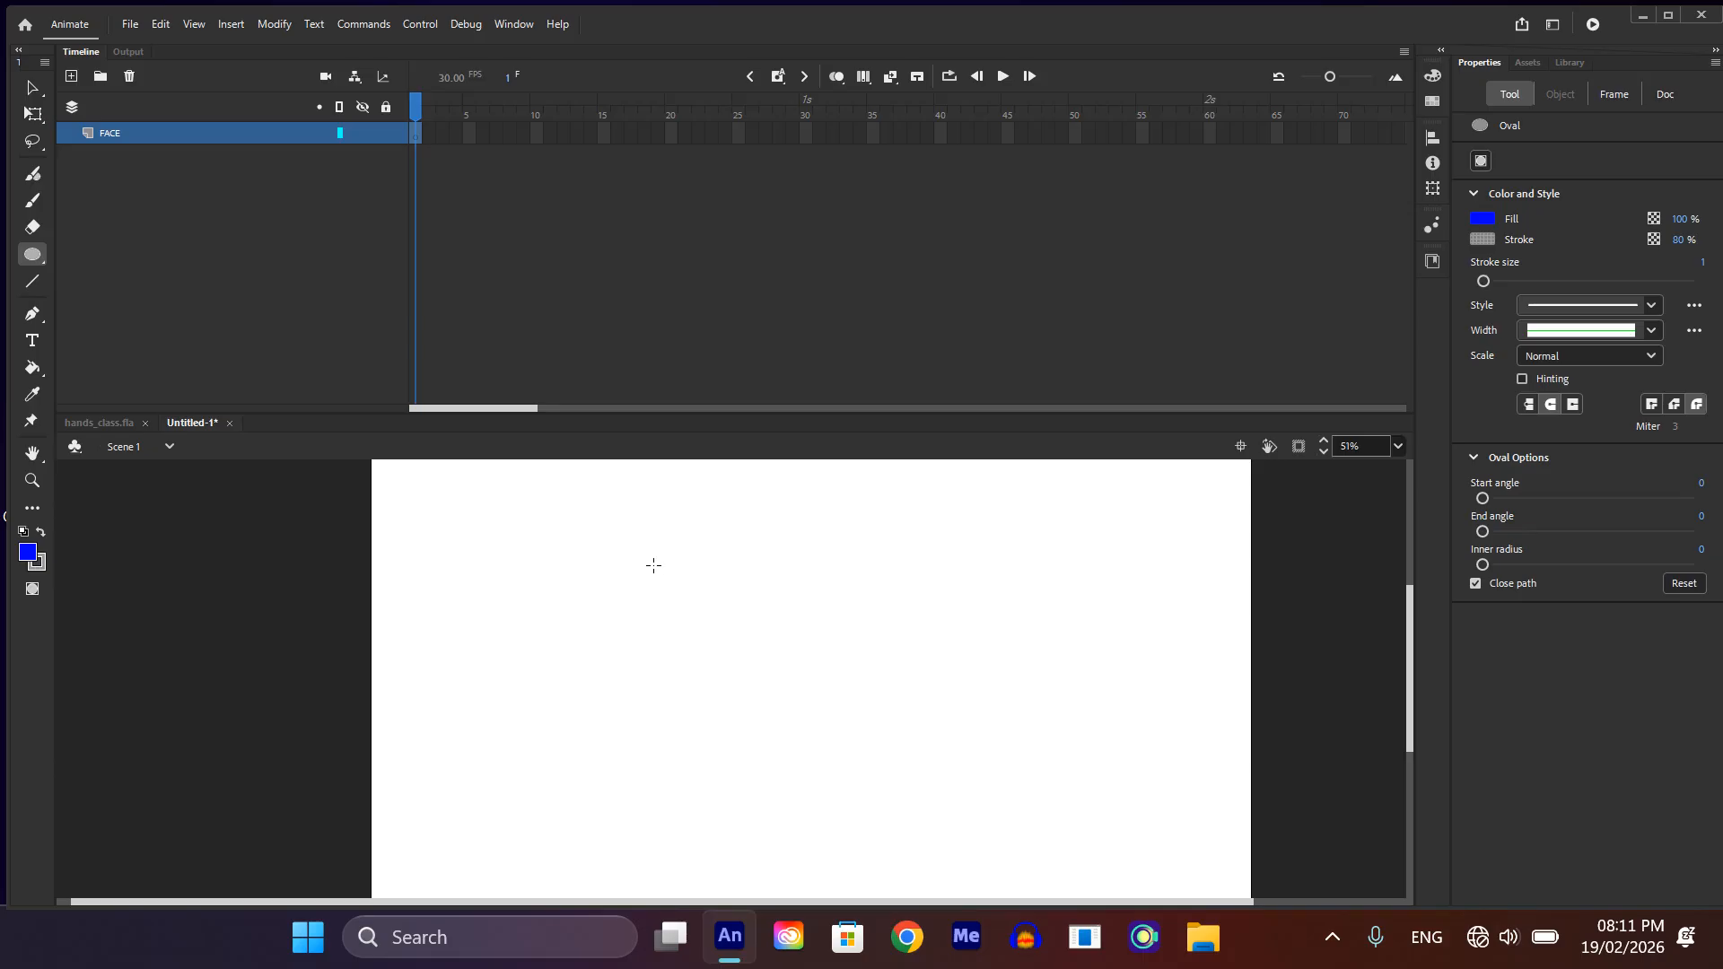
drag(658, 542, 755, 639)
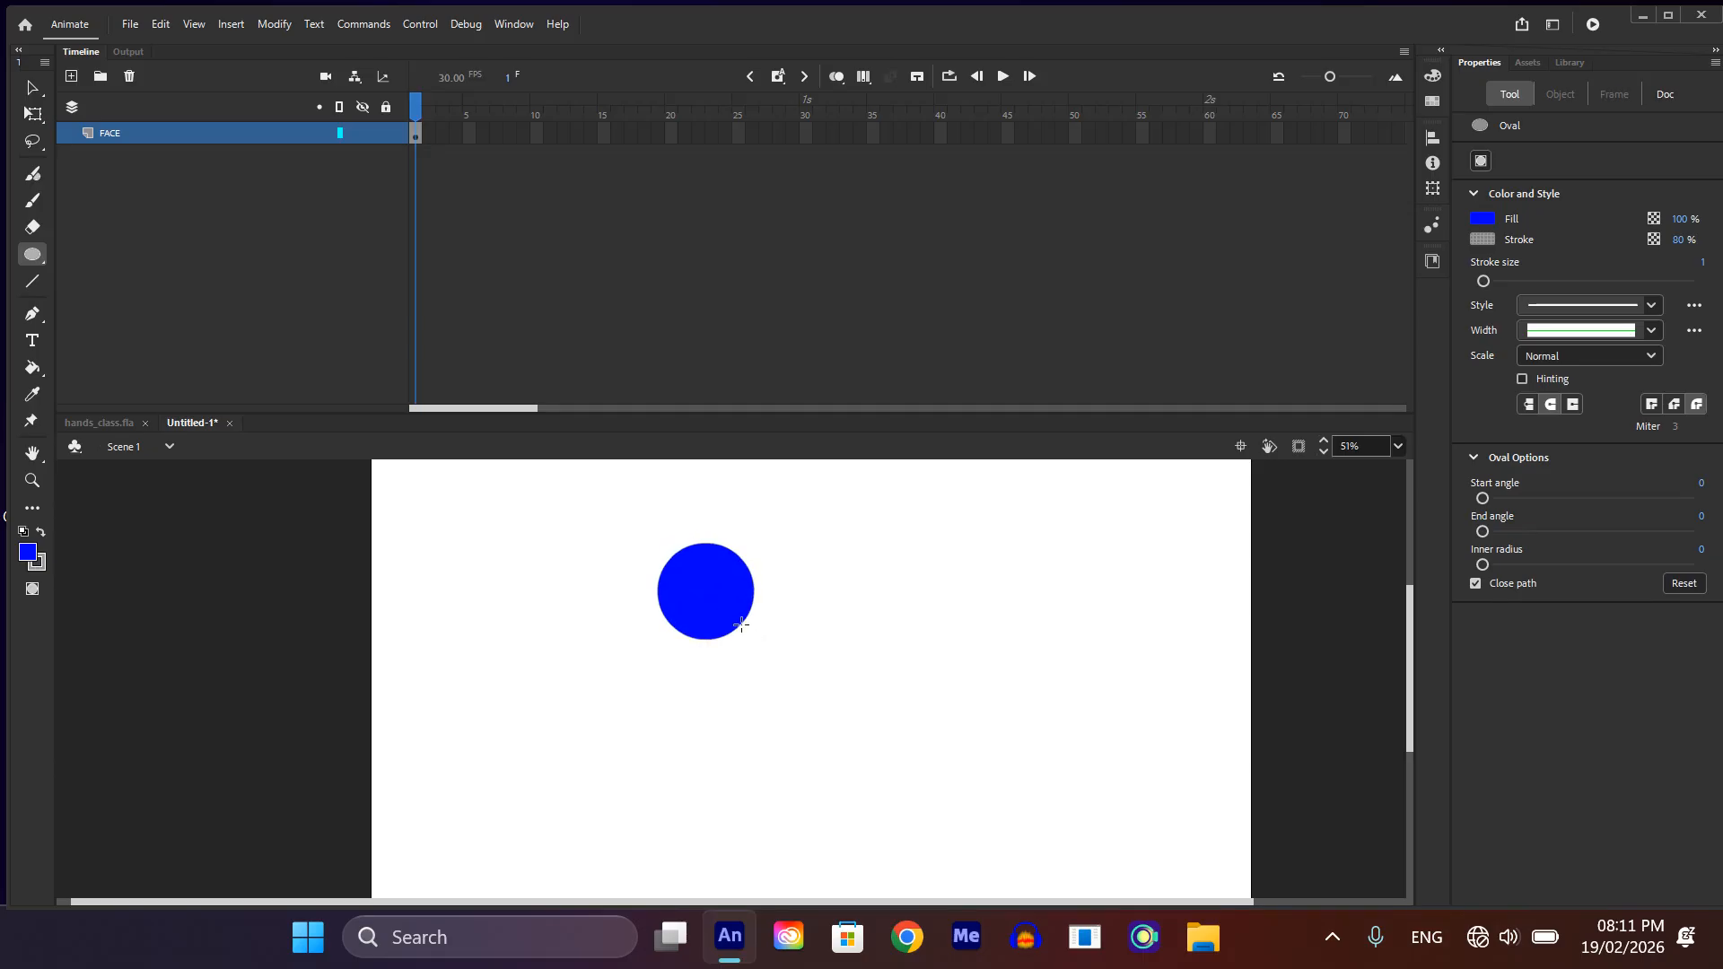
key(v)
click(702, 580)
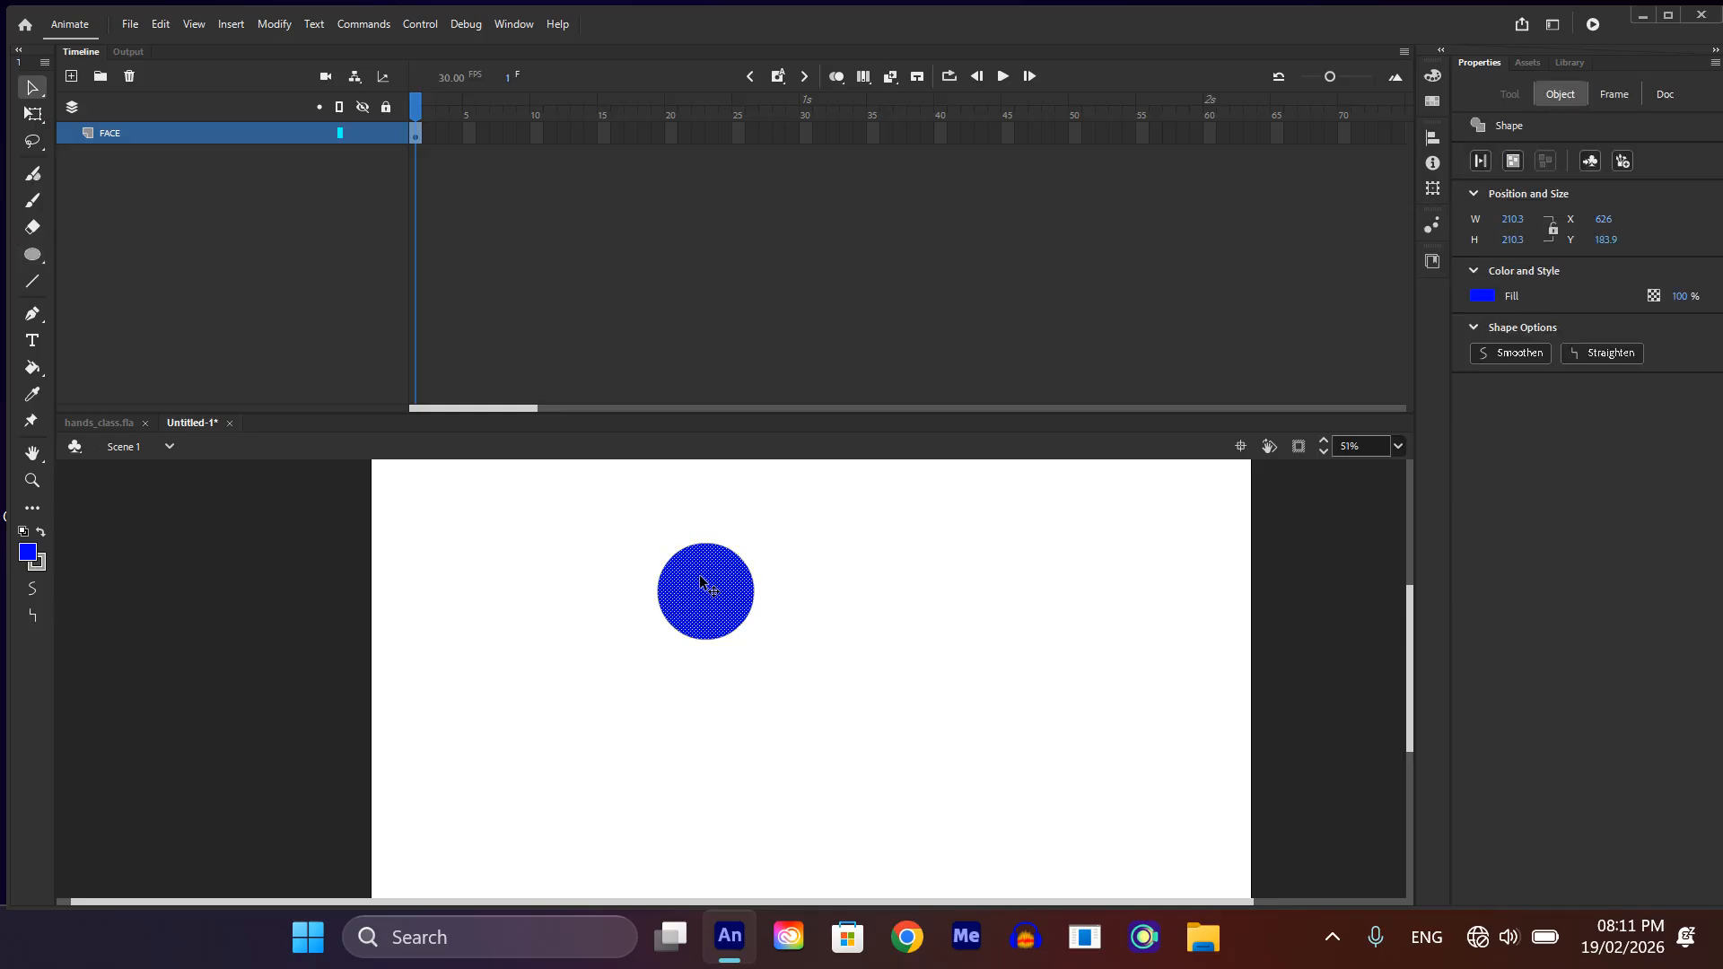
key(Delete)
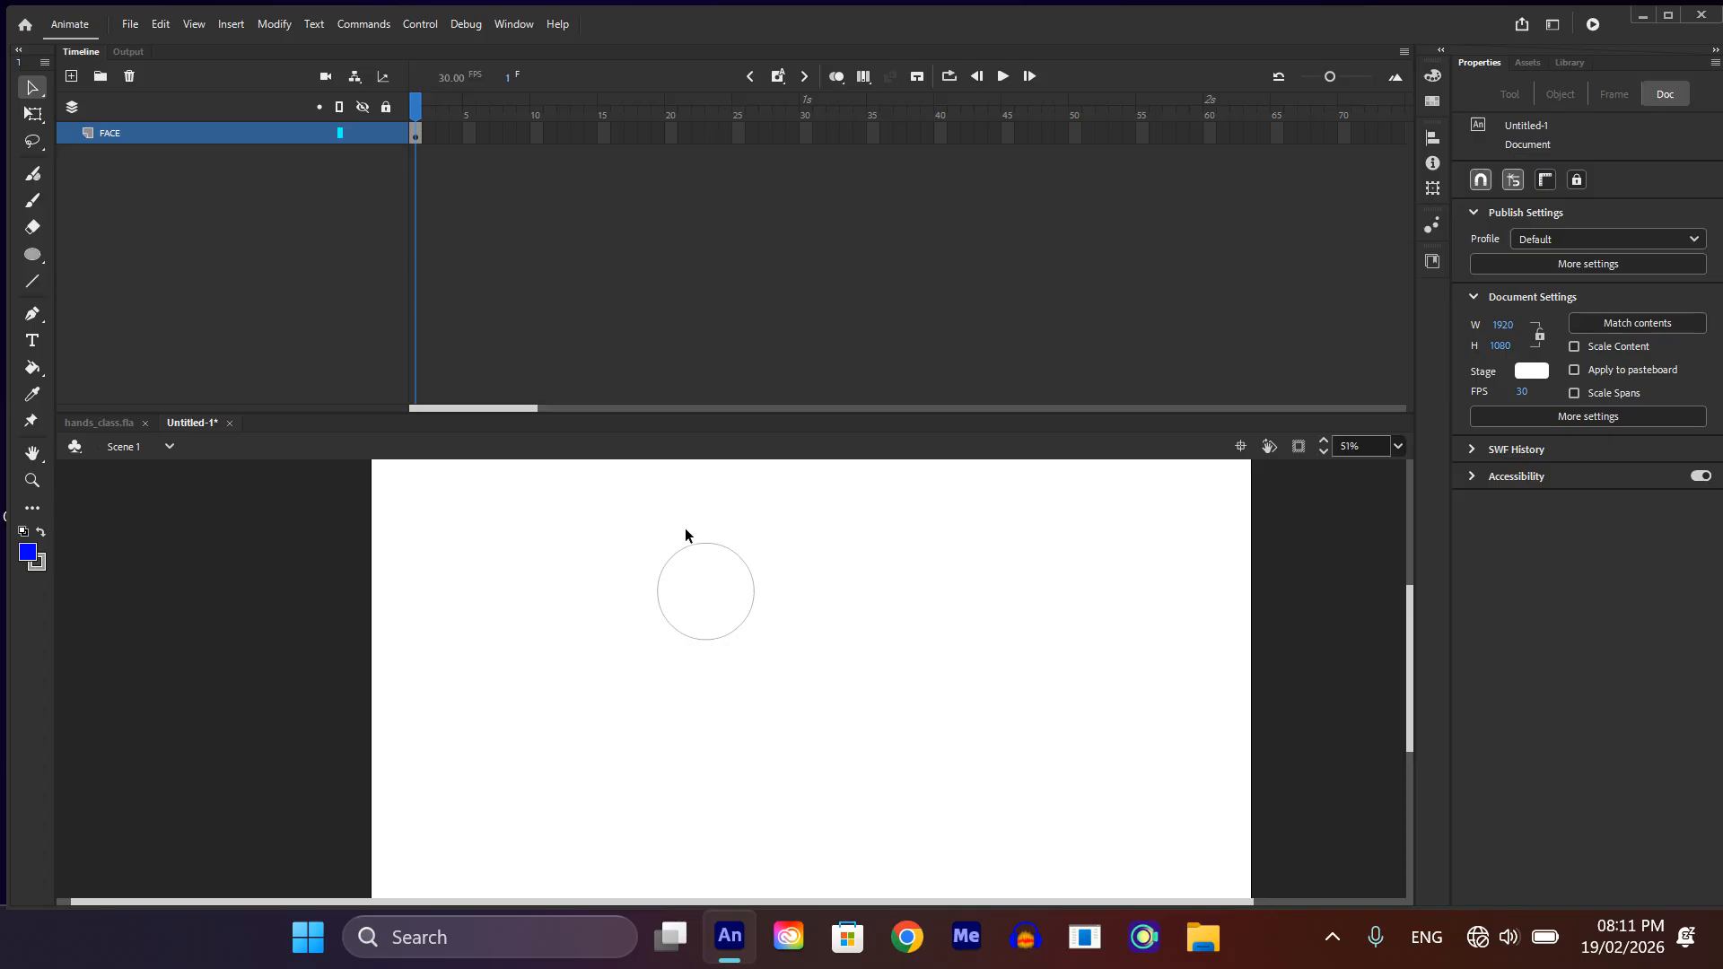
Step: Change the circle outline's stroke color to dark grey #333333
click(697, 547)
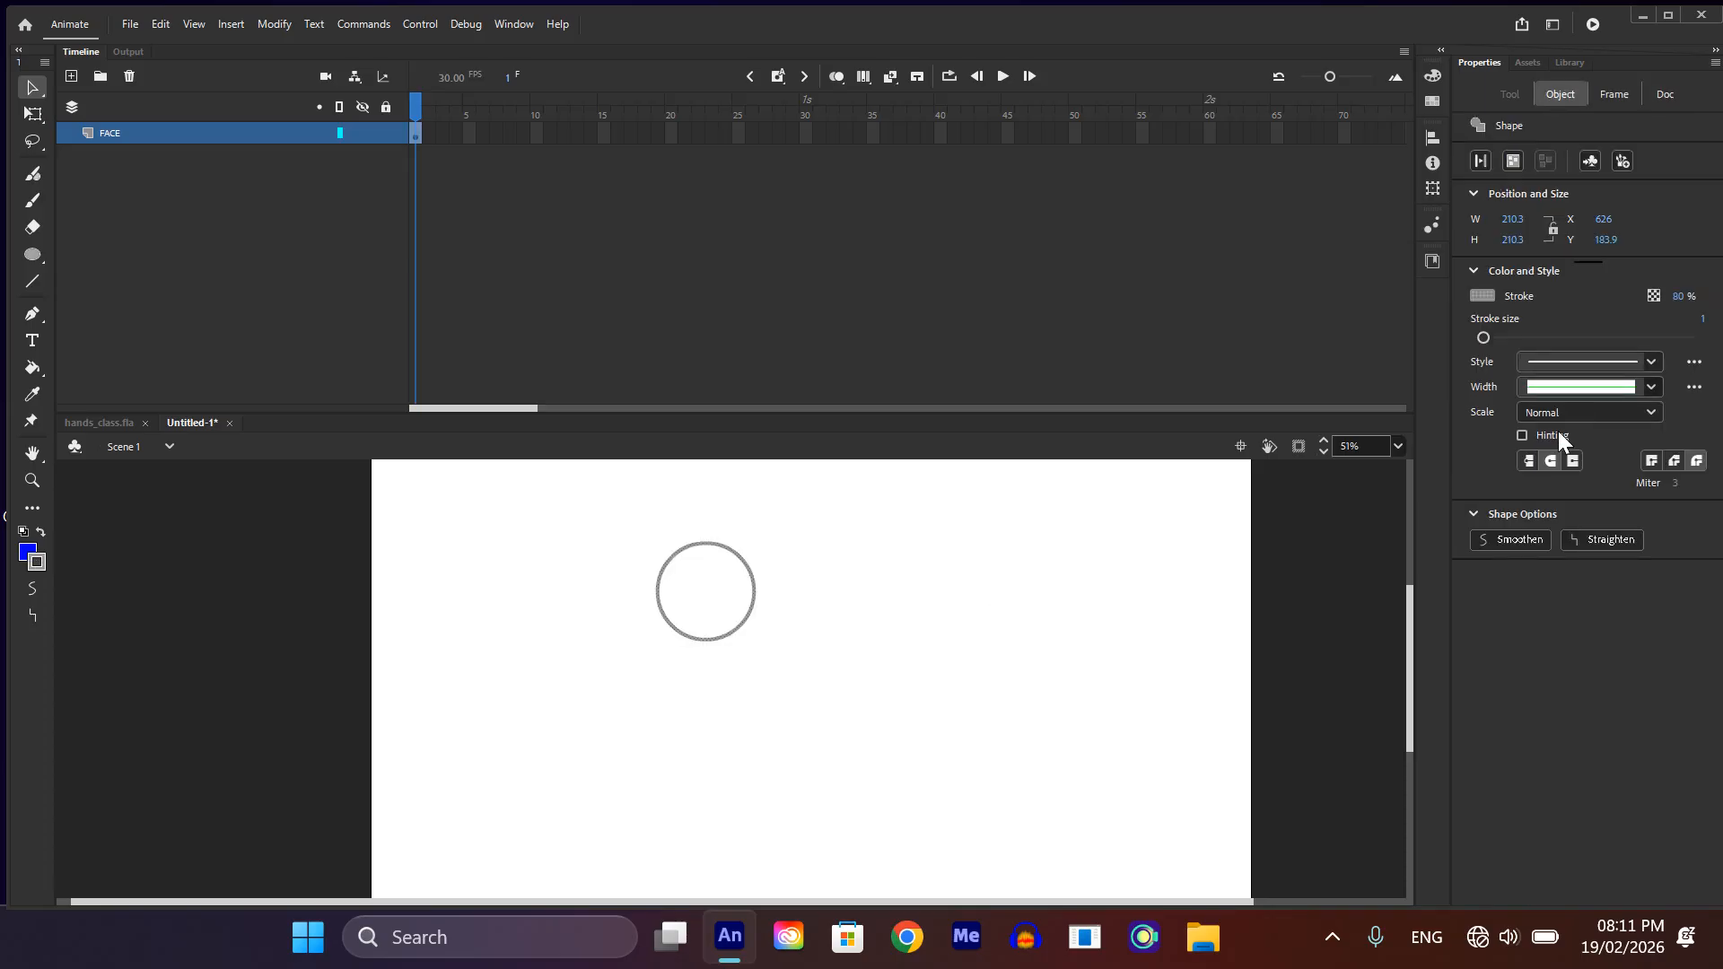
click(1481, 298)
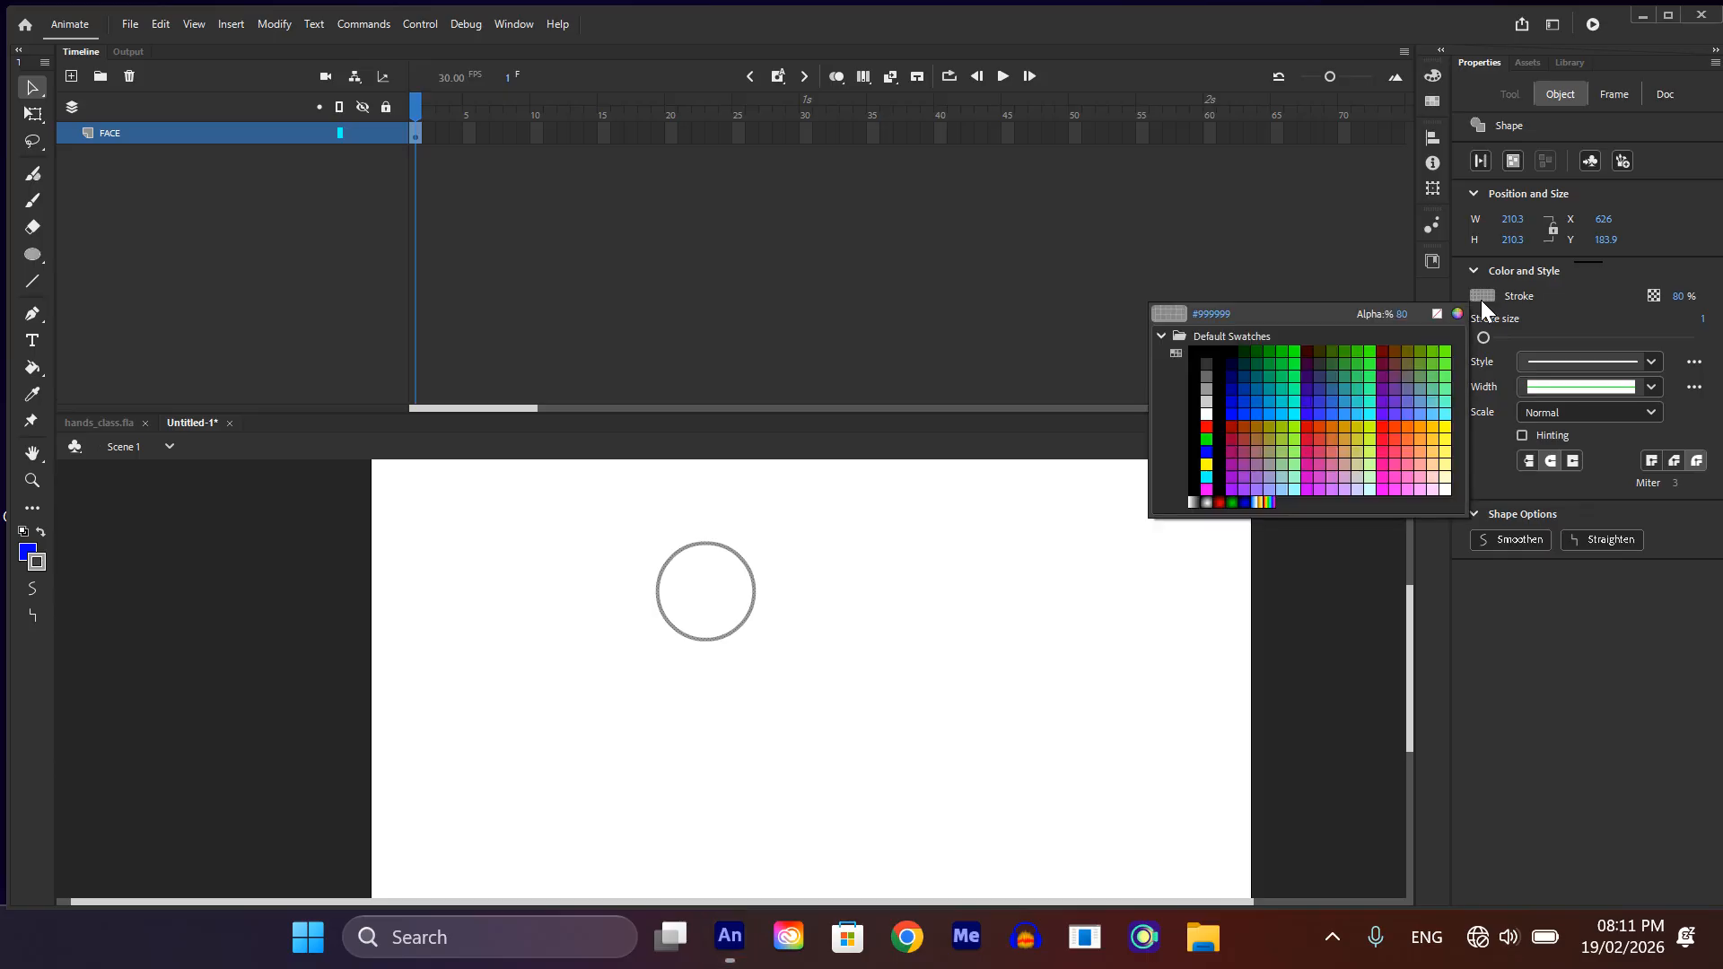
click(1200, 356)
click(786, 627)
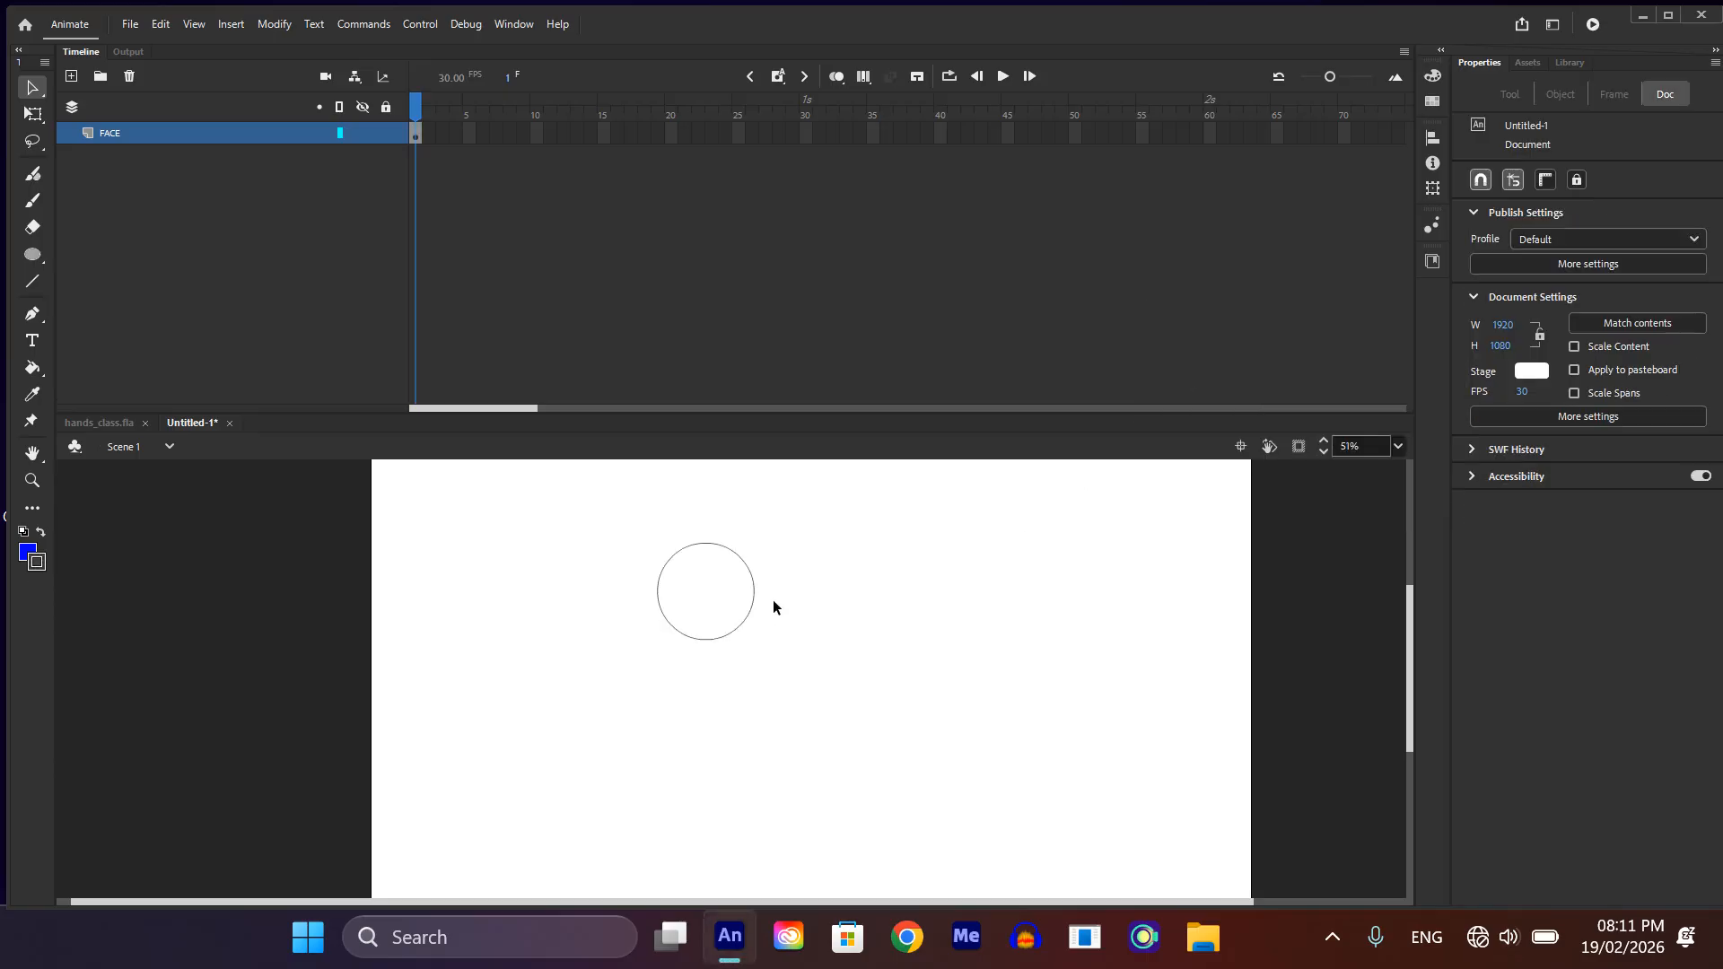
Step: Pull the circle's lower edge down into a narrow chin with a row of pointed, scalloped tips
scroll(720, 519, up, 3)
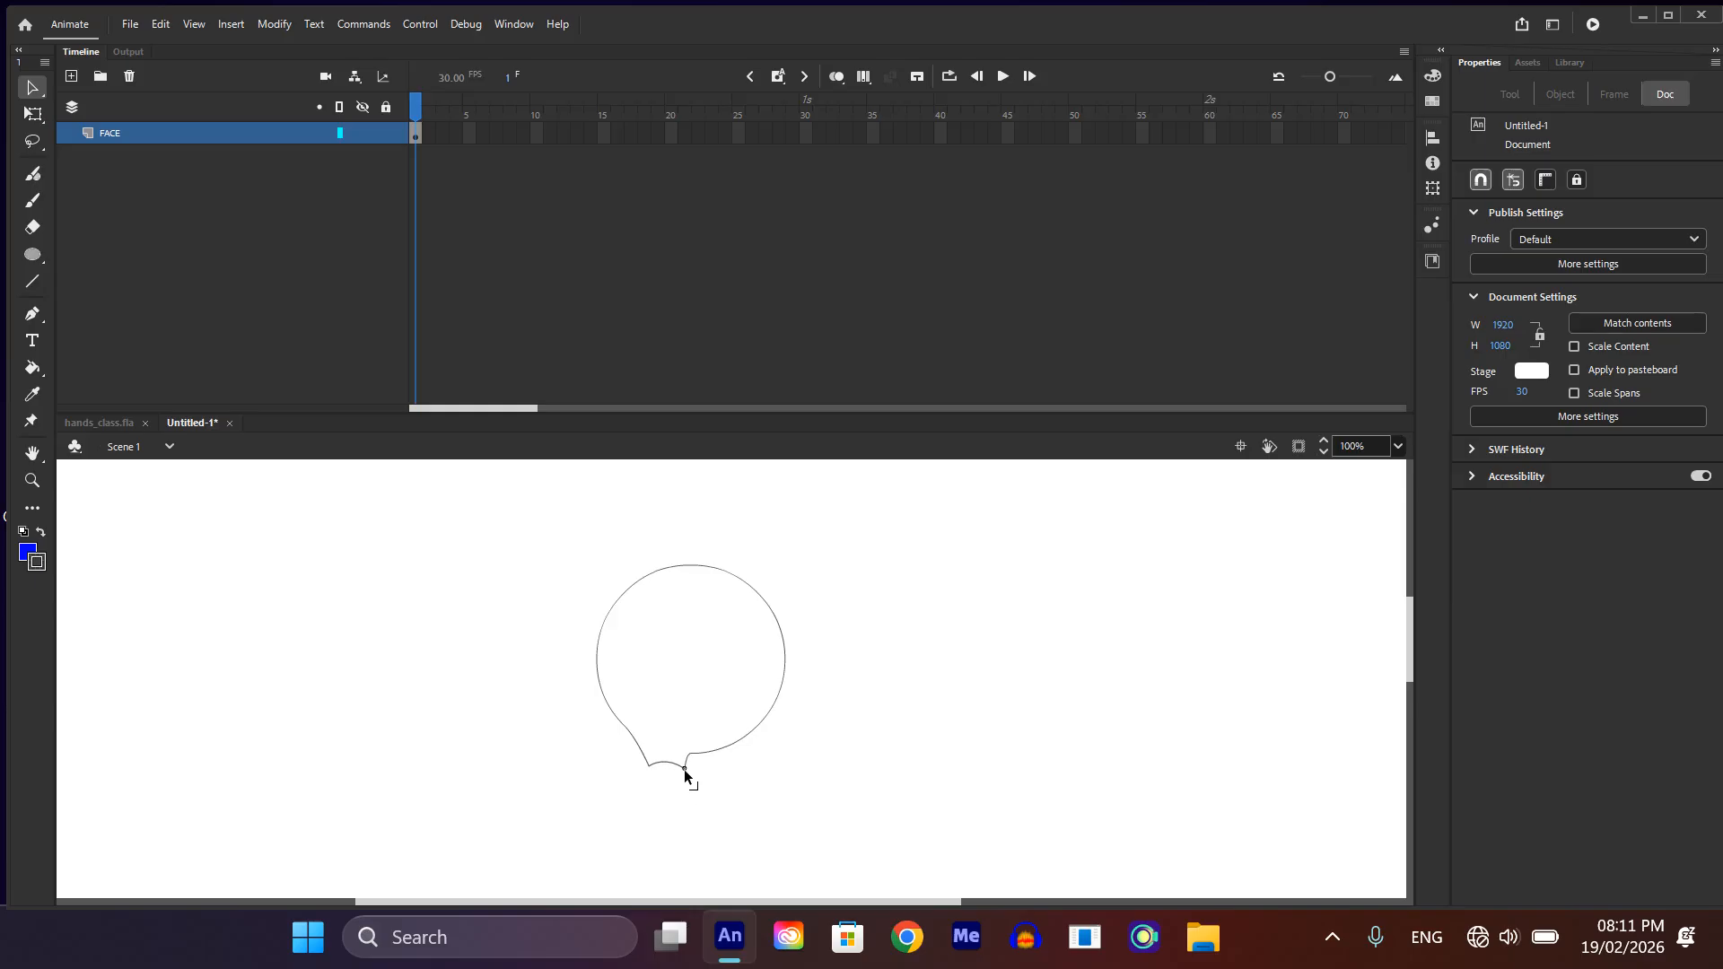
drag(711, 758, 736, 767)
scroll(669, 745, up, 1)
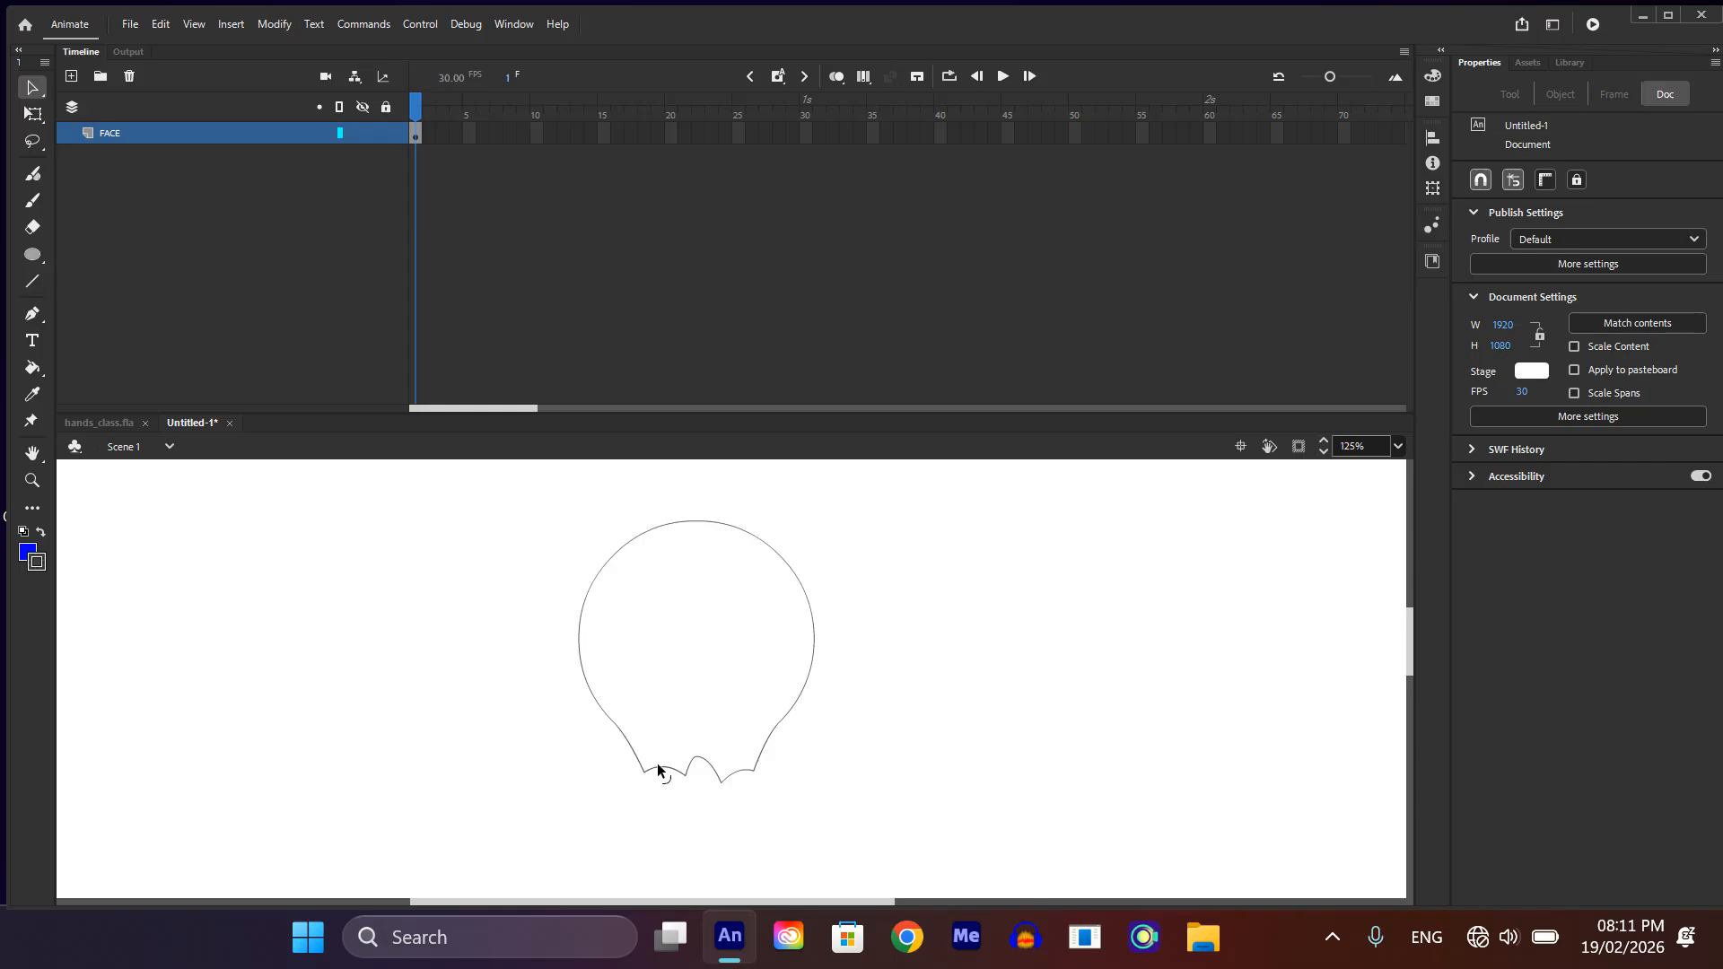
drag(668, 770, 733, 765)
Step: Draw a line down each side inside the head with the Line tool and bend both into curves following the outline
key(n)
drag(621, 548, 620, 597)
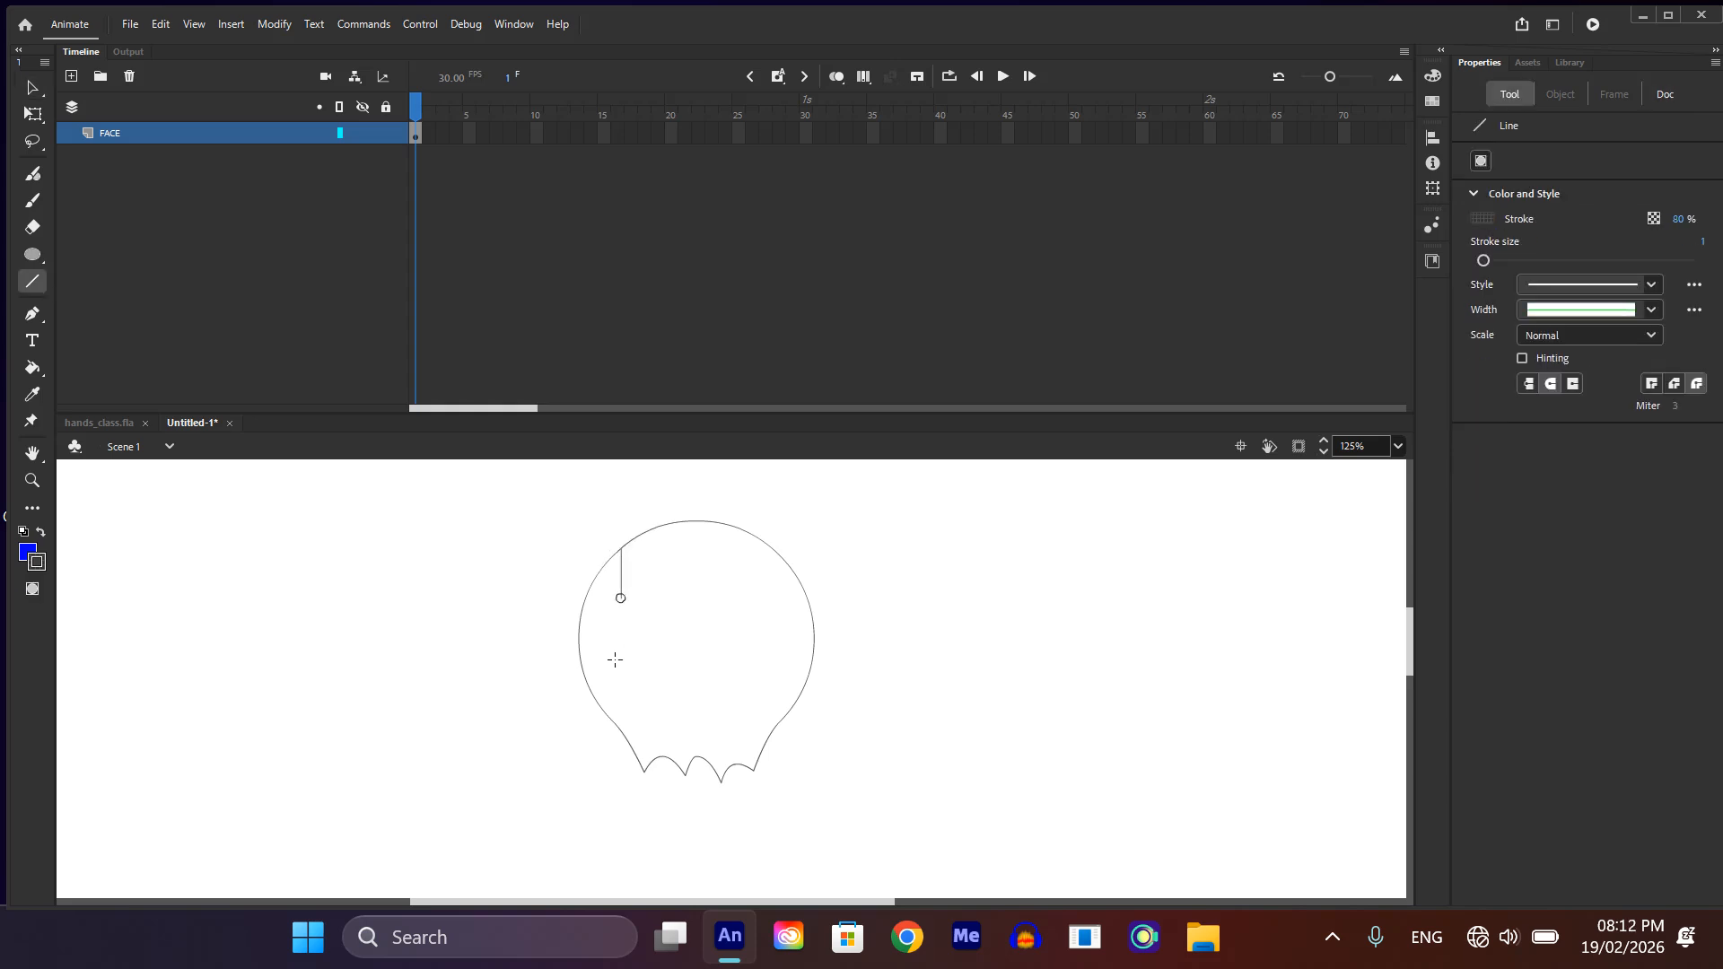
mouse_move(615, 660)
mouse_down()
mouse_move(637, 754)
mouse_move(629, 725)
mouse_up()
drag(813, 617, 755, 768)
key(v)
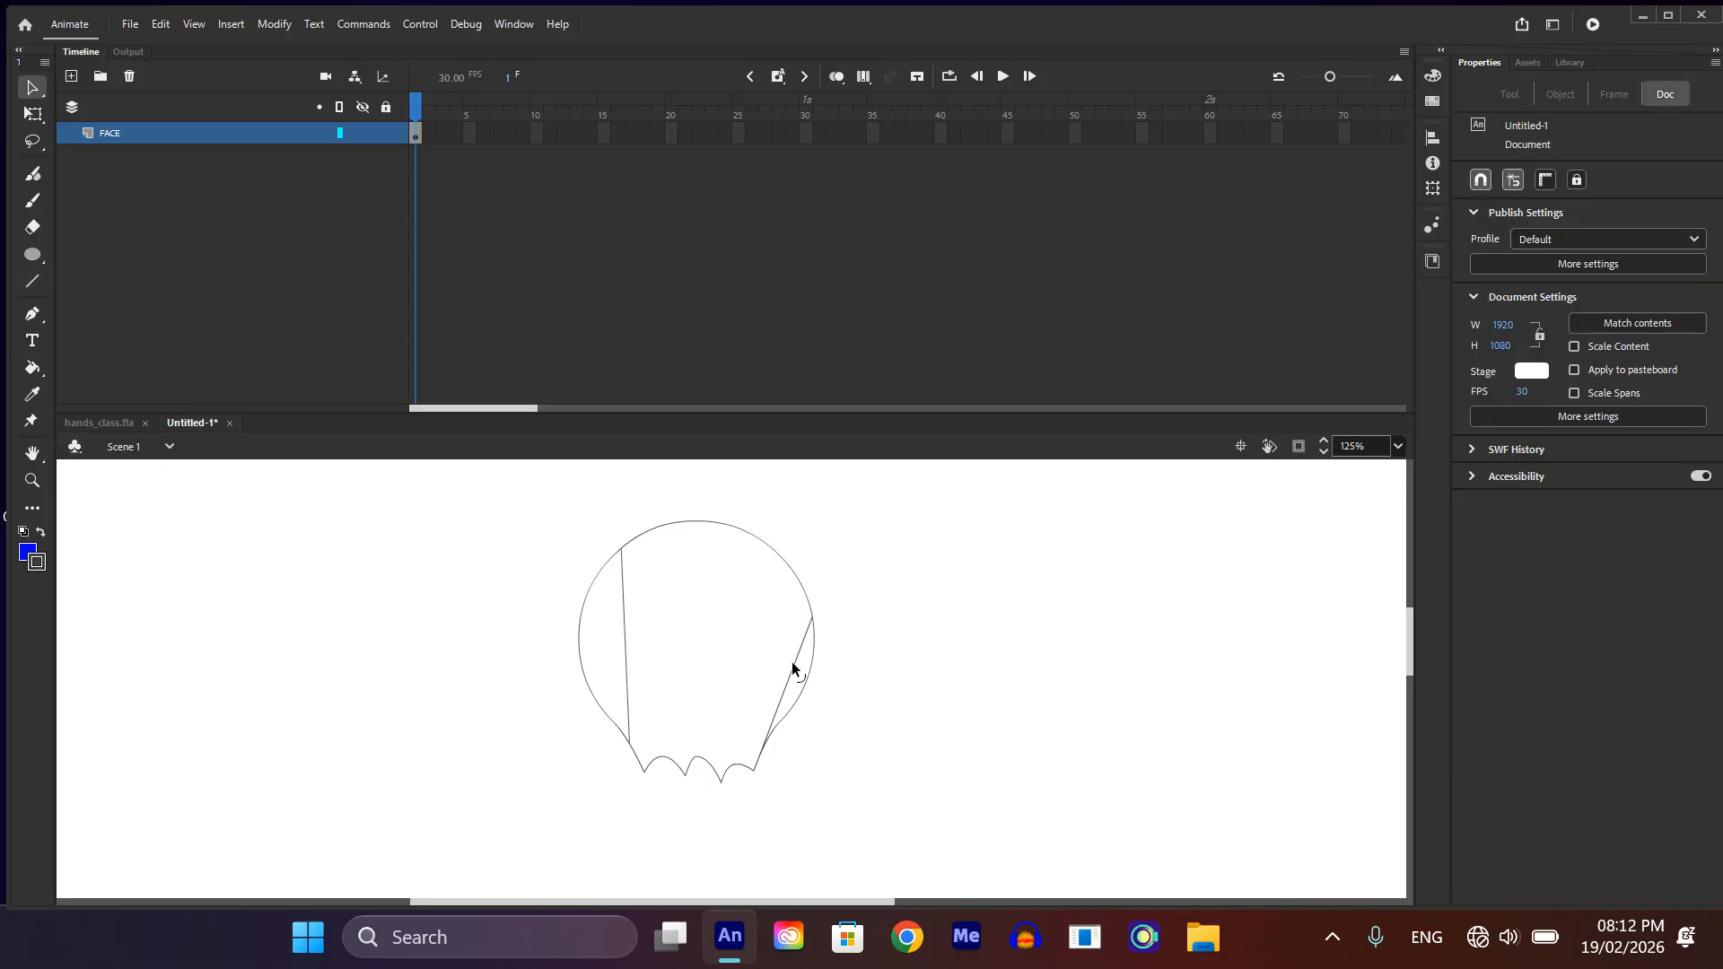
drag(792, 662, 787, 664)
drag(622, 629, 605, 628)
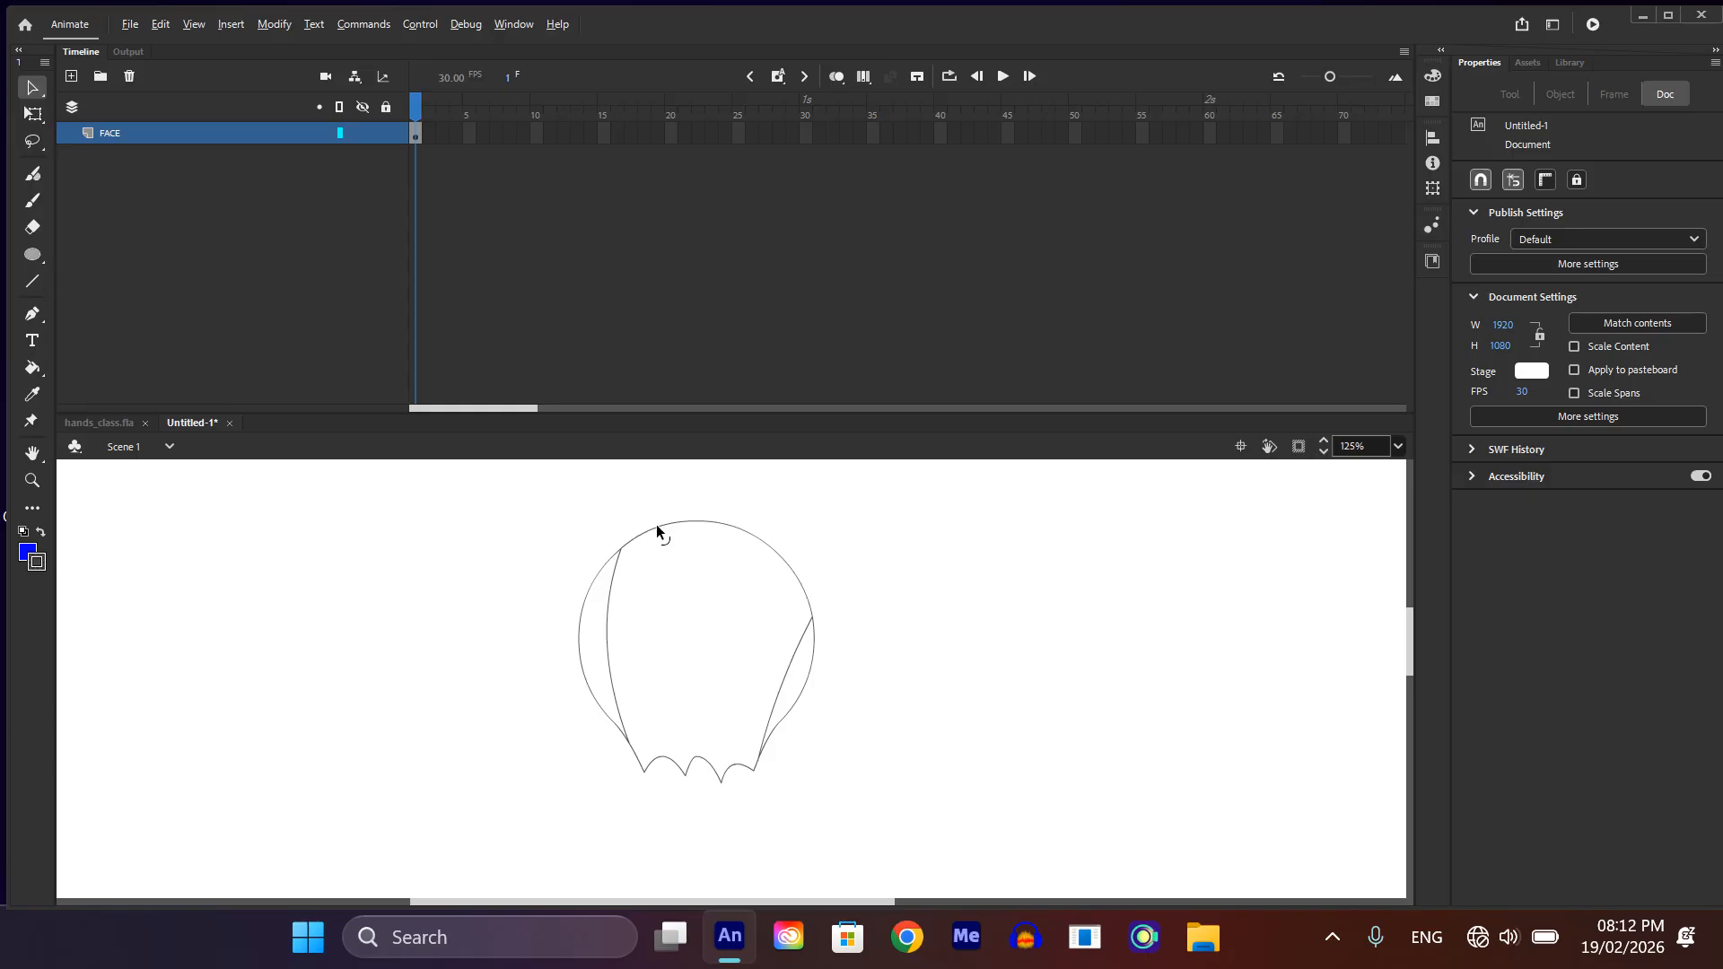
Step: Pull the head's upper edge up into several pointed hair spikes
drag(654, 530, 663, 485)
drag(696, 526, 717, 477)
mouse_move(741, 496)
mouse_down()
mouse_move(740, 517)
mouse_move(692, 500)
mouse_move(707, 522)
mouse_move(750, 484)
mouse_move(720, 440)
mouse_move(743, 513)
mouse_move(727, 539)
mouse_move(692, 503)
mouse_move(696, 526)
mouse_move(752, 472)
mouse_move(765, 481)
mouse_up()
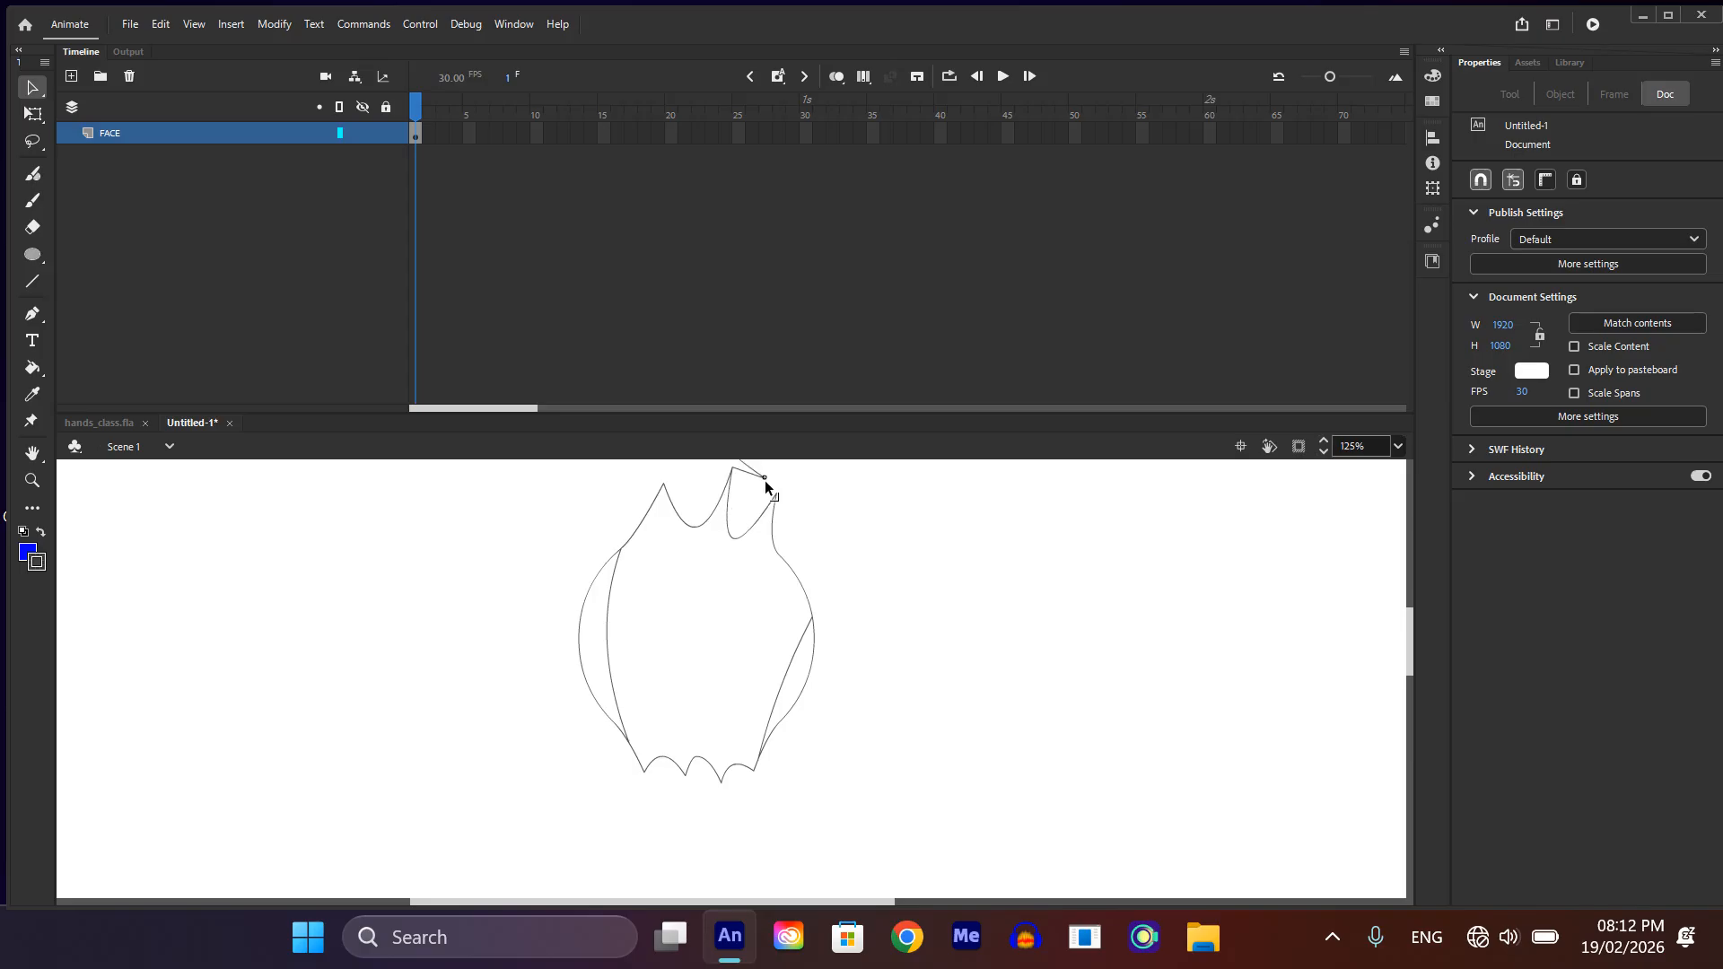
Step: Delete the stray line segments between the tips of the middle and right hair spikes
click(753, 471)
click(792, 494)
click(756, 476)
key(Delete)
click(750, 466)
key(Delete)
Step: Reshape the hair spikes into narrow curved tufts leaning right and smooth the head outline beside them
drag(664, 485, 734, 476)
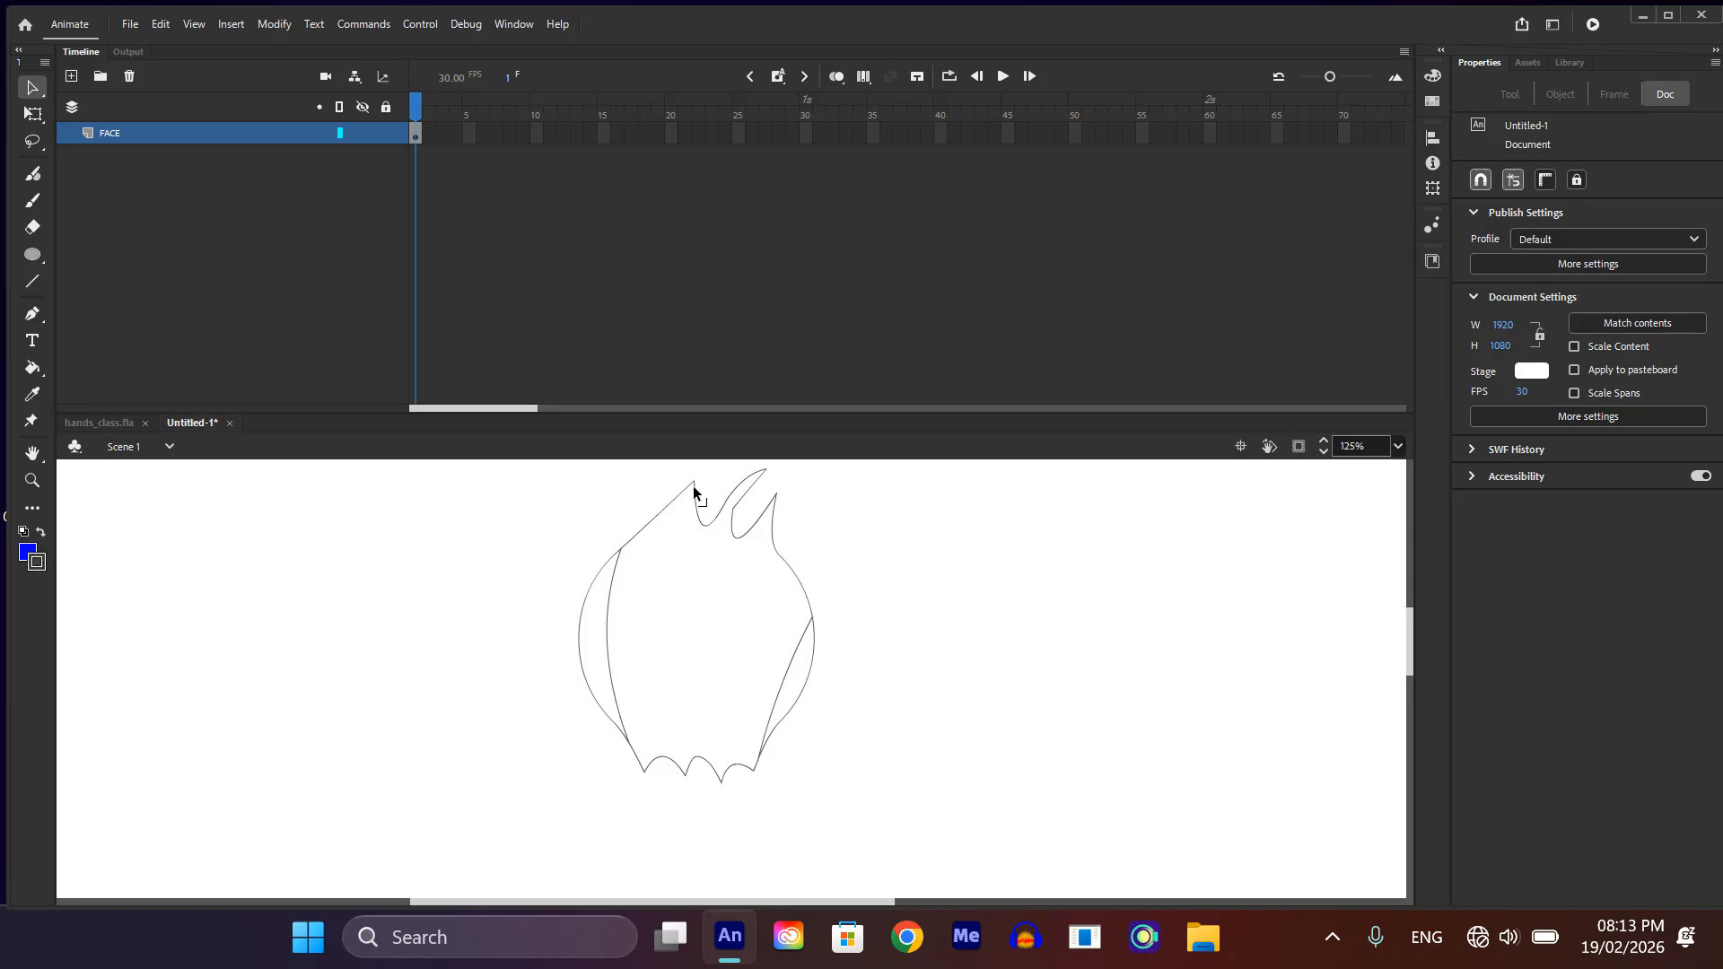
drag(693, 488, 708, 489)
drag(678, 527, 665, 529)
scroll(662, 684, down, 2)
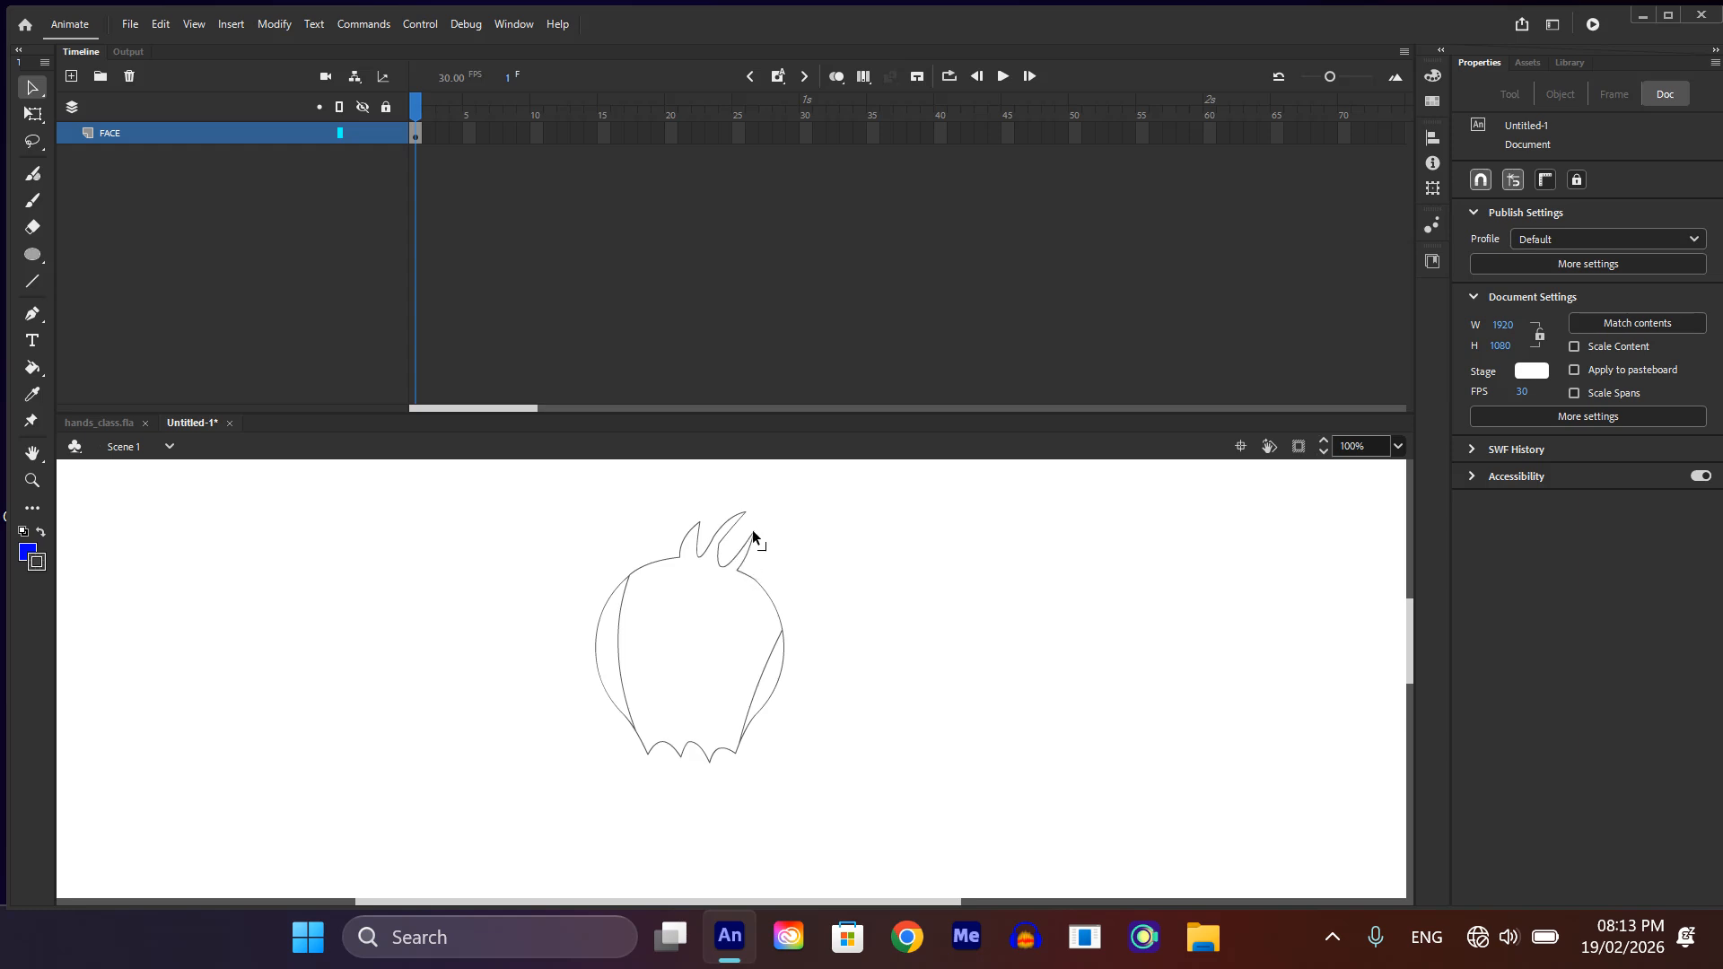
drag(775, 531, 743, 544)
Step: Curve both edges of the rightmost hair tuft and extend its tip to form a swept, tapering lock
scroll(750, 552, up, 5)
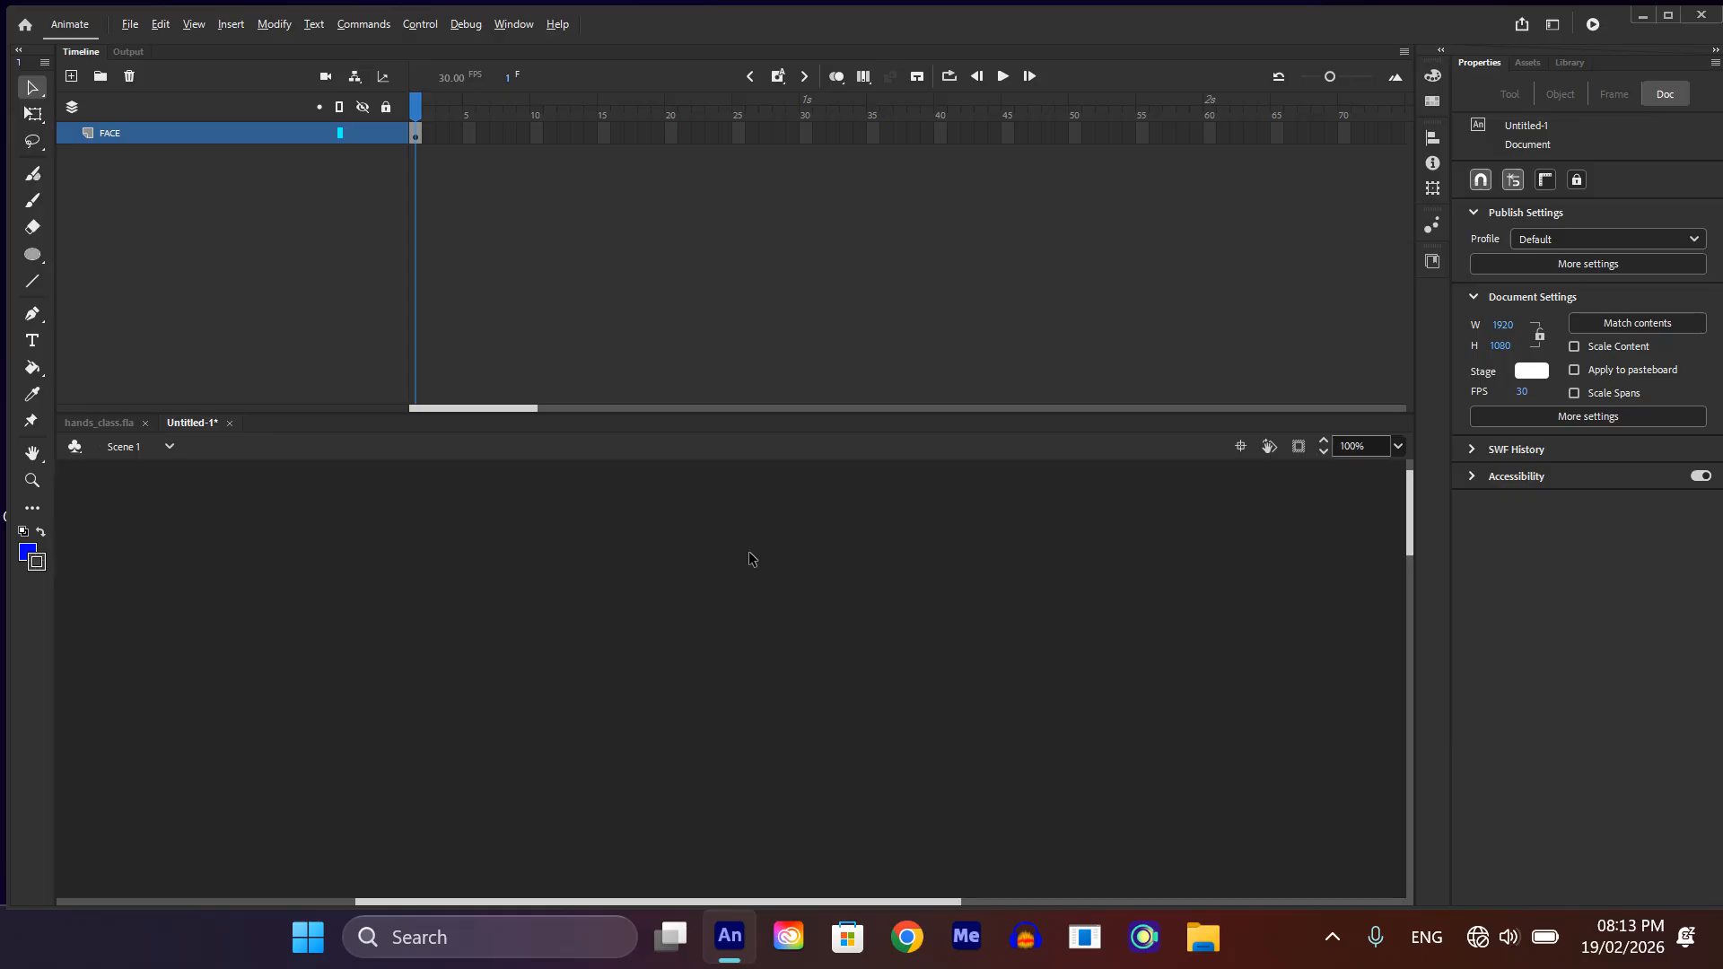
scroll(750, 552, down, 4)
scroll(777, 639, up, 6)
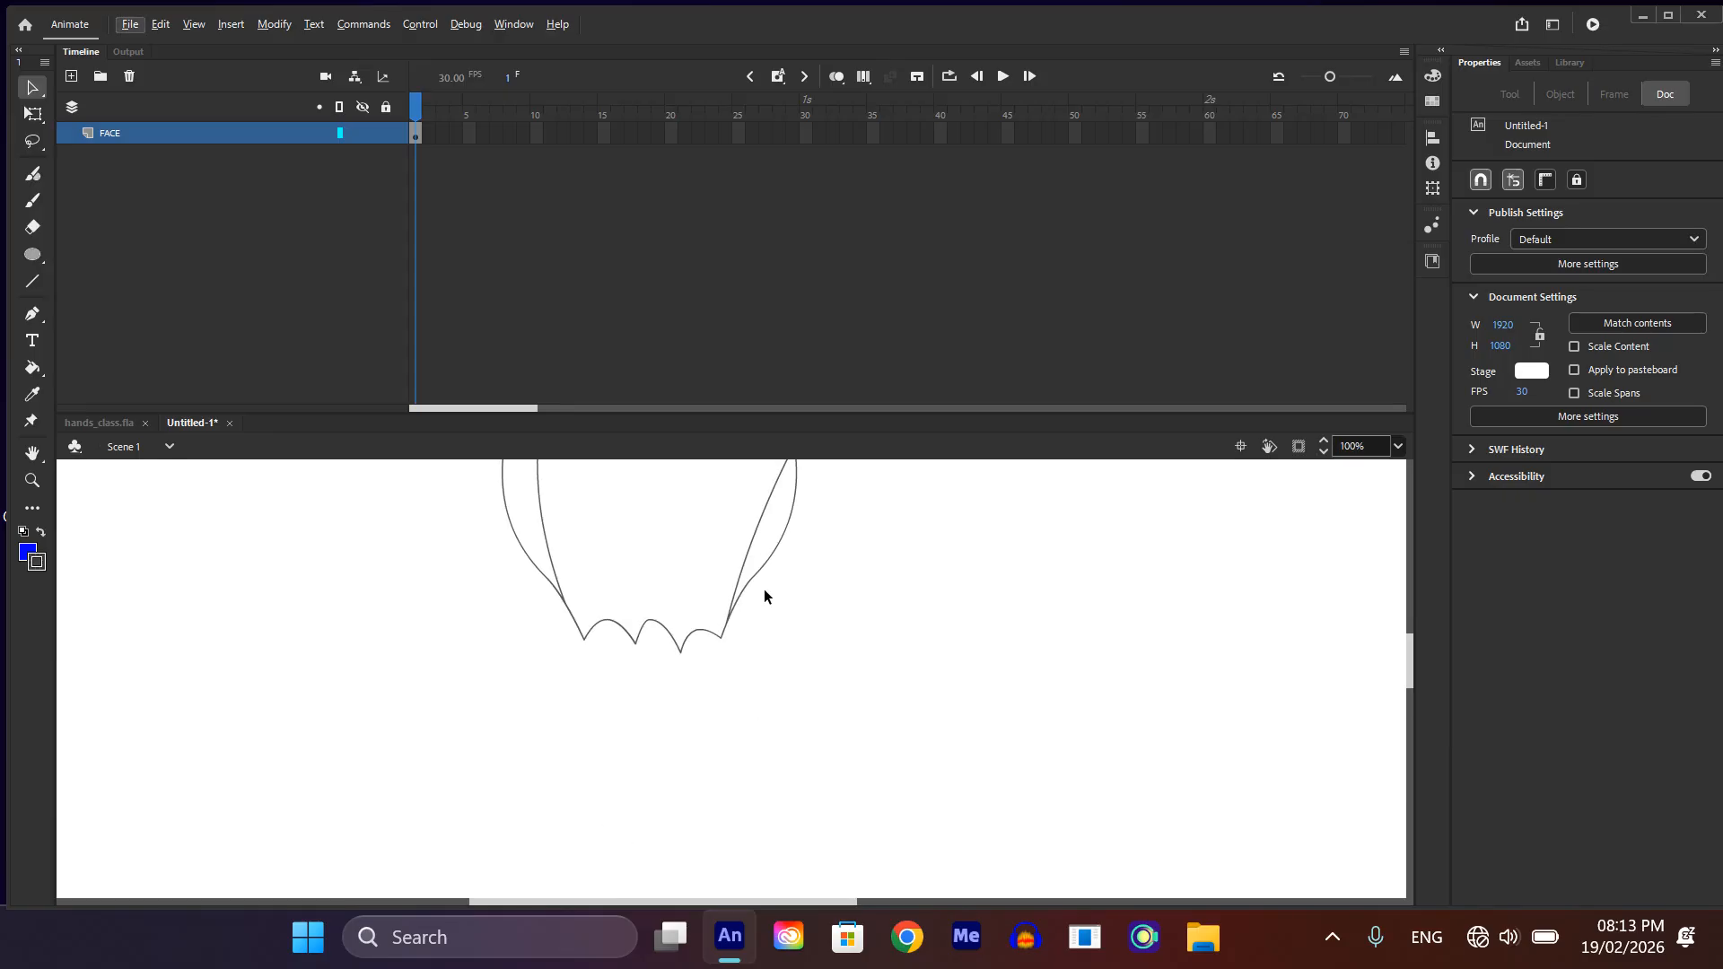
scroll(770, 610, down, 5)
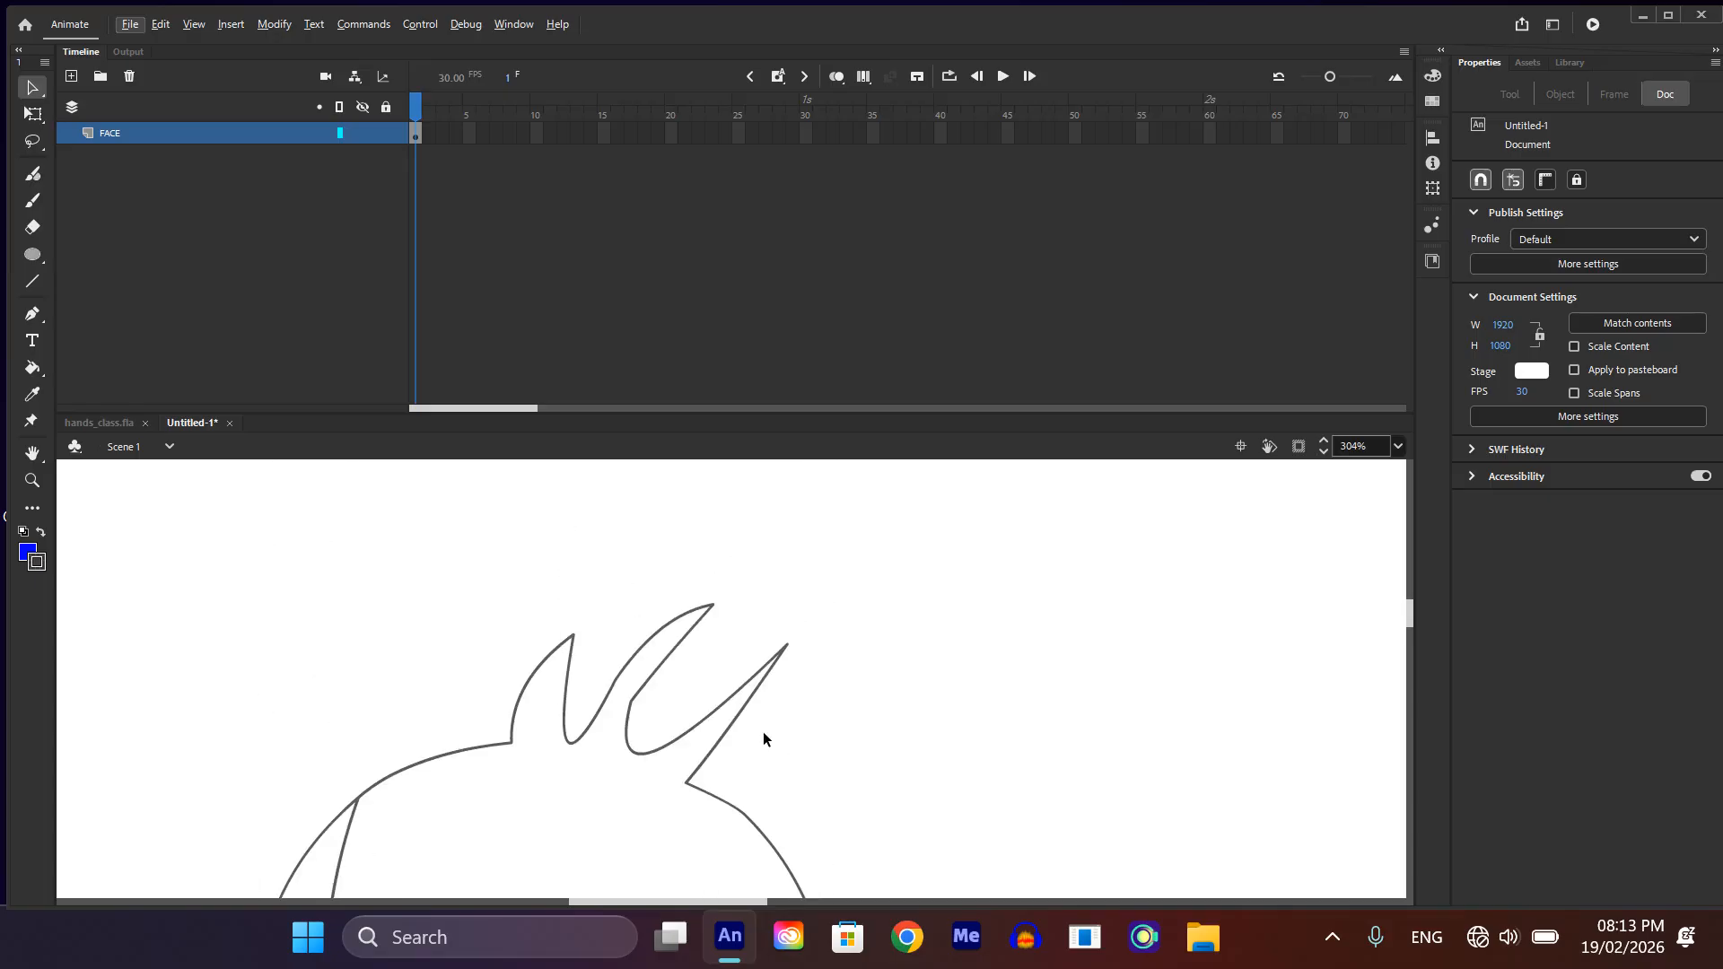
scroll(763, 731, up, 8)
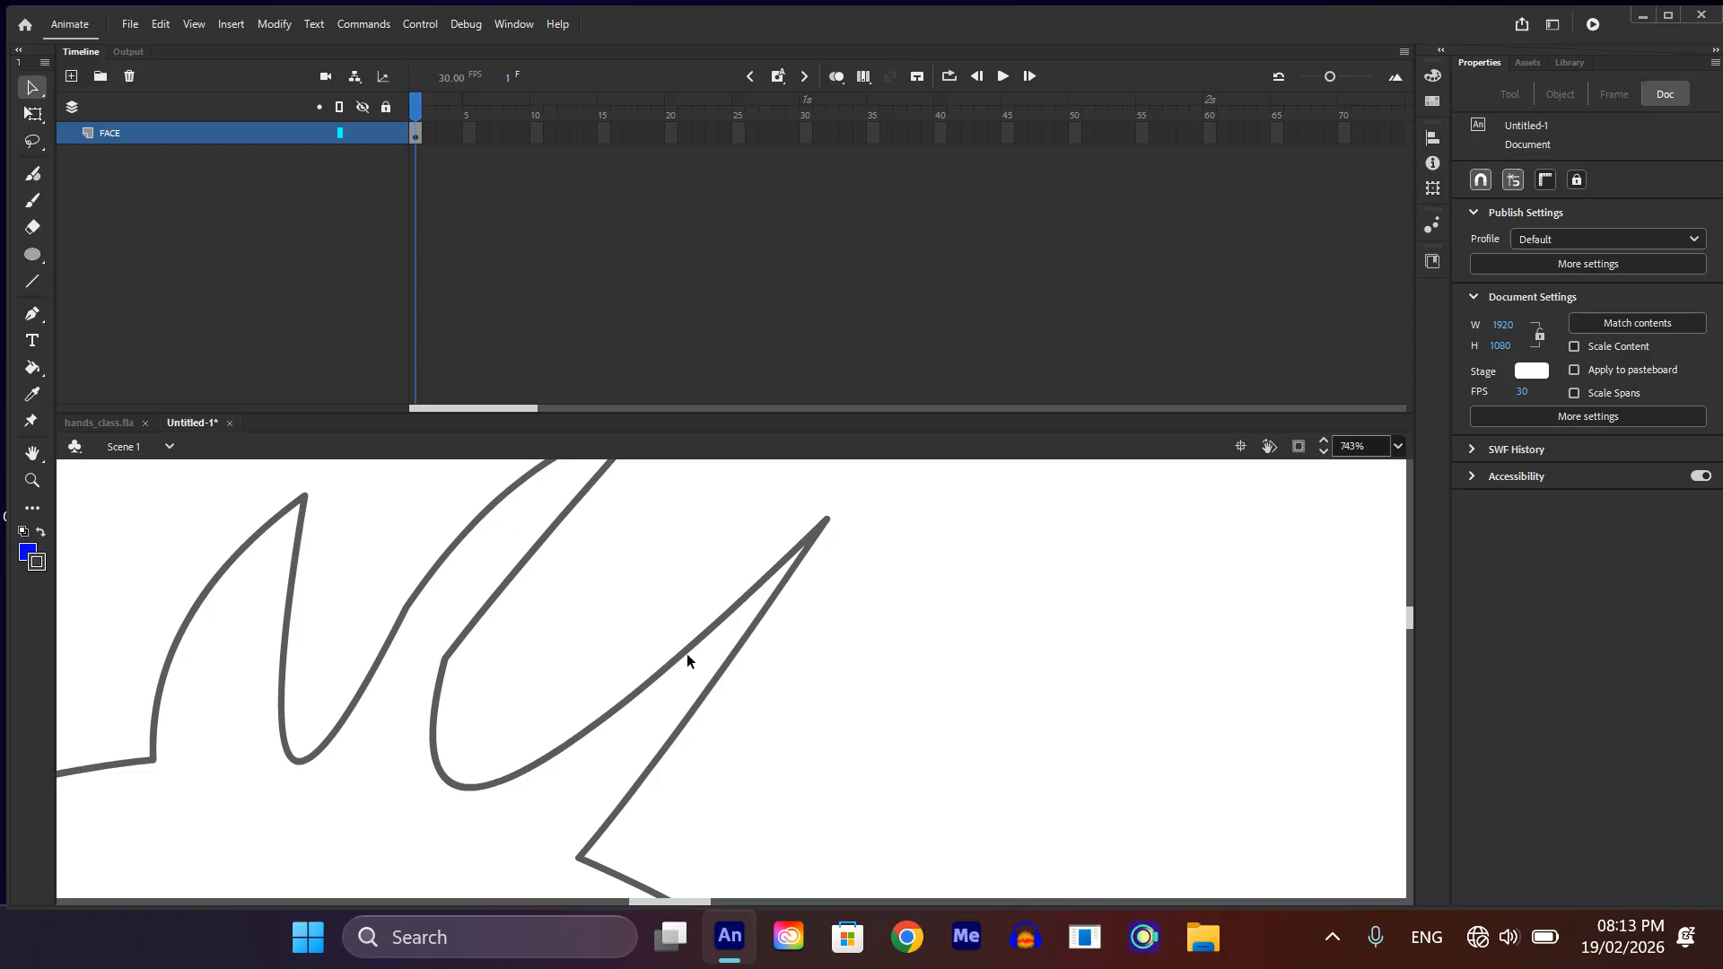
mouse_move(682, 655)
mouse_down()
mouse_move(638, 592)
mouse_move(621, 628)
mouse_move(698, 551)
mouse_up()
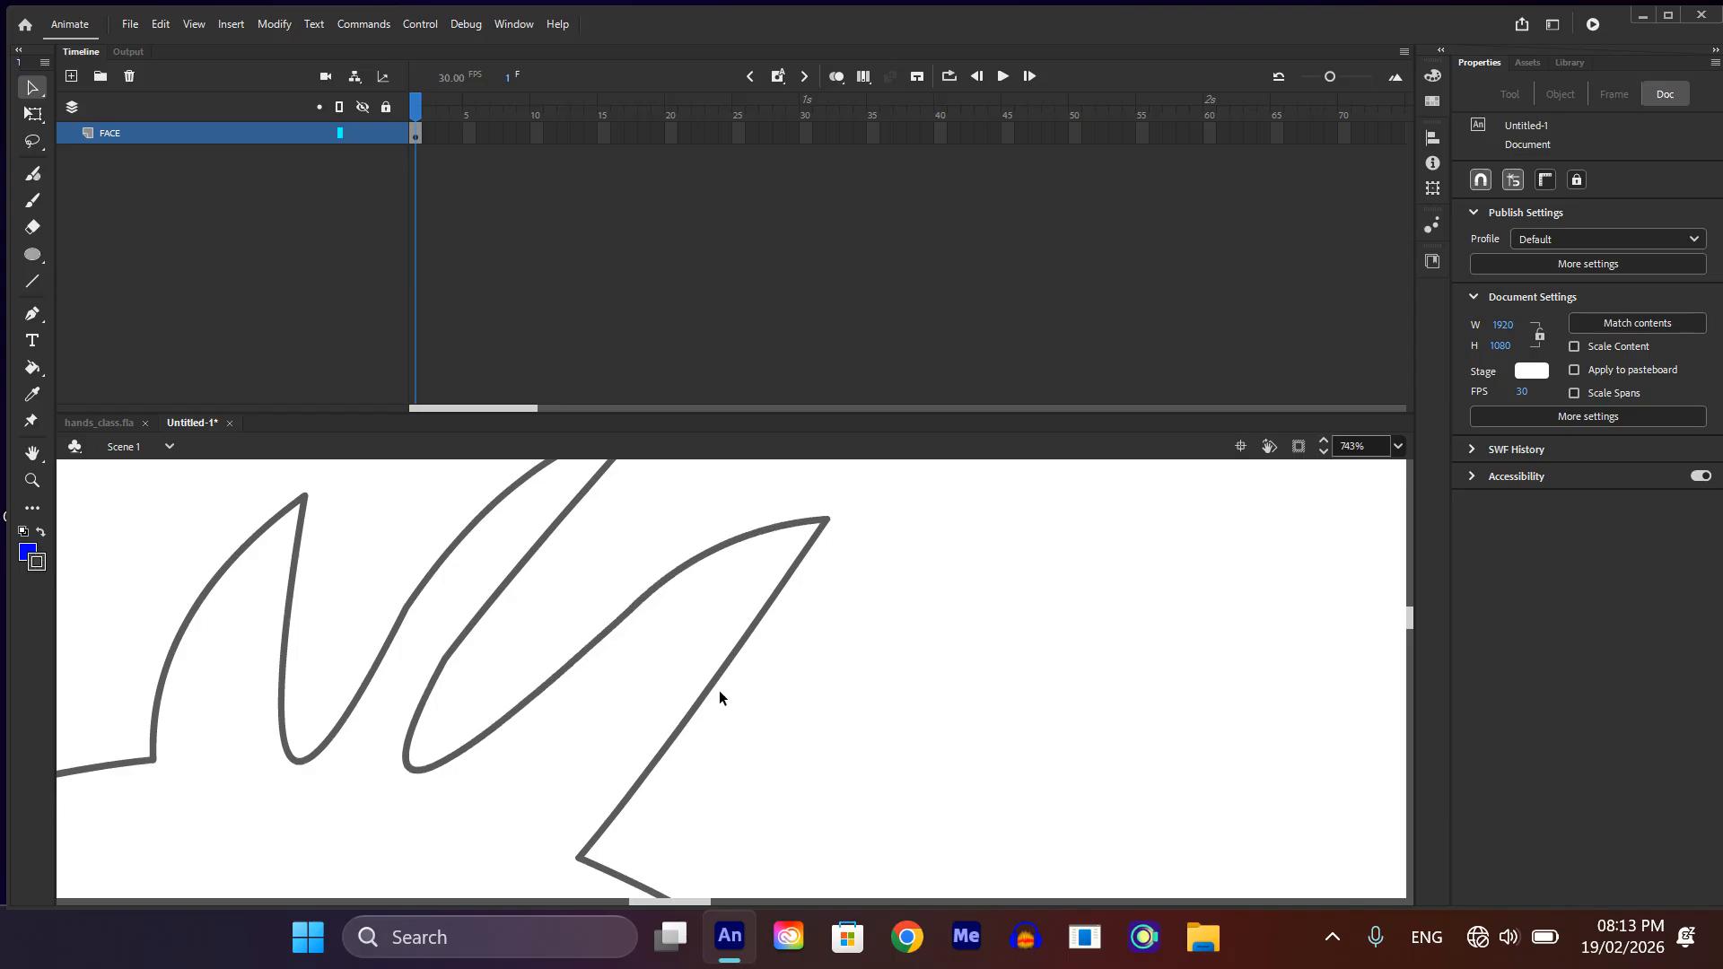
mouse_move(705, 691)
mouse_down()
mouse_move(670, 677)
mouse_move(631, 734)
mouse_move(601, 730)
mouse_up()
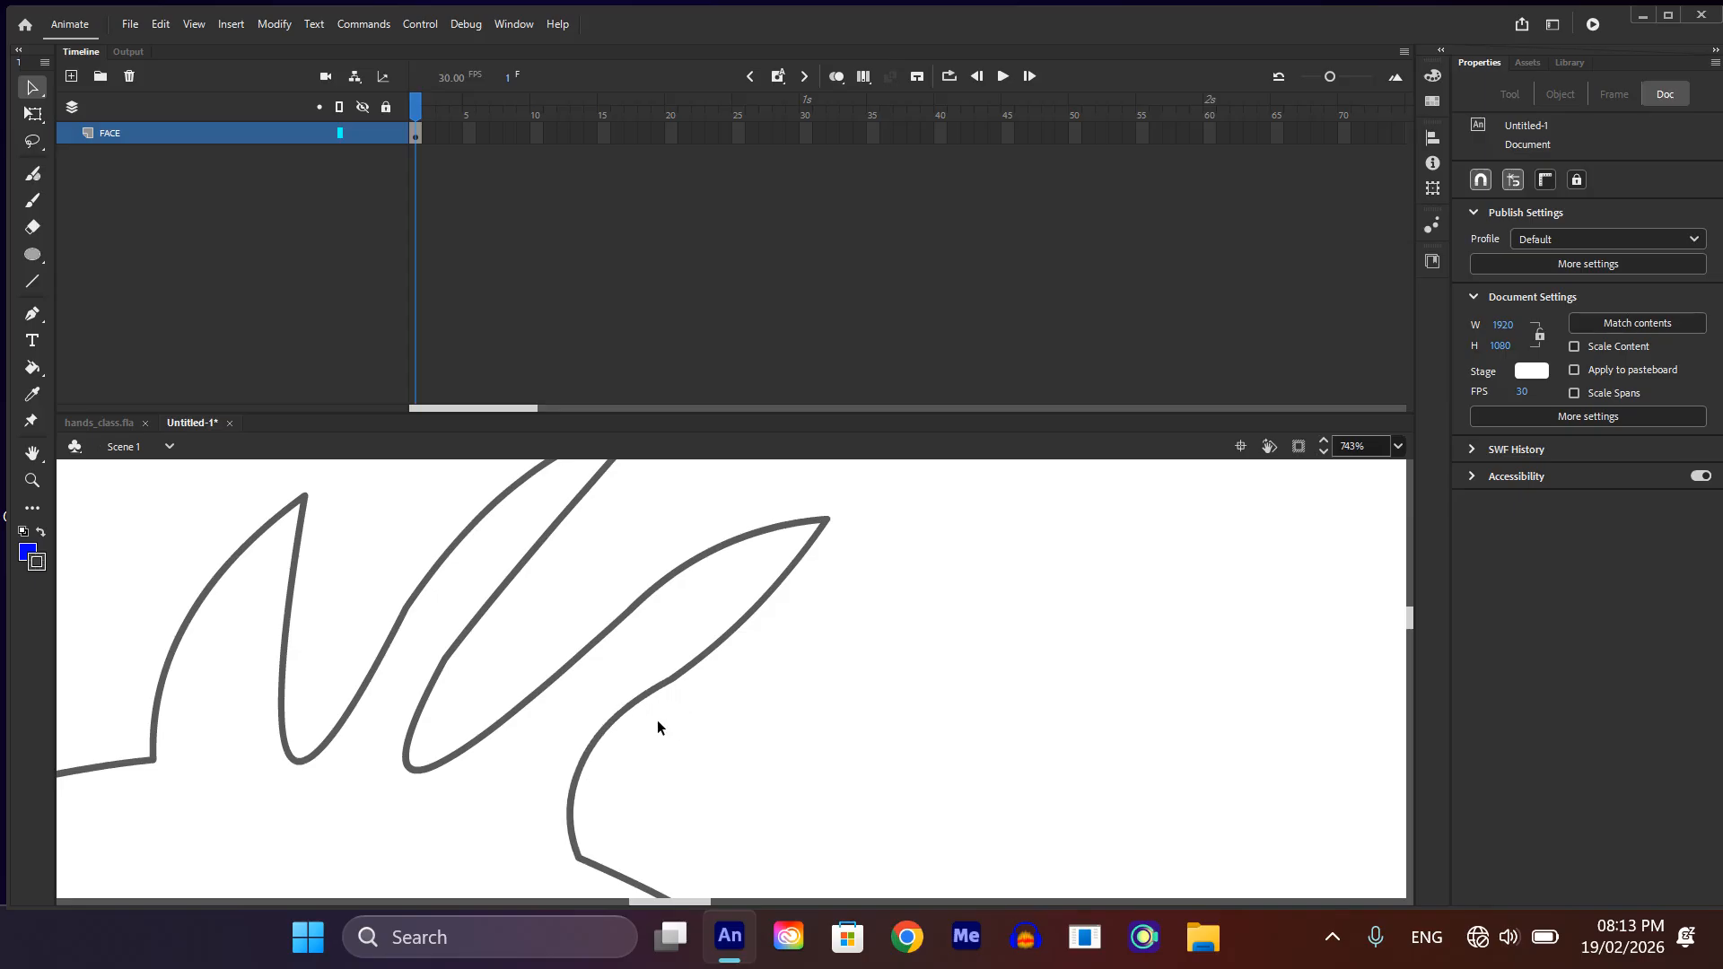
drag(824, 520, 860, 561)
drag(733, 635, 661, 671)
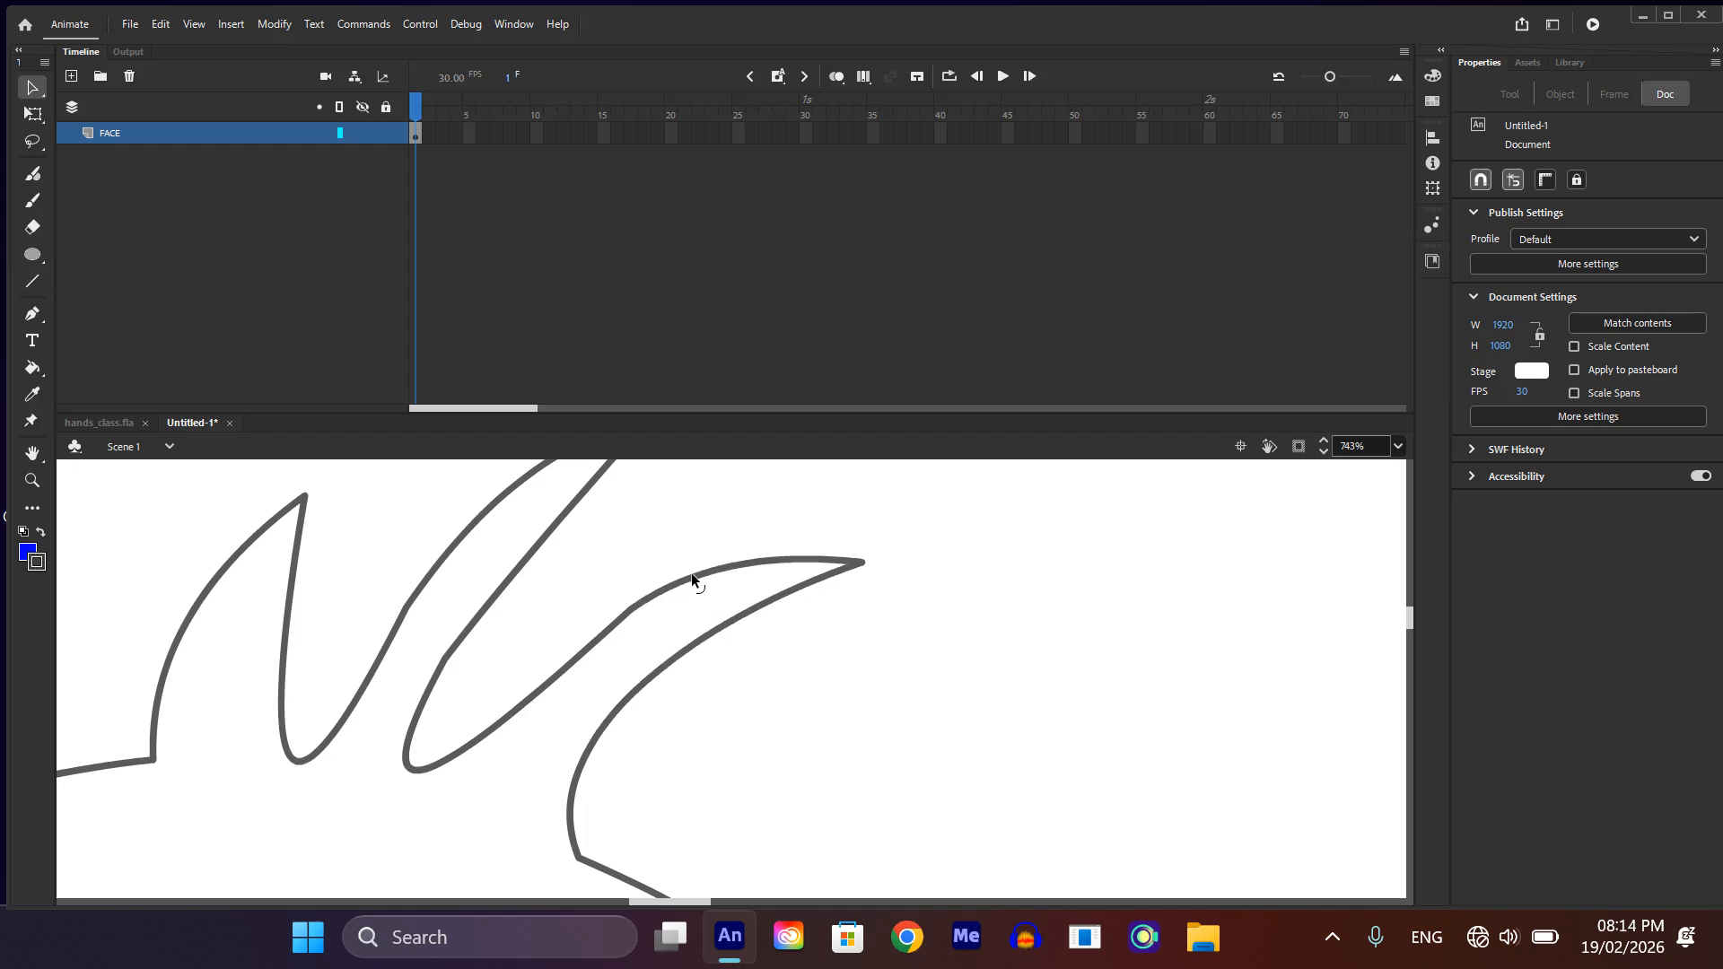
Step: Fill the central head and hair area with blue using the Paint Bucket, leaving the two side strips unfilled
scroll(688, 606, down, 3)
scroll(691, 610, down, 1)
scroll(693, 610, down, 3)
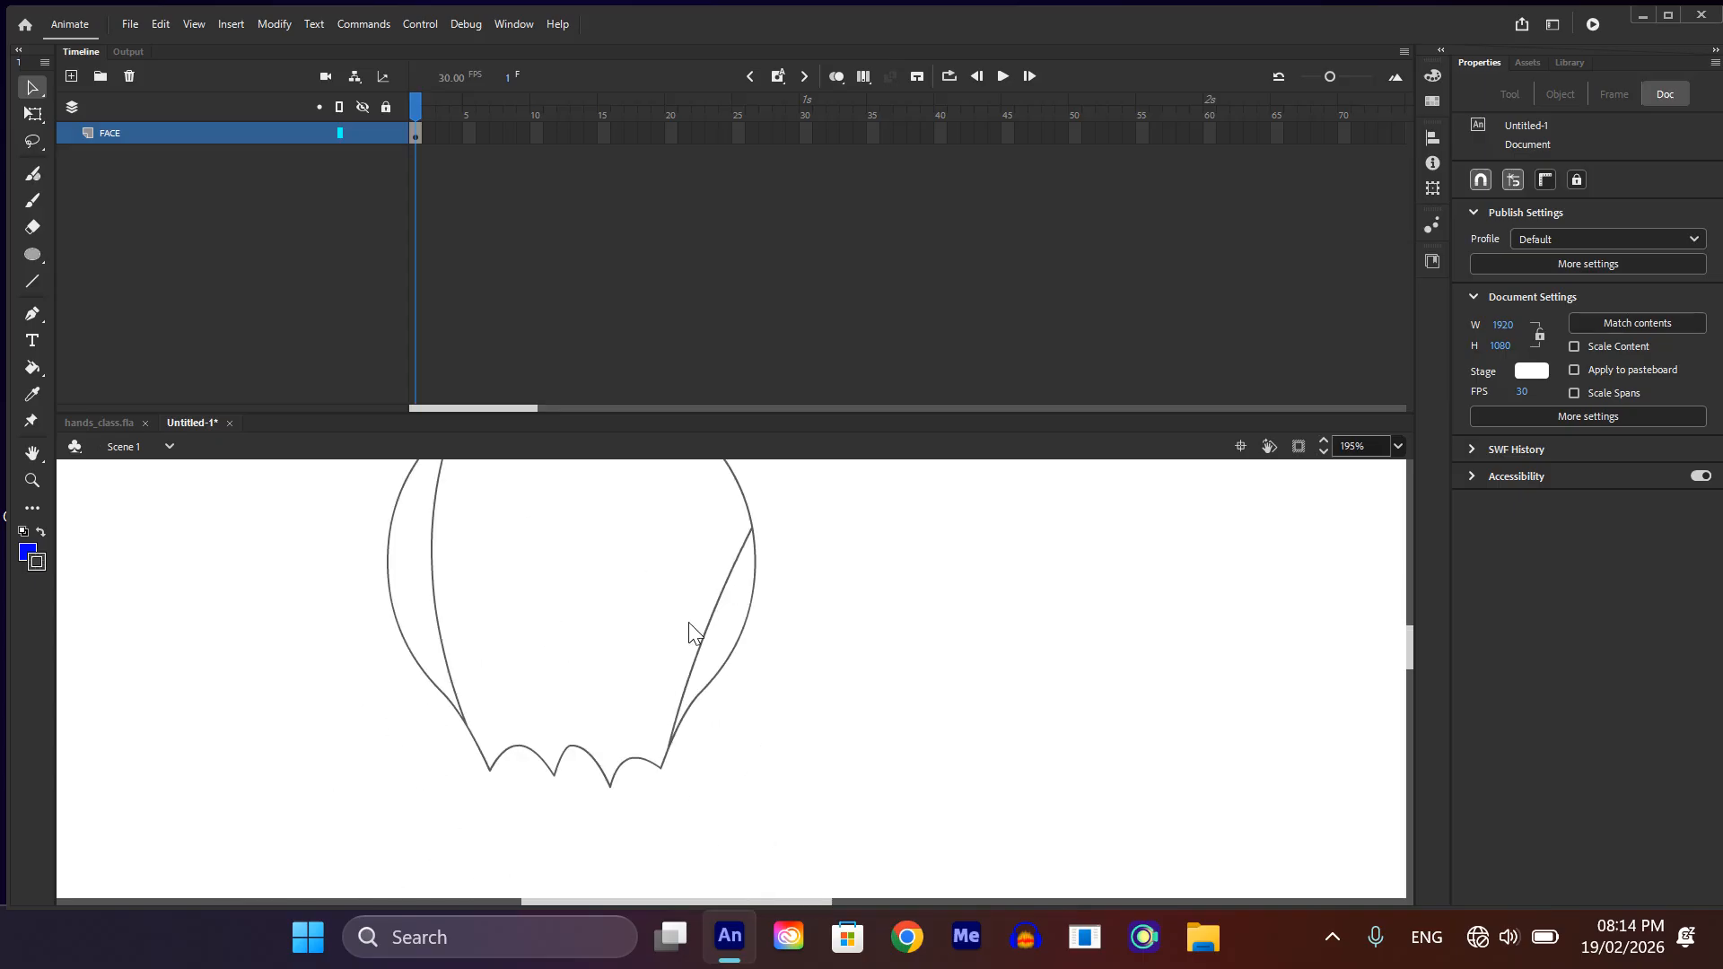
scroll(687, 622, up, 3)
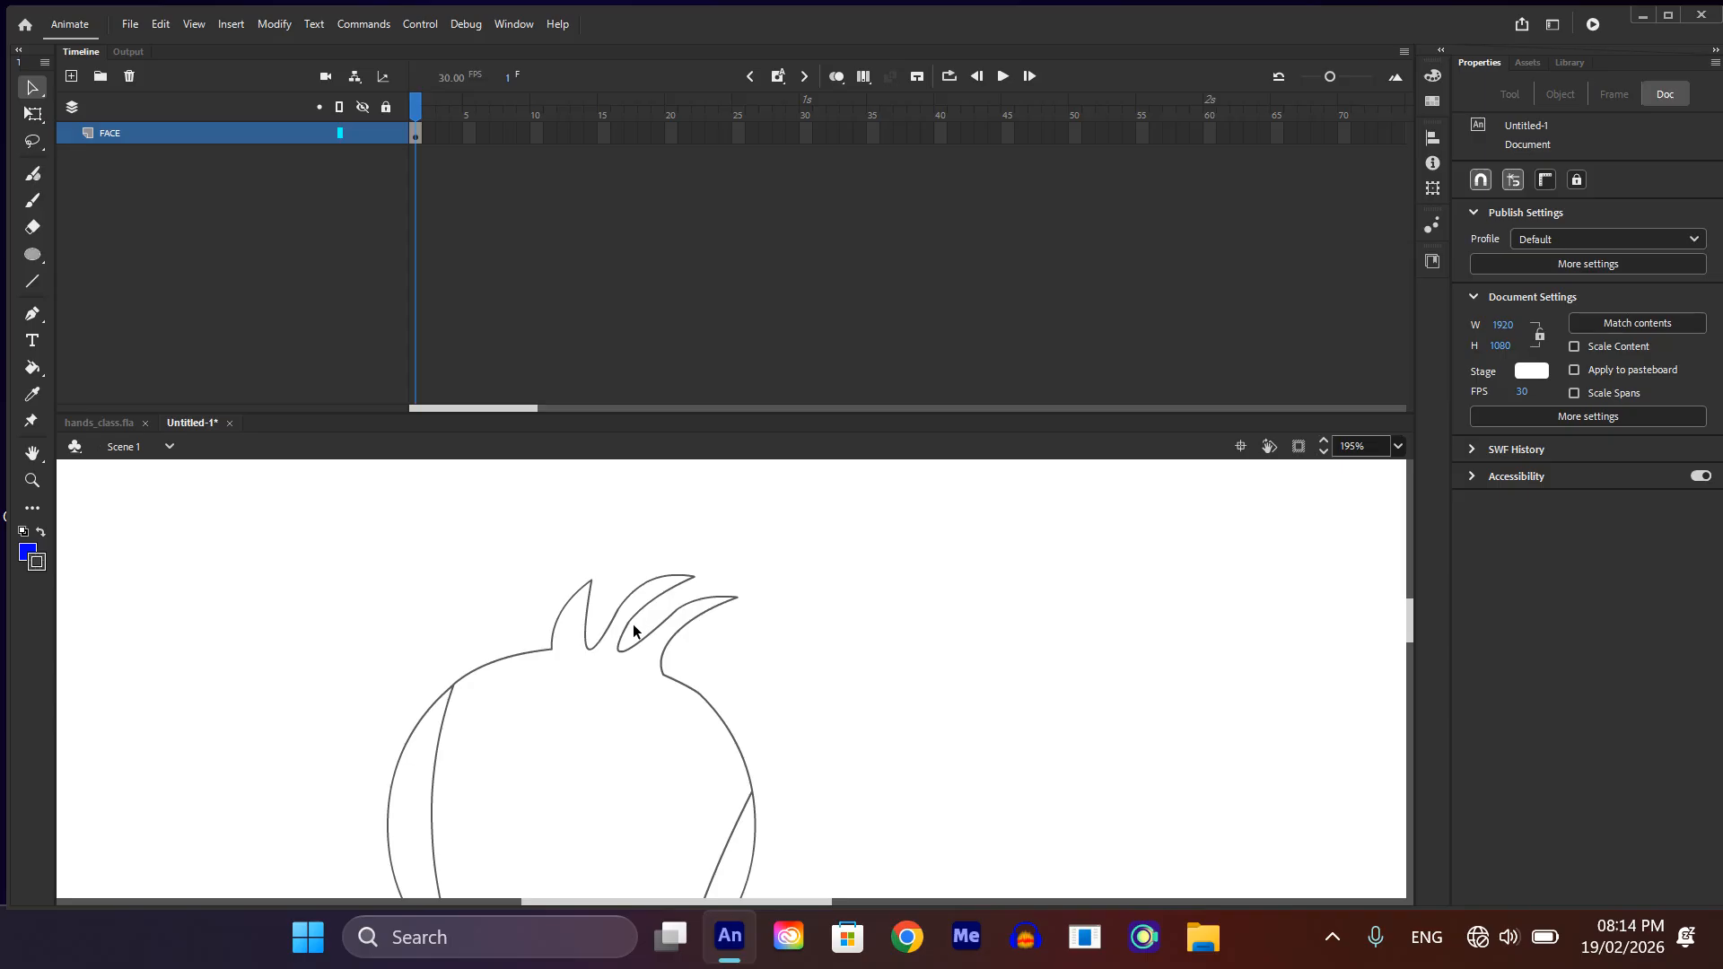
scroll(643, 649, down, 1)
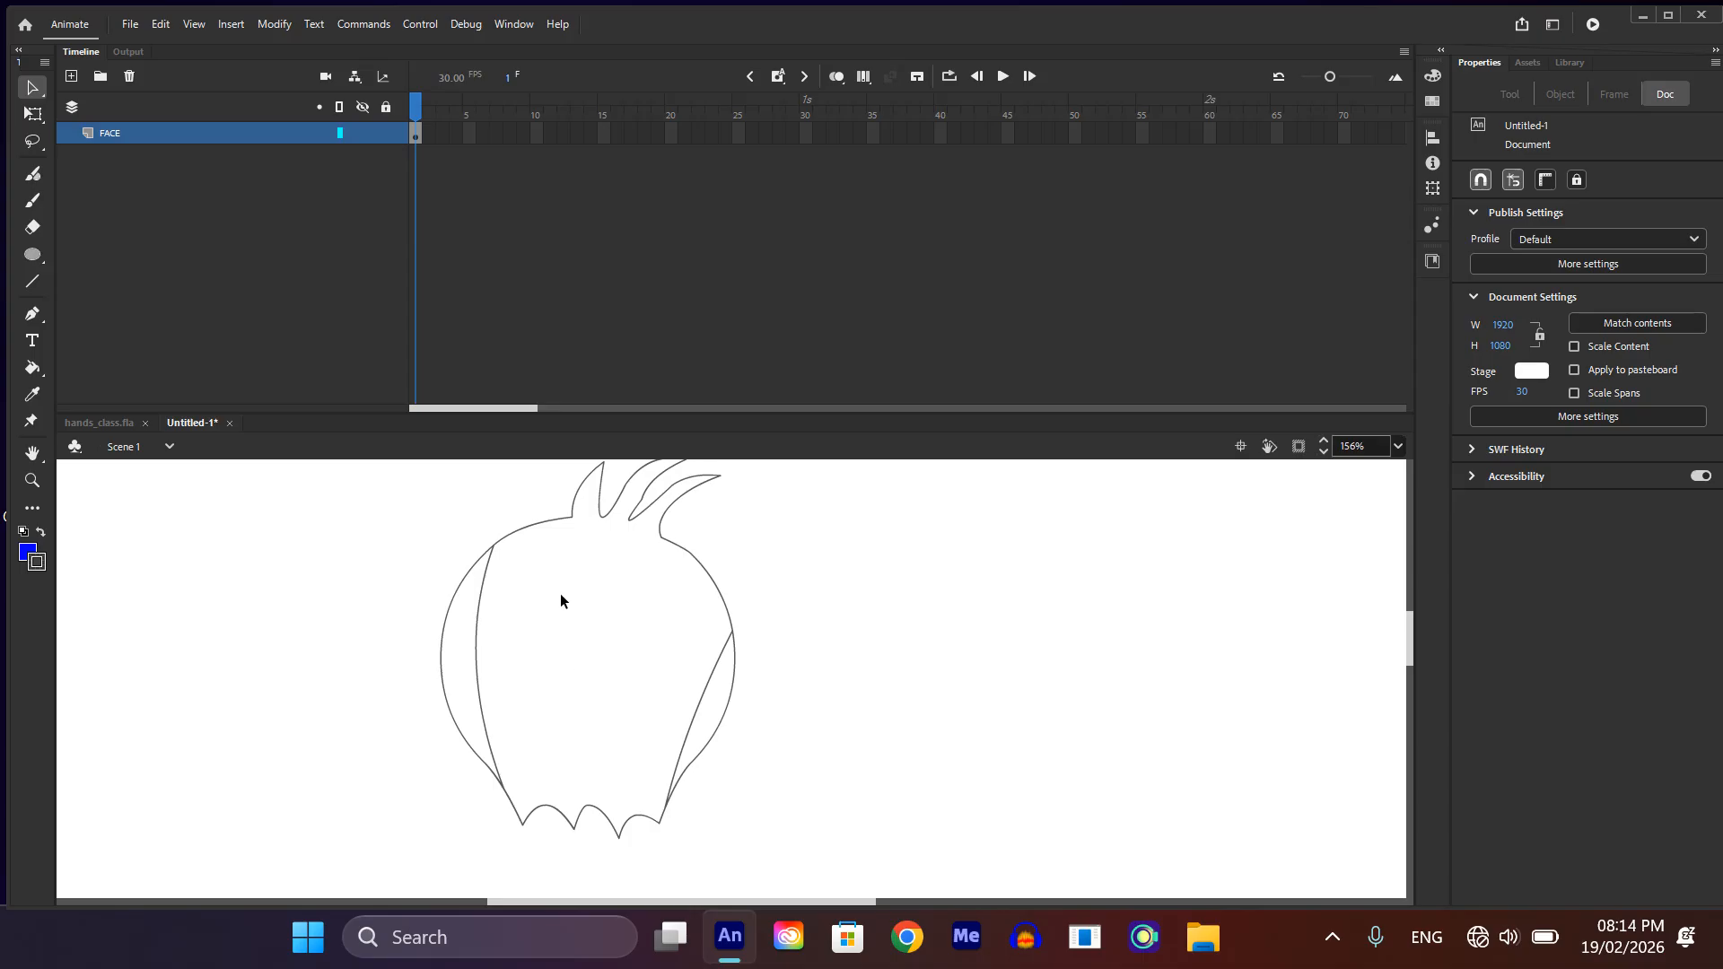
key(k)
click(576, 642)
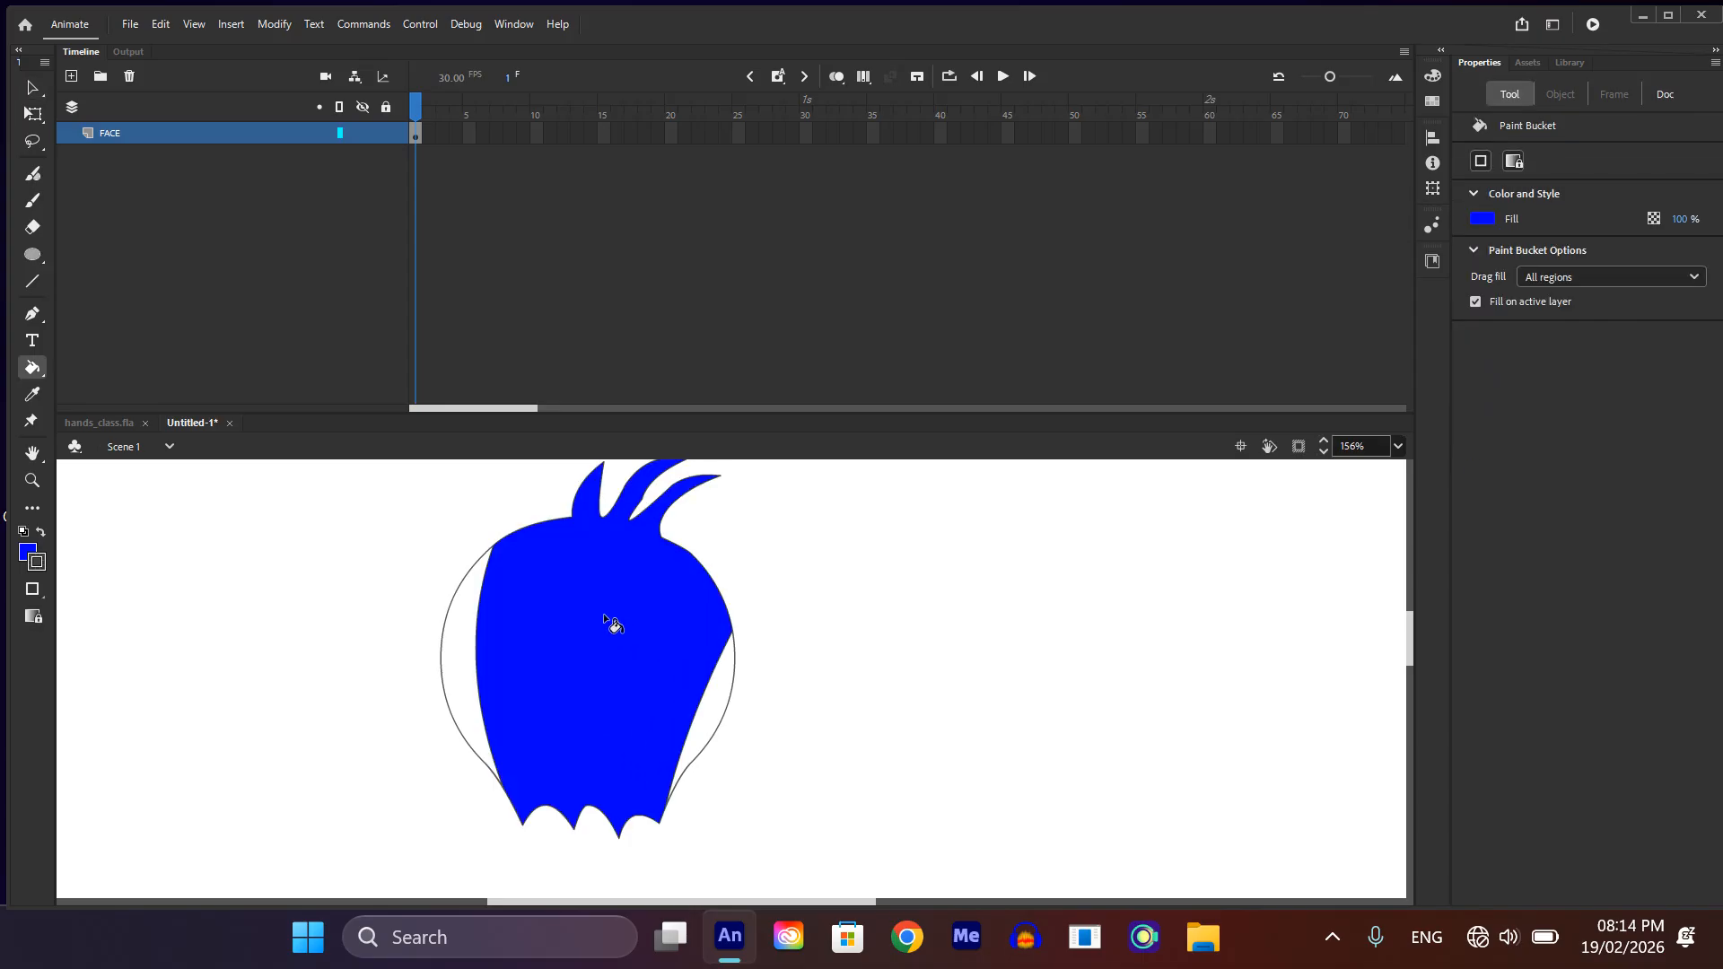
Step: Widen the middle hair lock by bending its left and upper edges outward
scroll(633, 646, up, 1)
scroll(650, 682, down, 1)
scroll(646, 583, up, 3)
scroll(663, 655, up, 2)
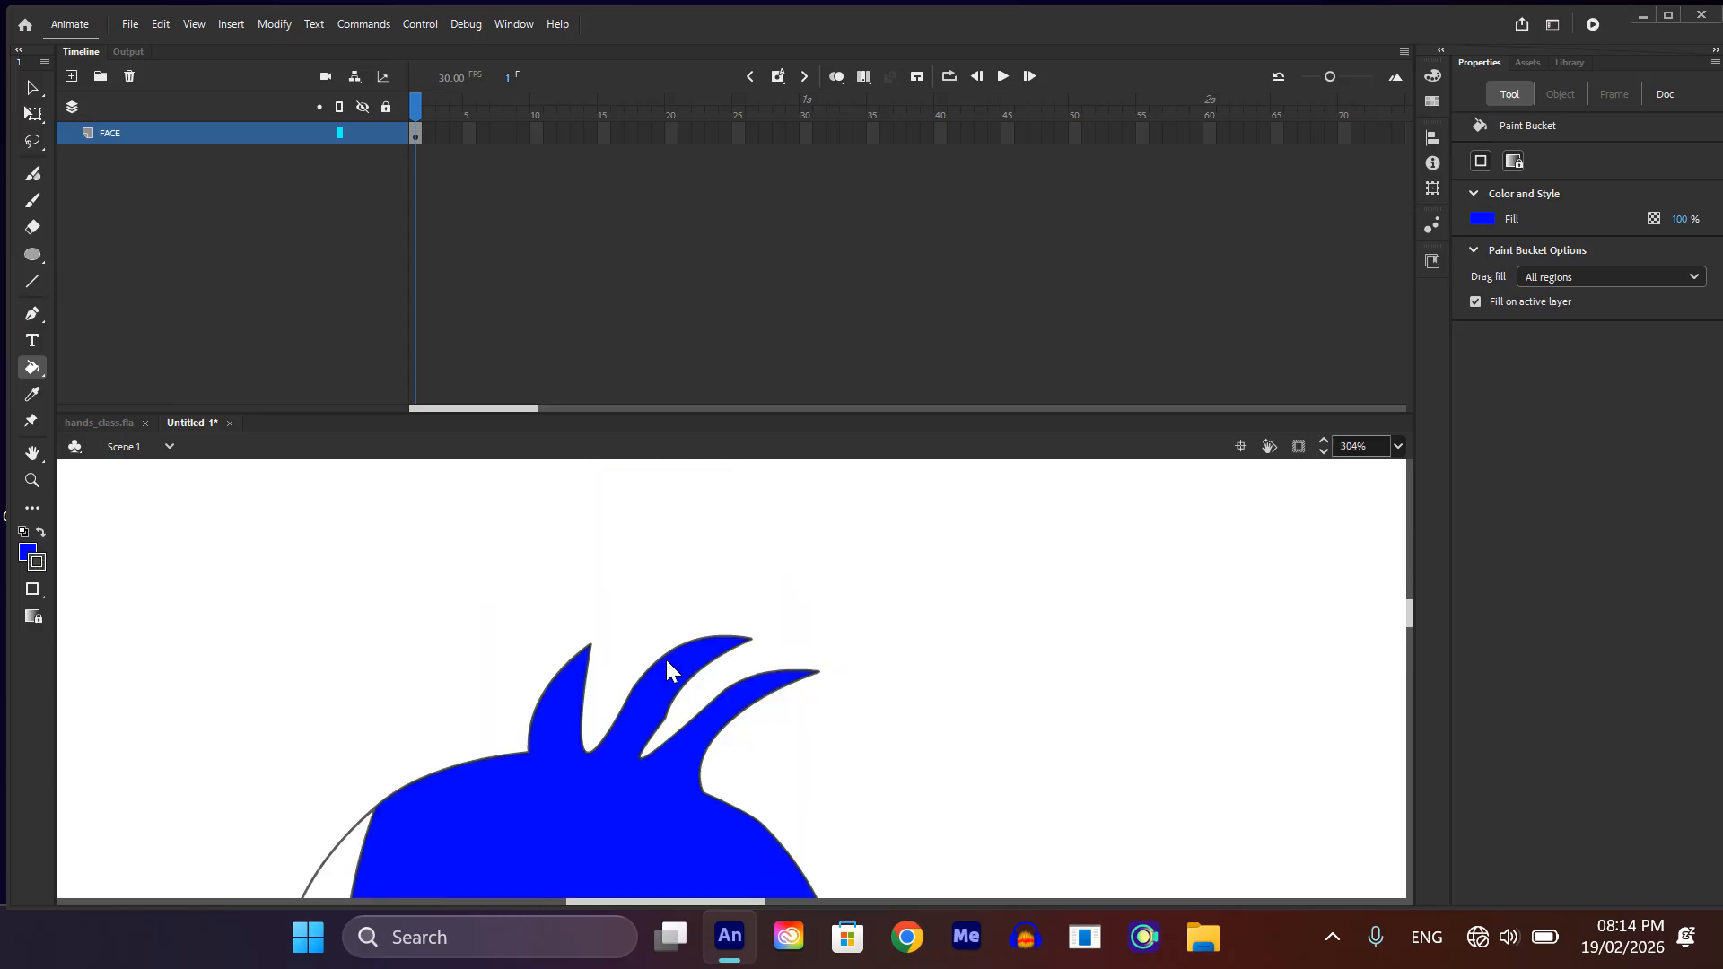
scroll(628, 700, up, 3)
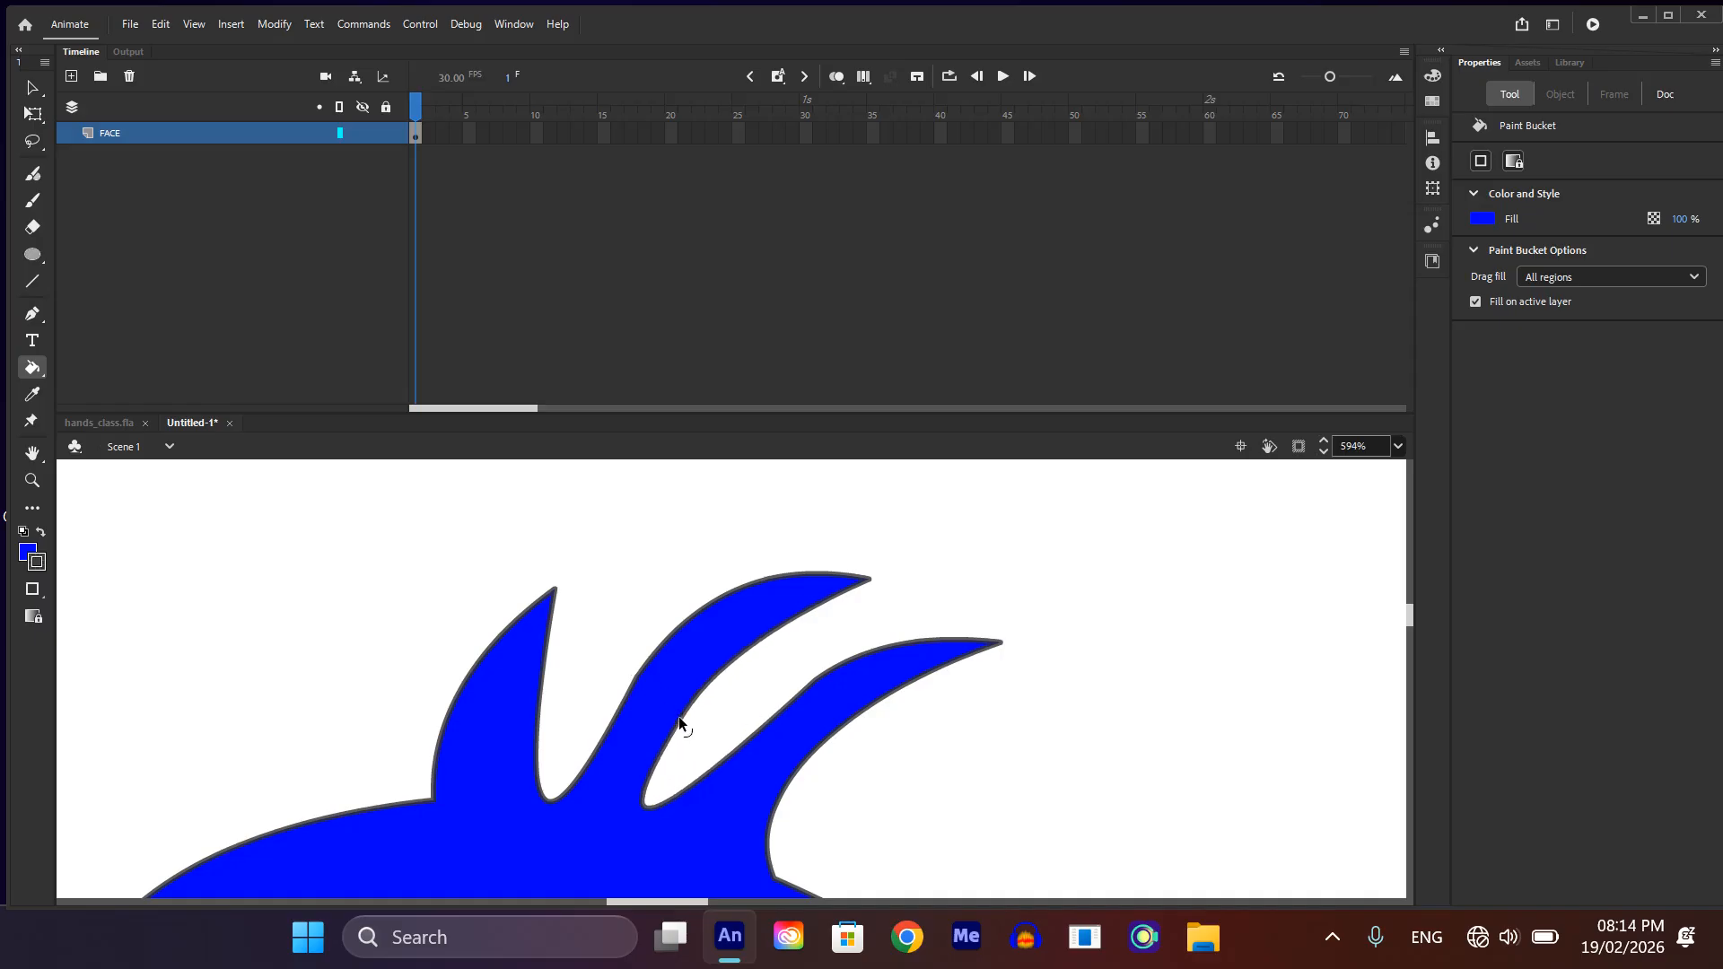
scroll(678, 718, down, 5)
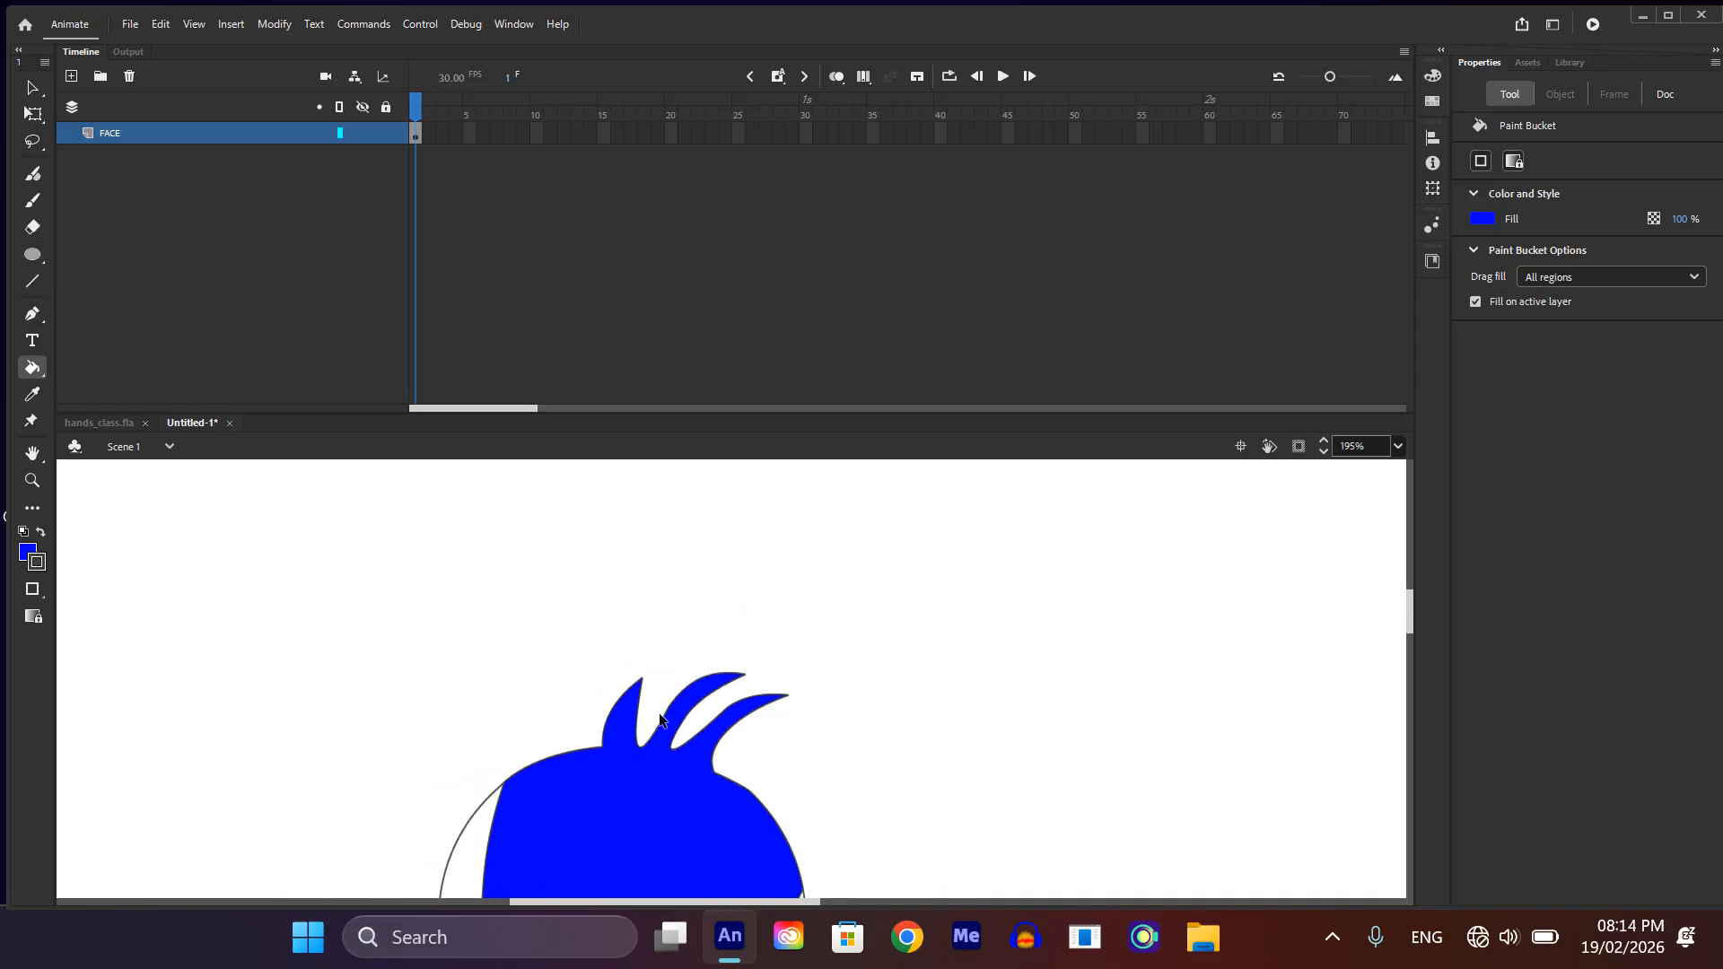
click(651, 707)
drag(684, 680, 678, 664)
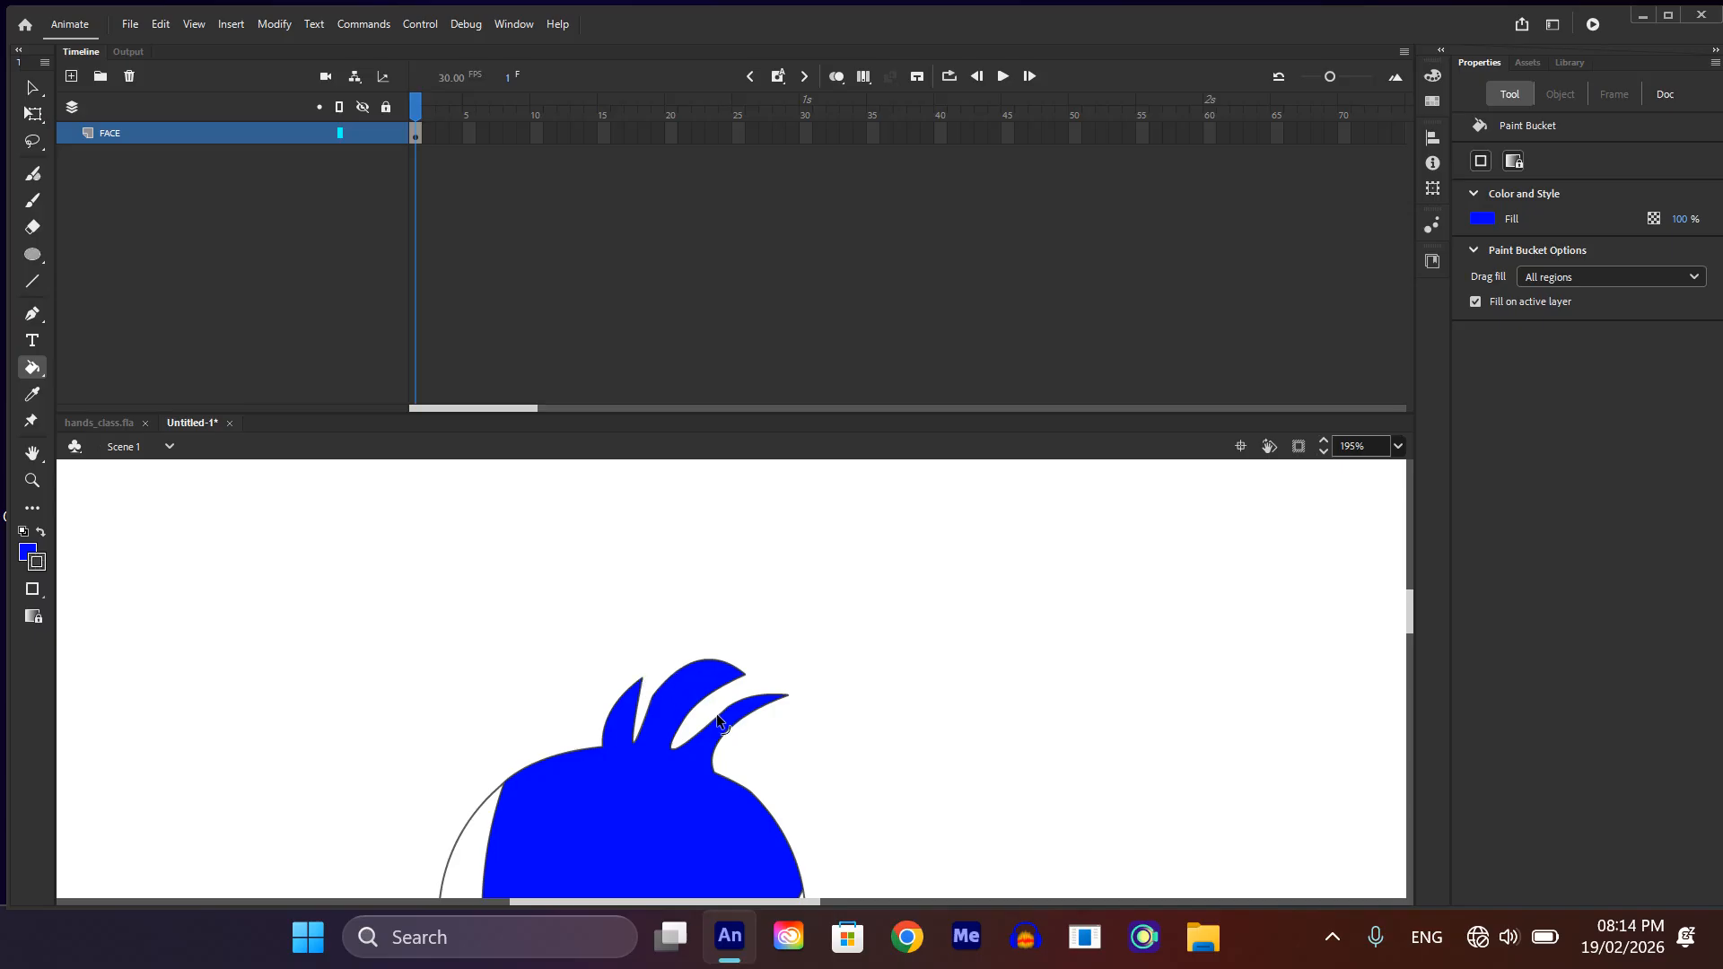
Step: Adjust the curve of the rightmost hair lock's left edge beside the gap to the middle lock
drag(710, 718, 703, 714)
drag(714, 718, 710, 709)
Step: Fill the two unfilled strips along the sides of the head with the same blue using the Paint Bucket
scroll(746, 749, down, 3)
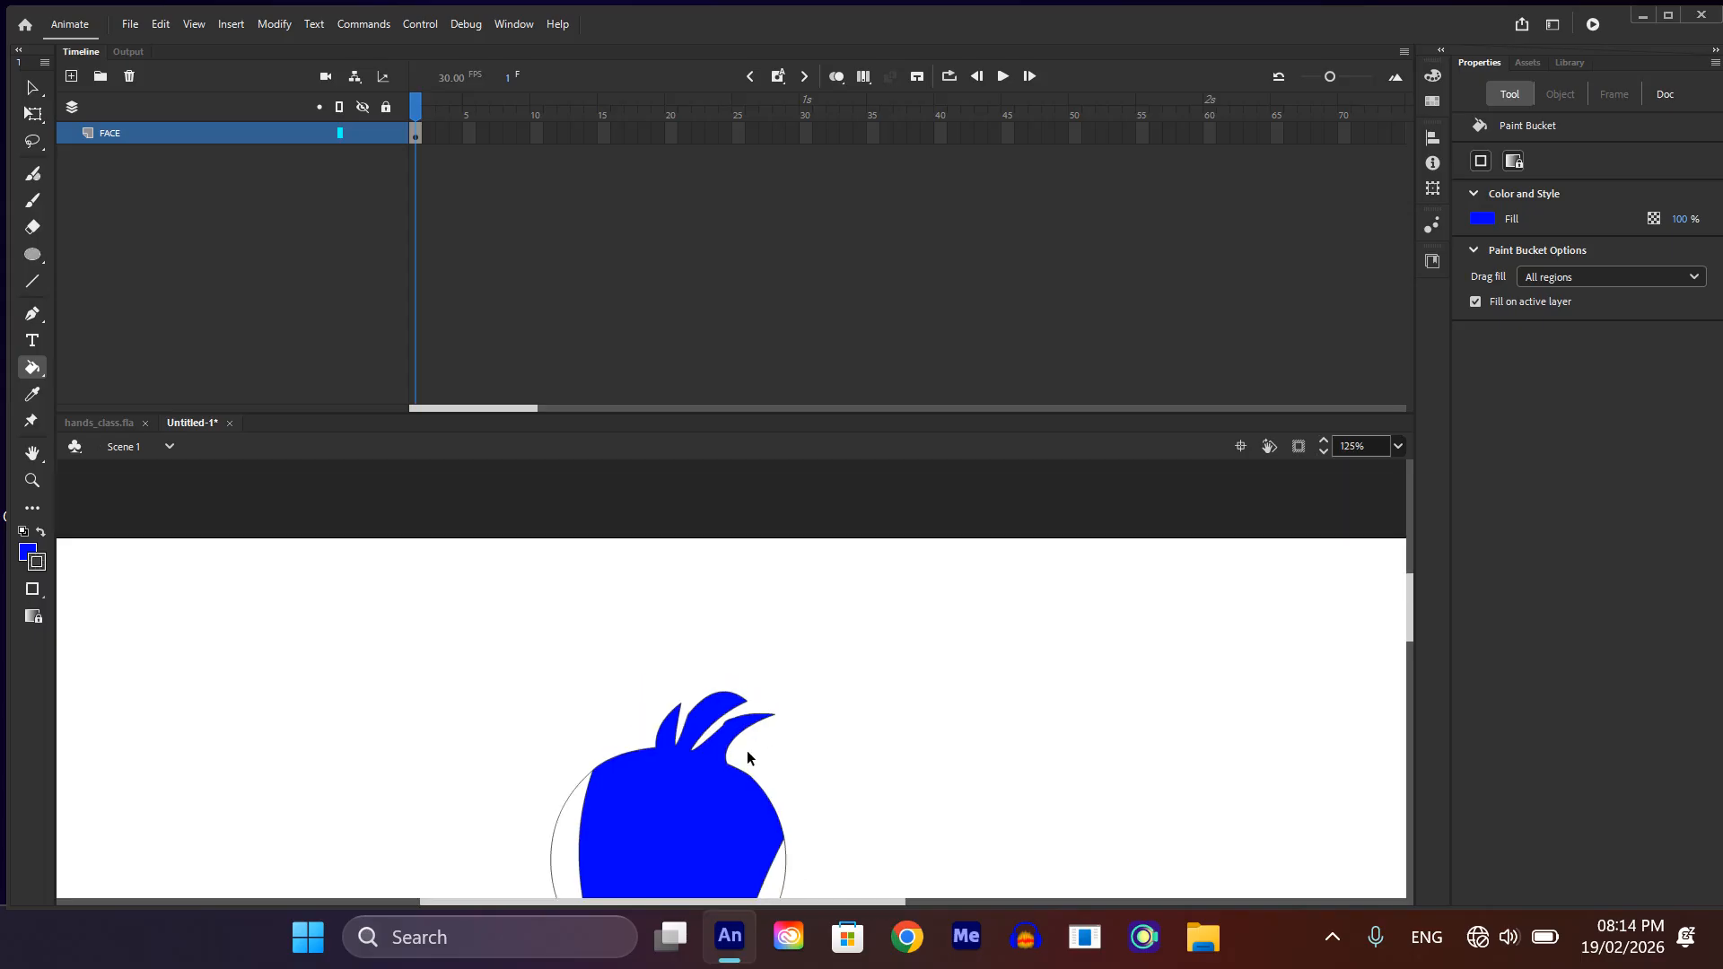
click(770, 768)
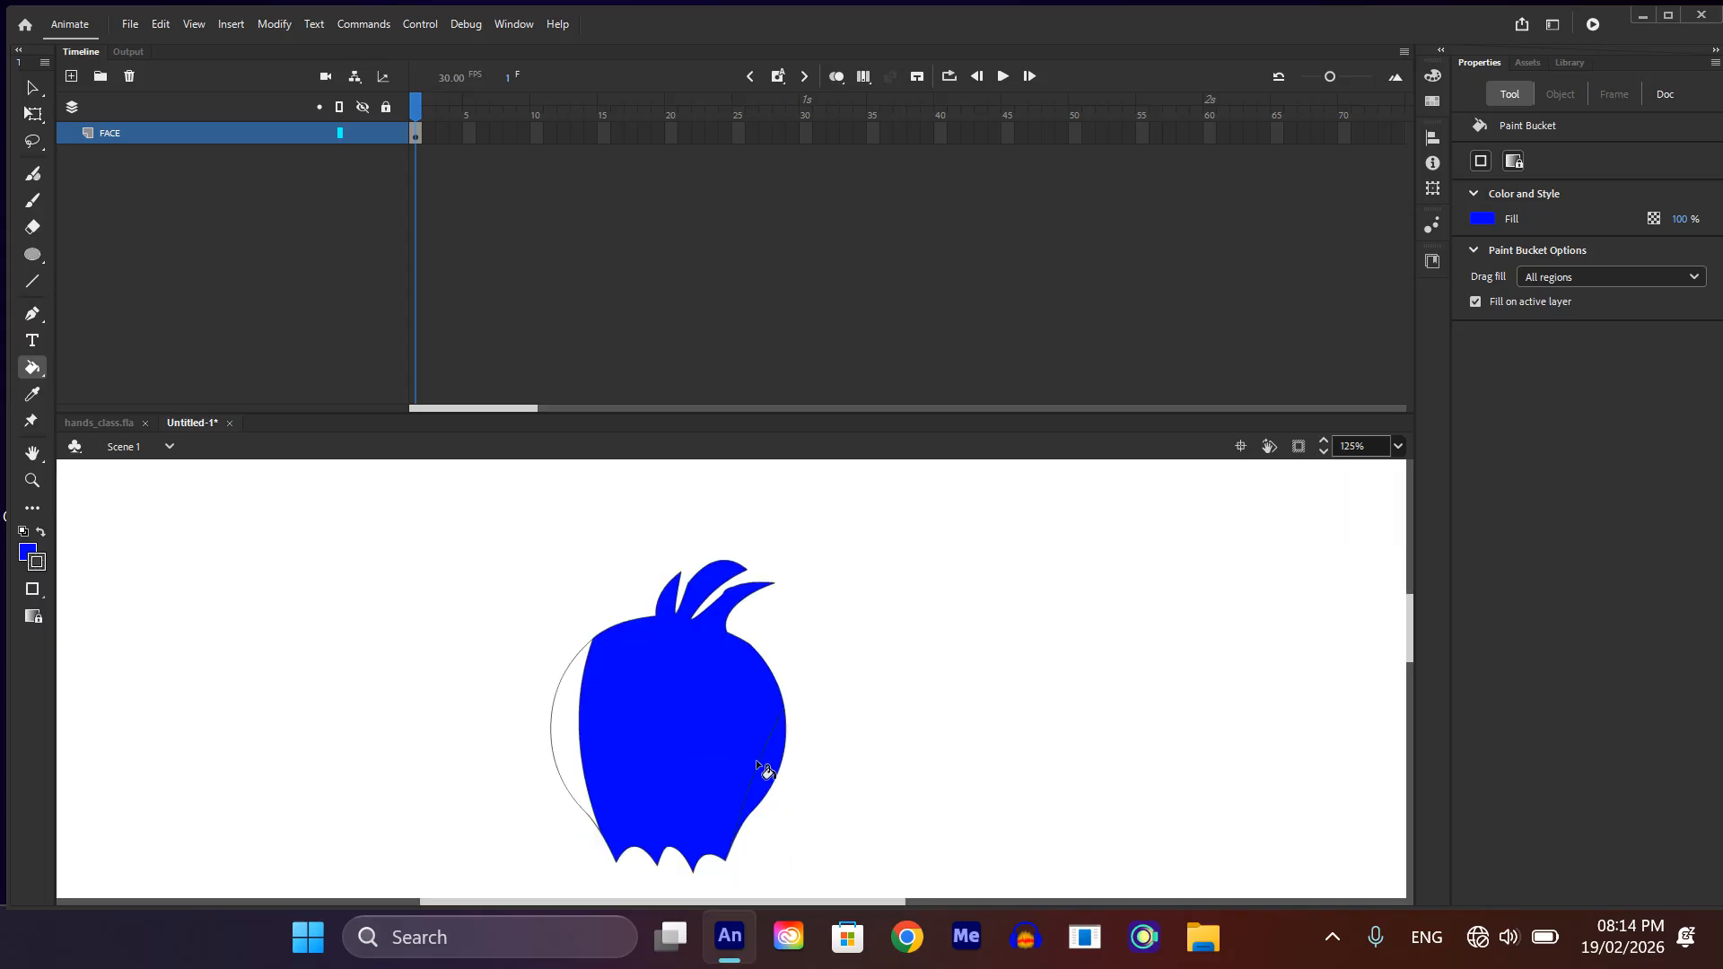
click(579, 718)
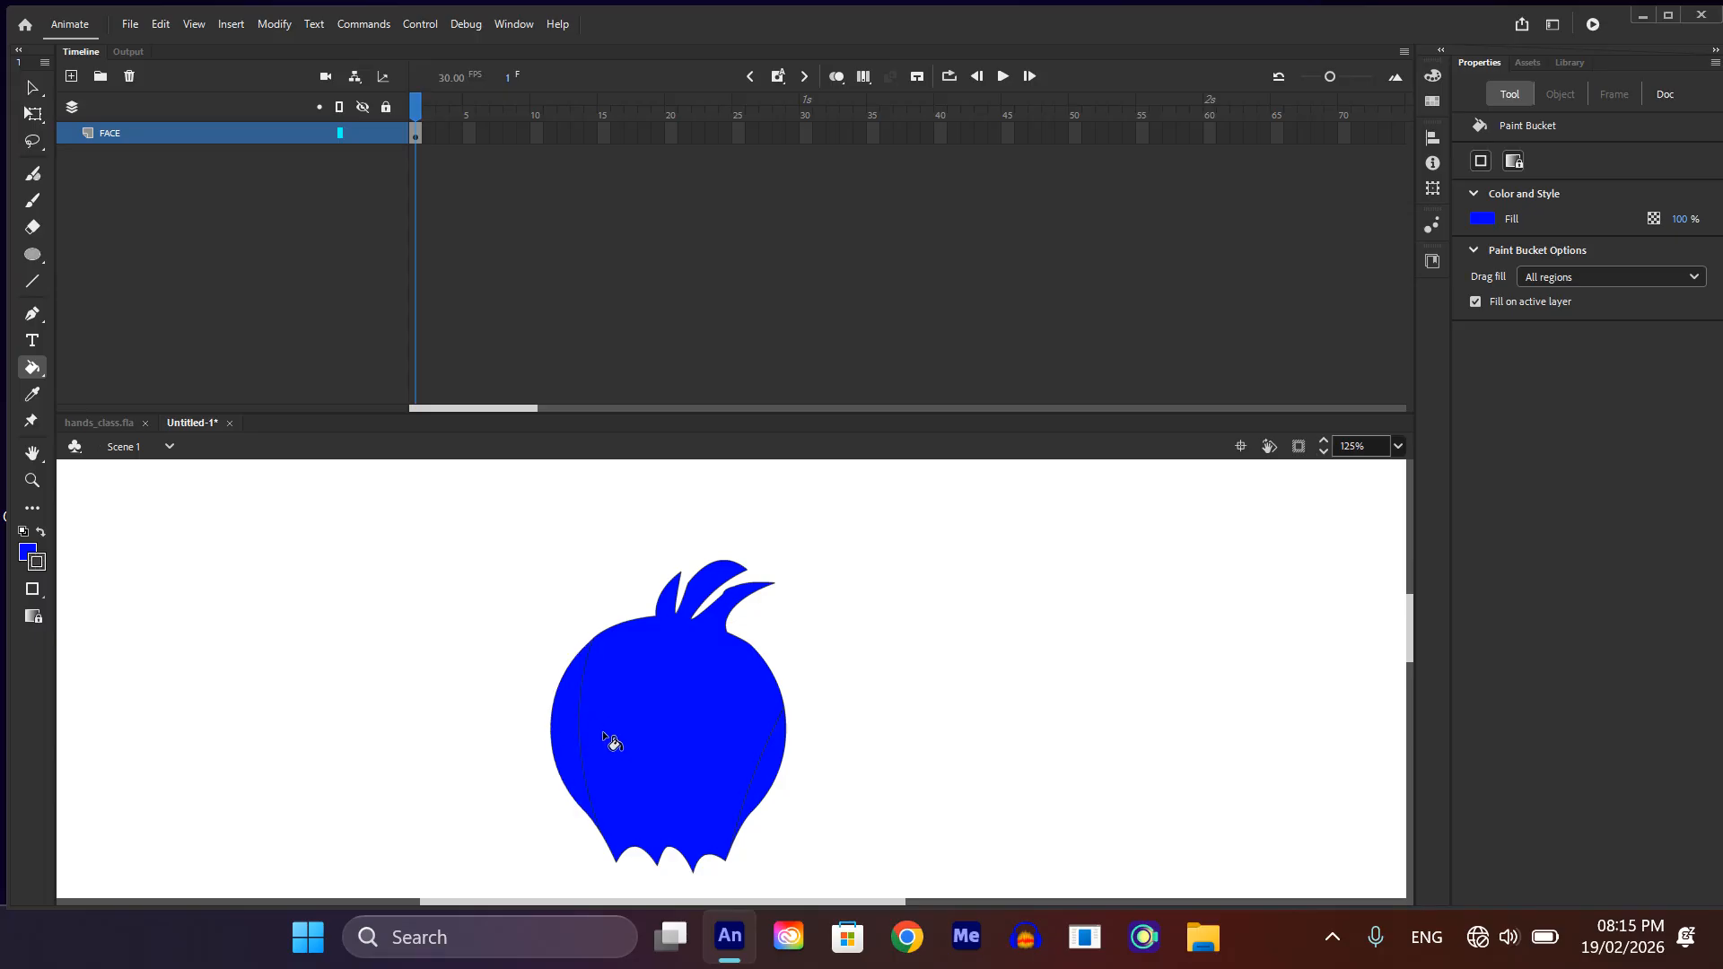
Step: Darken the fill of both side strips to 0000E0 as shading on the head
ctrl+click(569, 724)
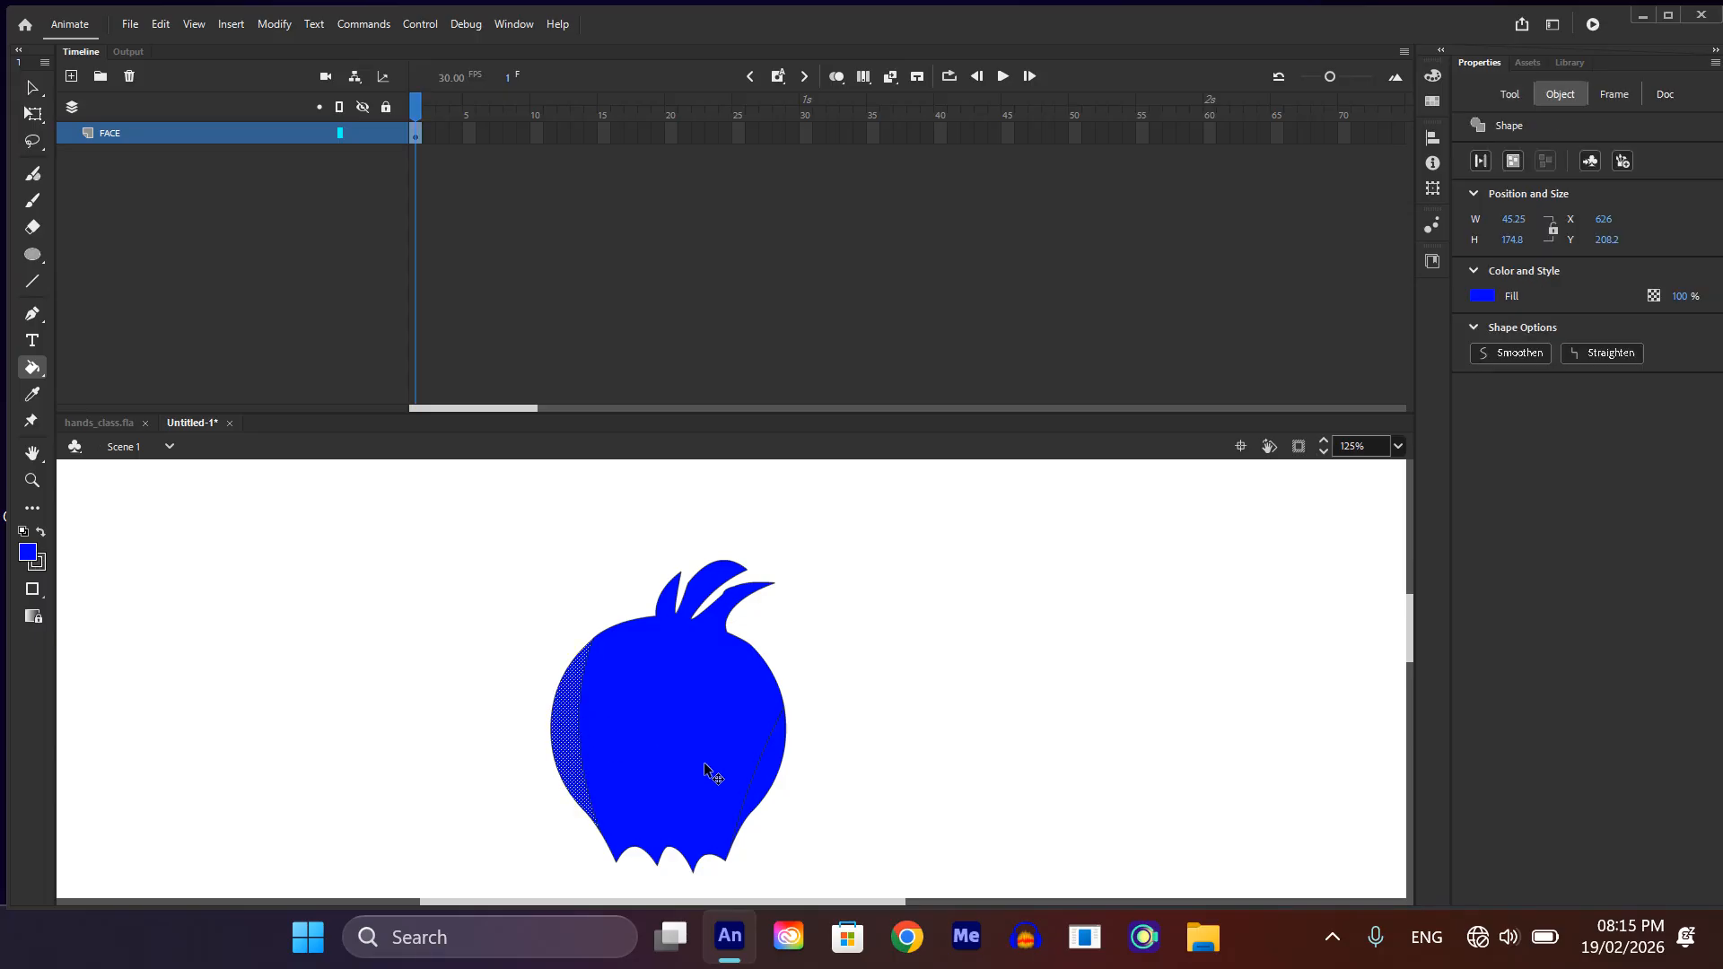
ctrl+shift+click(774, 770)
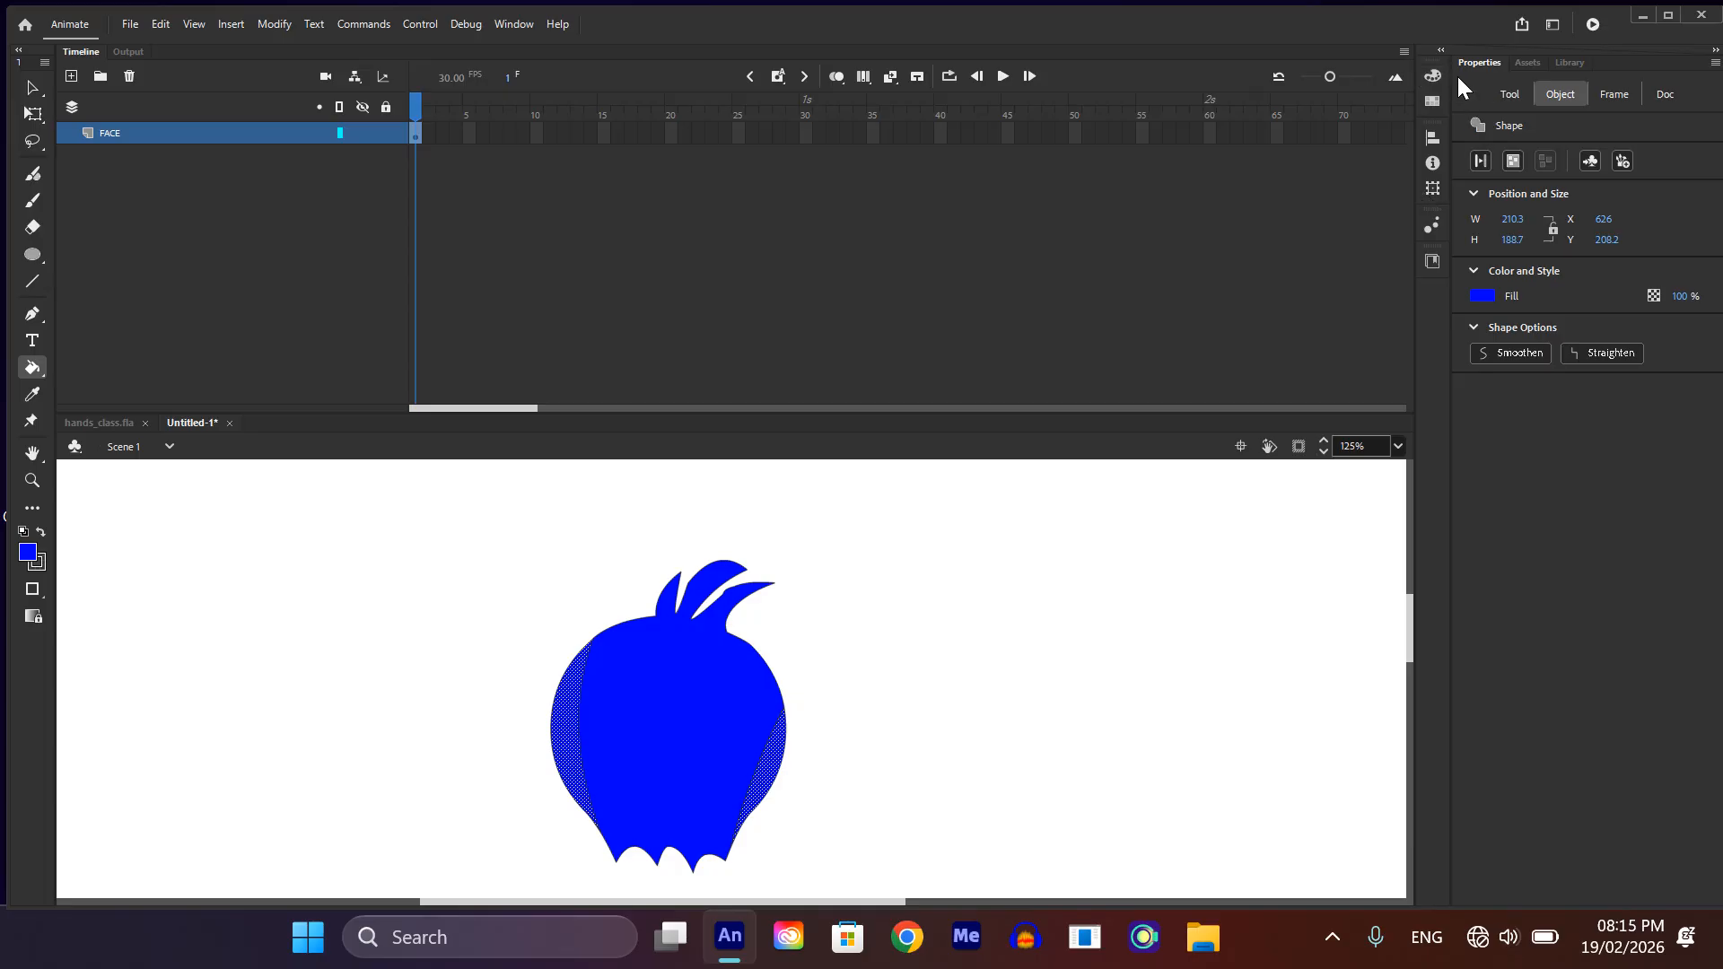
click(1433, 75)
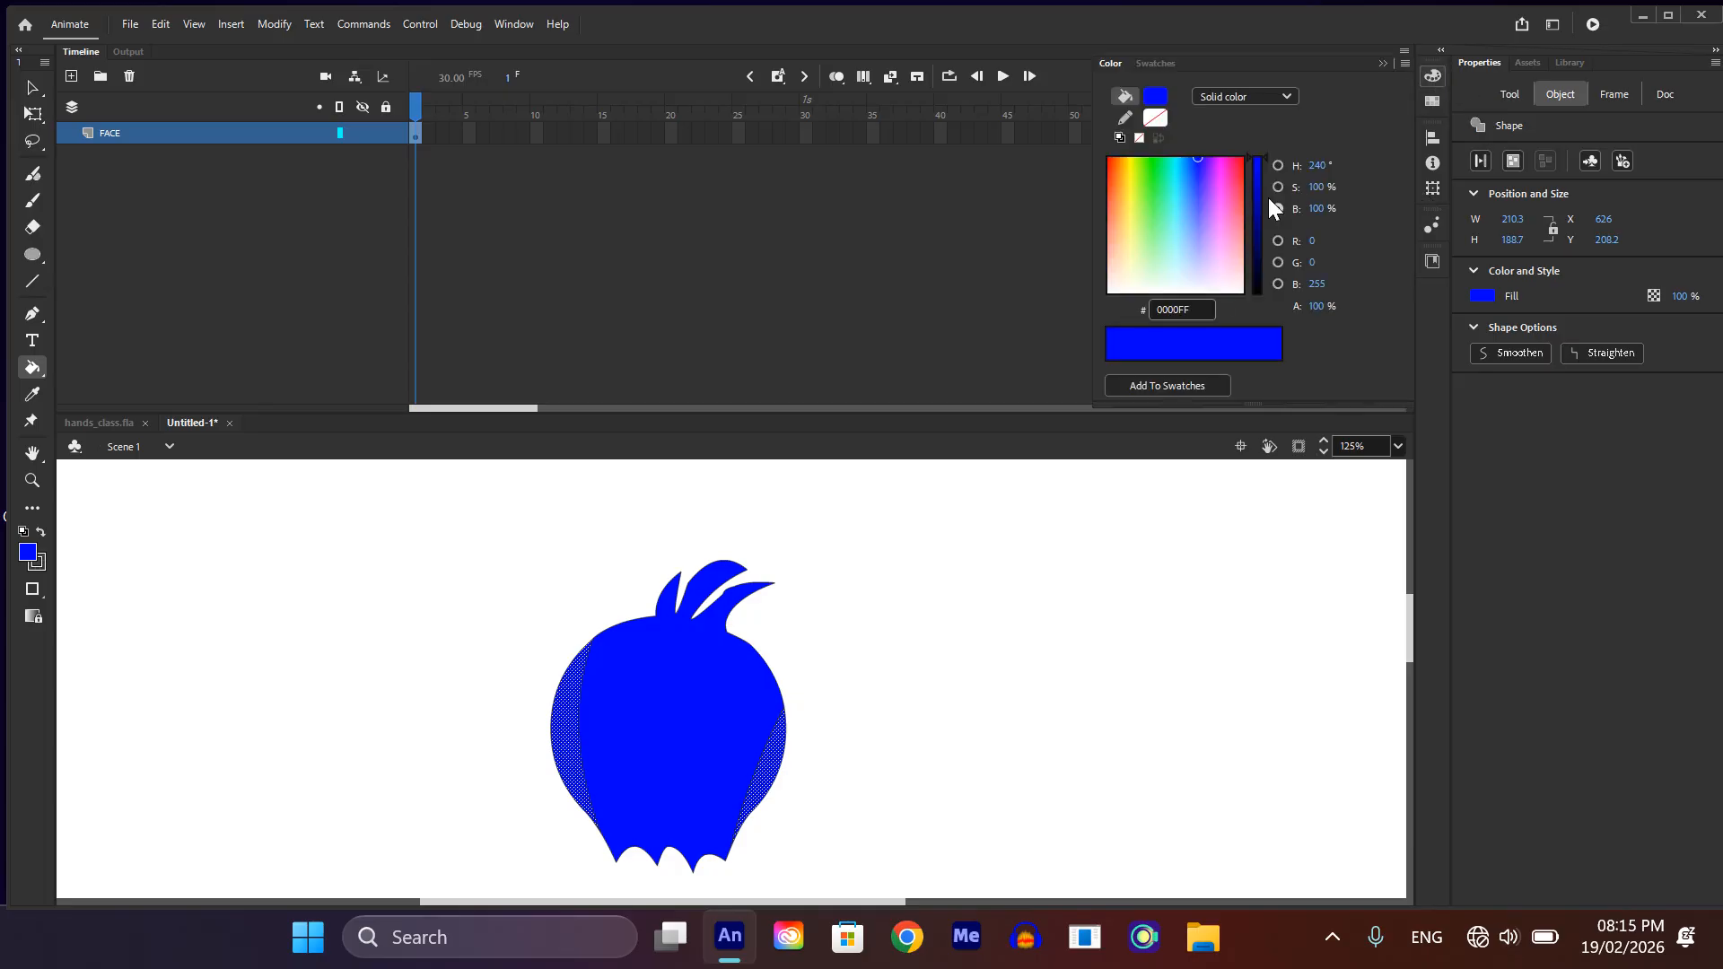
click(1432, 76)
drag(1251, 163, 1252, 172)
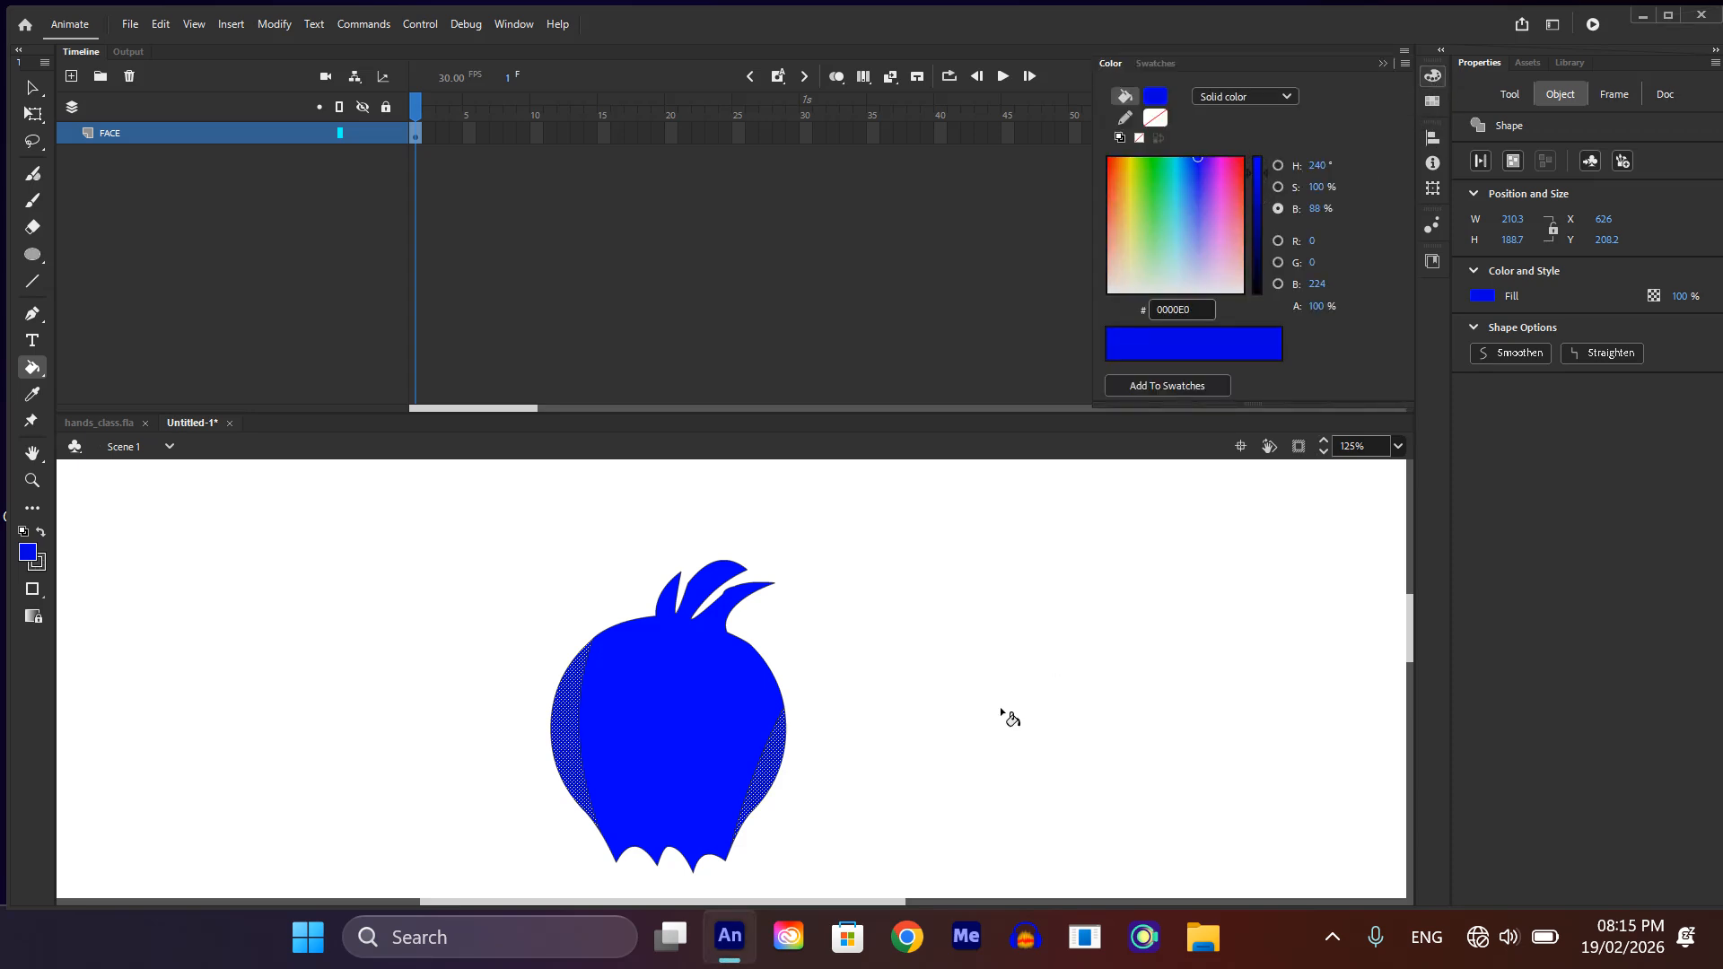
key(v)
click(852, 713)
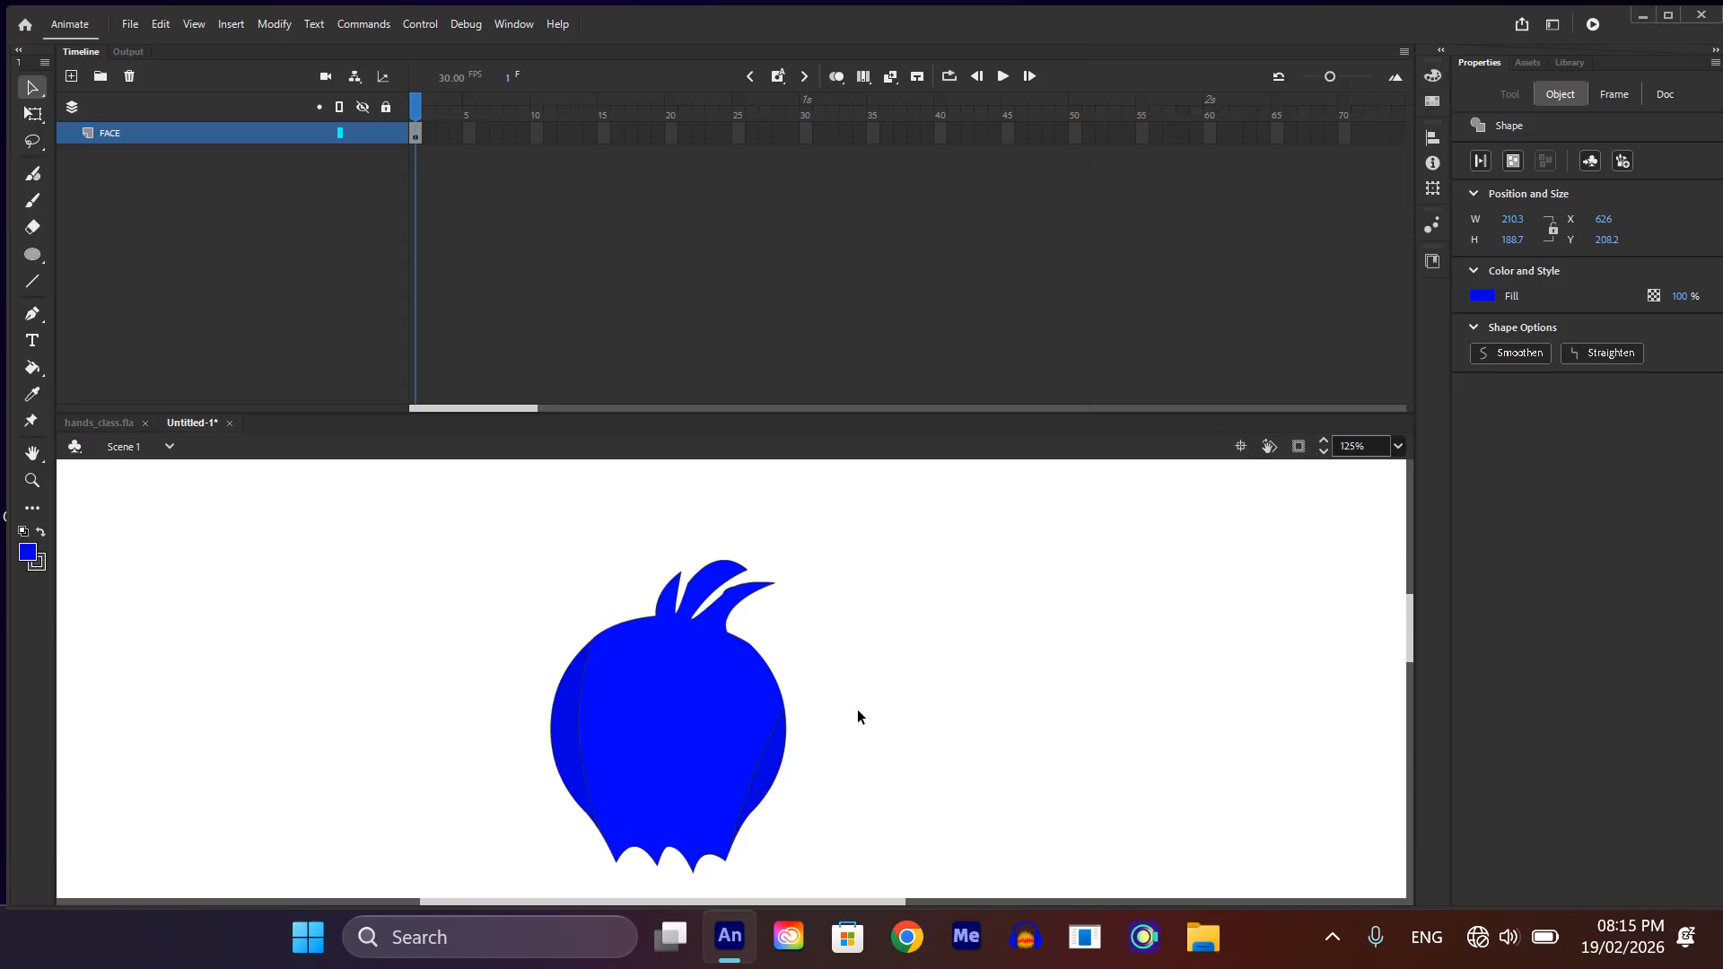
Step: Delete the two stroke lines that divide the shaded side strips from the central face area
scroll(808, 747, down, 1)
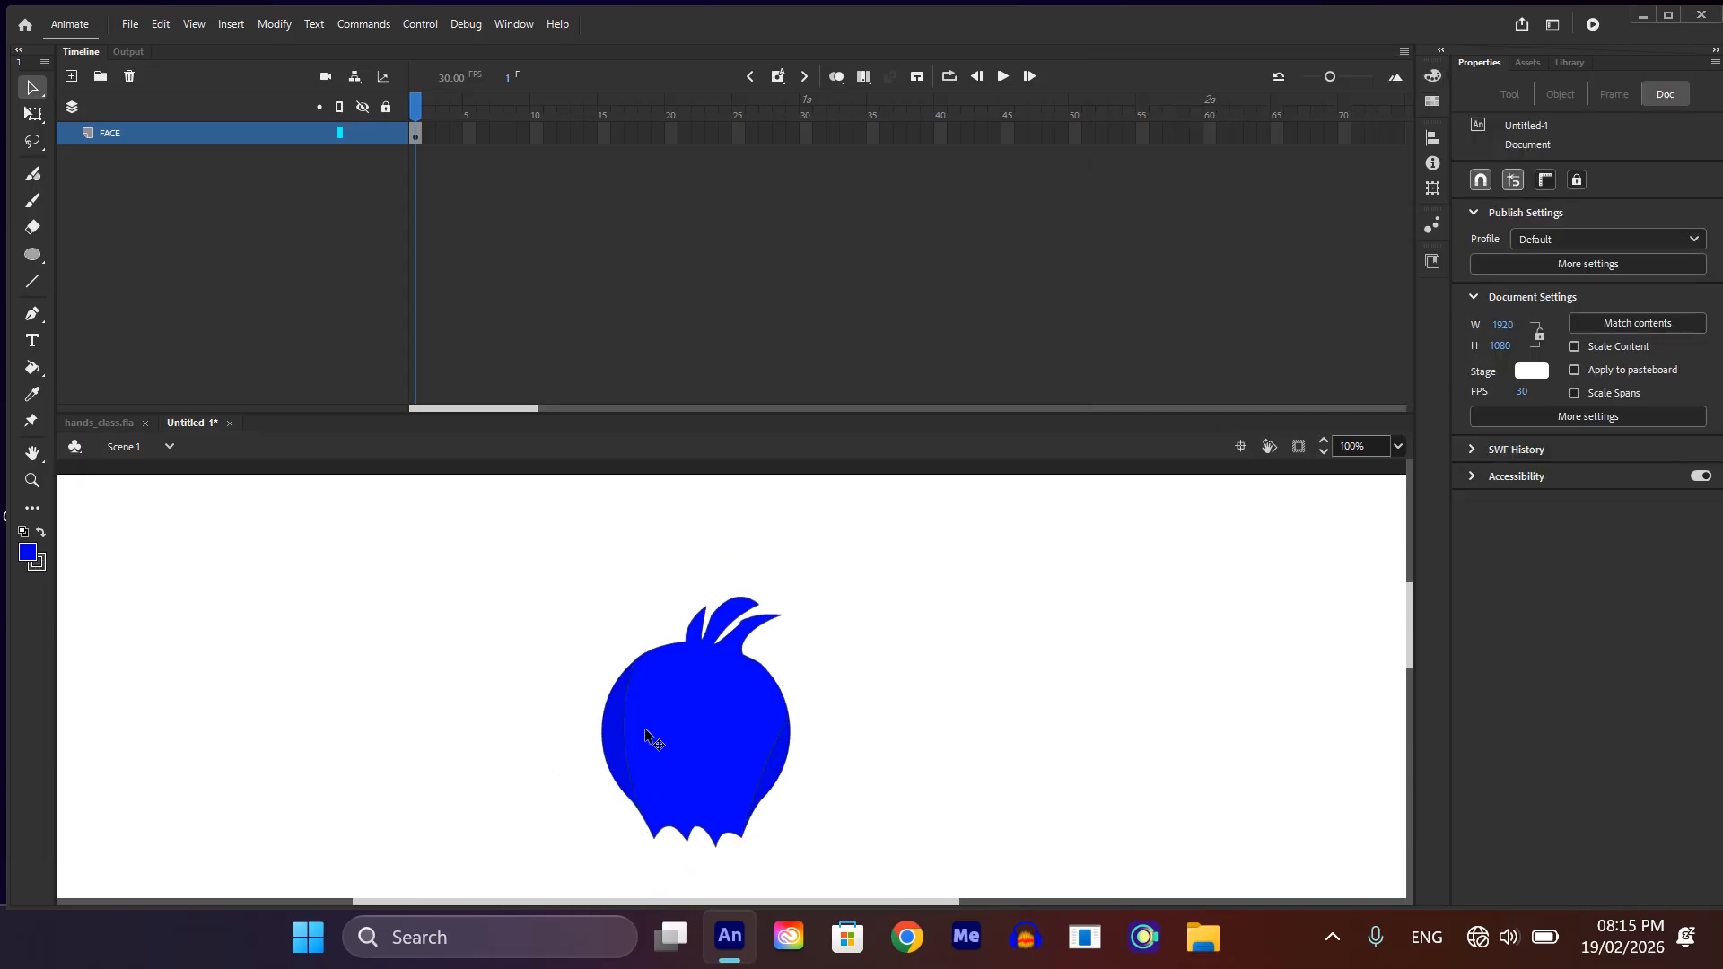
click(639, 752)
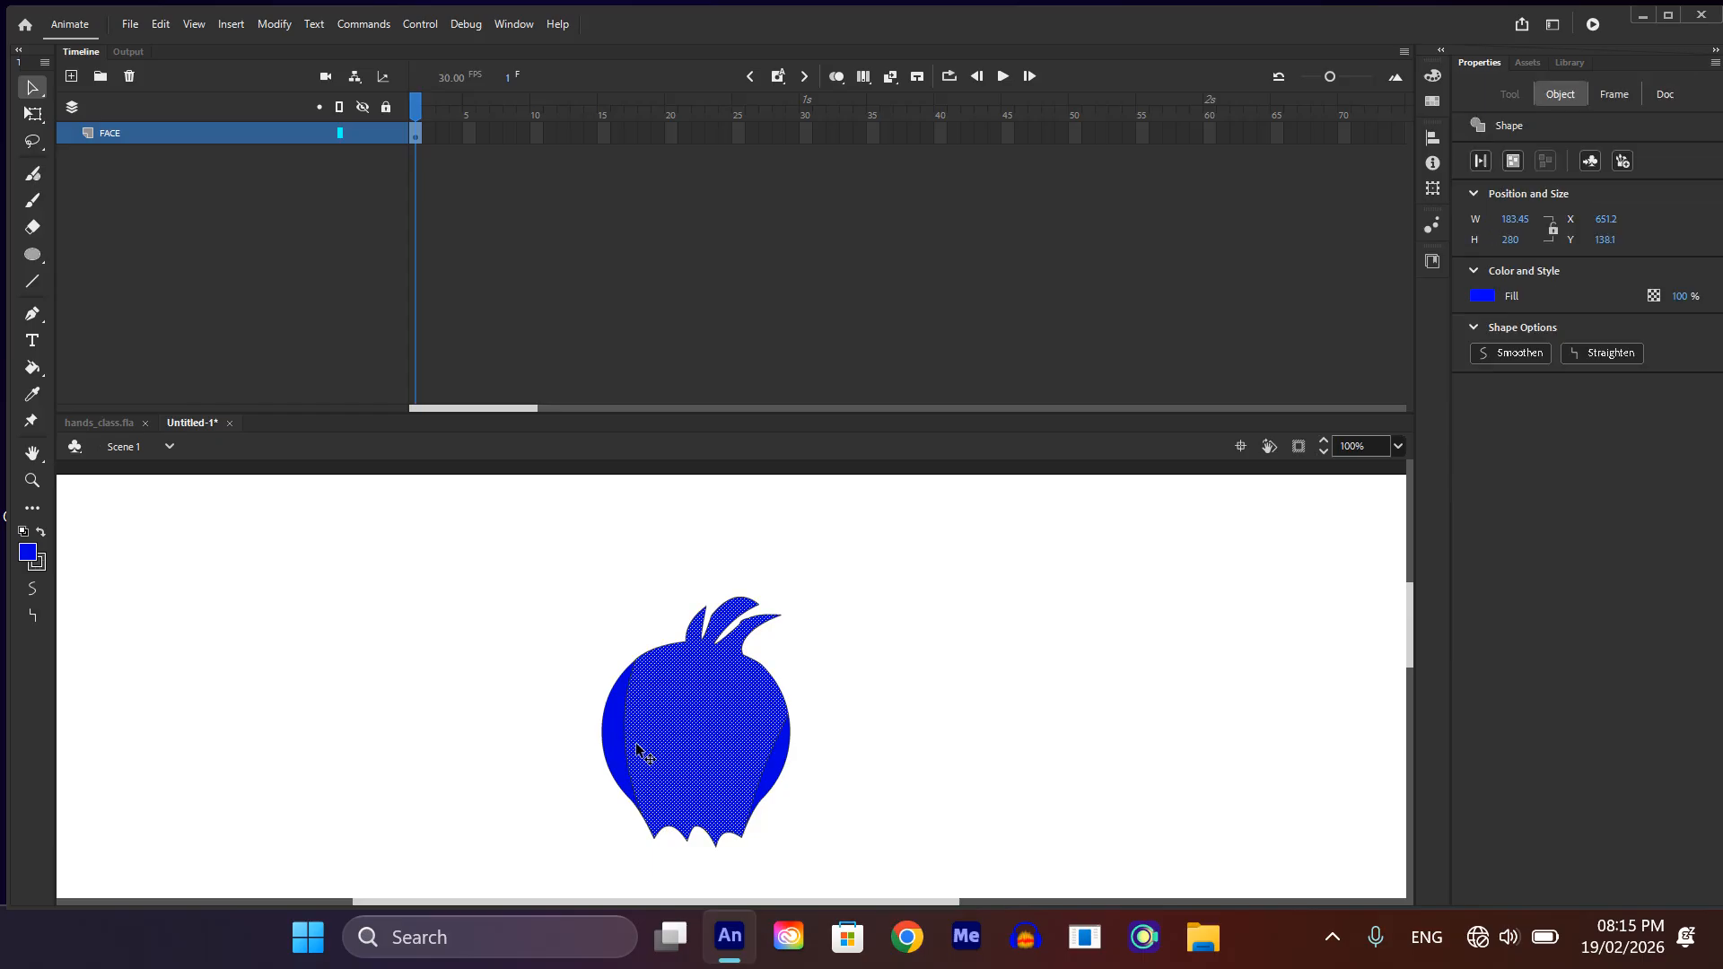
click(942, 804)
click(630, 725)
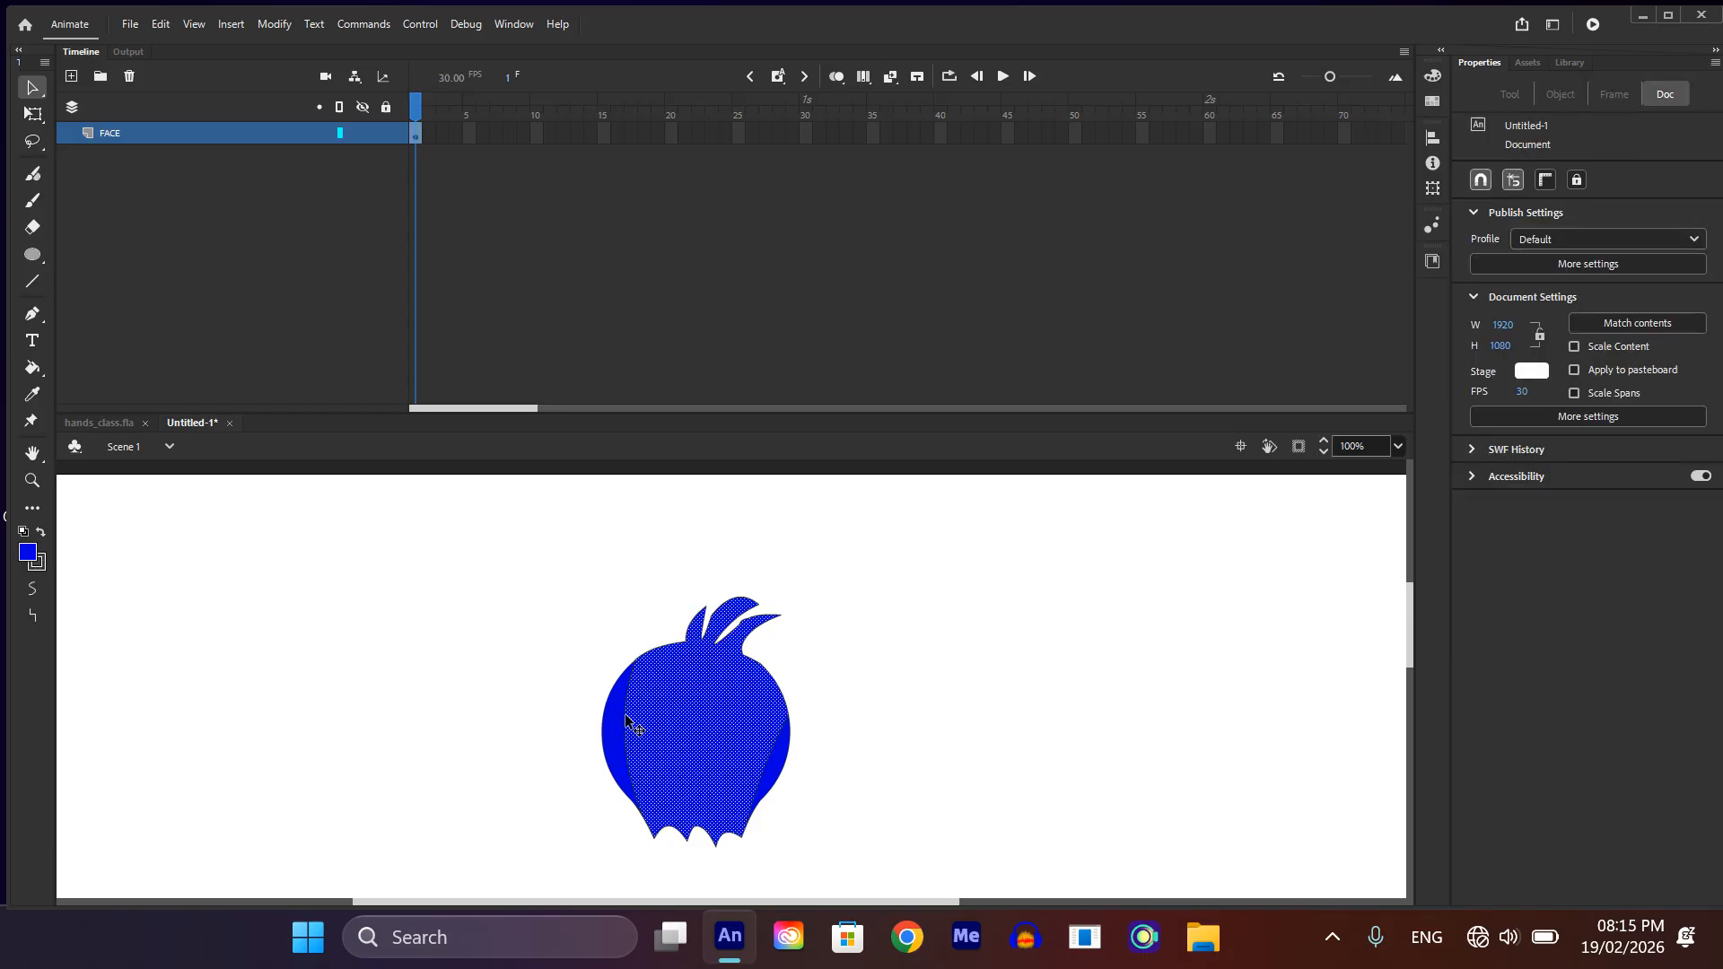
scroll(690, 770, up, 3)
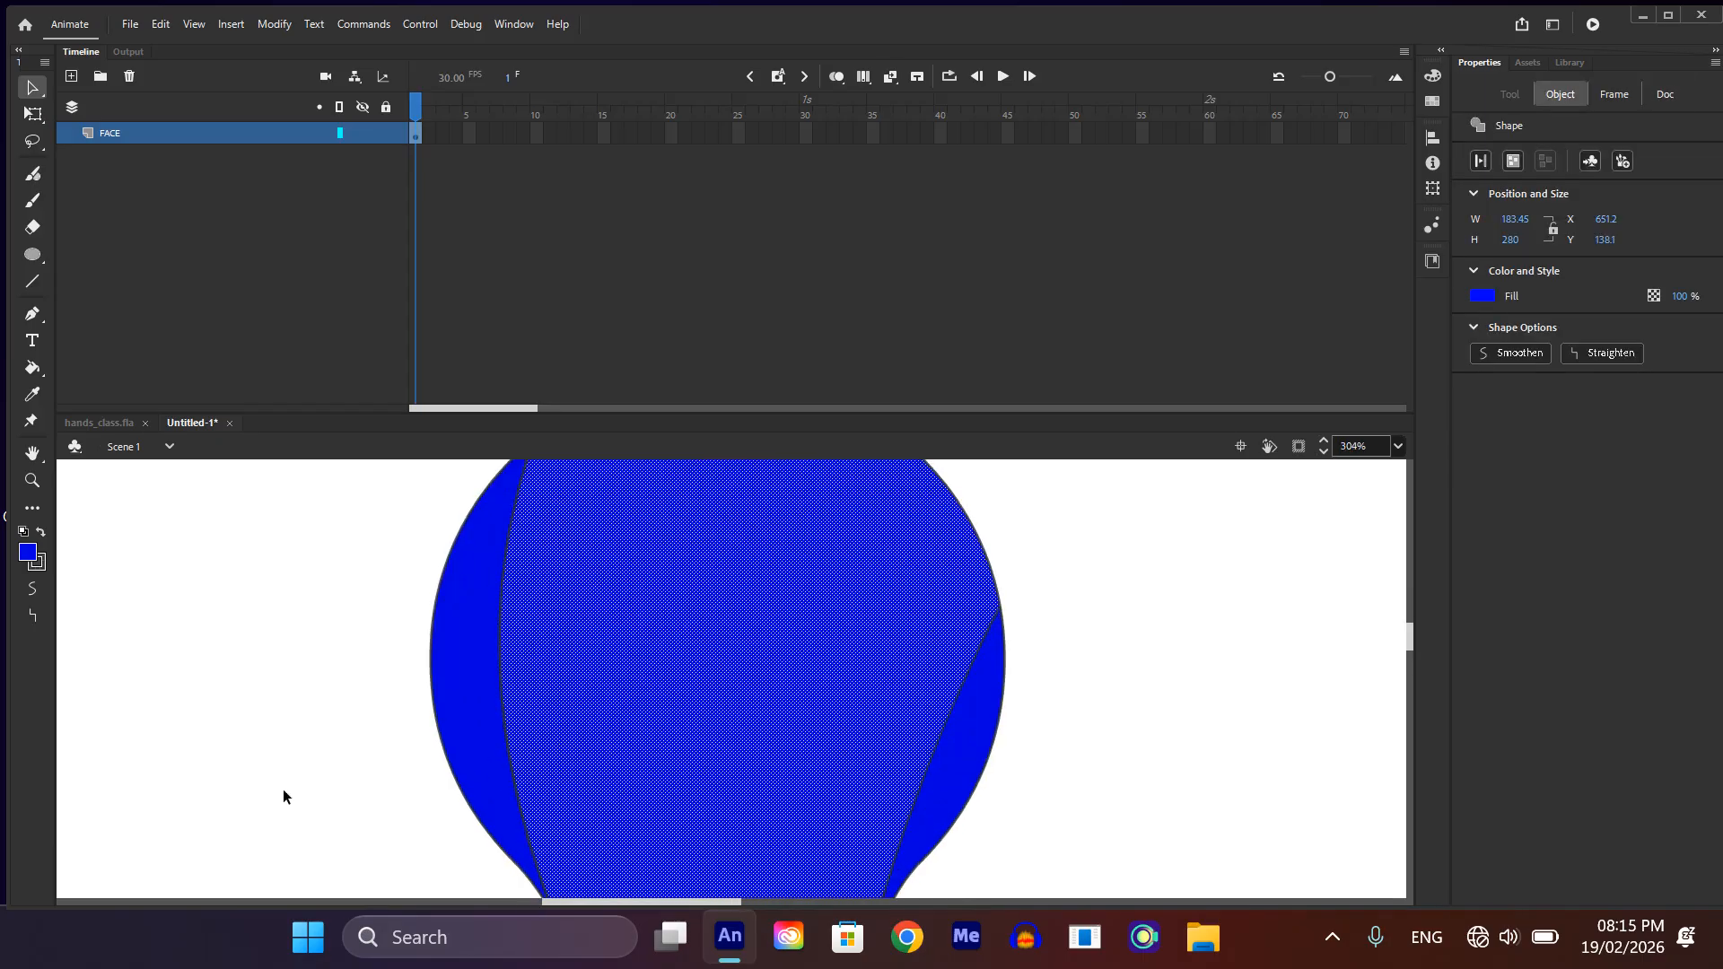
click(282, 791)
click(499, 664)
key(Delete)
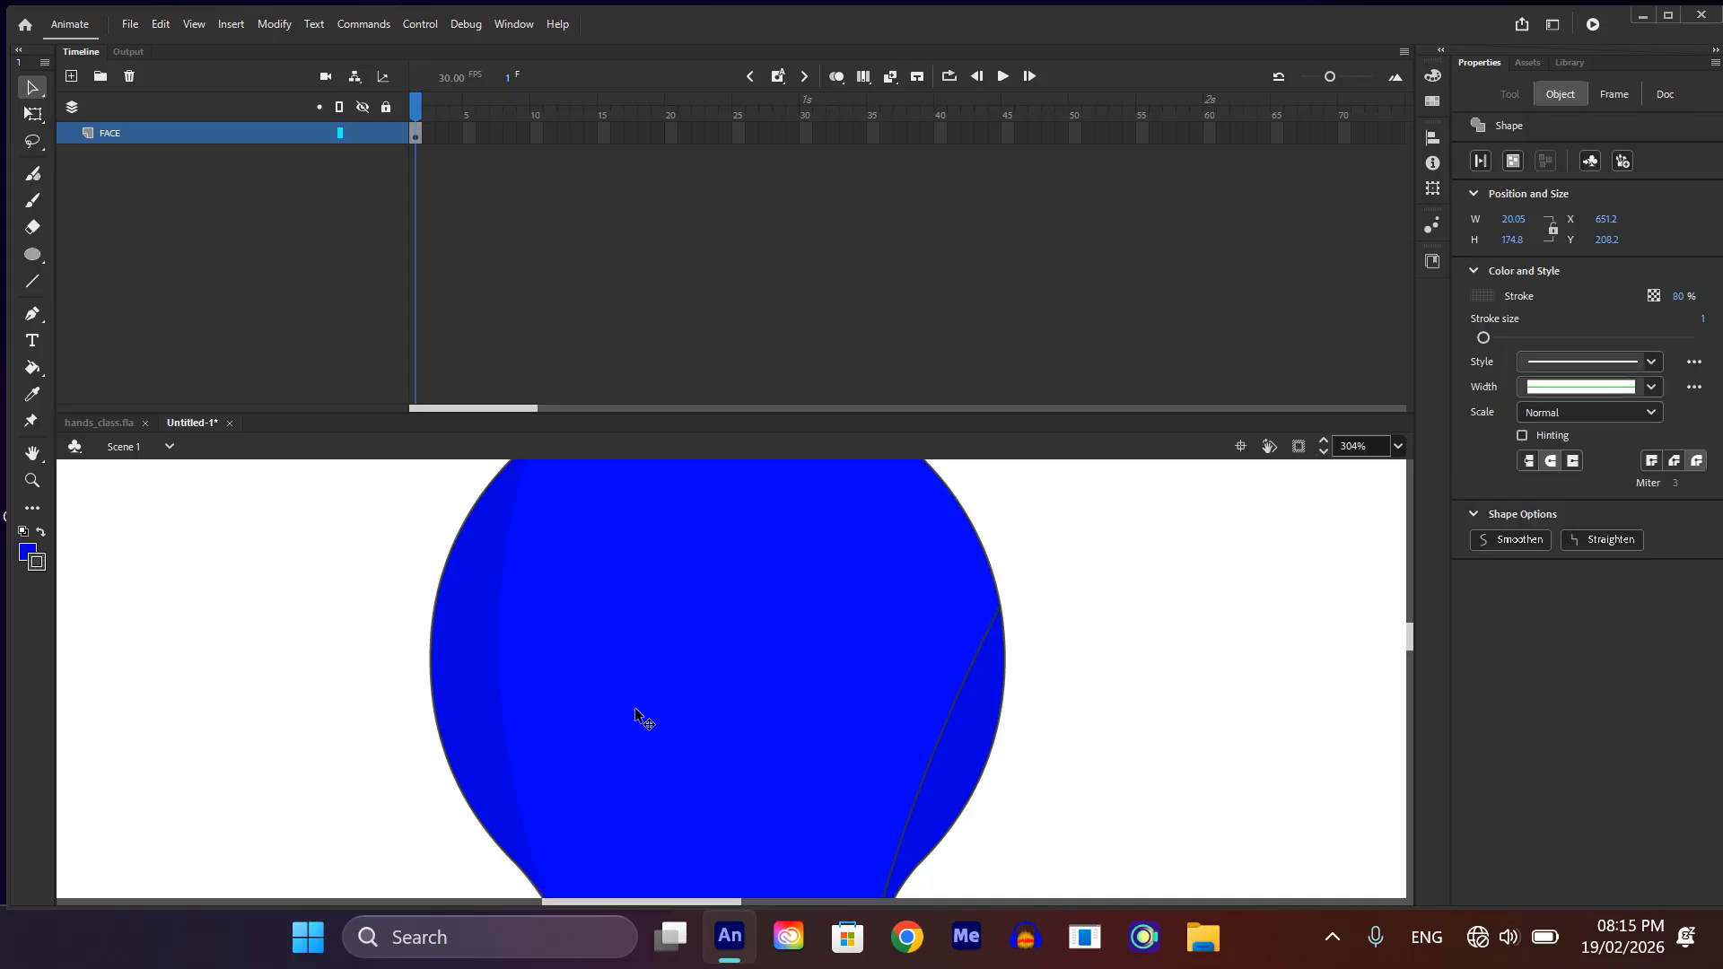
click(928, 745)
key(Delete)
scroll(923, 740, down, 5)
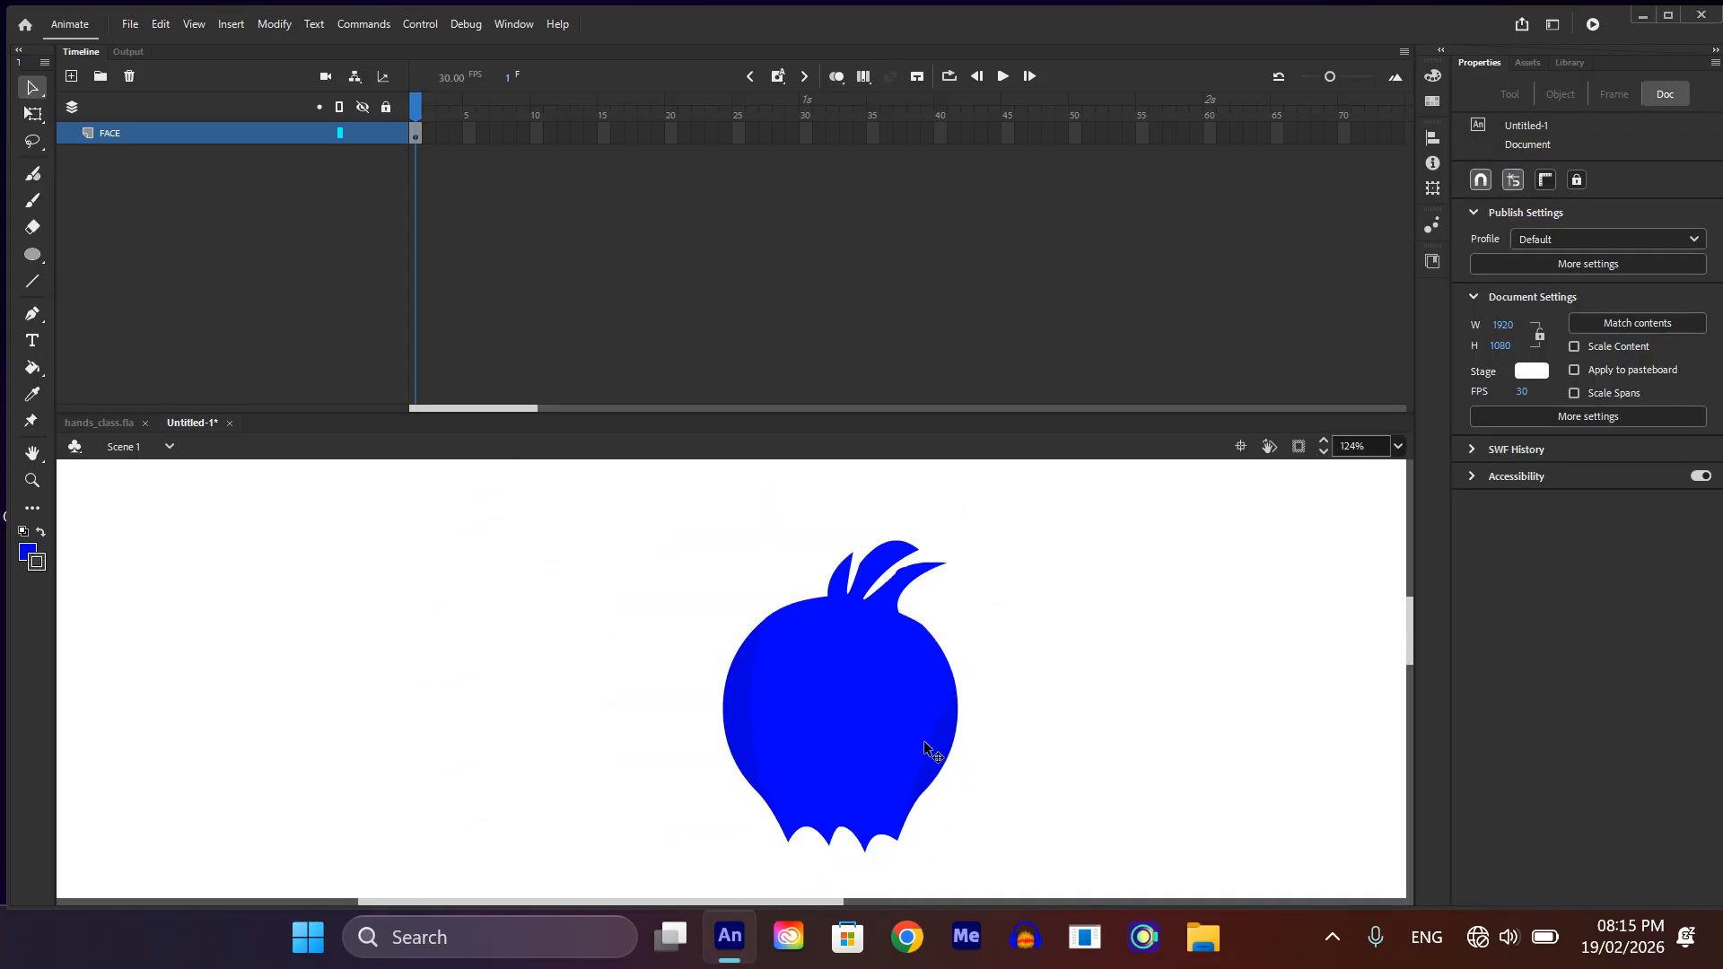
scroll(995, 750, down, 2)
scroll(838, 667, up, 3)
key(o)
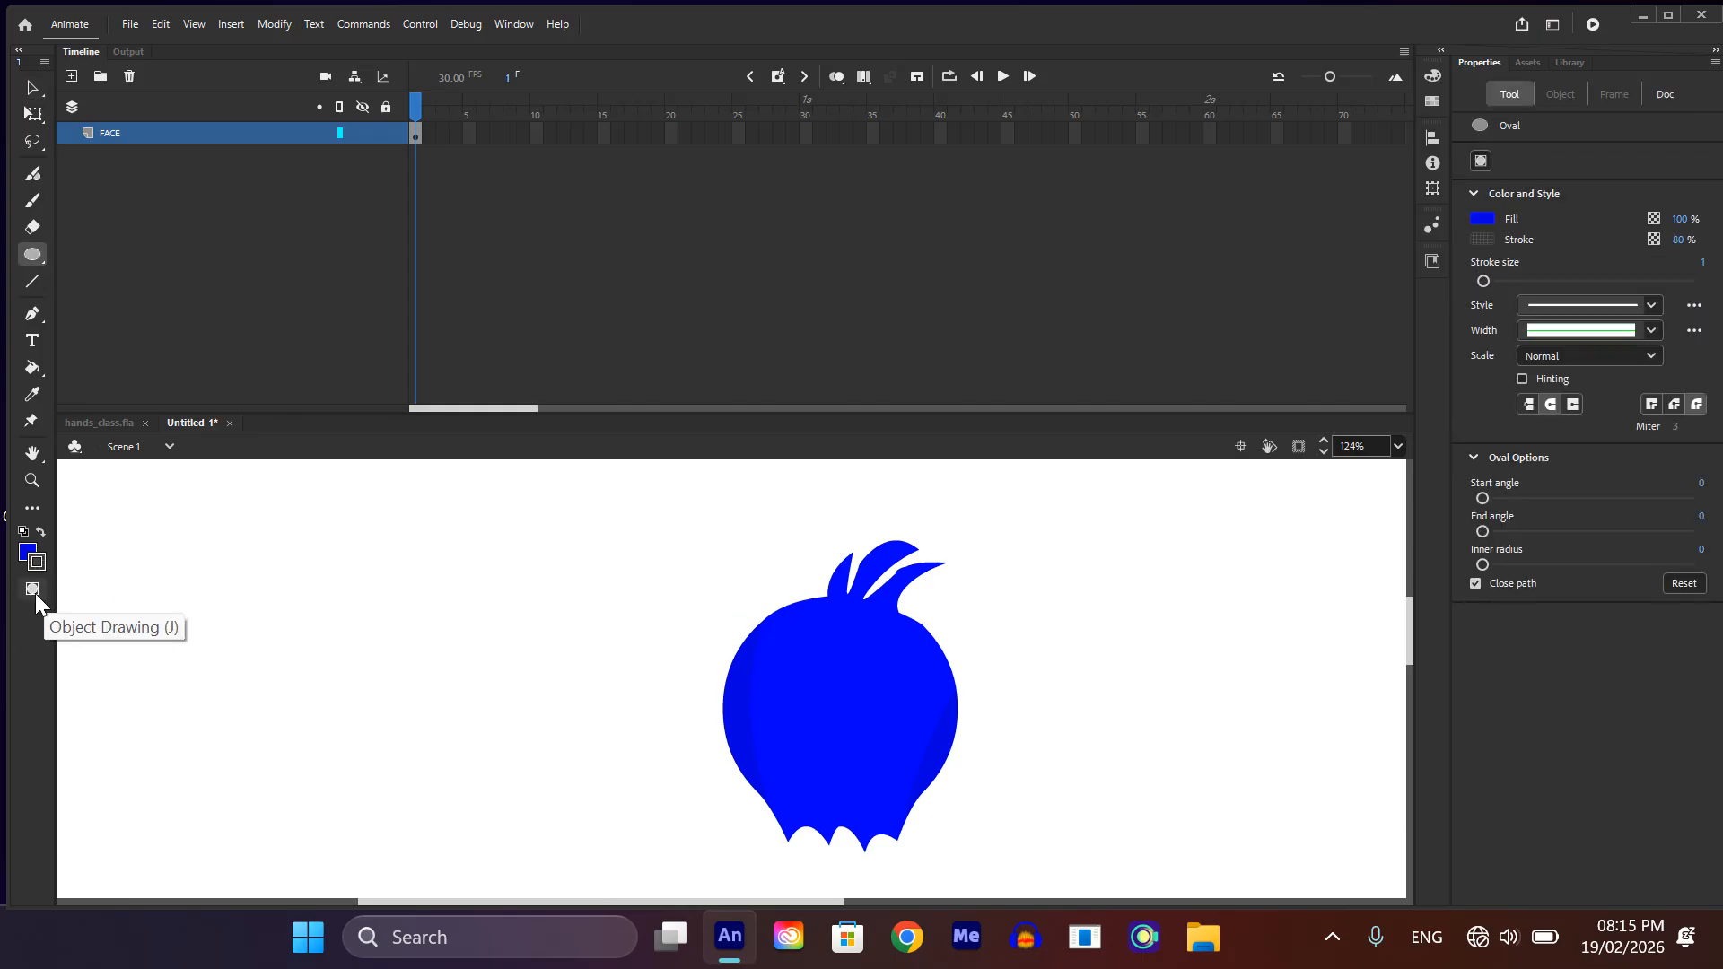
key(j)
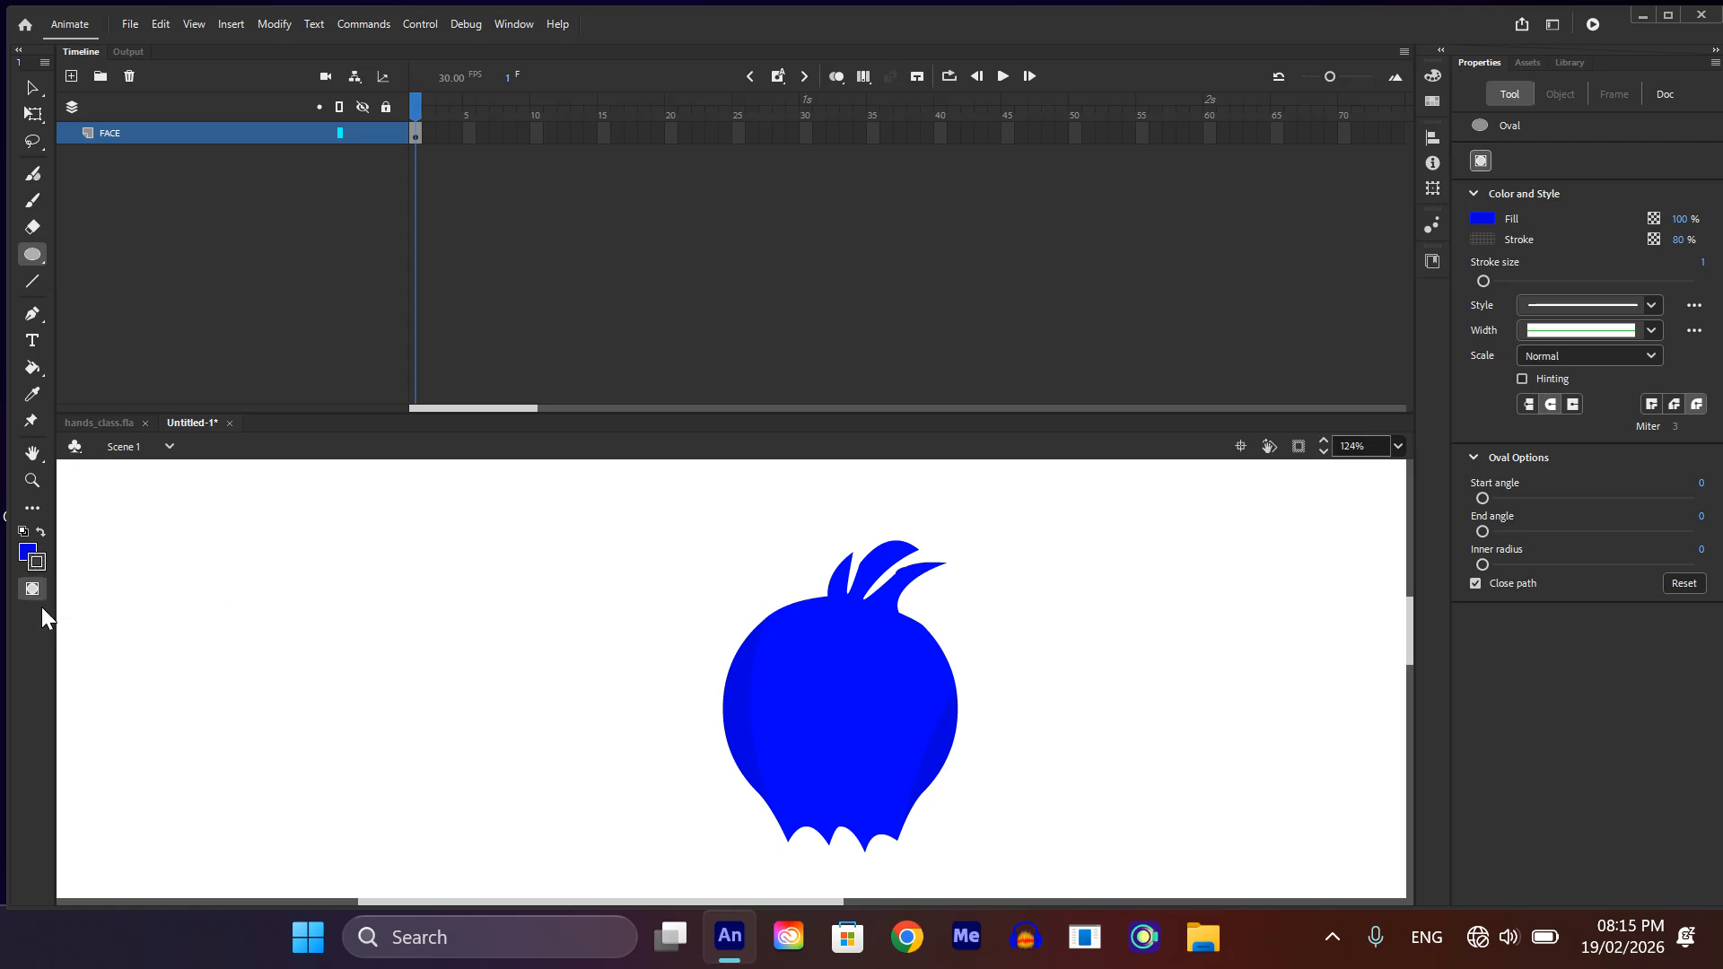
key(v)
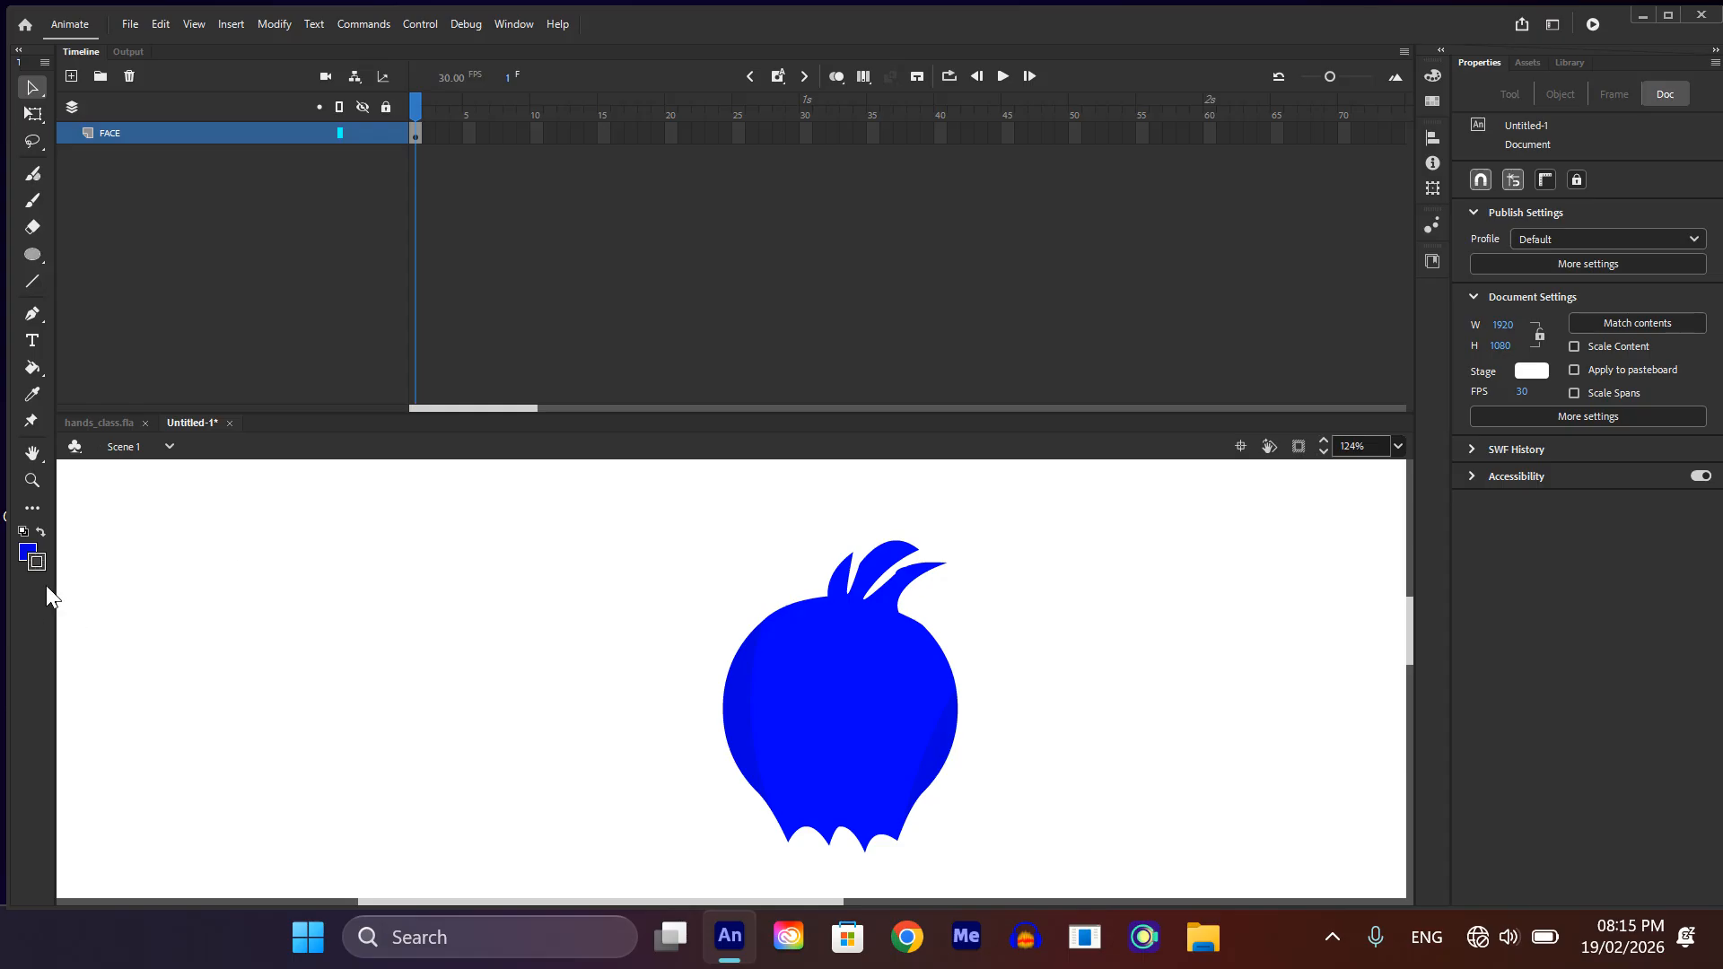
key(ctrl+j)
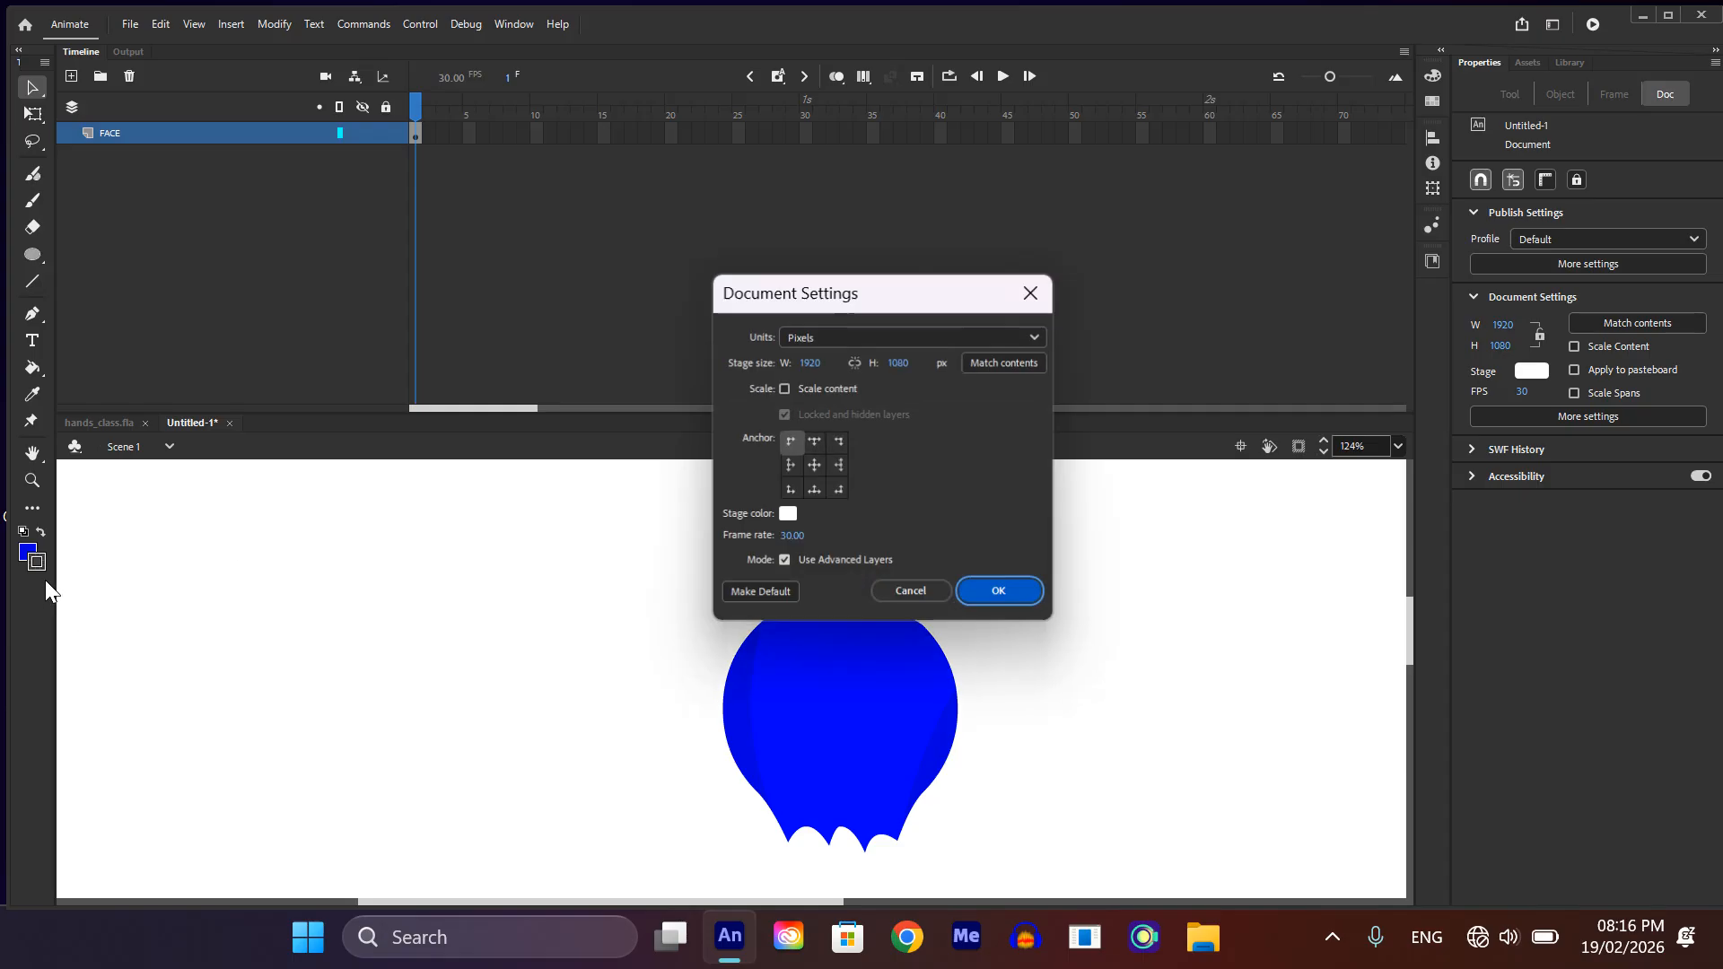
click(1000, 592)
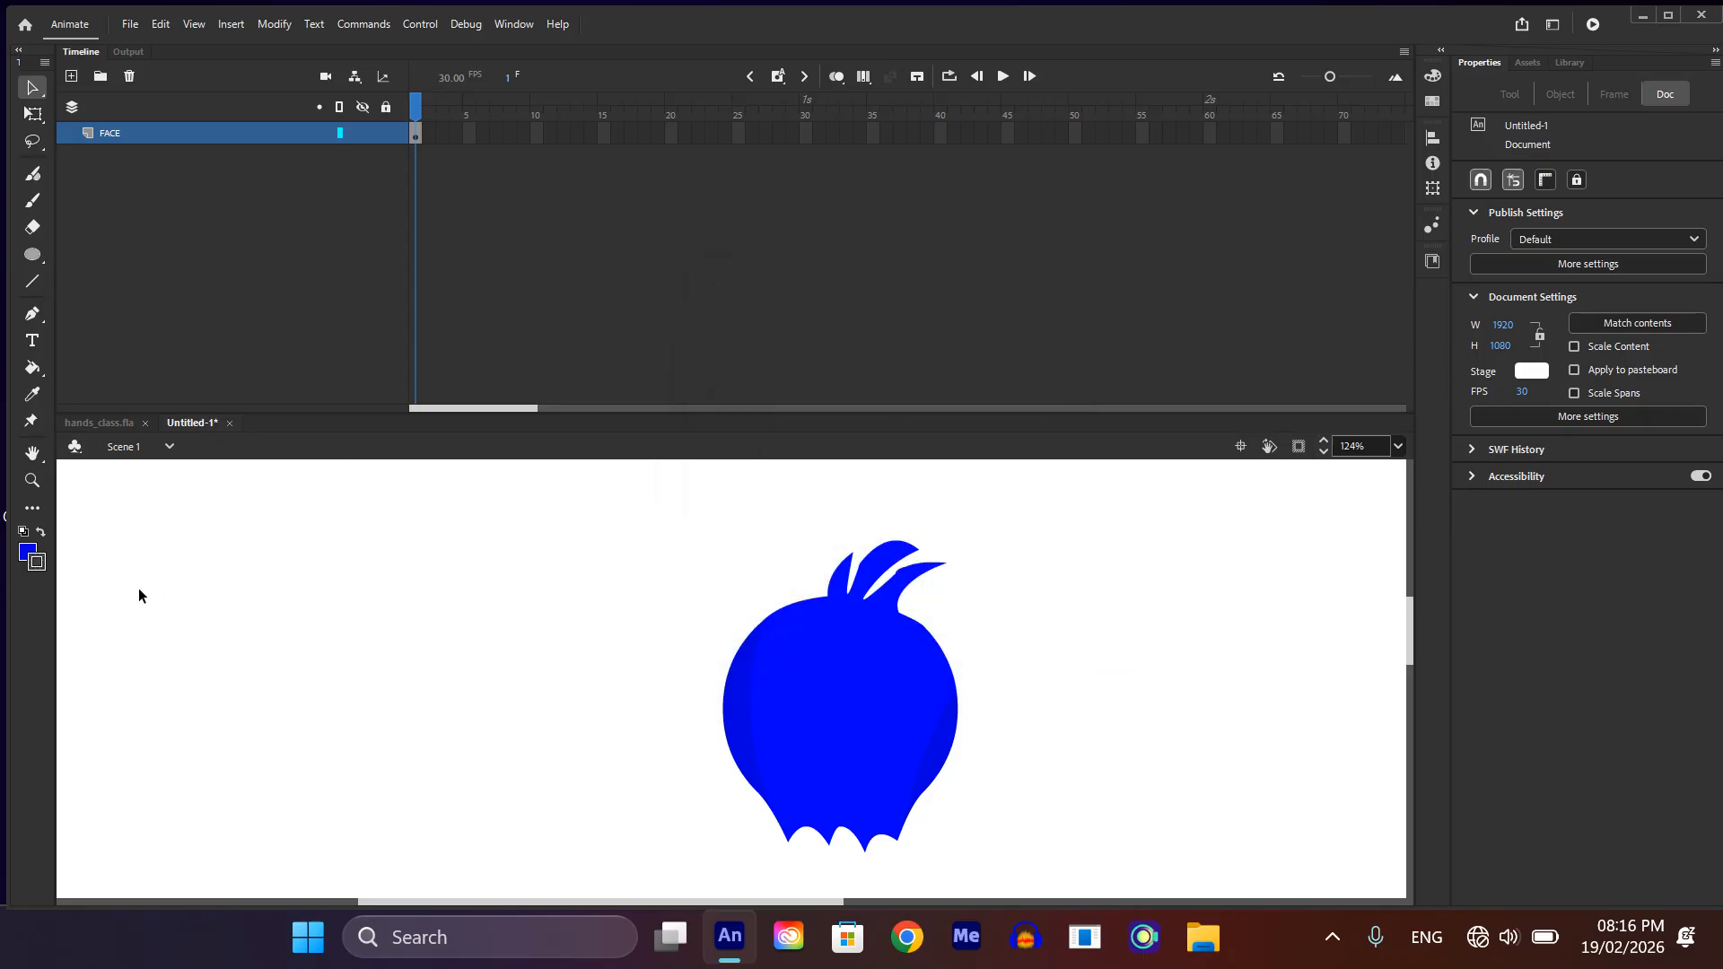
Step: Draw two oval eyes on the face in Object Drawing mode, about 54 by 68 px at left and 33 by 63 px at right
key(o)
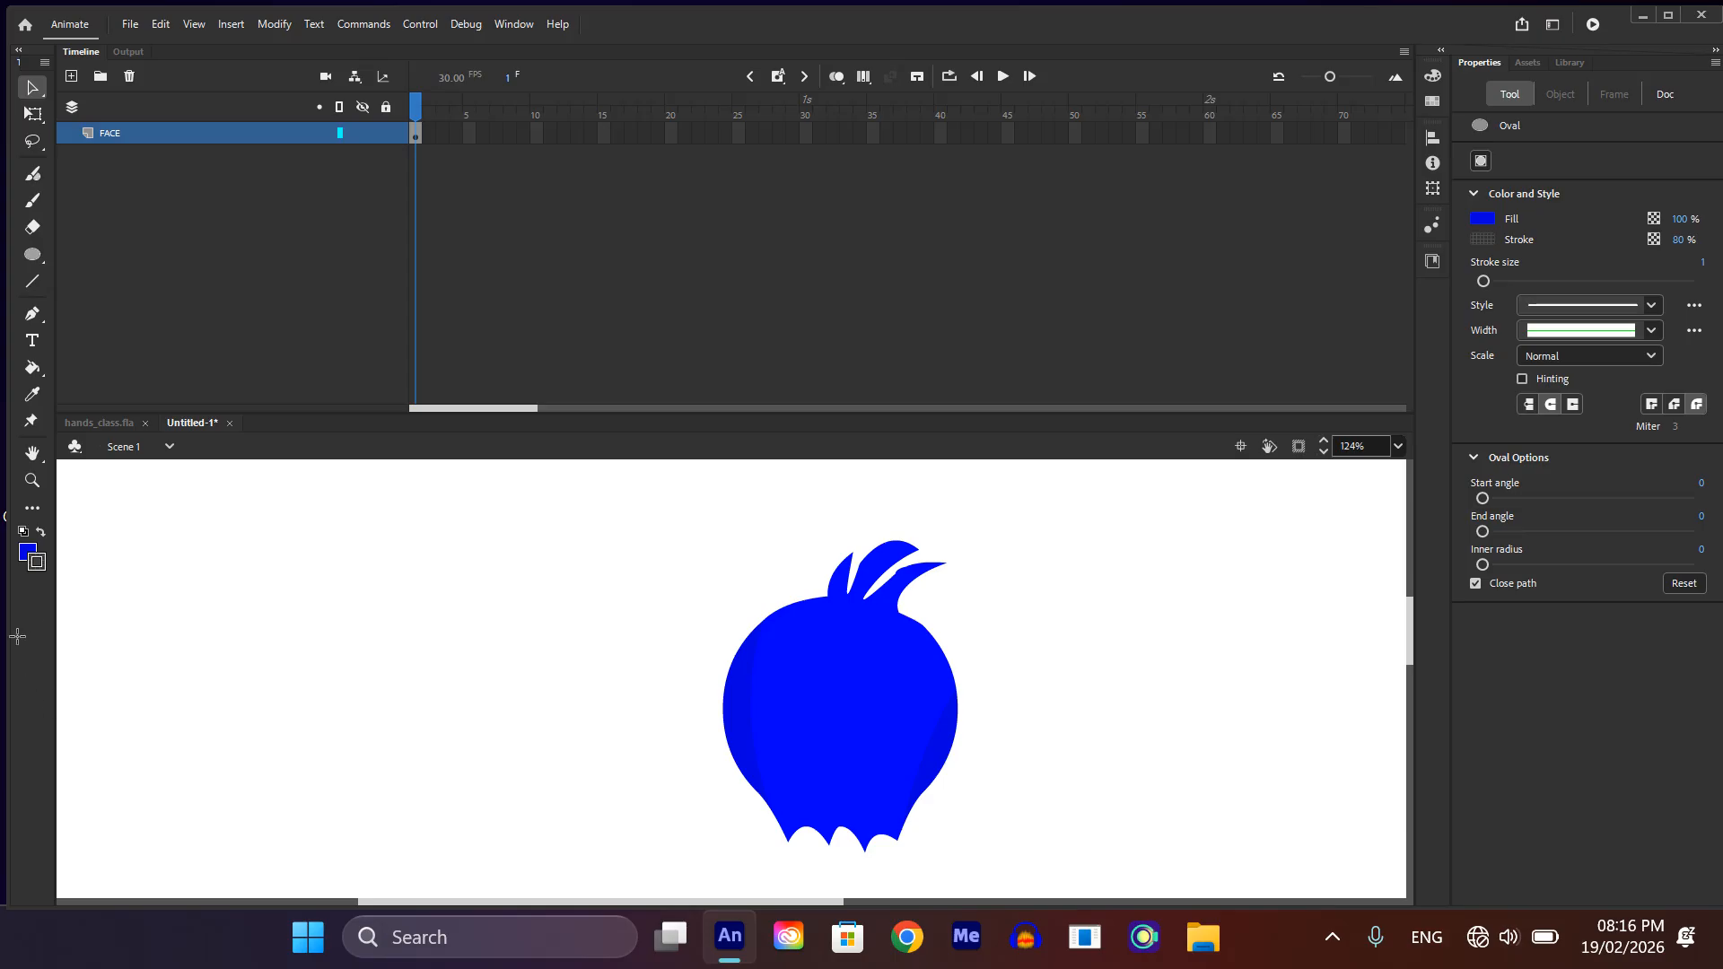
click(31, 591)
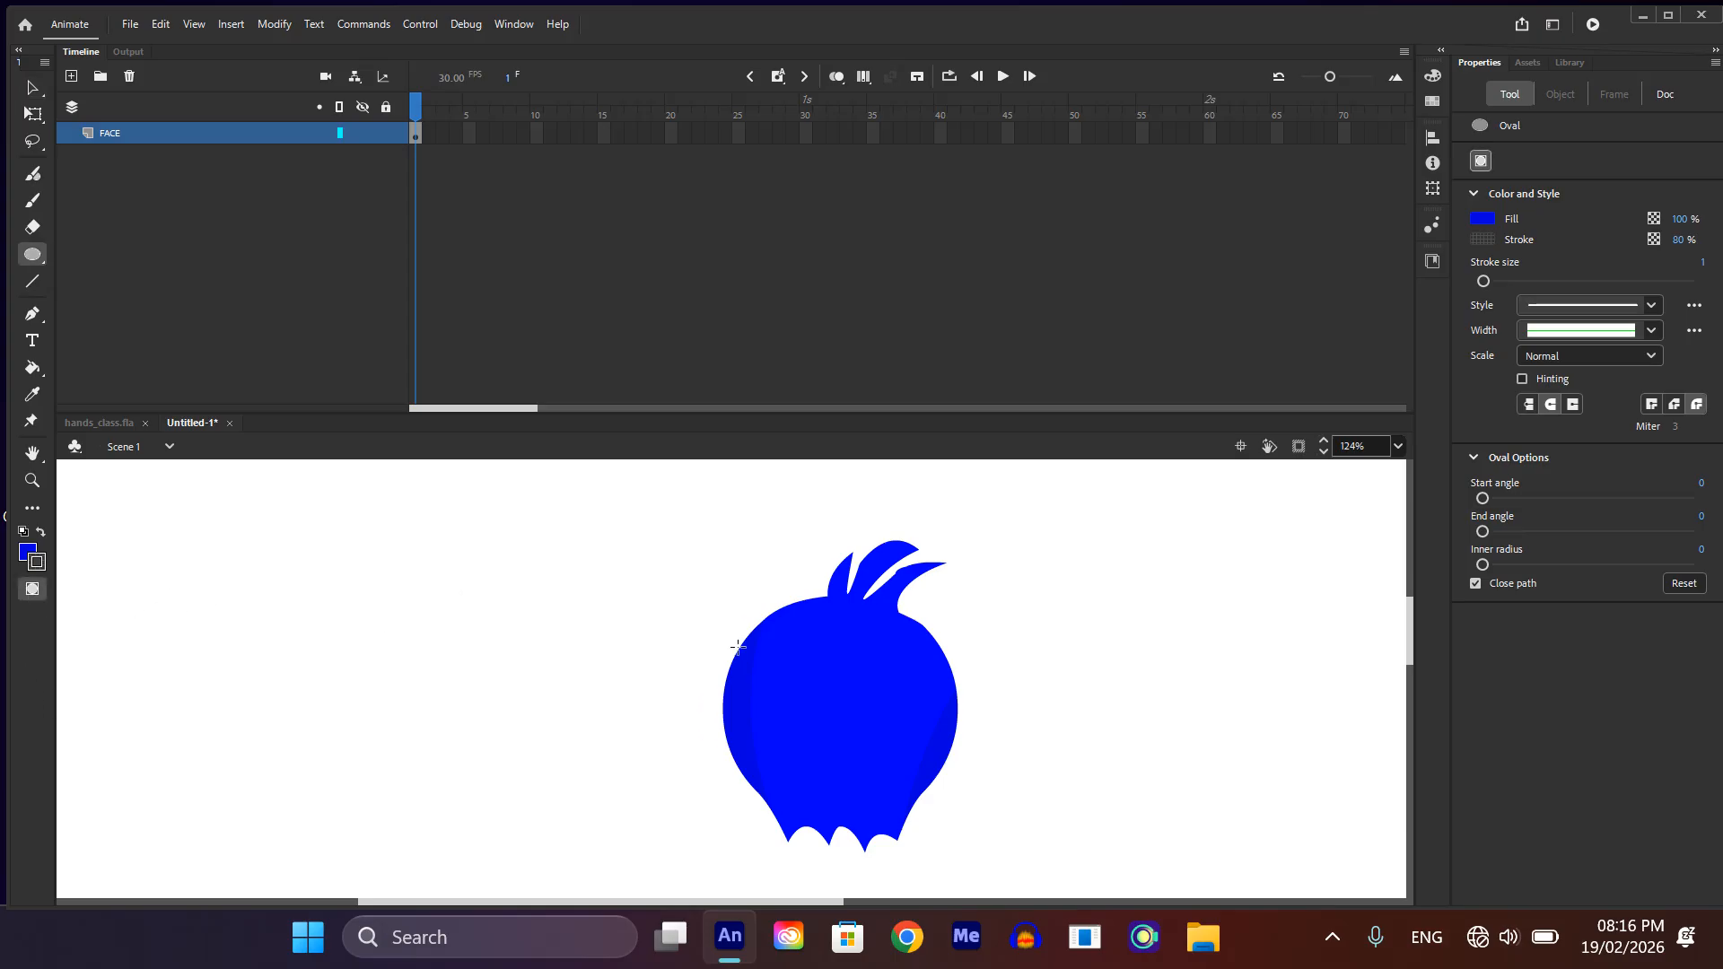
scroll(737, 646, up, 3)
scroll(781, 681, down, 2)
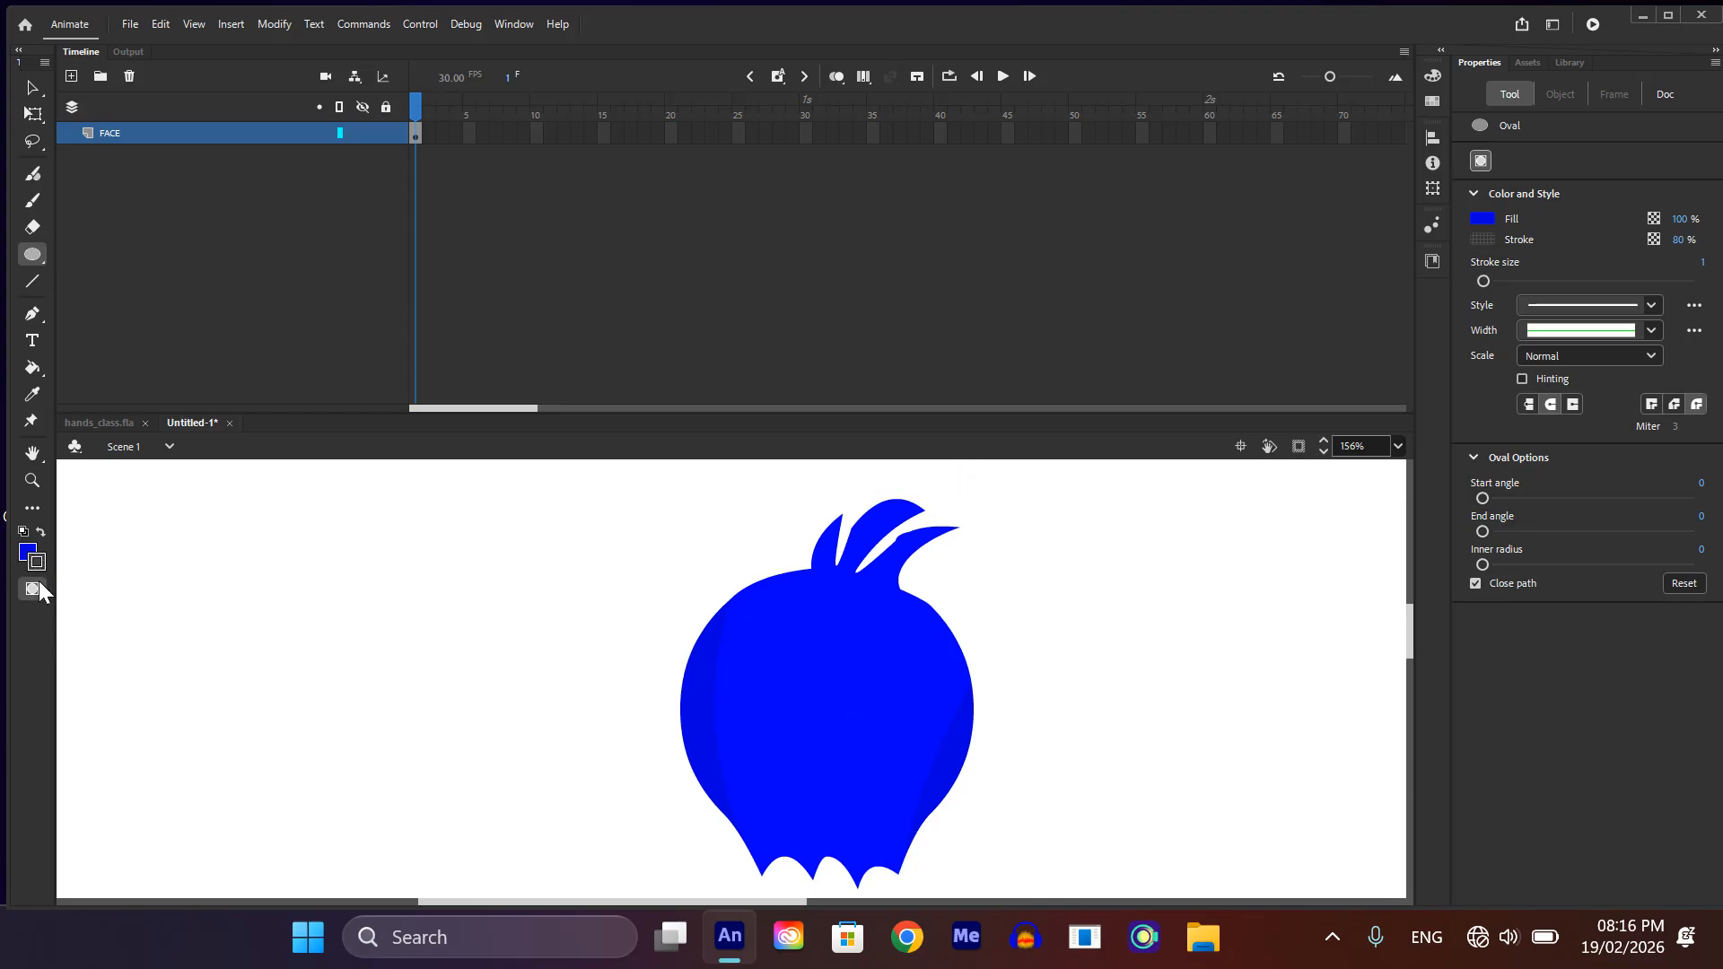
scroll(794, 626, up, 2)
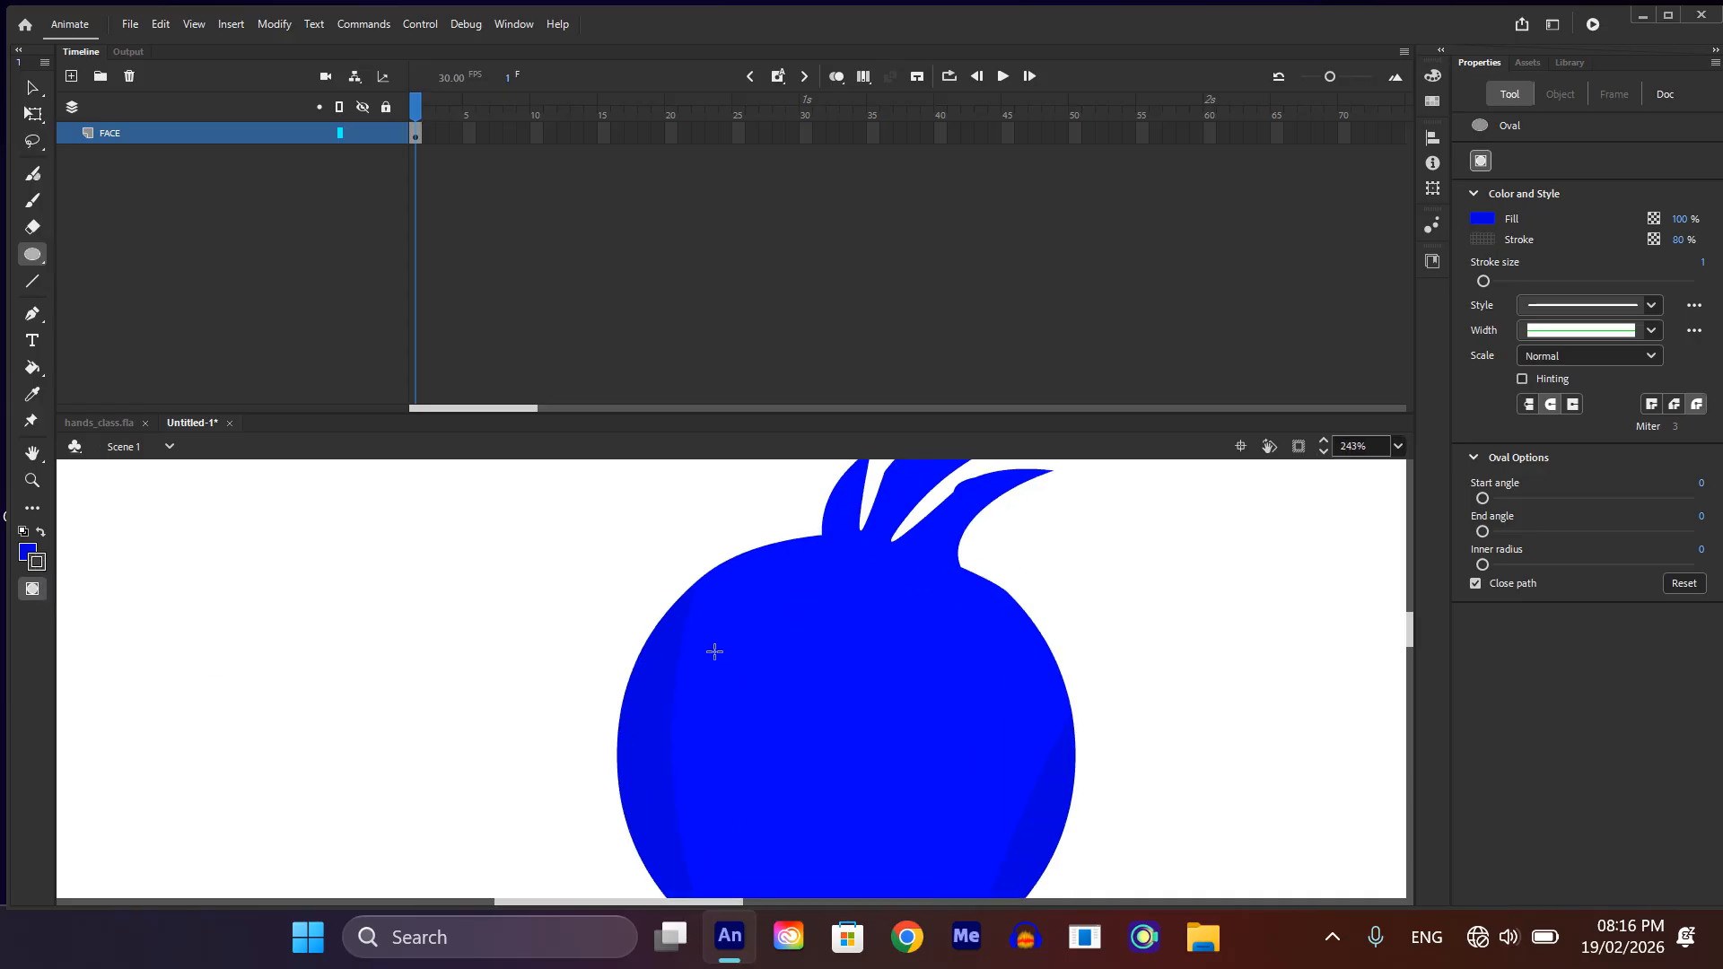
drag(711, 651, 829, 800)
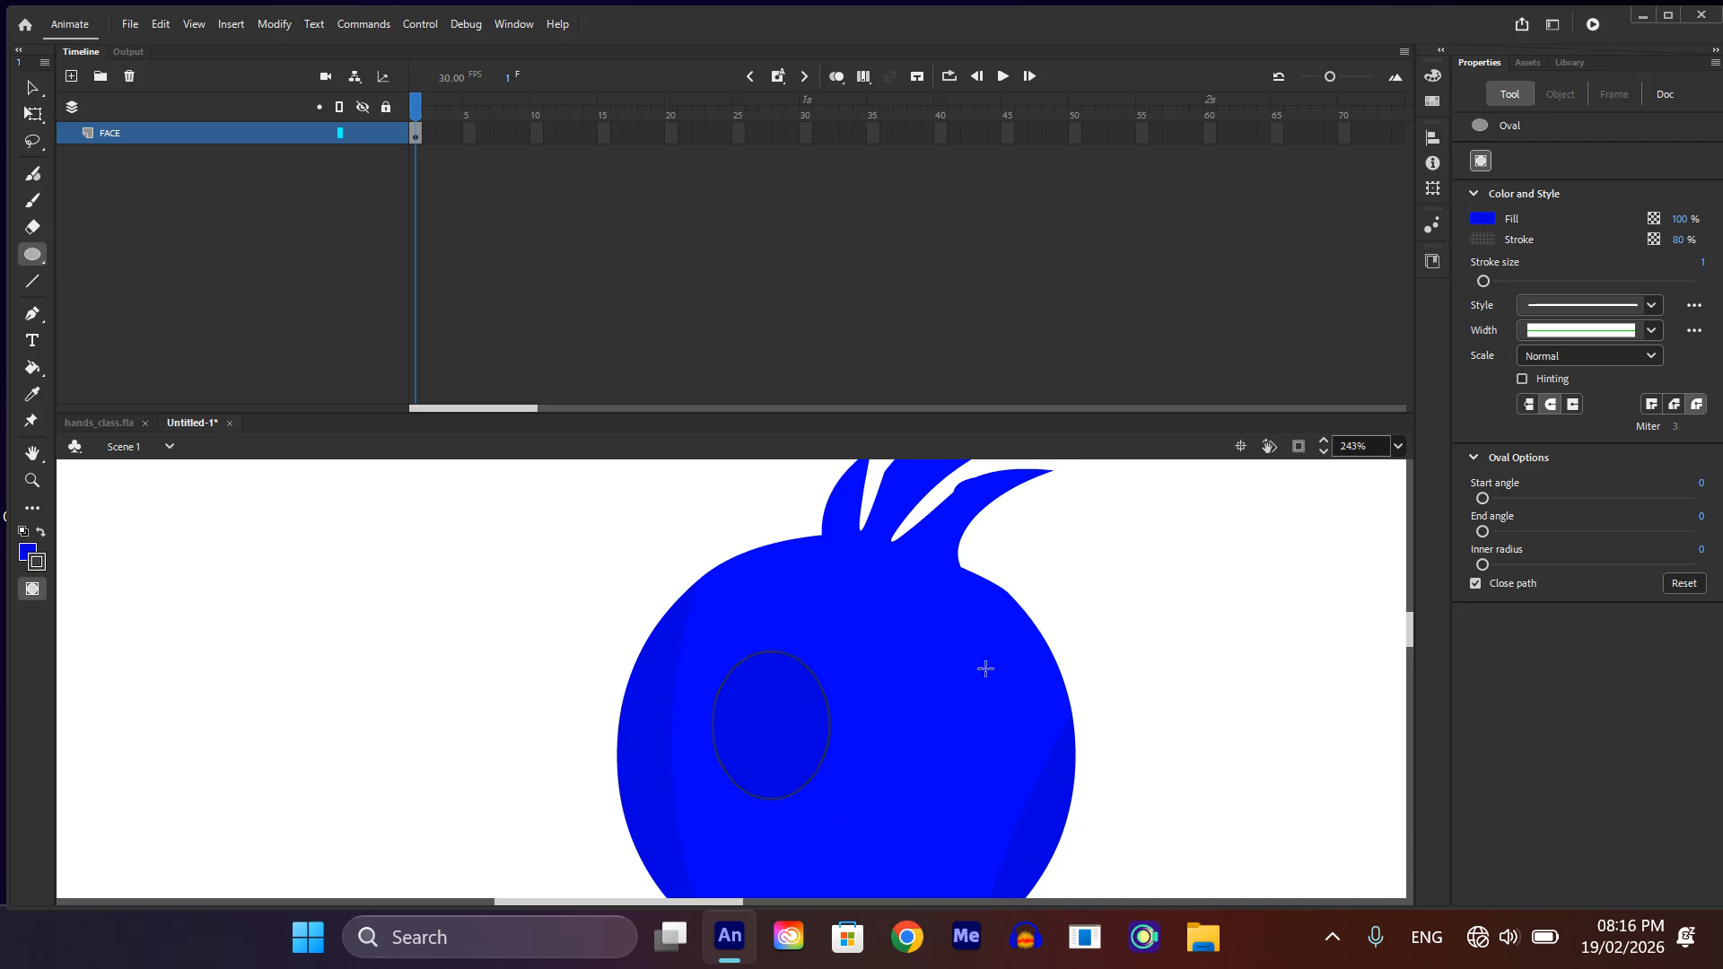
drag(984, 670, 1058, 805)
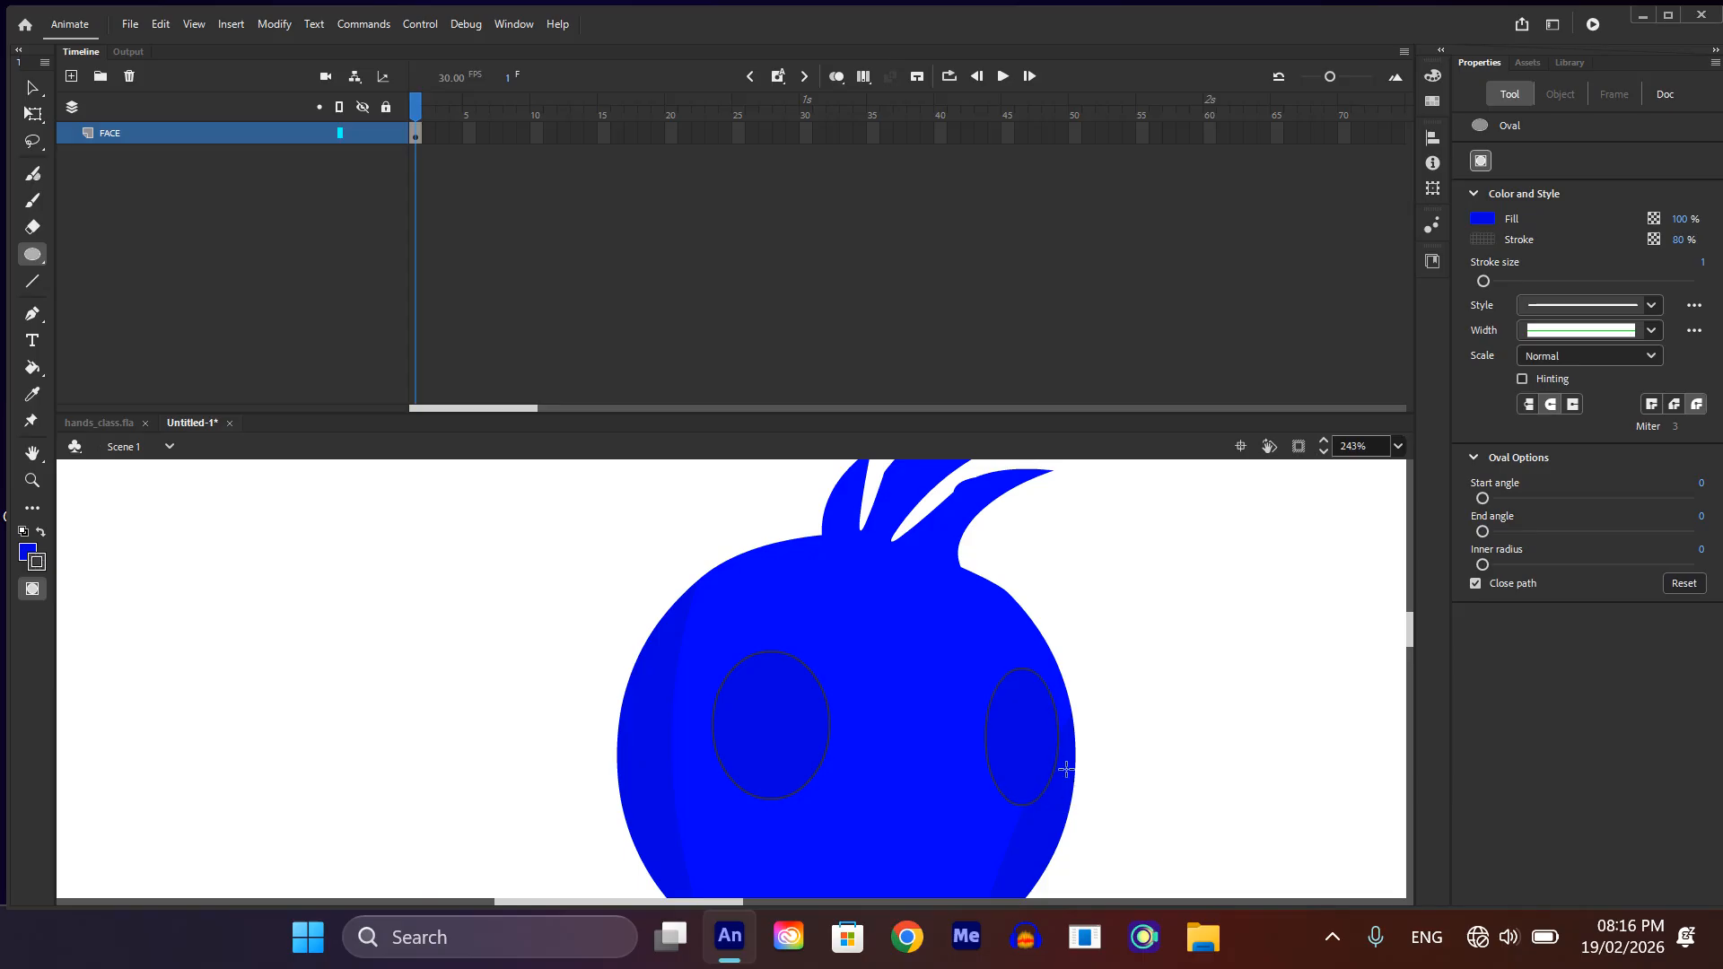
key(v)
click(752, 728)
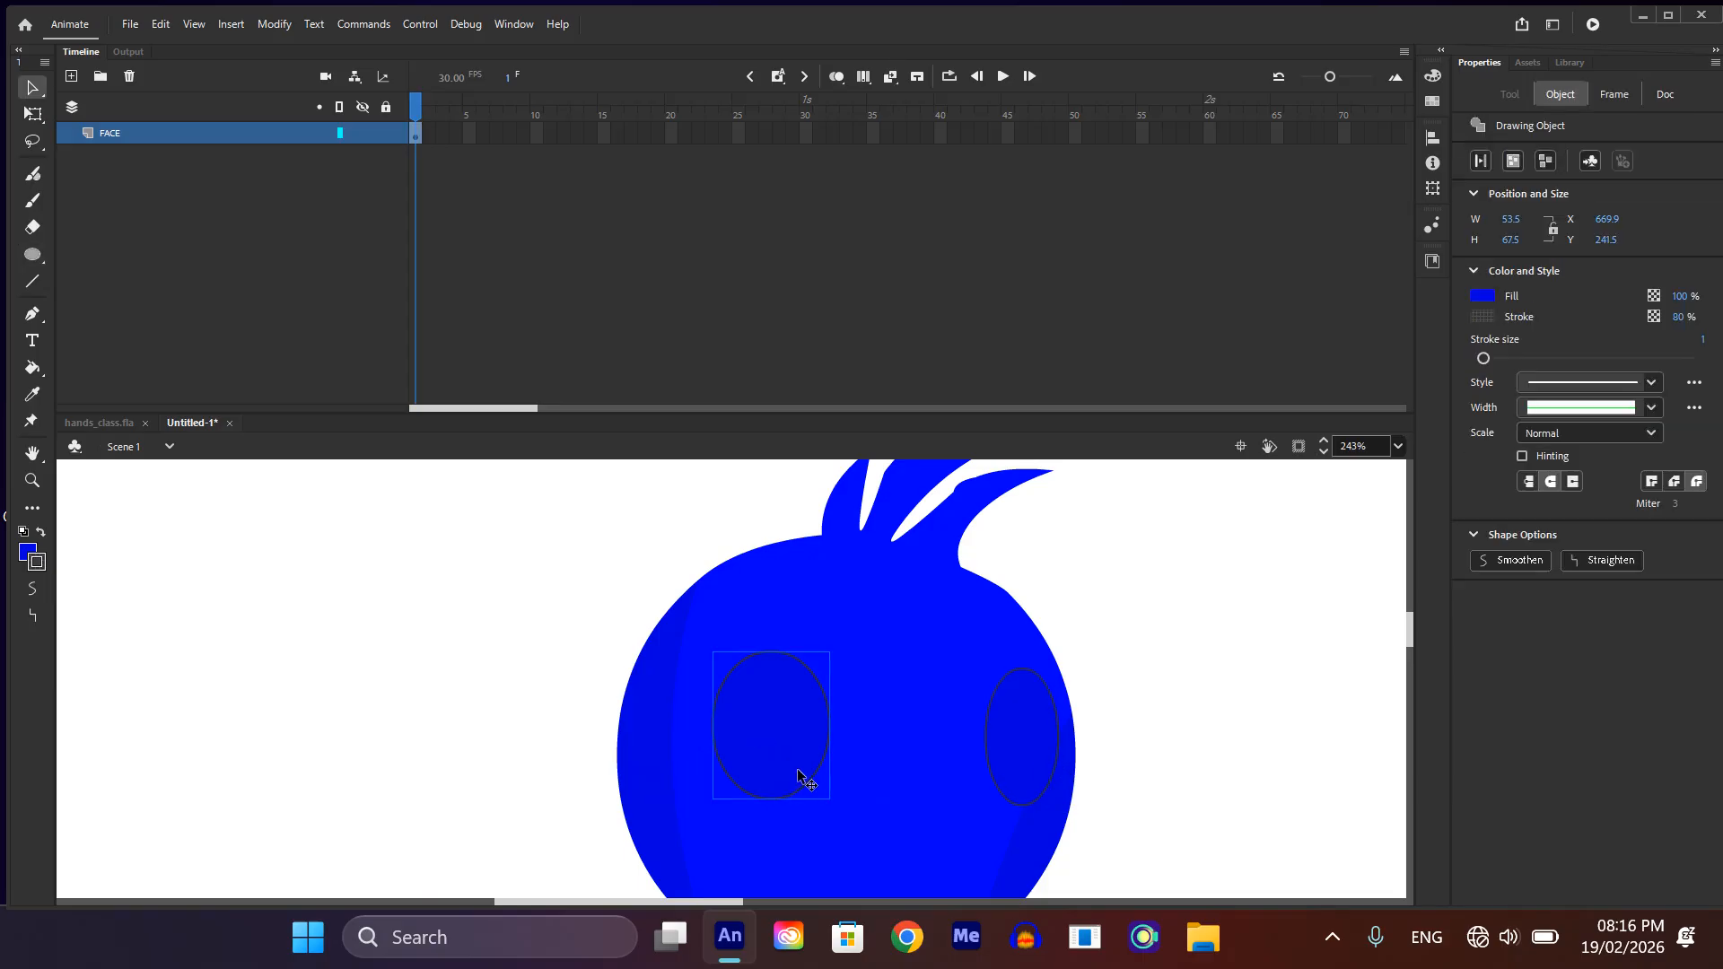
click(999, 723)
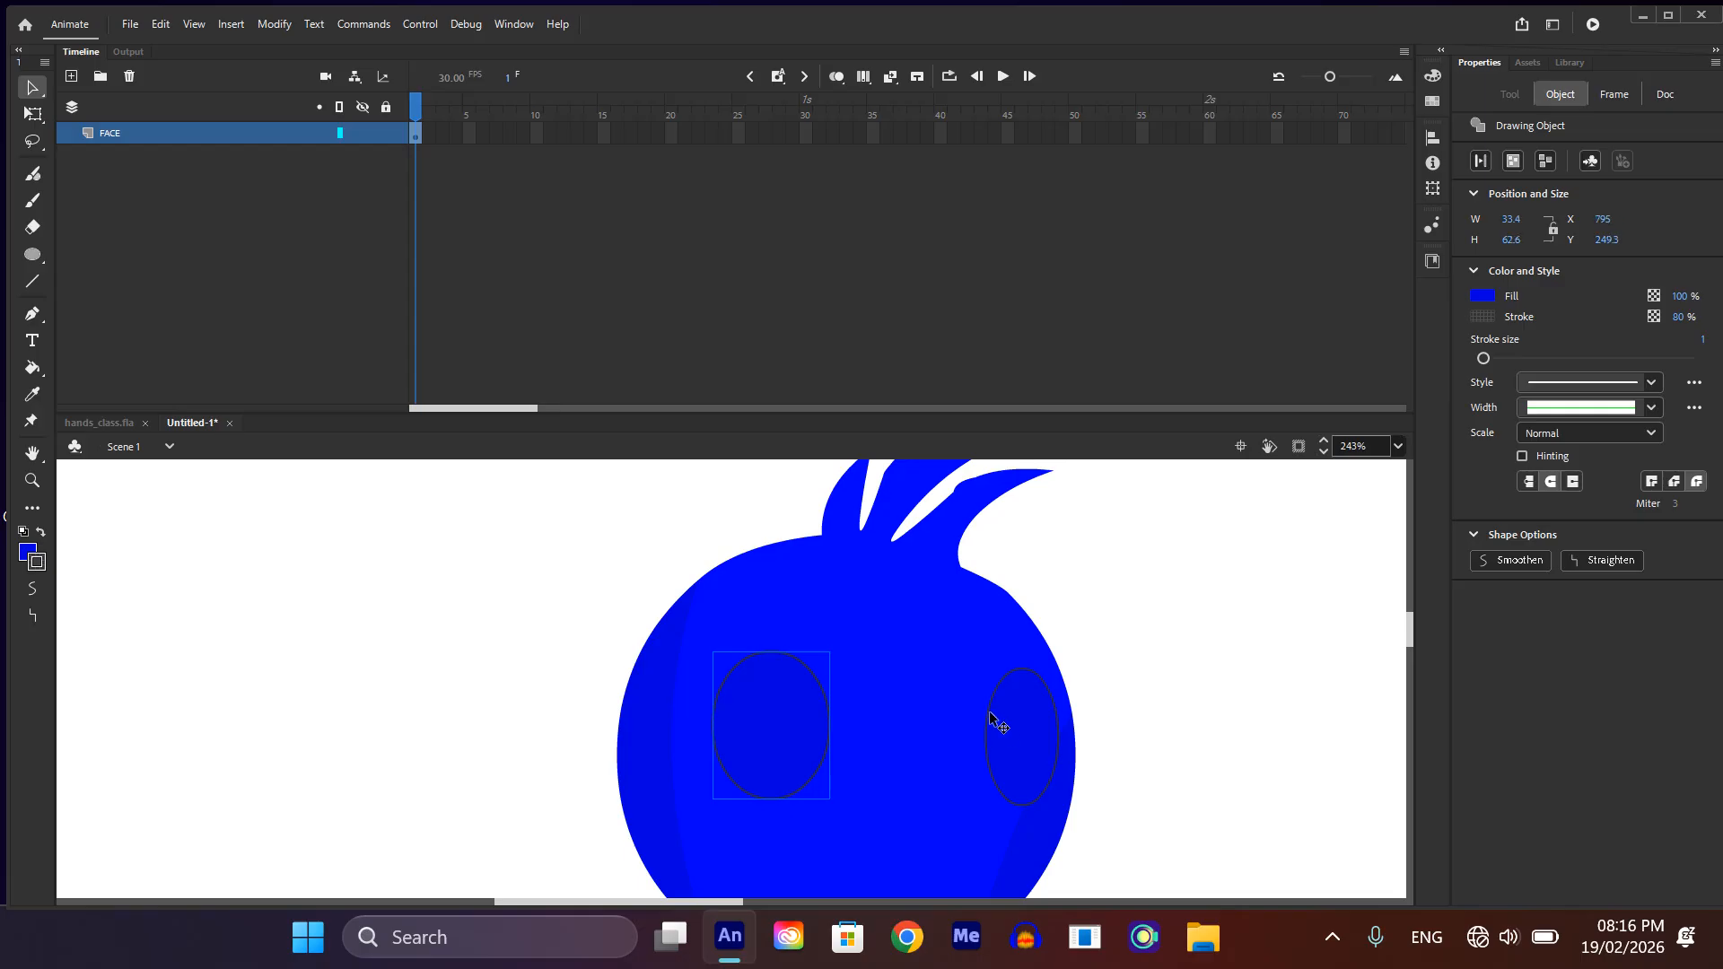
click(1151, 680)
Step: Bulge the left edge of the right eye oval outward and move the oval slightly left
scroll(987, 727, up, 3)
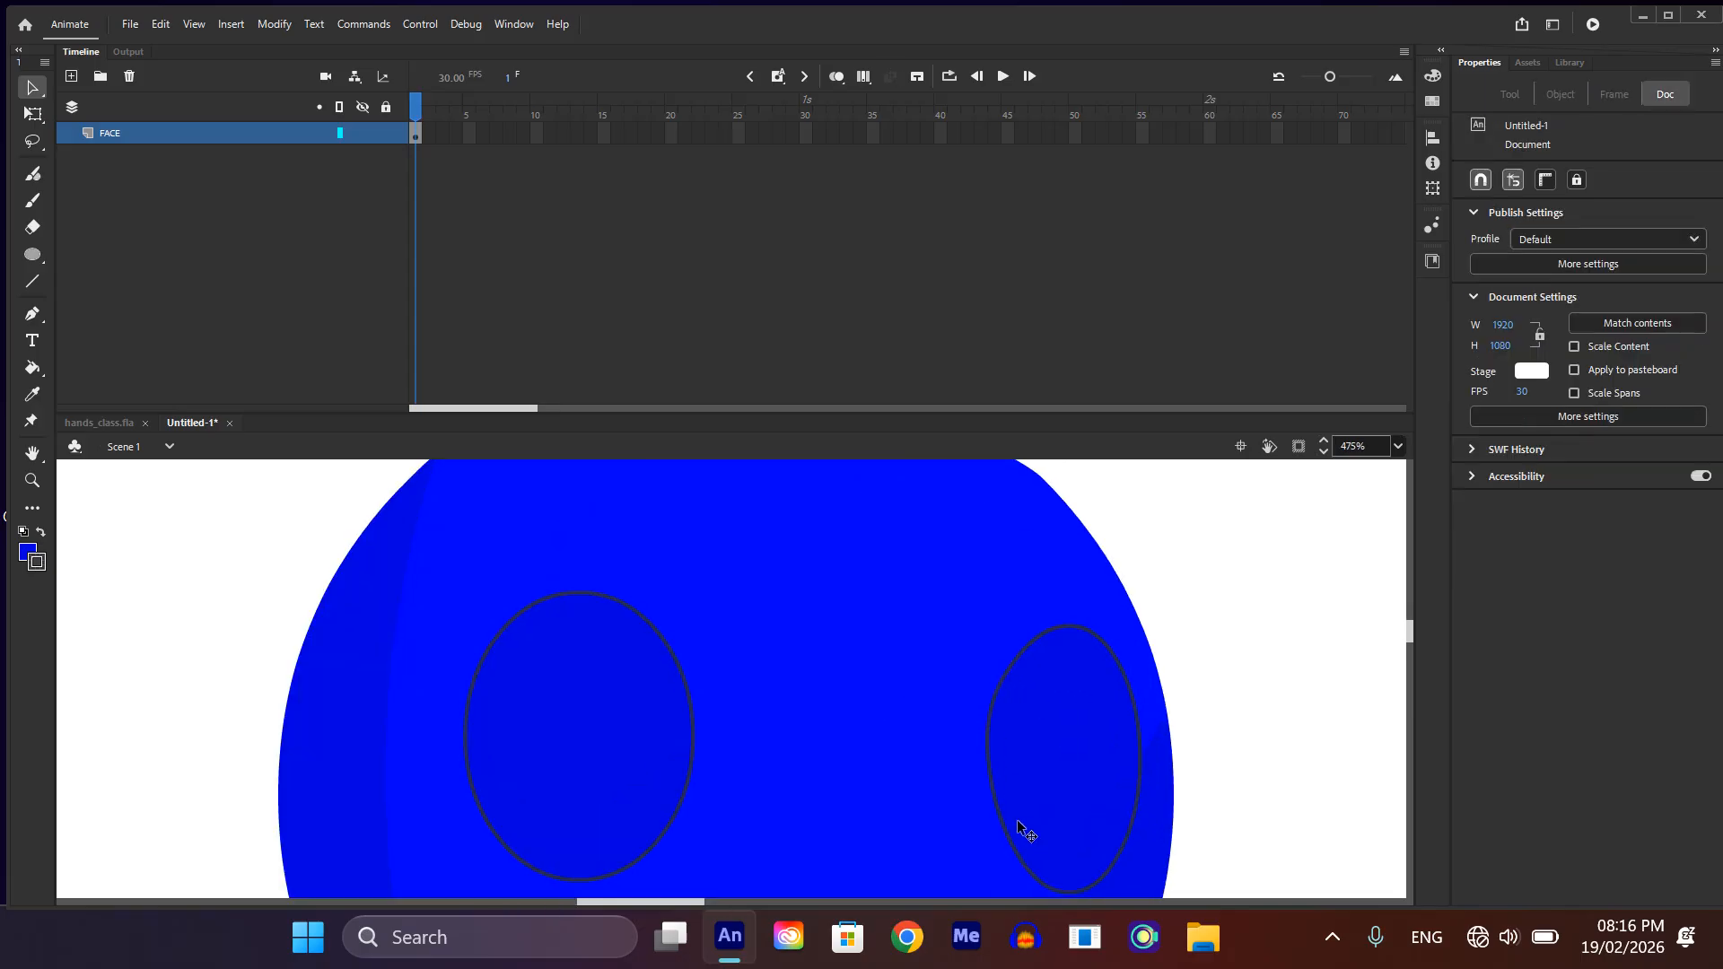
click(1002, 841)
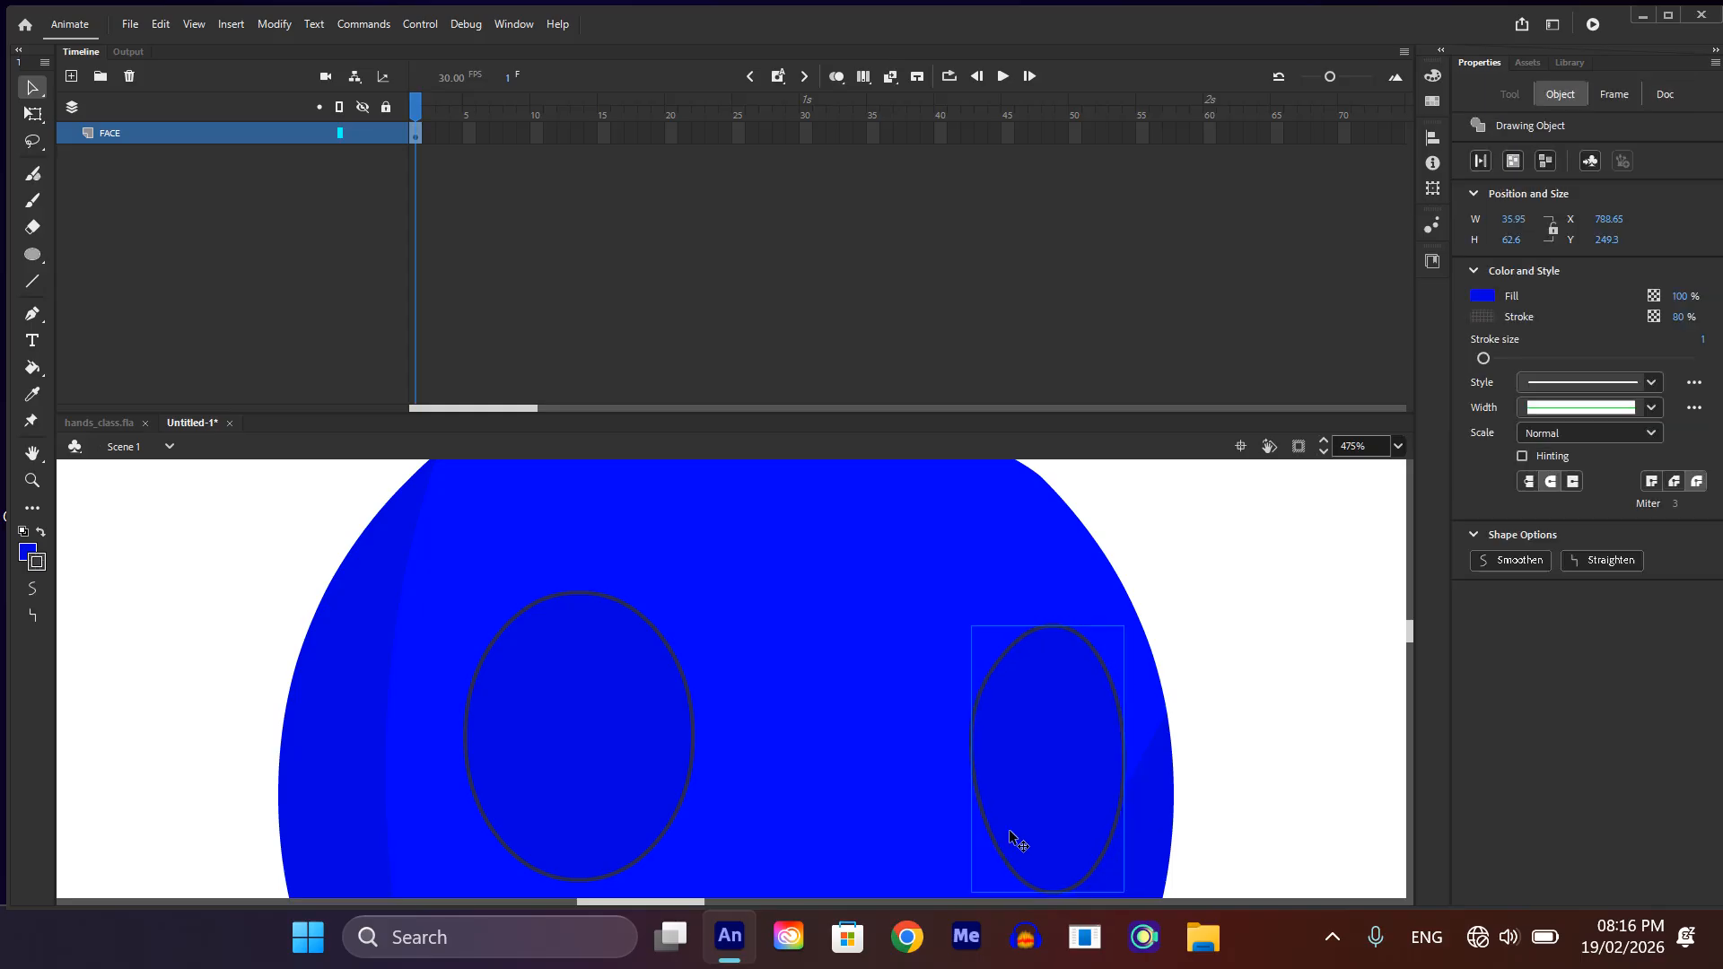
scroll(1008, 829, down, 3)
click(1161, 768)
Step: Fill both eye ovals with white, starting inside the right eye's drawing object, and return to the main scene
double_click(1032, 794)
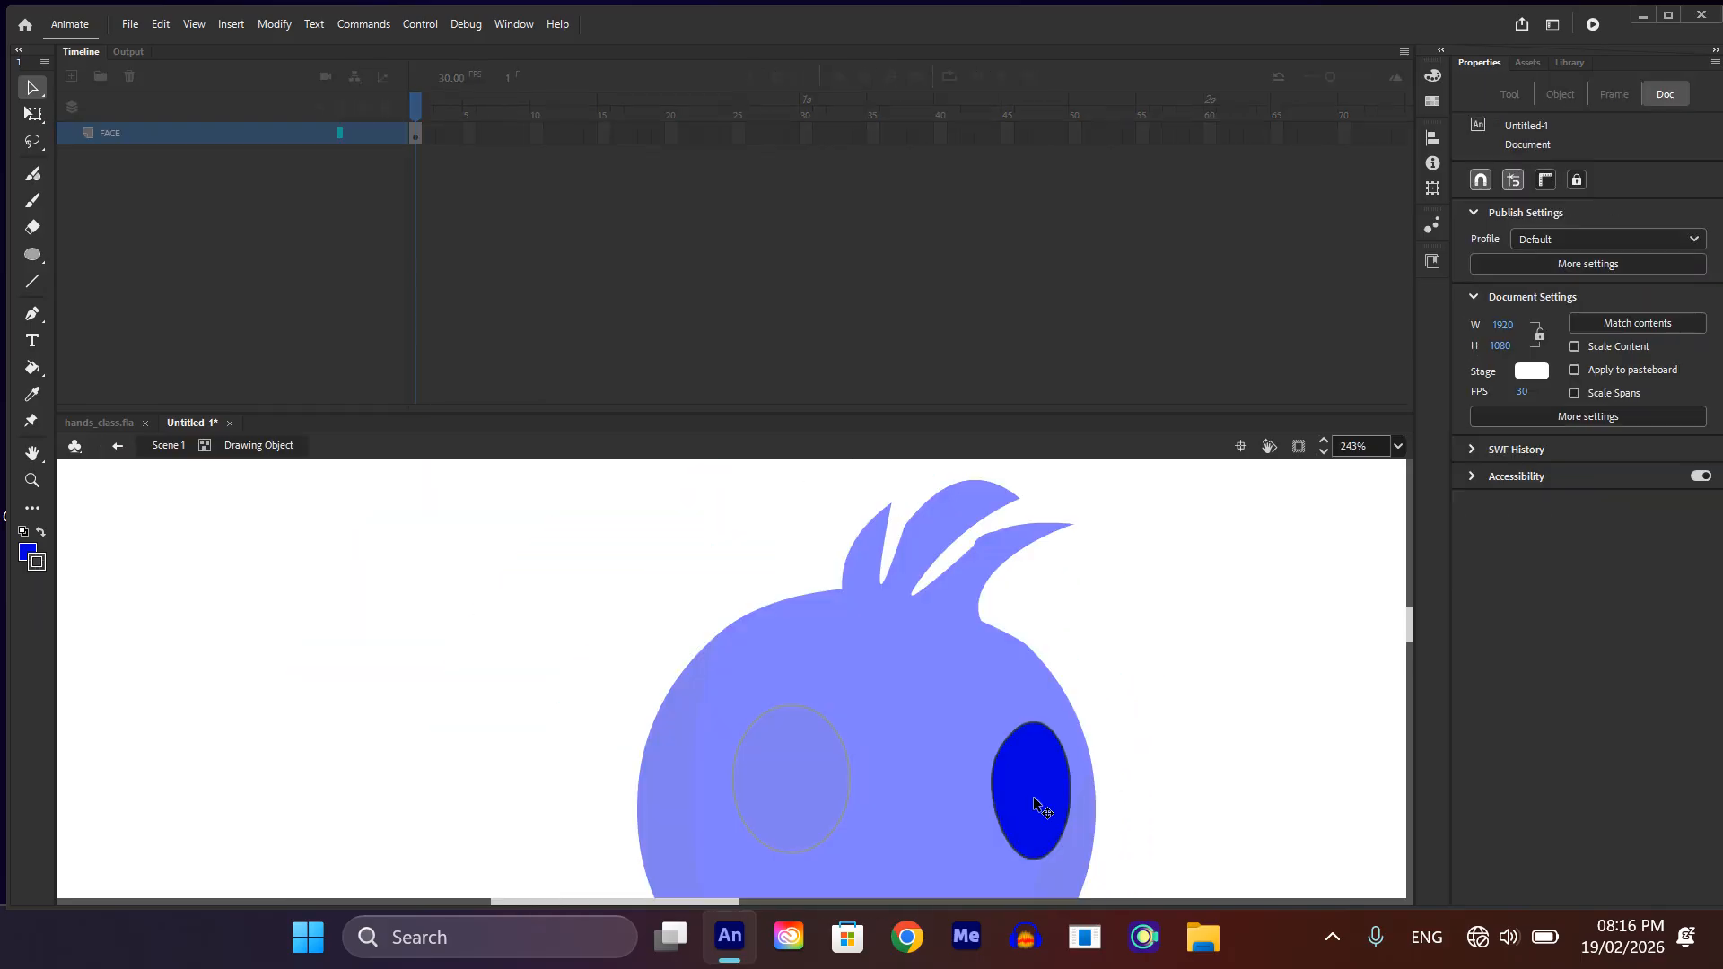
click(1032, 795)
key(k)
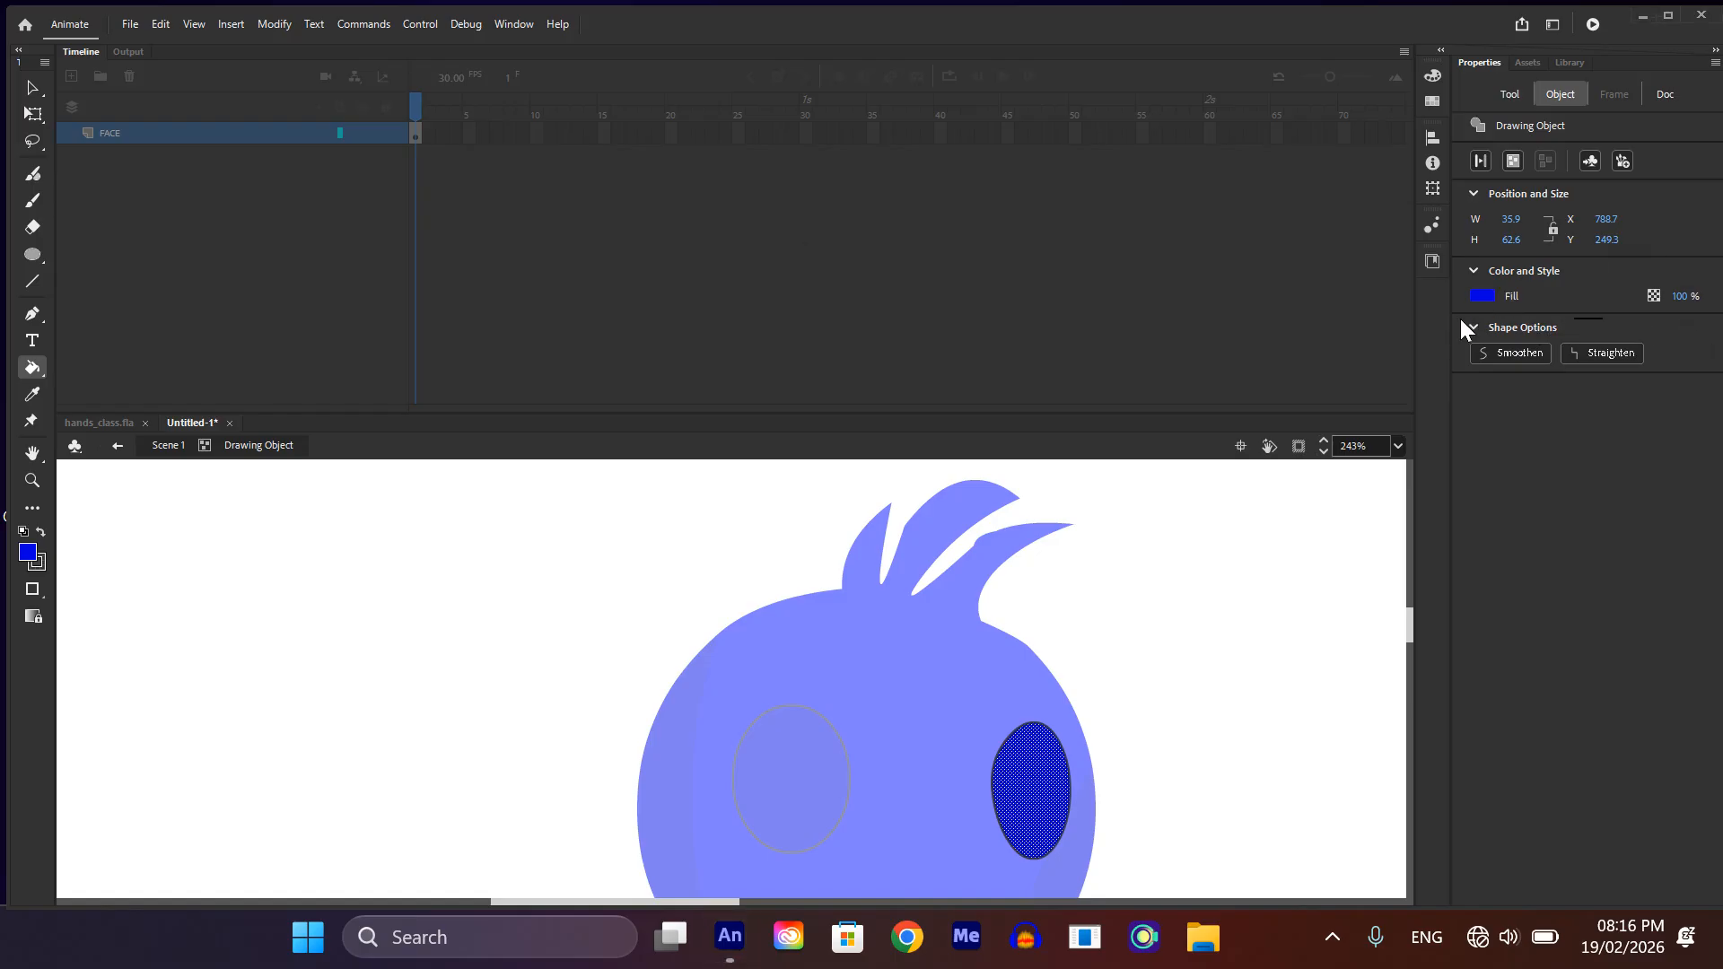
click(1481, 297)
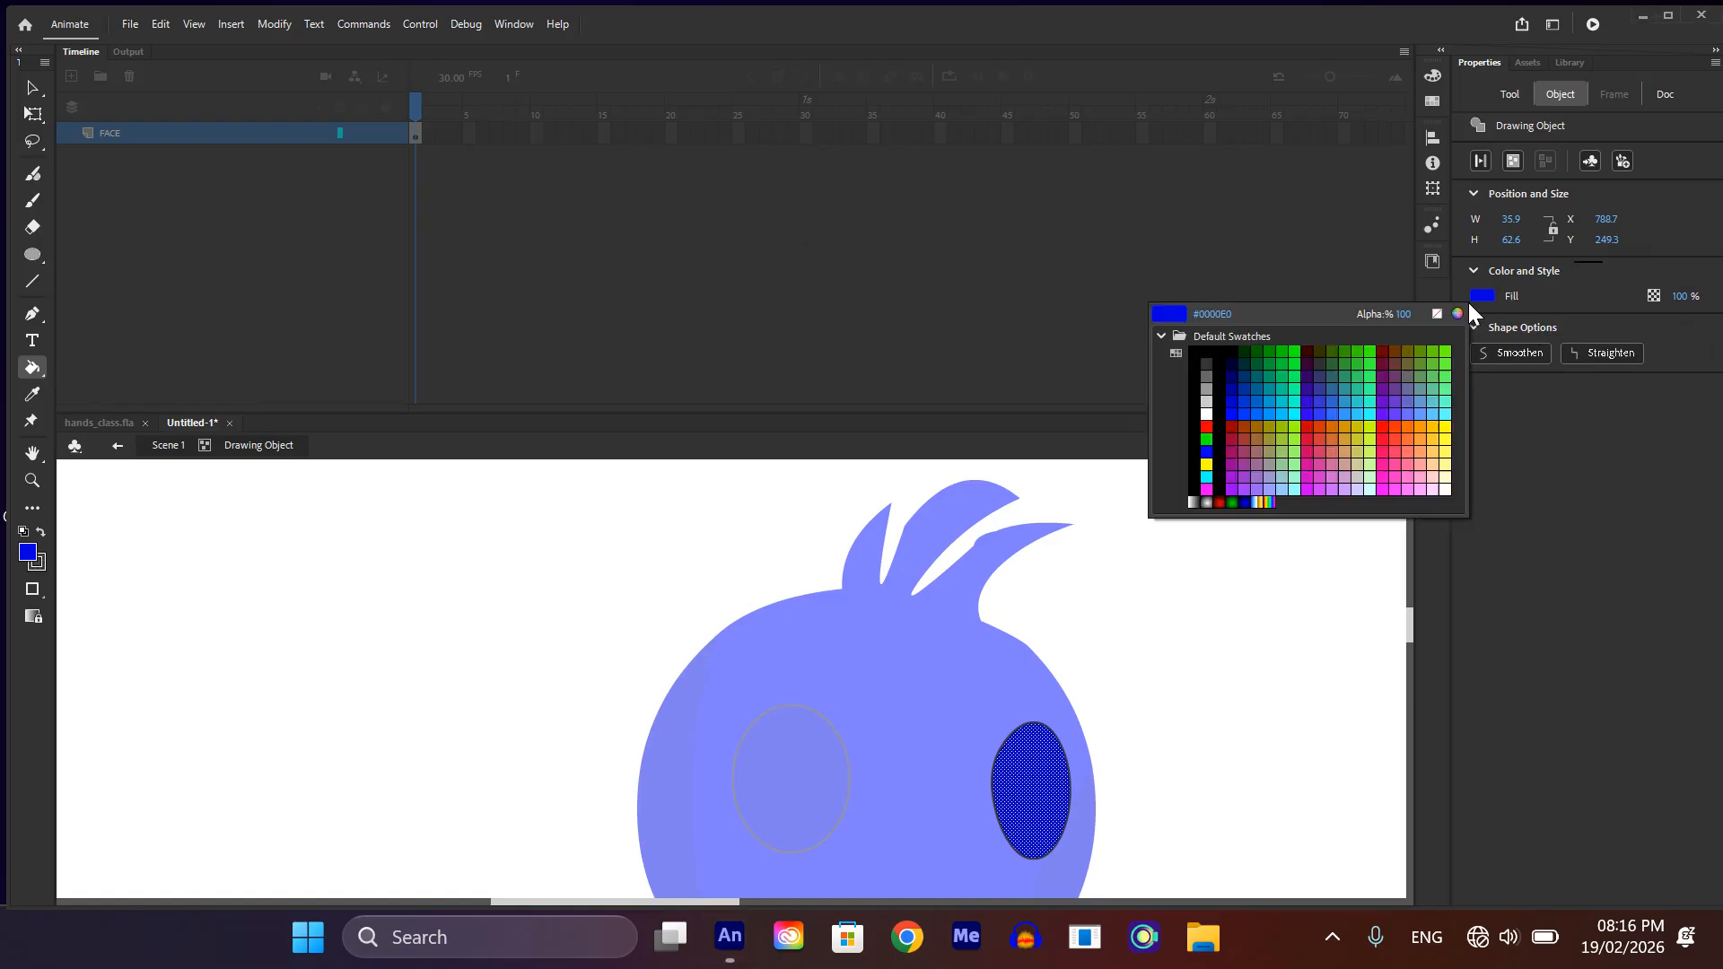
click(1205, 421)
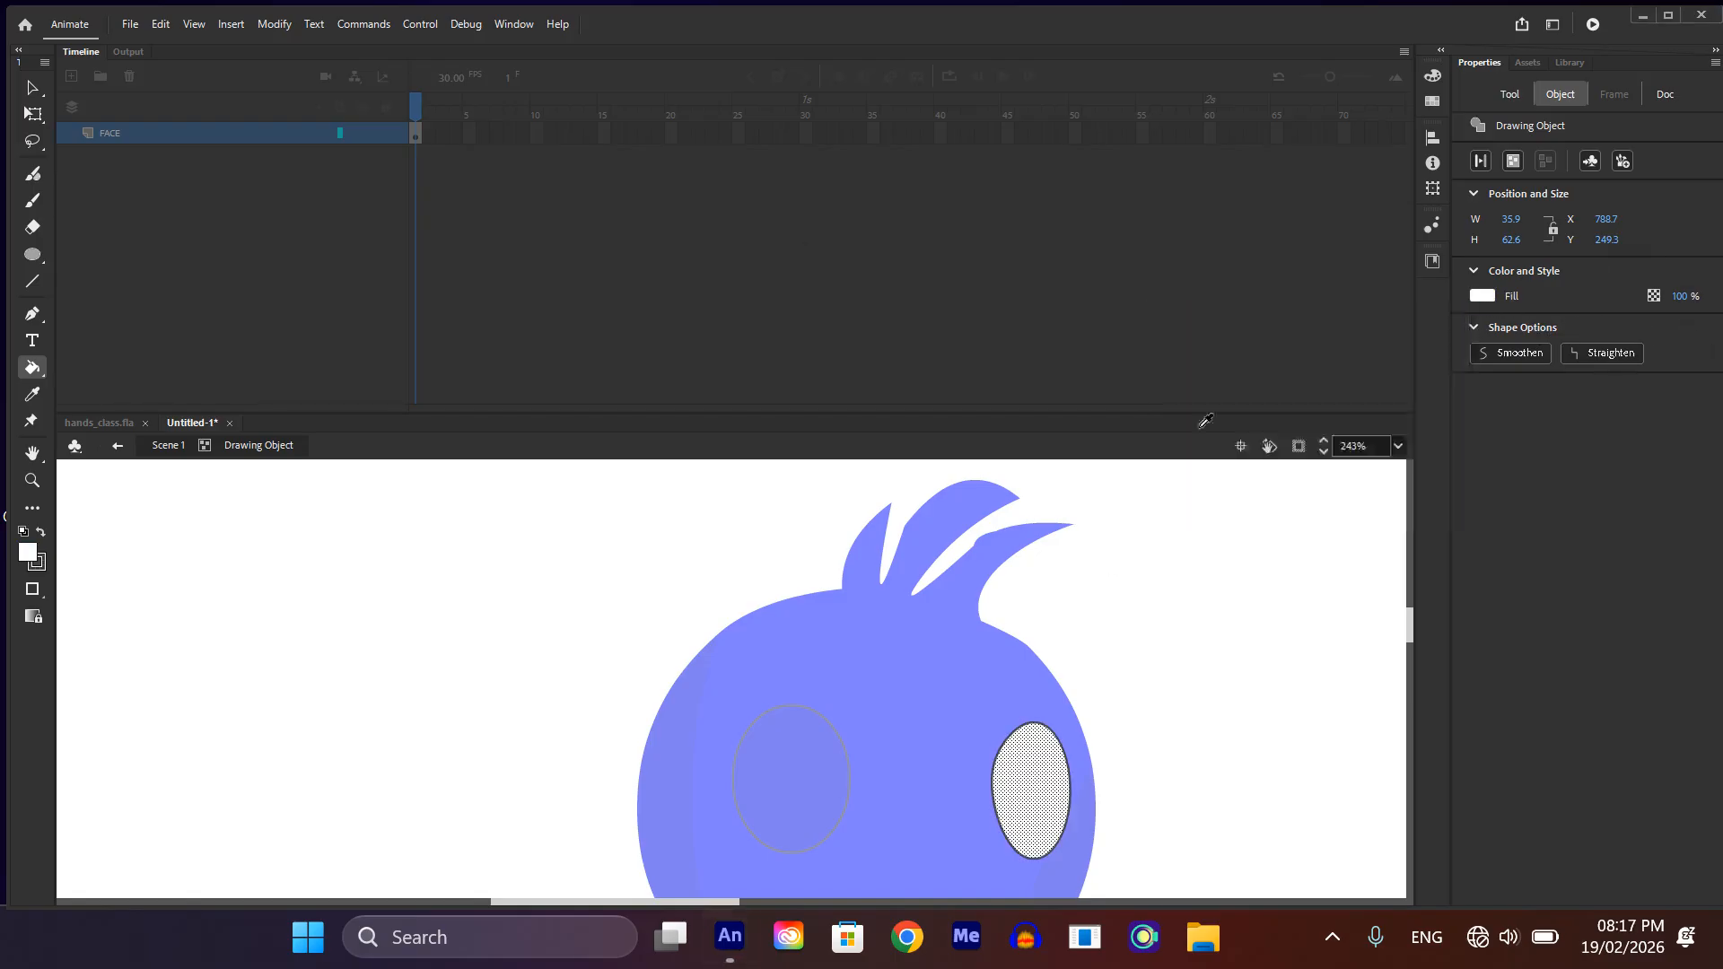
click(811, 803)
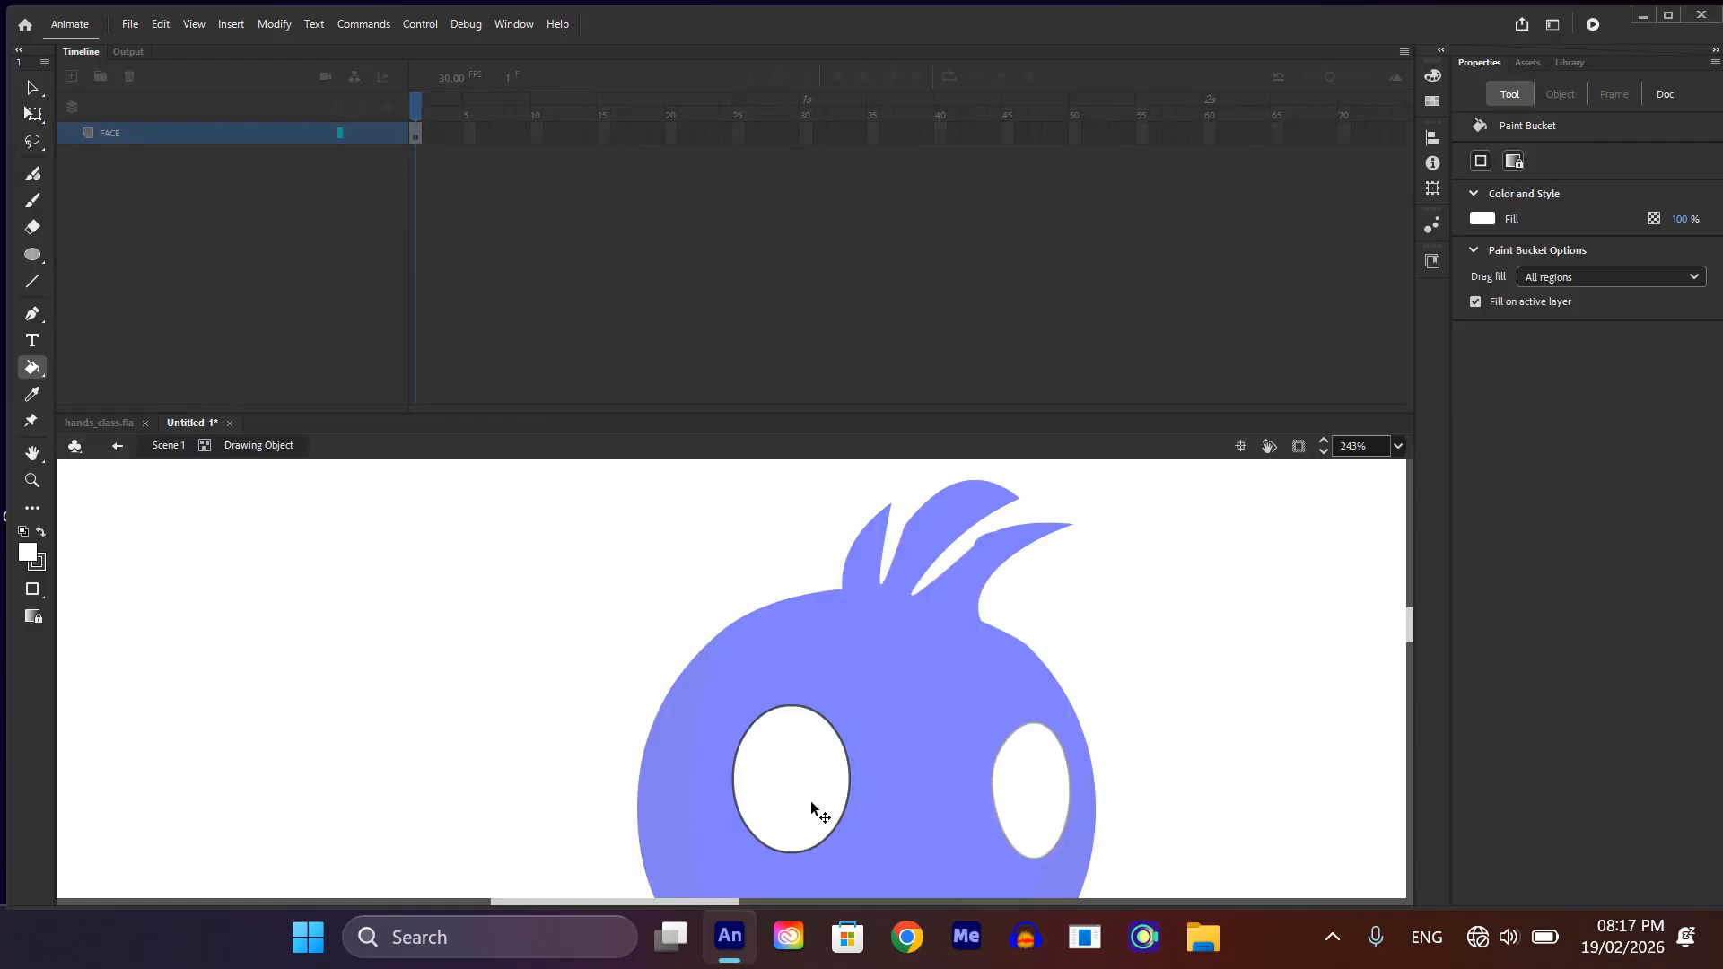
double_click(1242, 675)
Step: Draw a small, narrow vertical oval as the pupil inside the left eye
scroll(935, 707, down, 1)
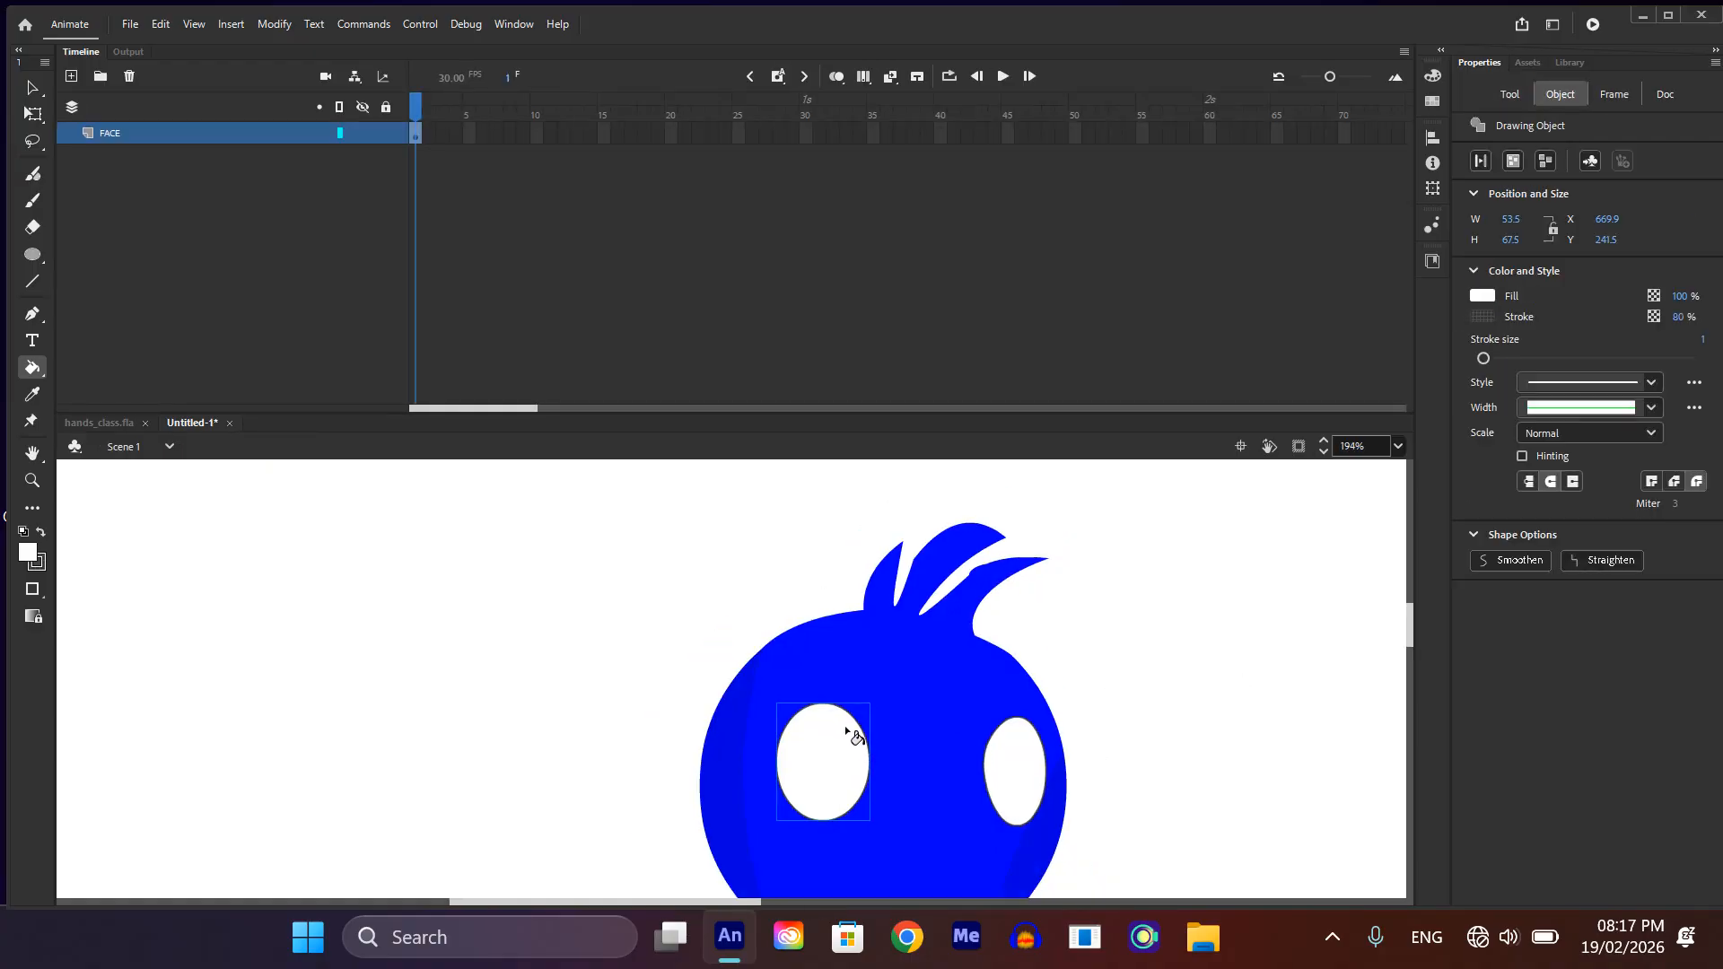
key(o)
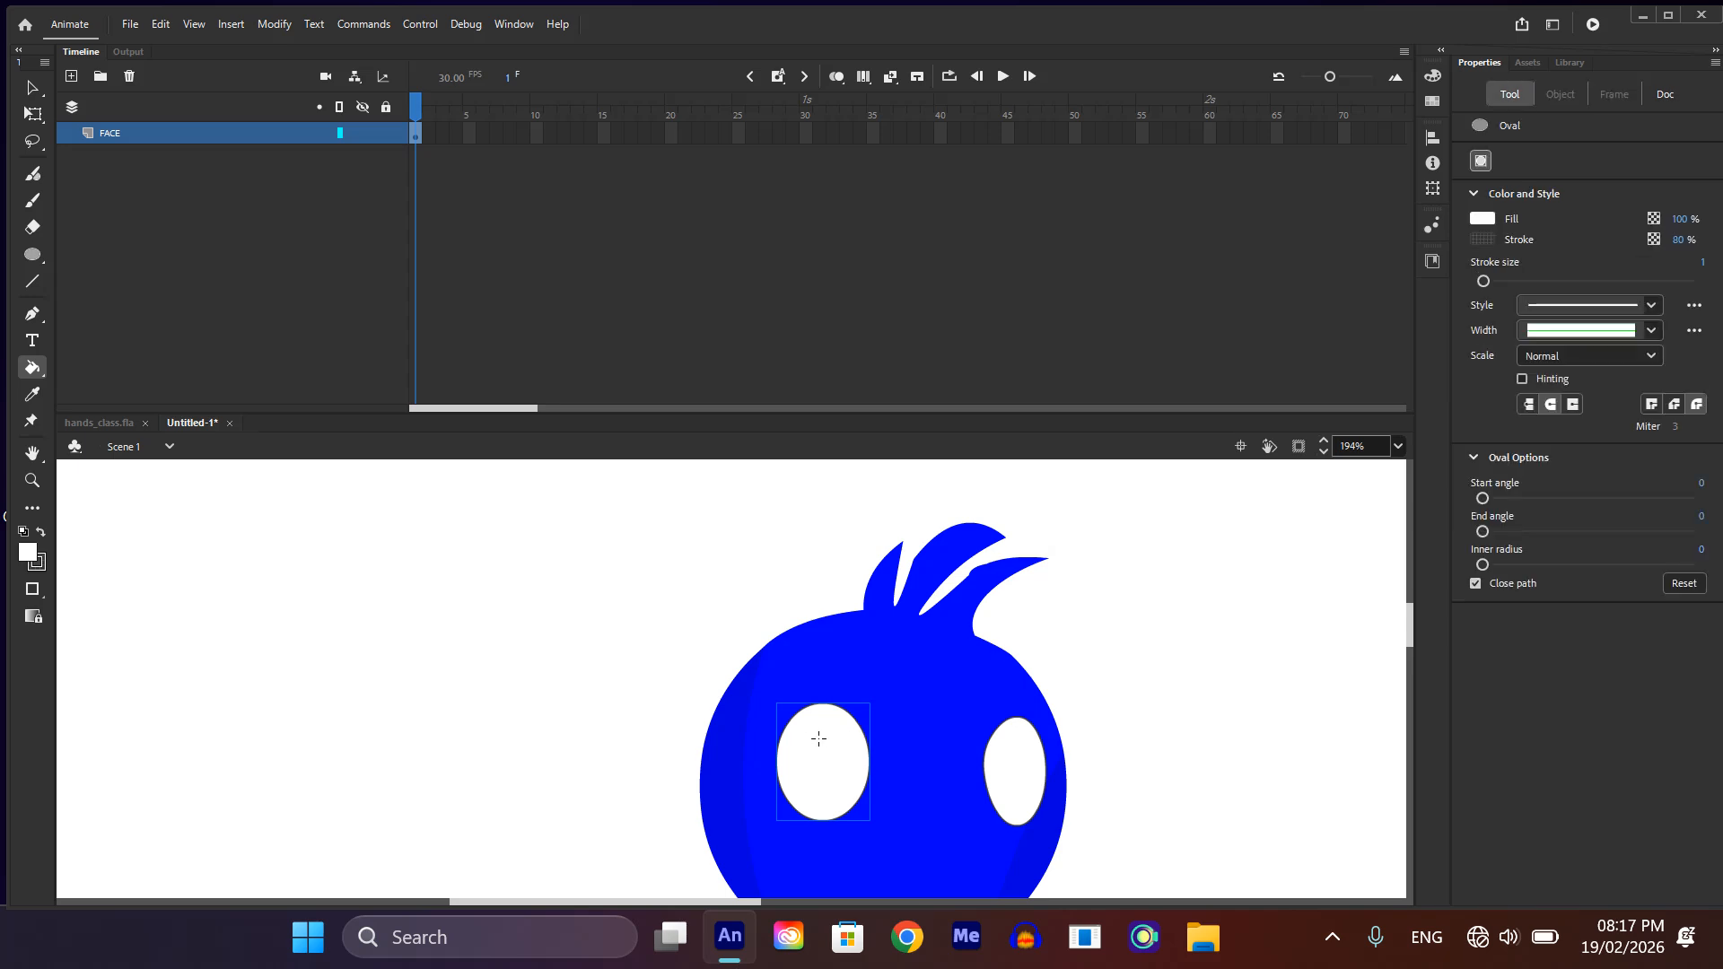
mouse_move(815, 736)
mouse_down()
mouse_move(827, 793)
mouse_move(860, 795)
mouse_move(832, 800)
mouse_move(842, 788)
mouse_up()
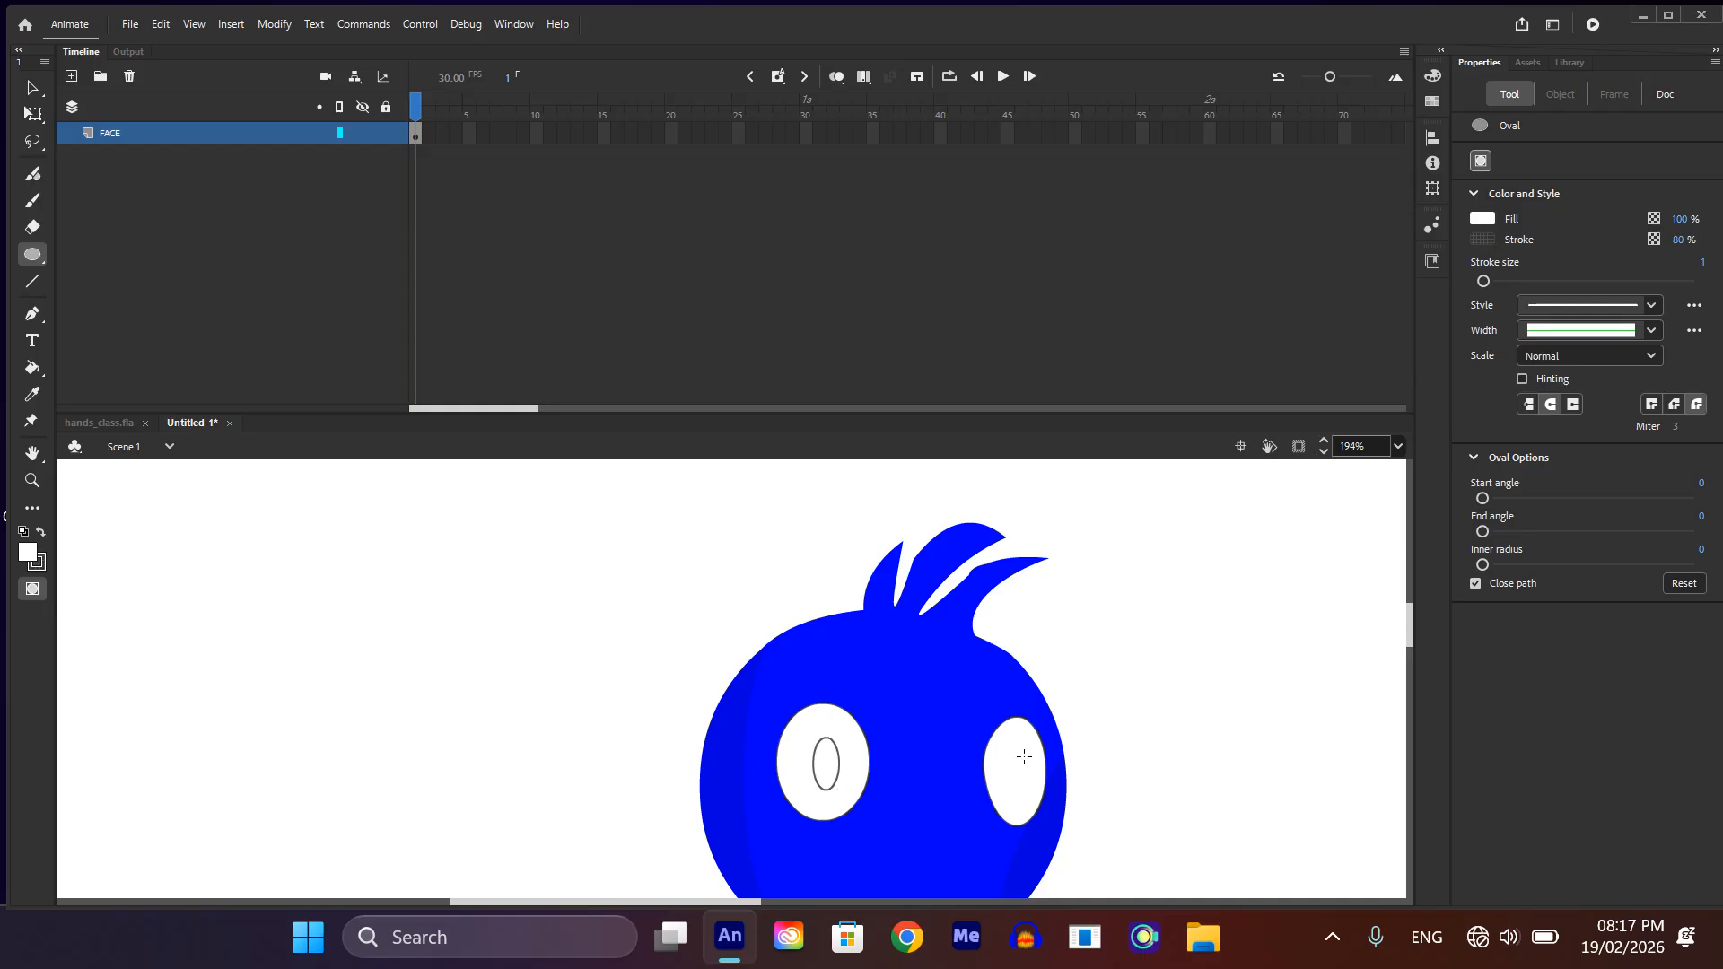
Step: Fill the left eye's pupil with dark gray #333333 inside its drawing object and return to the main scene
key(v)
double_click(835, 787)
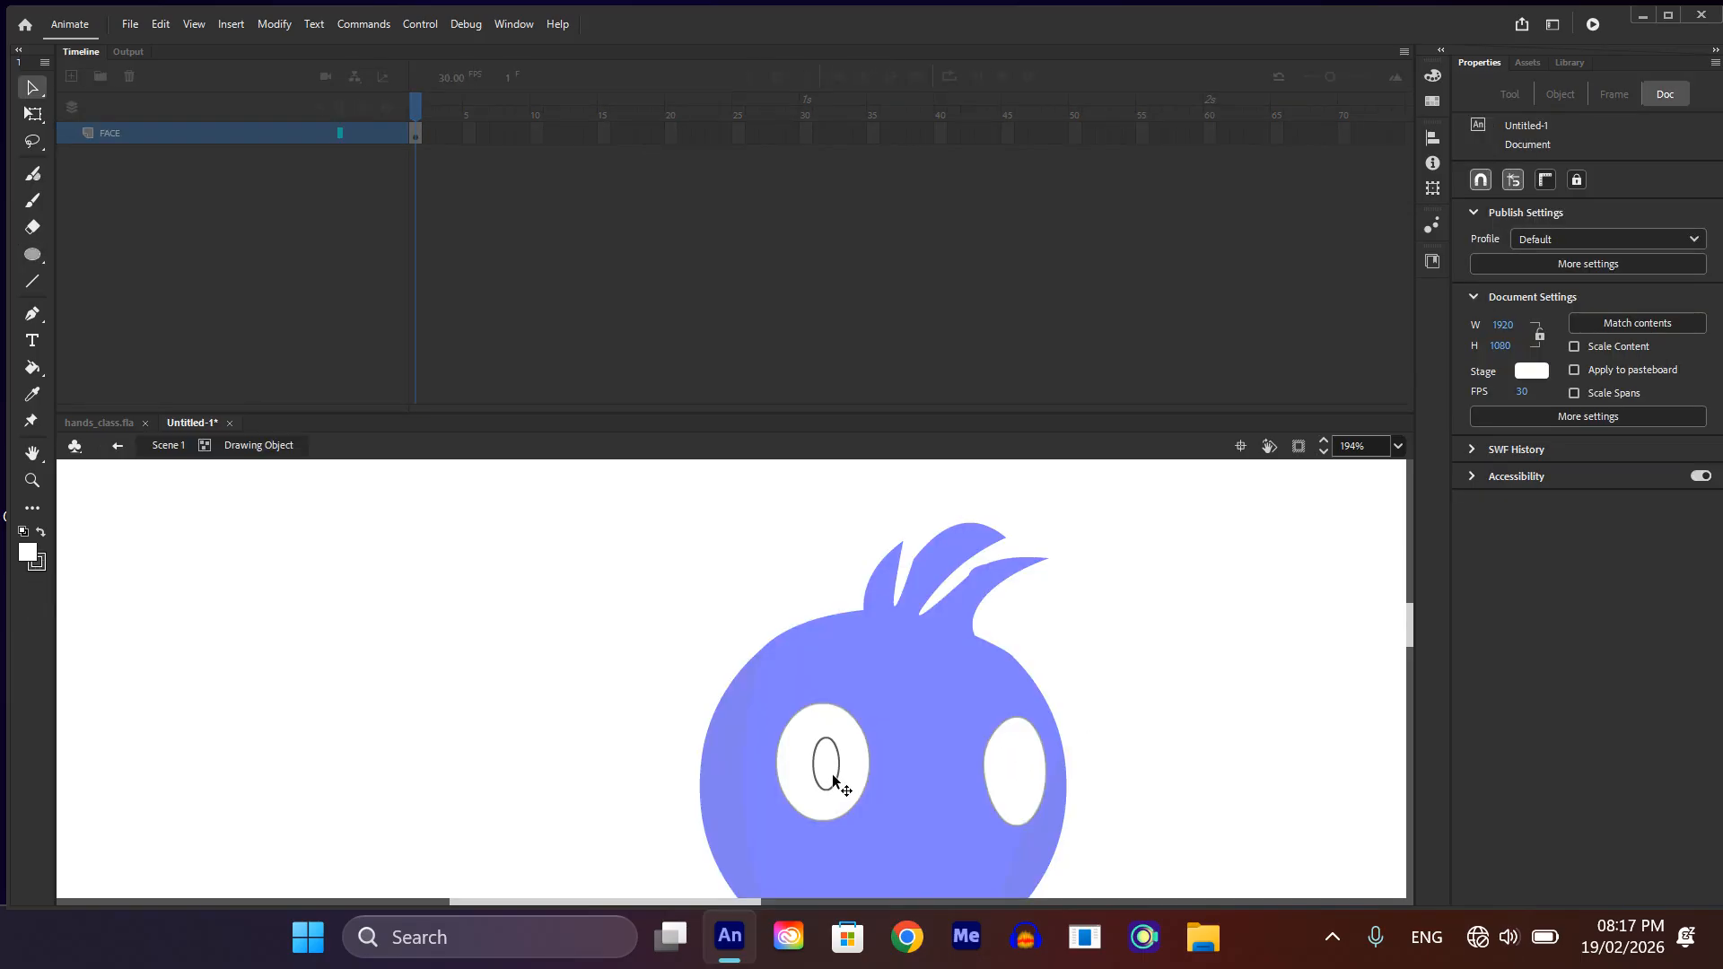
click(827, 773)
key(k)
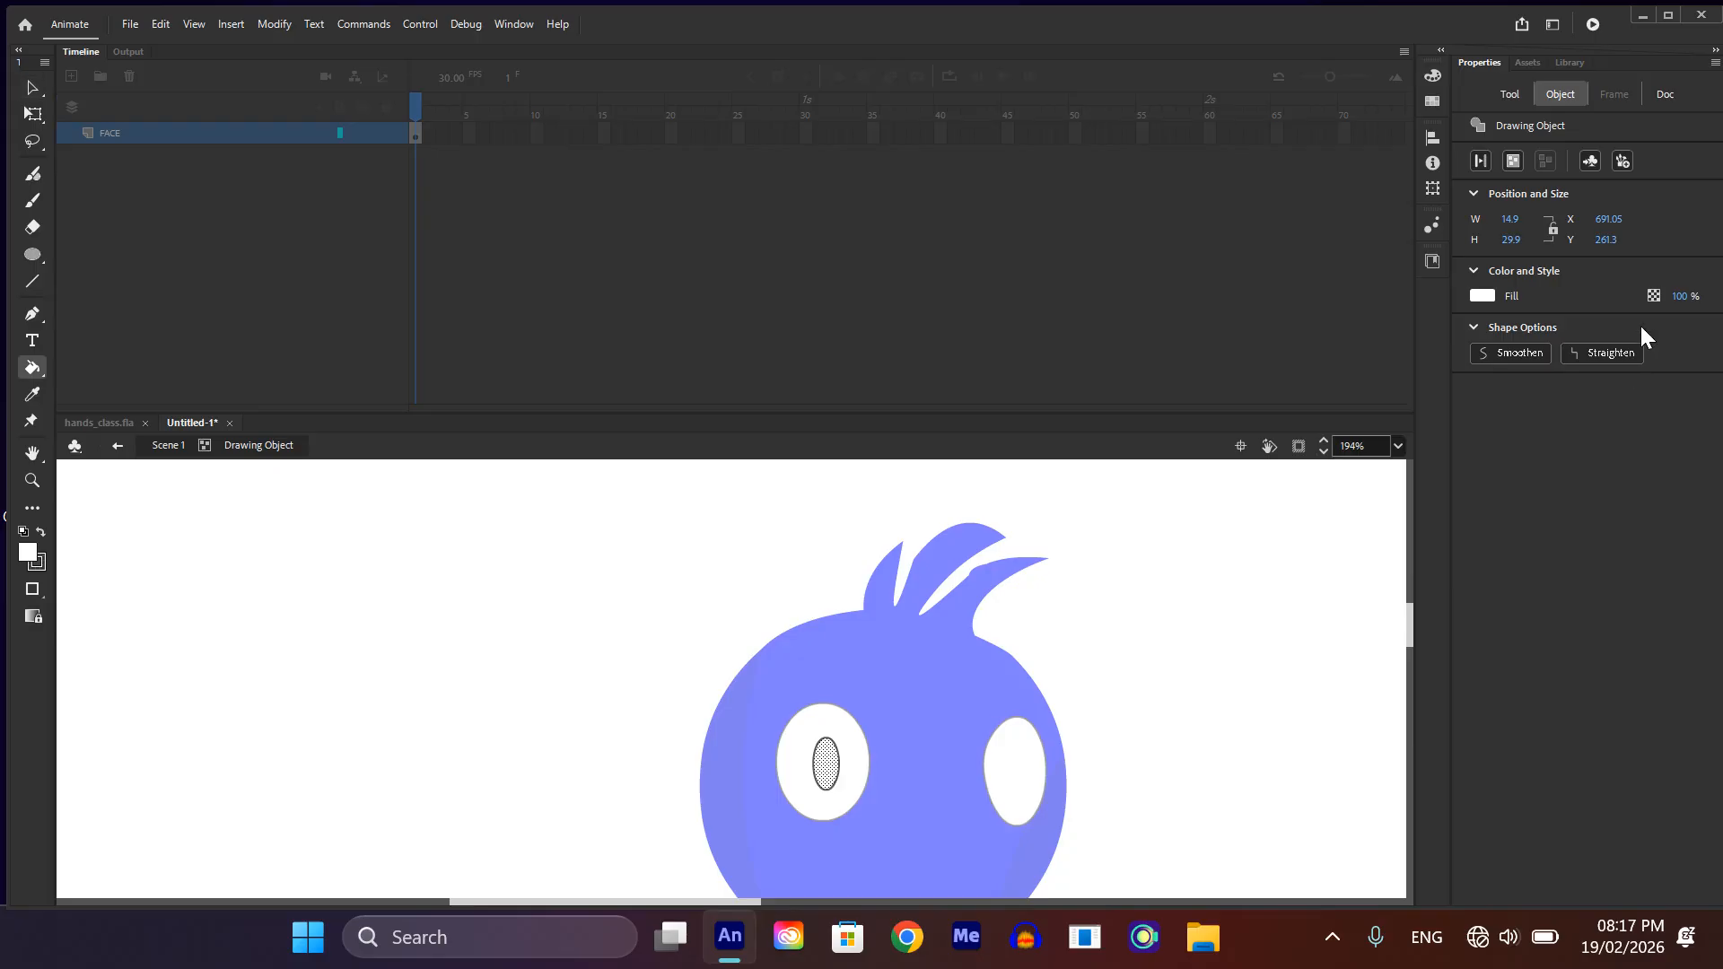
click(1479, 294)
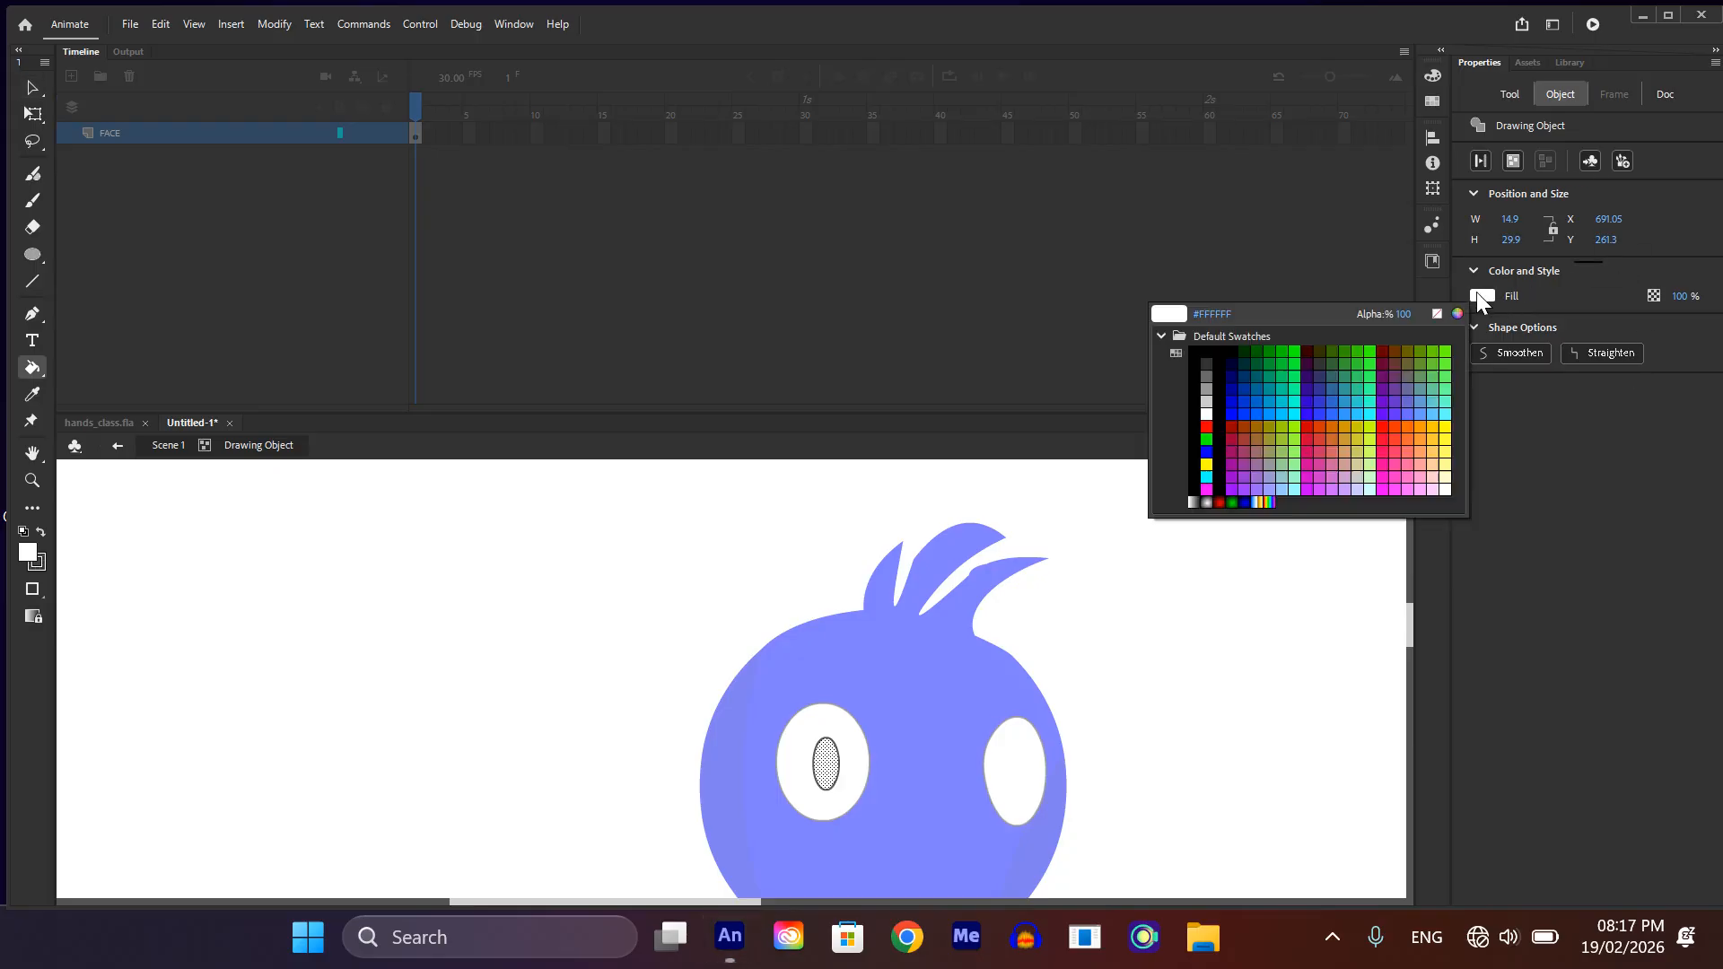
click(1208, 359)
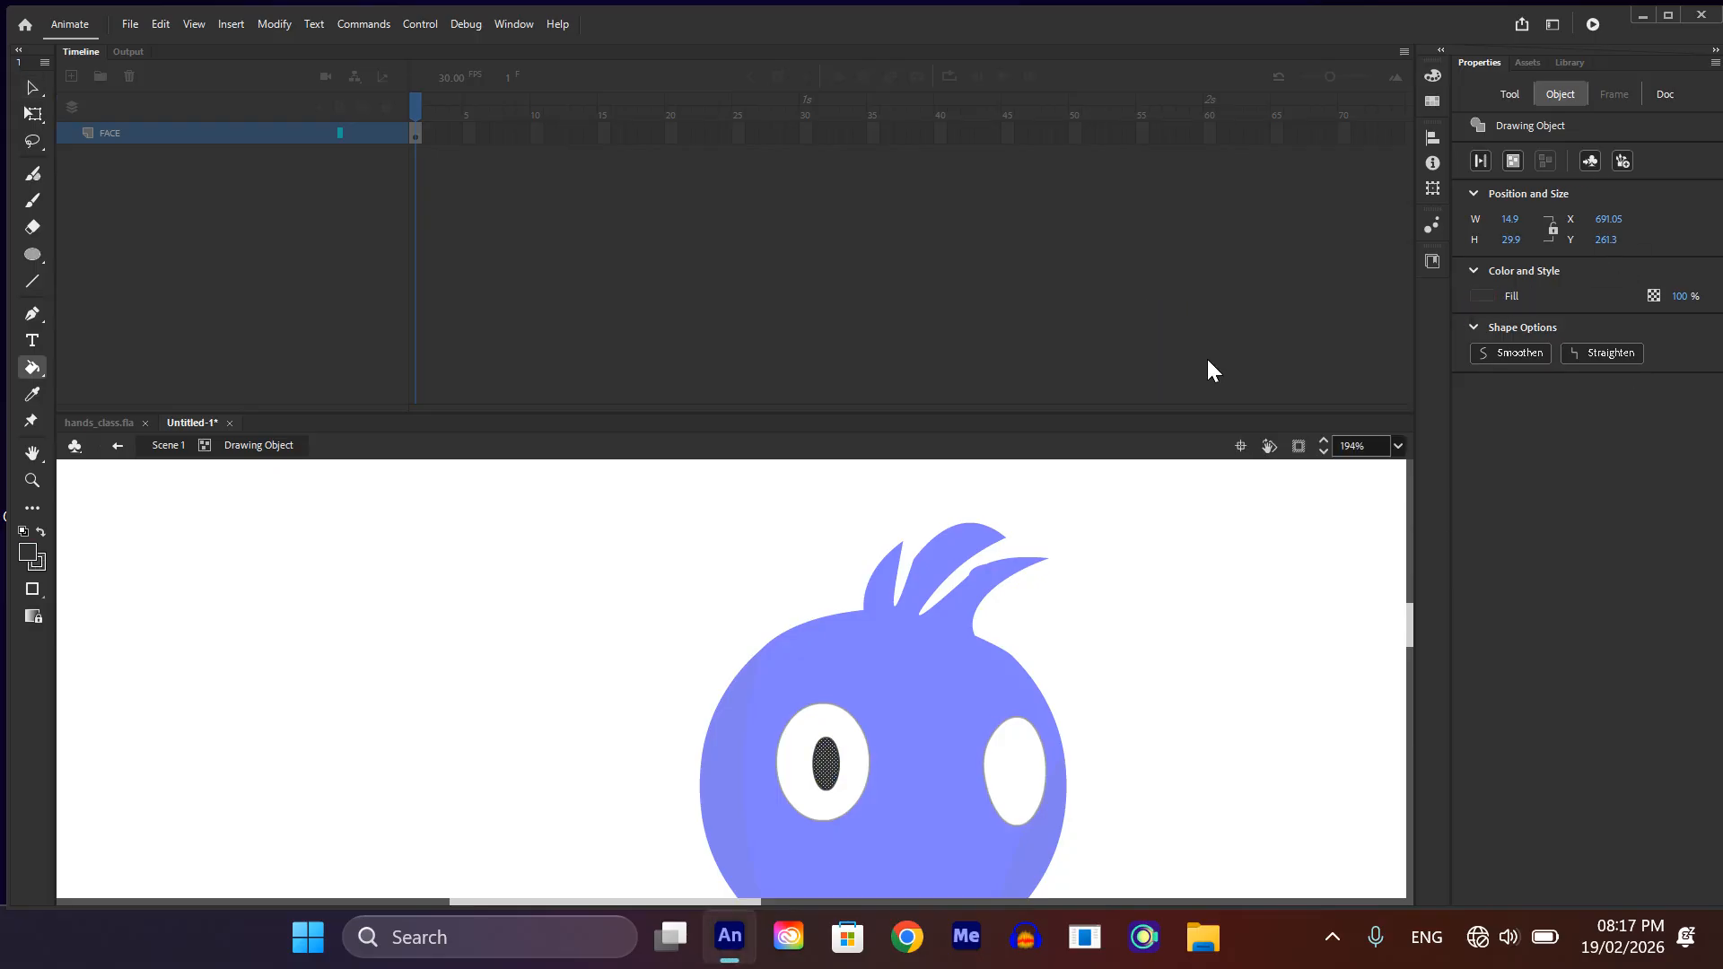
double_click(1145, 701)
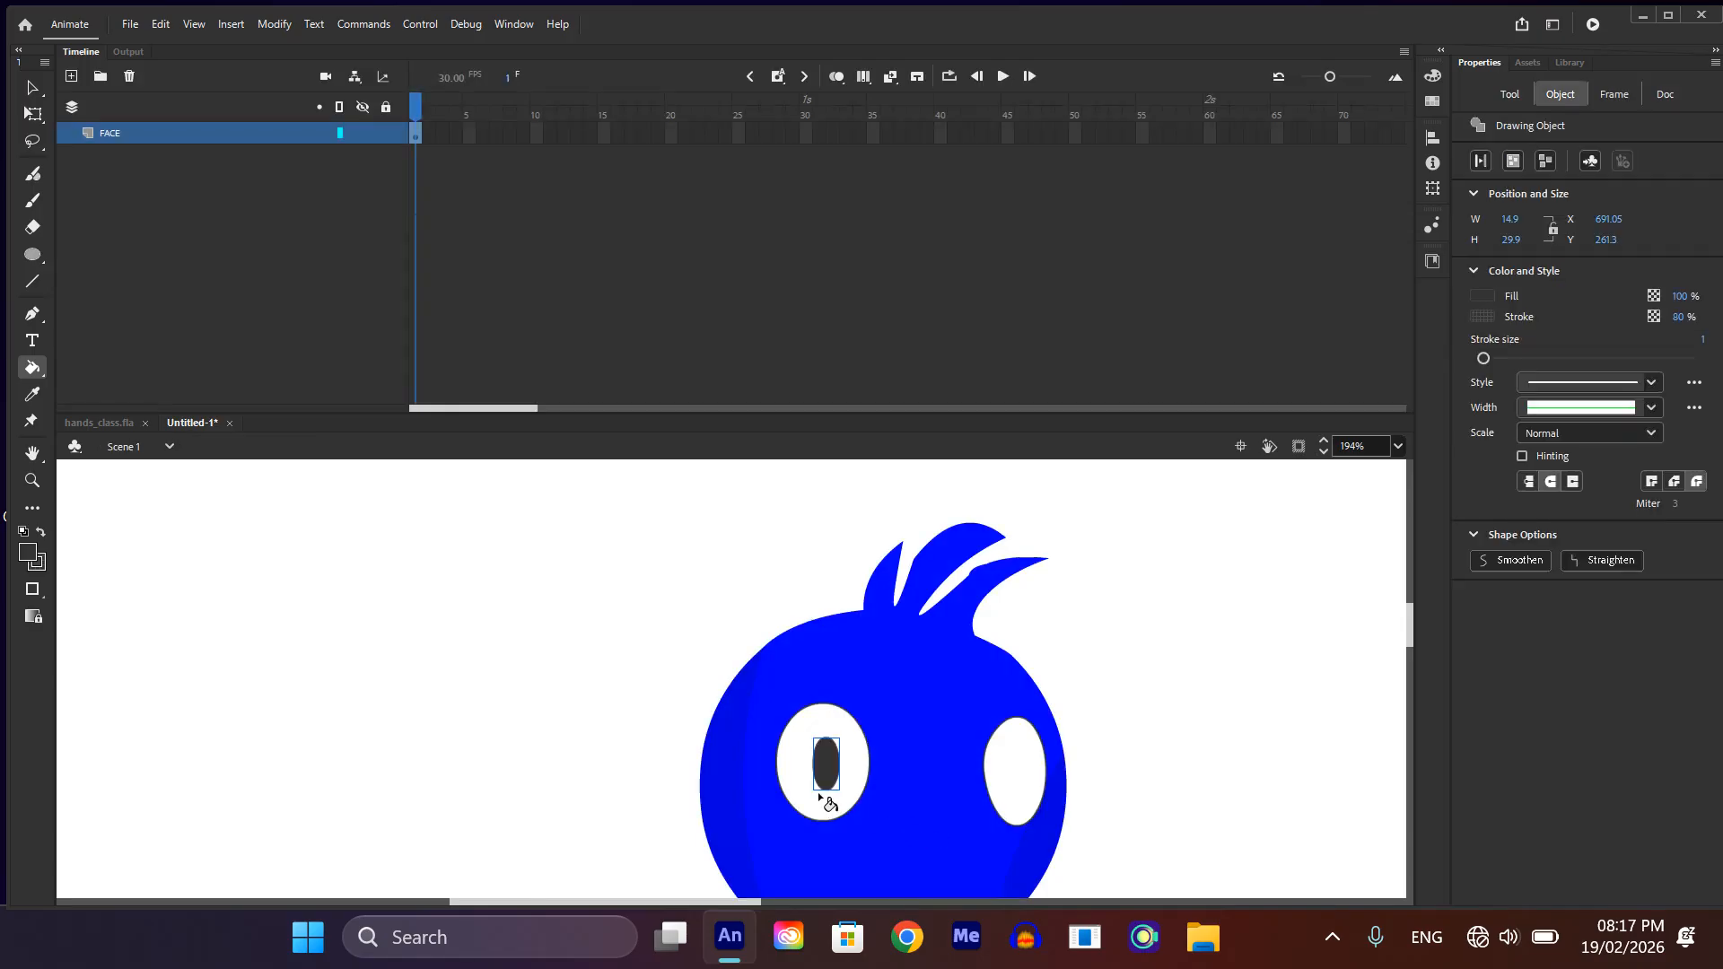
Step: Duplicate the dark pupil from the left eye and place the copy in the middle of the right eye
key(v)
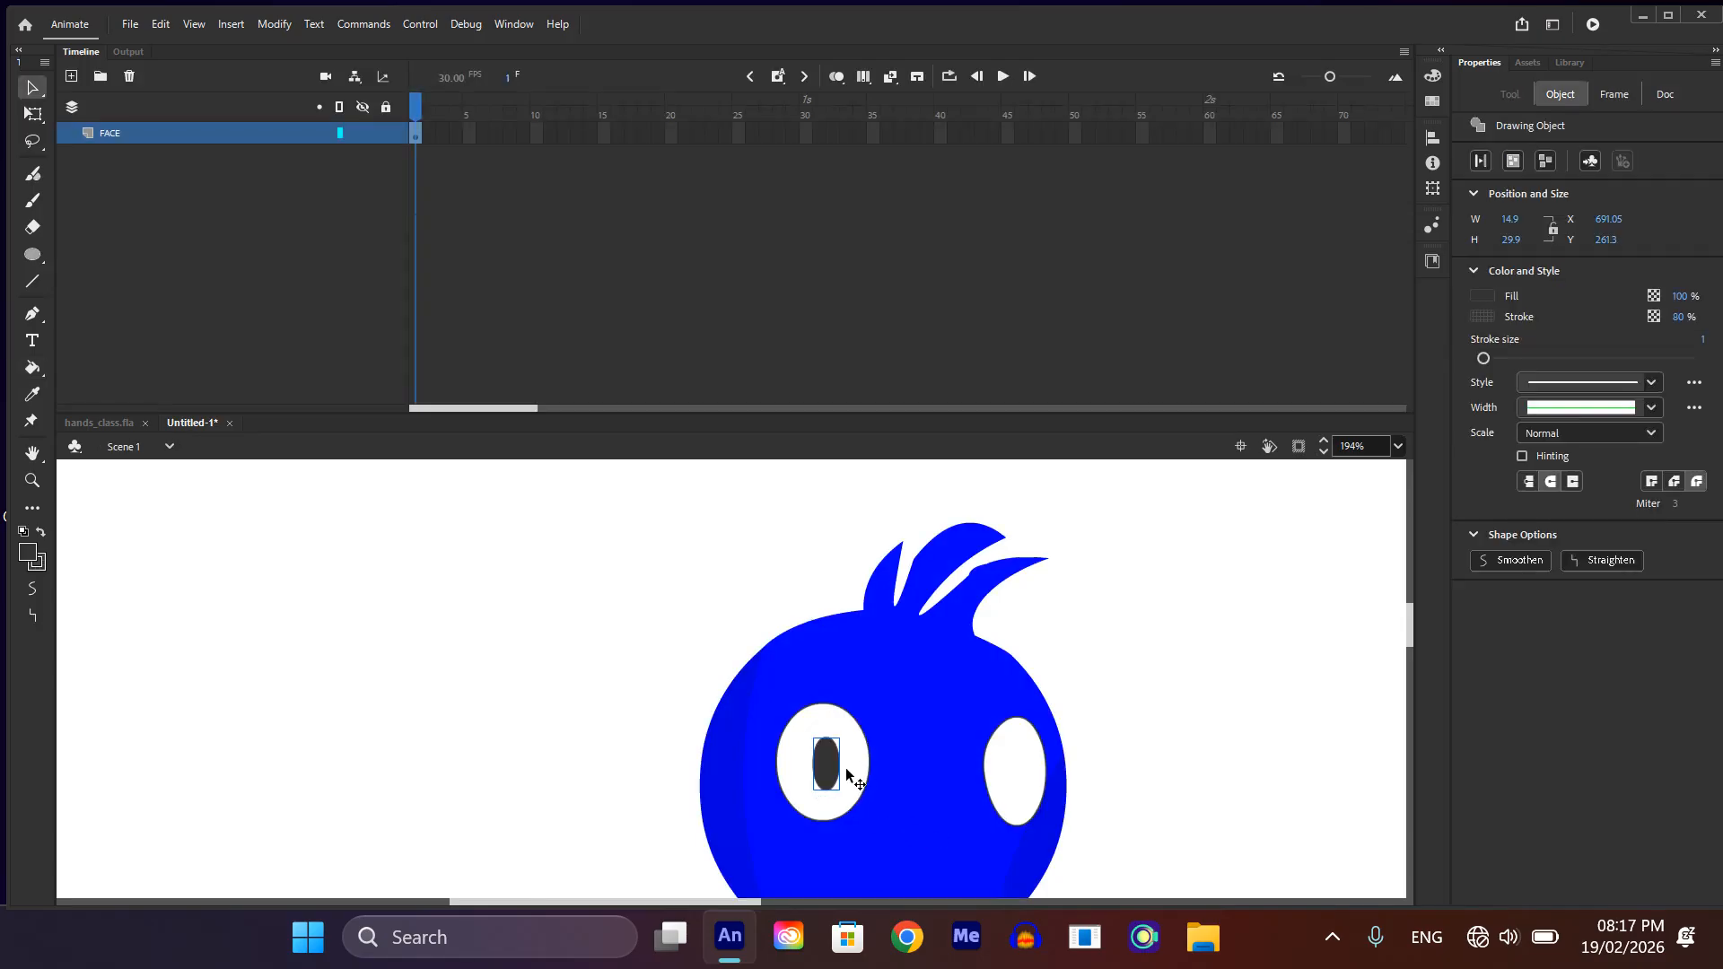
key(alt)
key(alt)
drag(839, 770, 1024, 777)
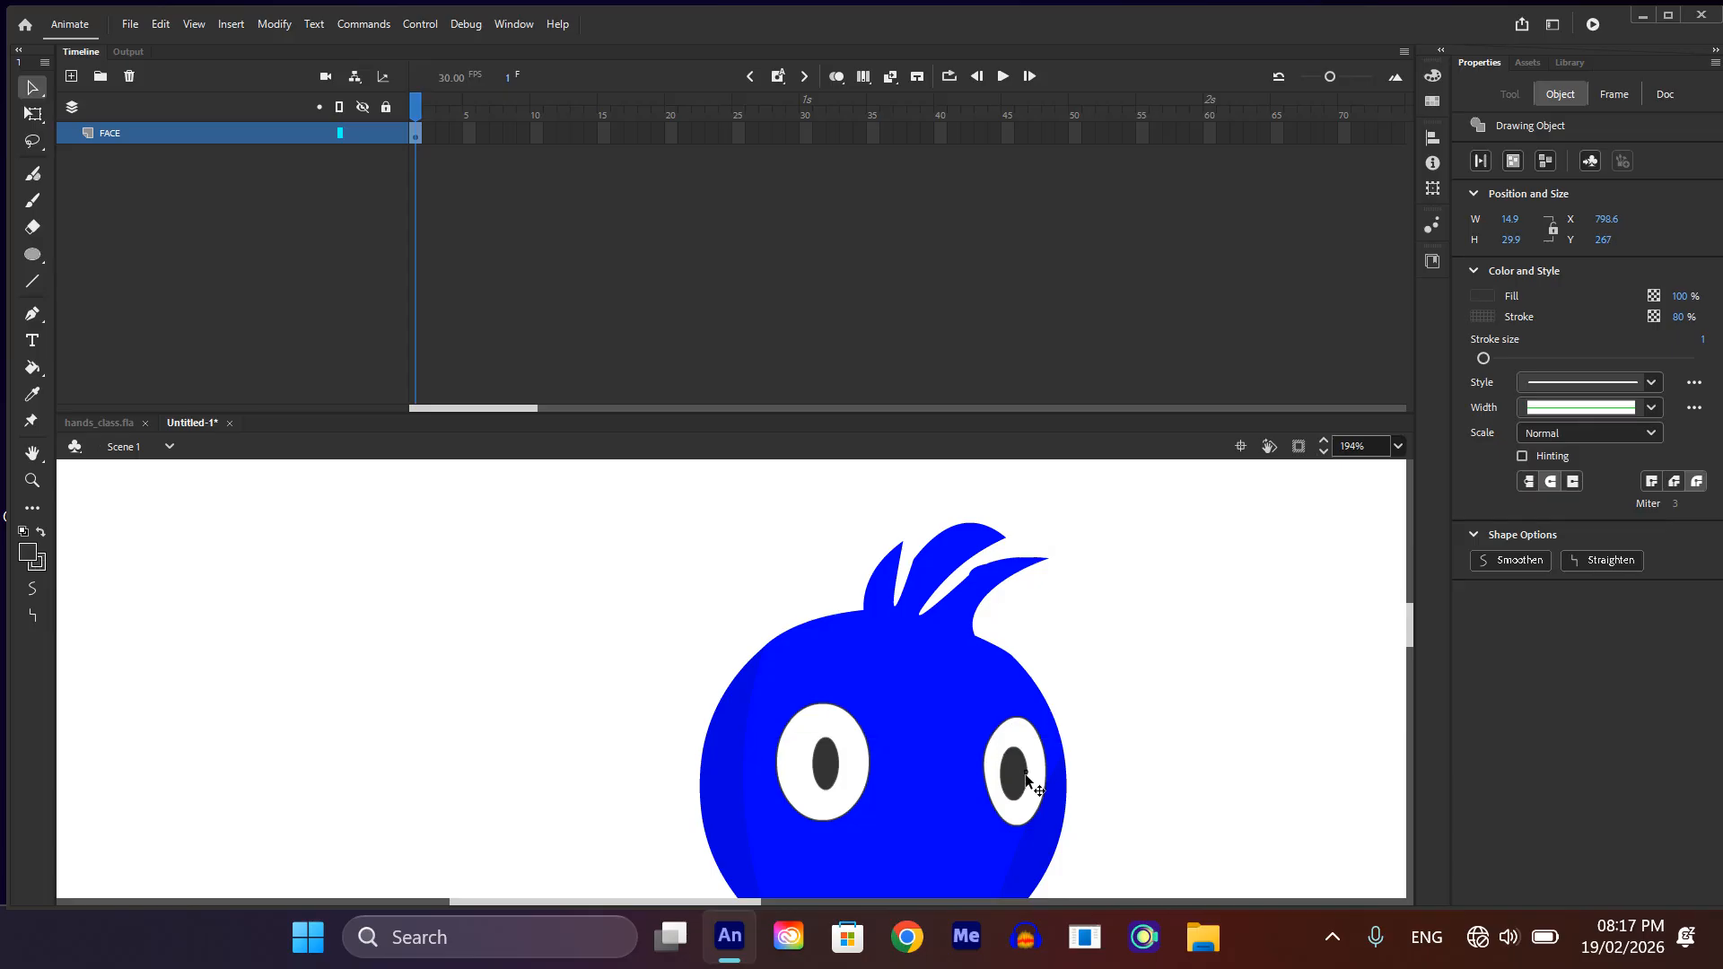
click(1025, 776)
Step: Draw a small flat oval about 10 by 4.6 px on the left pupil as a highlight and fill it with white
scroll(884, 789, up, 2)
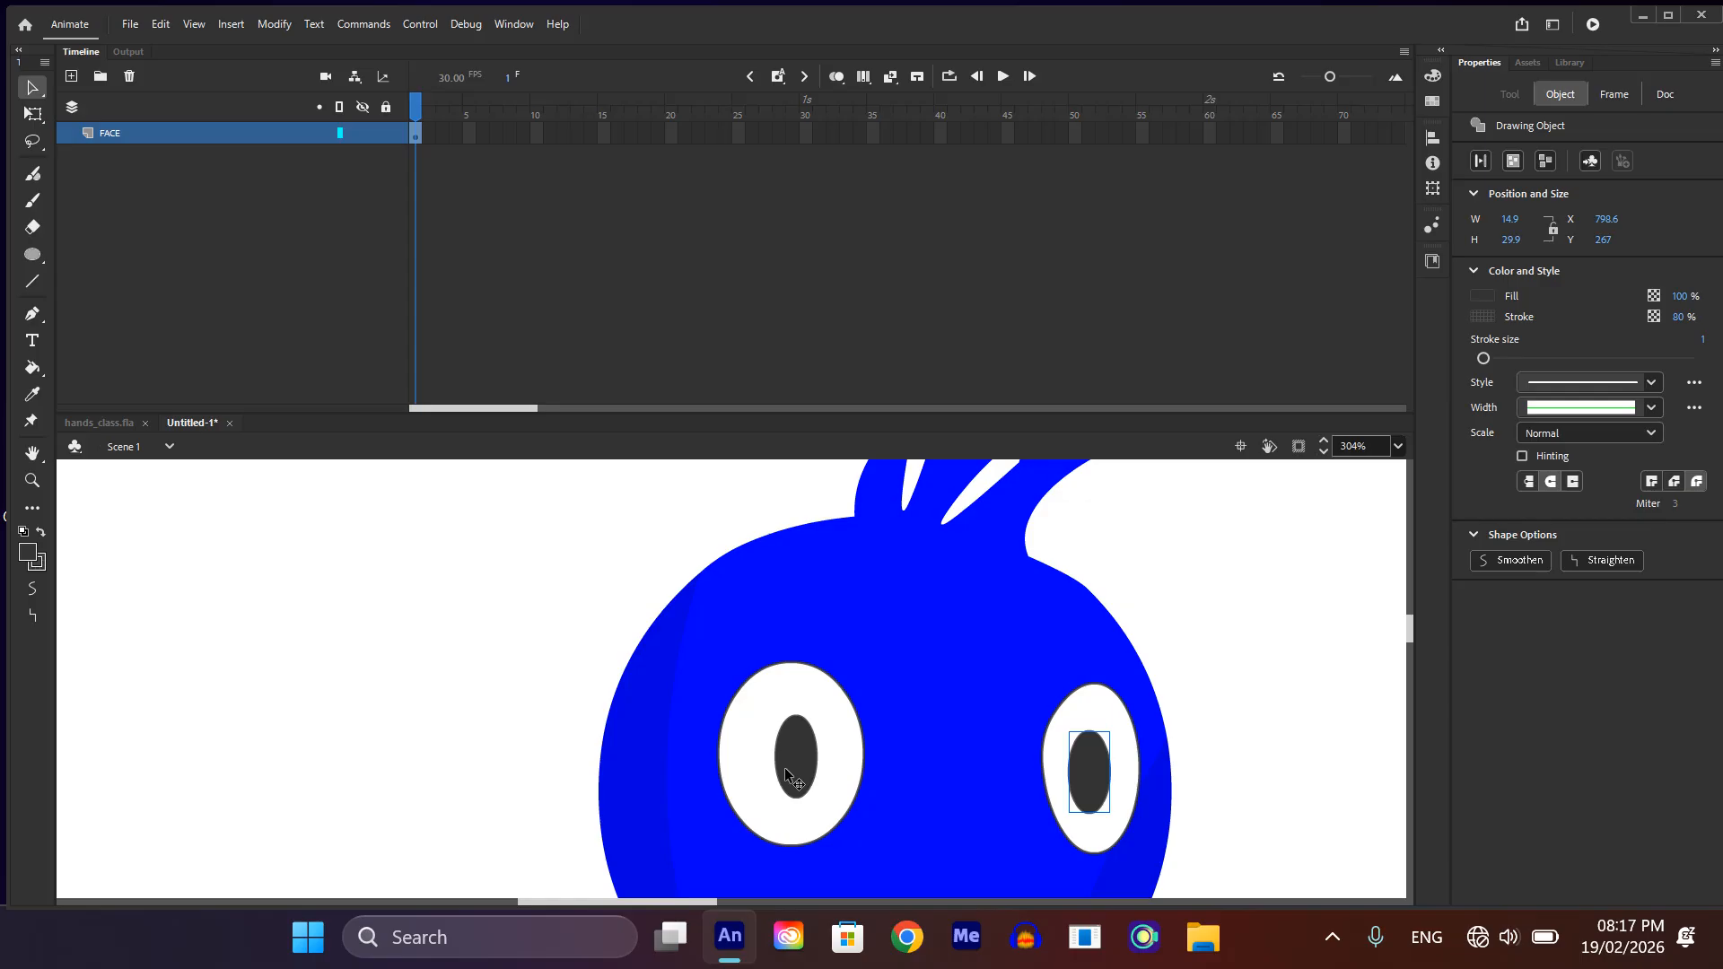
key(o)
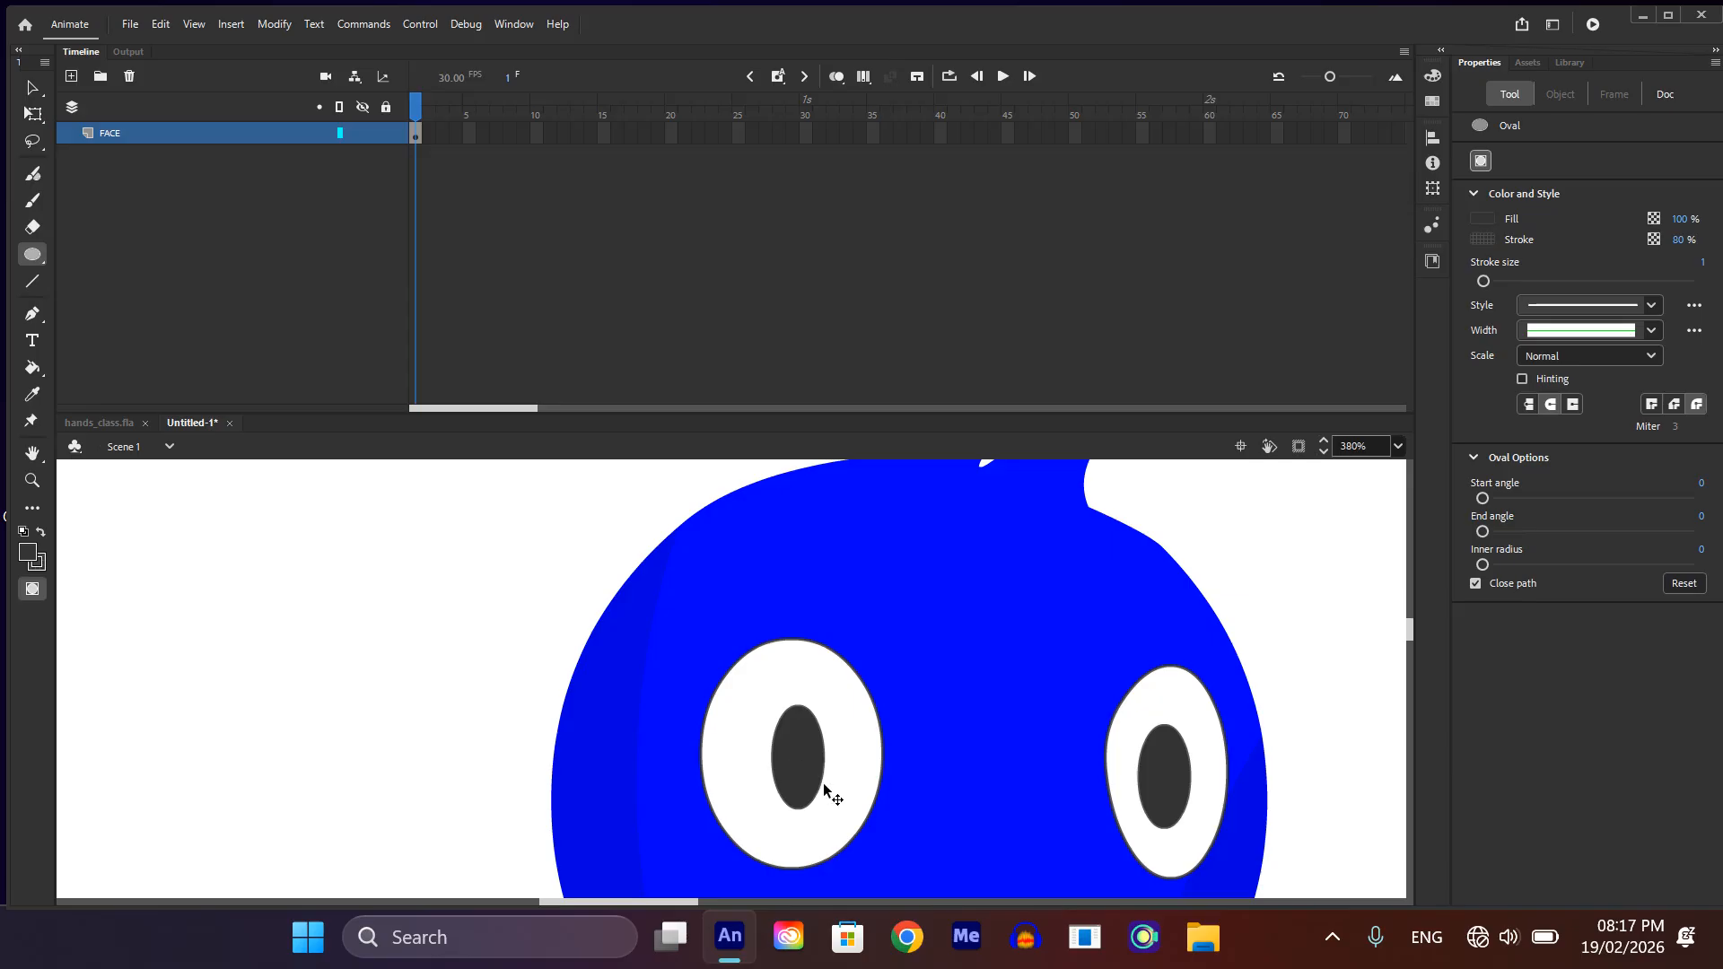
scroll(824, 785, up, 3)
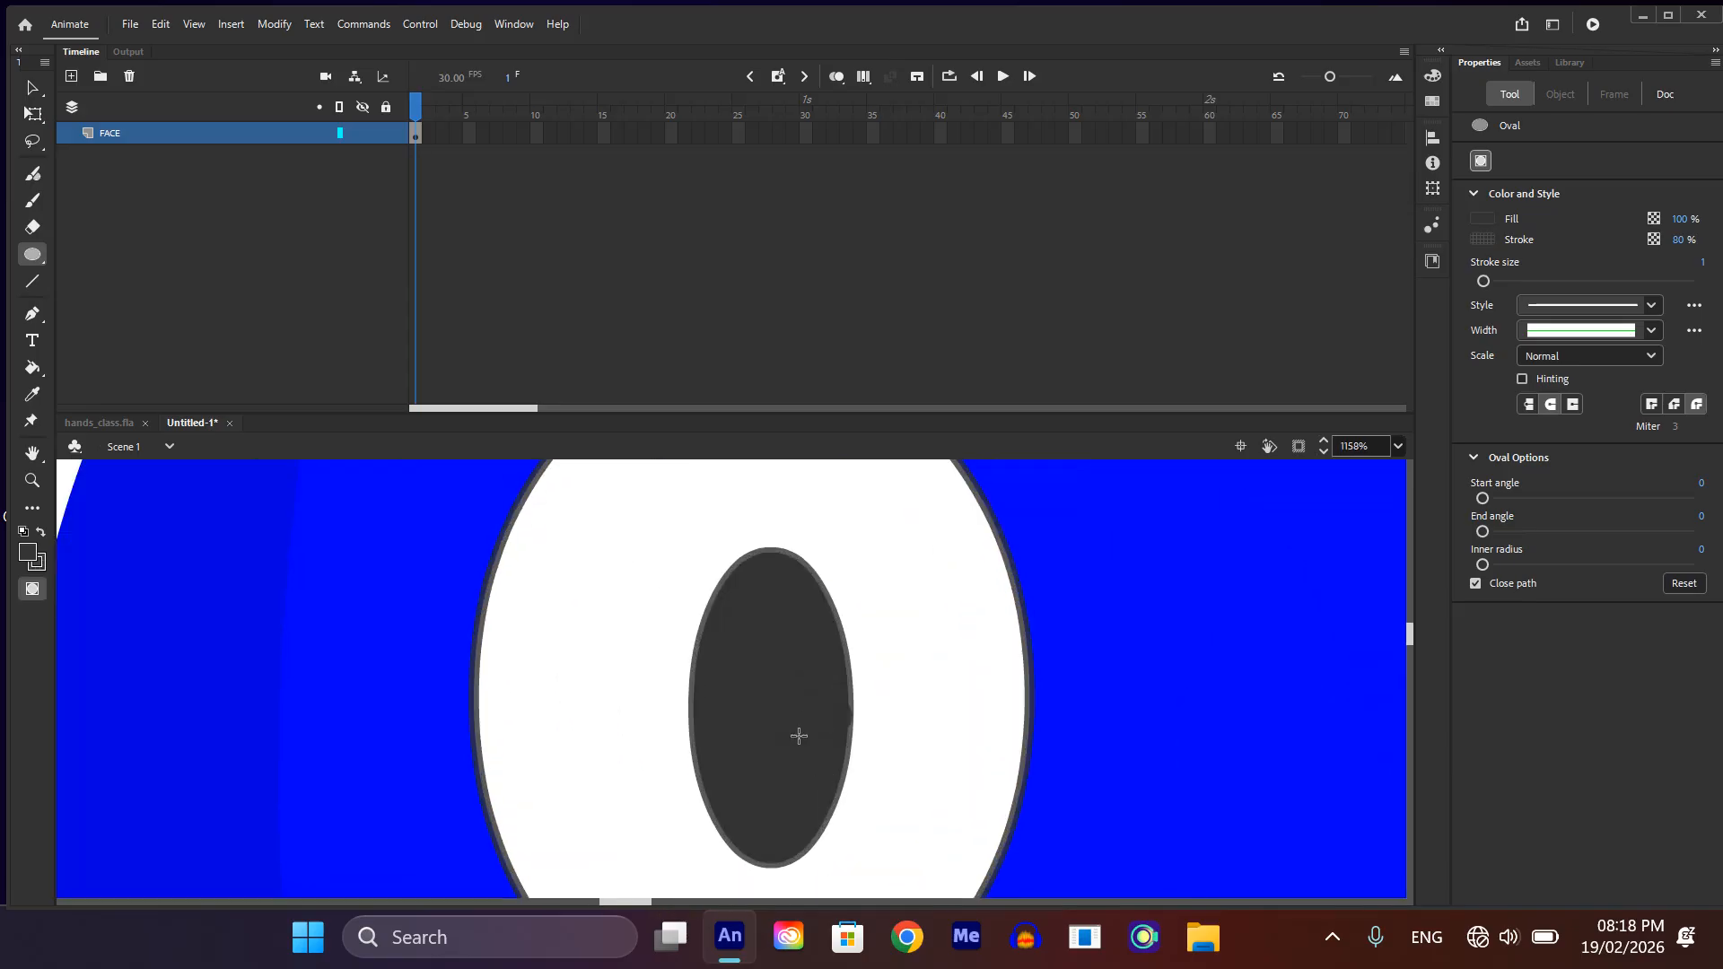
key(v)
click(797, 730)
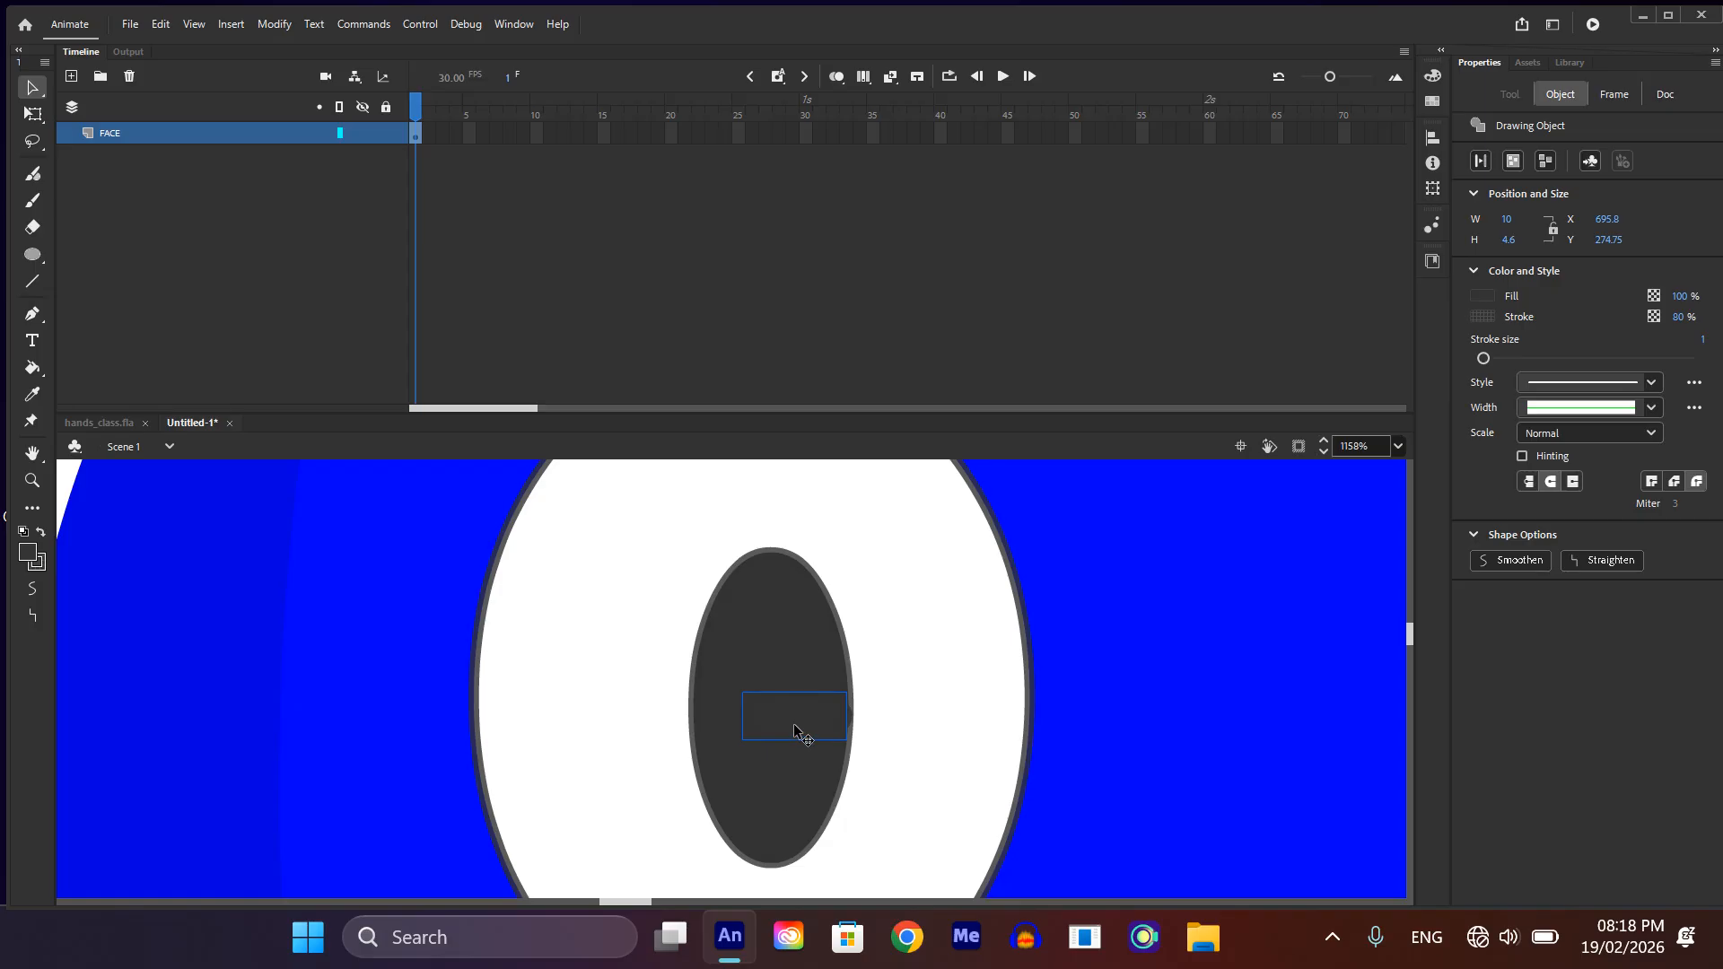
click(1481, 297)
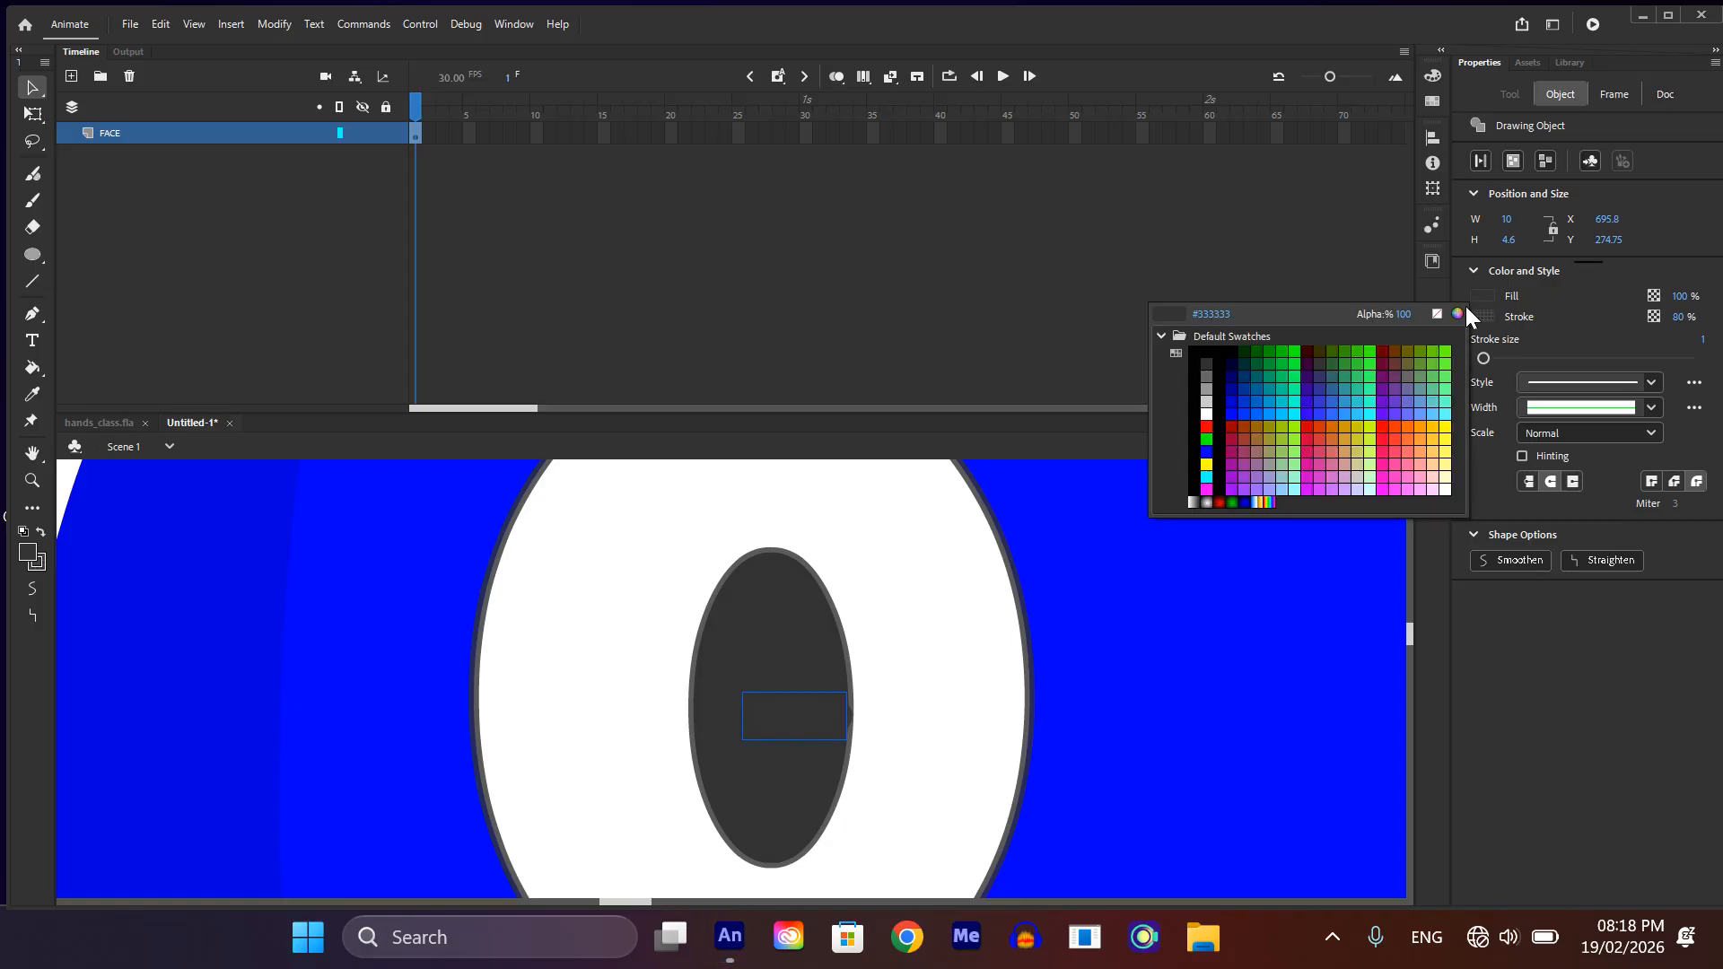
click(1207, 412)
Step: Narrow the white highlight to about 5 px wide and move it to the upper right part of the left pupil
scroll(784, 715, up, 2)
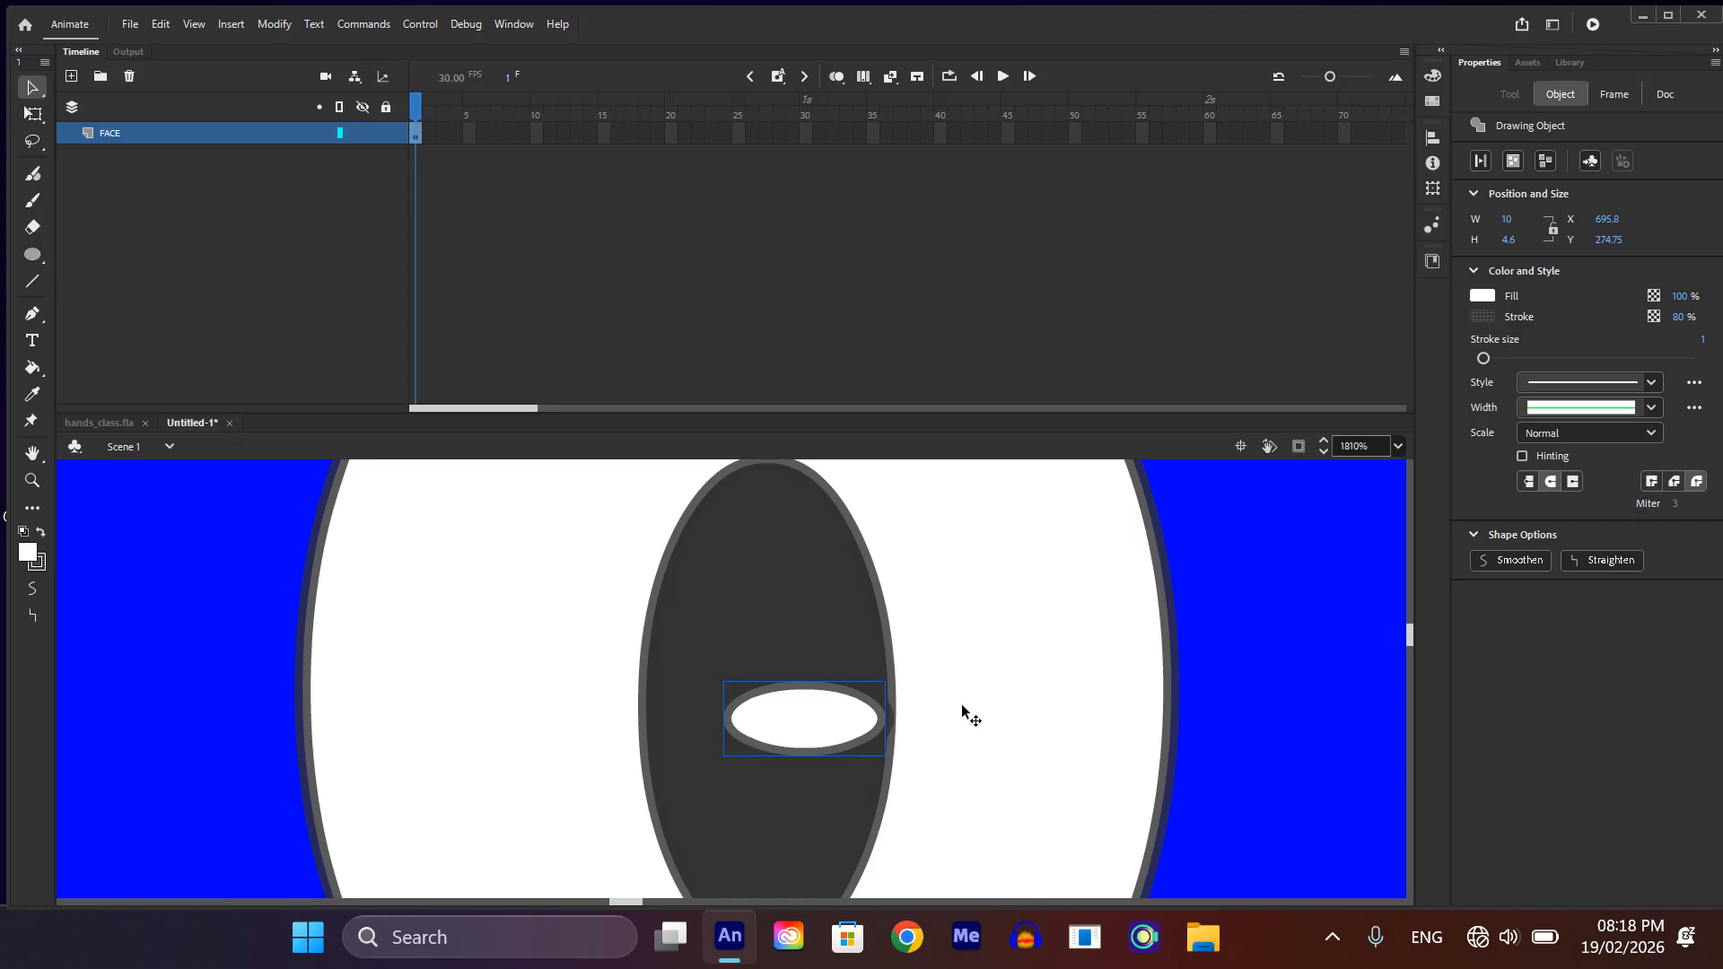
key(q)
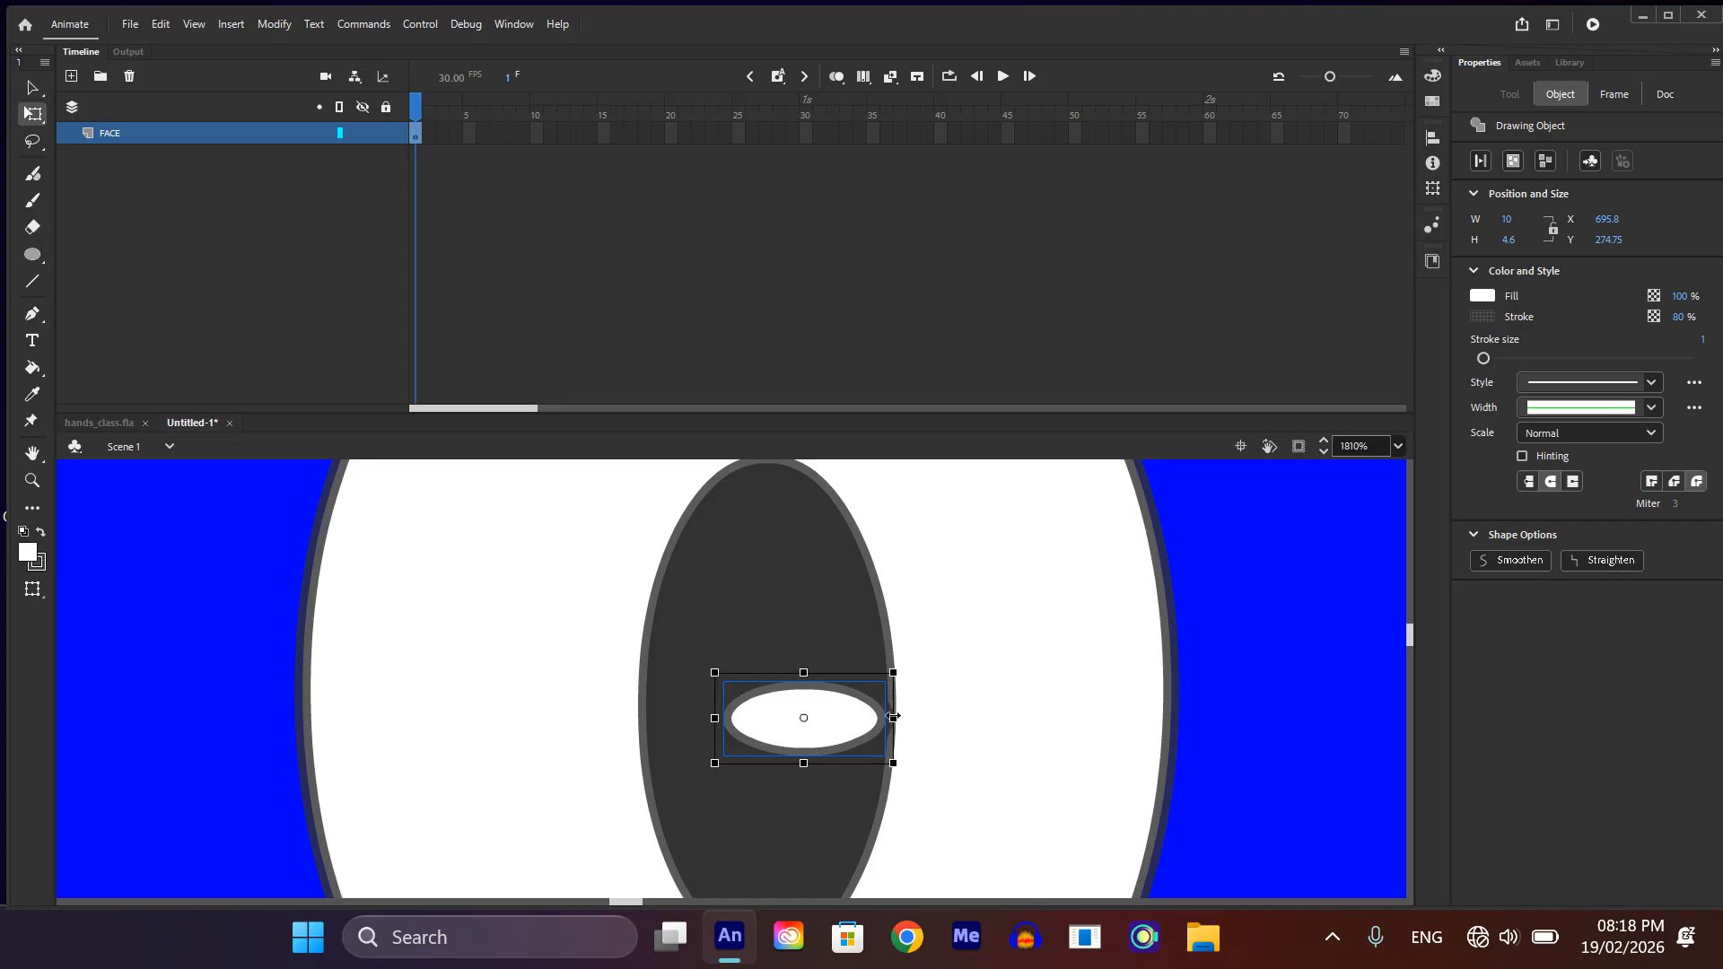
drag(892, 719, 847, 716)
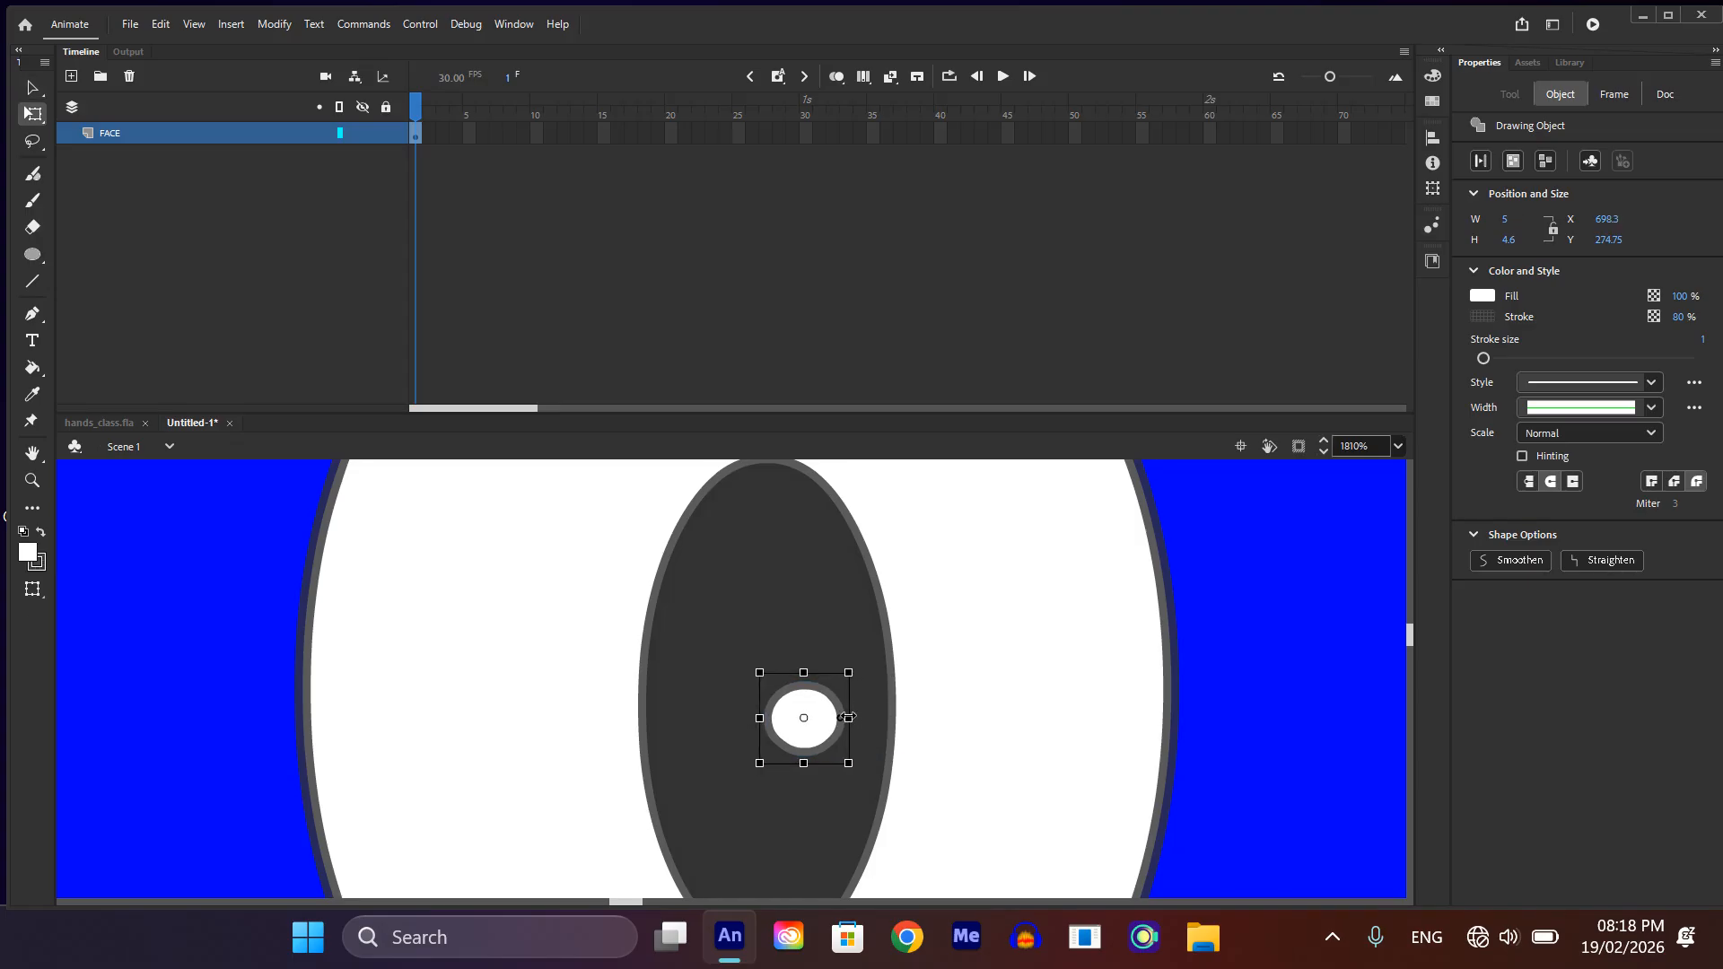
scroll(908, 709, down, 2)
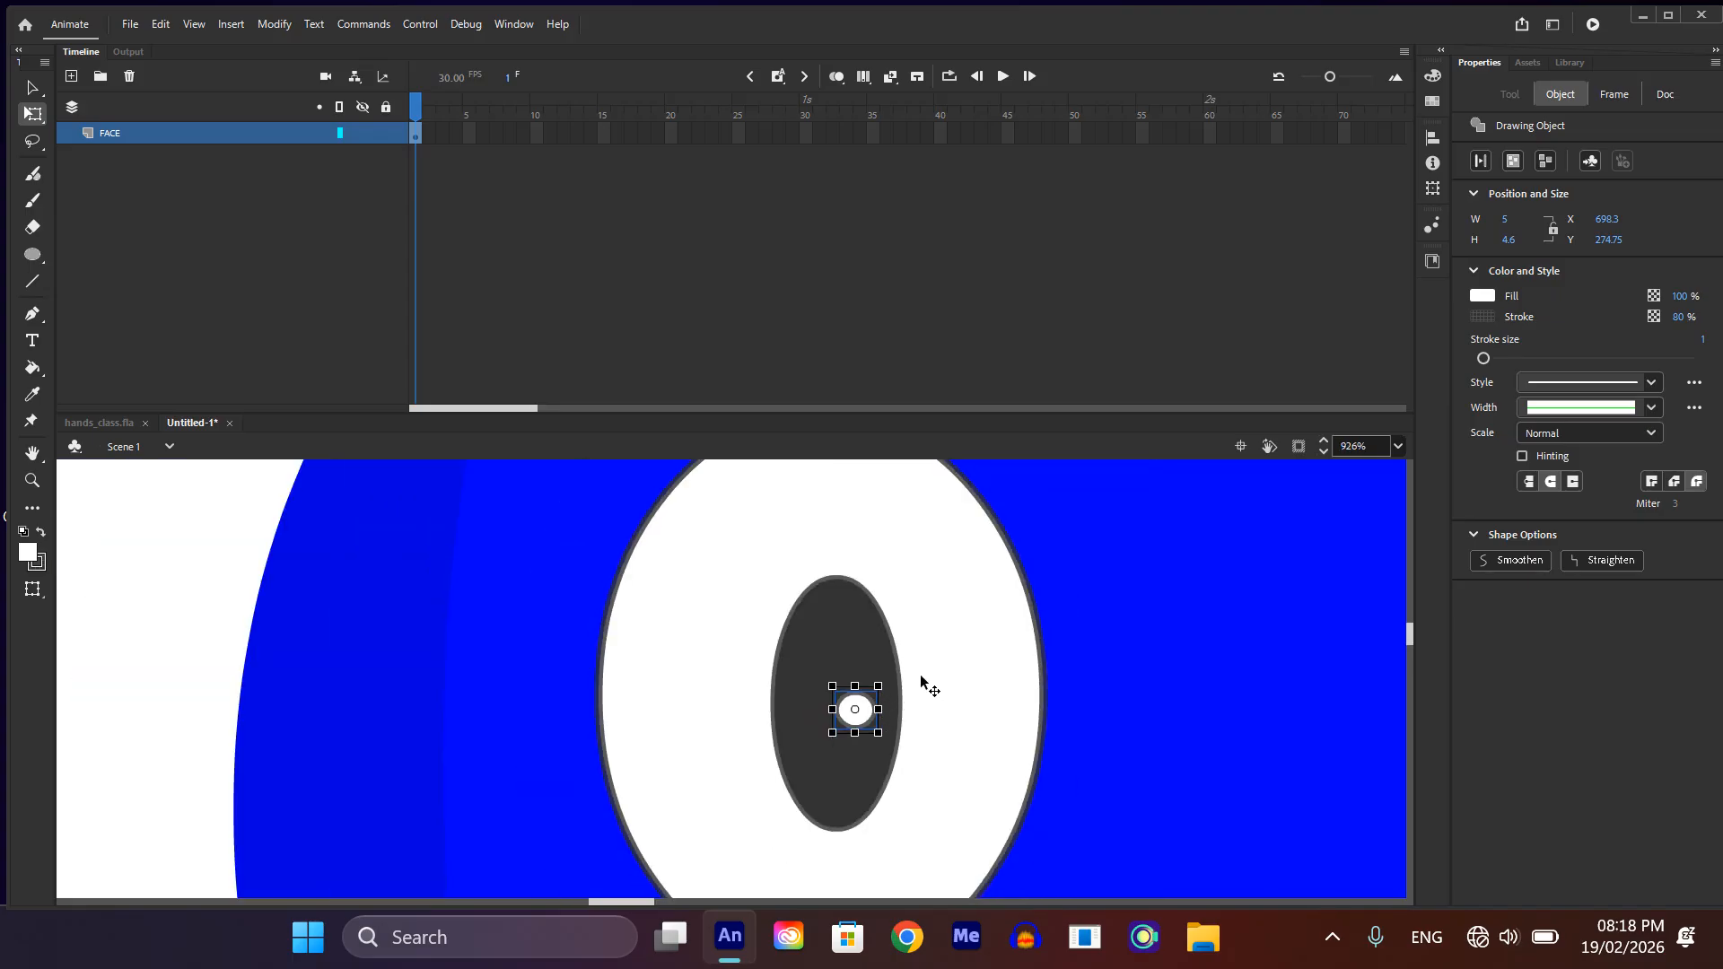
key(v)
drag(854, 707, 864, 633)
scroll(871, 653, down, 3)
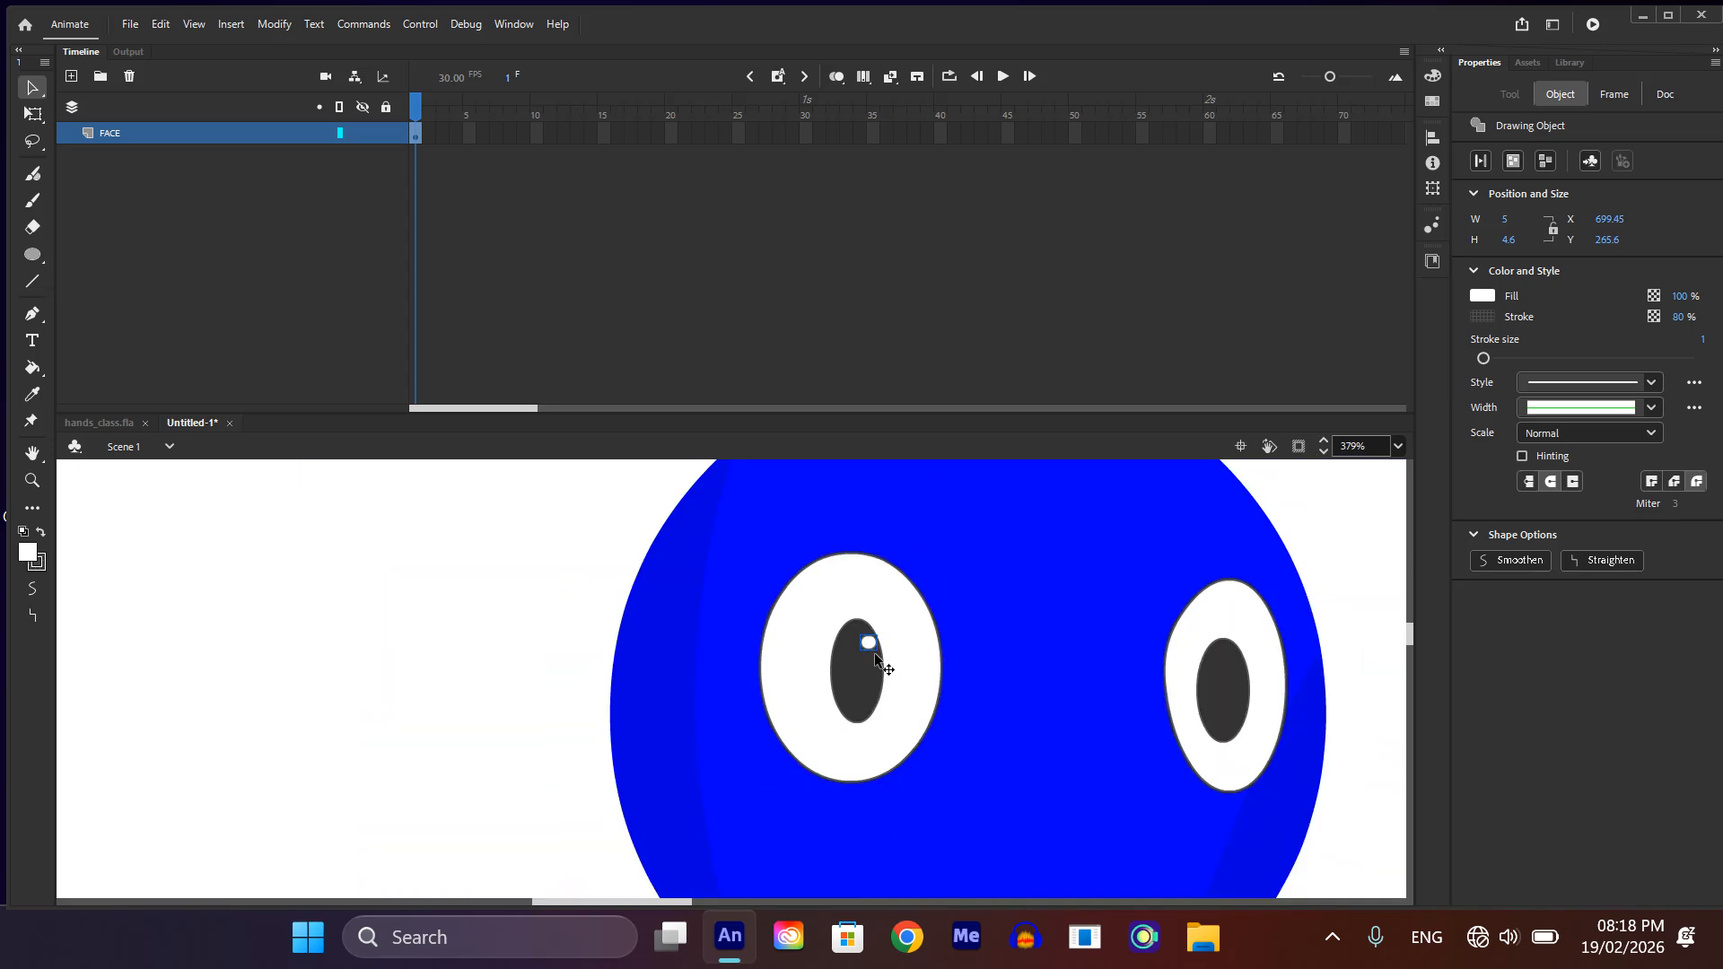
Step: Enlarge the left pupil's highlight to about 5.95 by 5.5 px with Free Transform
scroll(870, 652, up, 3)
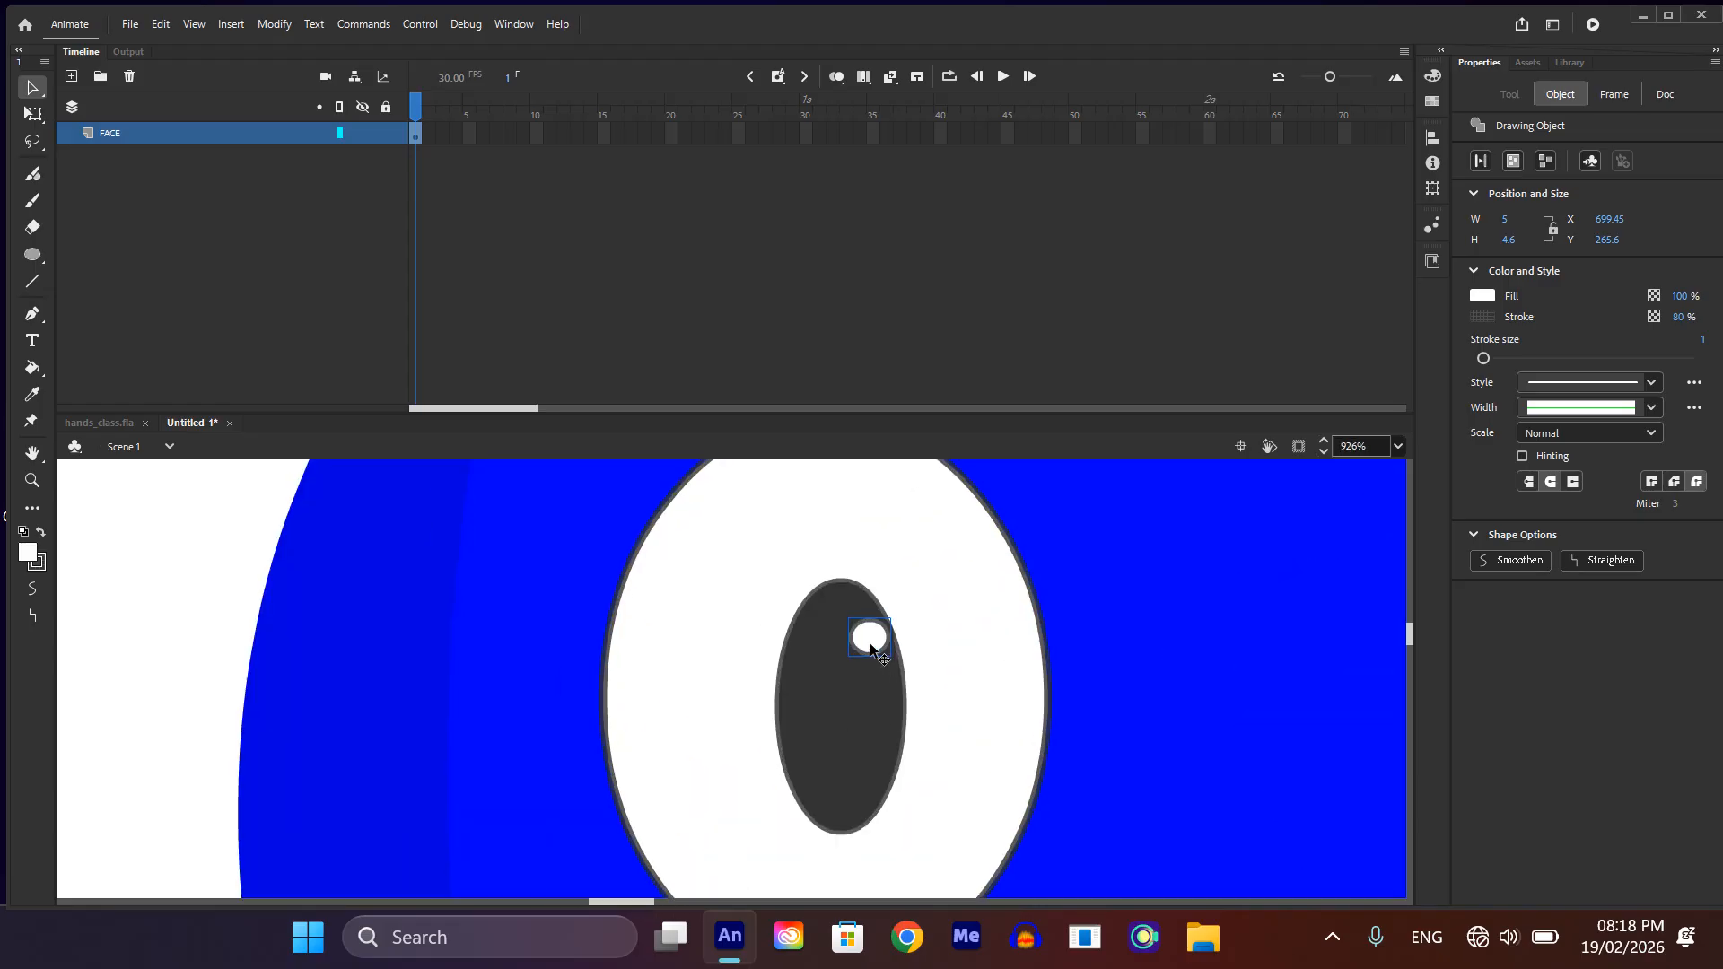
key(q)
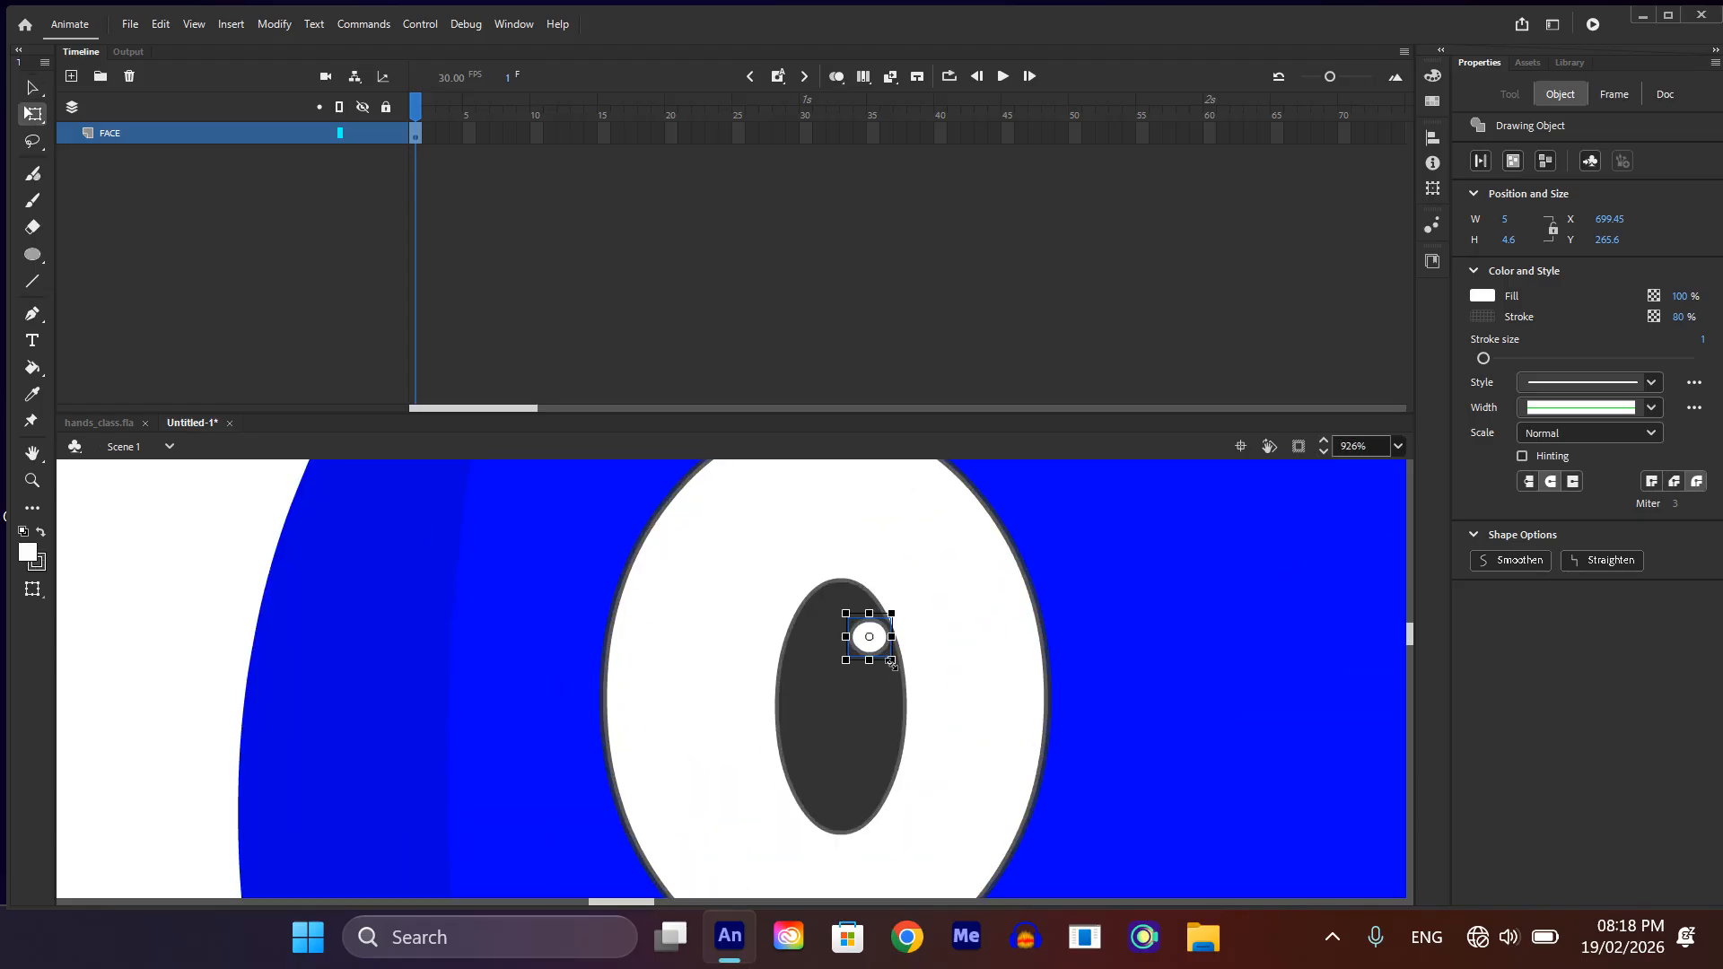
drag(891, 662, 896, 666)
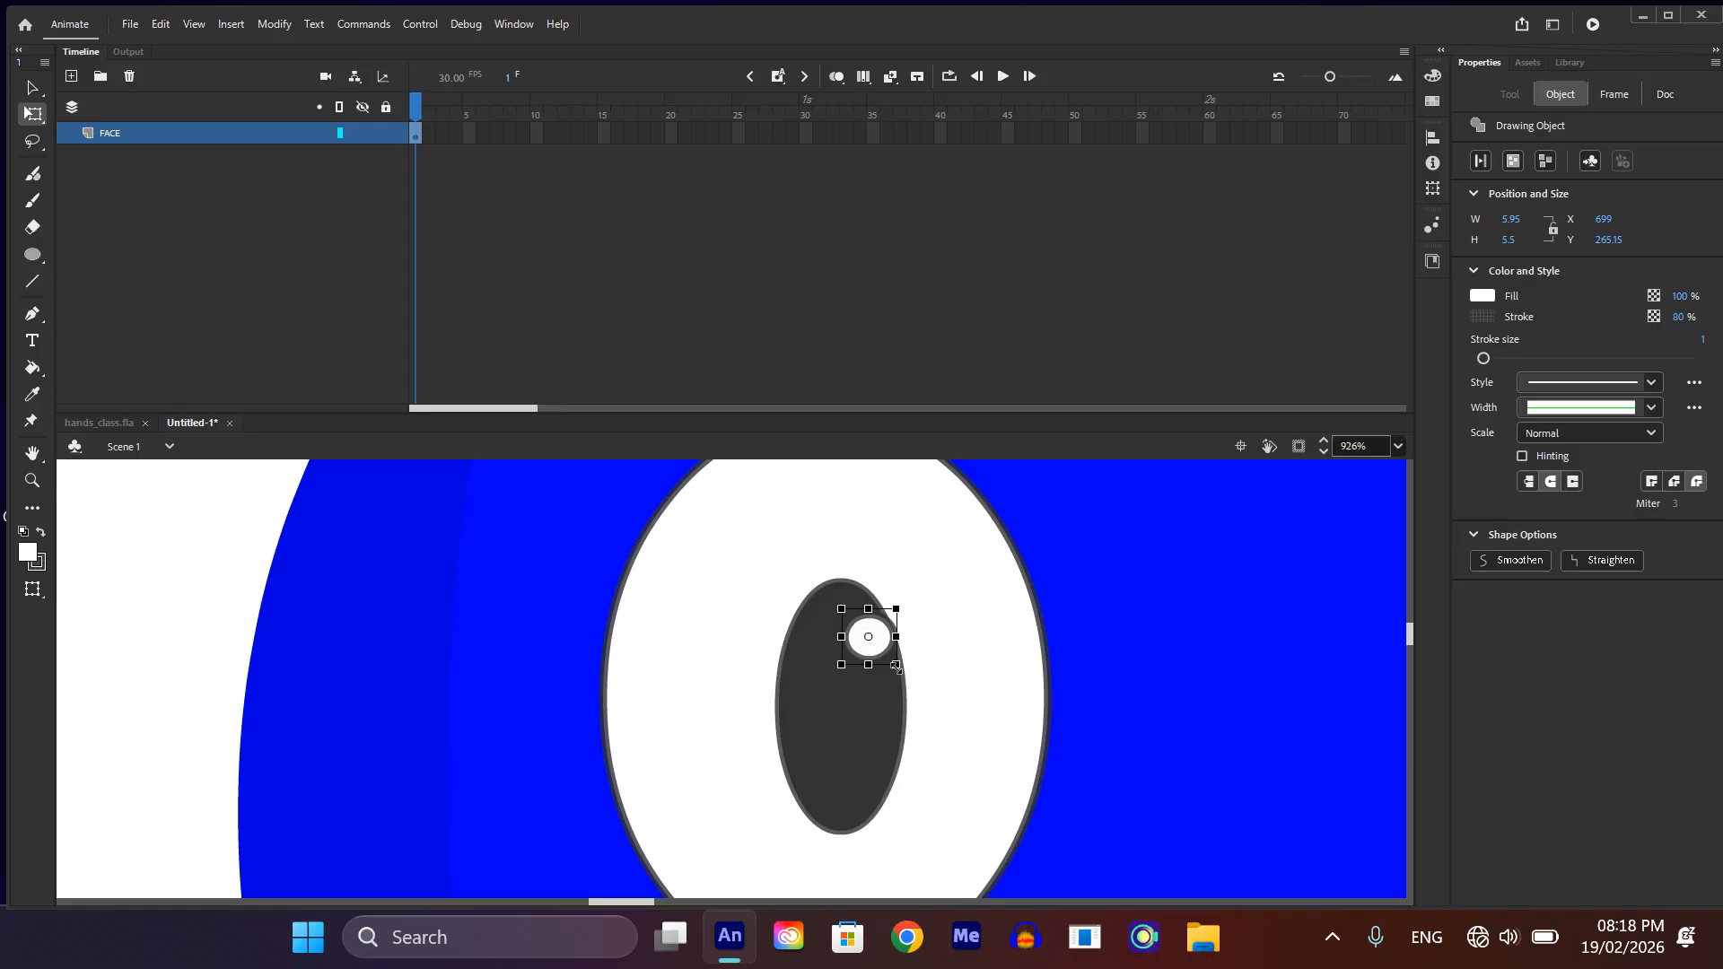
scroll(889, 660, down, 3)
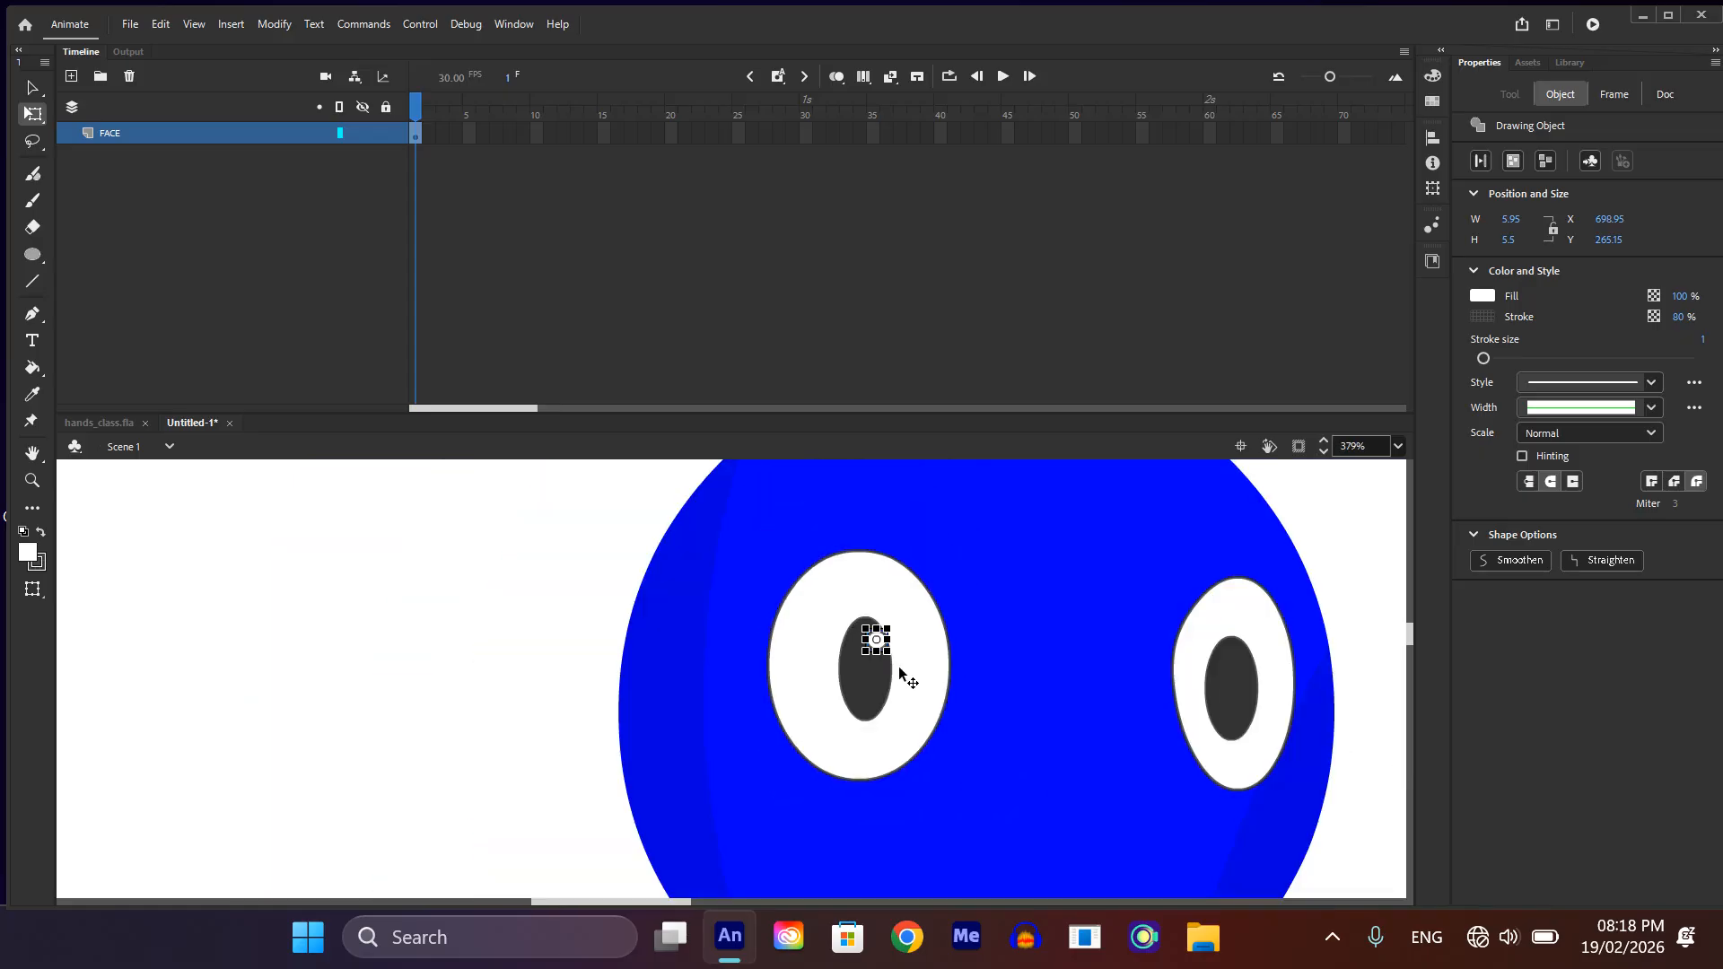
Step: Duplicate the highlight onto the upper right part of the right pupil and nudge the copy into place
key(v)
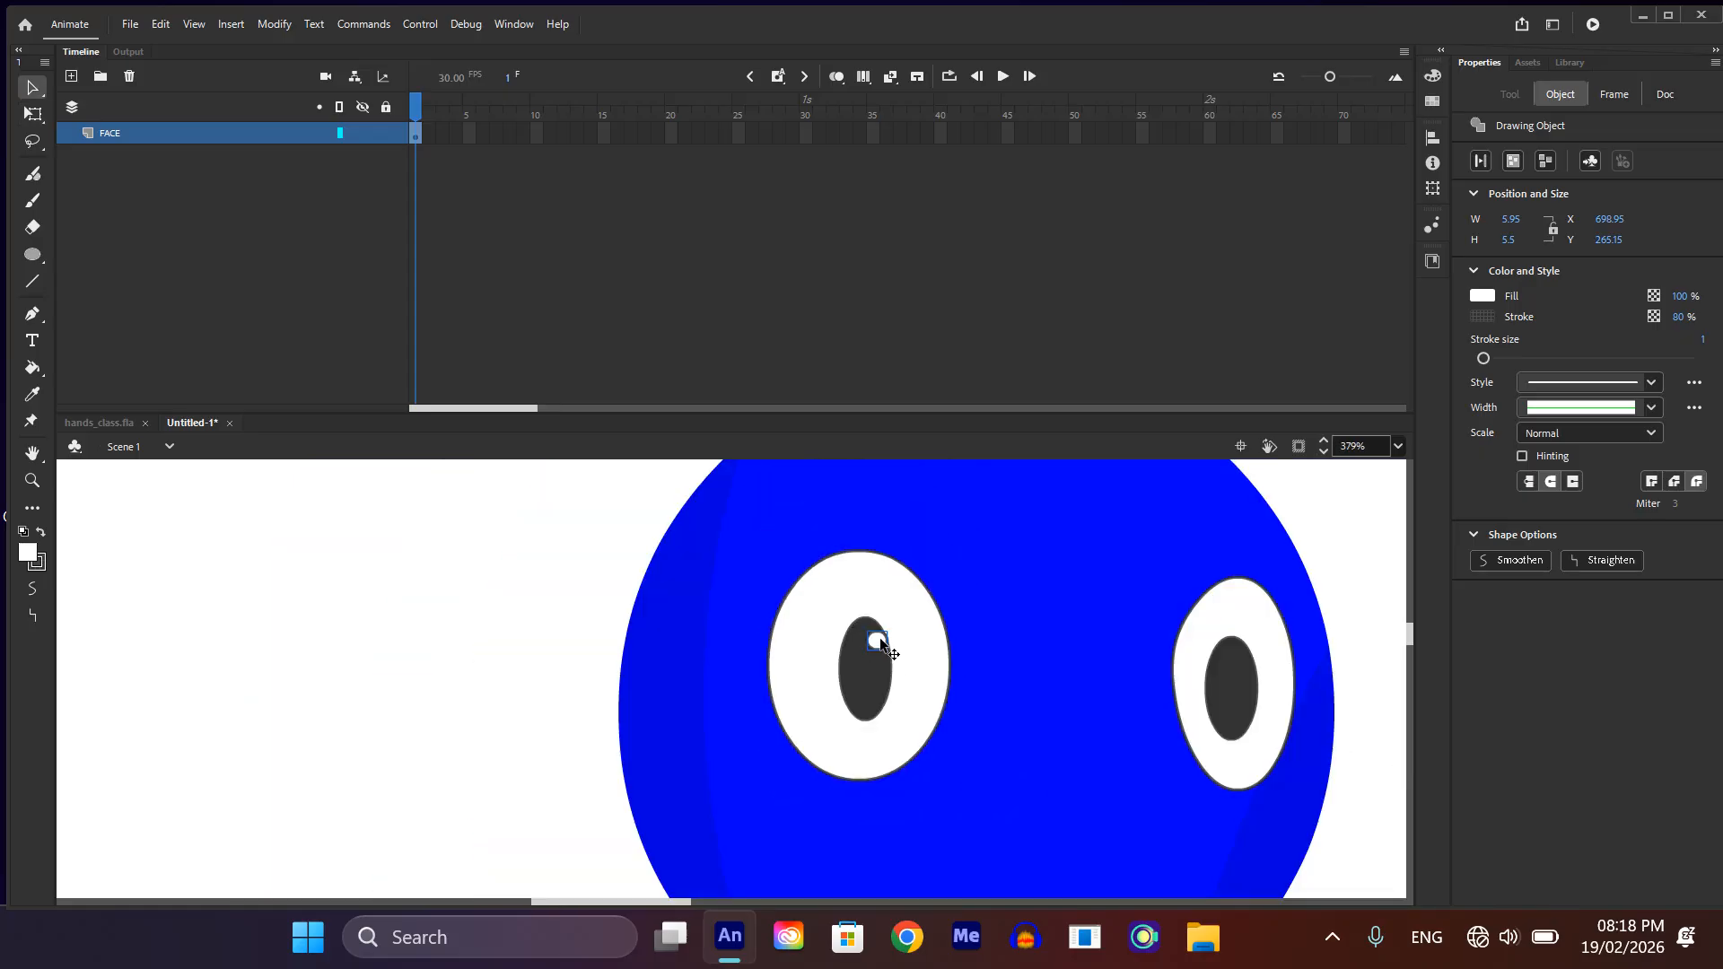
drag(880, 642, 1020, 661)
drag(1199, 671, 1237, 660)
key(Right)
key(Right)
key(Up)
Step: Nudge the left pupil's highlight slightly to the left, then check both eyes against the whole head
click(877, 641)
key(Left)
key(Left)
key(Left)
scroll(1031, 615, down, 2)
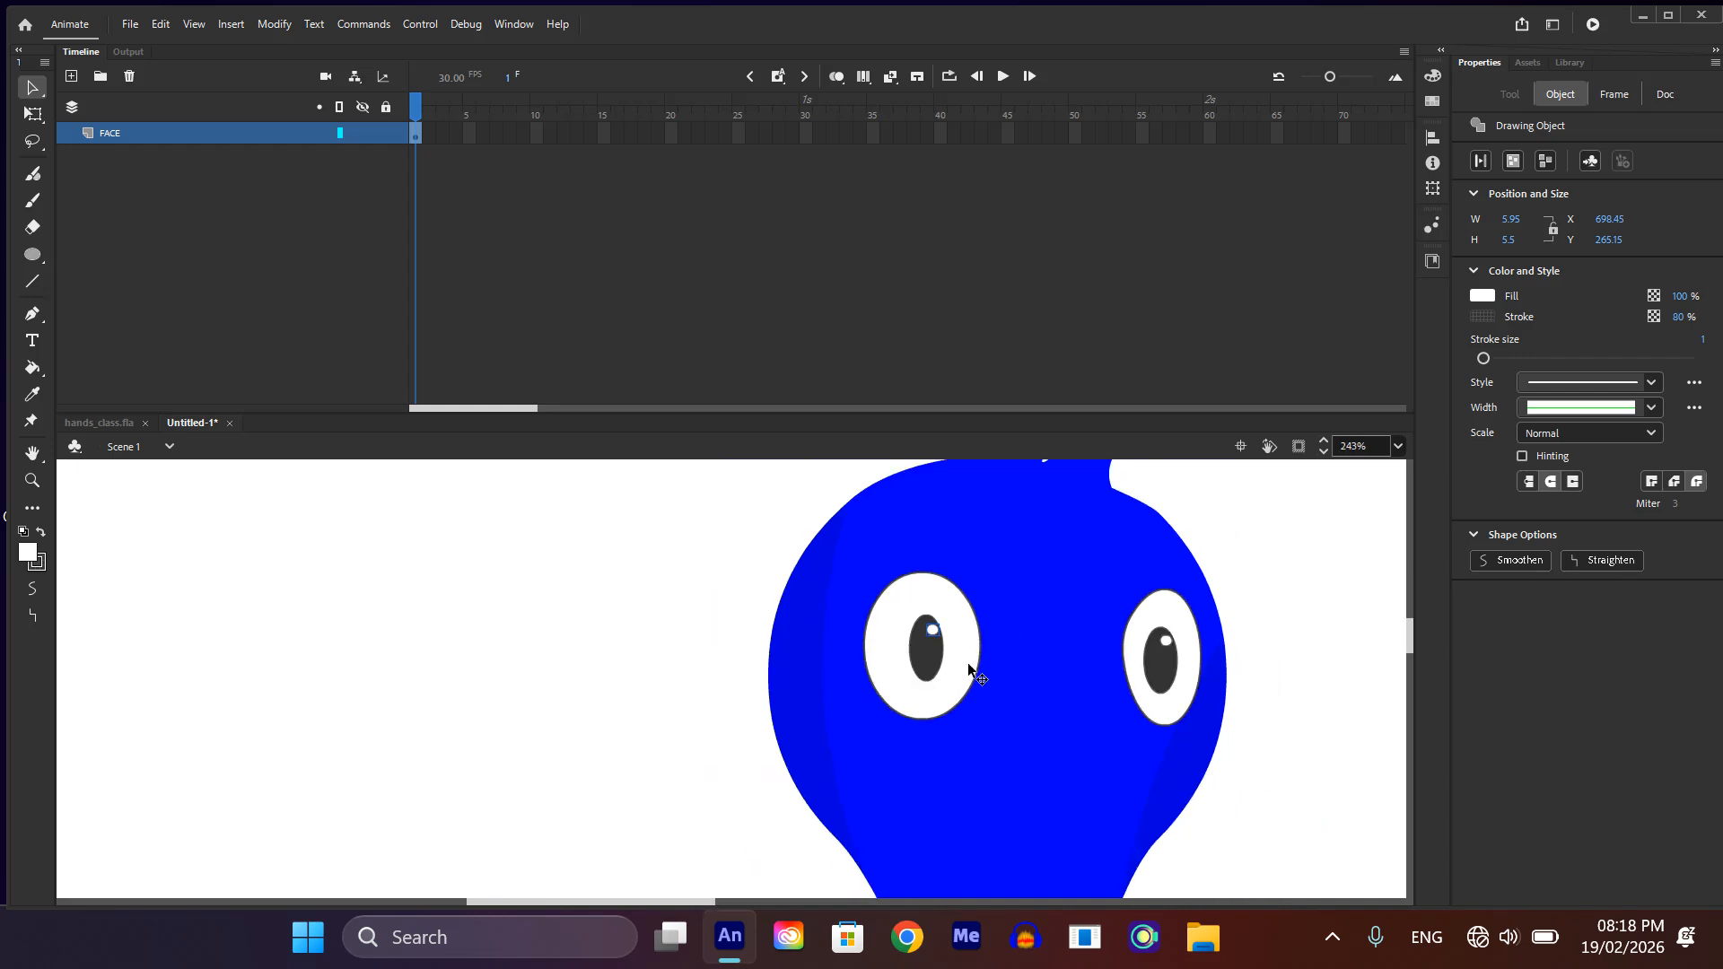
scroll(960, 754, down, 2)
scroll(965, 718, up, 2)
scroll(969, 731, down, 1)
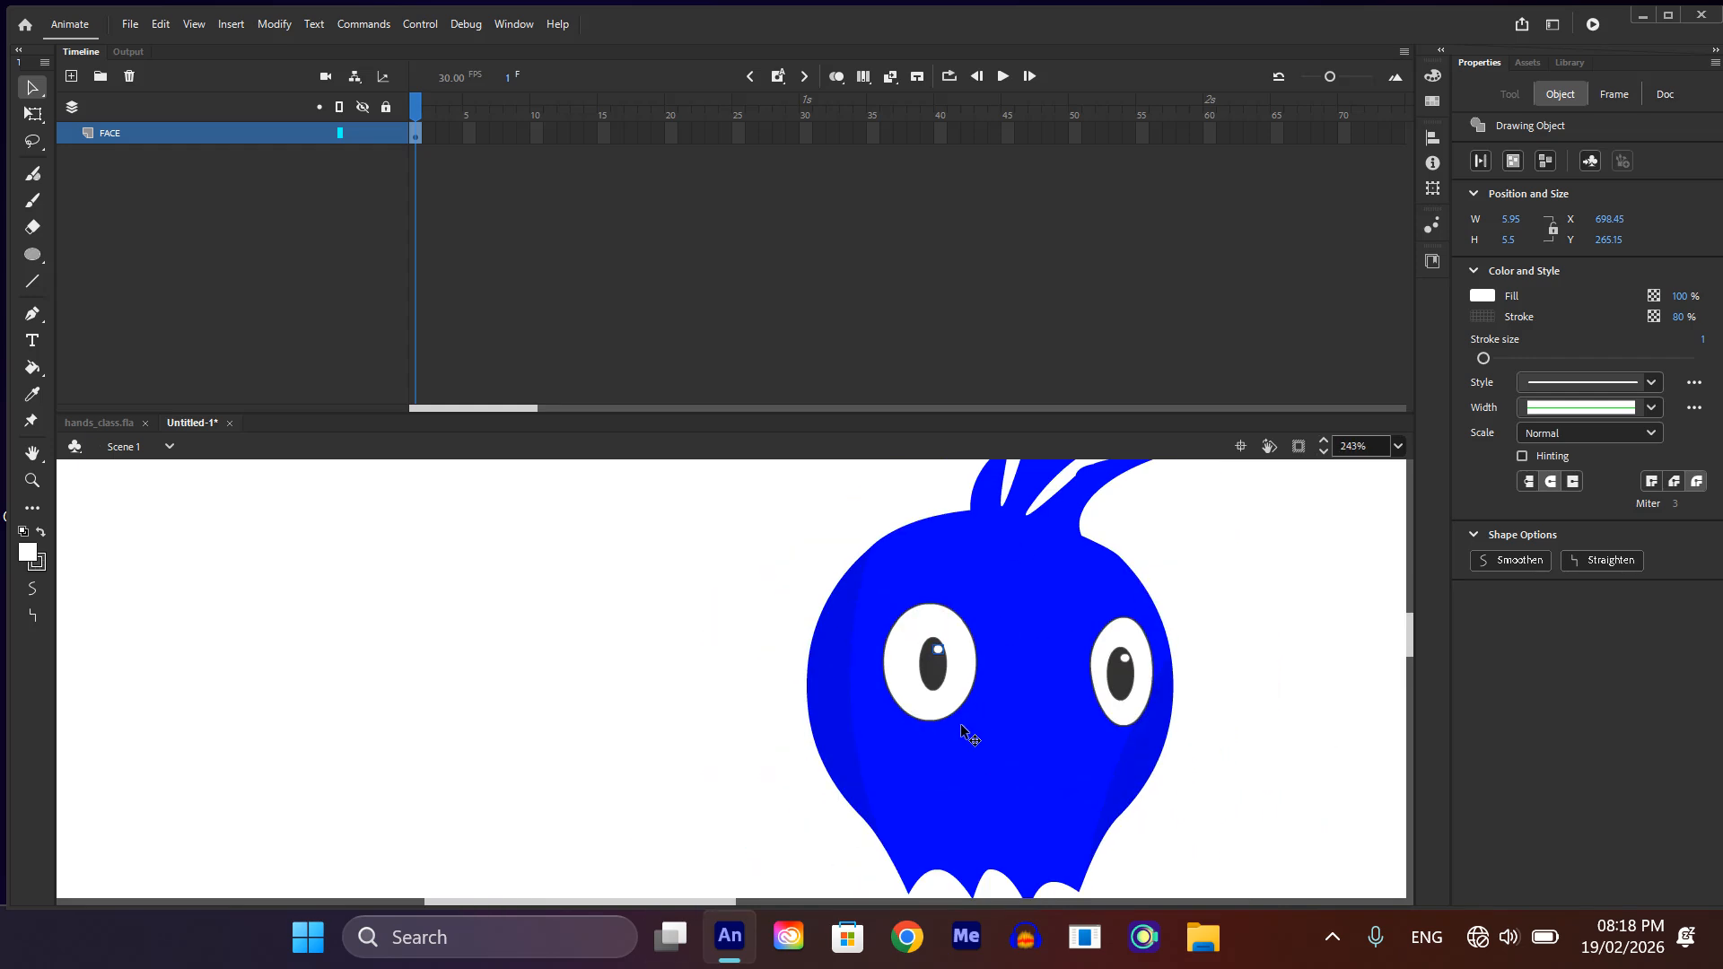
Step: Pull the head's lower-left tip outward with a straighter side edge and flatten the first curve of the jagged bottom edge
scroll(951, 833, down, 2)
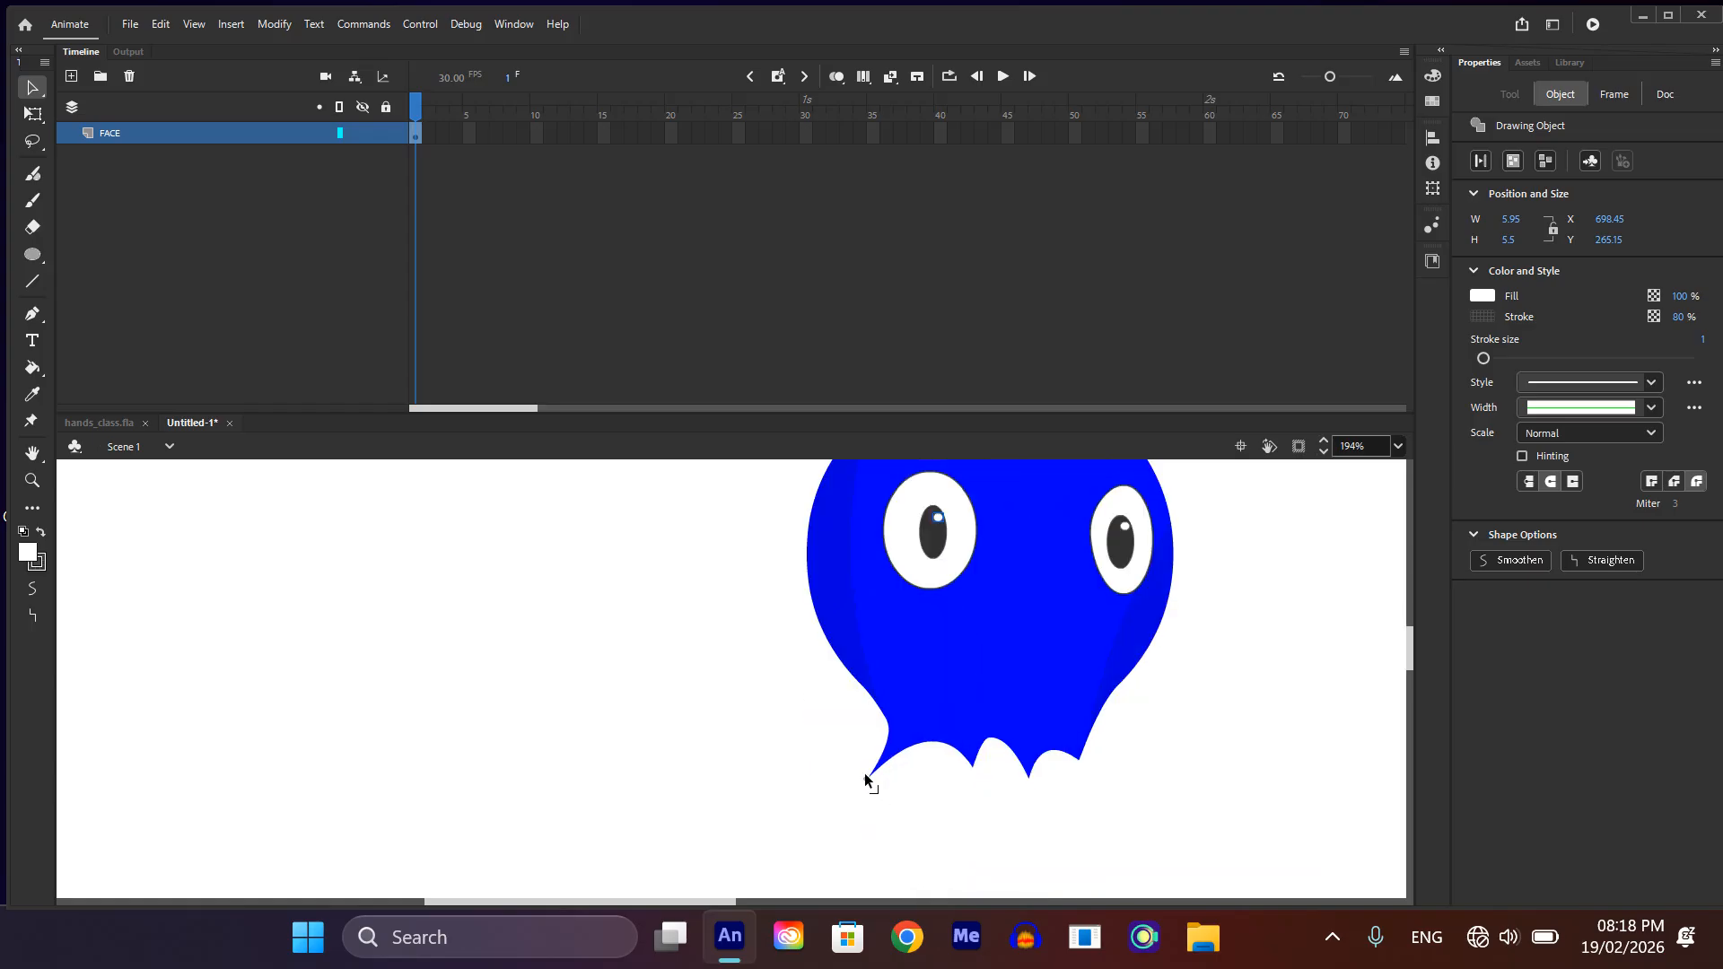
drag(891, 727, 885, 716)
scroll(878, 718, up, 5)
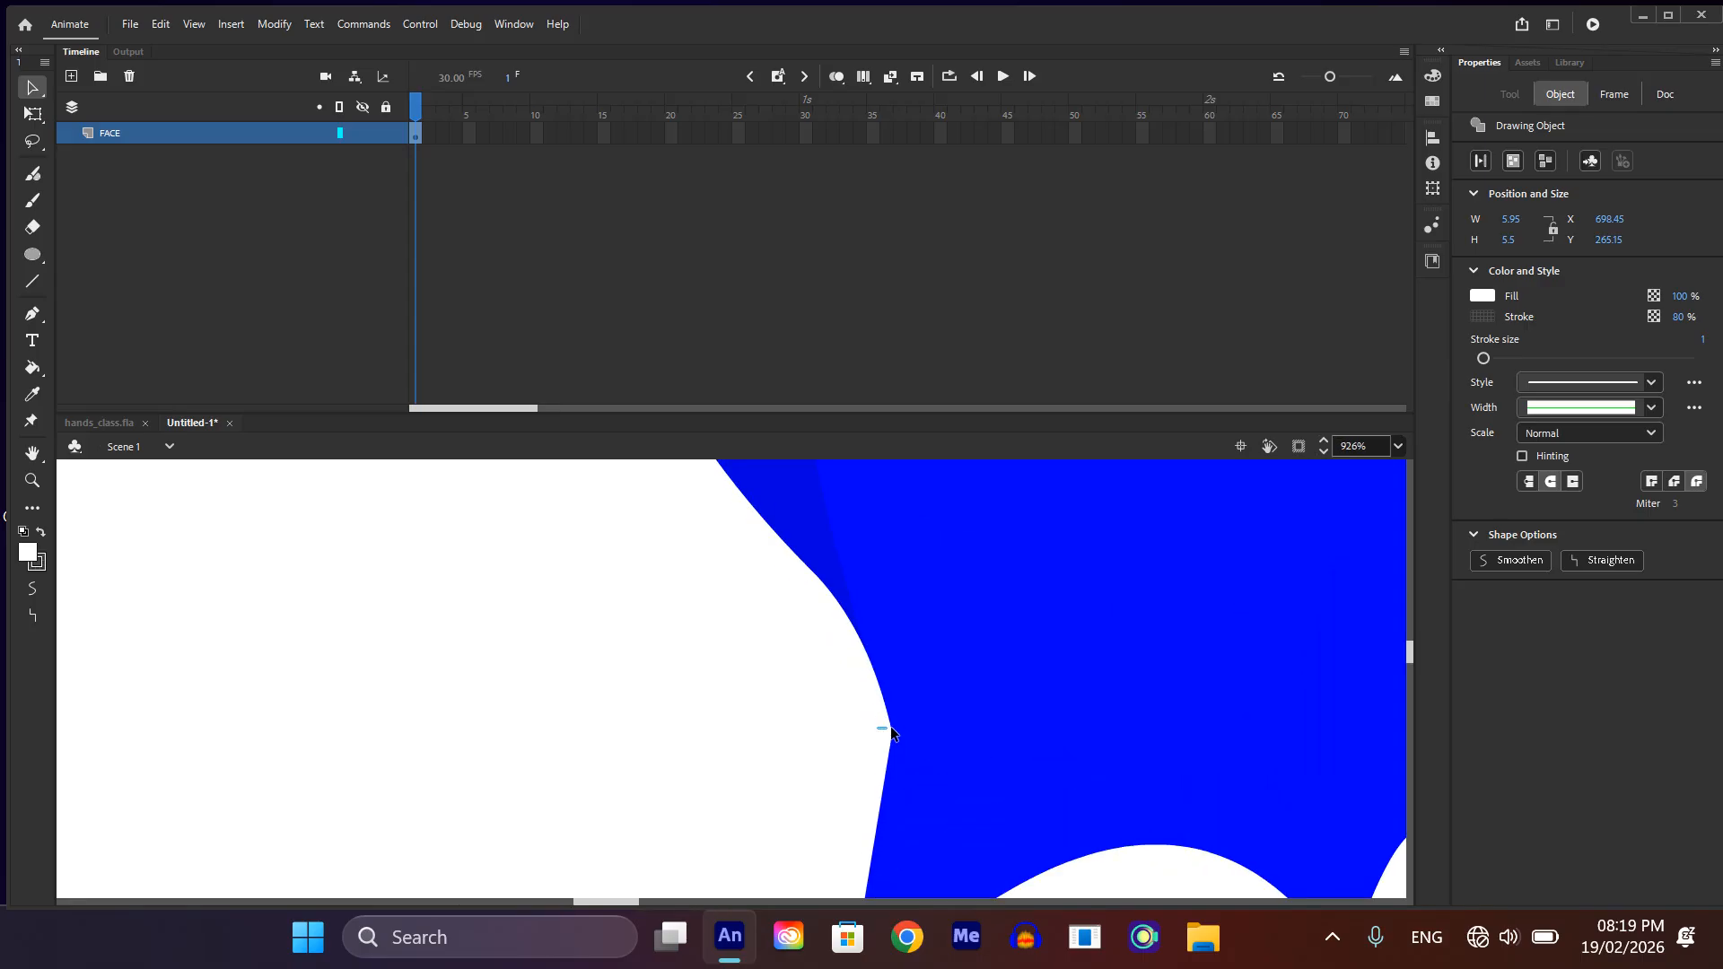
key(Delete)
click(889, 738)
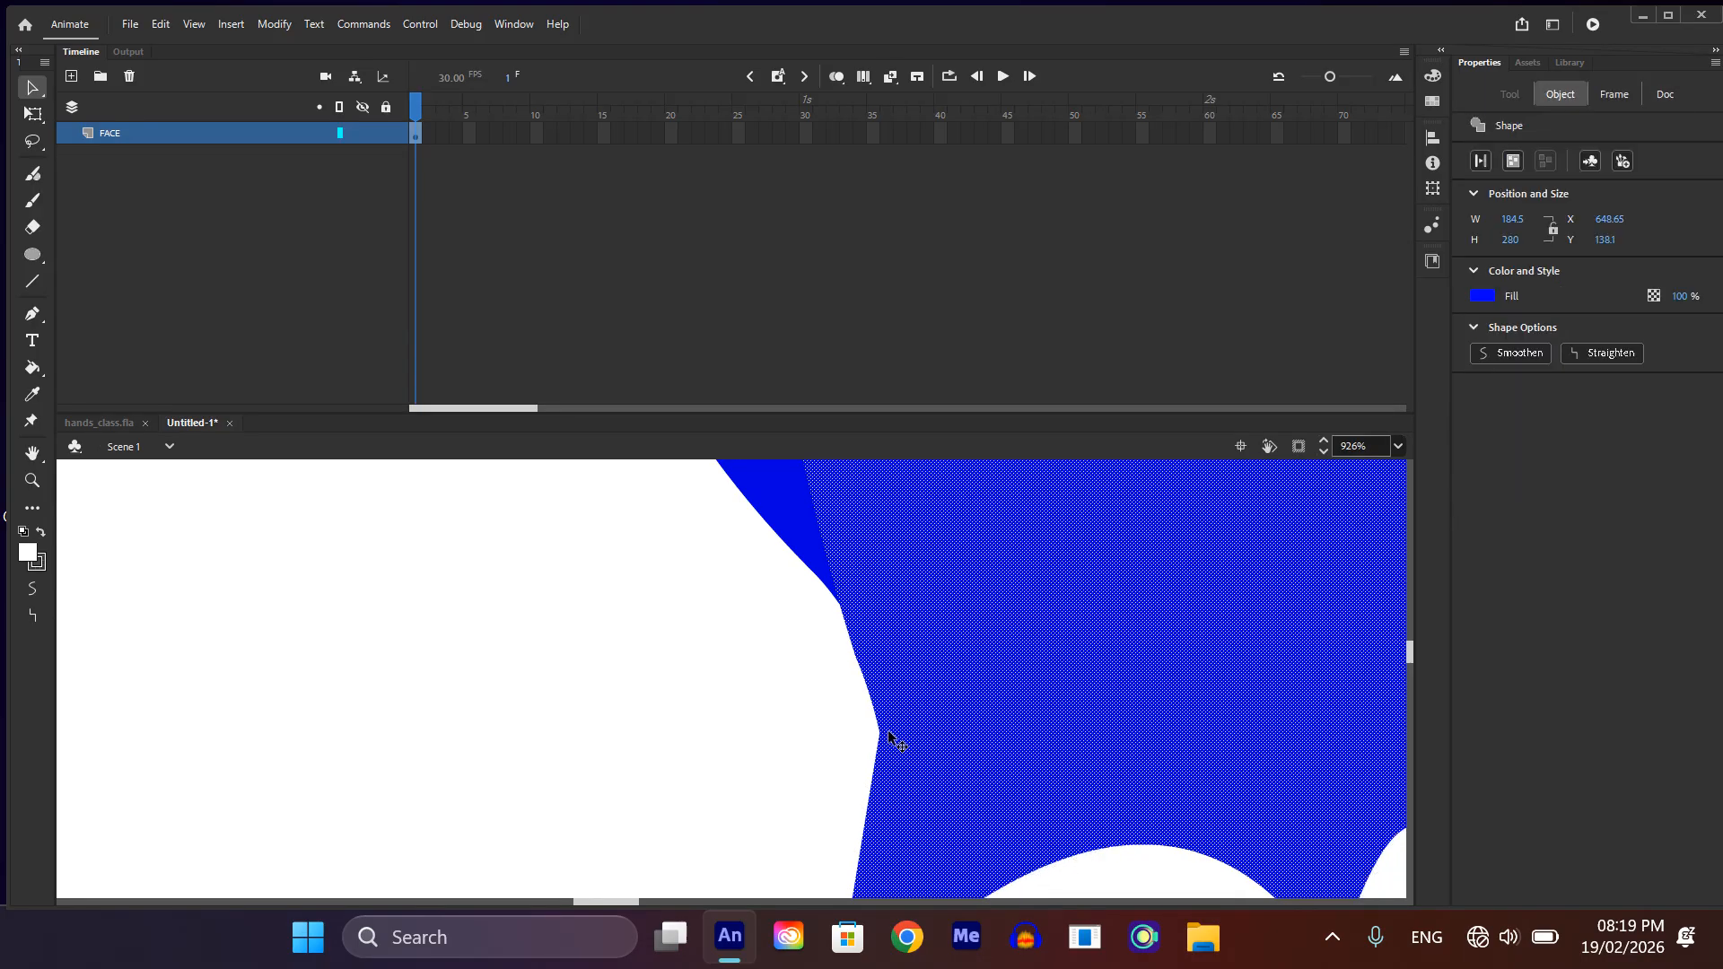
drag(889, 738, 903, 737)
click(880, 732)
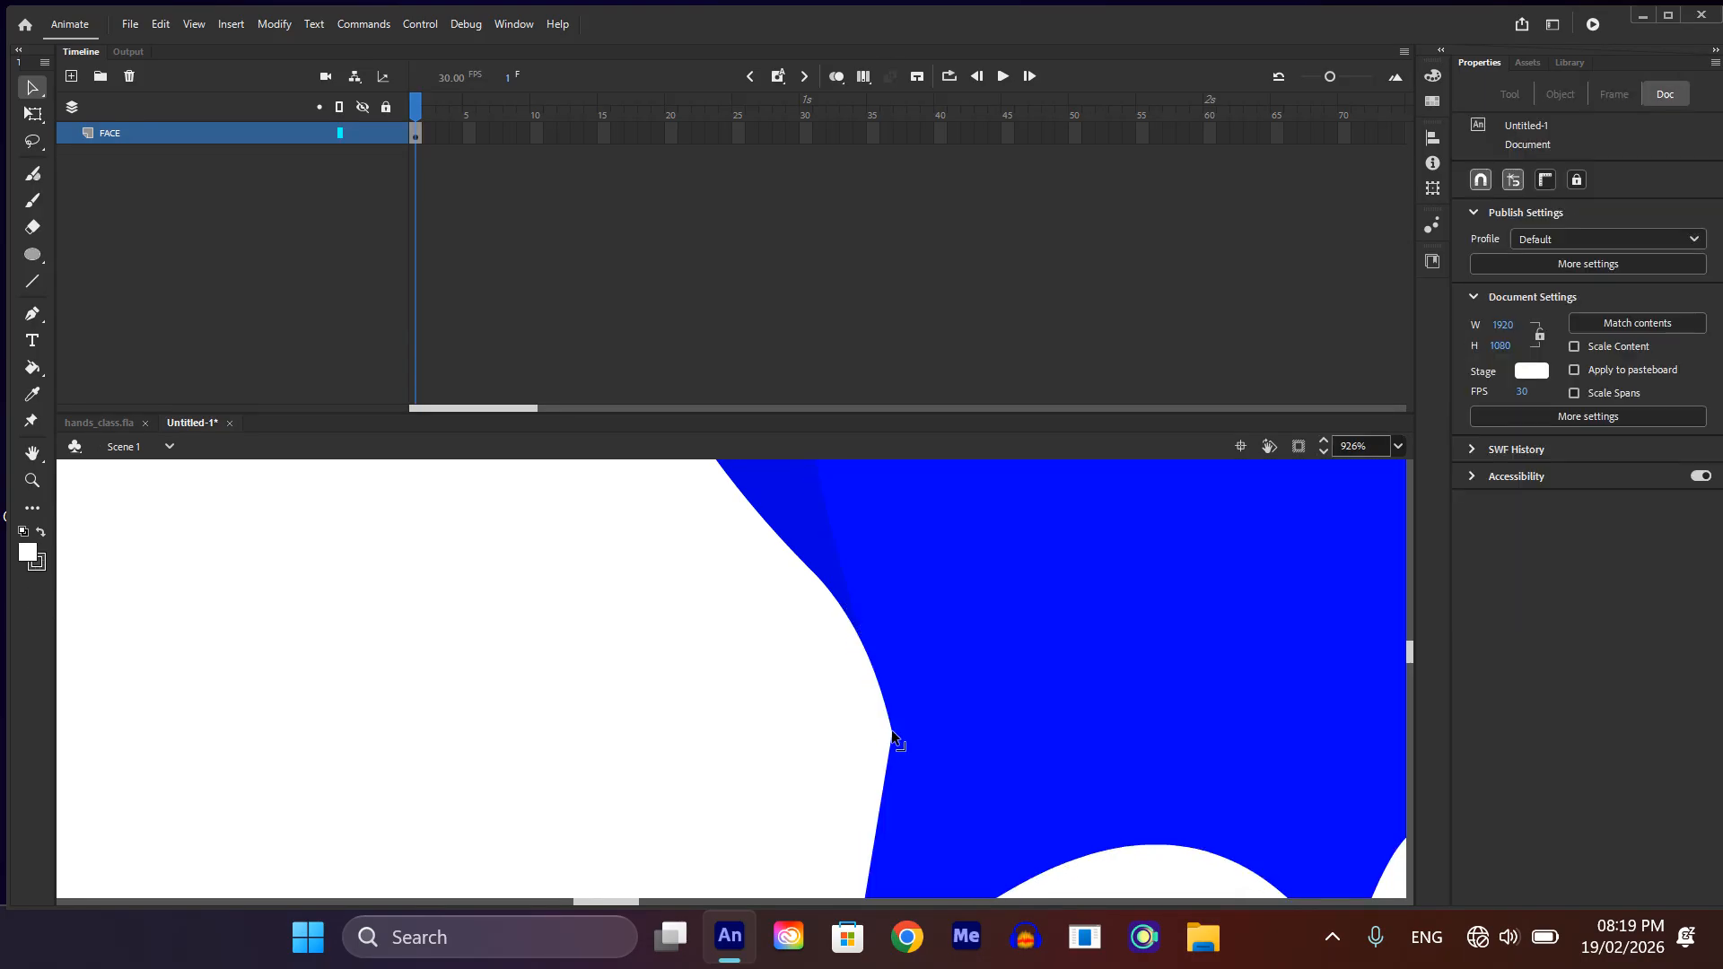
scroll(900, 730, down, 3)
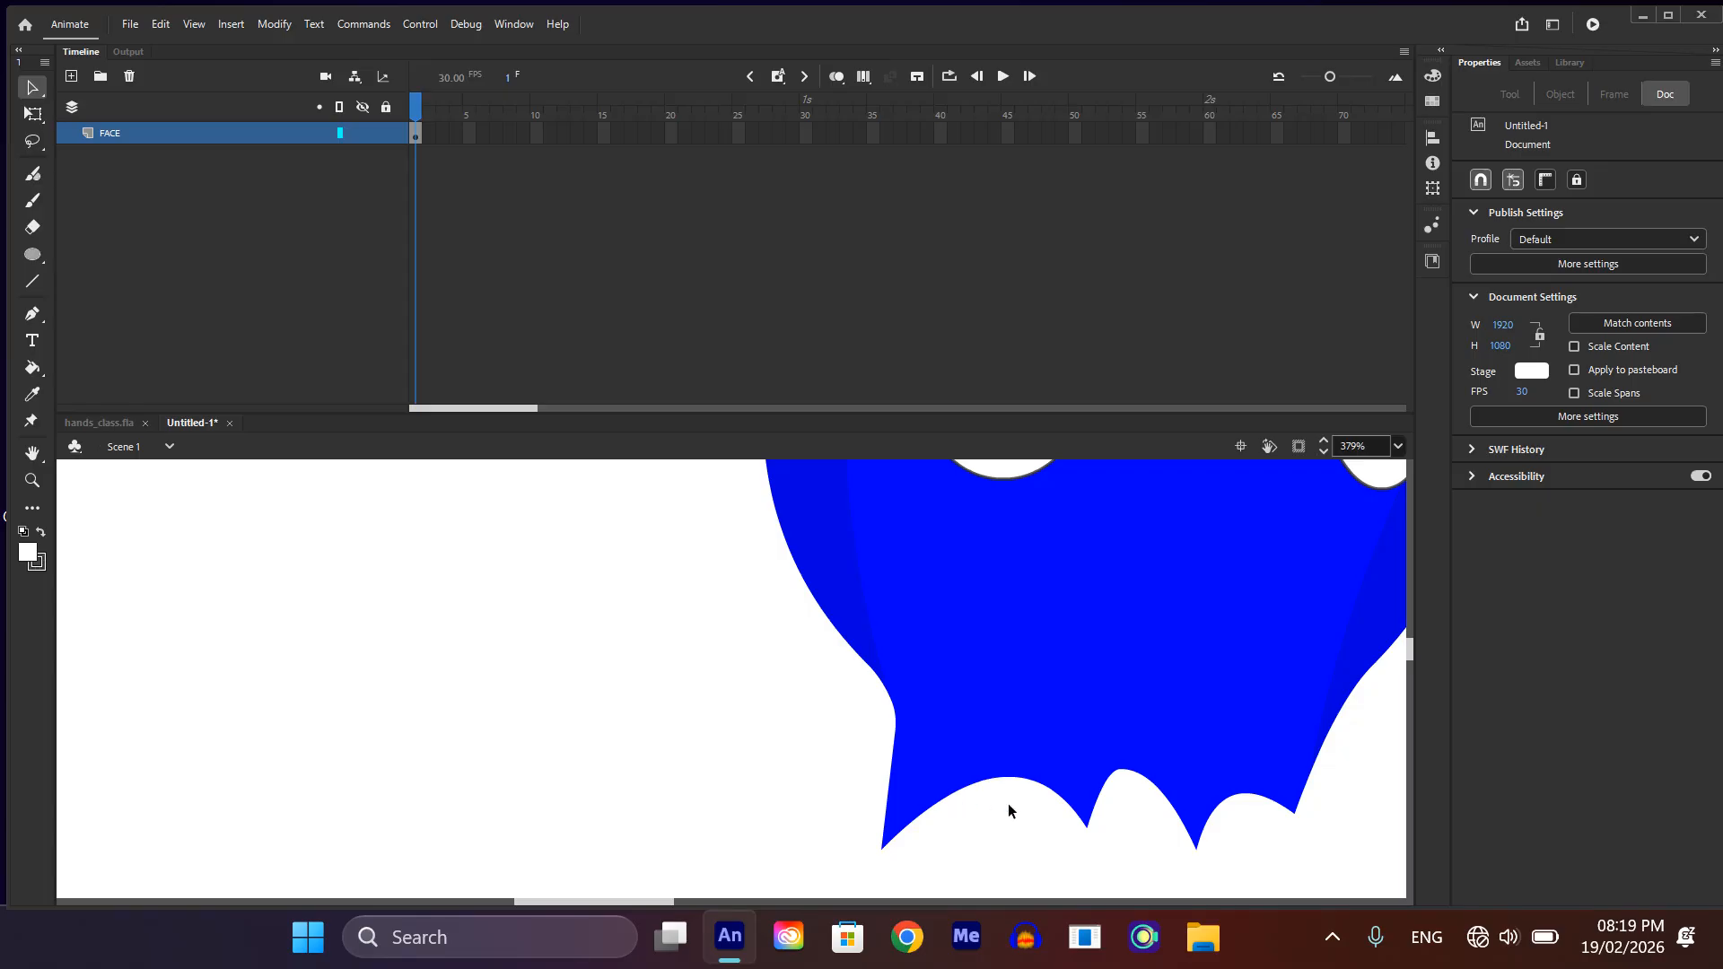
drag(945, 799, 1109, 831)
scroll(1080, 820, down, 5)
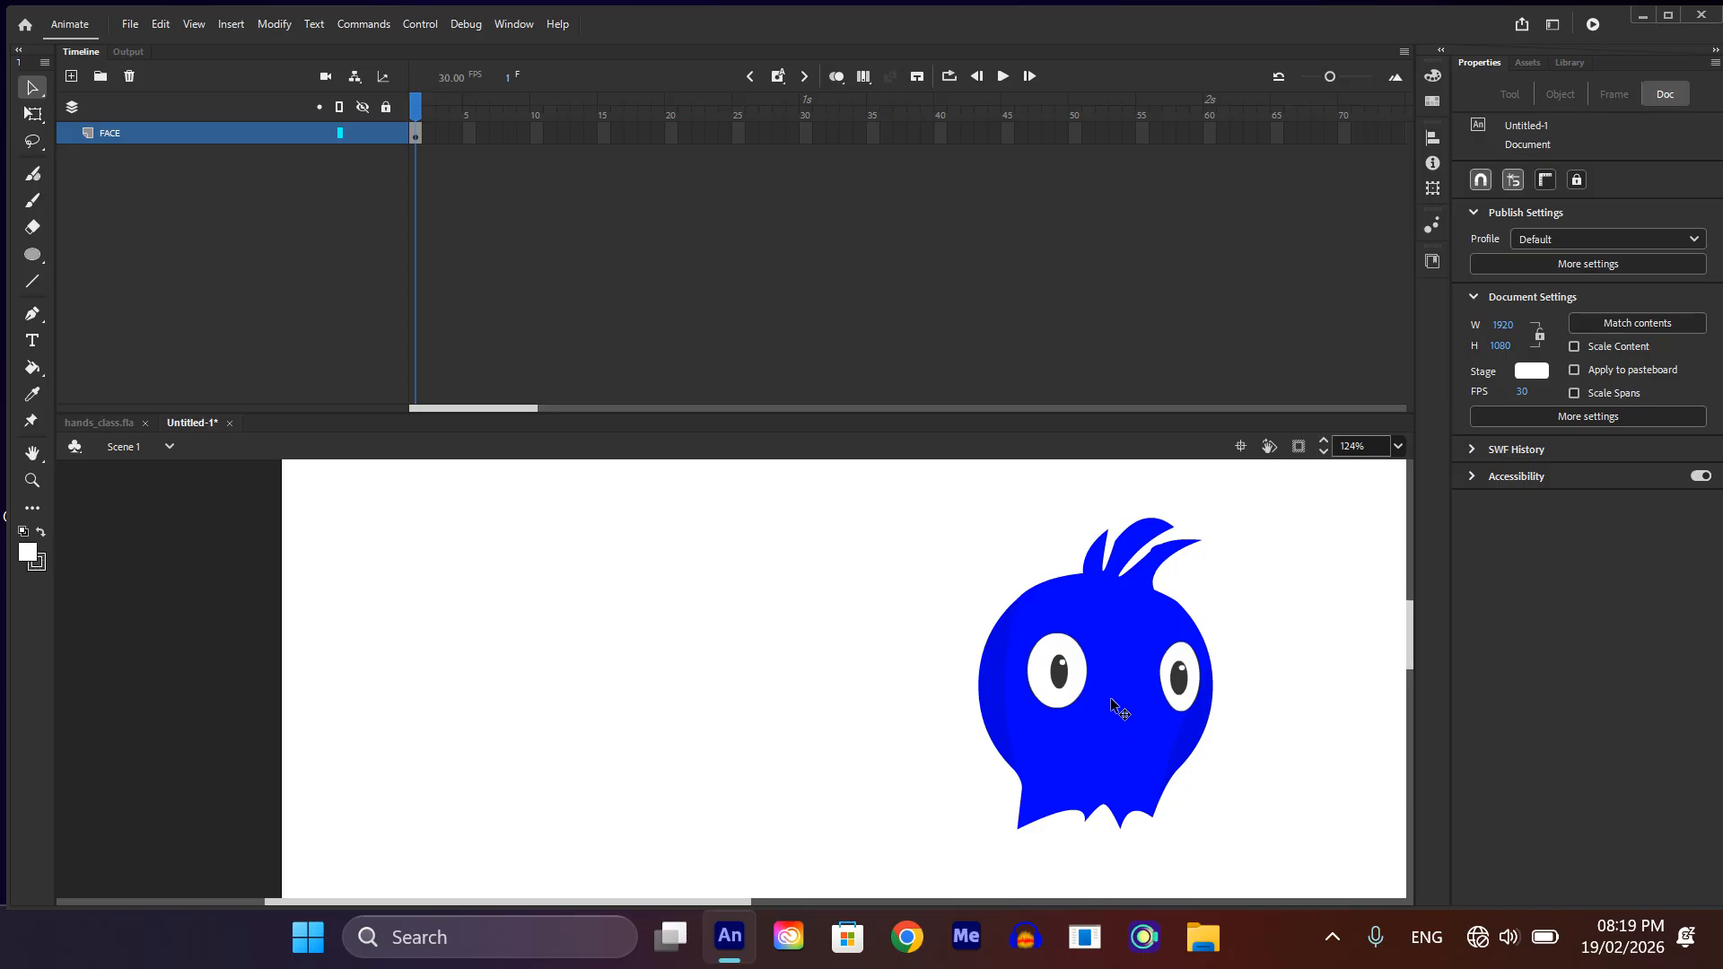
Step: Start a beak outline with the Pen tool, drawing a slanted edge up to a sharp peak between the eyes
key(p)
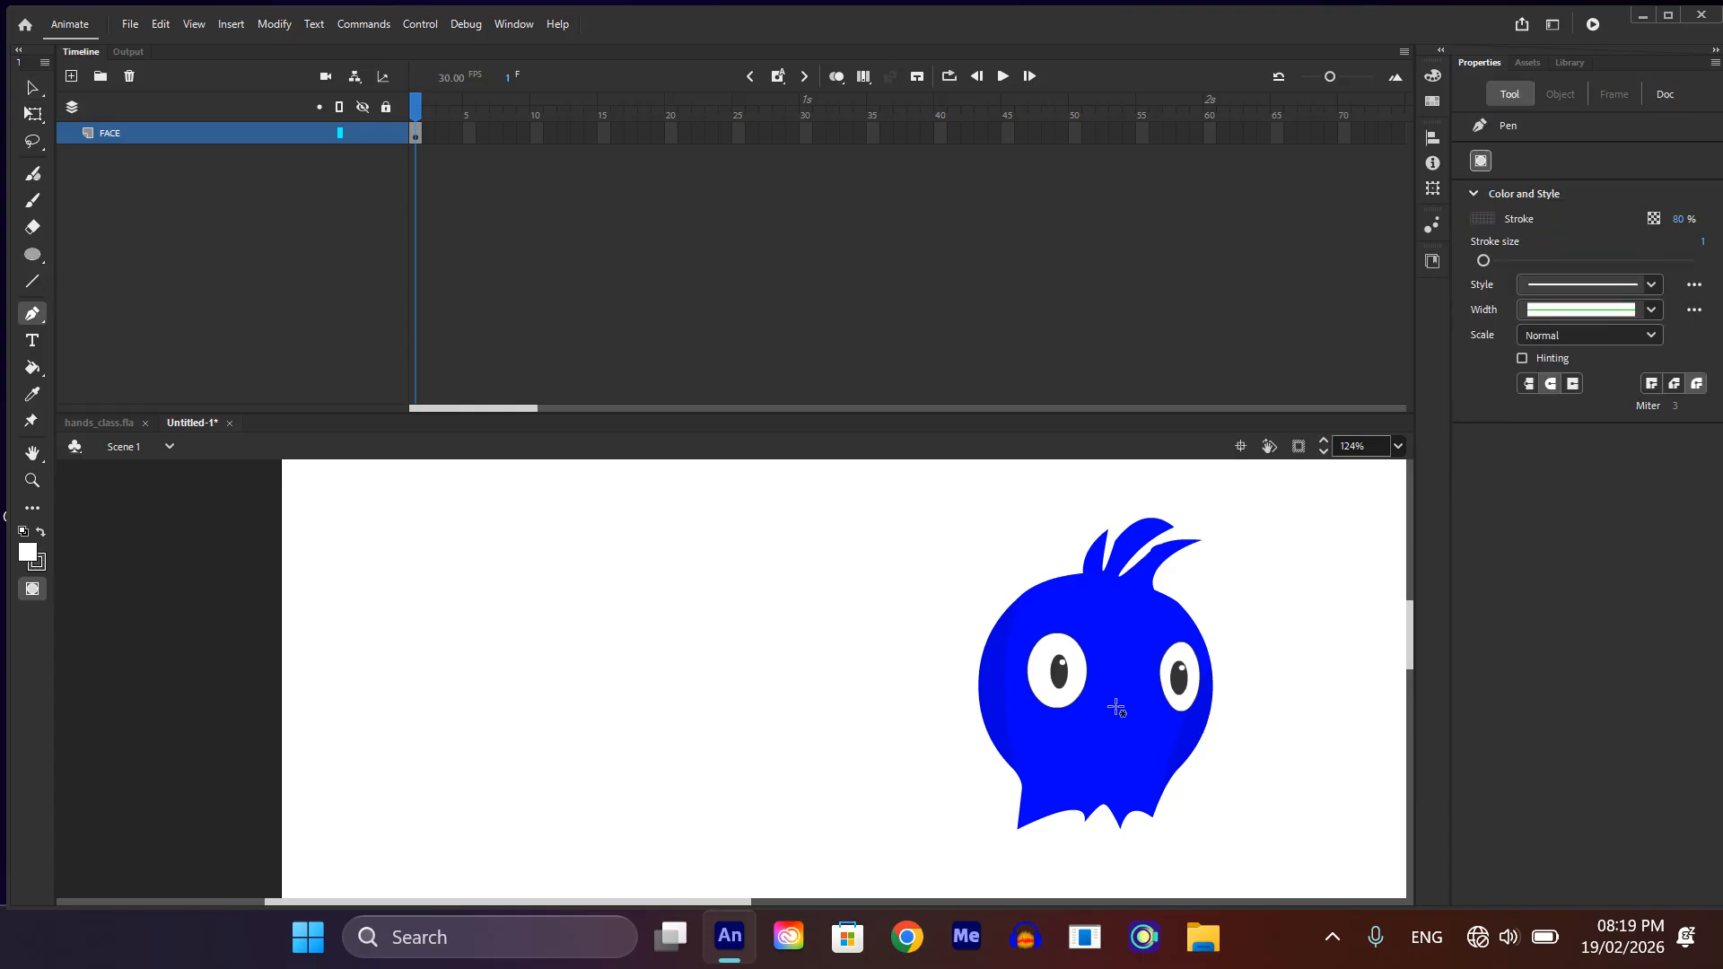
drag(1078, 732, 1078, 731)
scroll(1115, 696, up, 4)
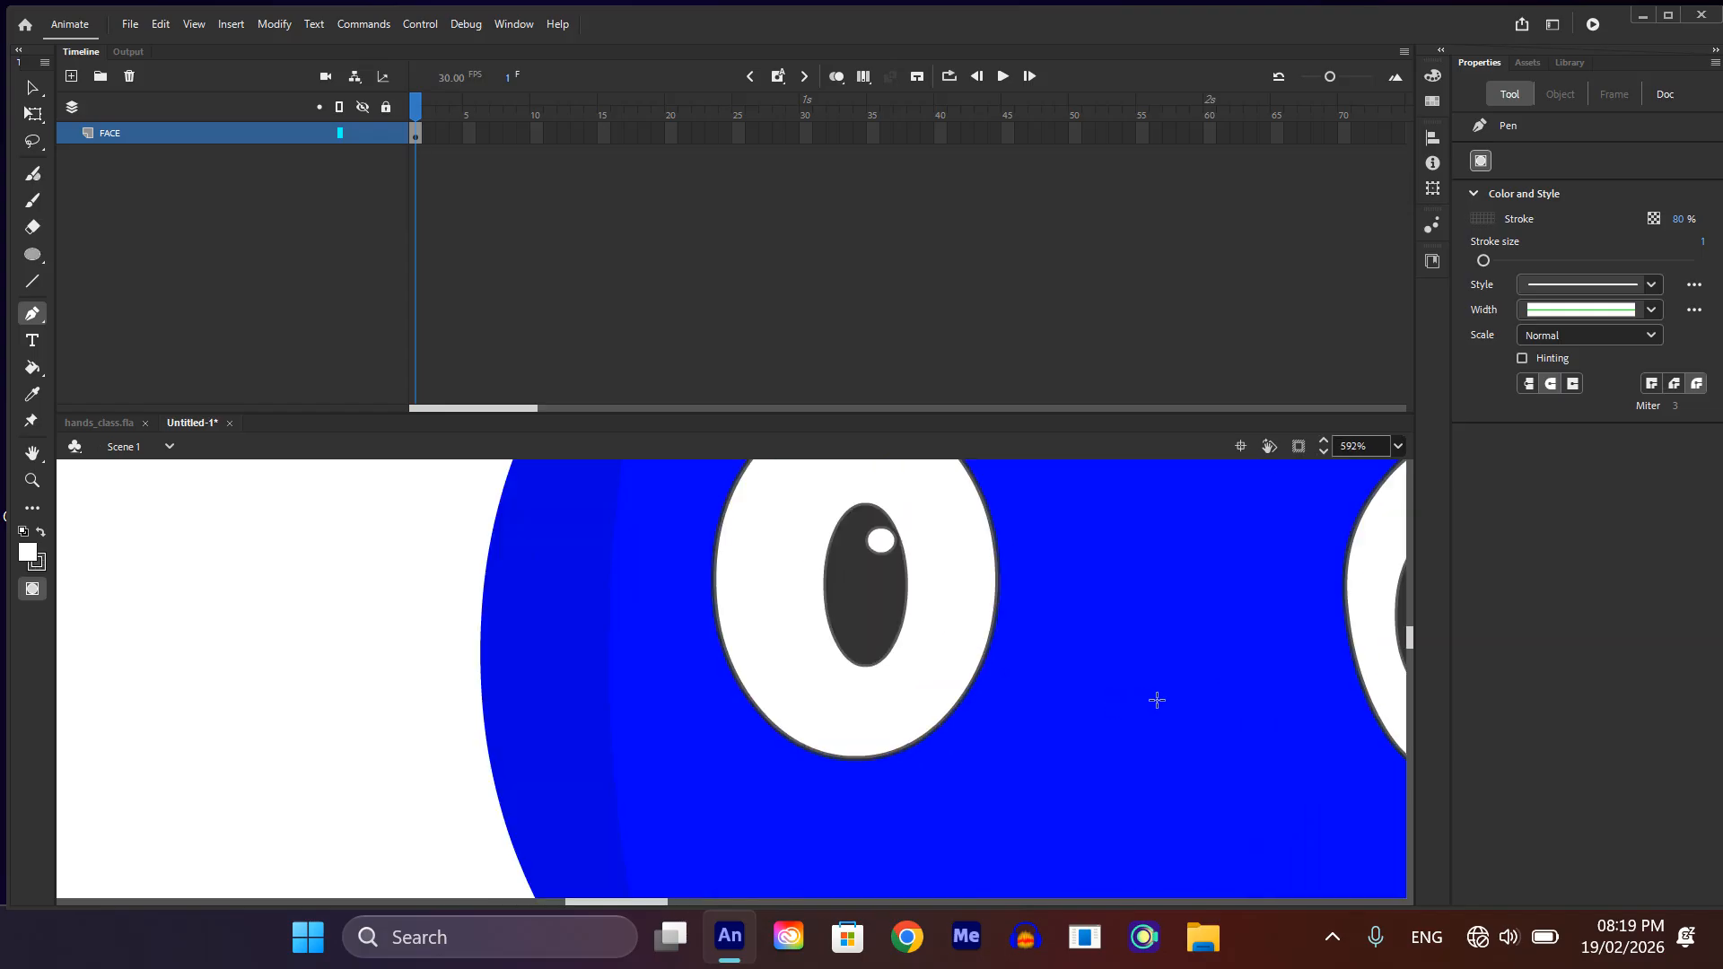
drag(1156, 699, 1185, 698)
click(1156, 693)
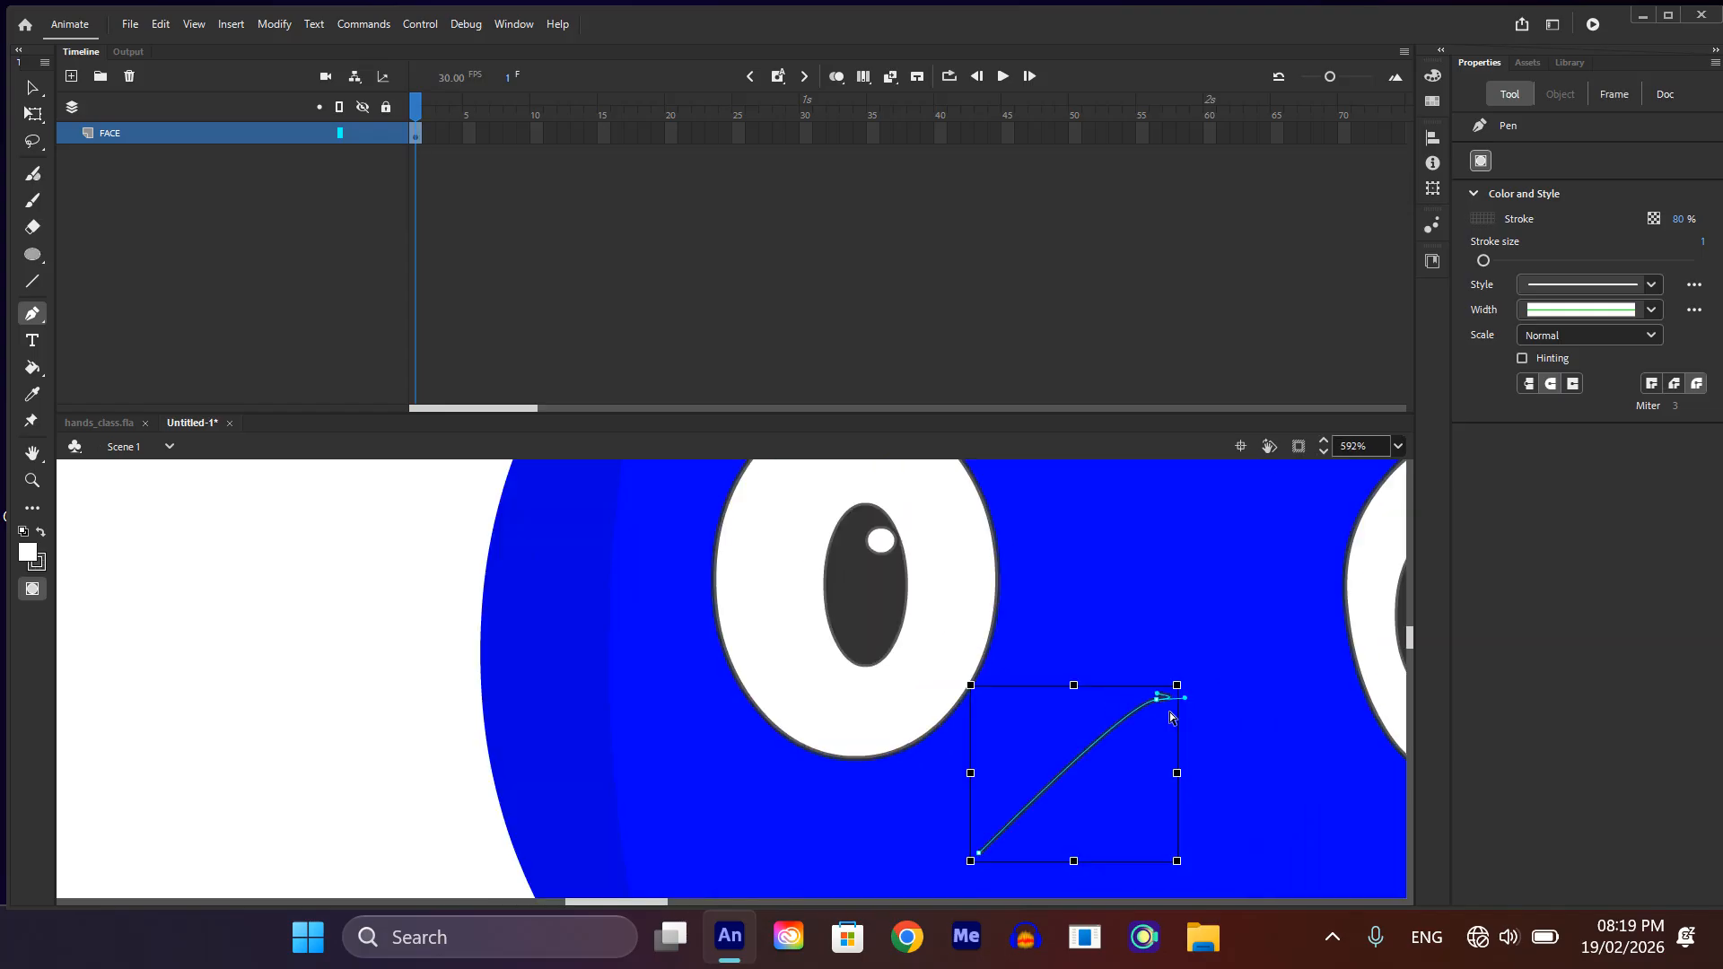
scroll(1156, 692, up, 4)
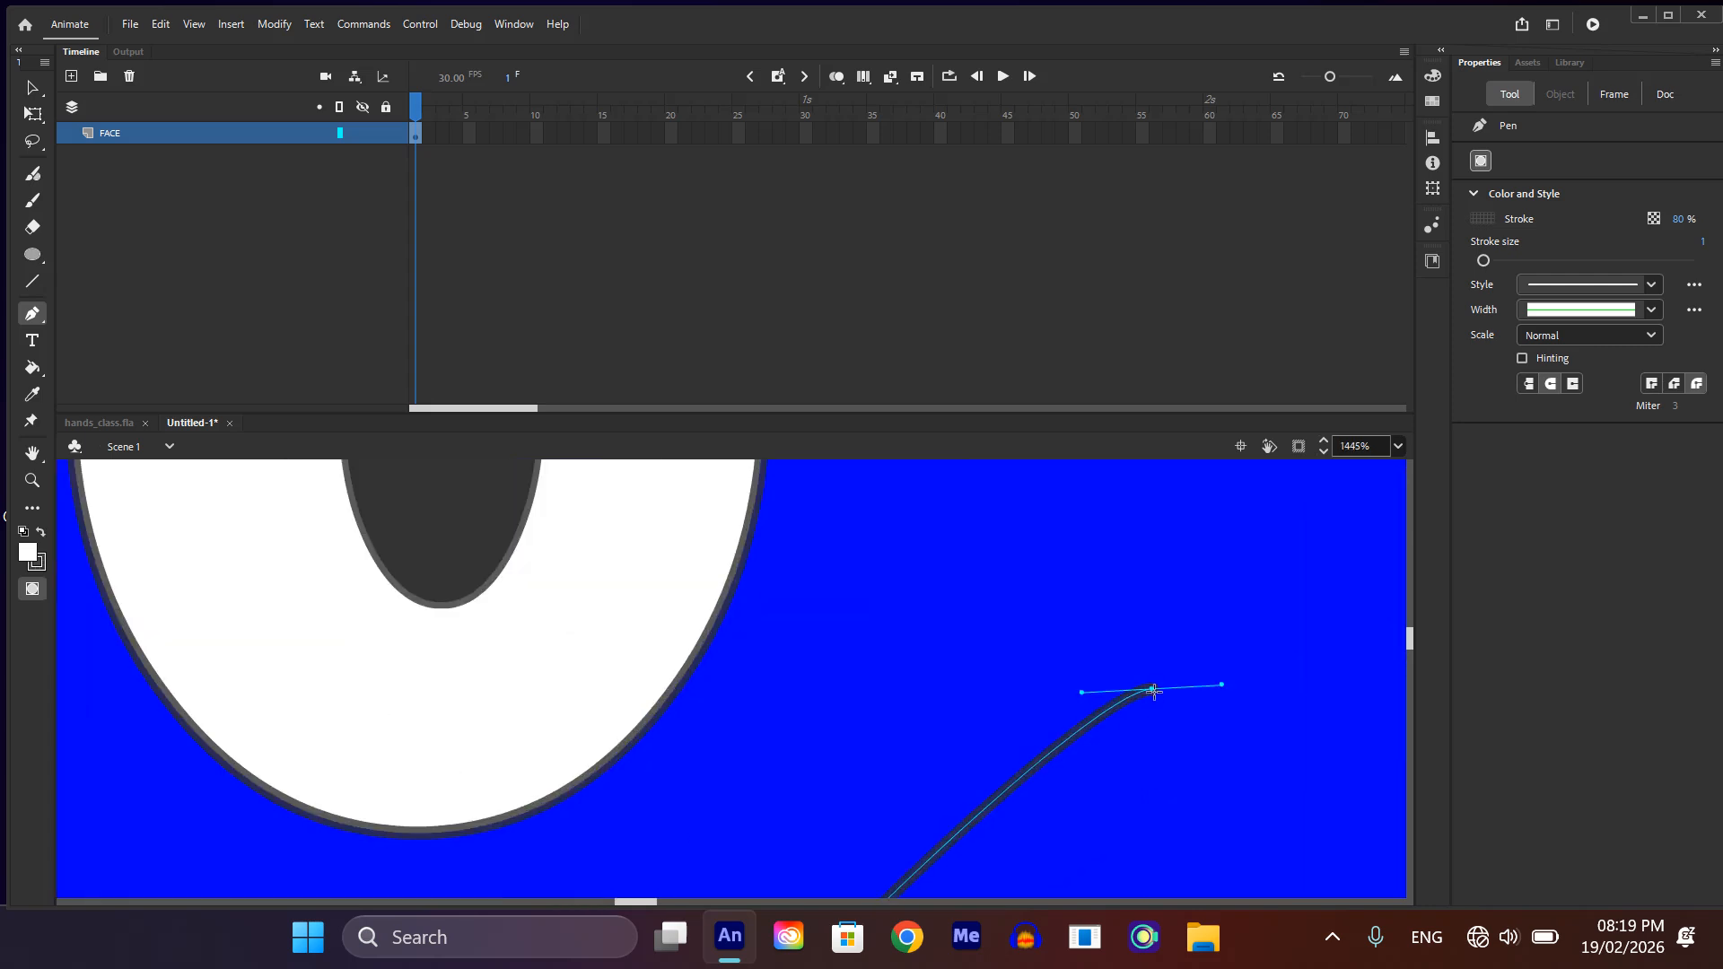
scroll(1167, 692, down, 4)
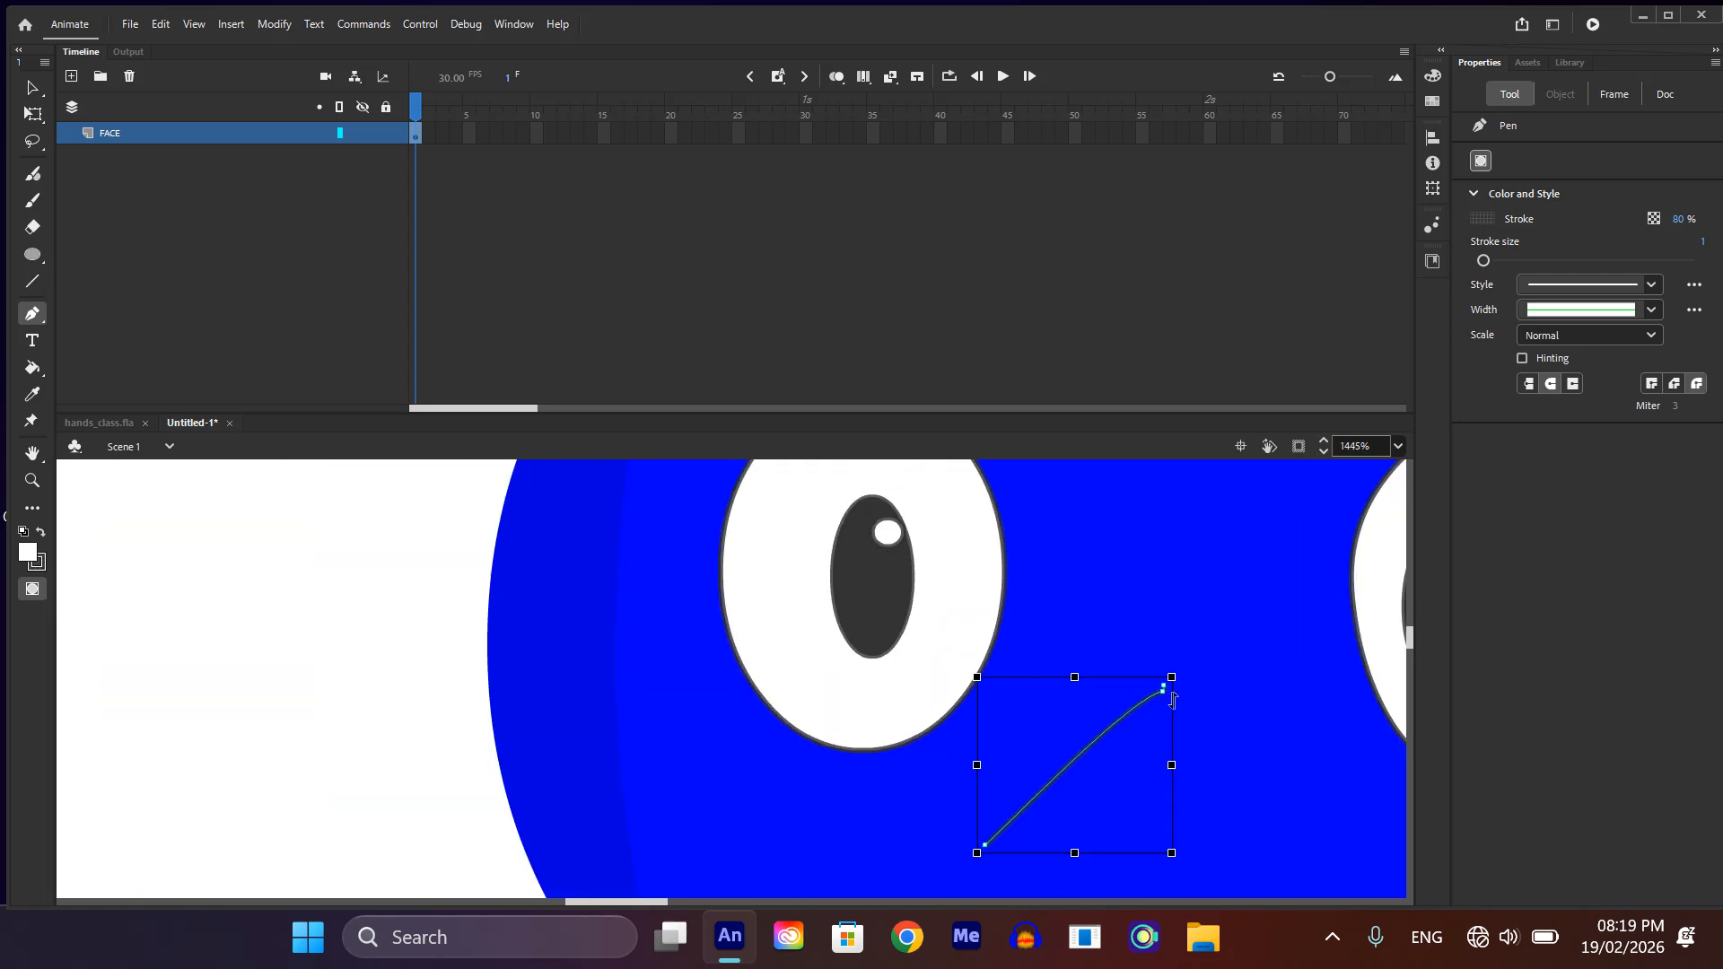
scroll(1206, 702, down, 1)
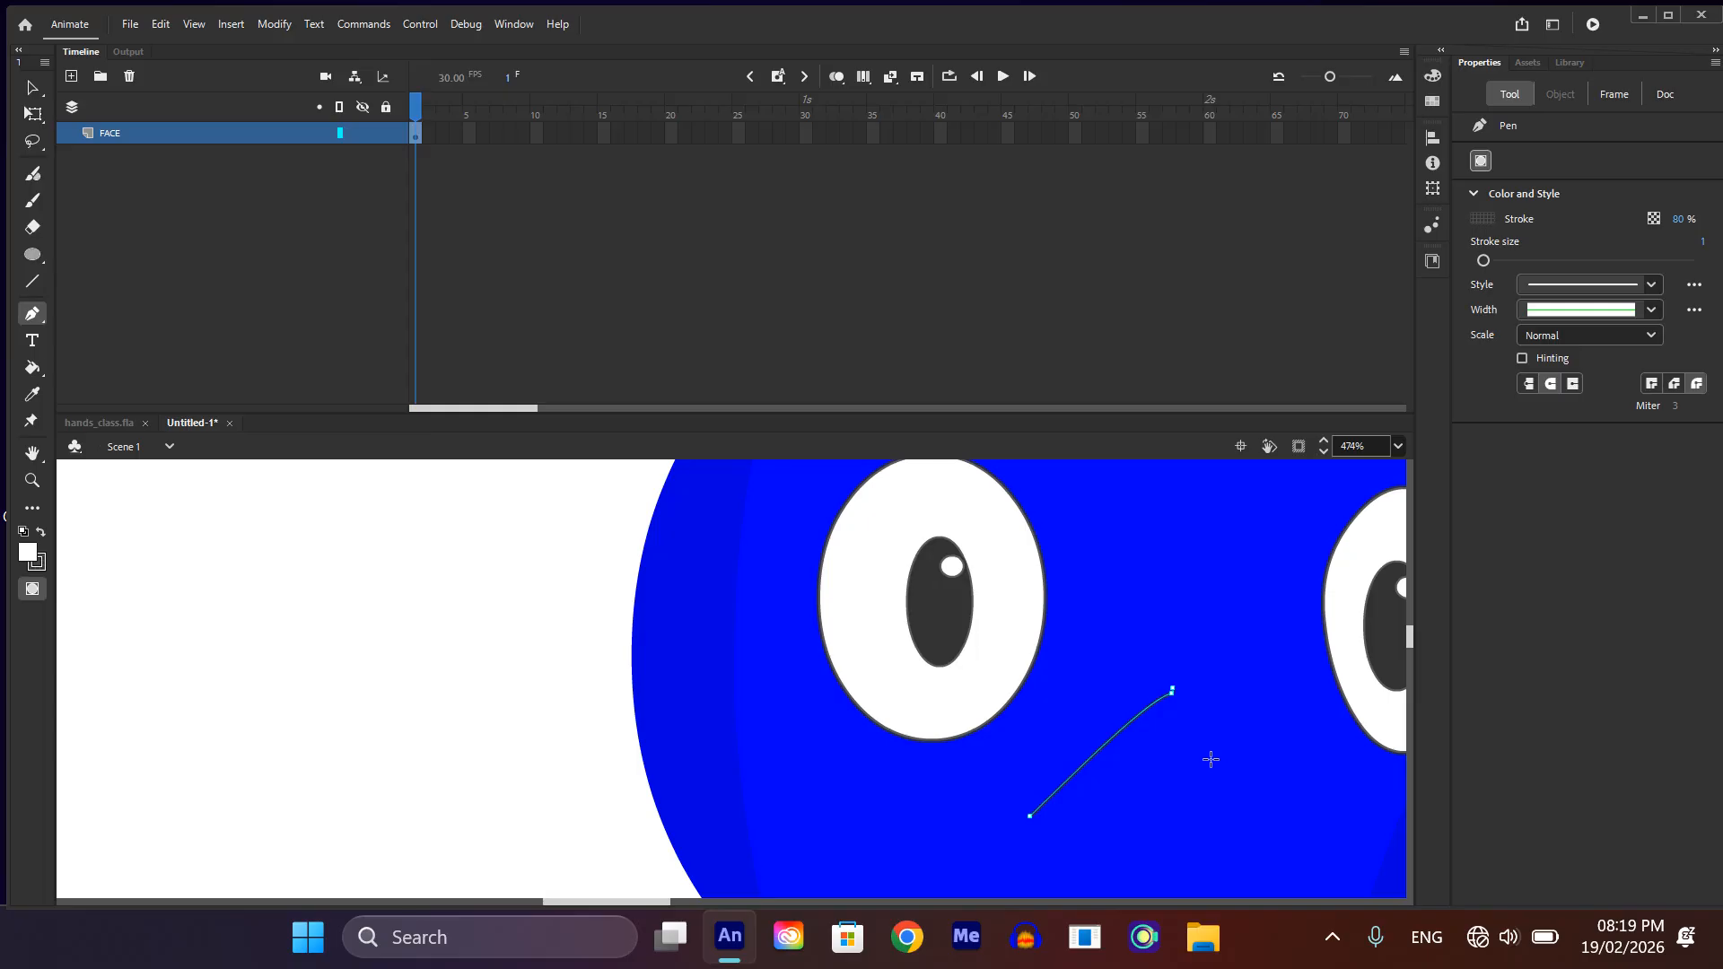
scroll(1271, 813, down, 2)
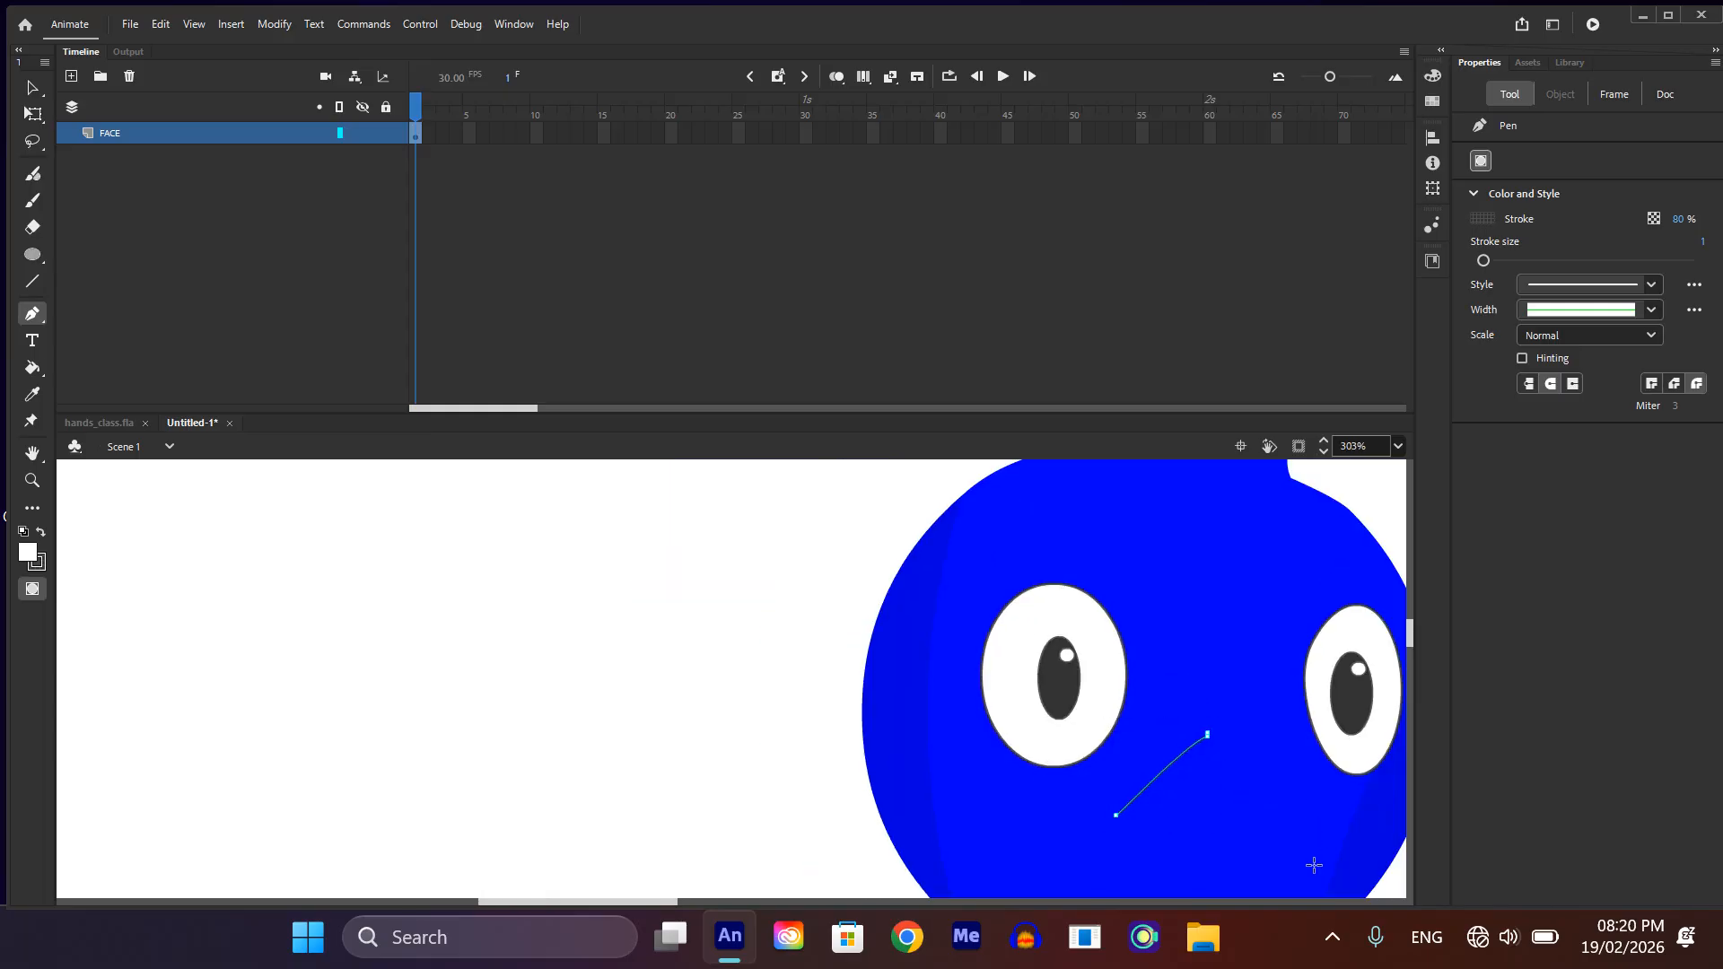
Step: Continue the beak outline down its right side and close it with a curved lower edge back to the left corner
drag(1315, 876, 1315, 926)
scroll(1258, 857, down, 2)
scroll(1255, 850, down, 2)
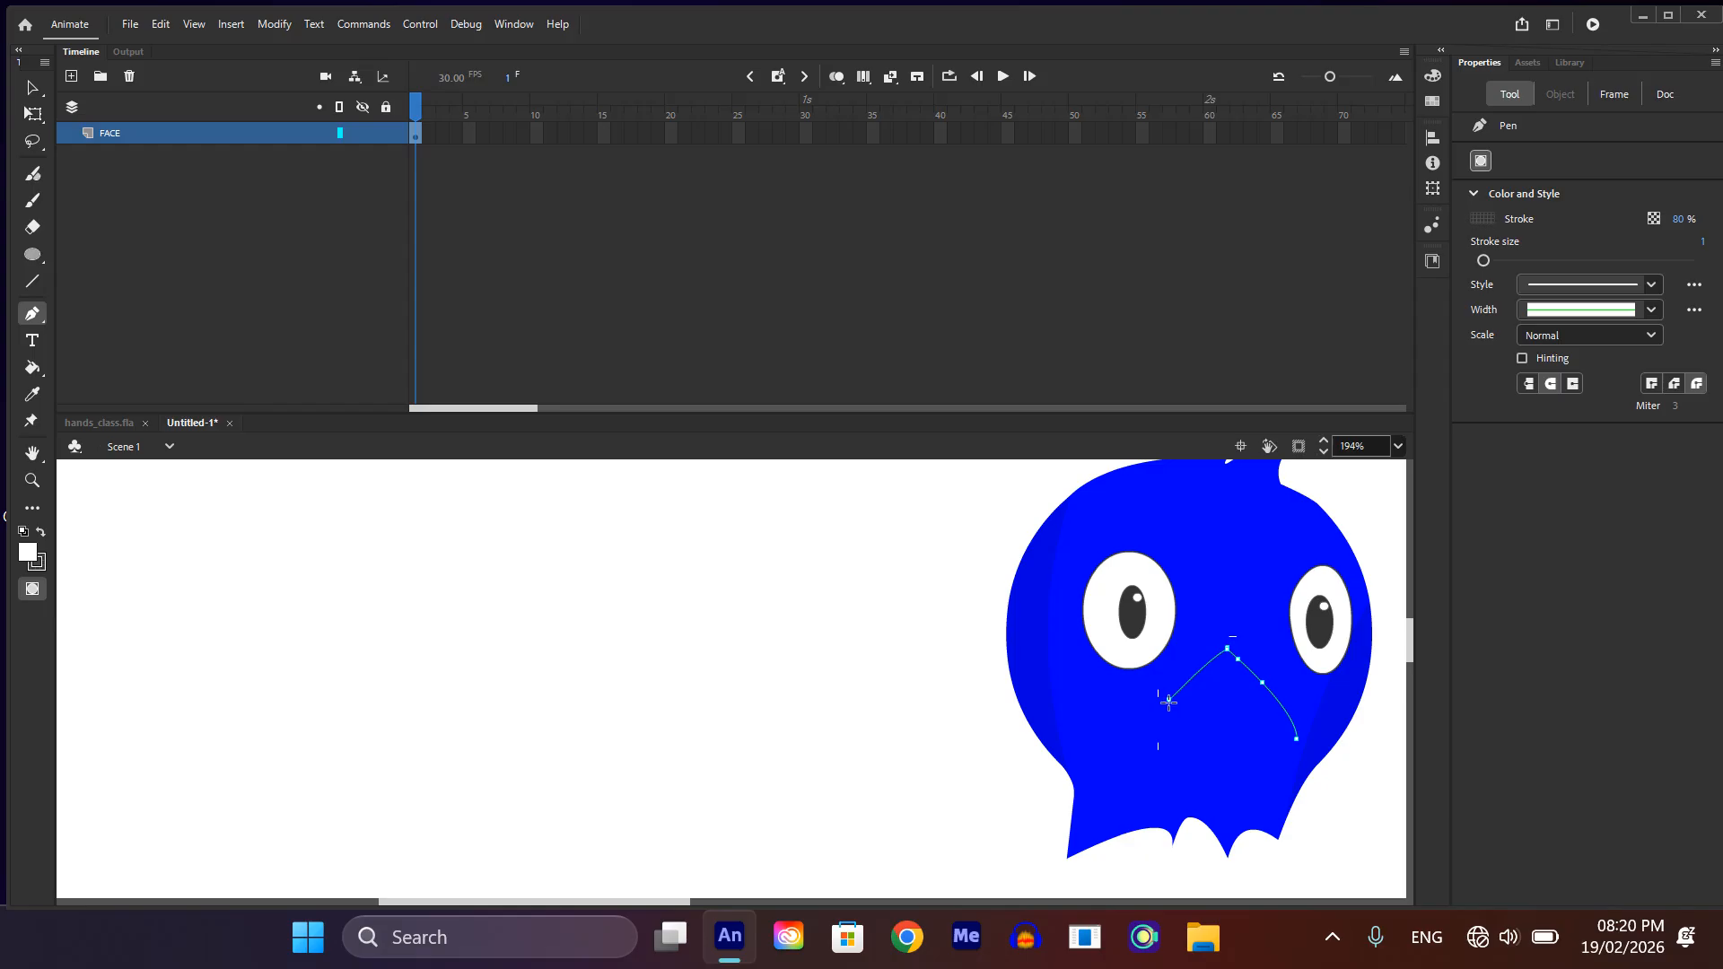
drag(1168, 700, 1132, 687)
scroll(1215, 741, up, 1)
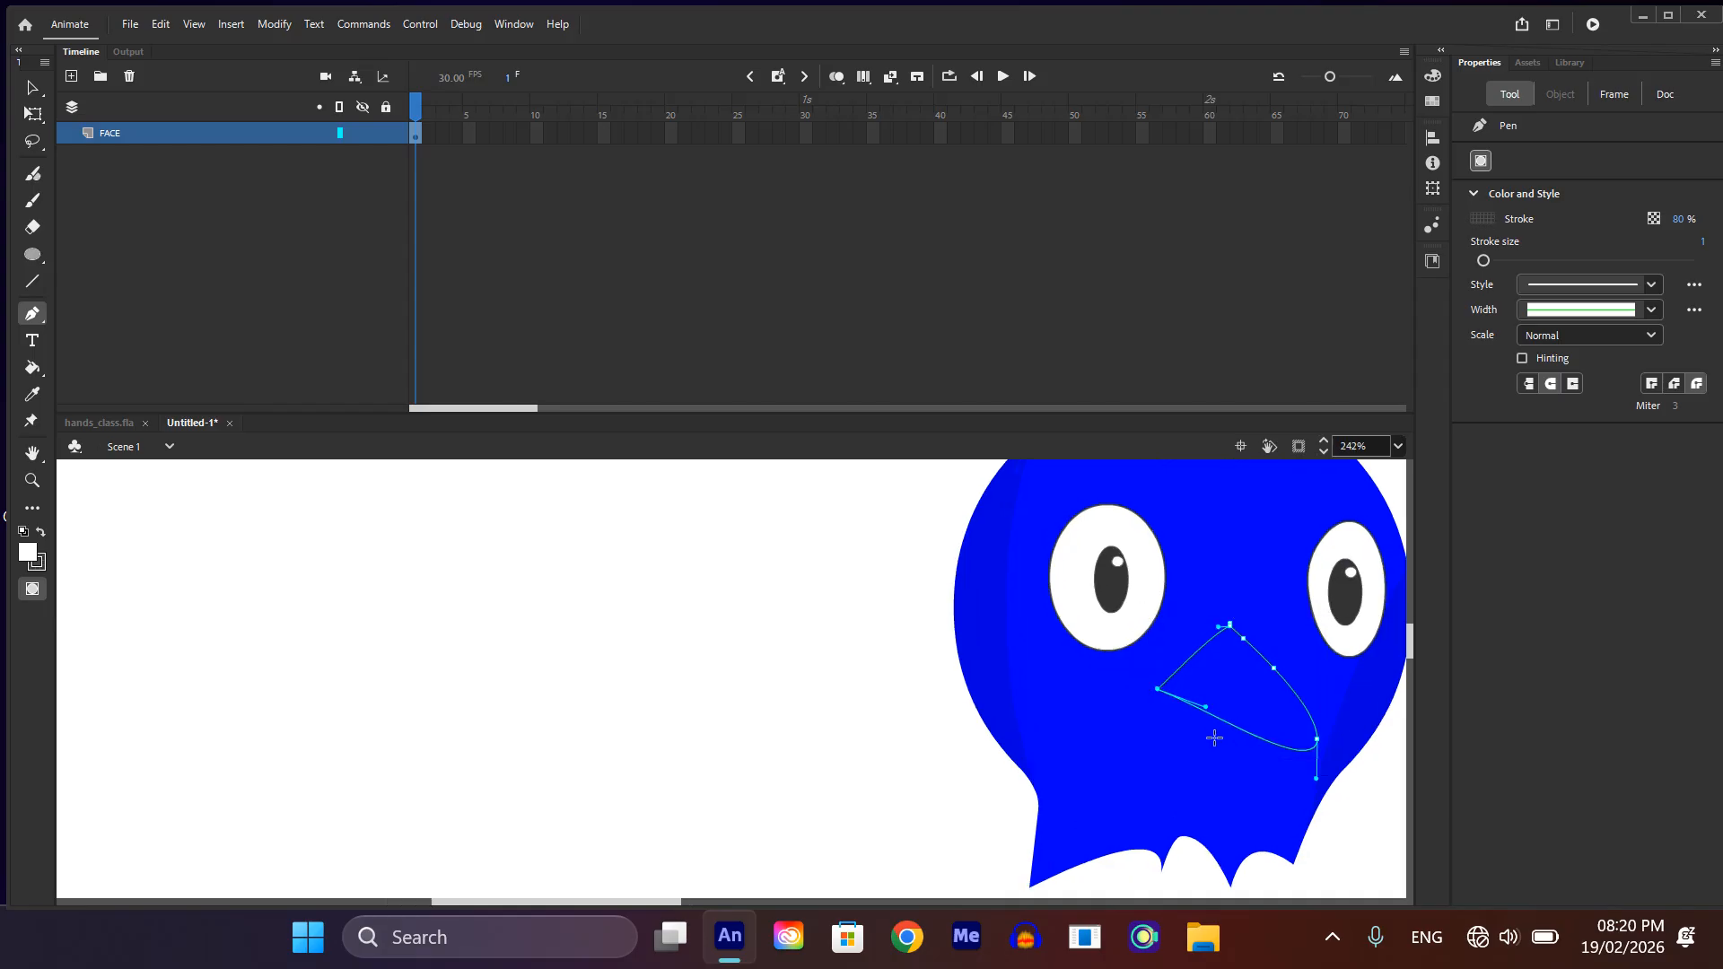
key(Escape)
key(v)
Step: Clean up the beak outline's peak so its two upper edges meet without the small spur
scroll(1218, 702, up, 5)
scroll(1218, 702, down, 3)
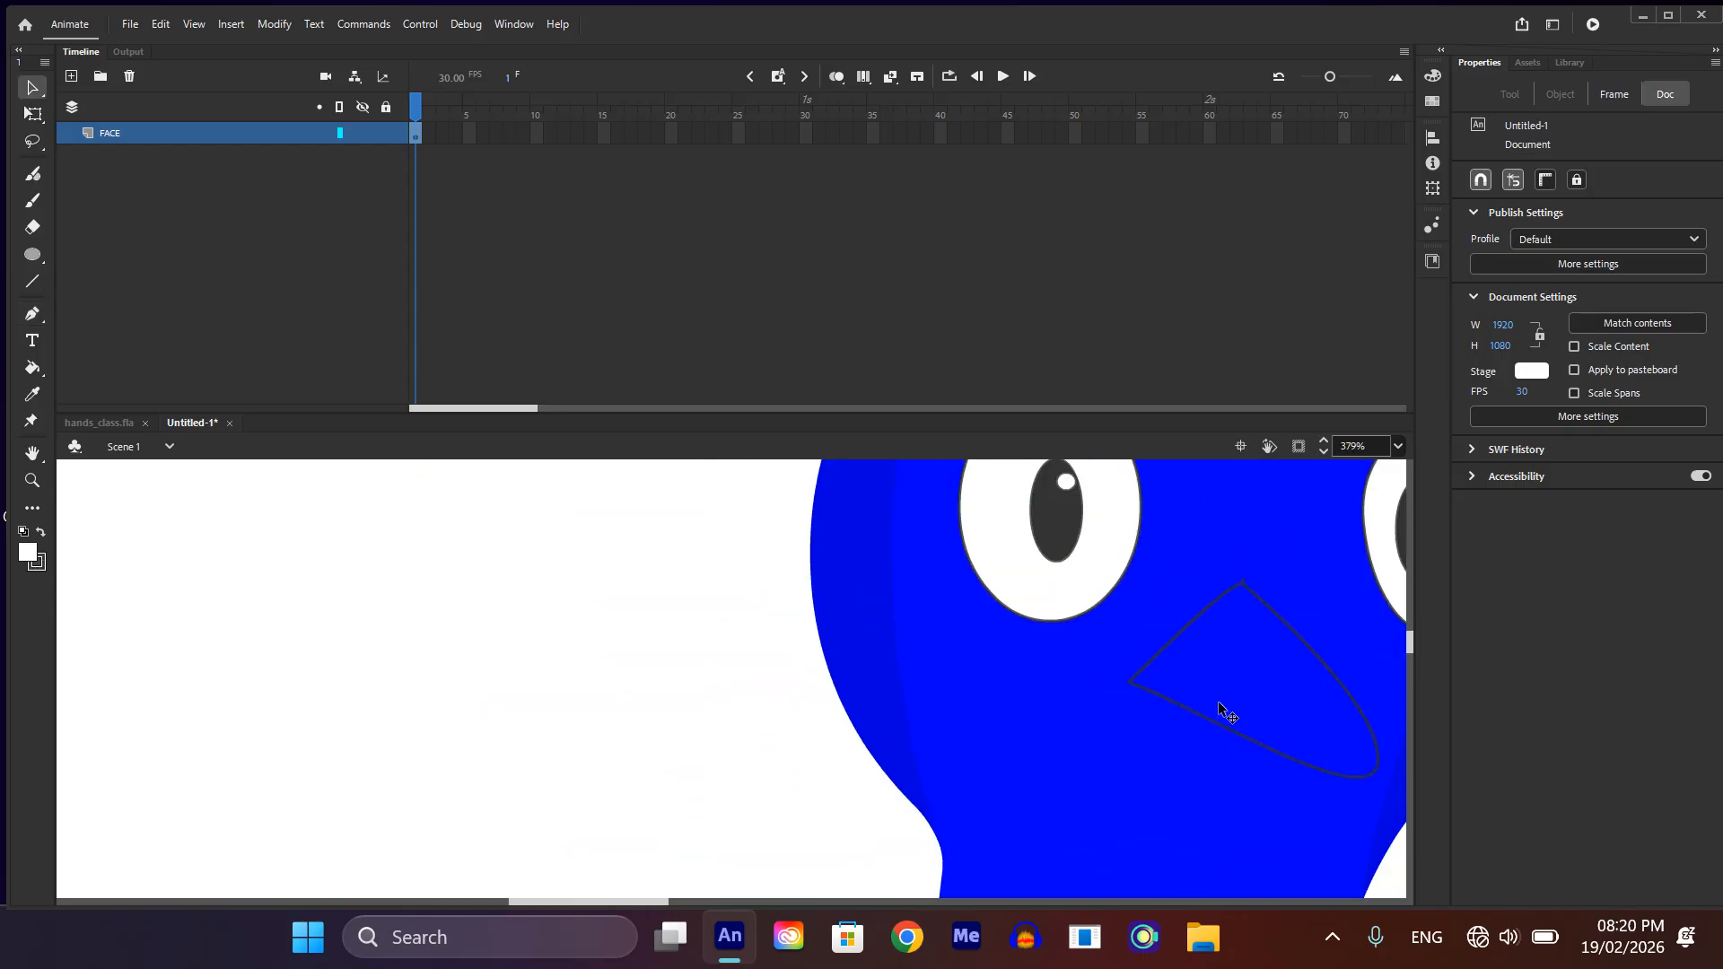
scroll(1249, 597, up, 6)
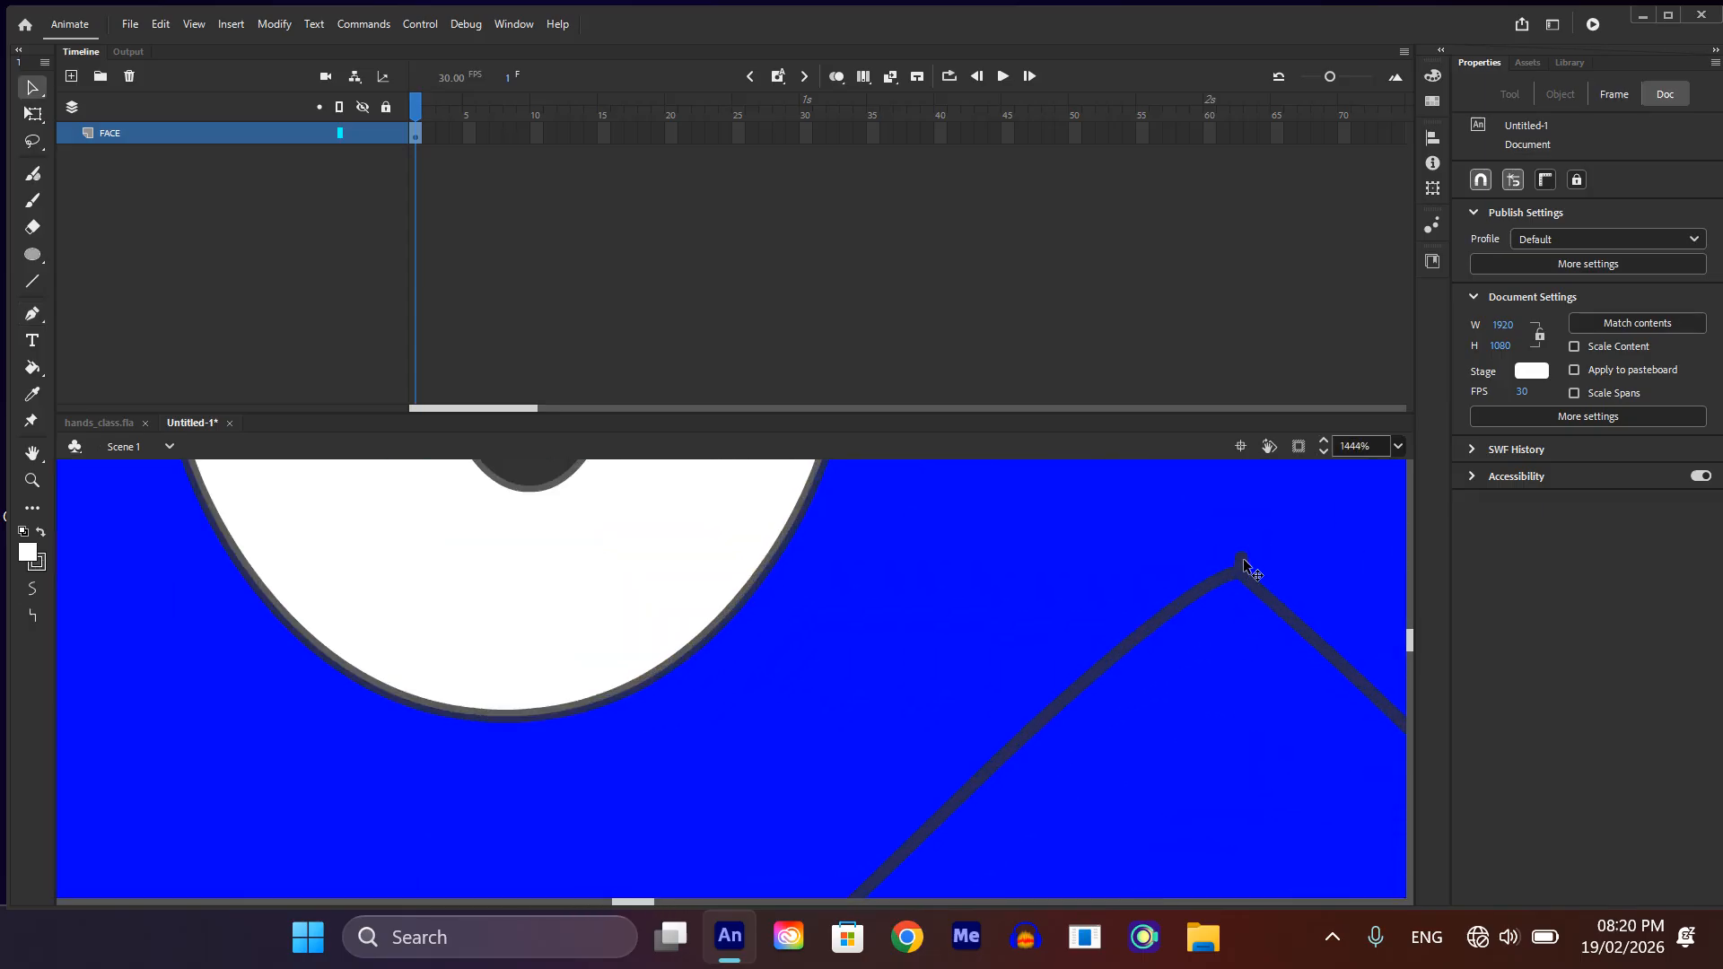
click(1242, 559)
key(Escape)
scroll(1222, 625, down, 4)
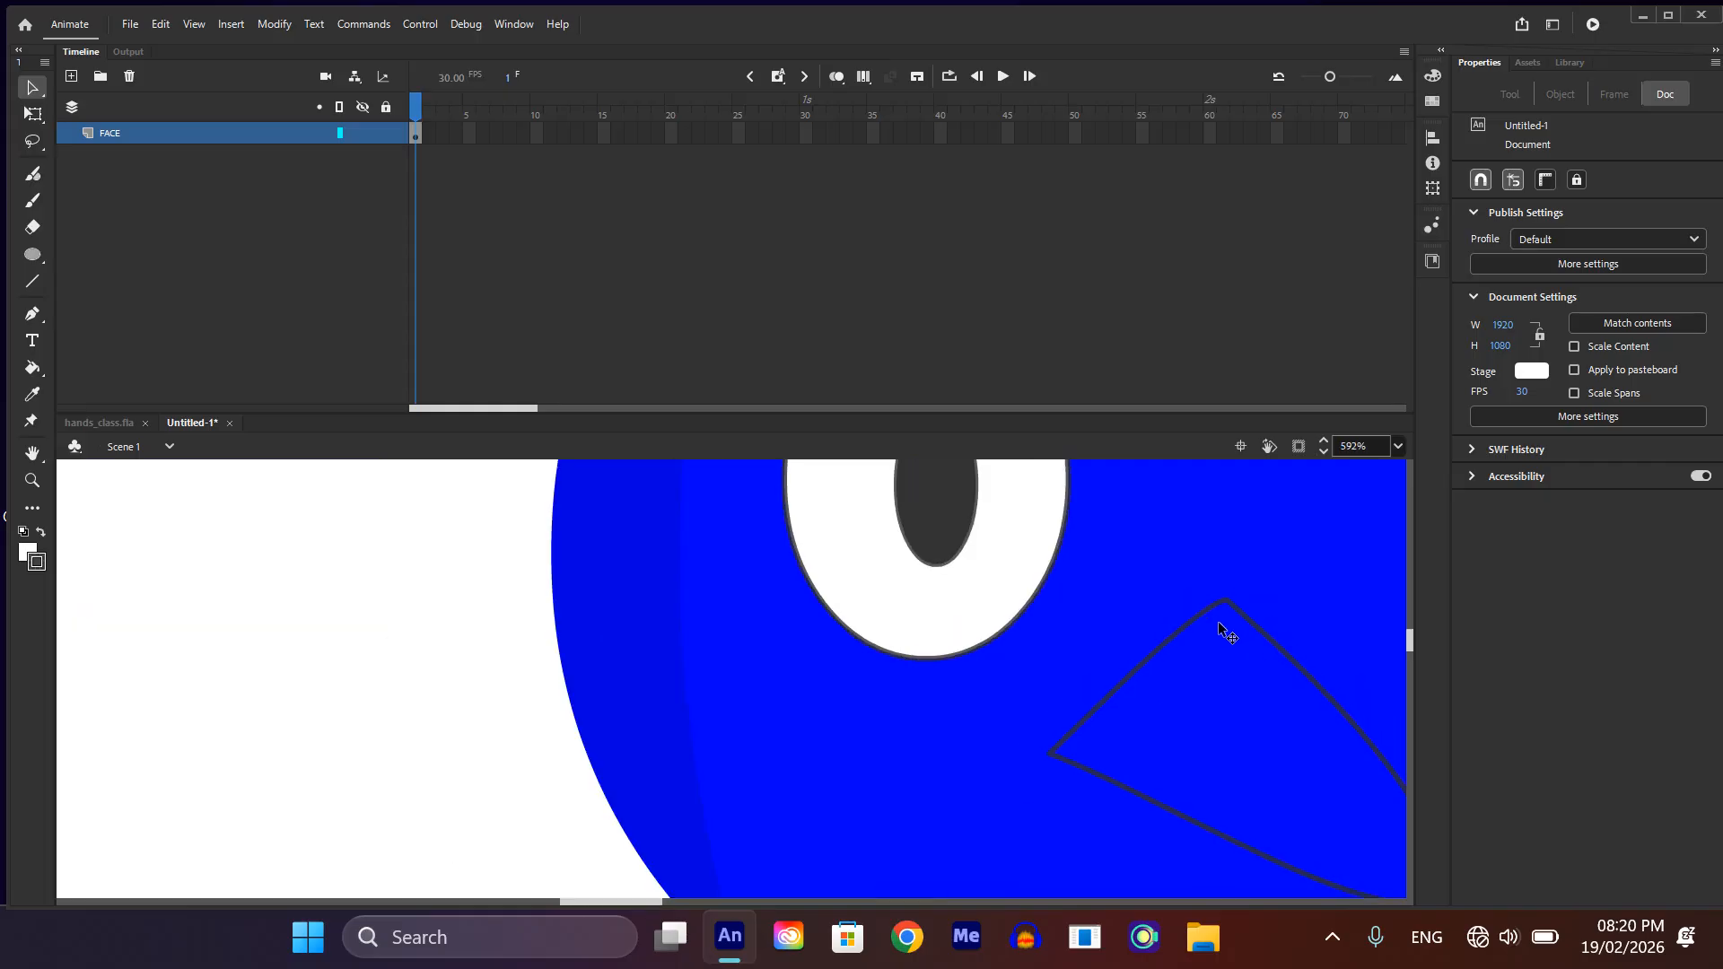
Step: Reshape the beak's lower-right end, extending the tip outward and forming a small notch in the lower edge beside it
scroll(1180, 661, right, 5)
scroll(996, 683, down, 2)
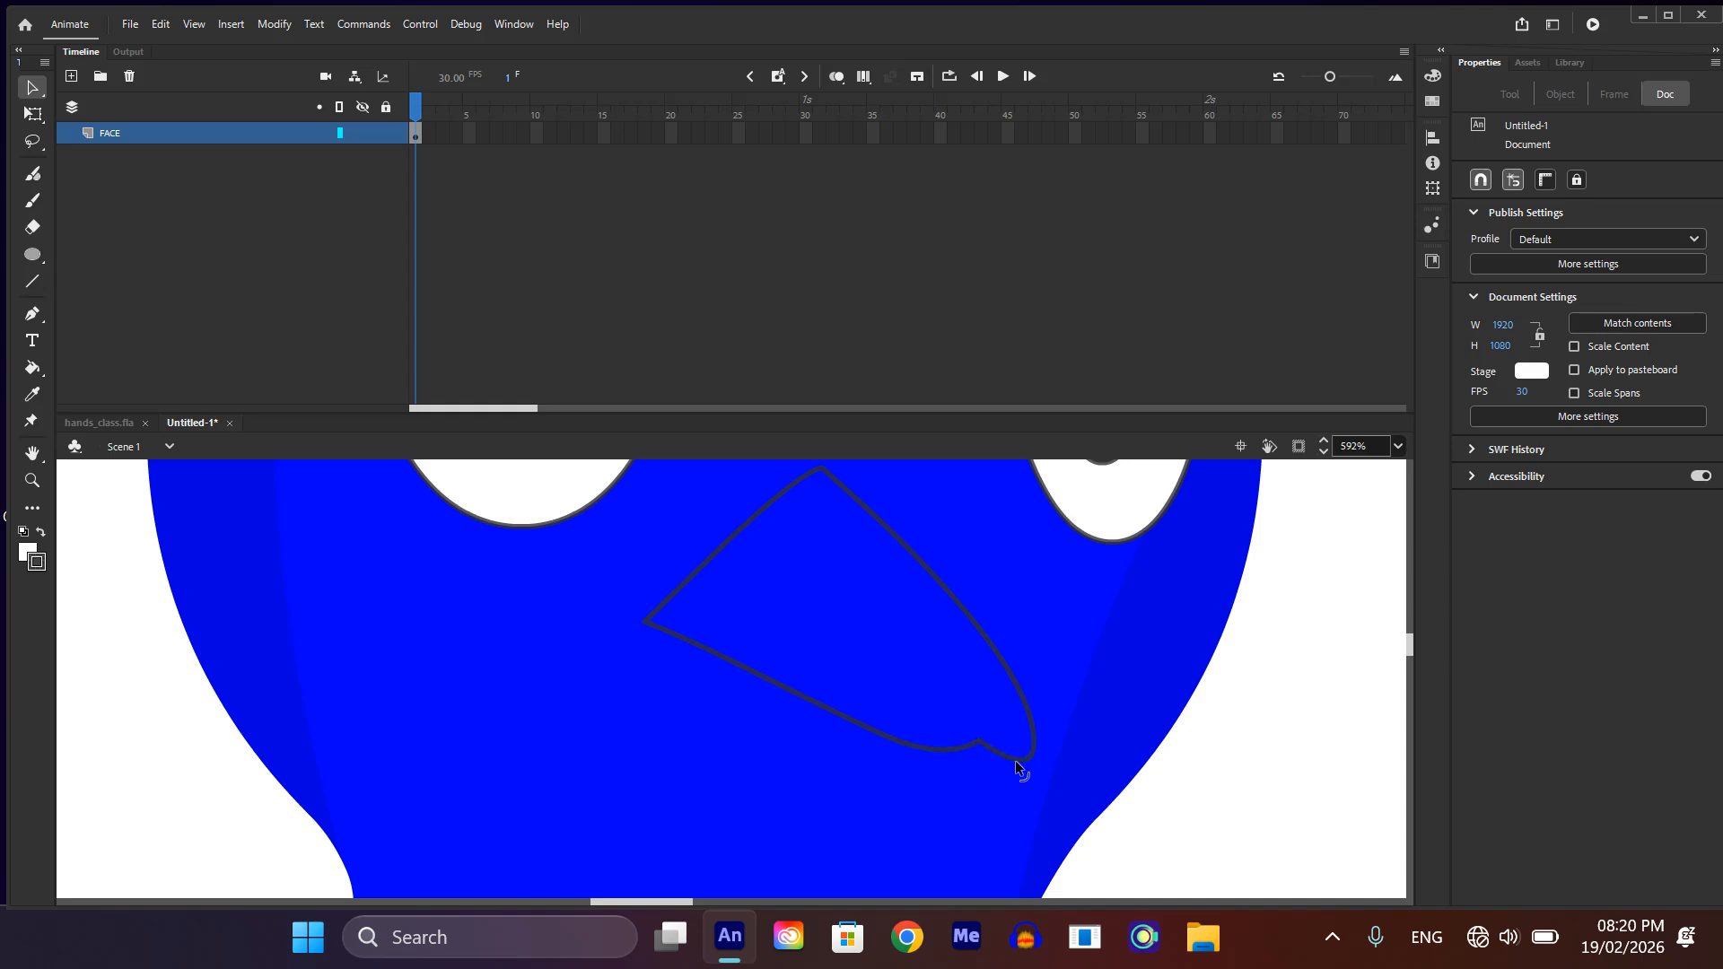
drag(1015, 761, 985, 740)
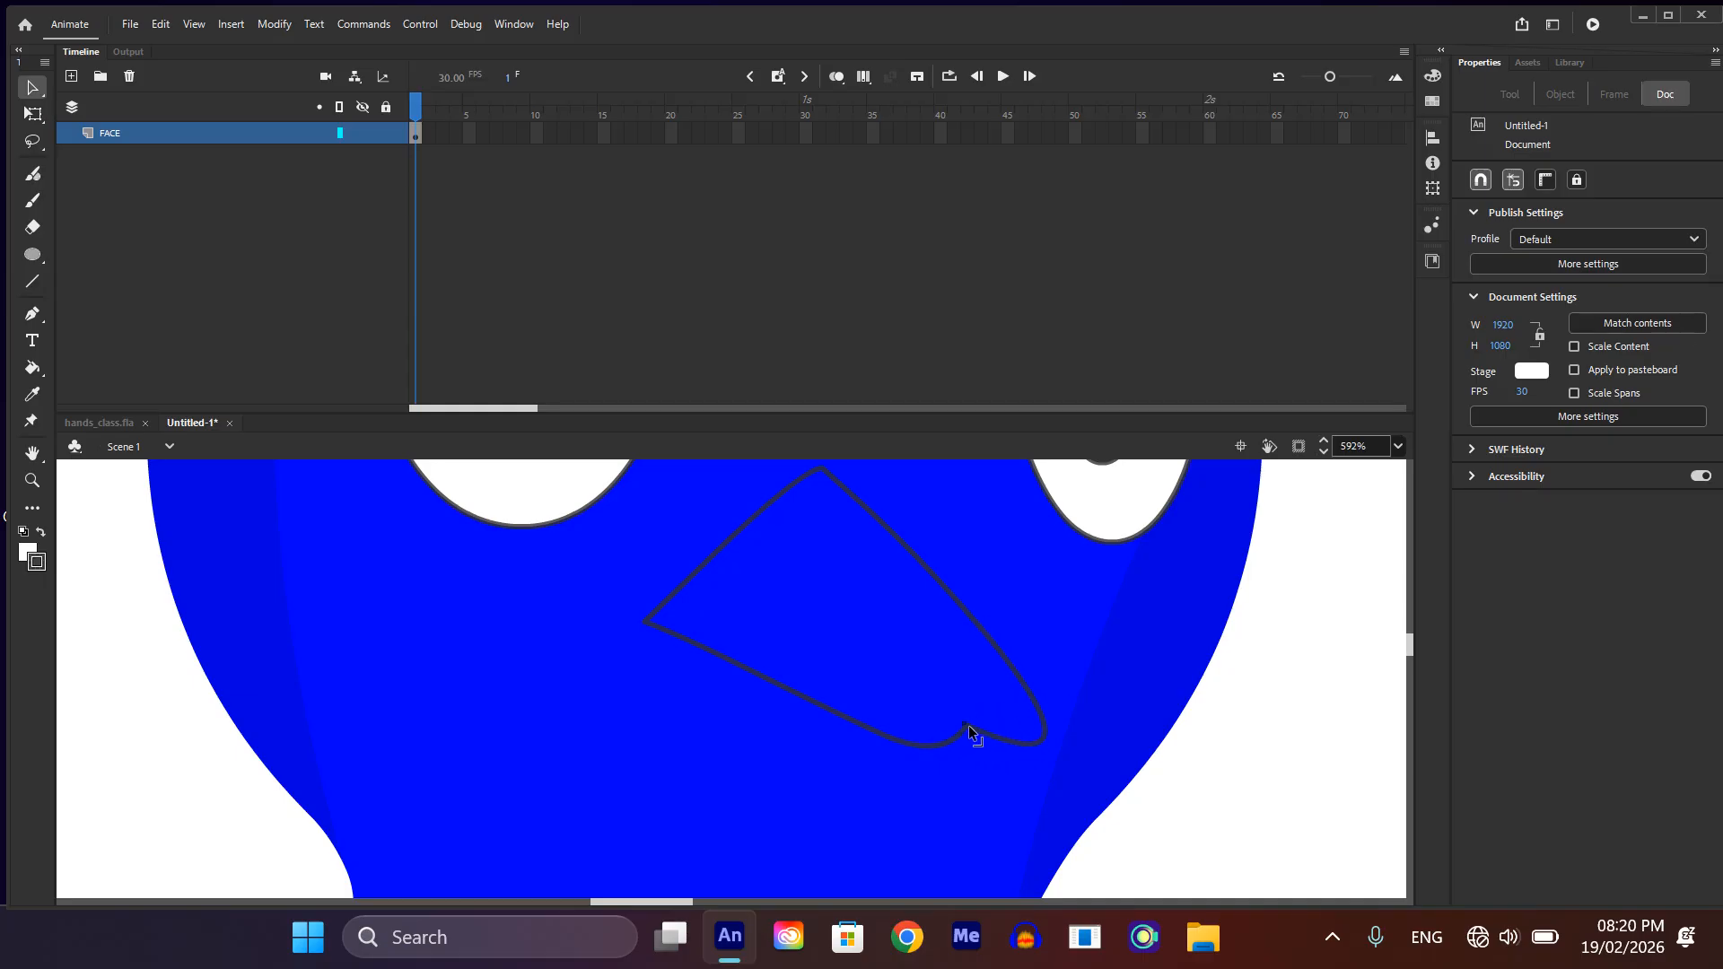
click(918, 750)
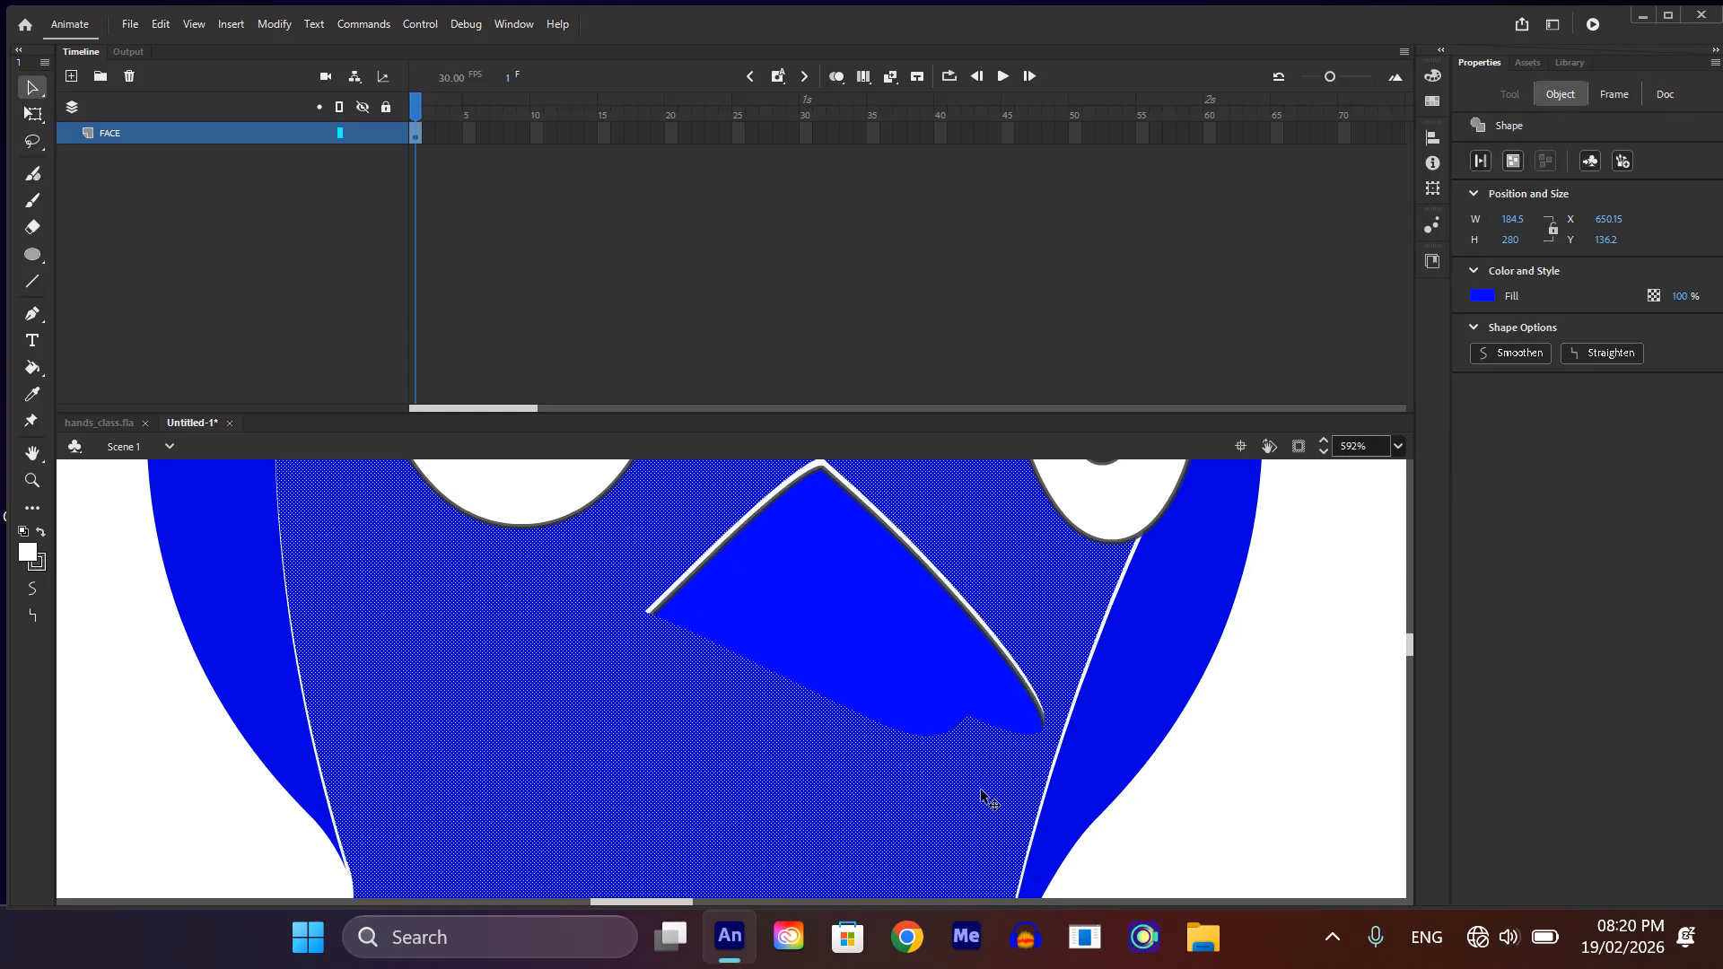
click(1241, 775)
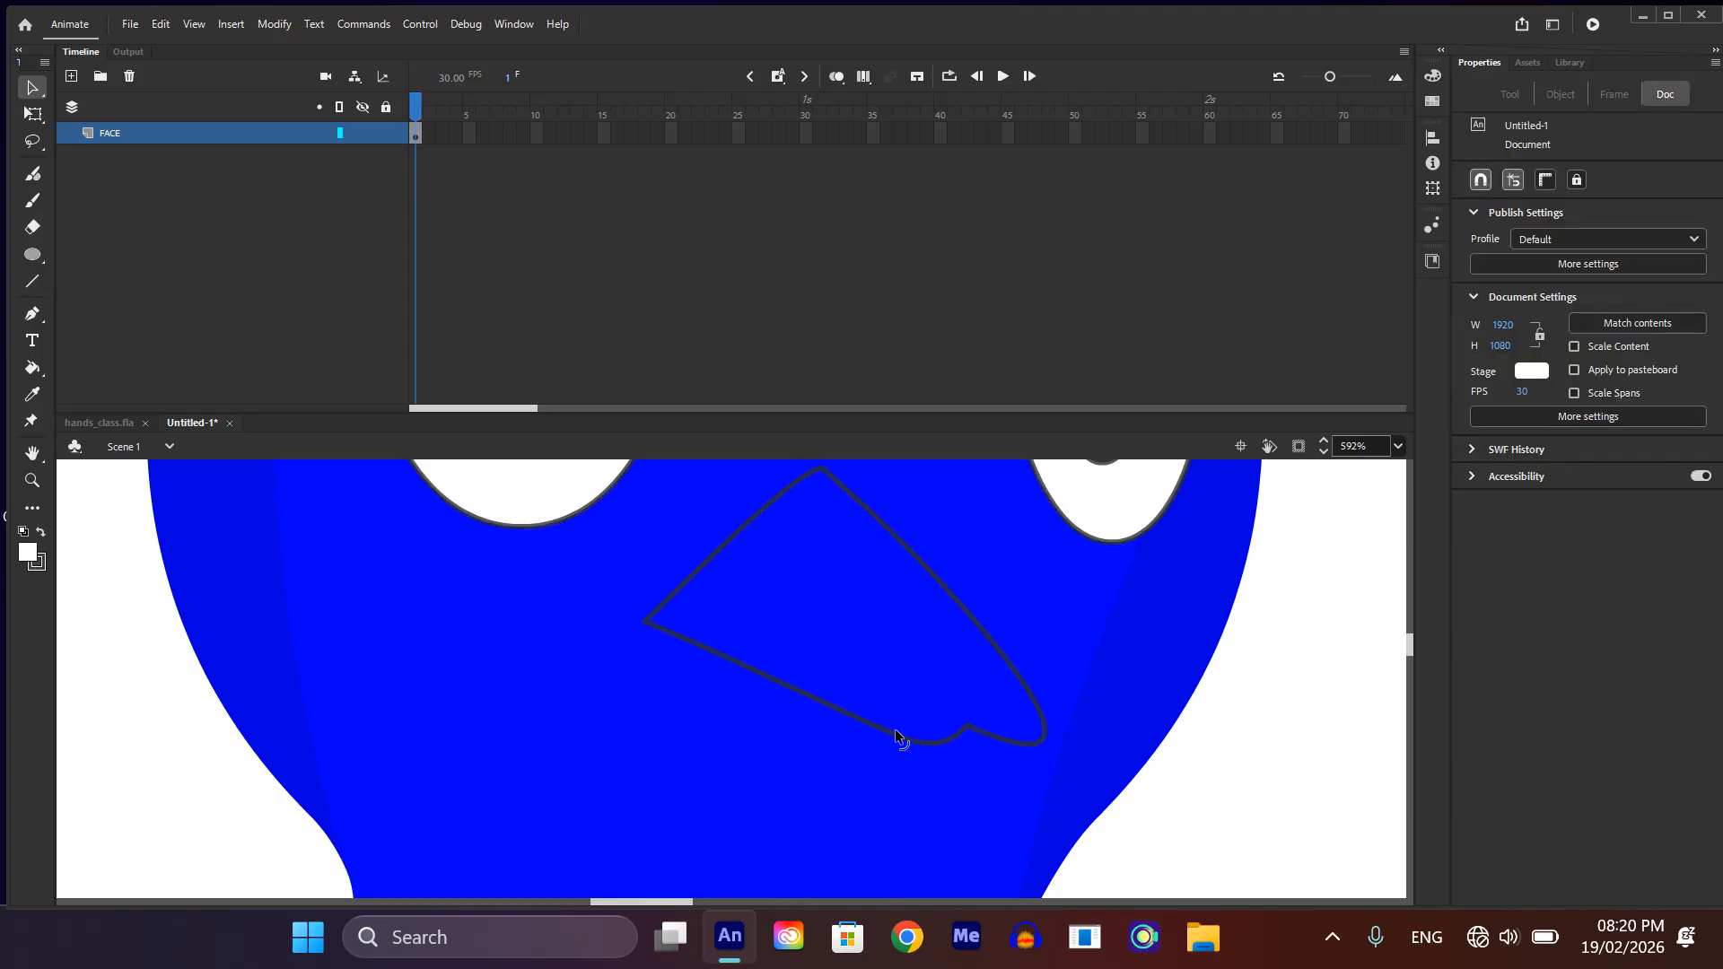
Step: Bend the beak's lower edge into a gentle curve and sharpen its lower-right tip into a point
drag(895, 725, 707, 670)
scroll(1023, 691, down, 3)
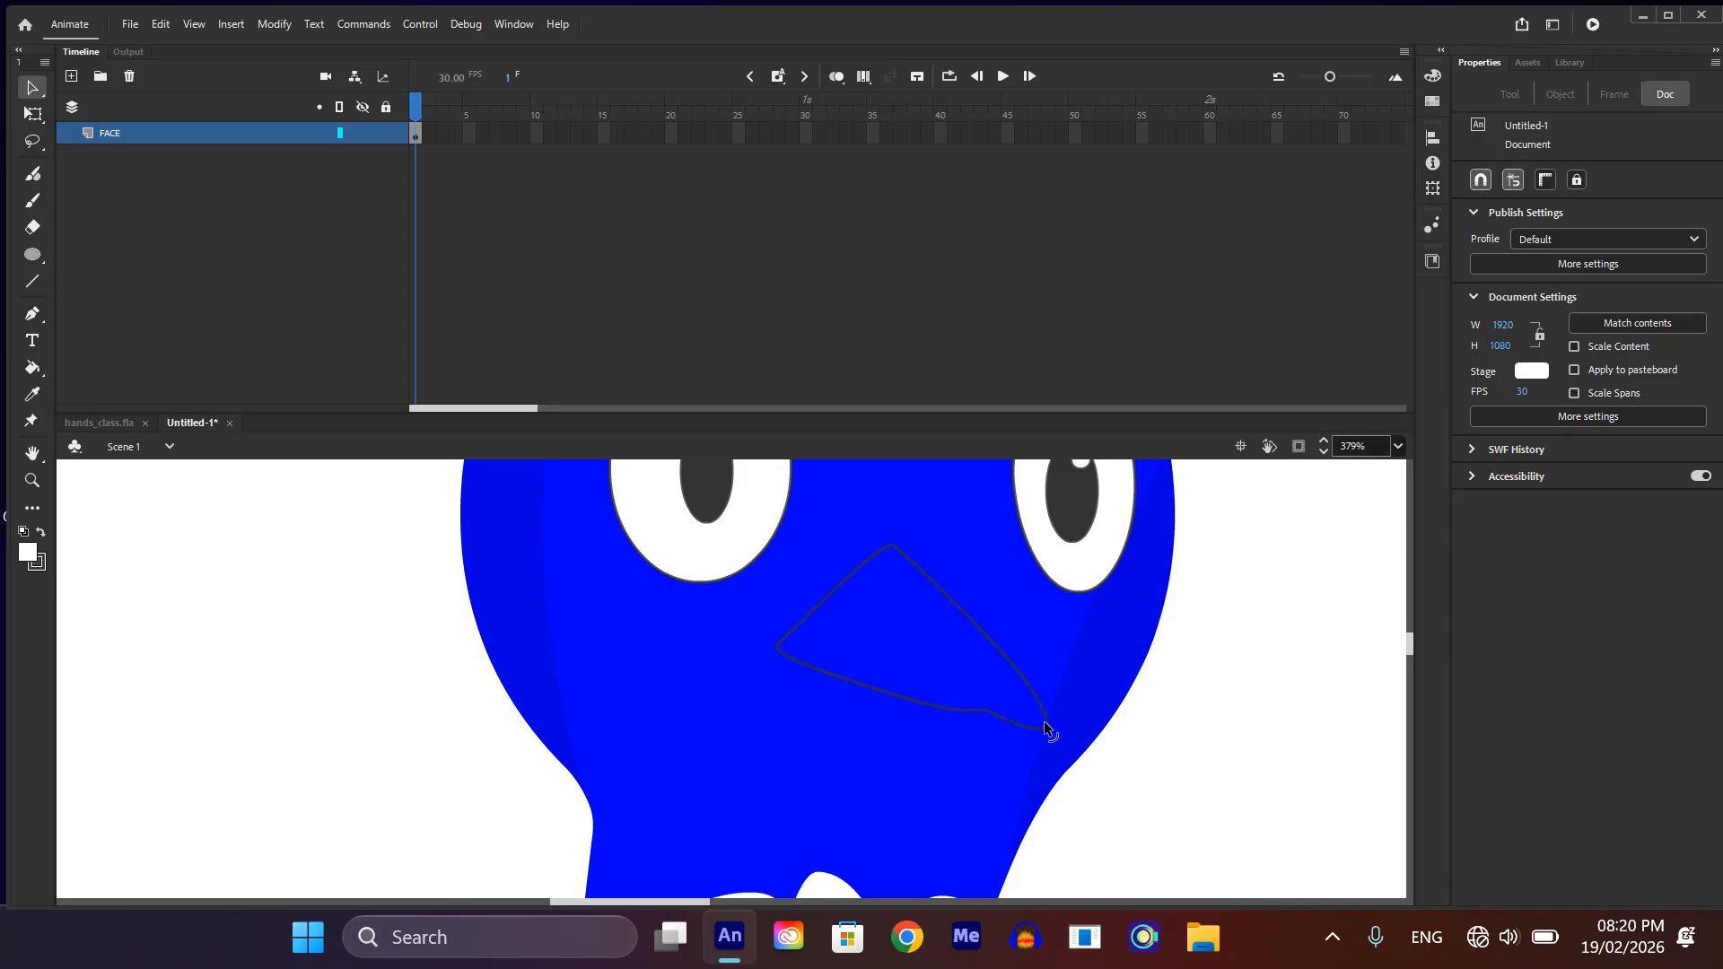
drag(1045, 729, 1039, 731)
scroll(973, 745, down, 1)
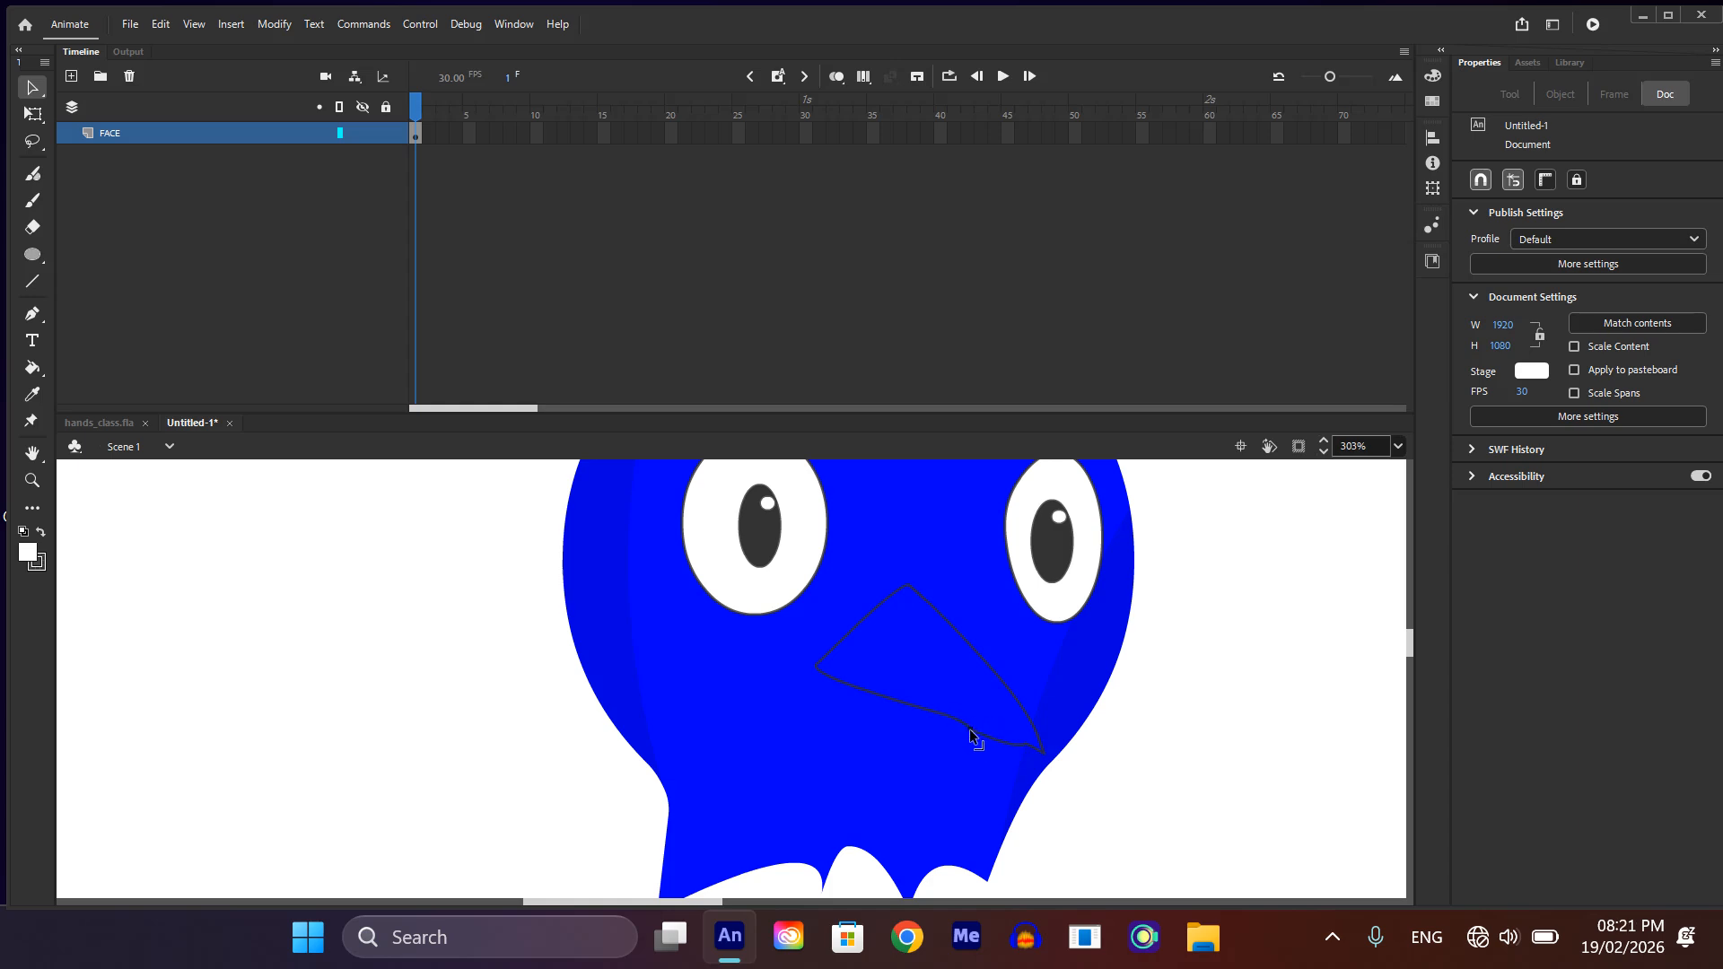
scroll(1046, 735, up, 3)
scroll(1046, 736, down, 3)
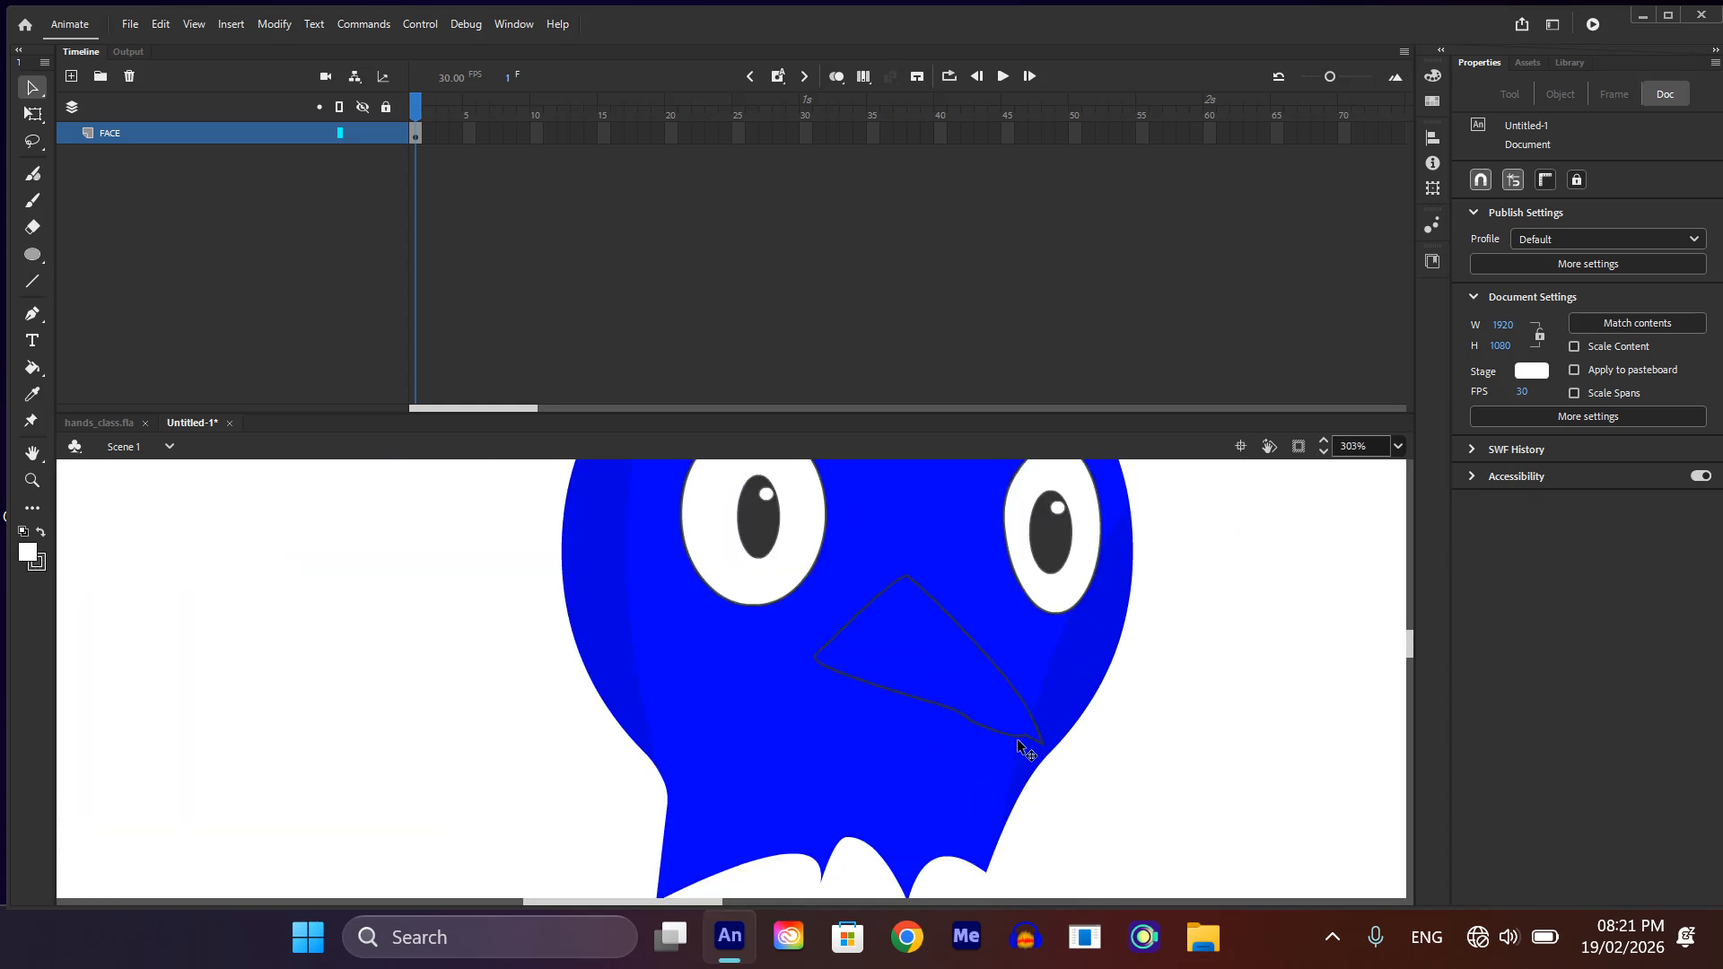
scroll(993, 739, down, 1)
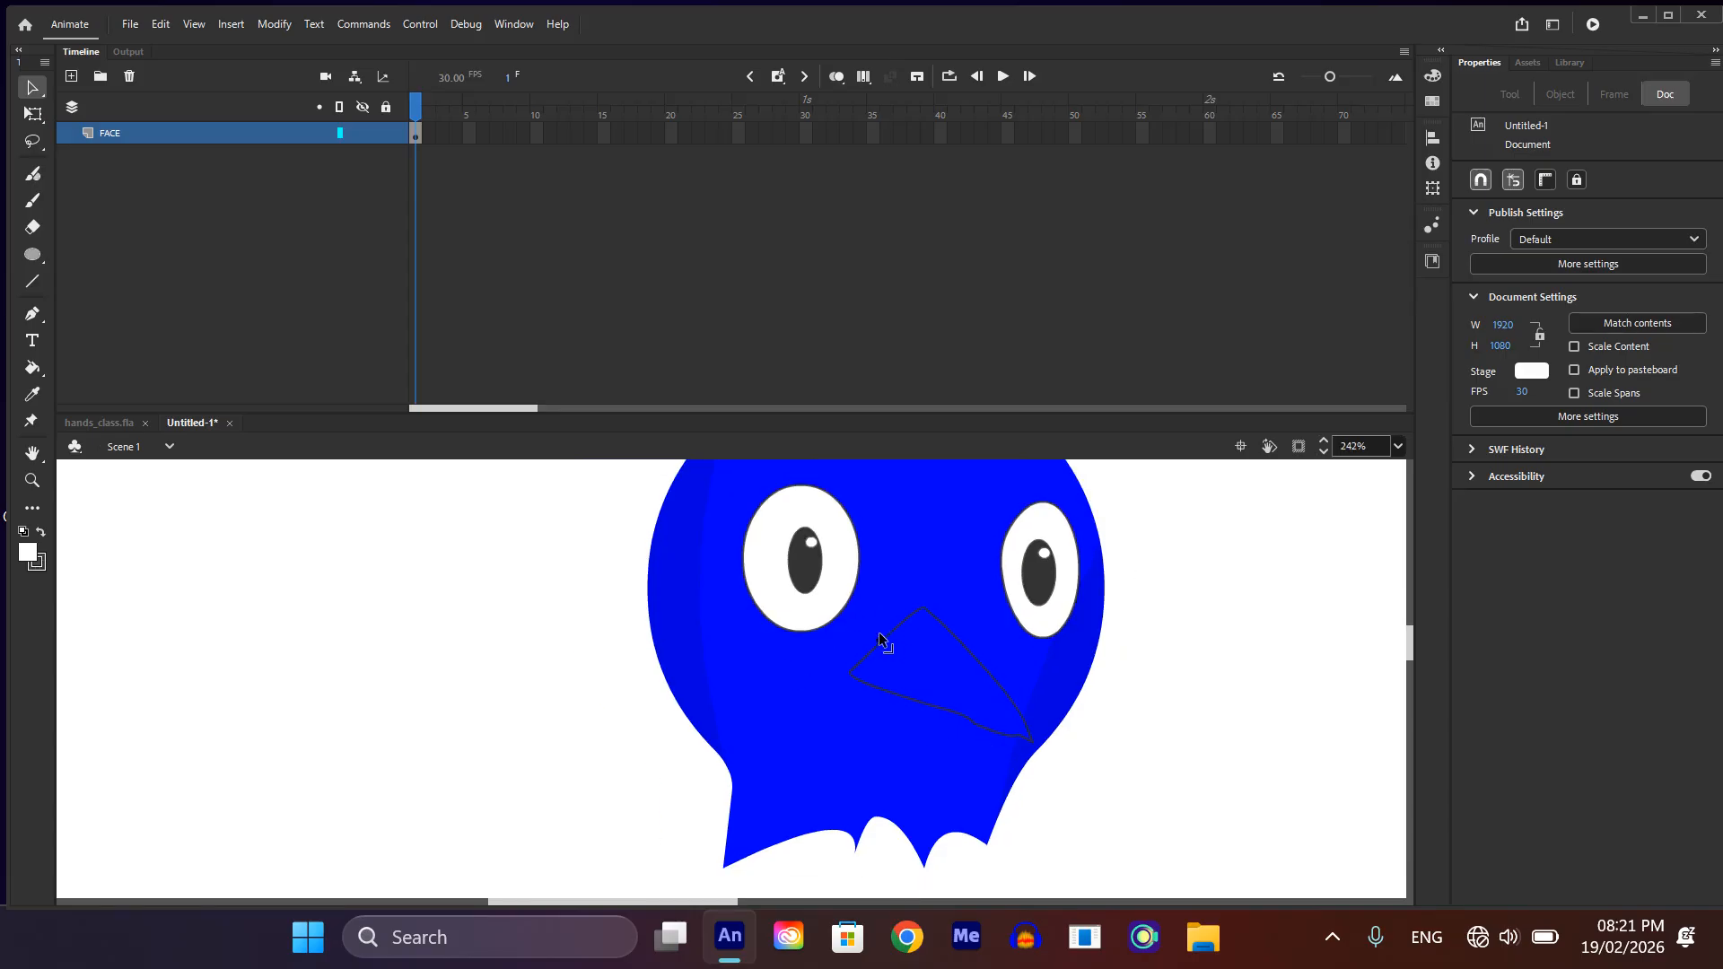
Step: Bulge the beak's upper-left edge outward into a rounded curve, then check the lower edge and tip
scroll(888, 639, up, 3)
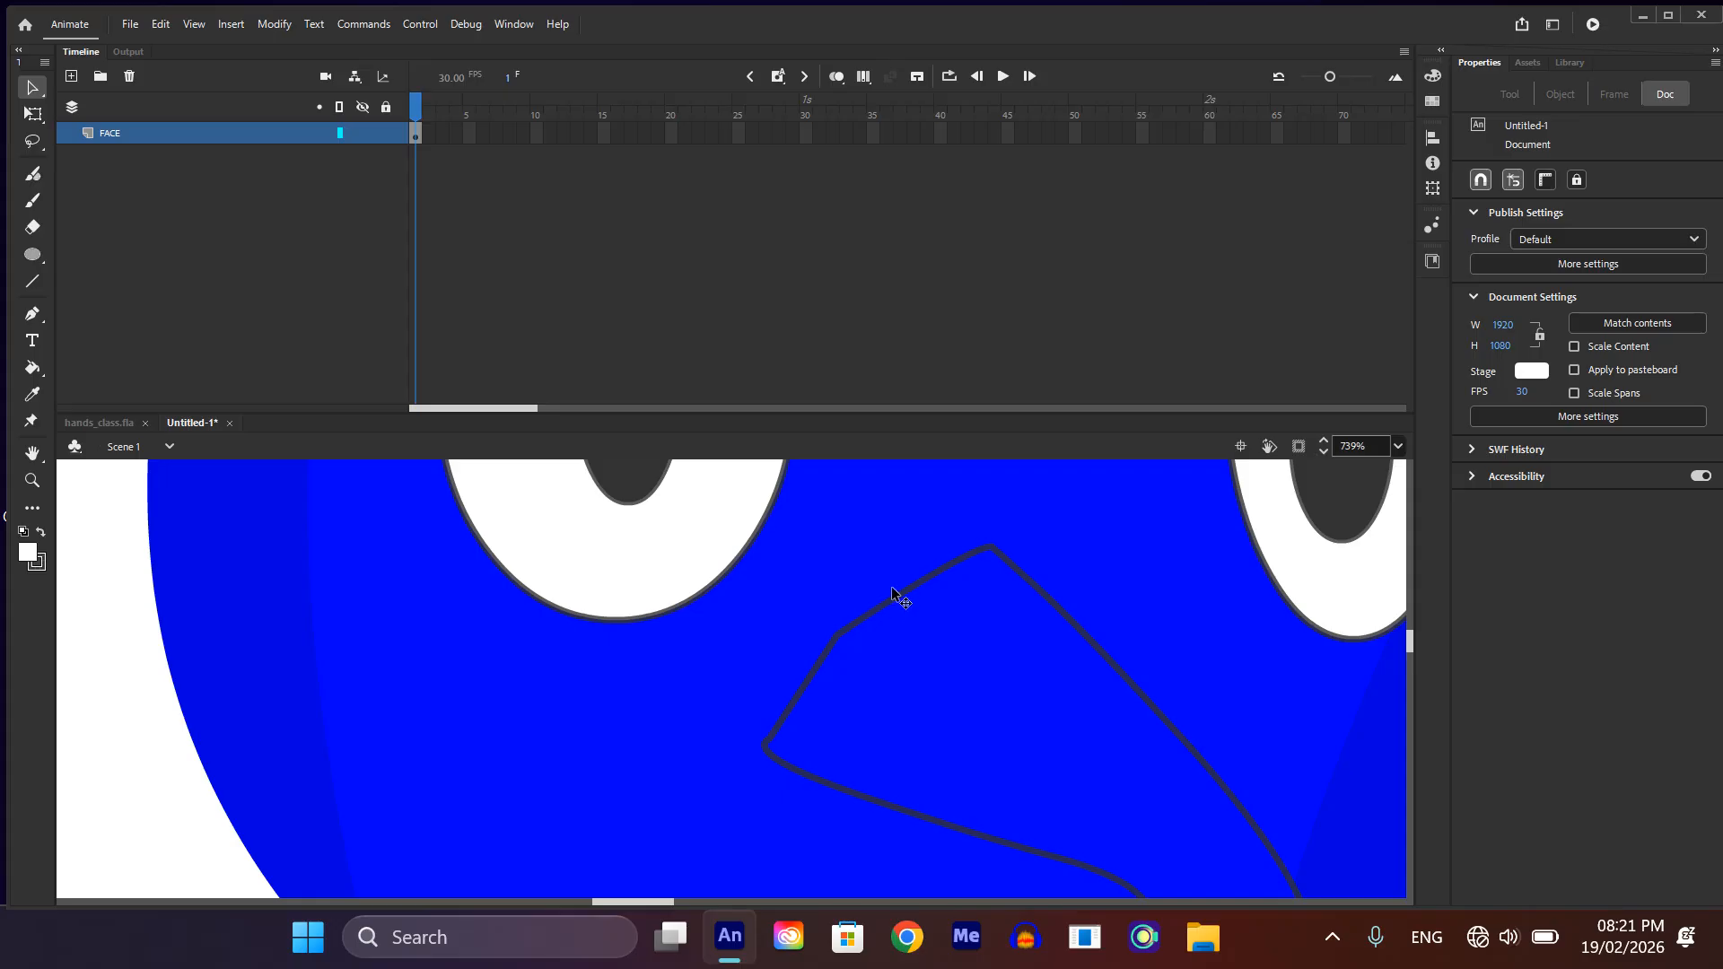
drag(906, 592, 905, 587)
drag(791, 694, 774, 700)
scroll(848, 691, down, 3)
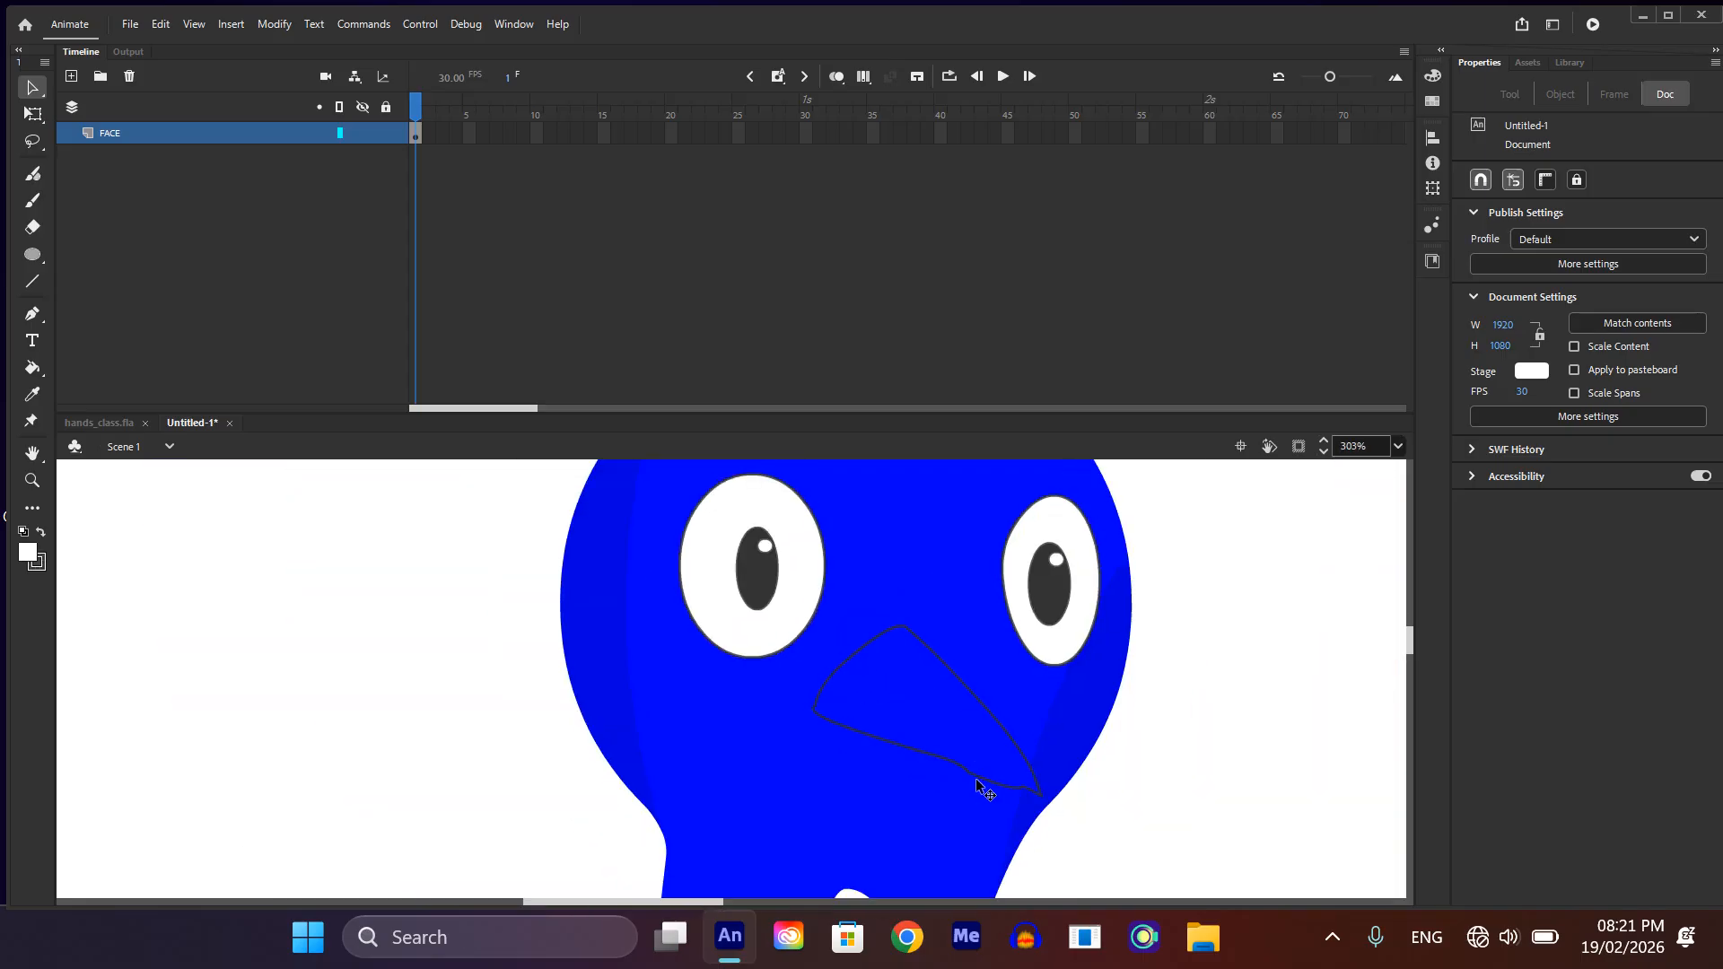
scroll(978, 786, up, 3)
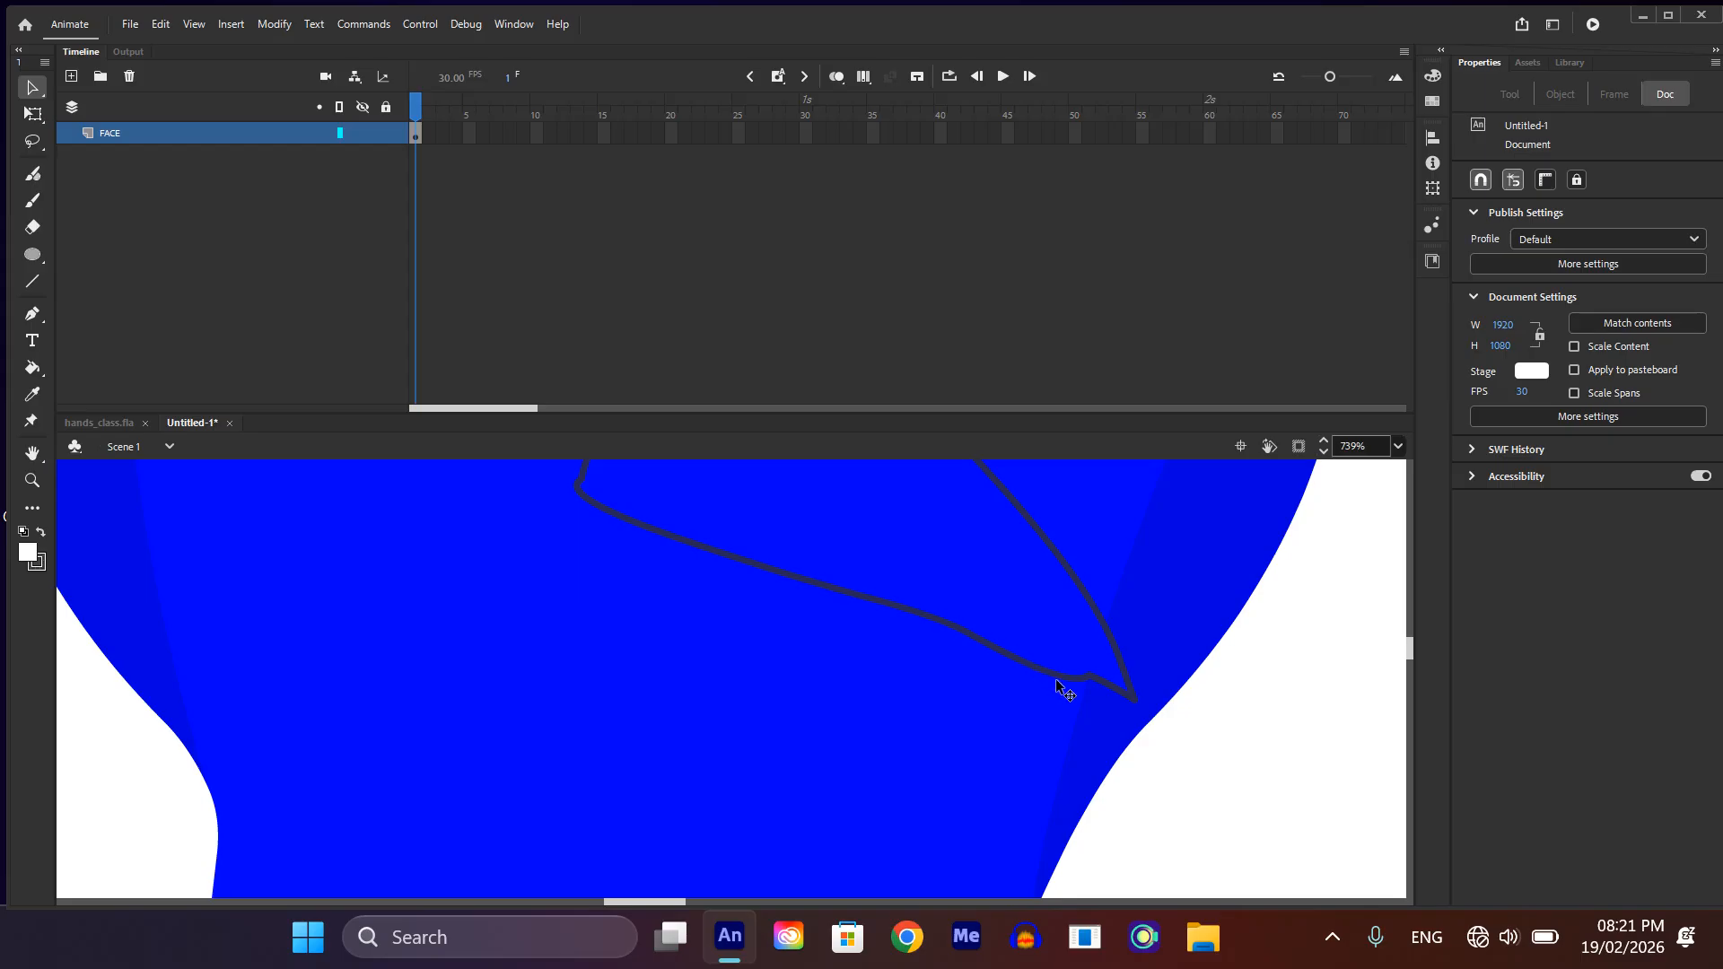
scroll(1045, 700, down, 1)
scroll(1045, 702, down, 1)
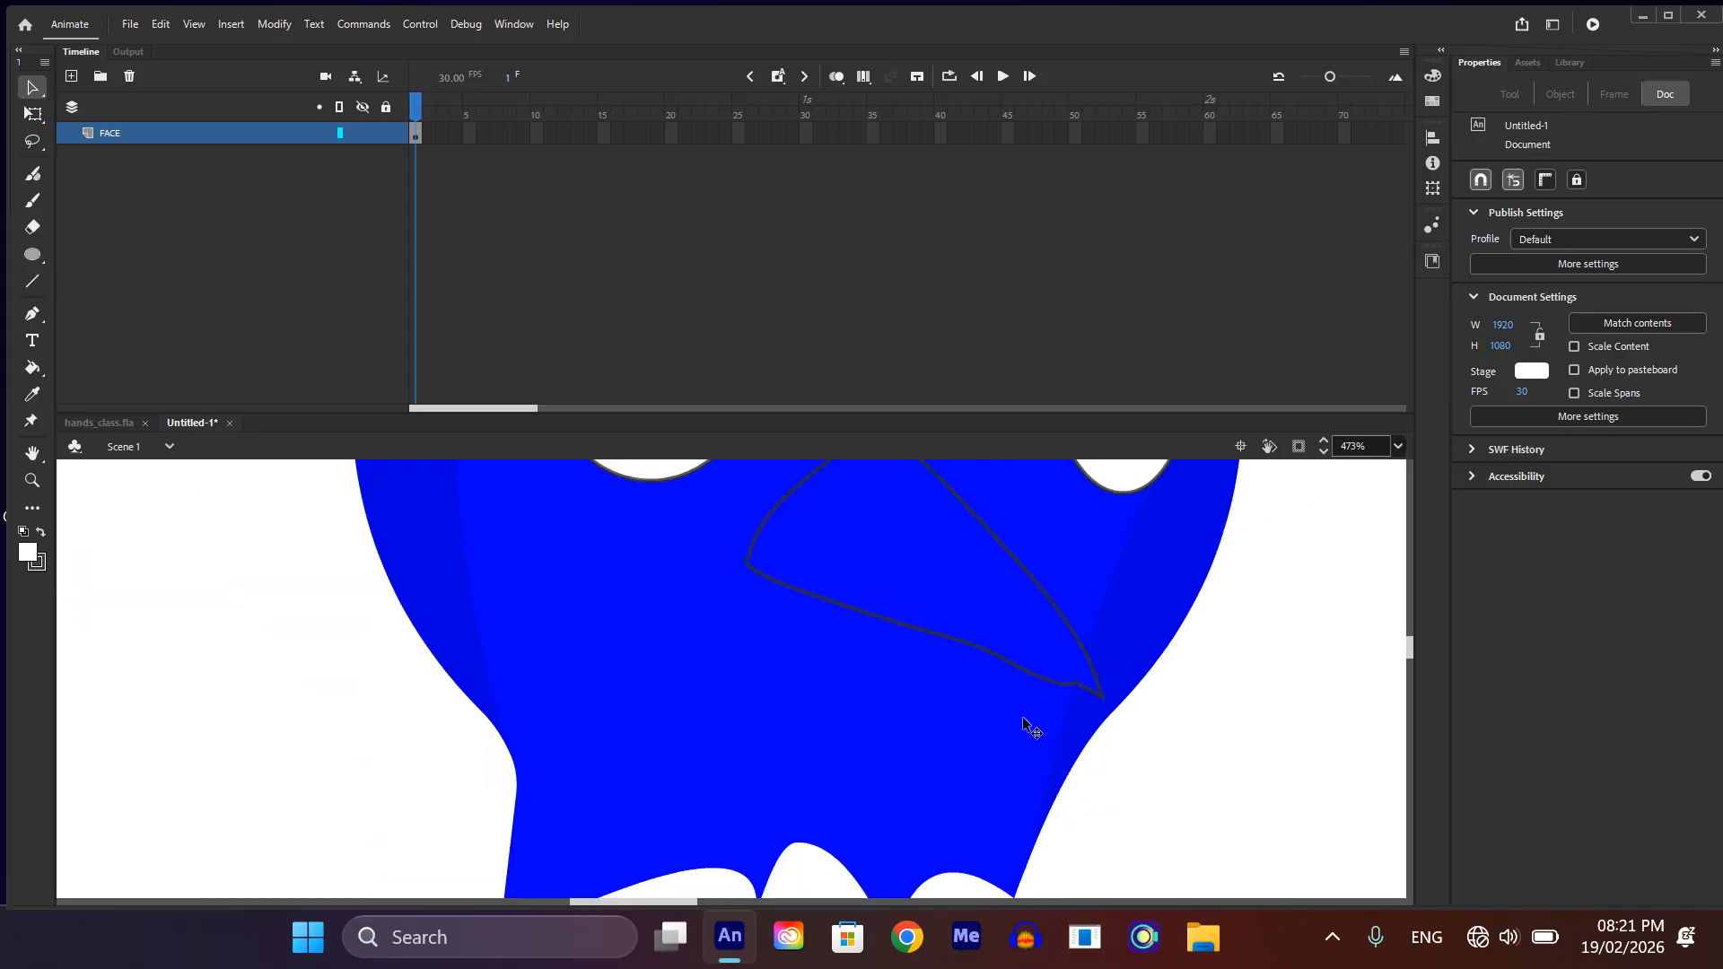
scroll(1055, 713, down, 1)
scroll(854, 662, down, 2)
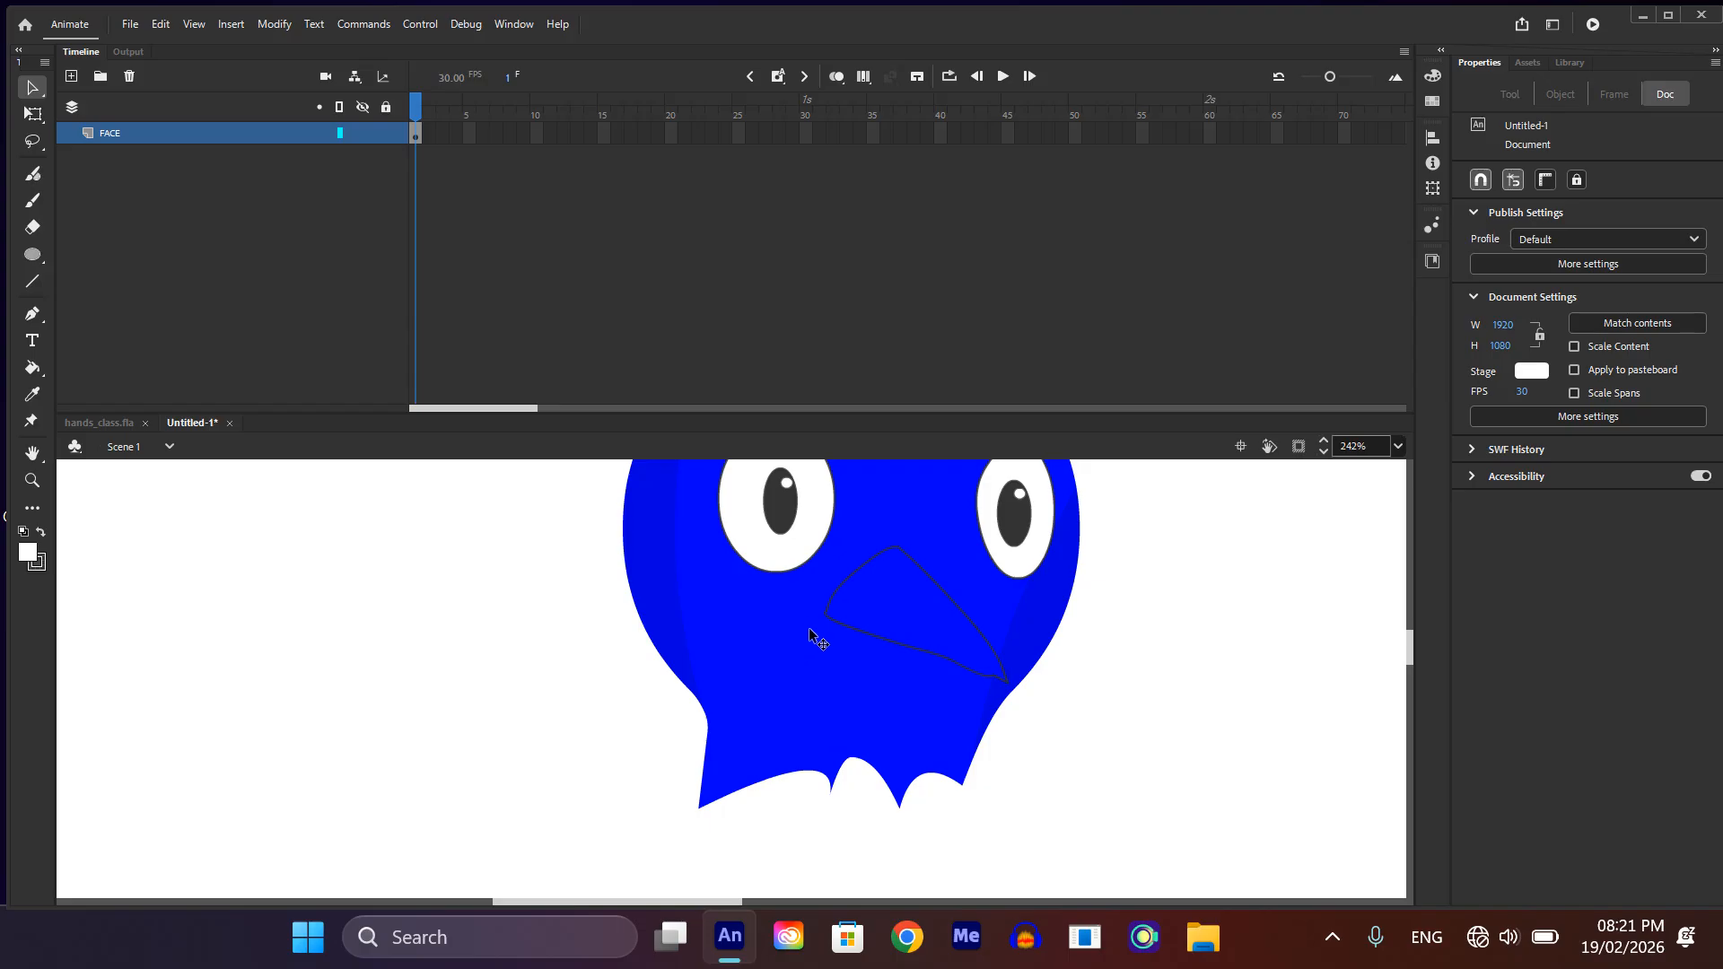
Step: Draw the lower beak beneath the upper one with three connected straight lines, ending on the upper beak's lower edge
key(n)
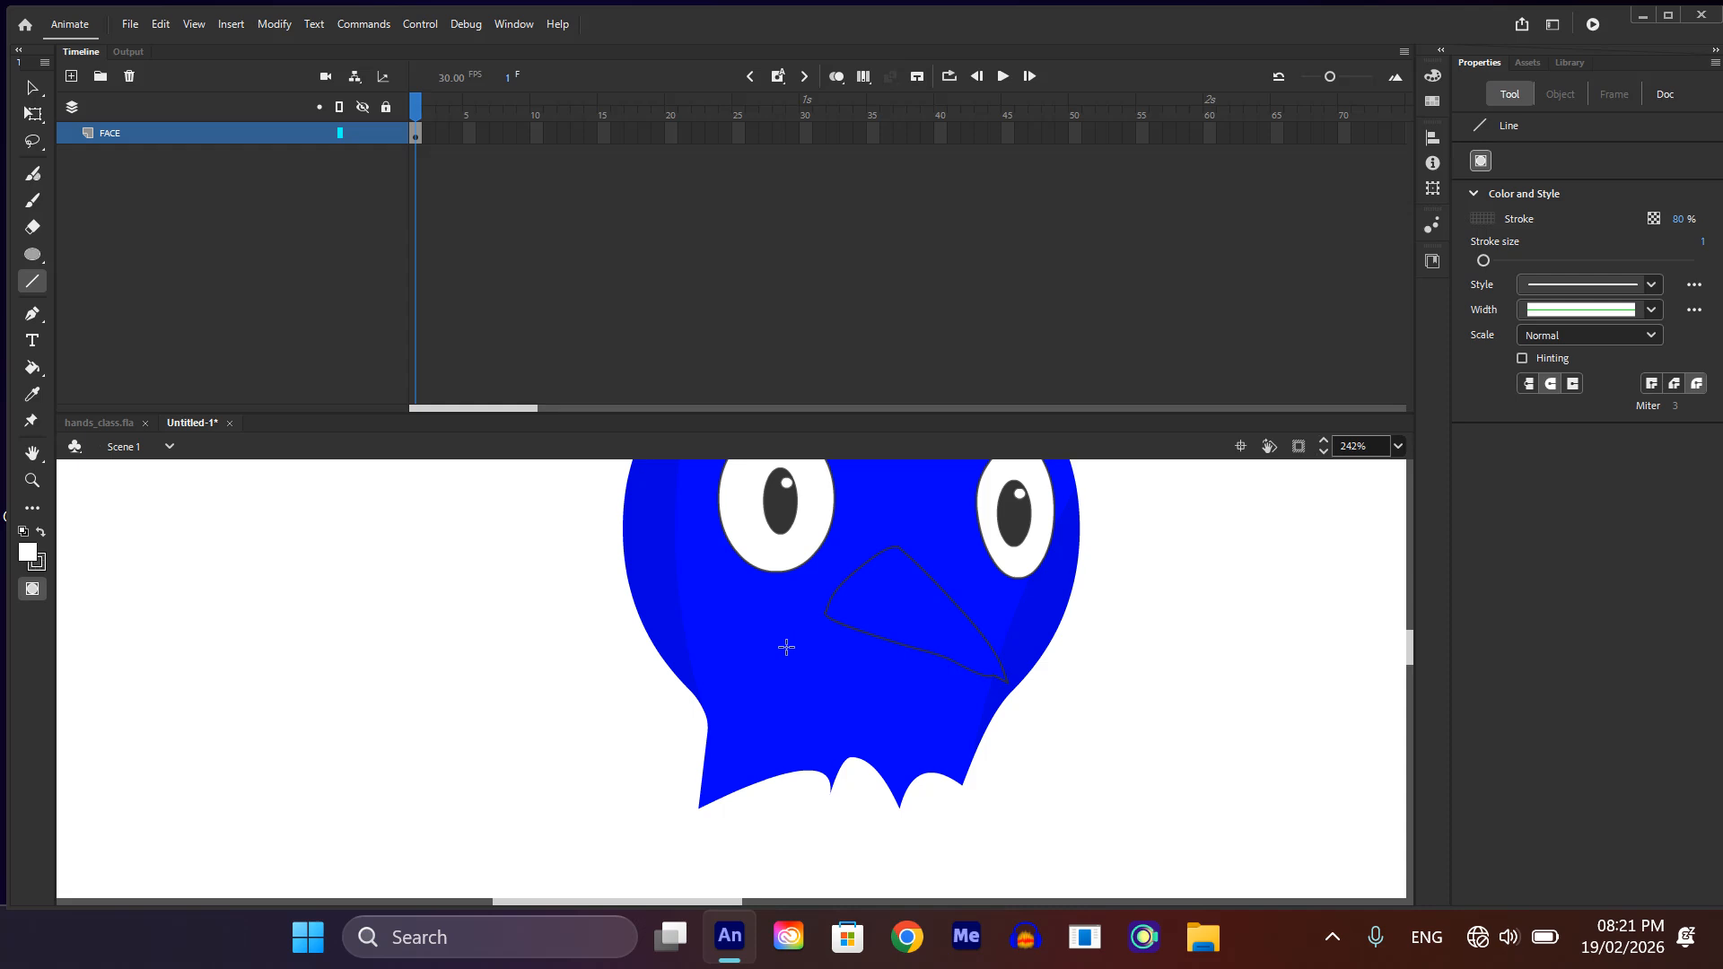
mouse_move(784, 647)
mouse_down()
mouse_move(815, 687)
mouse_move(919, 695)
mouse_up()
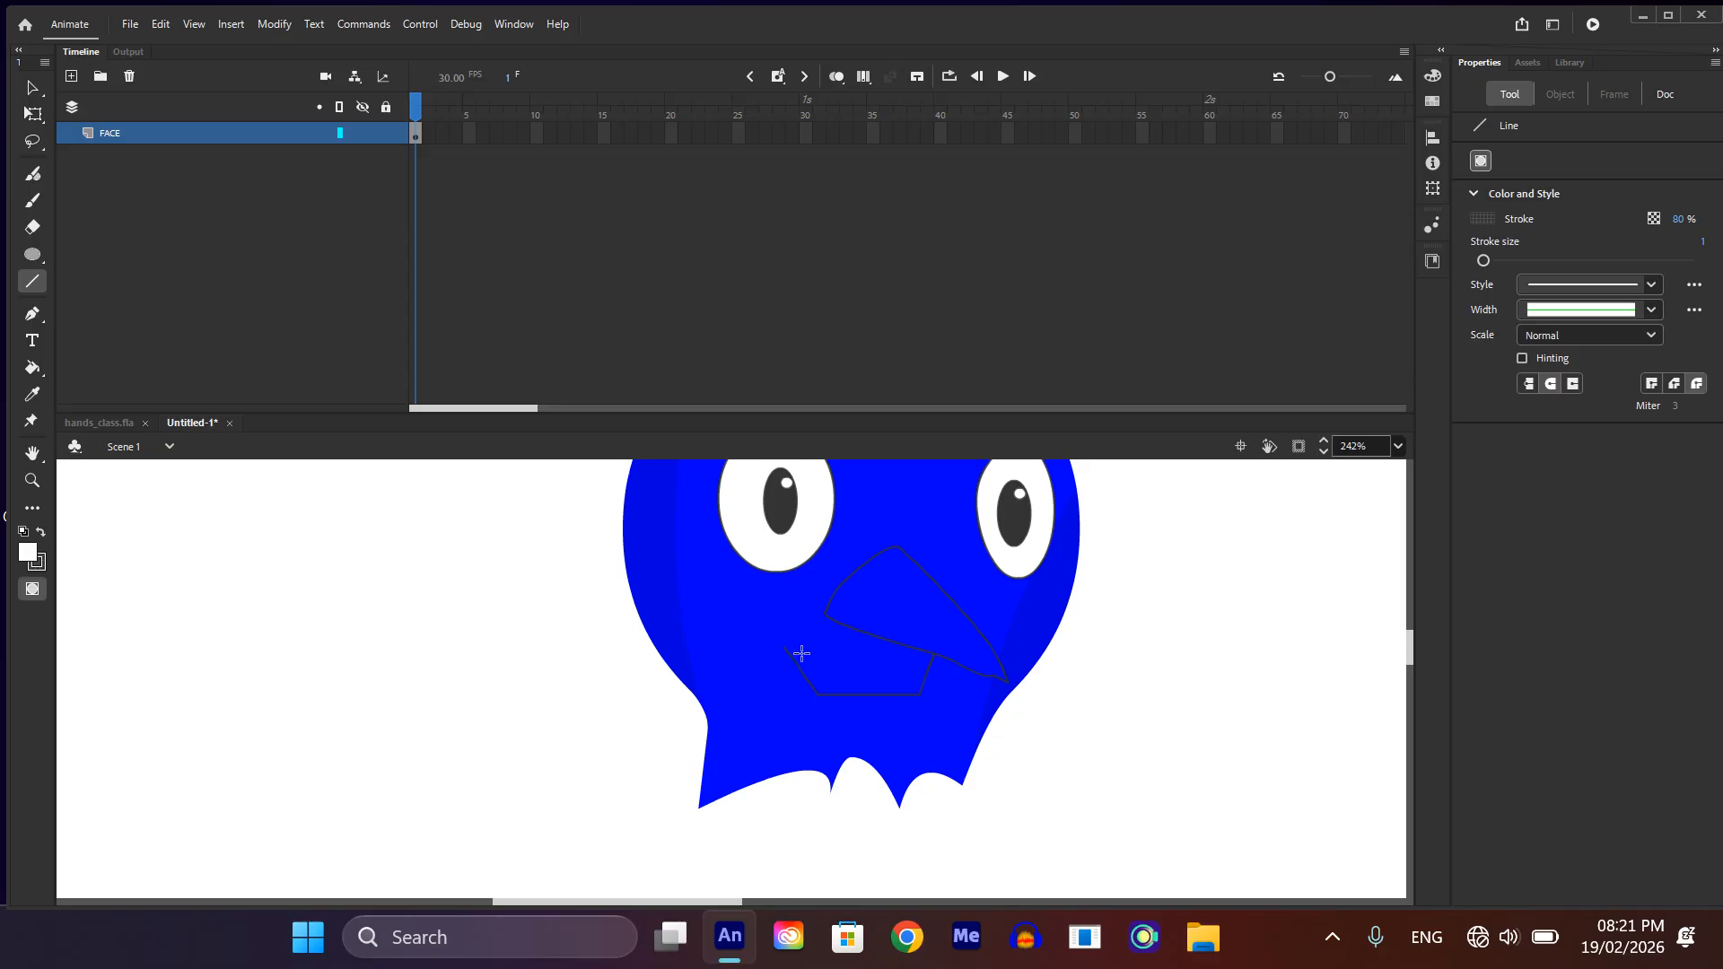
key(v)
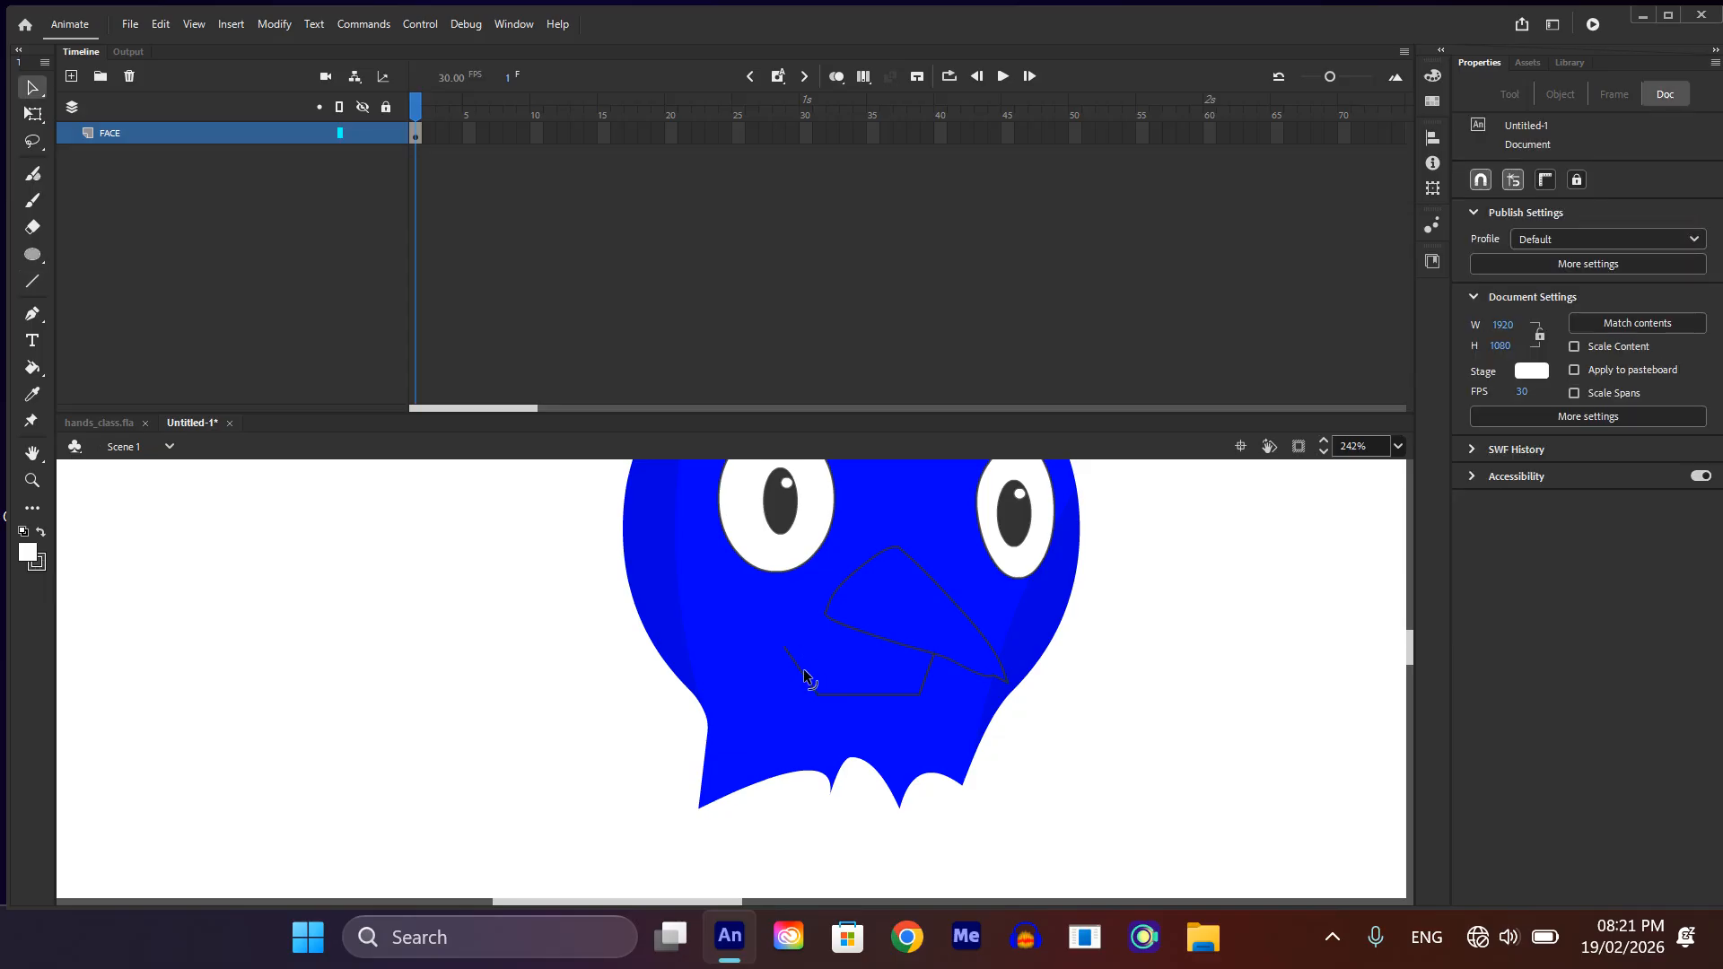
Step: Bend the lower beak's left side outward and its bottom edge downward into curves
scroll(804, 678, up, 5)
drag(811, 685, 782, 681)
drag(990, 746, 990, 764)
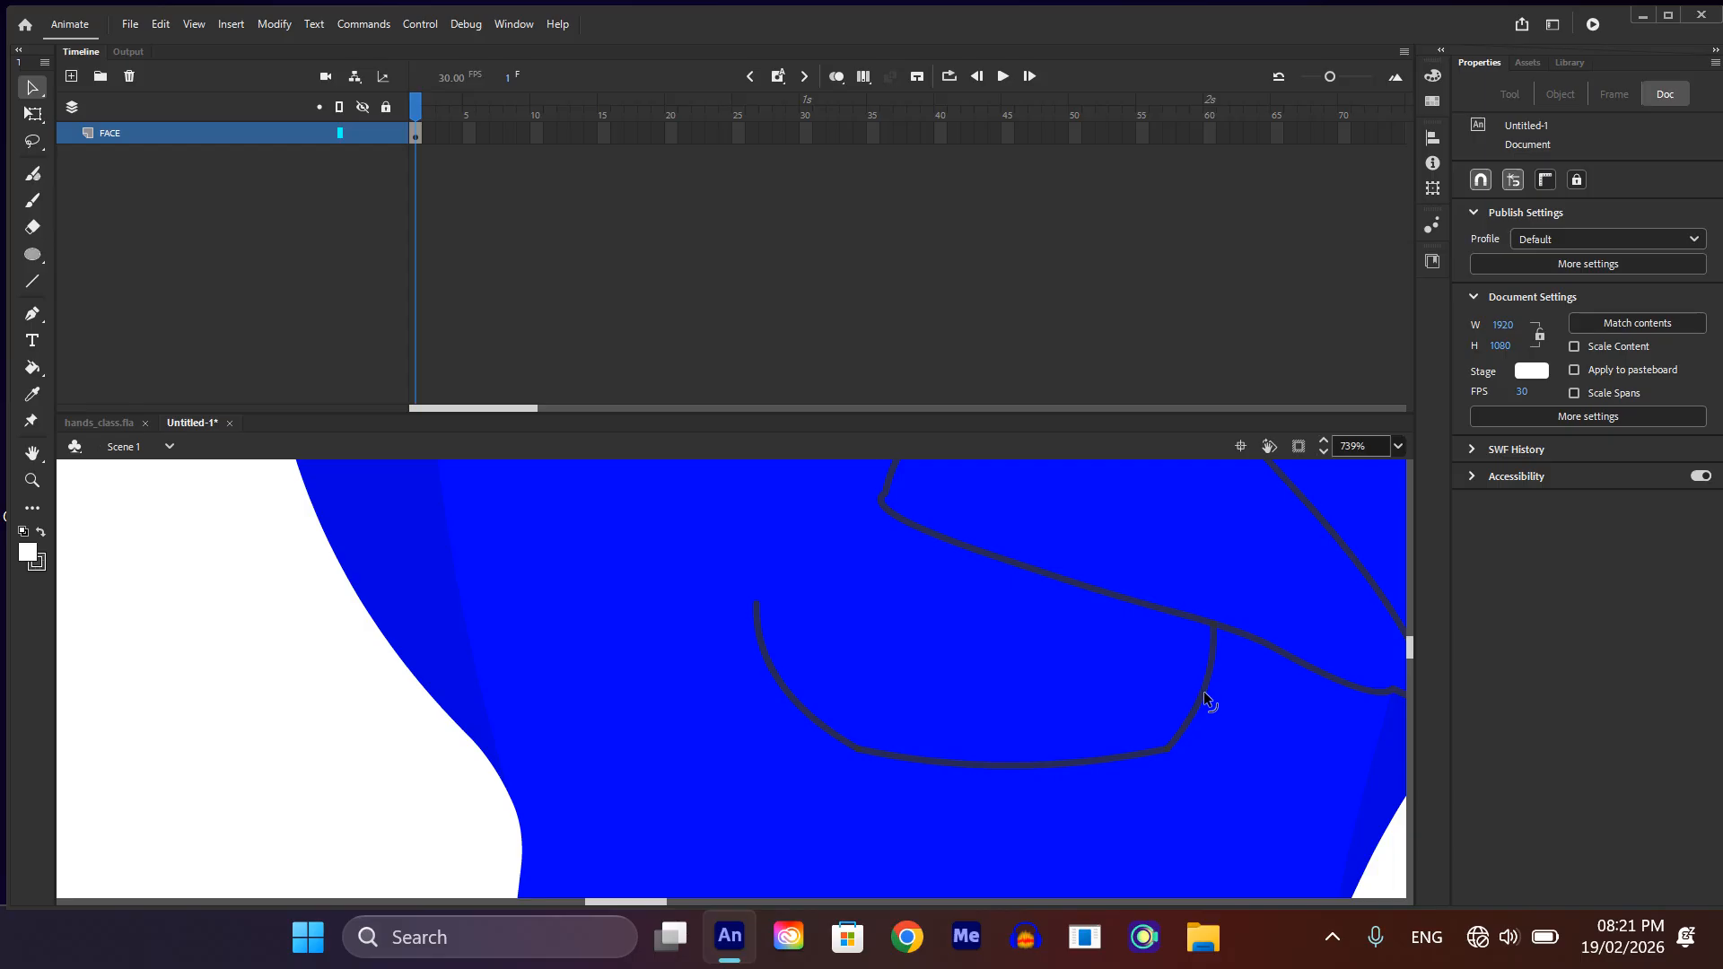
Step: Move the lower beak's left side inward and rejoin its lower end to the shortened bottom edge
drag(755, 601, 812, 589)
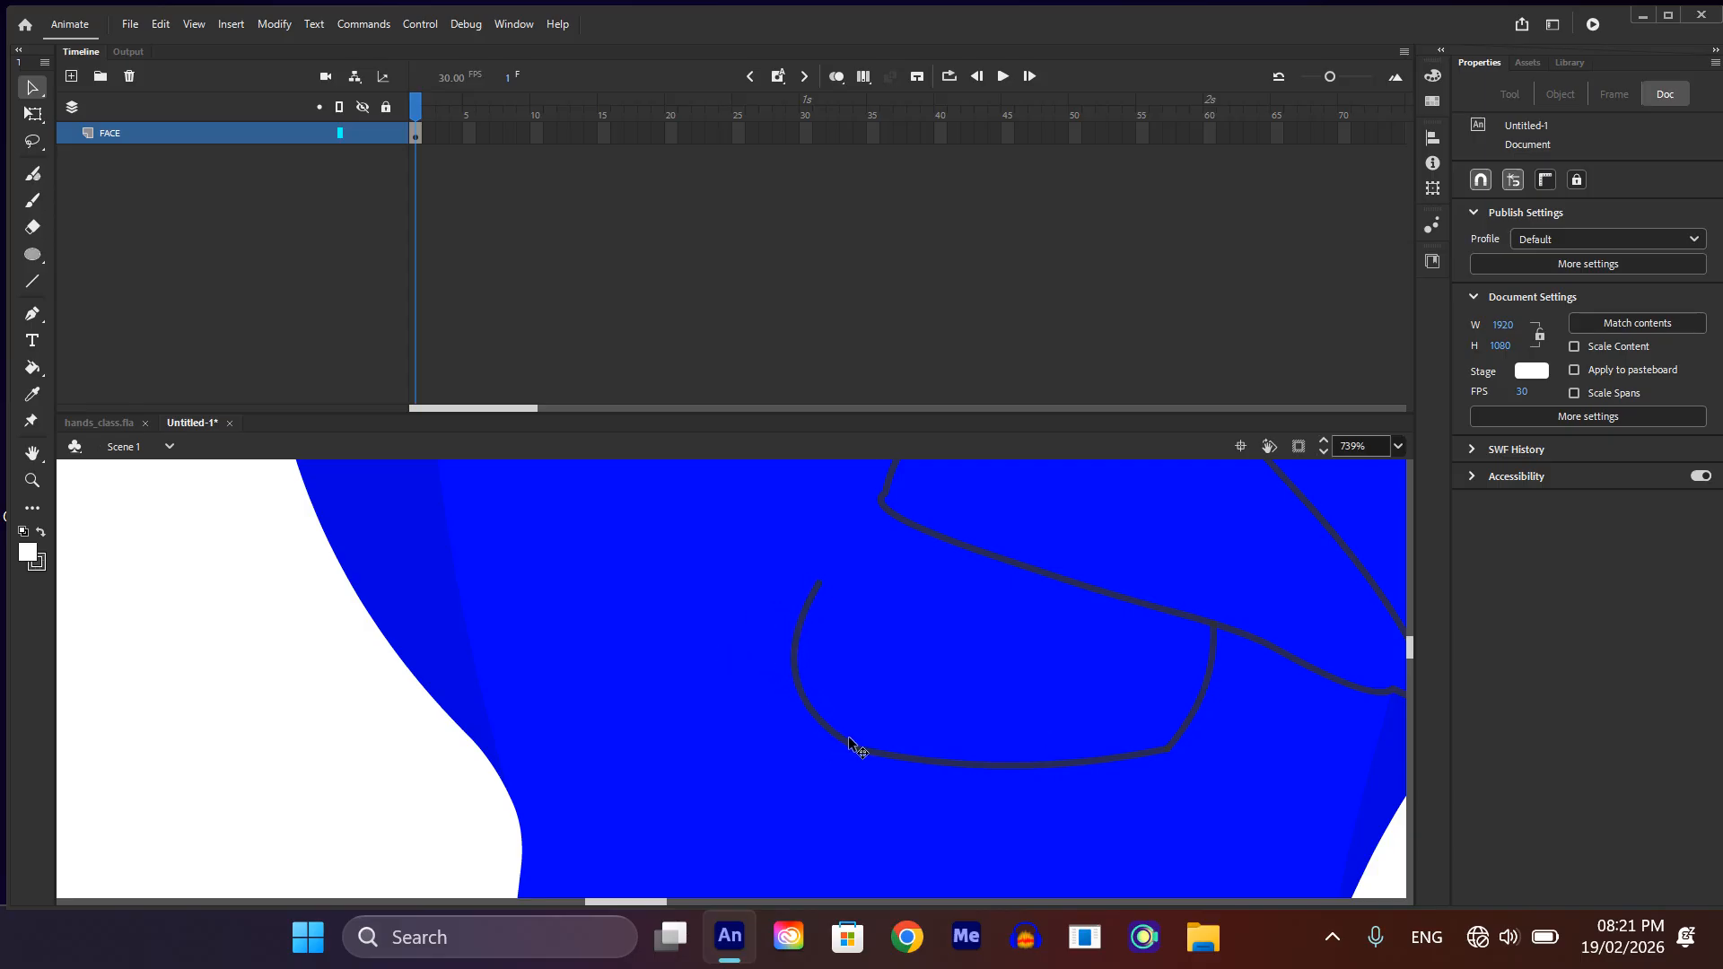
mouse_move(853, 742)
mouse_down()
mouse_move(880, 750)
mouse_move(892, 735)
mouse_move(865, 753)
mouse_move(902, 726)
mouse_up()
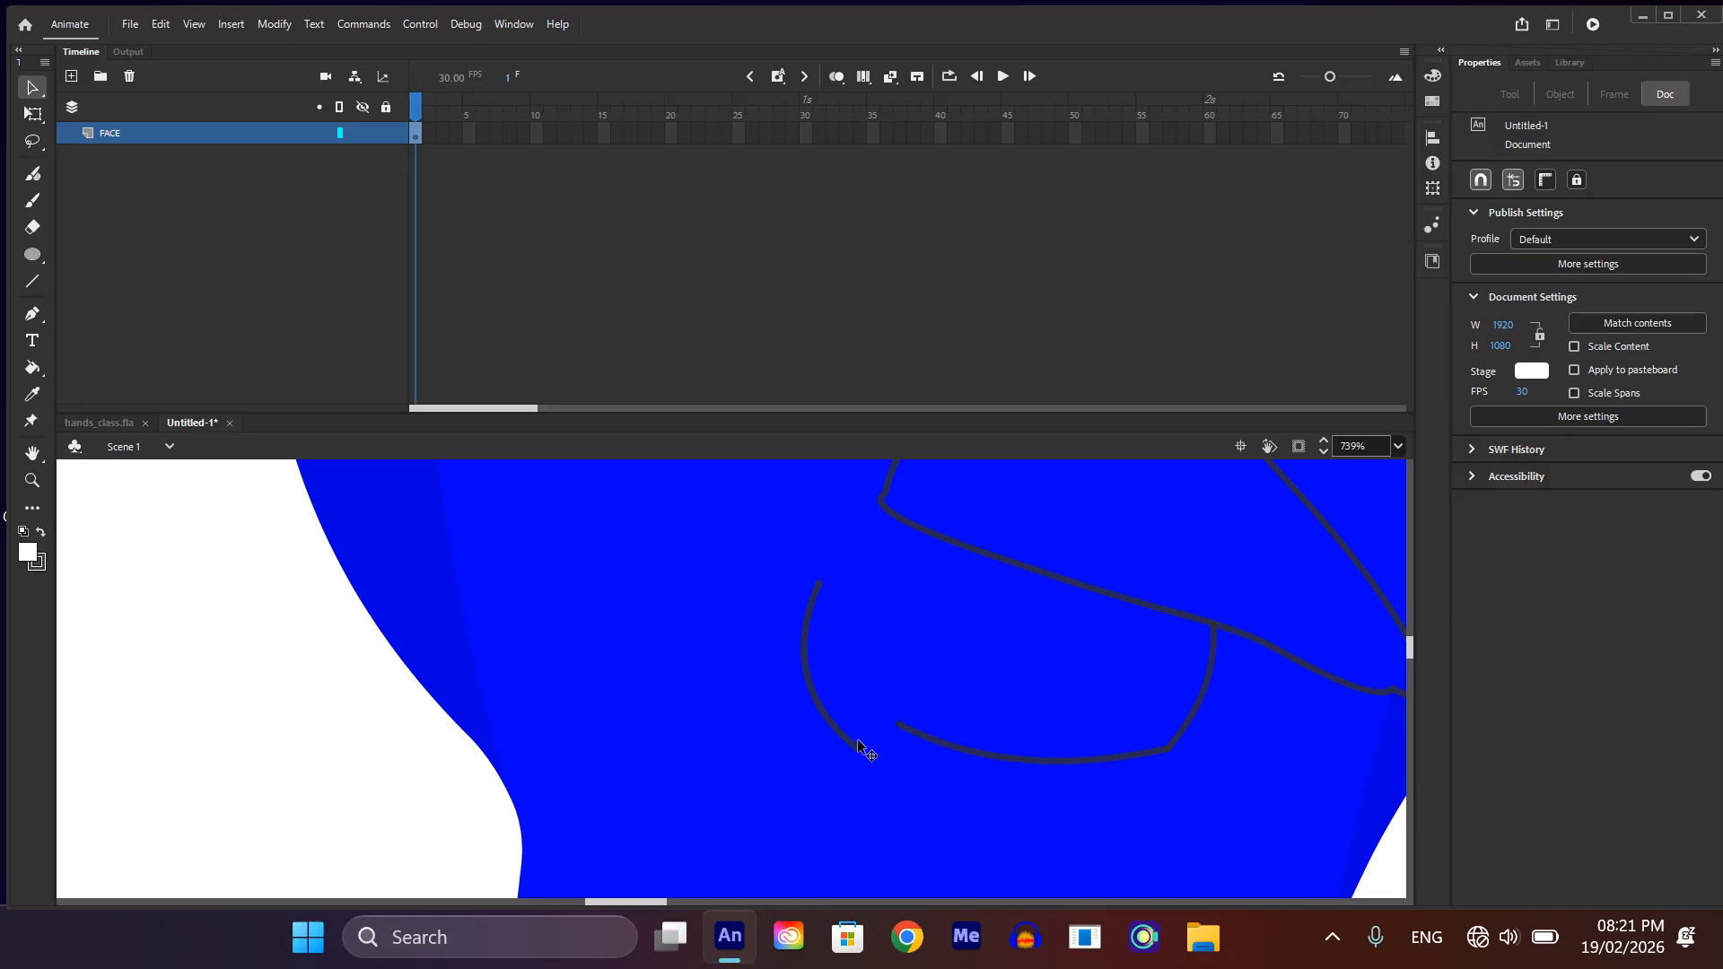
click(865, 750)
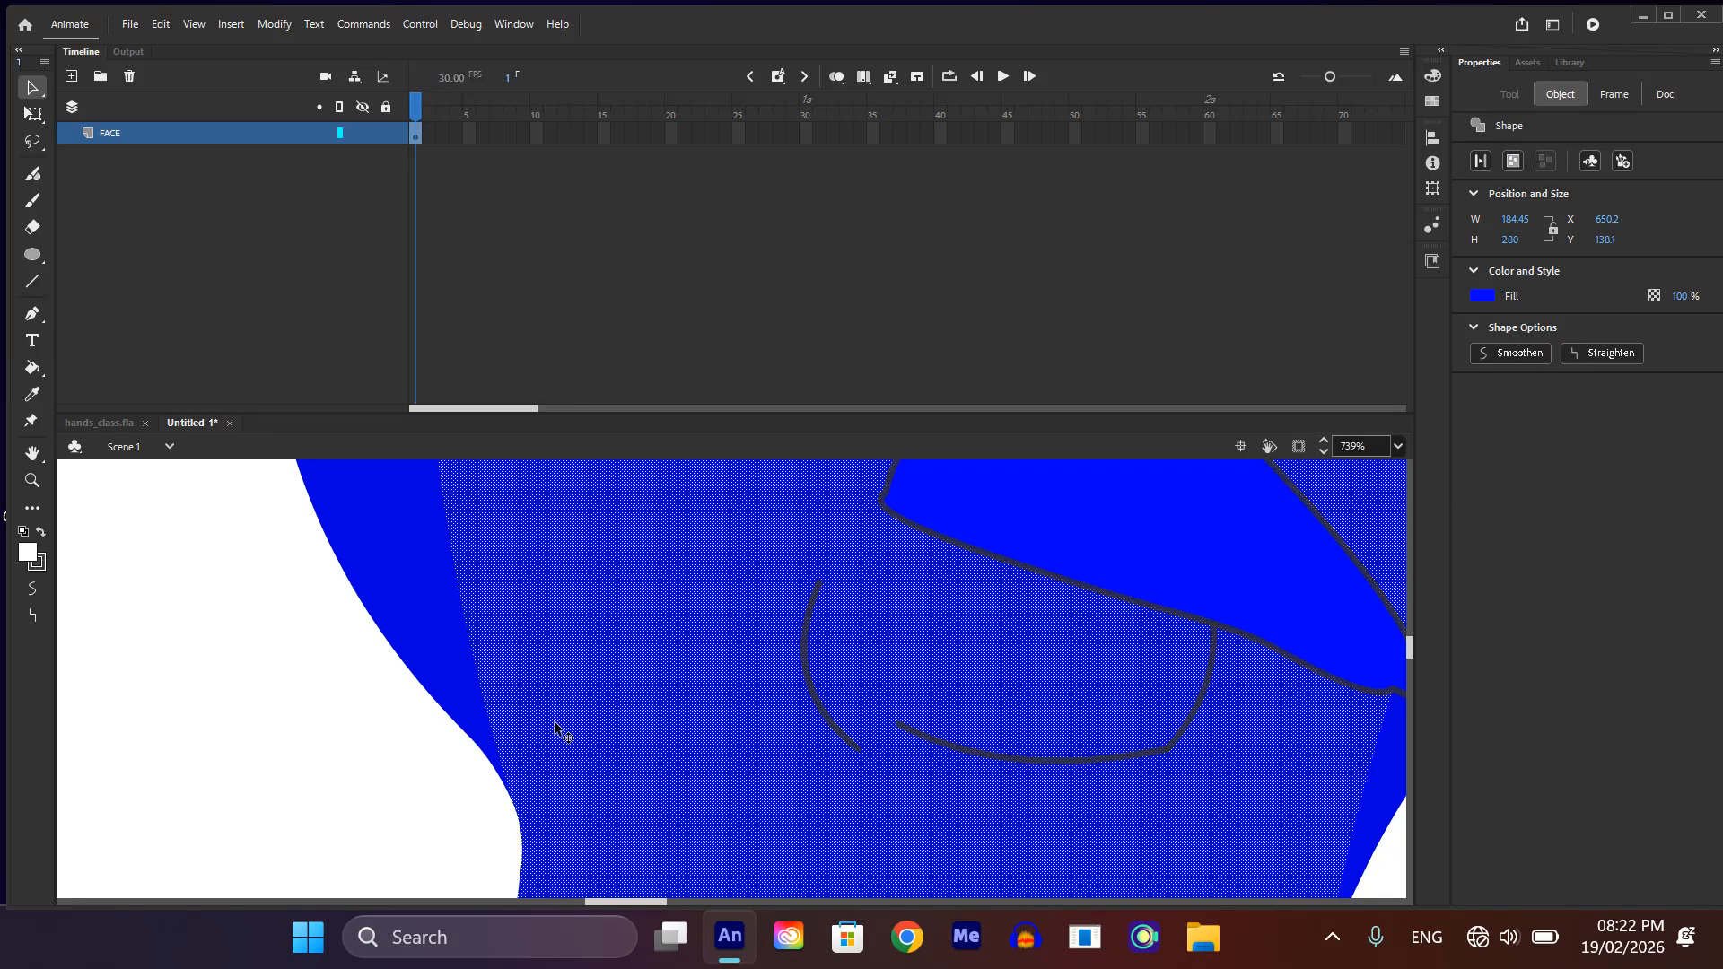
click(393, 769)
drag(857, 756, 897, 722)
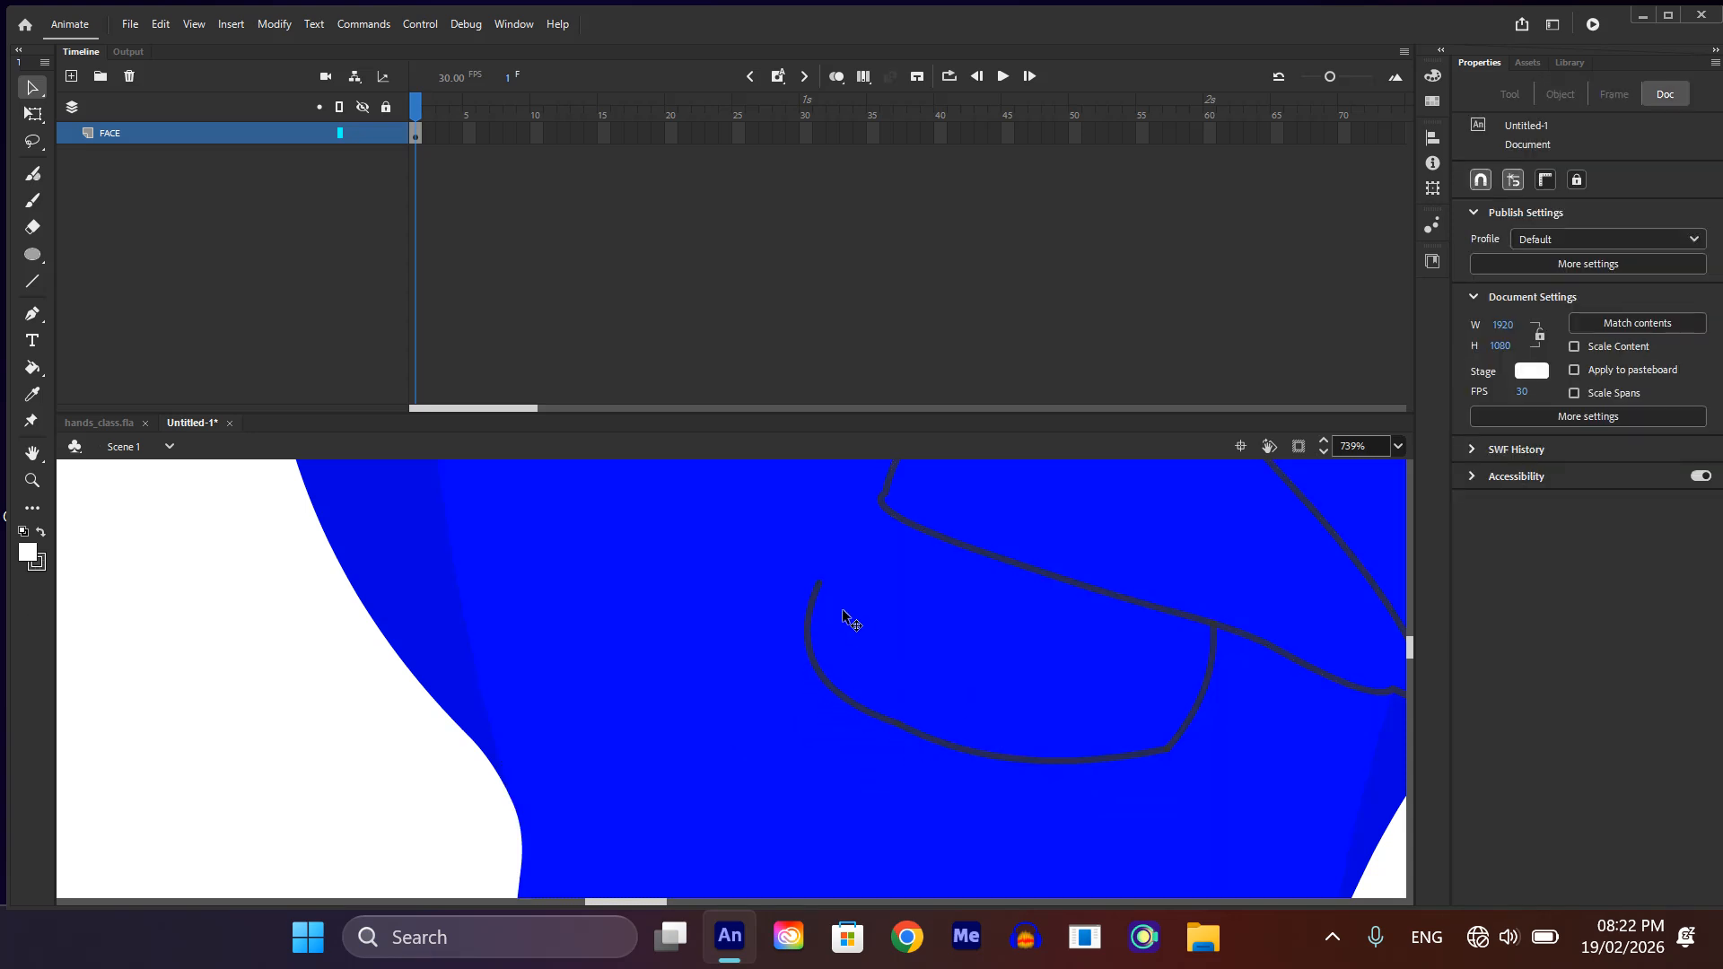
double_click(847, 549)
drag(846, 545, 847, 542)
key(ctrl+z)
click(323, 741)
click(842, 567)
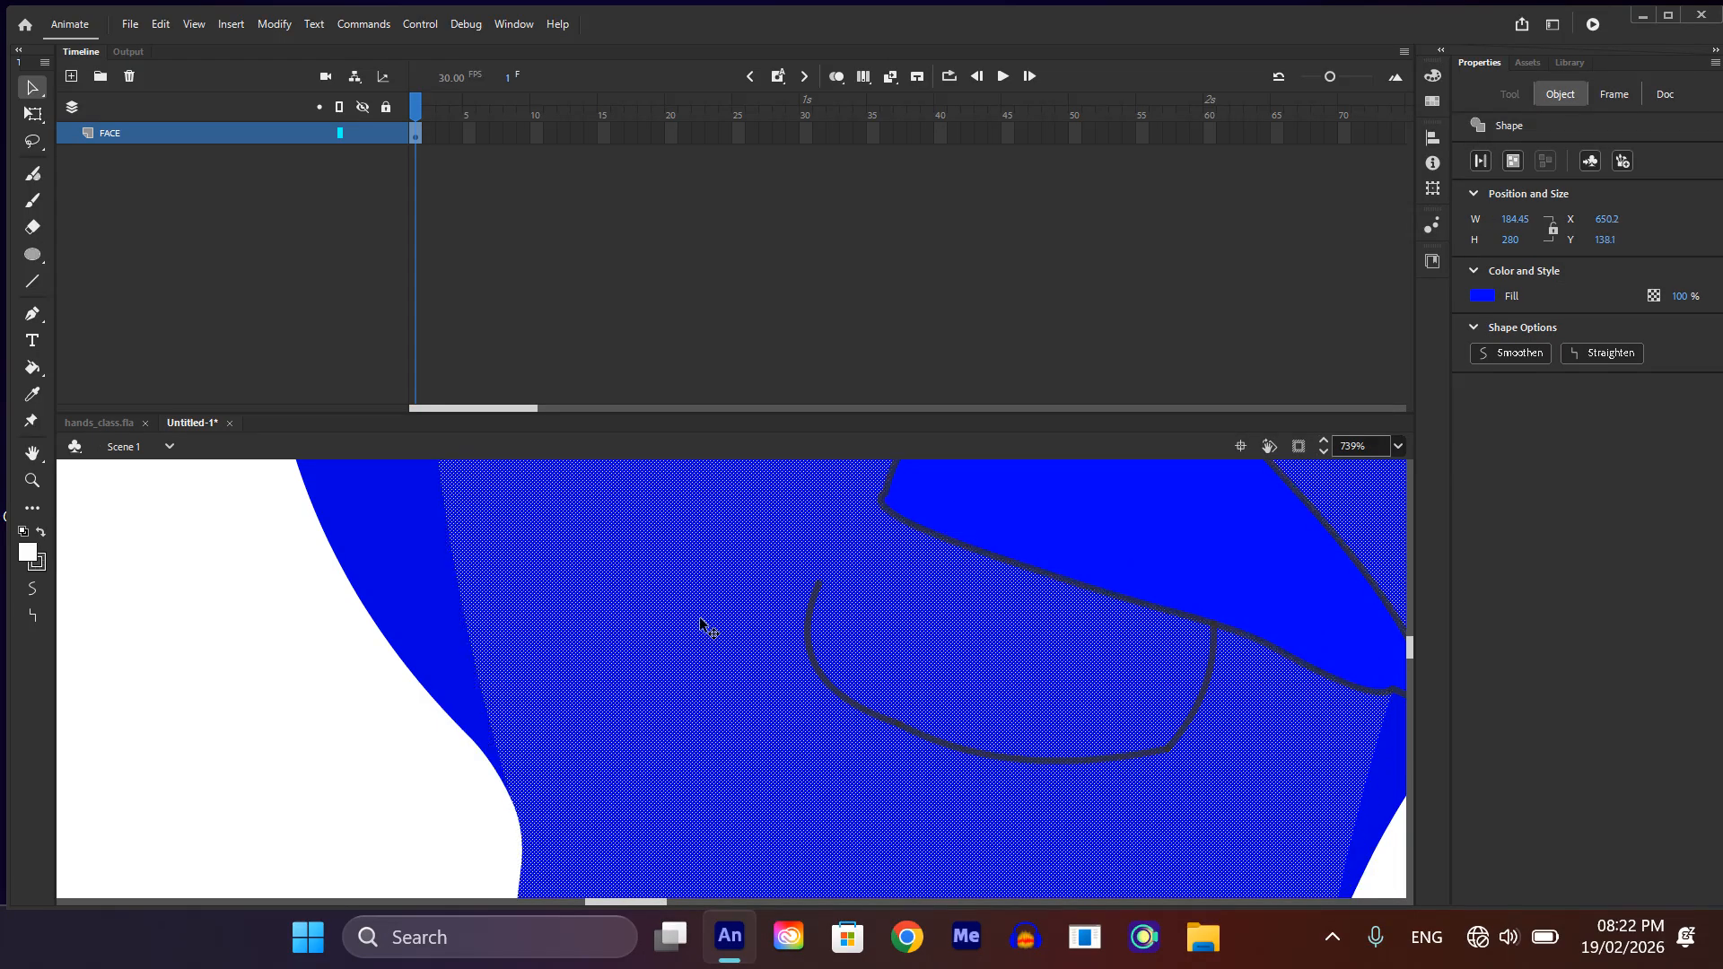
click(339, 692)
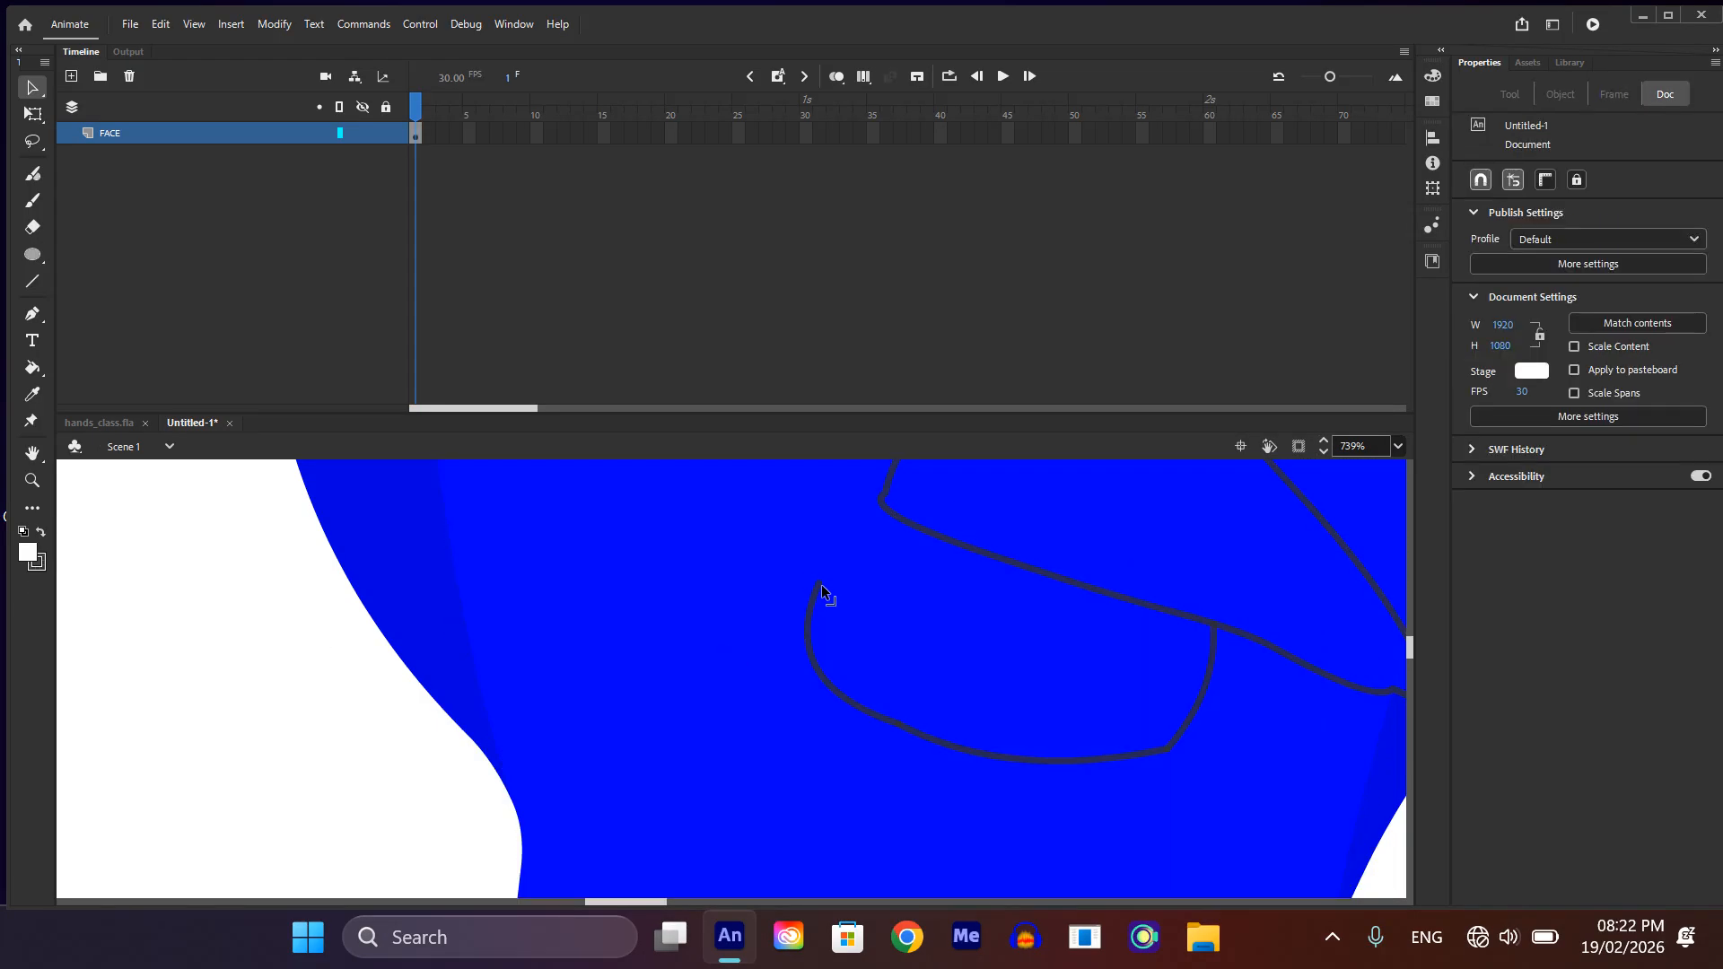
Step: Attach the lower beak's left side to the upper beak's left corner, then round its lower-right corner and bottom edge
drag(817, 585, 878, 505)
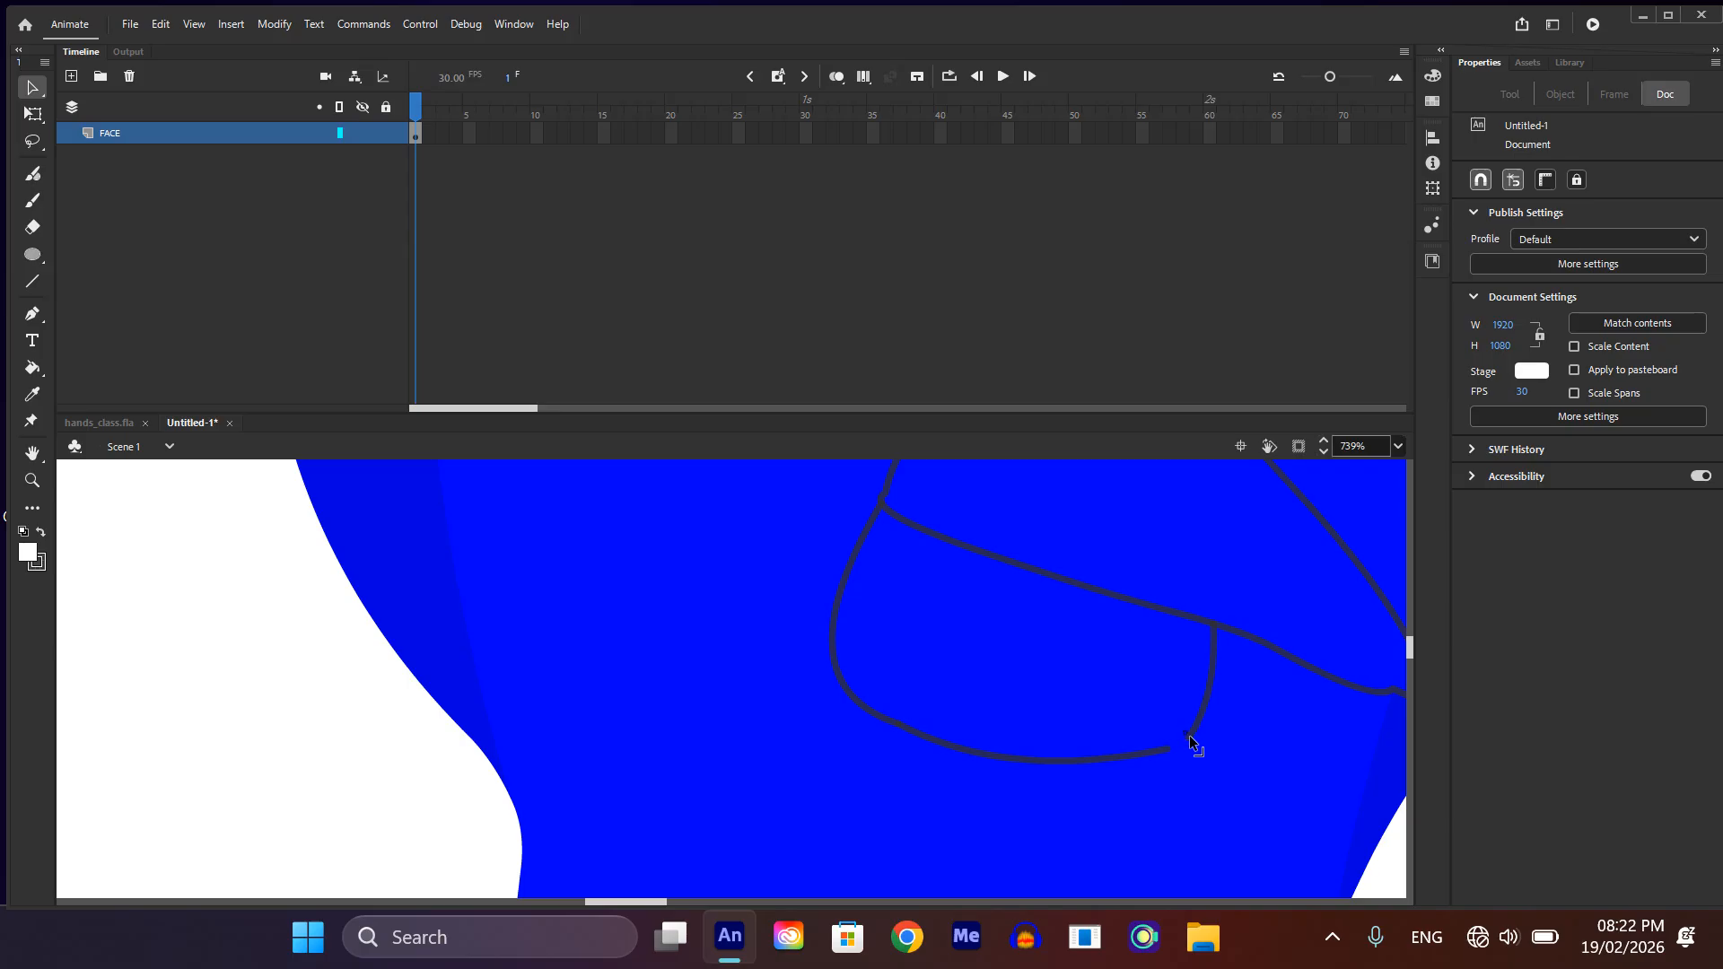
drag(1165, 752, 1189, 740)
drag(1003, 756, 1057, 763)
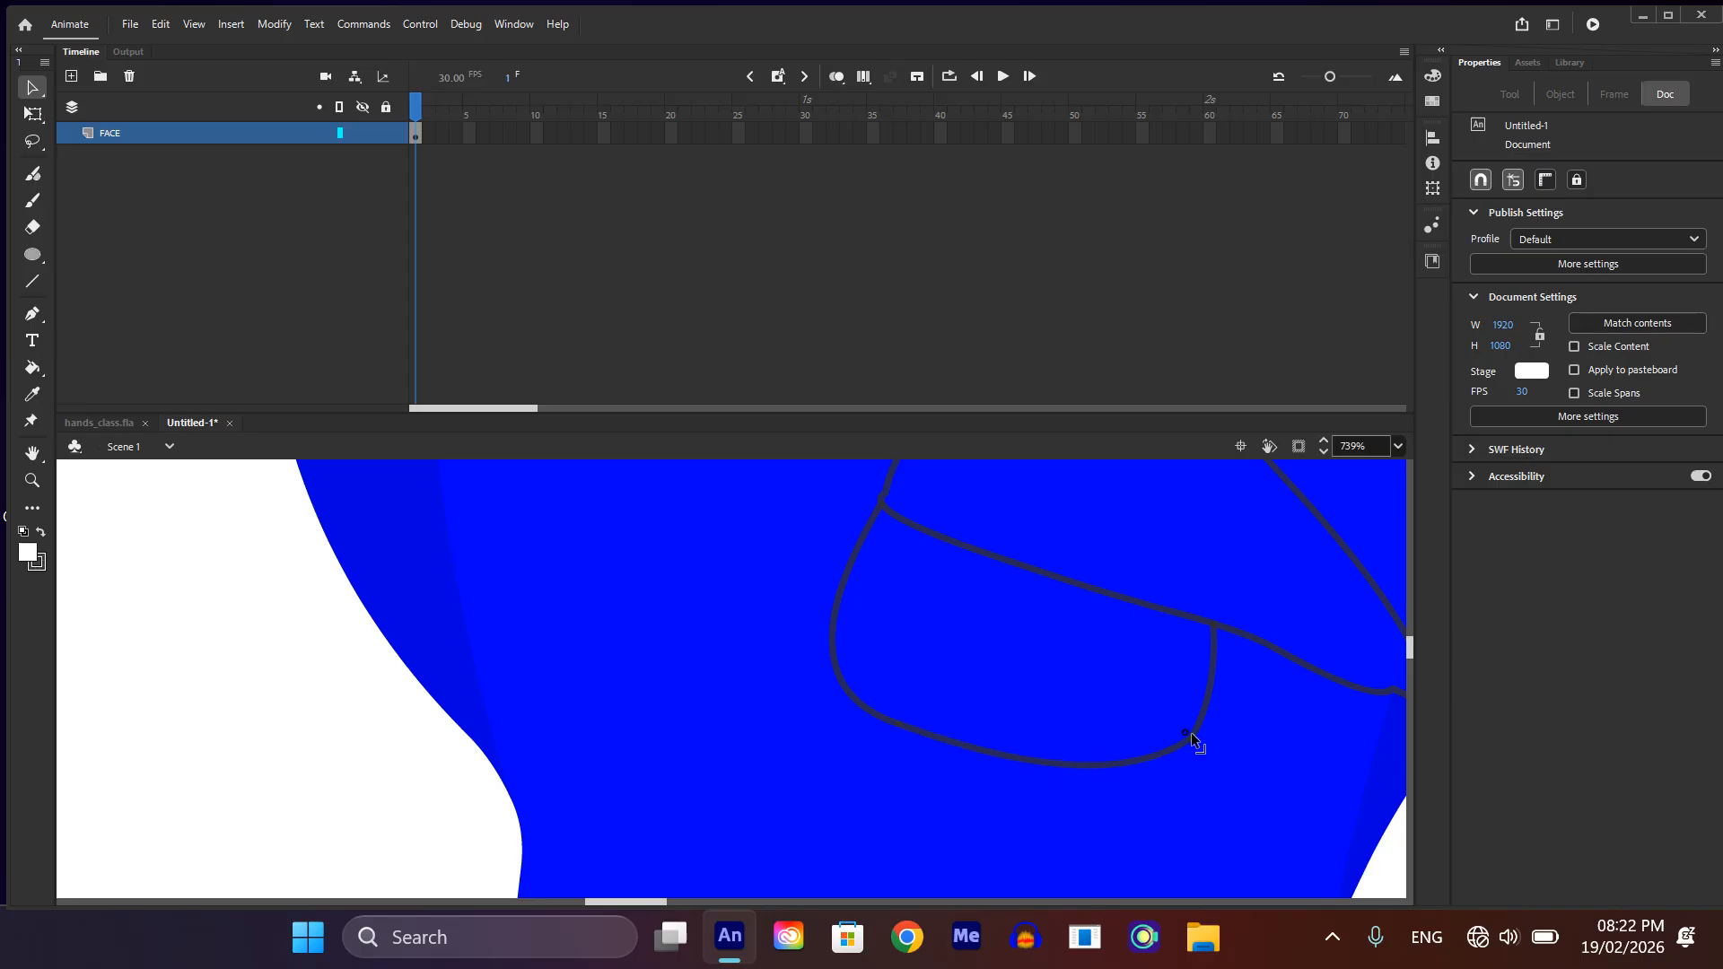
scroll(1067, 741, down, 3)
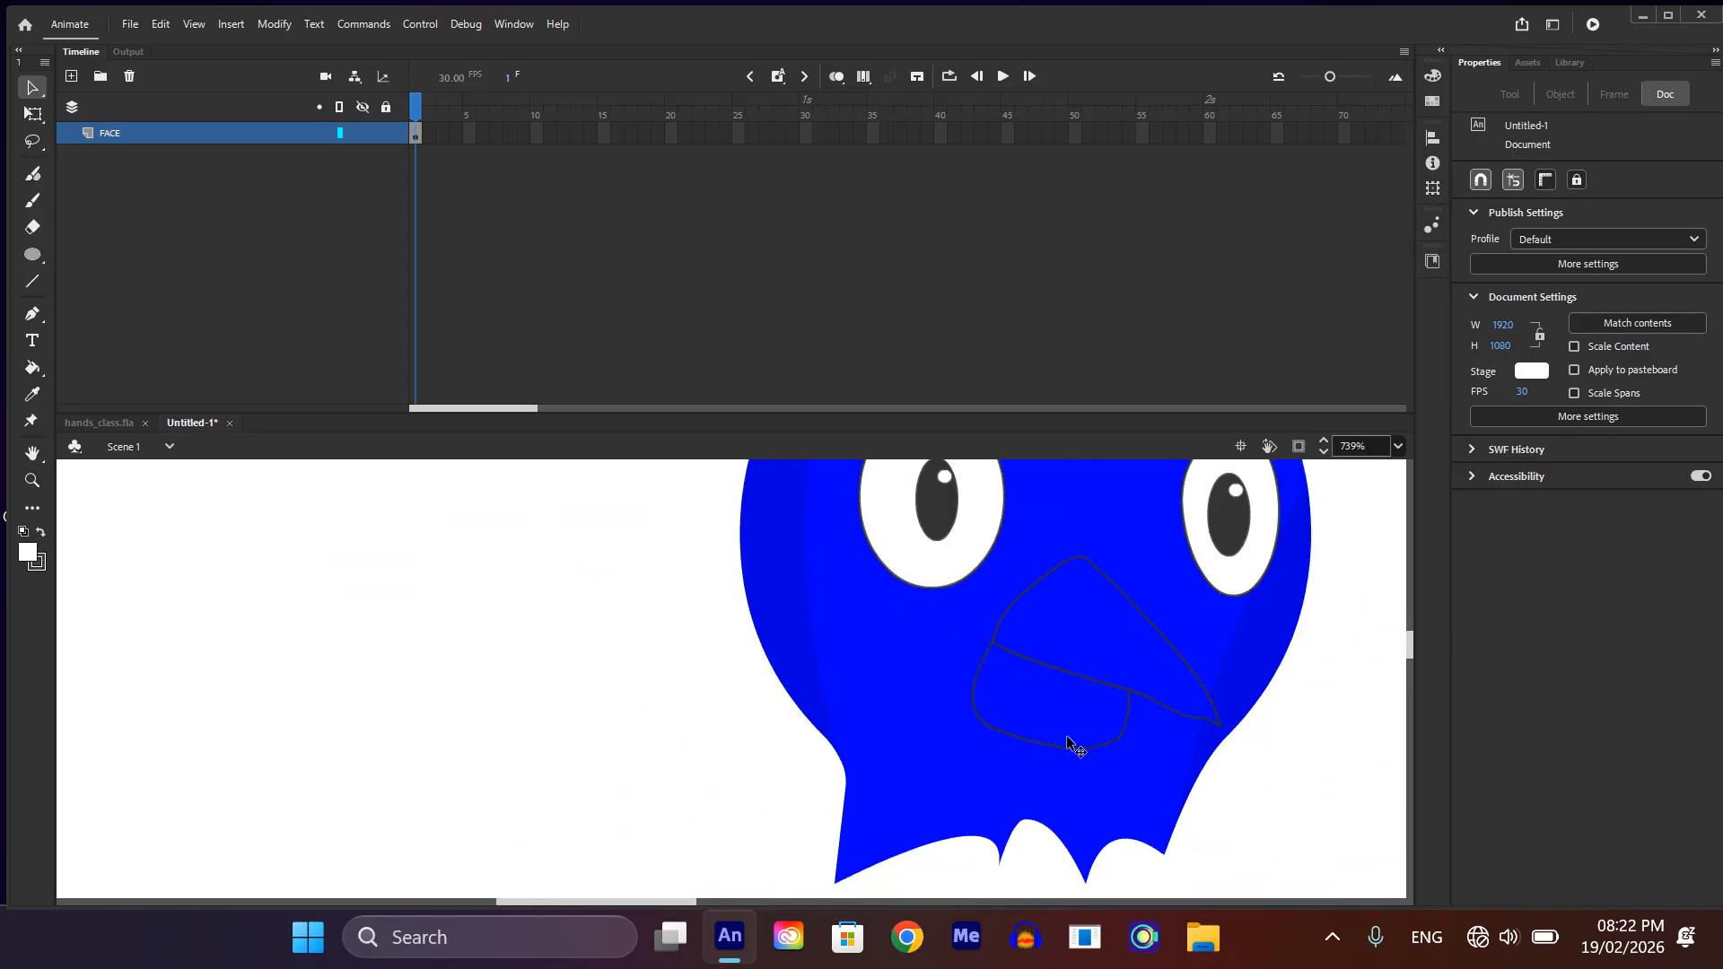
Step: Open the drawing object of the lower beak's short right-hand line, then return to the scene
double_click(1129, 719)
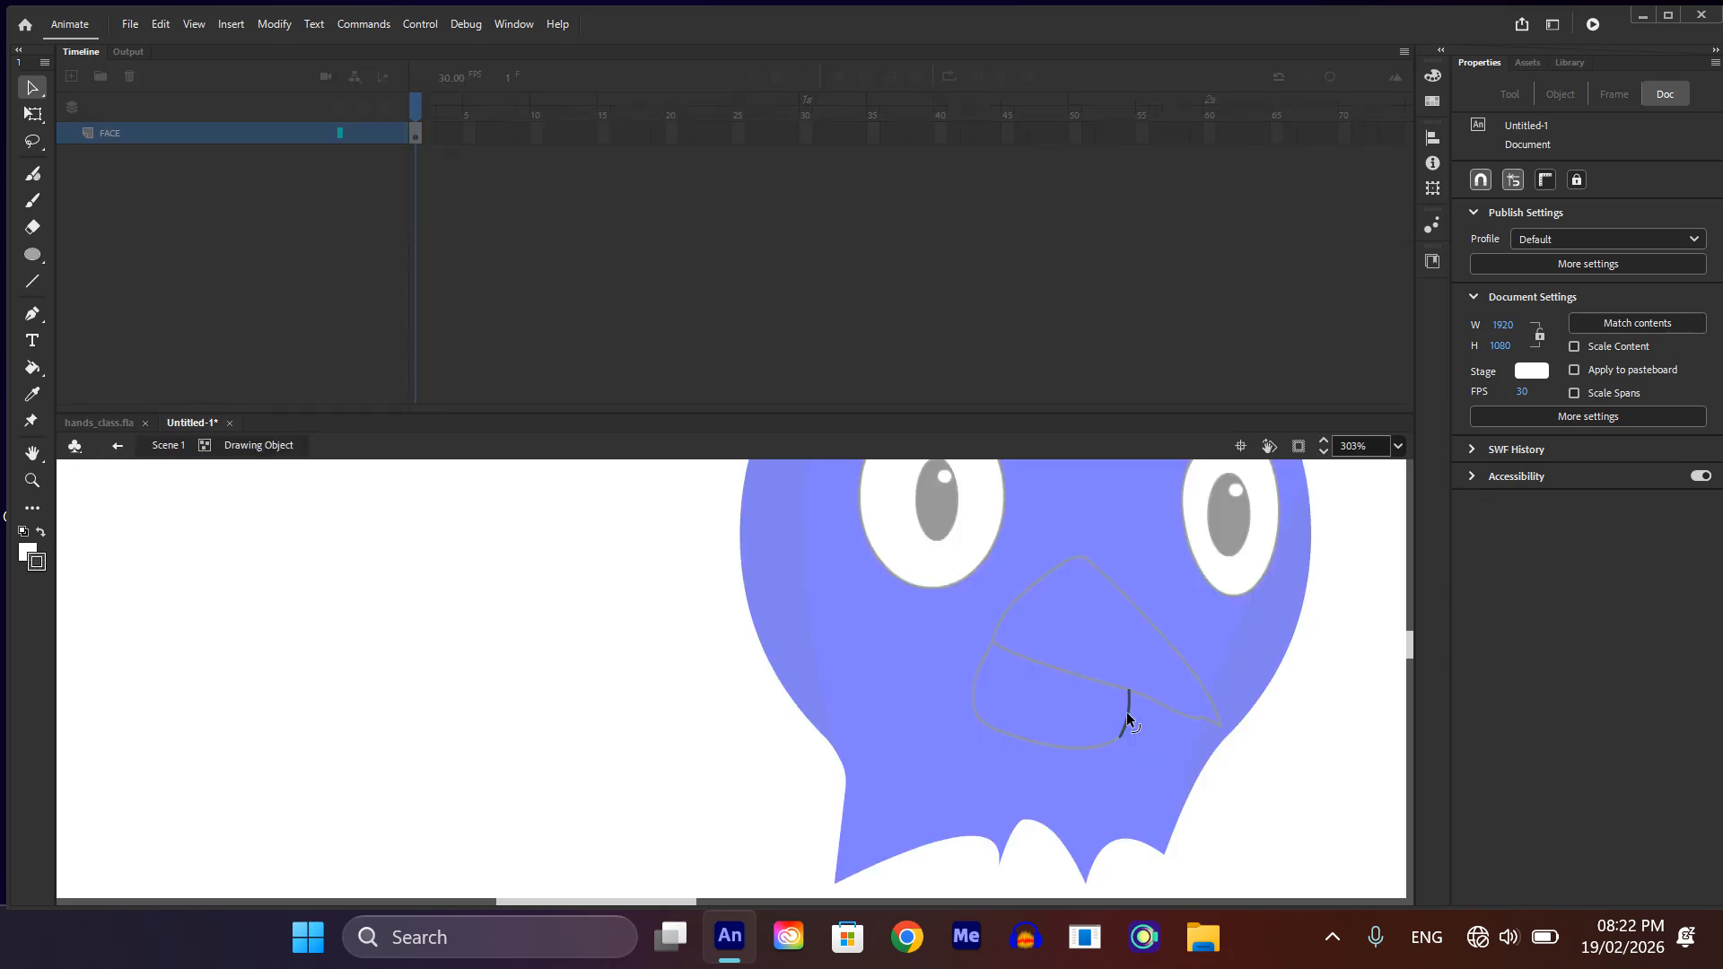
double_click(1366, 804)
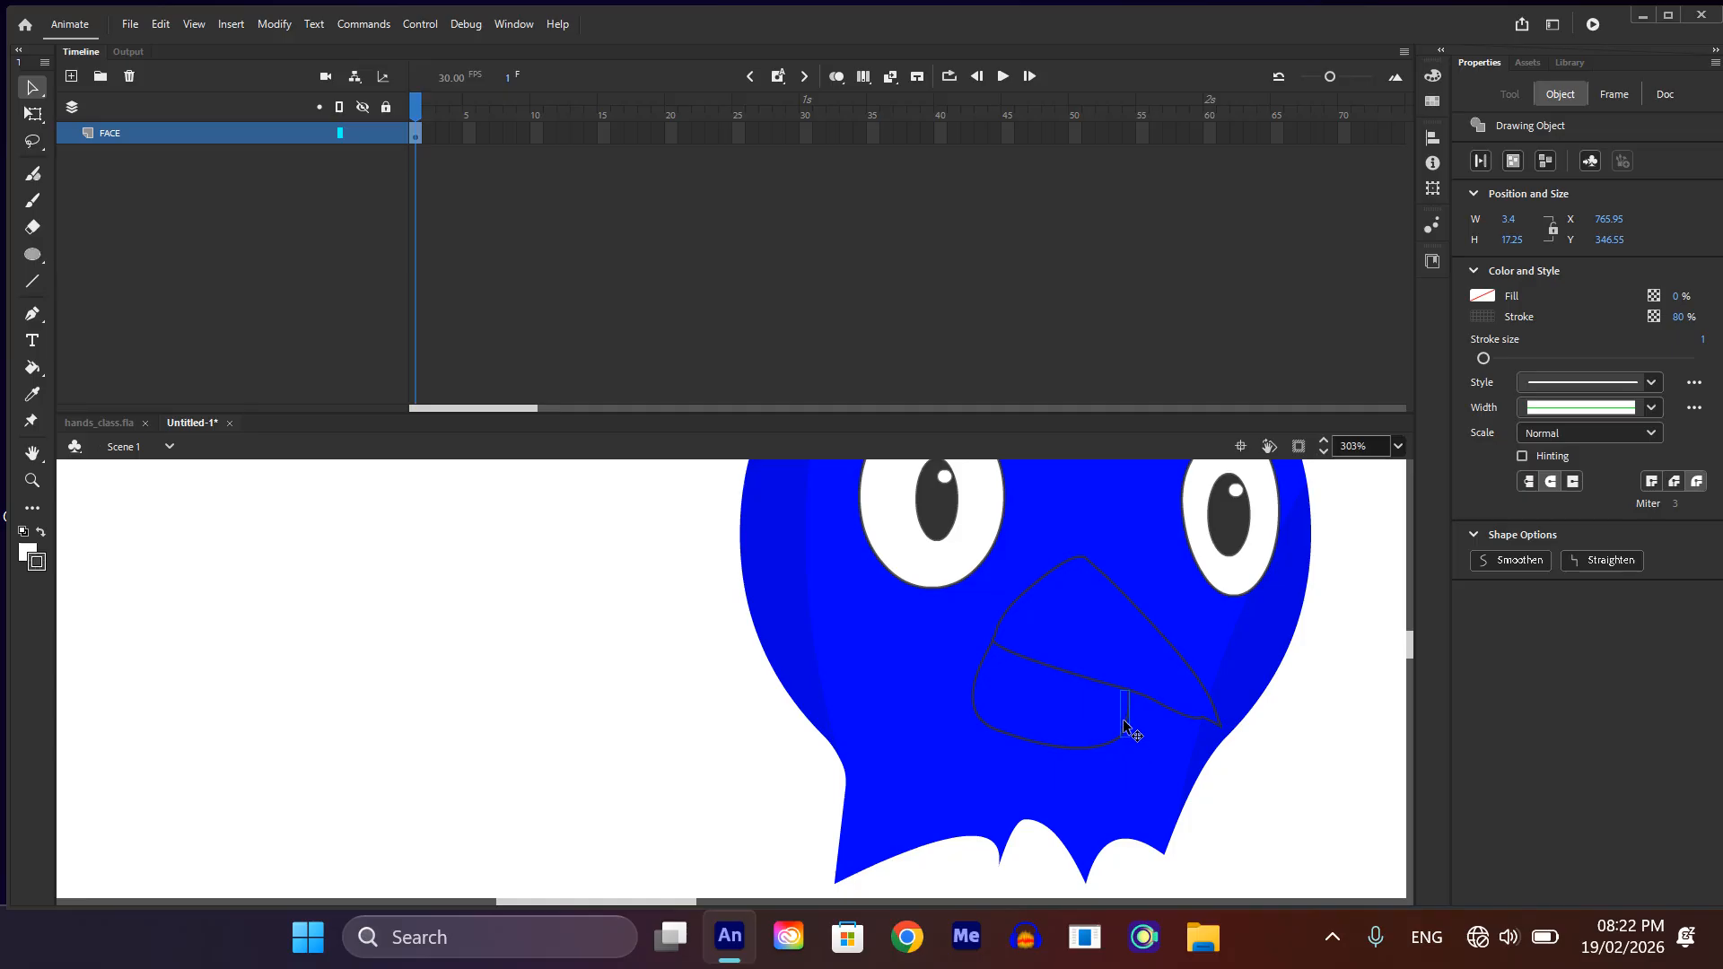
Step: Break apart the lower beak's right, bottom and left line objects into plain shapes
key(ctrl+b)
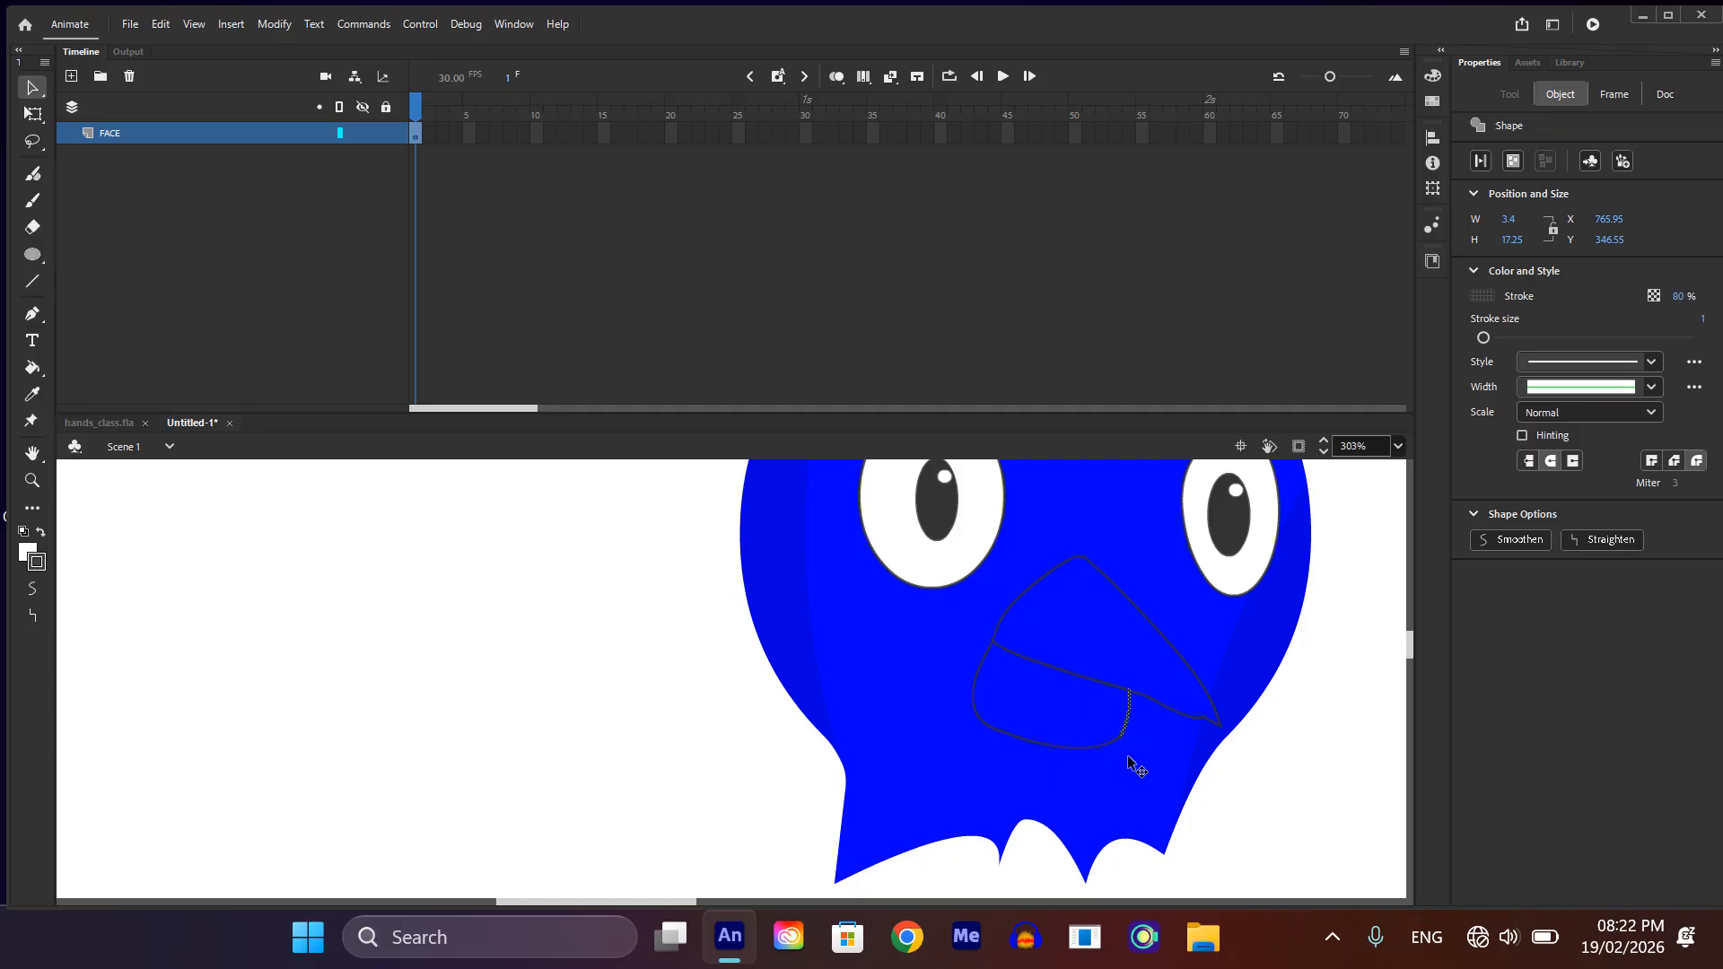
click(1145, 758)
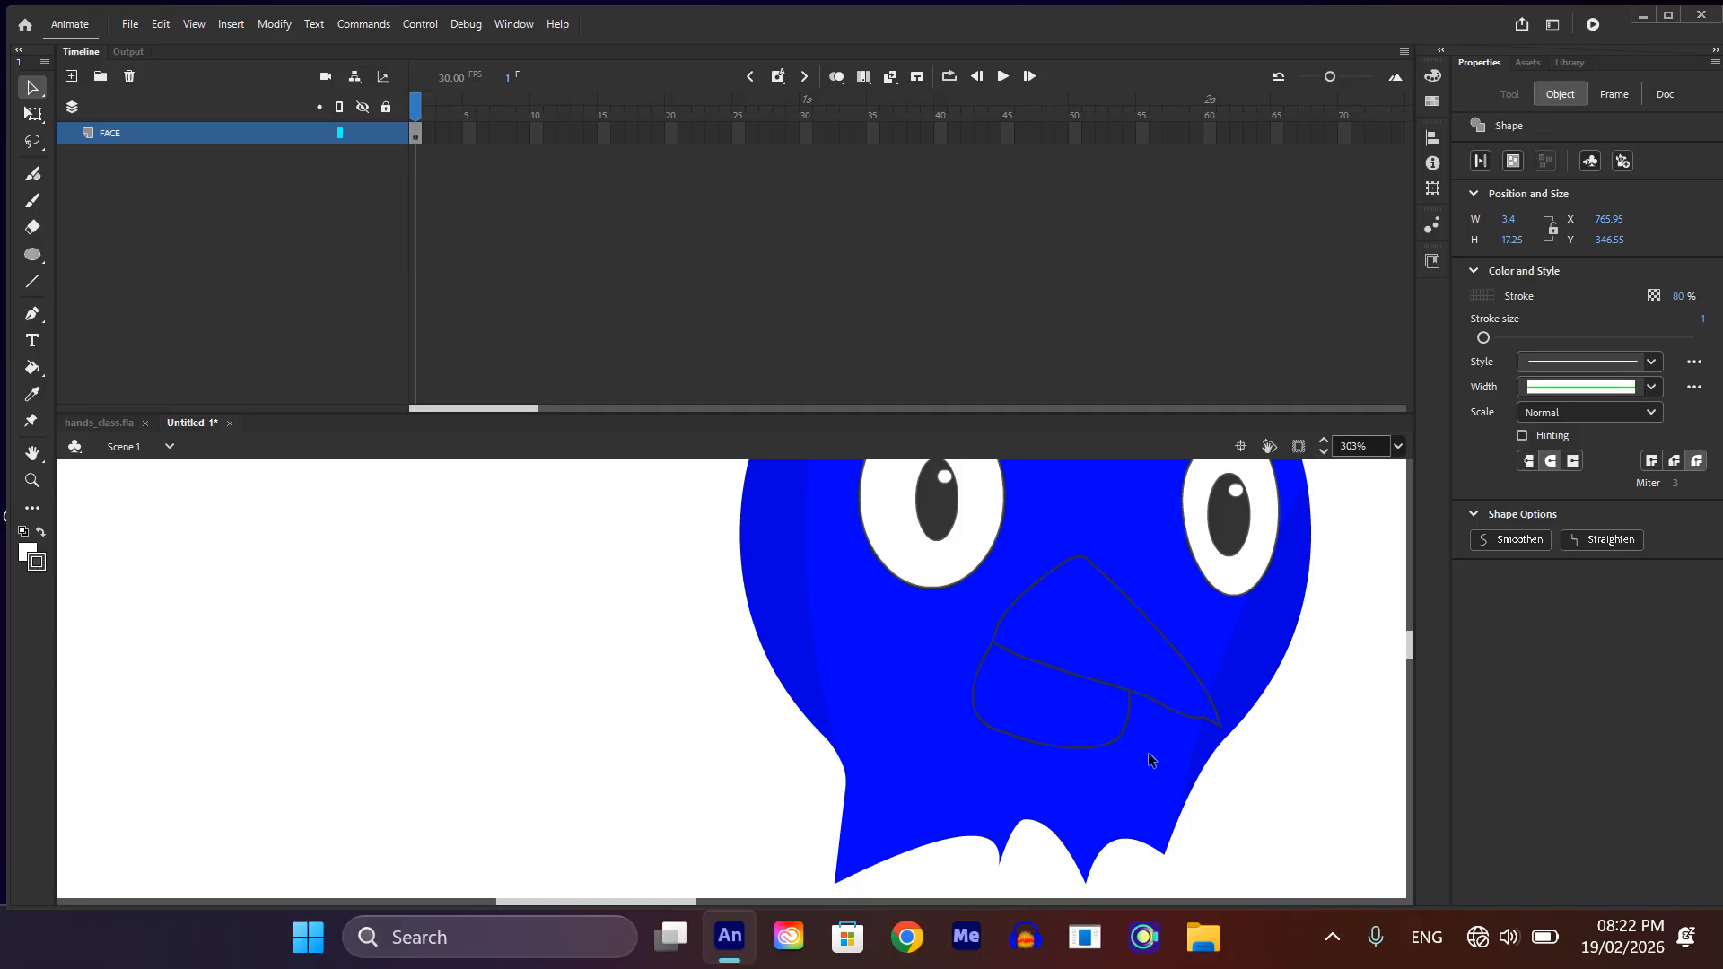
click(1057, 747)
key(ctrl+b)
click(1011, 752)
click(1287, 773)
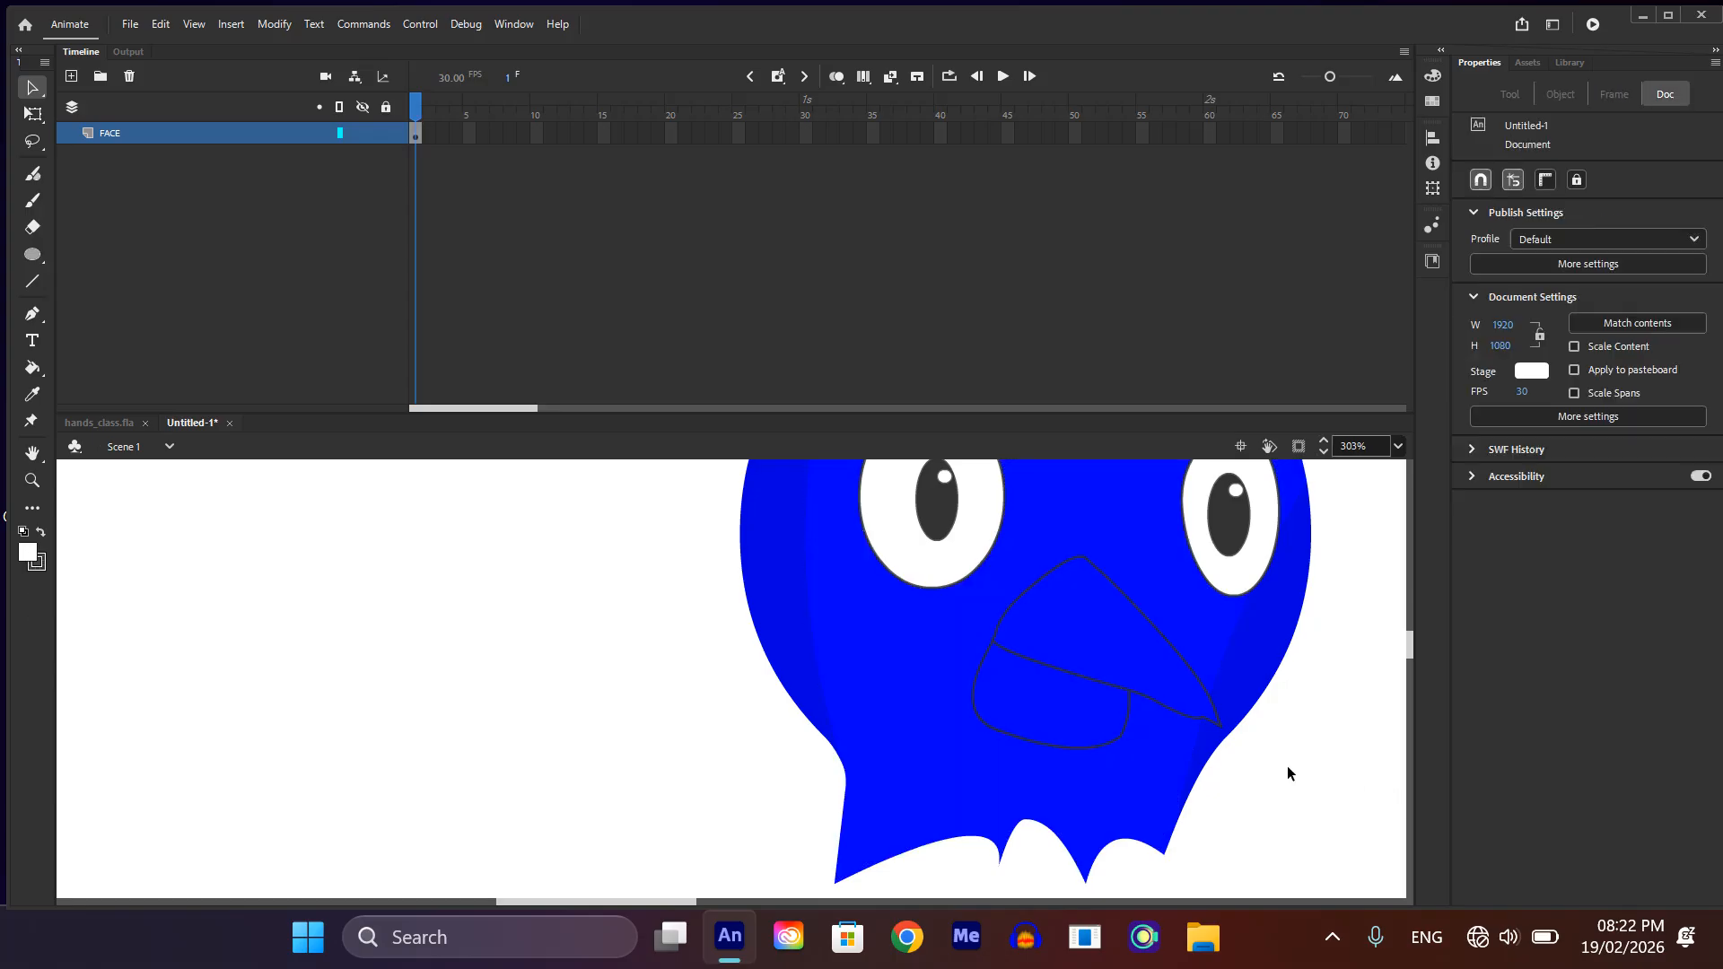
click(973, 689)
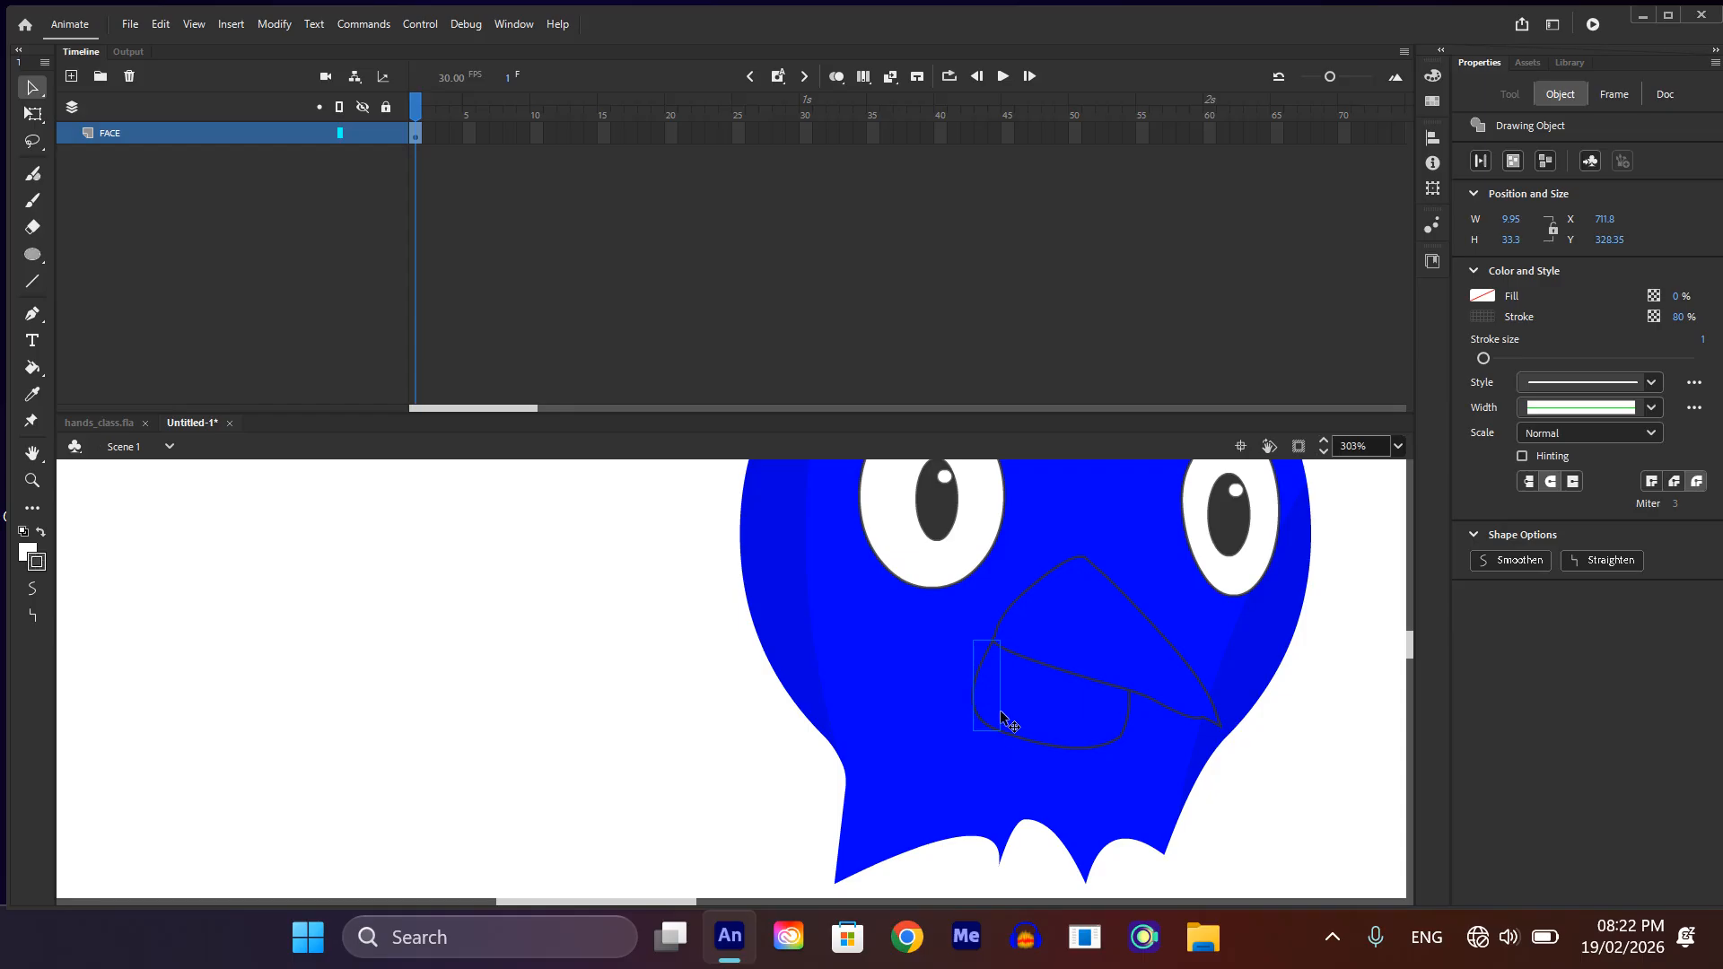
scroll(1007, 738, up, 3)
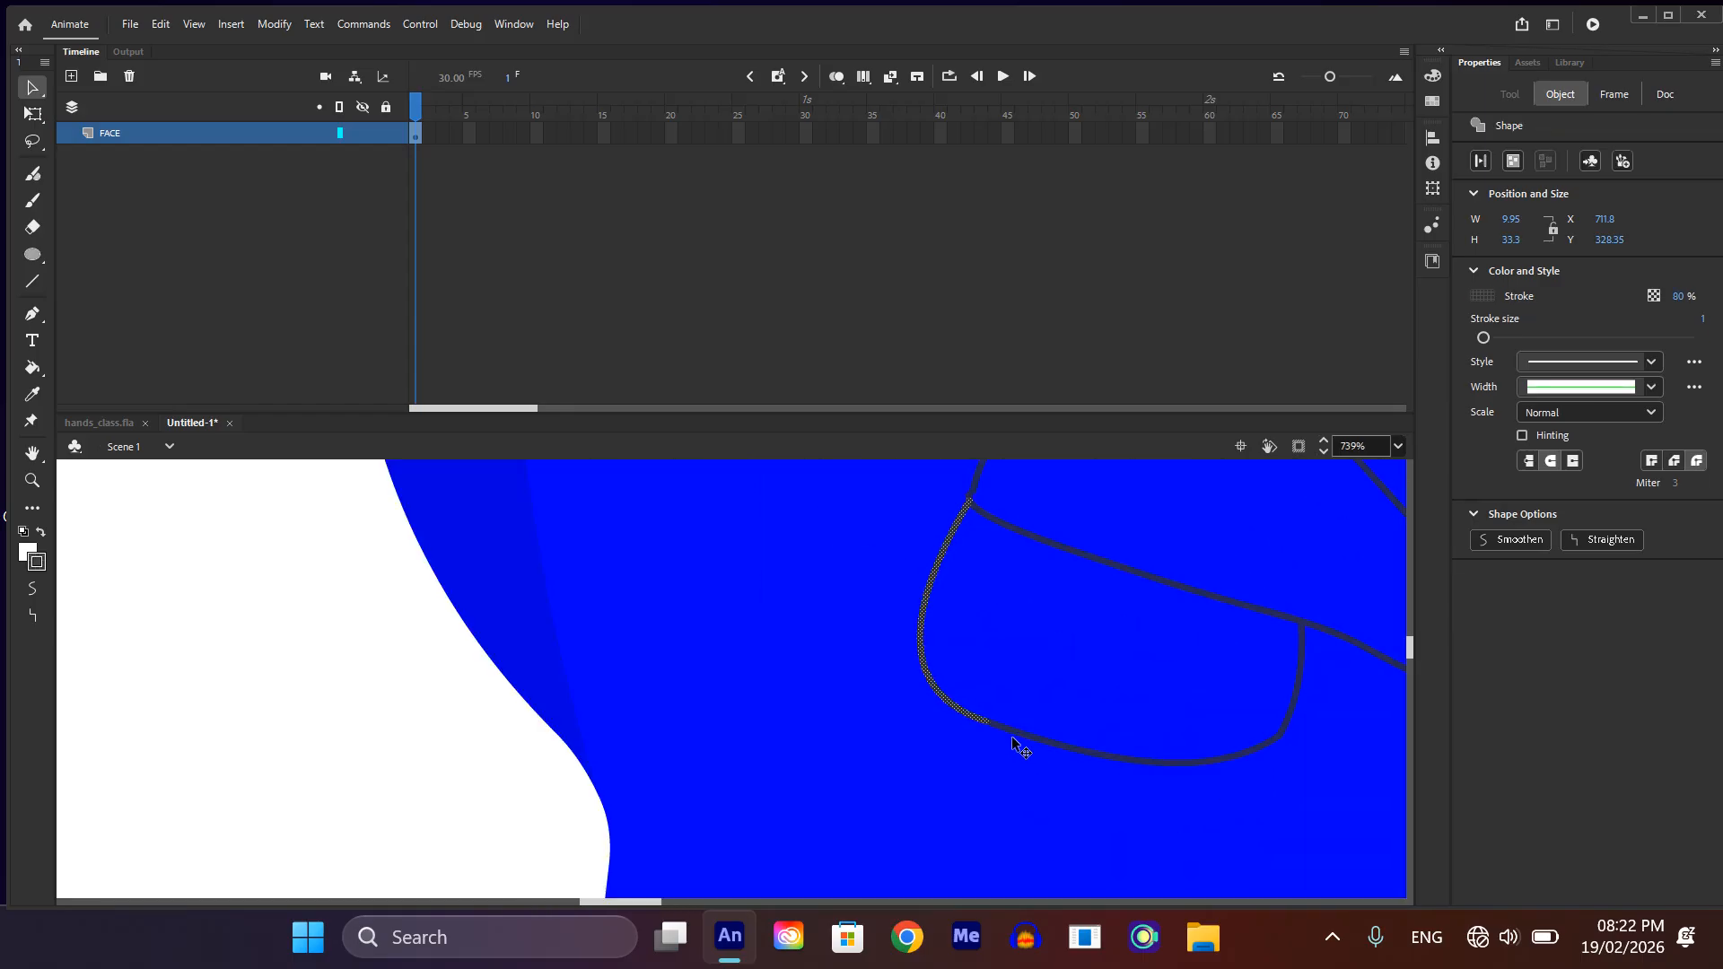
click(1028, 747)
Step: Bend the lower beak's short right side outward and adjust the corner where it meets the bottom edge
scroll(1046, 742, down, 2)
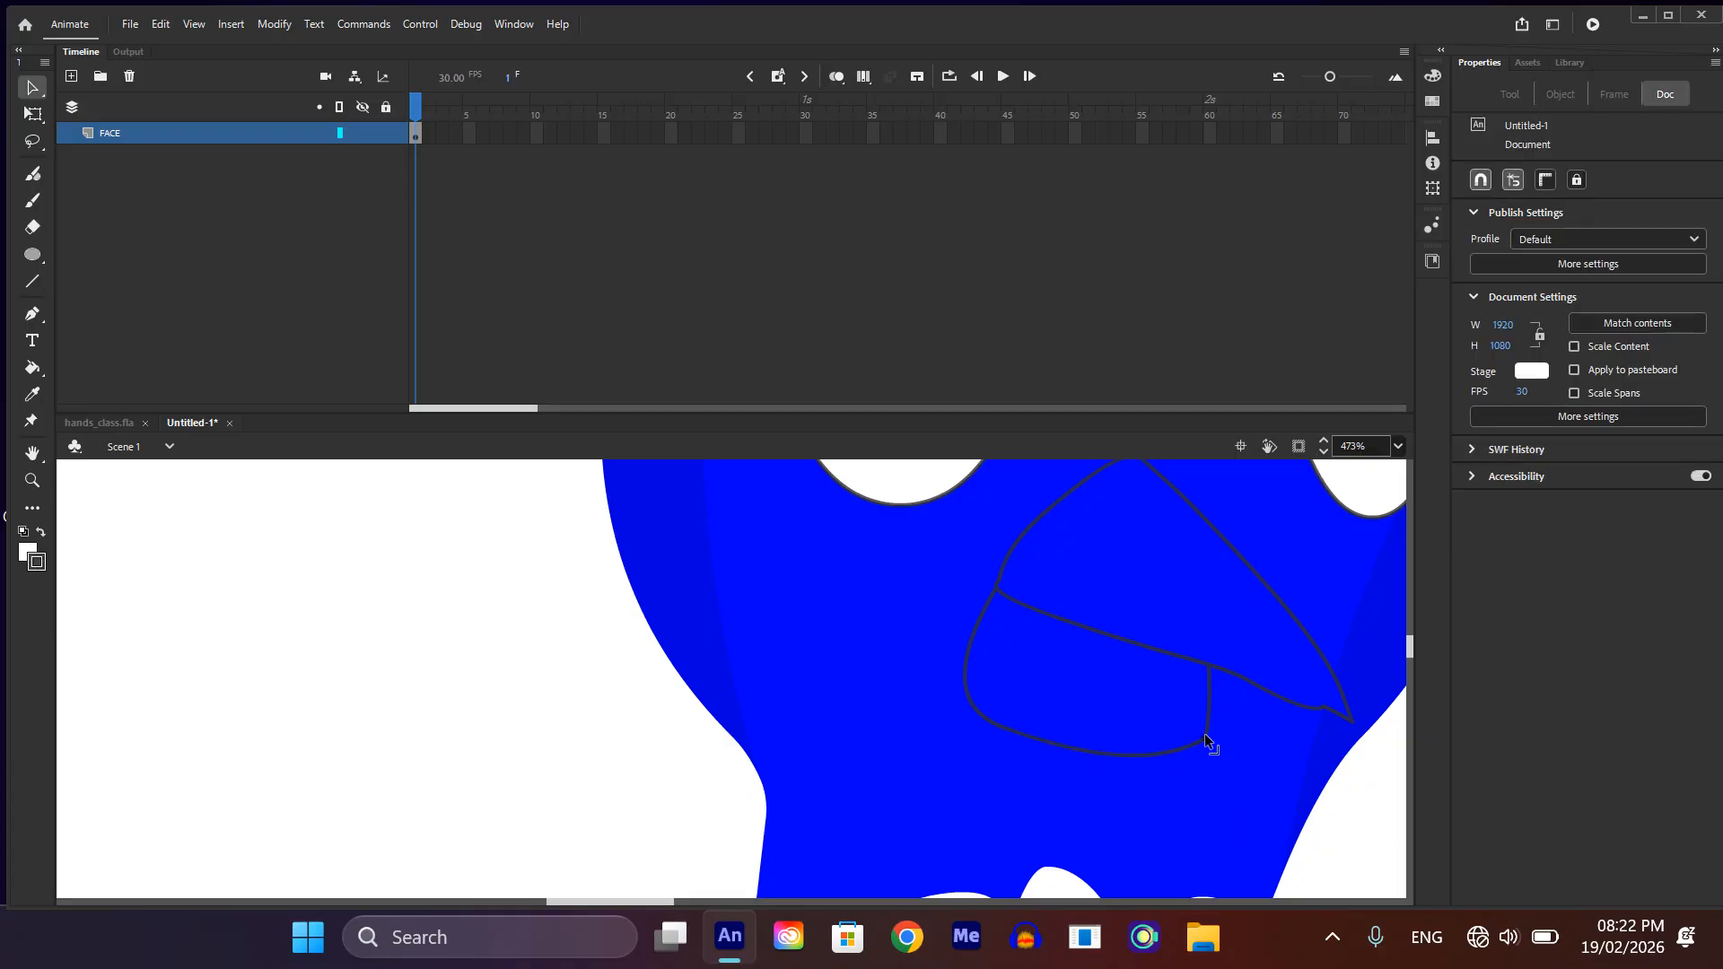
scroll(1193, 721, down, 1)
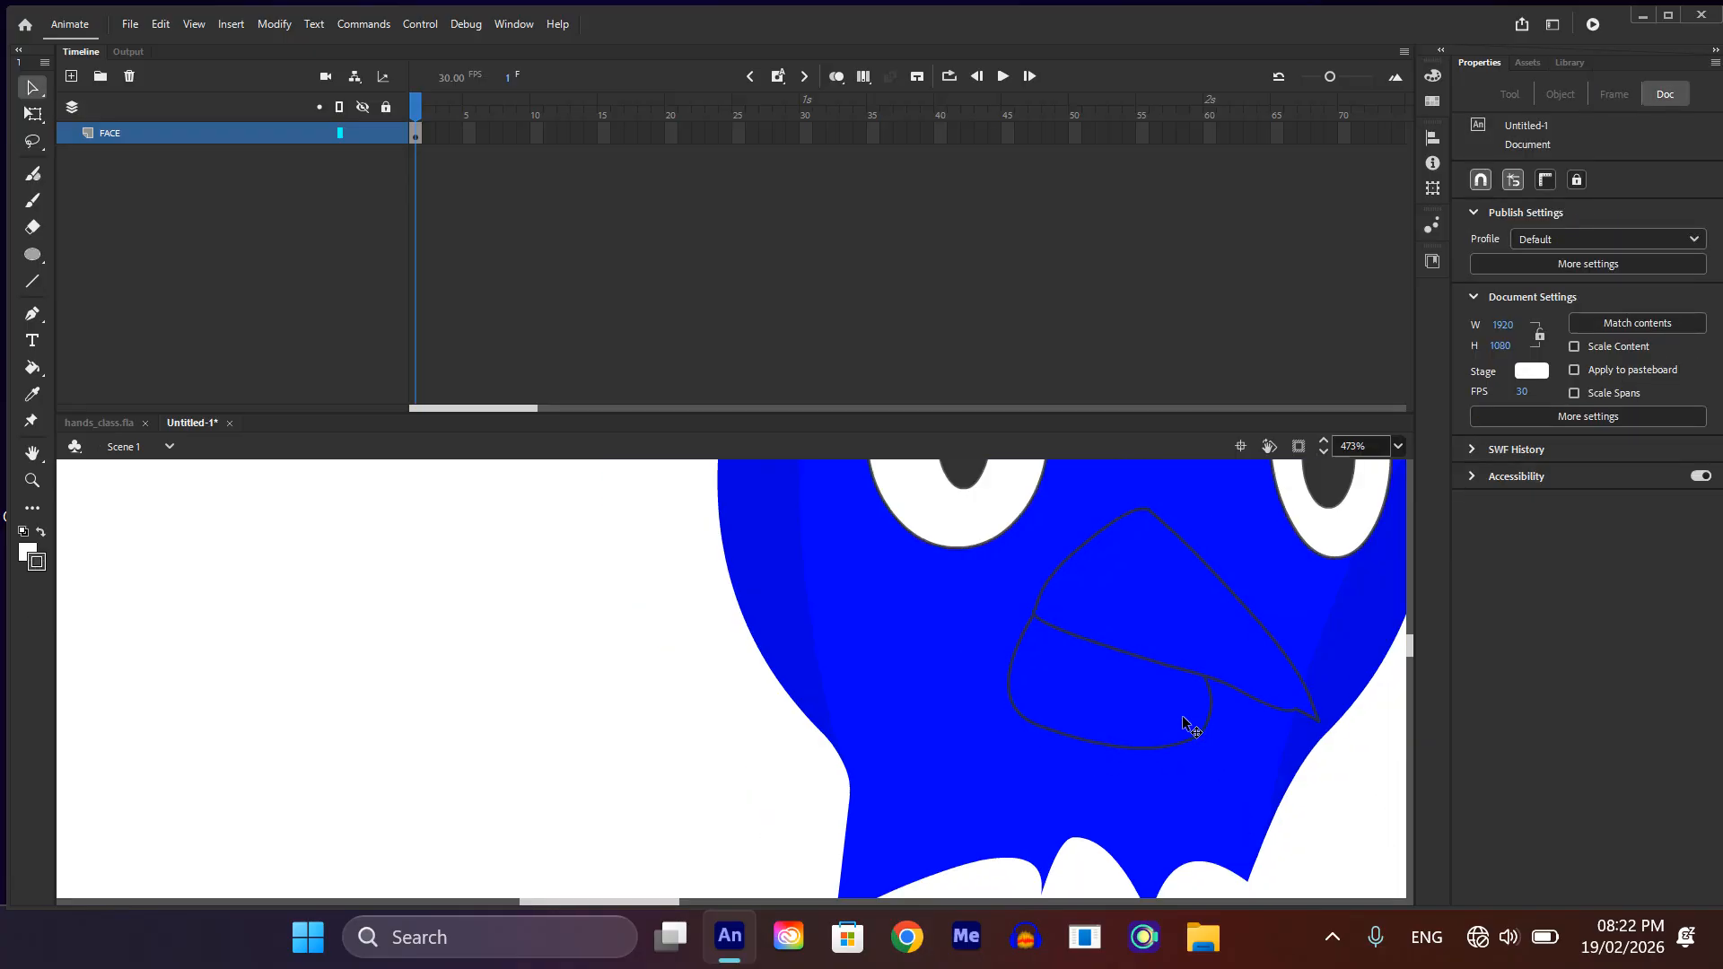
scroll(1181, 739, down, 1)
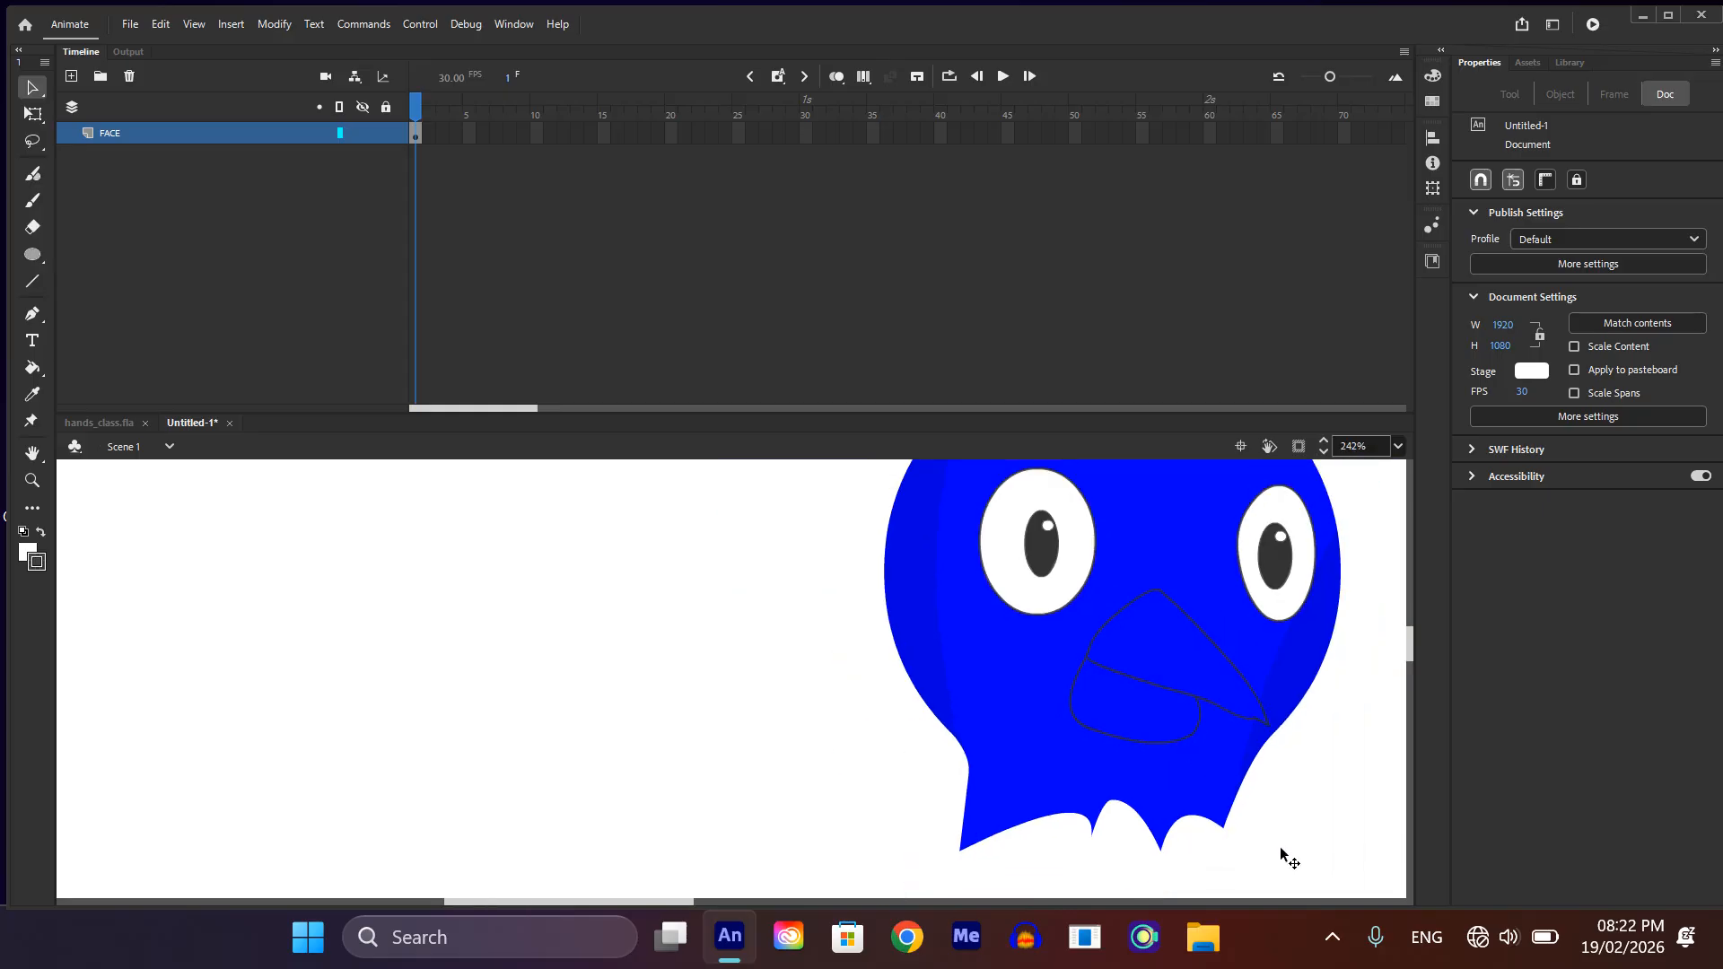
click(1171, 747)
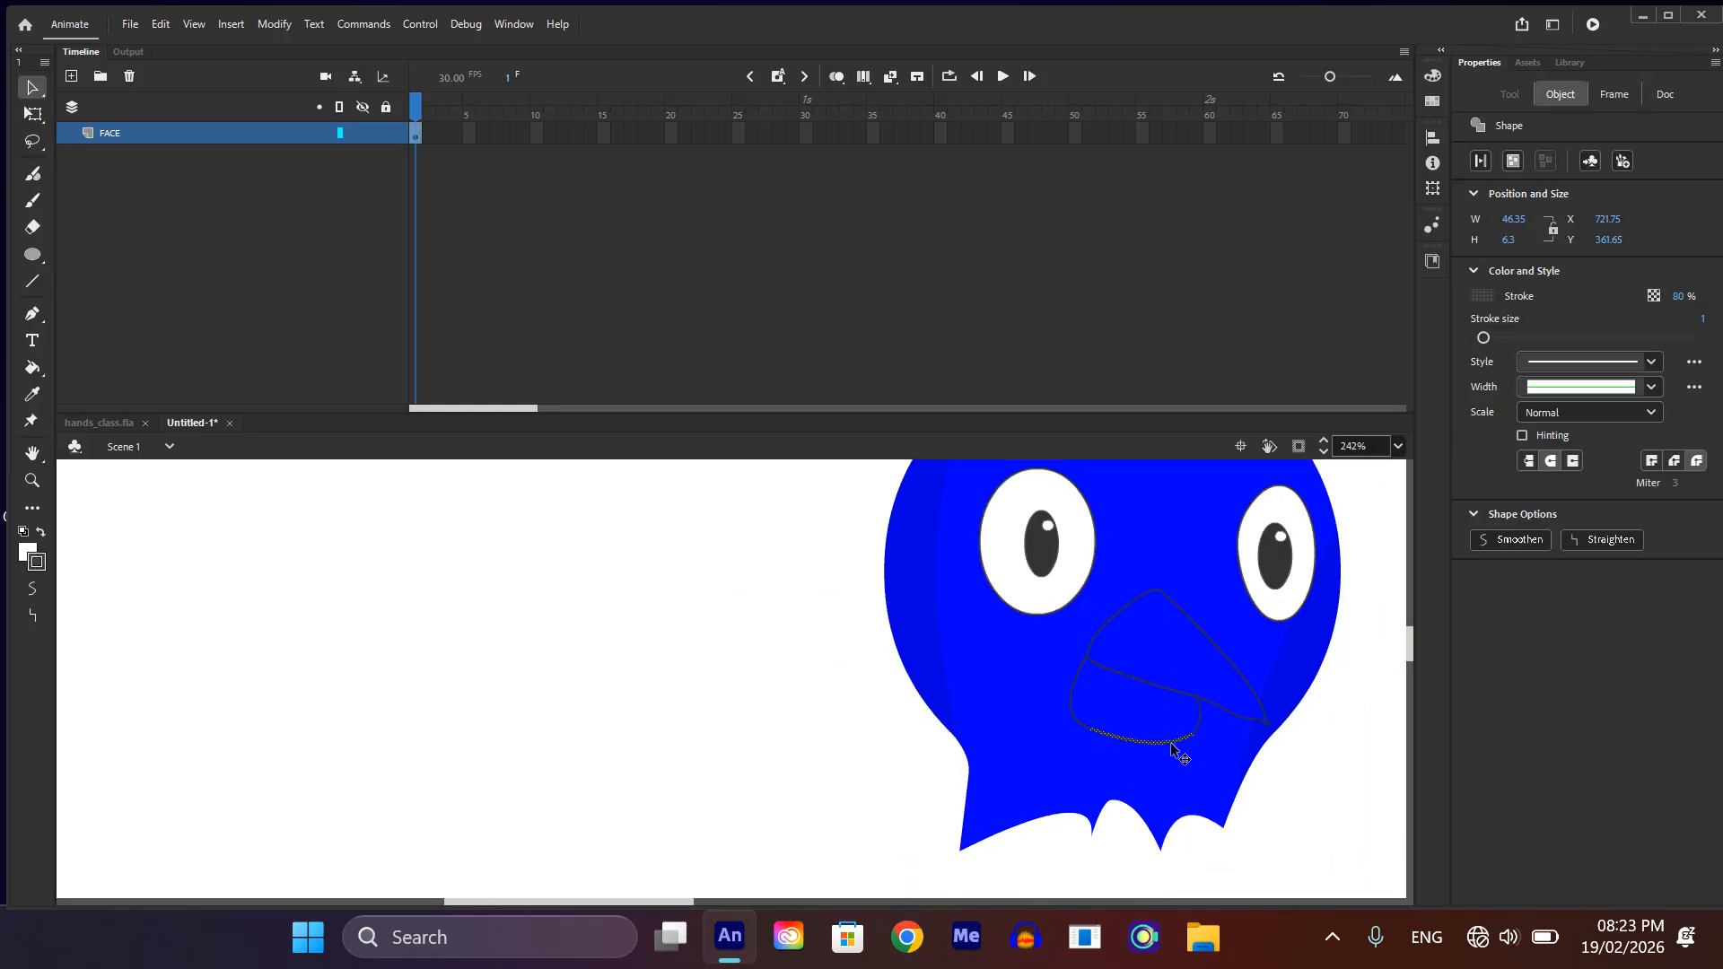
shift+click(1077, 698)
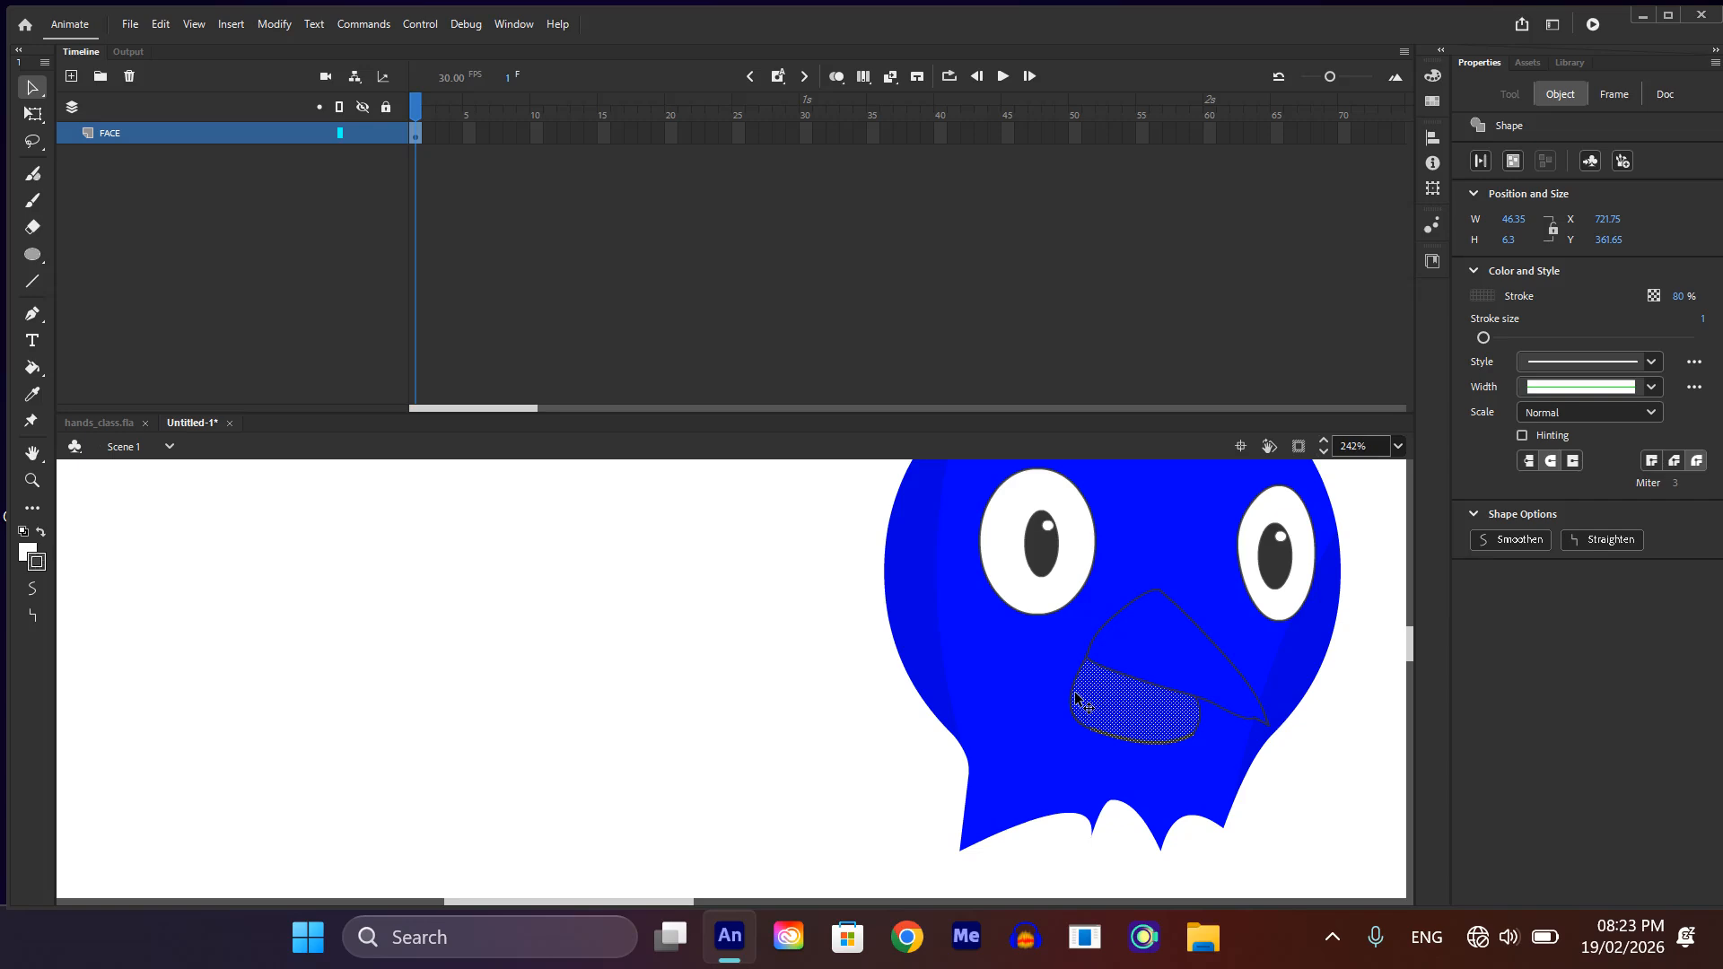
key(ctrl+z)
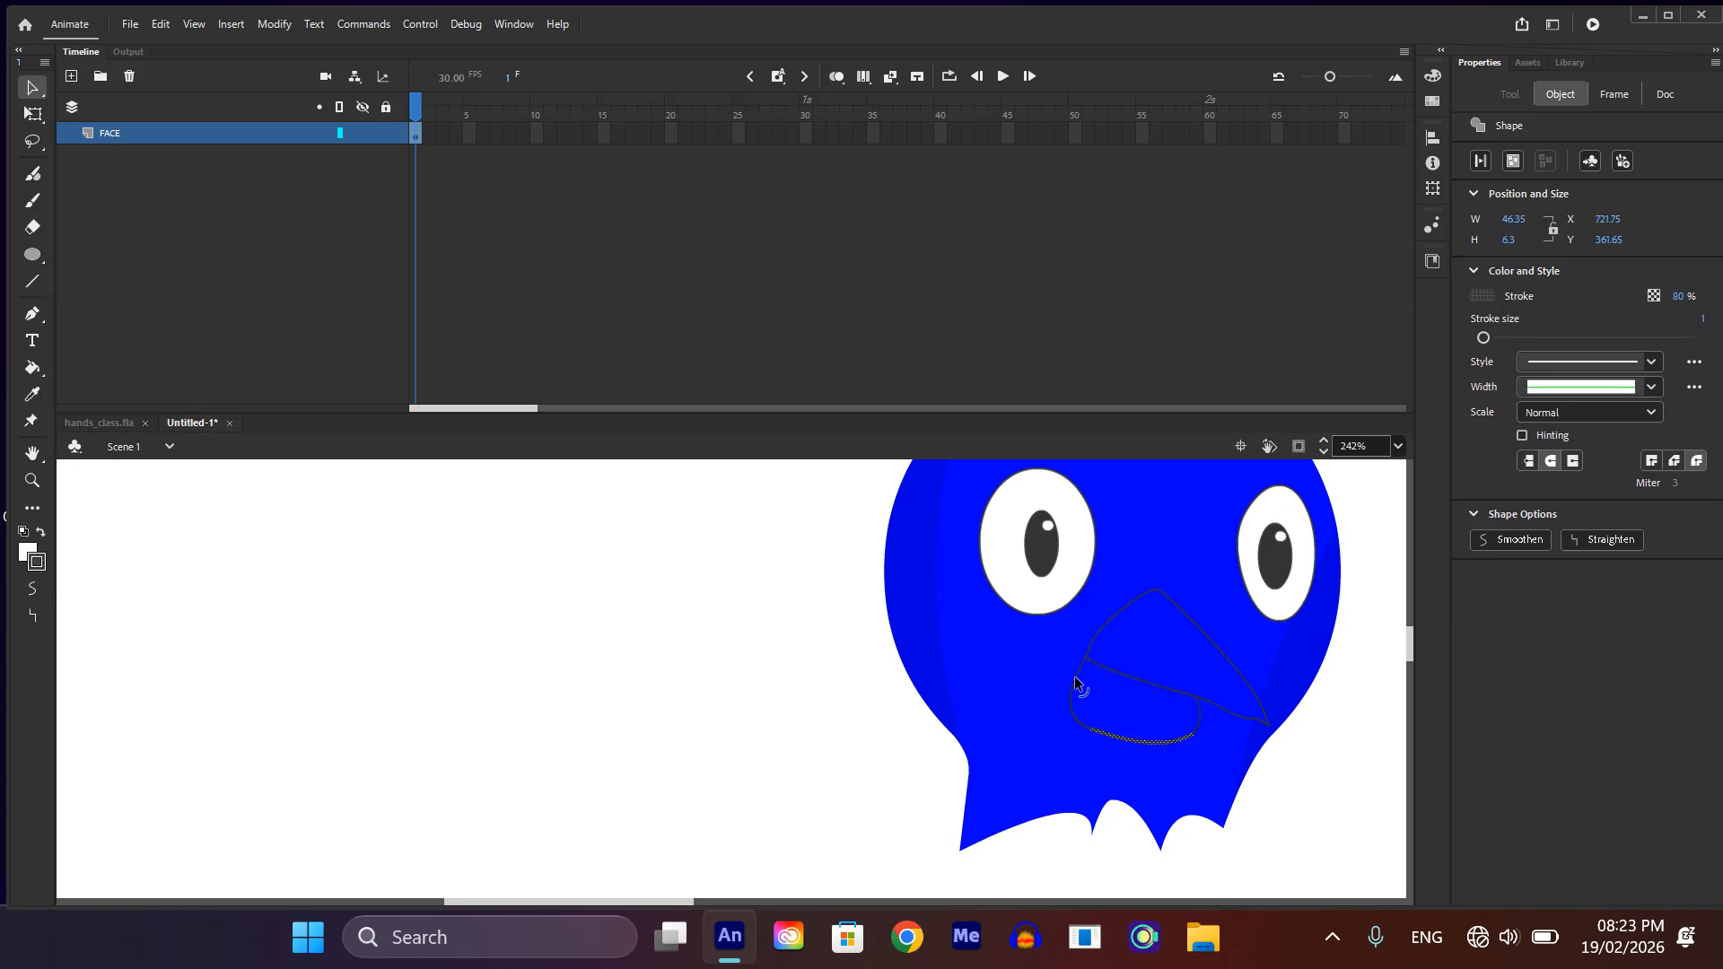
shift+click(1077, 684)
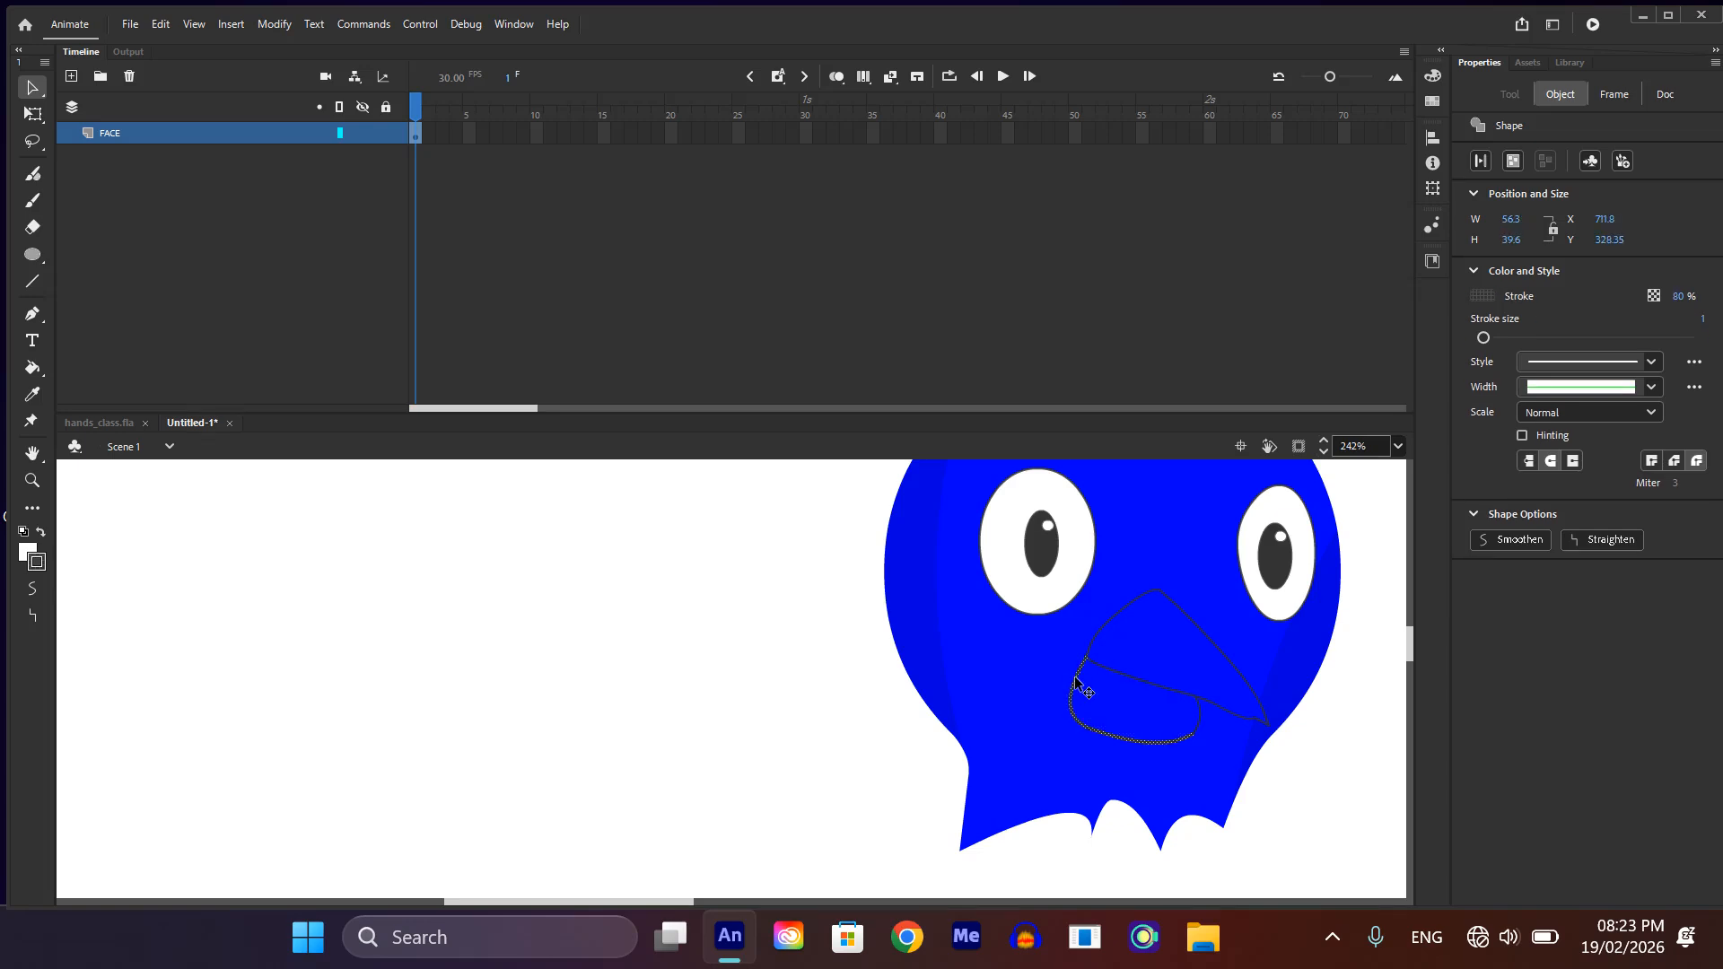
shift+click(1203, 723)
mouse_move(1123, 741)
mouse_down()
mouse_move(1122, 758)
mouse_move(1107, 733)
mouse_move(1113, 747)
mouse_up()
click(1261, 824)
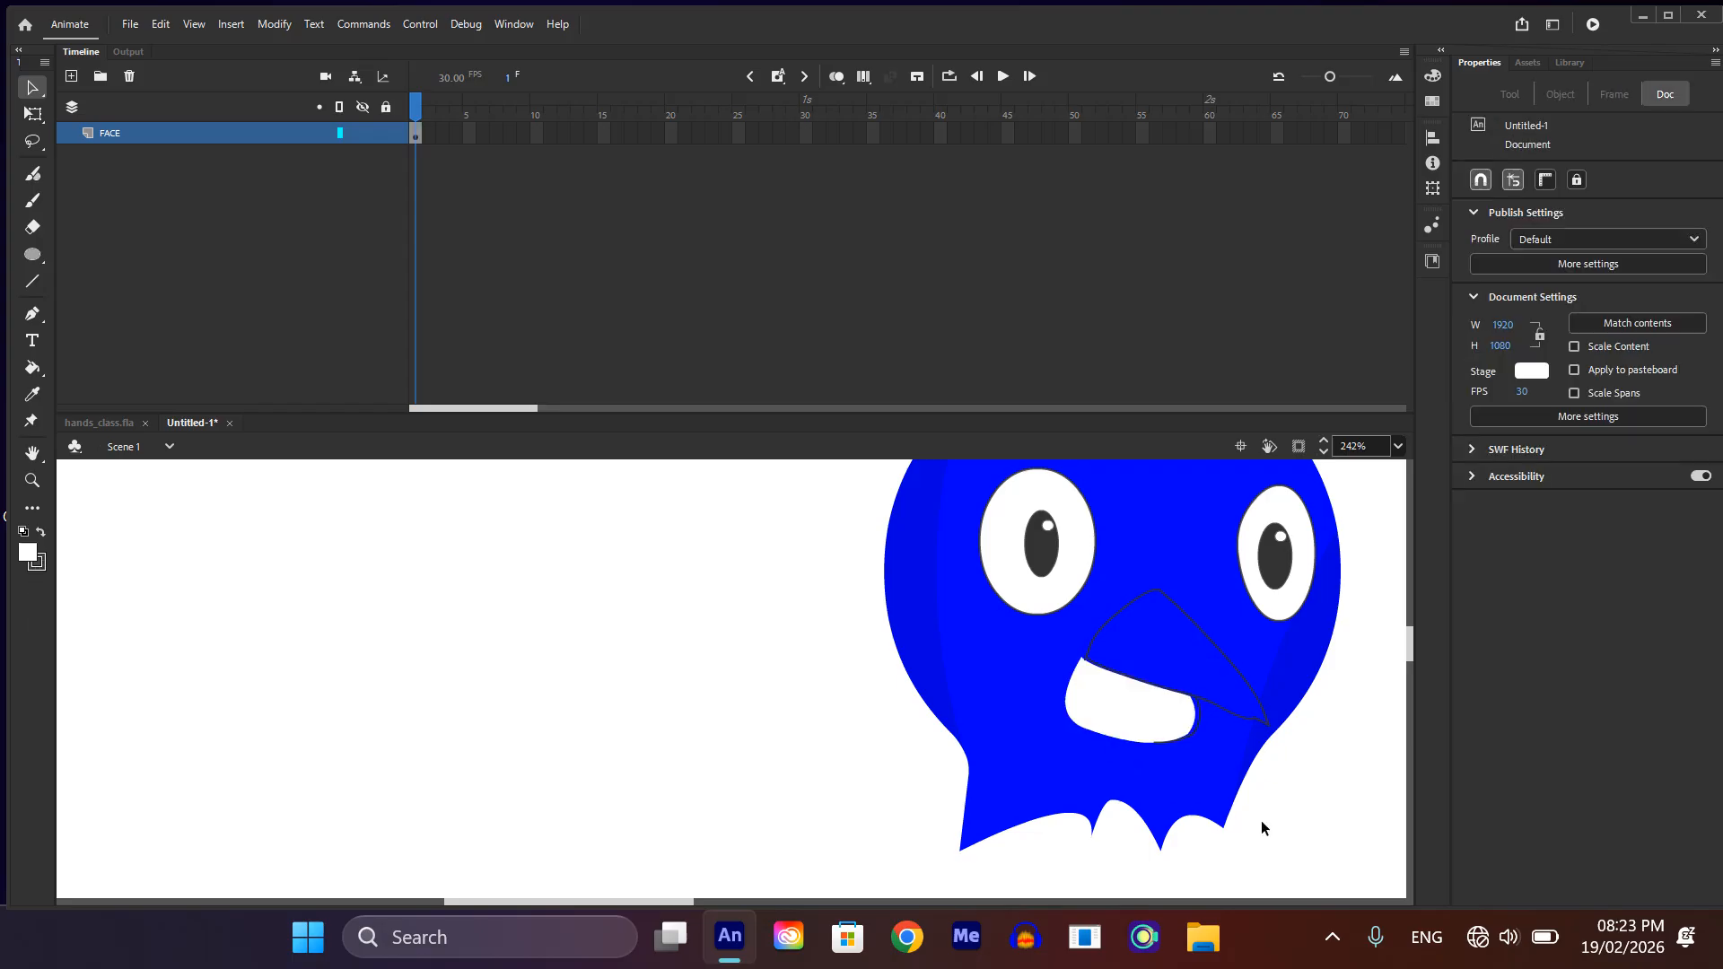
key(ctrl+z)
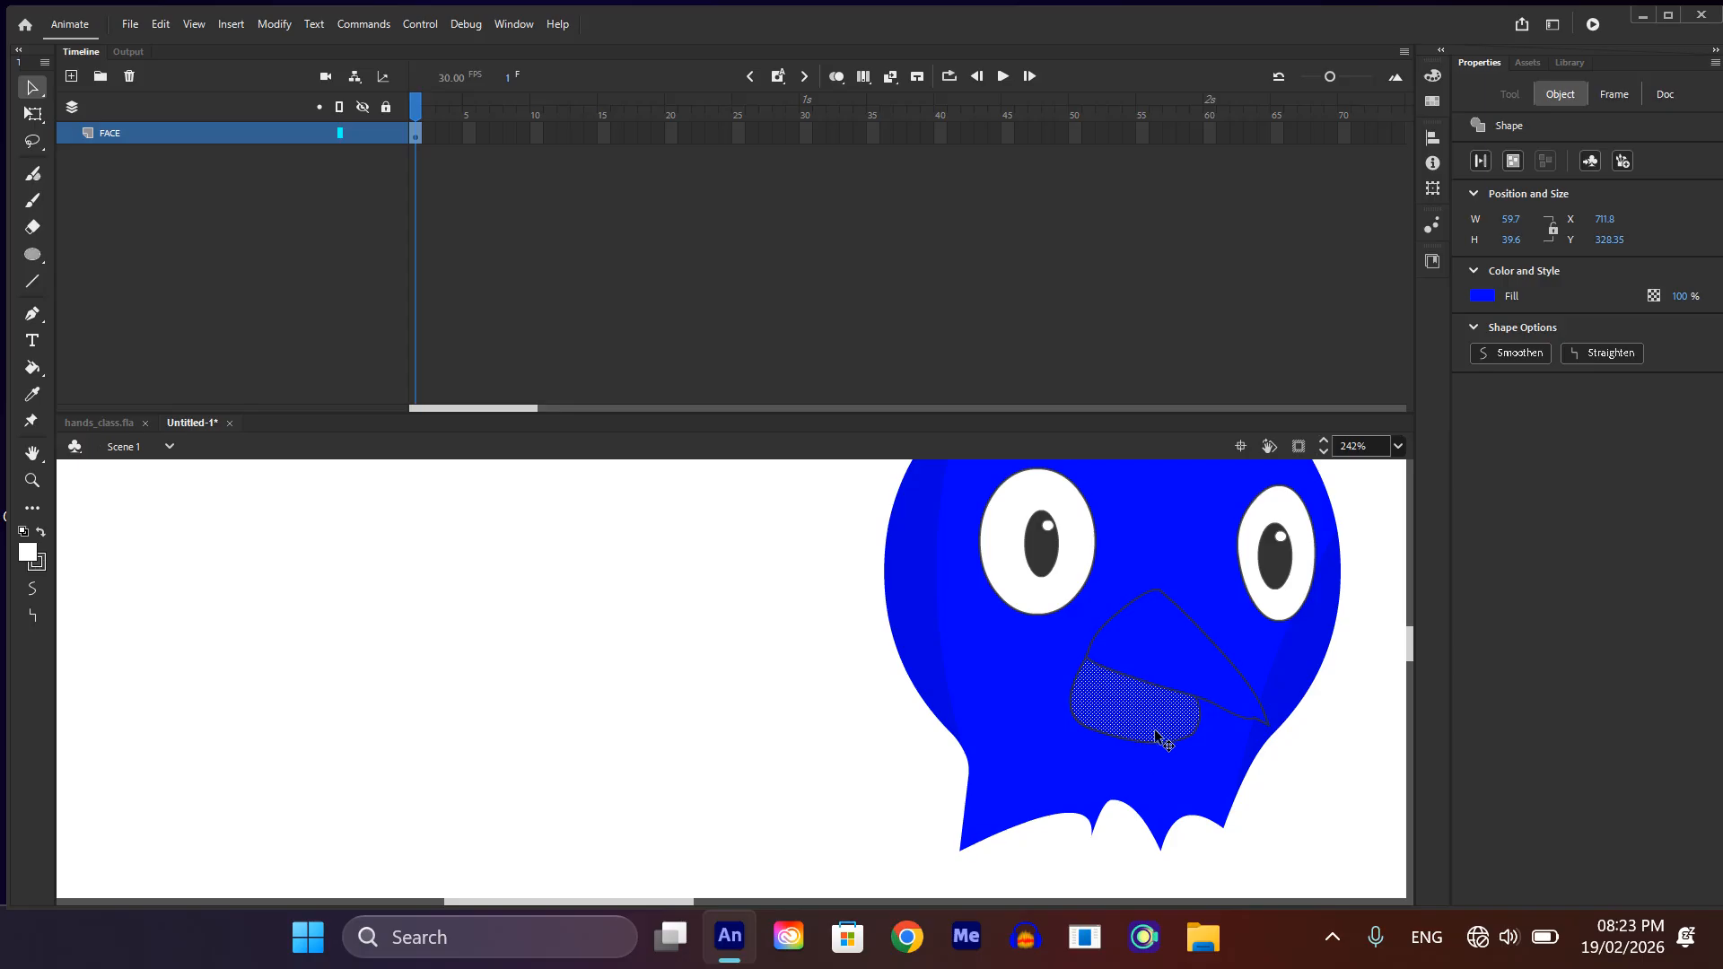
key(Escape)
Step: Duplicate the lower beak's left, bottom and right outline and place the copy beside the head
scroll(1134, 727, up, 4)
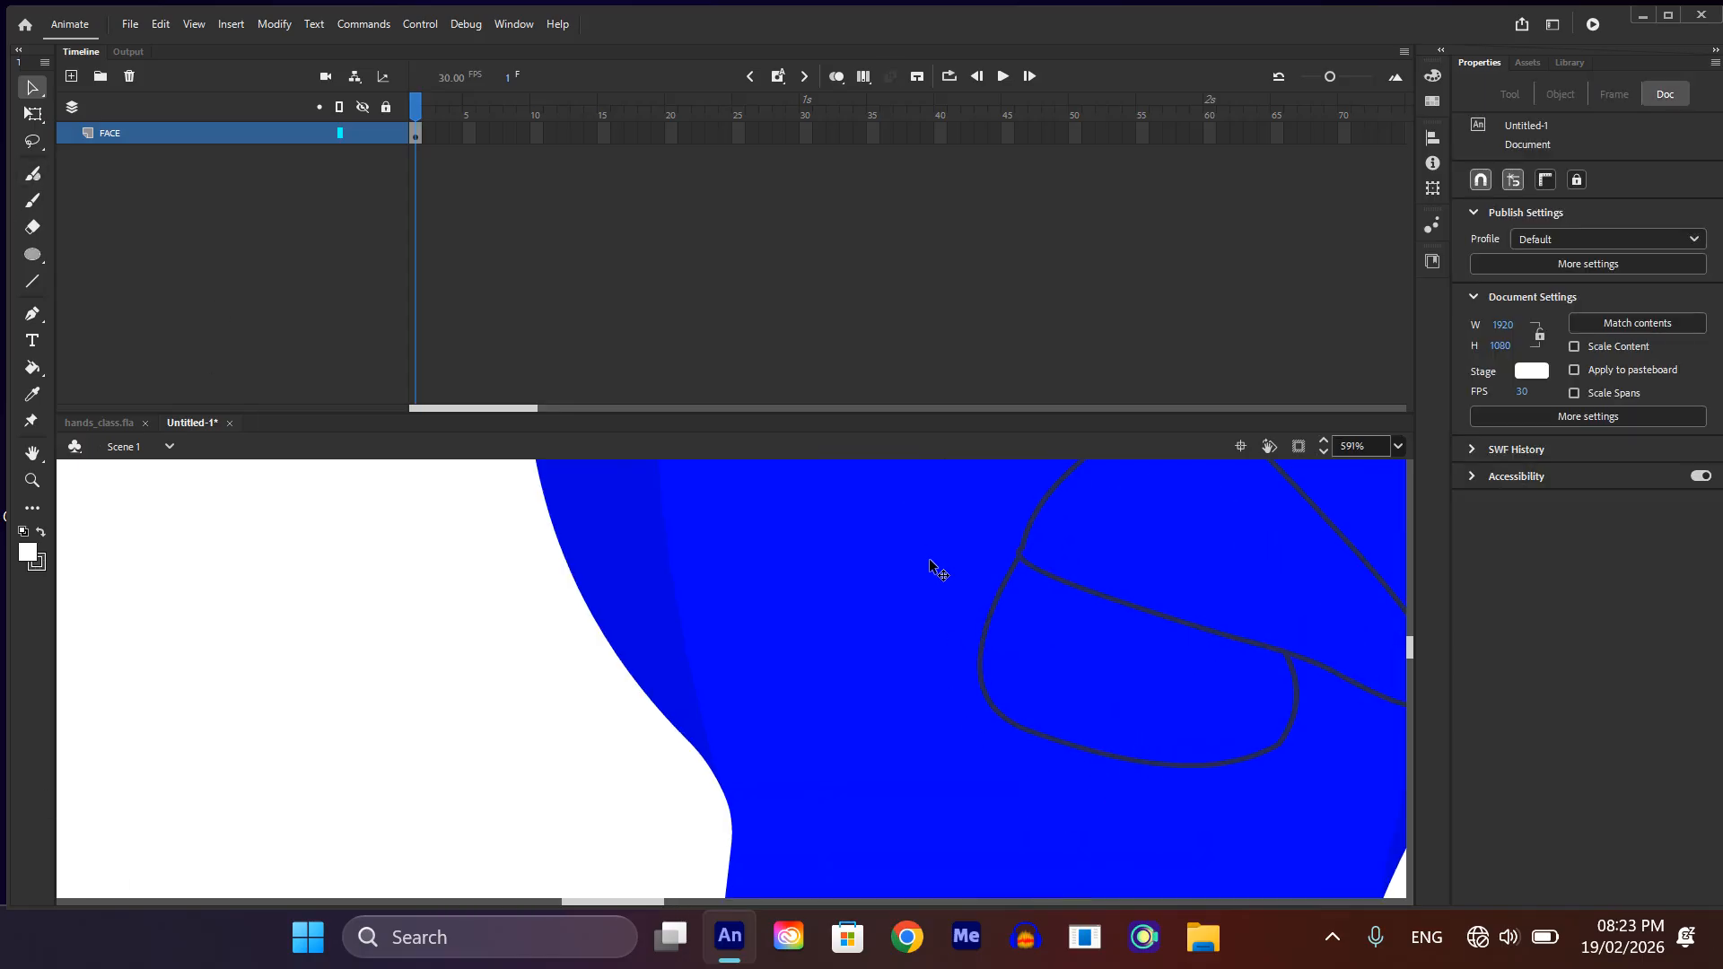
click(985, 619)
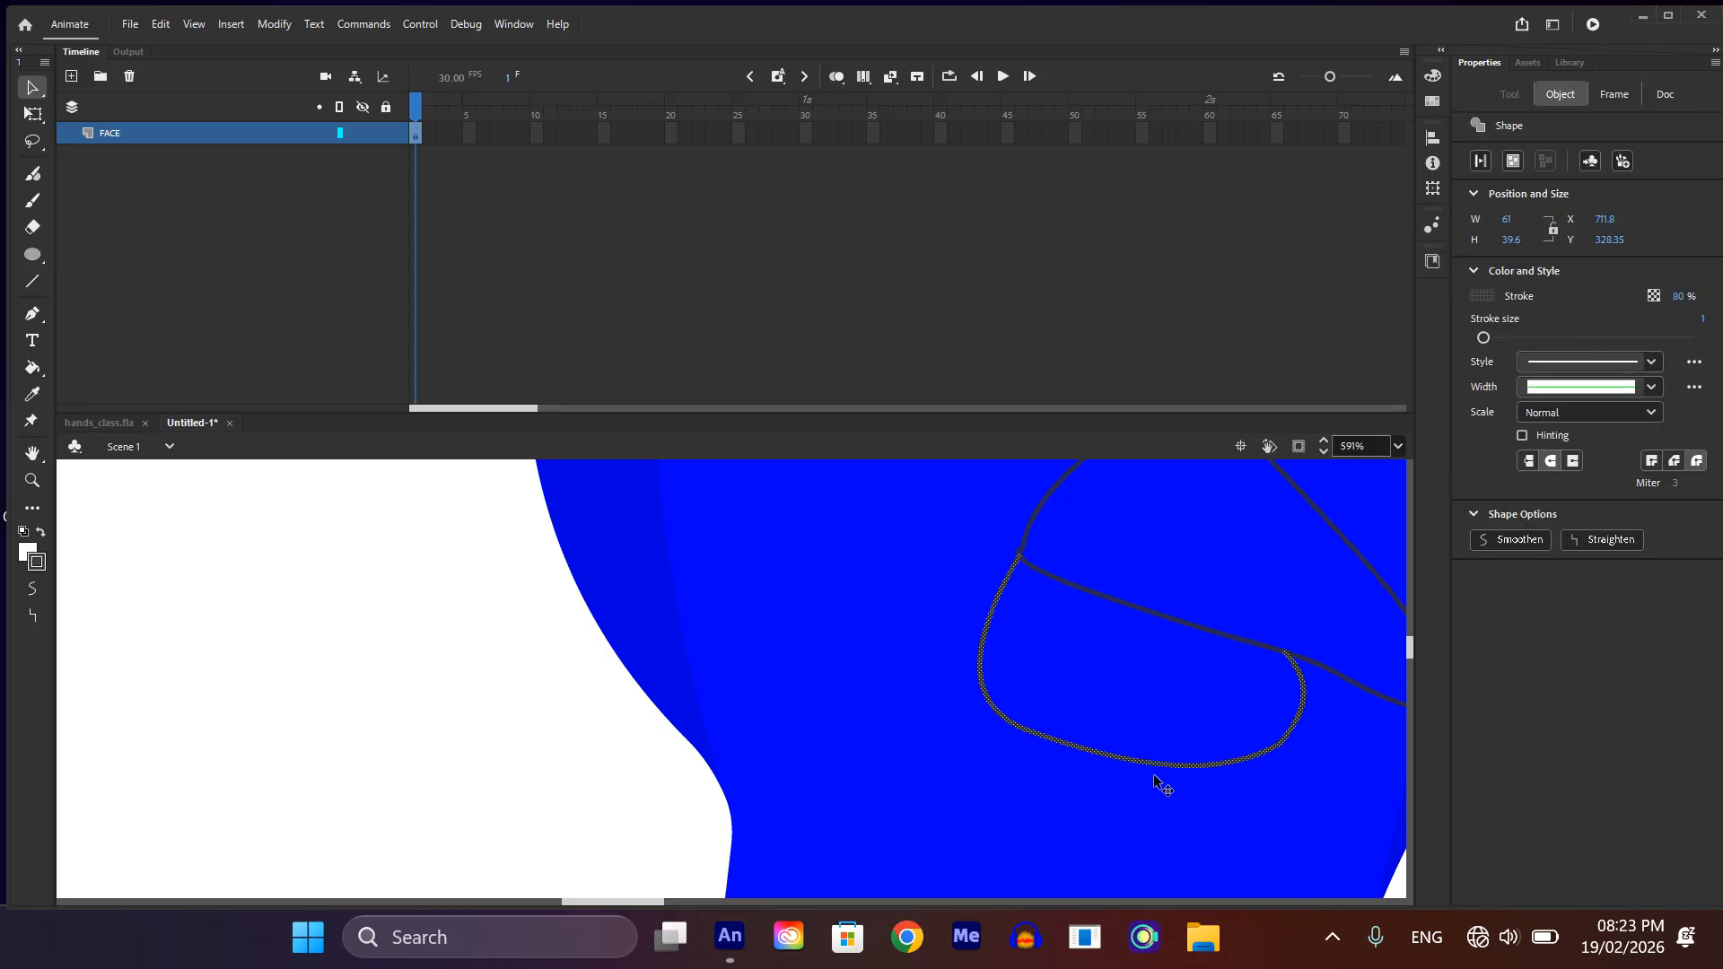
mouse_move(1152, 768)
mouse_down()
mouse_move(1145, 799)
mouse_move(757, 765)
mouse_move(244, 854)
mouse_move(280, 818)
mouse_up()
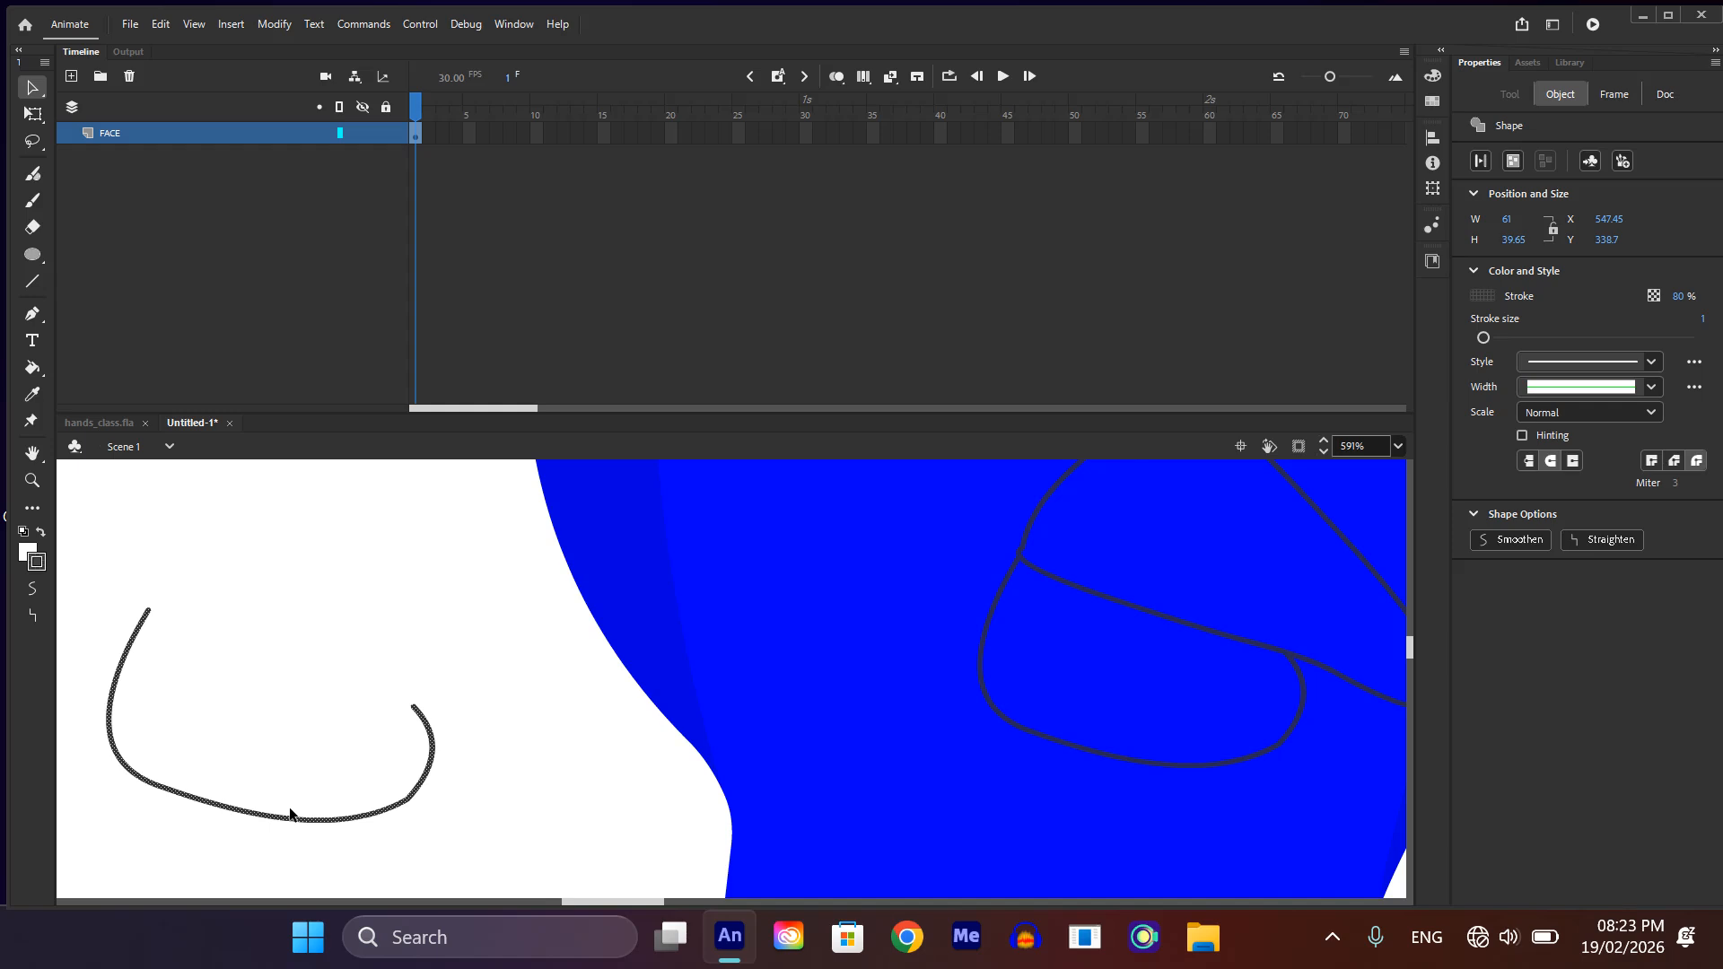
Step: Scale the copied outline up to about 68.65 by 44.65 and place it around the lower beak
key(q)
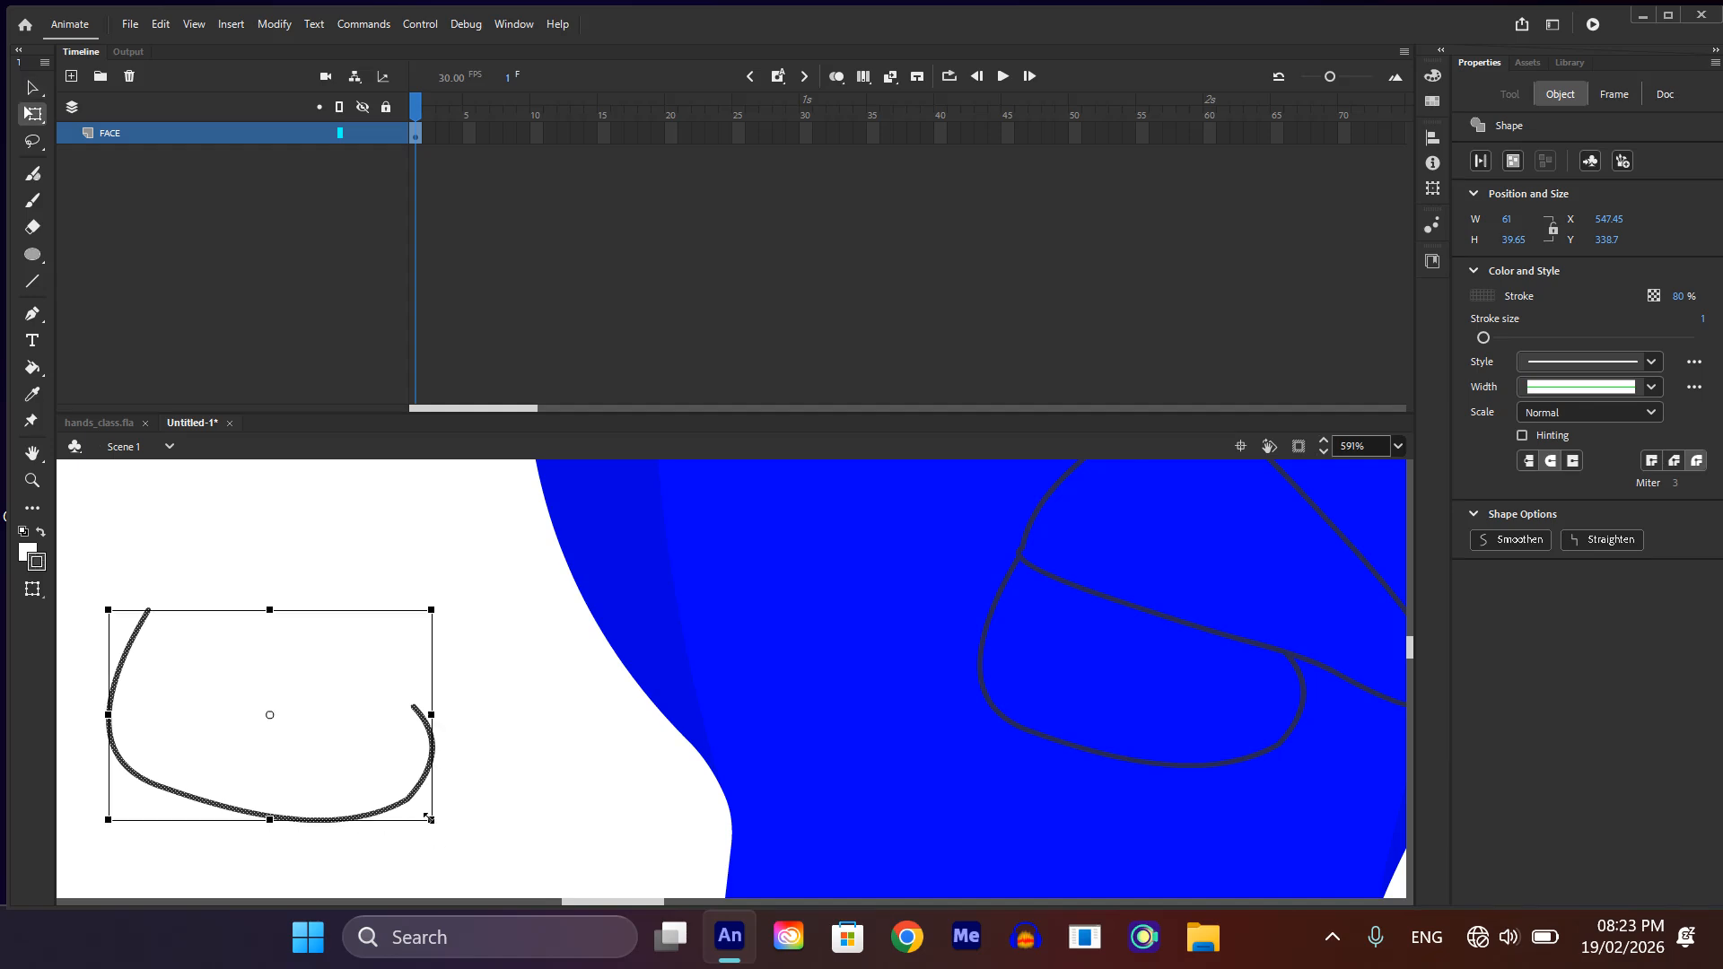
drag(429, 817, 1301, 764)
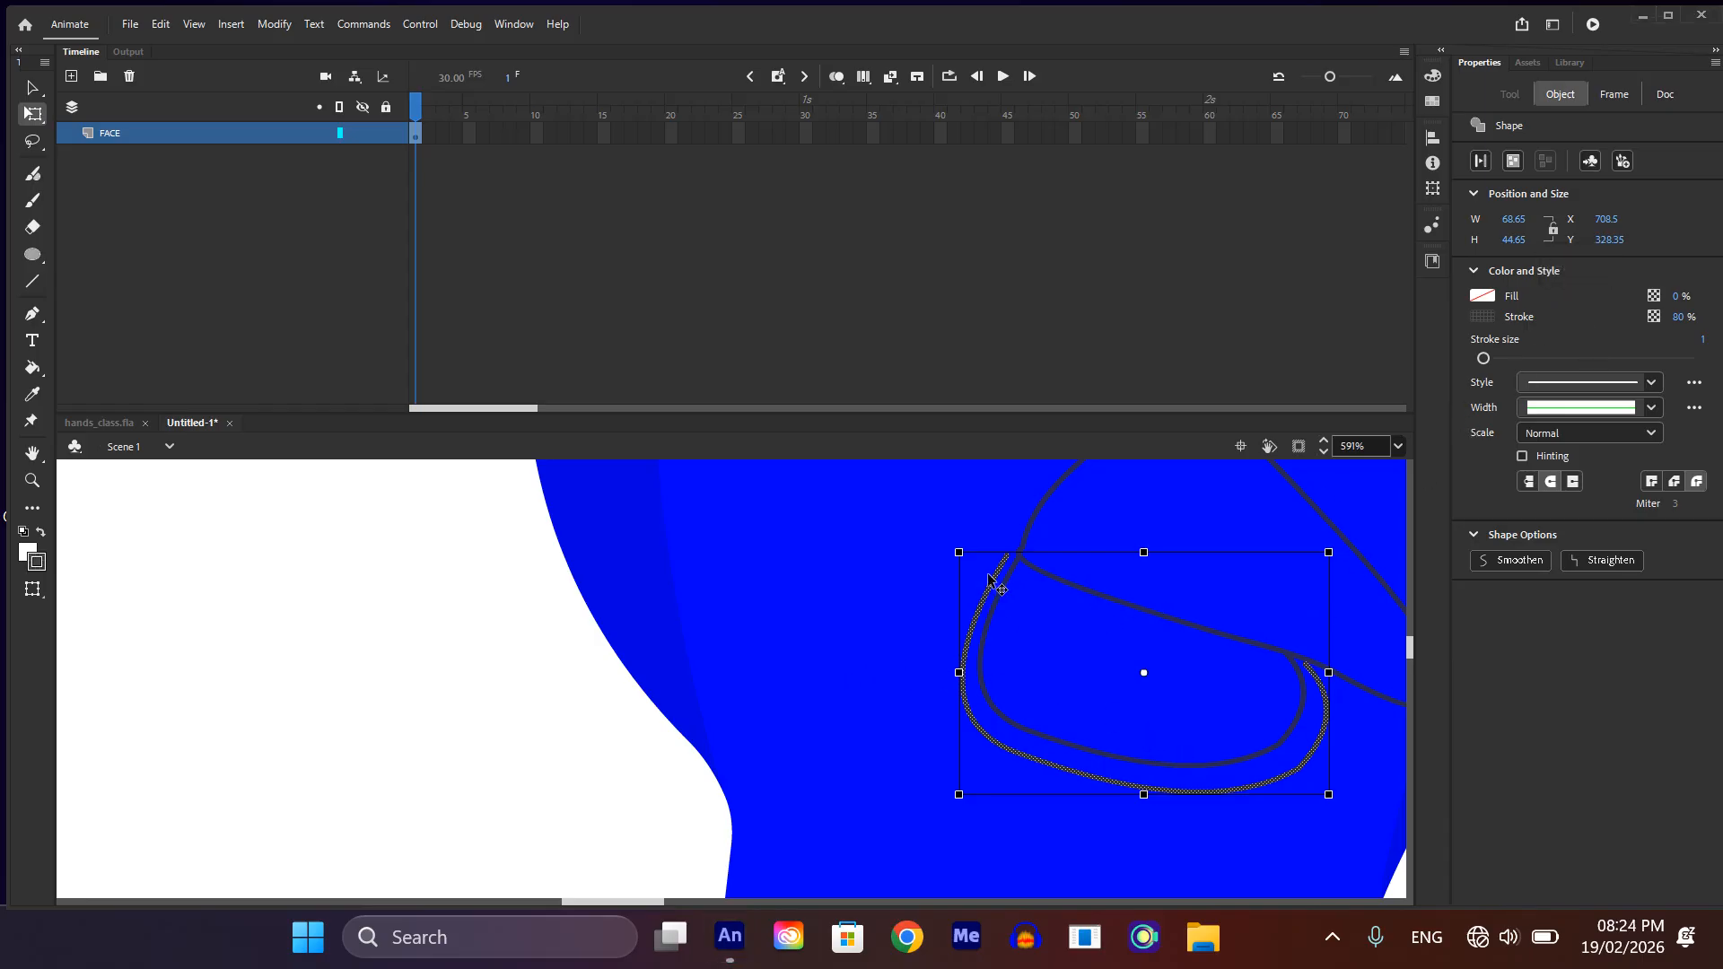
click(492, 684)
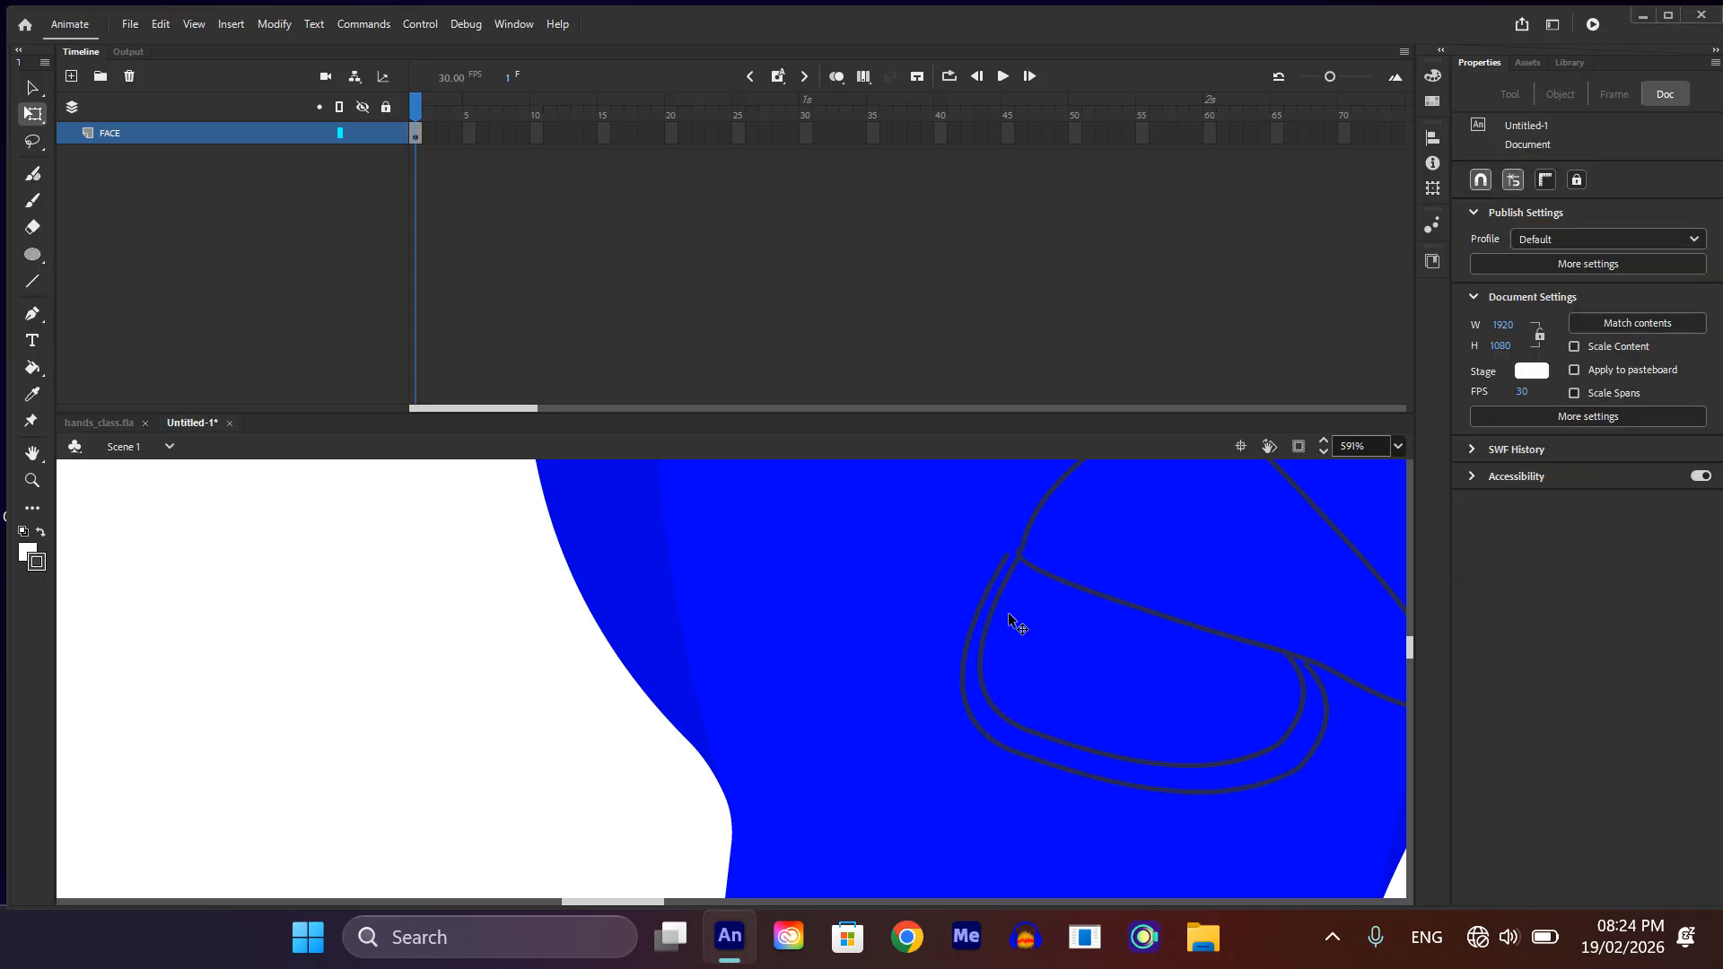
click(1021, 561)
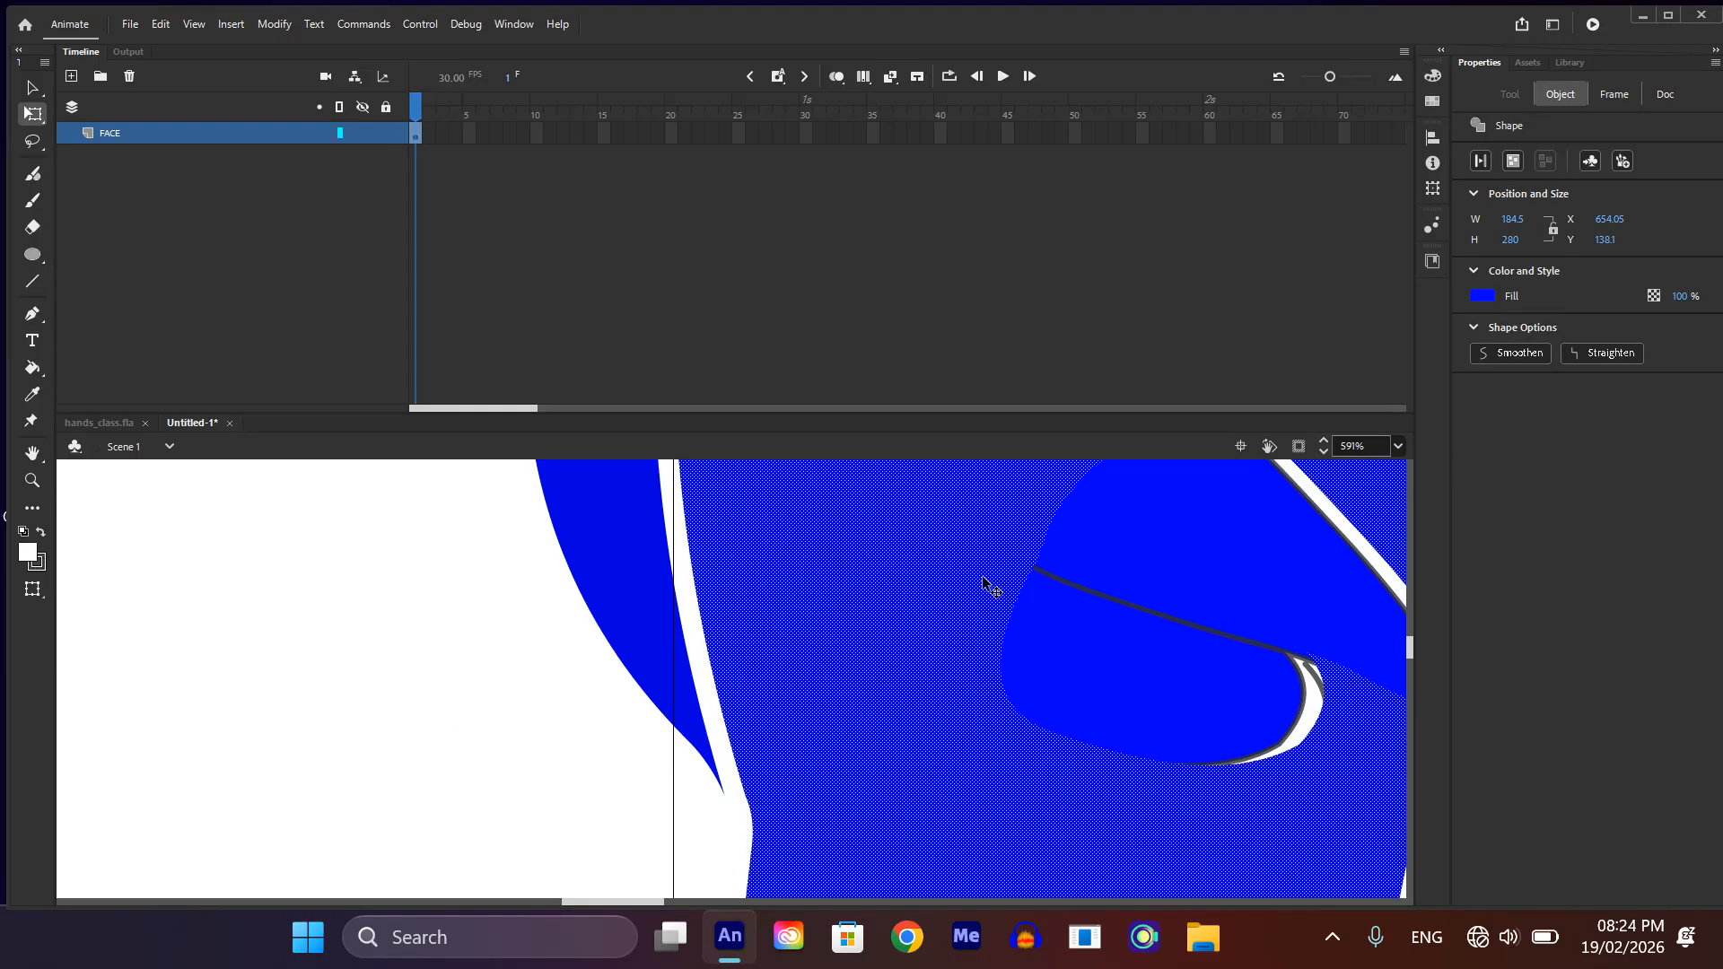
key(ctrl+z)
click(451, 743)
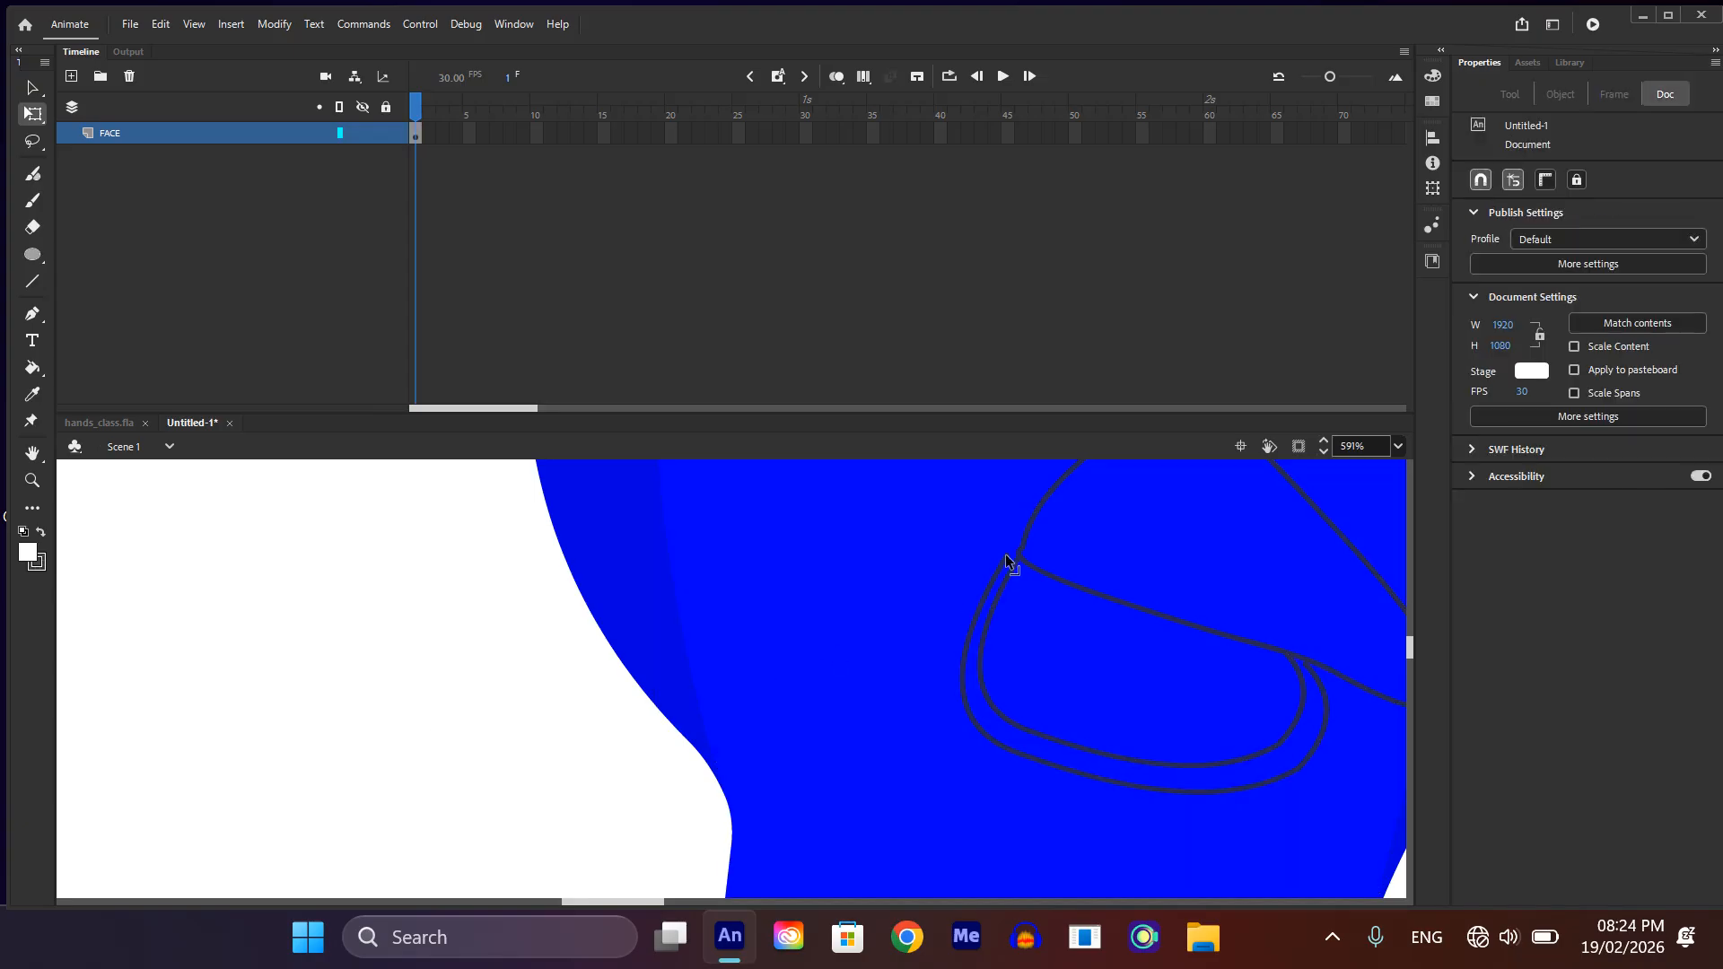
Step: Attach the outer outline's left end to the upper beak's left edge and bend its bottom and right side closer to the inner outline
drag(1009, 552, 1025, 539)
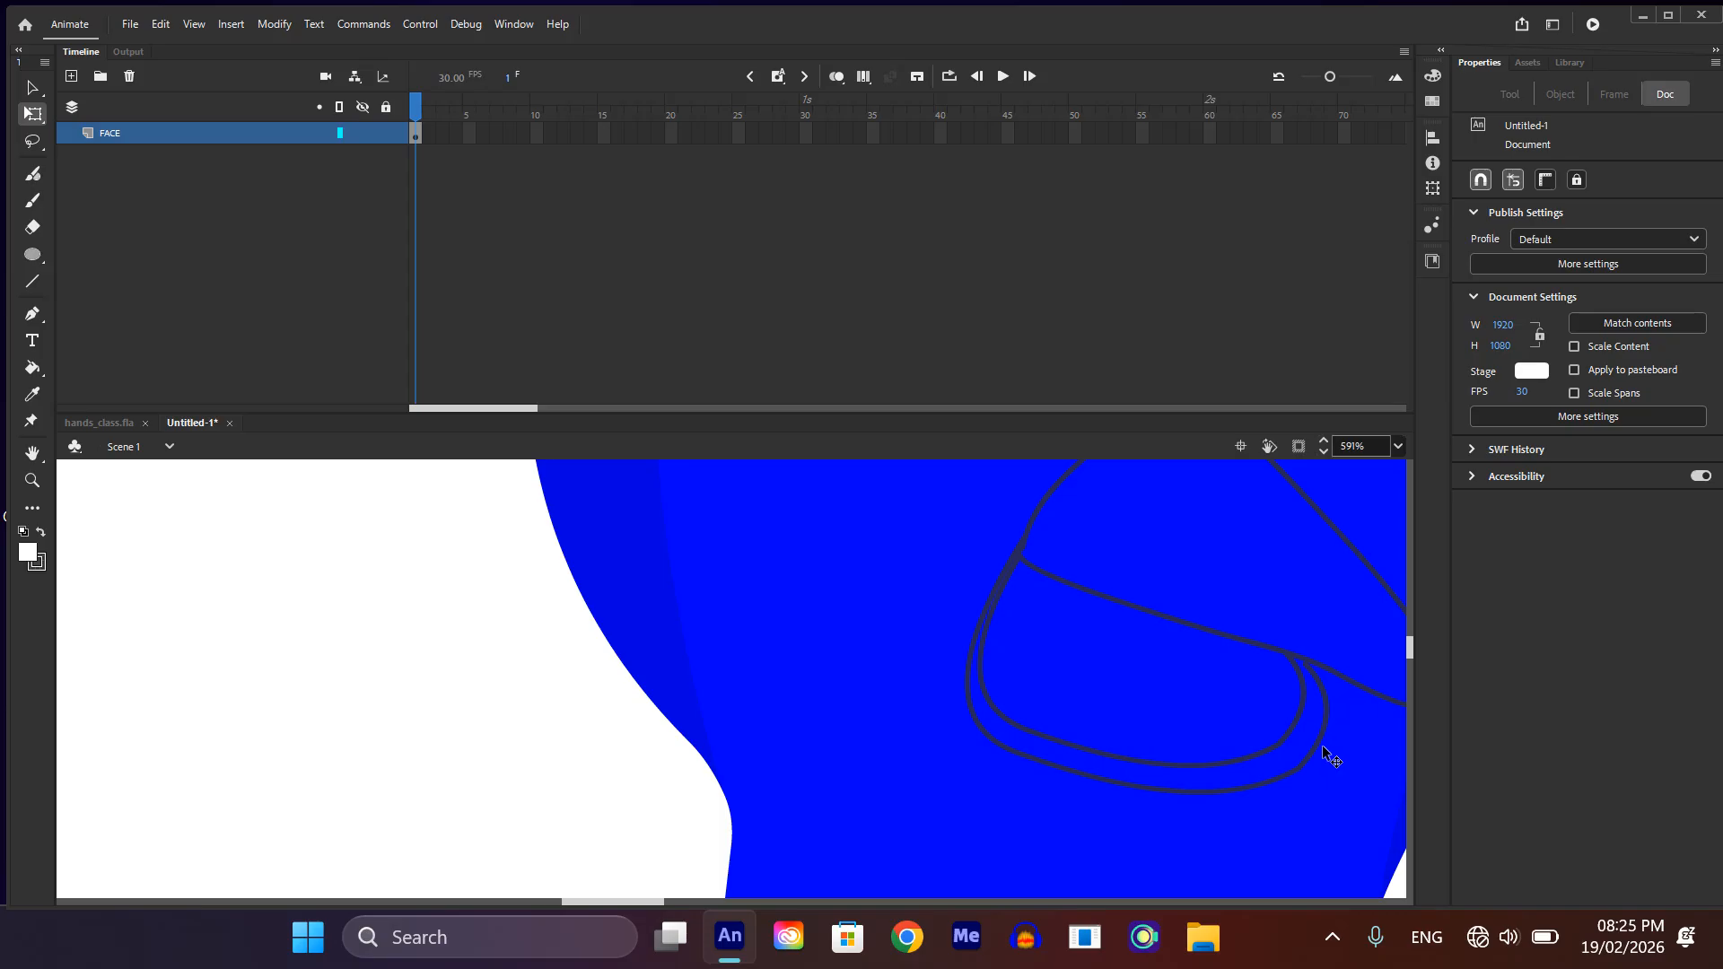
drag(1298, 764, 1292, 764)
click(1182, 790)
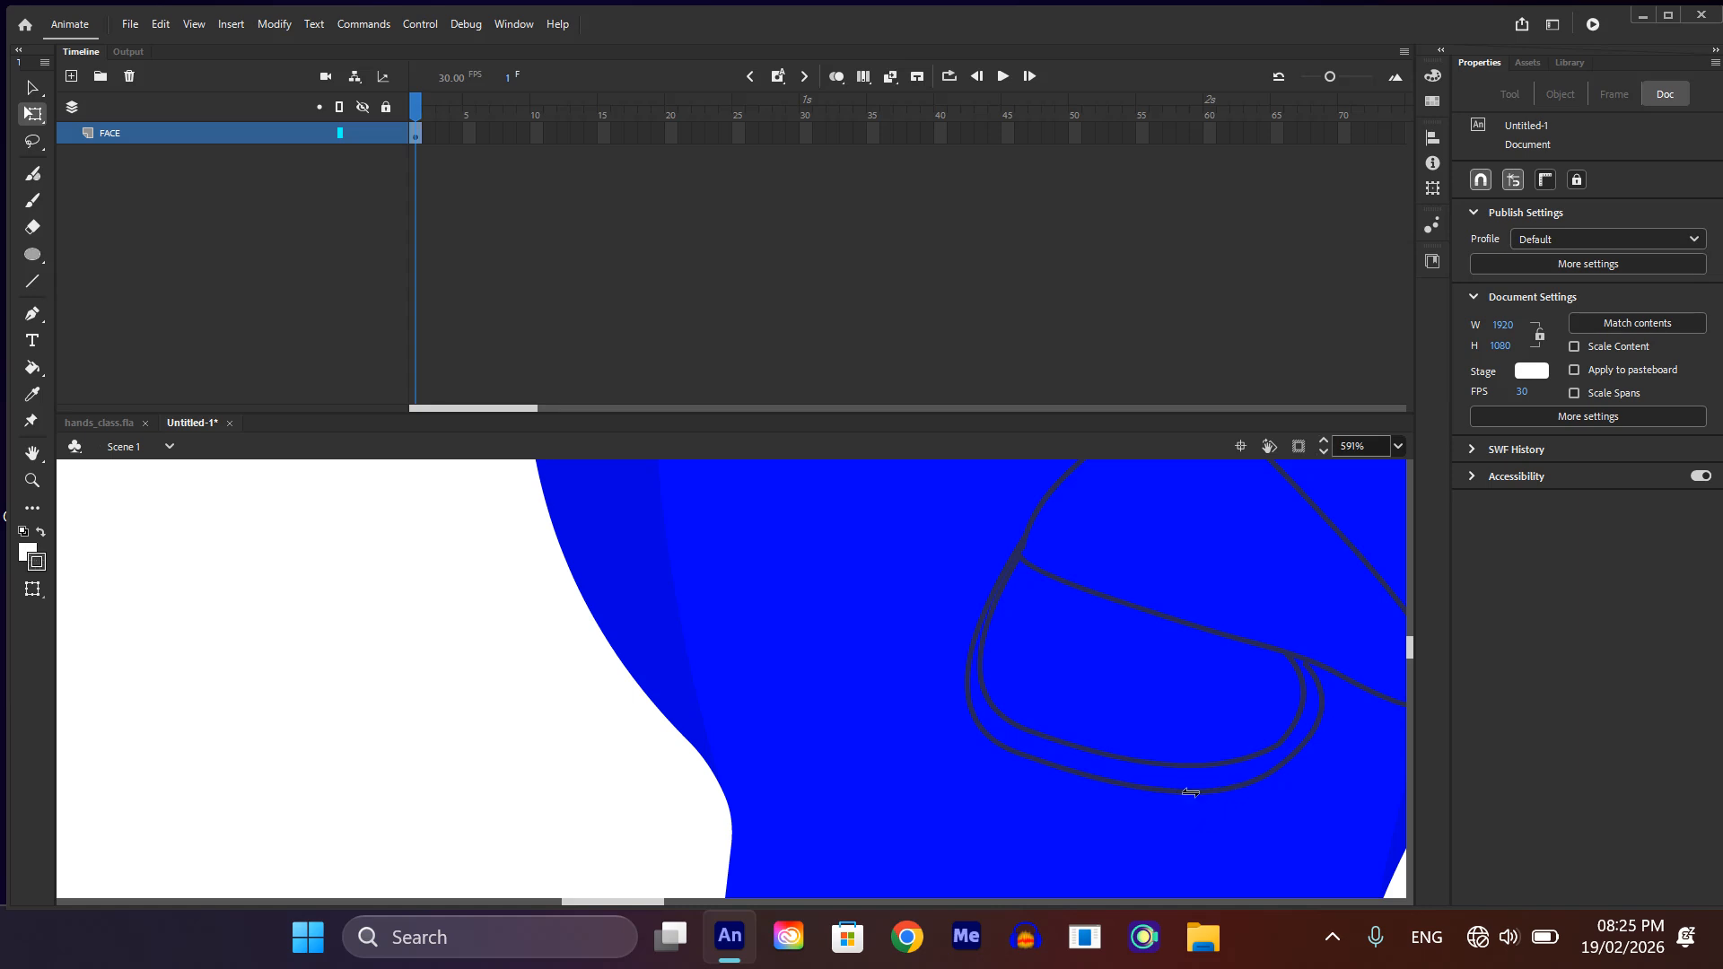
click(323, 777)
drag(1186, 790, 1188, 777)
drag(1316, 705, 1319, 709)
click(978, 729)
key(Delete)
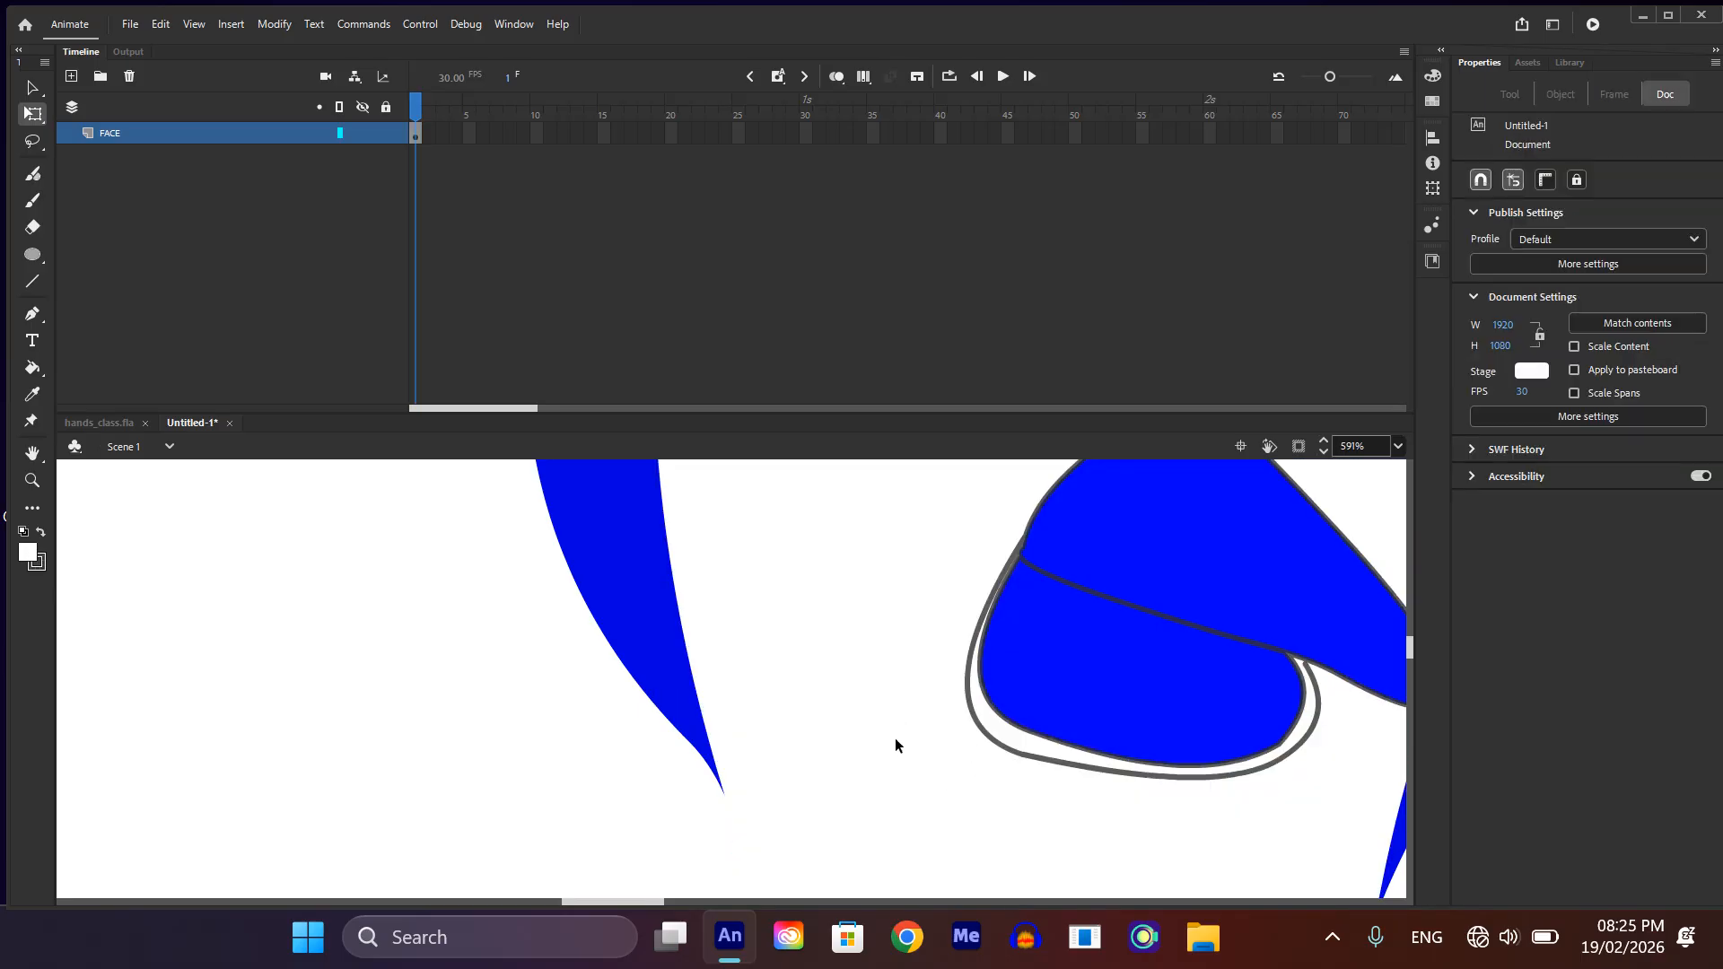
key(ctrl+z)
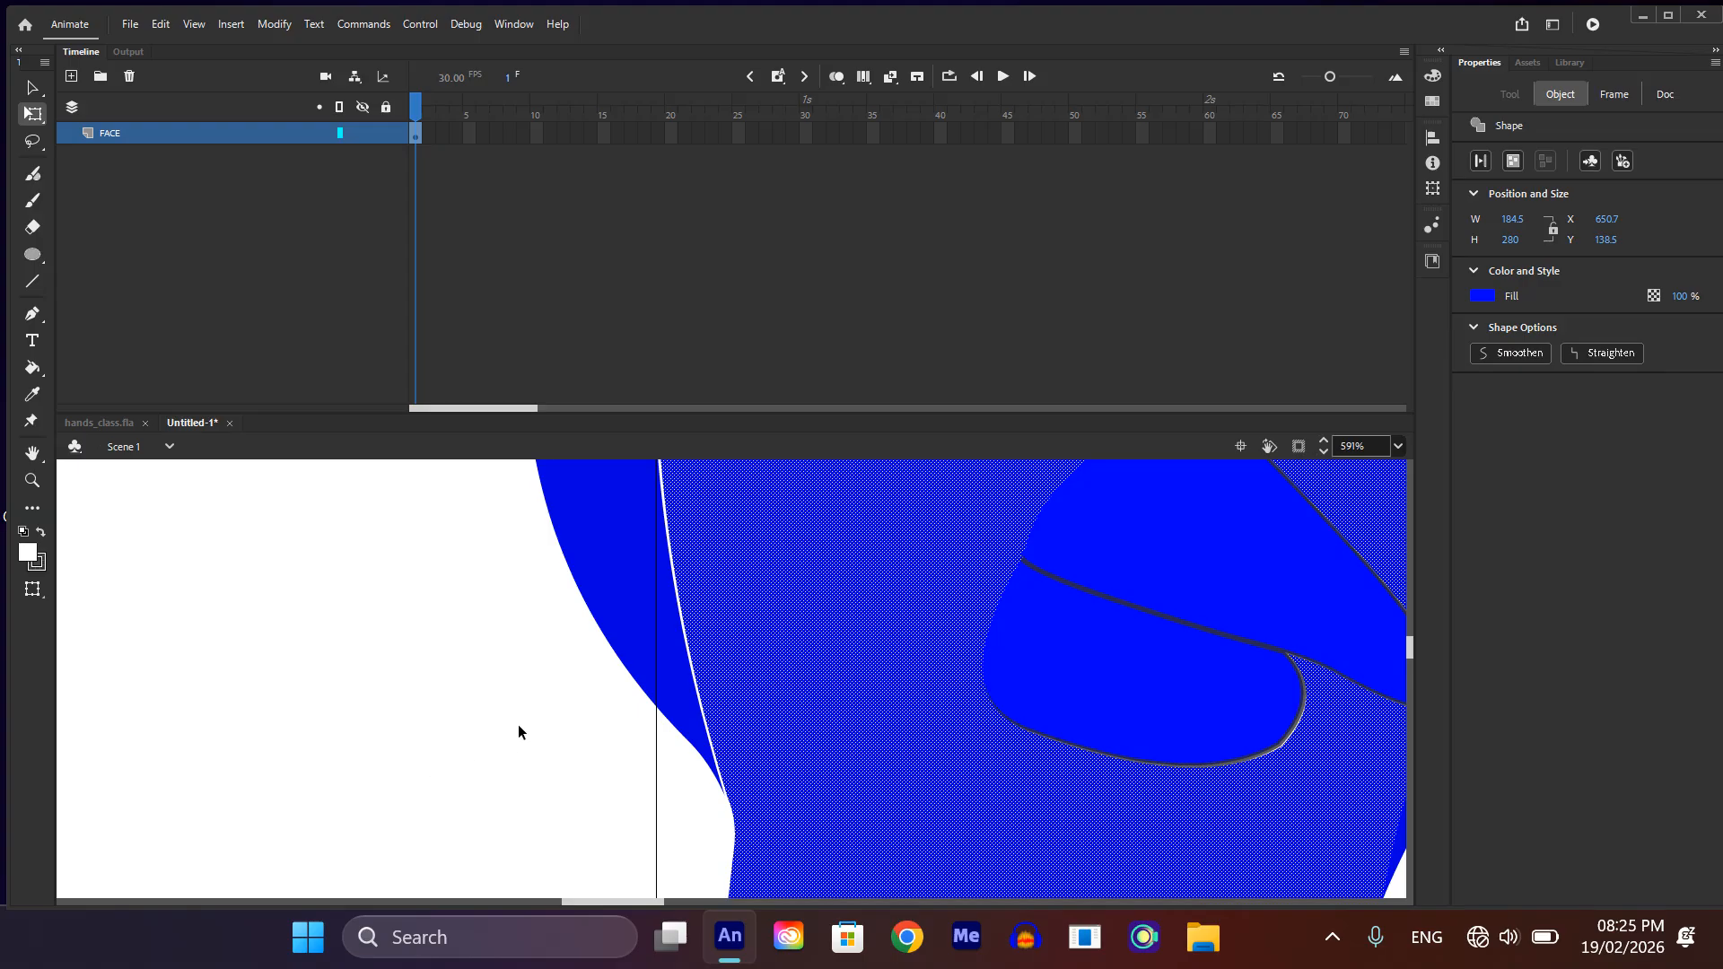
key(ctrl+z)
click(509, 716)
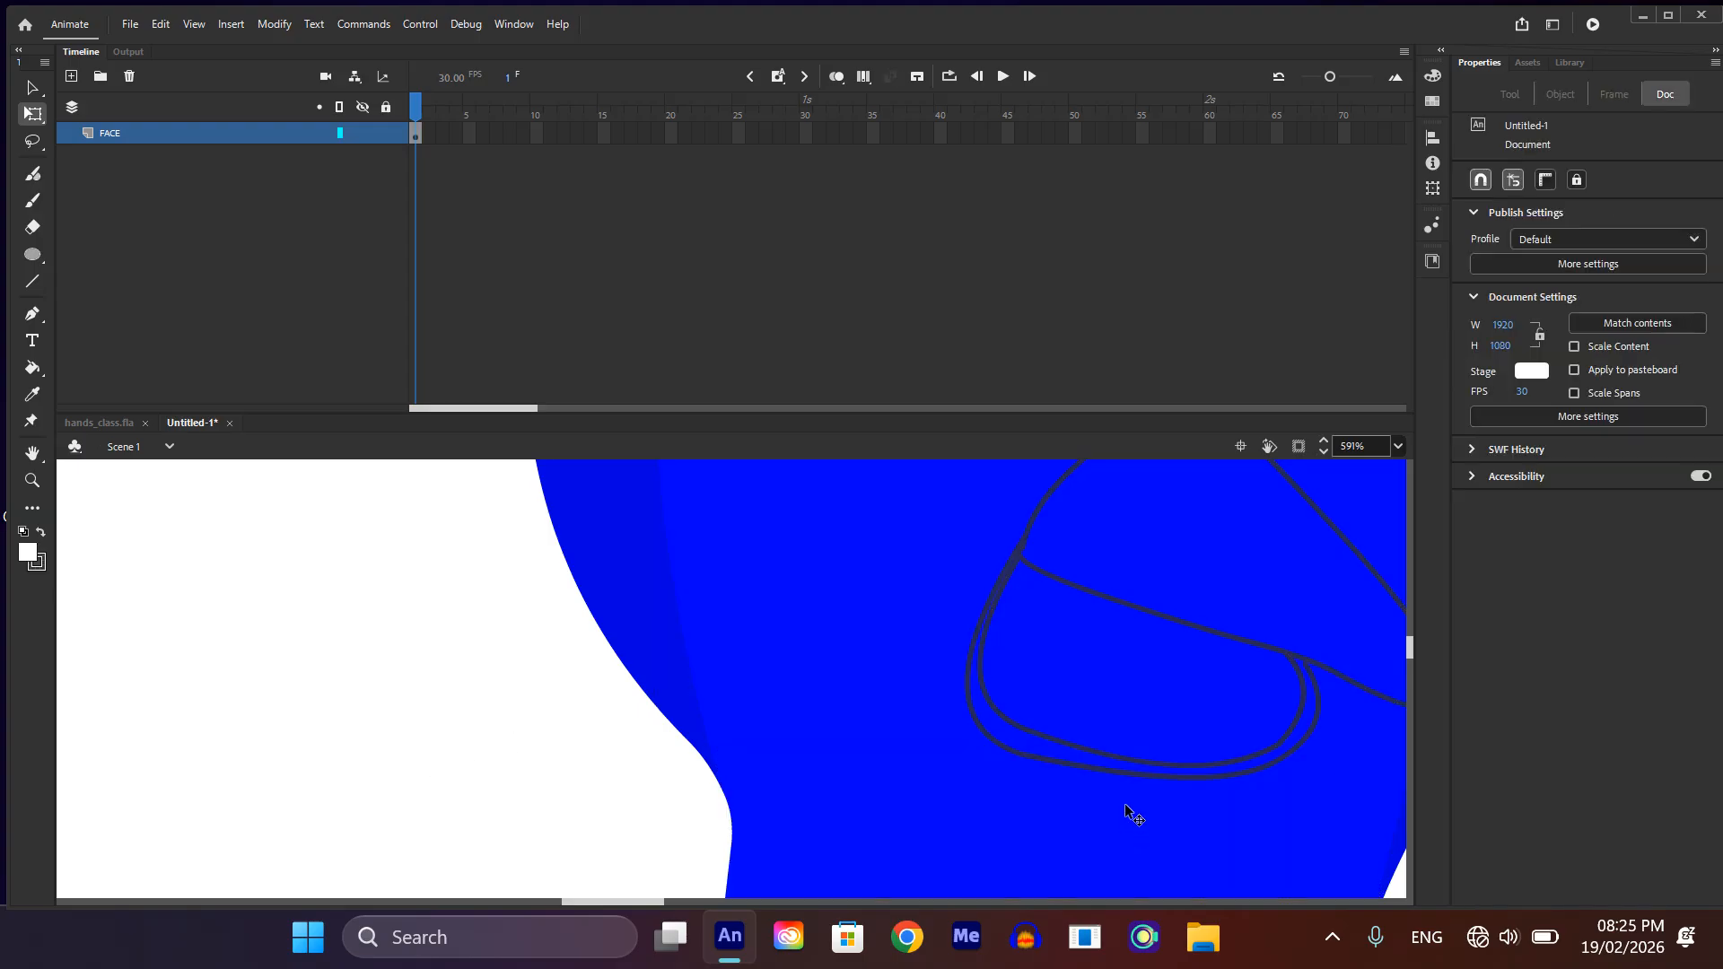
click(993, 737)
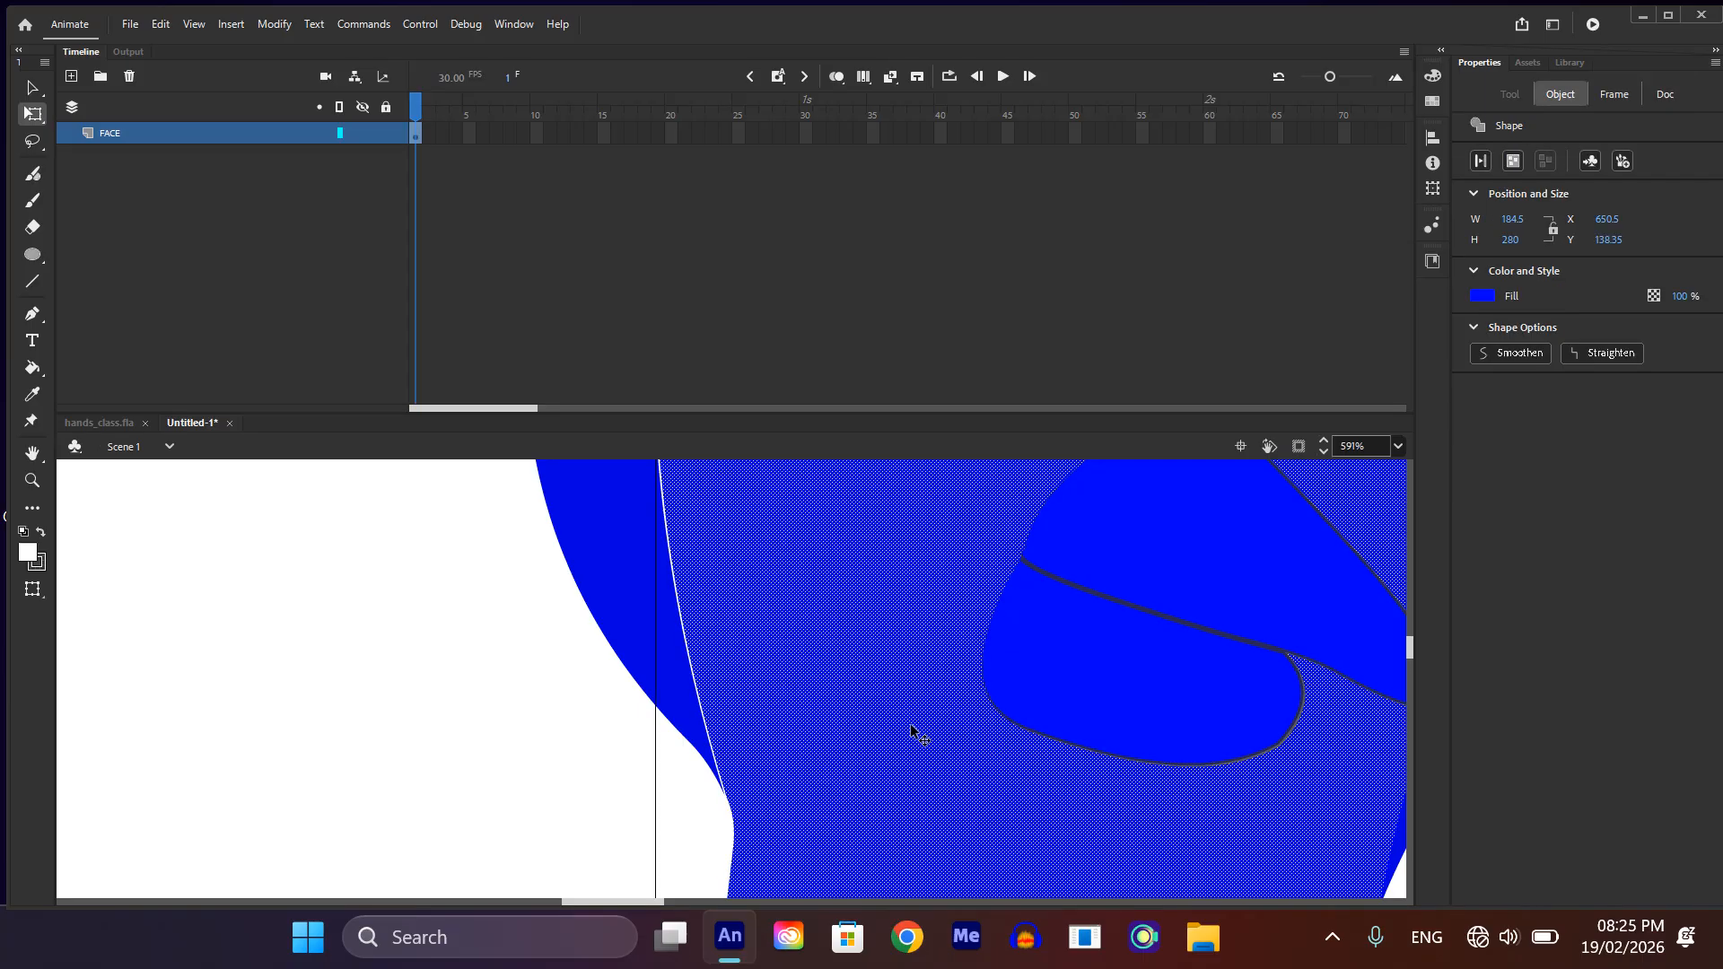
key(ctrl+z)
click(584, 767)
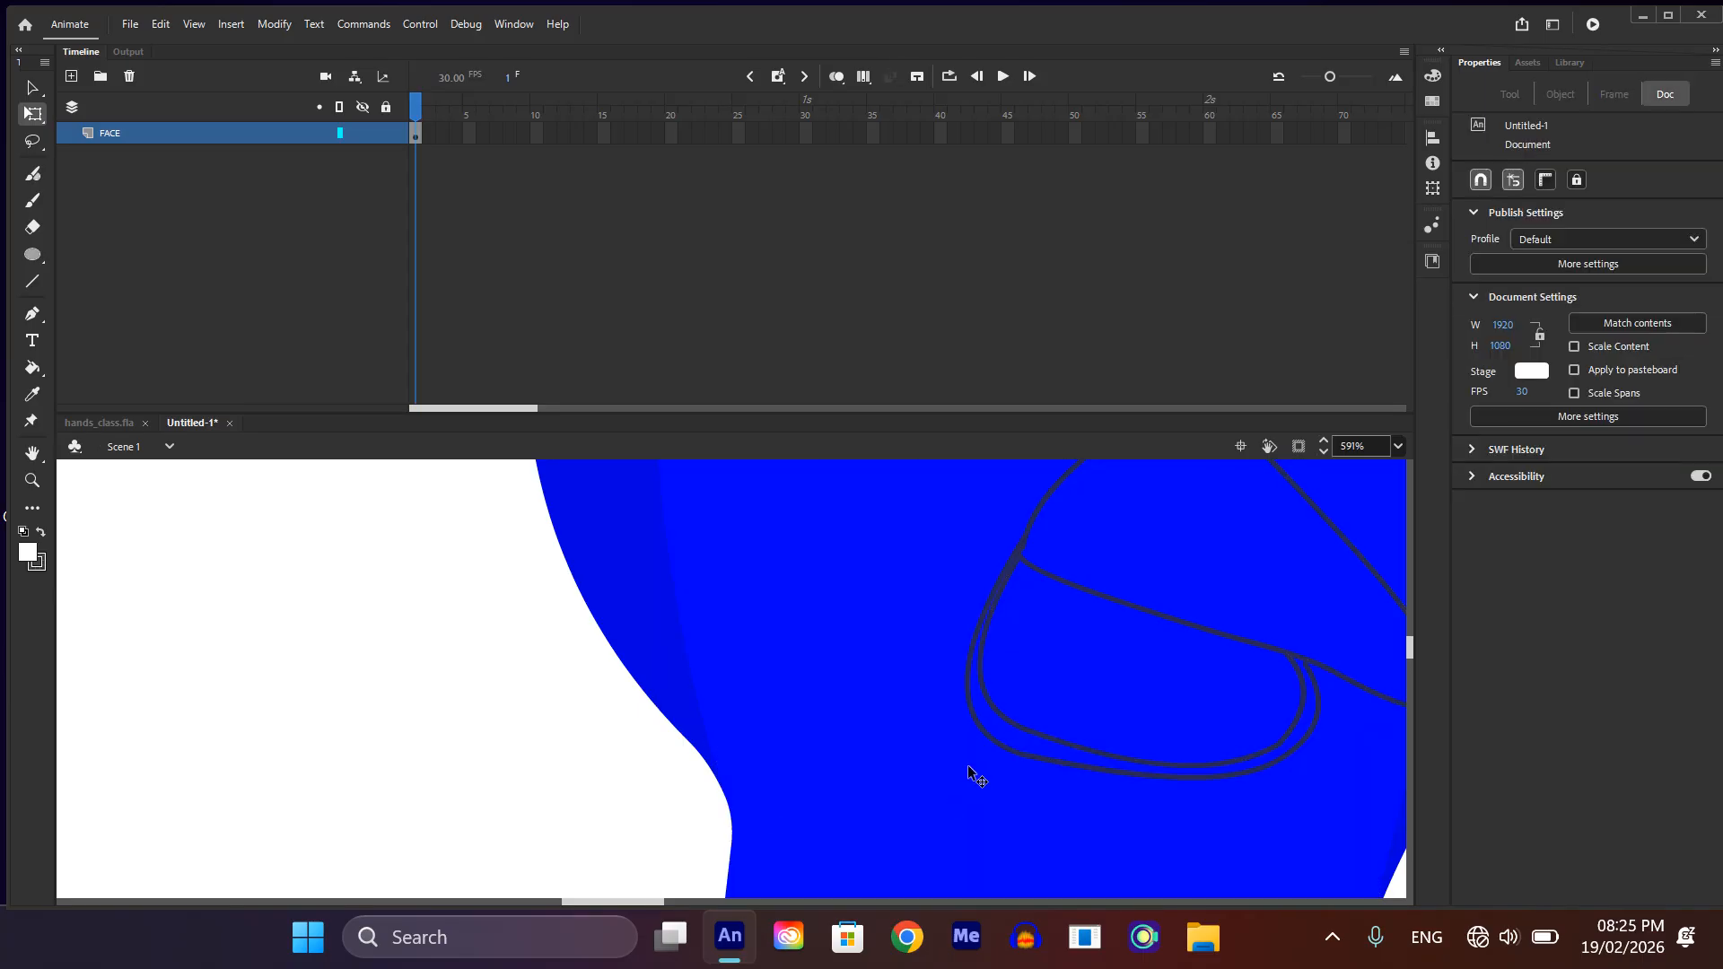
Step: Pull the outer outline's lower-left corner inward and curve the adjoining bottom edge to run parallel to the inner line
scroll(969, 773, up, 4)
mouse_move(960, 757)
mouse_down()
mouse_move(976, 747)
mouse_move(967, 718)
mouse_up()
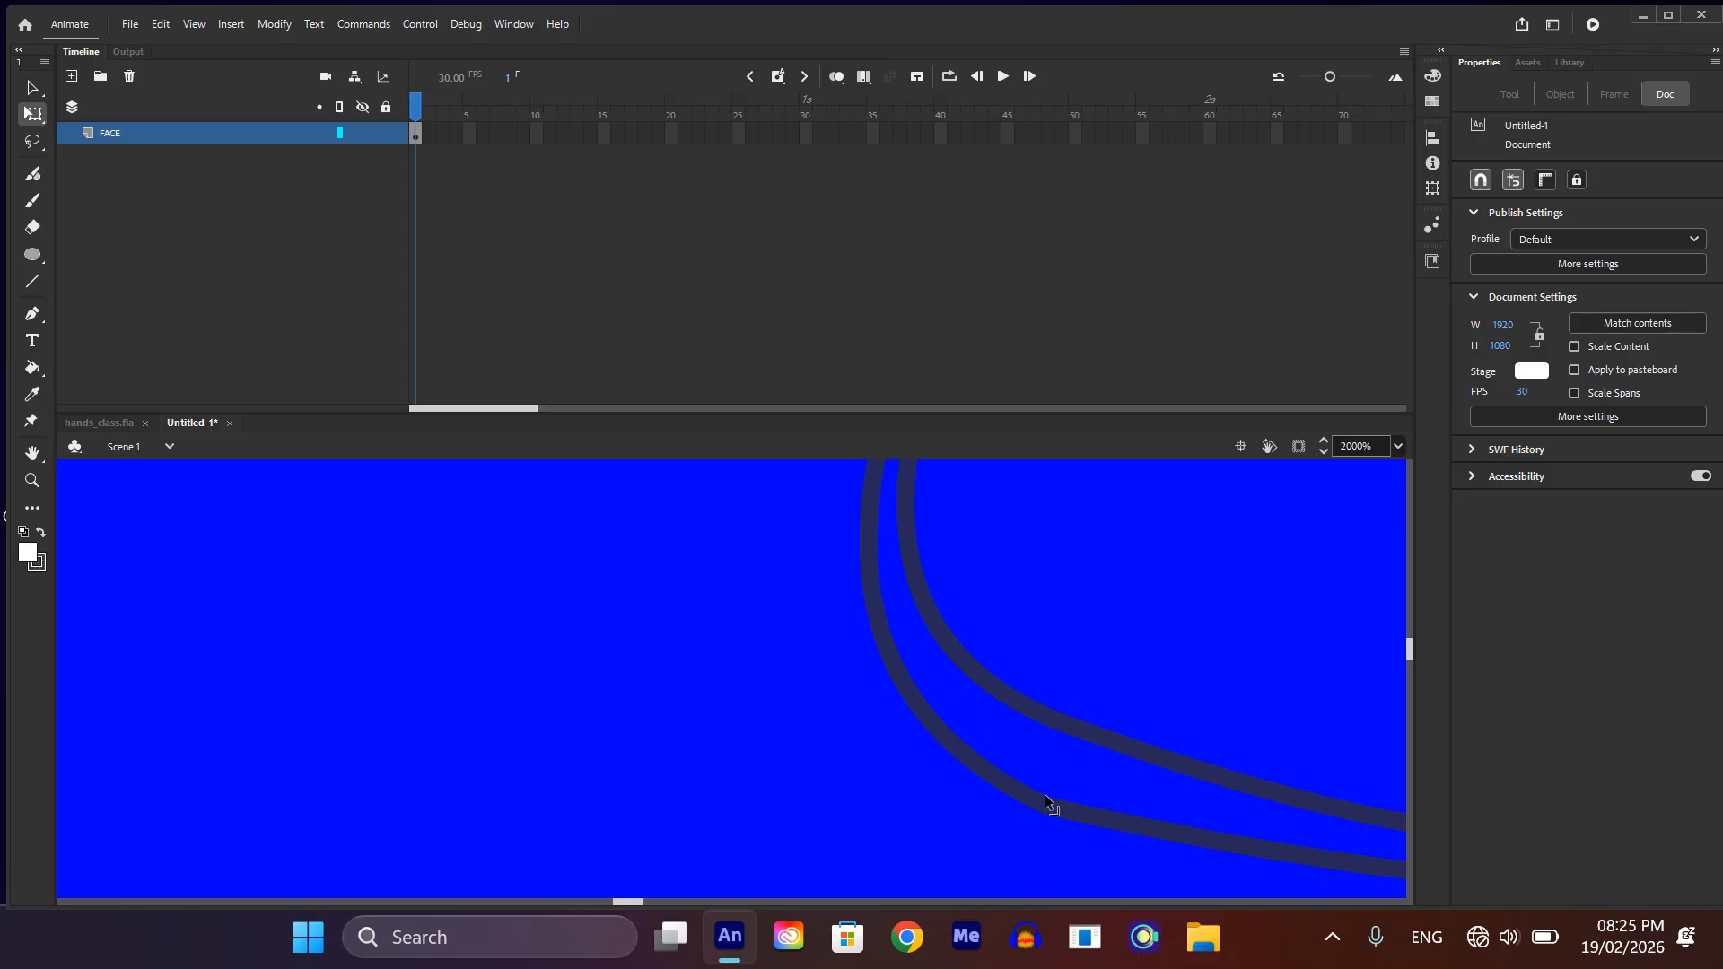
mouse_move(1038, 808)
mouse_down()
mouse_move(1026, 796)
mouse_move(1059, 768)
mouse_up()
scroll(1058, 768, down, 5)
scroll(1299, 818, up, 4)
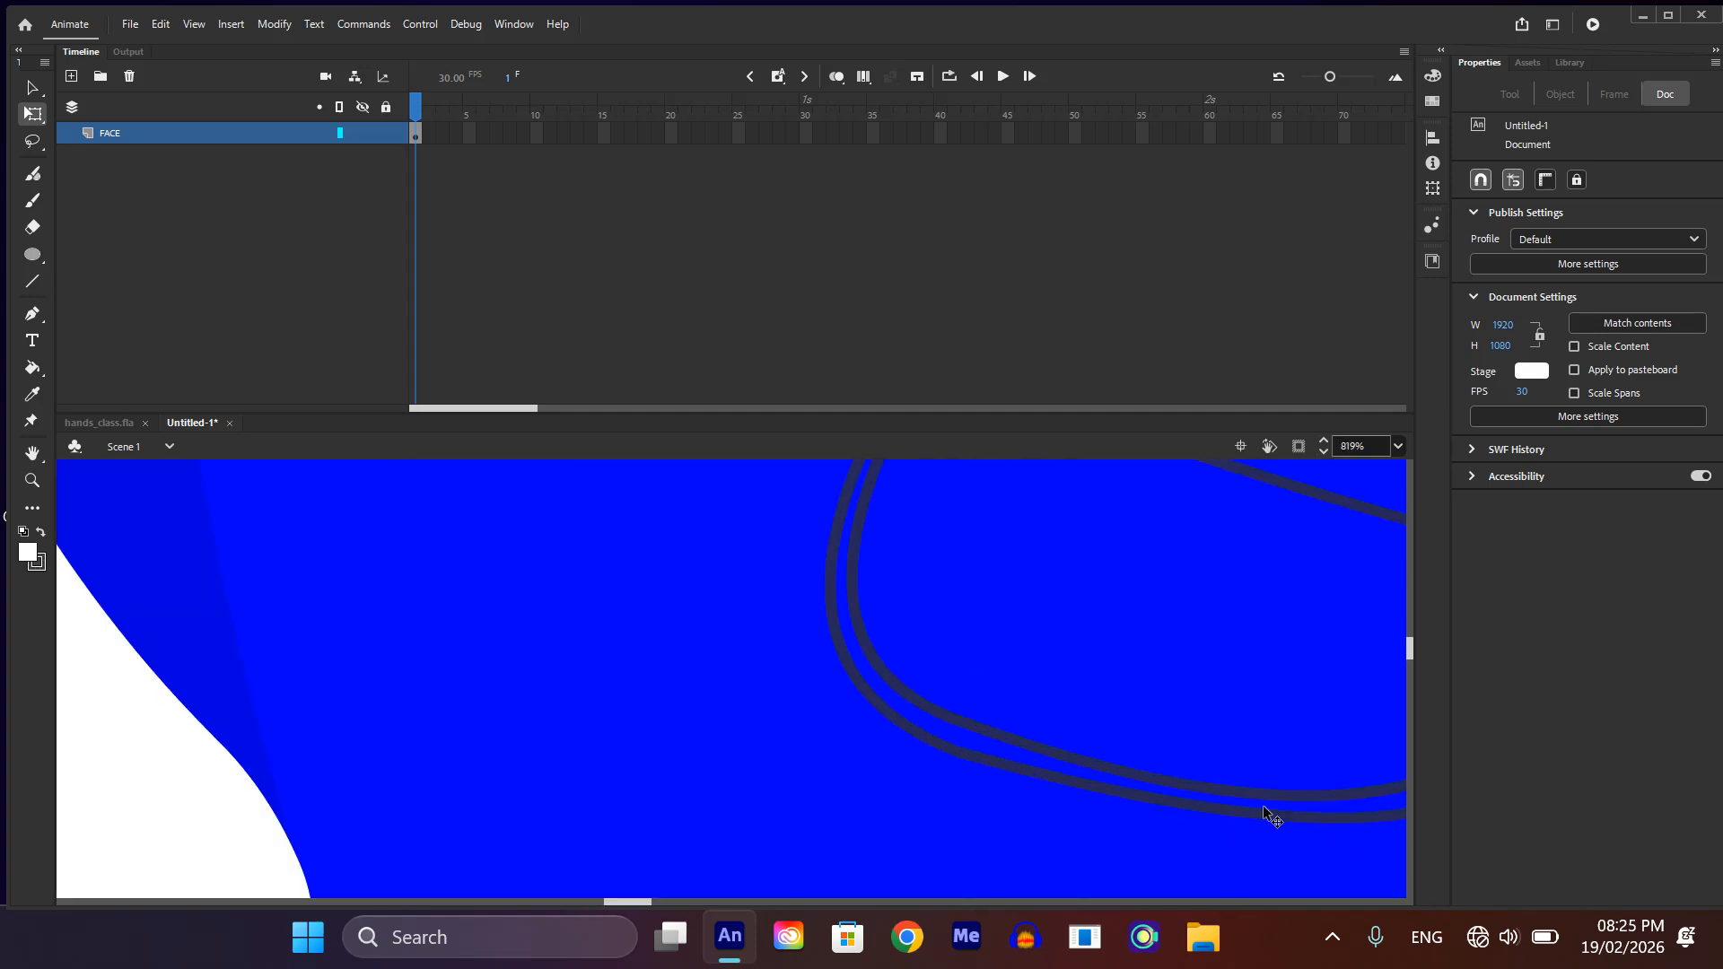
drag(1229, 813, 1215, 833)
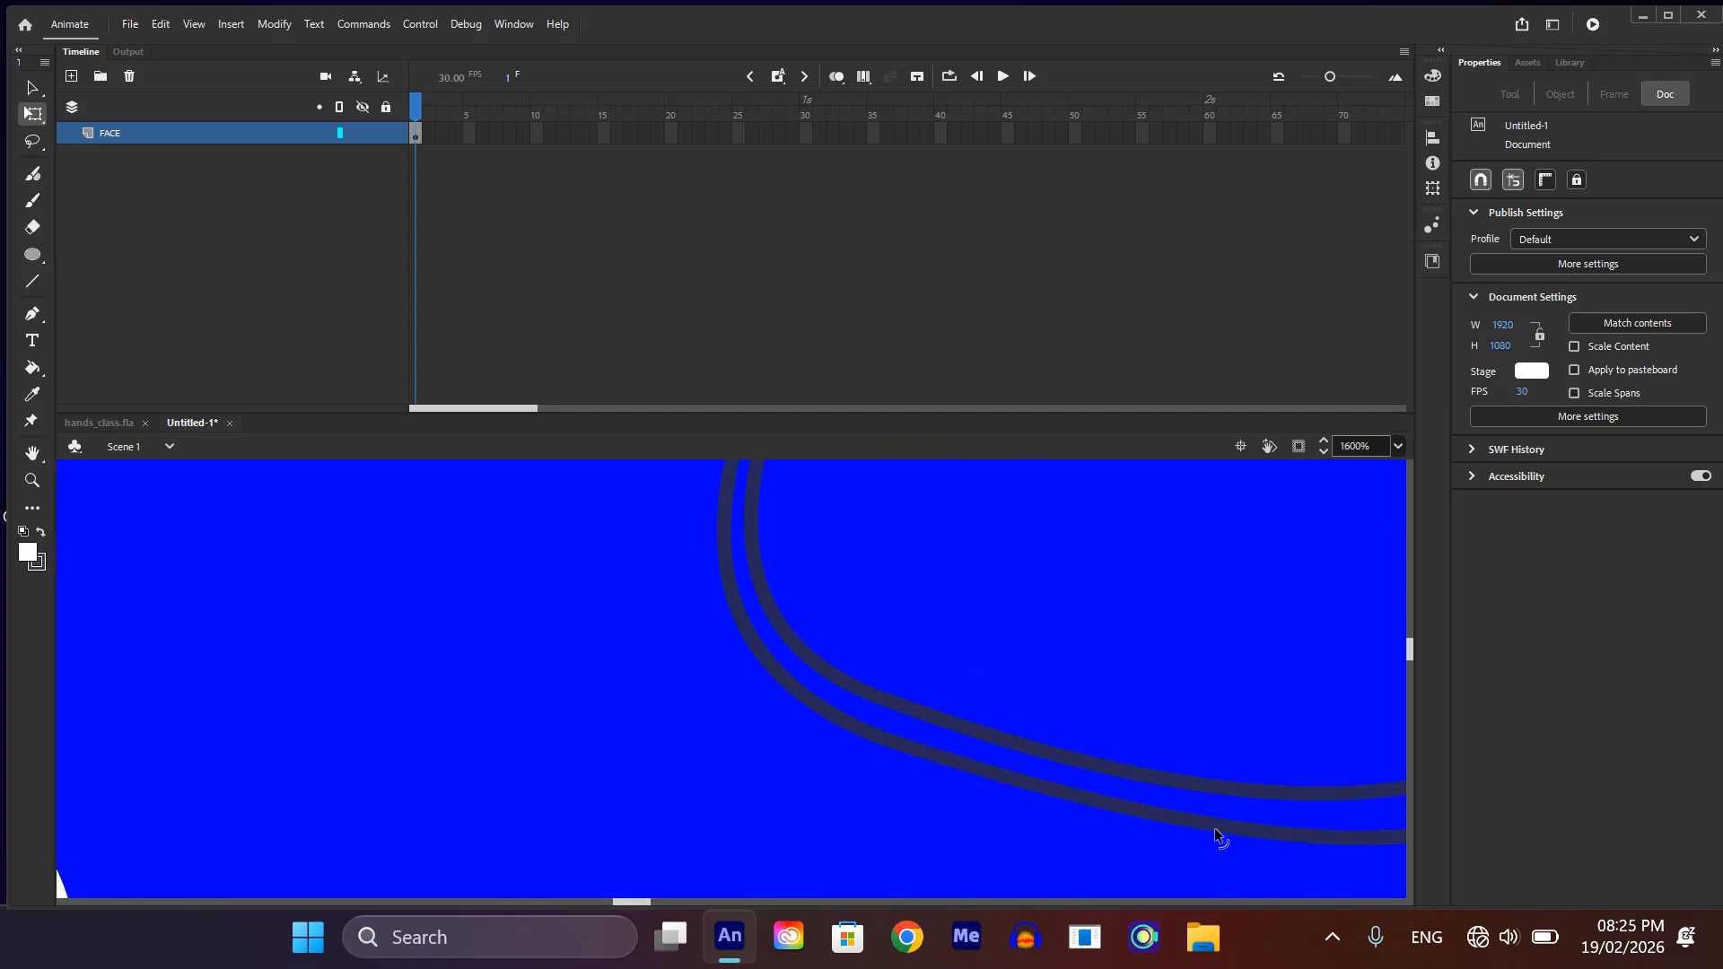
Step: Bend the outer outline's right side and lower-right curve inward to narrow the gap around the lower beak
scroll(1096, 810, down, 4)
scroll(1072, 782, down, 3)
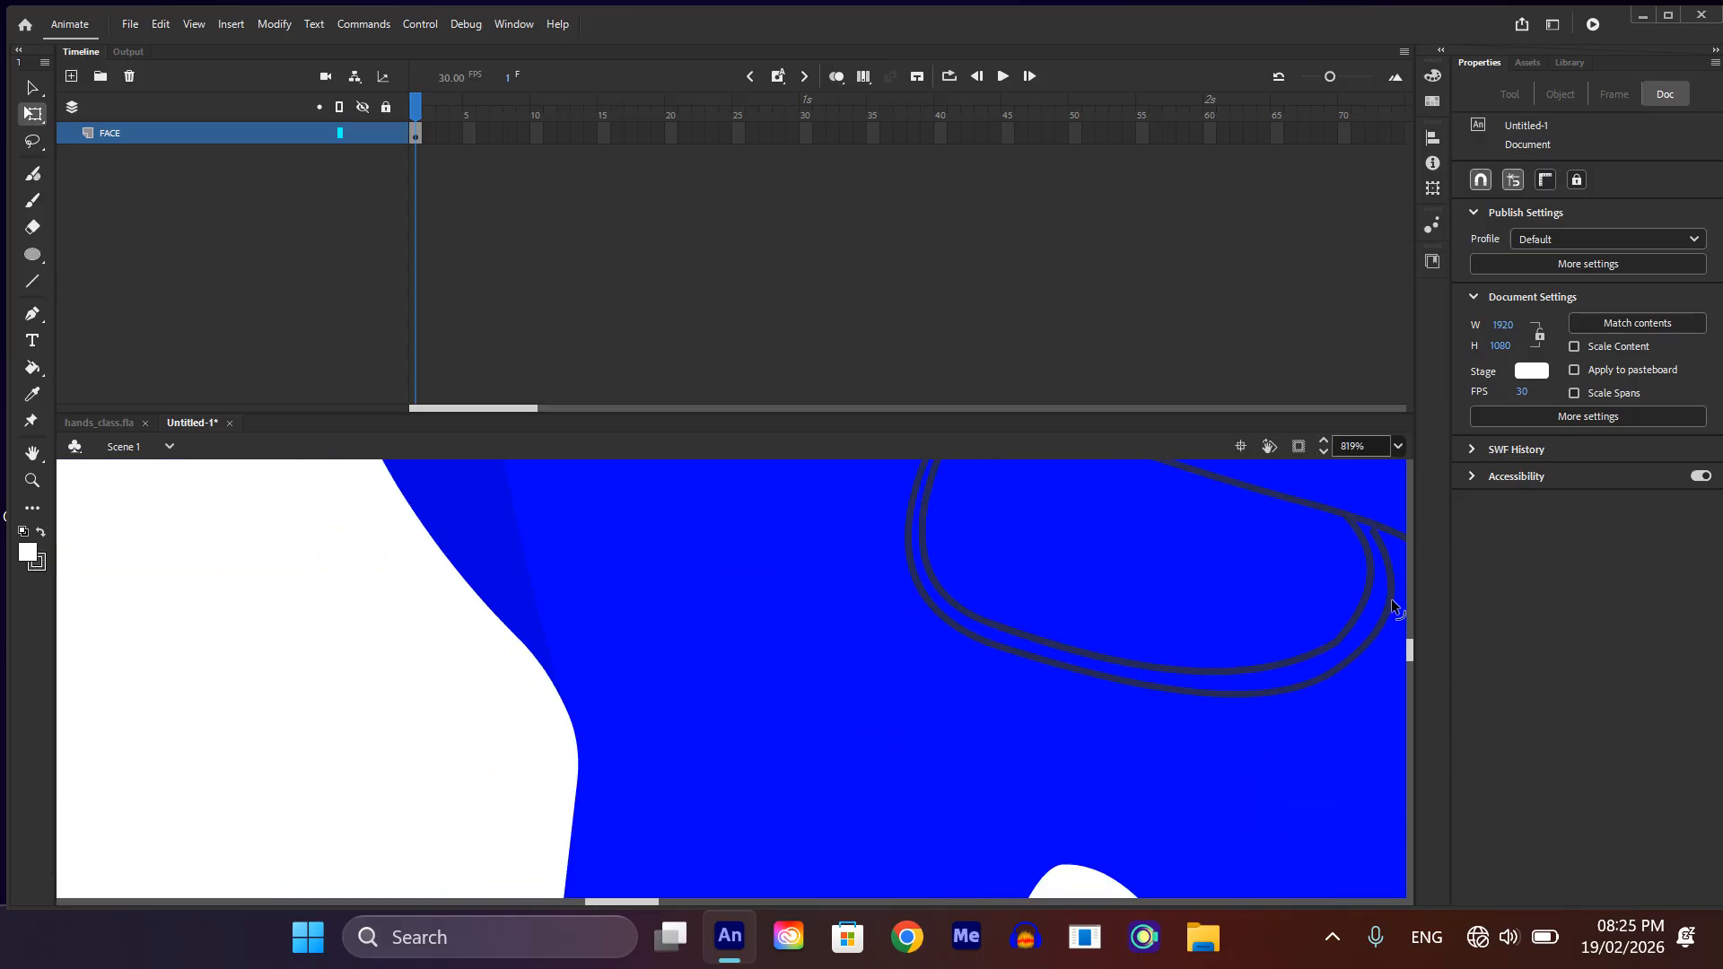
drag(1390, 596, 1383, 596)
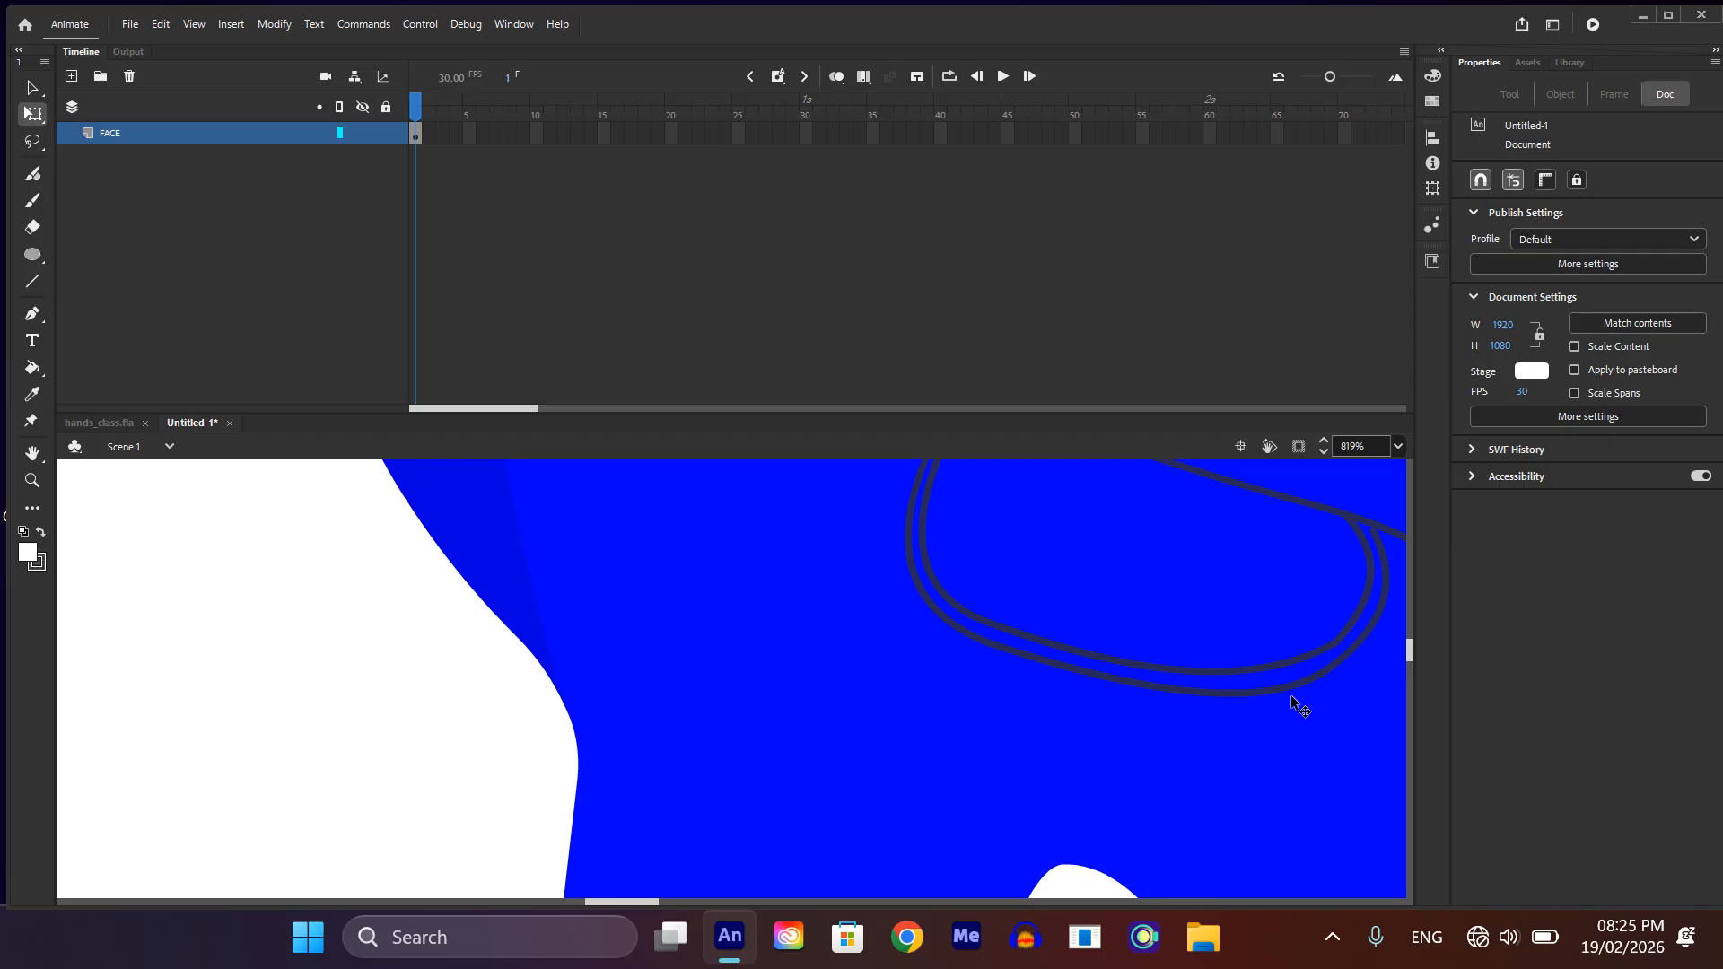
drag(1285, 687, 1288, 681)
scroll(1288, 681, down, 2)
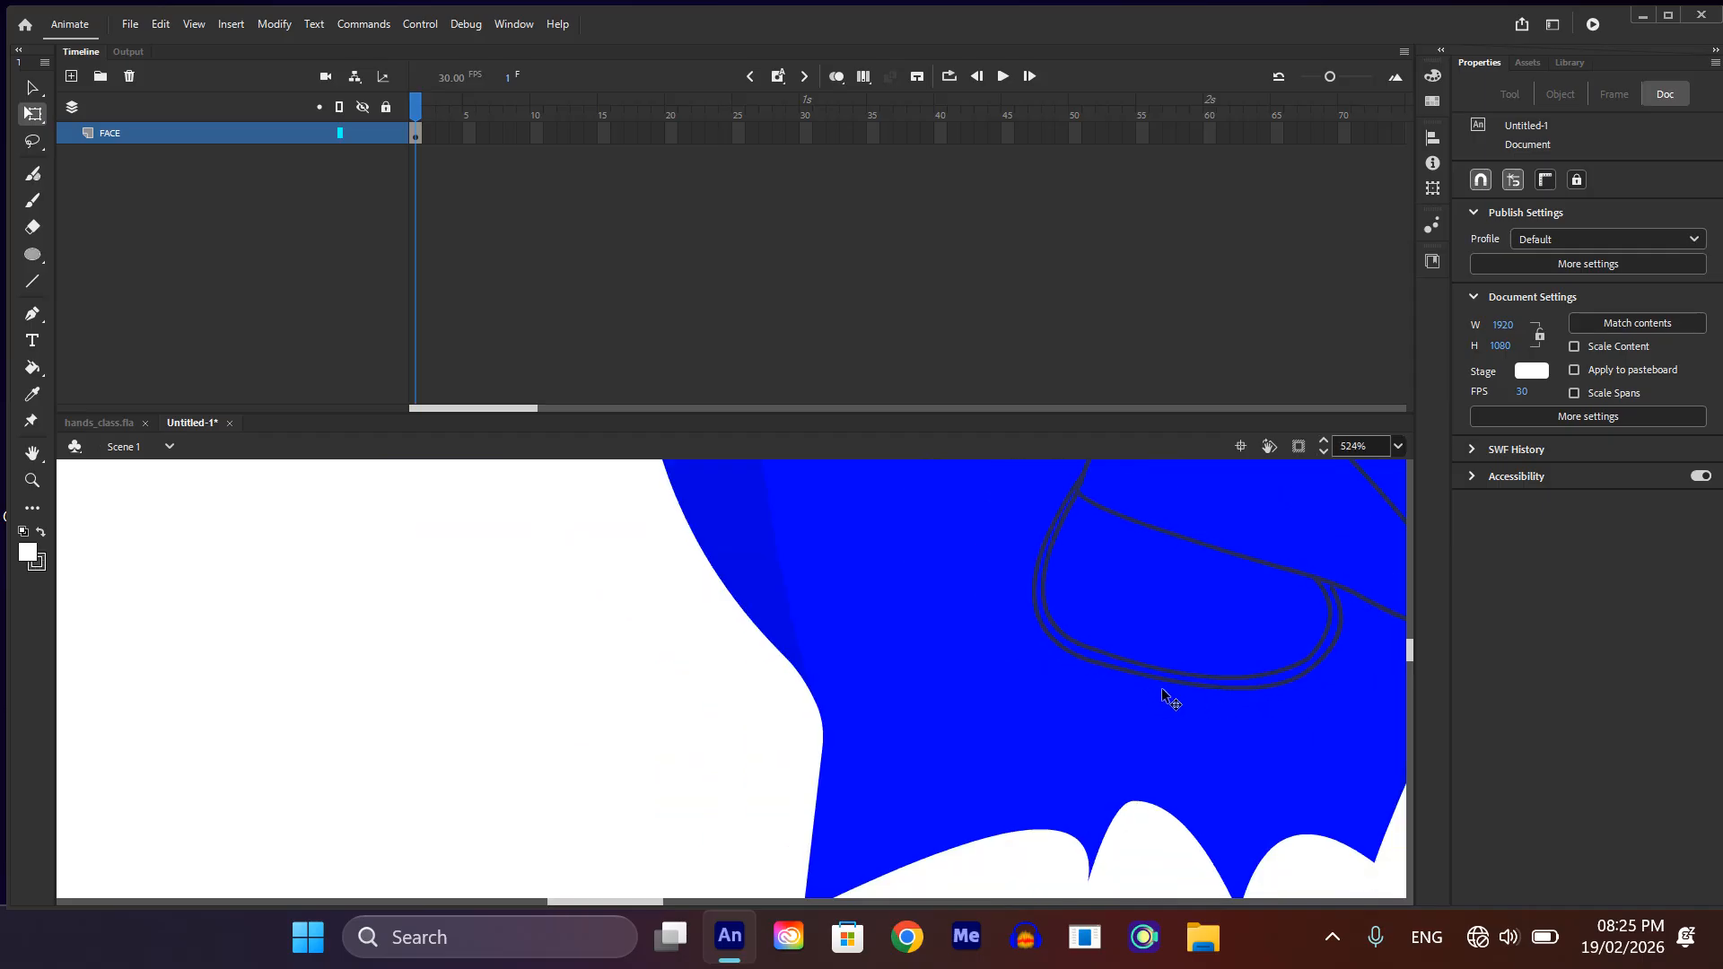
scroll(1161, 687, down, 2)
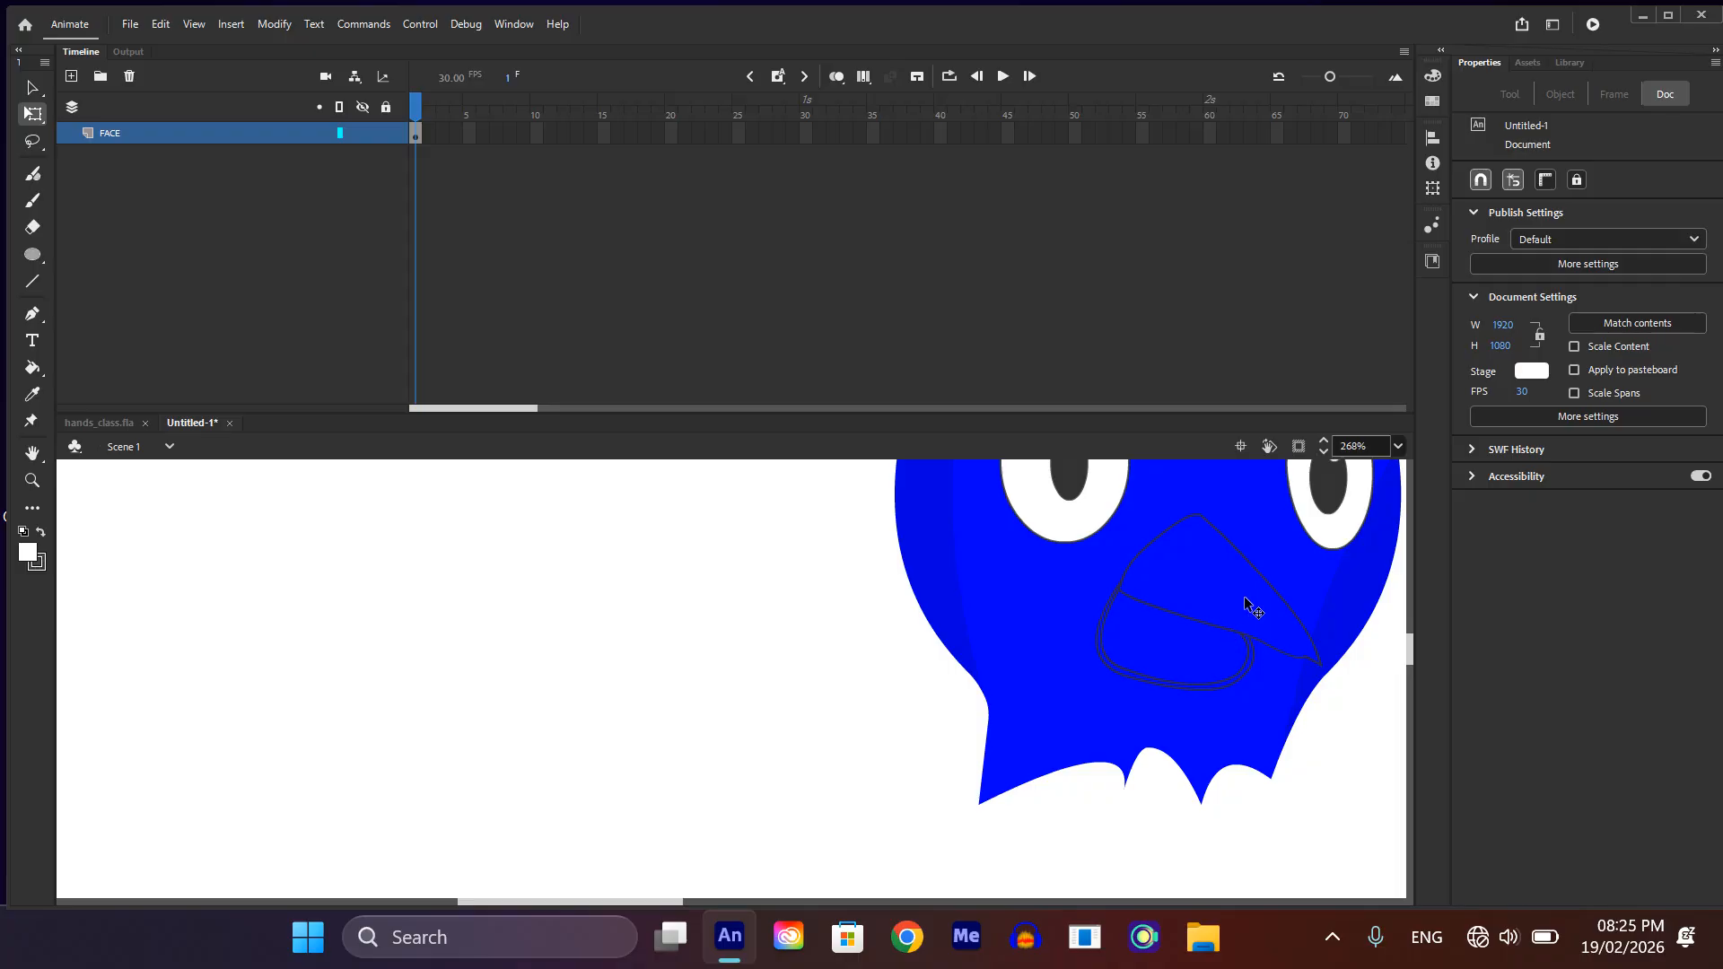
Step: Fill the upper beak and the inner area of the lower beak with solid yellow
key(k)
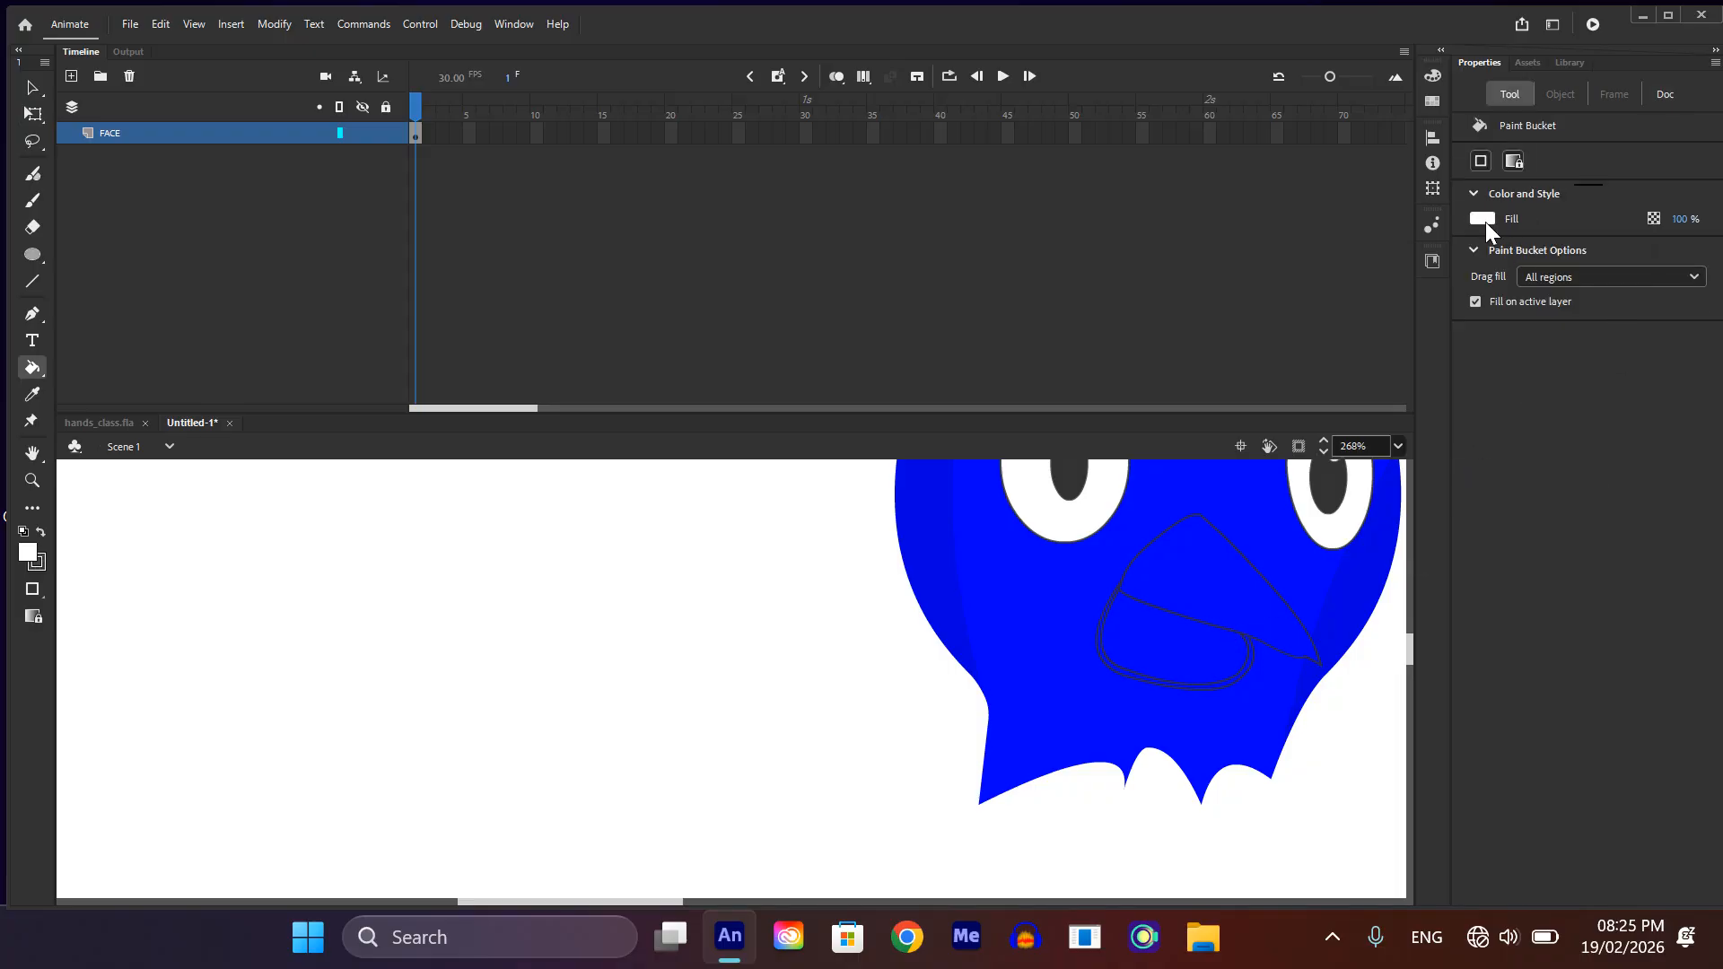
click(1484, 222)
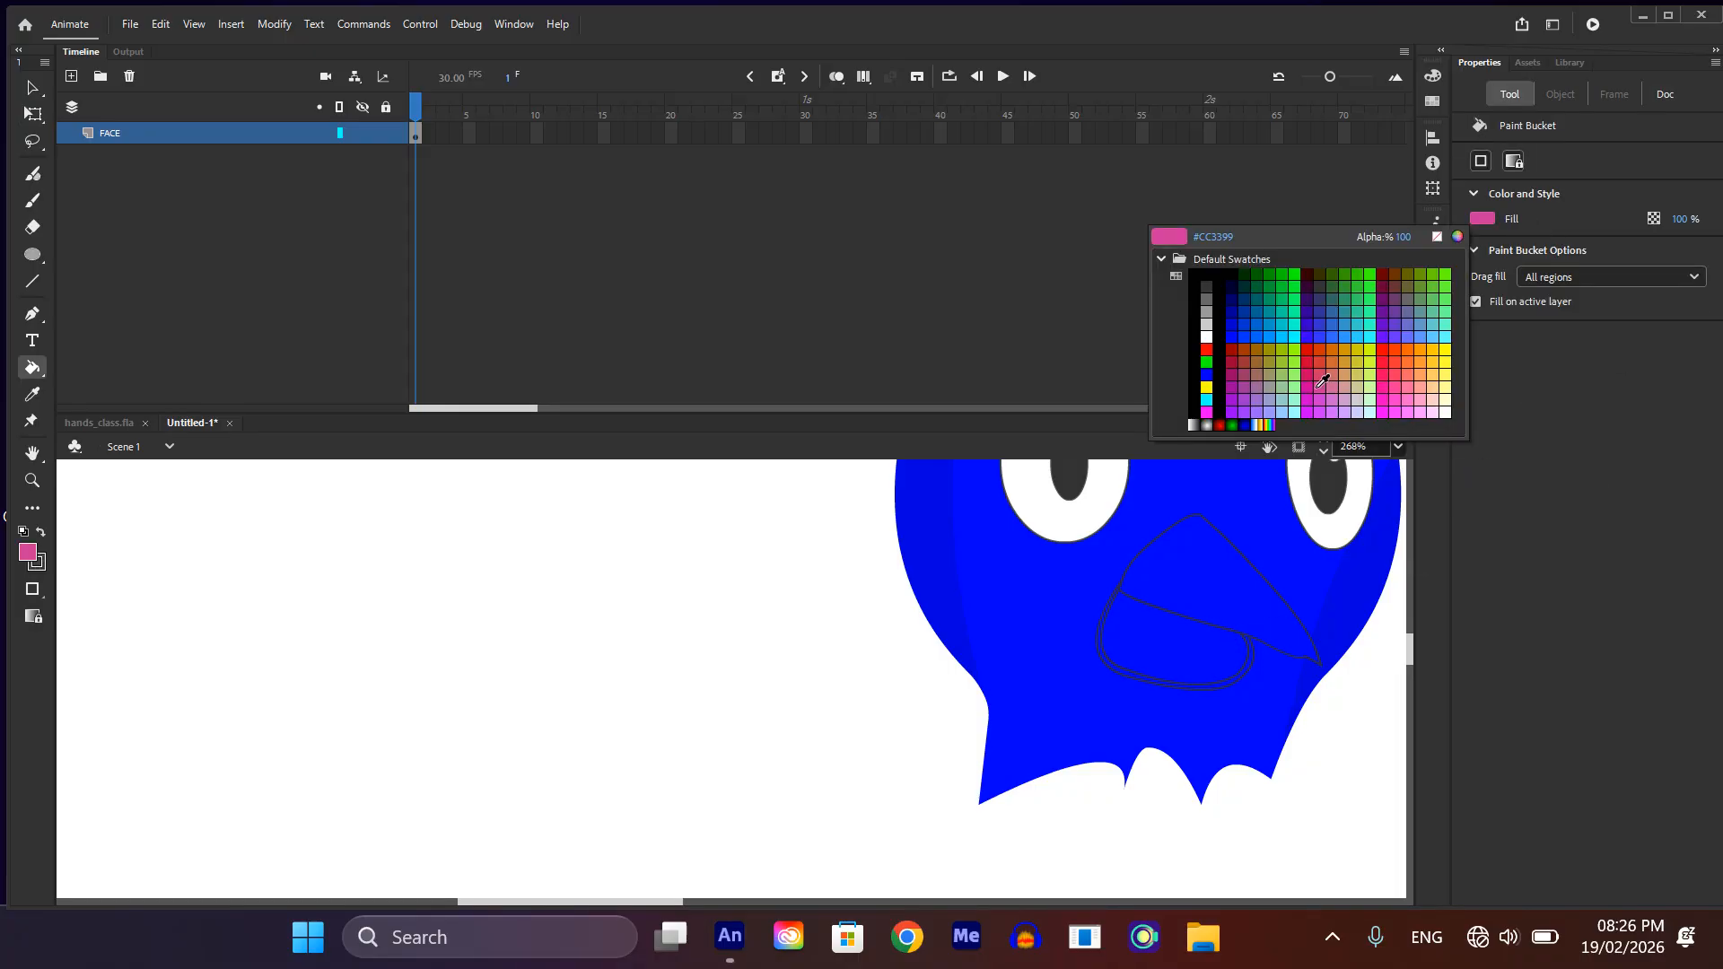
click(1205, 387)
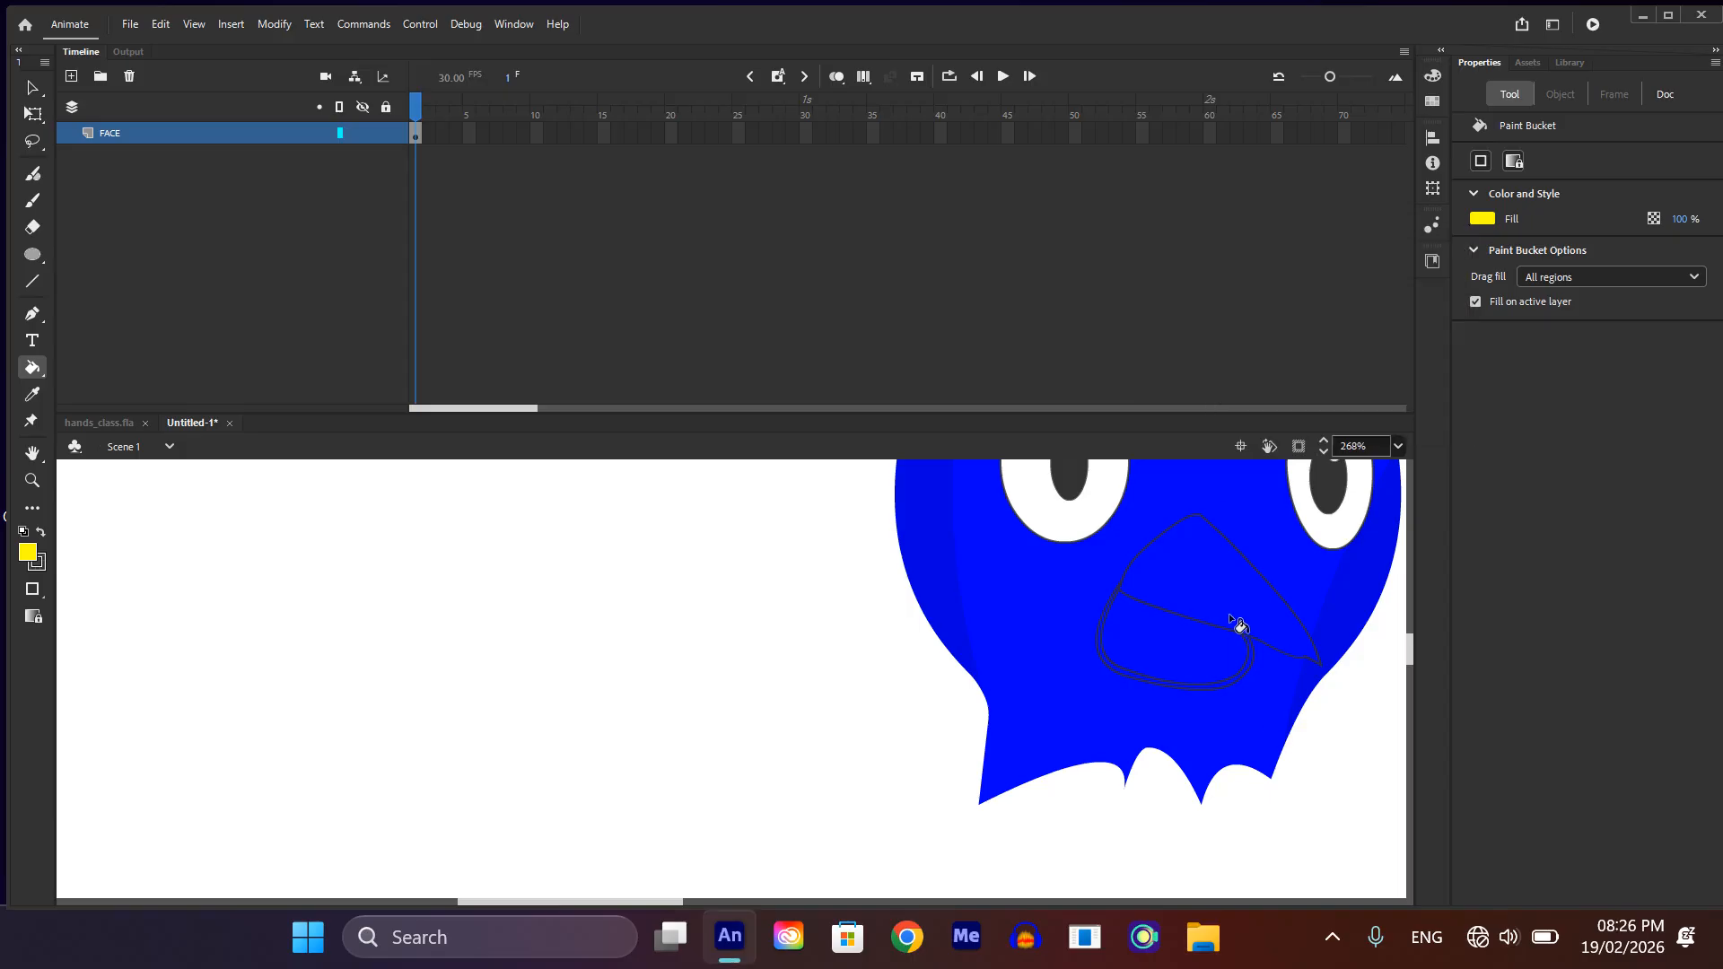
click(1238, 626)
click(1200, 681)
scroll(1192, 728, down, 1)
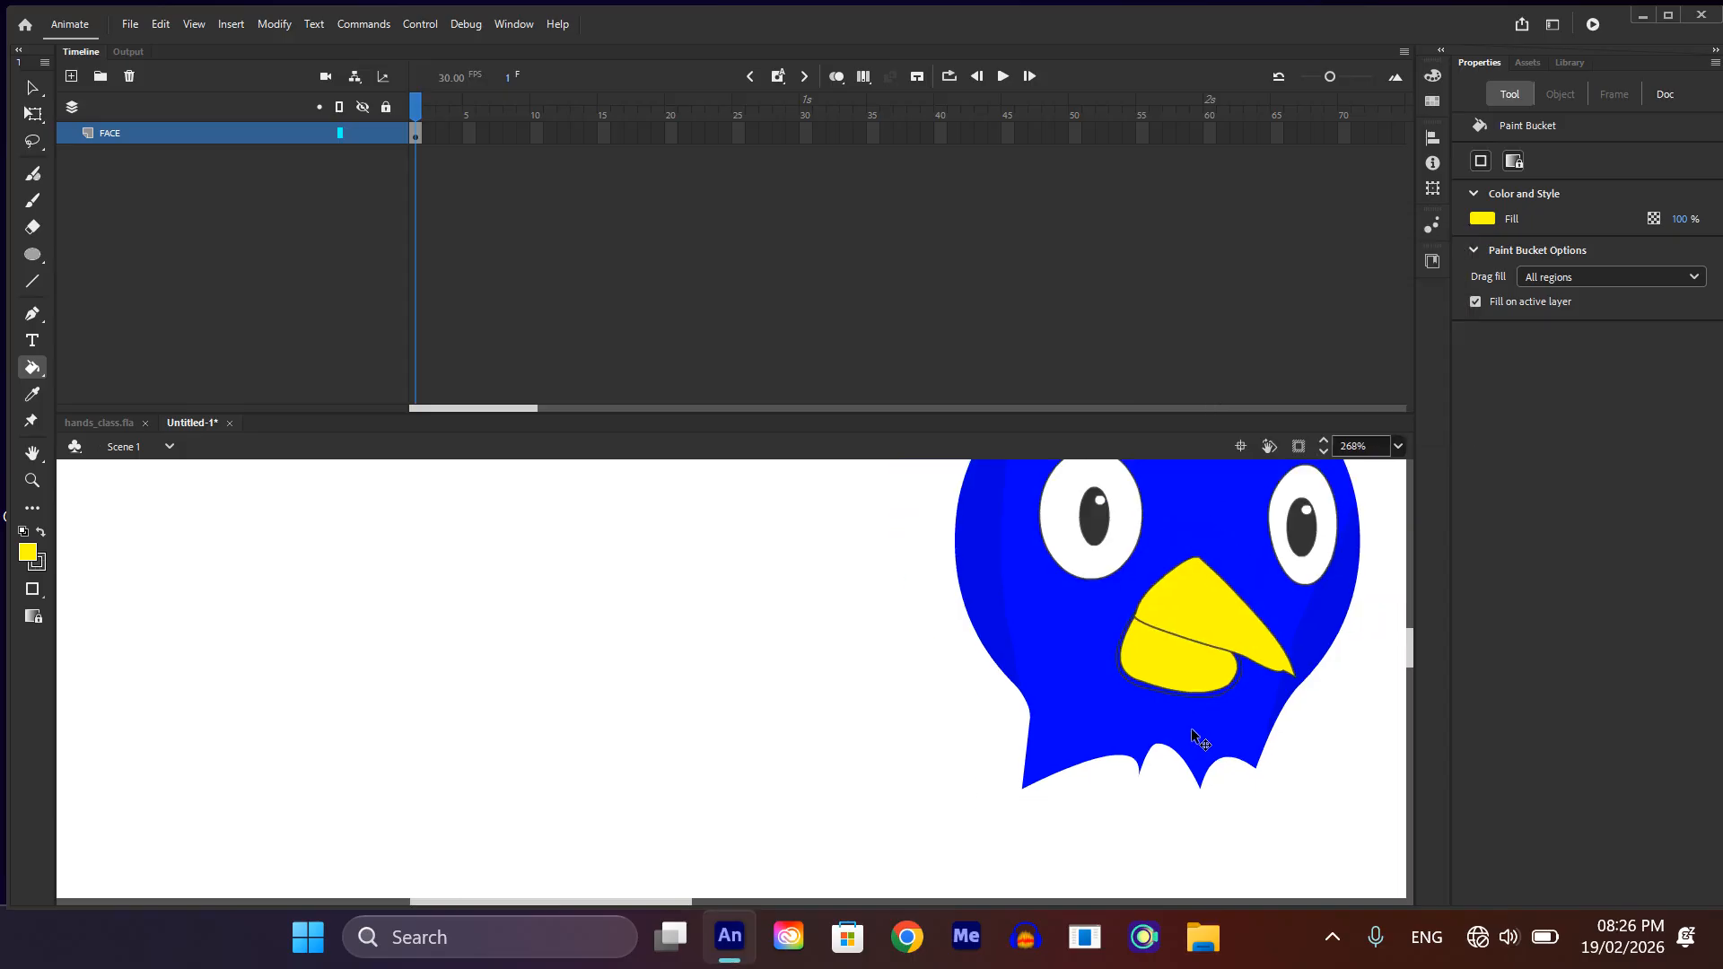
scroll(1191, 729, down, 2)
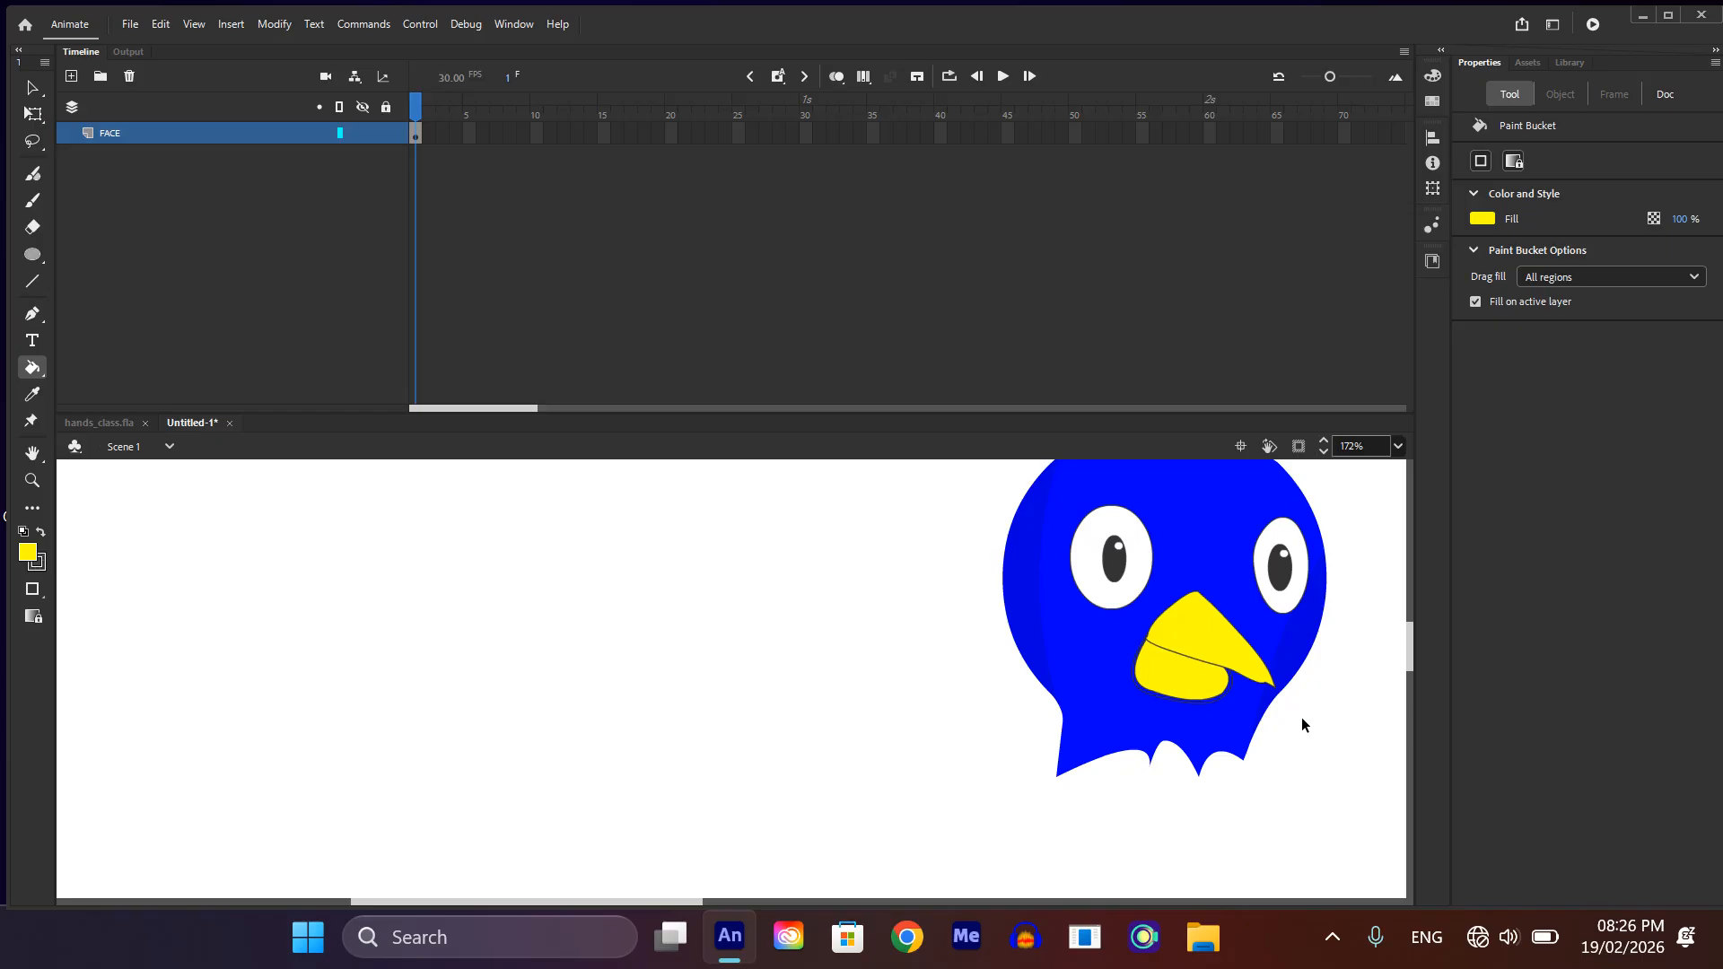
Step: Try to fill the narrow gap between the lower beak's two outlines with yellow
scroll(1297, 718, up, 4)
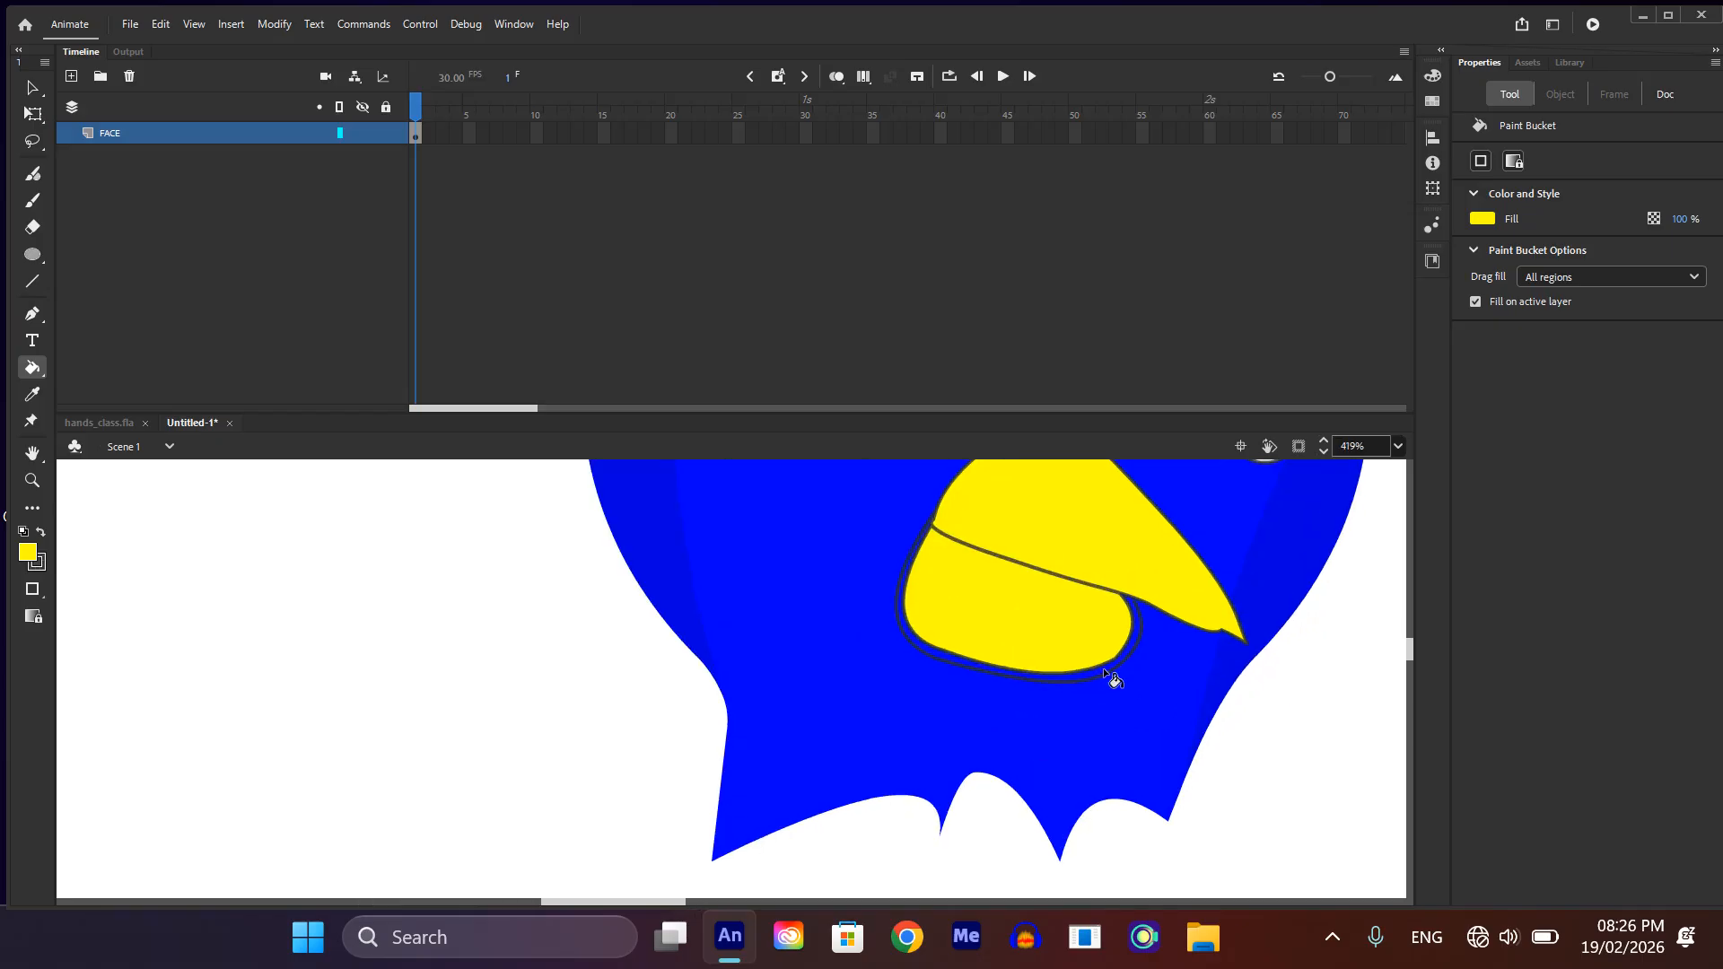
click(1104, 671)
key(ctrl+z)
scroll(1106, 671, up, 4)
click(1107, 670)
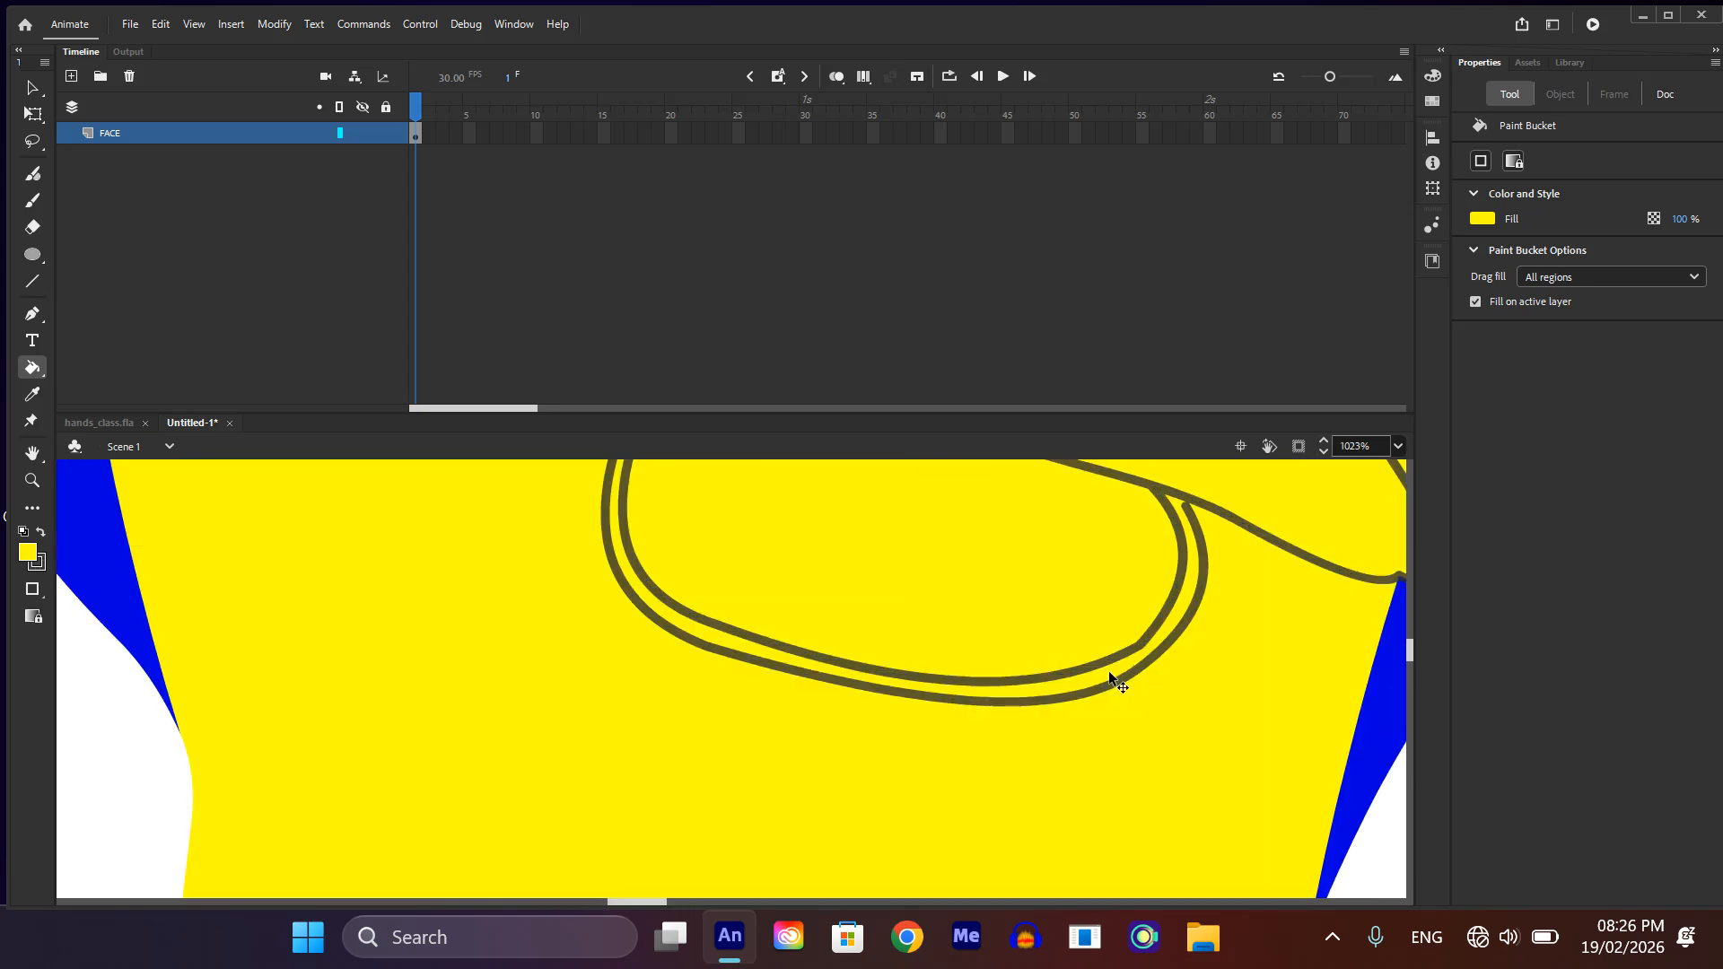
key(ctrl+z)
Step: Join the outer outline's open right end to the upper beak and fill the rim between the lower beak's outlines with yellow
scroll(935, 619, up, 3)
scroll(938, 615, down, 2)
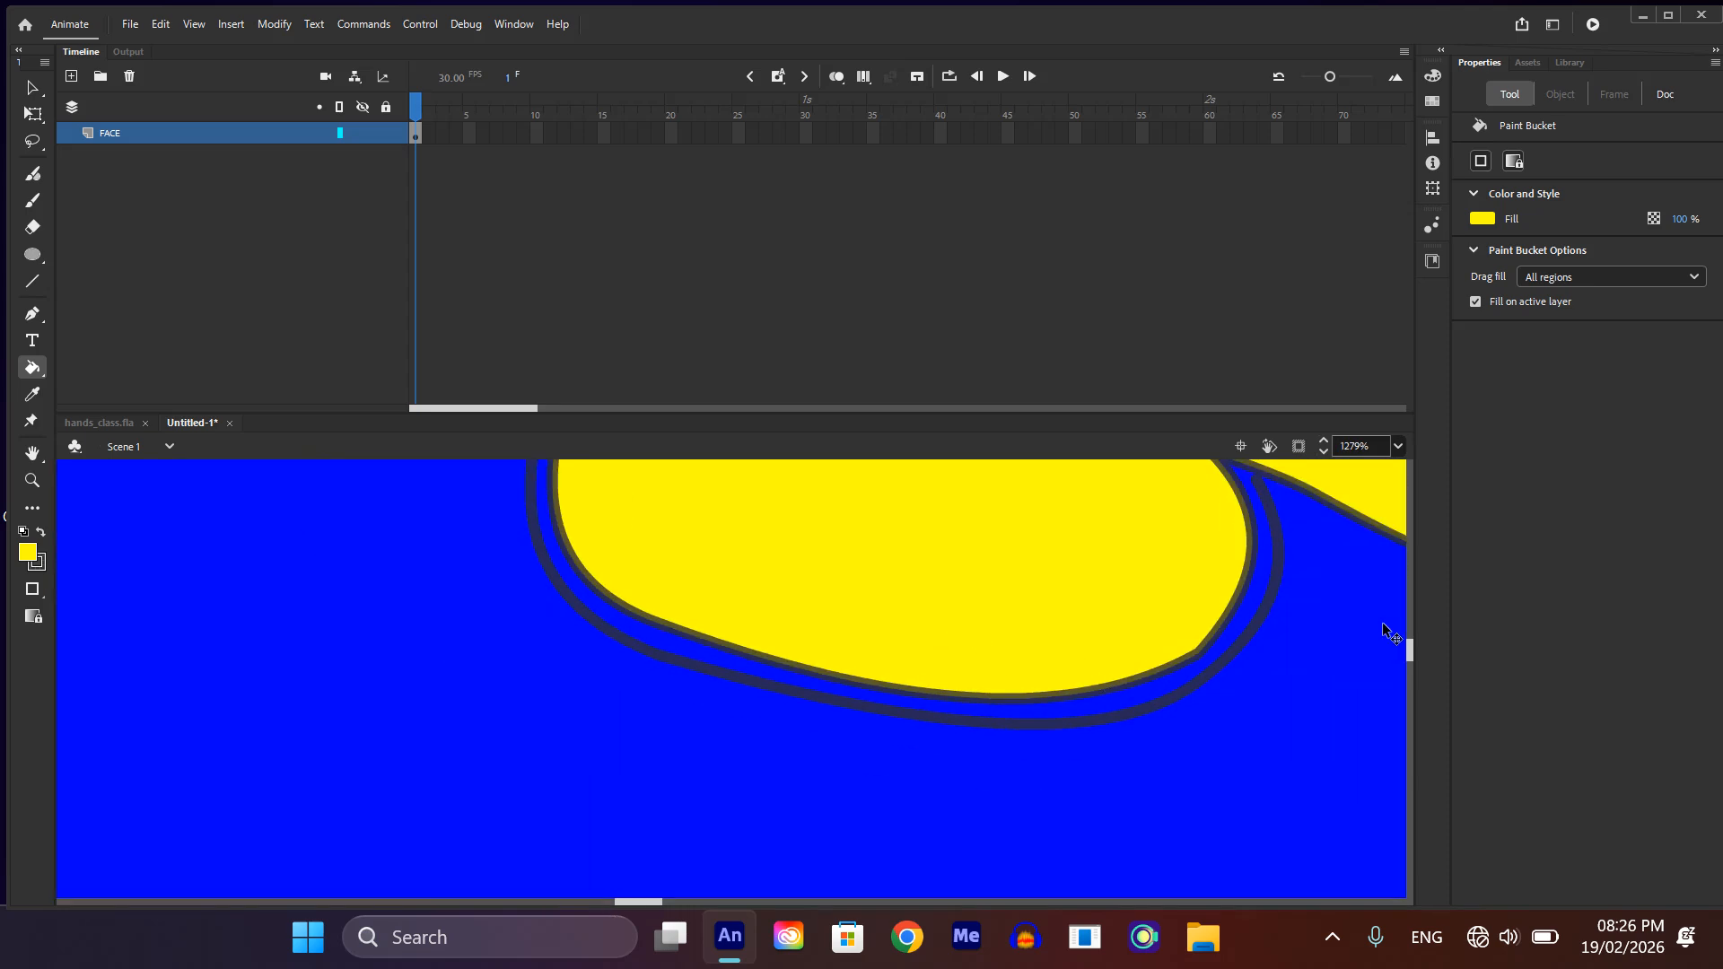
scroll(1202, 543, up, 2)
scroll(1345, 566, up, 2)
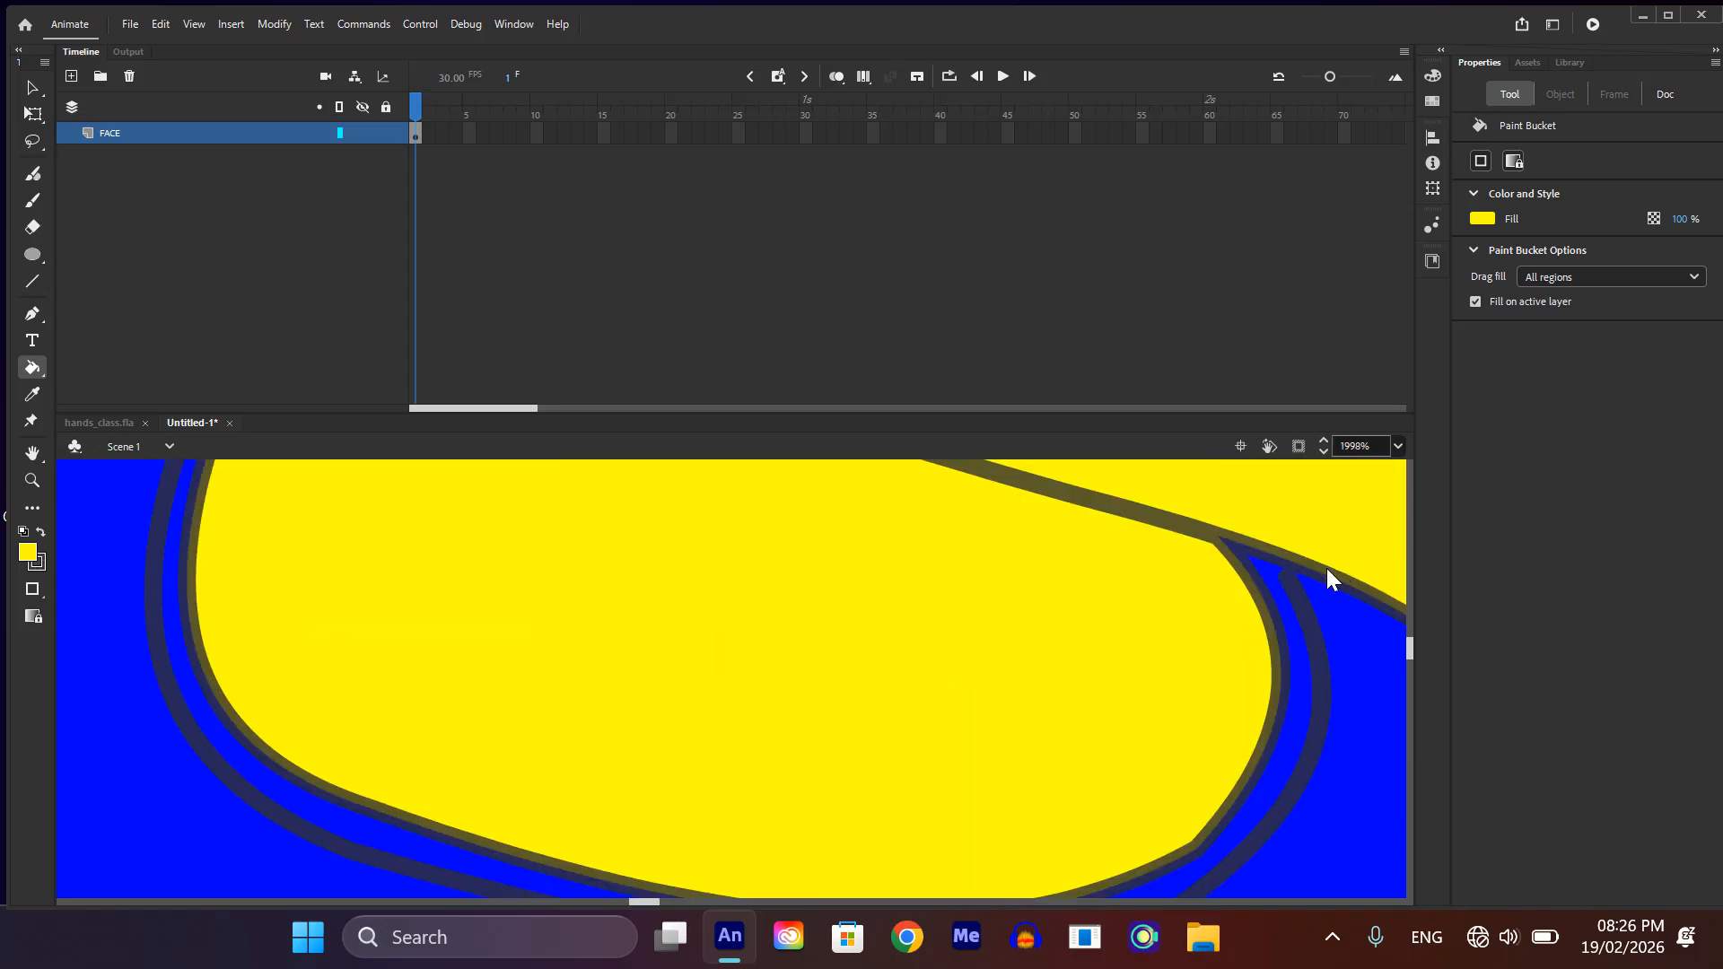
drag(1290, 573, 1294, 556)
scroll(1234, 633, down, 2)
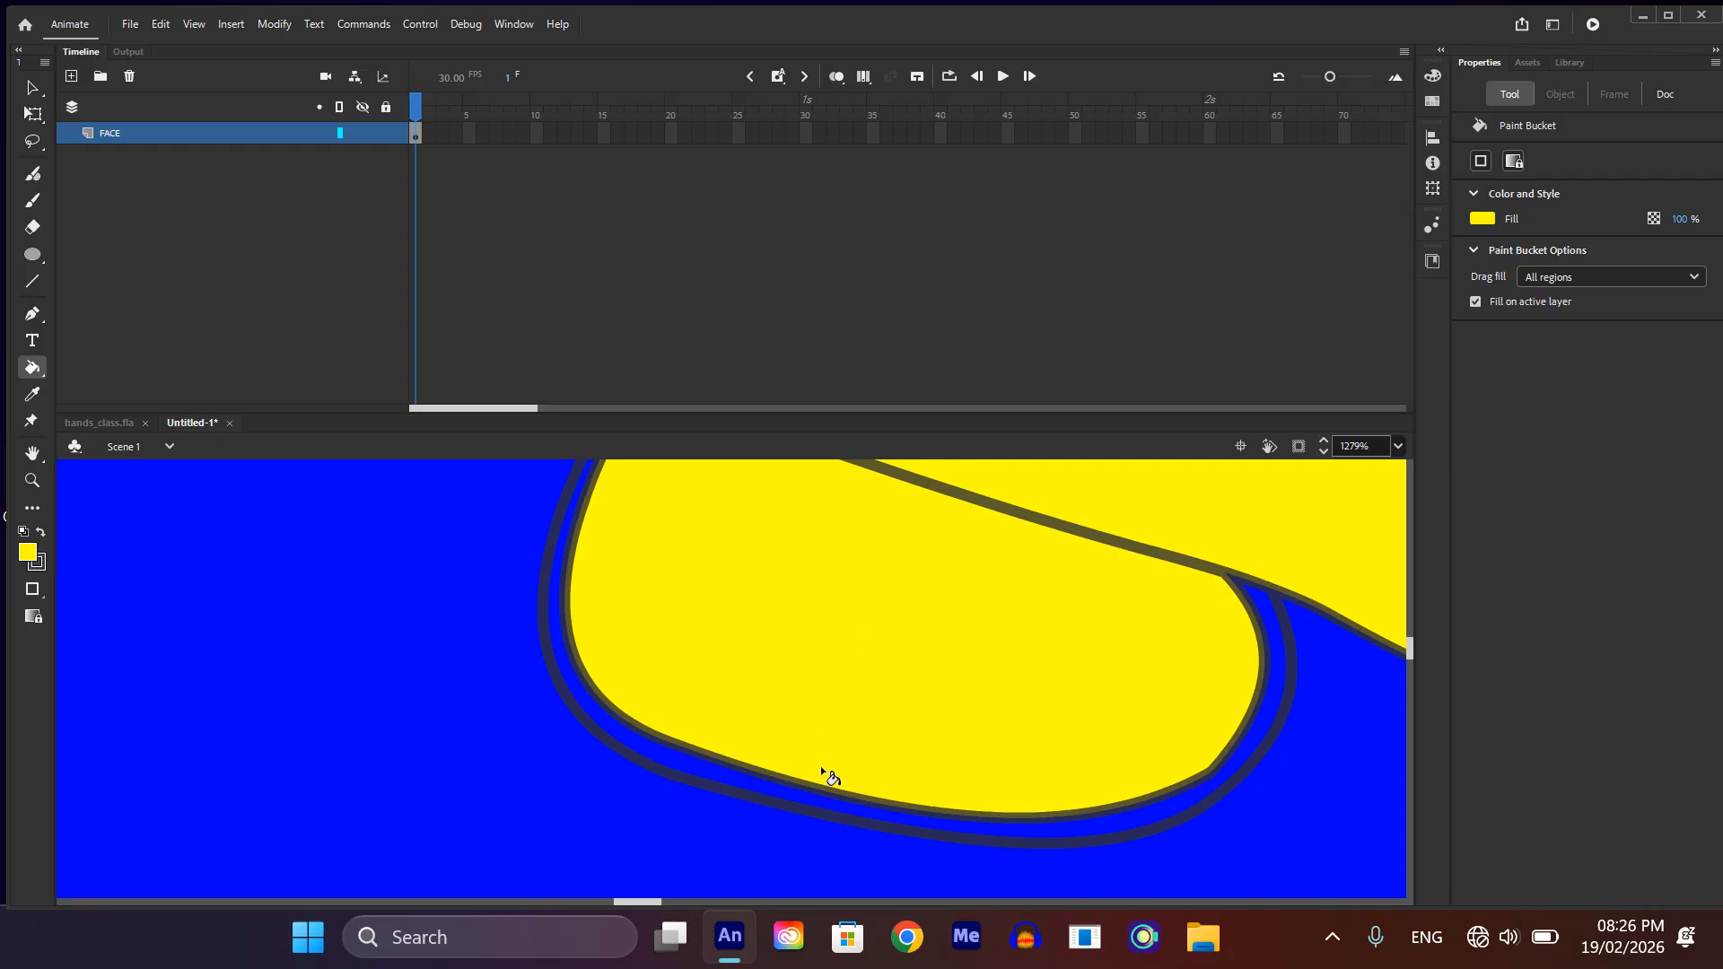
click(842, 799)
scroll(847, 802, down, 2)
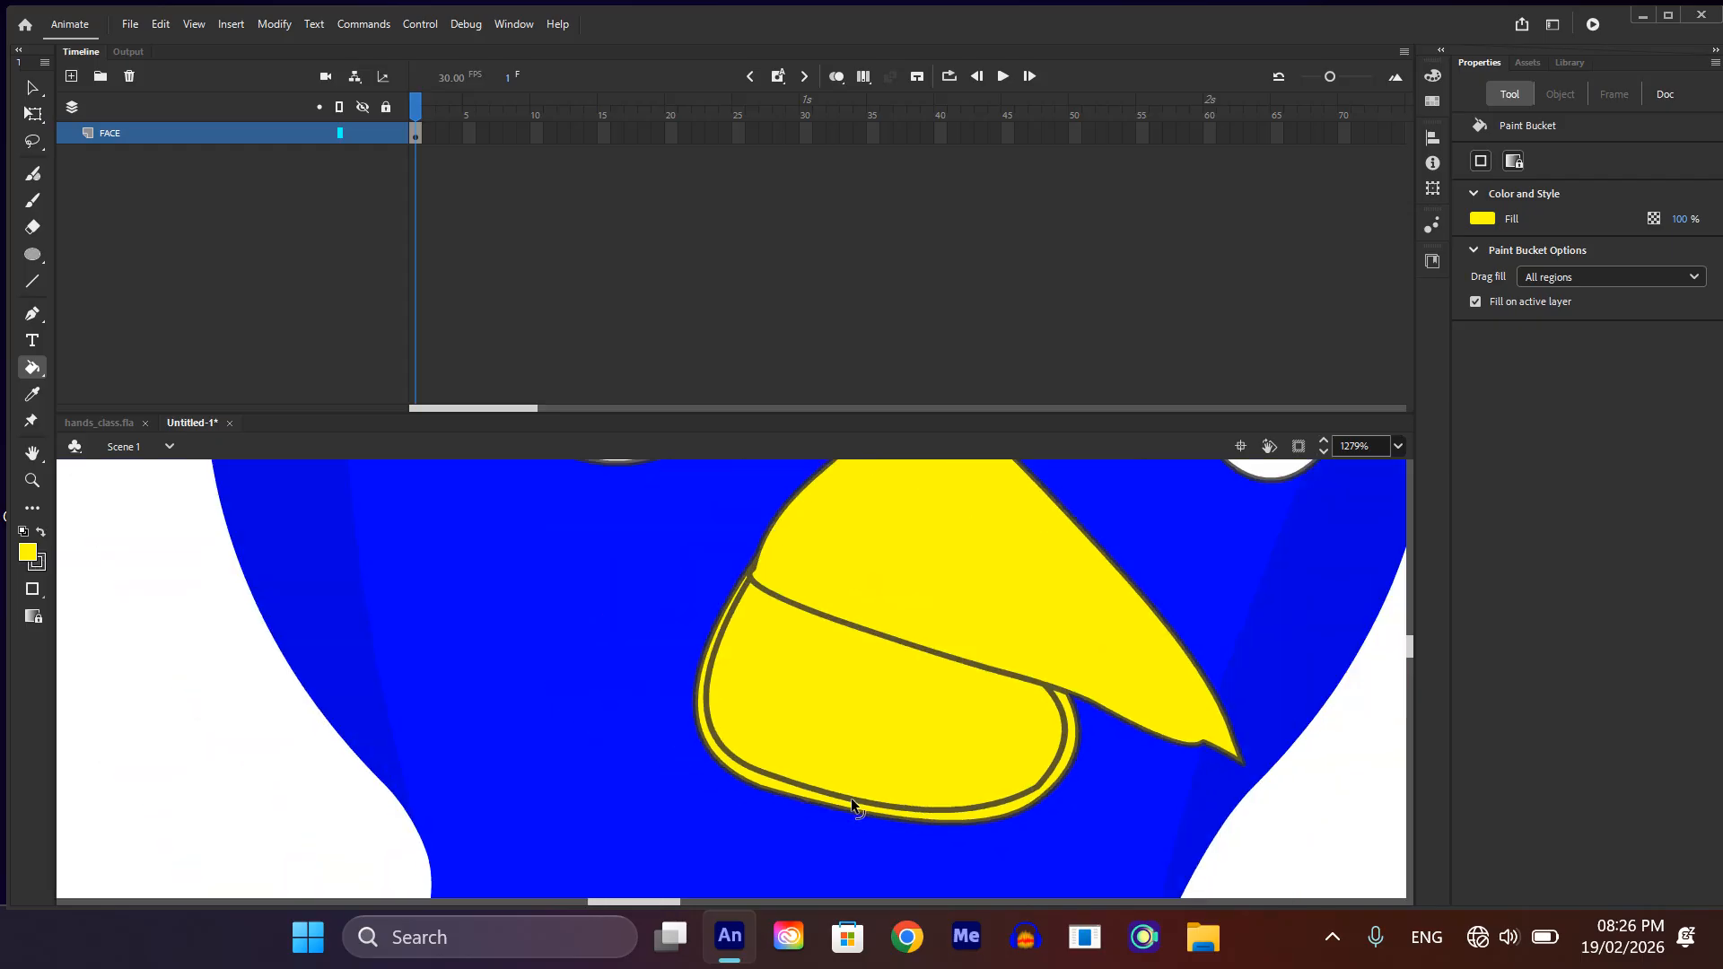
Step: Darken the lower beak rim's yellow to #D4D400 and fill the upper and lower beak with the same color
ctrl+click(1064, 769)
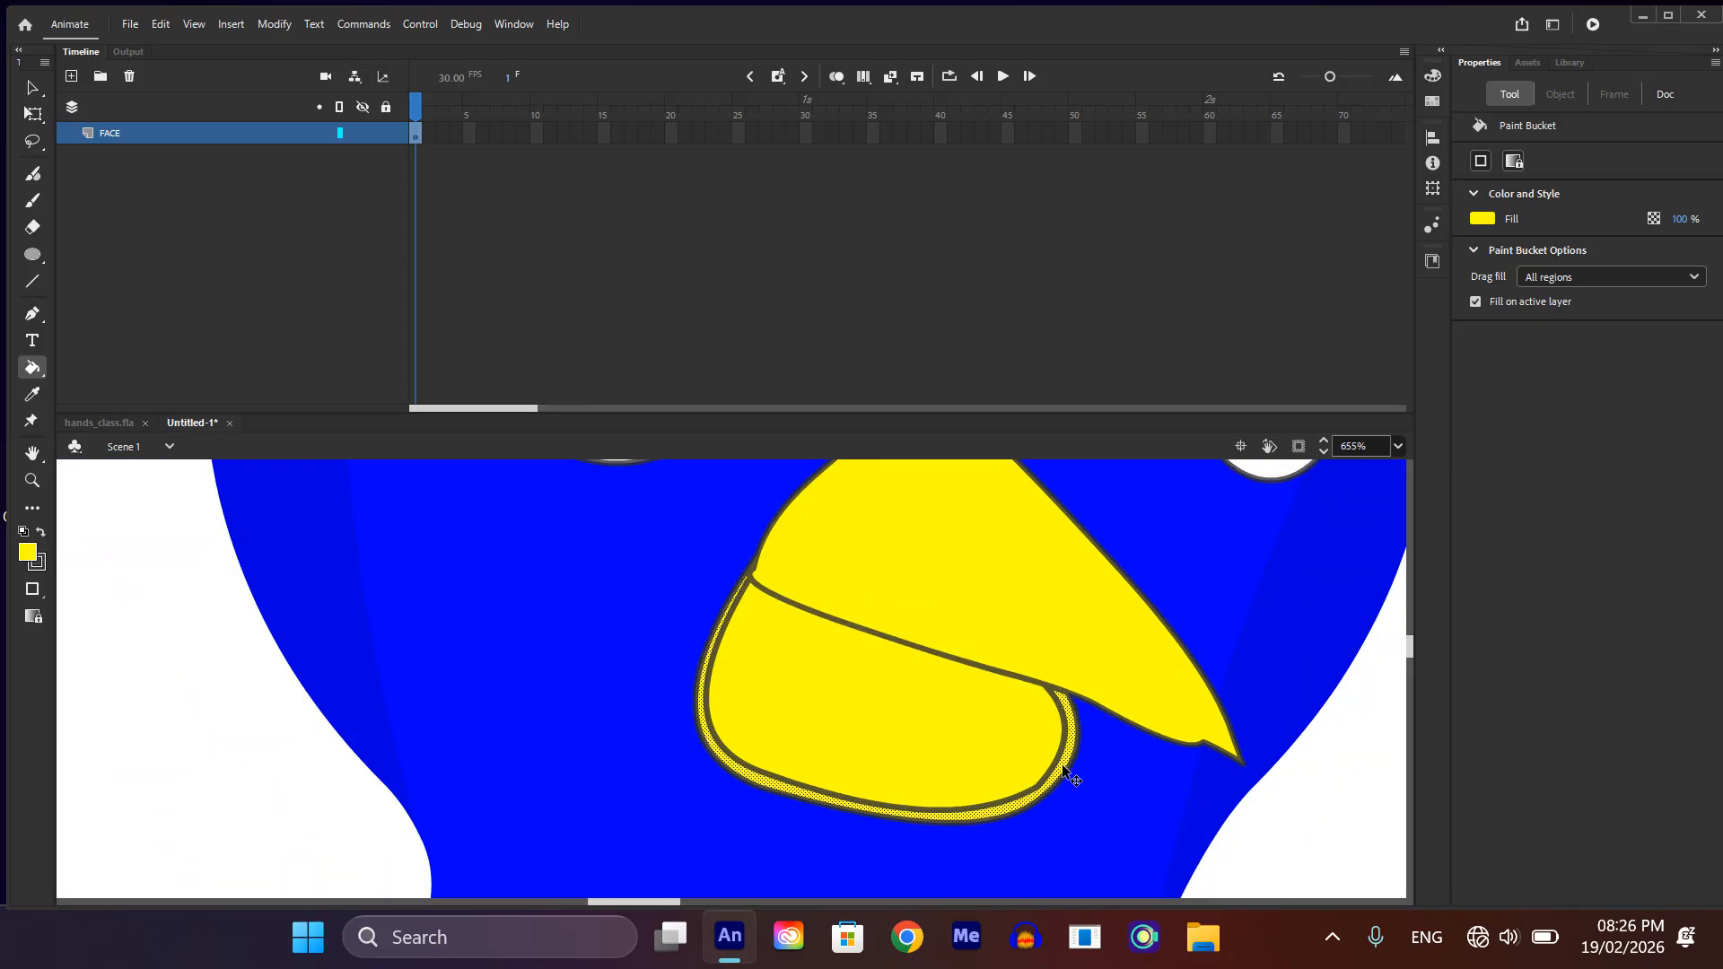
click(1431, 76)
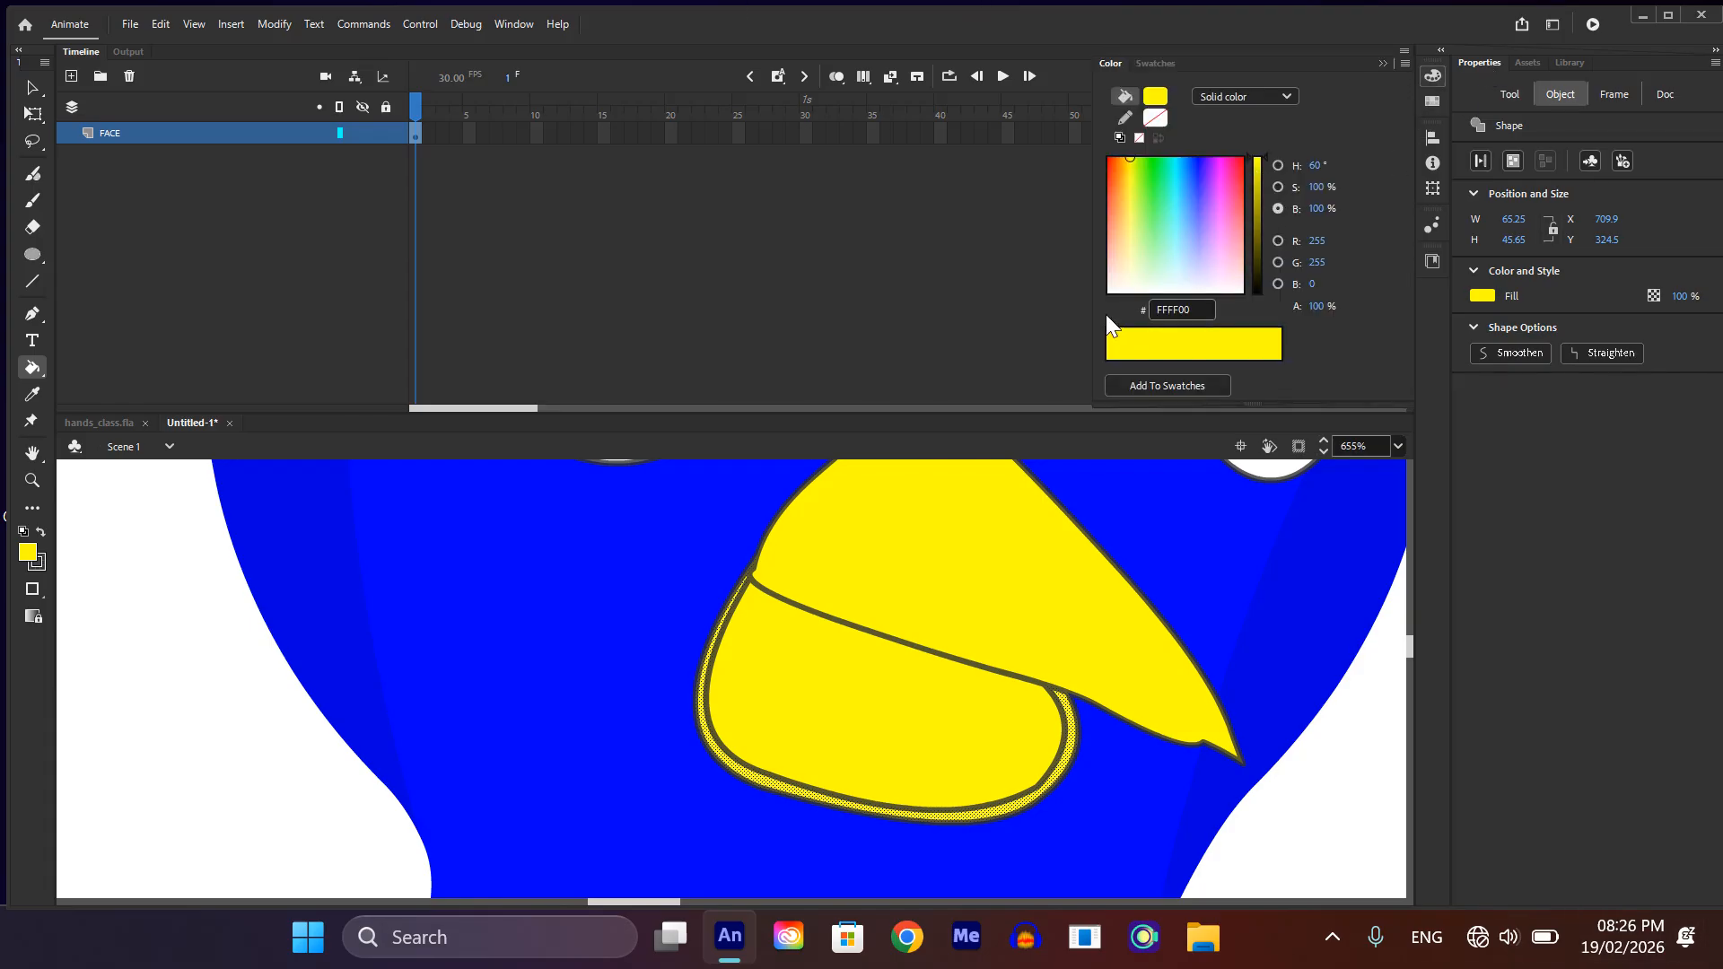
drag(1253, 169, 1253, 179)
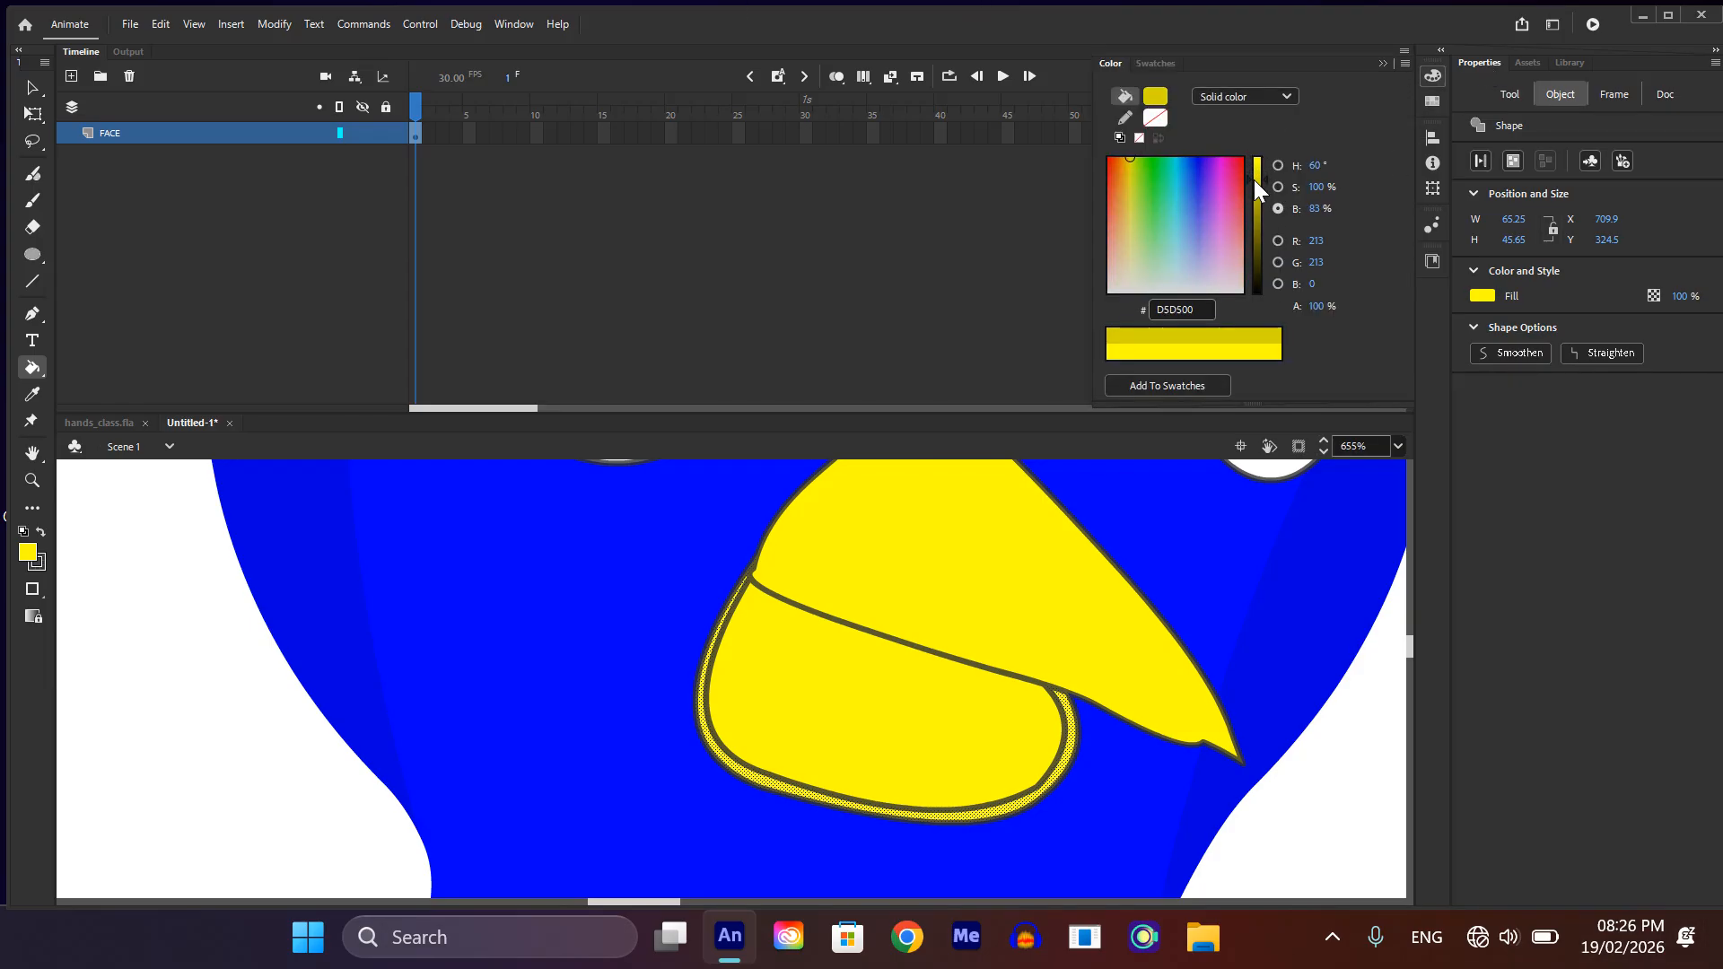
click(984, 617)
click(881, 716)
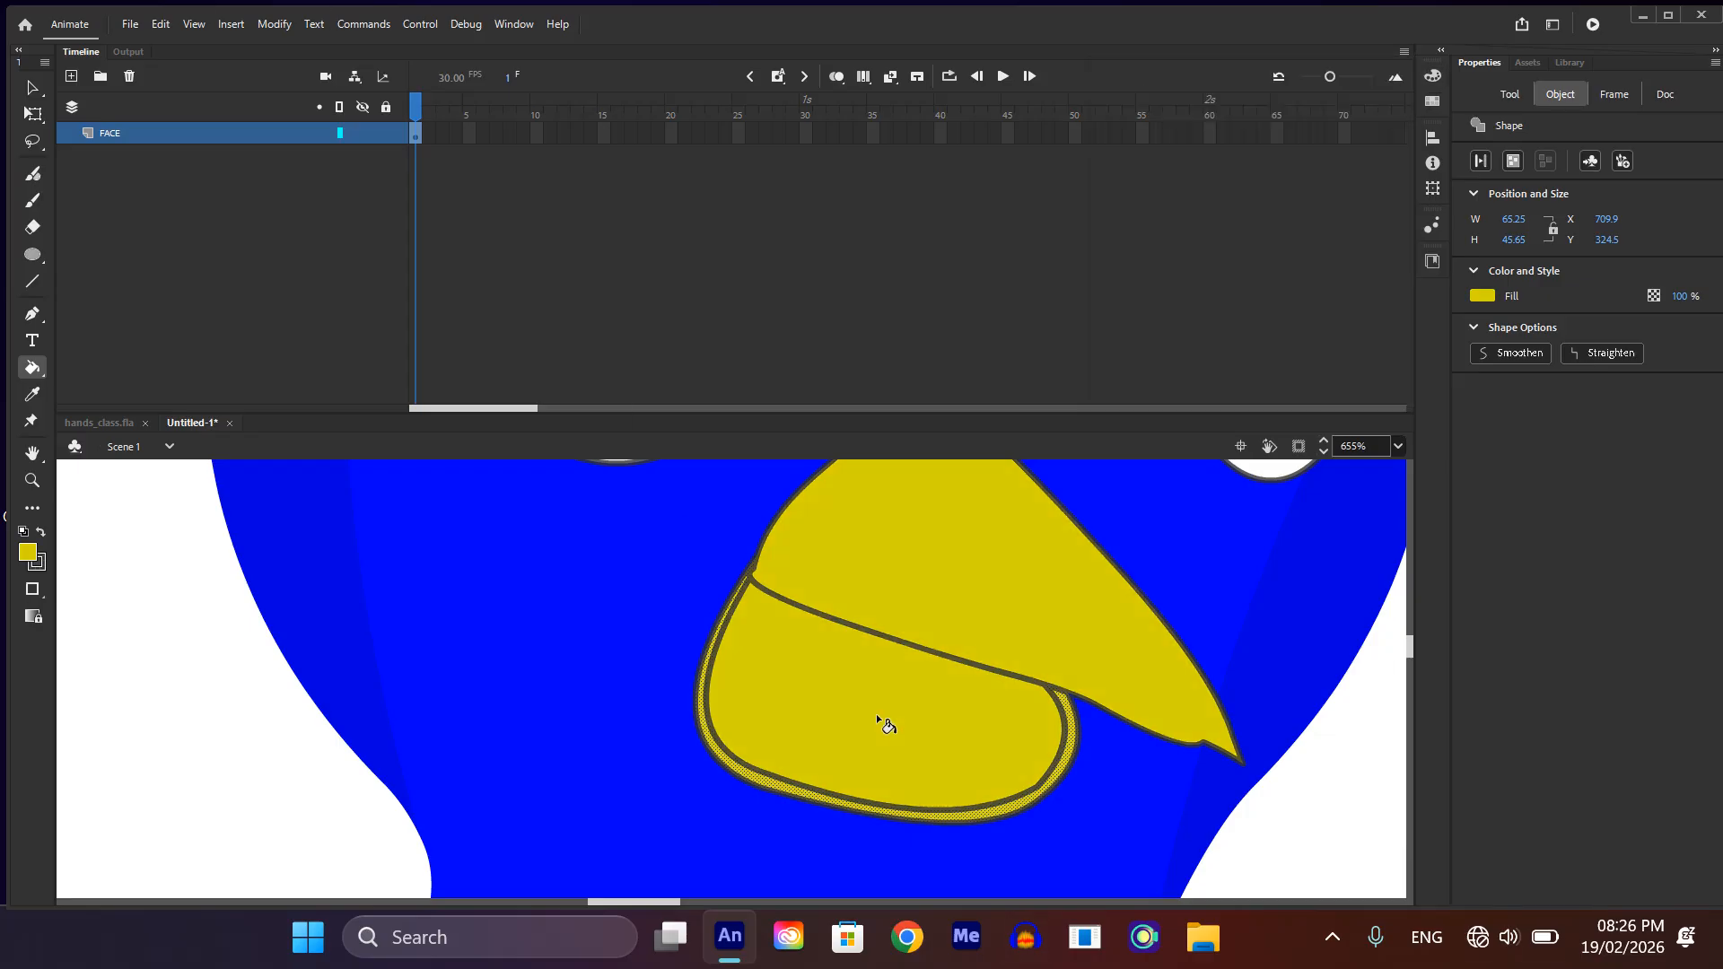
ctrl+scroll(923, 696, down, 3)
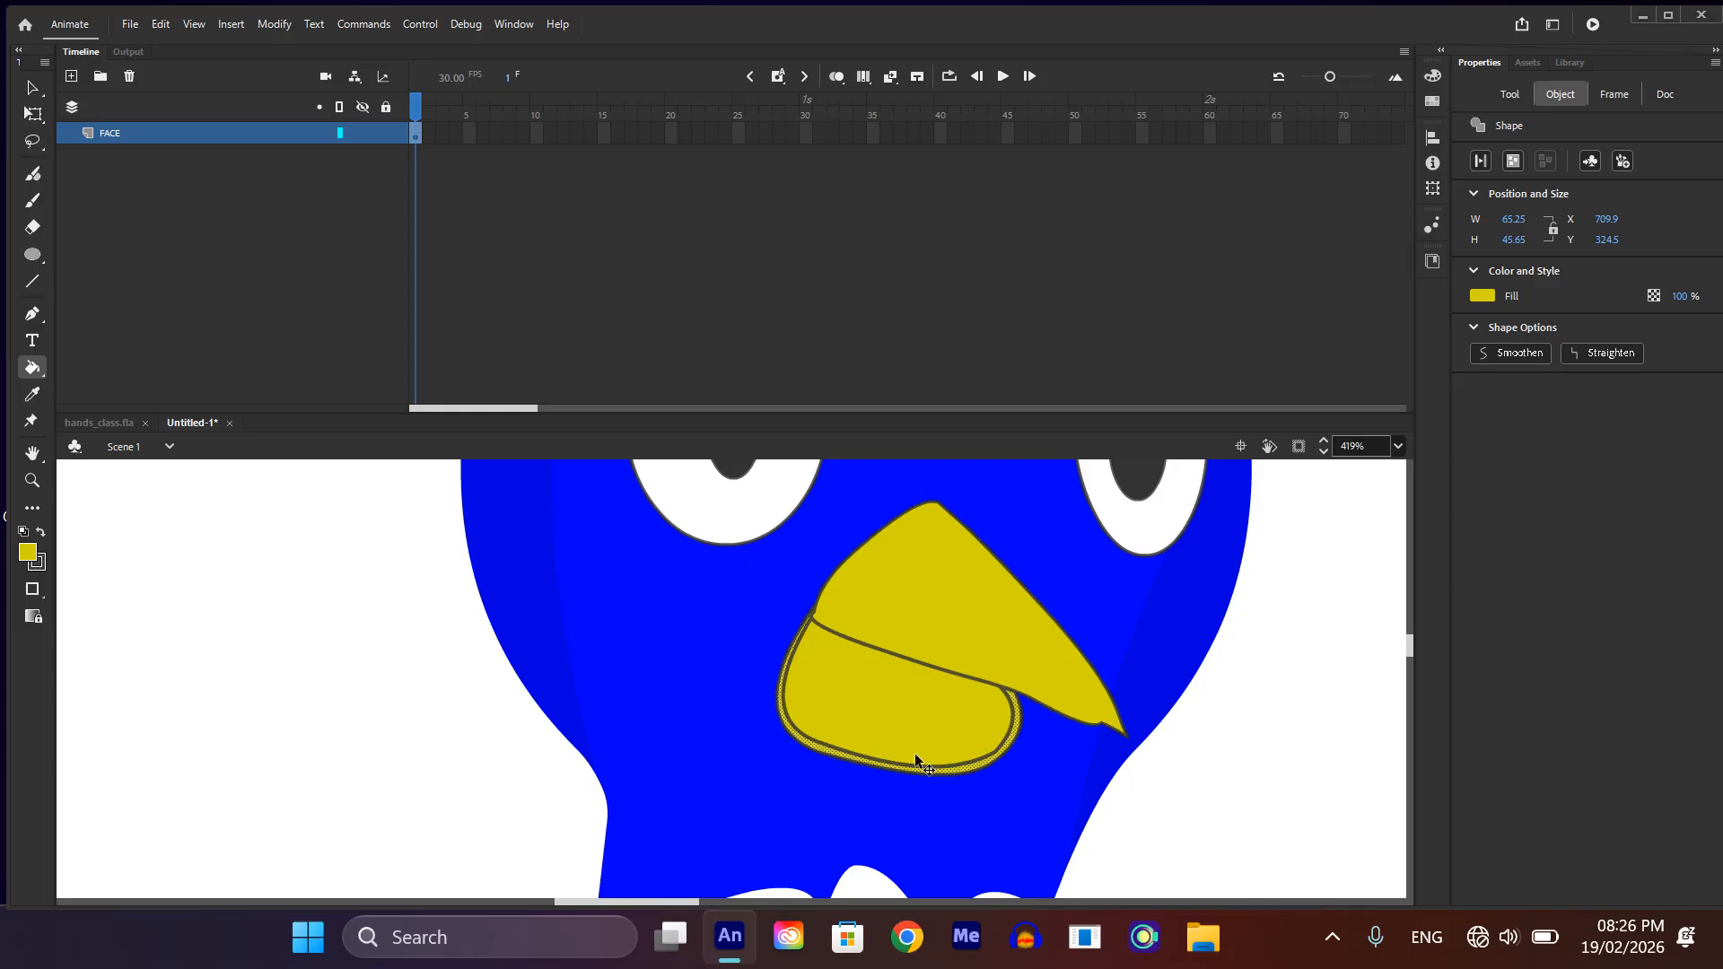
Step: Darken the lower beak's rim to #B3B300 as a shadow, with brightness at 70%
ctrl+scroll(913, 752, up, 5)
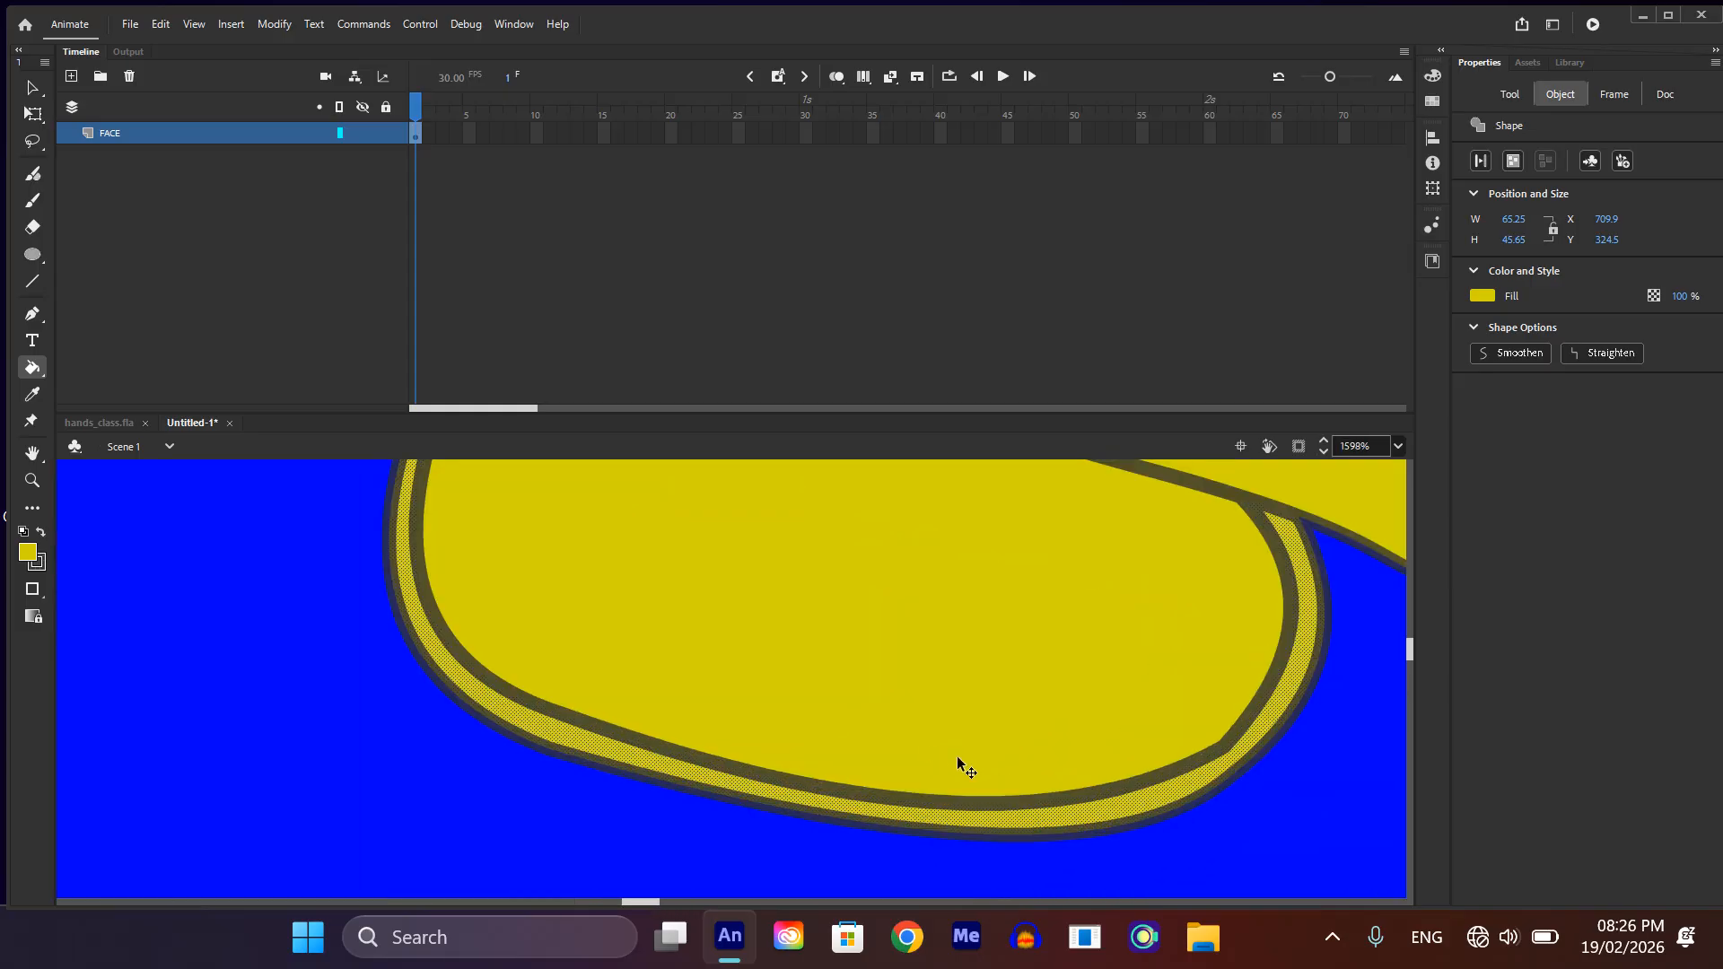
ctrl+click(1118, 805)
ctrl+click(1118, 804)
click(1434, 74)
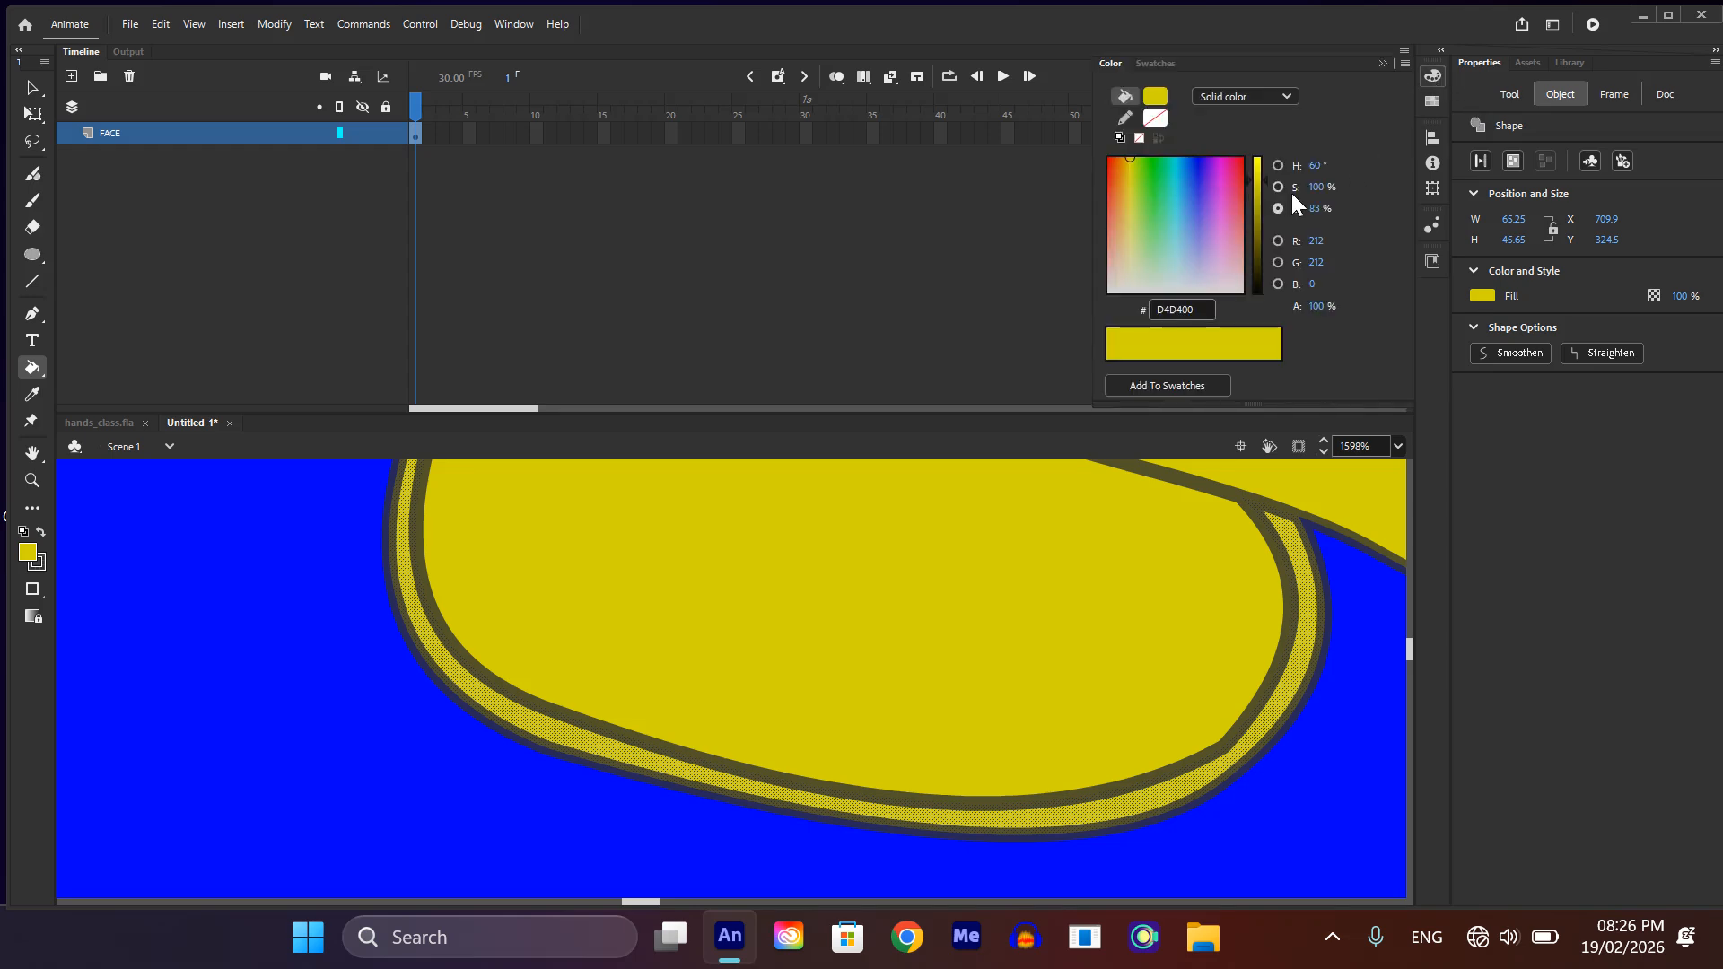
drag(1261, 180, 1256, 197)
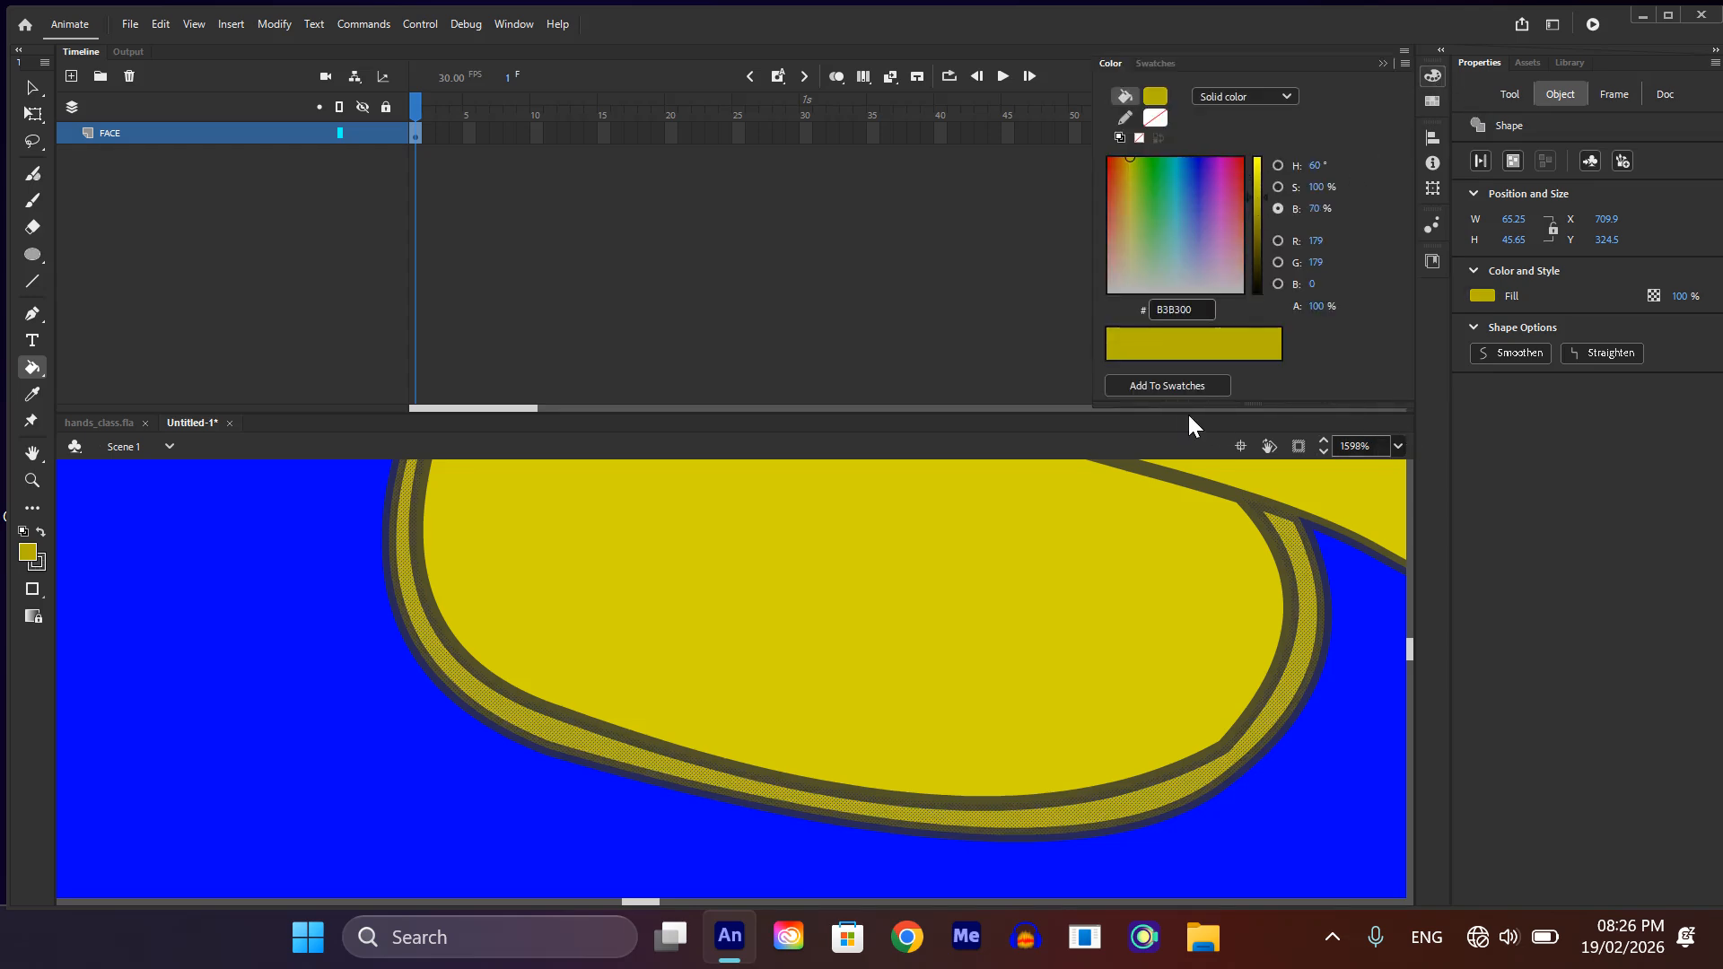
scroll(1140, 628, down, 5)
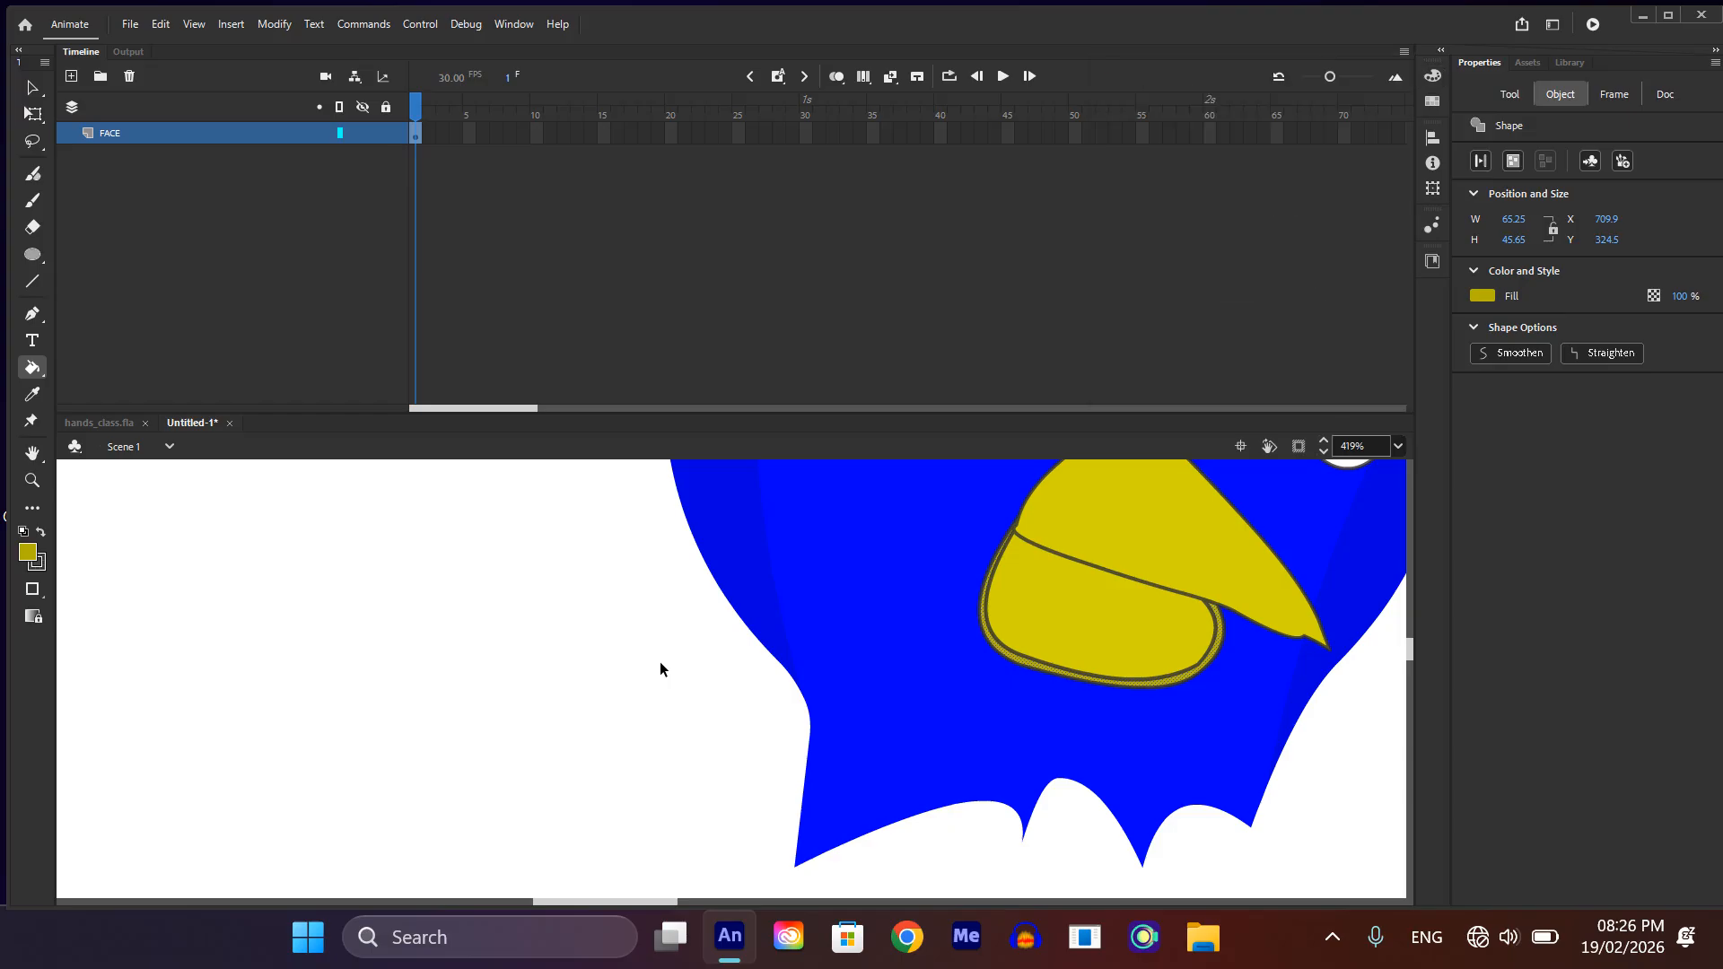
Step: Try removing all of the beak's connected outlines at once
click(1181, 682)
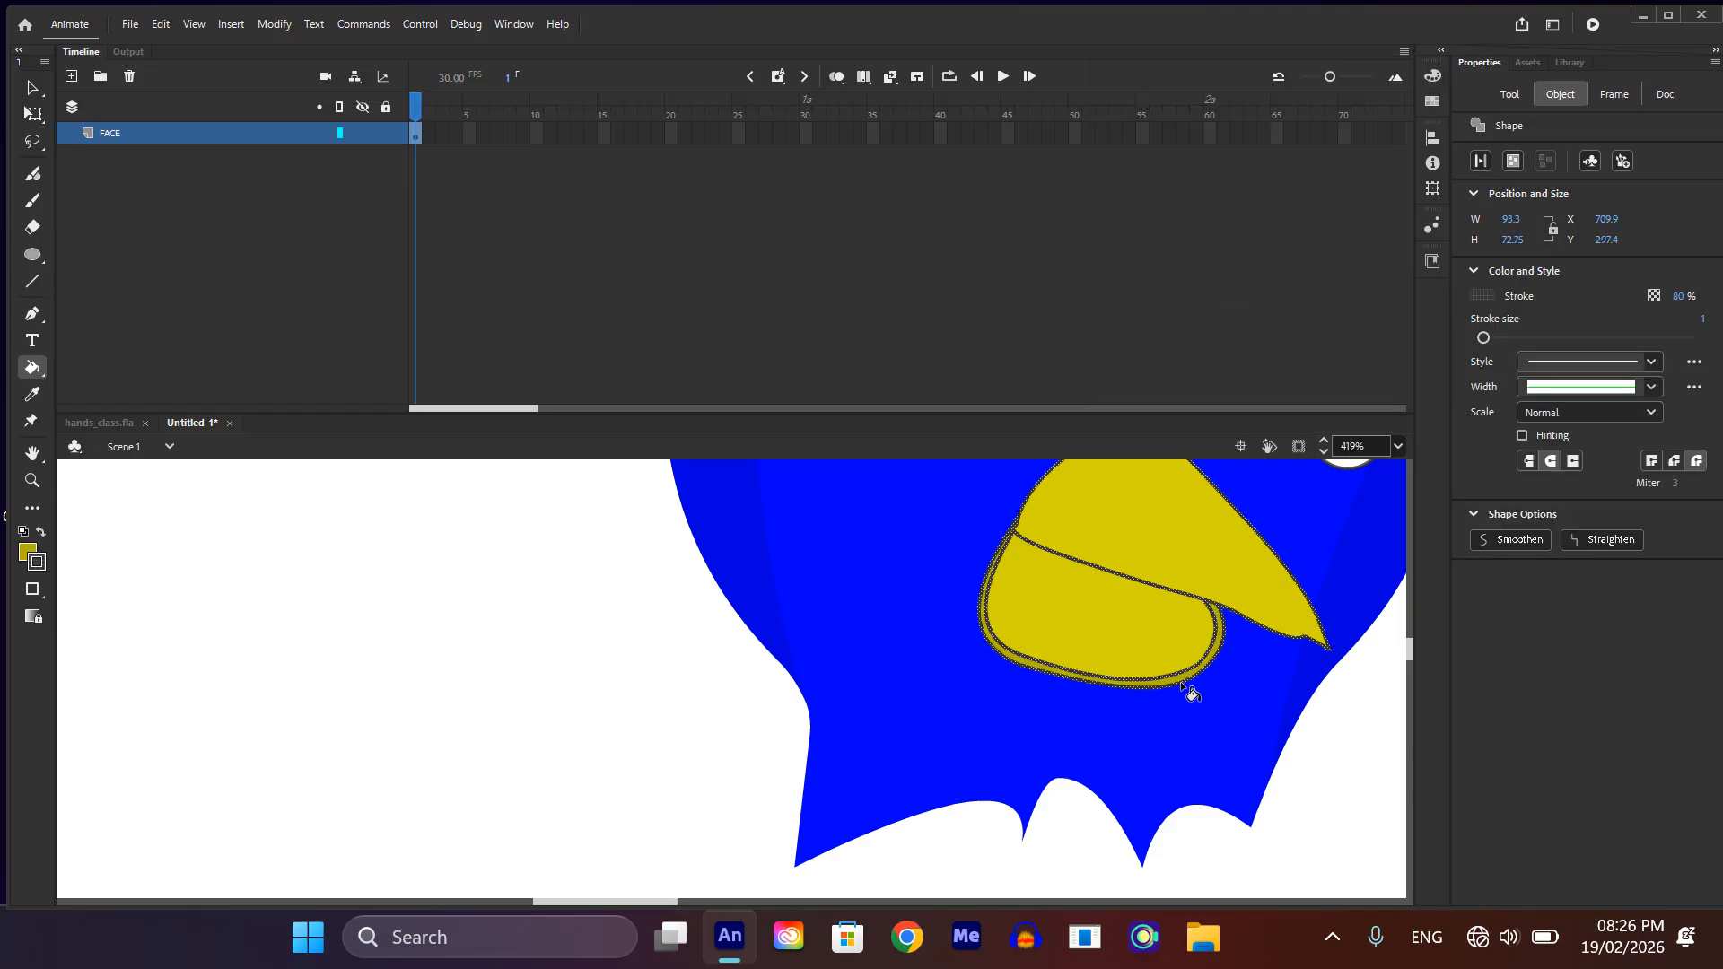
key(Delete)
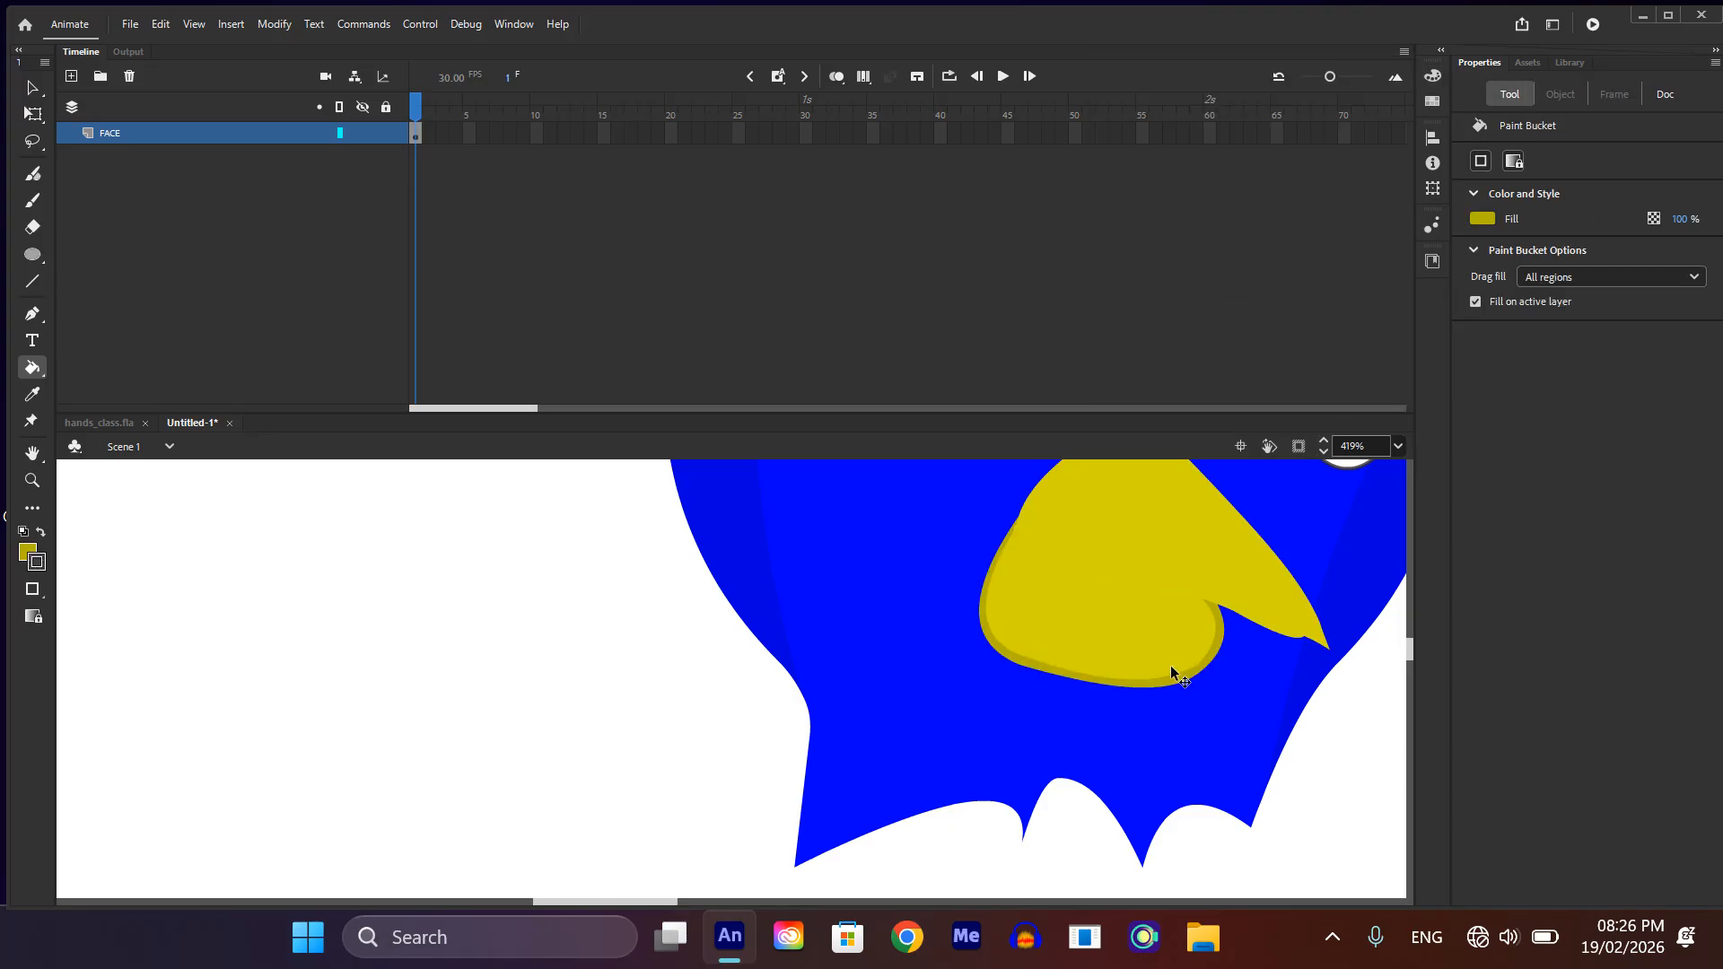
scroll(1170, 659, down, 5)
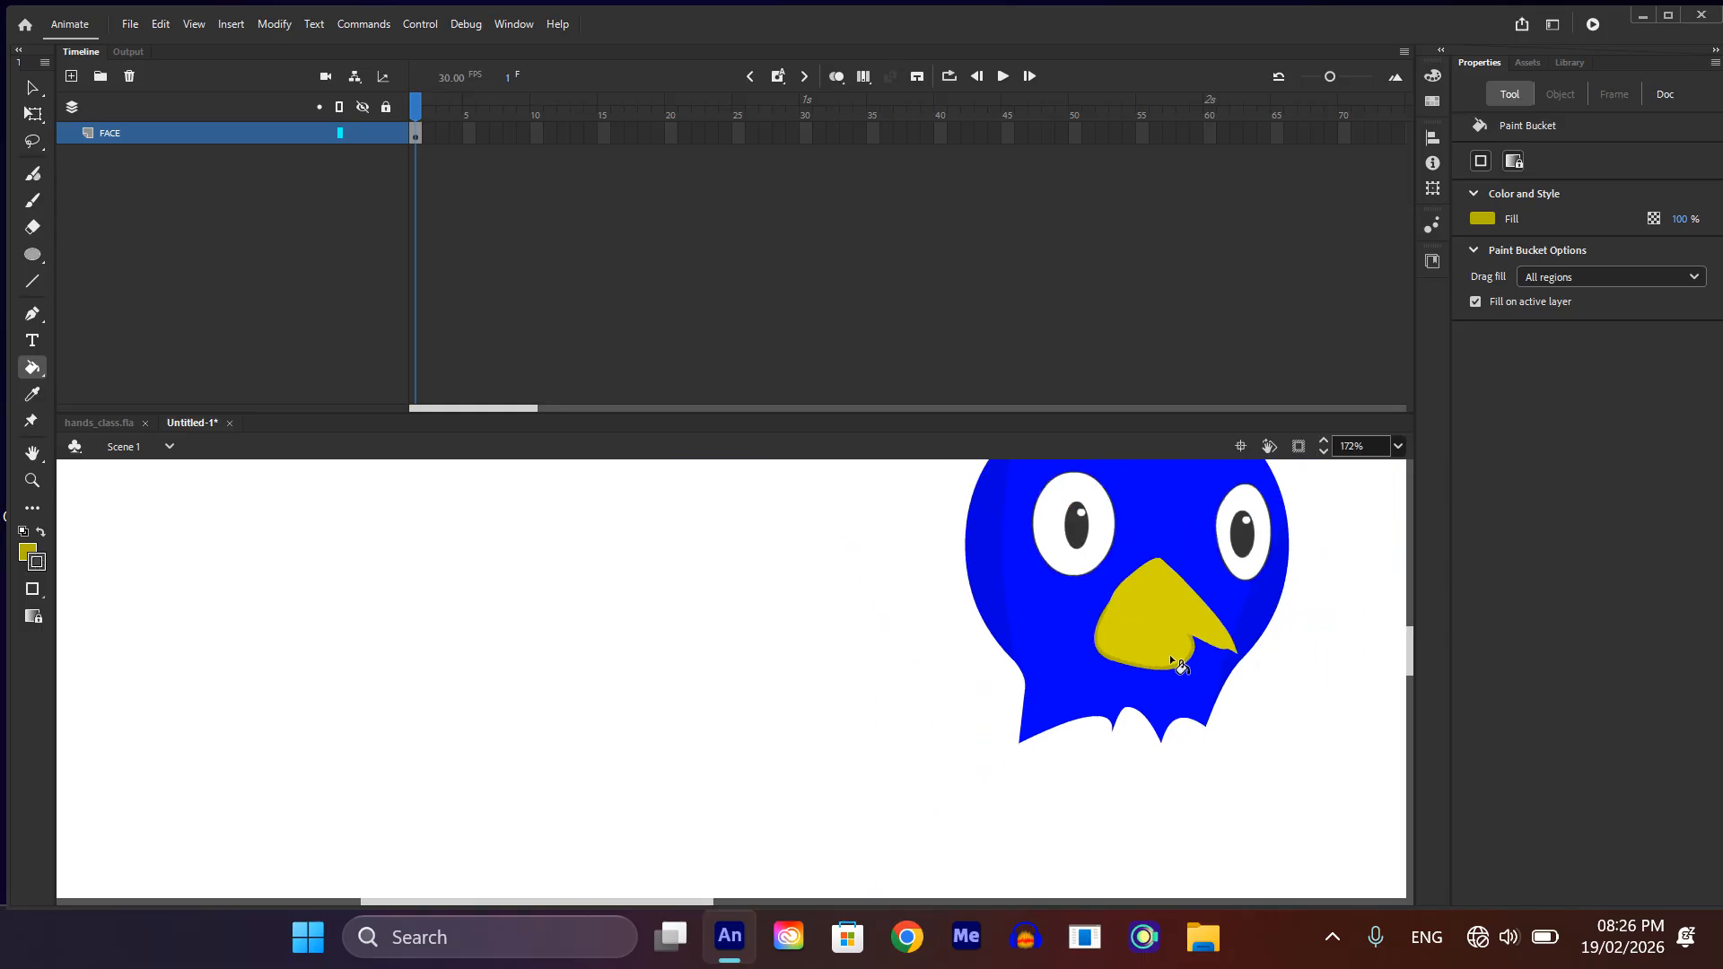
click(1173, 661)
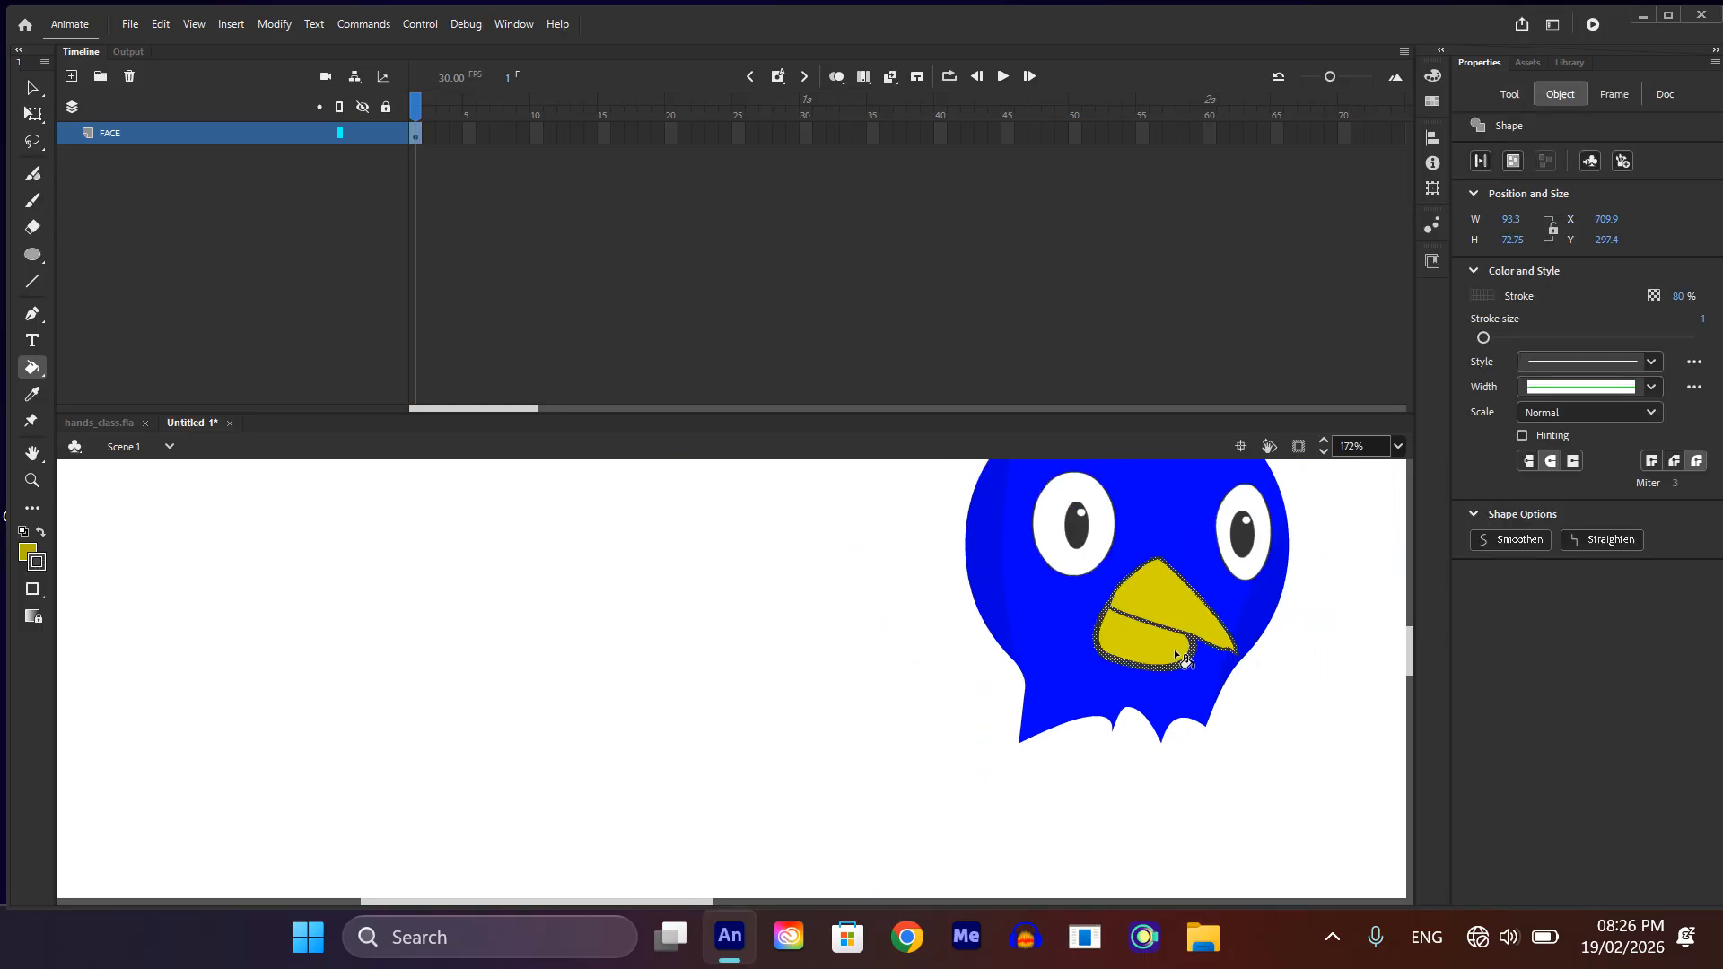
click(1274, 726)
Step: Delete the lower beak's outer outline along its right side, bottom and left side, keeping the dark rim fill
scroll(1193, 653, up, 5)
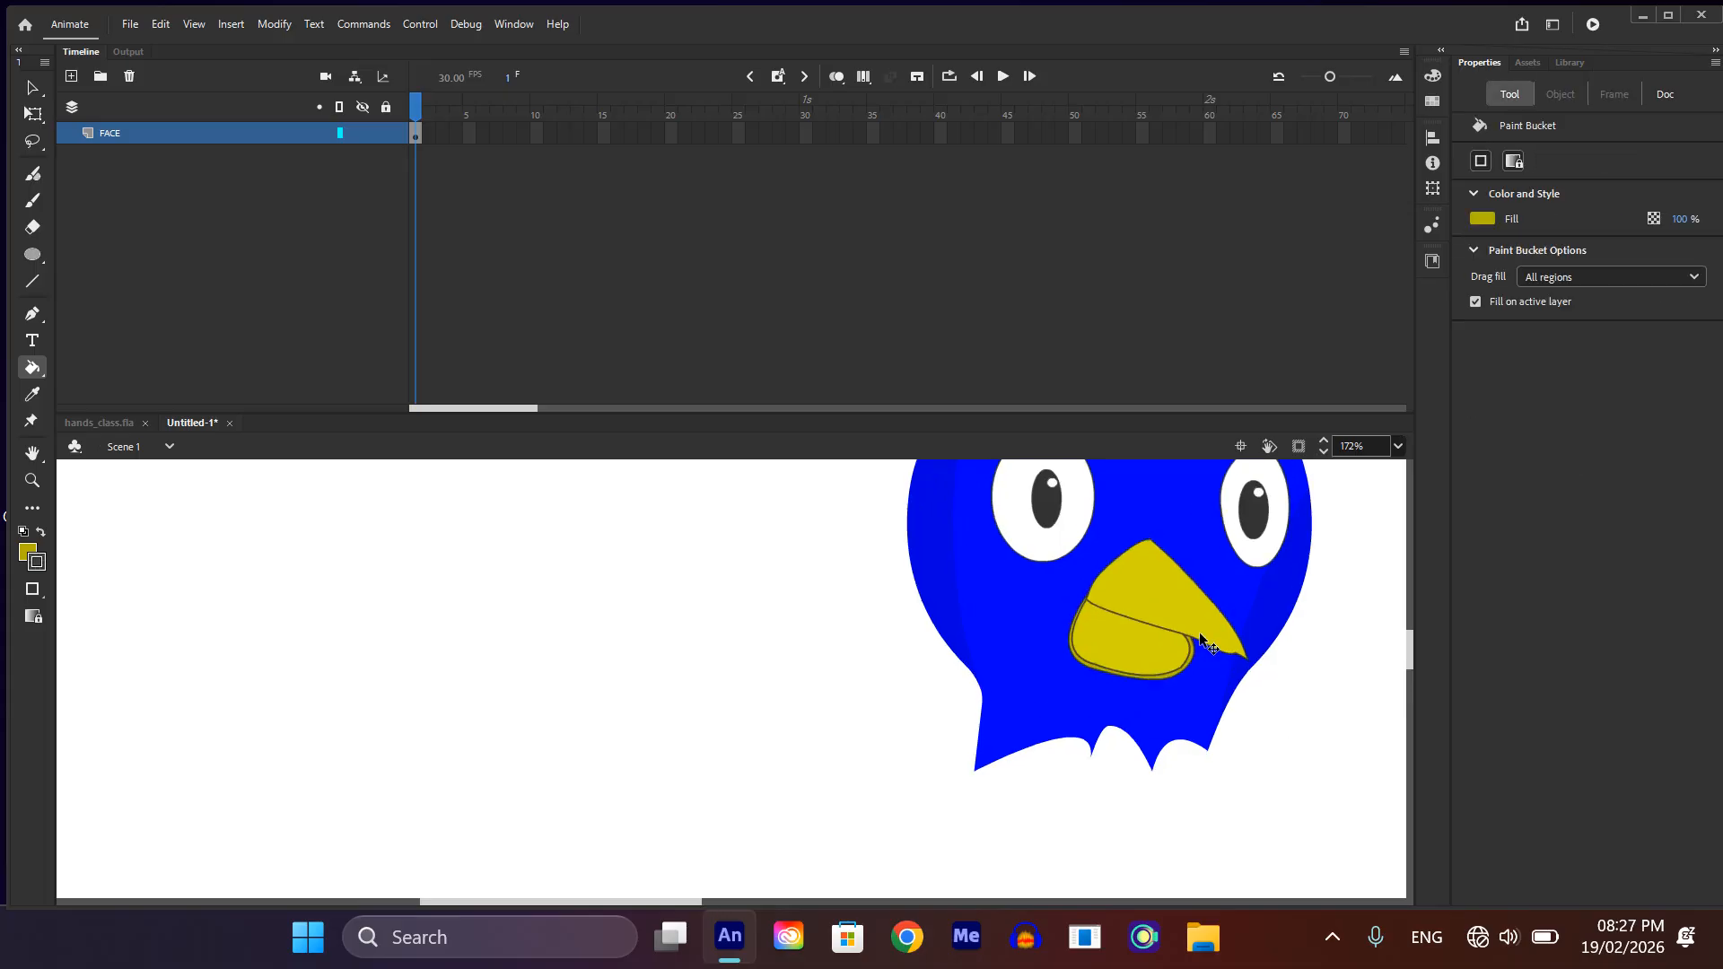
scroll(1193, 654, down, 1)
scroll(1195, 660, up, 6)
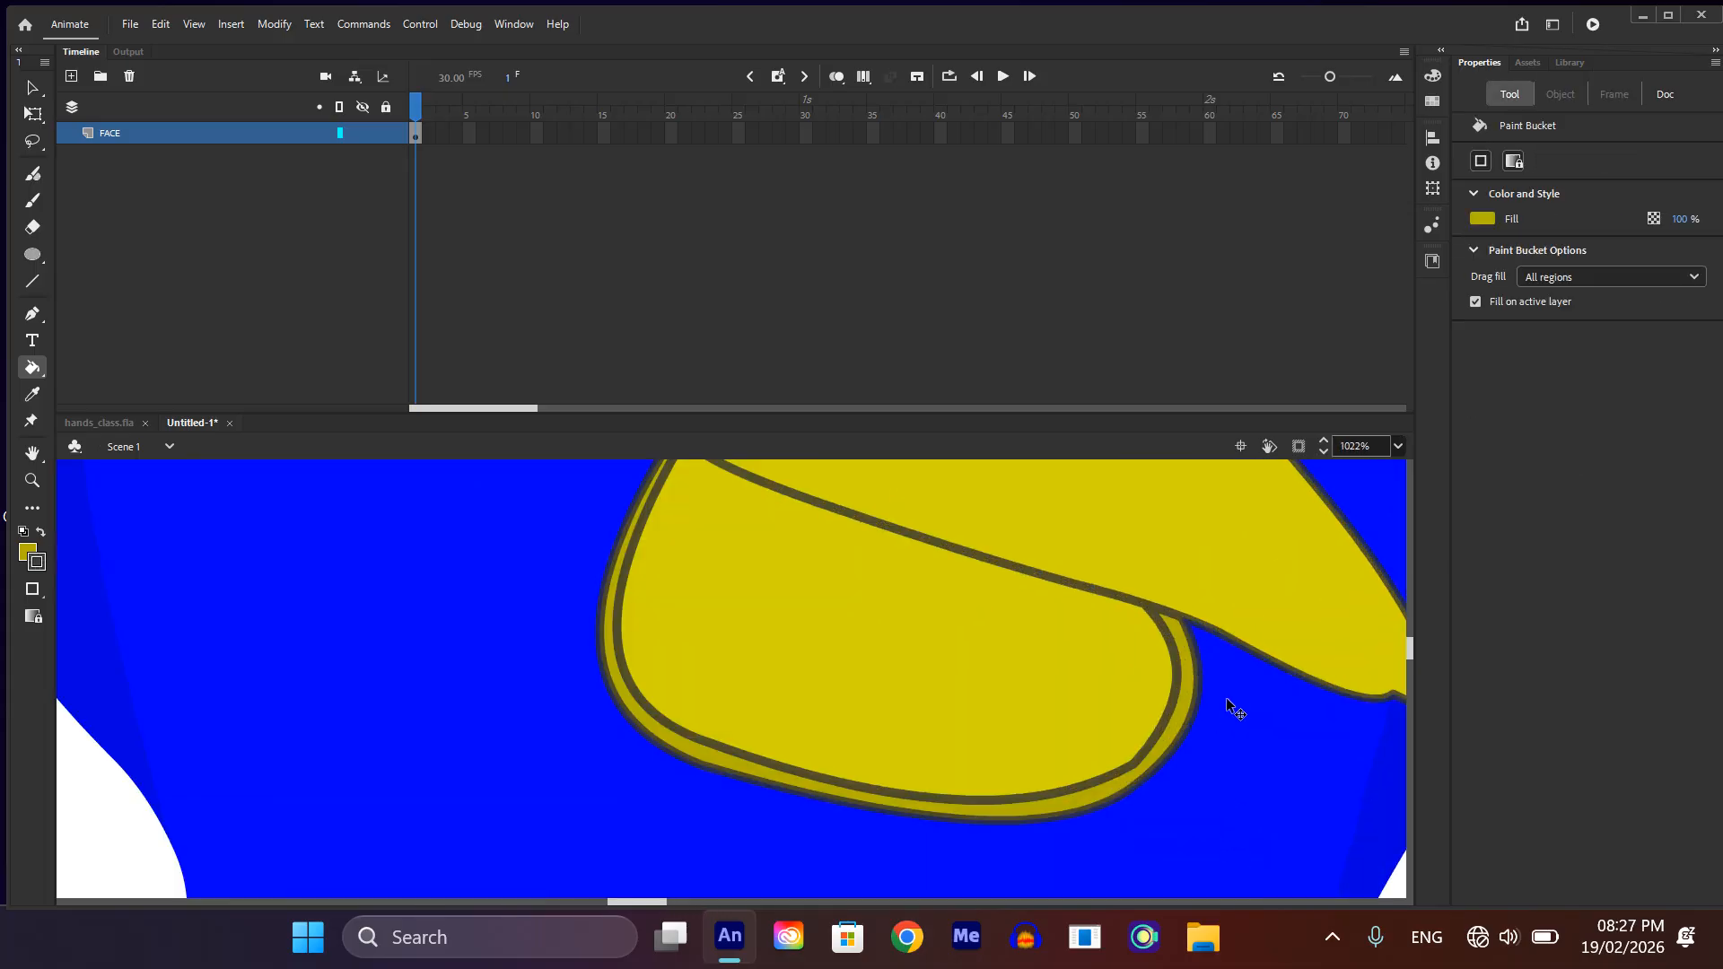
click(1202, 689)
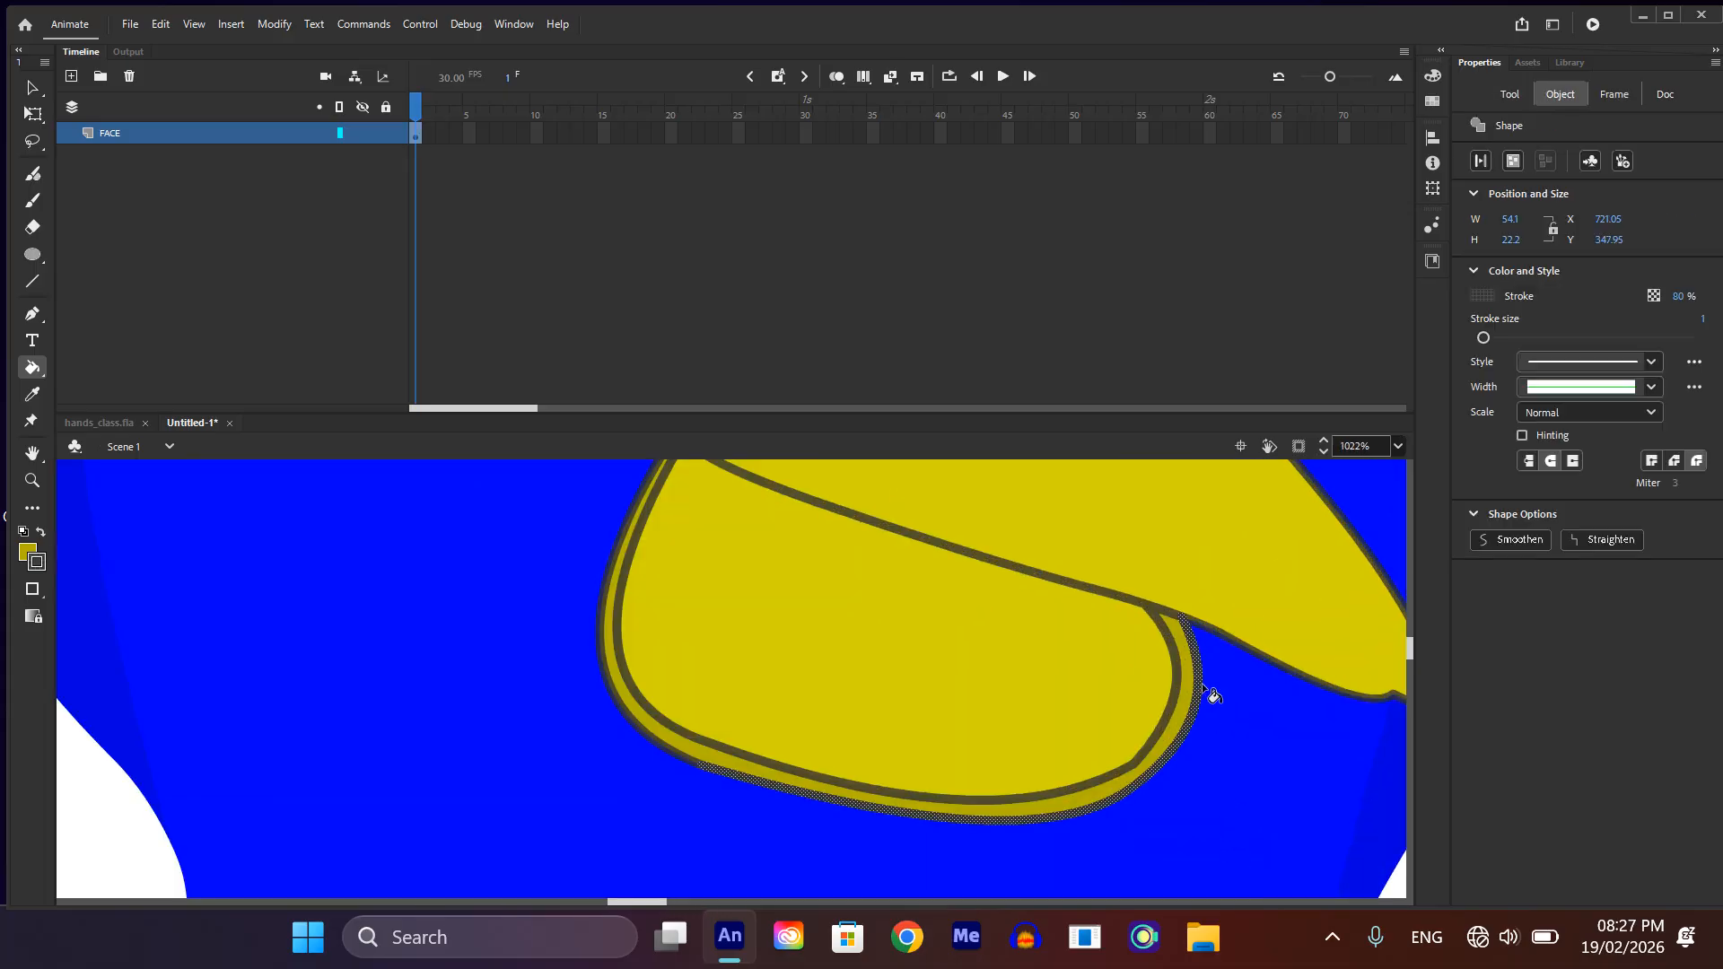
click(1203, 686)
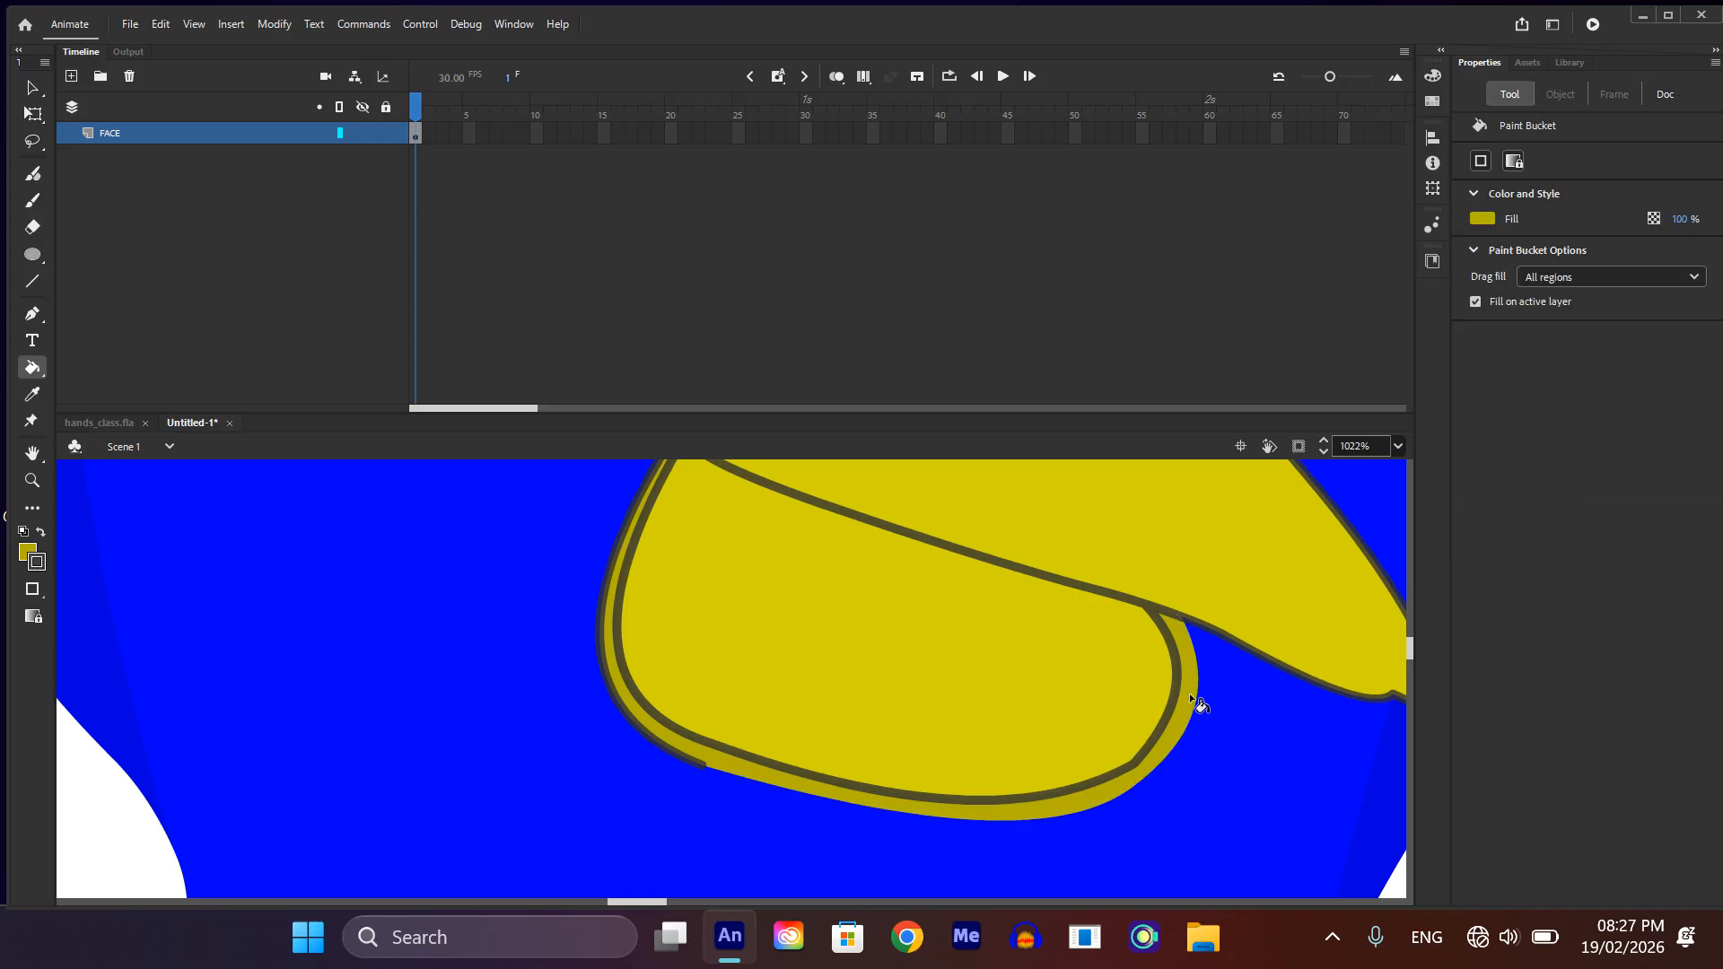
key(v)
click(700, 762)
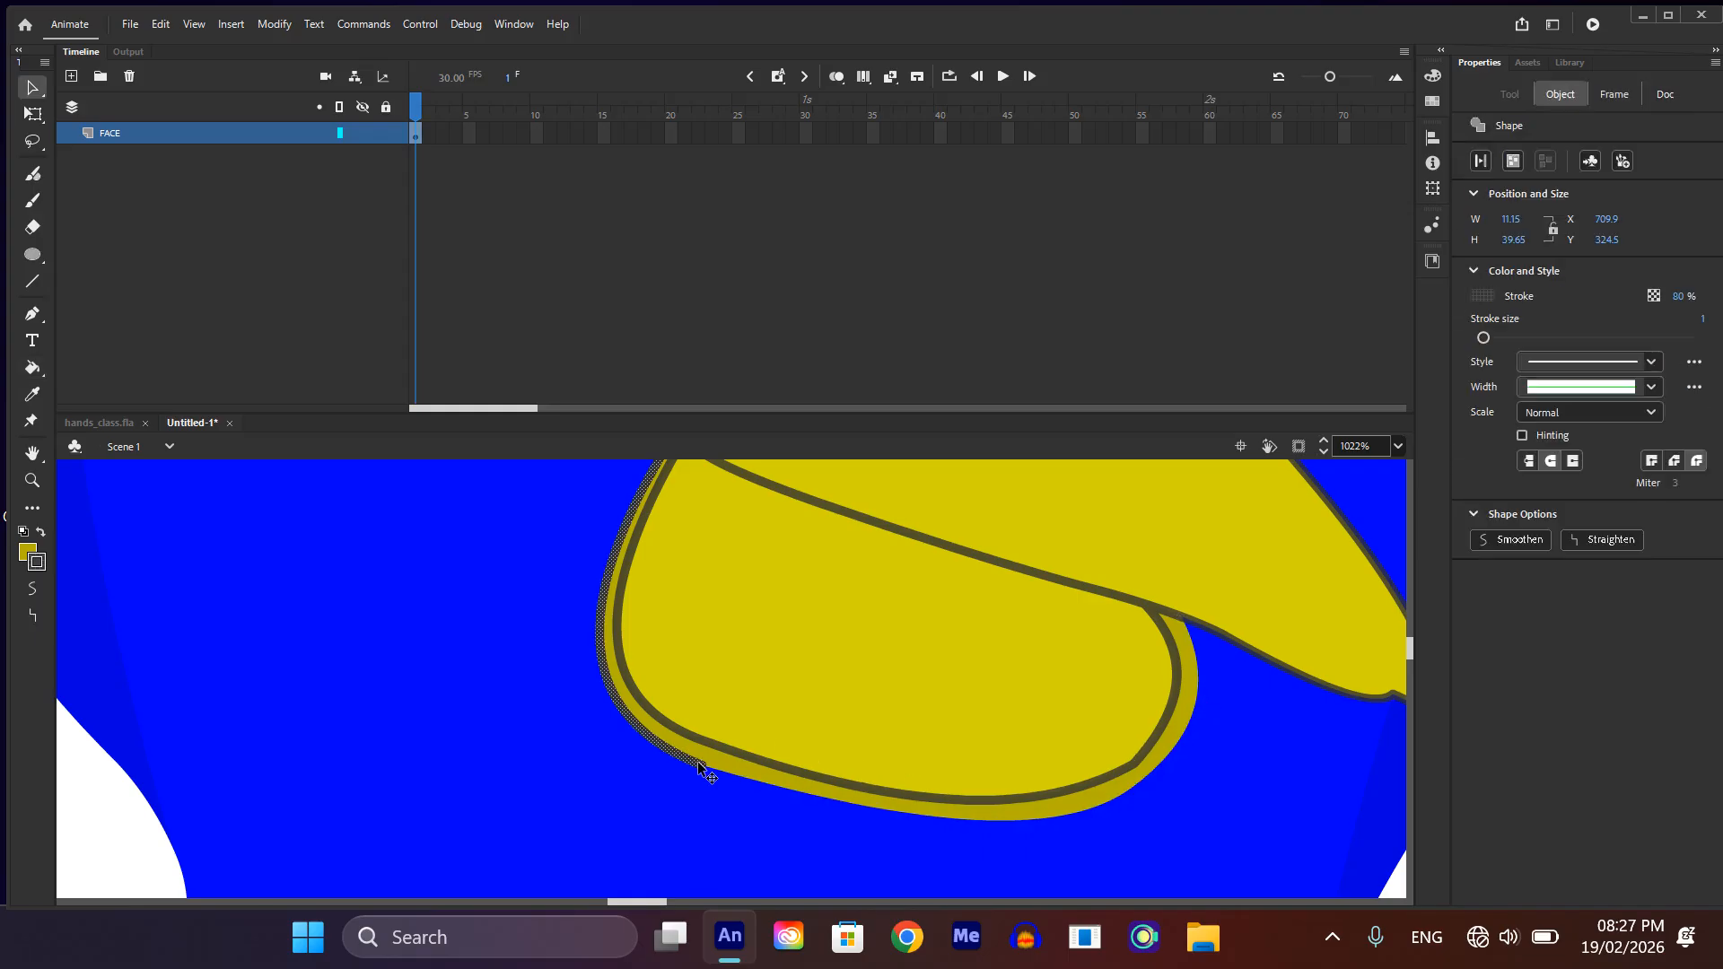
key(Delete)
scroll(709, 761, down, 4)
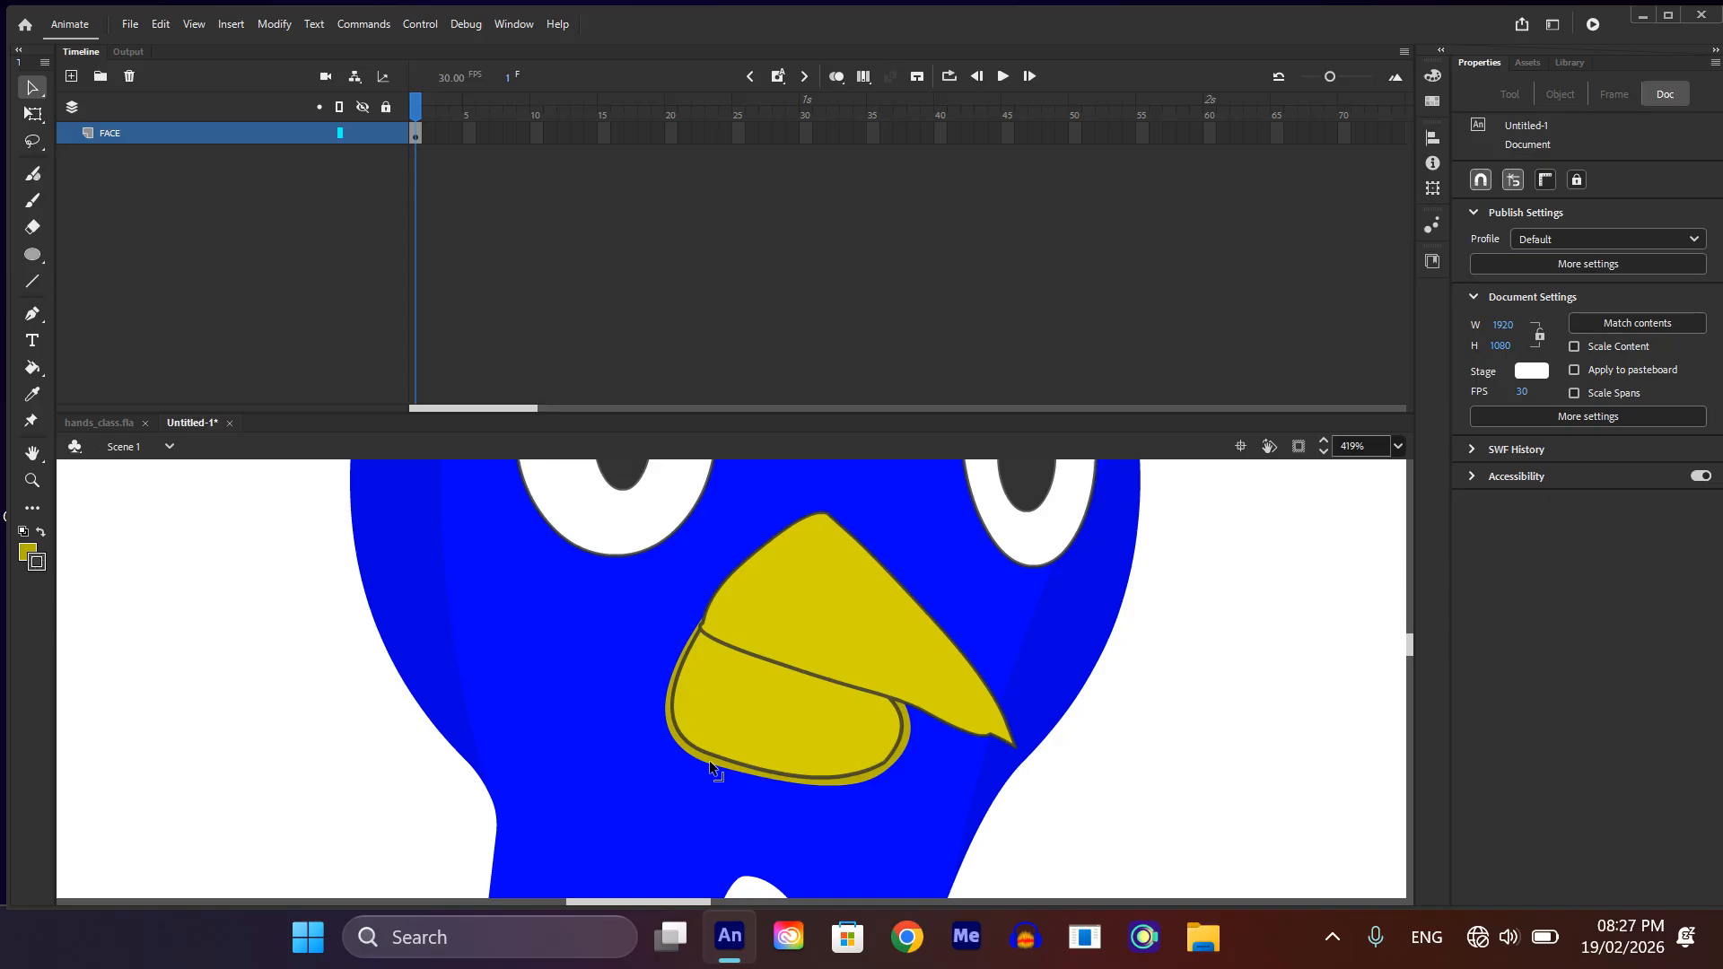
Step: Delete the lower beak's inner outline along its right side, bottom and left side, keeping the dark rim fill
click(898, 739)
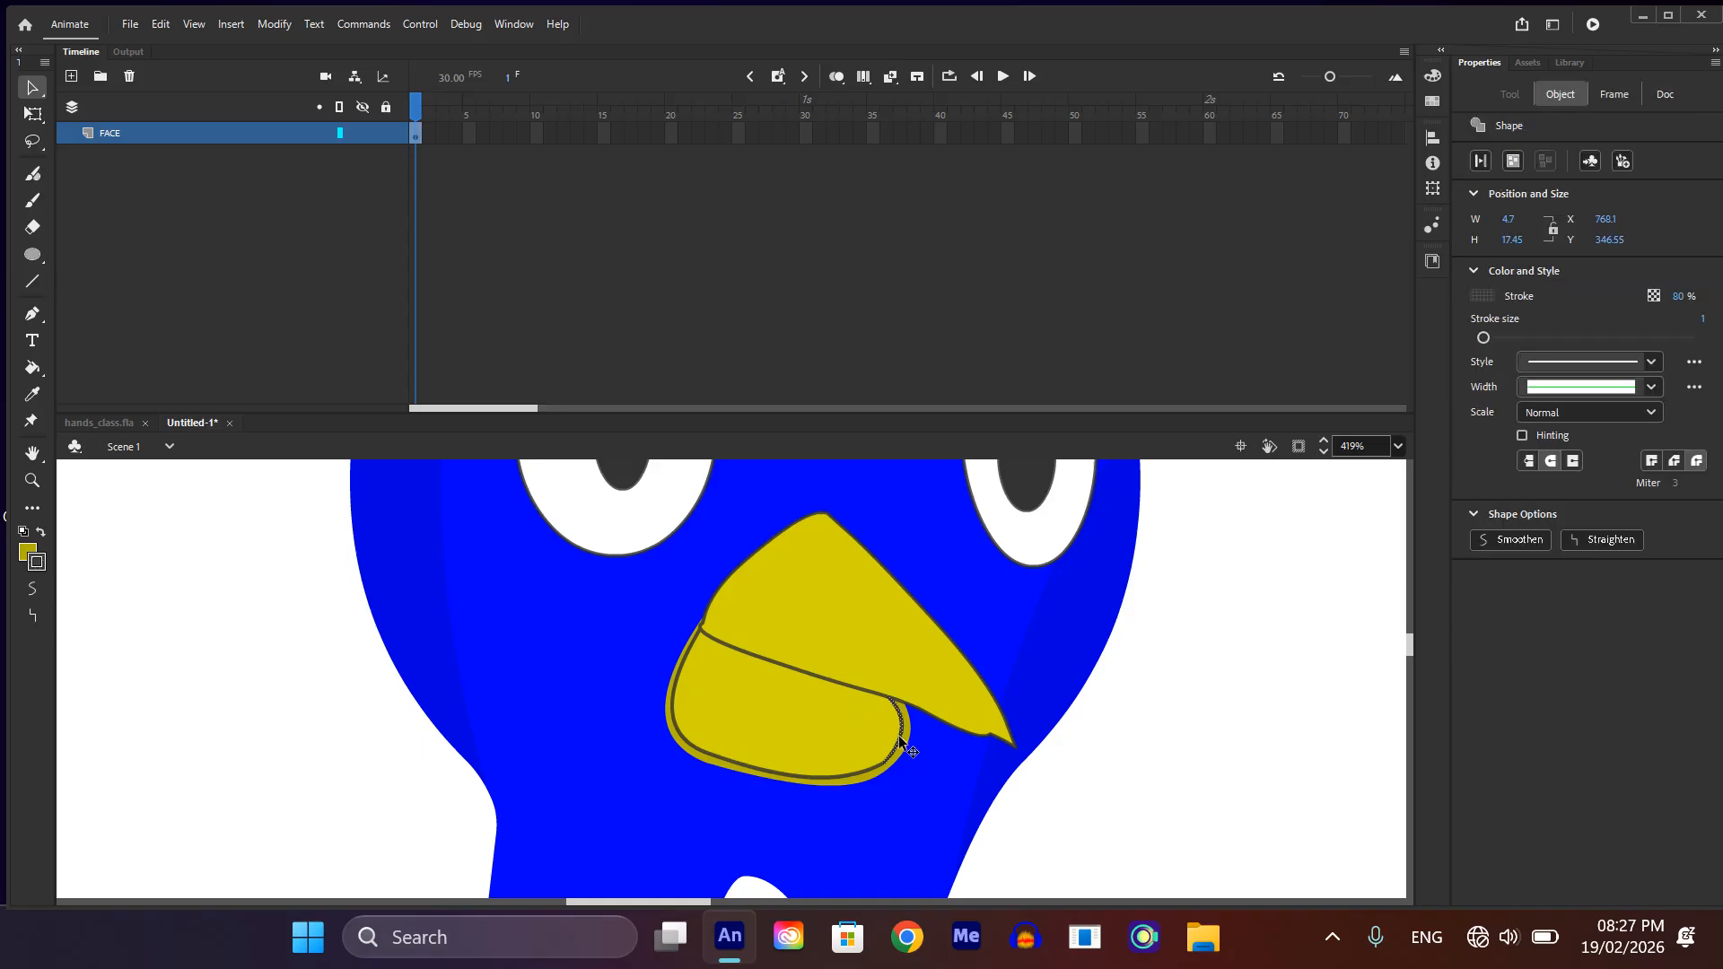
key(Delete)
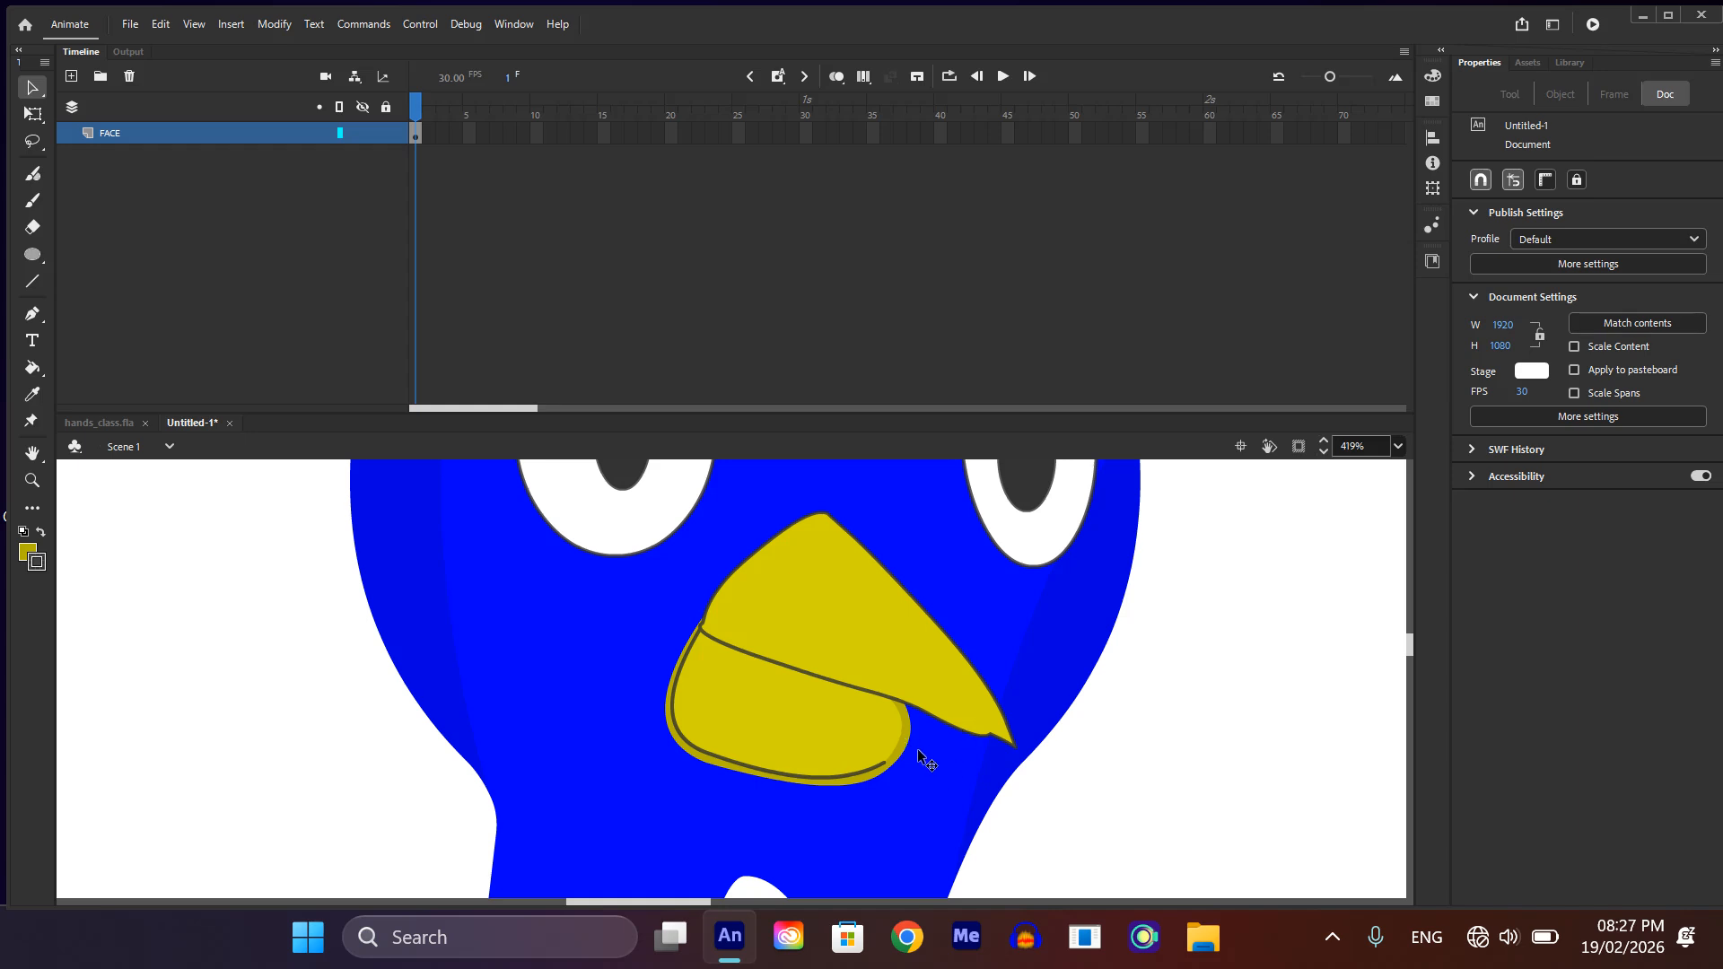
click(875, 773)
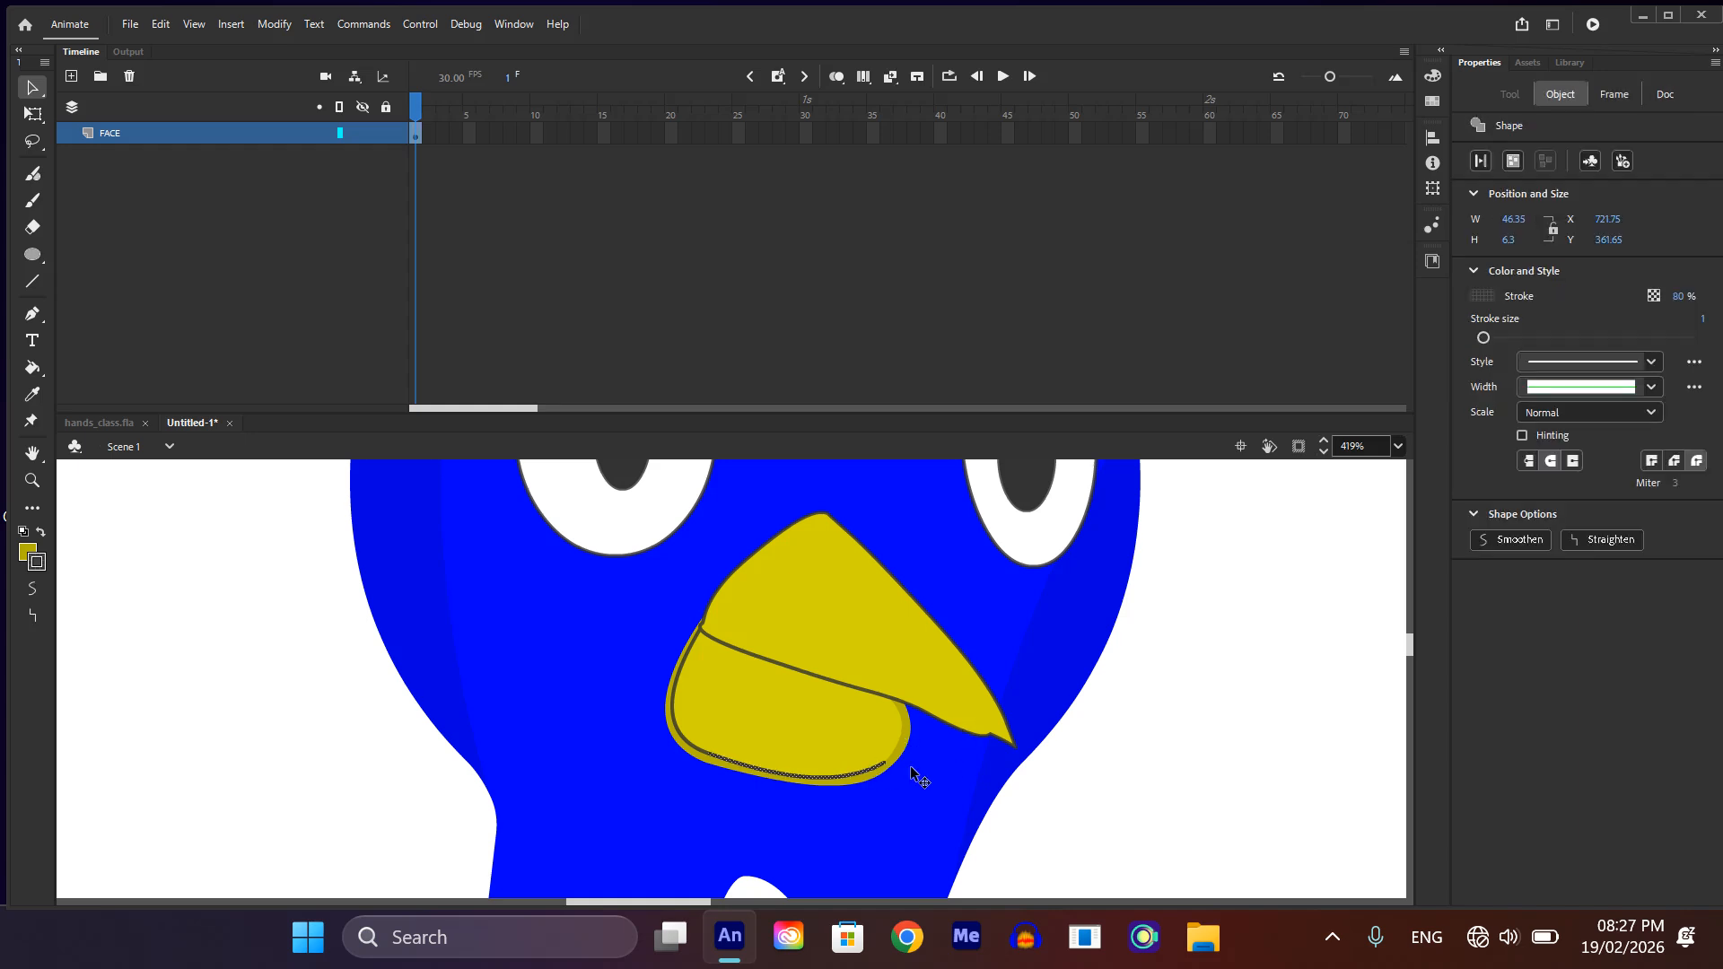
key(Delete)
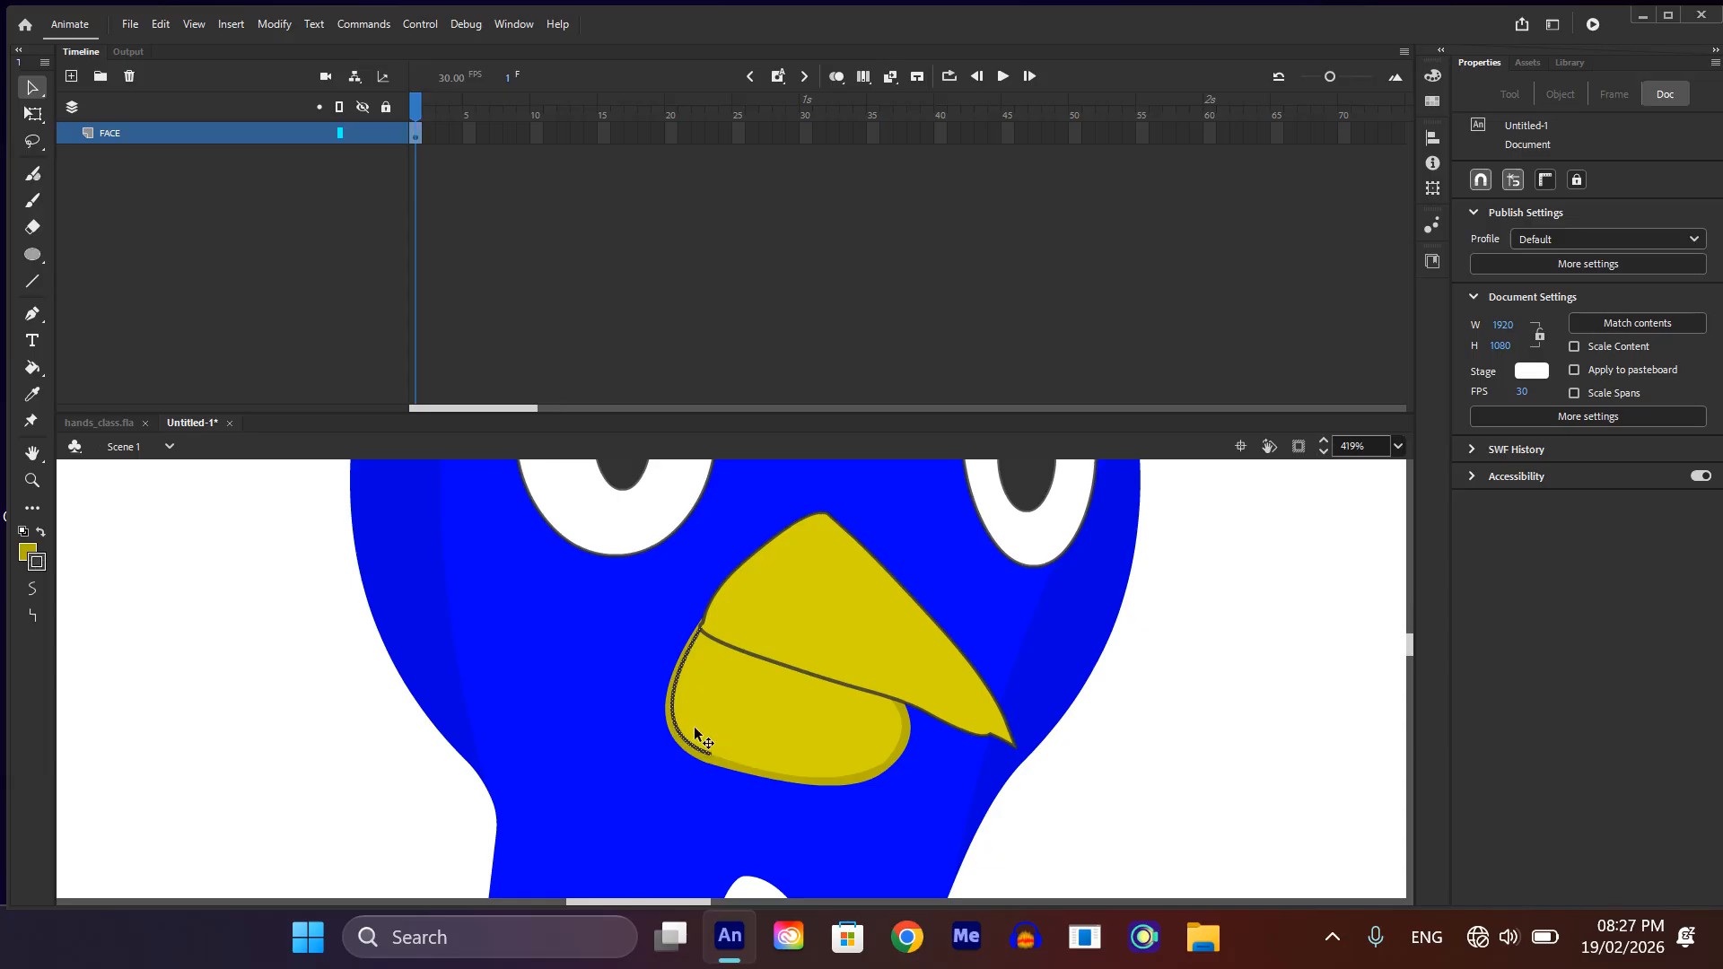
click(700, 749)
scroll(708, 754, up, 5)
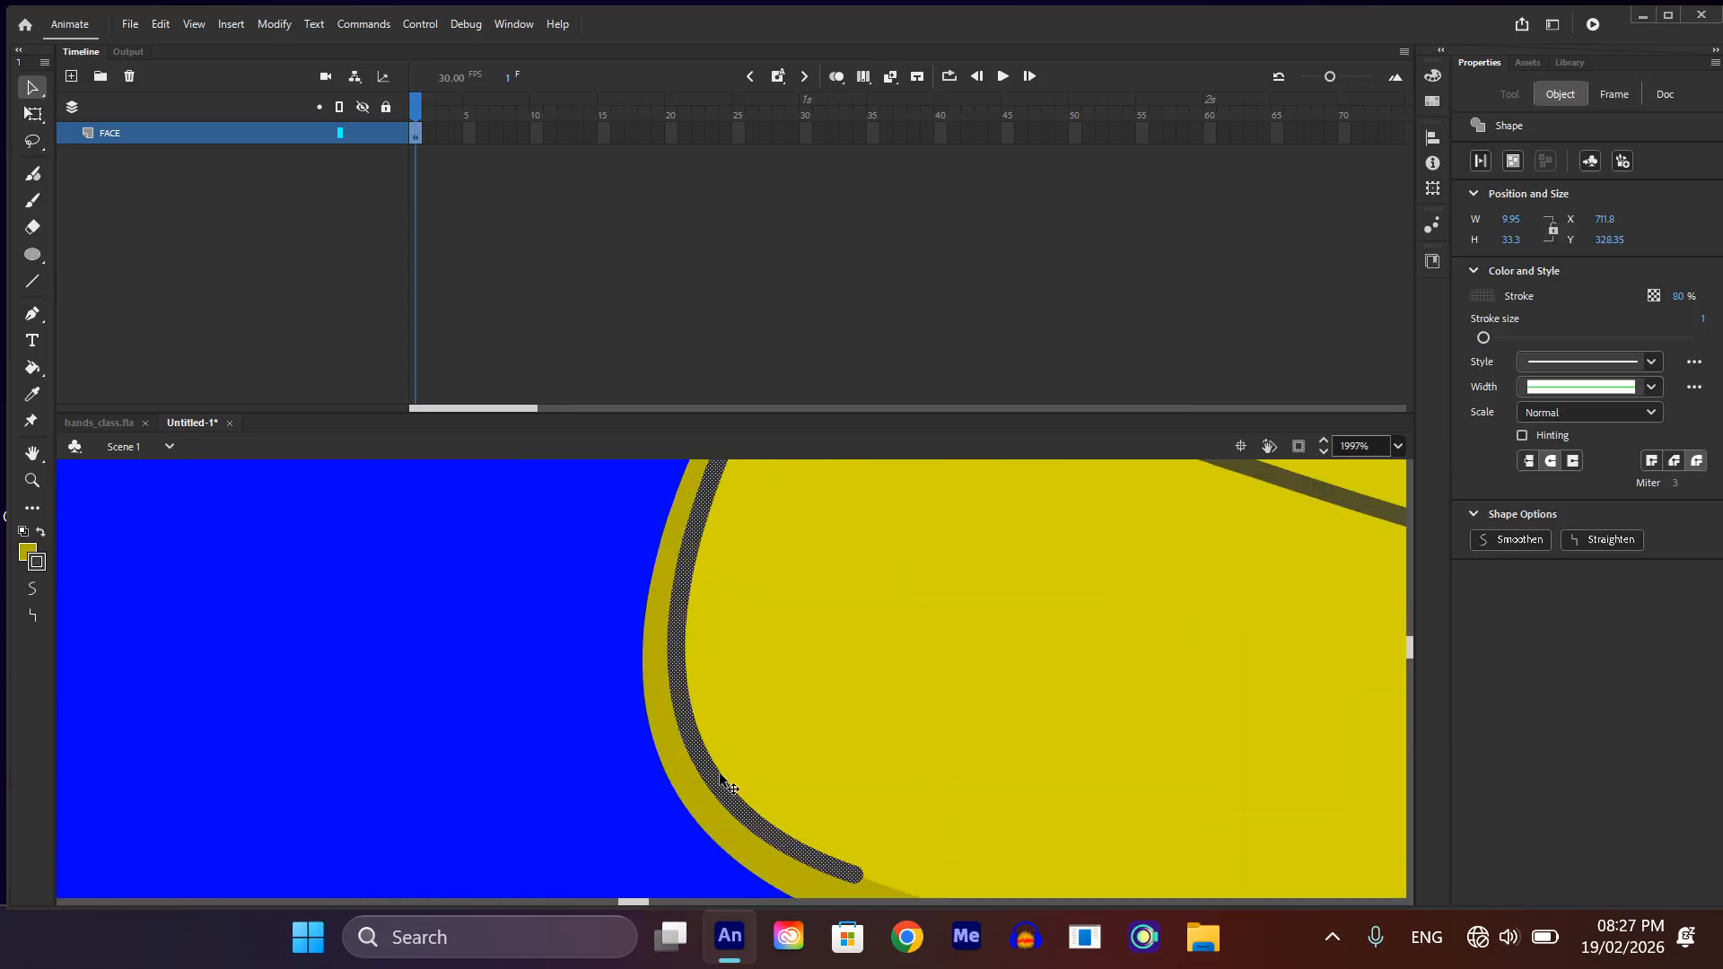
key(Delete)
scroll(817, 595, down, 4)
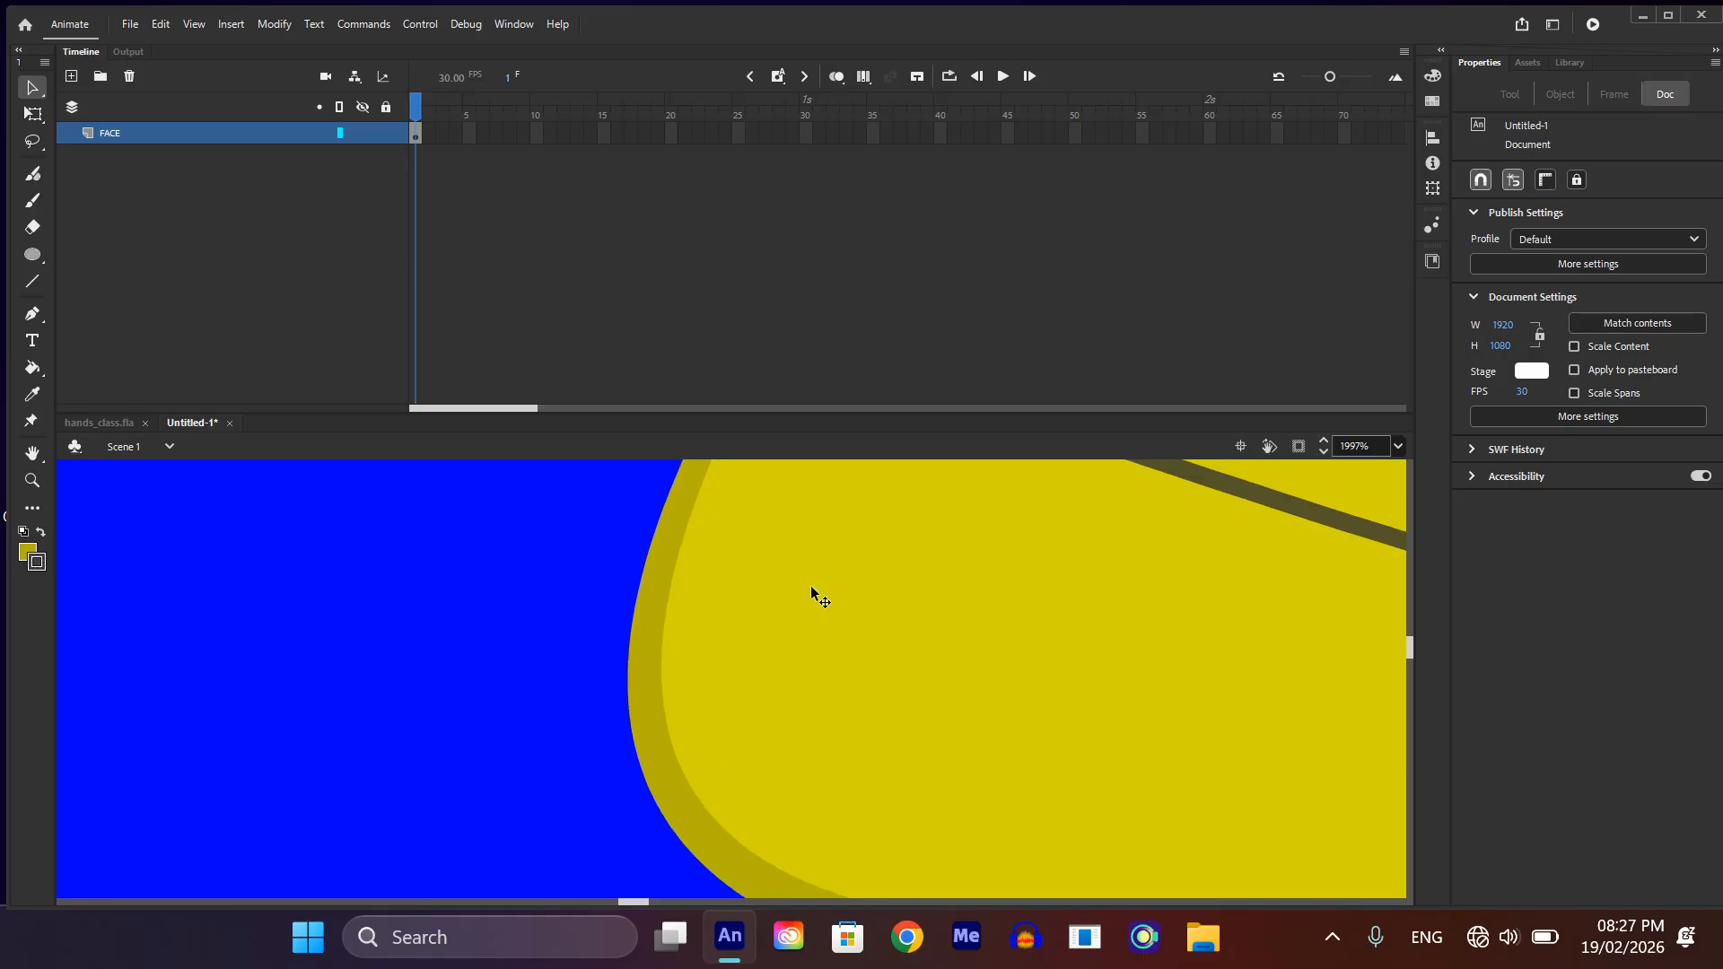
Step: Delete the upper beak's outline on its left side and the short leftover stub where the two beak parts meet
scroll(838, 588, up, 3)
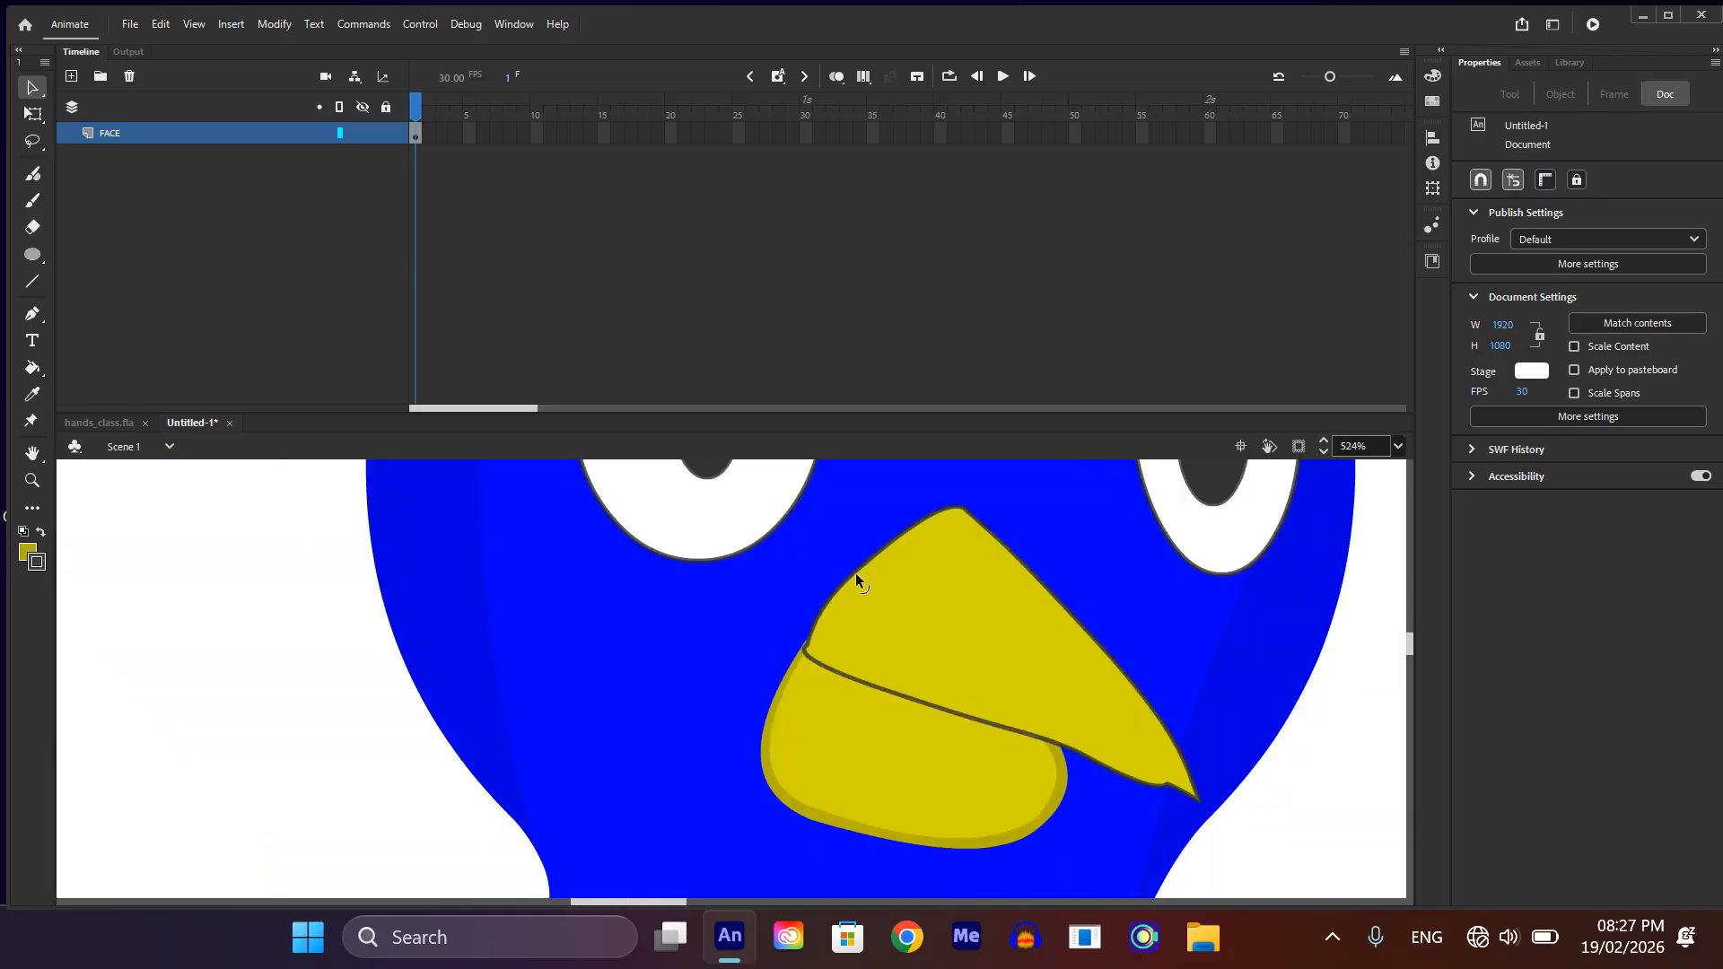
click(857, 565)
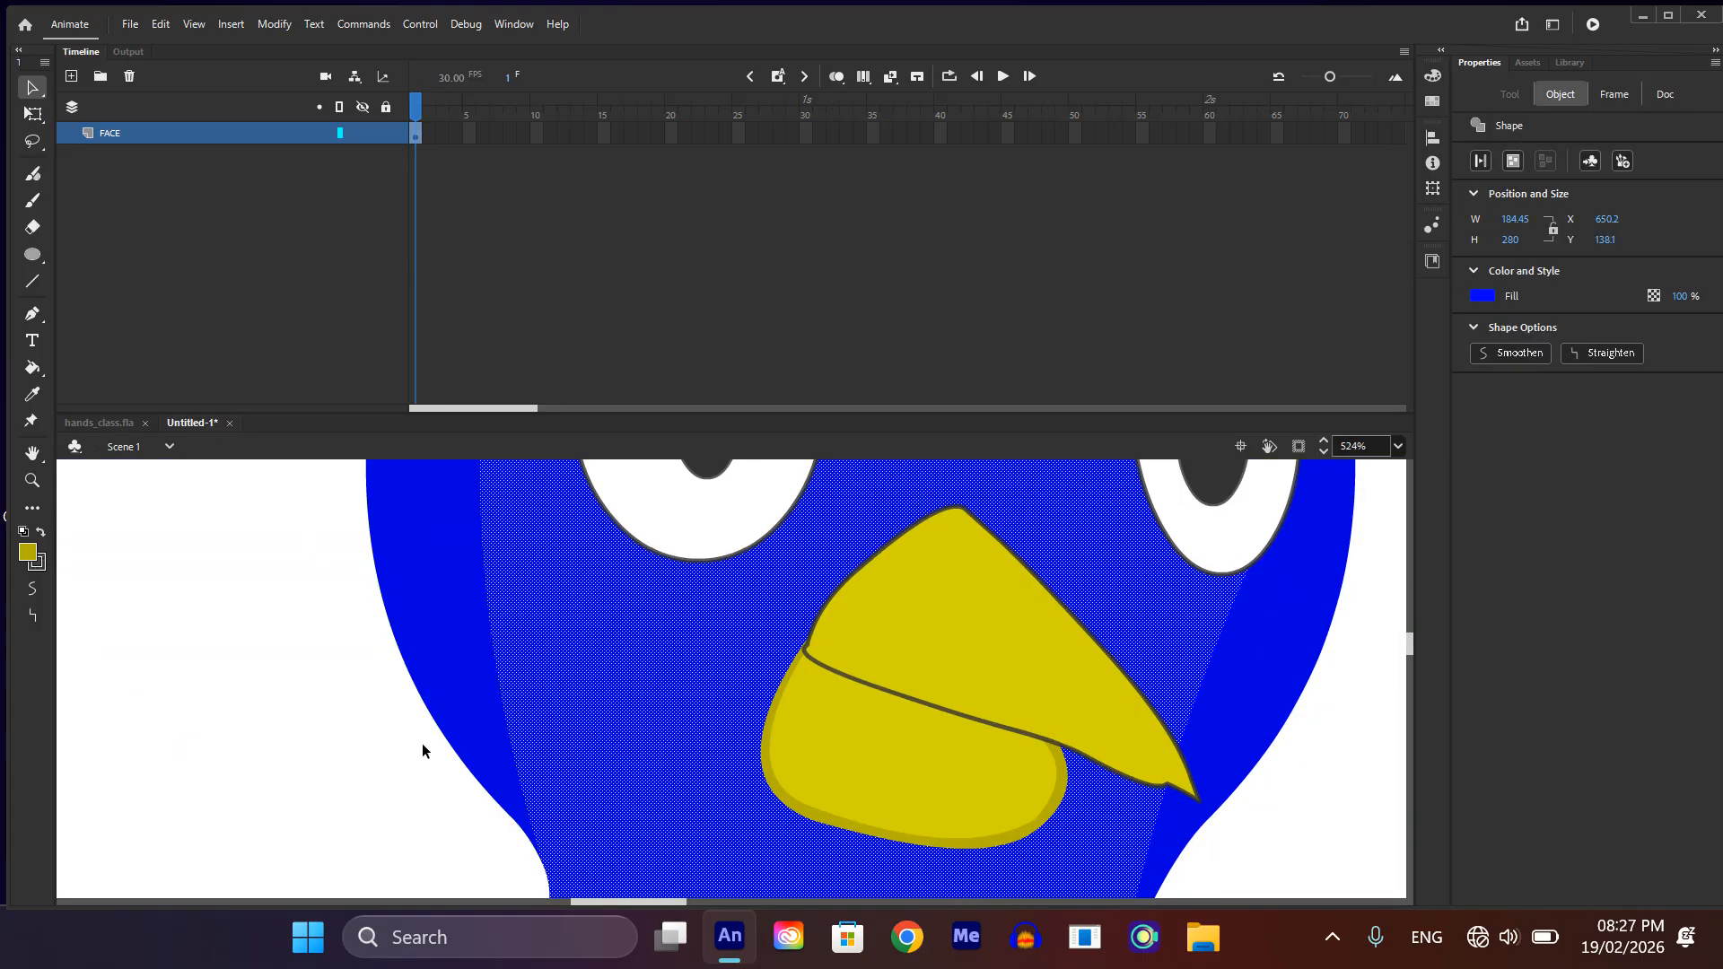
click(327, 776)
click(887, 553)
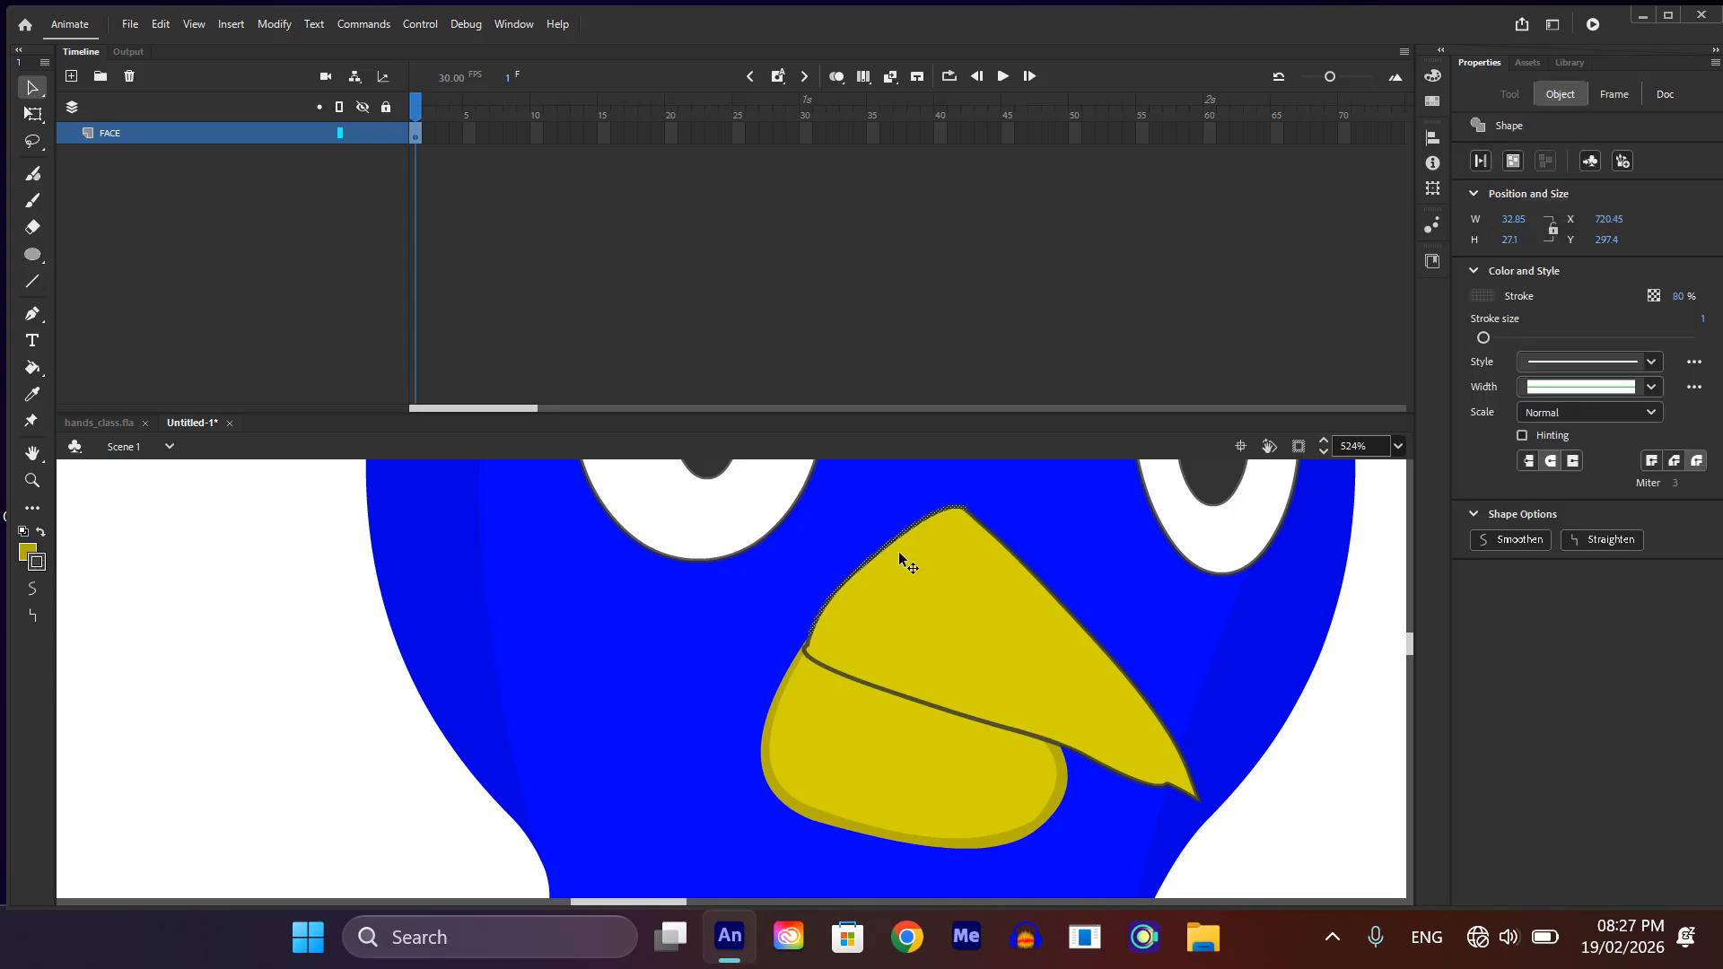
key(Escape)
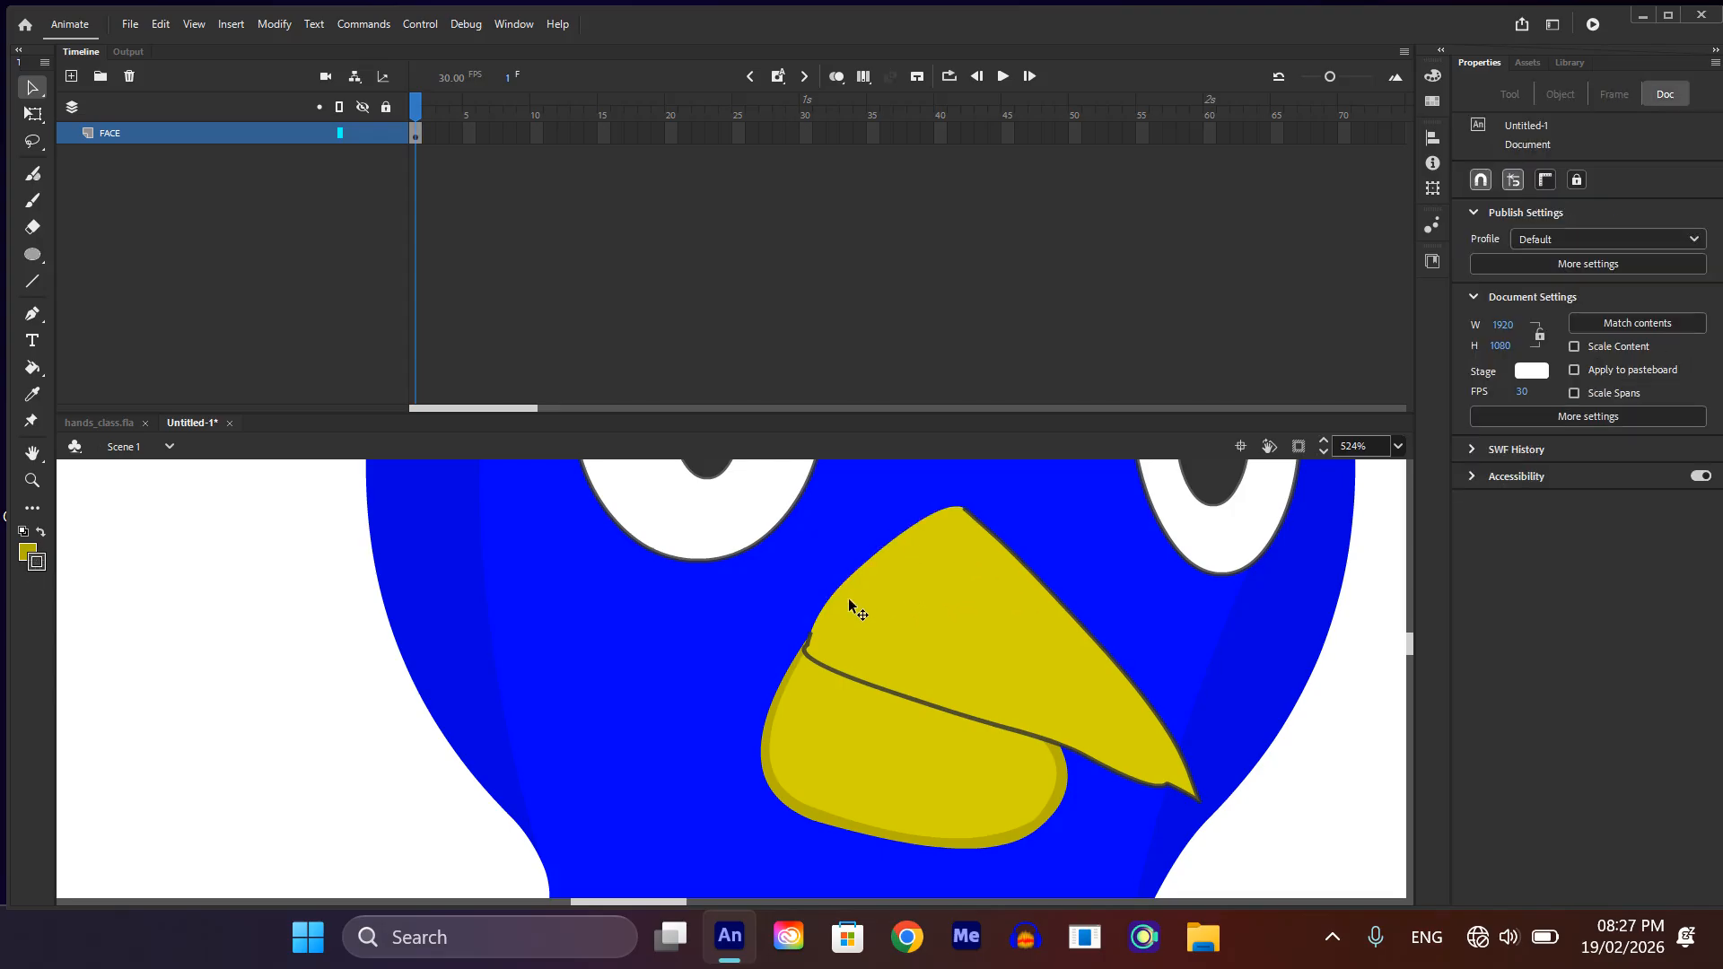
click(922, 661)
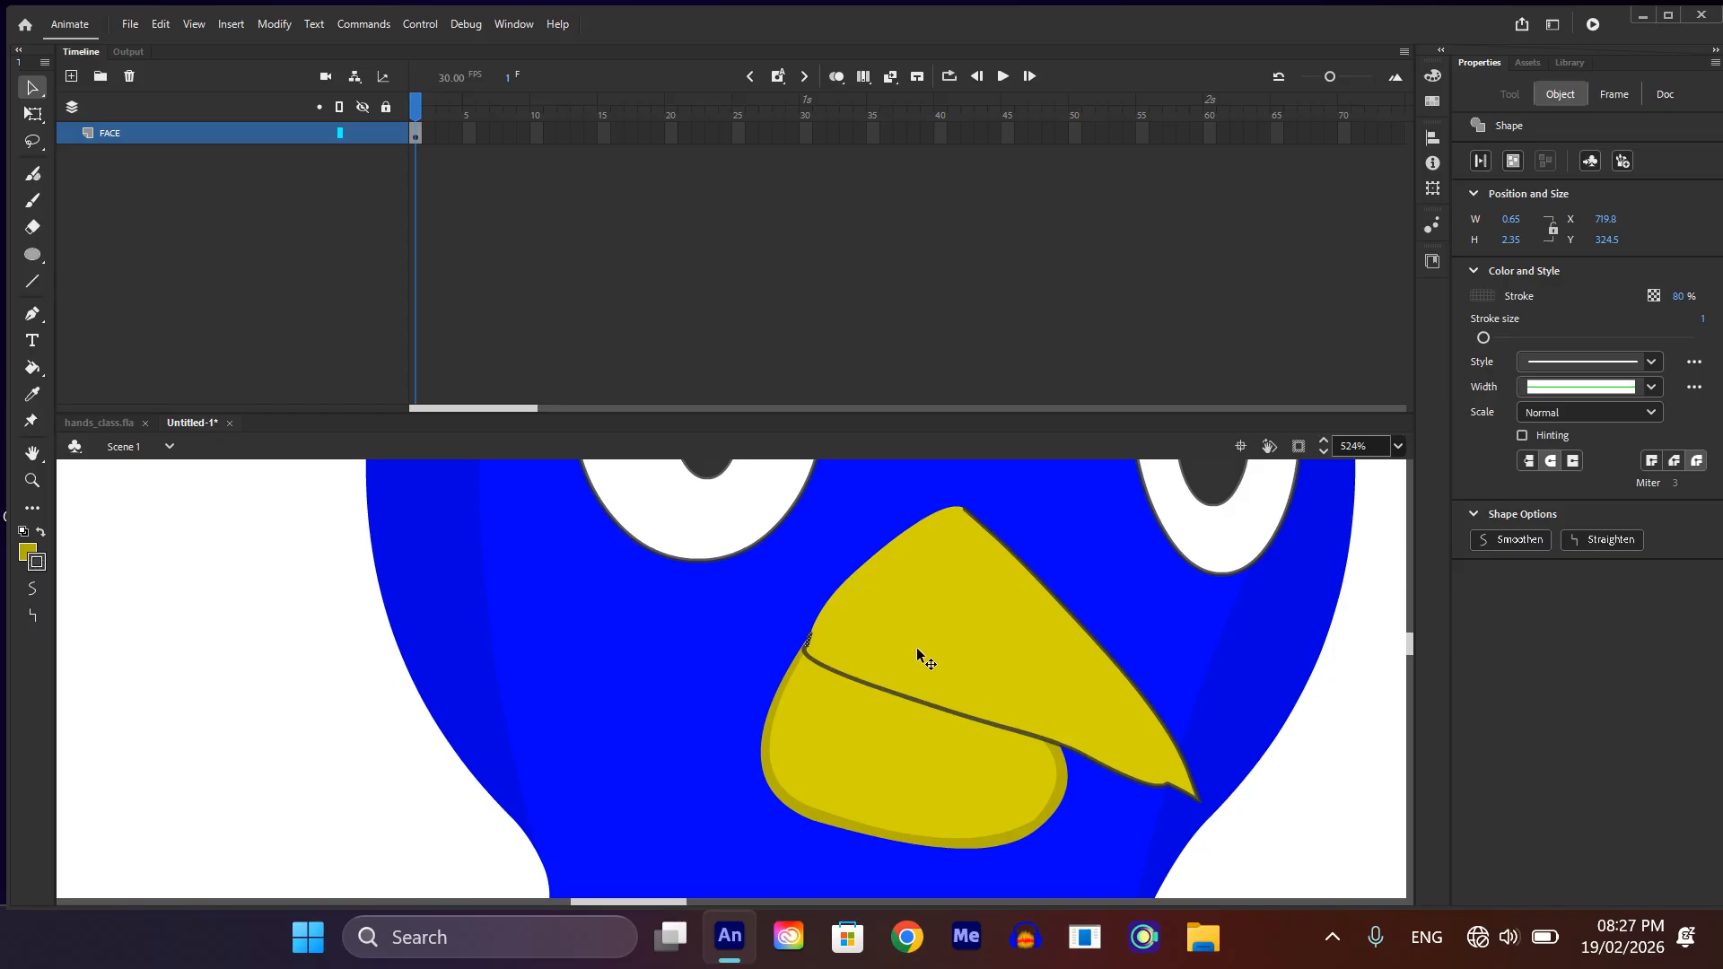
key(Escape)
Step: Bend the upper beak's right edge outward from just below the peak to near the tip for a rounder curve
scroll(922, 584, down, 5)
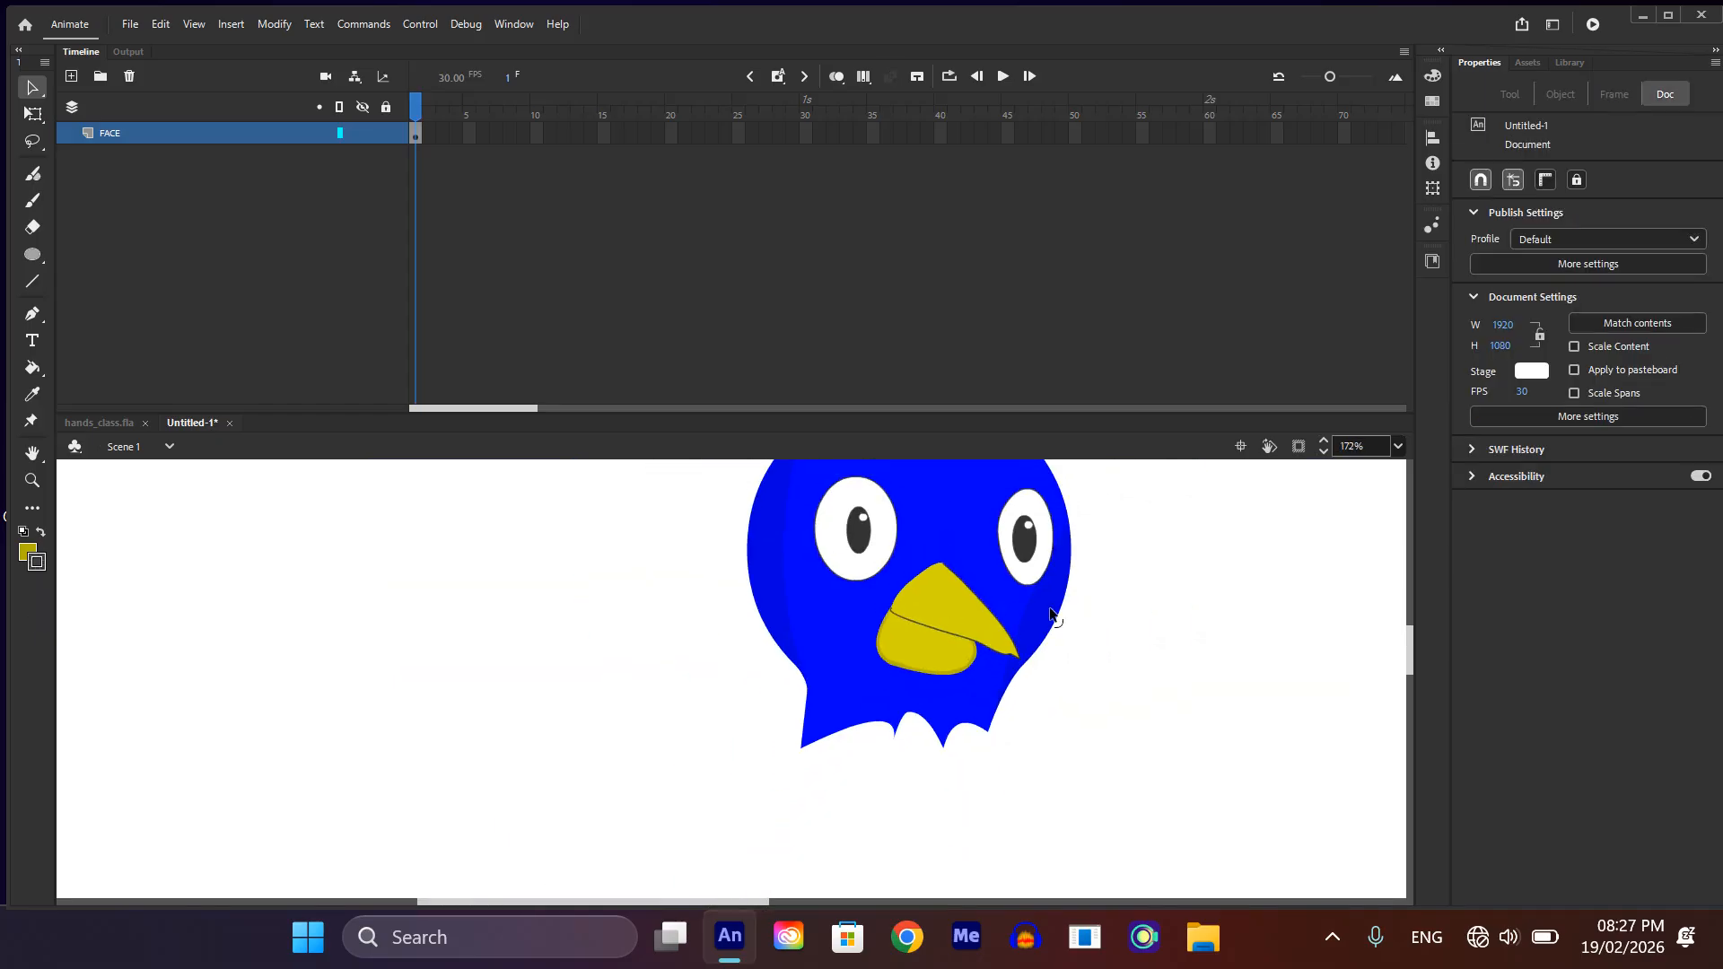
scroll(951, 610, up, 4)
drag(998, 662, 987, 637)
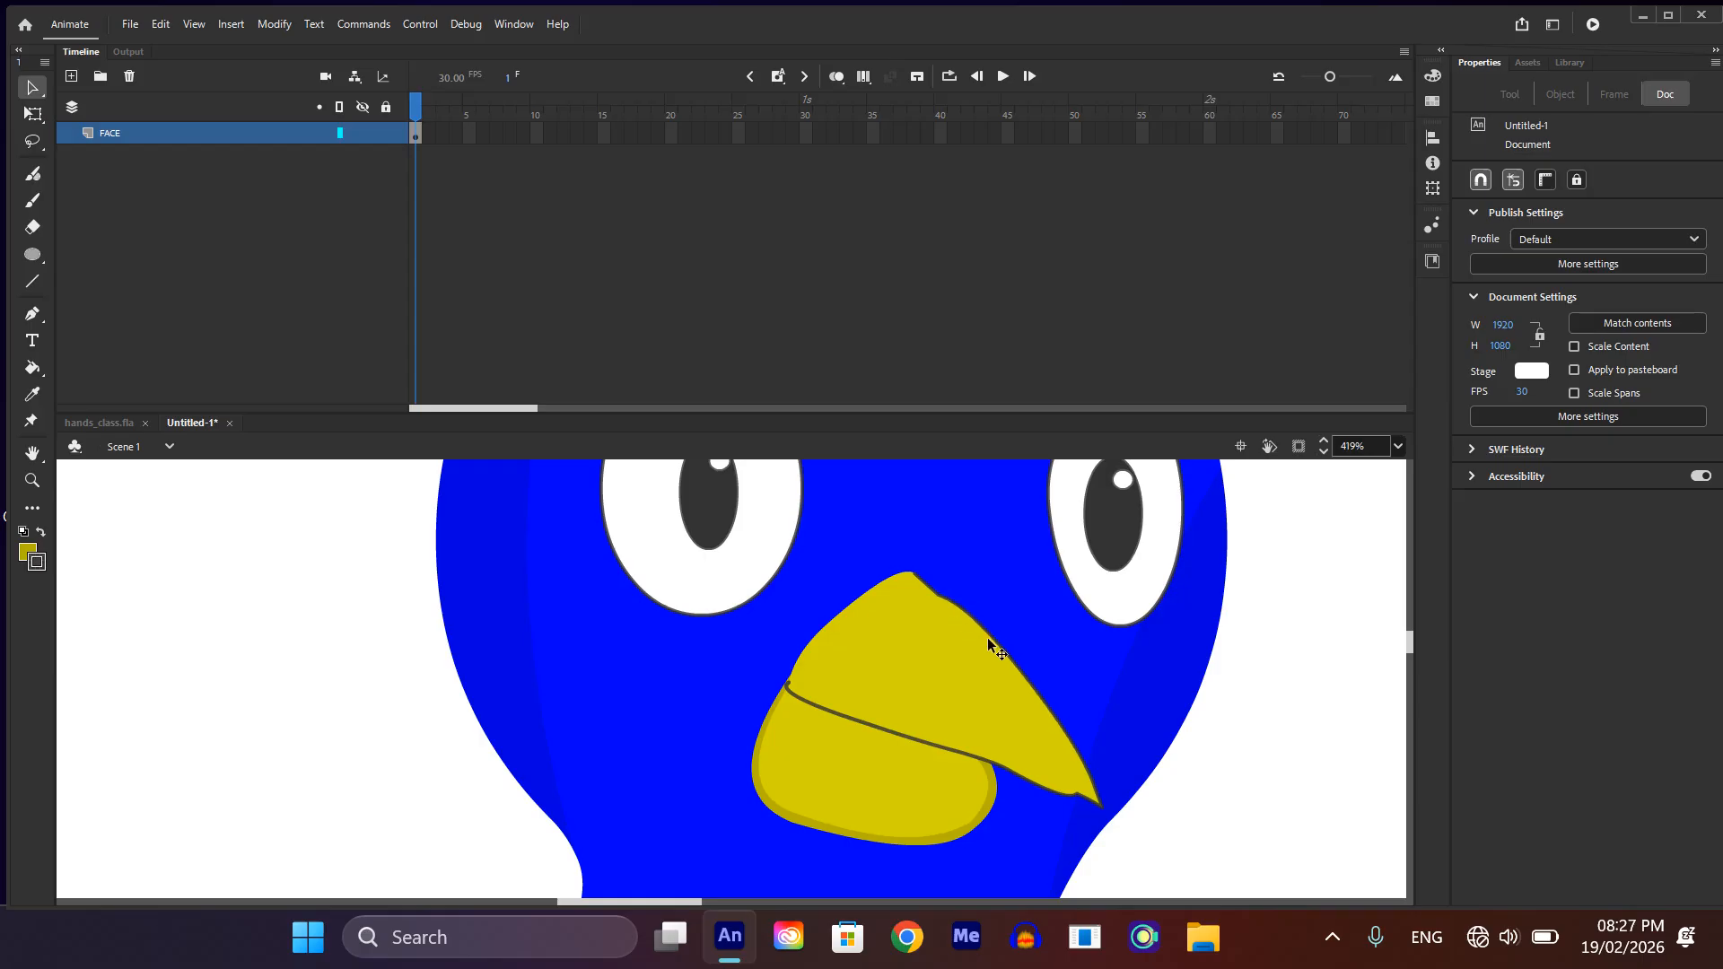
drag(1006, 660, 1026, 652)
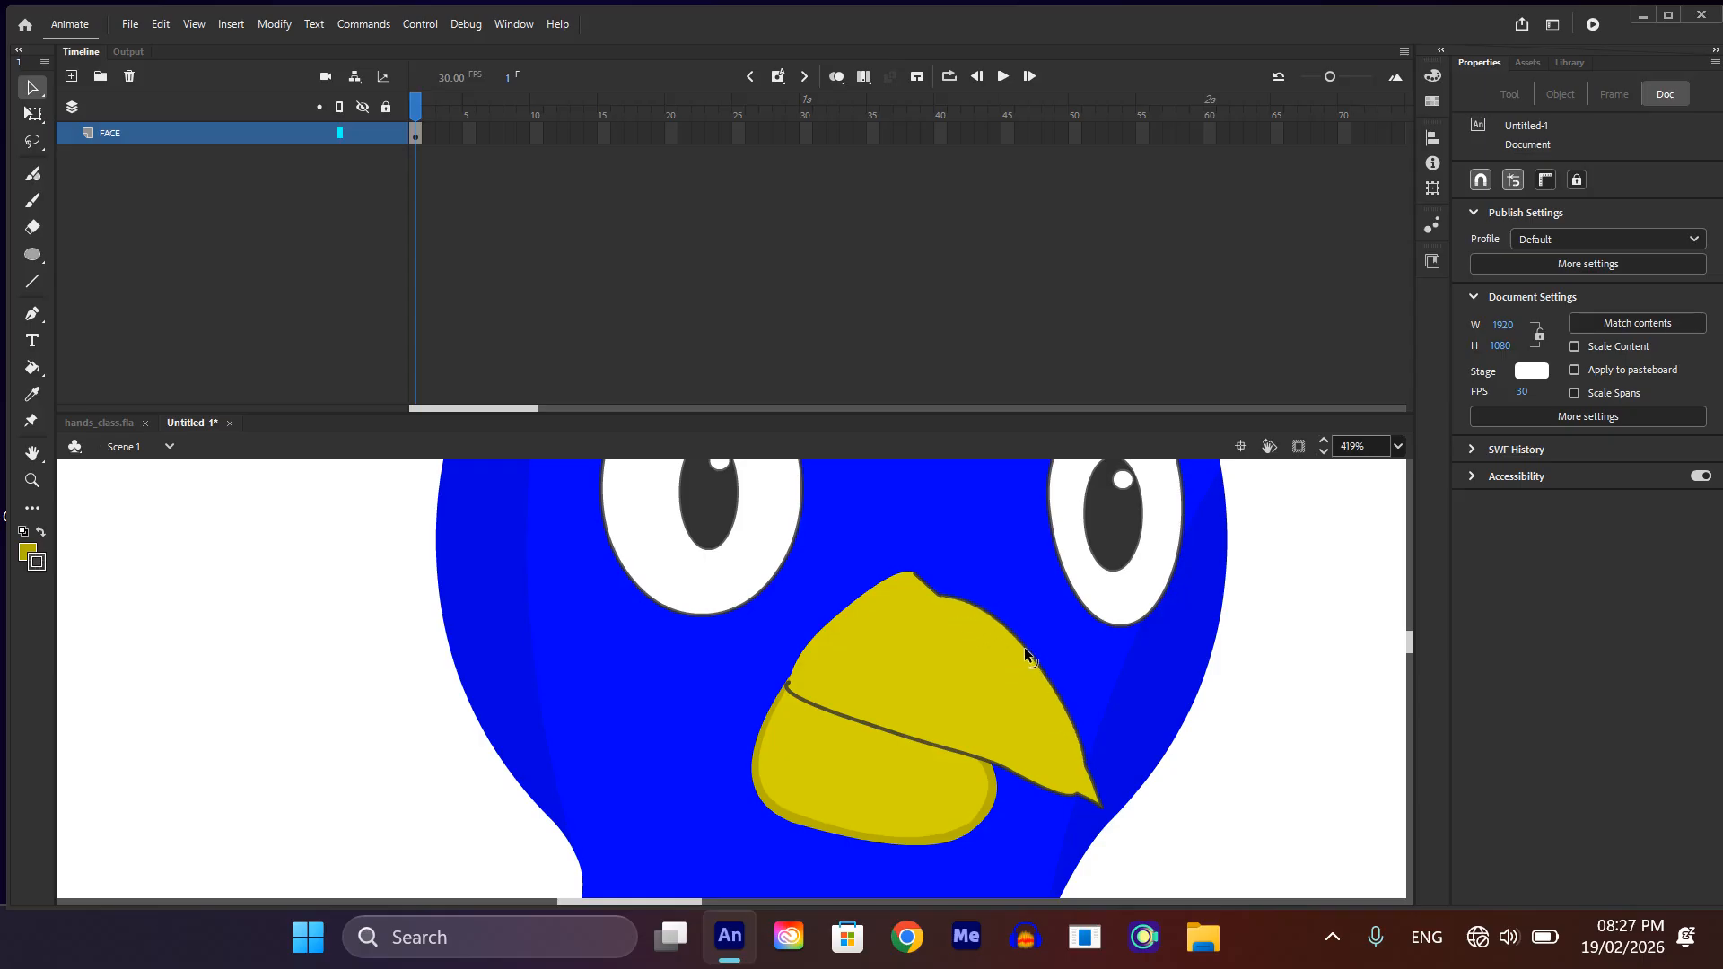
scroll(1024, 650, down, 4)
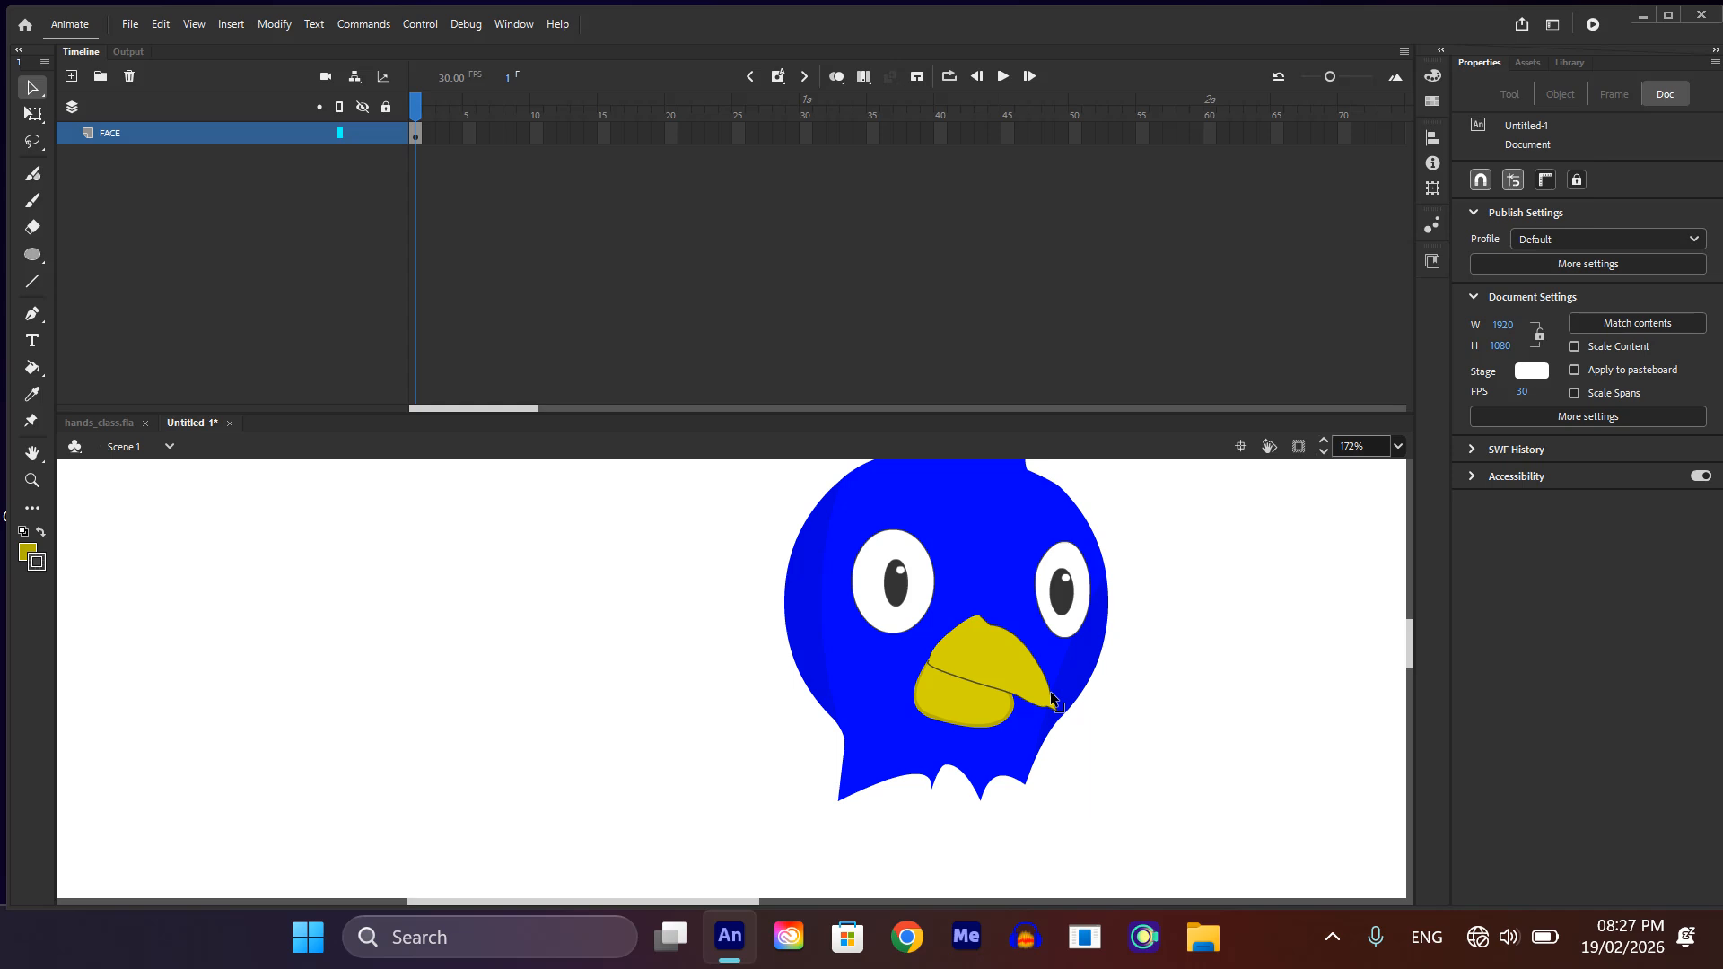
scroll(1054, 696, up, 4)
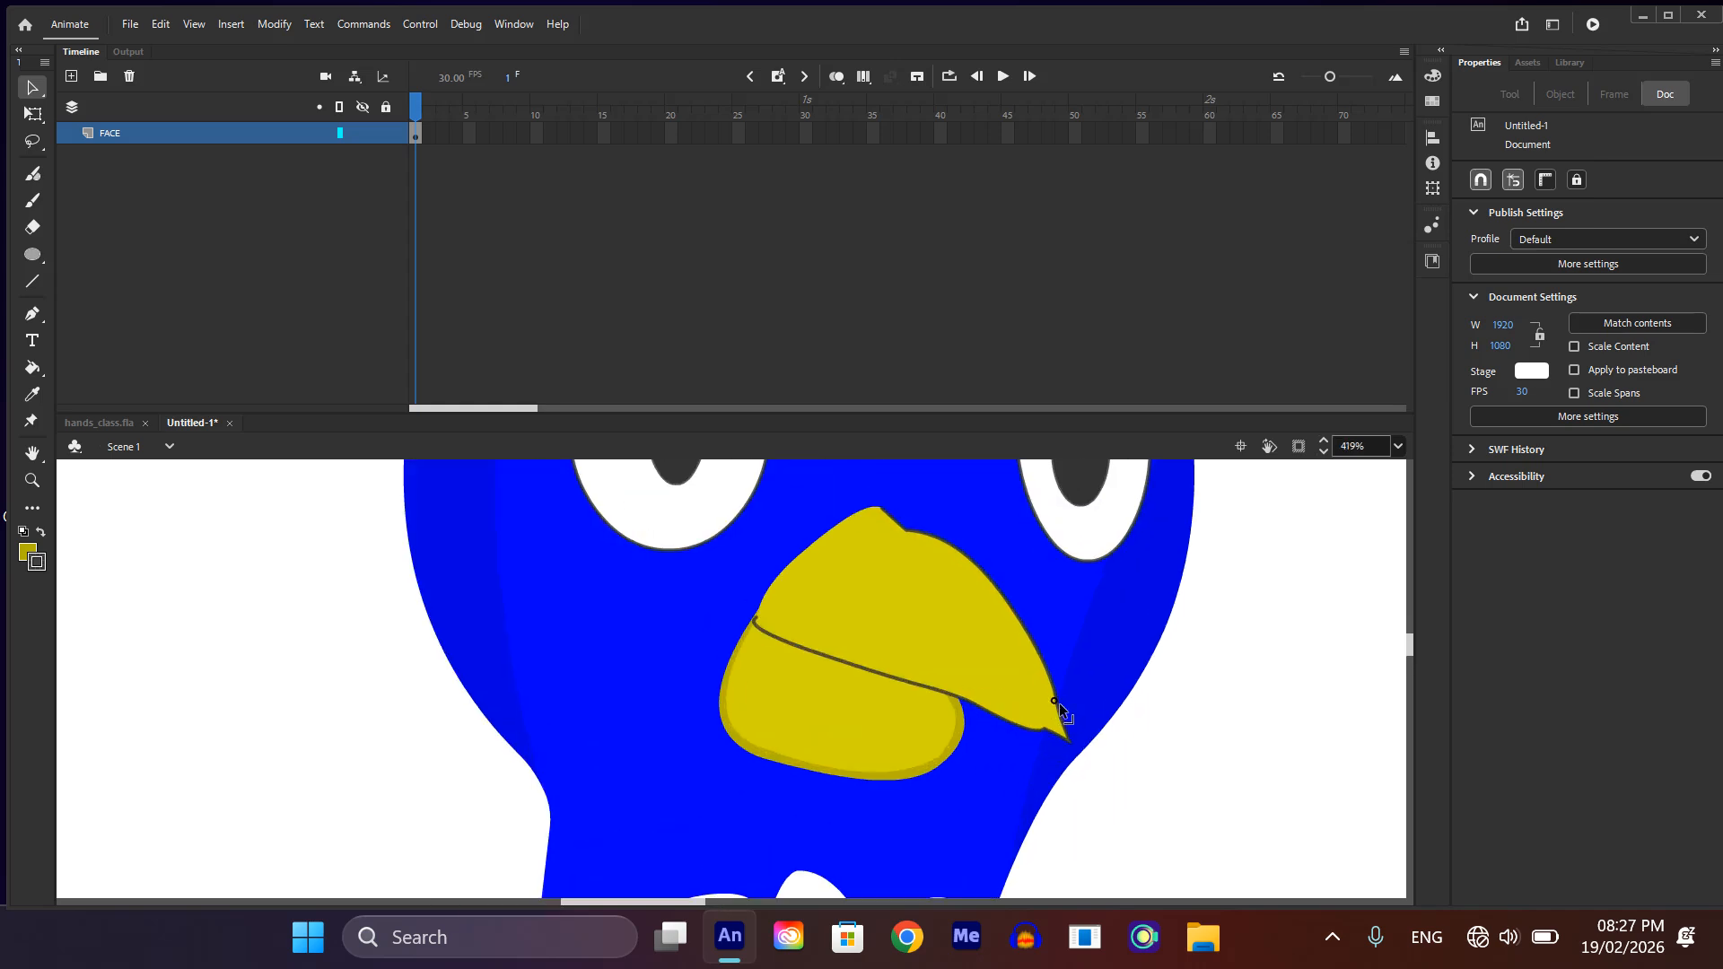
scroll(1098, 743, down, 2)
scroll(942, 681, down, 2)
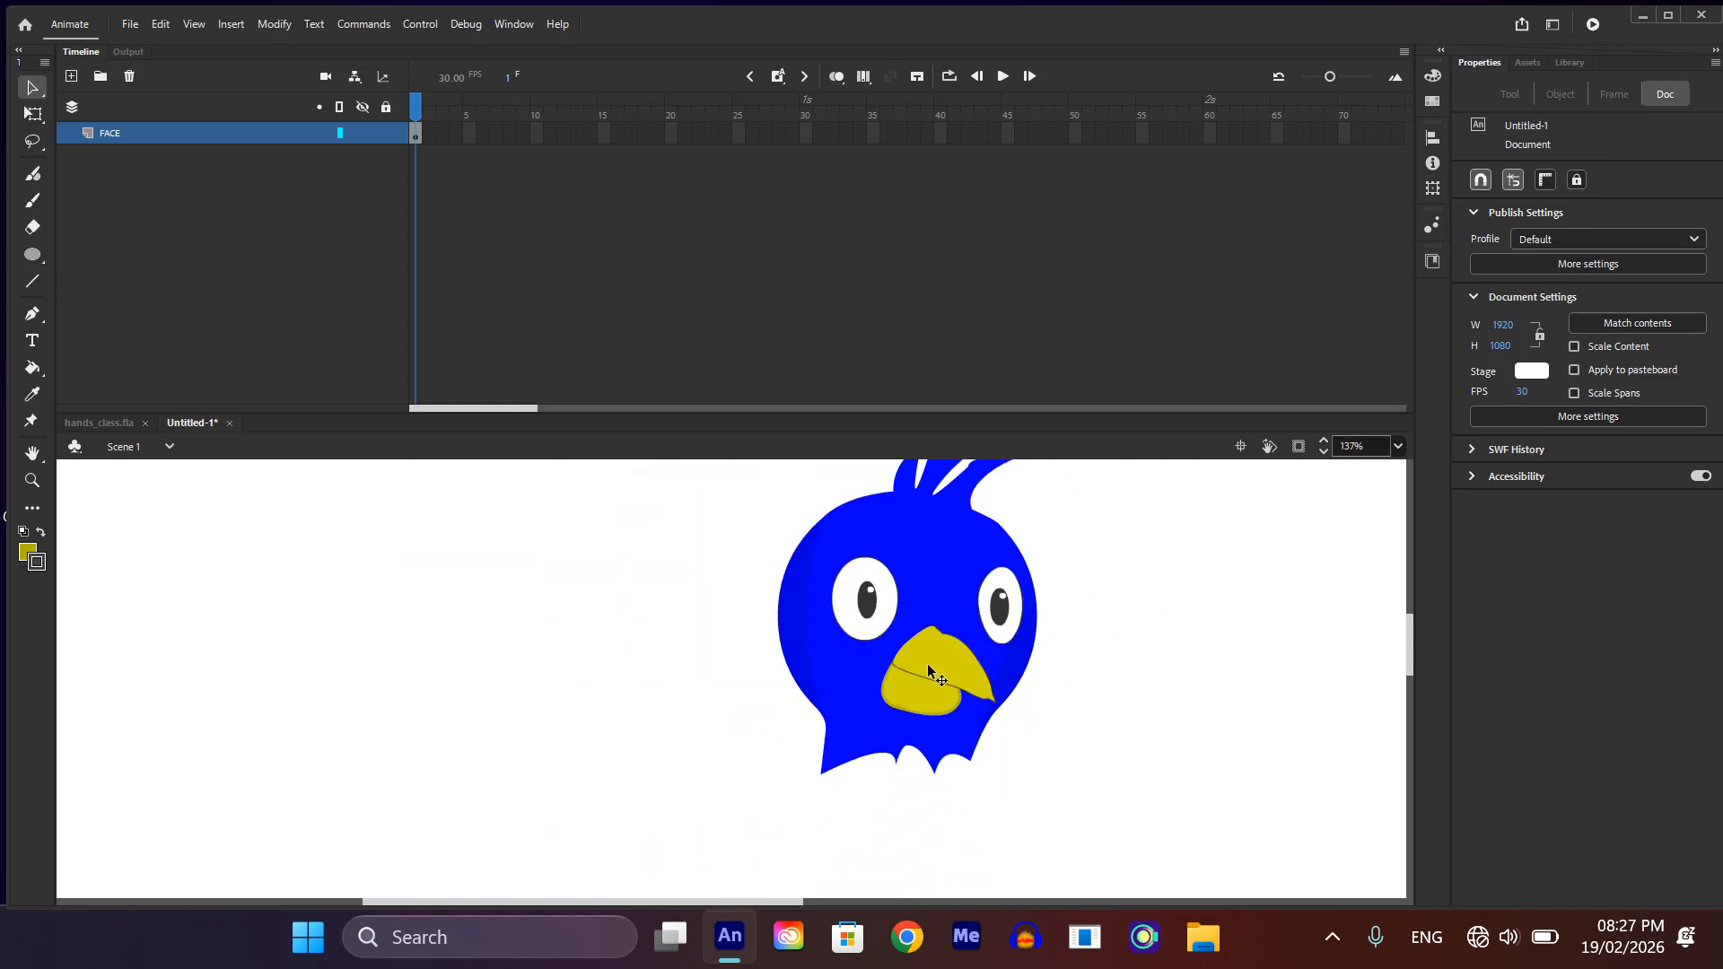
scroll(937, 671, down, 1)
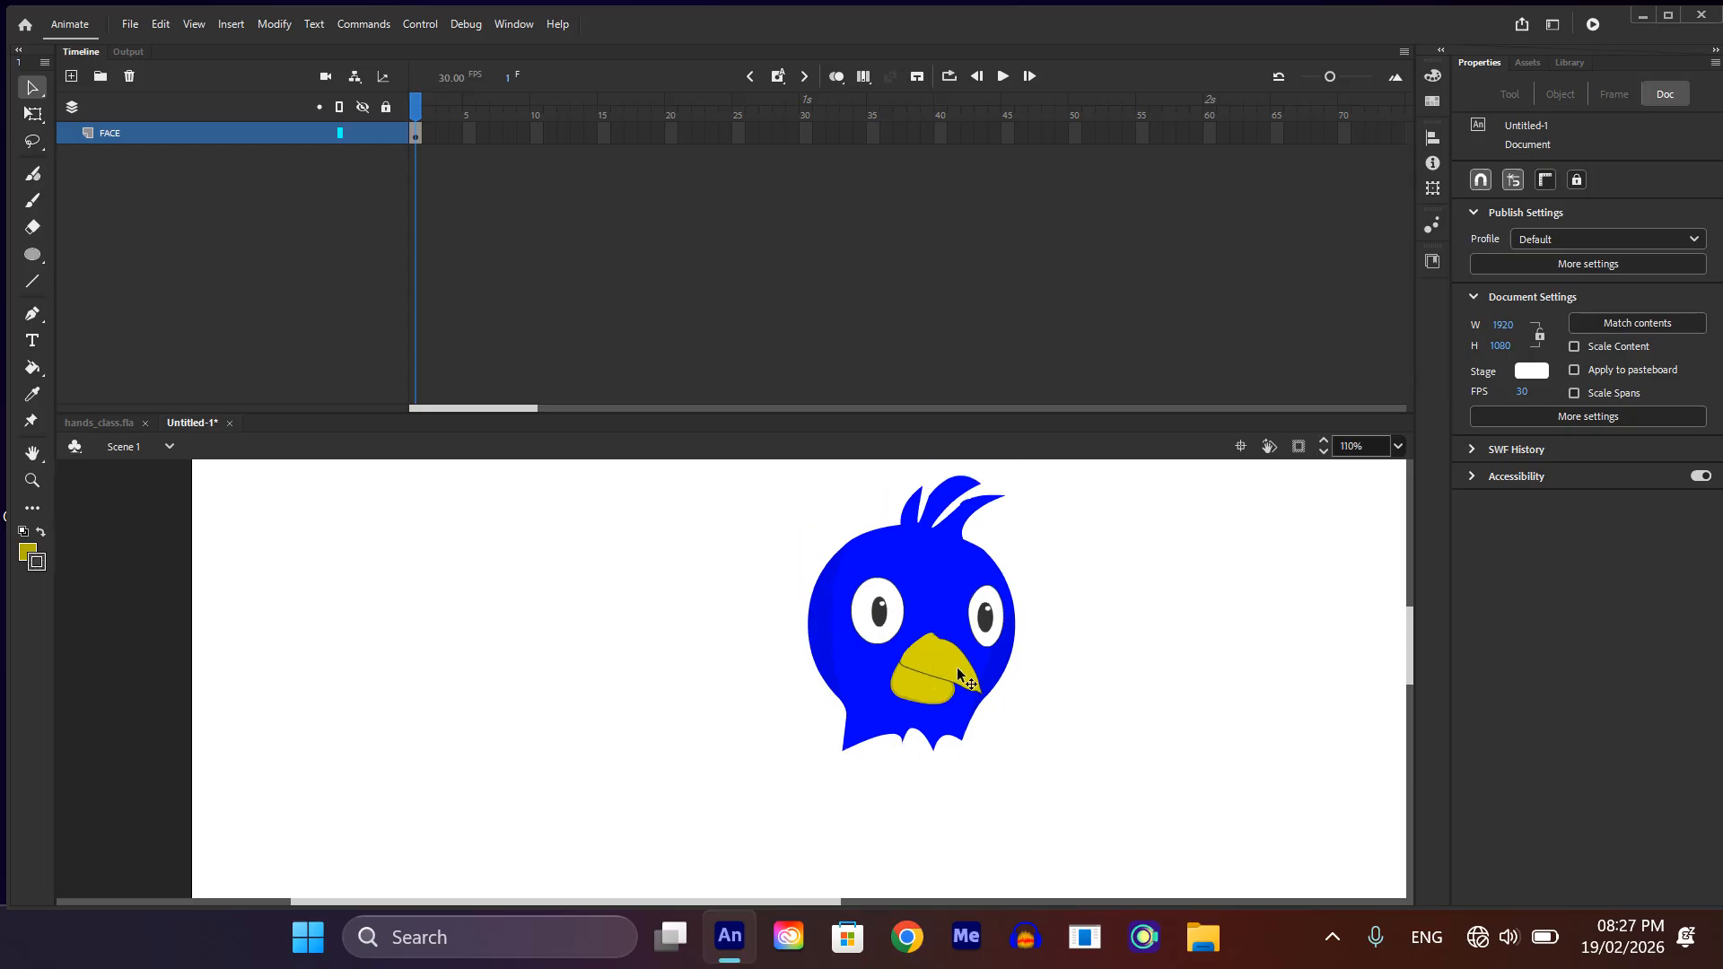
Step: Change the lower beak's inner fill to orange, keeping the yellow rim
scroll(957, 675, up, 3)
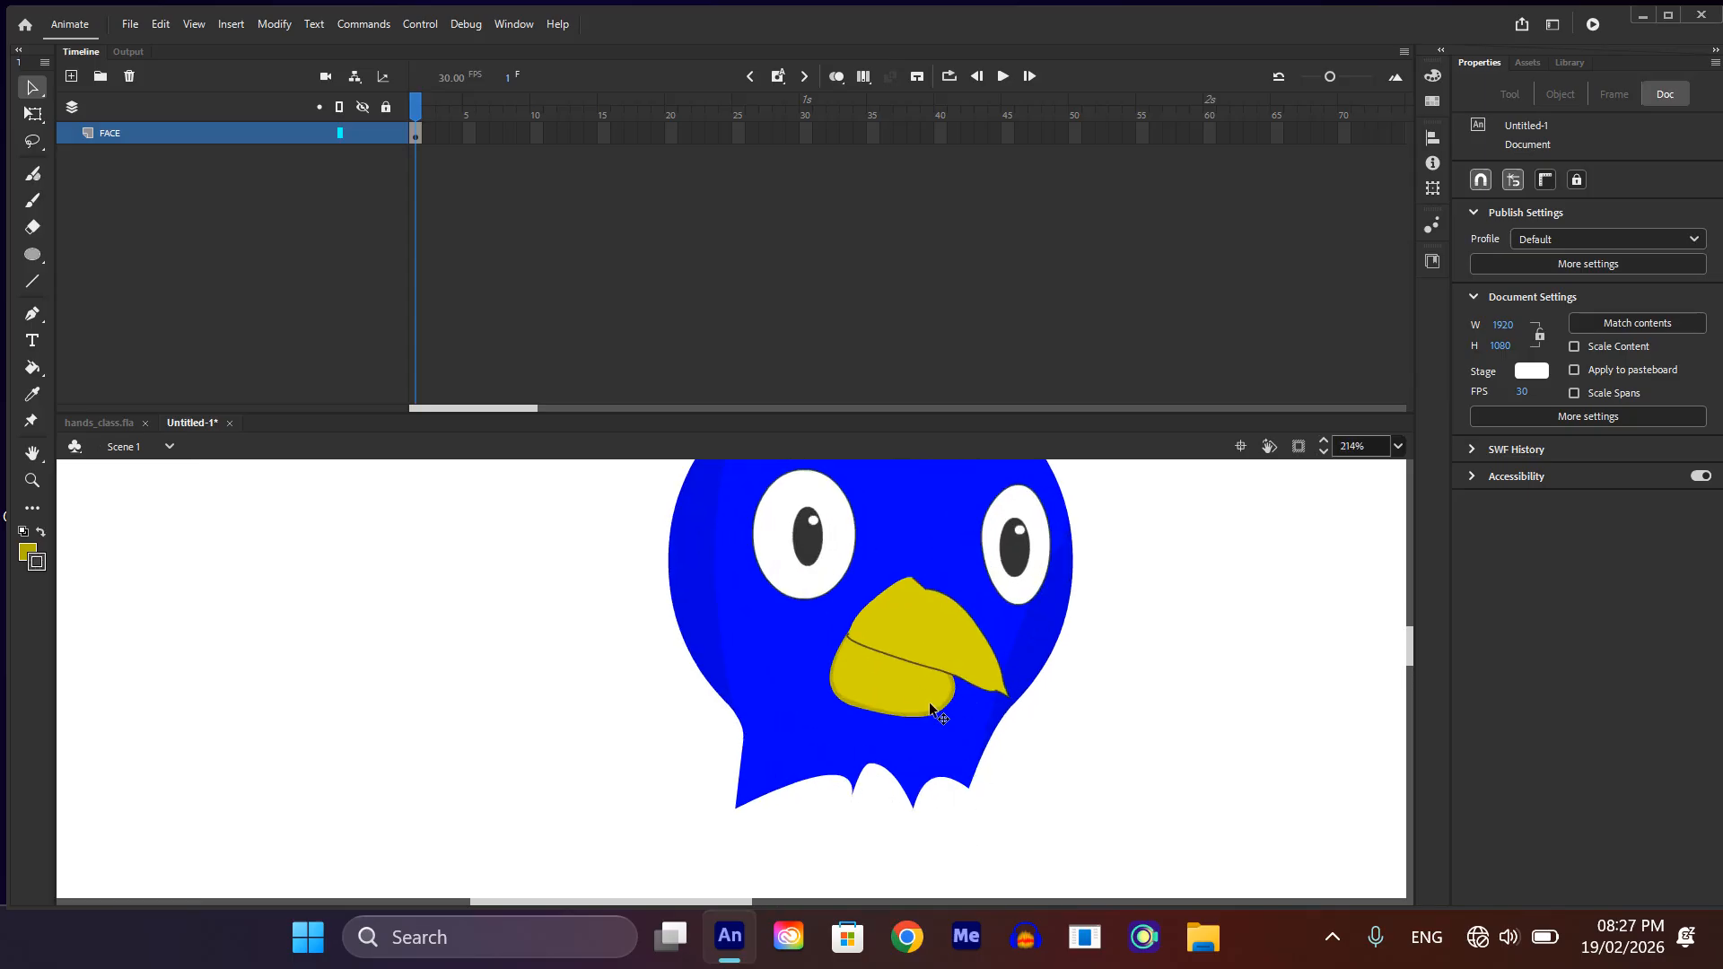
click(909, 685)
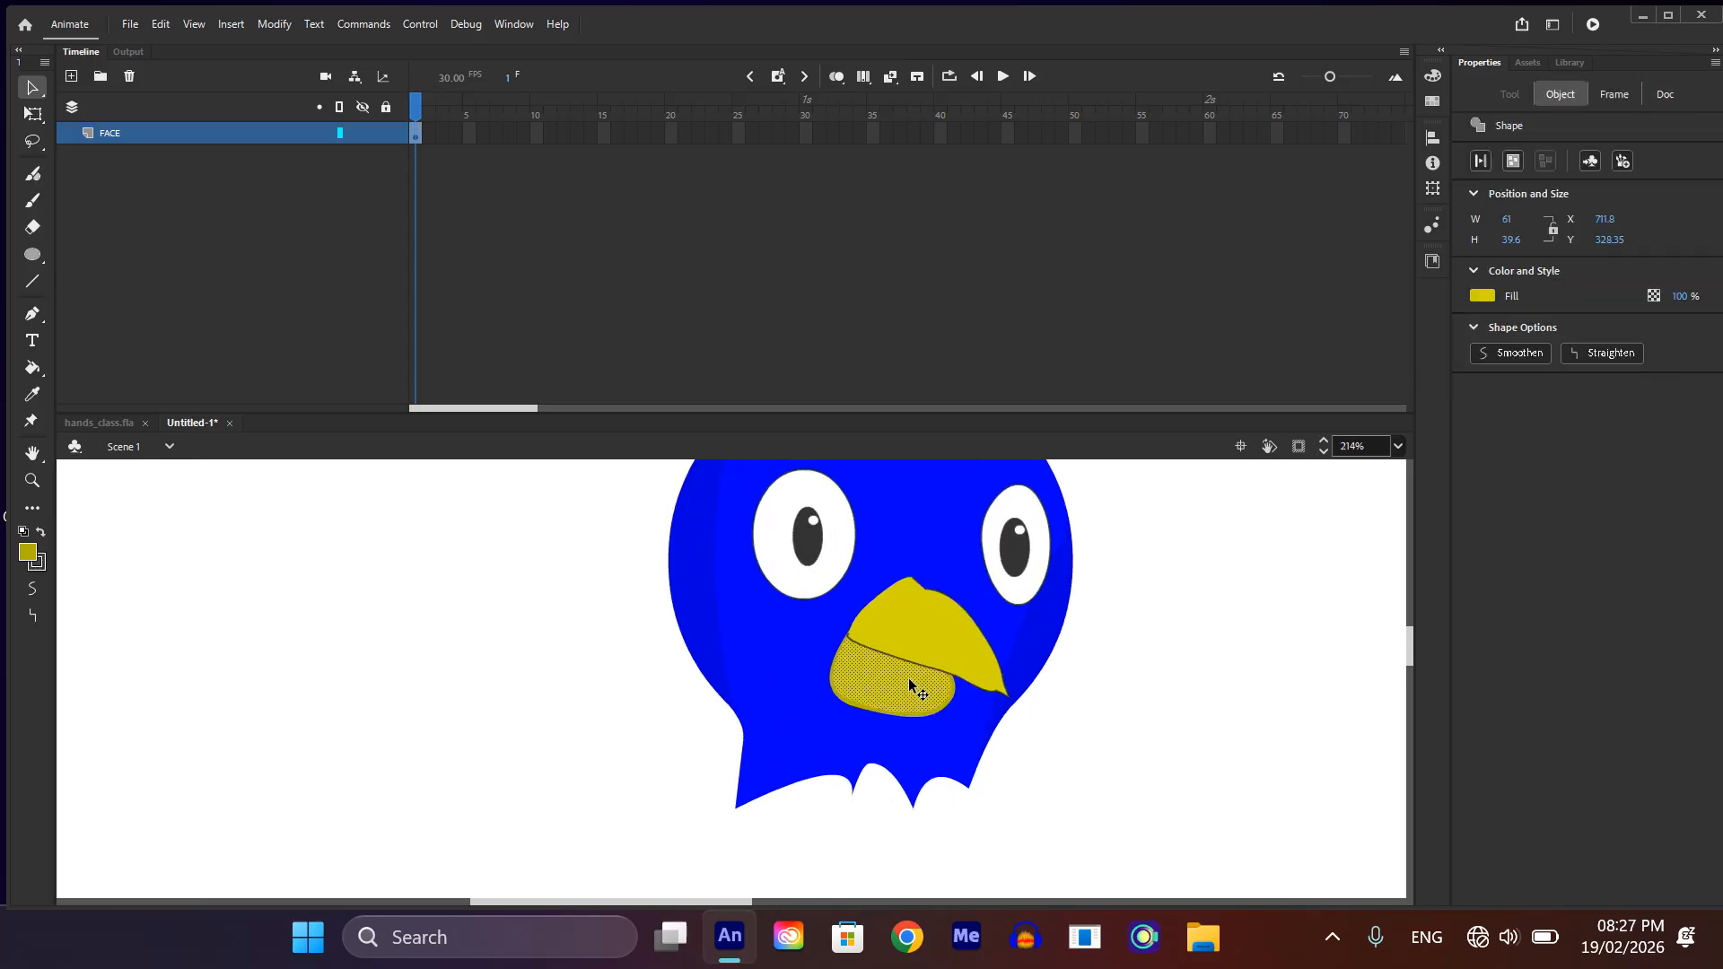
click(1476, 294)
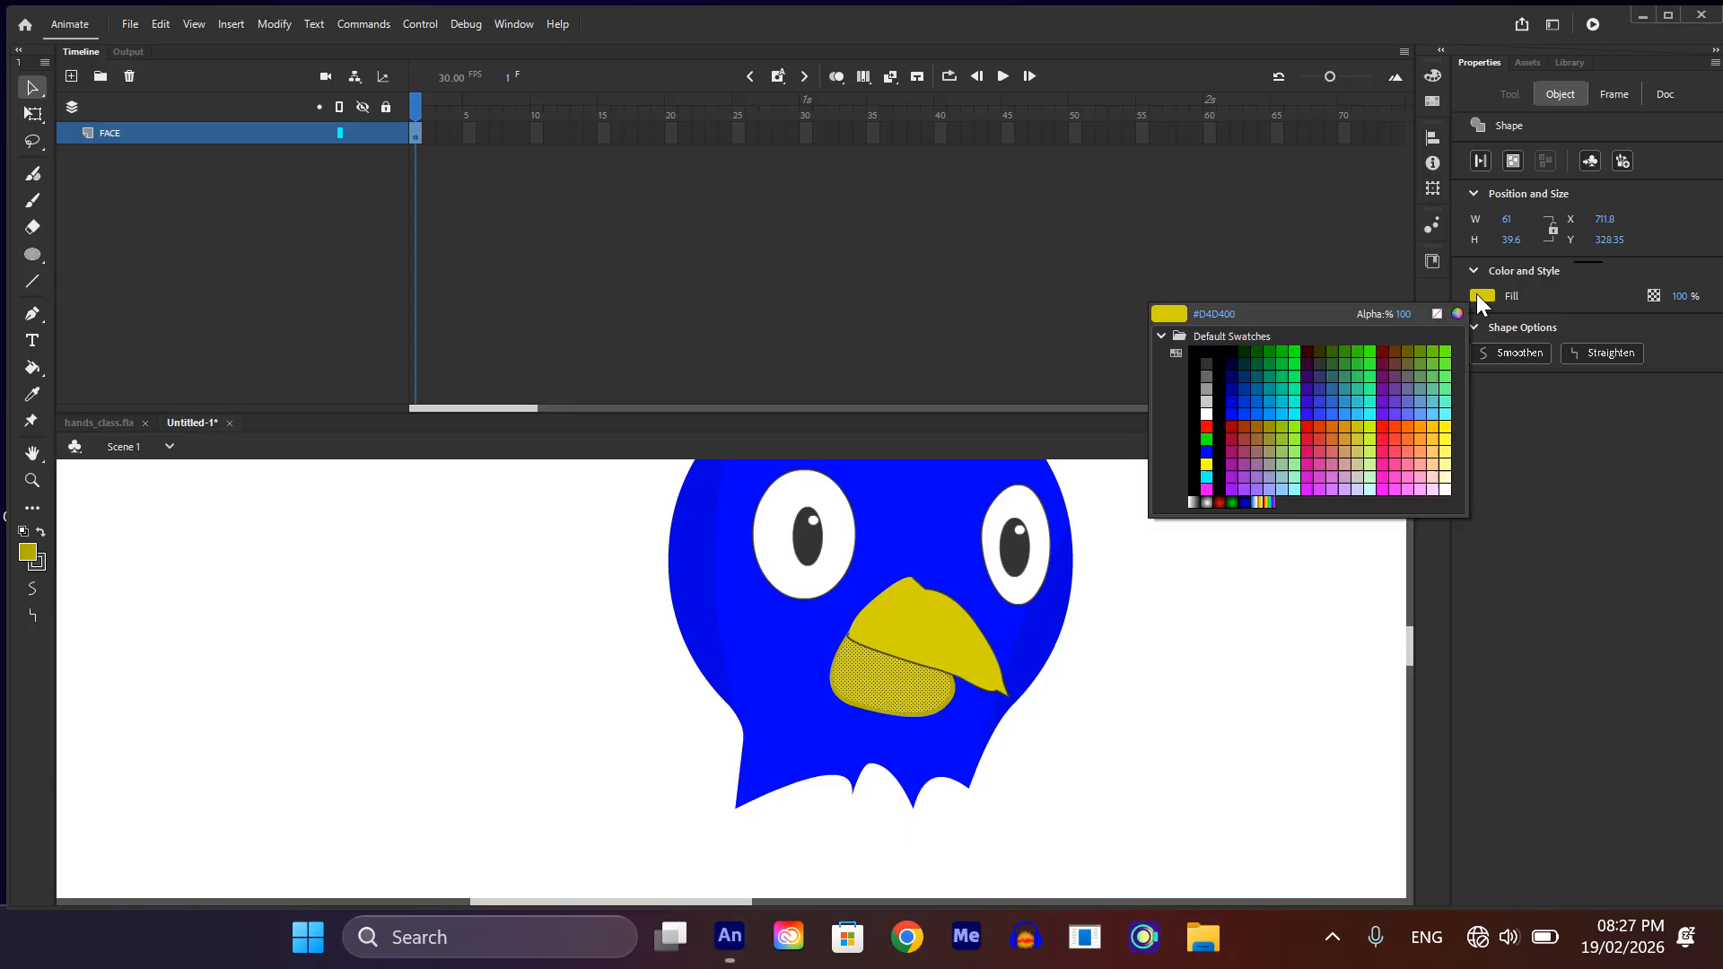
click(1331, 426)
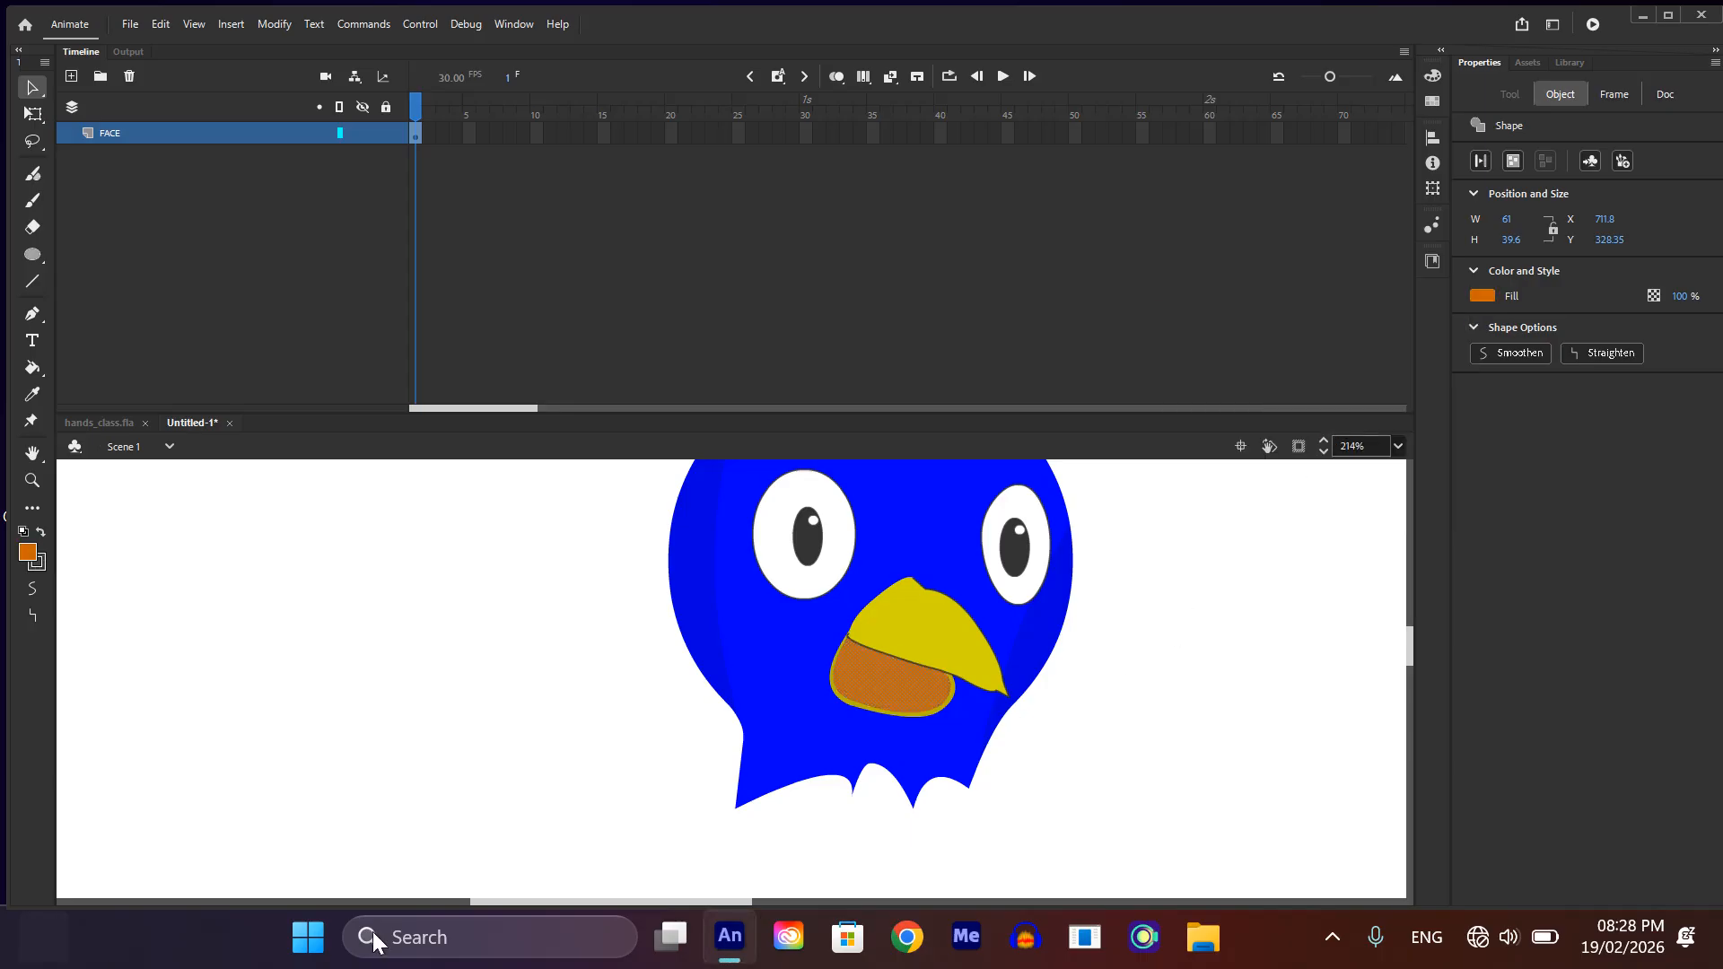
ctrl+scroll(525, 826, down, 4)
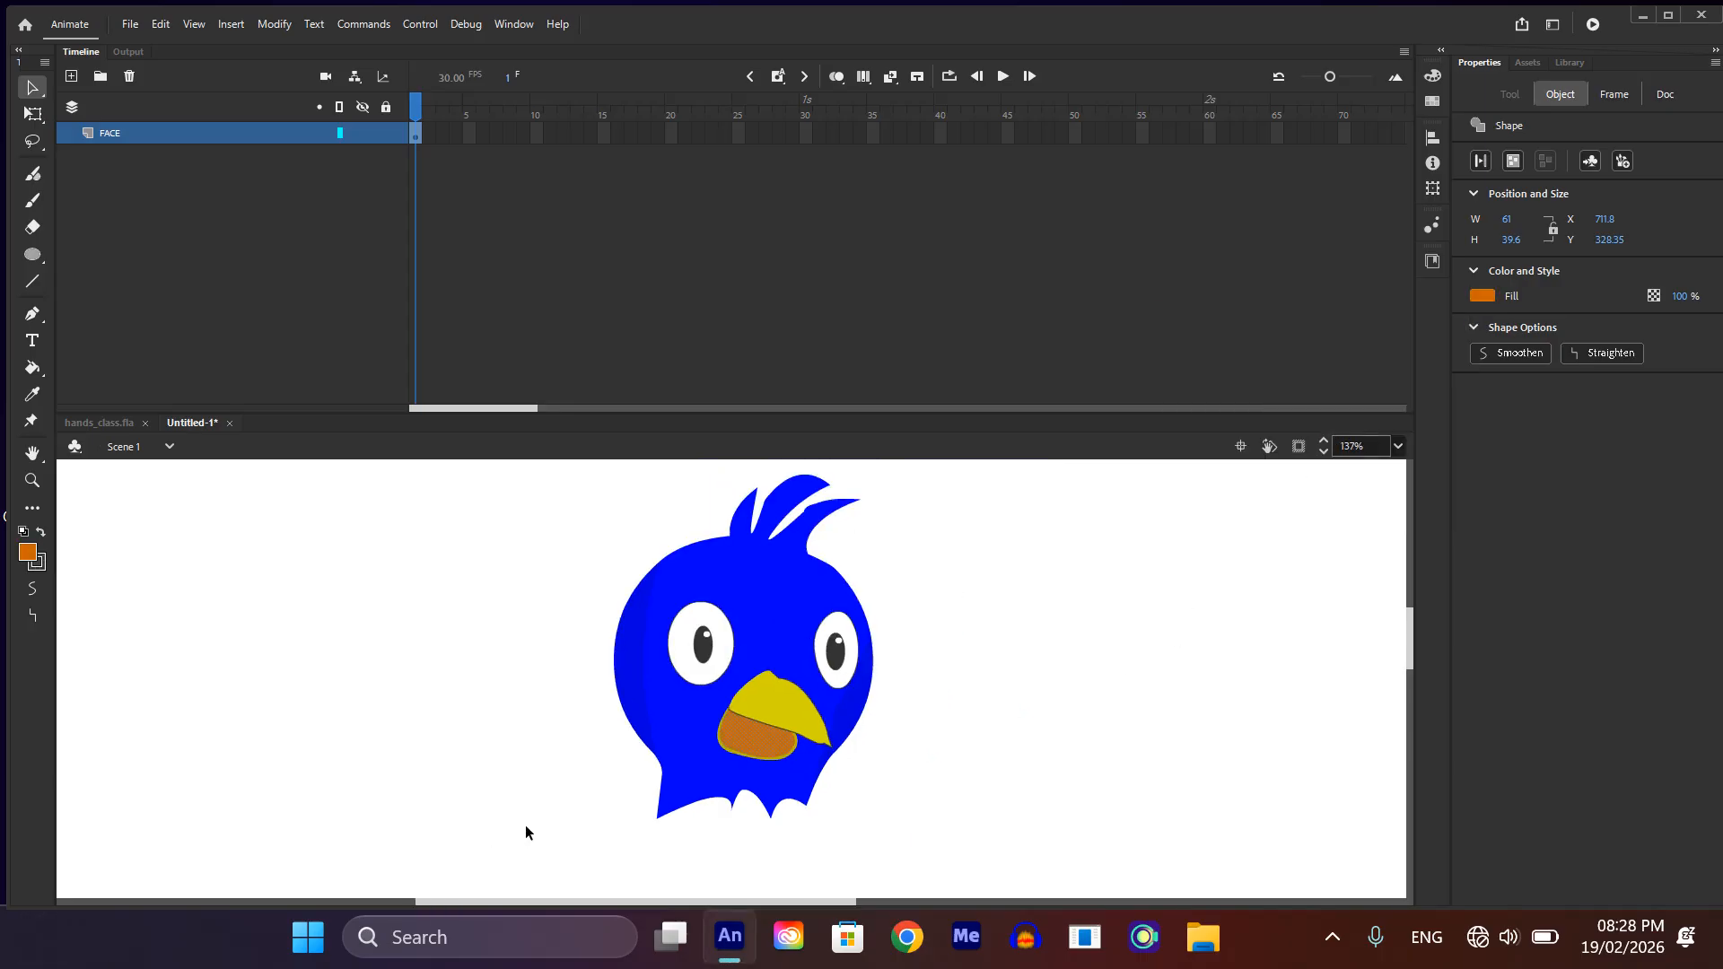
click(998, 604)
Step: Try to reshape the lower beak rim at its lower-left edge and shift the rim fill slightly
scroll(692, 590, up, 4)
scroll(692, 587, down, 3)
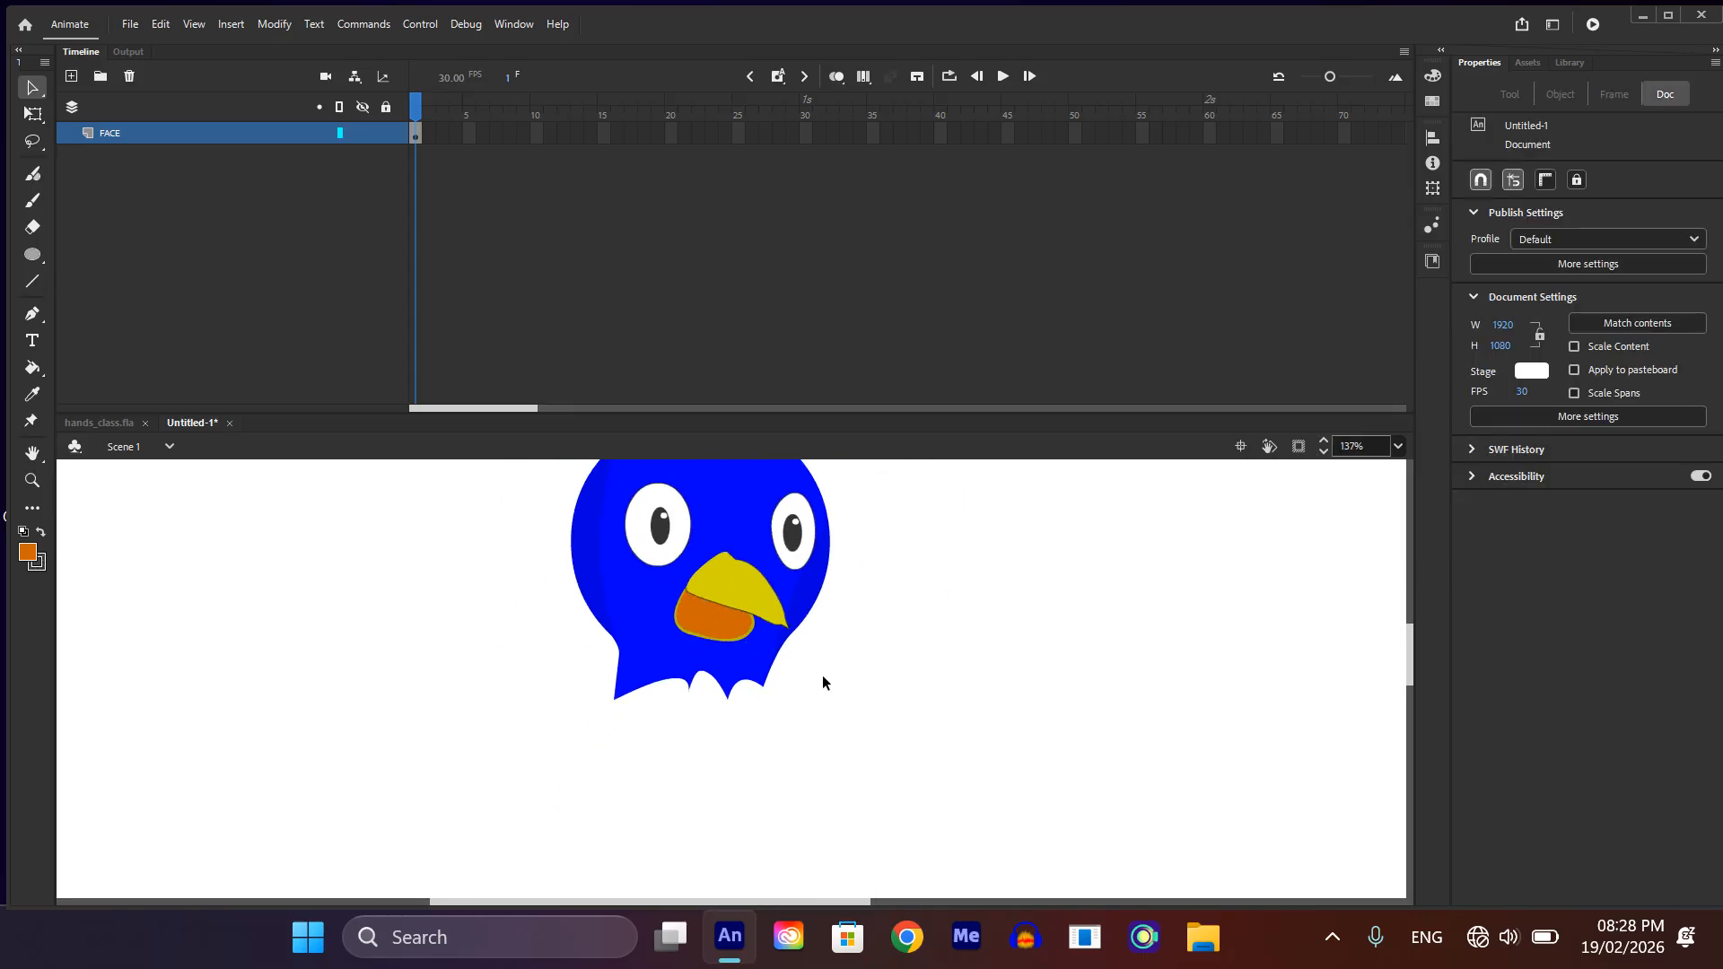
scroll(641, 617, up, 4)
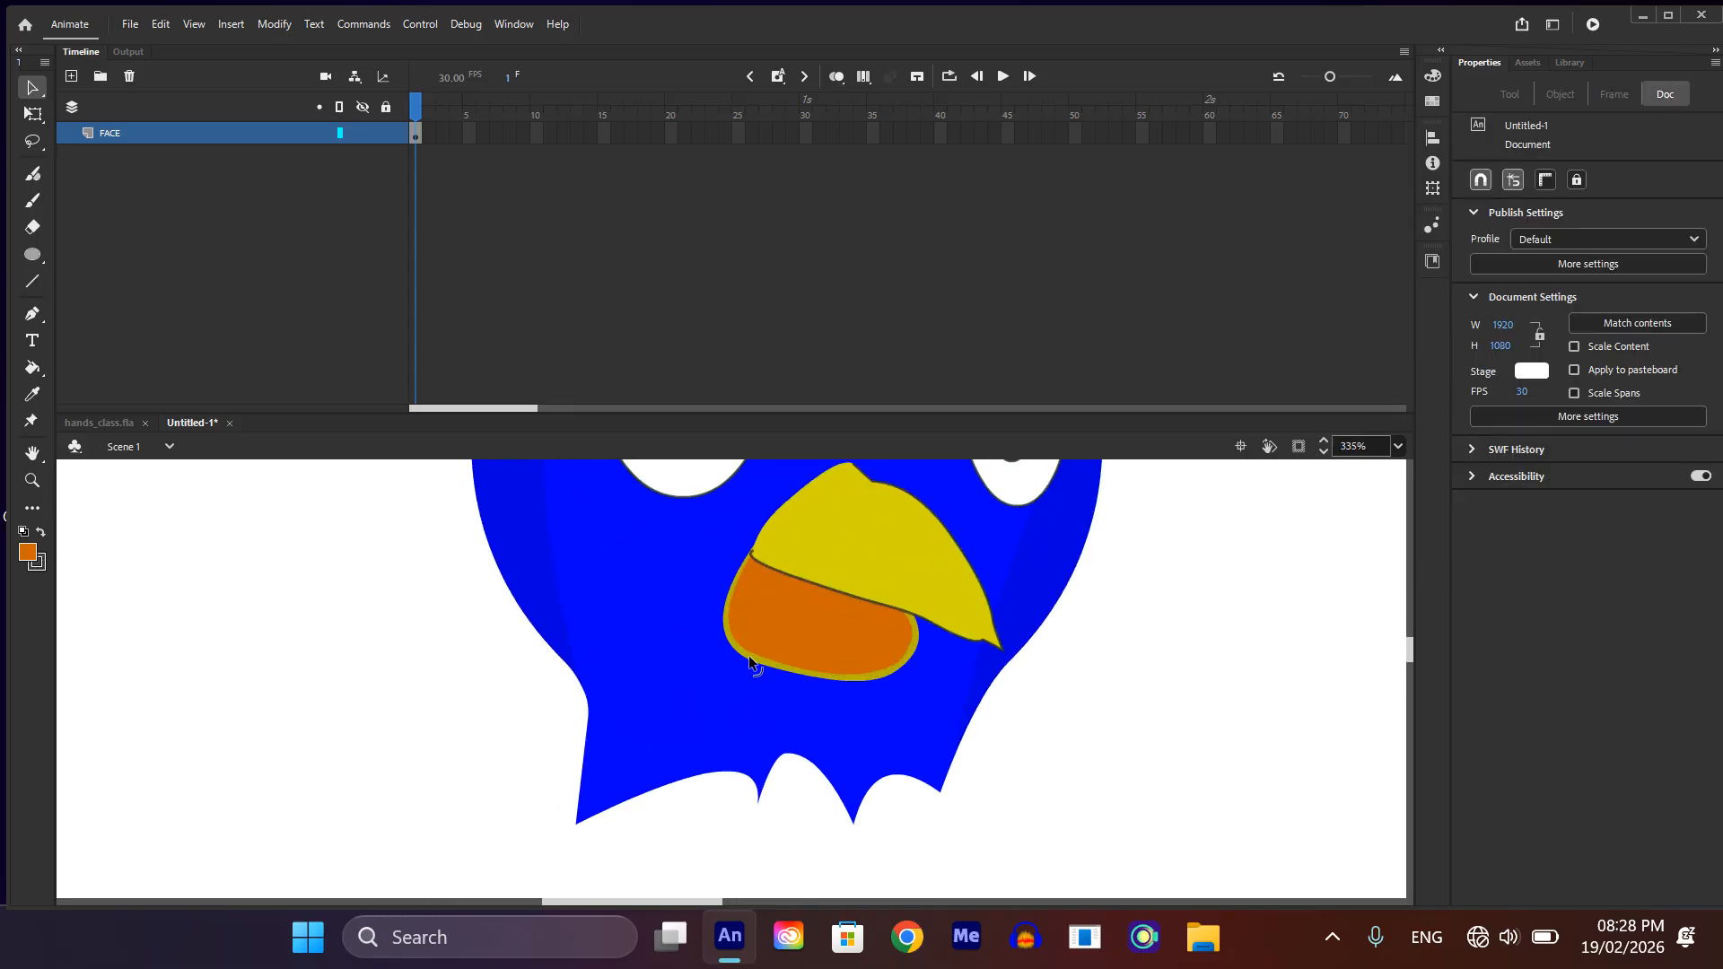
drag(749, 661, 745, 654)
key(ctrl+z)
click(1035, 731)
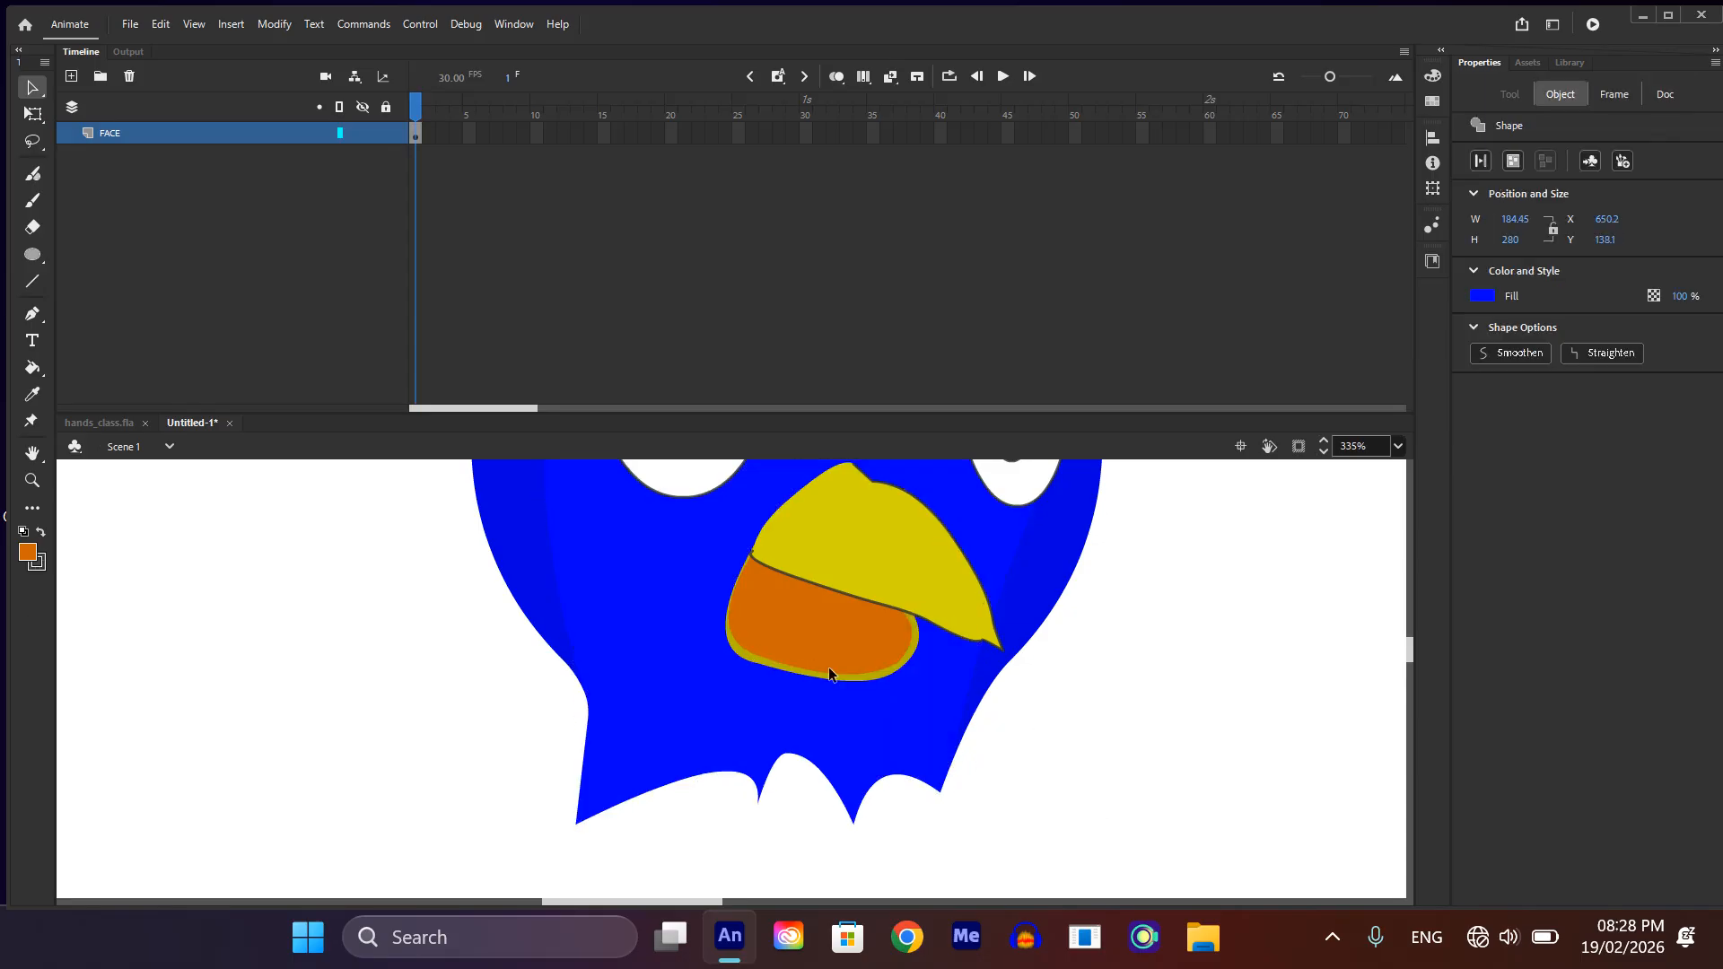
scroll(751, 657, up, 5)
click(750, 662)
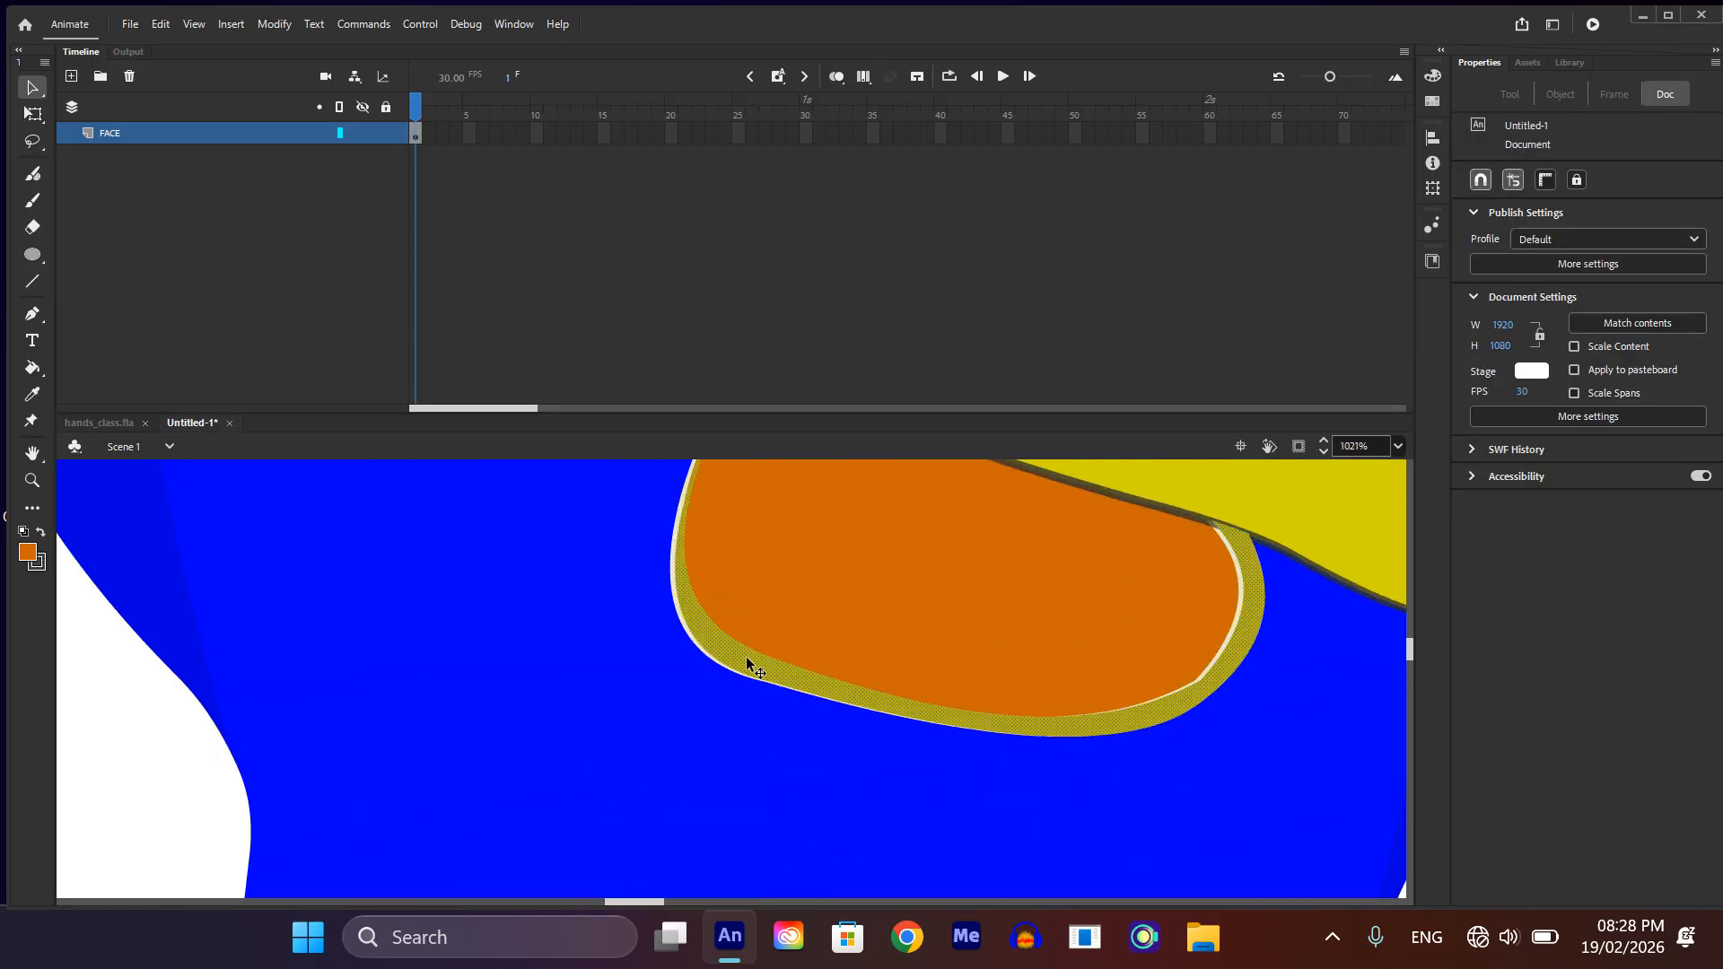
drag(745, 654, 722, 643)
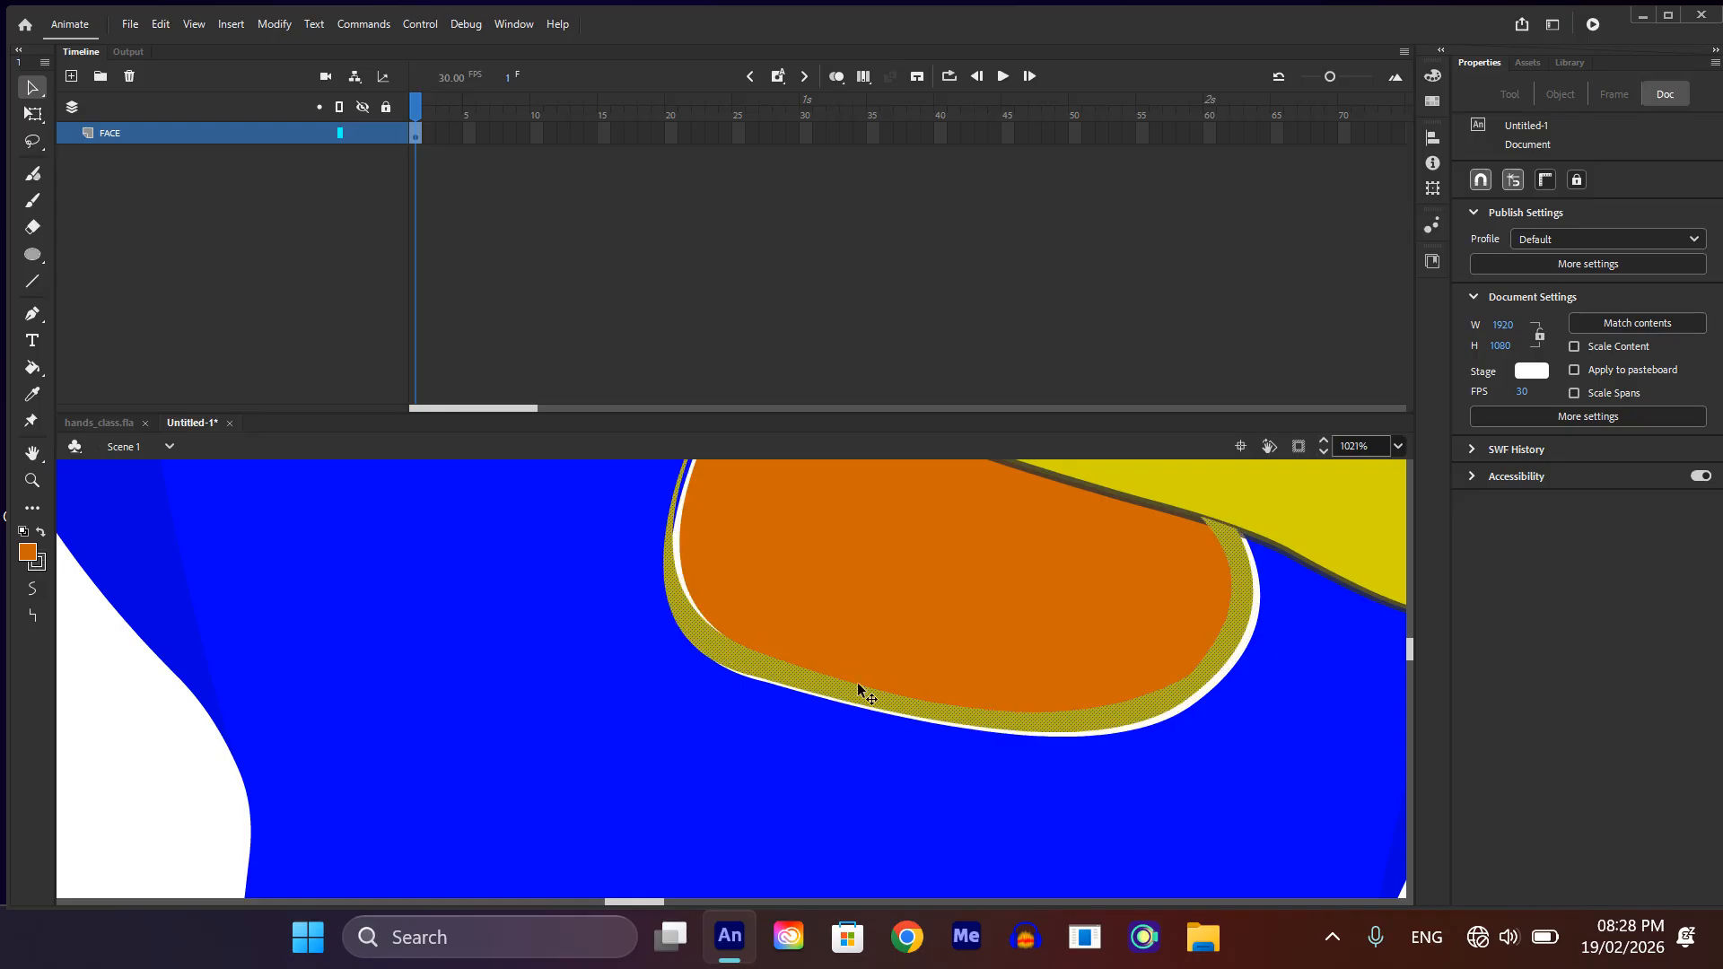
Step: Undo the lower beak rim's reshaping and shifts, keeping the orange fill
key(ctrl+z)
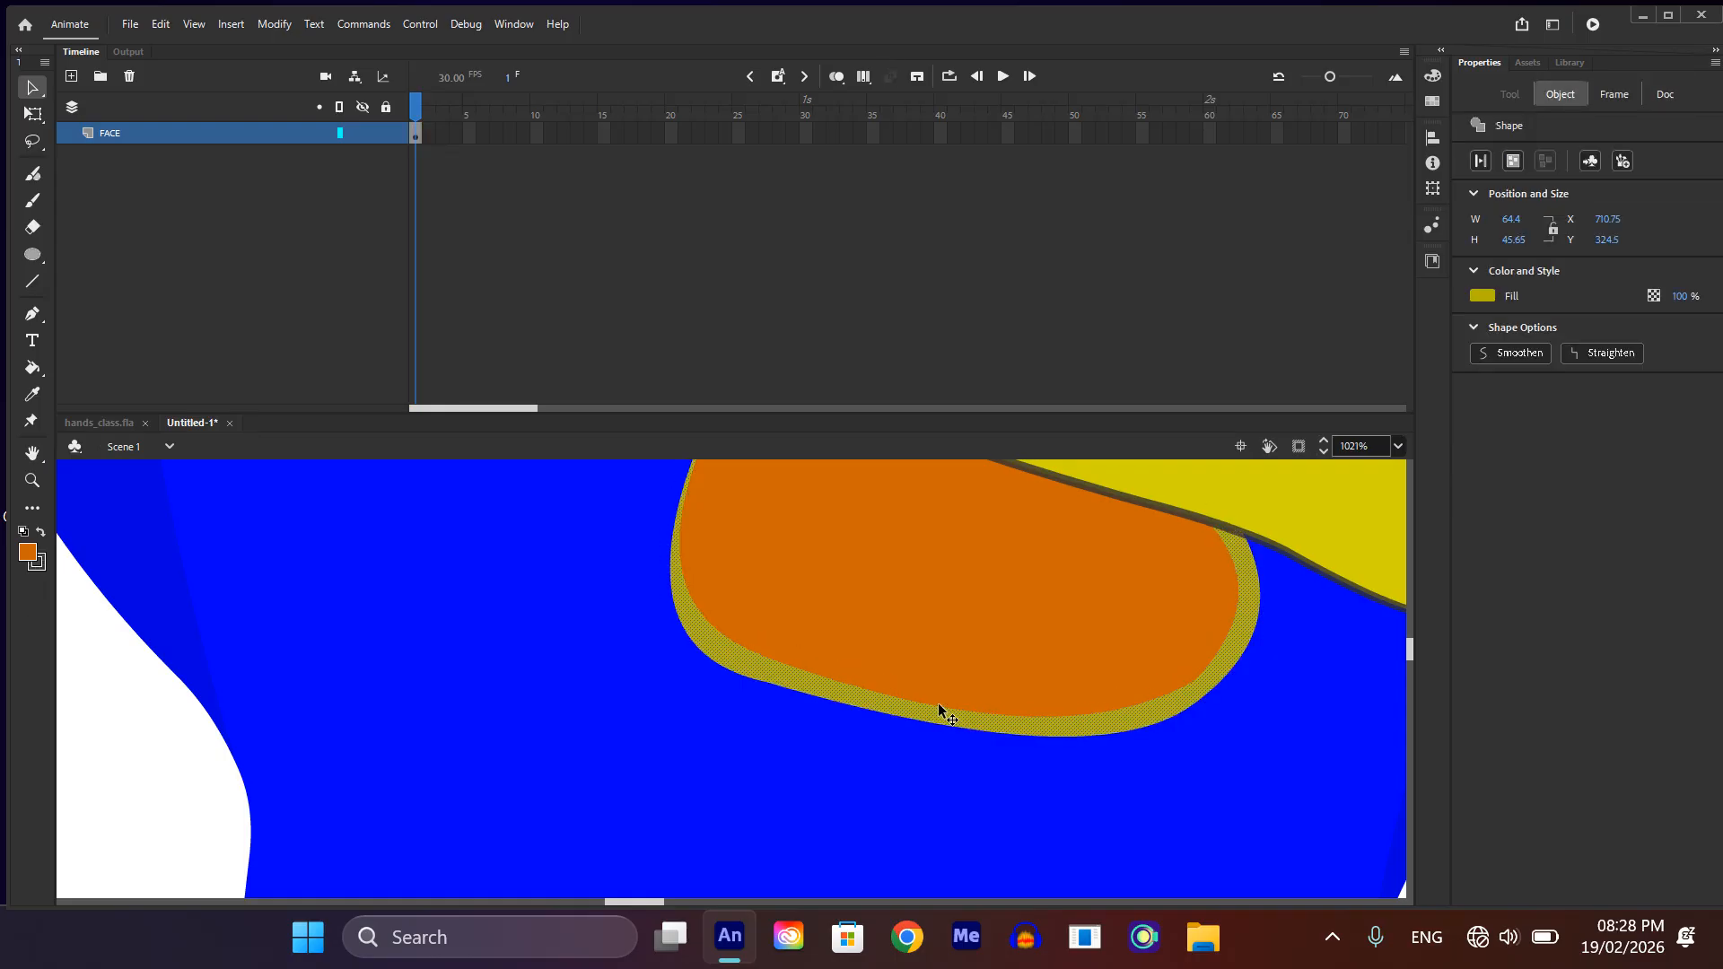
key(ctrl+z)
key(ctrl+z)
scroll(938, 704, down, 6)
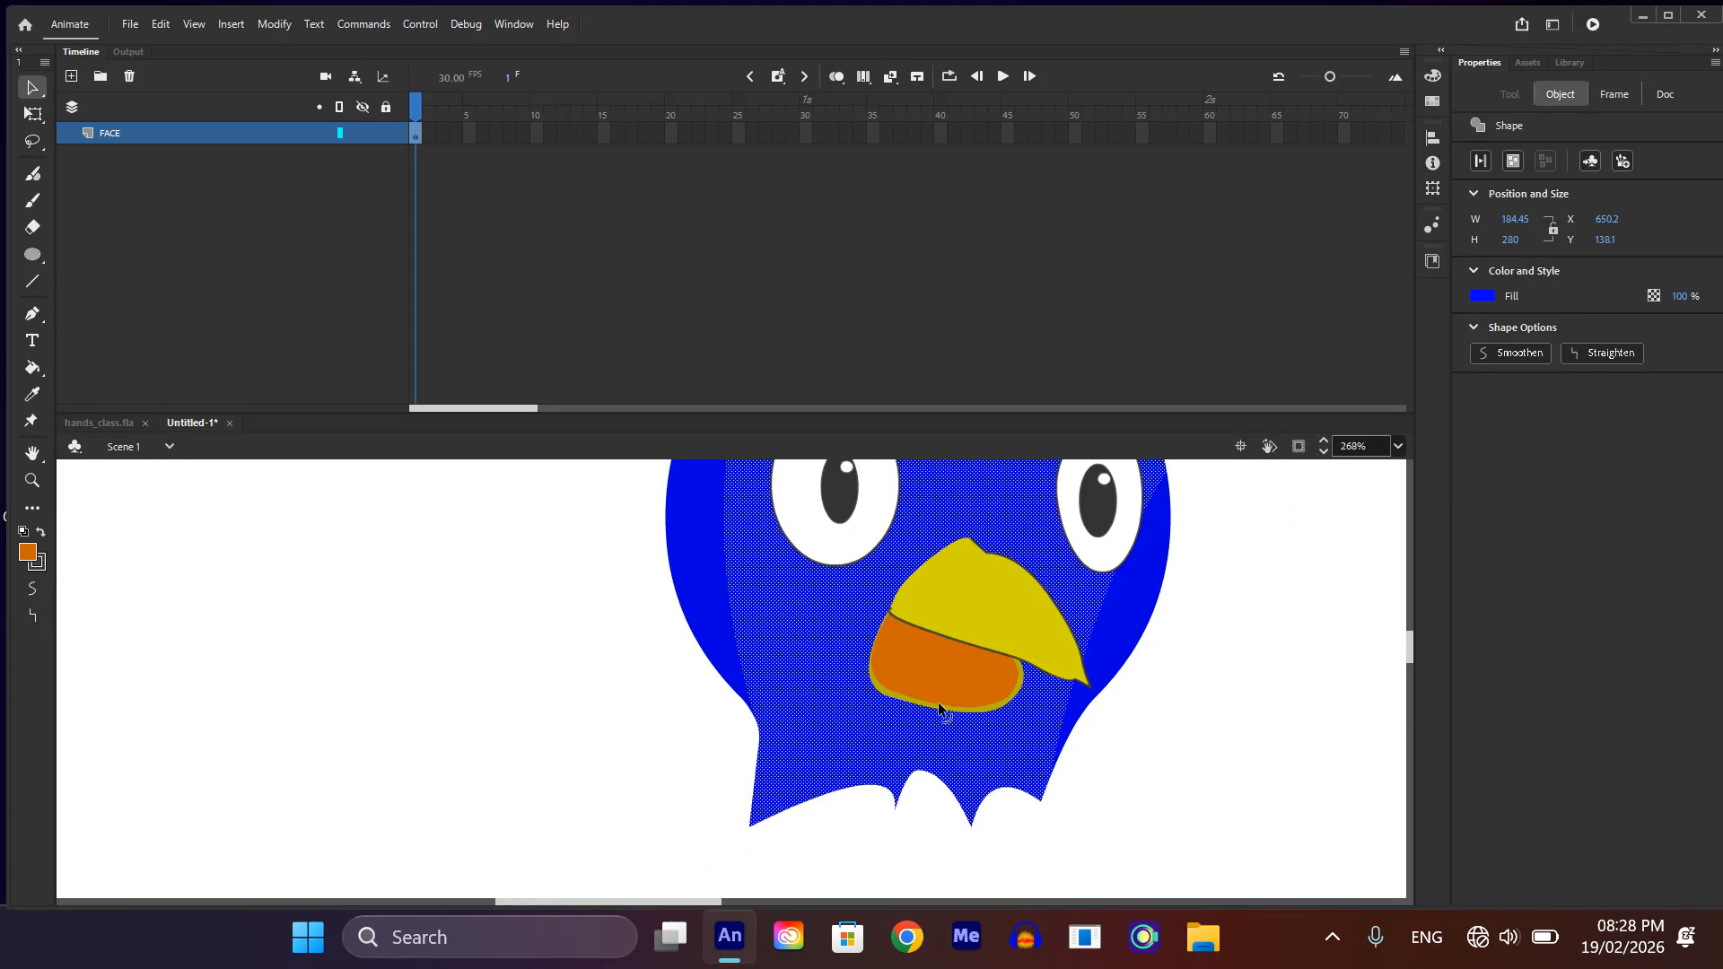
key(ctrl+z)
key(ctrl+z)
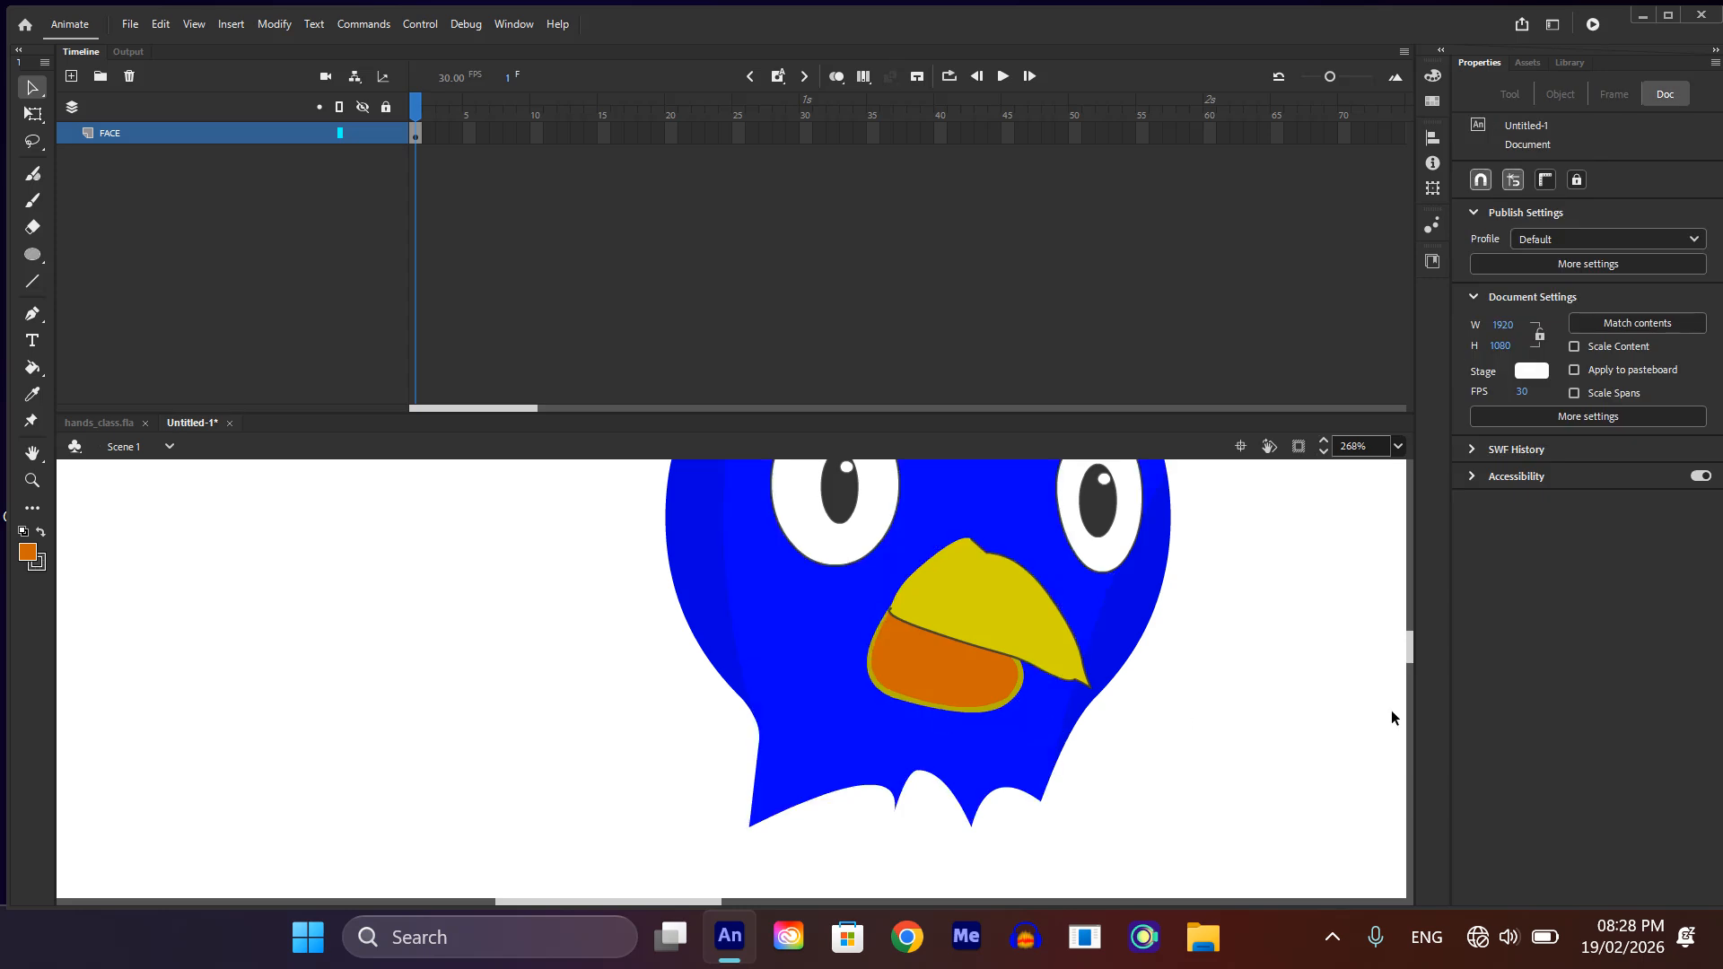
scroll(1152, 721, down, 3)
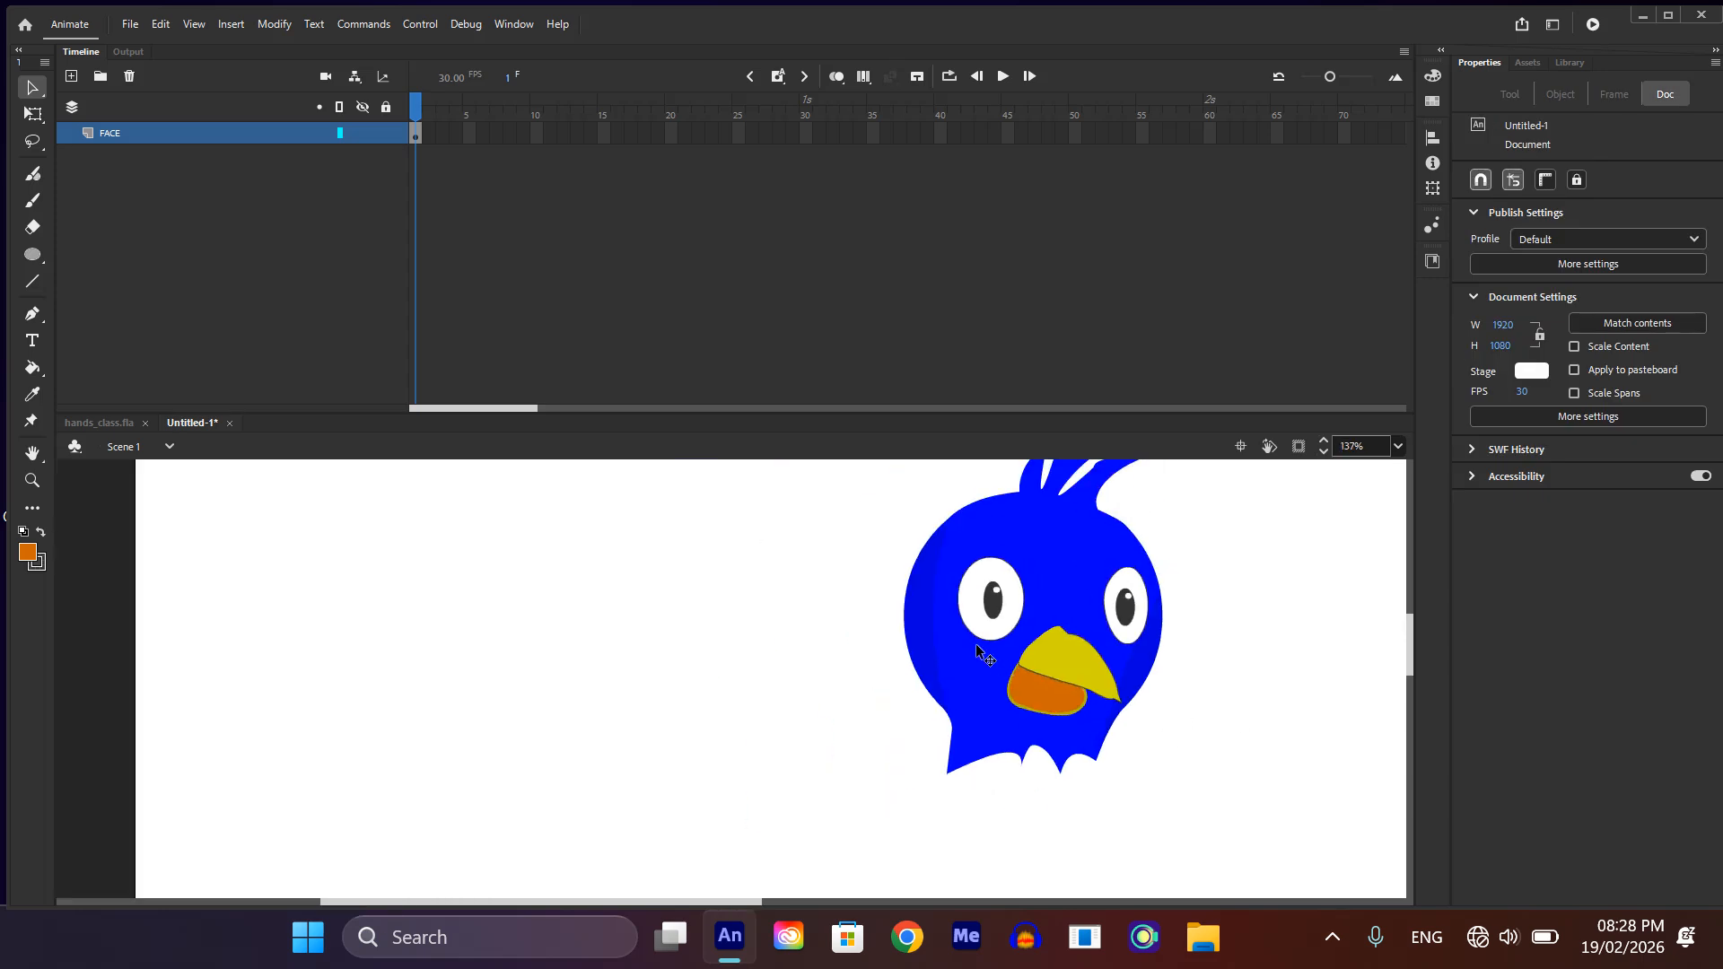
scroll(977, 626, down, 1)
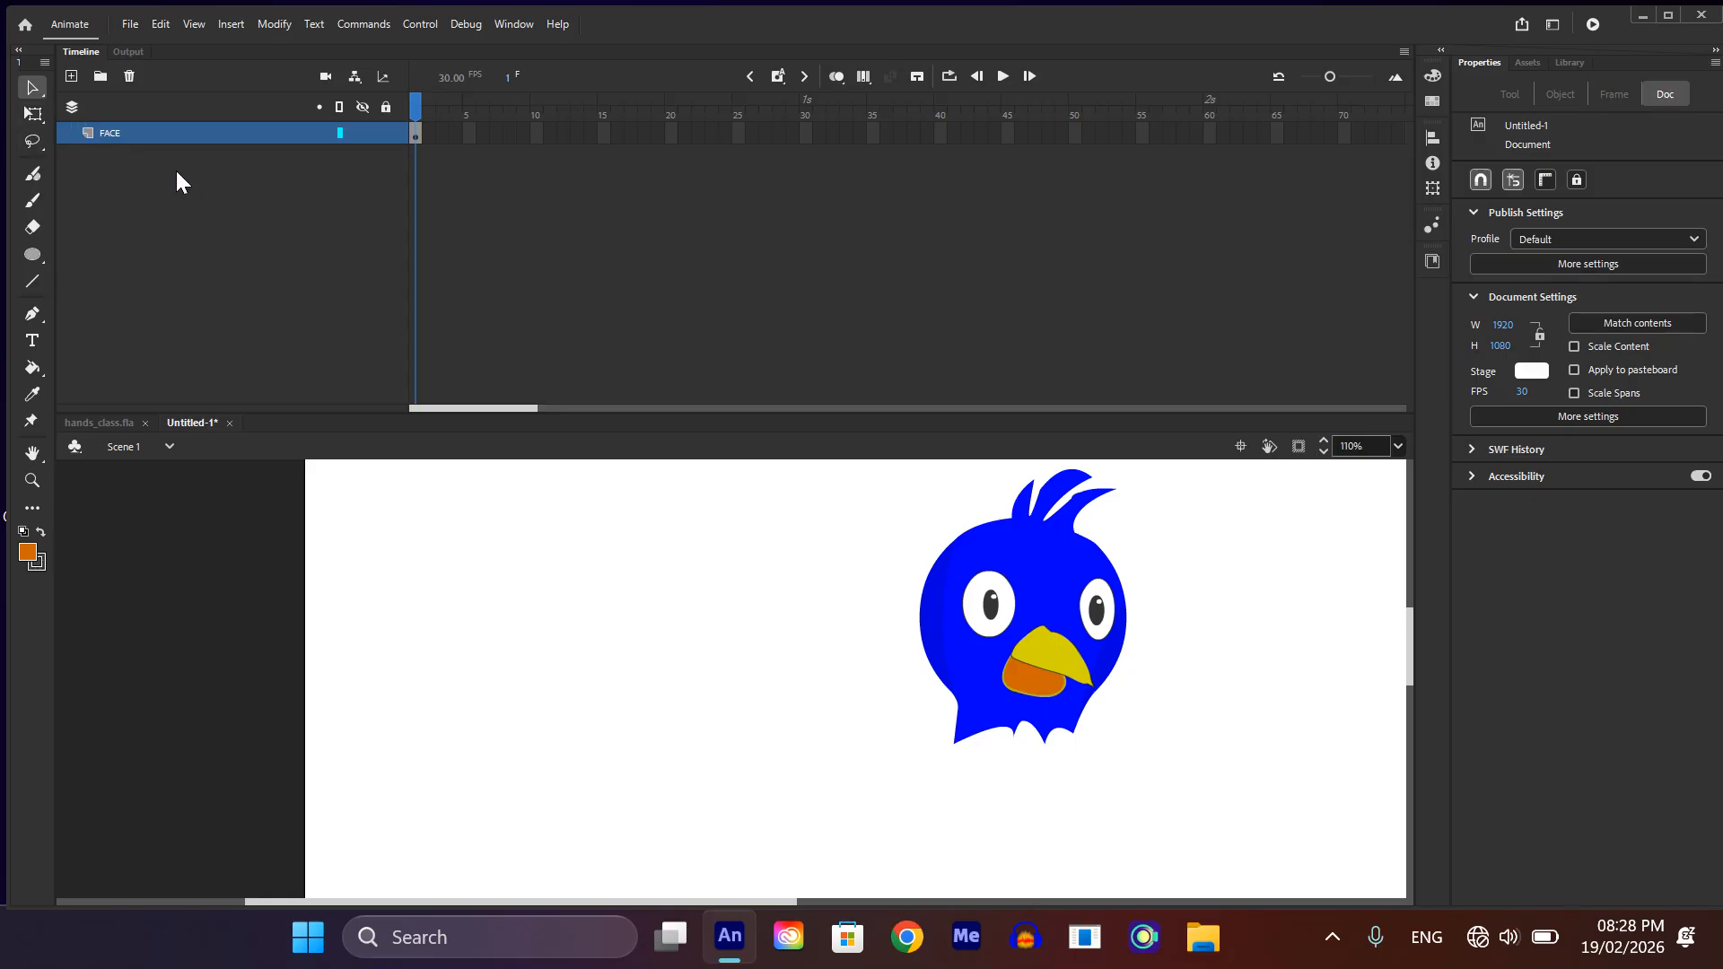
Step: Add a new layer named BODY below the FACE layer and lock the FACE layer
click(69, 75)
drag(109, 127, 120, 164)
double_click(103, 157)
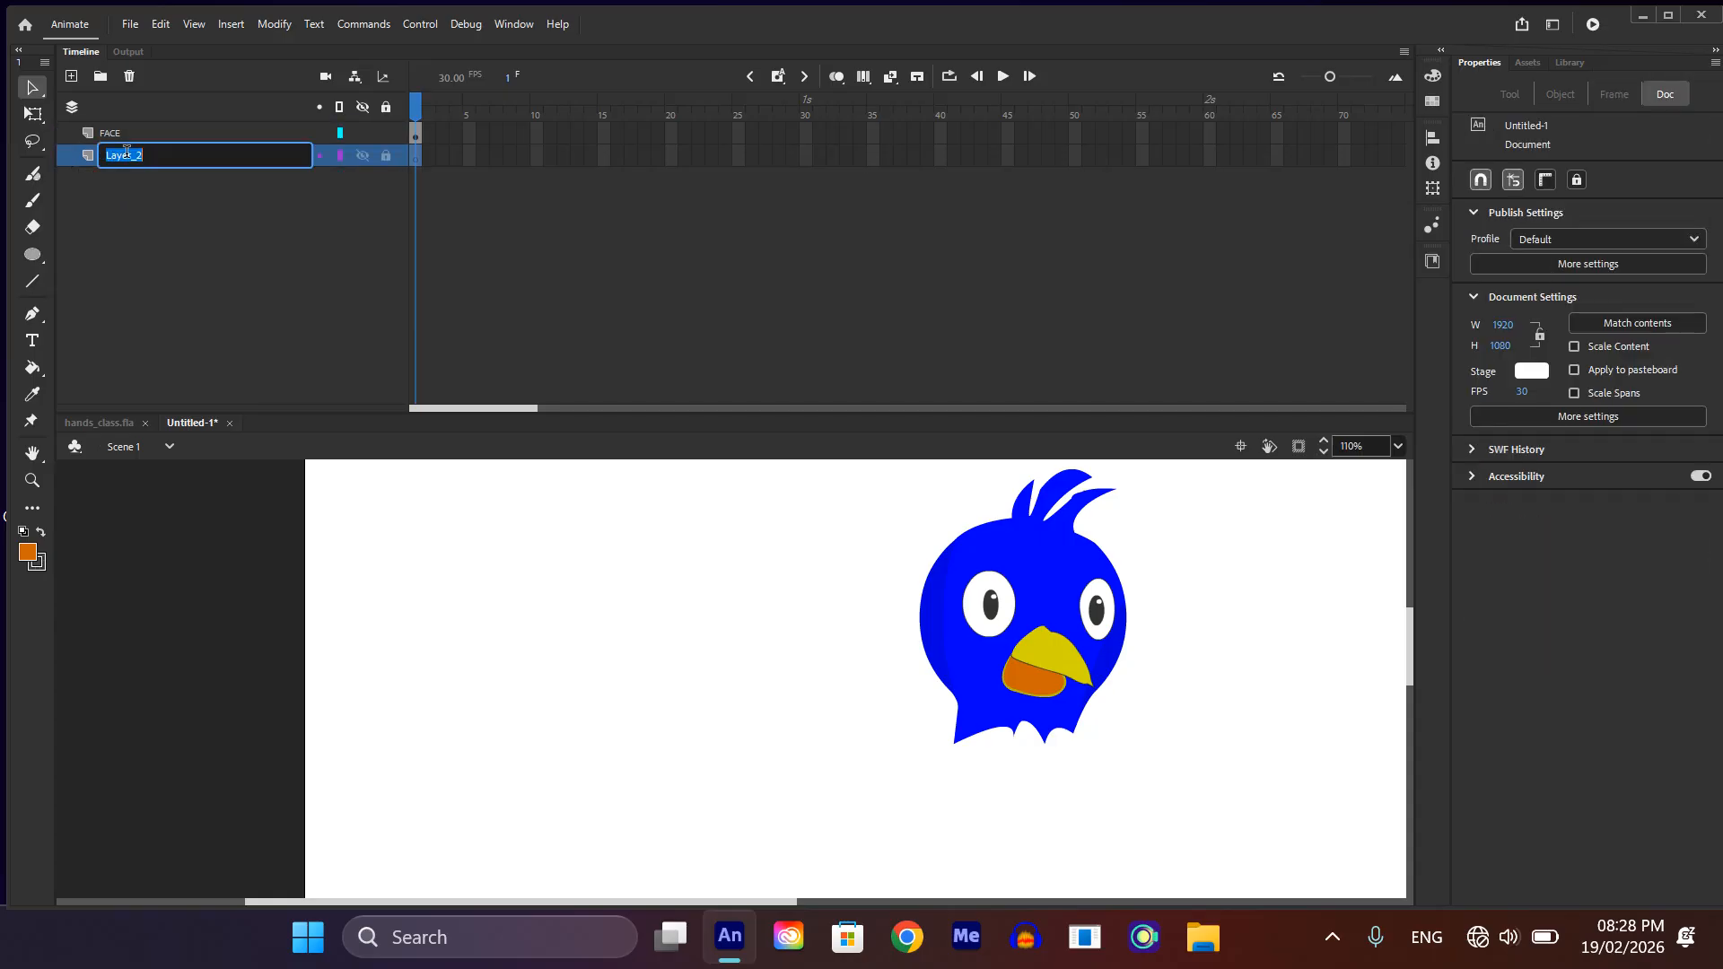
text(BODY)
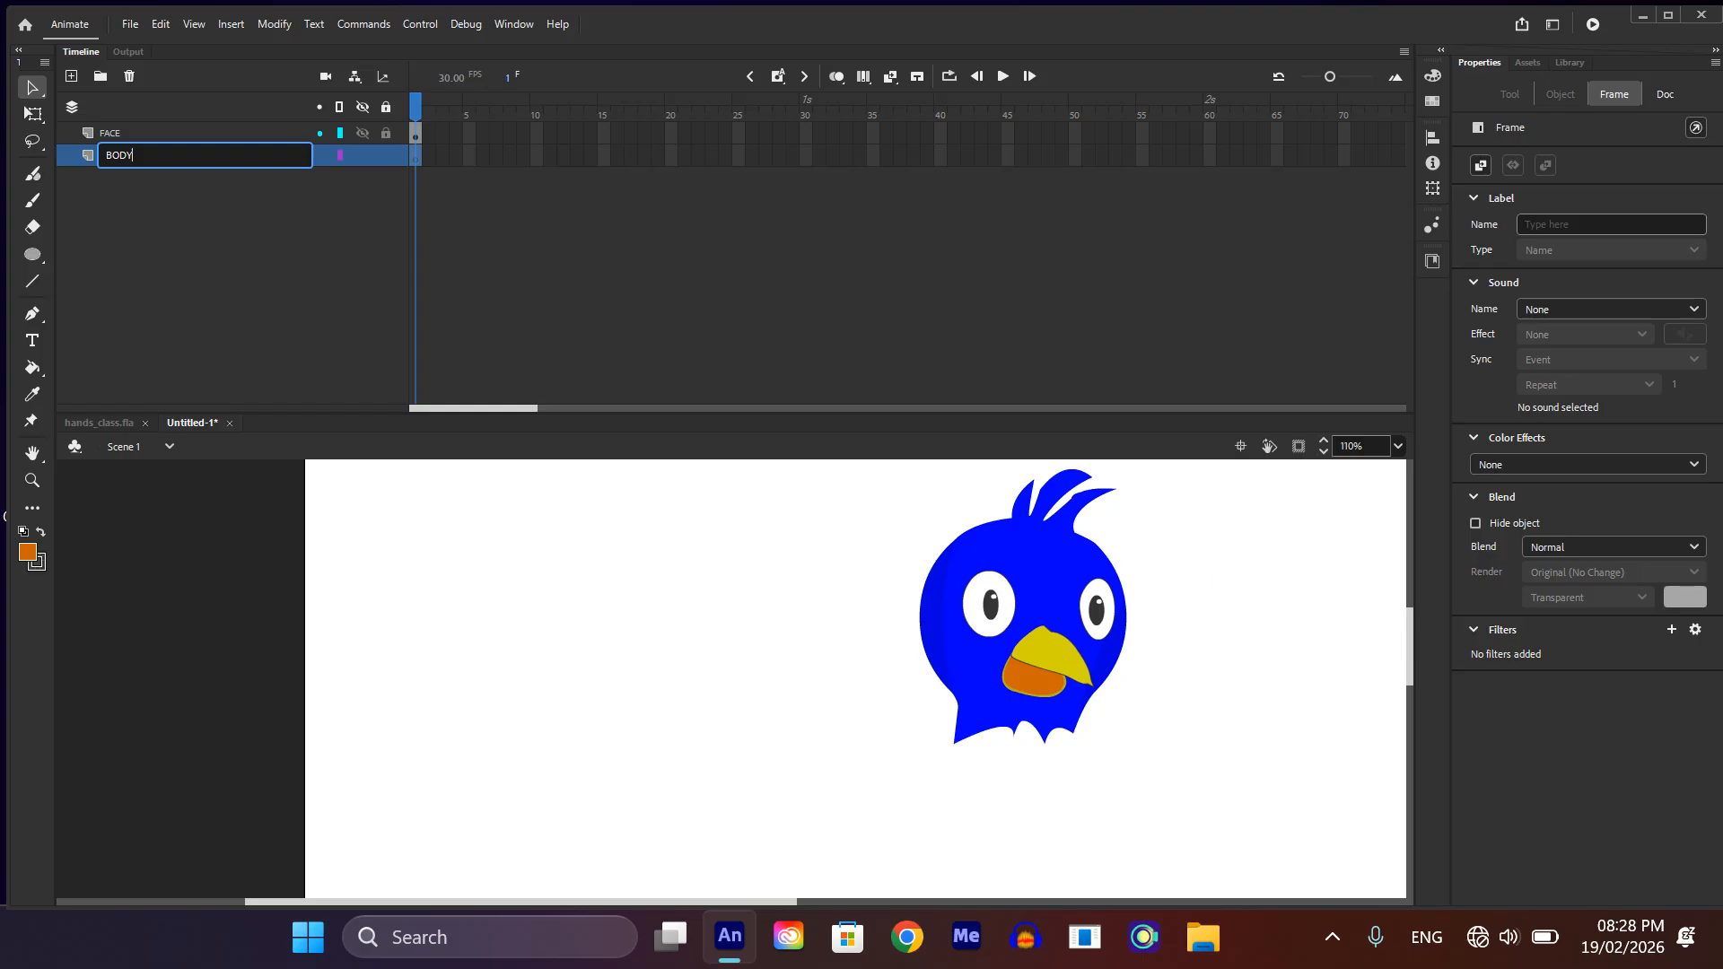
key(Return)
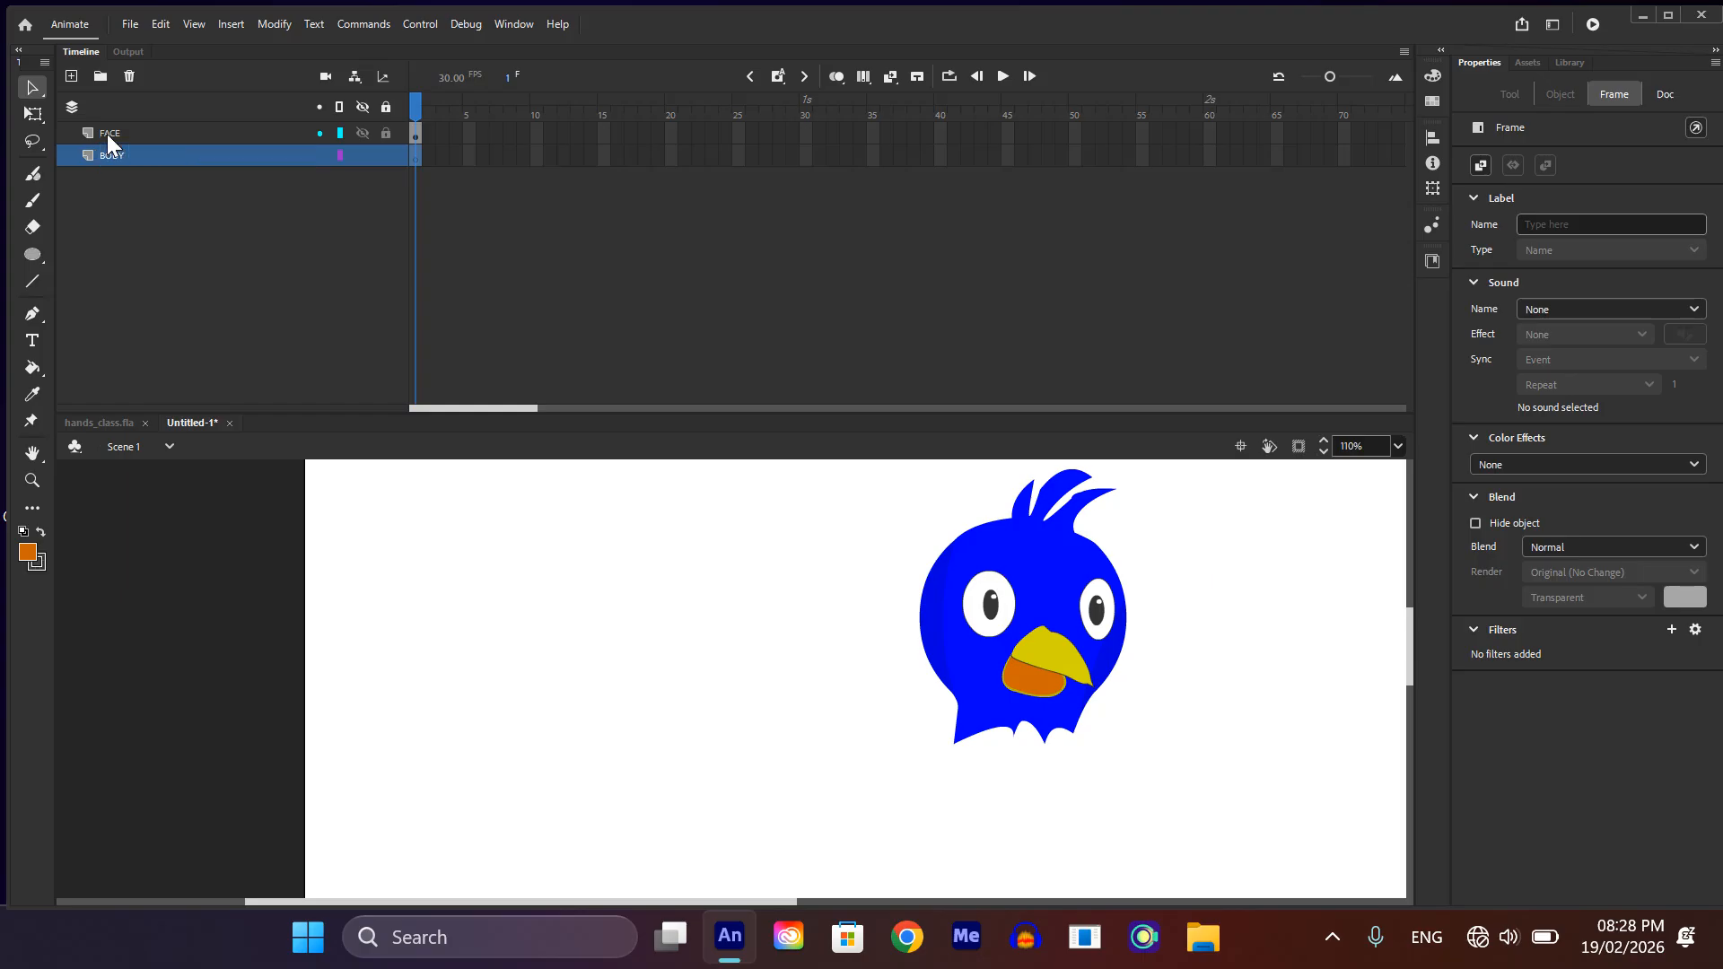
click(386, 132)
drag(1016, 568, 1315, 789)
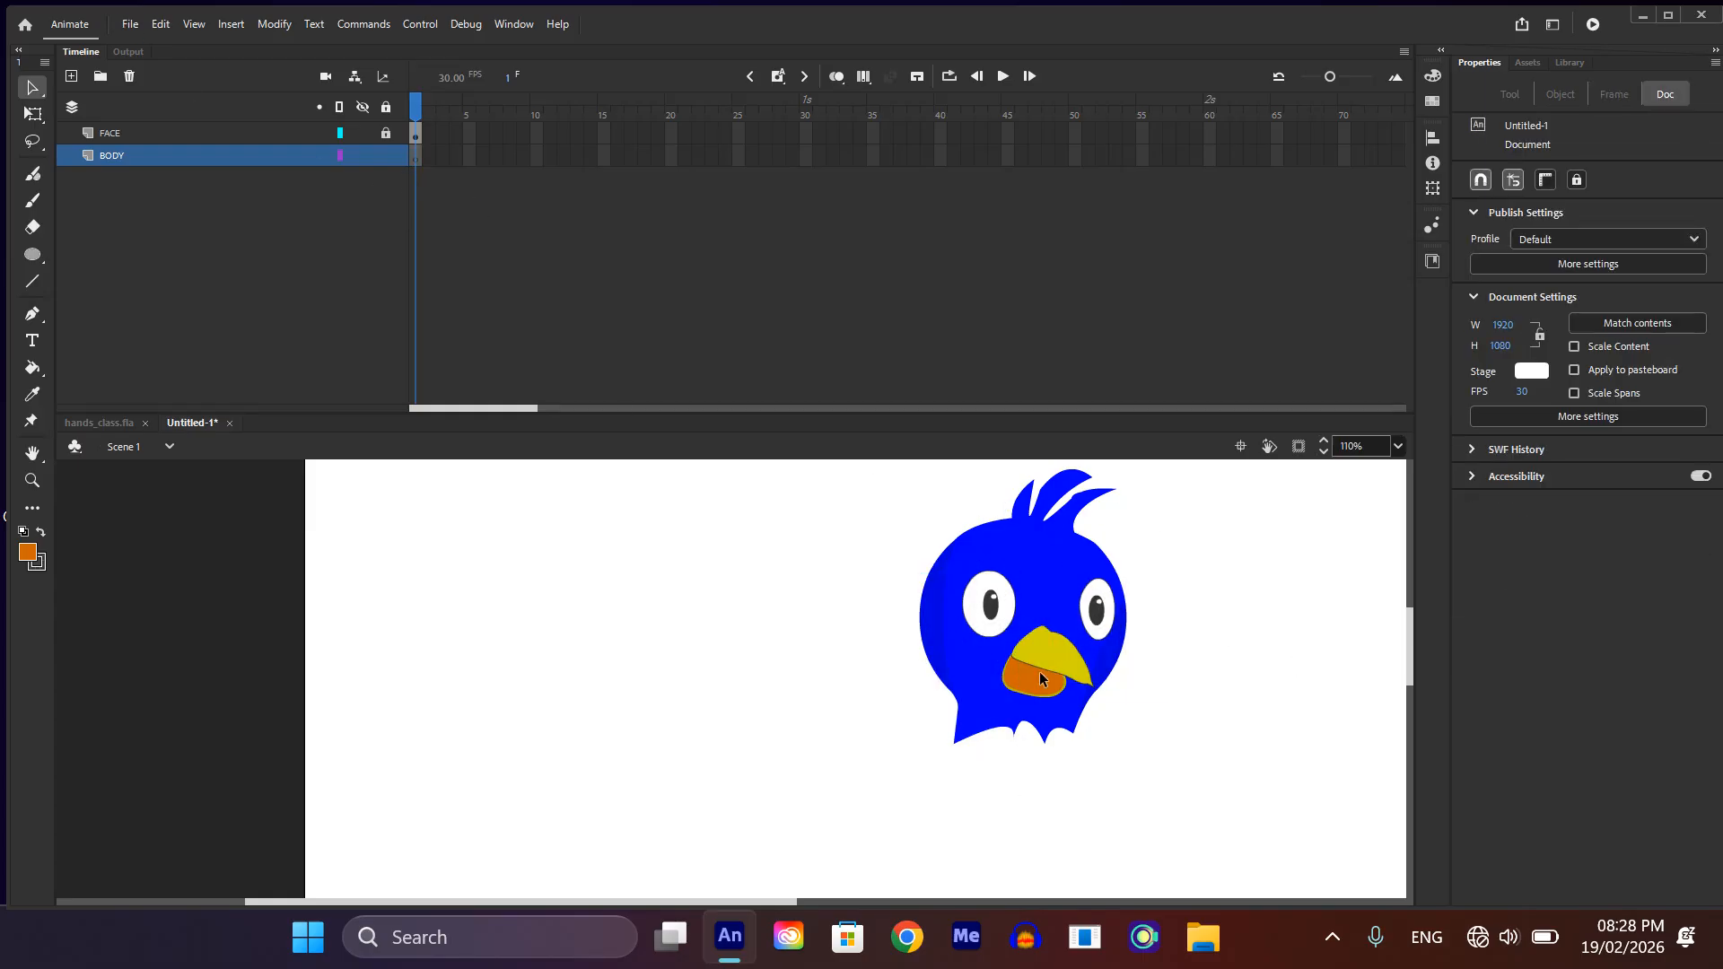
Step: Draw the bird's body outline with the Pen tool from the neck's left side around the back, tail end and belly up to the beak tip
scroll(1039, 671, down, 3)
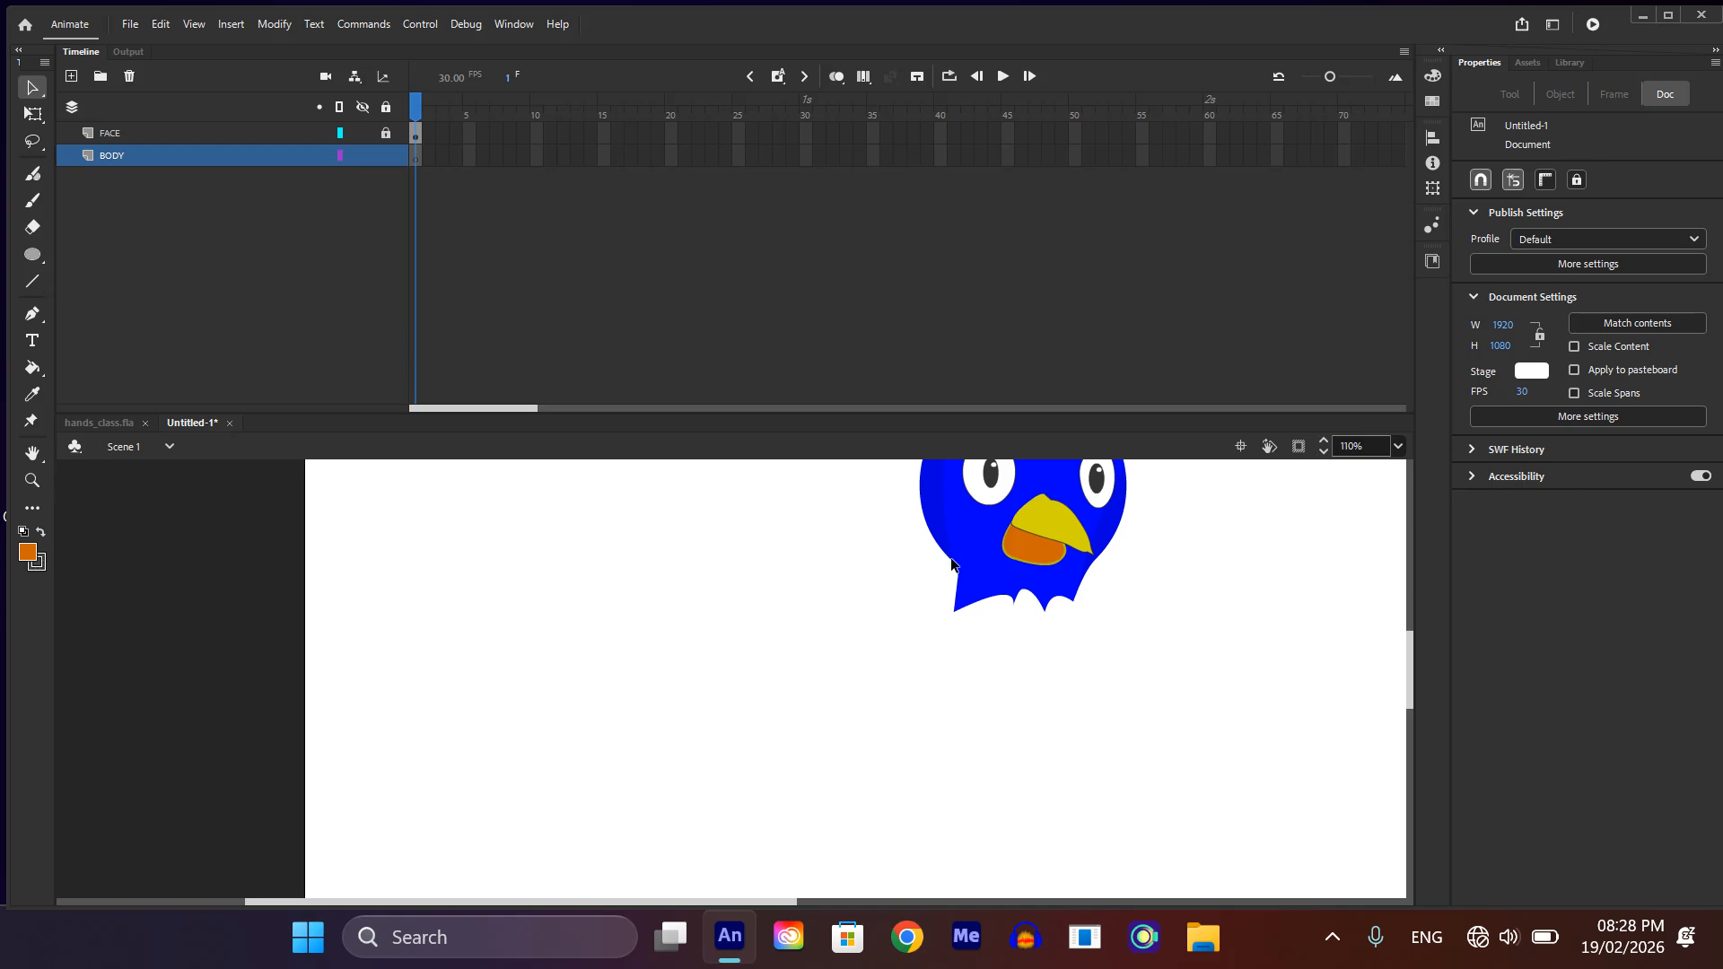
key(p)
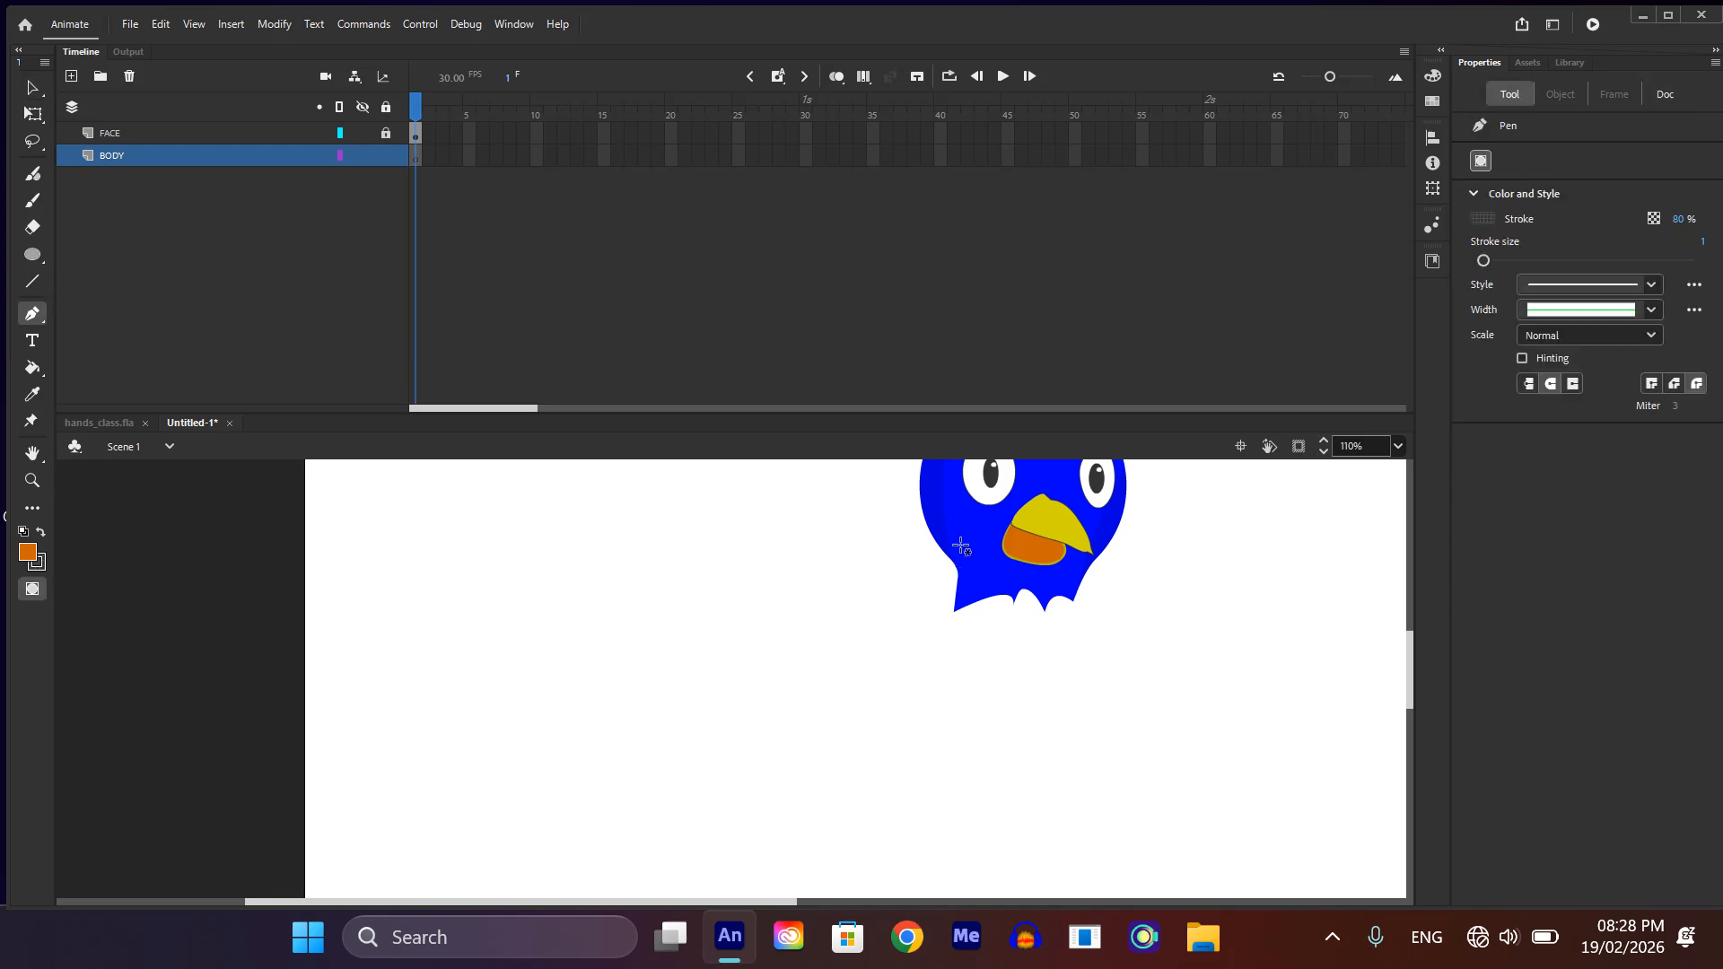
click(960, 544)
drag(677, 651, 593, 725)
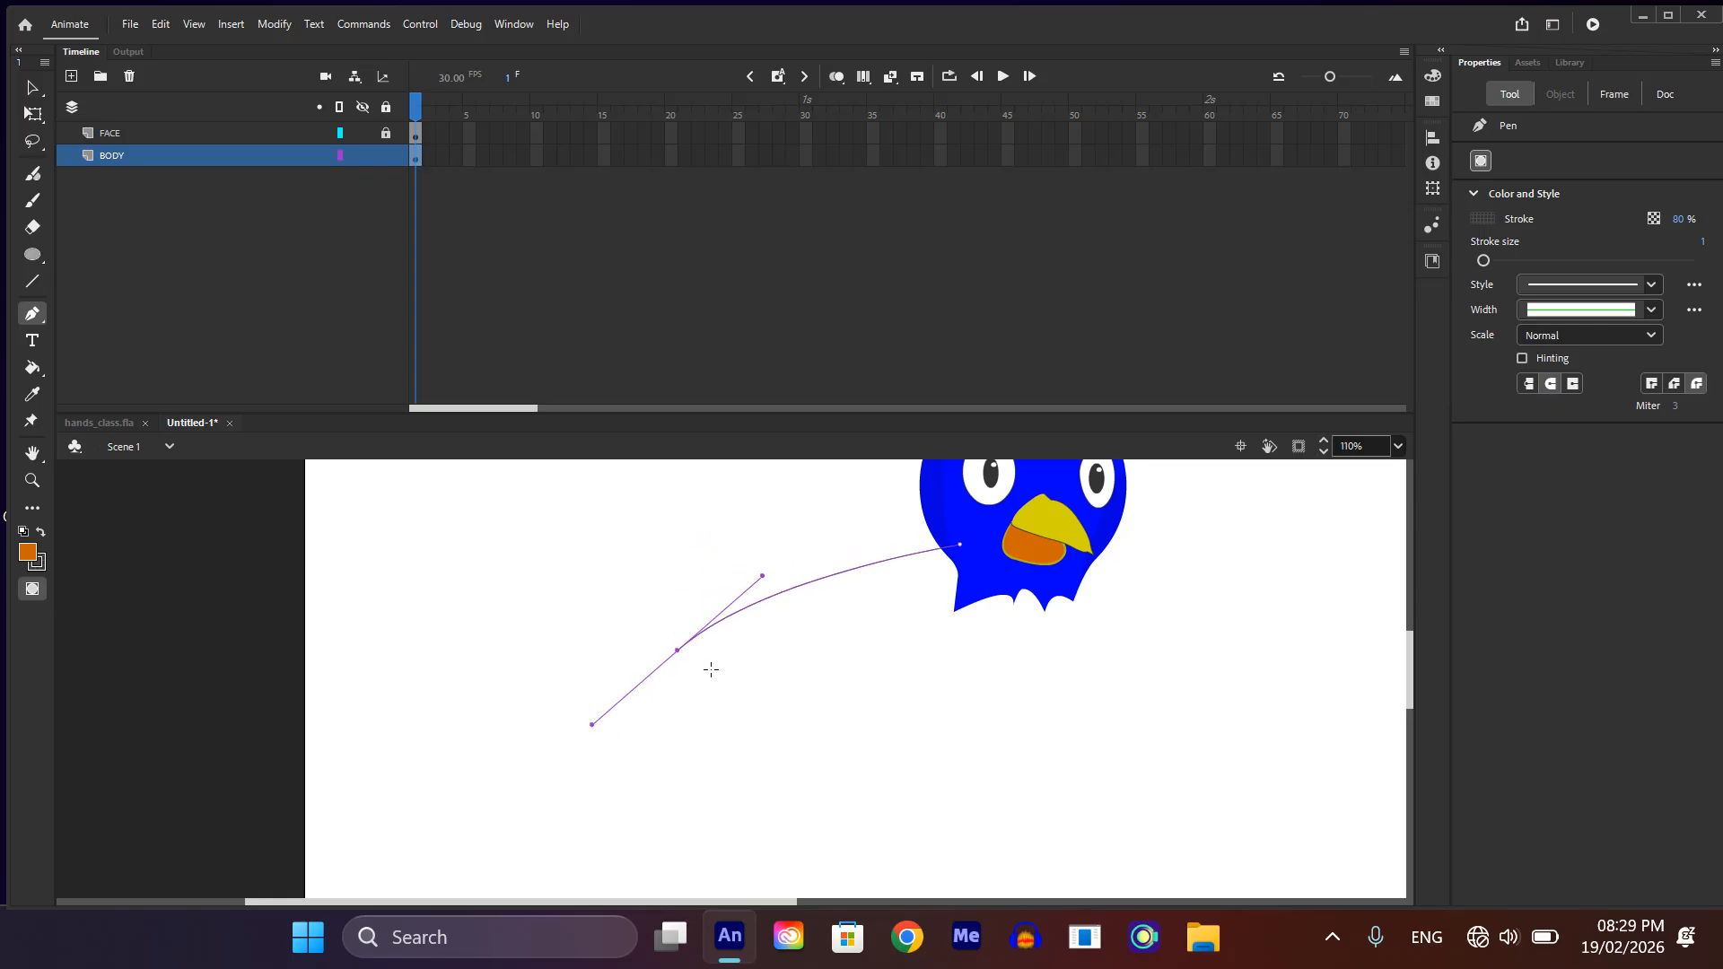
drag(969, 538, 672, 646)
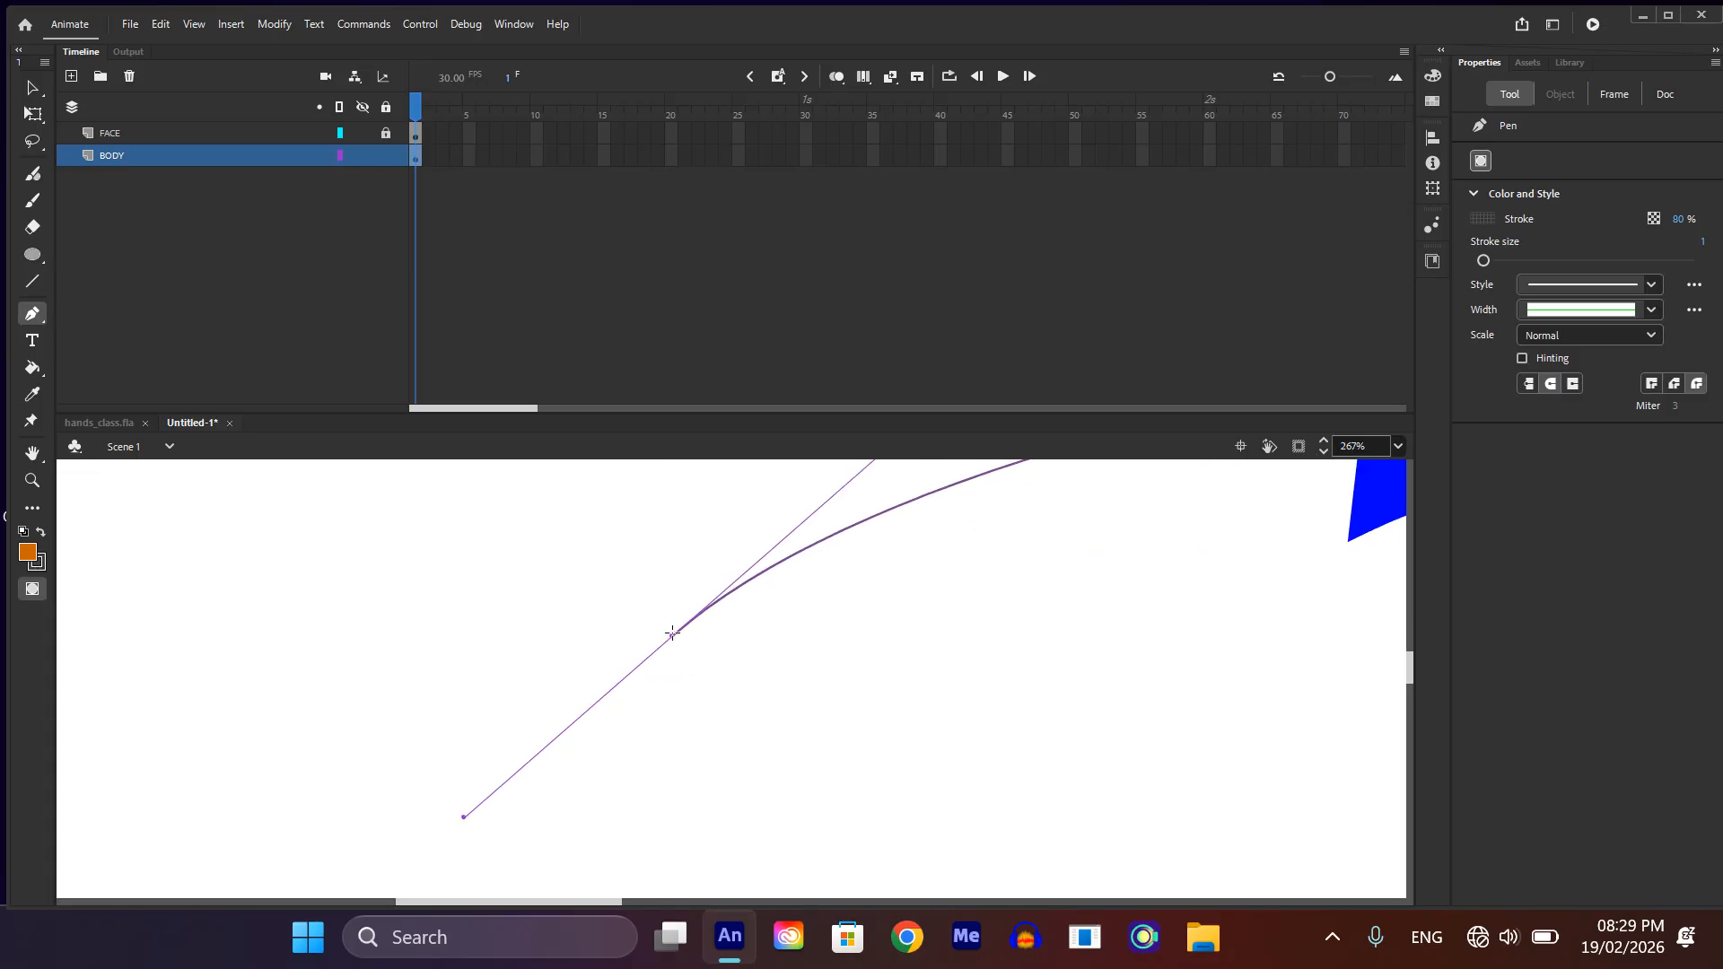
click(672, 634)
scroll(686, 642, down, 6)
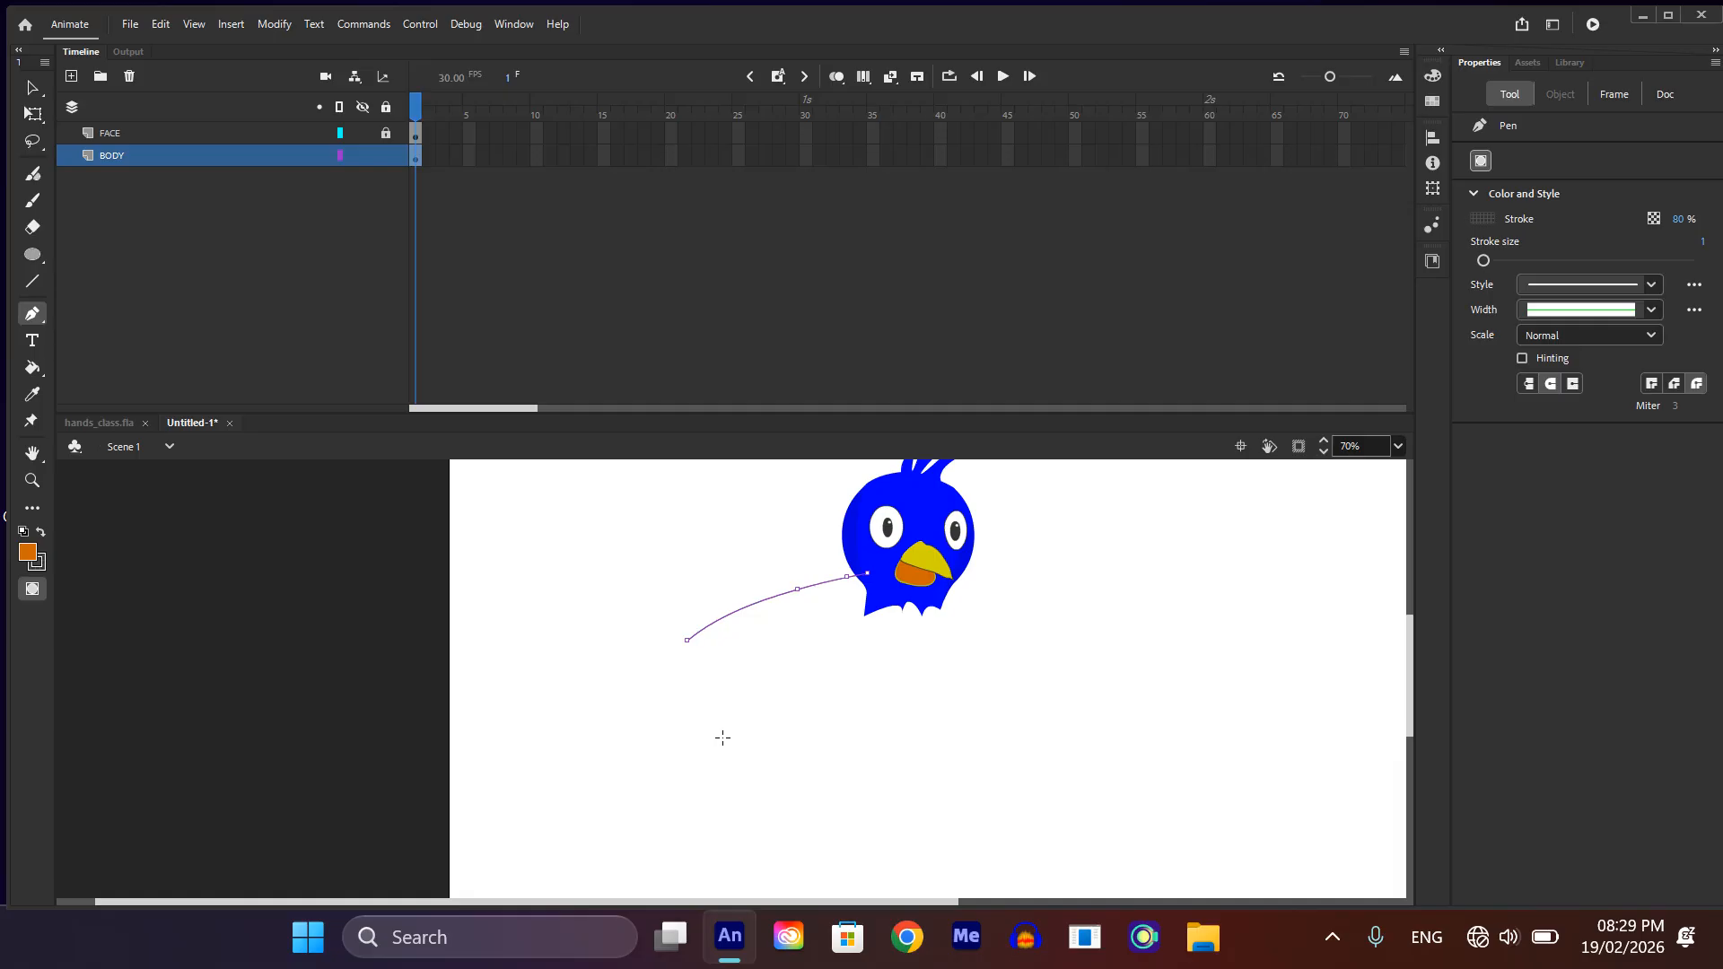
drag(733, 745, 807, 748)
drag(951, 585, 891, 451)
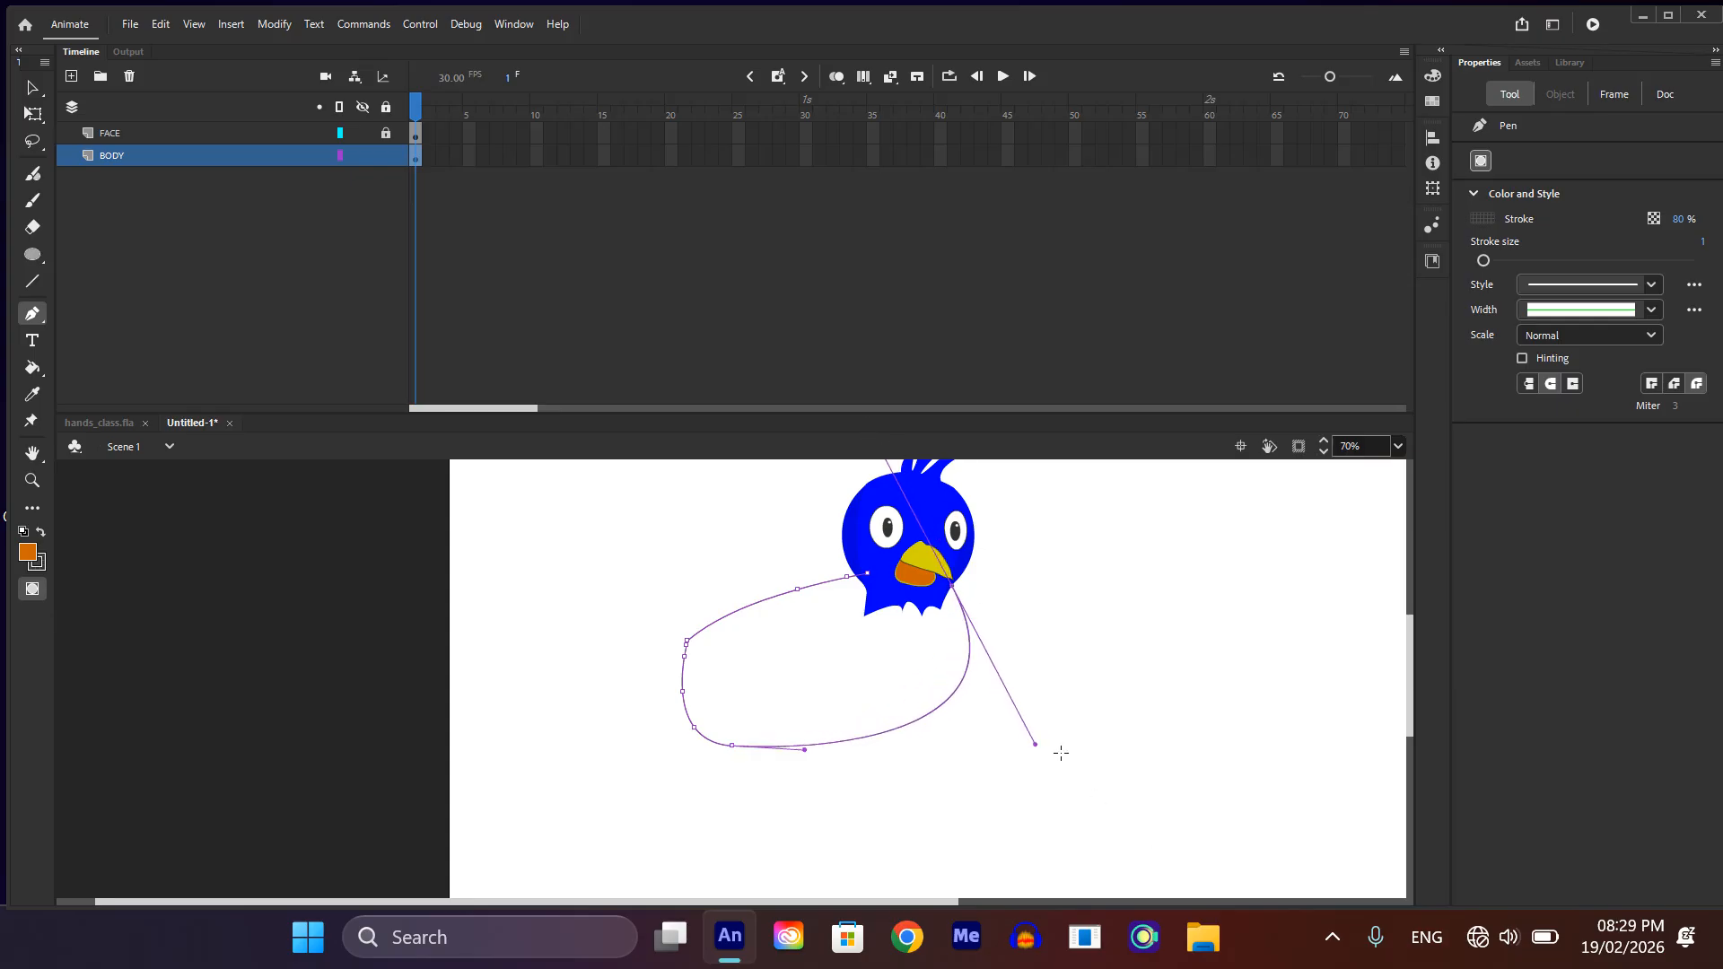
Step: Close the body outline with an arched segment behind the head while the FACE layer is hidden, and show all layers again
scroll(1010, 665, up, 4)
scroll(897, 619, up, 3)
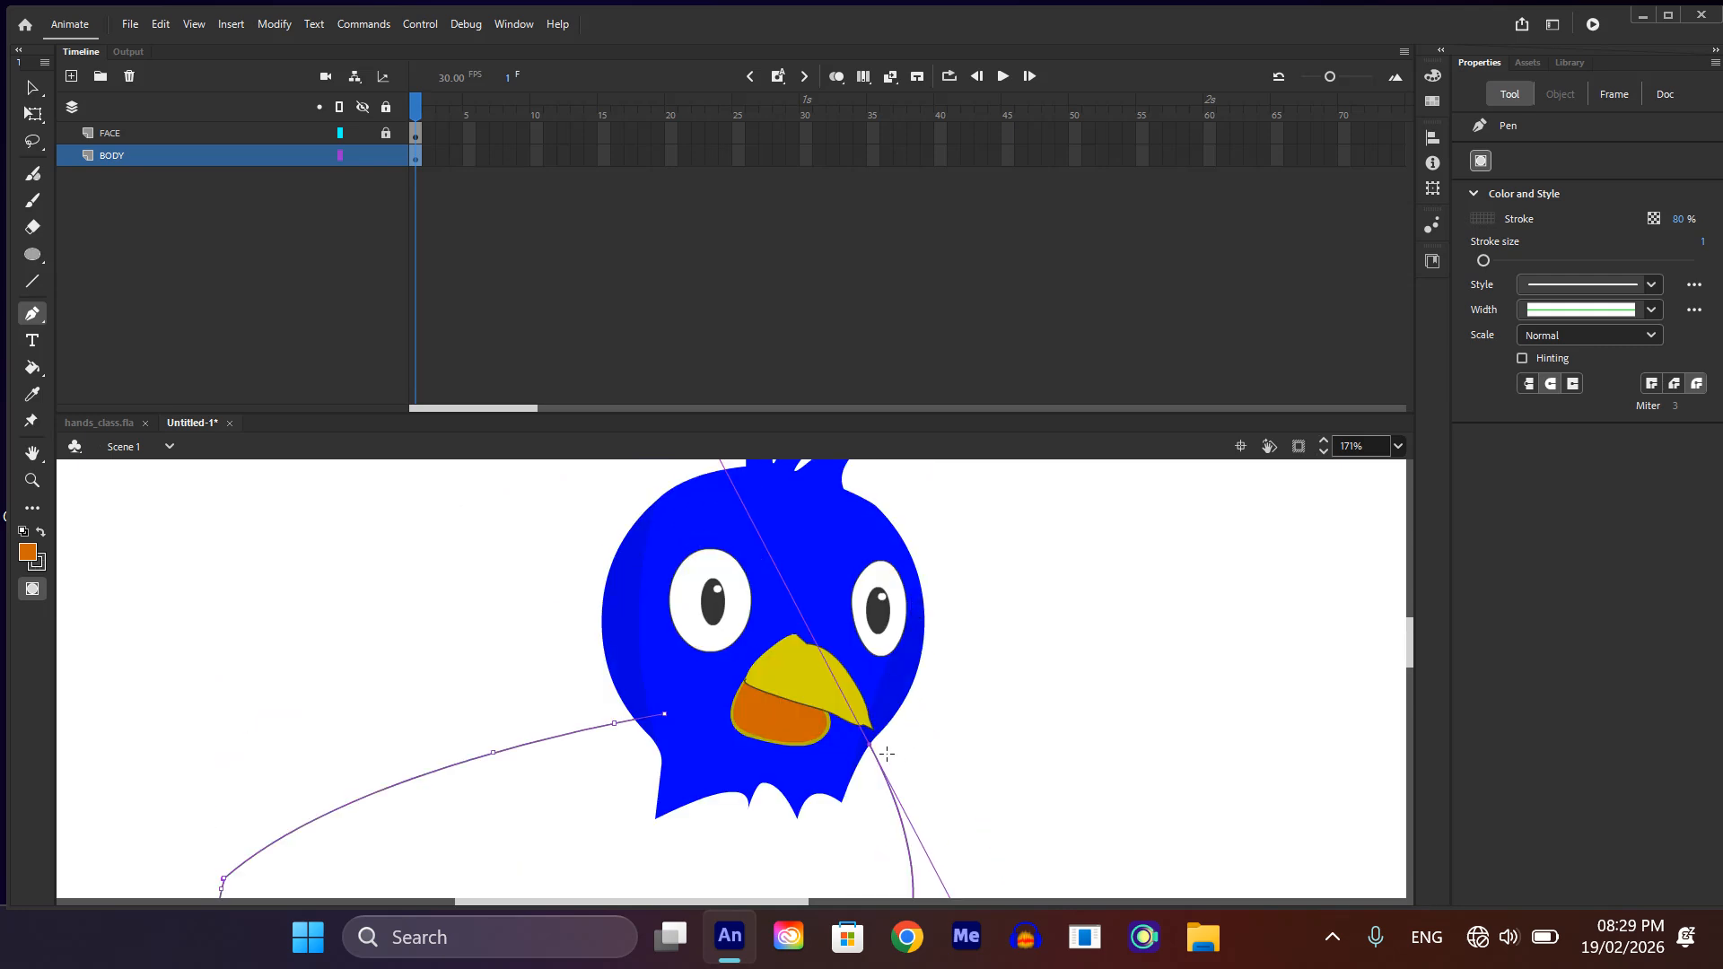
click(363, 133)
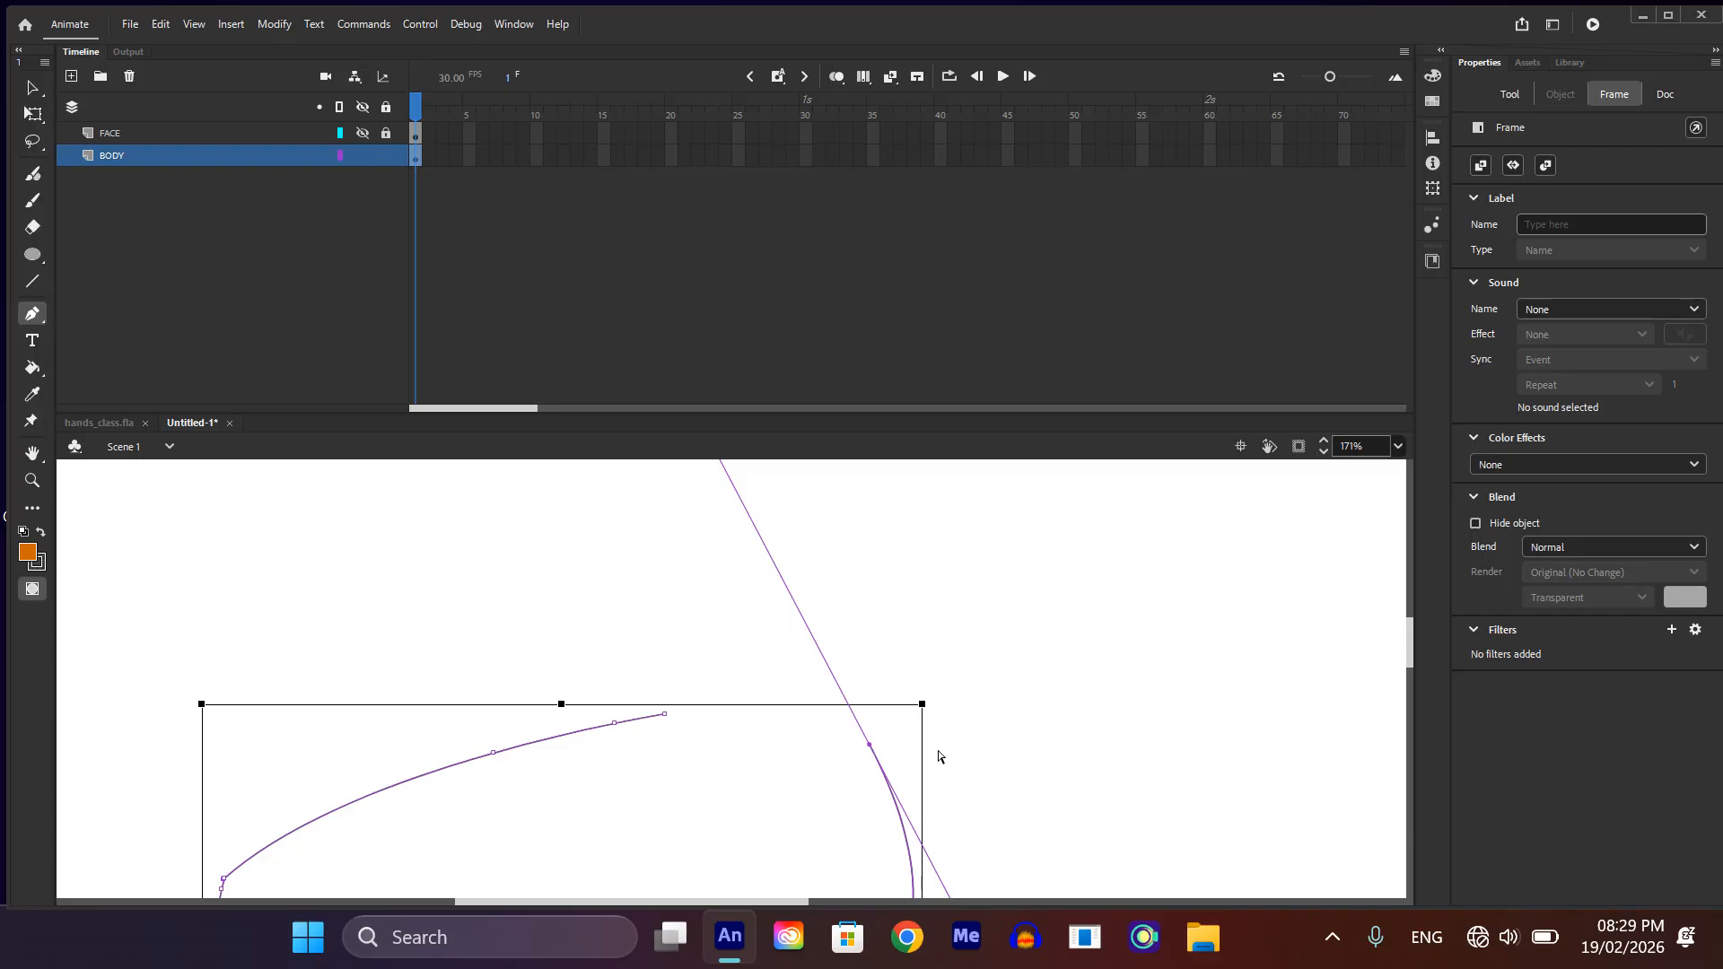
scroll(940, 756, up, 1)
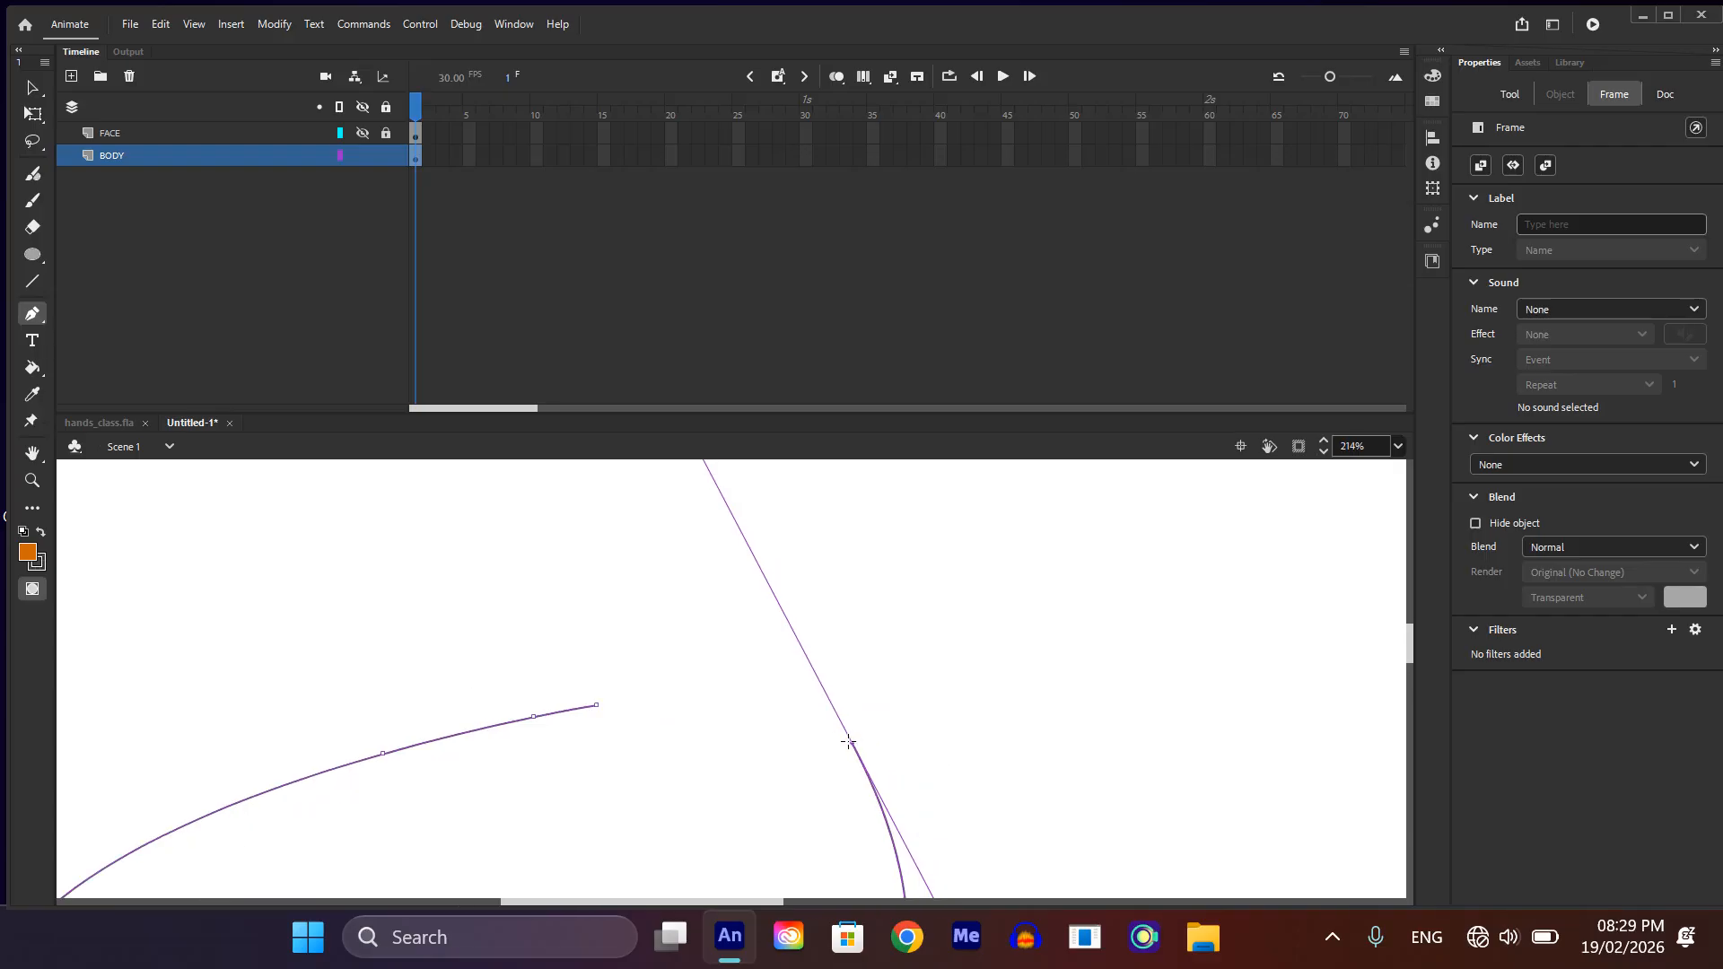
scroll(870, 753, up, 5)
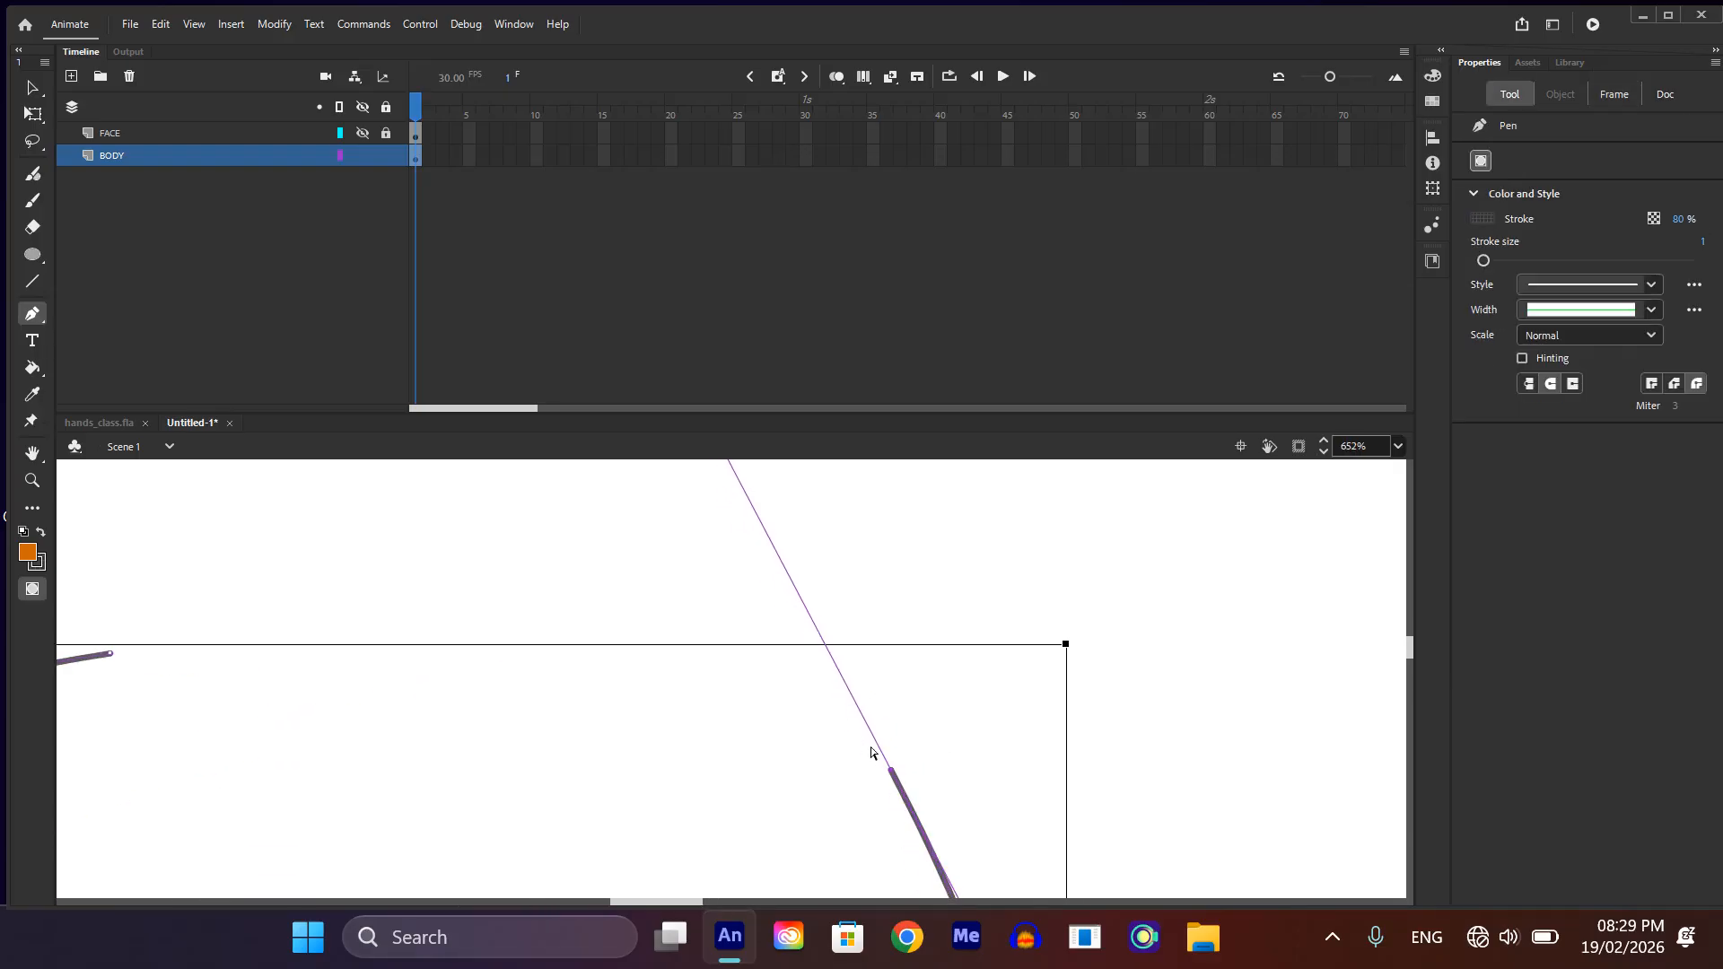
scroll(888, 766, down, 5)
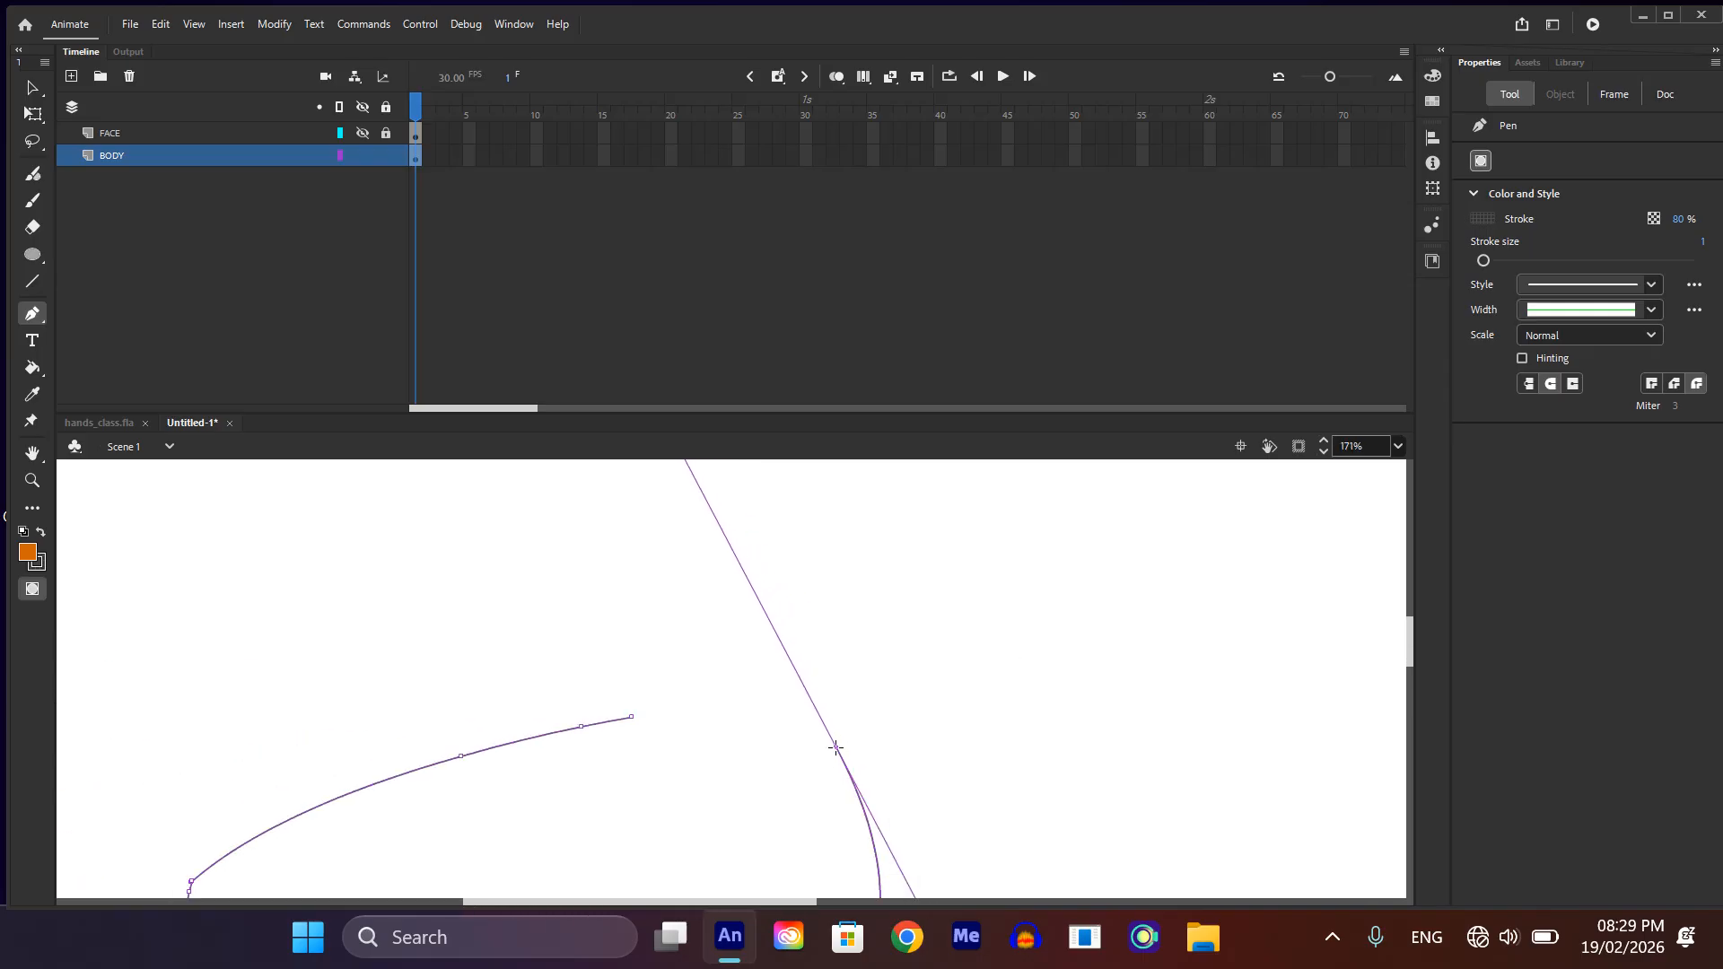
click(835, 742)
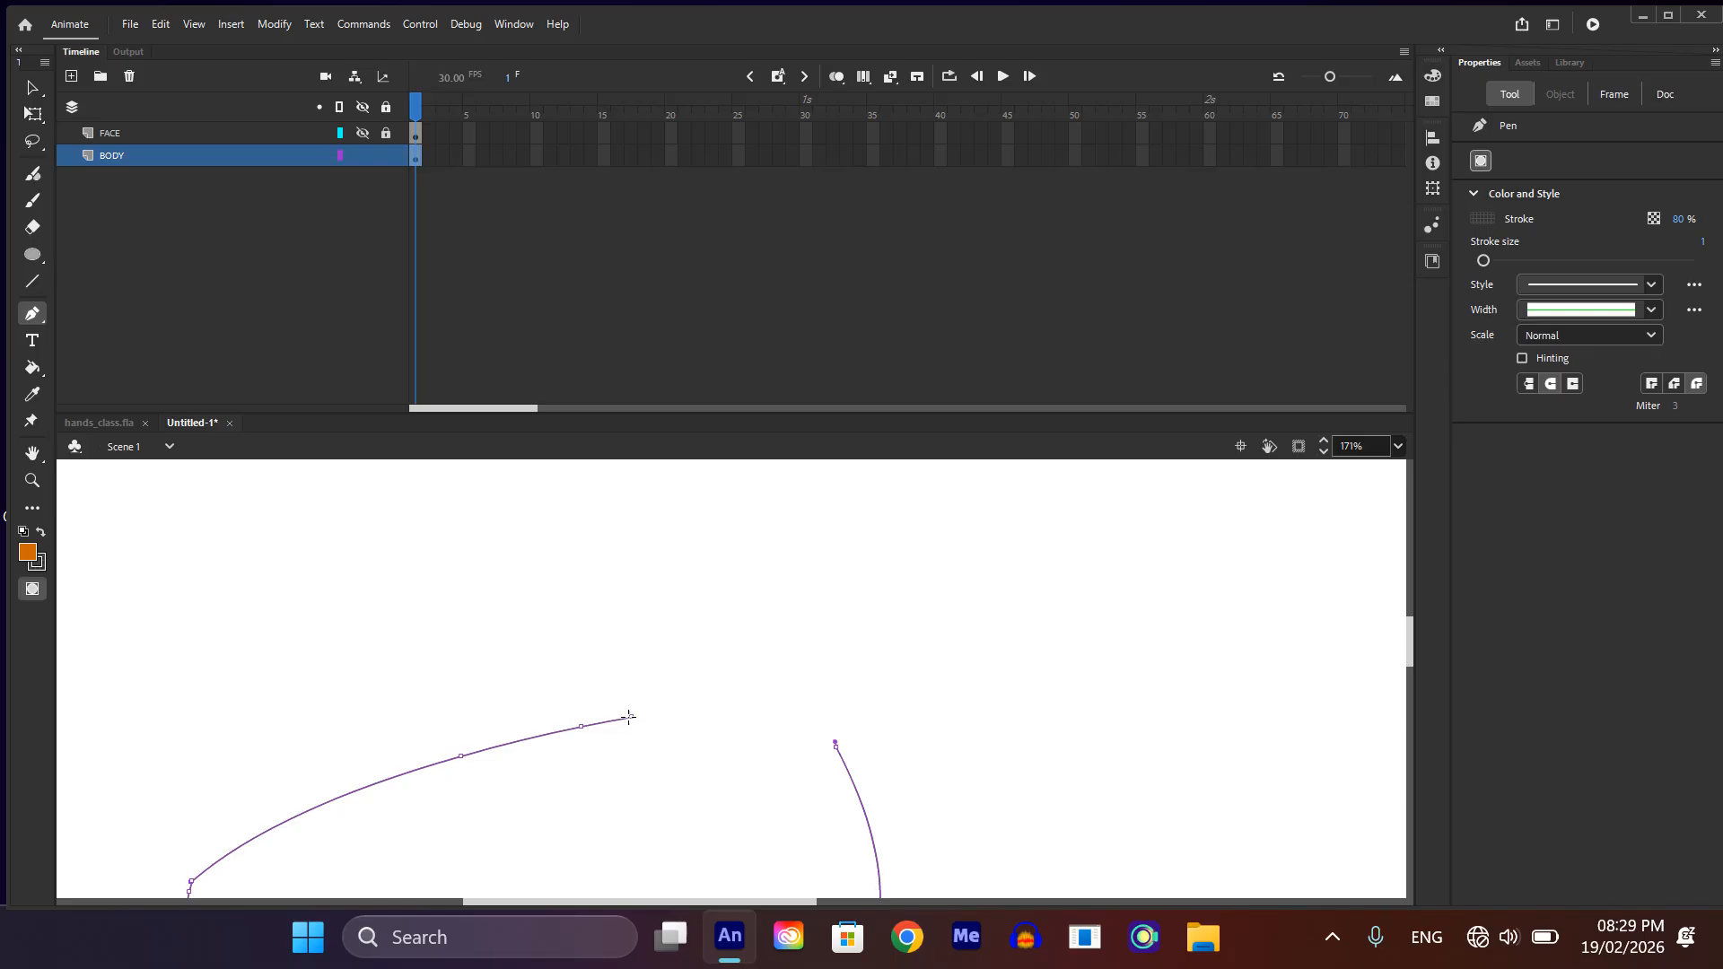
drag(629, 716, 455, 920)
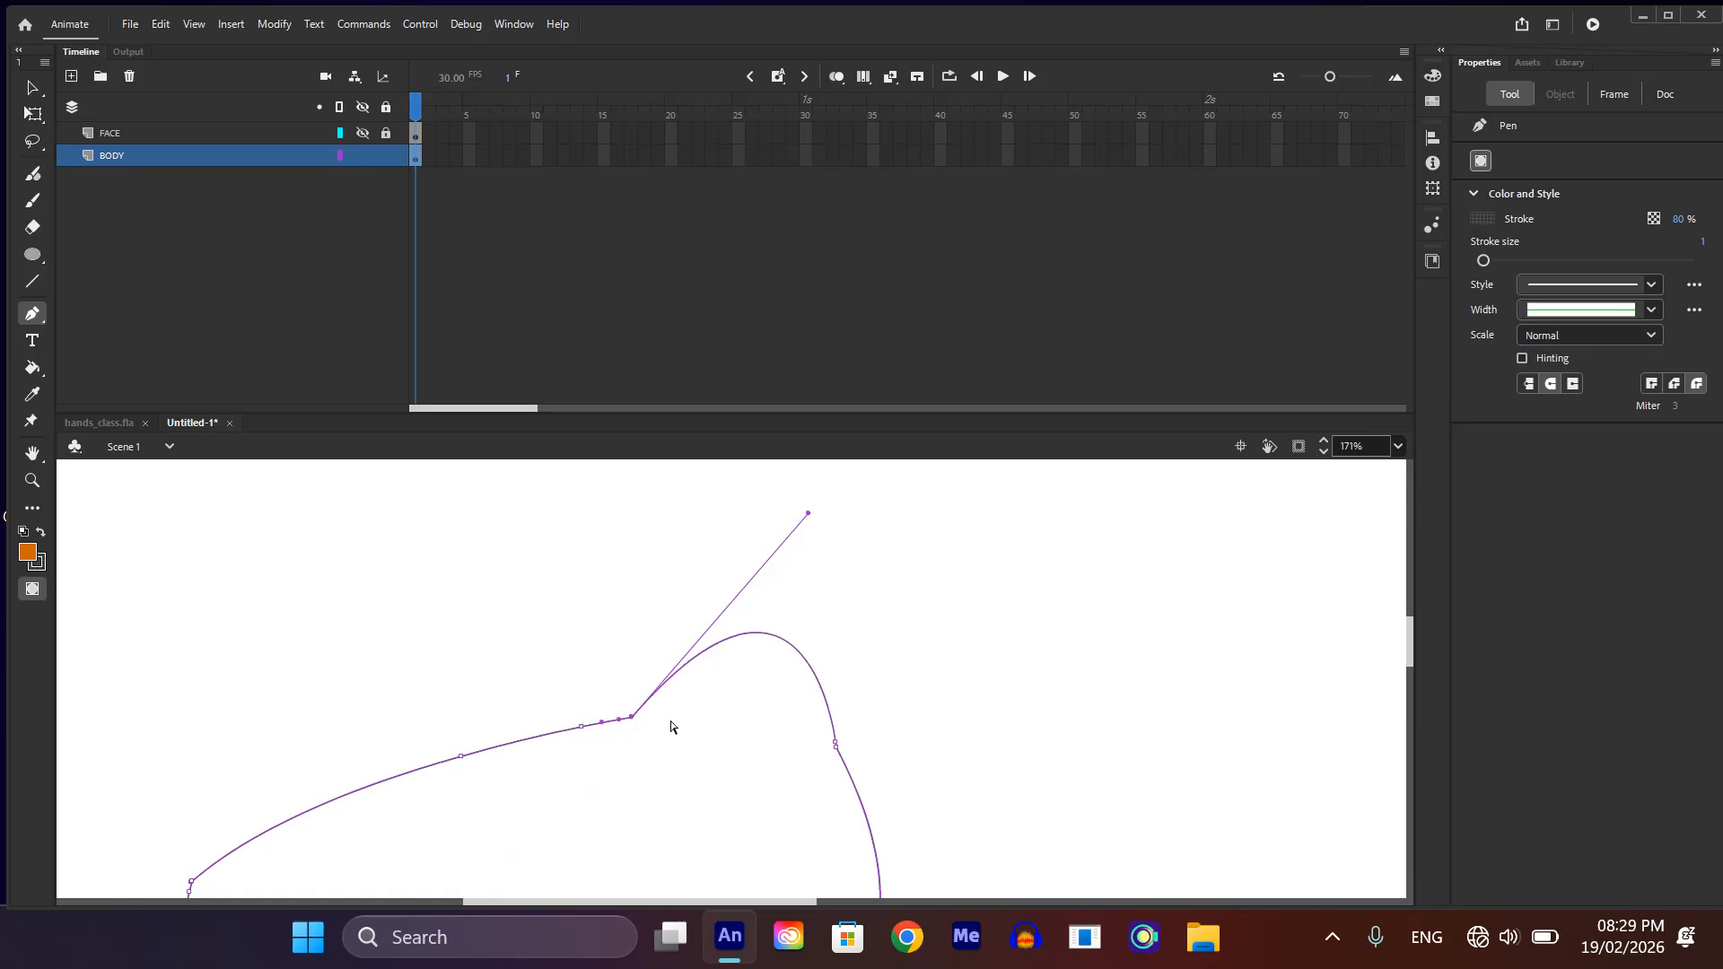
scroll(670, 718, down, 2)
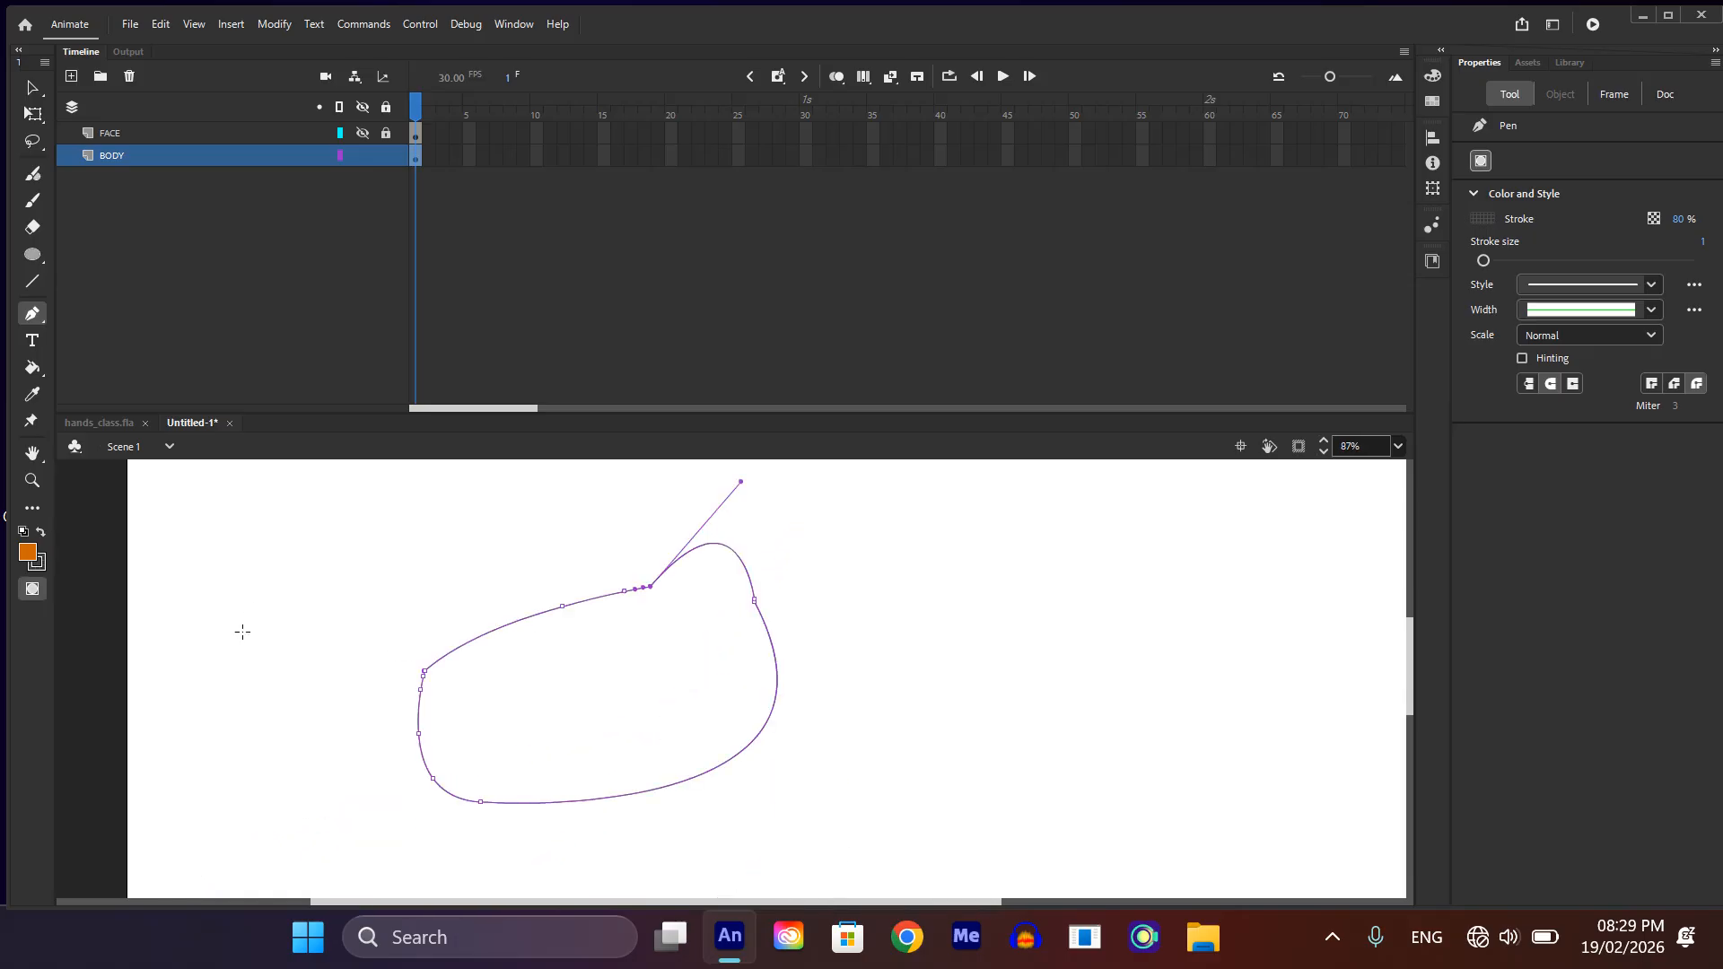
key(v)
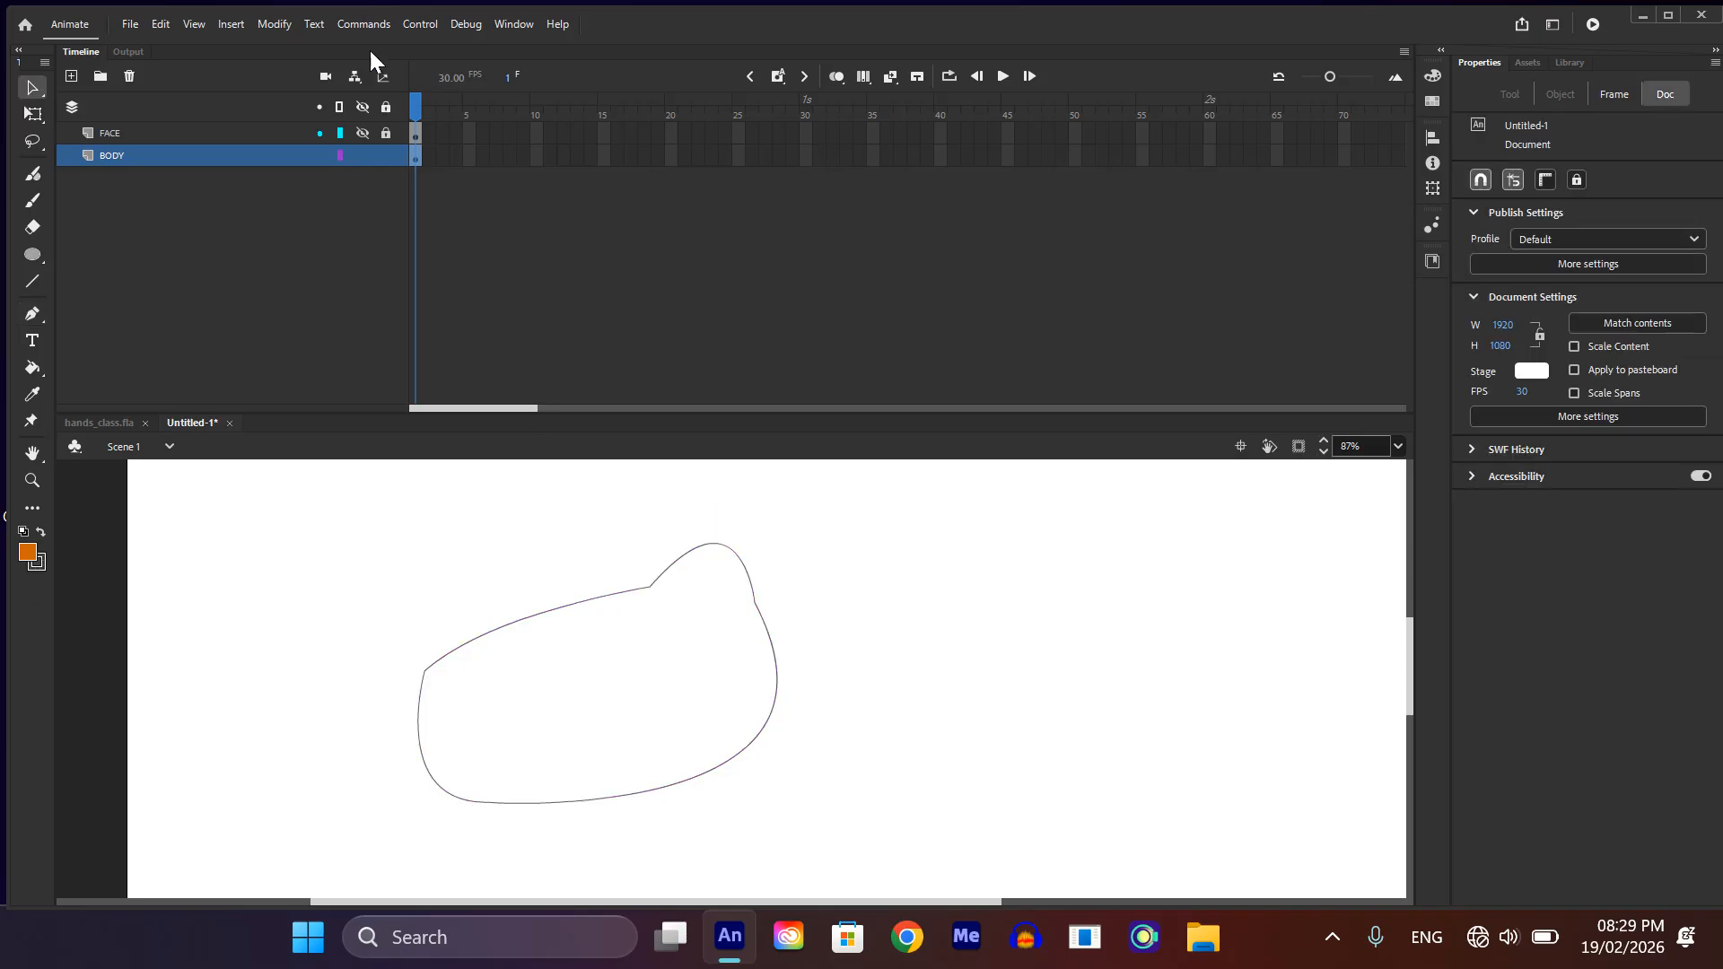
click(363, 105)
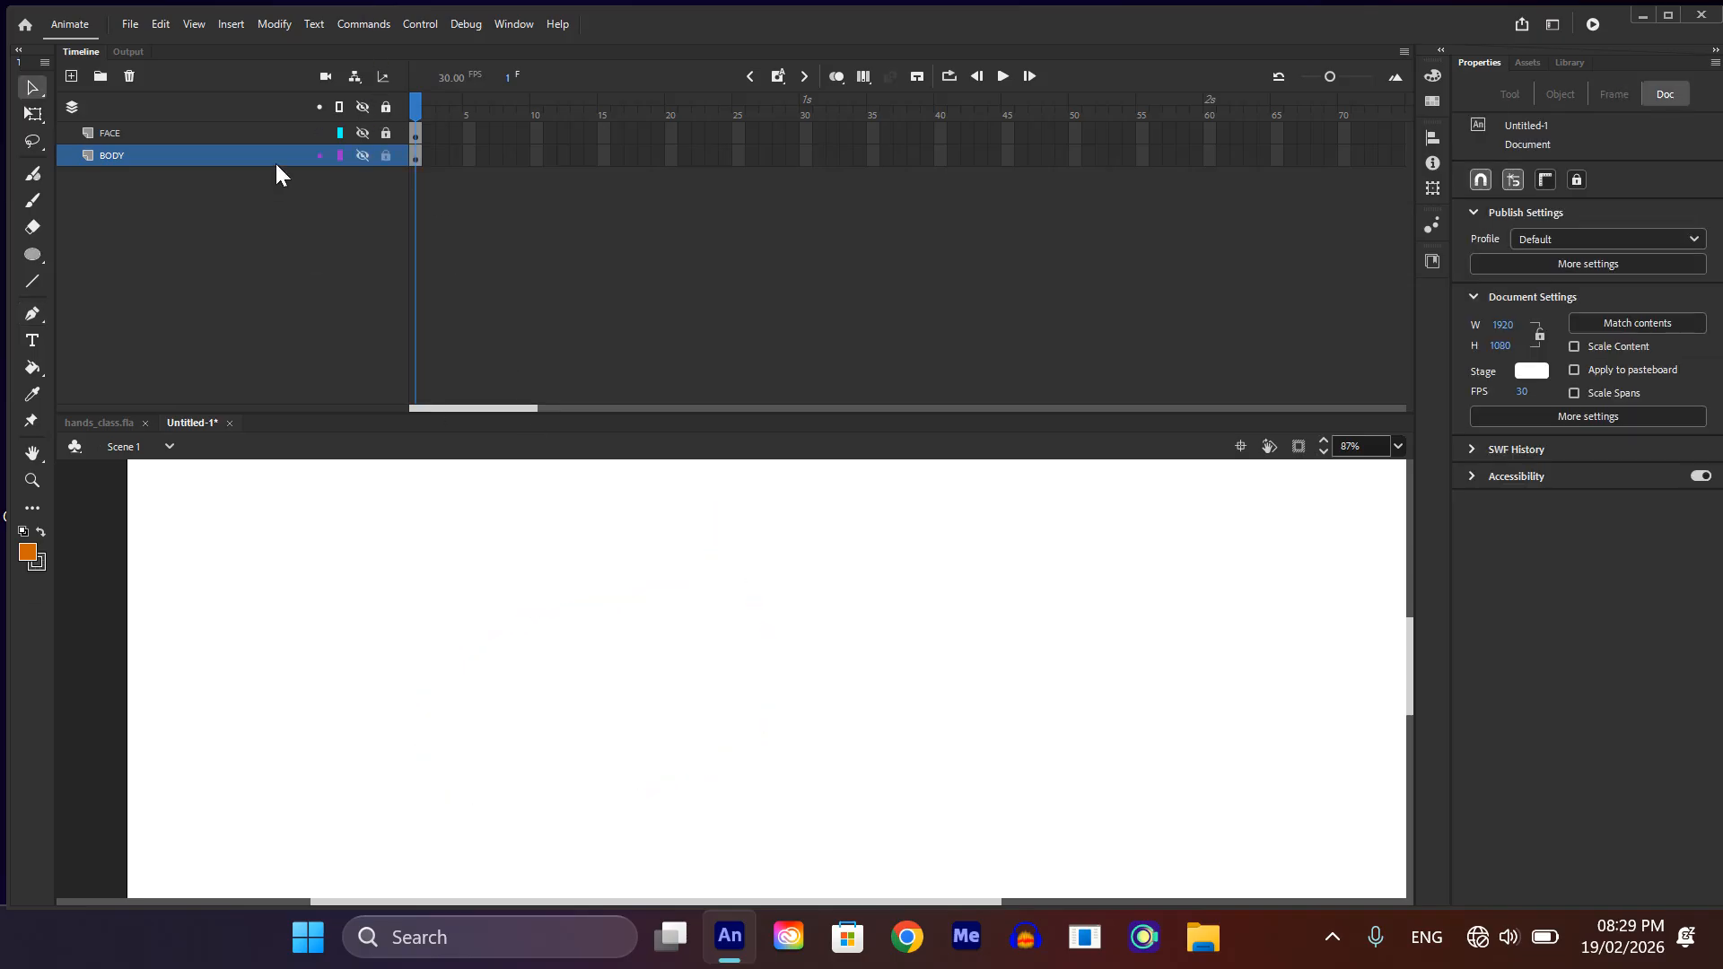
click(362, 107)
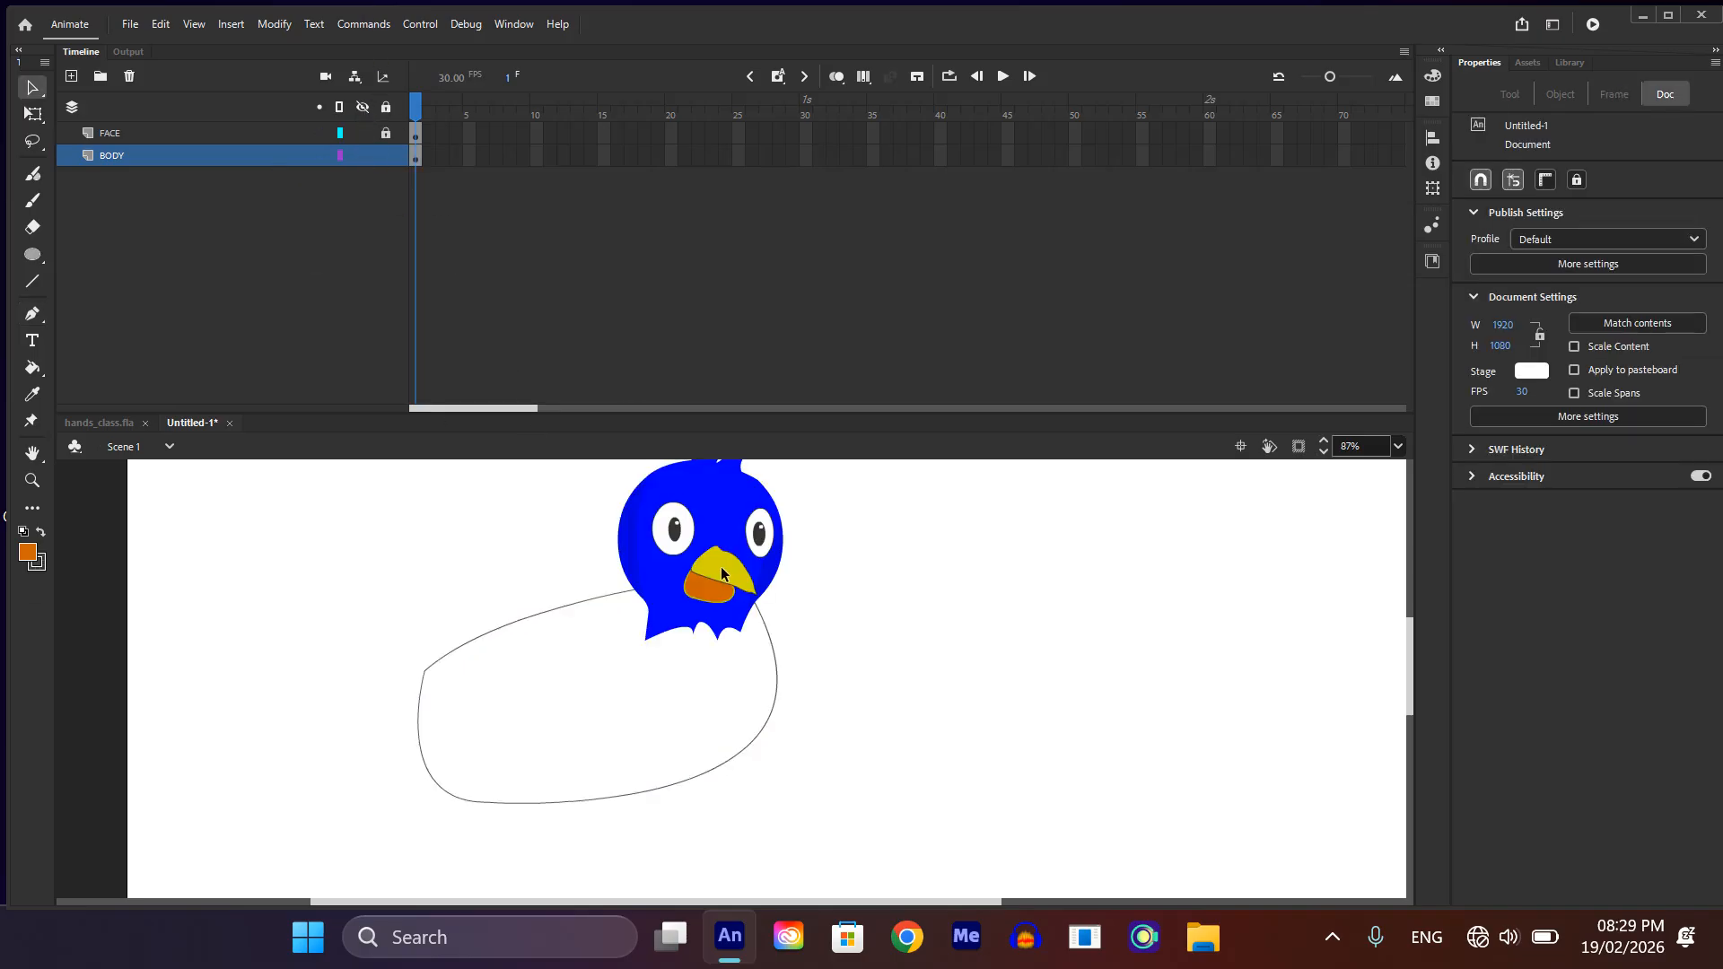
Step: Bend the body outline's upper-left edge outward and pull the small corner at the tail end slightly outward
scroll(499, 604, down, 1)
scroll(638, 585, up, 2)
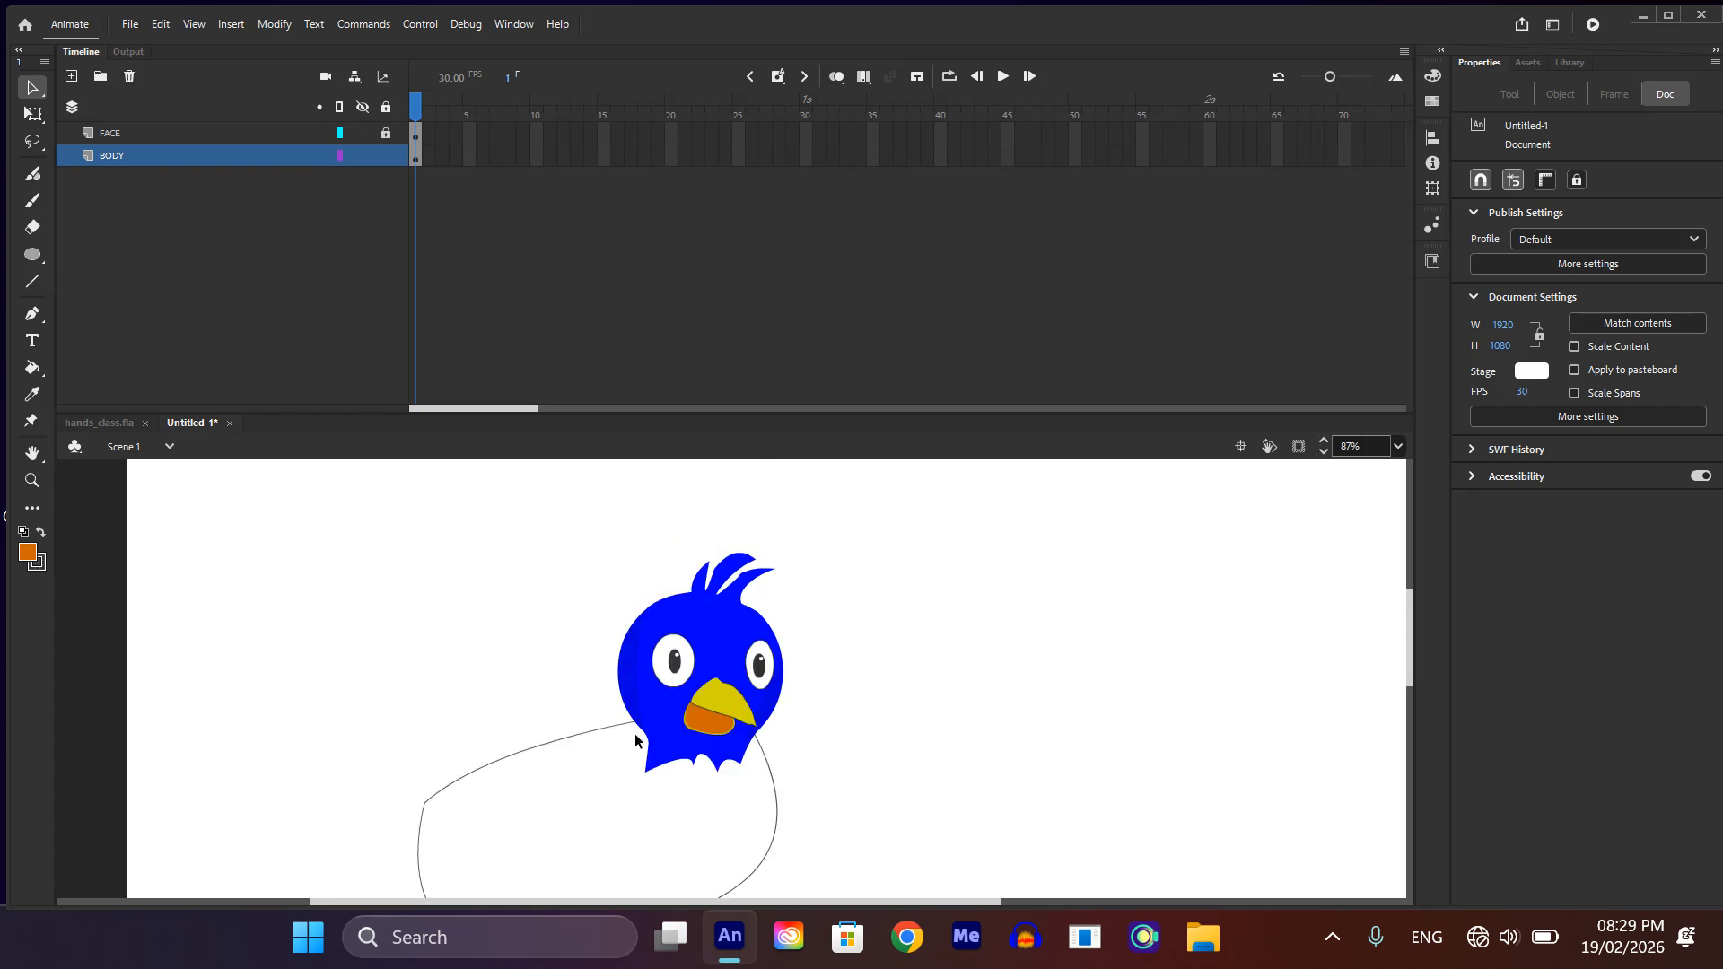
scroll(628, 734, down, 2)
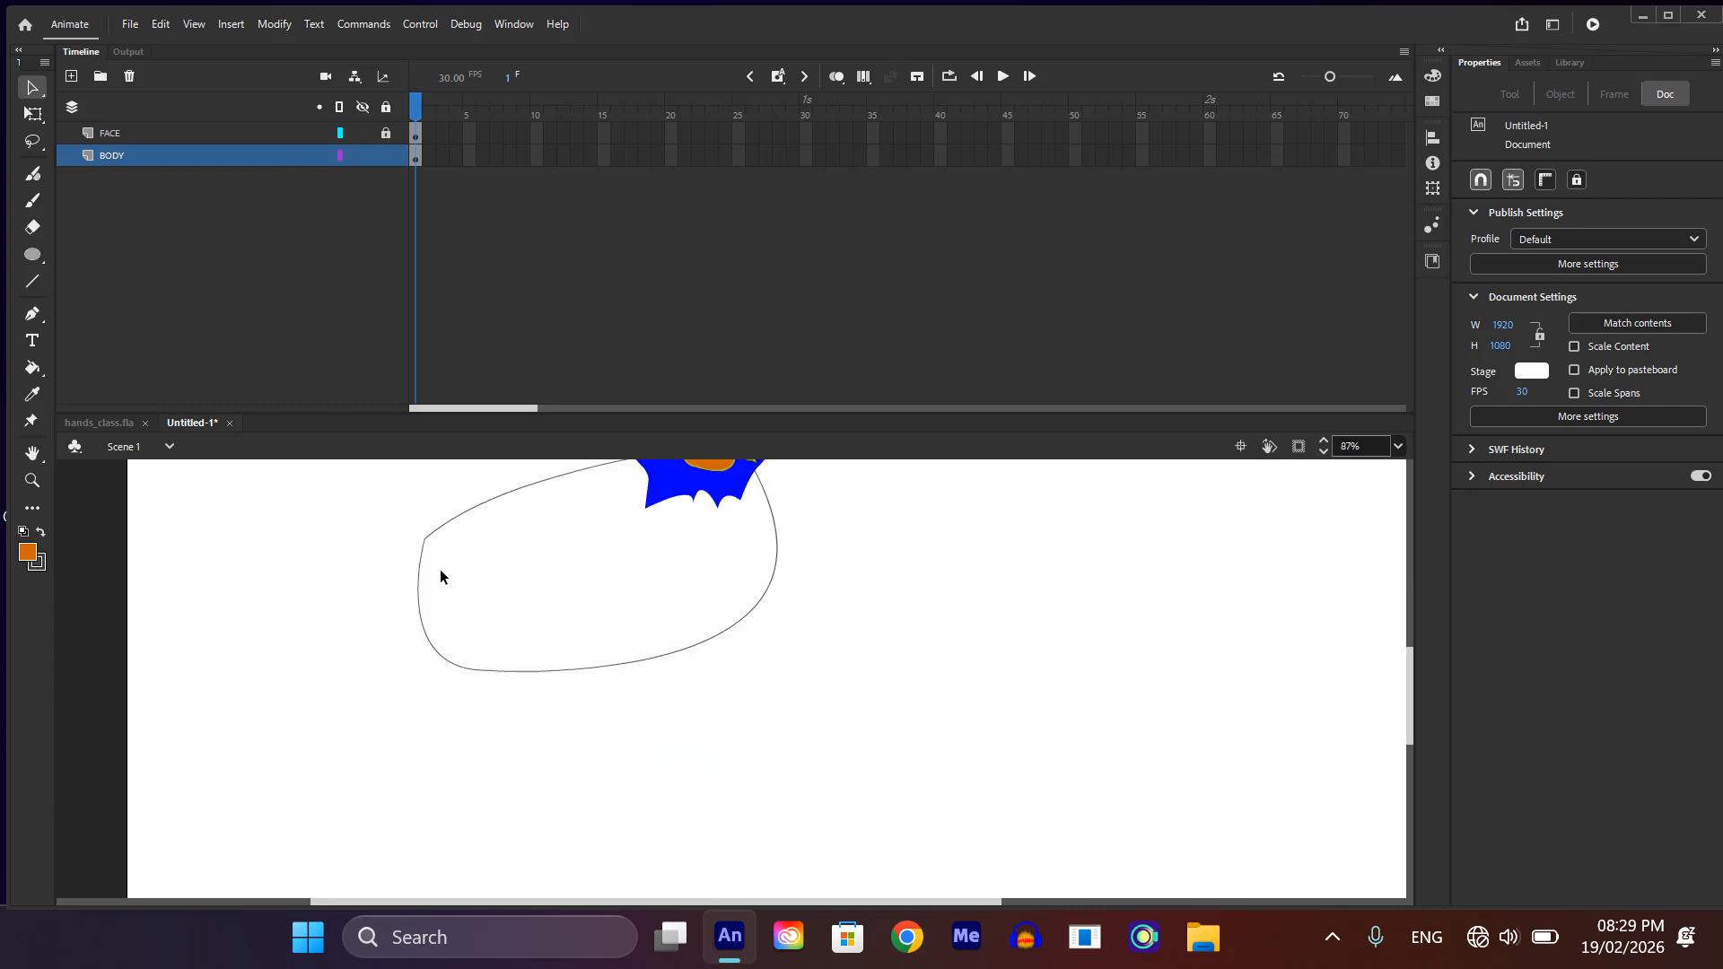
ctrl+scroll(439, 576, up, 2)
scroll(445, 558, up, 1)
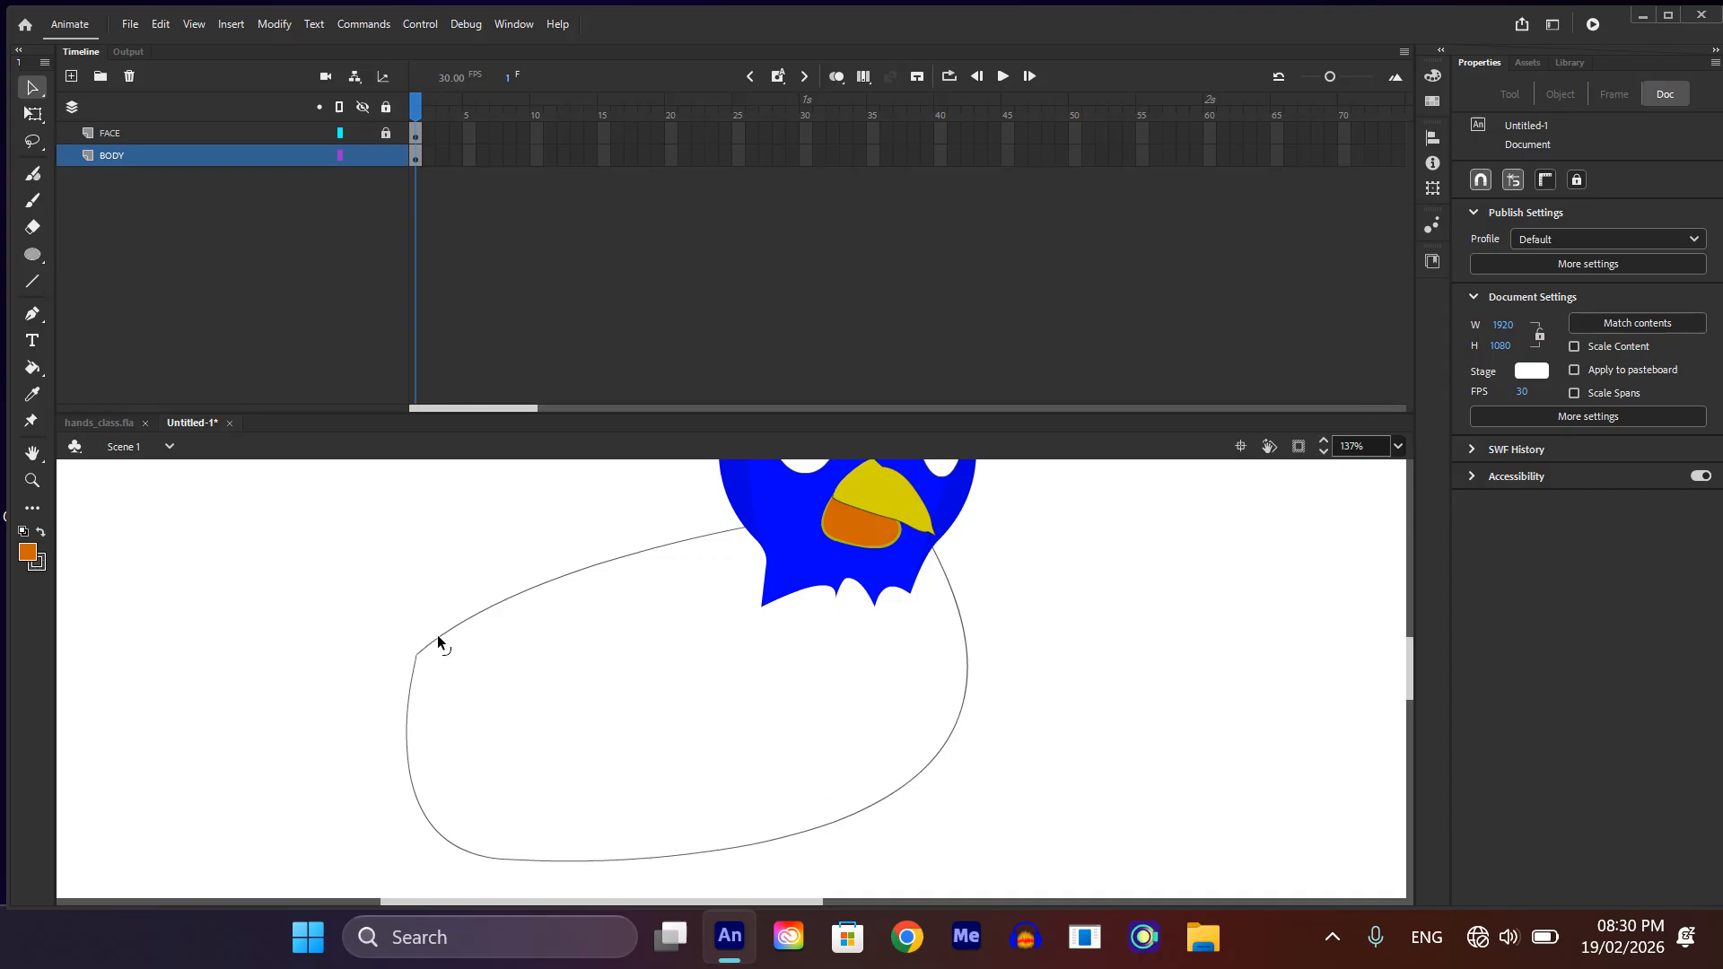
drag(438, 633, 421, 639)
ctrl+scroll(418, 658, up, 7)
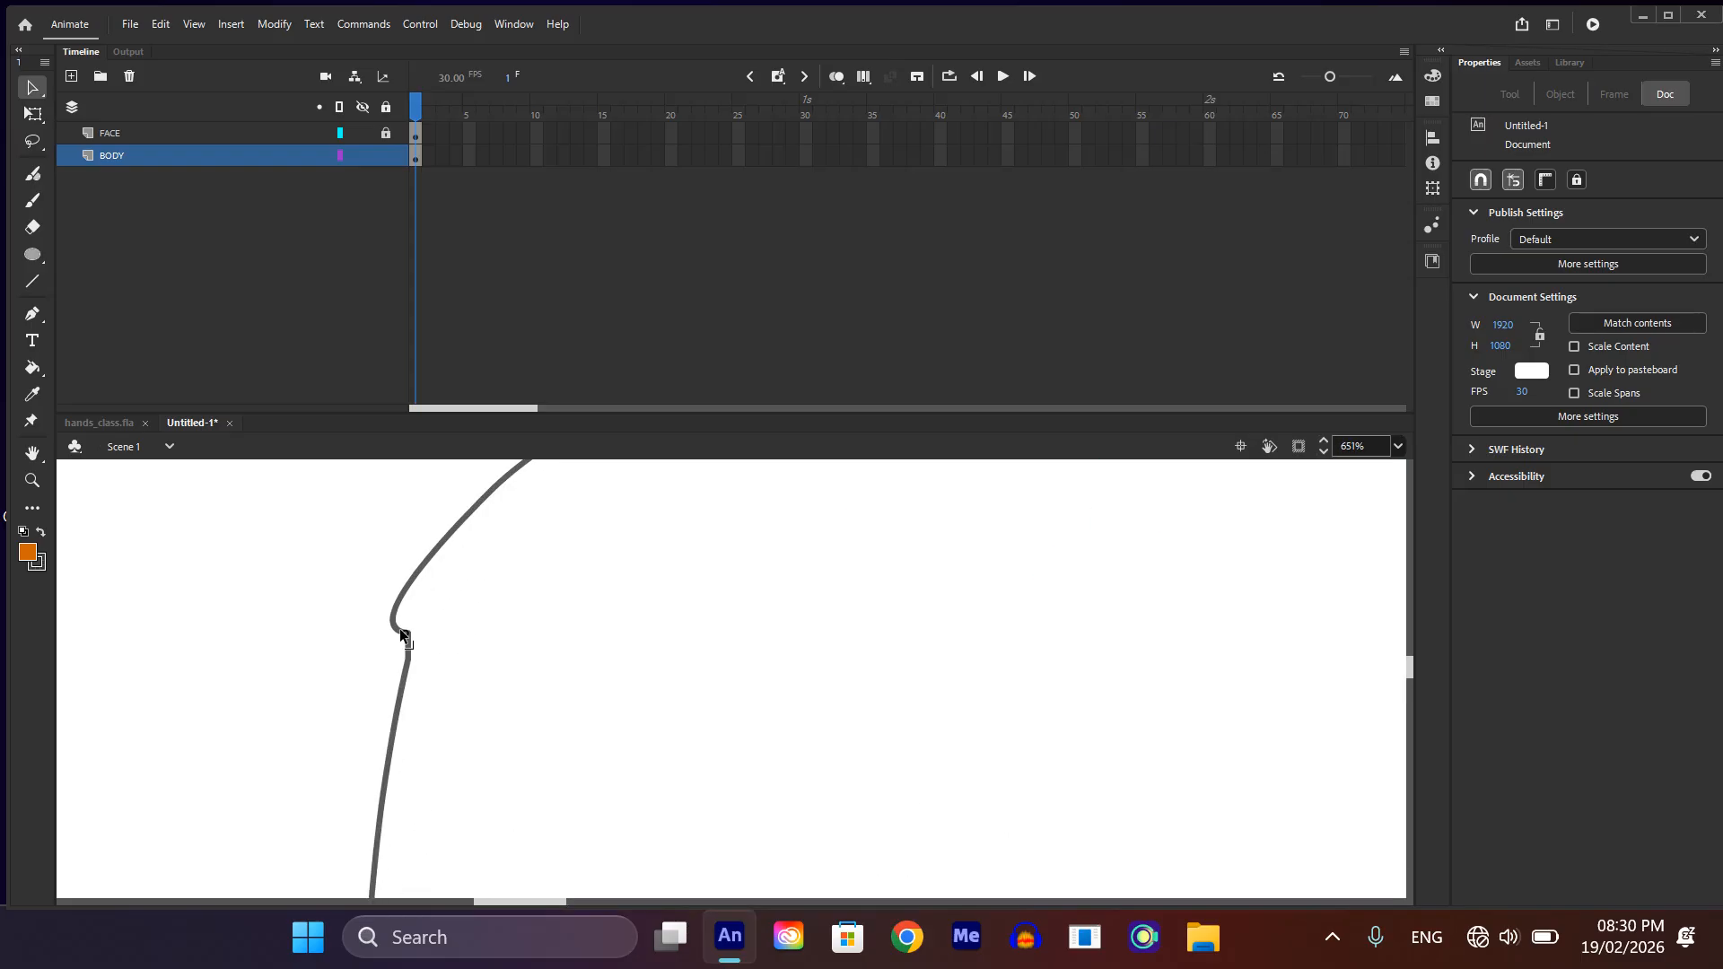
mouse_move(398, 635)
mouse_down()
mouse_move(383, 661)
mouse_move(380, 633)
mouse_up()
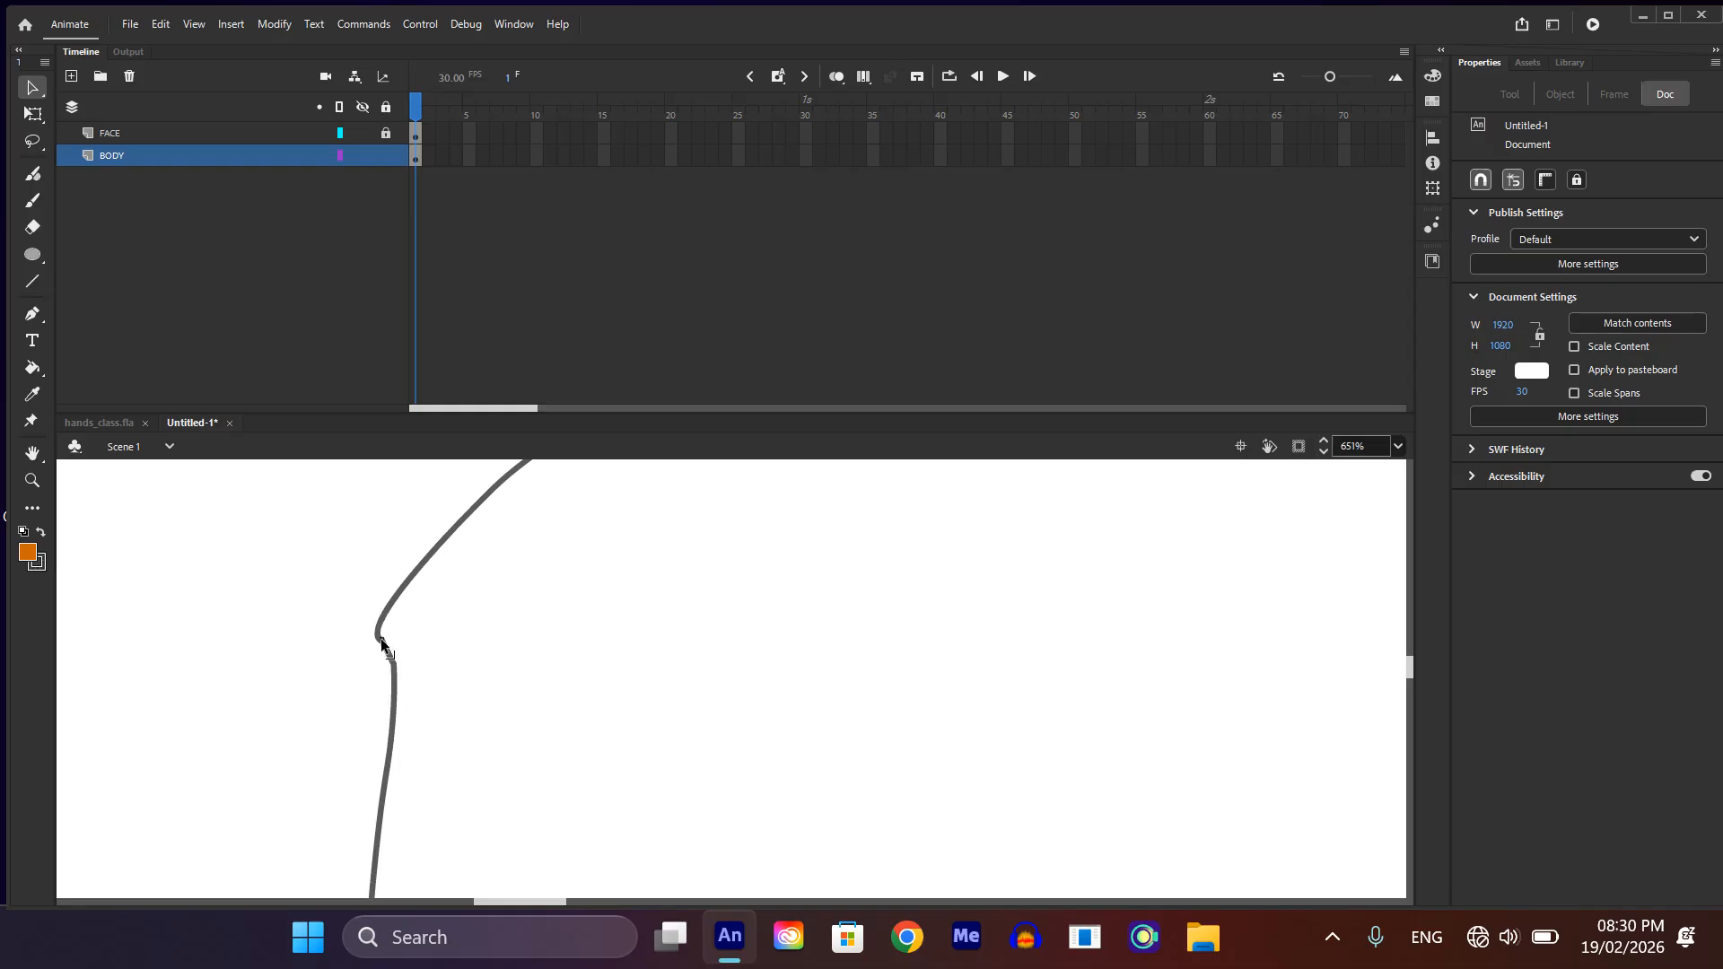
ctrl+scroll(423, 644, down, 5)
ctrl+scroll(422, 644, down, 3)
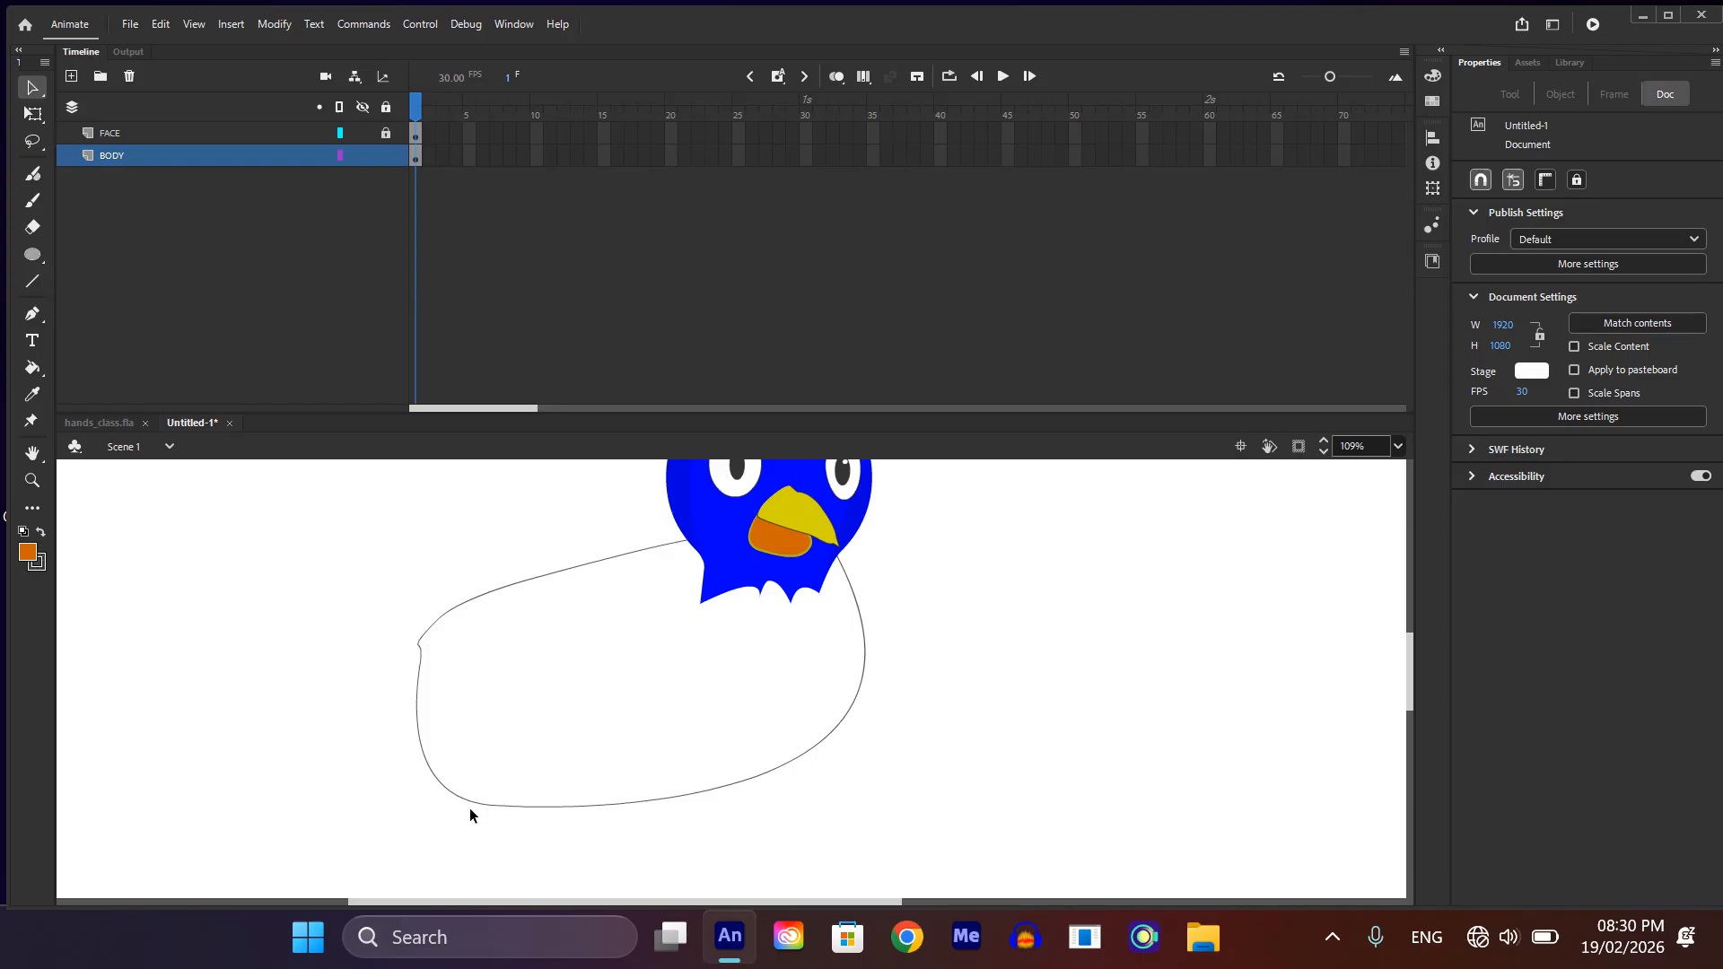
Step: Bend the lower-left curve of the body outline inward to flatten the underside near the tail
drag(454, 794, 554, 793)
ctrl+scroll(693, 672, down, 2)
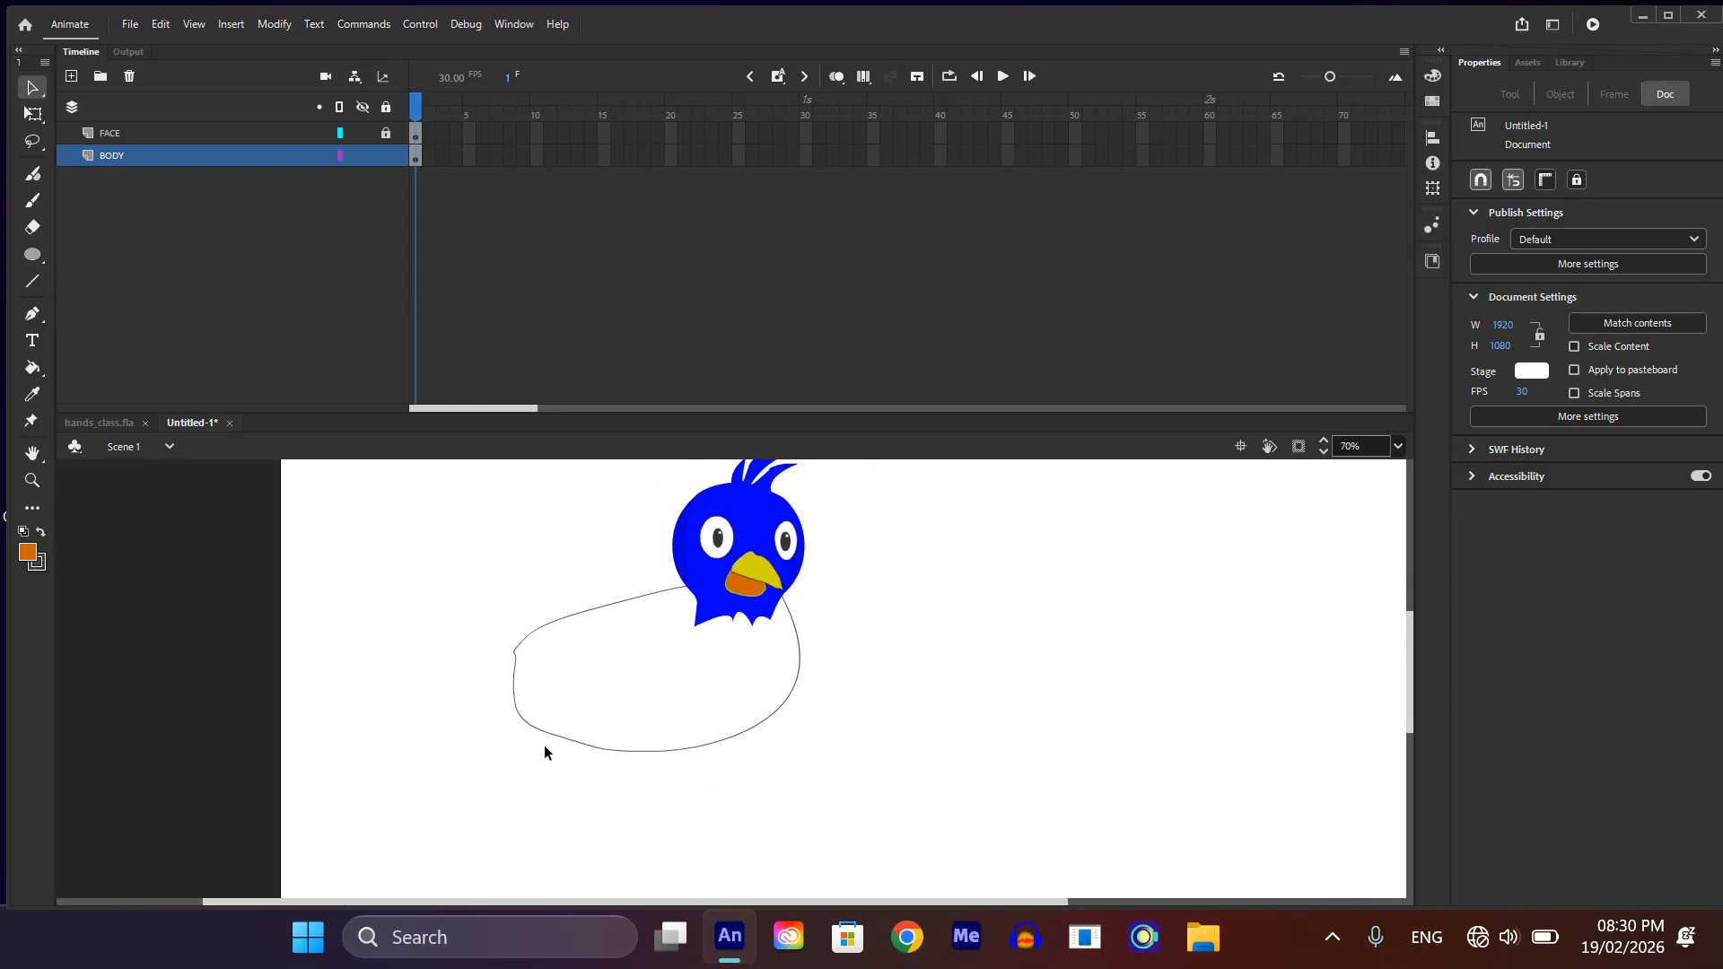
ctrl+scroll(573, 672, down, 1)
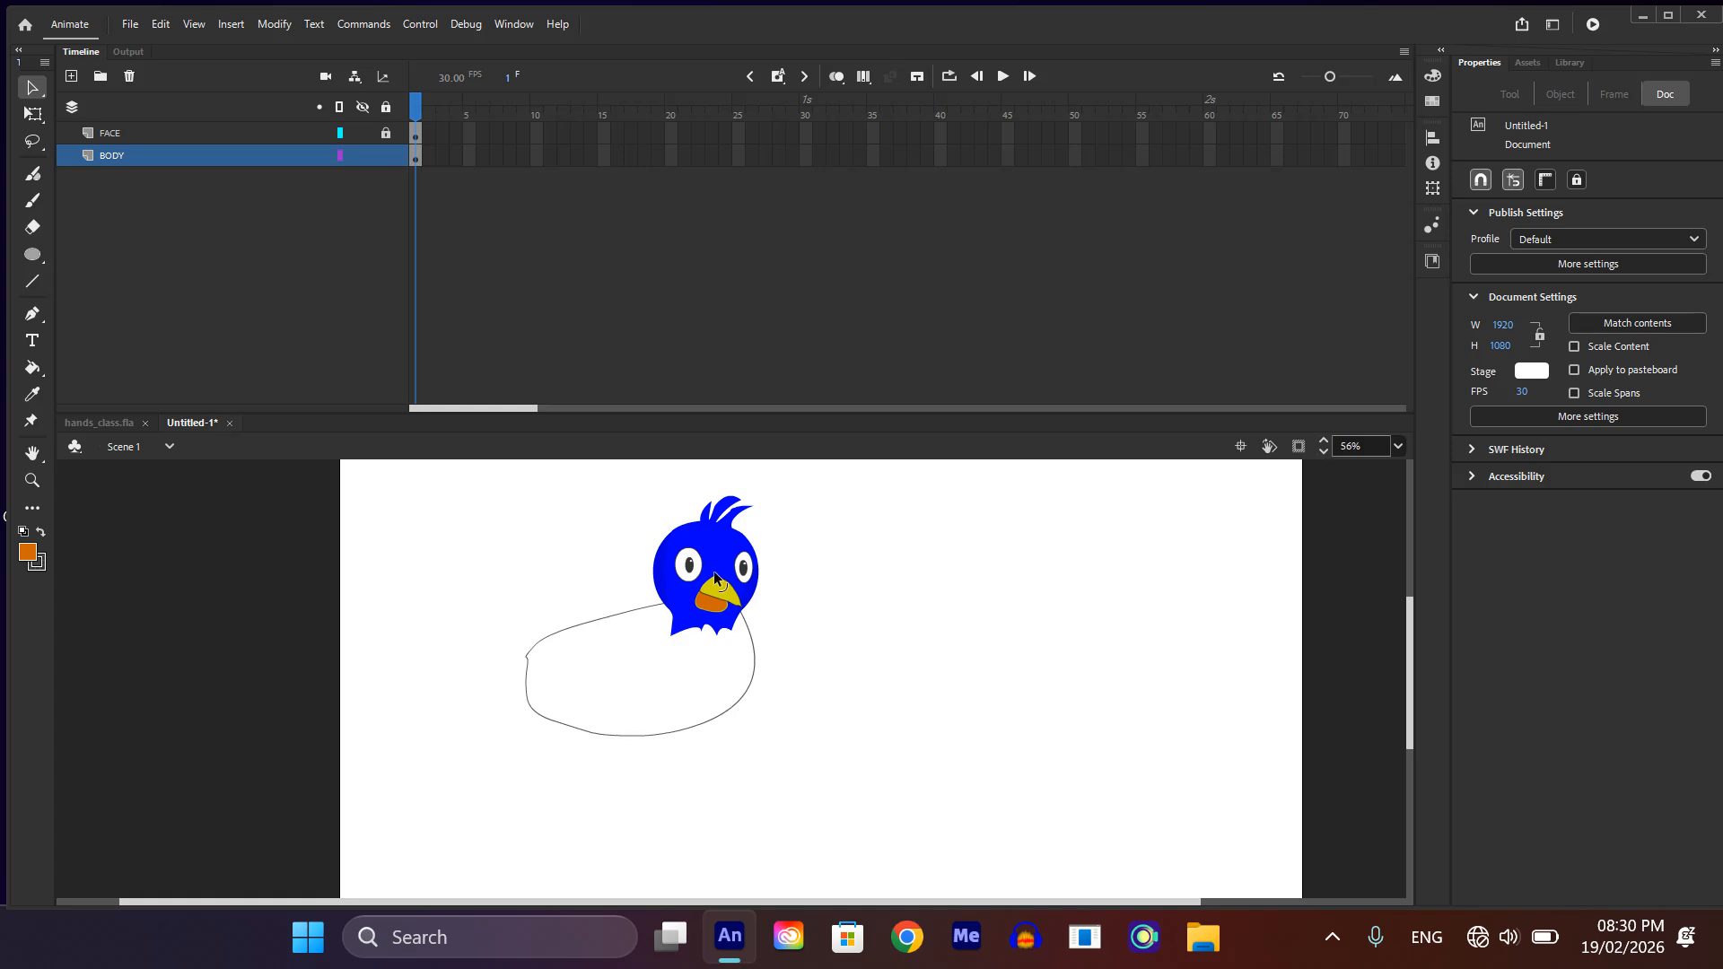
Step: Check the body outline behind the hidden head and fill the body with the blue sampled from the face
click(362, 133)
ctrl+scroll(748, 621, up, 6)
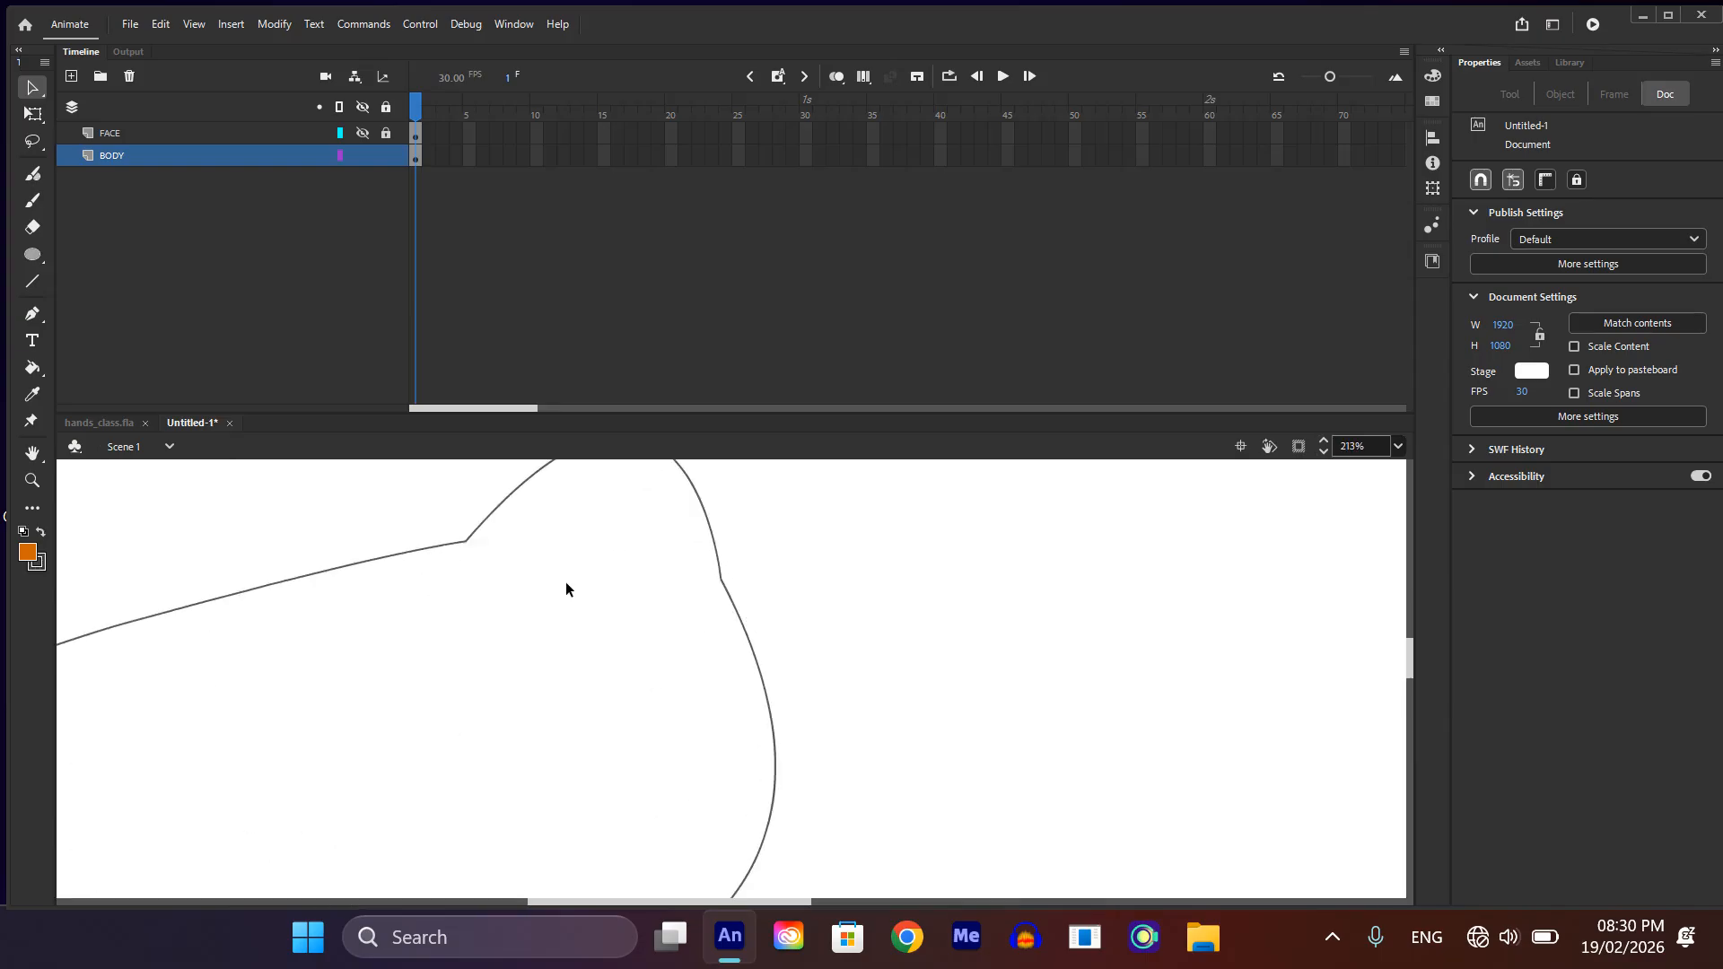
ctrl+scroll(565, 589, down, 6)
click(363, 134)
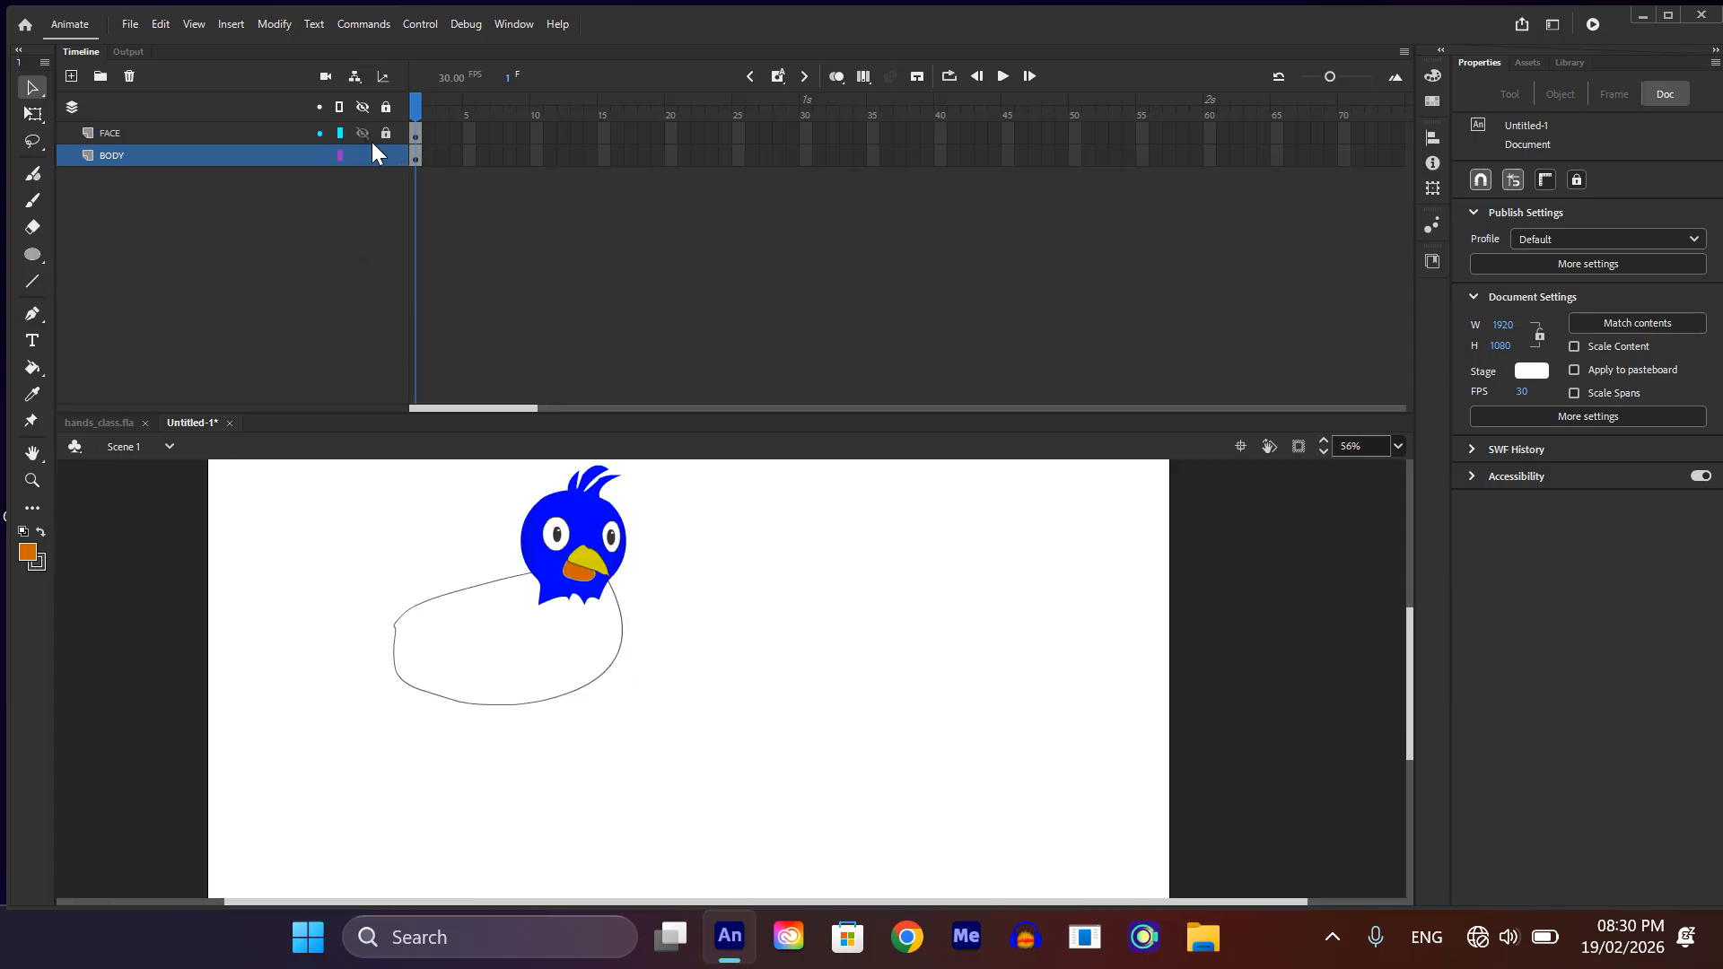
ctrl+scroll(551, 558, down, 1)
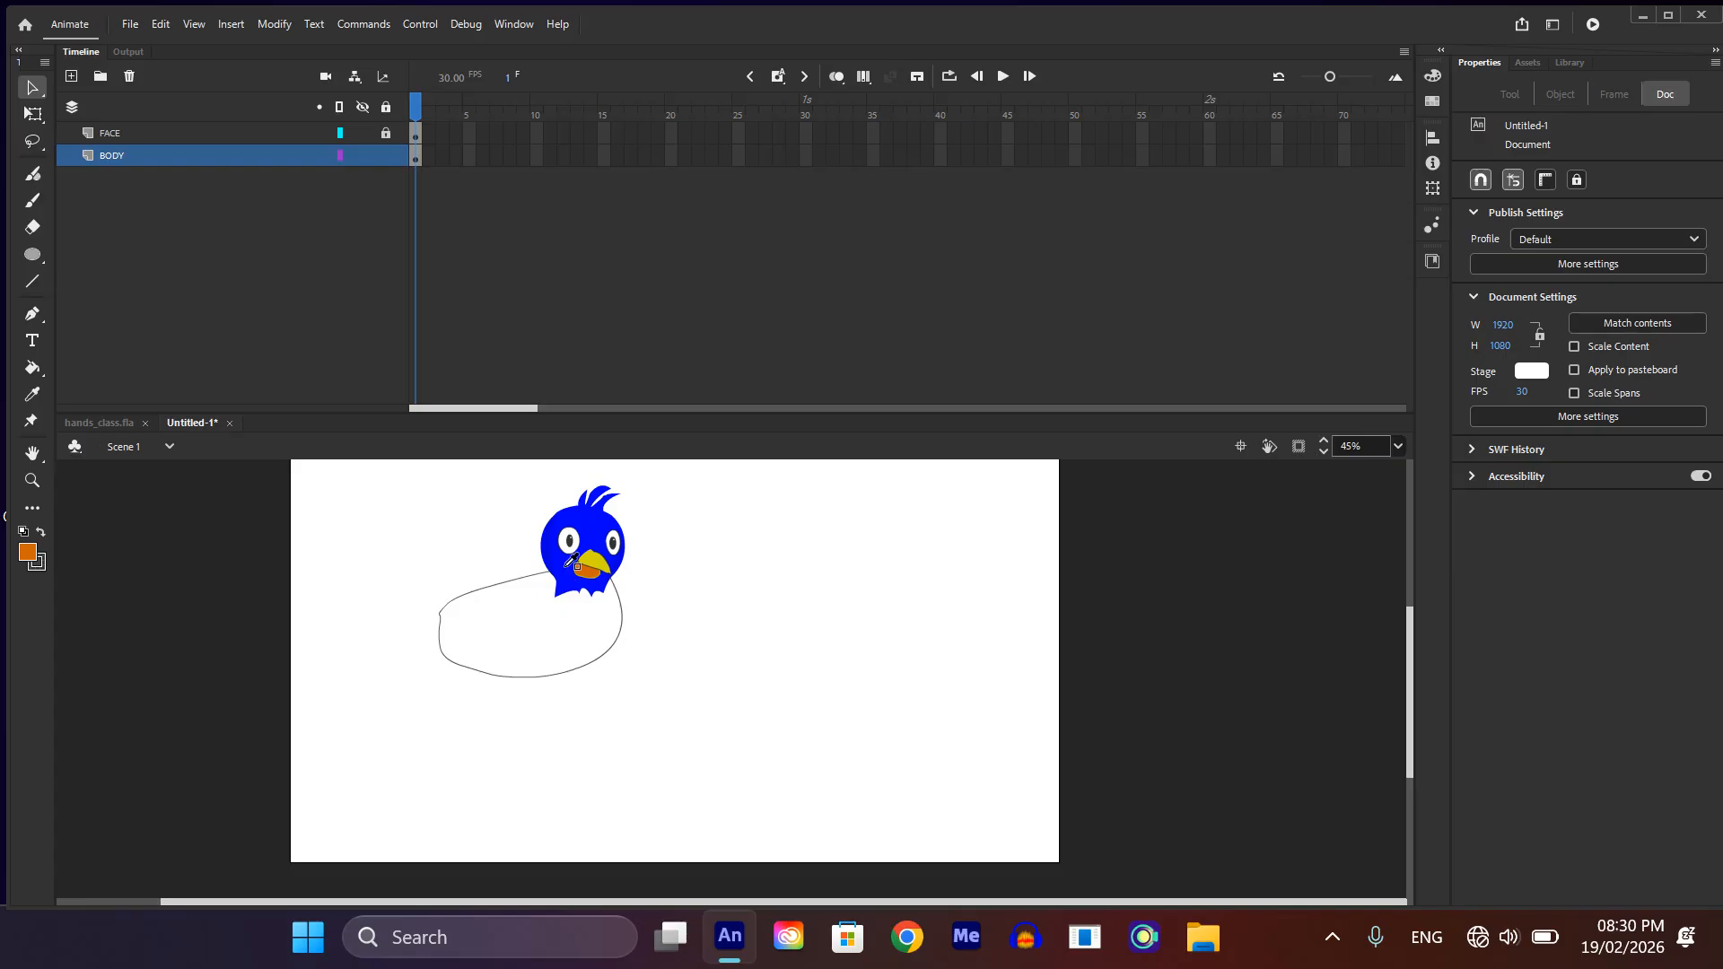
key(s)
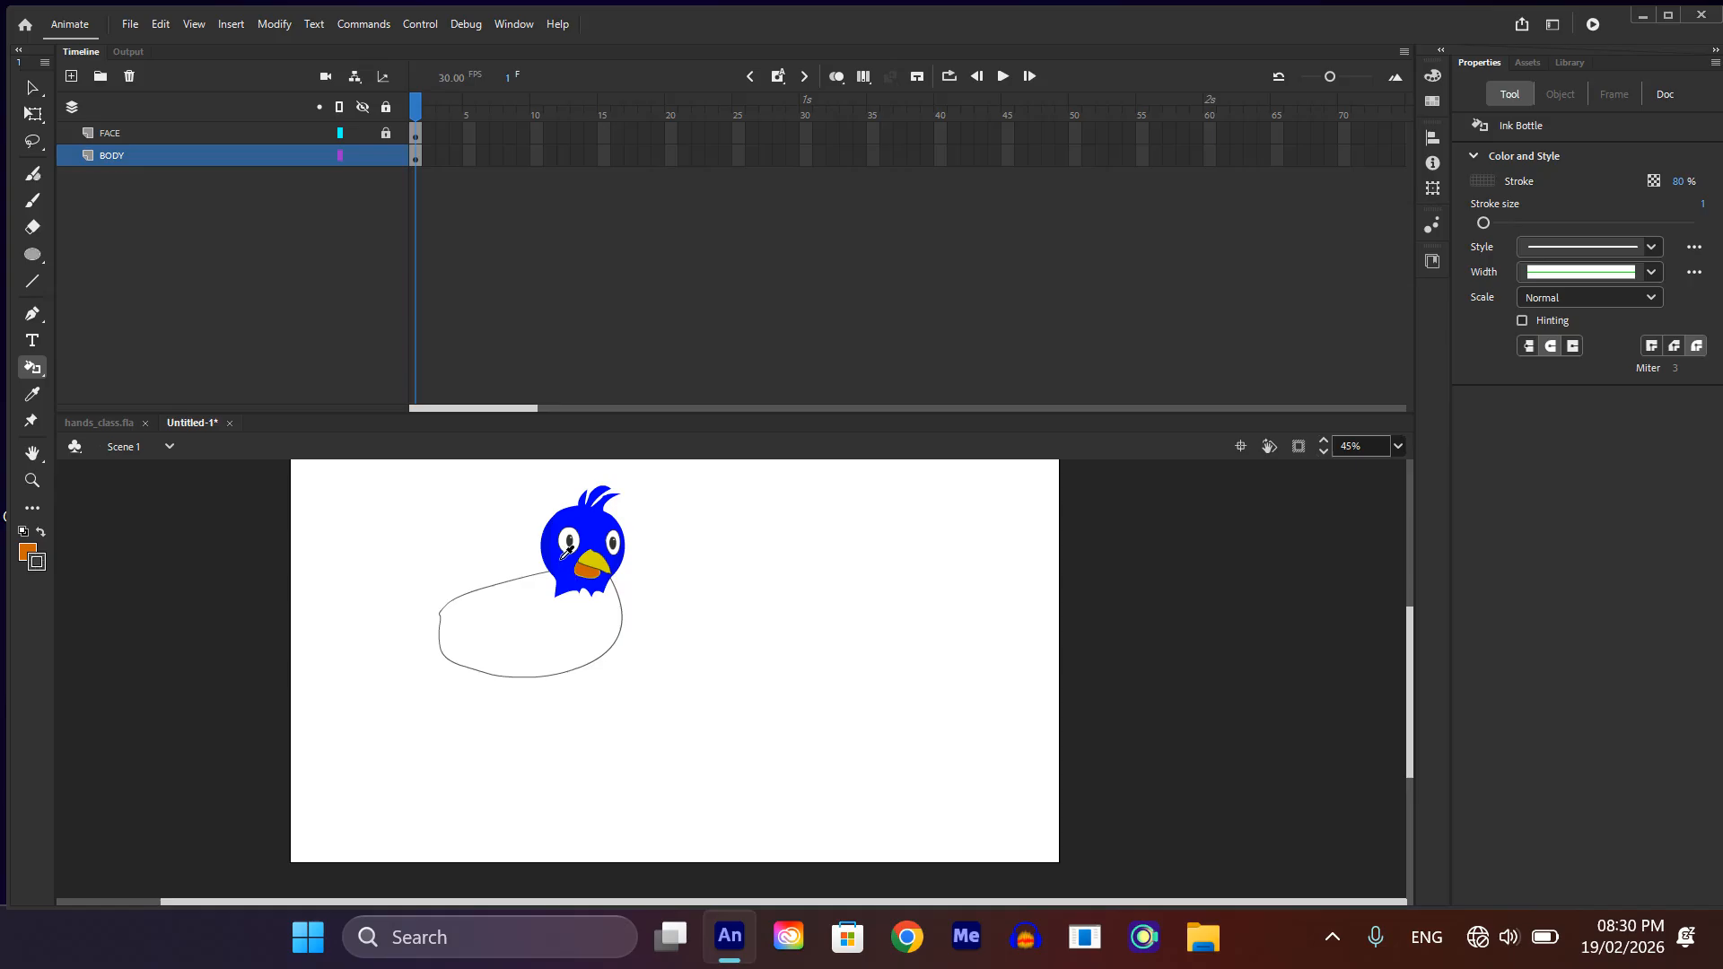
key(i)
click(574, 568)
click(542, 657)
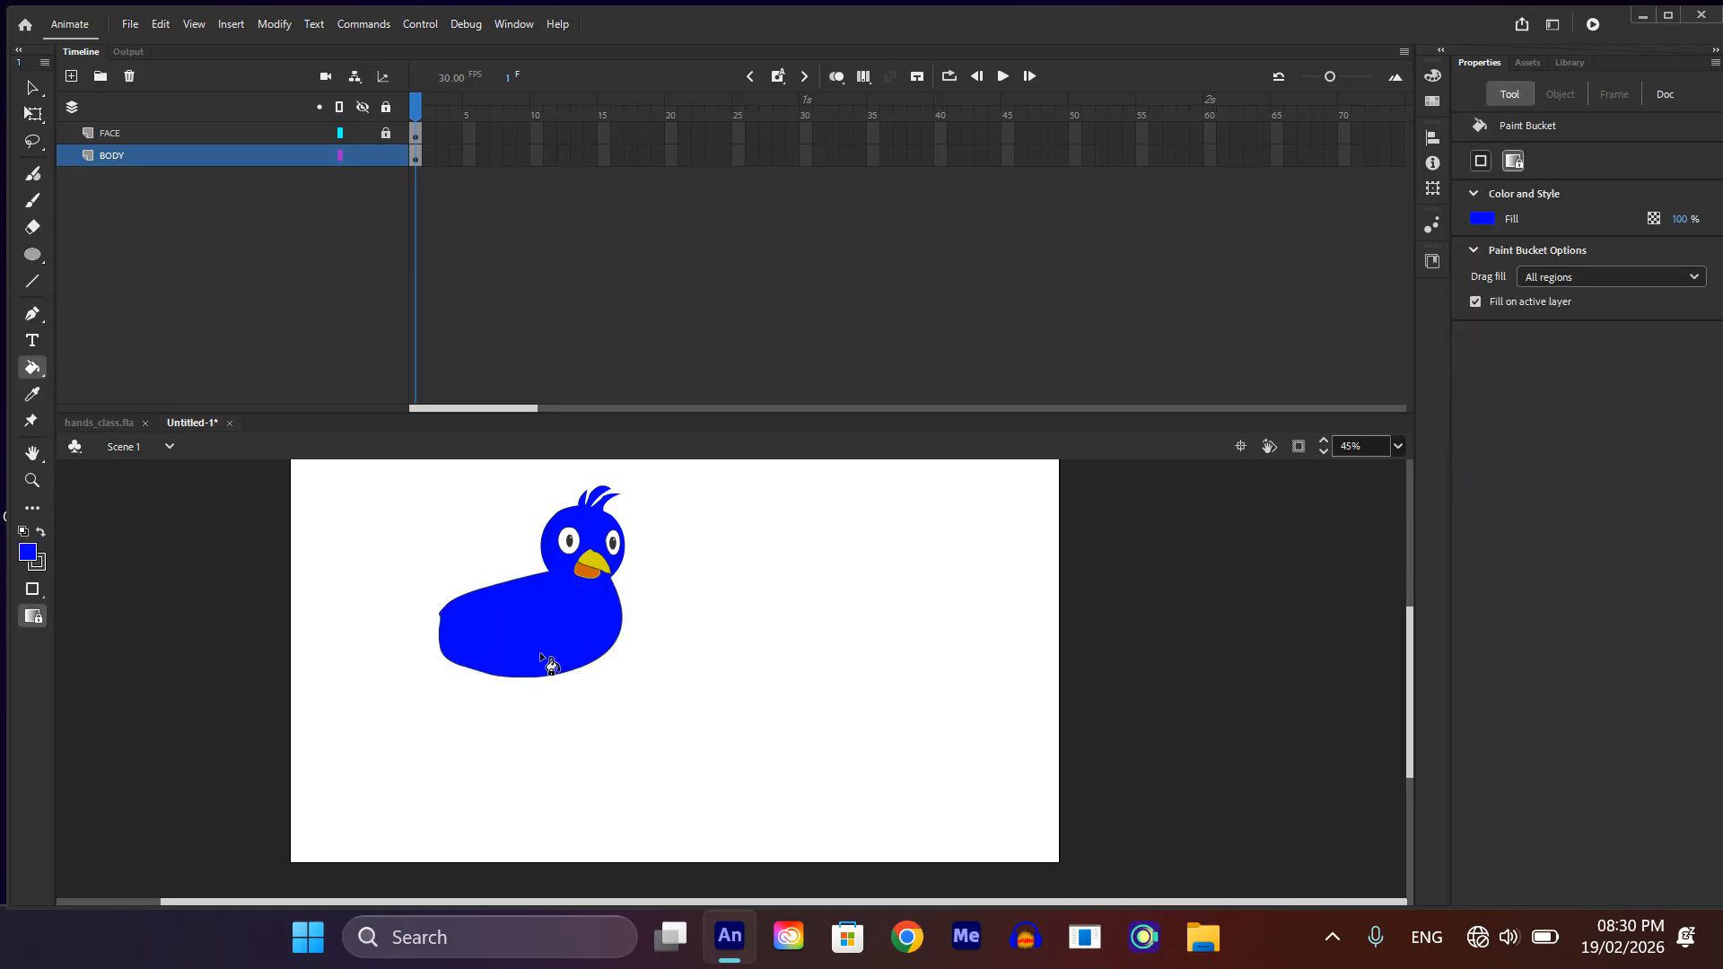
scroll(545, 624, down, 2)
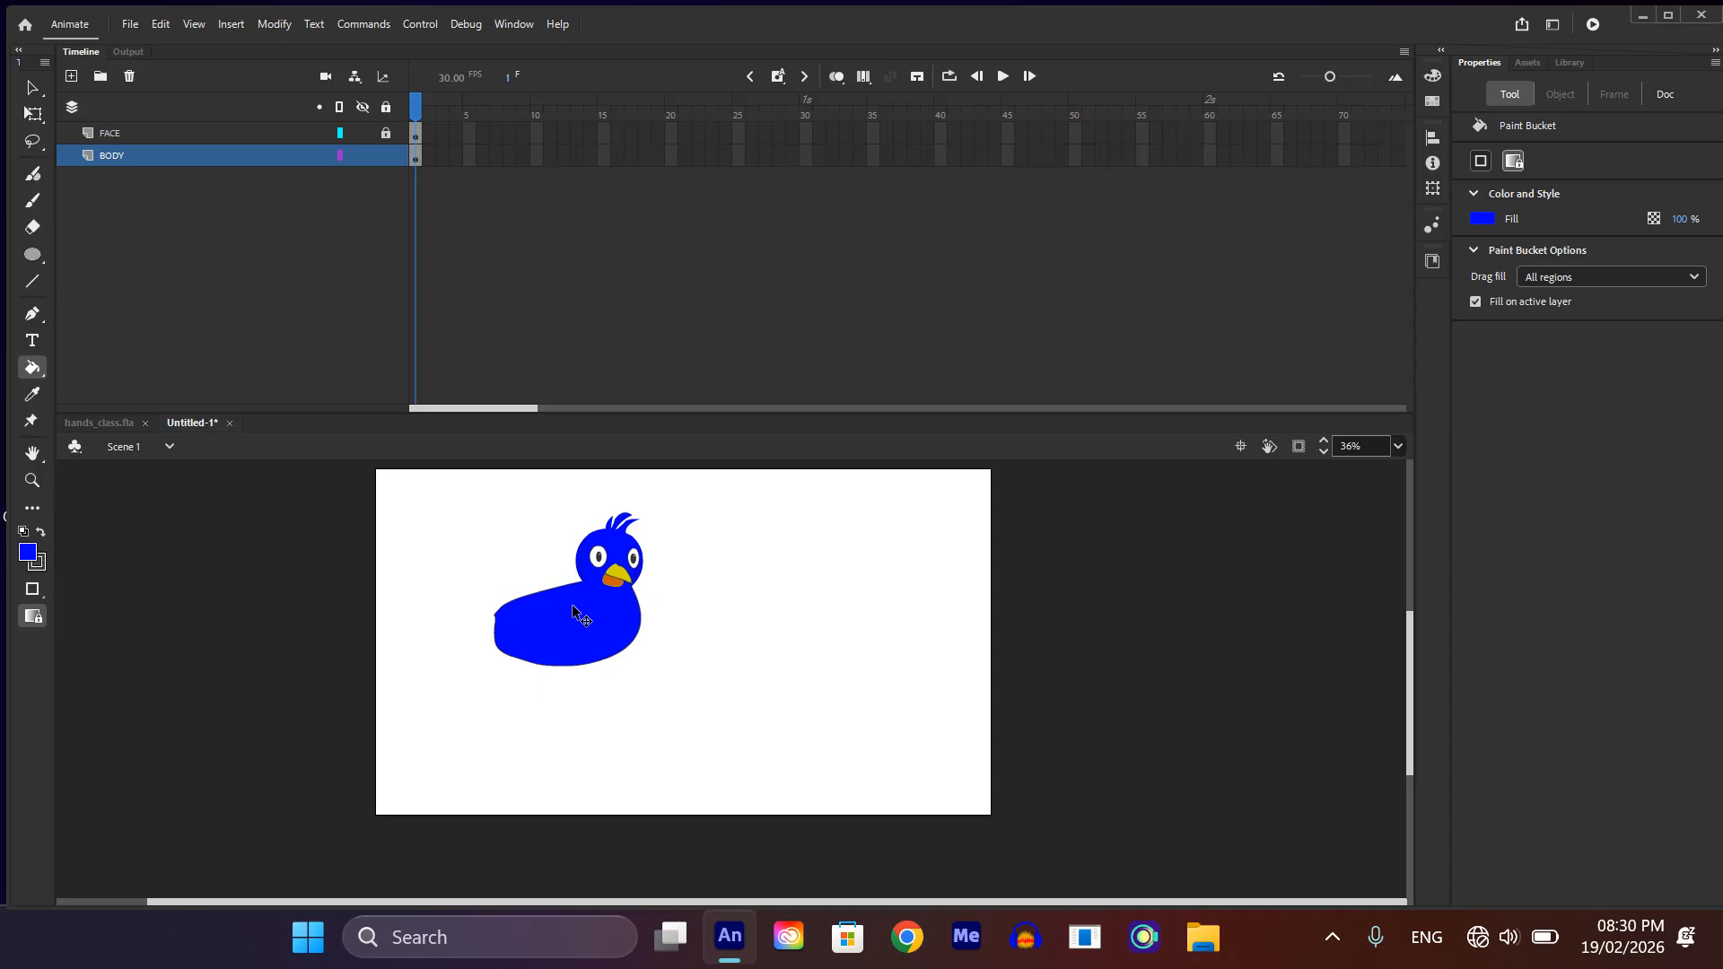
Step: Draw a diagonal line across the body from the neck's top to the lower tail end and bend it downward into a curve
key(v)
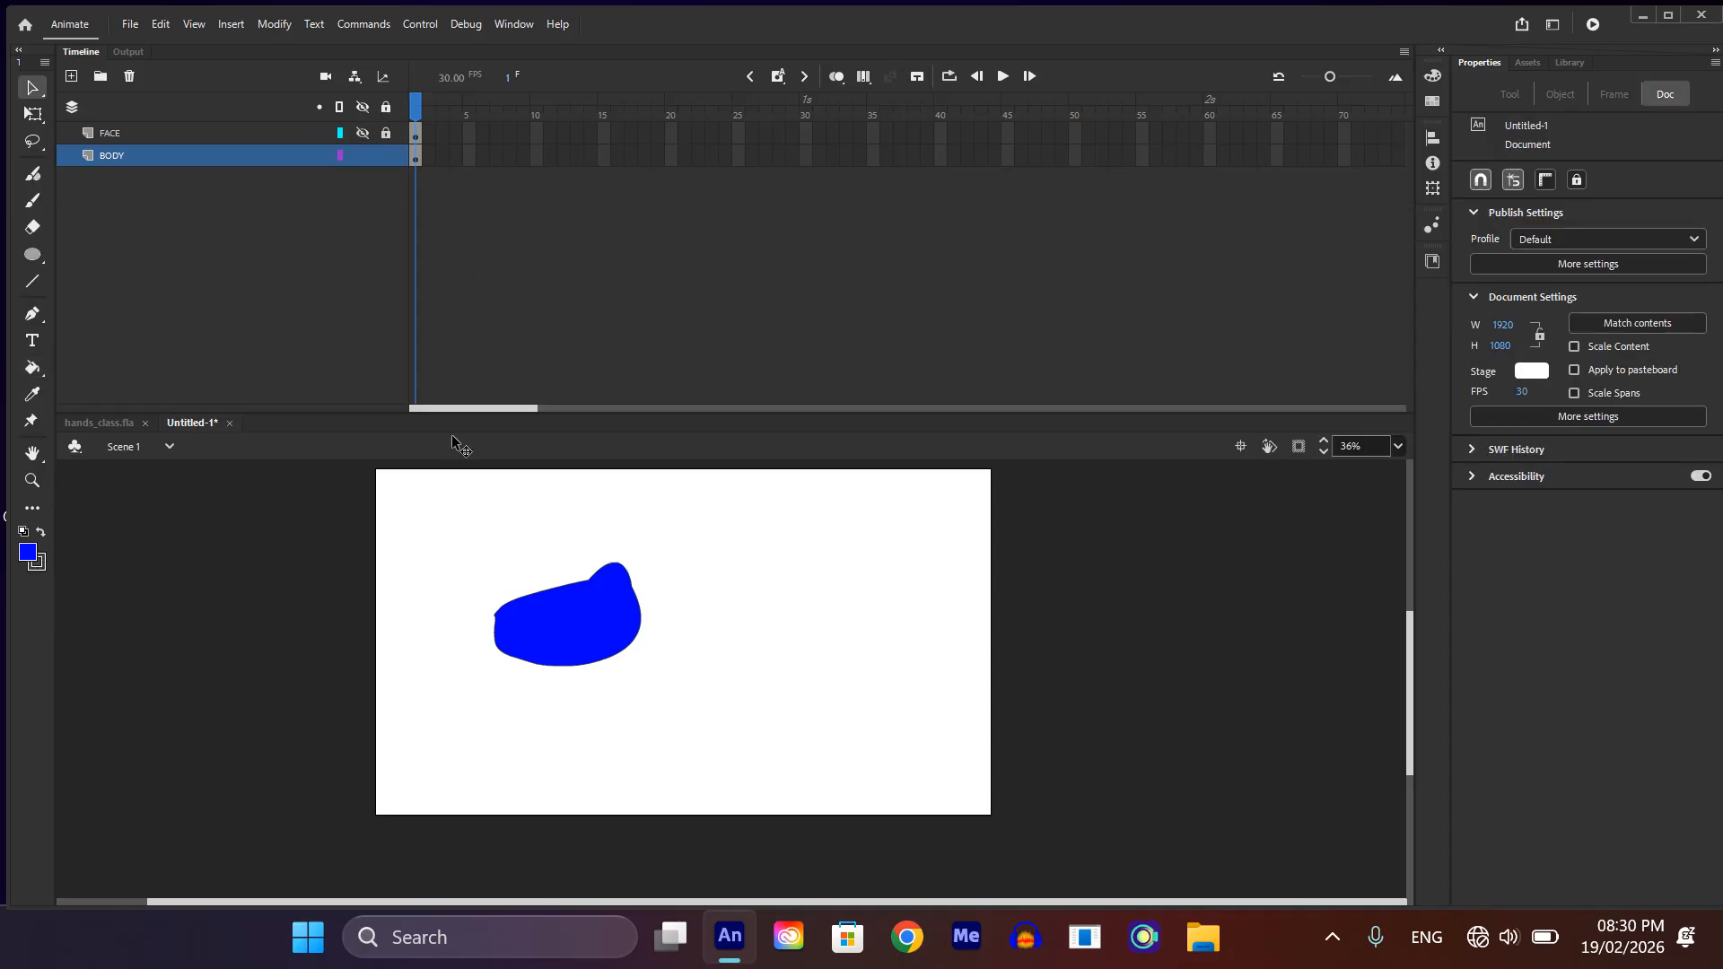
scroll(584, 553, up, 1)
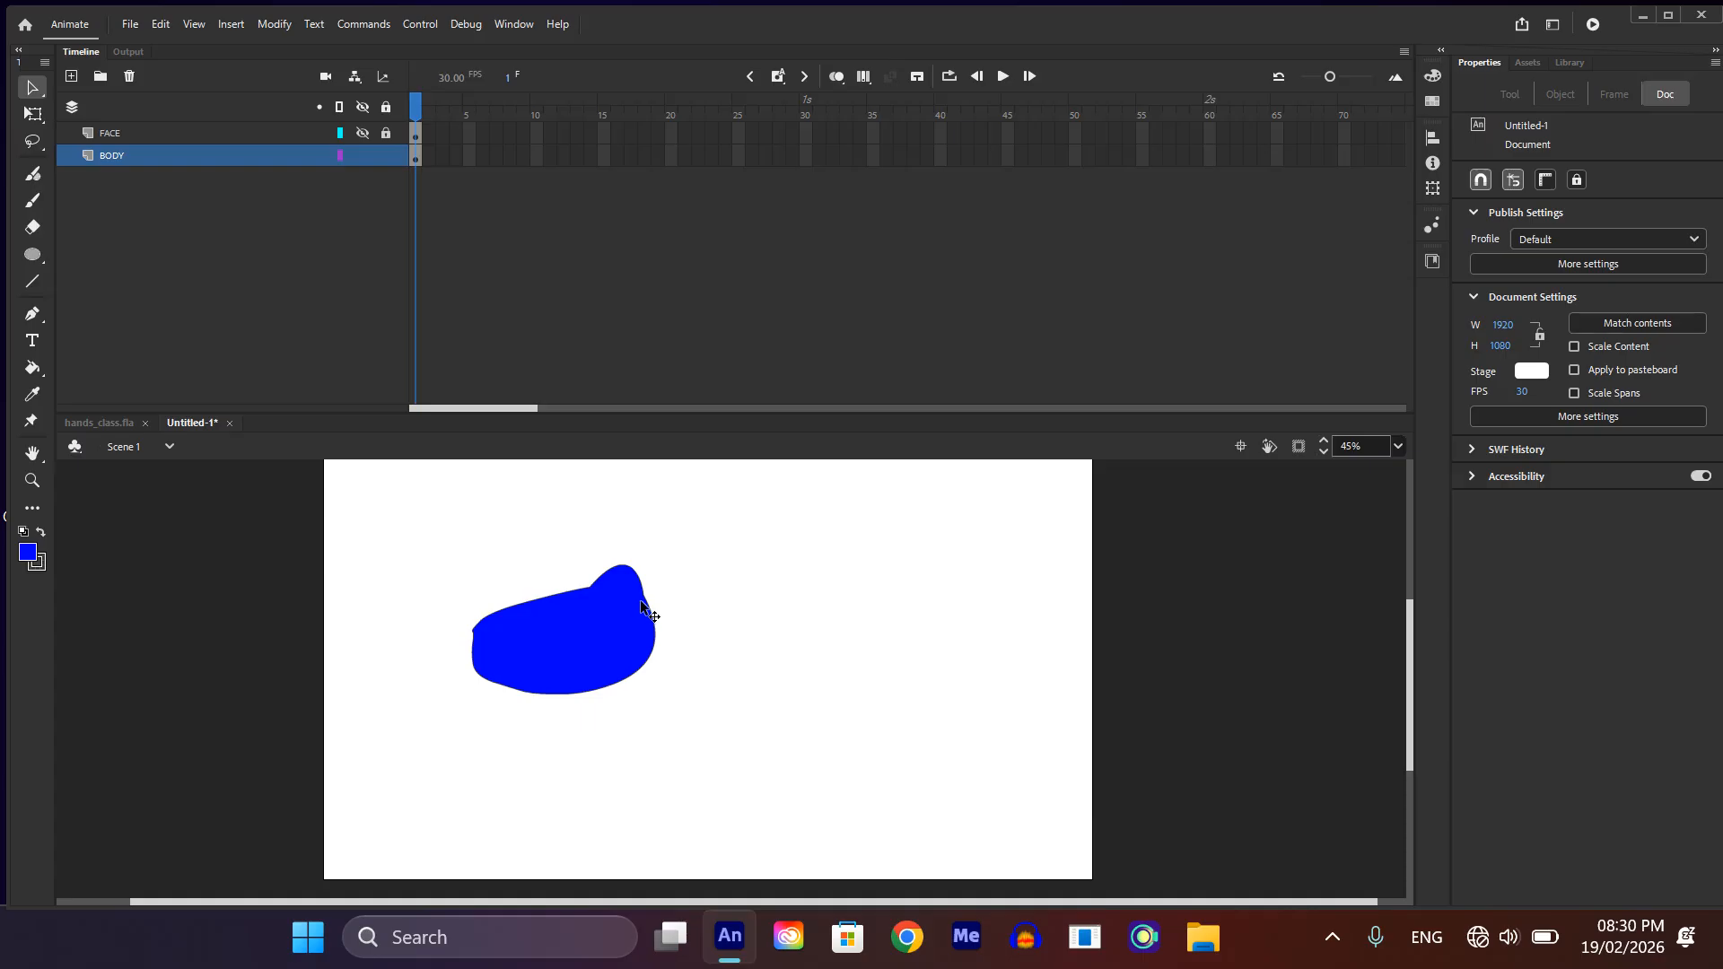
key(n)
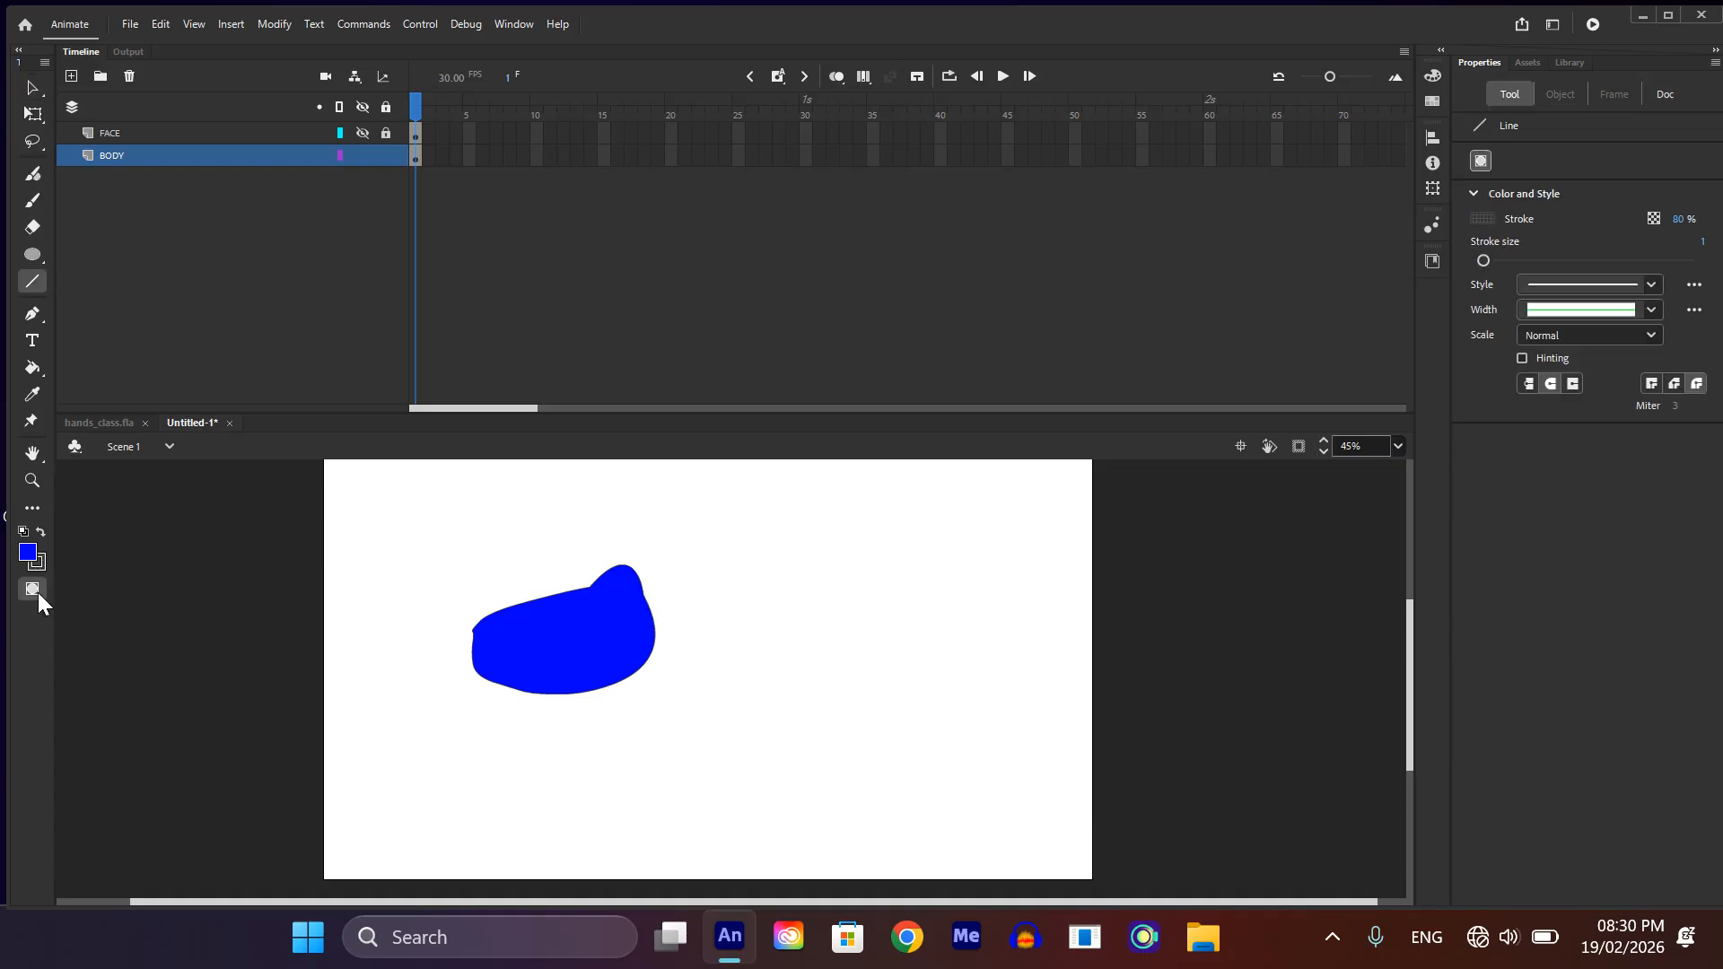
click(33, 589)
drag(630, 571, 485, 669)
key(v)
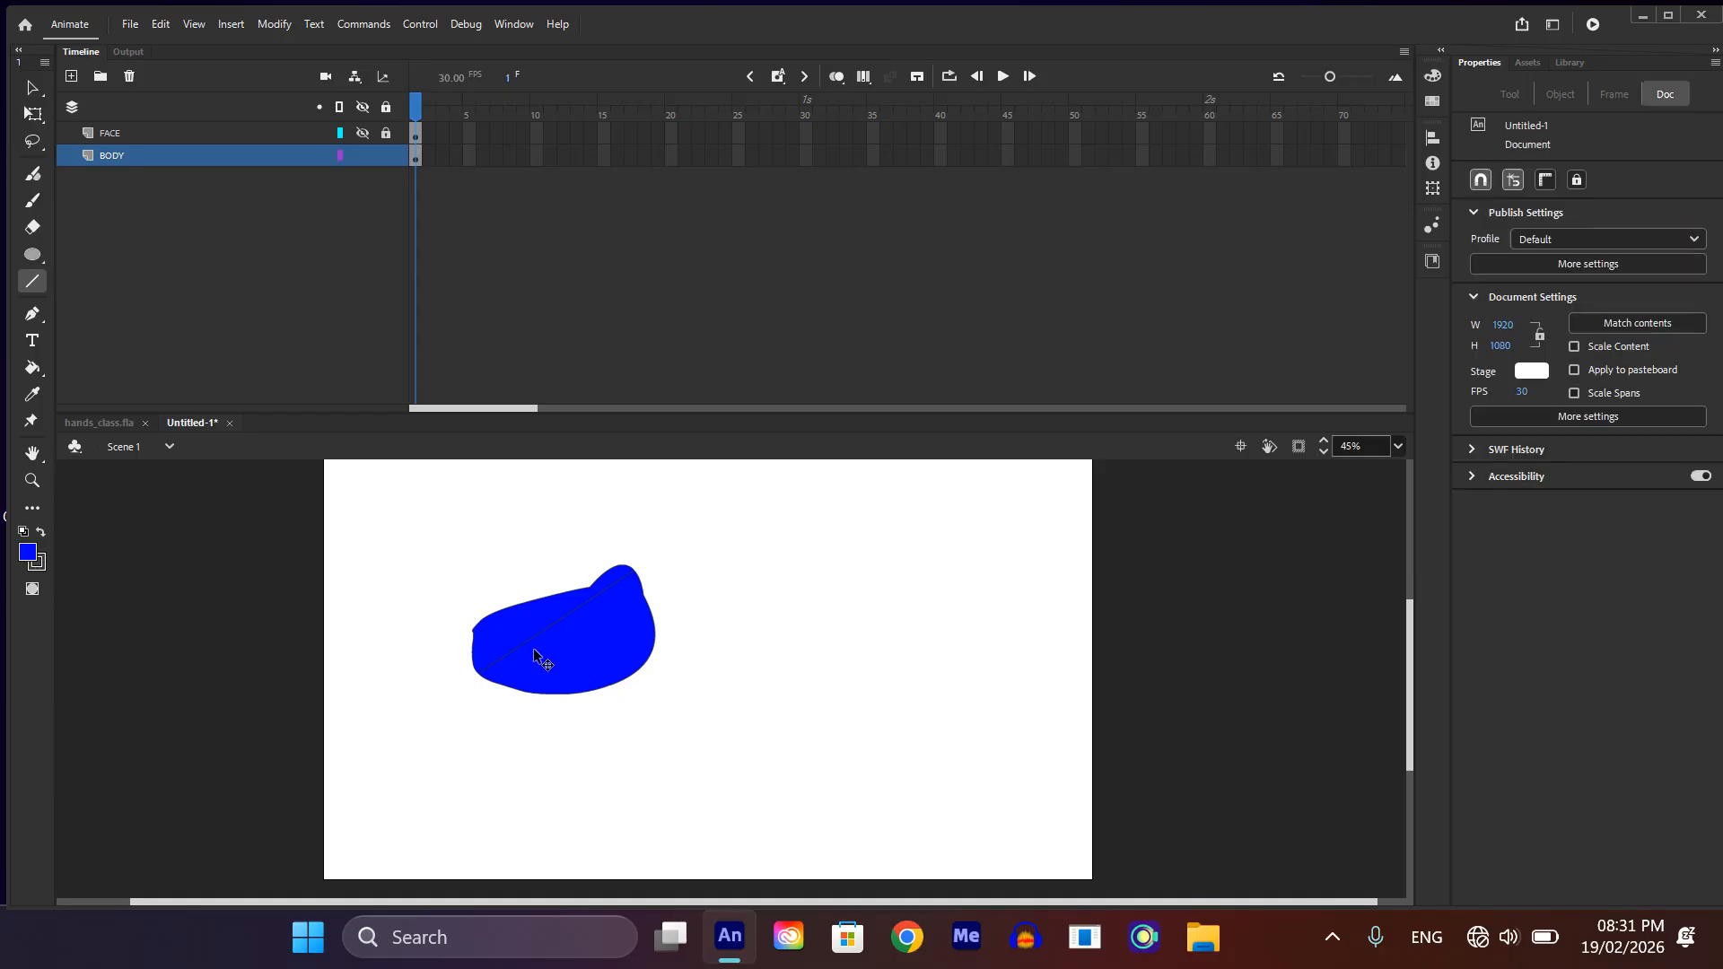
scroll(520, 637, up, 5)
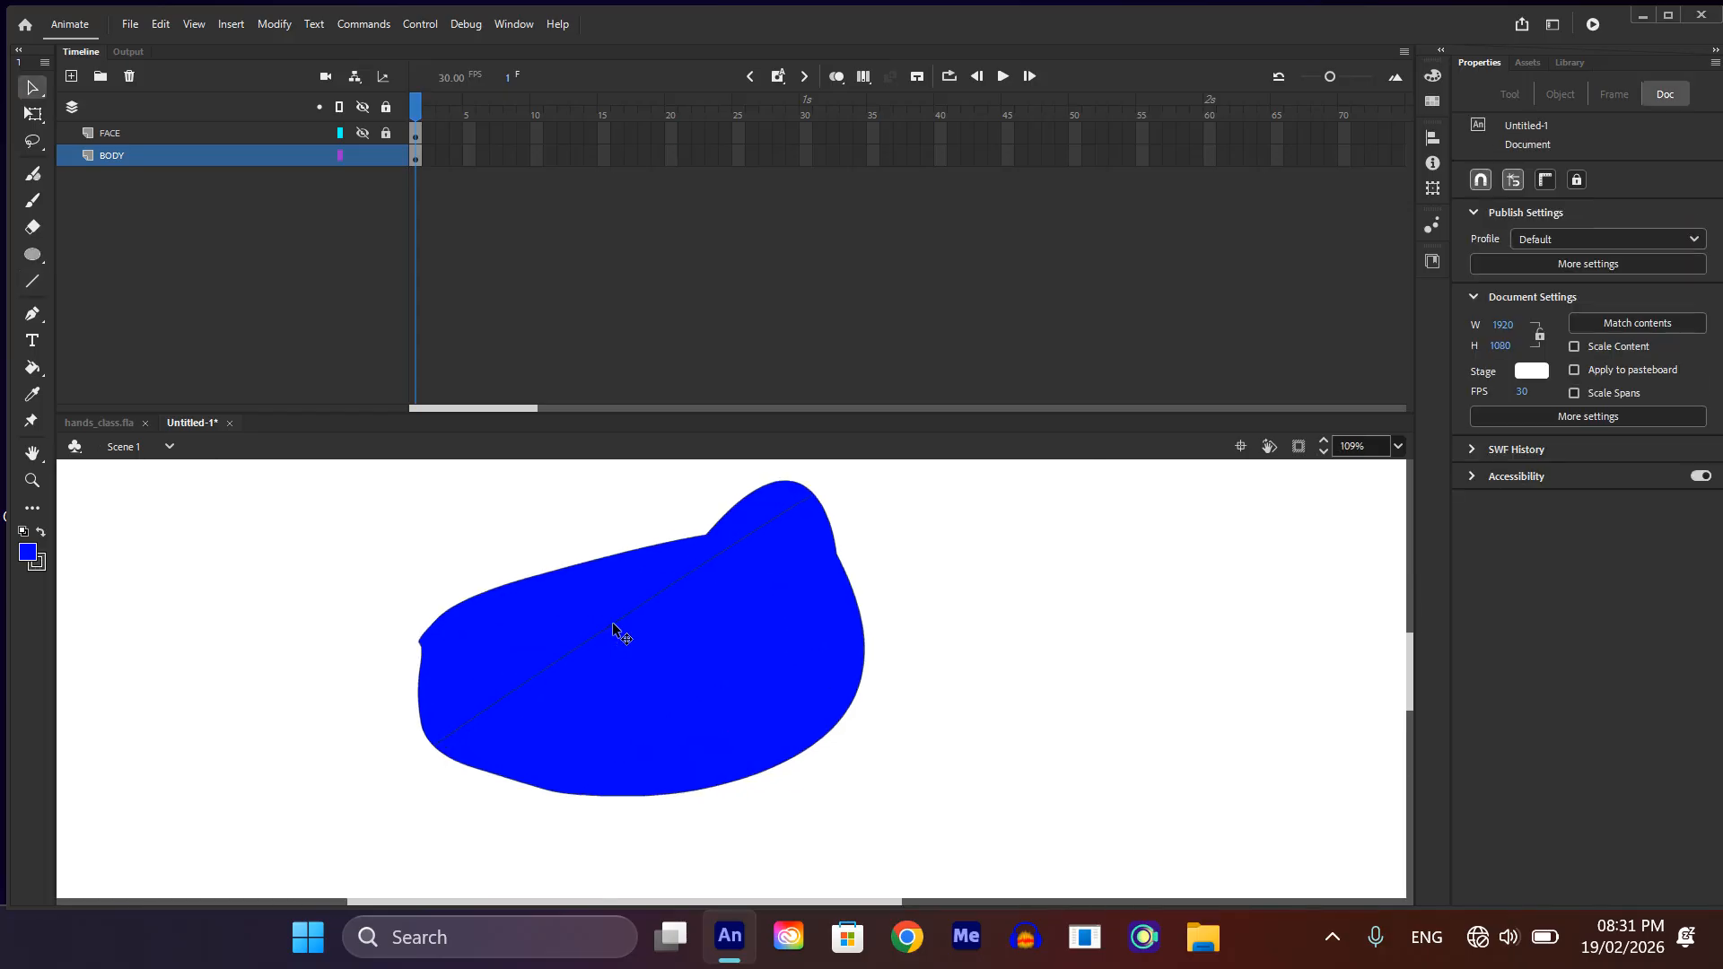
drag(610, 627, 627, 656)
Step: Recolor the belly section below the curved dividing line with light cyan 4FF5FF
click(725, 677)
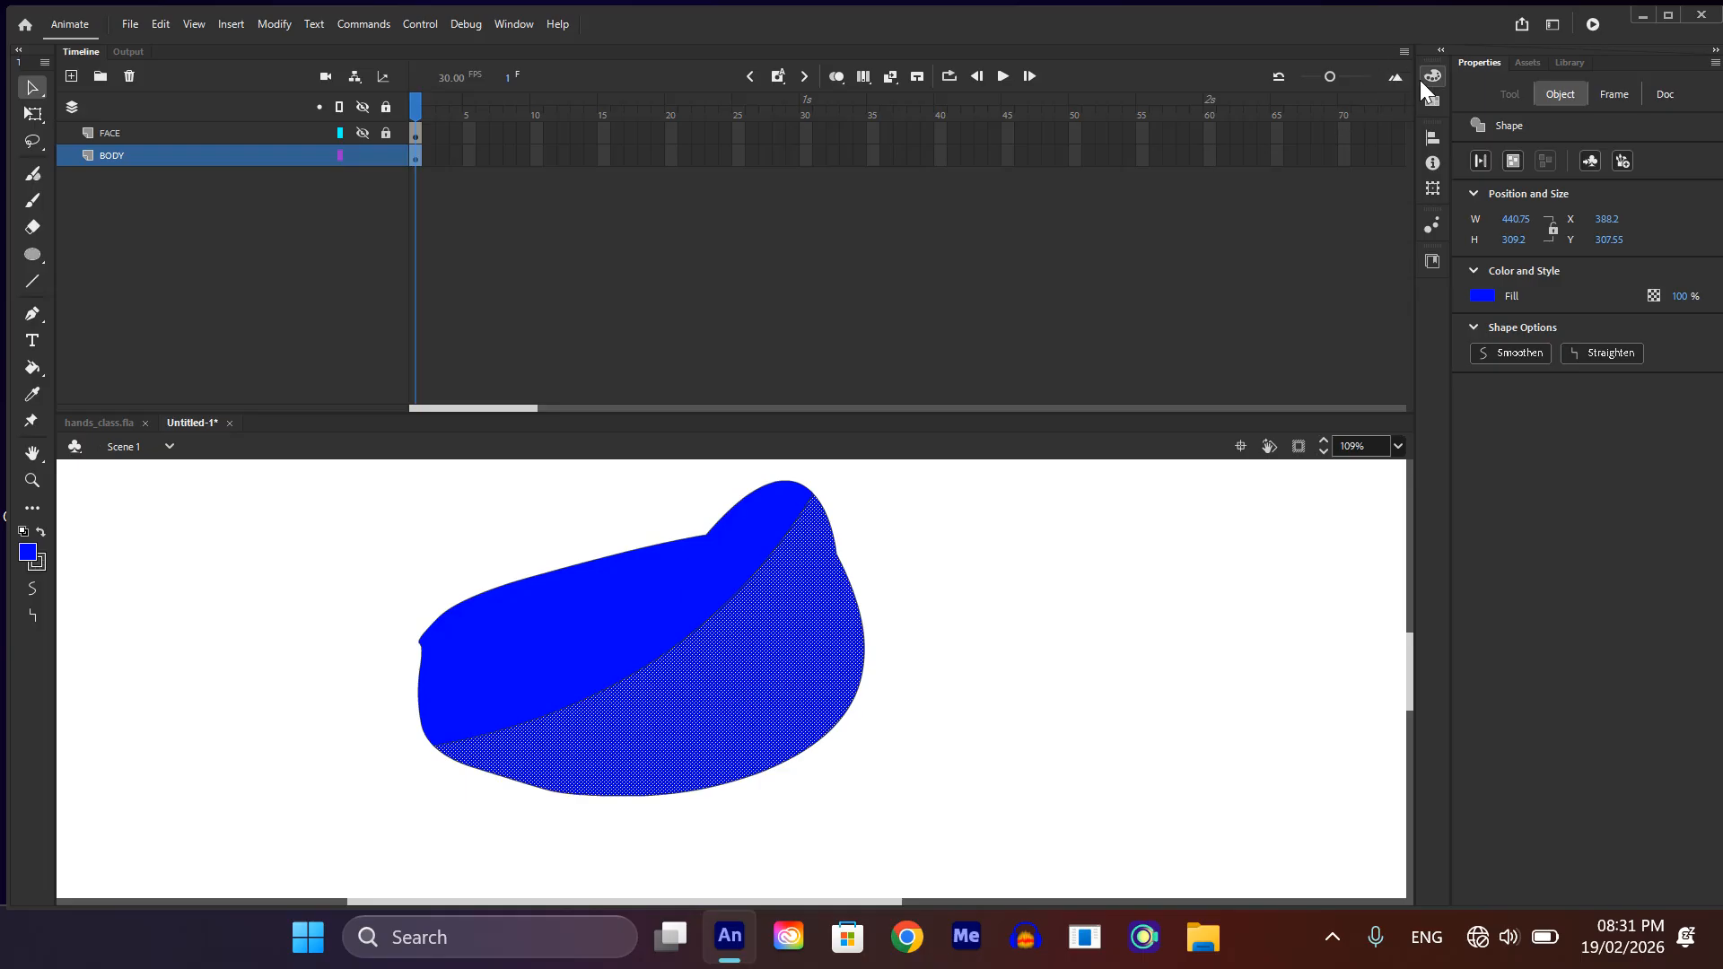
click(1427, 76)
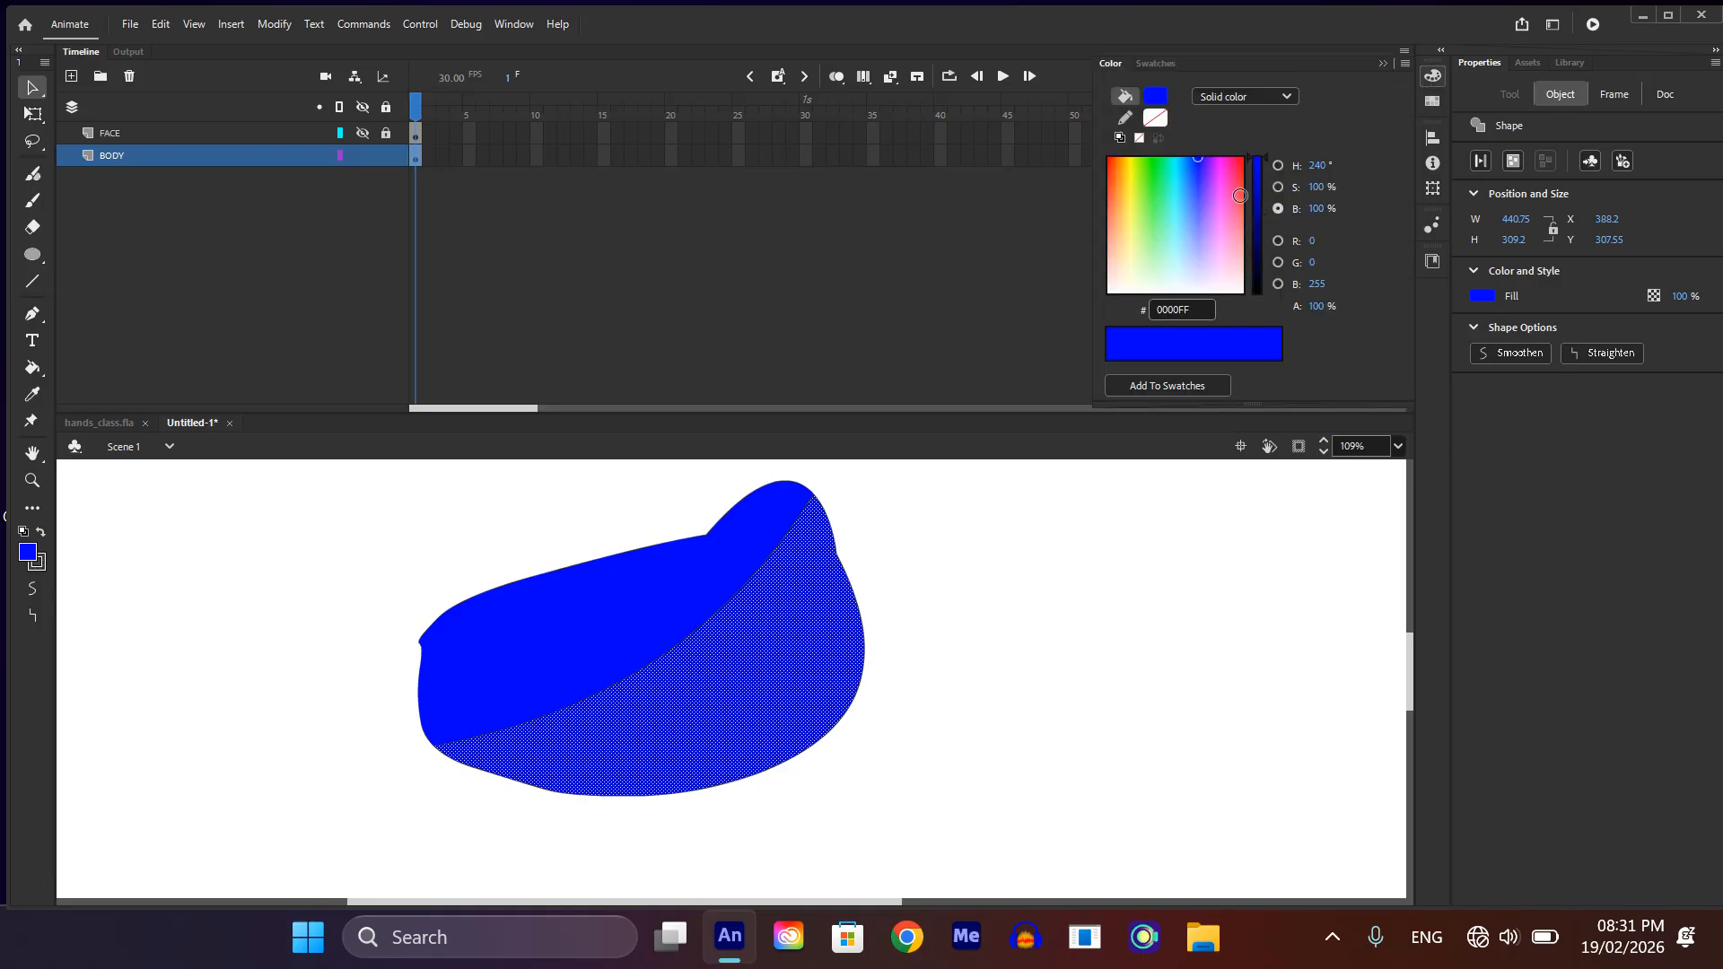
click(1176, 199)
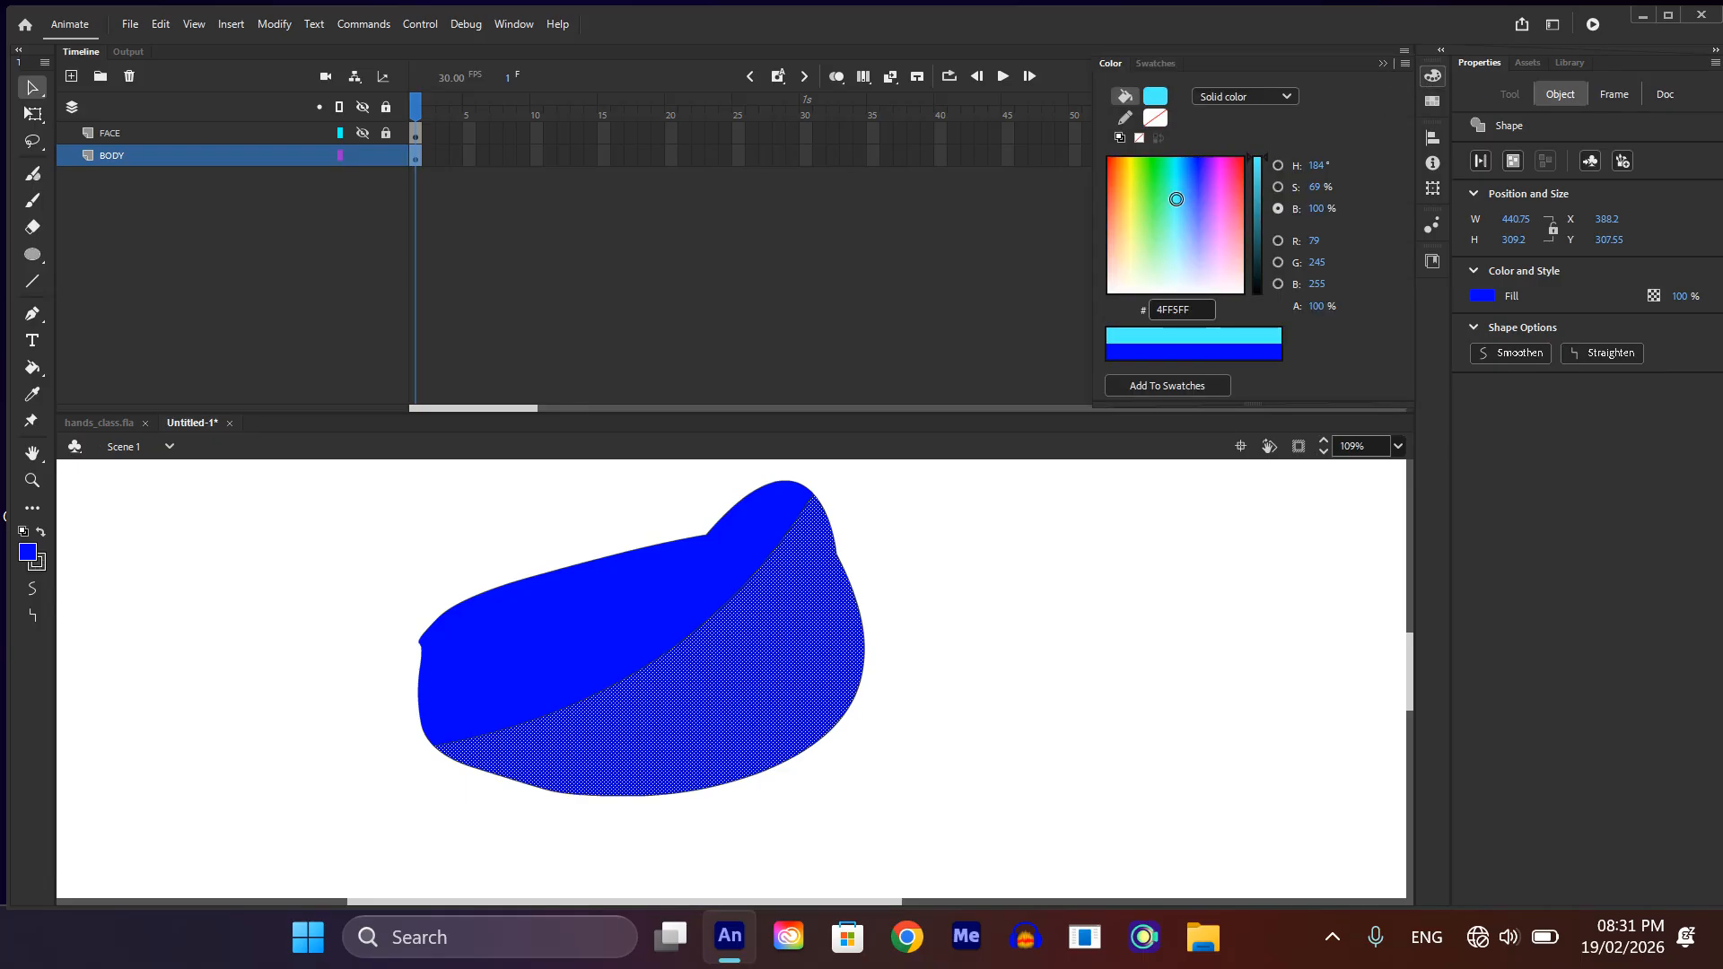
scroll(935, 578, down, 1)
click(936, 585)
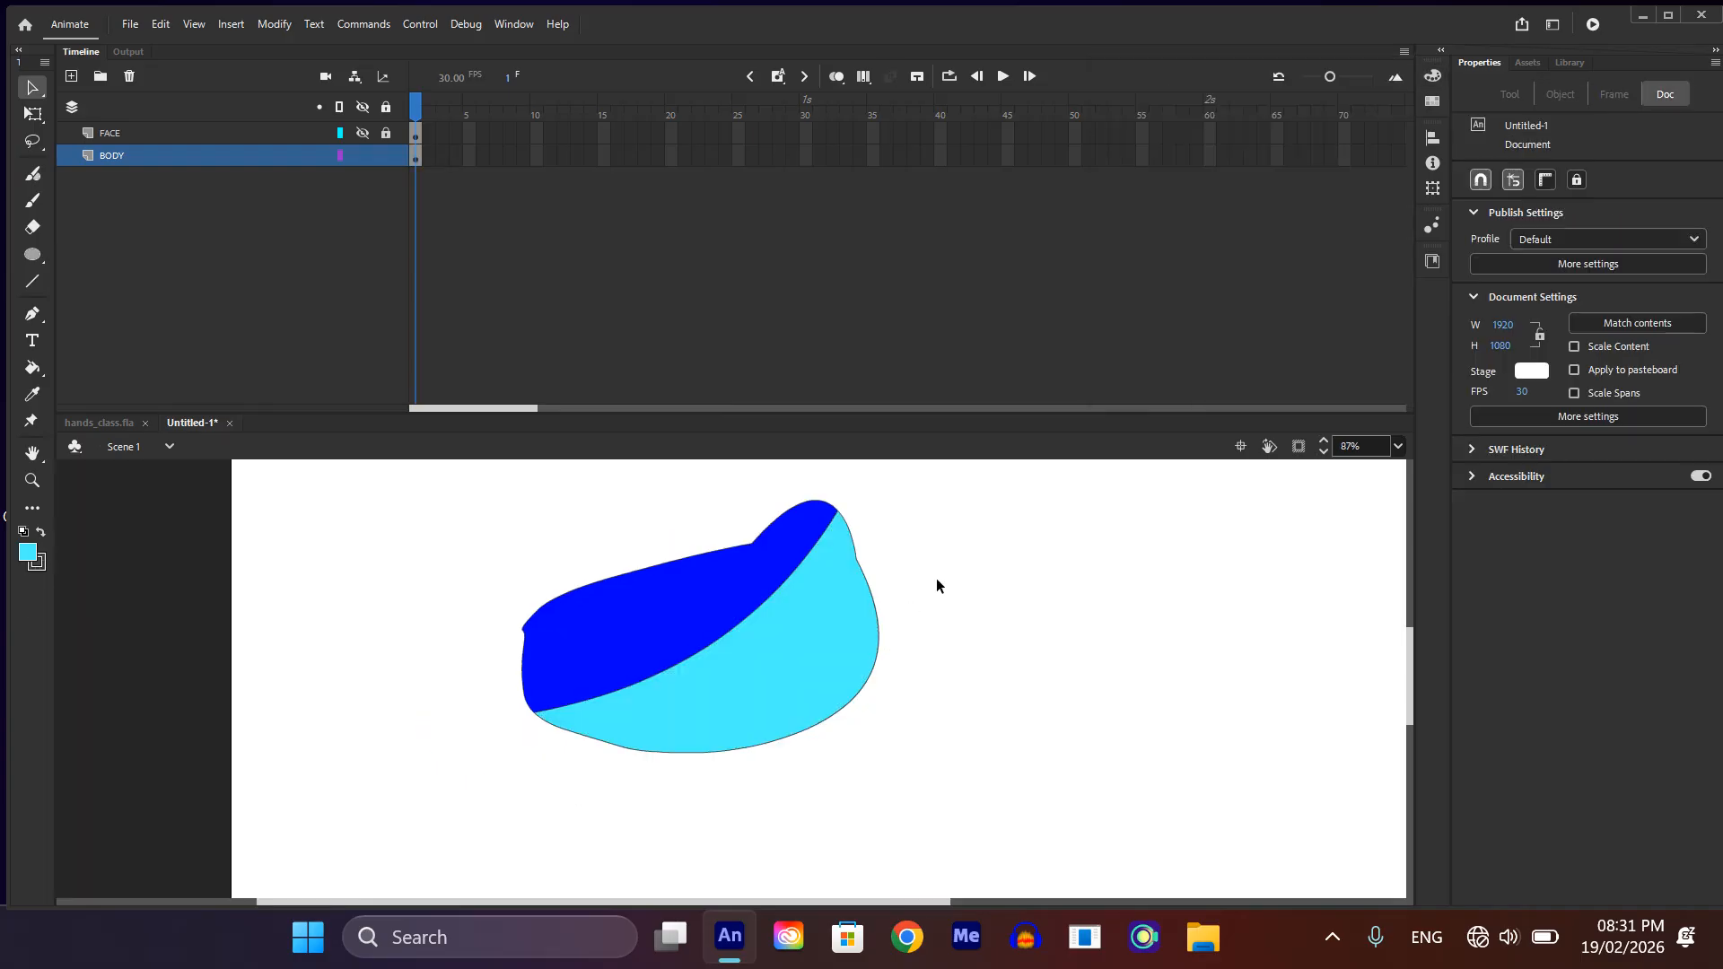
Step: Compare the upper body's blue and change the belly section's fill to the medium blue 439AFF
click(711, 622)
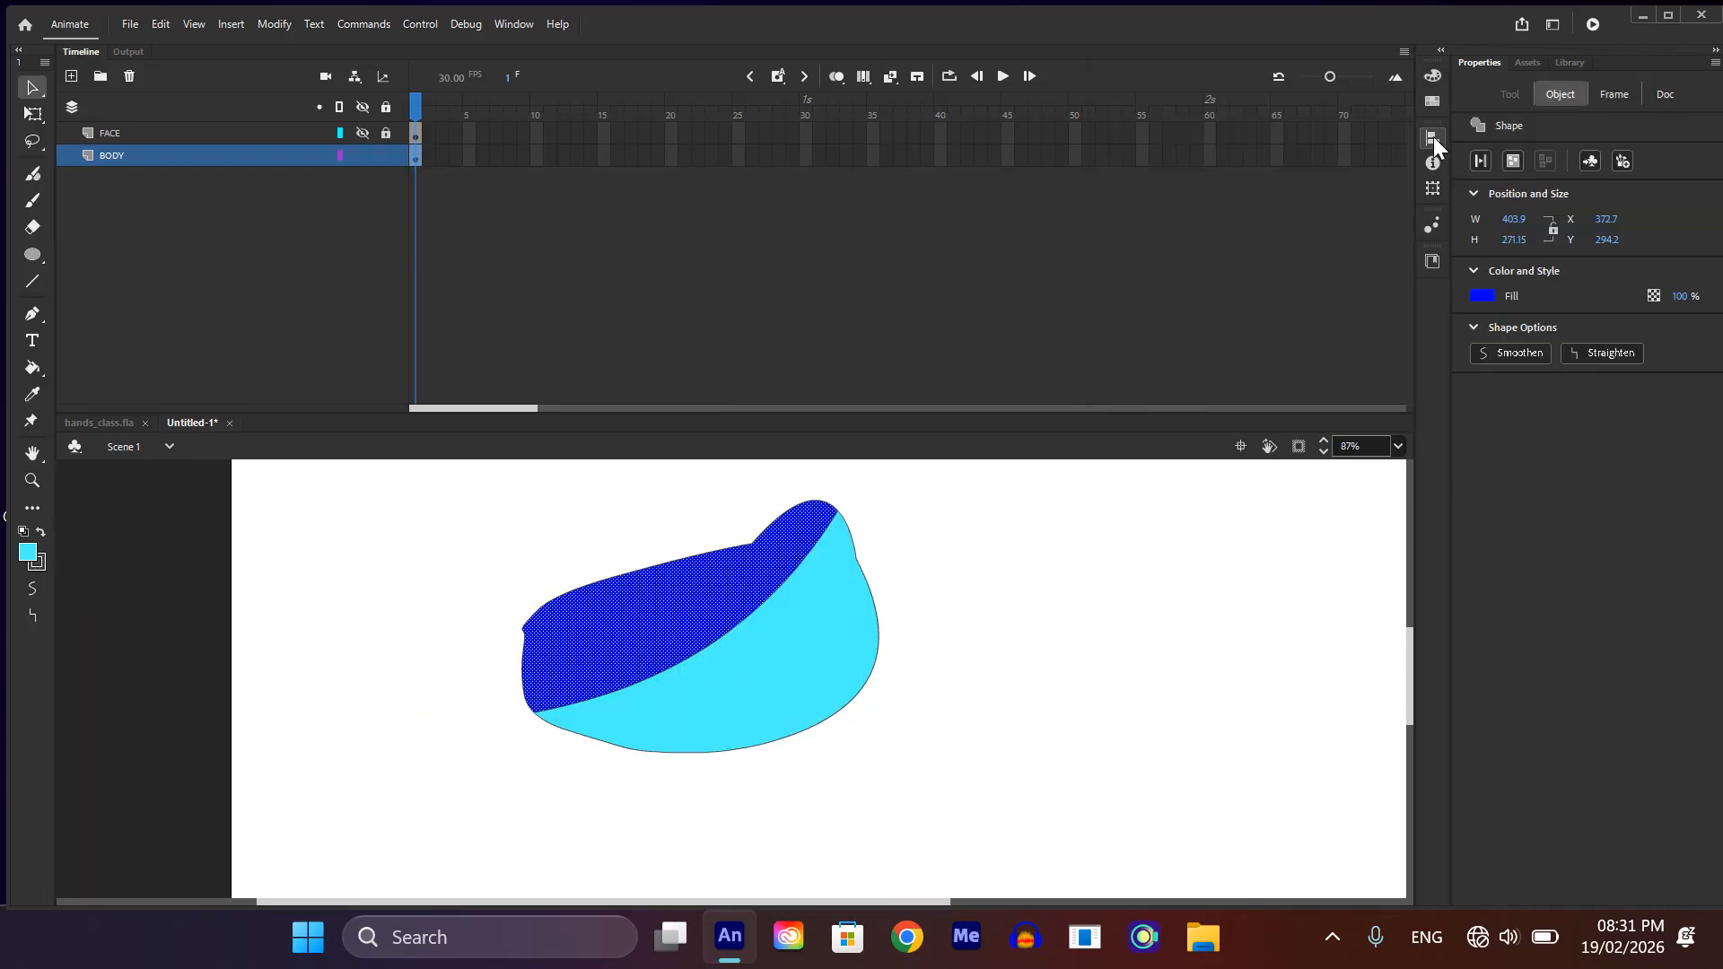
click(1433, 76)
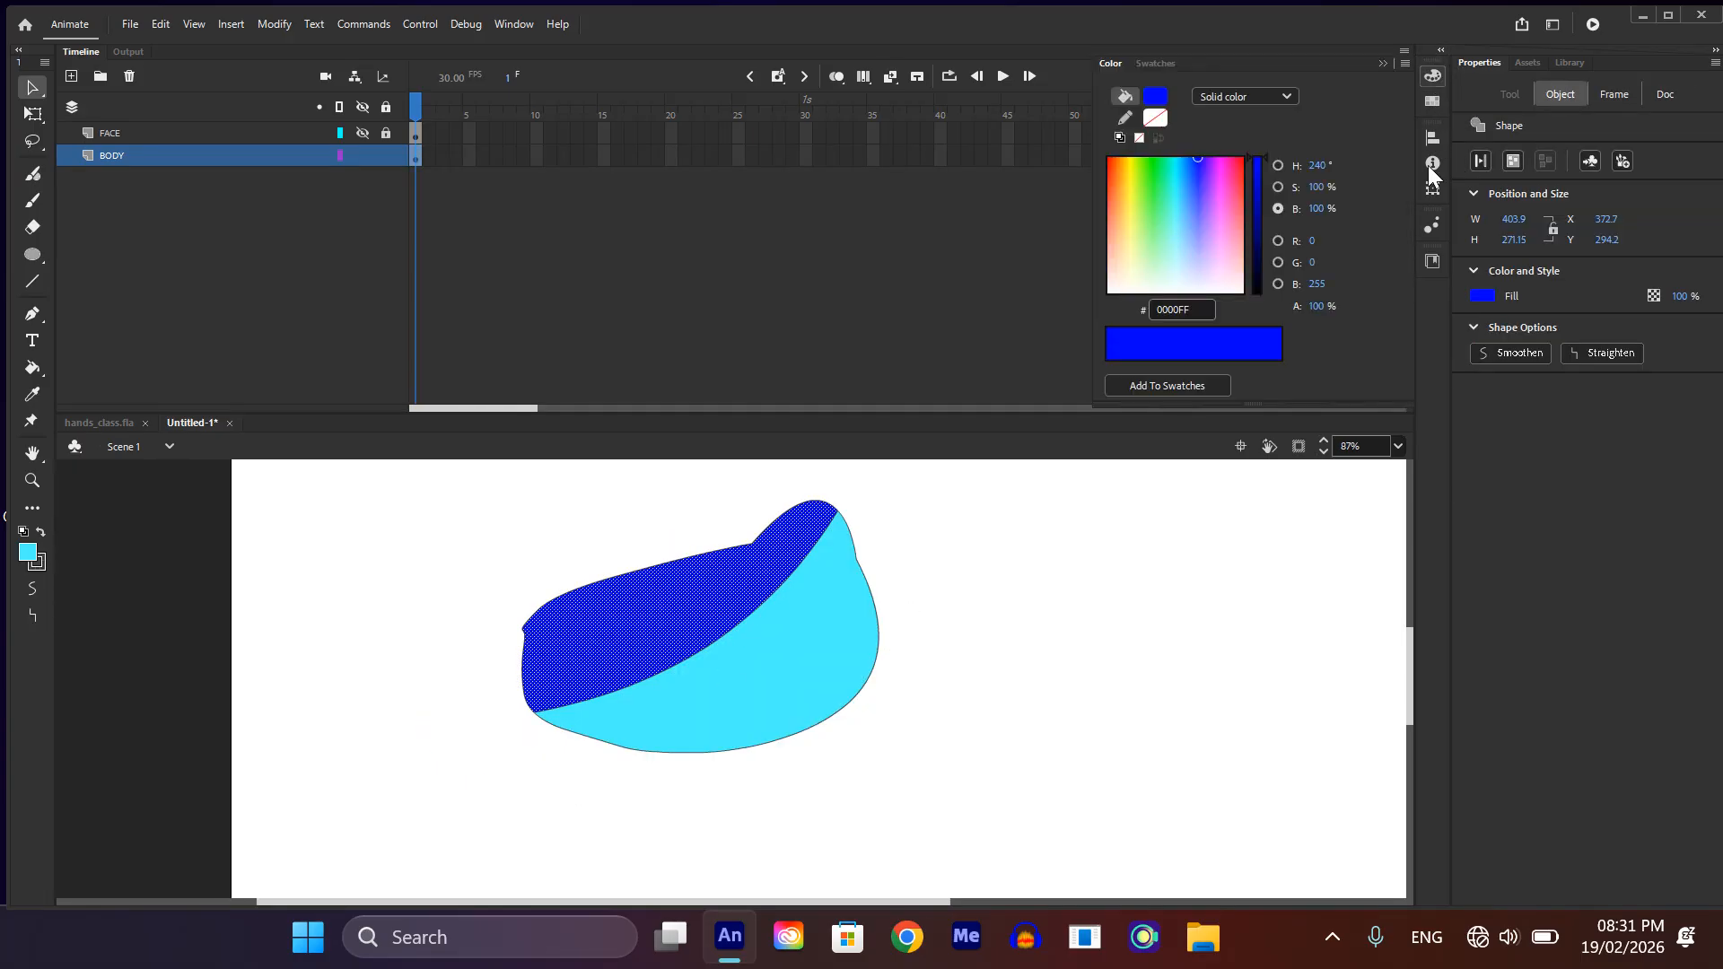
click(824, 632)
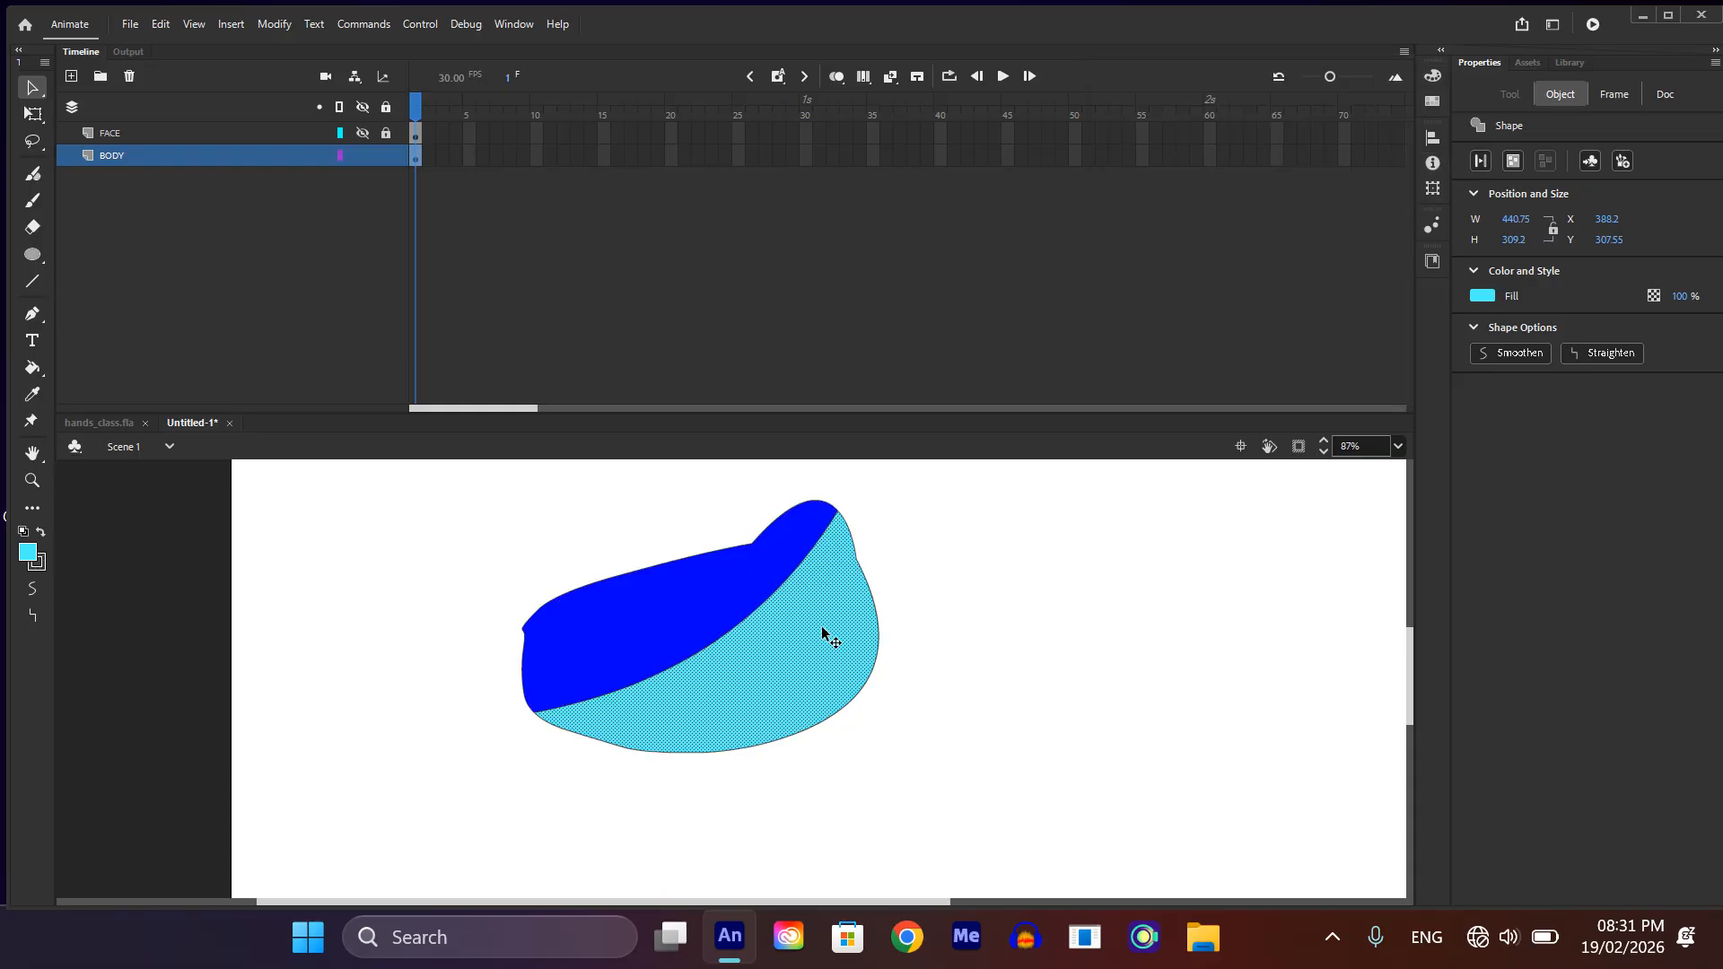
click(1433, 76)
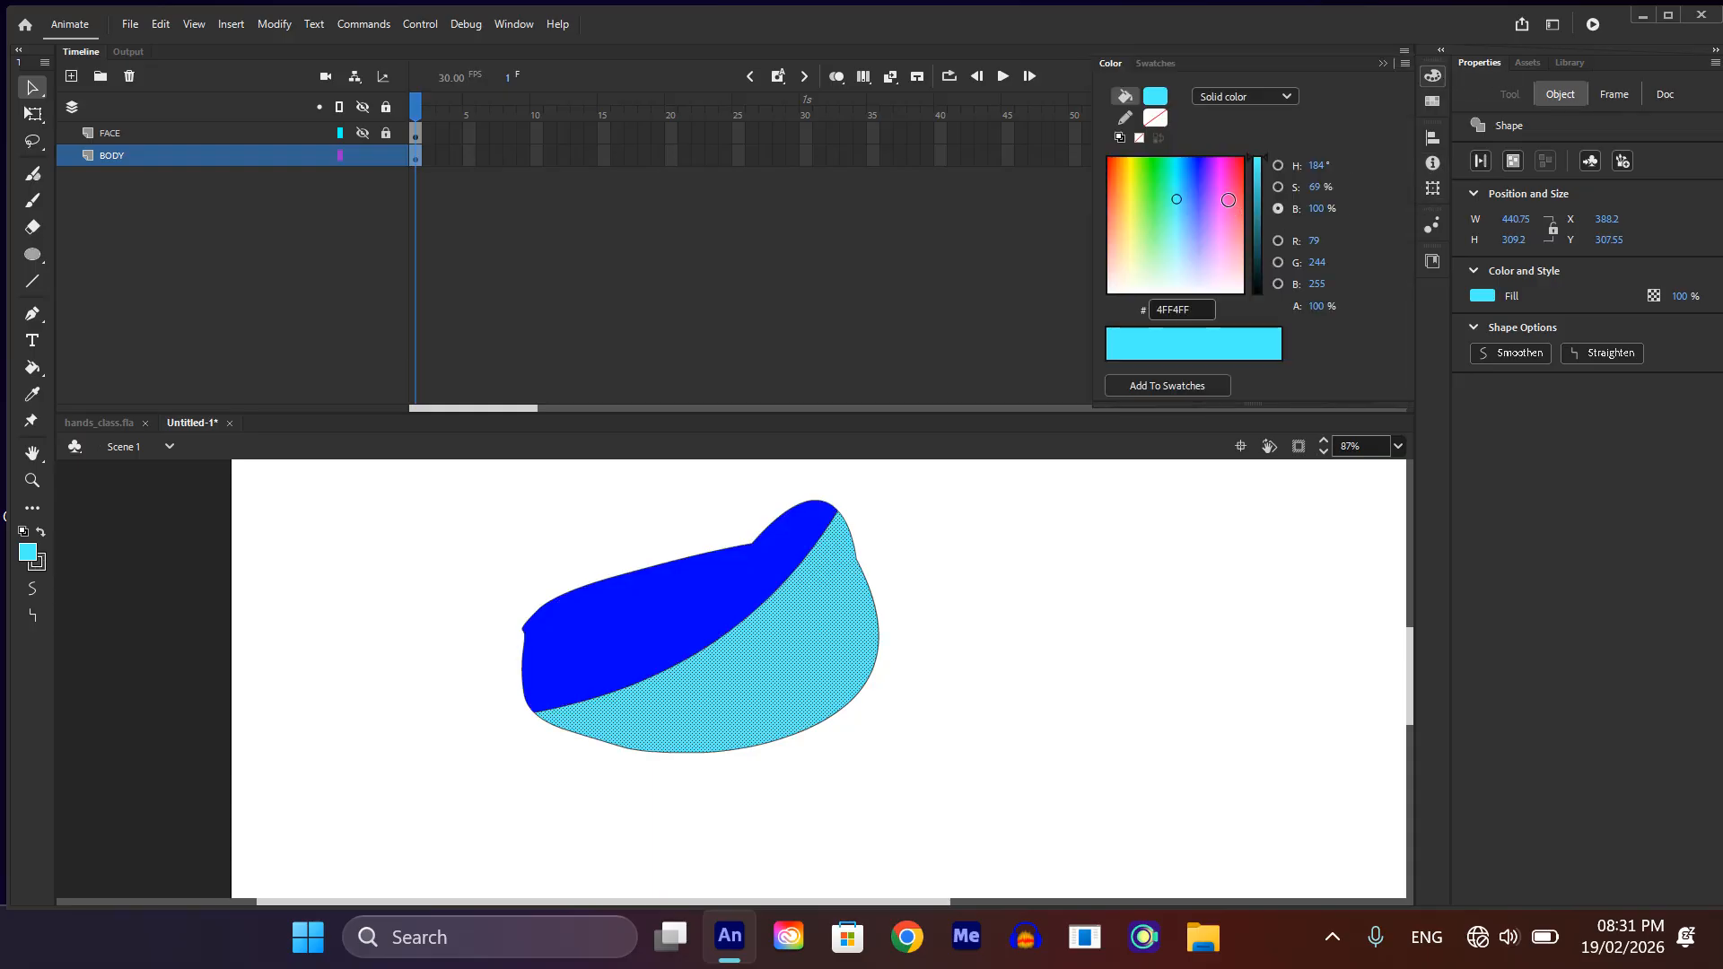
click(1187, 193)
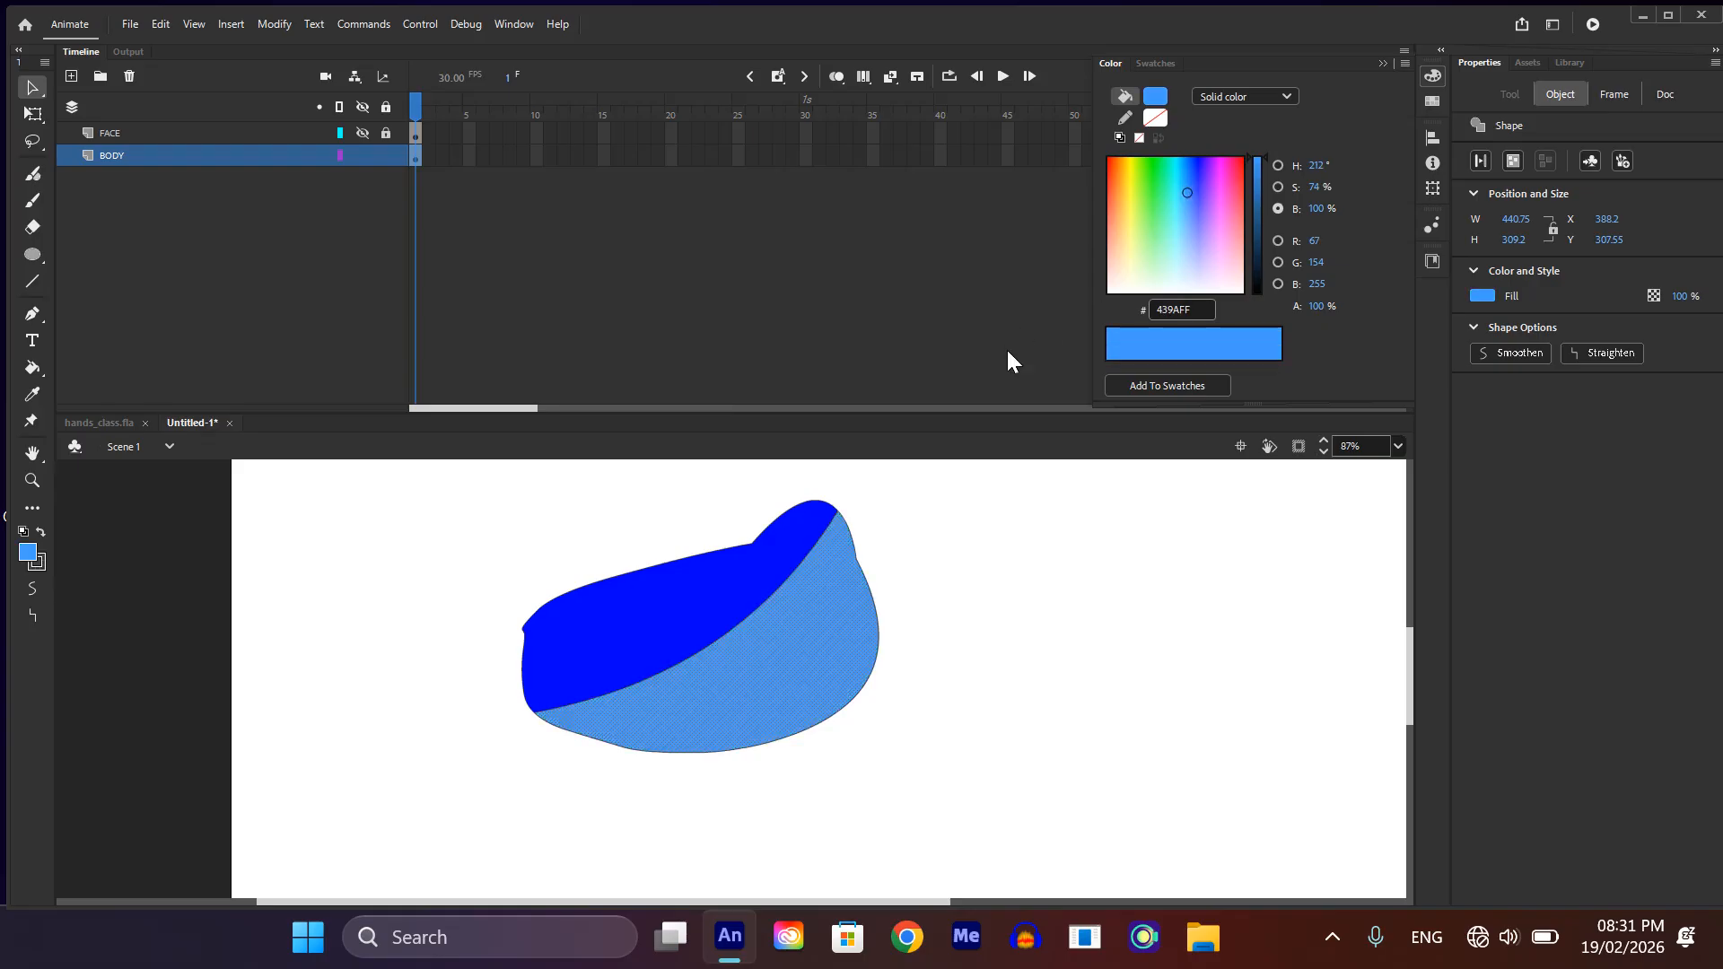
click(1123, 671)
Step: Group all of the body artwork on the BODY layer and show the FACE layer again
scroll(1003, 474, down, 1)
scroll(874, 617, down, 2)
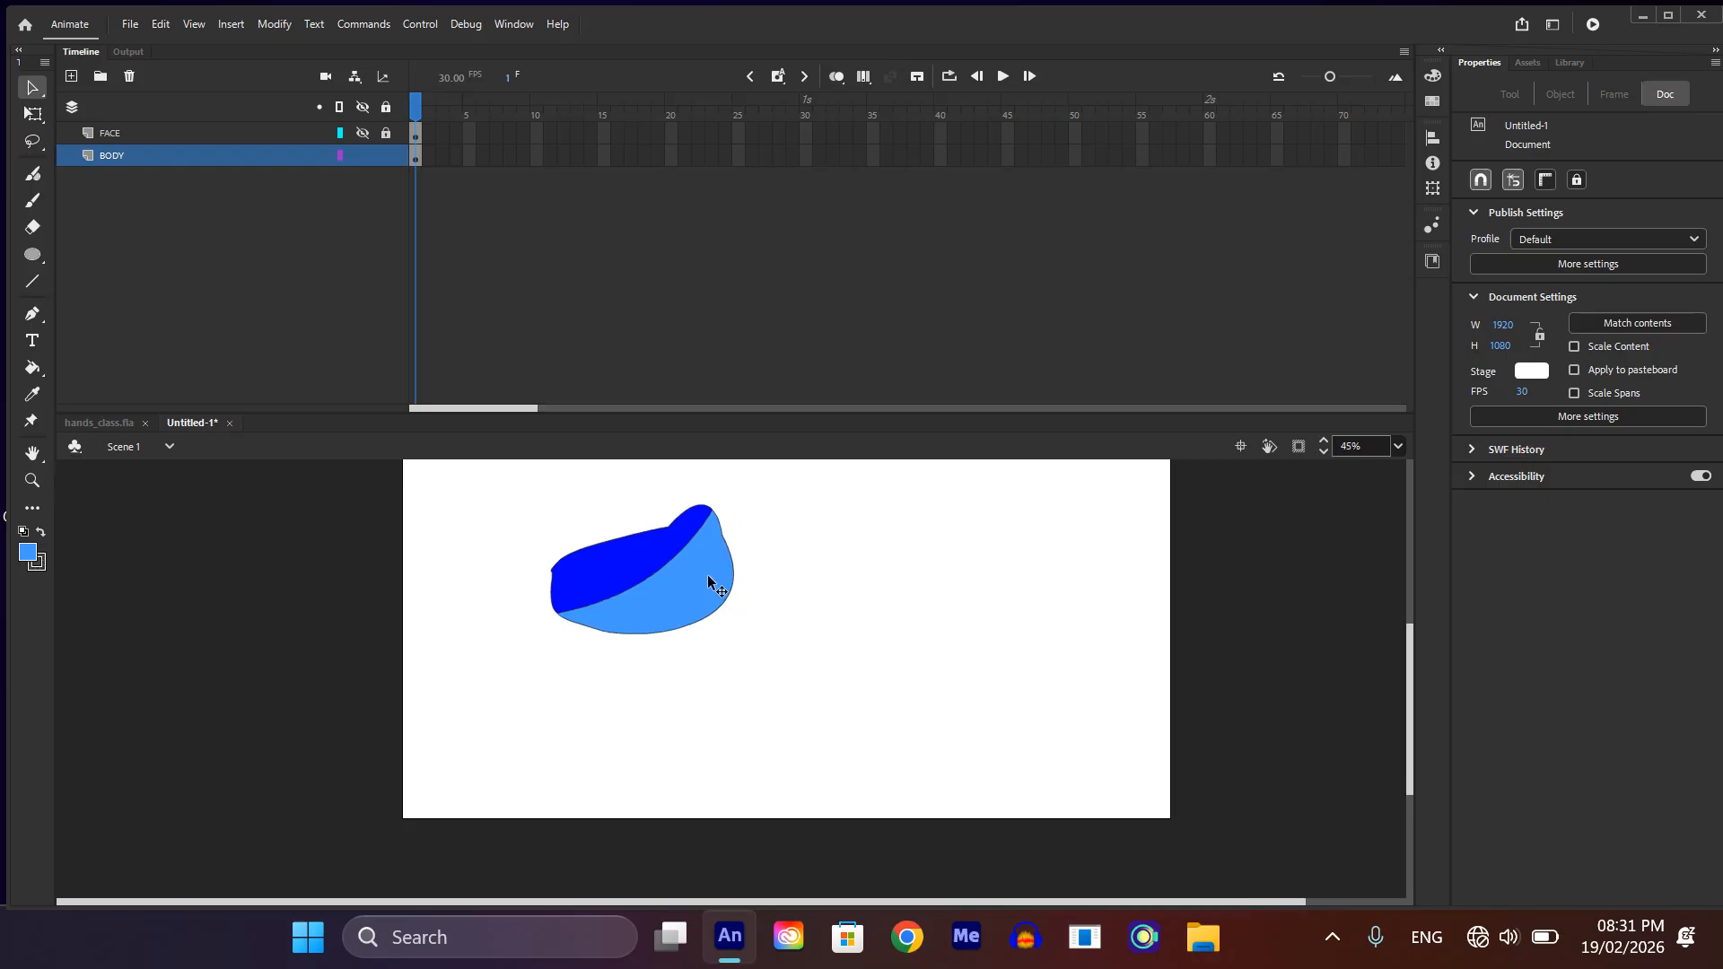
scroll(708, 574, down, 1)
key(ctrl+a)
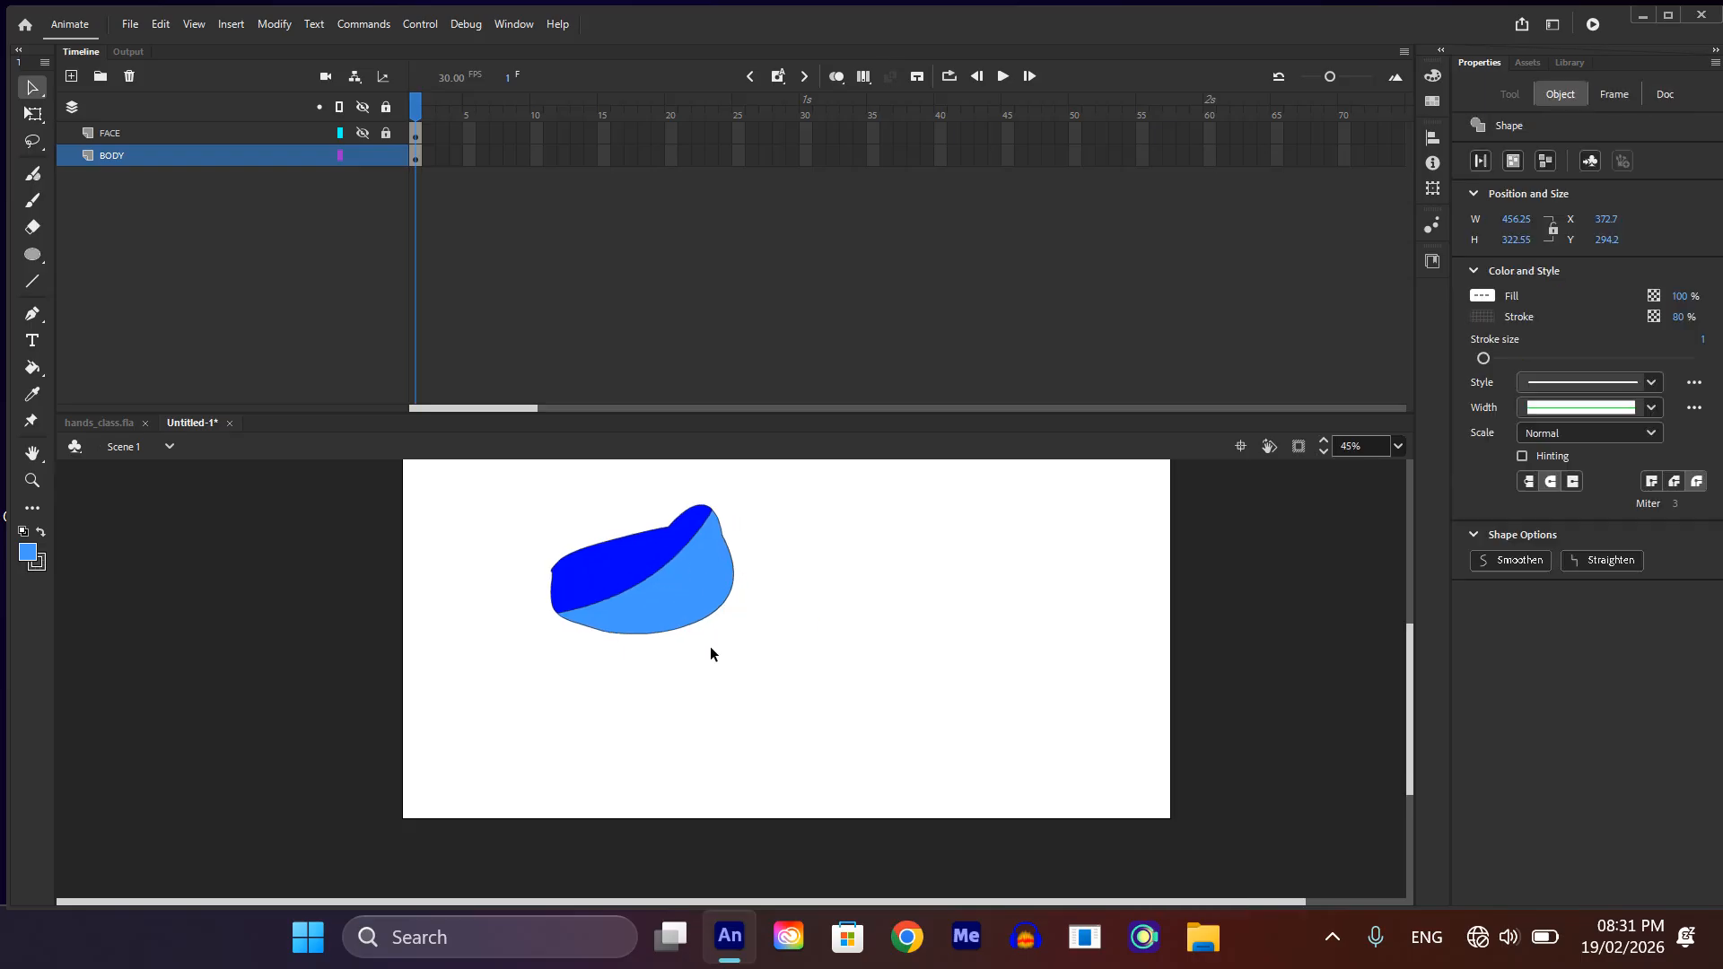
key(ctrl+g)
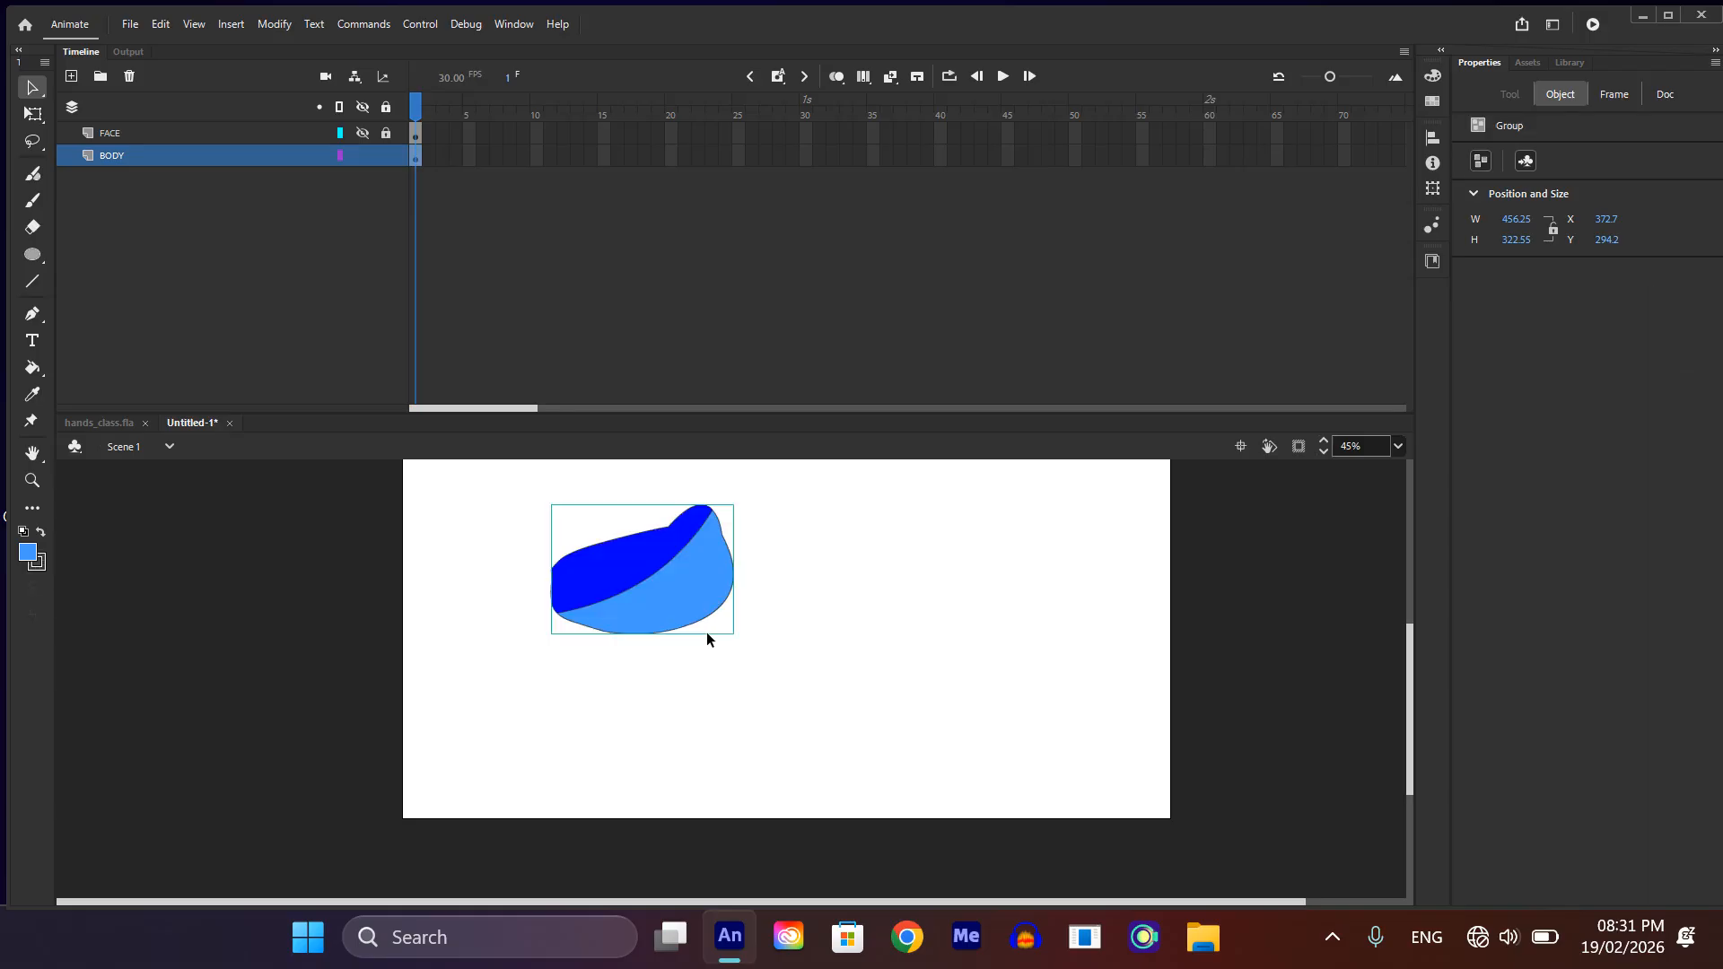
click(363, 132)
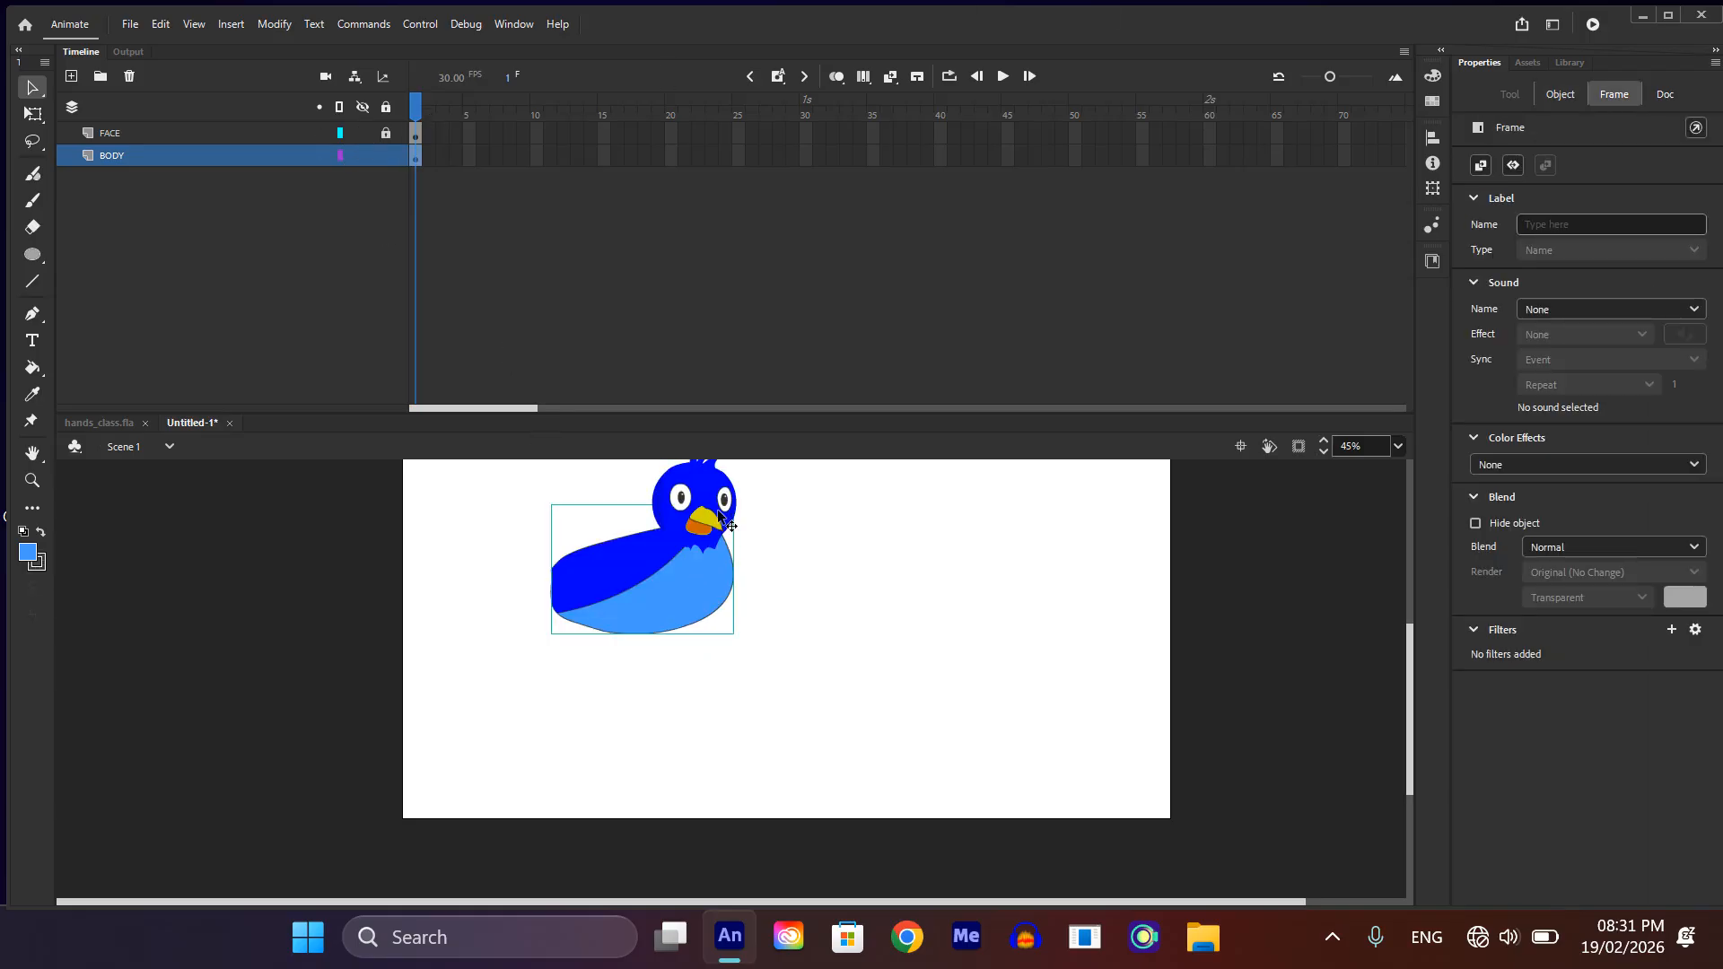
Step: Select the yellow upper beak together with its outline on the FACE layer and group them
scroll(717, 518, up, 5)
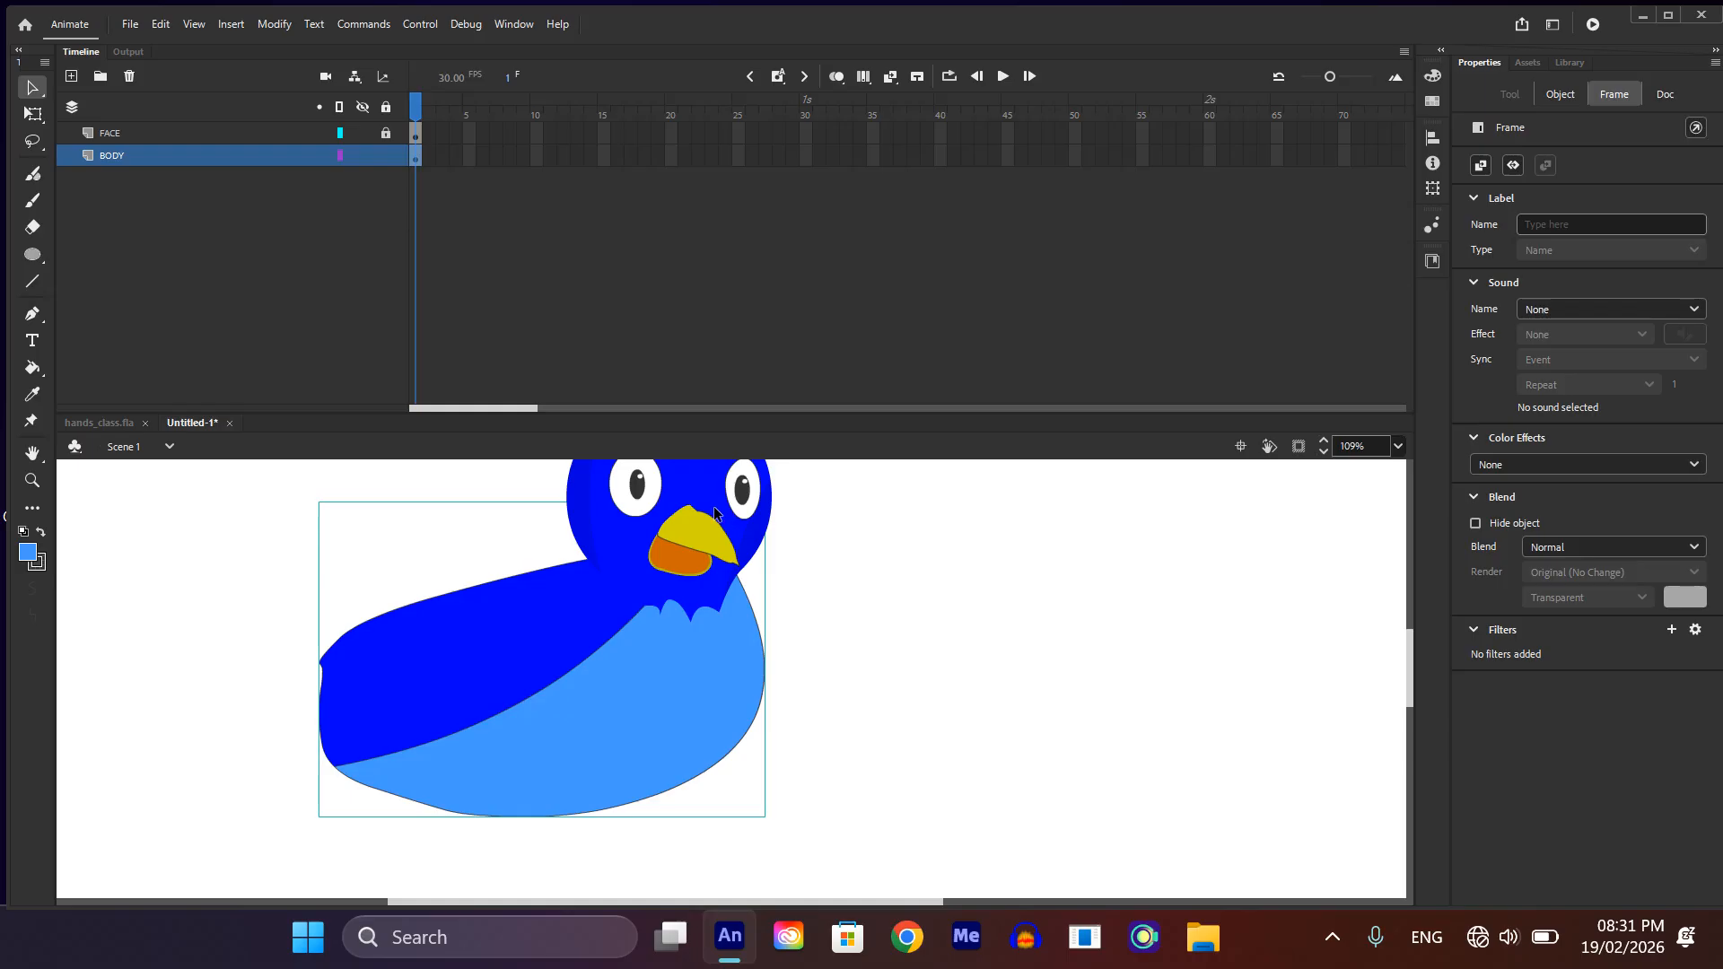
scroll(741, 494, up, 1)
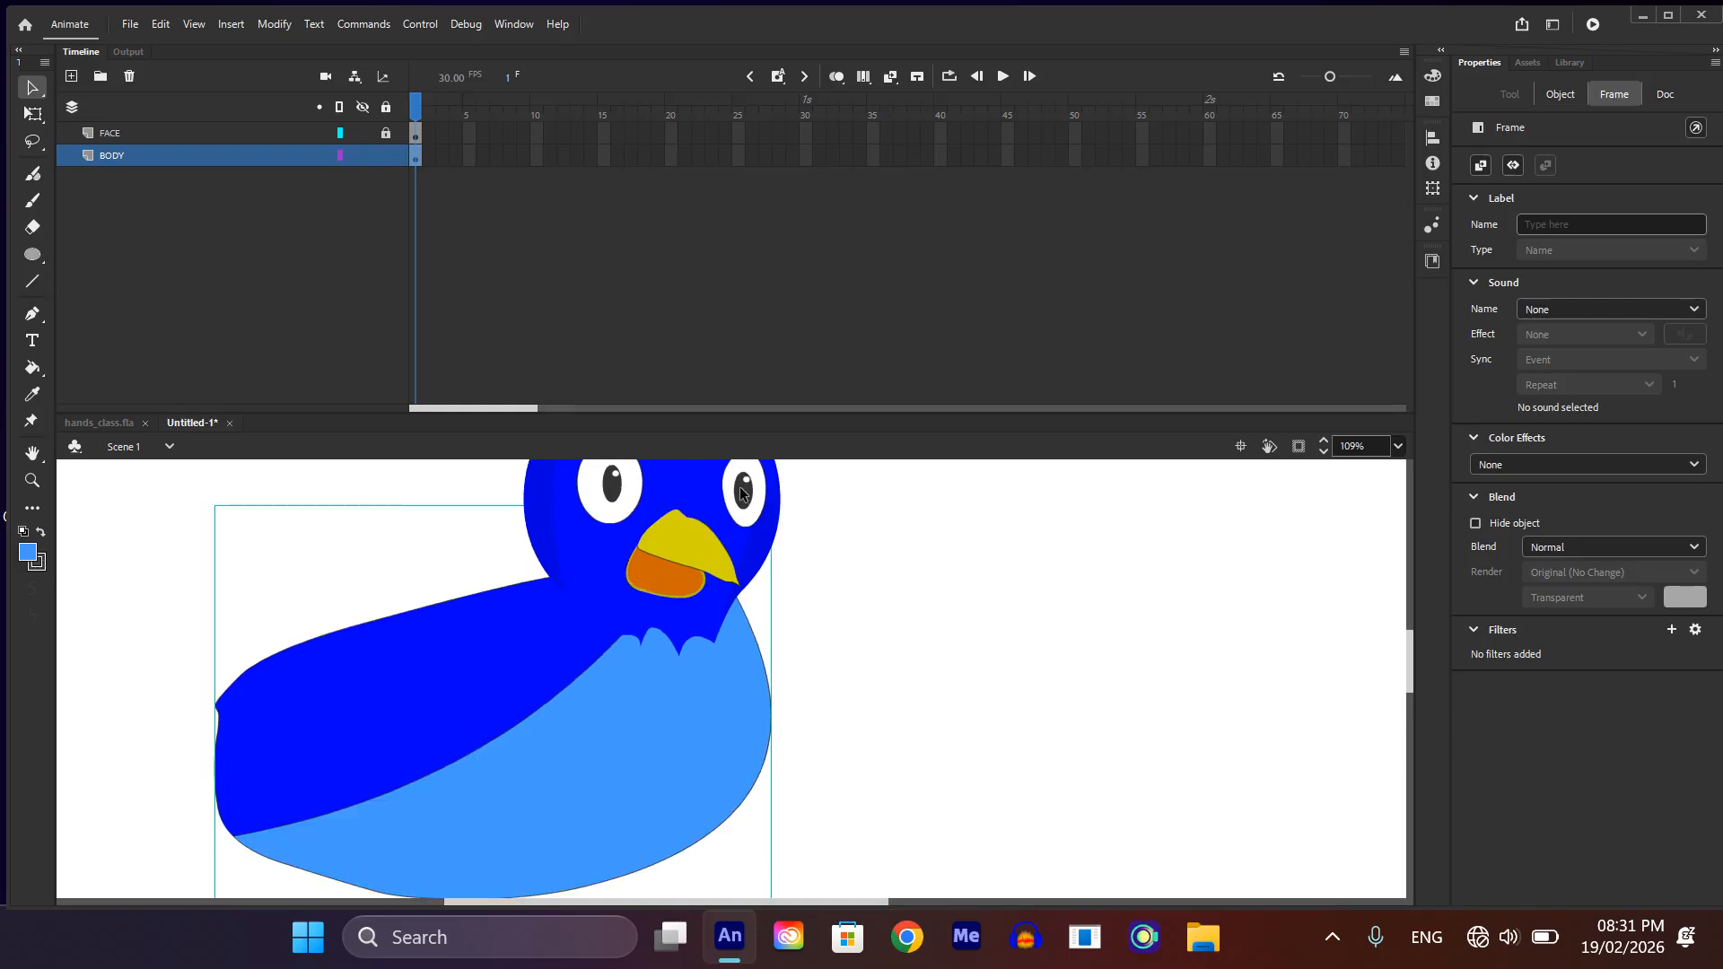
scroll(741, 494, up, 3)
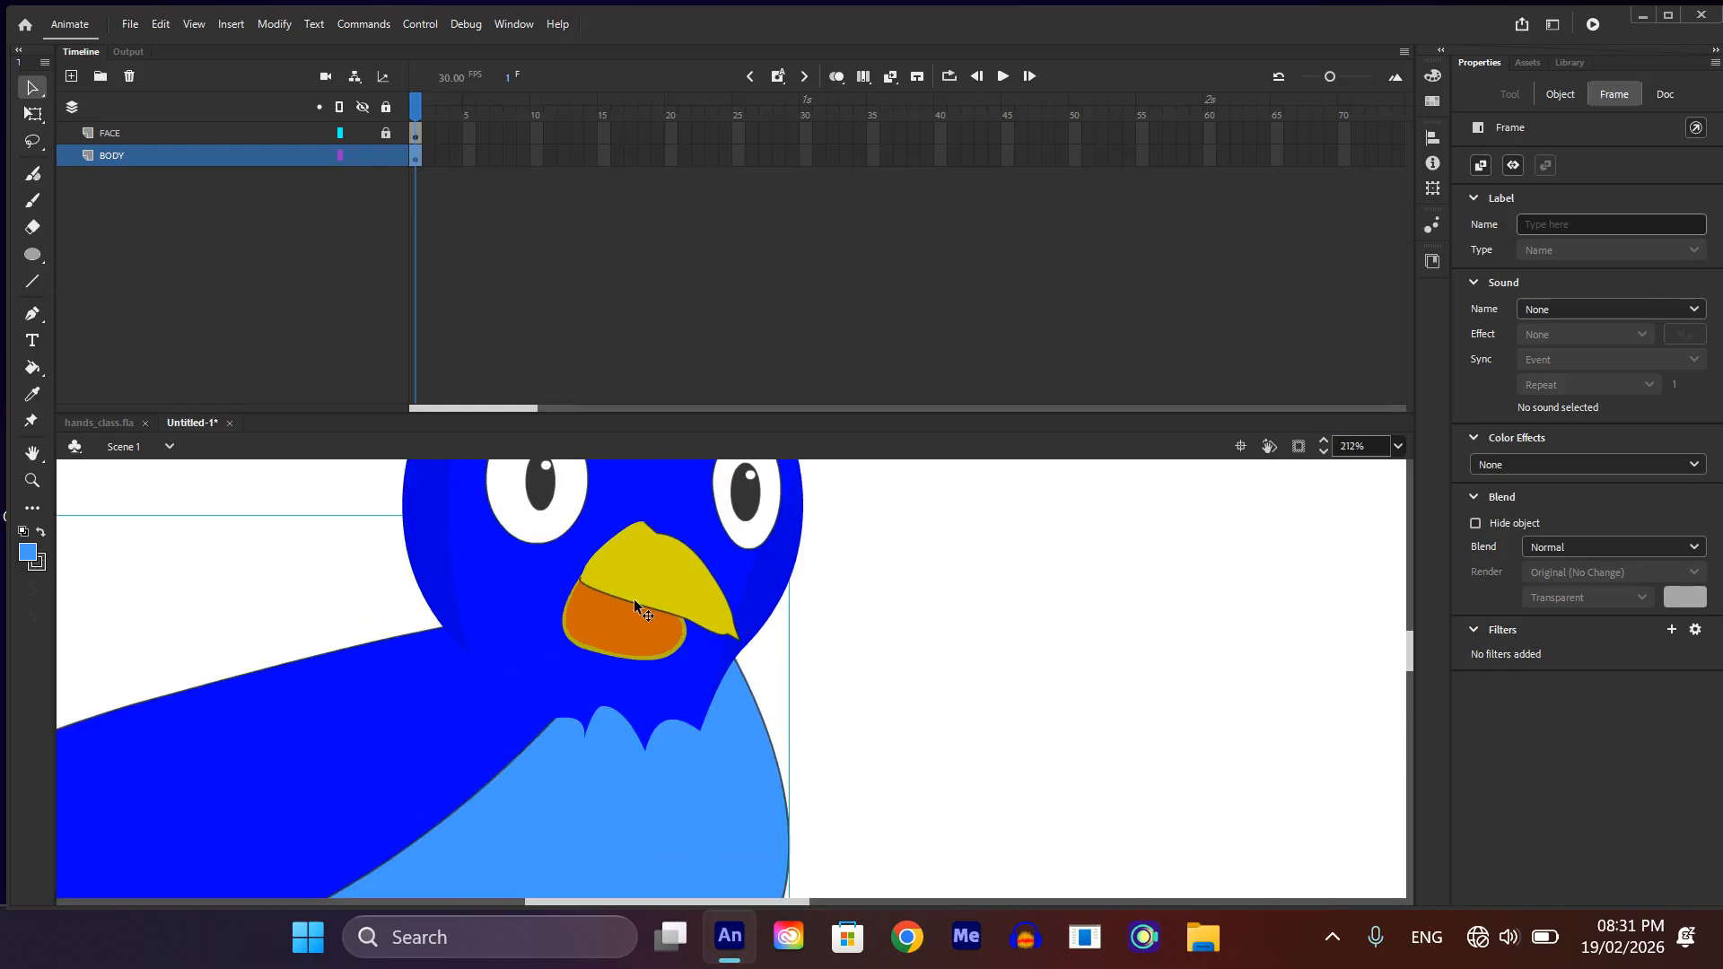
scroll(644, 591, down, 1)
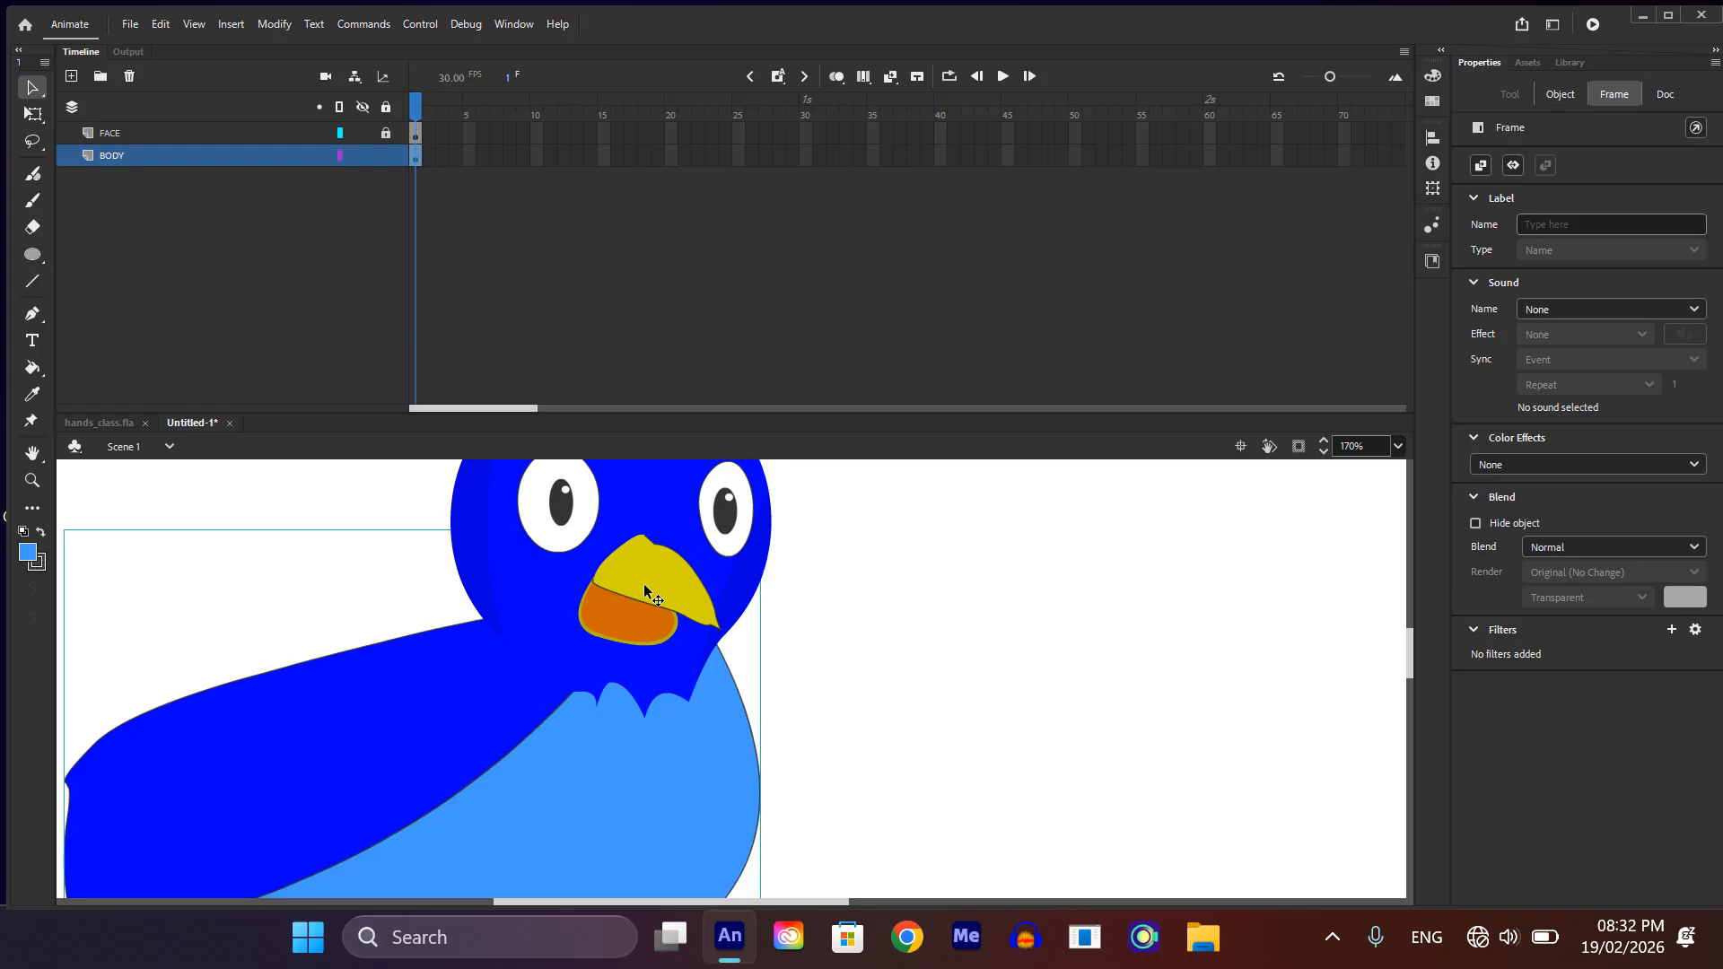
scroll(691, 539, up, 3)
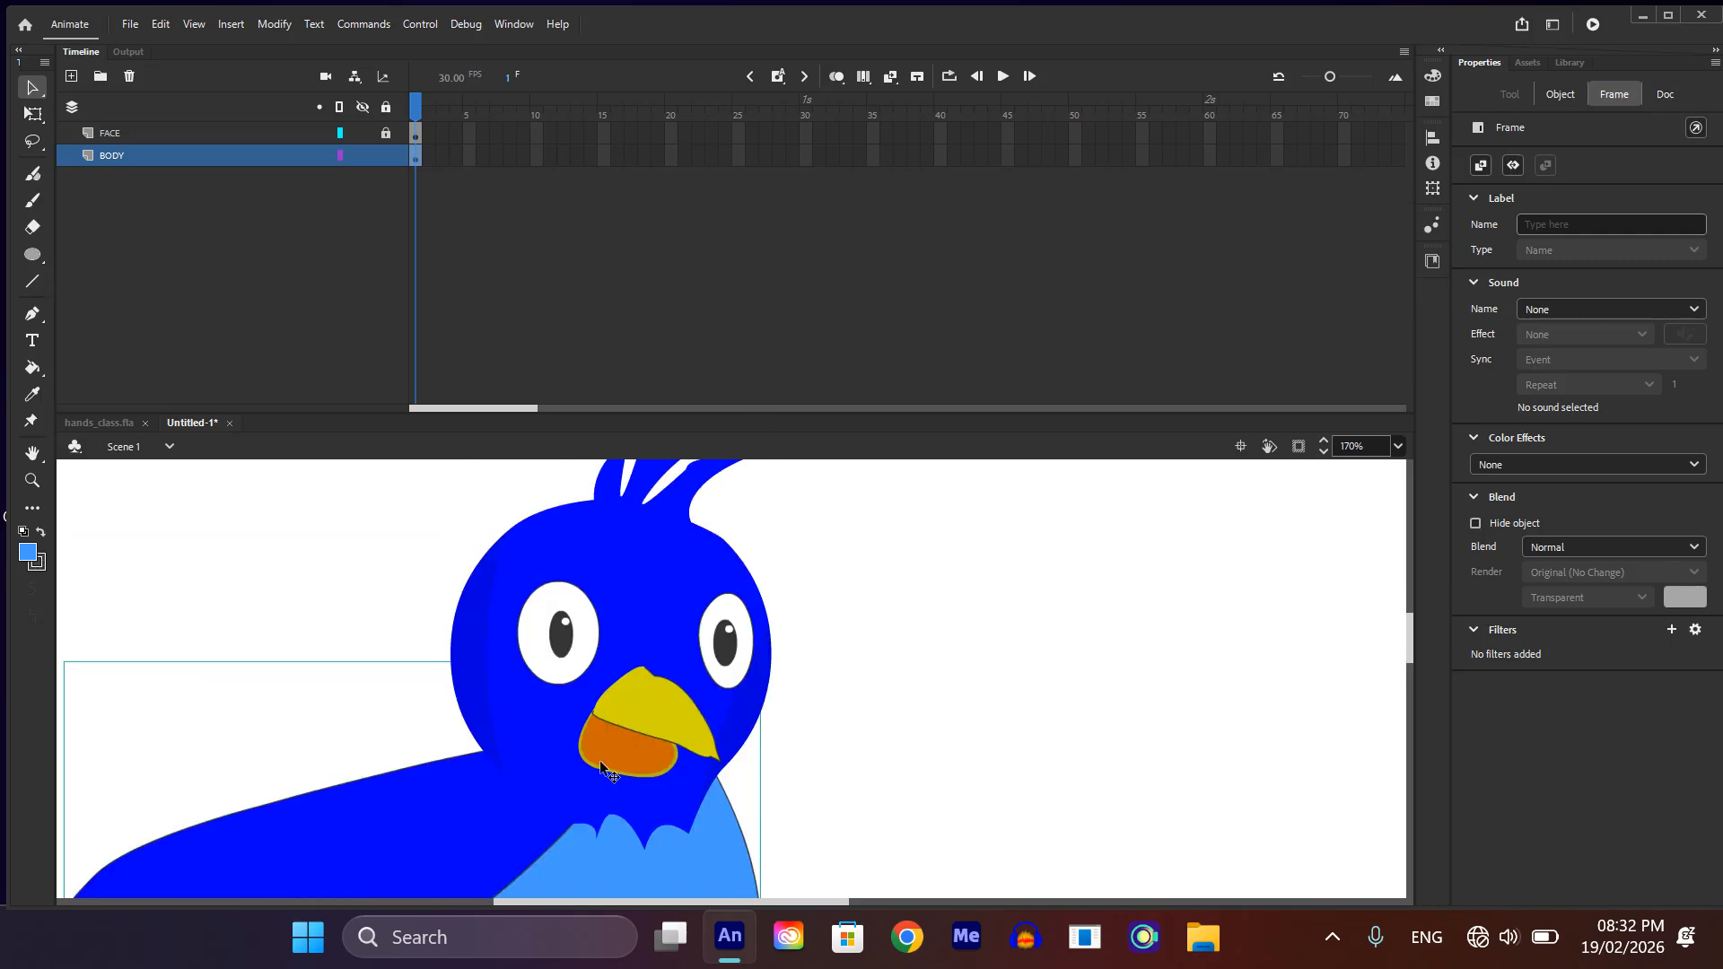
click(662, 729)
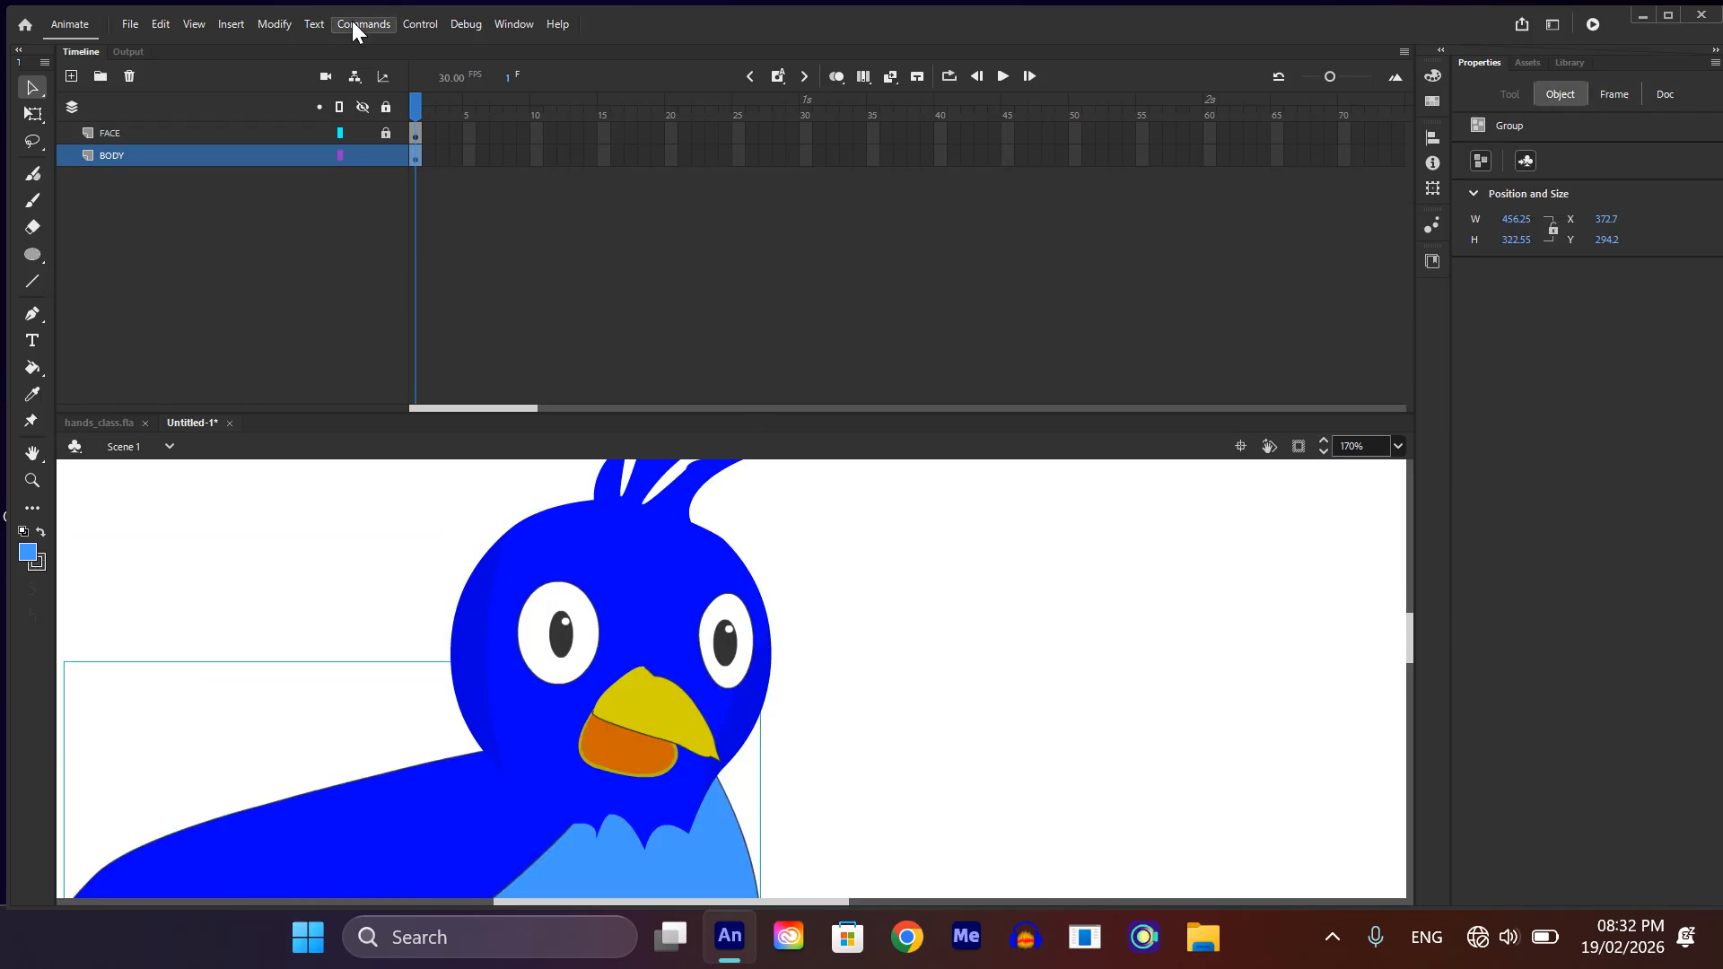
click(693, 741)
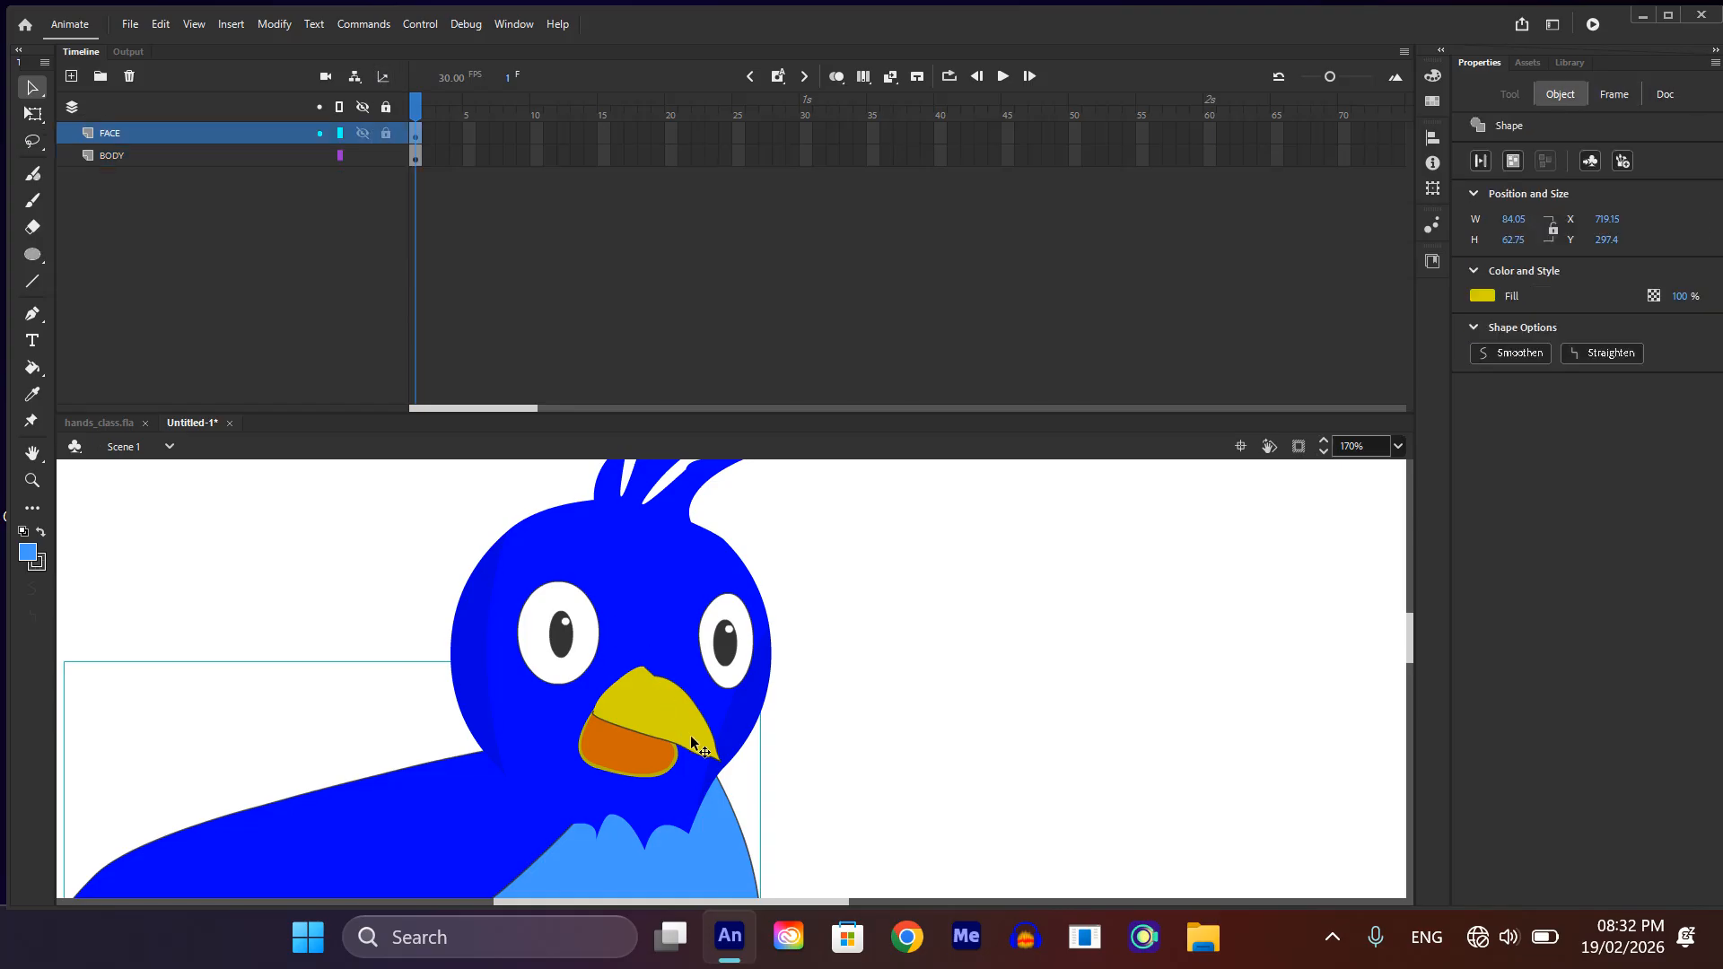
scroll(693, 741, up, 3)
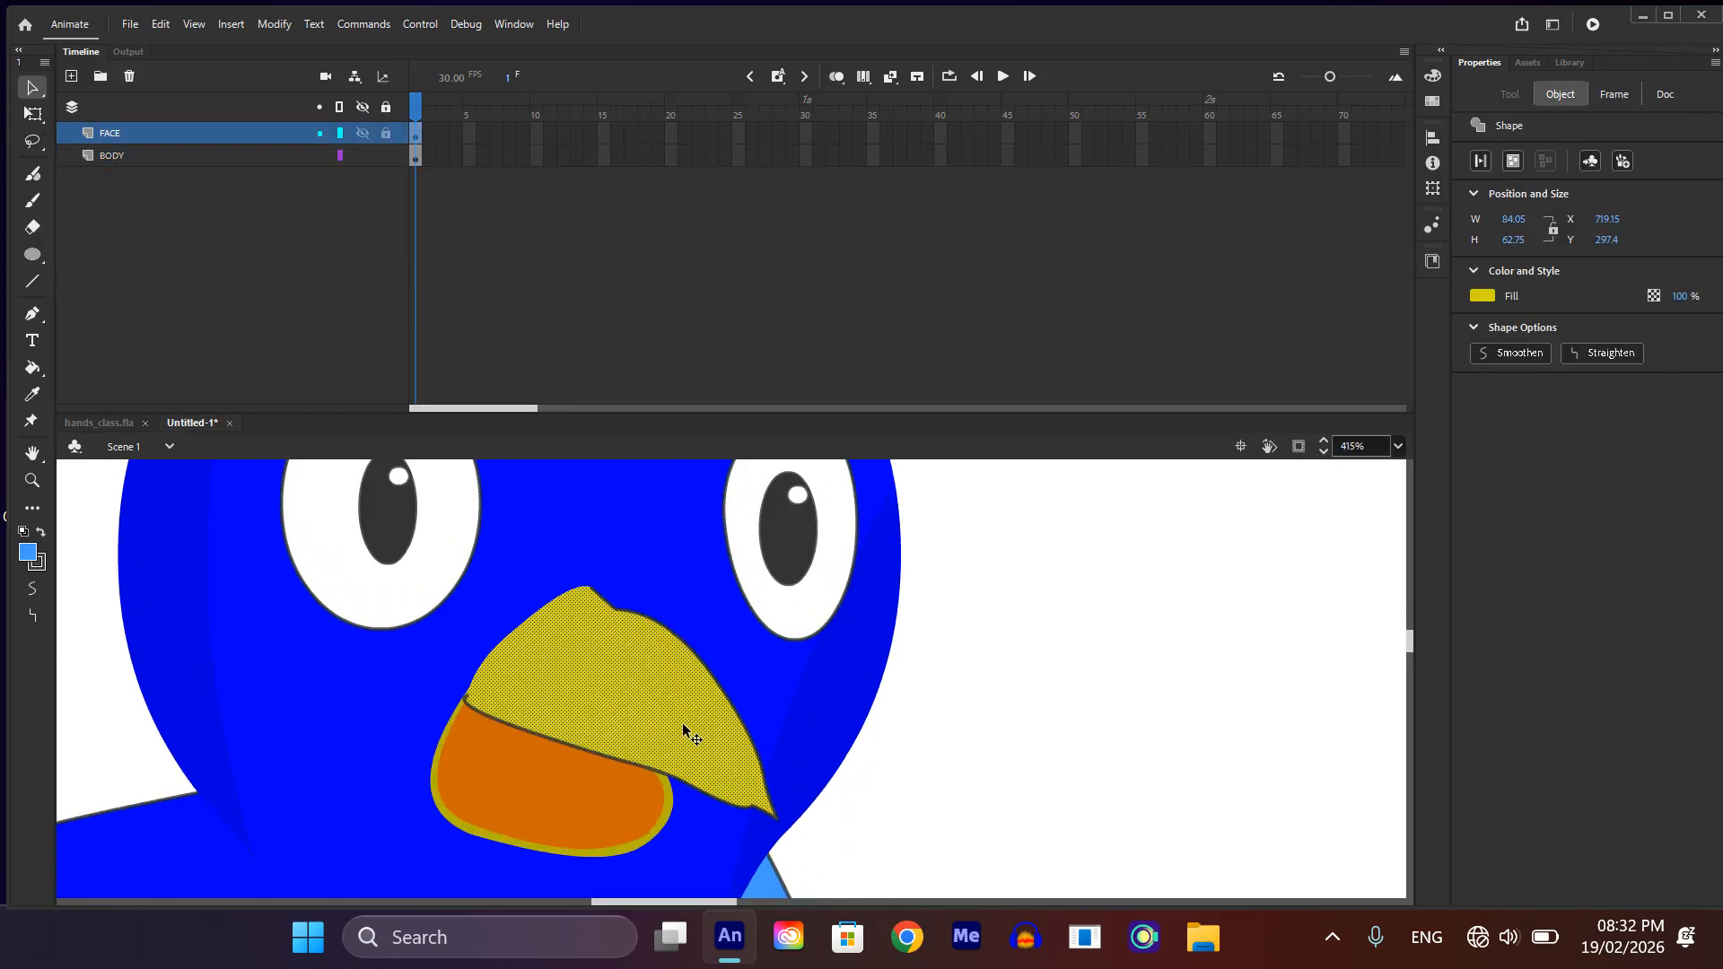
double_click(757, 794)
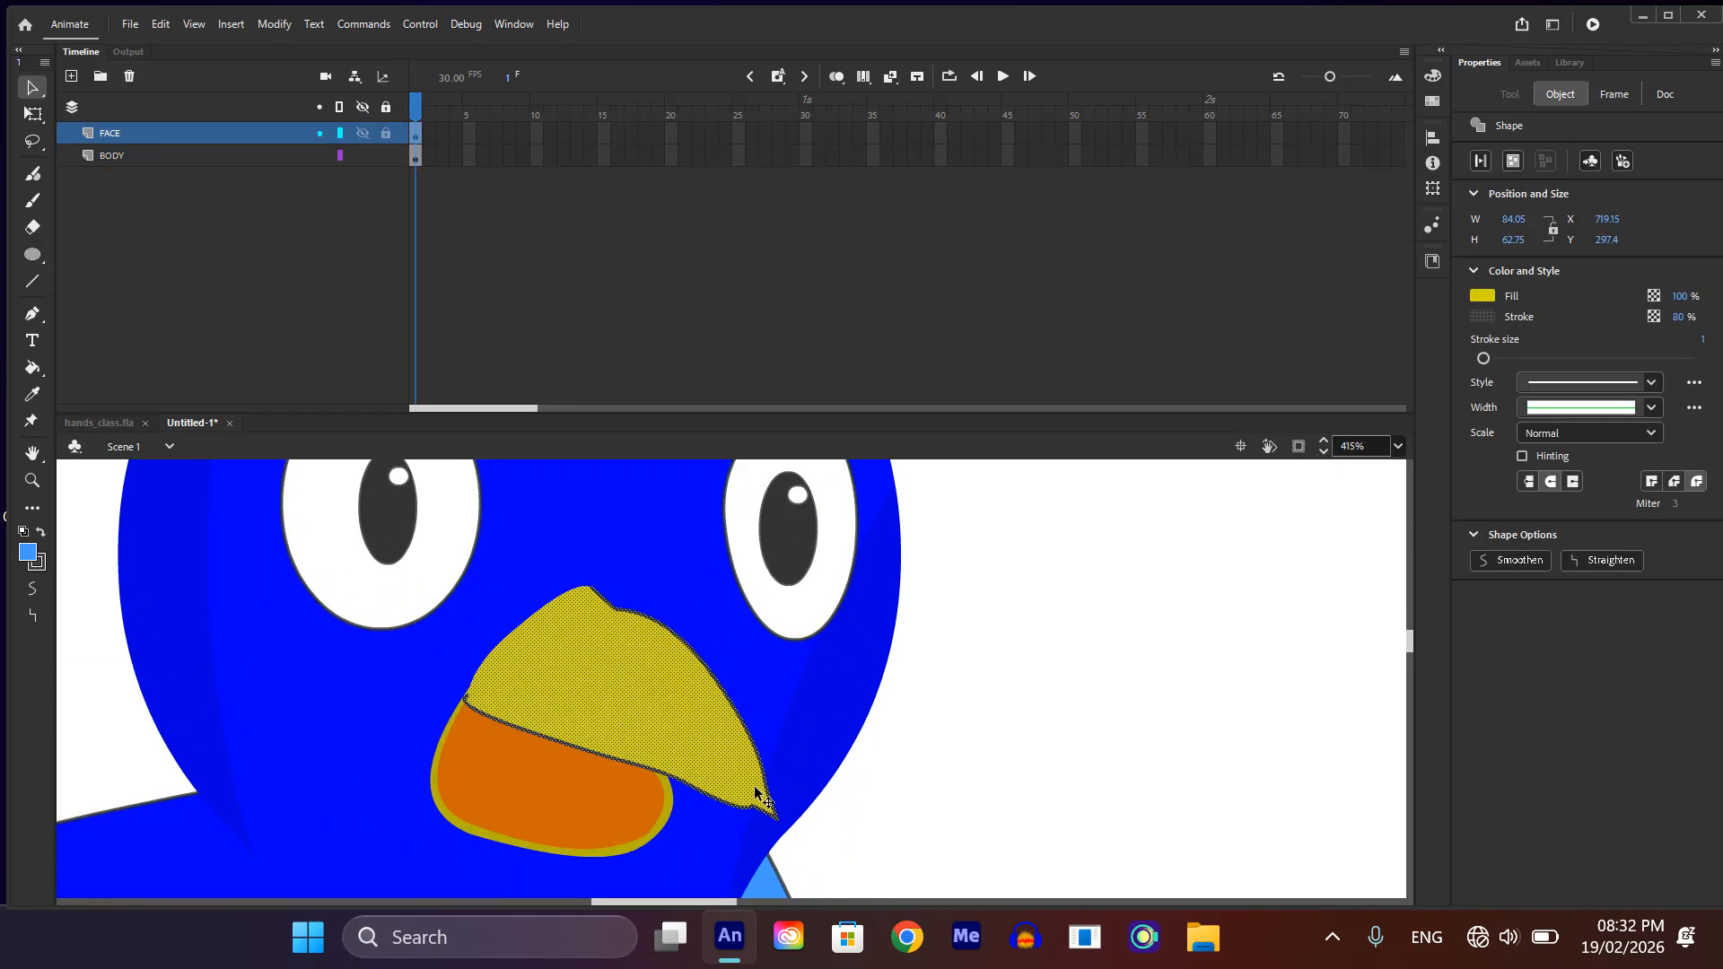
key(ctrl+g)
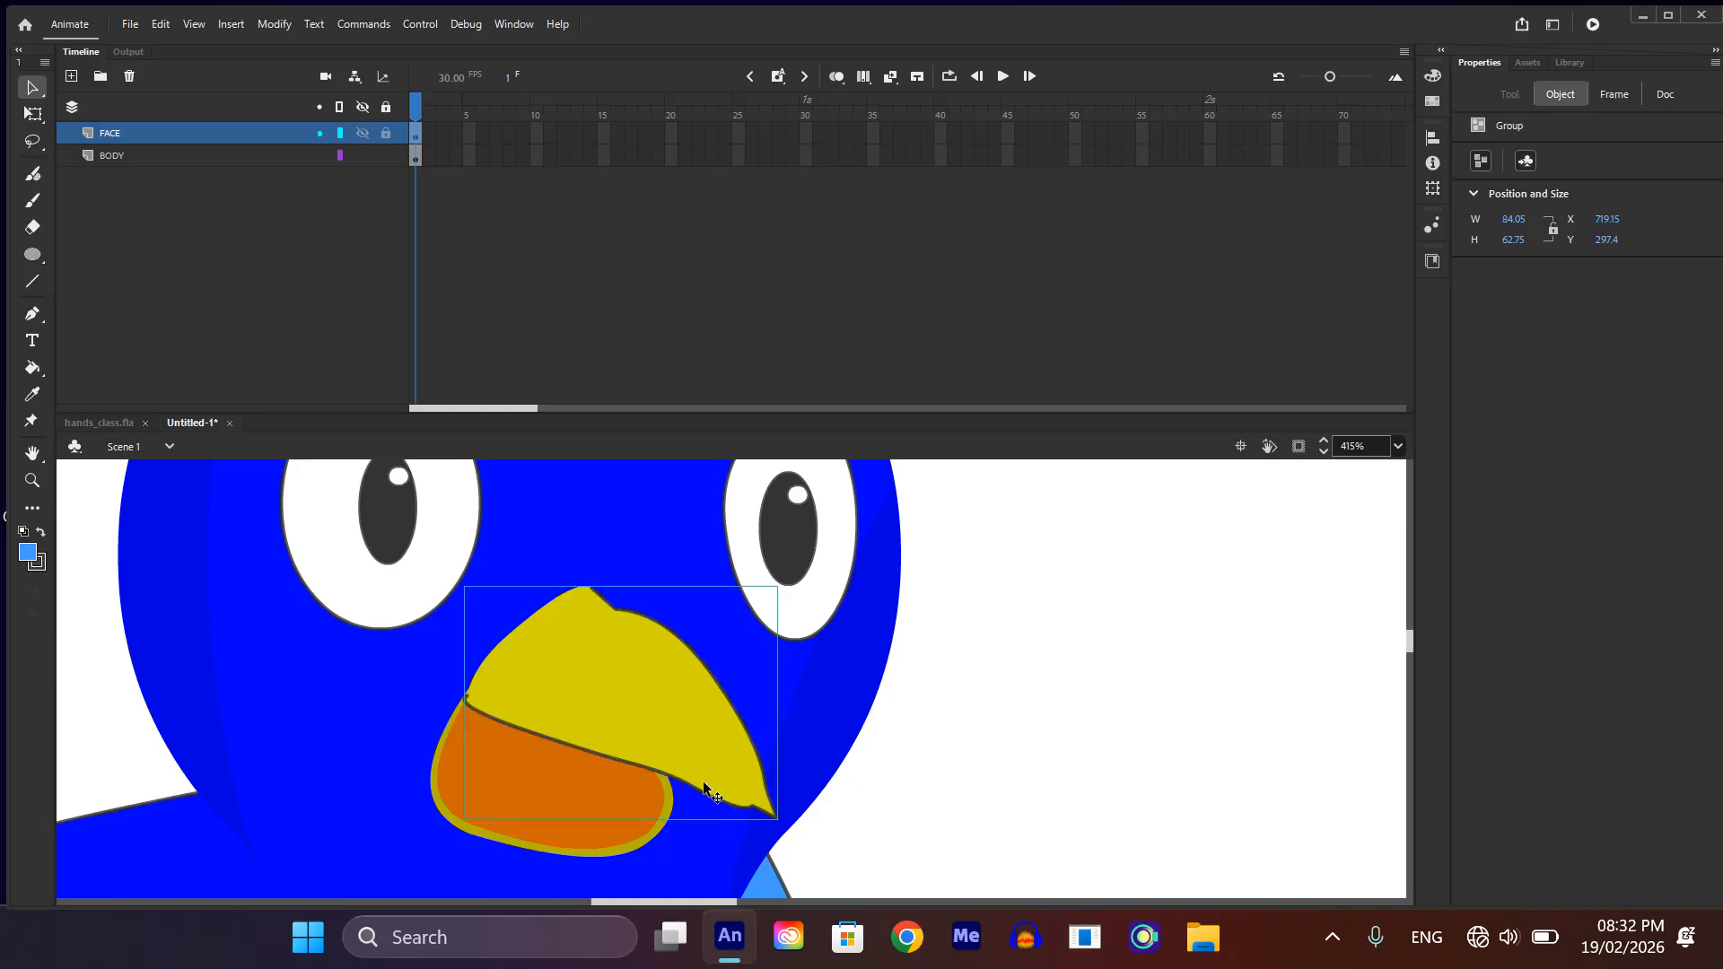
Step: Move the grouped upper beak off the face and fill the gap behind it with the sampled face blue
drag(703, 782, 1161, 773)
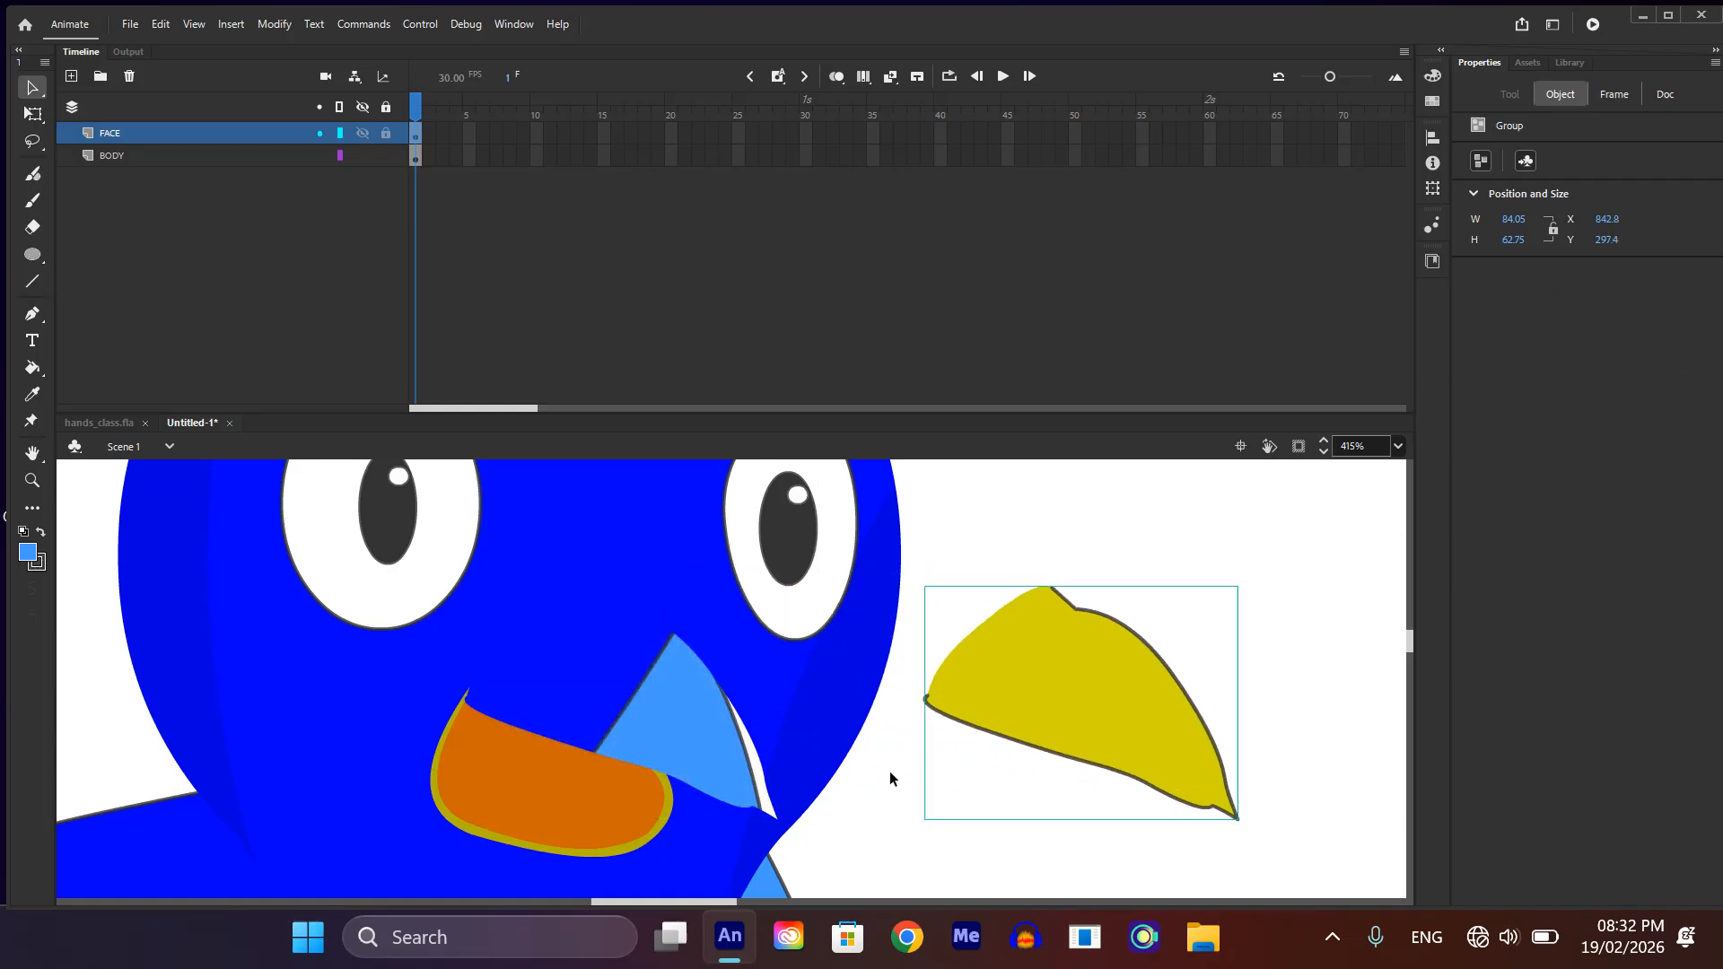
key(i)
click(750, 681)
click(708, 732)
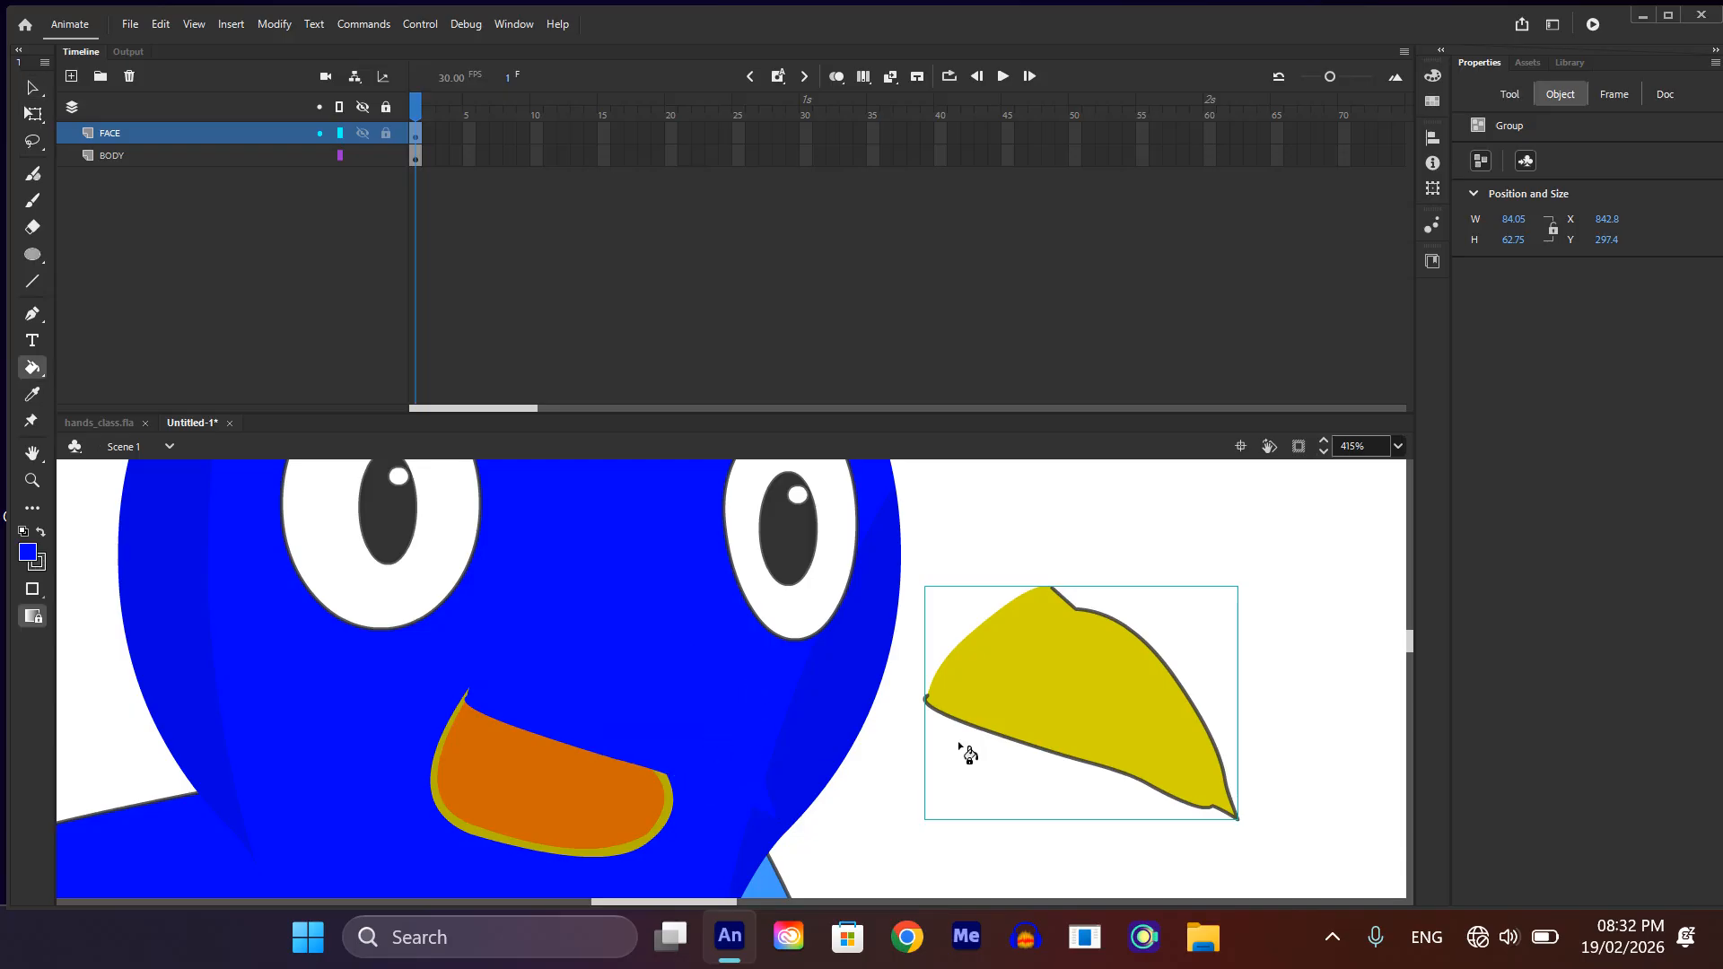
Step: Place the grouped upper beak back on the face, duplicate it lower down, and flip the copy vertically
key(v)
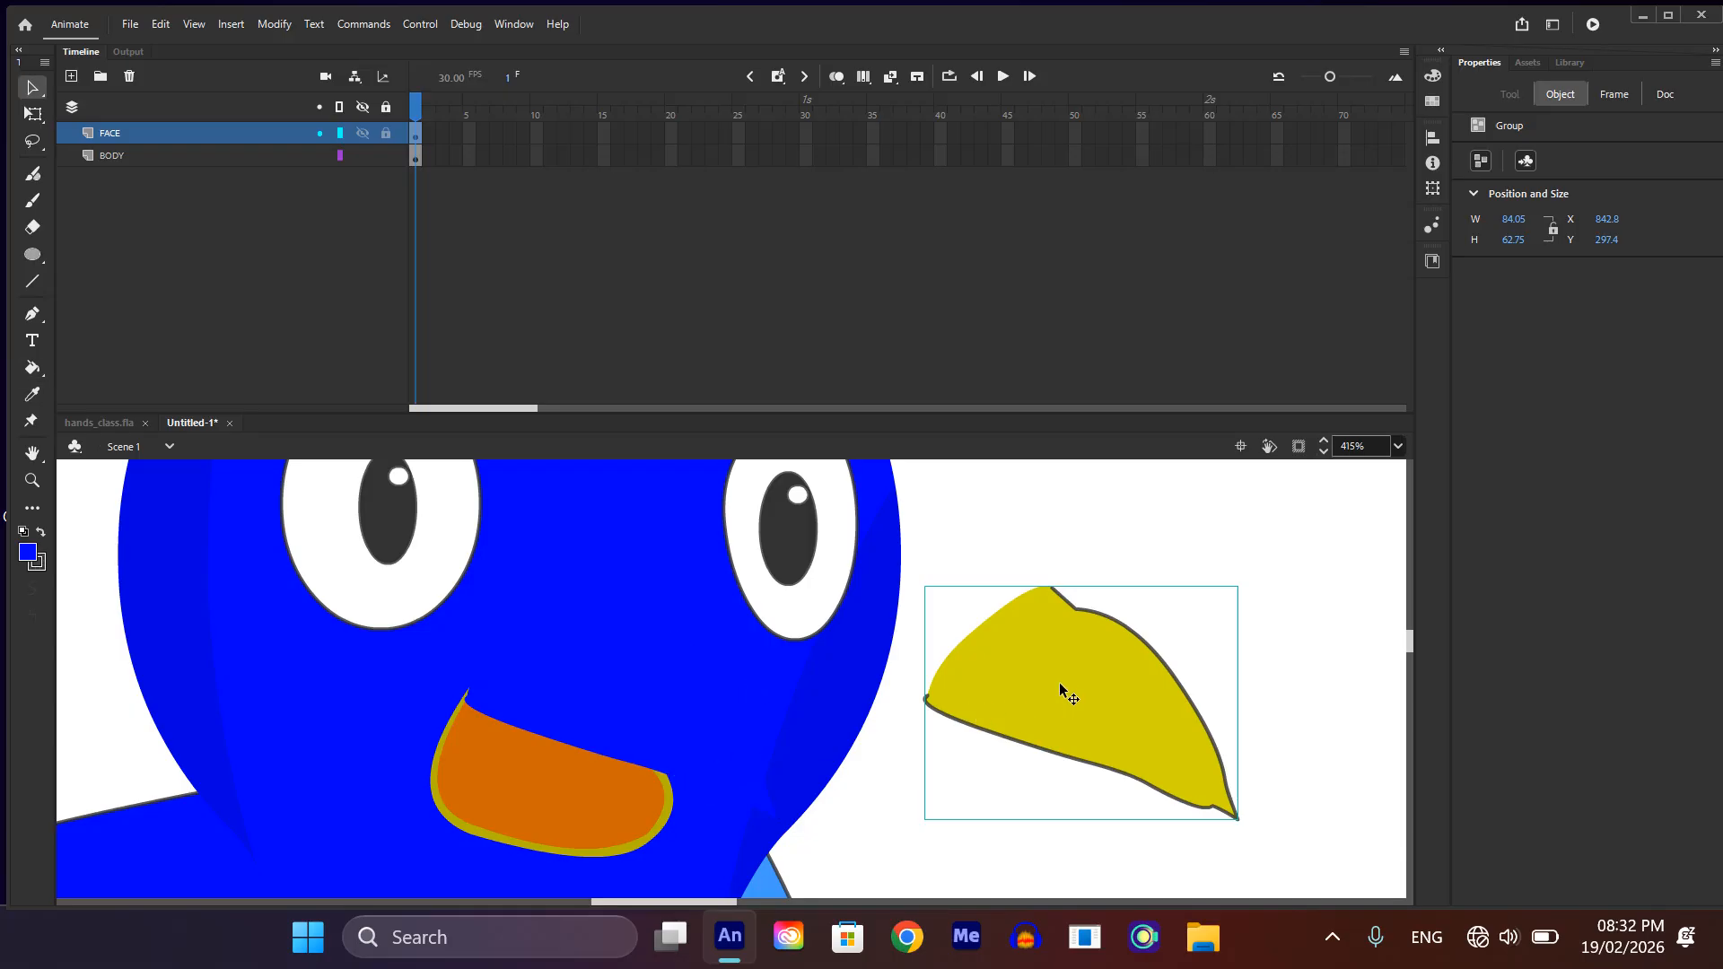
drag(1062, 691, 508, 761)
right_click(508, 761)
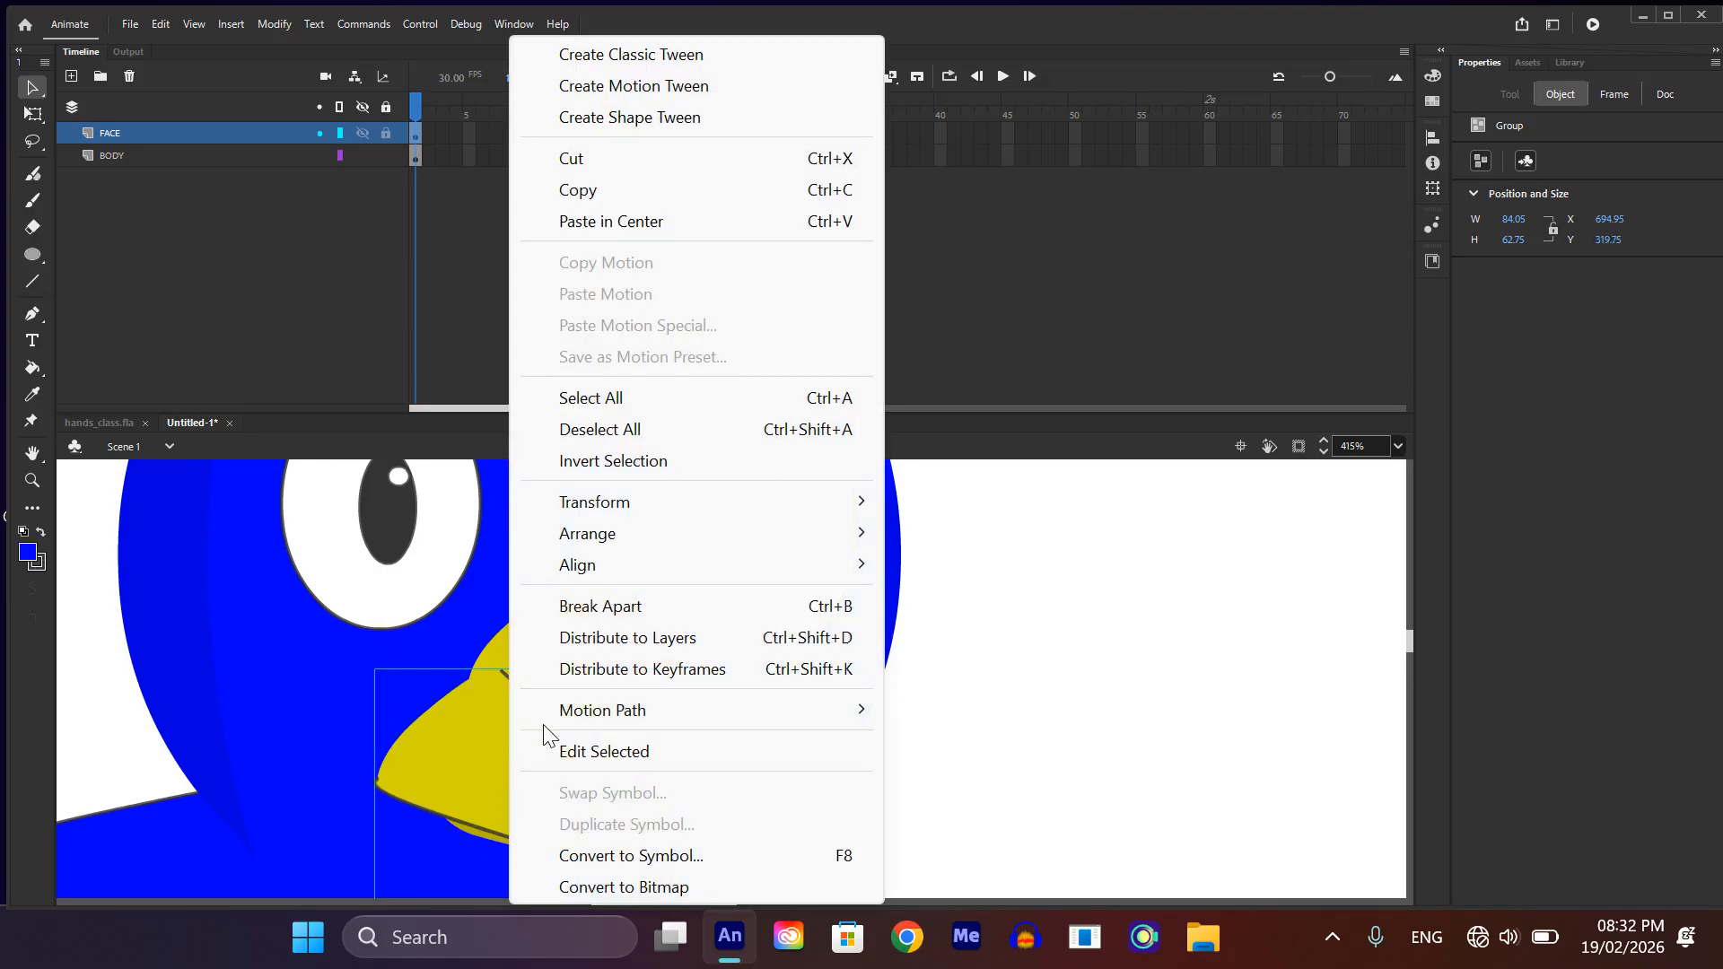
mouse_move(648, 502)
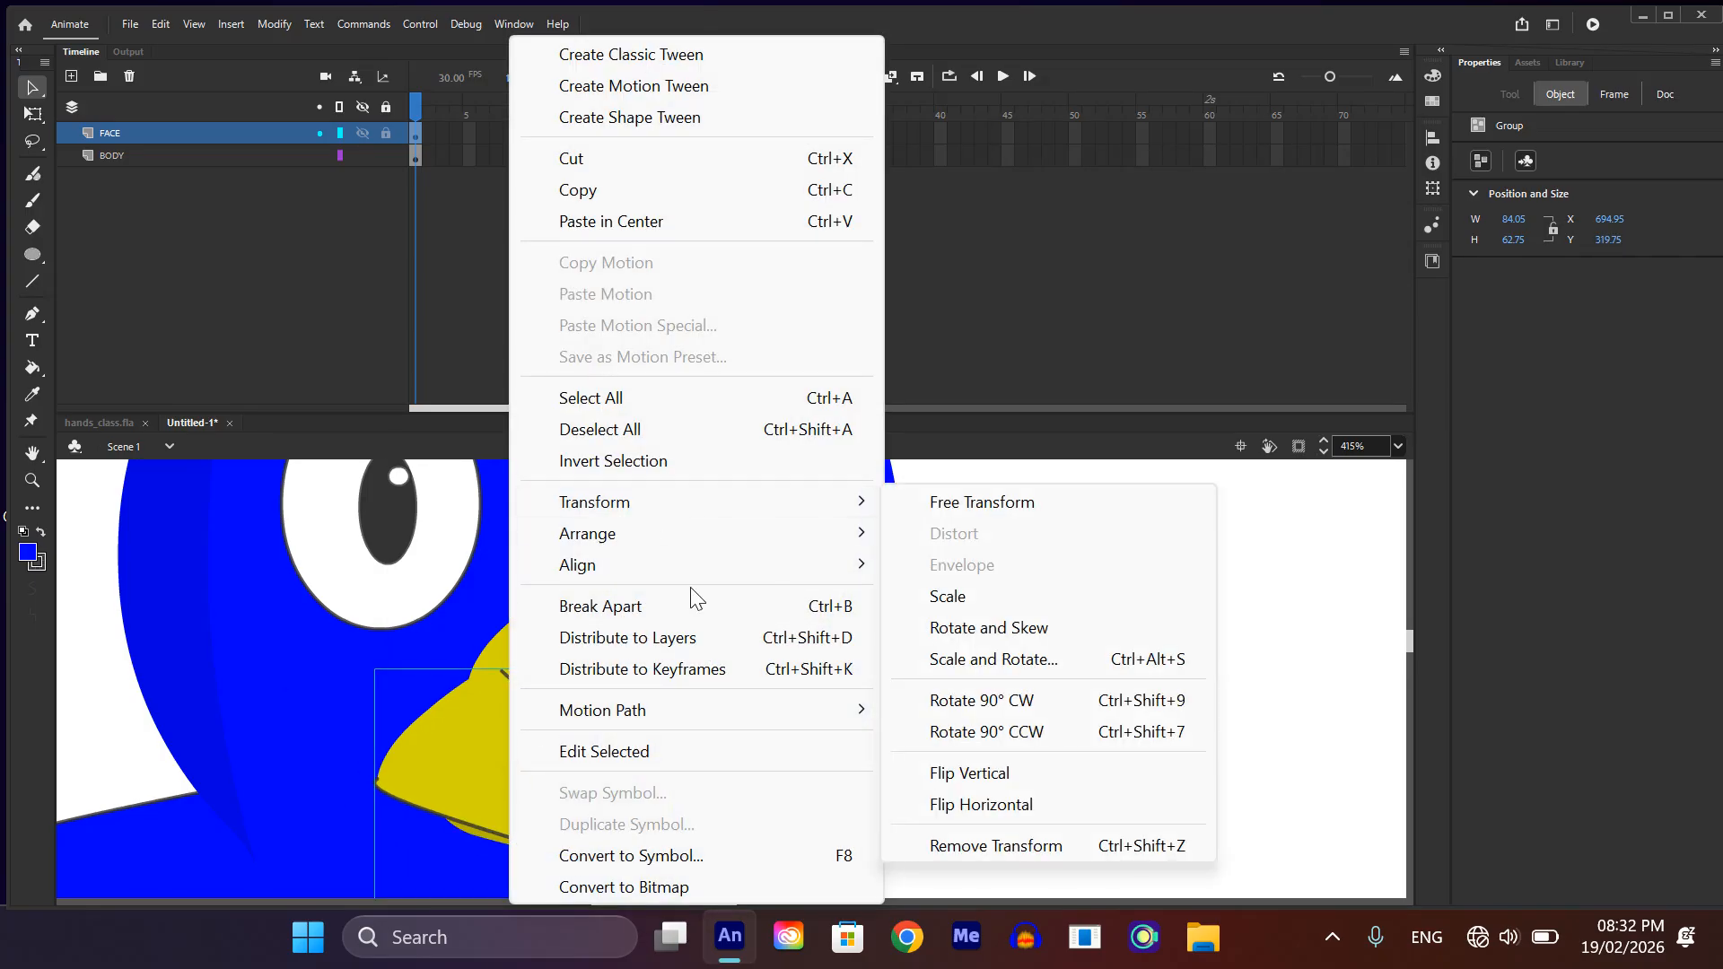
click(951, 775)
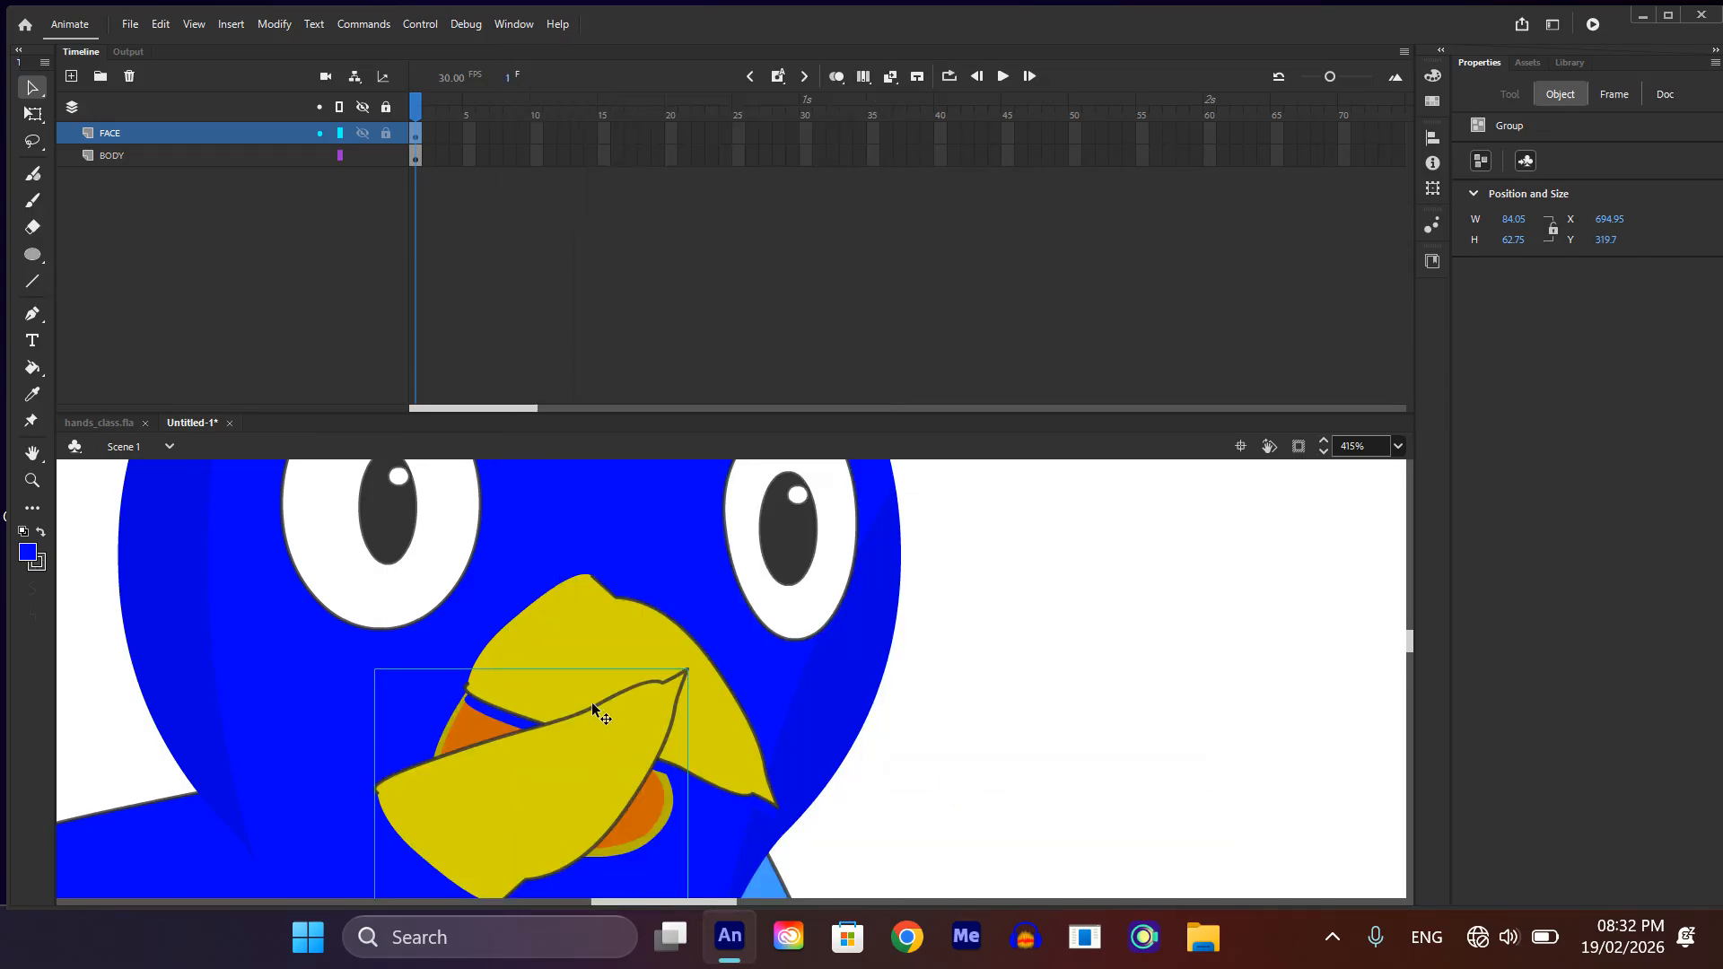
Step: Rotate the flipped beak copy clockwise and position it under the upper beak as the lower beak
key(q)
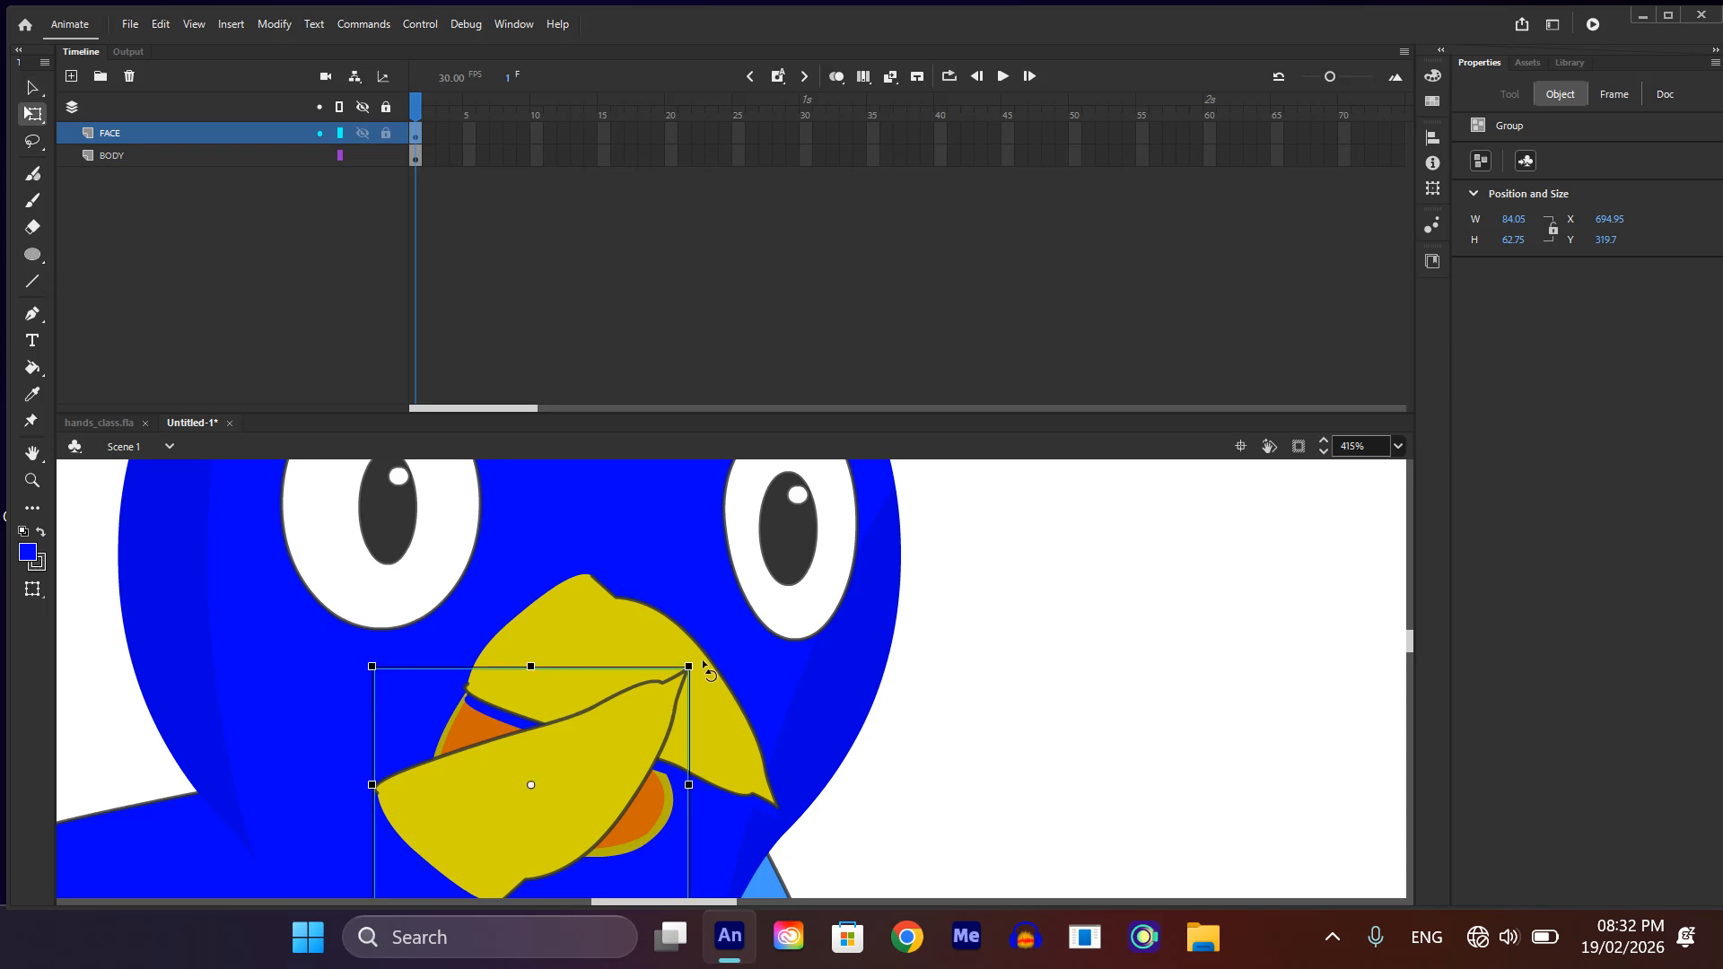
drag(705, 666, 688, 777)
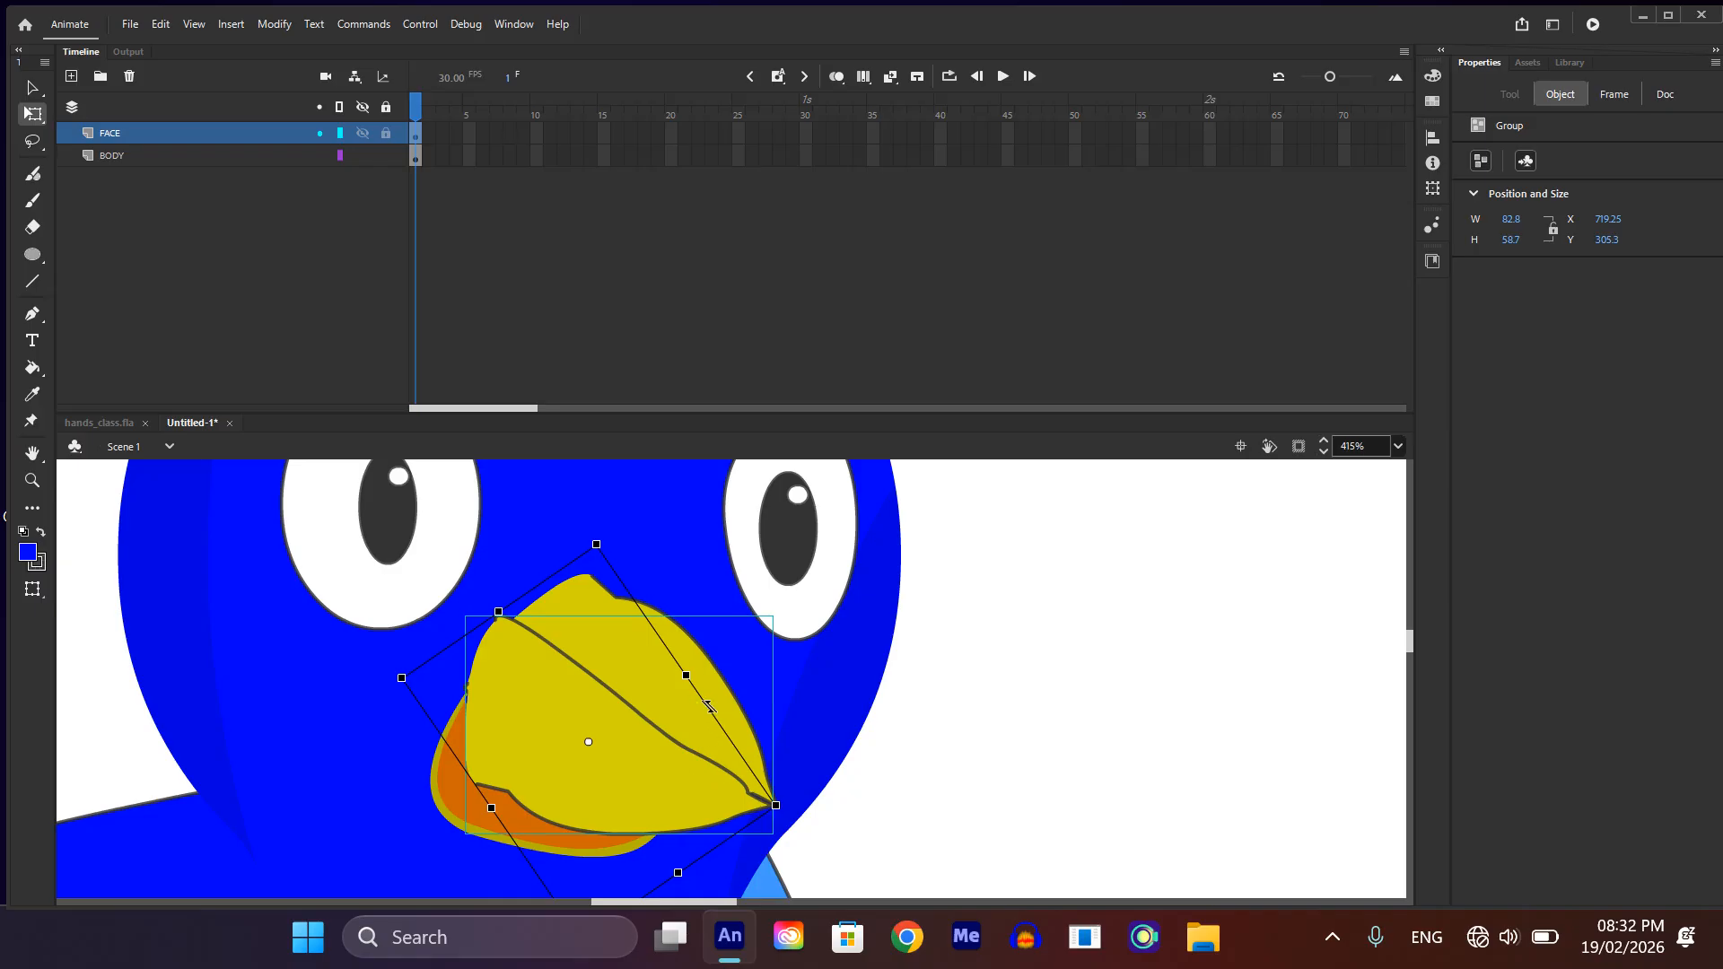
scroll(705, 794, down, 1)
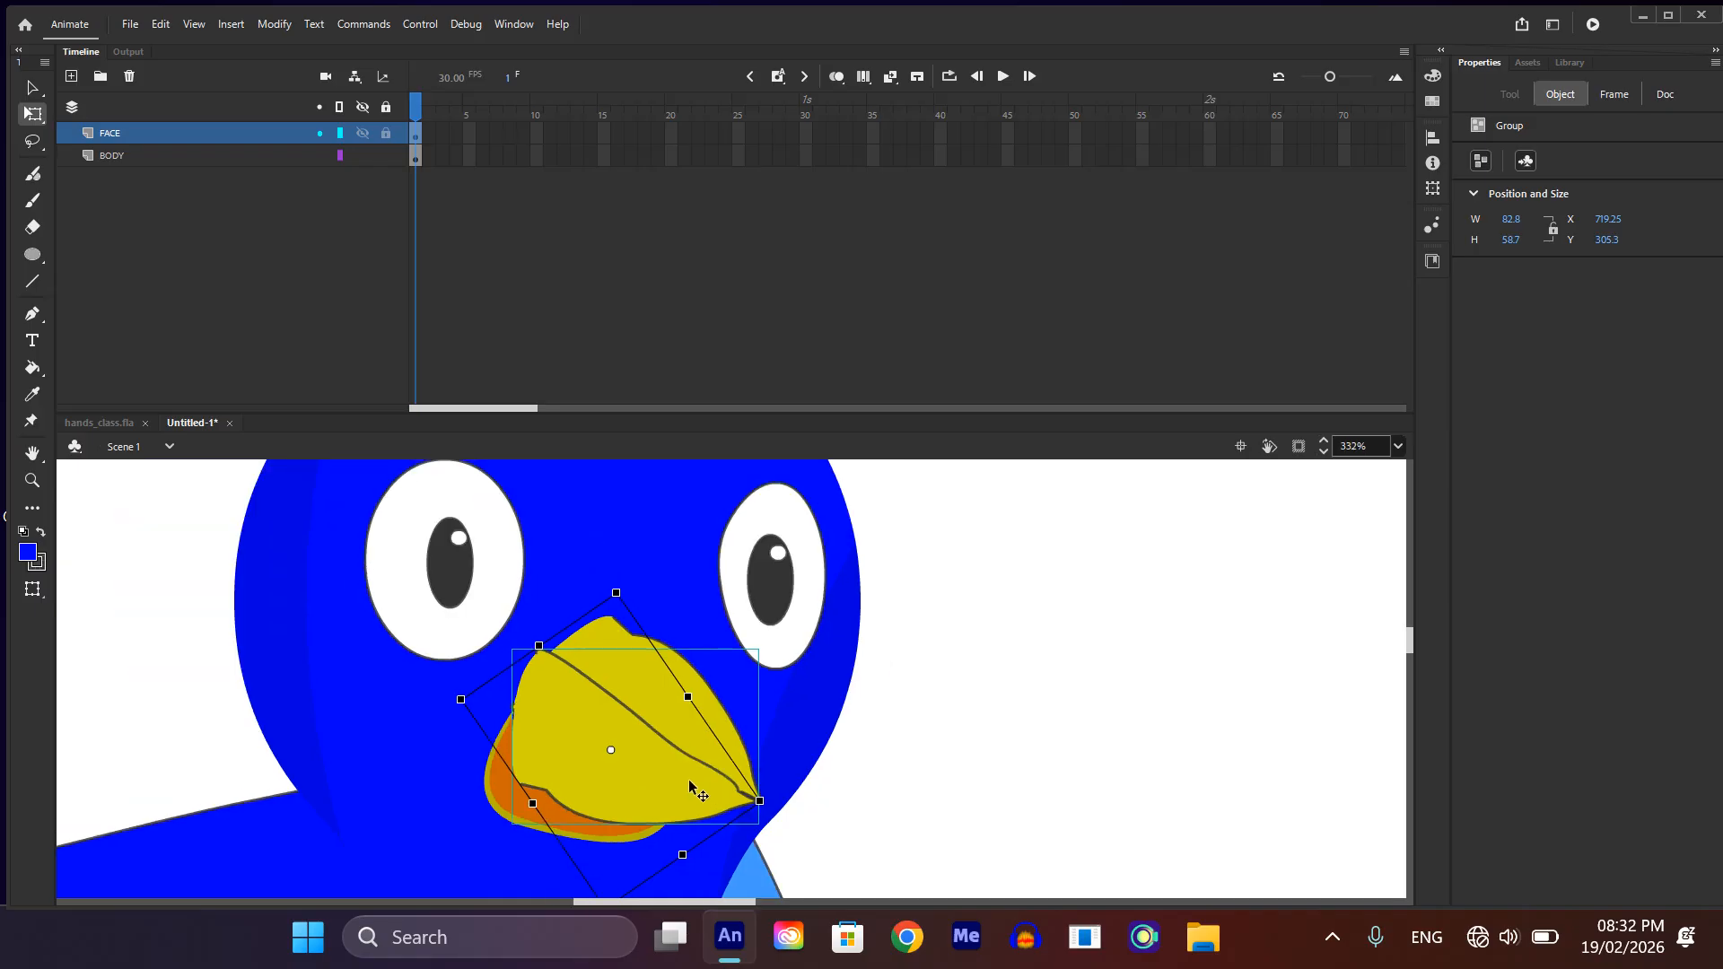
drag(690, 782, 680, 787)
Step: Bring the upper beak in front of the lower beak, keeping its position on the face
click(726, 715)
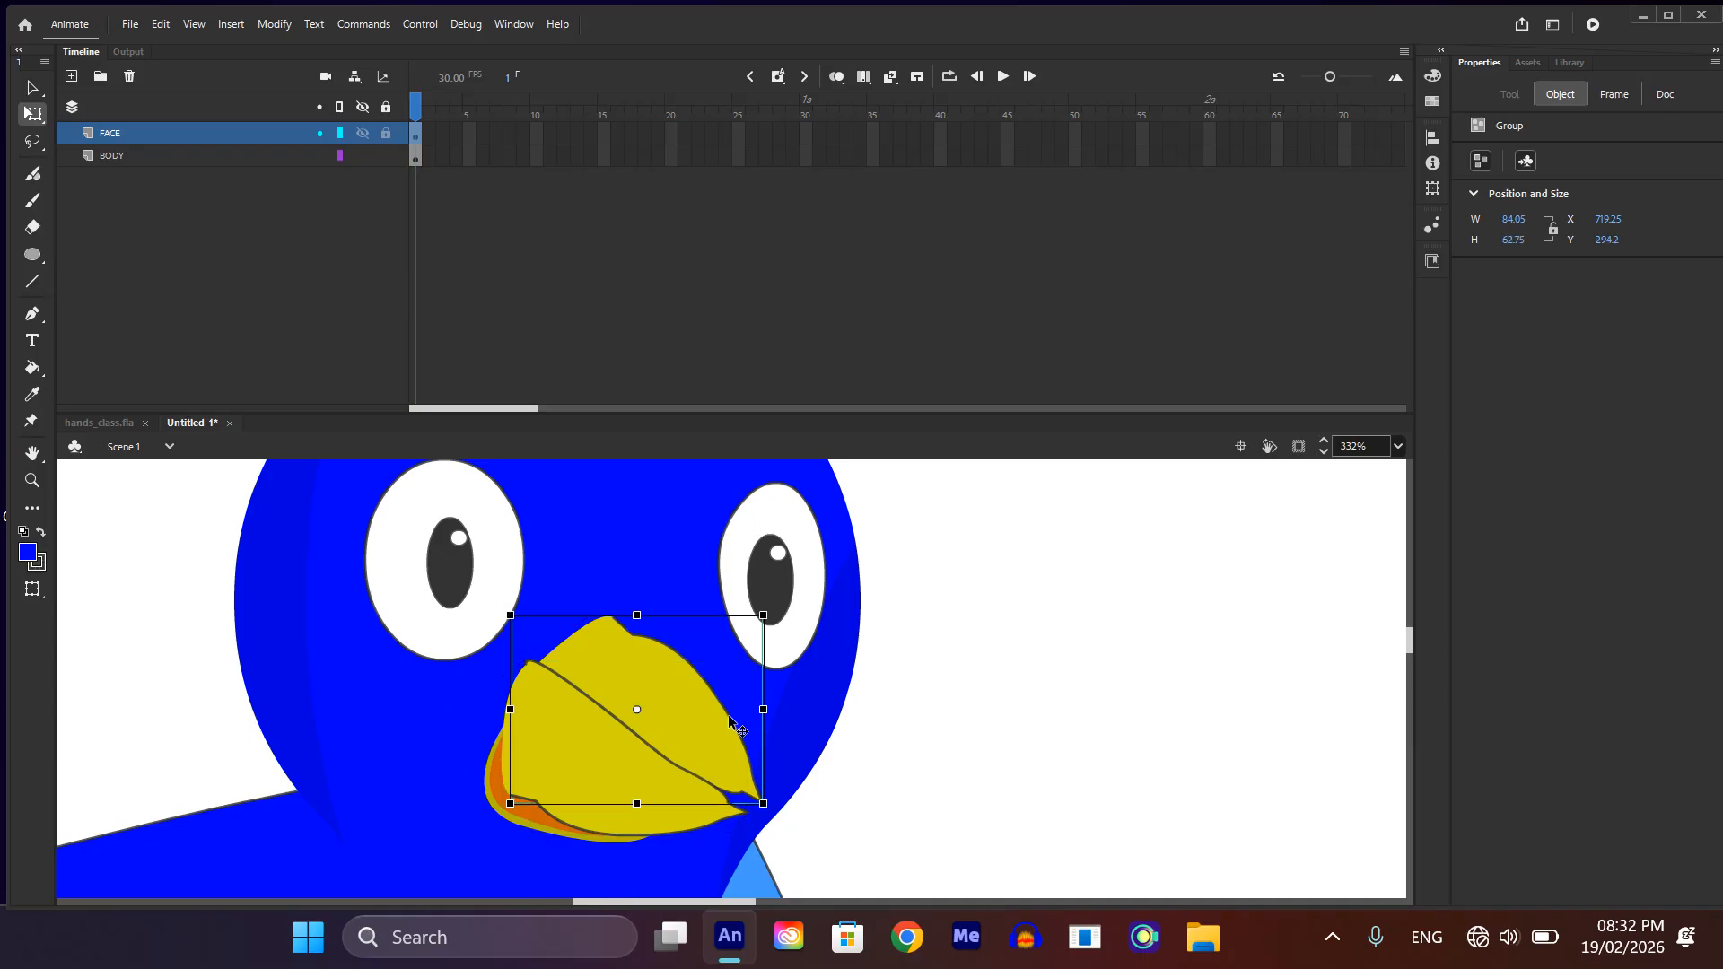
key(Delete)
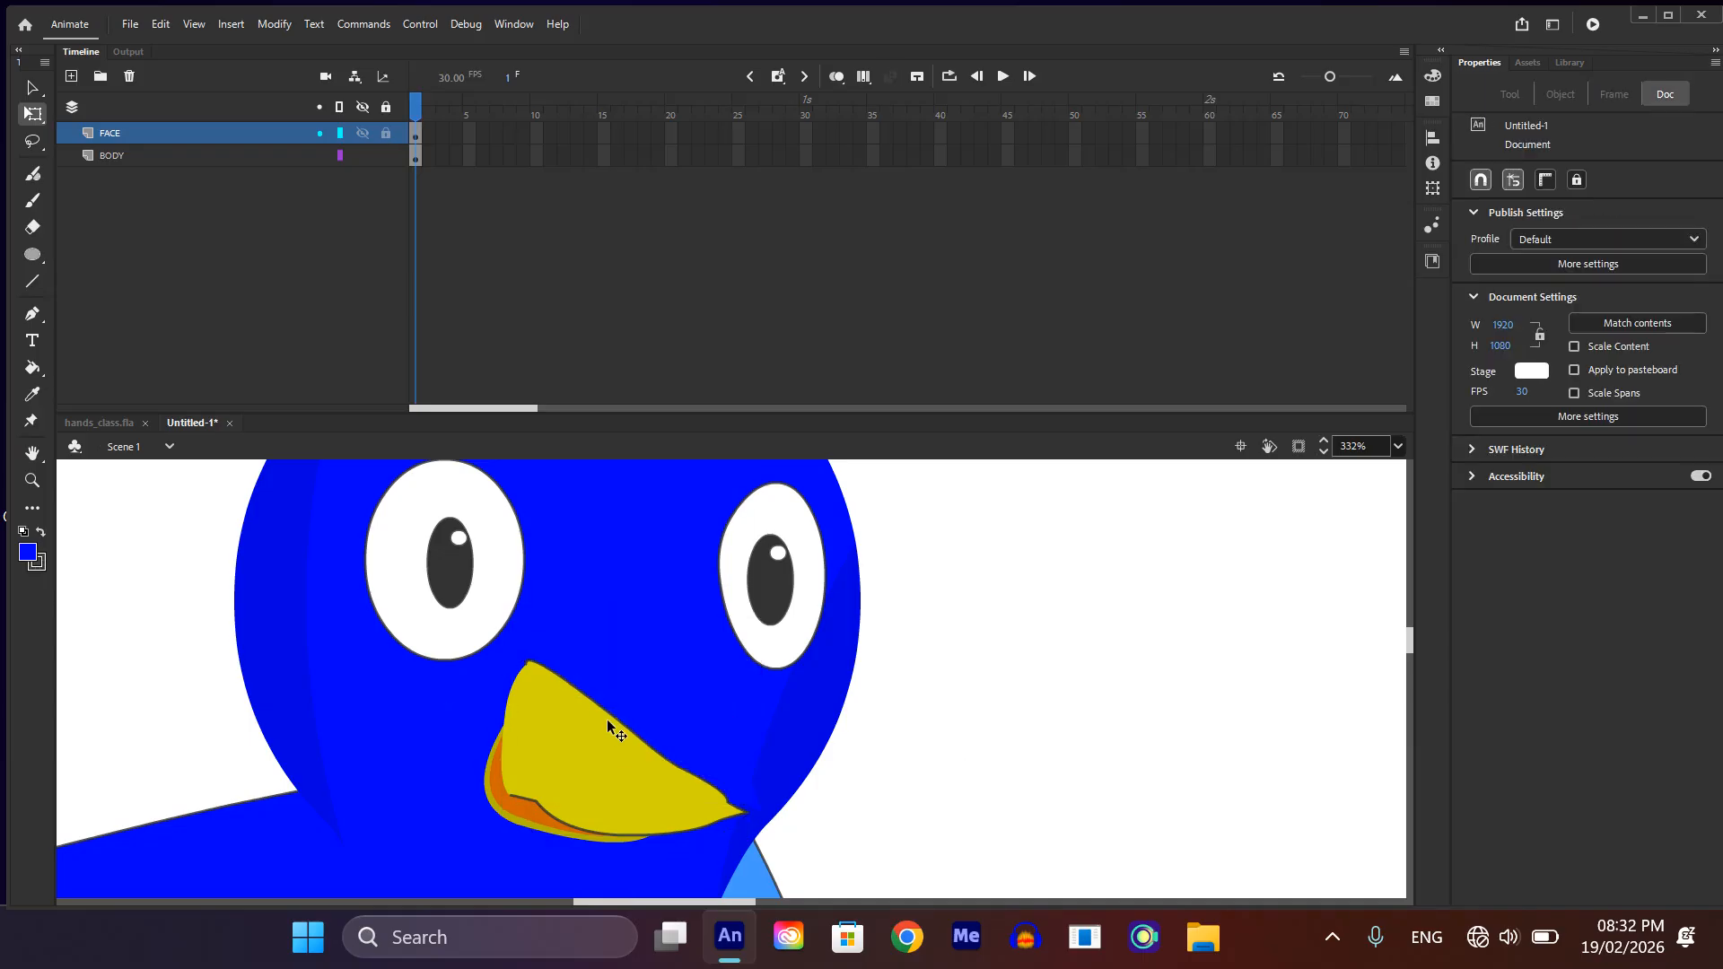
key(ctrl+z)
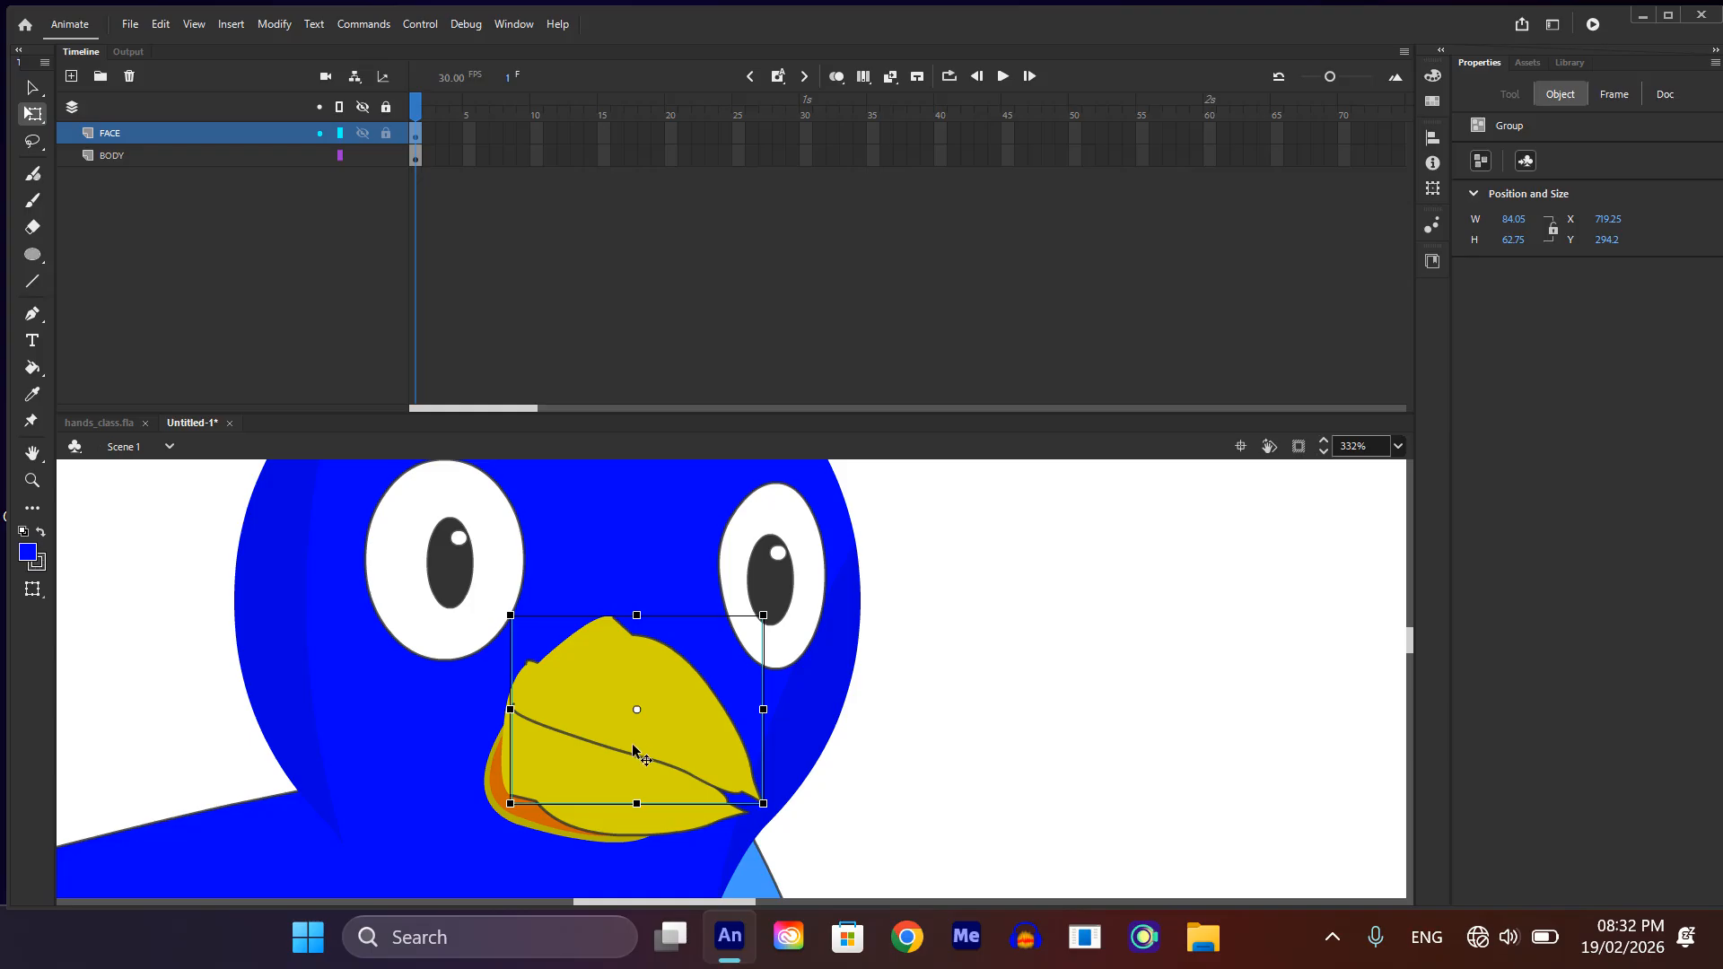
click(931, 854)
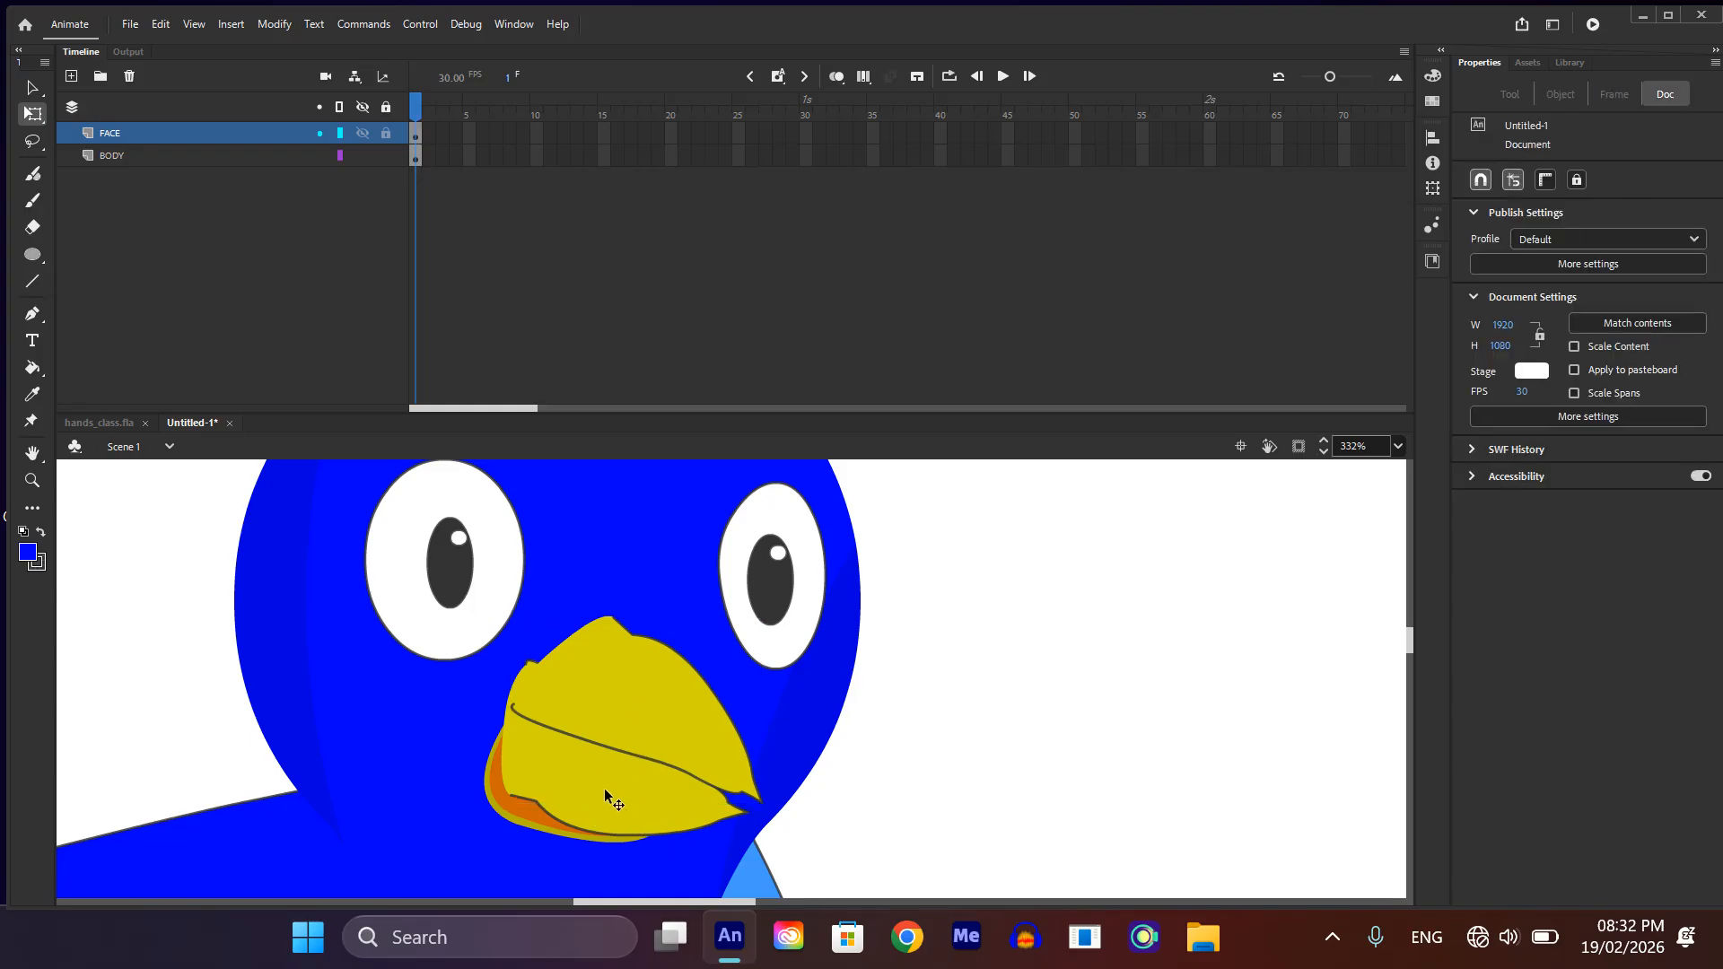
Step: Delete the old orange mouth fill and its dark yellow rim from behind the new beak
click(532, 826)
key(Delete)
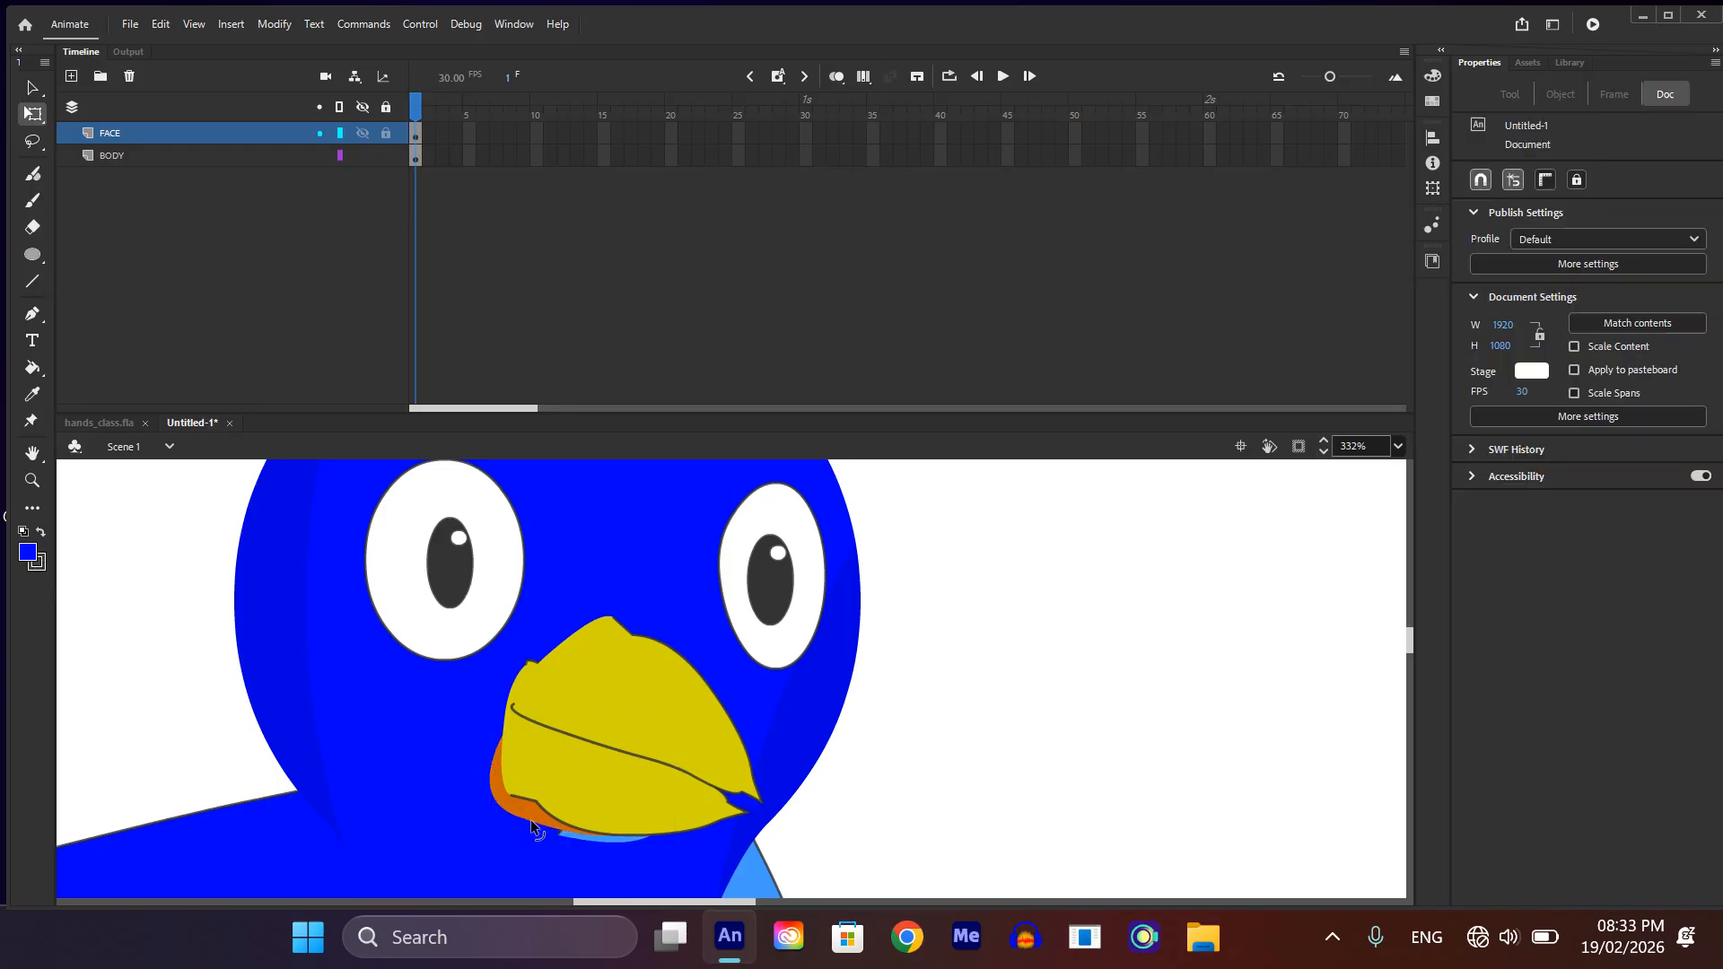
click(532, 813)
key(Delete)
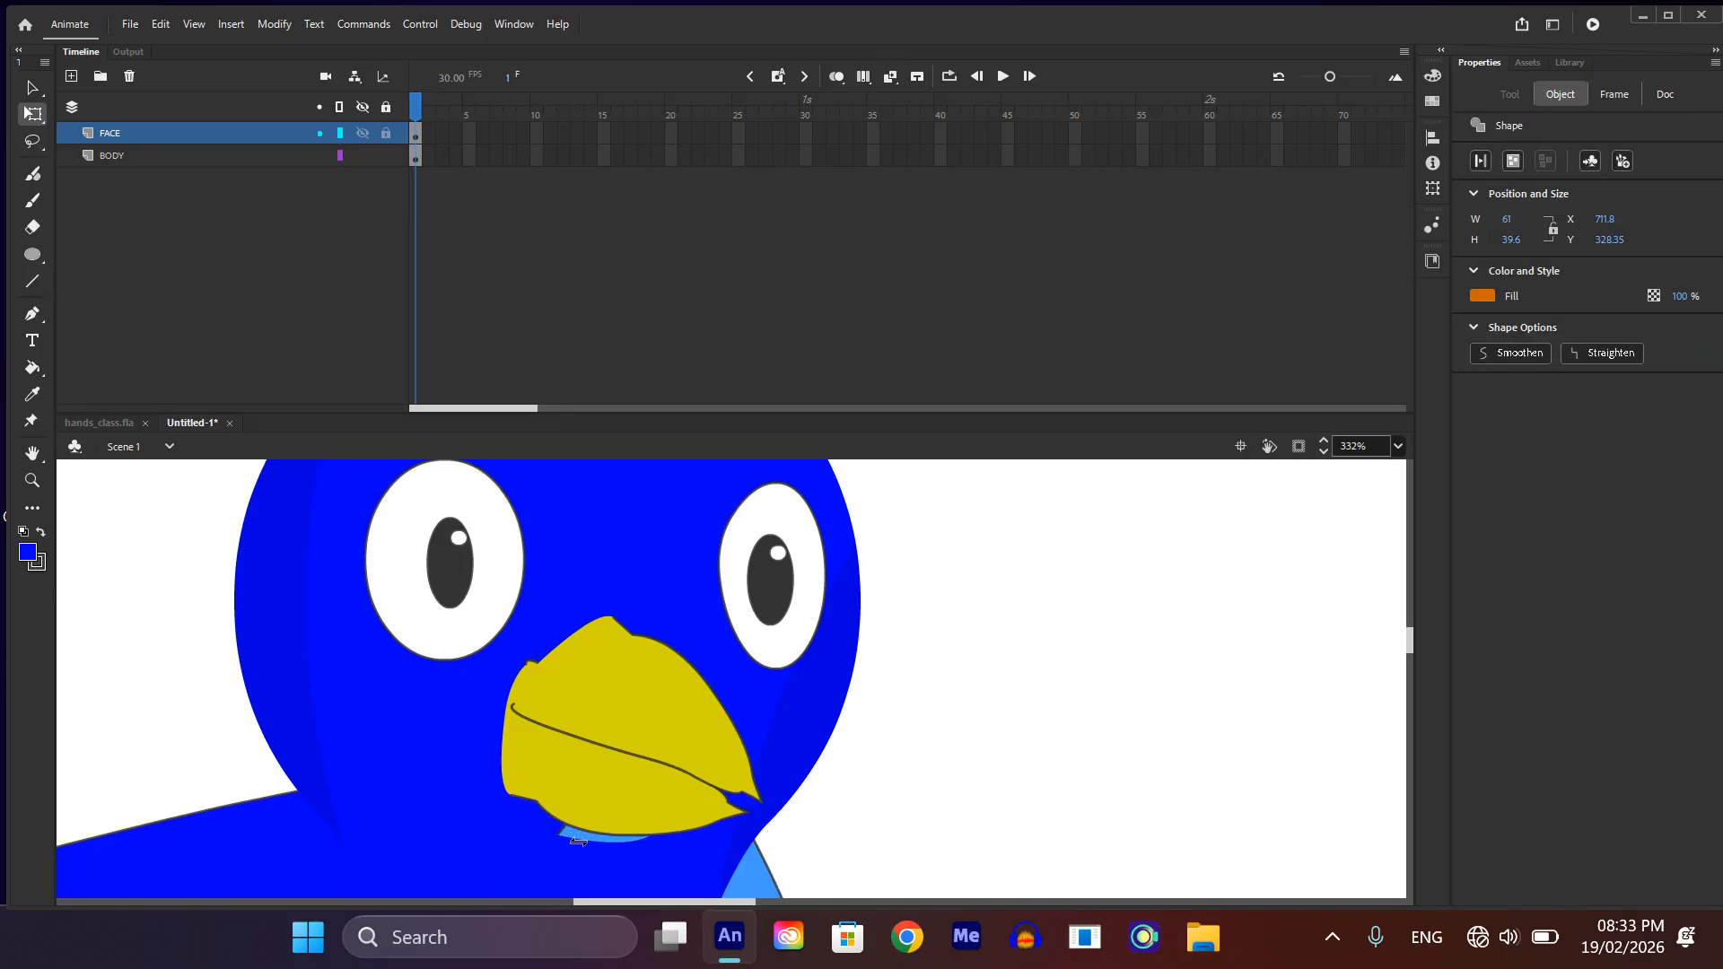
Step: Scale the lower beak group down to about 63 by 44 so it sits shorter than the upper beak
scroll(578, 838, down, 3)
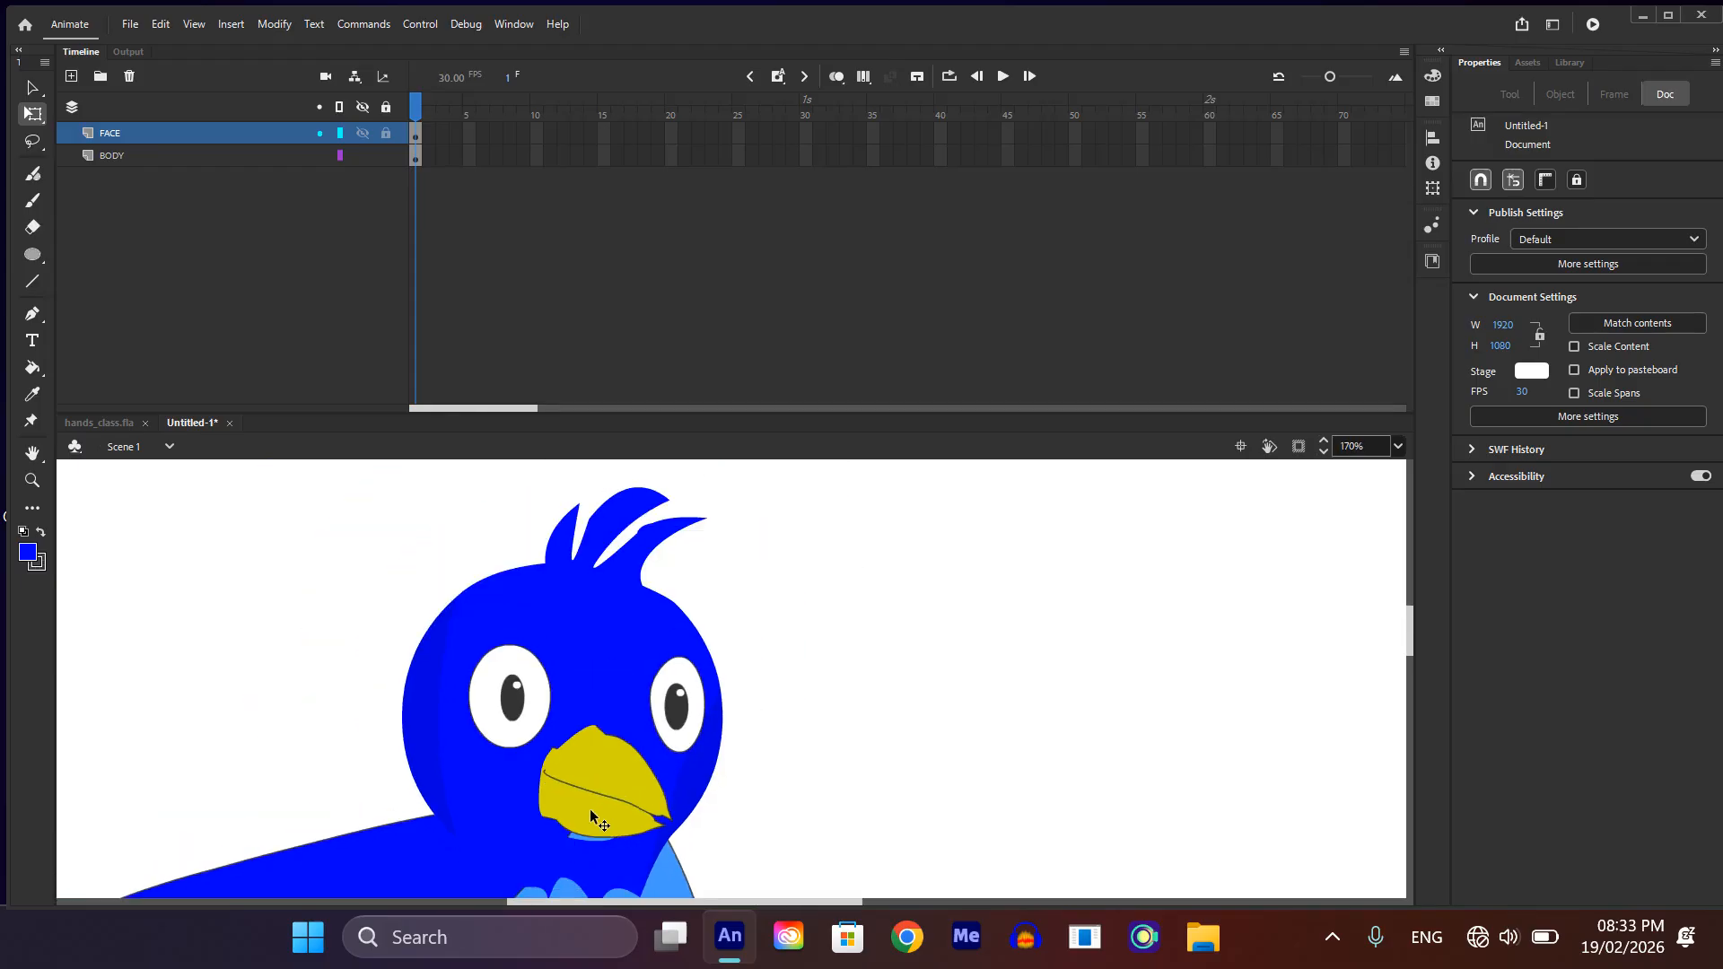
click(592, 818)
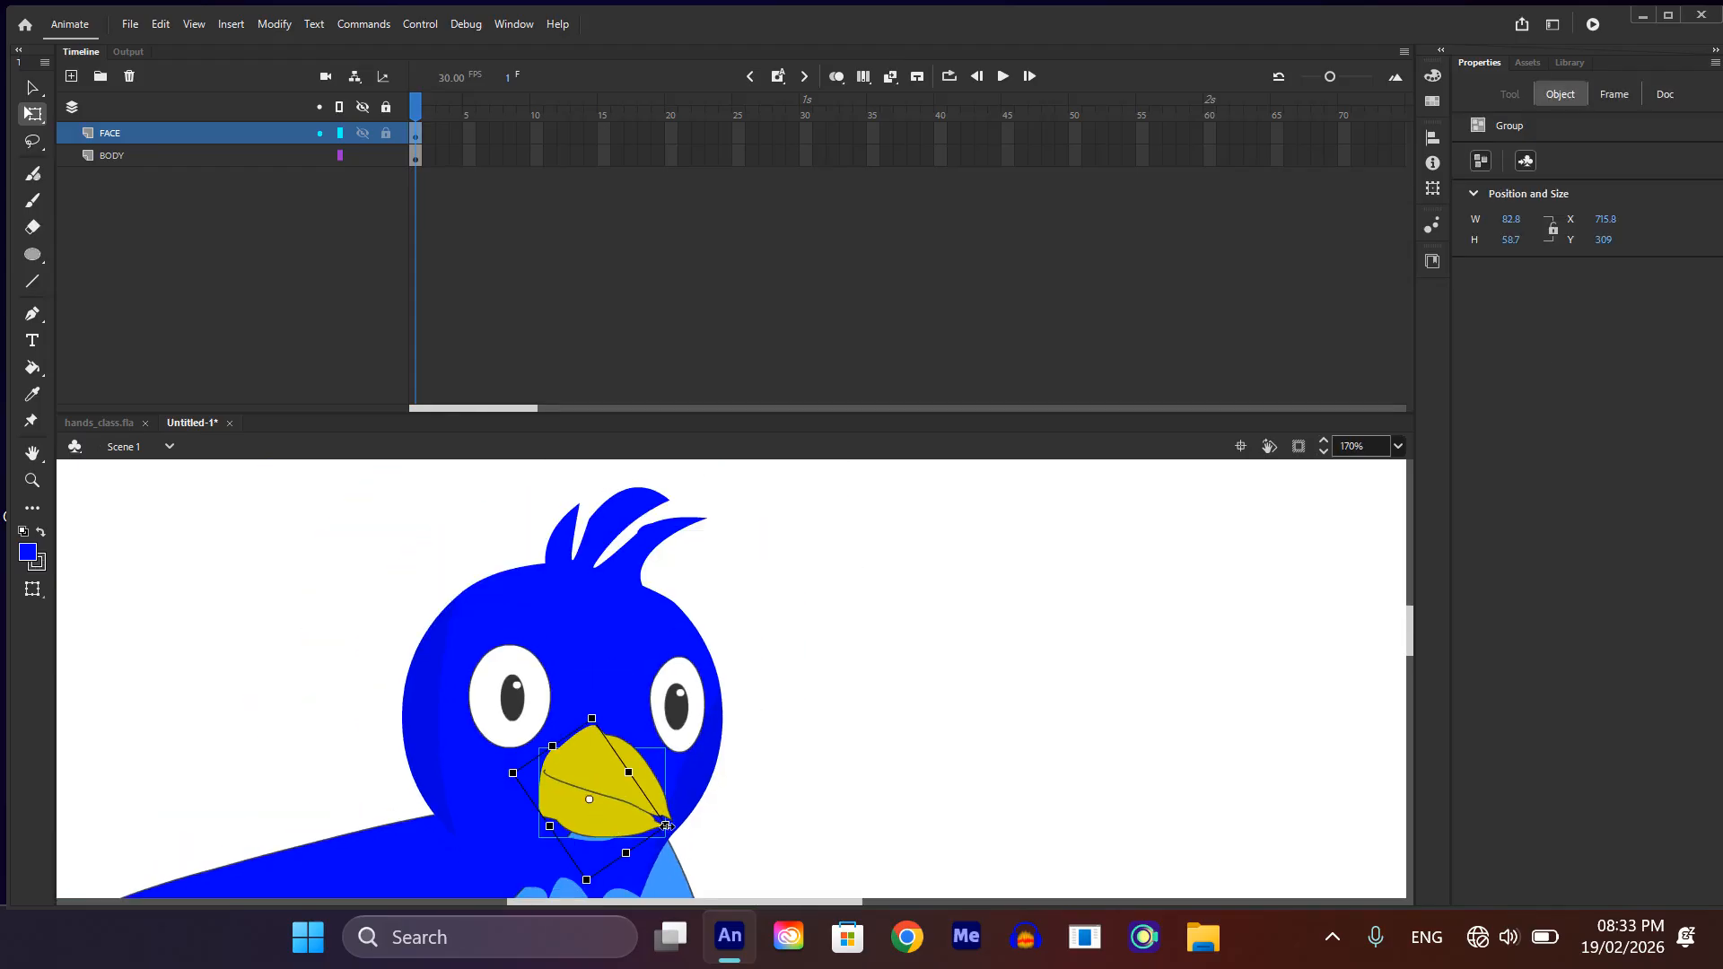
drag(666, 825, 596, 825)
scroll(615, 819, up, 4)
scroll(597, 821, down, 3)
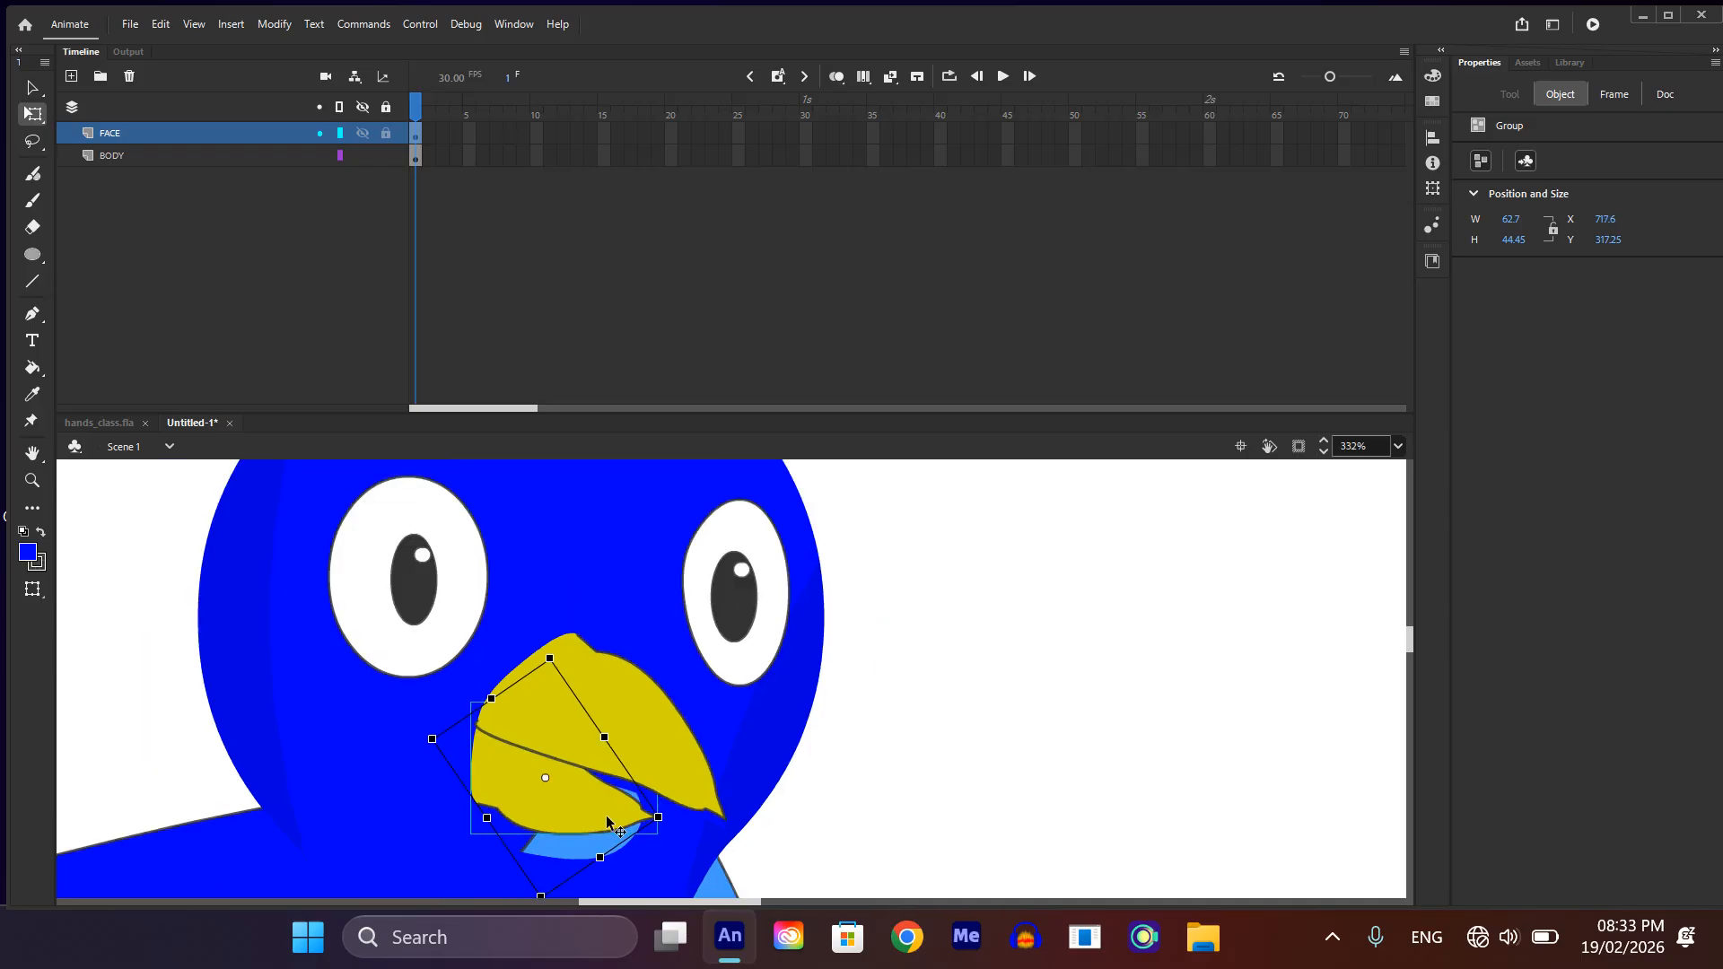
click(864, 789)
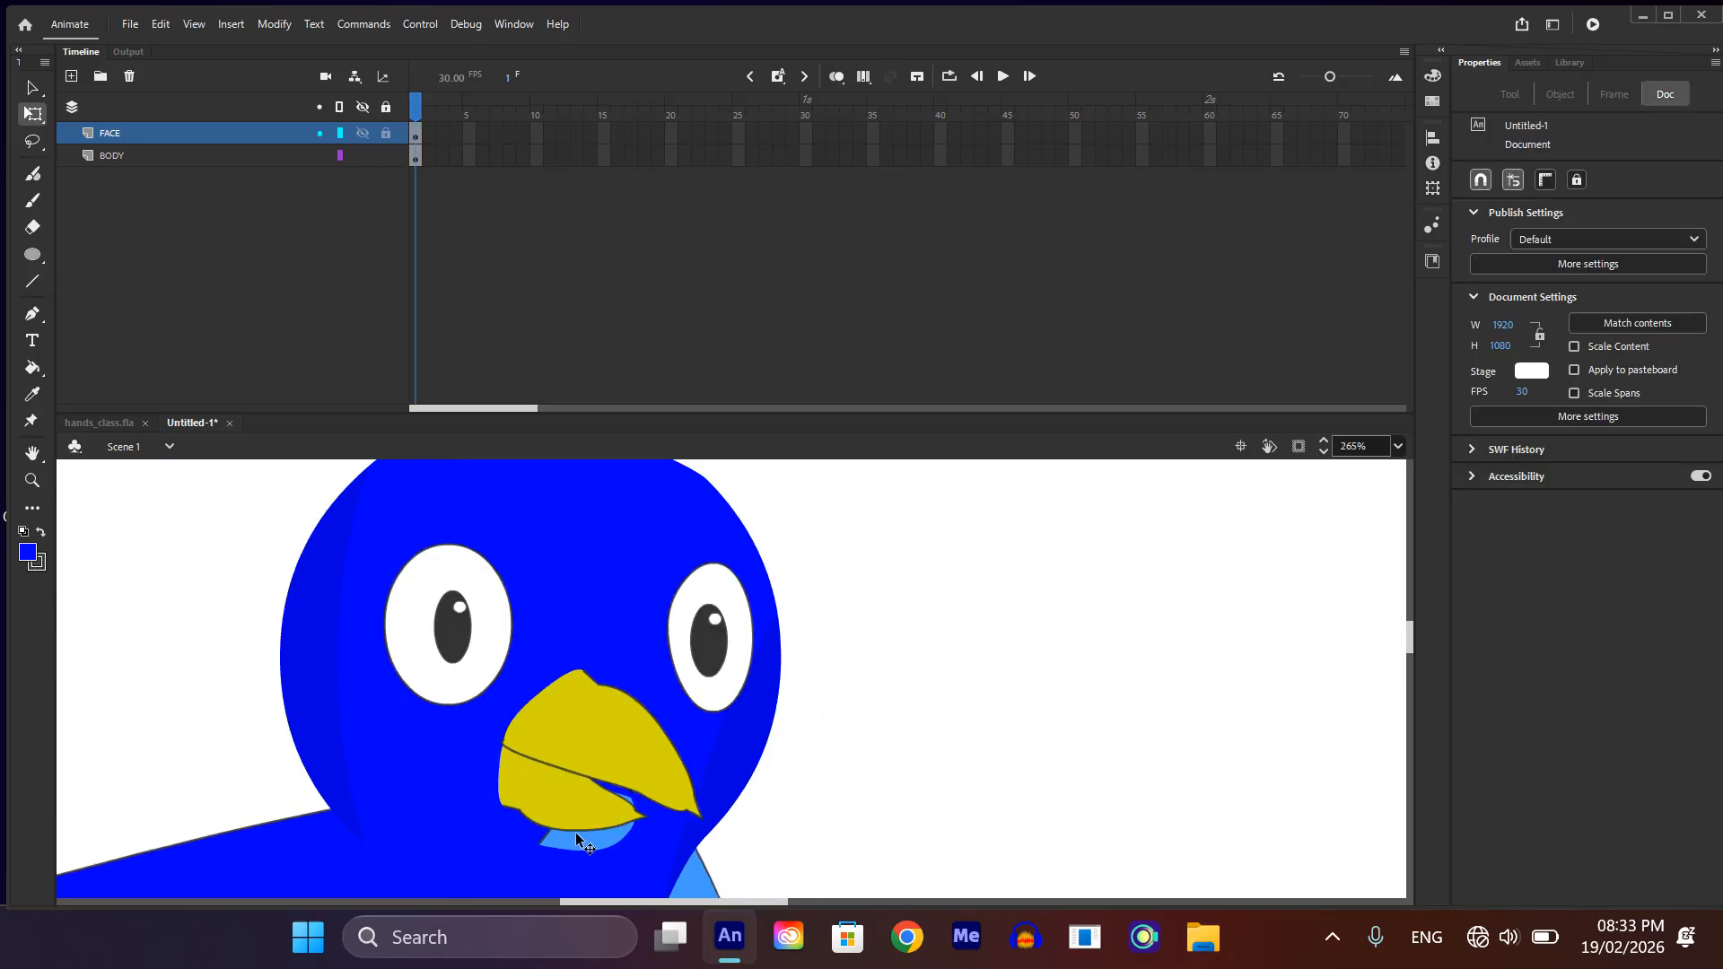
Step: Fill the gap left by the deleted mouth behind the beak with the face blue
scroll(583, 834, up, 4)
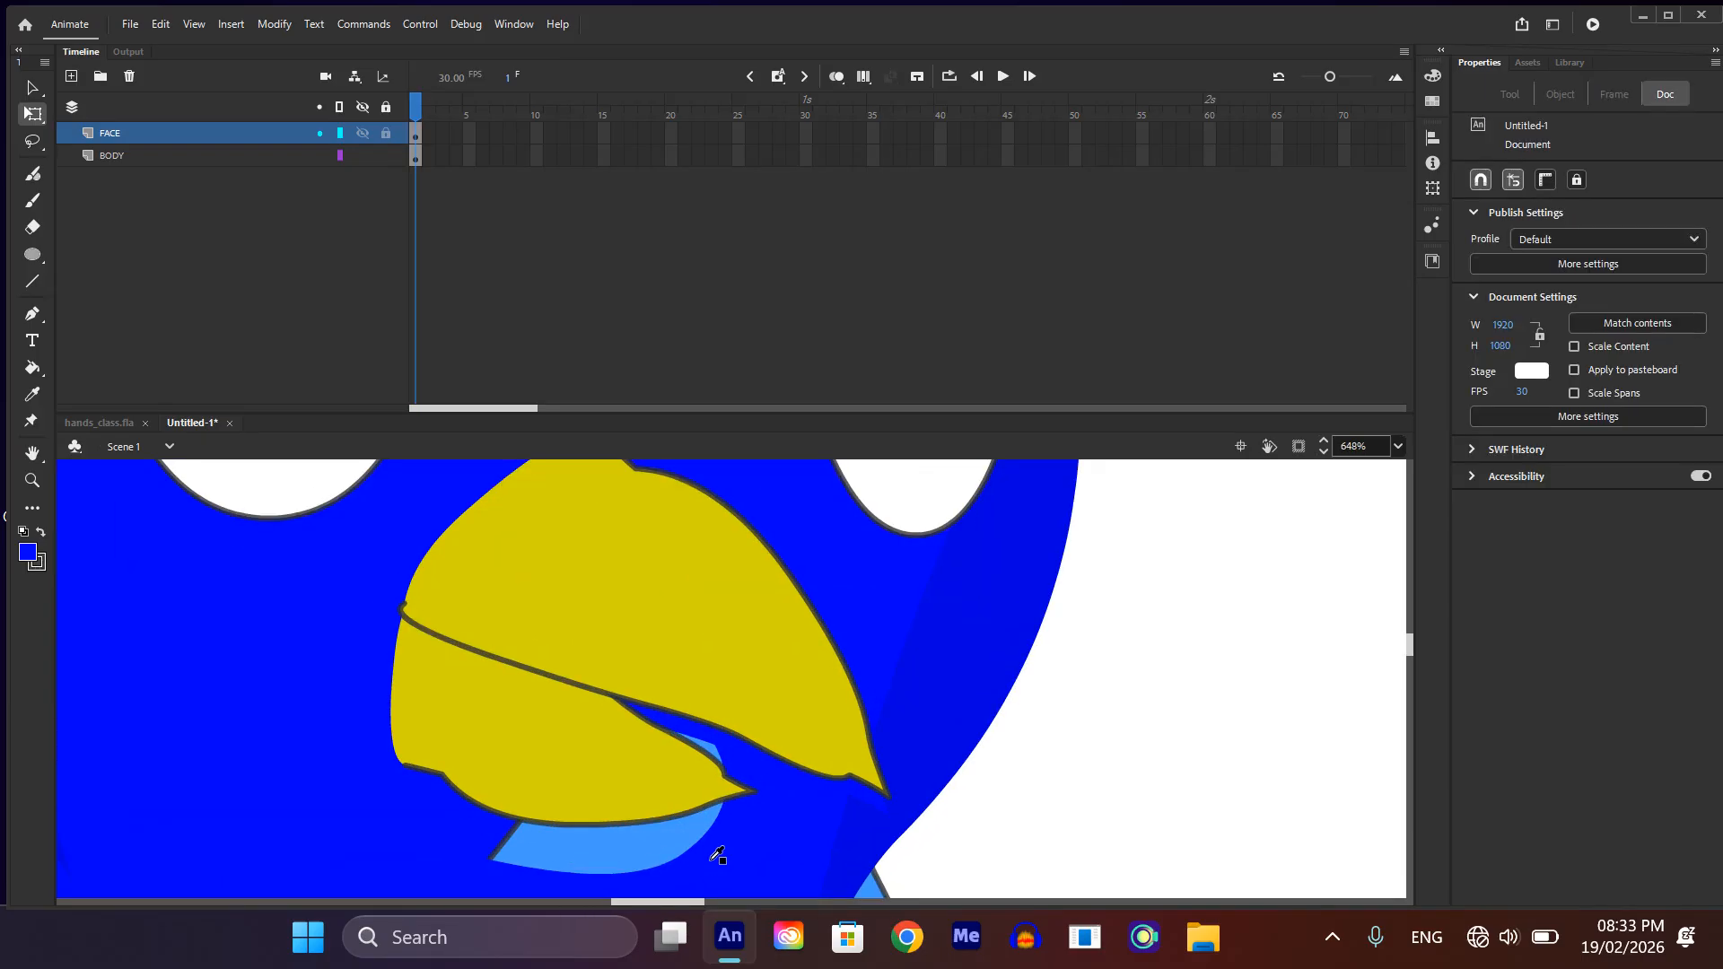
key(k)
click(664, 826)
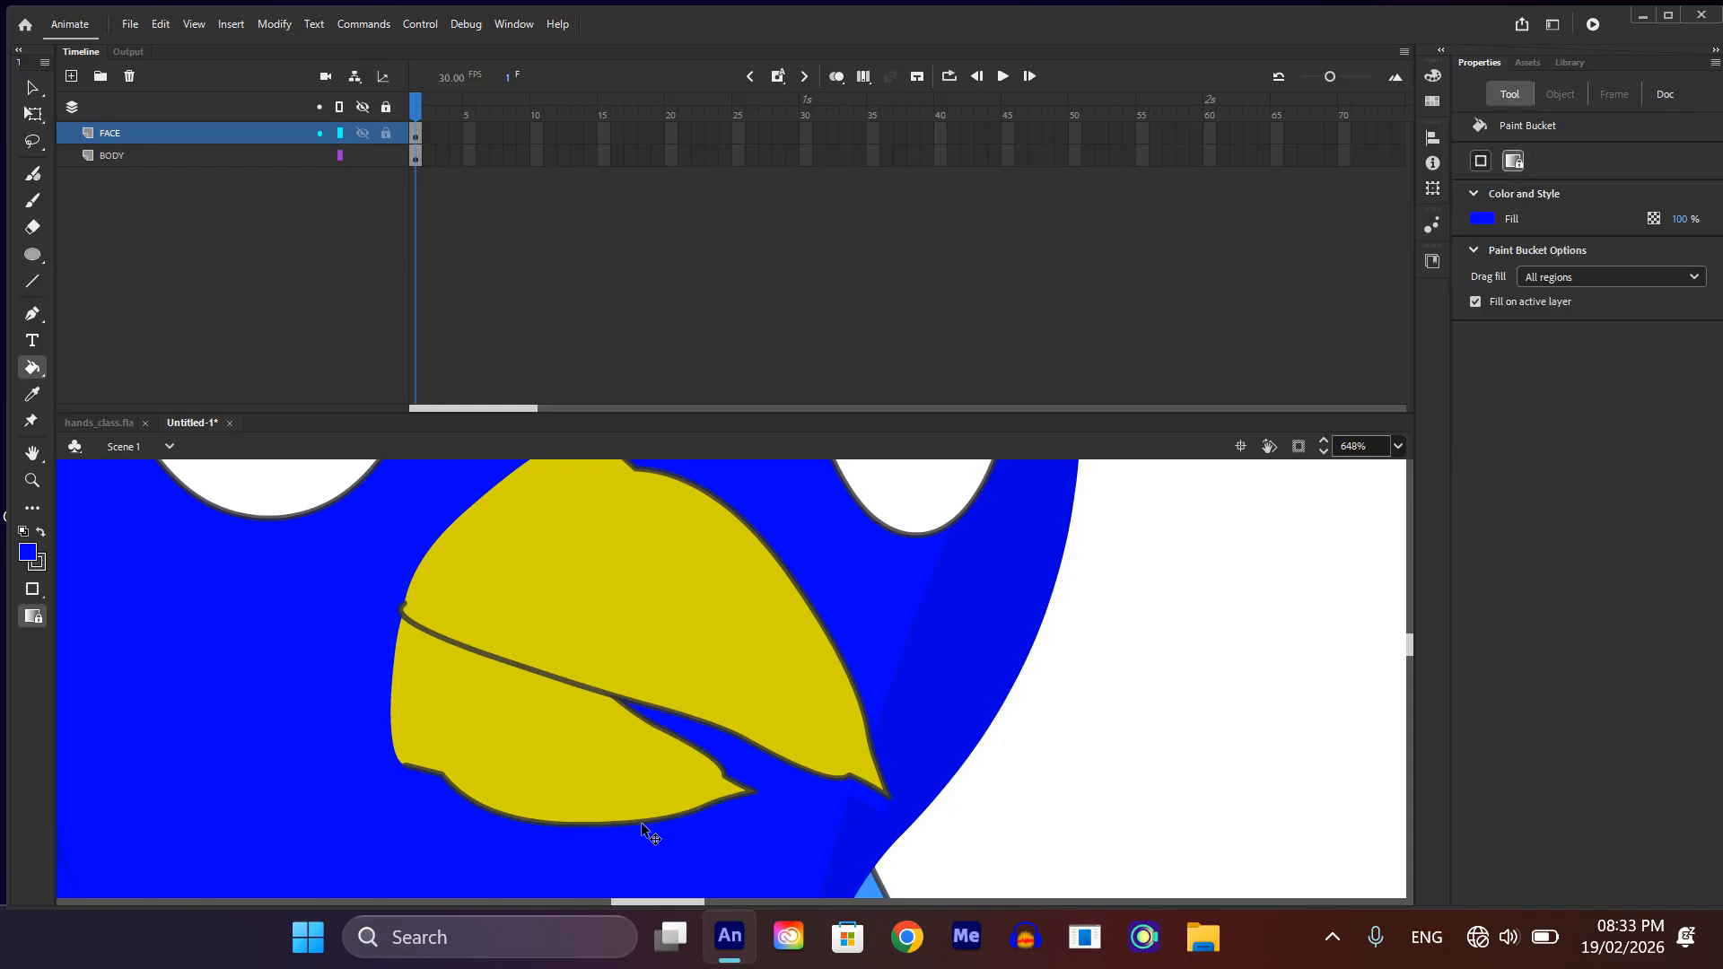
scroll(640, 826, down, 4)
Step: Select the lower beak group and open it for editing
key(v)
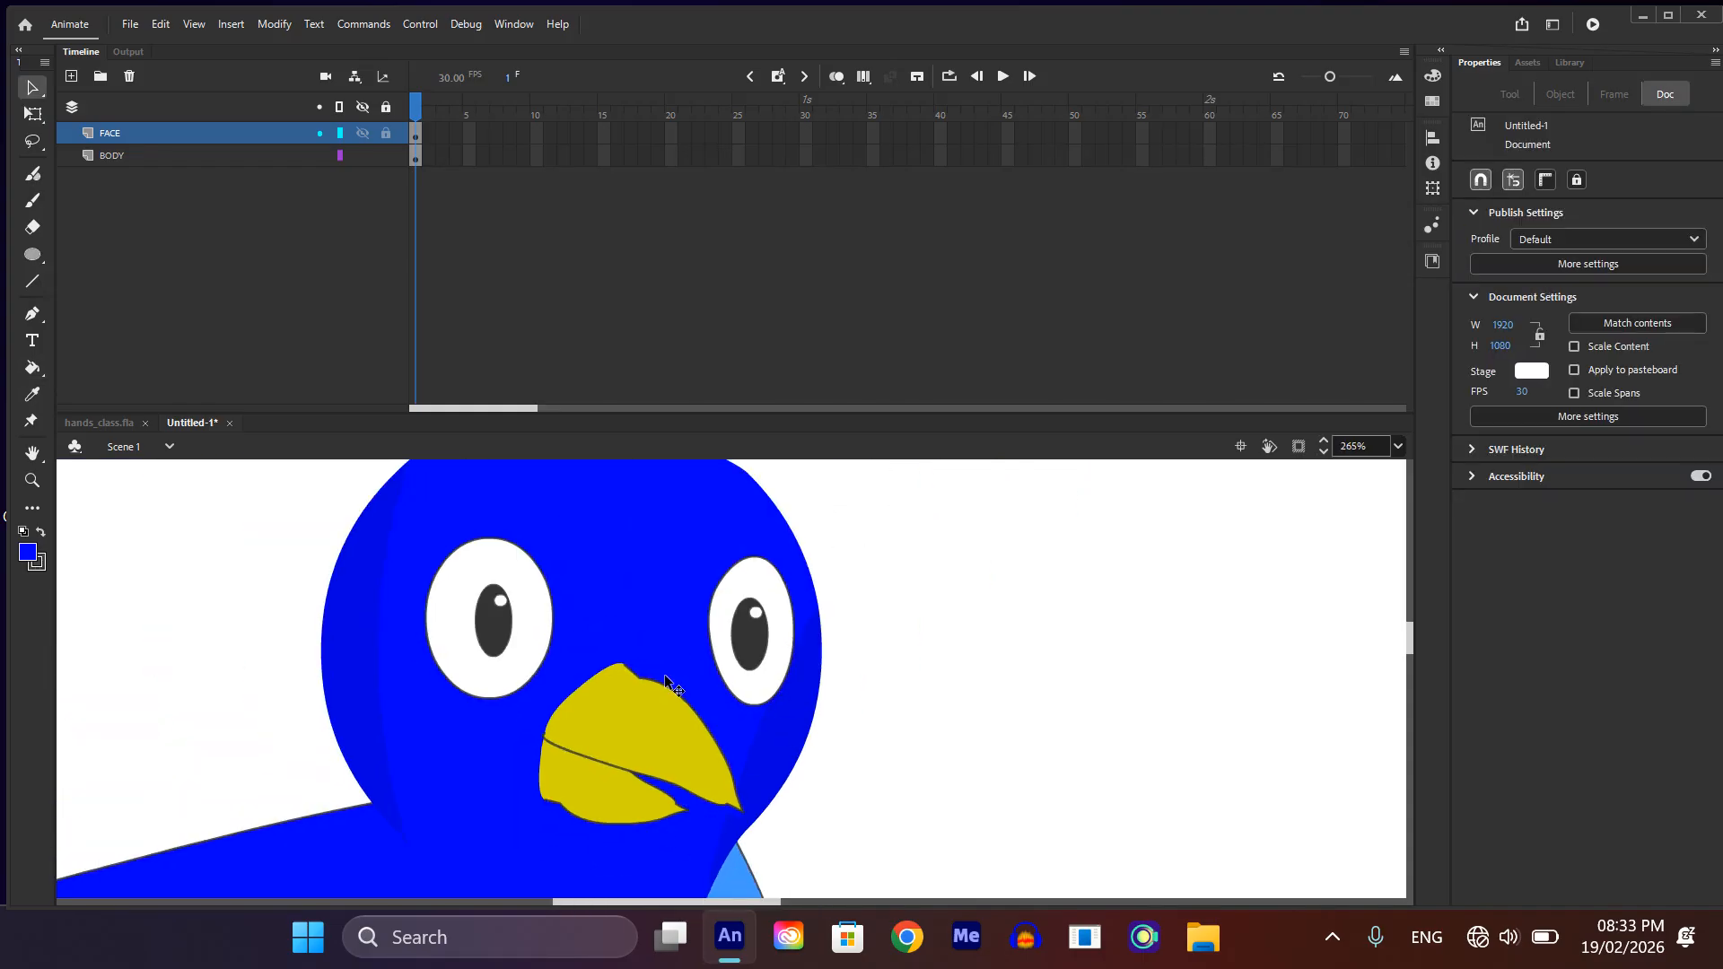
click(641, 795)
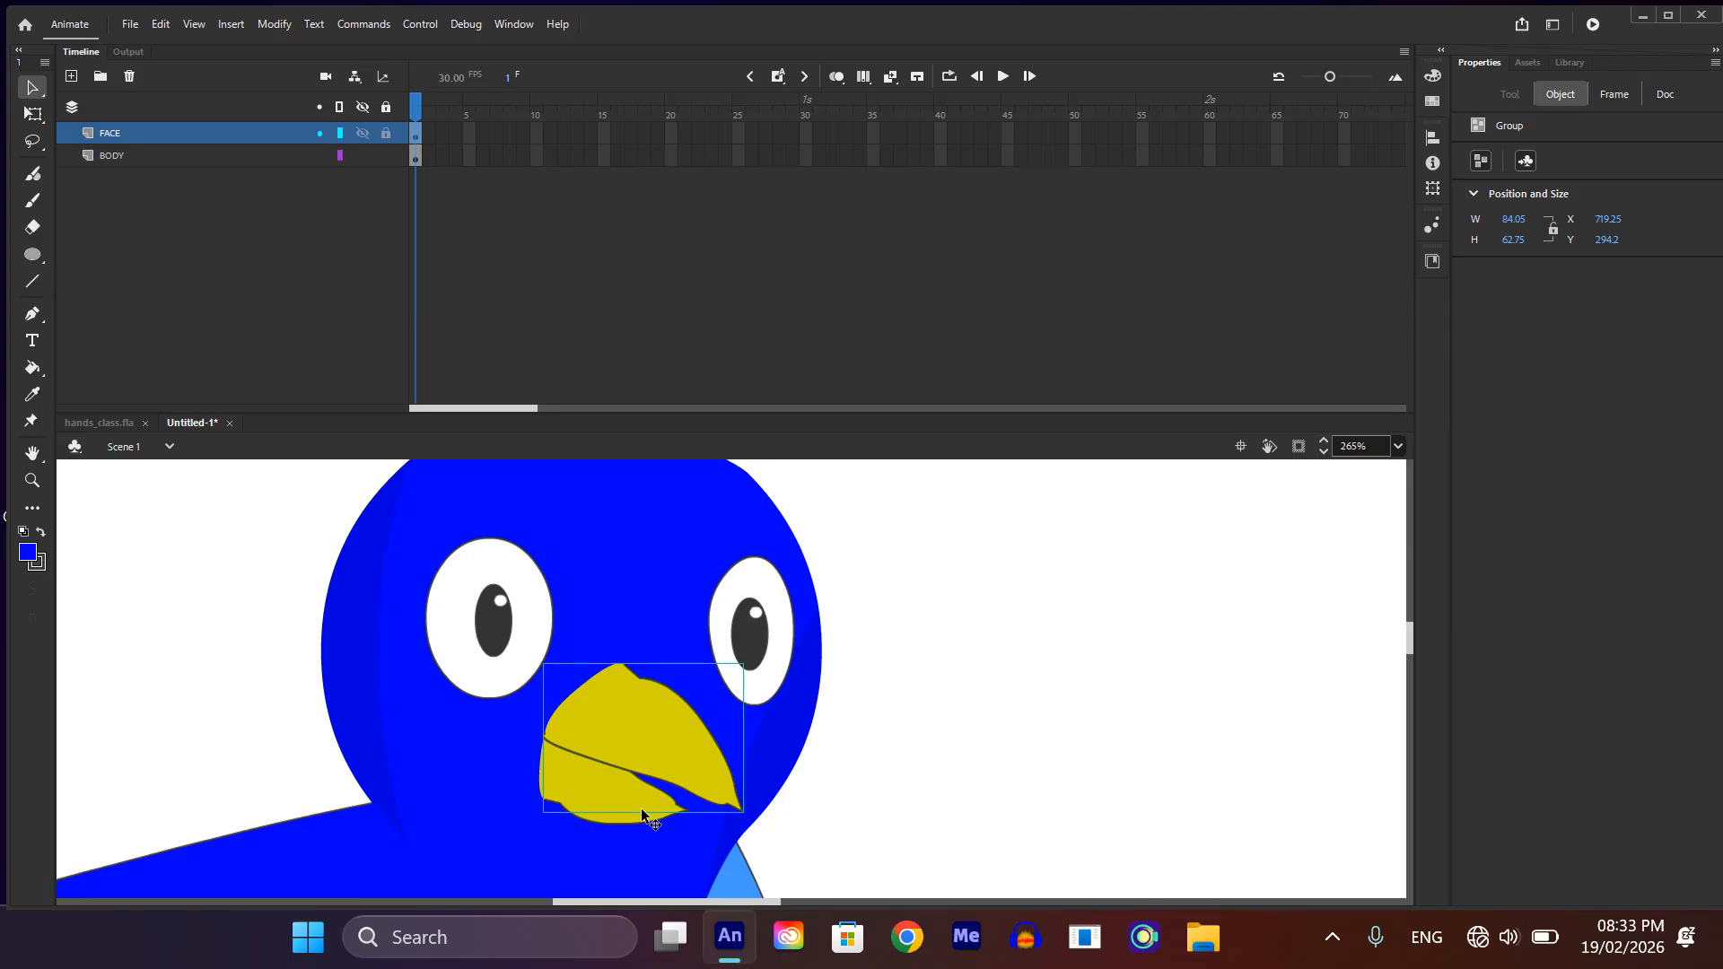
double_click(643, 812)
double_click(1130, 752)
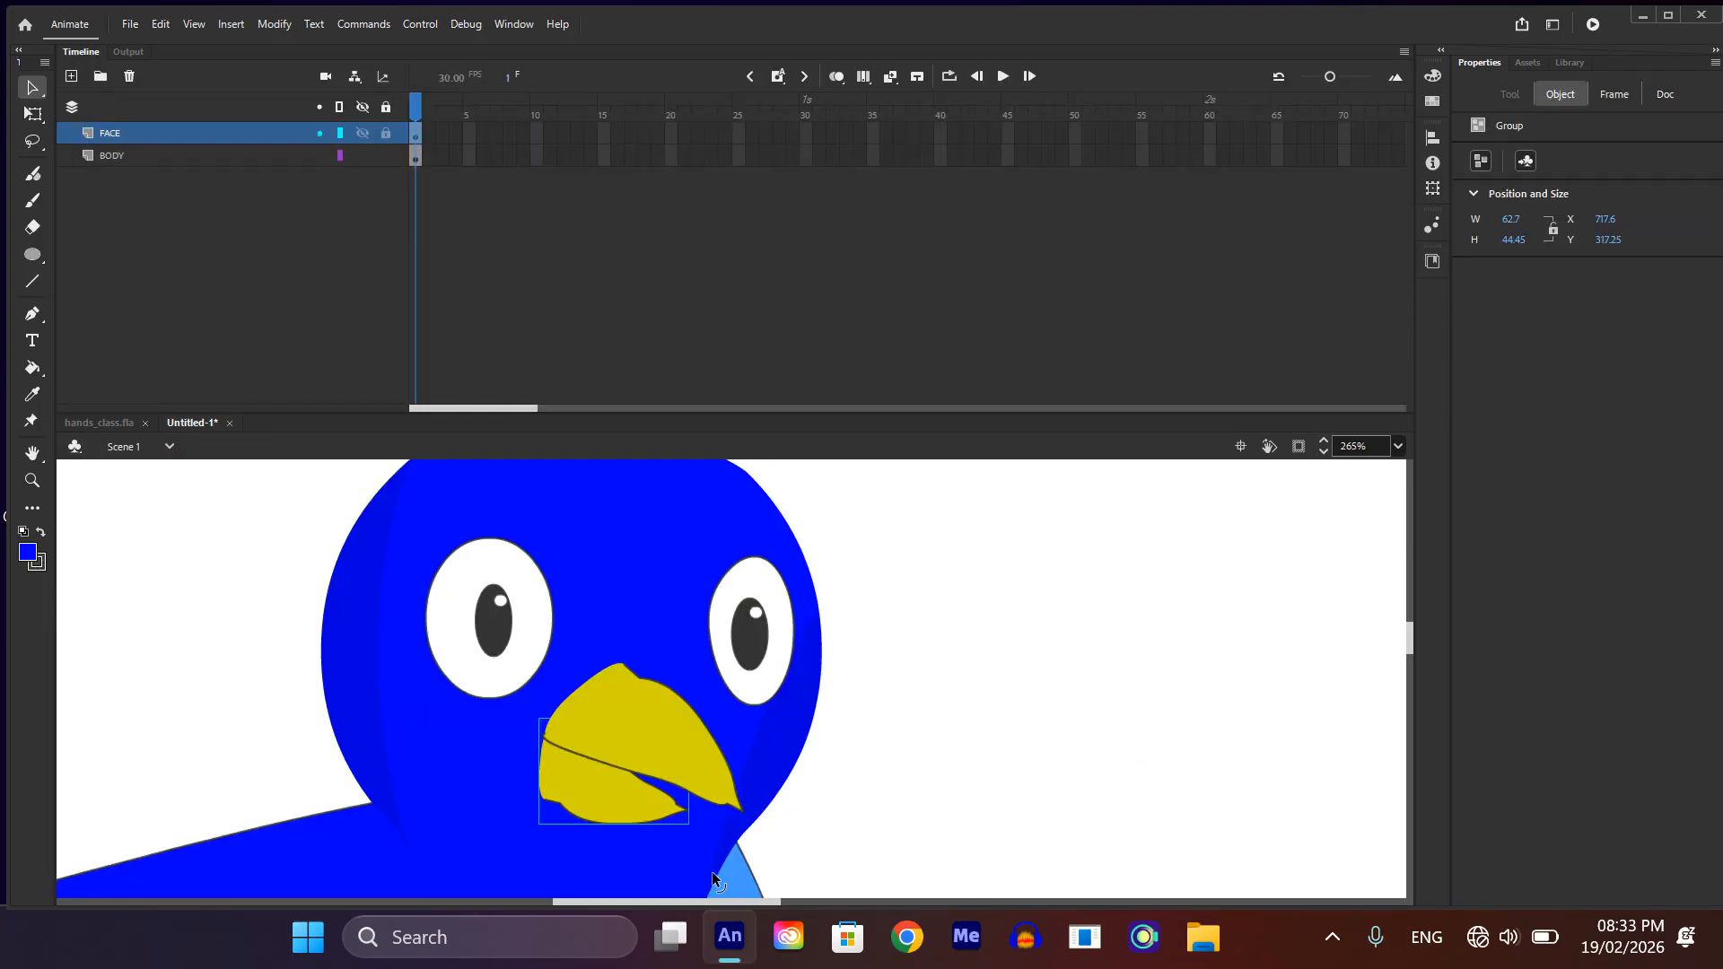
scroll(653, 781, down, 3)
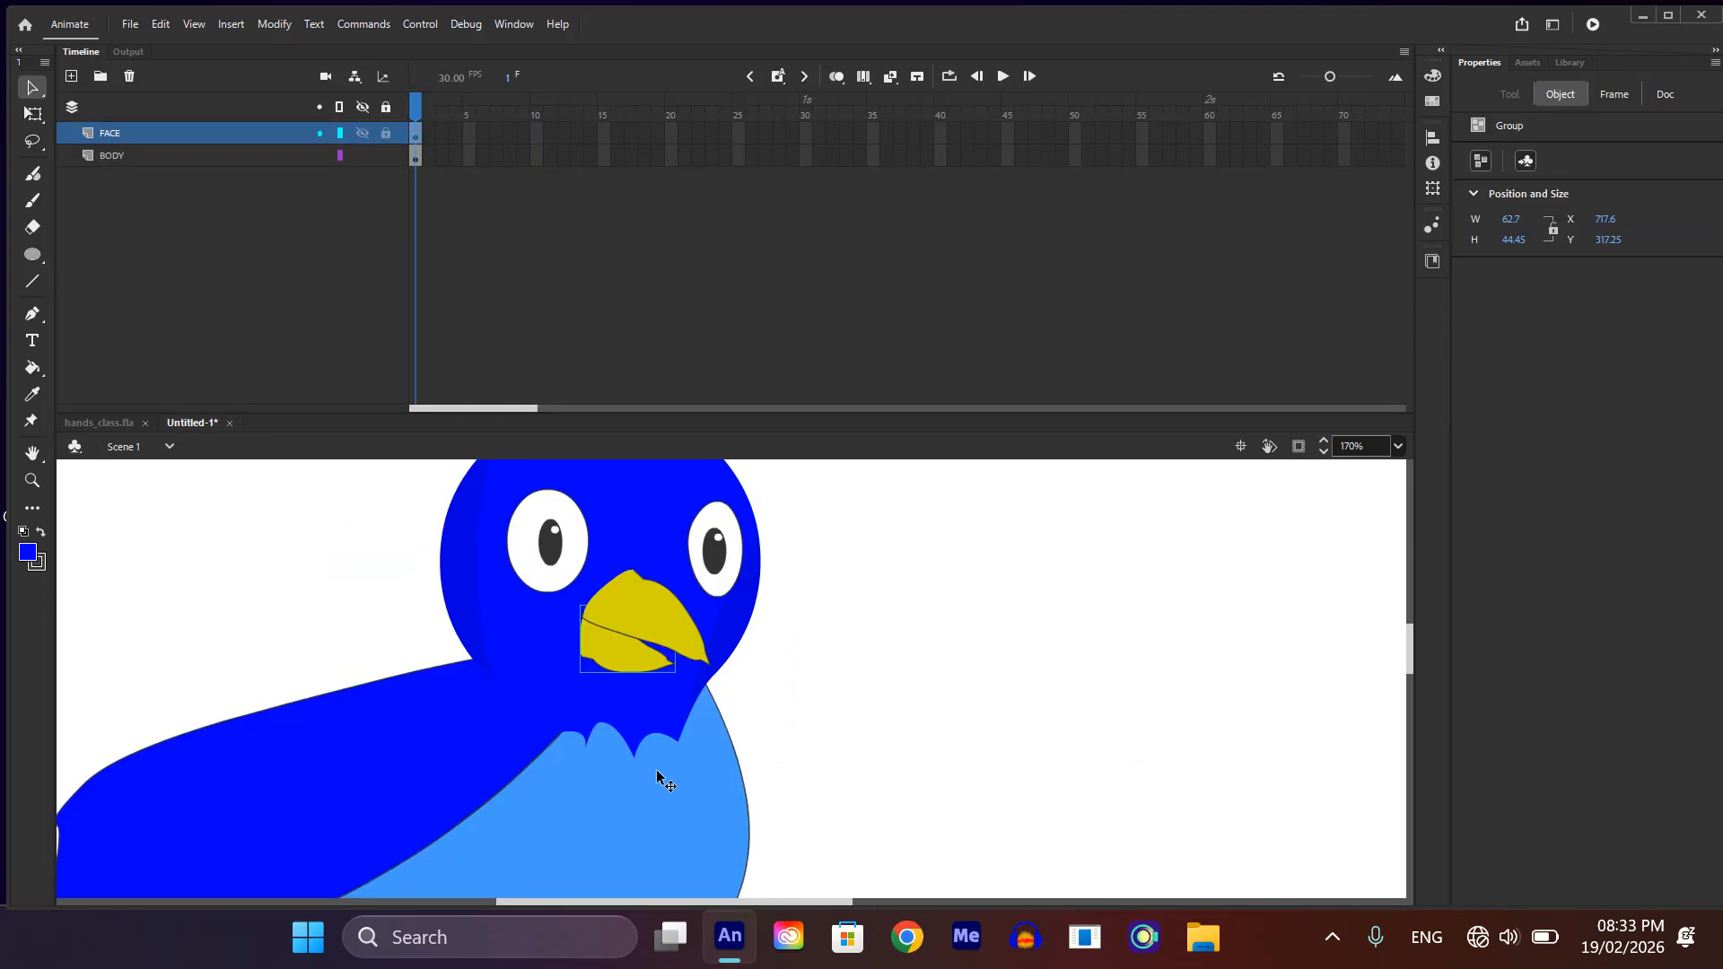
scroll(665, 794, down, 1)
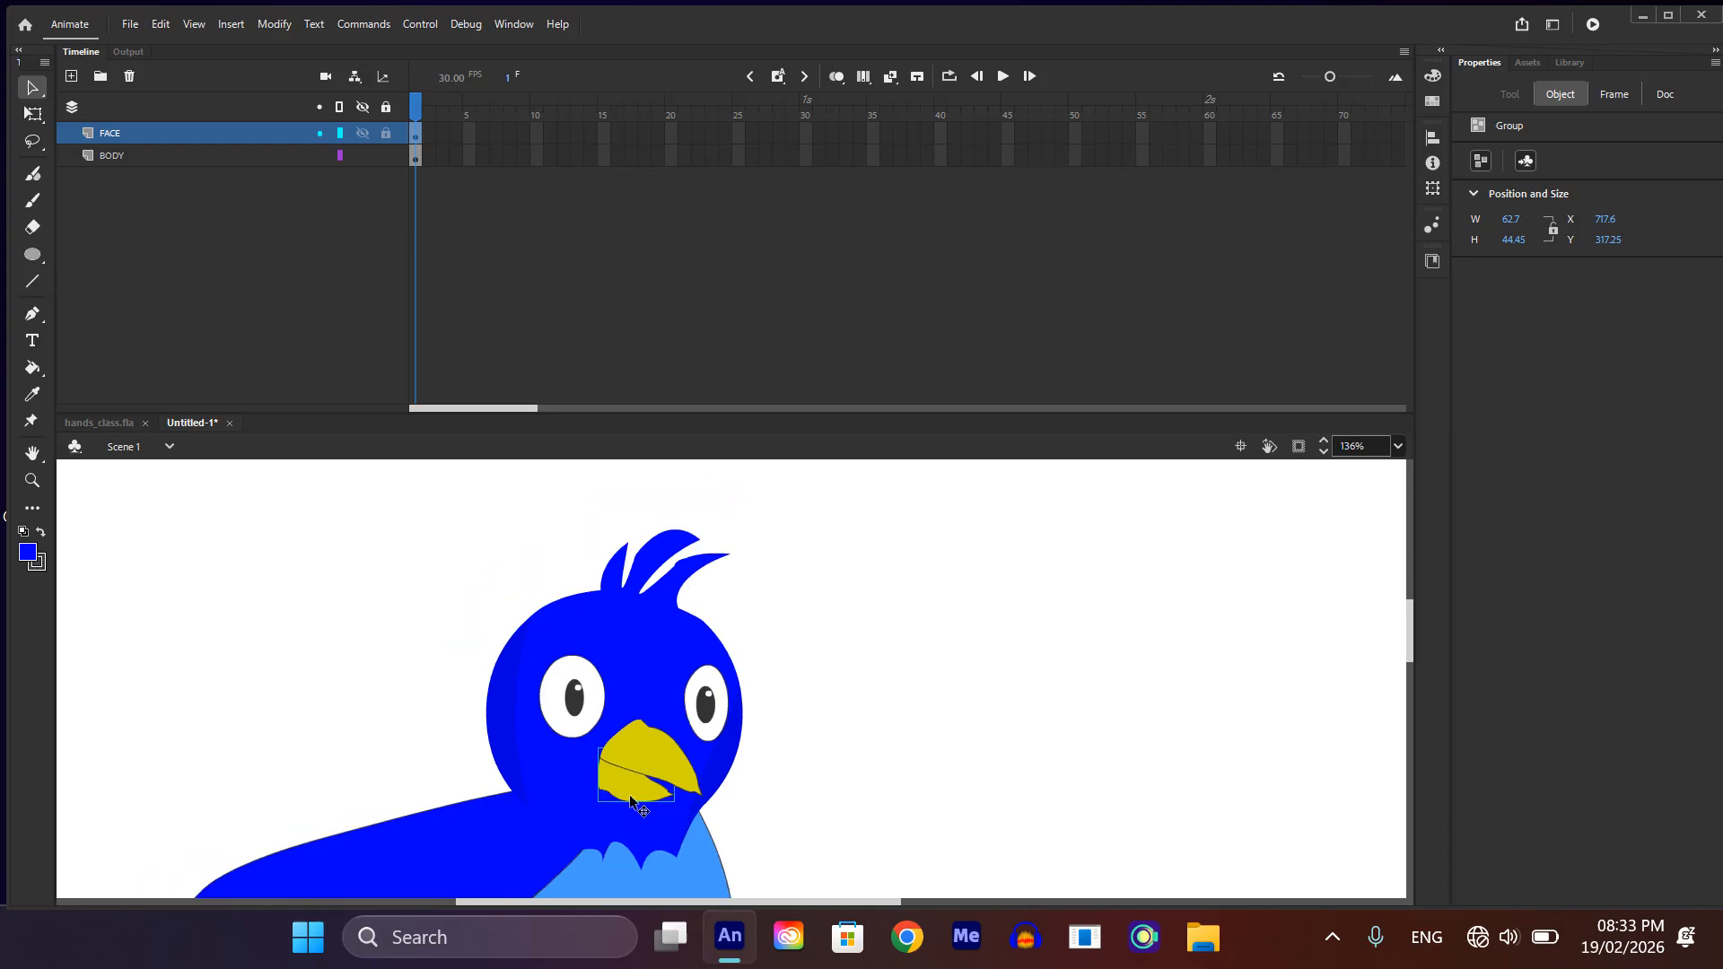
scroll(637, 794, up, 4)
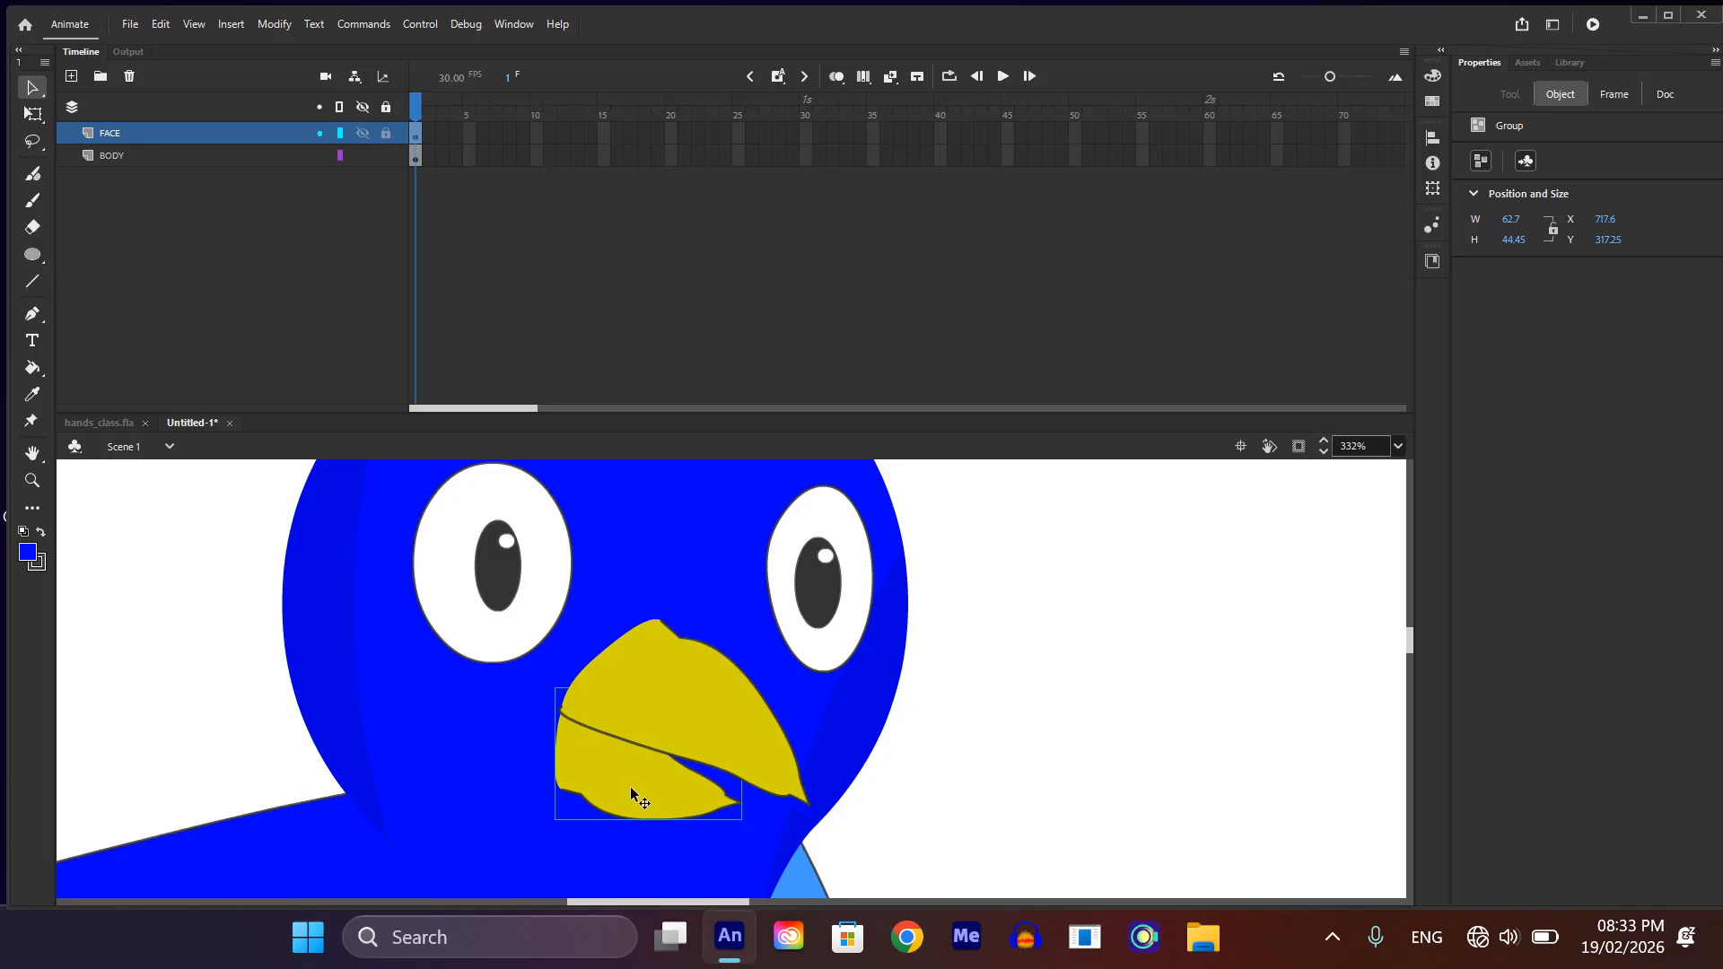
double_click(630, 786)
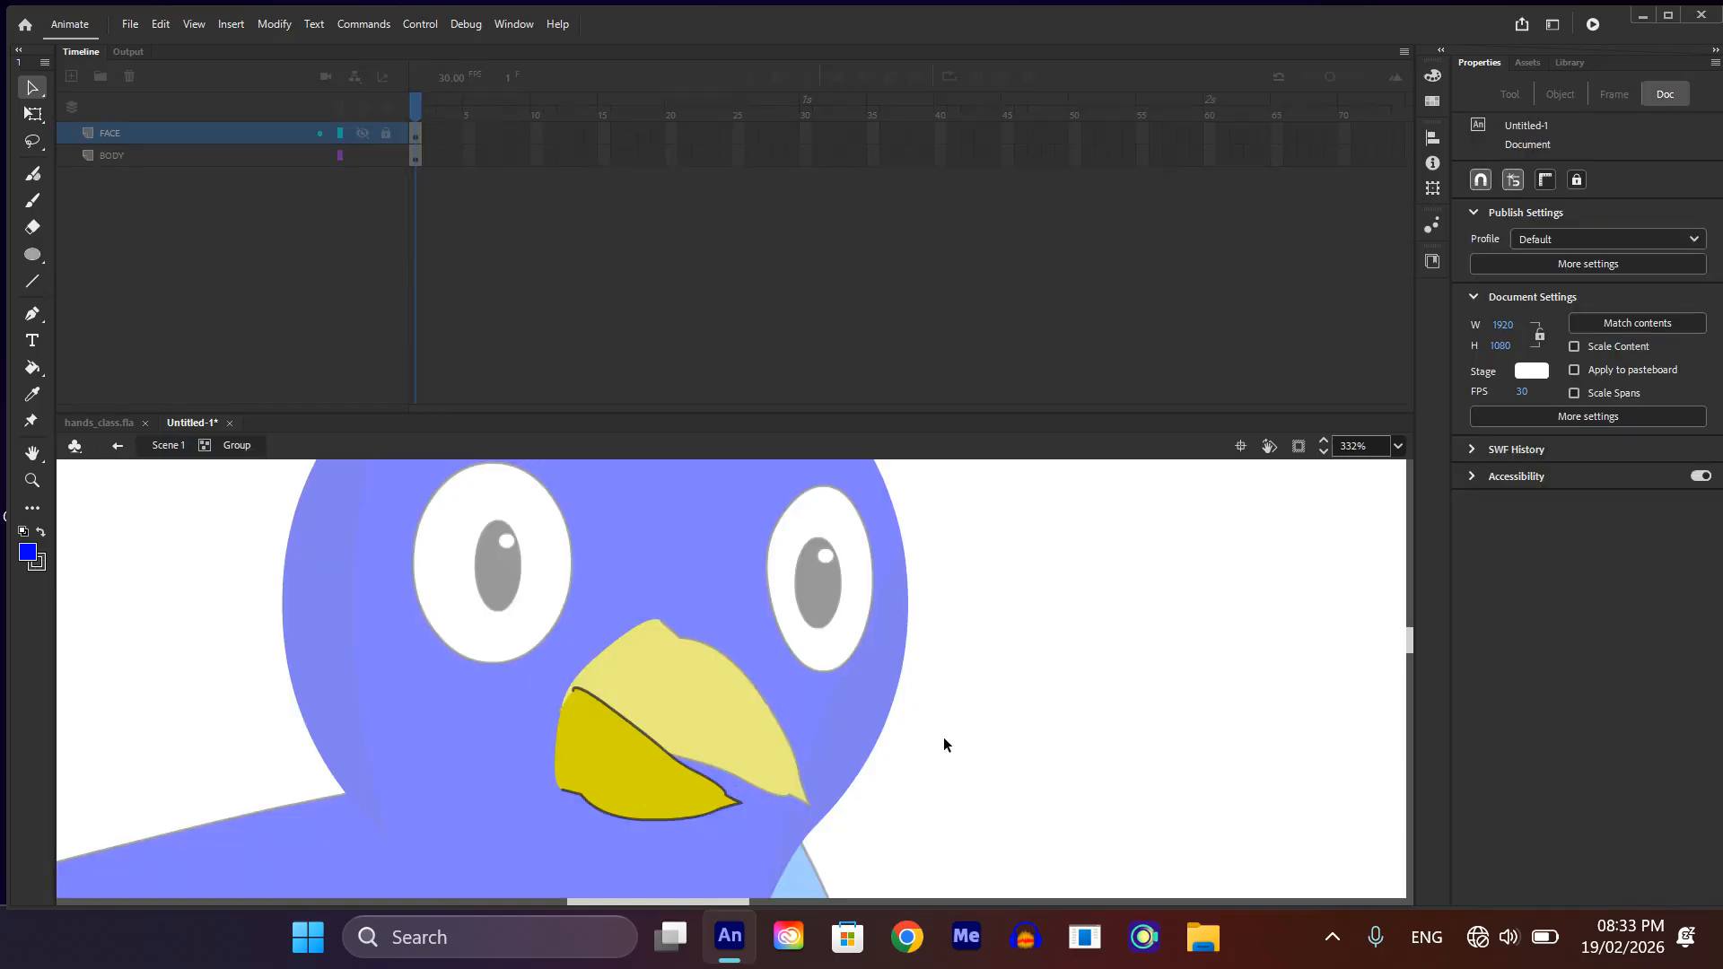
Step: Draw a line across the lower beak from its left edge to near the tip and bend it downward
key(n)
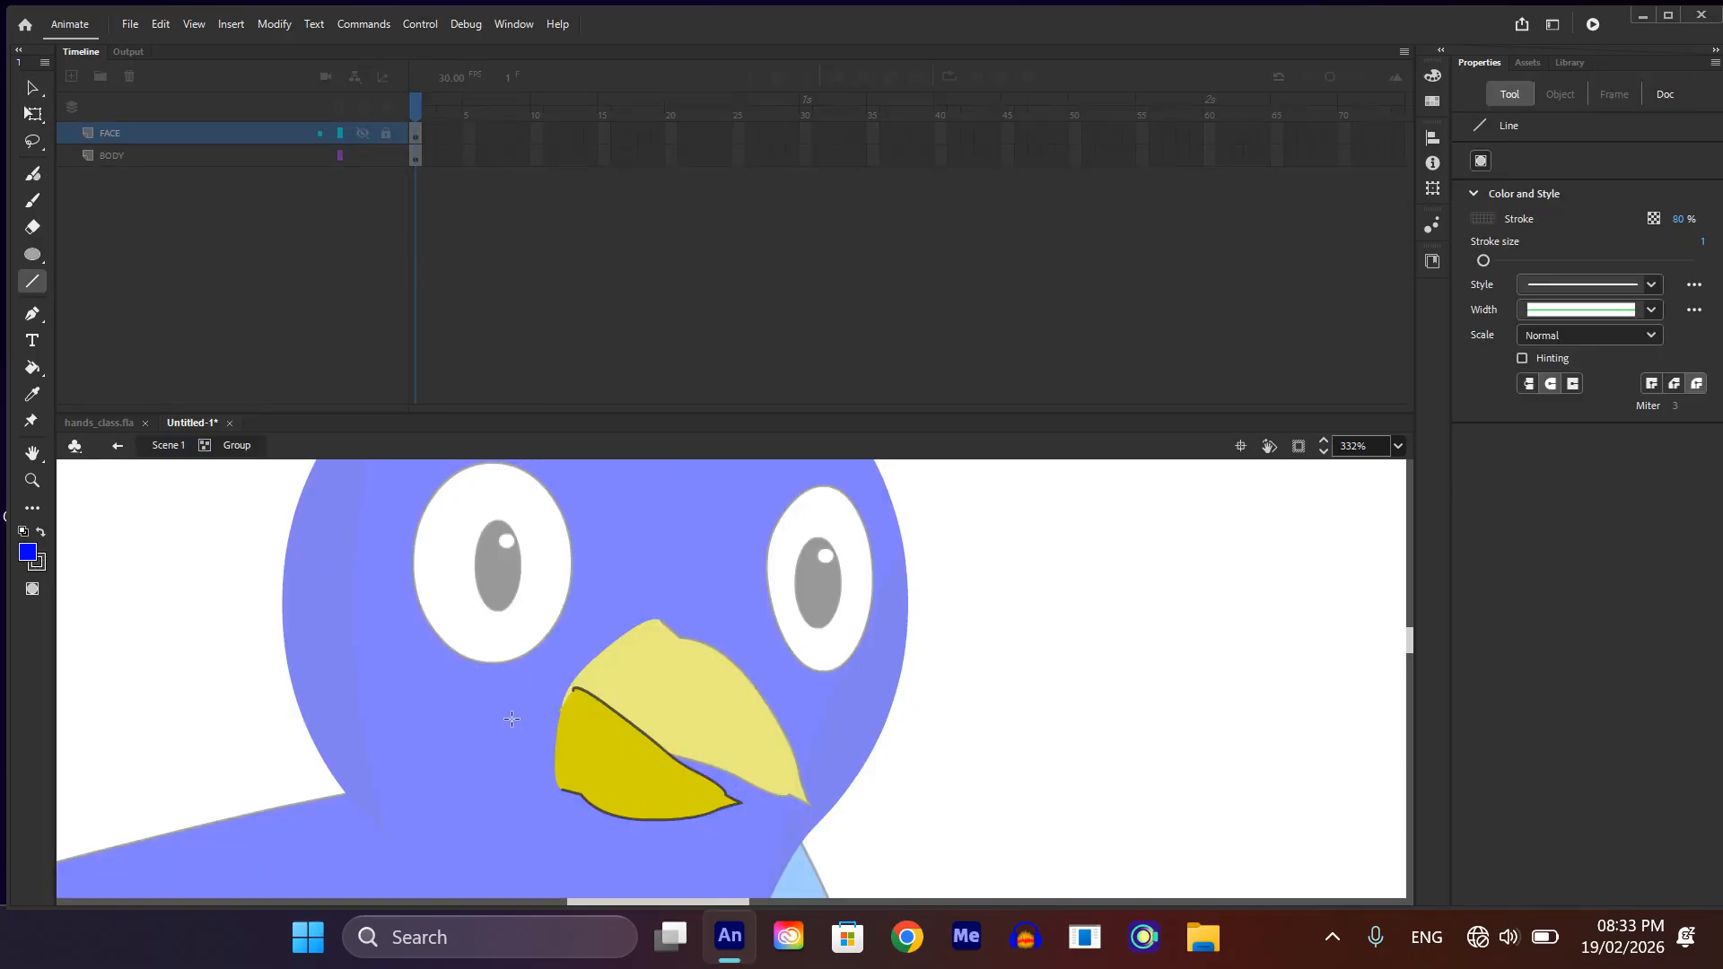
mouse_move(560, 727)
mouse_down()
mouse_move(693, 812)
mouse_move(763, 821)
mouse_move(729, 810)
mouse_up()
key(v)
scroll(688, 805, up, 3)
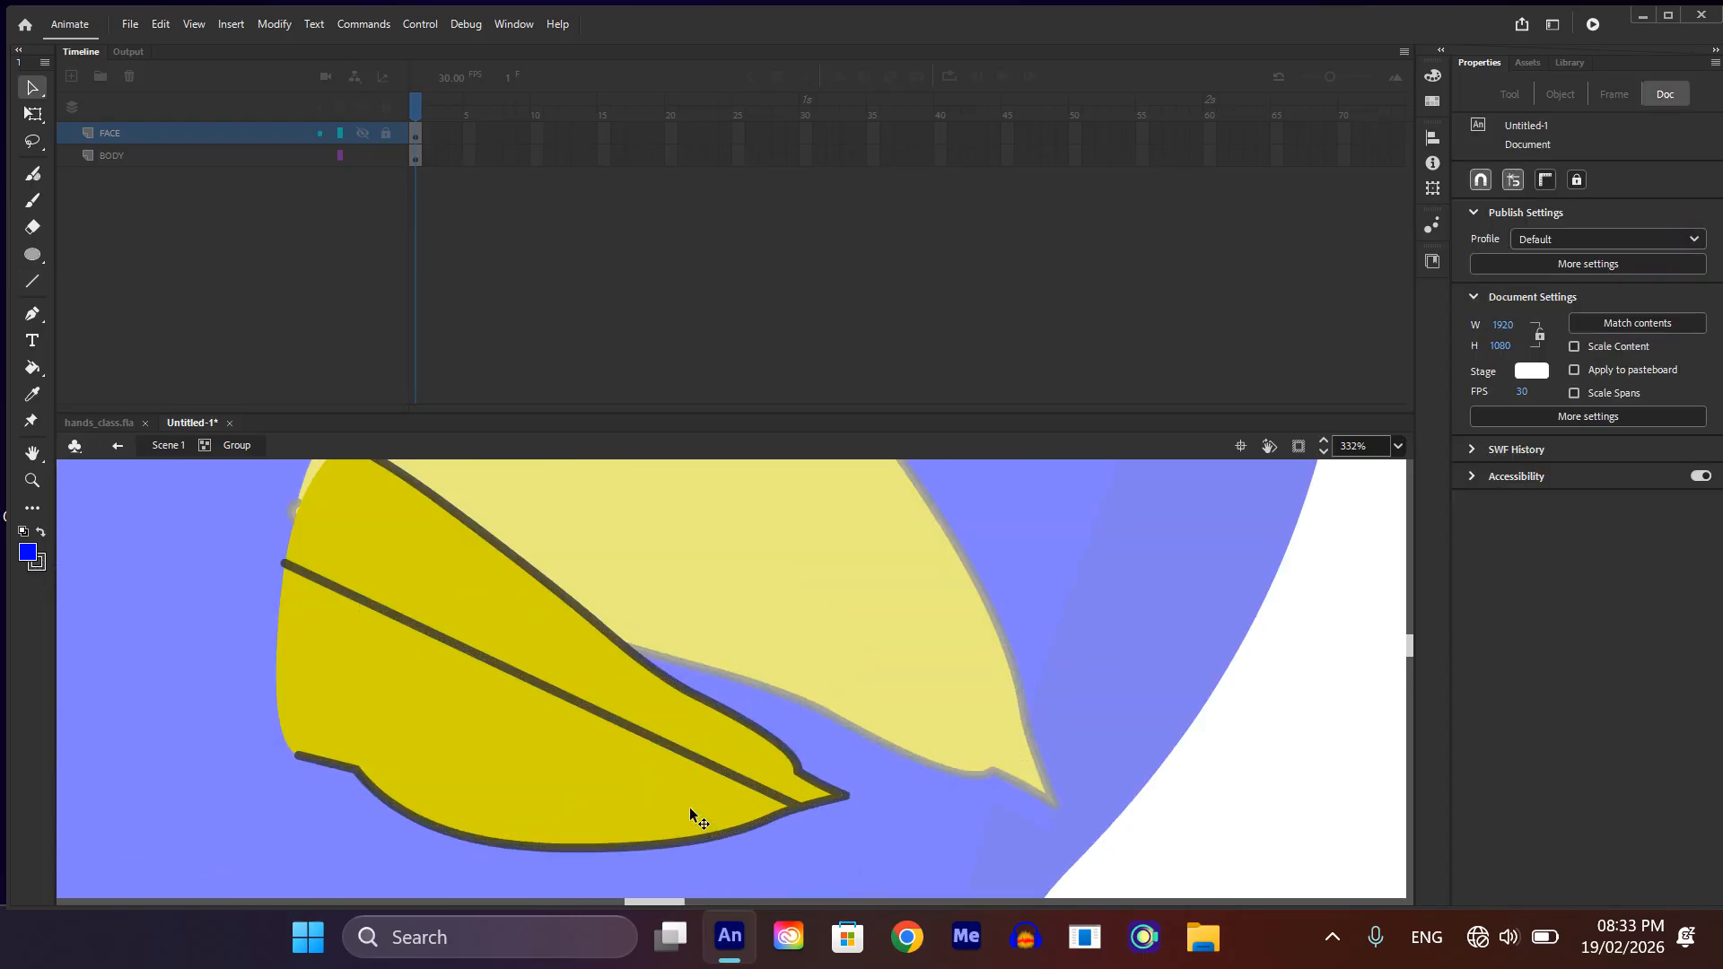
drag(533, 684, 483, 709)
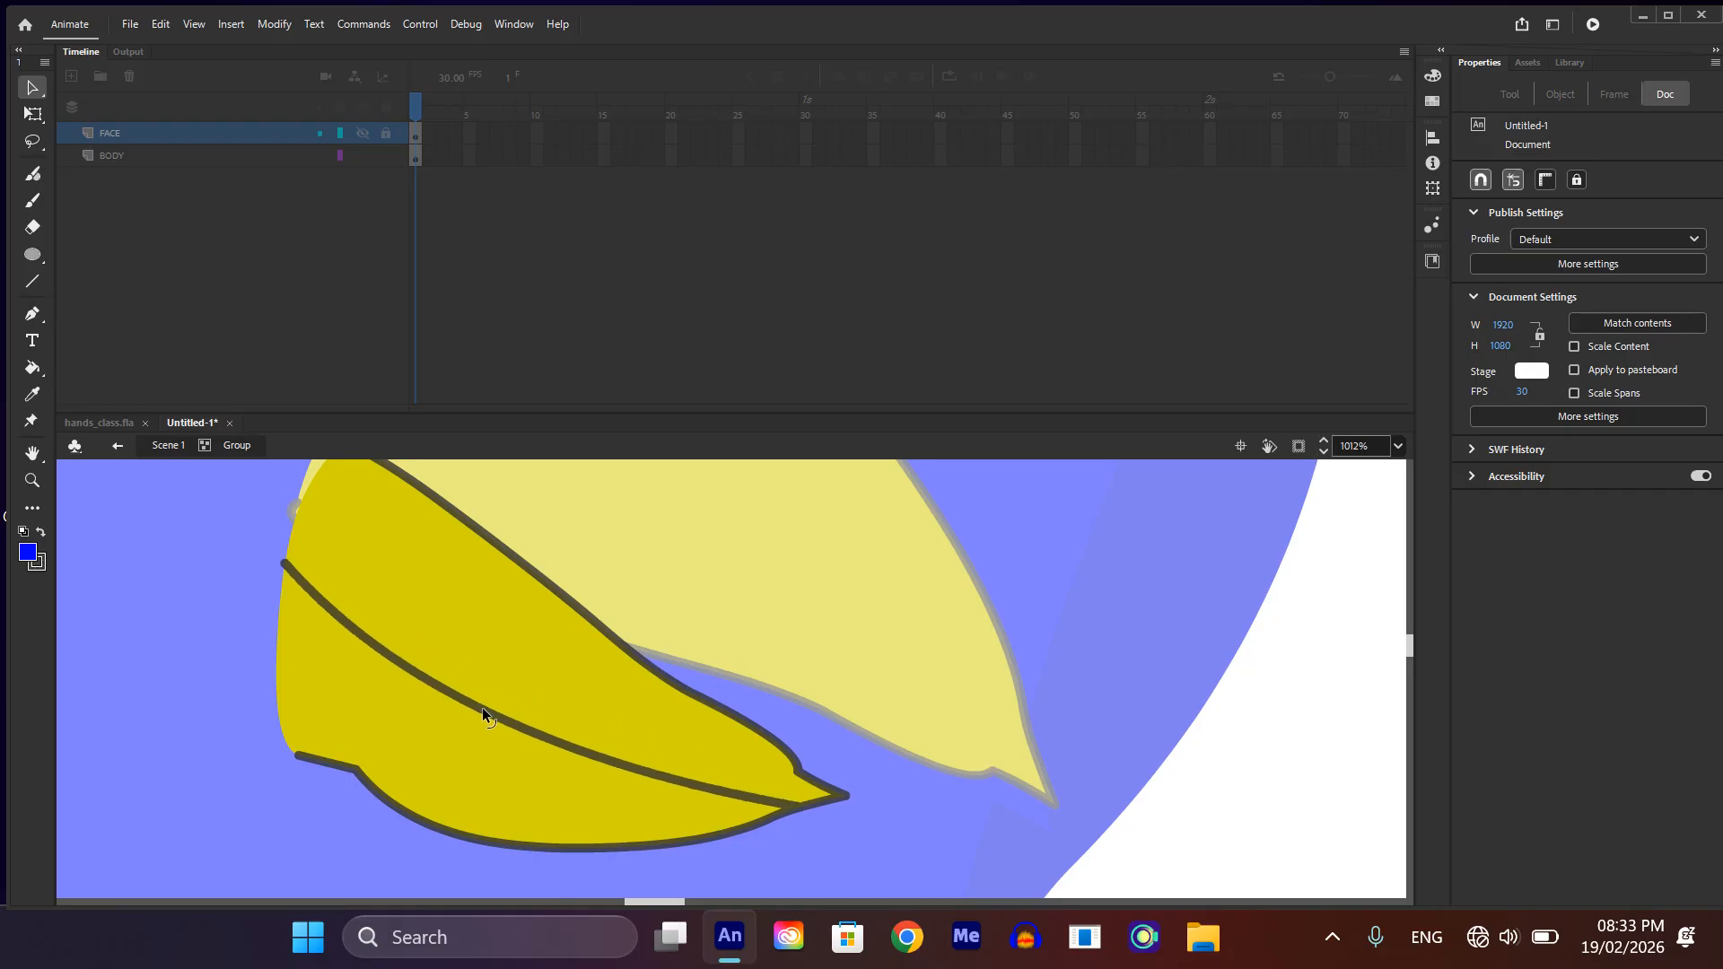
Step: Change the fill of the lower beak's upper section to a pinkish red for the inner mouth
click(453, 597)
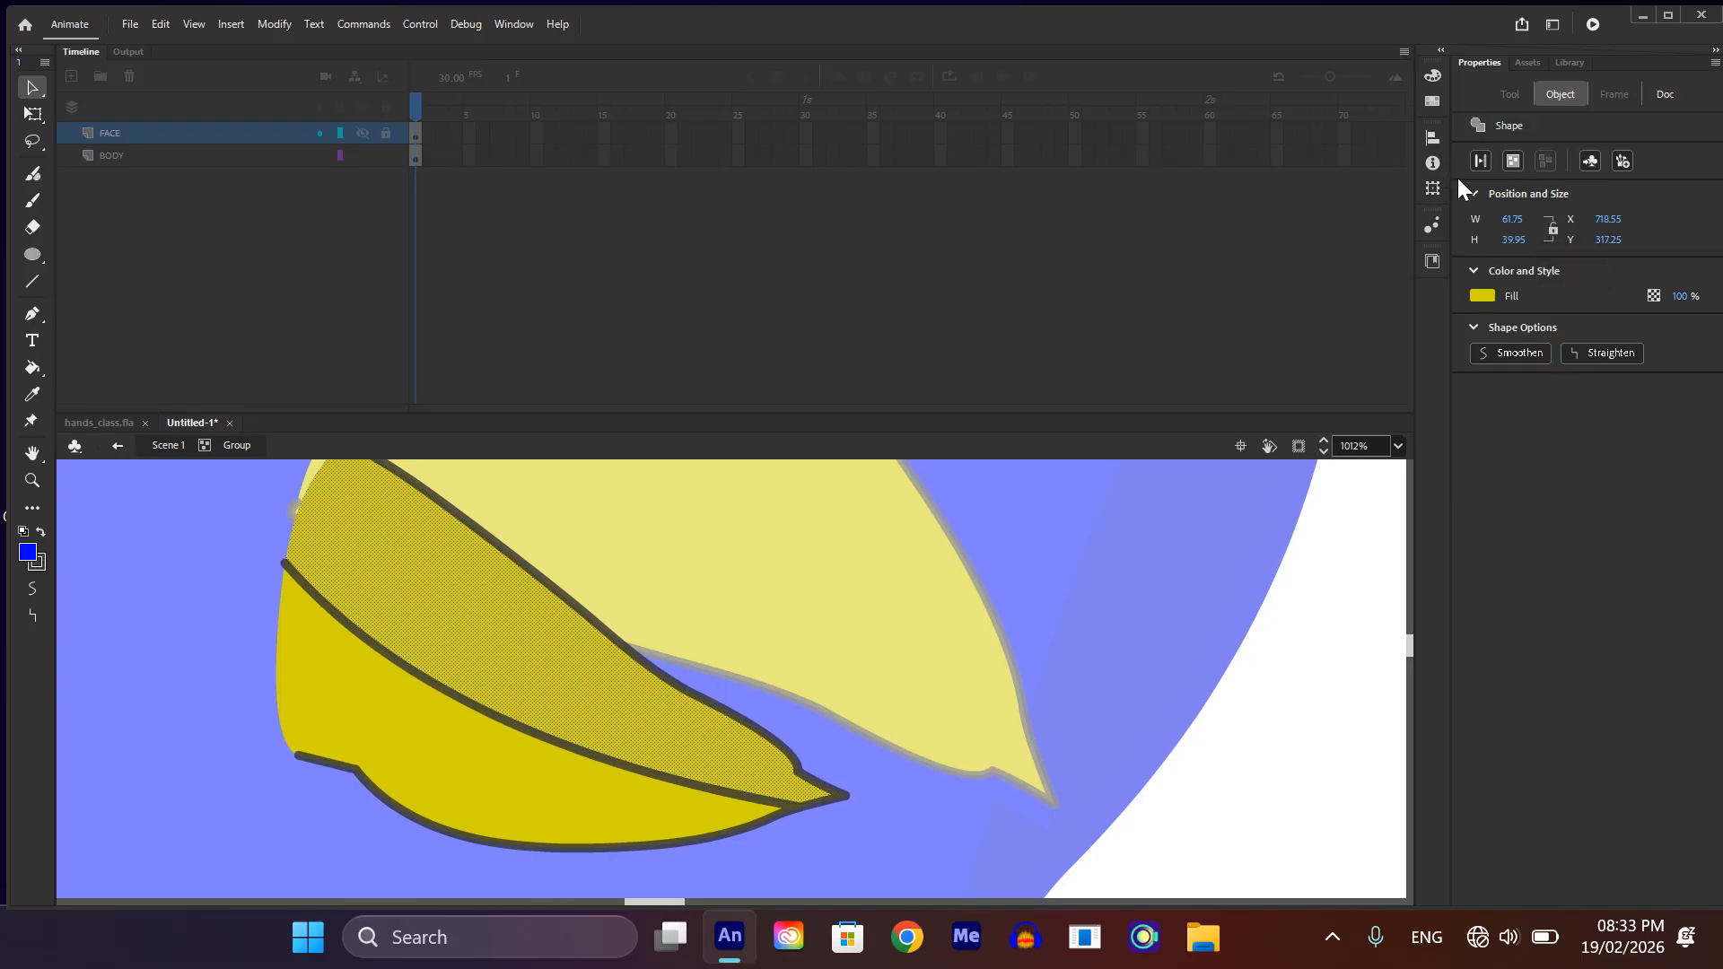
click(1478, 296)
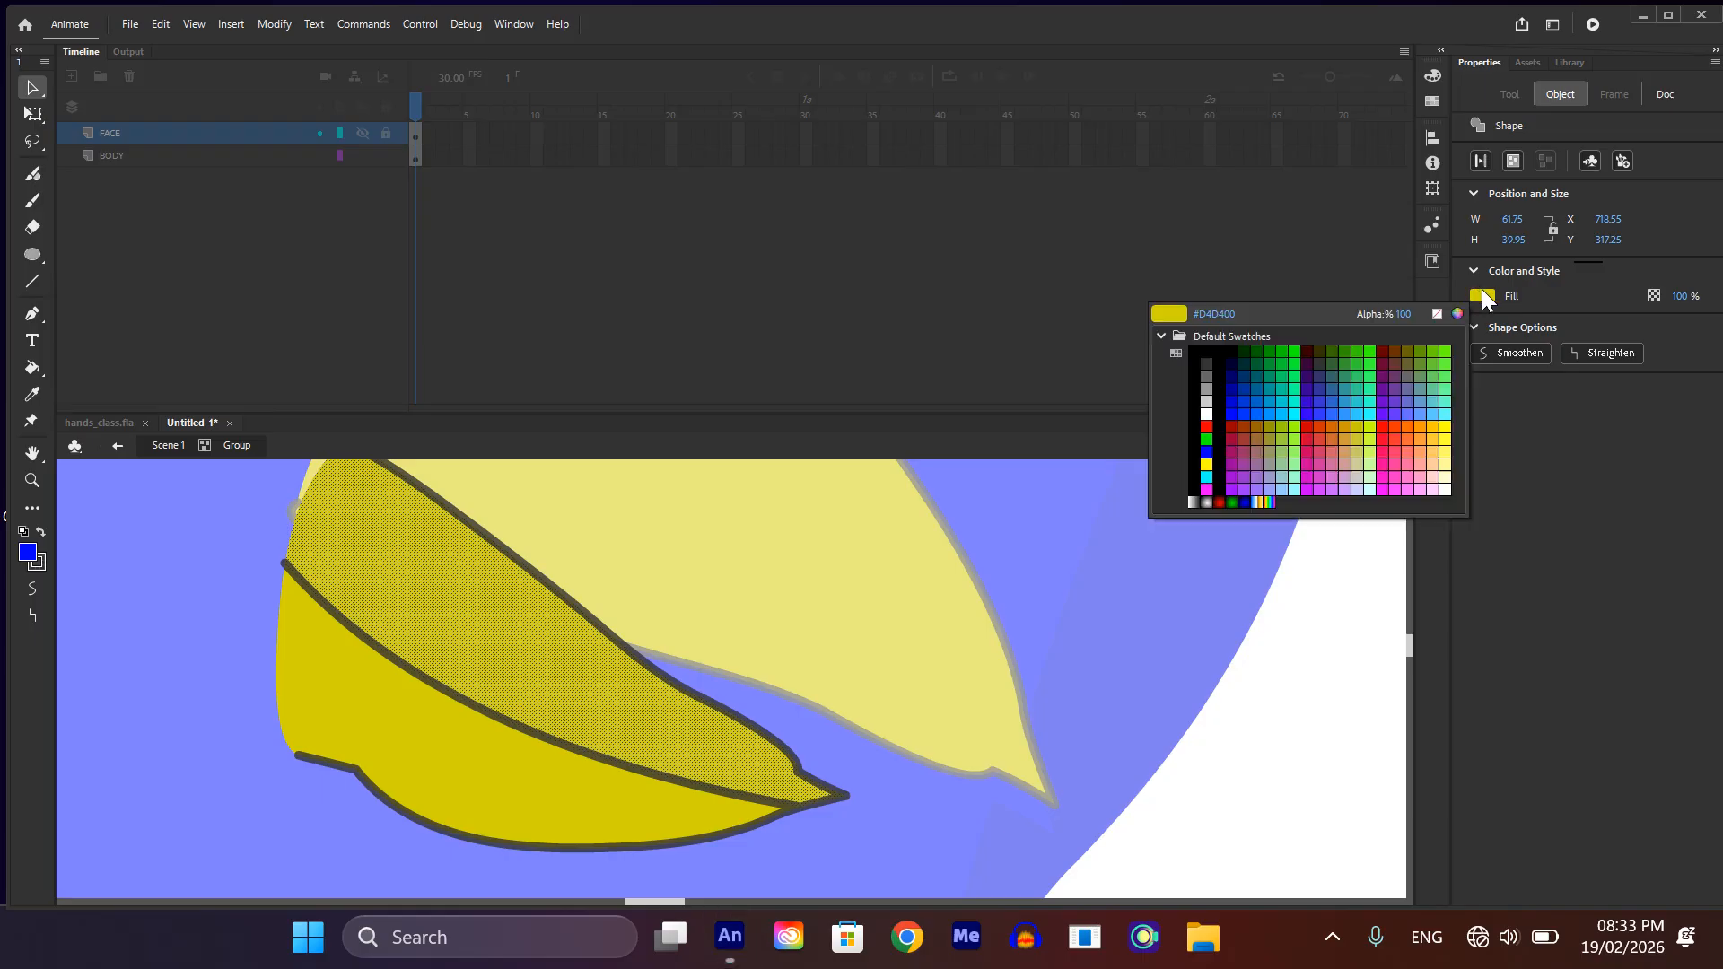
key(Escape)
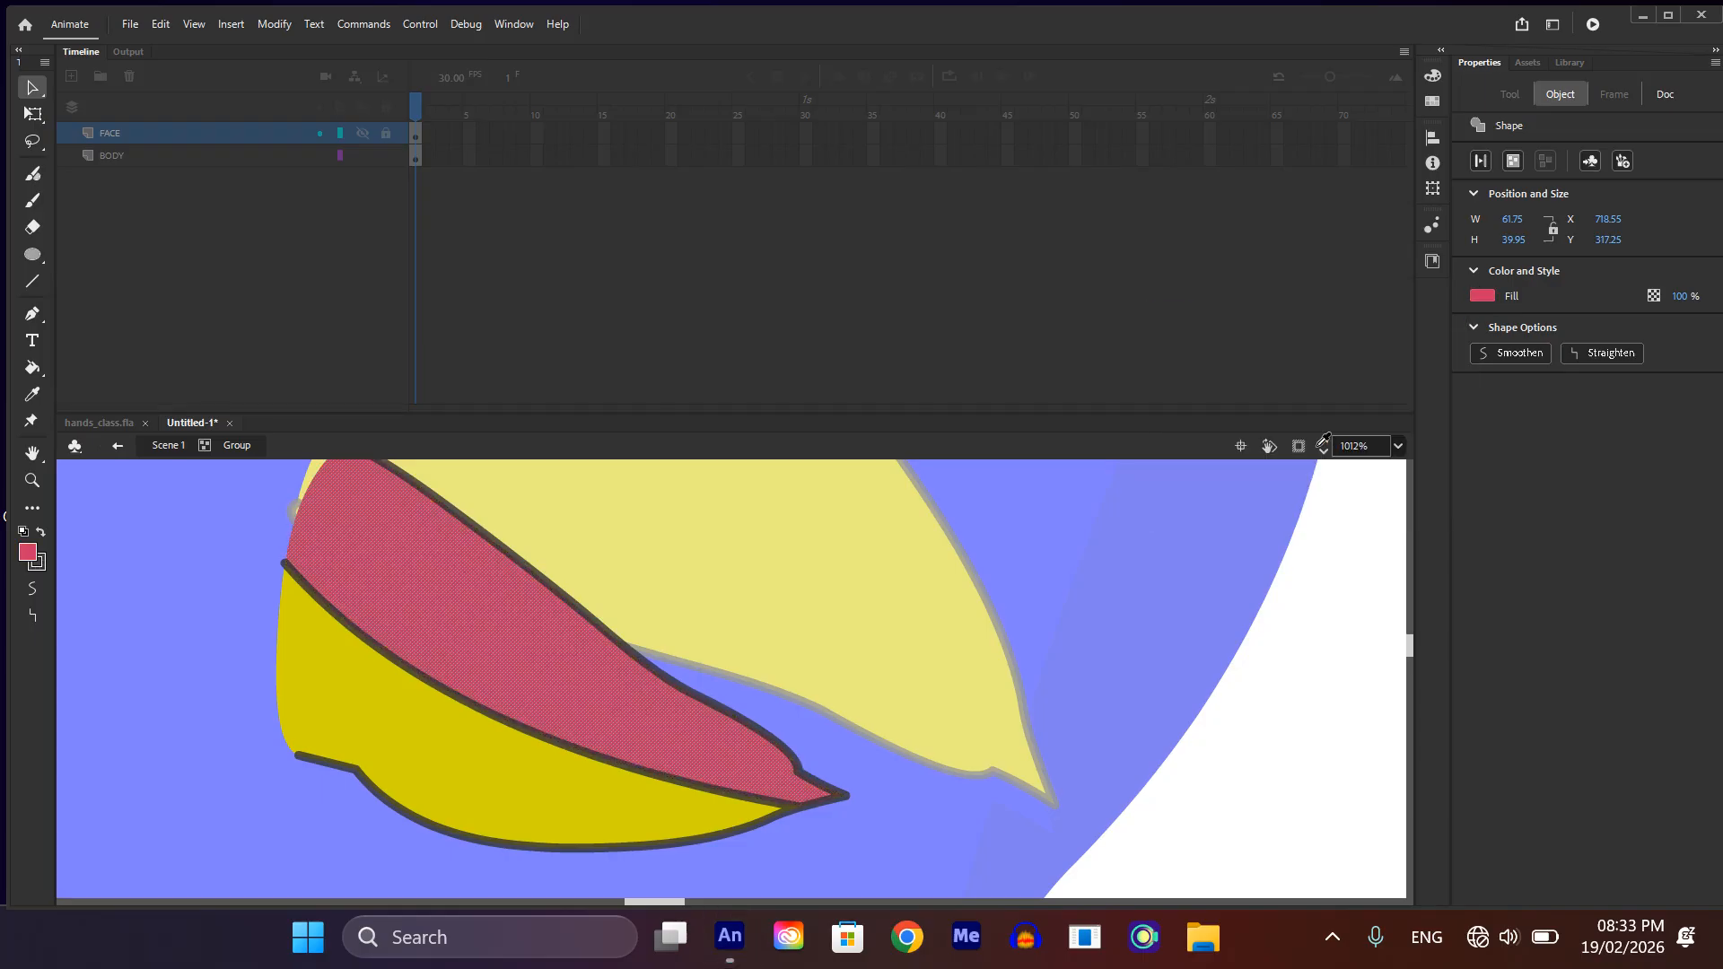
Step: Delete the dividing line between the red and yellow sections and exit the lower beak group to the main scene
click(602, 761)
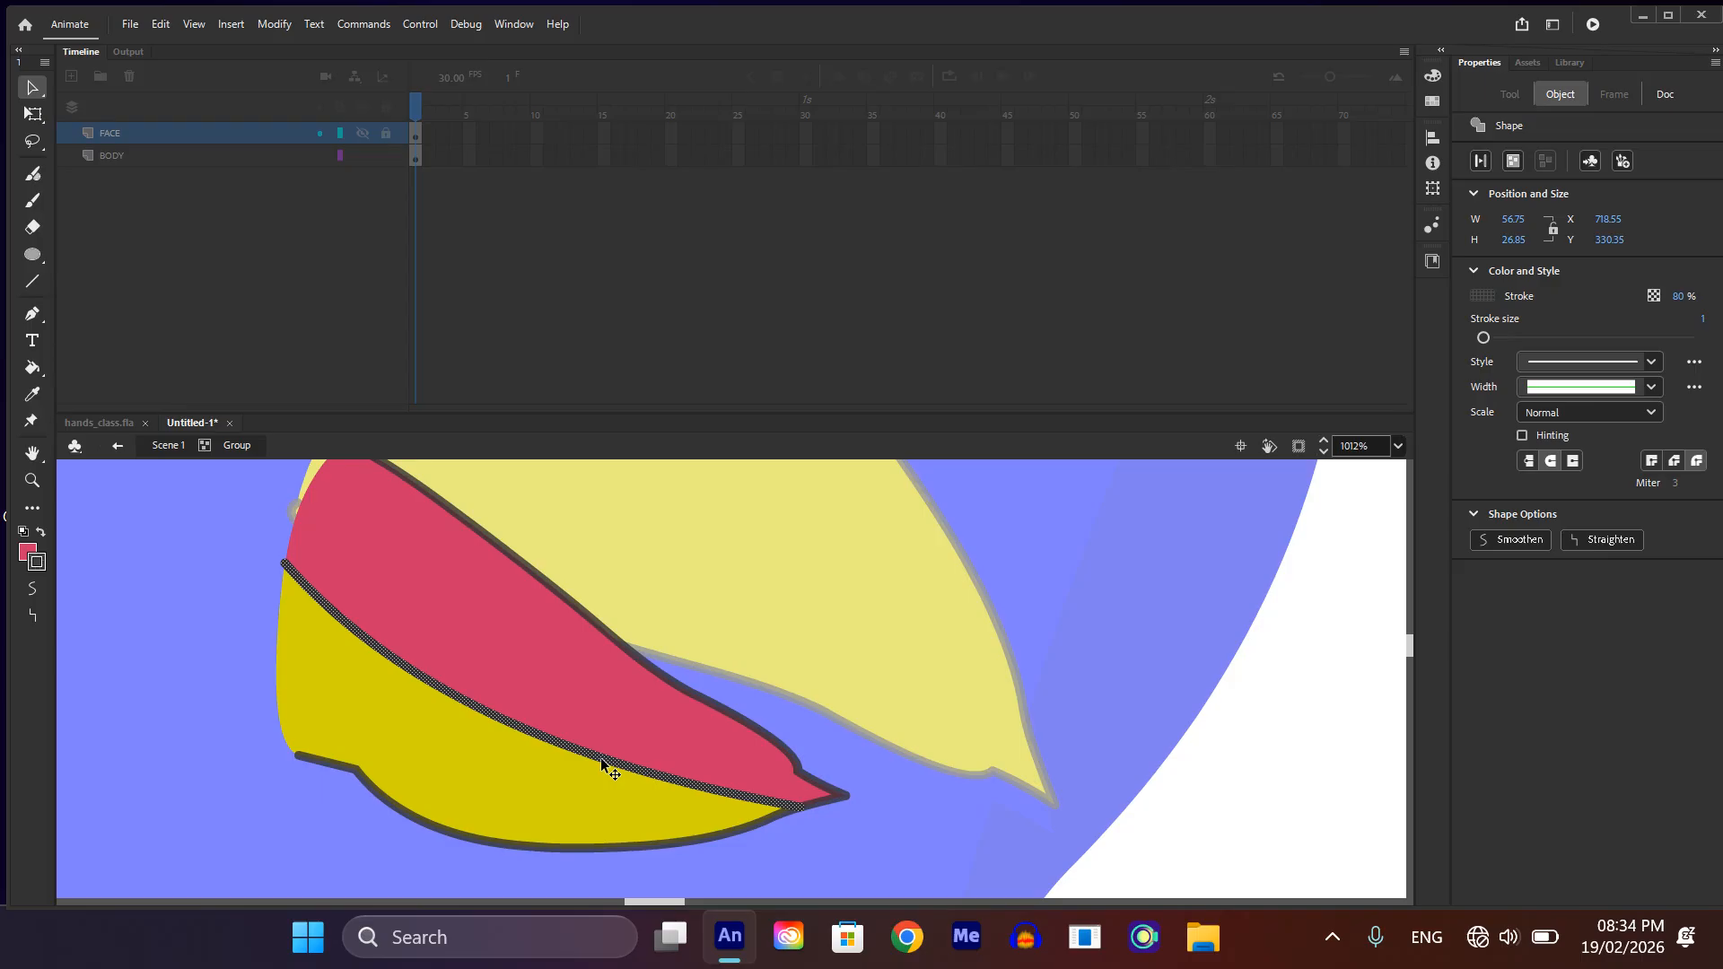
key(Delete)
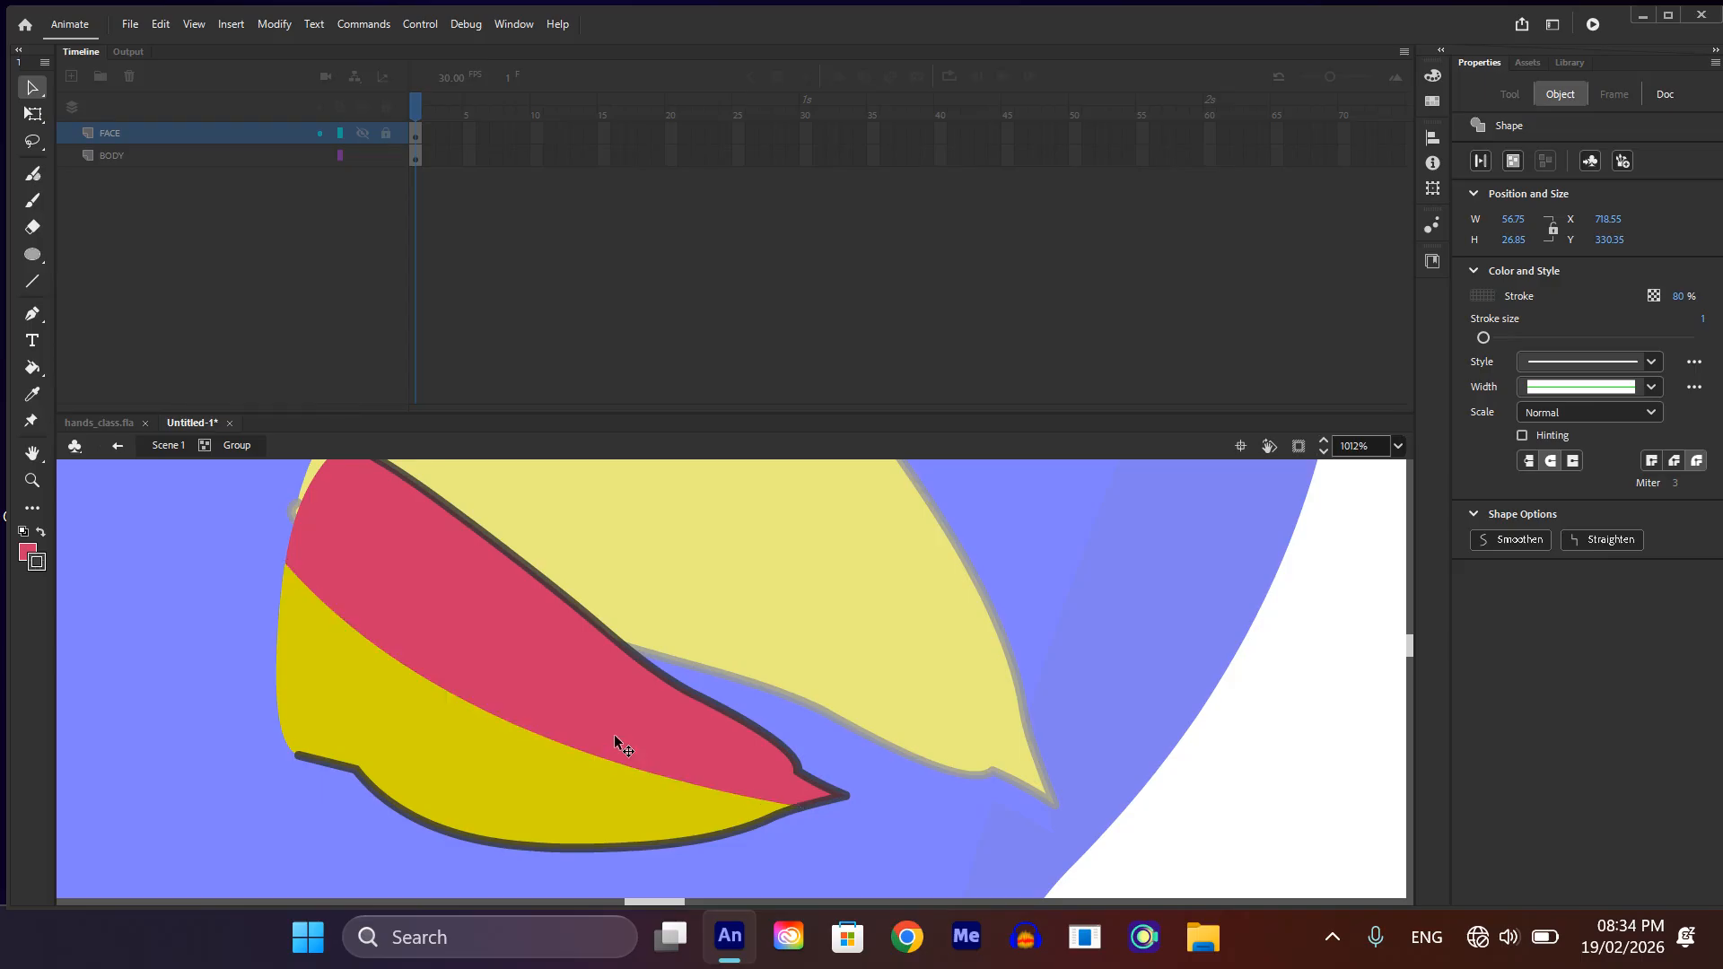
scroll(637, 736, down, 5)
double_click(924, 738)
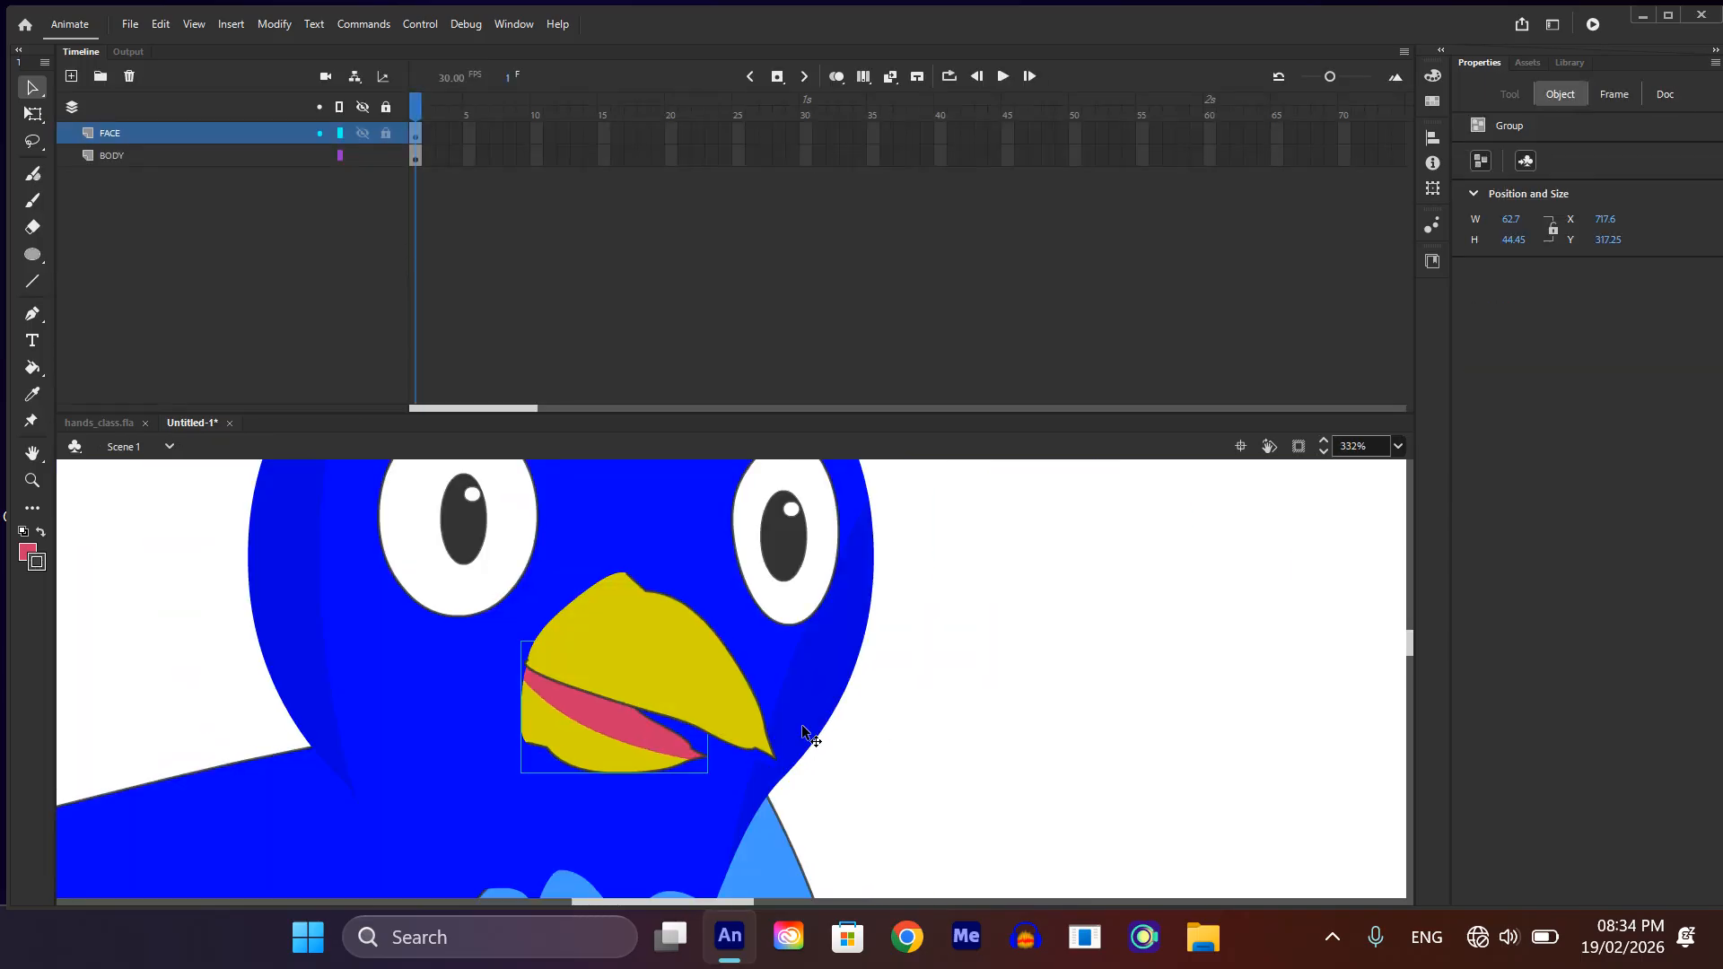
scroll(682, 741, down, 1)
scroll(675, 726, down, 3)
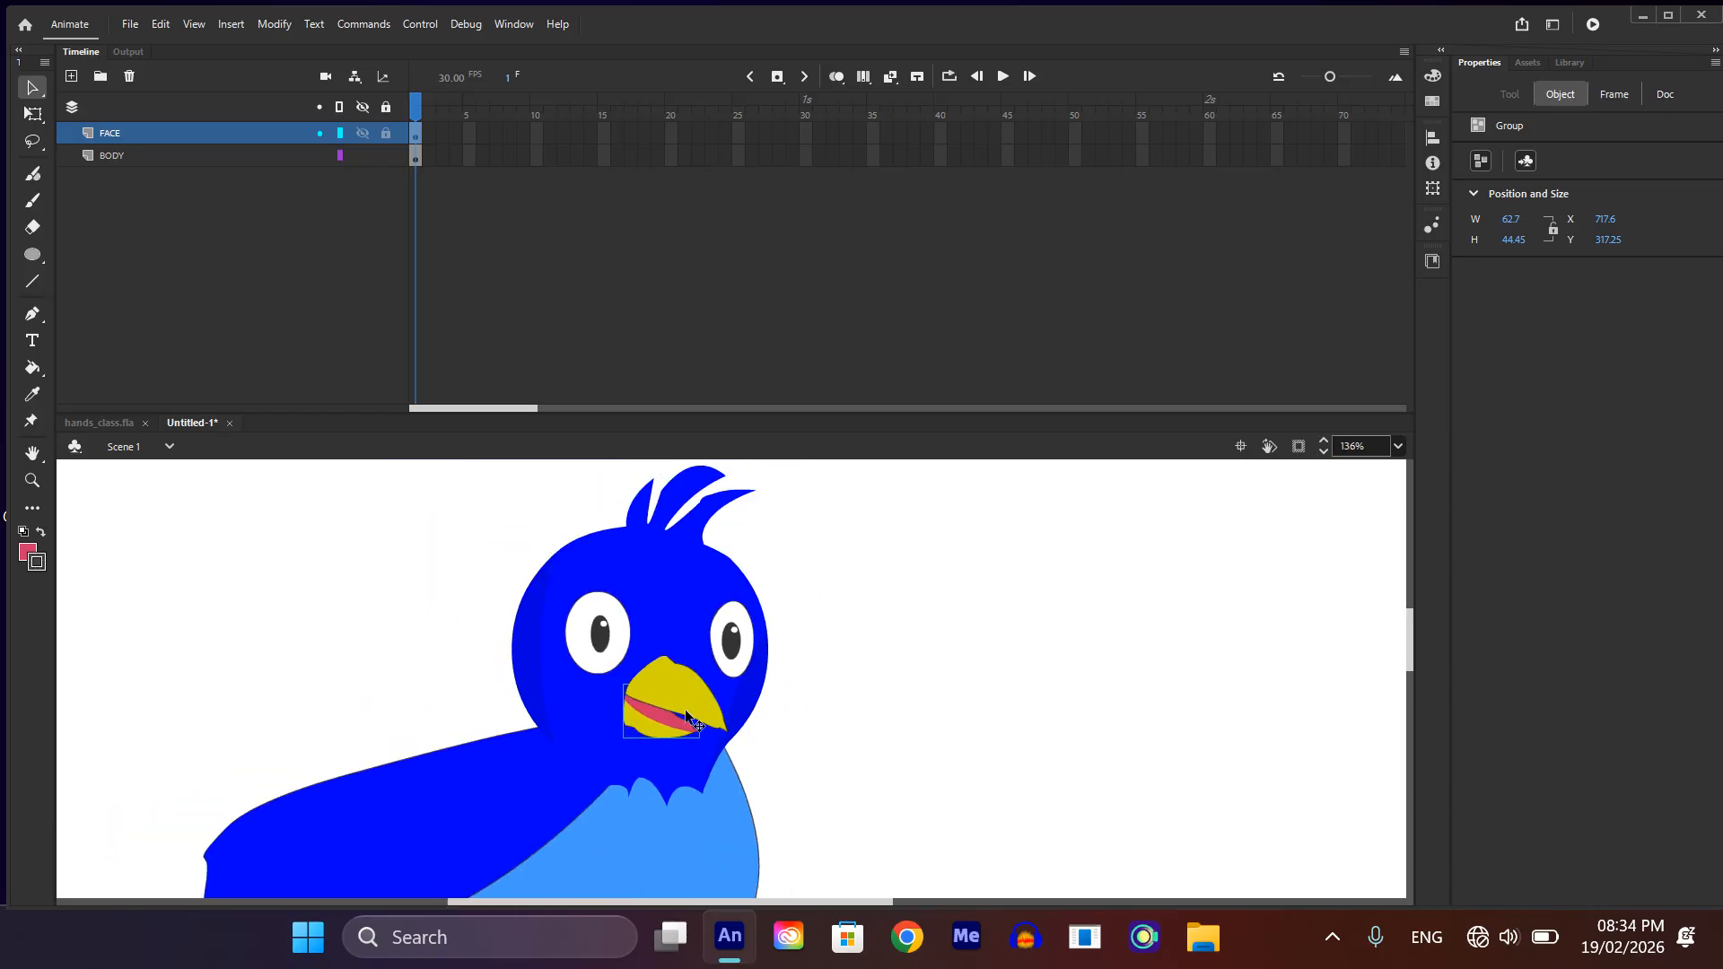
scroll(622, 704, down, 2)
scroll(664, 693, down, 1)
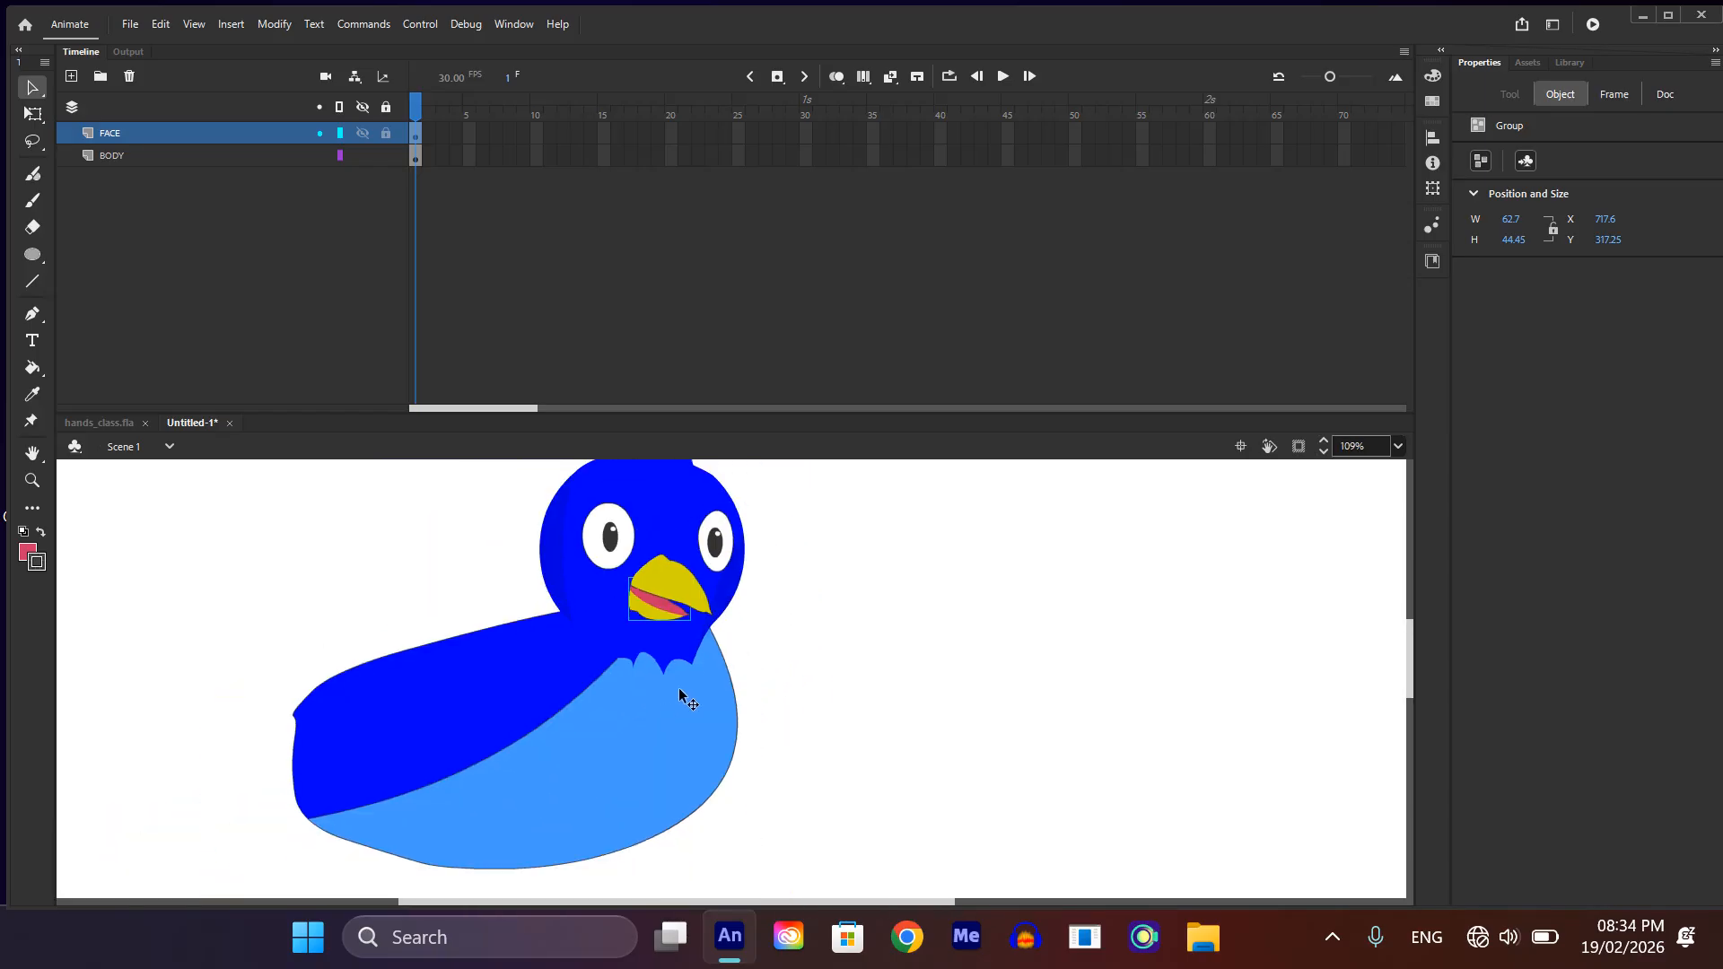
scroll(646, 709, up, 2)
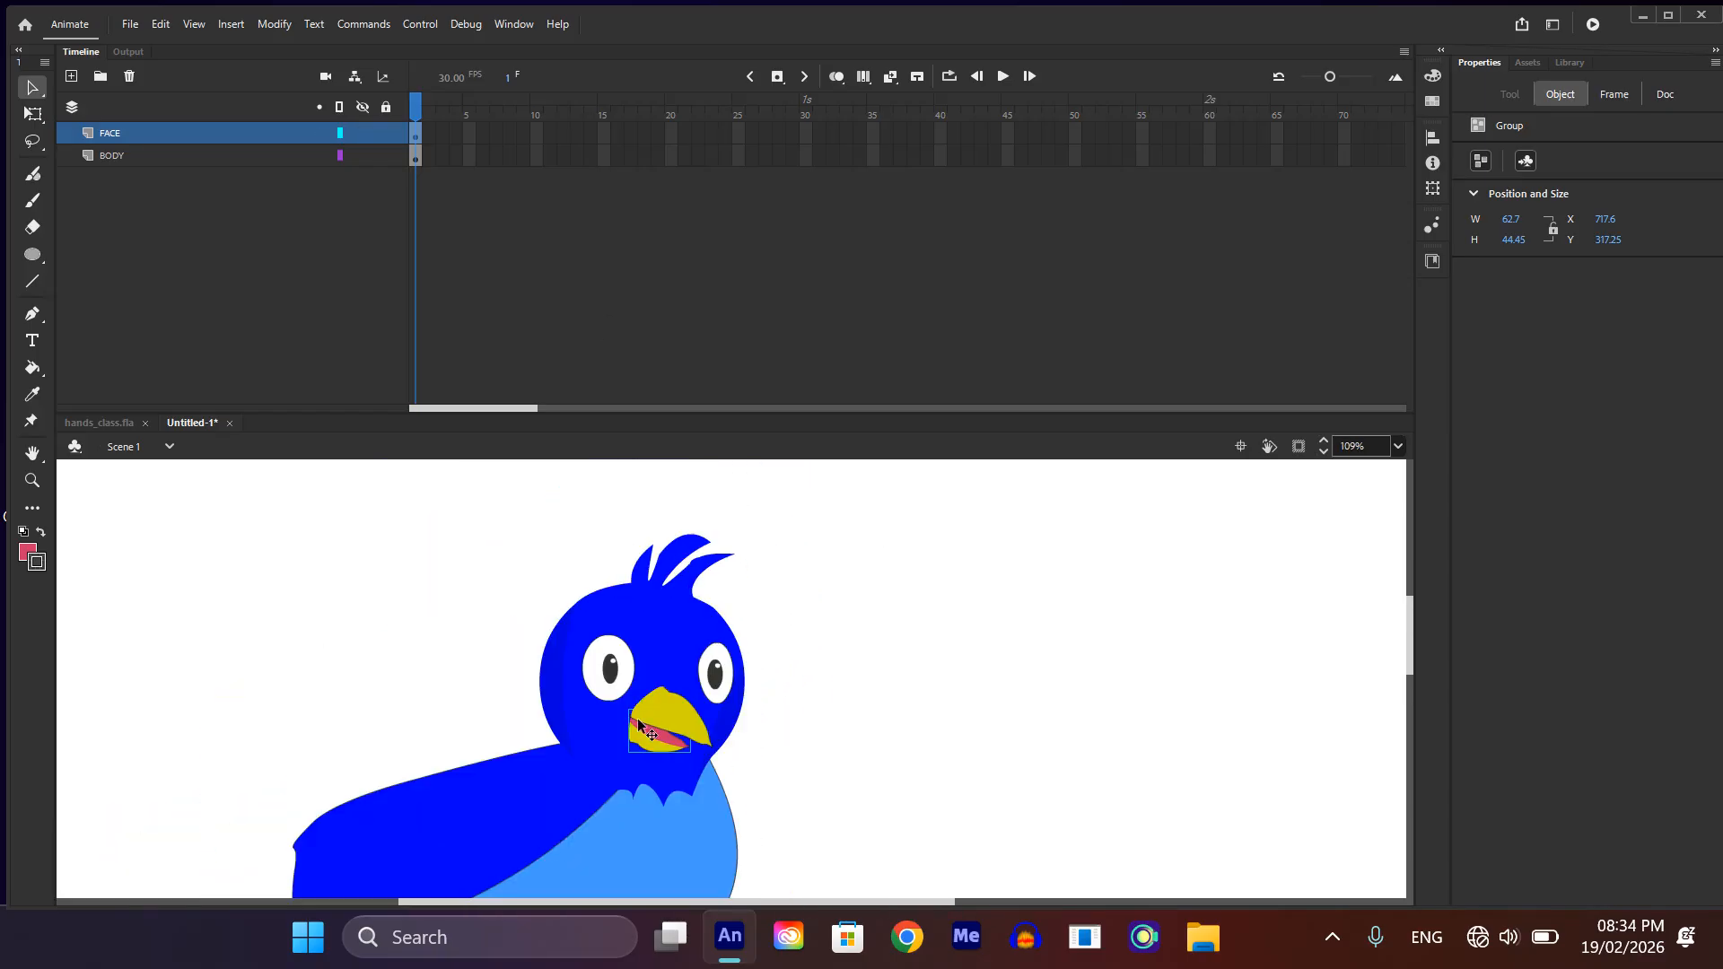
scroll(637, 714, down, 1)
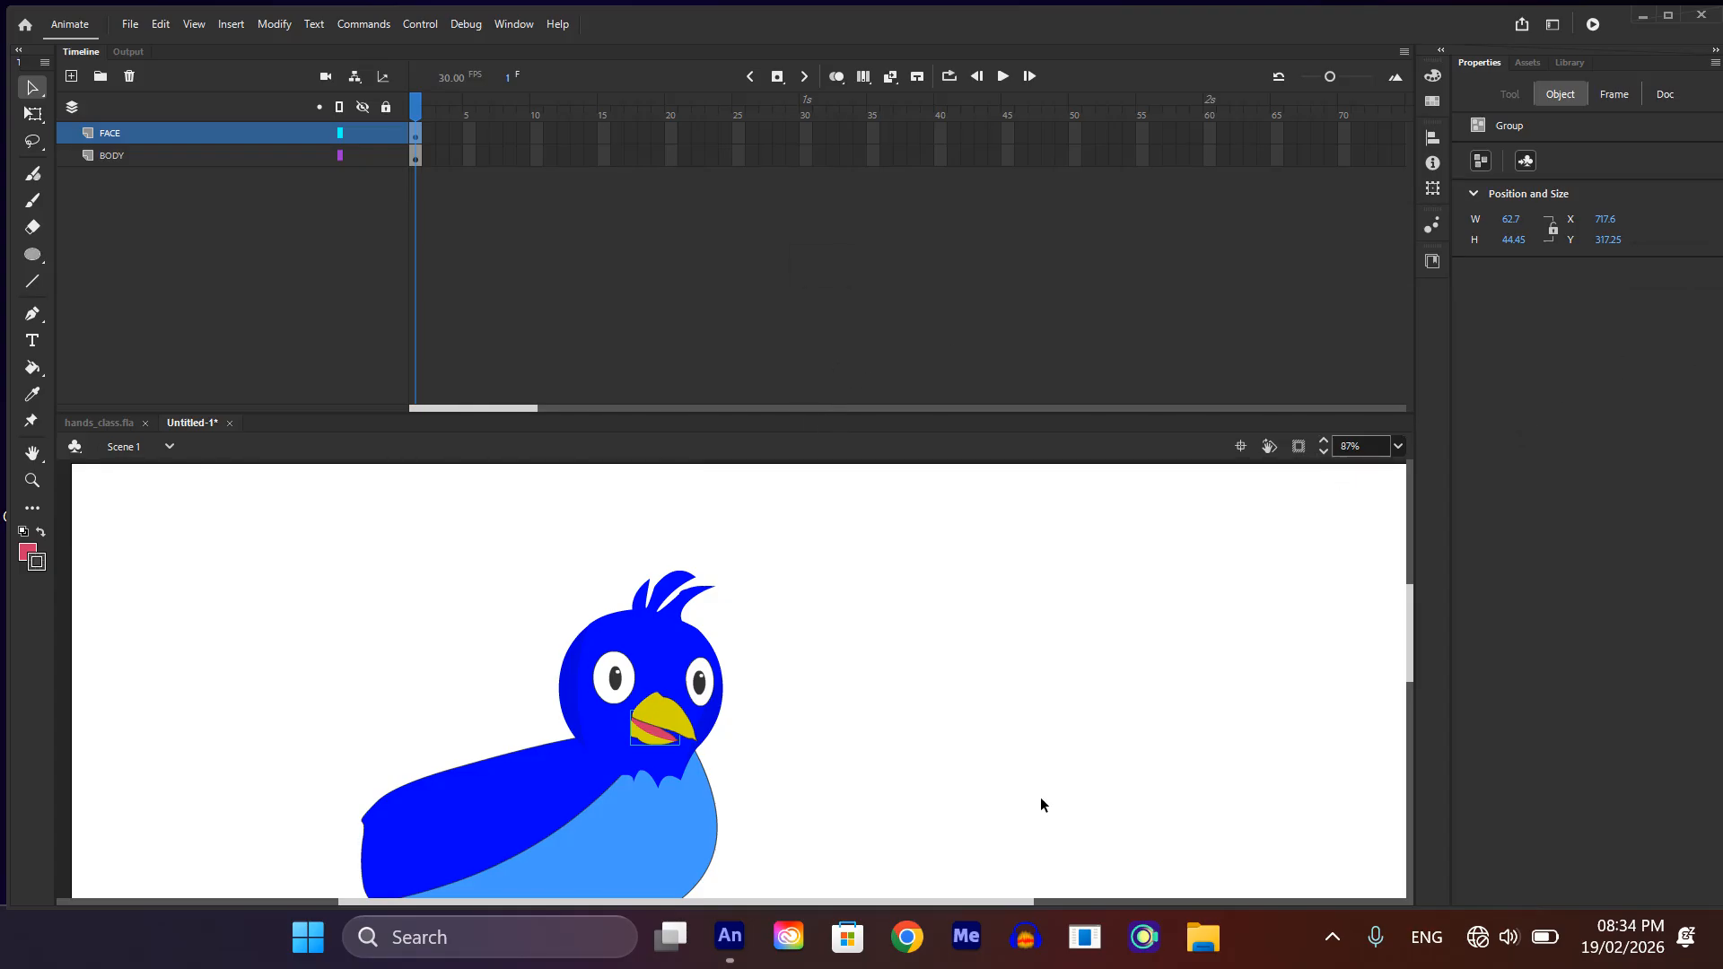
scroll(1041, 797, down, 3)
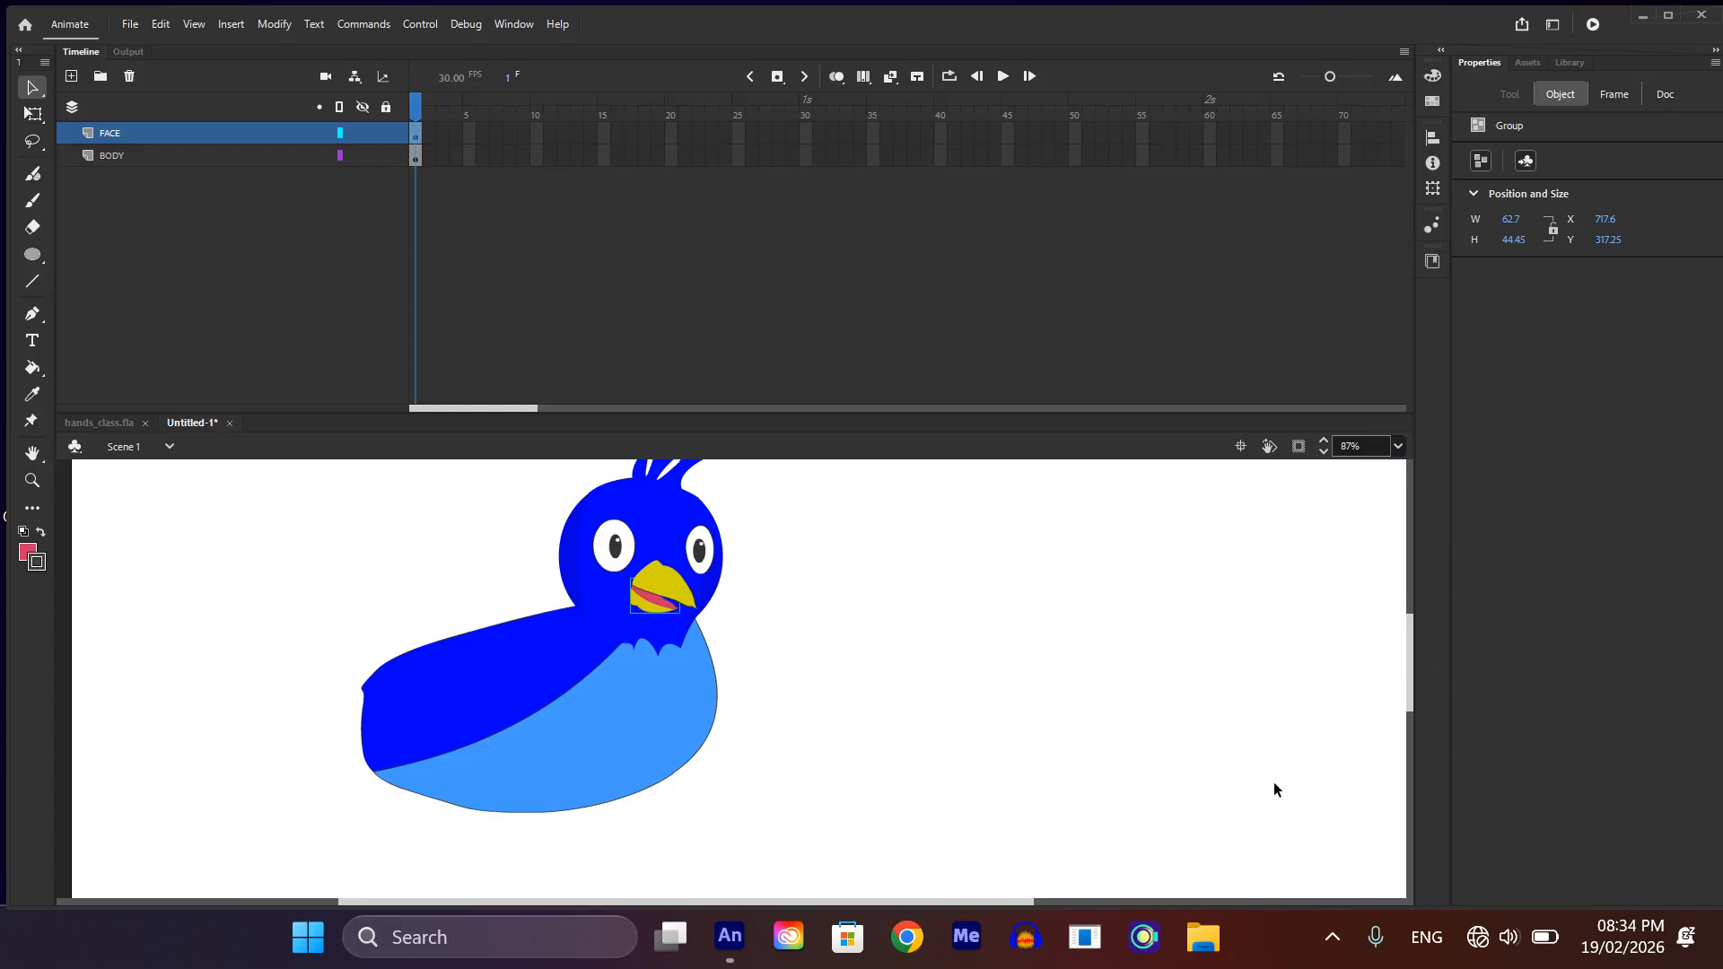
Step: Add a layer directly above BODY named RIGHT_PANKH, with the FACE and BODY layers locked
click(120, 148)
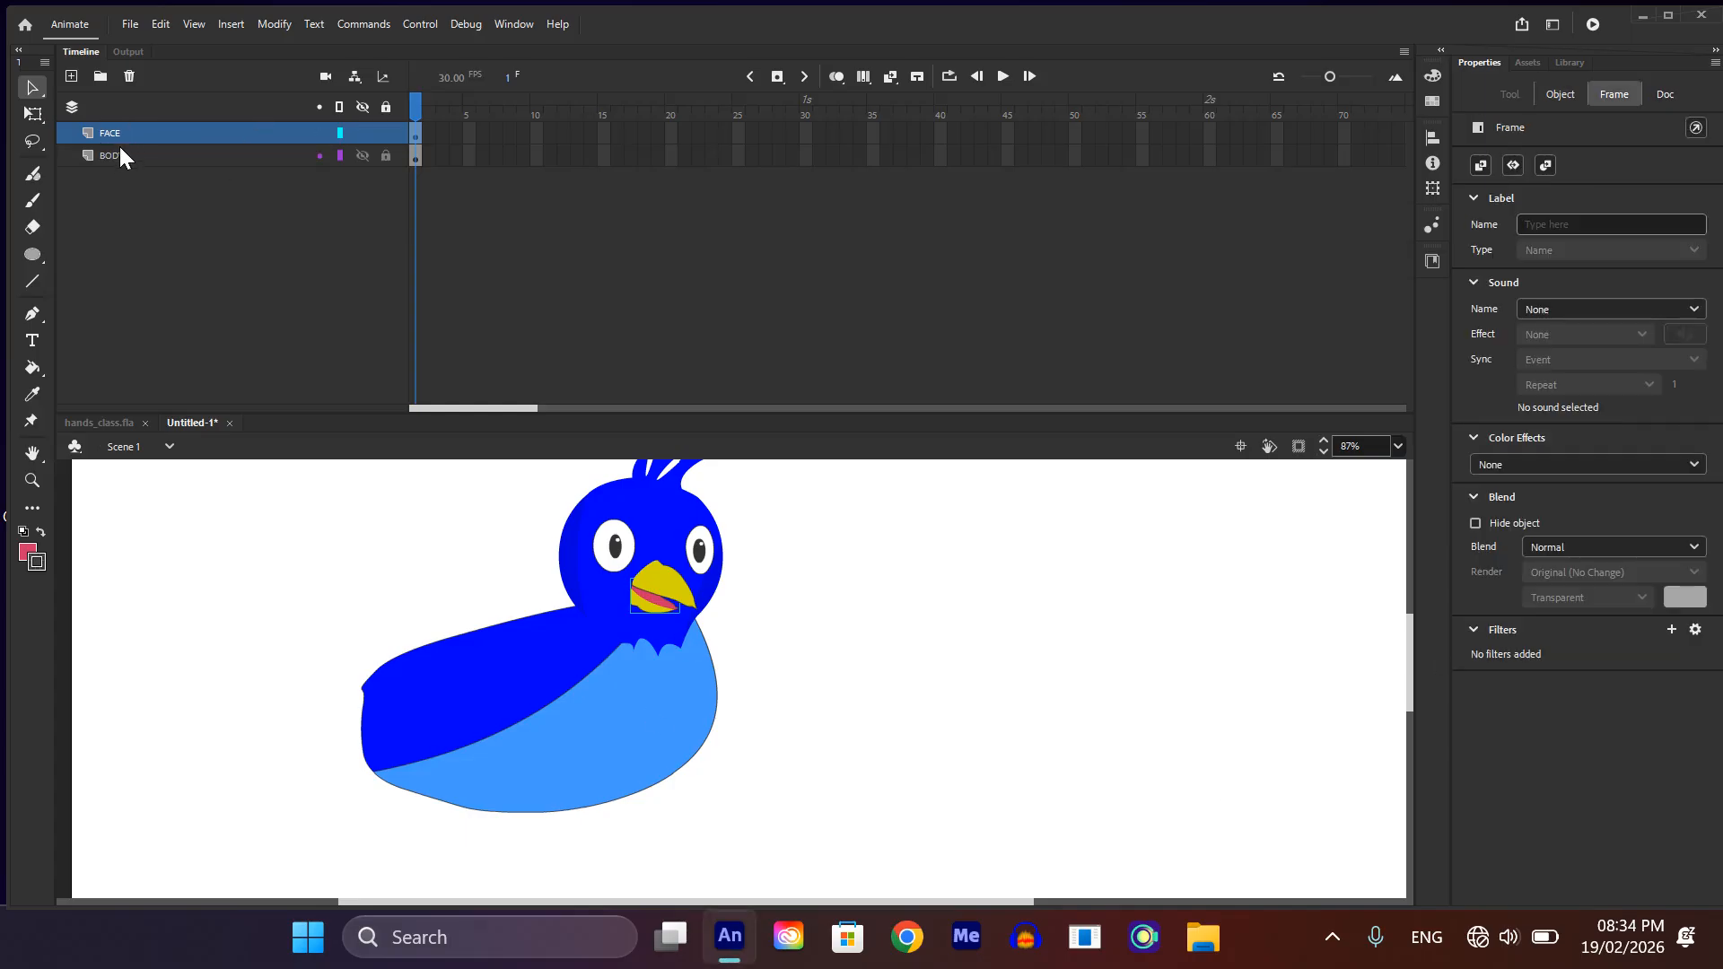
click(71, 77)
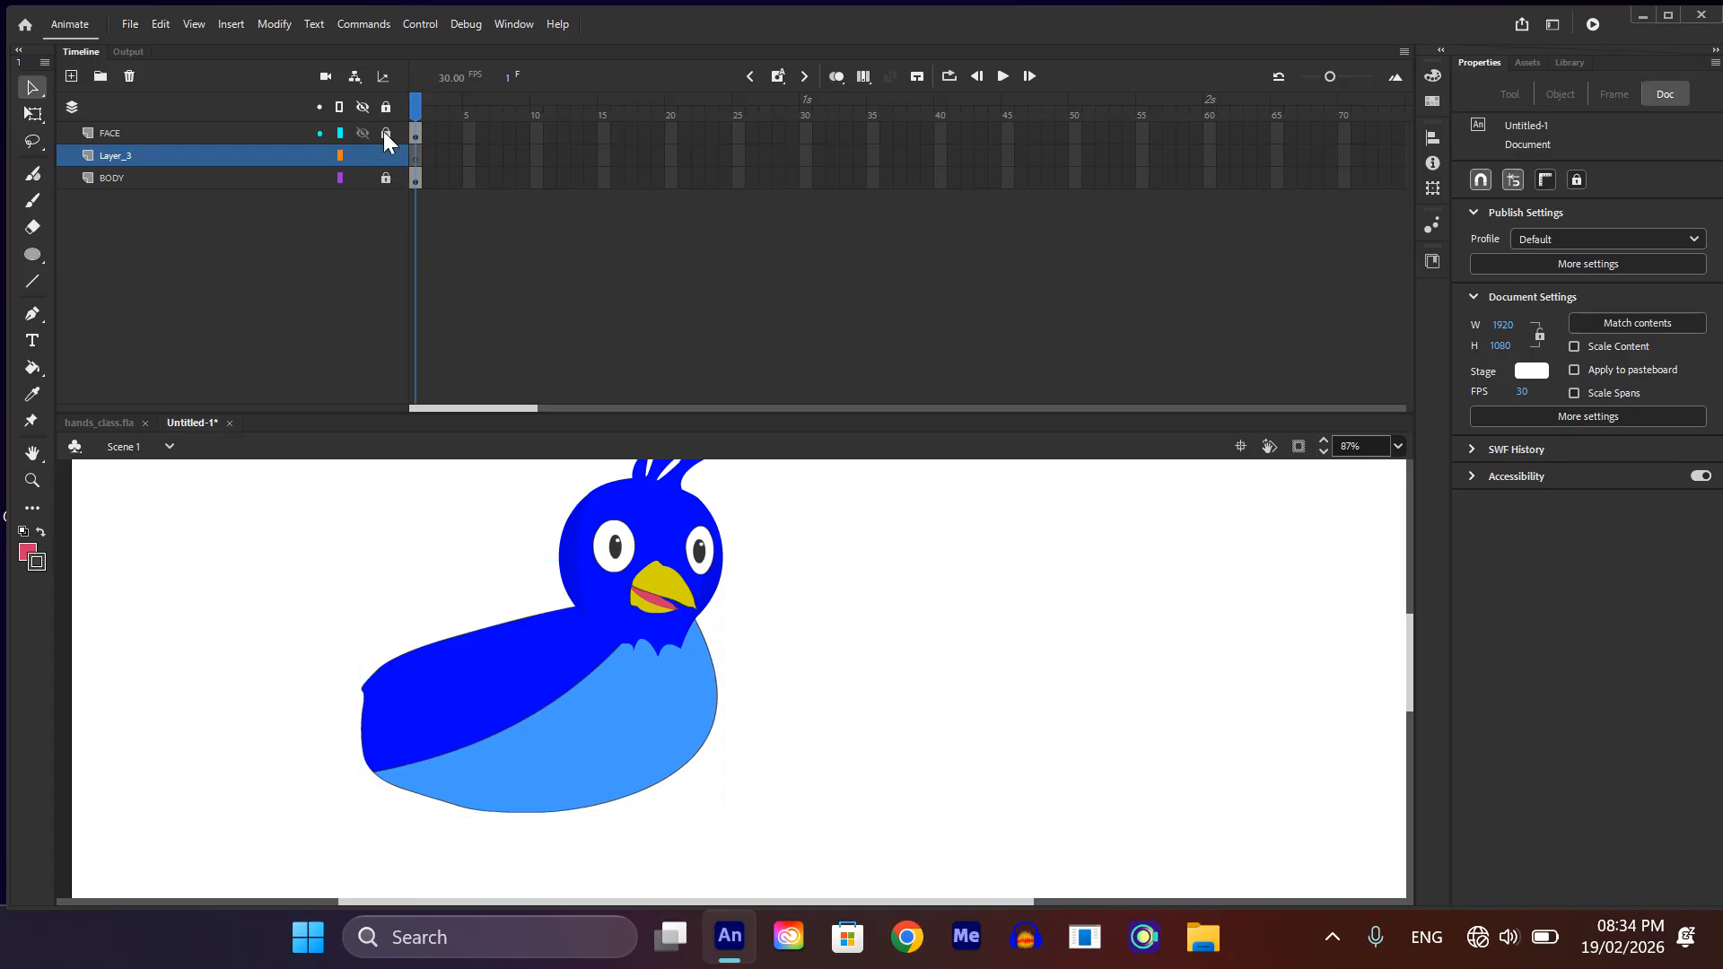
double_click(117, 149)
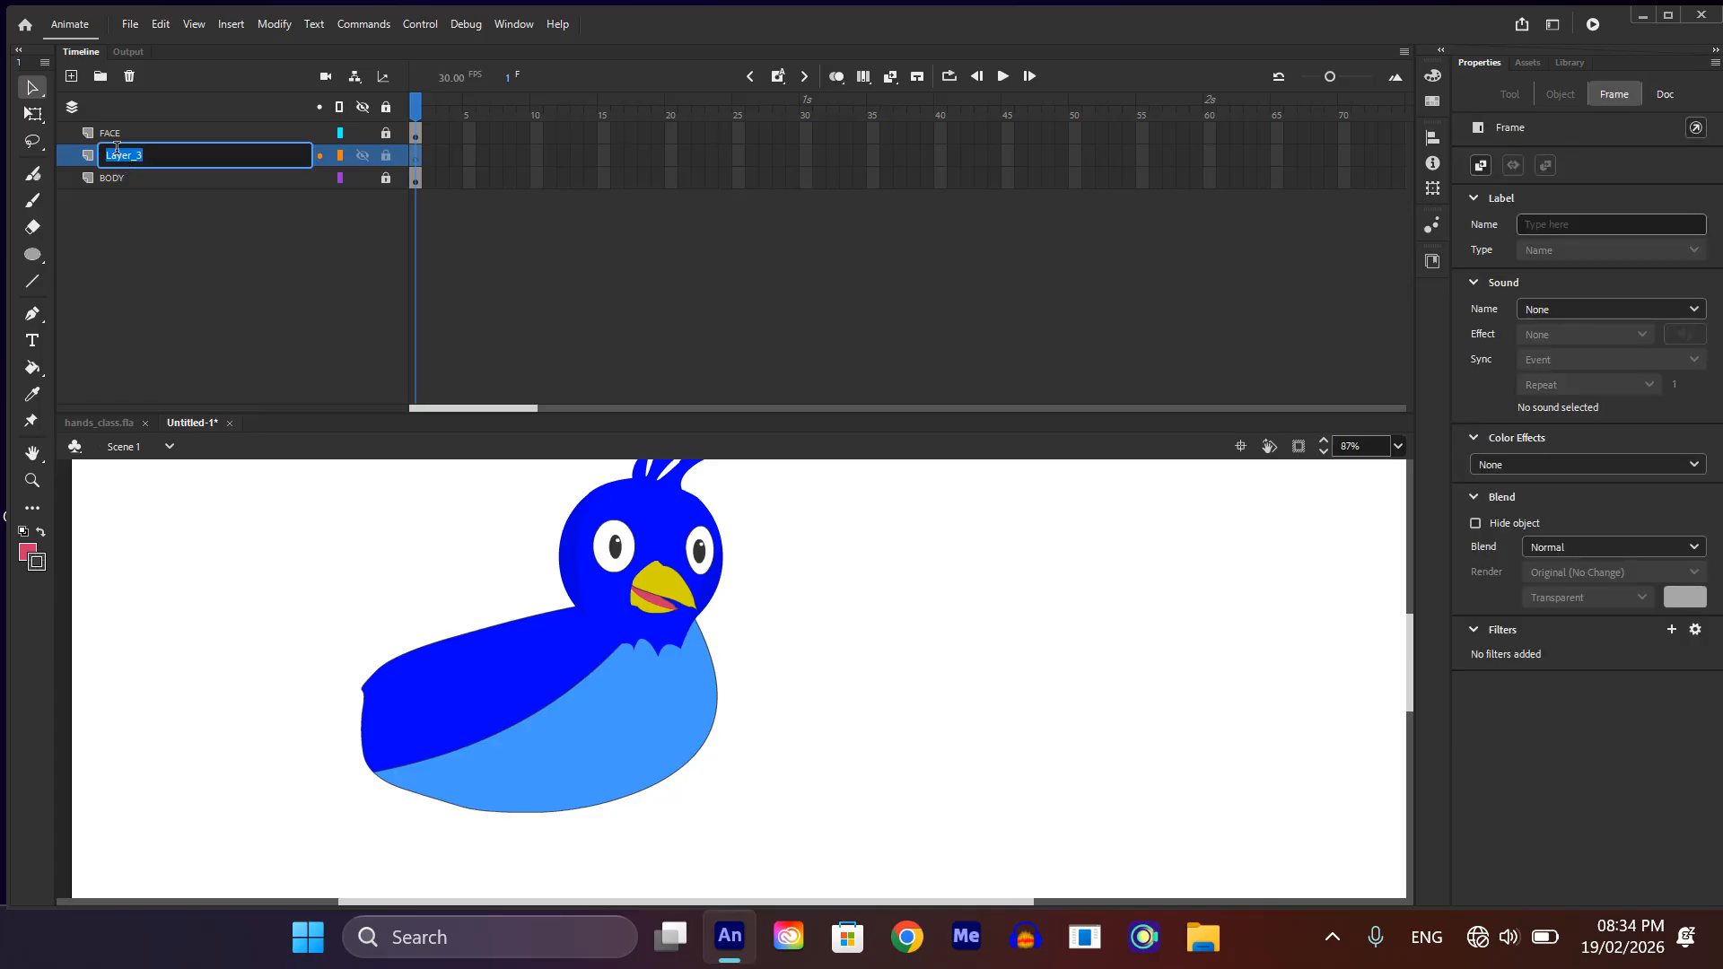
text(RIGHT_PANKH)
key(Return)
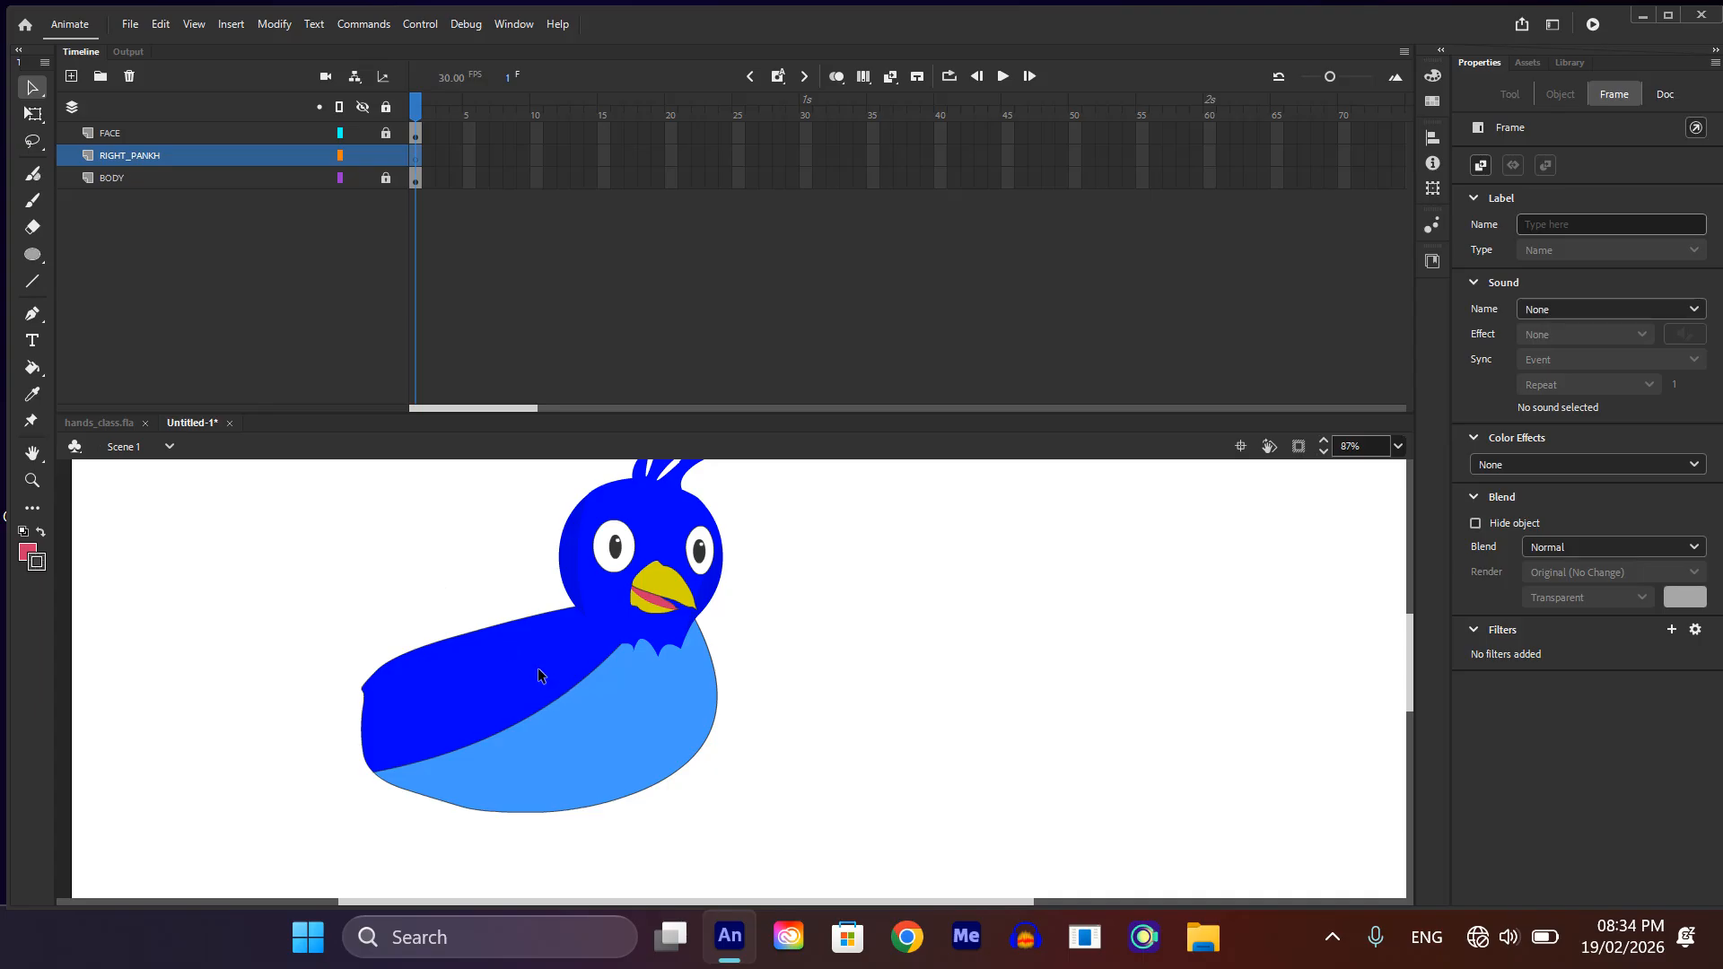
Step: Start the wing outline with the Pen tool as a curve from the bird's back to above and behind the body
key(p)
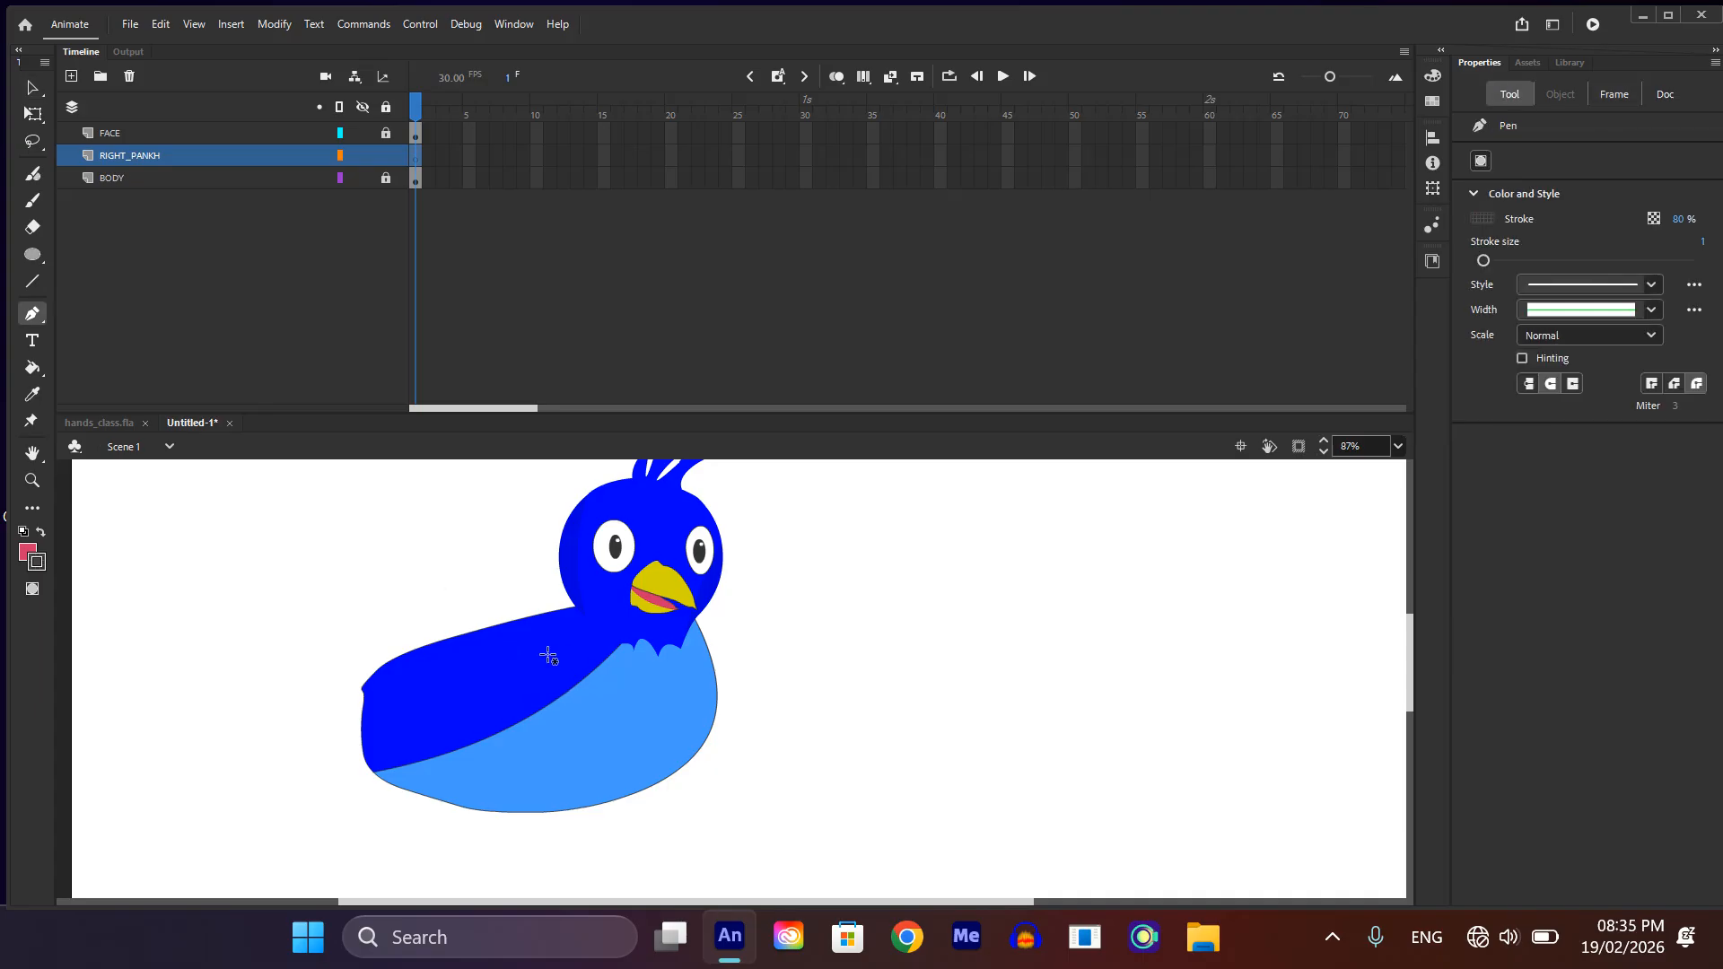
click(548, 656)
drag(311, 574, 266, 527)
drag(261, 575, 287, 601)
key(ctrl+z)
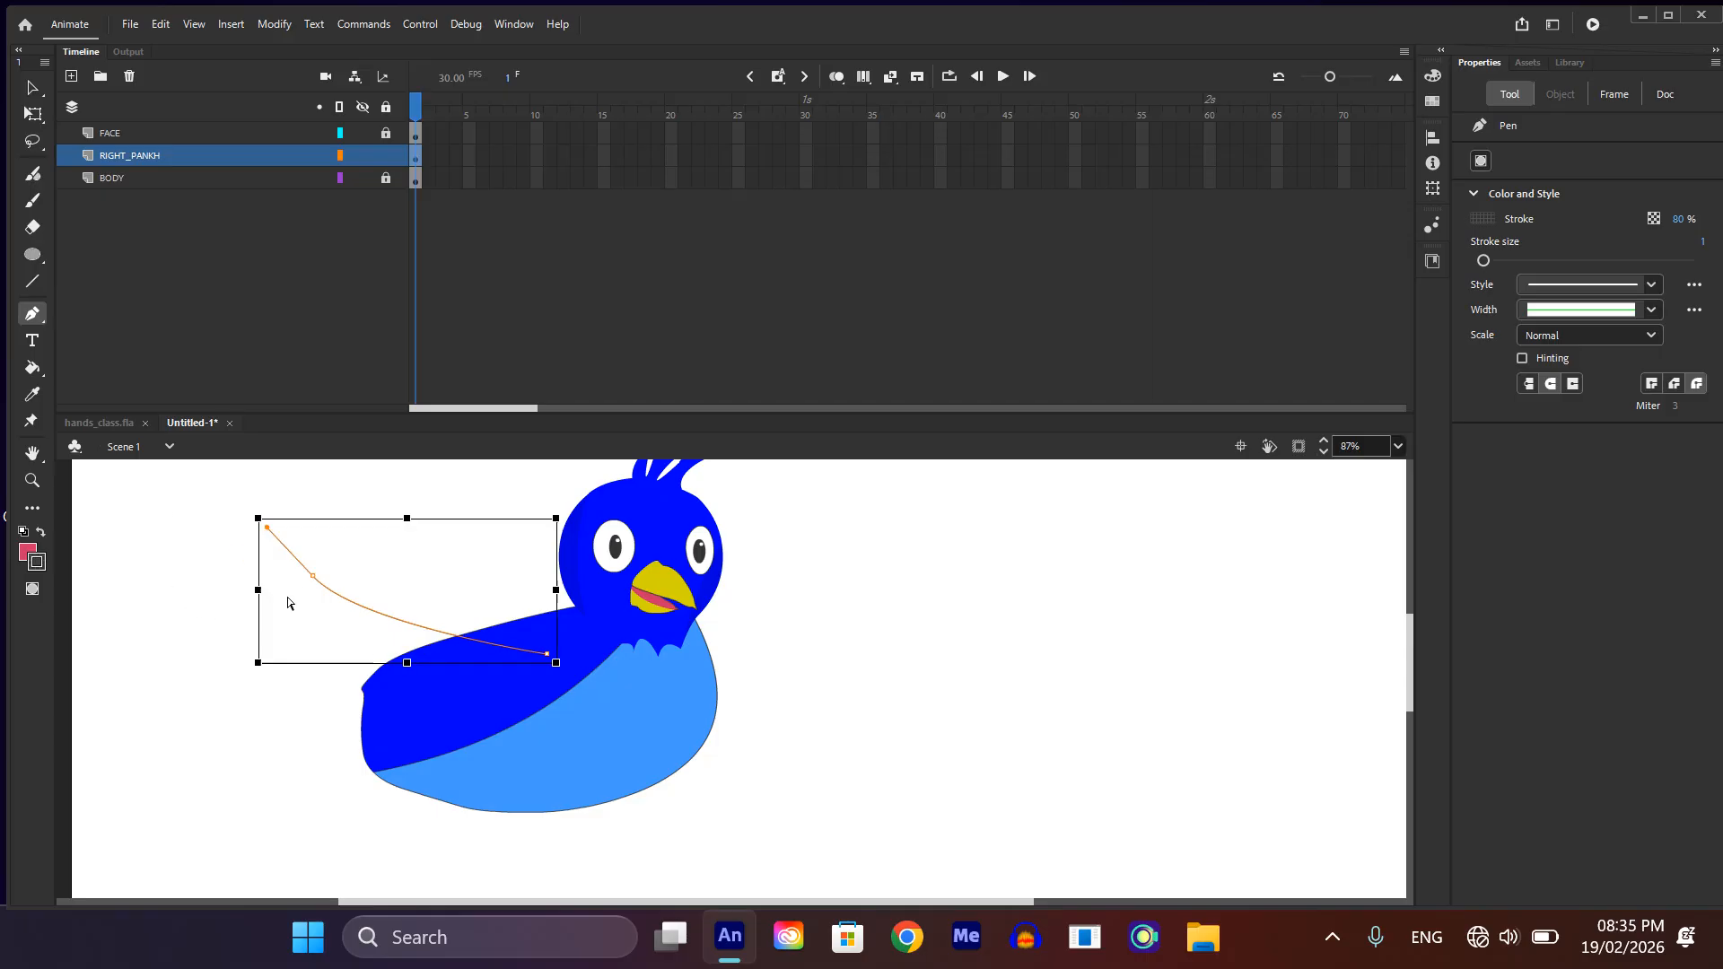
key(ctrl+z)
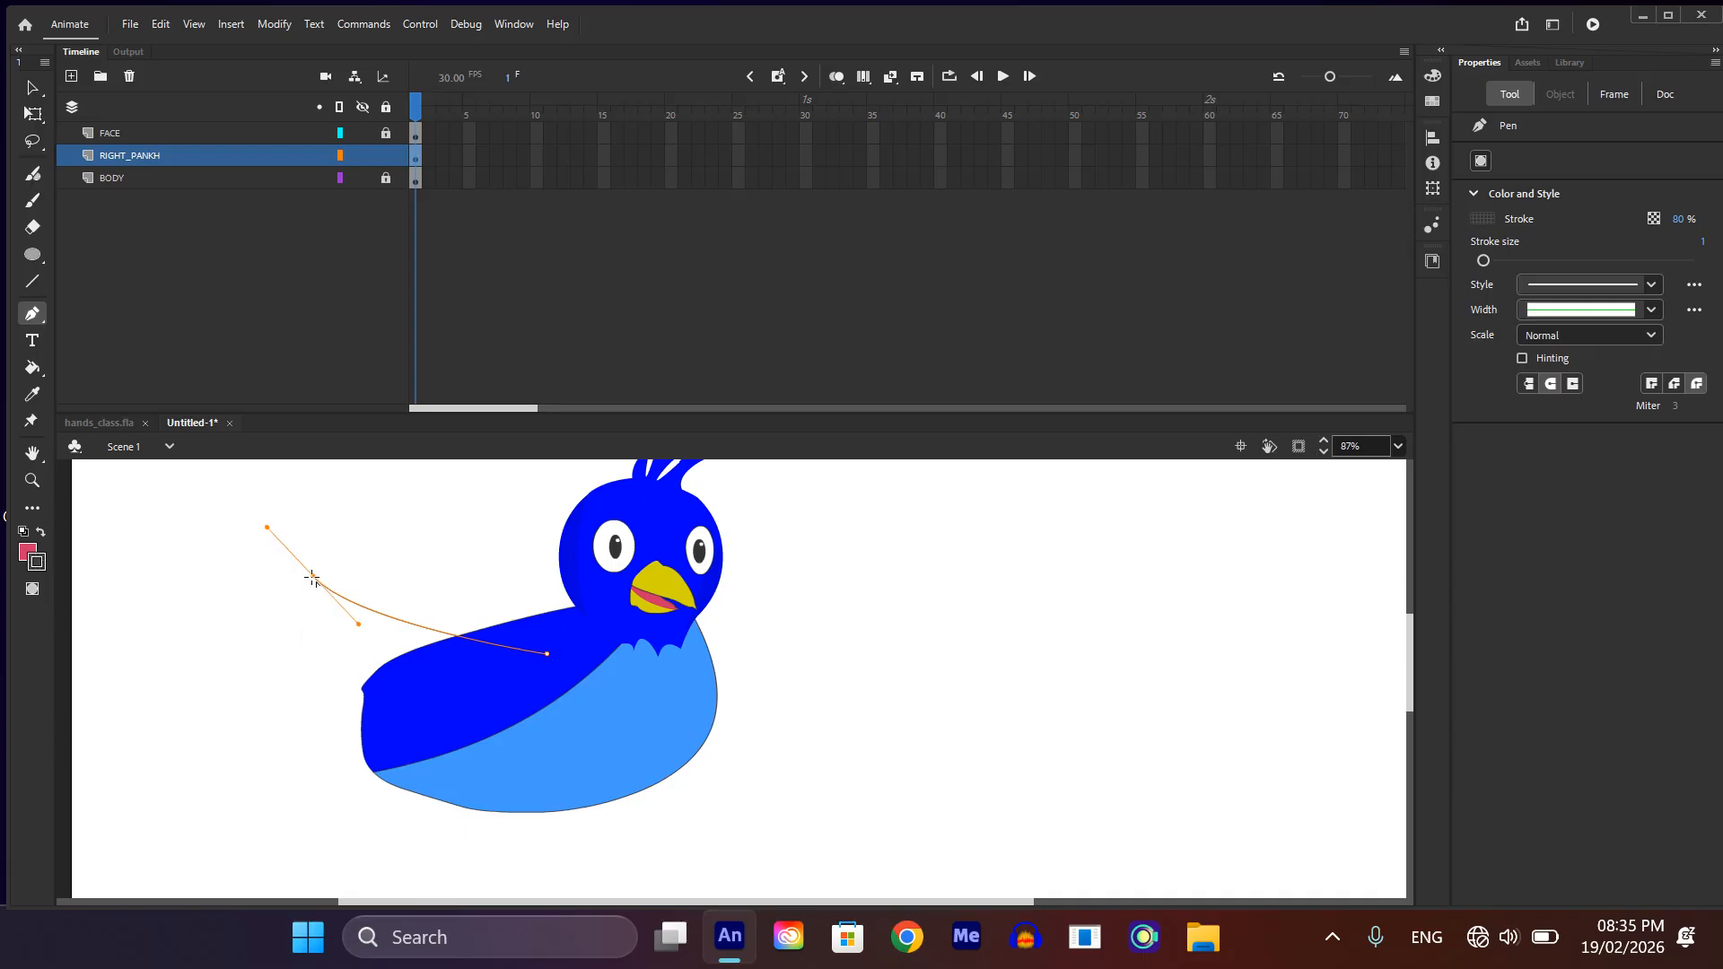
Step: Extend the wing outline to a pointed upper tip and curve it back down to form the first feather
click(311, 575)
click(274, 541)
drag(283, 593, 304, 613)
click(283, 594)
Step: Add four scalloped feather curves down the wing's outer edge, ending just inside the rear of the body
scroll(287, 628, up, 3)
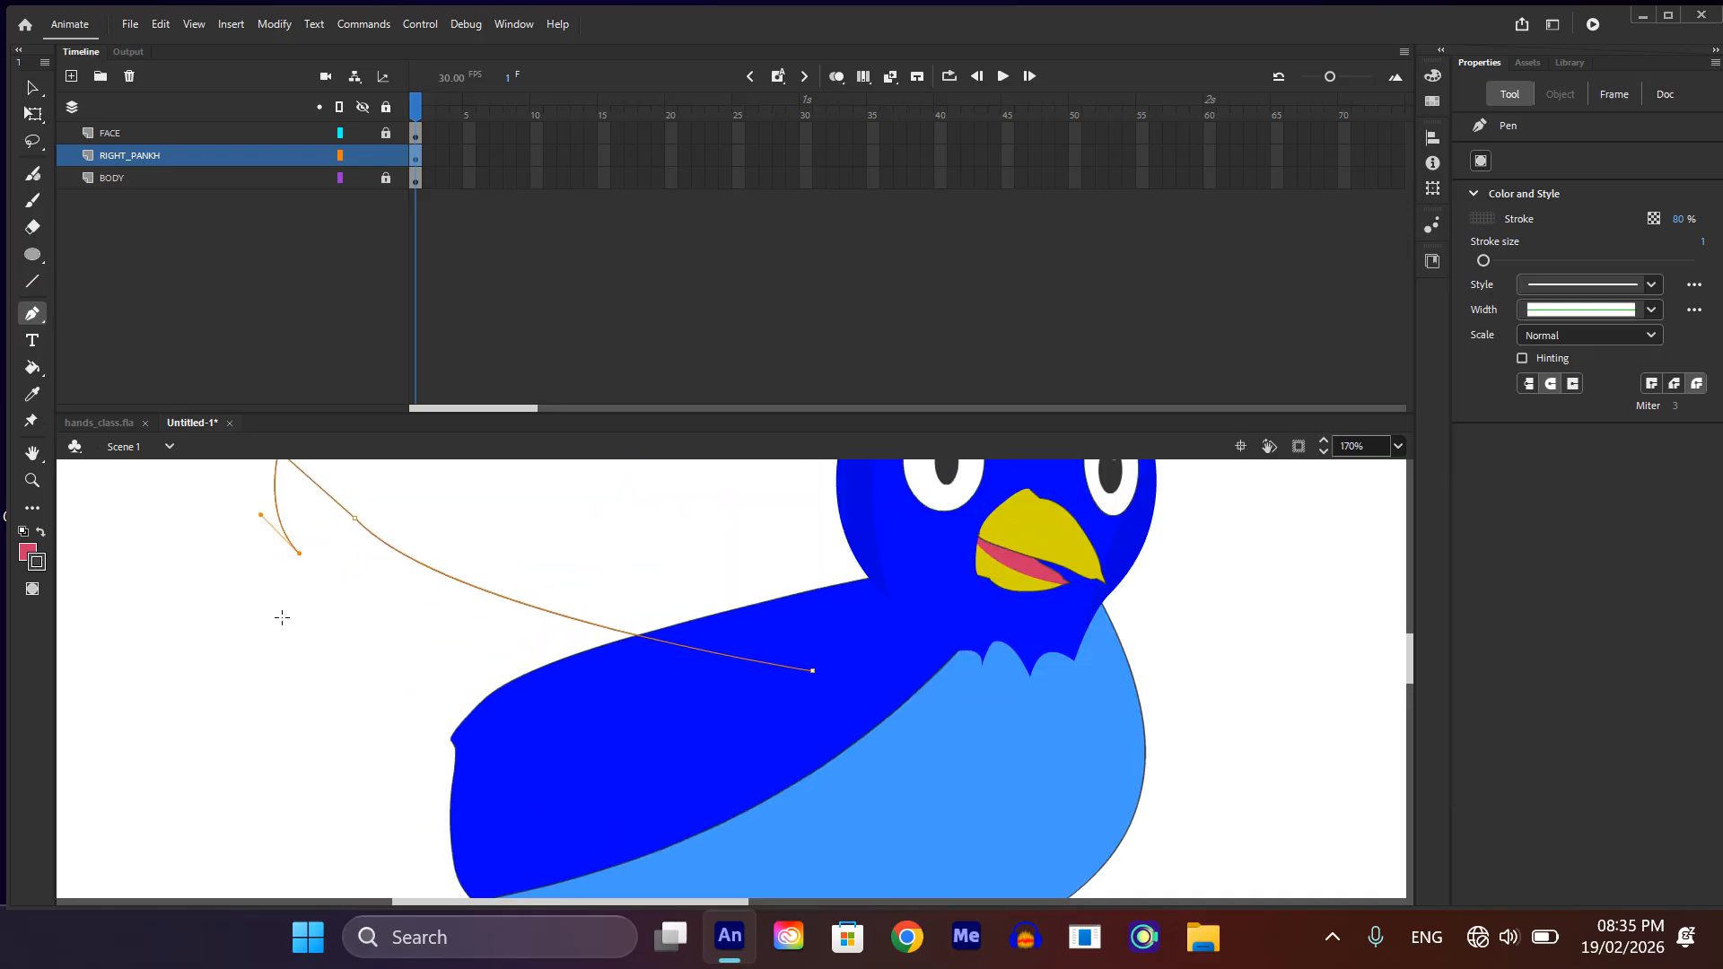
drag(299, 632, 415, 728)
click(300, 632)
drag(315, 701, 422, 740)
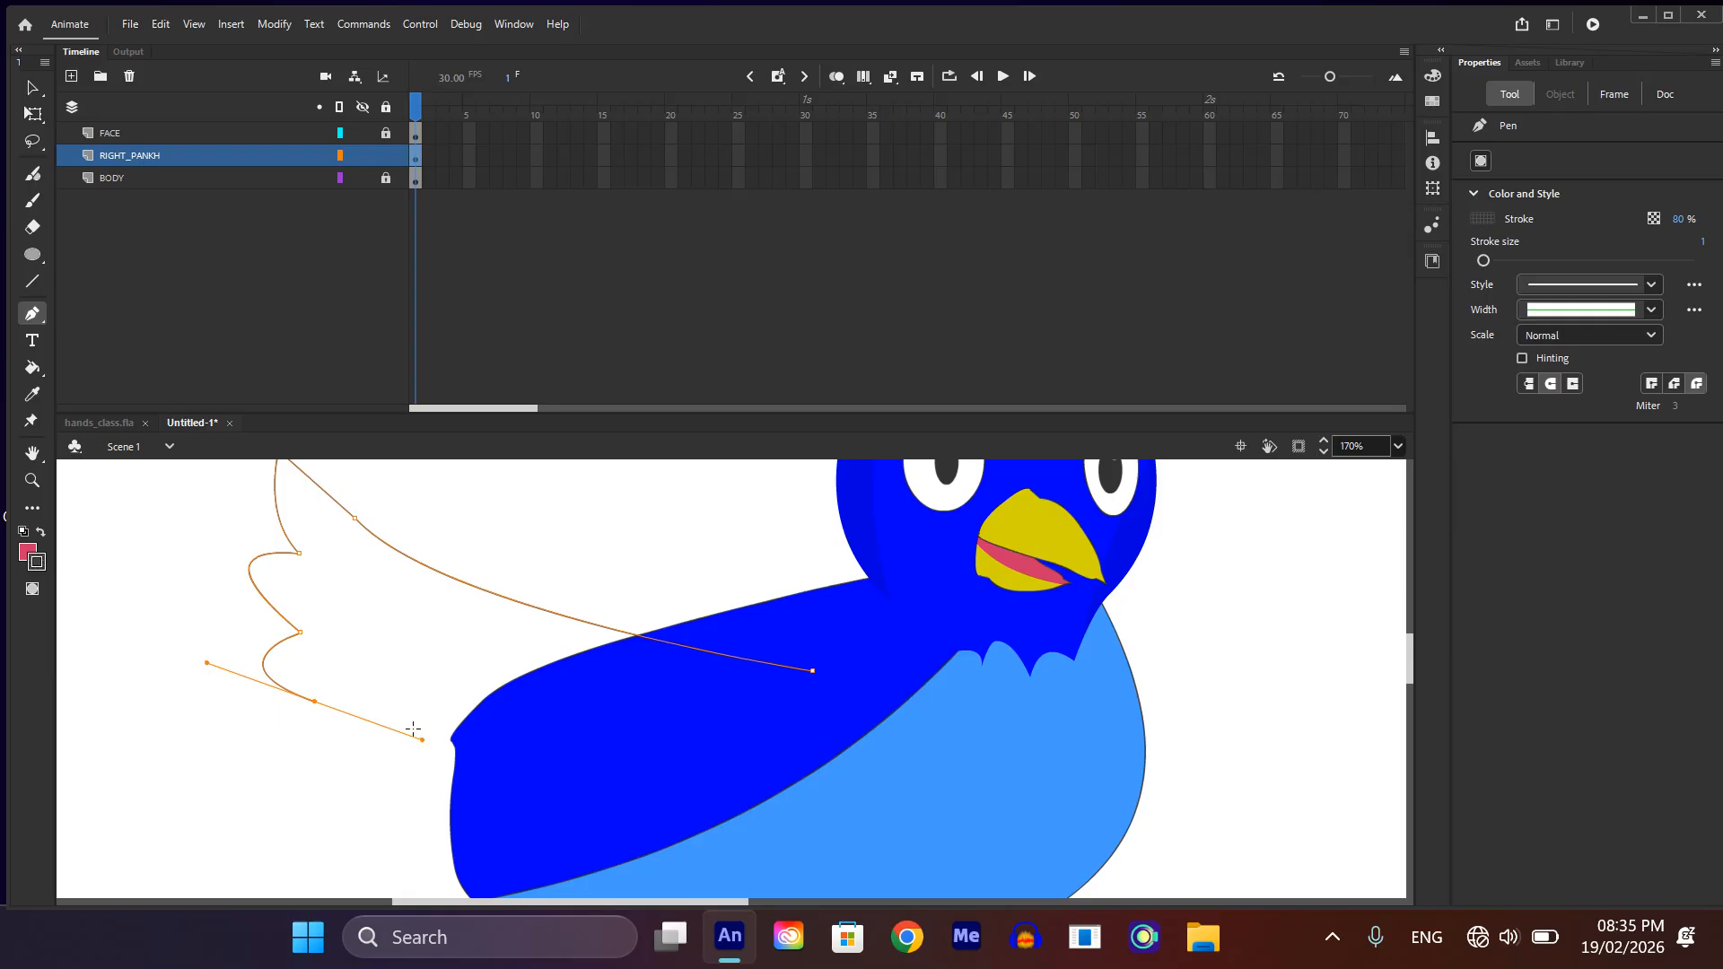
click(314, 702)
drag(375, 737, 456, 722)
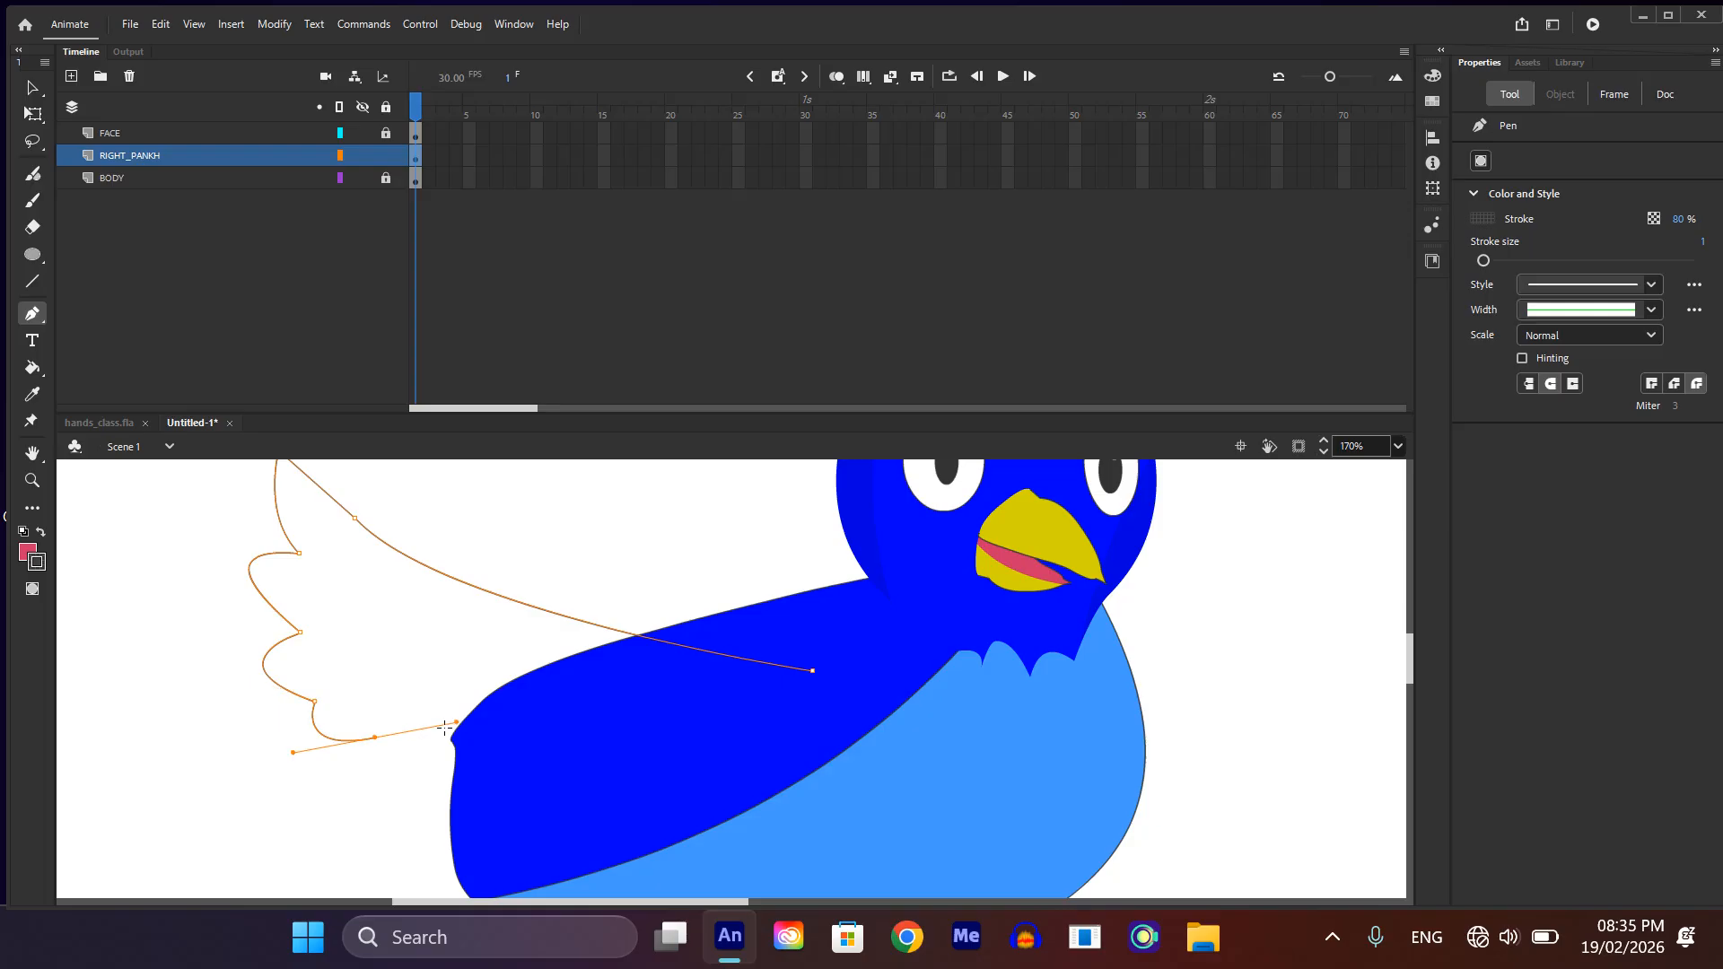
click(376, 738)
drag(467, 777, 551, 745)
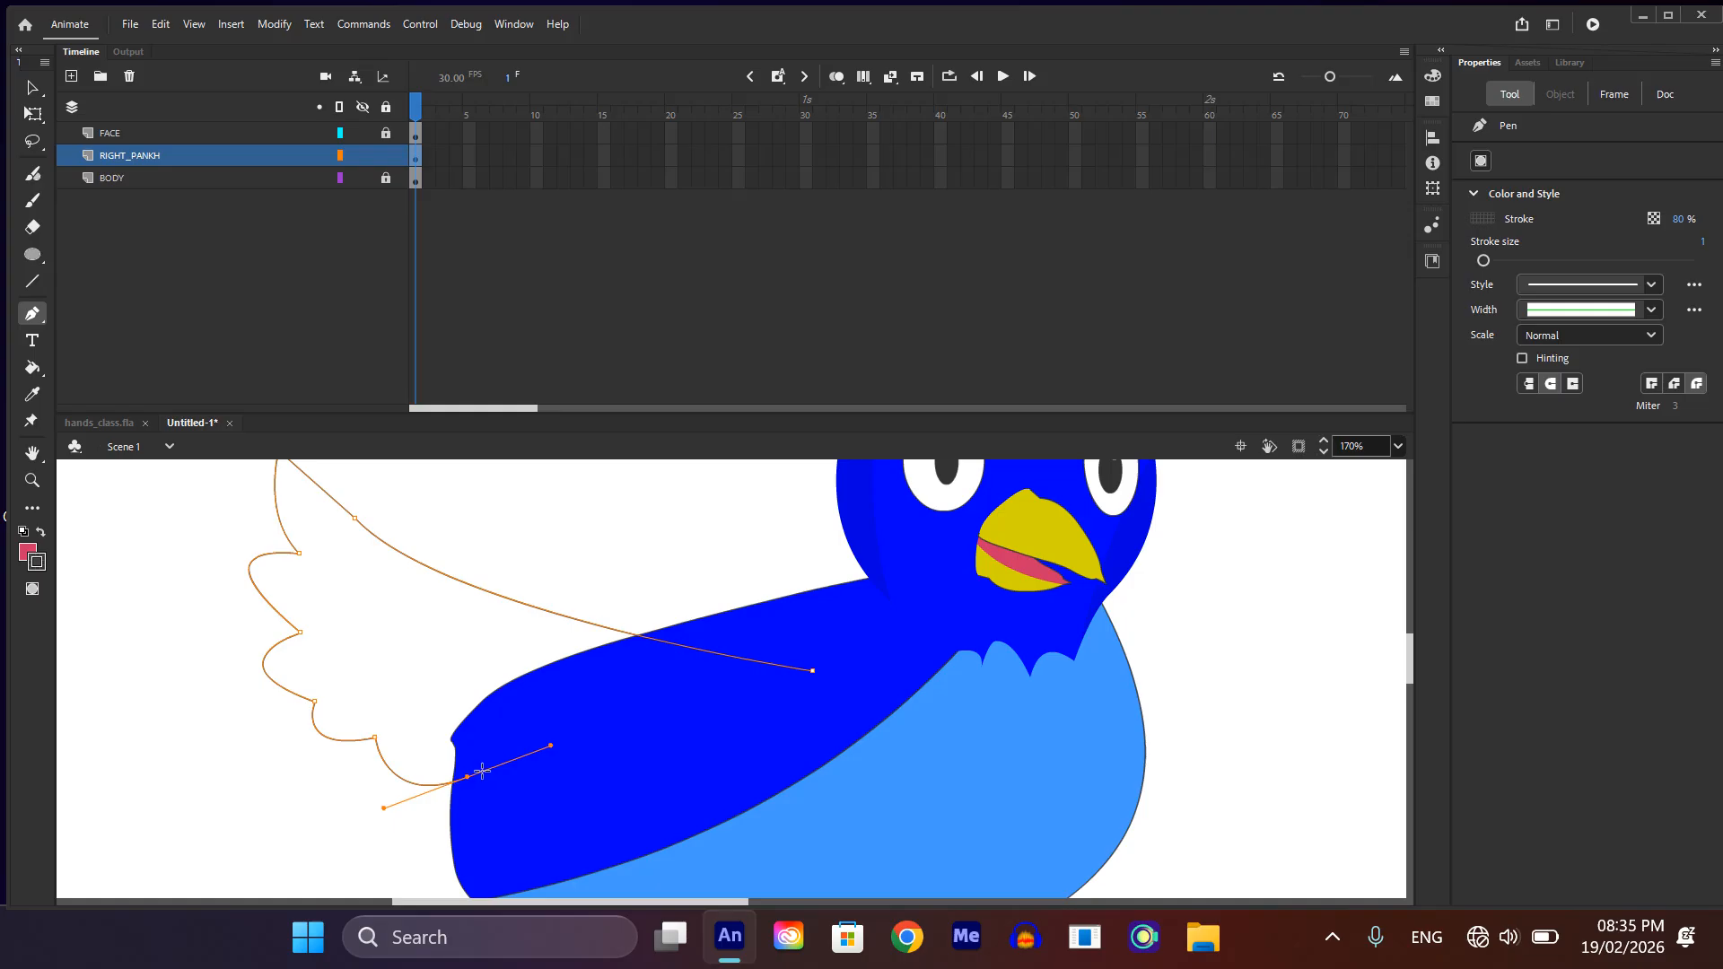
click(467, 777)
Step: Add two more feather curves across the body and close the wing outline at its starting point
drag(563, 794, 682, 721)
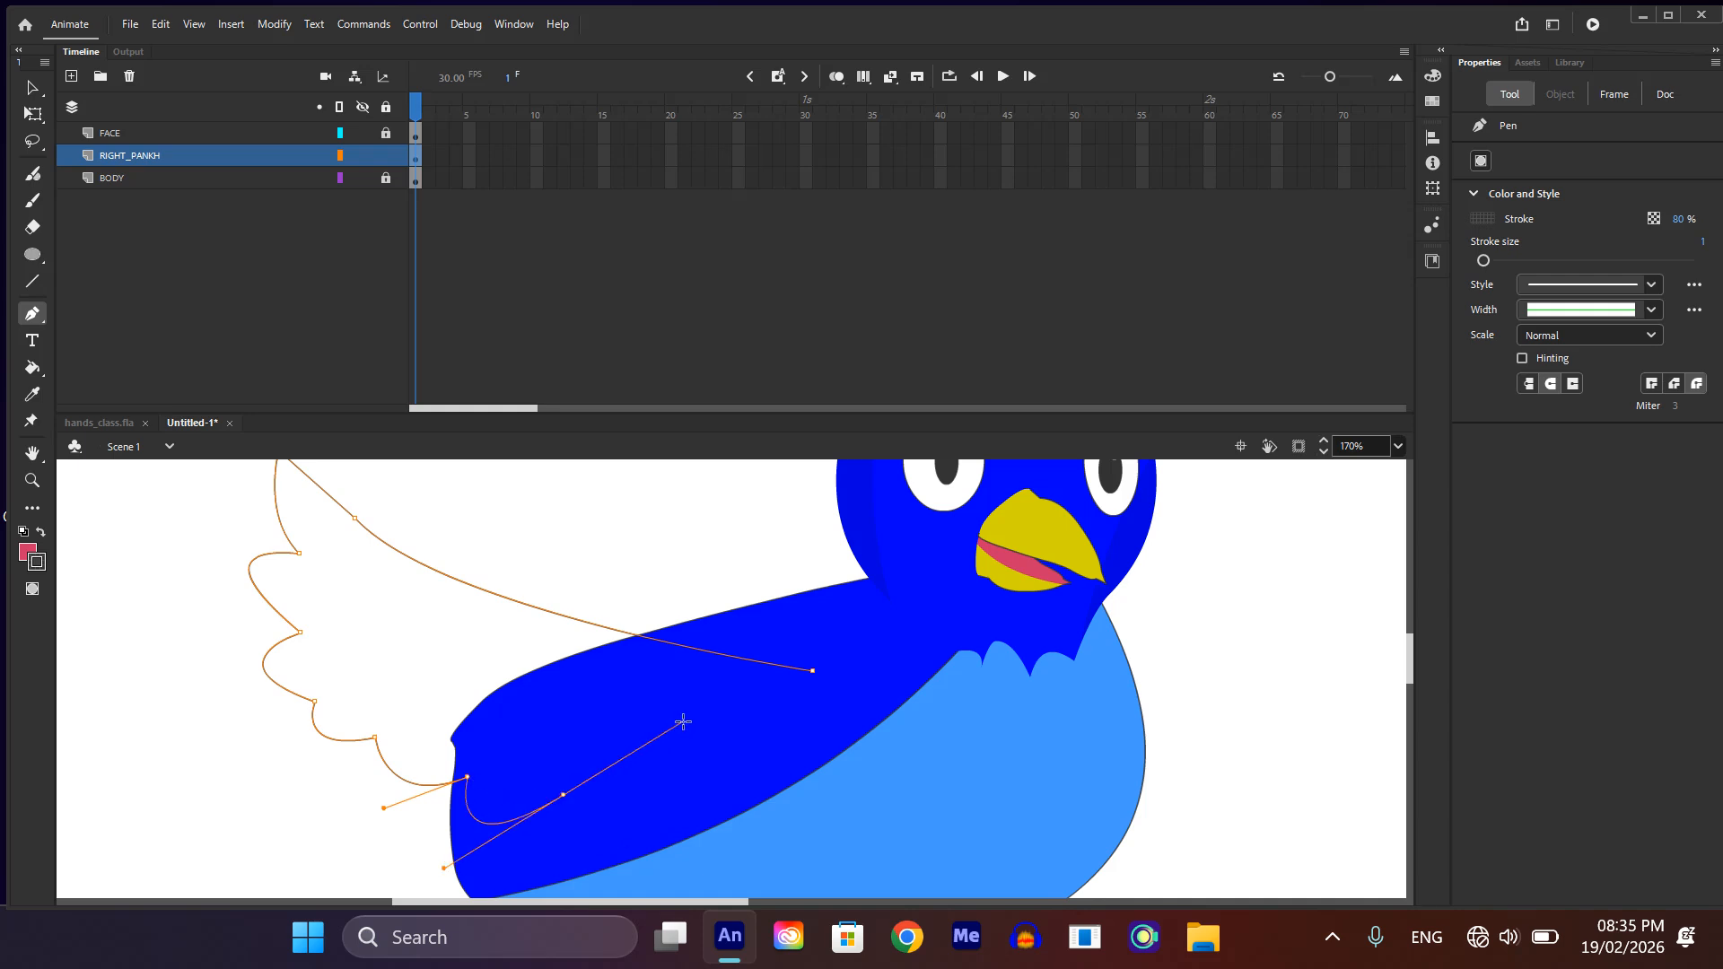
click(563, 794)
drag(721, 728, 794, 632)
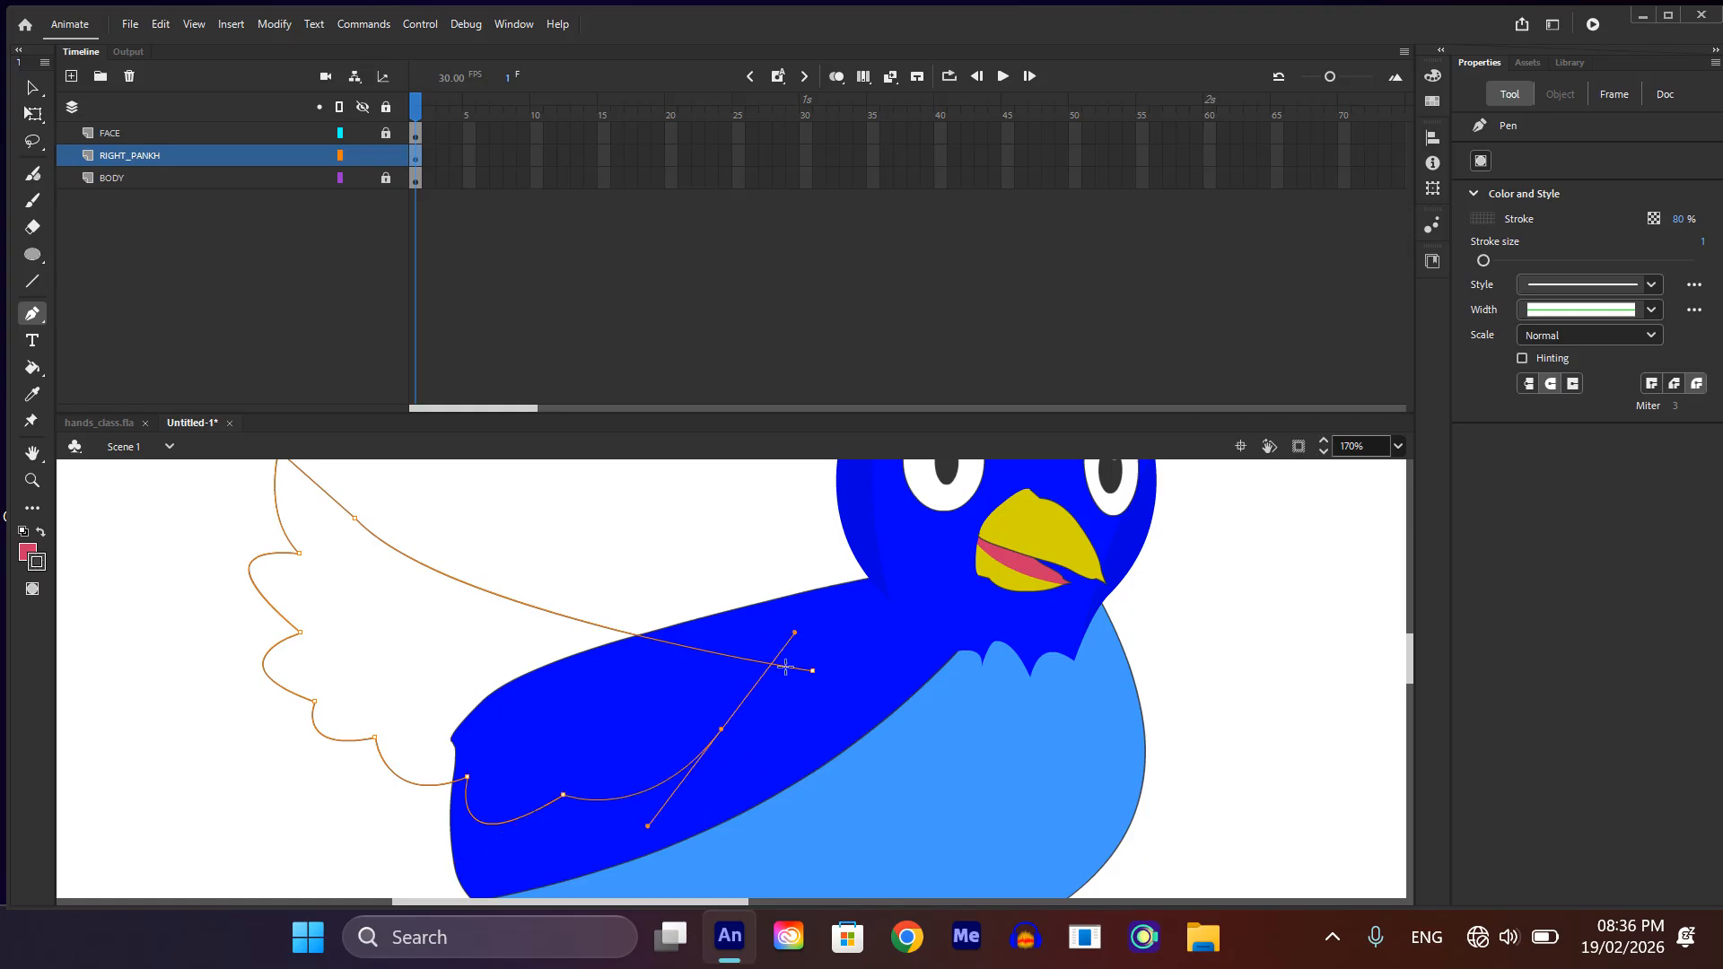
click(722, 728)
drag(813, 671, 708, 580)
key(v)
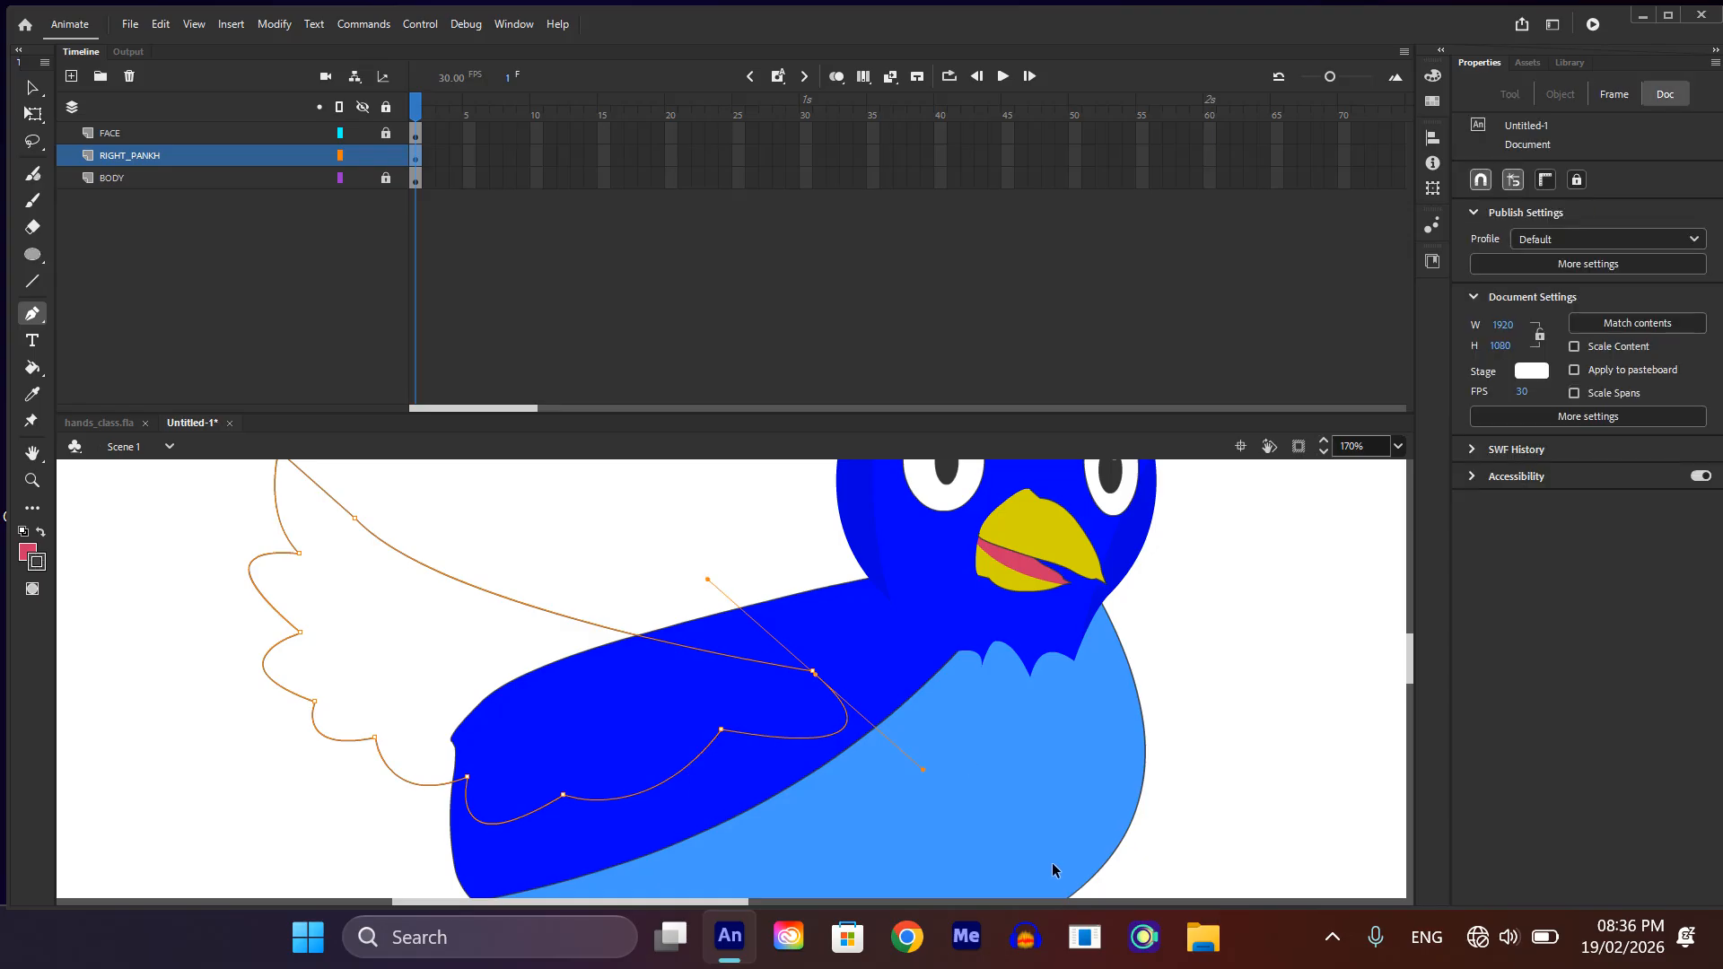
Step: Pull the notches between the wing's rear feathers inward to deepen and sharpen the scalloped edge
scroll(841, 694, up, 4)
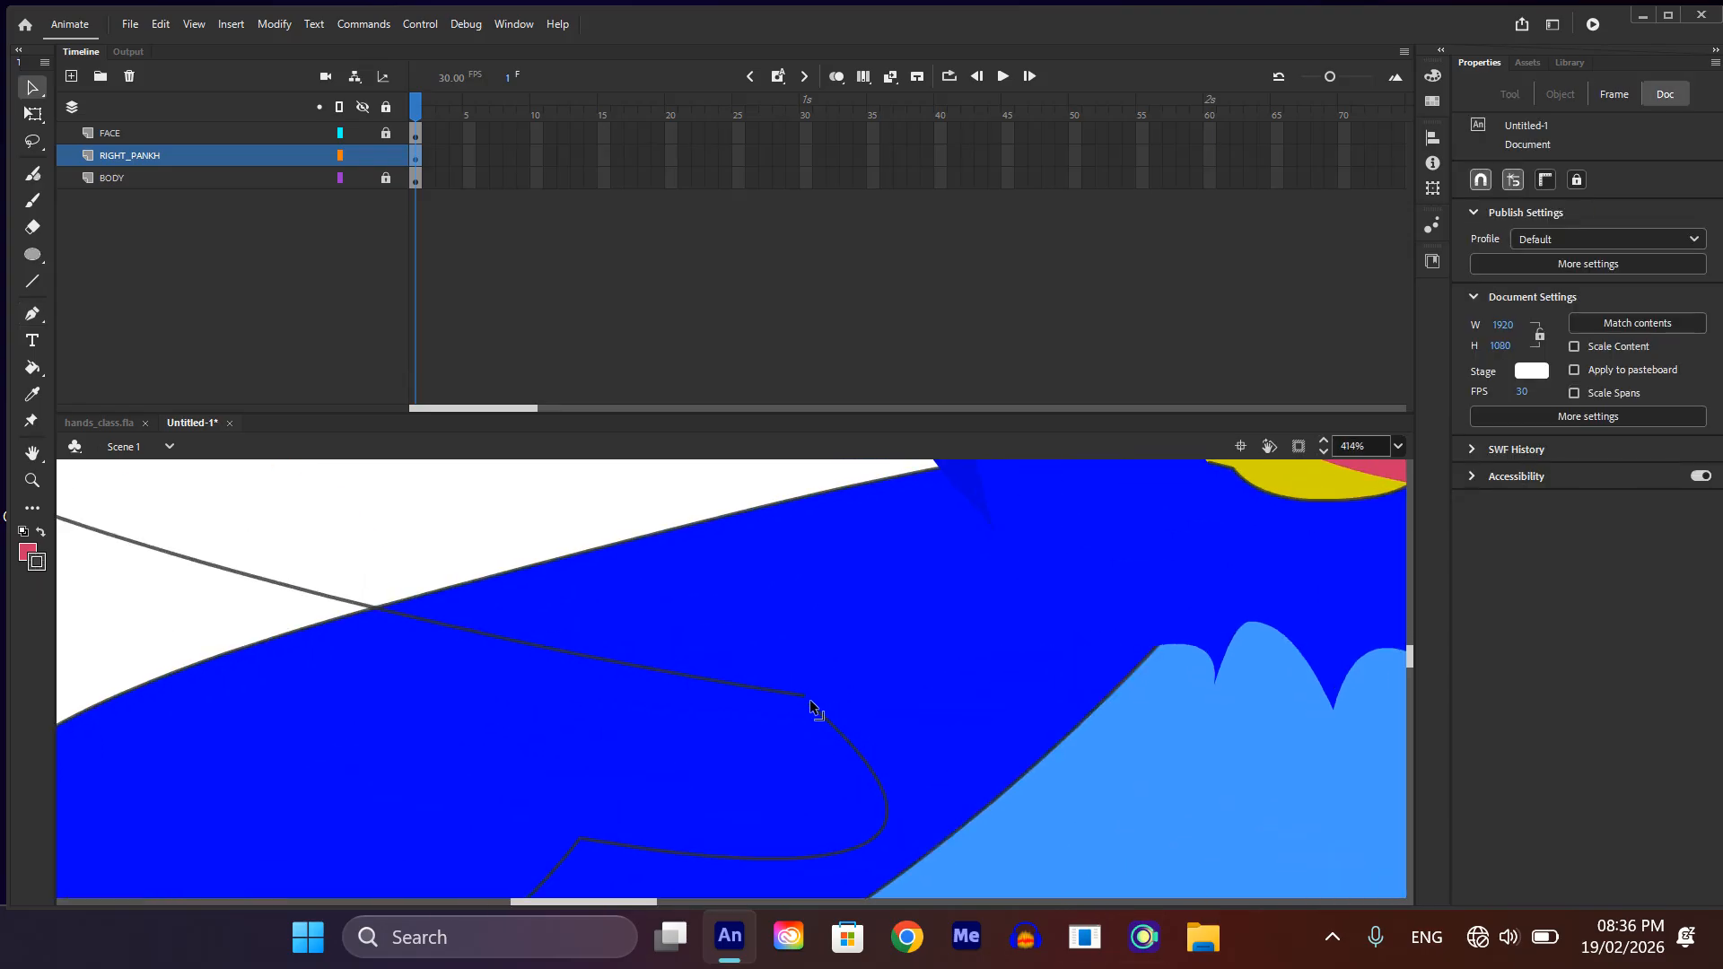
scroll(793, 728, down, 4)
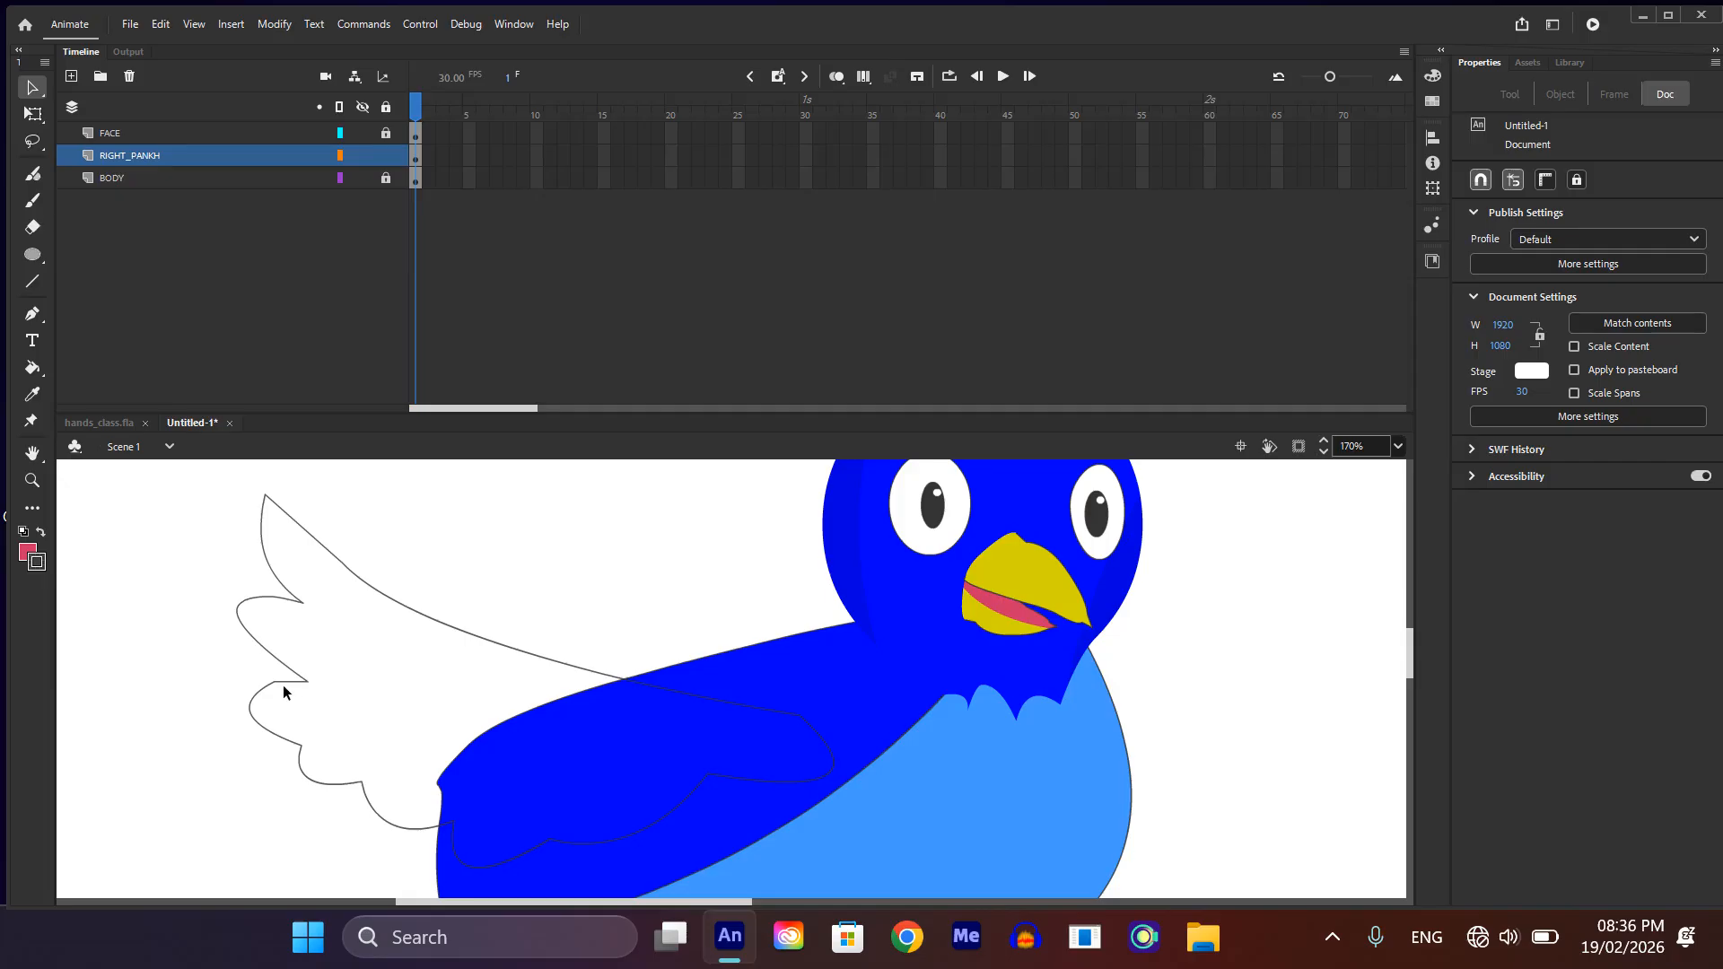
mouse_move(301, 746)
mouse_down()
mouse_move(329, 742)
mouse_move(301, 743)
mouse_up()
scroll(352, 779, down, 1)
scroll(350, 792, up, 1)
scroll(489, 762, down, 1)
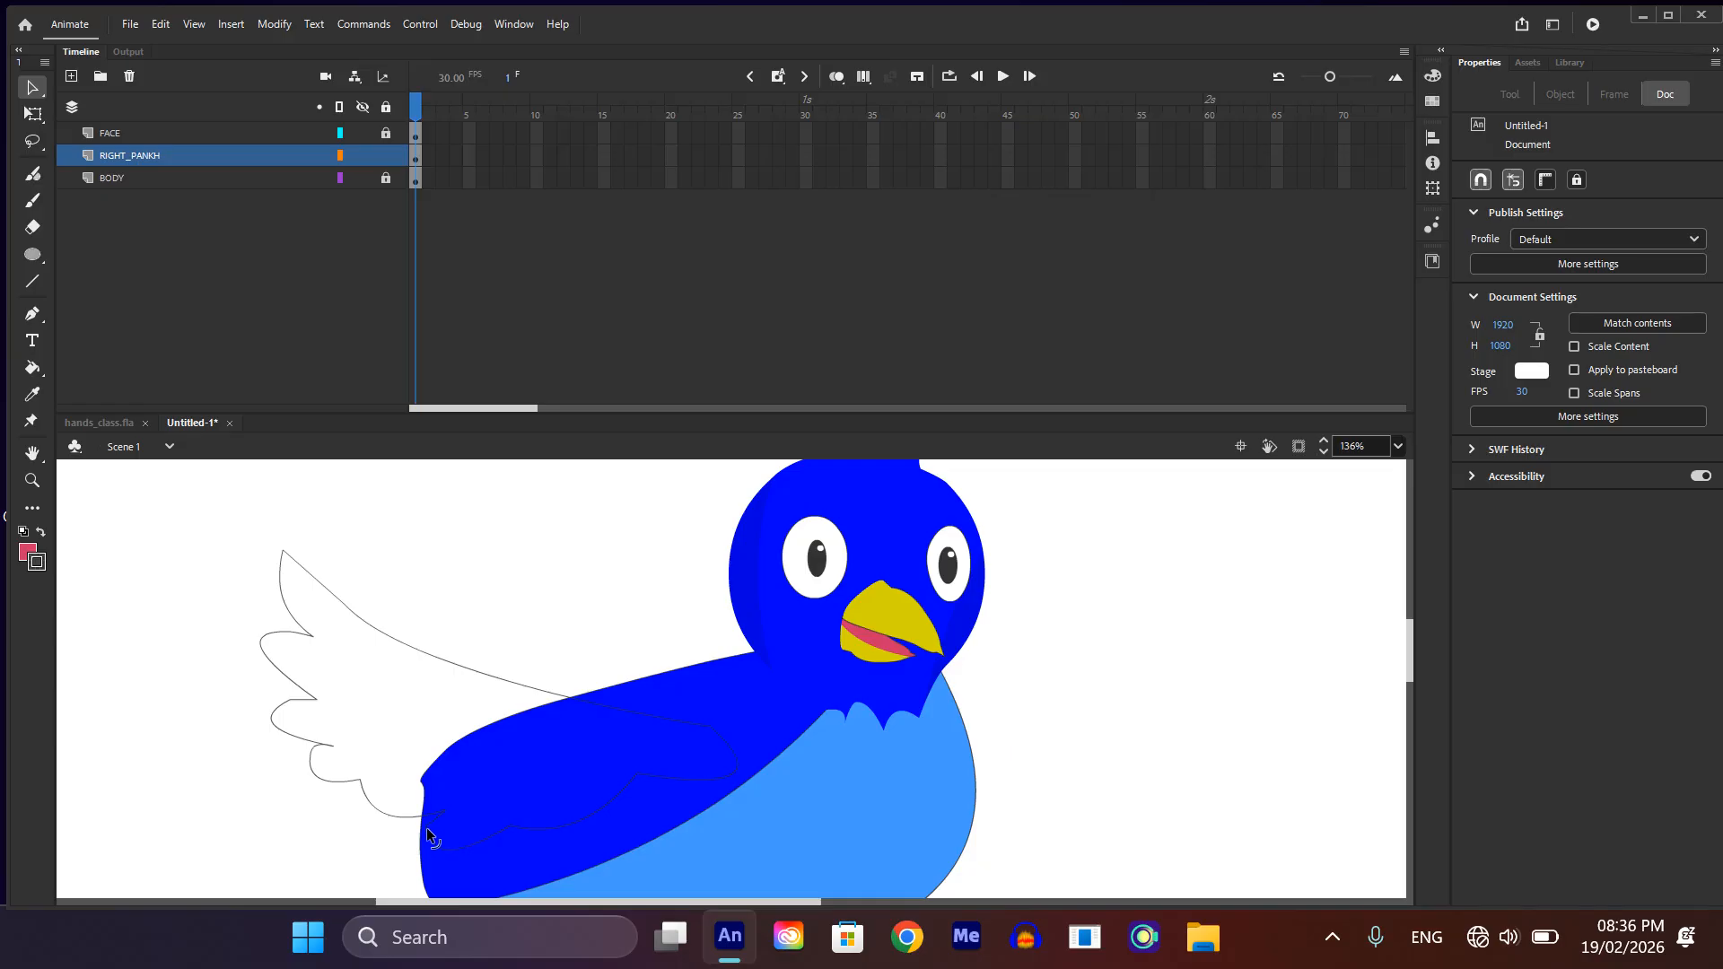
drag(363, 783, 384, 772)
scroll(371, 788, up, 3)
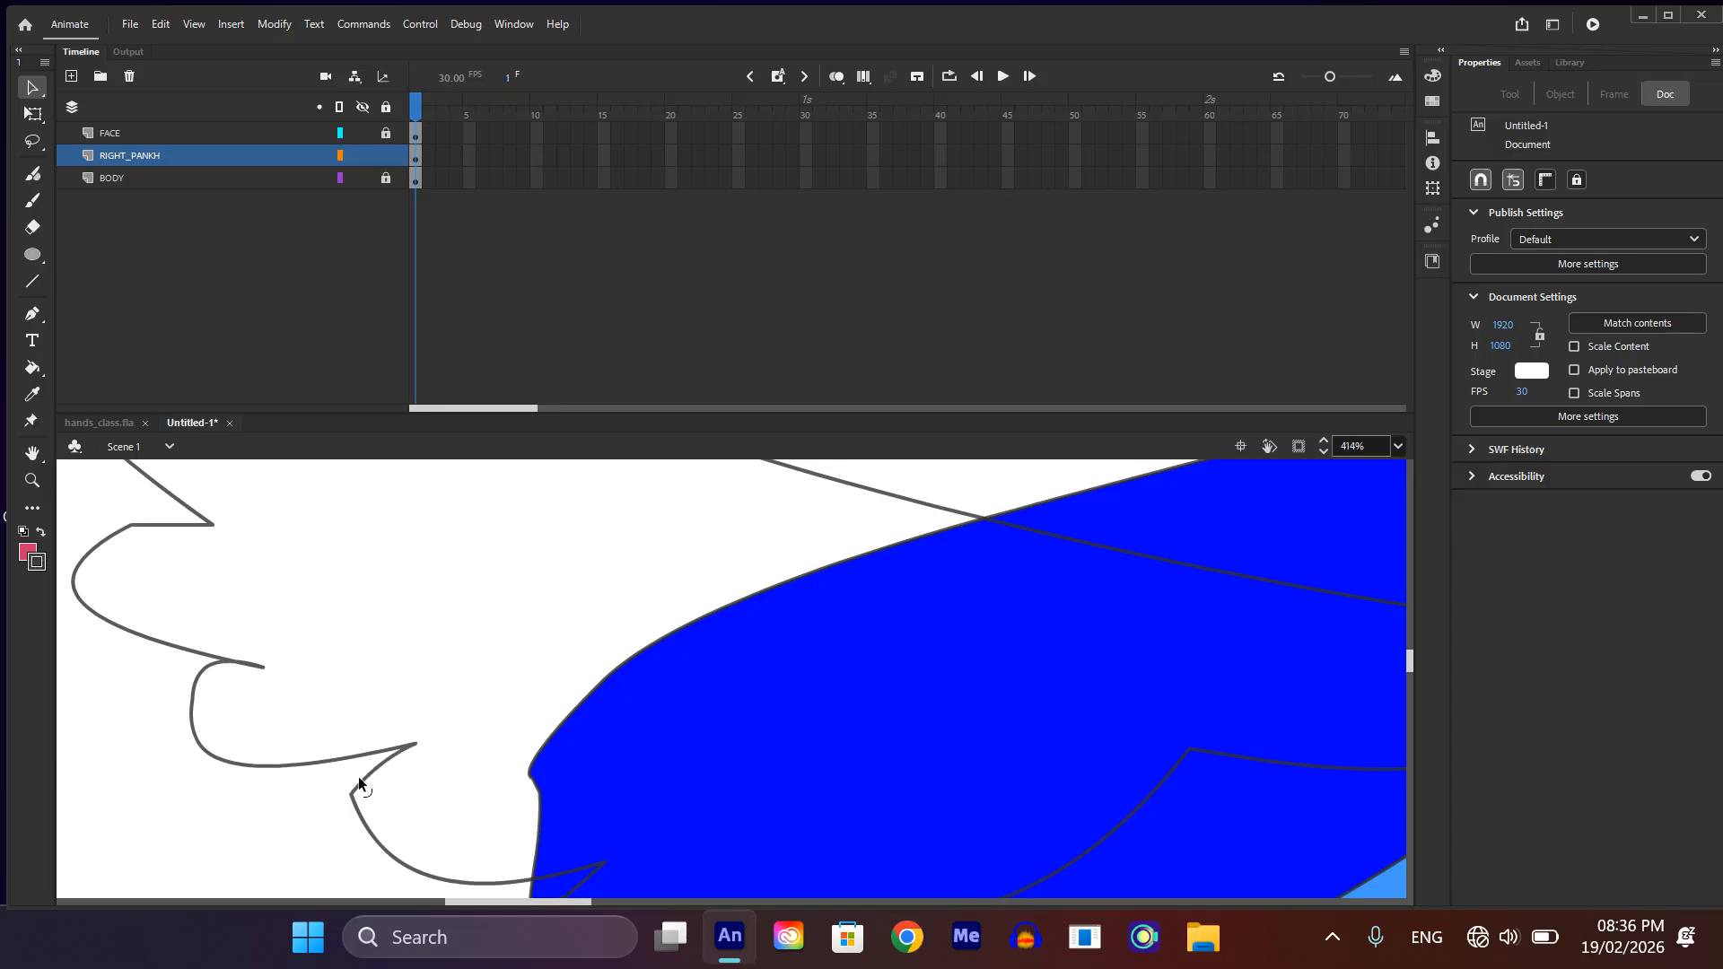
scroll(350, 772, down, 2)
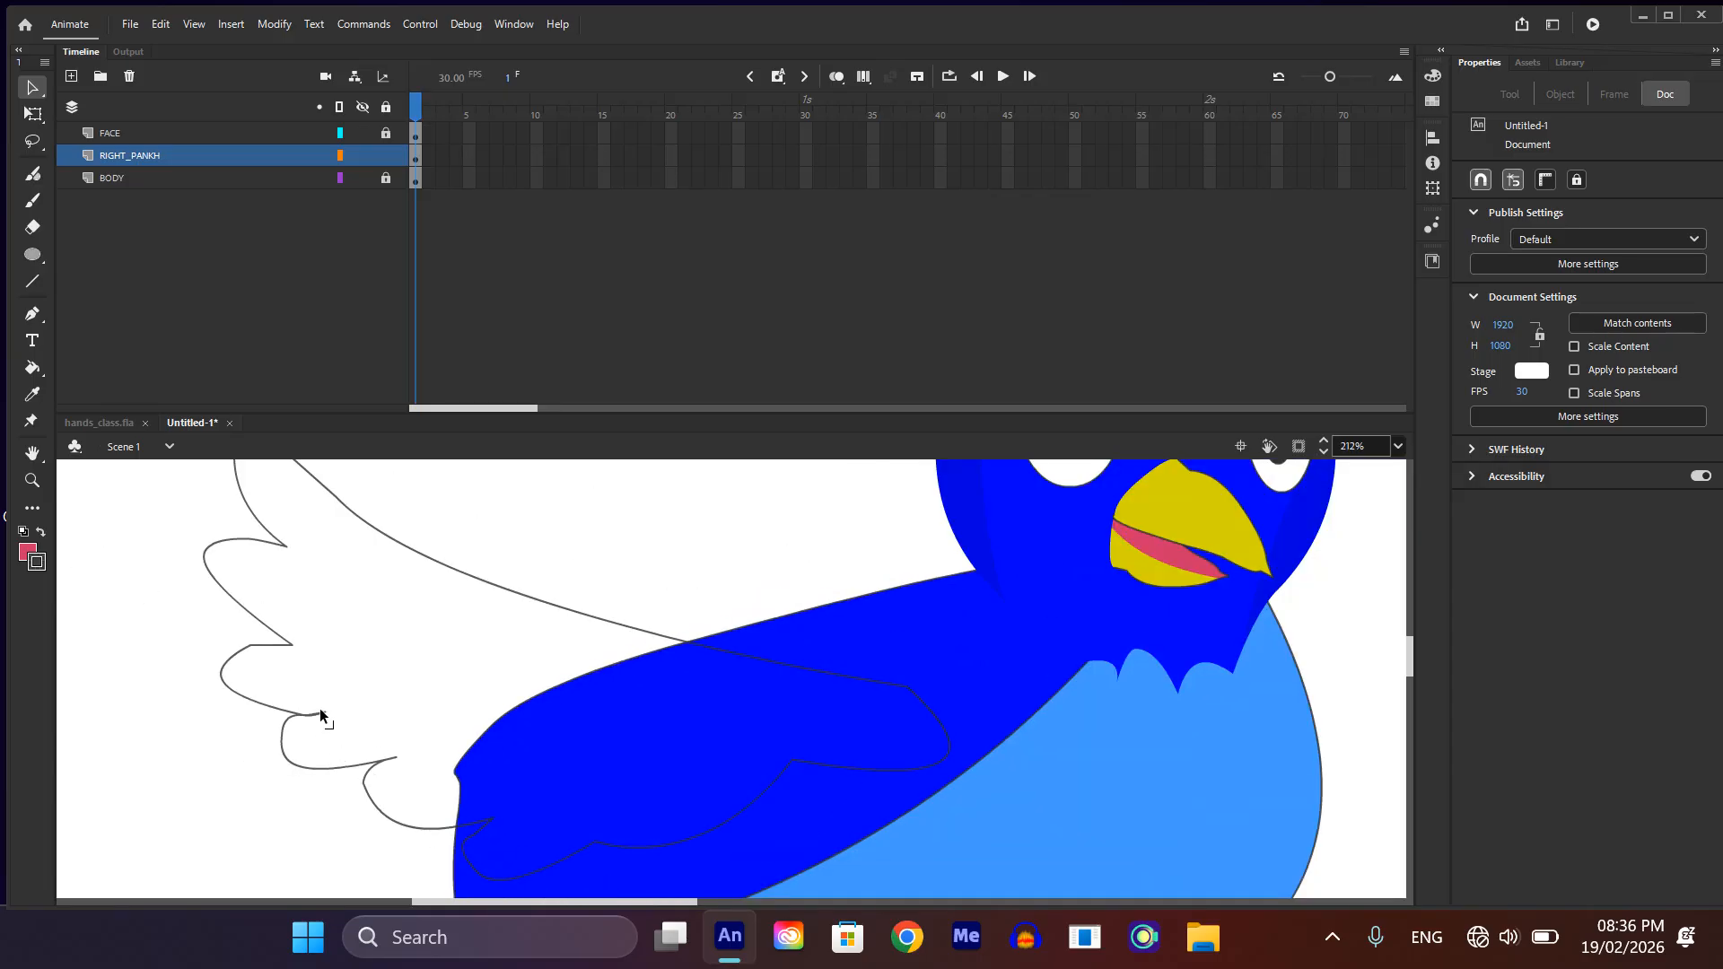
scroll(320, 708, down, 3)
scroll(350, 668, up, 3)
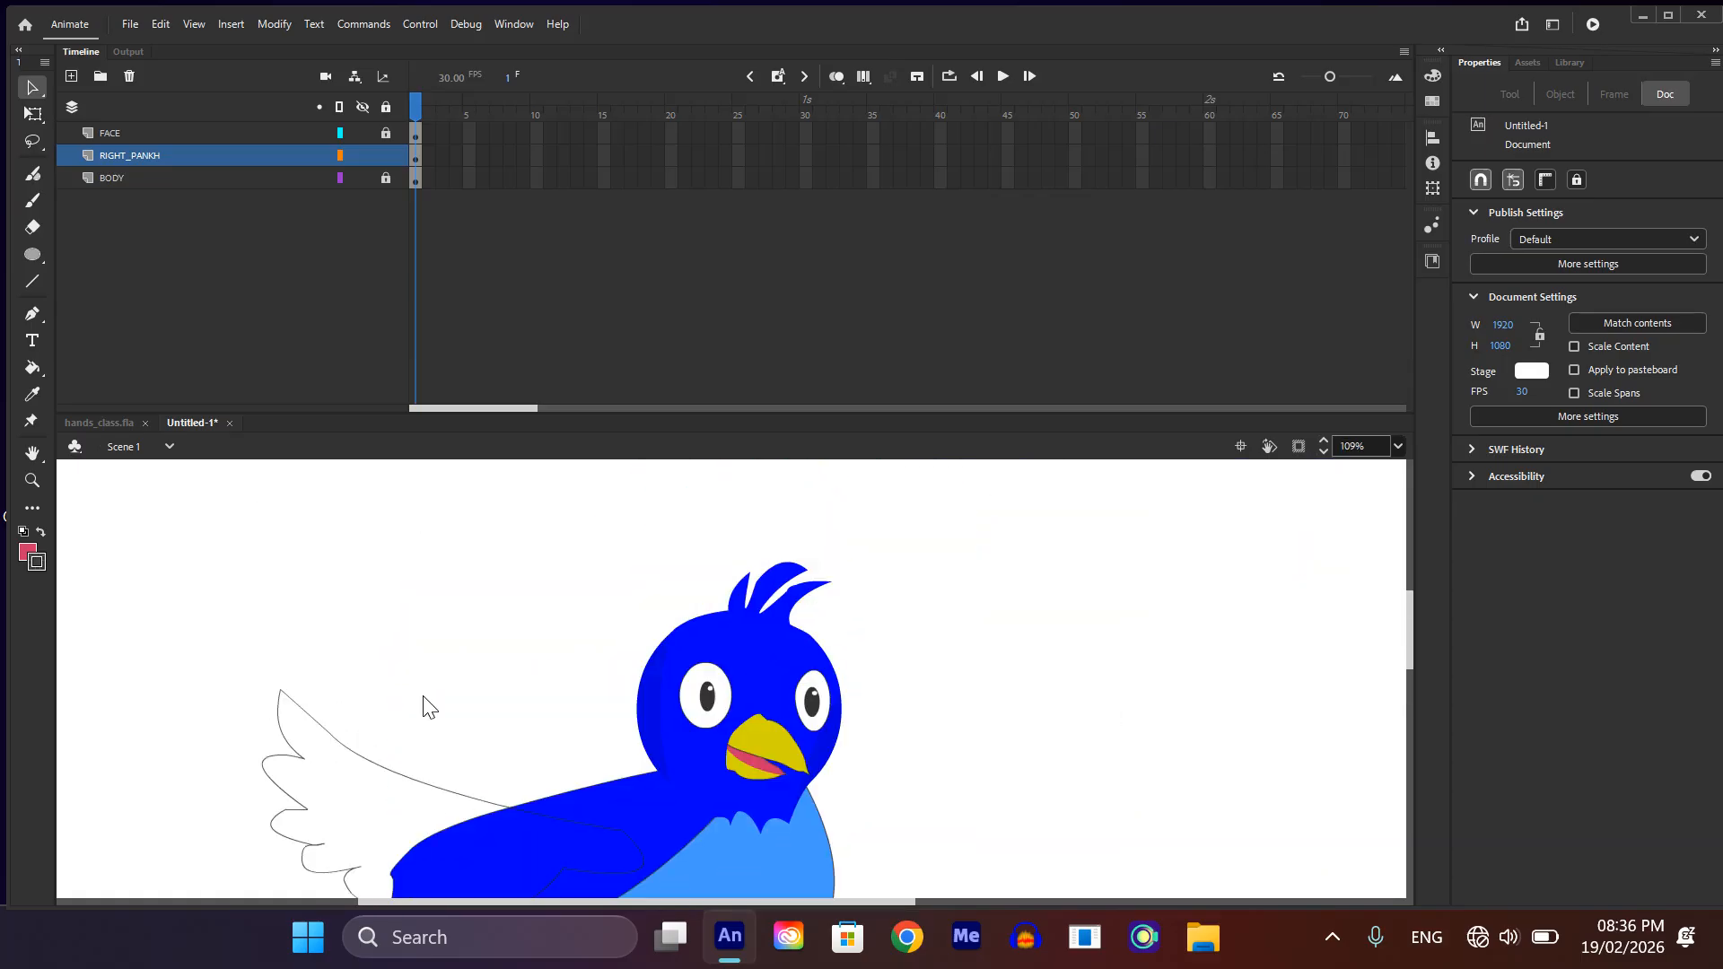
Step: Slightly adjust the curve of the wing's upper edge near the tip
drag(380, 761, 386, 756)
scroll(362, 734, down, 2)
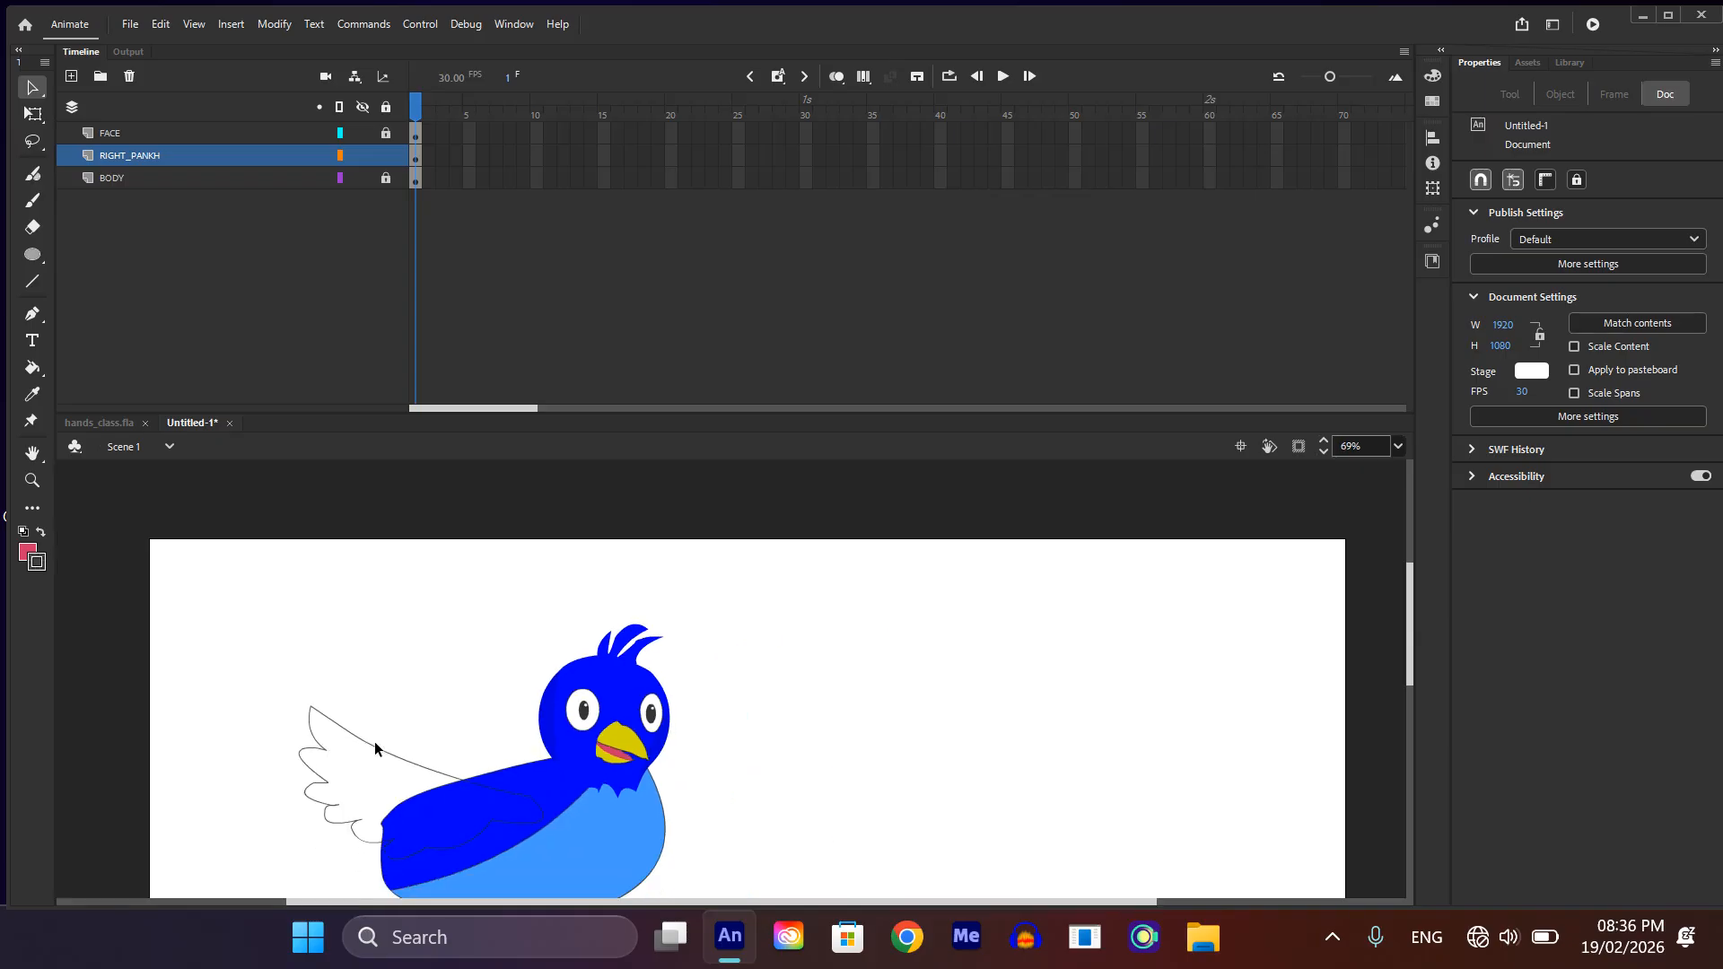
scroll(411, 766, down, 1)
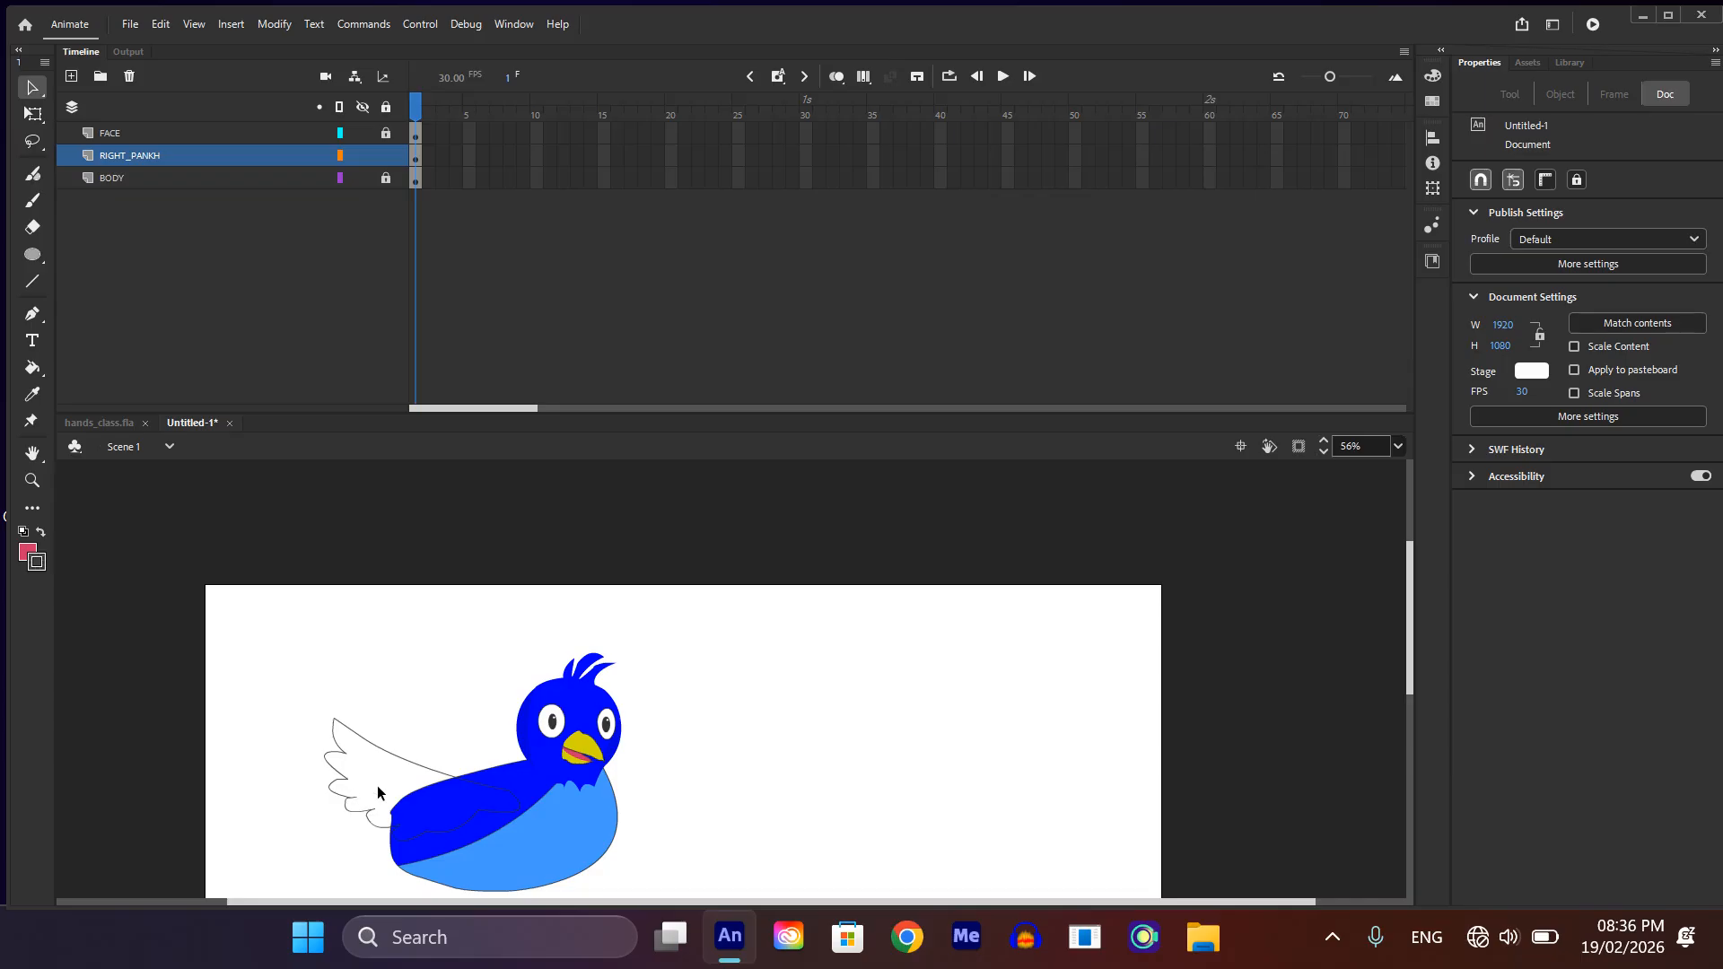
Step: Draw two straight lines inside the wing that start at the same point and spread slightly toward the body
key(i)
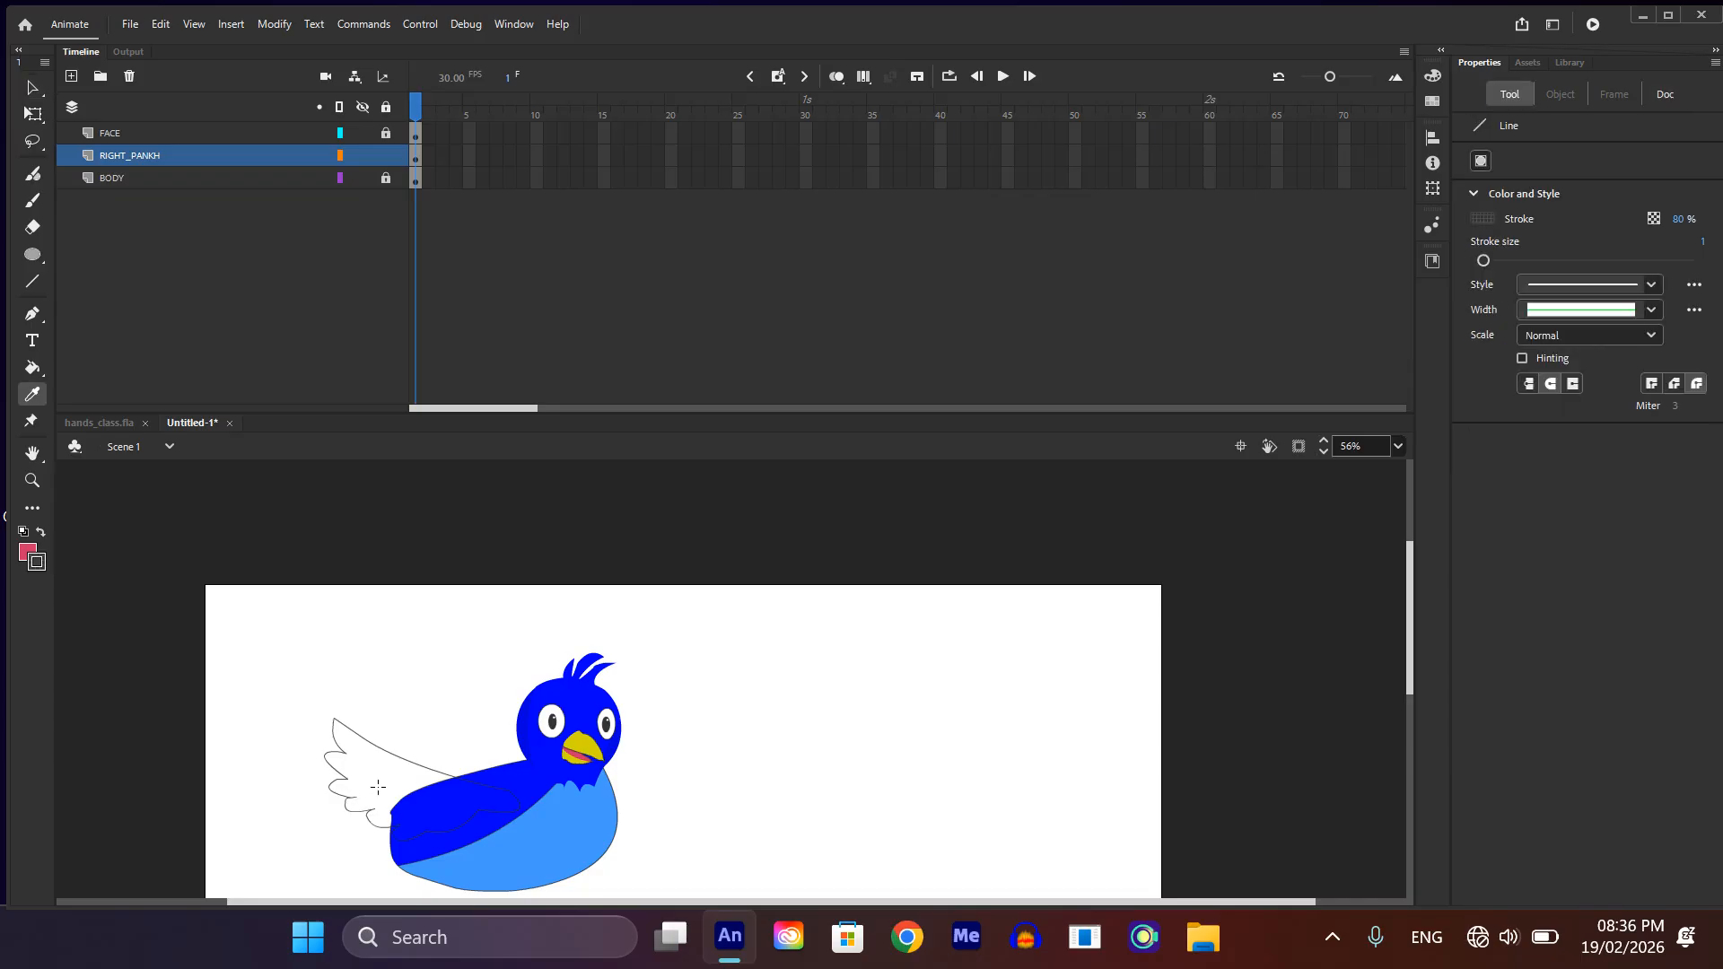
key(n)
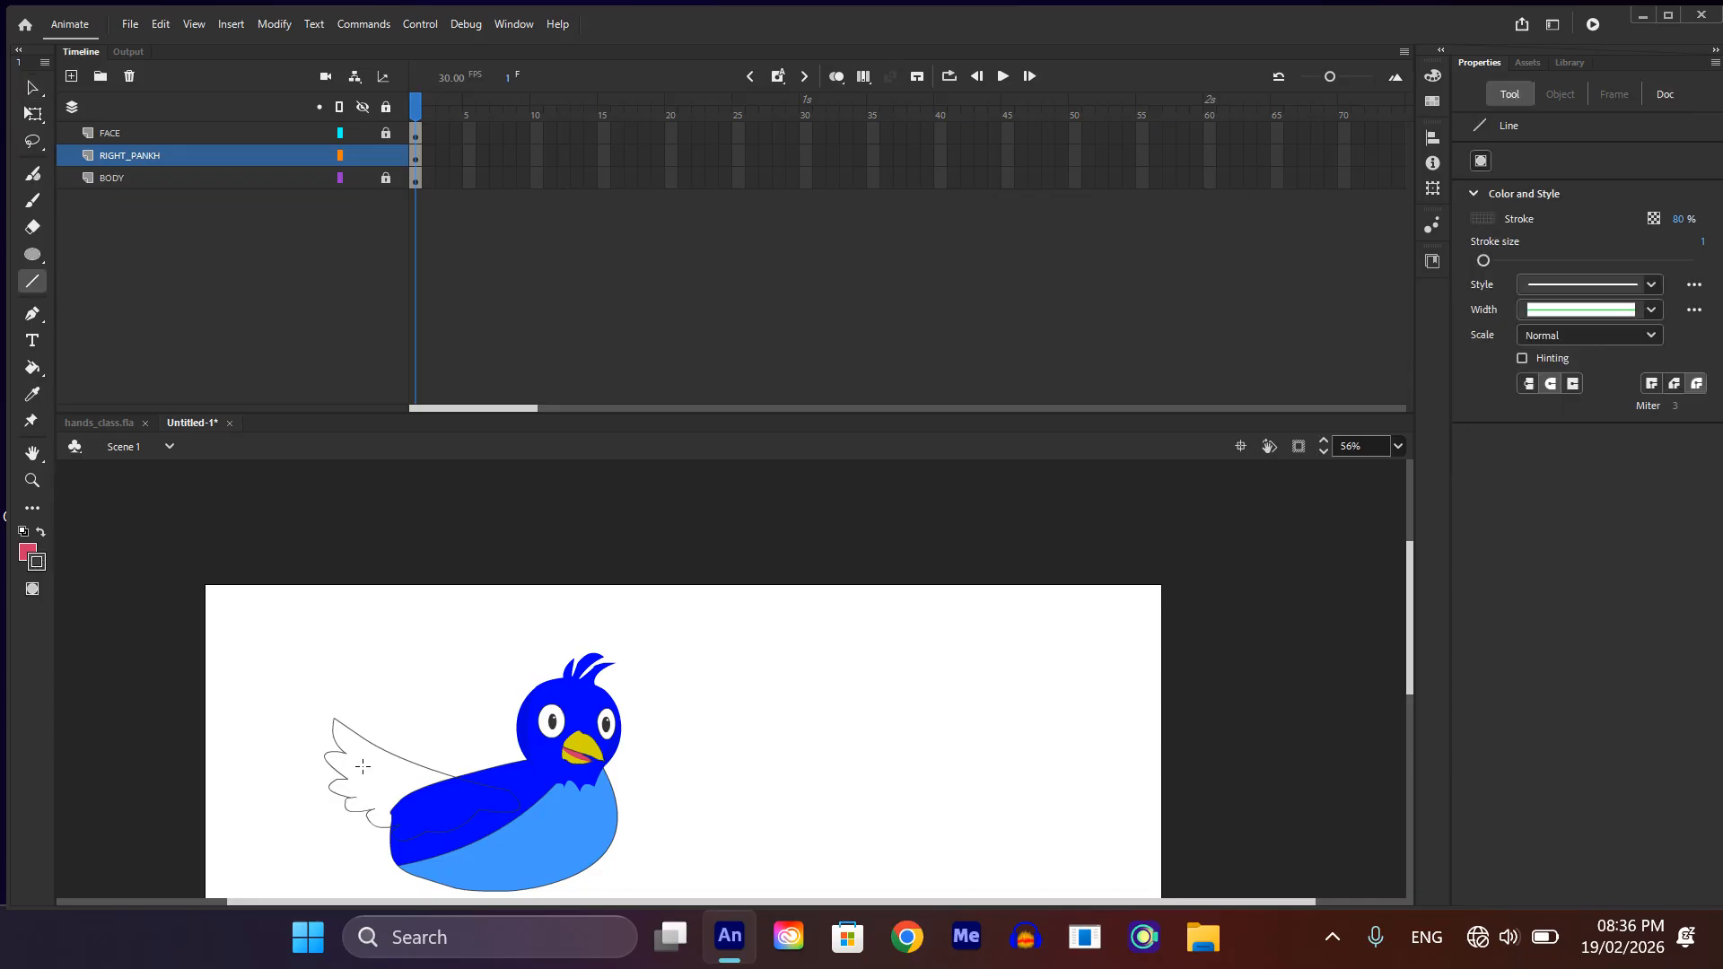
drag(362, 765, 414, 790)
key(ctrl+z)
drag(362, 765, 405, 794)
scroll(405, 829, up, 5)
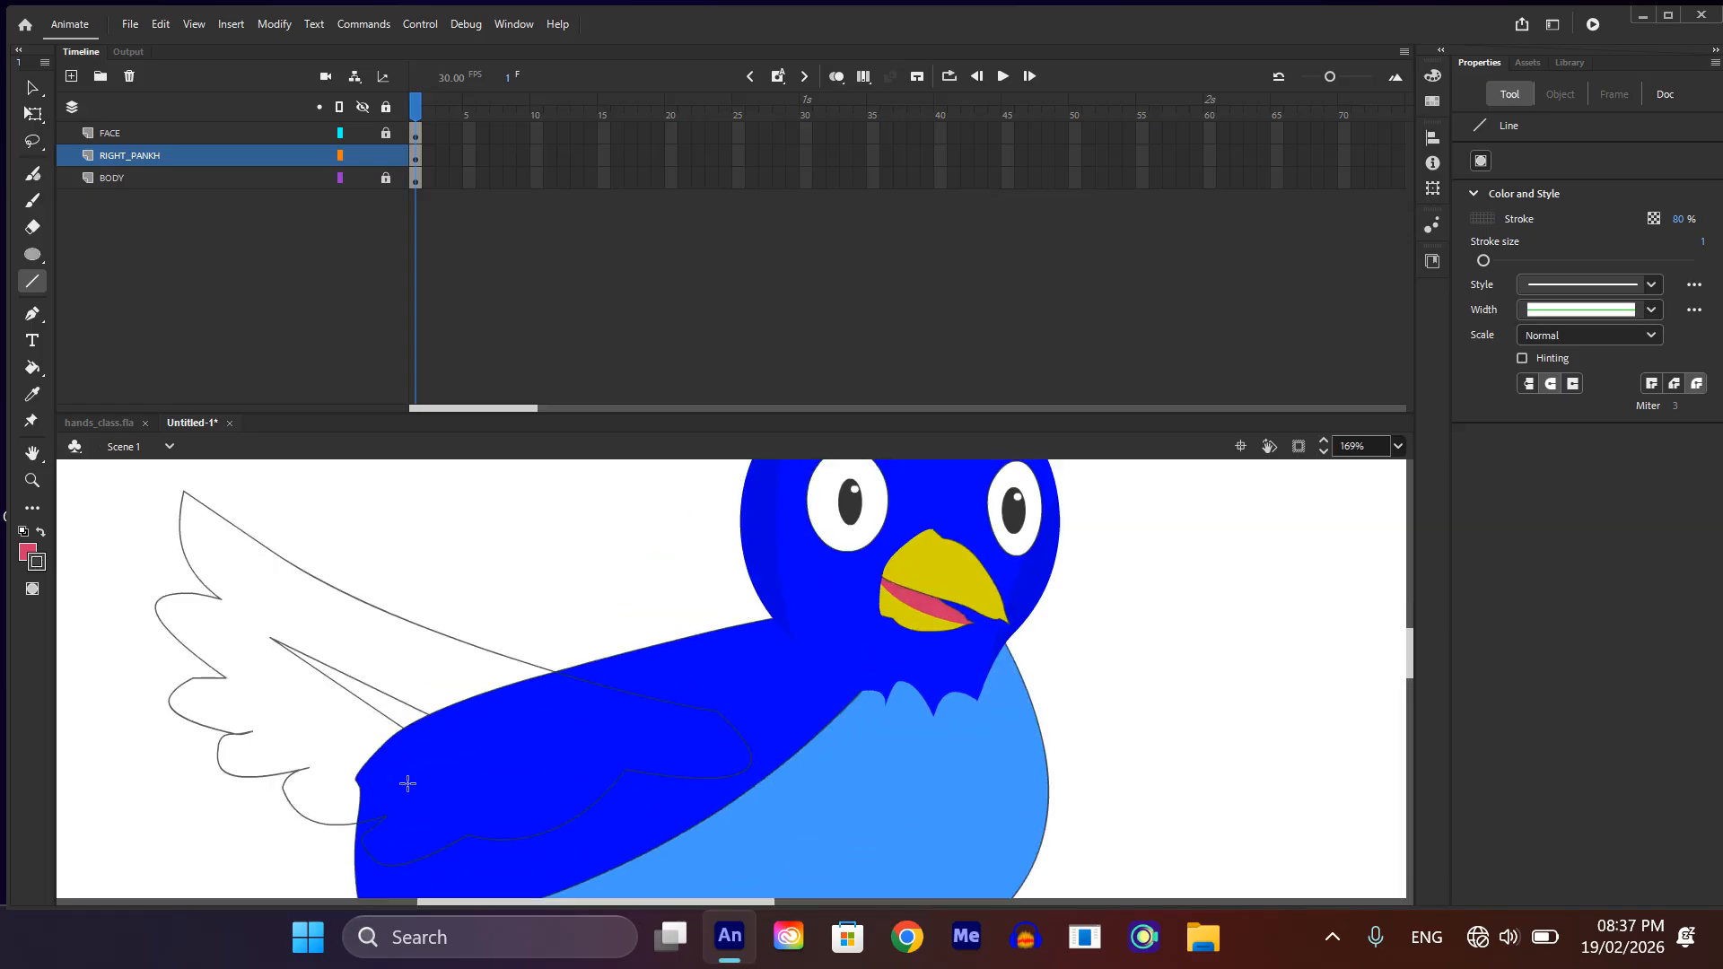
Step: Join the lower line's end to the upper line's end and bend it into a thin curved feather mark
key(v)
scroll(407, 786, up, 4)
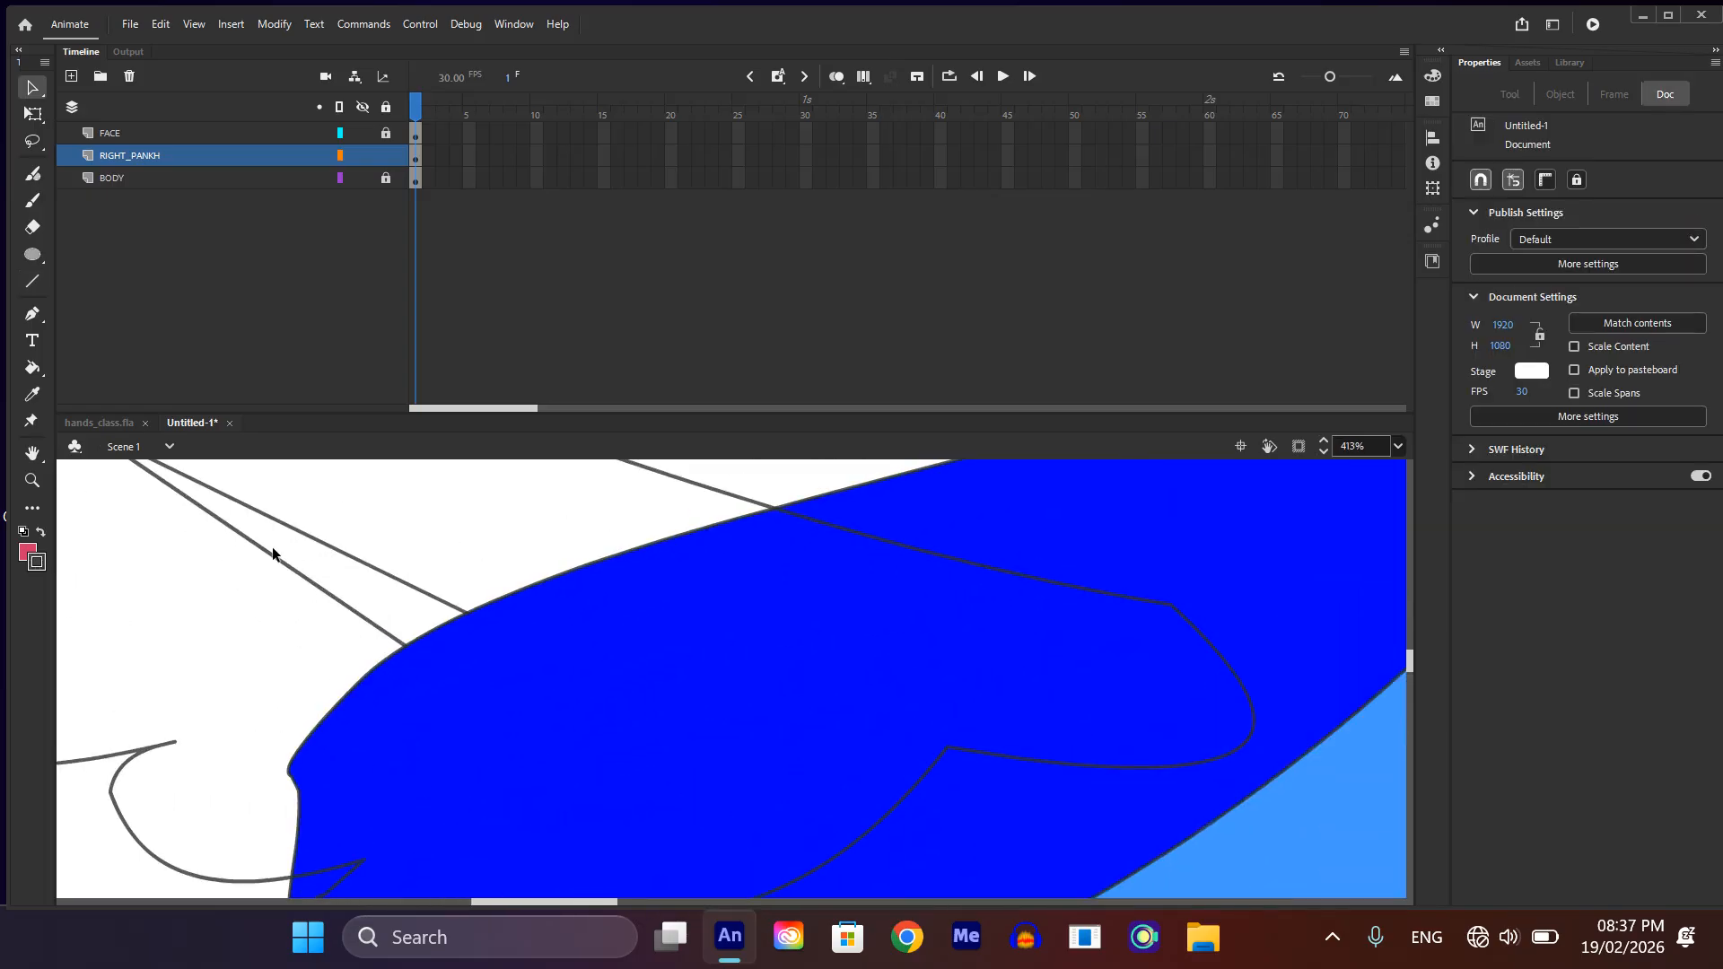
drag(265, 547, 465, 621)
scroll(392, 643, down, 4)
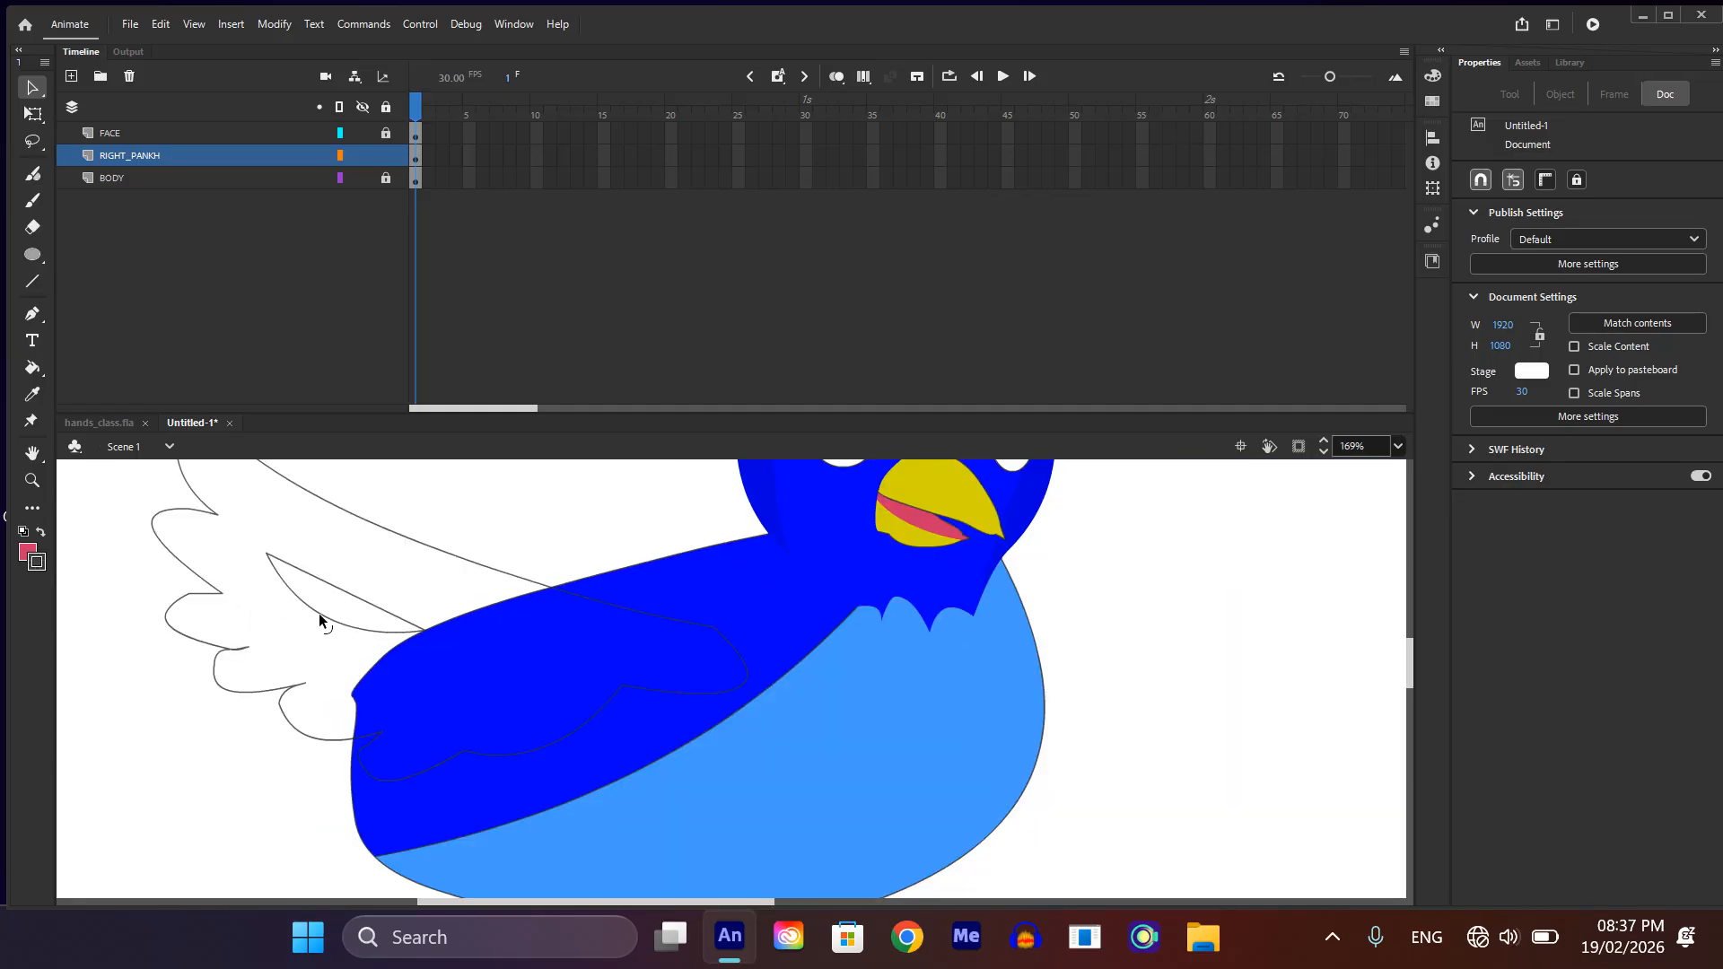
drag(319, 612, 335, 607)
Step: Duplicate the feather mark onto the part of the wing over the body and scale the copy to about 81 by 39
click(337, 607)
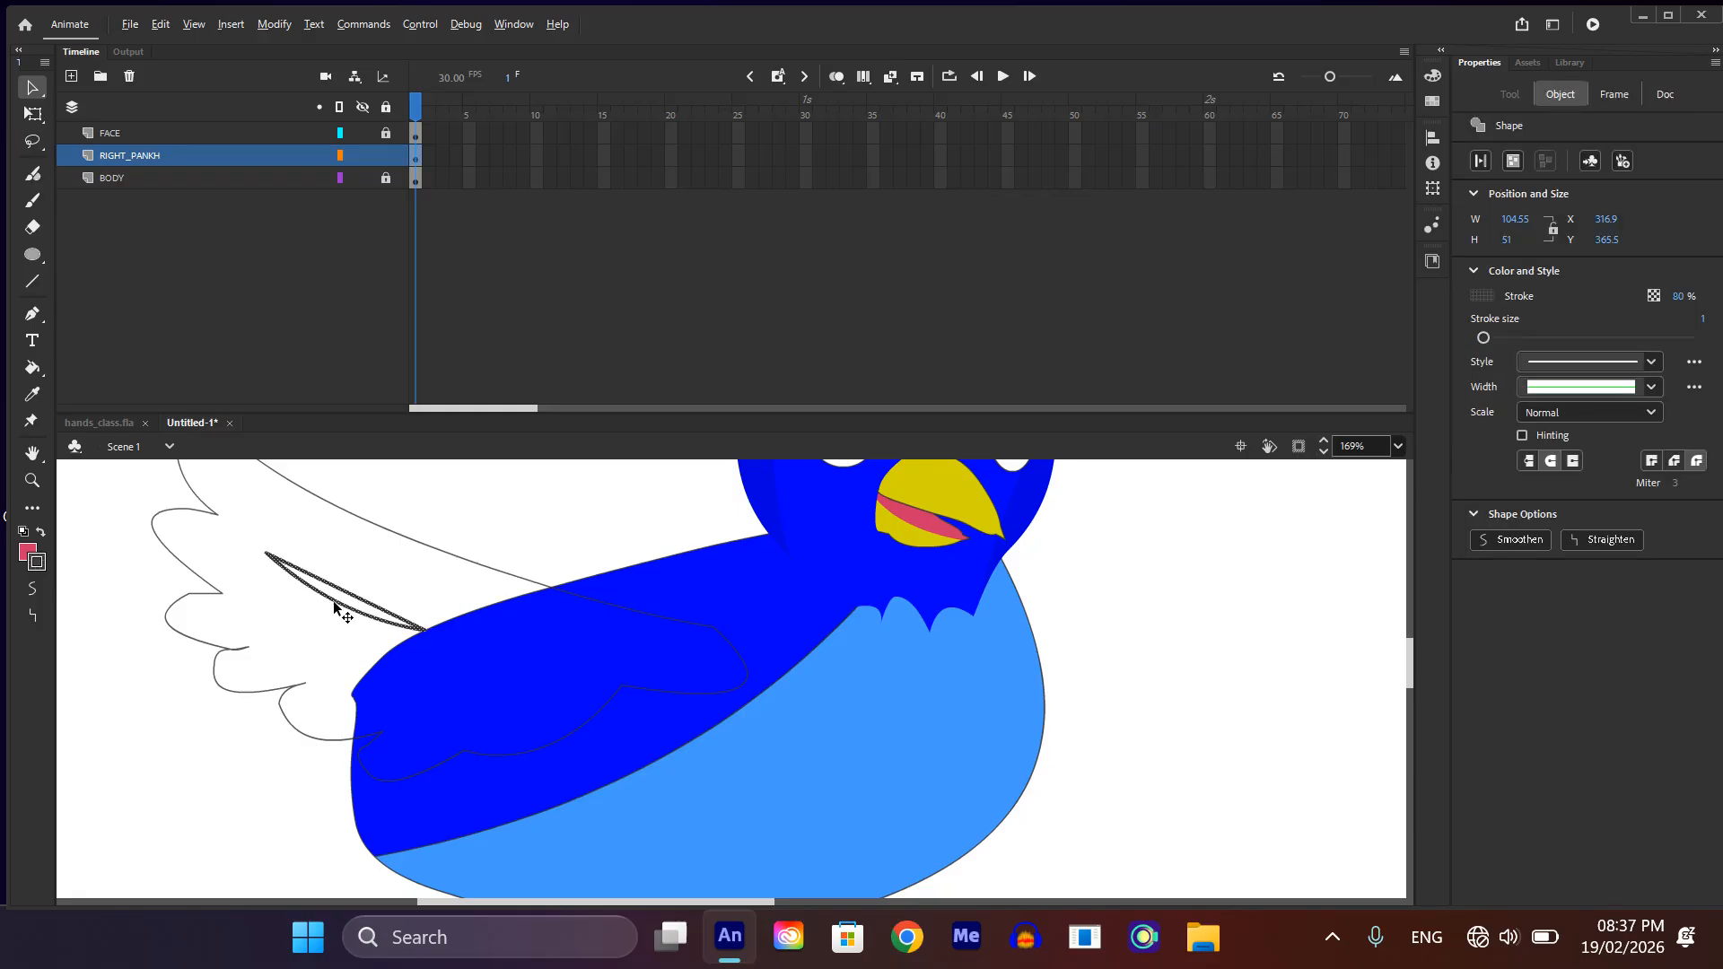
mouse_move(337, 607)
mouse_down()
mouse_move(476, 689)
mouse_move(538, 682)
mouse_move(524, 638)
mouse_up()
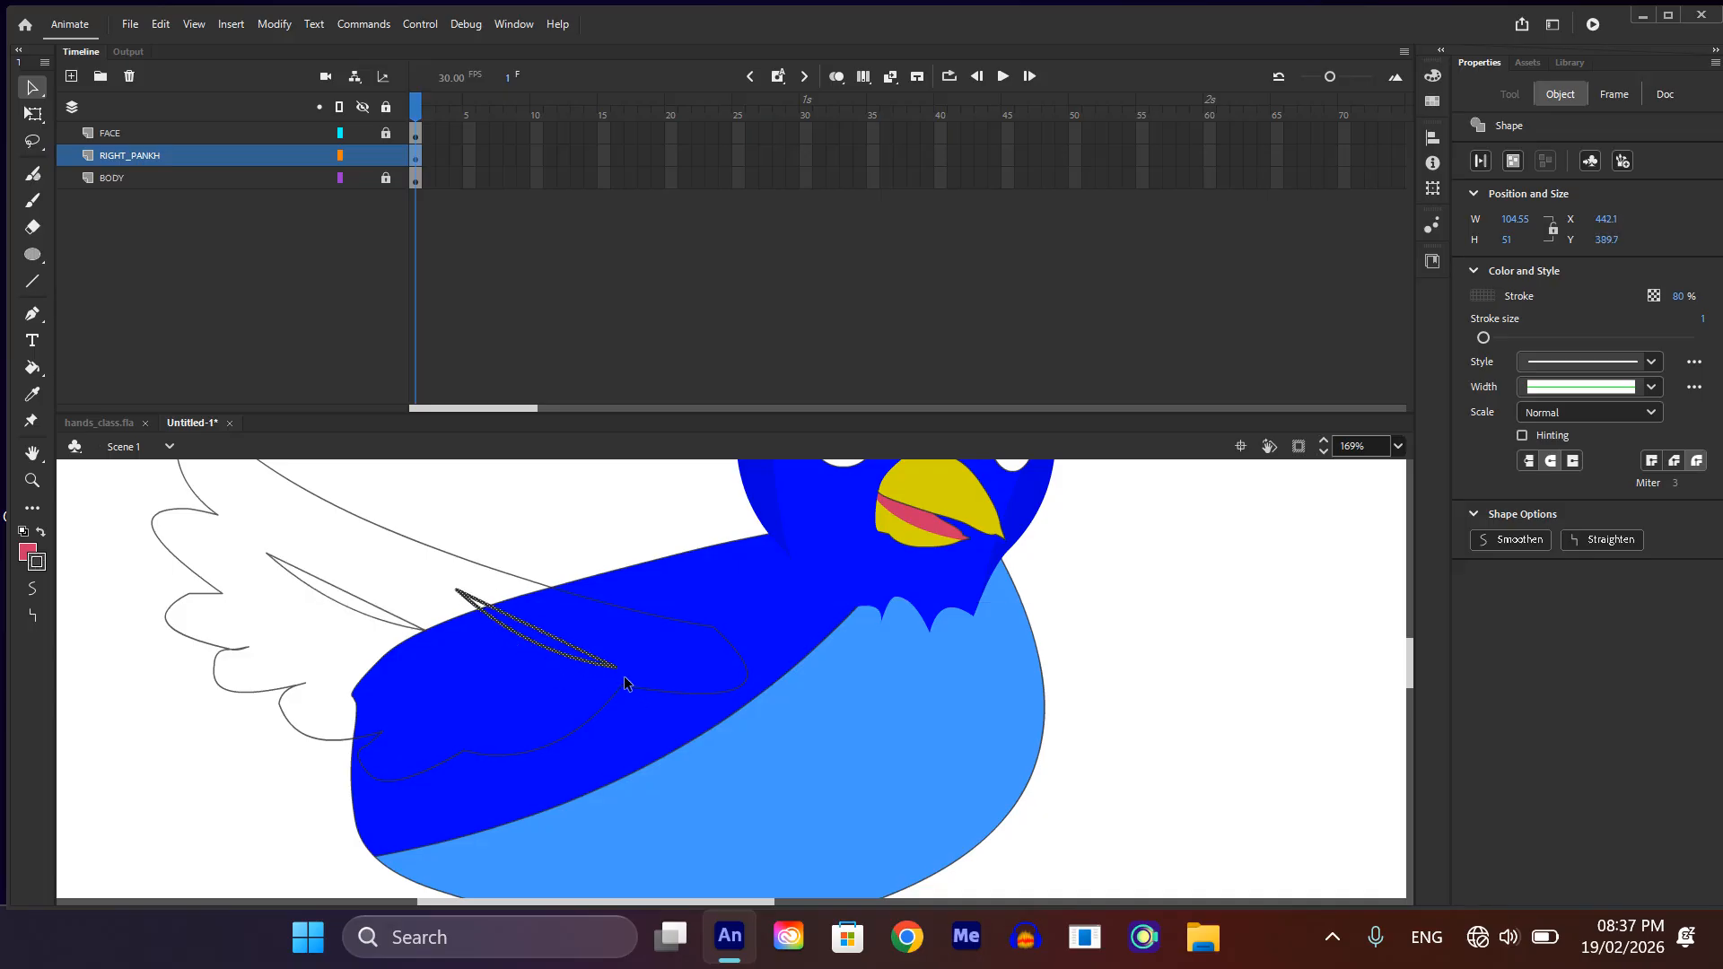
key(q)
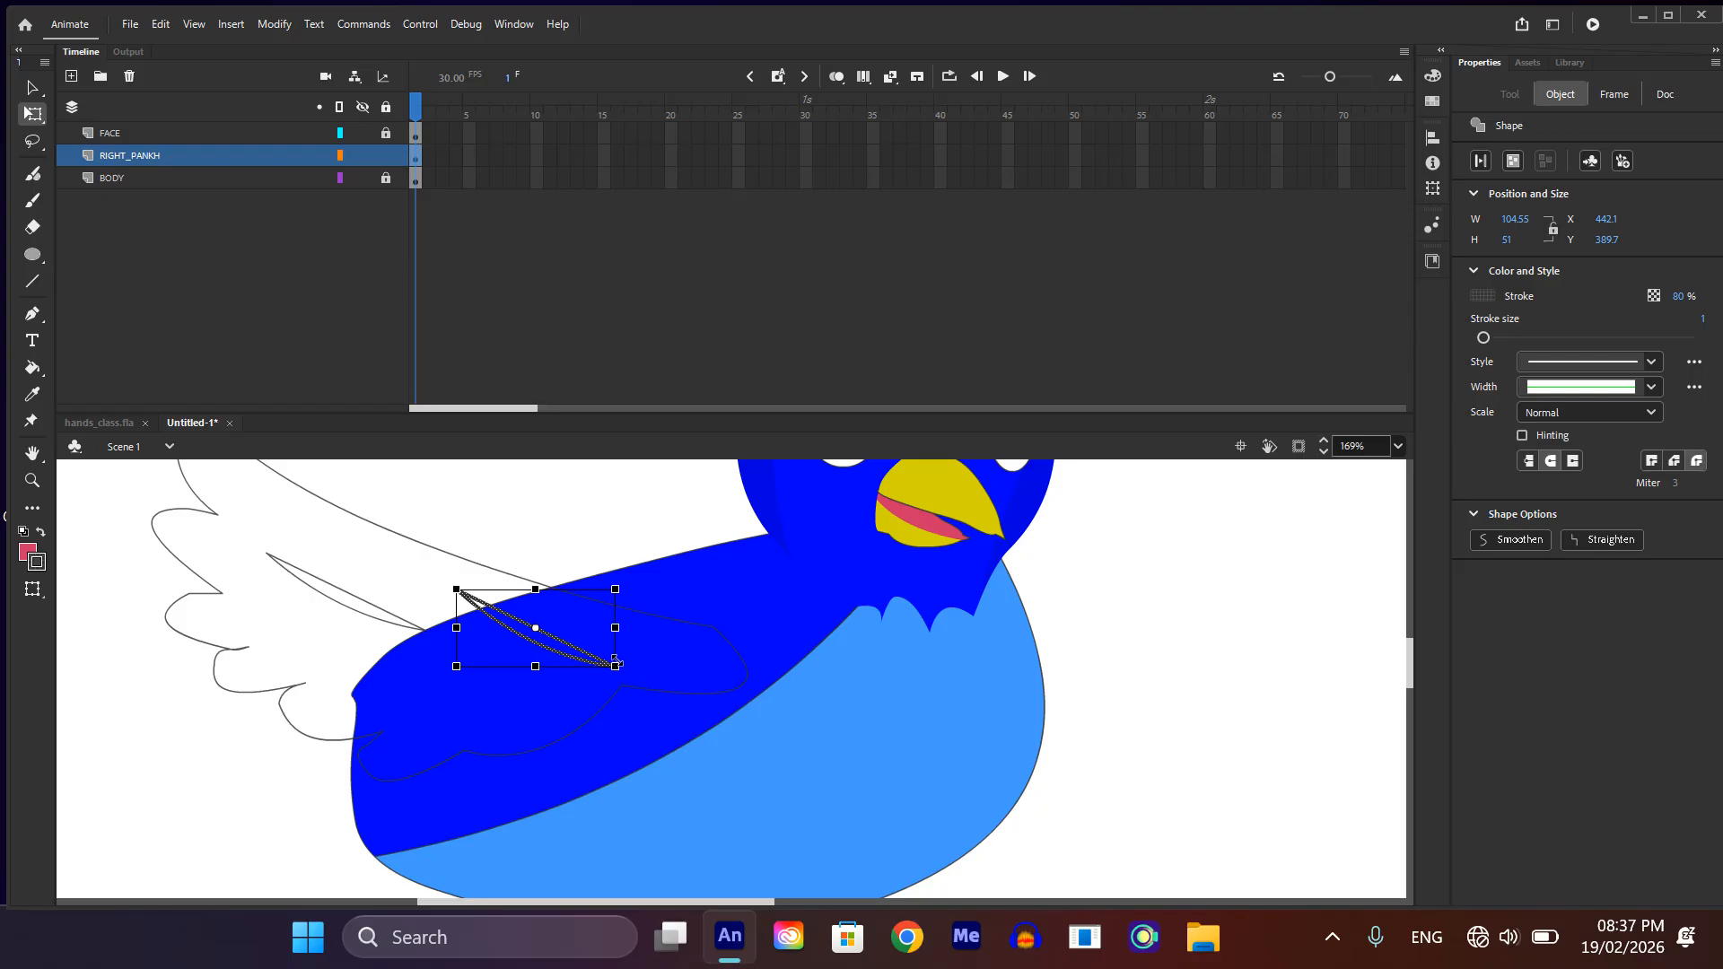
drag(615, 667, 598, 660)
scroll(599, 659, down, 3)
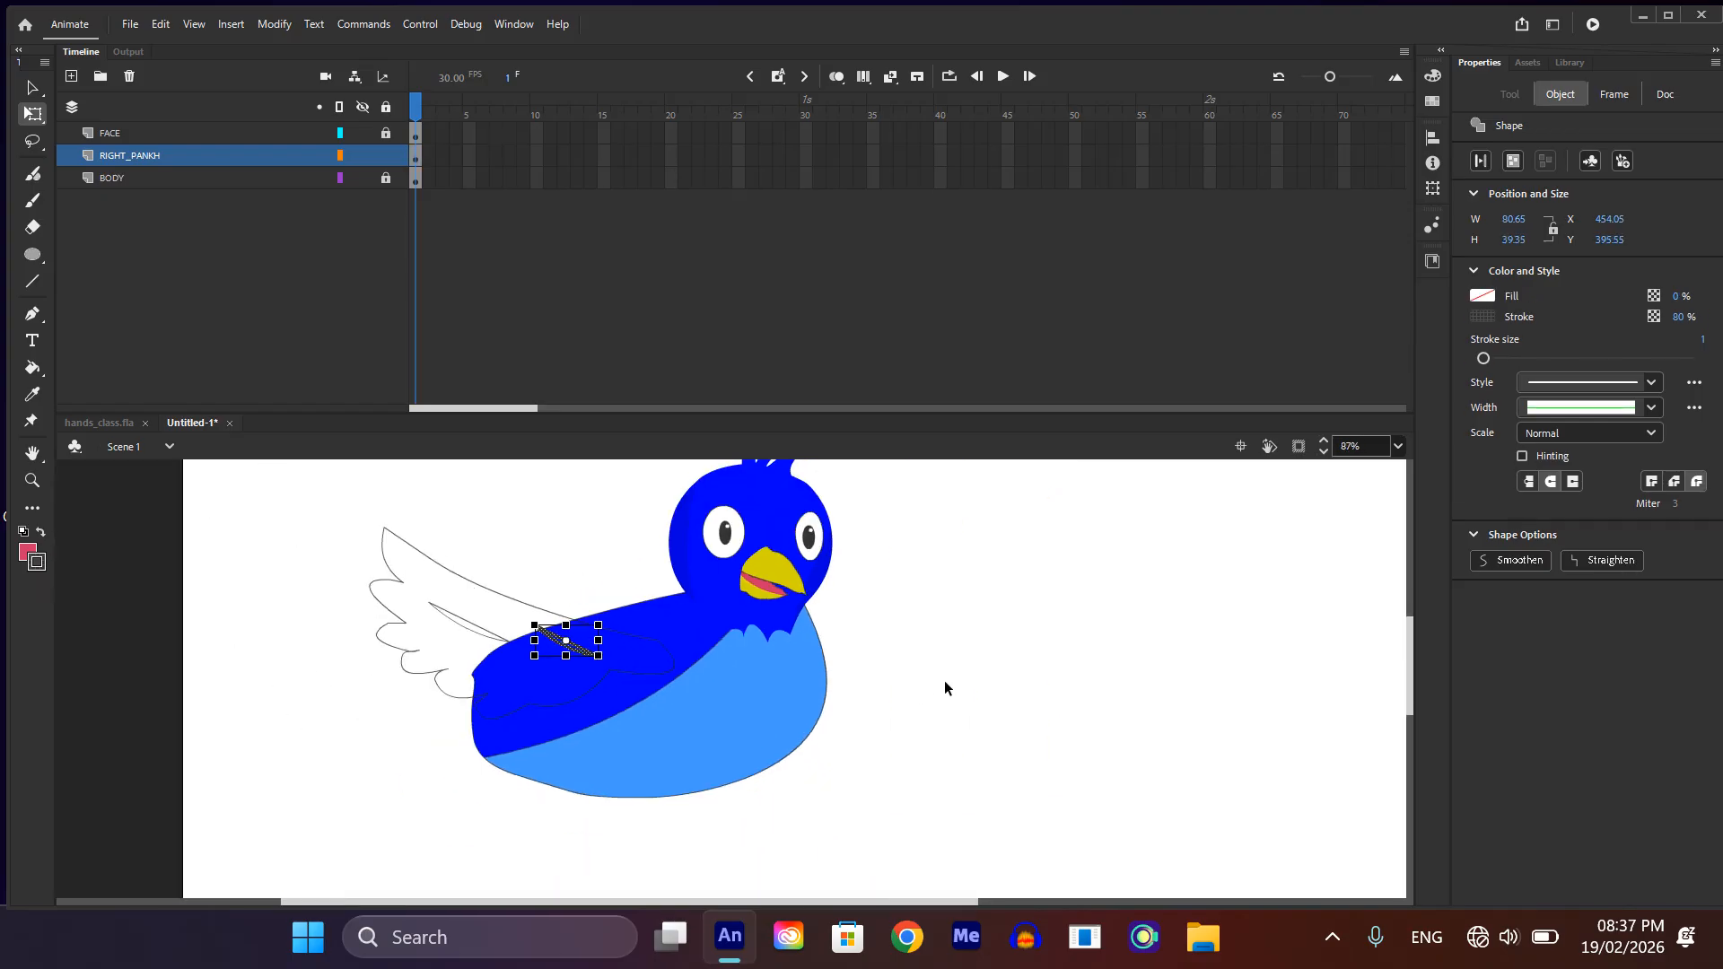
click(949, 689)
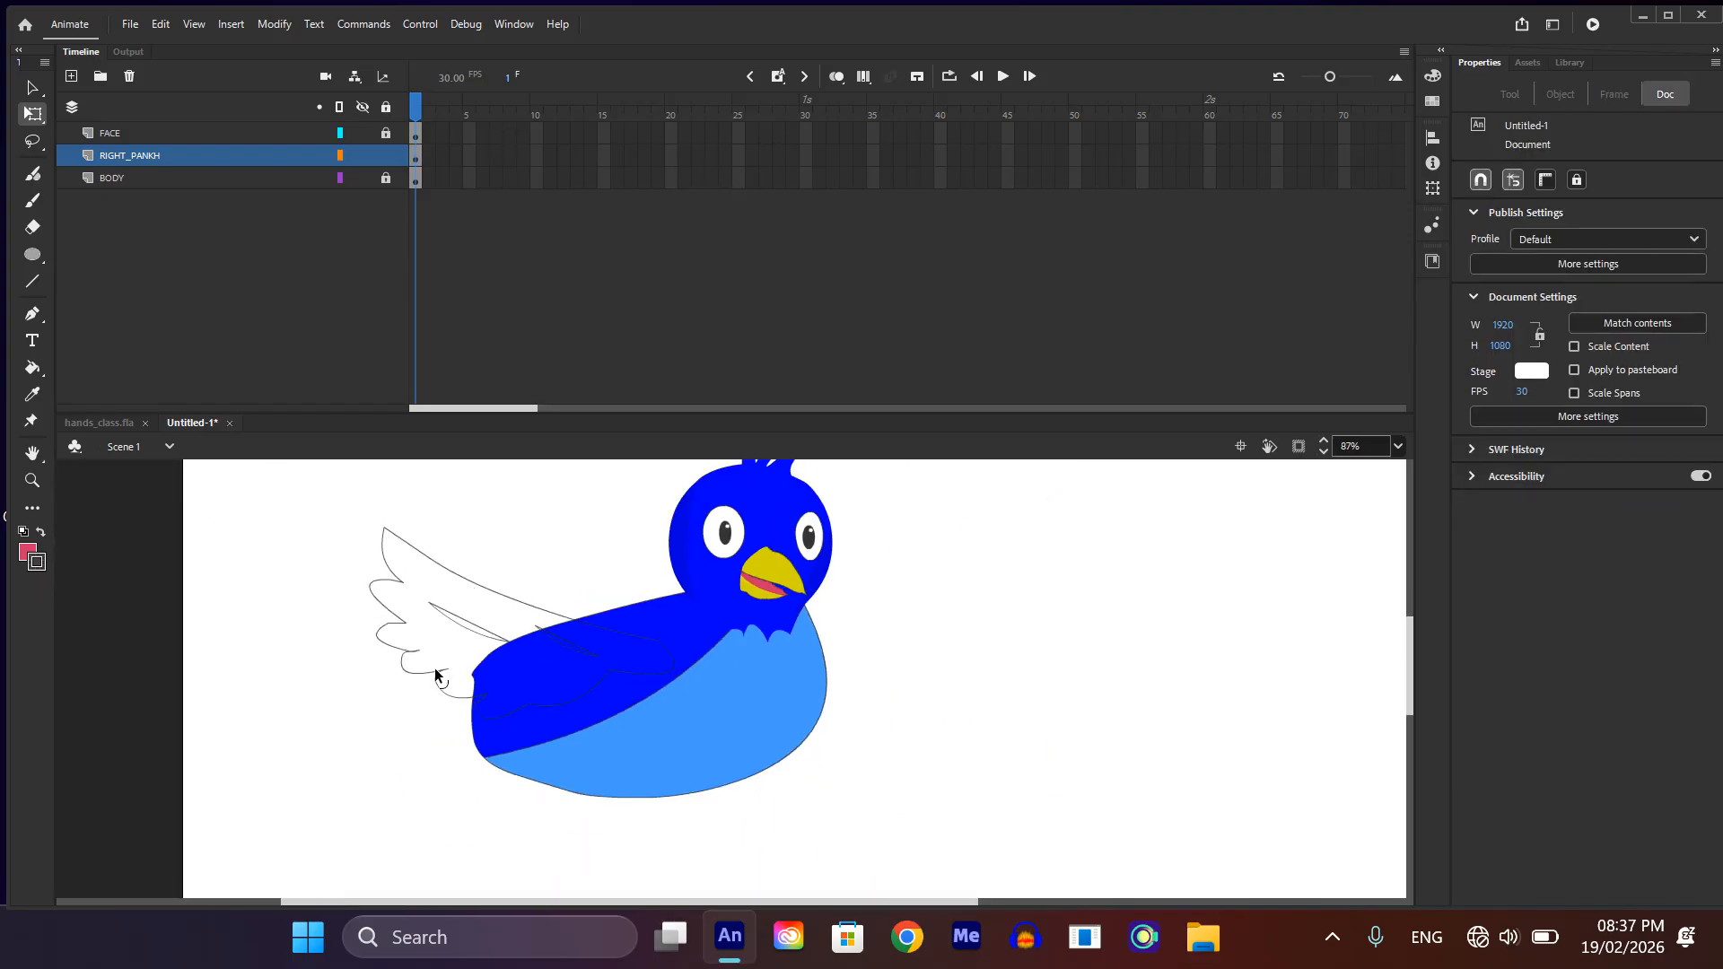
Step: Group the wing outline together with its feather marks
double_click(569, 698)
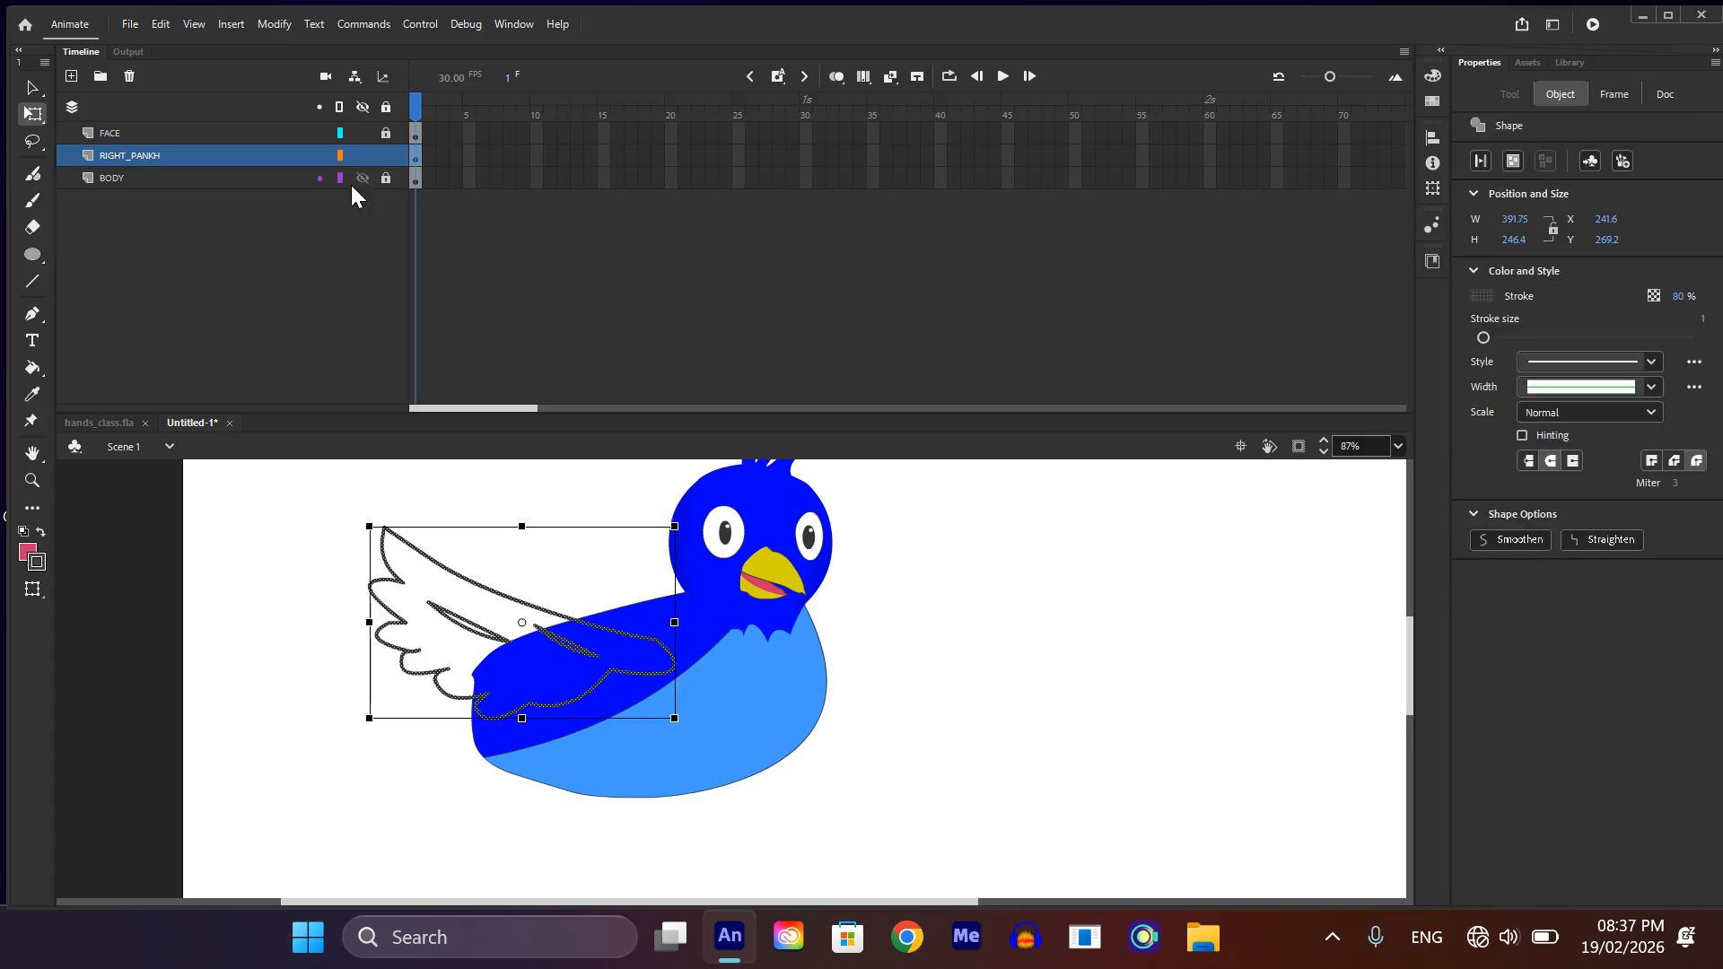
key(ctrl+g)
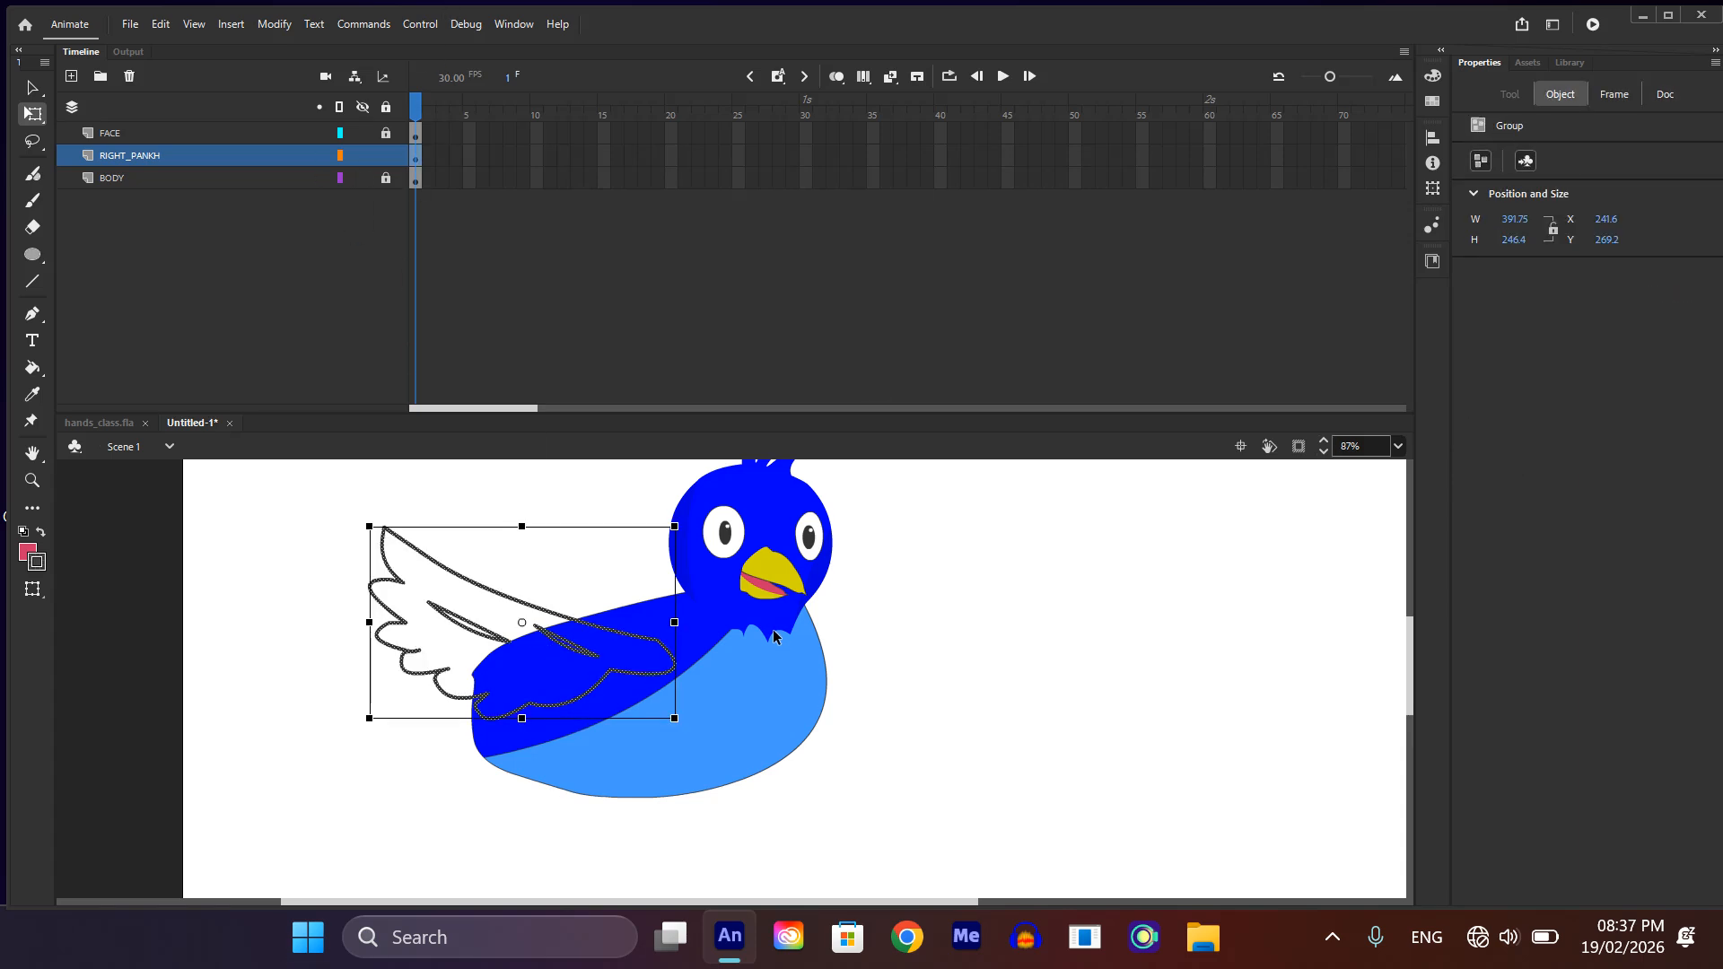
double_click(583, 697)
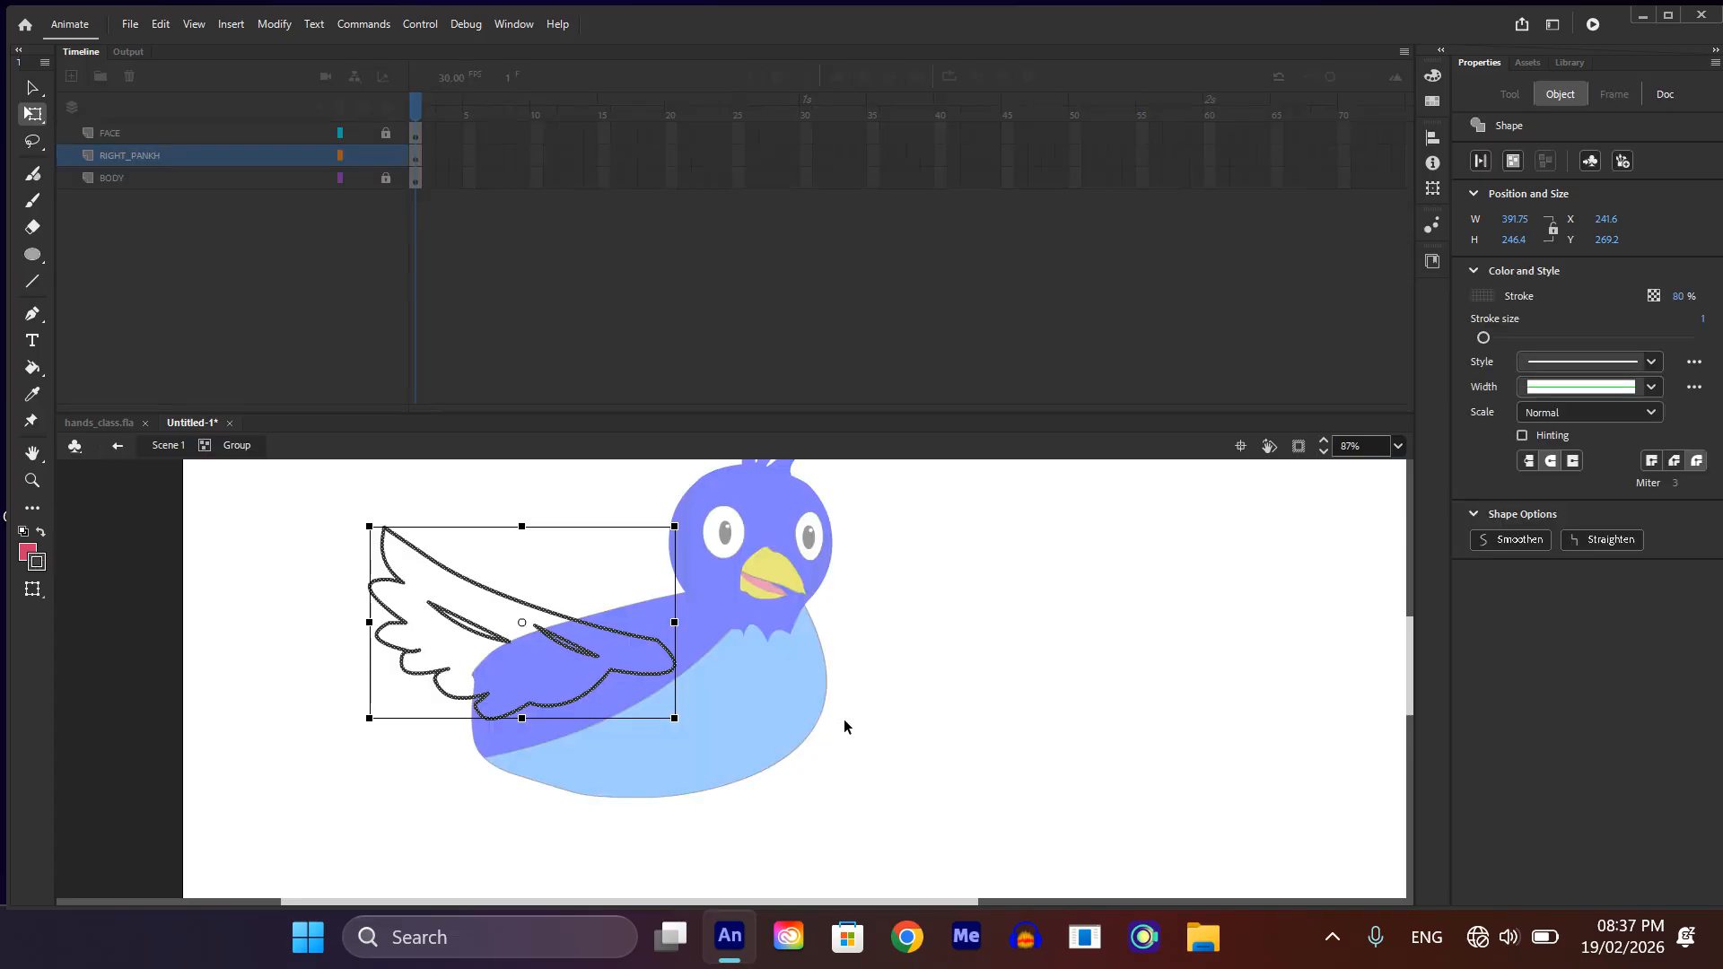
click(812, 702)
key(k)
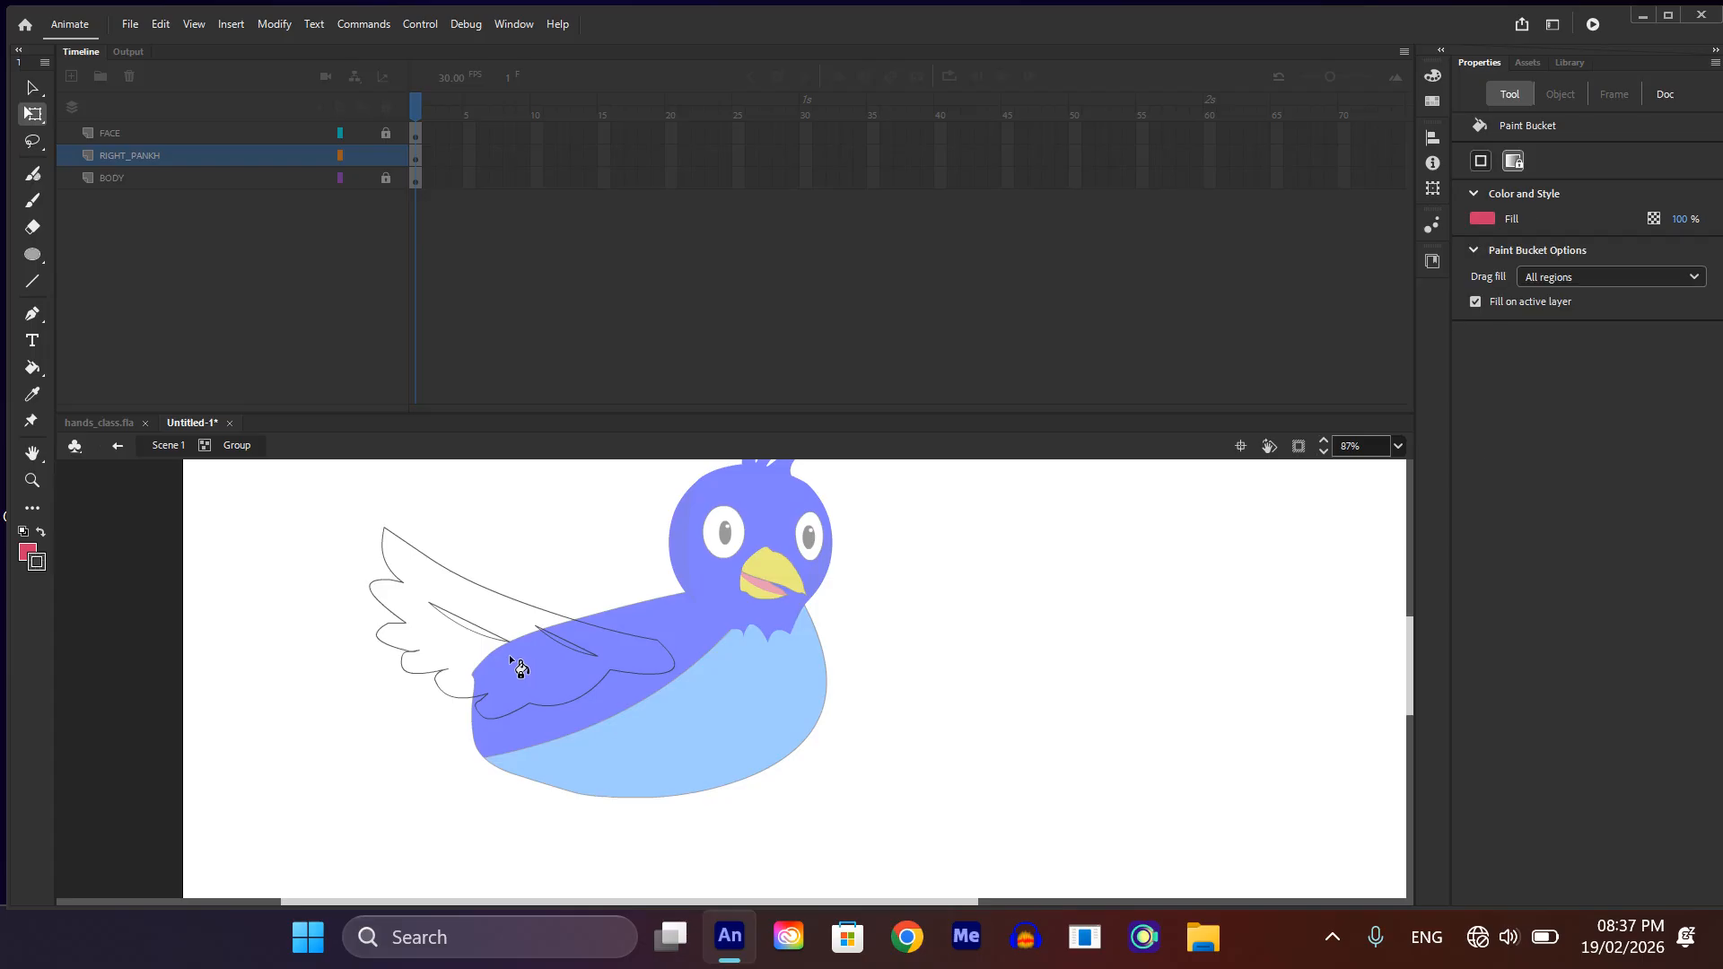
click(505, 617)
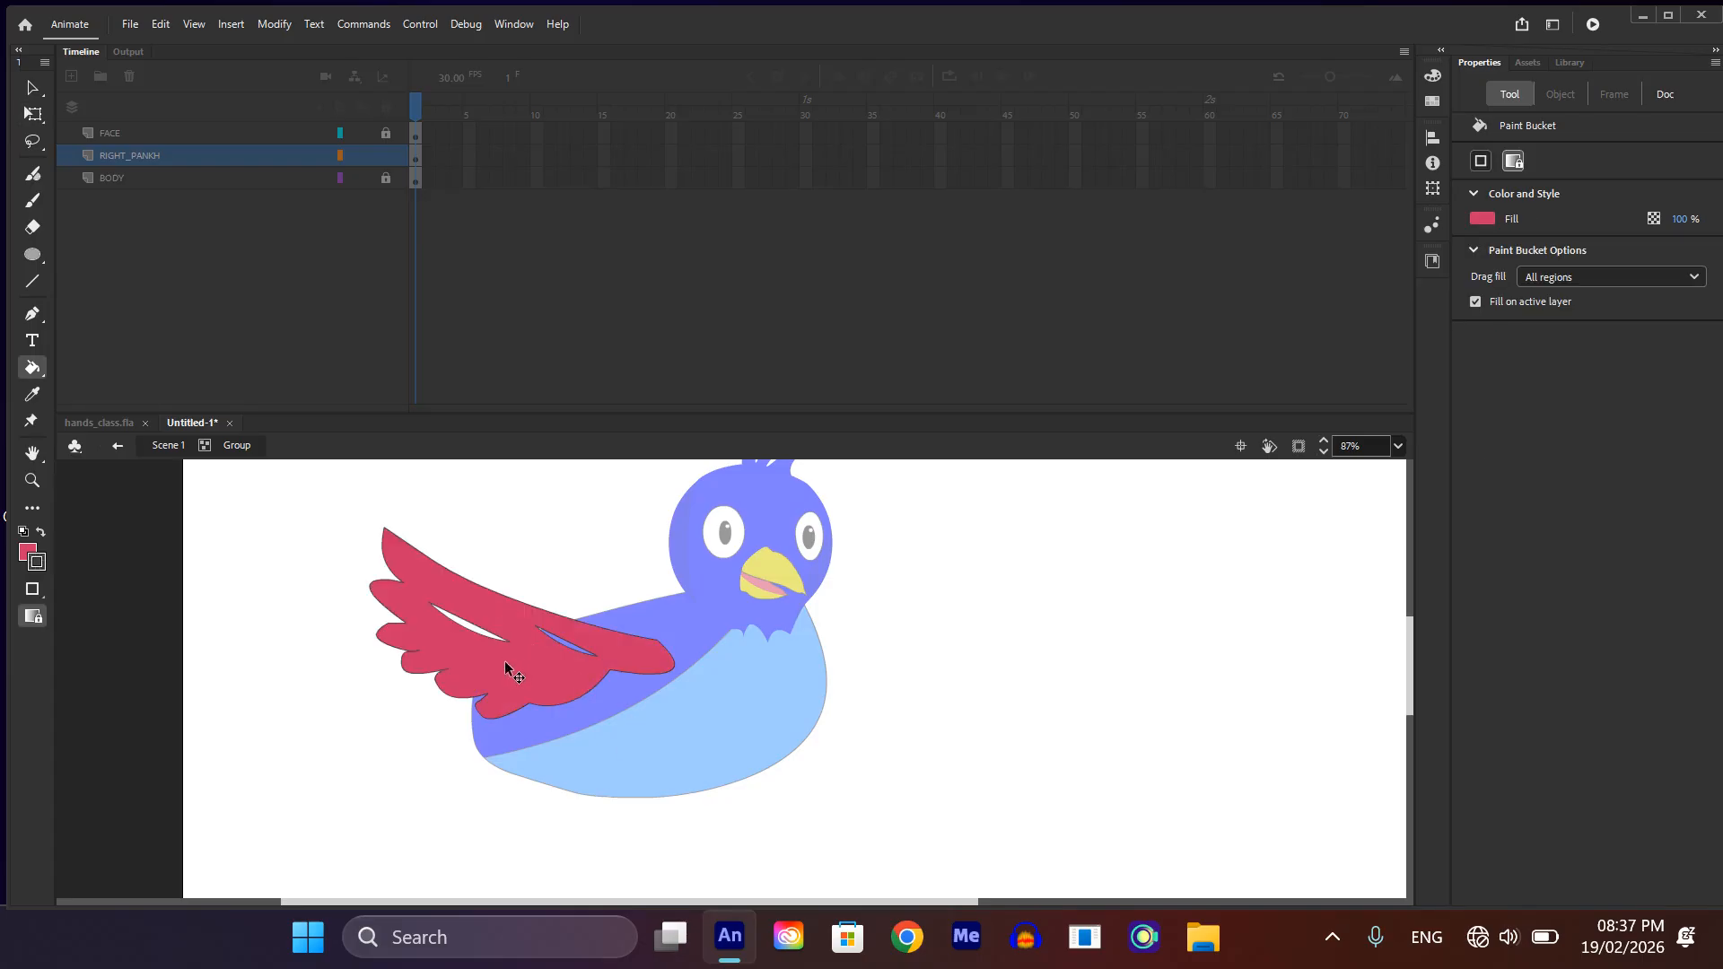
key(ctrl+z)
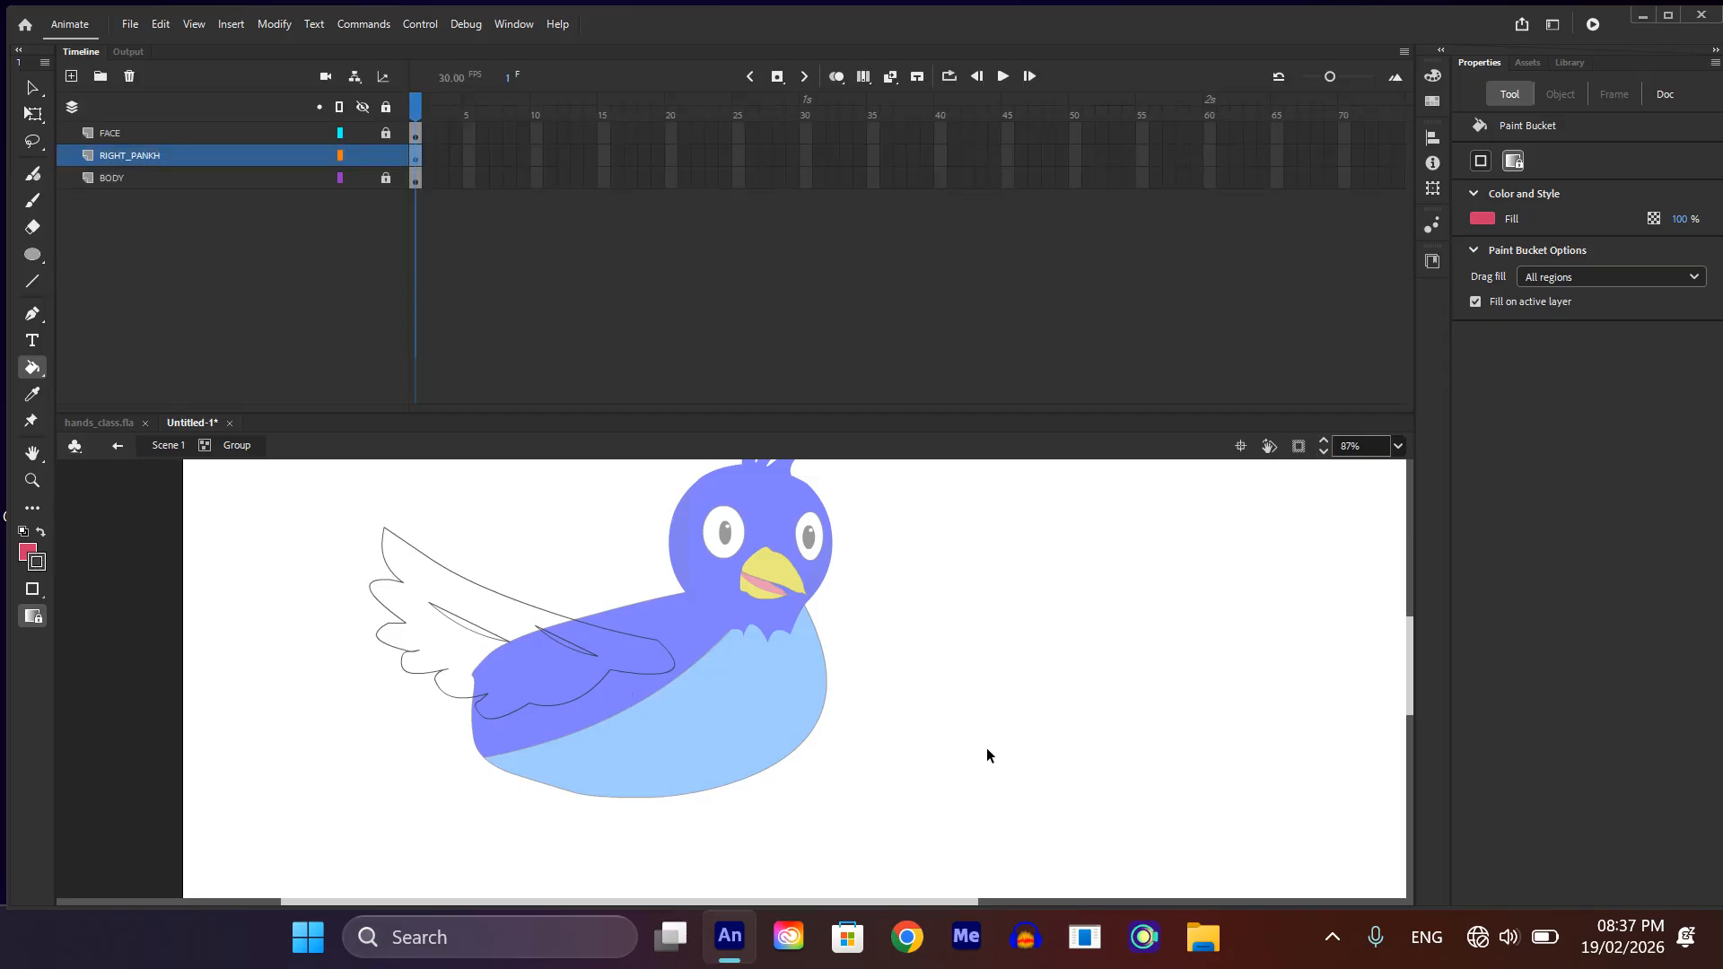
double_click(987, 747)
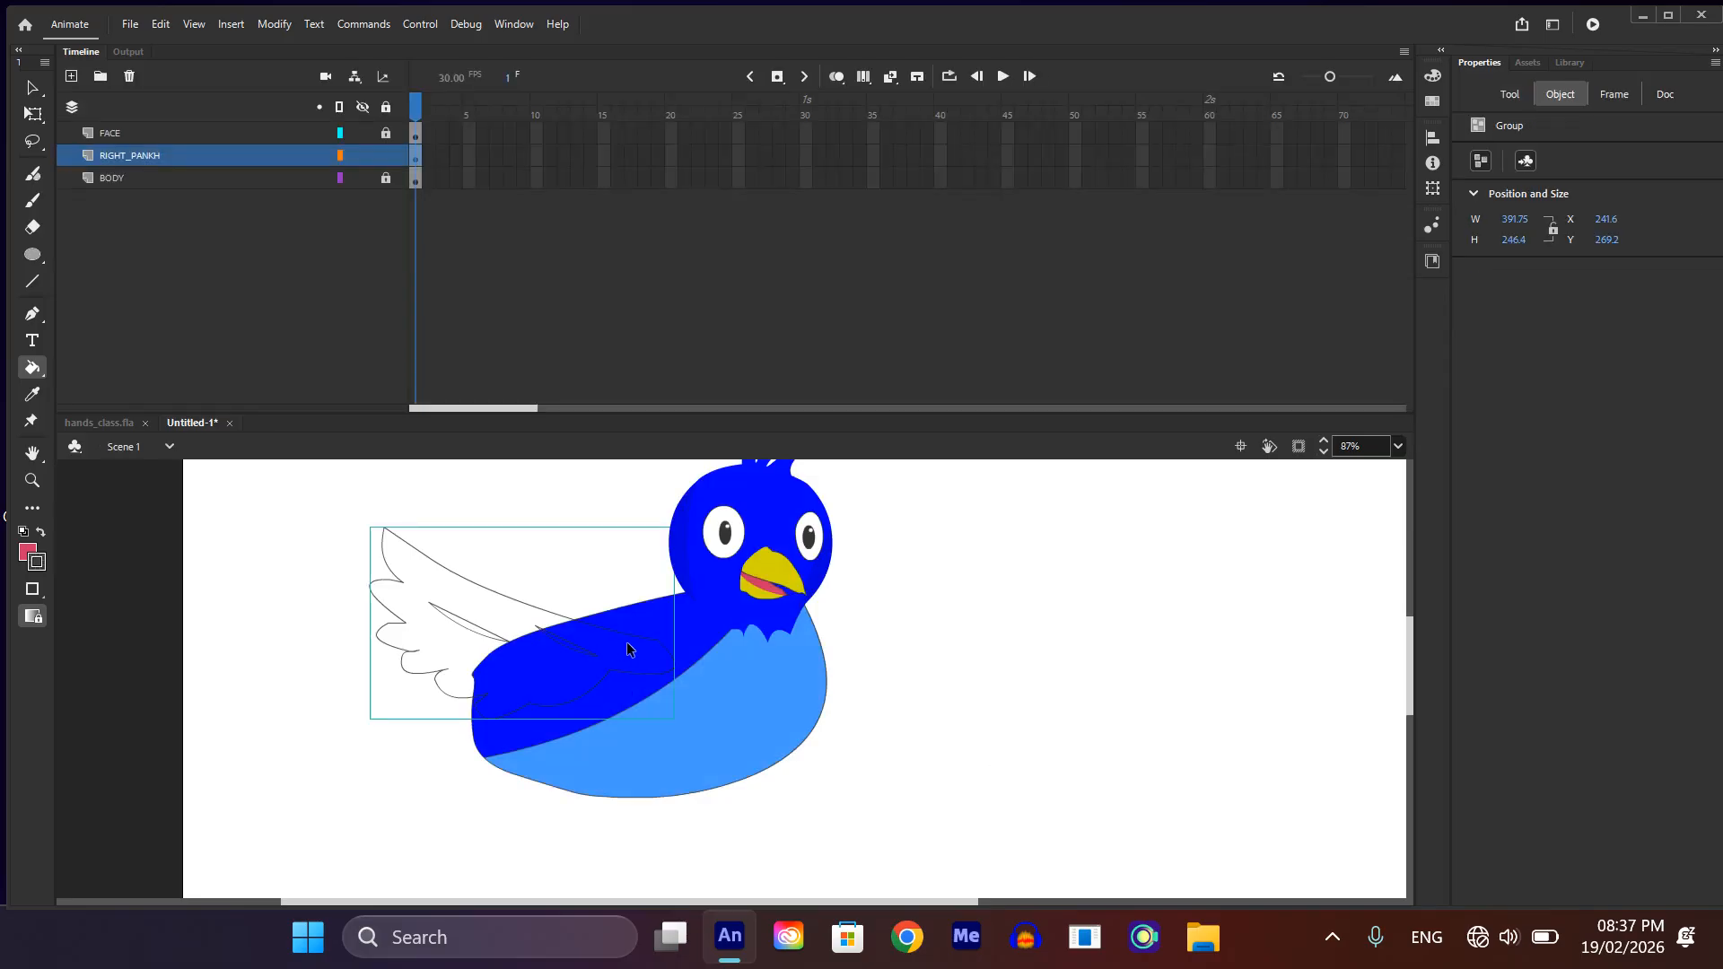
Step: Sample the dark blue of the bird's body and fill the wing inside its group with it, leaving the feather marks unfilled
key(i)
click(703, 632)
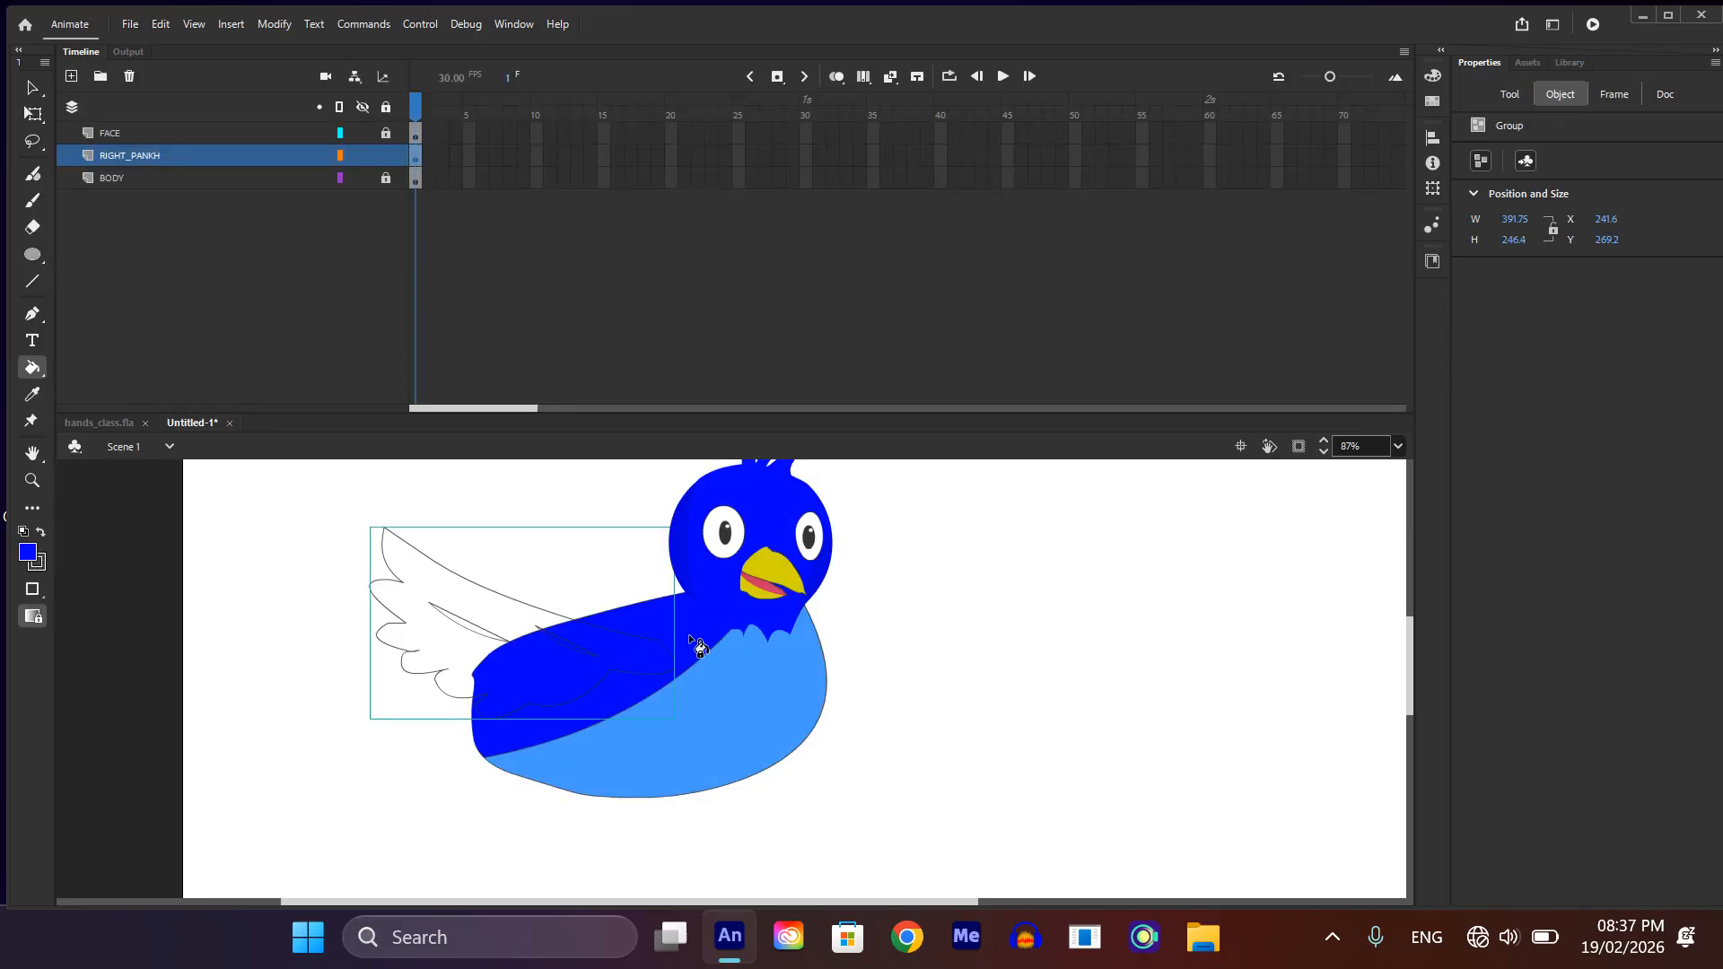
click(498, 675)
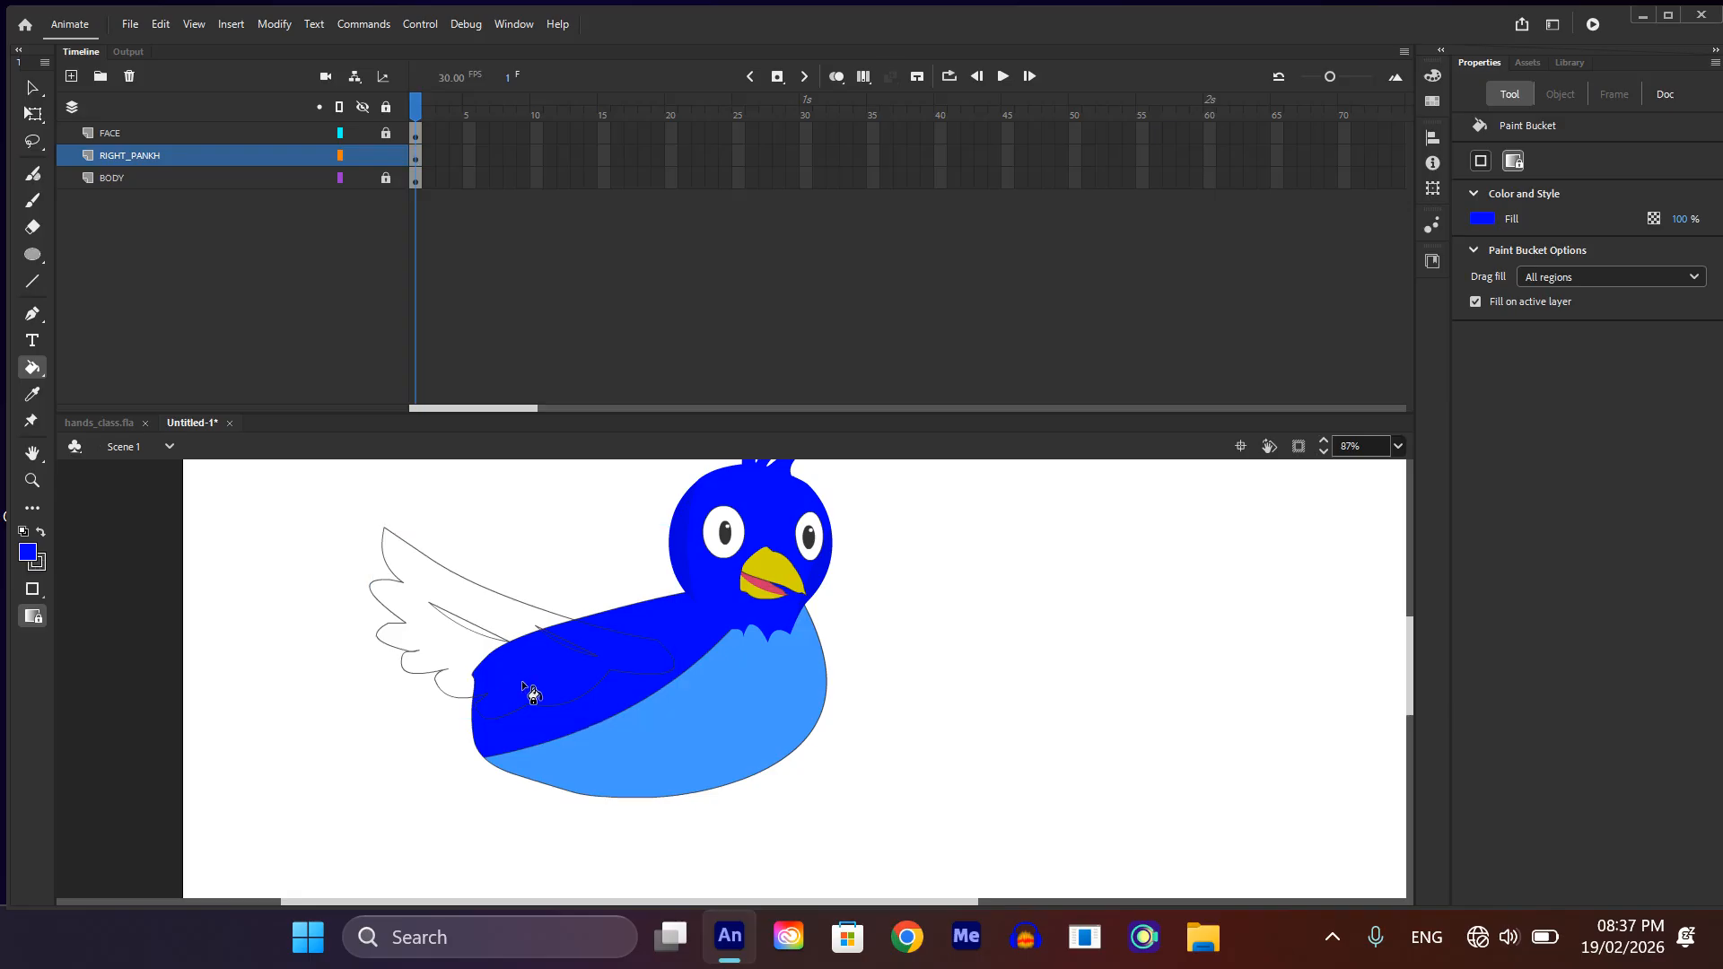
double_click(591, 686)
click(580, 675)
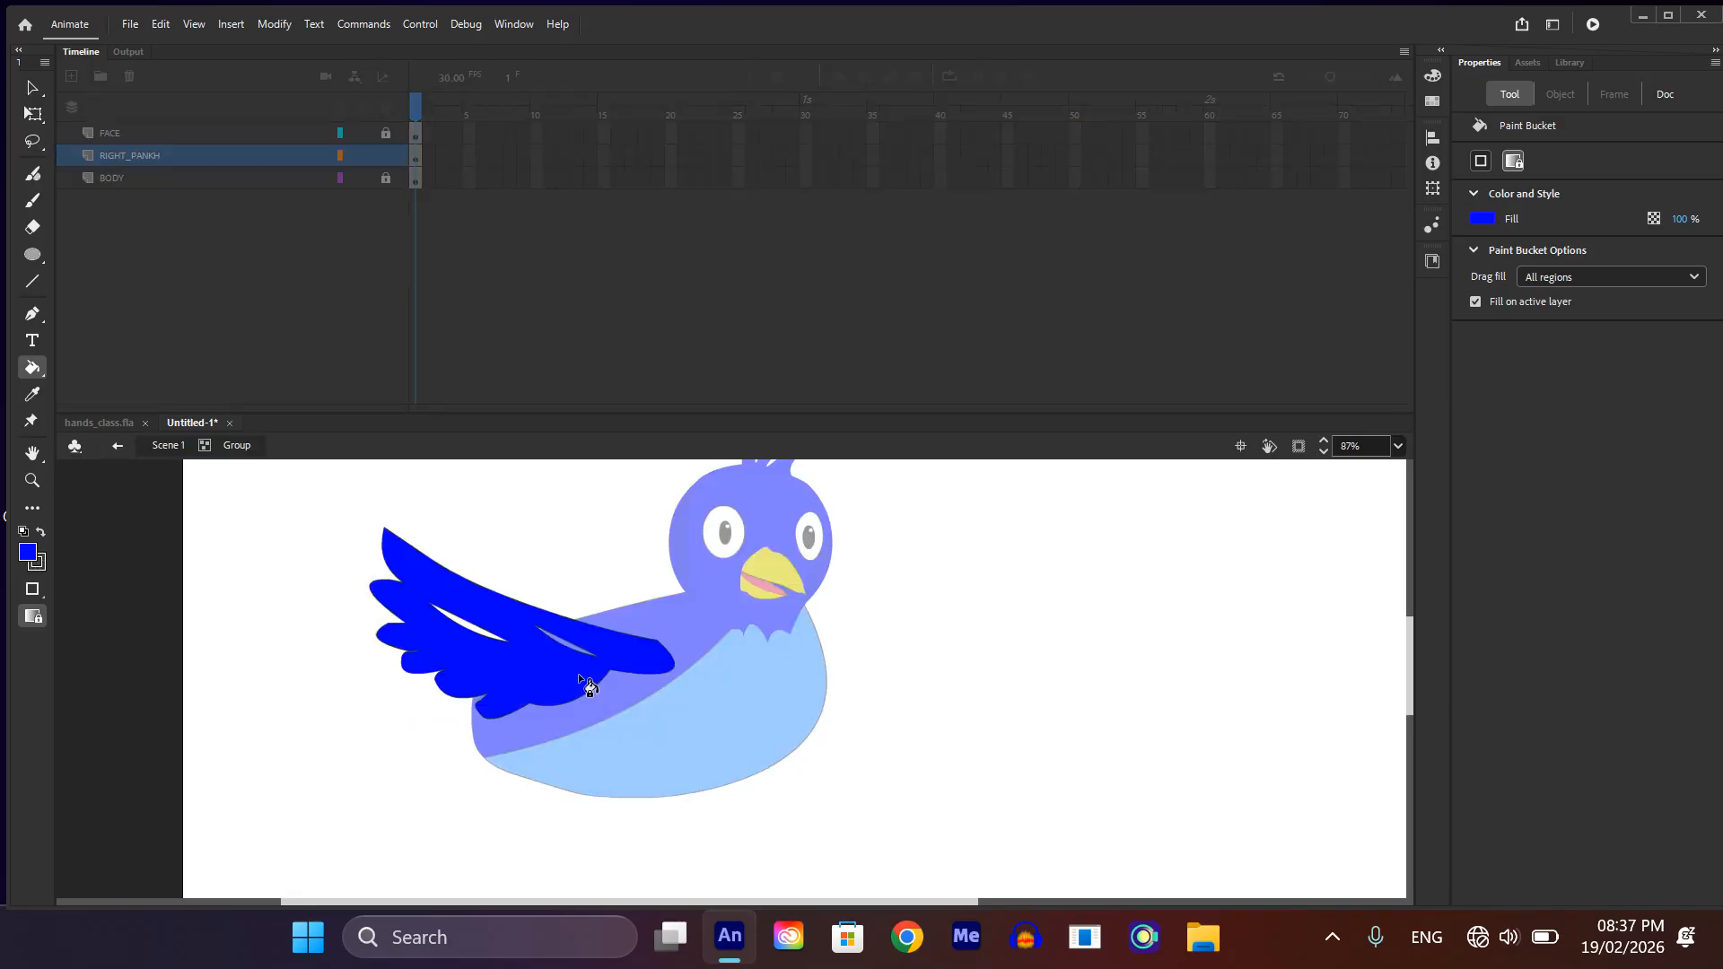
scroll(578, 675, down, 2)
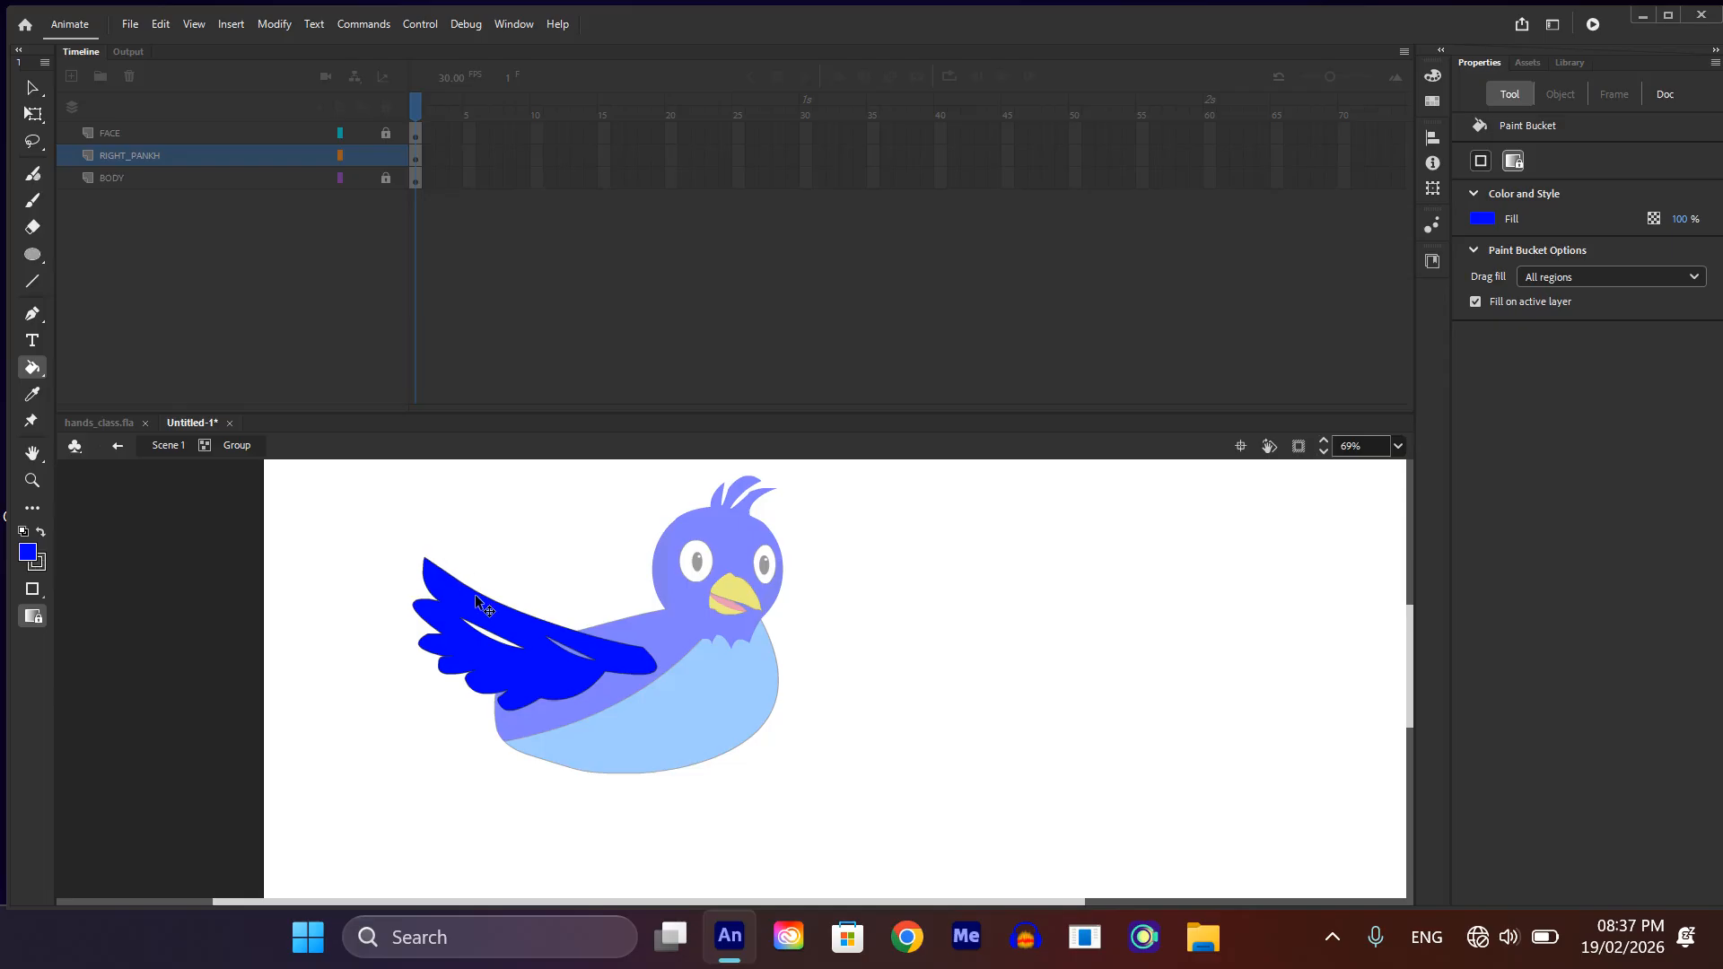
click(582, 660)
double_click(904, 664)
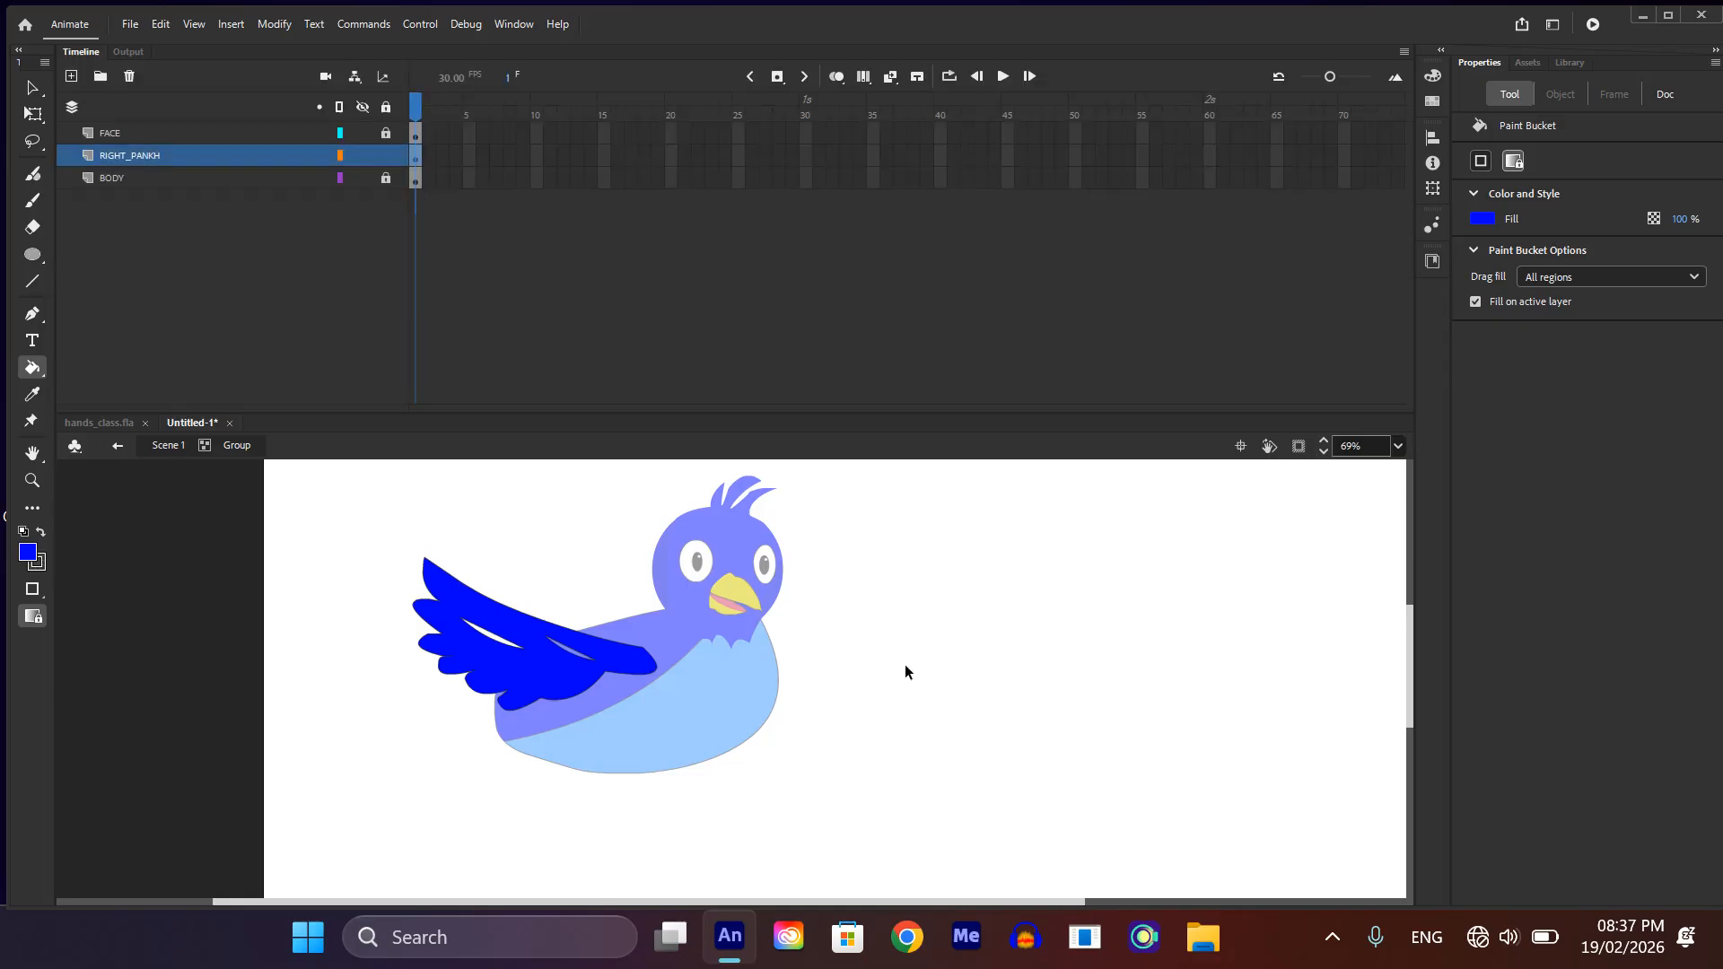
Step: Sample the belly's light blue and fill both feather marks in the wing group with it
key(i)
click(725, 689)
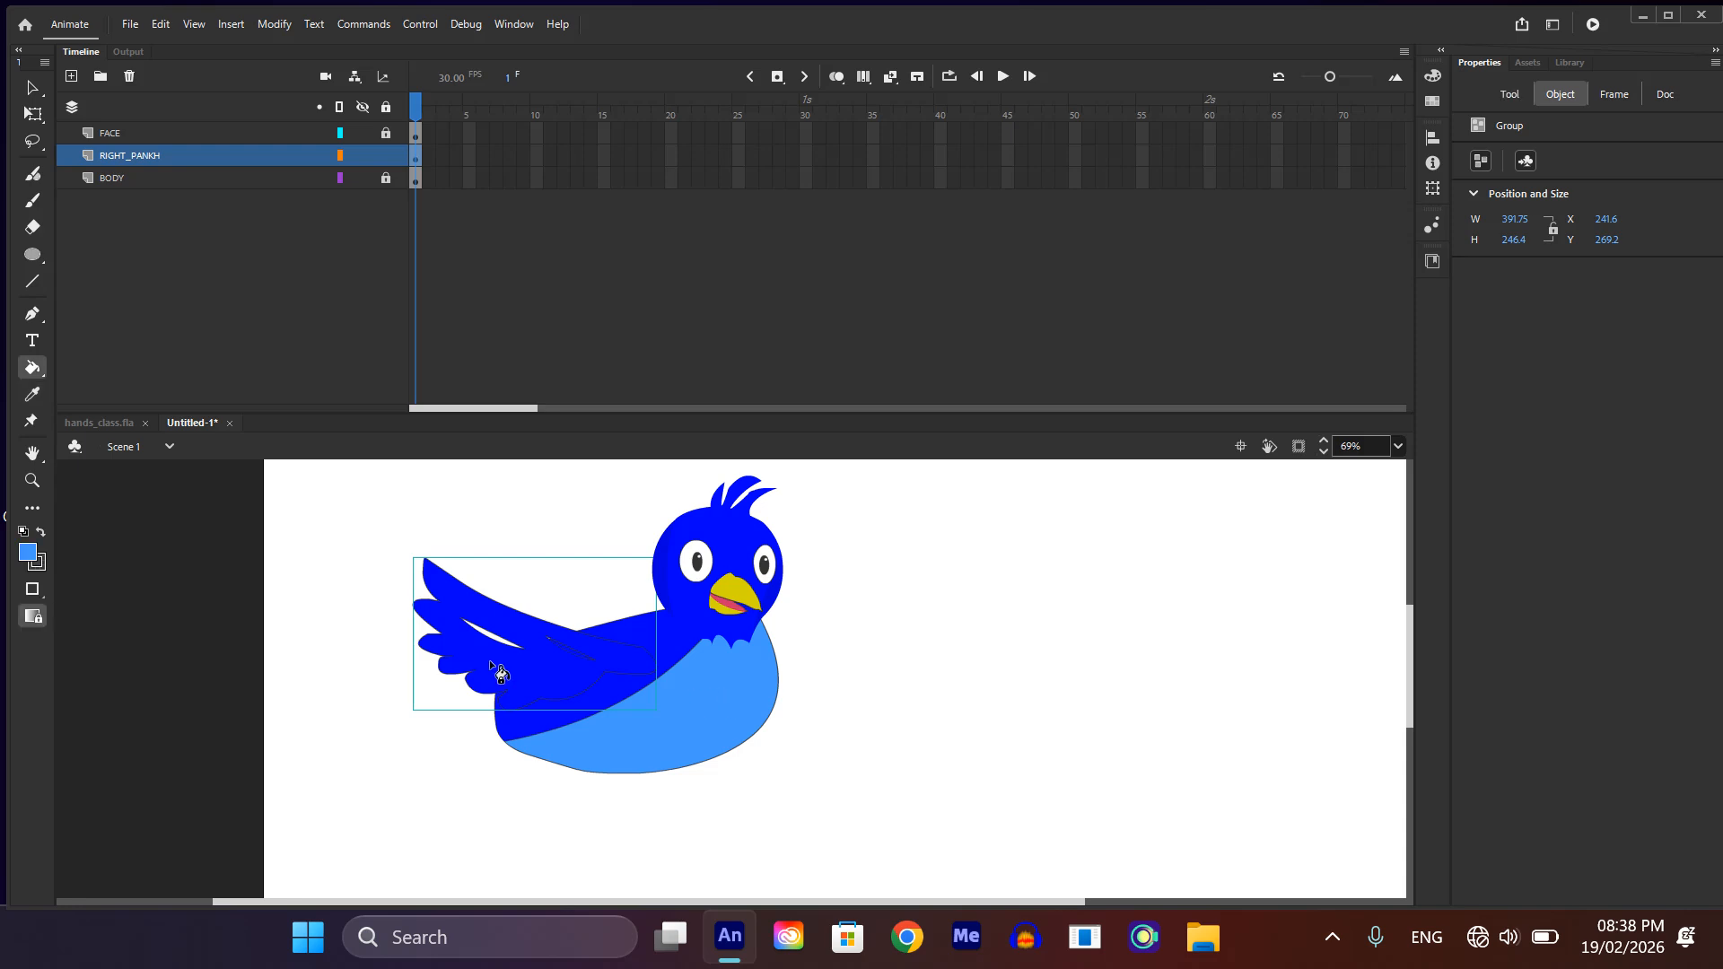
double_click(530, 644)
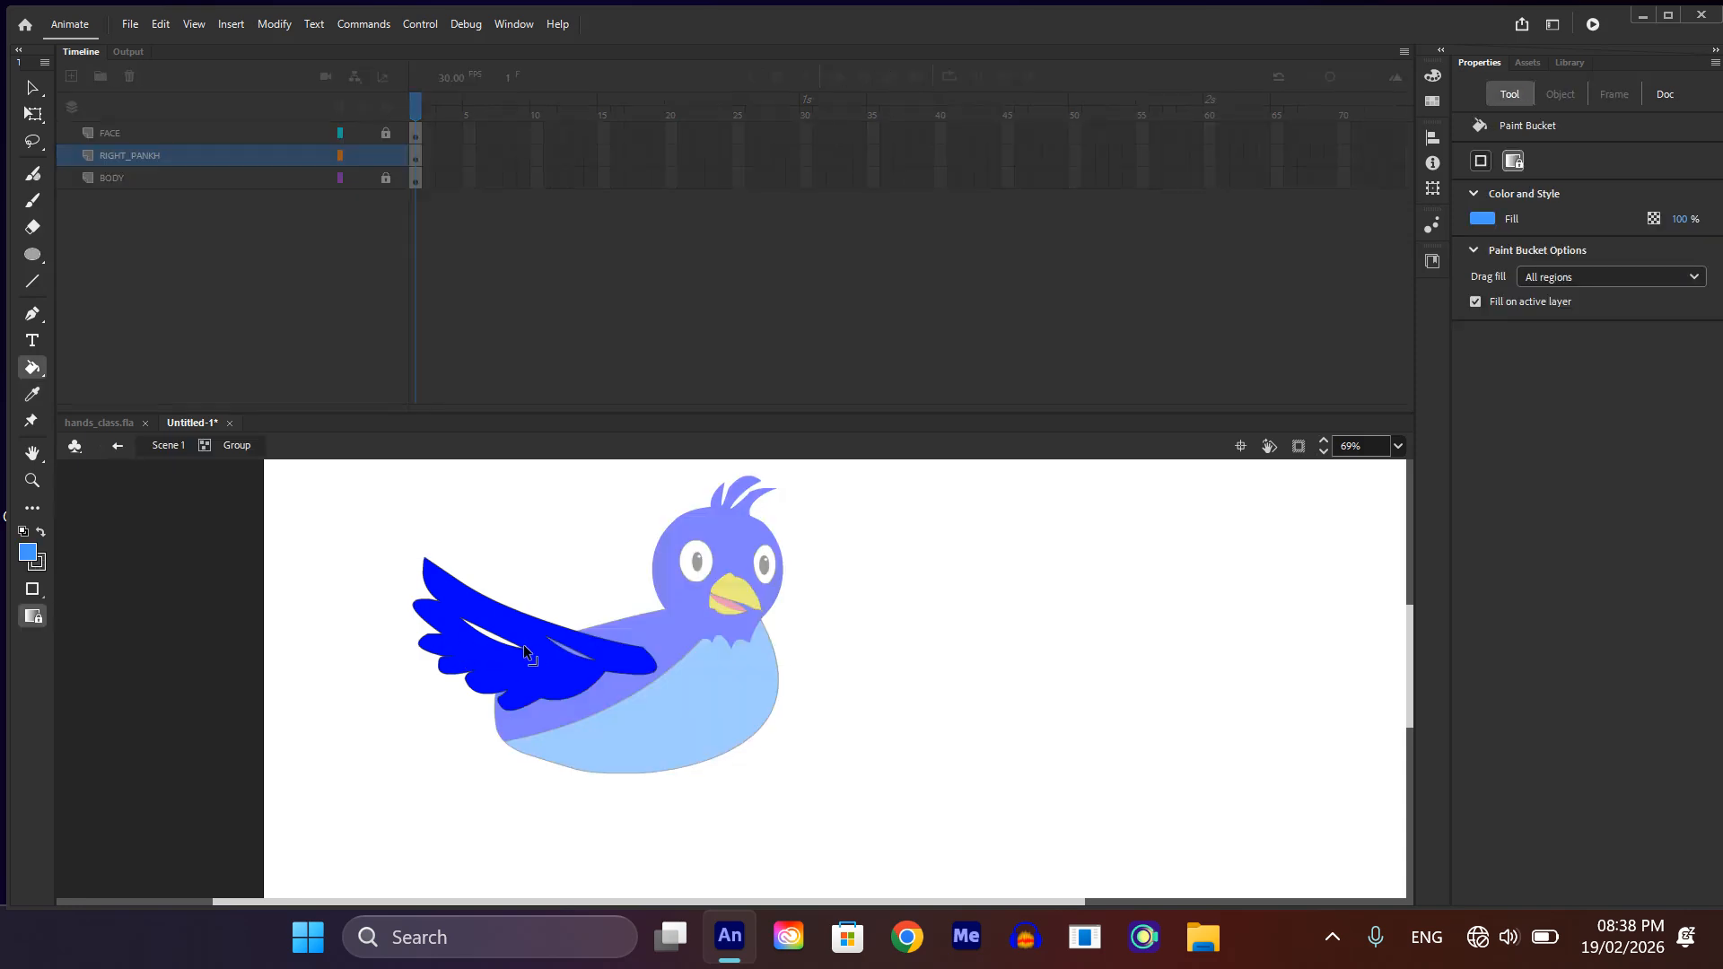
scroll(524, 644, up, 3)
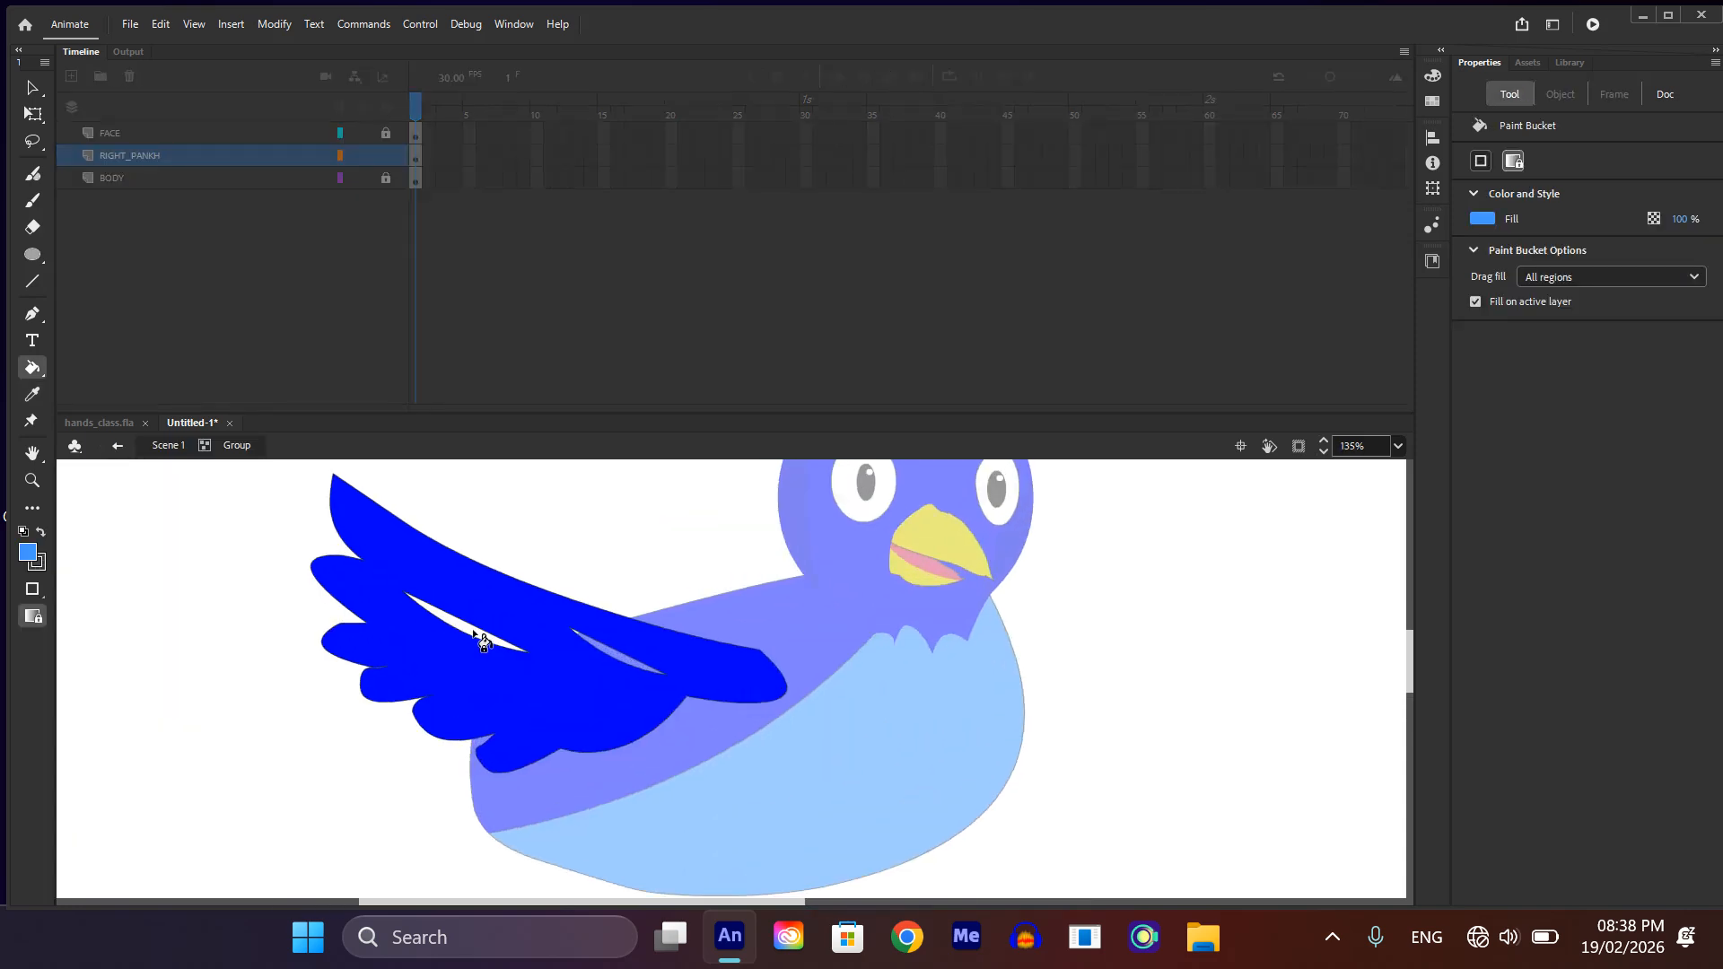
click(475, 638)
click(633, 660)
scroll(644, 666, down, 3)
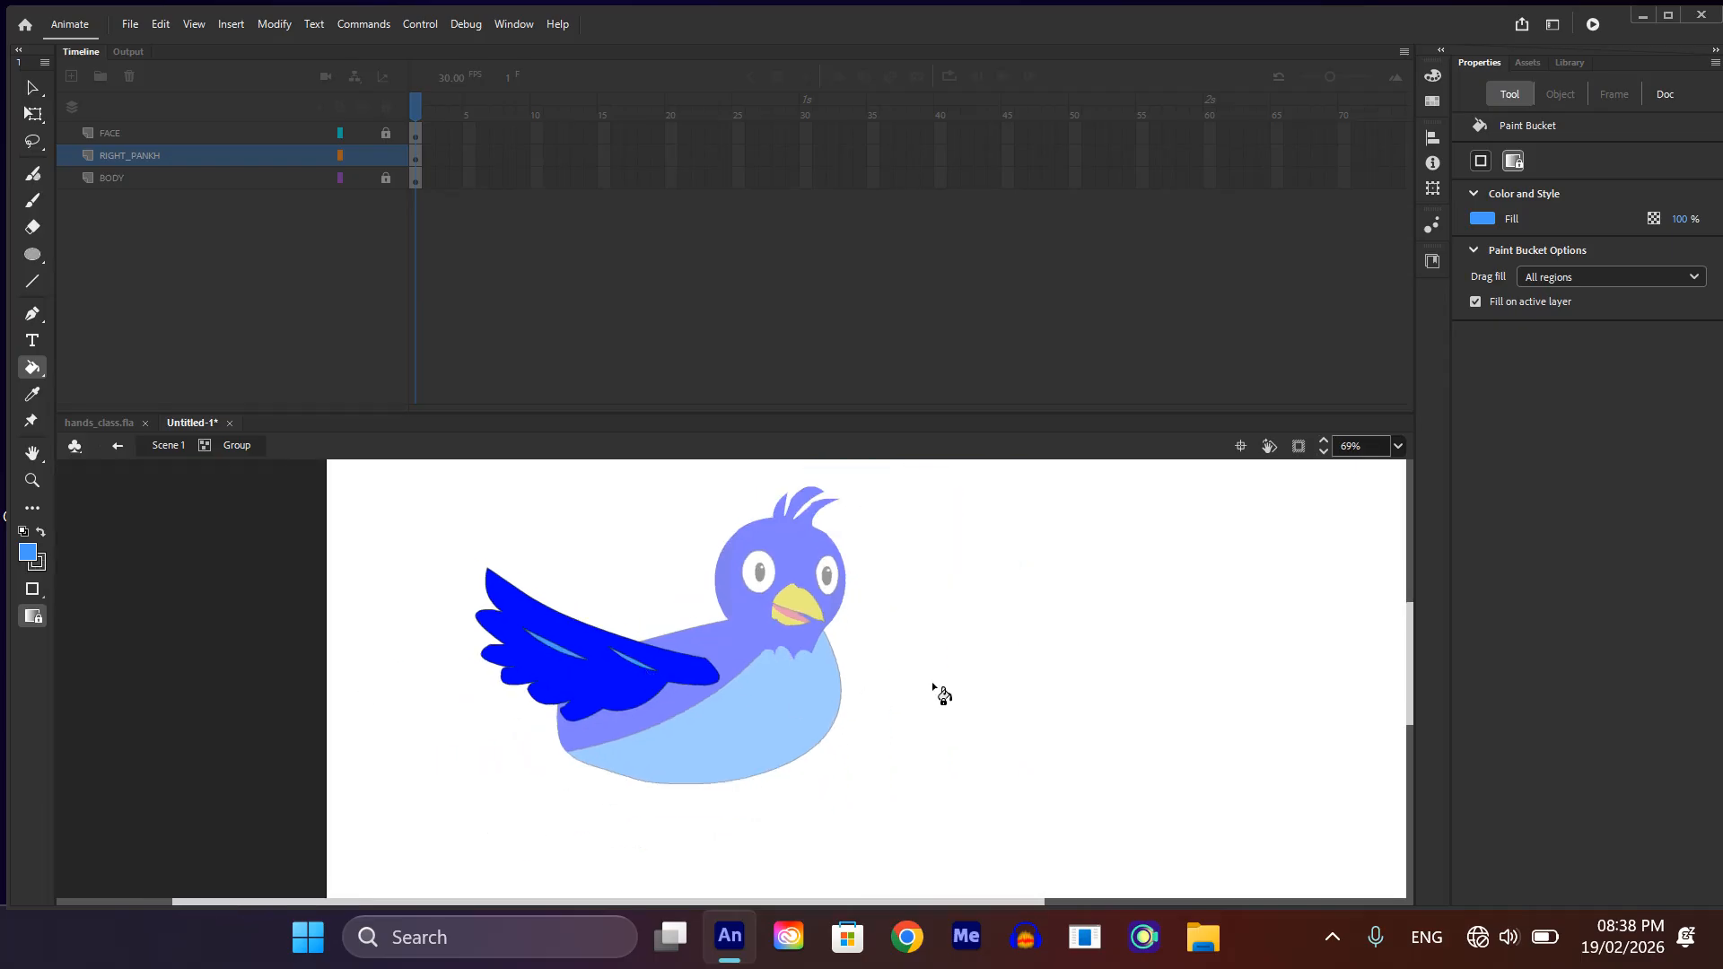
key(v)
double_click(906, 672)
Step: Duplicate the wing, flip the copy horizontally and place it over the opposite side of the chest
scroll(641, 698, down, 2)
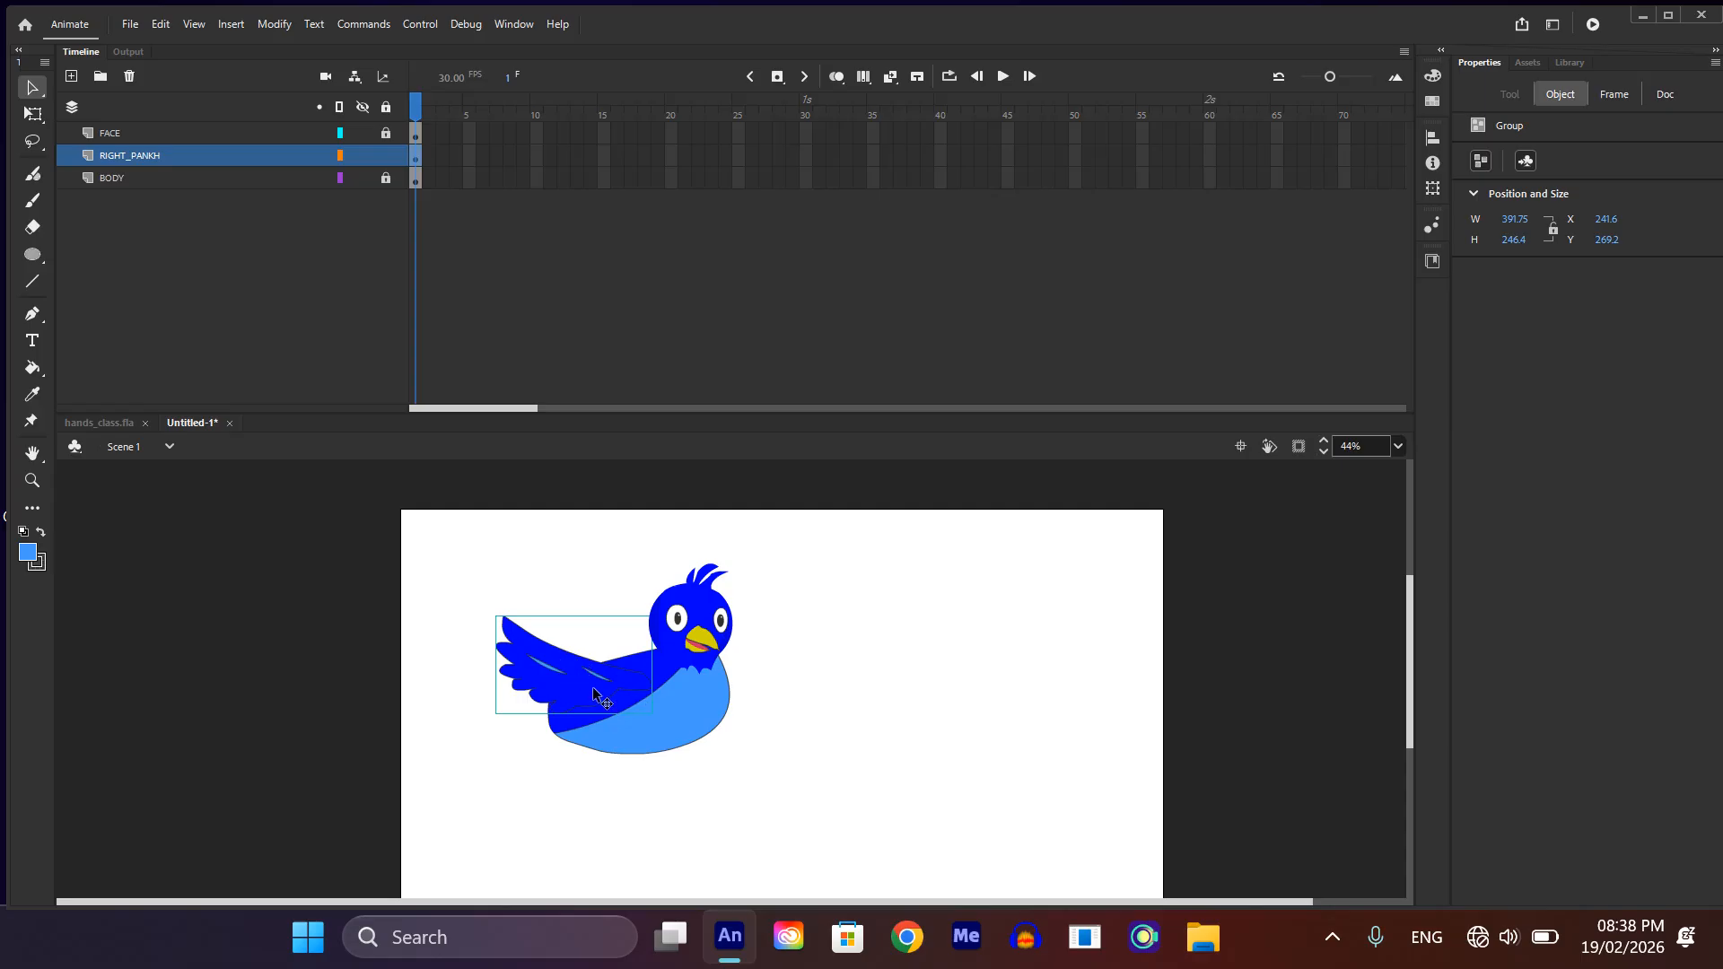
drag(593, 692, 730, 758)
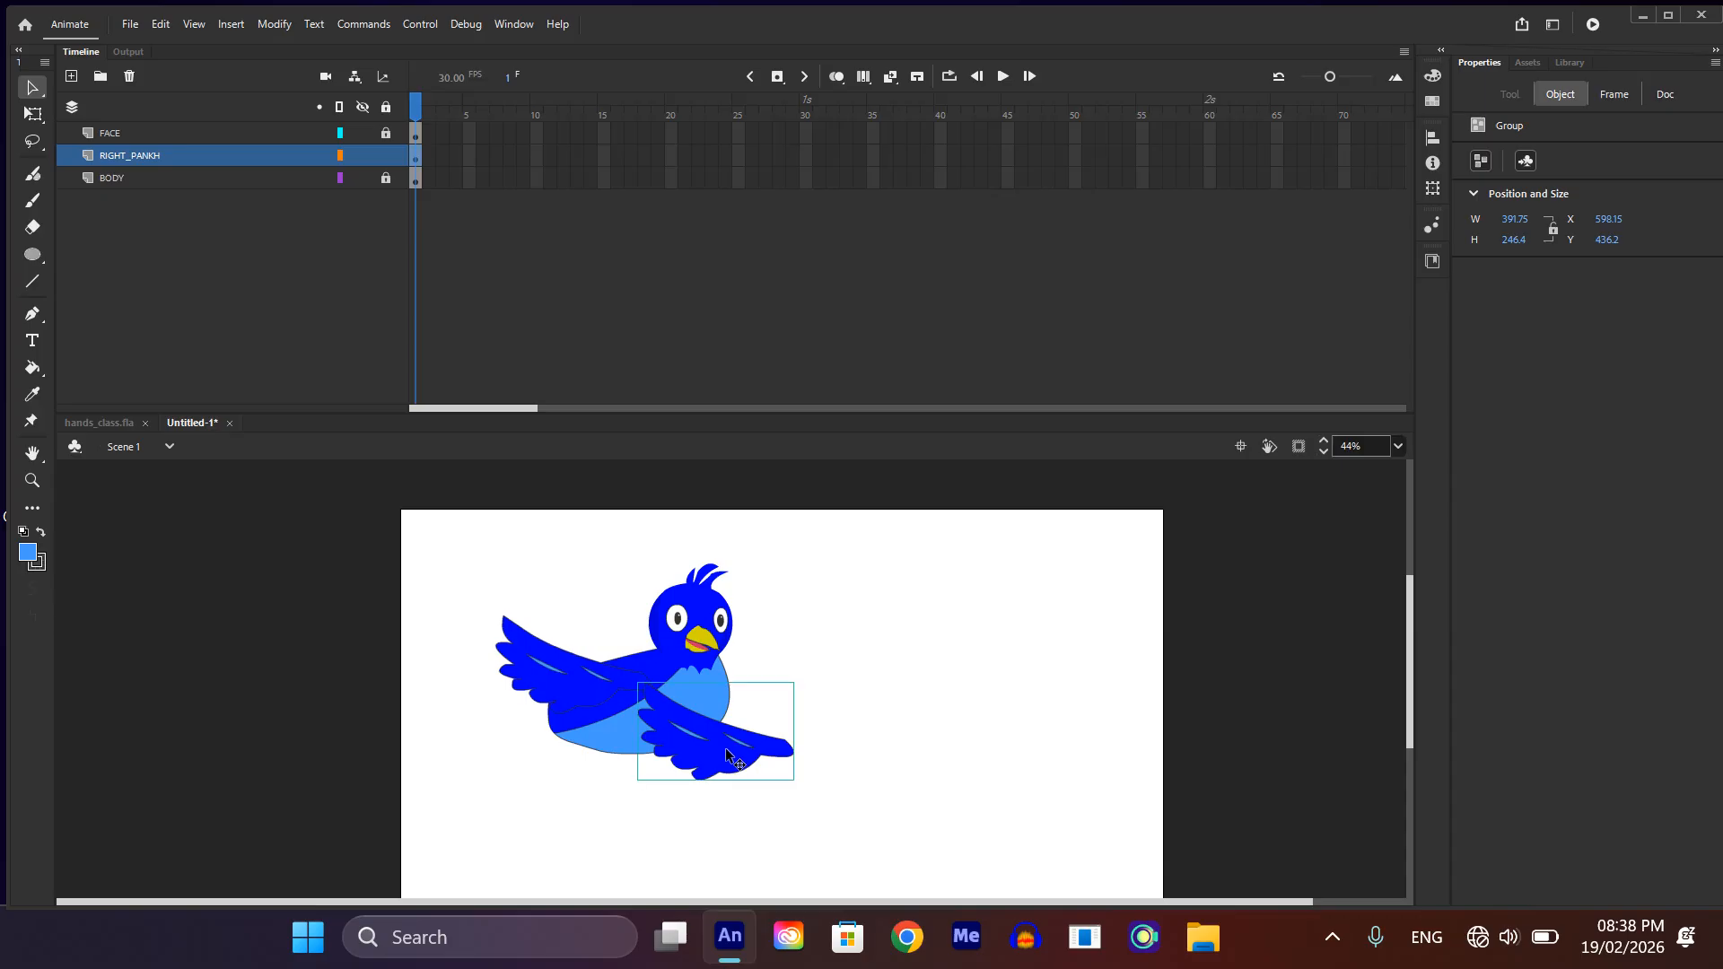
right_click(729, 759)
mouse_move(774, 508)
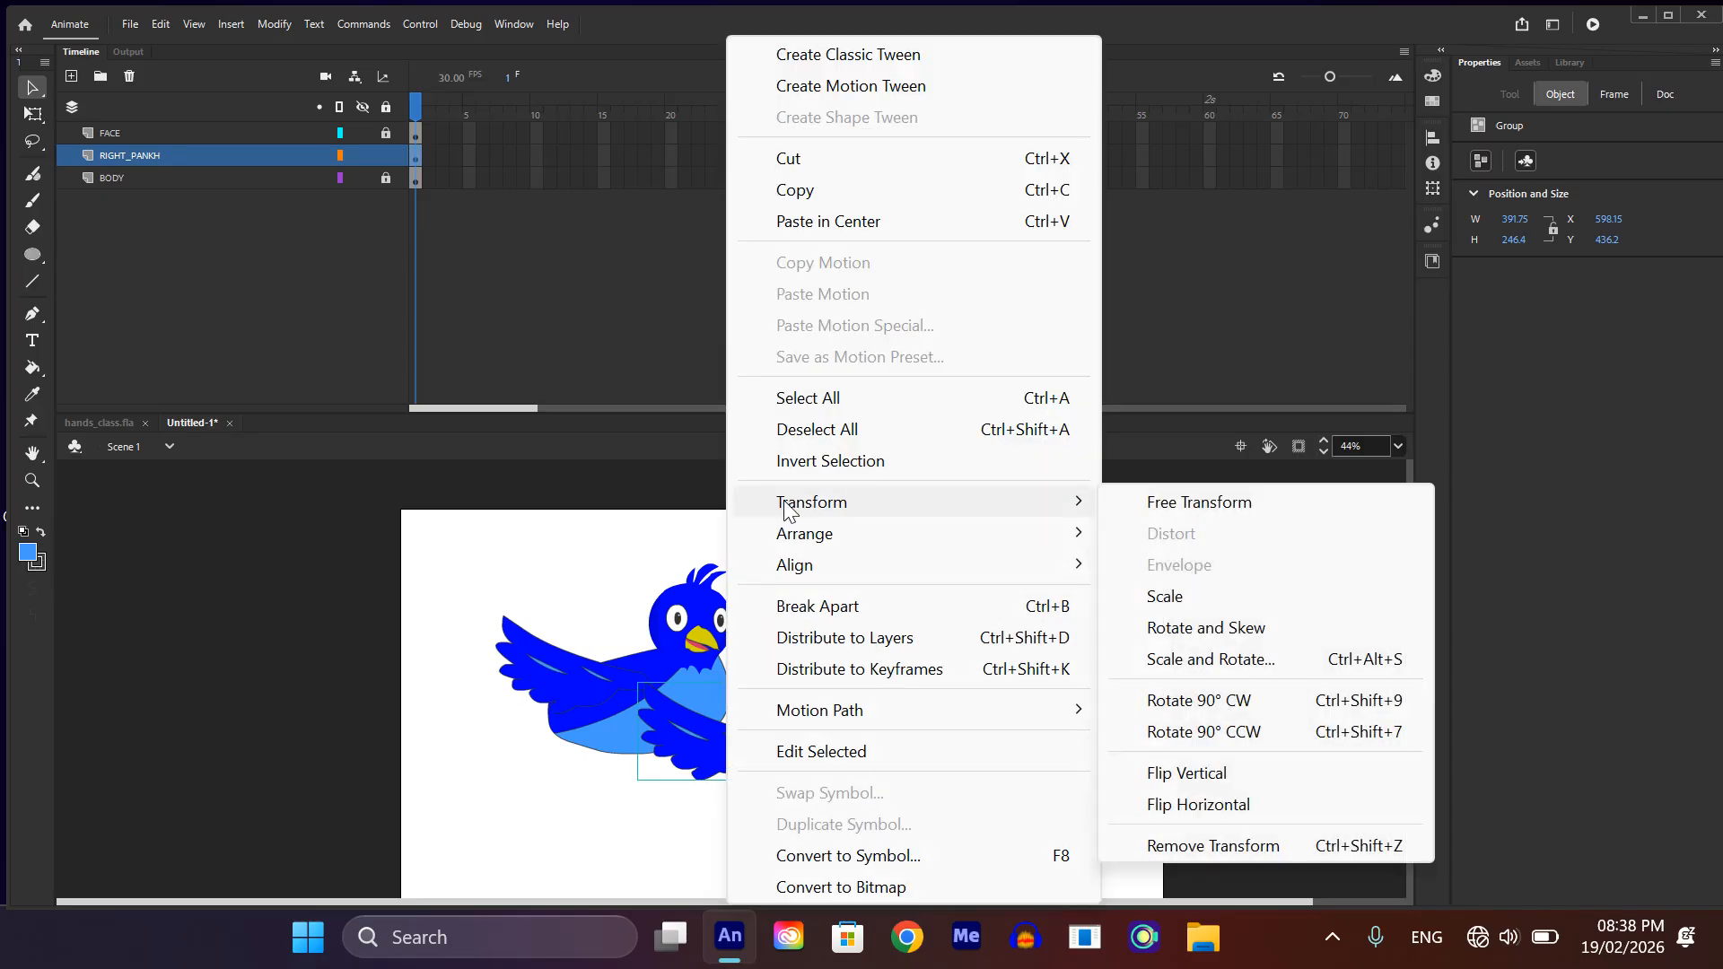
click(1141, 809)
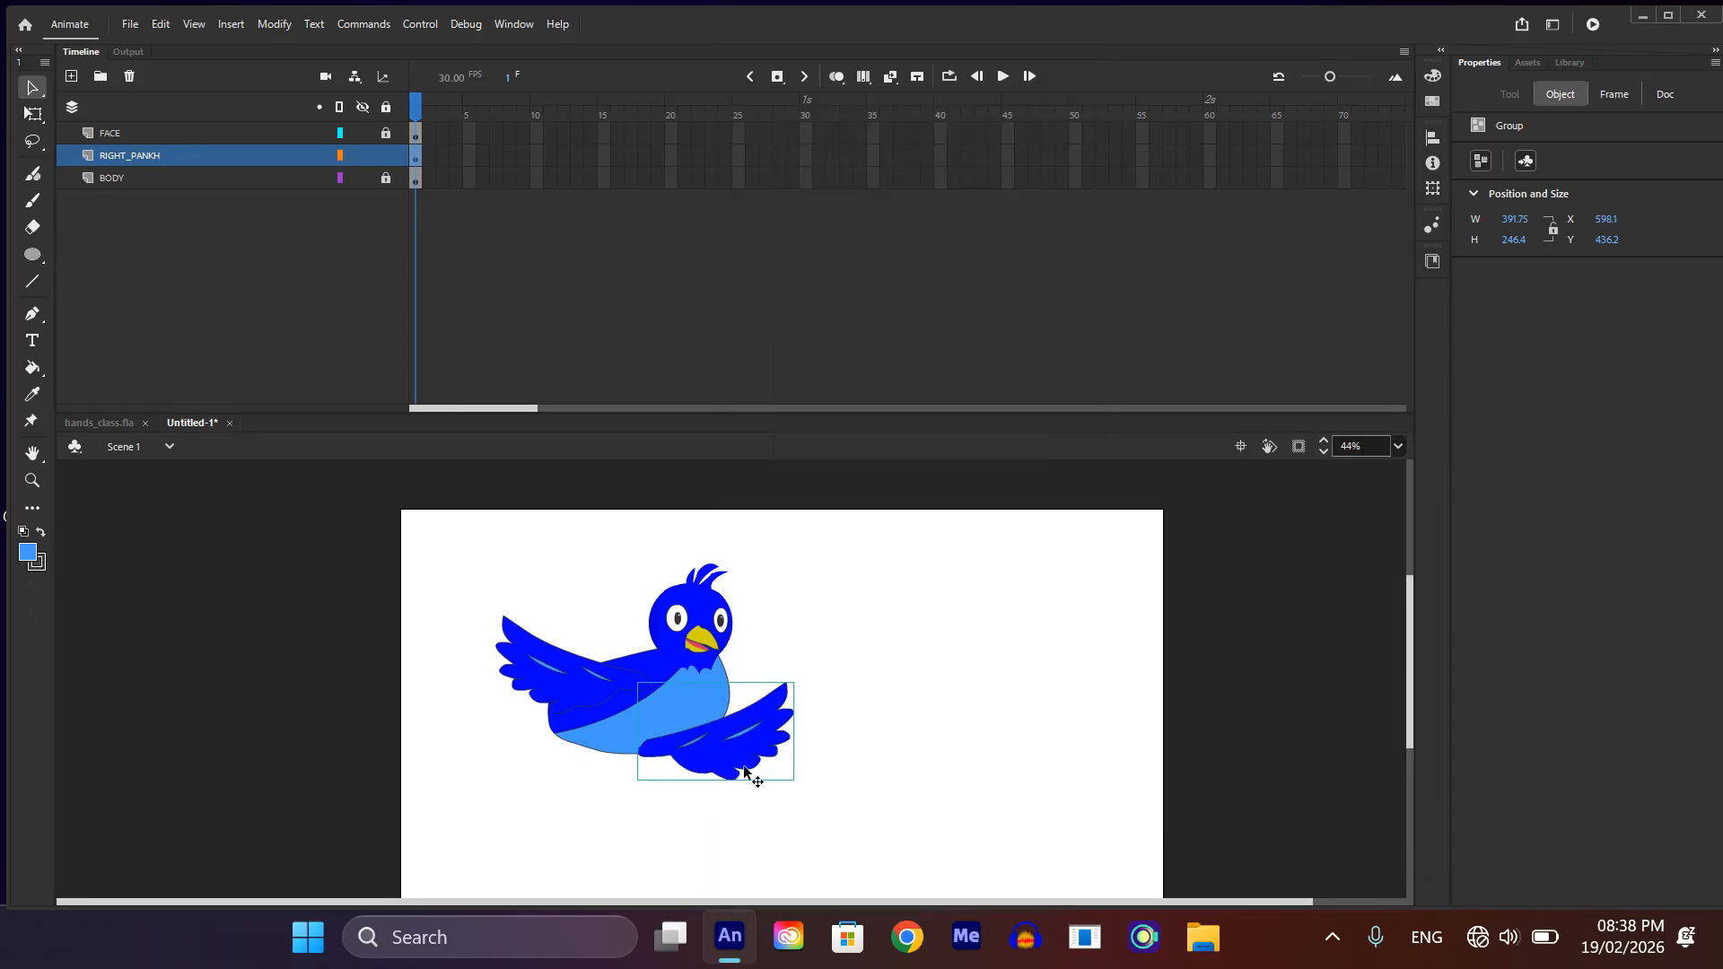
drag(758, 769, 771, 706)
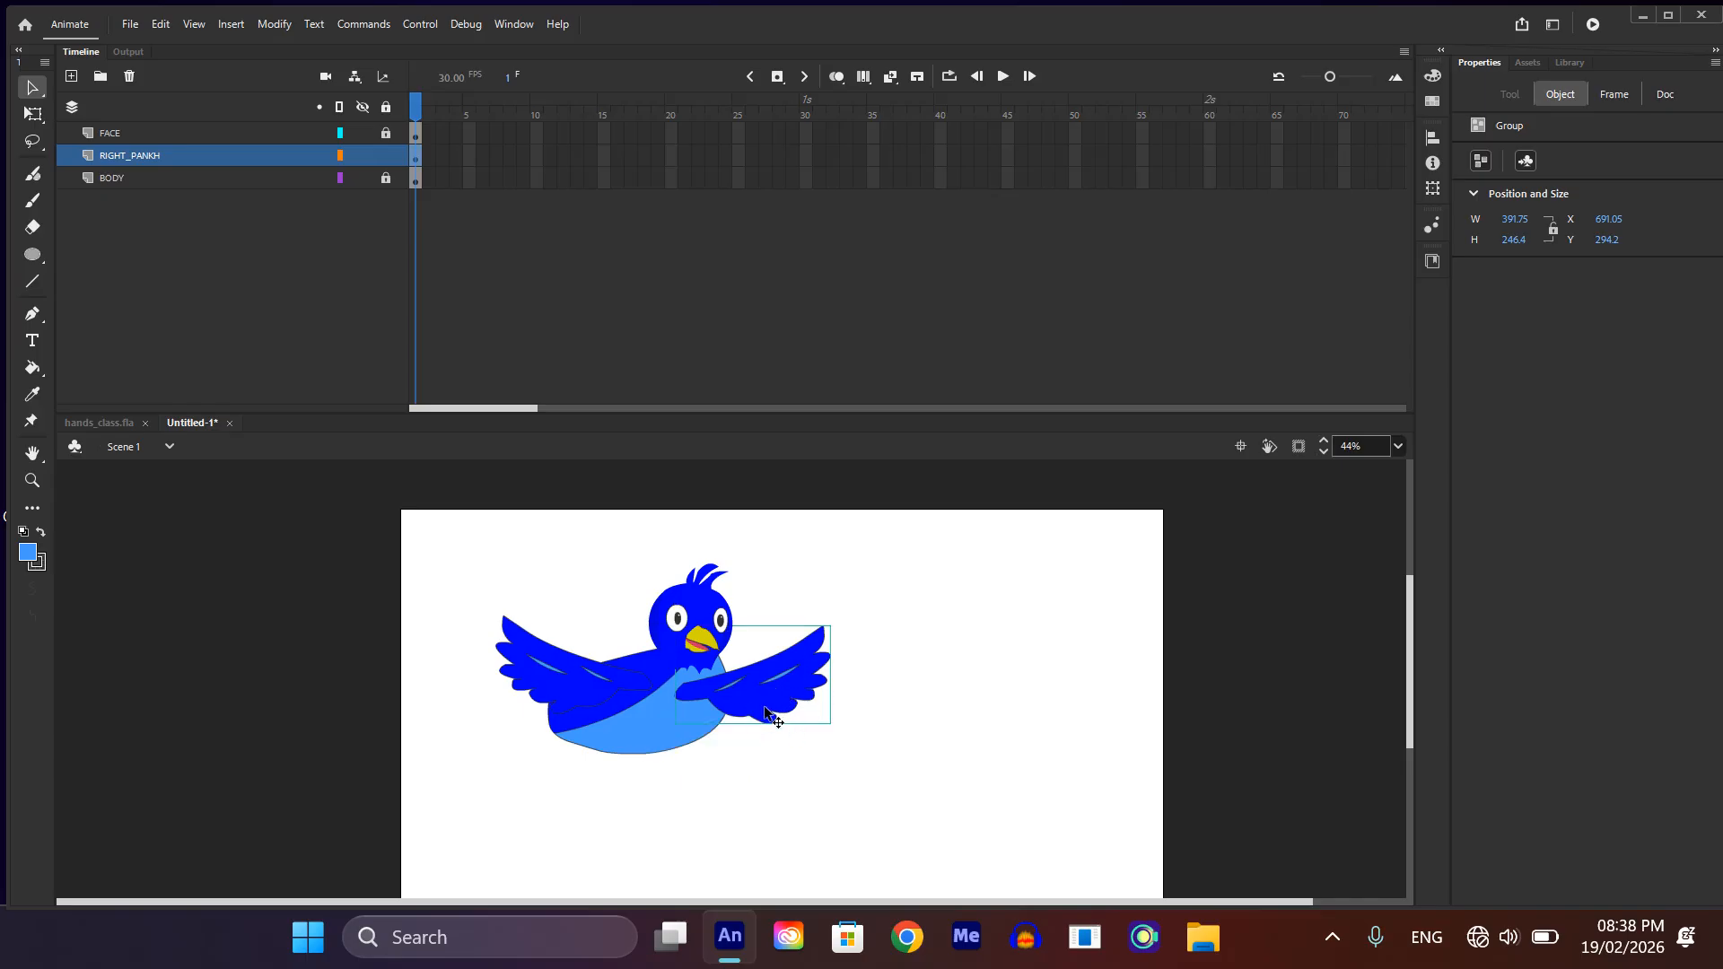
Step: Cut the flipped wing copy and add a layer named LEFT_PANKH beneath the BODY layer
key(Delete)
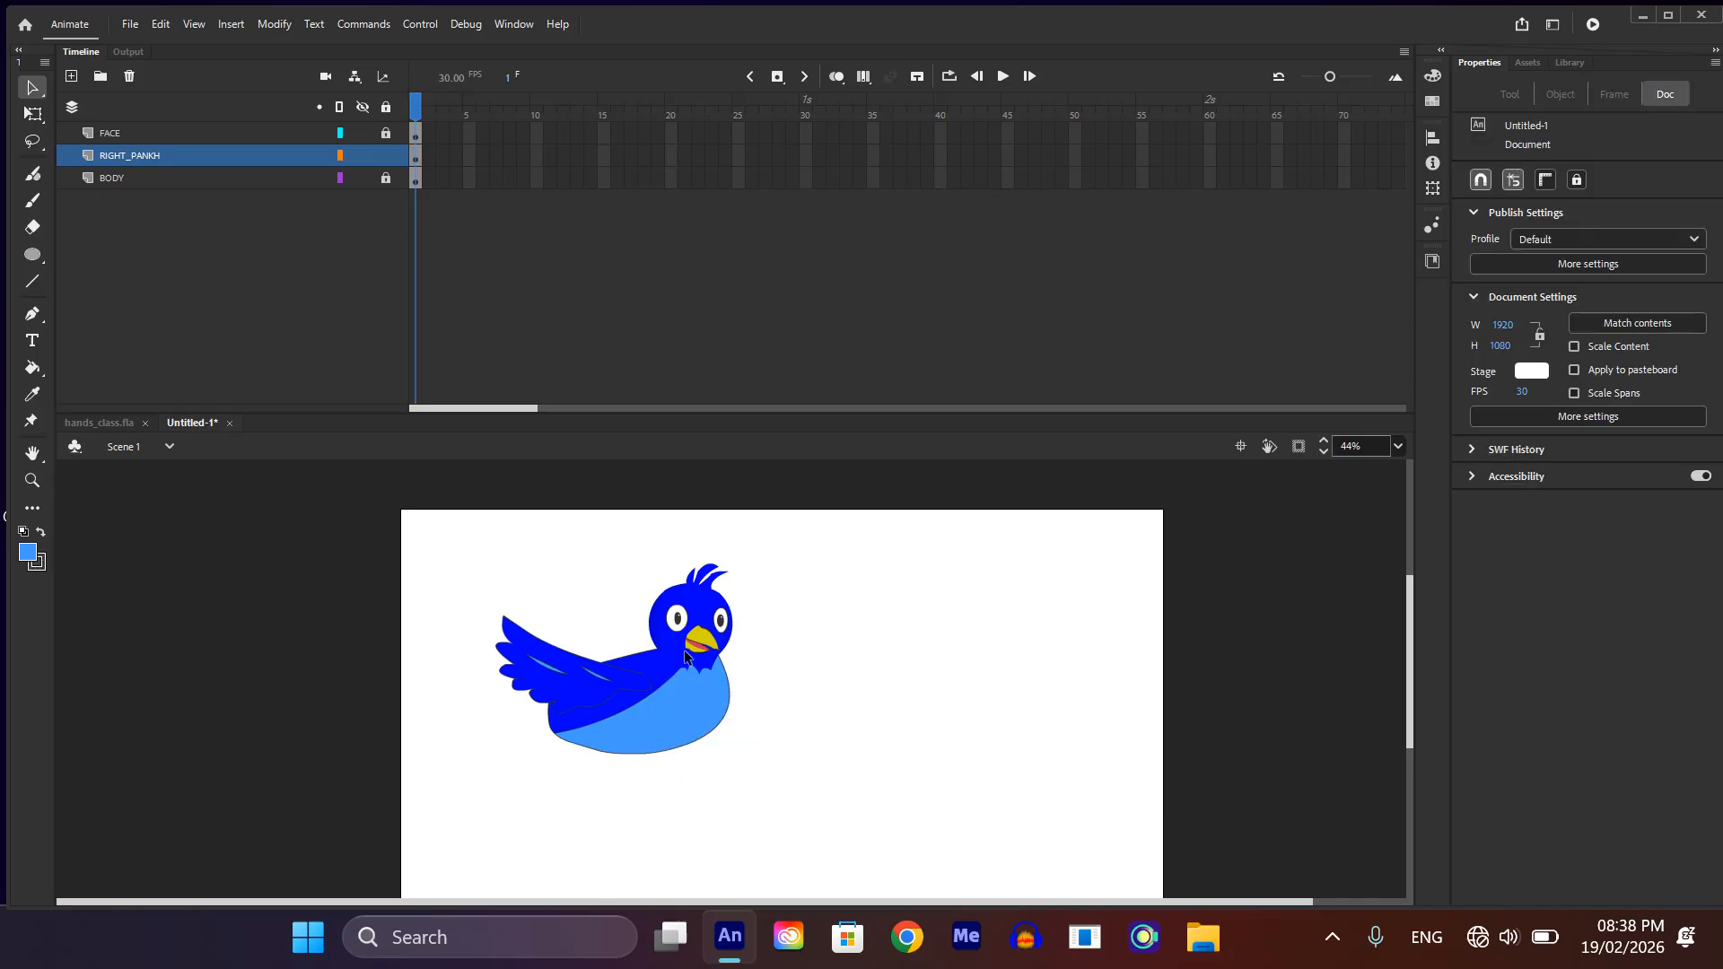
click(117, 177)
click(71, 76)
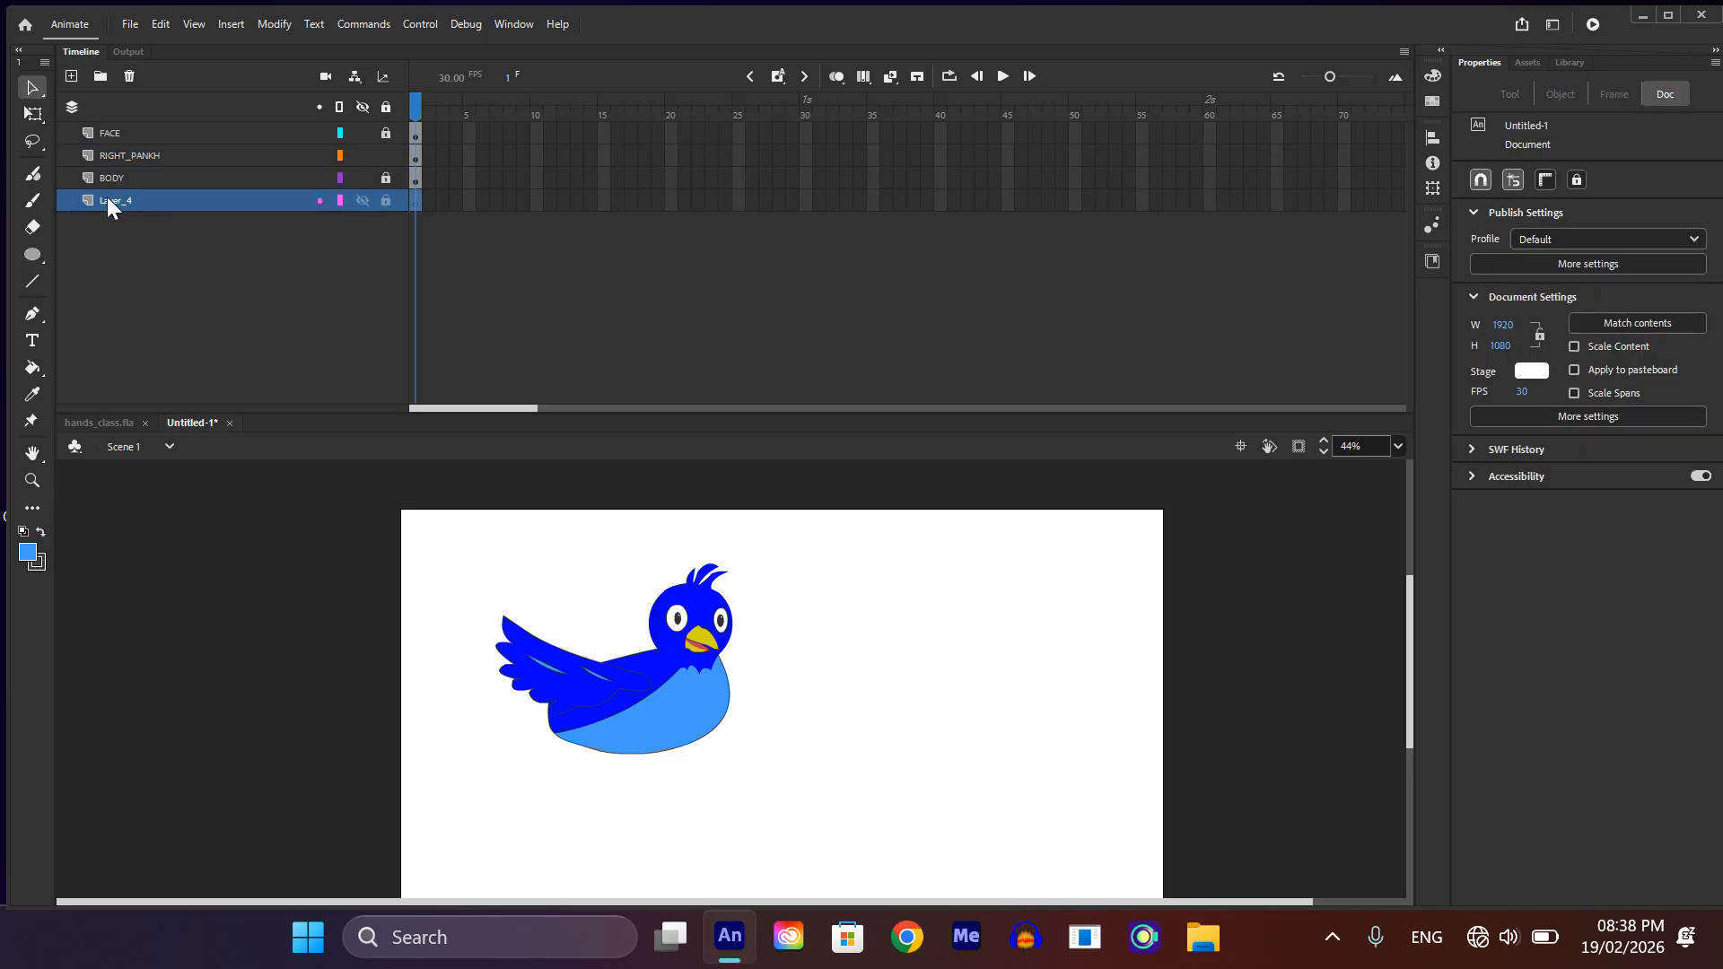
double_click(106, 198)
text(LEFT)
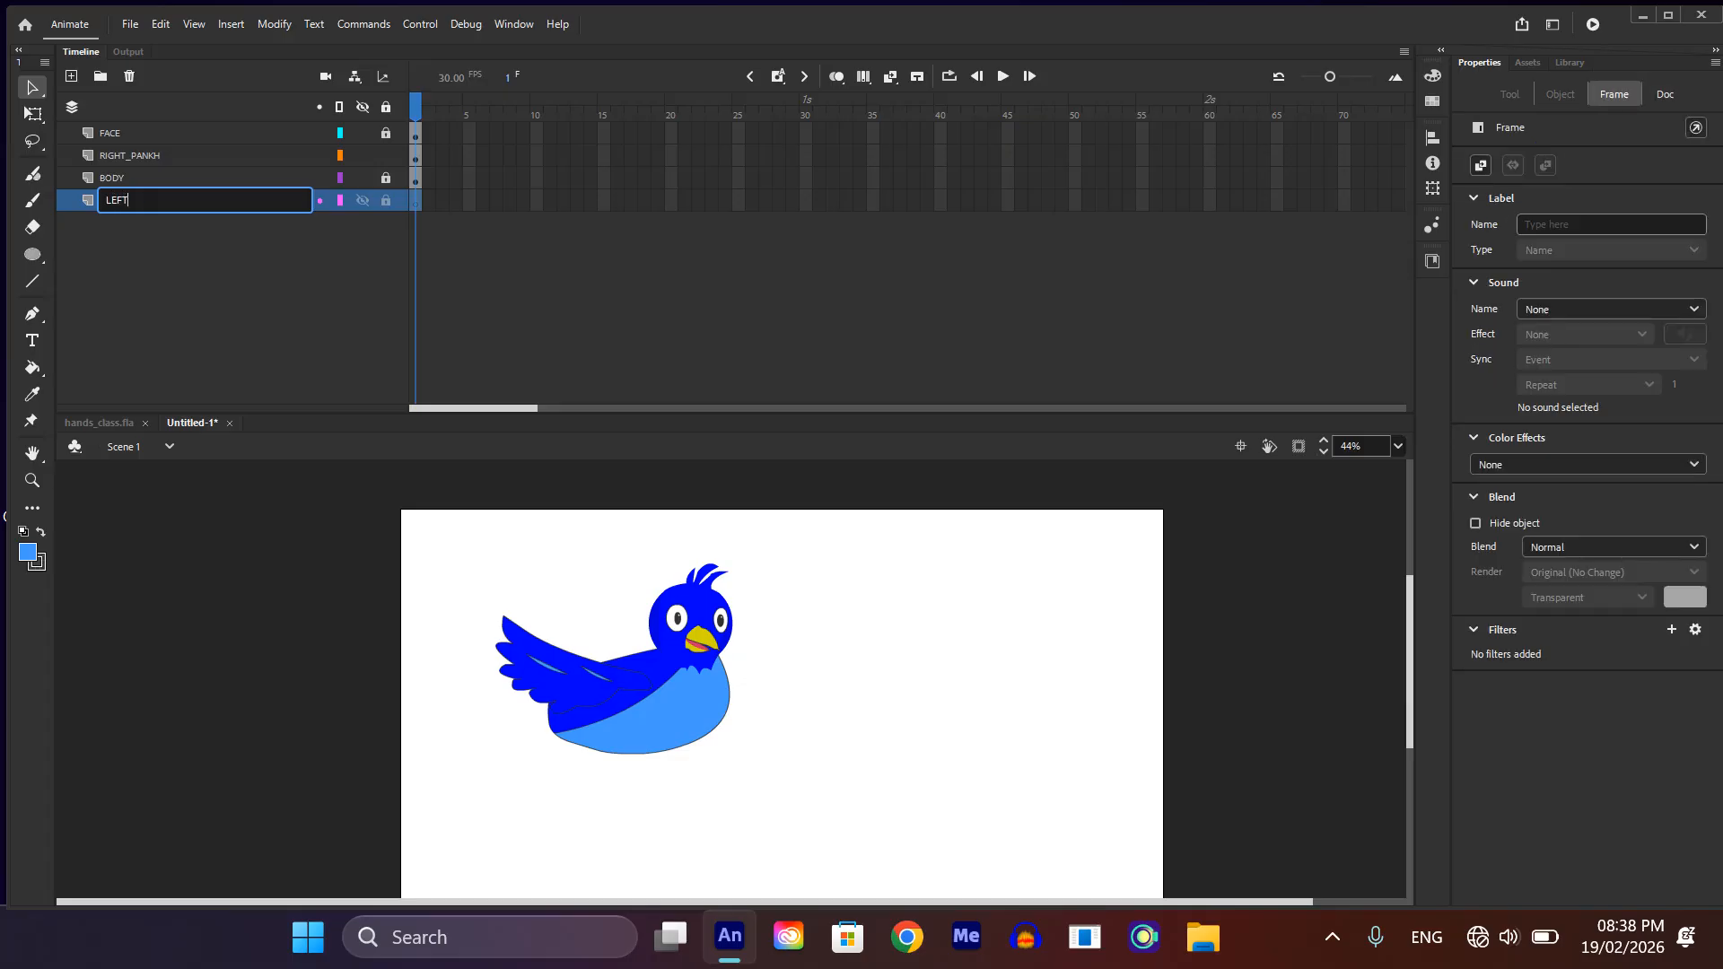
text(_PA)
text(NKG)
key(Return)
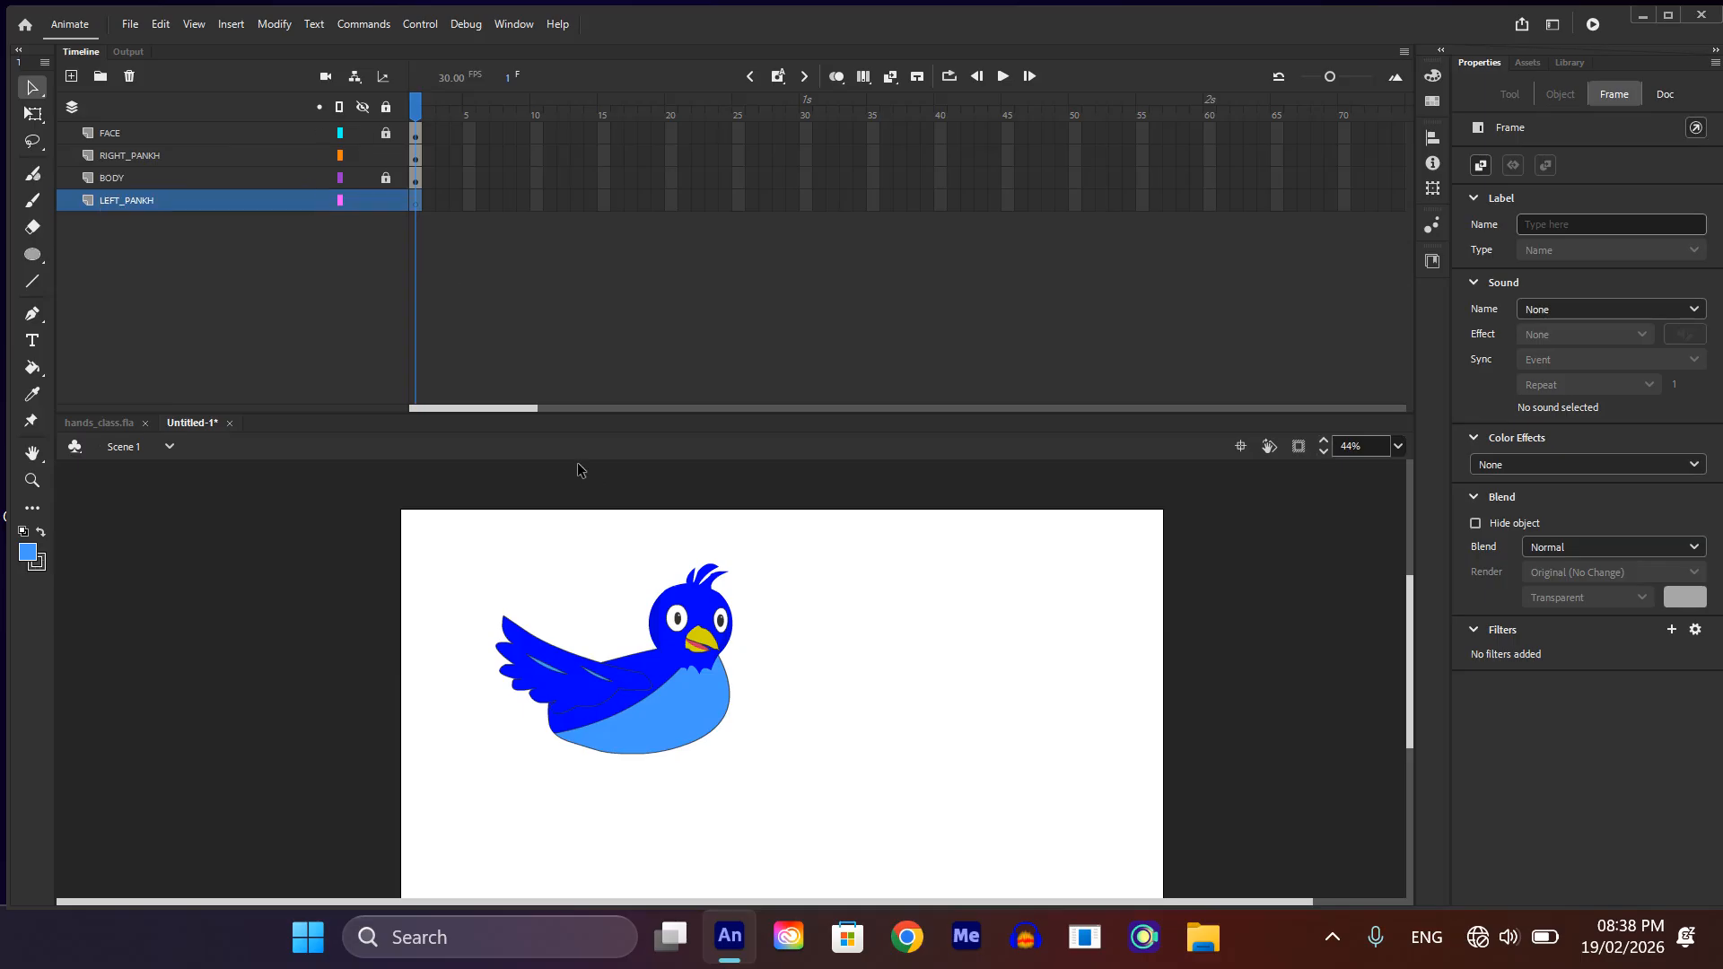
Step: Paste the flipped wing in place on the LEFT_PANKH layer and shift it toward the body to about X 661
key(ctrl+shift+v)
scroll(765, 709, up, 3)
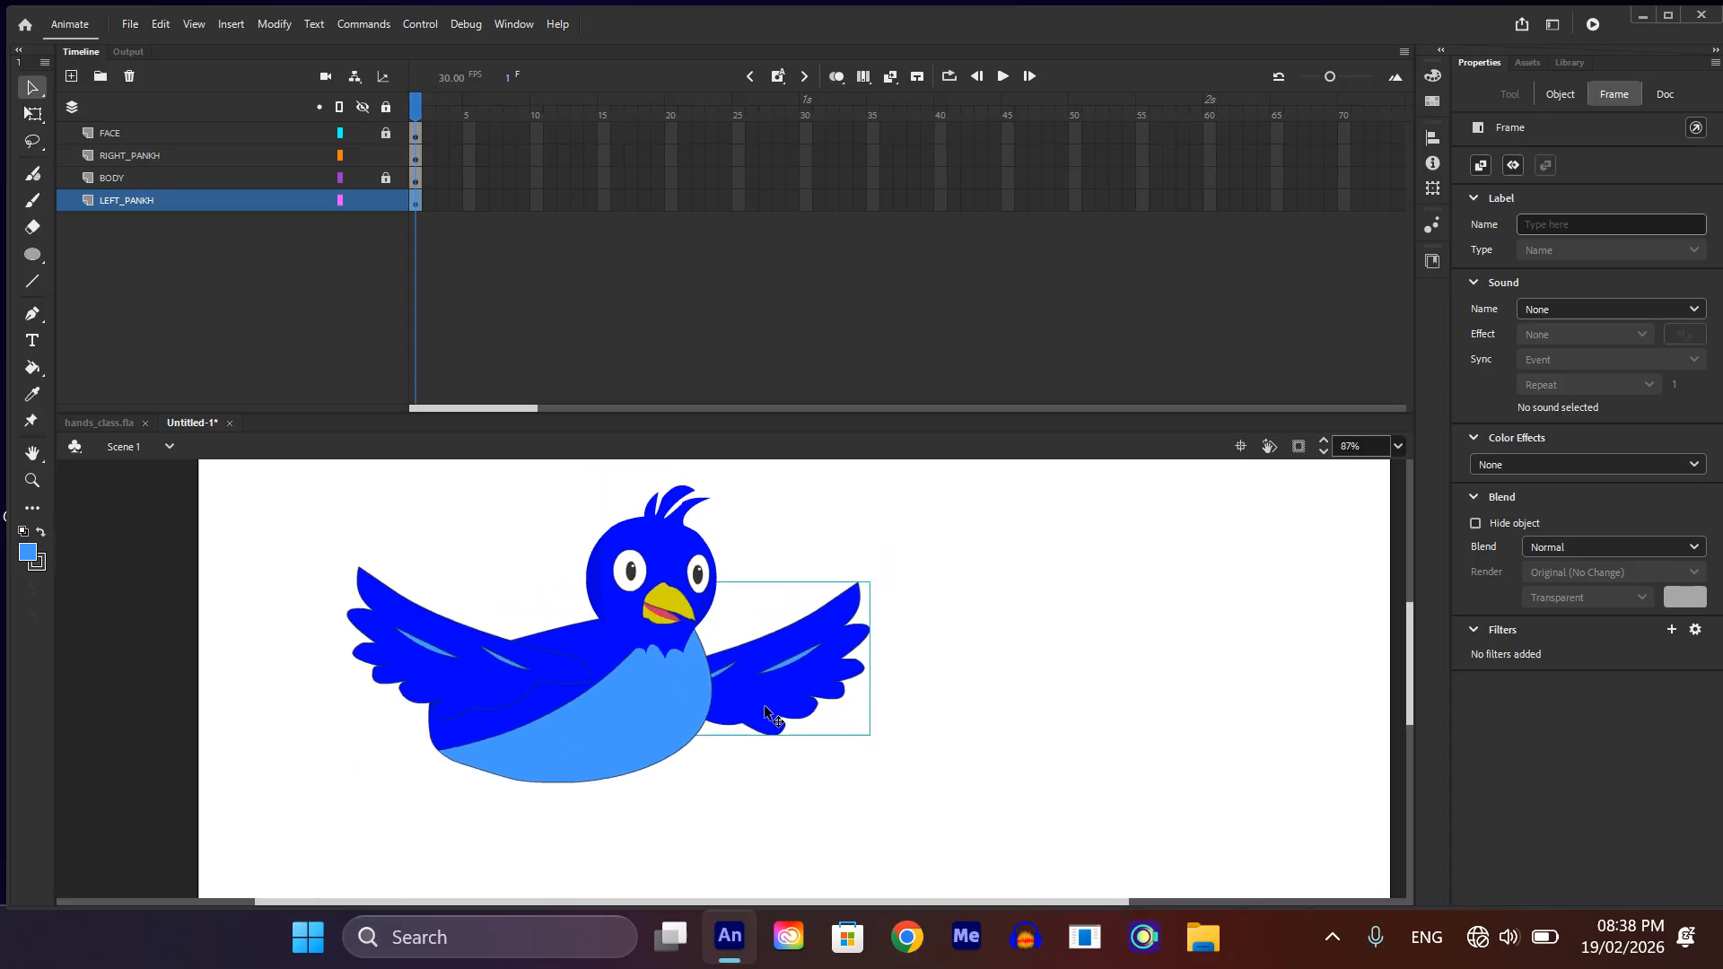
scroll(765, 714, down, 2)
drag(766, 713, 758, 711)
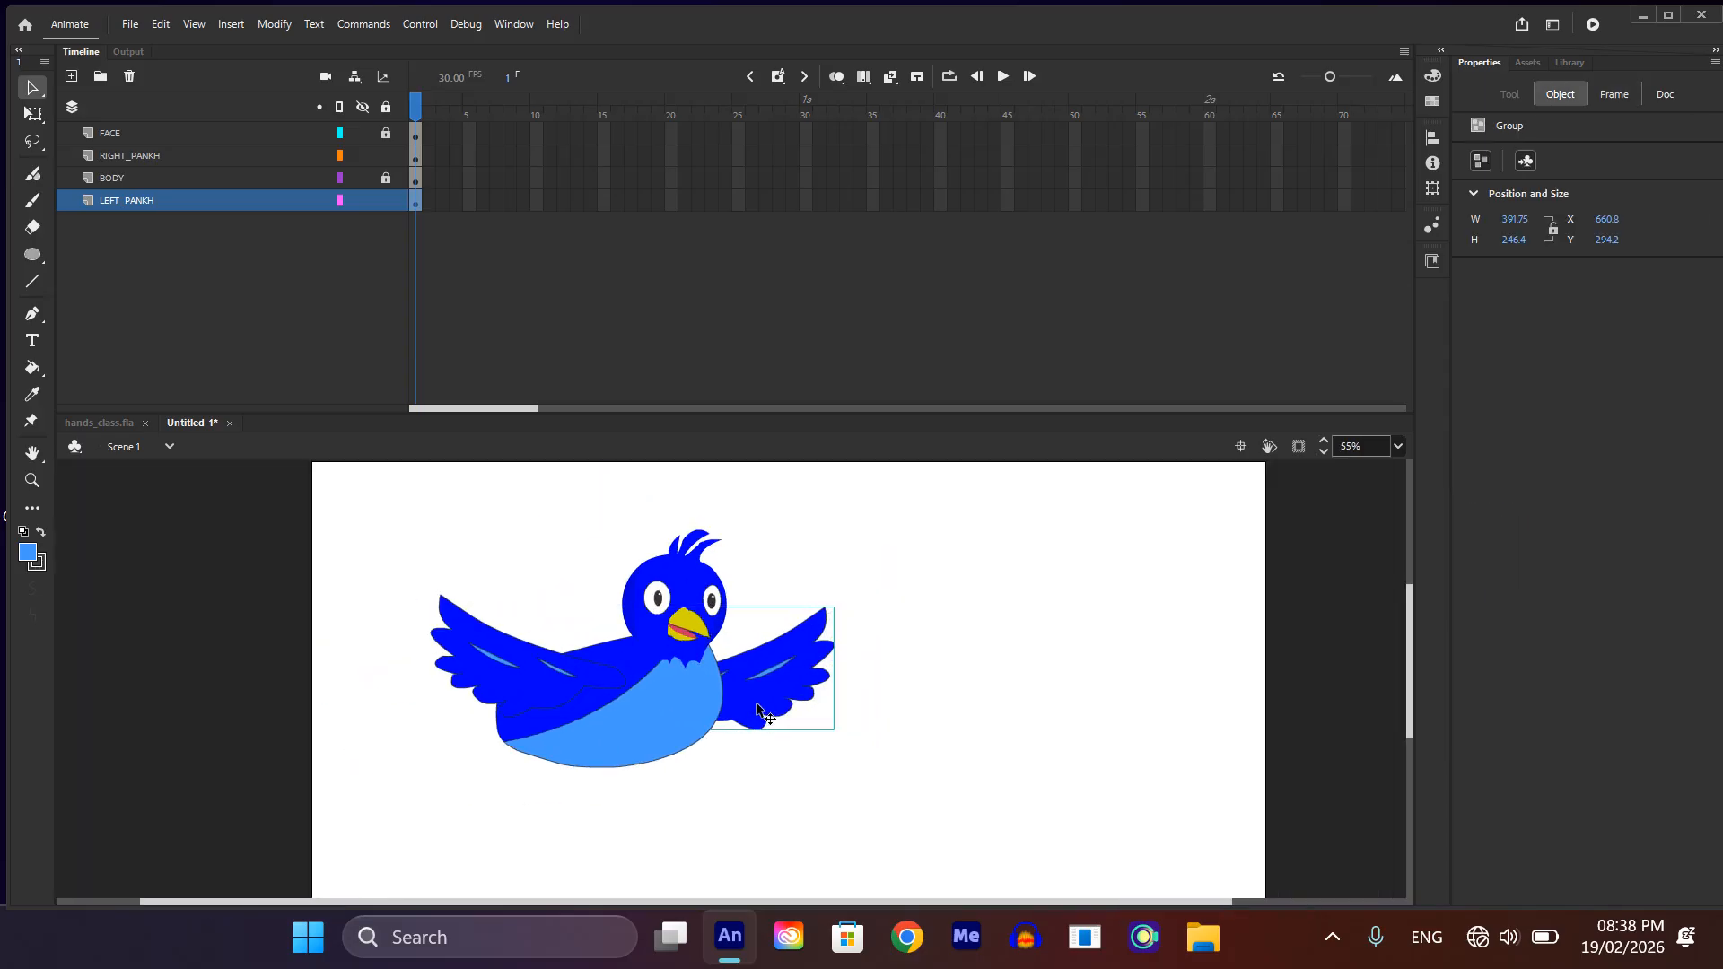
scroll(761, 713, down, 2)
click(832, 745)
scroll(666, 734, up, 2)
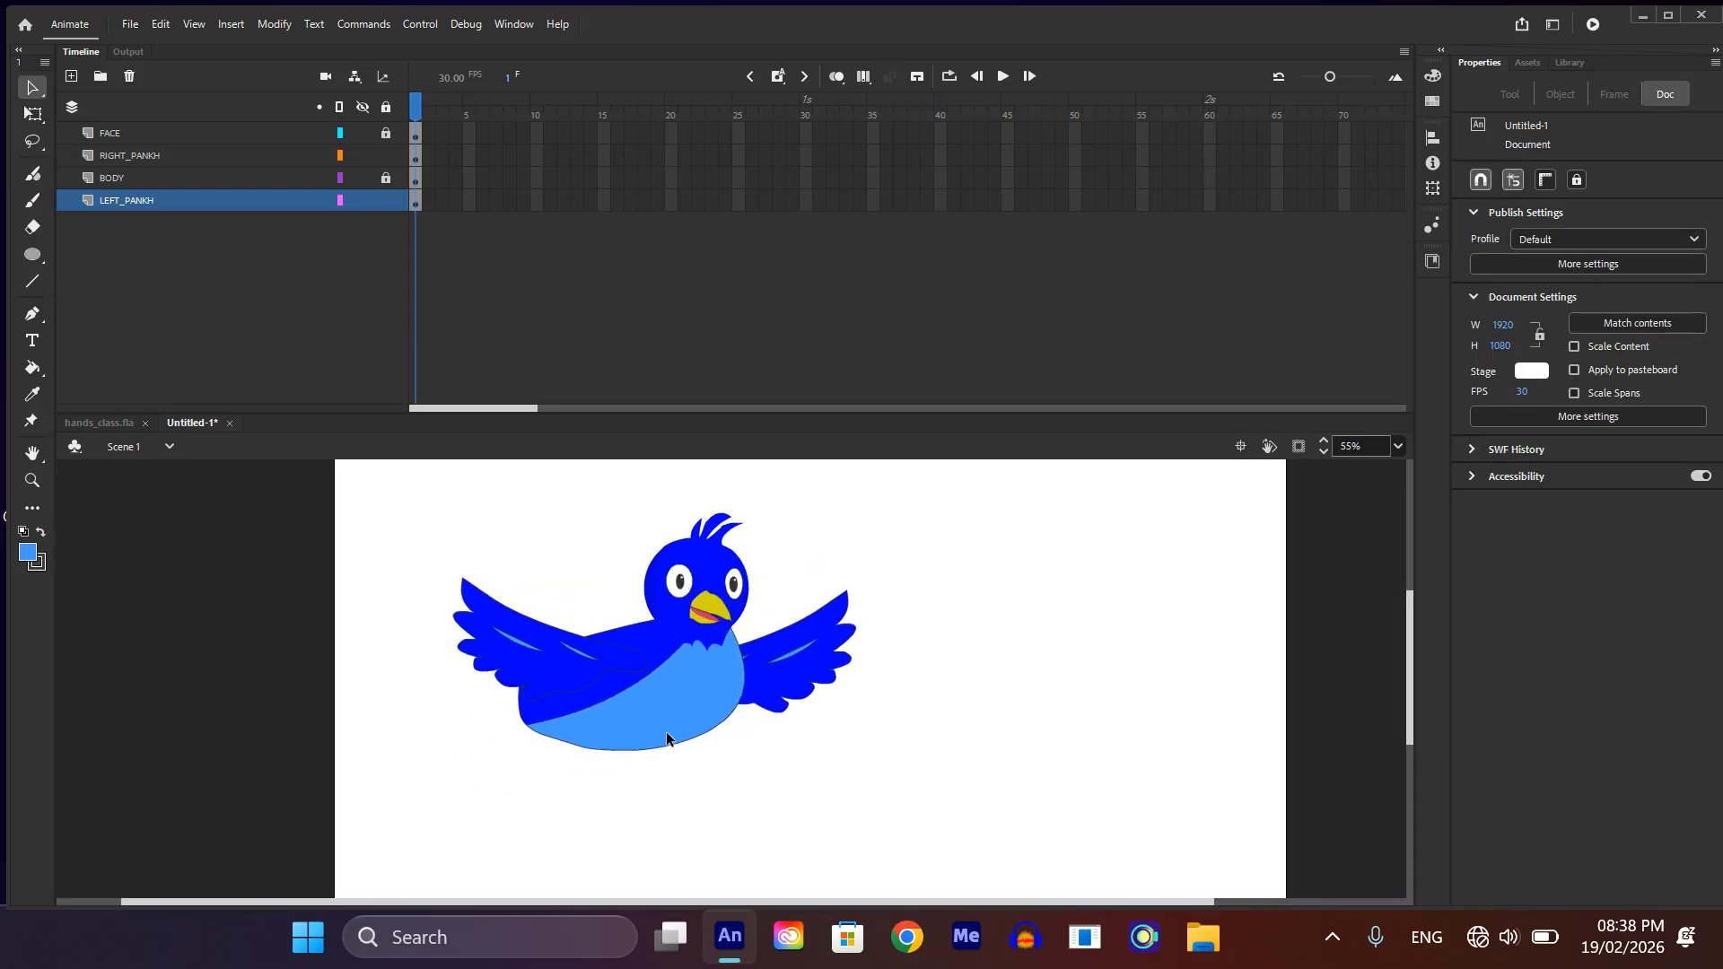
Step: Draw a closed tail outline with curved, pointed feather ends at the body's rear using the Pen tool
scroll(666, 734, down, 2)
scroll(666, 734, up, 2)
scroll(682, 729, down, 2)
scroll(567, 642, up, 2)
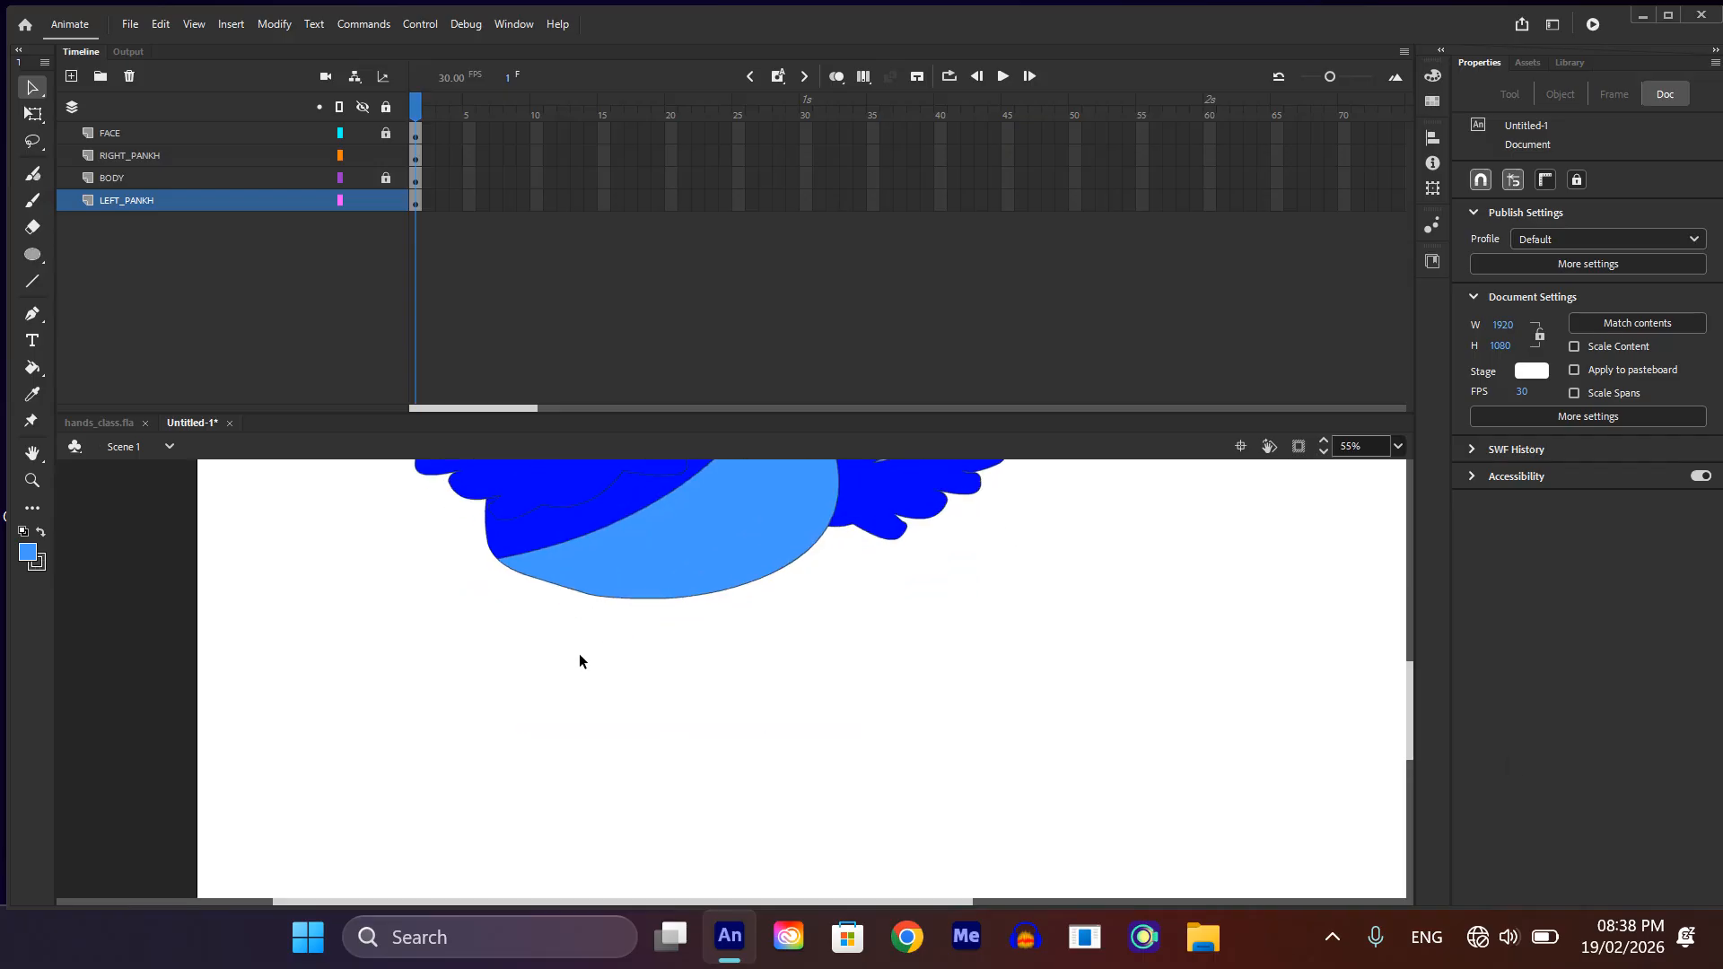
scroll(540, 601, up, 2)
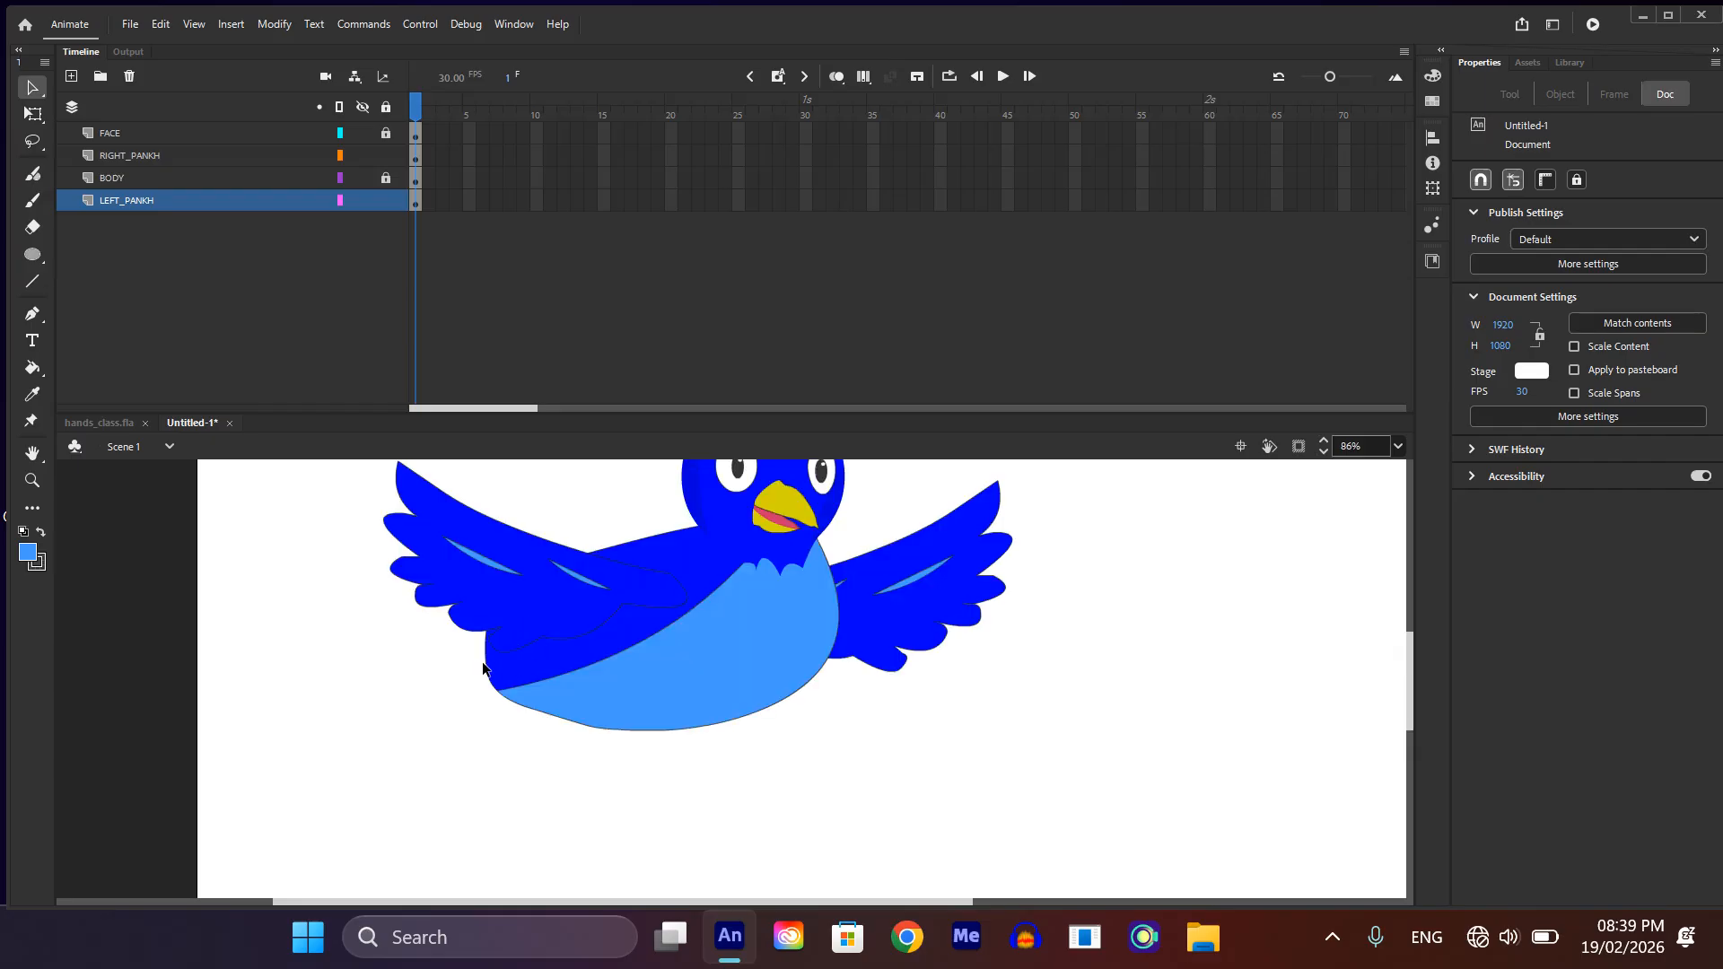
key(p)
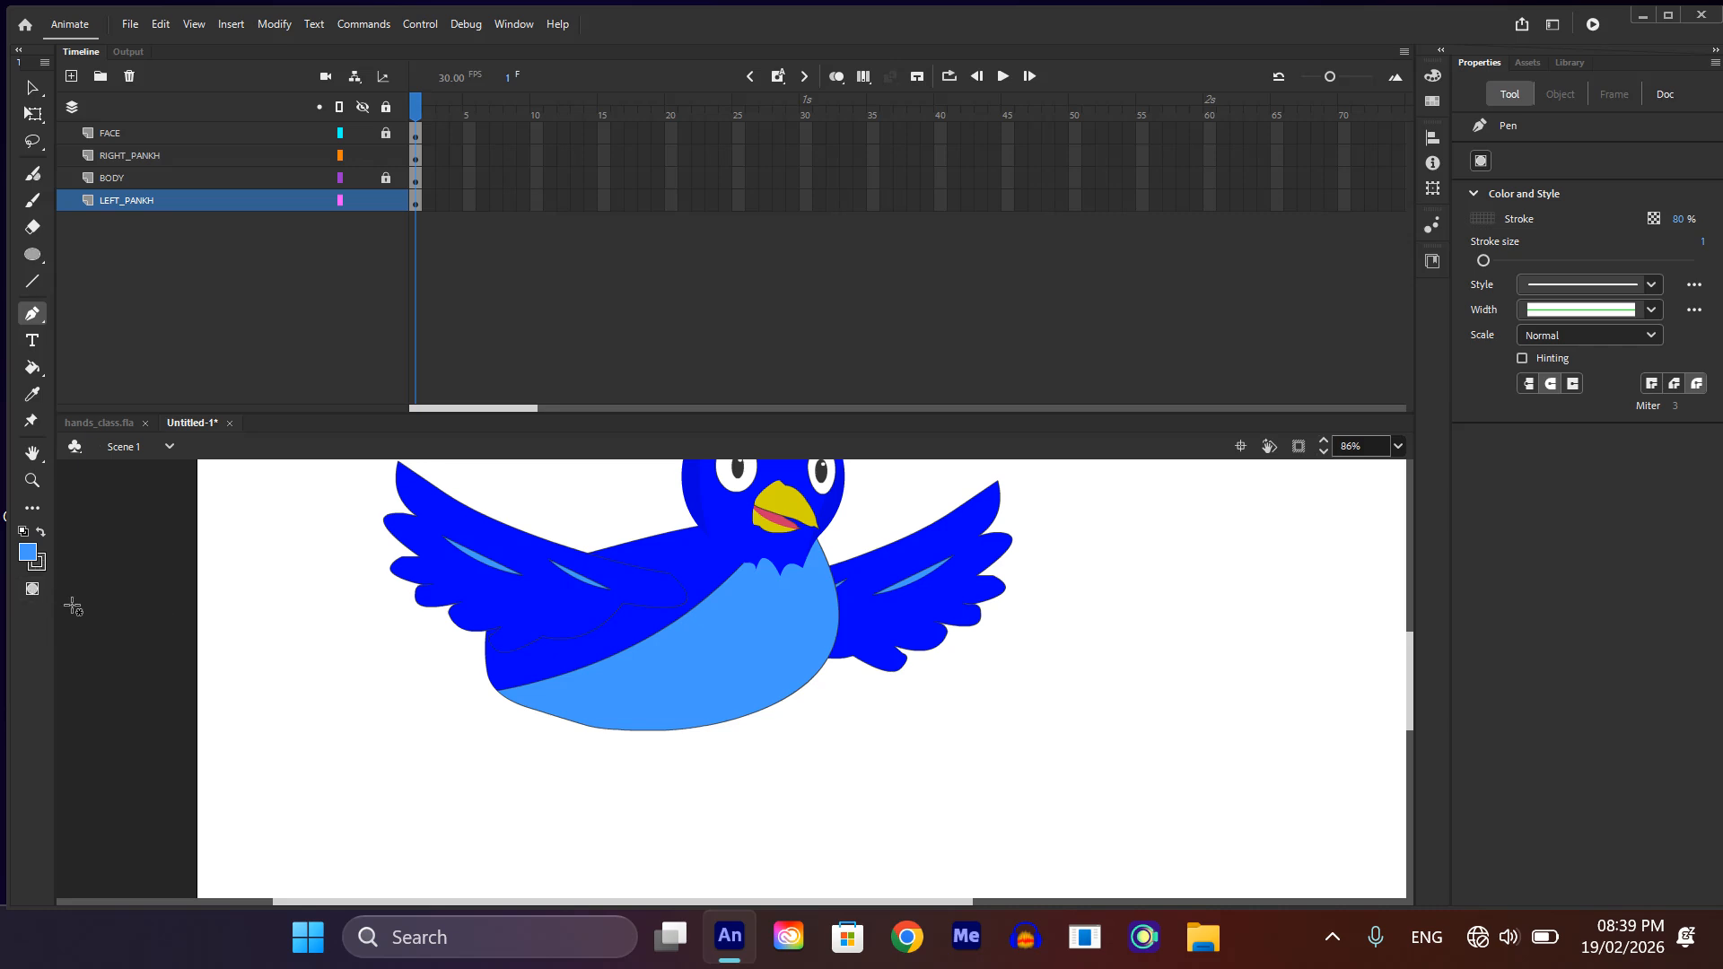
click(496, 656)
drag(410, 666, 474, 717)
click(405, 705)
drag(417, 736, 544, 687)
click(548, 685)
click(575, 679)
click(526, 672)
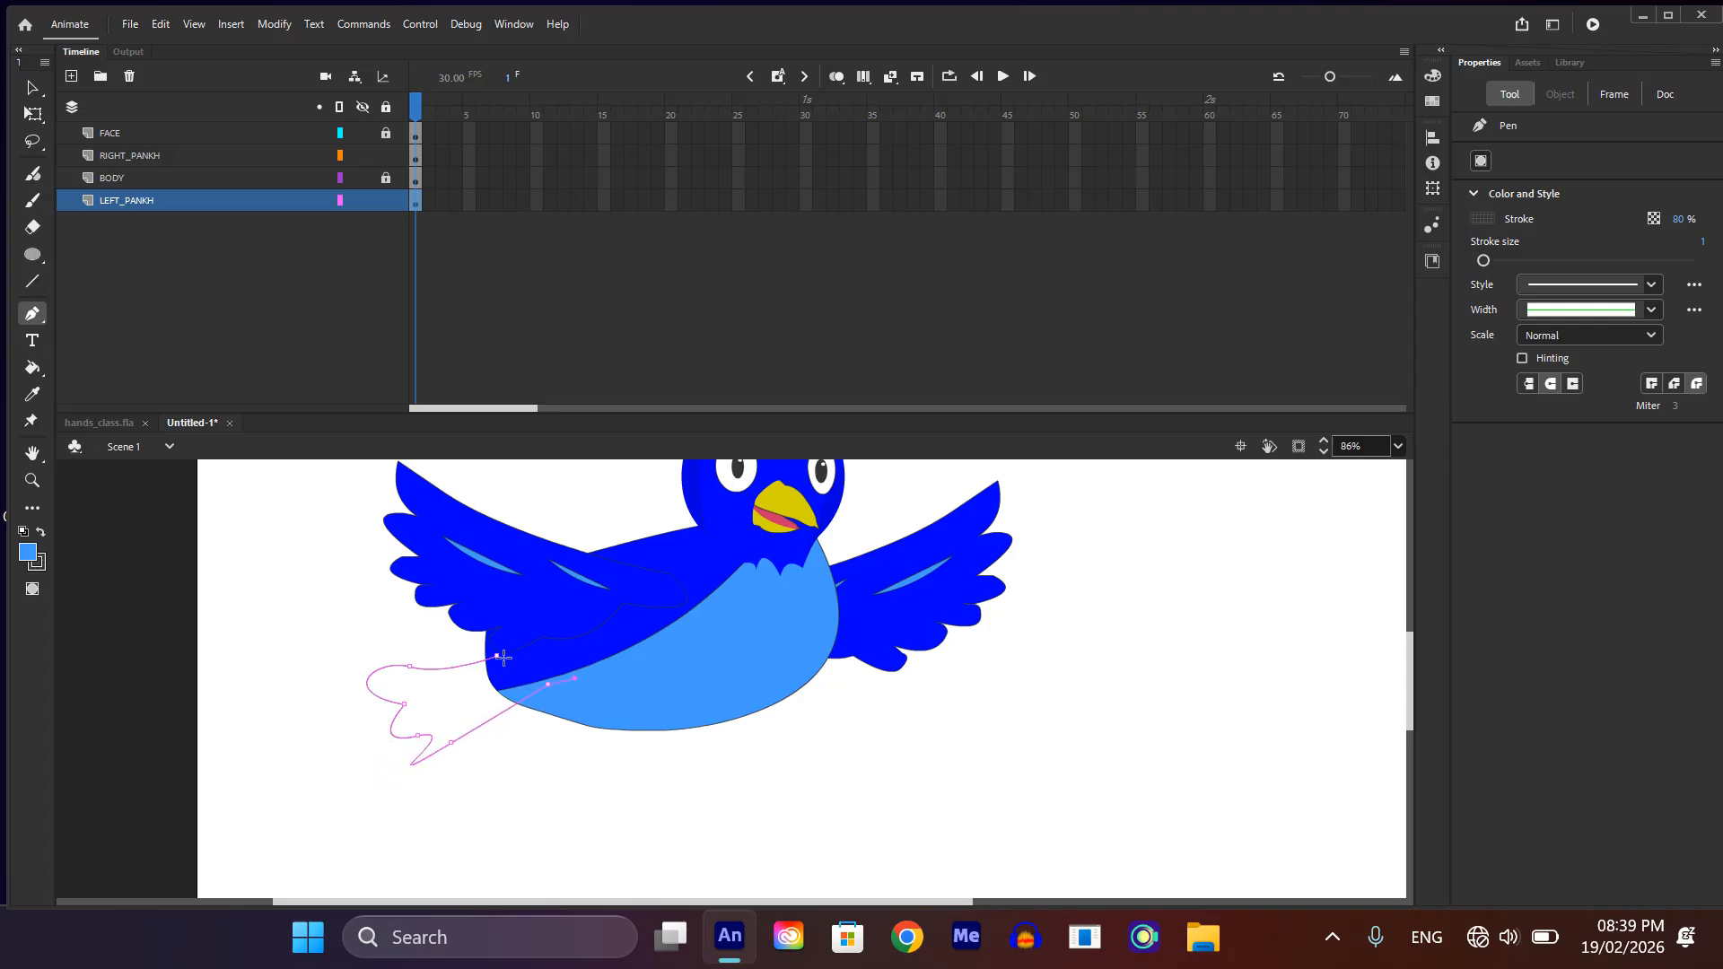
drag(464, 638, 443, 637)
key(v)
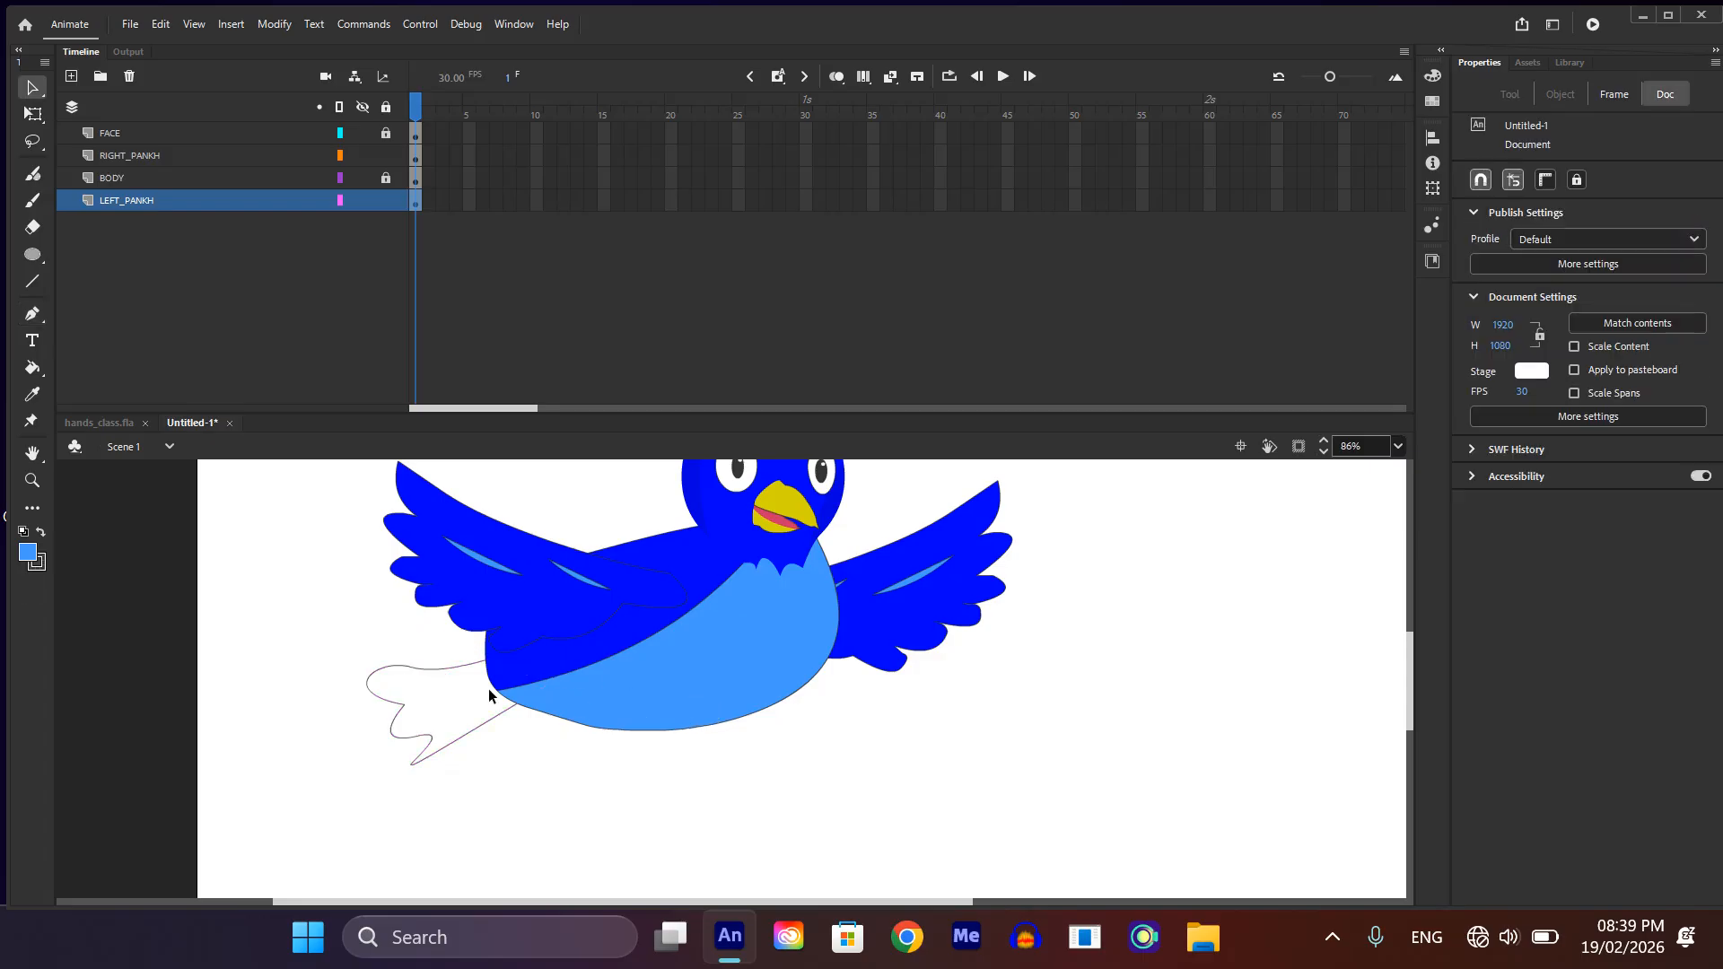
Step: Rename the LEFT_PANKH layer as TELL
scroll(488, 687, up, 5)
scroll(584, 757, down, 2)
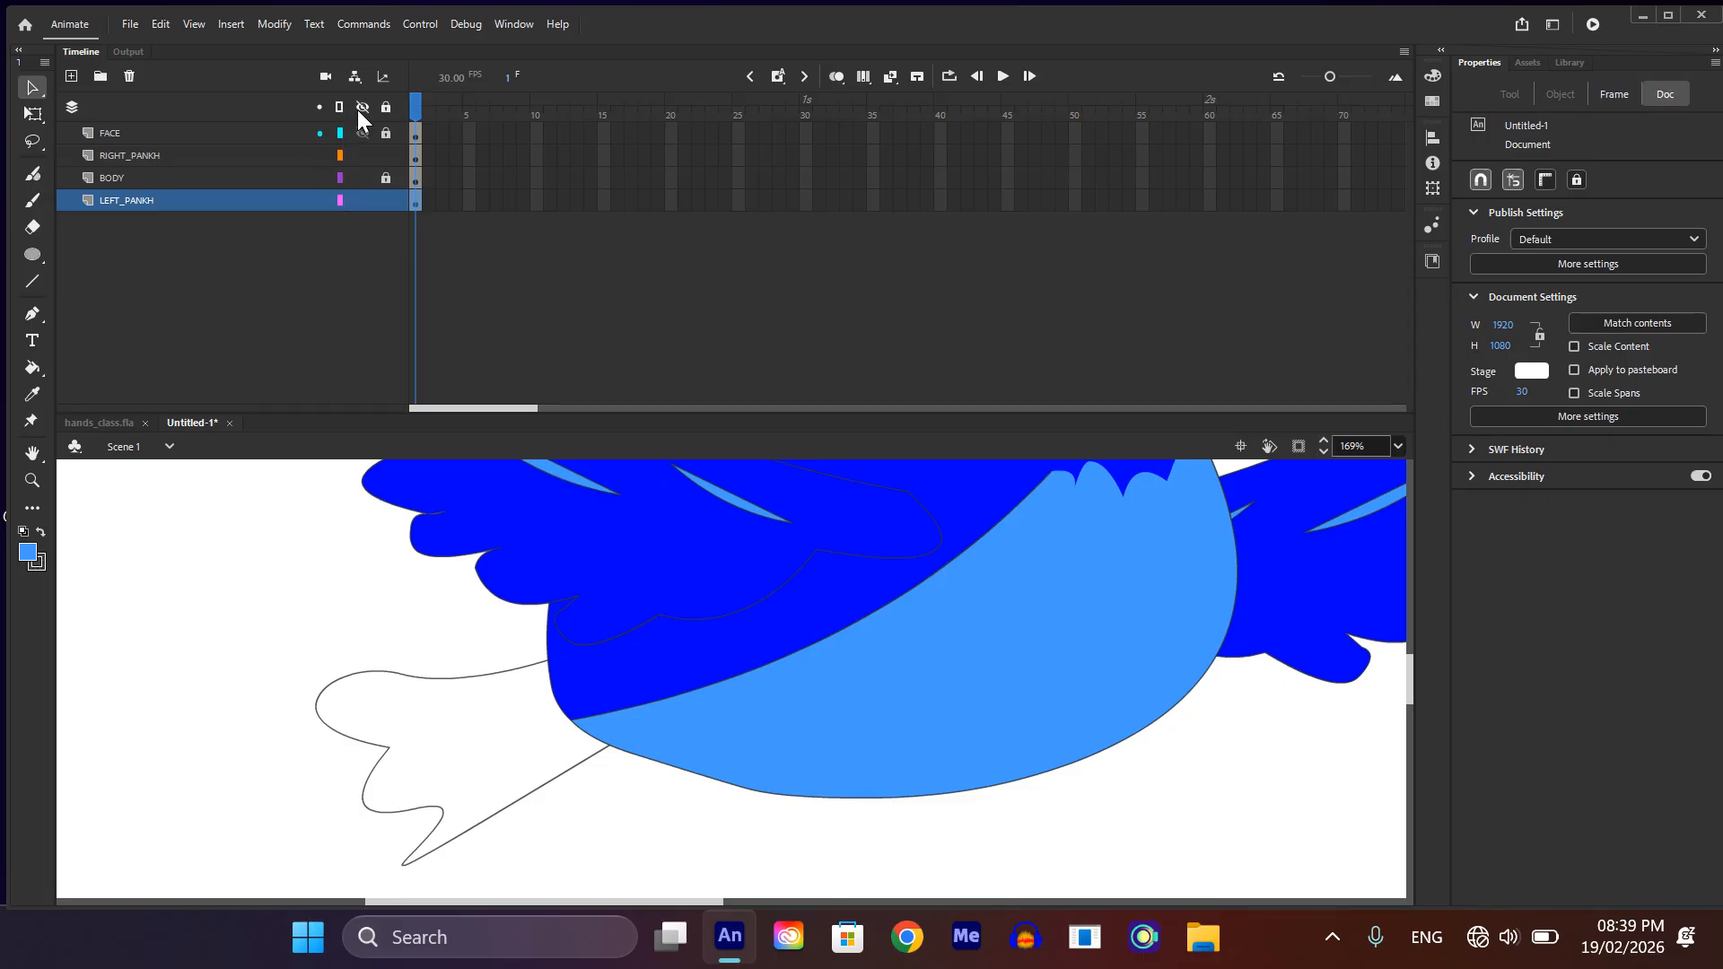
click(144, 202)
double_click(142, 204)
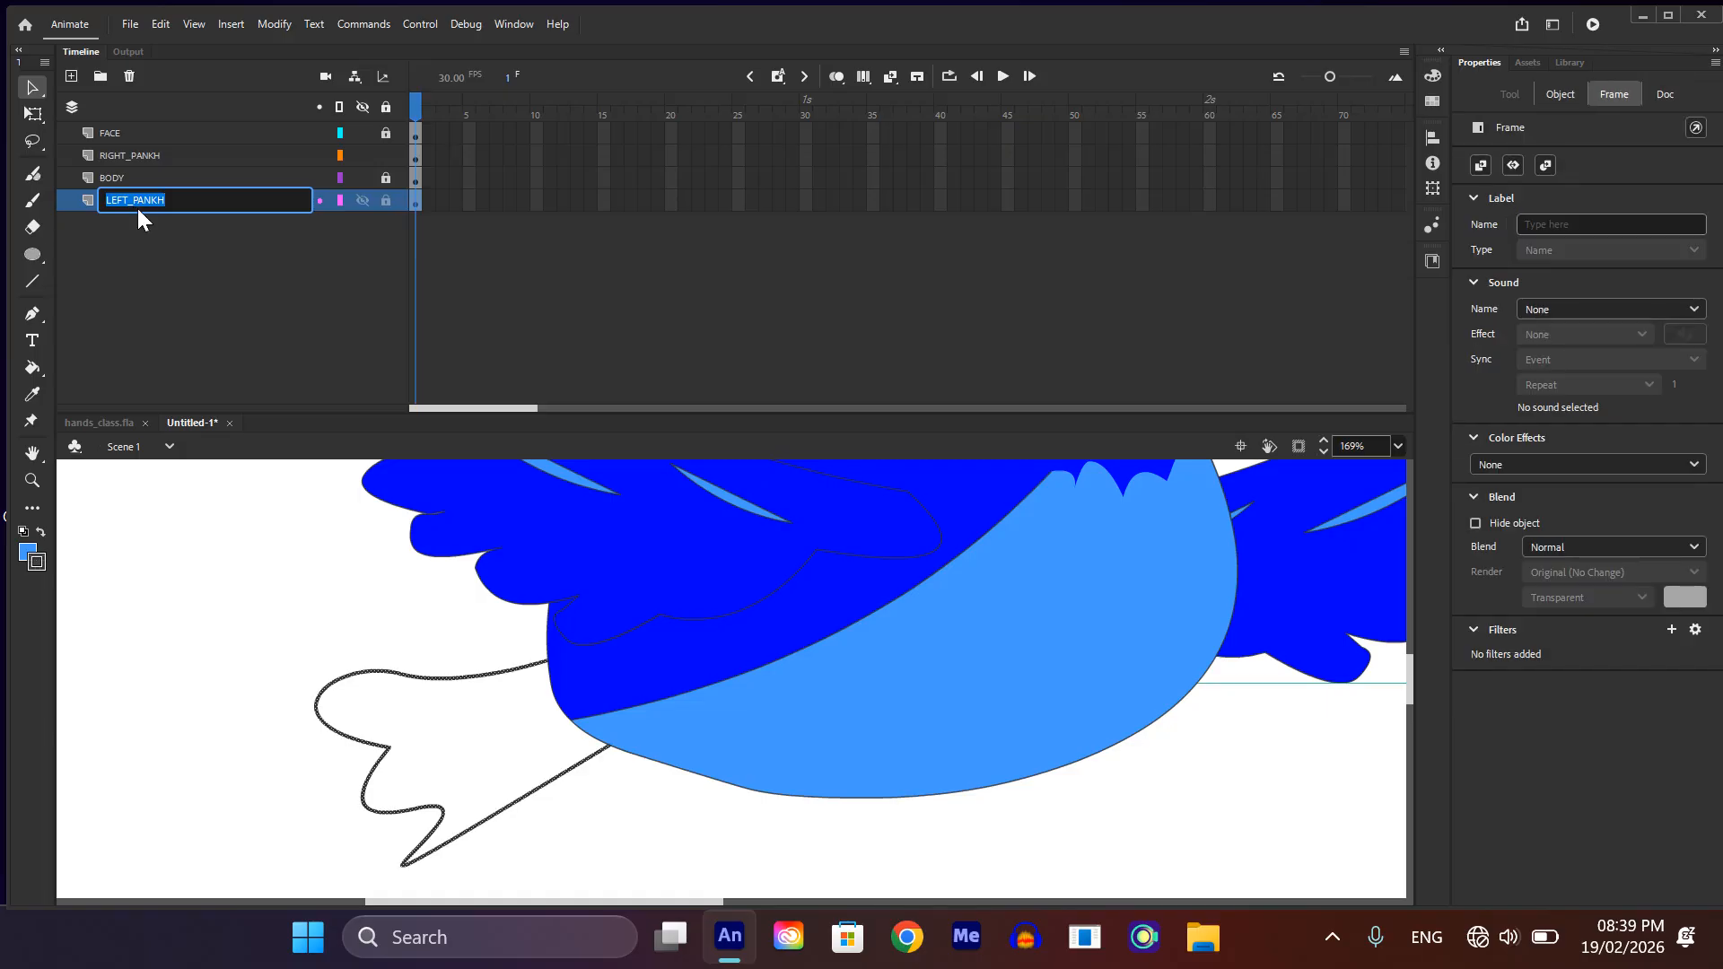
text(TELL)
key(Return)
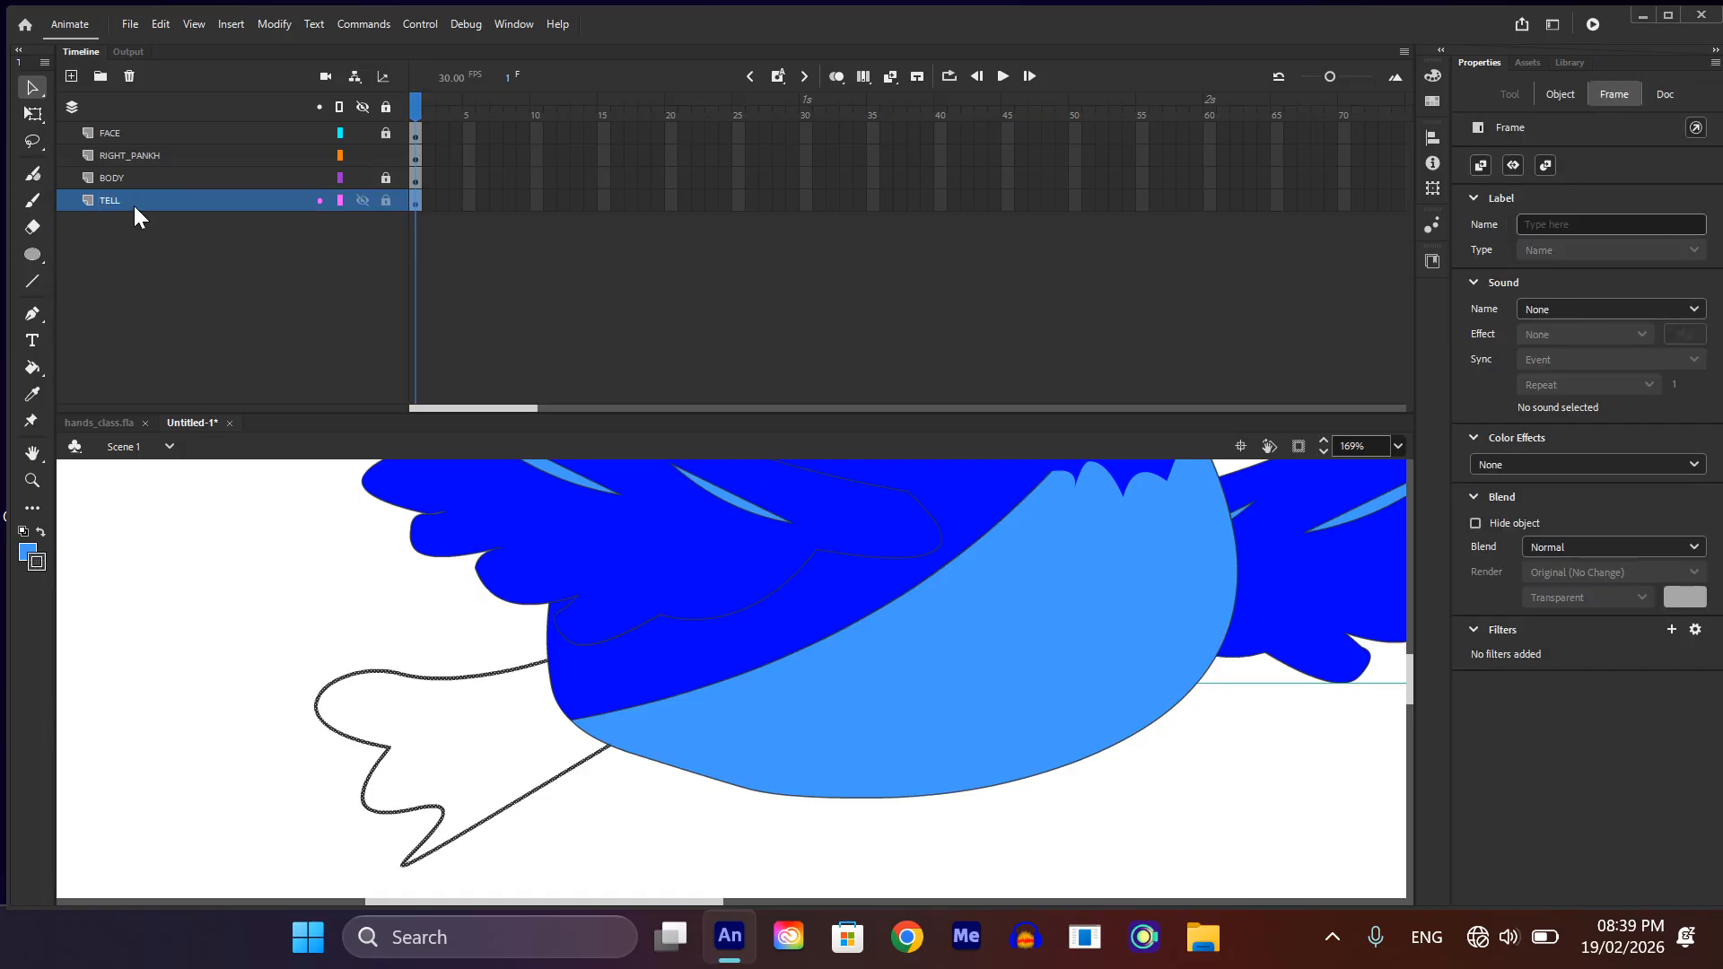
Step: Hide the FACE, RIGHT_PANKH and BODY layers, keeping the TELL layer visible
scroll(422, 865, up, 1)
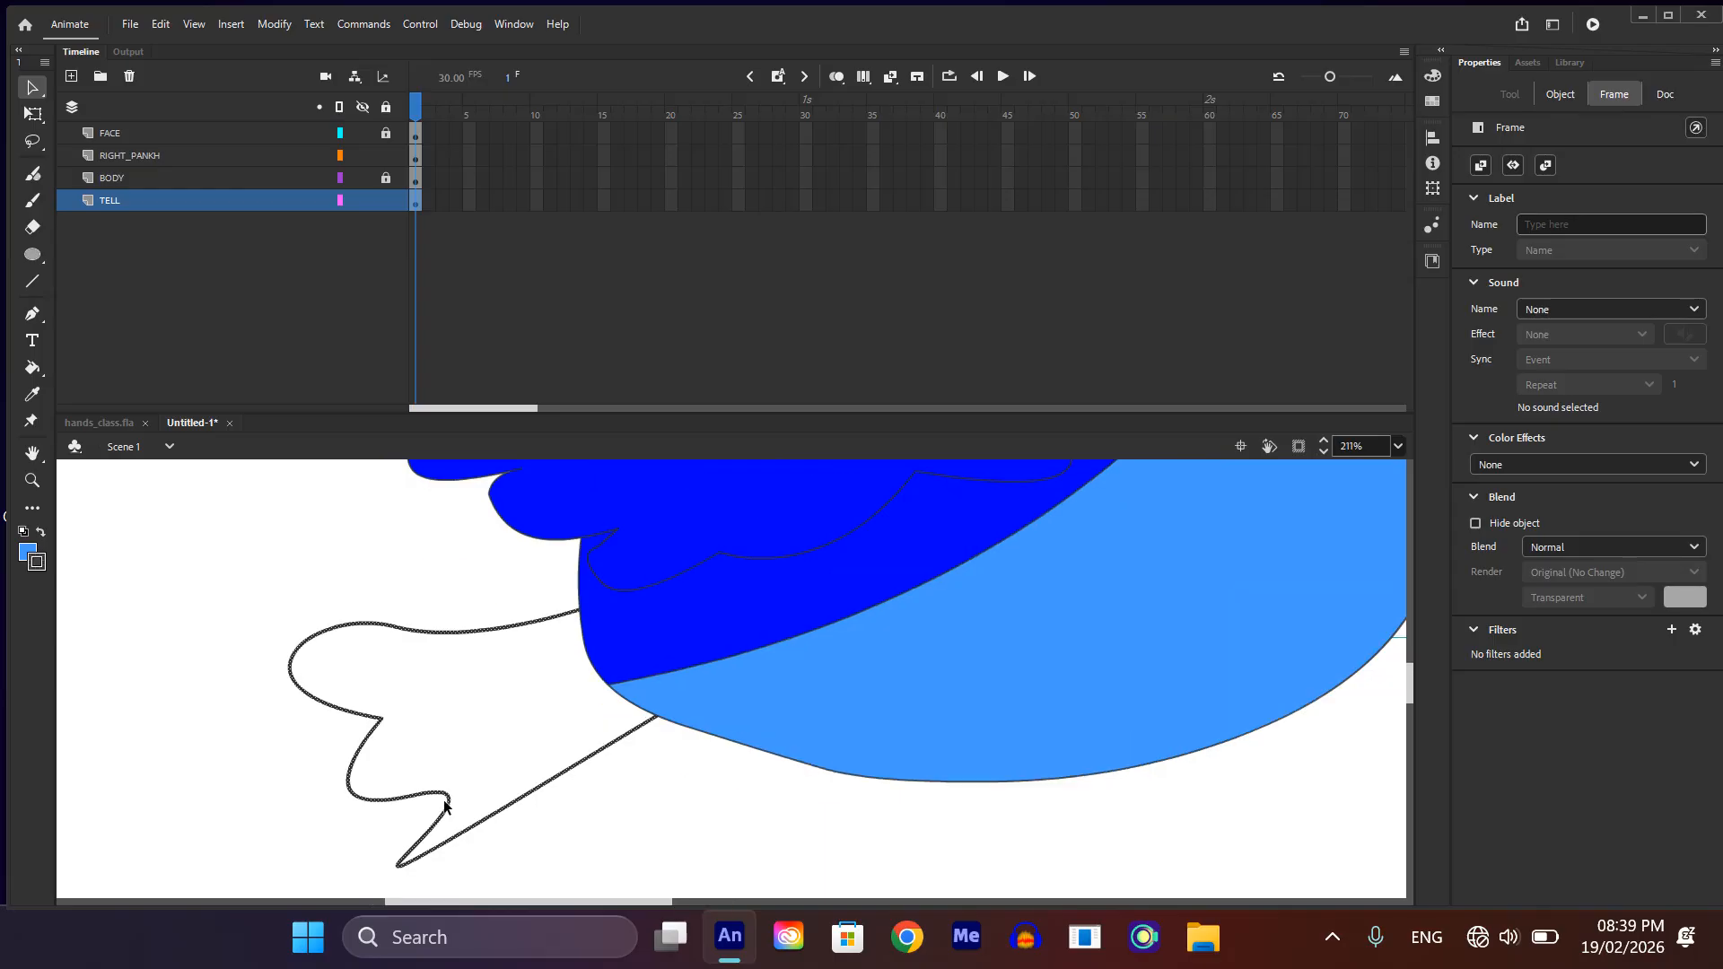
click(449, 806)
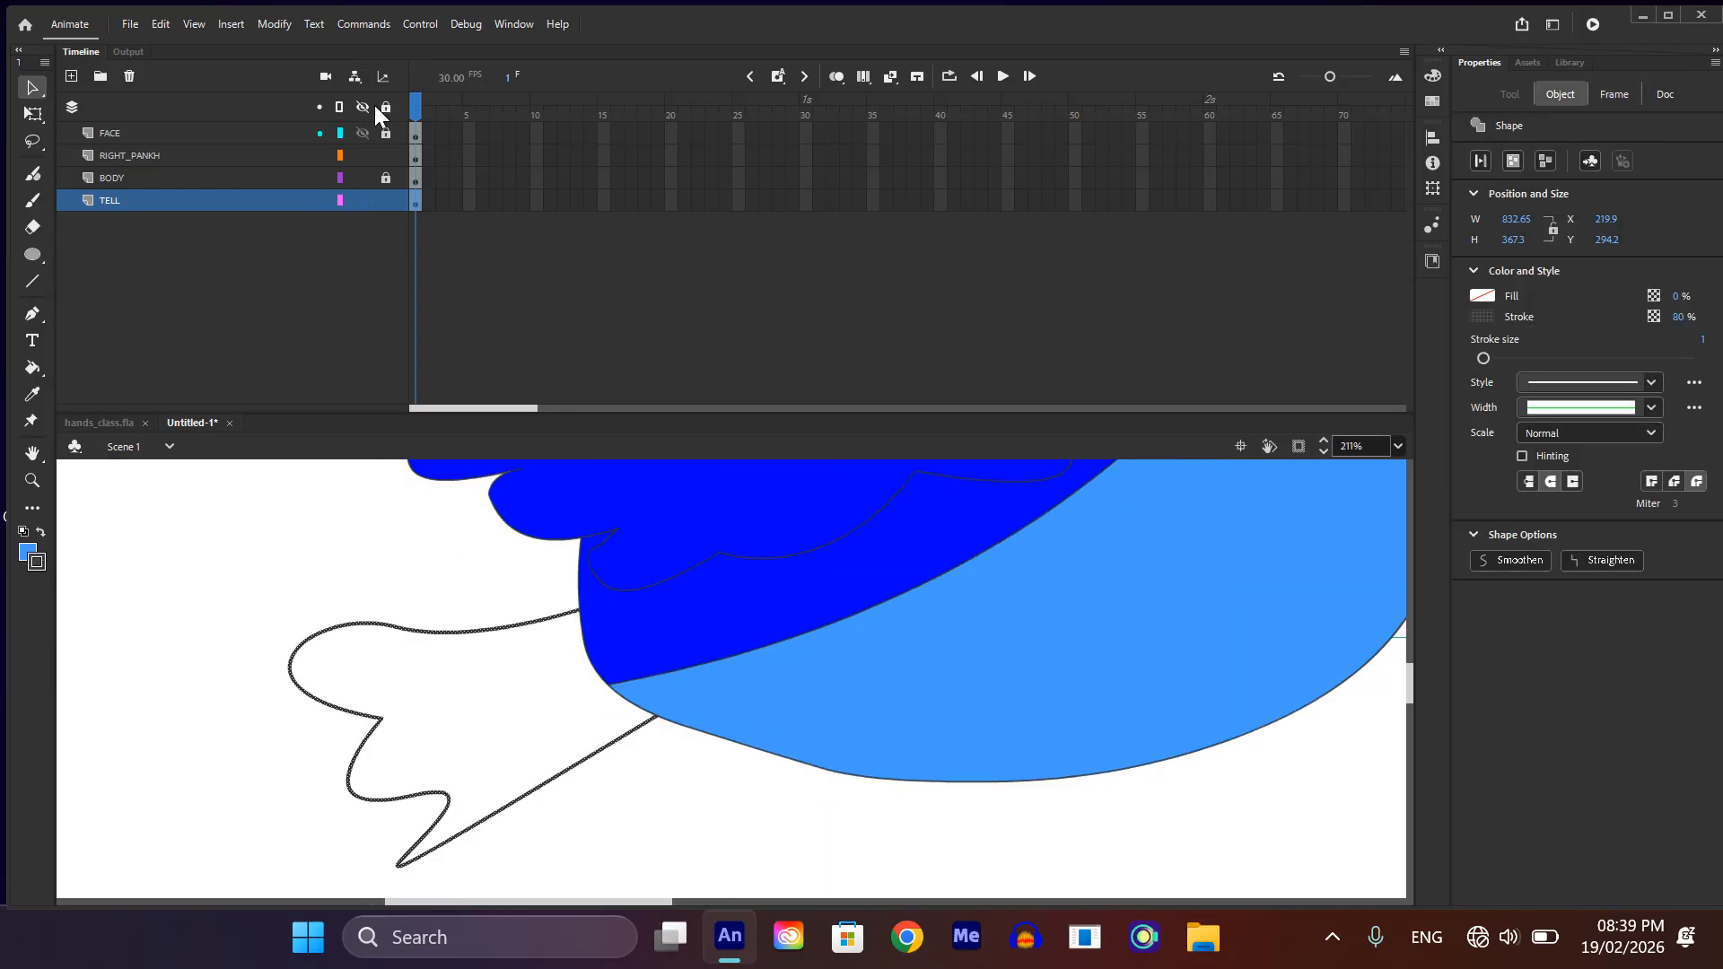
click(351, 135)
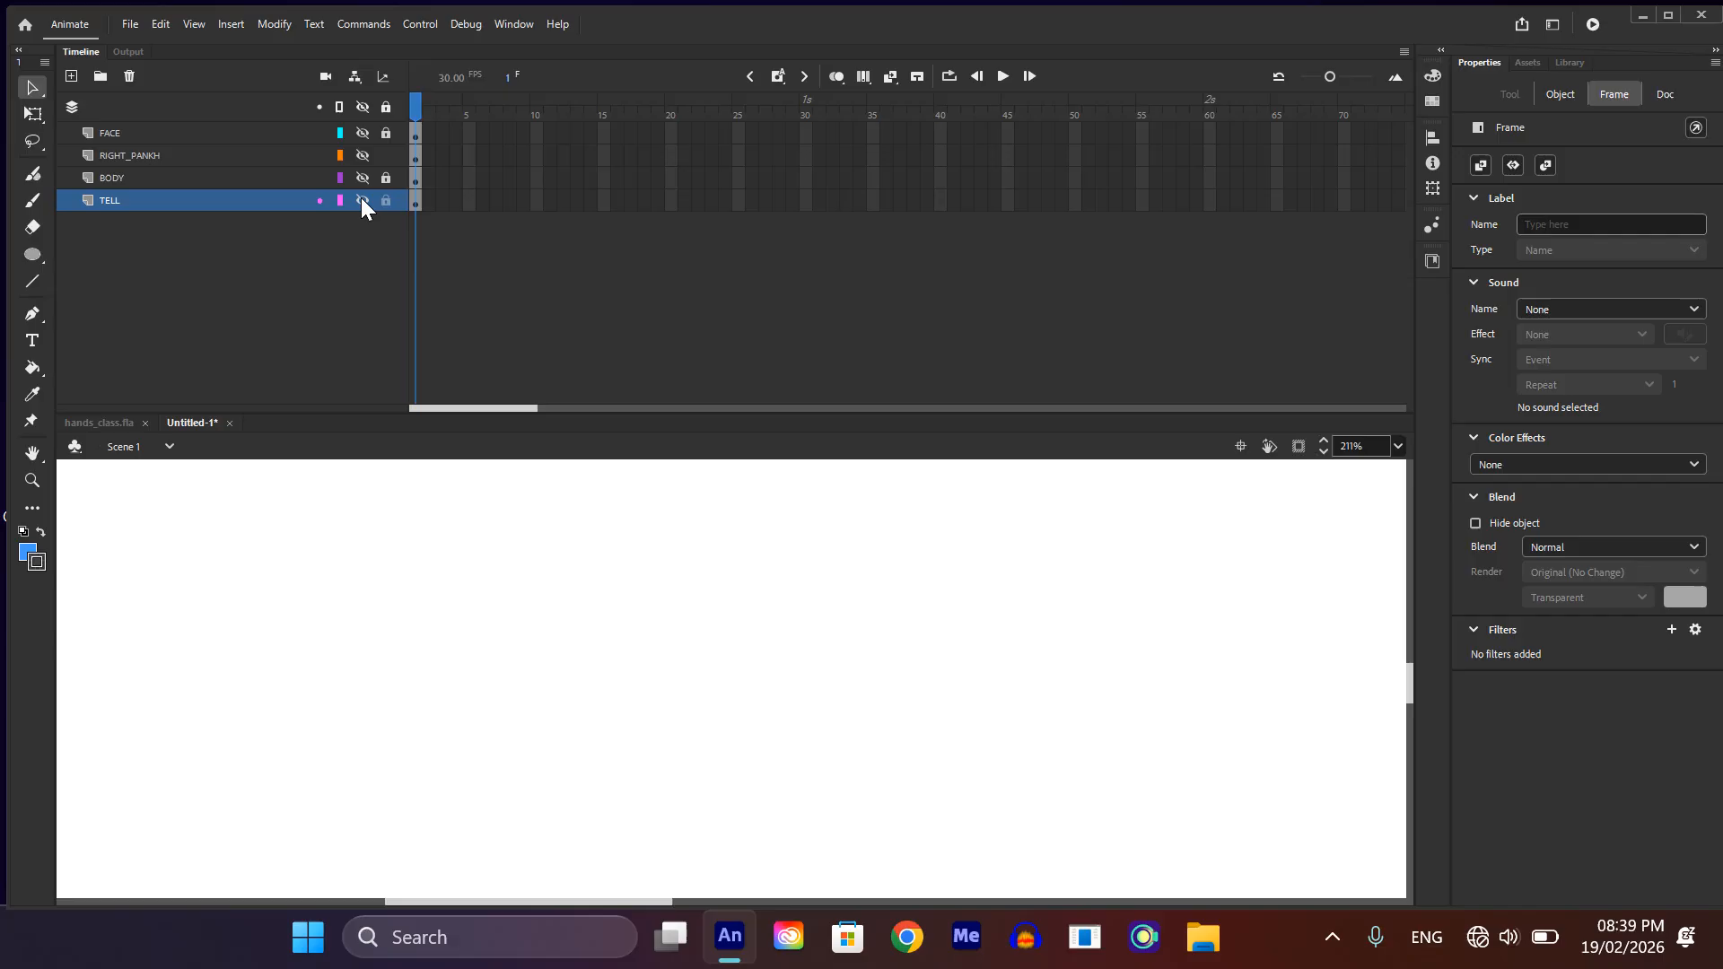
click(362, 199)
scroll(652, 652, up, 1)
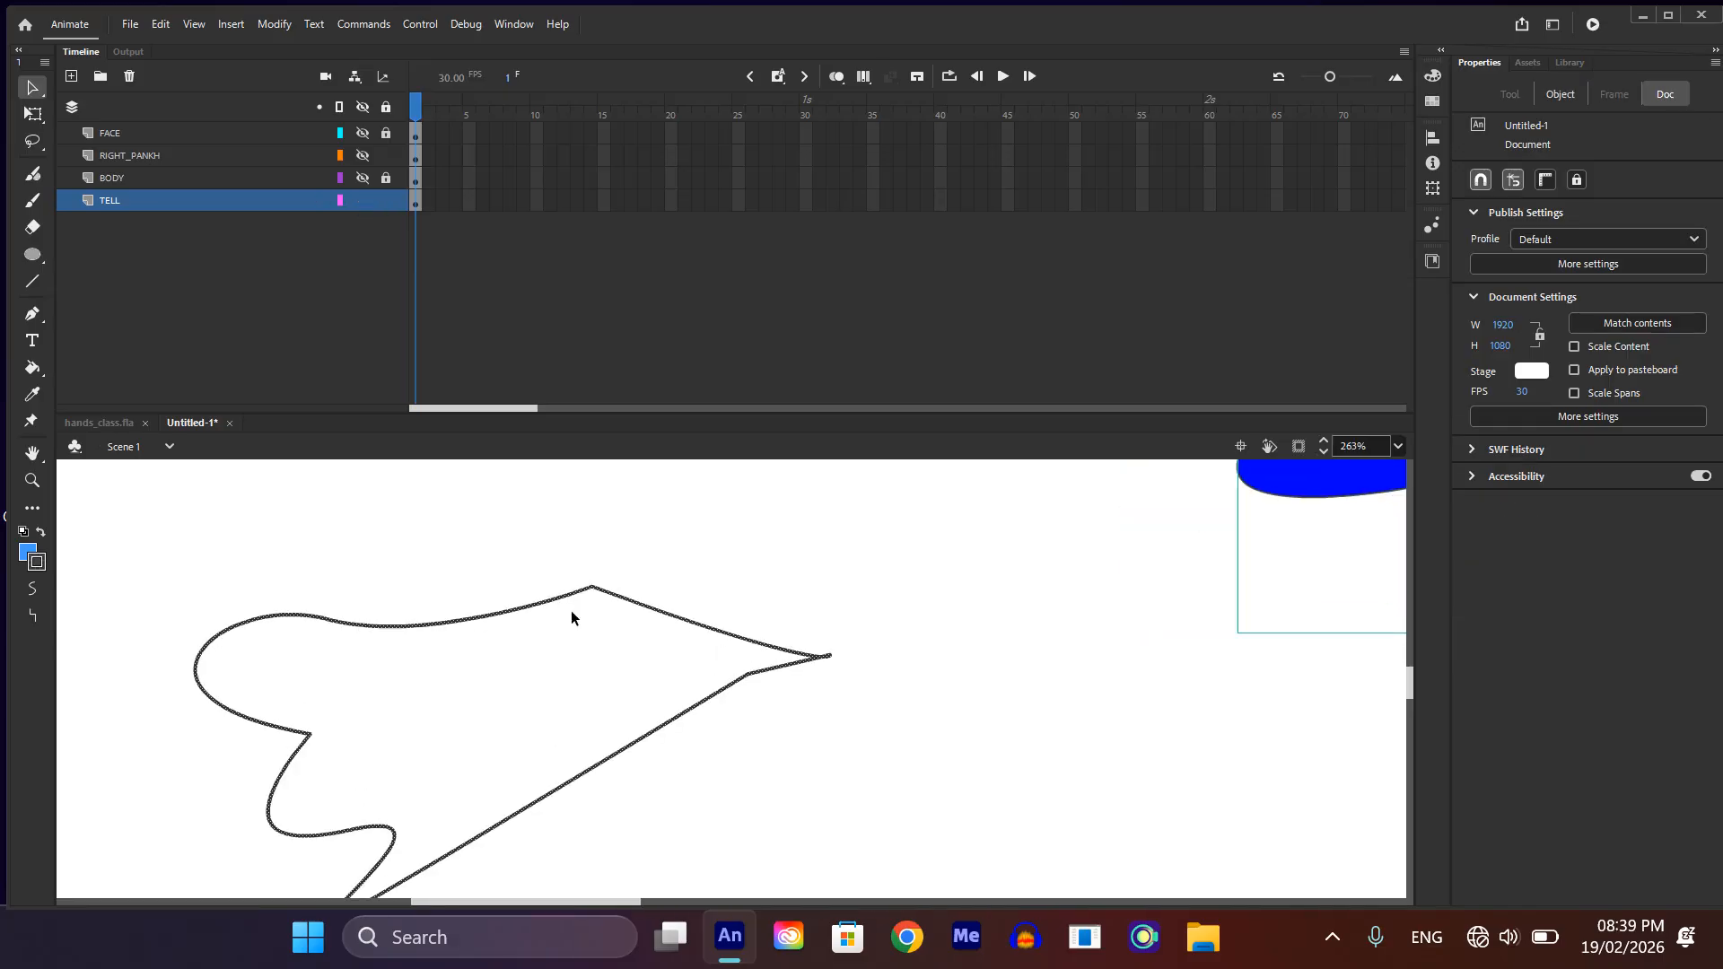
Step: Deselect the tail outline and bend its upper body-side edge outward into a rounded end
scroll(572, 612, down, 2)
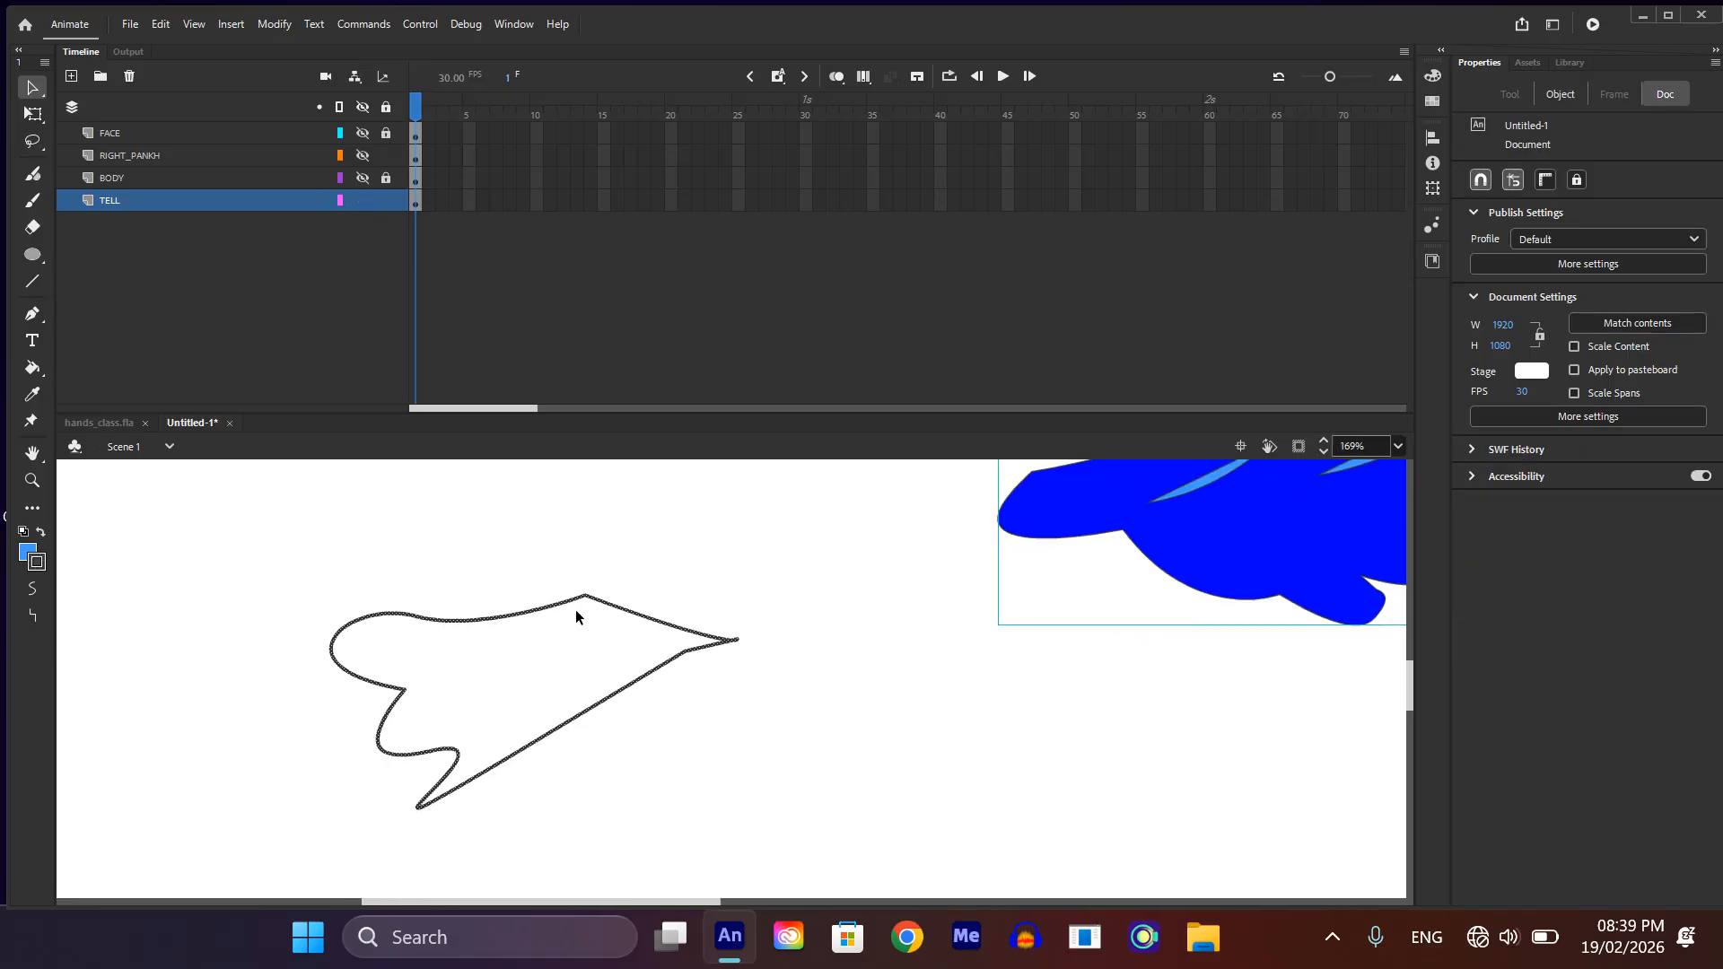
click(650, 598)
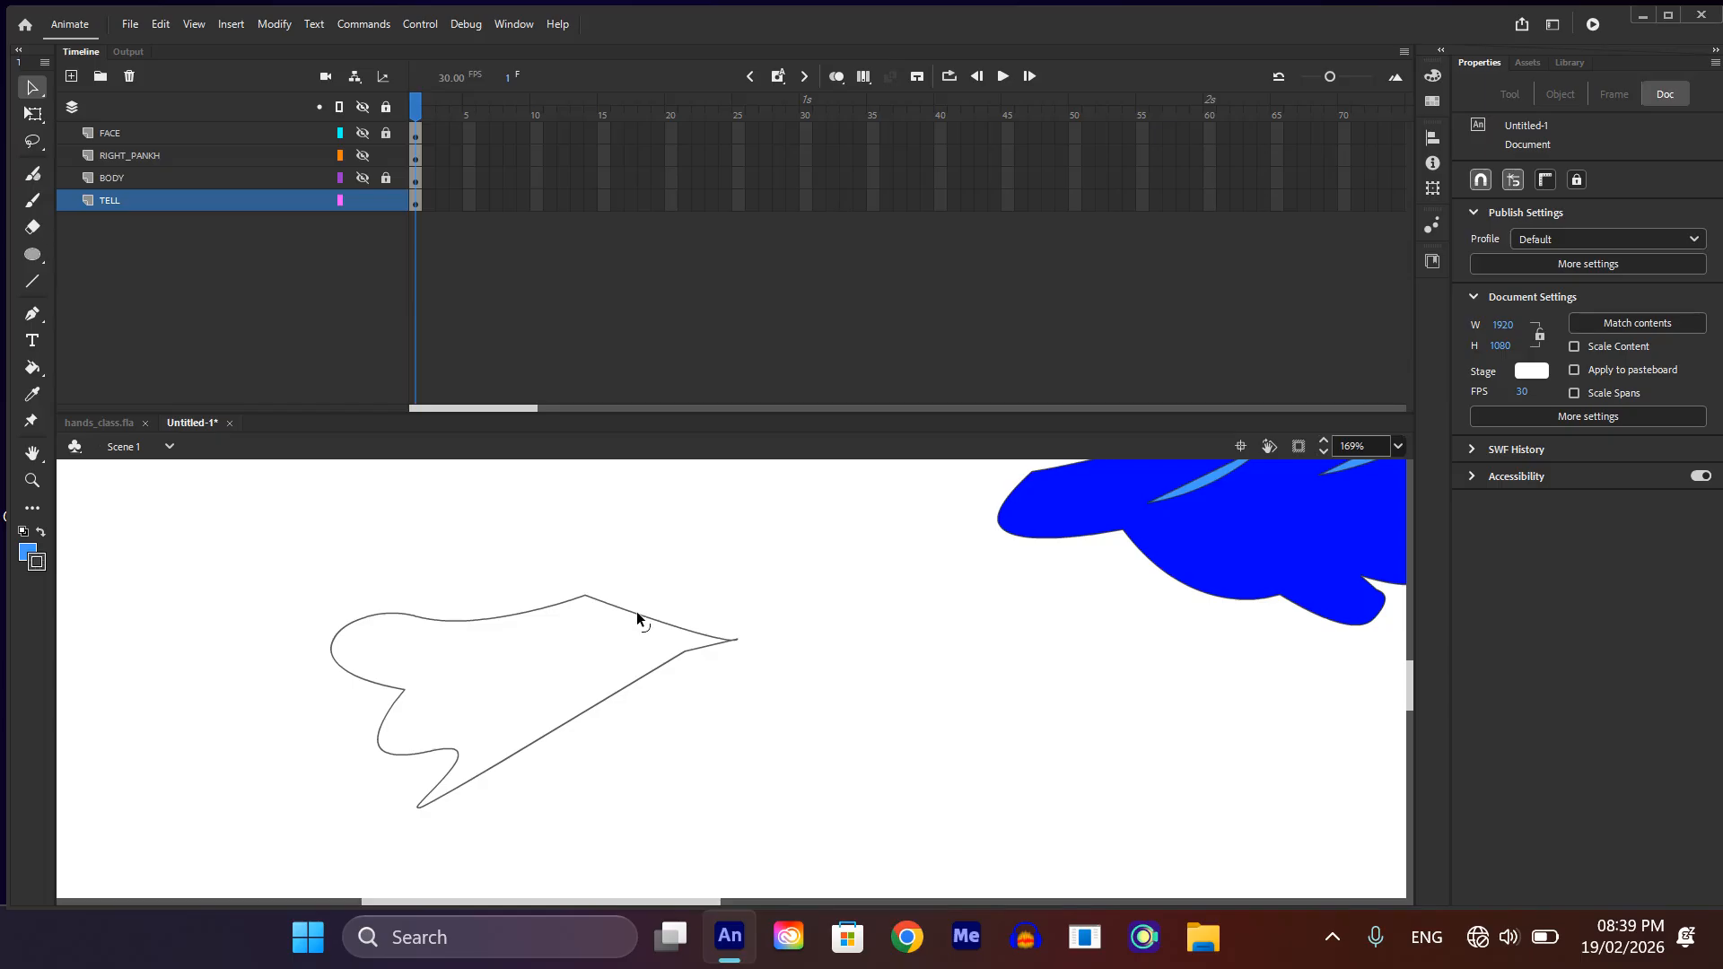
drag(637, 611, 670, 567)
scroll(534, 727, up, 2)
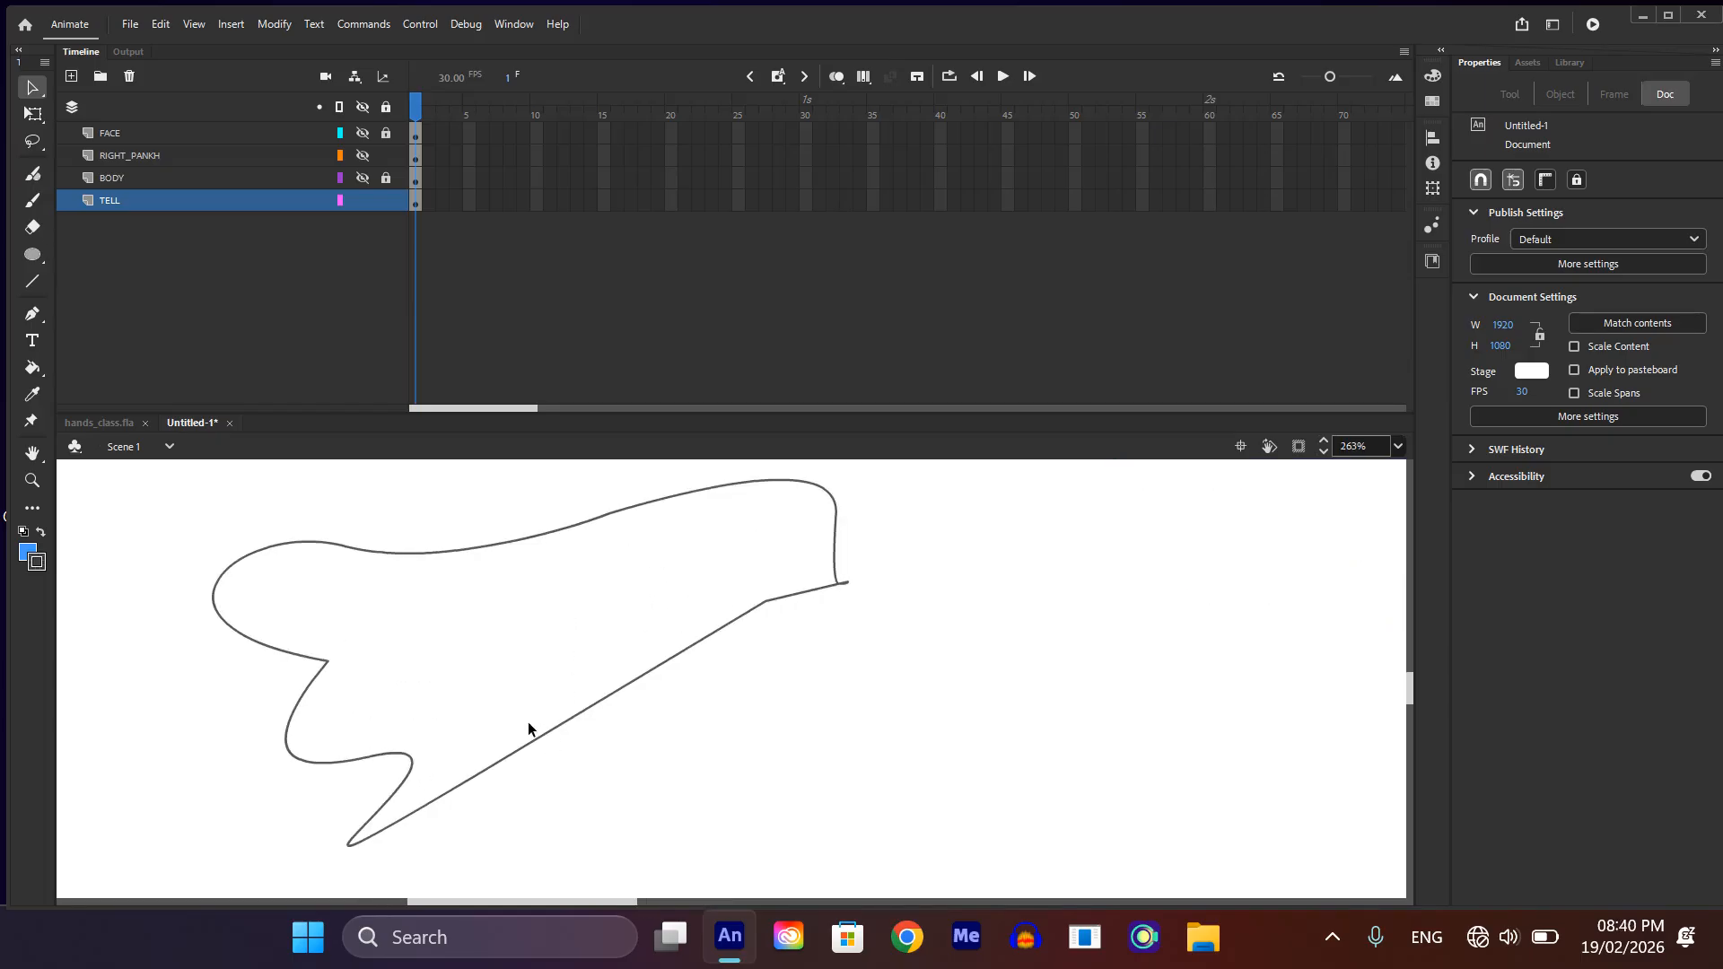
scroll(528, 726, down, 1)
Step: Draw two straight lines from the notches between the feather tips to the tail's body-side end, dividing it into three feathers
key(n)
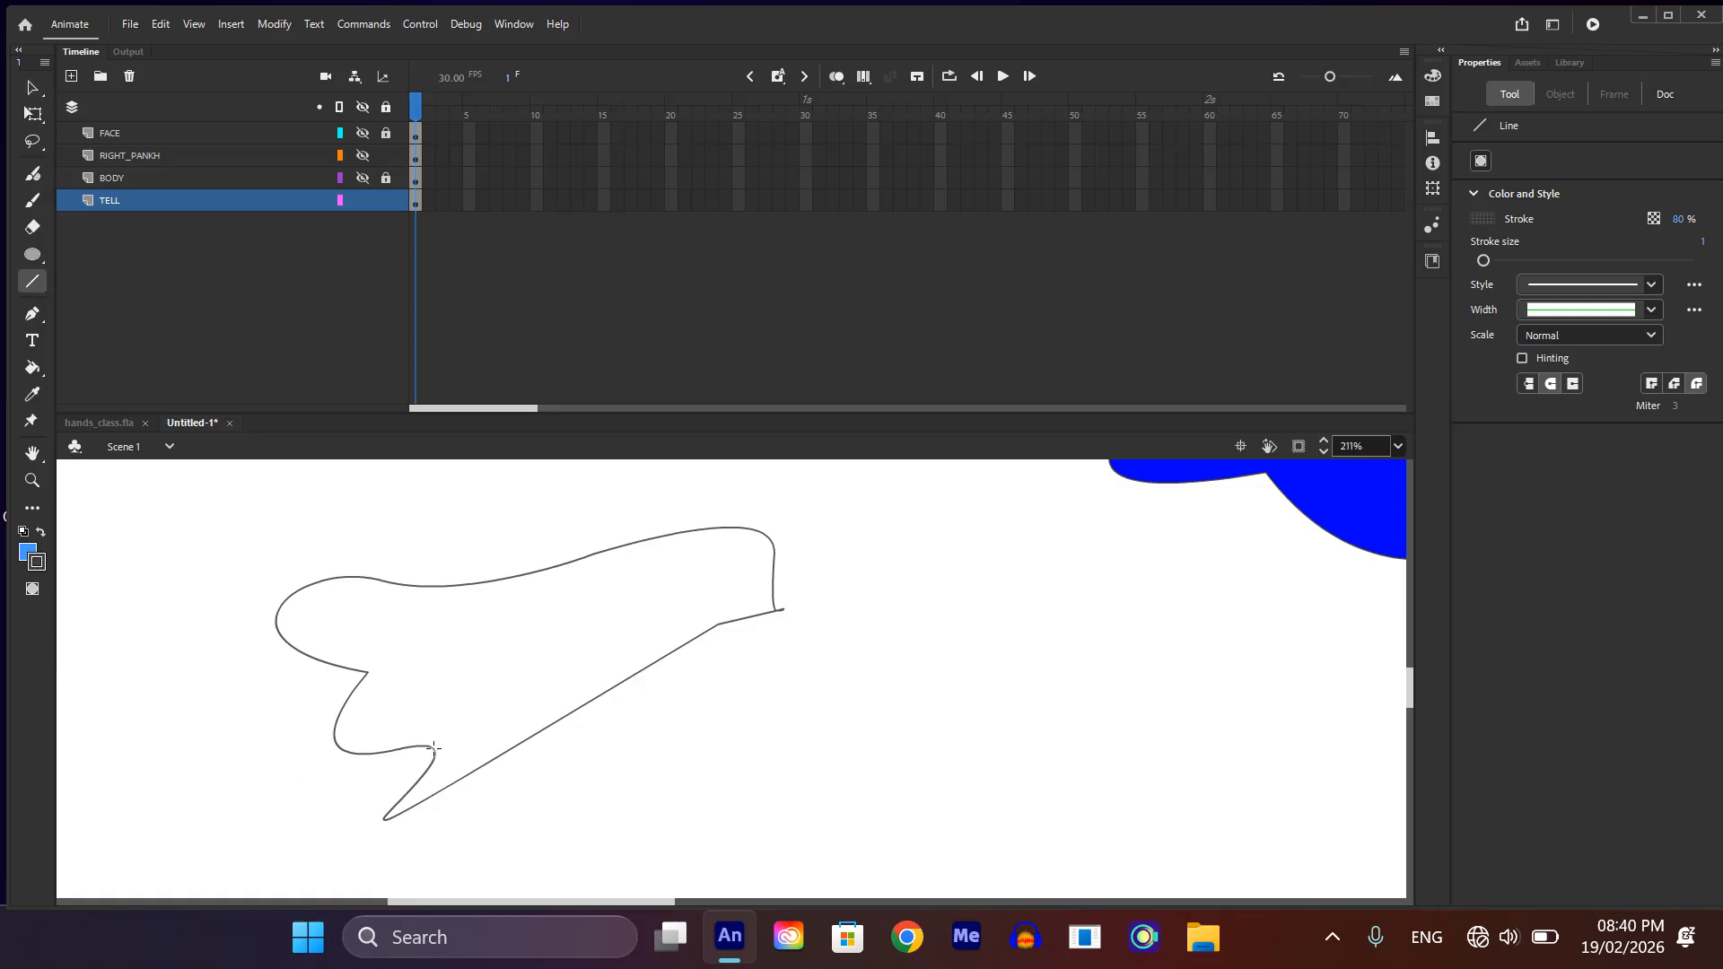
mouse_move(434, 747)
mouse_down()
mouse_move(754, 628)
mouse_move(788, 577)
mouse_move(772, 572)
mouse_up()
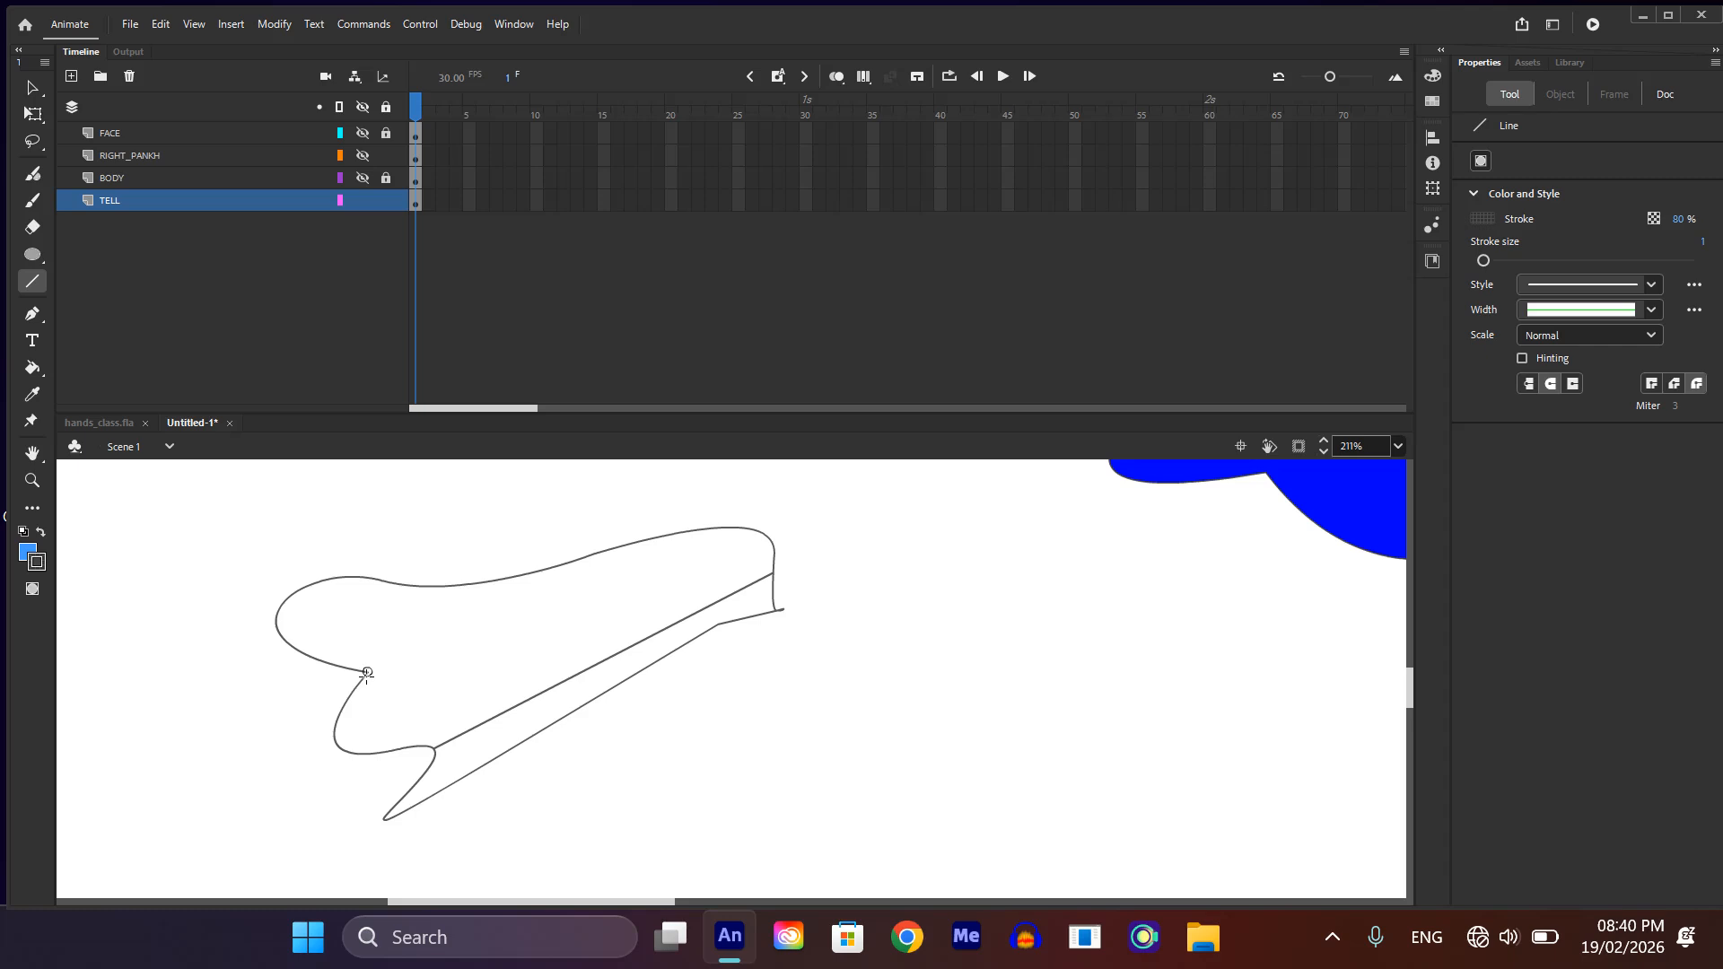
mouse_move(367, 672)
mouse_down()
mouse_move(713, 603)
mouse_move(773, 554)
mouse_up()
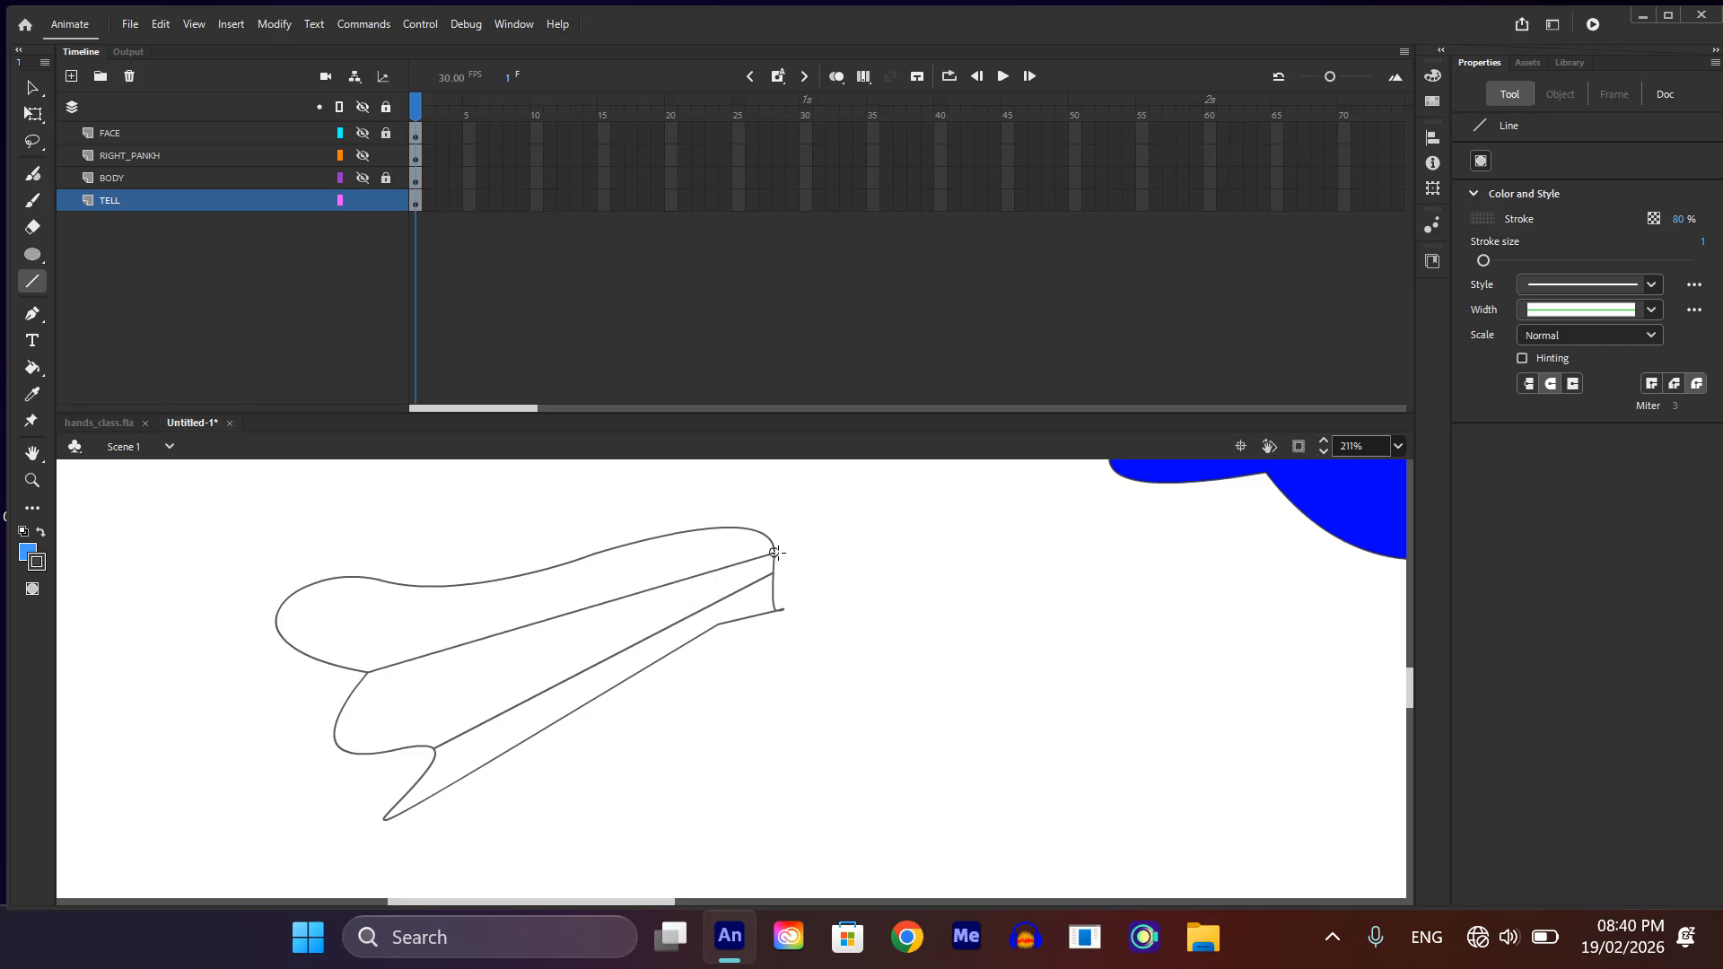
Step: Reshape the upper tail feather by adjusting its rounded tip and bulging its top edge slightly upward
key(v)
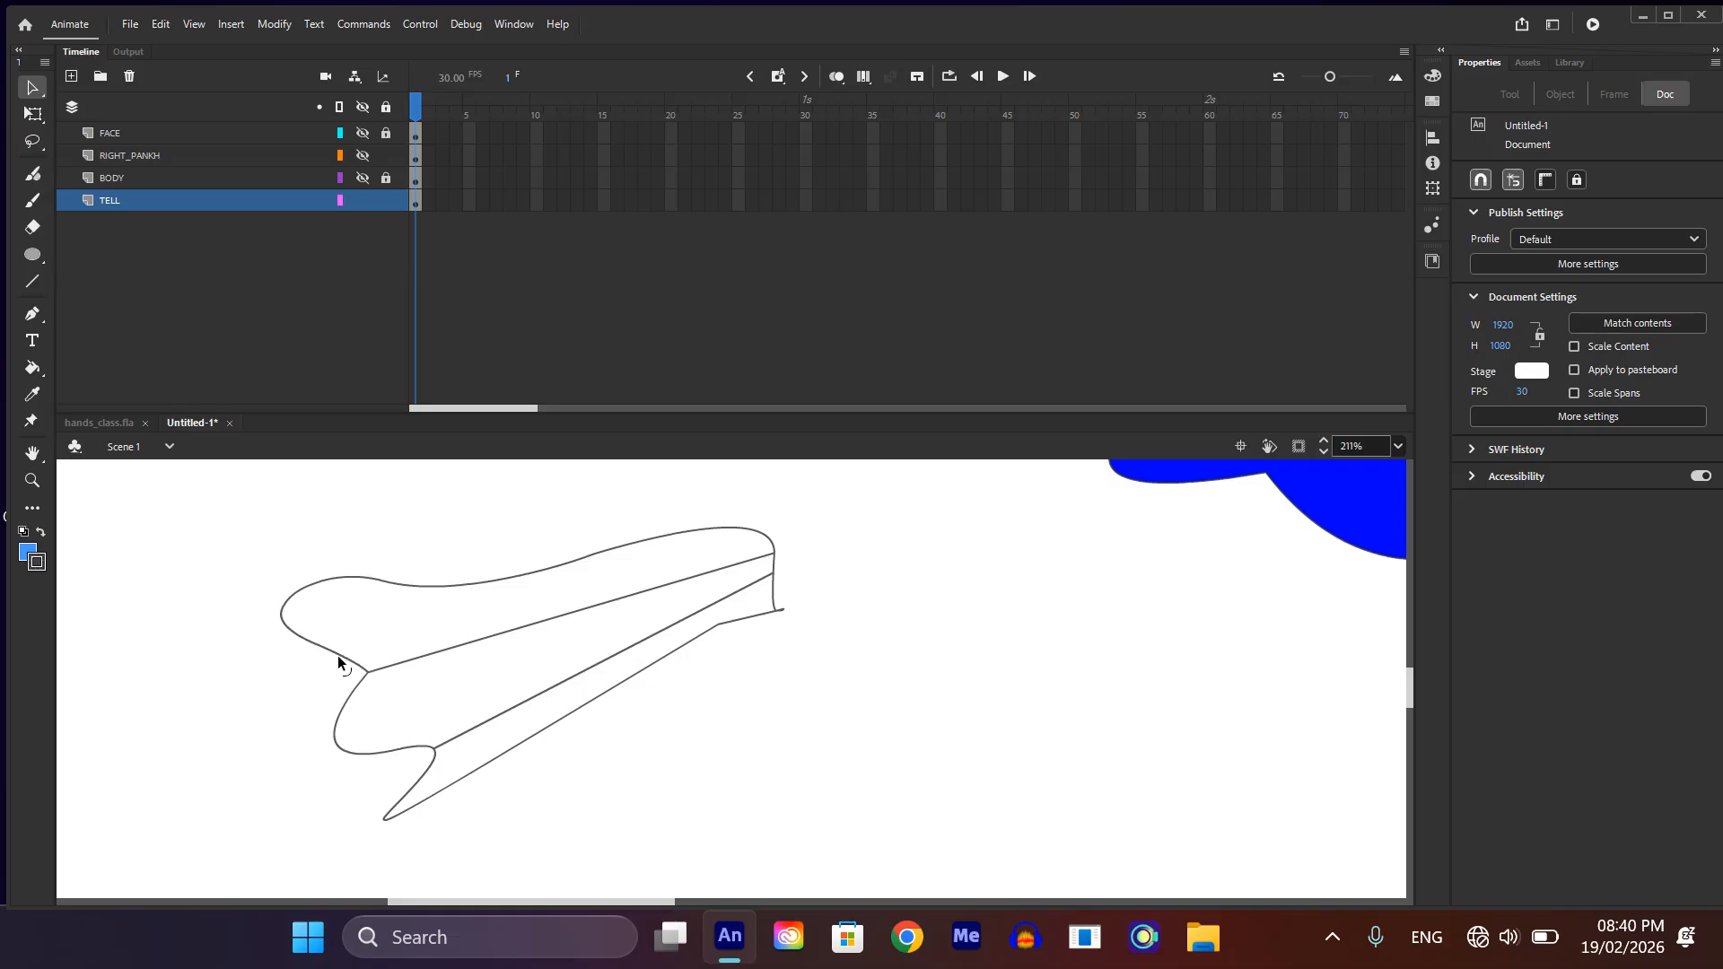
mouse_move(326, 669)
mouse_down()
mouse_move(342, 666)
mouse_move(324, 659)
mouse_up()
drag(450, 584, 454, 569)
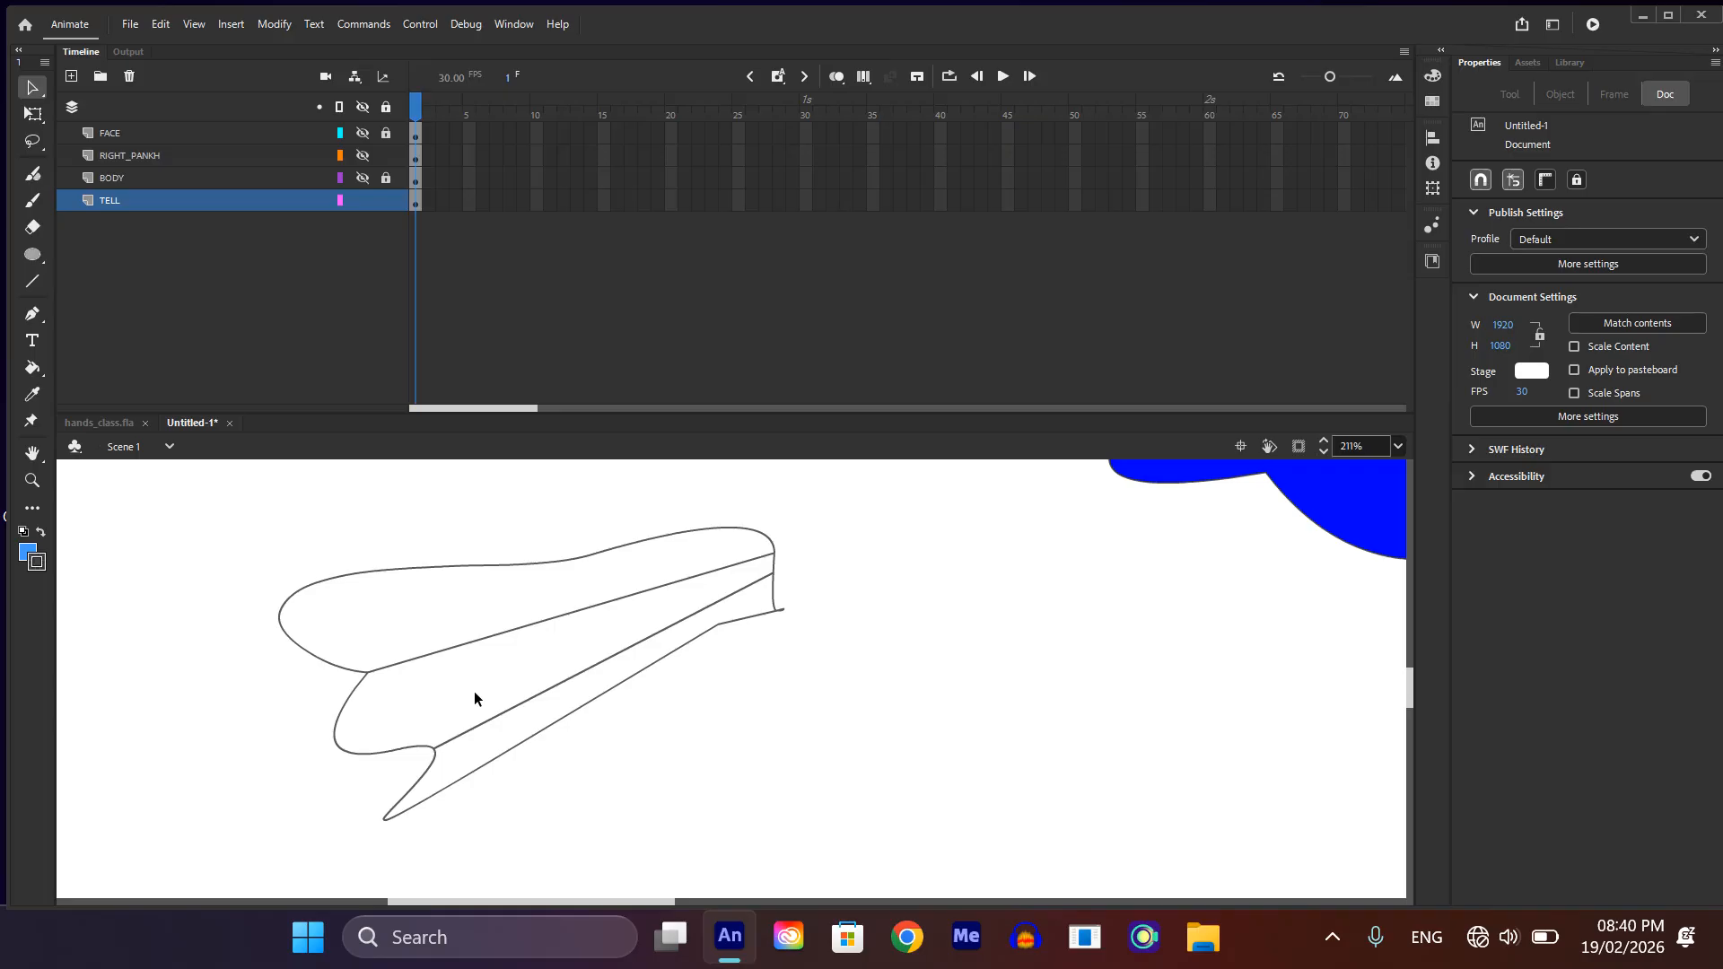
Step: Reshape the tail's lower edge and the middle and lower feather tips into fuller, rounder forms
scroll(515, 753, down, 1)
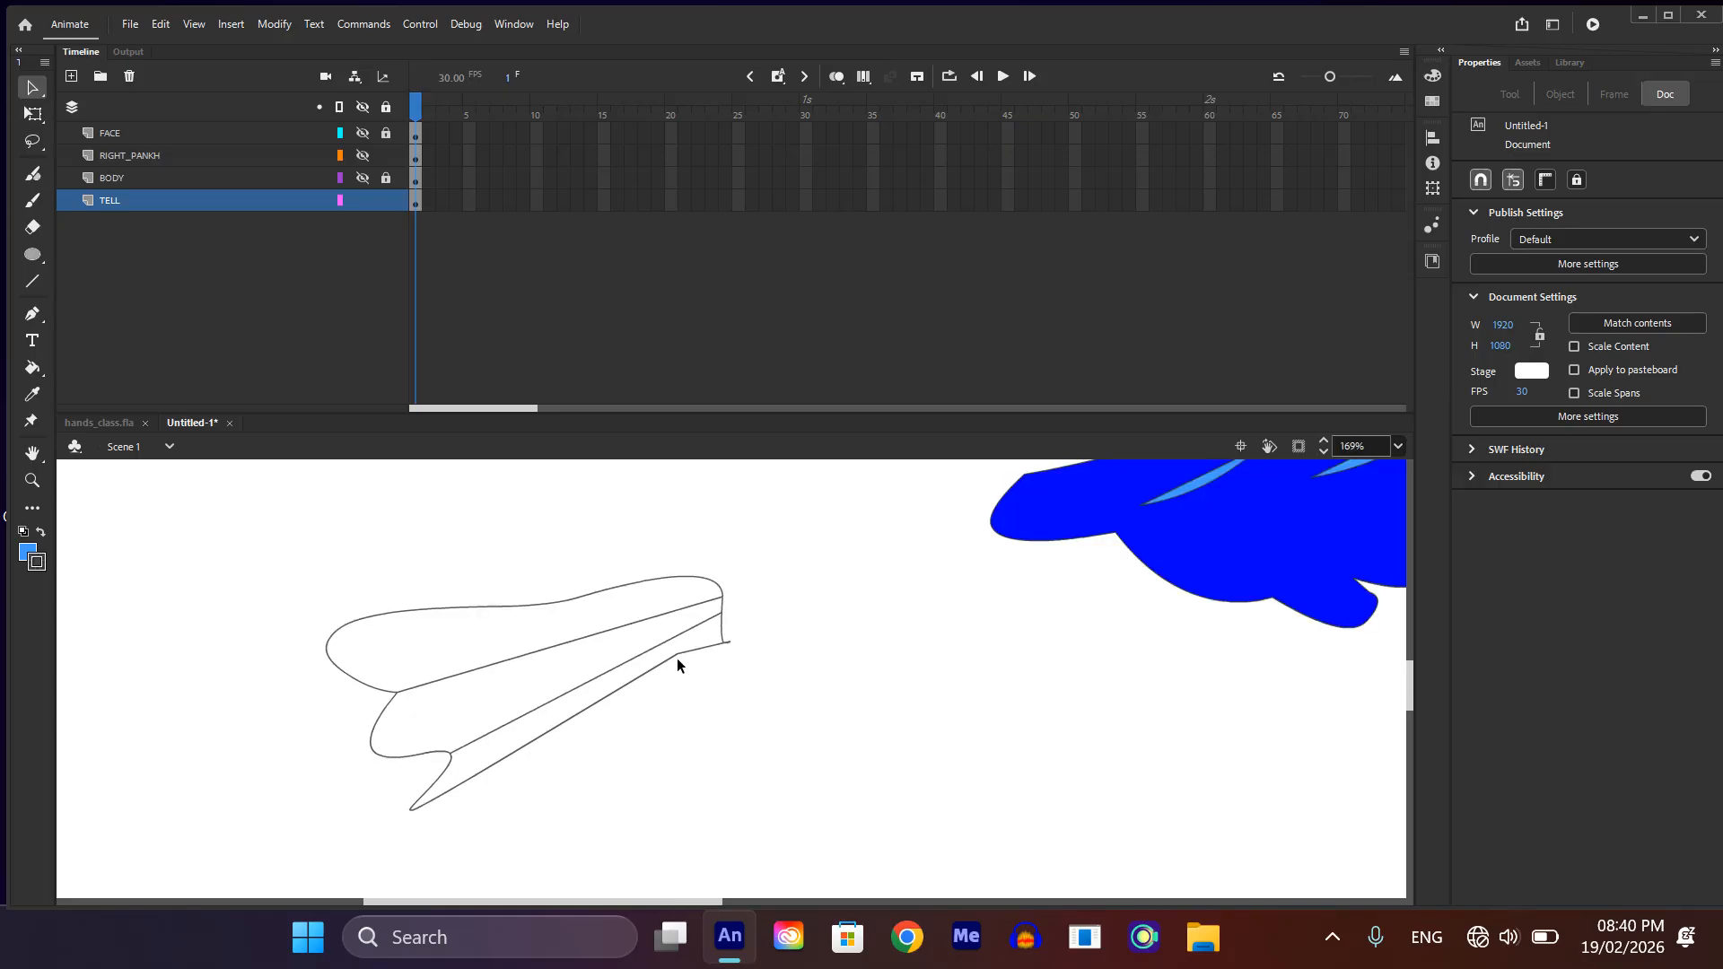
drag(675, 653, 681, 697)
drag(565, 745, 266, 661)
scroll(483, 776, up, 5)
scroll(377, 676, up, 3)
drag(343, 714, 334, 678)
scroll(367, 702, down, 4)
scroll(418, 757, down, 1)
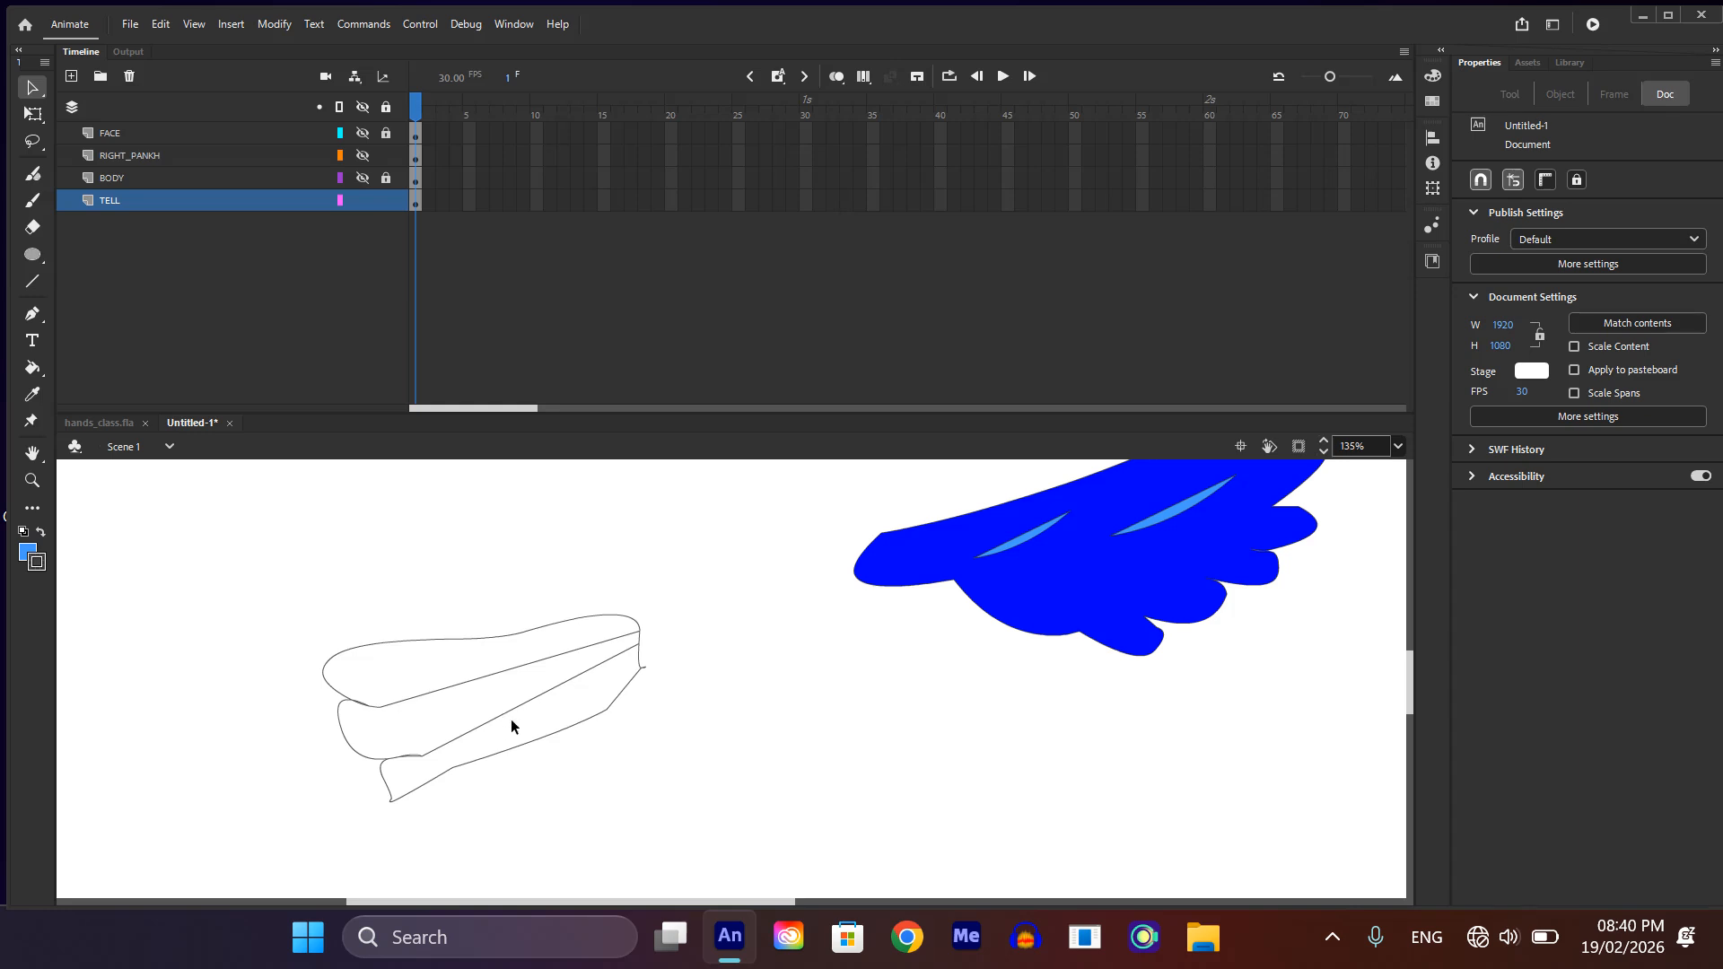
Step: Bow the two feather dividing lines downward and smooth the curves around the lower feather's tip and notch
drag(518, 711, 531, 722)
drag(533, 723, 486, 688)
scroll(486, 687, down, 3)
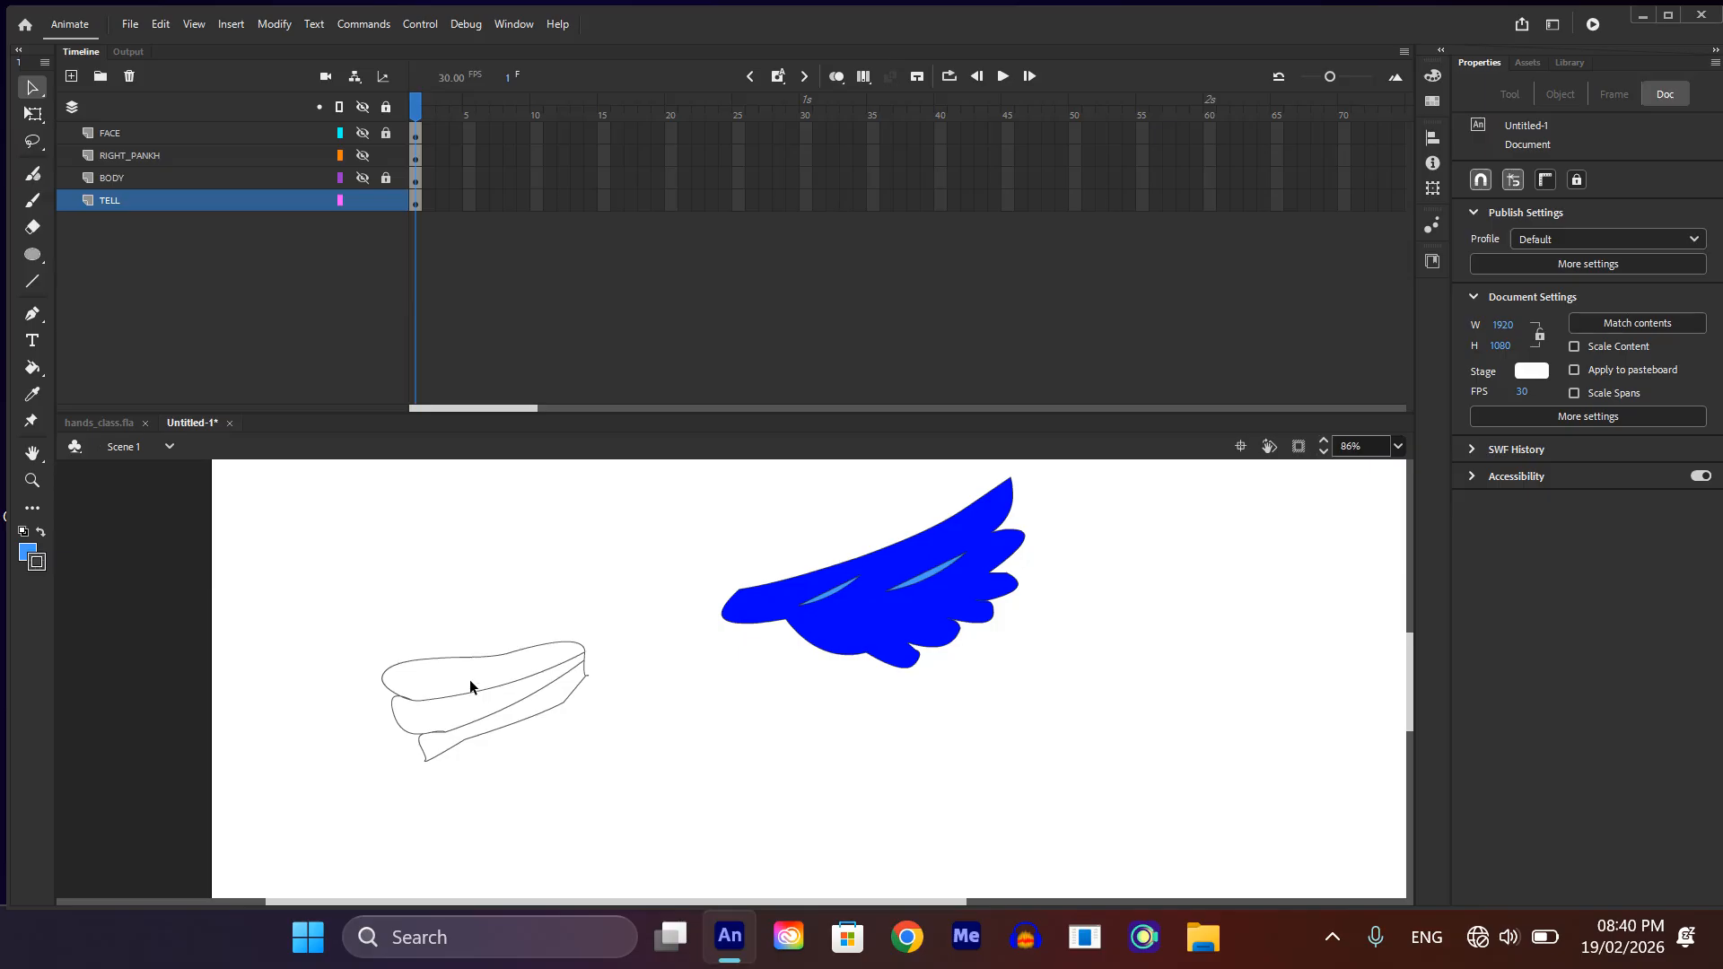
scroll(431, 767, up, 3)
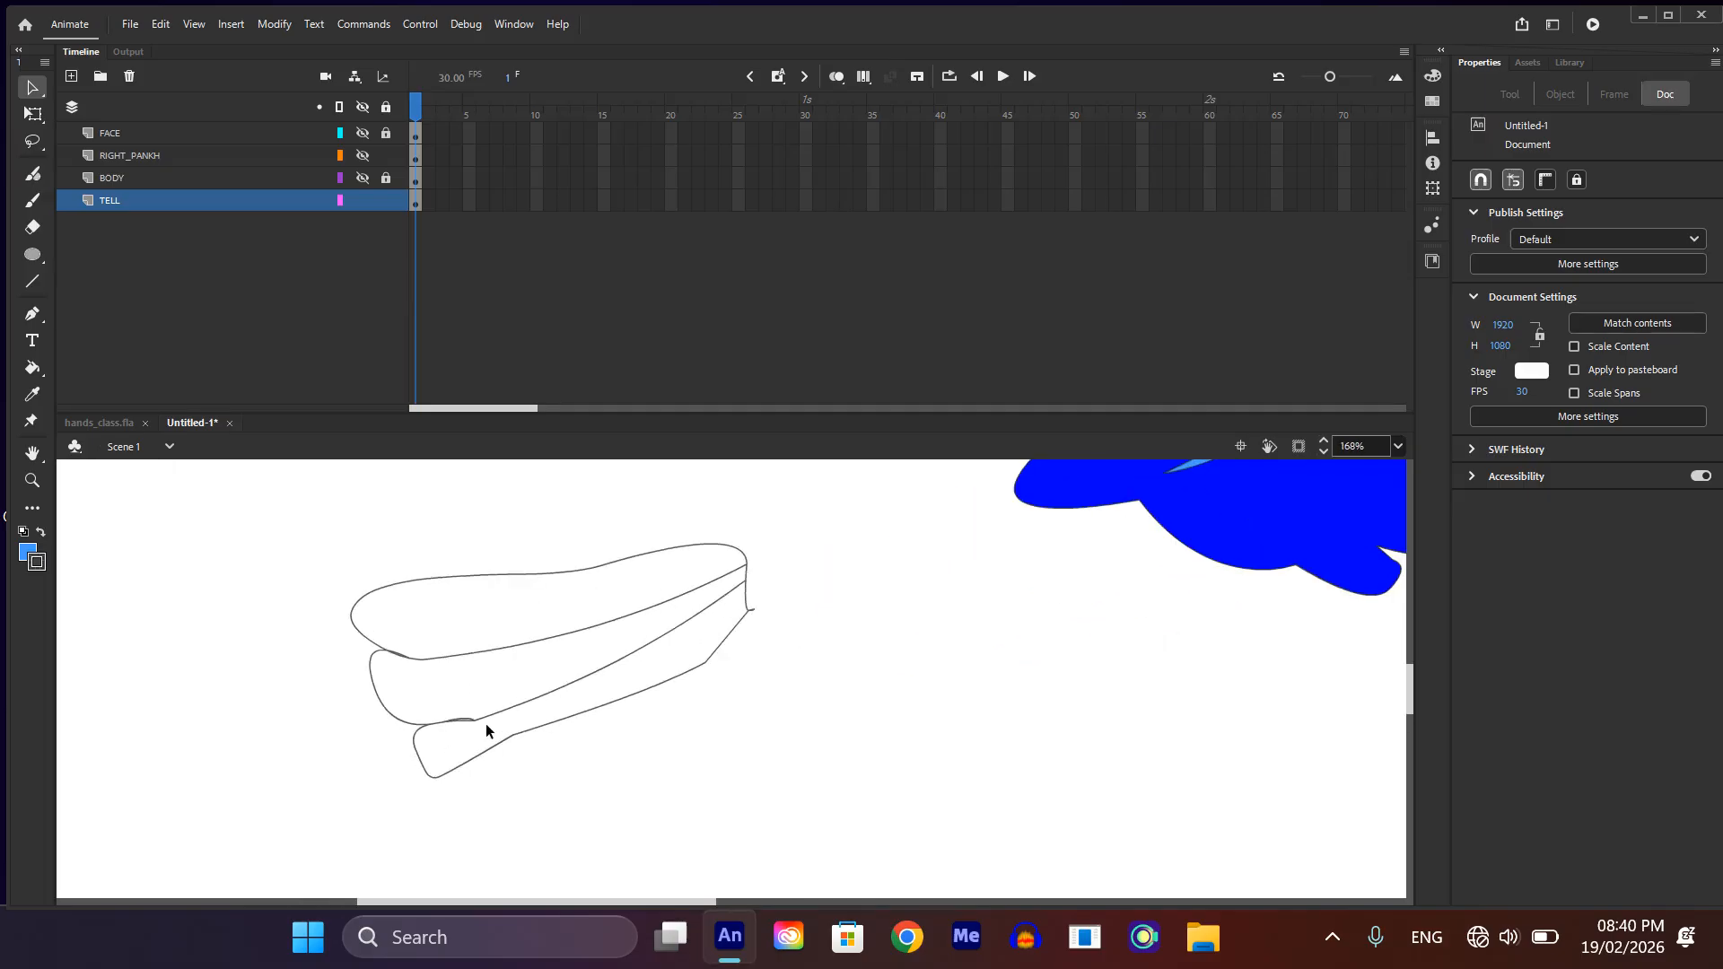
drag(470, 717, 465, 713)
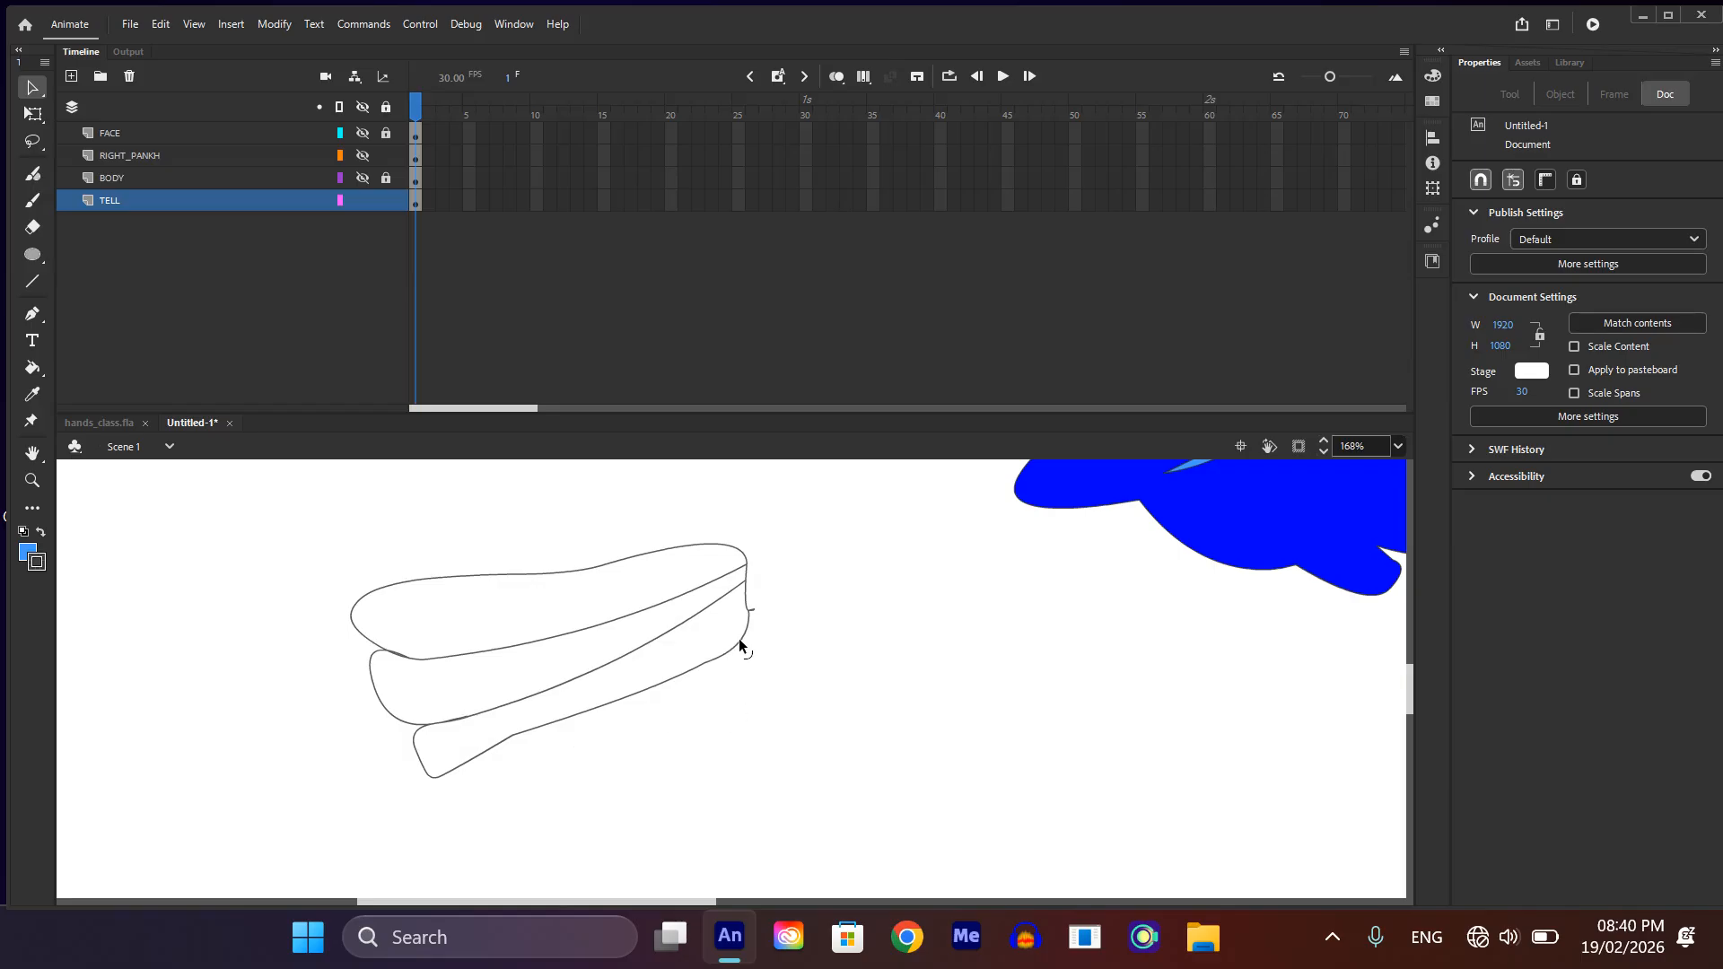
Step: Sample the wing's dark blue with the Eyedropper and fill all three tail feathers with it
scroll(742, 646, down, 3)
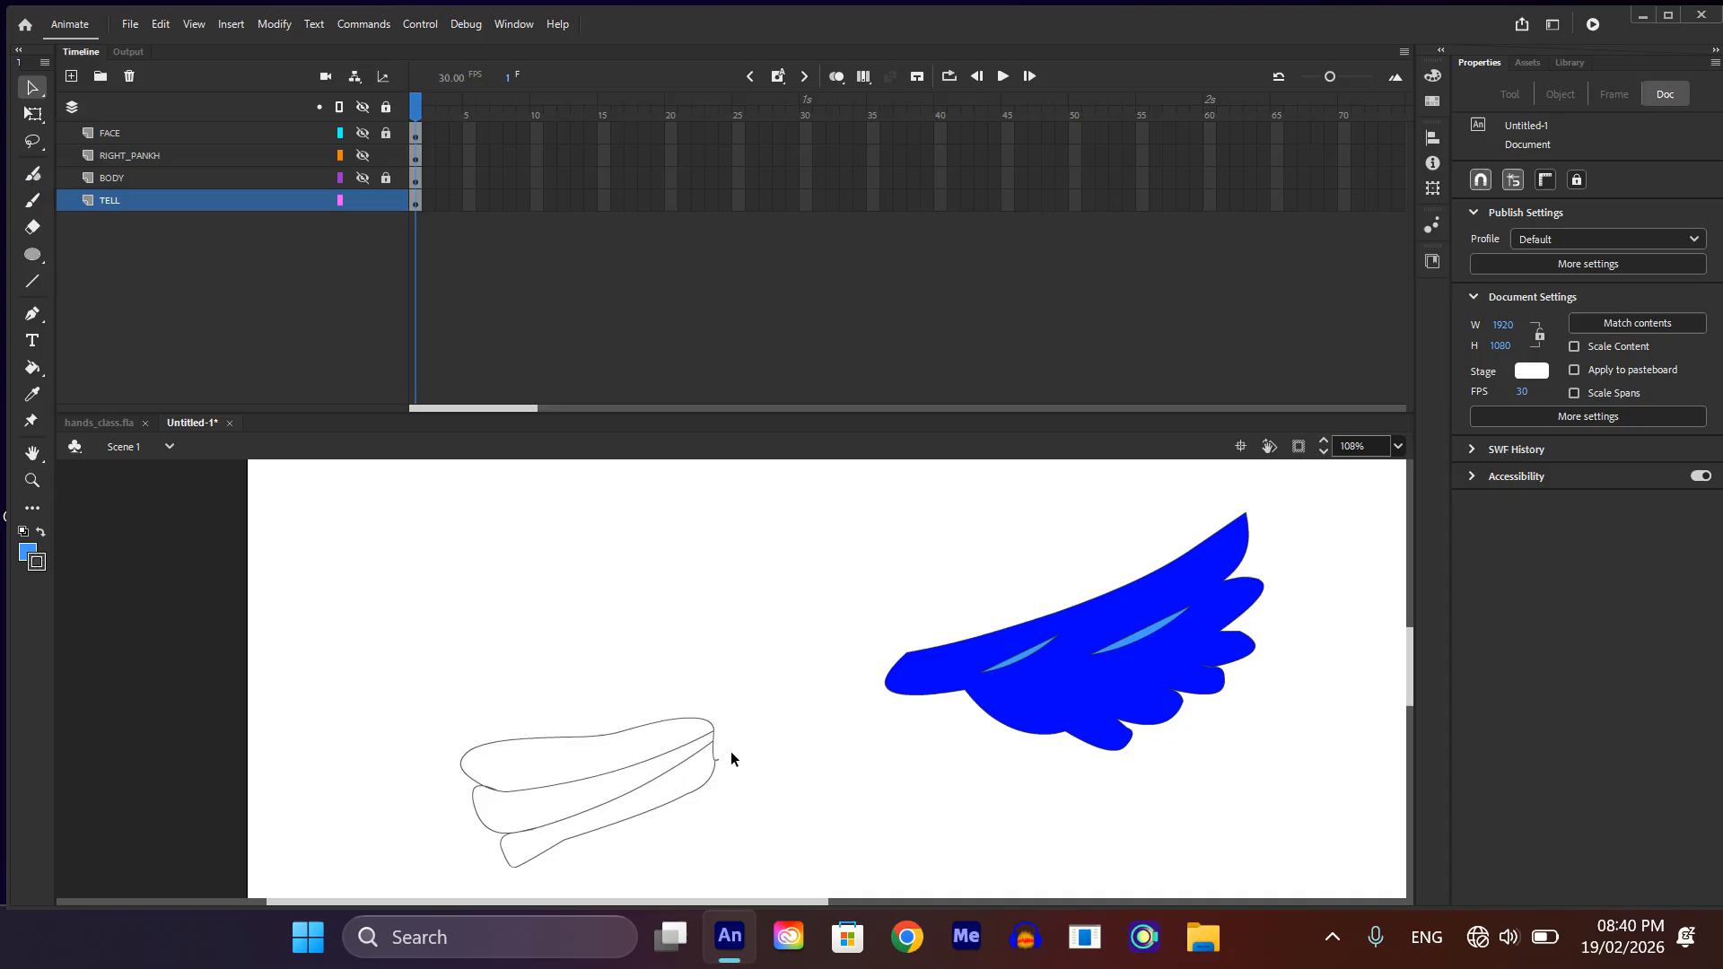
key(i)
click(1072, 689)
click(615, 796)
click(604, 775)
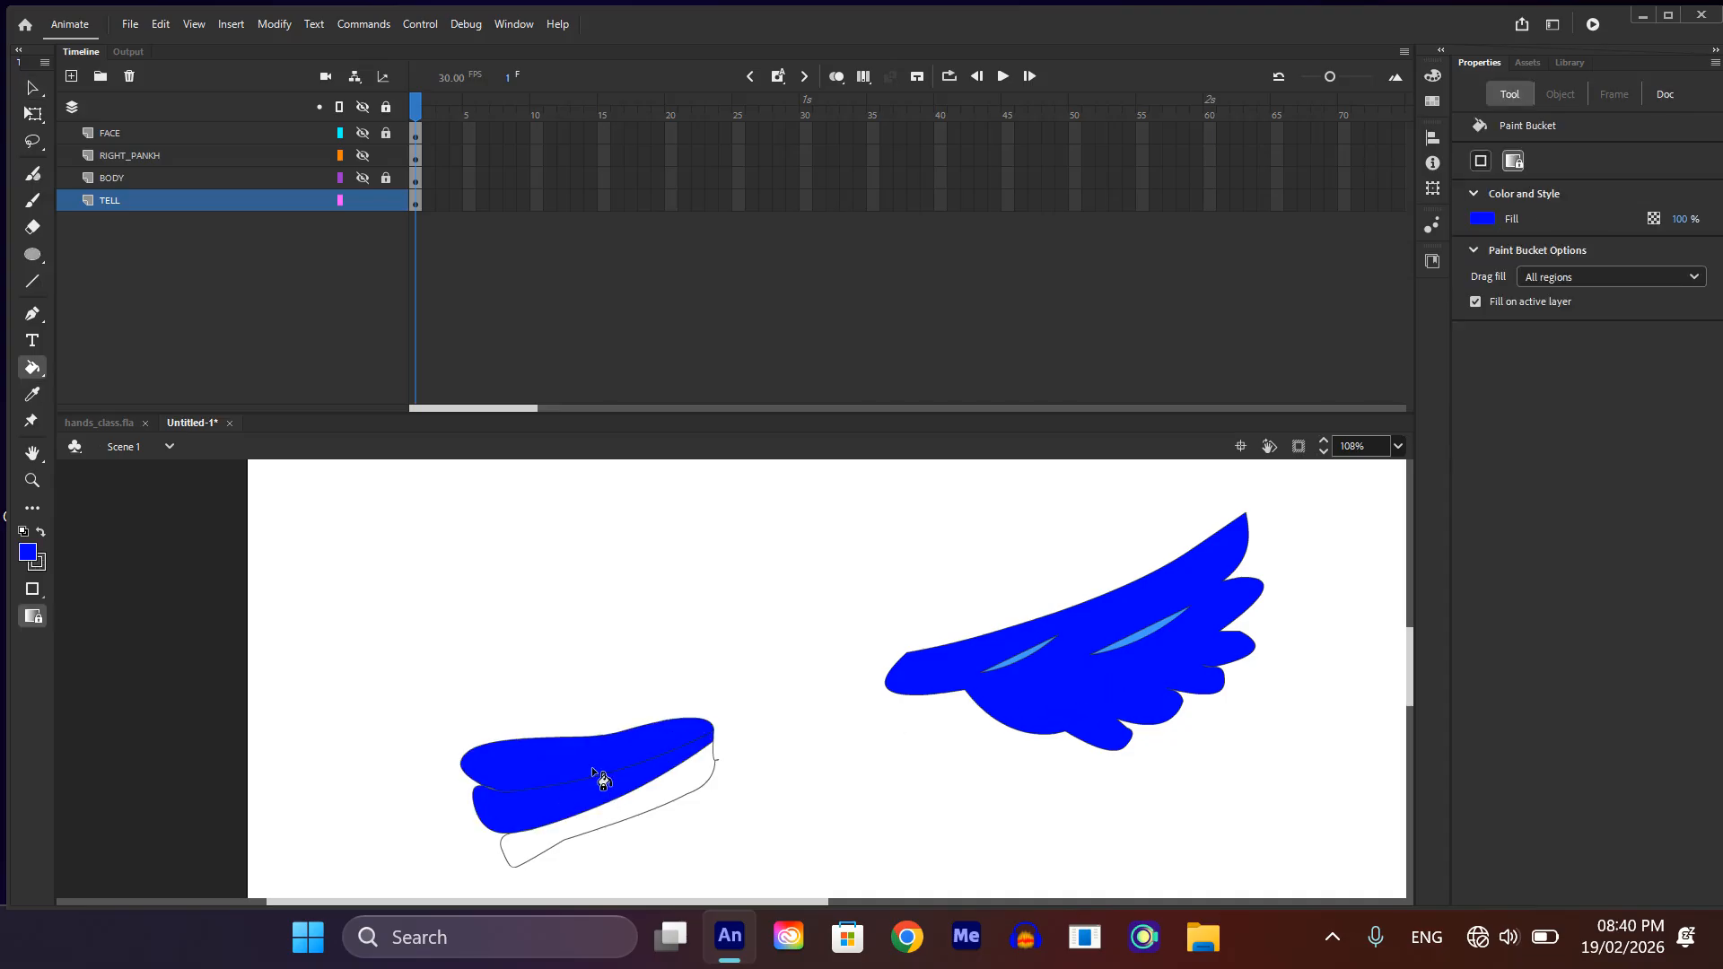
click(627, 821)
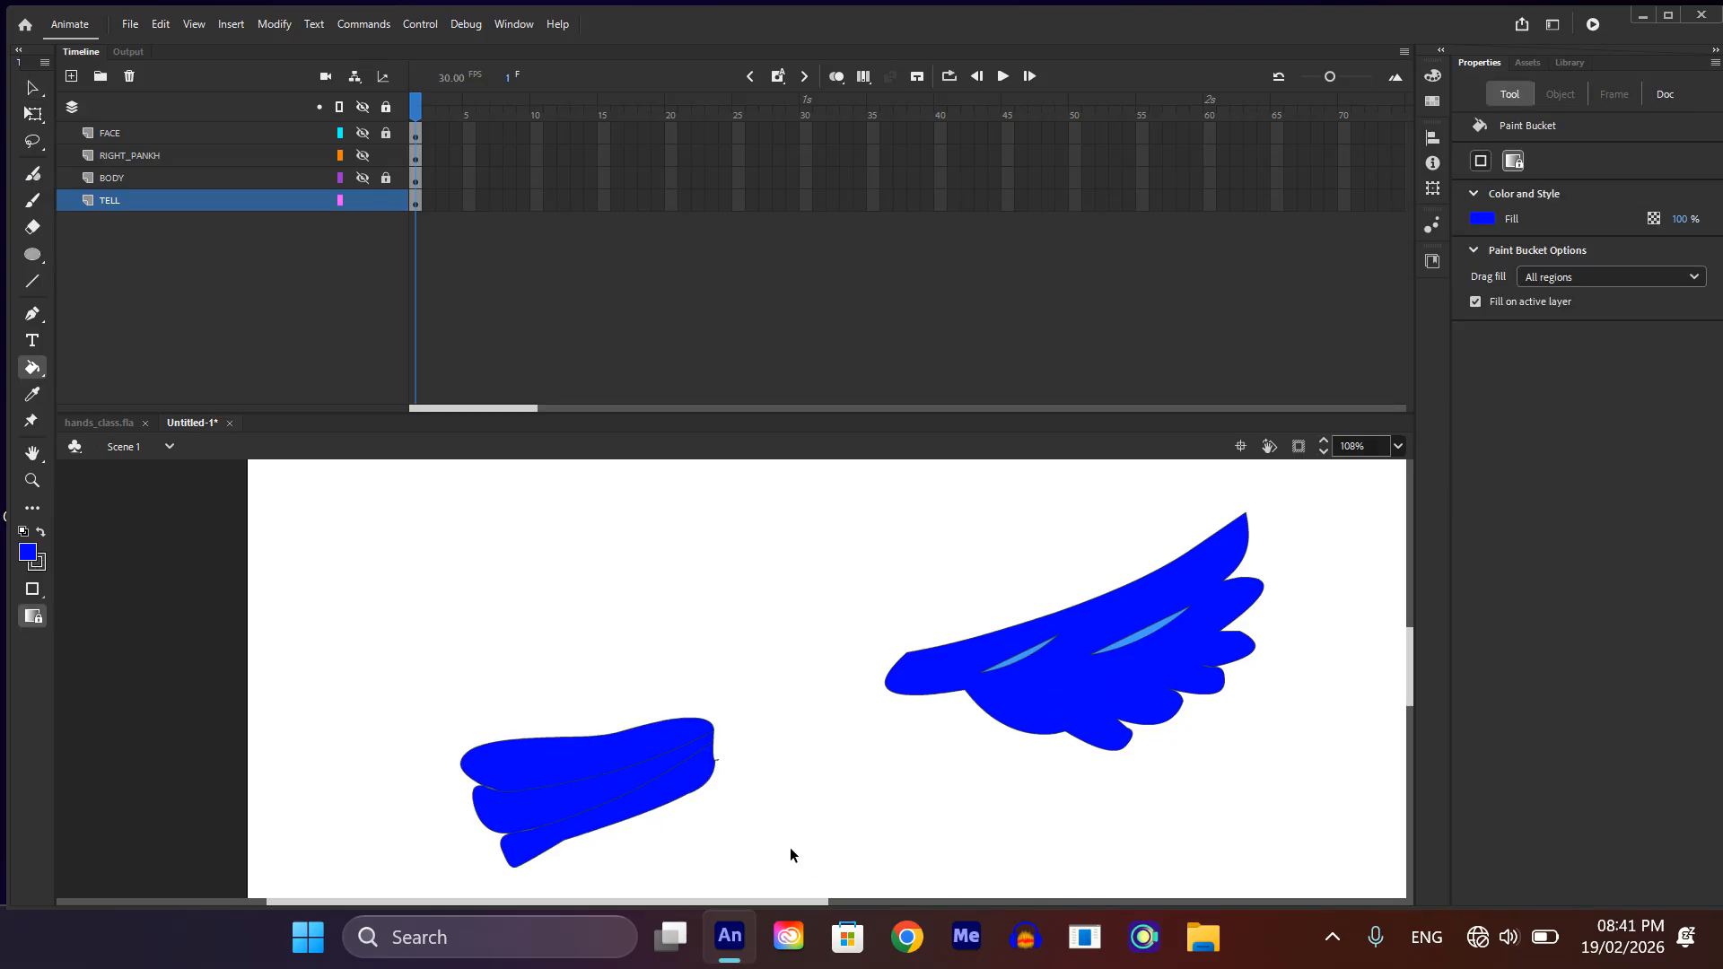
Step: Select the whole tail without the wing and group its shapes
key(ctrl+a)
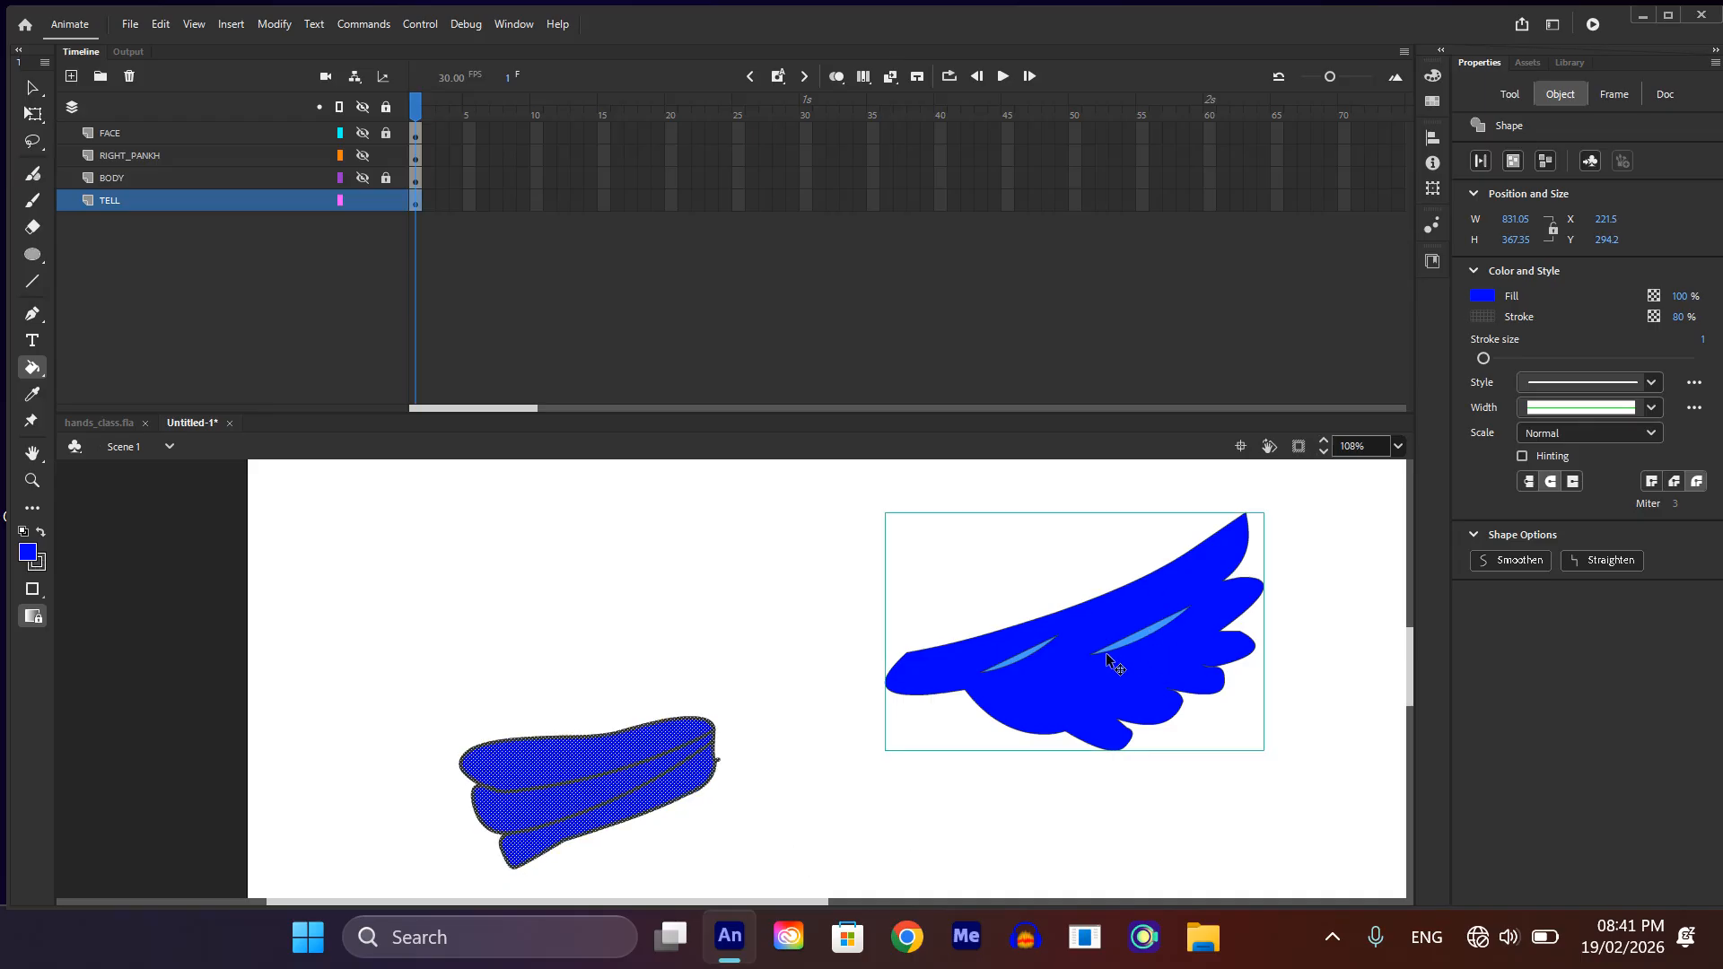
shift+click(1076, 691)
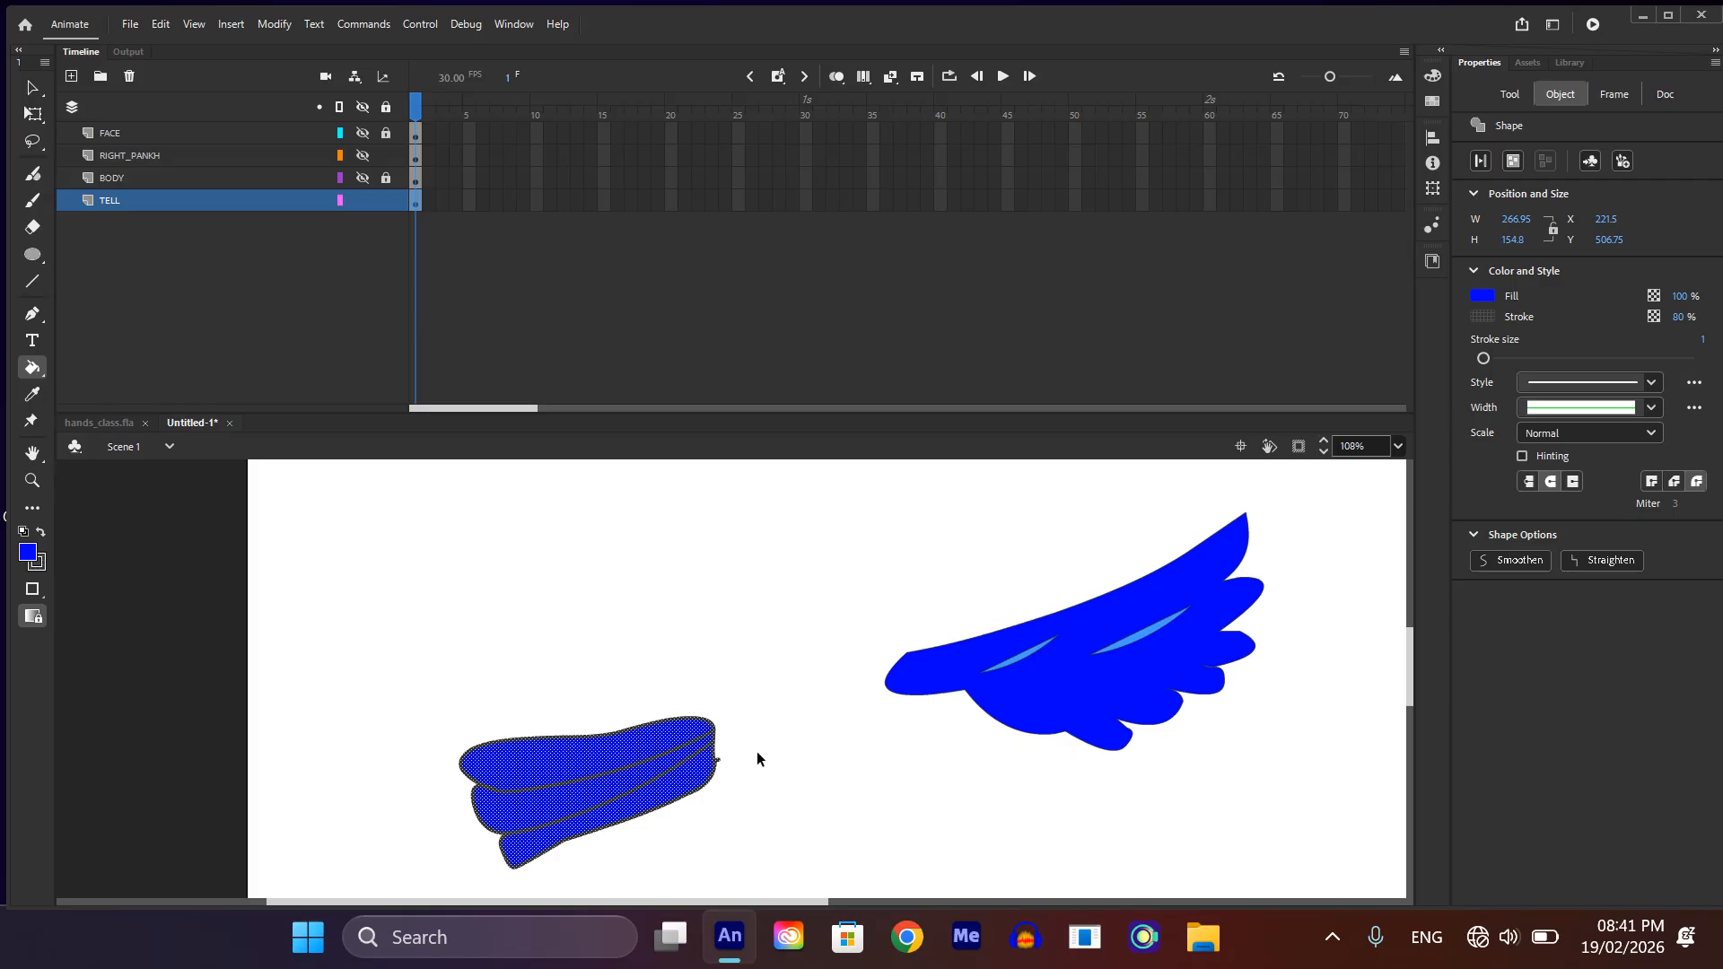
key(ctrl+g)
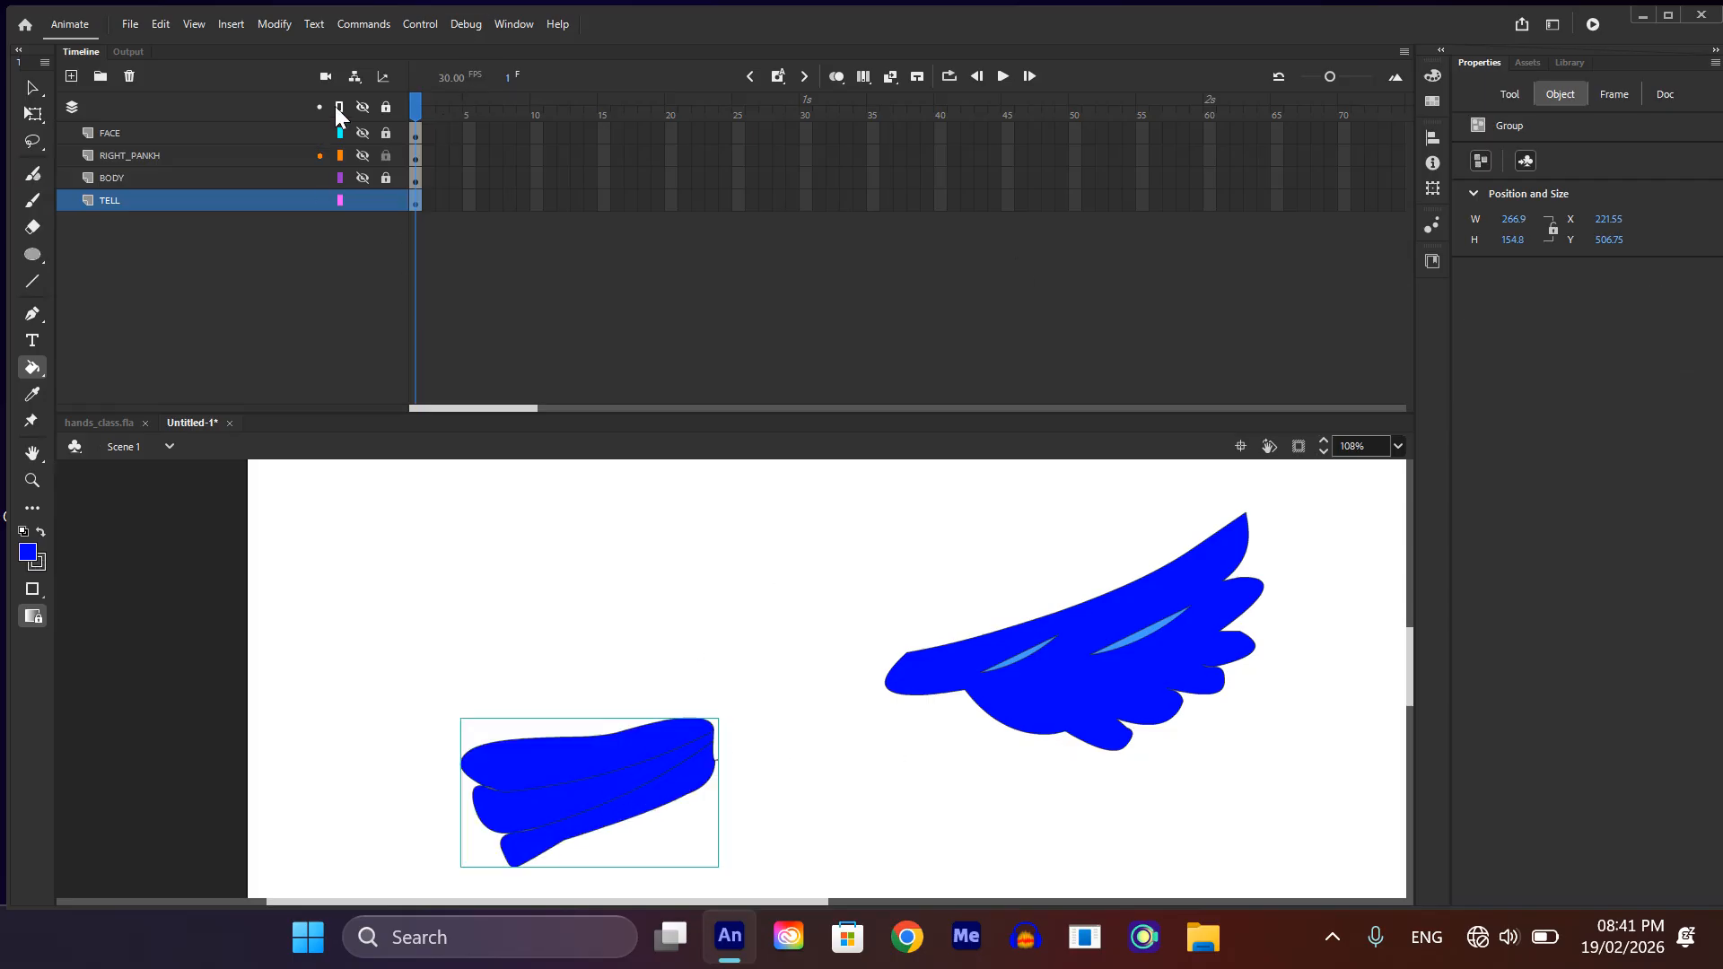
Step: Make all layers visible again to show the complete bird
click(363, 107)
click(362, 106)
scroll(836, 644, down, 3)
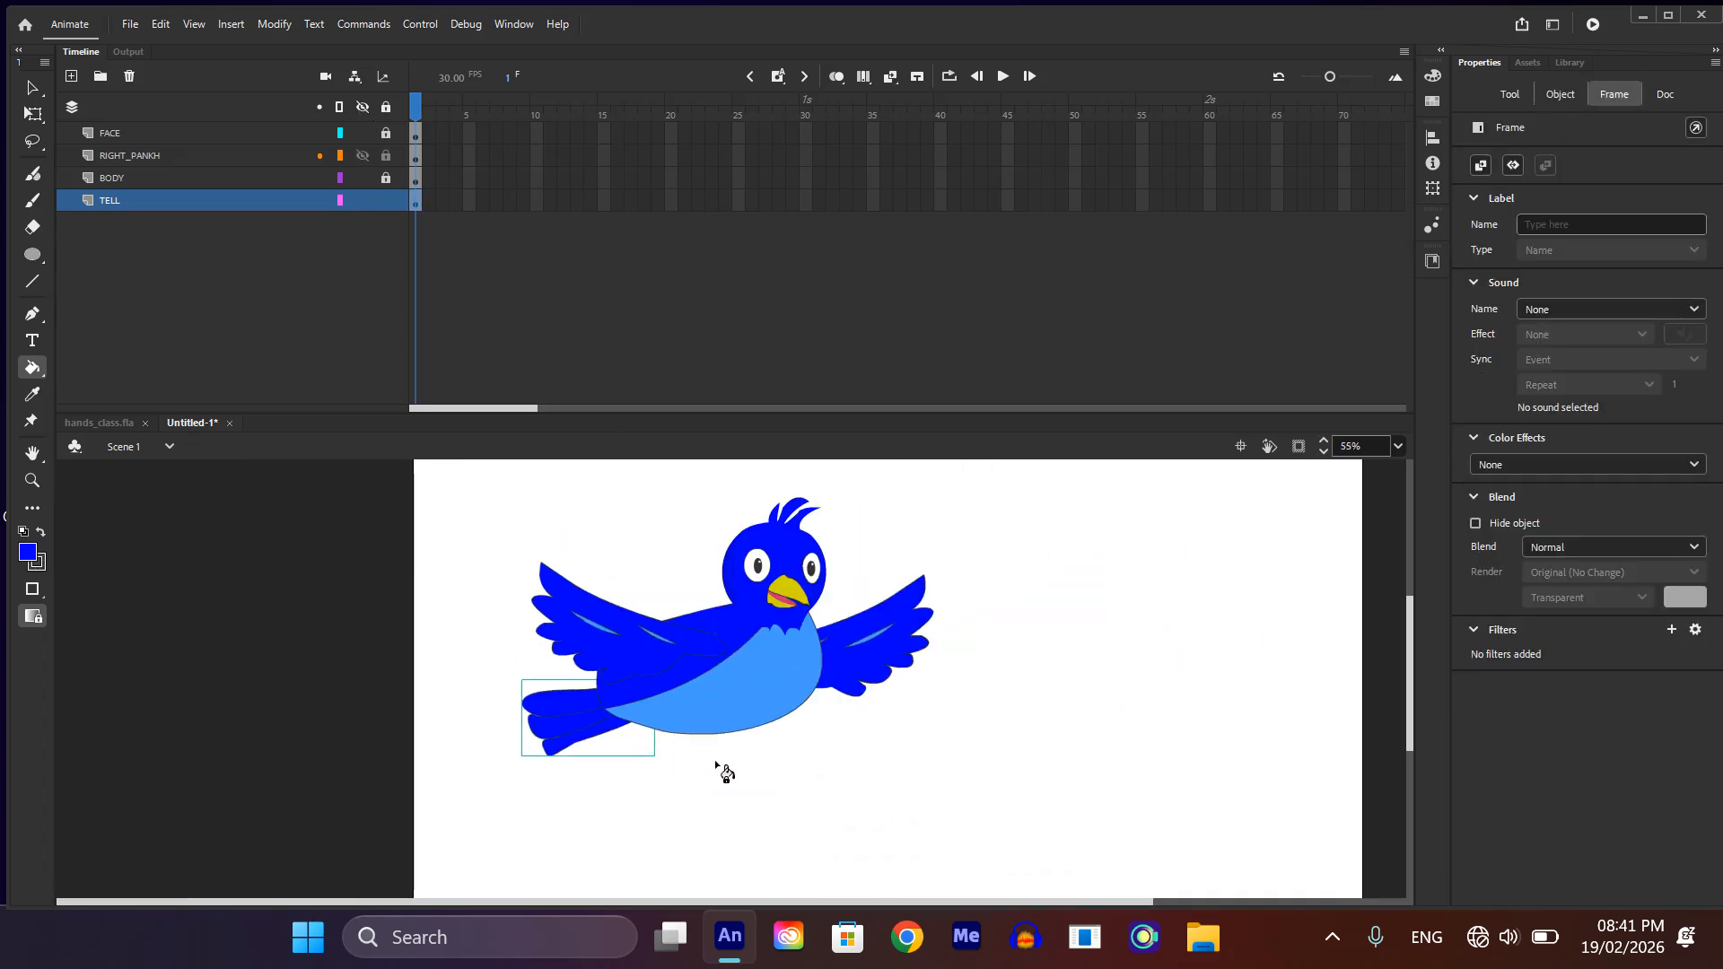
Step: Deselect the tail and add a new layer to the timeline
key(v)
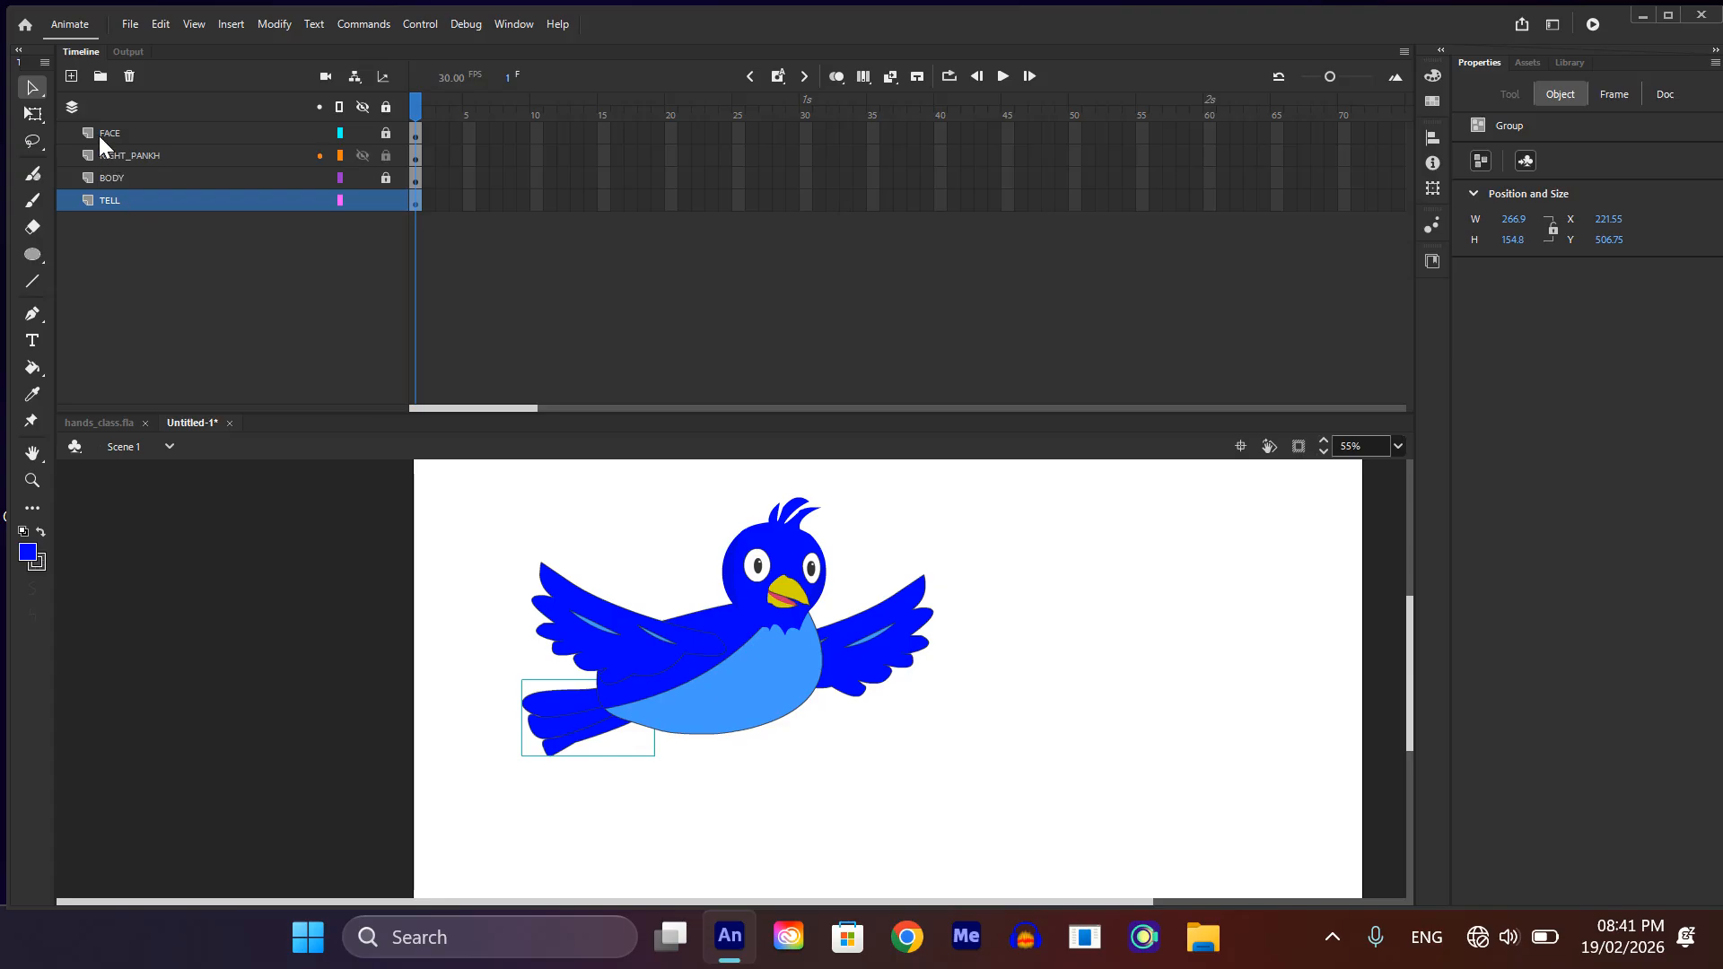
click(70, 78)
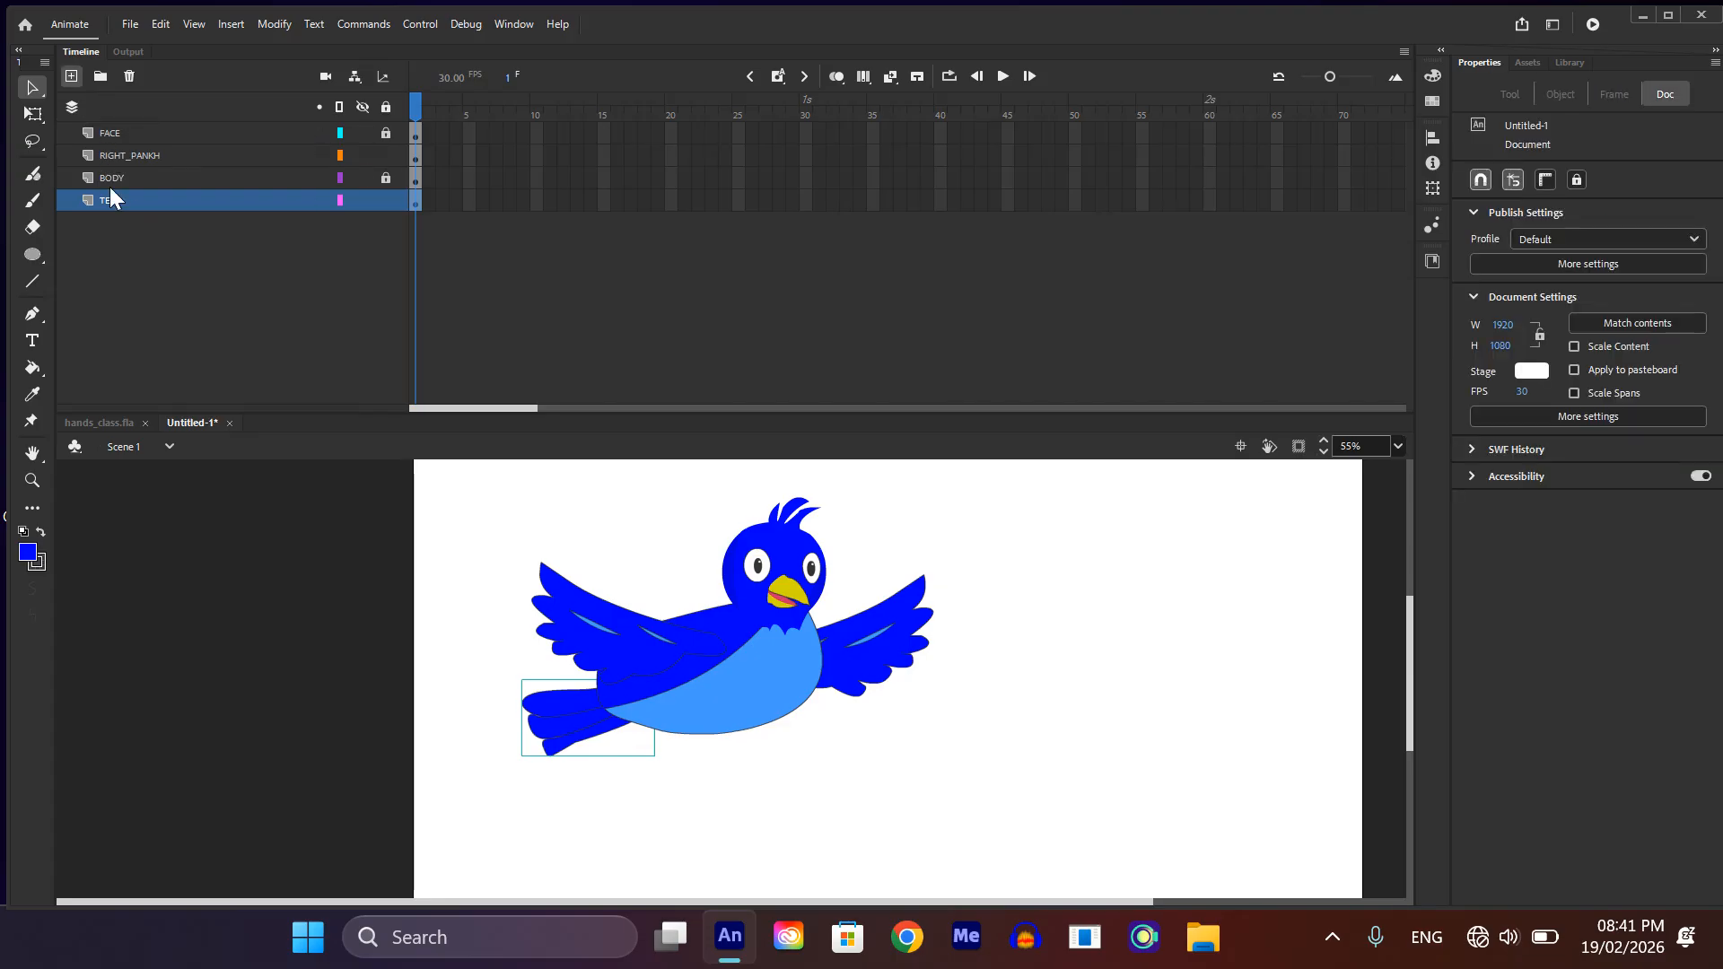
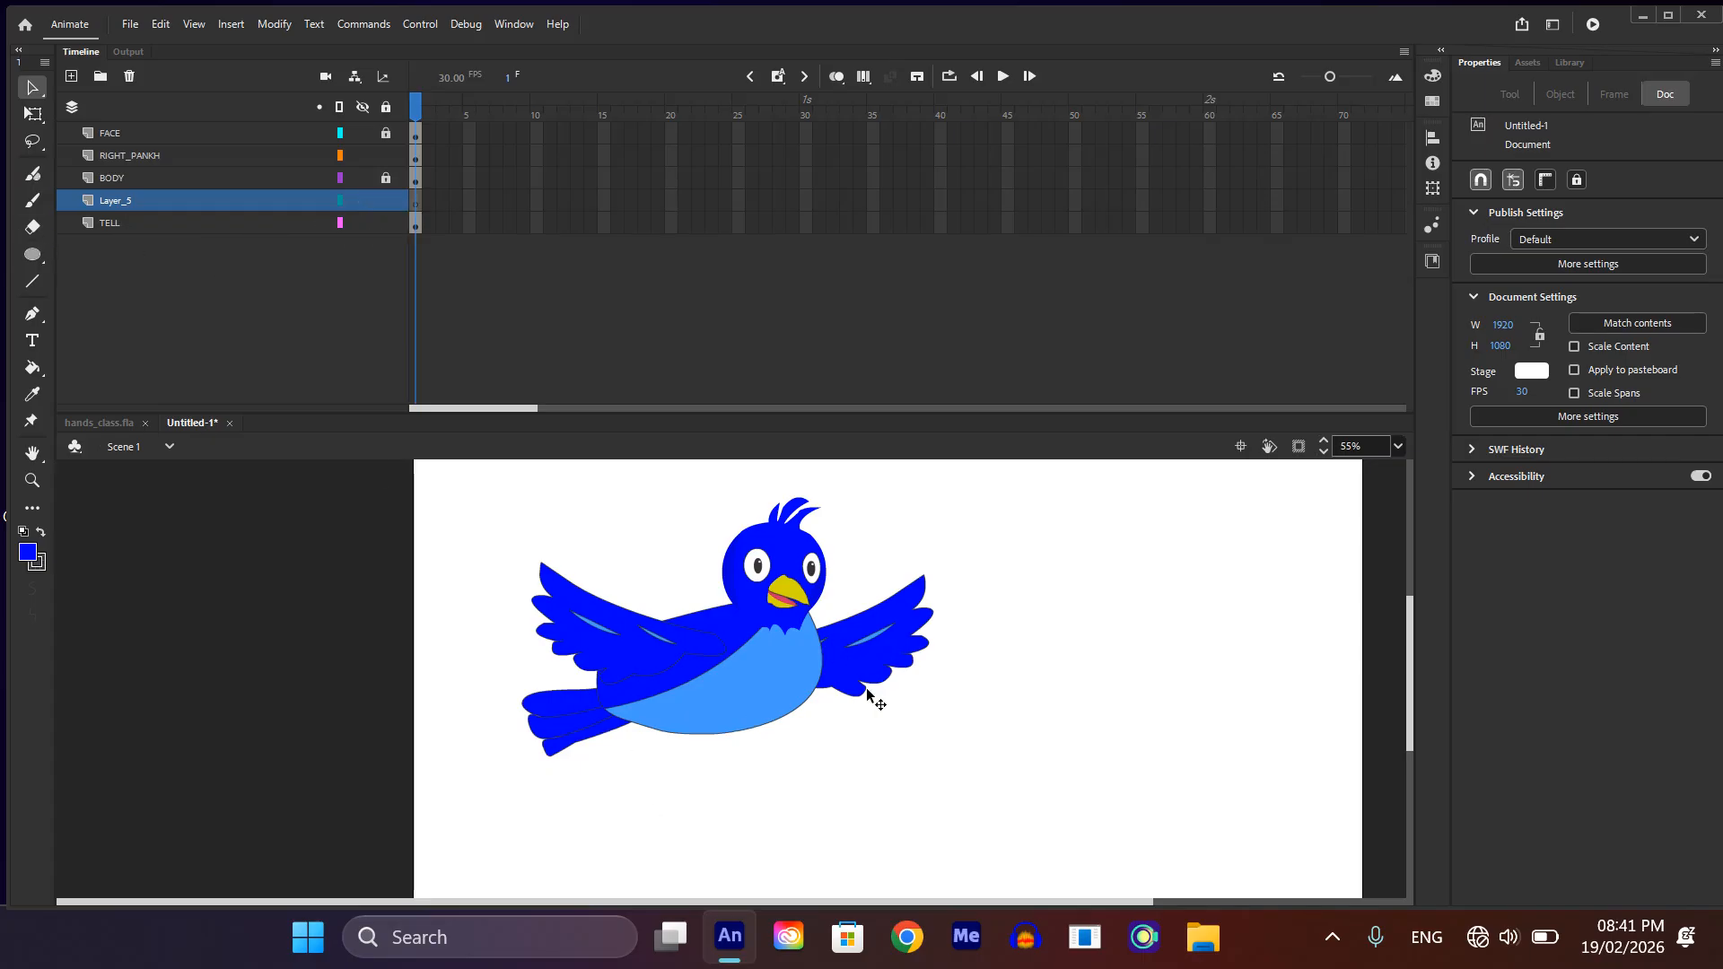
Step: Rename the new layer between BODY and TELL to LEFT_PANKH
click(115, 224)
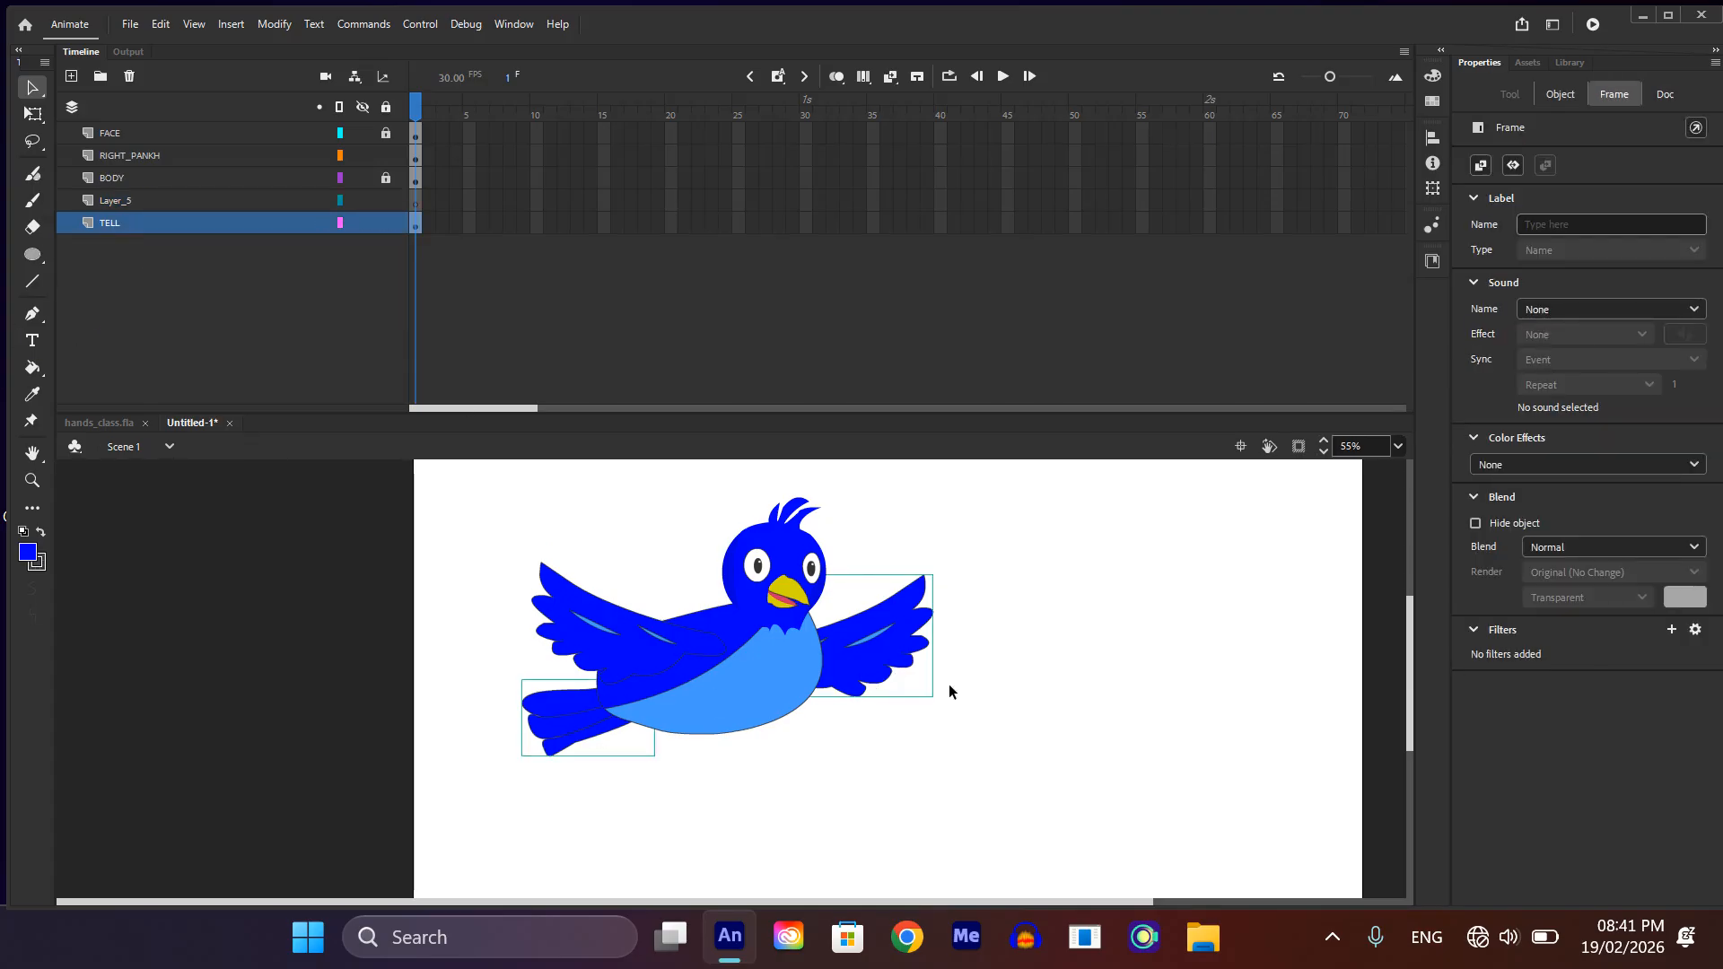
click(117, 184)
click(121, 199)
double_click(121, 199)
text(L)
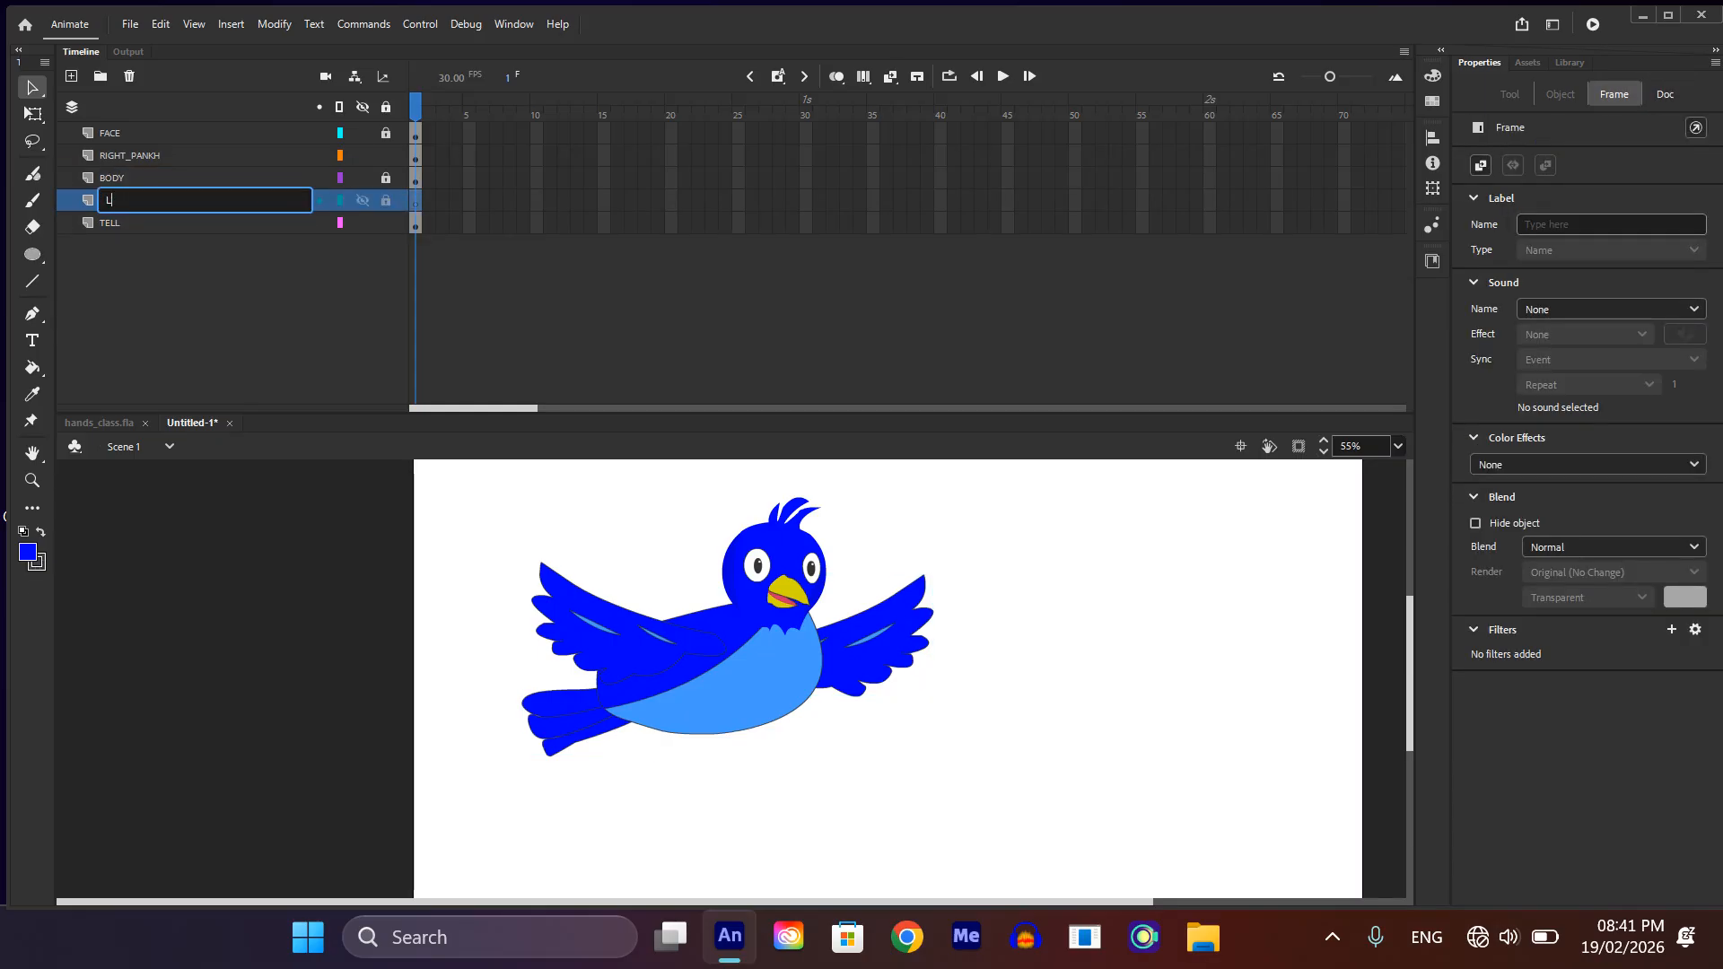
text(KFT_PANKH)
key(Return)
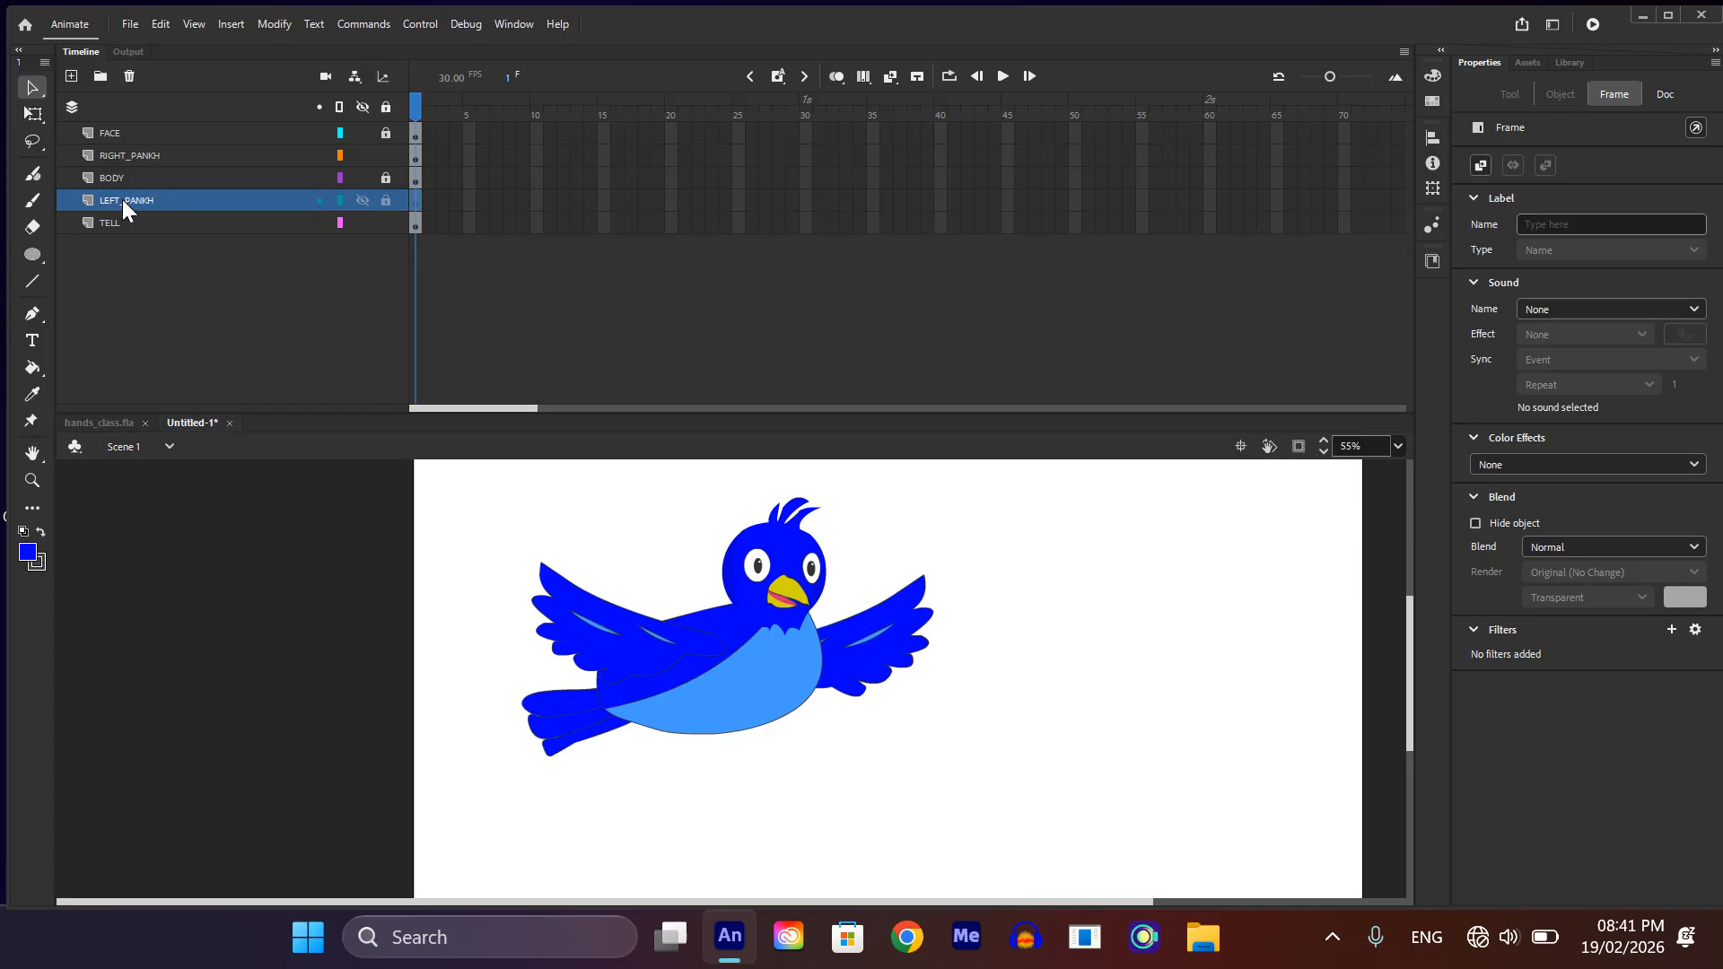
Step: Cut the wing beneath the beak side from the TELL layer and paste it in place on the LEFT_PANKH layer
click(914, 675)
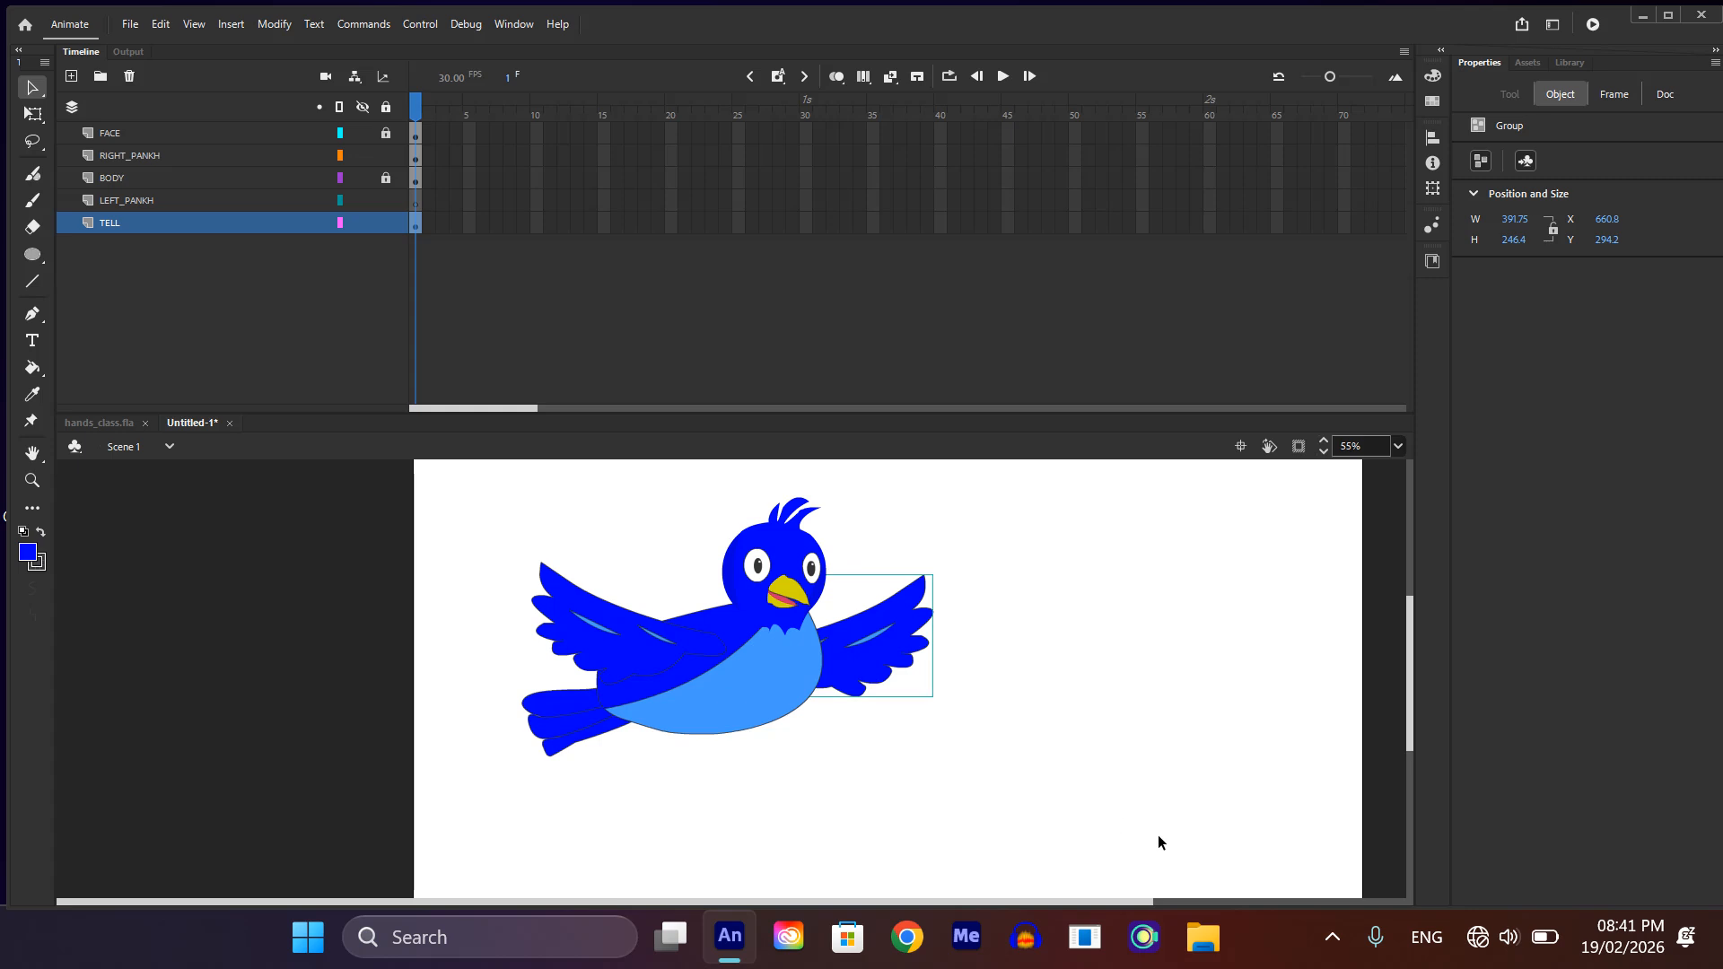
click(1144, 784)
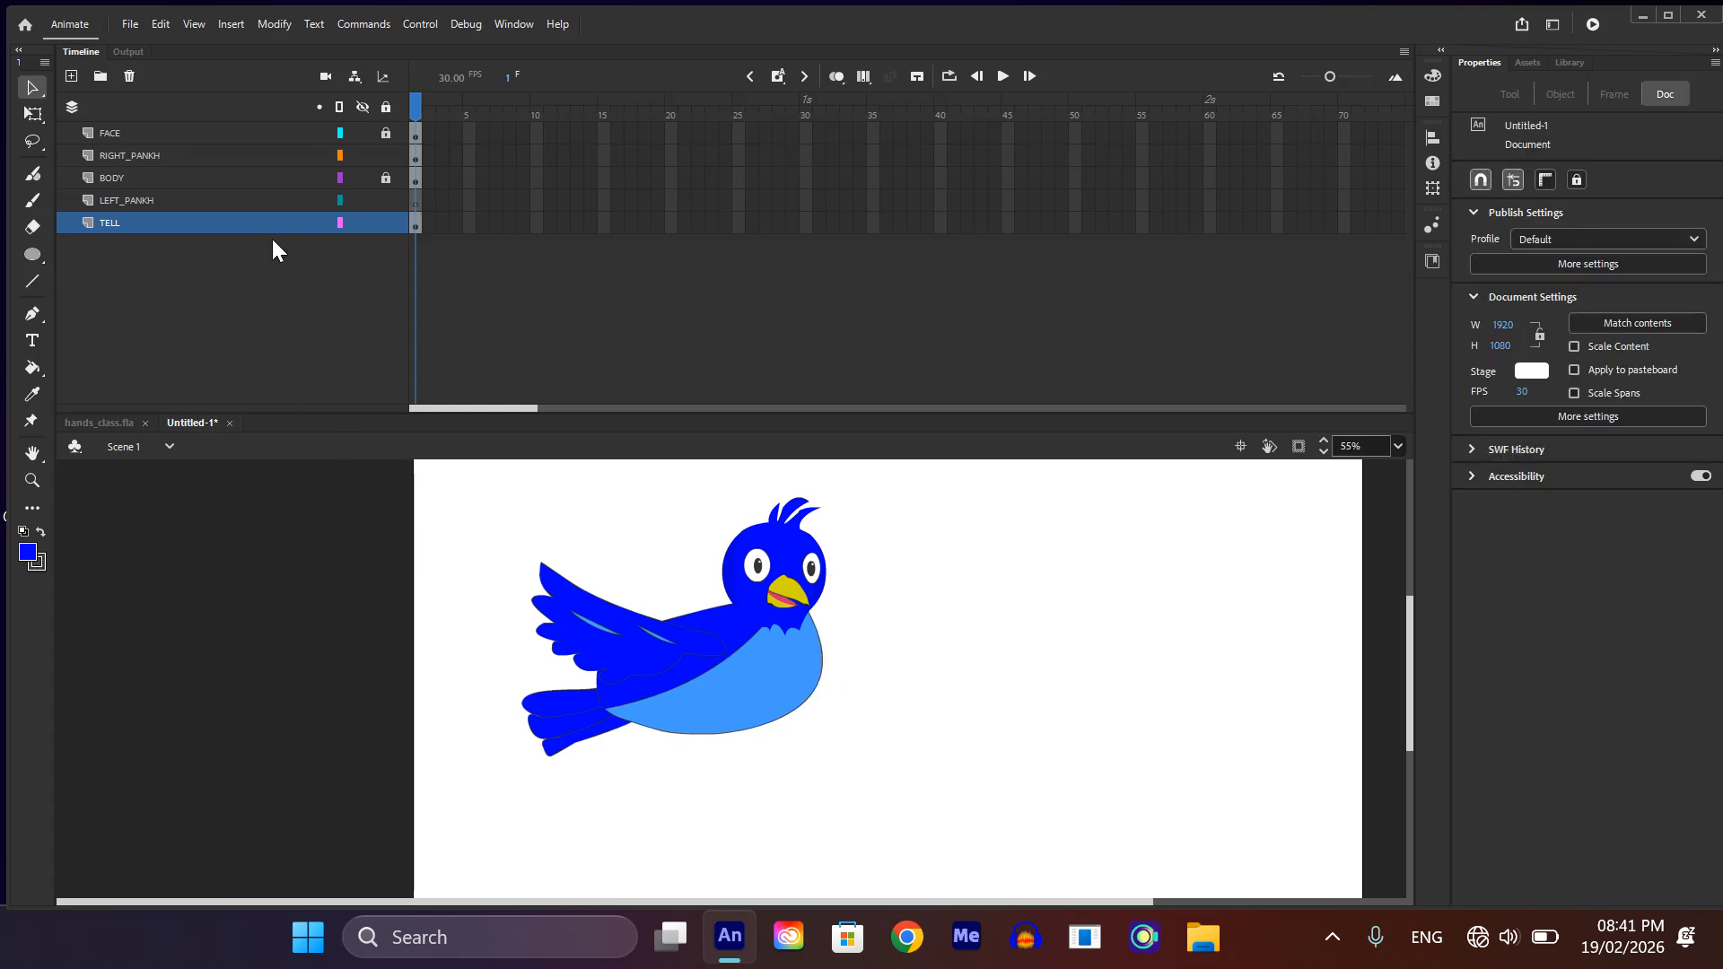
click(266, 201)
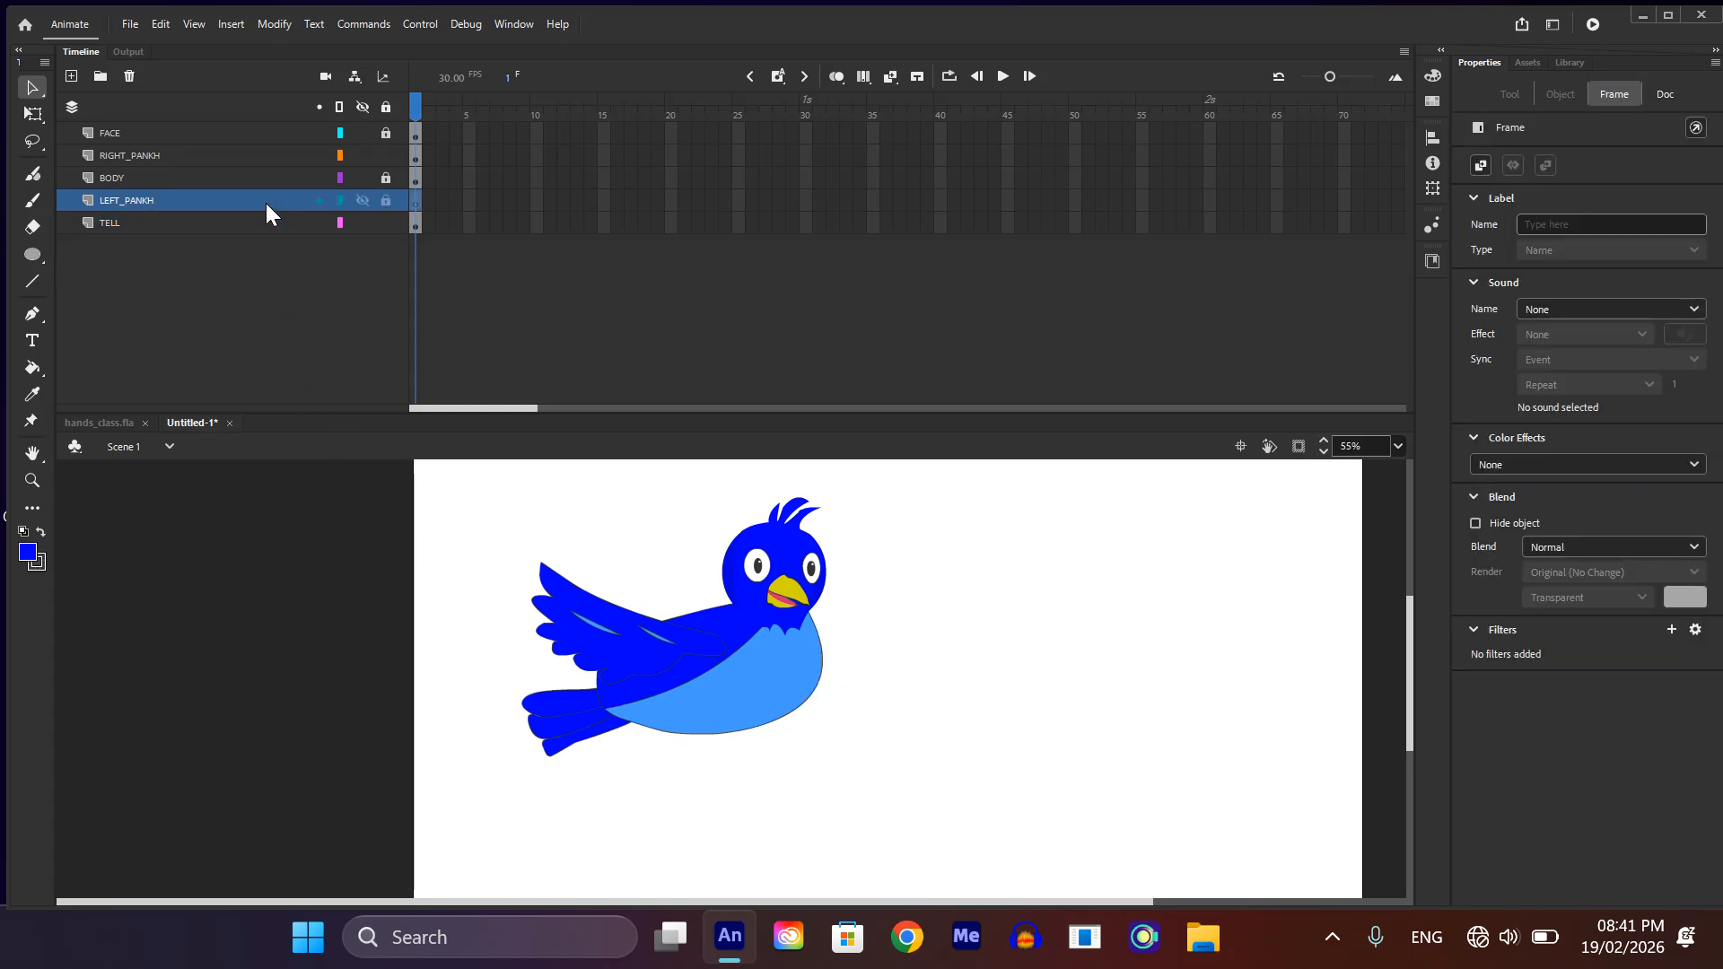
key(ctrl+shift+v)
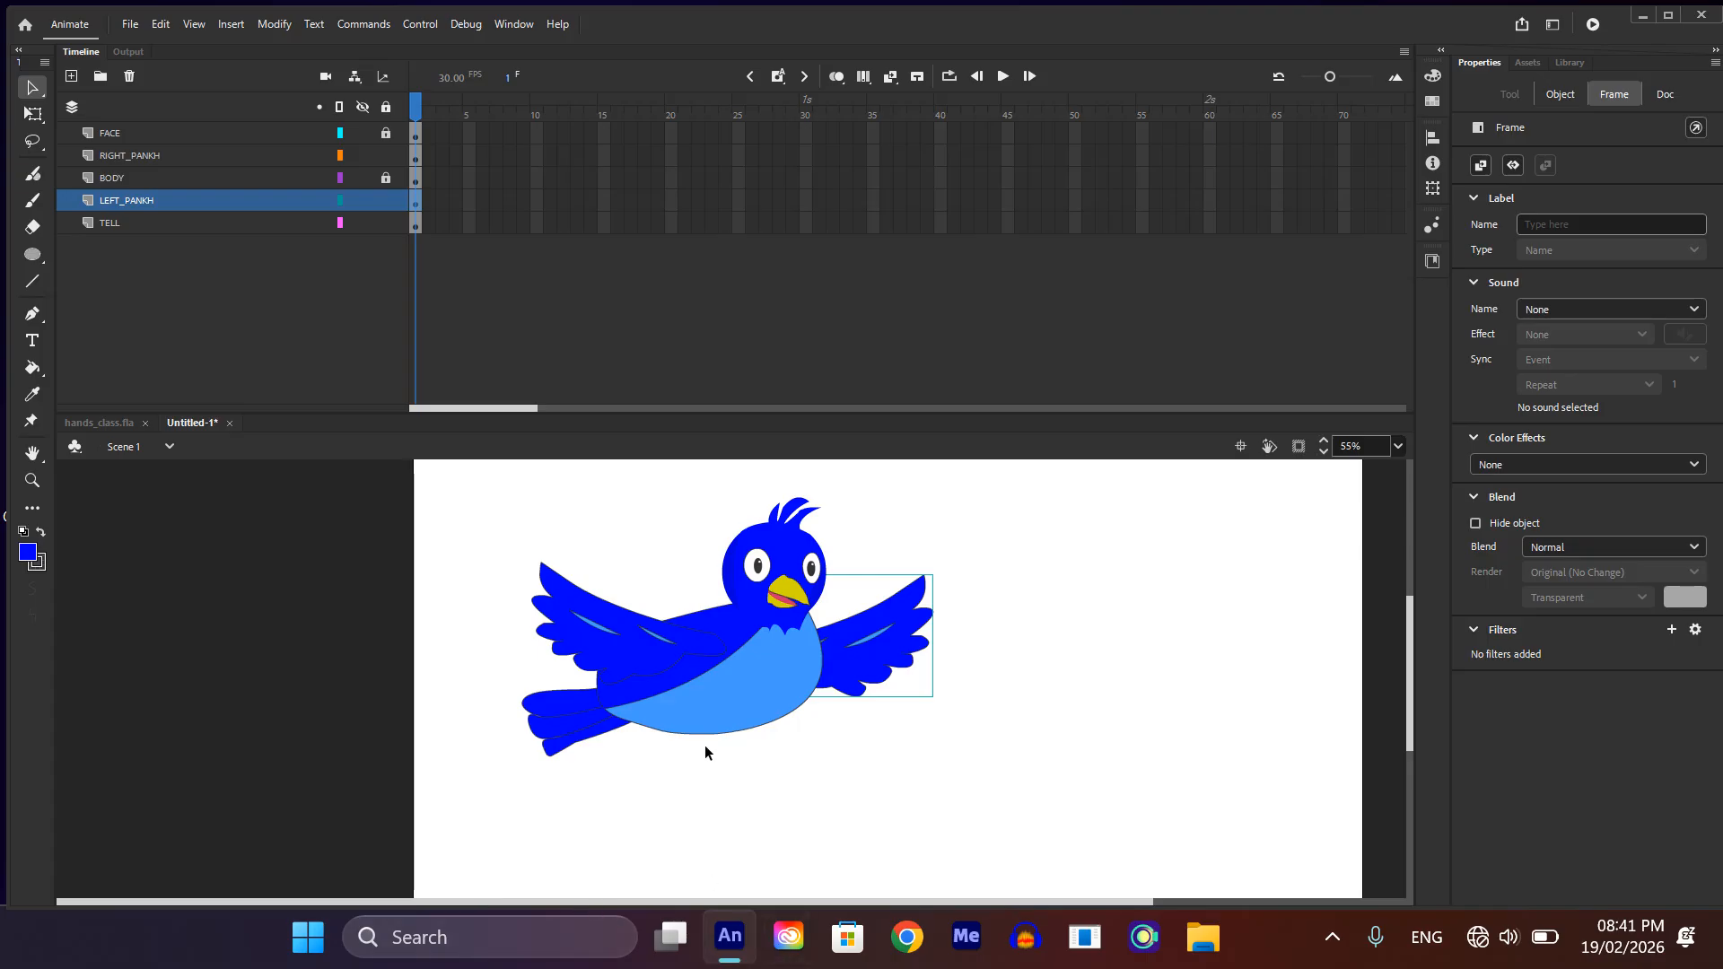
Step: Add a layer directly above TELL and name it FOOTS
click(109, 222)
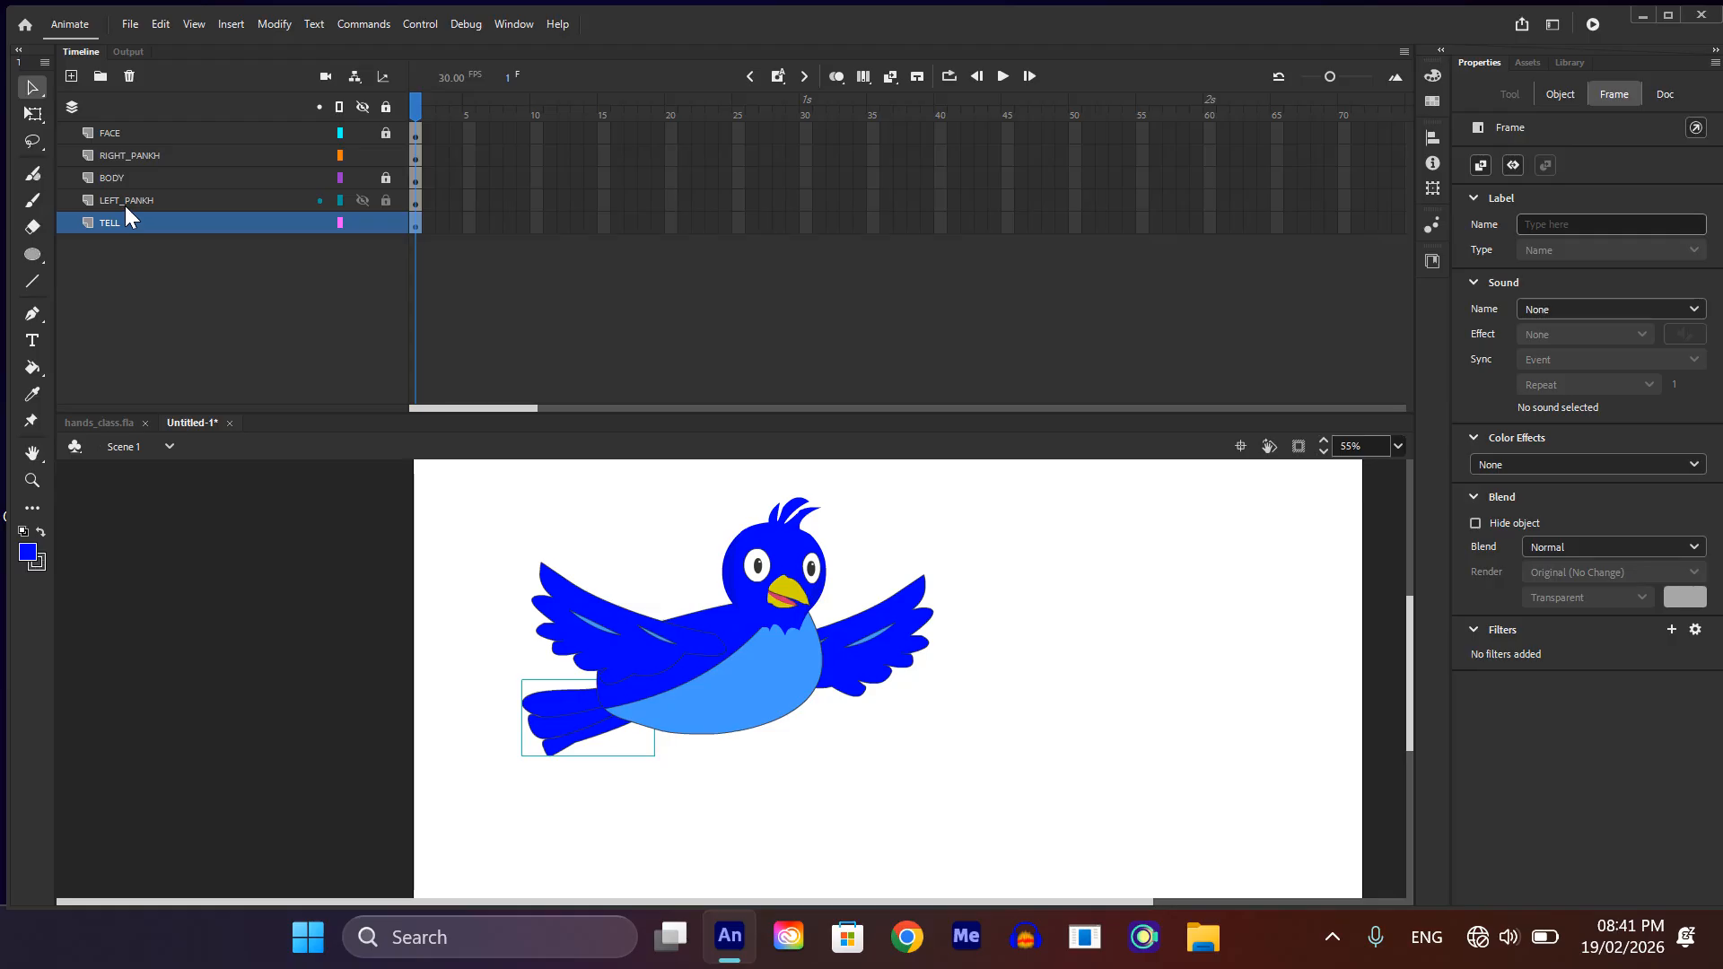
click(125, 207)
click(116, 221)
click(67, 76)
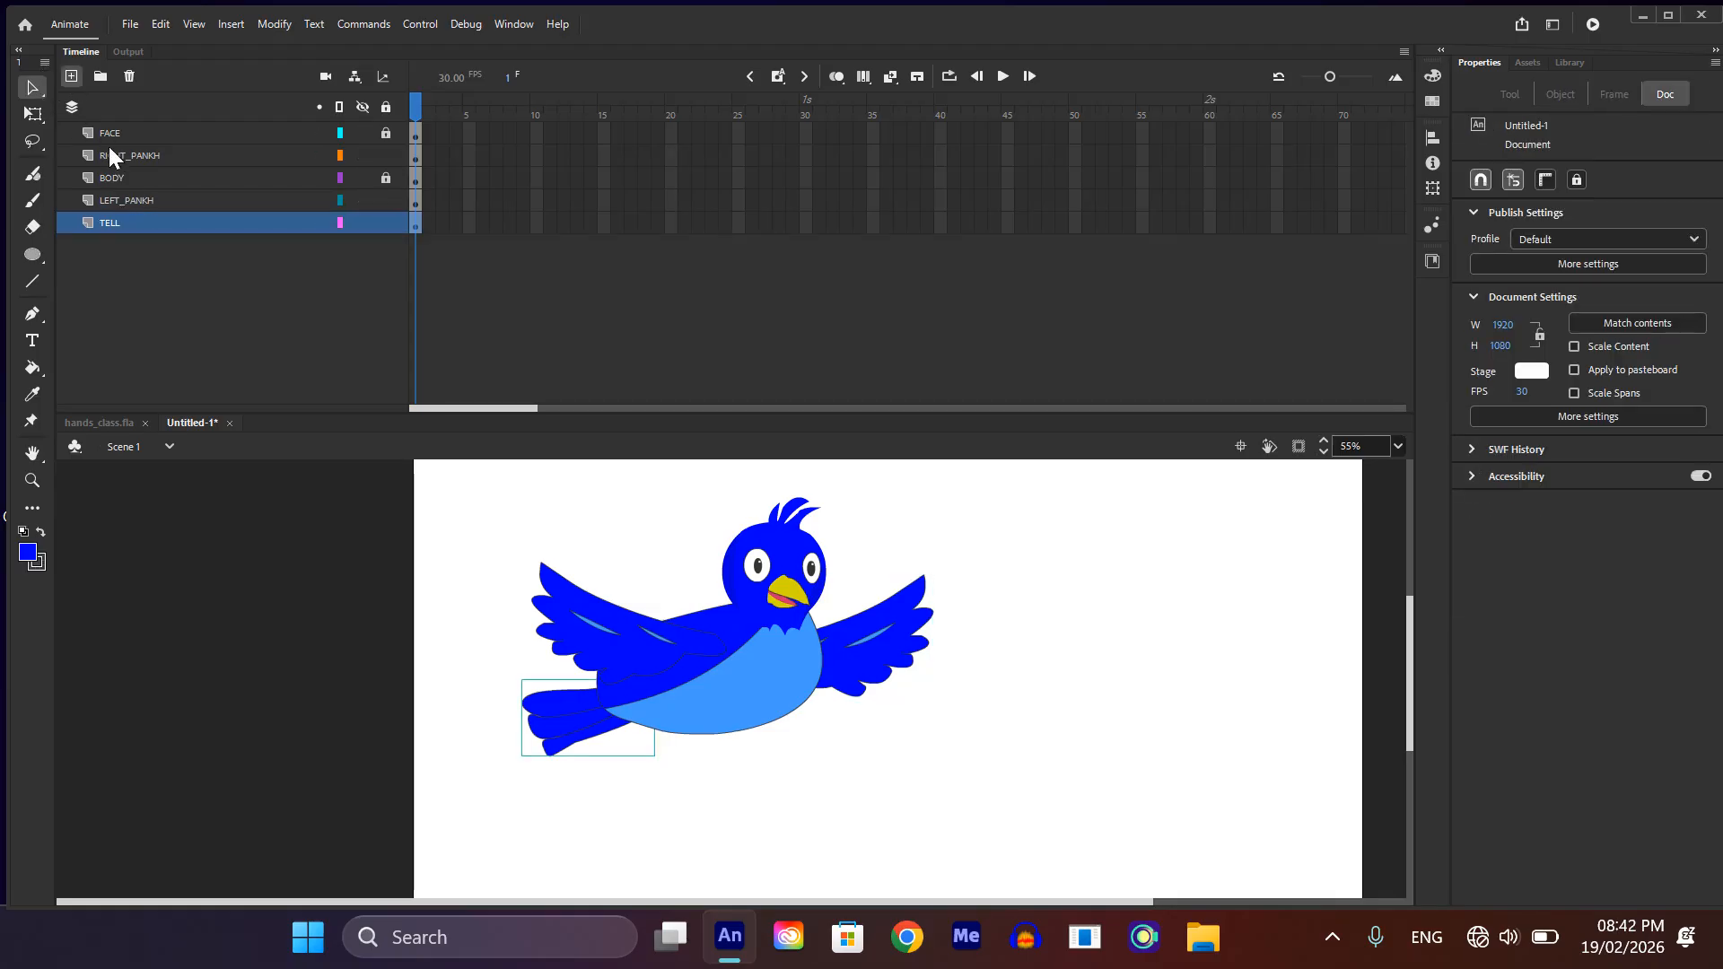
click(114, 224)
double_click(111, 224)
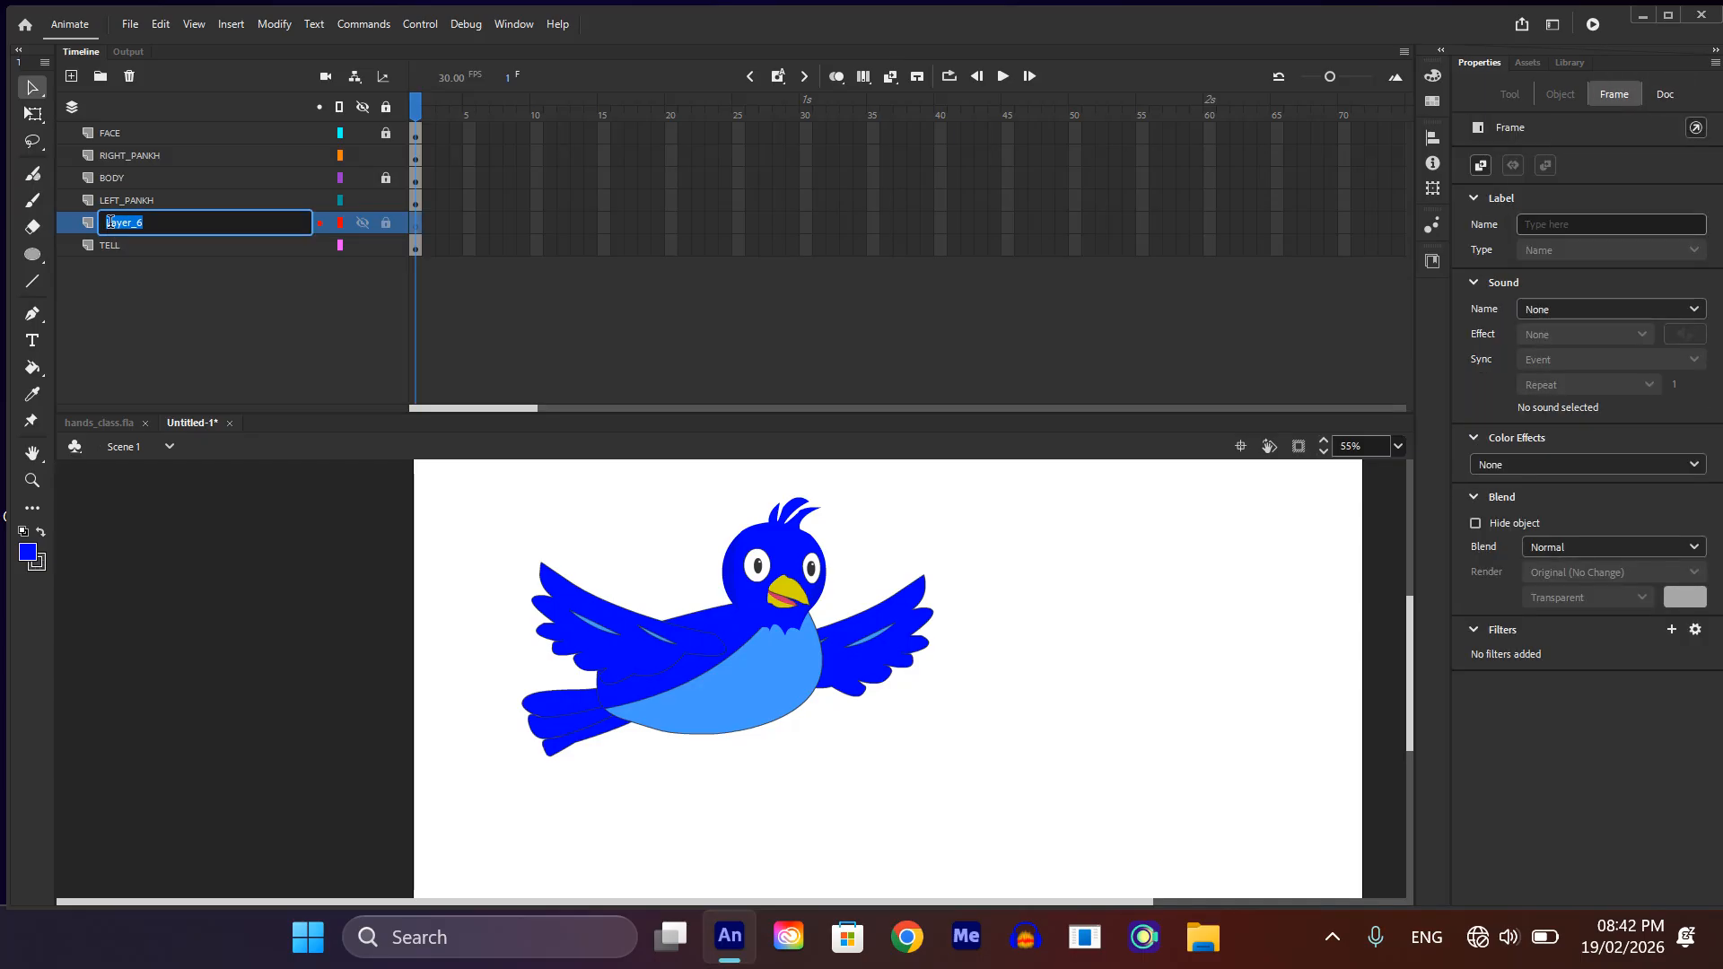
text(FOOTS)
key(Return)
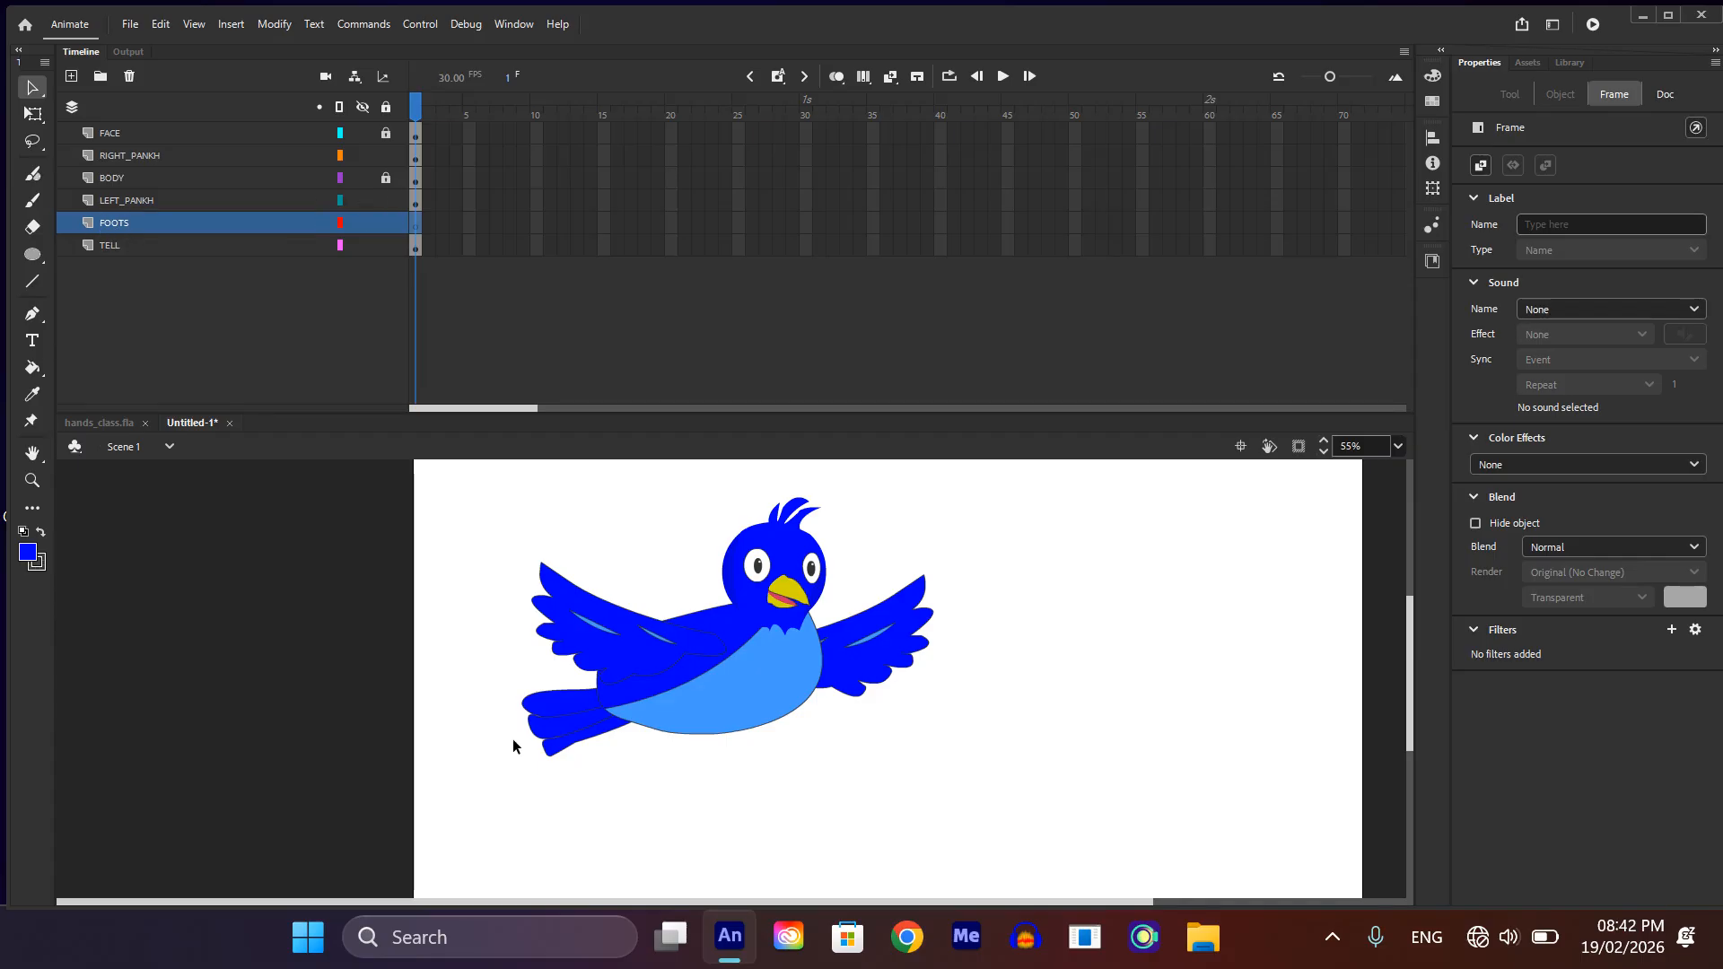
Step: Sketch a leg with pointed toes in straight lines under the bird's belly using the Line tool
scroll(642, 675, up, 3)
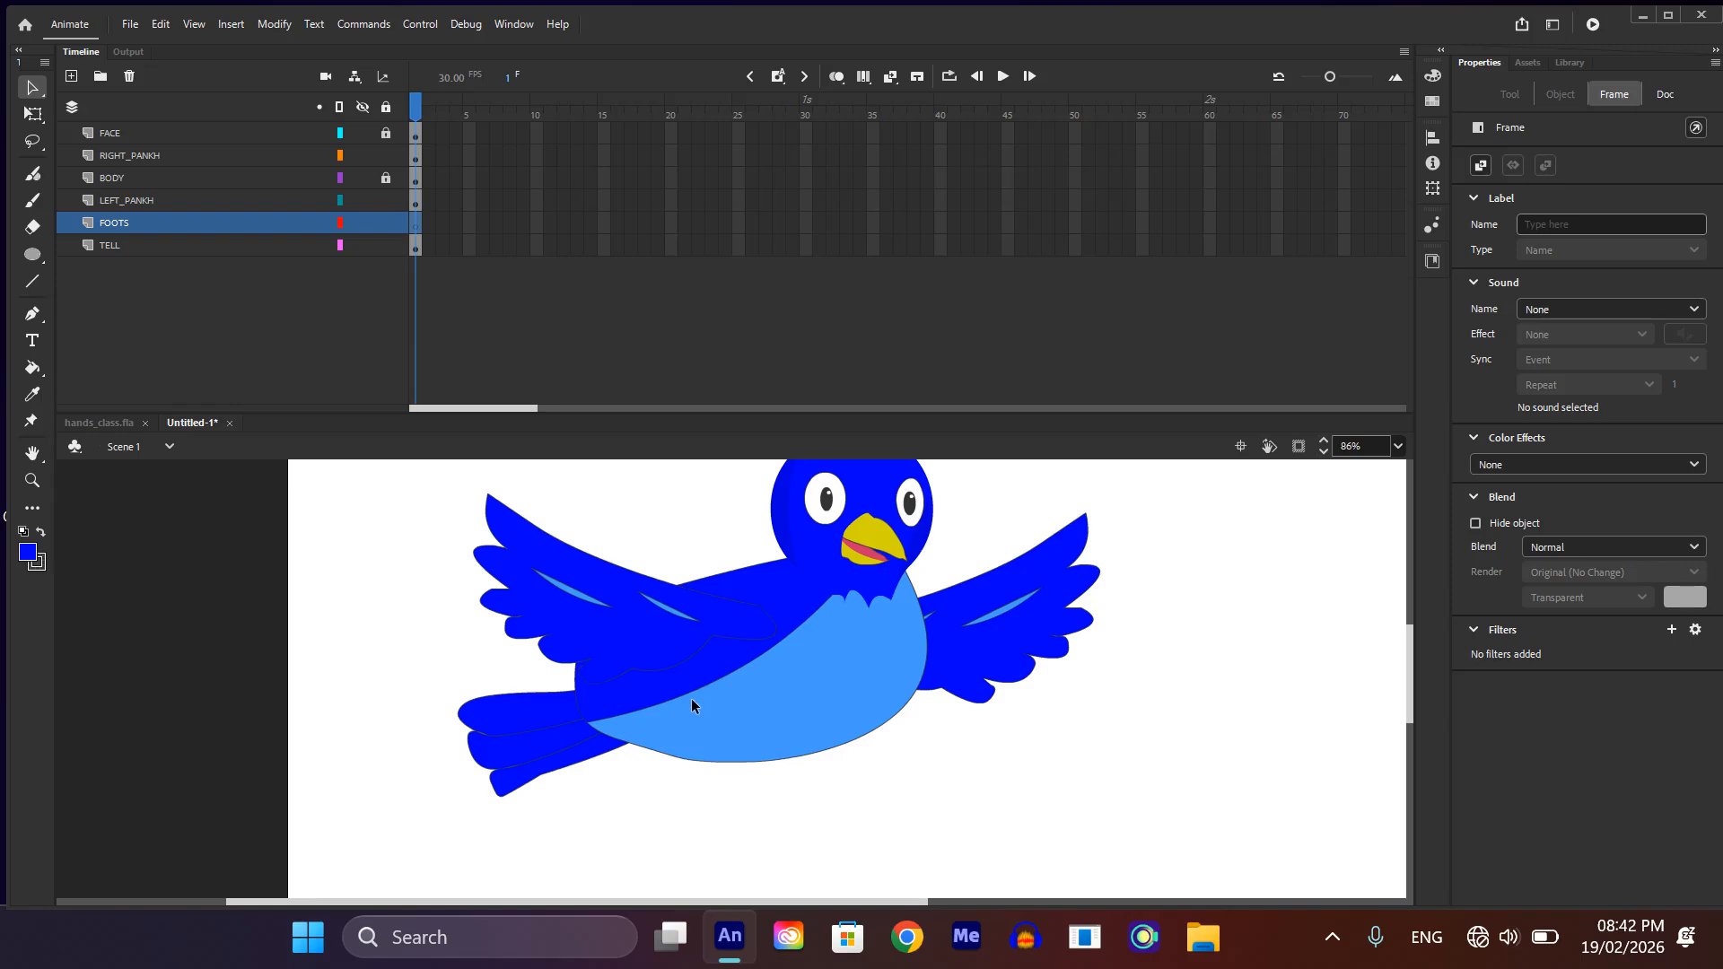
key(n)
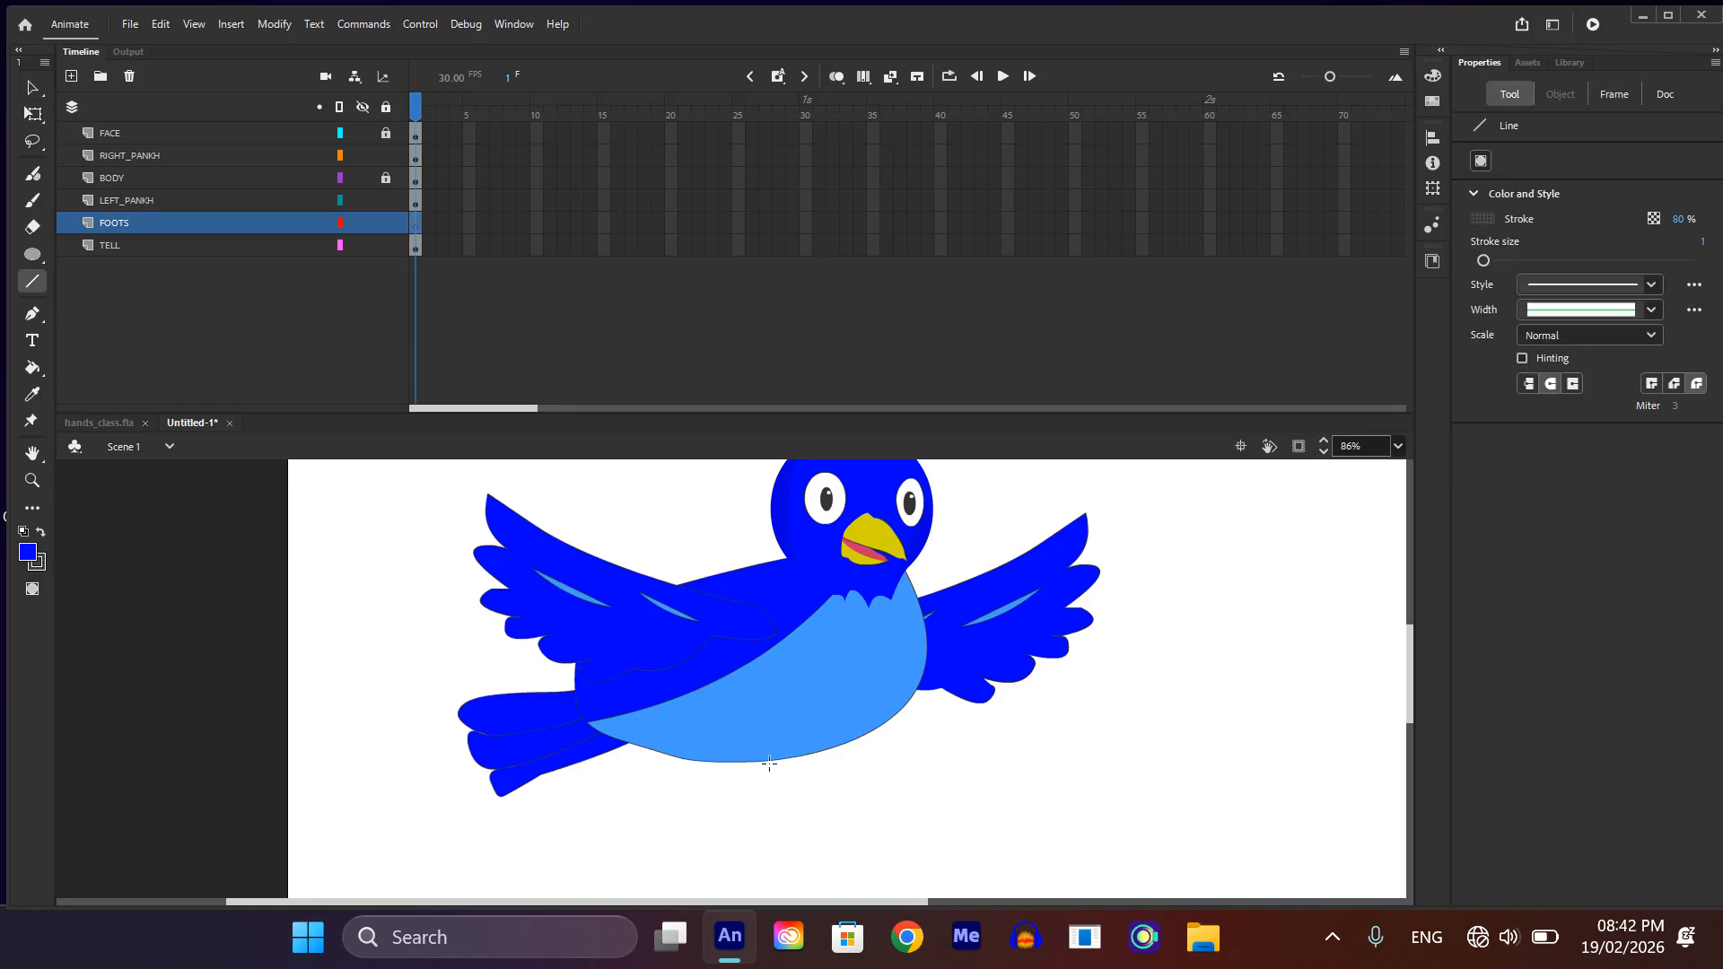
drag(754, 761, 692, 816)
drag(725, 787, 676, 788)
mouse_move(723, 791)
mouse_down()
mouse_move(677, 790)
mouse_move(707, 812)
mouse_move(698, 836)
mouse_up()
drag(701, 799, 715, 761)
key(ctrl+minus)
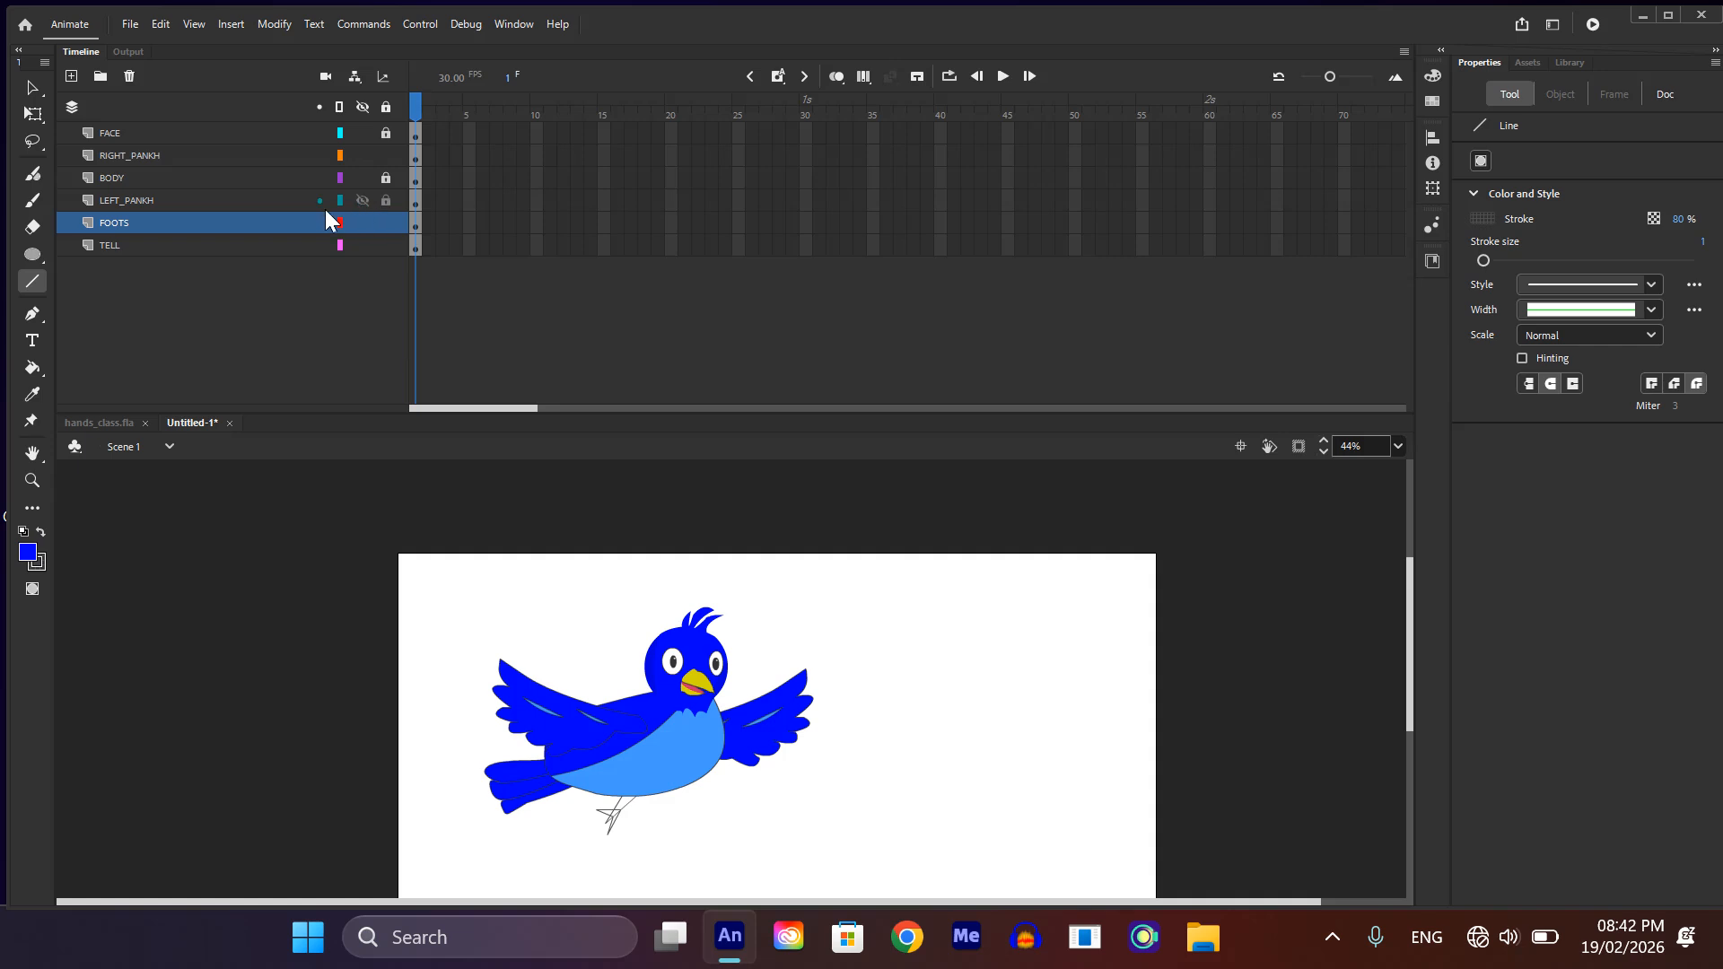
Step: Hide every layer except FOOTS to isolate the leg sketch
drag(363, 106, 357, 228)
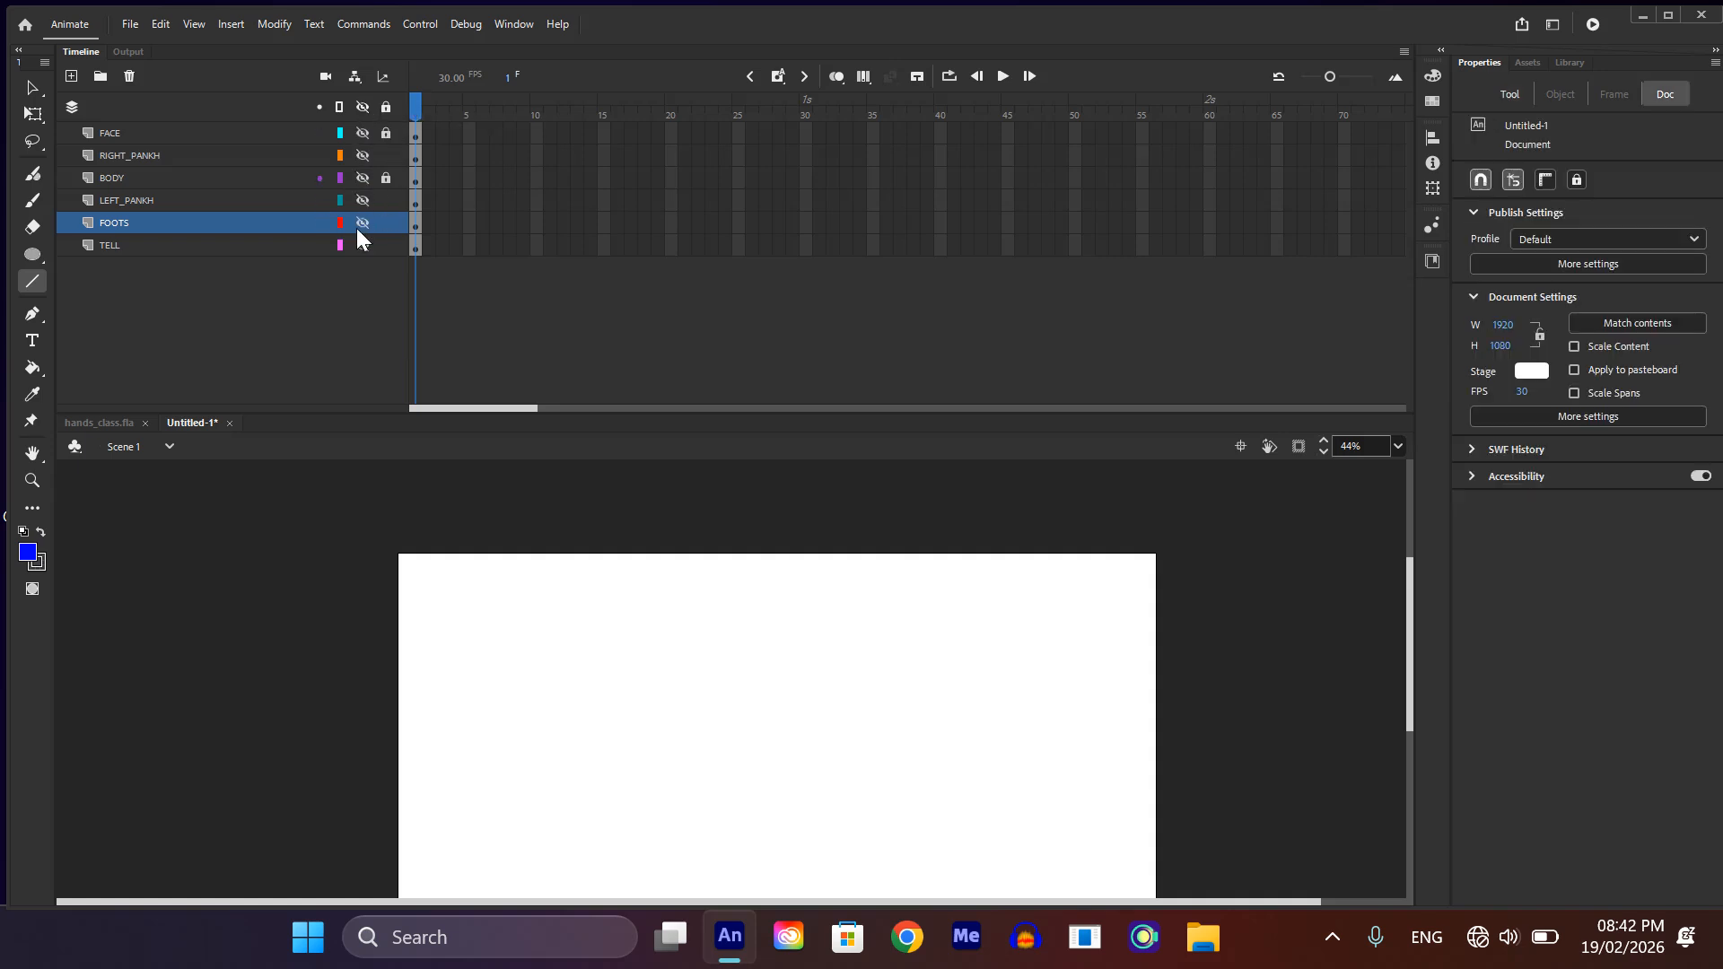
click(359, 224)
scroll(639, 727, up, 3)
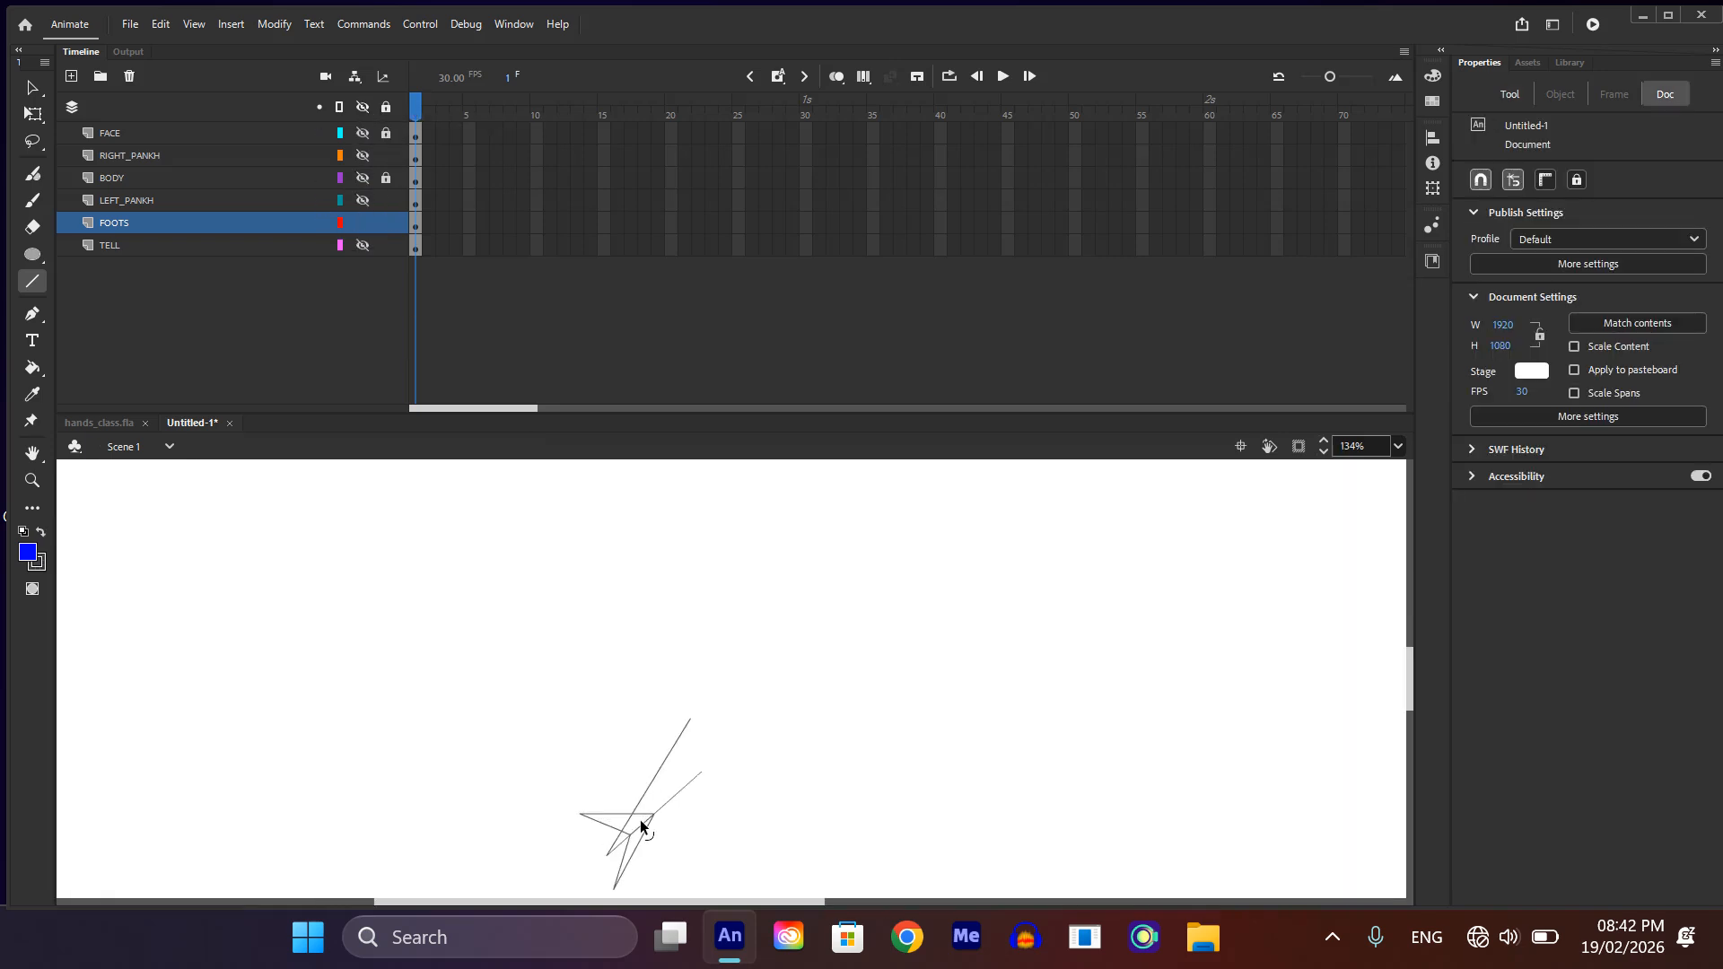
Step: Extend the leg's shorter side line and close its upper end with a rounded curve
key(v)
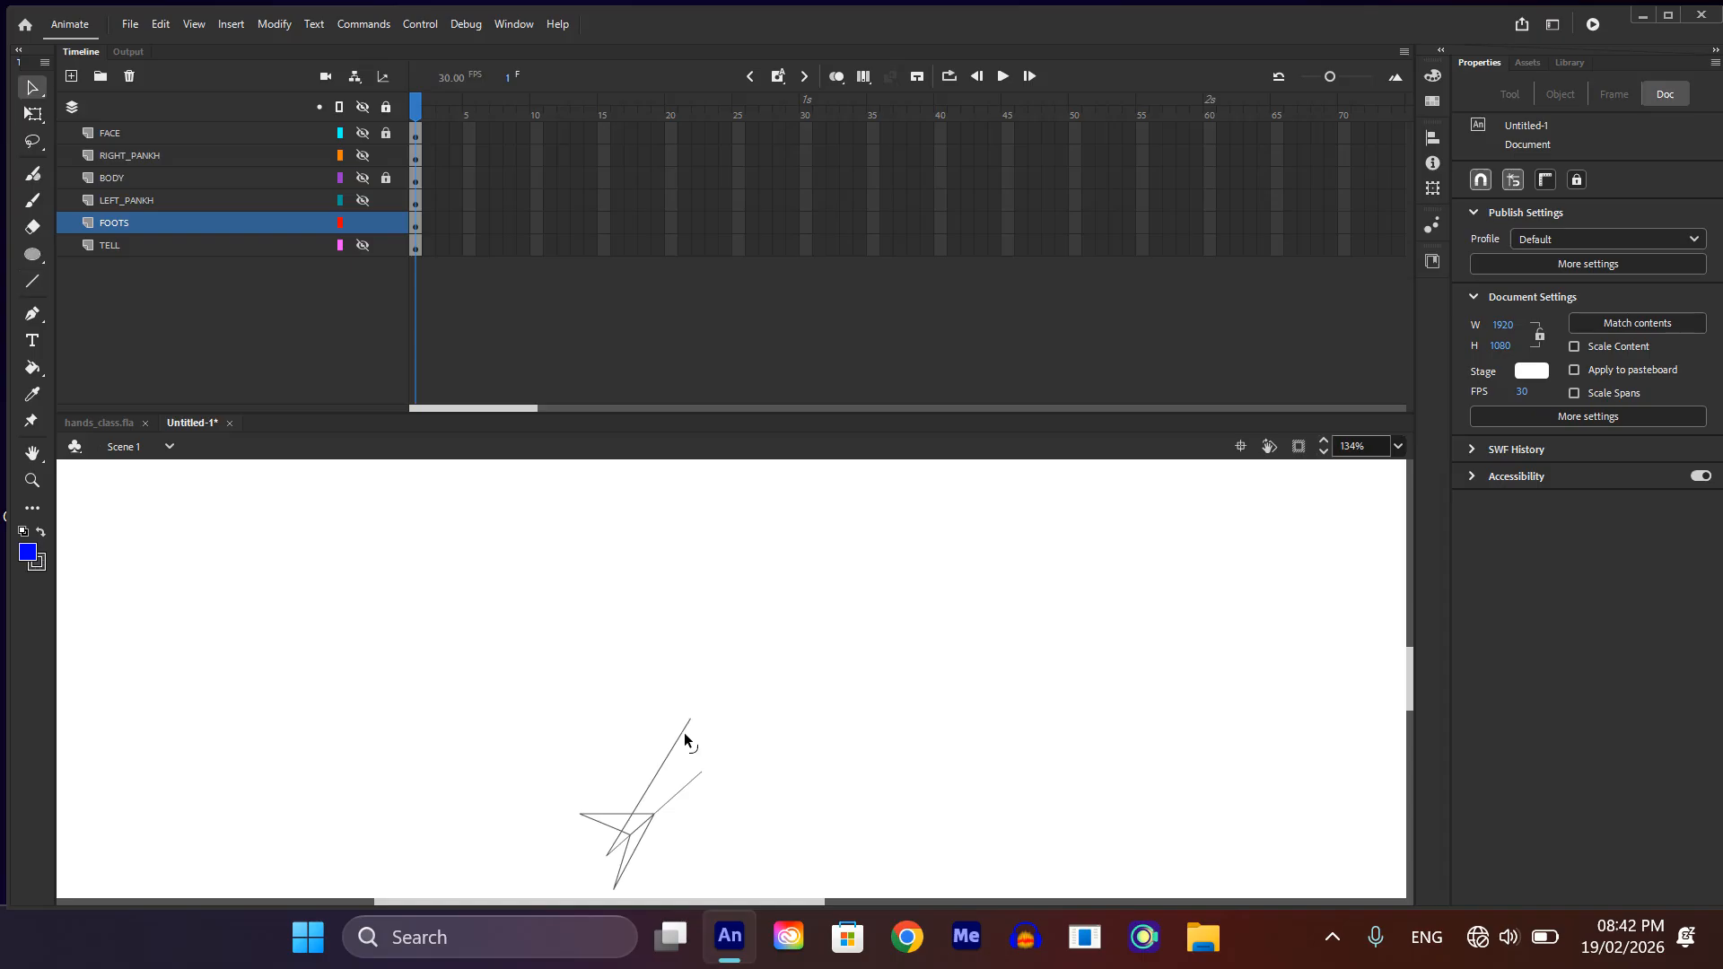
drag(700, 779, 731, 717)
key(n)
key(v)
Step: Bend the leg's straight back edge slightly inward and reshape the horizontal toe with a rounded tip
scroll(664, 770, up, 2)
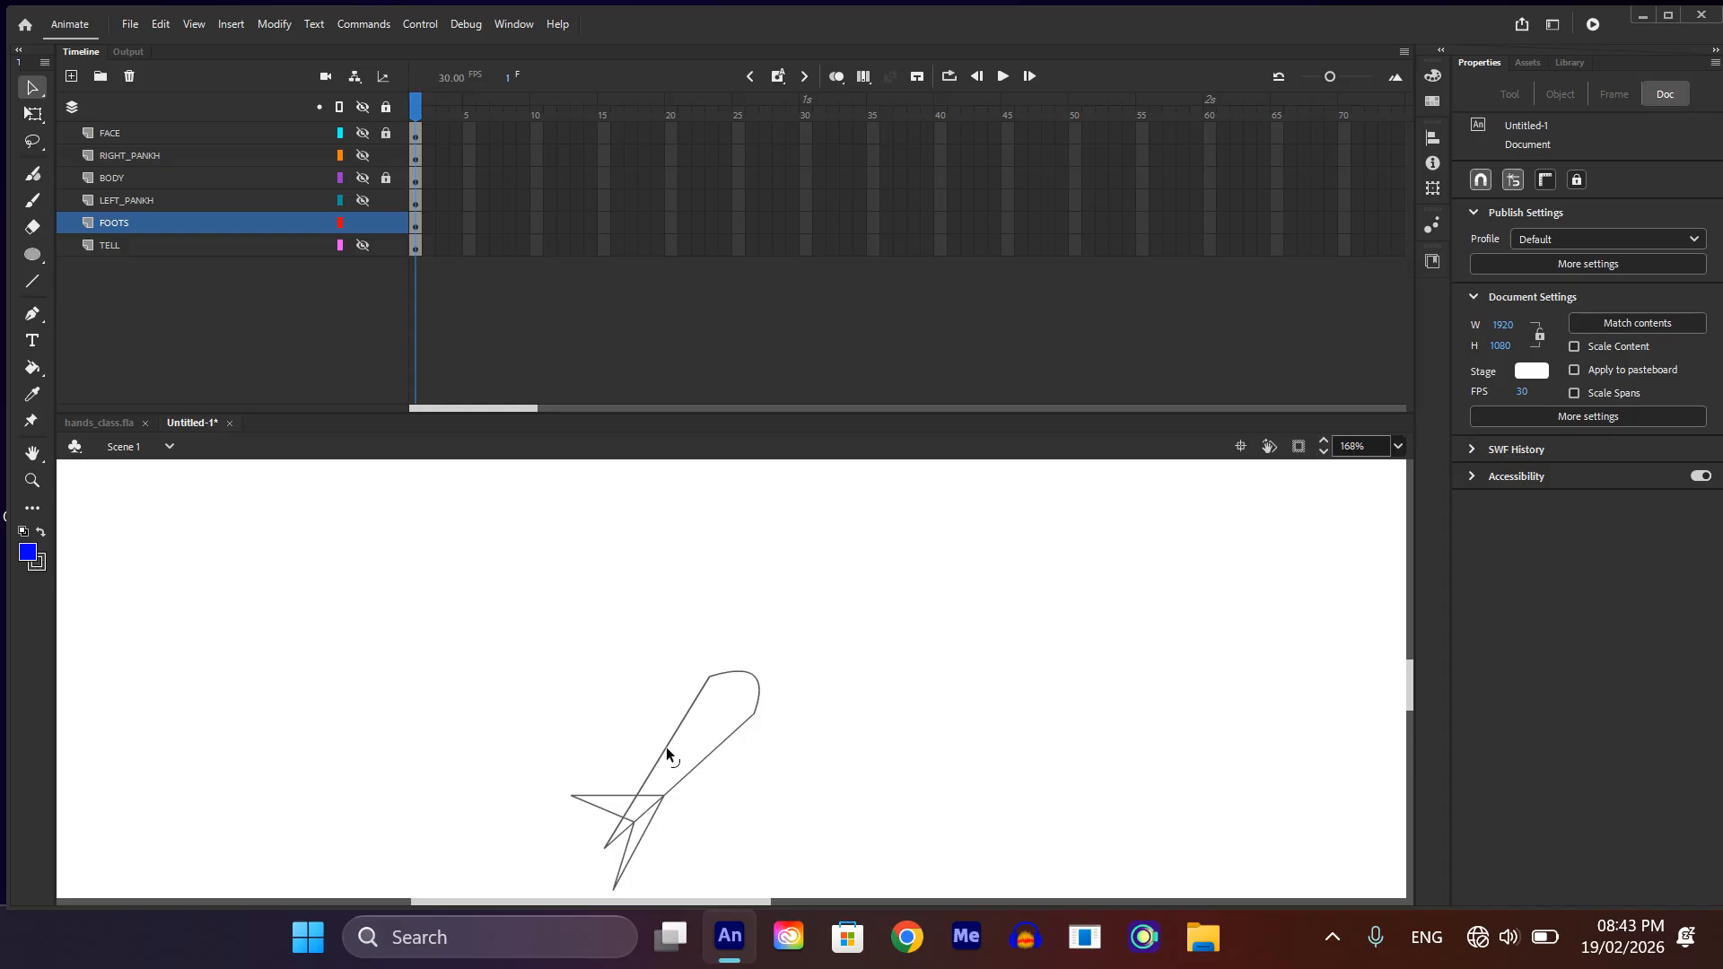
drag(665, 746, 675, 748)
drag(708, 676, 716, 683)
scroll(538, 812, up, 3)
drag(626, 791, 541, 808)
scroll(657, 777, down, 2)
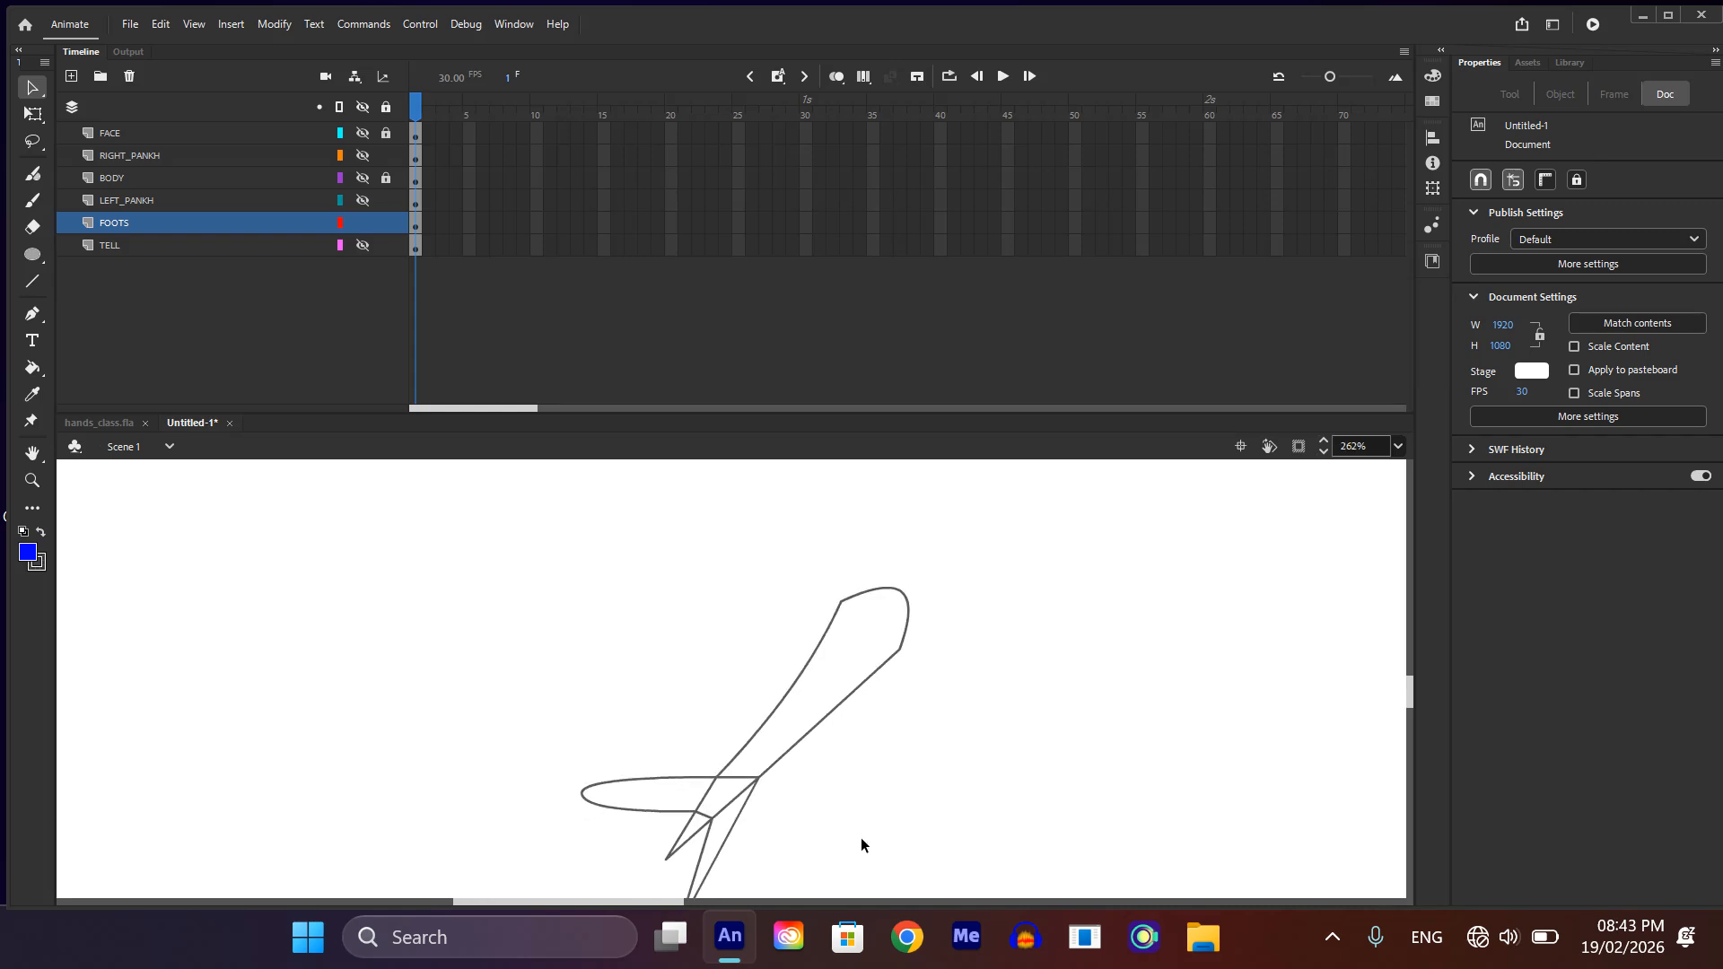
Step: Curve the edges of the downward toe and bend the underside of the horizontal toe
drag(729, 836, 753, 829)
scroll(754, 829, down, 3)
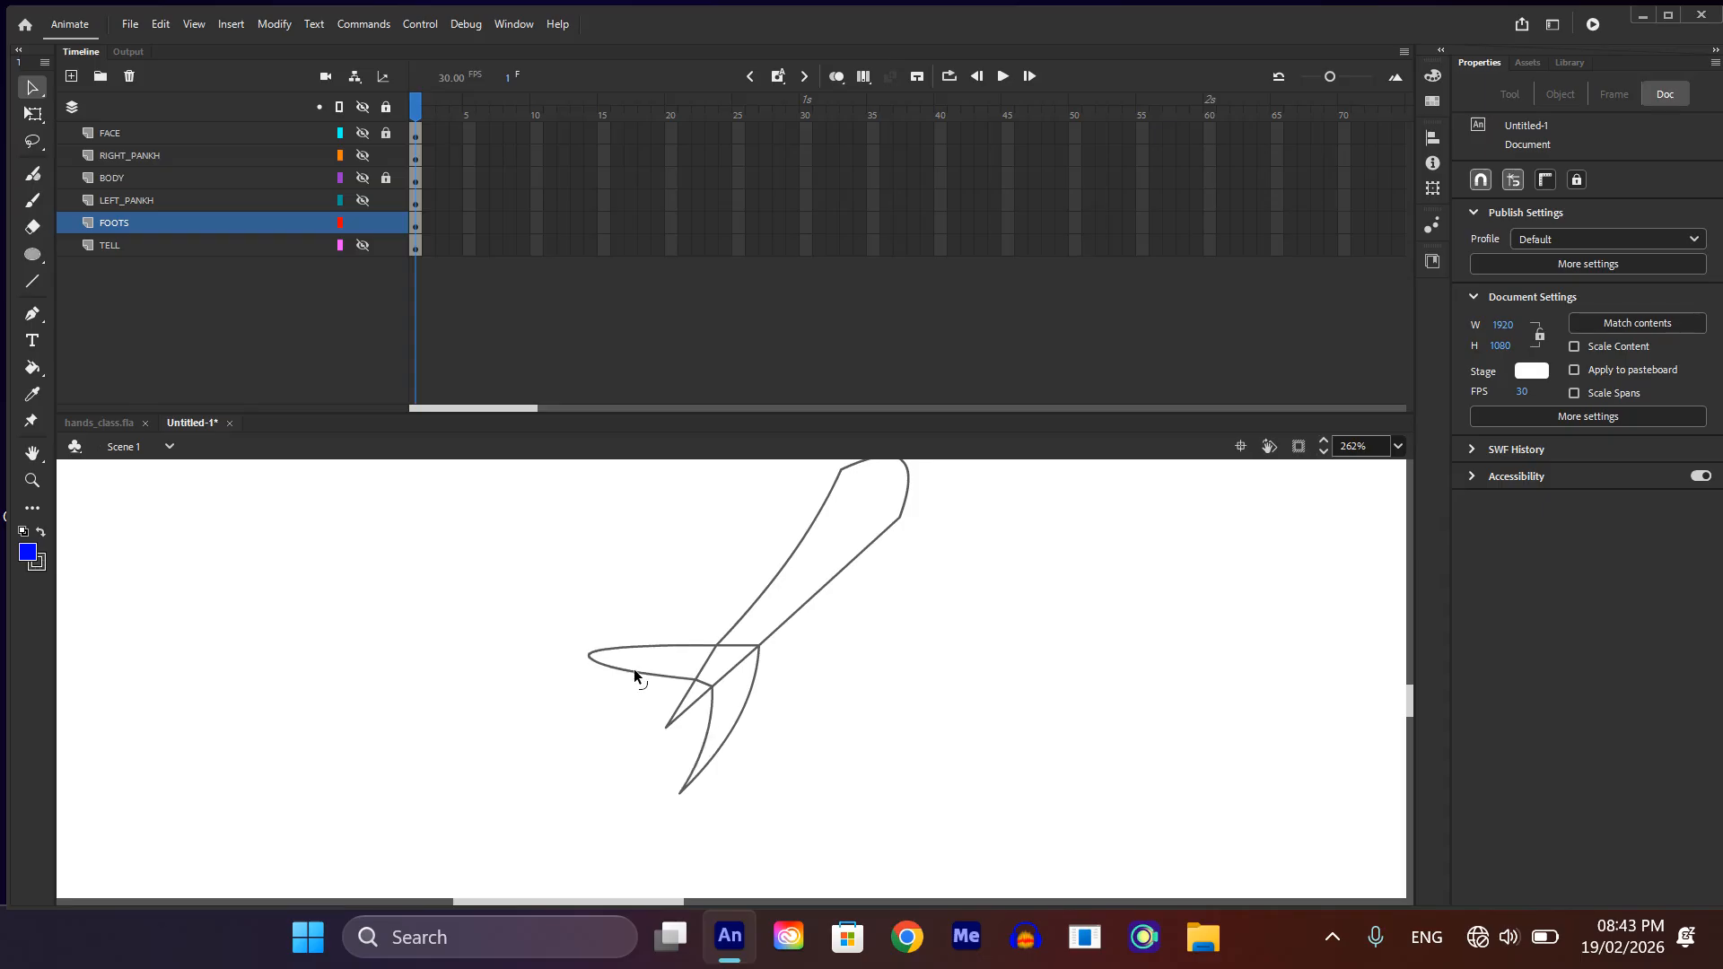
drag(631, 671, 608, 684)
scroll(646, 668, down, 3)
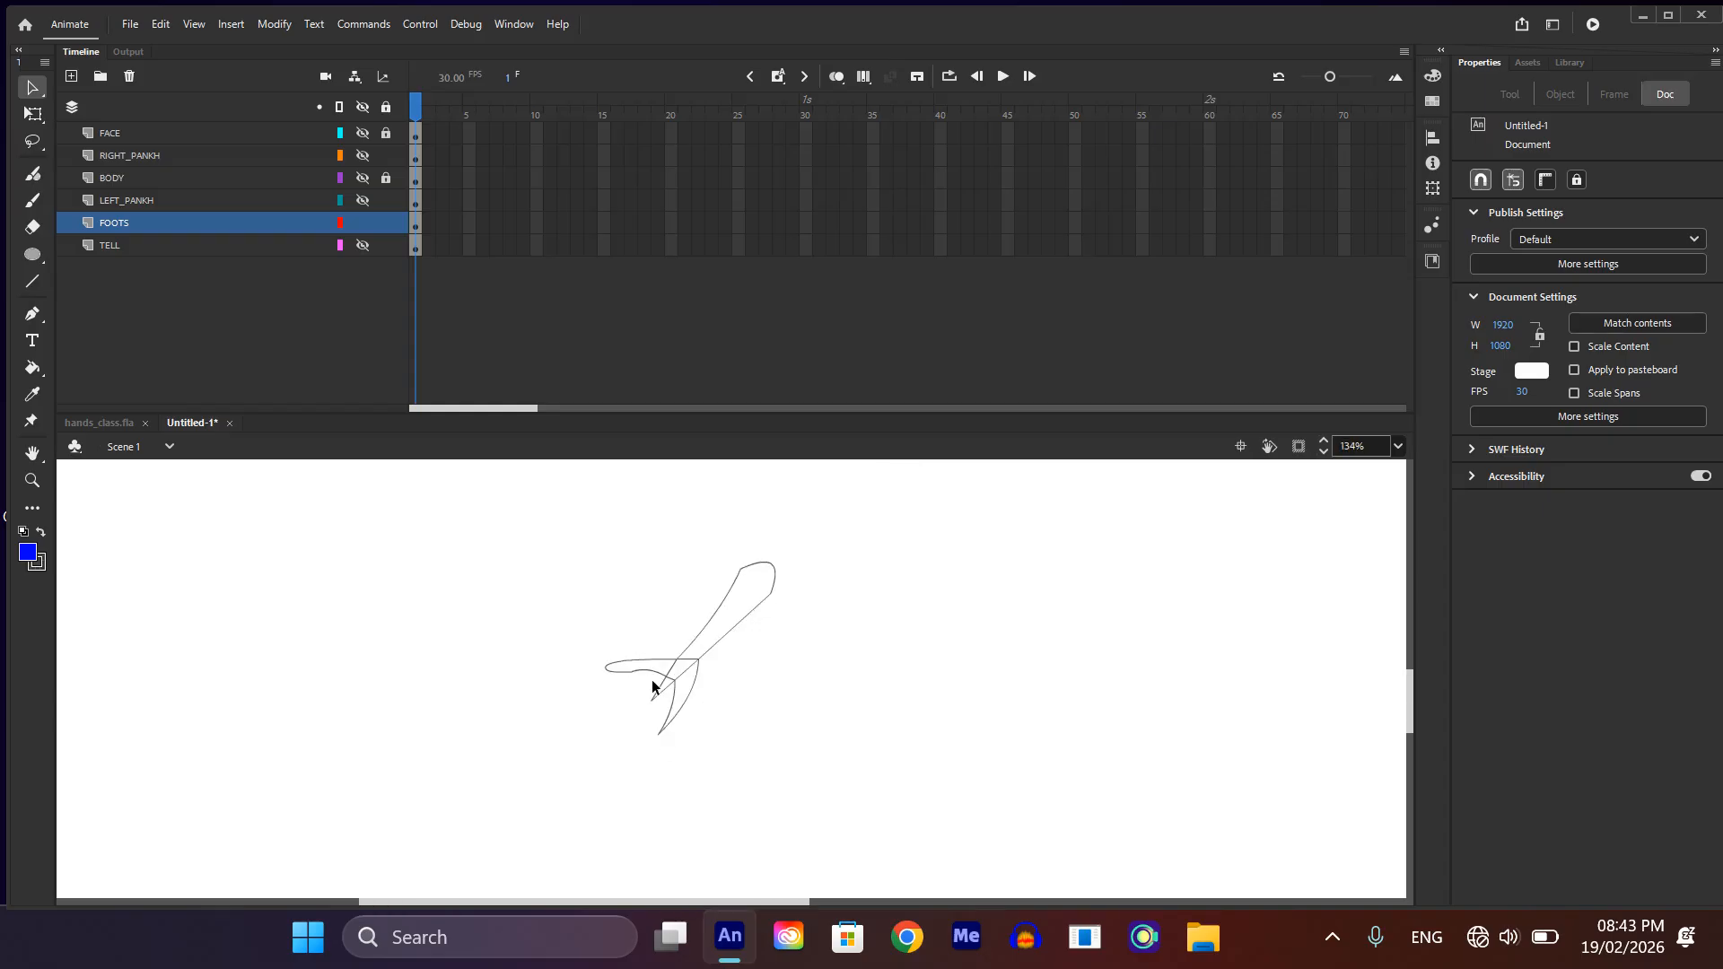
Step: Refine the junction between leg and toes by nudging its corner points
scroll(664, 689, up, 5)
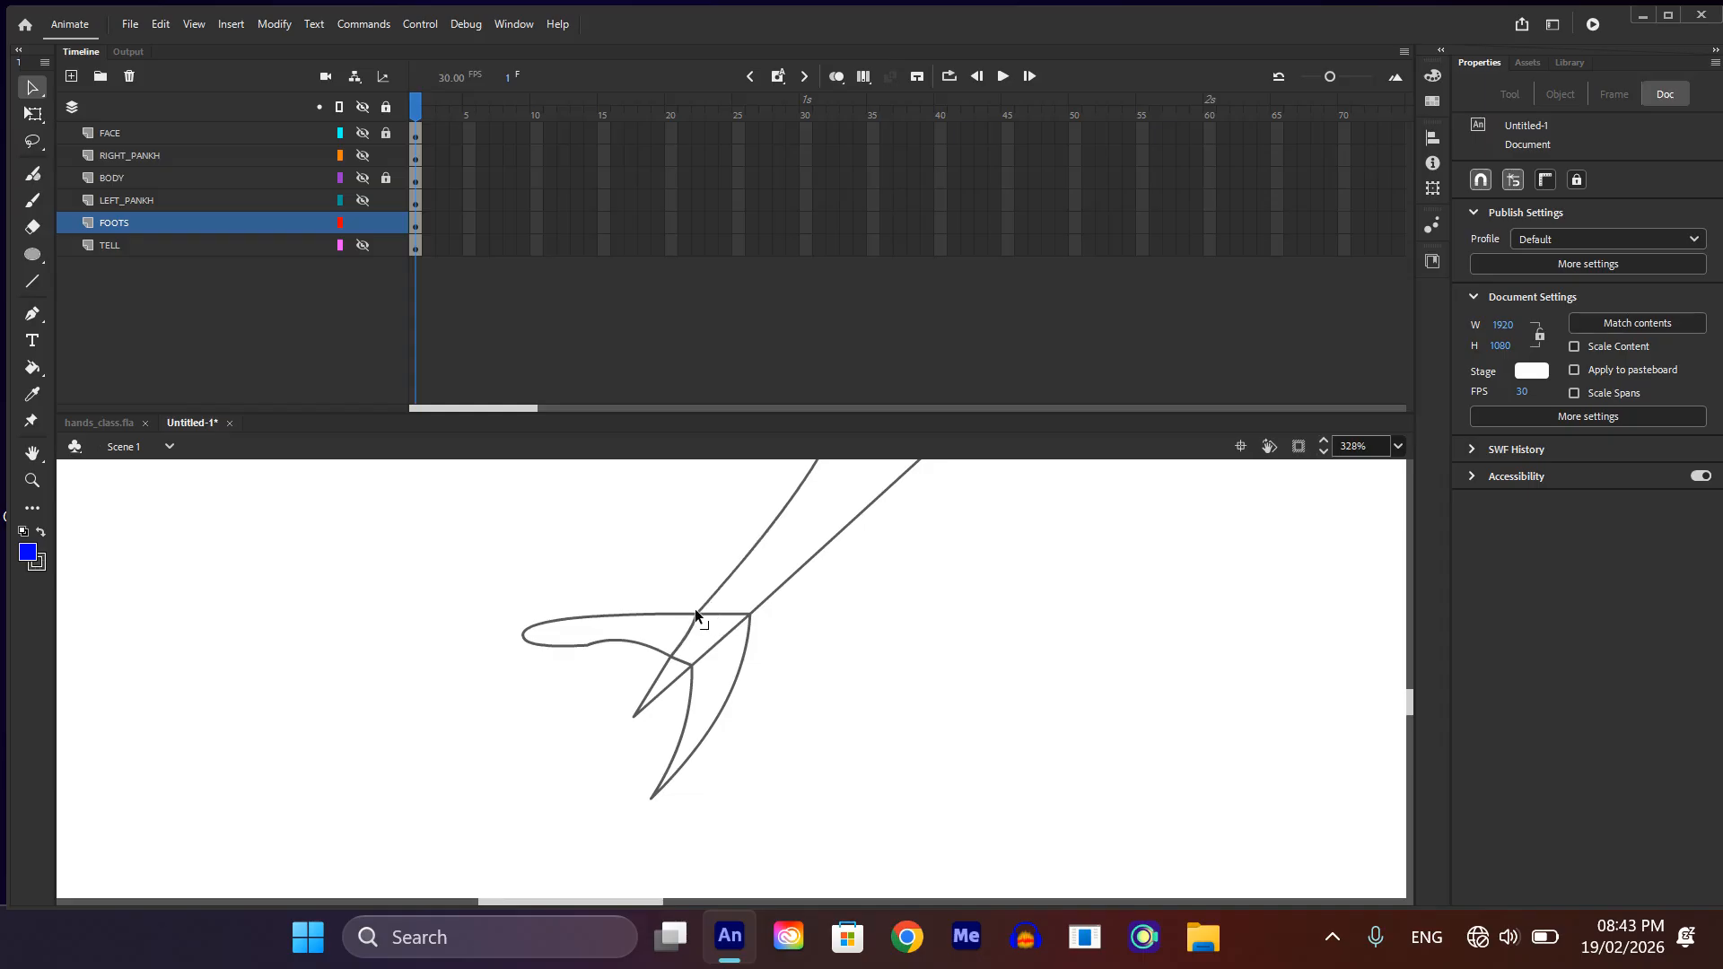
scroll(763, 627, down, 2)
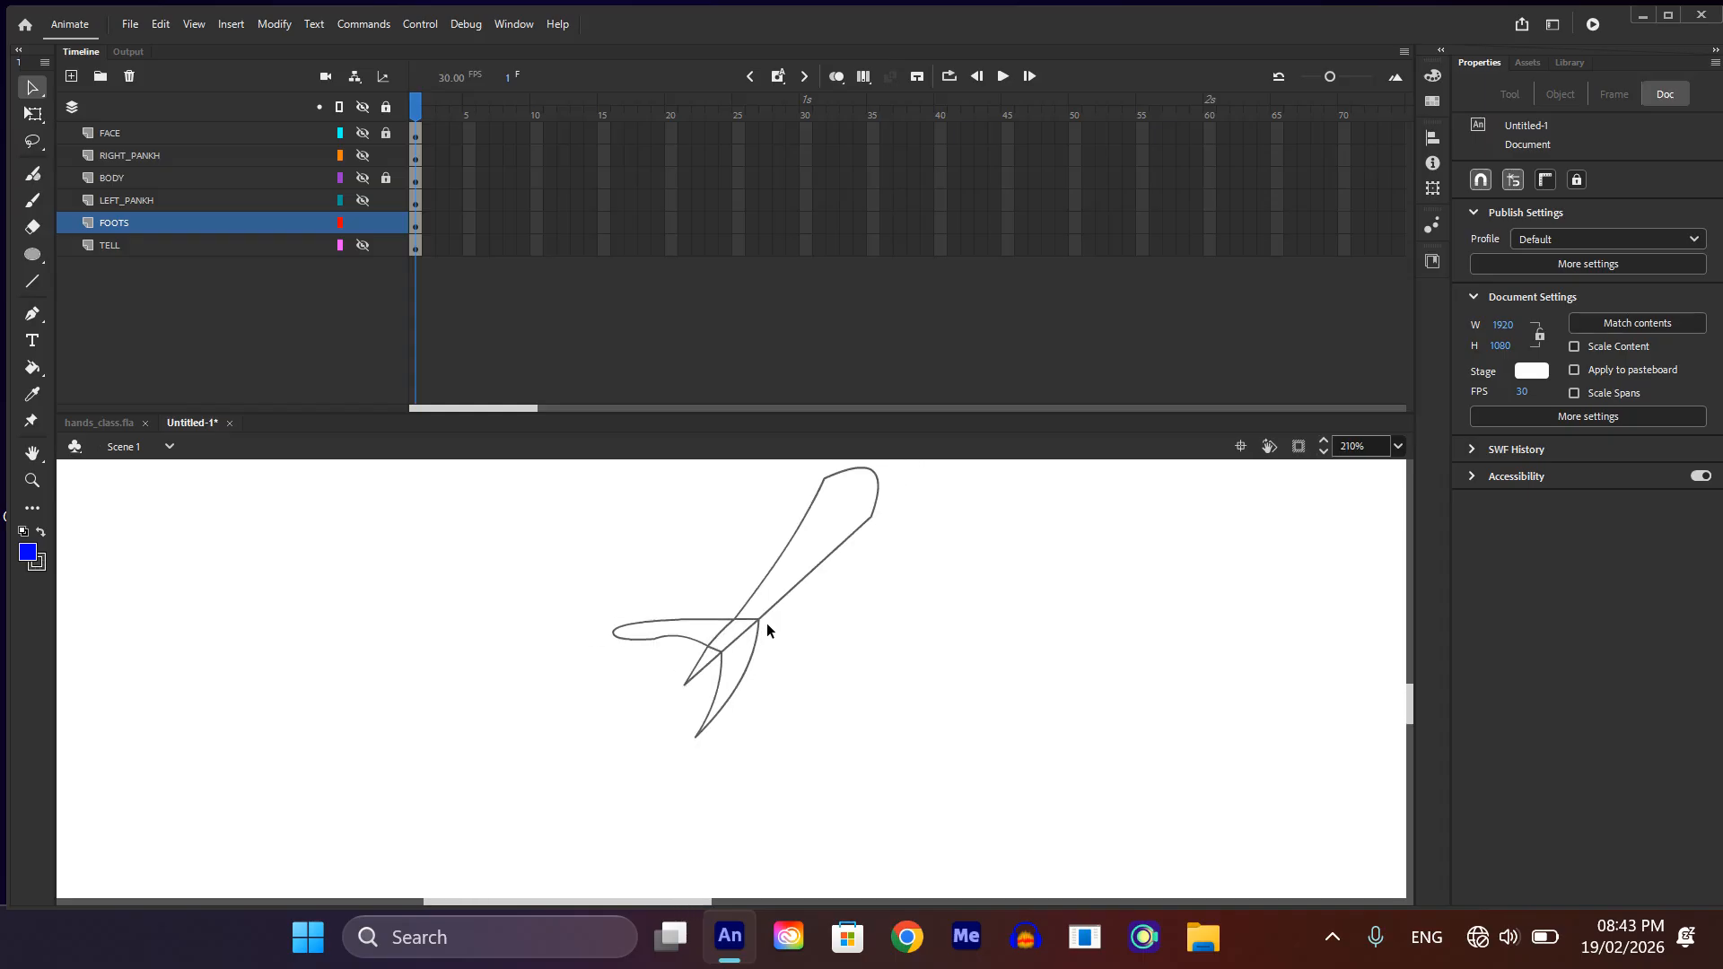
drag(758, 619, 762, 630)
drag(718, 661, 700, 656)
scroll(702, 653, down, 3)
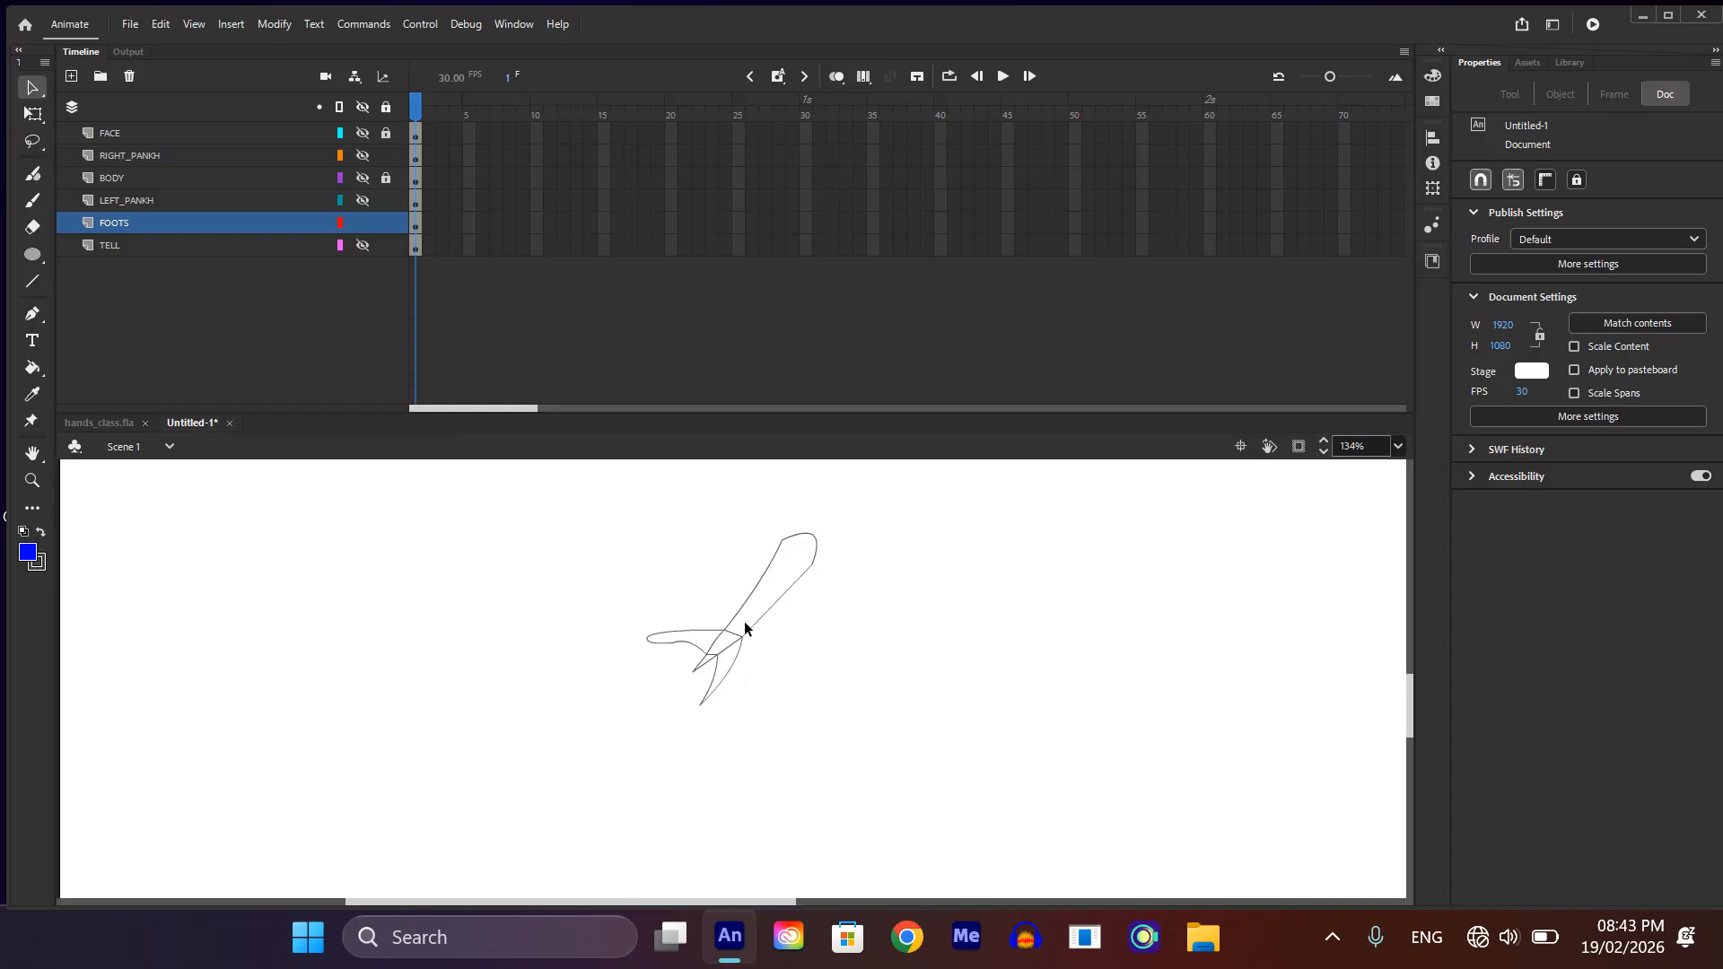
Step: Try a blue fill and a light green fill on the upper leg with the Paint Bucket
key(k)
click(754, 625)
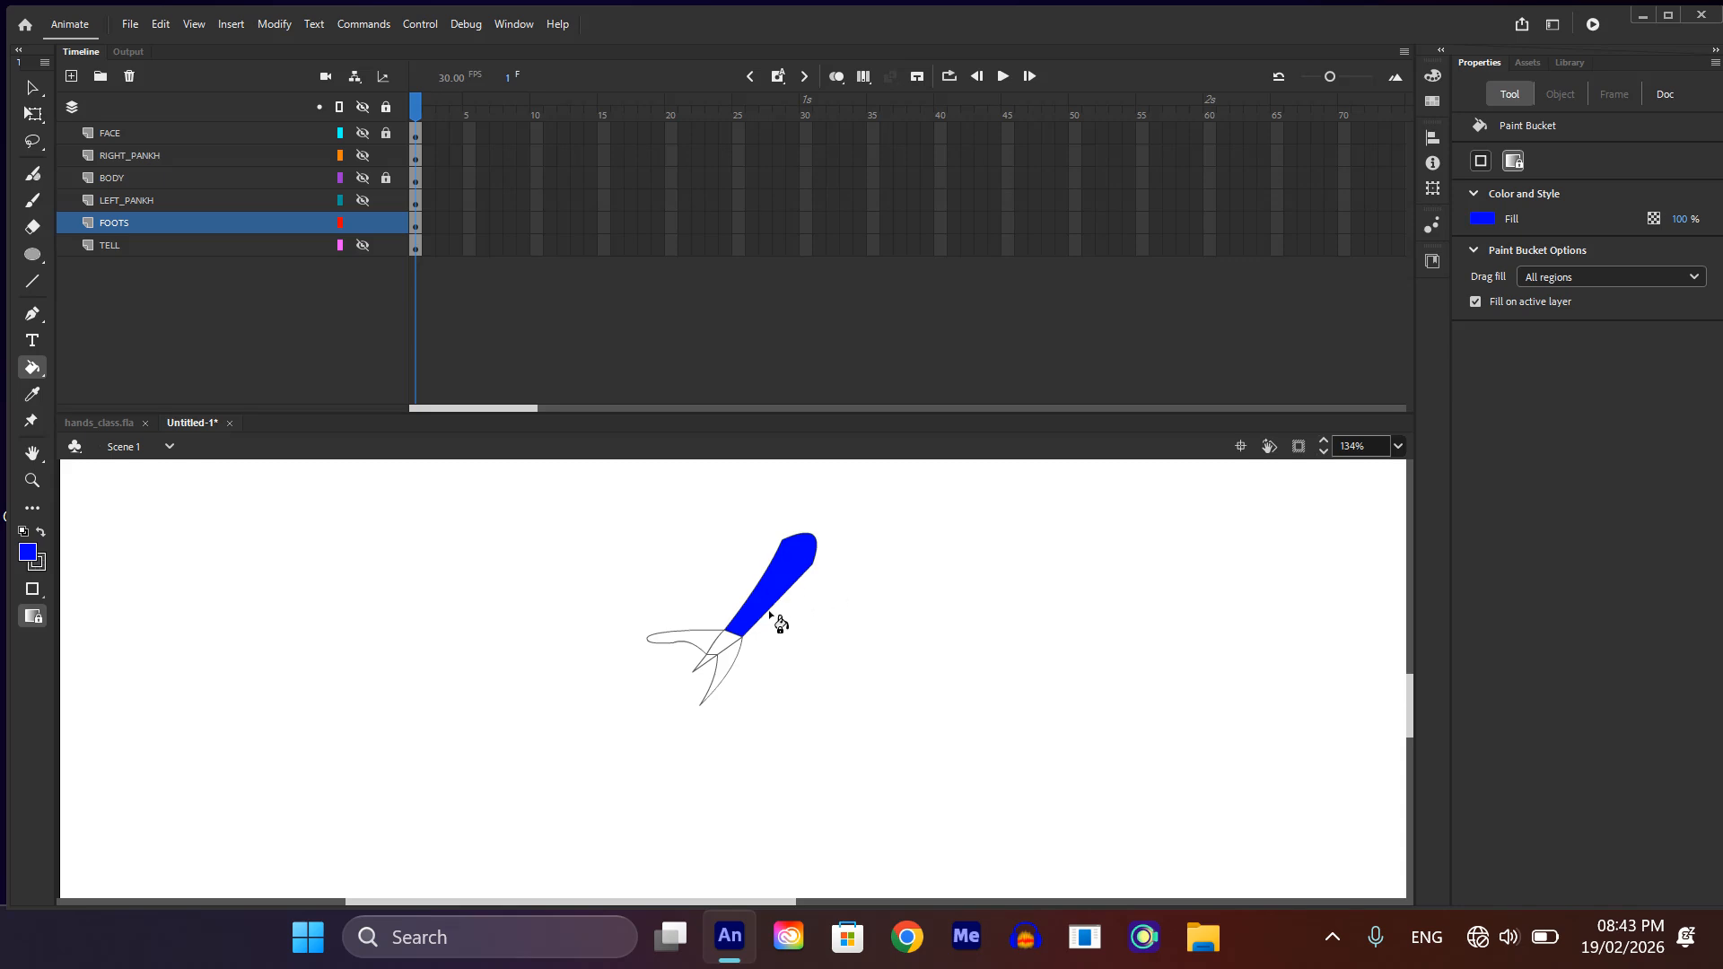
click(1480, 218)
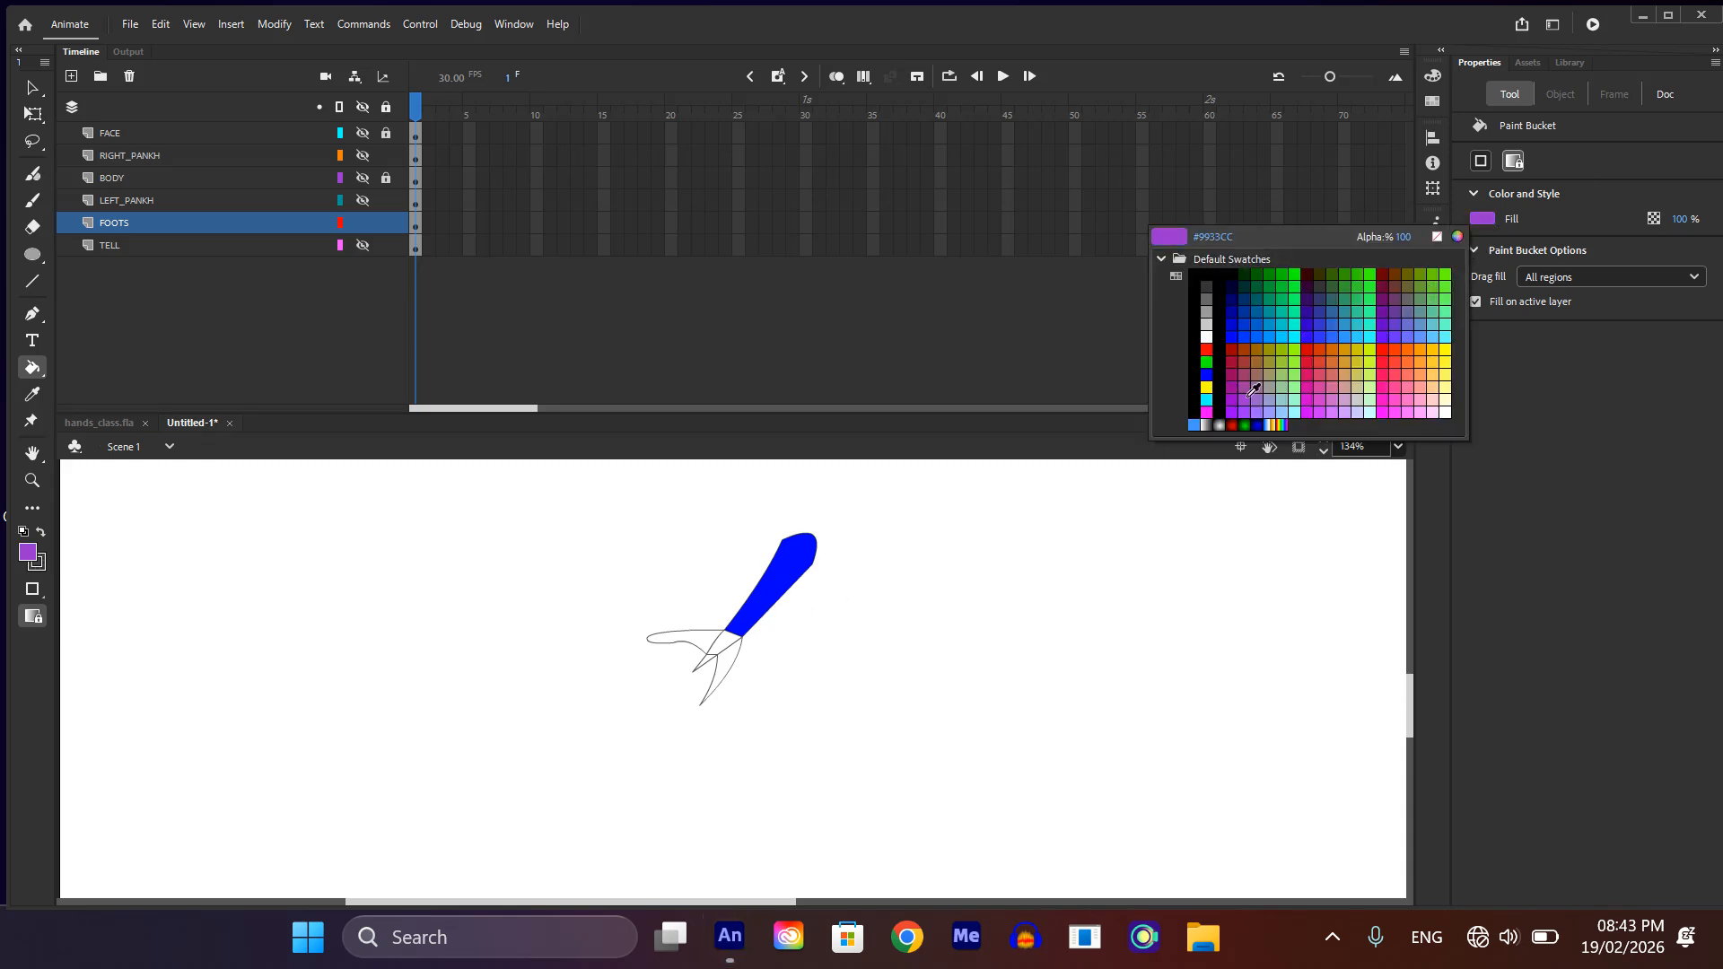
click(1290, 372)
click(781, 596)
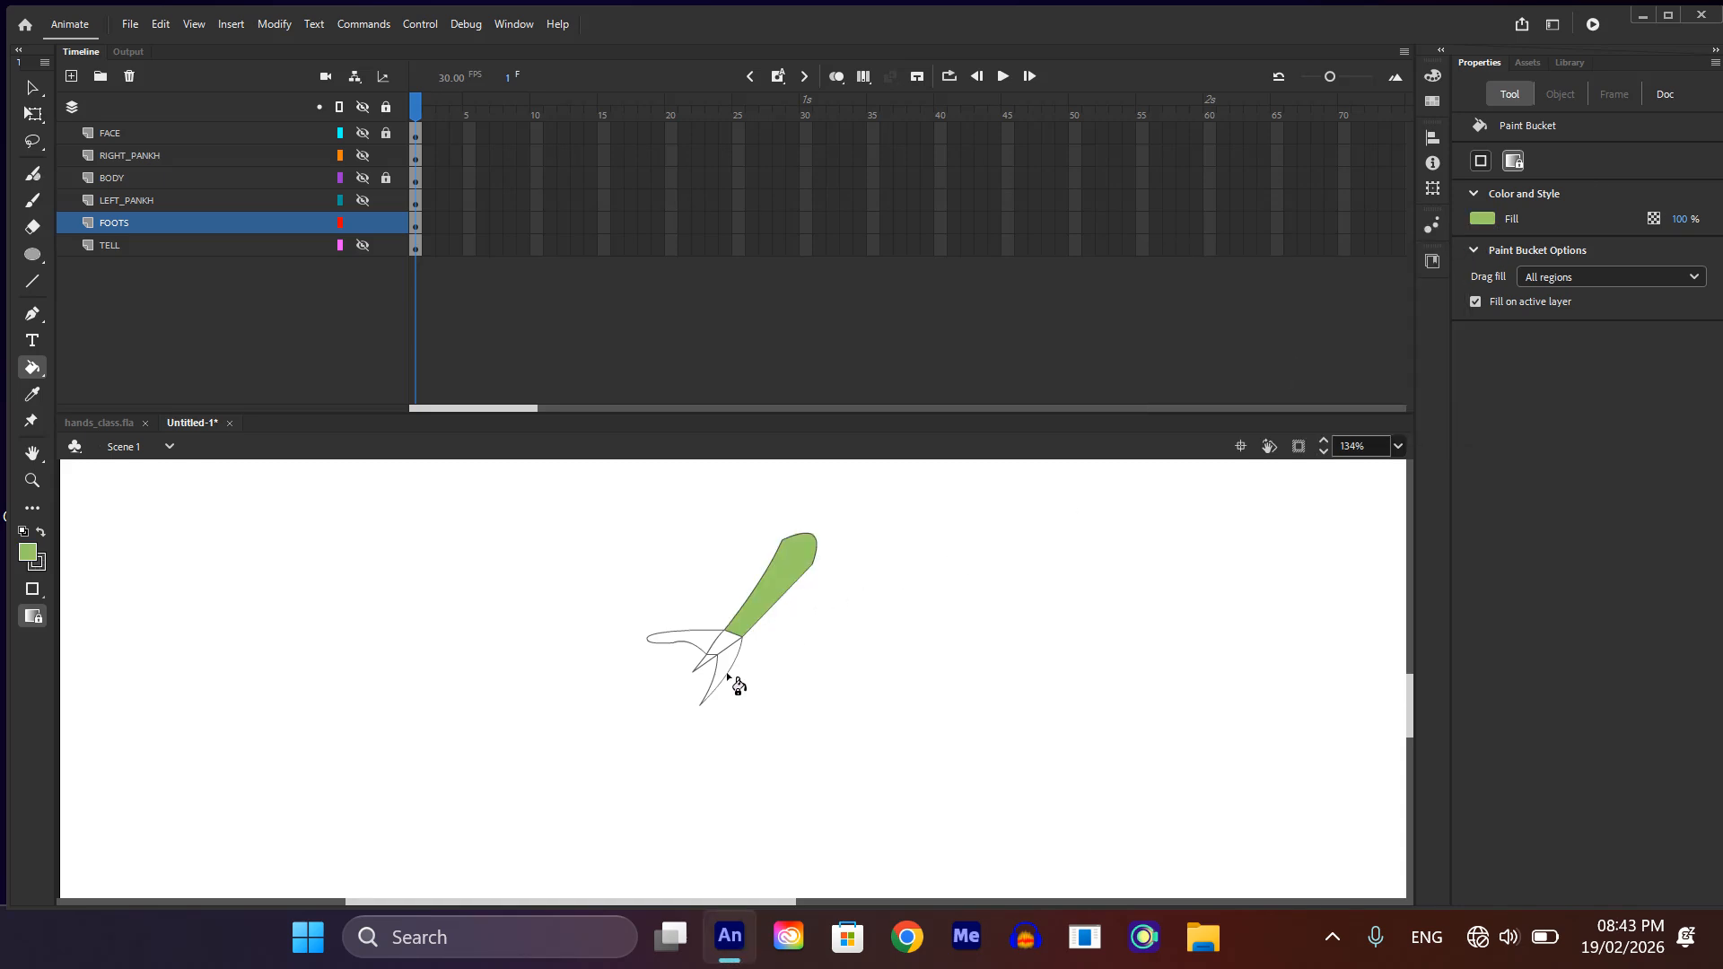
Step: Fill the leg and all its toes with bright yellow FFFF00
click(1486, 217)
click(1196, 401)
click(723, 642)
click(708, 650)
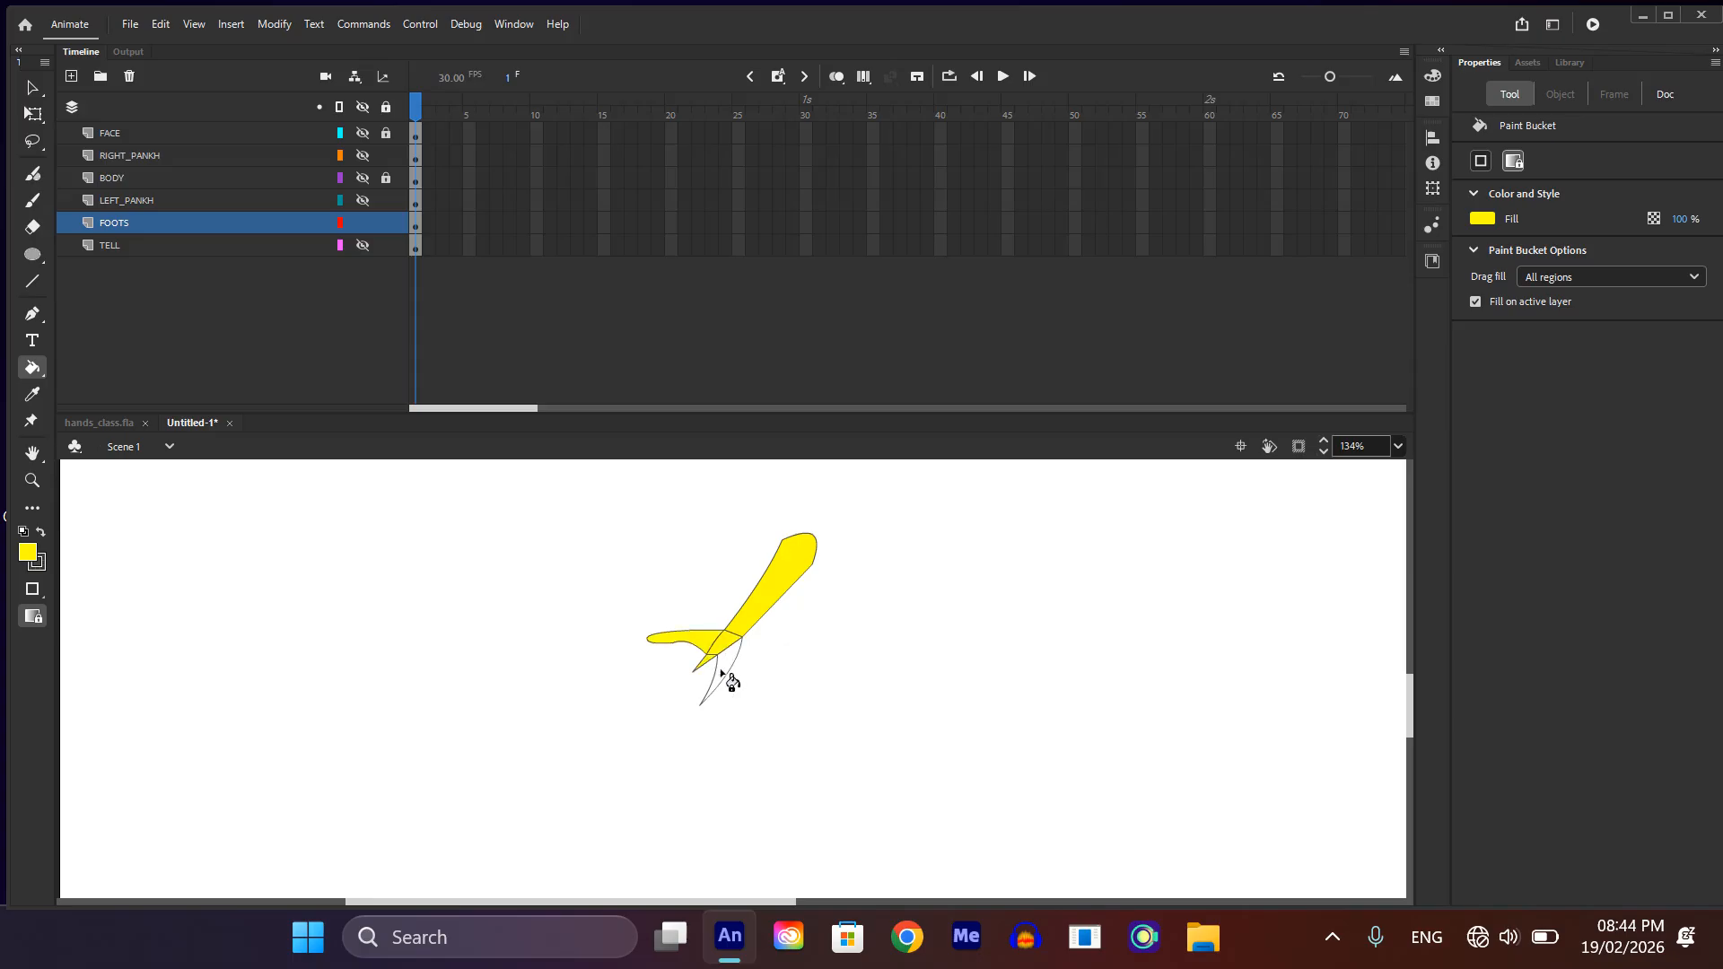
click(728, 680)
scroll(772, 655, down, 2)
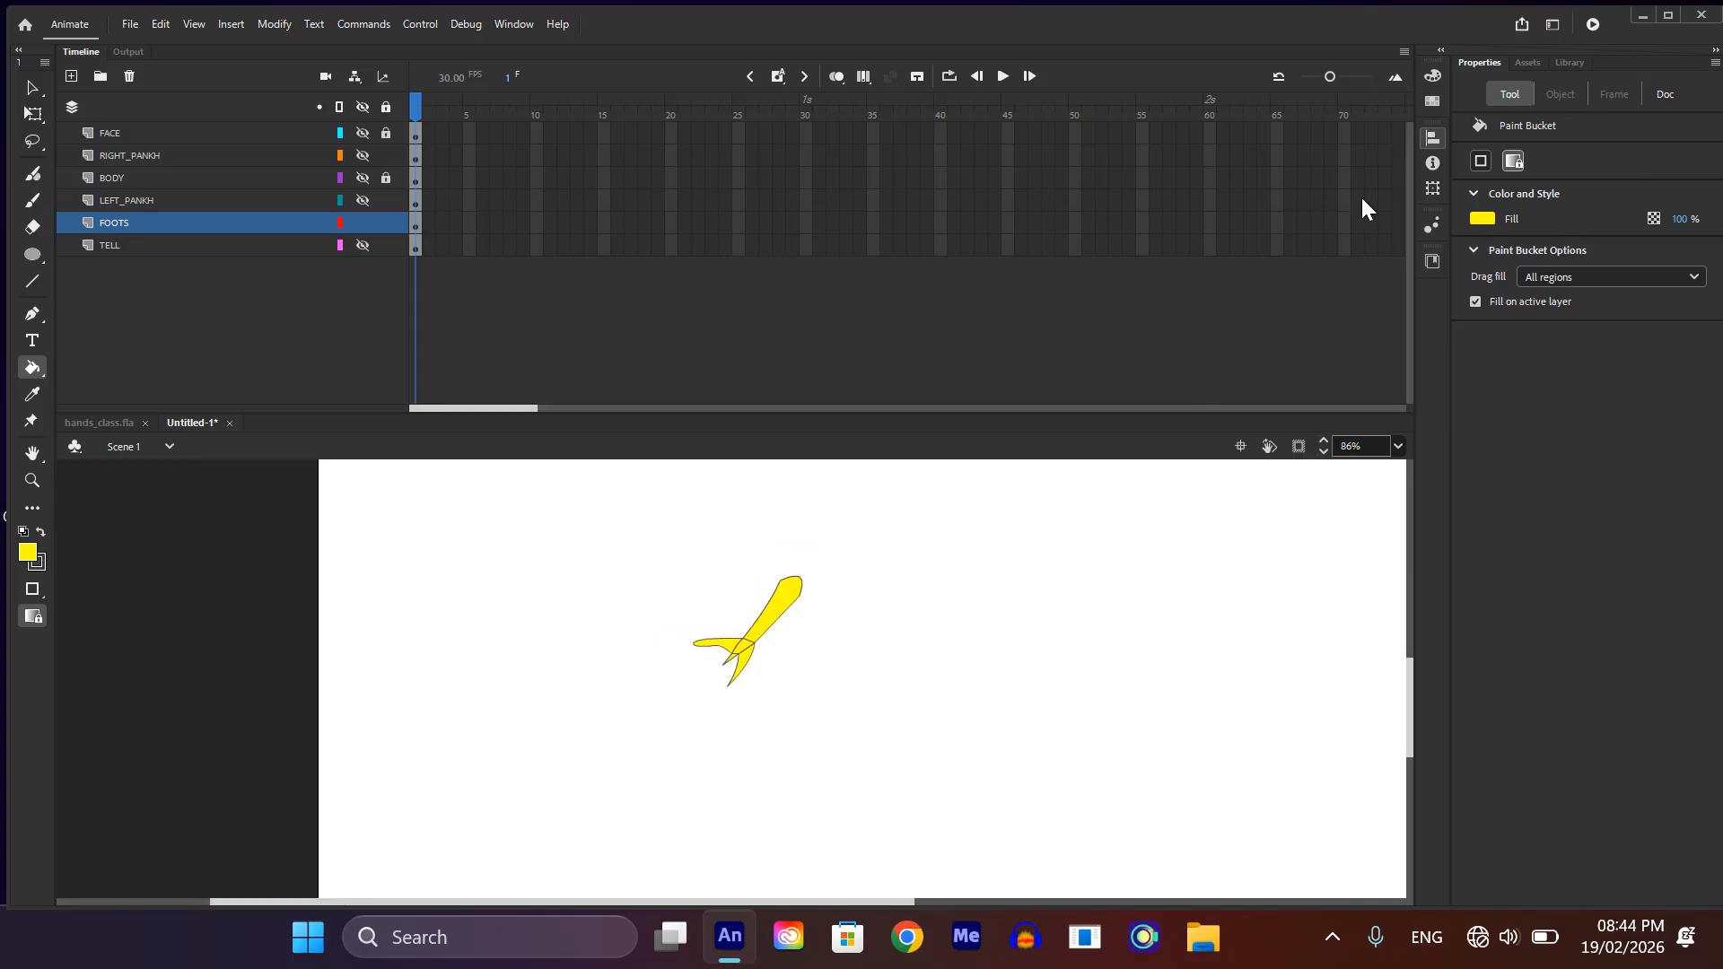
Step: Select the whole foot, darken its fill to mustard yellow CFCF00, and group its shapes
key(ctrl+a)
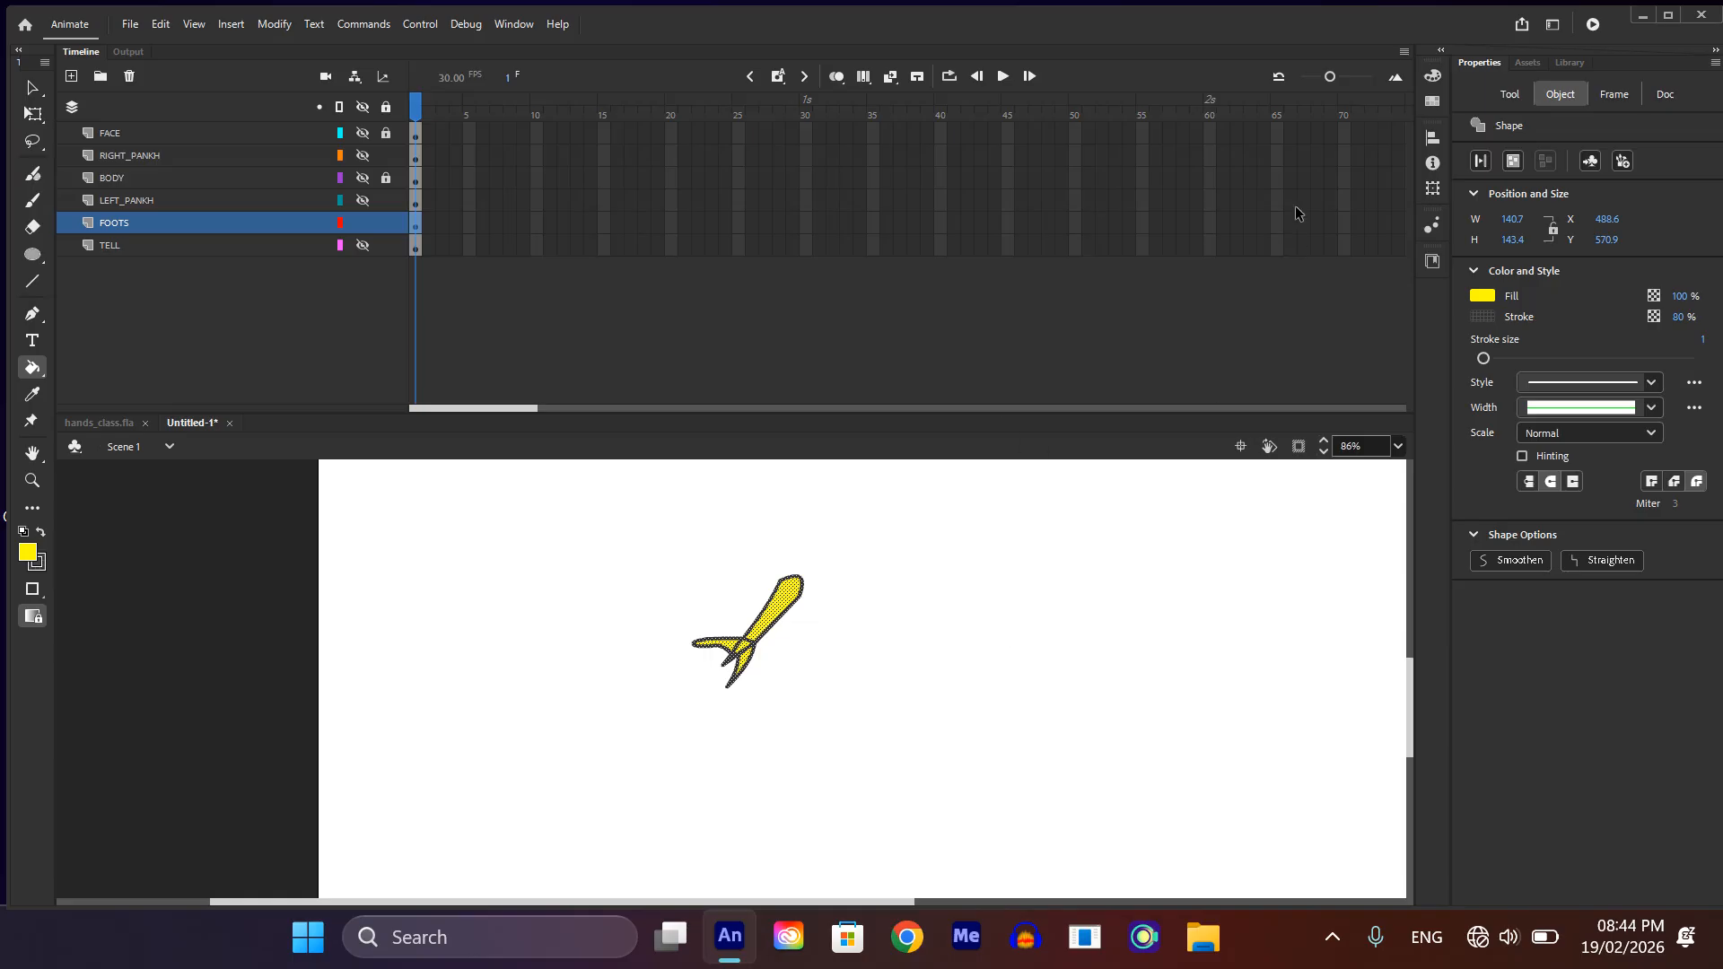
click(1434, 73)
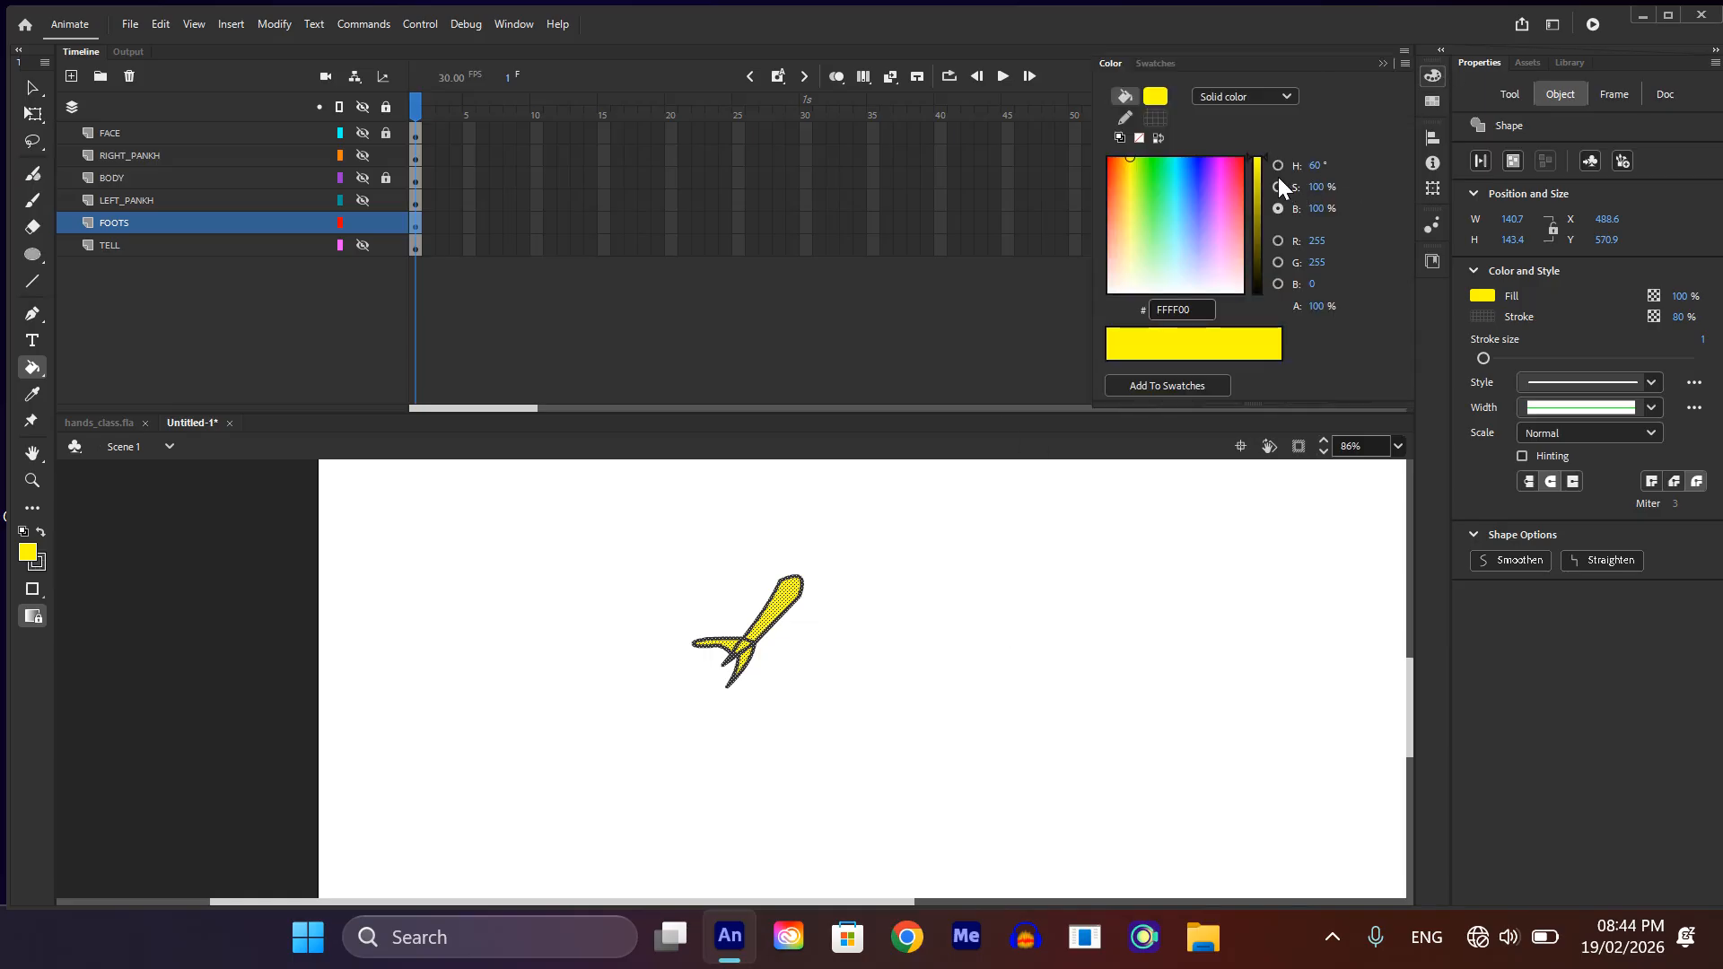
drag(1261, 159, 1258, 182)
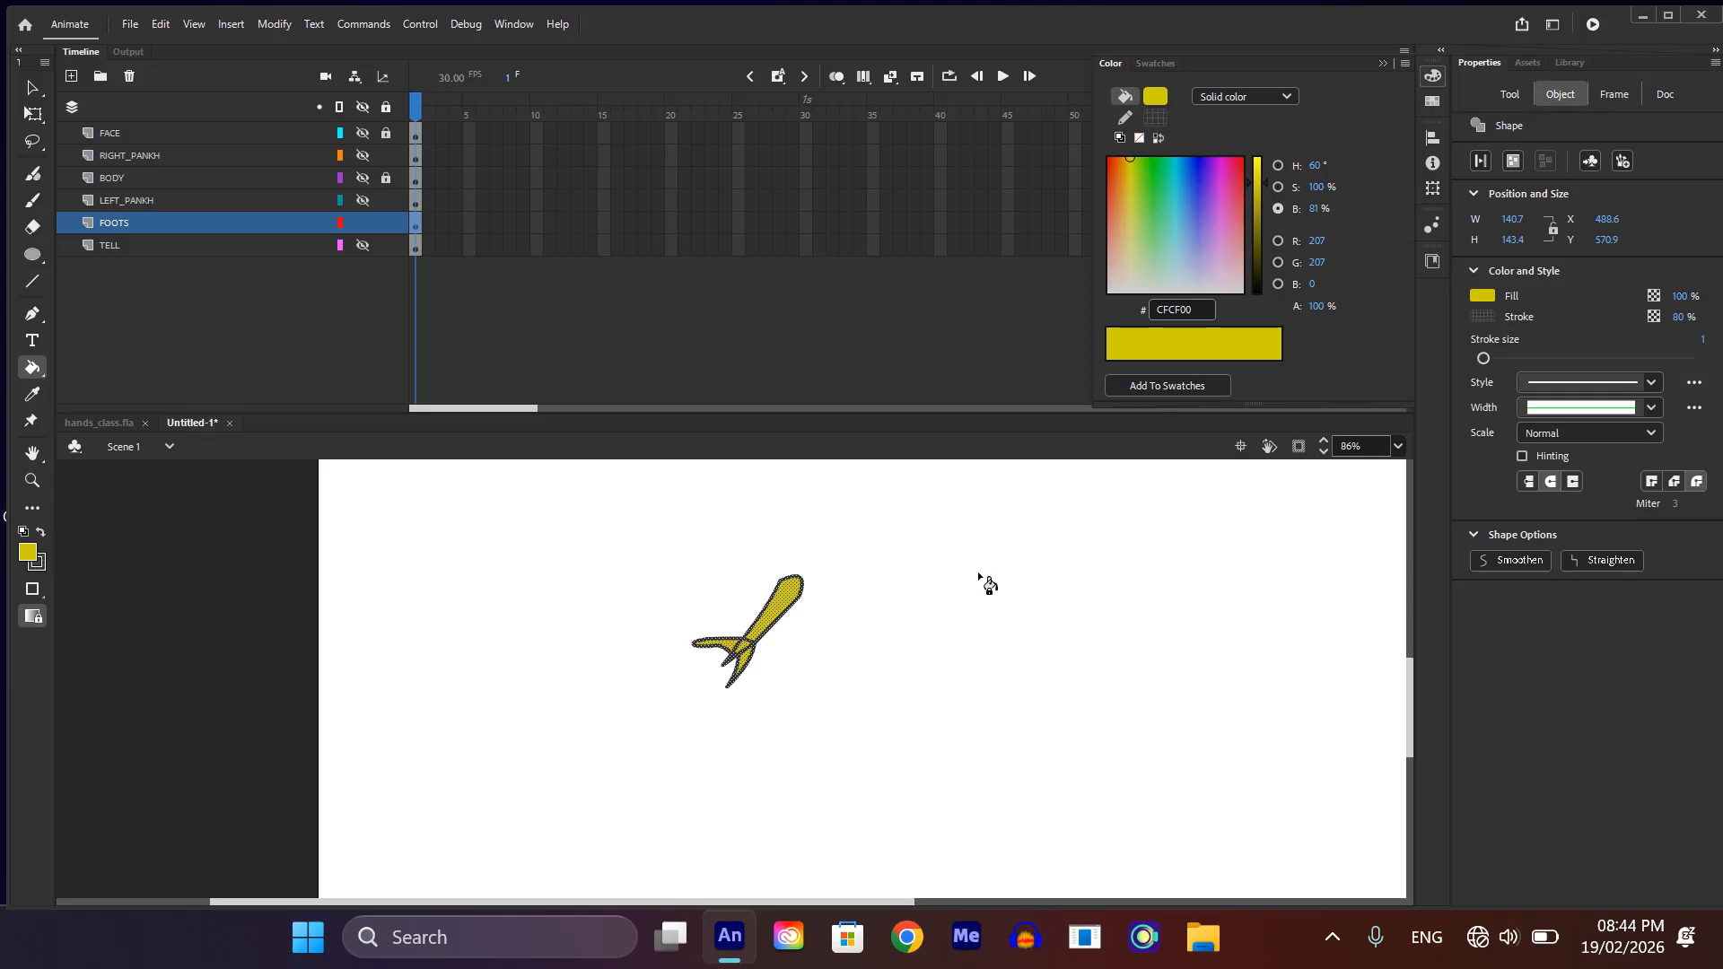
key(v)
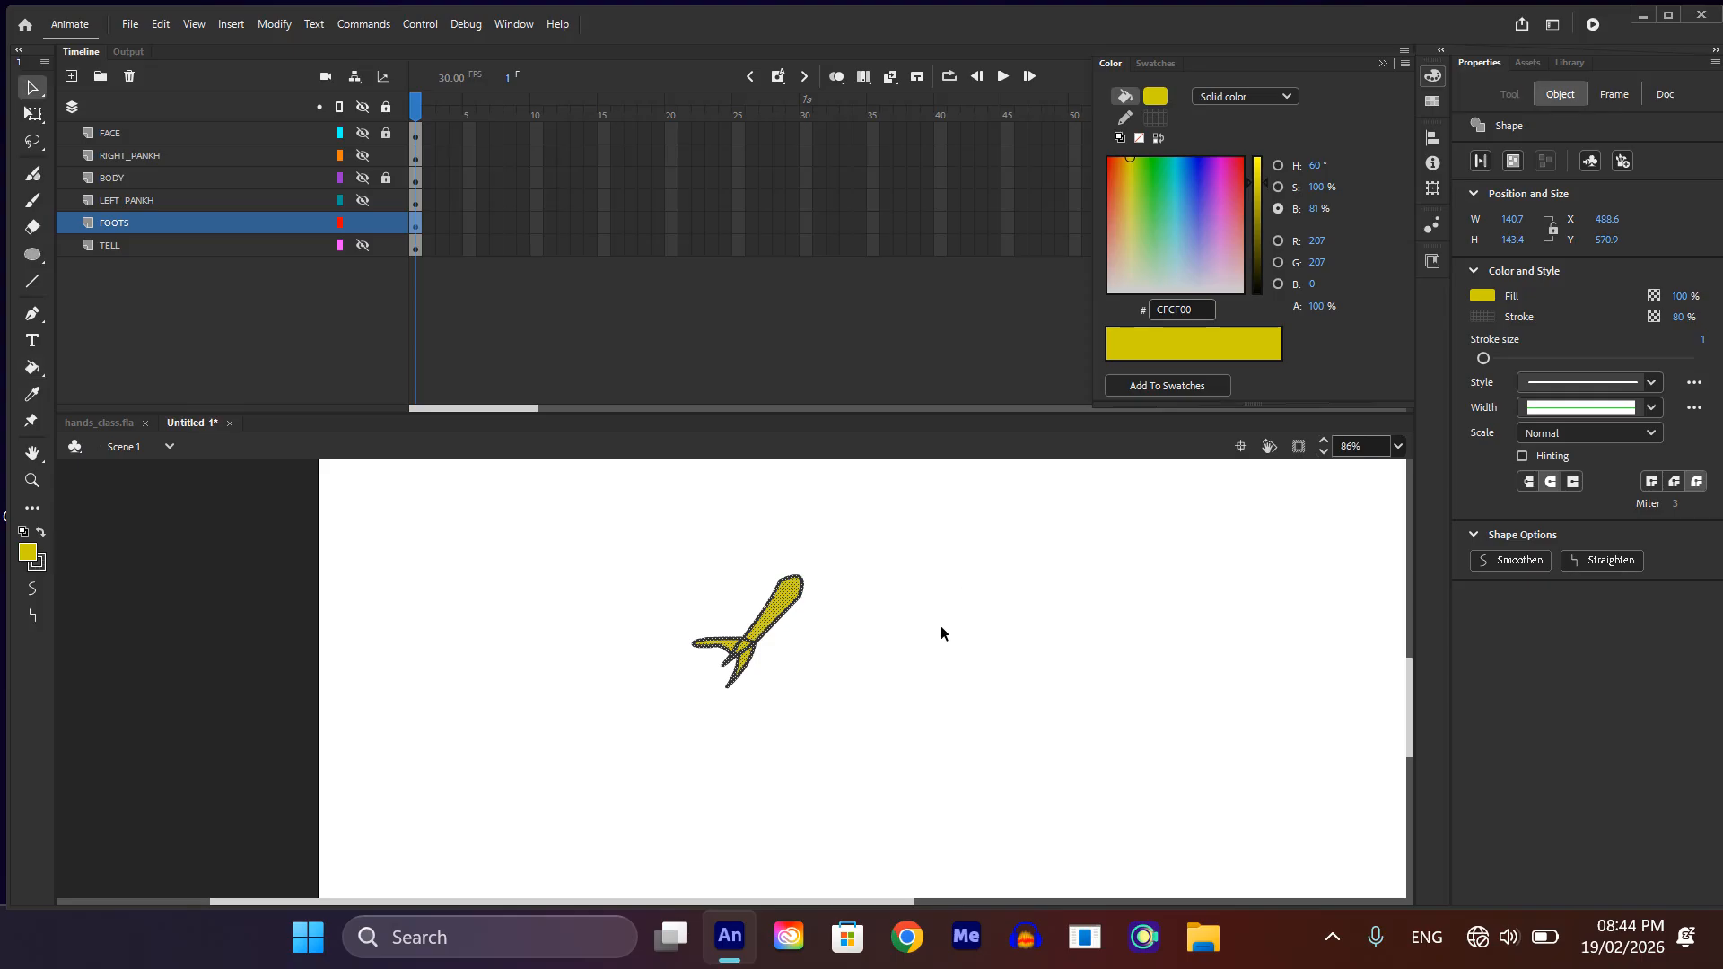
key(ctrl+g)
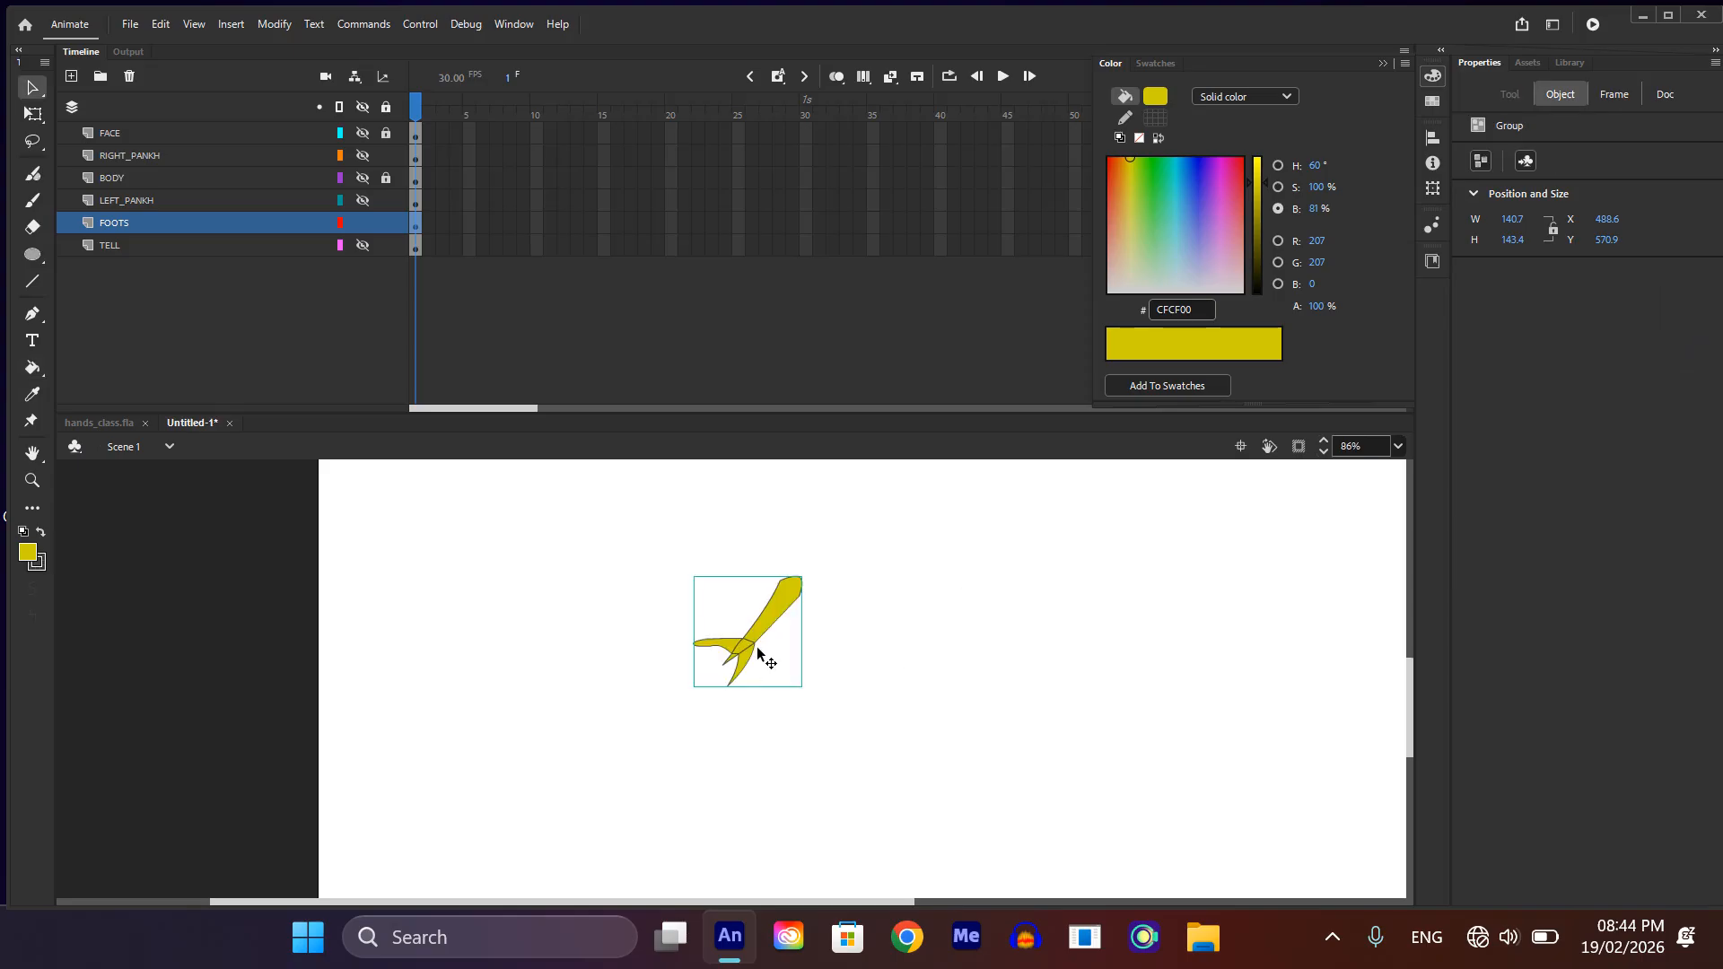
Step: Duplicate the foot group slightly lower and to the right of the original, and show all the layers of the bird
alt+drag(754, 639, 804, 664)
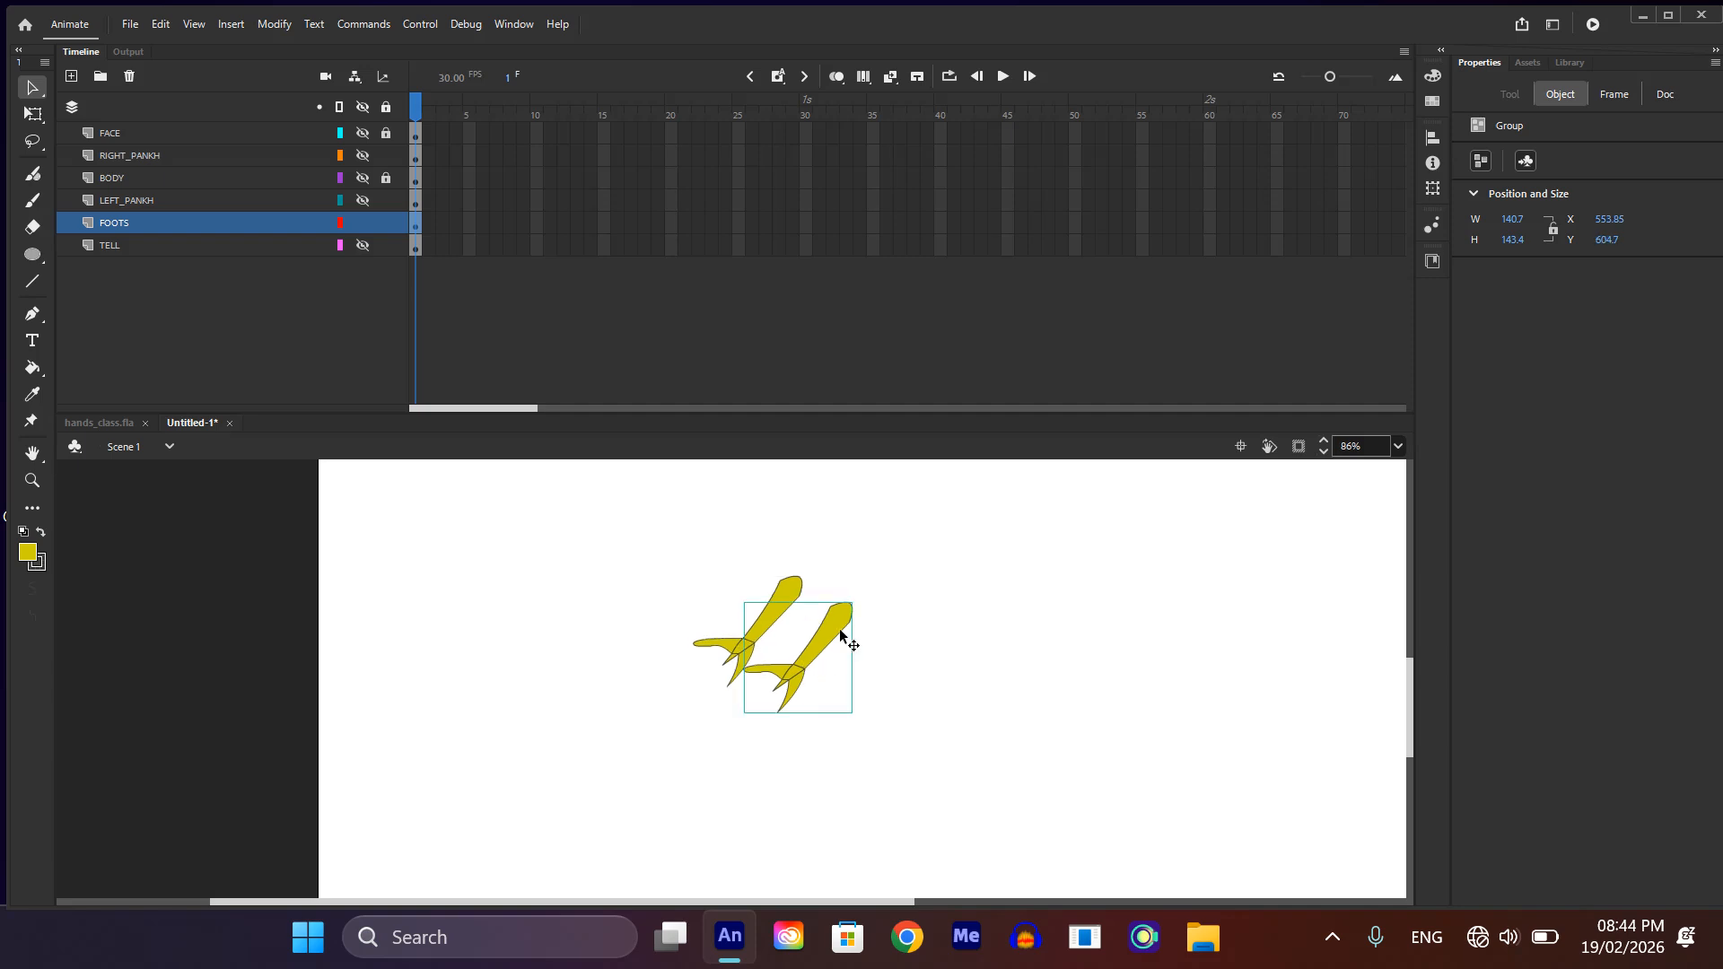
click(358, 108)
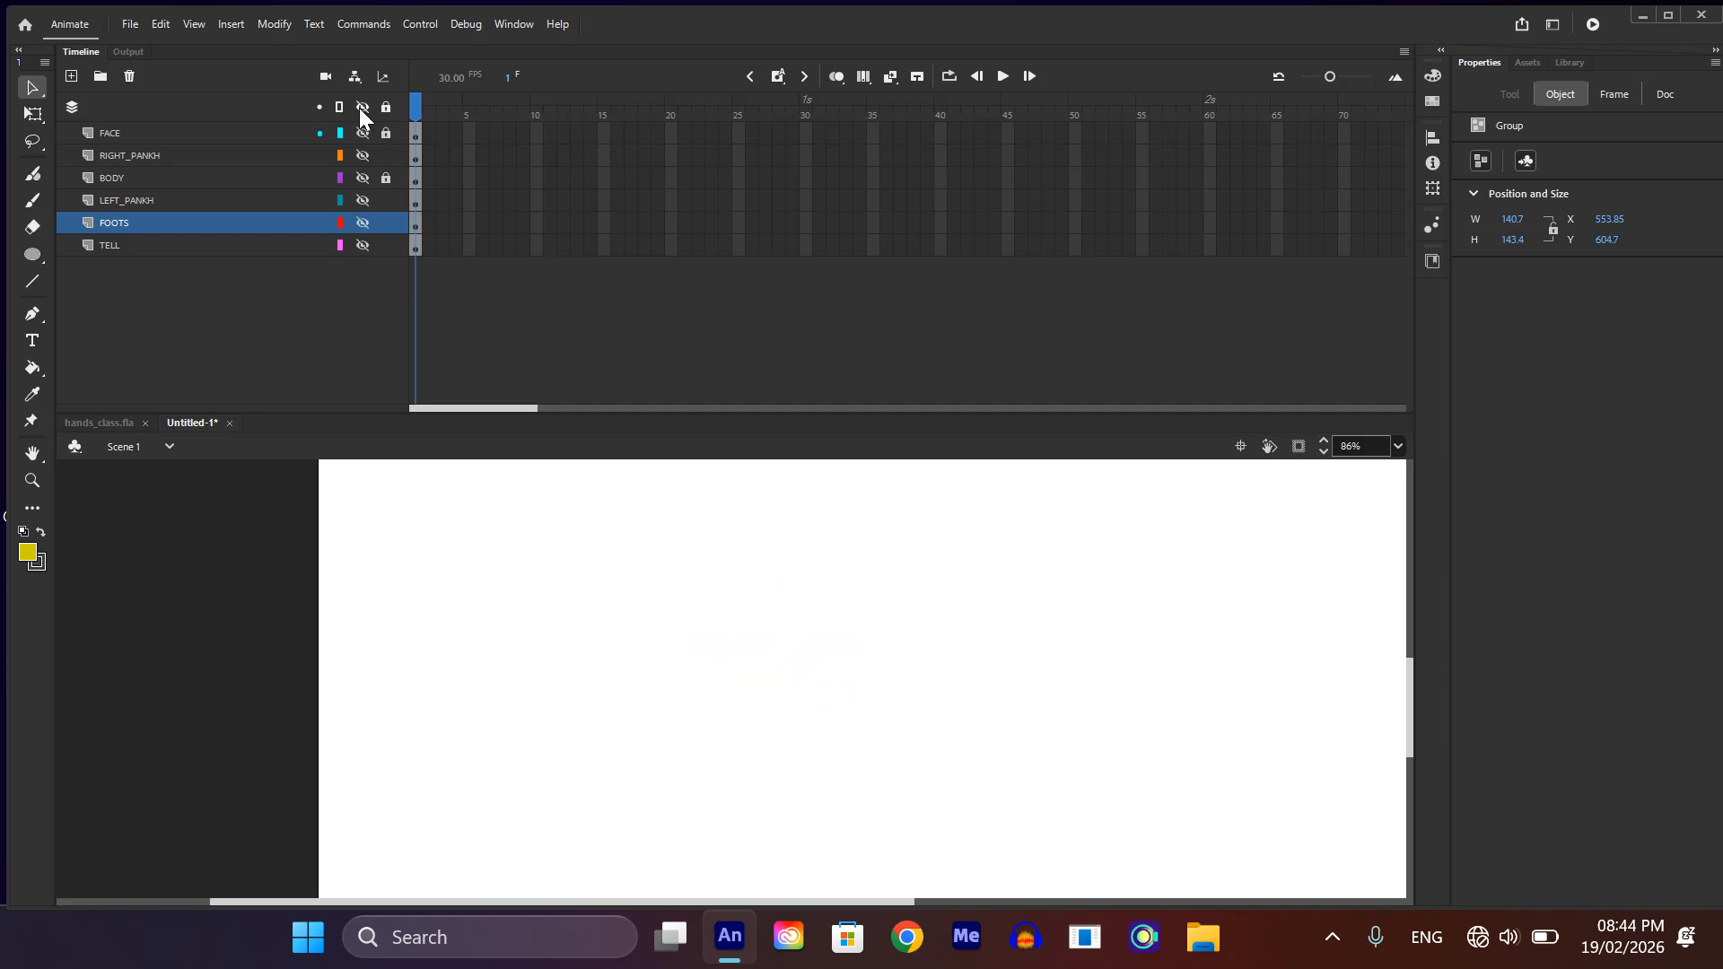
click(359, 106)
scroll(926, 636, down, 2)
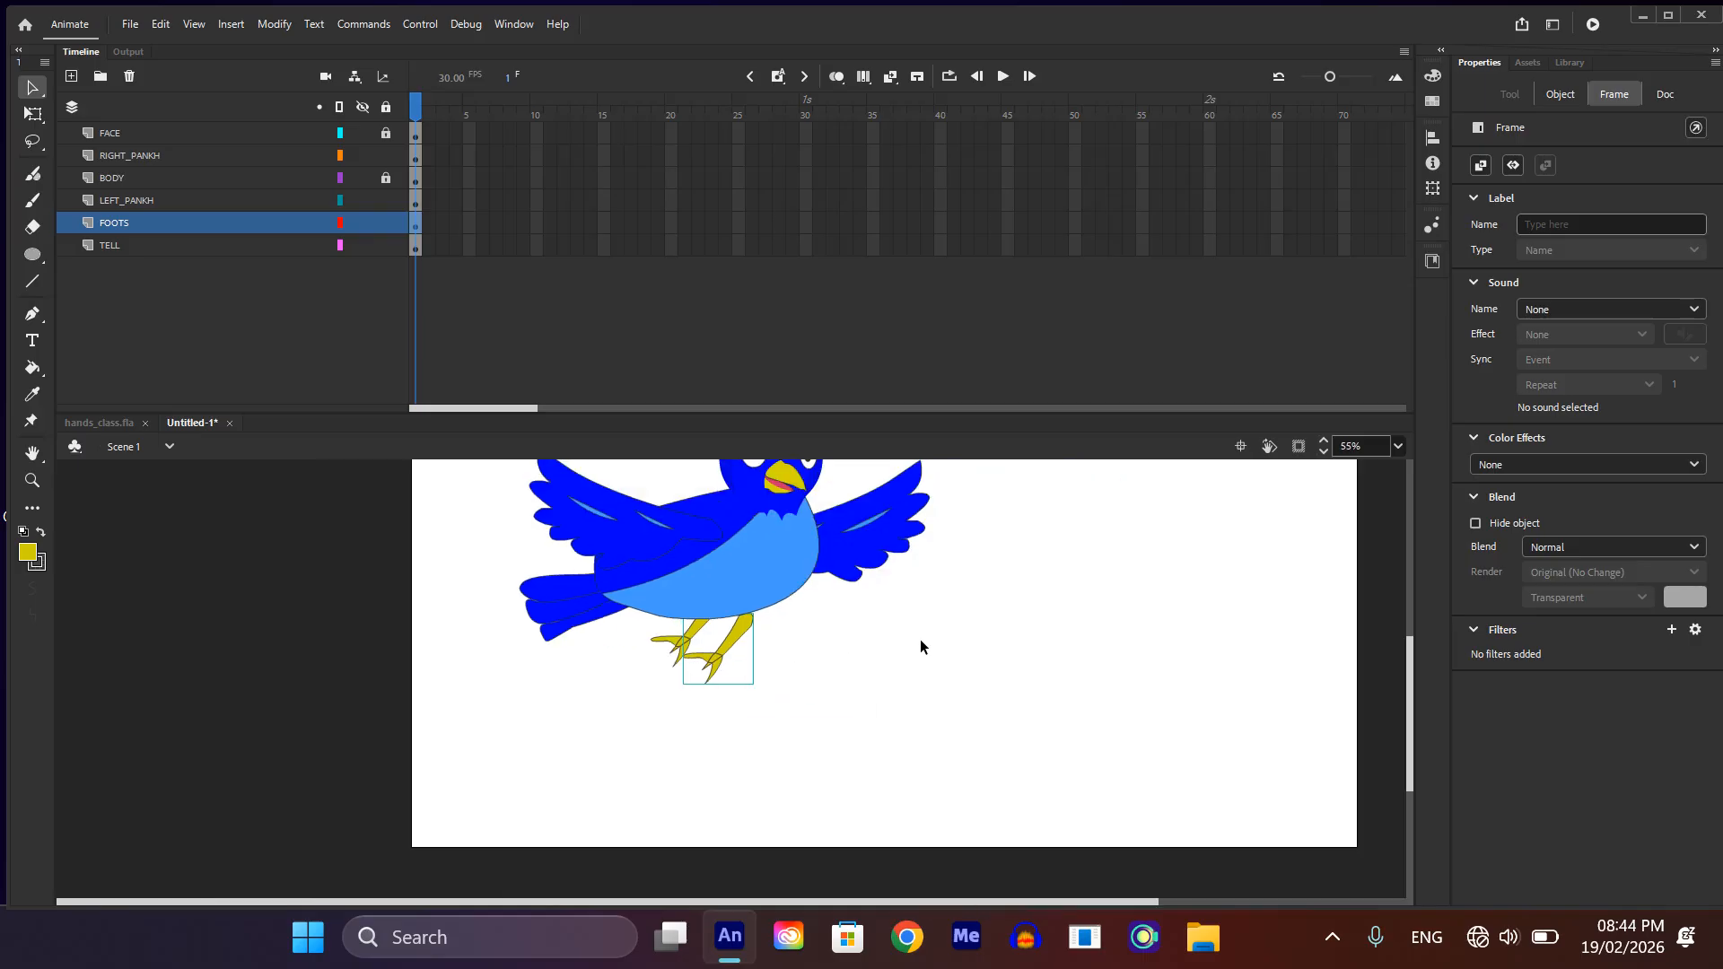
scroll(919, 640, up, 3)
scroll(703, 791, up, 2)
scroll(706, 786, up, 2)
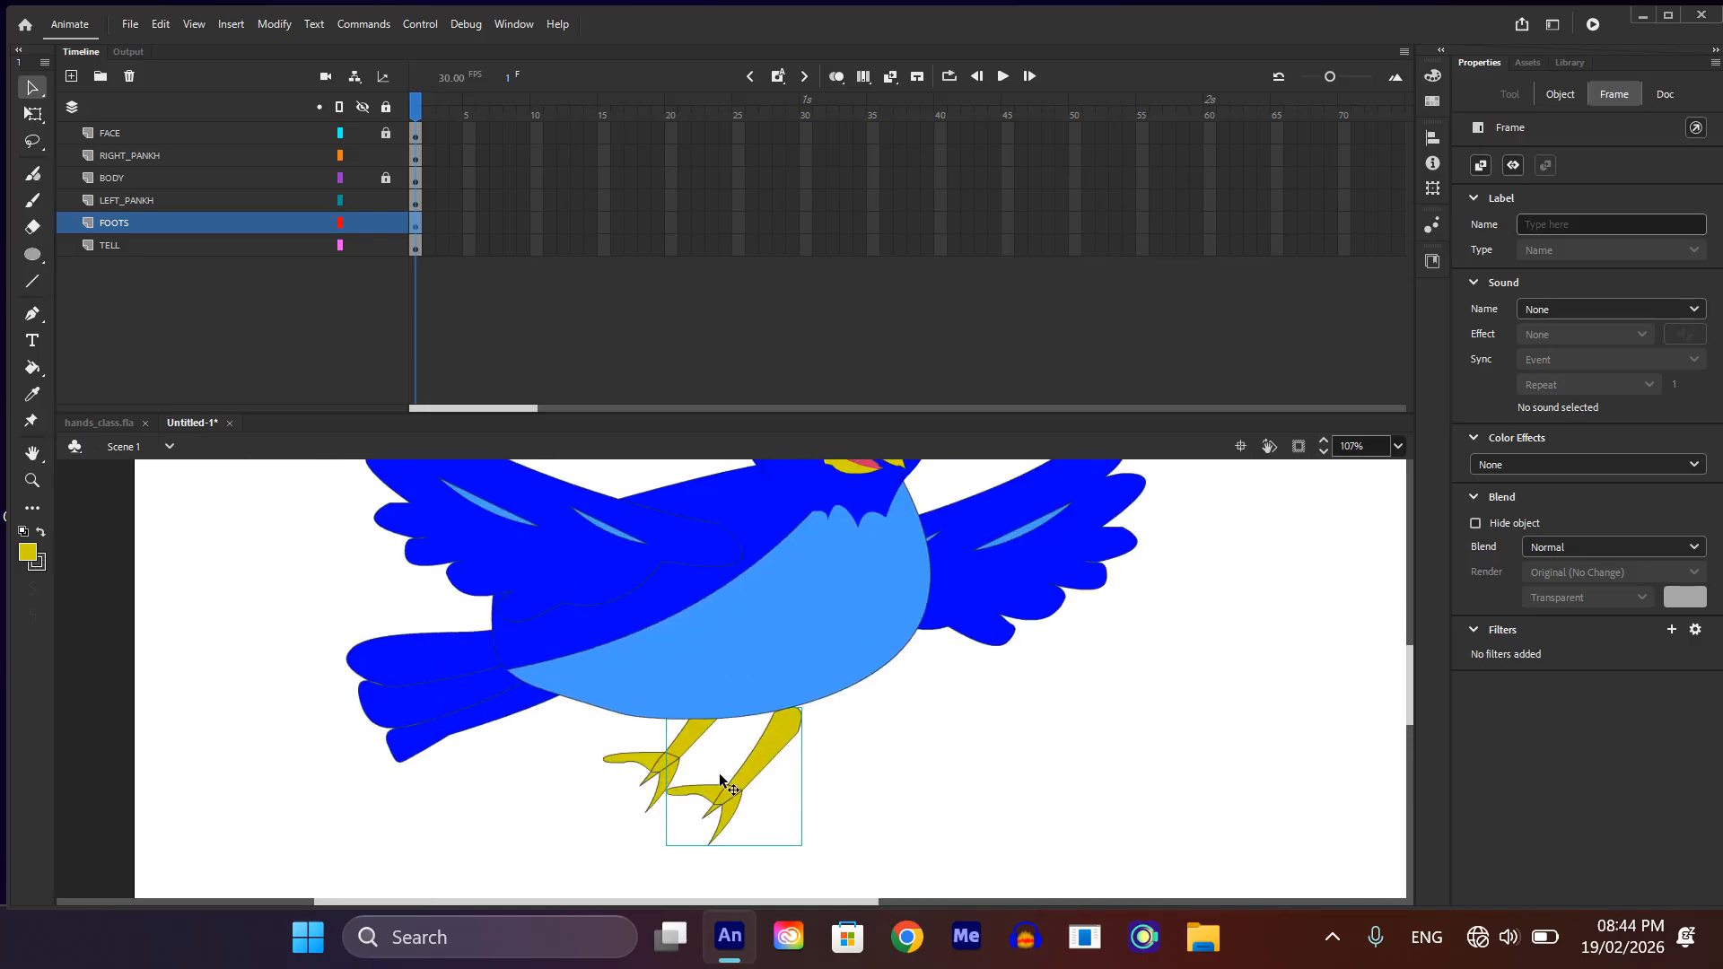
Step: Edit the front foot's group and bend its leg into a curve by reshaping both side edges
double_click(745, 772)
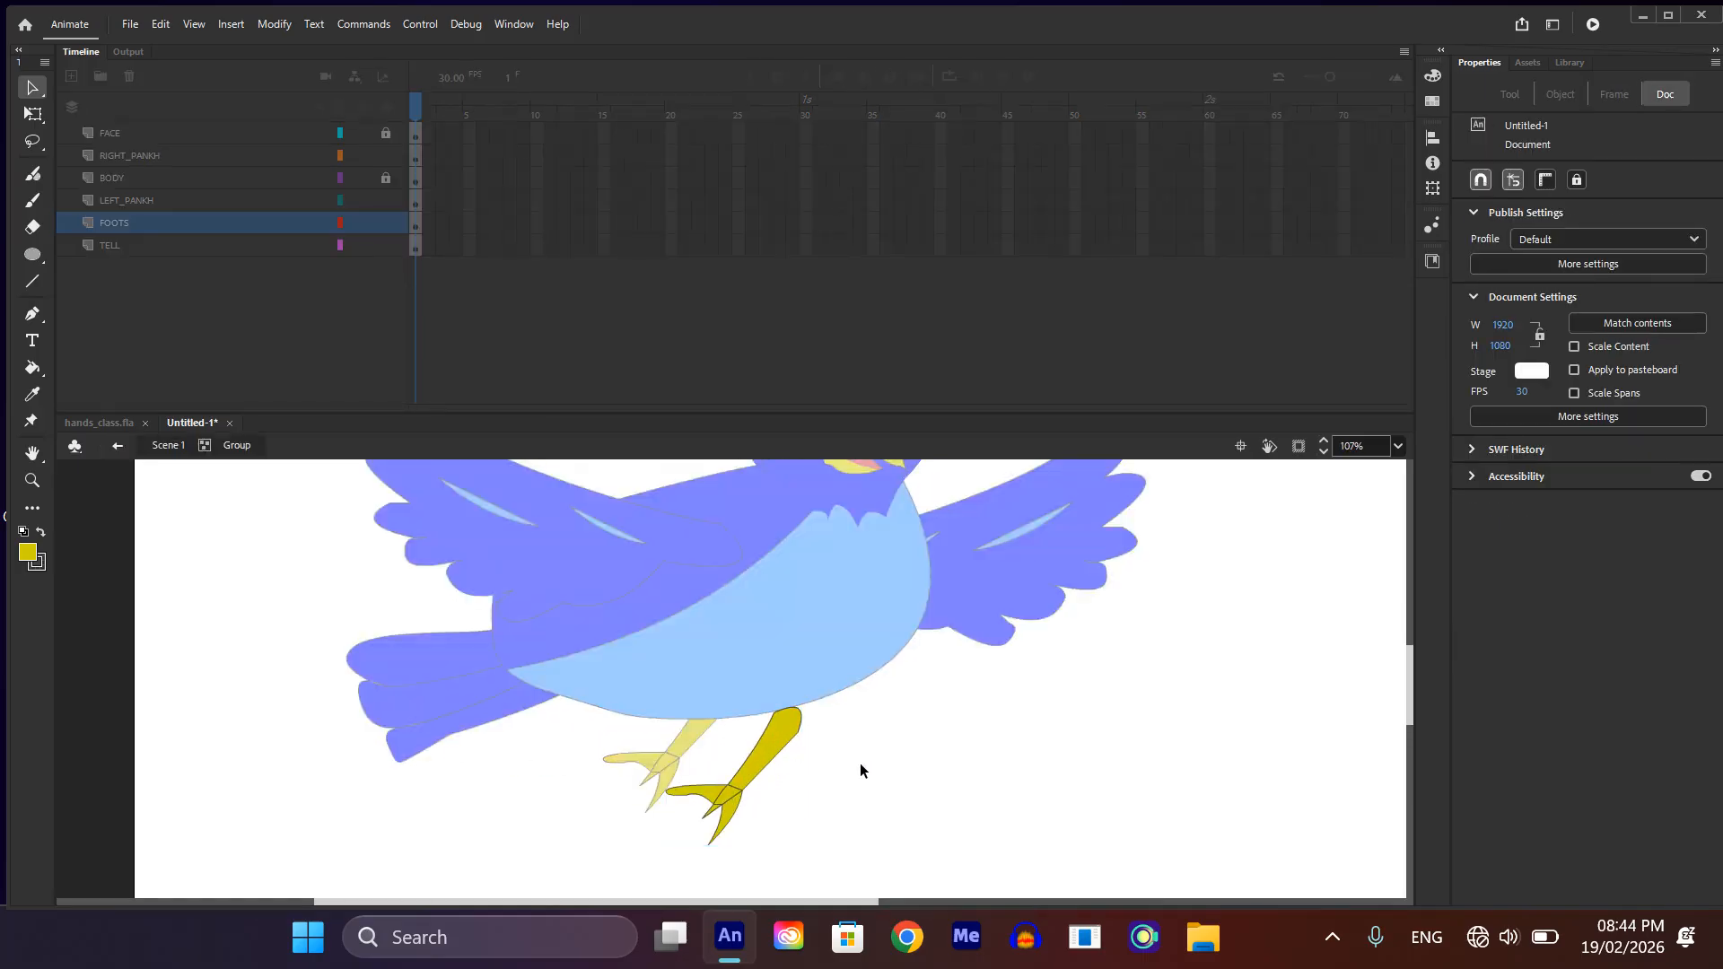
drag(762, 765, 809, 702)
scroll(772, 743, down, 1)
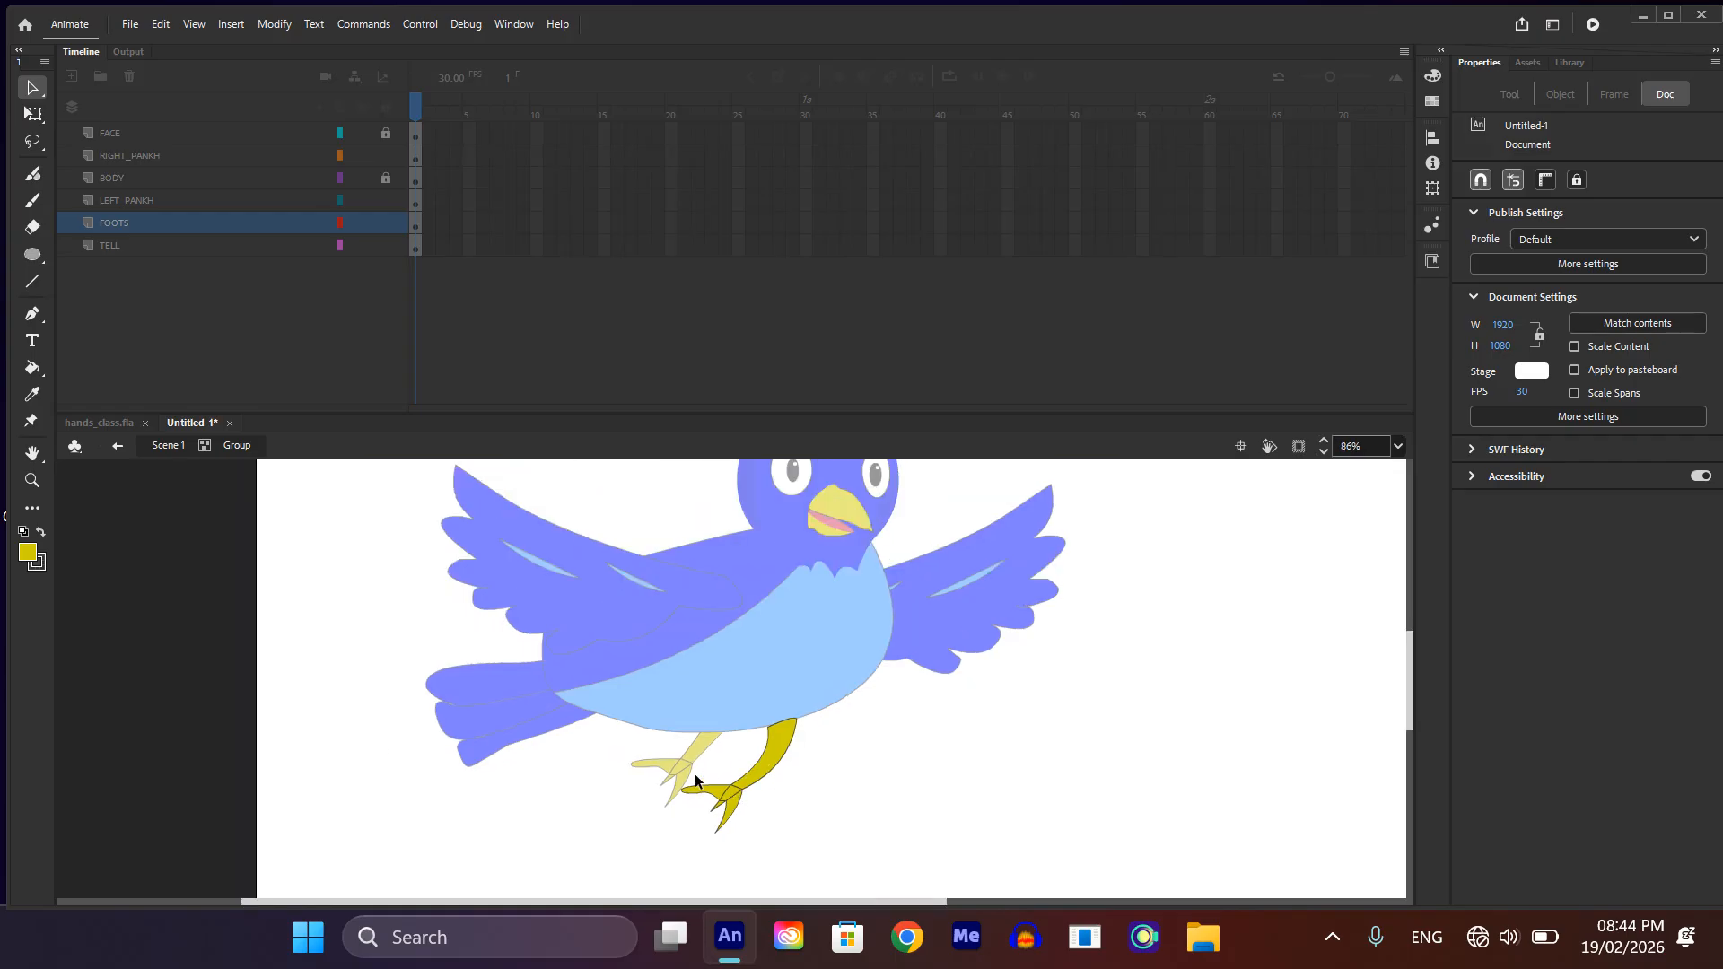
Step: Edit the rear foot's group and bend its leg into a matching curve
click(705, 737)
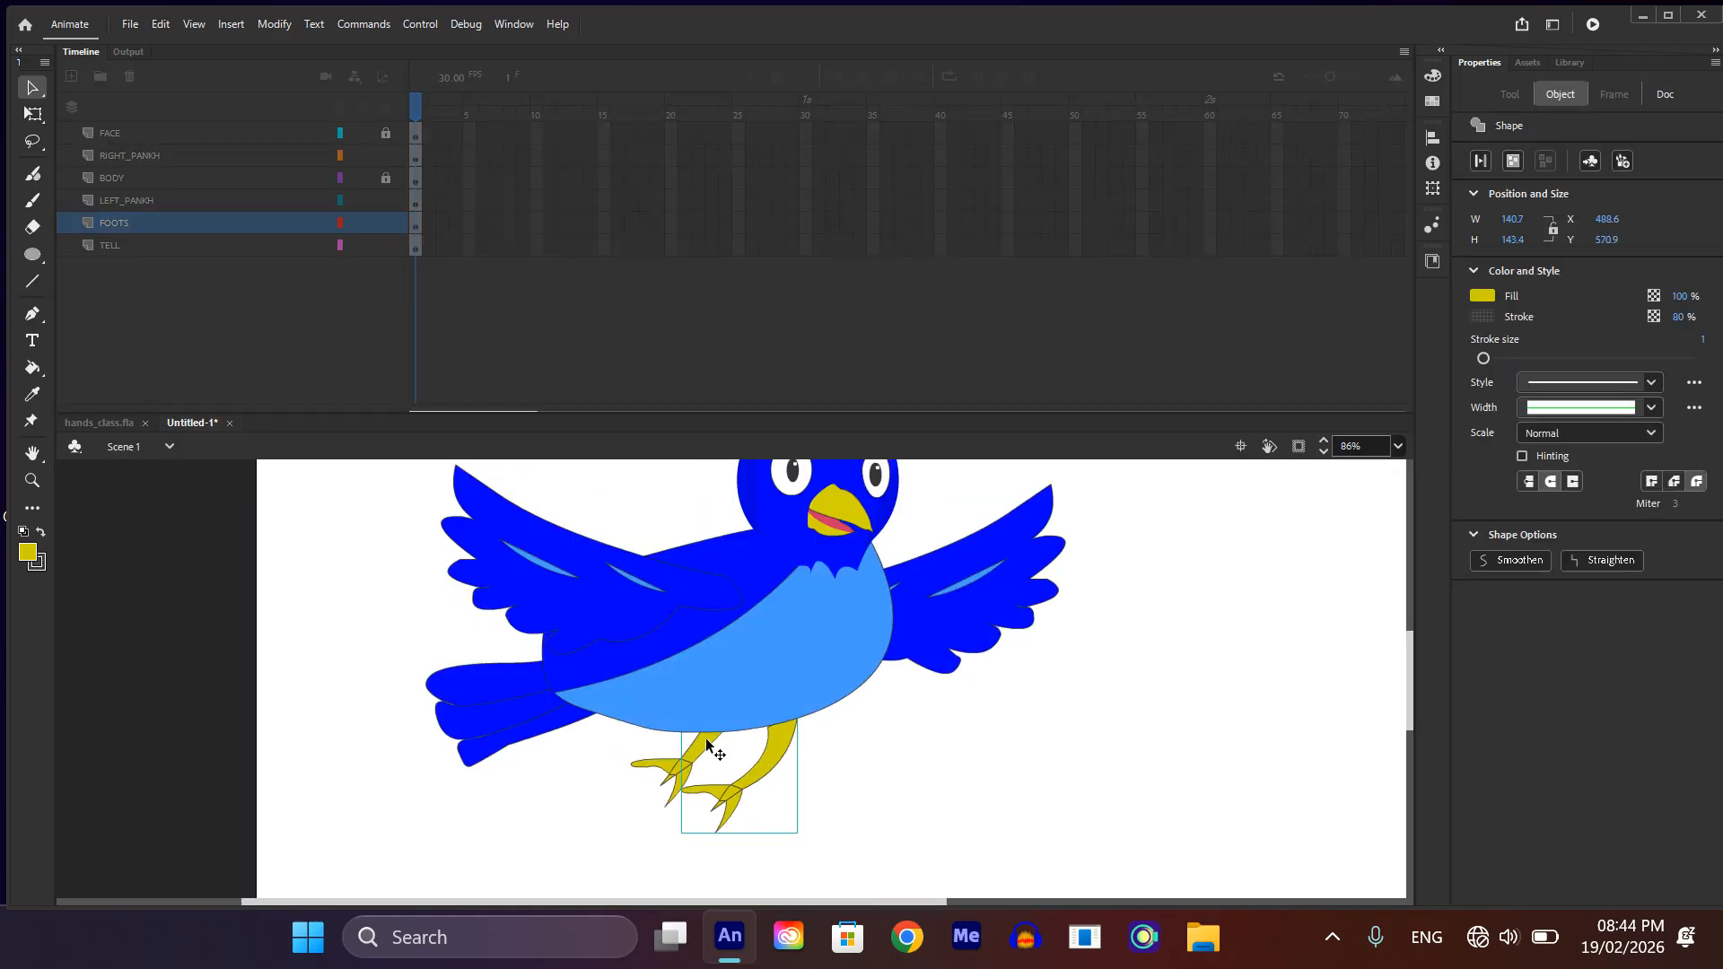
click(719, 747)
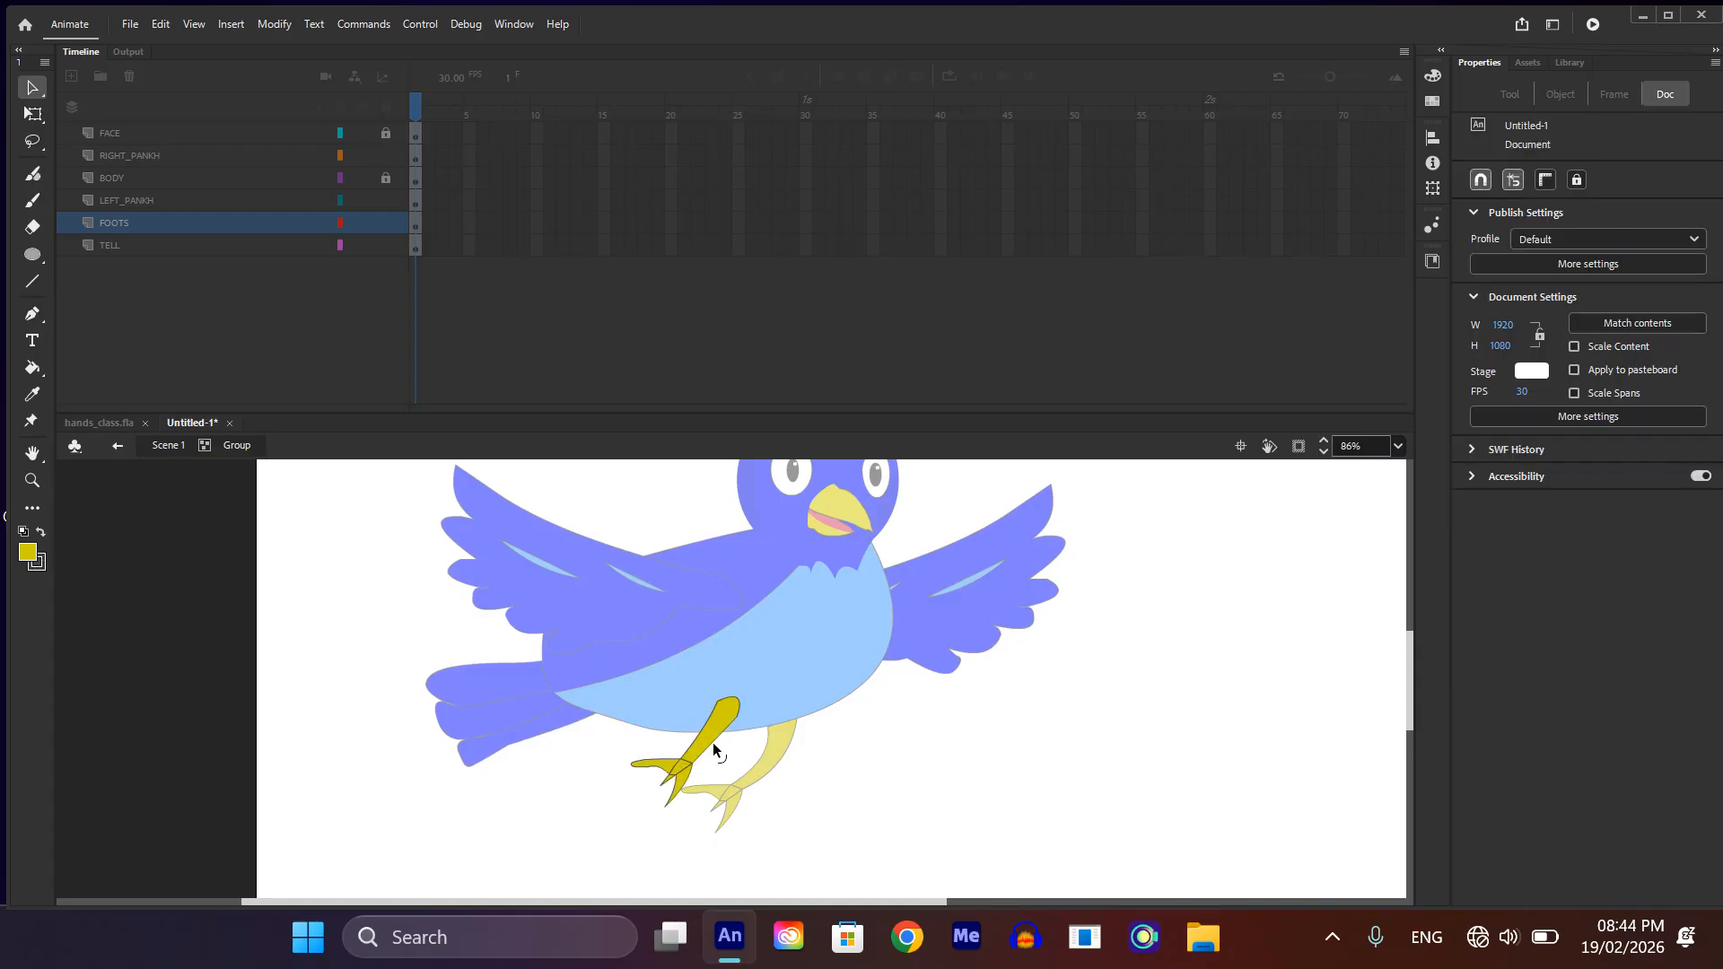
drag(701, 733, 720, 721)
Step: Delete the inner lines between the leg and toes of the rear foot, and leave its group
scroll(655, 776, up, 4)
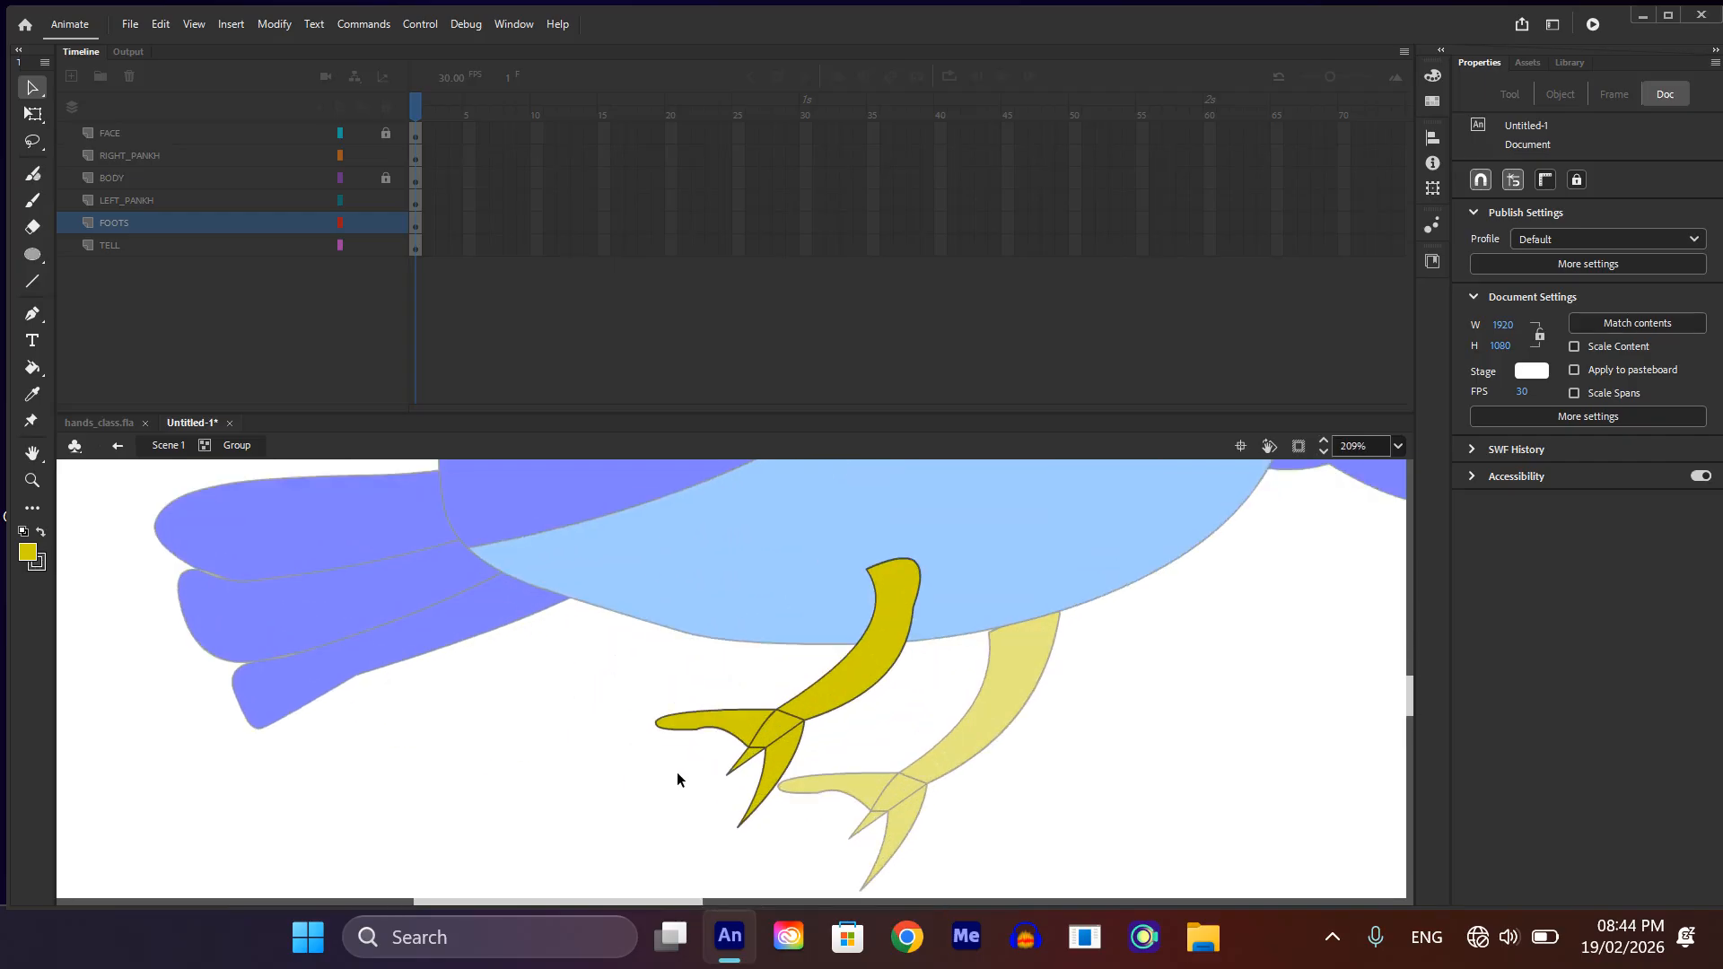
click(787, 713)
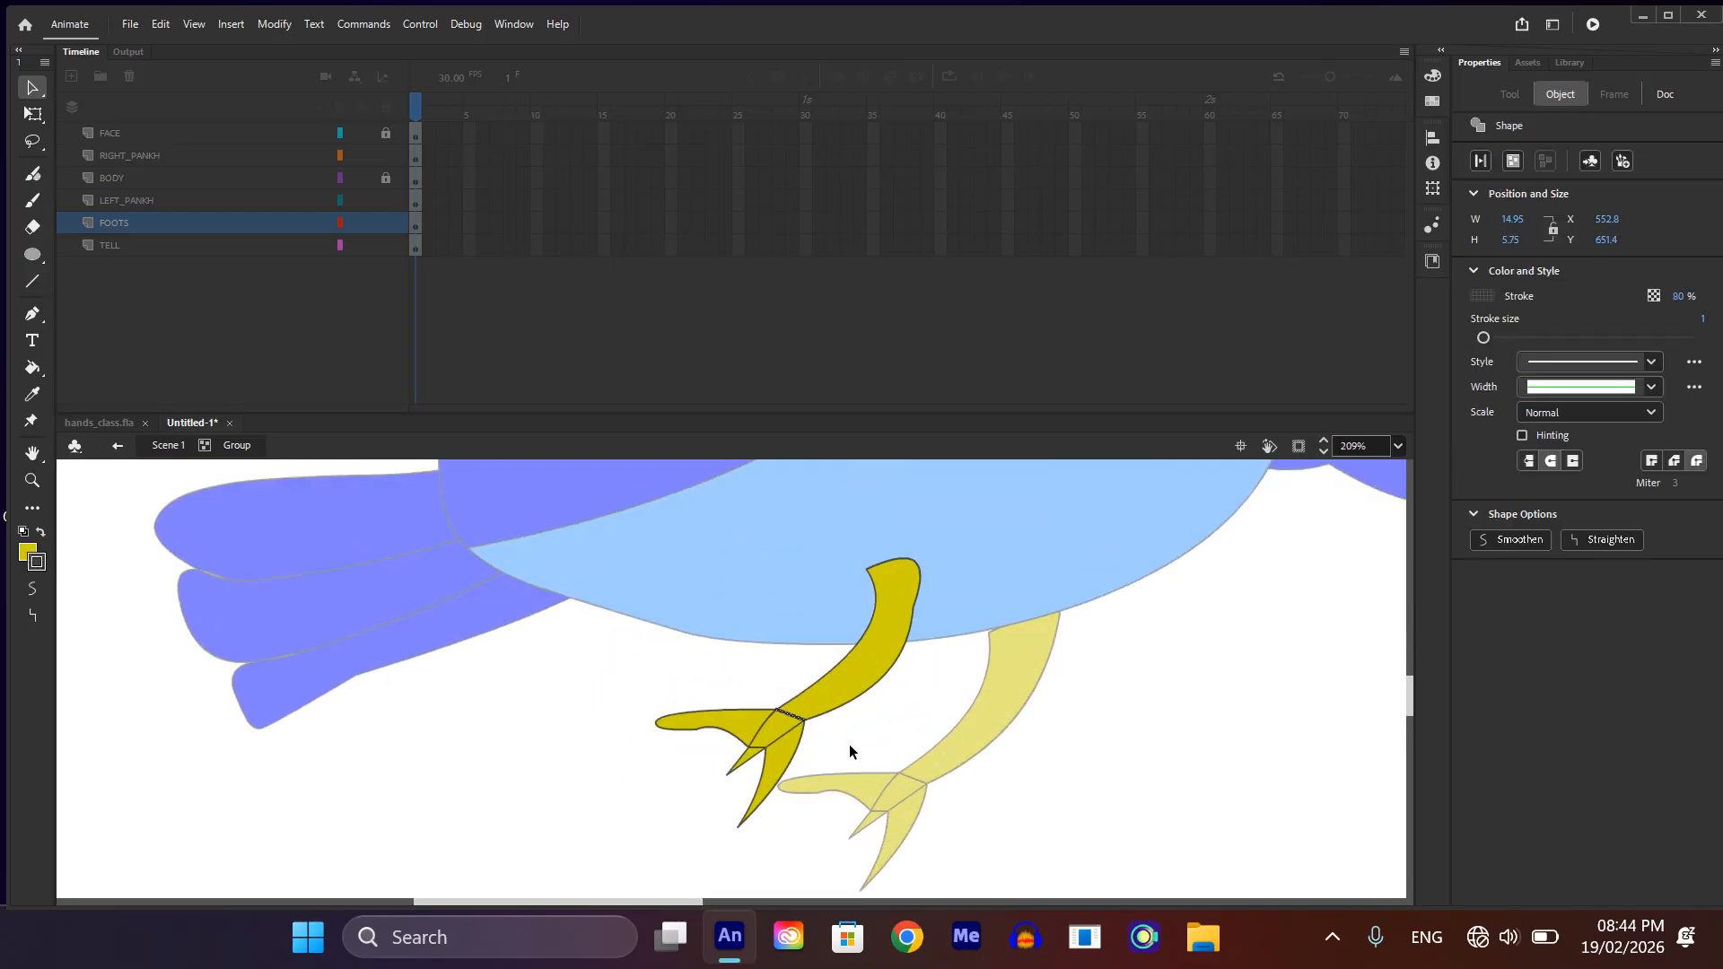
key(Delete)
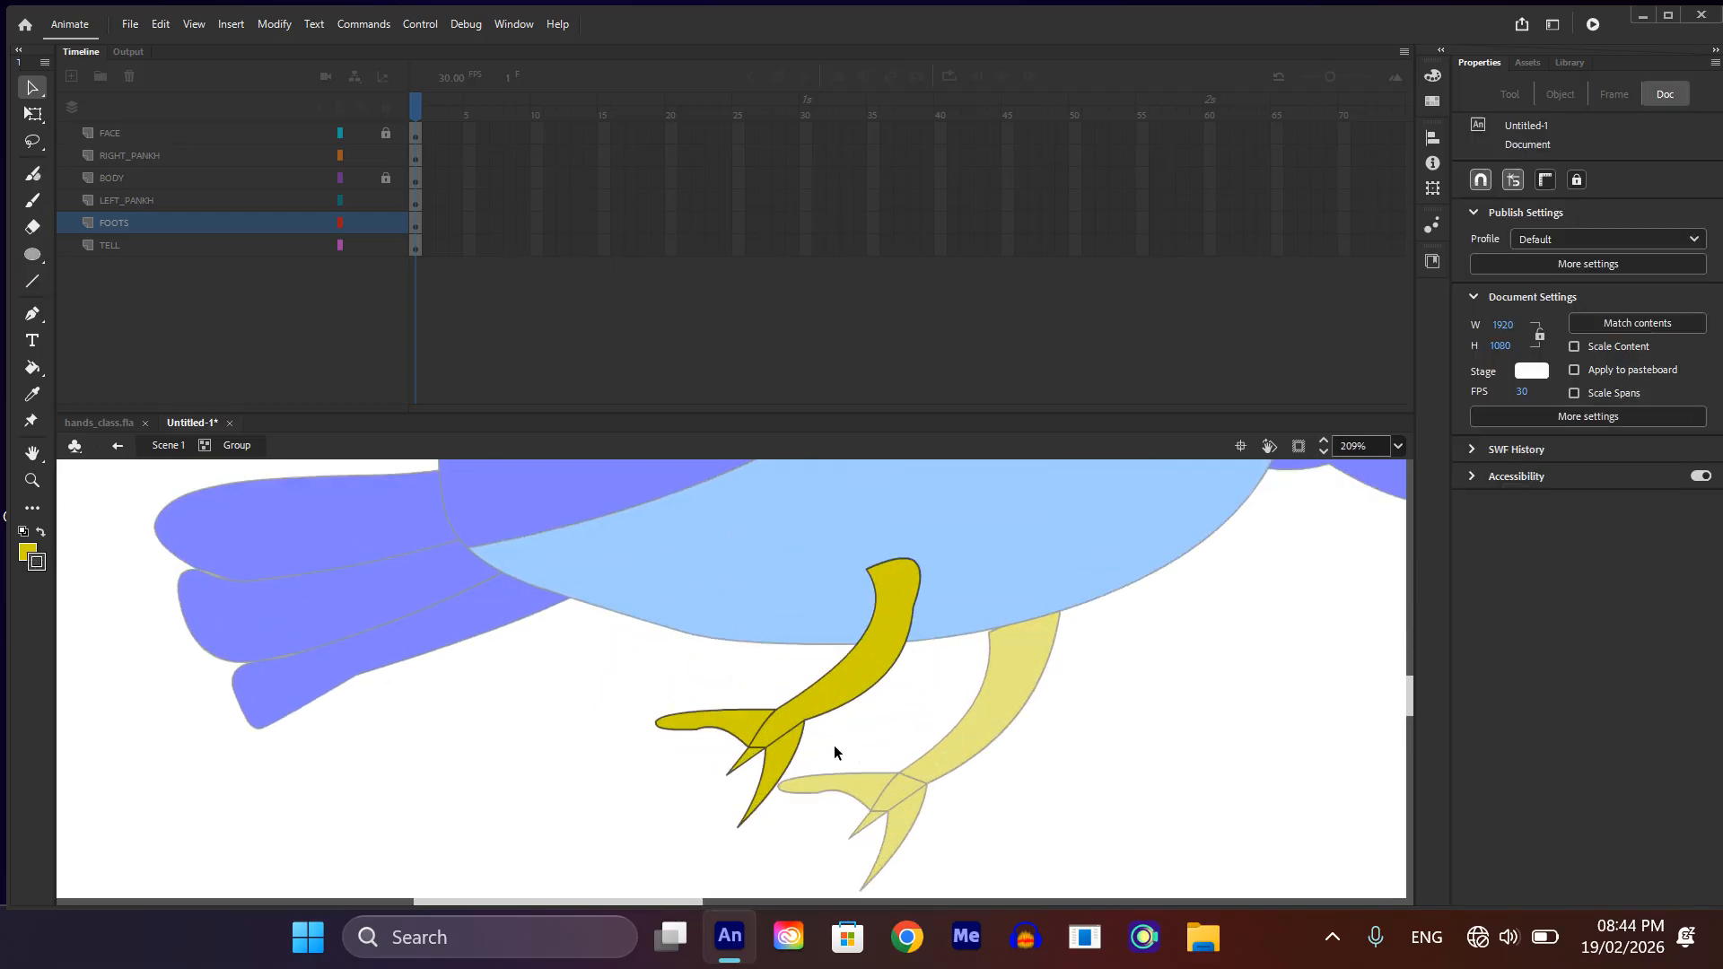
click(773, 719)
click(725, 698)
click(755, 731)
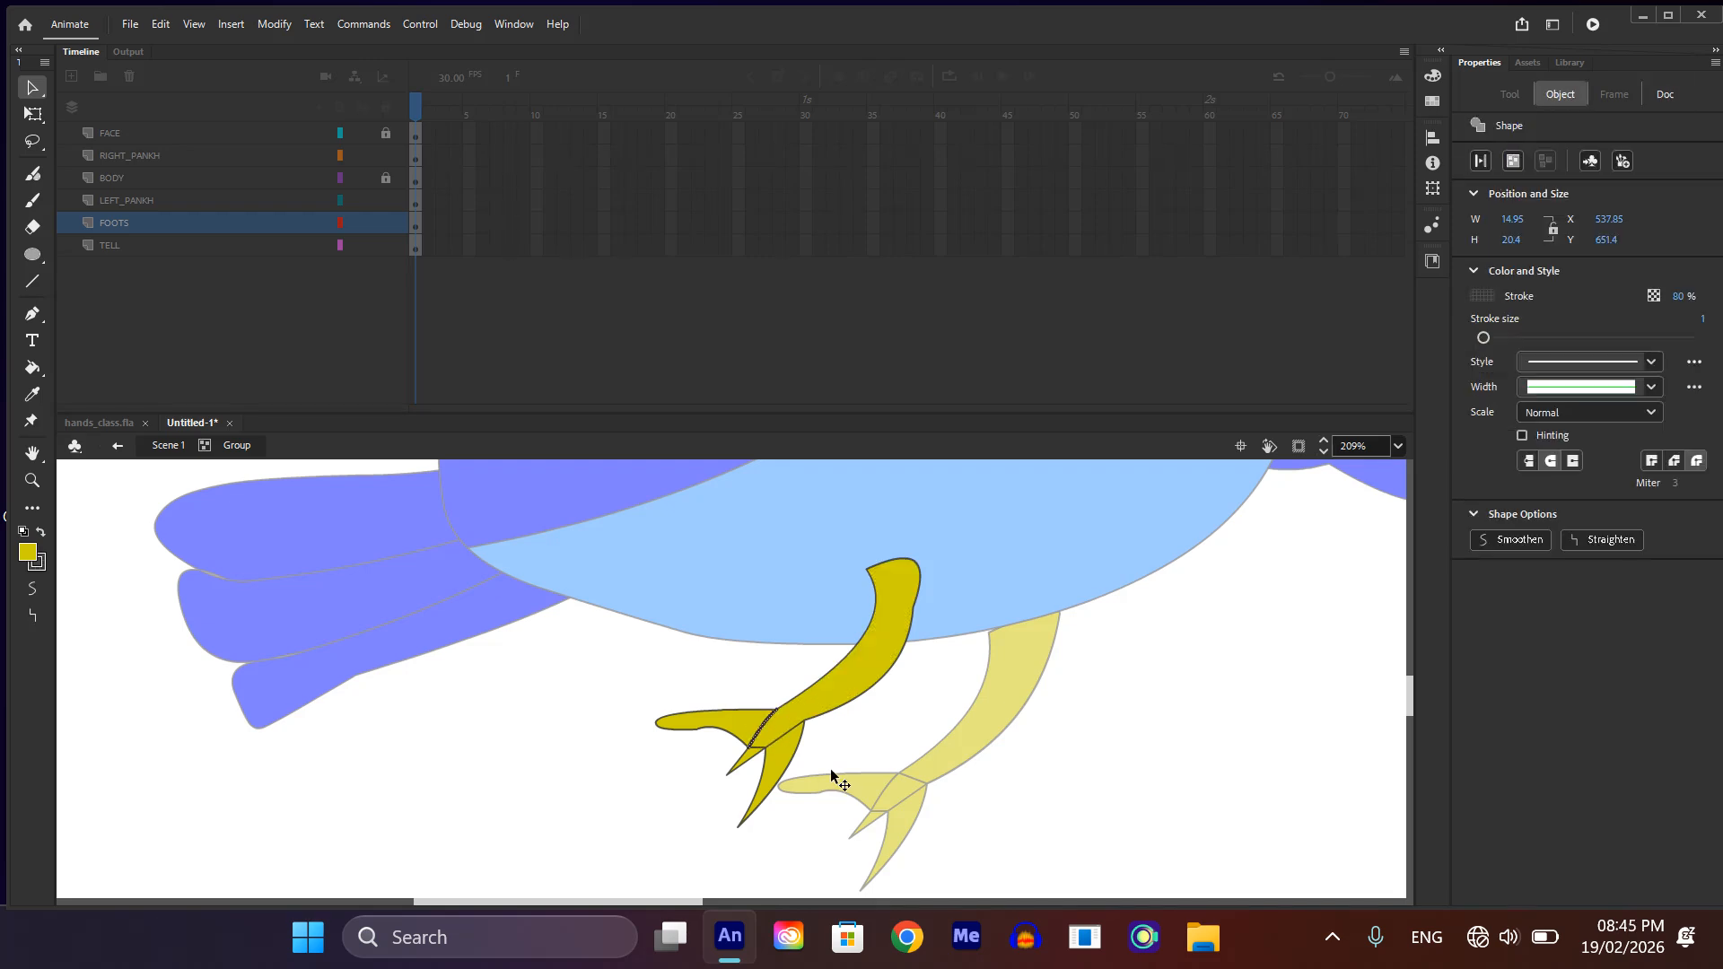
key(Delete)
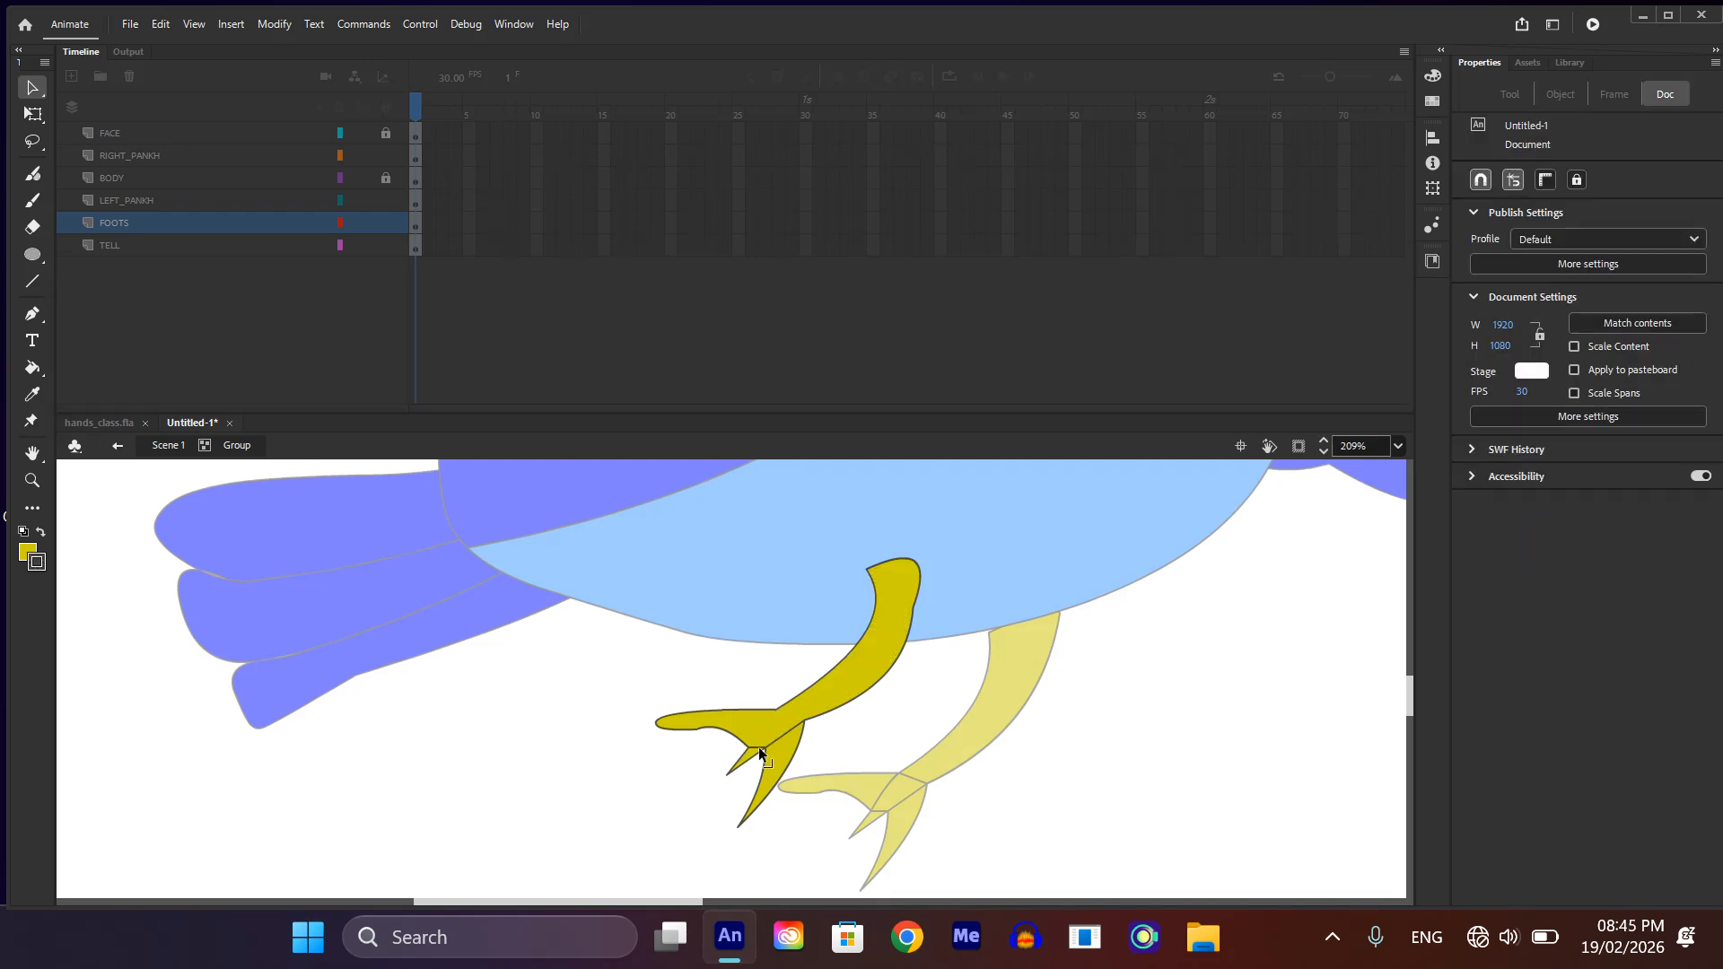
click(757, 749)
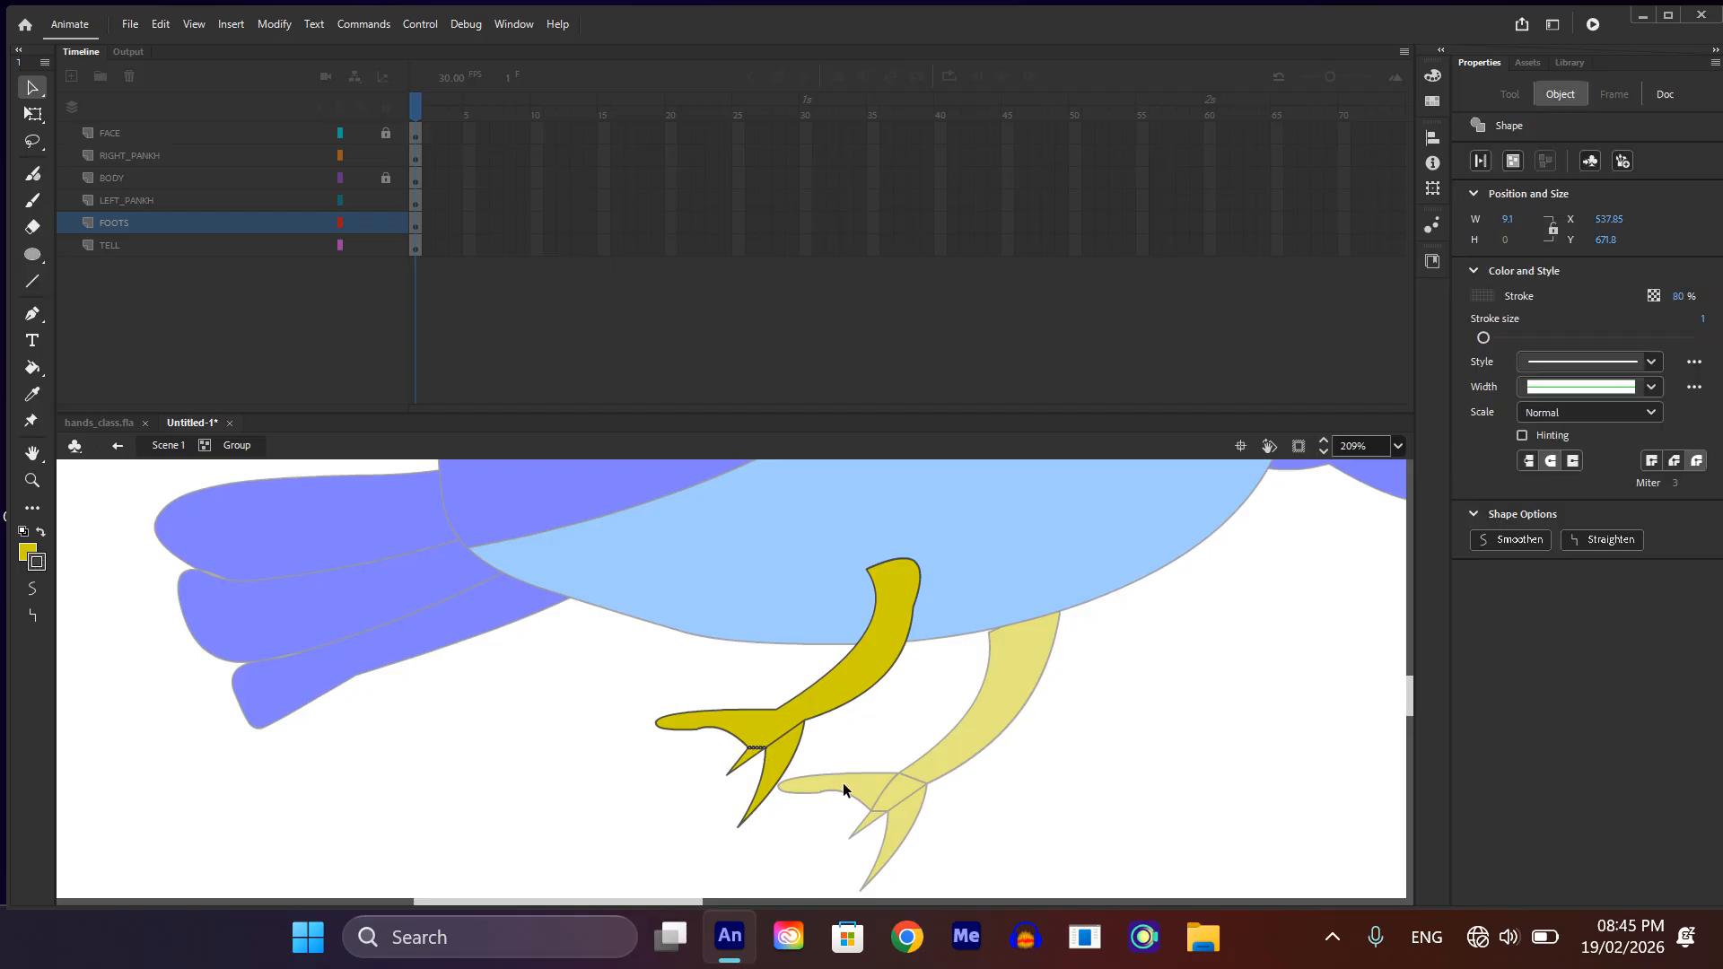
key(Delete)
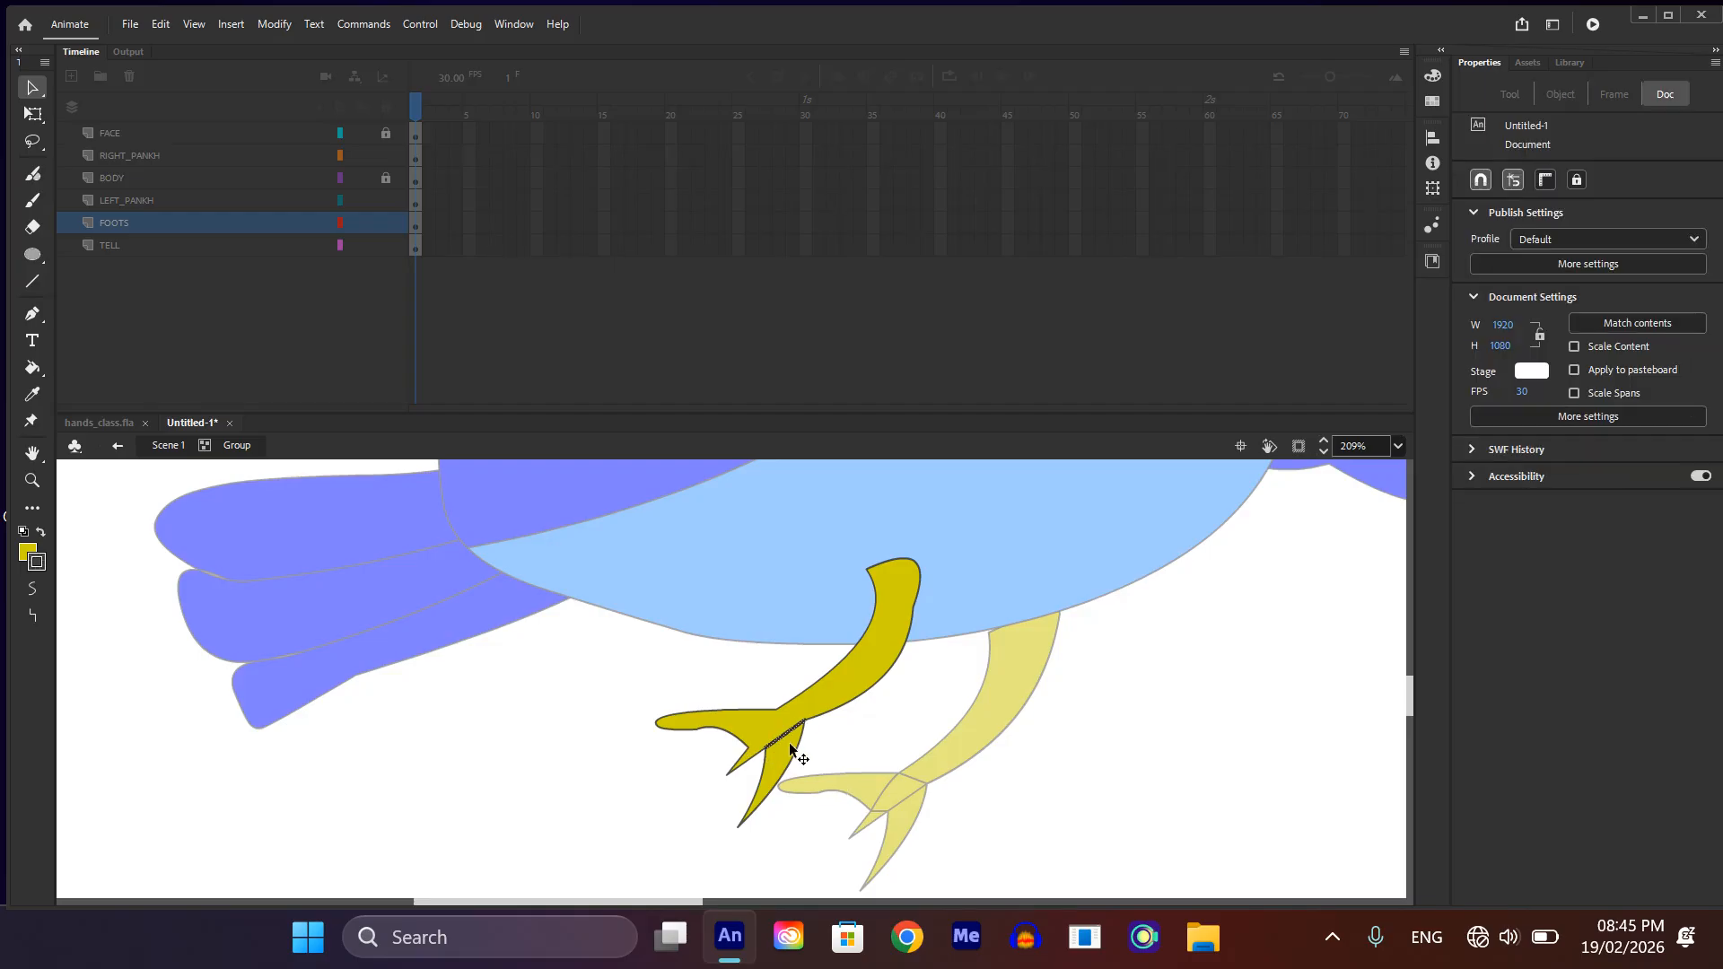
click(831, 771)
key(Delete)
scroll(738, 733, down, 2)
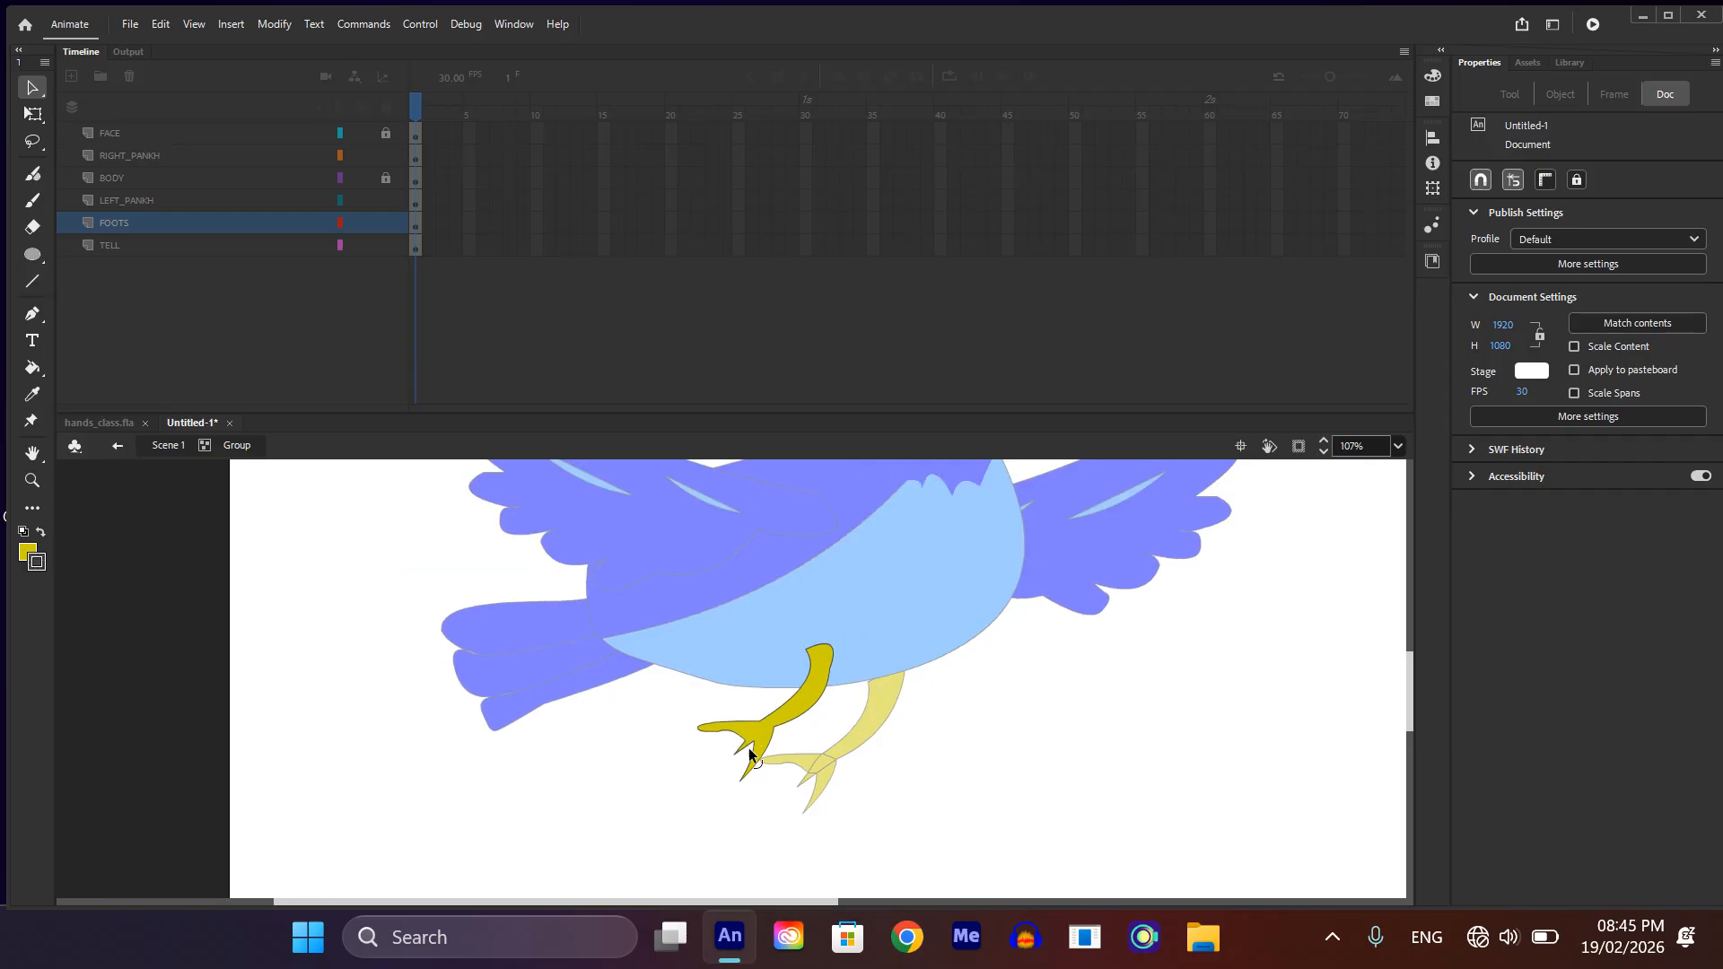
double_click(890, 758)
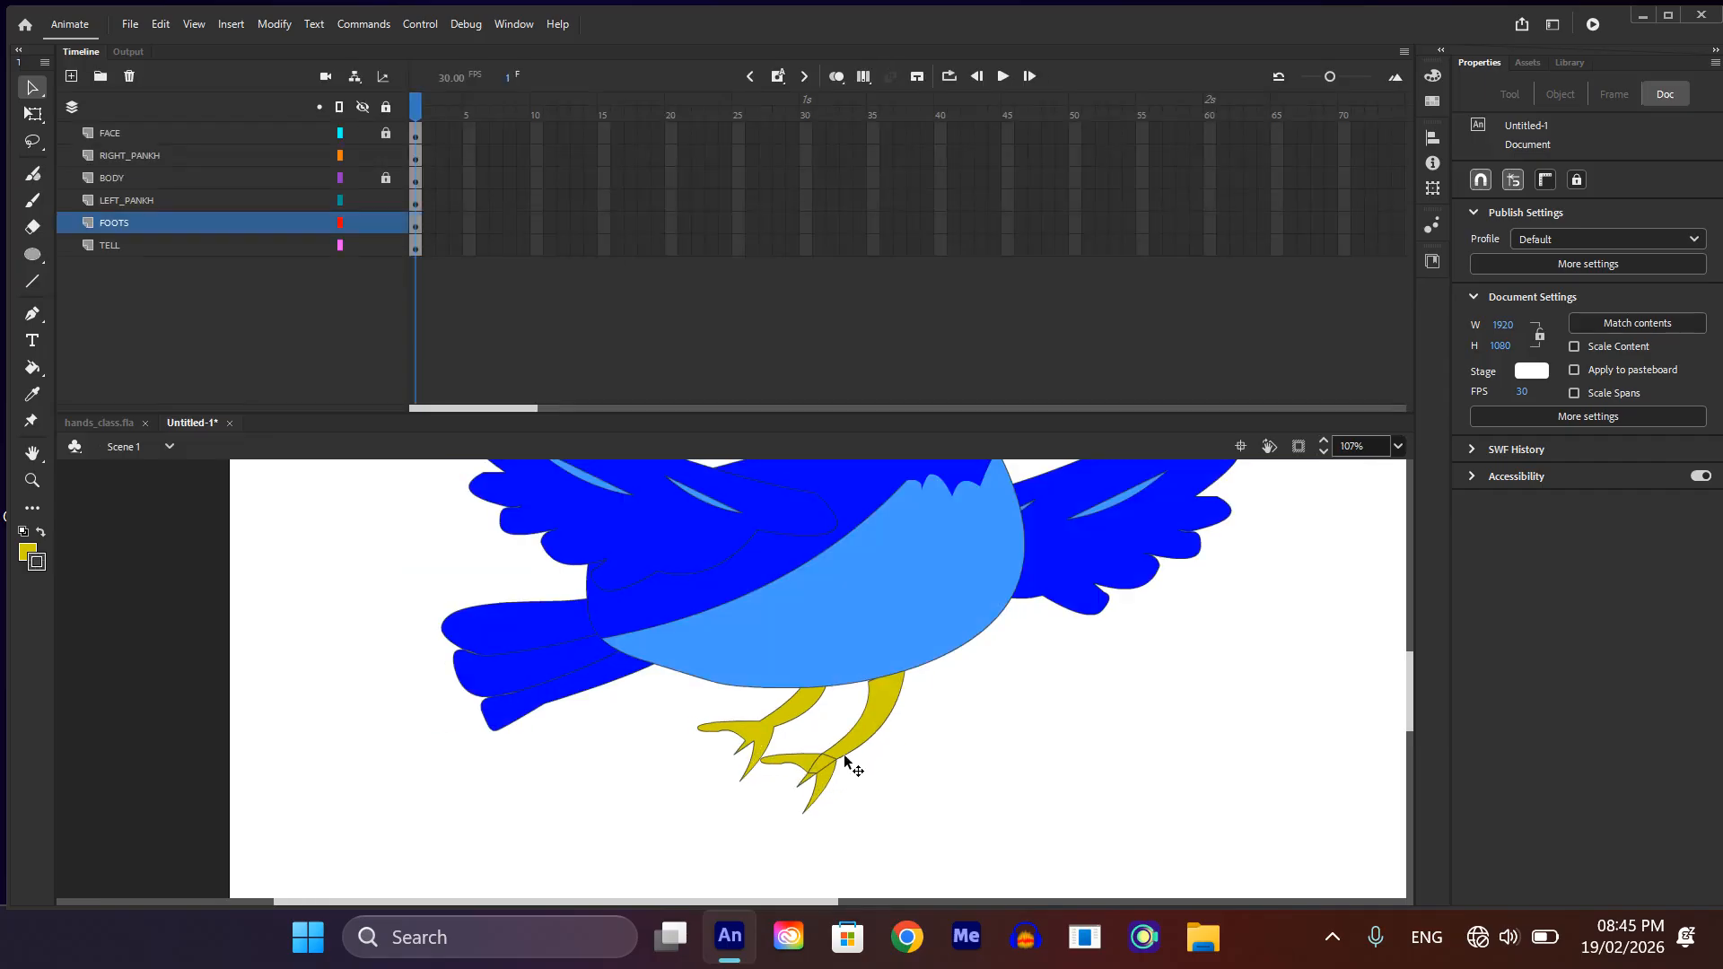
Step: Edit the front foot's group and delete the inner lines separating the leg and the longest lower toe from the foot's centre
scroll(821, 759, up, 2)
double_click(821, 759)
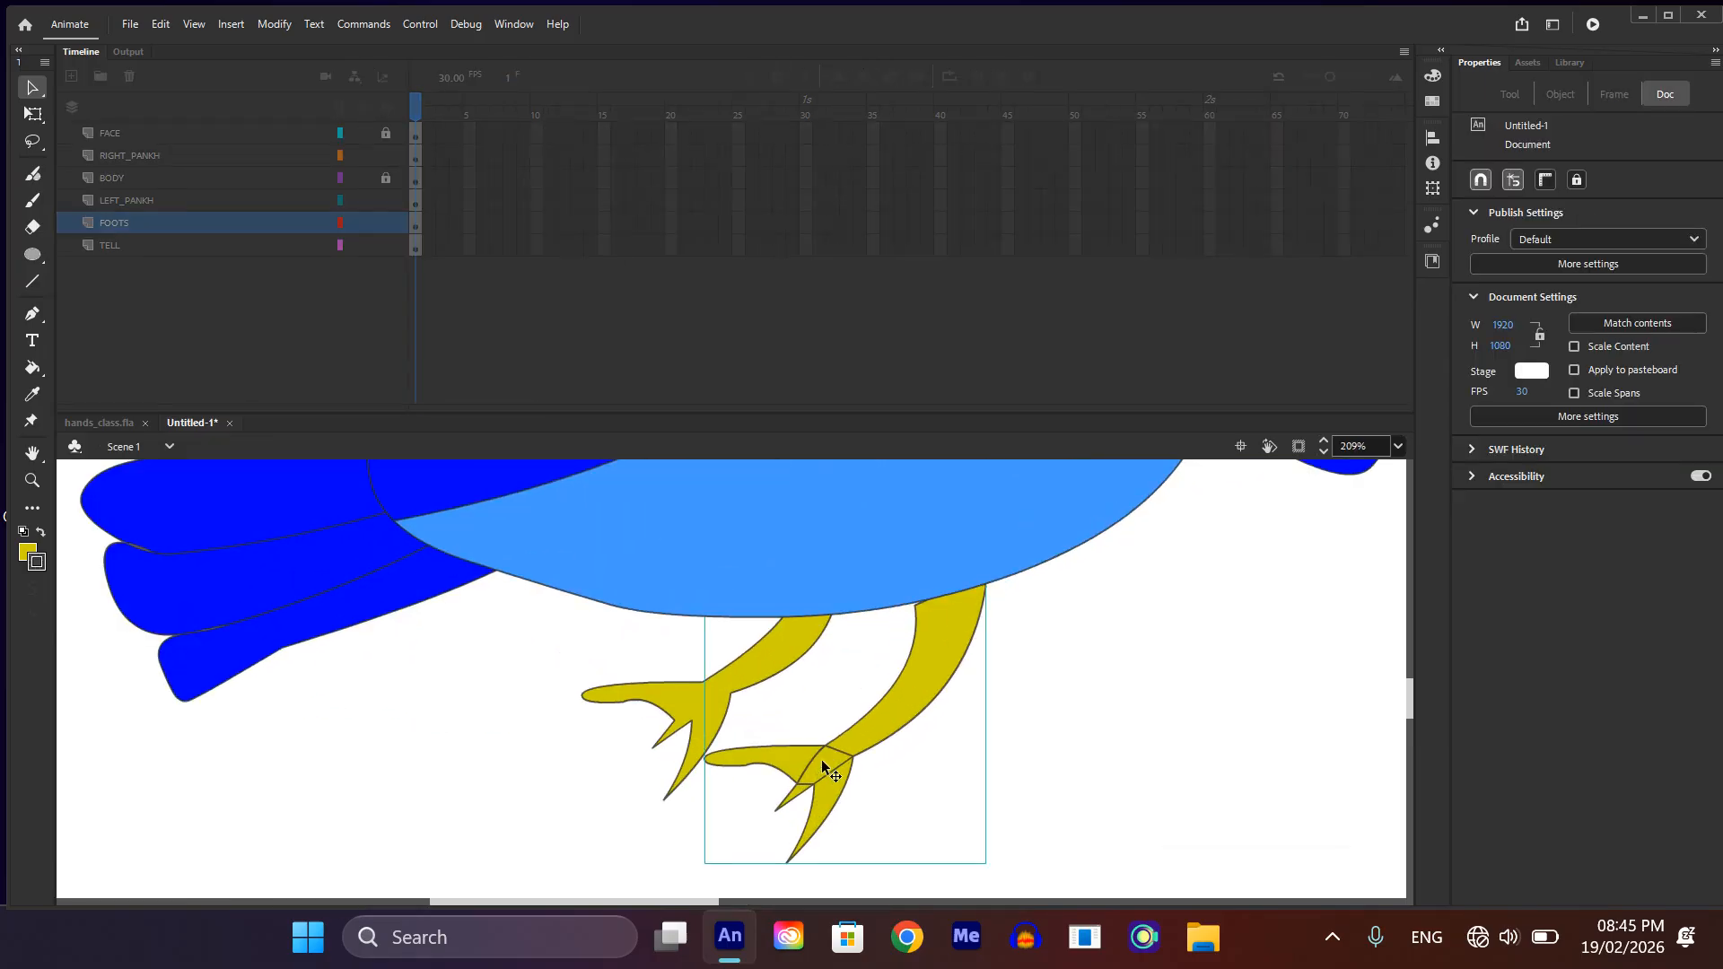
scroll(826, 761, up, 2)
click(876, 746)
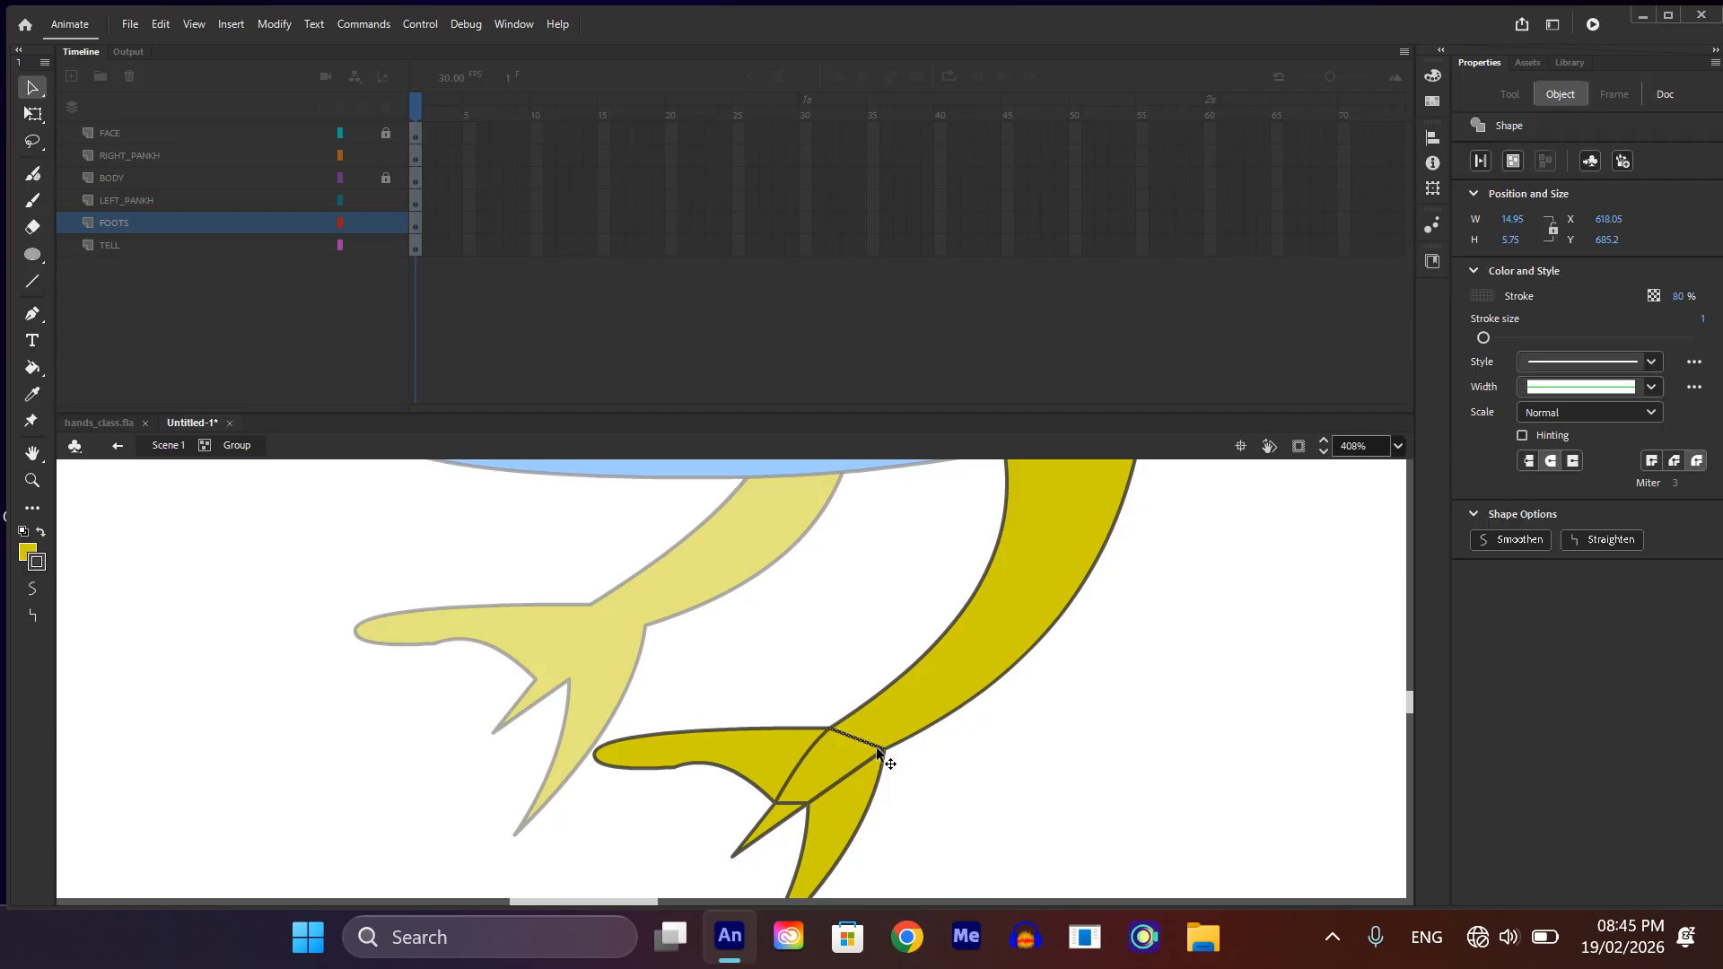
key(Delete)
click(845, 786)
key(Delete)
Step: Delete the remaining inner lines at the back toe and small middle toe of the front foot, and leave its group
click(792, 757)
click(1011, 824)
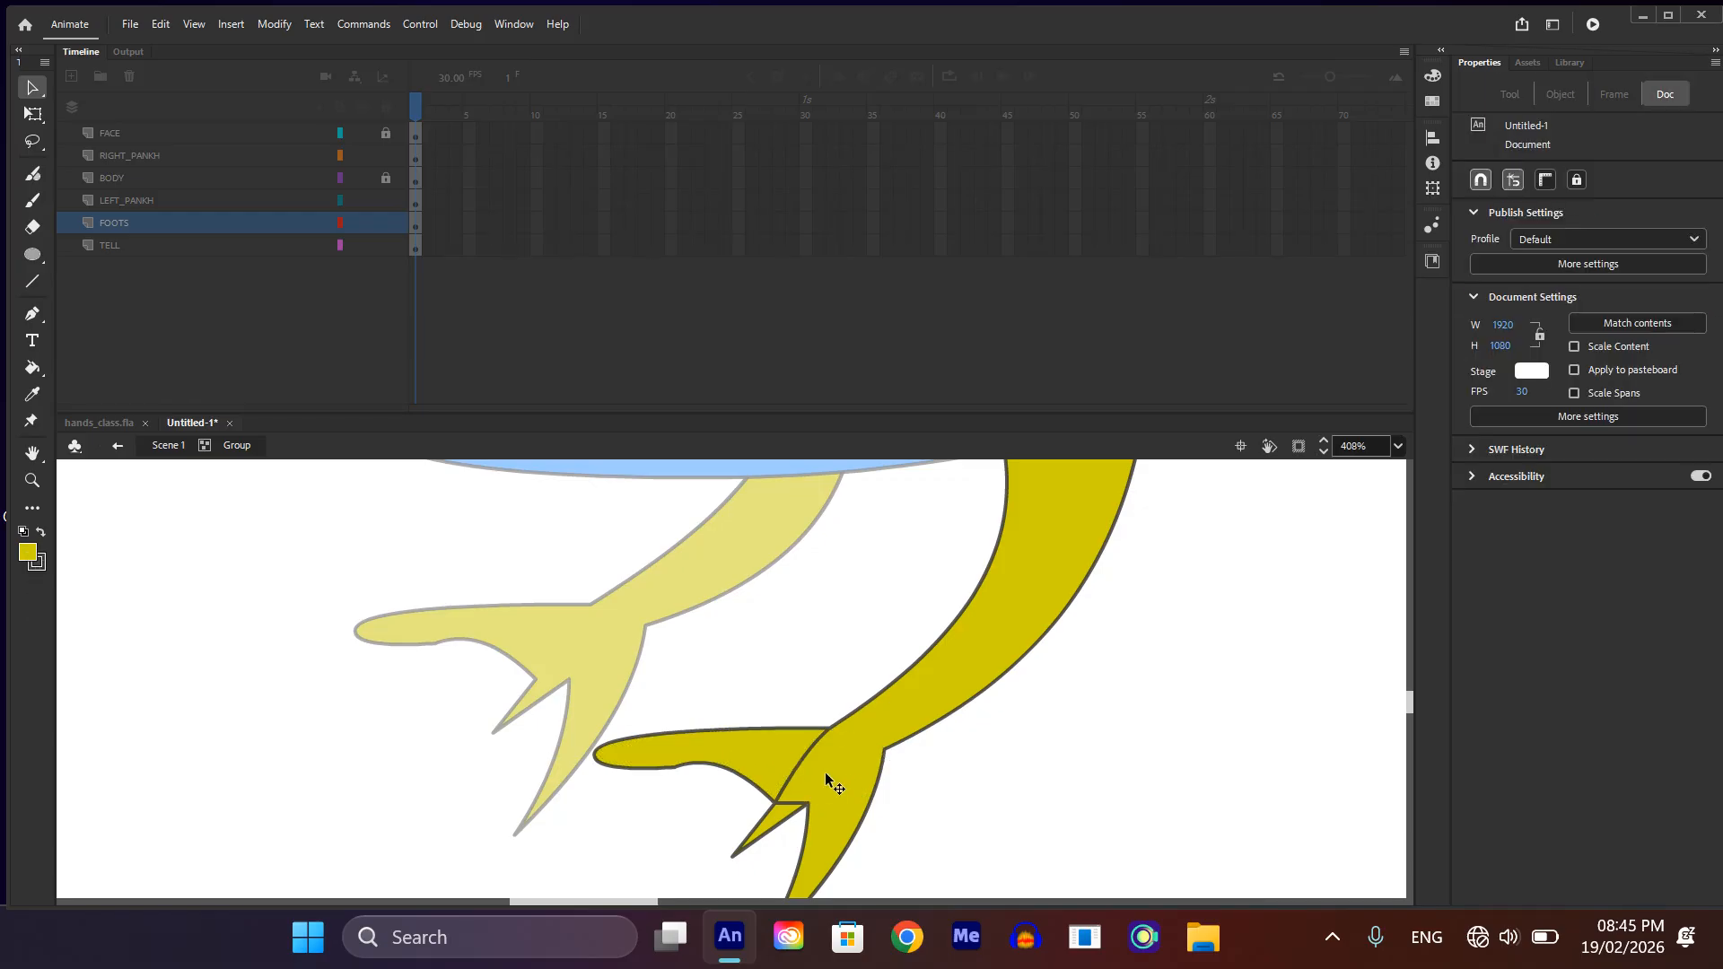
click(813, 765)
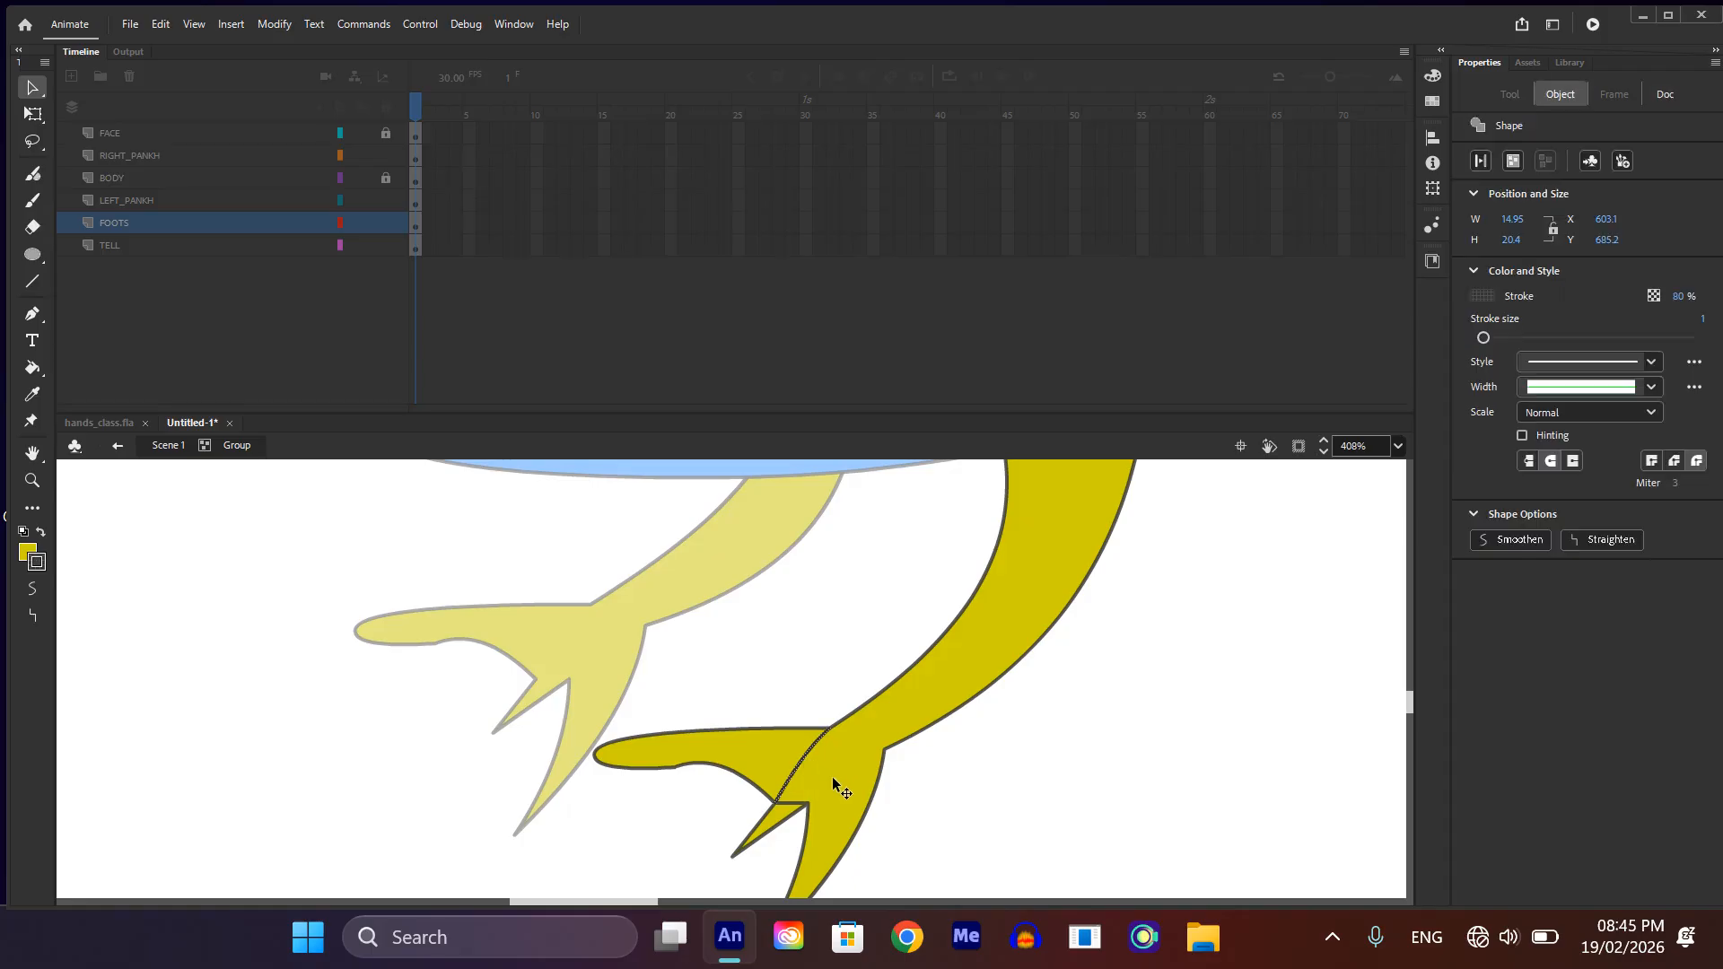
key(Delete)
scroll(825, 772, down, 3)
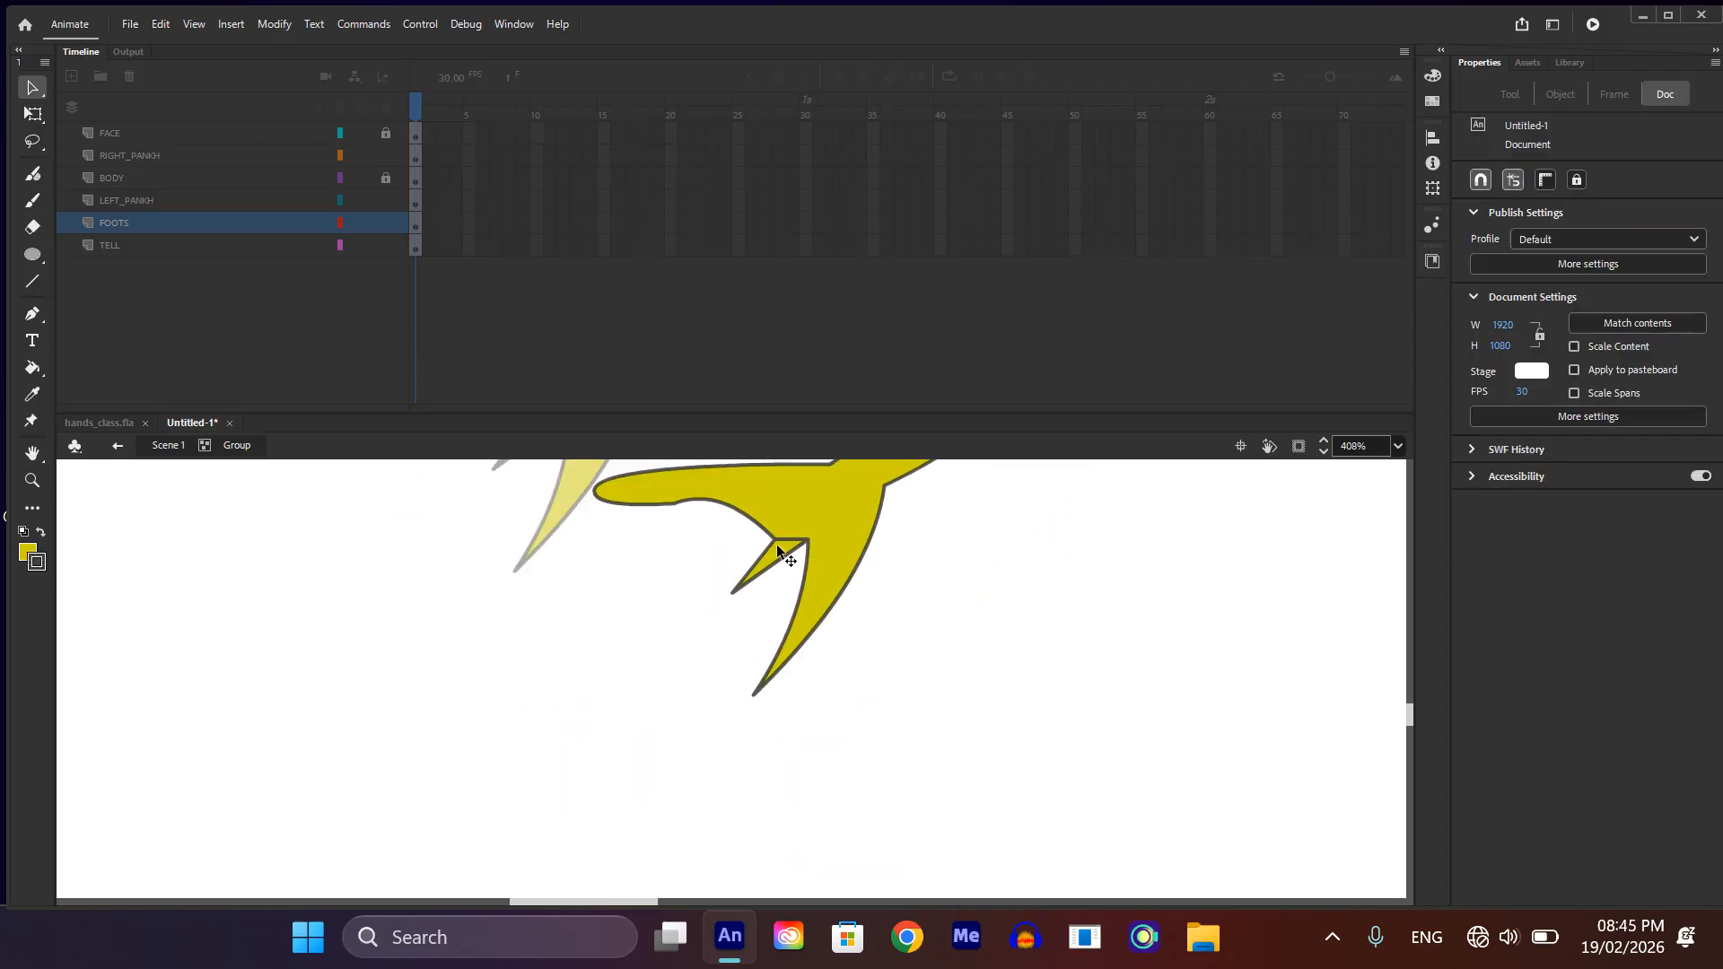
mouse_move(778, 537)
mouse_down()
mouse_move(817, 556)
mouse_move(806, 544)
mouse_up()
scroll(829, 597, down, 3)
scroll(1141, 670, up, 3)
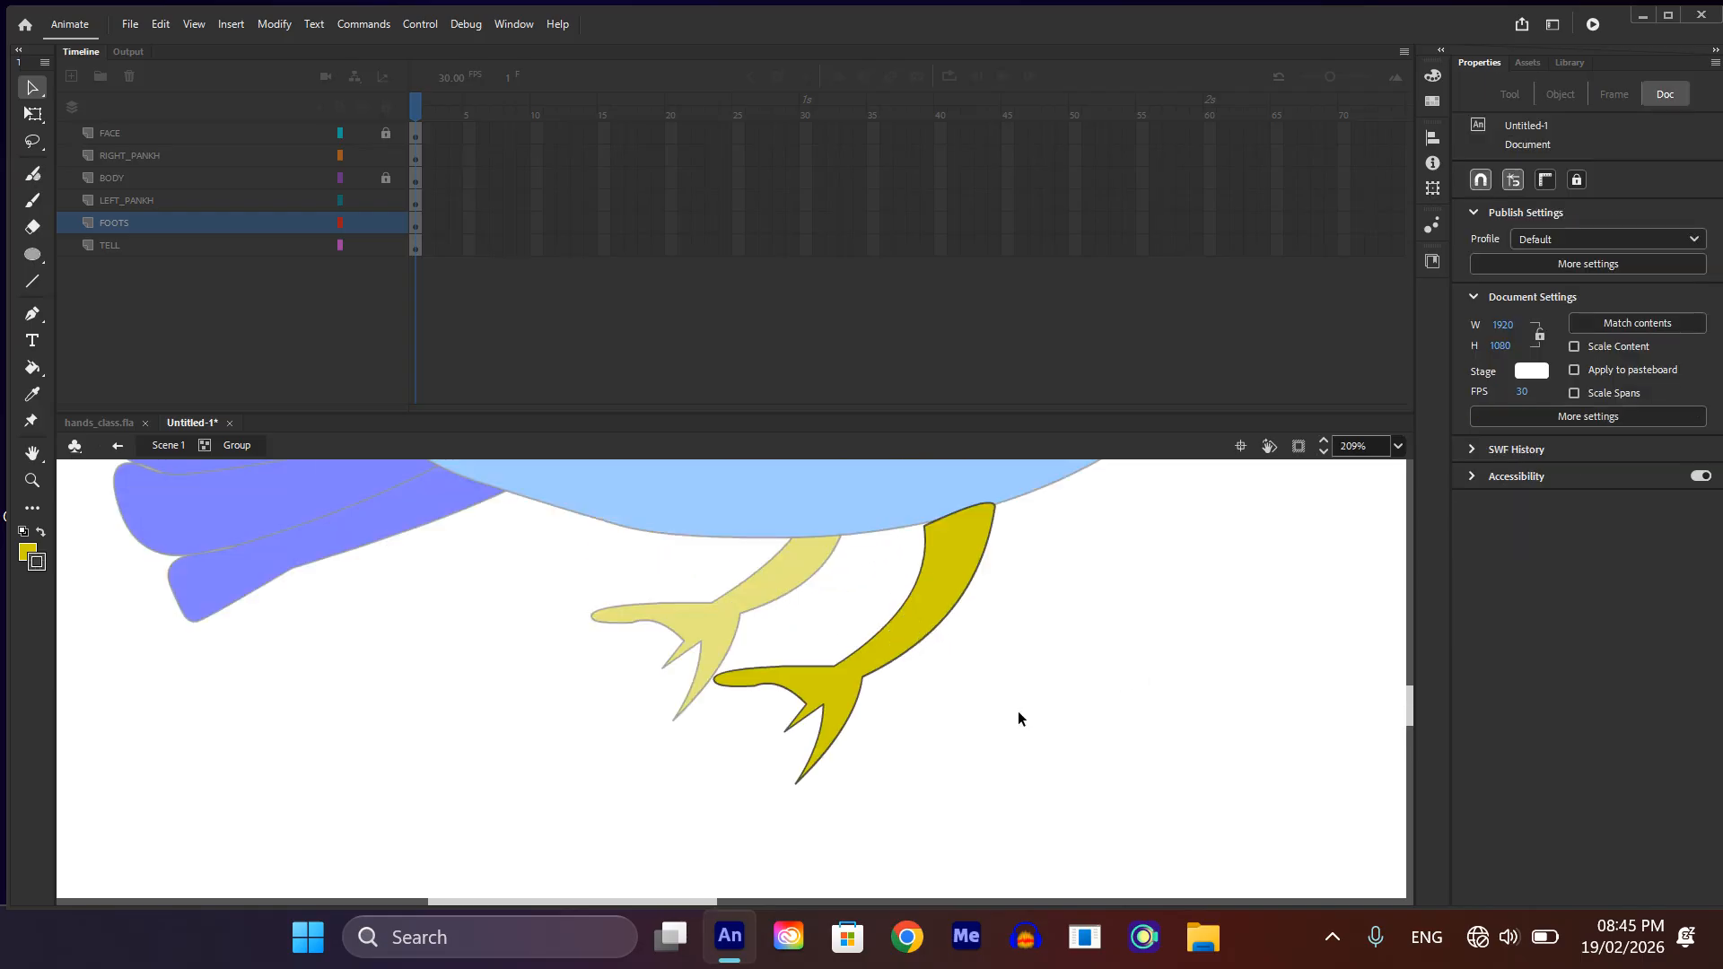
double_click(1025, 723)
scroll(1027, 711, down, 2)
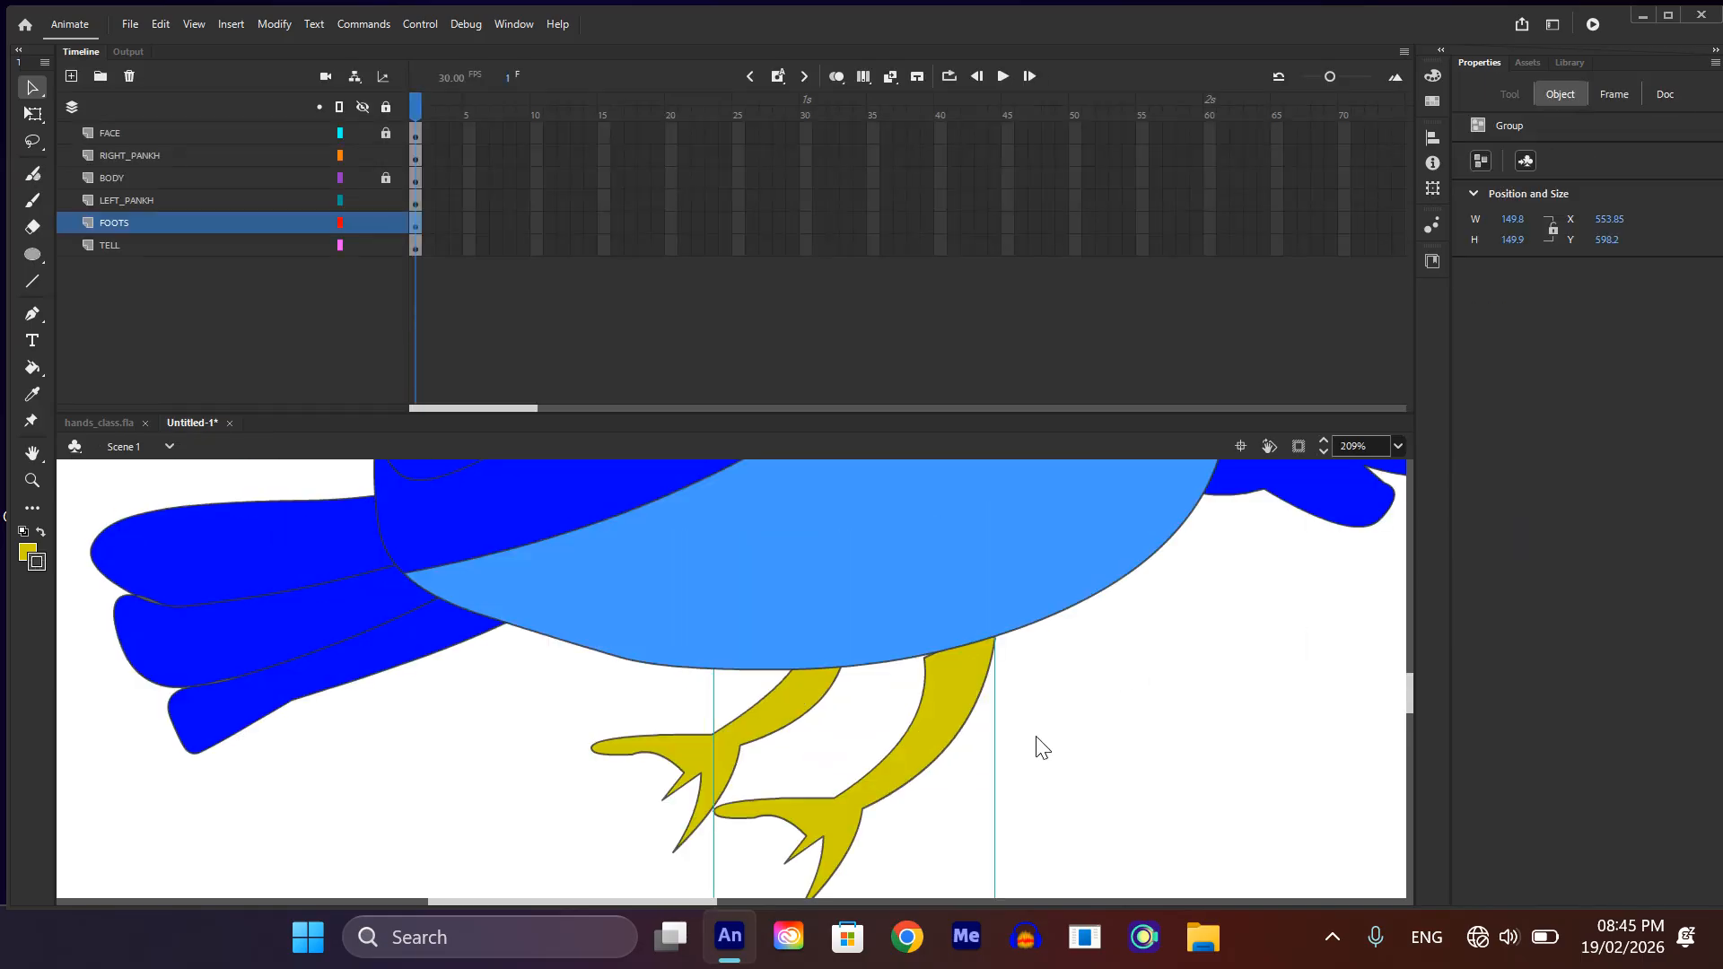
scroll(1041, 737, down, 2)
scroll(1037, 734, up, 2)
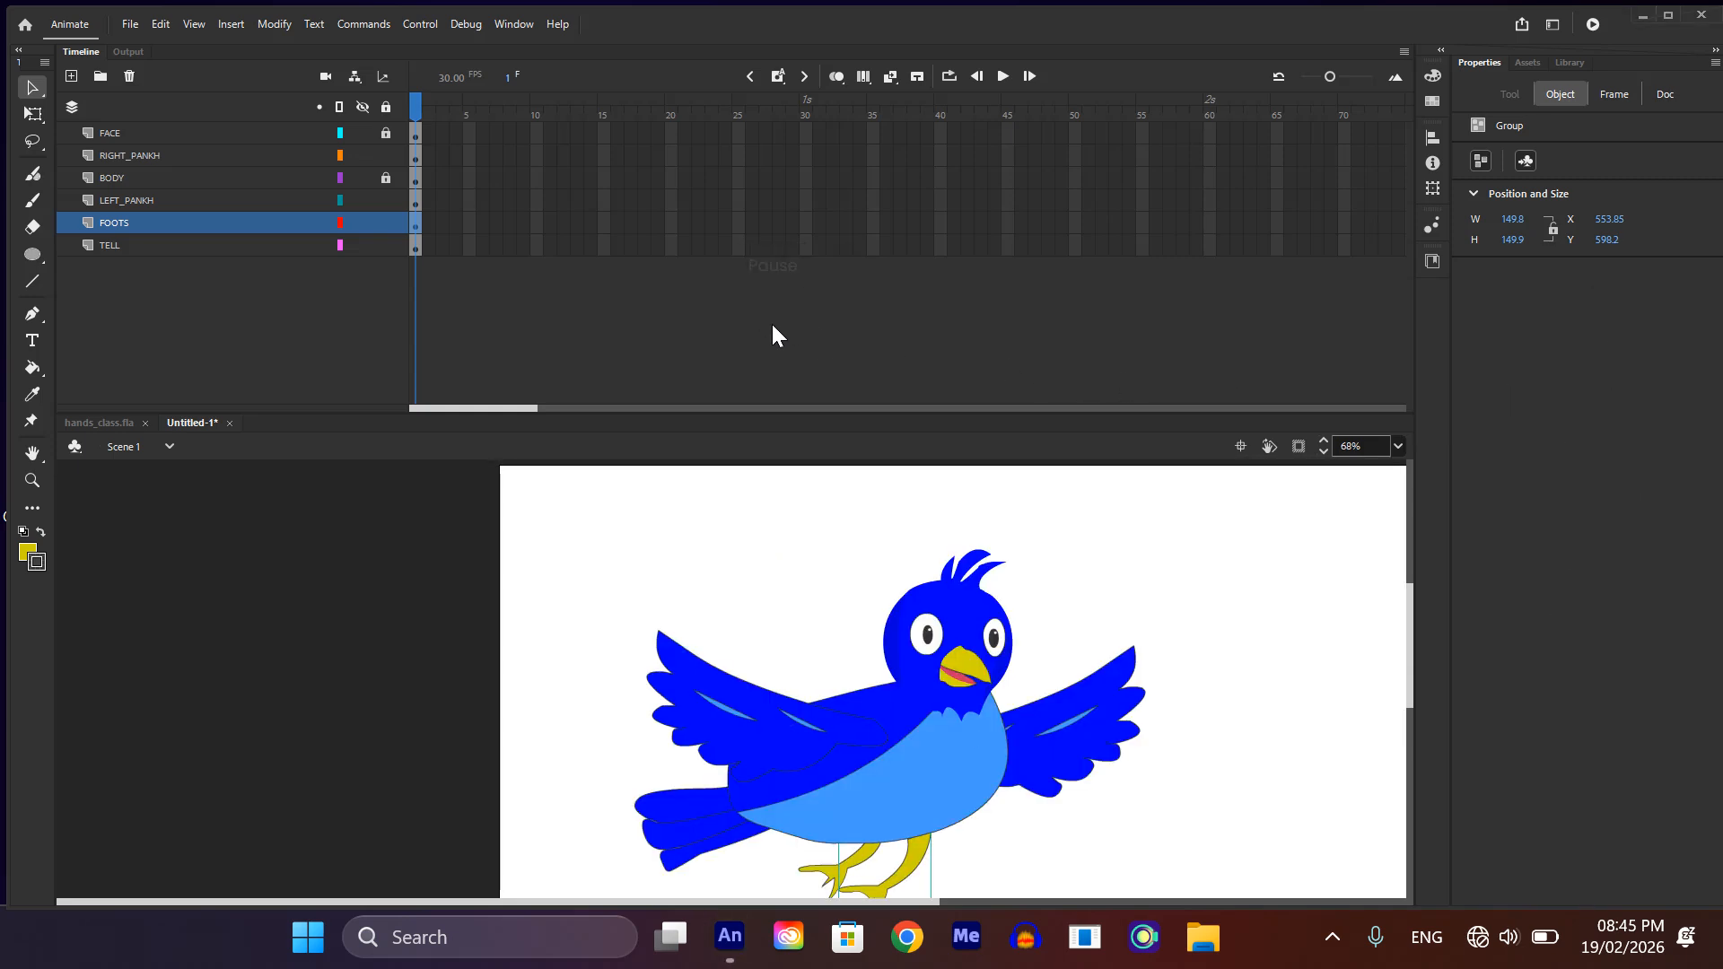
Step: Unlock all layers so that the parts of the face can be selected
scroll(832, 572, up, 5)
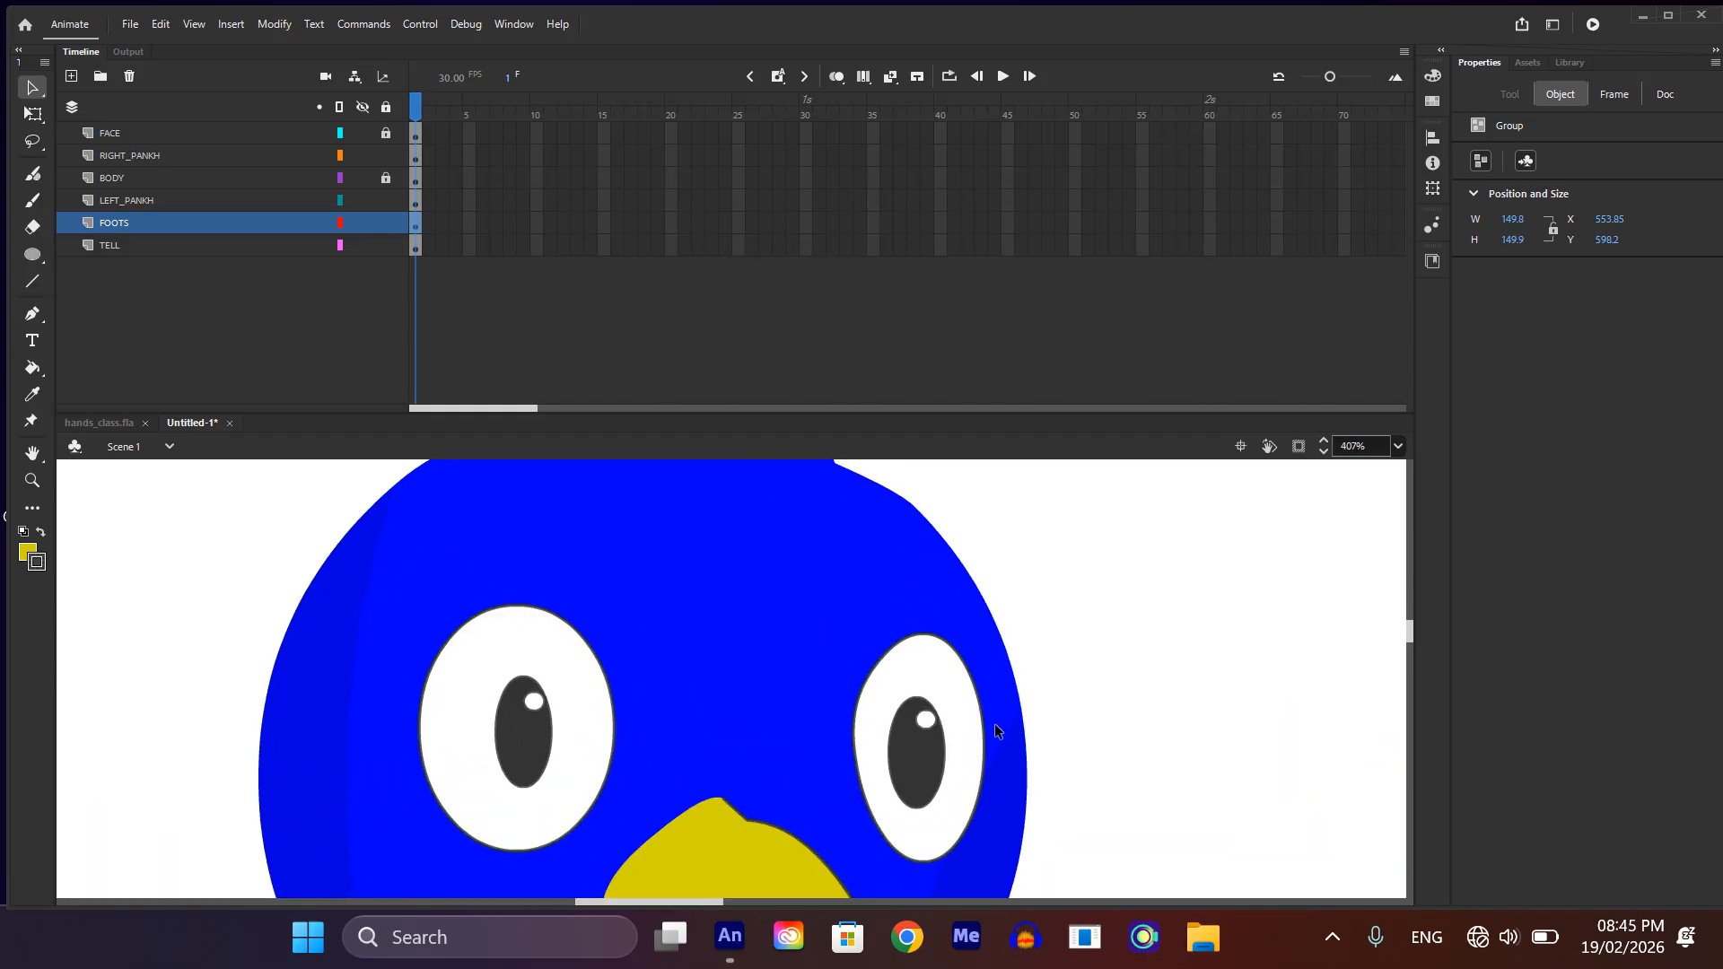
click(981, 712)
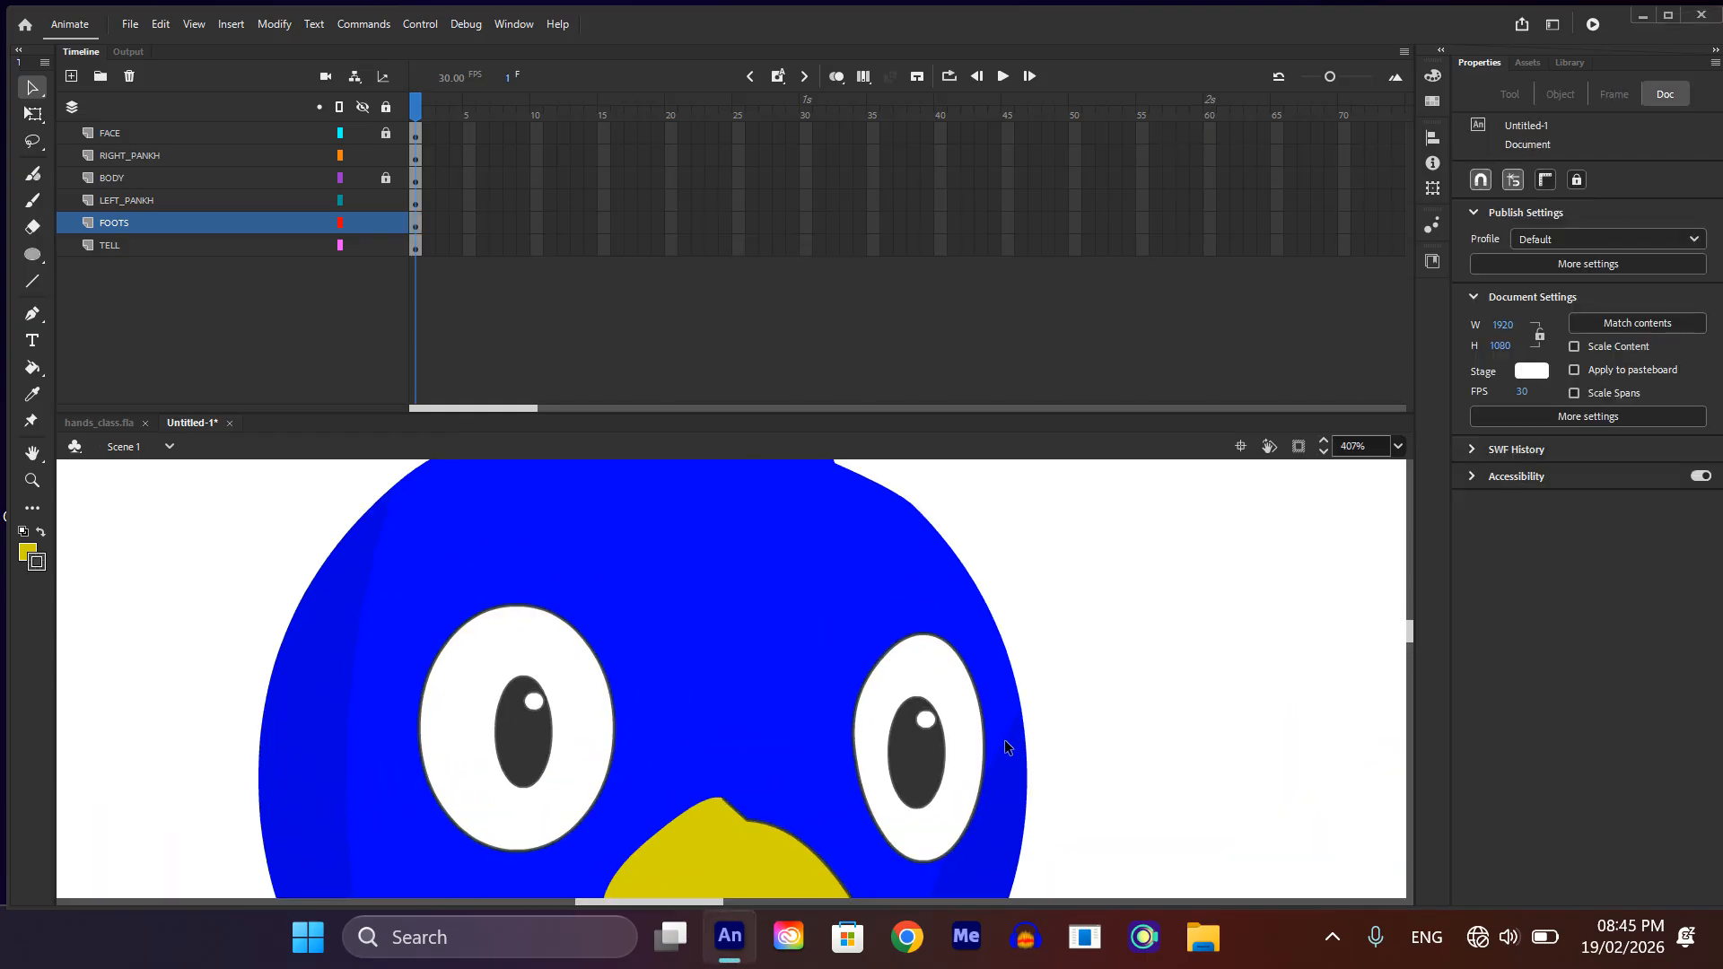
click(386, 107)
click(386, 107)
Step: Convert both eyes, including their pupils and highlights, into a single Graphic symbol with the default name
click(978, 756)
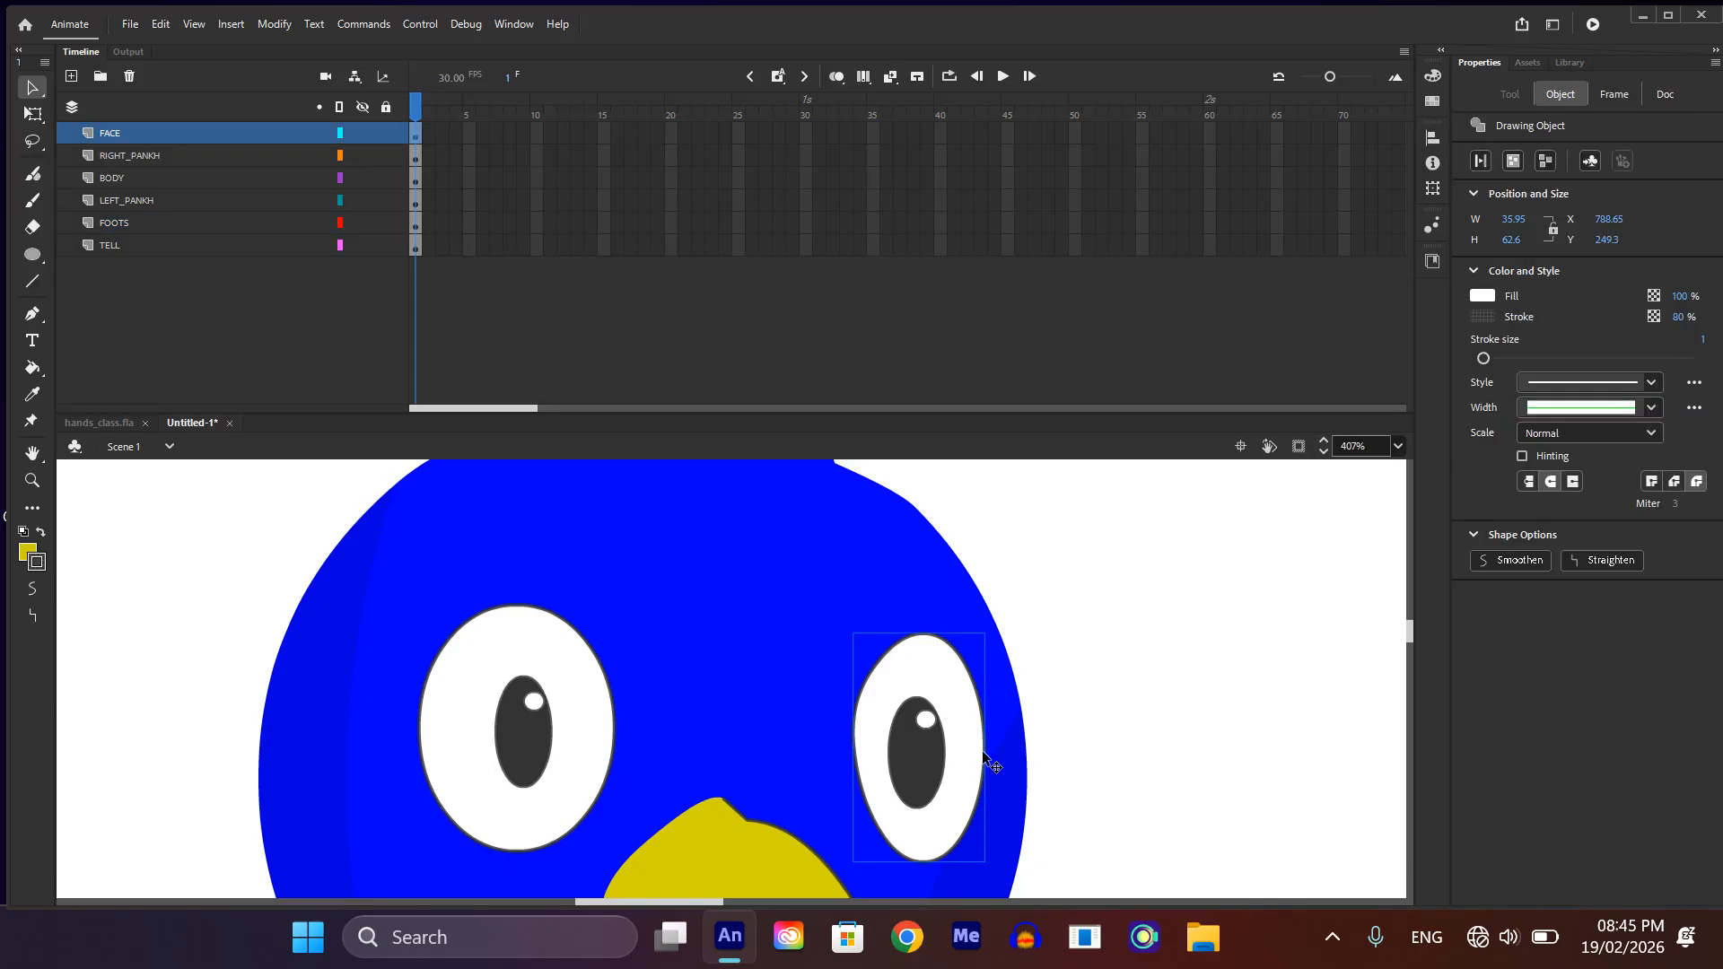
shift+click(935, 765)
shift+click(926, 720)
shift+click(550, 763)
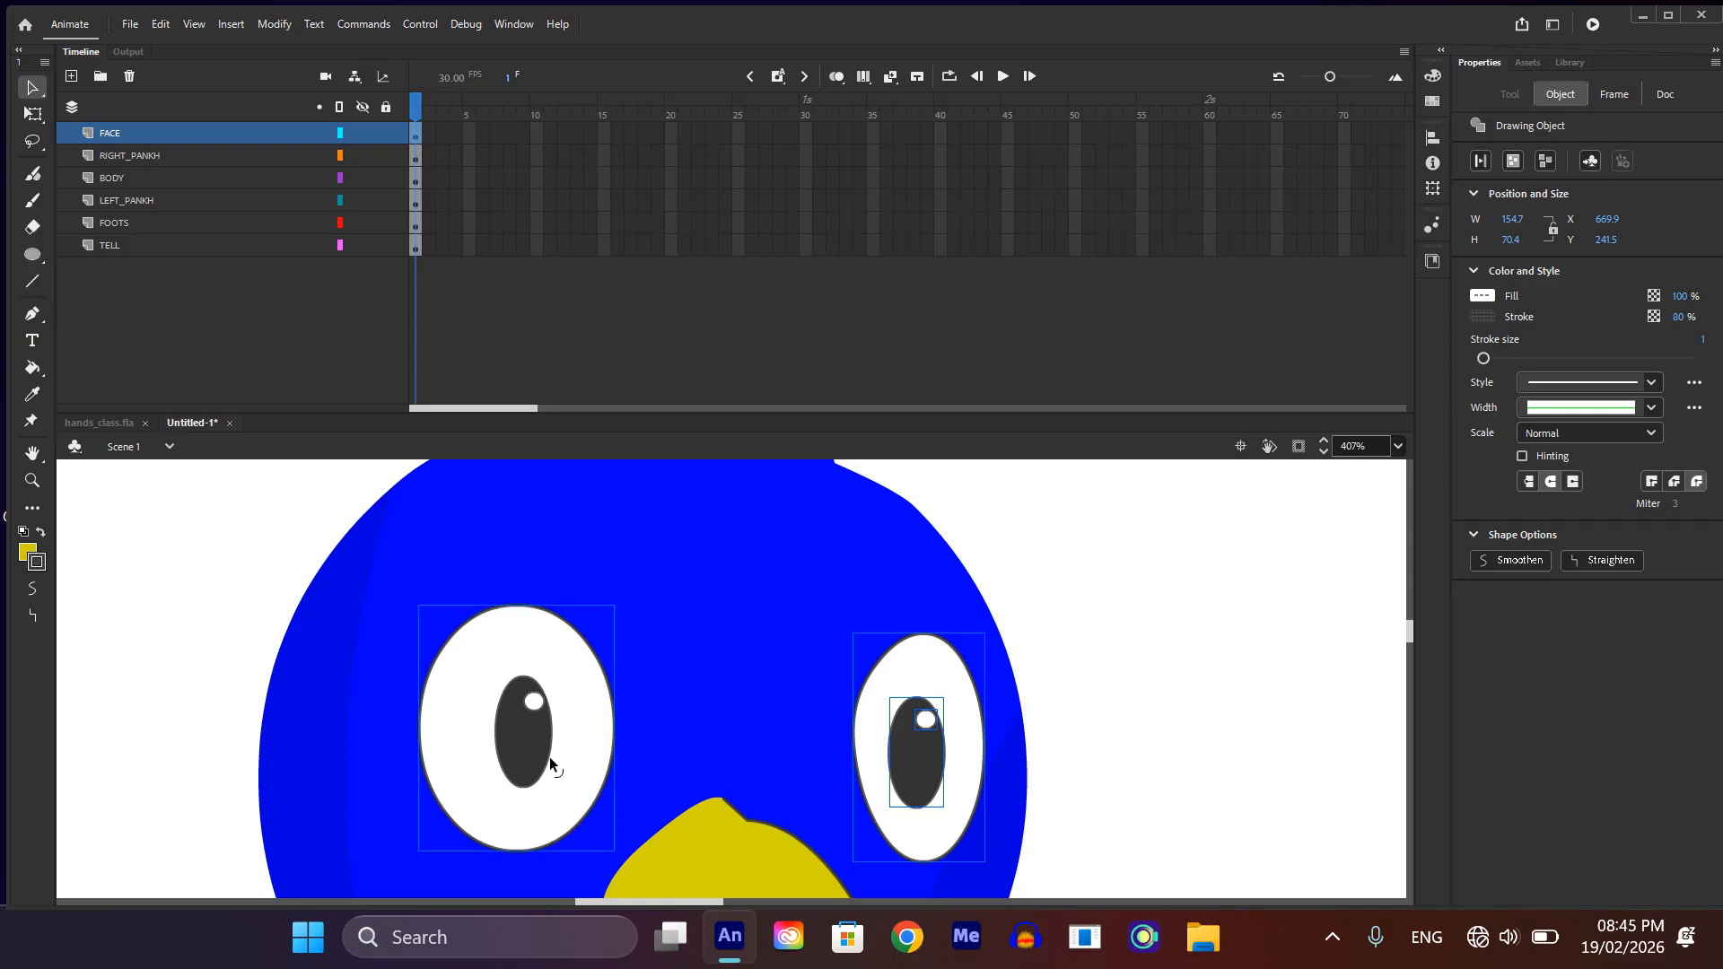
shift+click(538, 731)
shift+click(539, 709)
key(F8)
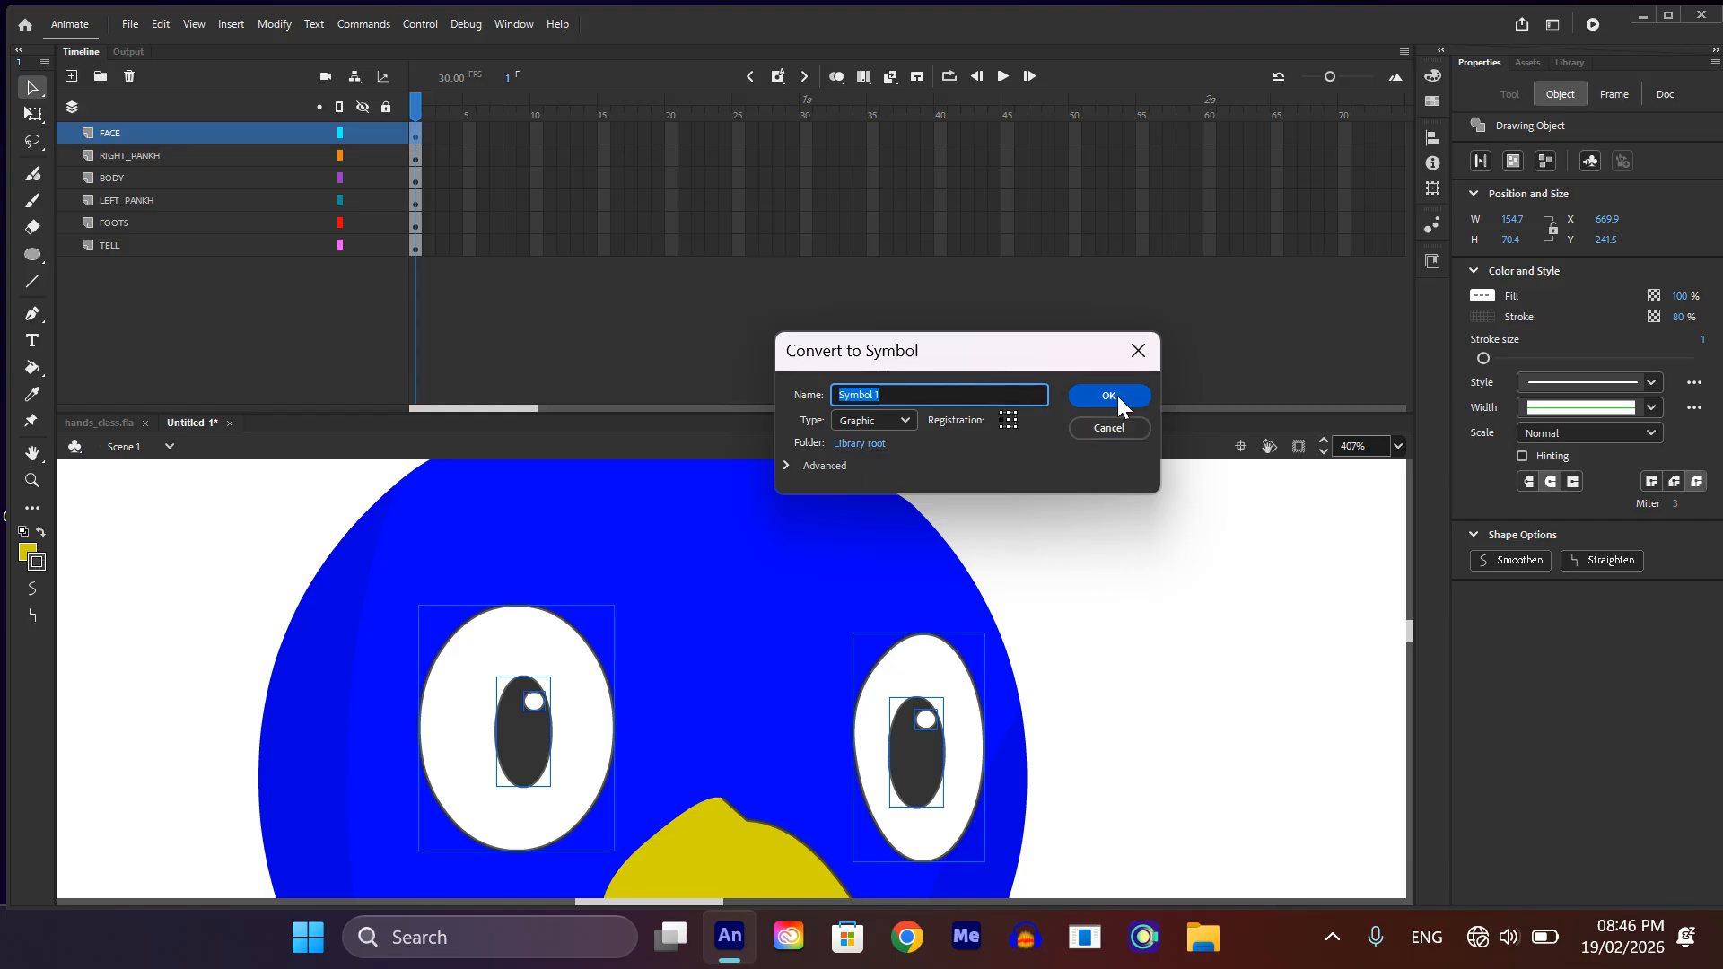
click(896, 422)
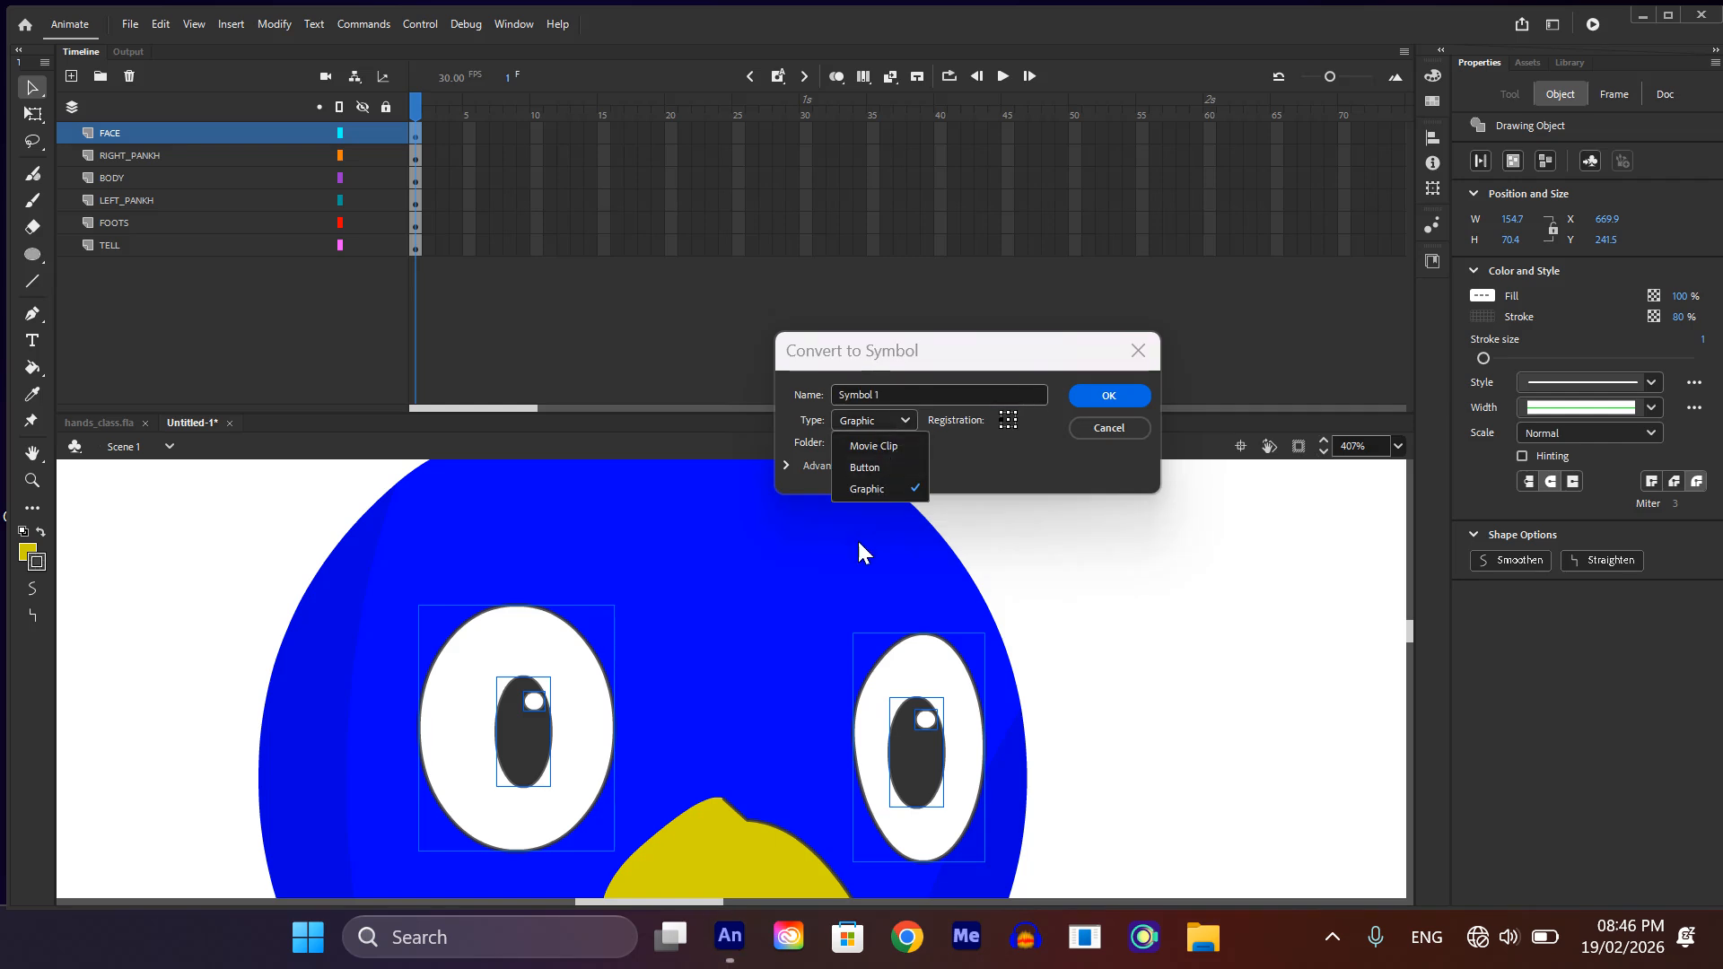
click(1098, 400)
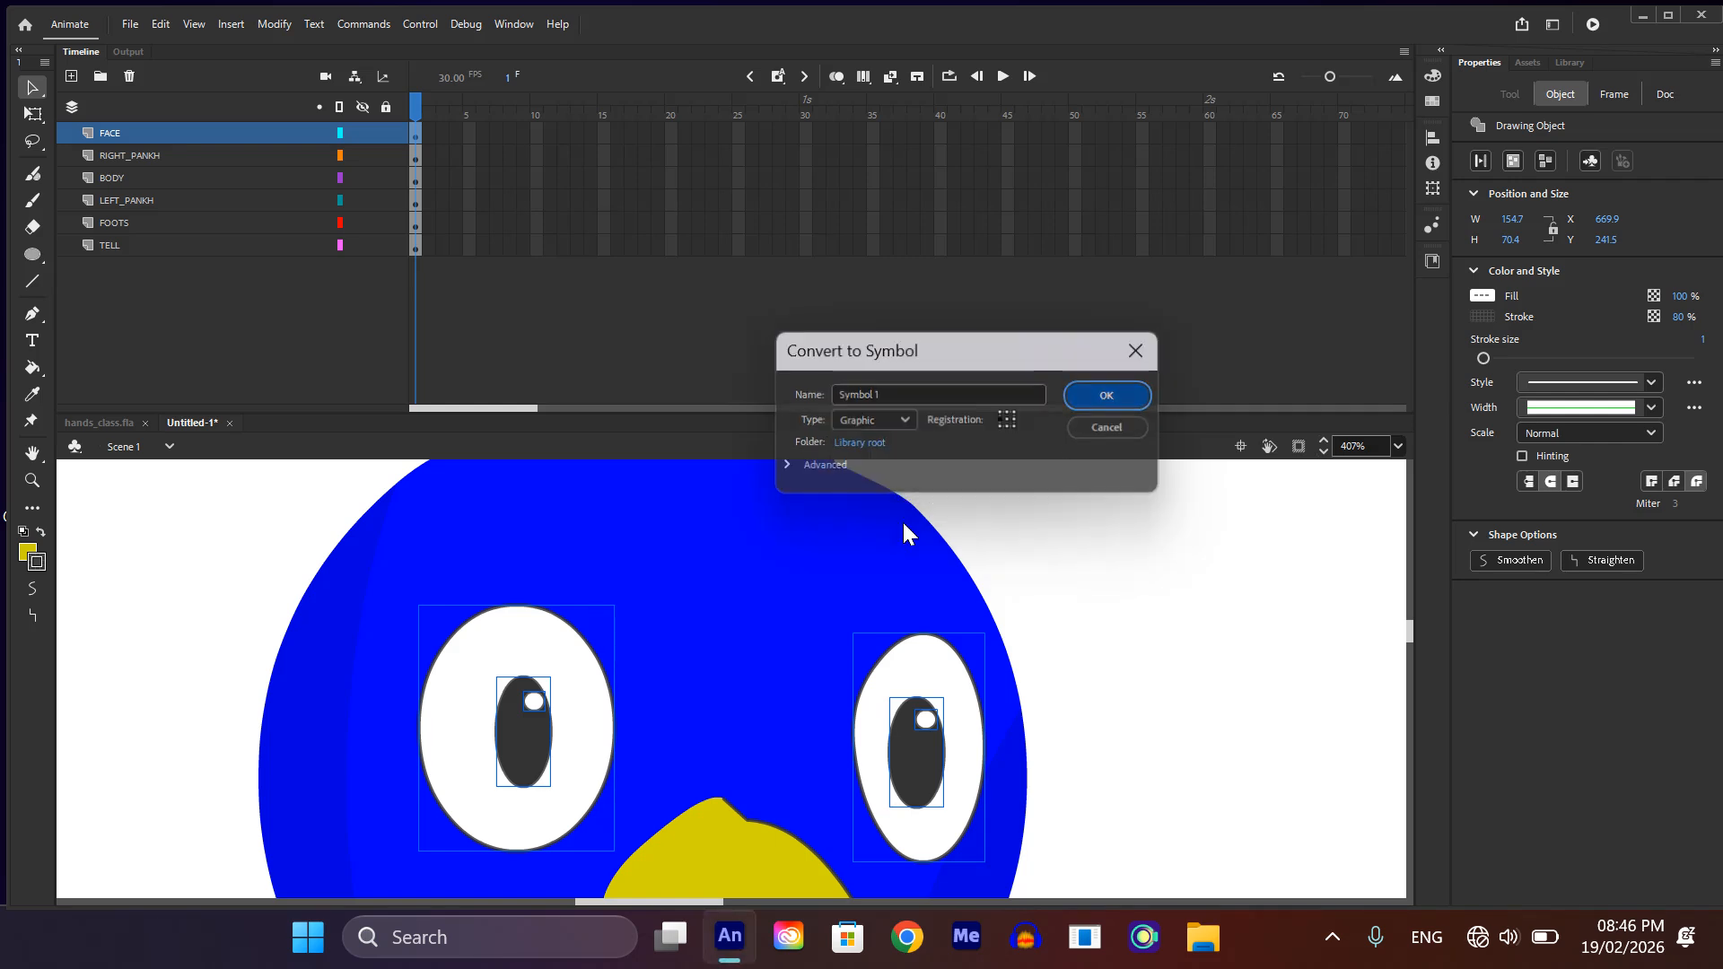
Step: Cut the upper and lower beak groups from the FACE layer
scroll(691, 563, down, 3)
scroll(778, 712, down, 3)
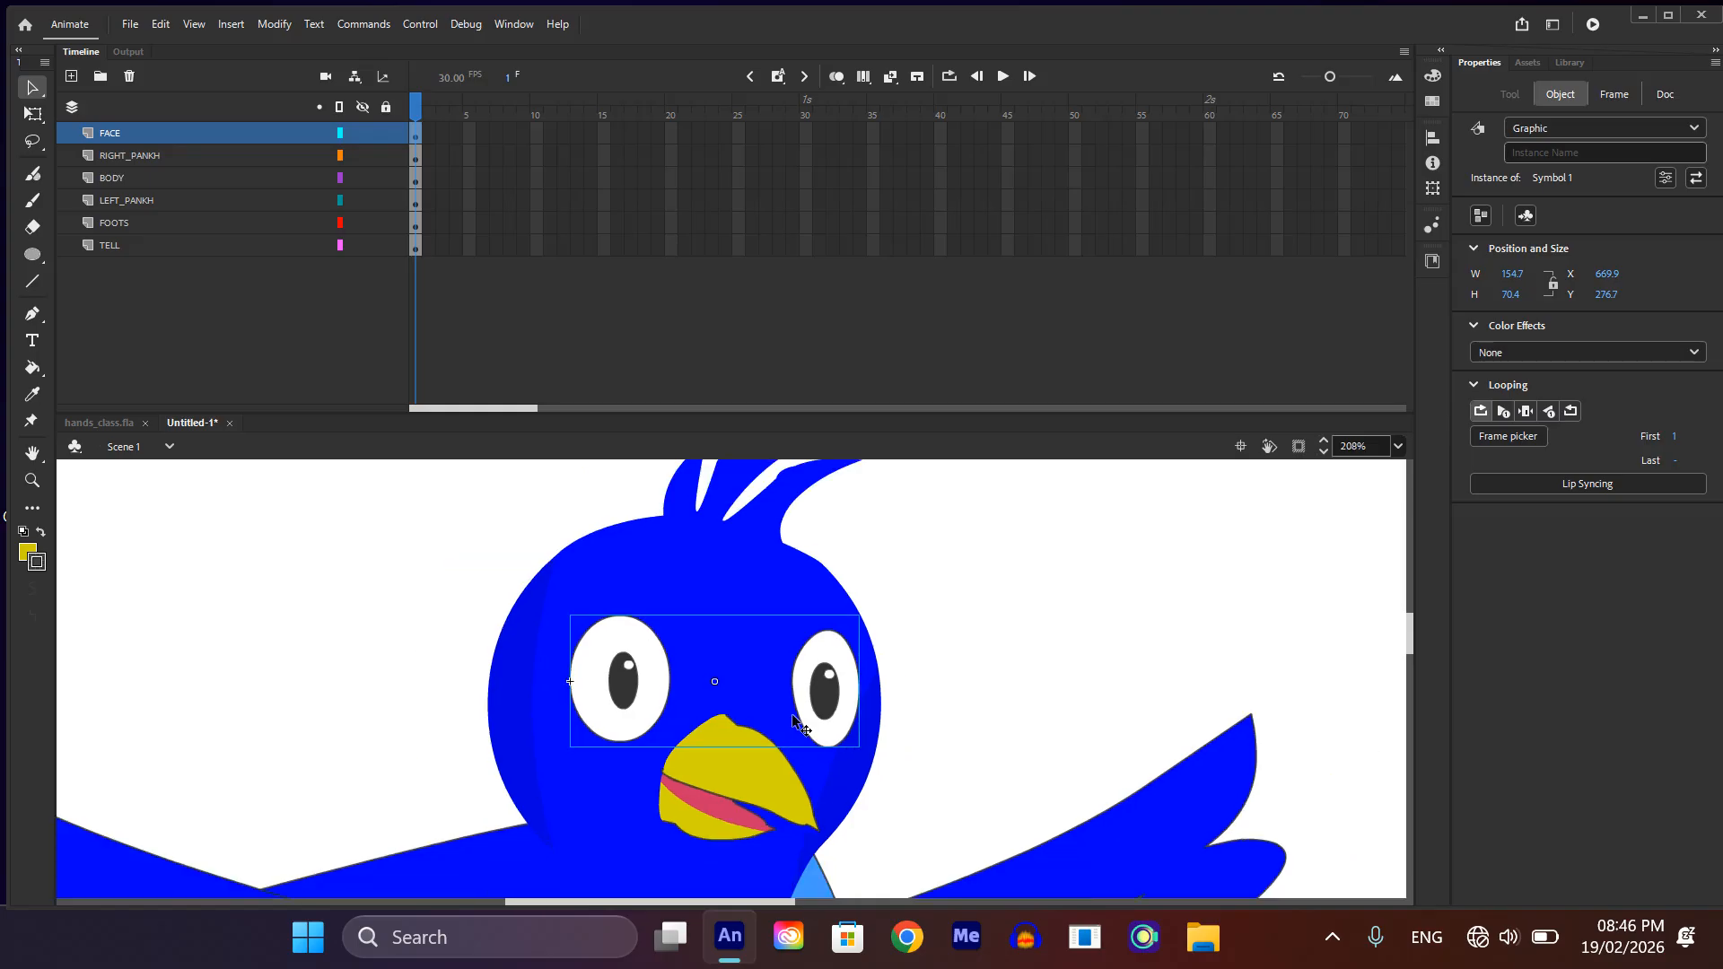
click(780, 792)
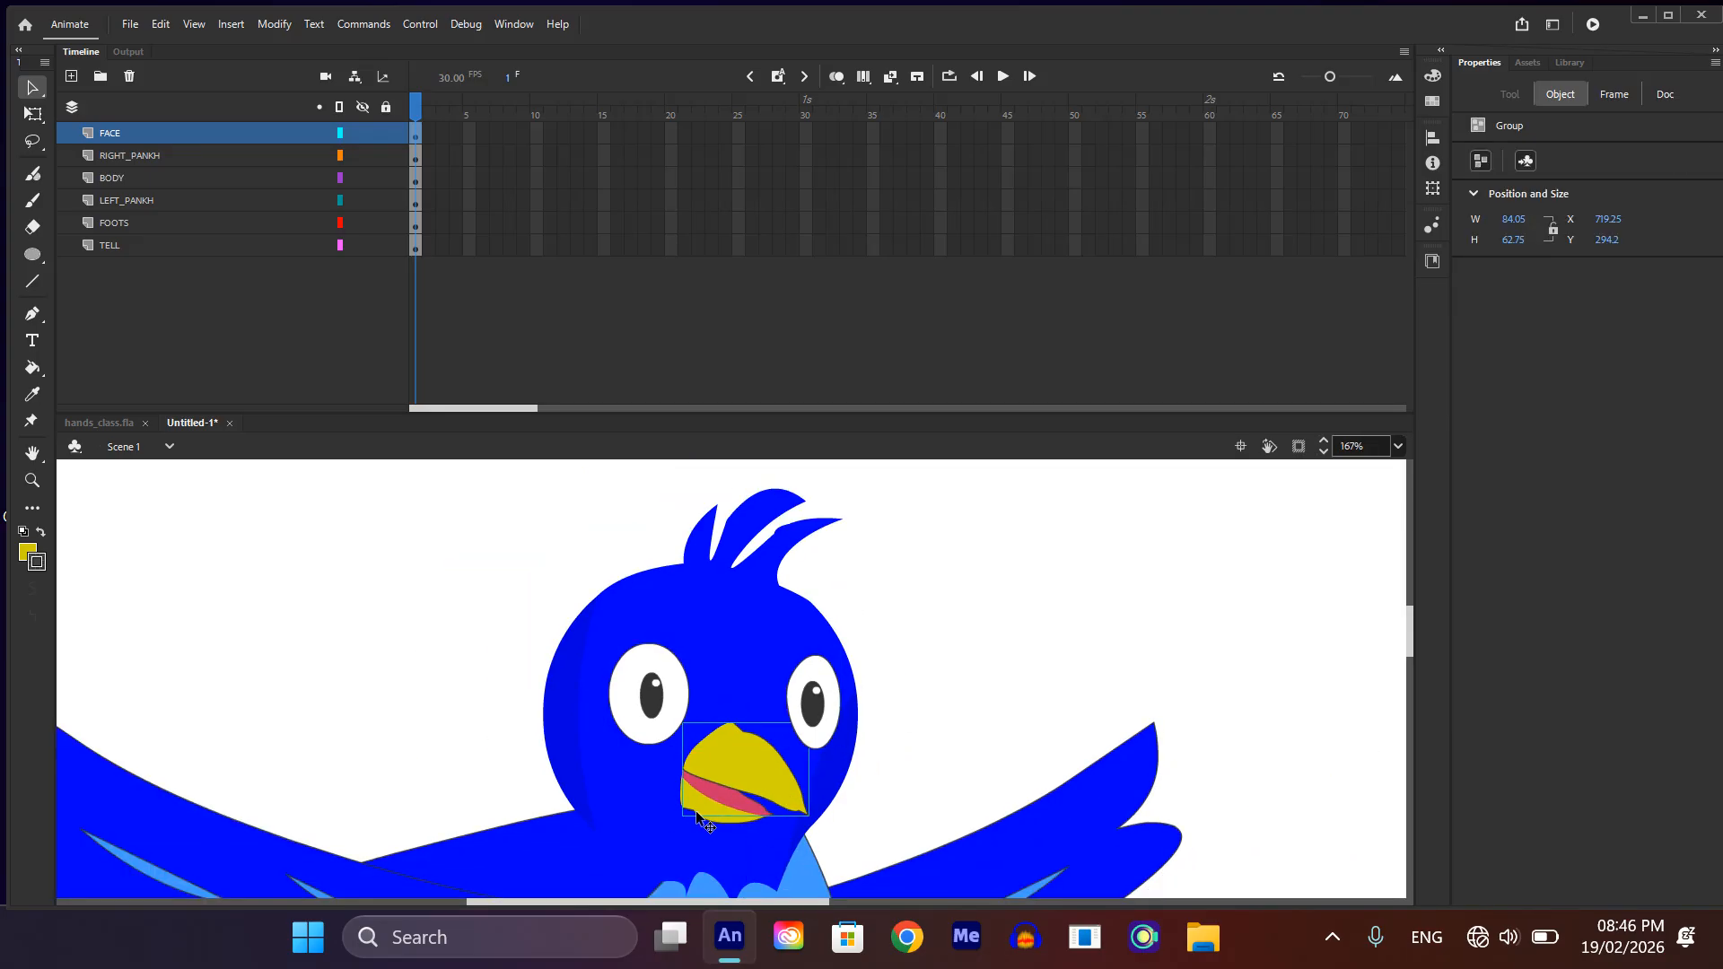
scroll(731, 794, up, 6)
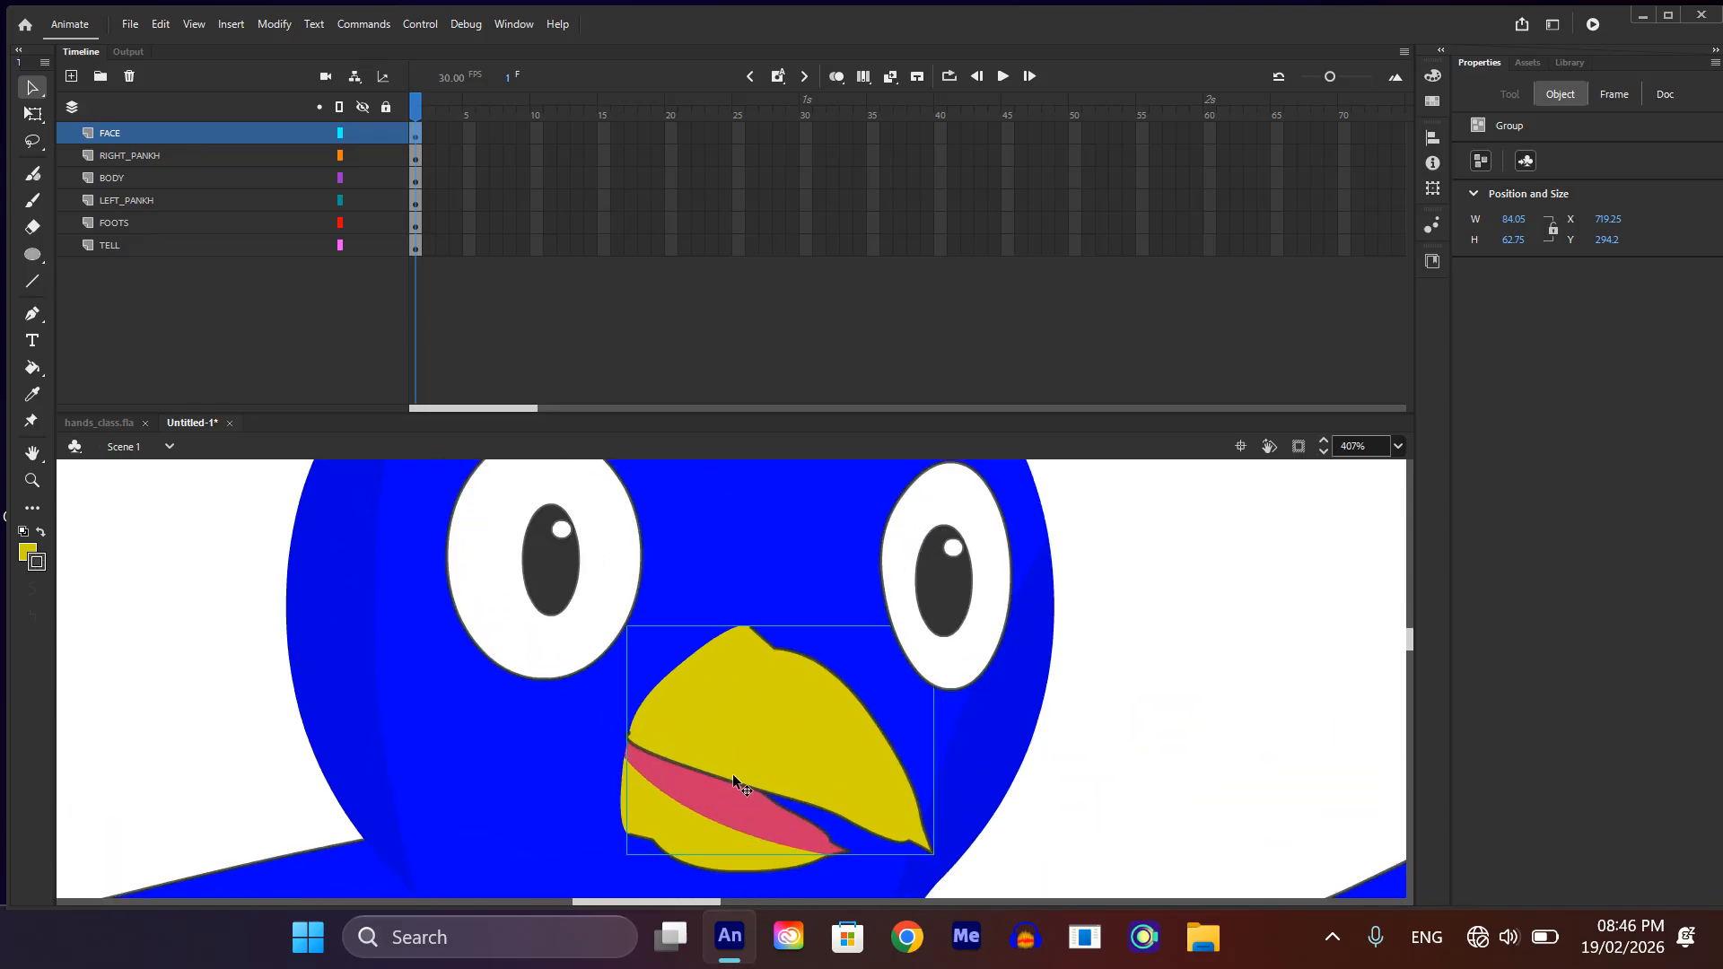
scroll(802, 788, down, 1)
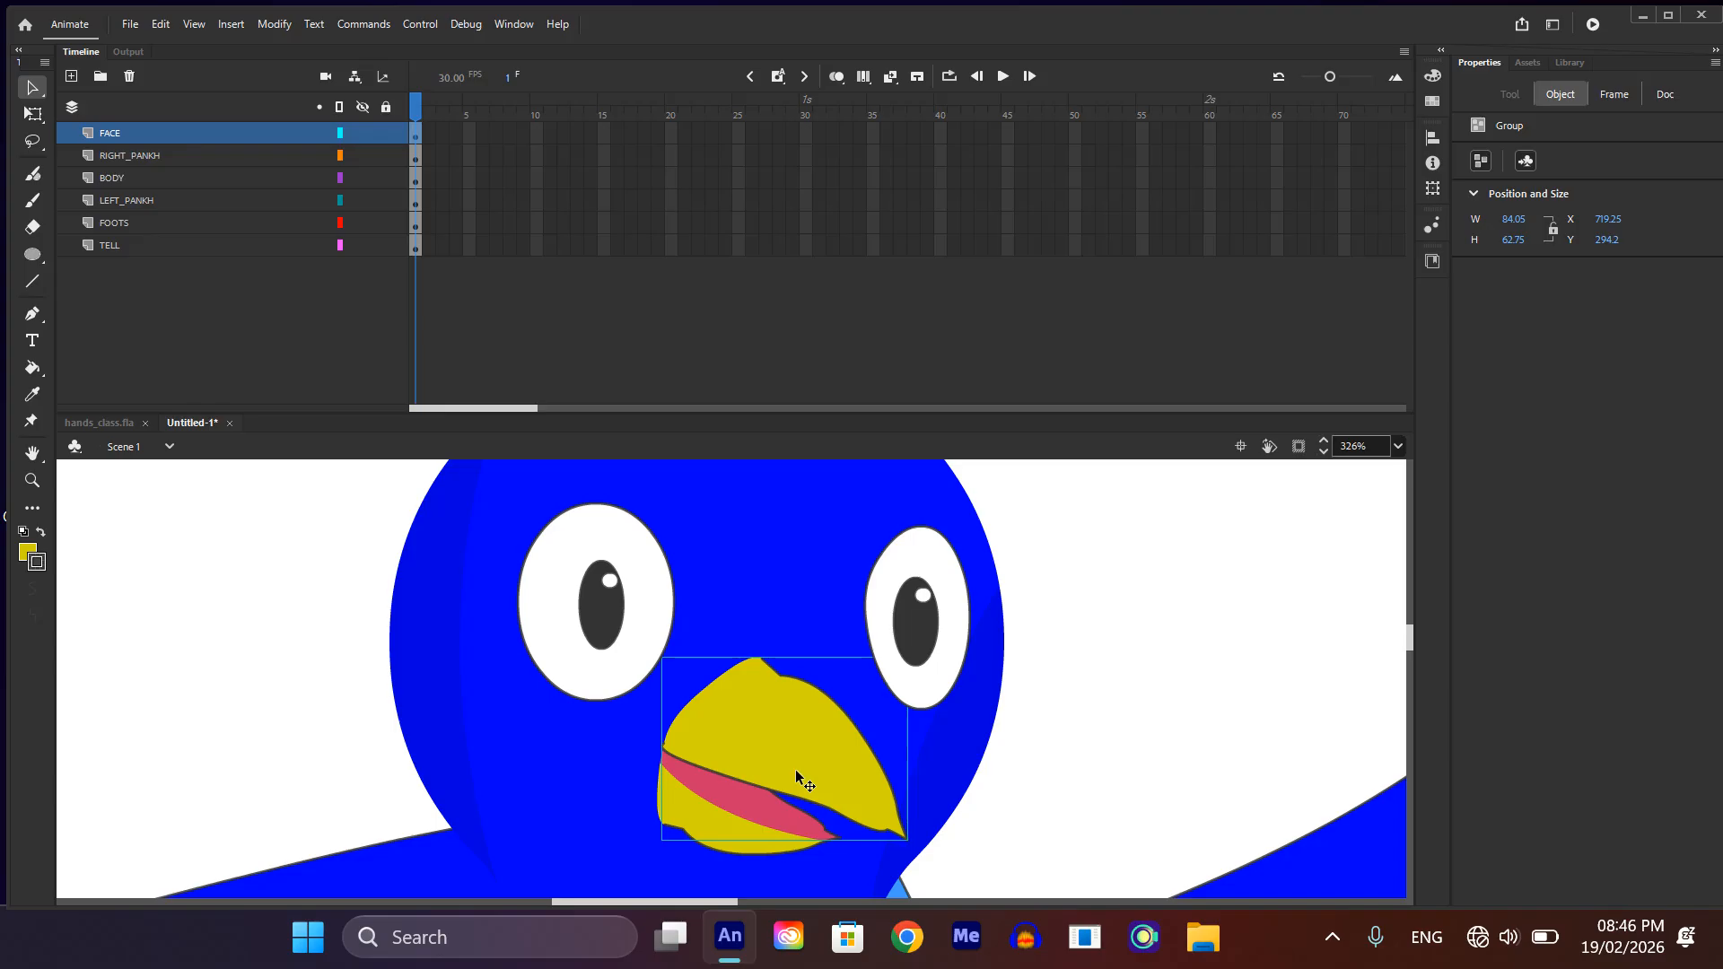
shift+click(723, 818)
key(Delete)
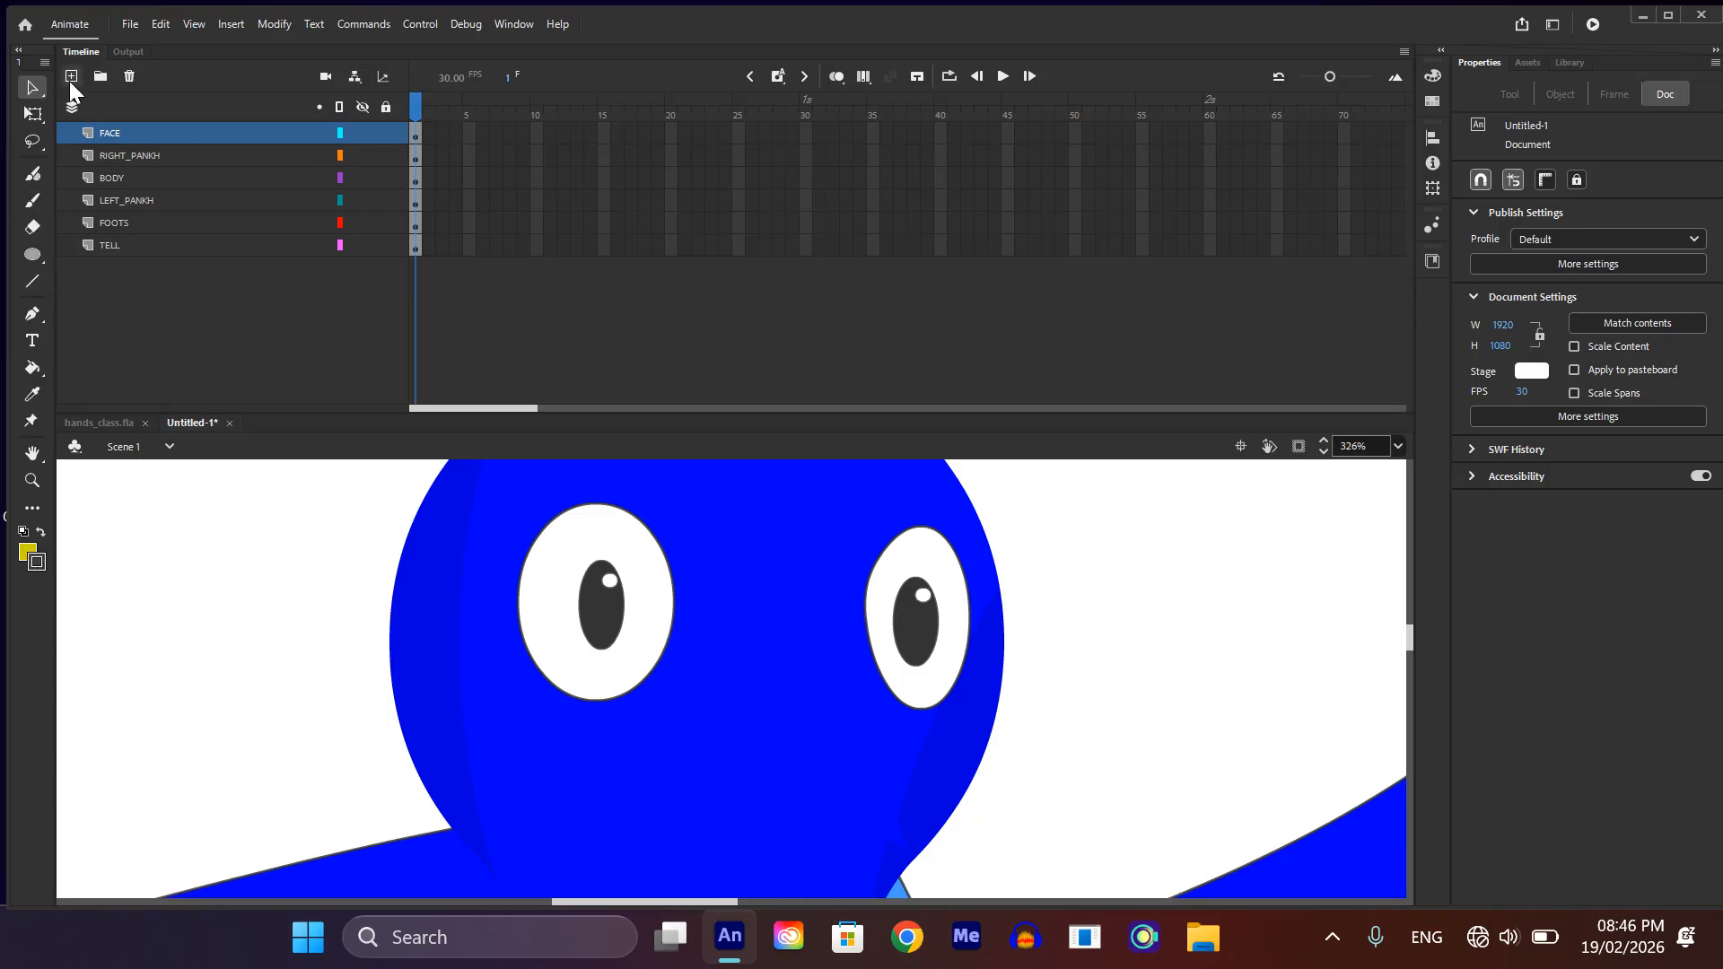
Step: Add a layer named MOUTH above FACE and paste both beak parts in place on it
click(69, 79)
double_click(109, 133)
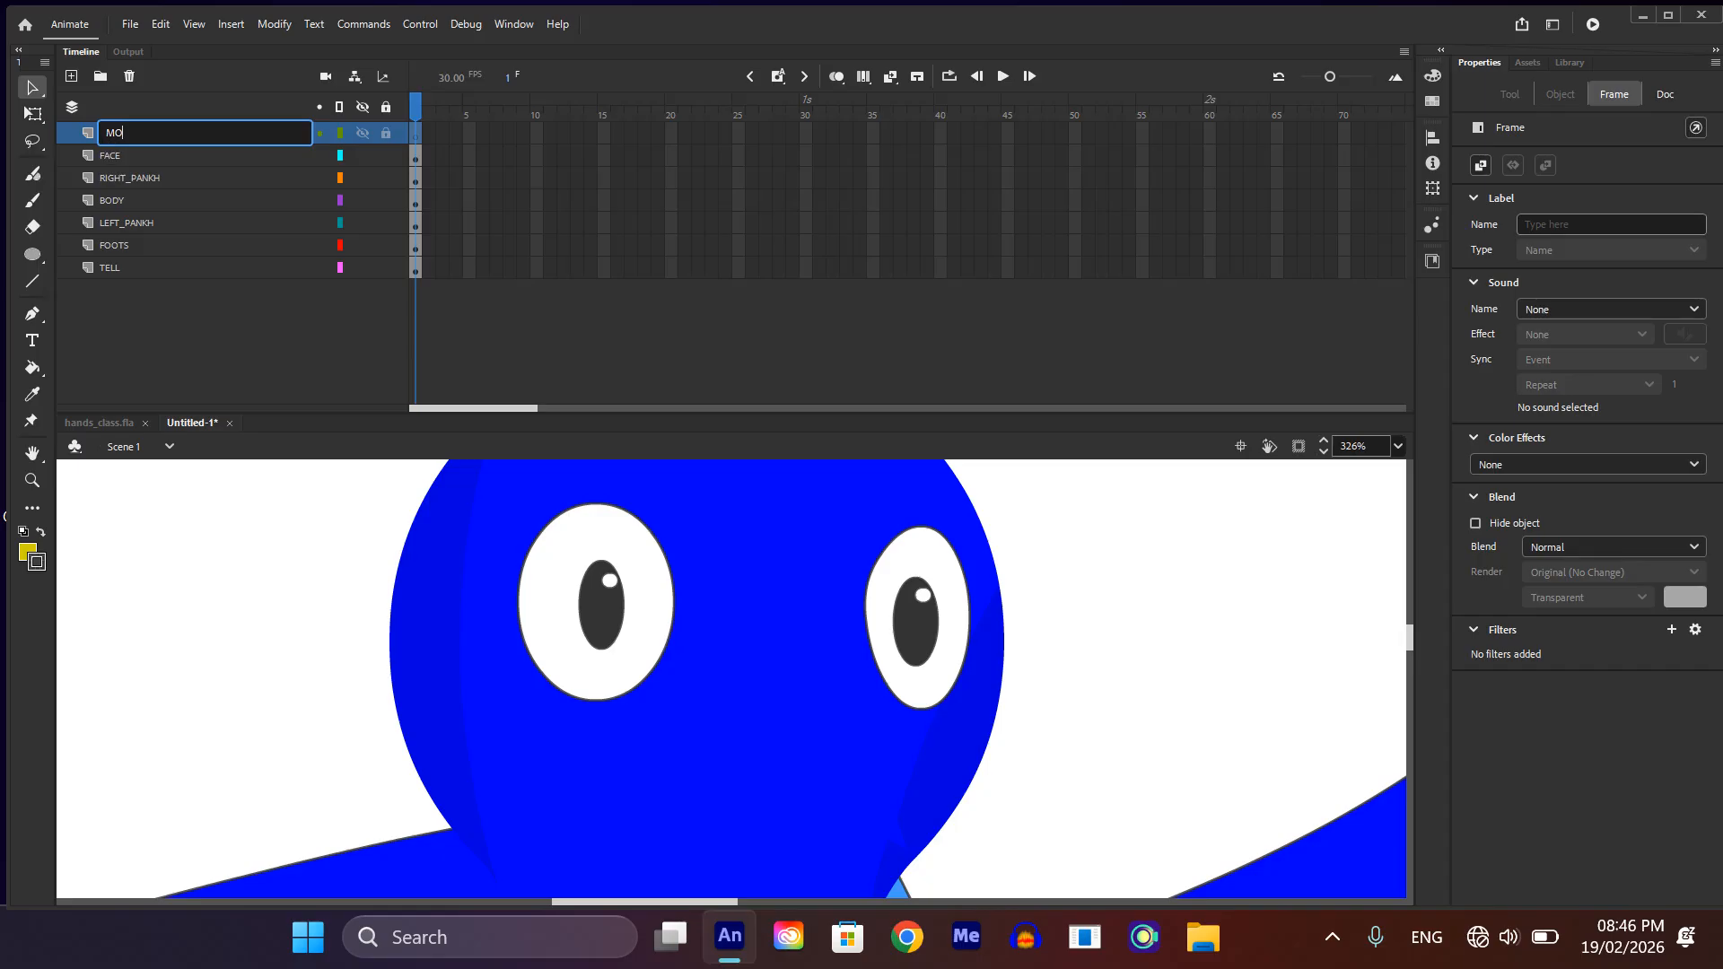
key(Return)
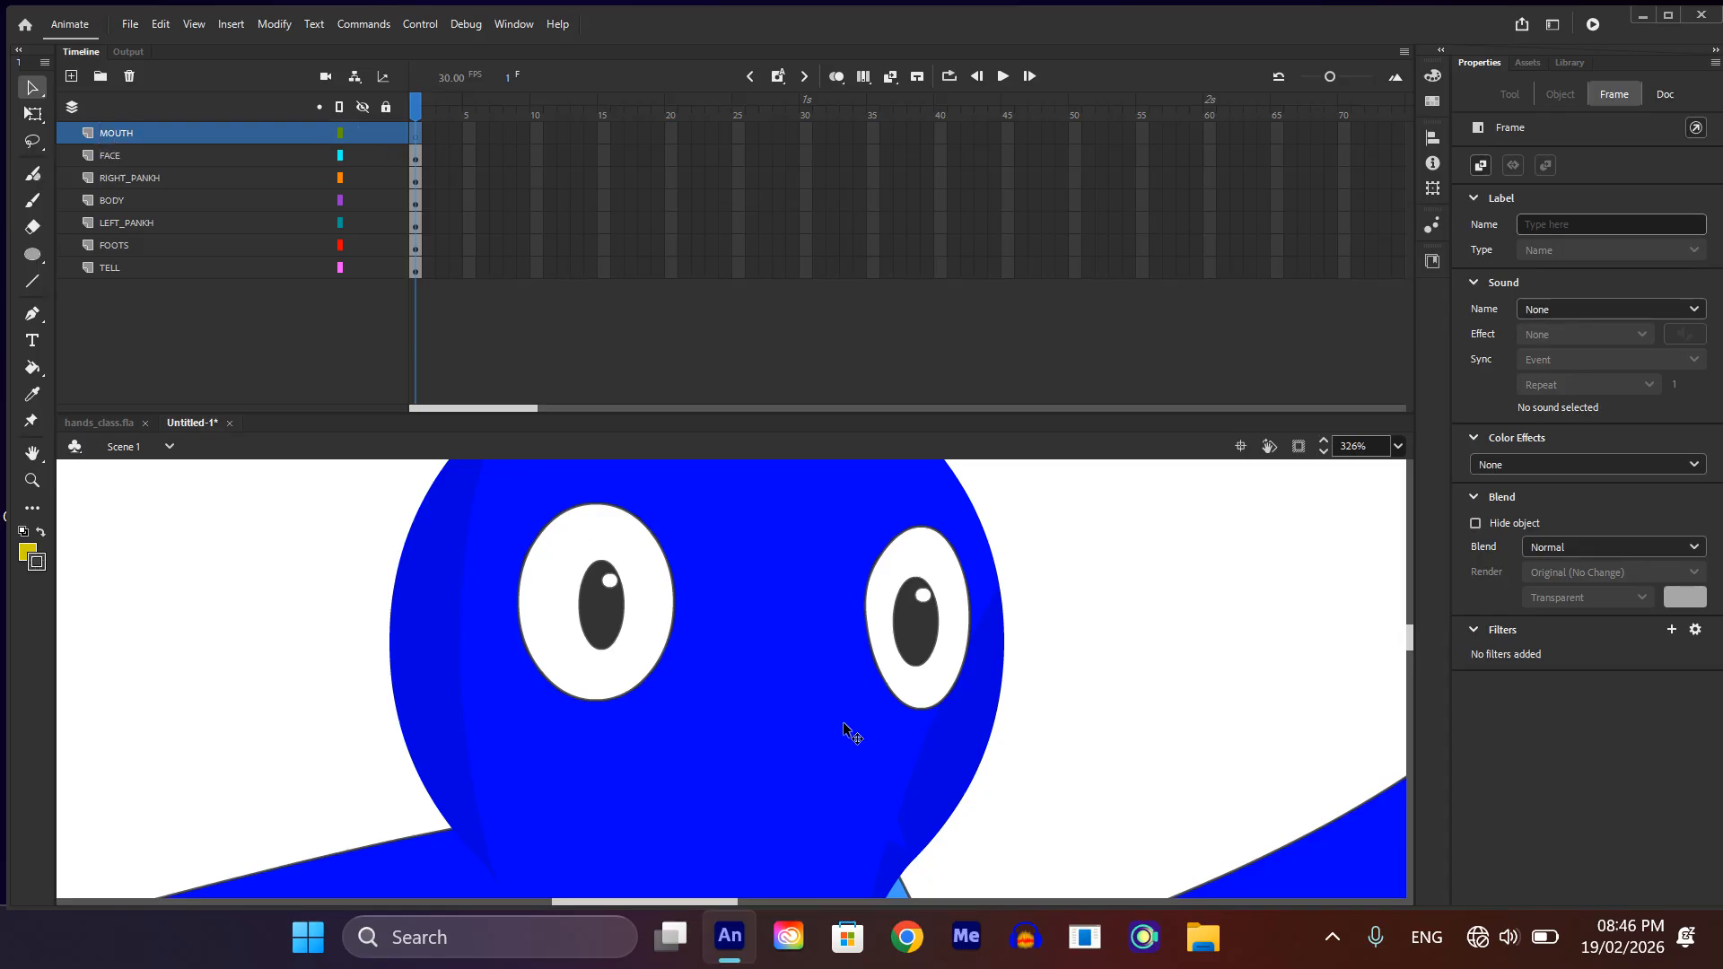
key(ctrl+shift+v)
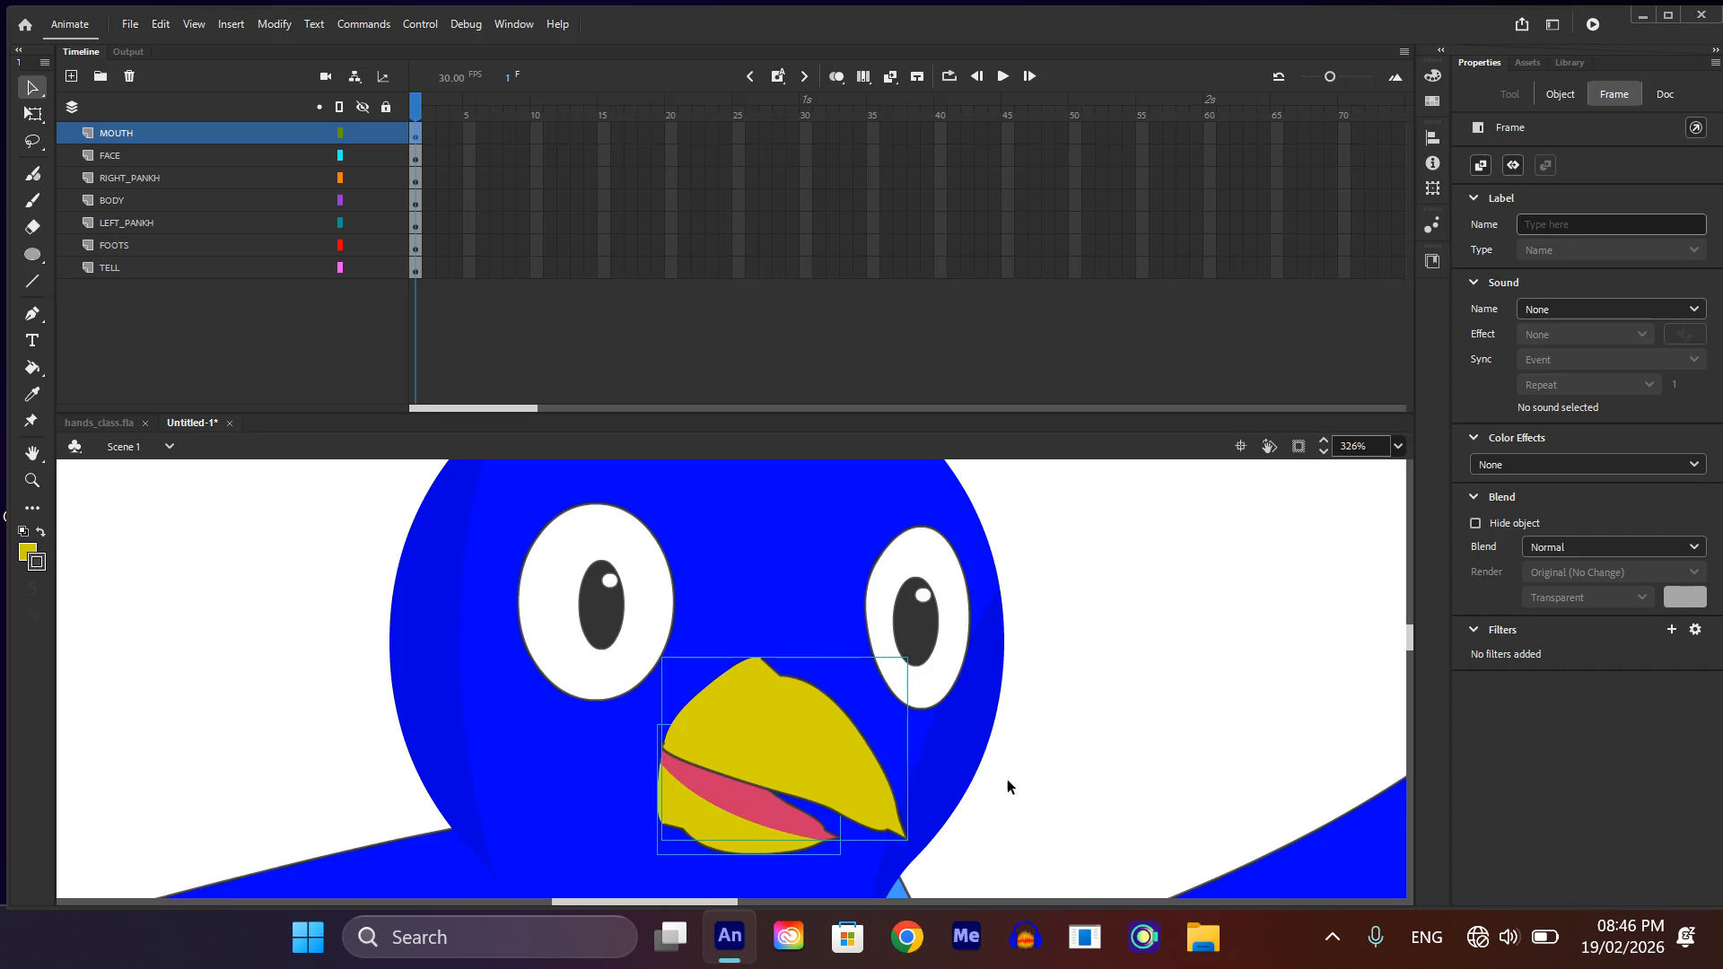
click(957, 787)
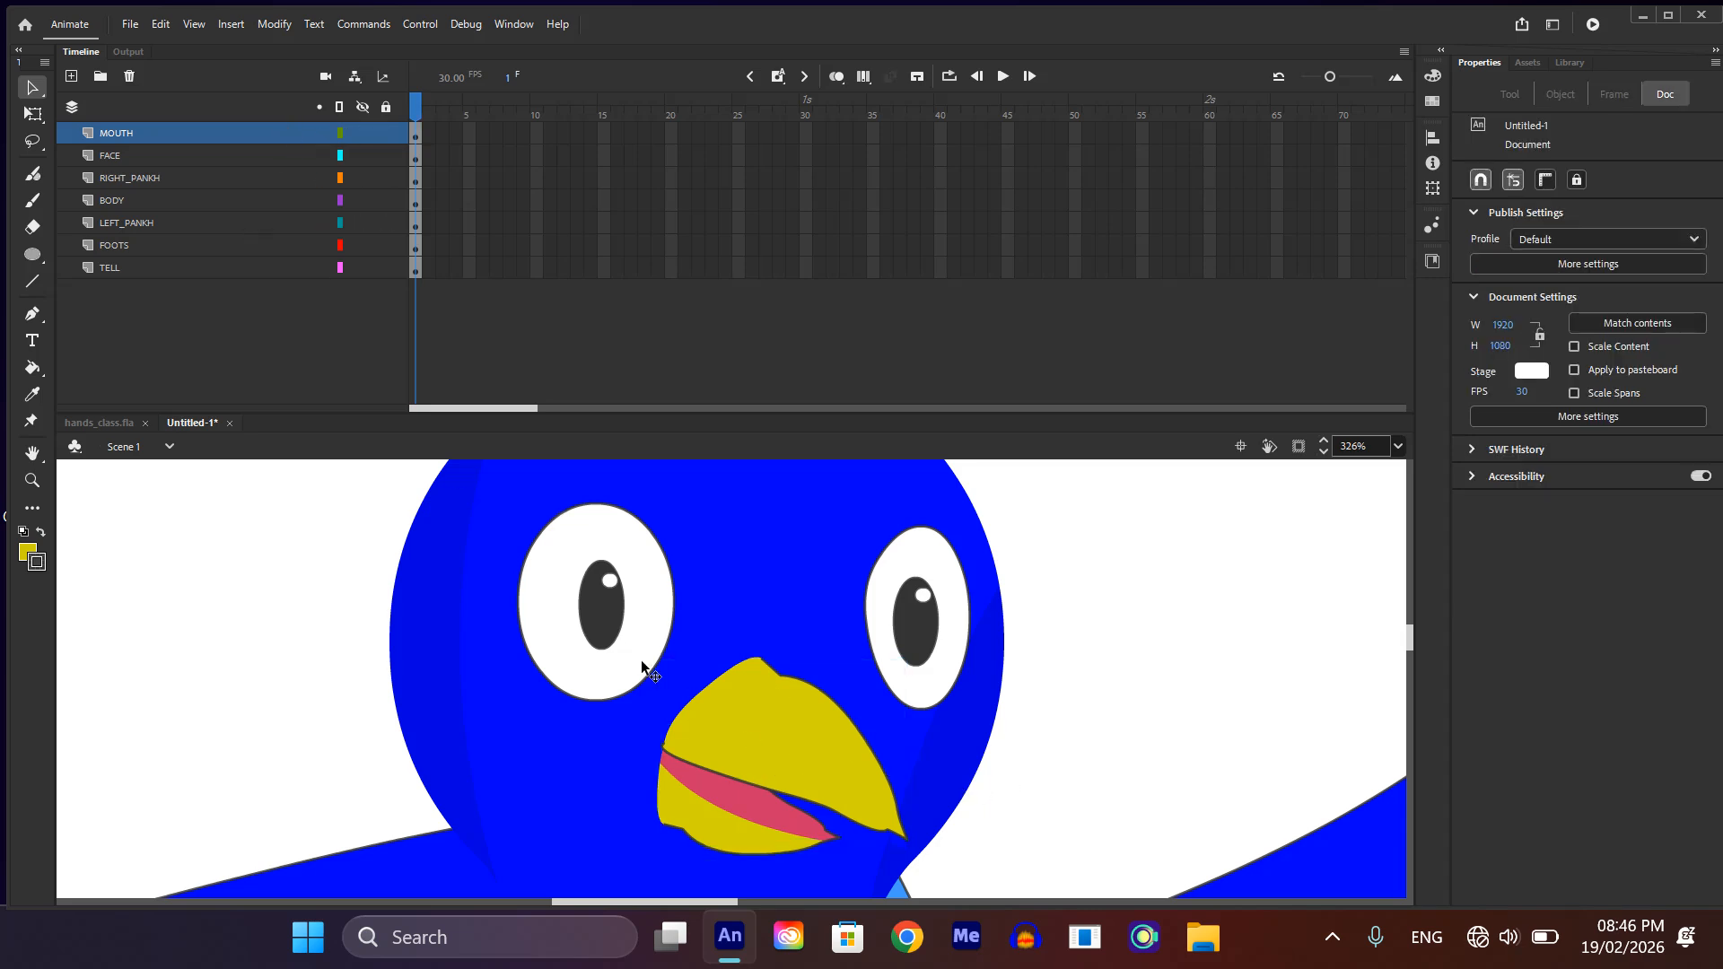
Step: Convert the upper beak into a Graphic symbol with the default name
scroll(737, 731, up, 1)
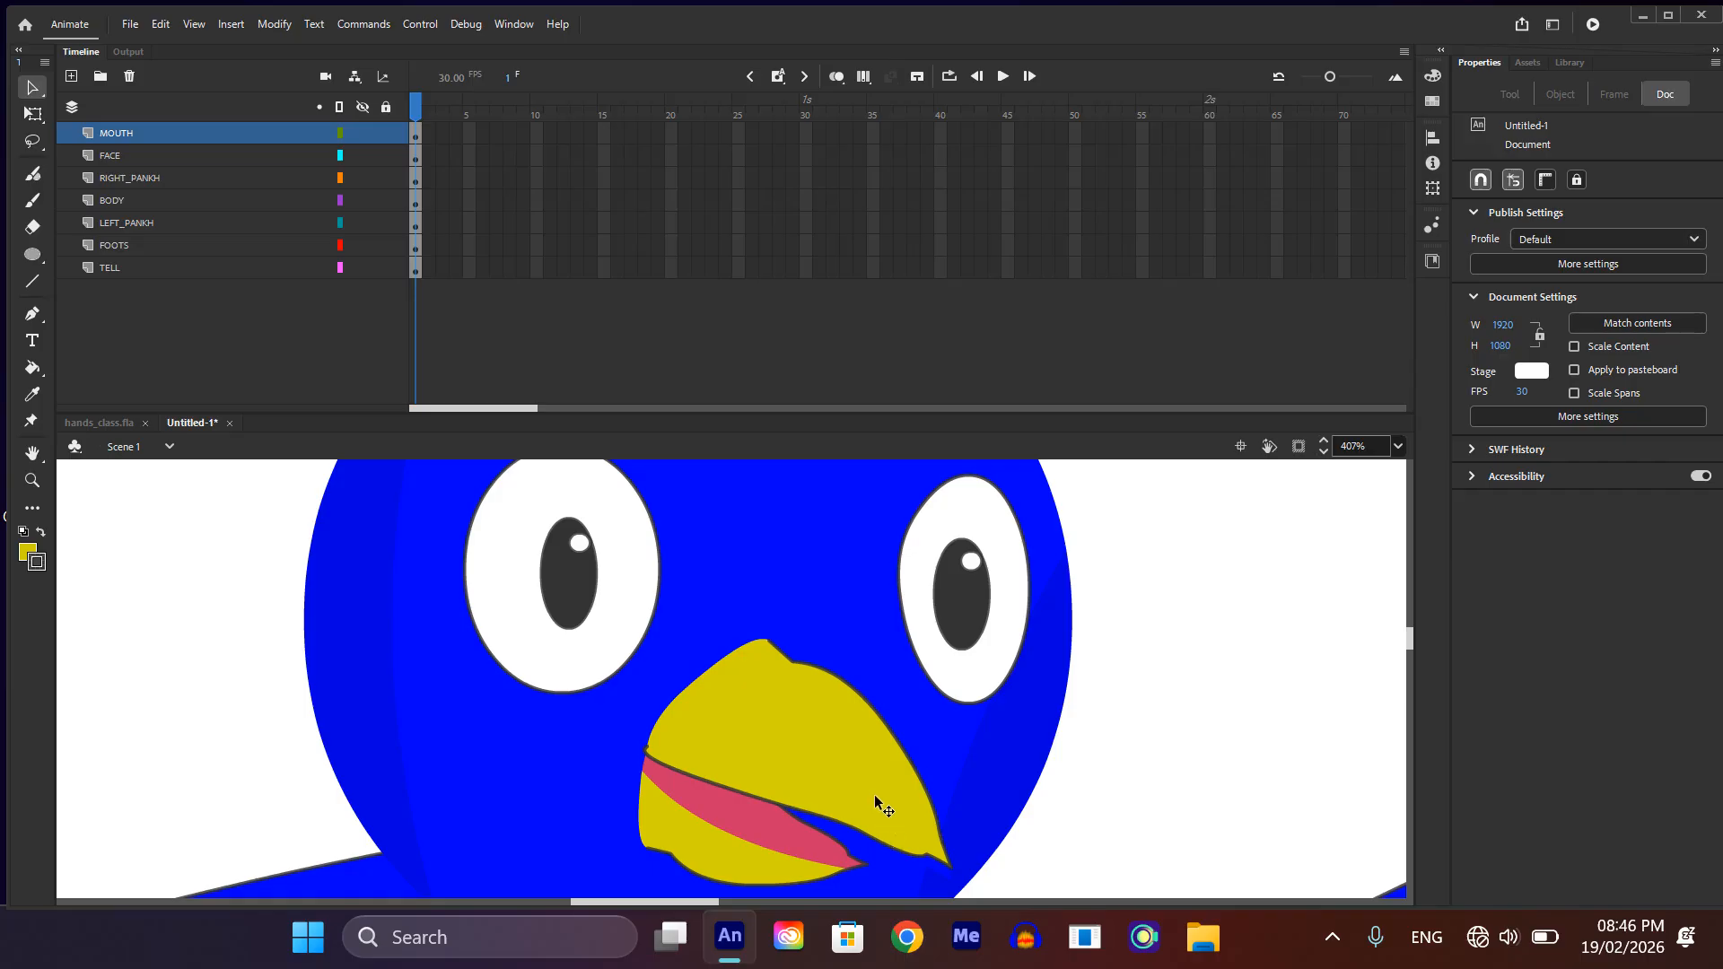
scroll(873, 794, down, 1)
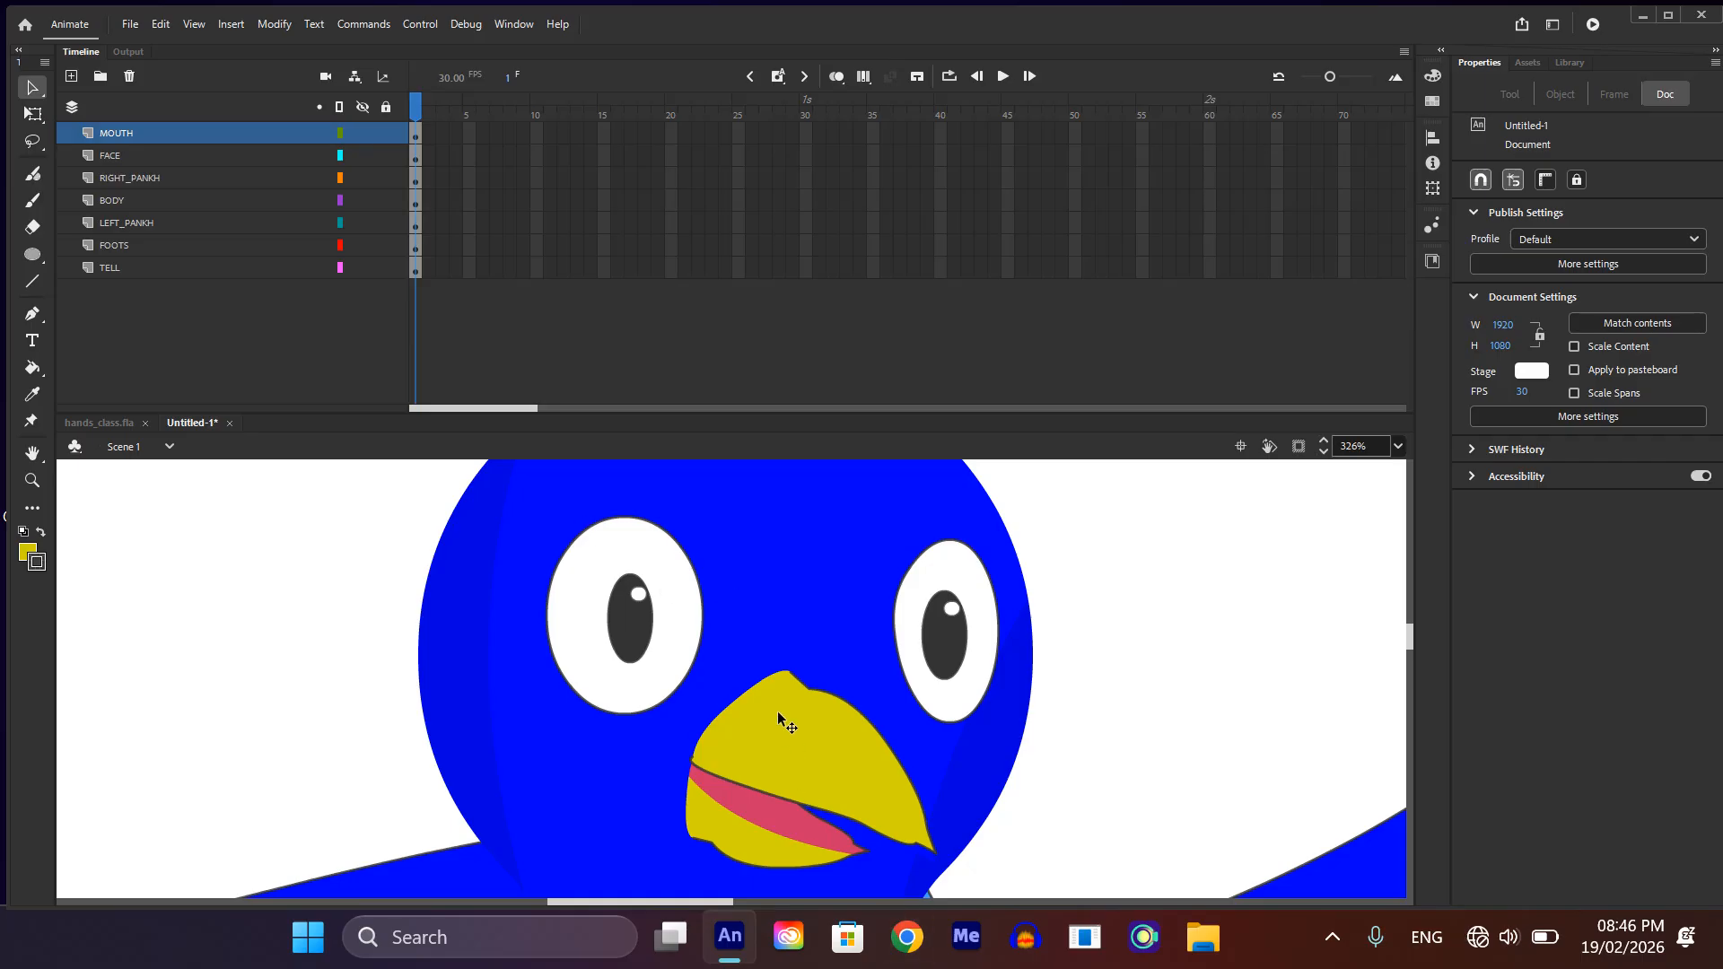
click(821, 731)
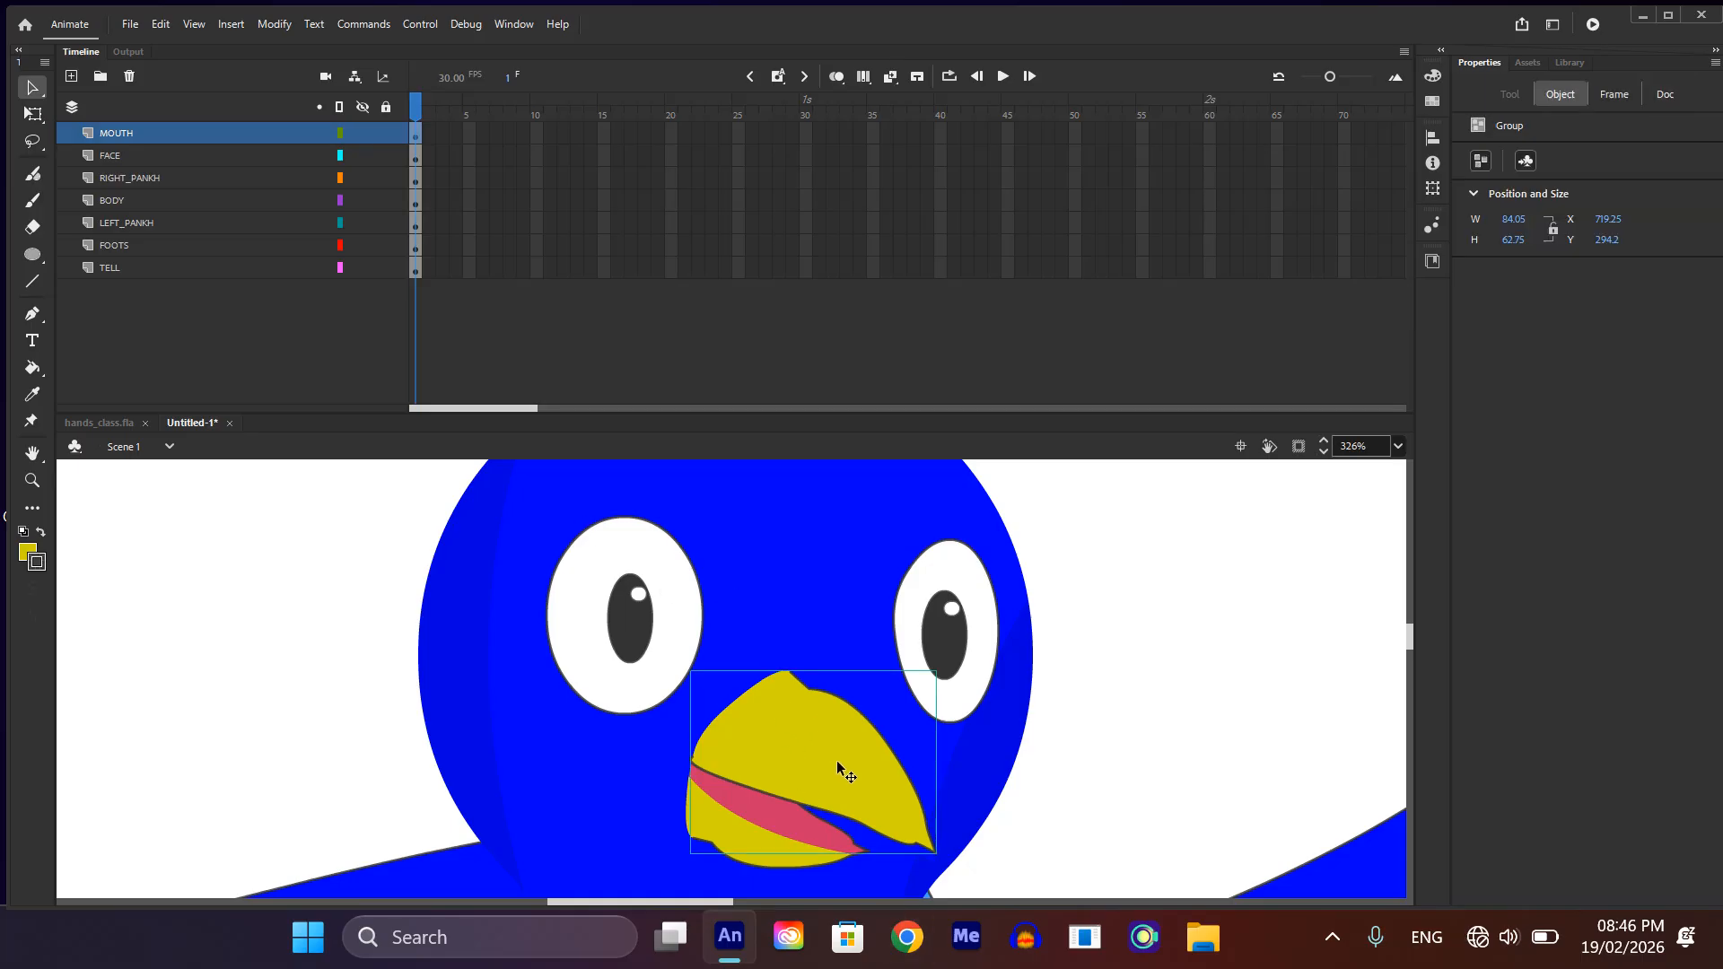
shift+click(737, 814)
click(1036, 693)
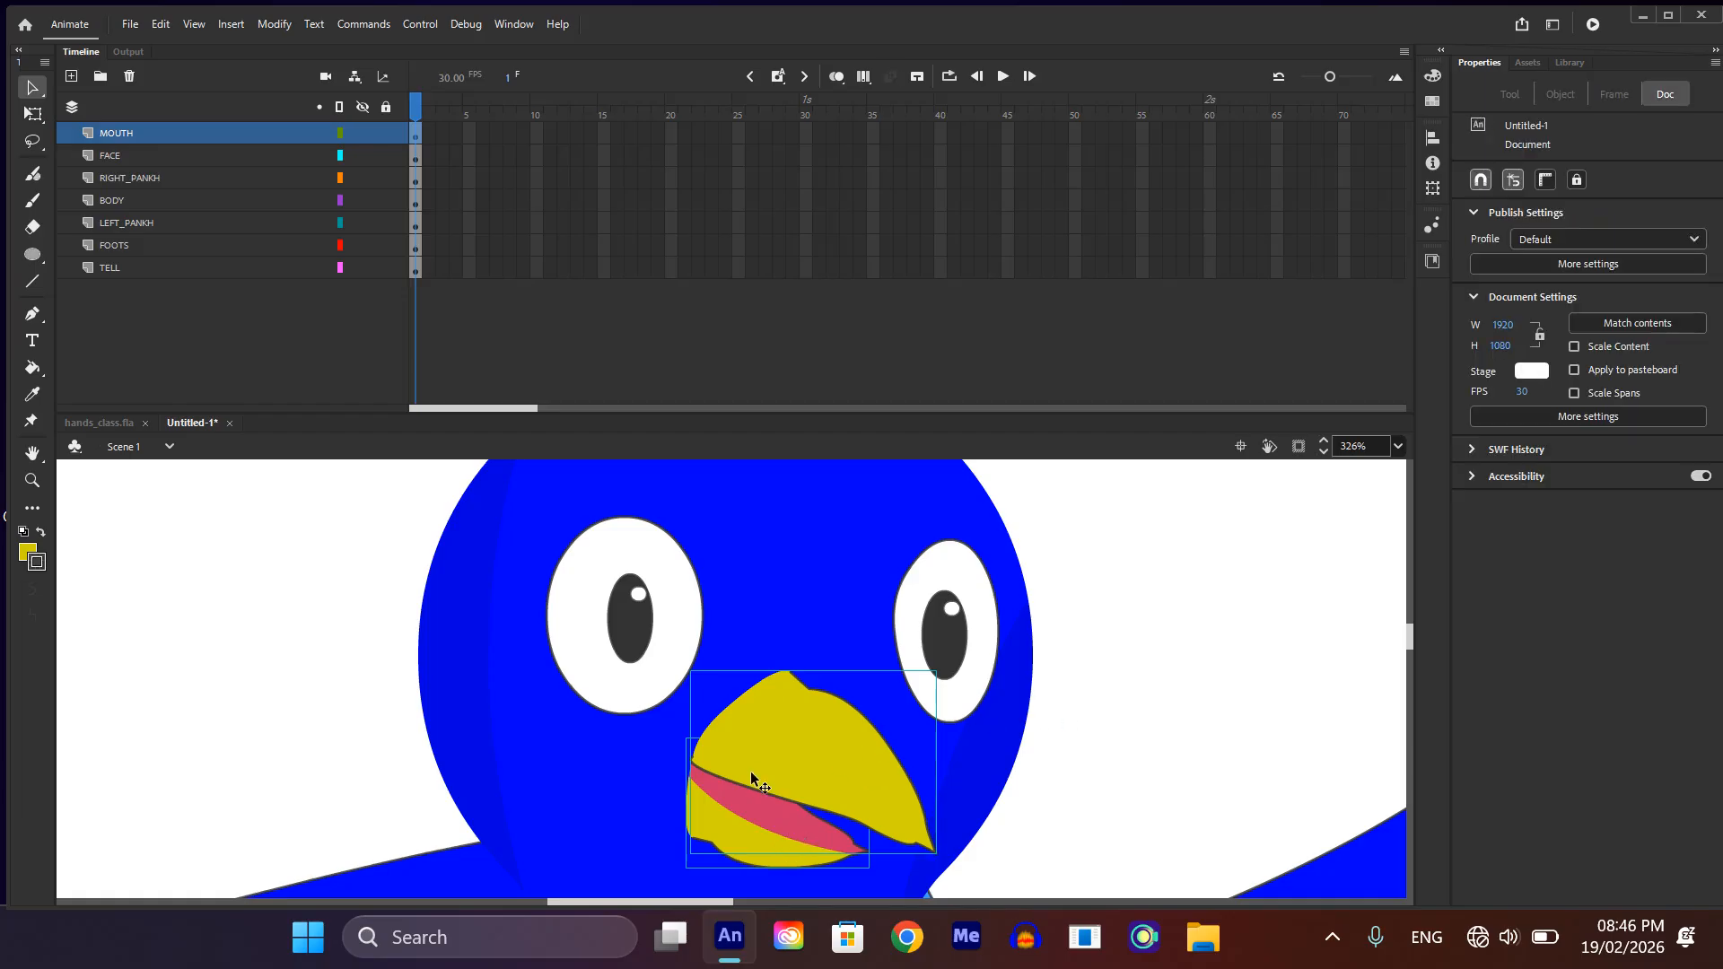
click(801, 774)
key(F8)
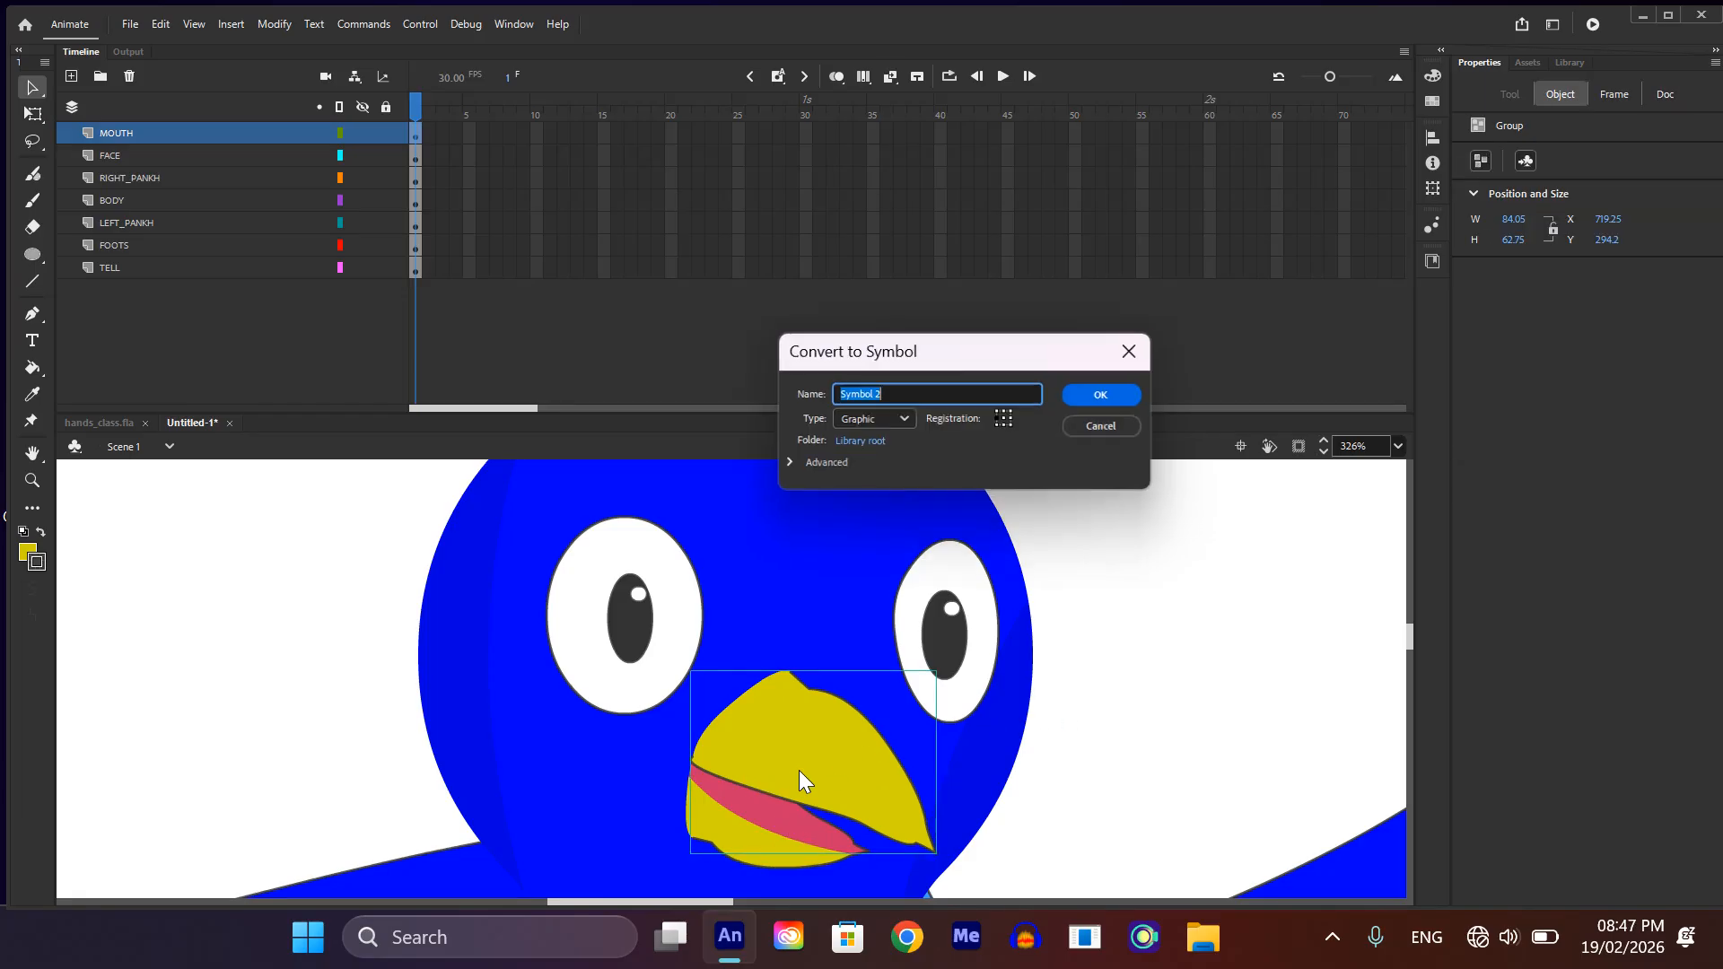
click(1109, 395)
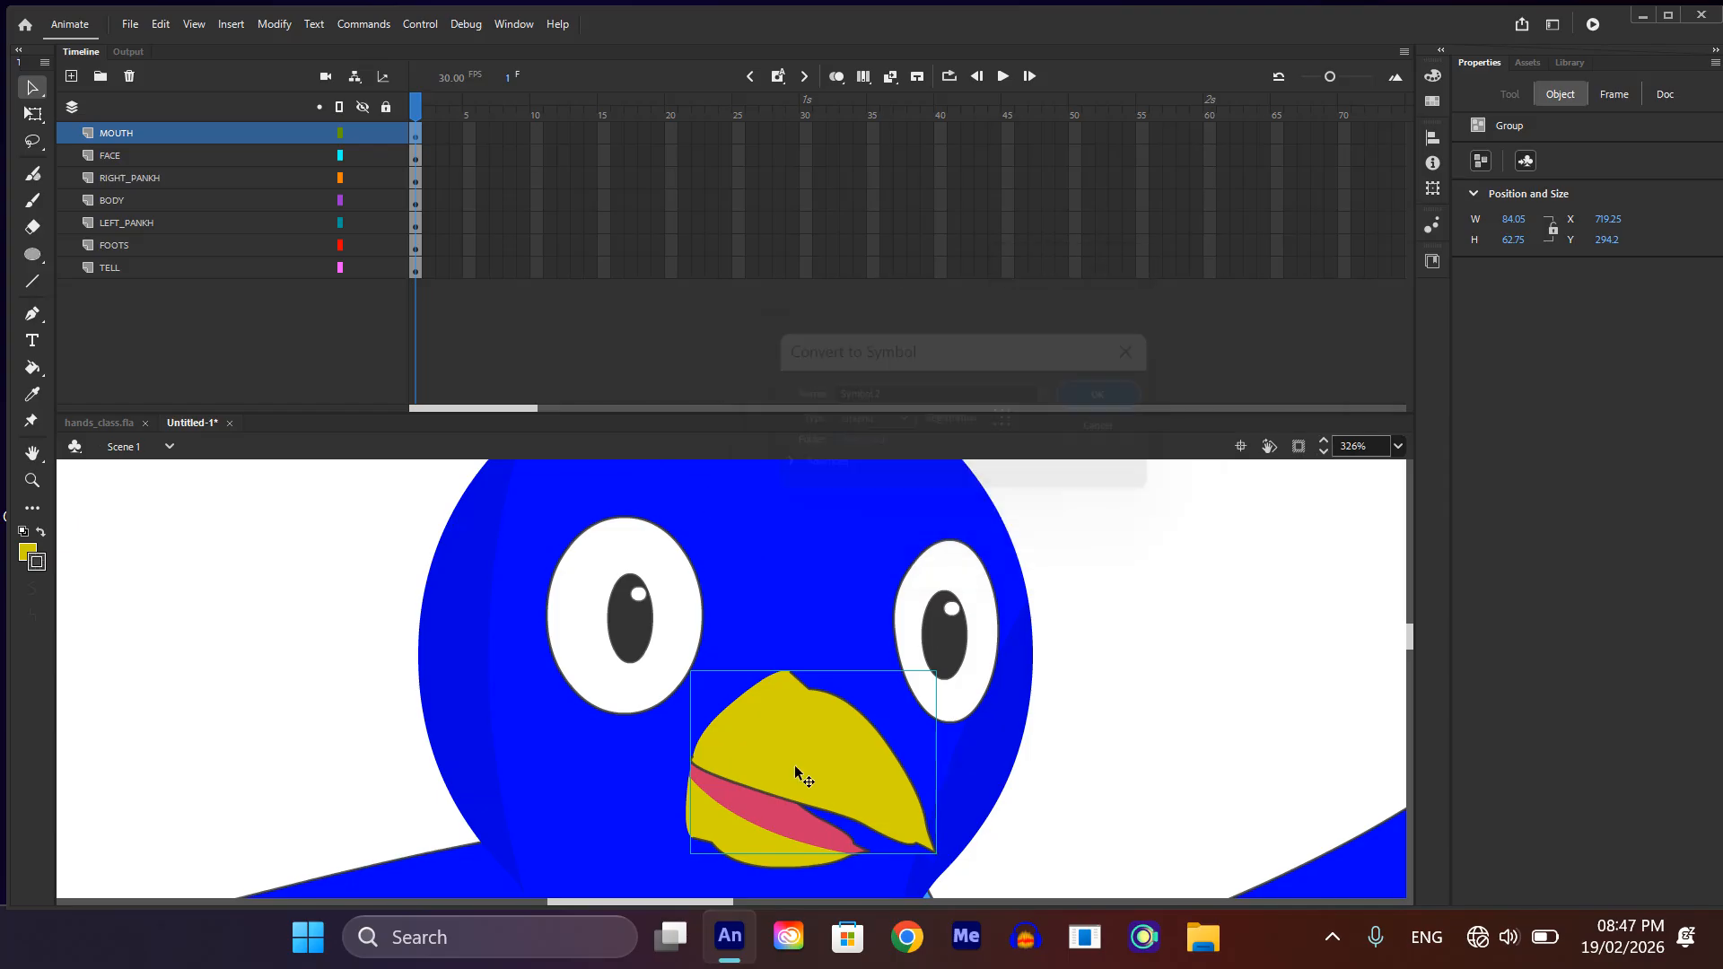
Step: Convert the lower beak, including the tongue, into its own Graphic symbol with the default name
click(778, 851)
key(F8)
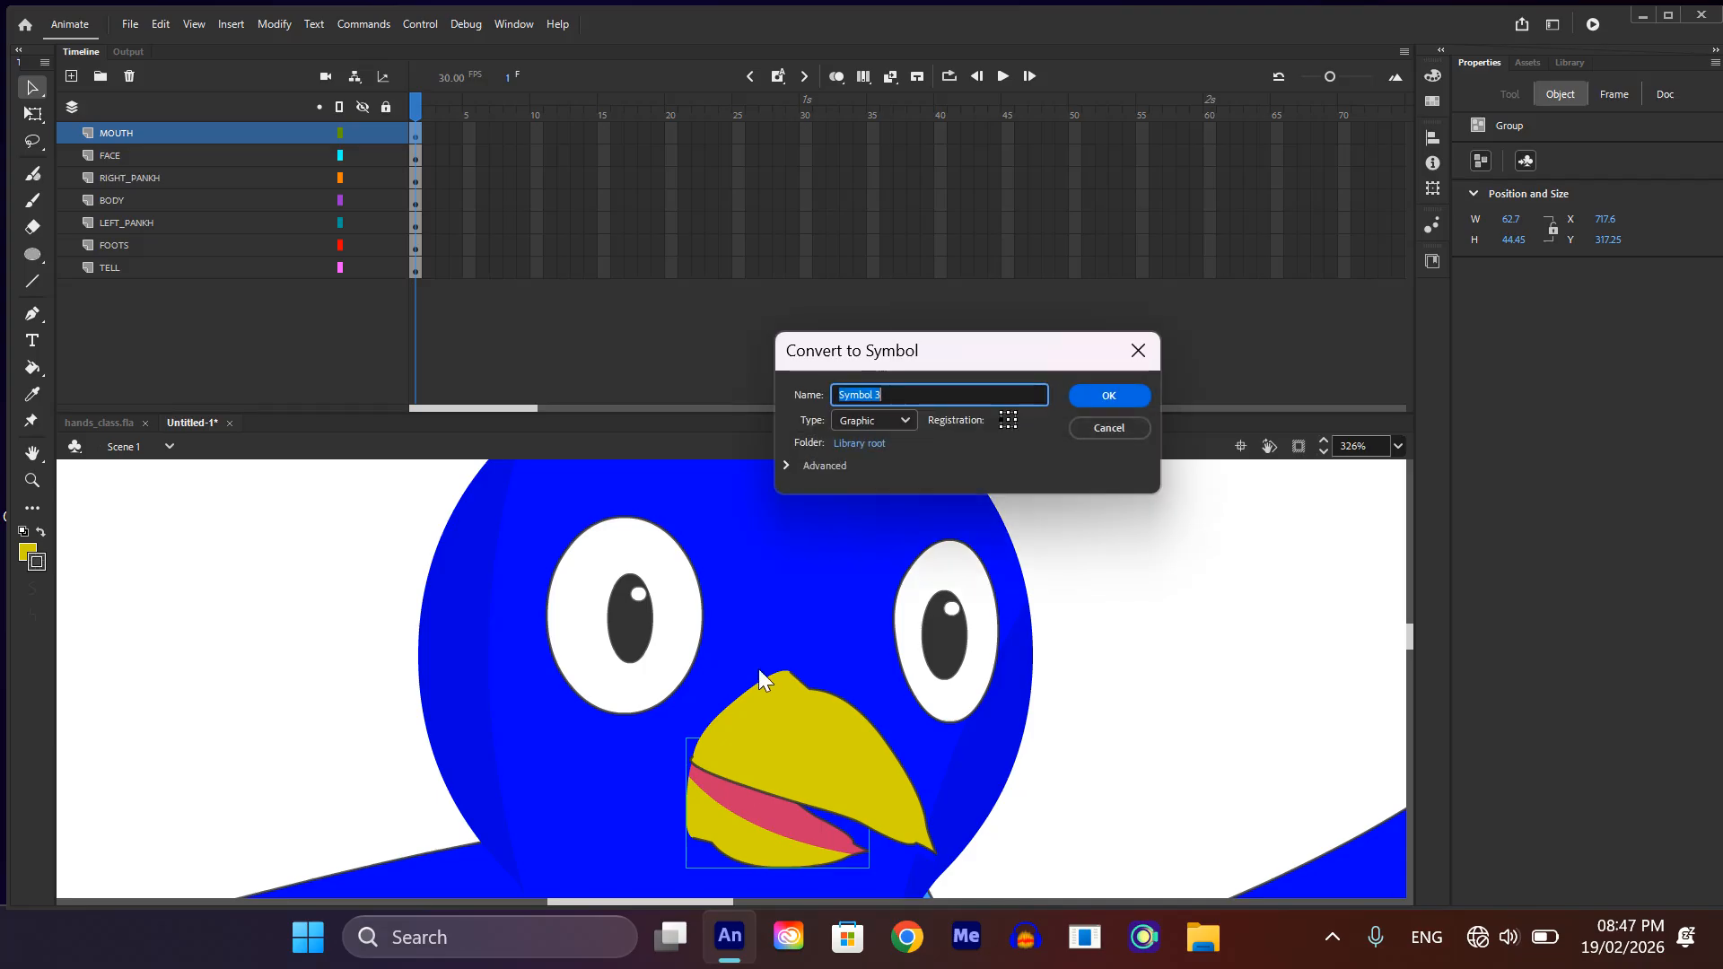
click(1099, 393)
scroll(864, 509, down, 3)
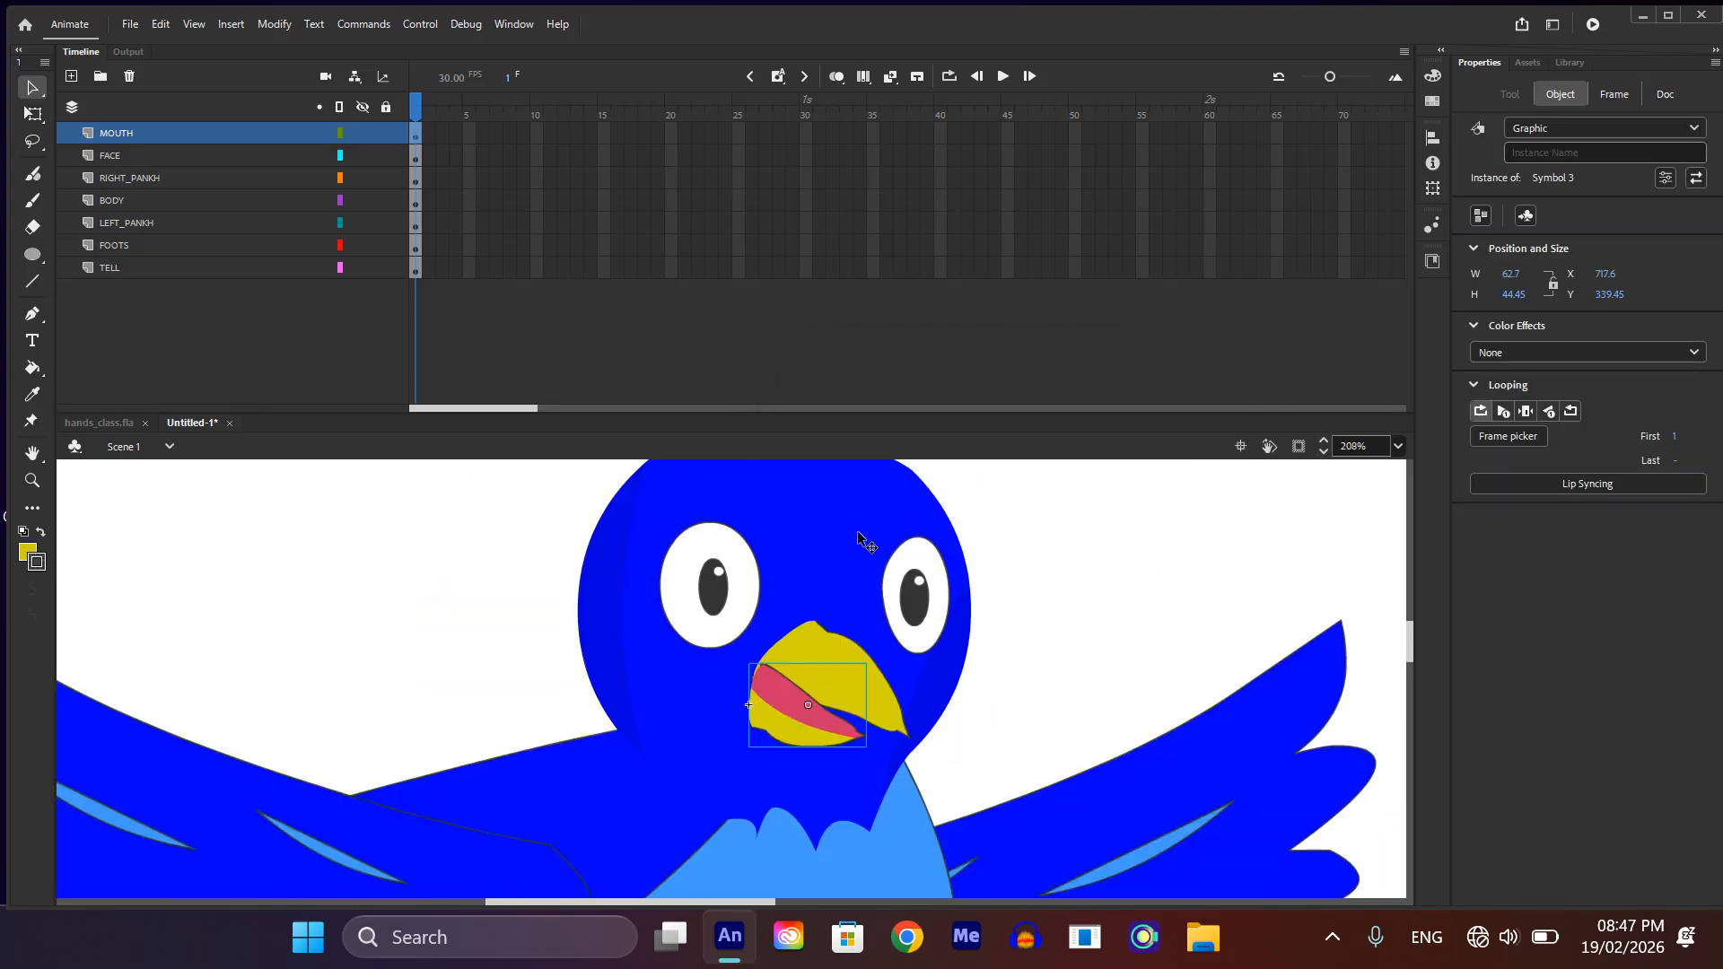
Step: Bring the upper beak symbol in front of the lower beak by cutting it and pasting it in place
click(892, 718)
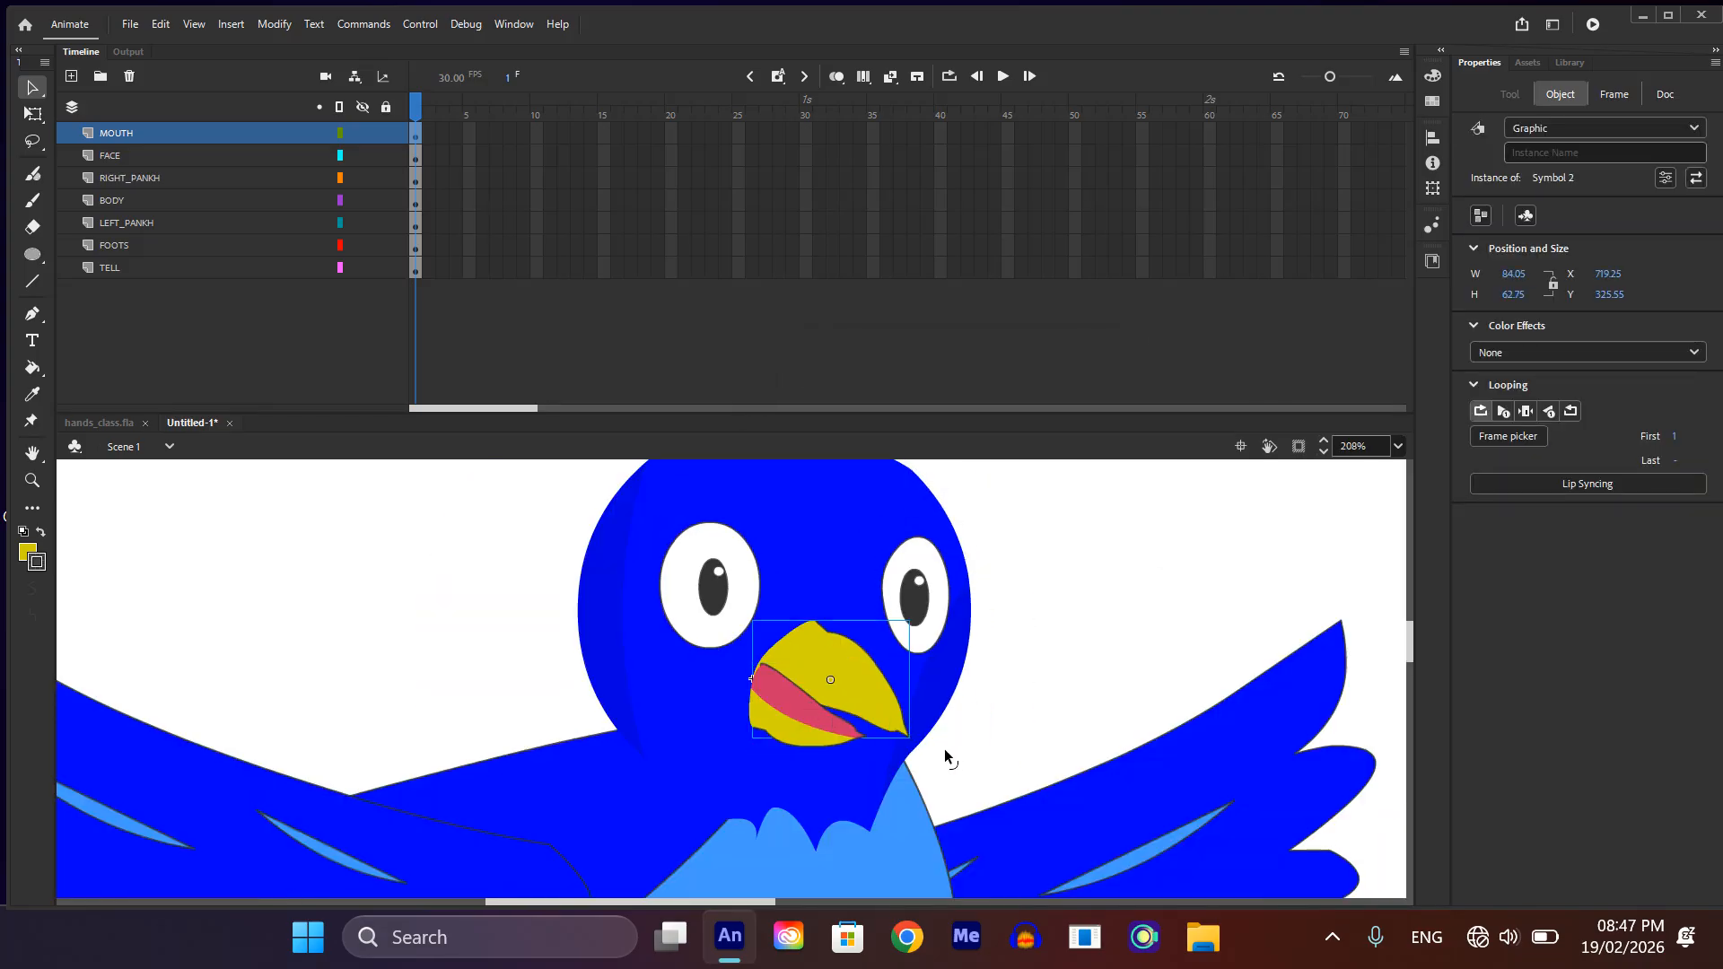
key(Delete)
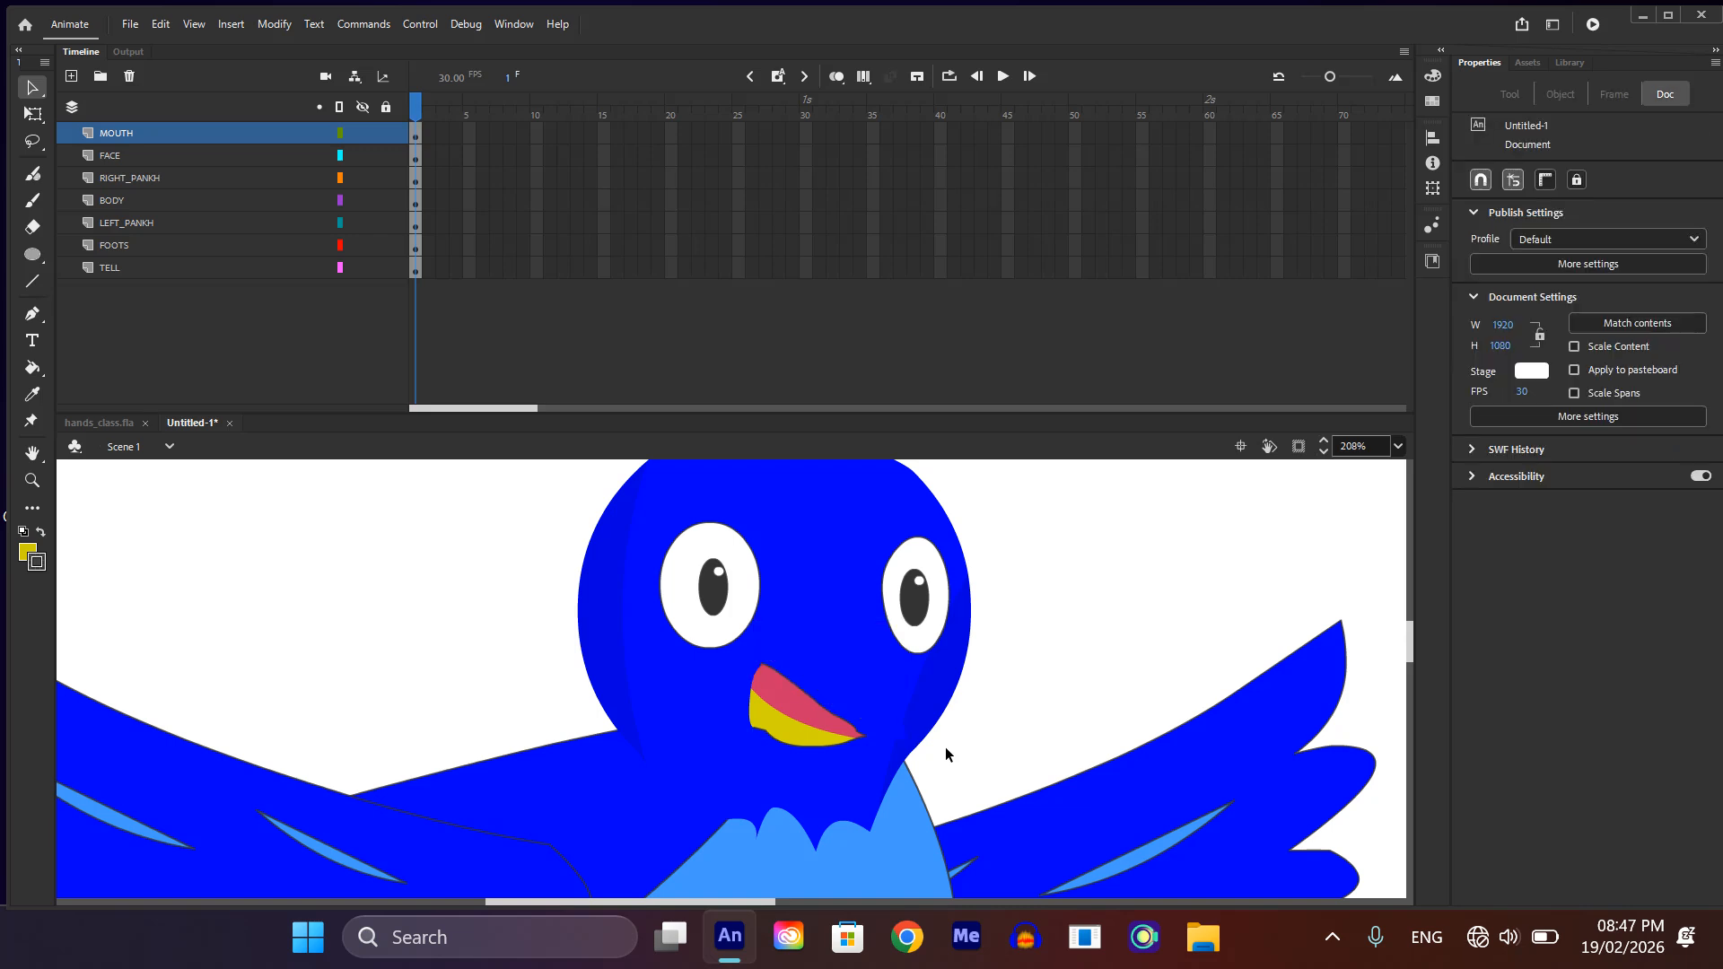
key(ctrl+z)
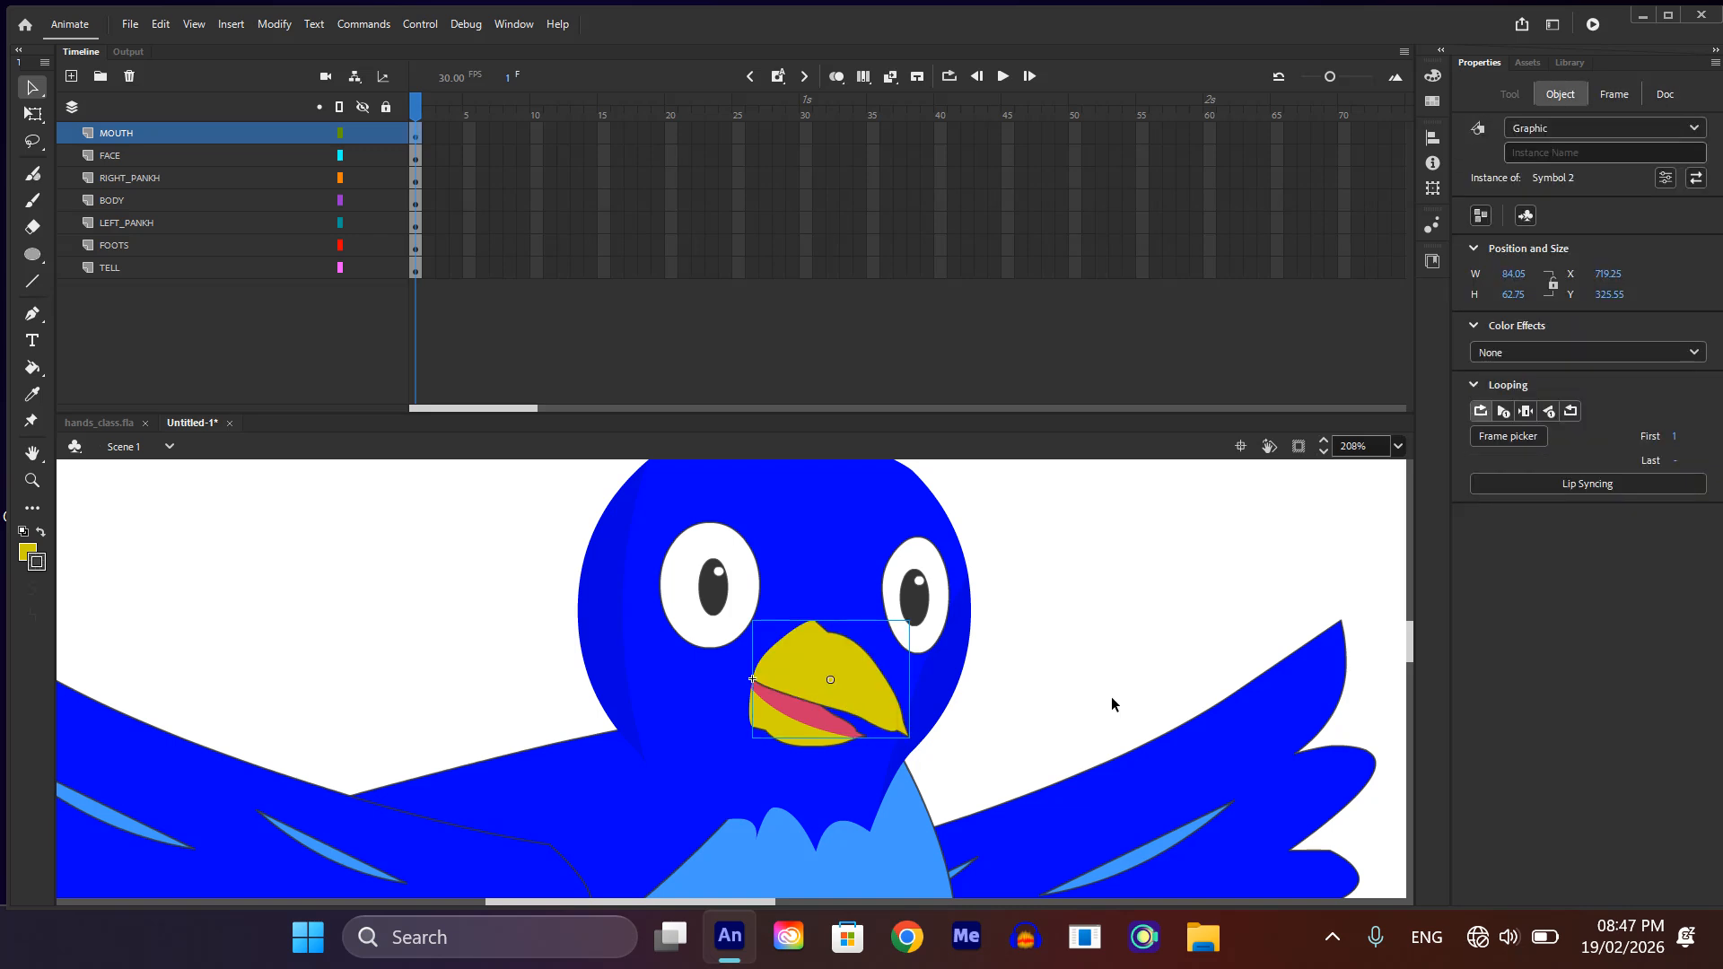
click(1110, 703)
Step: Convert the head's main fill and both darker side shades into one Graphic symbol with the default name
scroll(870, 700, down, 3)
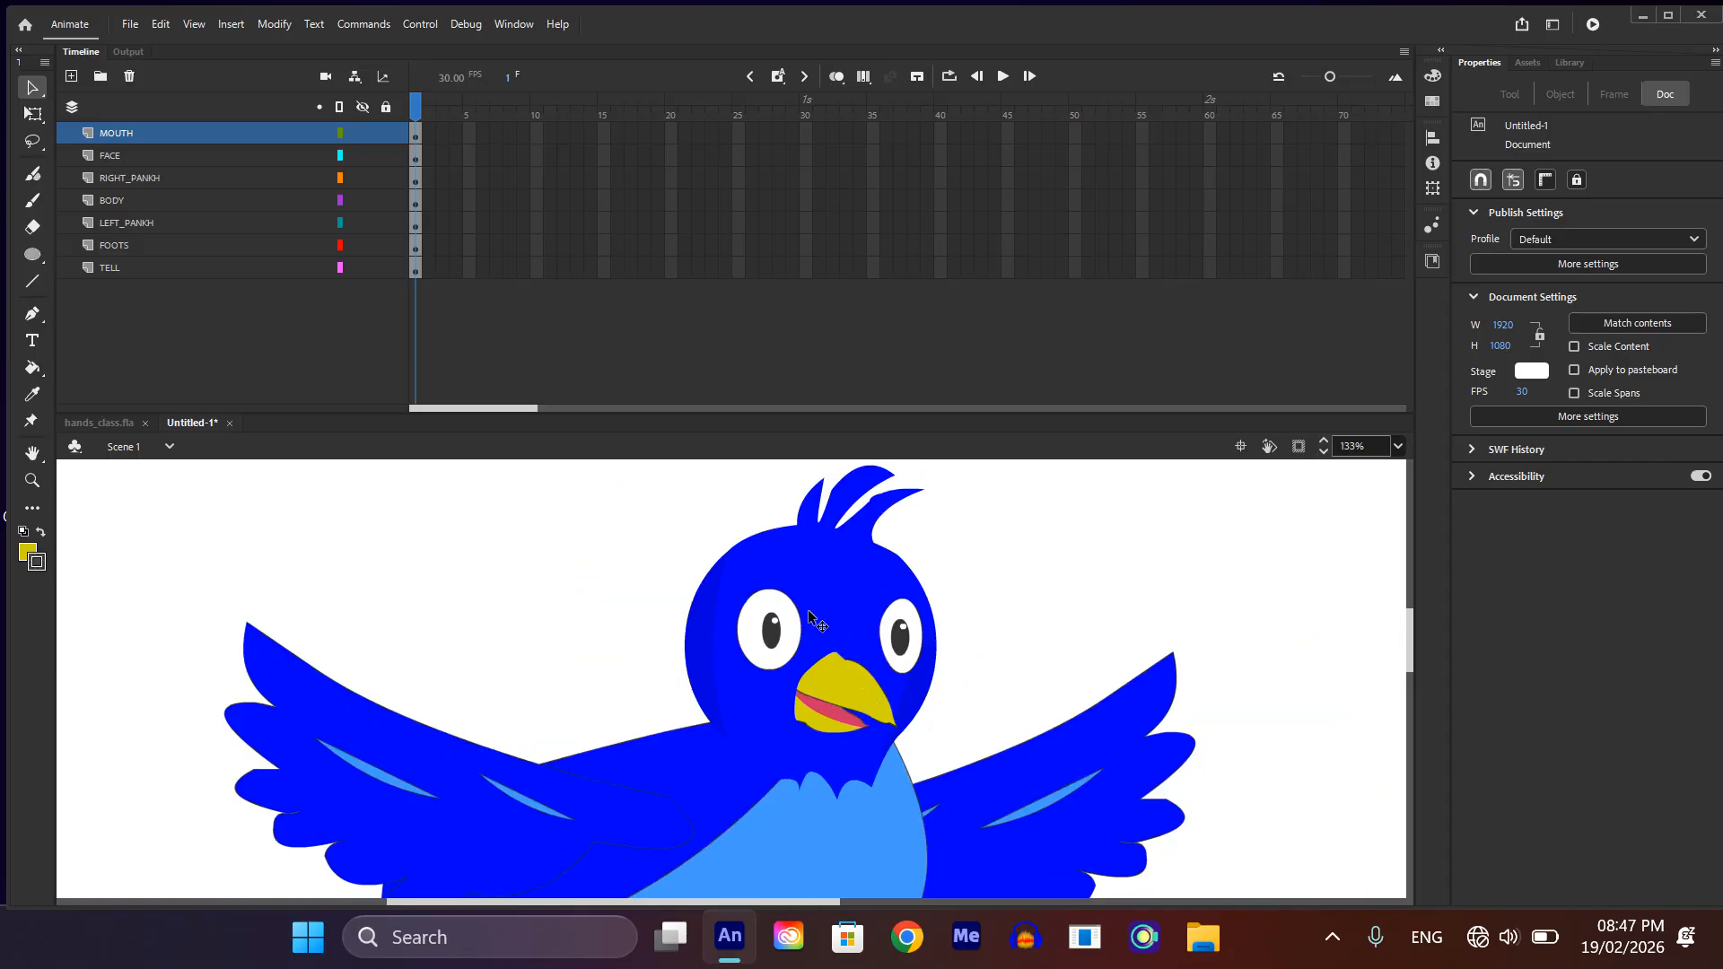
click(826, 585)
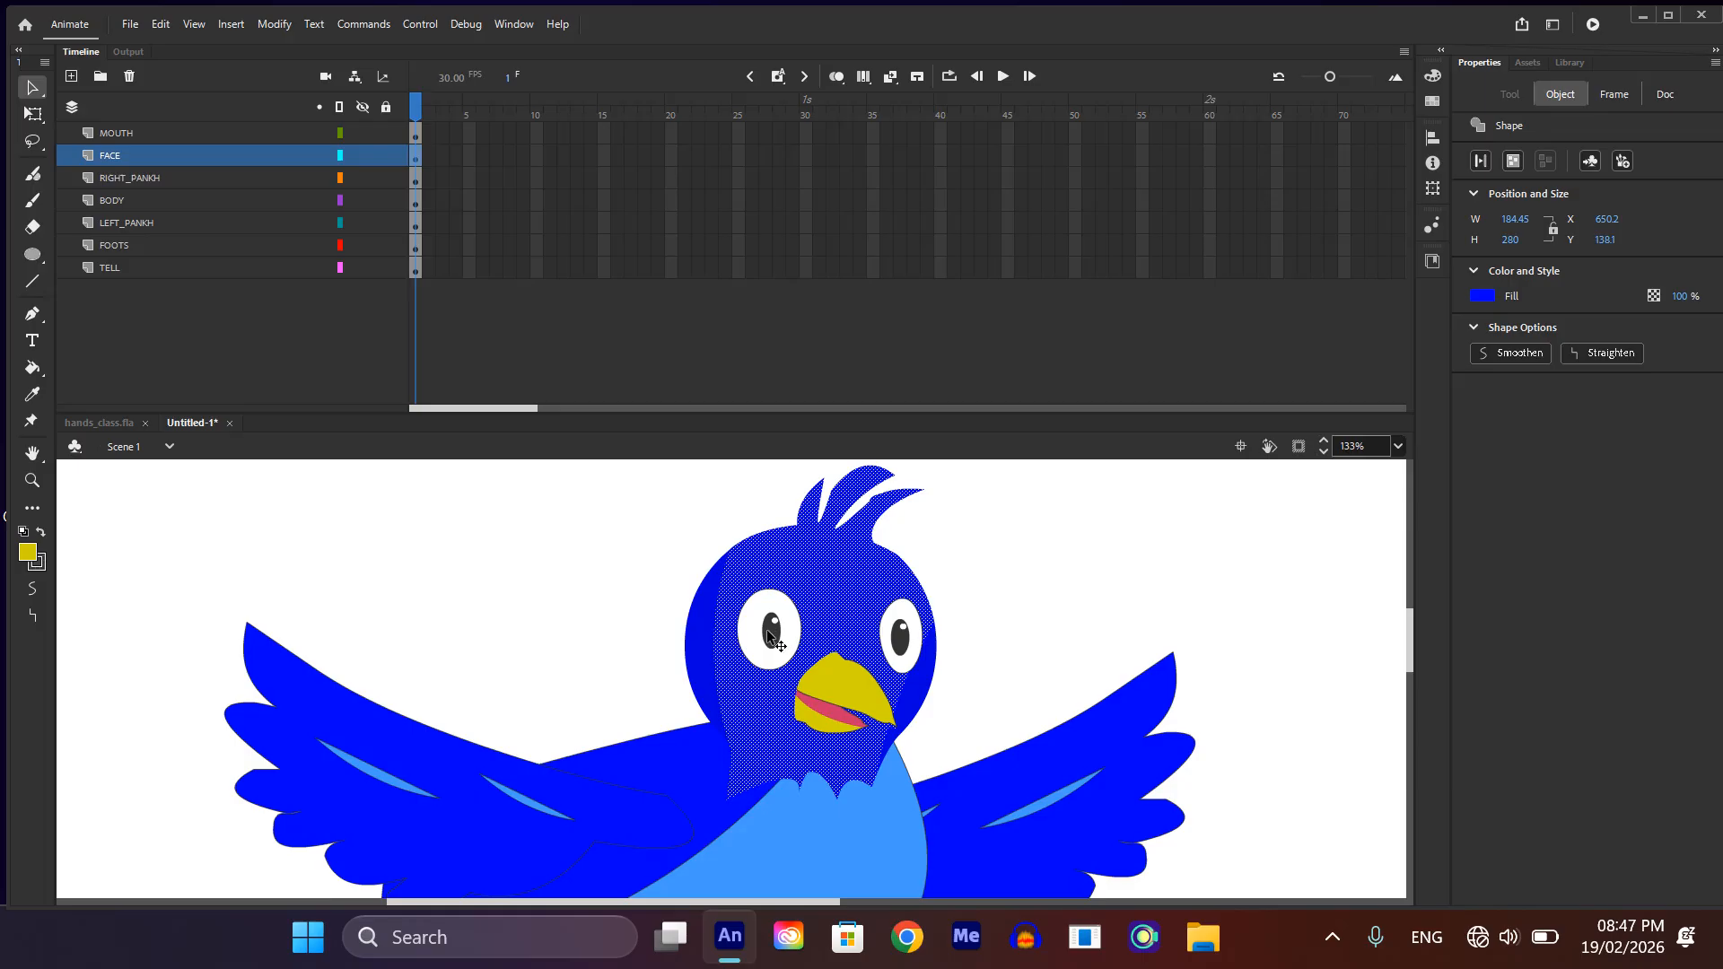
shift+click(713, 641)
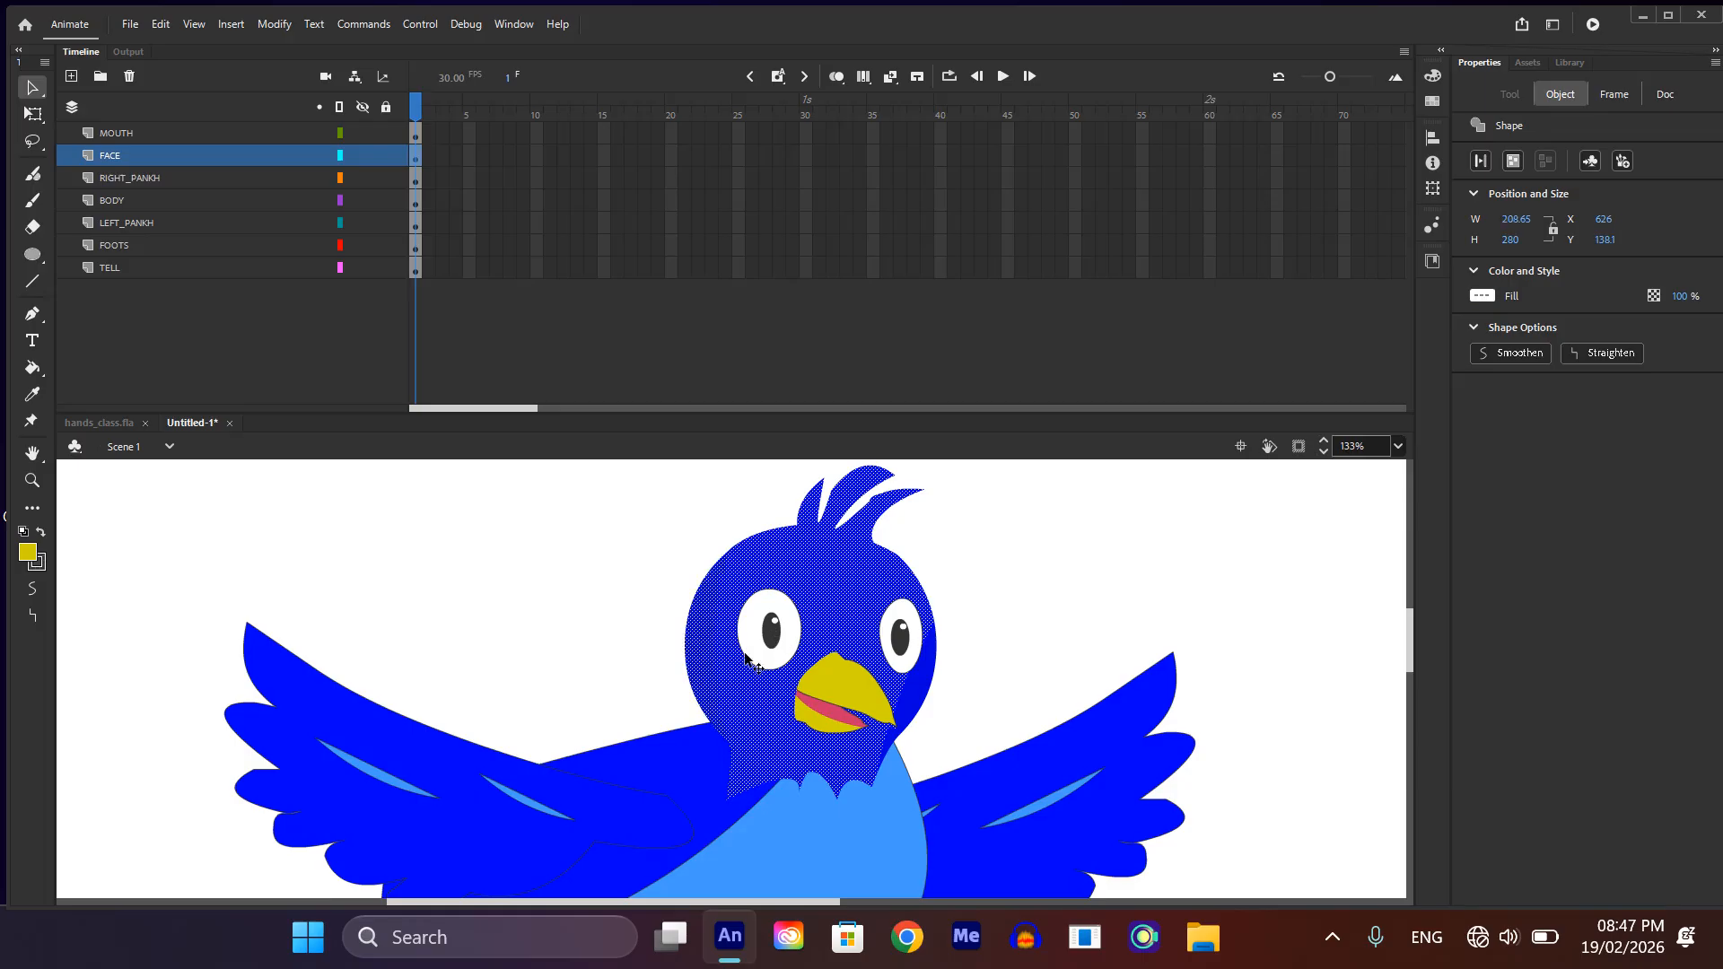
shift+click(924, 699)
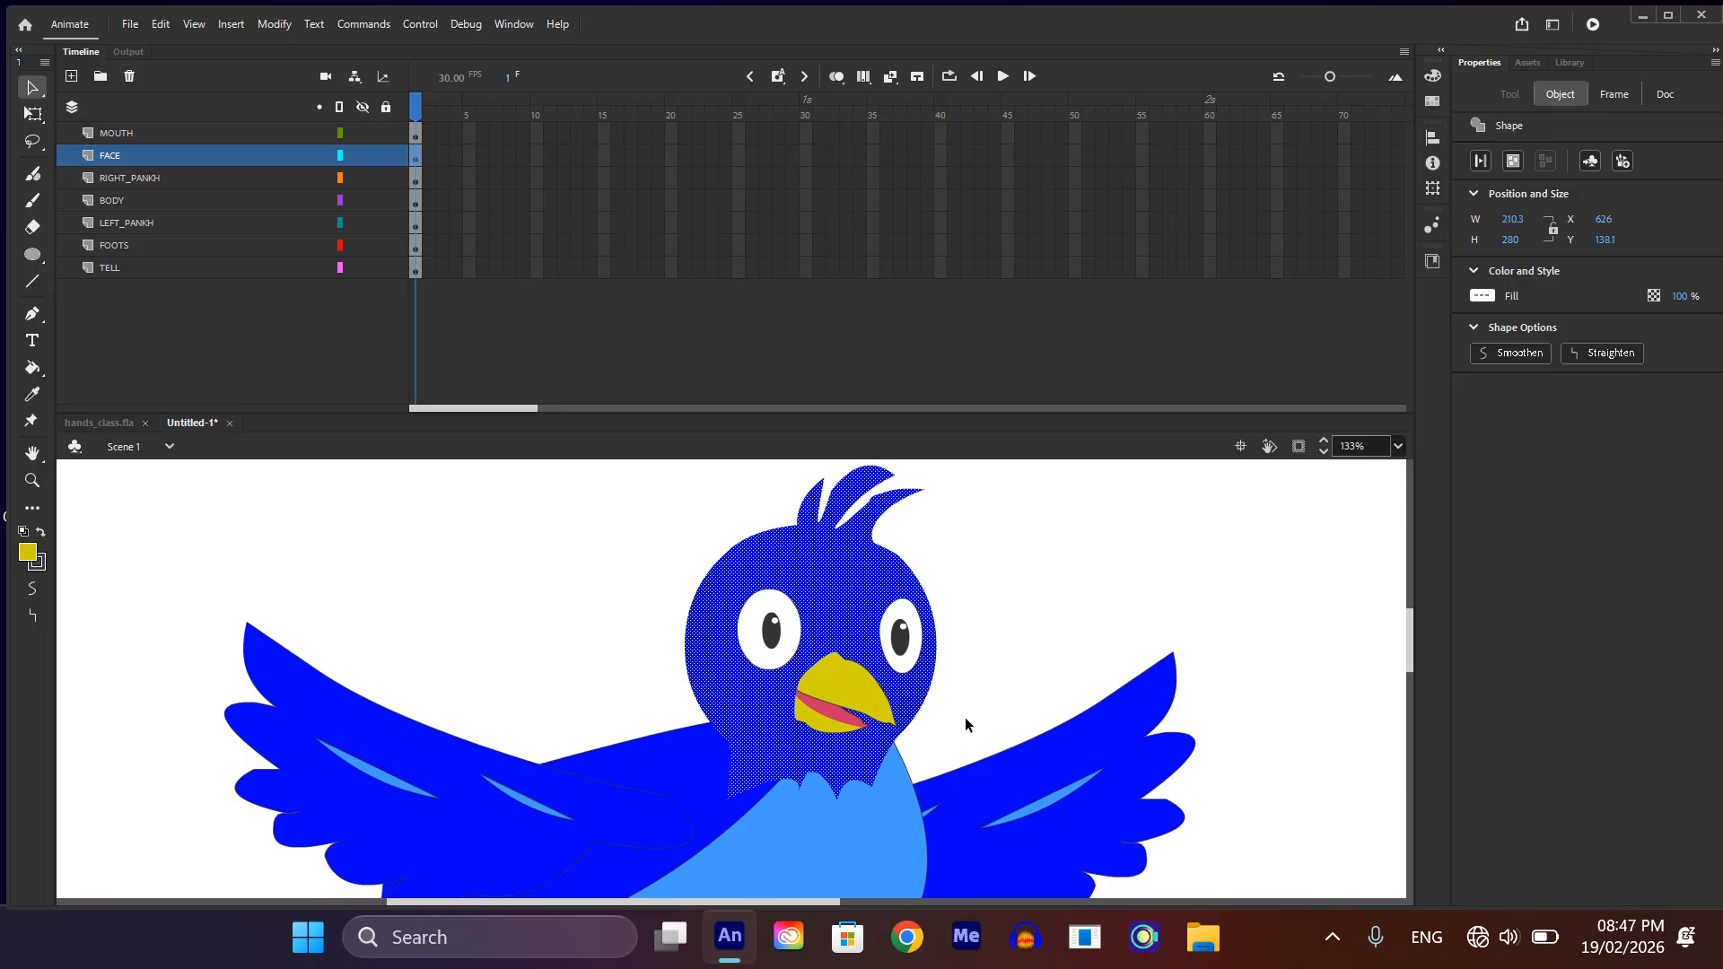
key(F8)
click(1109, 396)
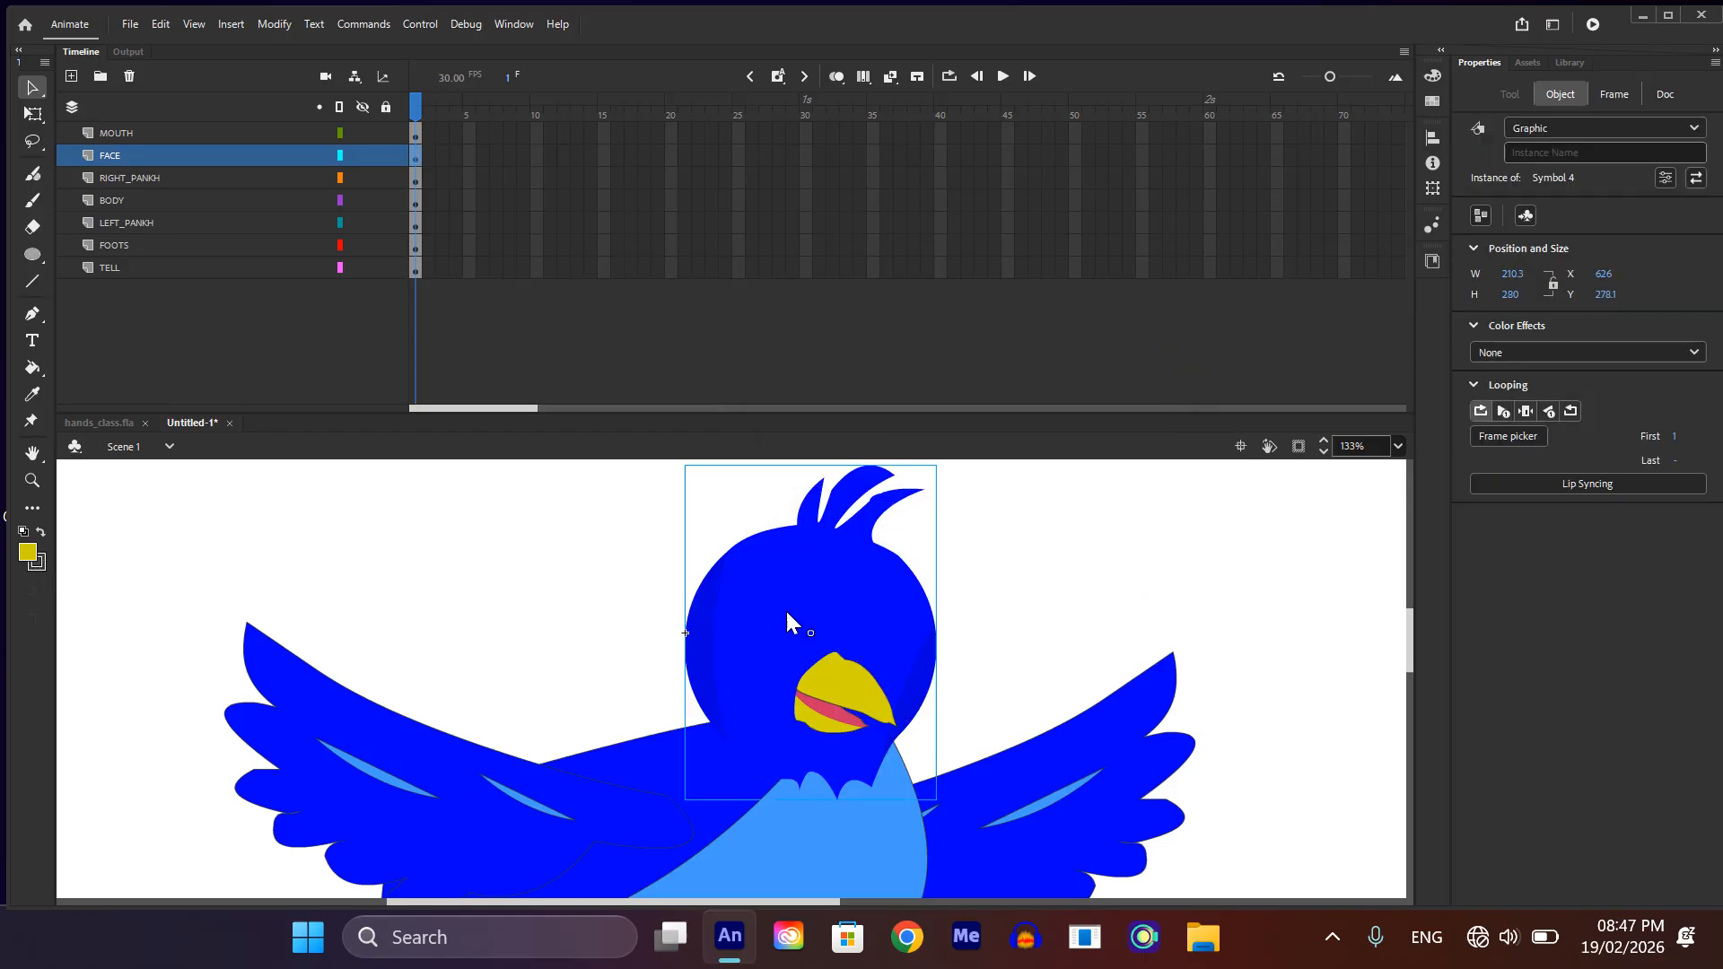
Step: Move the head symbol aside and cut the eyes symbol hidden behind it
scroll(785, 609, down, 2)
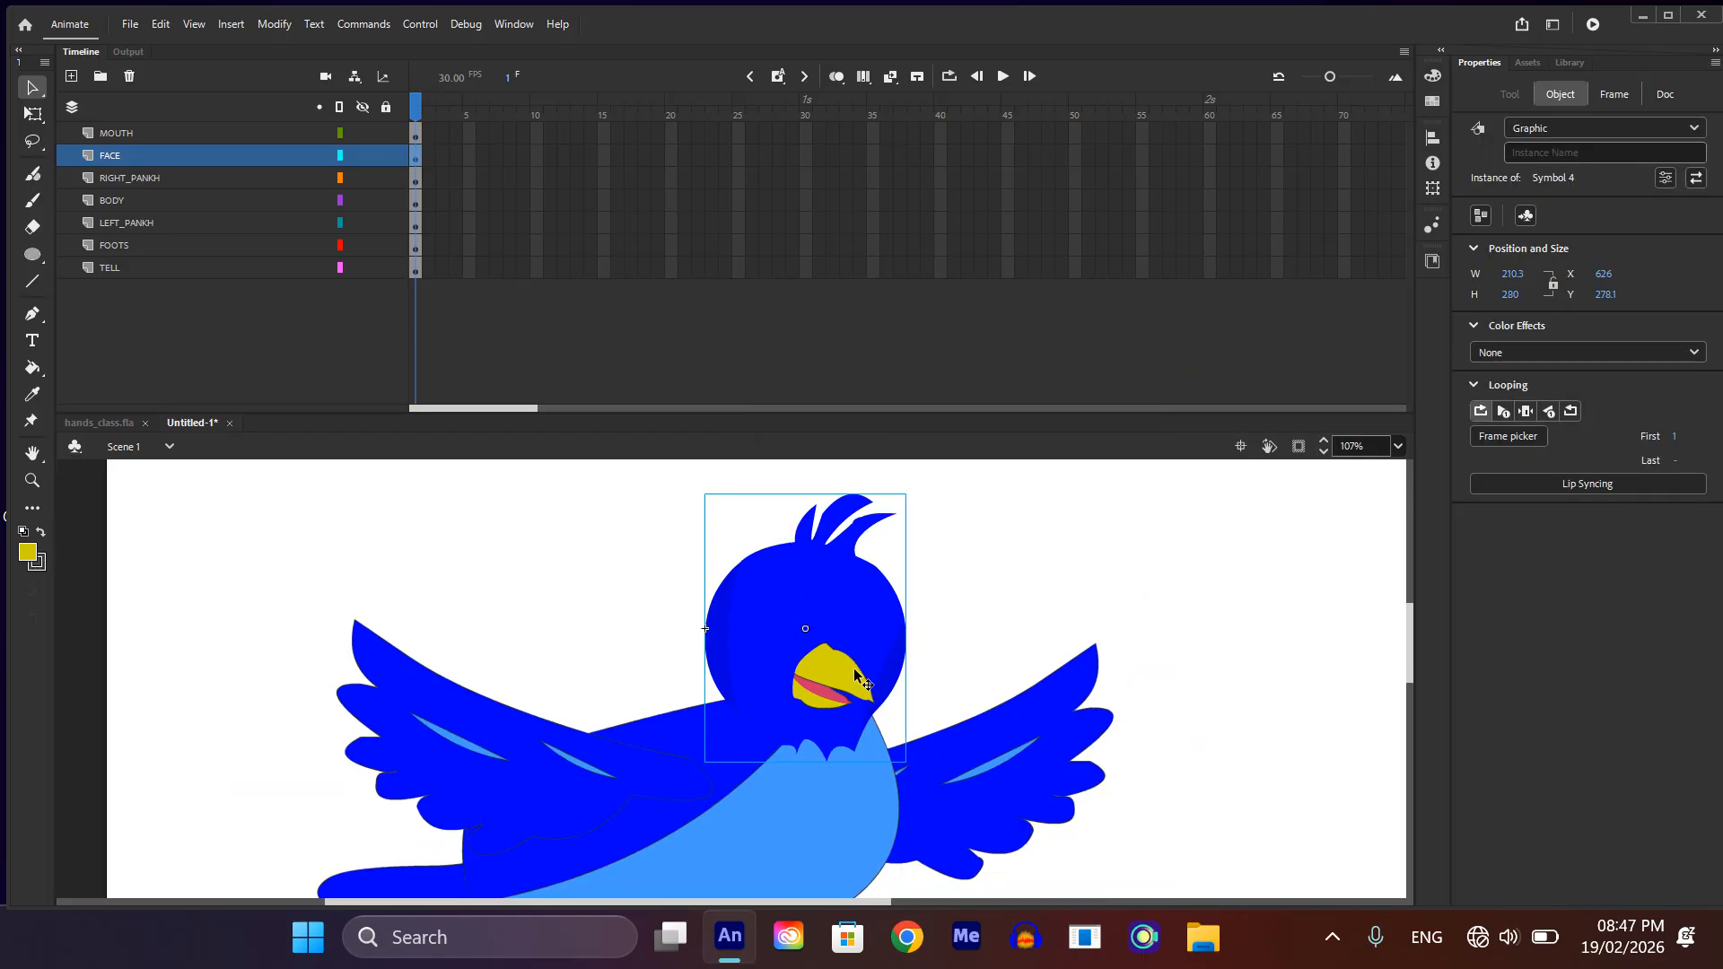
drag(856, 652, 1043, 615)
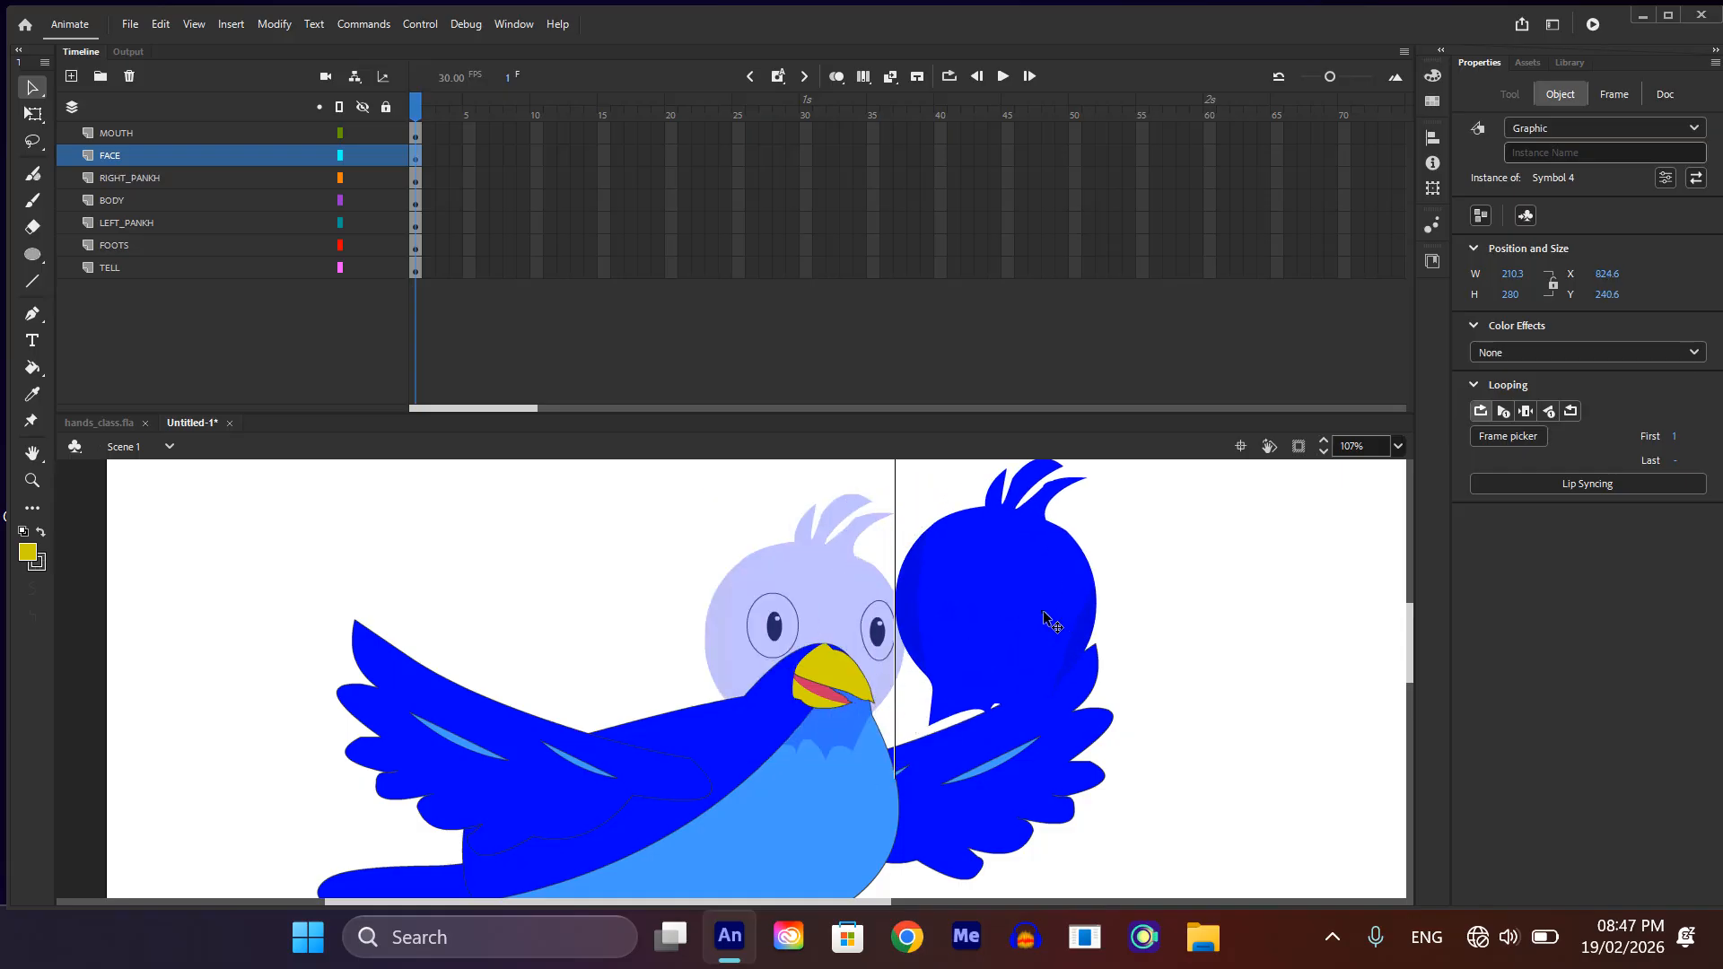
click(874, 639)
key(Delete)
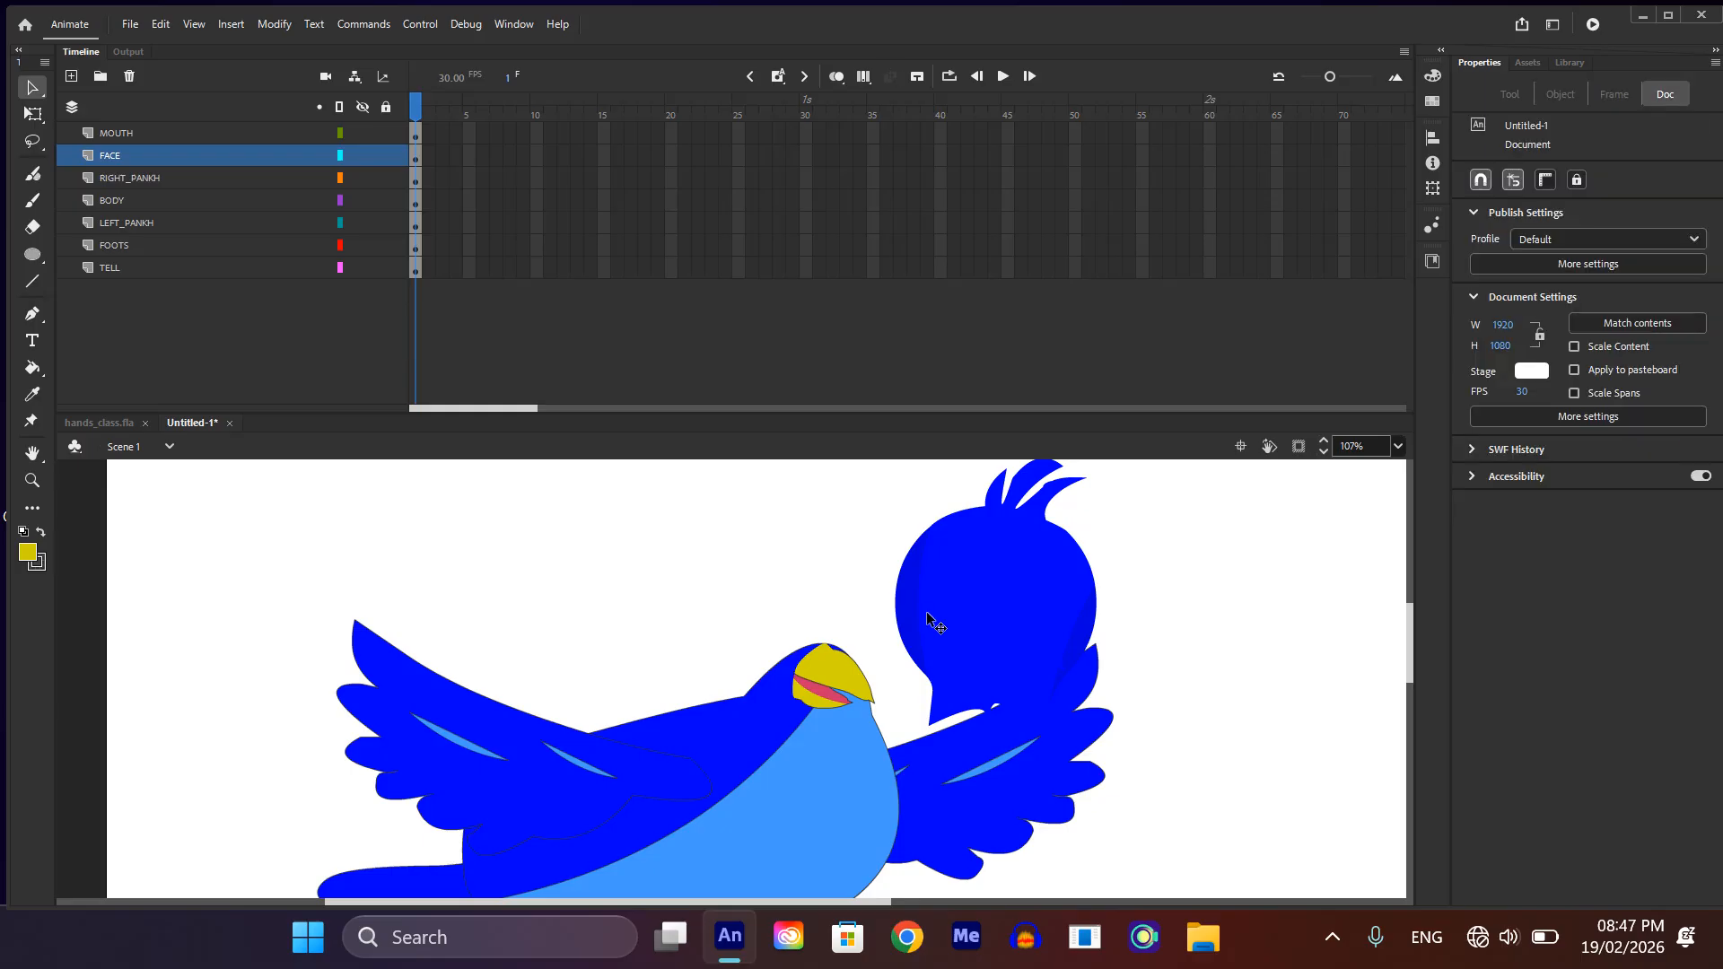
Step: Move the head symbol back onto the neck and, inside it, convert the head shape into a nested Graphic symbol with the default name
drag(948, 582, 753, 599)
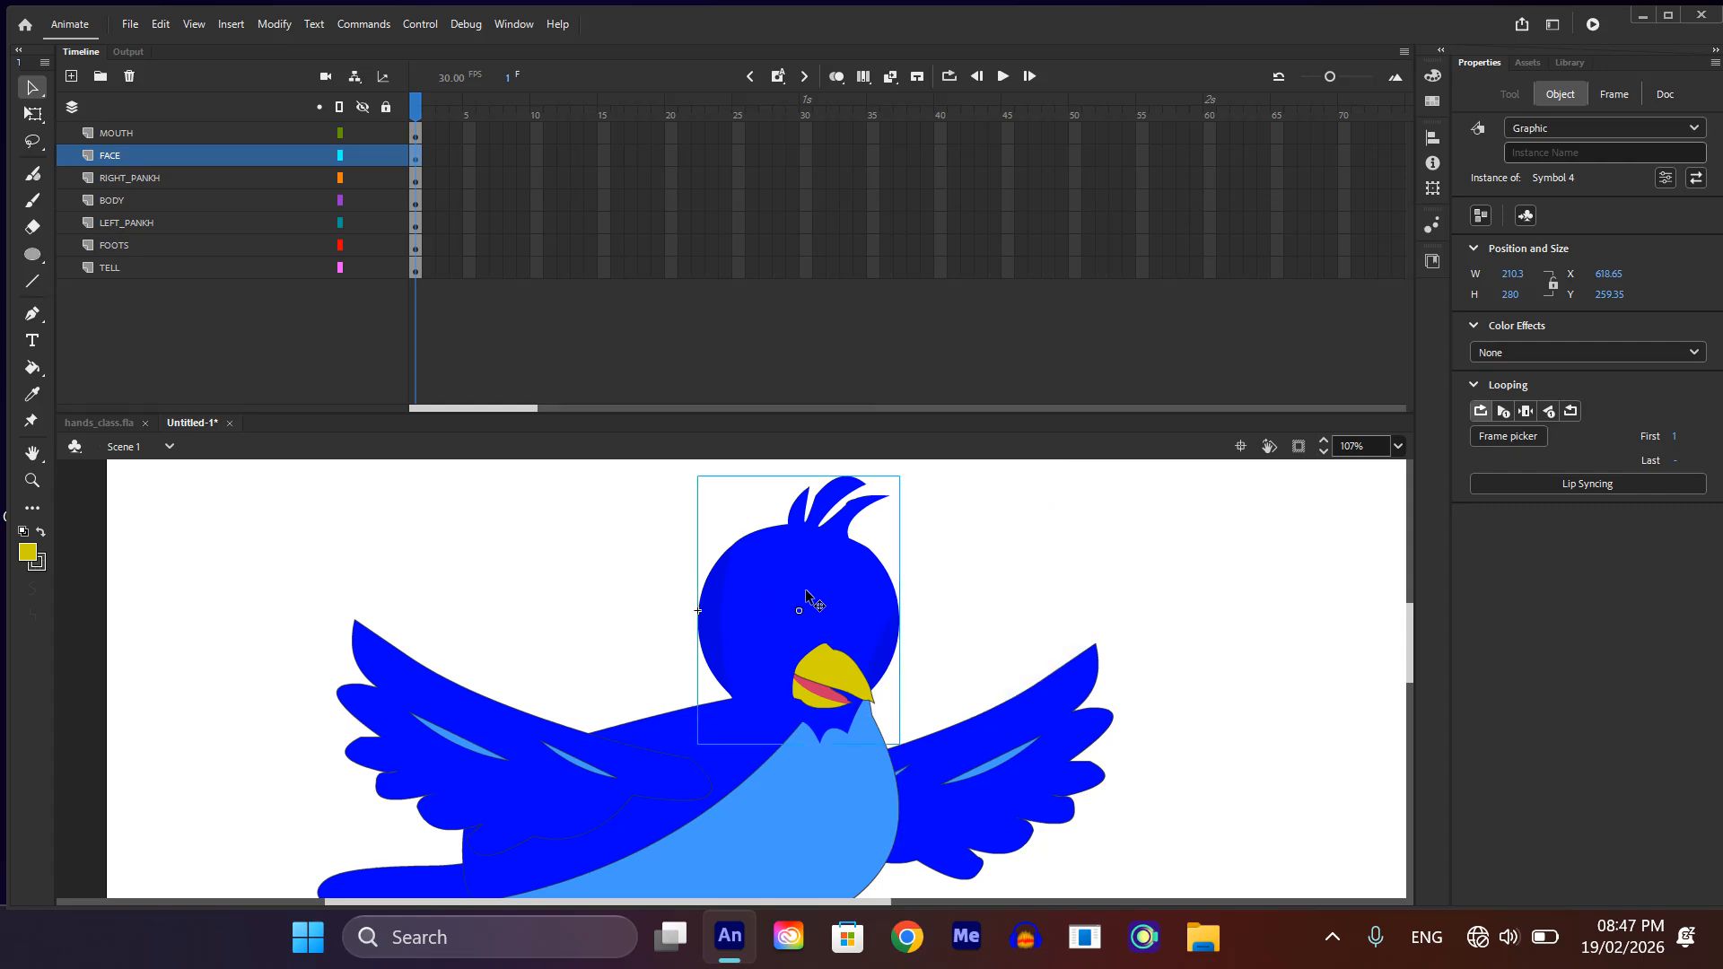
double_click(807, 594)
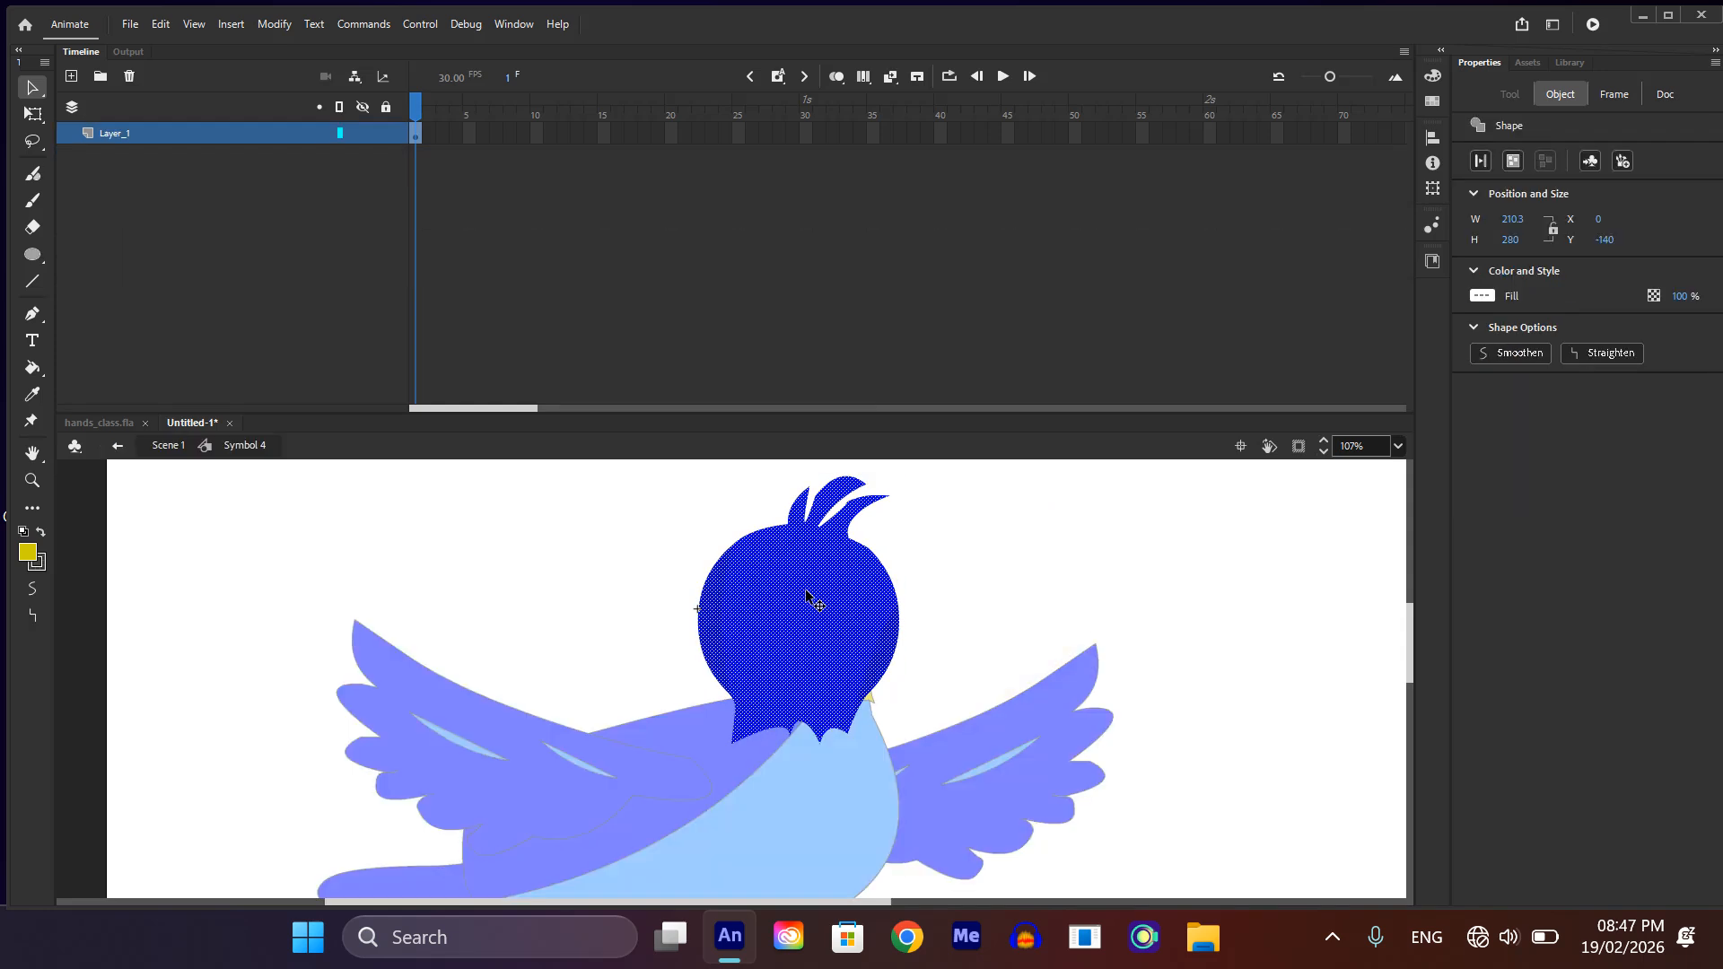
key(F8)
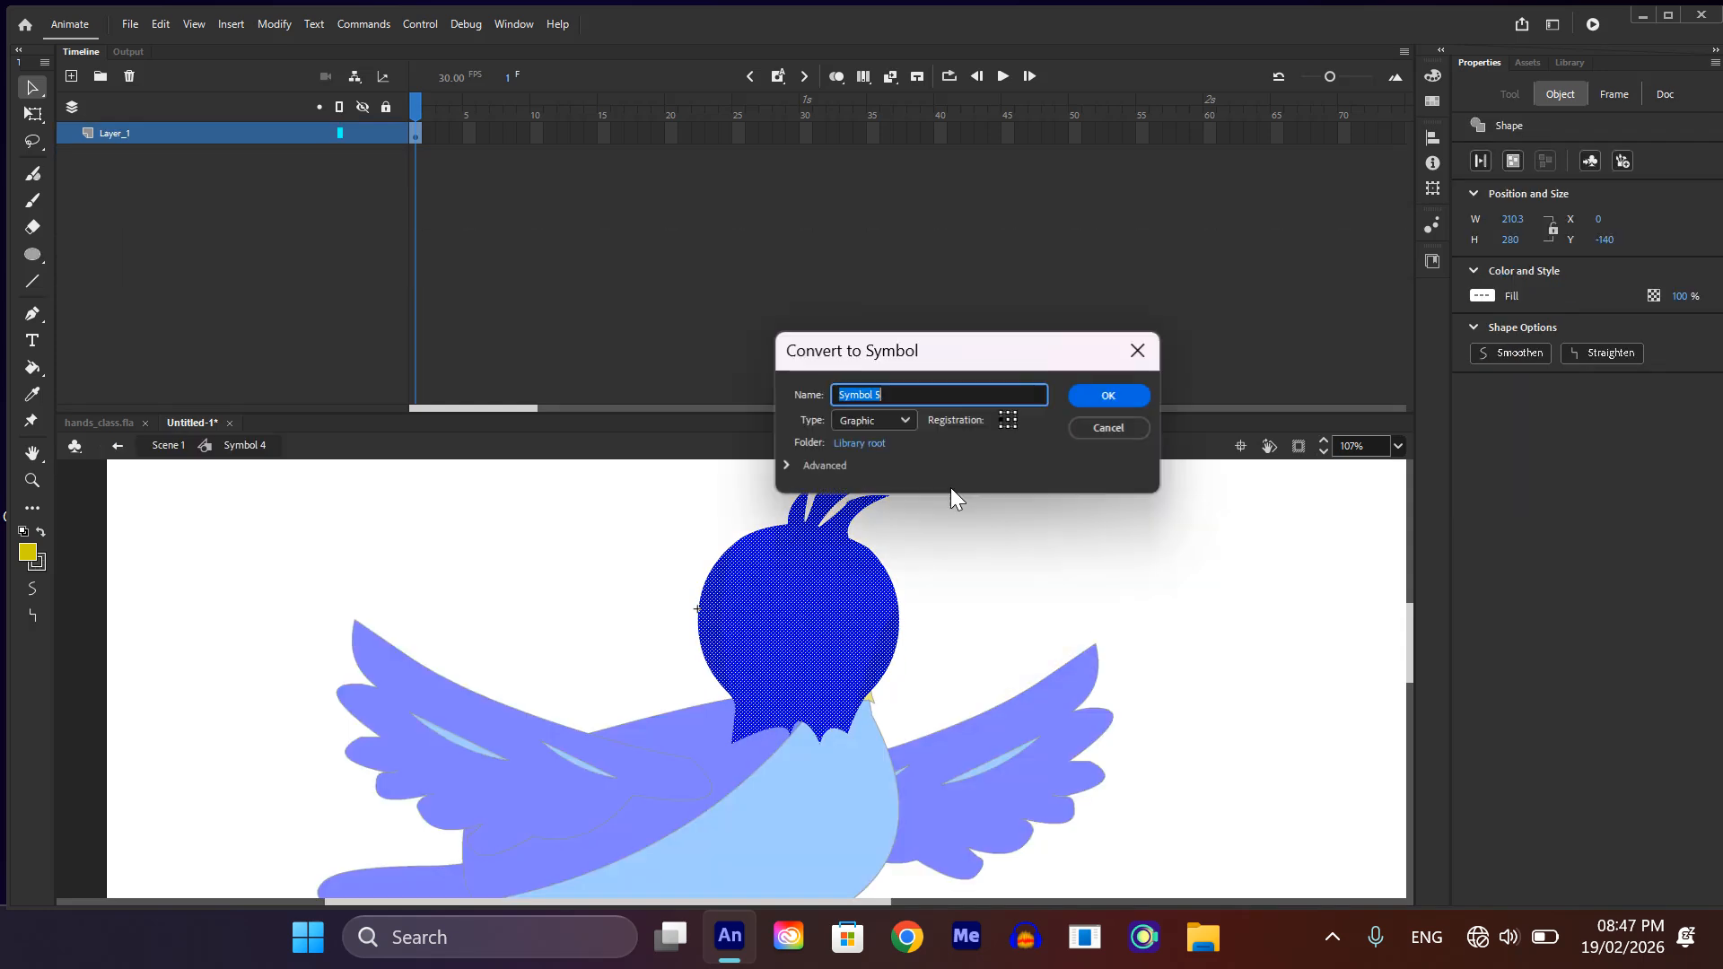
click(1110, 396)
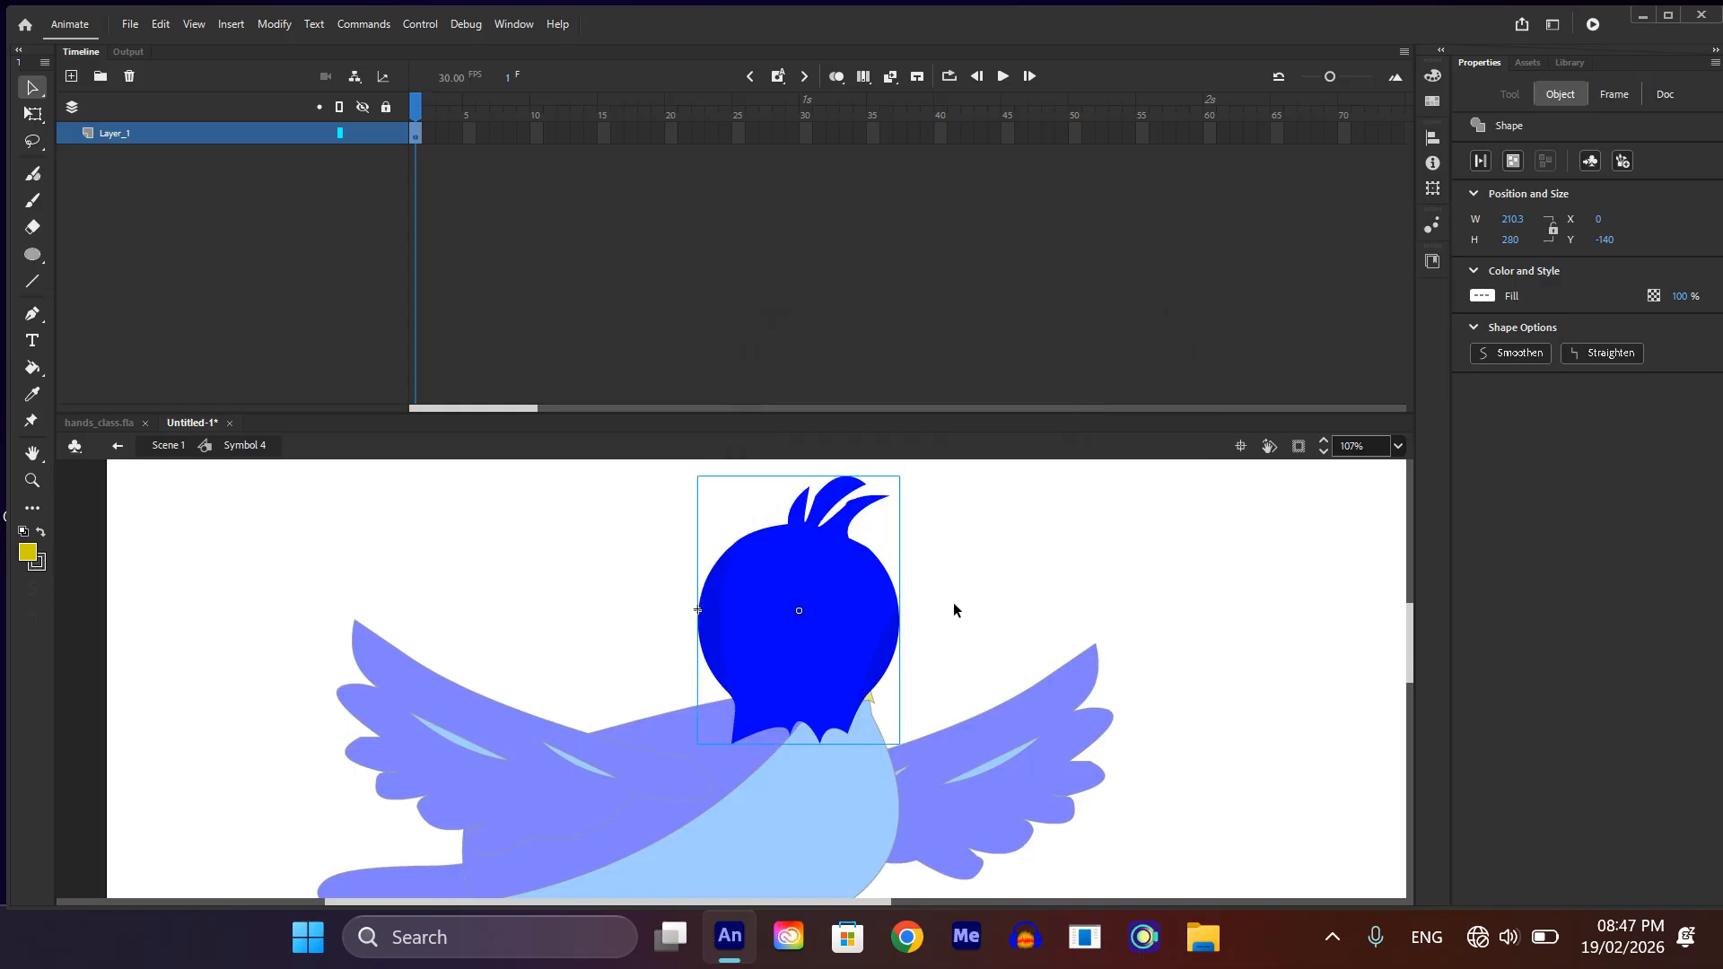
Step: Rename the layer inside the head symbol as FACE and add a new layer above it
click(116, 136)
double_click(115, 135)
text(FA)
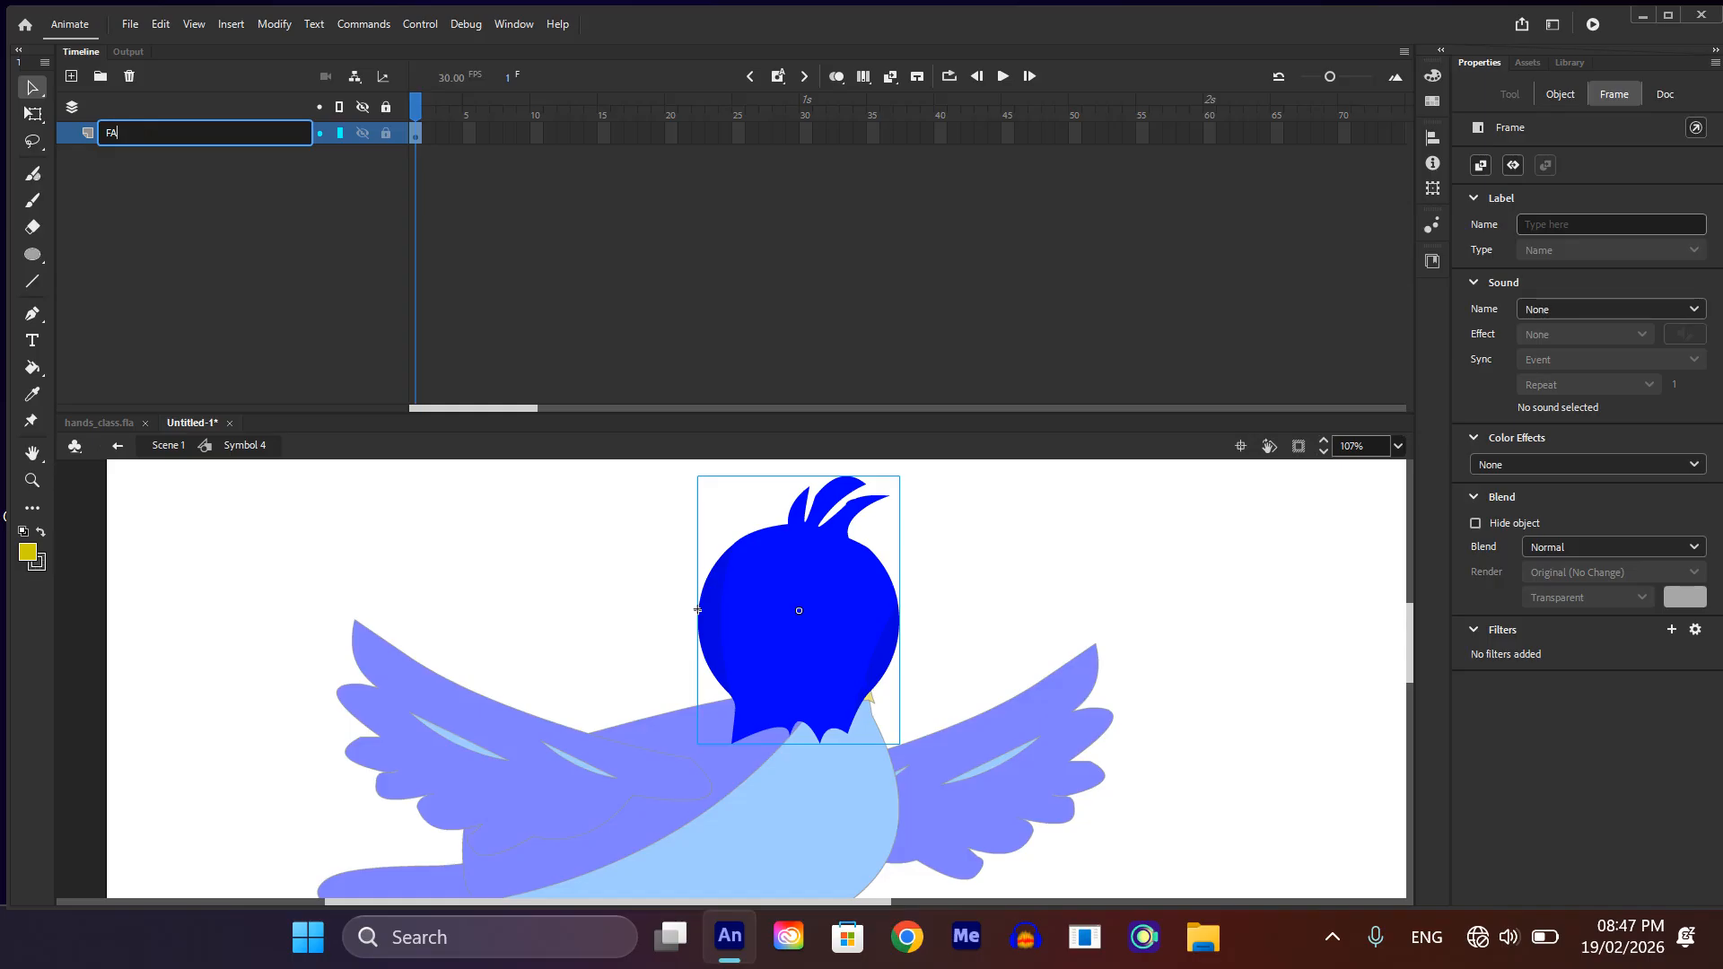
text(CE)
key(Return)
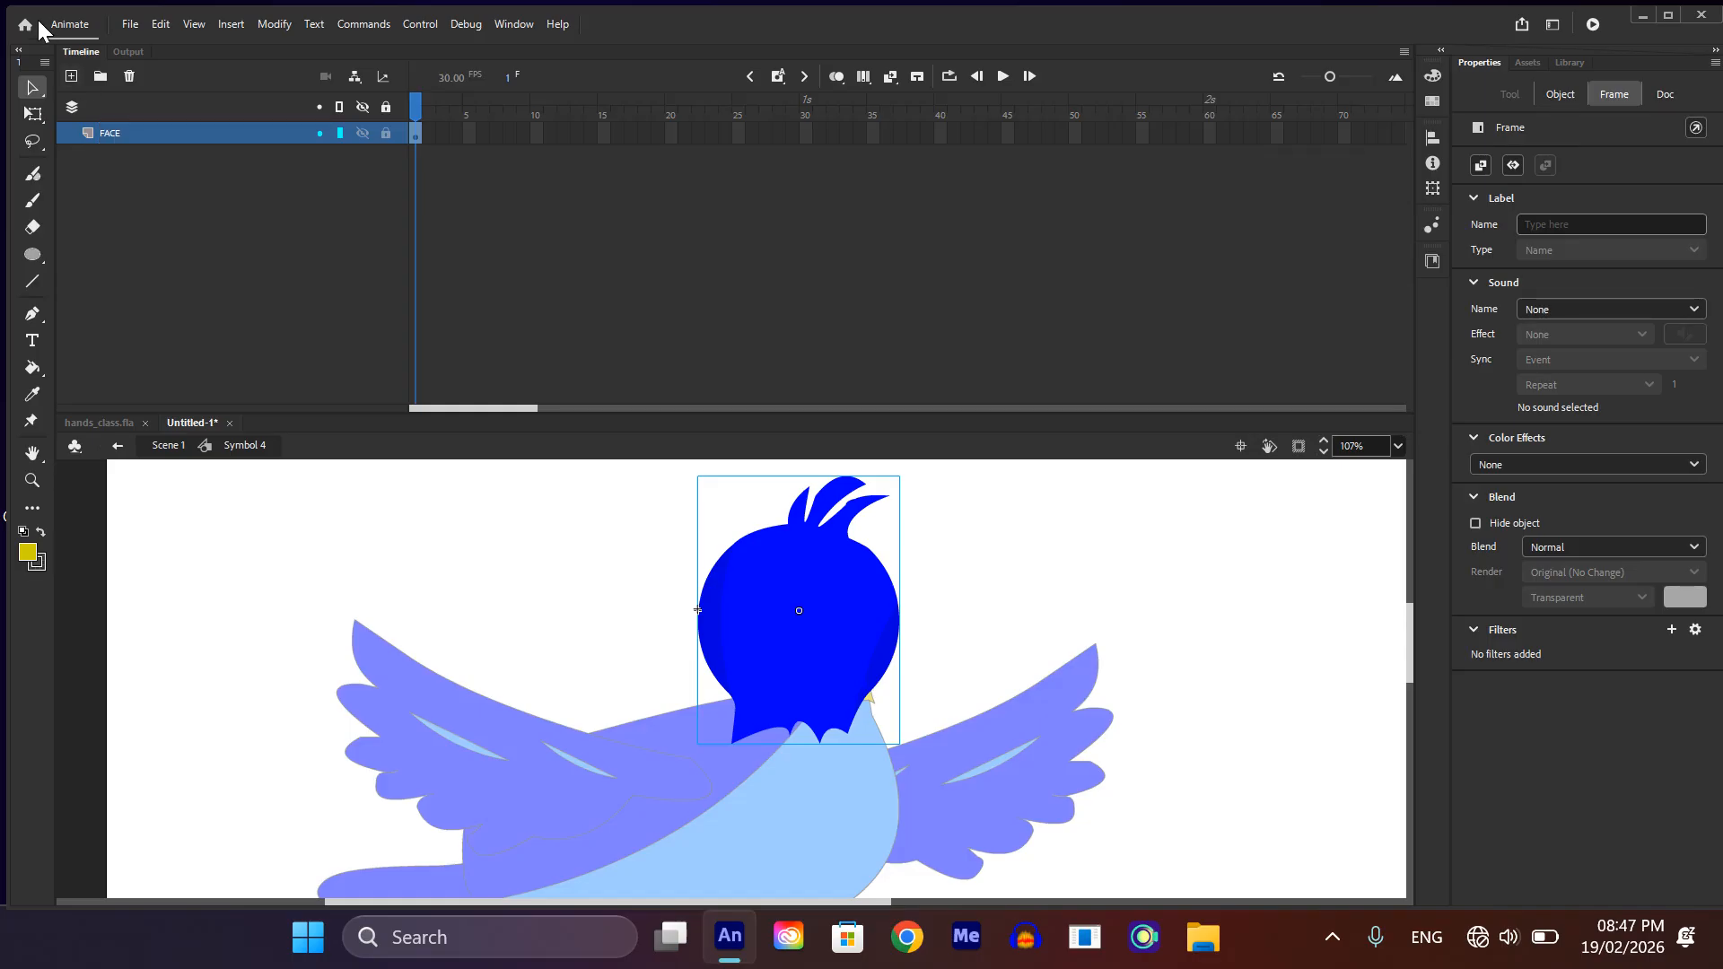
click(65, 78)
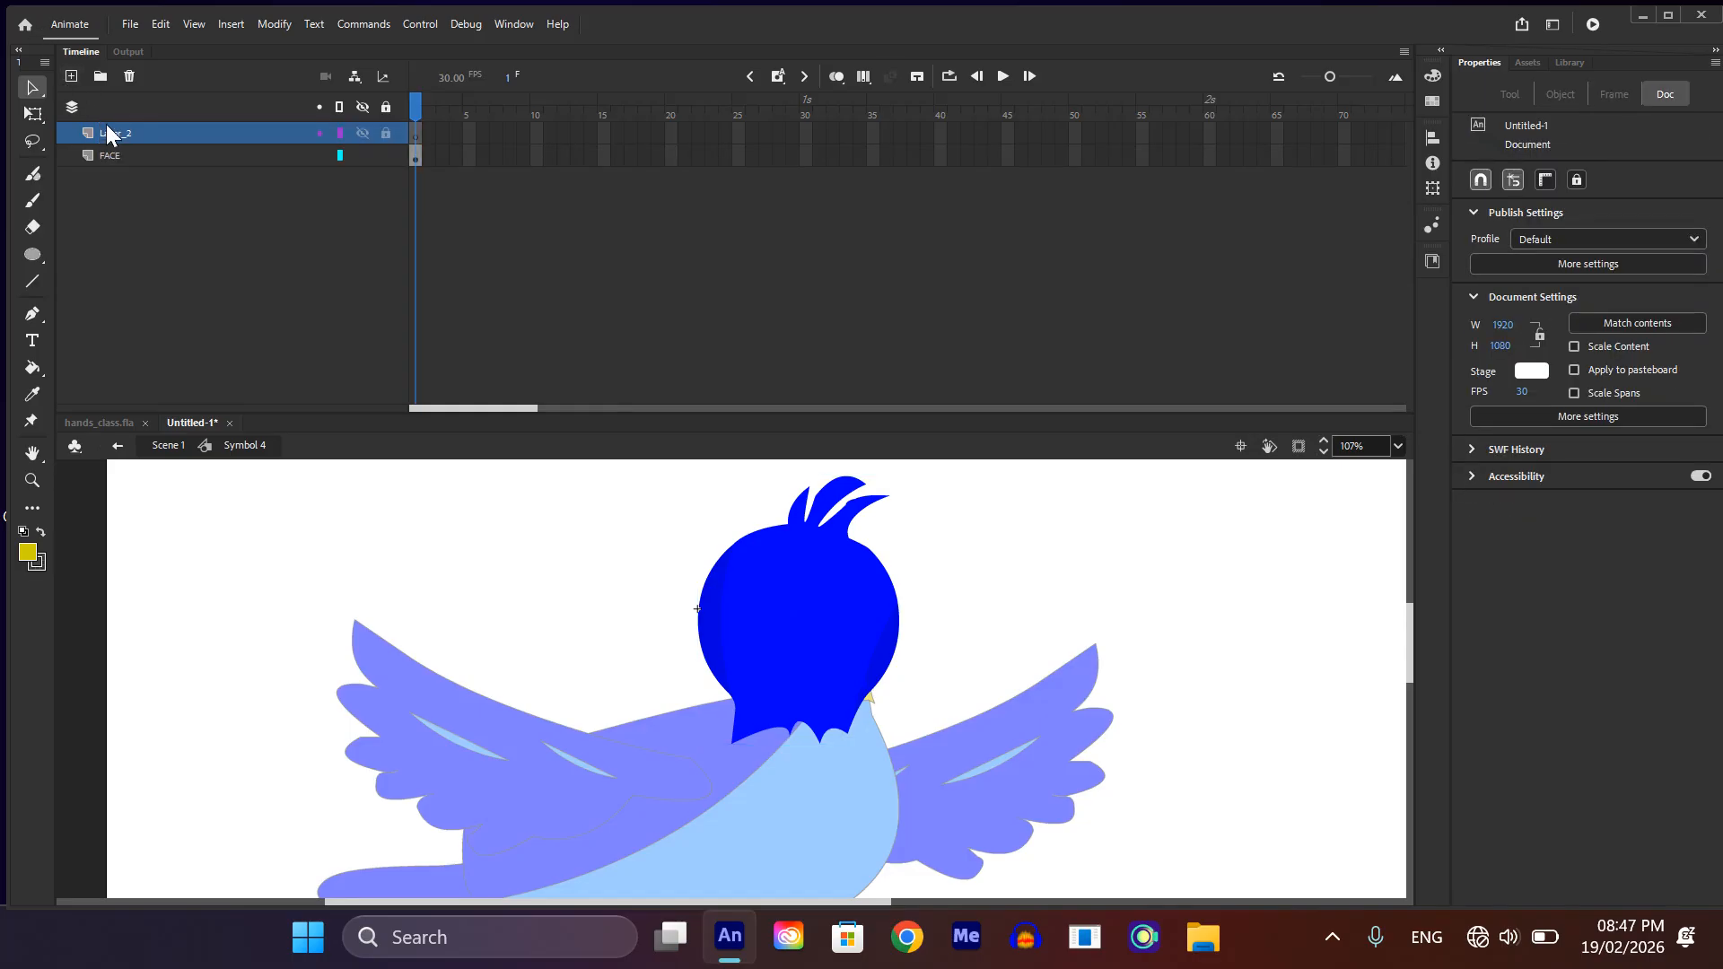
Step: Rename the new layer above FACE inside the head symbol as EYES
double_click(106, 130)
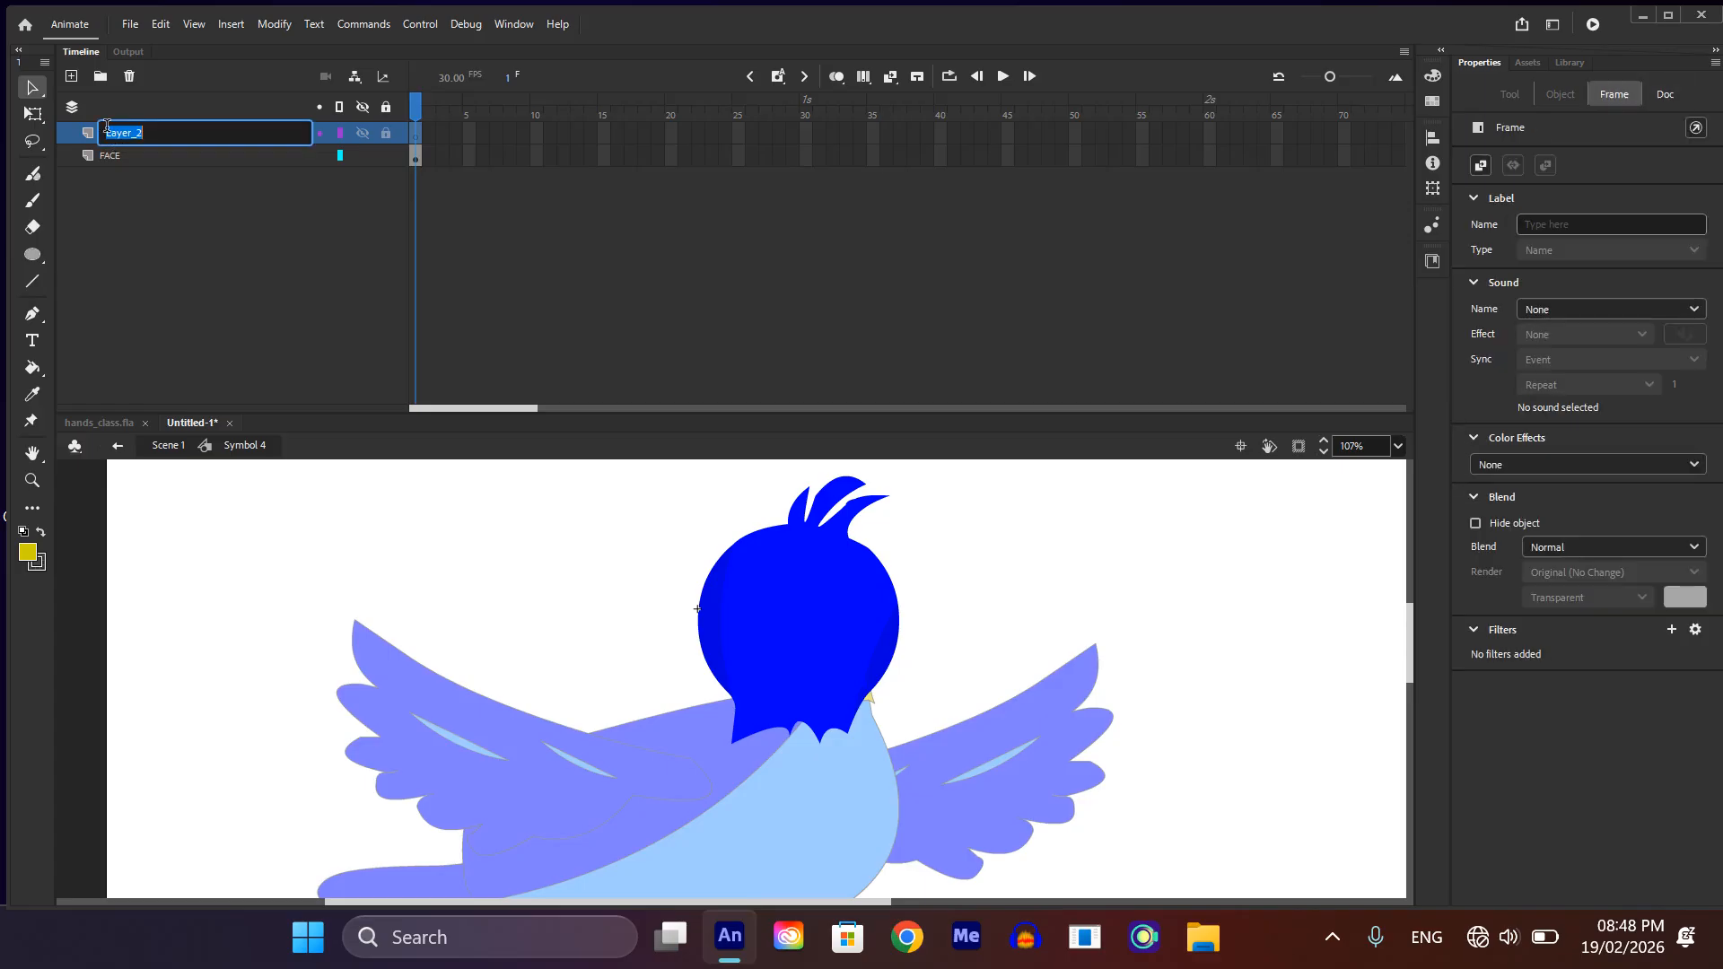
text(EYES)
key(Return)
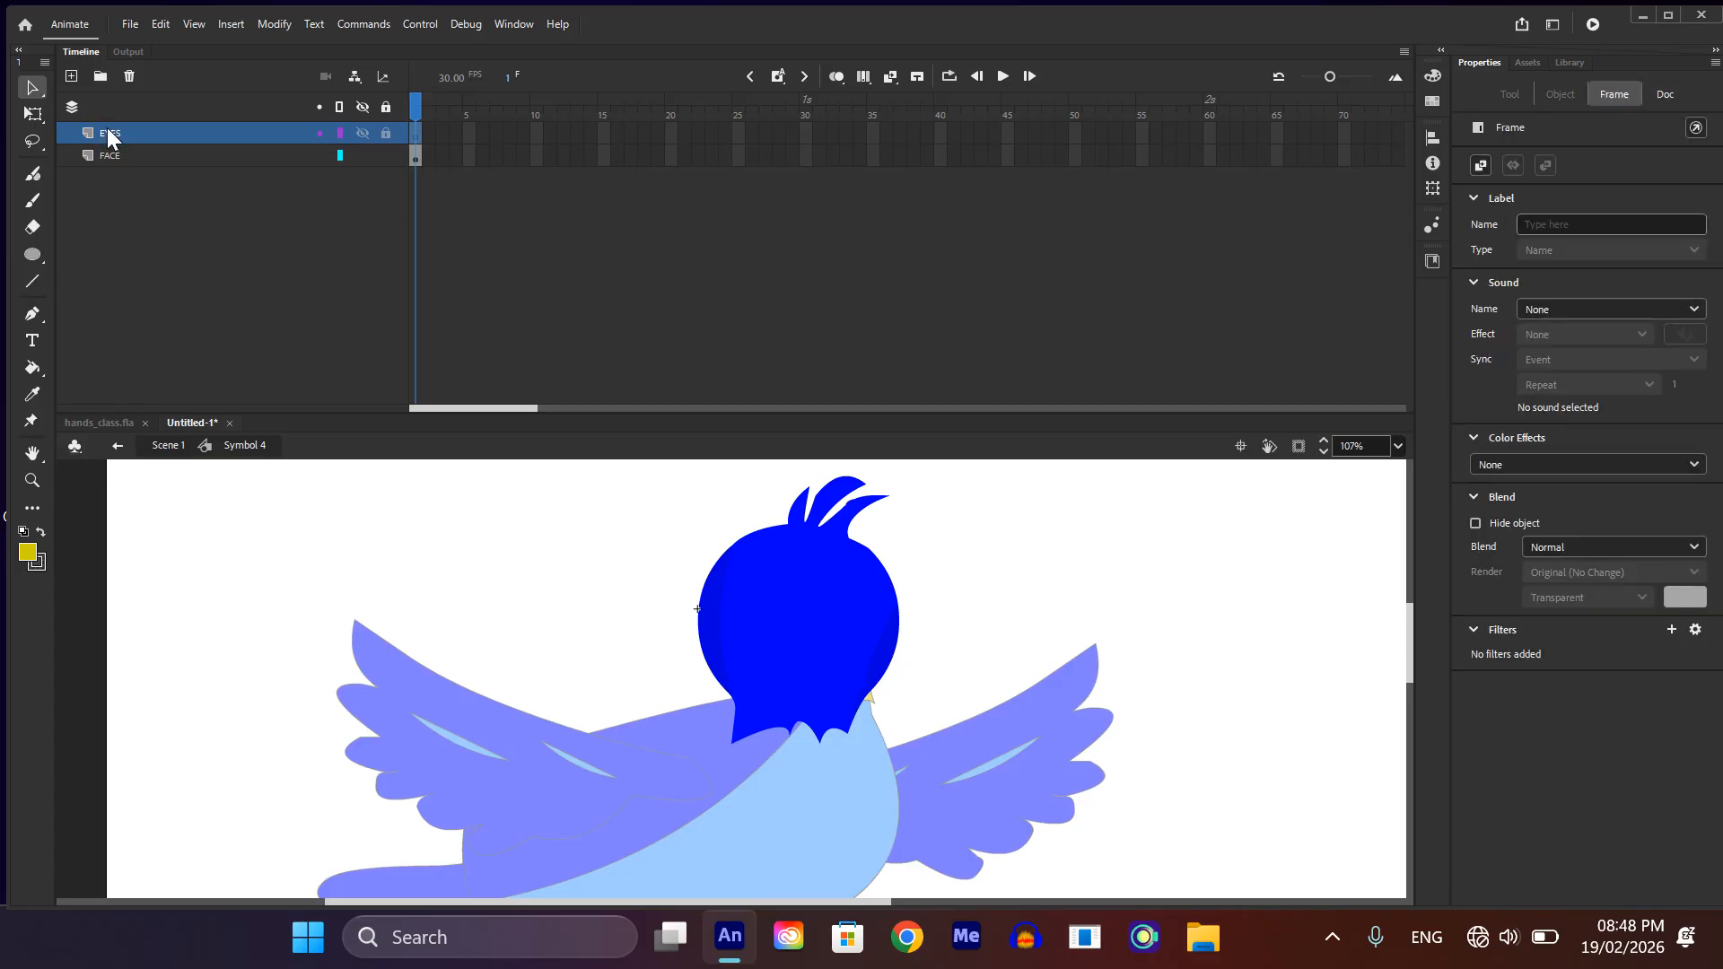
Step: Paste the cut eyes symbol onto the EYES layer and move it onto the upper face, at about X 34, Y -7
key(ctrl+v)
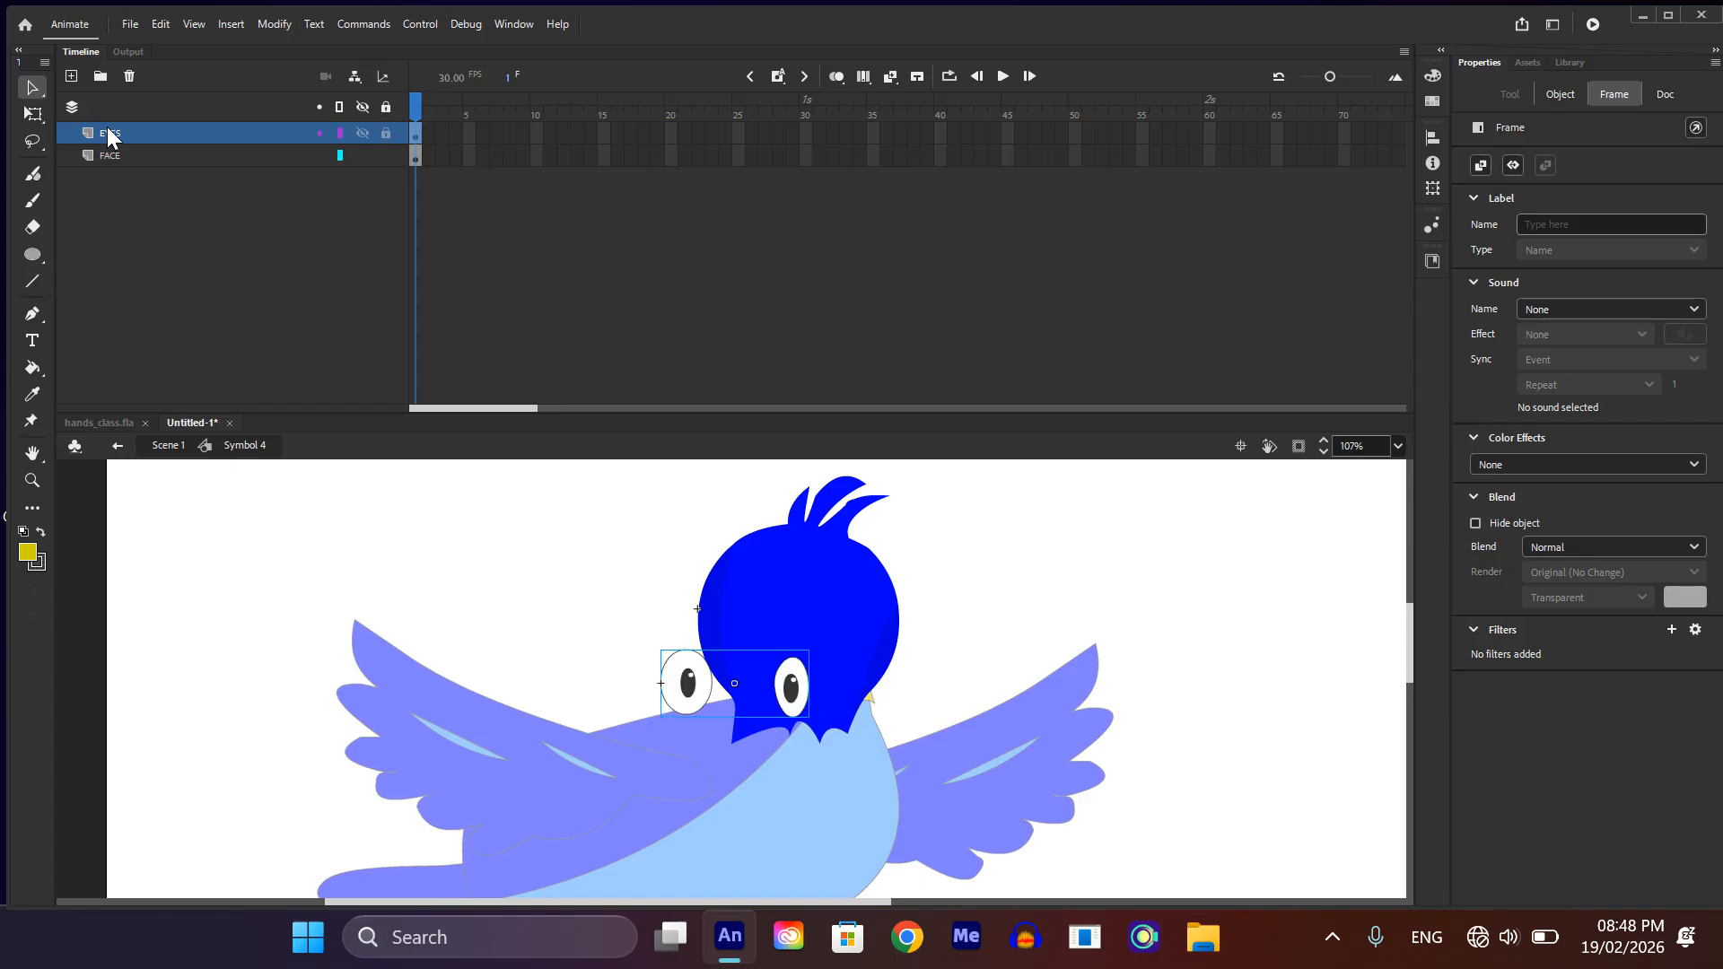
drag(801, 700, 859, 619)
click(1019, 585)
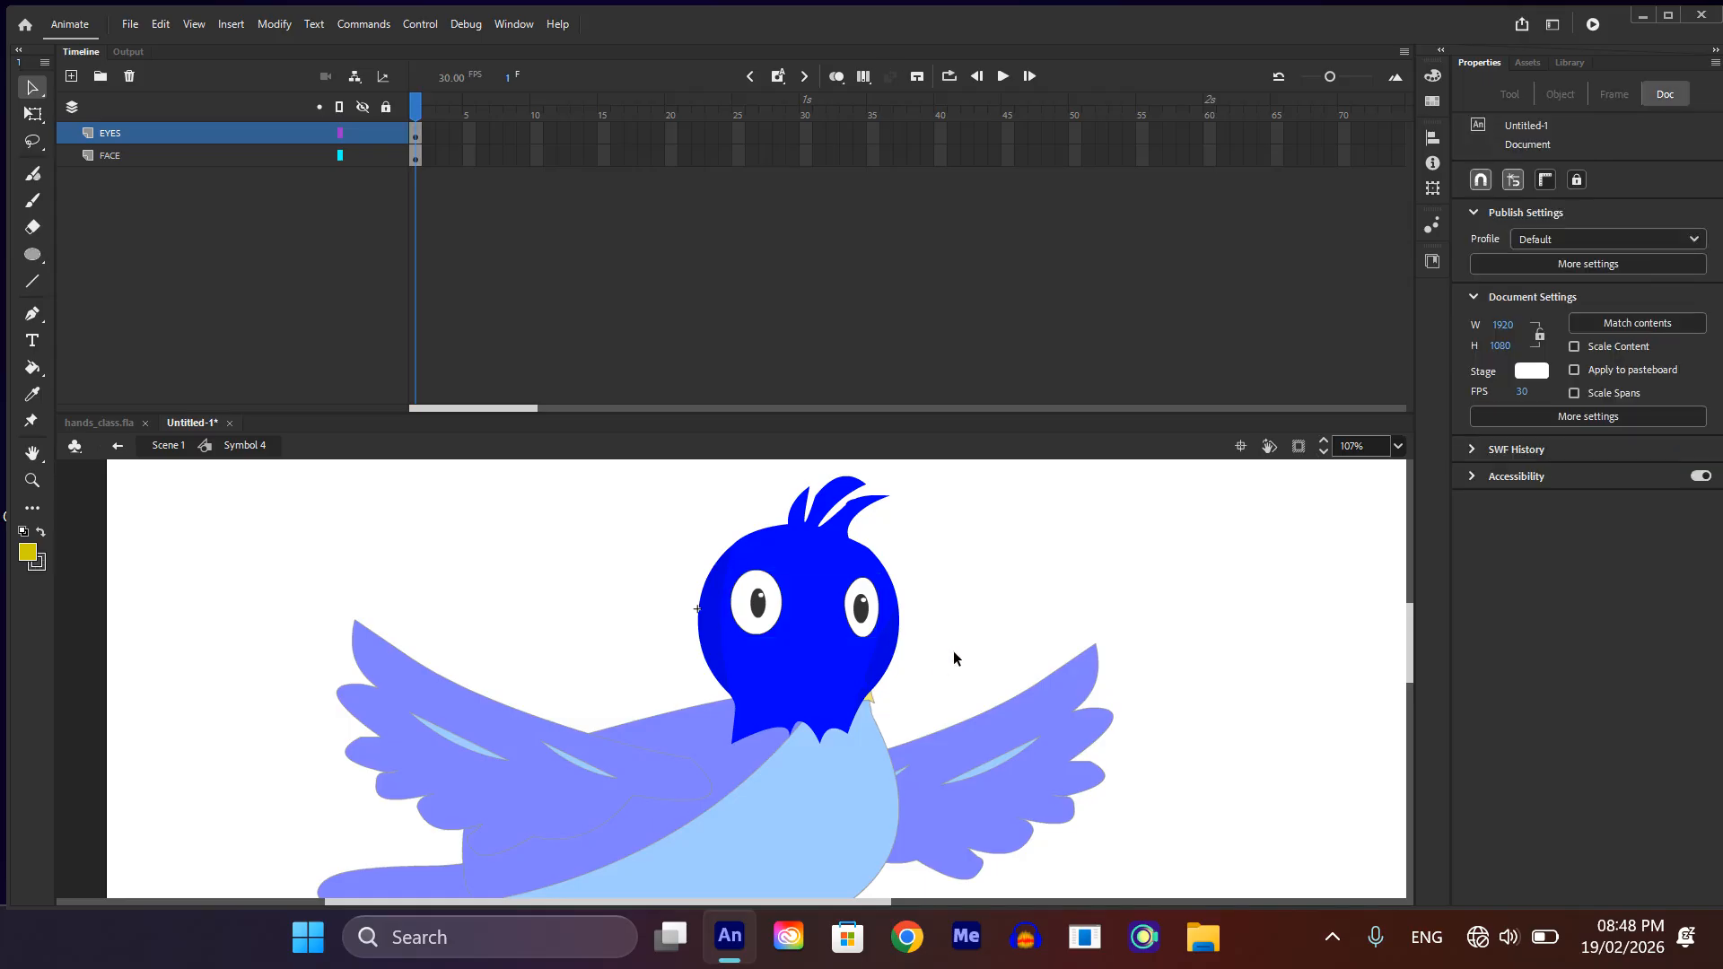
Step: Leave the head symbol and nudge the upper beak slightly so it lines up with the lower beak
double_click(945, 662)
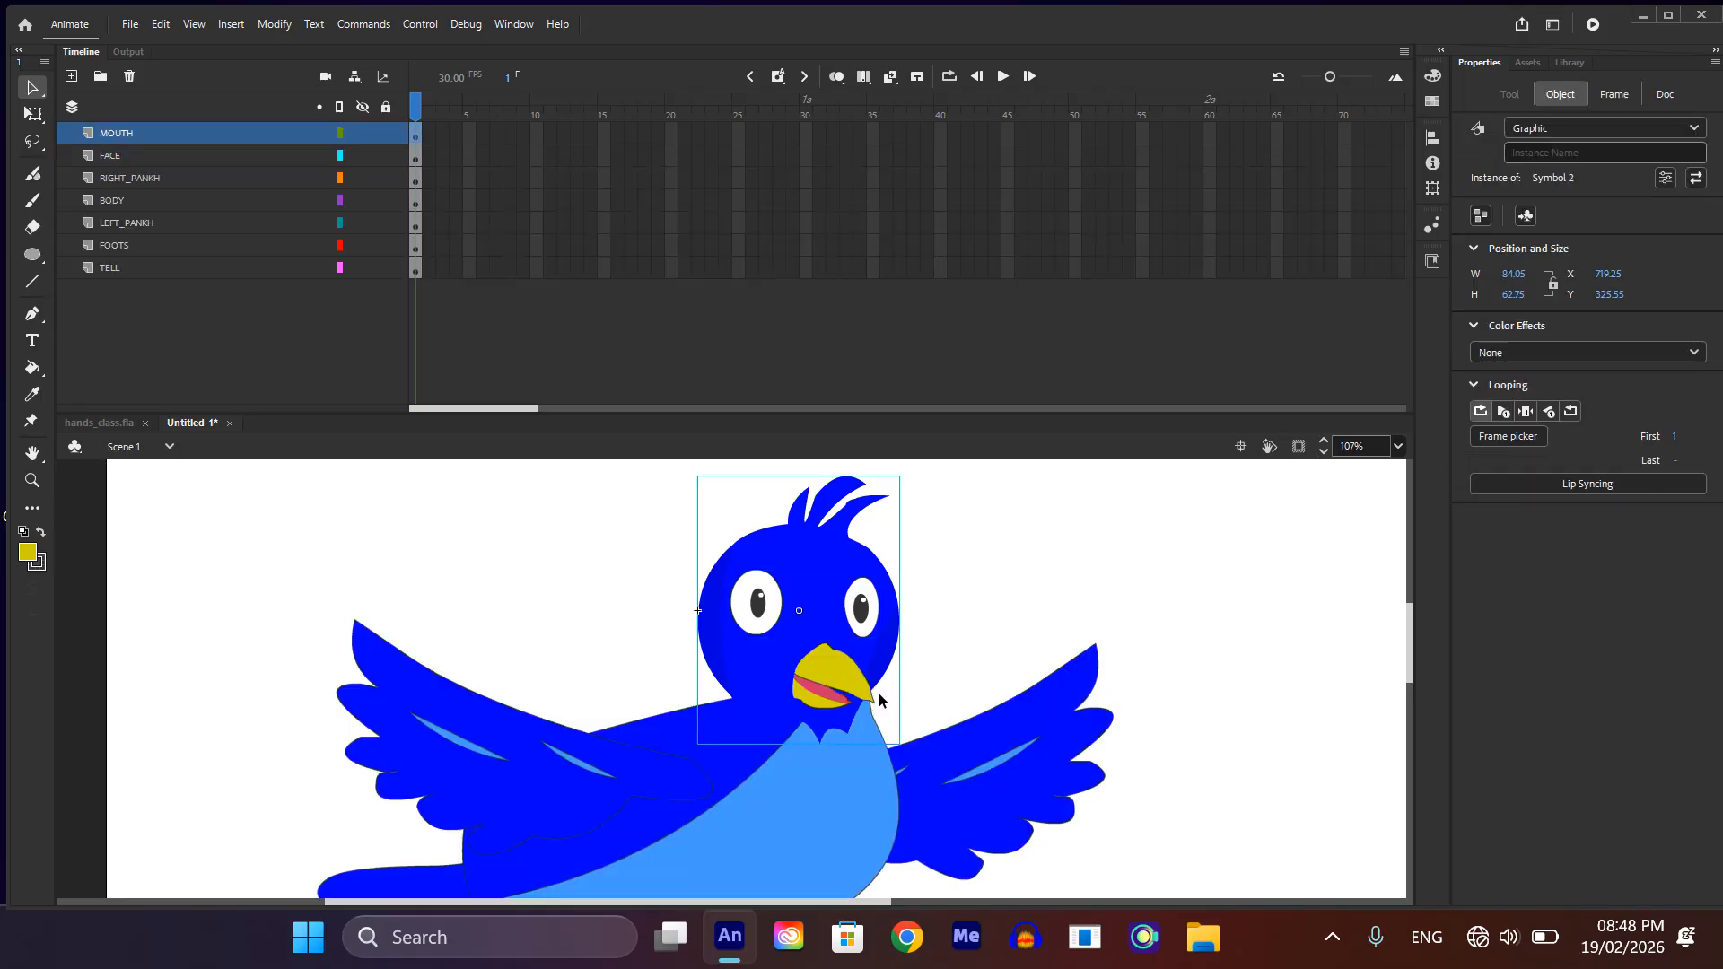
scroll(857, 691, up, 3)
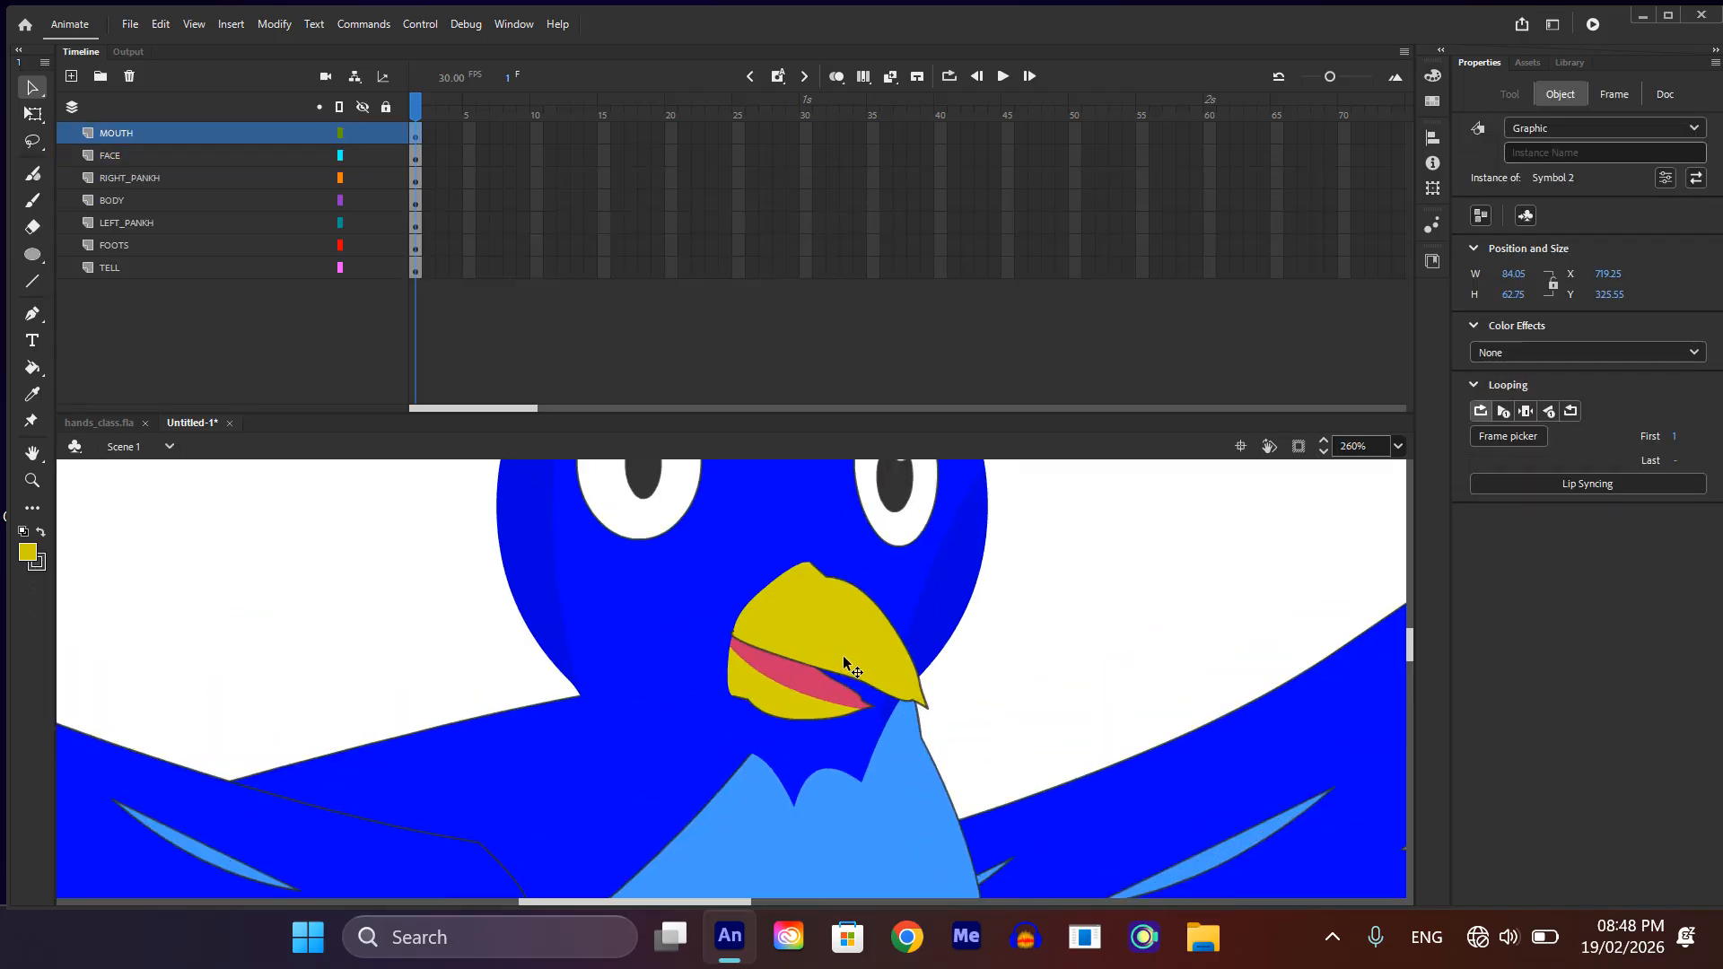
drag(827, 628, 879, 658)
double_click(829, 695)
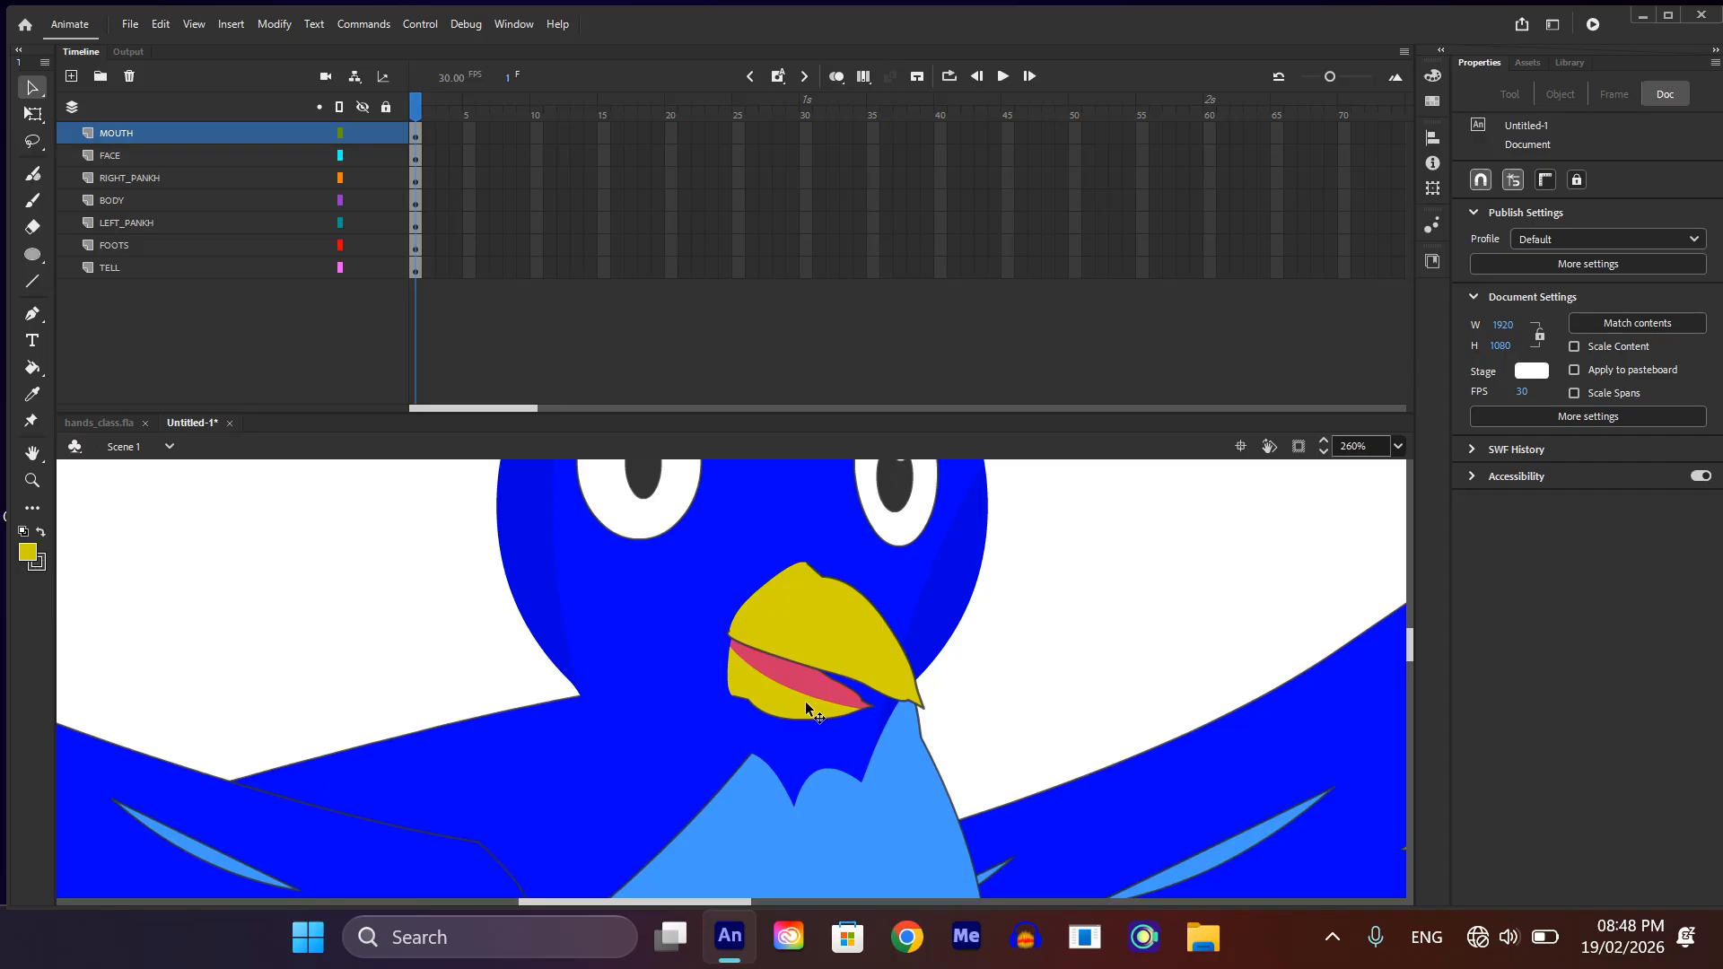
click(798, 700)
key(Delete)
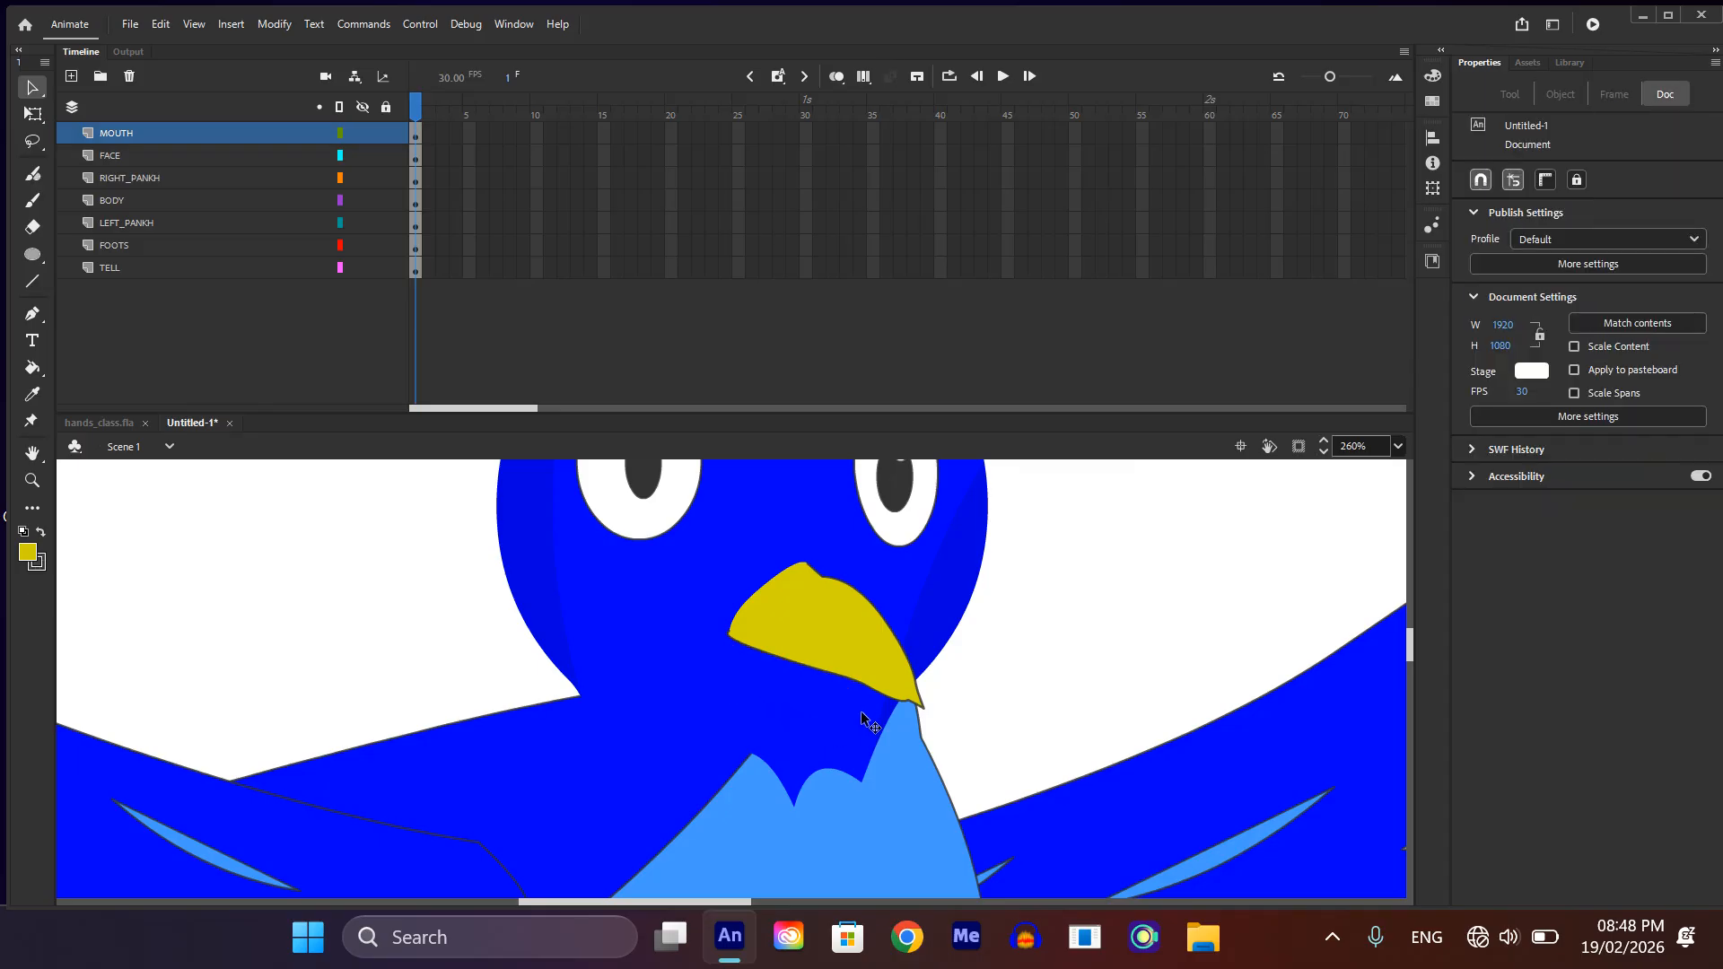
key(ctrl+z)
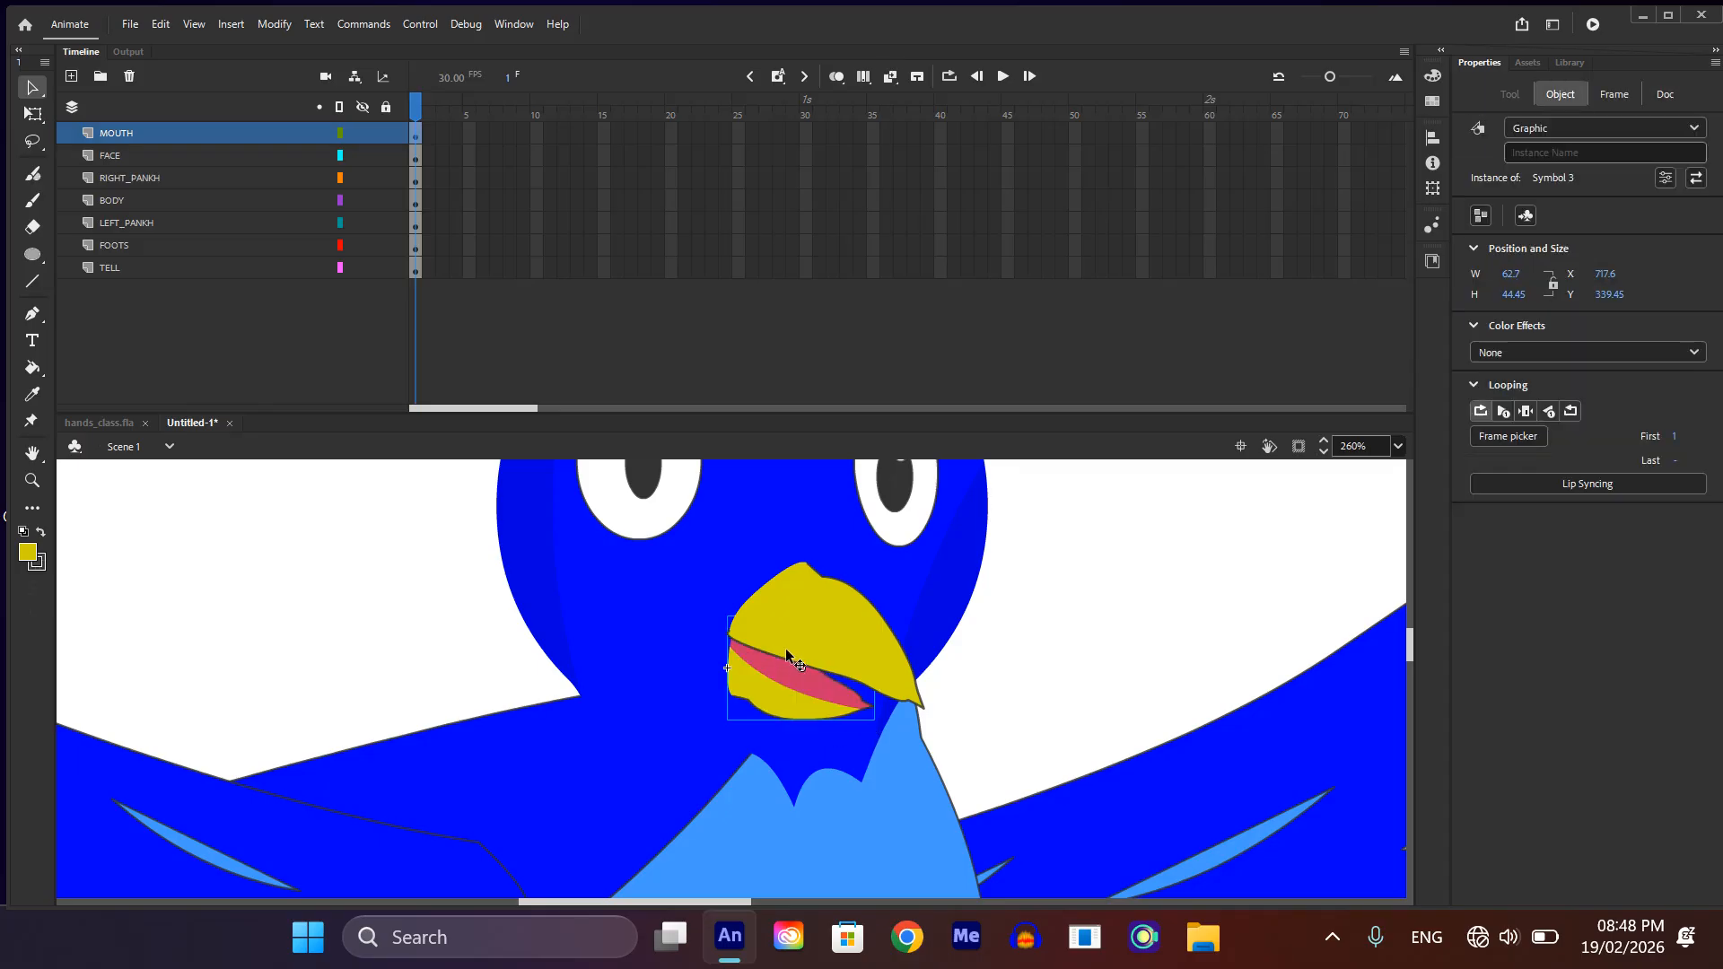
Step: Cut the upper and lower beak symbols together from the main scene and open the head symbol for editing
shift+click(847, 630)
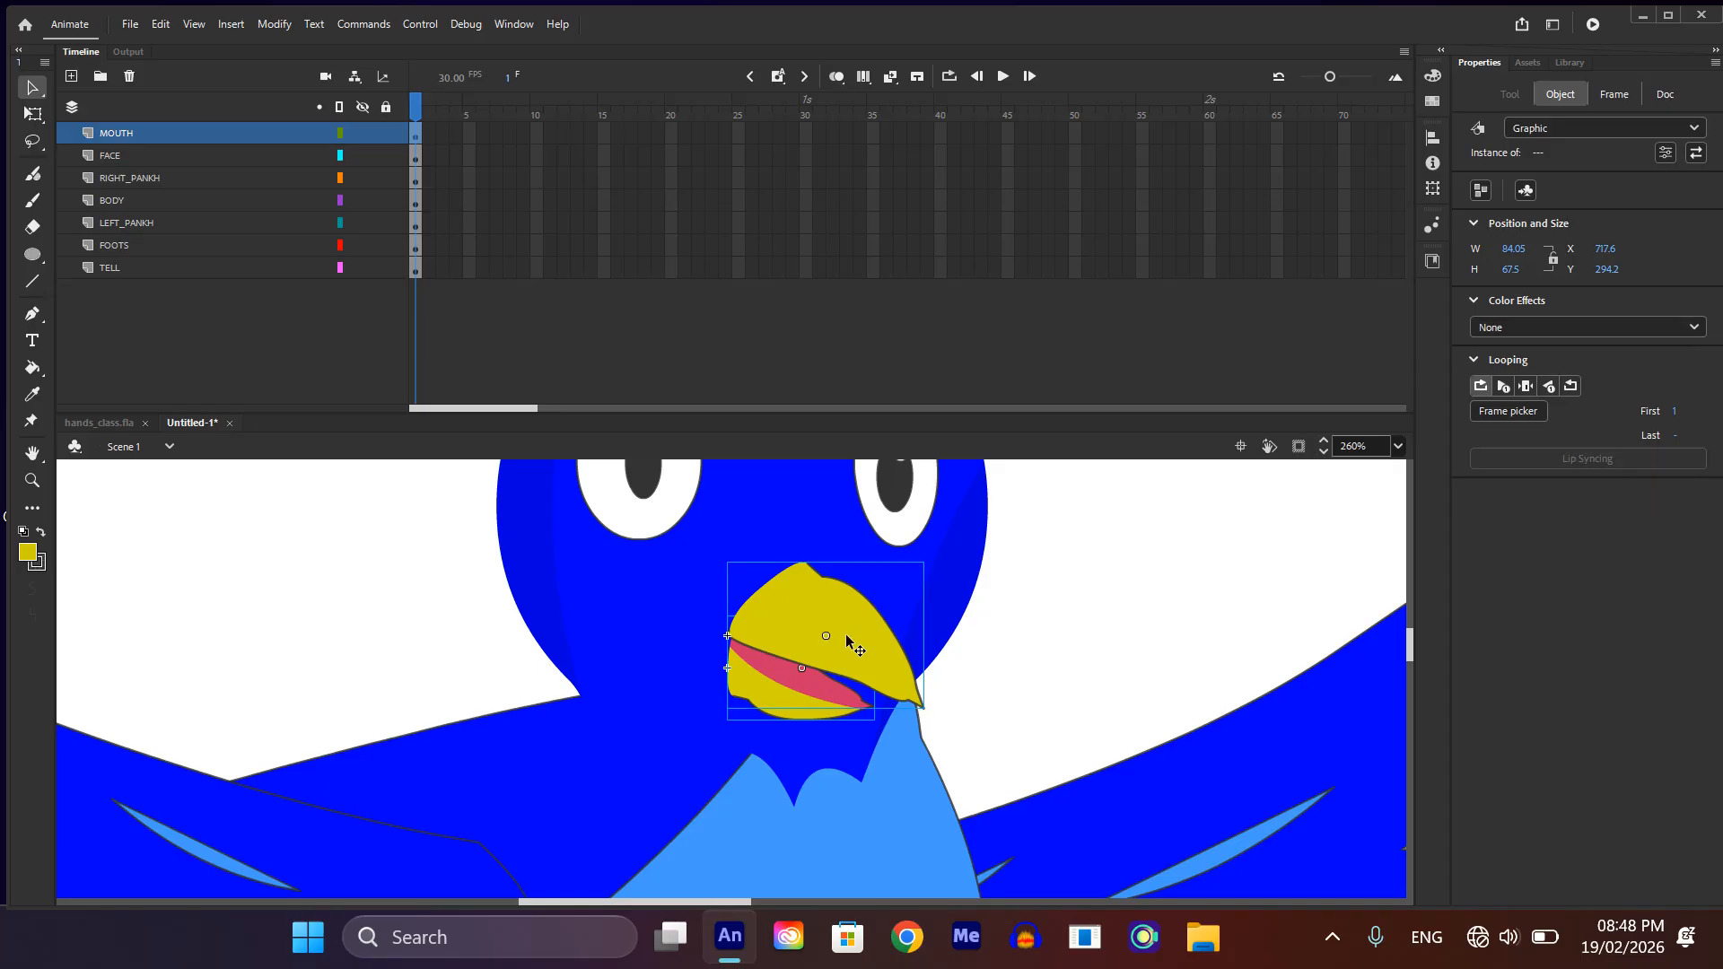
key(Delete)
click(780, 617)
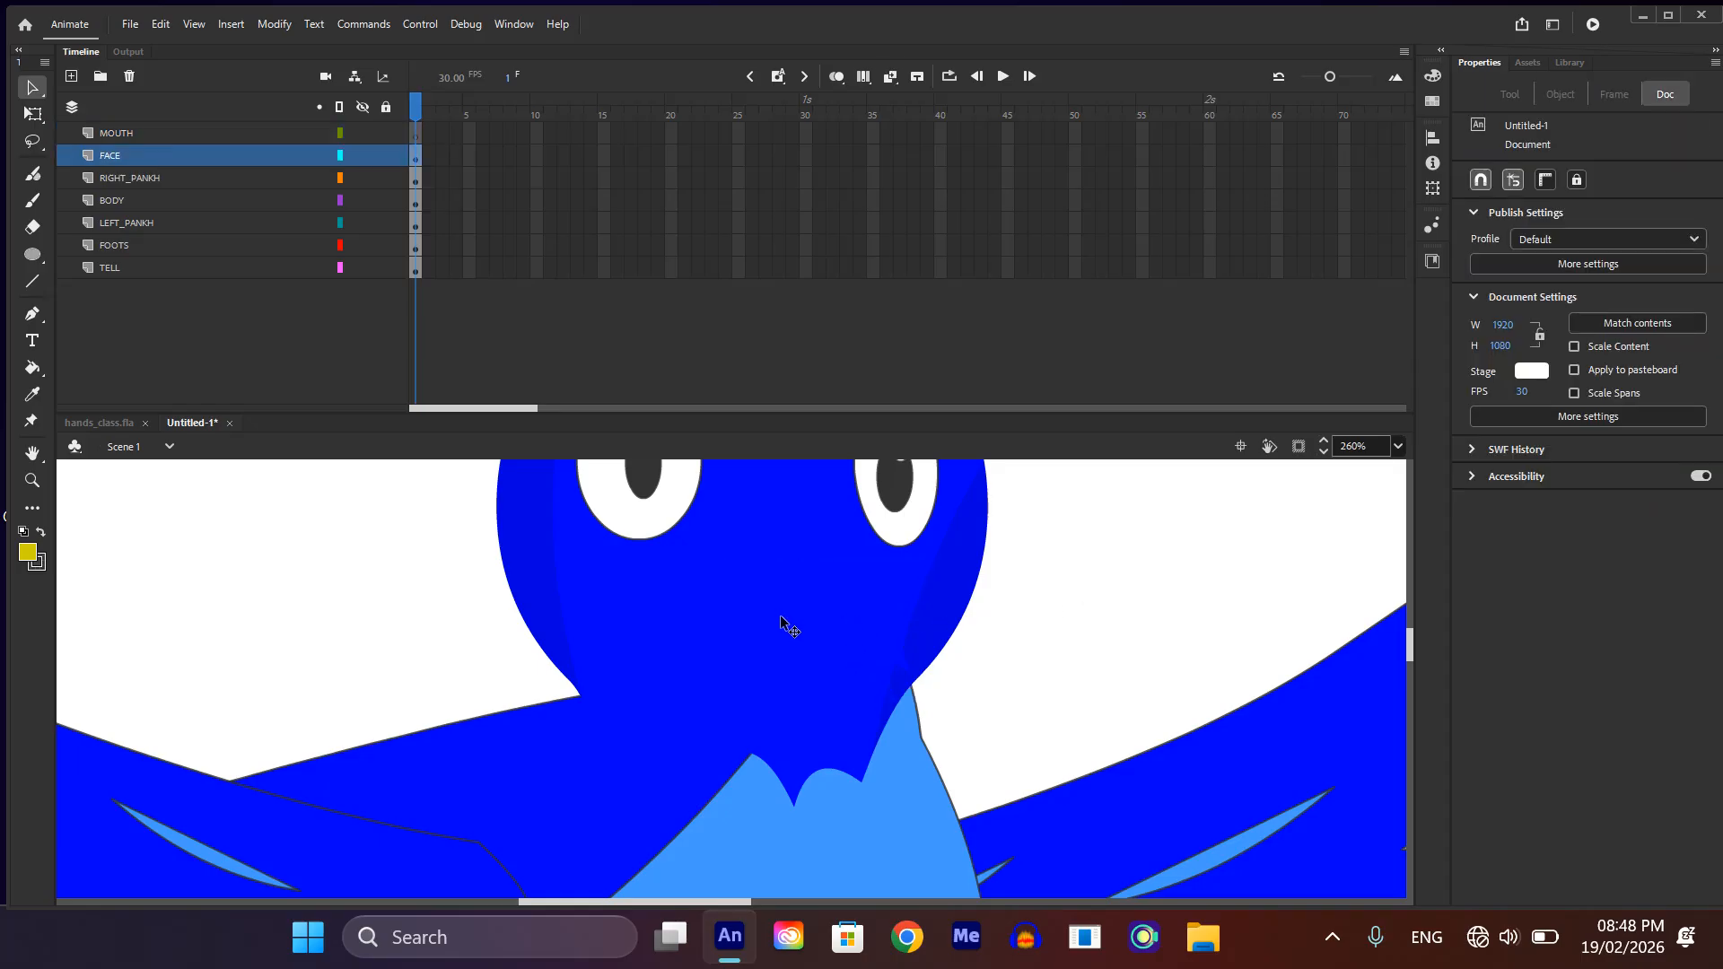
double_click(779, 615)
Step: Add a layer between FACE and EYES inside the head symbol and name it MOUTH
click(113, 155)
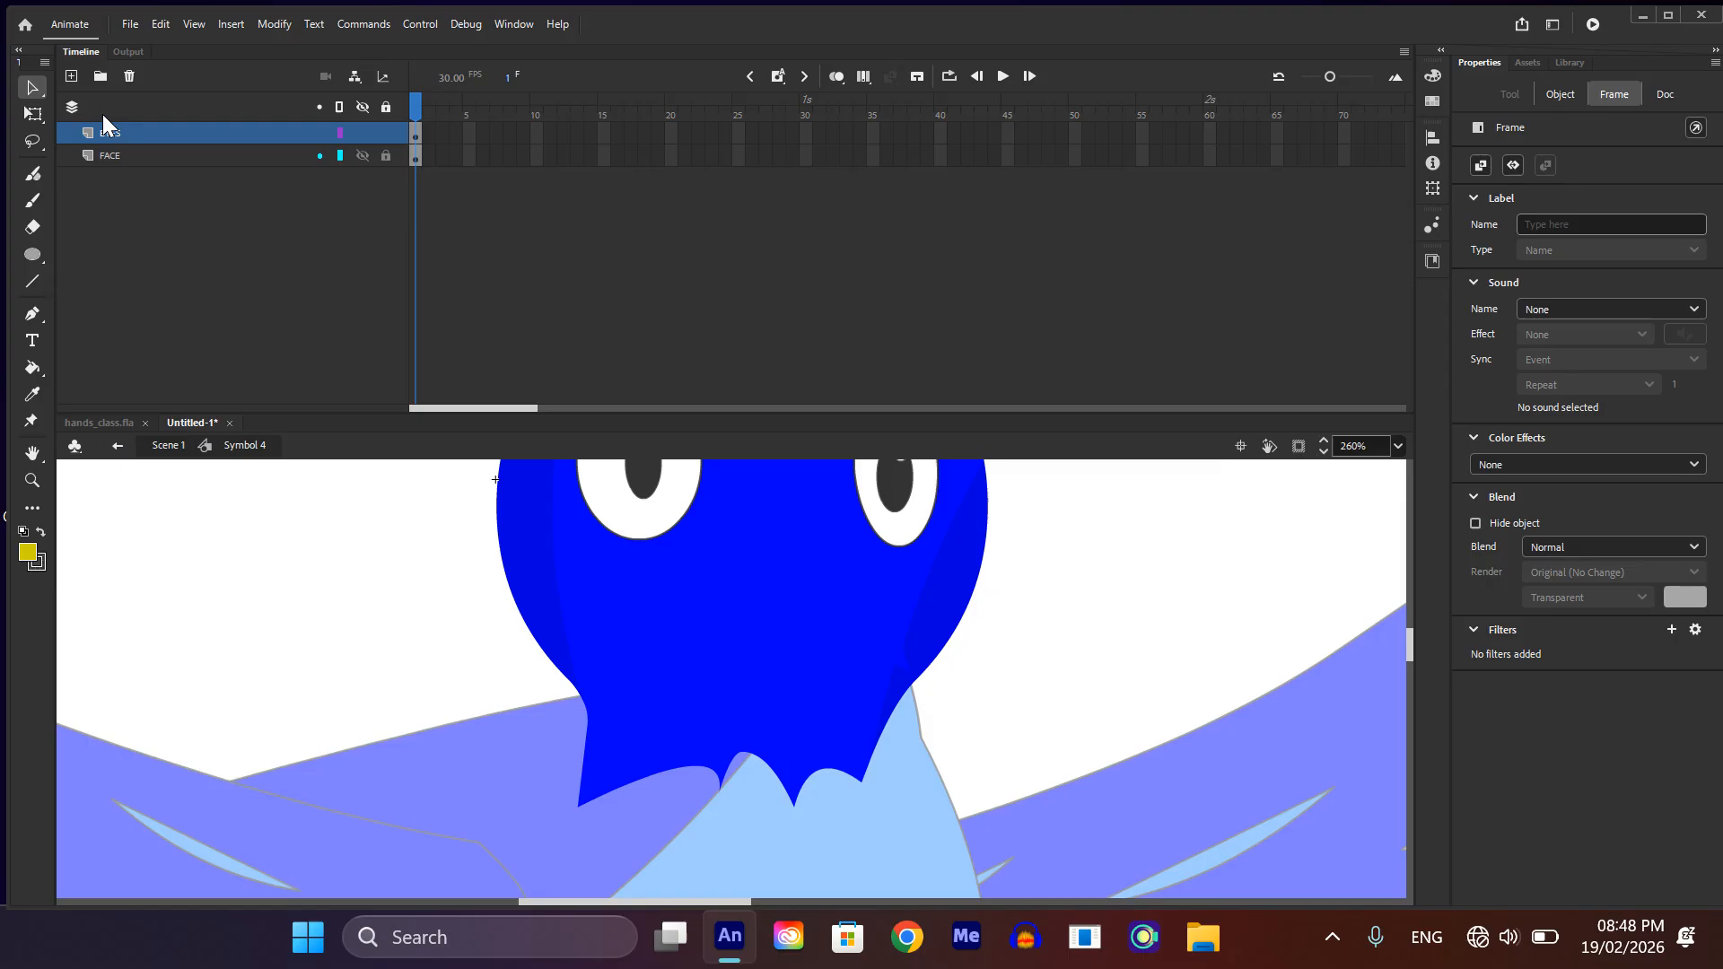
click(71, 77)
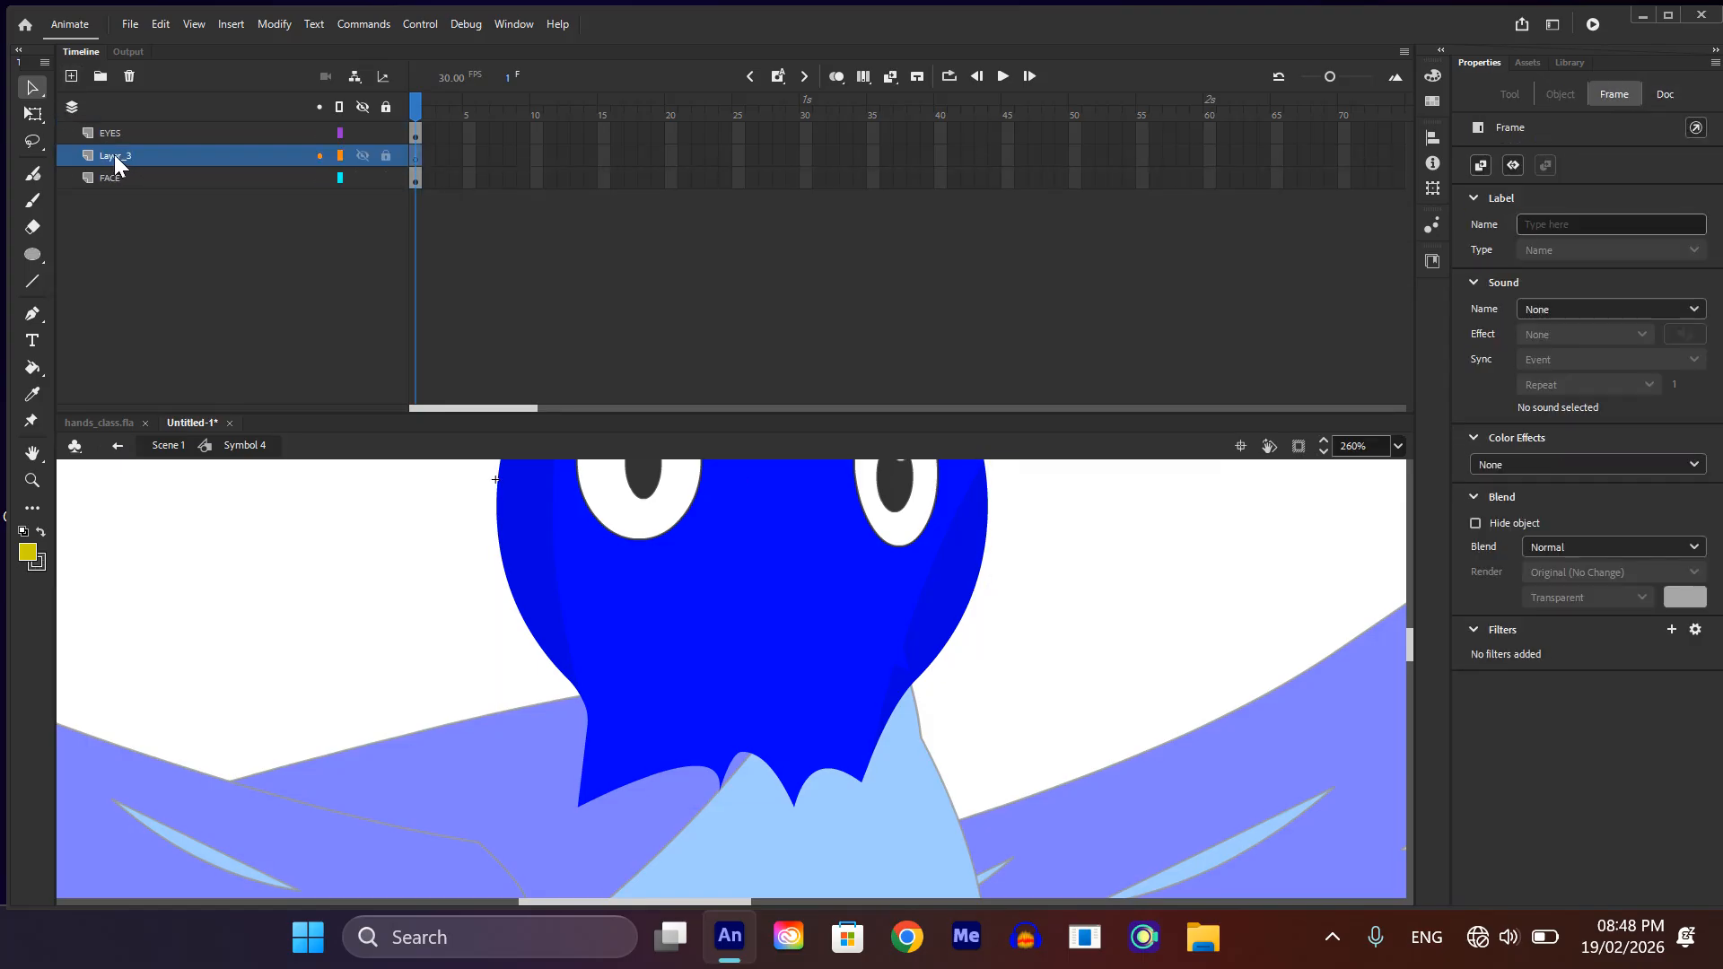
double_click(114, 154)
text(MOUTH)
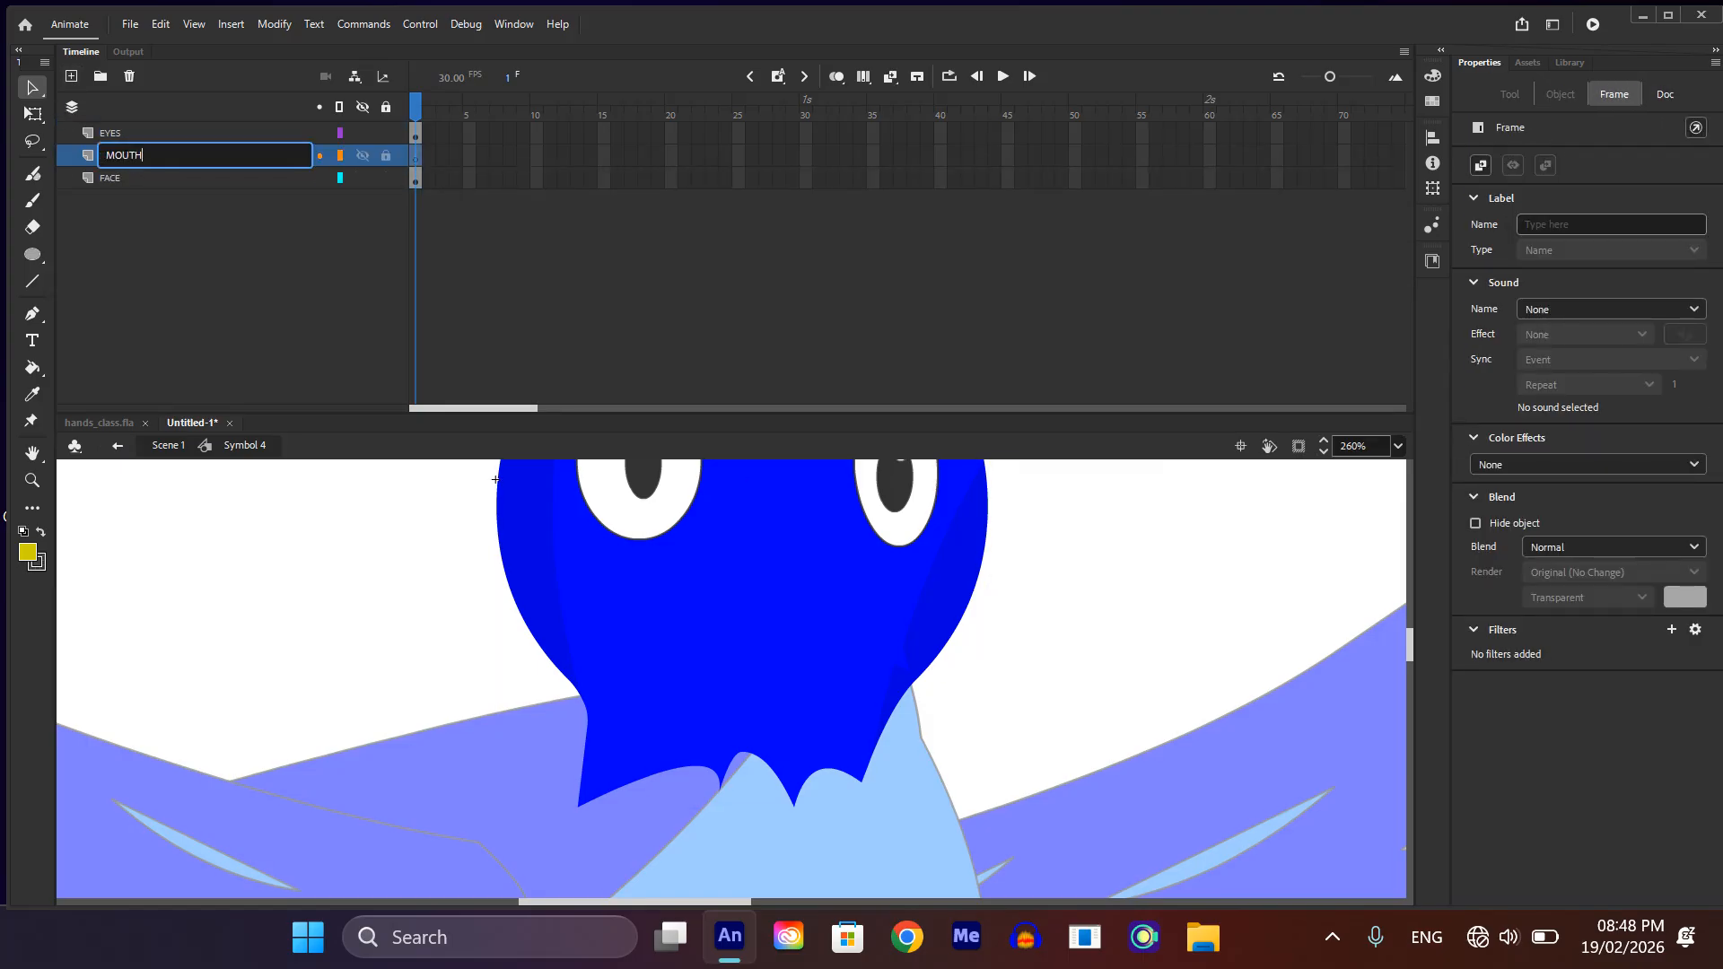
key(Return)
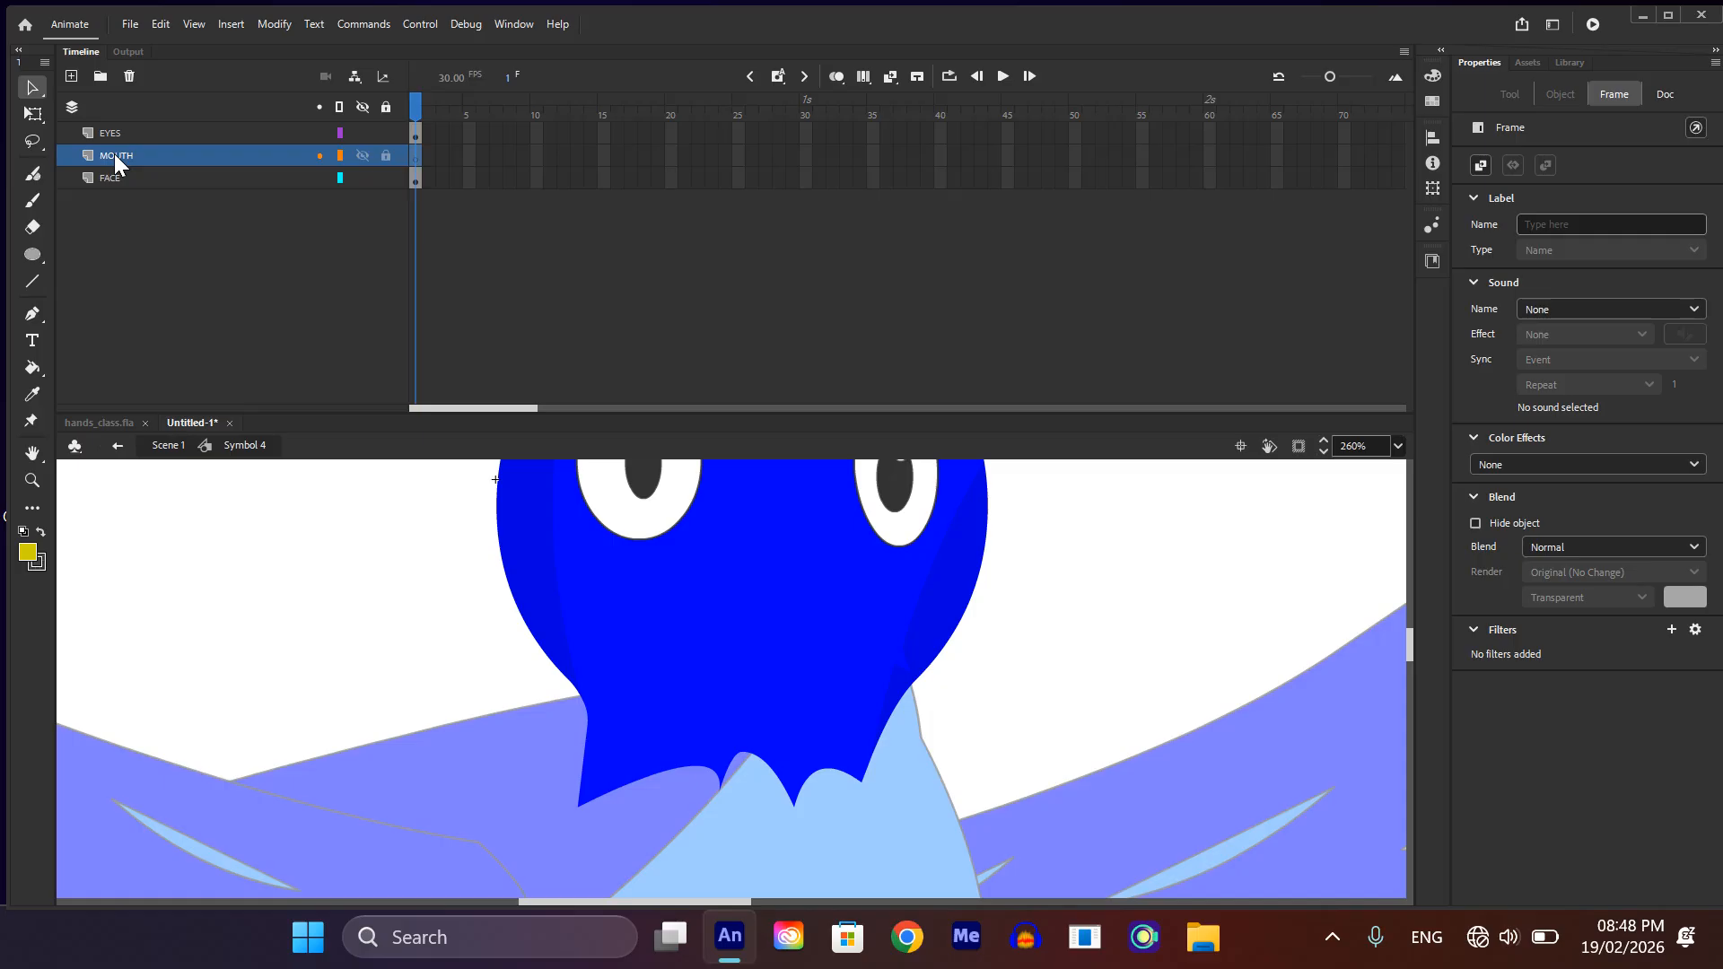
Step: Paste both beak symbols onto the MOUTH layer and move them below the eyes, to about X 92, Y 28
key(ctrl+shift+v)
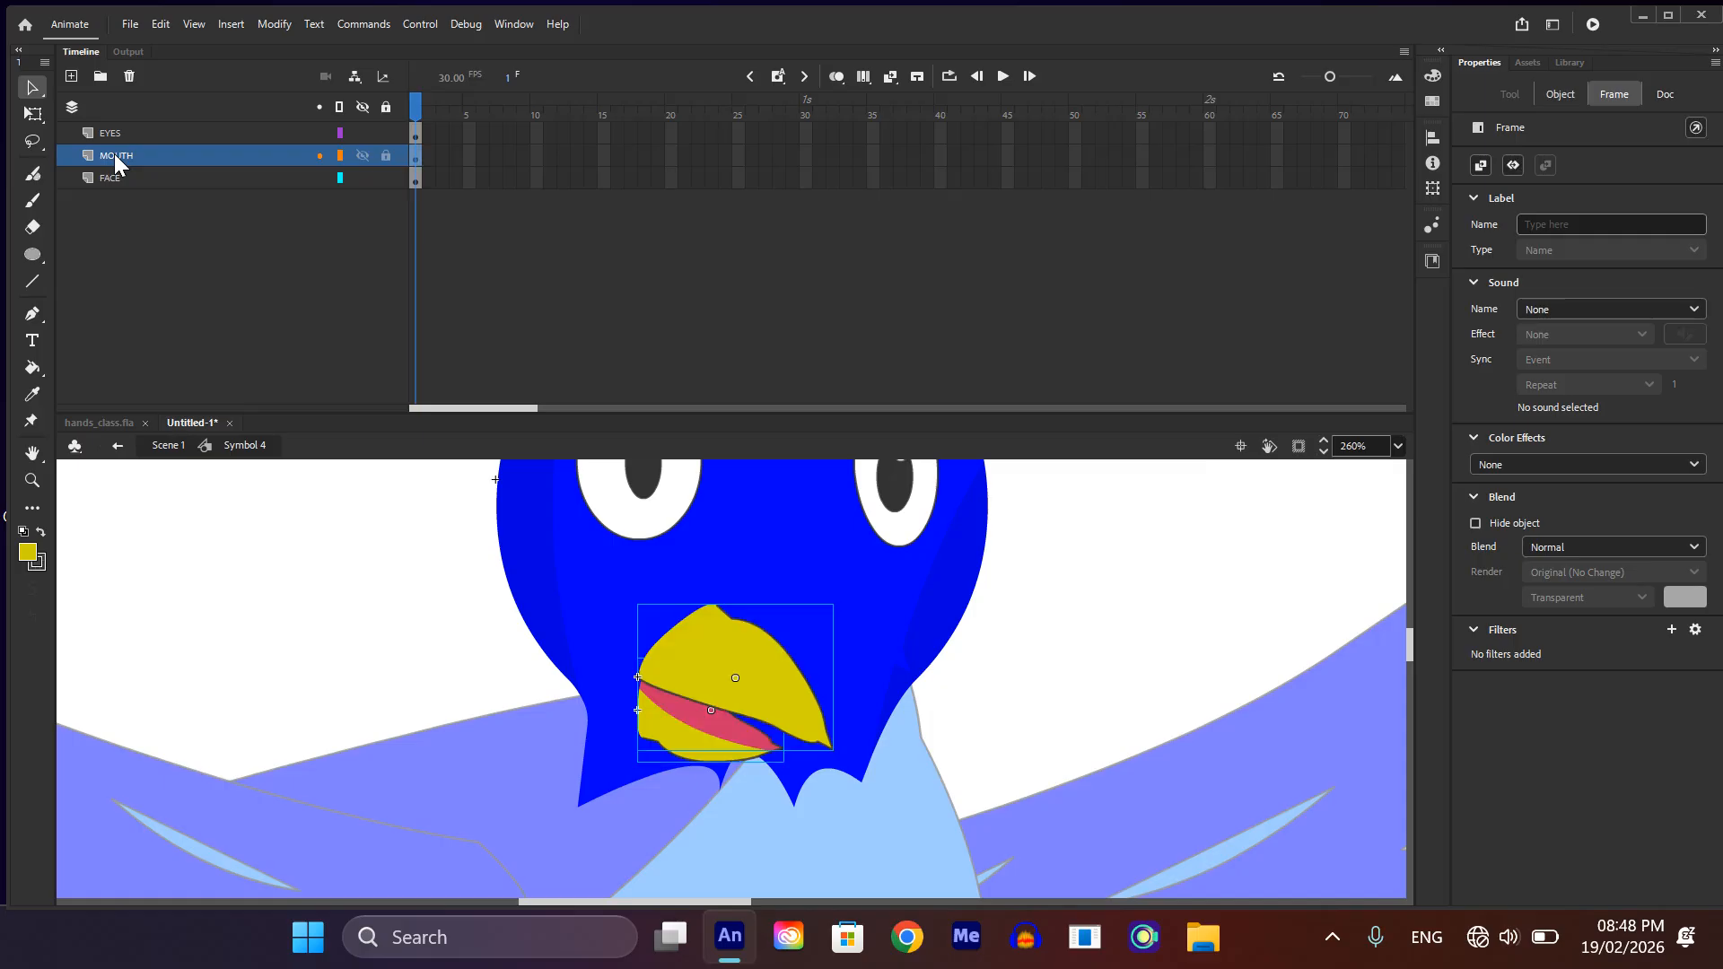
drag(738, 684, 812, 624)
scroll(813, 624, down, 5)
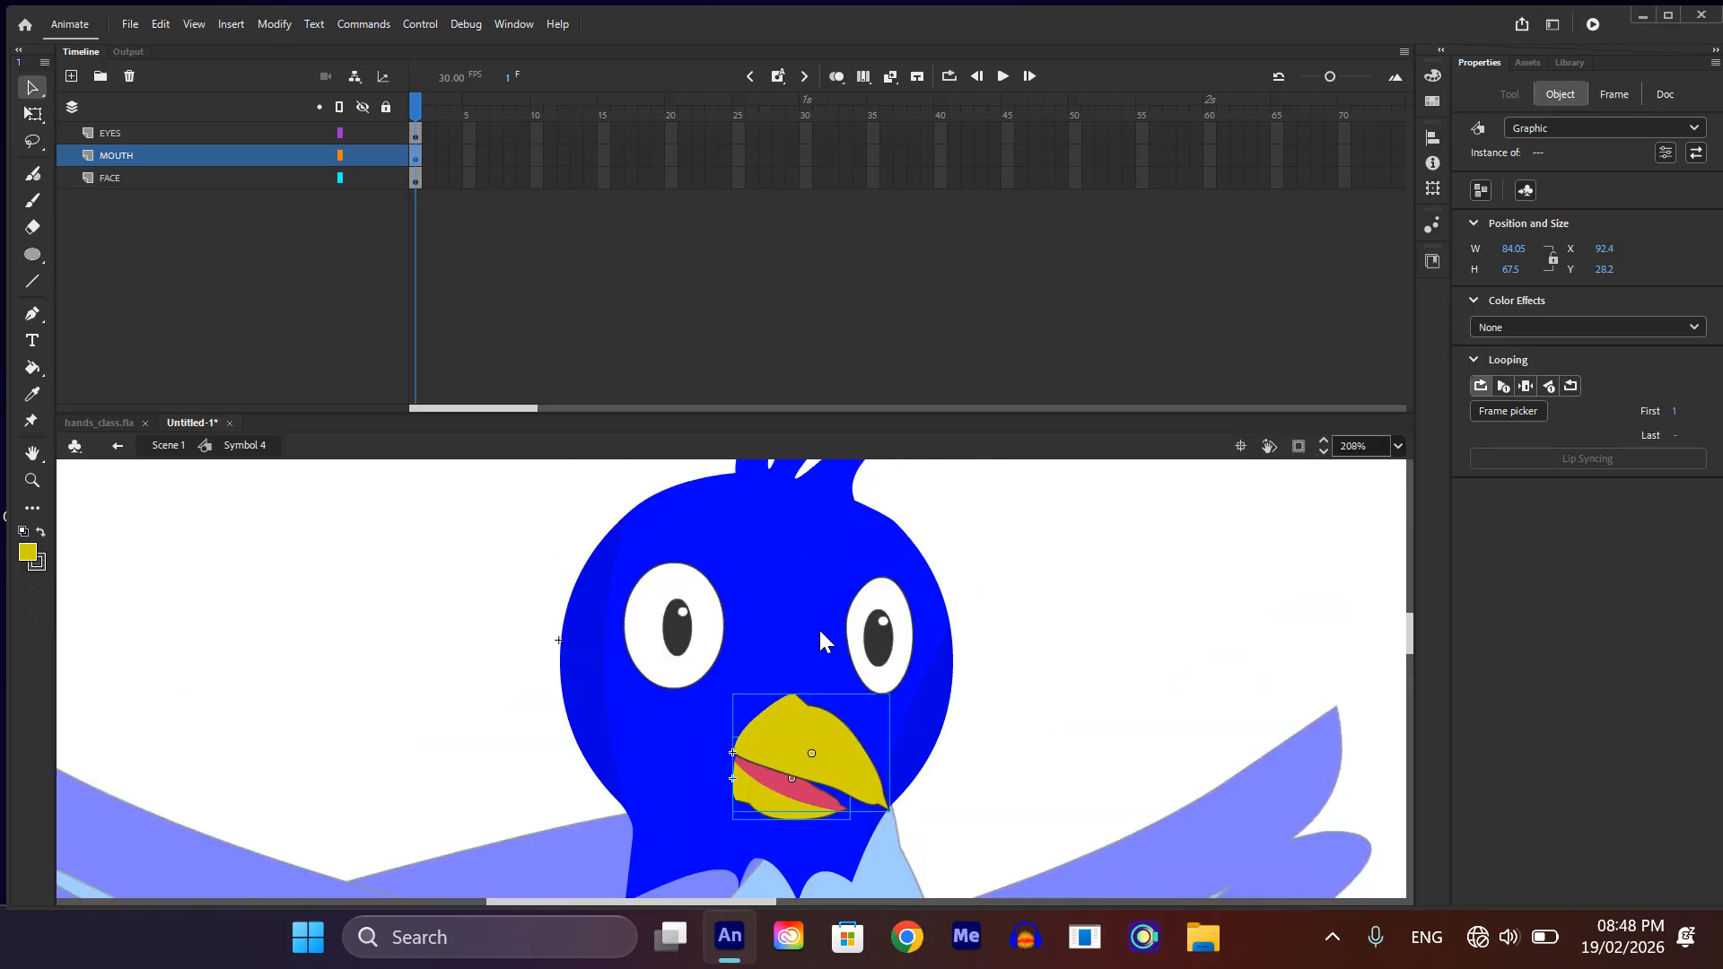
scroll(694, 619, up, 4)
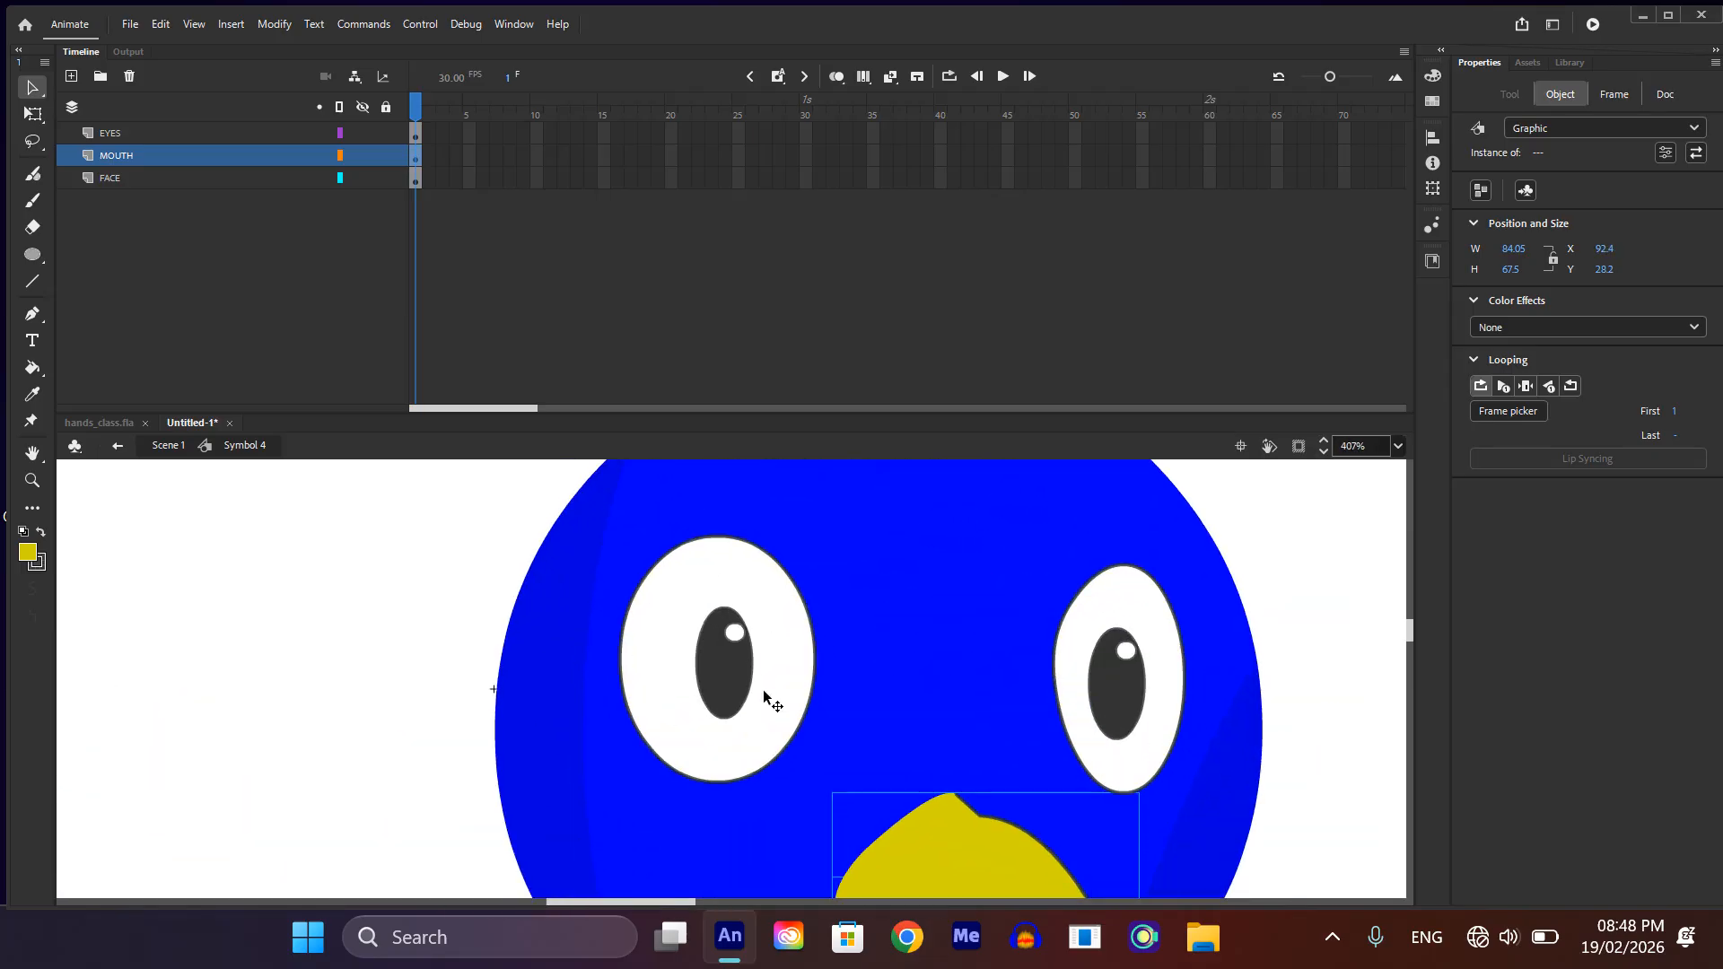
scroll(726, 592, down, 3)
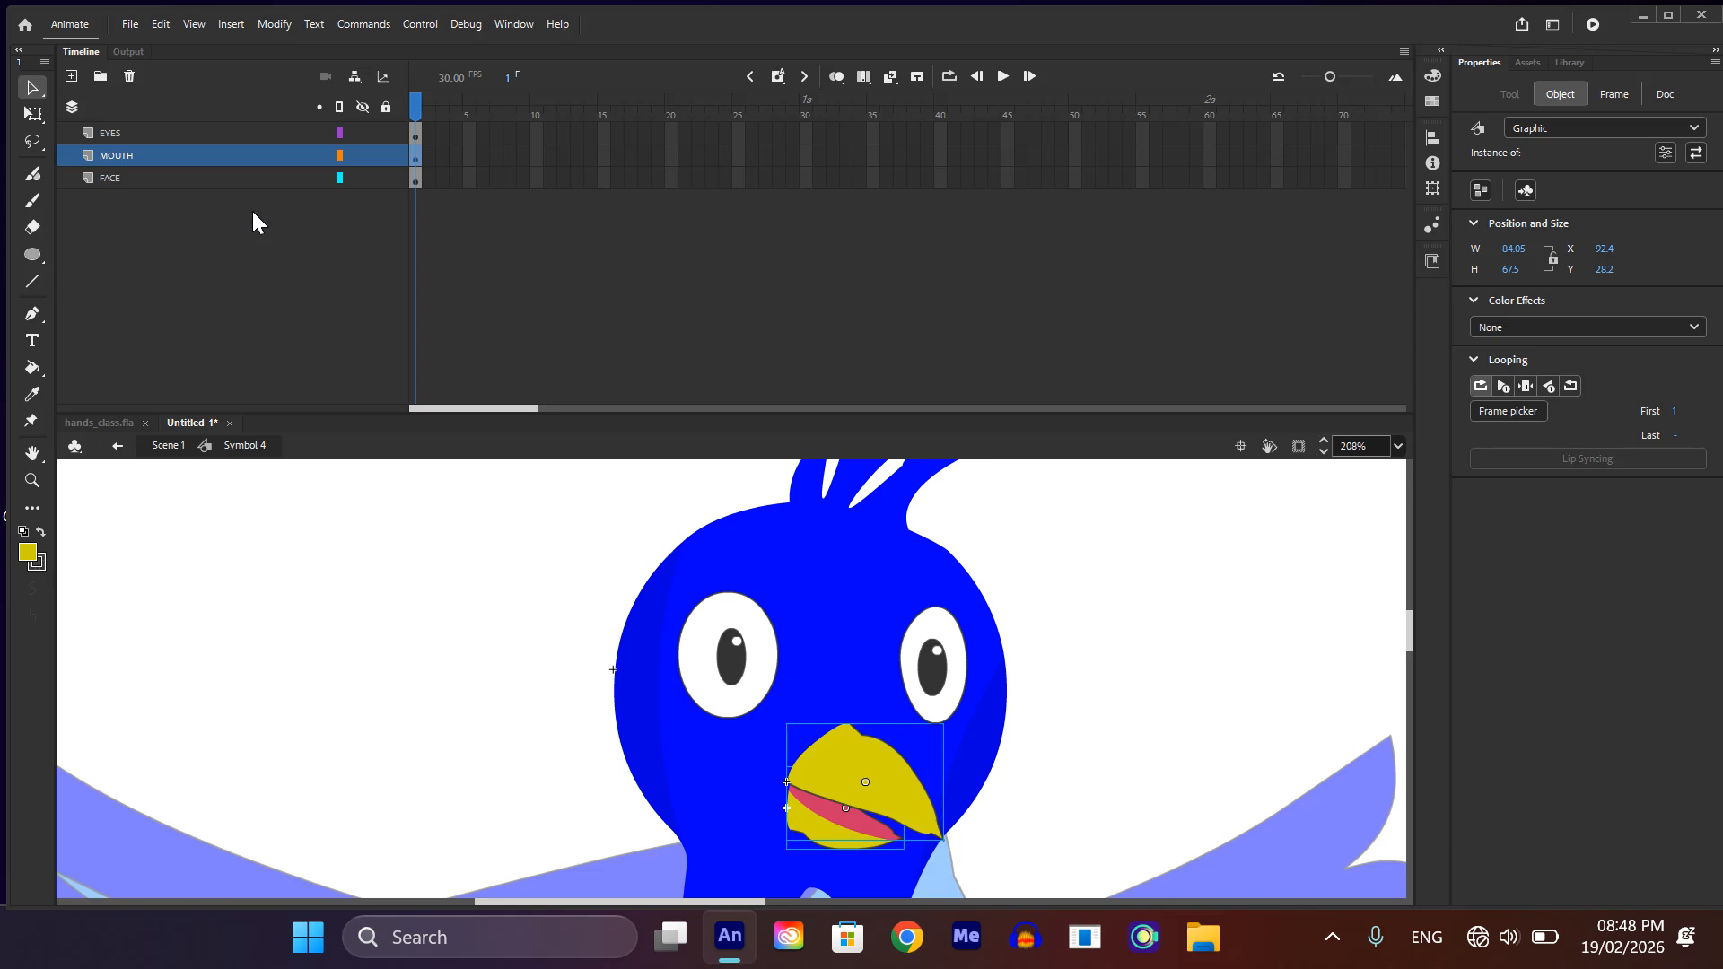
Step: Add a layer above EYES and name it BLINK
click(121, 134)
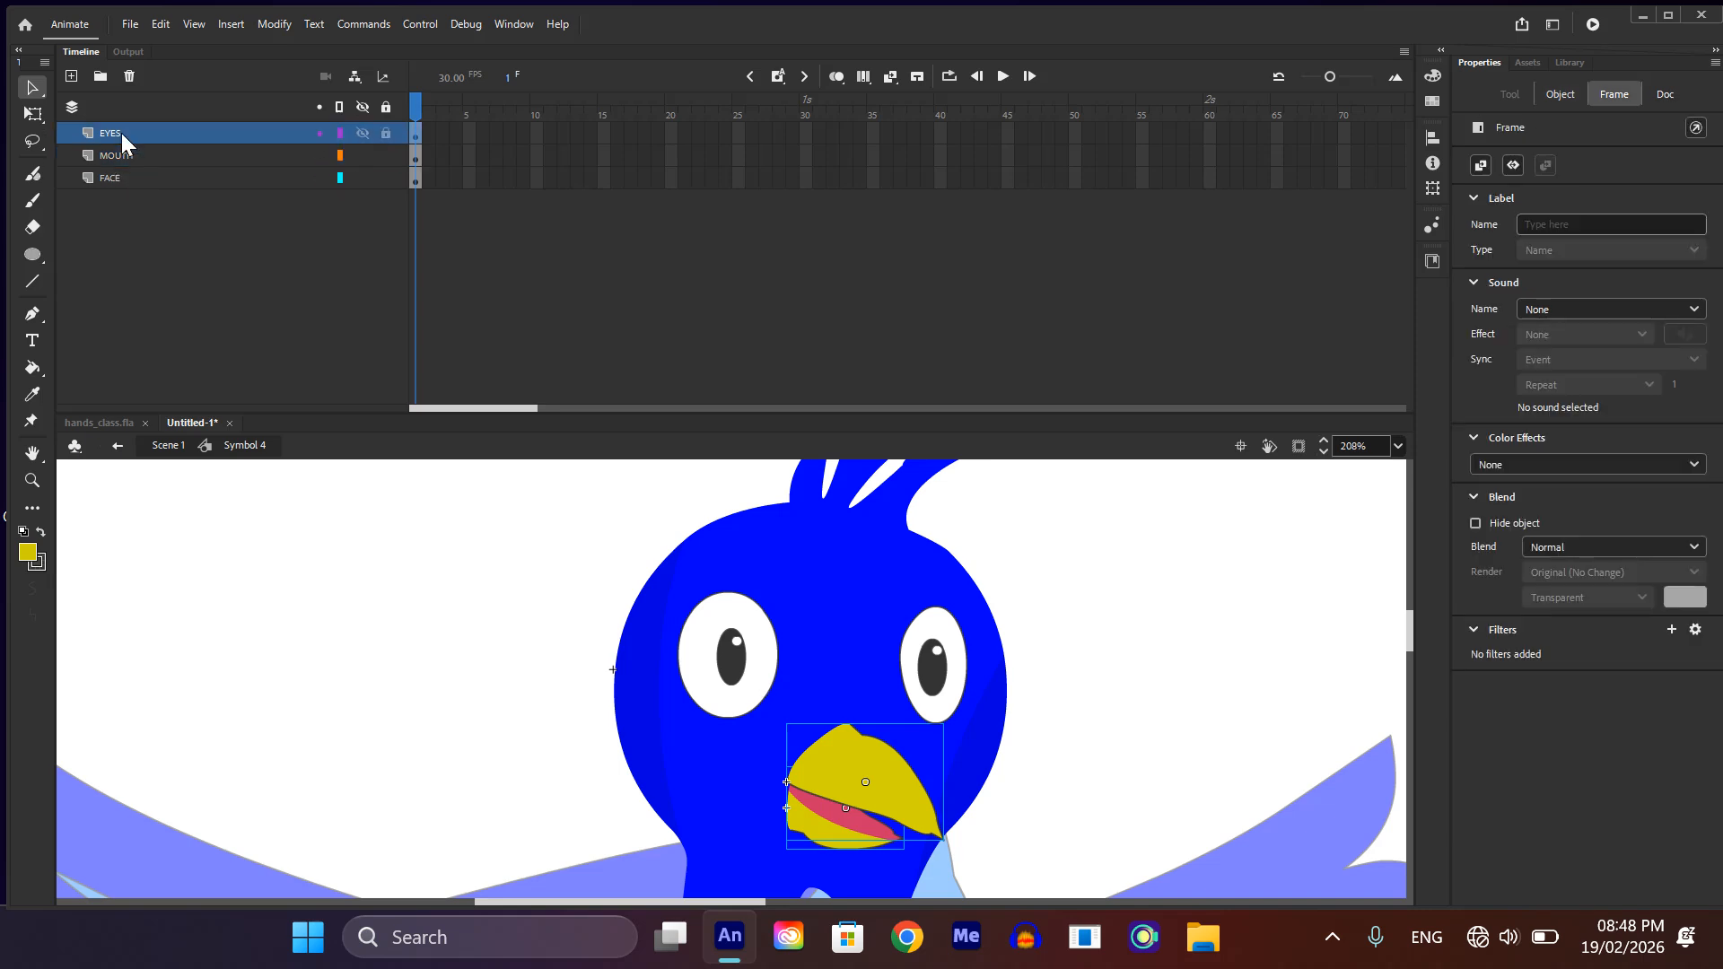
click(70, 77)
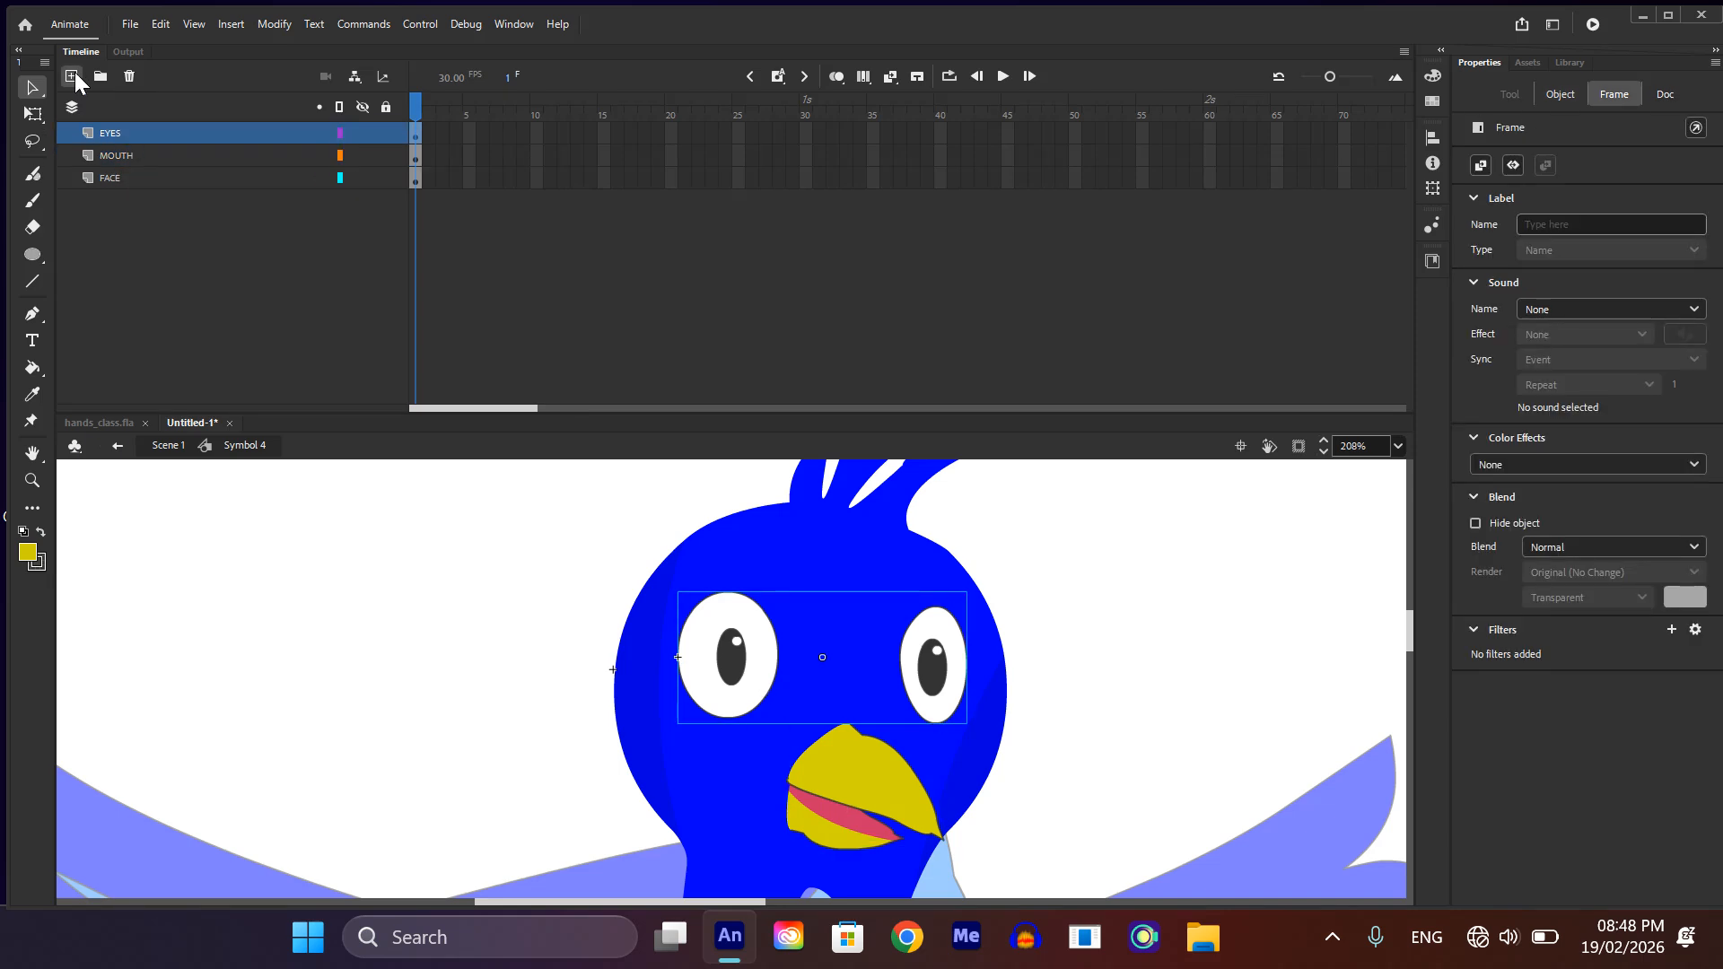
double_click(117, 135)
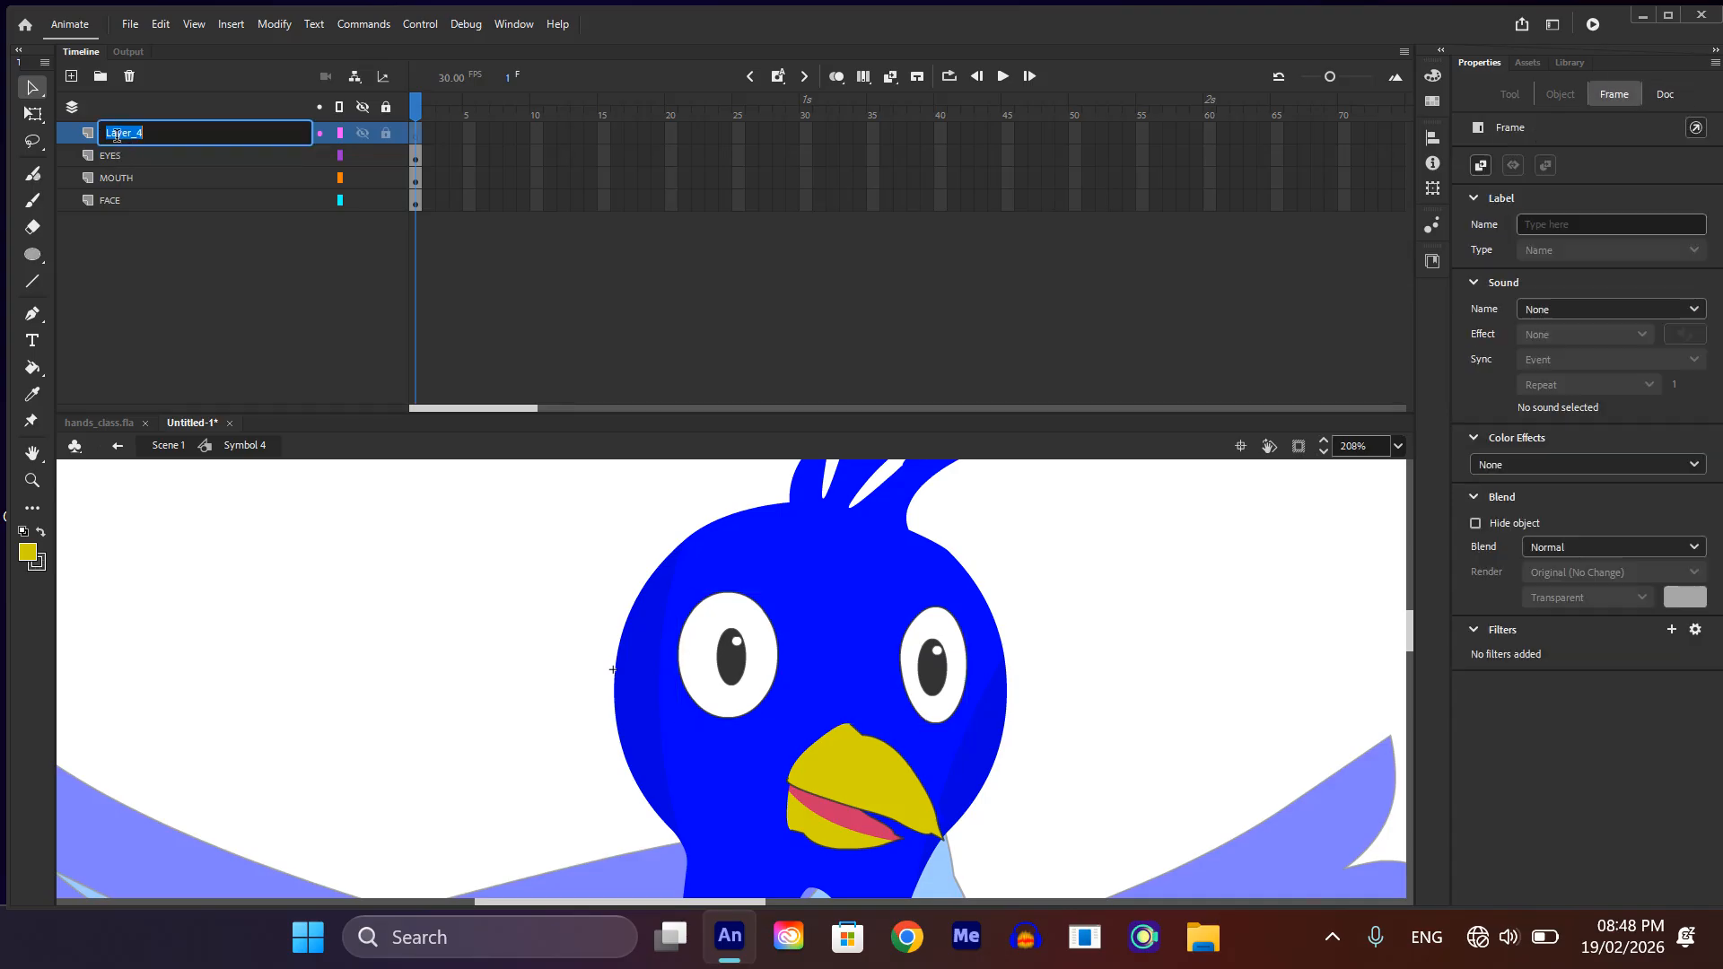
text(BLINK)
key(Return)
Step: Inside the eyes symbol, copy only the two white eyeball shapes without the pupils, and return to the head symbol
scroll(978, 773, up, 2)
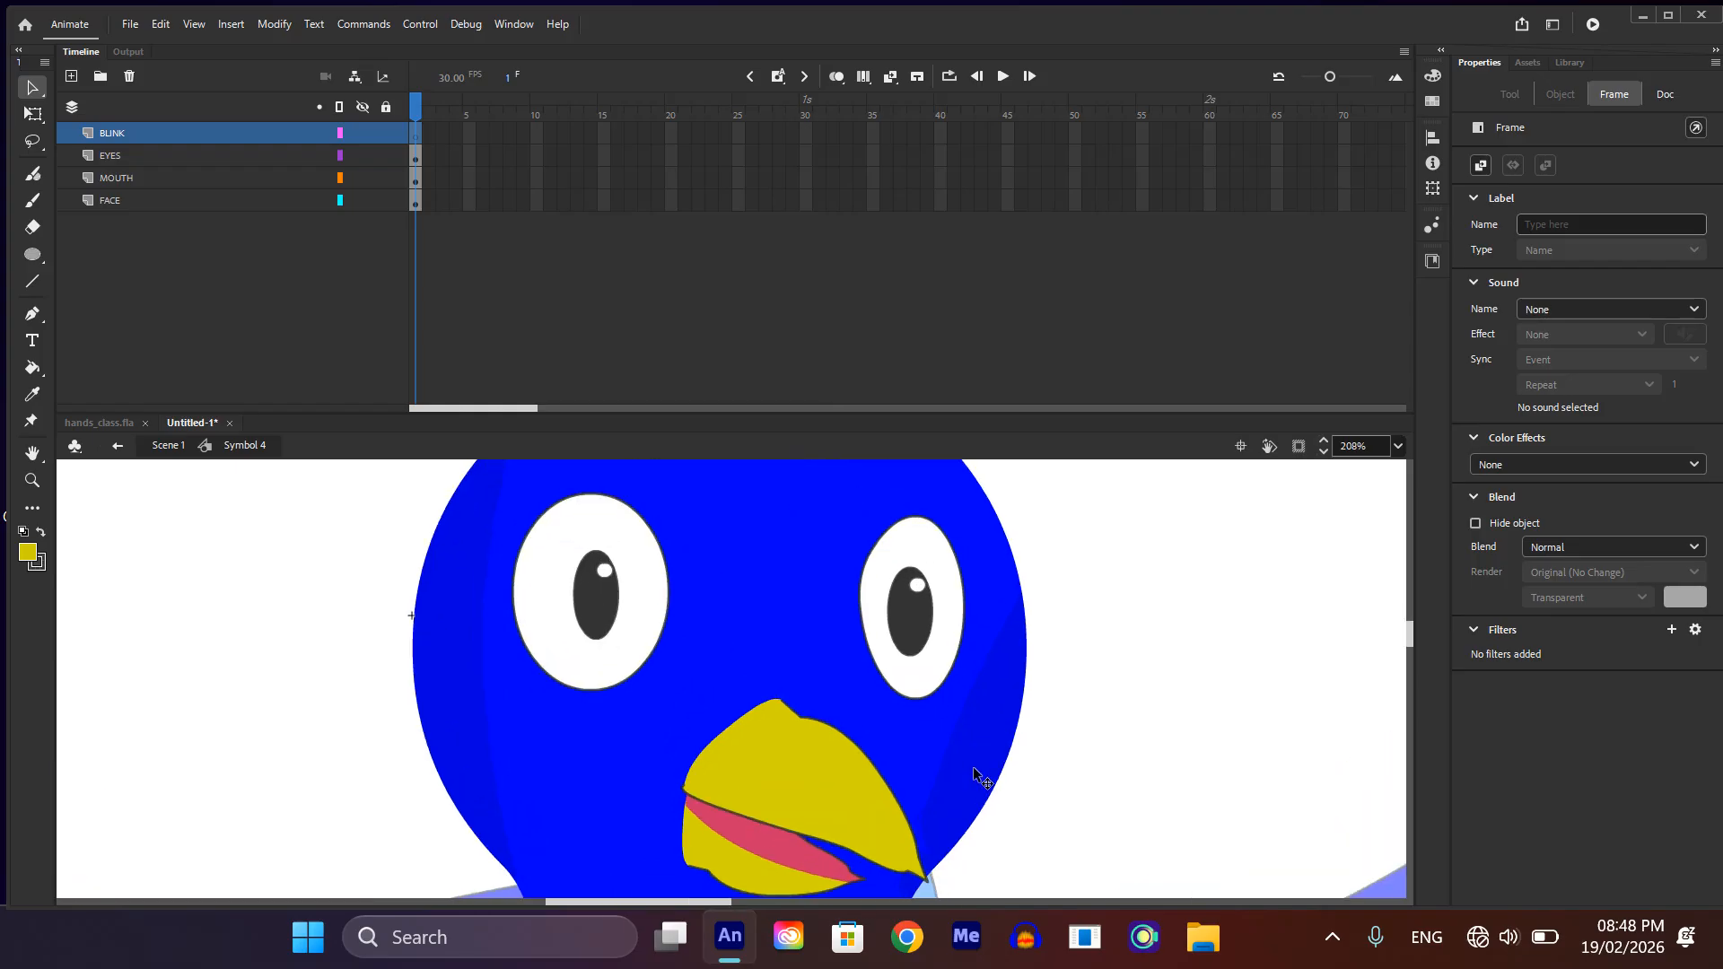
scroll(978, 774, up, 2)
click(961, 590)
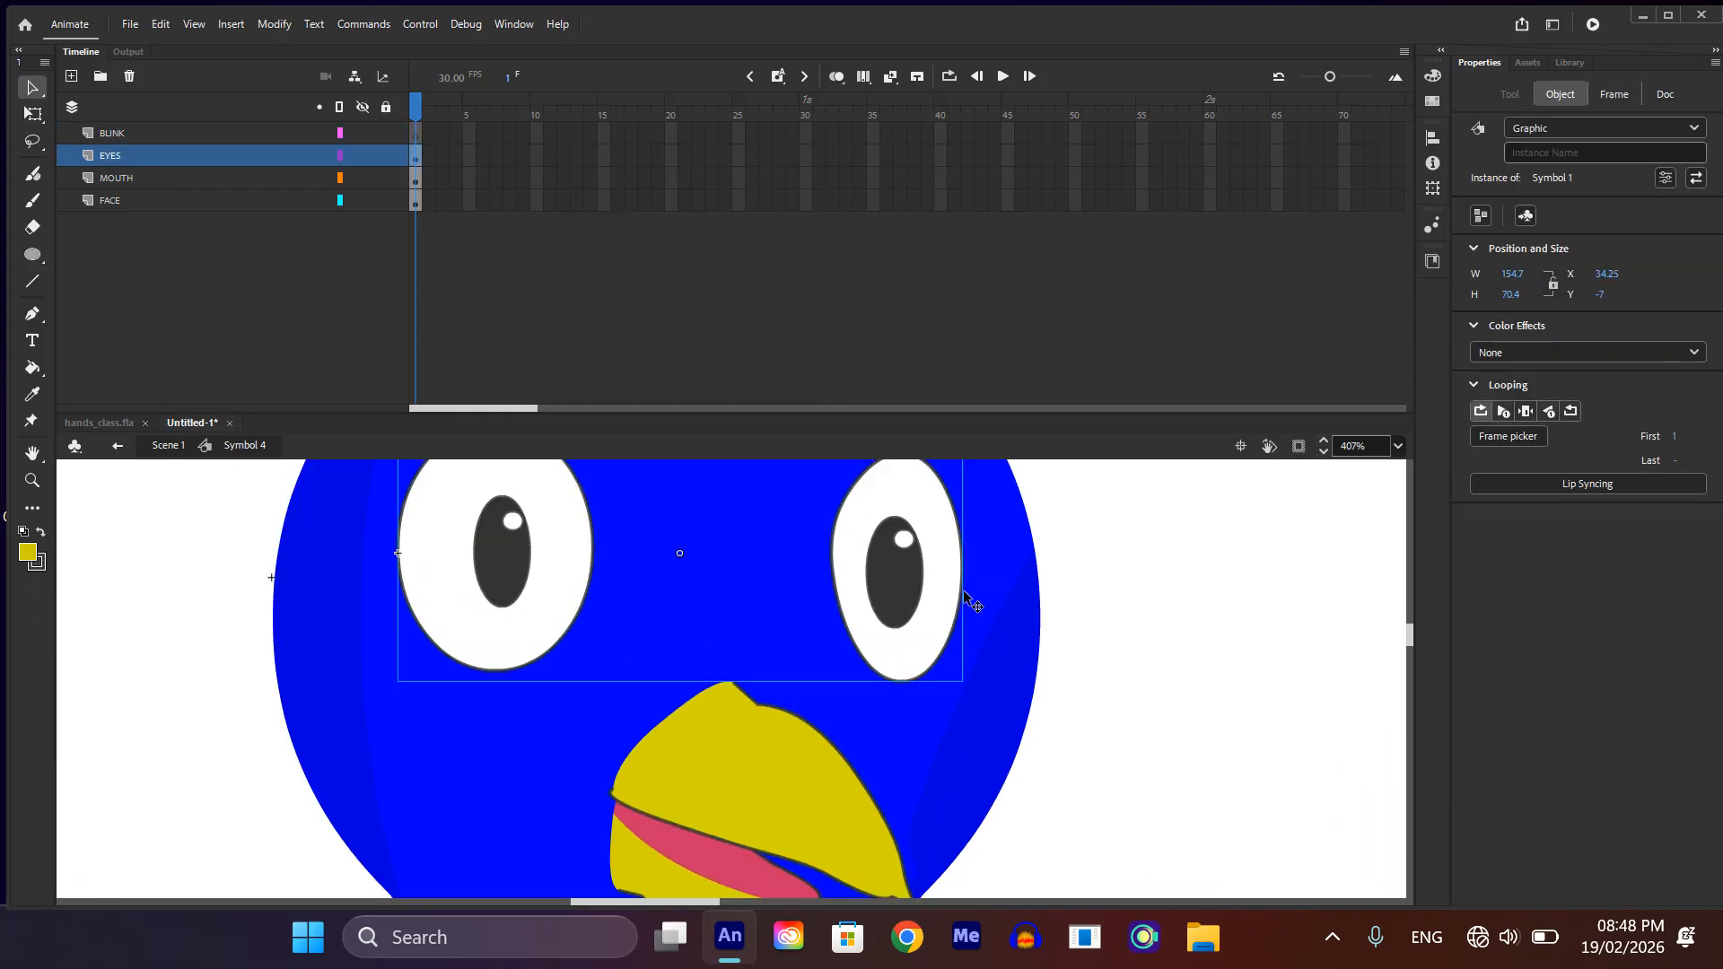
double_click(958, 592)
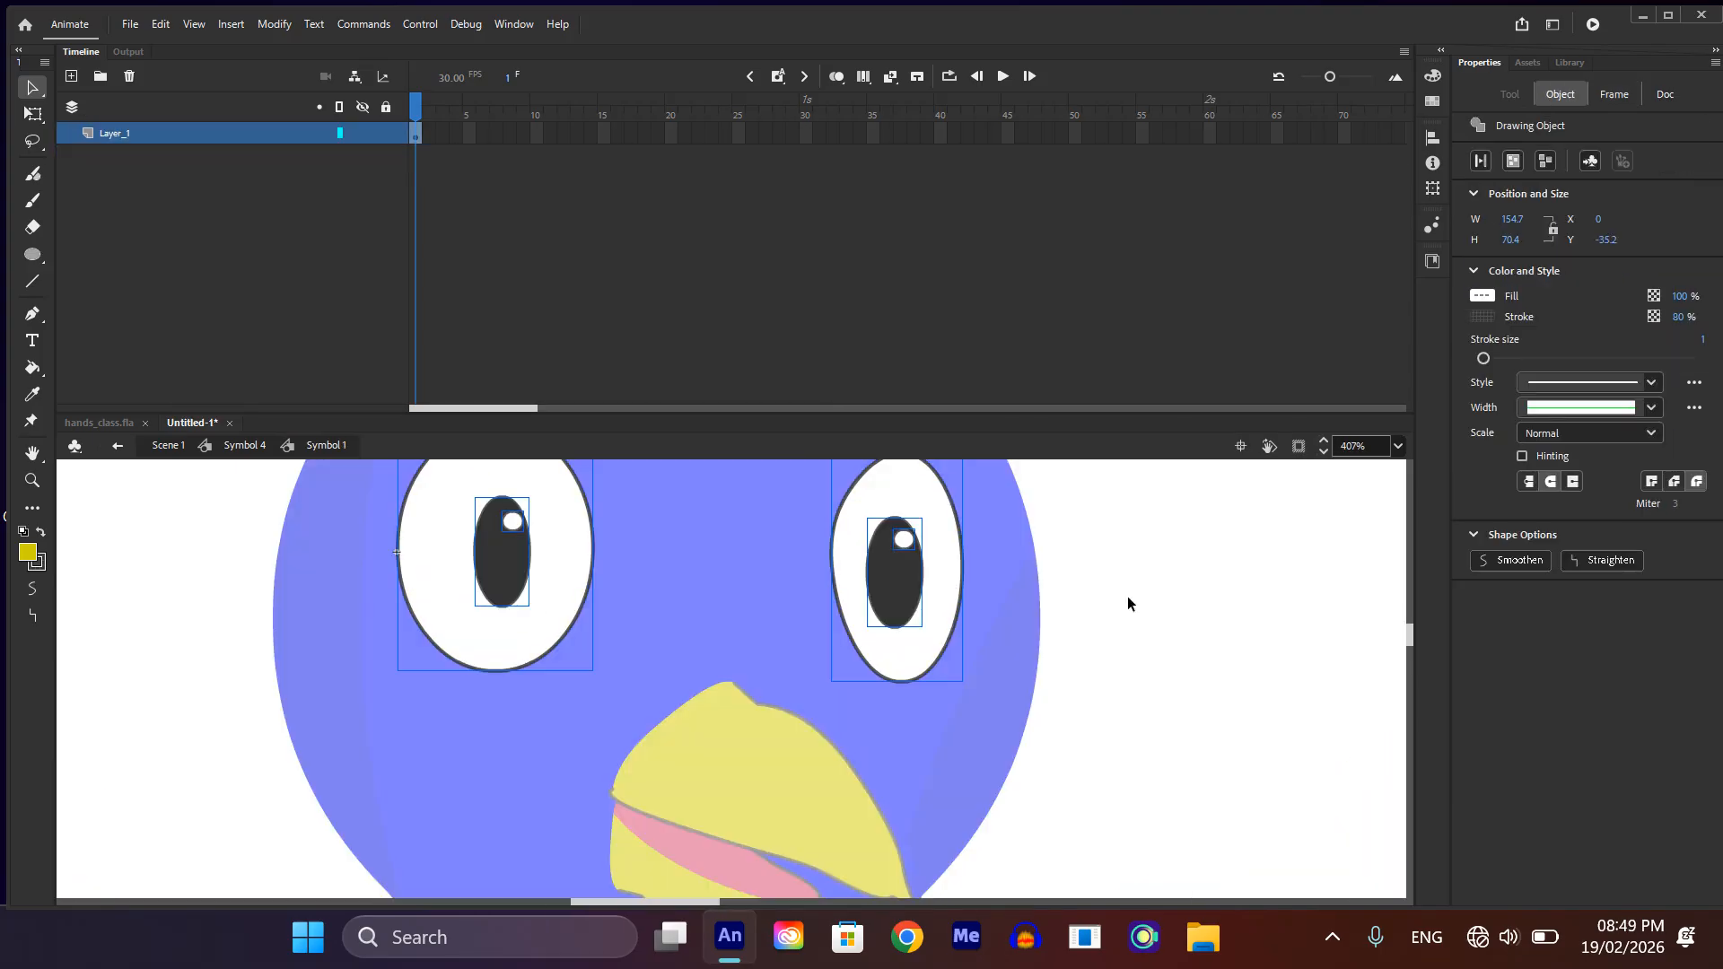
click(957, 614)
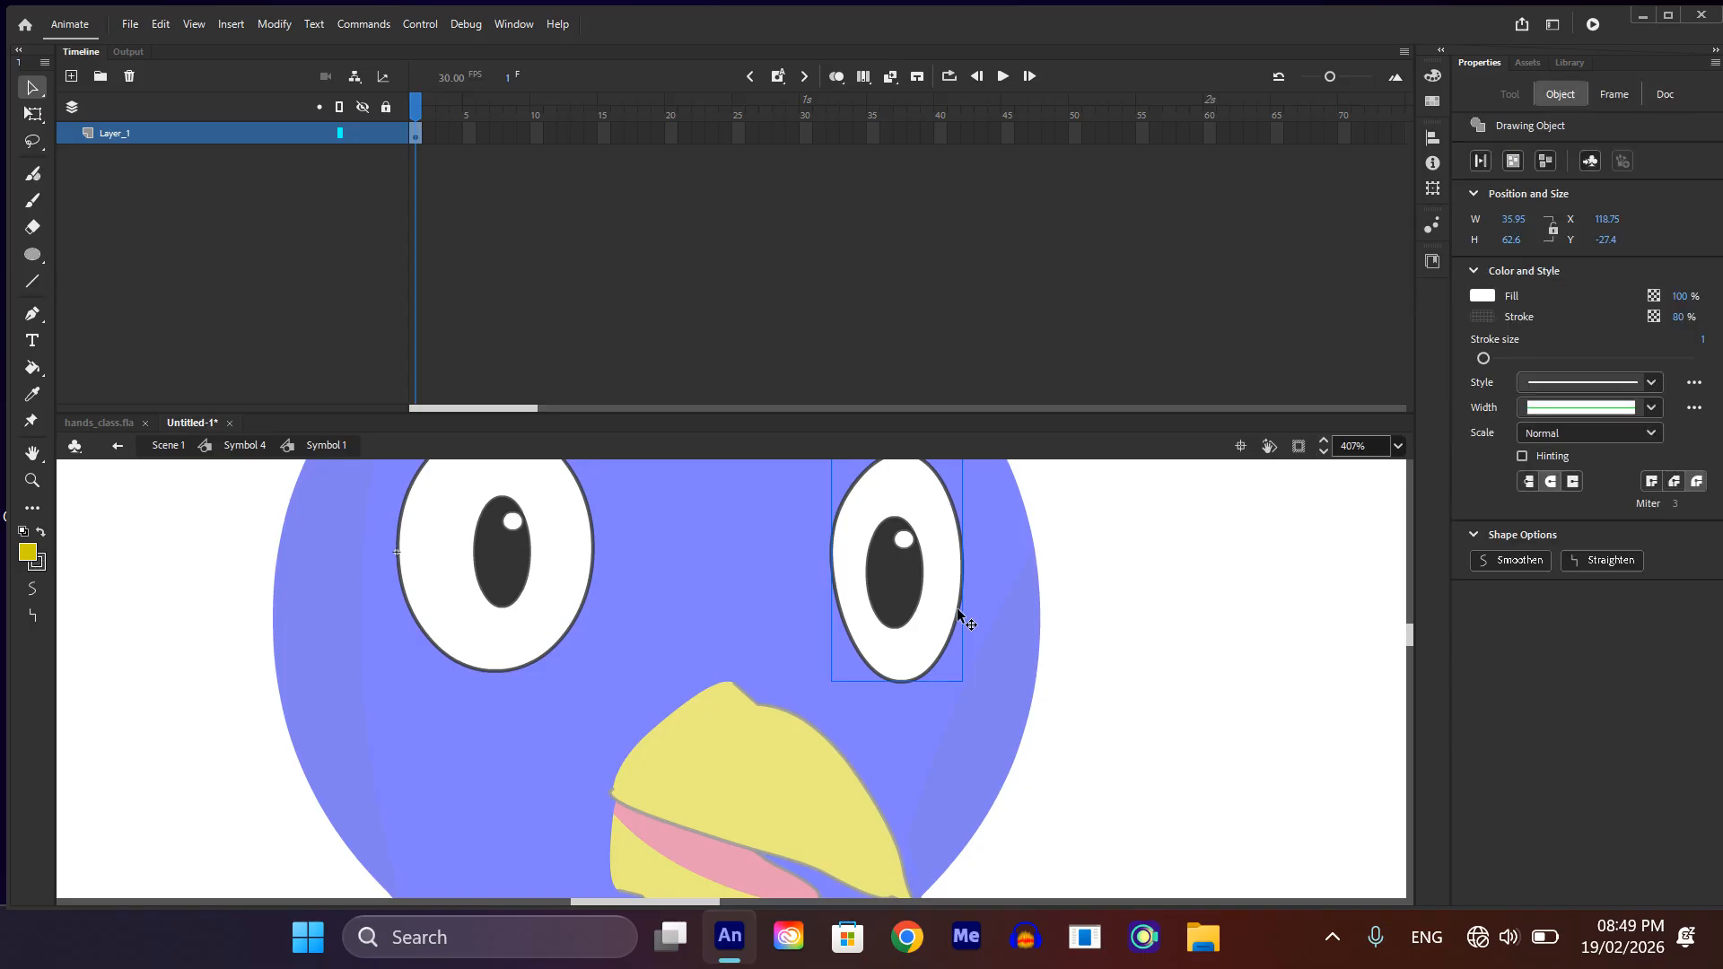
shift+click(592, 571)
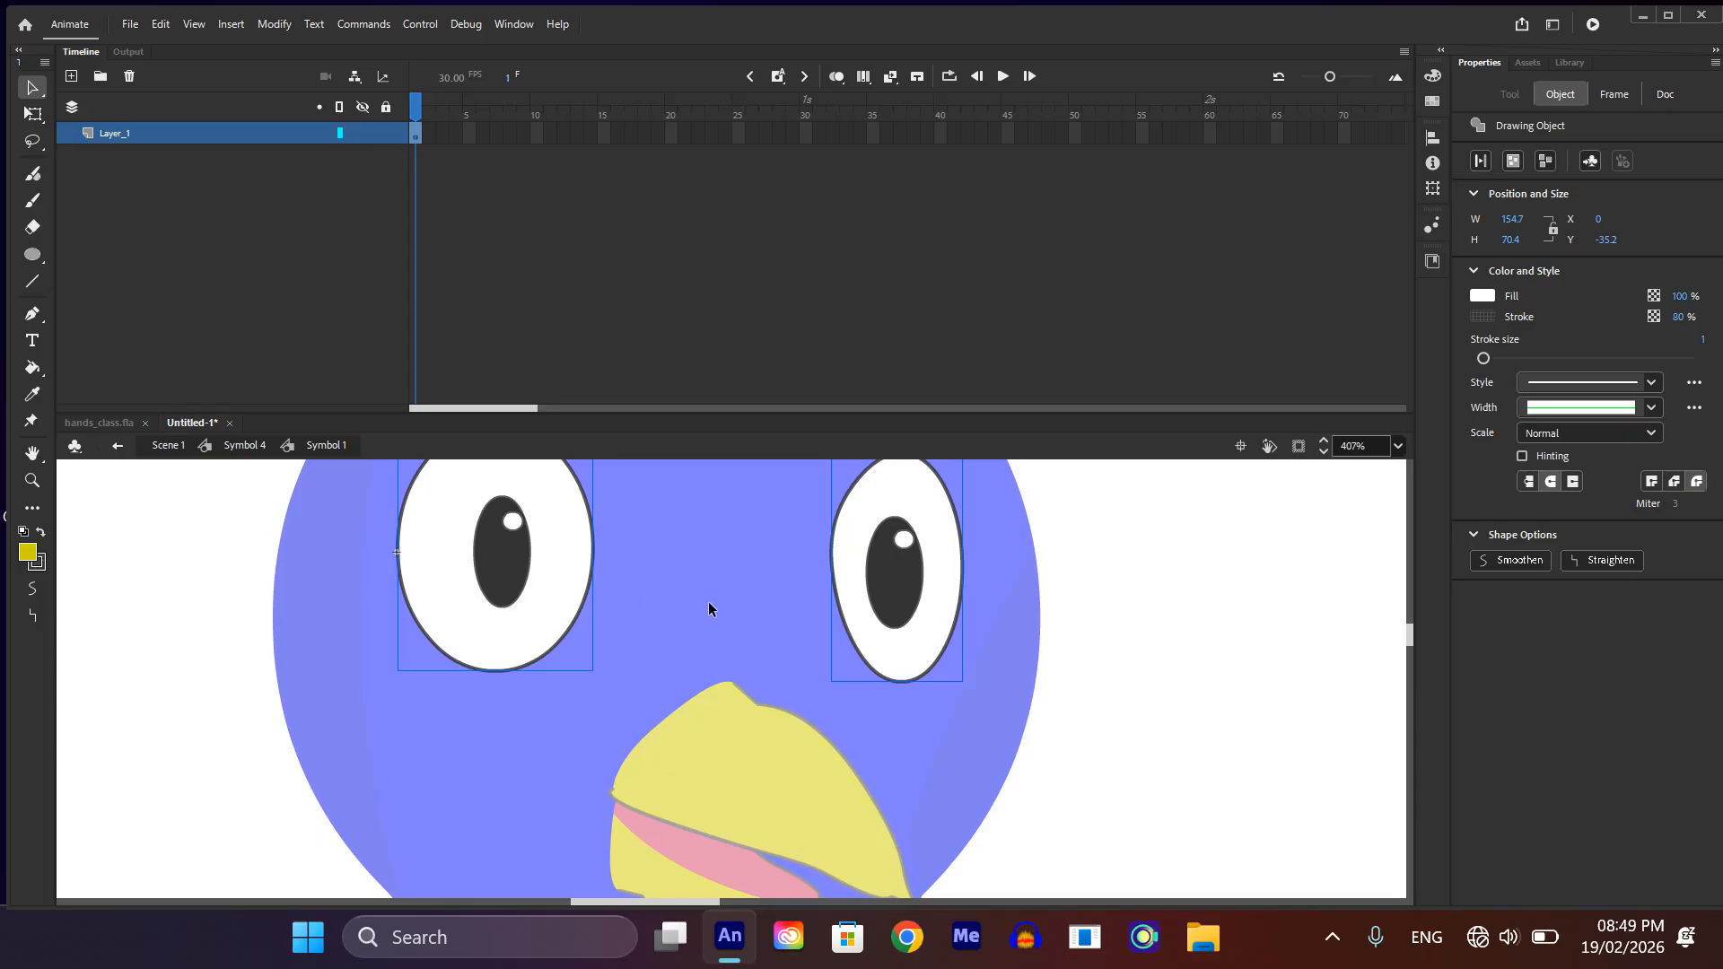
click(1194, 542)
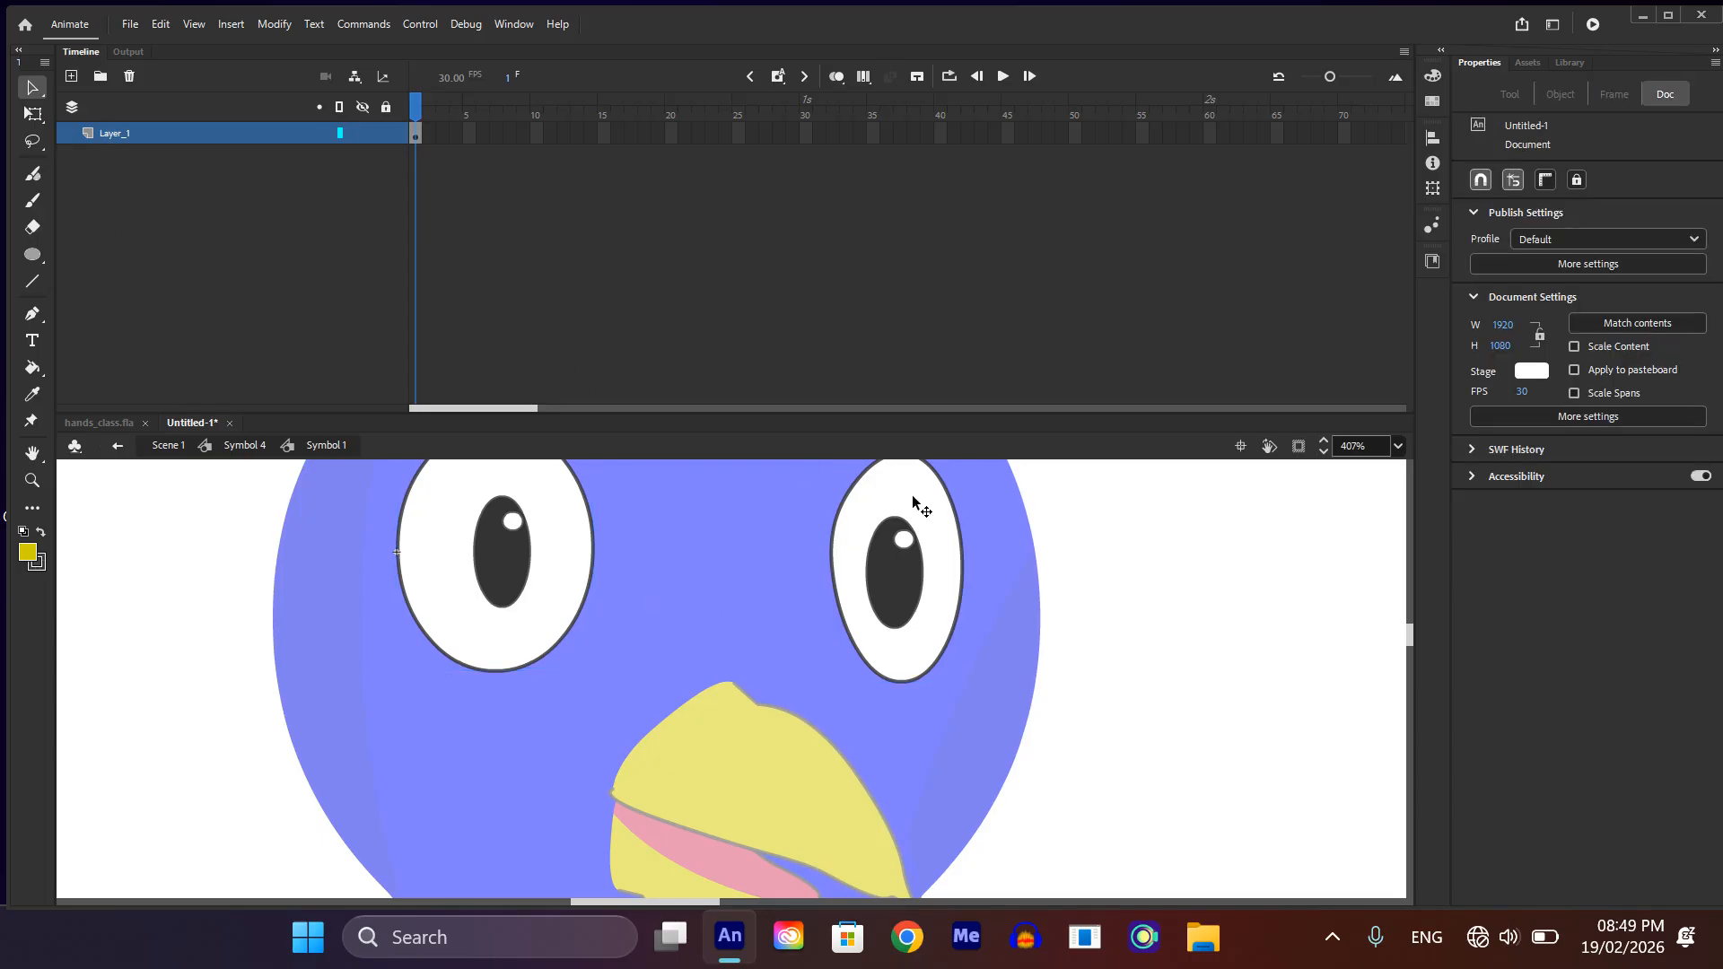
double_click(1139, 592)
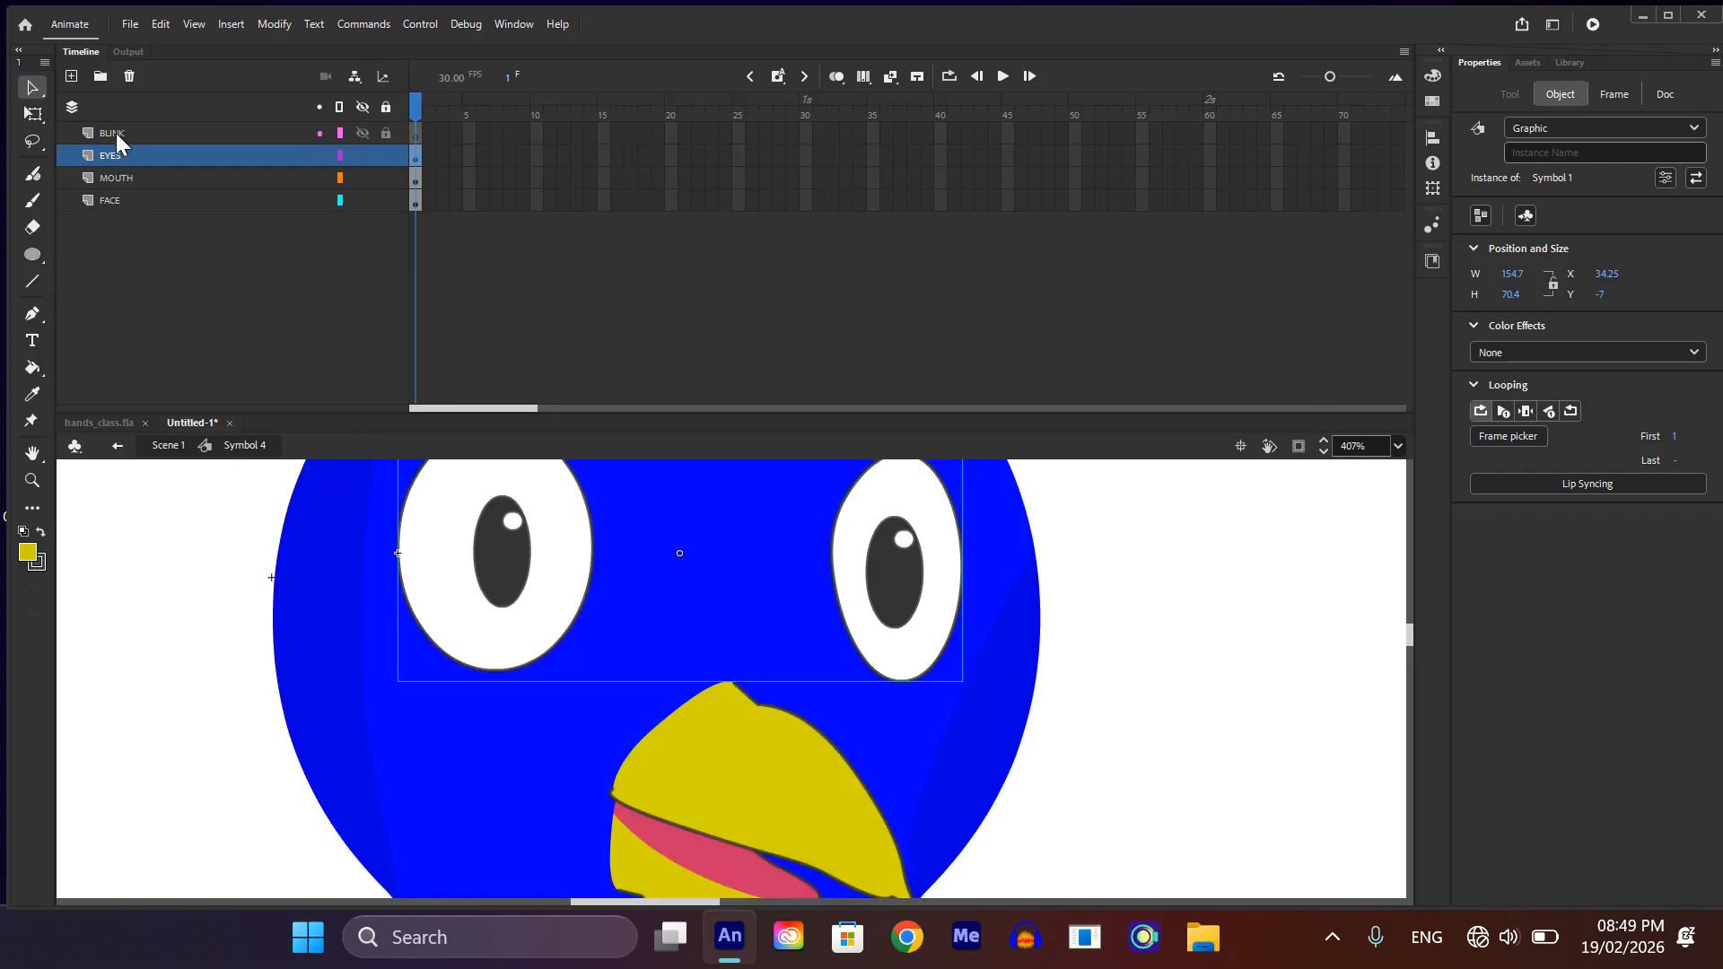
Step: Paste the two white eyeball shapes in place onto the BLINK layer so they cover the eyes
click(116, 133)
click(204, 223)
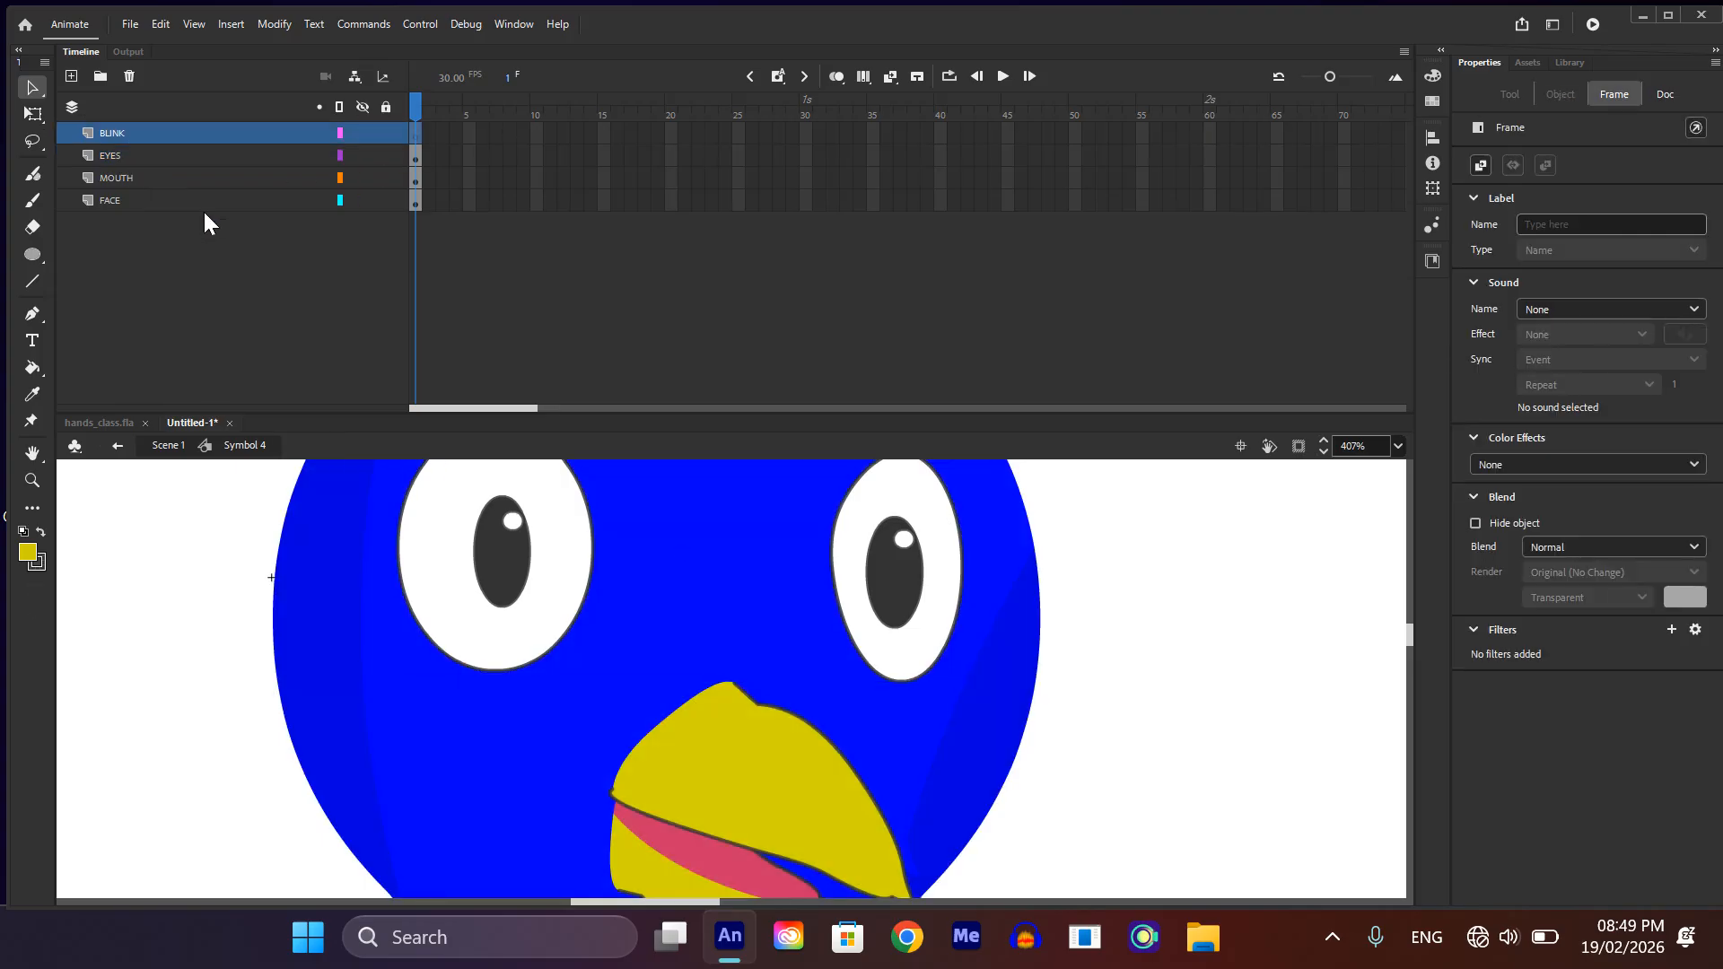
key(ctrl+shift+v)
drag(415, 617, 536, 584)
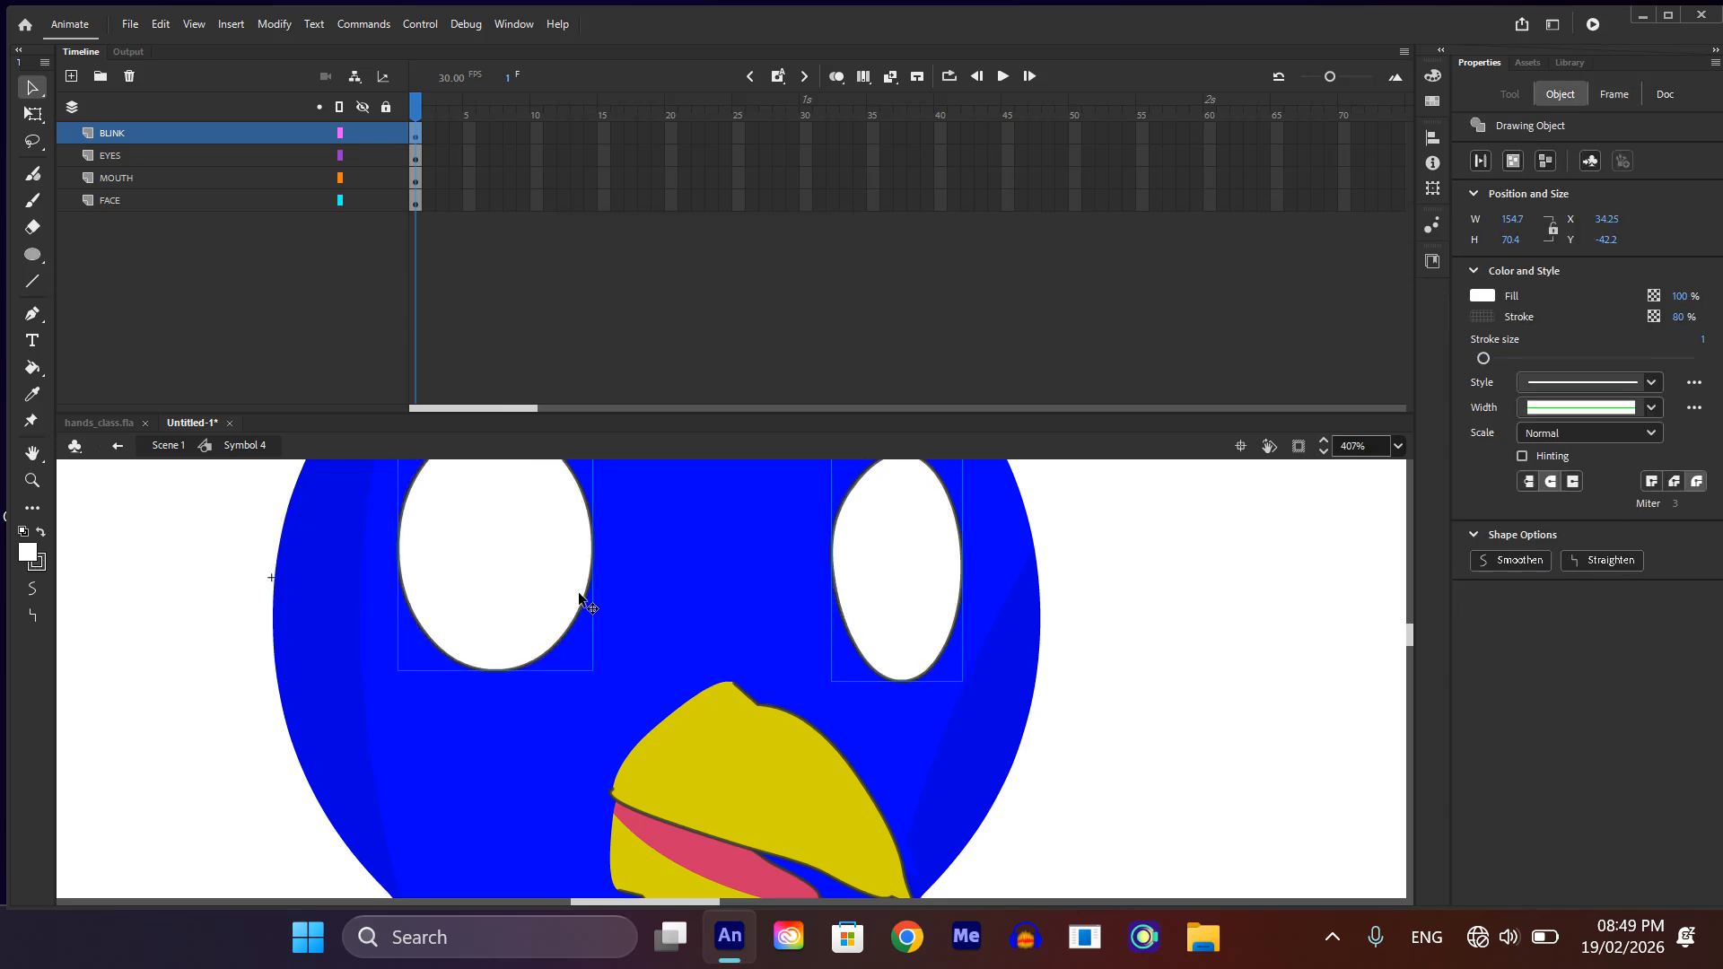
Step: Recolor both eyeball shapes on the BLINK layer with the head's blue, sampled by Eyedropper from between the eyes
scroll(588, 600, down, 3)
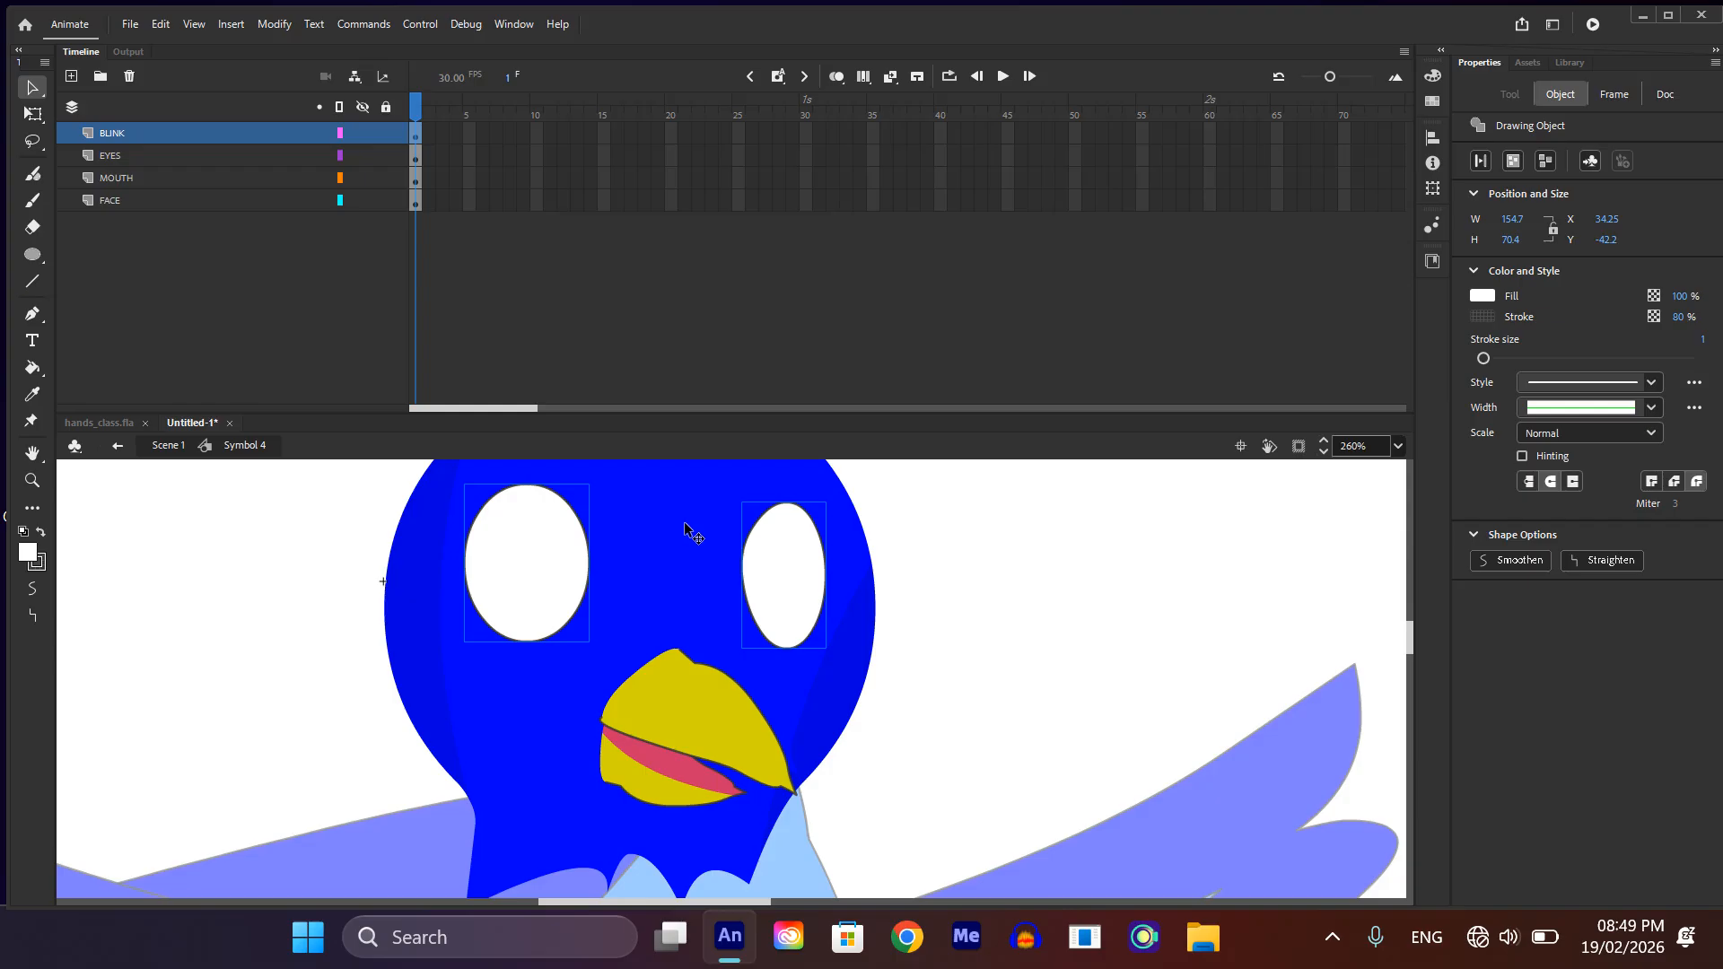
key(i)
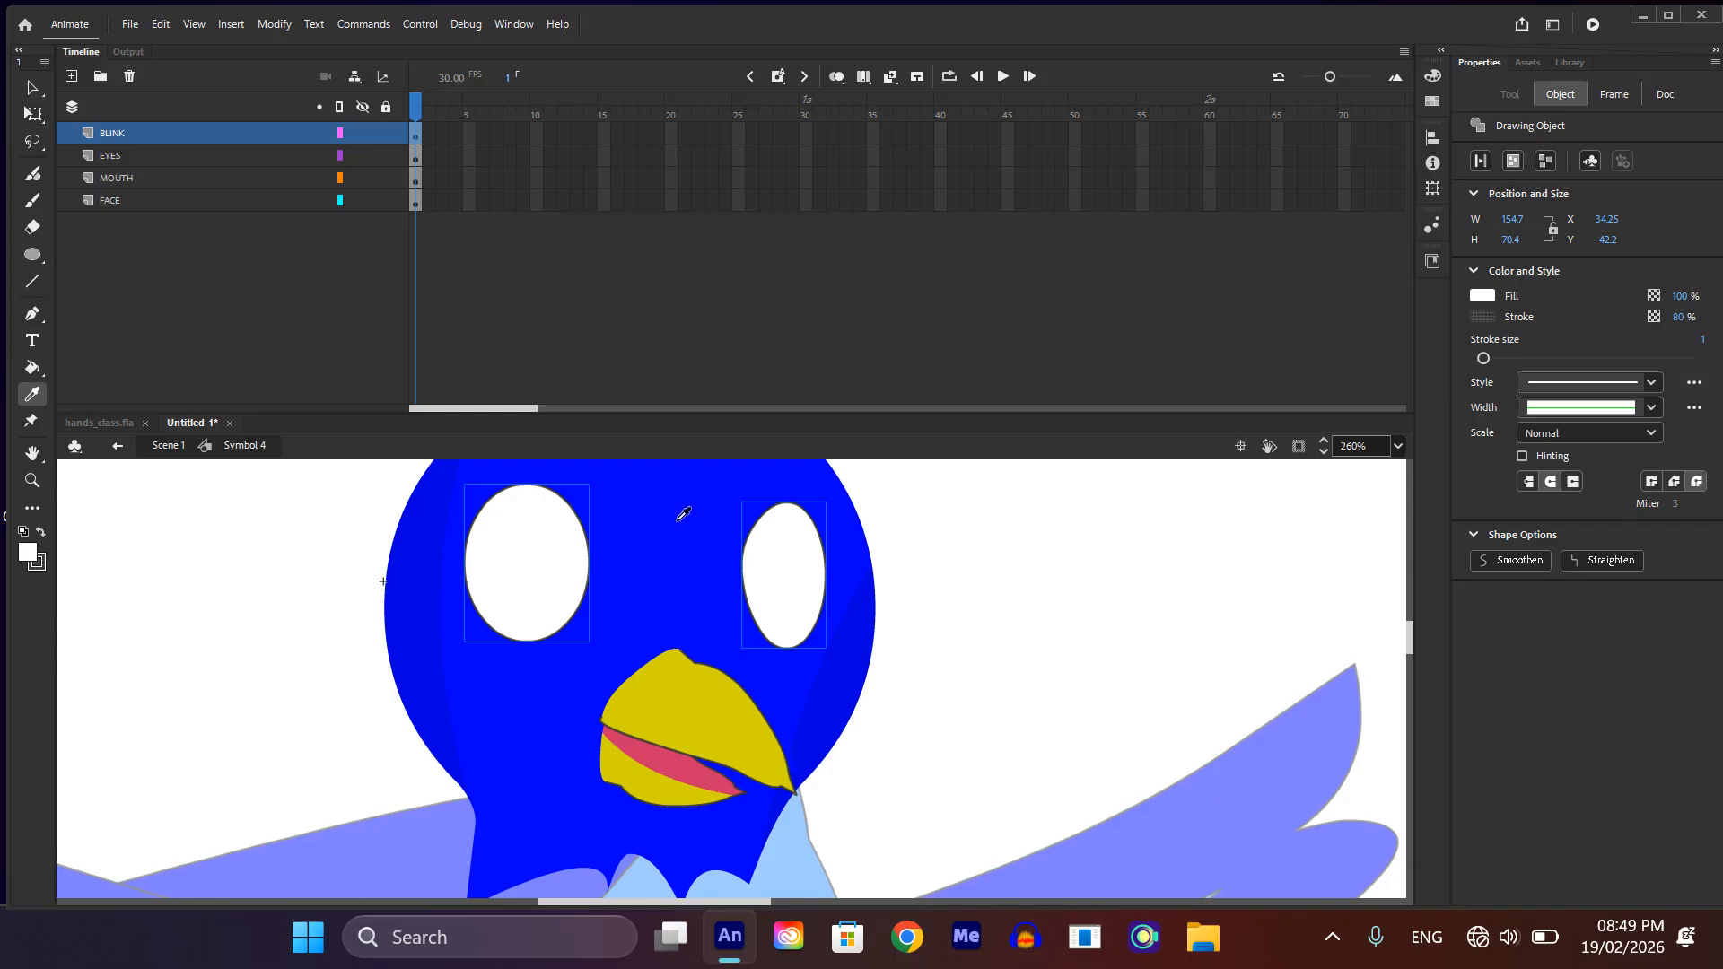
click(686, 541)
scroll(669, 626, down, 3)
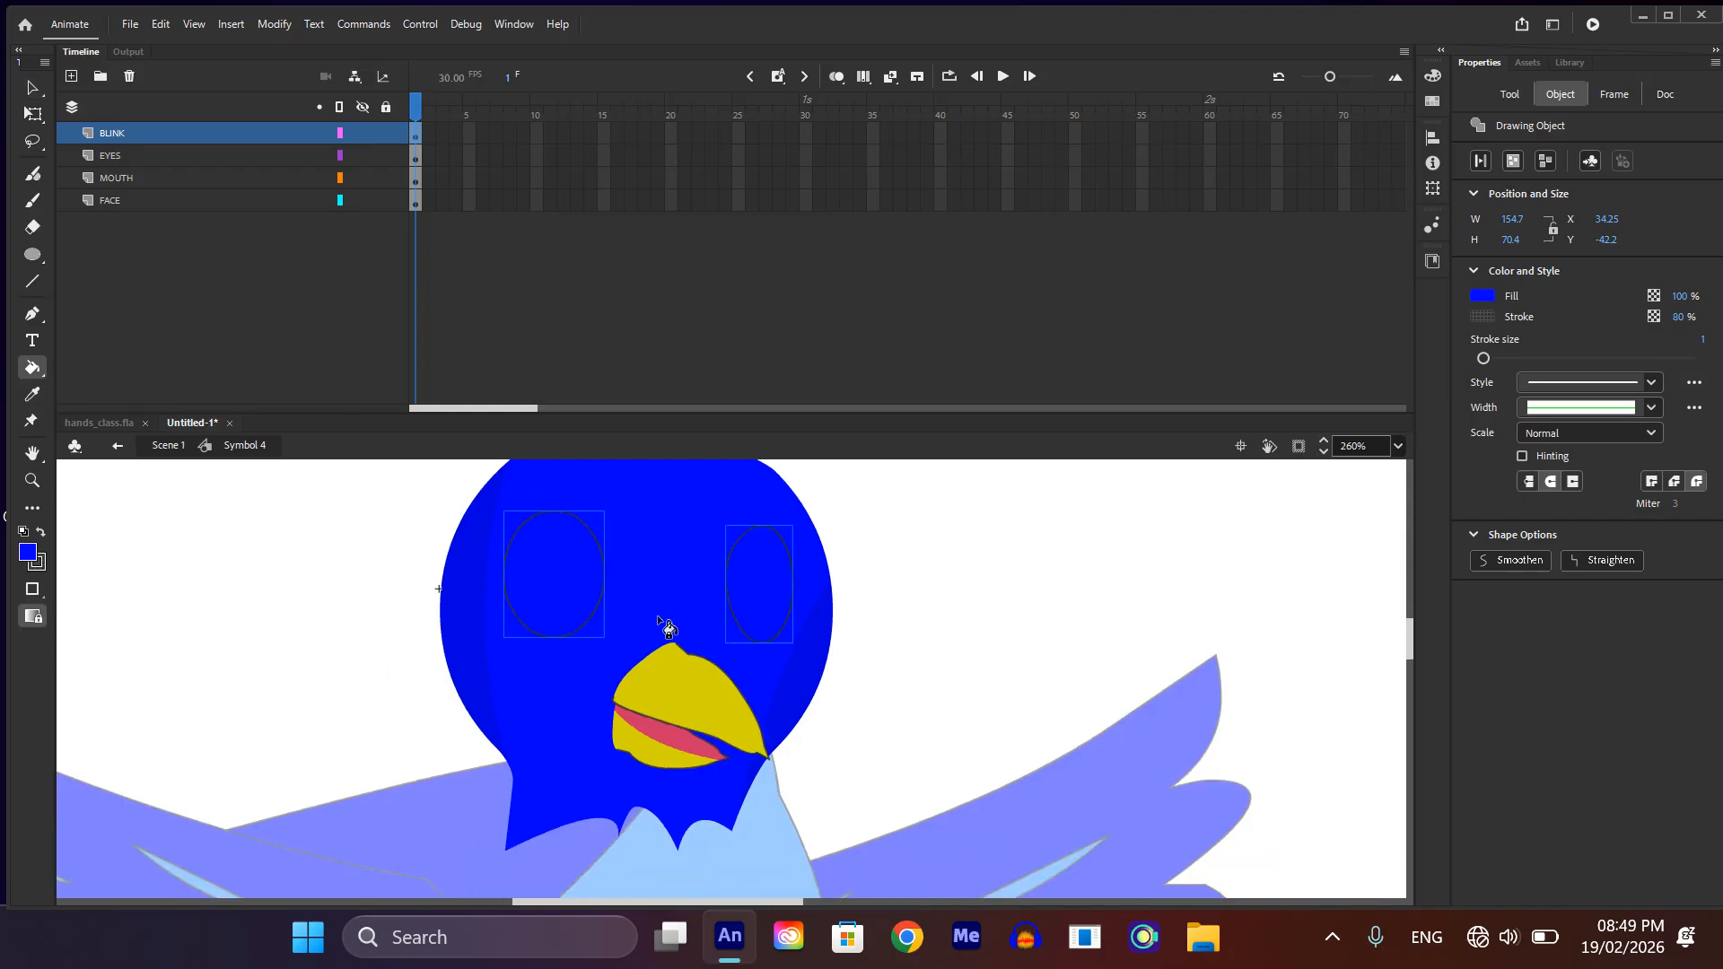
key(v)
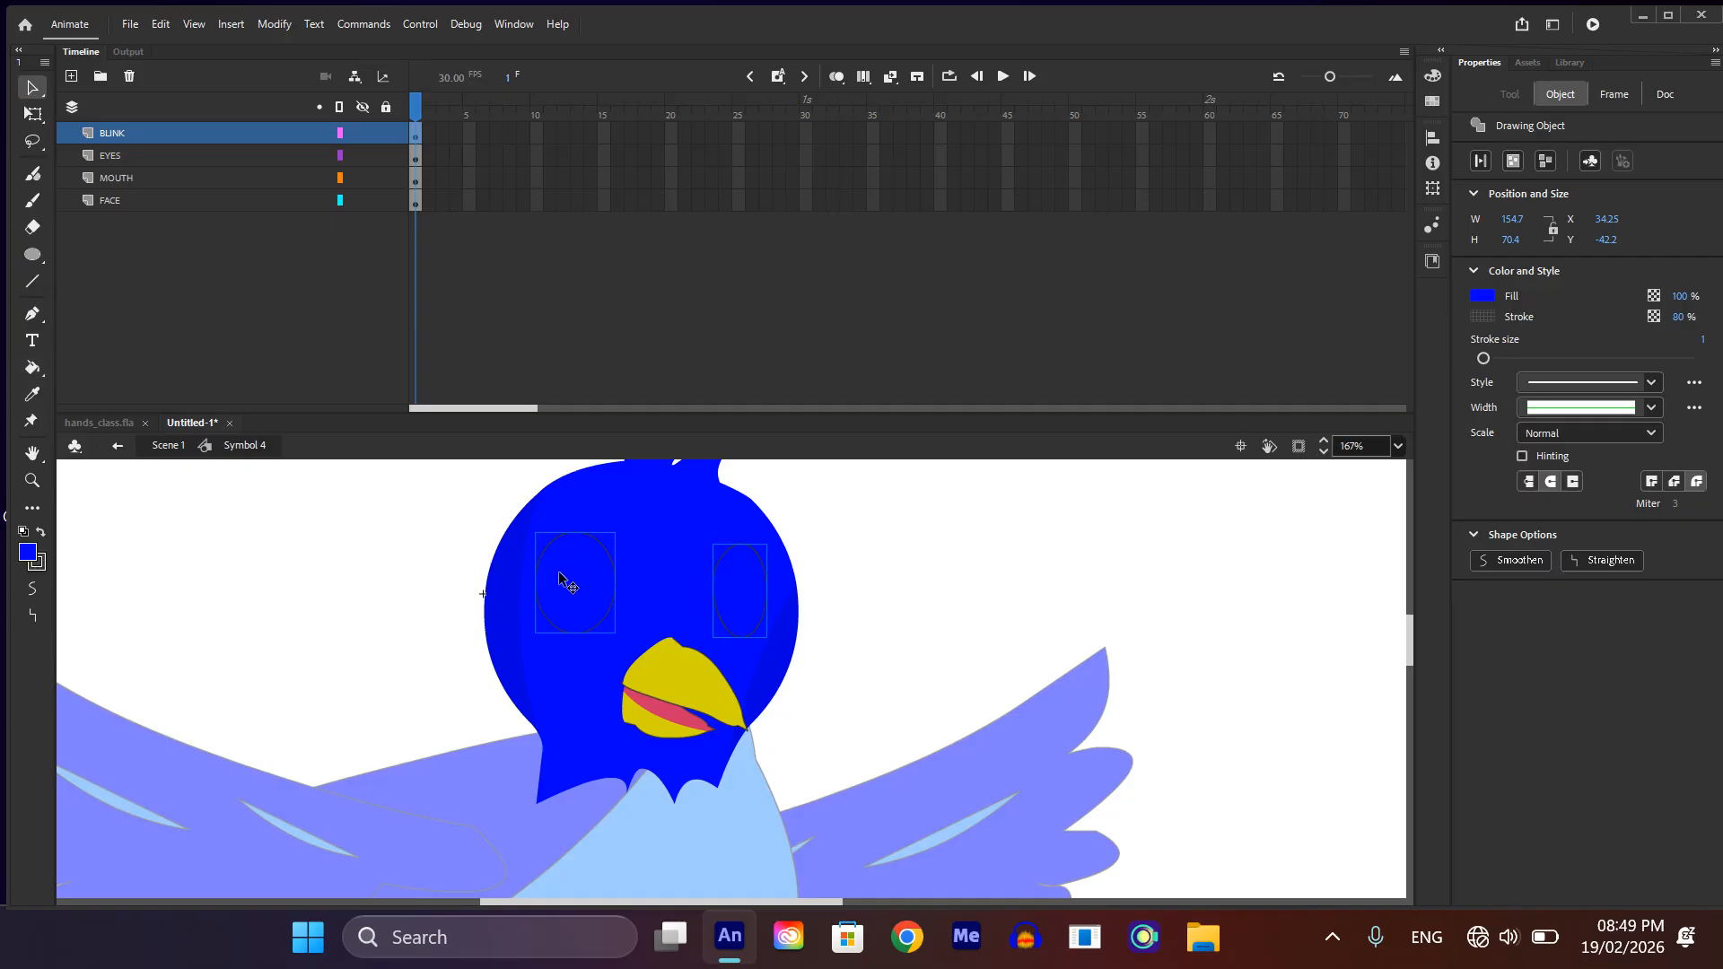
Step: Add a layer above BLINK and name it BLINKING
click(71, 76)
double_click(117, 136)
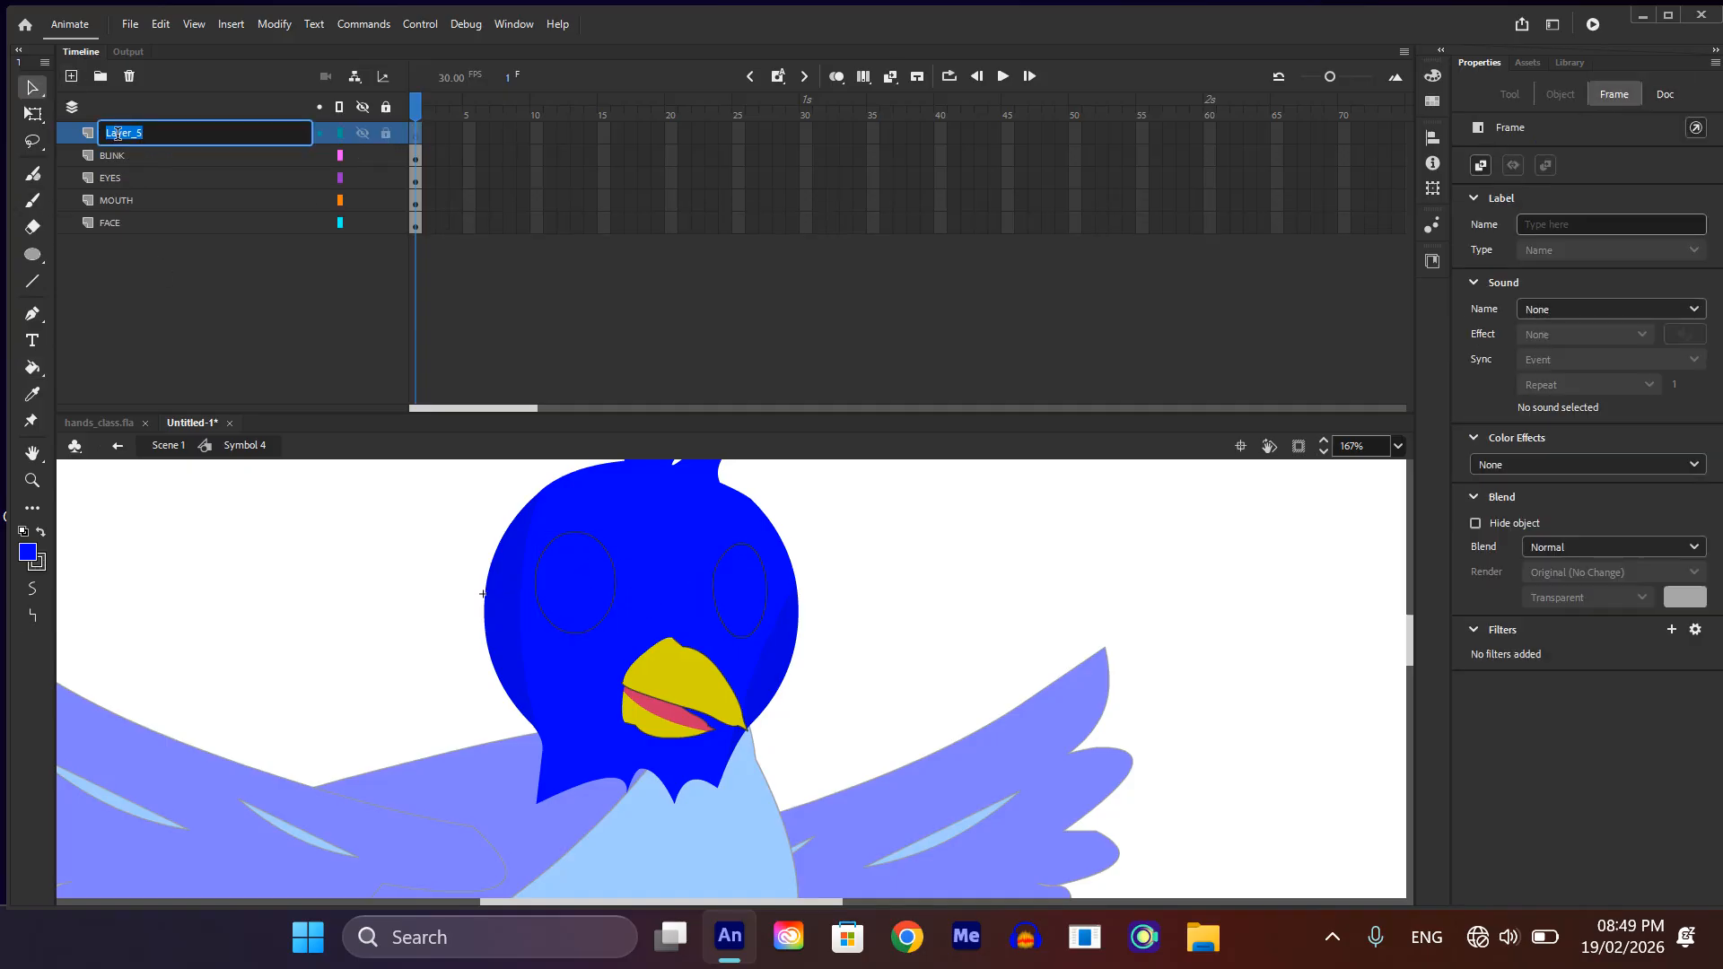
text(BLINKING)
key(Return)
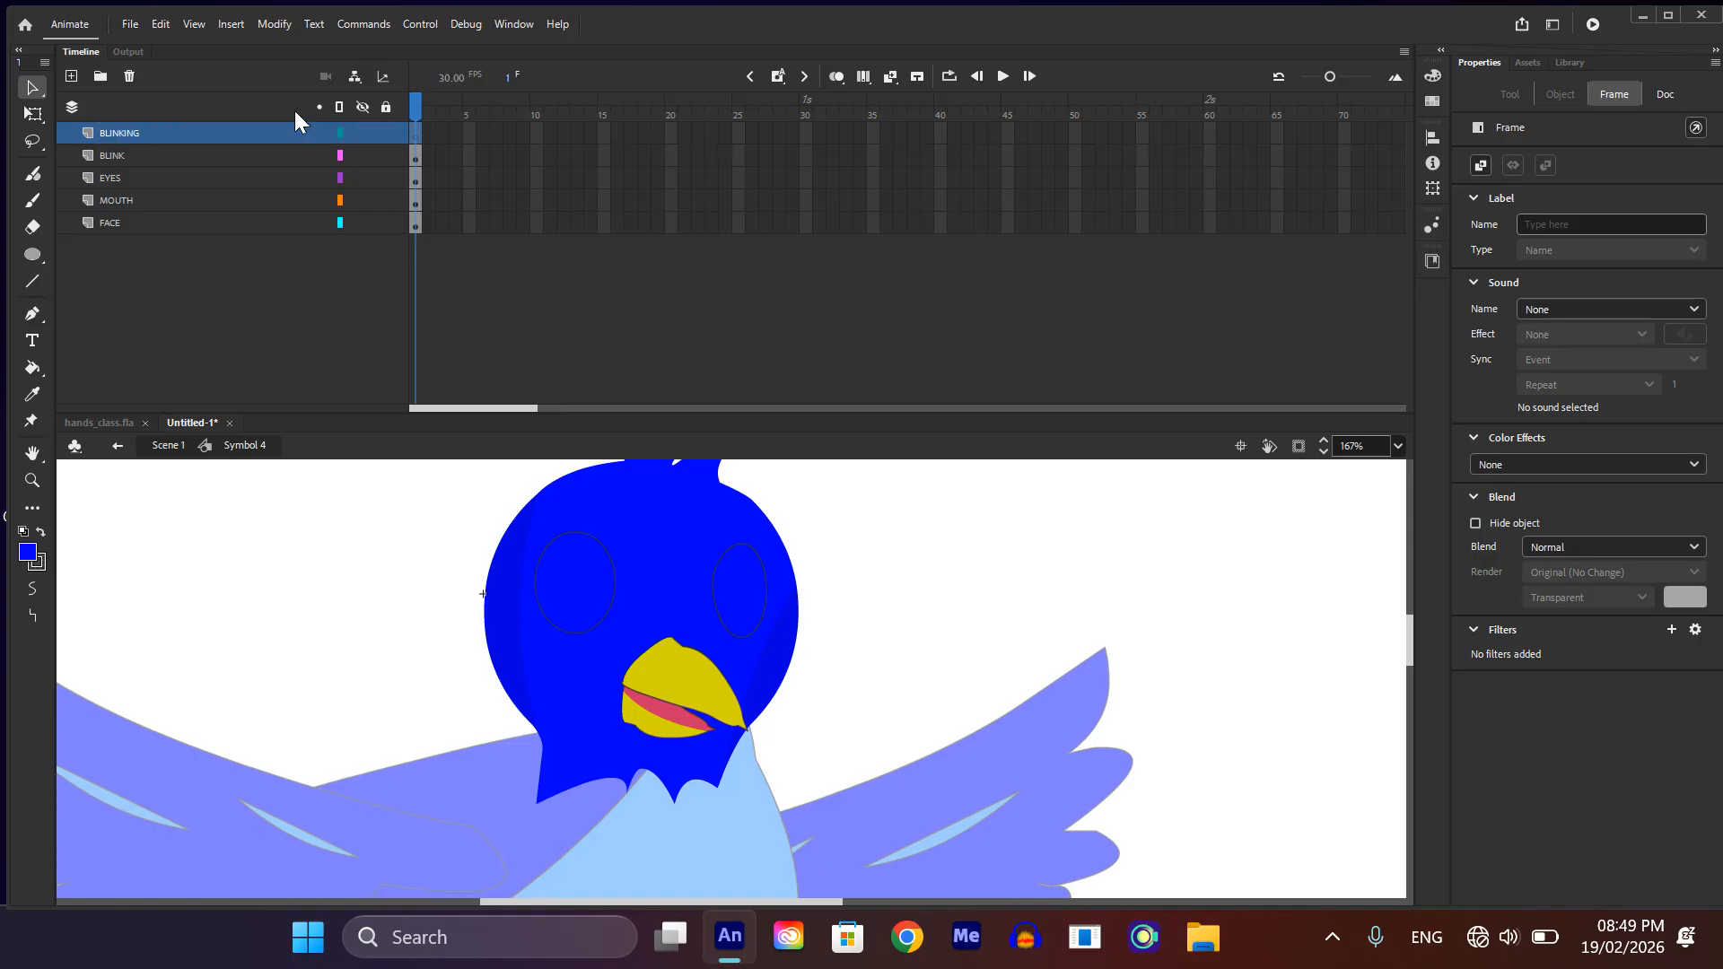
Step: With object drawing turned off, draw a thin rectangle about 158 by 12 px just above both eyes on the BLINKING layer
scroll(579, 538, up, 3)
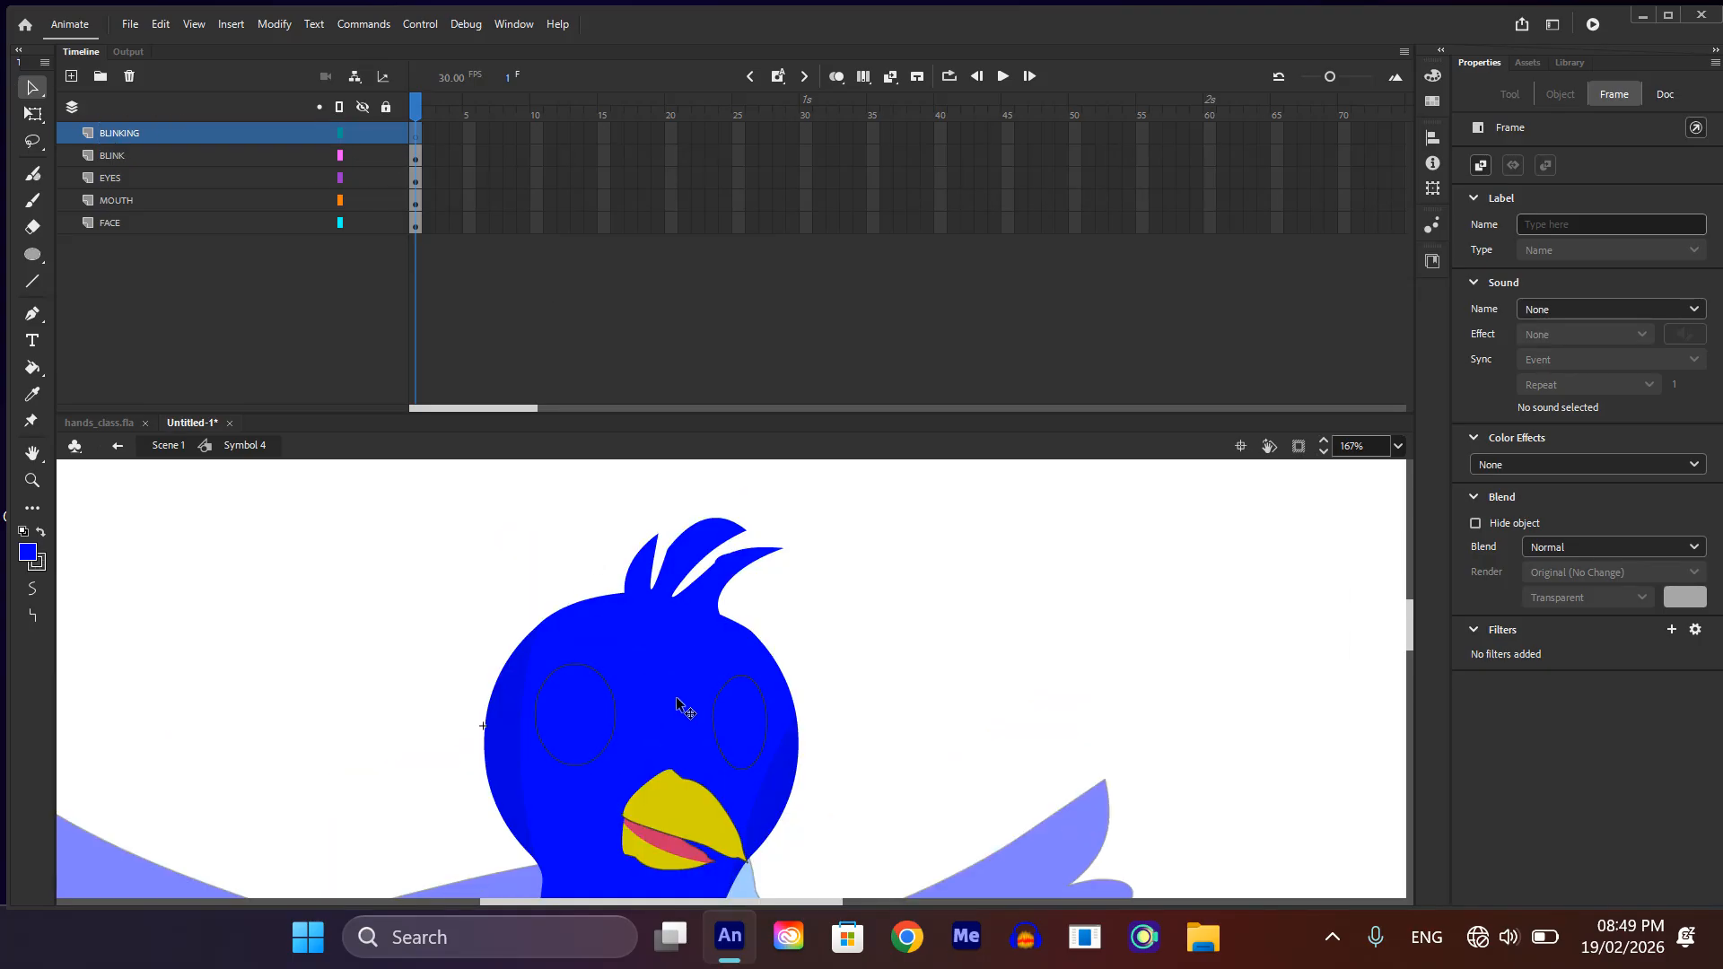
key(r)
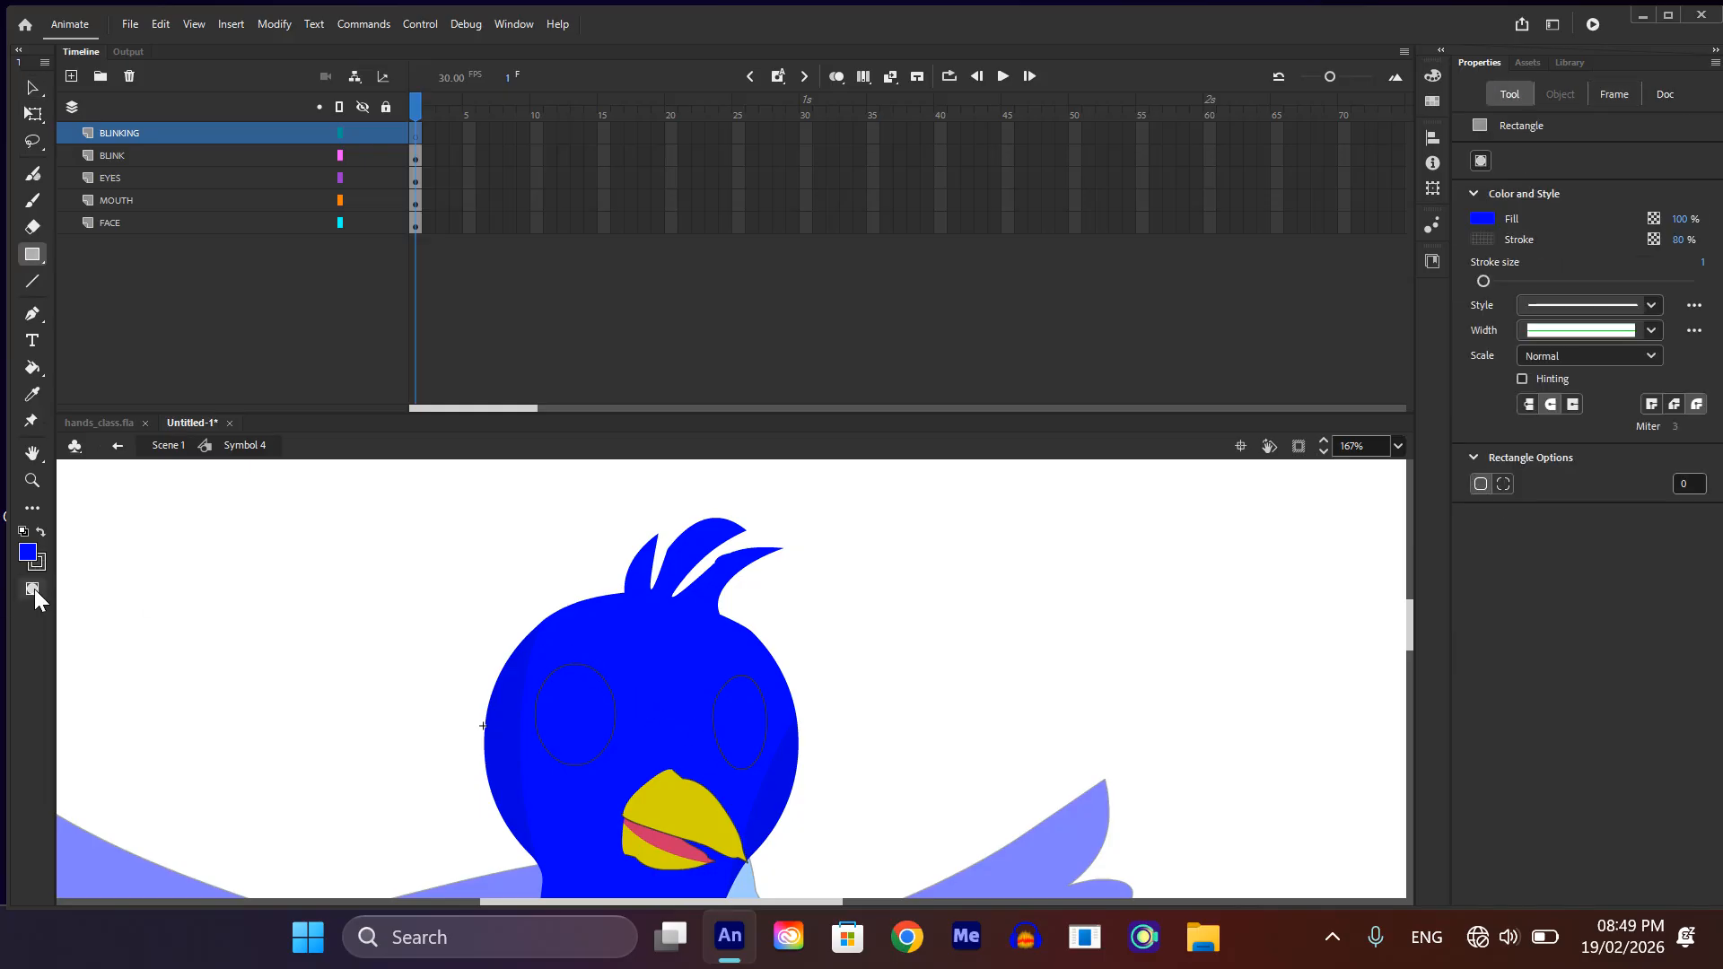
click(34, 589)
drag(530, 644, 761, 664)
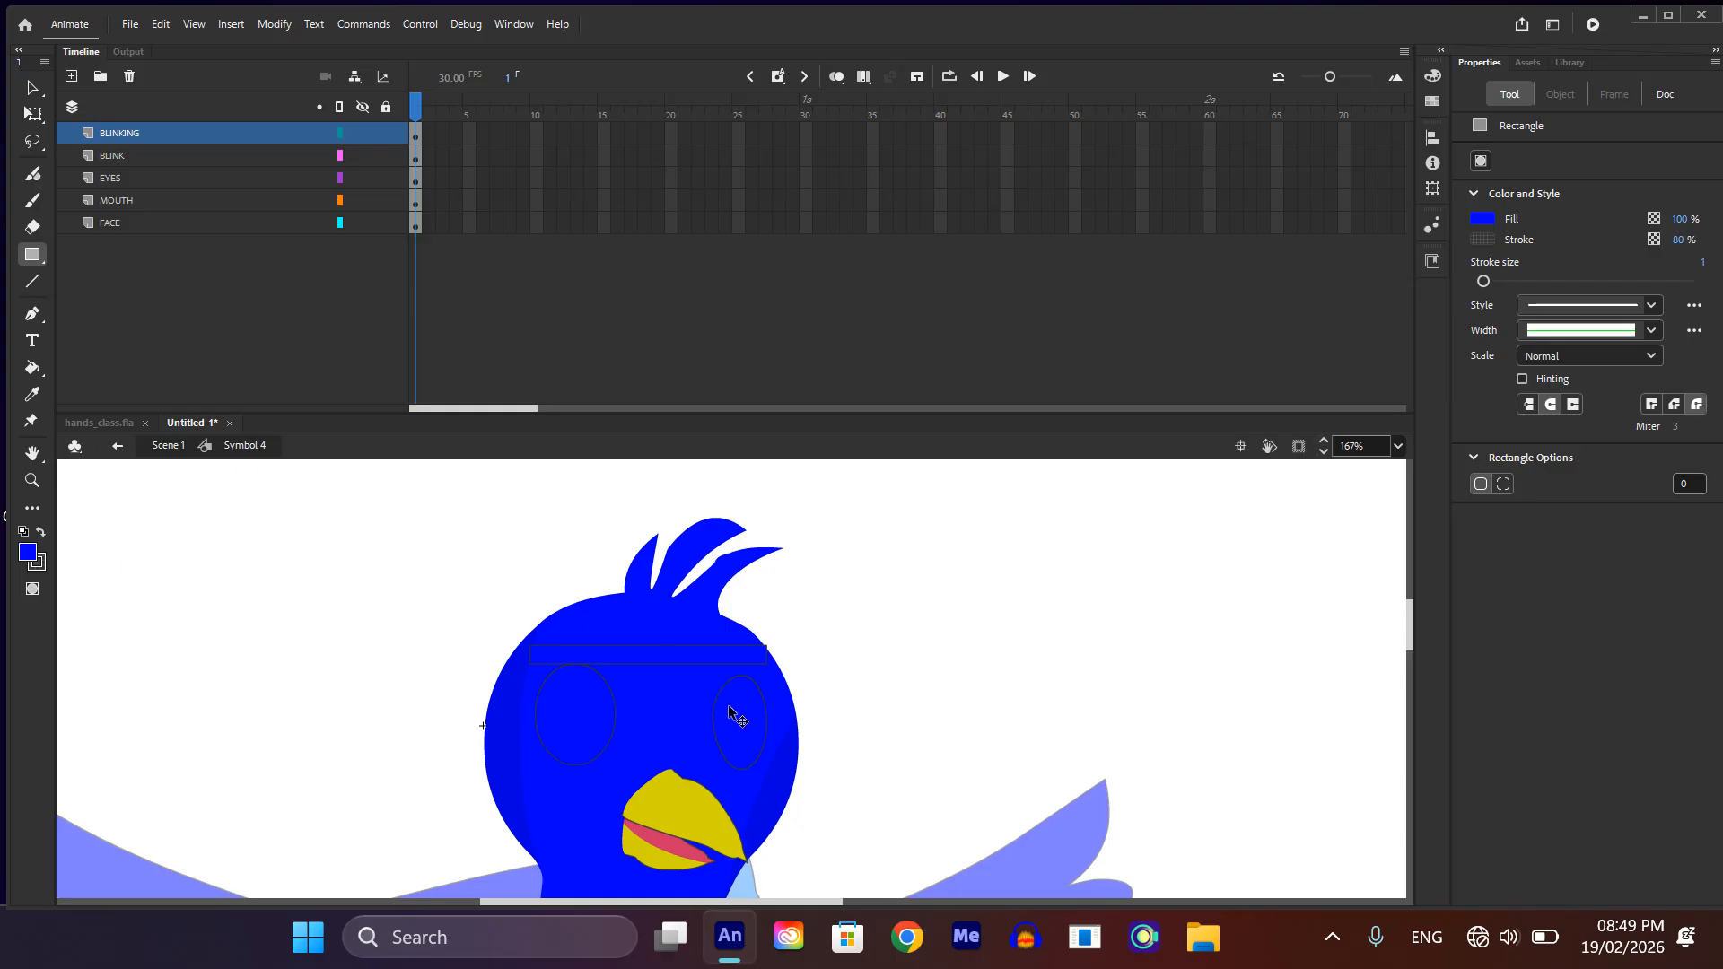
key(v)
scroll(696, 686, up, 5)
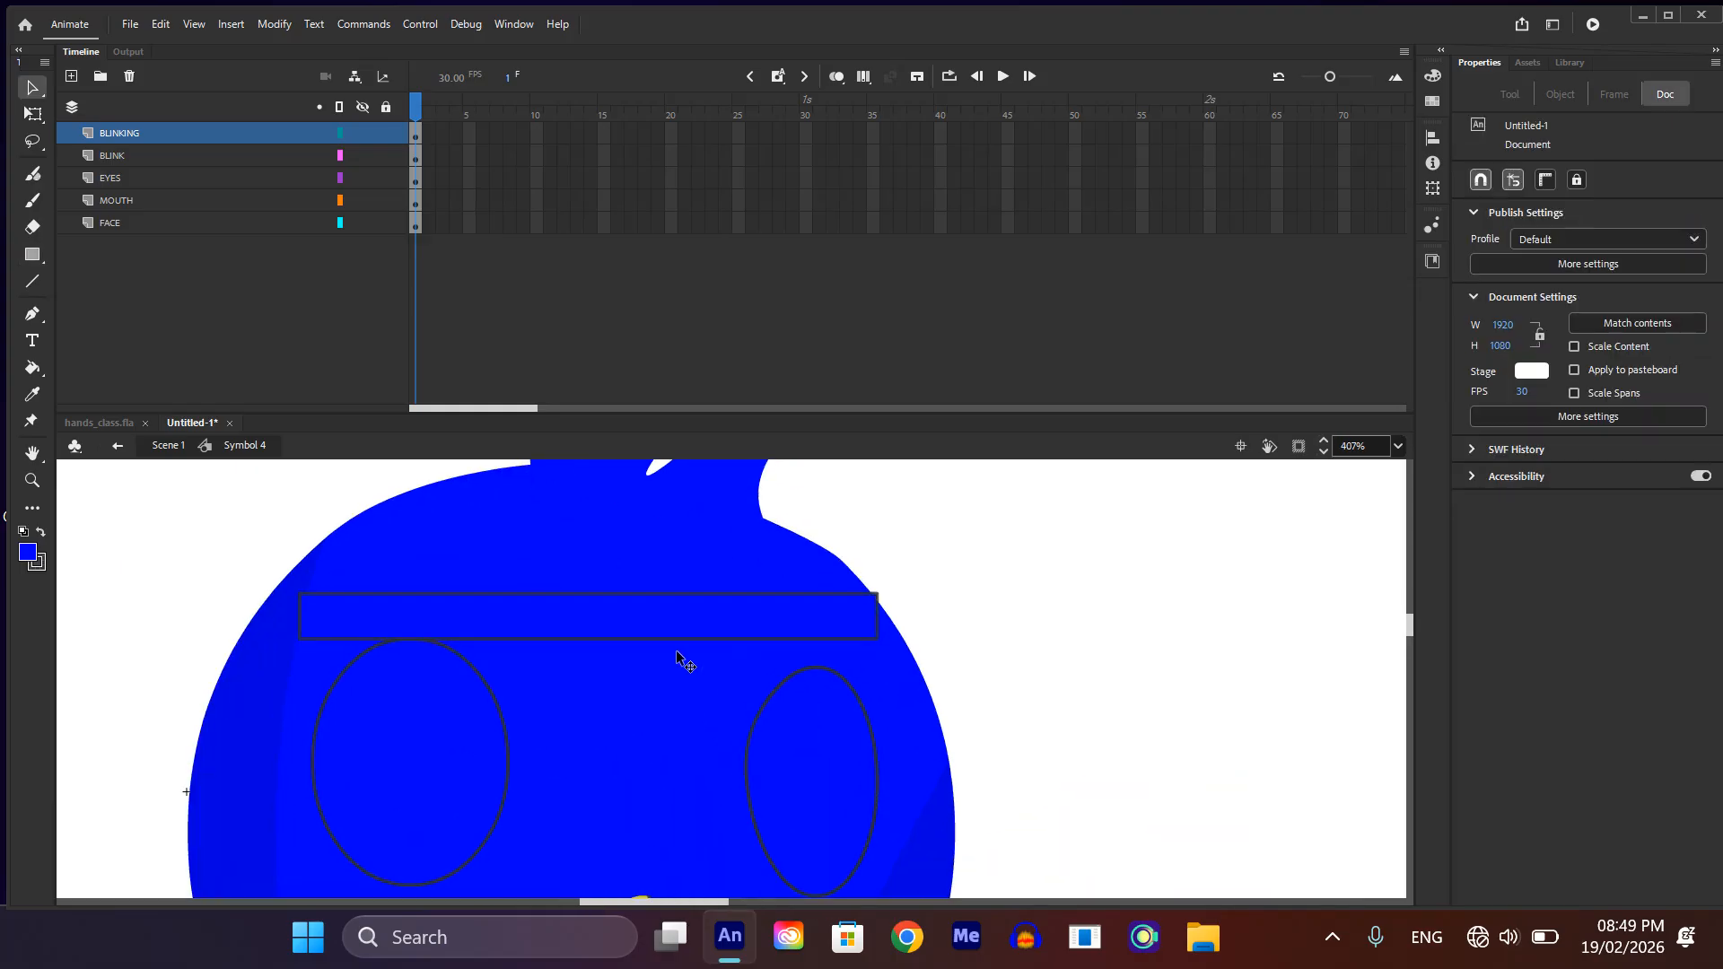
Step: Delete the outline of the thin rectangle above the eyes, keeping only its fill
double_click(682, 643)
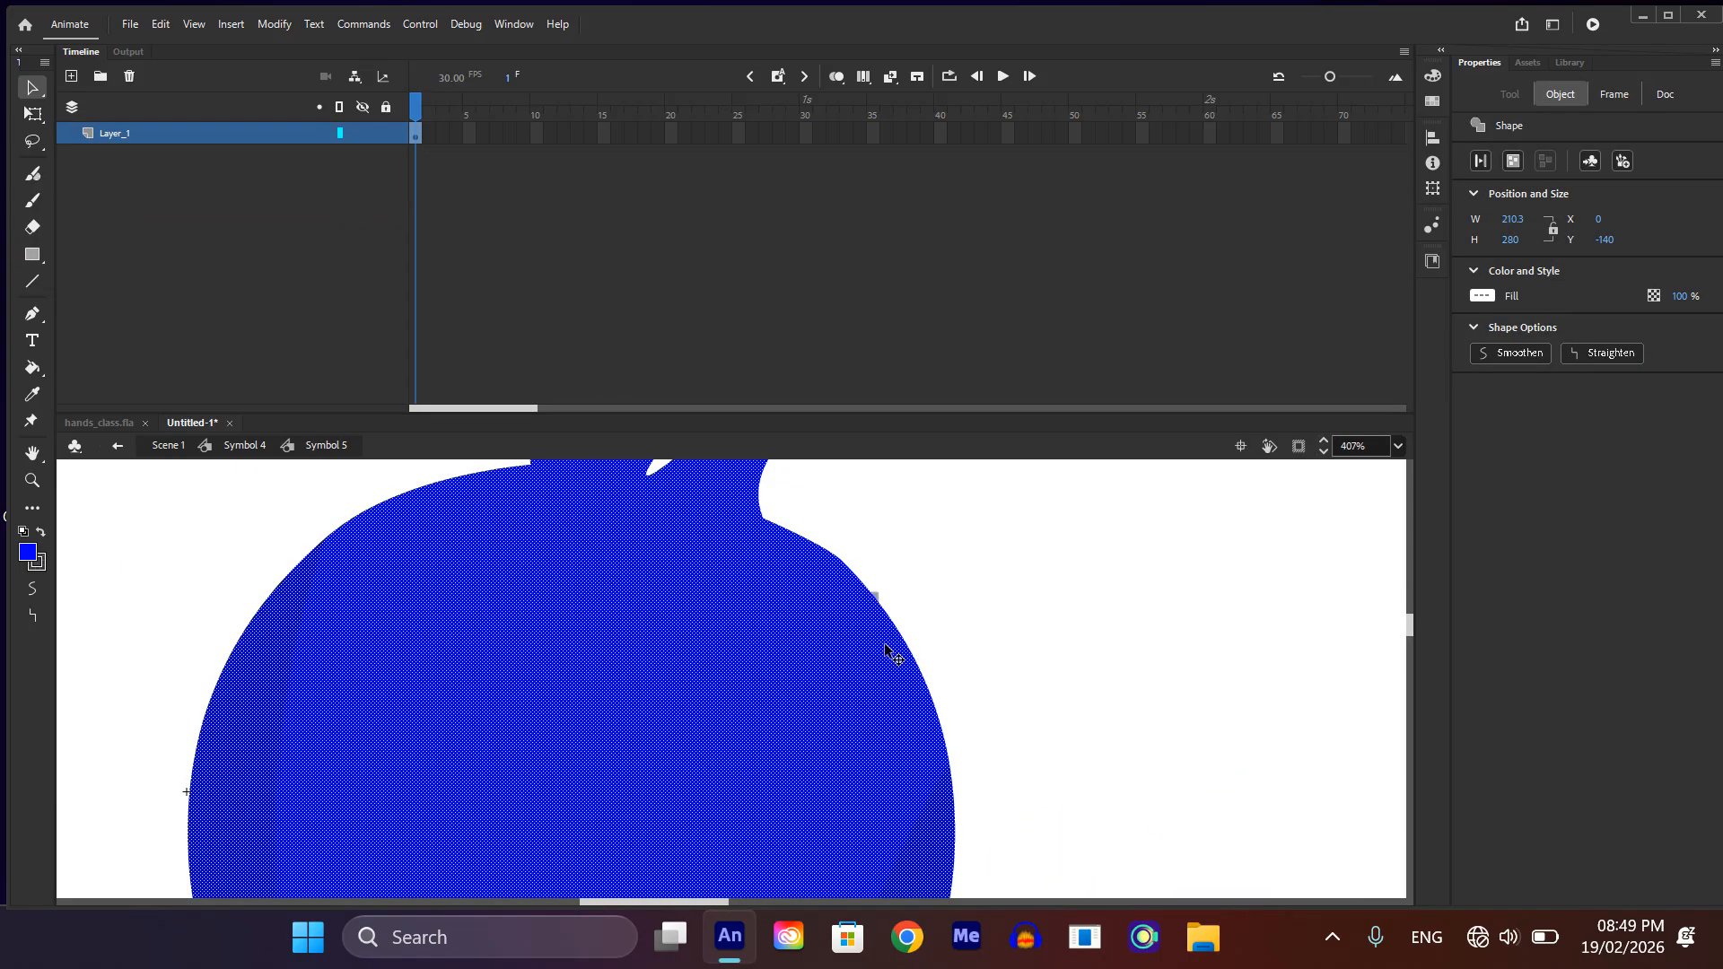
double_click(1065, 645)
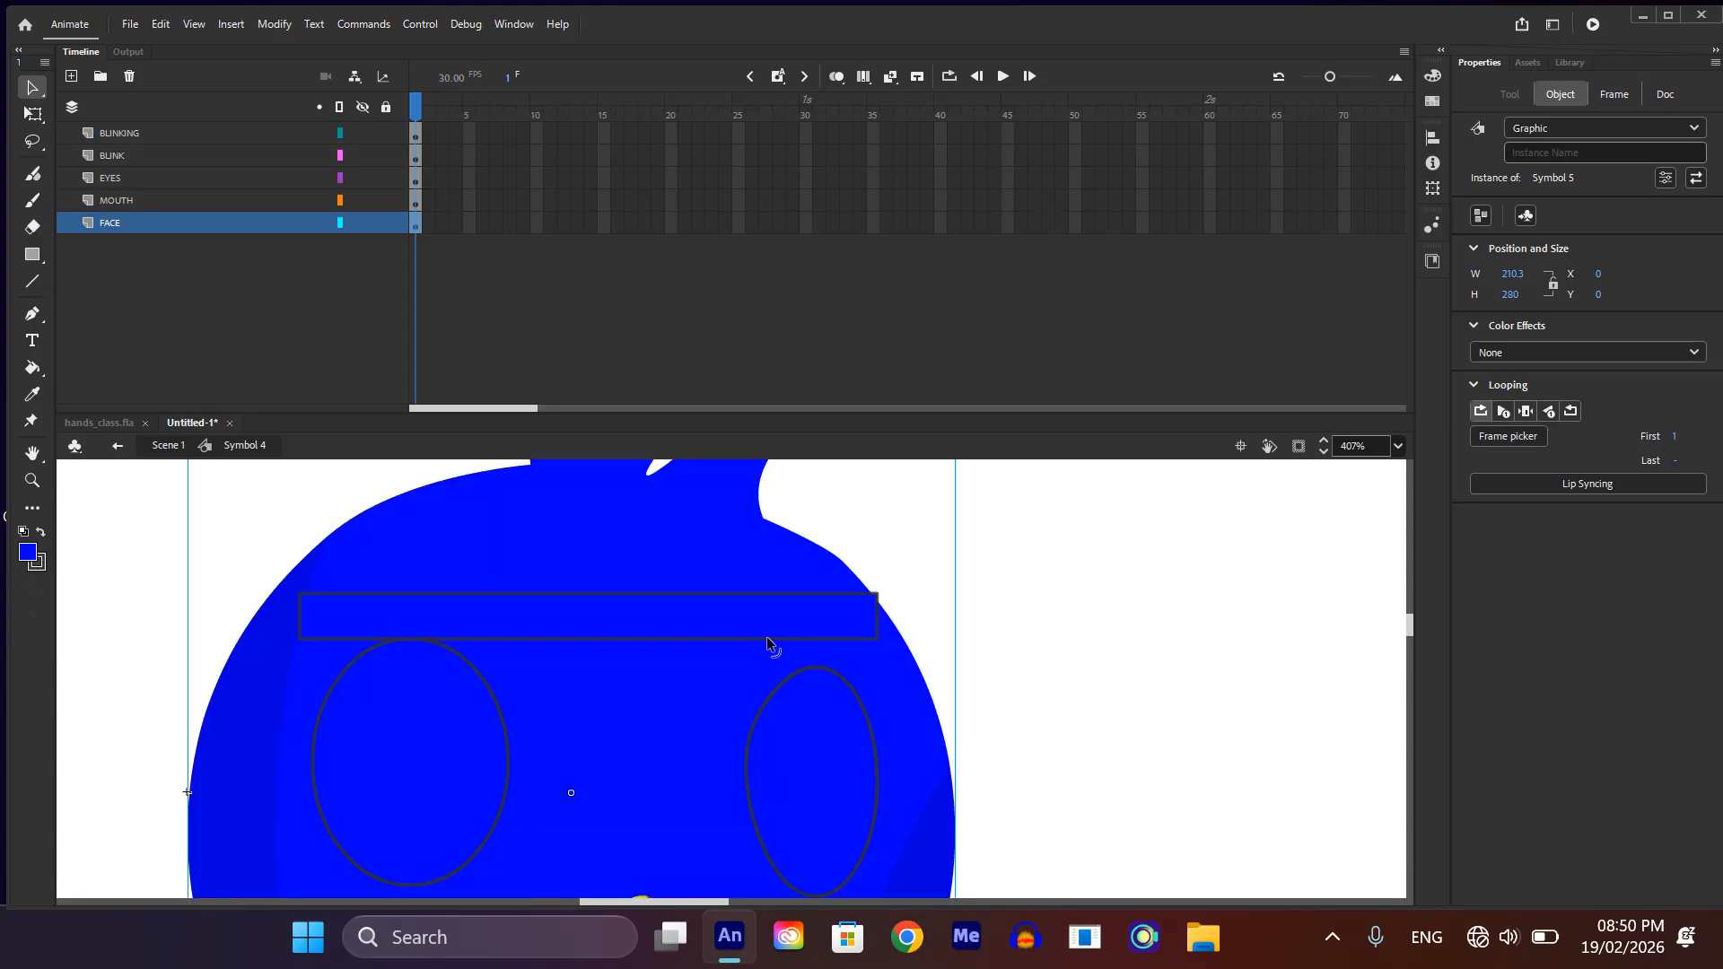
click(767, 639)
key(Delete)
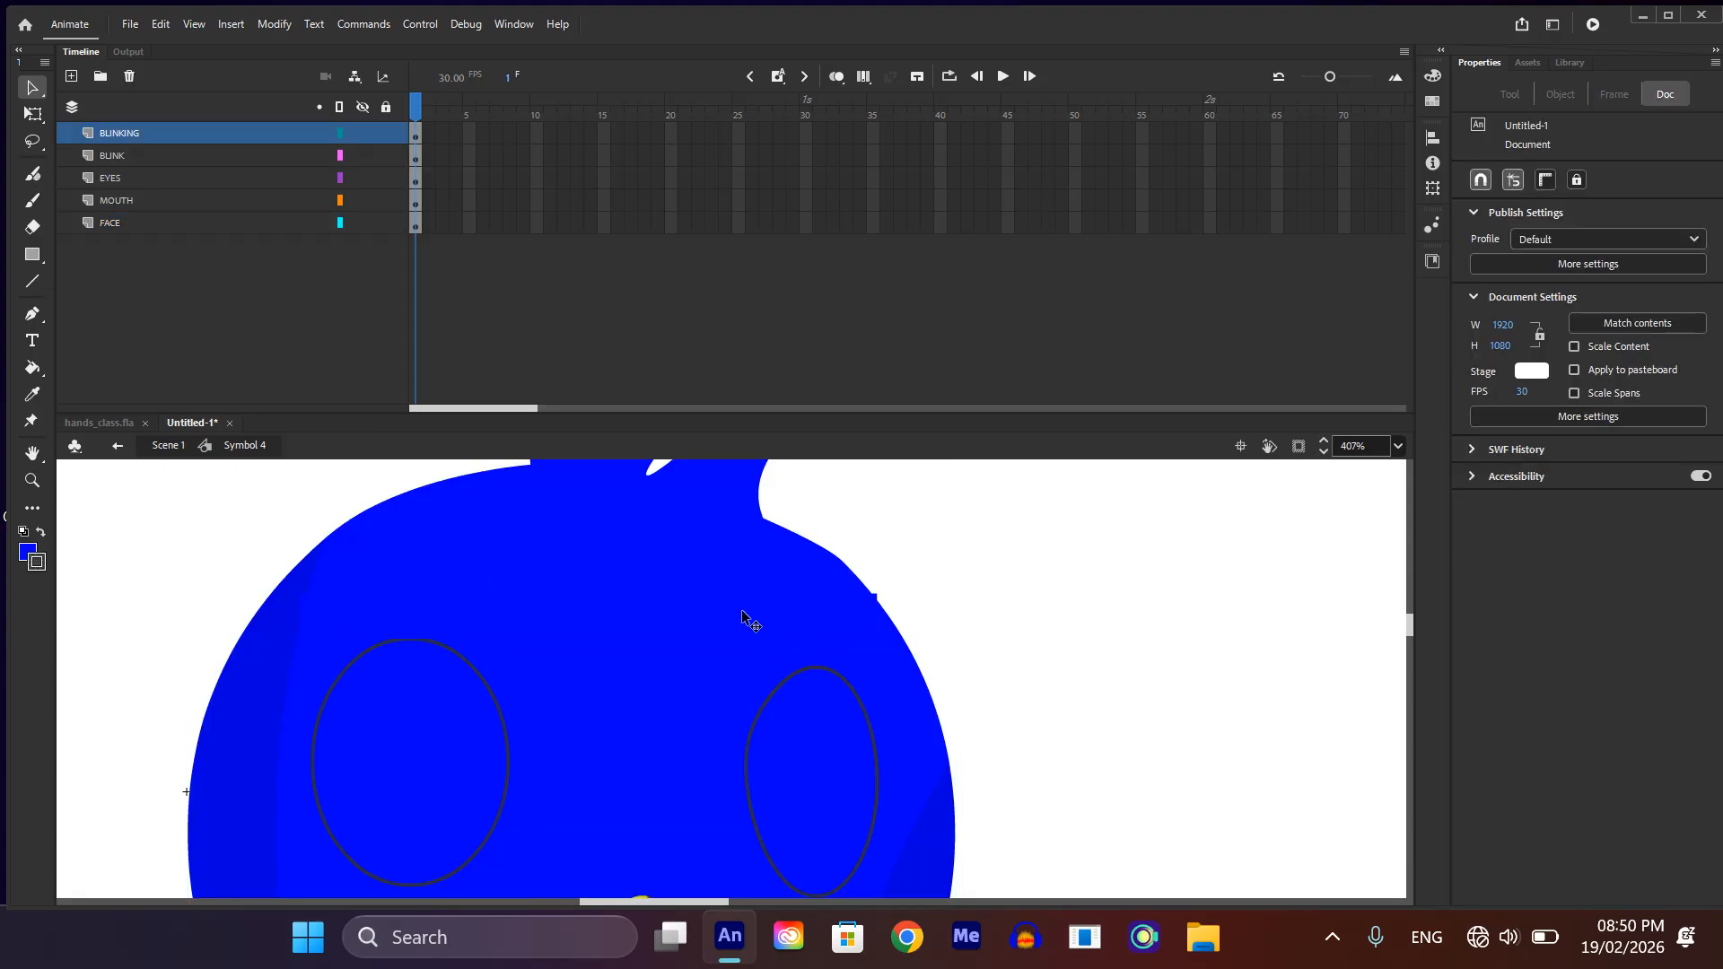
Step: Change the thin rectangle's fill to the pink-red swatch #FF3366
click(729, 616)
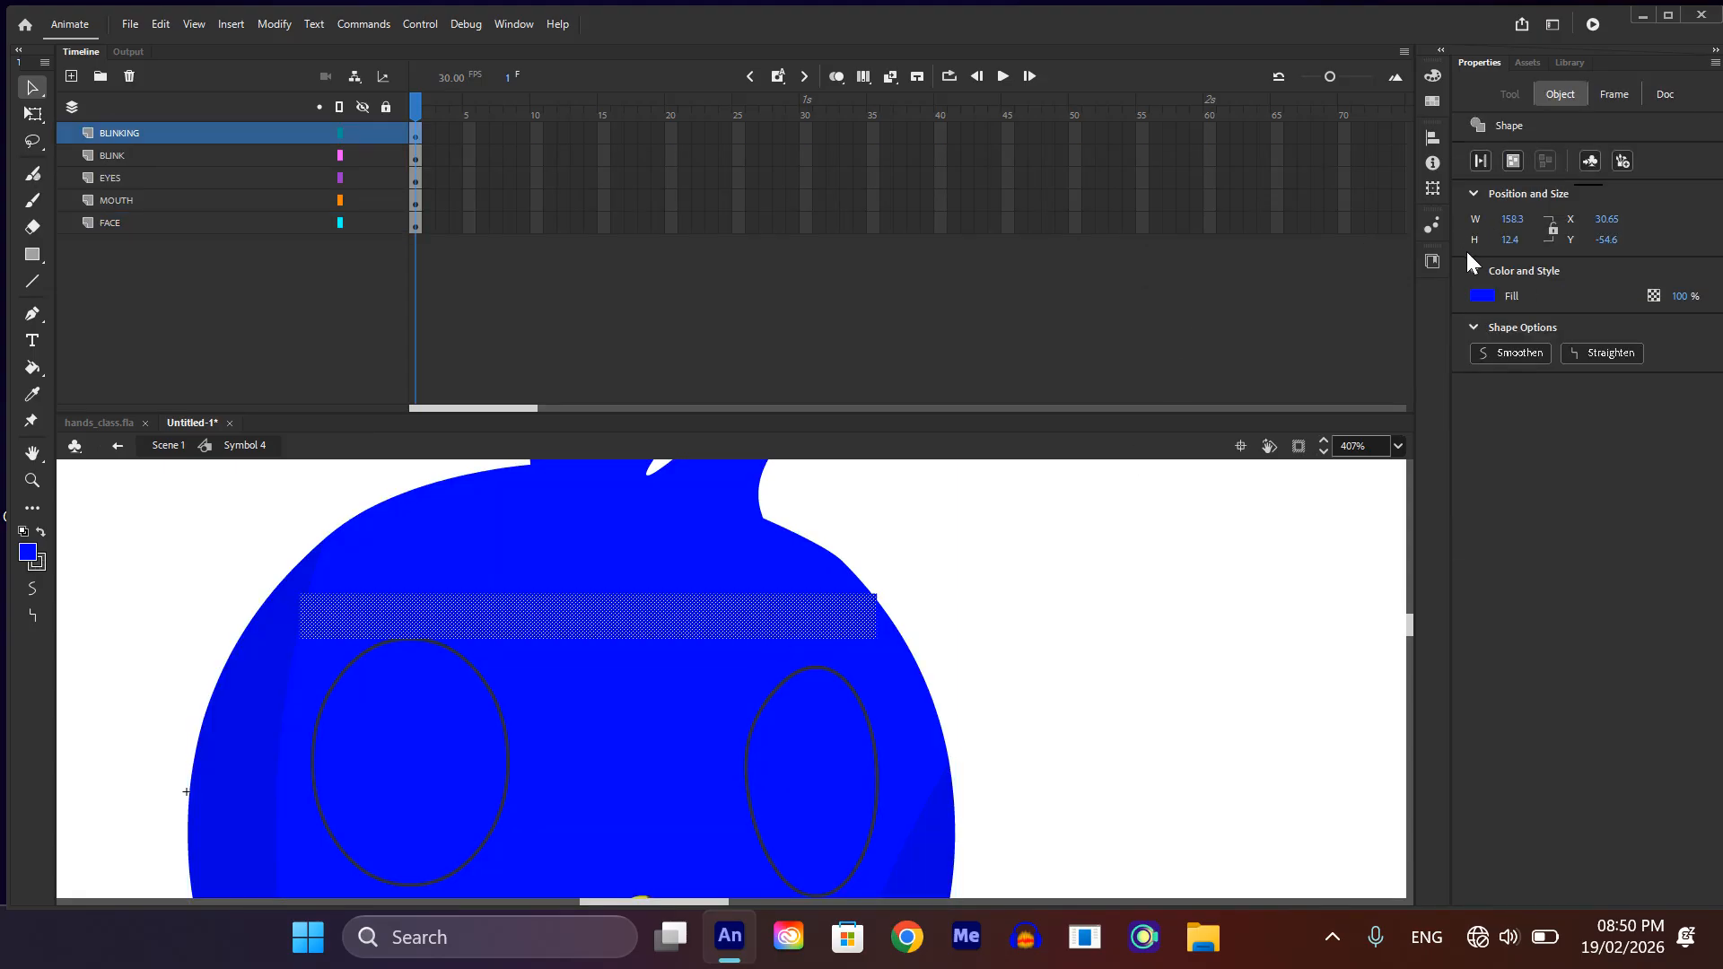
click(1488, 294)
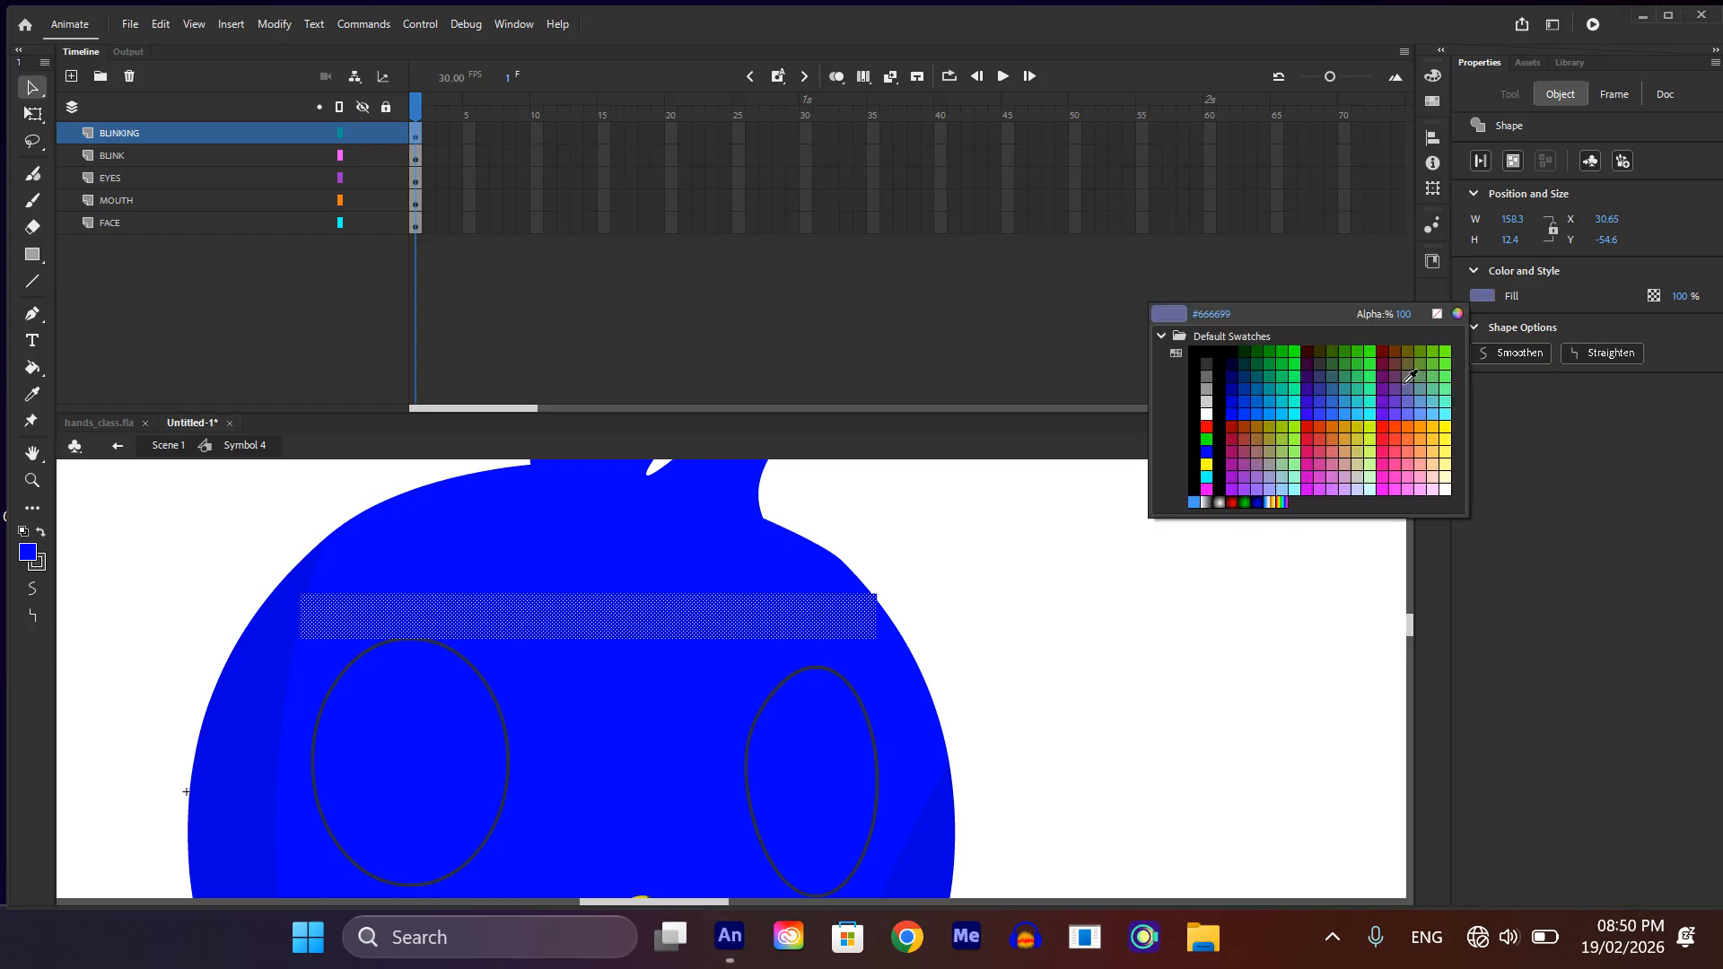
click(1398, 446)
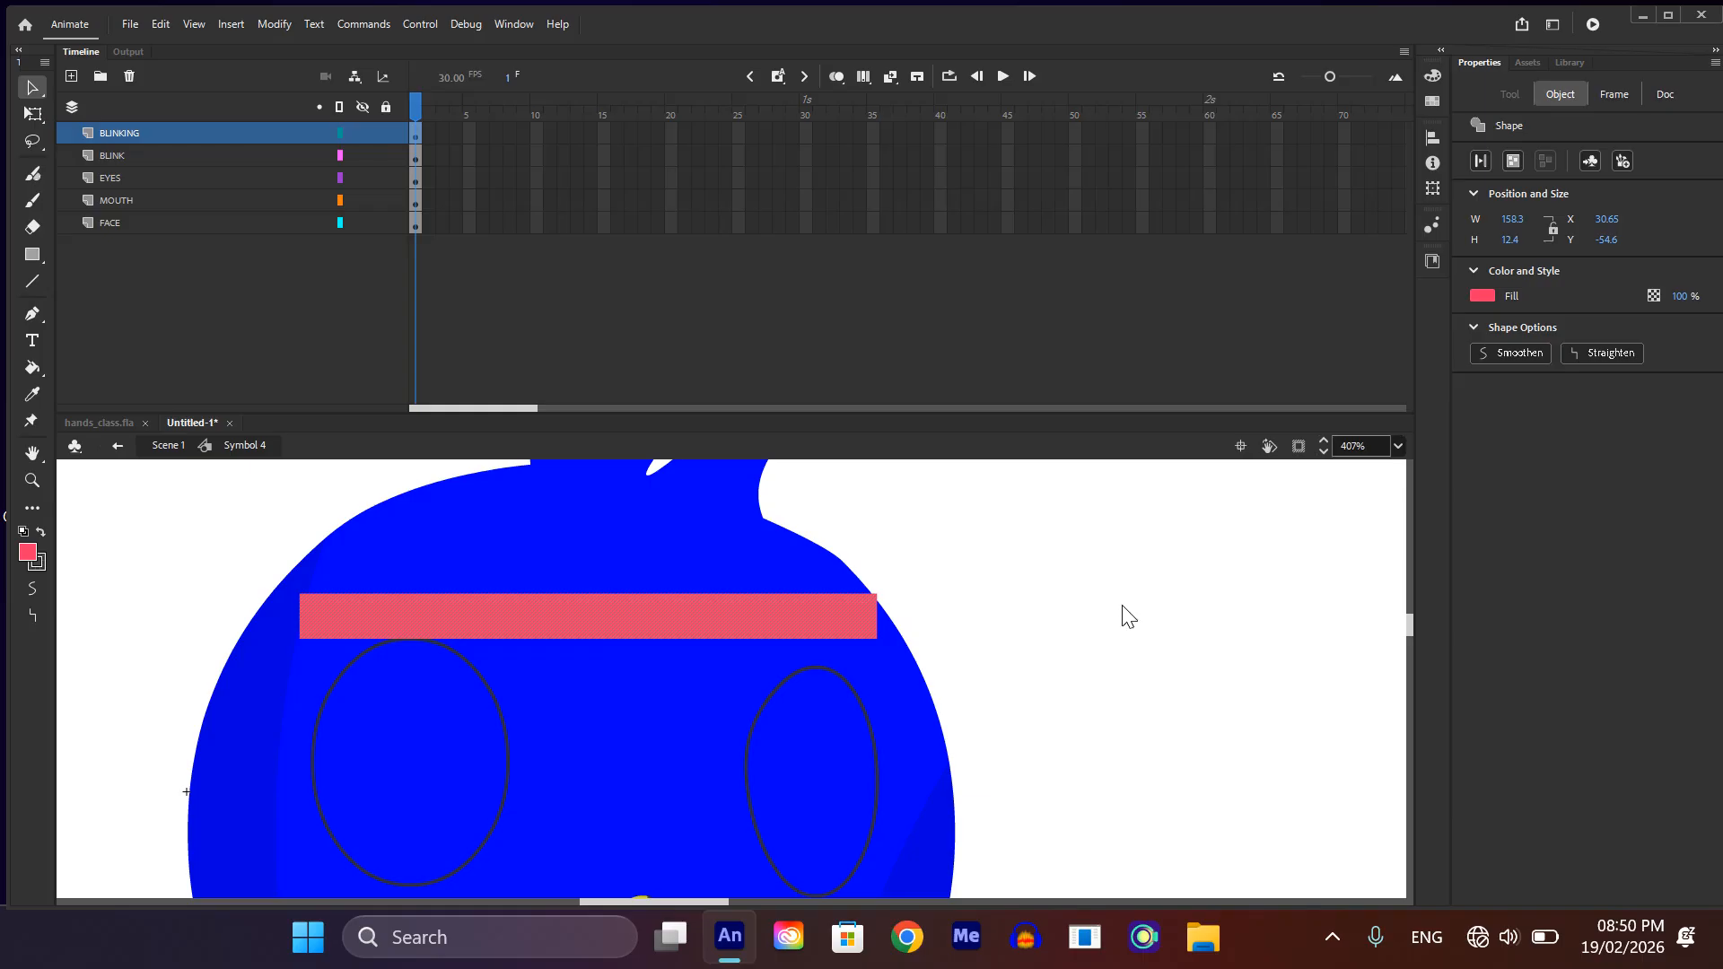
Step: Convert the pink bar into a graphic symbol named Symbol 6 and move its transformation point to the middle of its top edge
key(F8)
click(1676, 380)
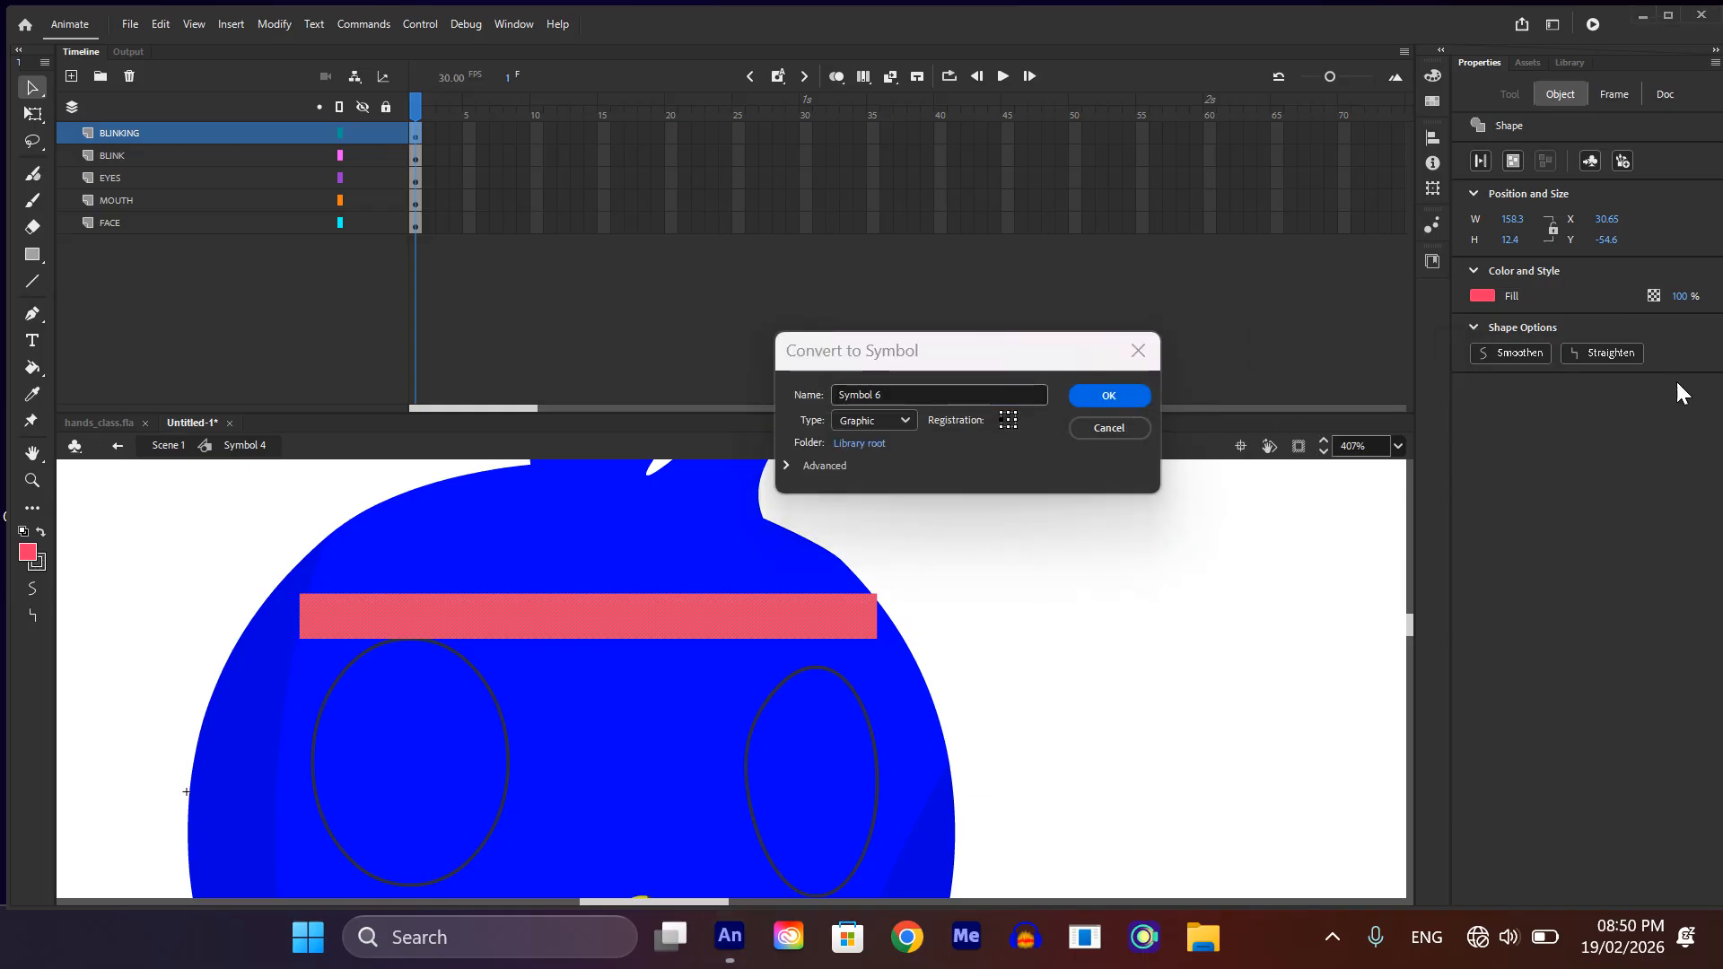
click(1122, 395)
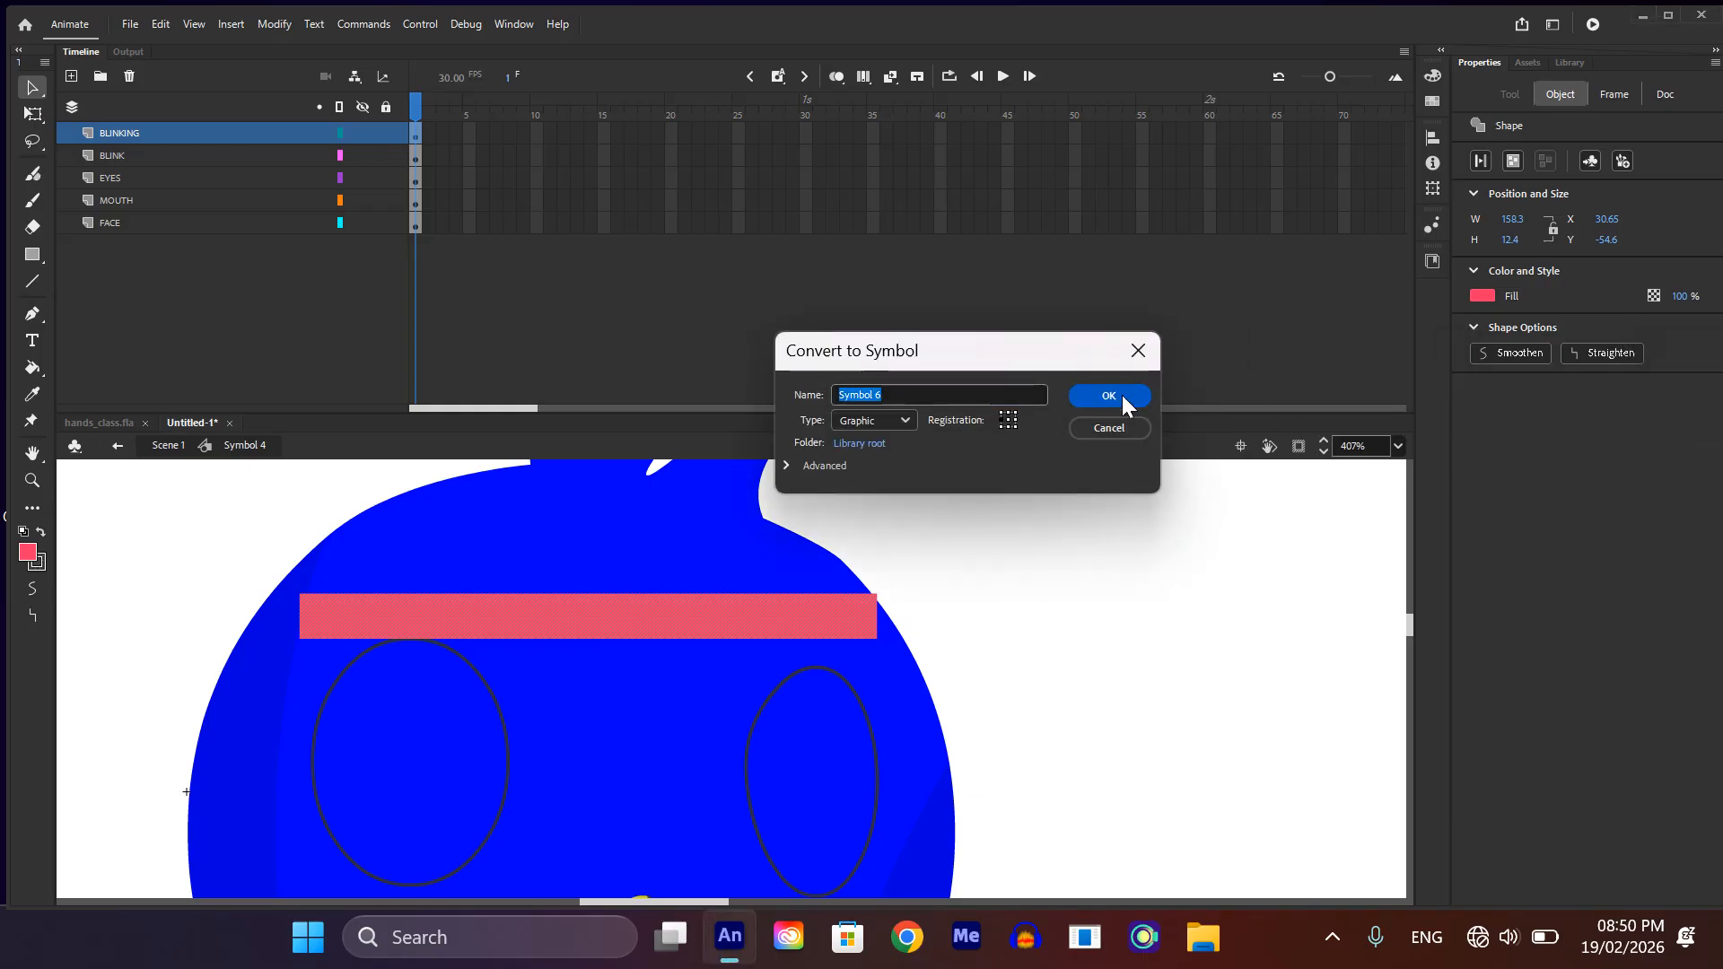
click(1122, 394)
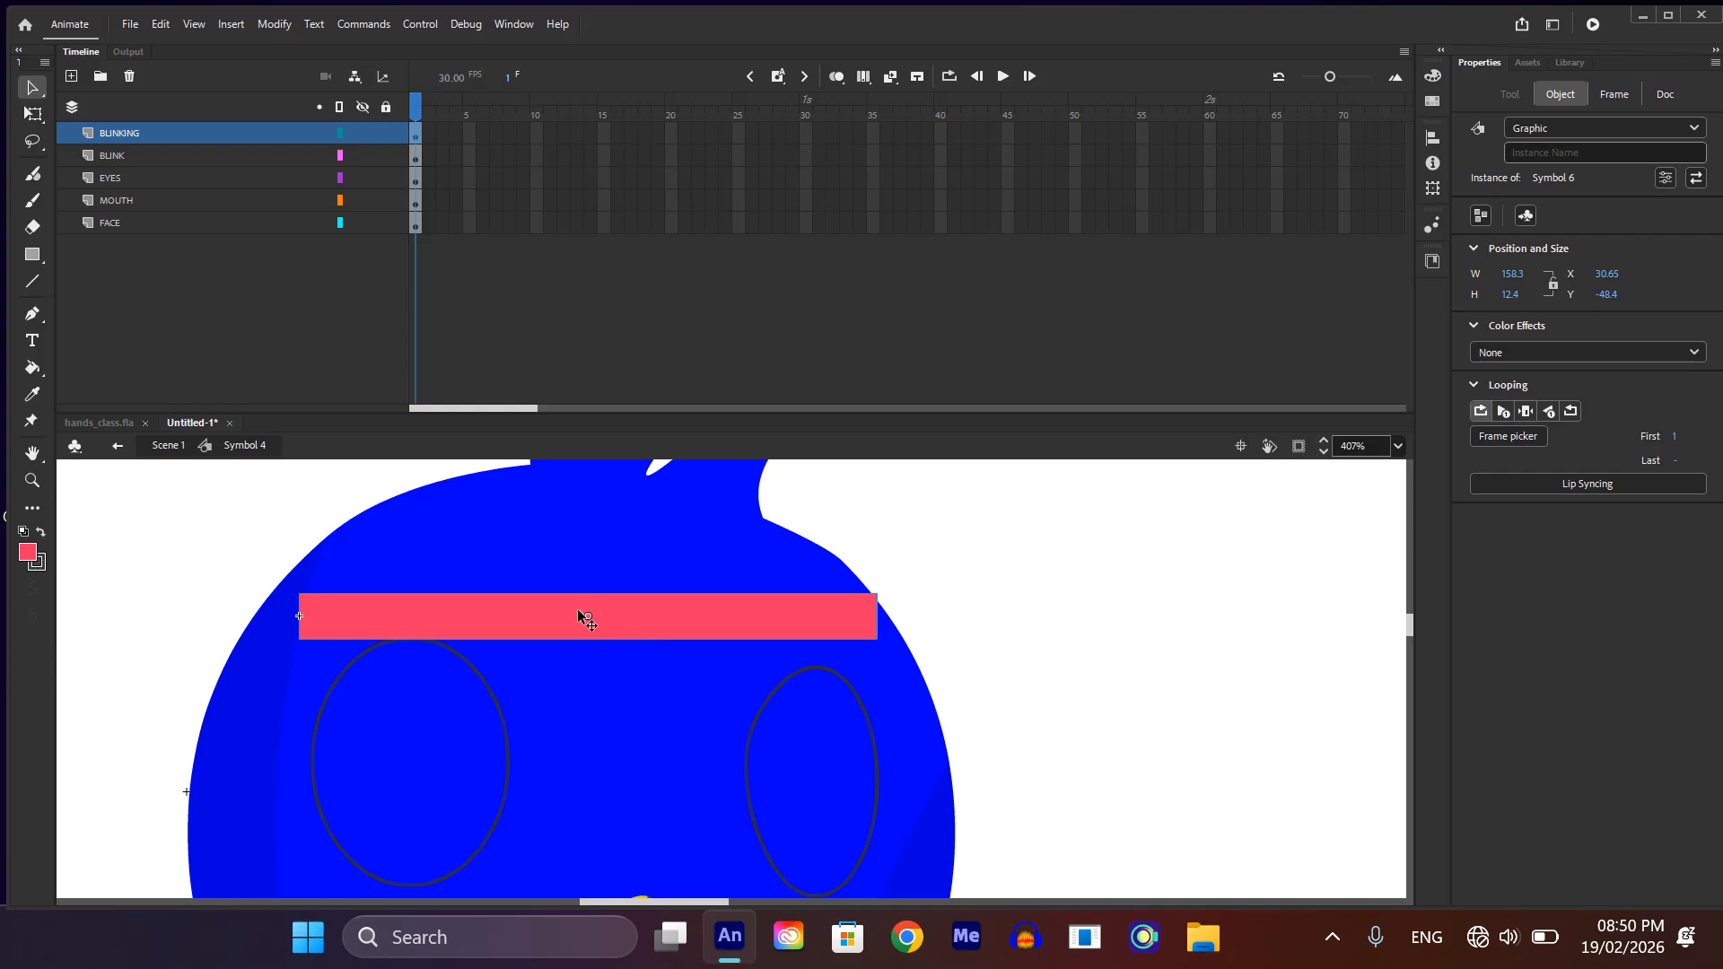
key(q)
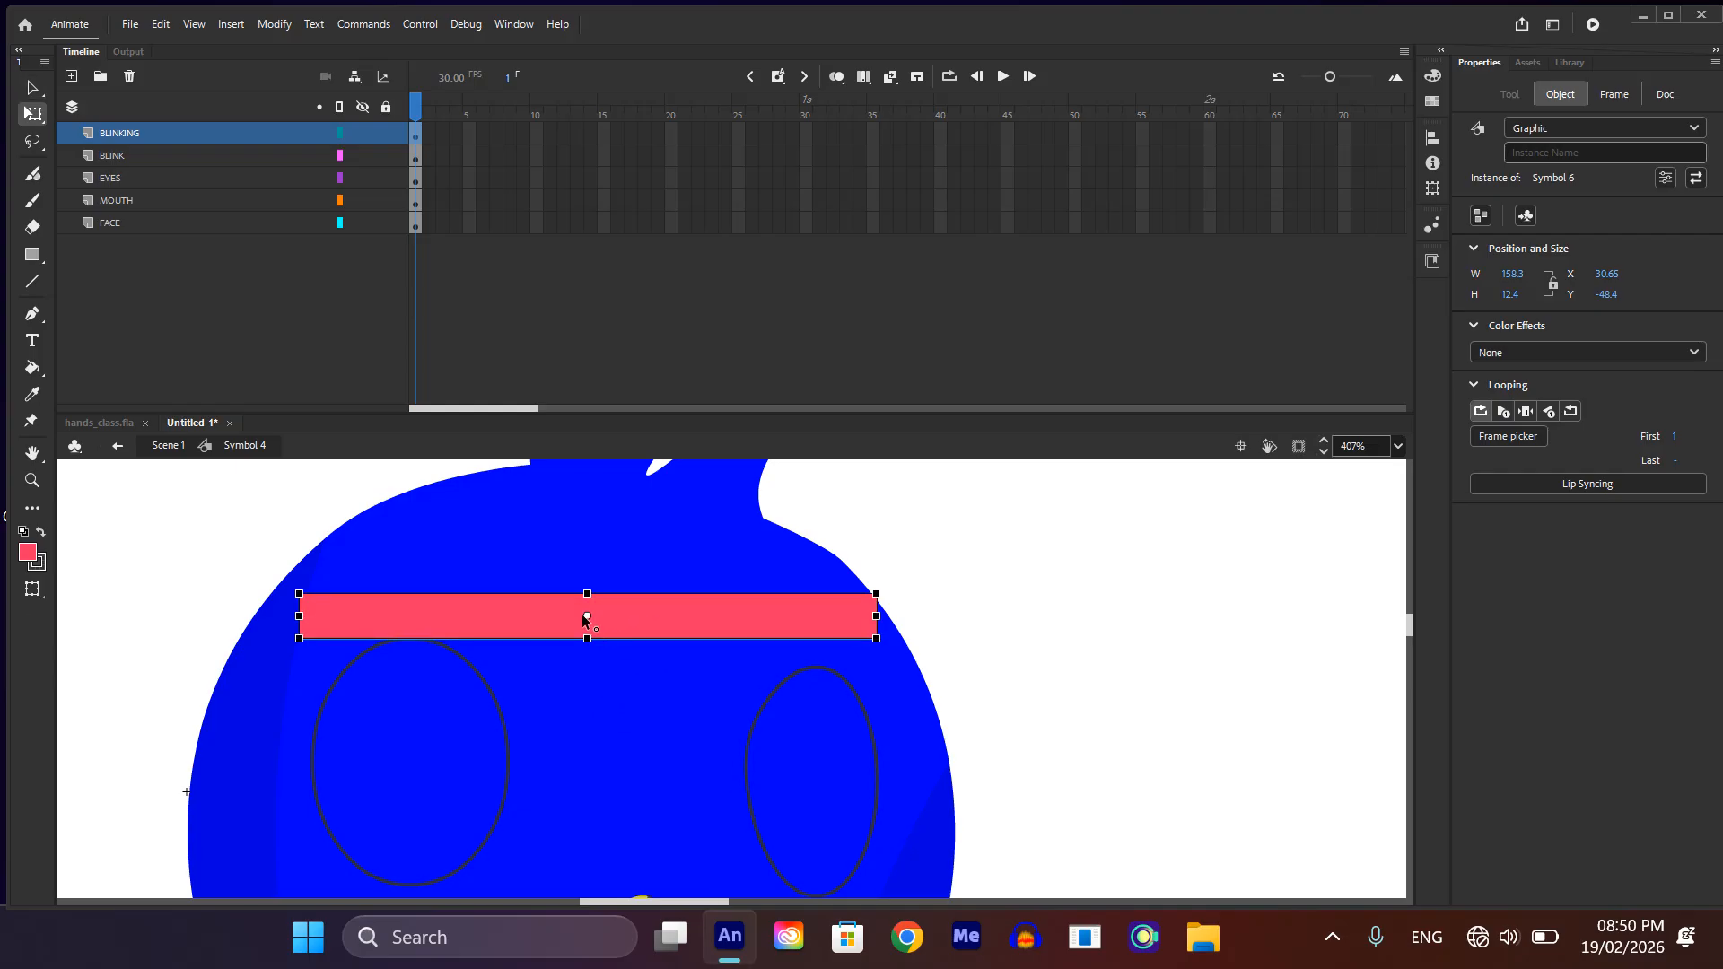
mouse_move(585, 616)
mouse_down()
mouse_move(613, 603)
mouse_move(585, 593)
mouse_up()
Step: Extend all layers to frame 65 and, at frame 15 on BLINKING, stretch the bar downward to about 84 px high, covering both eyes
drag(1281, 133, 1247, 266)
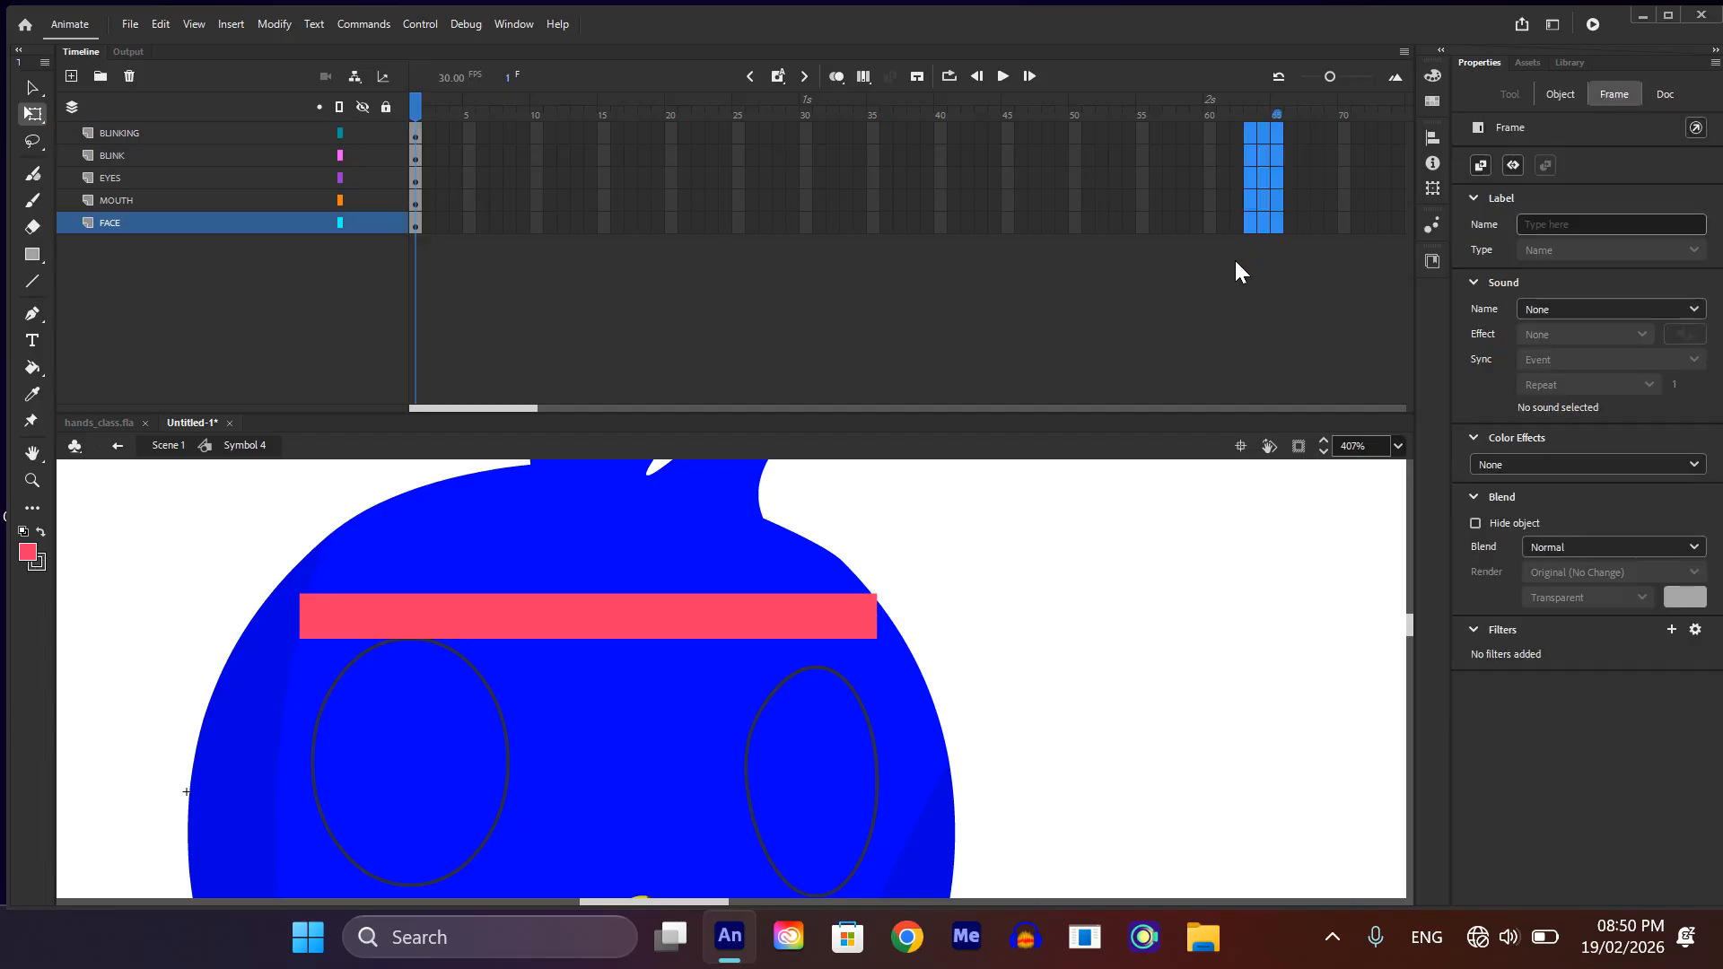
key(F5)
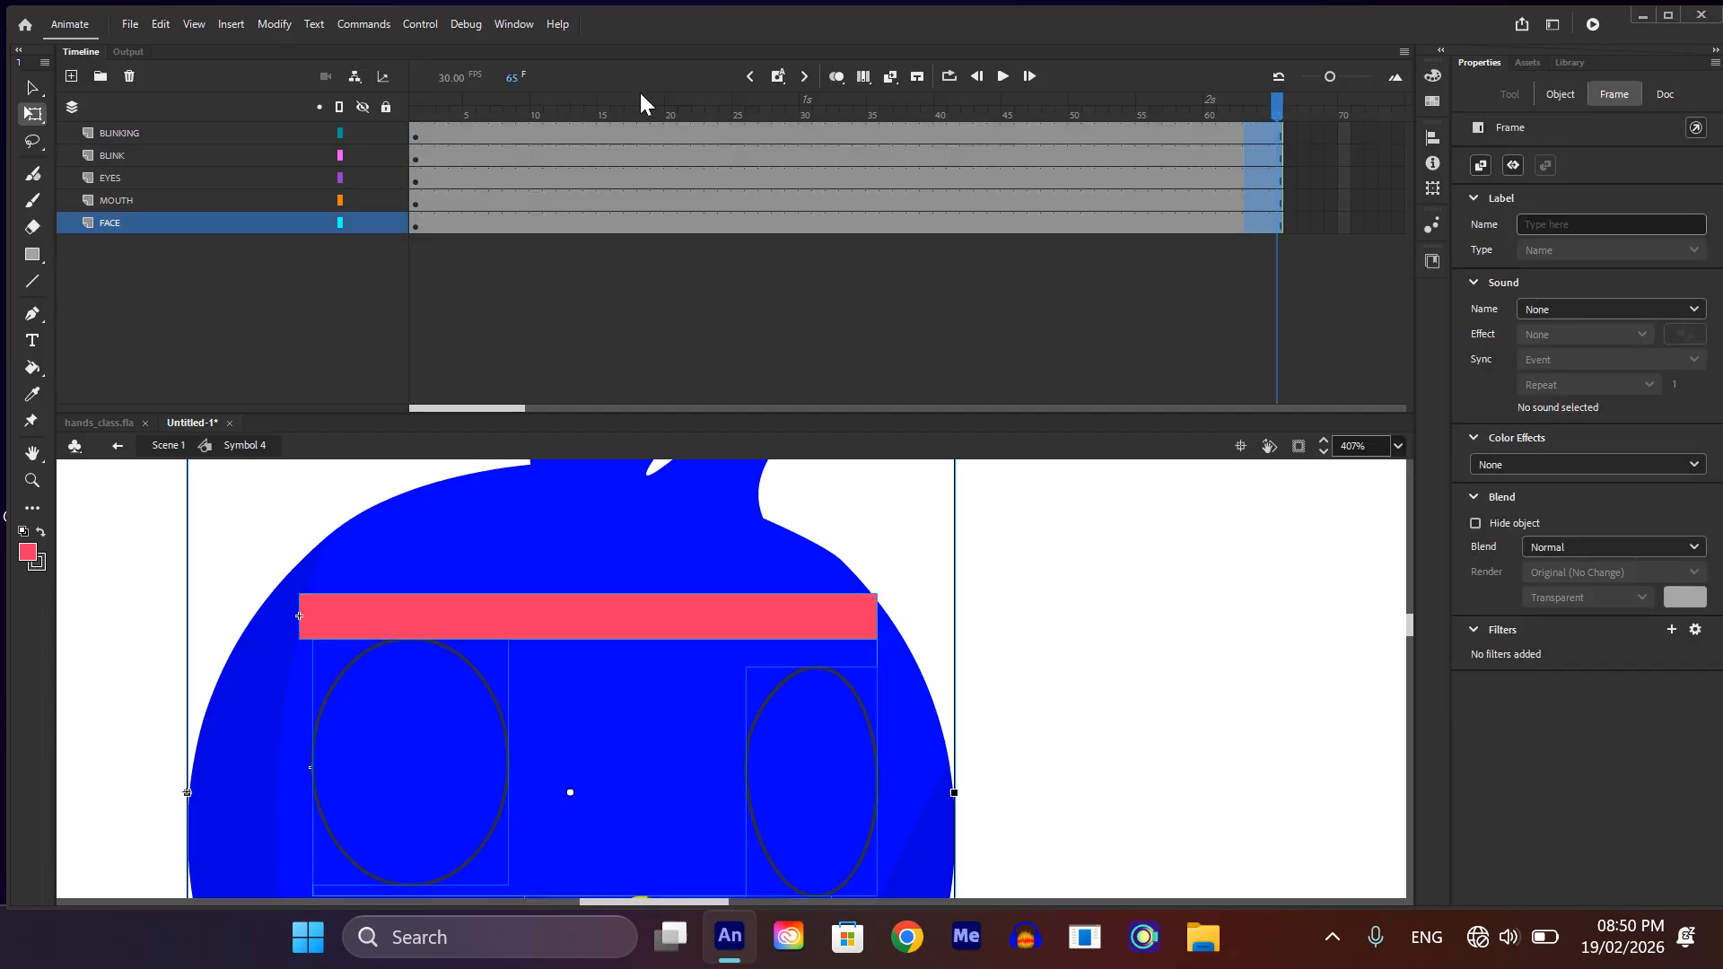
click(600, 135)
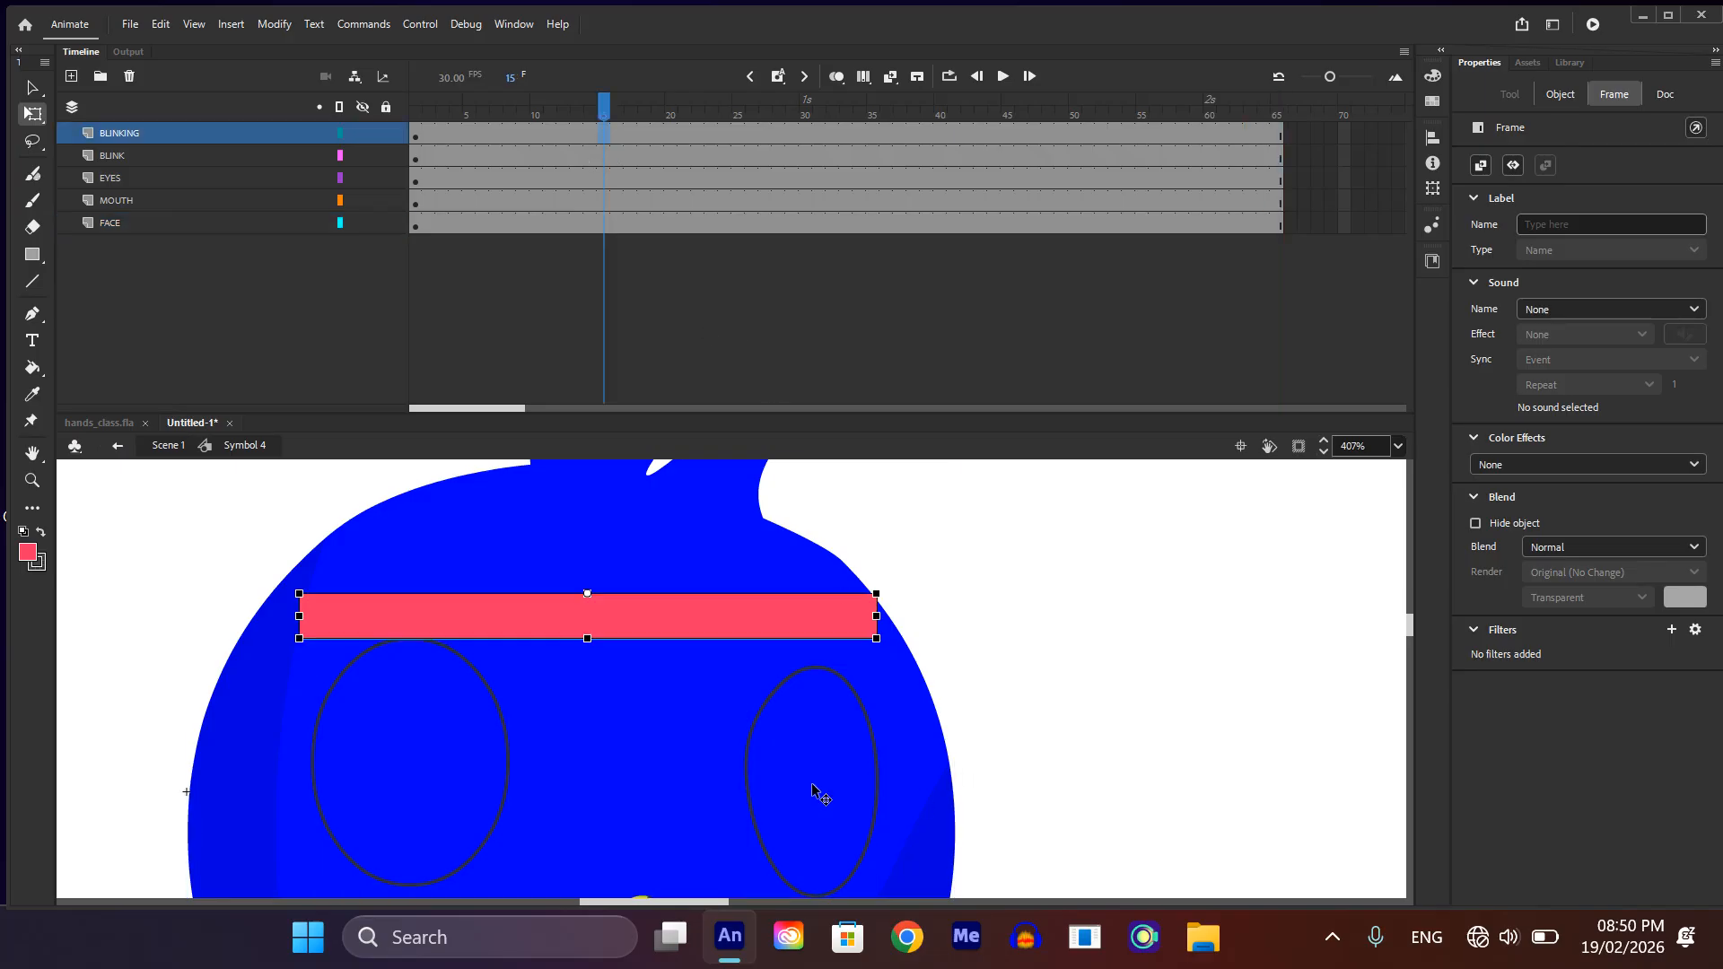
scroll(615, 685, down, 2)
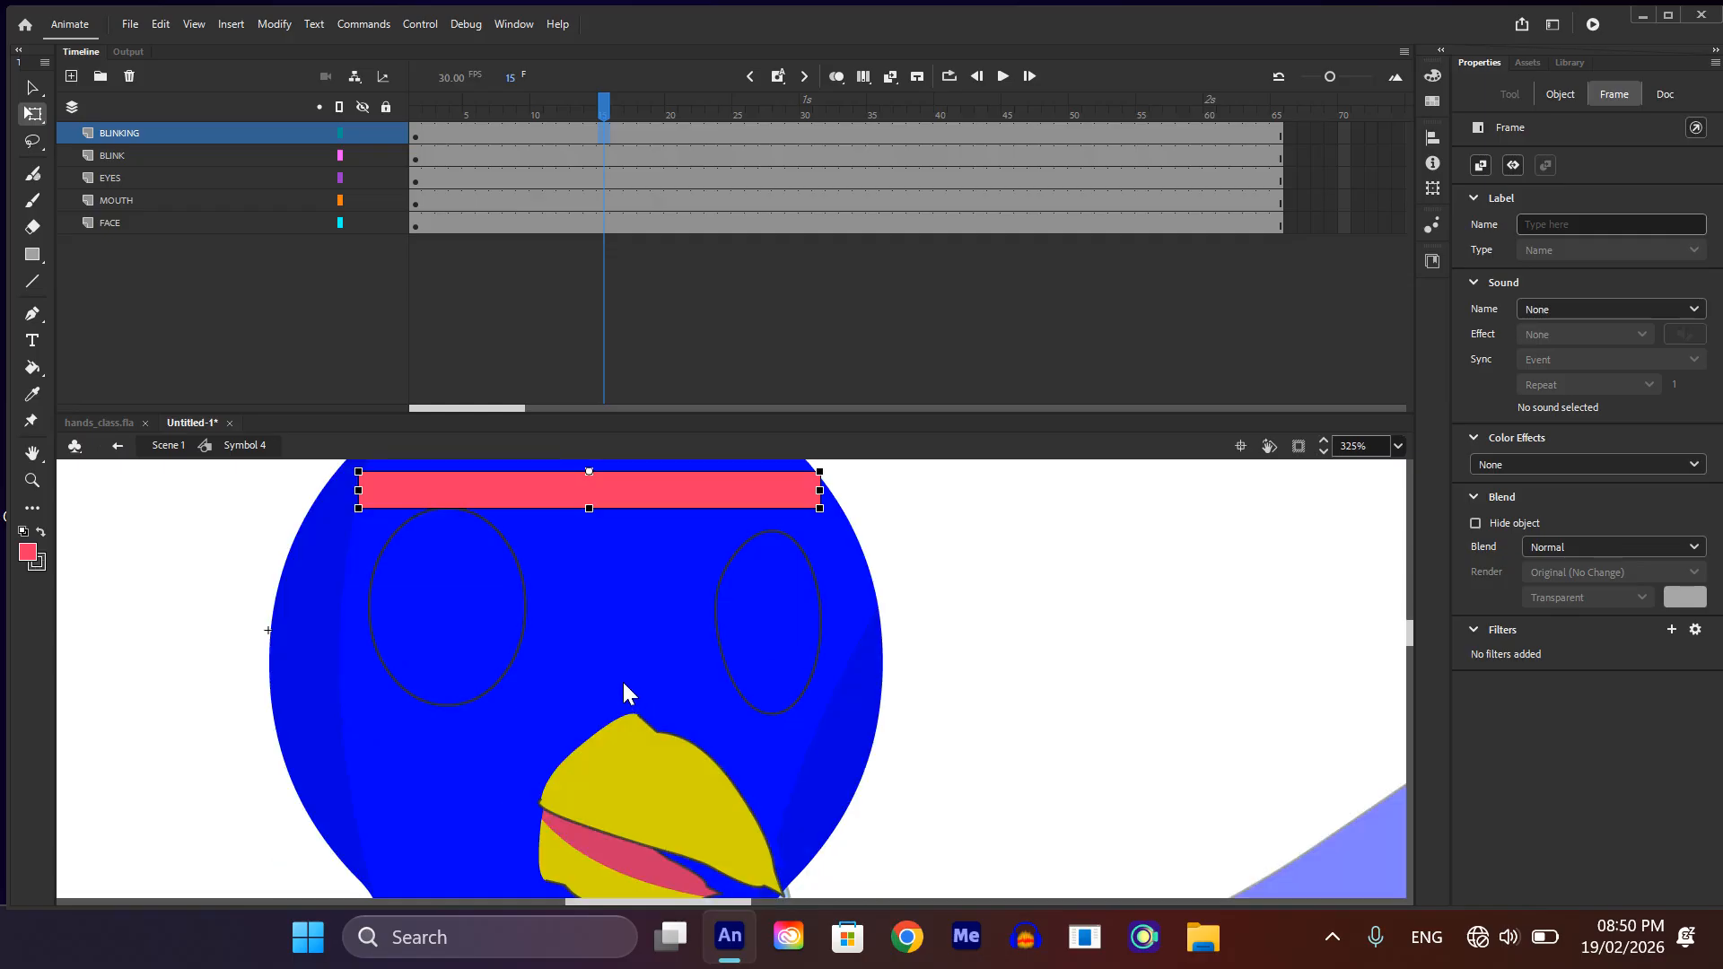
drag(589, 509, 580, 723)
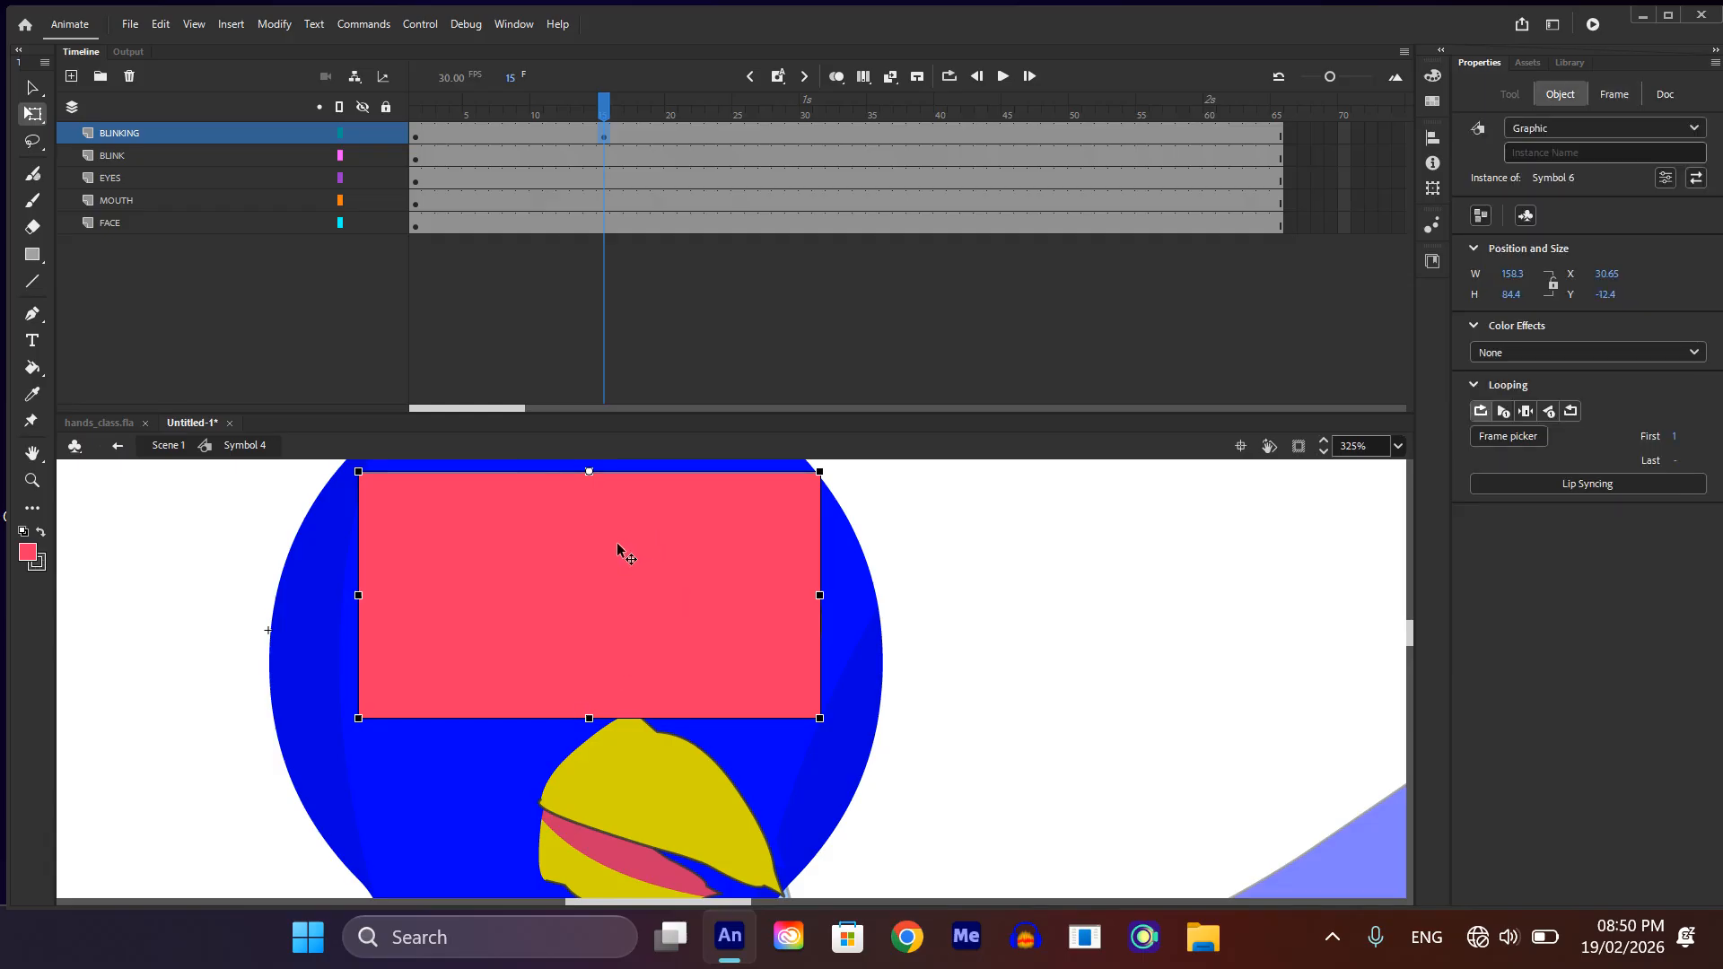
Step: Compare the bar at frames 1 and 15, and copy the BLINKING layer's first keyframe to frame 33
click(415, 134)
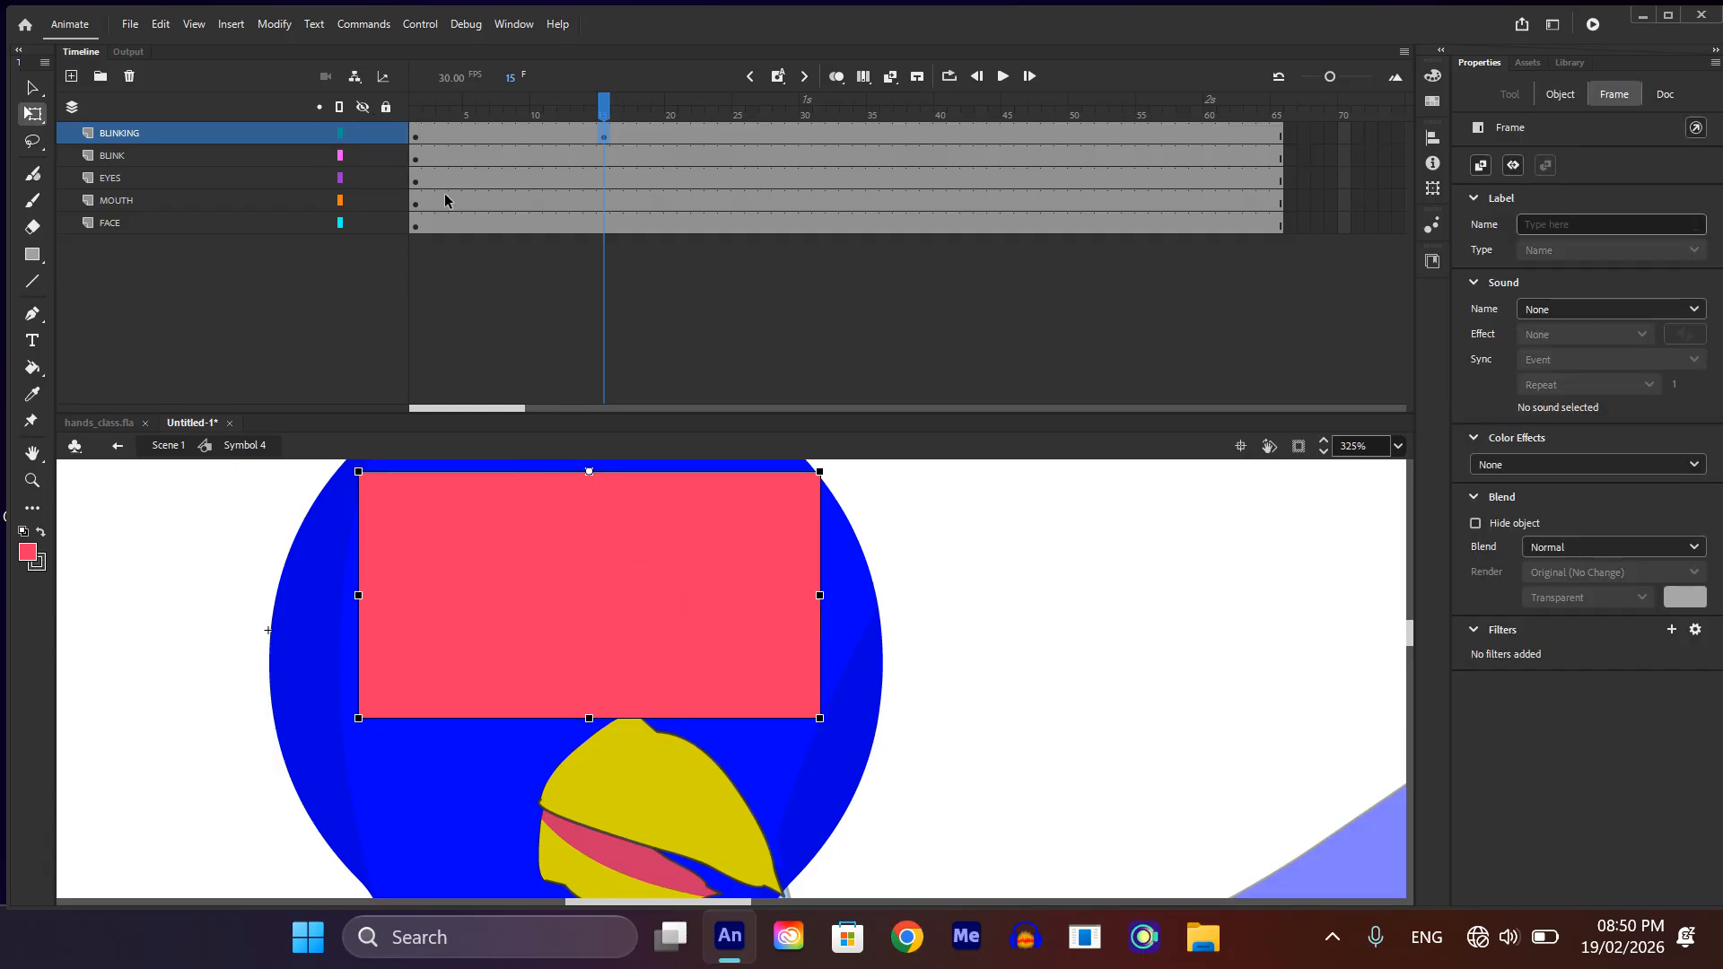
key(Right)
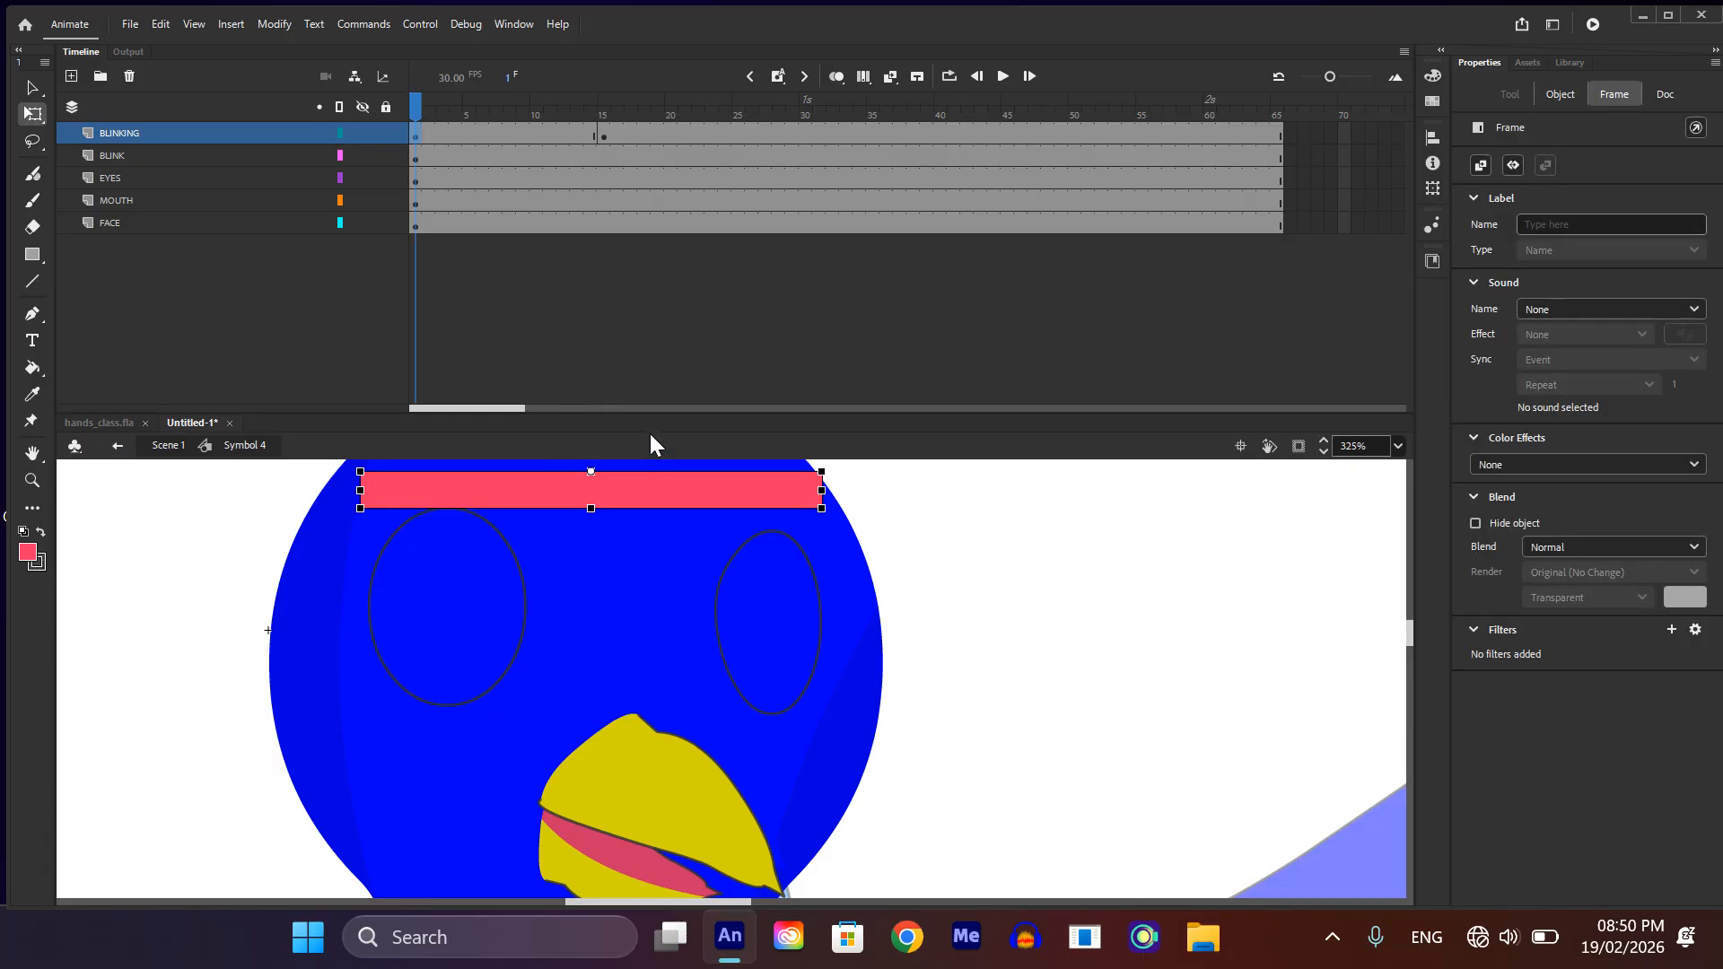
click(601, 136)
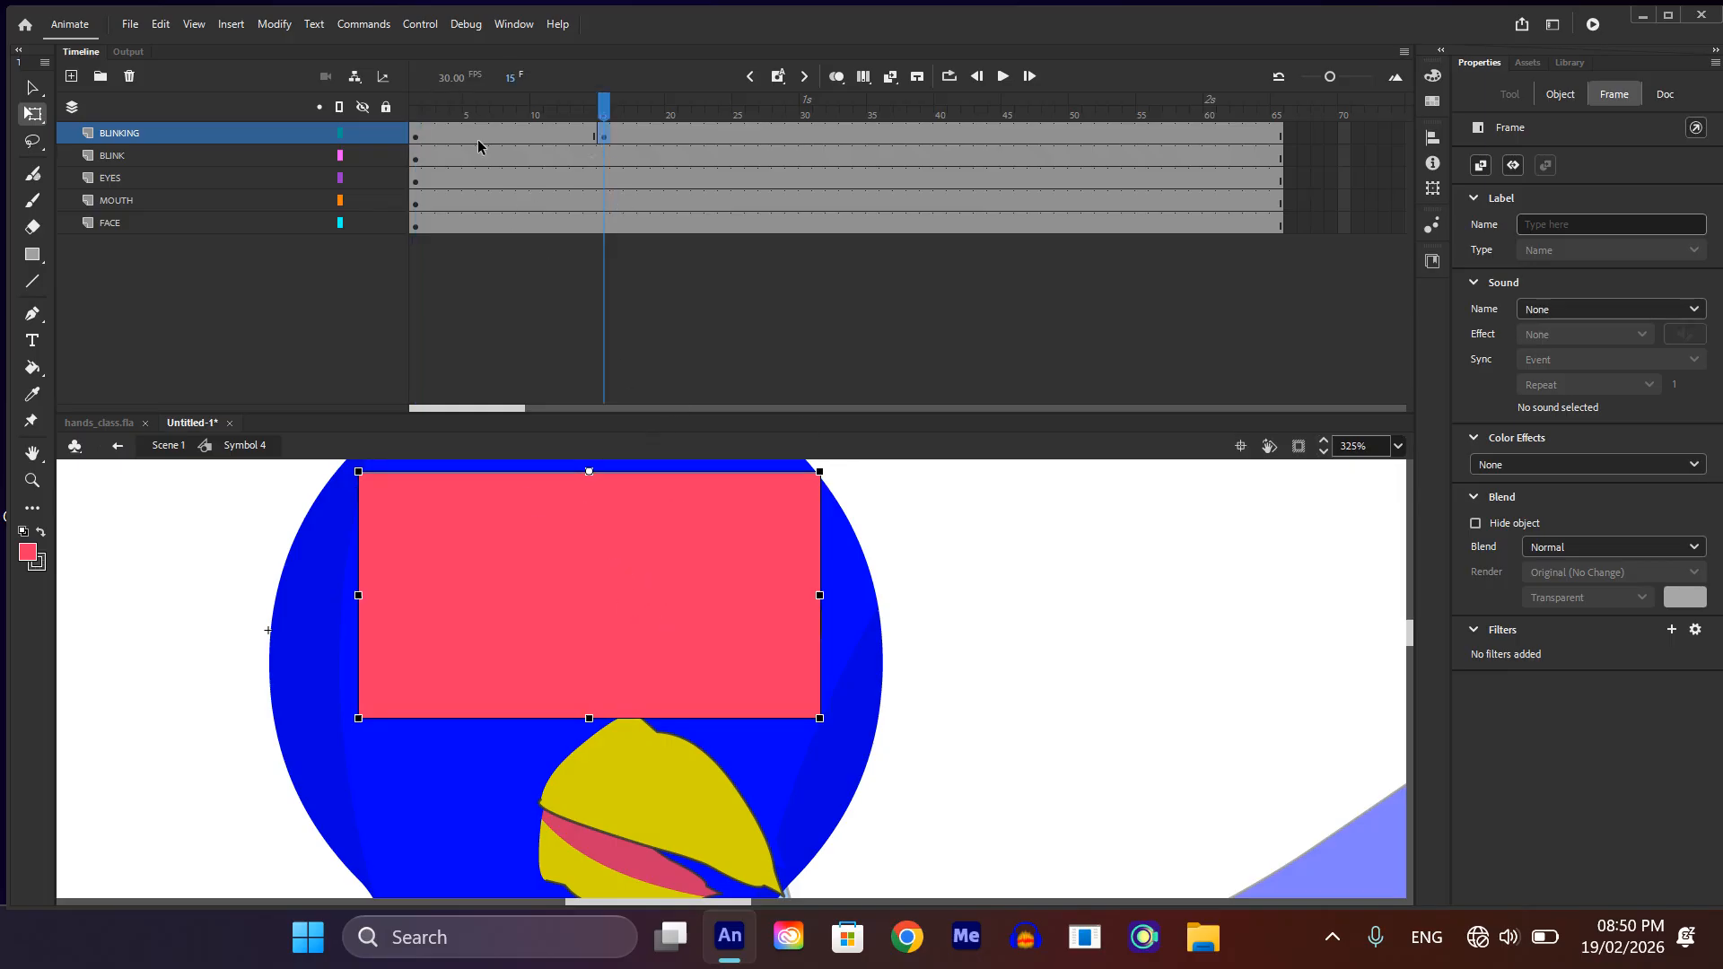
click(417, 137)
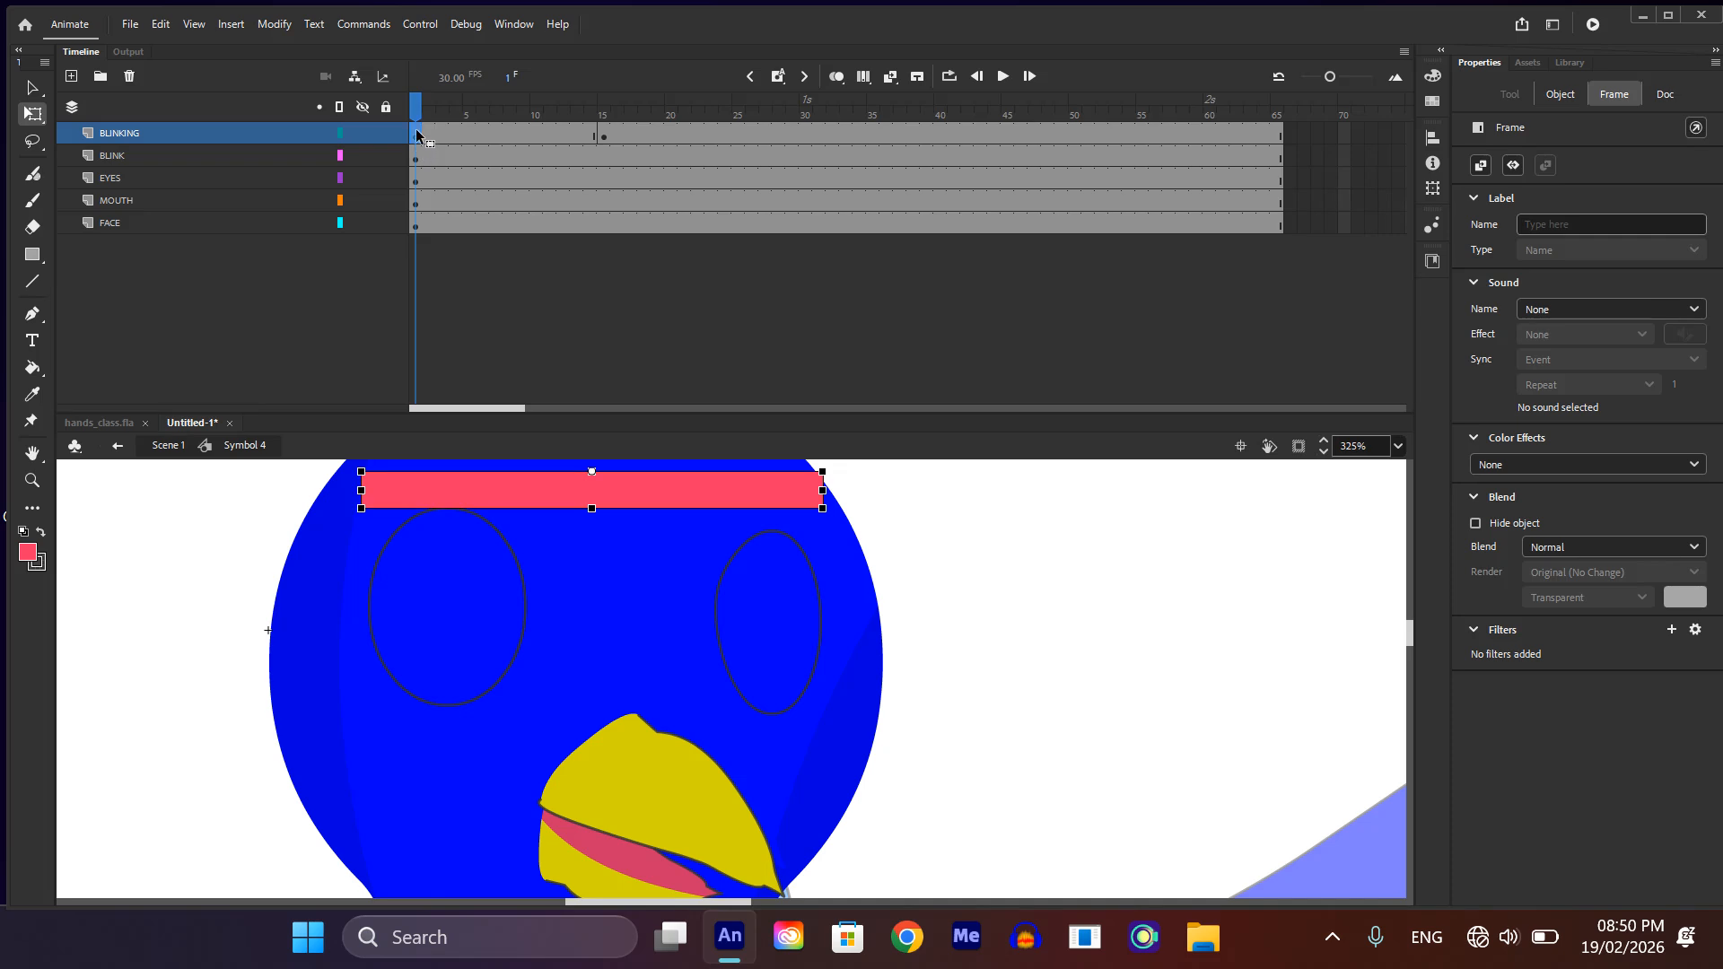
drag(417, 134, 850, 111)
Step: Create classic tweens between the three keyframes on the BLINKING layer and return to frame 1
drag(515, 132, 732, 143)
right_click(676, 137)
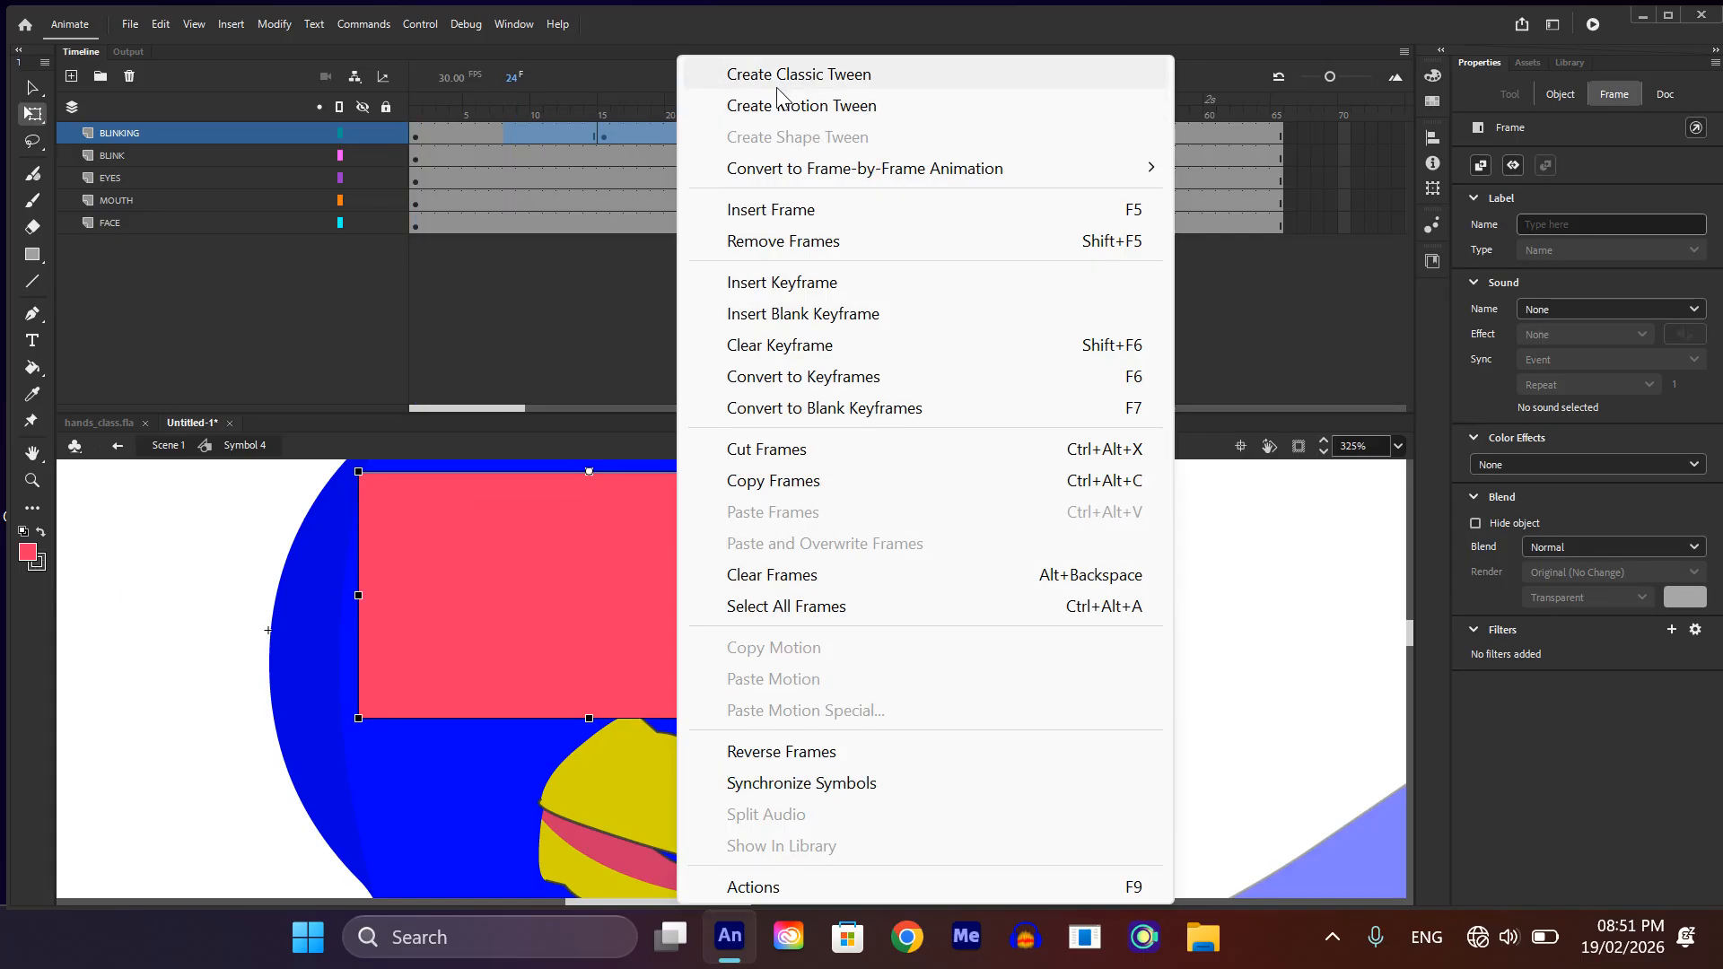
click(781, 70)
drag(727, 97, 337, 438)
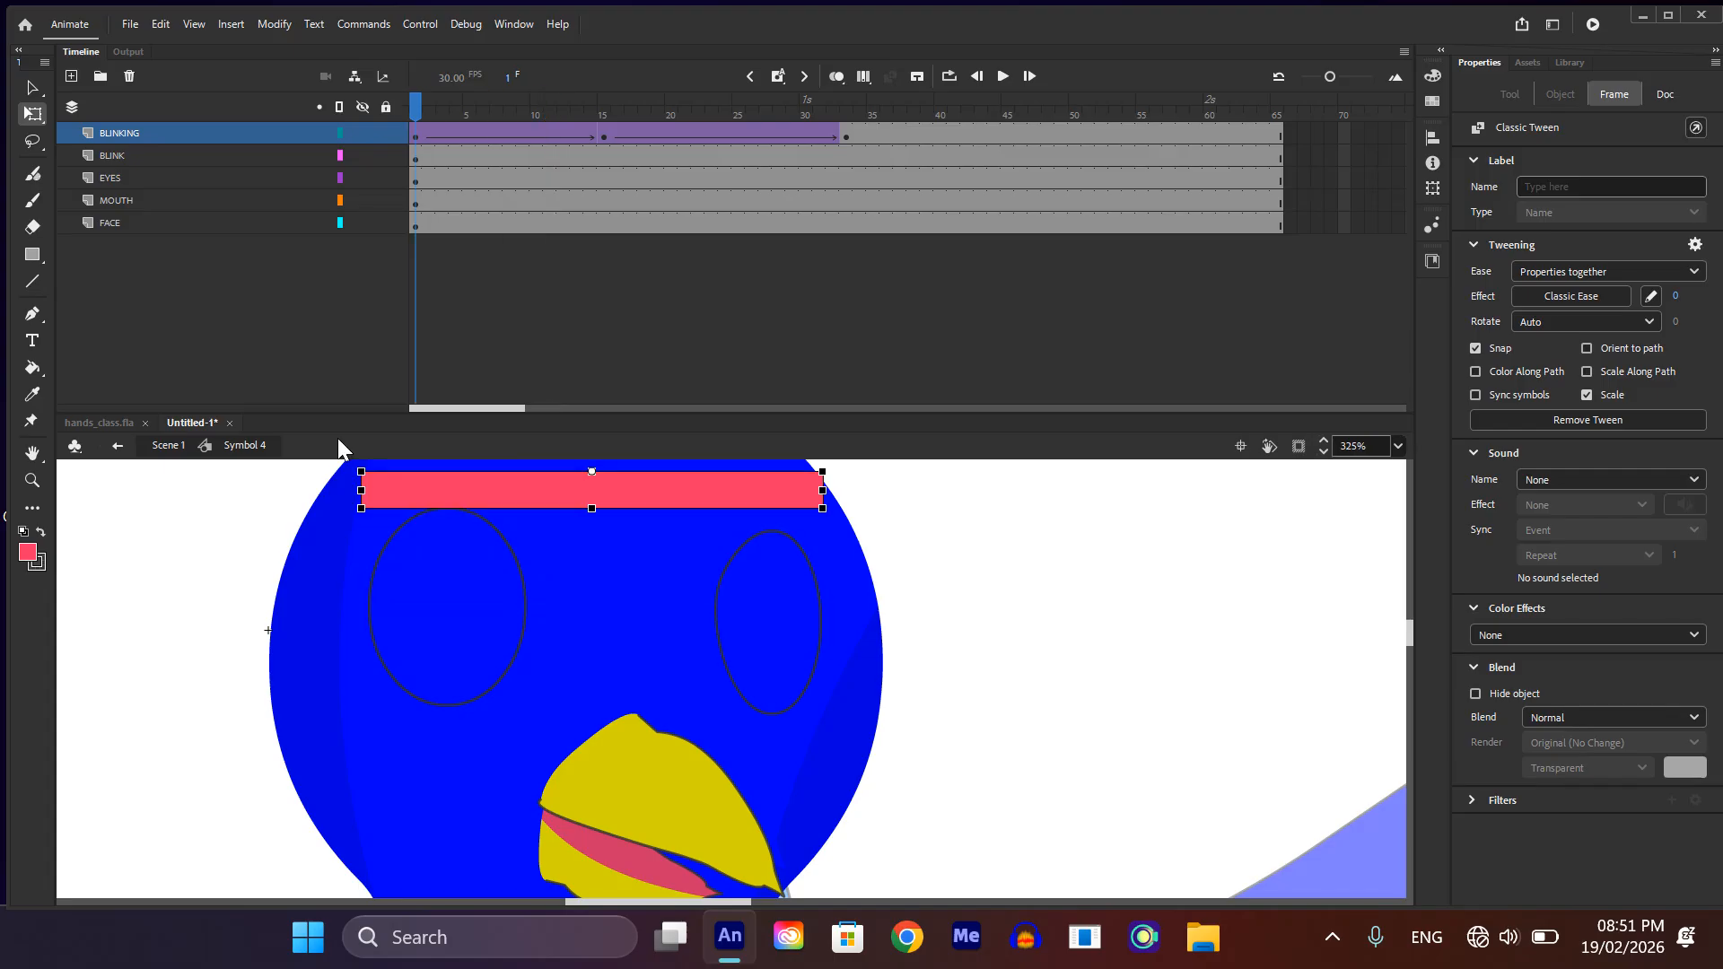
Step: Turn the BLINKING layer into a mask for the BLINK layer and scrub through the timeline to preview the blink
right_click(210, 126)
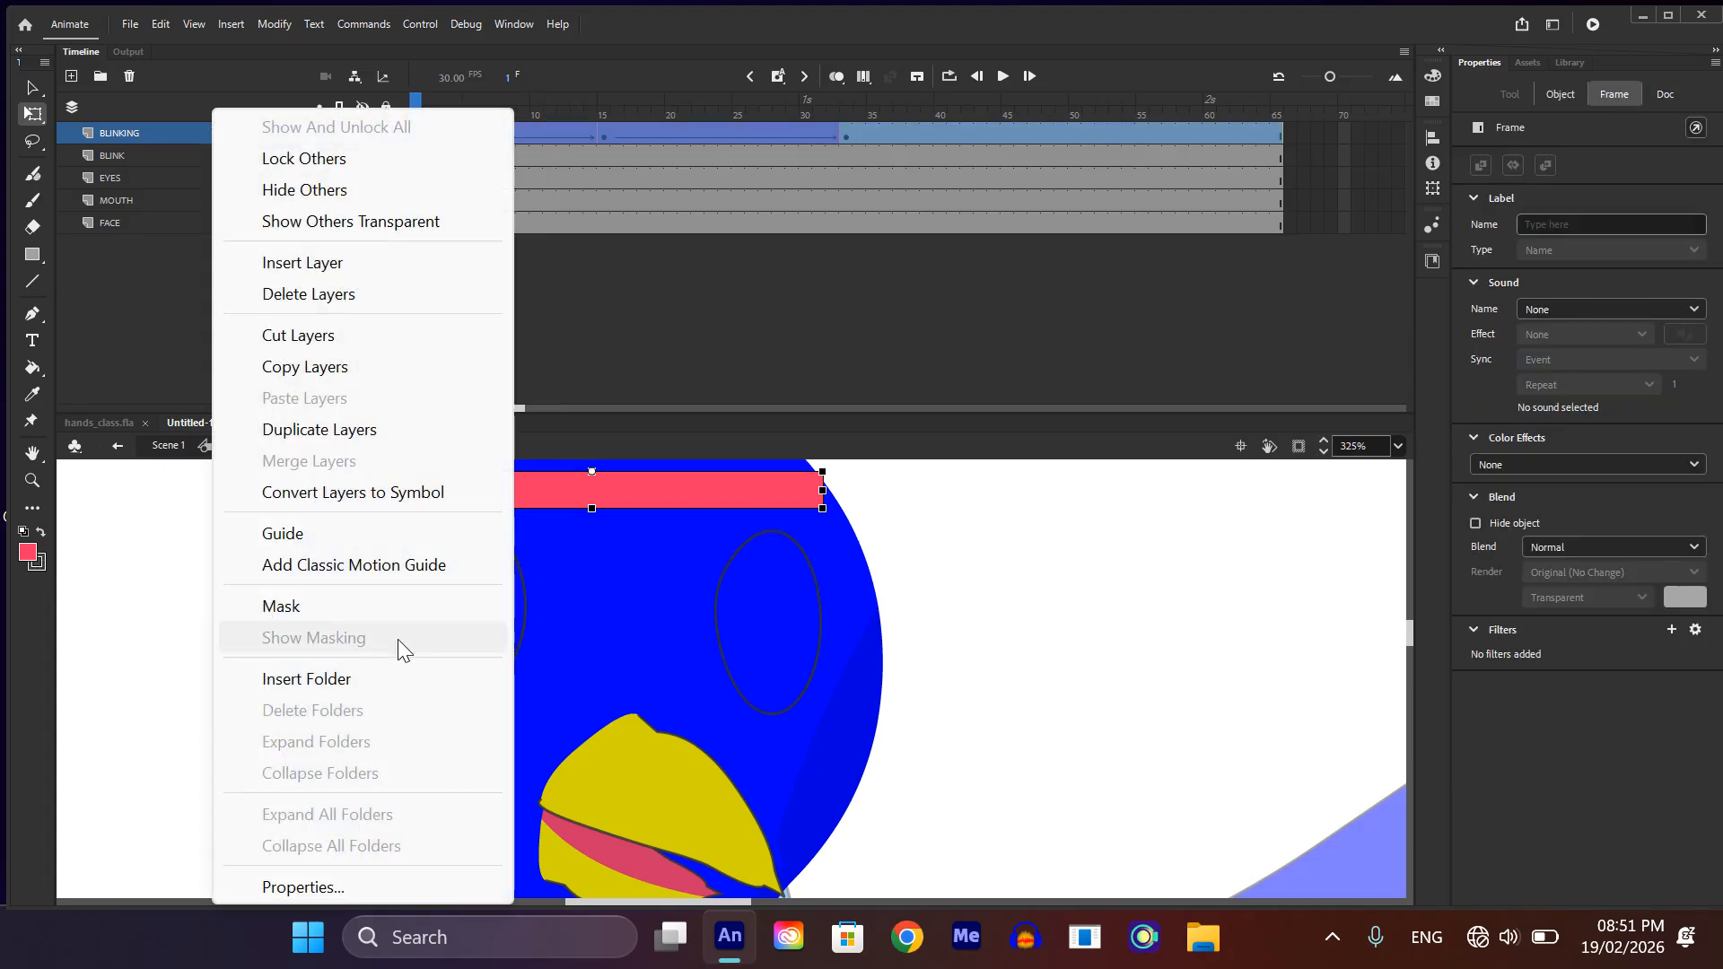
click(337, 607)
scroll(673, 628, down, 3)
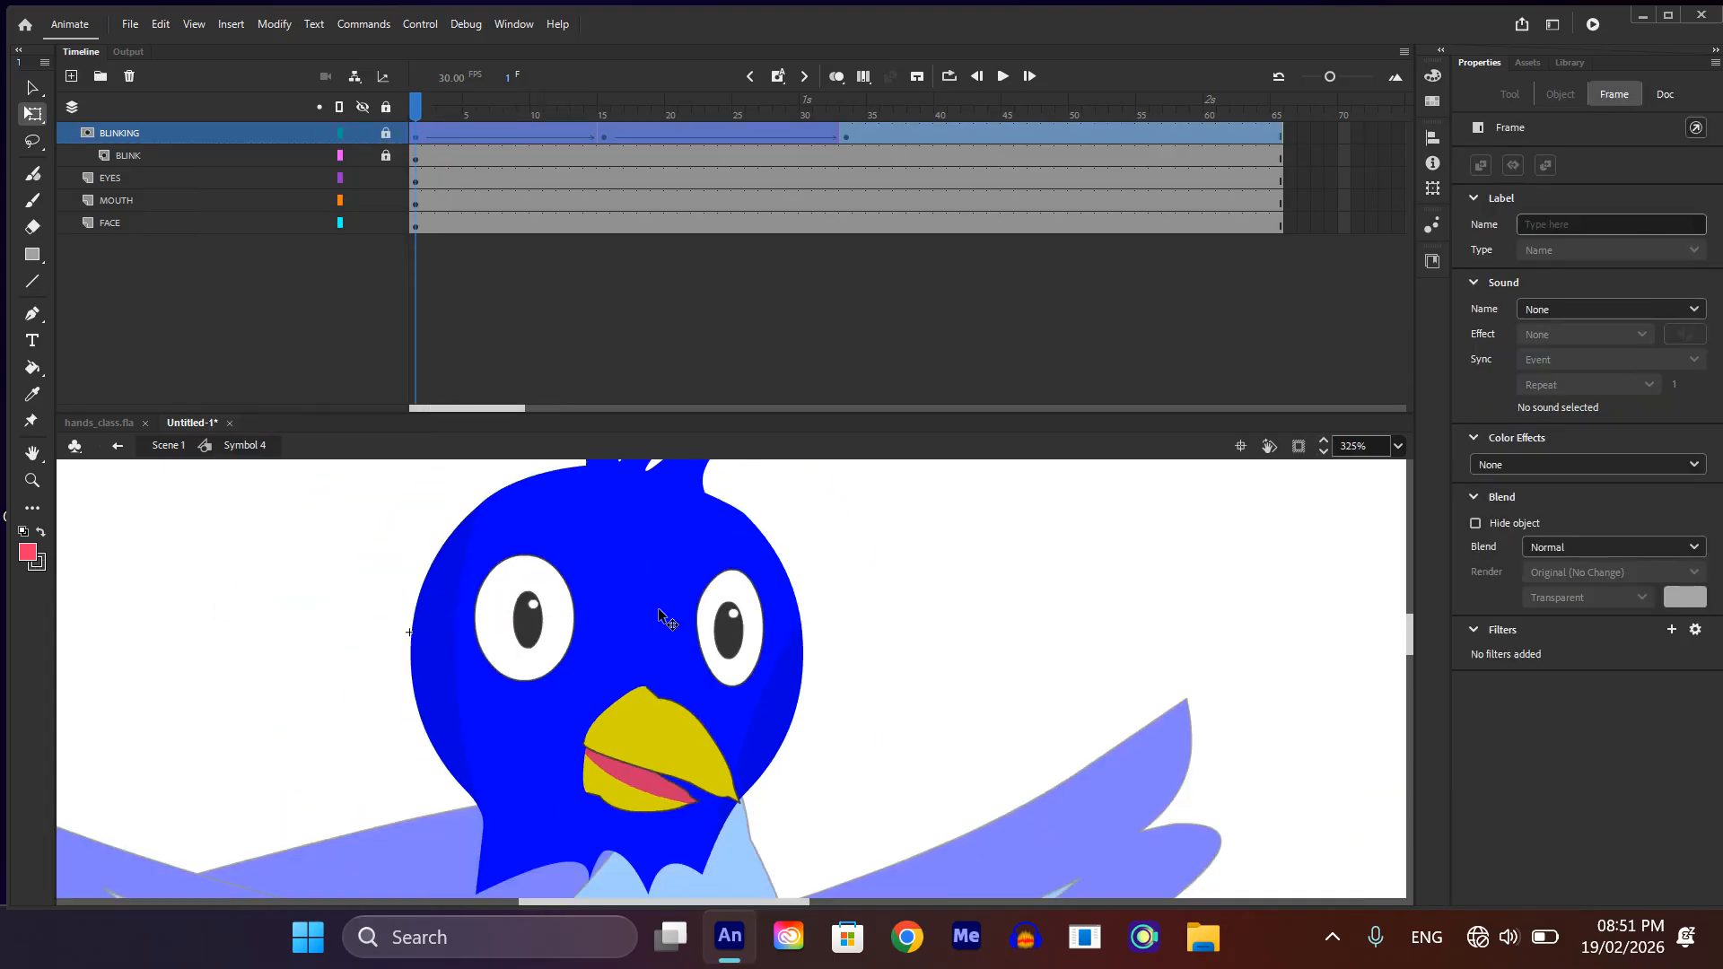
click(417, 105)
drag(417, 105, 243, 433)
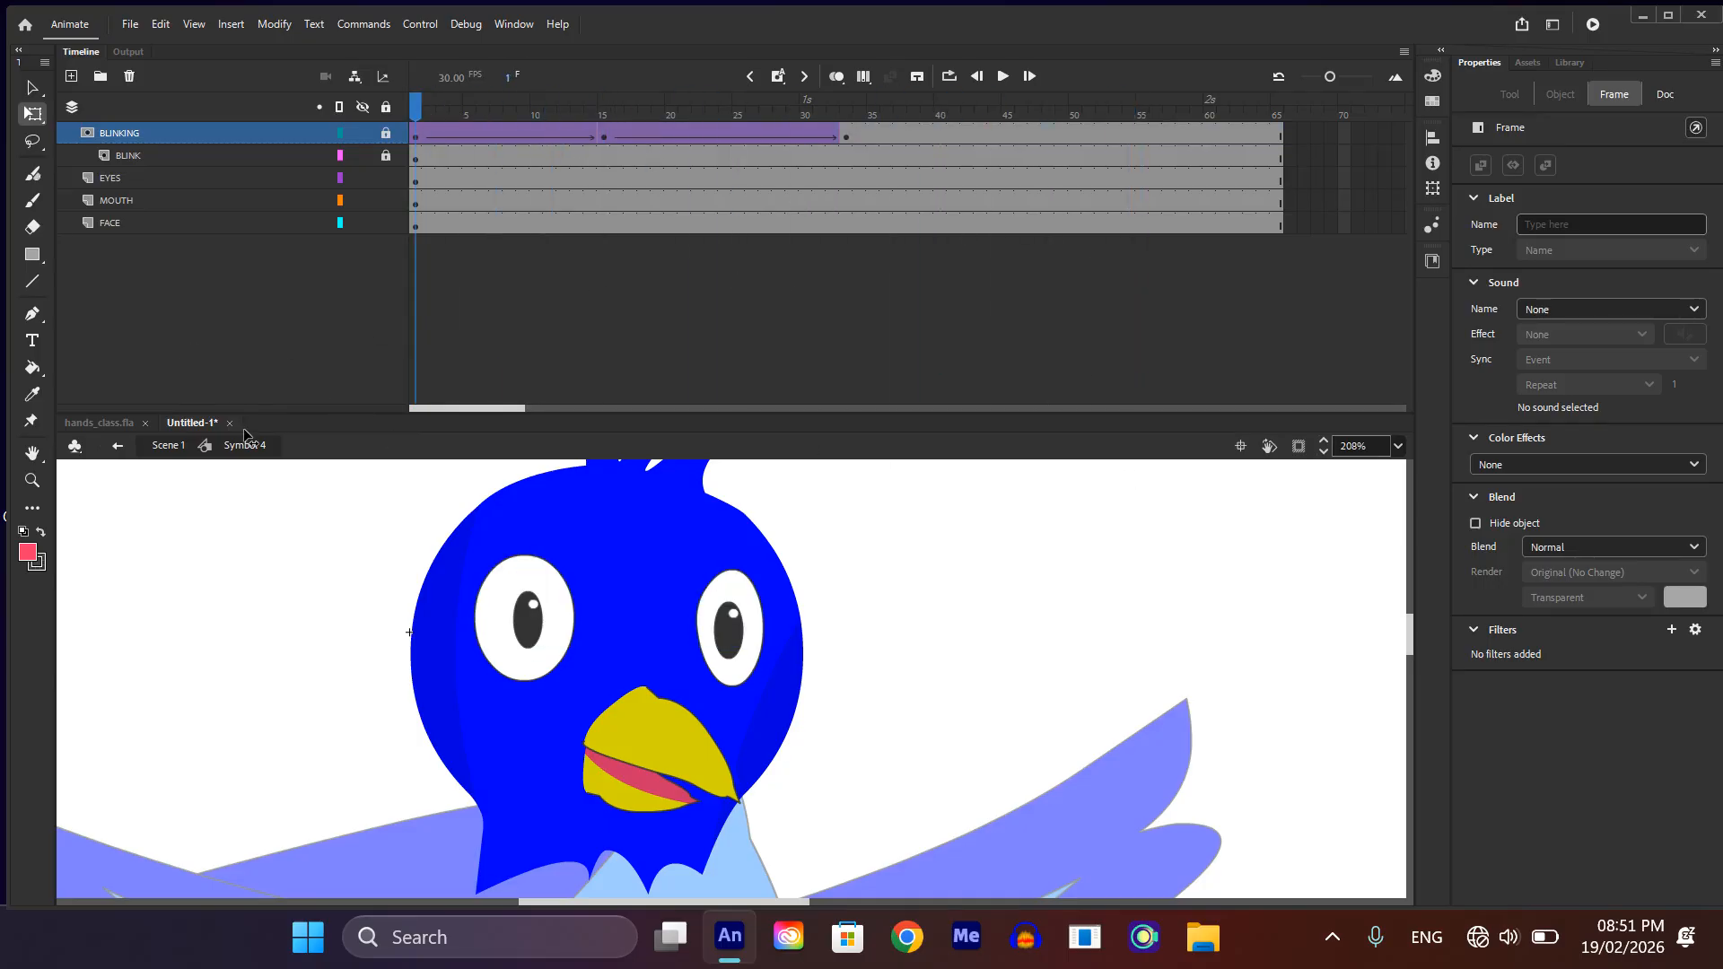
Step: Move the upper beak's transformation point to its top-left corner and the lower beak's to the middle of its left edge
scroll(683, 623, down, 1)
click(693, 718)
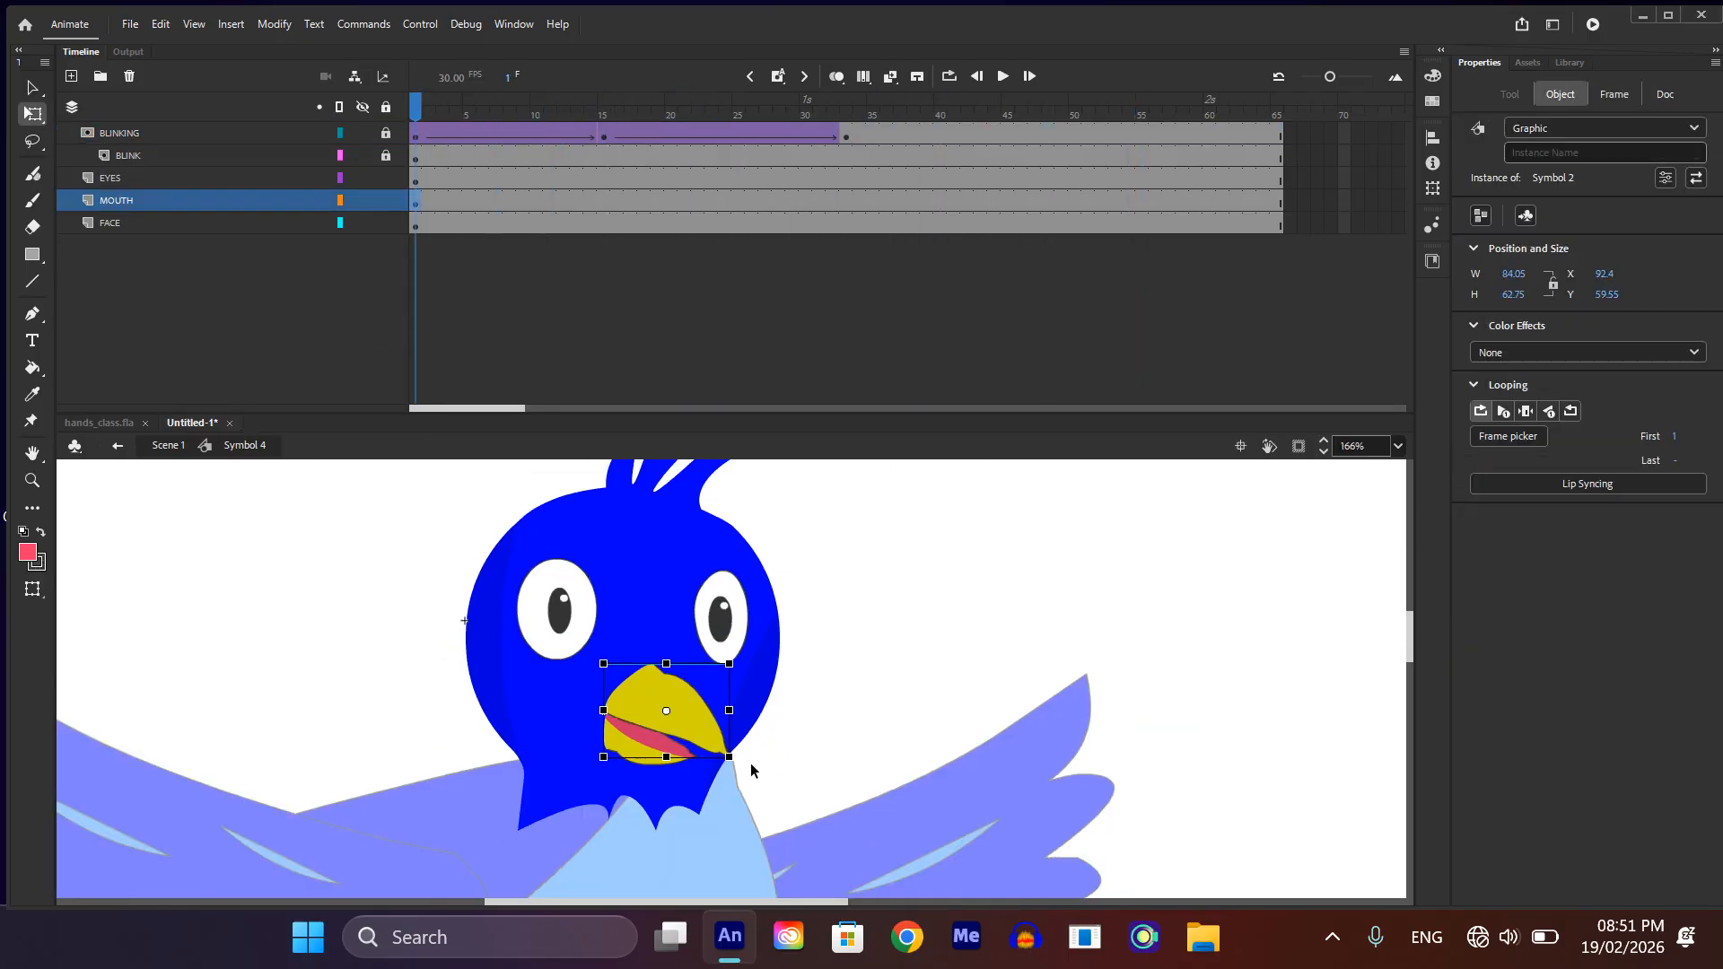
scroll(601, 659, up, 3)
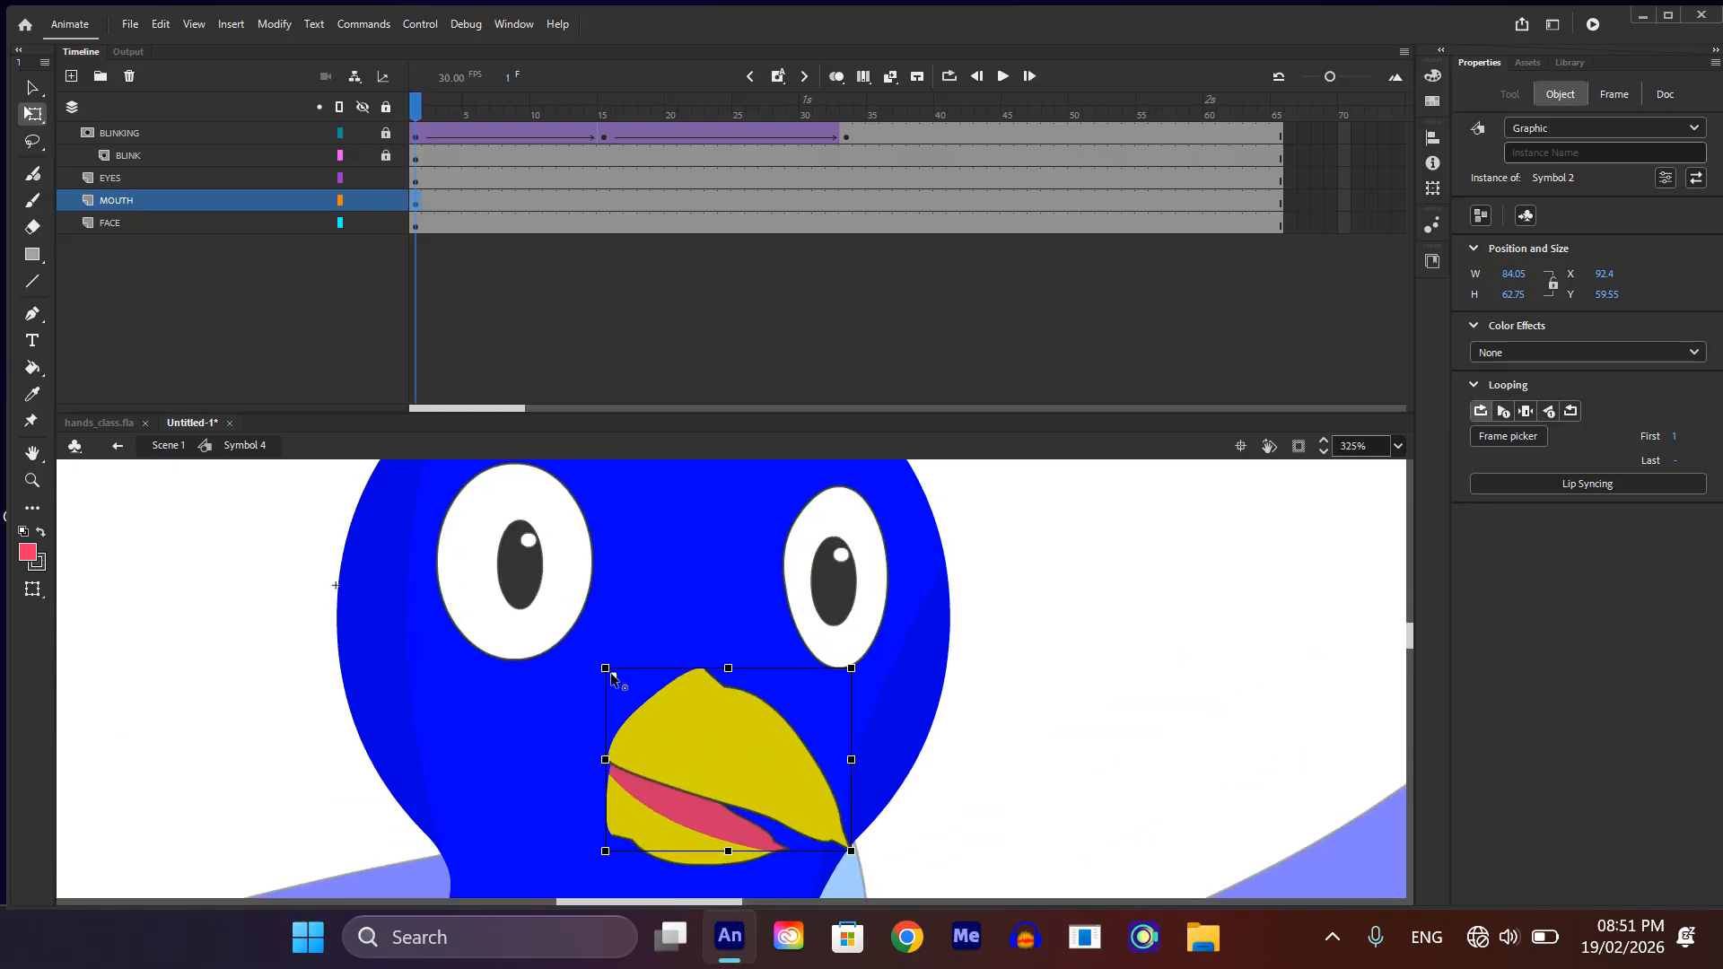
click(1014, 770)
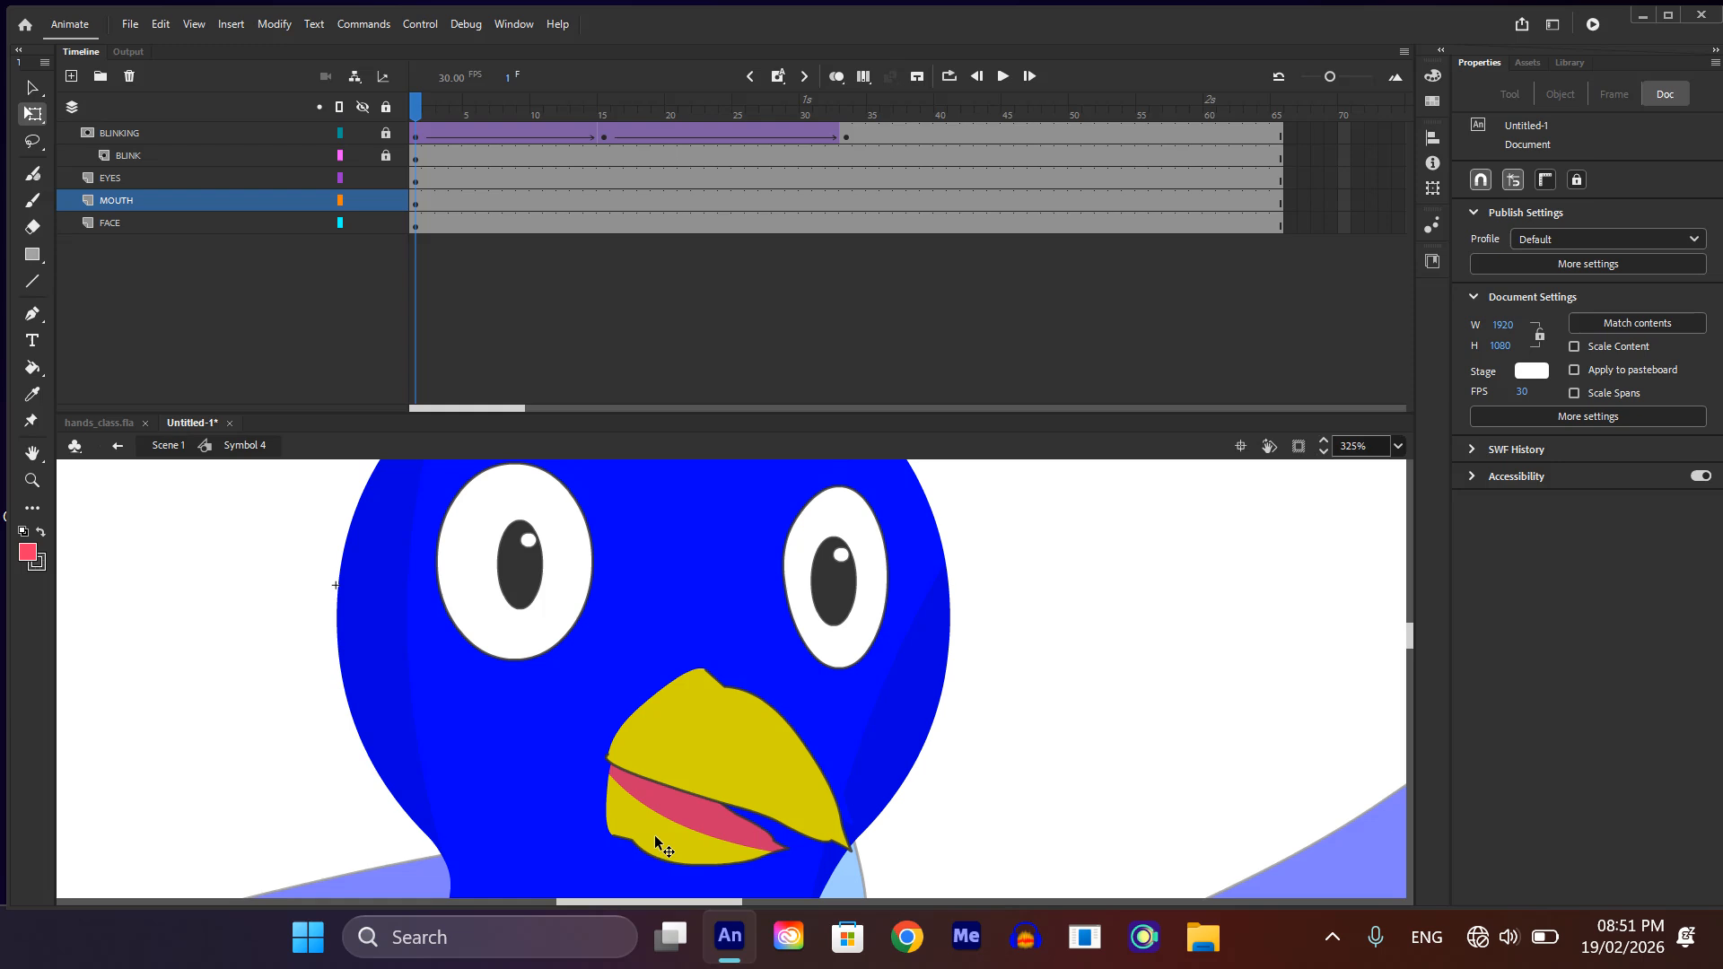
click(703, 800)
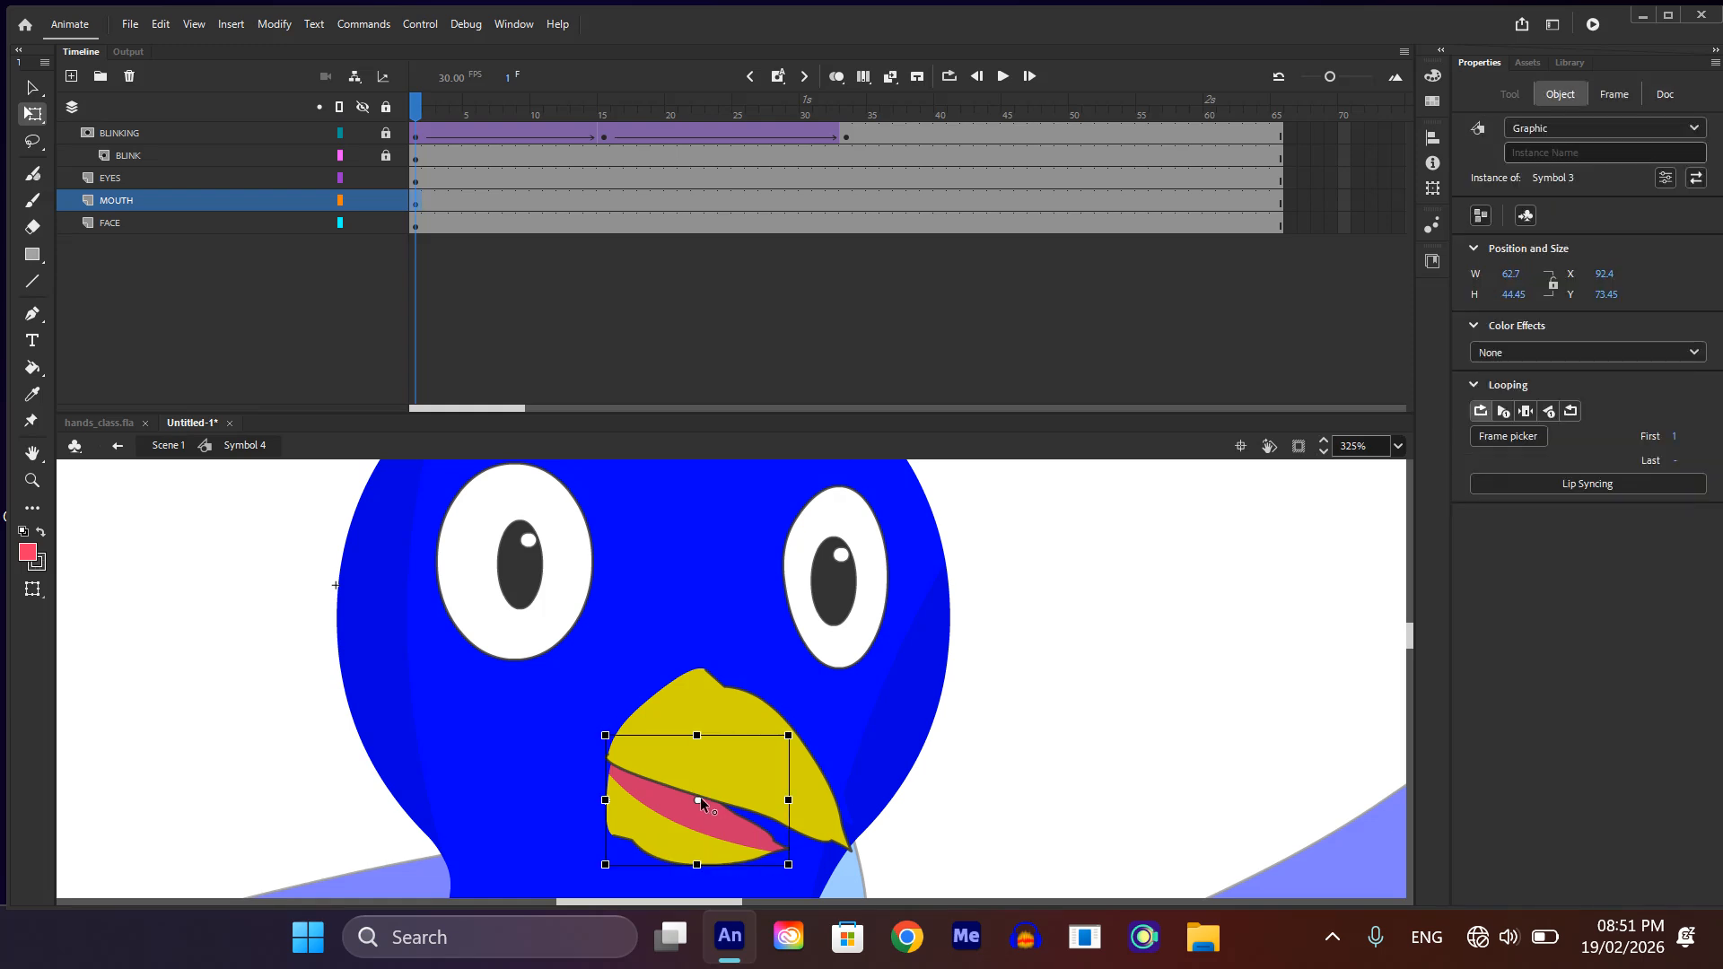
drag(699, 799, 606, 800)
Step: Try opening the beak at frame 15 of the MOUTH layer by rotating the upper beak upward and the lower beak downward
click(591, 200)
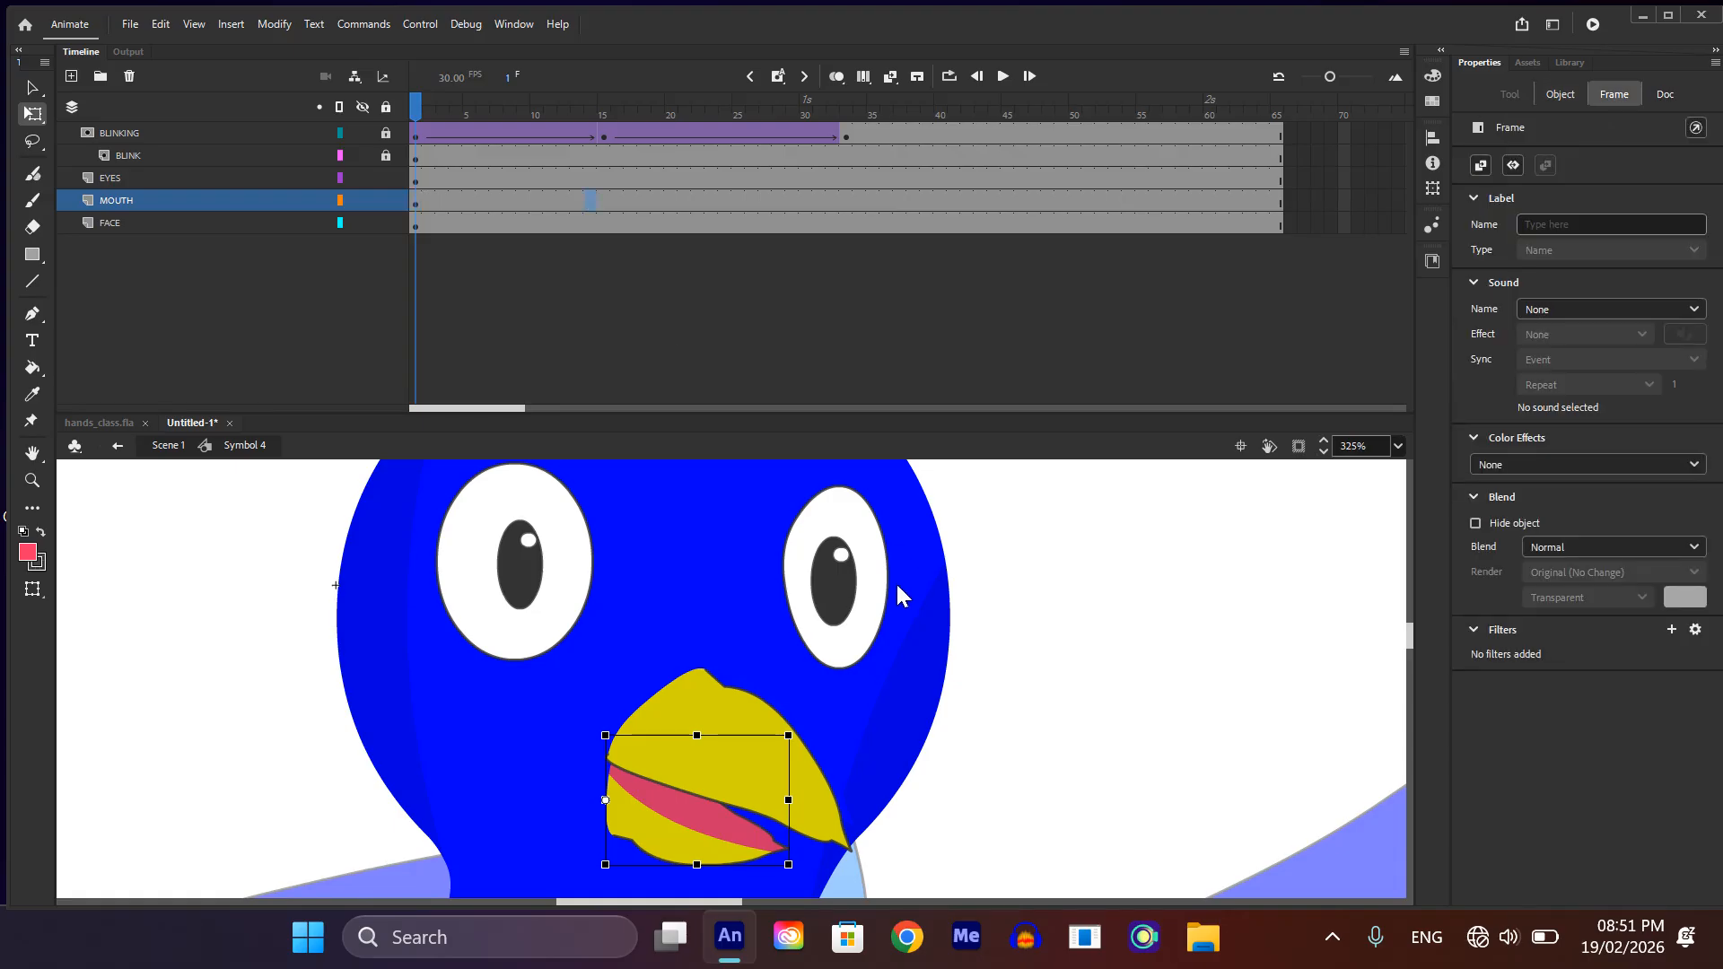
click(600, 200)
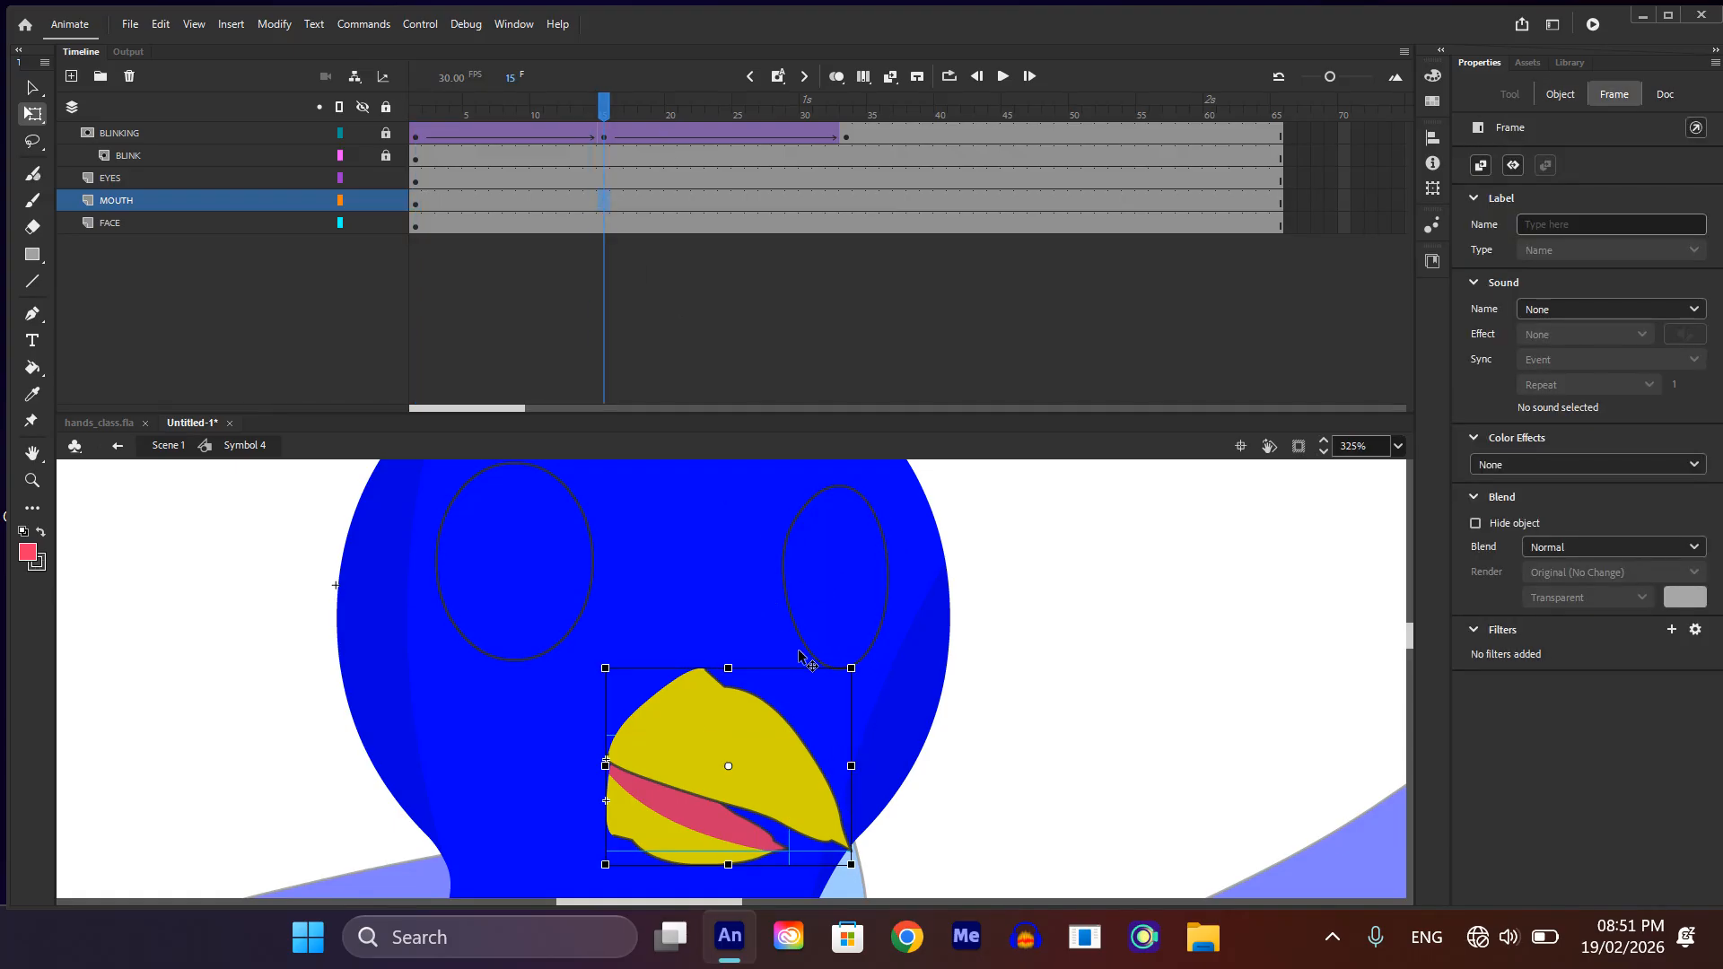
scroll(941, 771, down, 3)
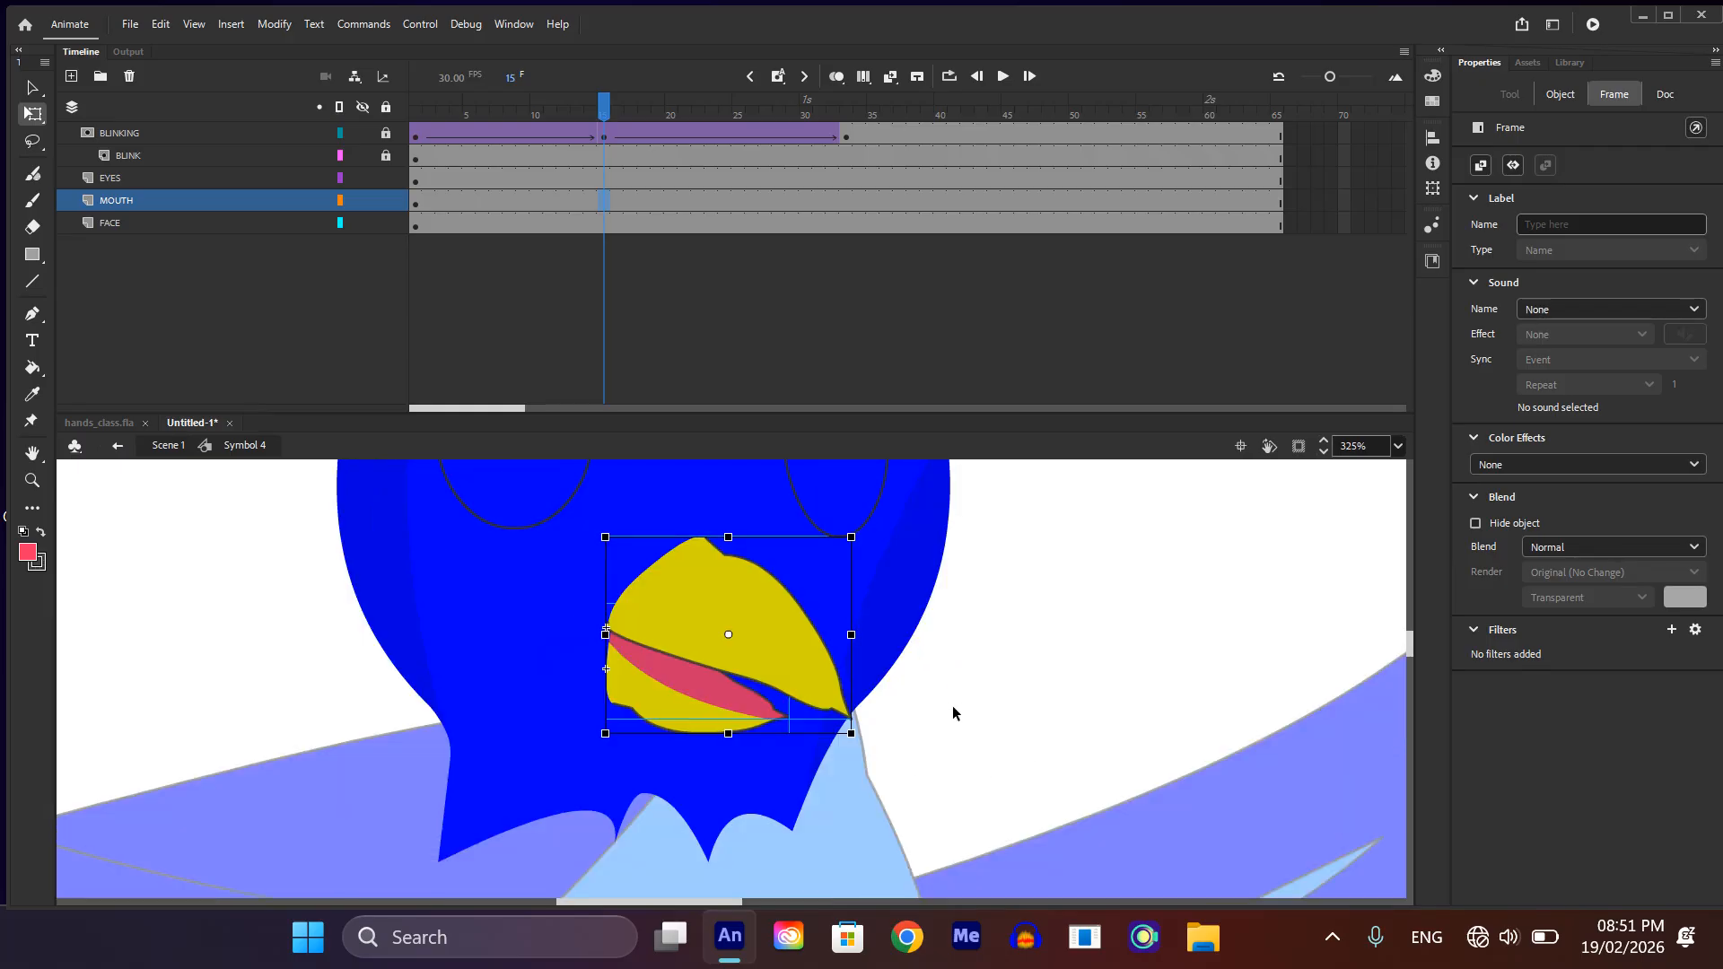
click(879, 720)
click(850, 717)
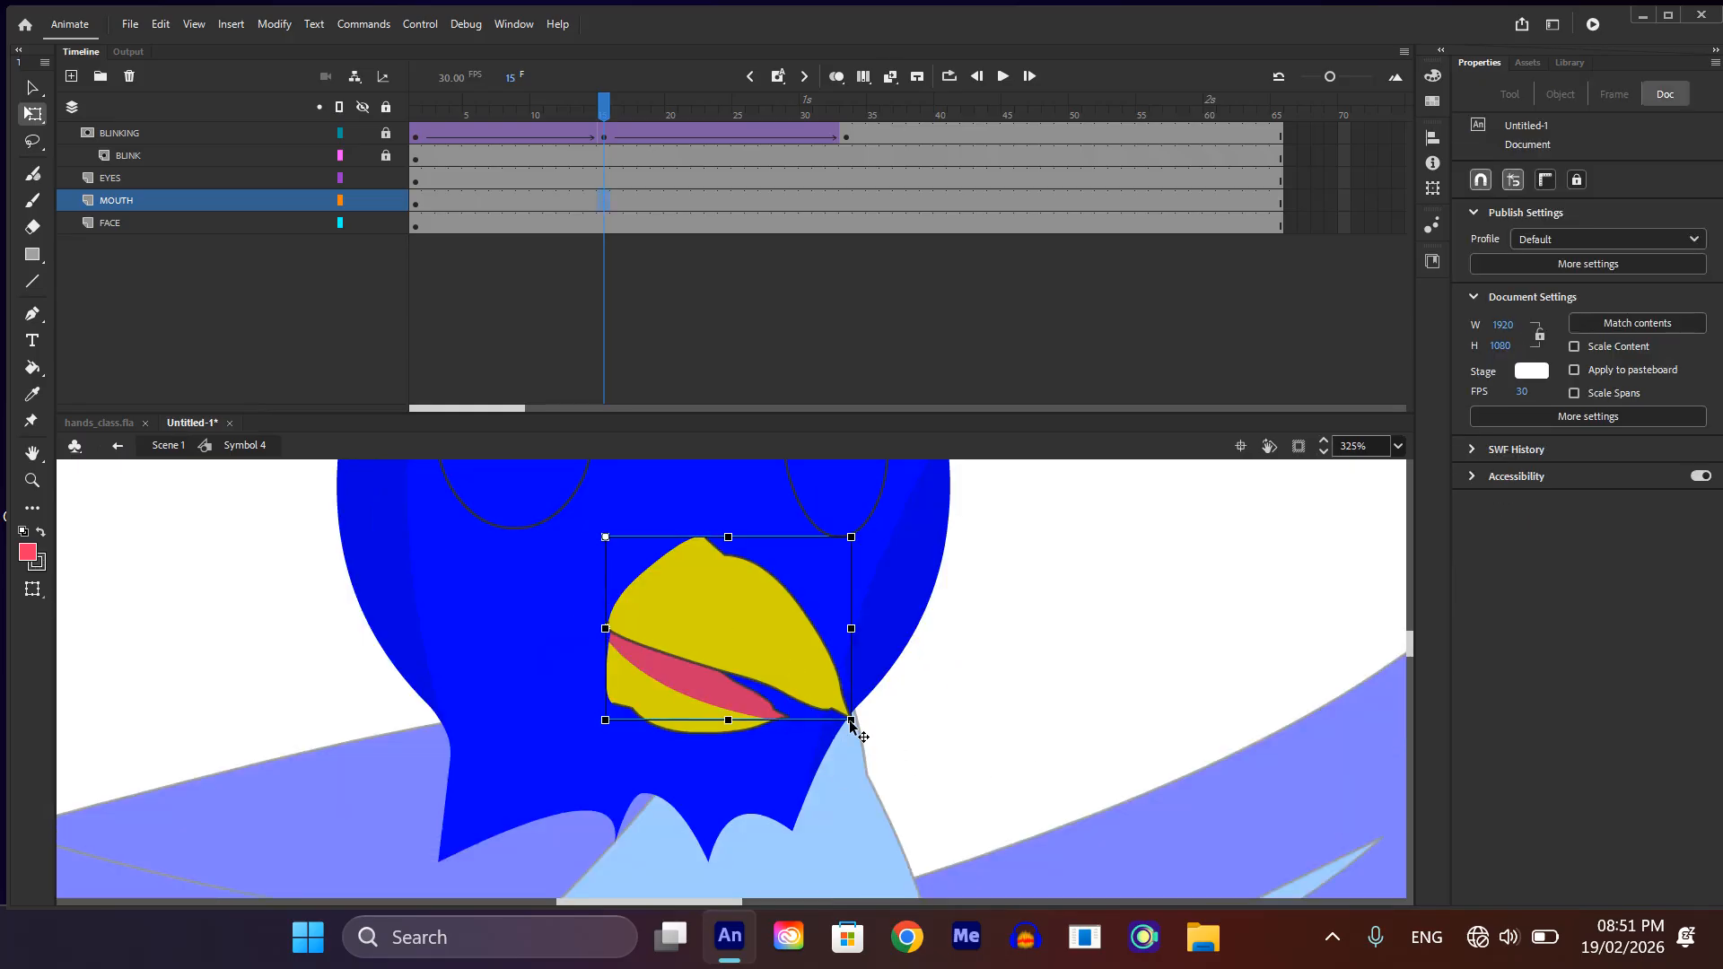
drag(853, 719, 863, 717)
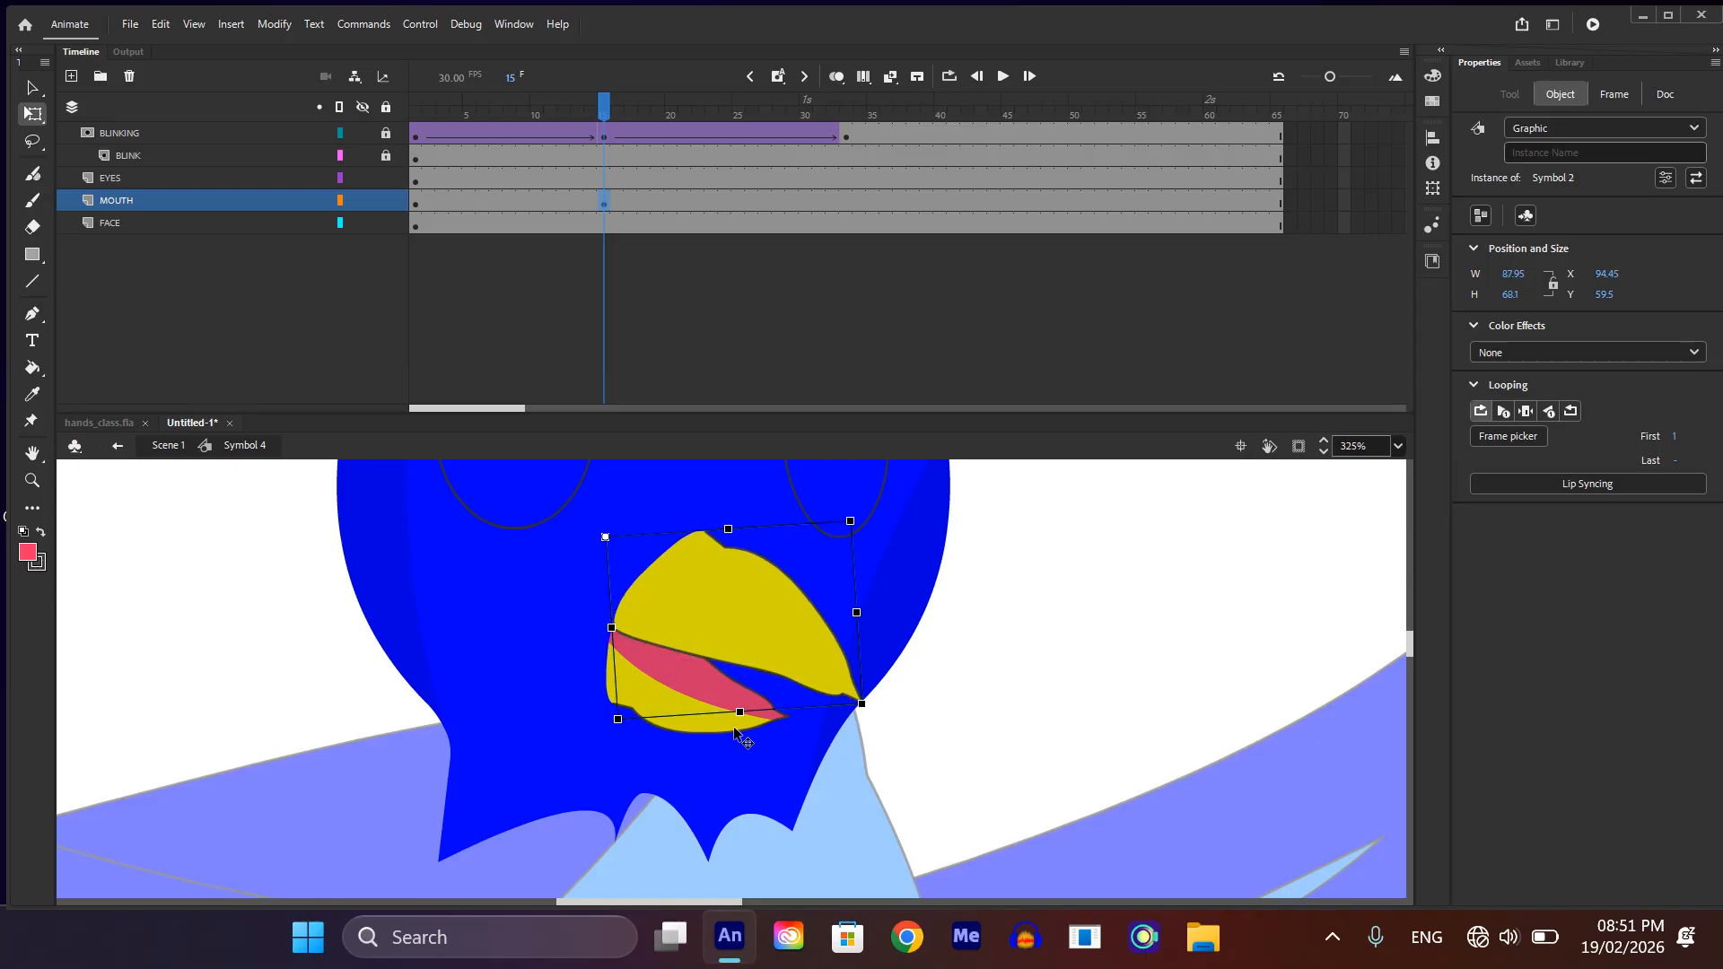
click(740, 729)
drag(801, 737, 792, 756)
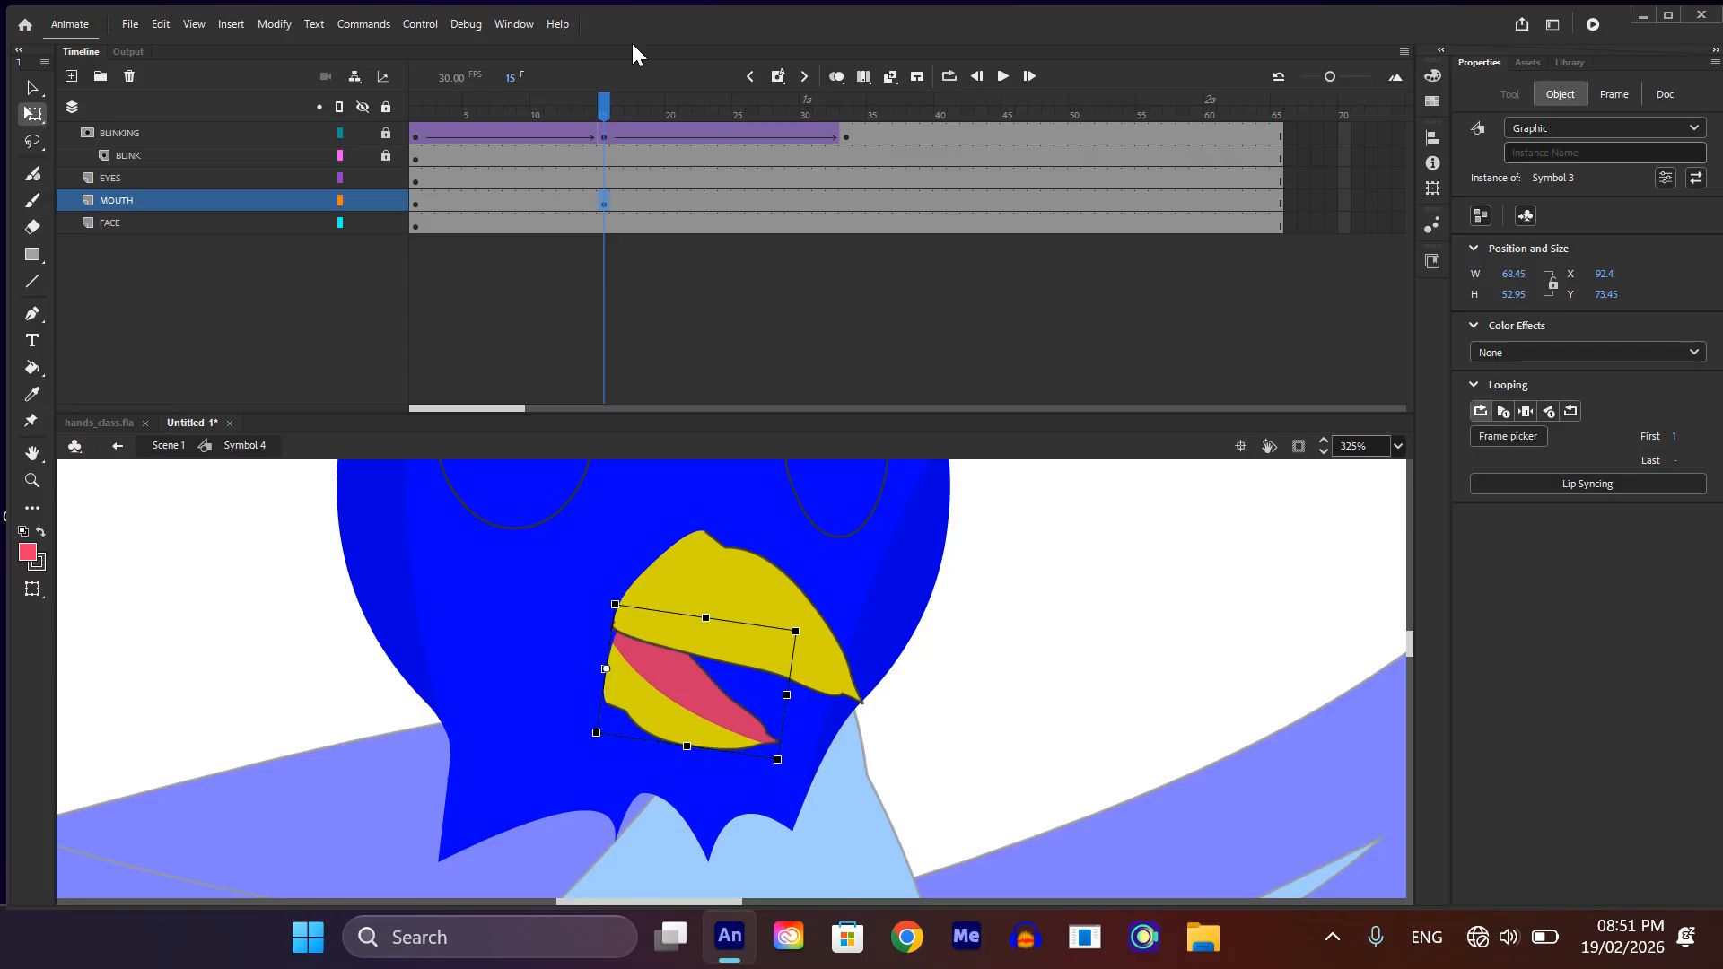
Step: Preview the beak movement from frame 15 back to the early frames and undo the beak rotations
drag(607, 107, 454, 149)
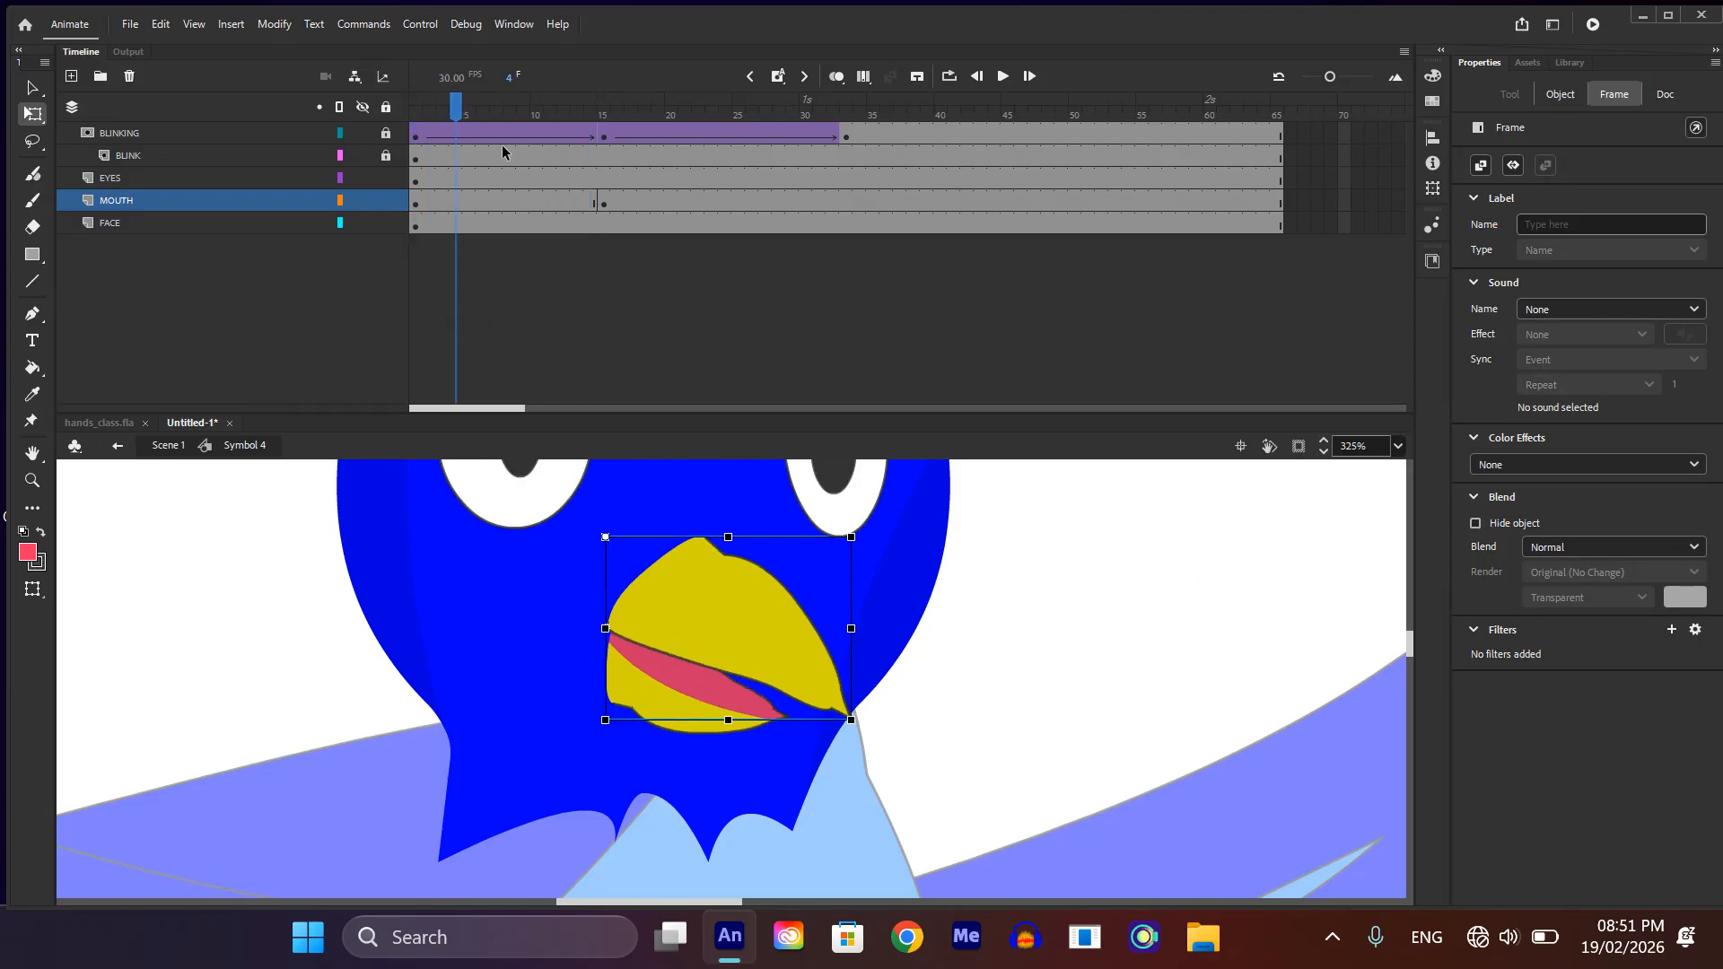
click(604, 202)
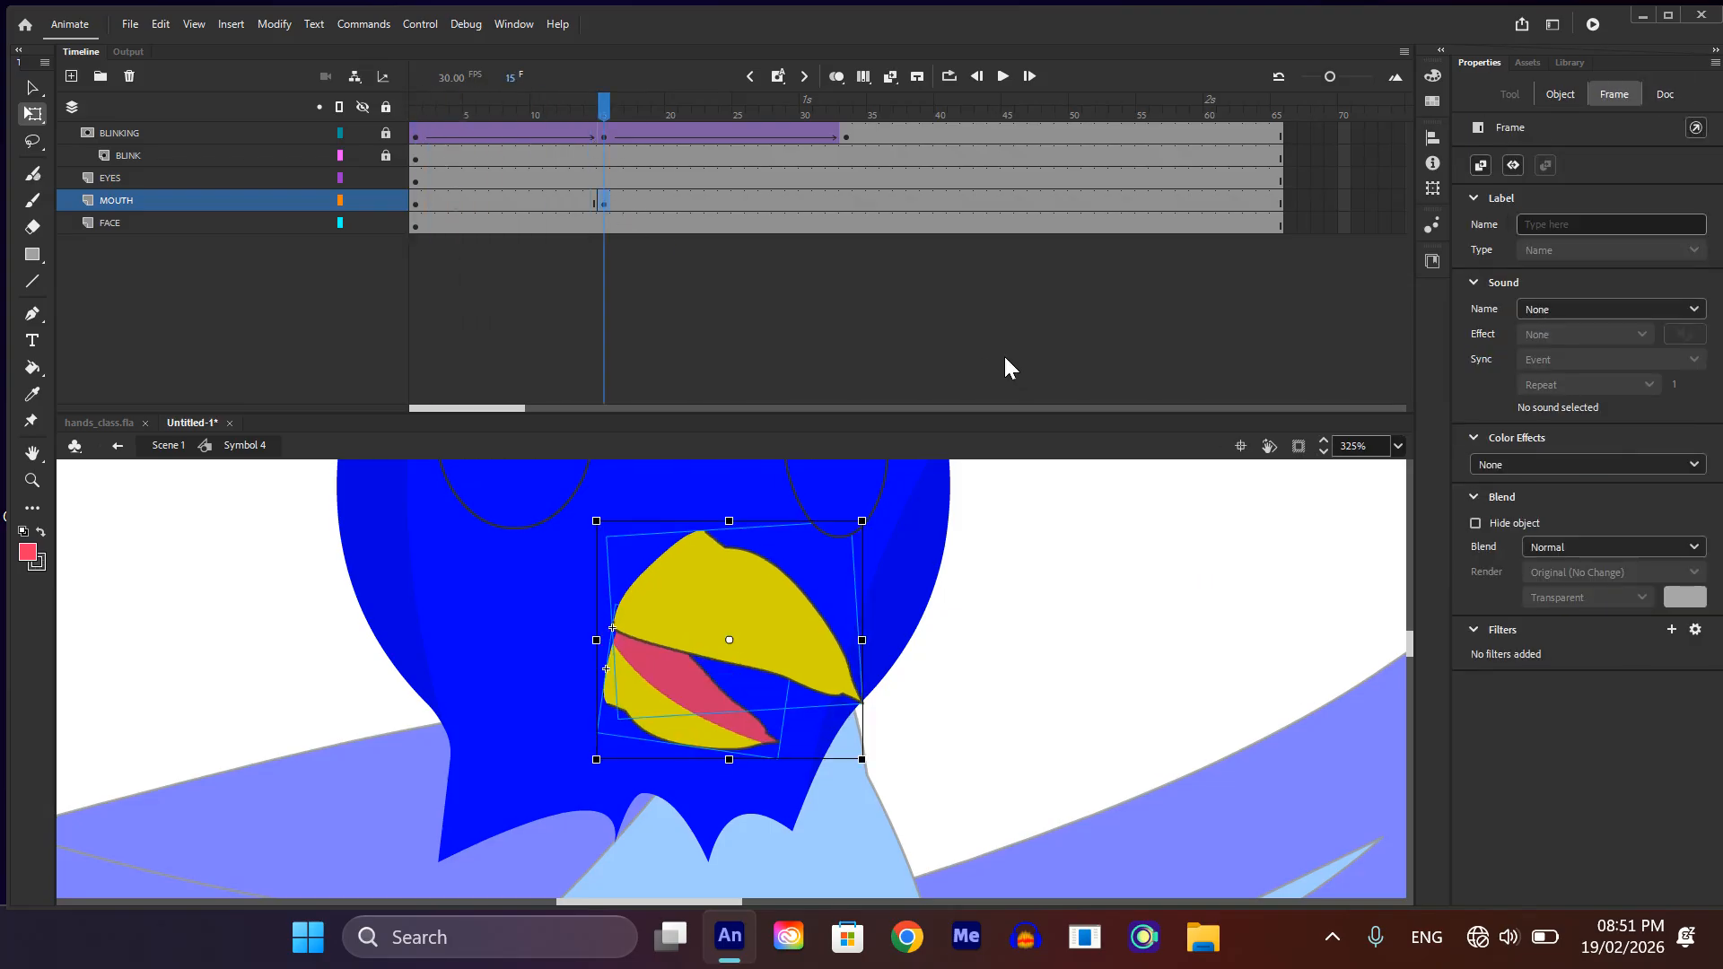
key(ctrl+z)
Step: At frame 1, rotate the upper beak clockwise about its top-left pivot so that it closes over the lower beak
drag(605, 104, 416, 104)
click(819, 656)
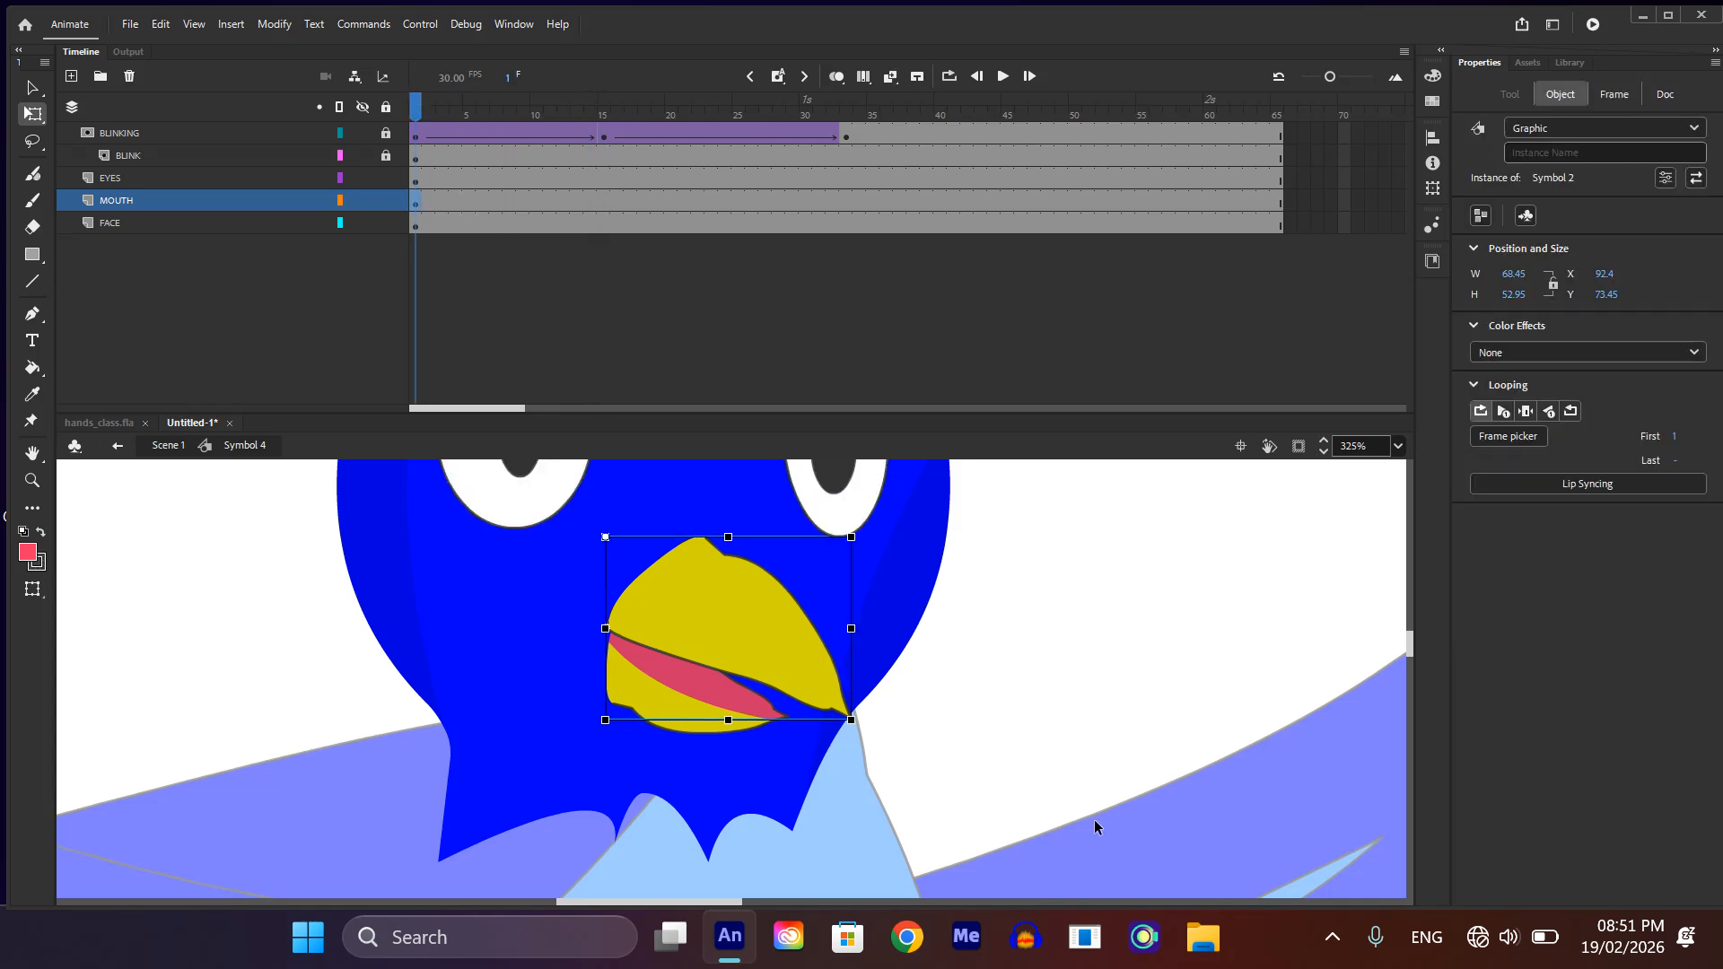
drag(857, 733, 839, 765)
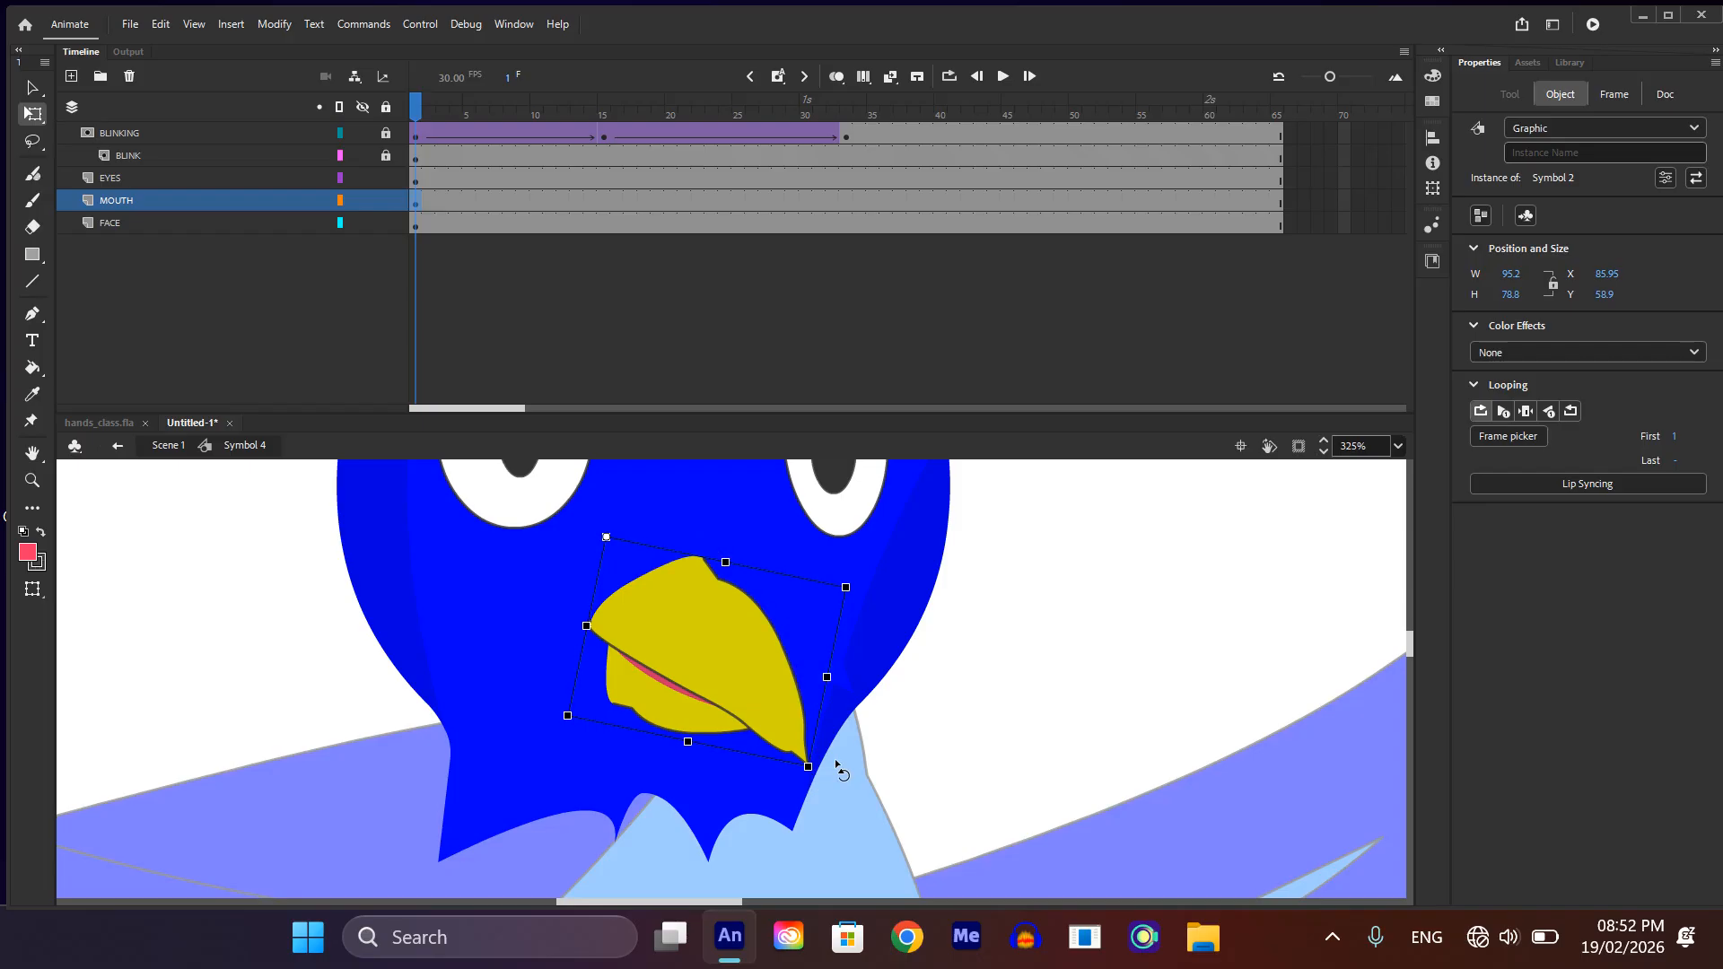
scroll(885, 697, down, 2)
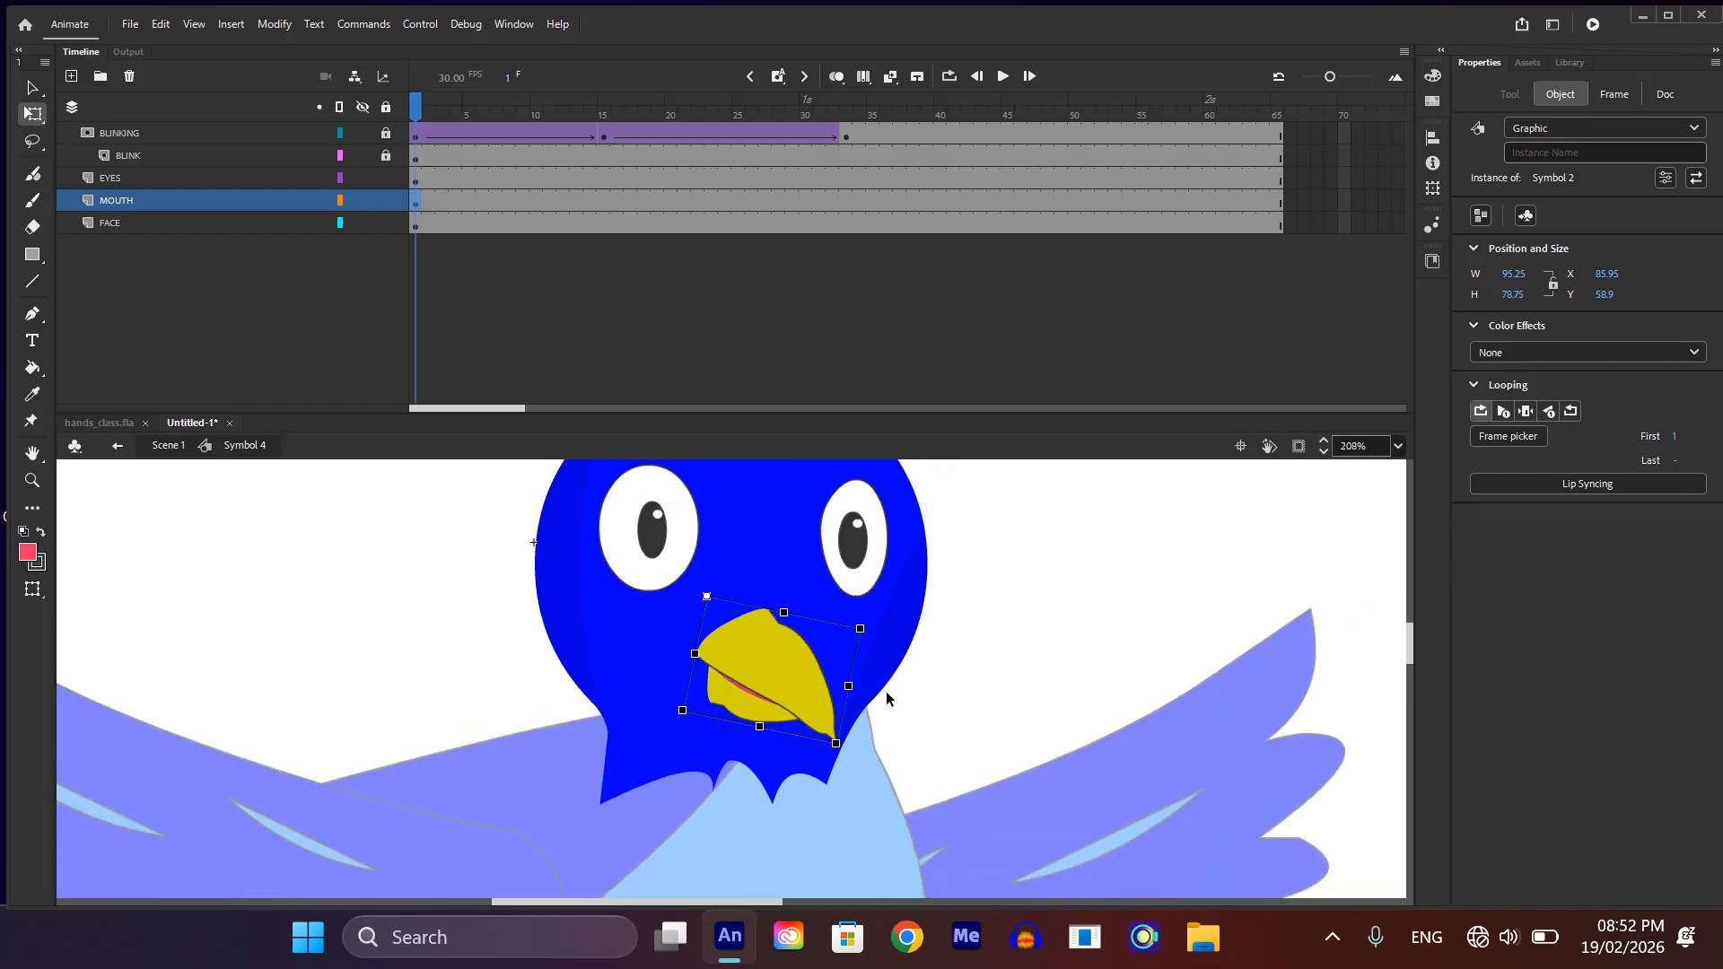
Step: At frame 15 of the MOUTH layer, rotate the upper beak counterclockwise and the lower beak slightly downward to open the mouth
click(604, 199)
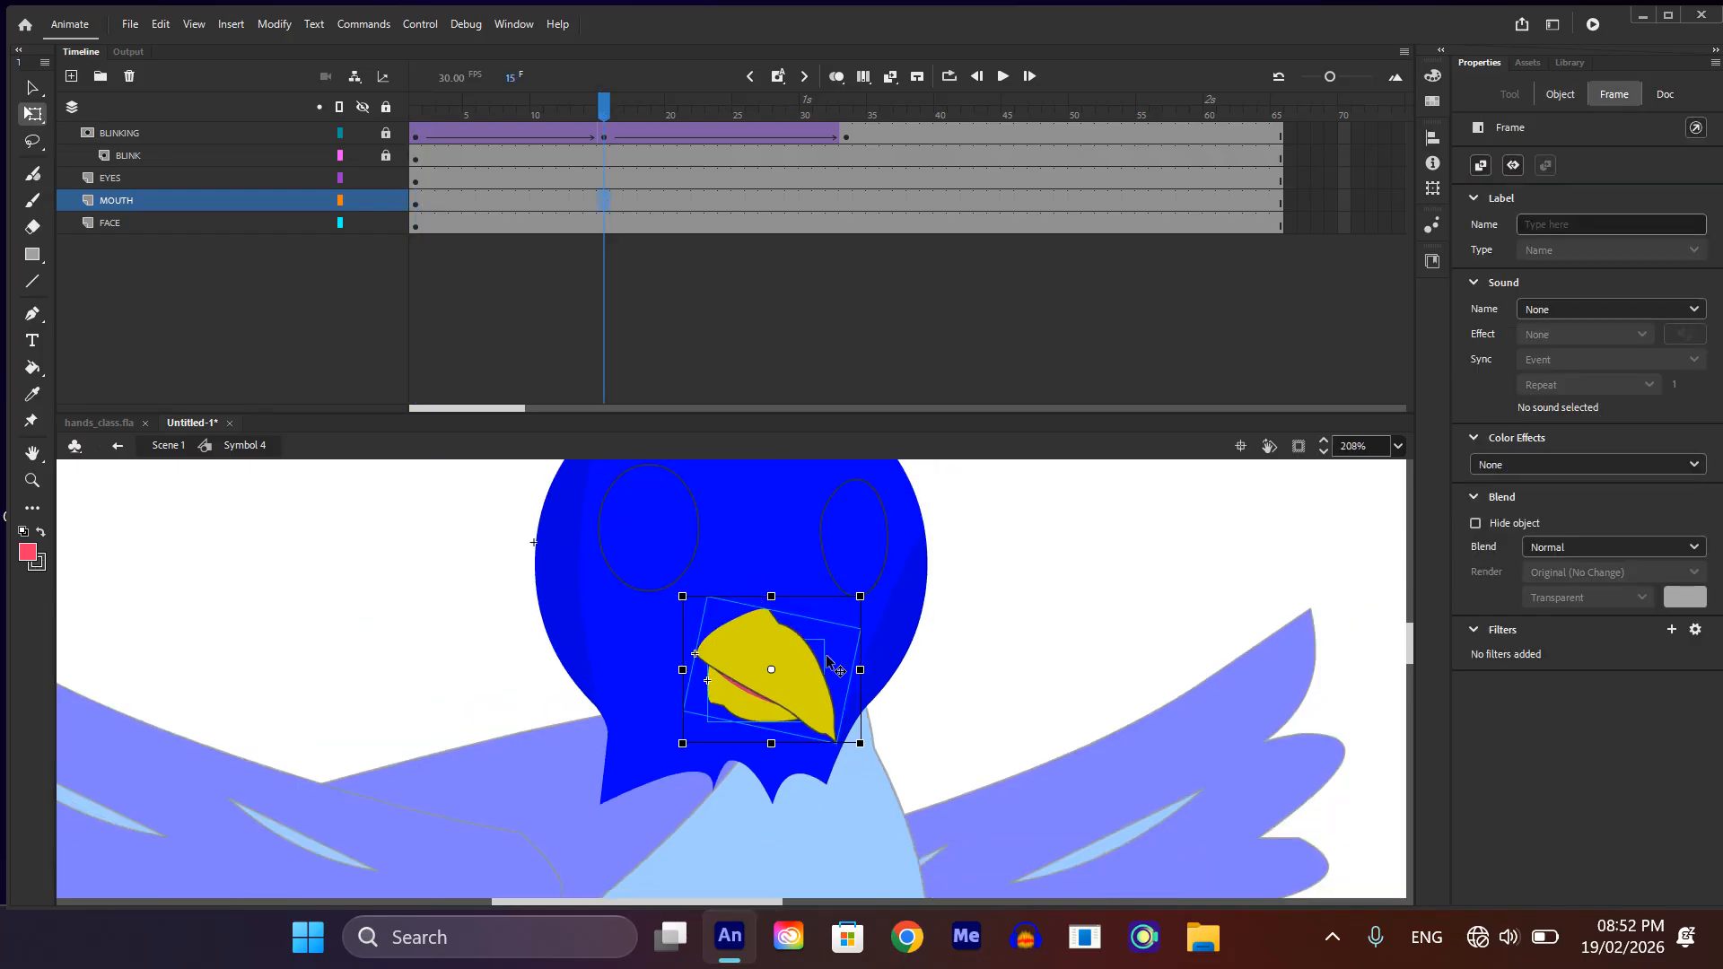
click(952, 703)
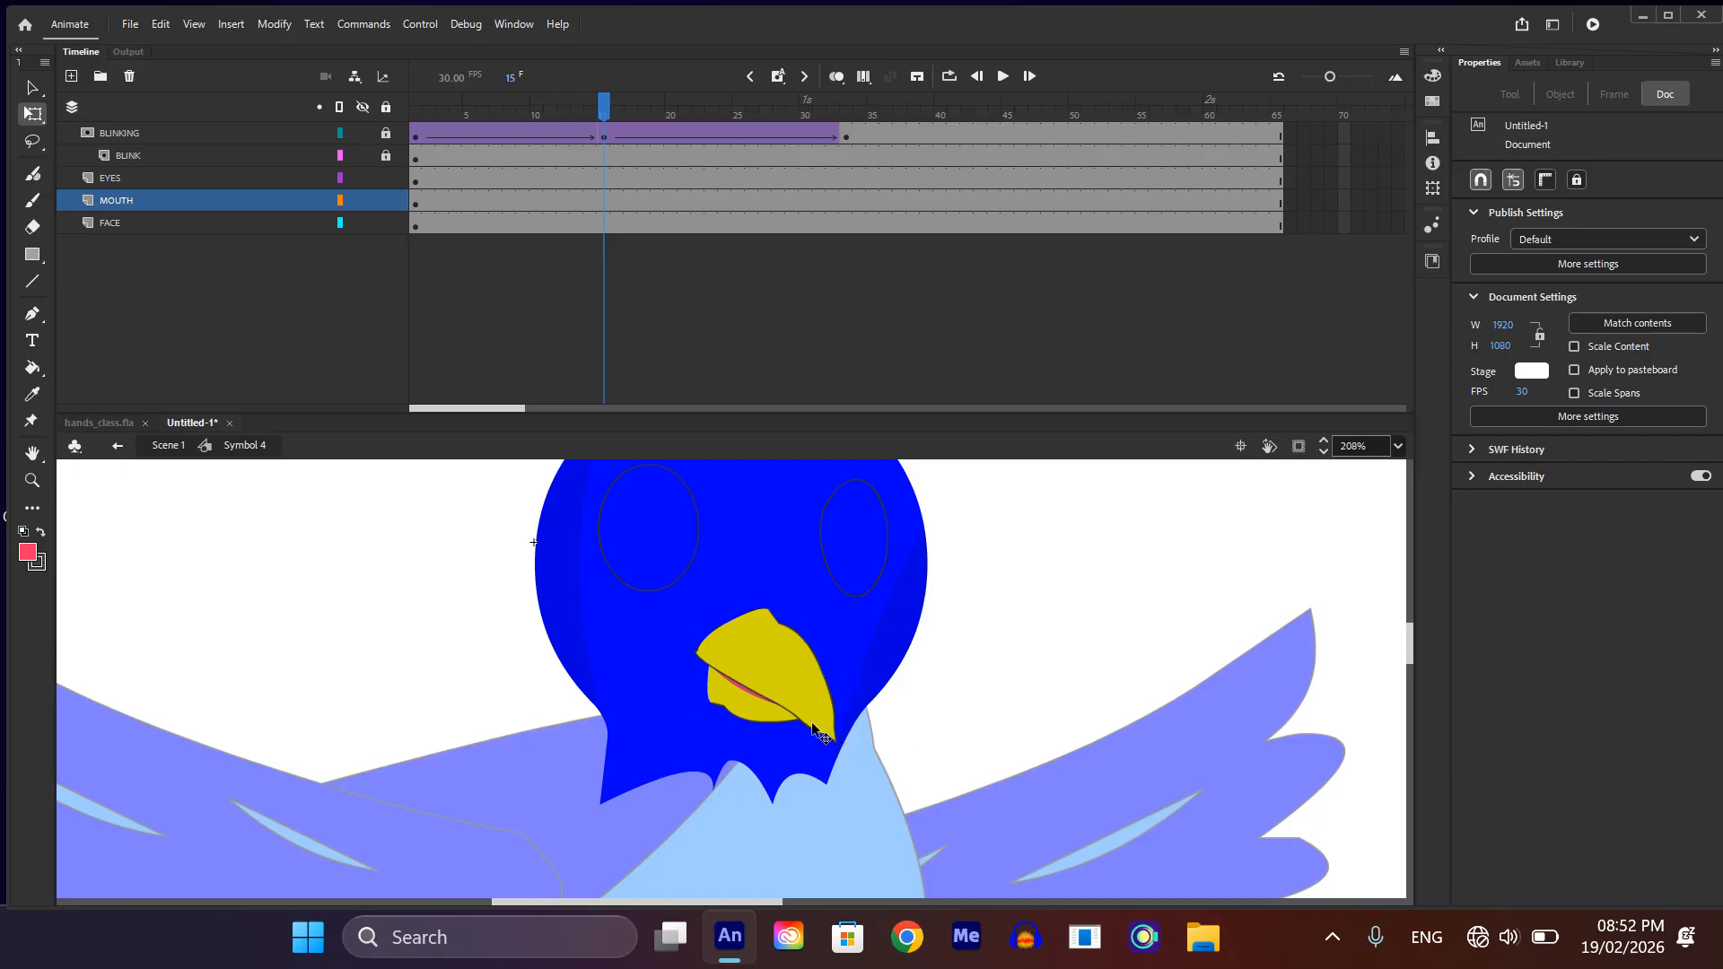
click(824, 732)
drag(842, 757, 887, 716)
click(944, 703)
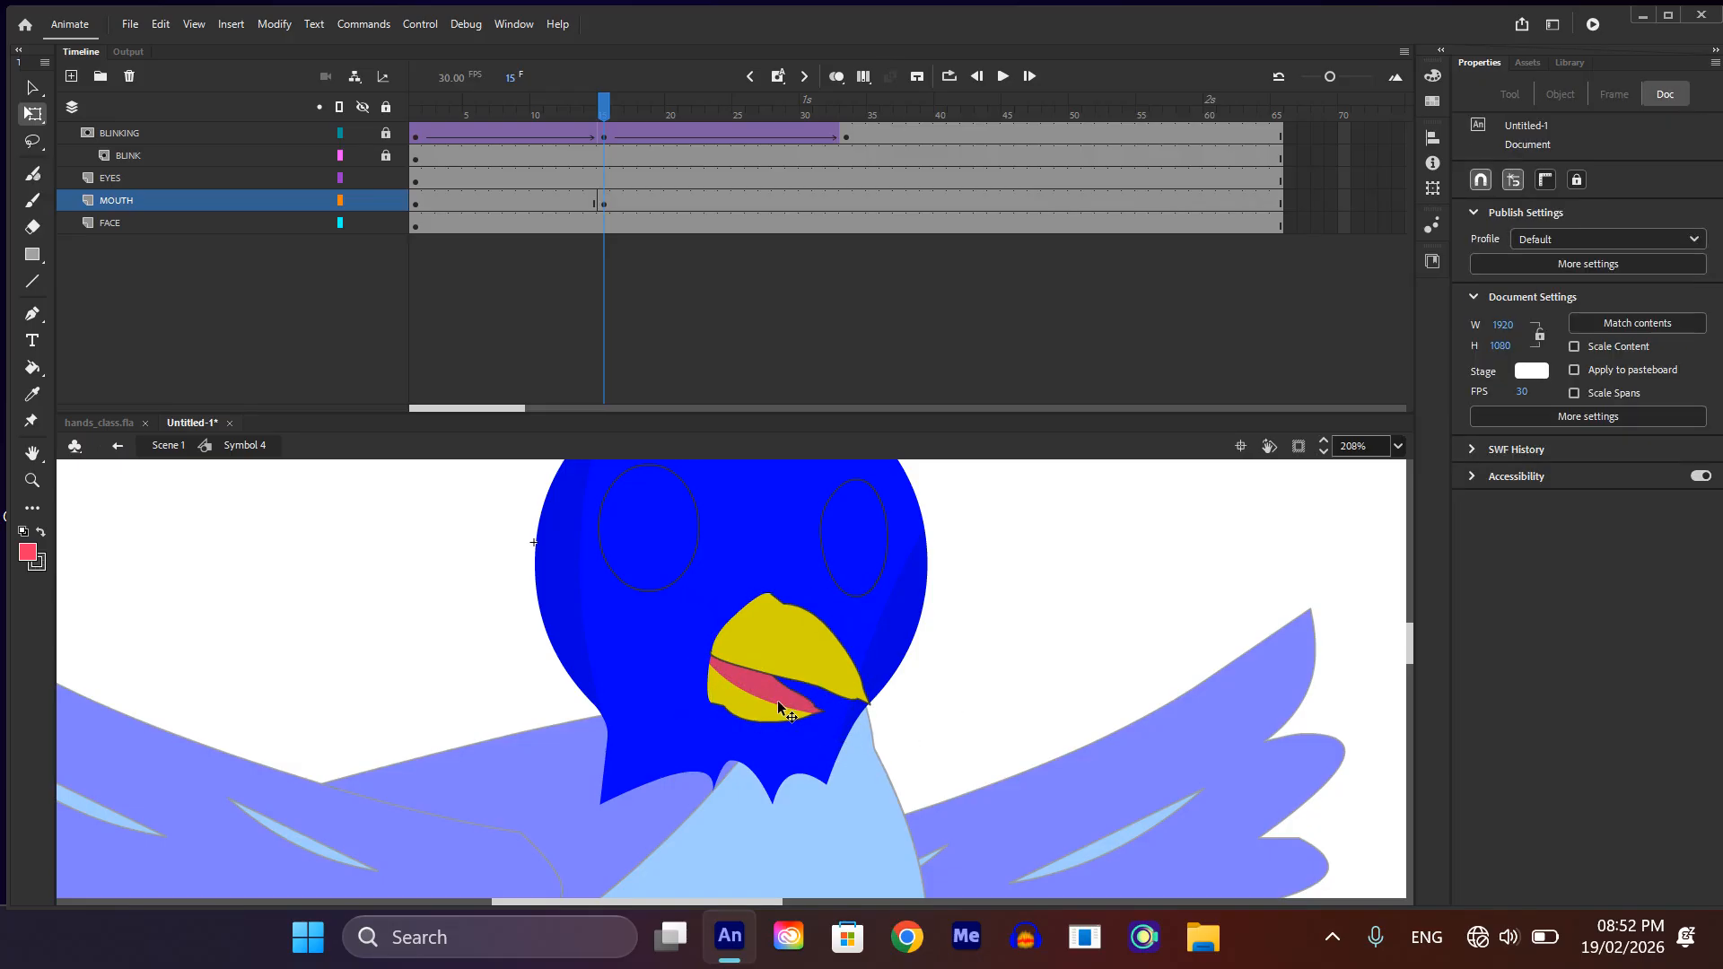
click(782, 704)
drag(833, 729, 832, 735)
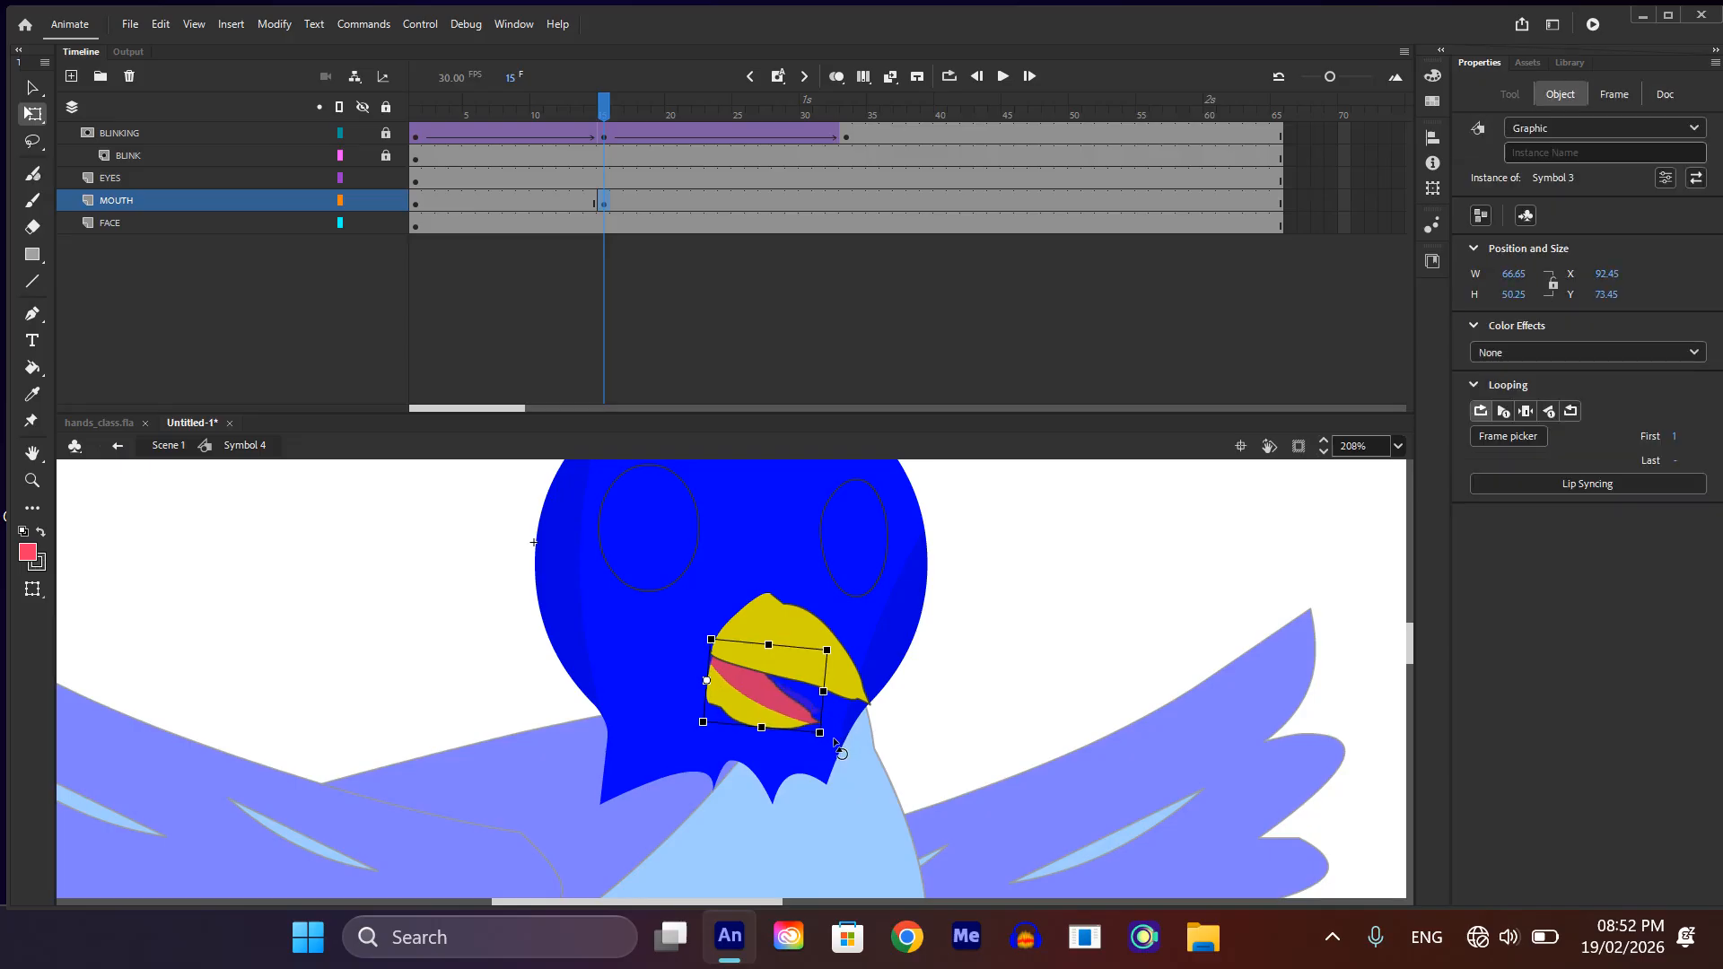
scroll(833, 736, down, 3)
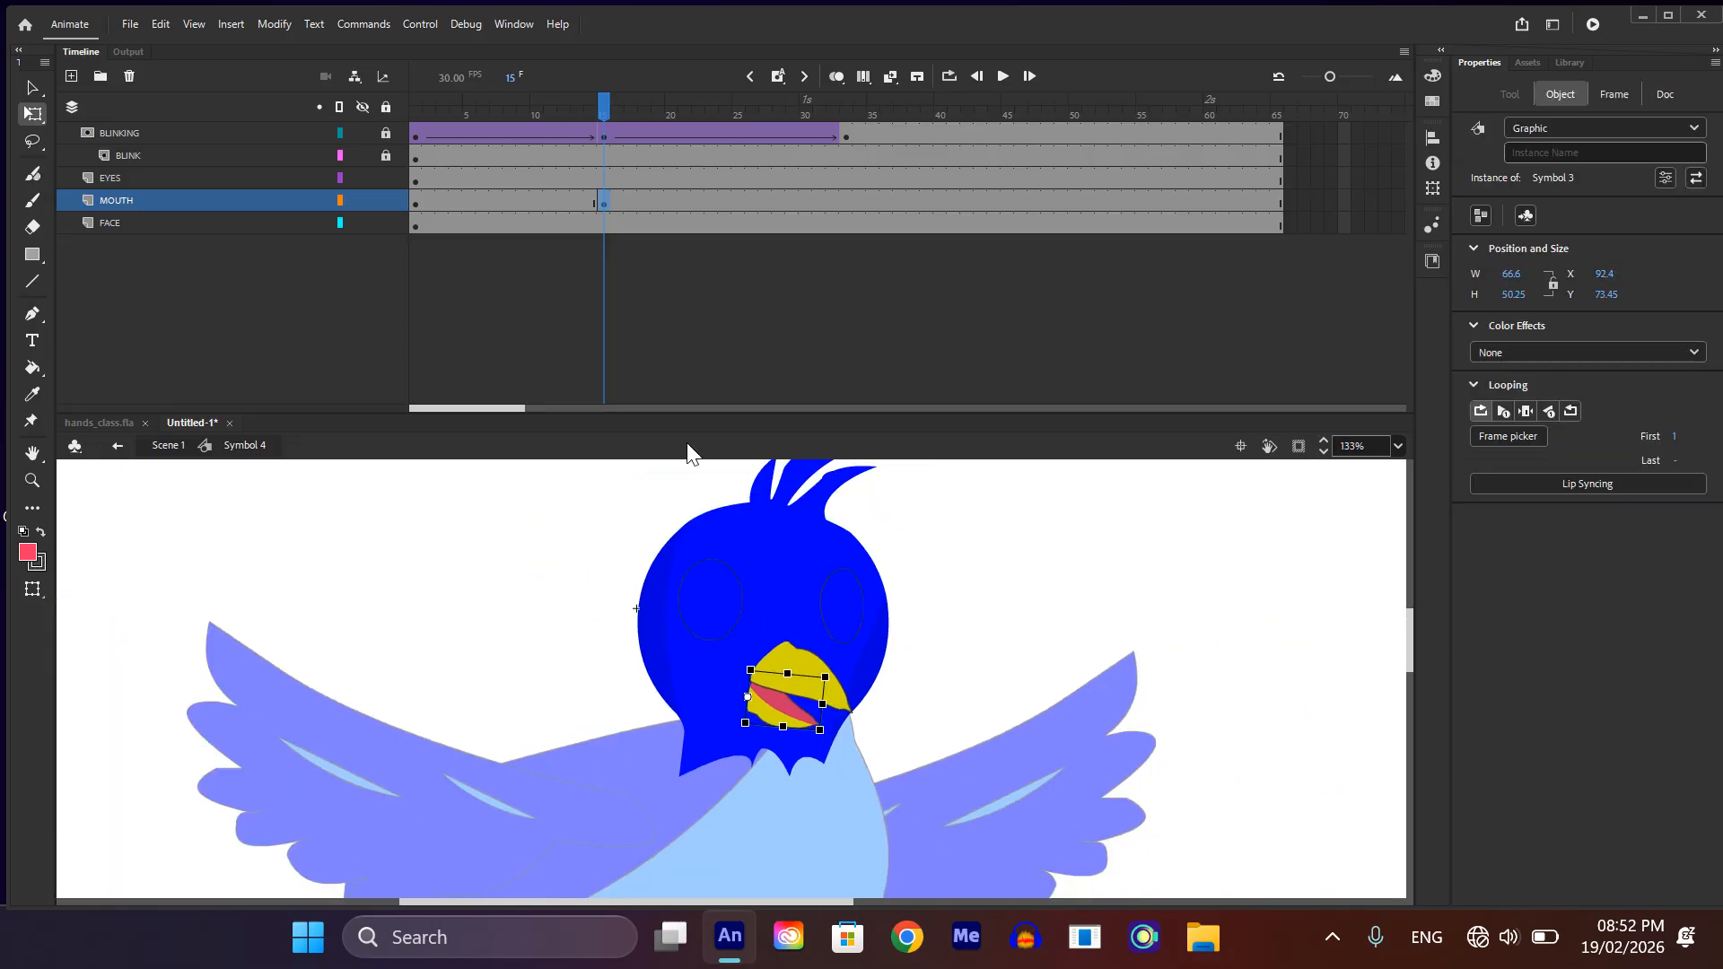
Step: Copy the MOUTH layer's first keyframe to frame 33 and create classic tweens between its three keyframes, converting the contents to symbols
click(413, 203)
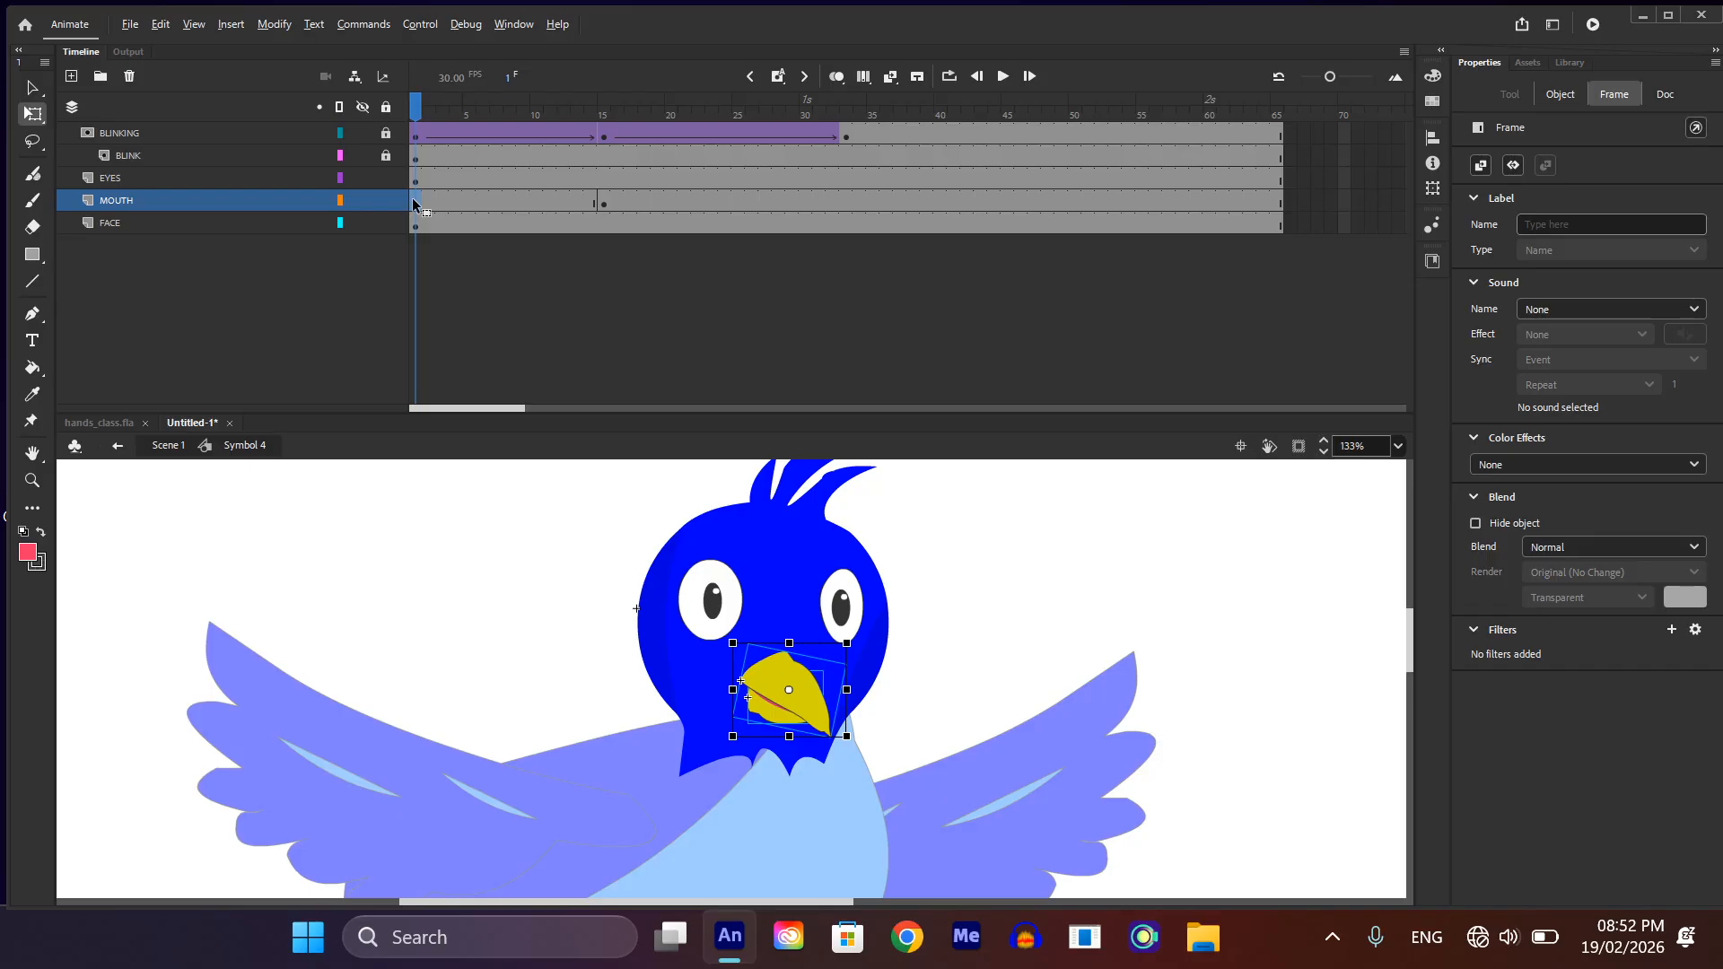
drag(414, 204, 840, 194)
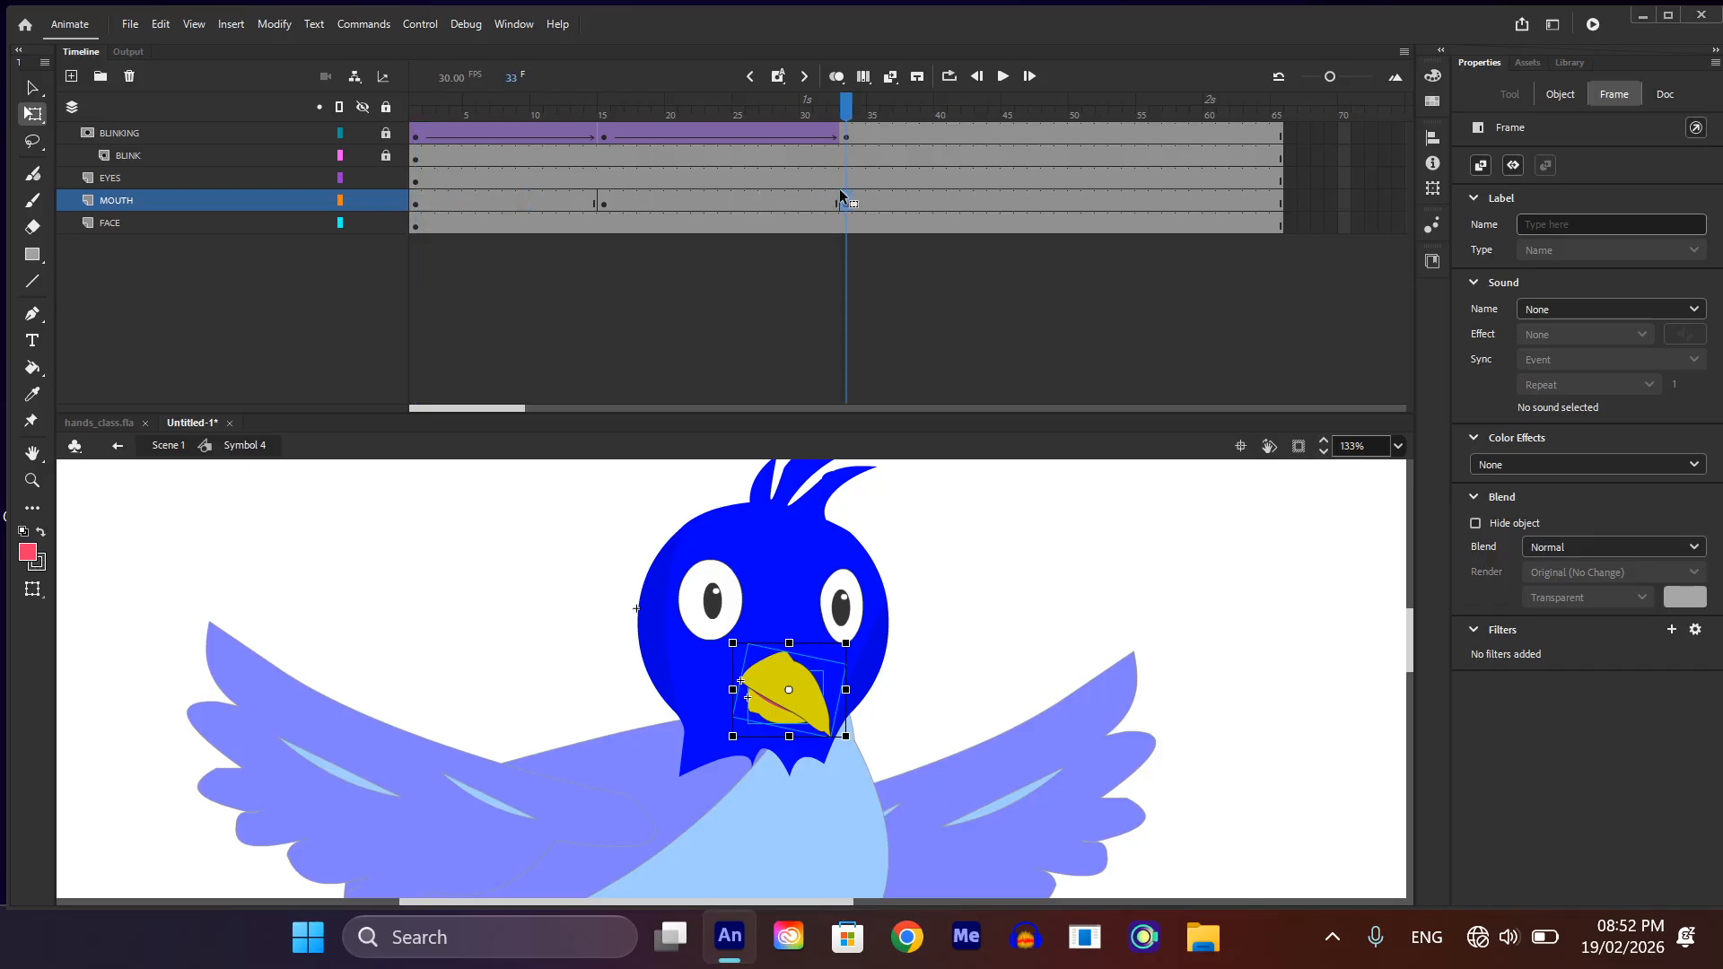
drag(509, 199, 686, 211)
right_click(654, 191)
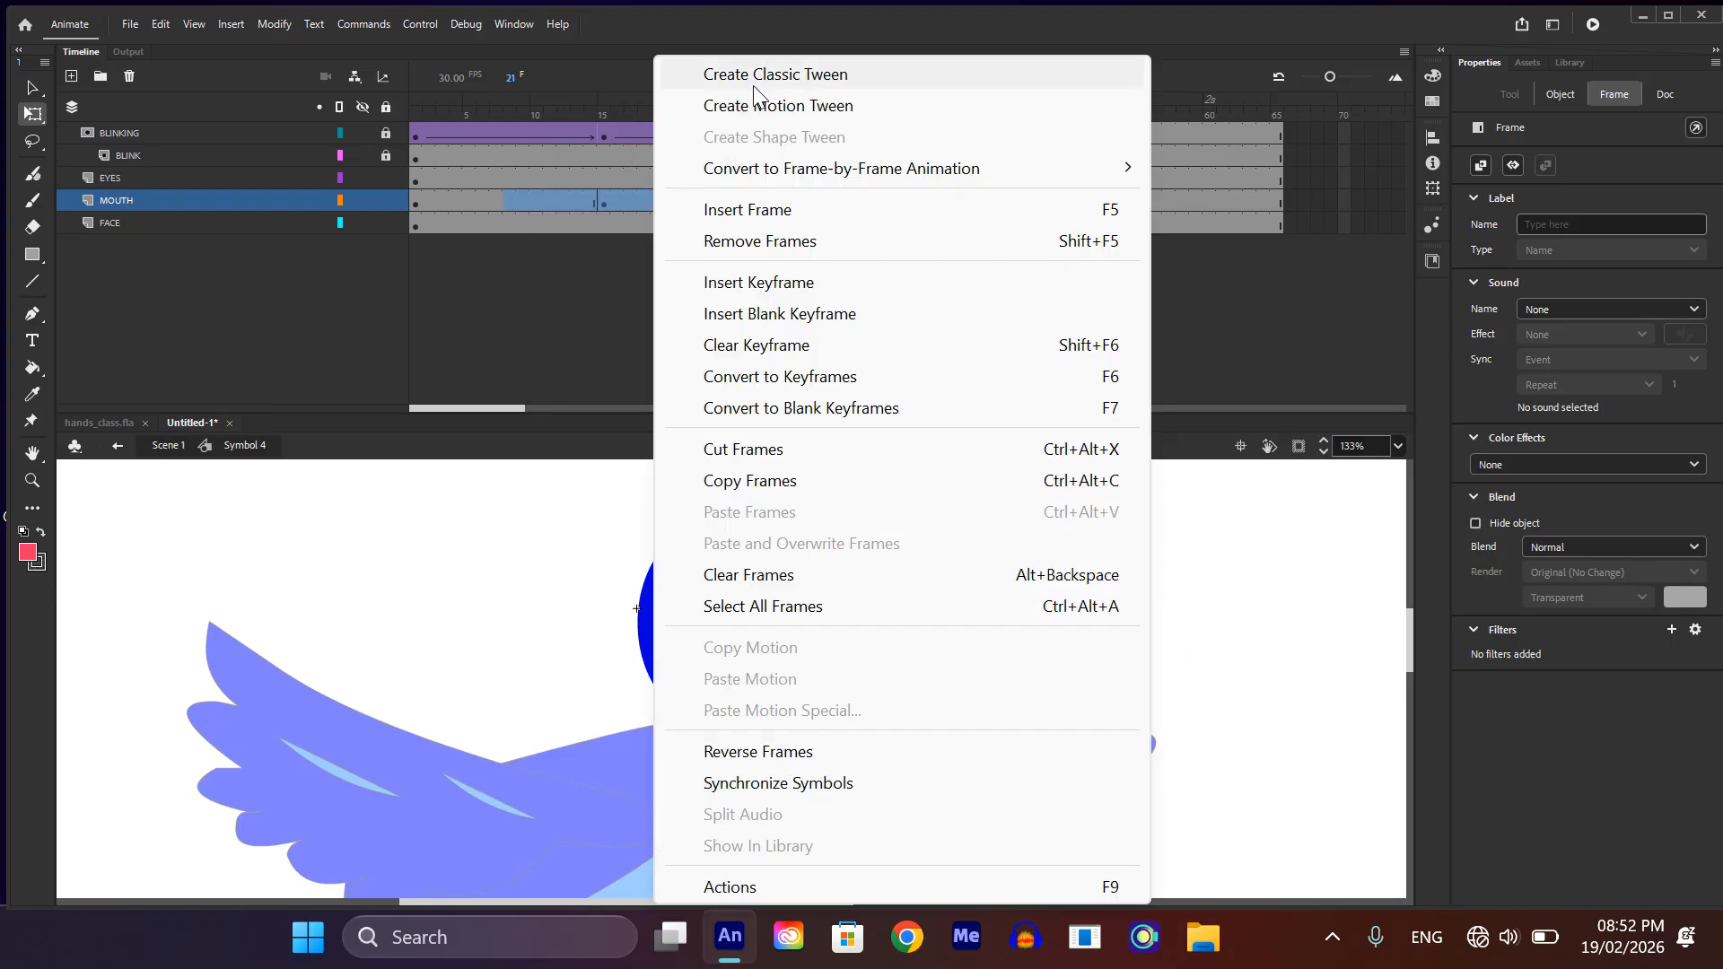
click(757, 68)
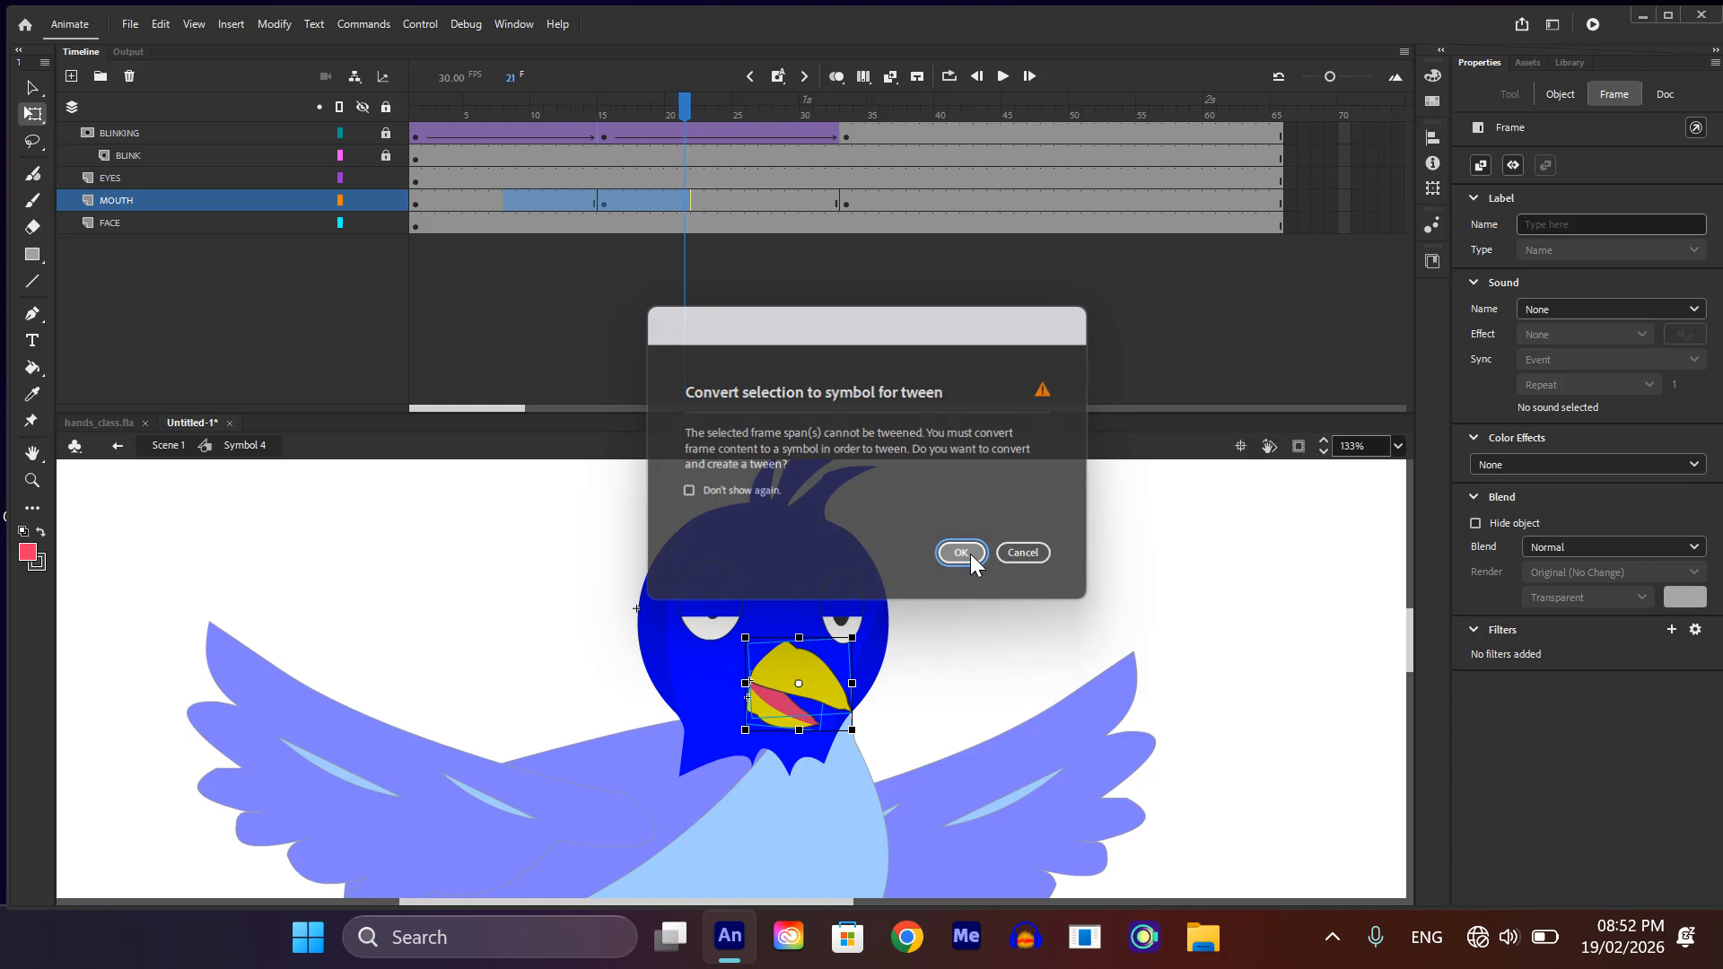
click(969, 553)
scroll(839, 639, down, 1)
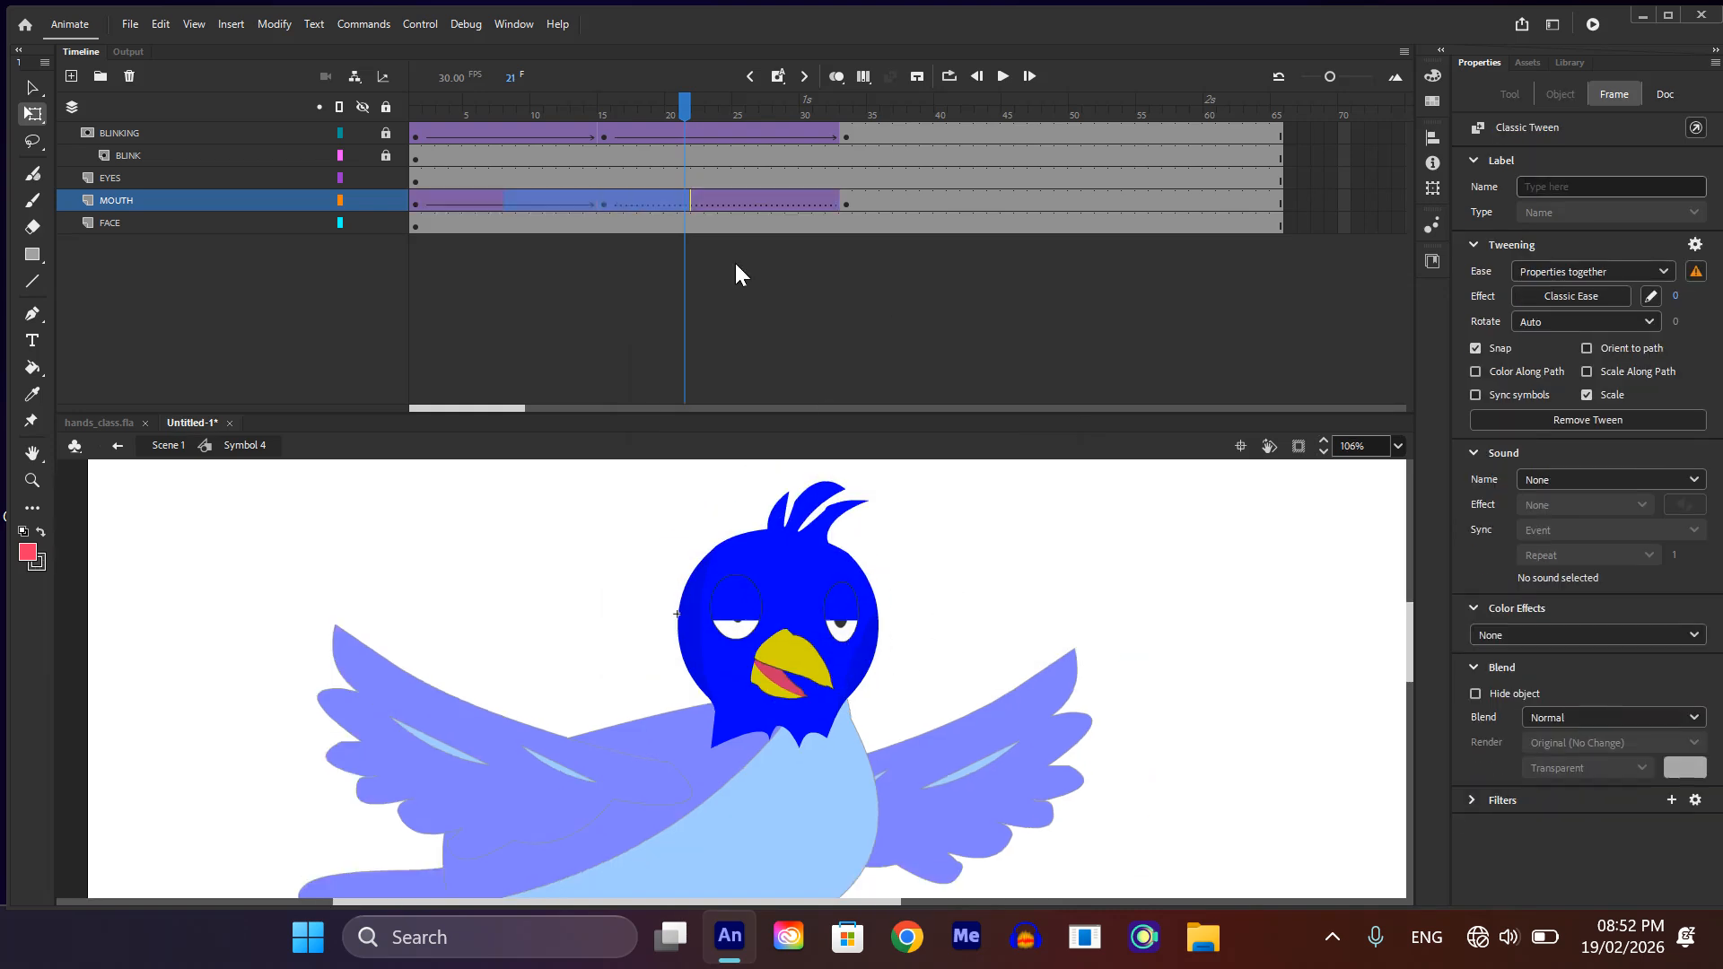
drag(686, 99, 627, 221)
key(Return)
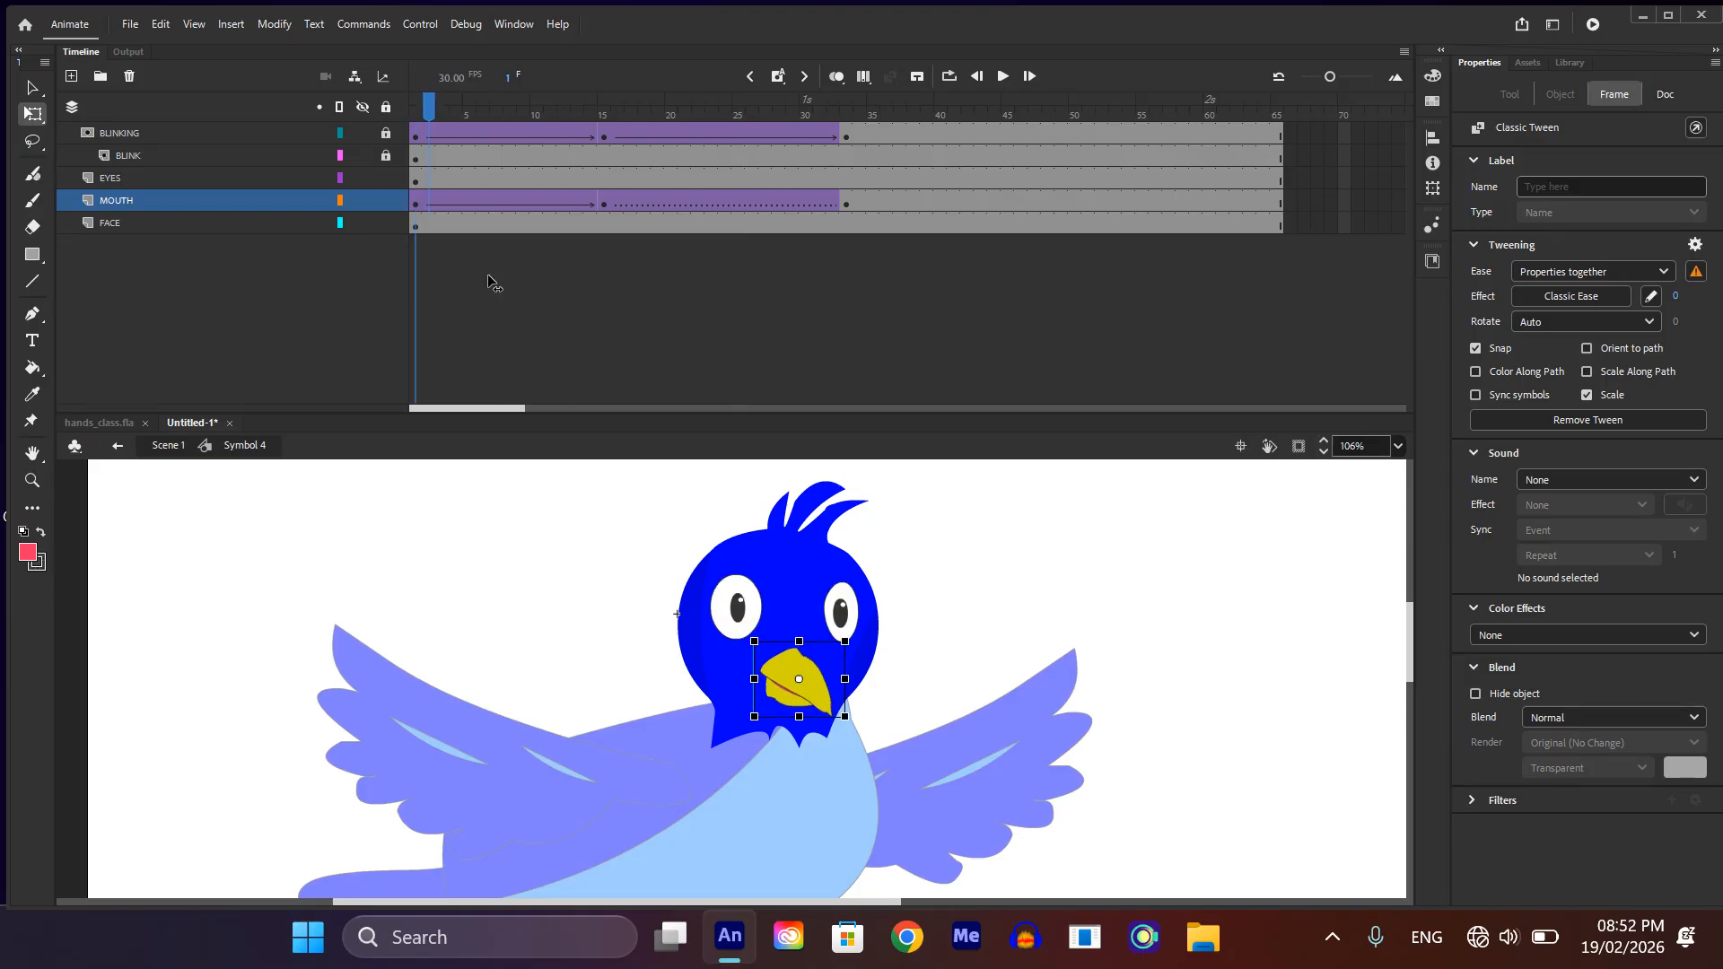
Step: Replace the MOUTH layer's tween between frames 15 and 33 with a new classic tween, converting its contents to a symbol, and preview the movement
click(639, 201)
right_click(638, 201)
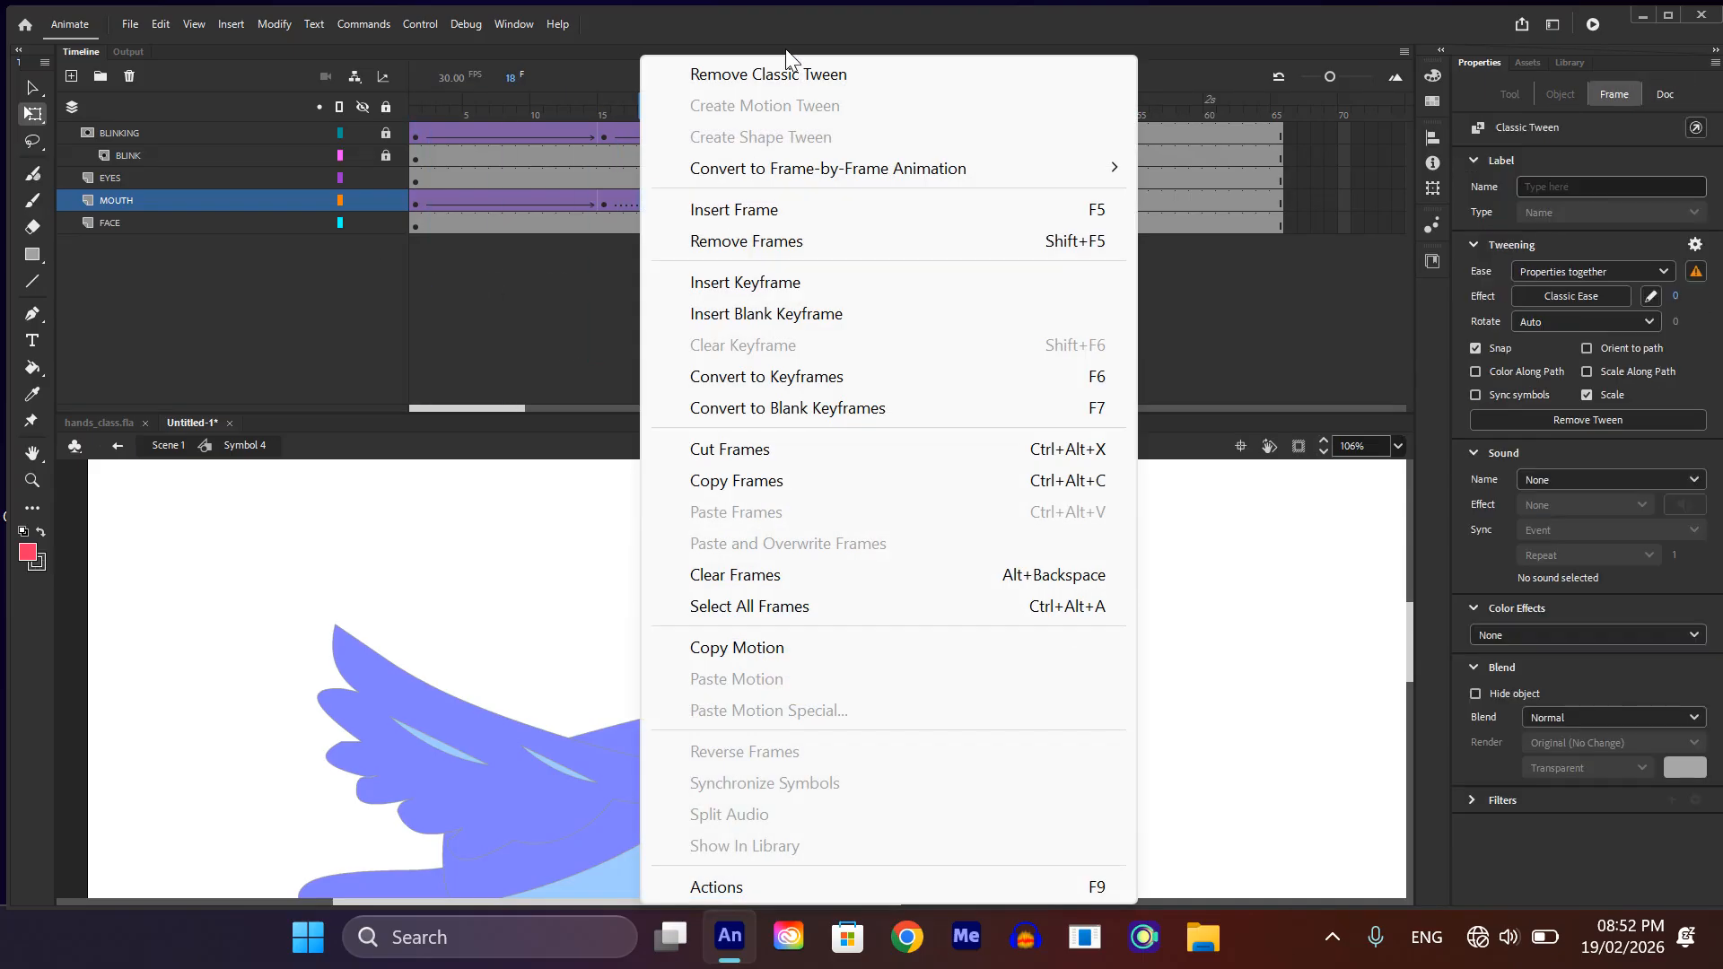
click(778, 73)
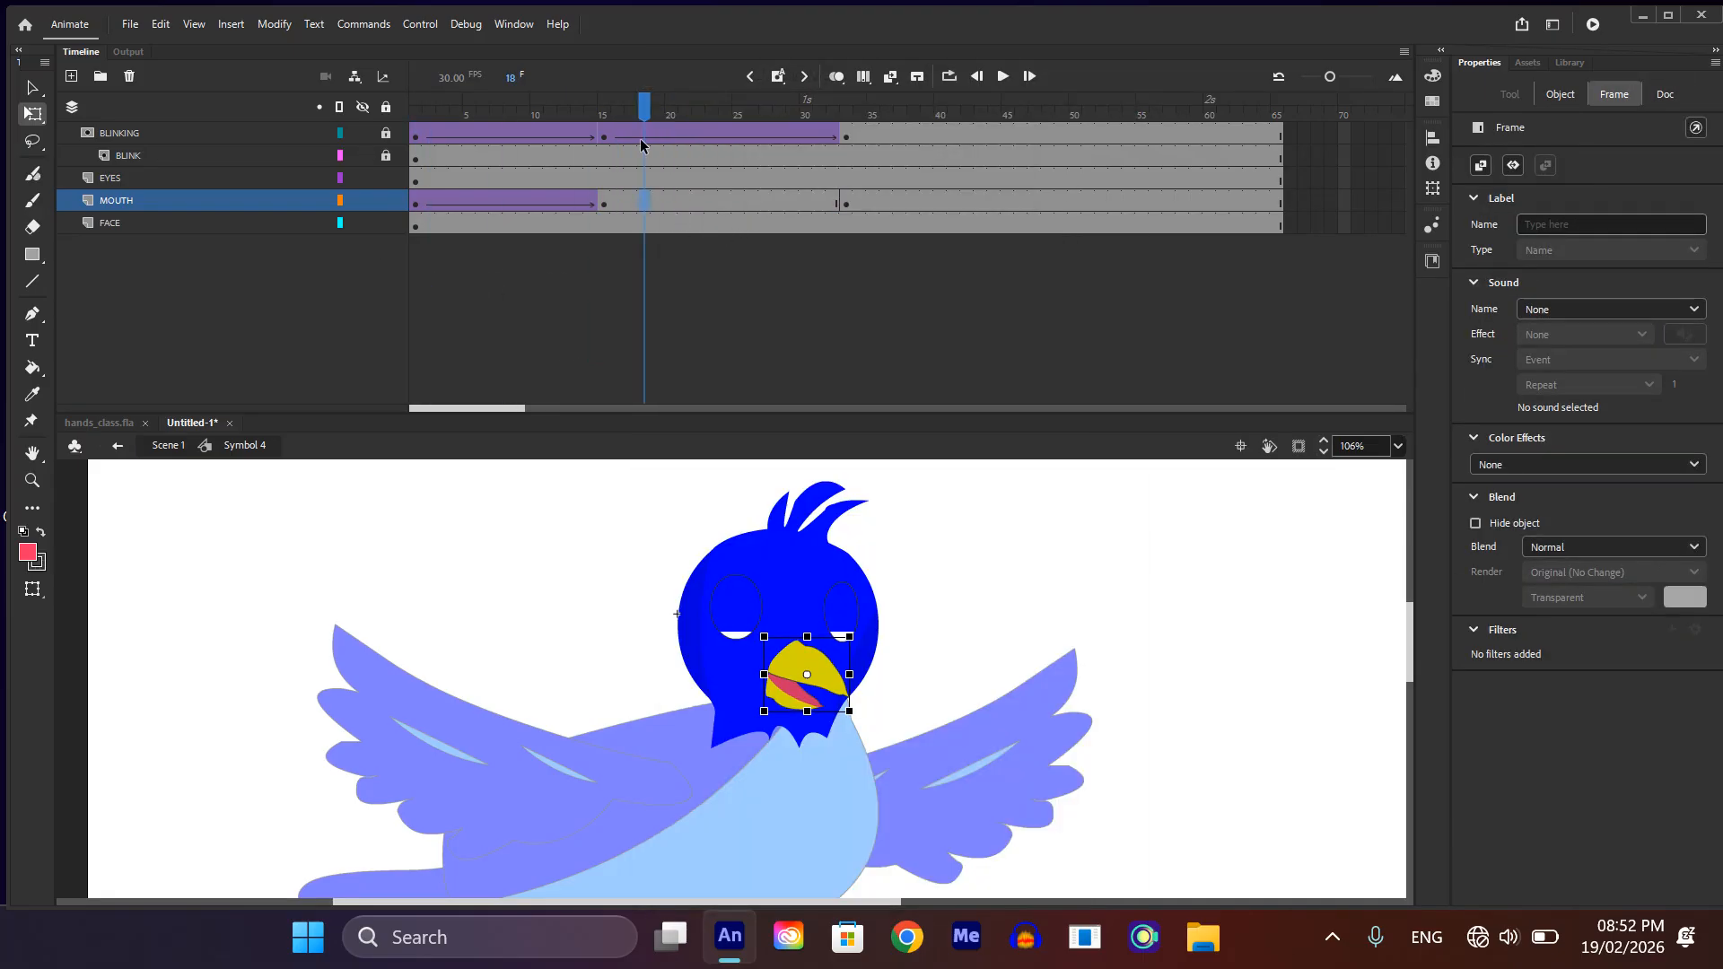
click(670, 199)
right_click(670, 199)
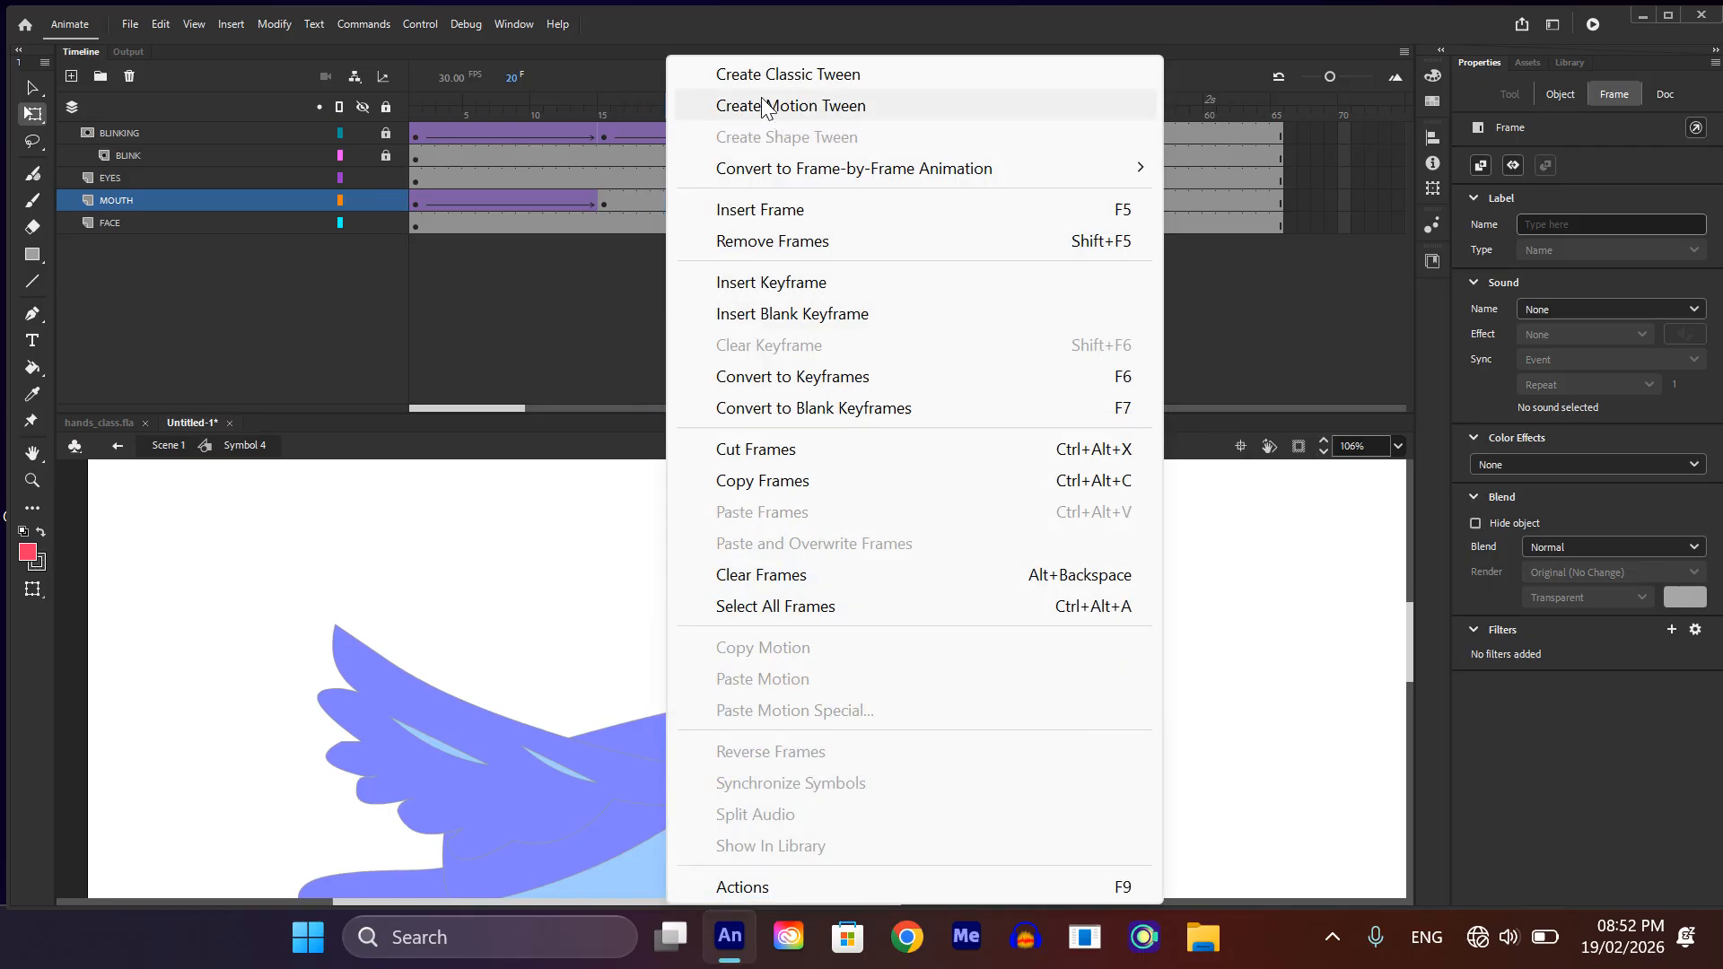
click(767, 74)
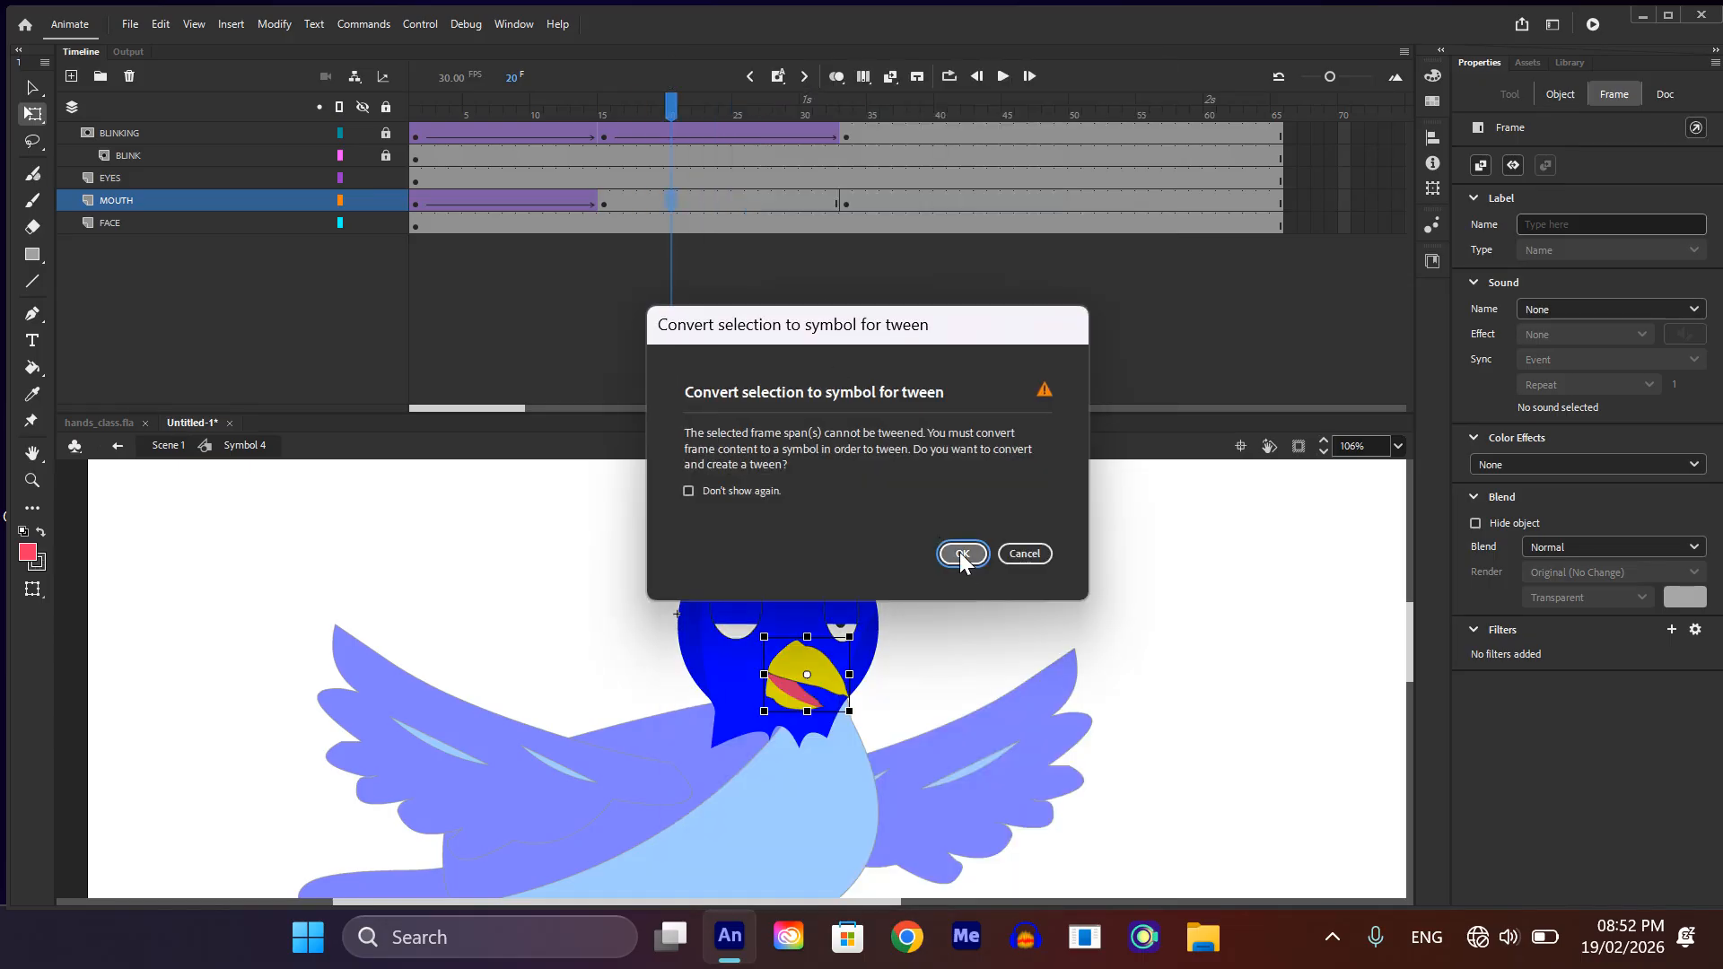
click(960, 553)
drag(672, 106, 478, 525)
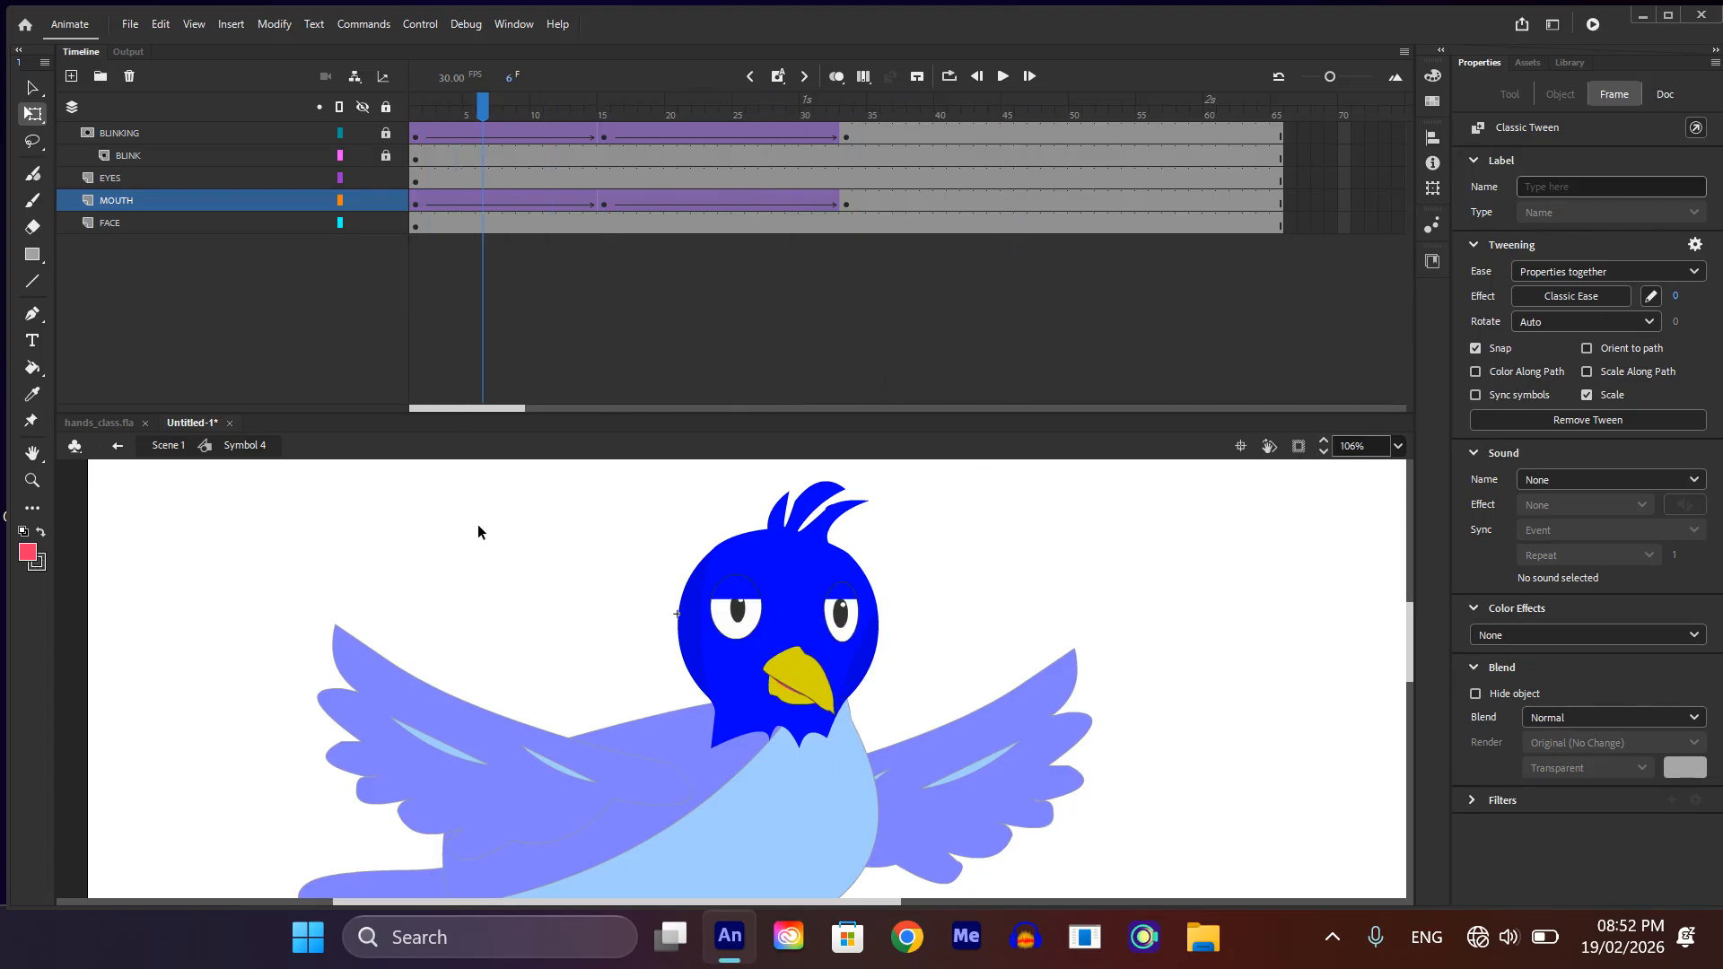
Step: Remove the classic tweens from the MOUTH layer across frames 1 to 33
click(414, 210)
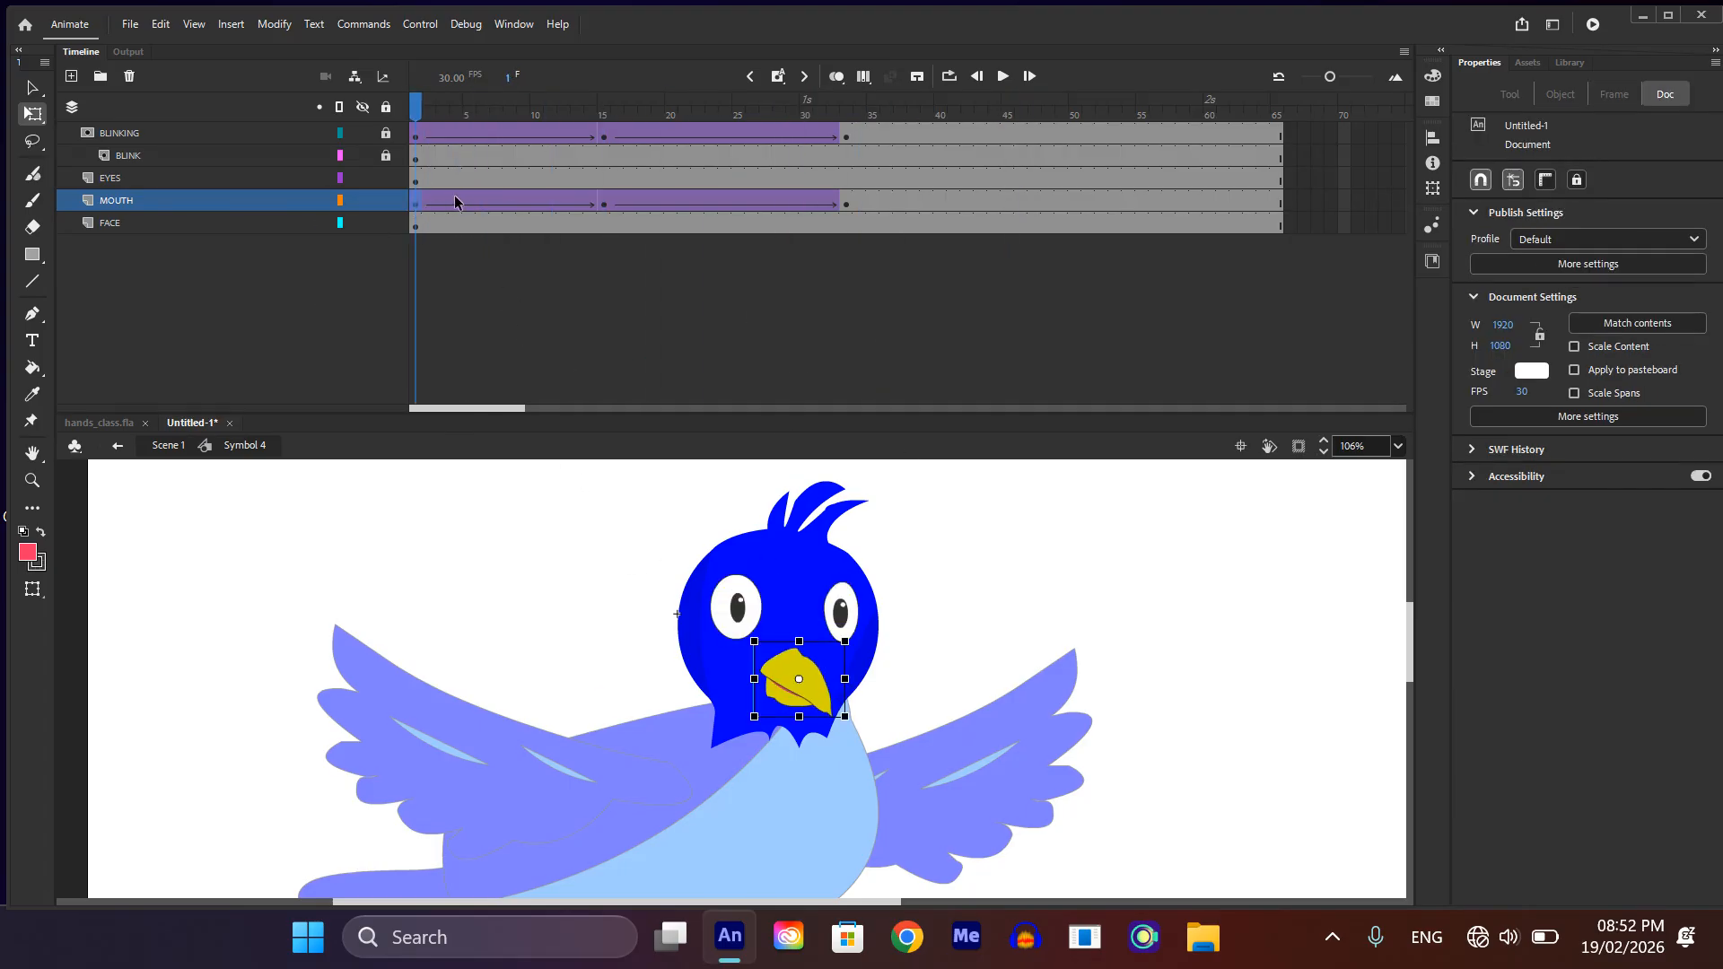
drag(467, 201, 870, 203)
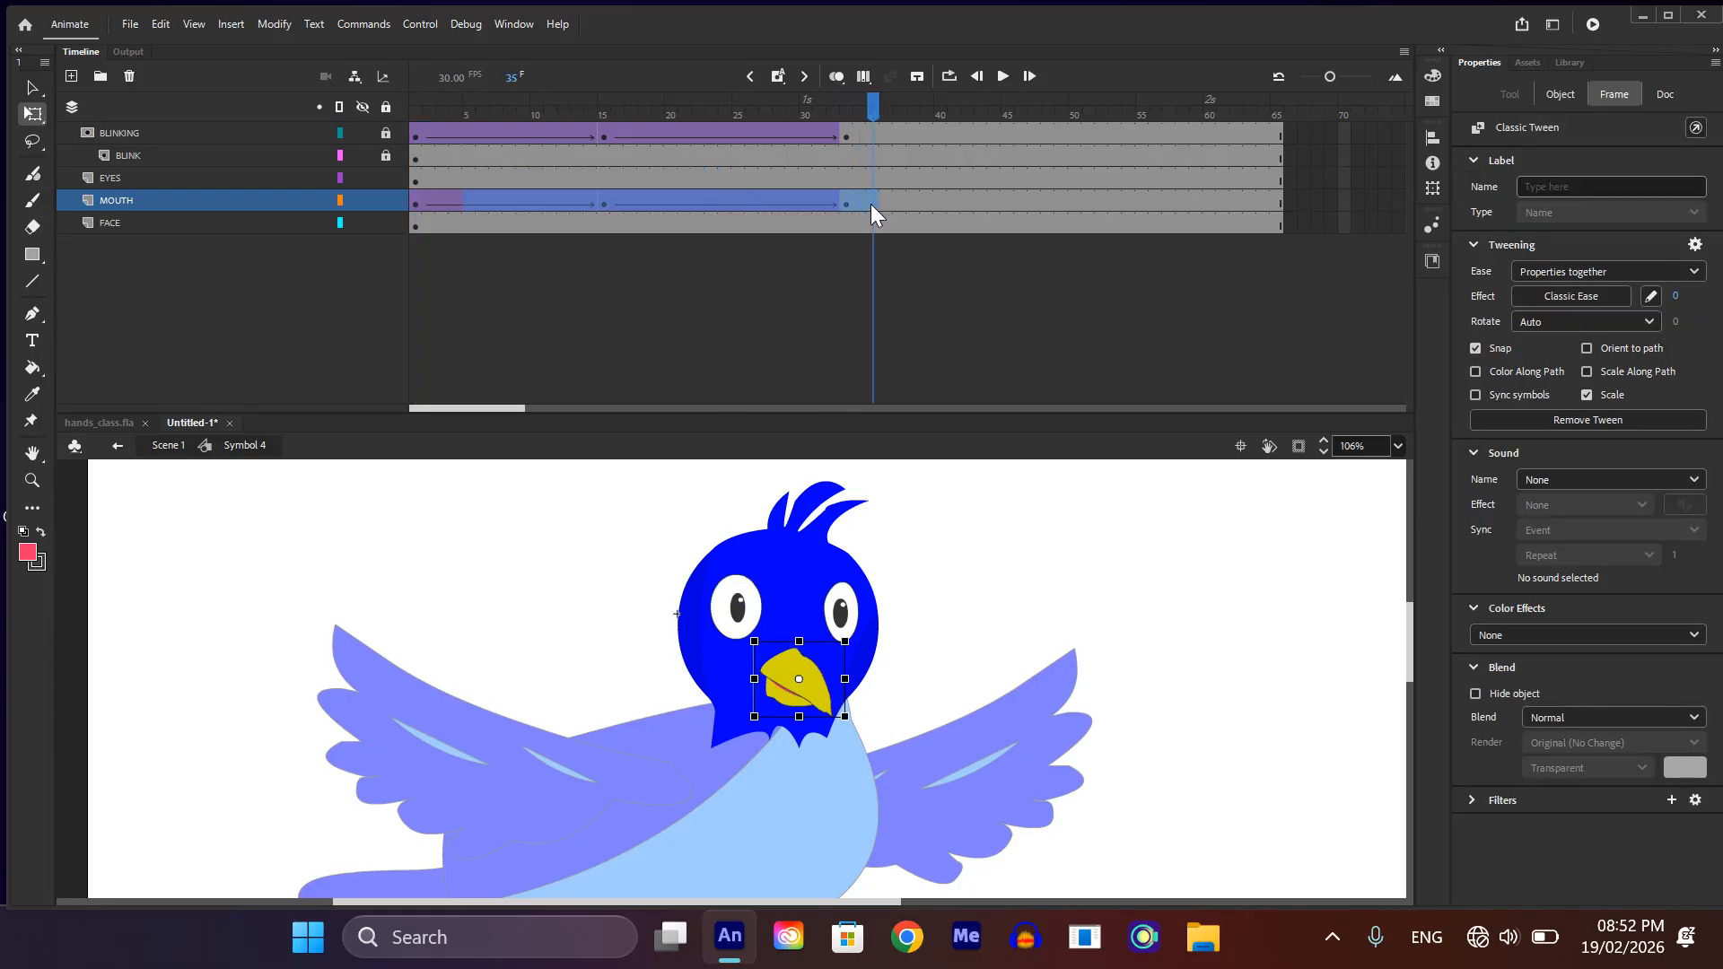
right_click(817, 201)
click(977, 72)
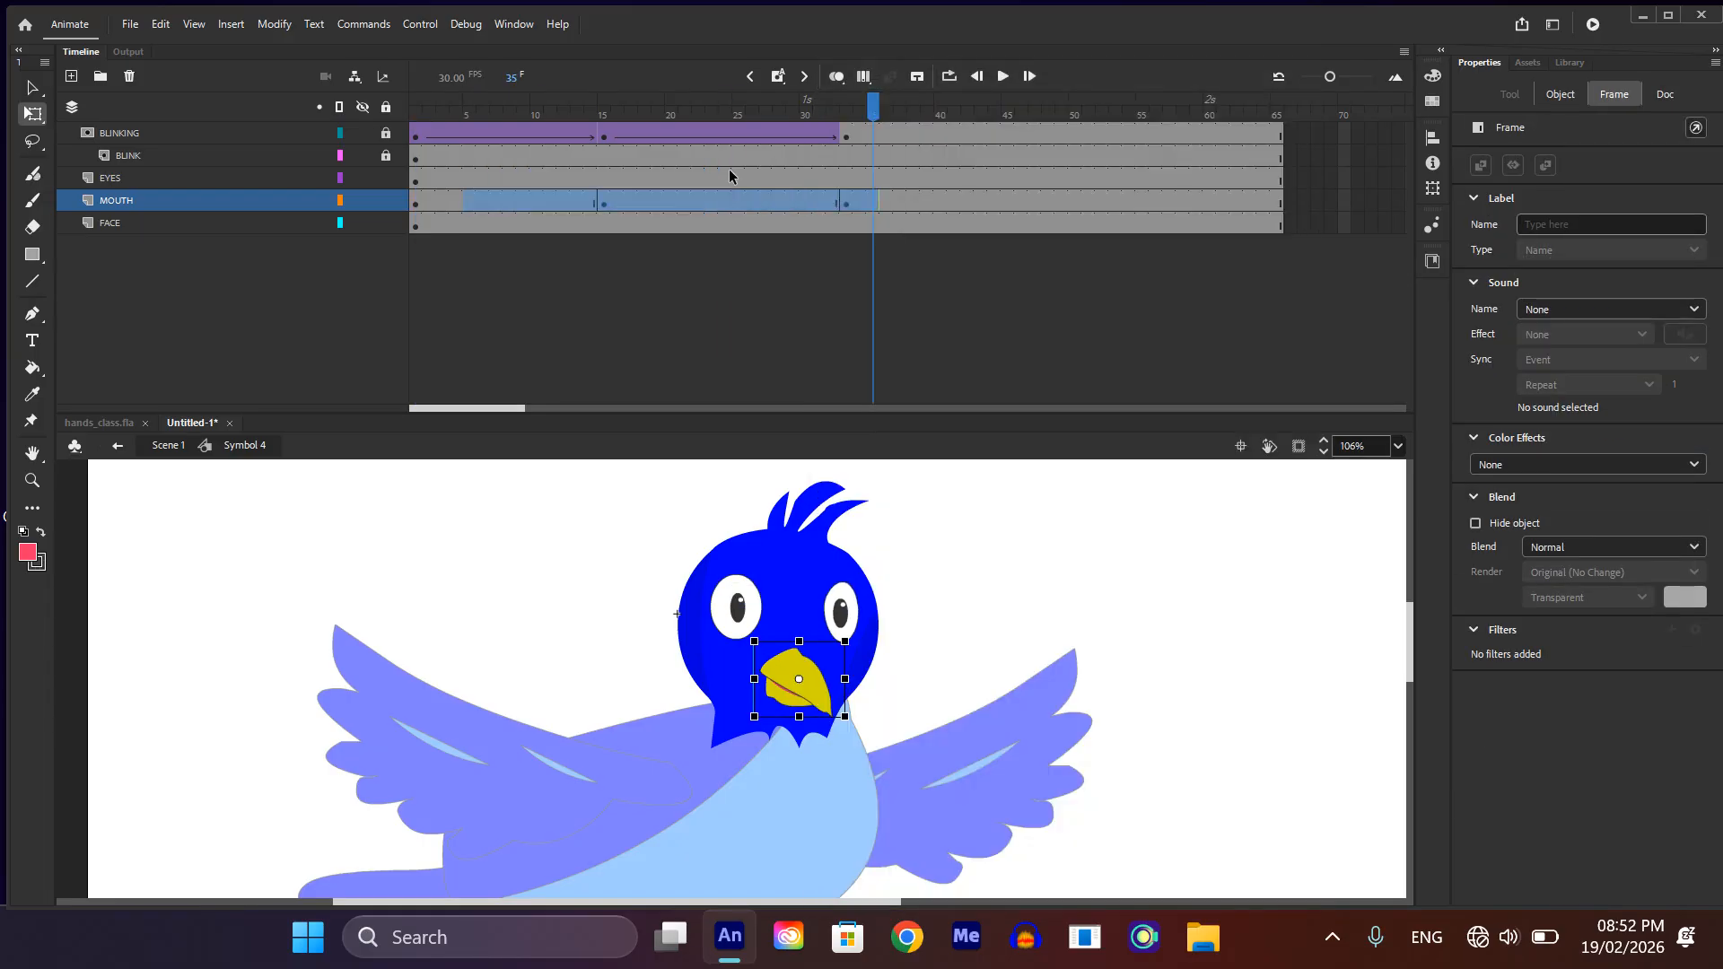
Step: Remove frames 5 to 35 from the MOUTH layer and extend the layer back to frame 65
right_click(704, 192)
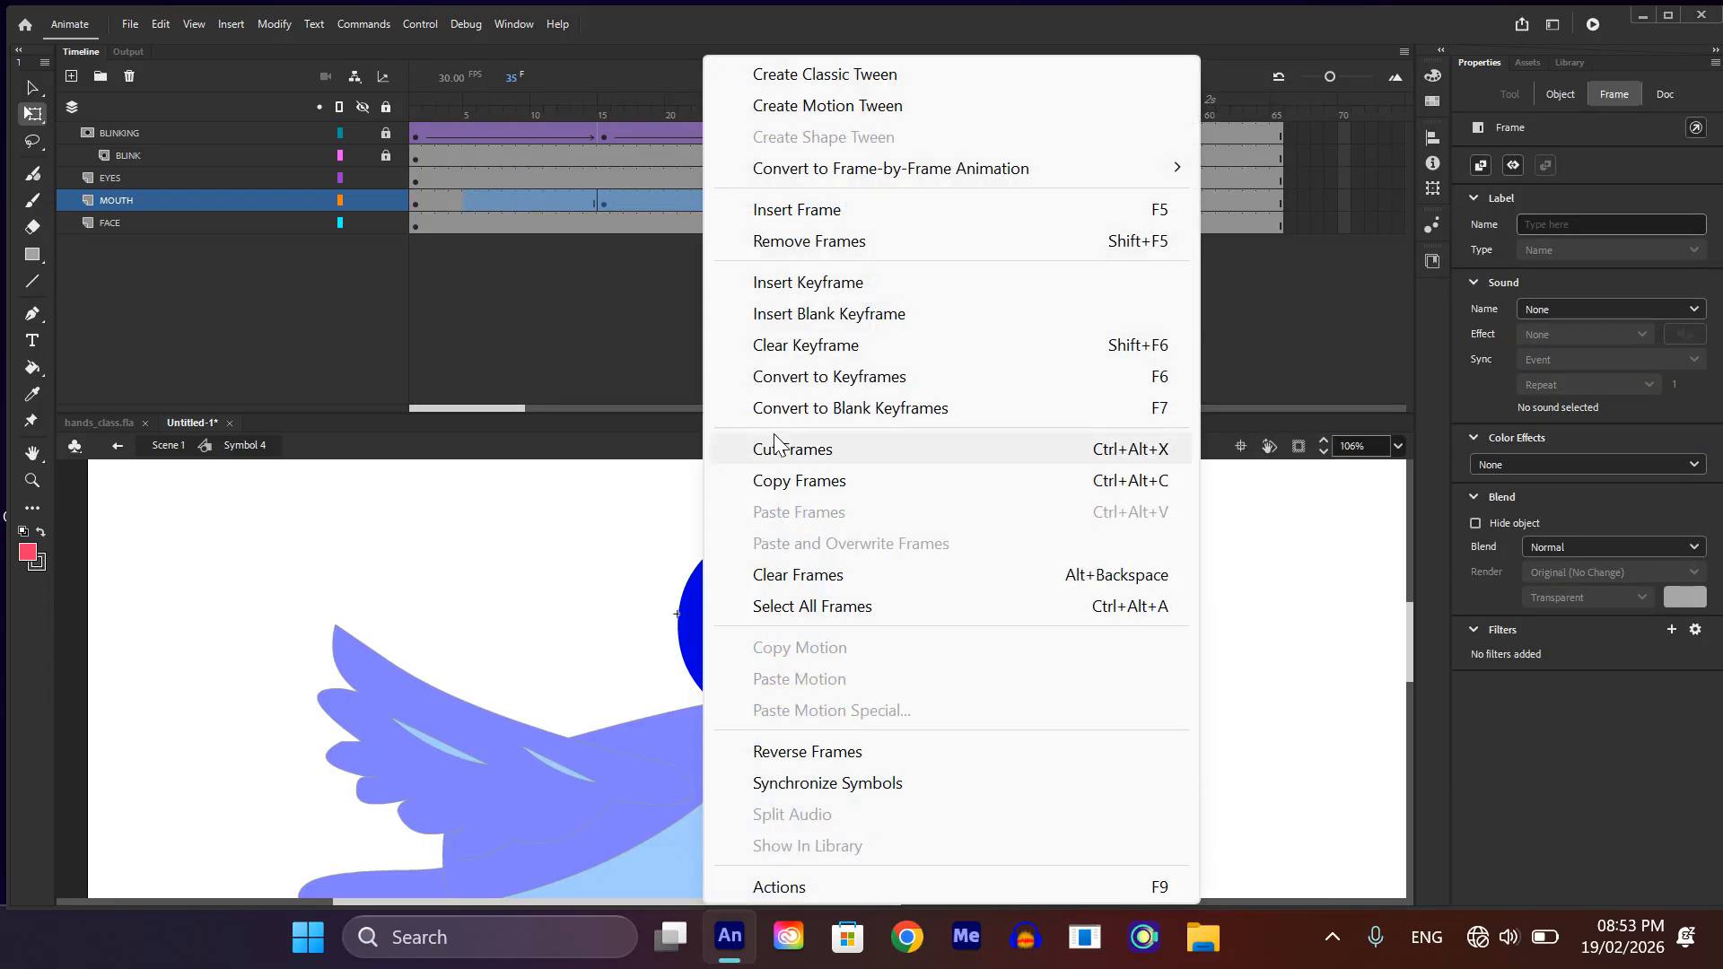
click(817, 244)
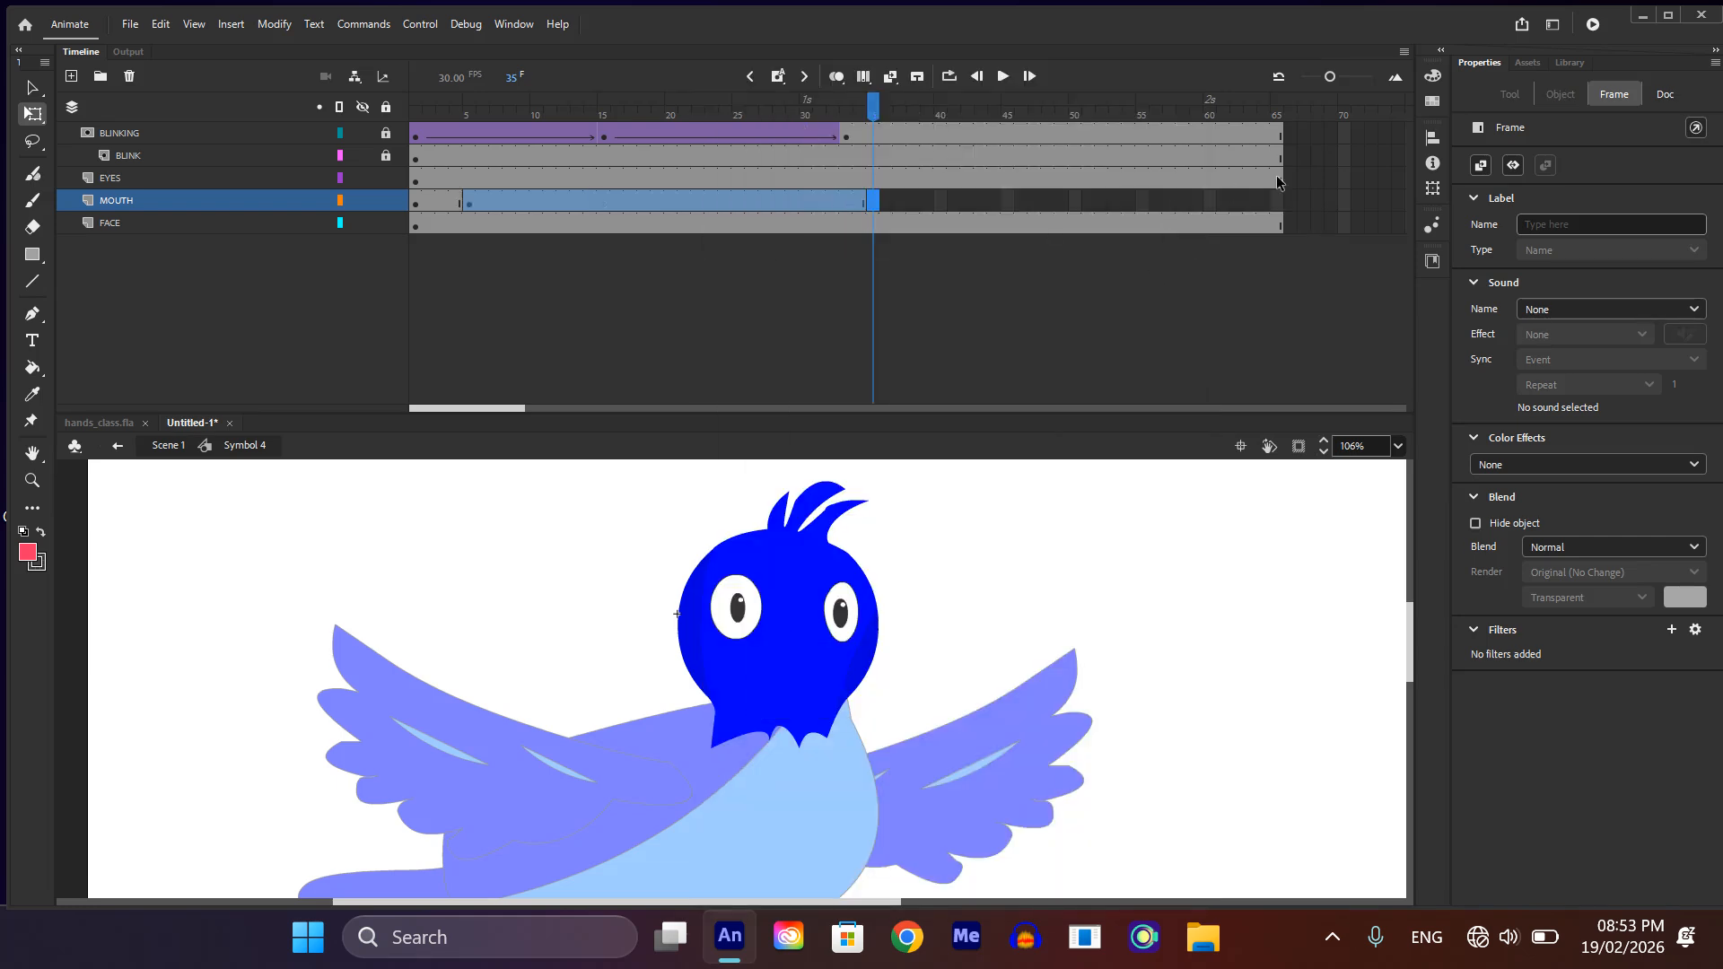
click(1279, 198)
key(F5)
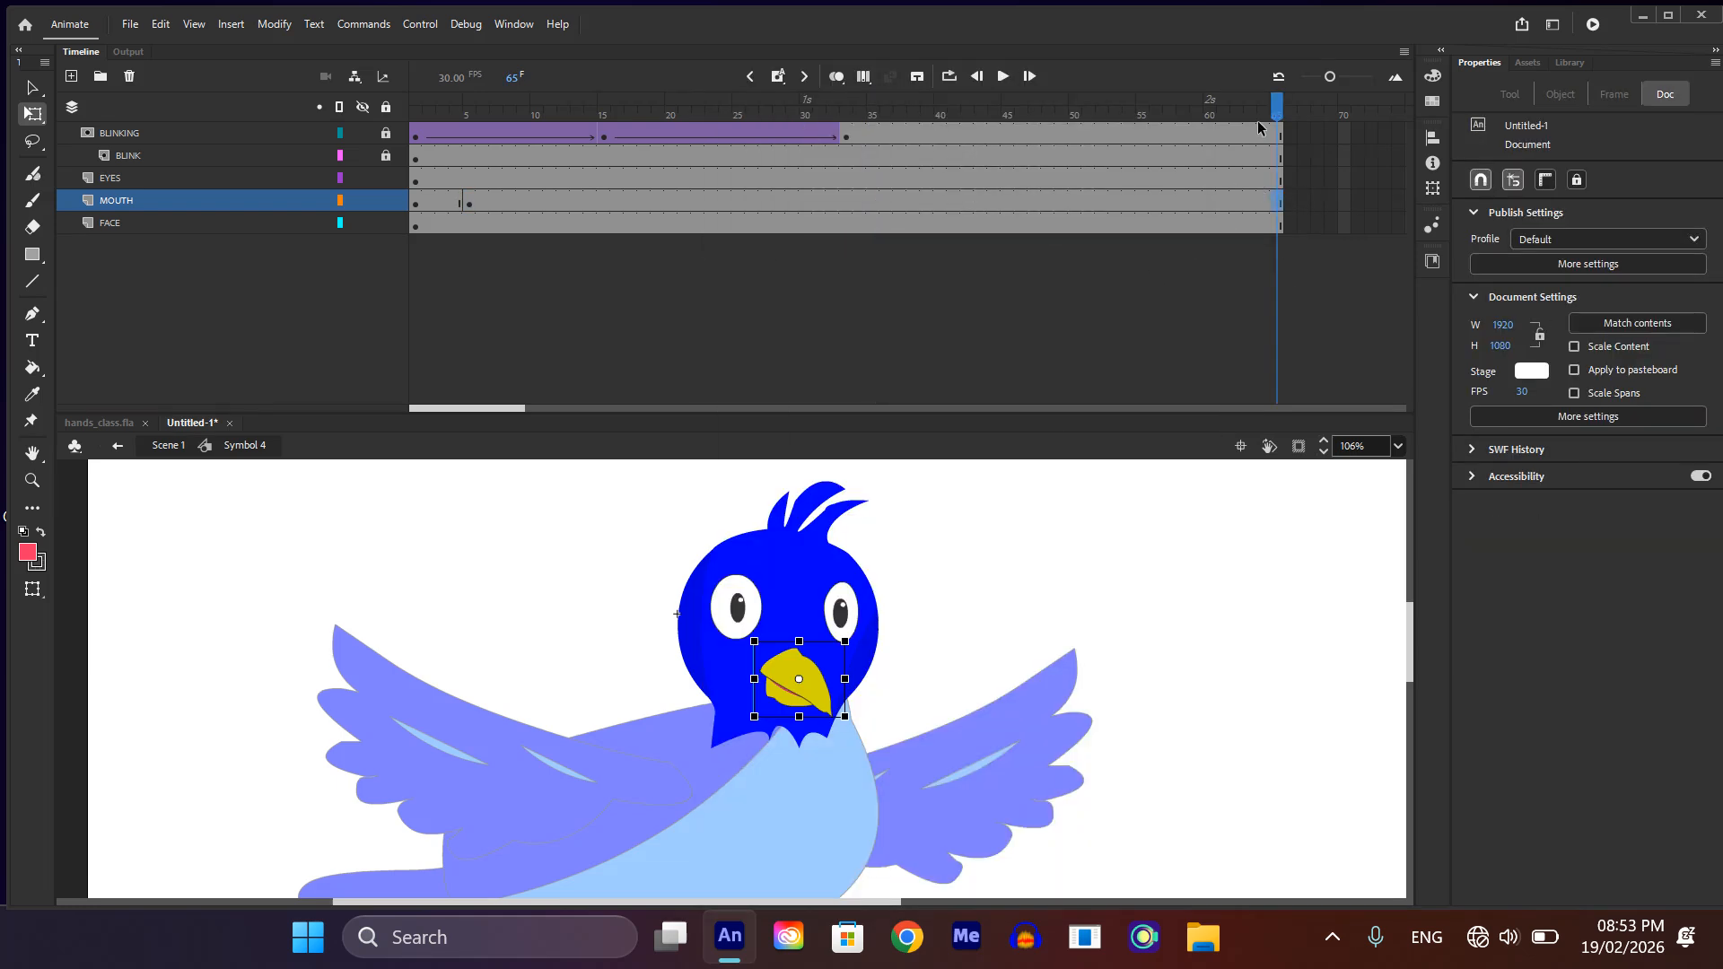
Step: Clear the leftover keyframe at frame 5 of the MOUTH layer and return to the layer's first frame
click(467, 205)
key(ctrl+z)
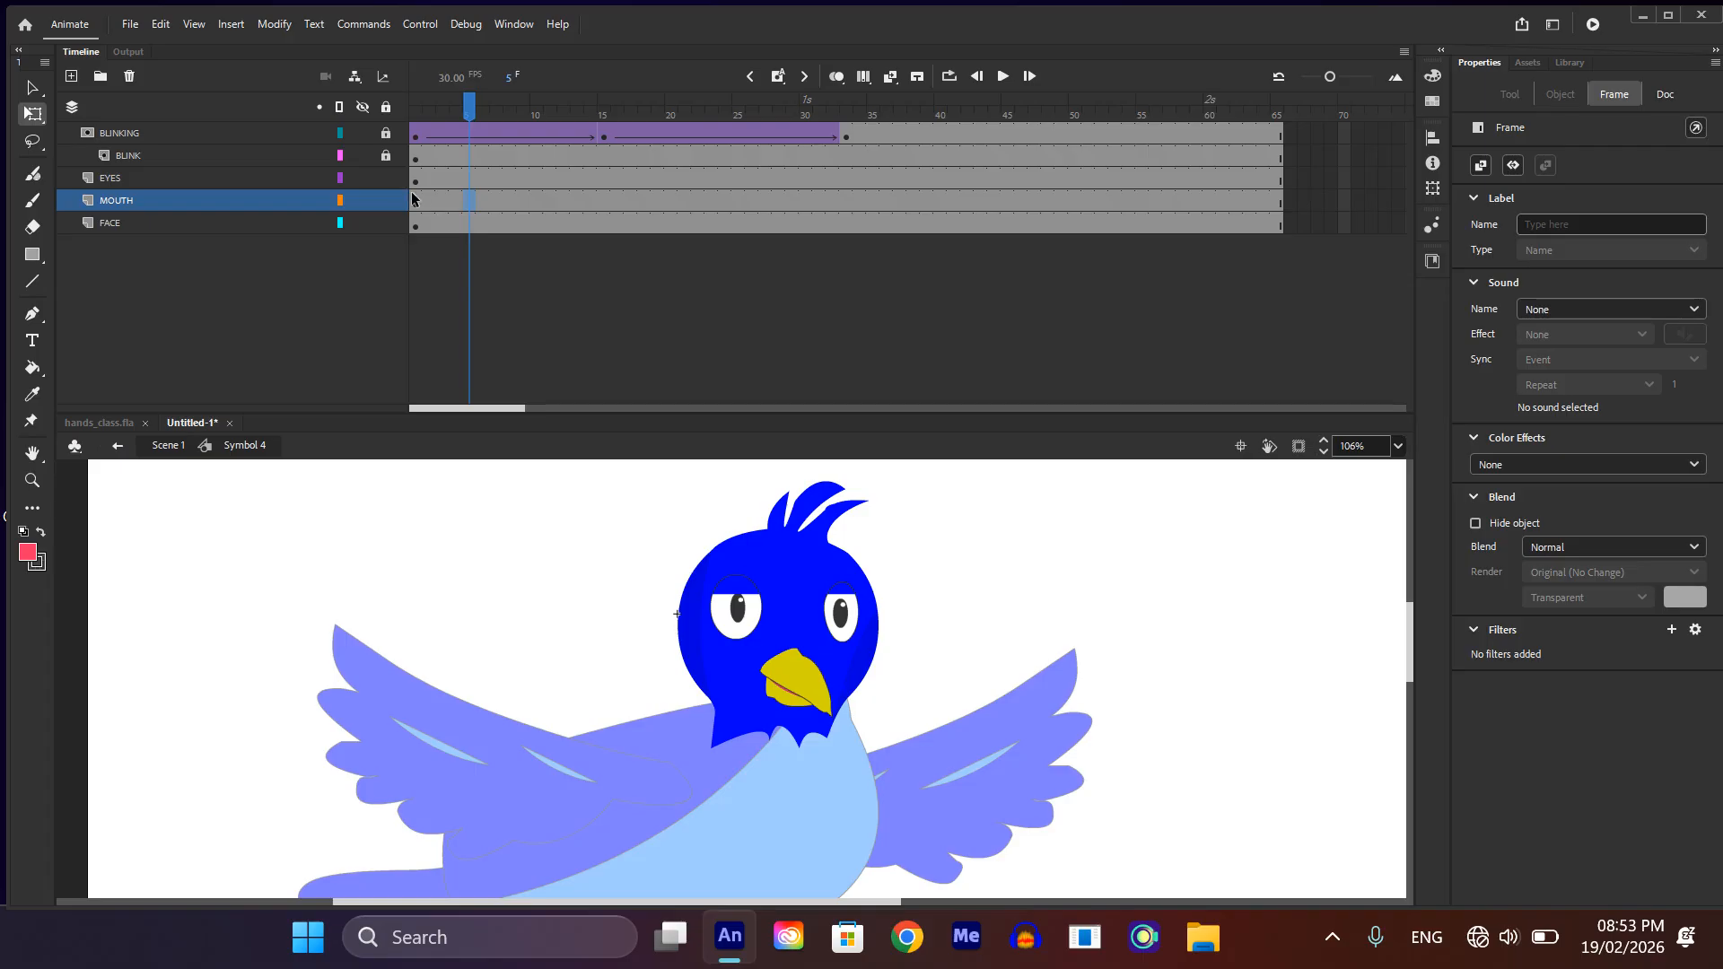
click(418, 204)
click(140, 197)
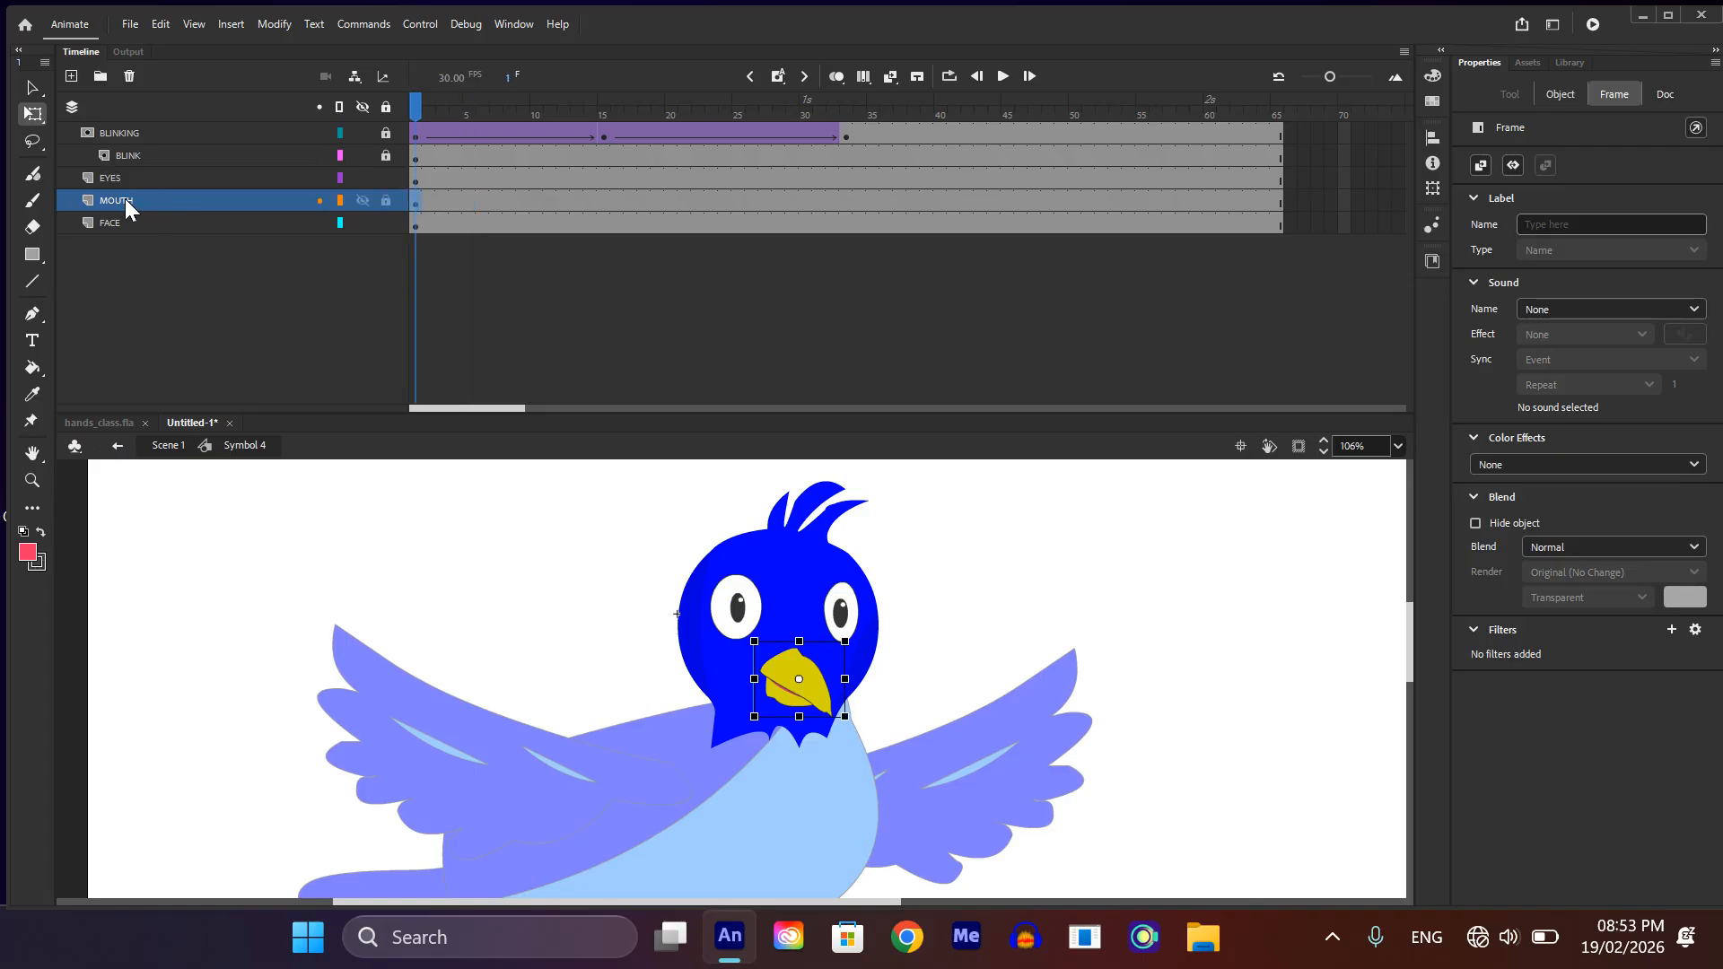
double_click(127, 198)
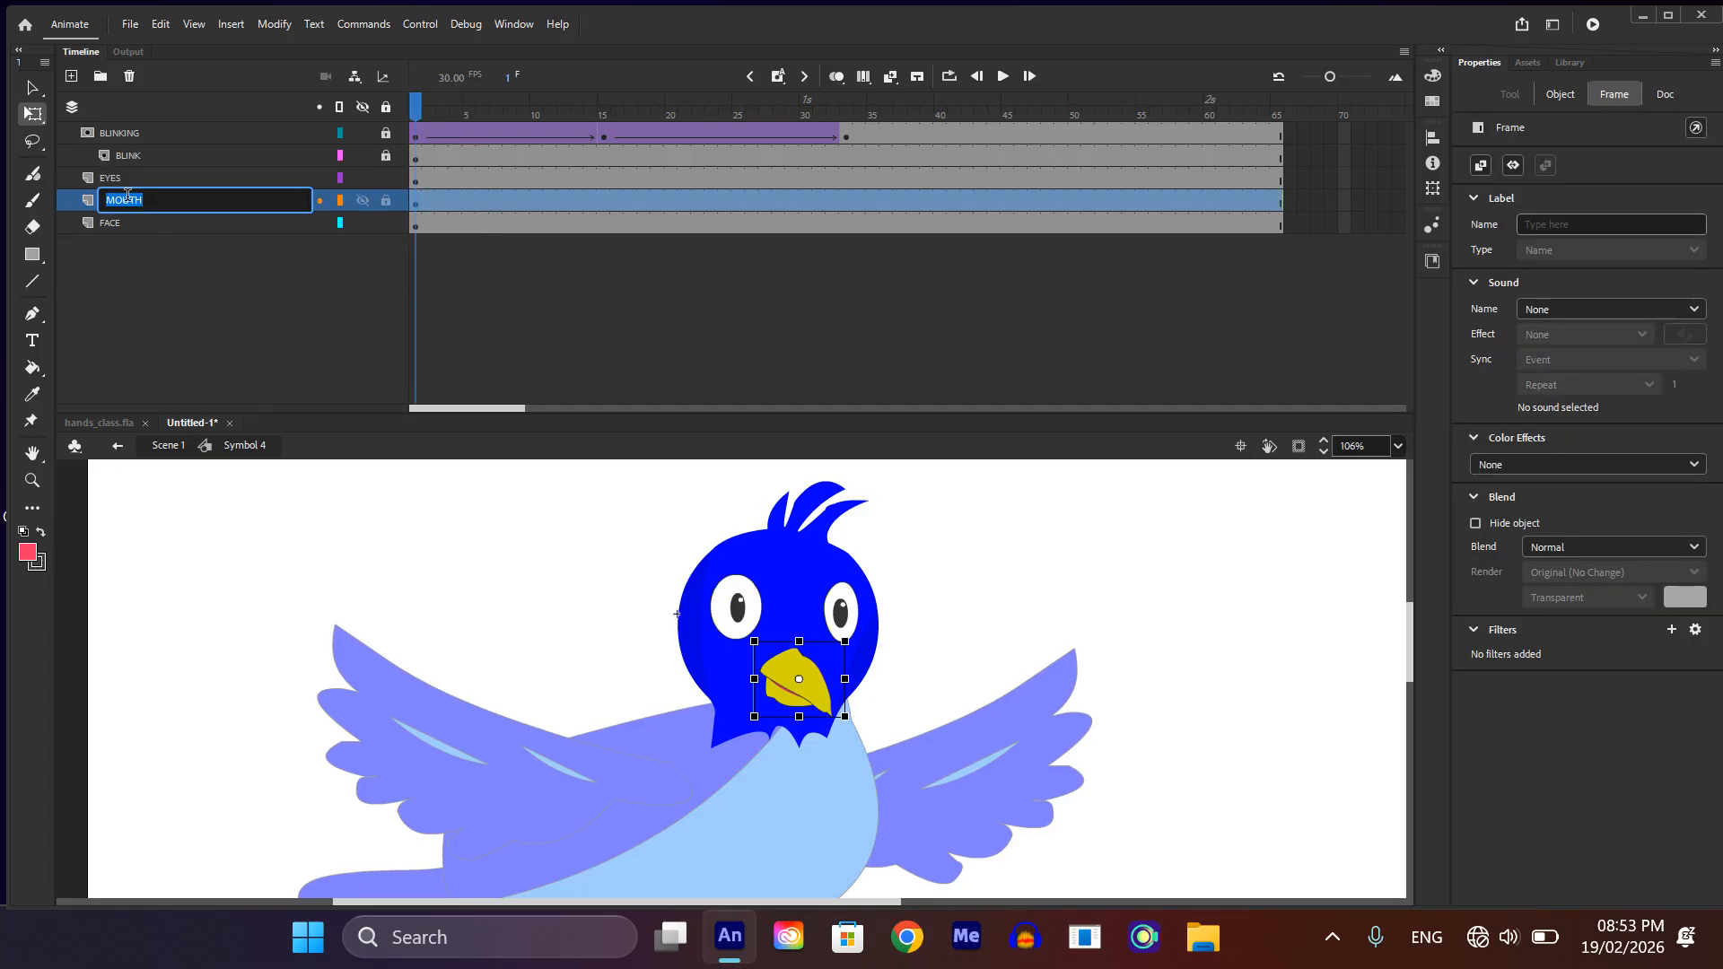
text(M)
key(Return)
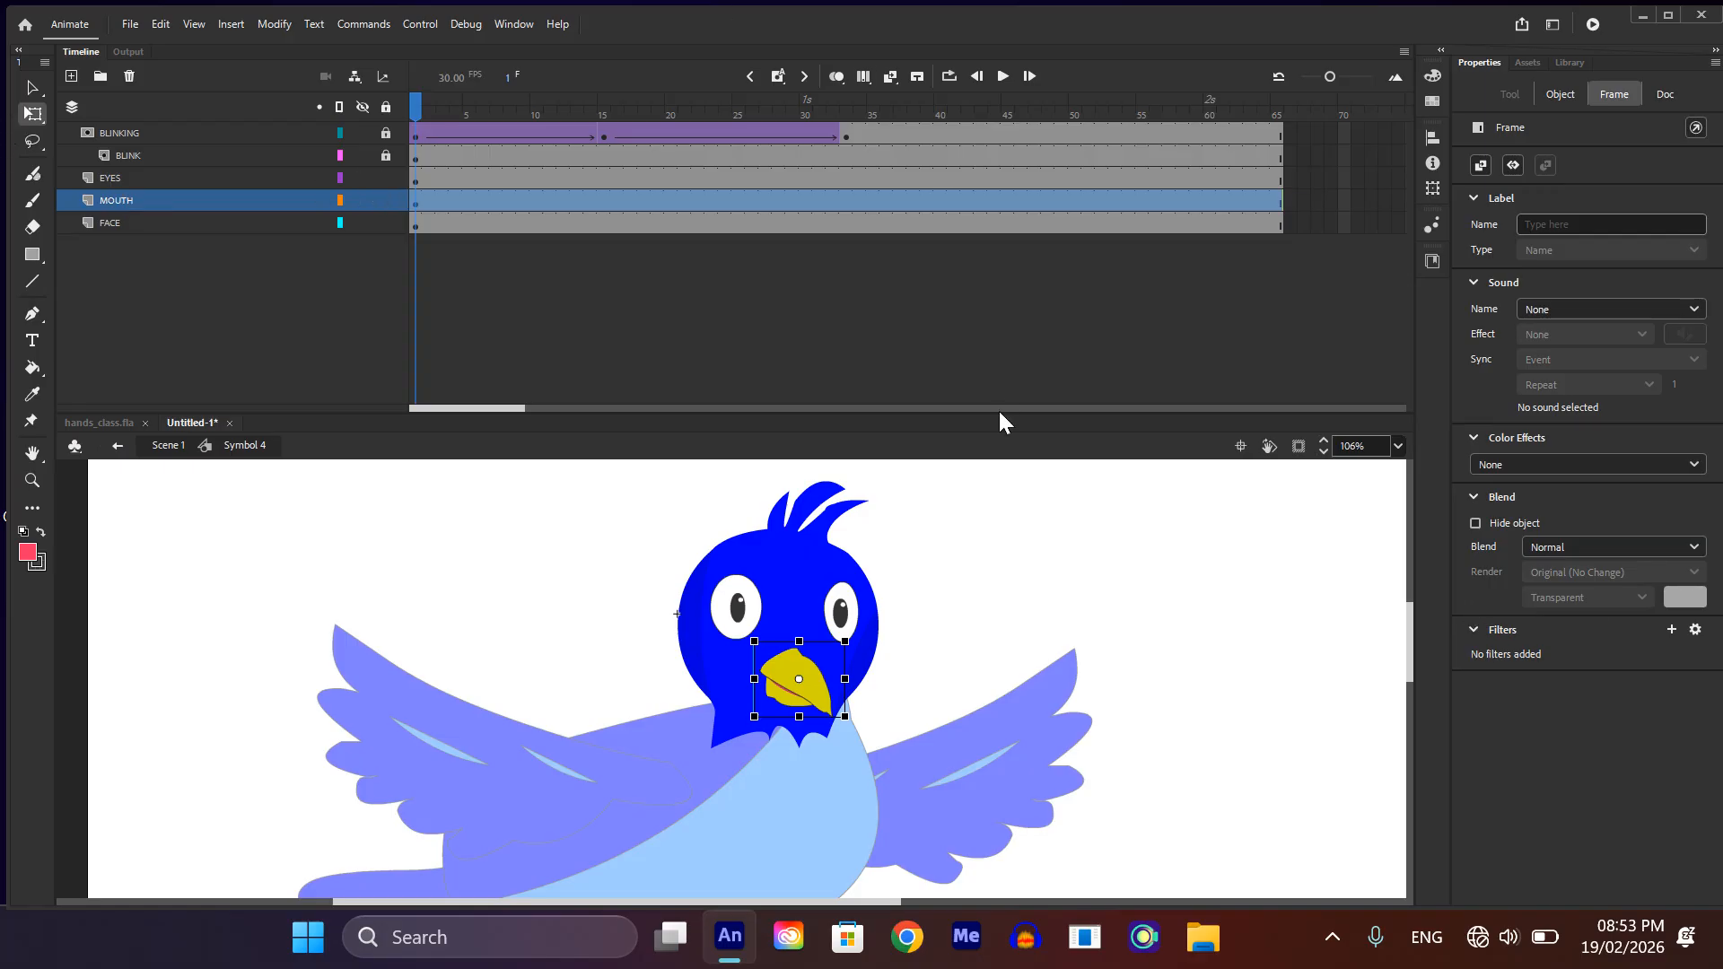
Step: Cut the beak from the MOUTH layer
click(1026, 506)
click(817, 686)
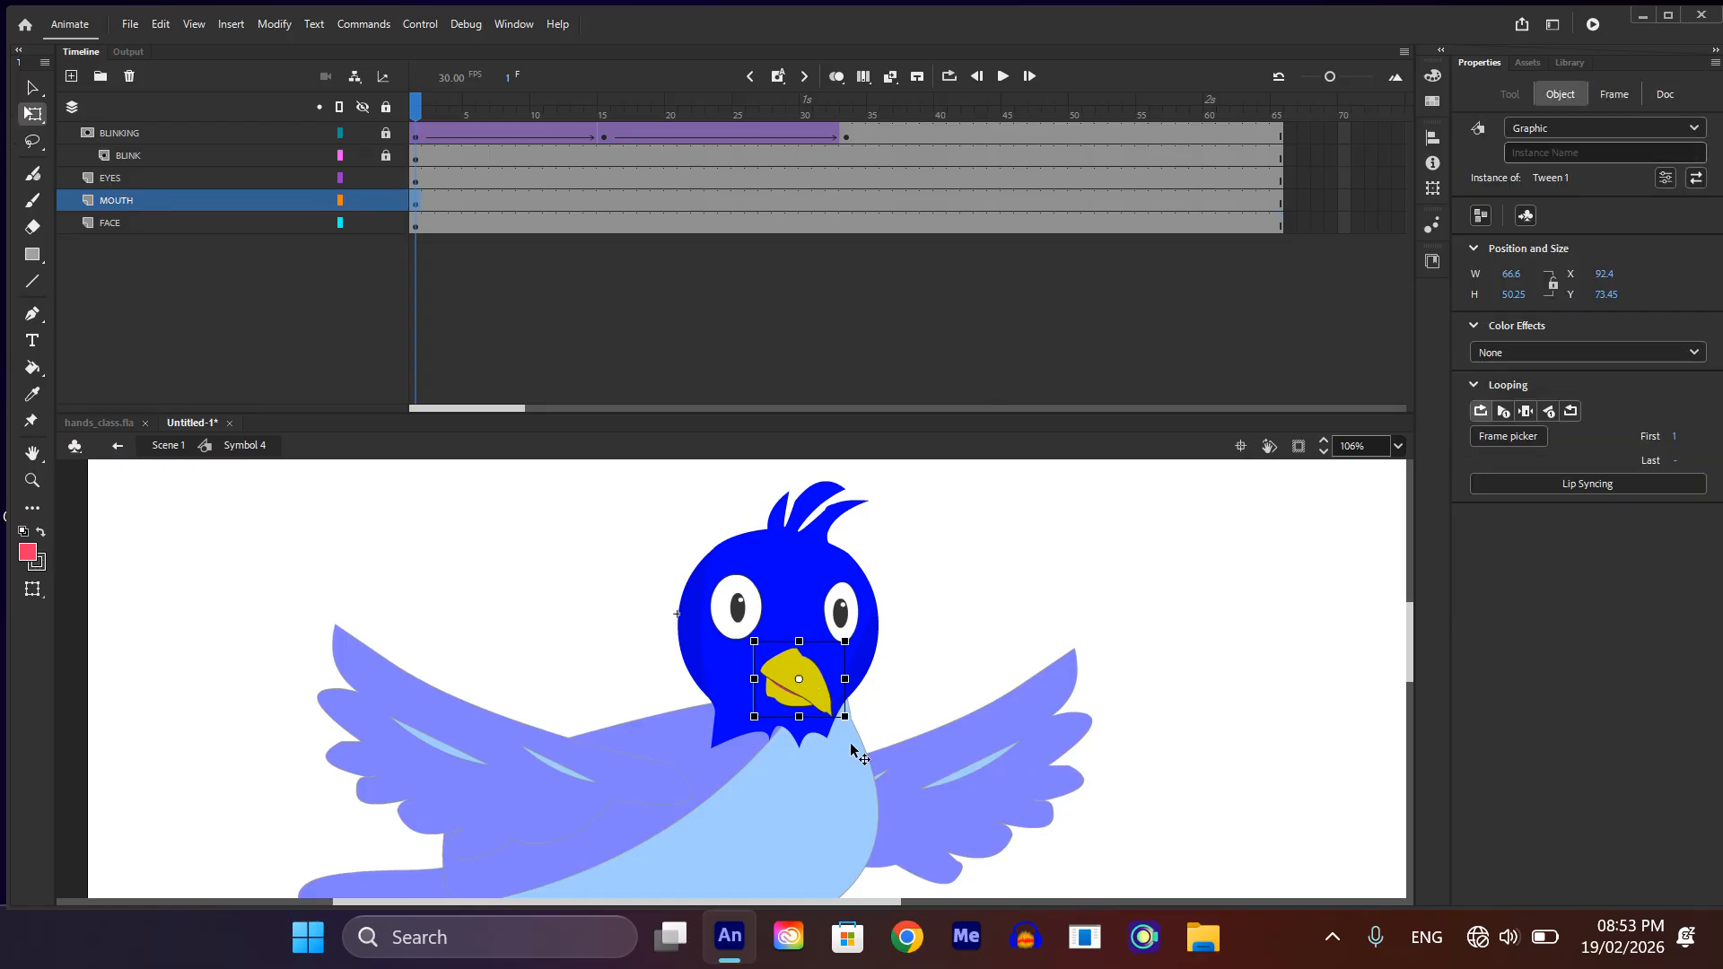
click(881, 675)
click(787, 705)
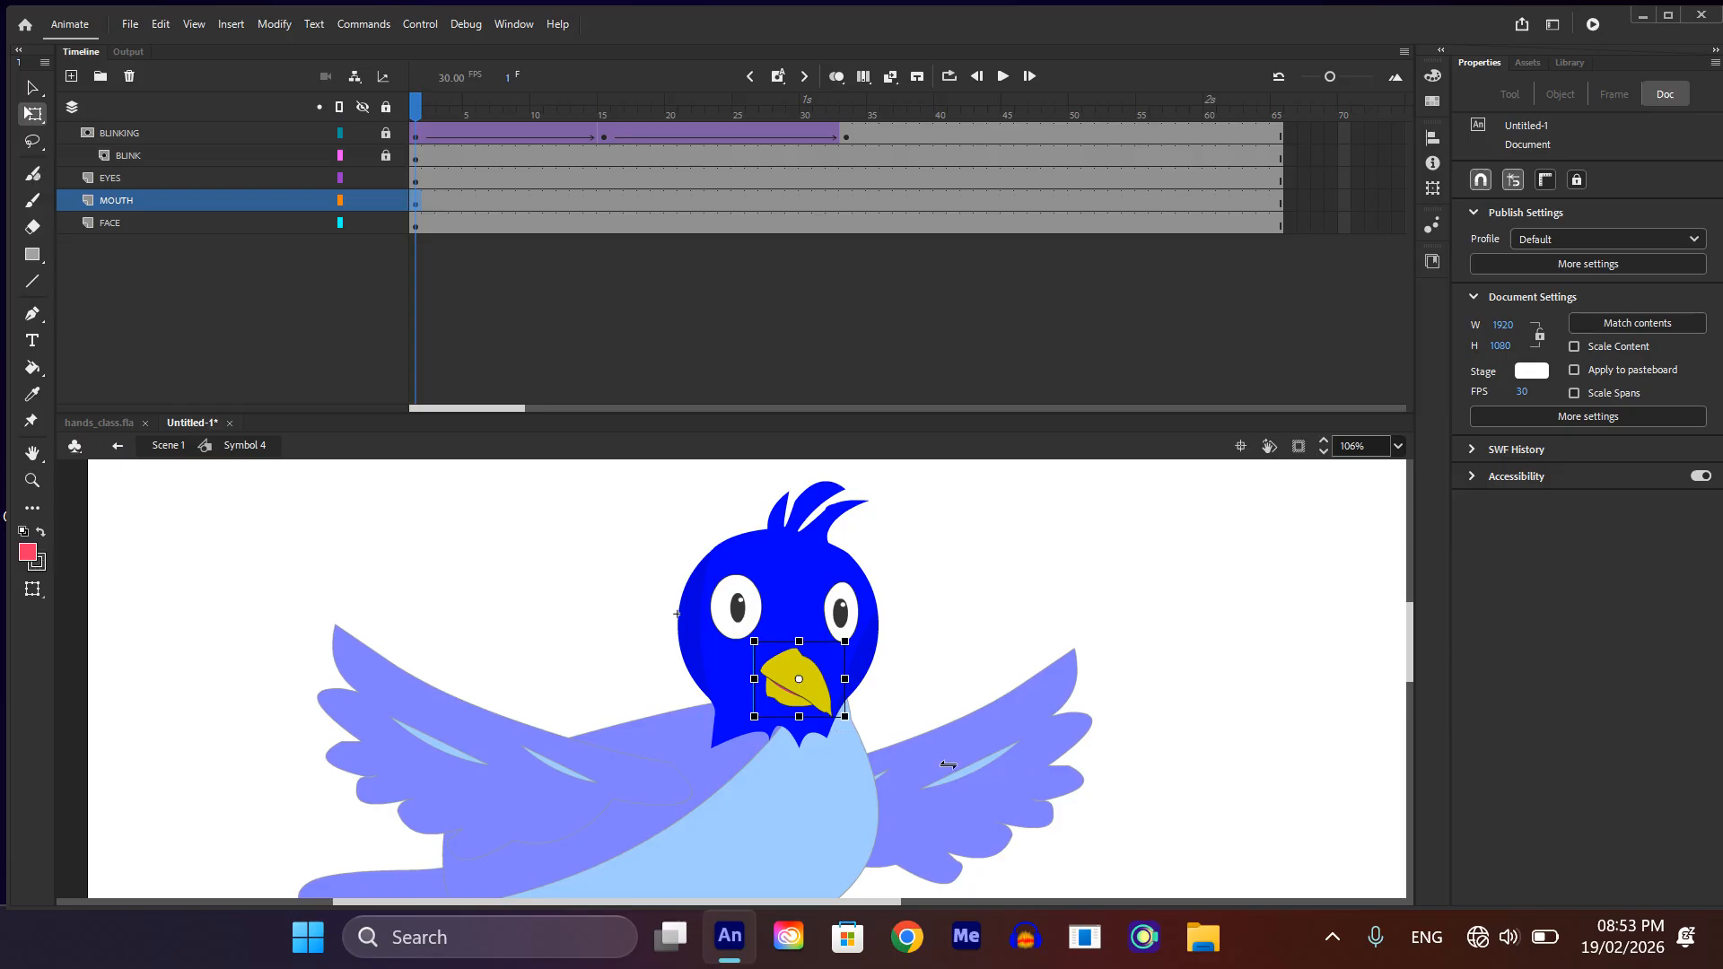
click(994, 750)
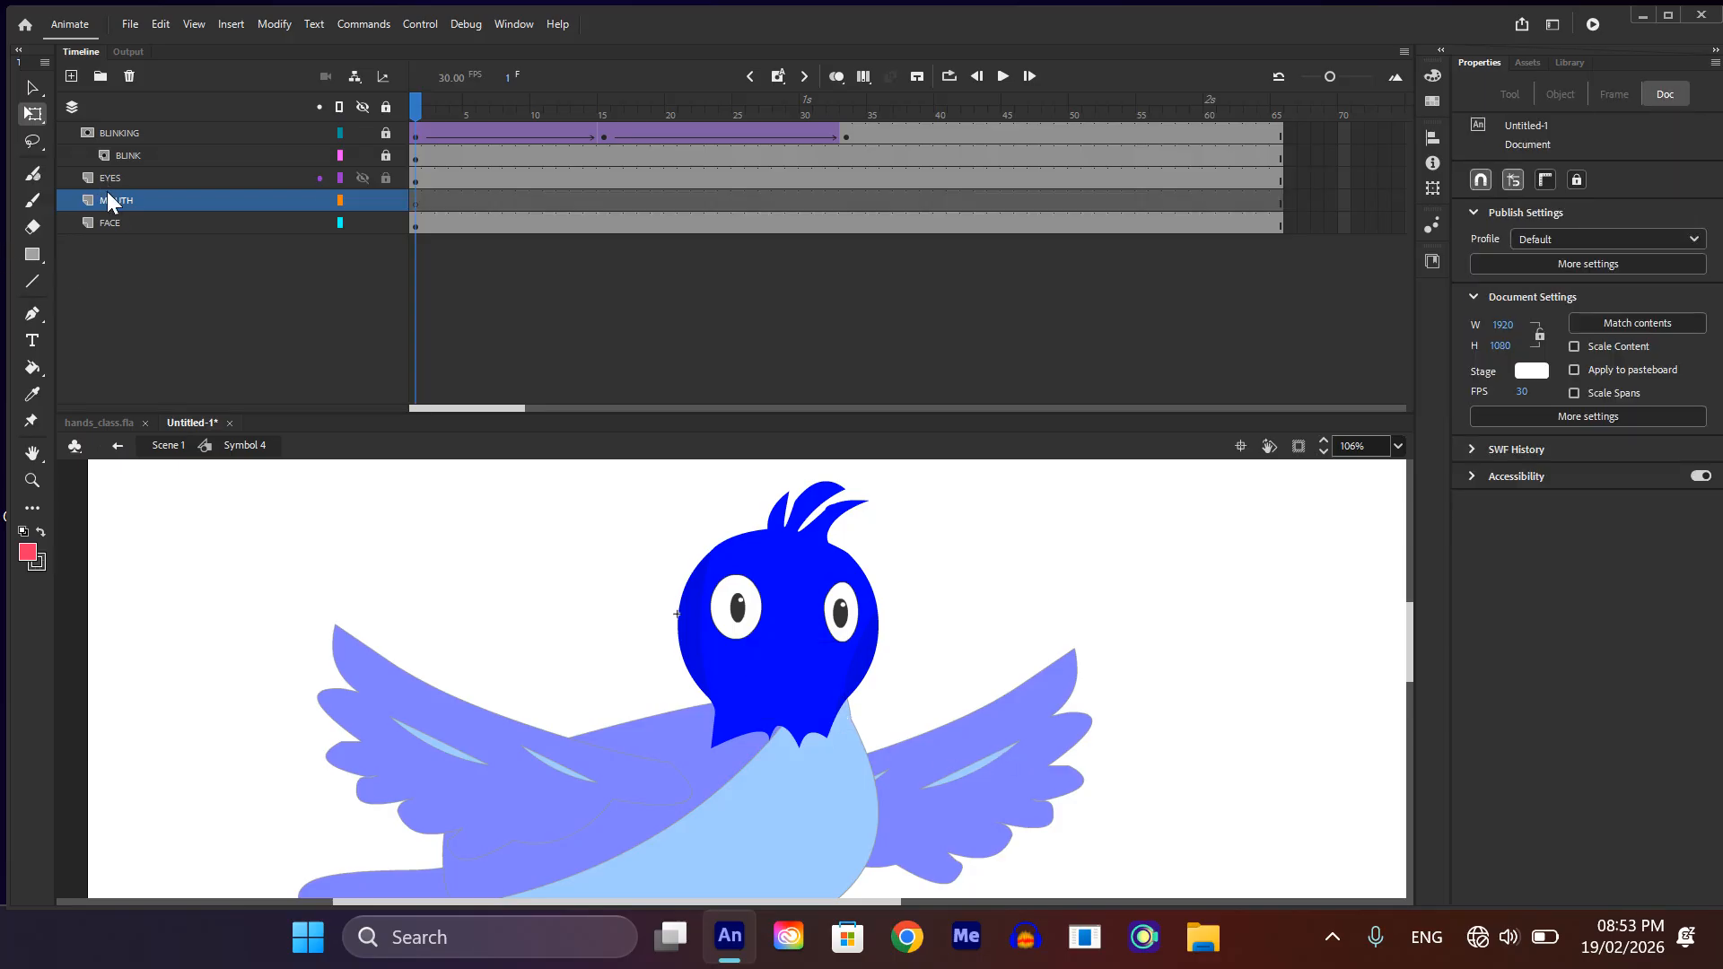
Step: Add a new layer directly above FACE and name it MOUTH_2
click(110, 224)
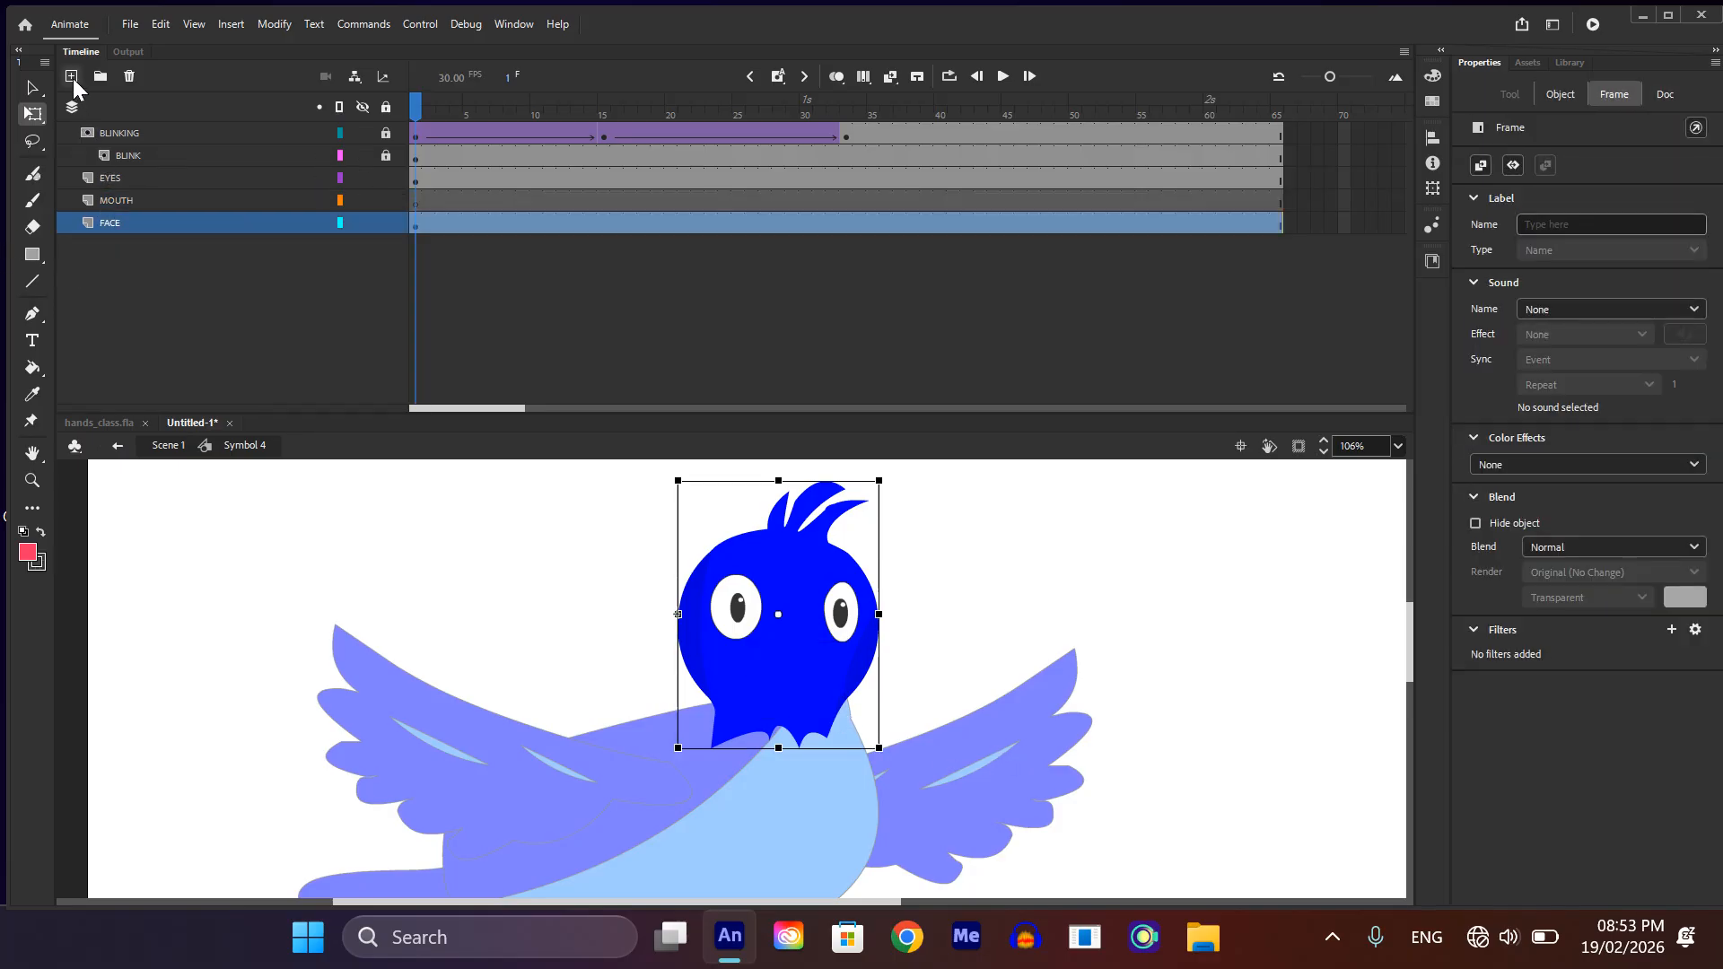
click(73, 78)
click(106, 220)
double_click(108, 221)
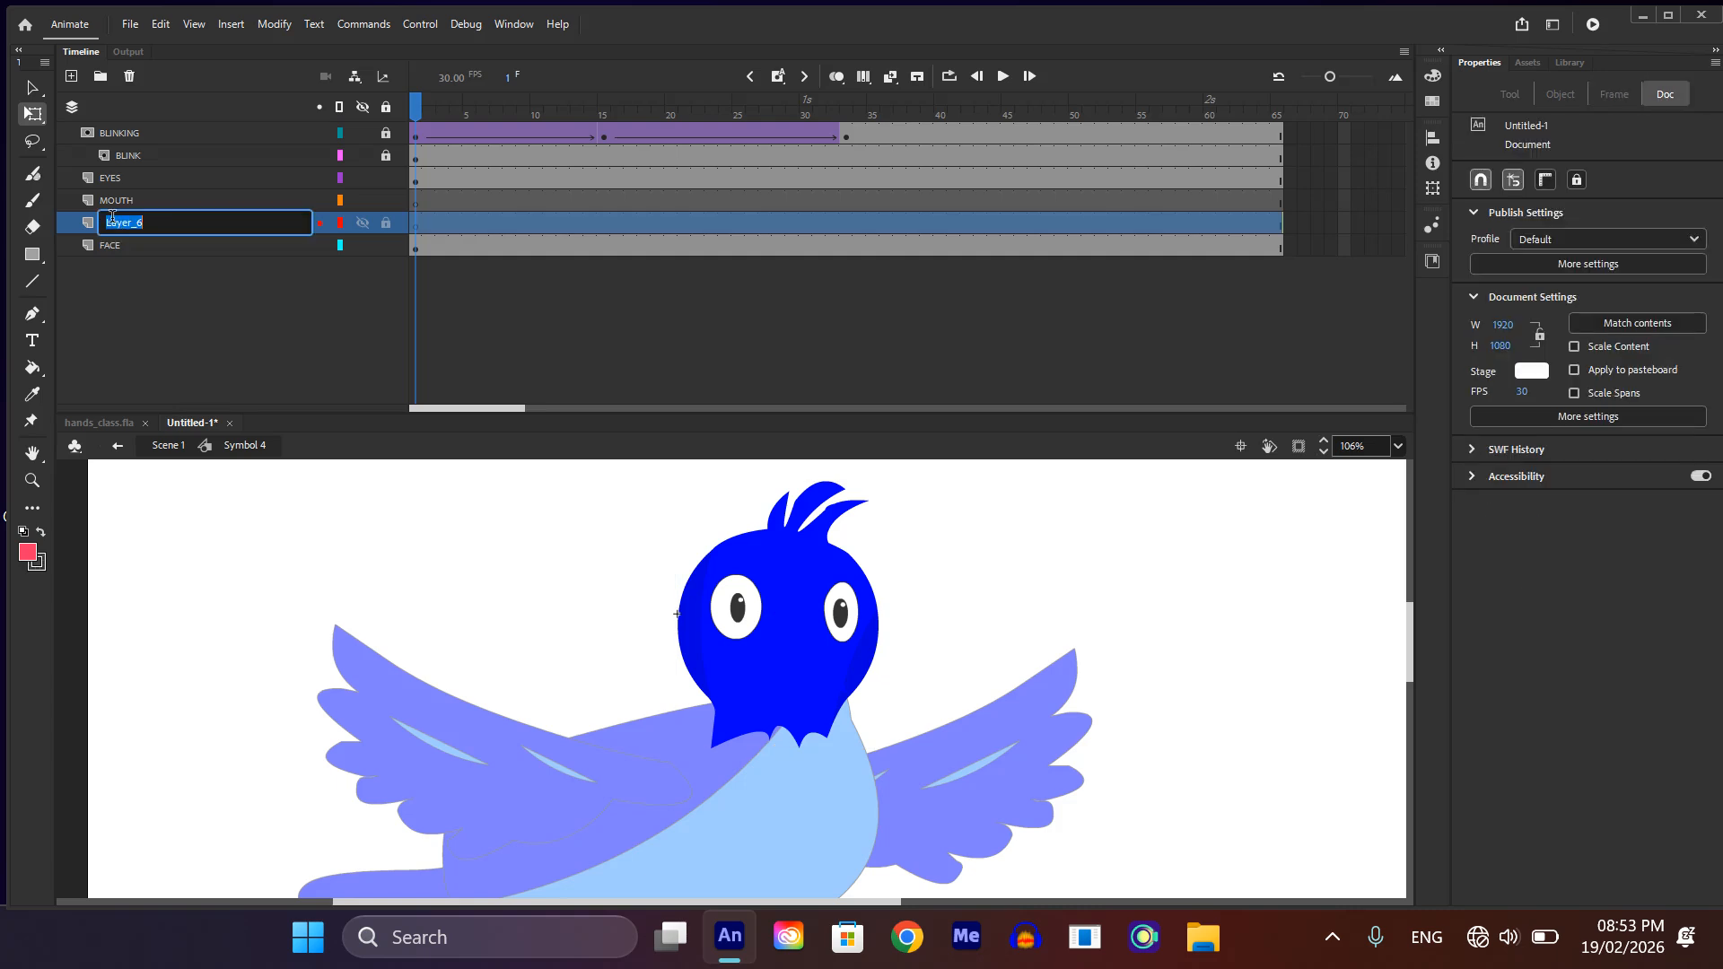
text(MOUTH_2)
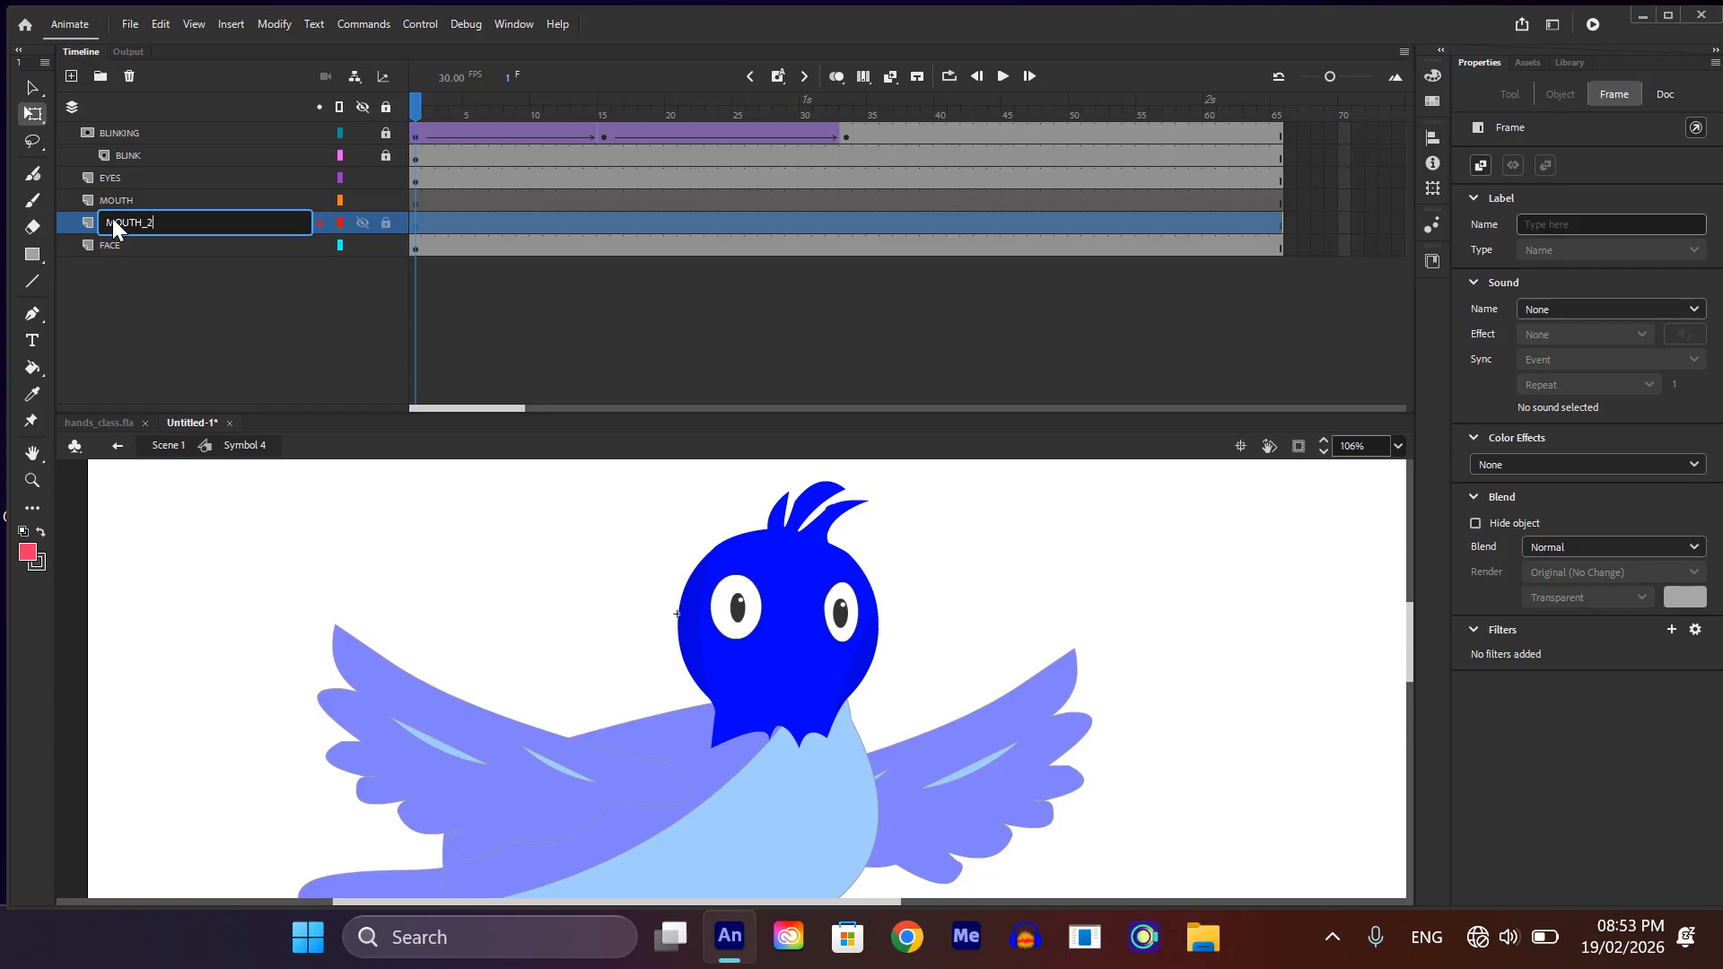
key(Return)
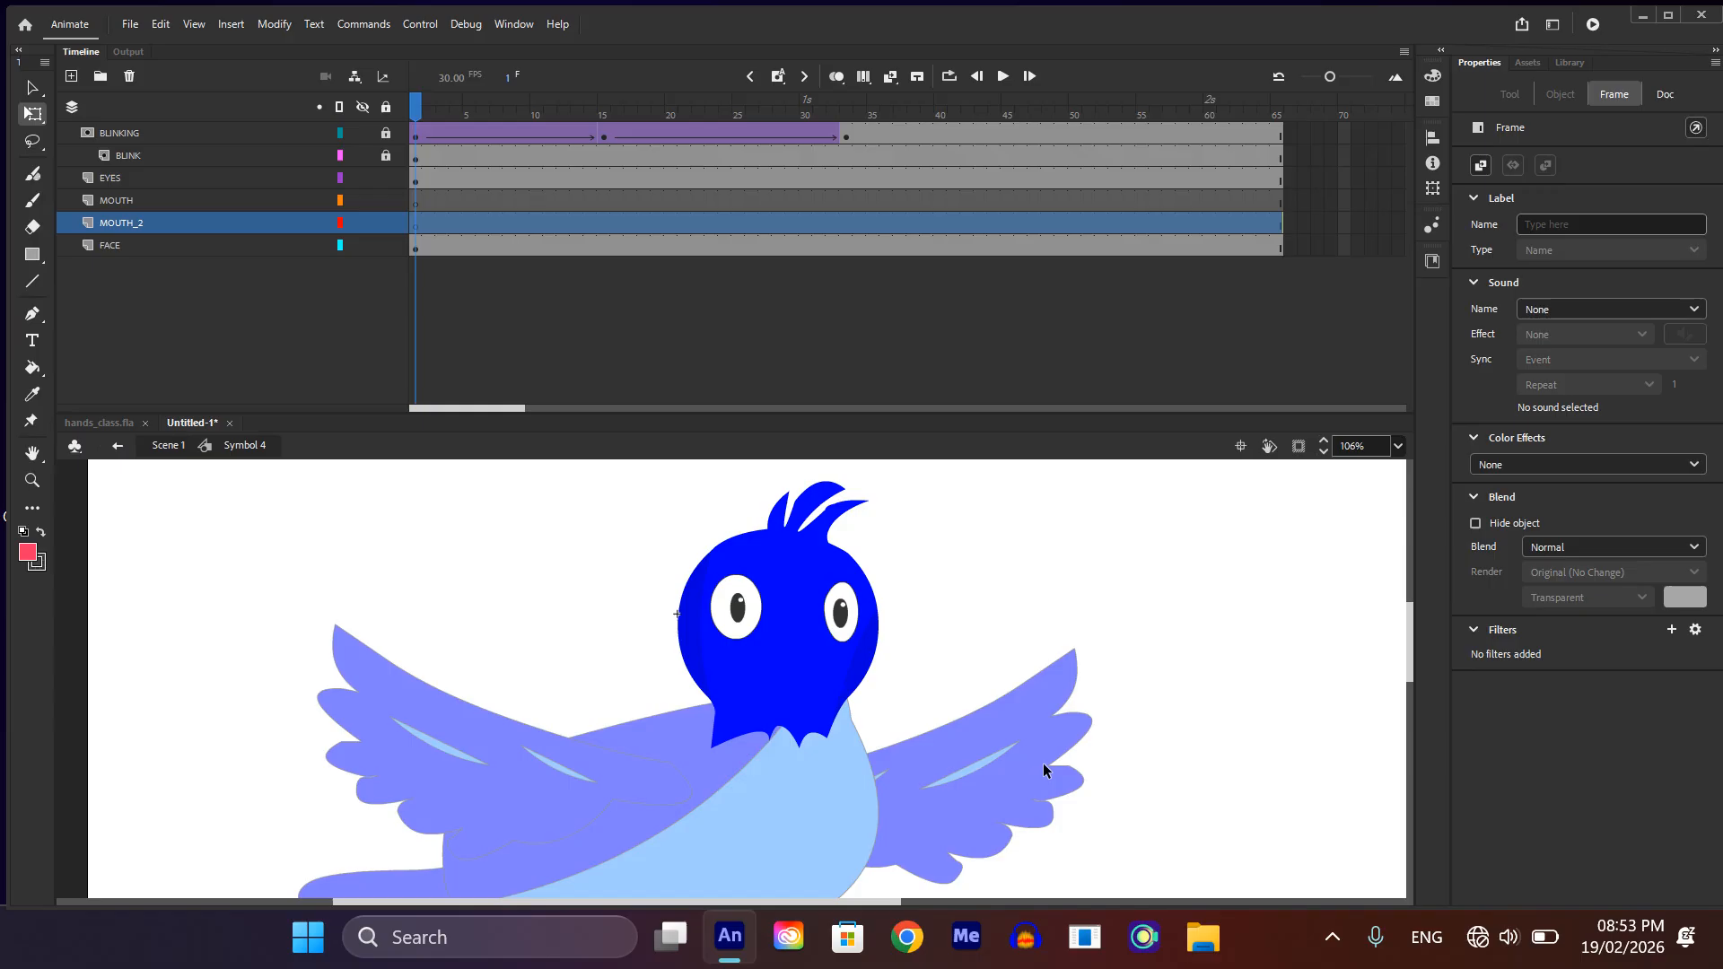
Step: Paste the beak onto the MOUTH_2 layer and position it on the face below the eyes
key(ctrl+shift+v)
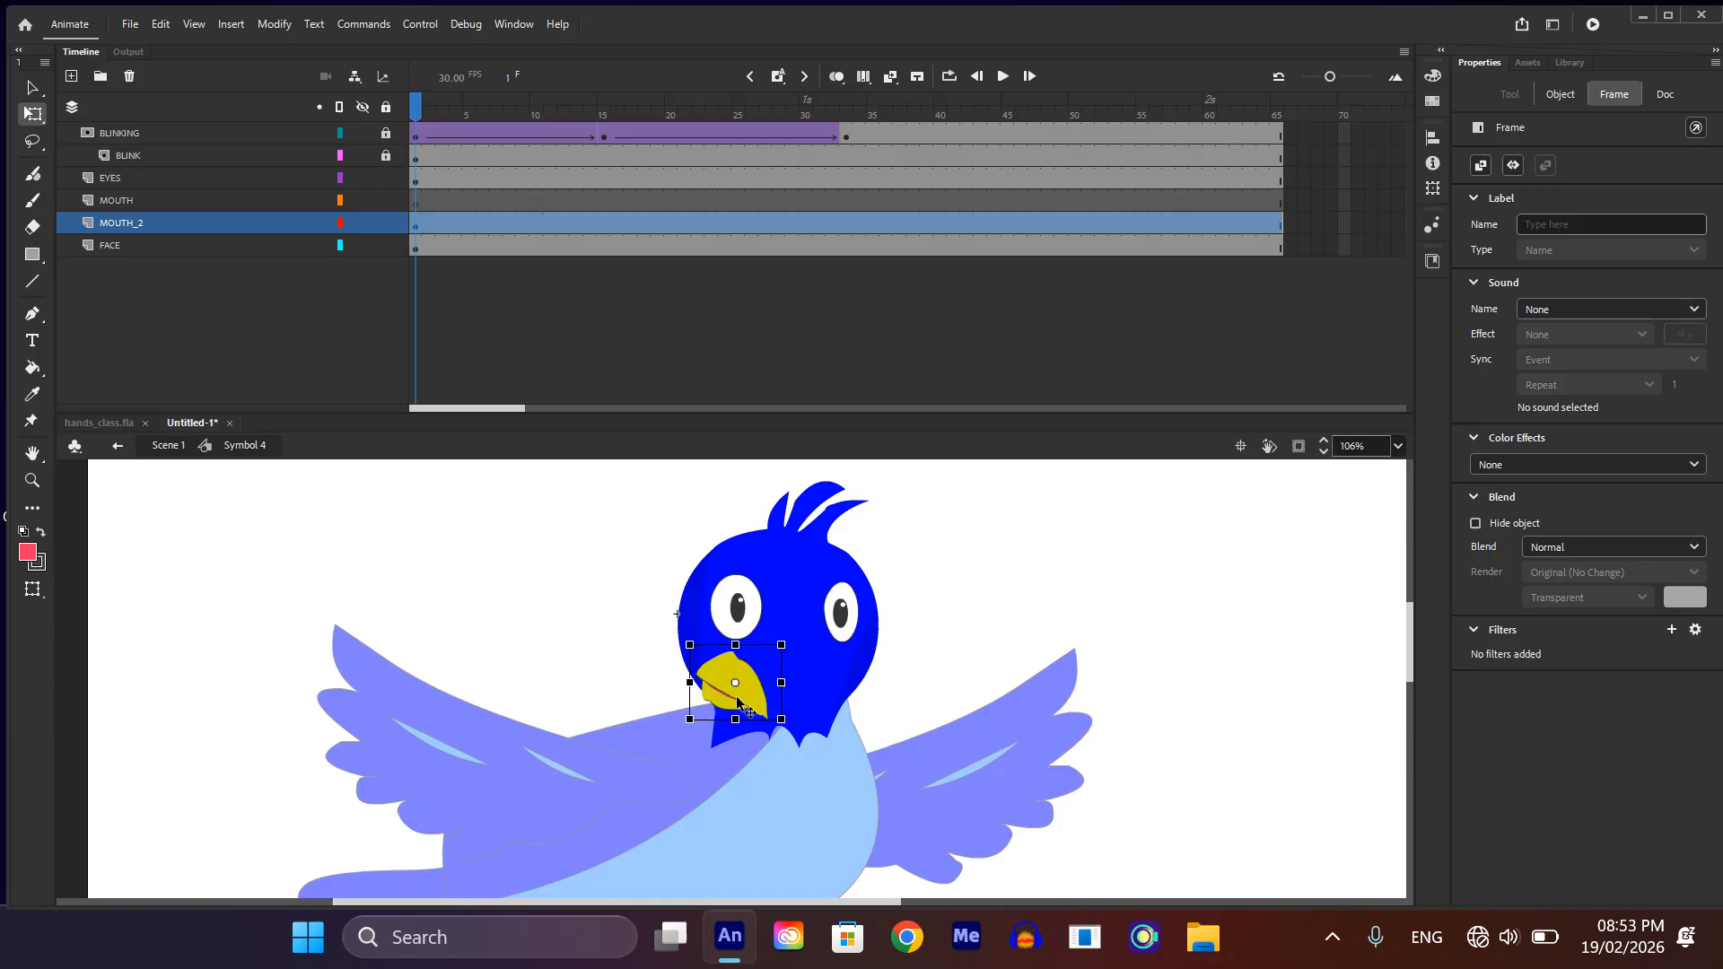
drag(738, 702, 810, 699)
click(969, 673)
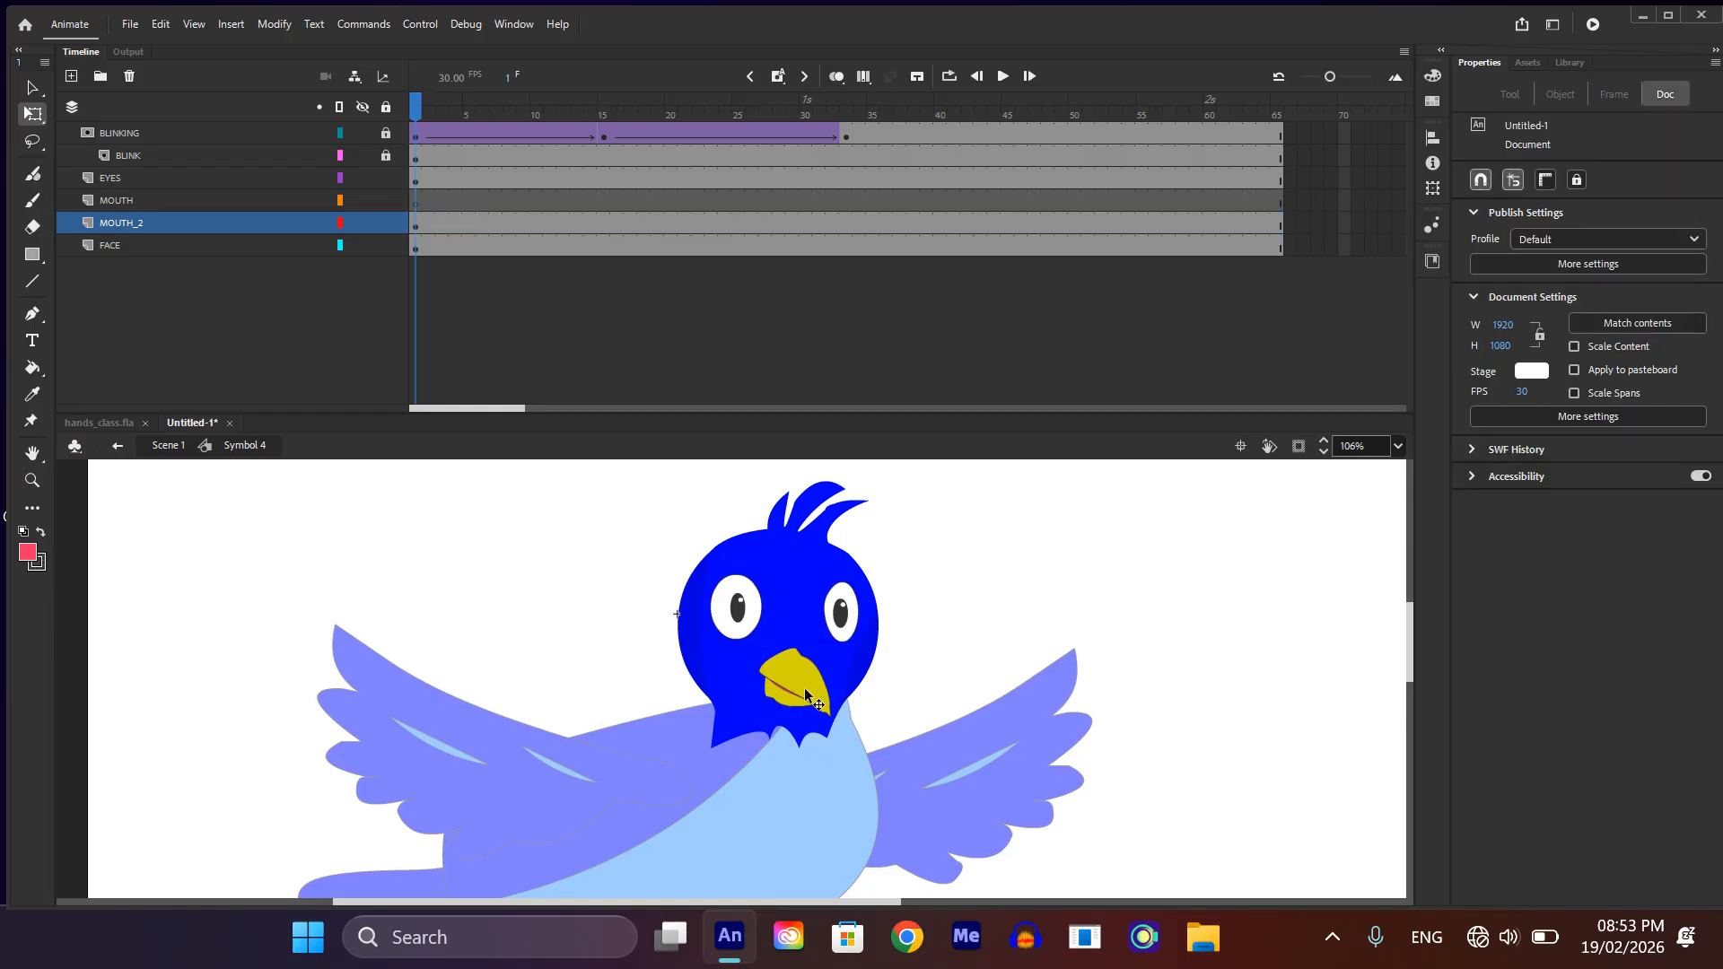
click(807, 697)
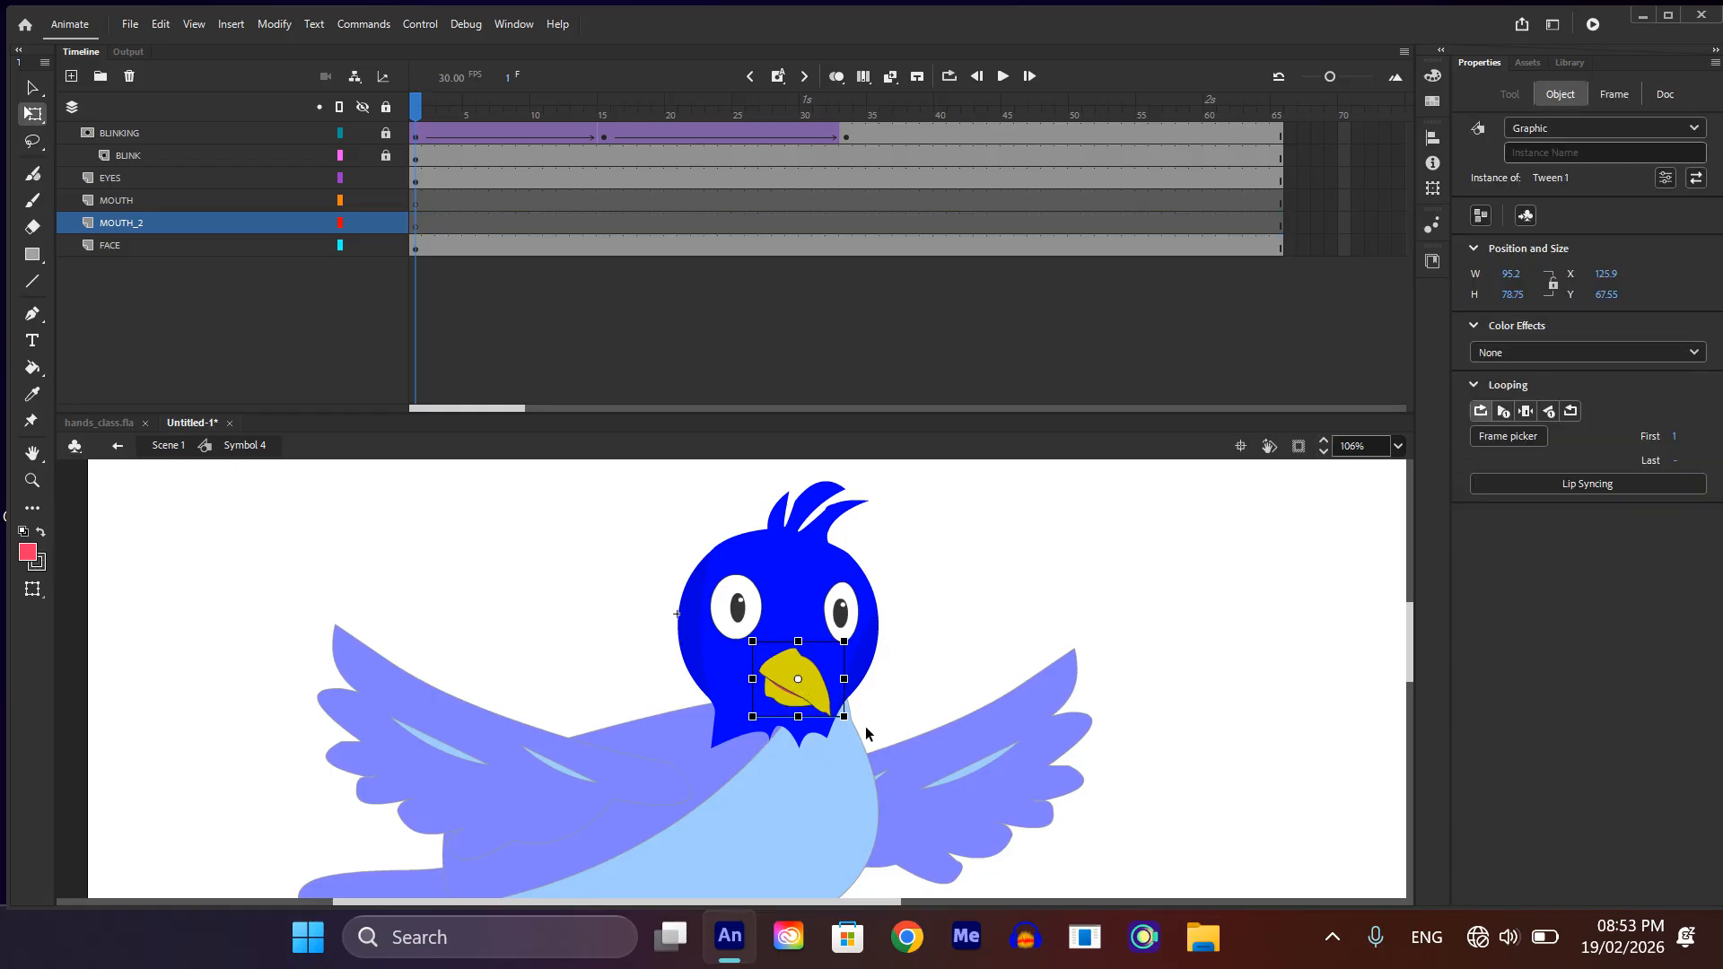
key(Delete)
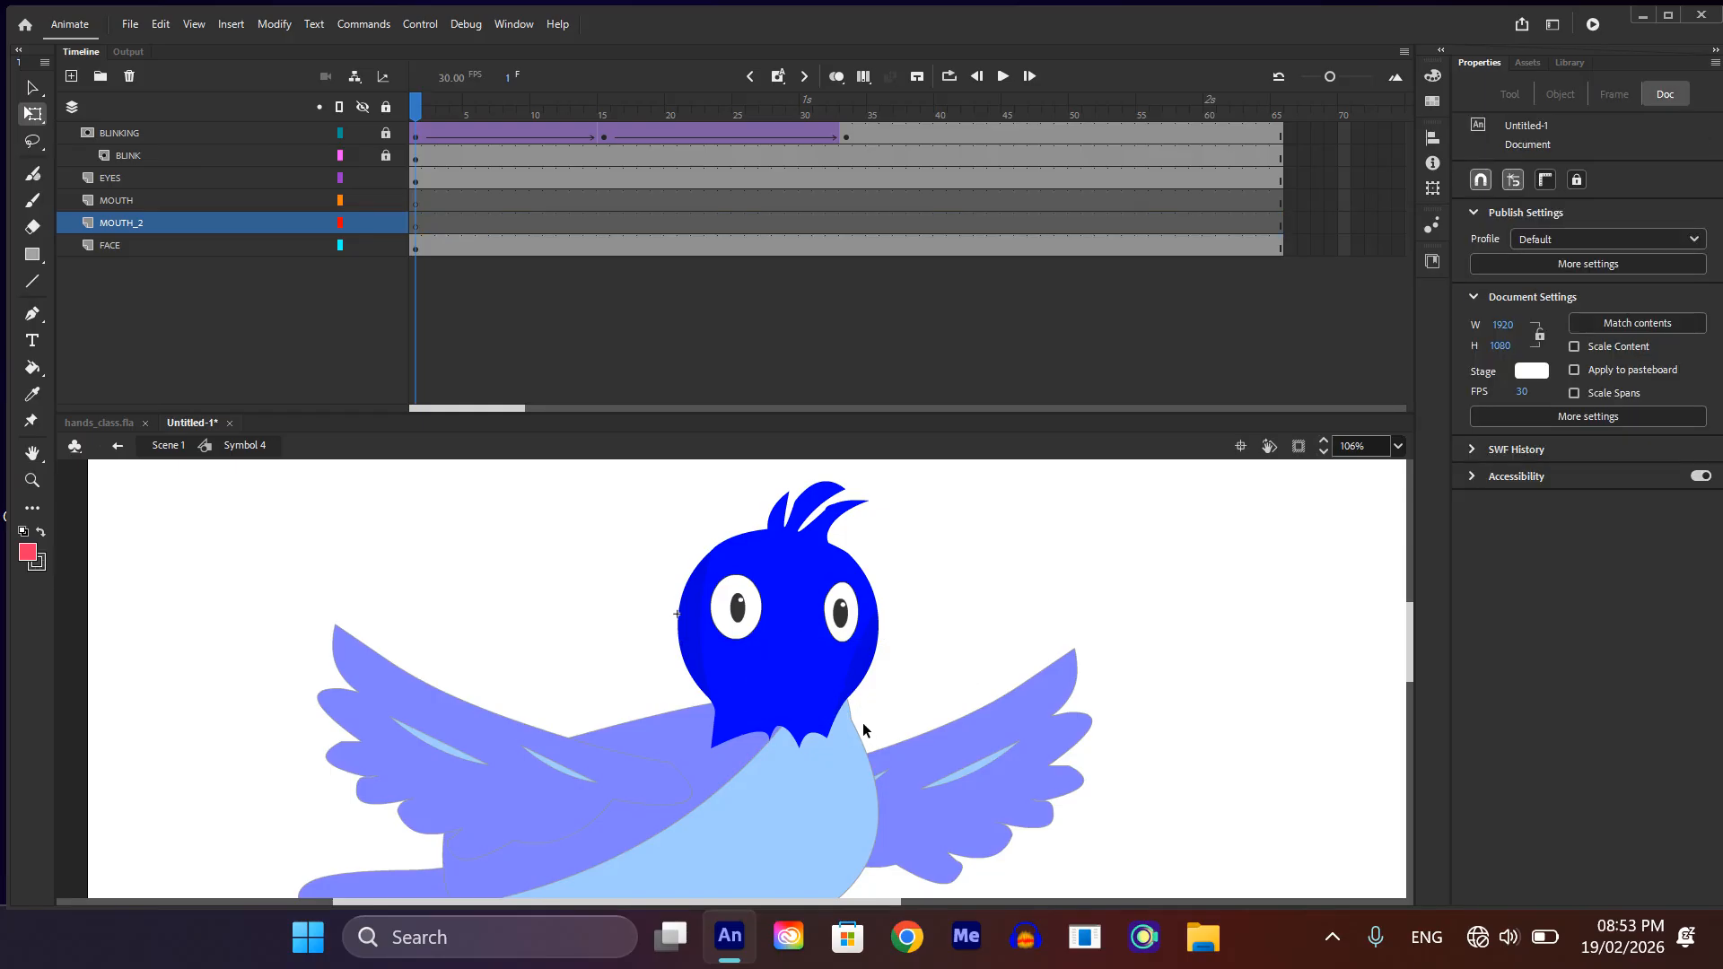
key(ctrl+z)
Step: Cut the upper beak out of the beak symbol on MOUTH_2, leaving only the lower beak, and exit the symbol
key(ctrl+=)
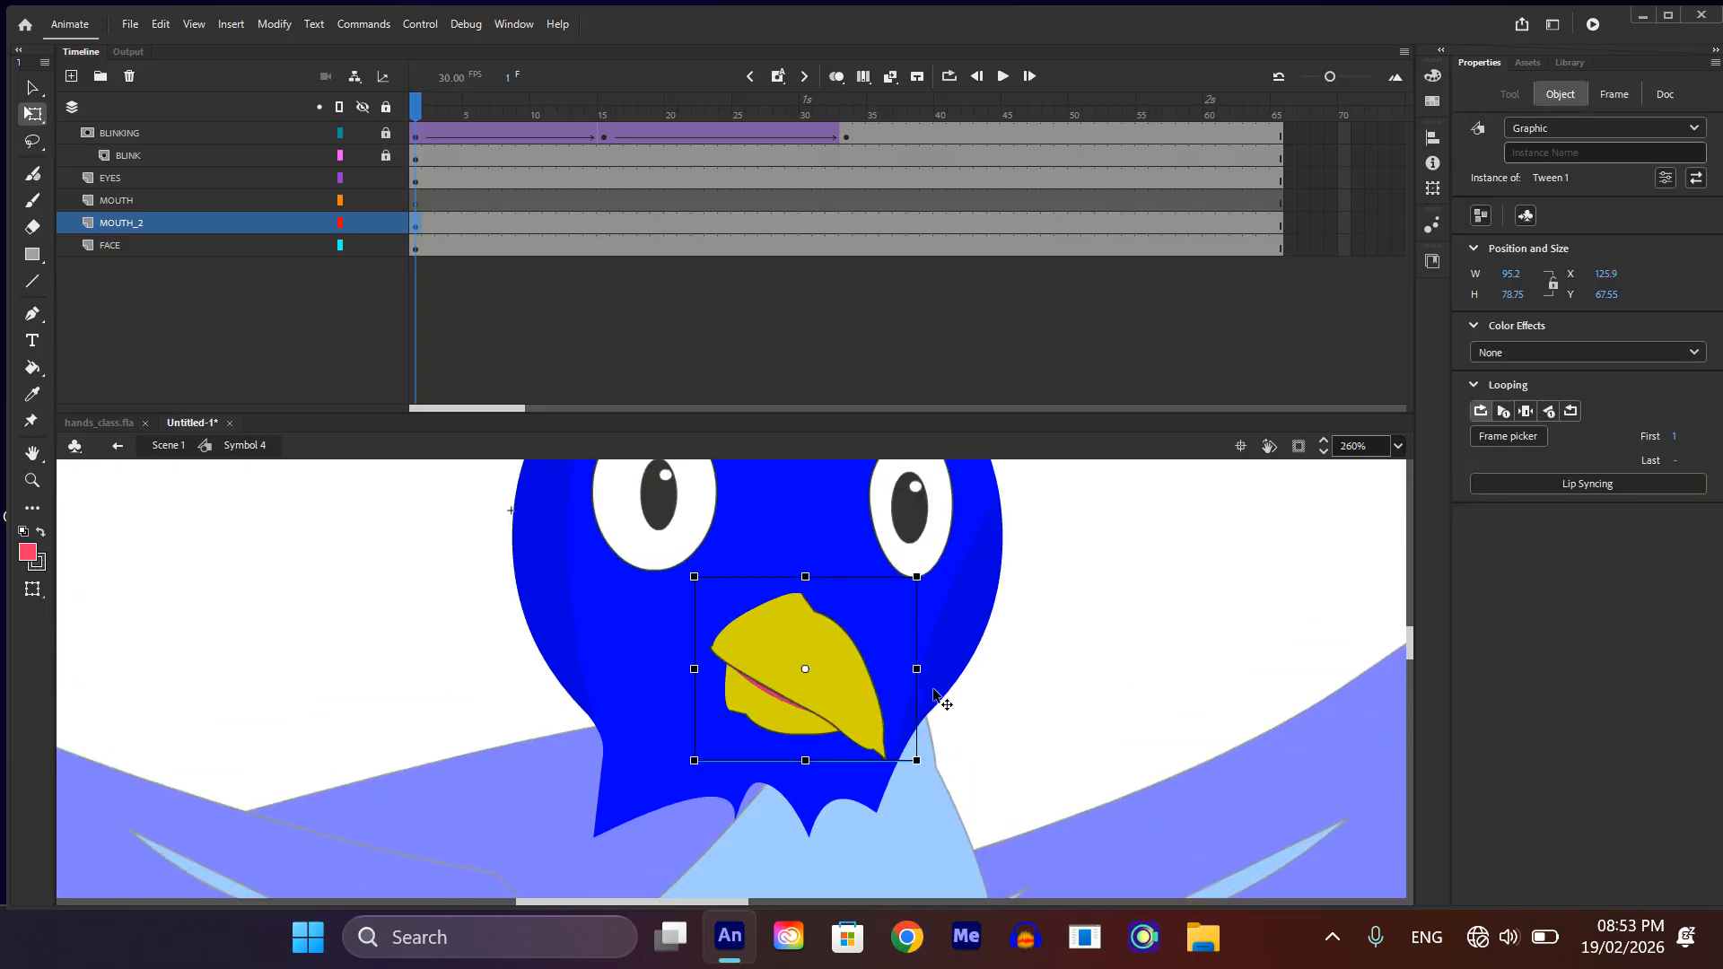
click(988, 718)
double_click(849, 685)
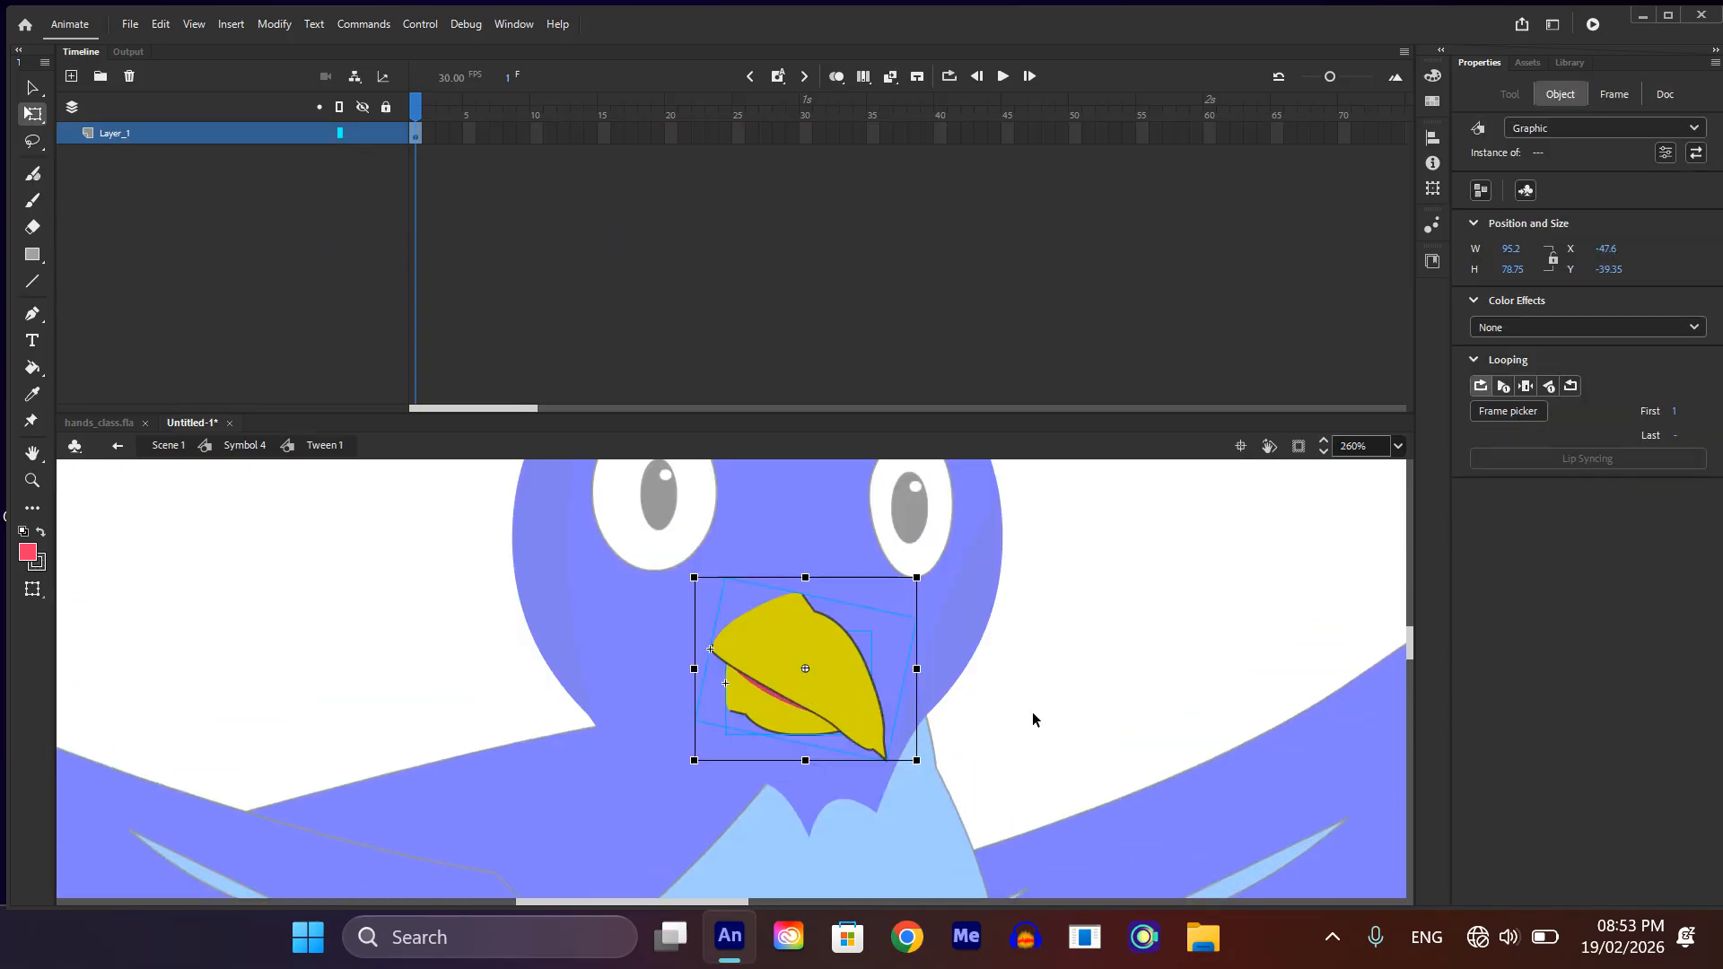
click(849, 683)
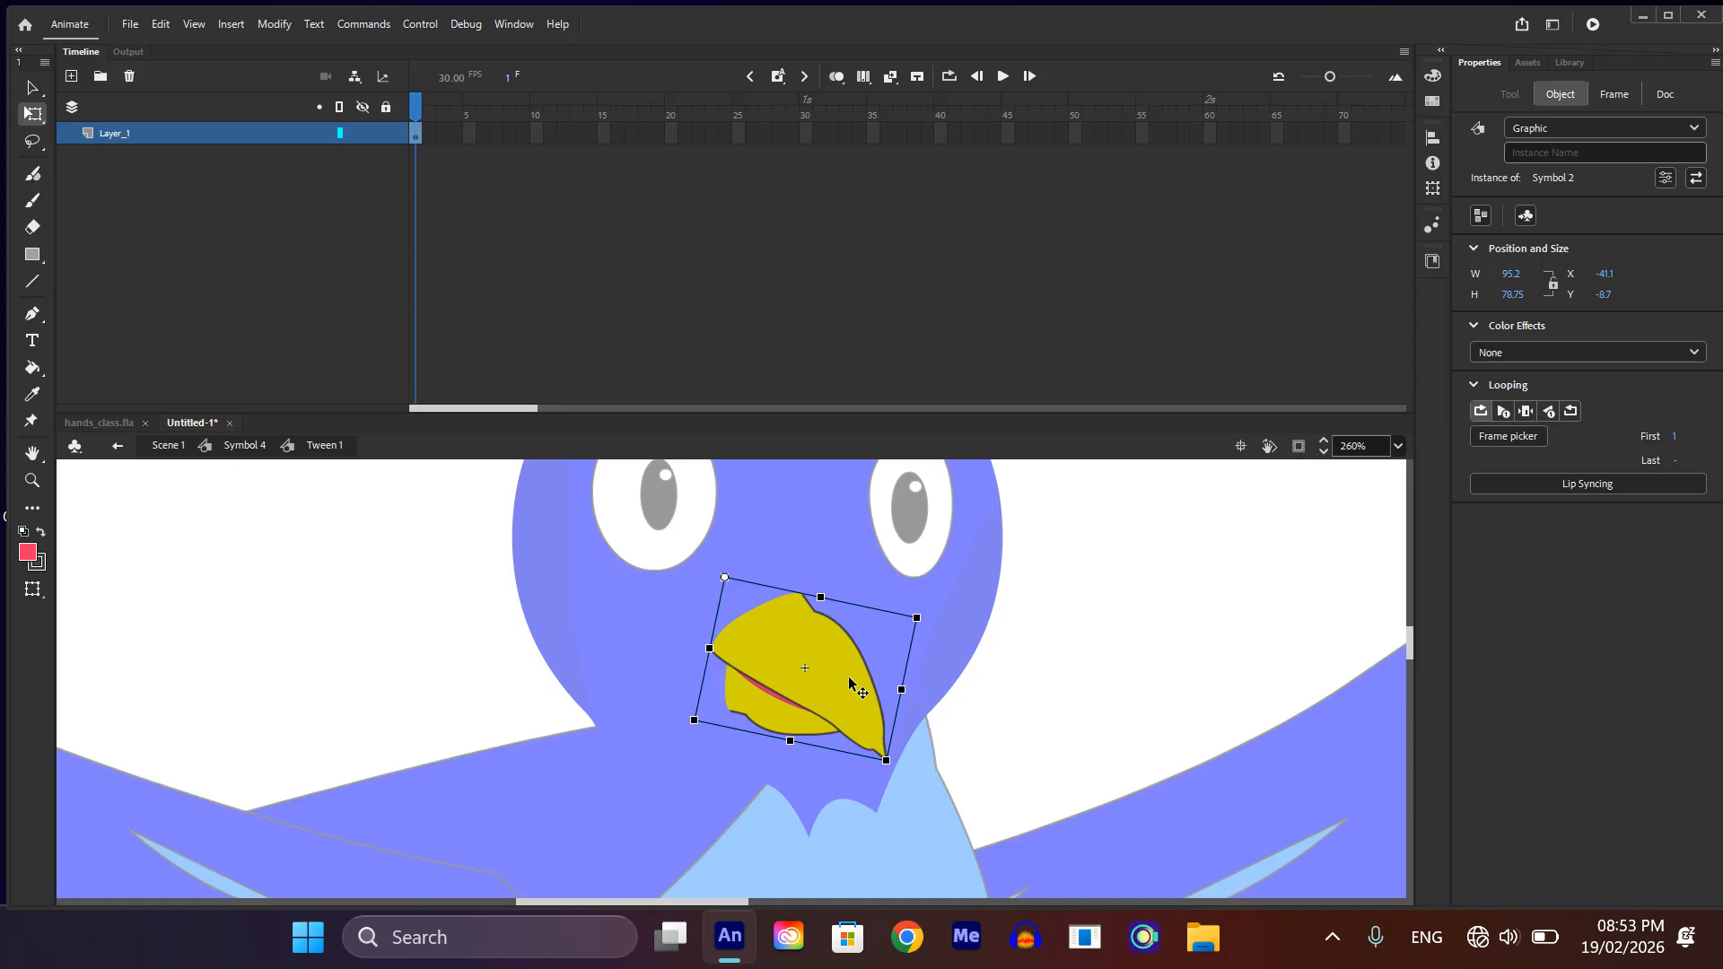
key(Delete)
double_click(1095, 715)
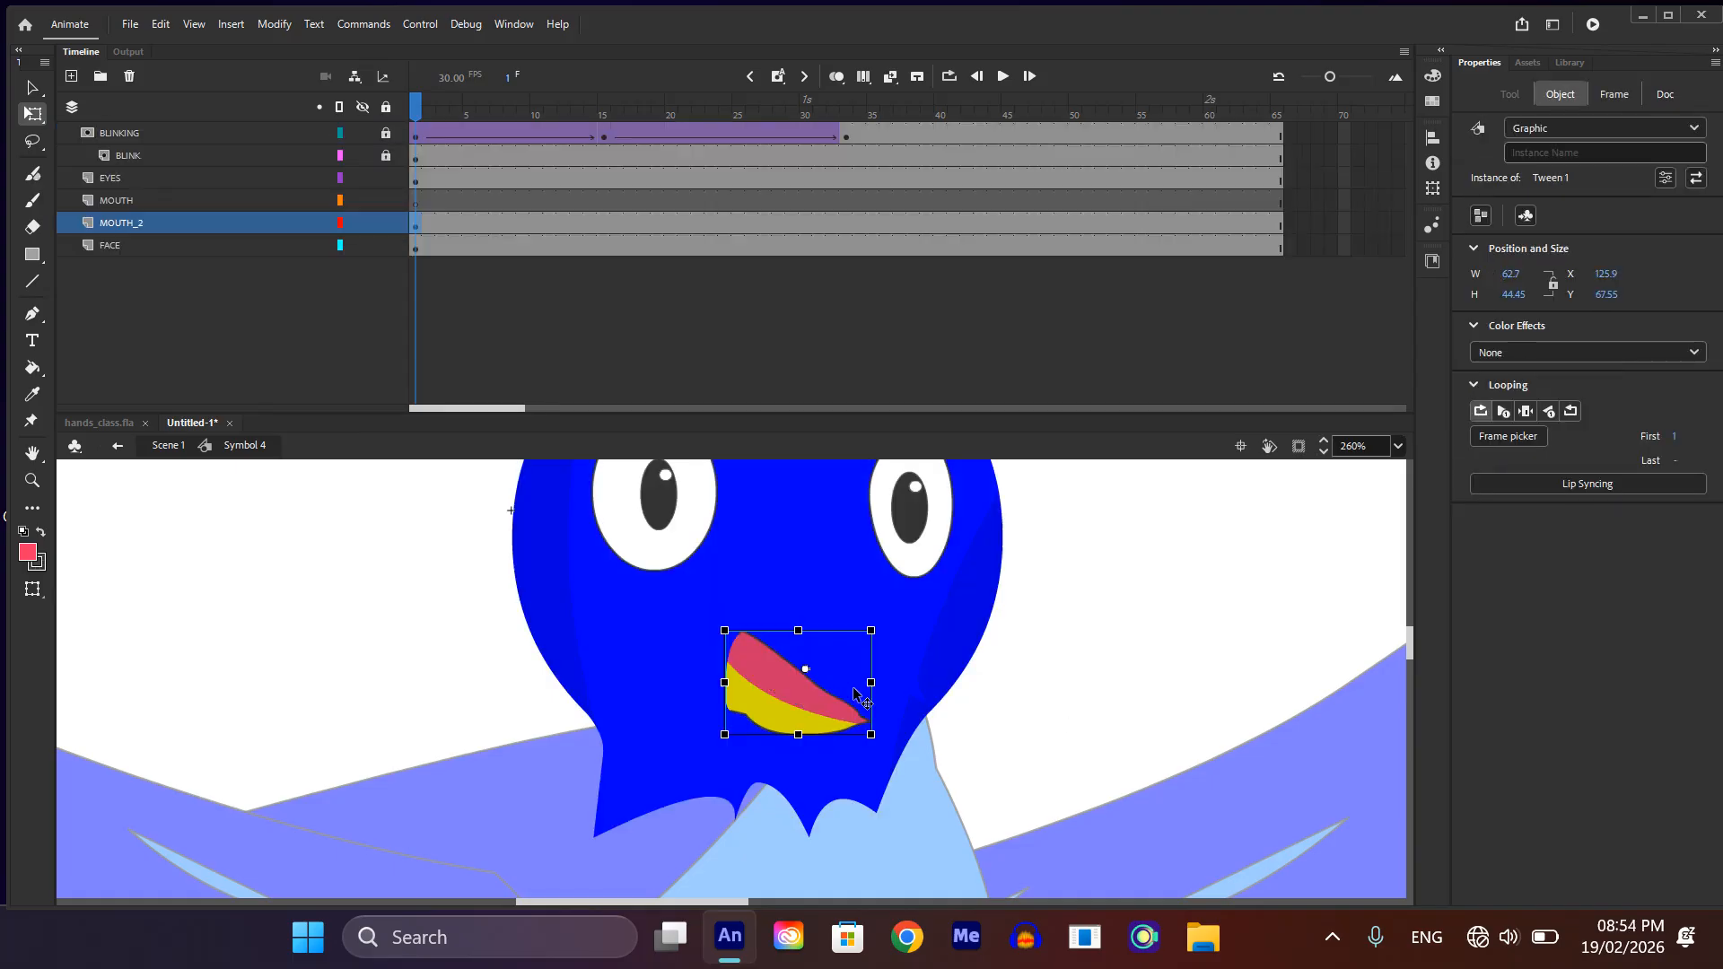
Step: Paste the upper beak onto frame 1 of the MOUTH layer, then place and rotate it closed over the lower beak
click(417, 199)
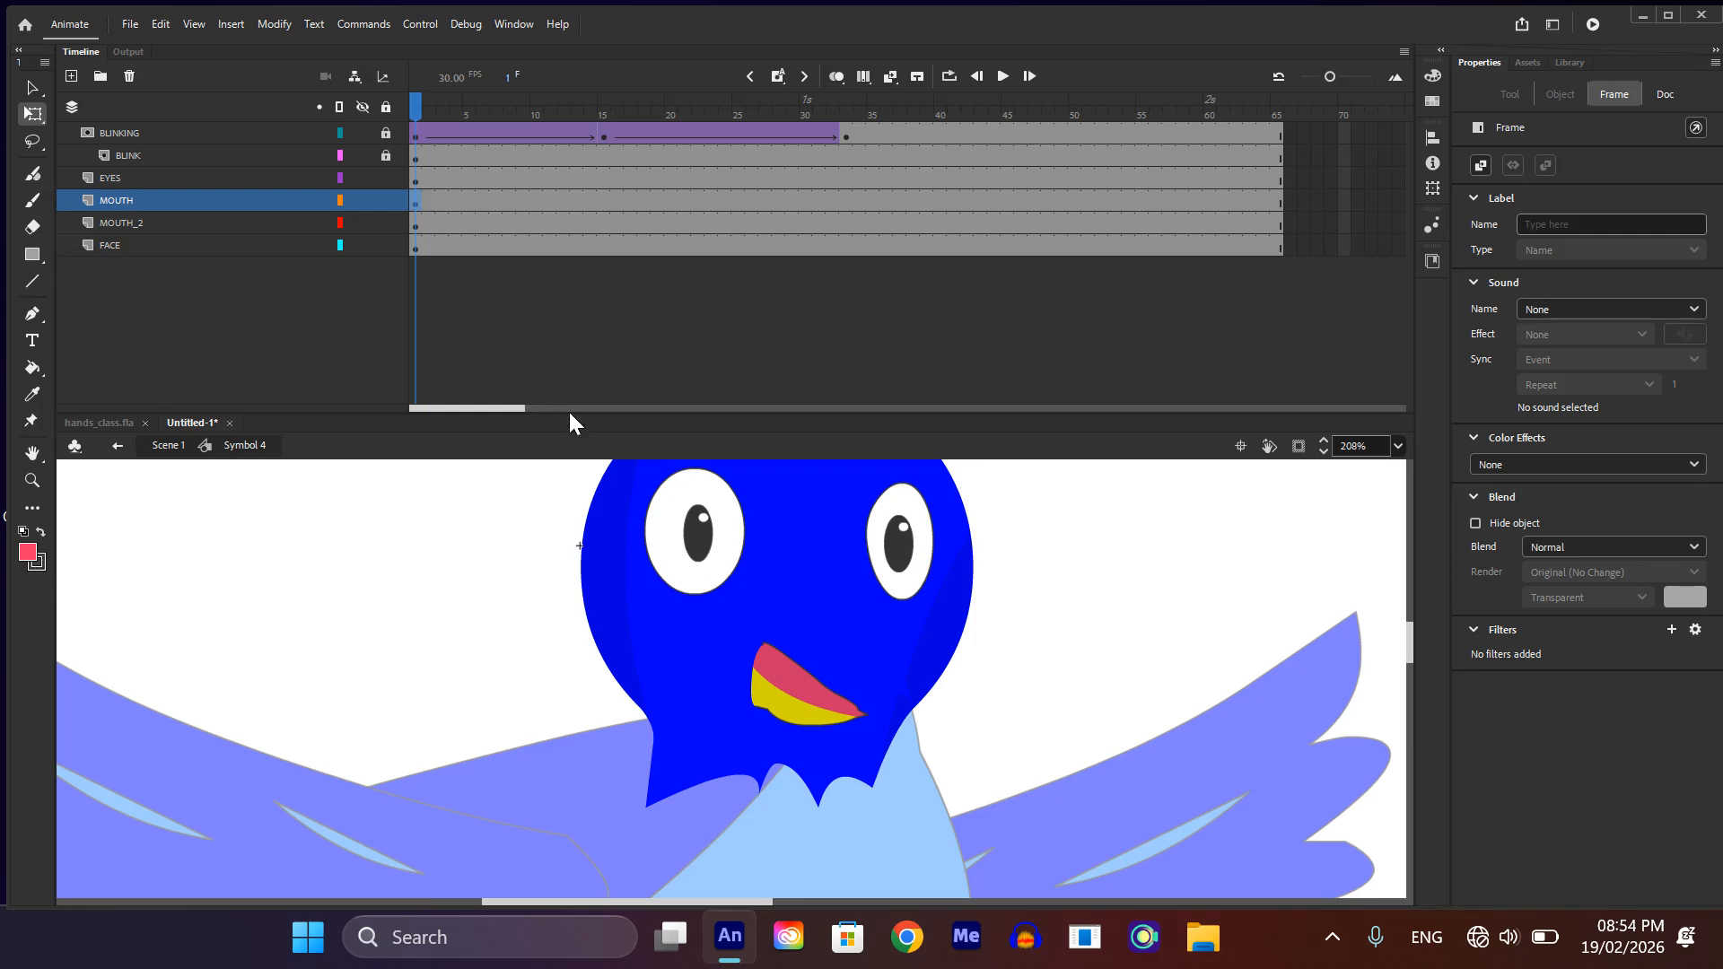
key(ctrl+shift+v)
drag(600, 577, 883, 761)
scroll(960, 749, down, 1)
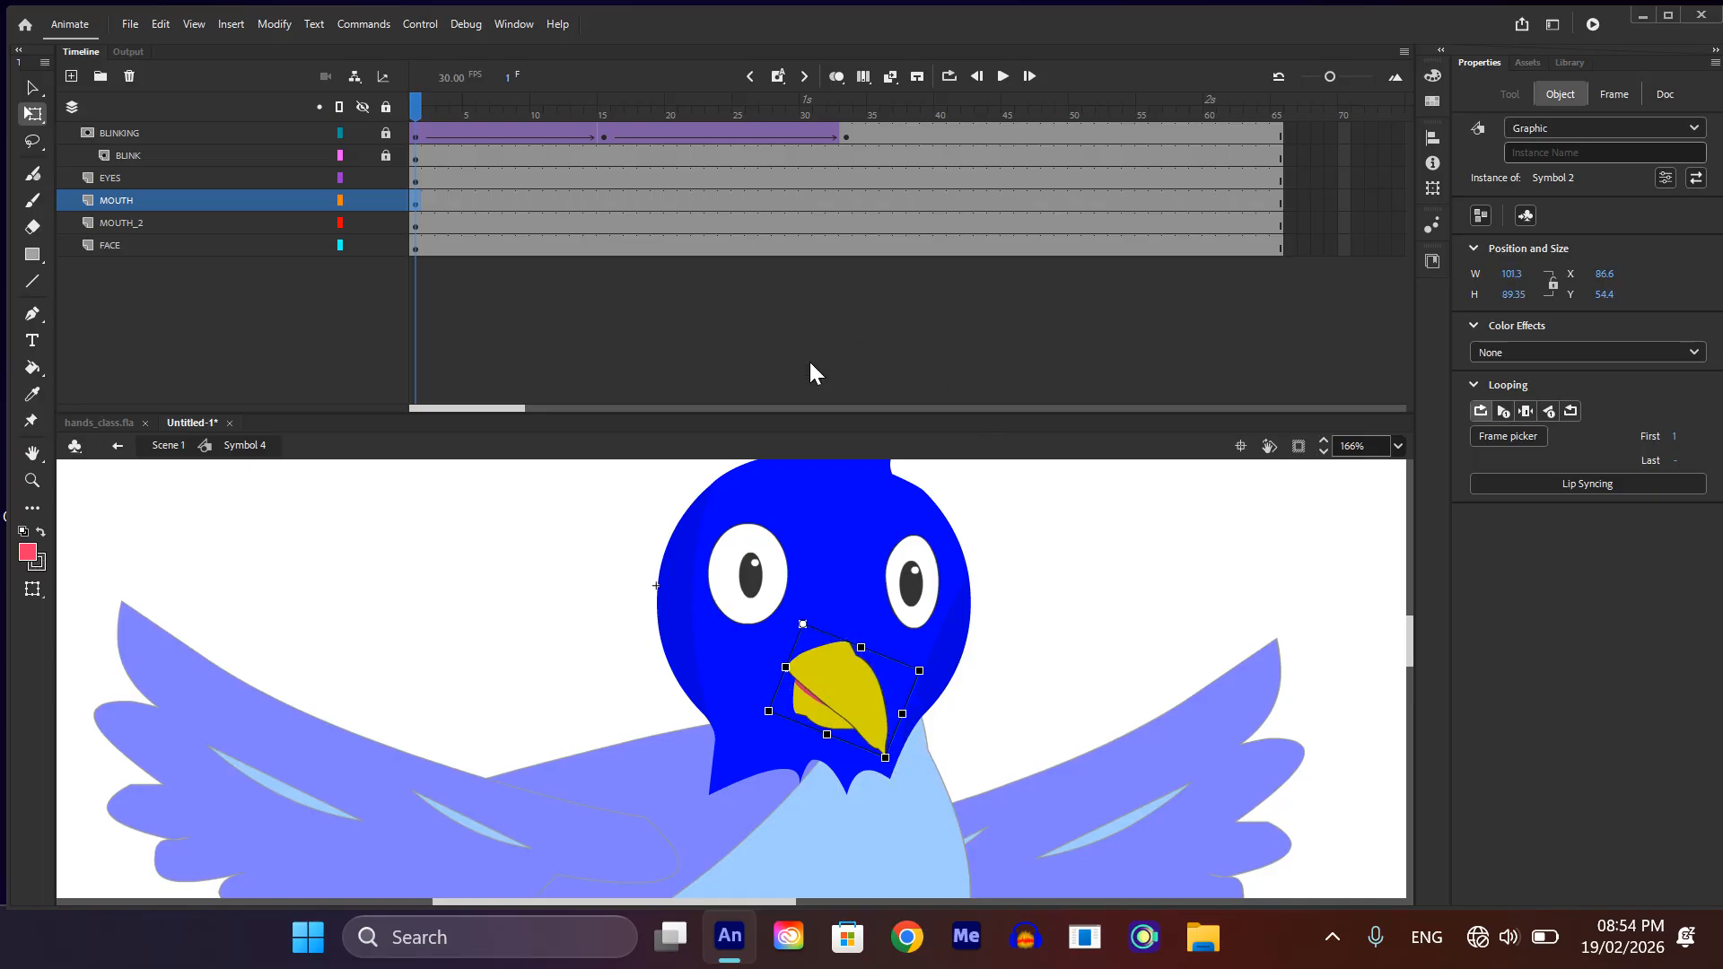
Step: Add a keyframe at frame 15 of the MOUTH layer and rotate the upper beak upward to open it
click(603, 196)
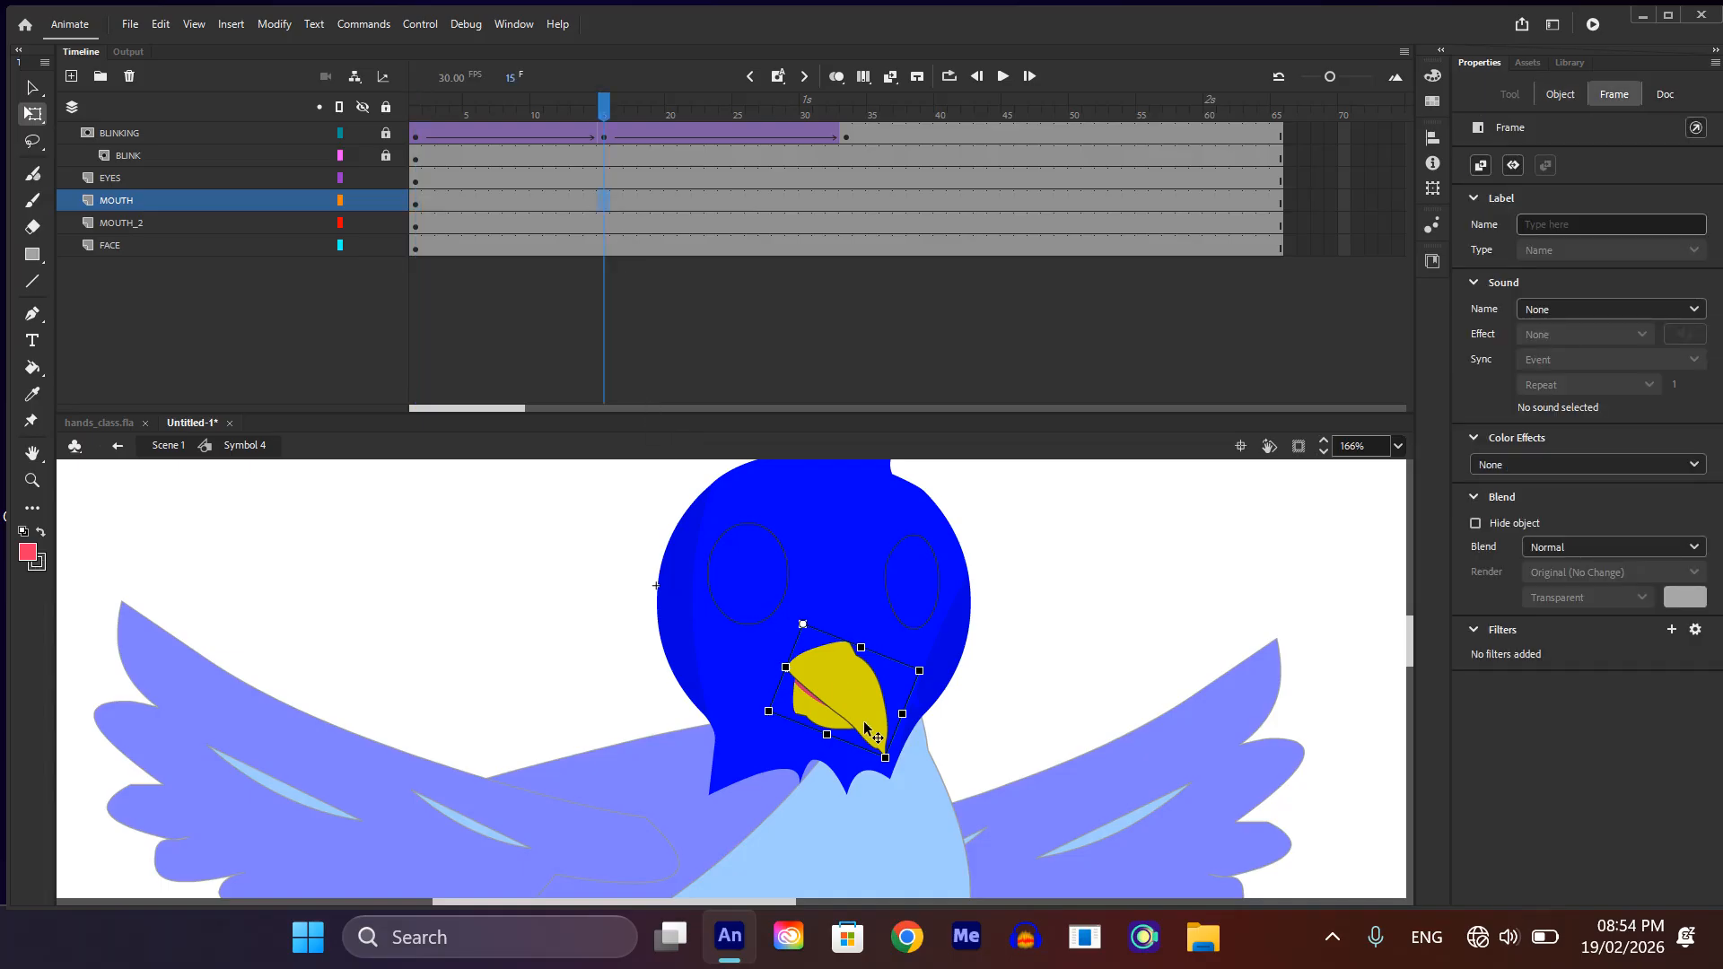
drag(910, 767, 978, 707)
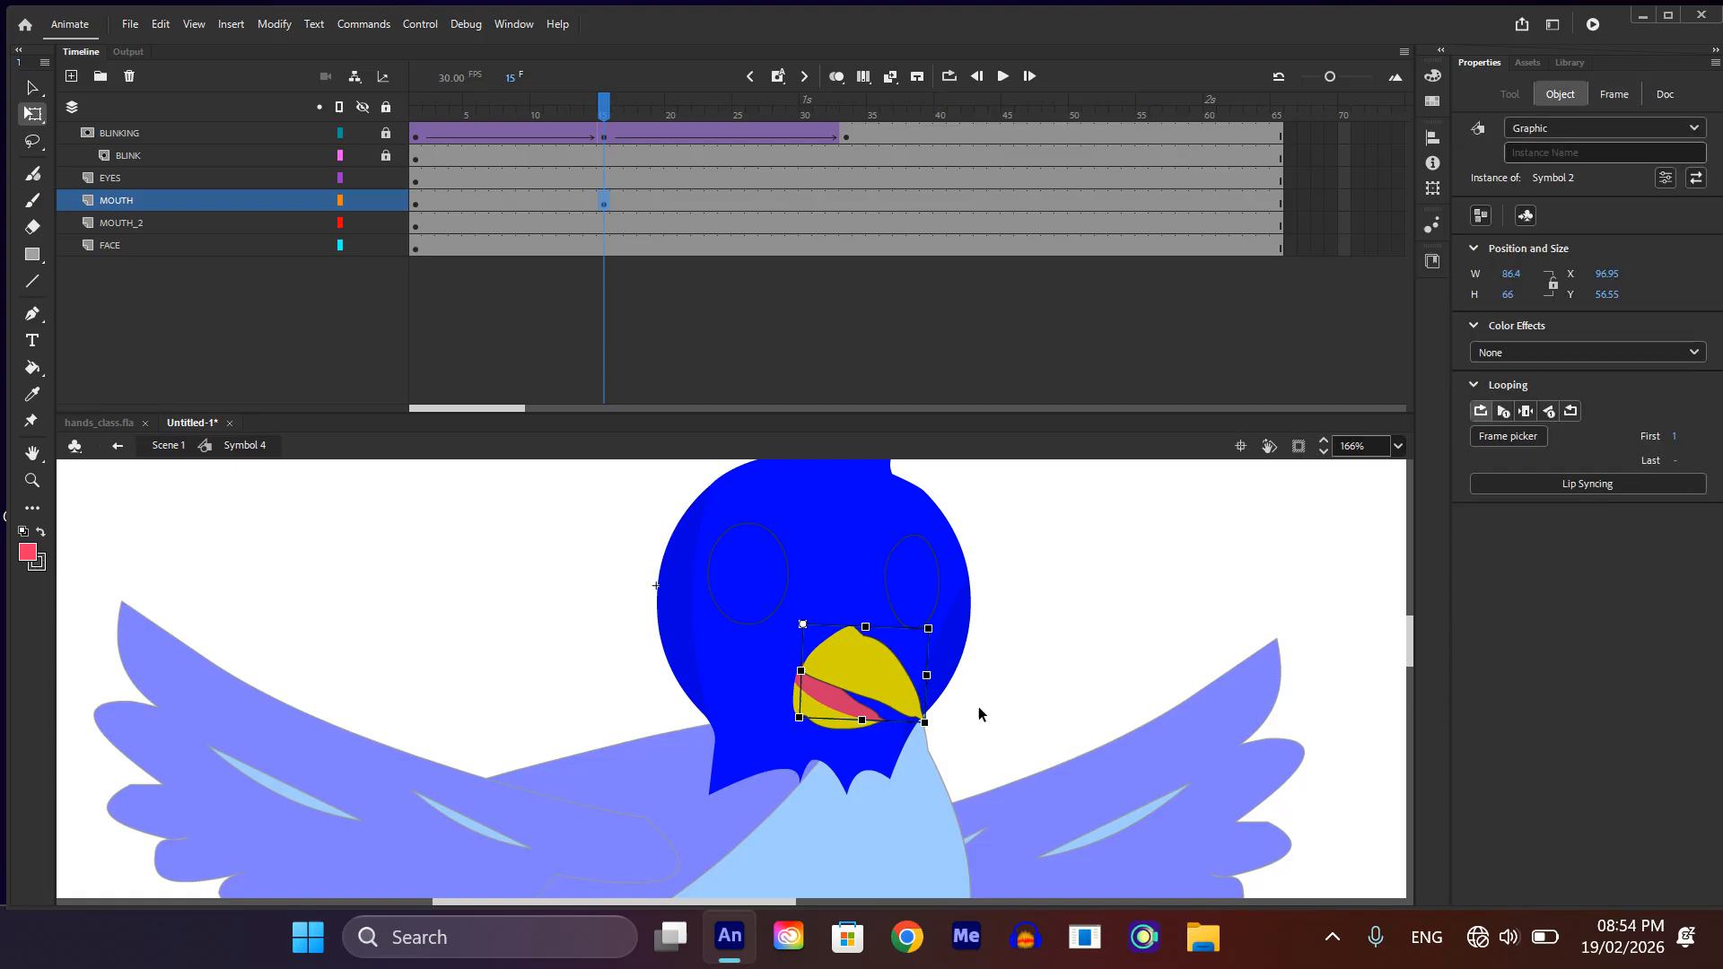
click(902, 724)
Step: Try to rotate the lower beak downward at frame 15 of the MOUTH_2 layer
click(856, 717)
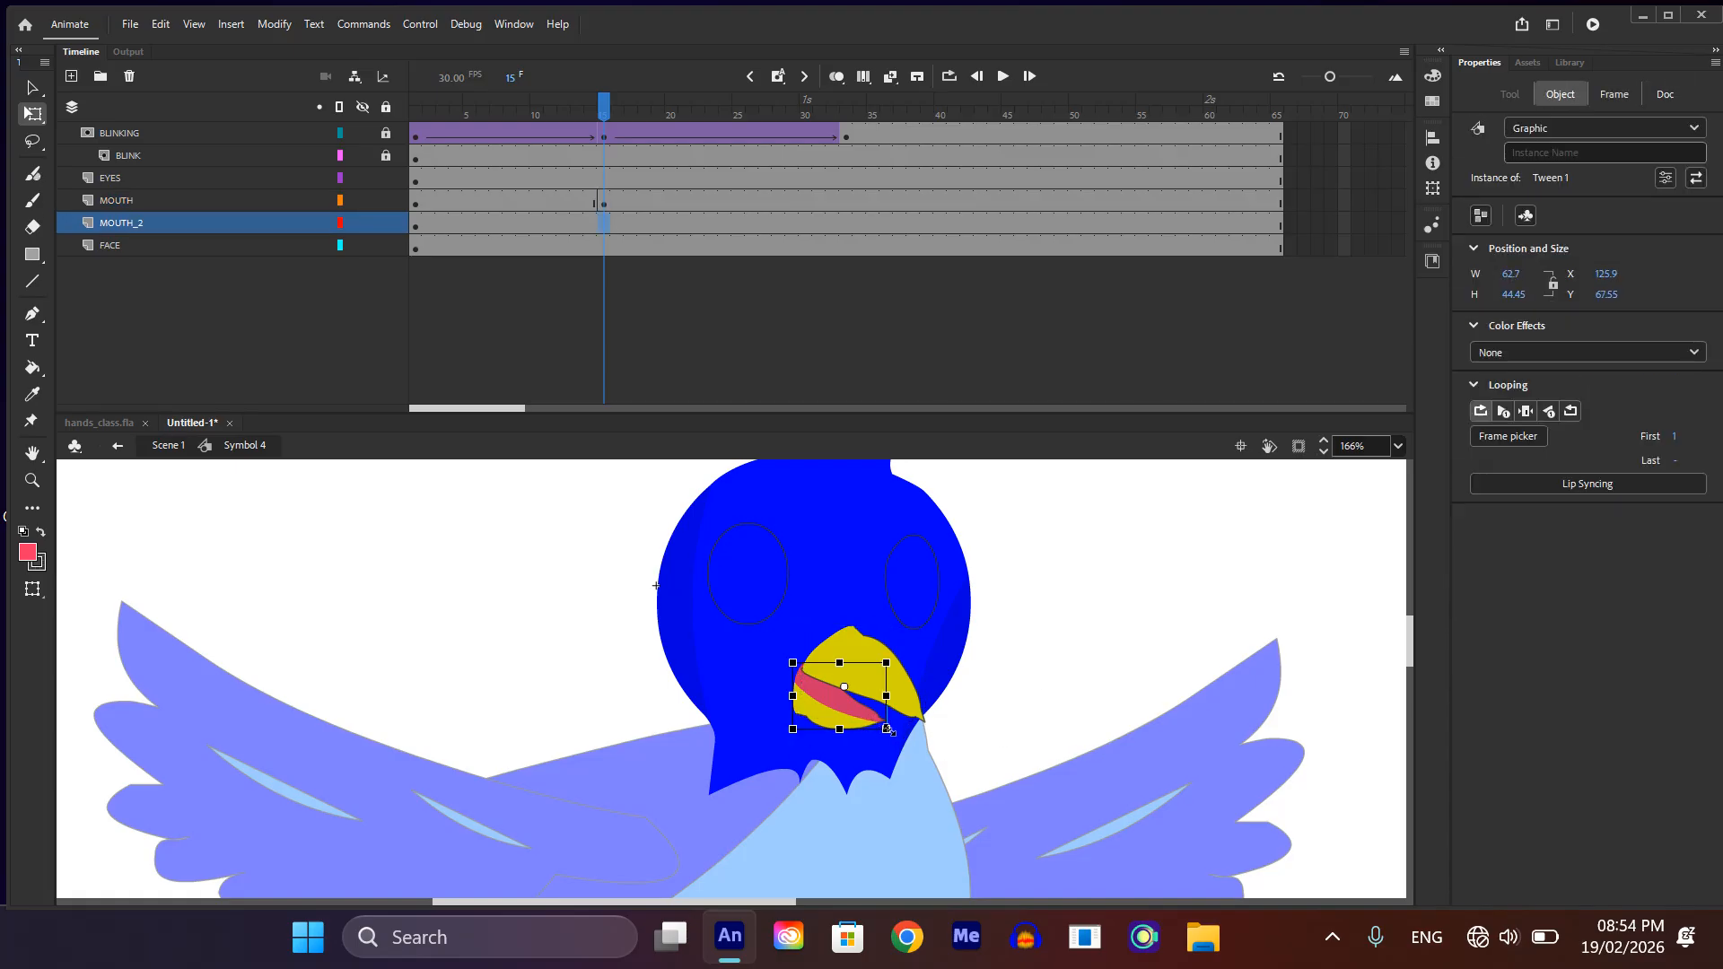
drag(896, 731, 855, 851)
key(ctrl+z)
Step: Move the lower beak's pivot to its left edge at frame 1, then keyframe frame 15 of MOUTH_2 with it rotated downward
click(447, 271)
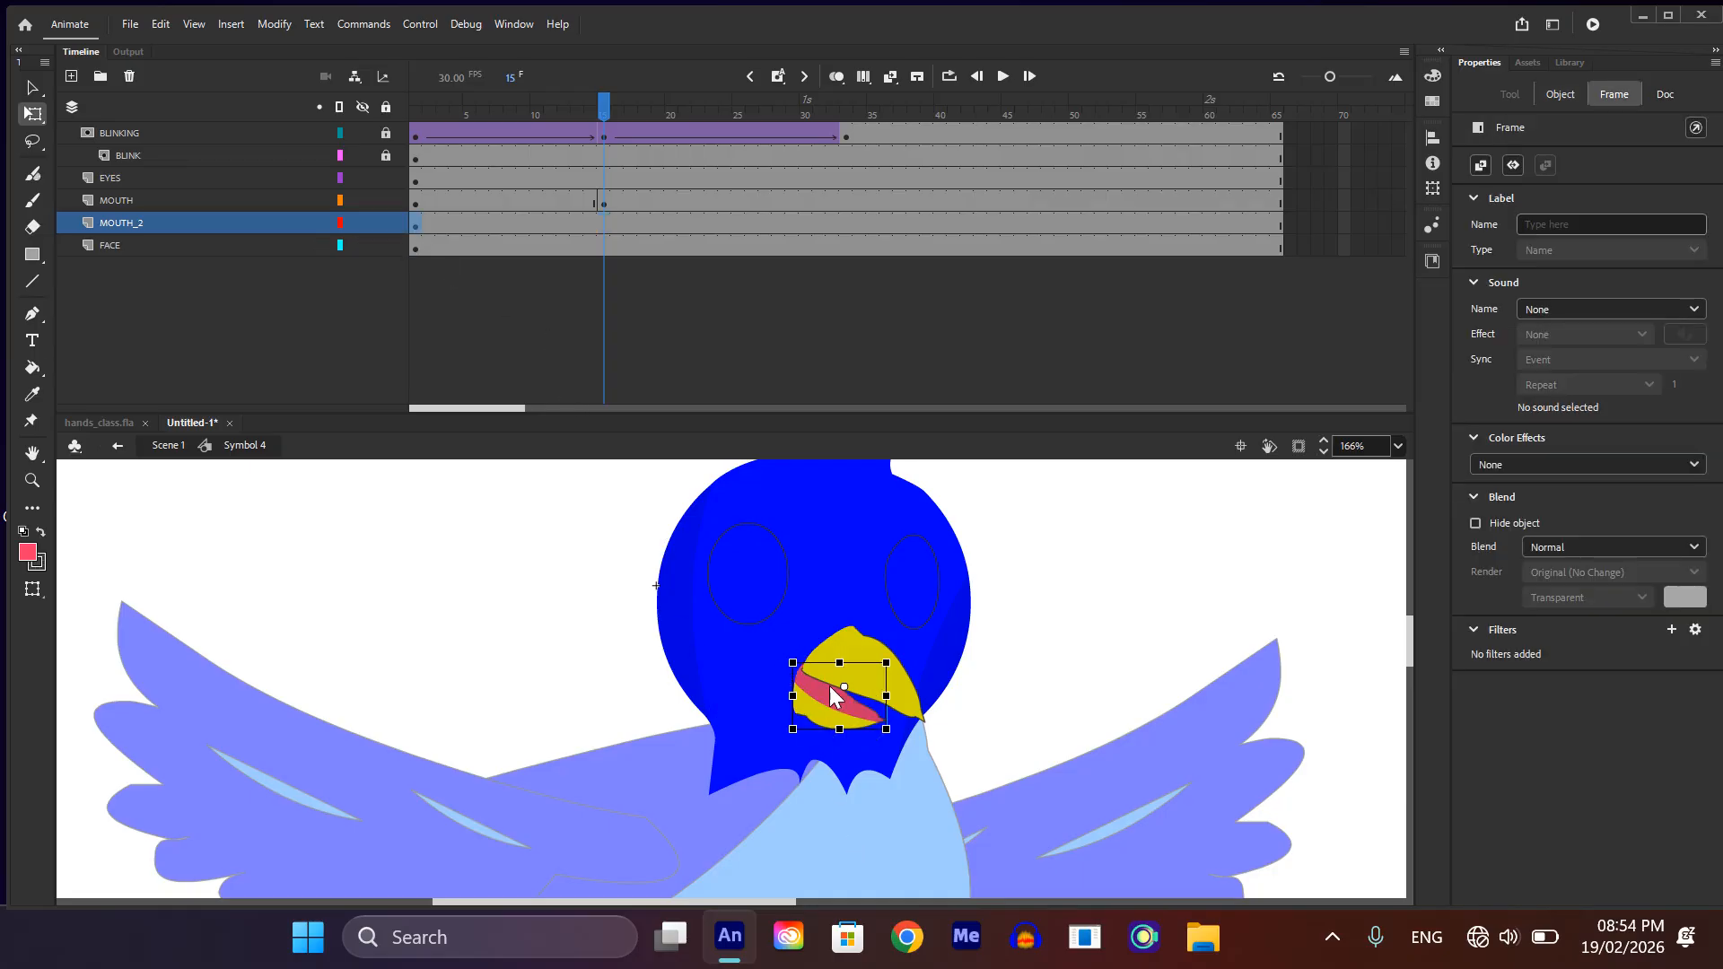
key(Home)
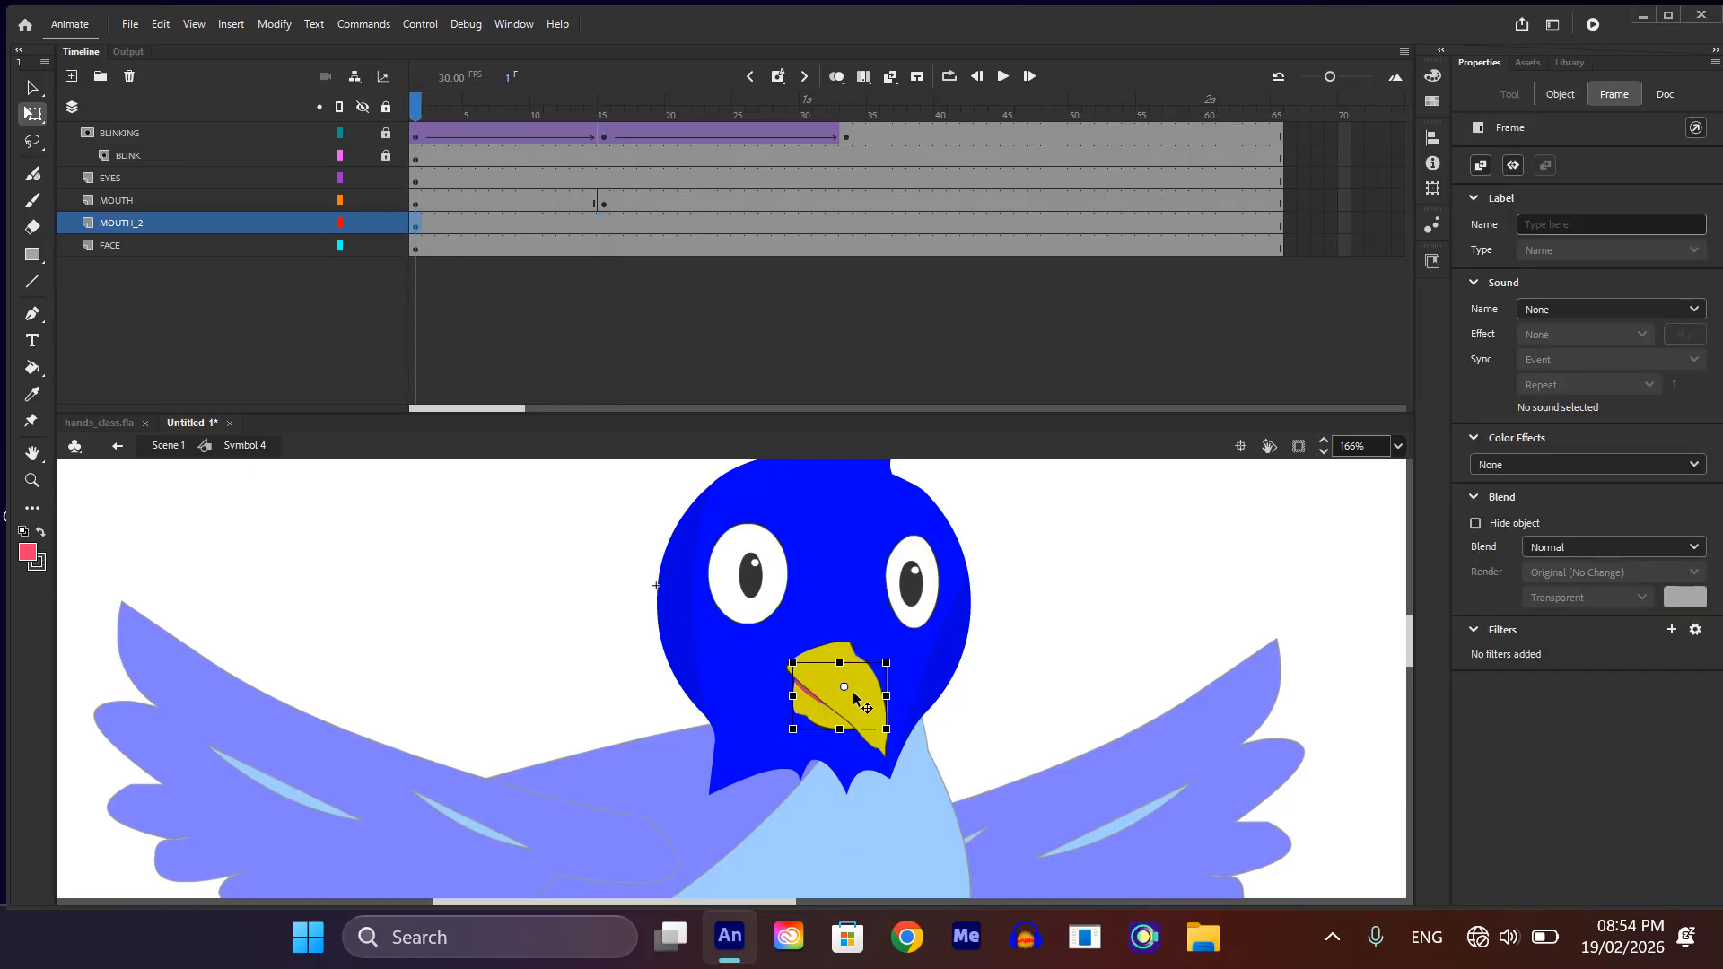
click(809, 684)
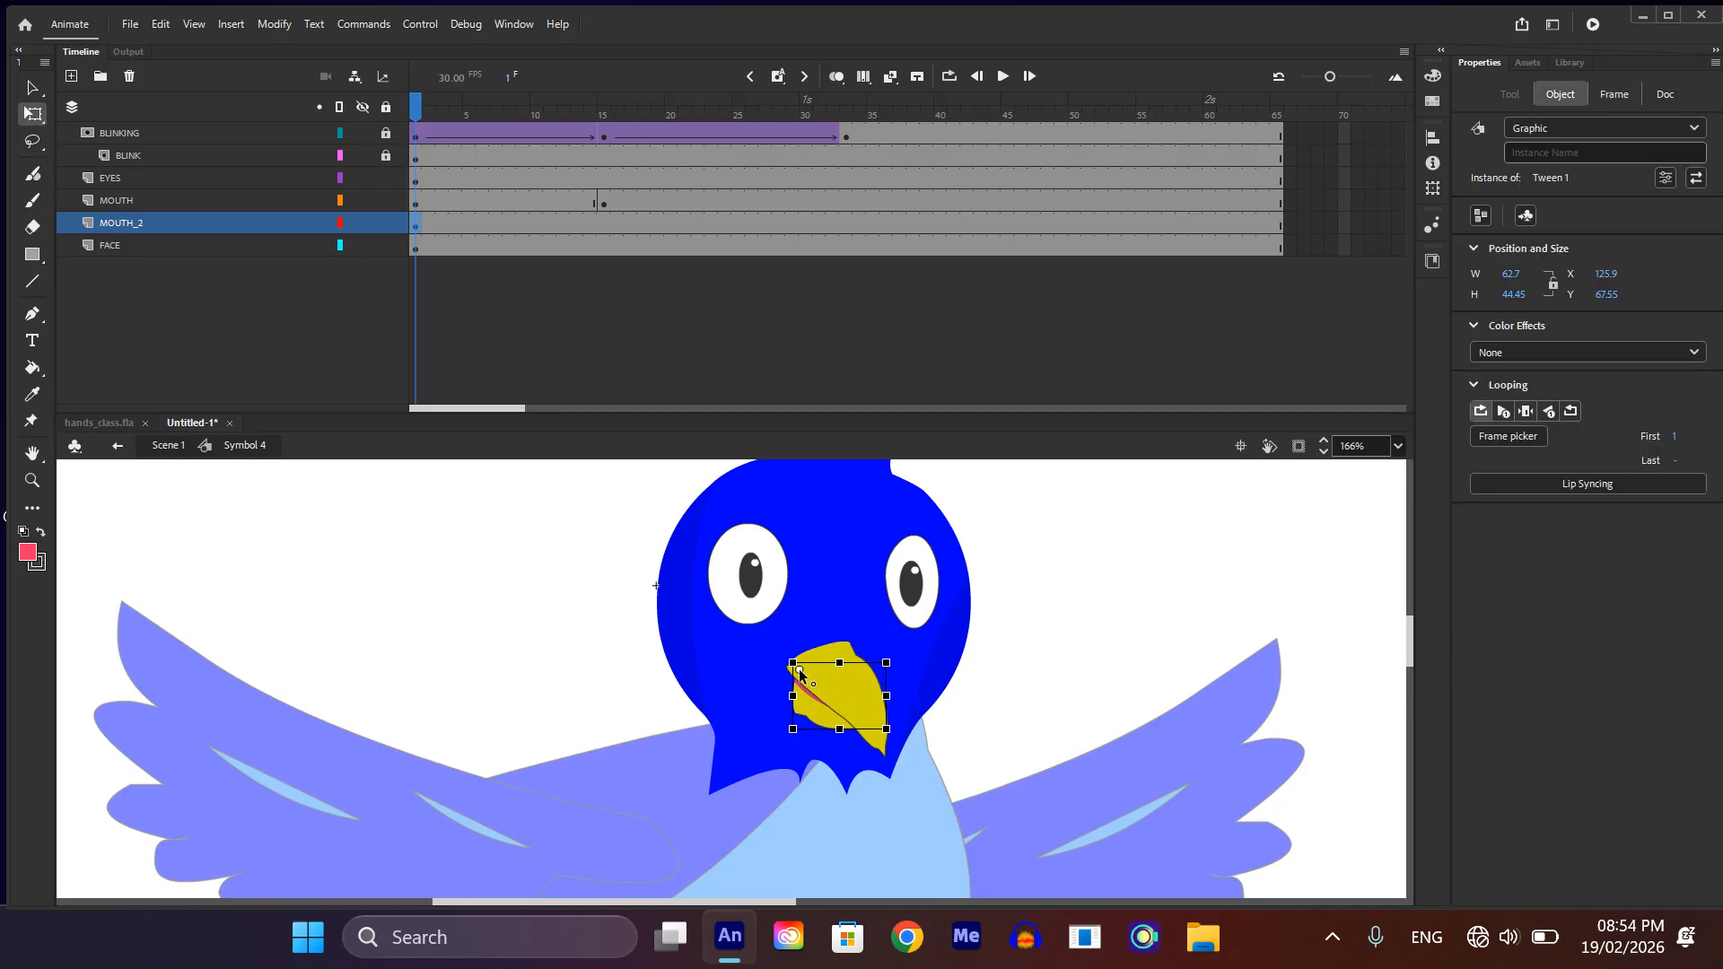
click(598, 224)
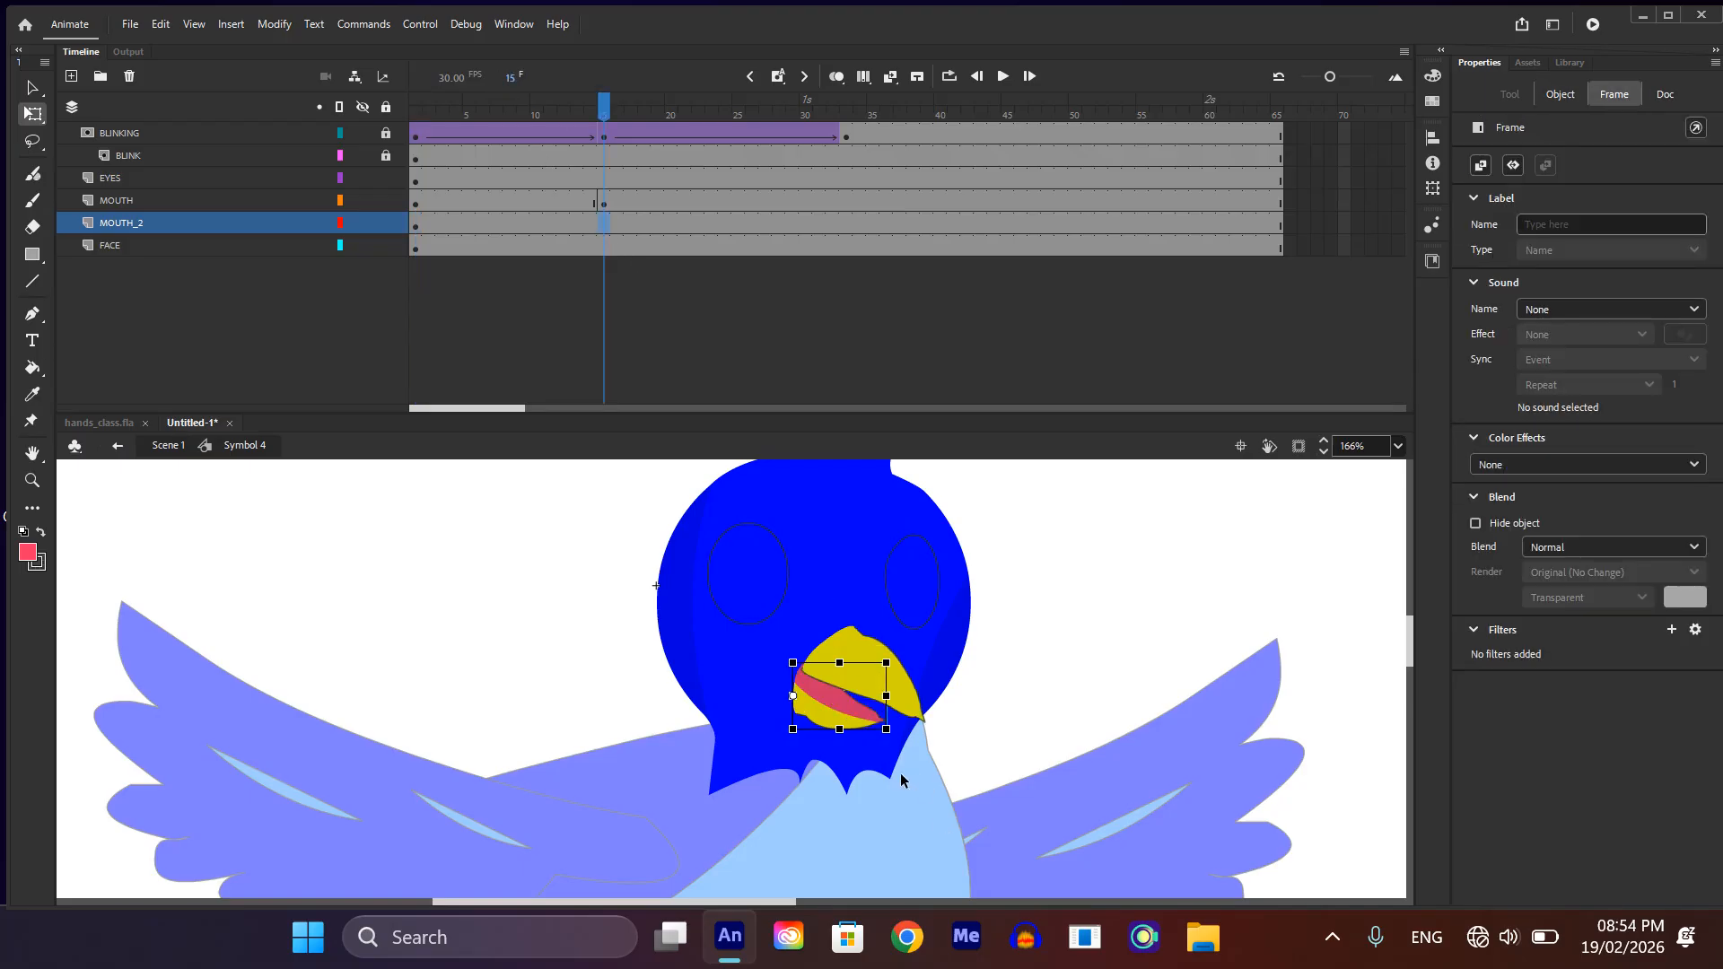
drag(896, 725, 886, 752)
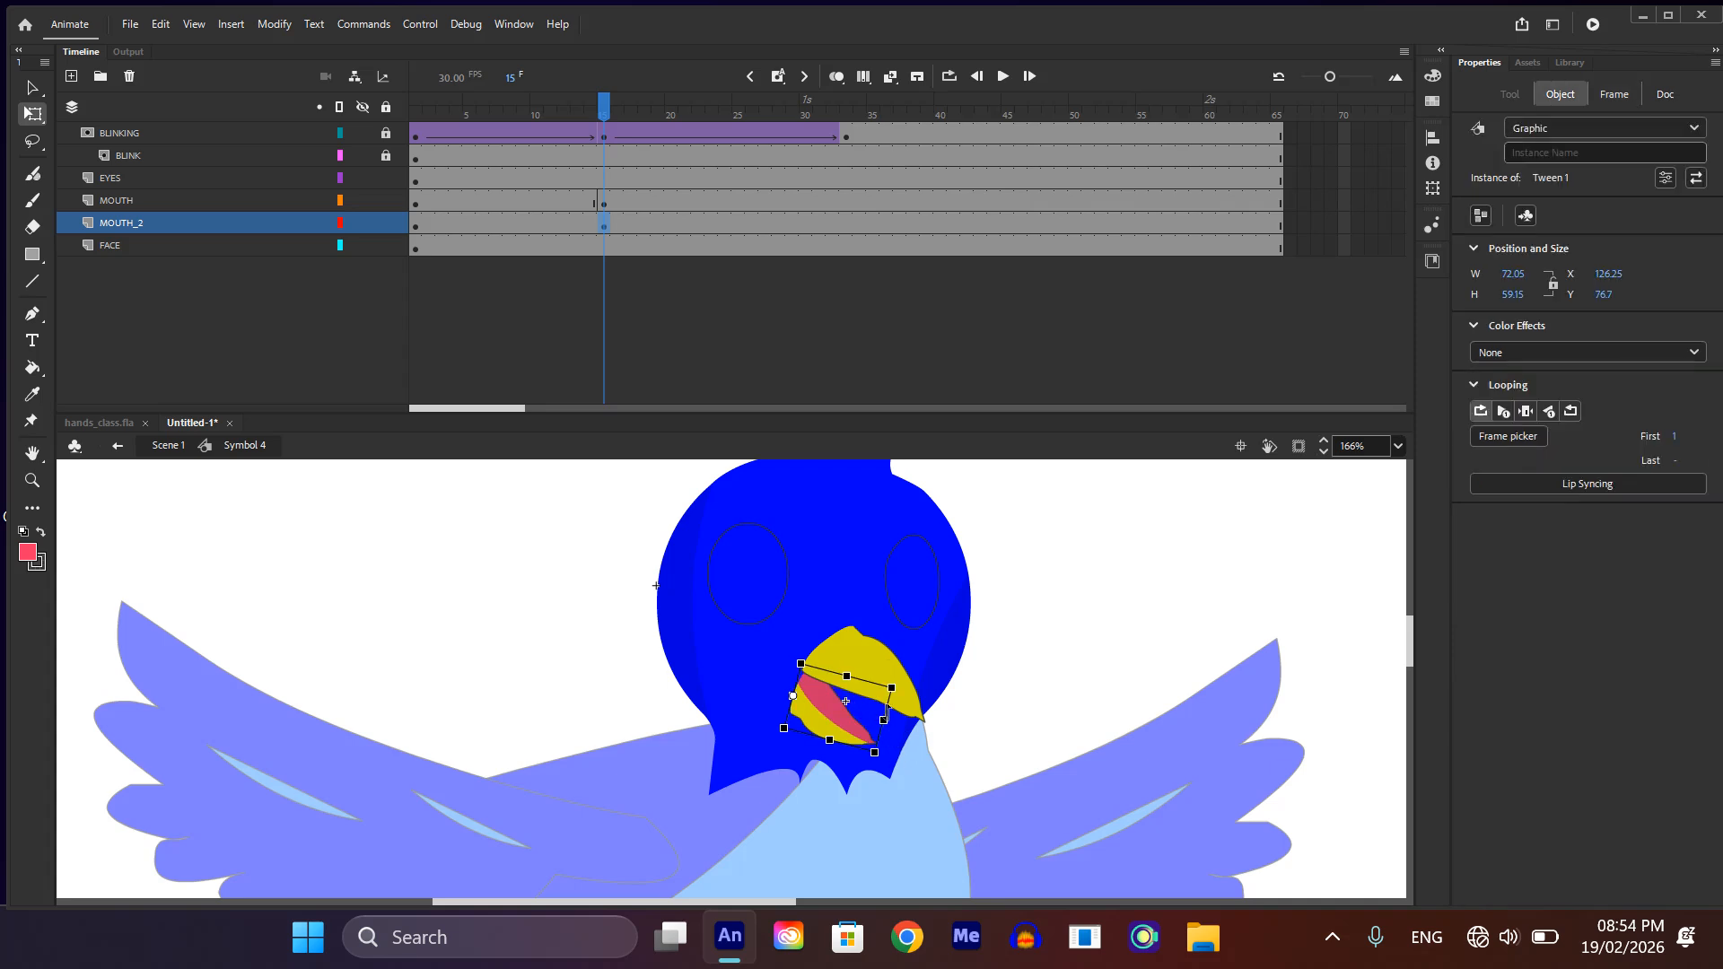
Step: Copy the frame 1 keyframes of MOUTH and MOUTH_2 to frame 33 and create classic tweens between all their keyframes
scroll(888, 709, down, 3)
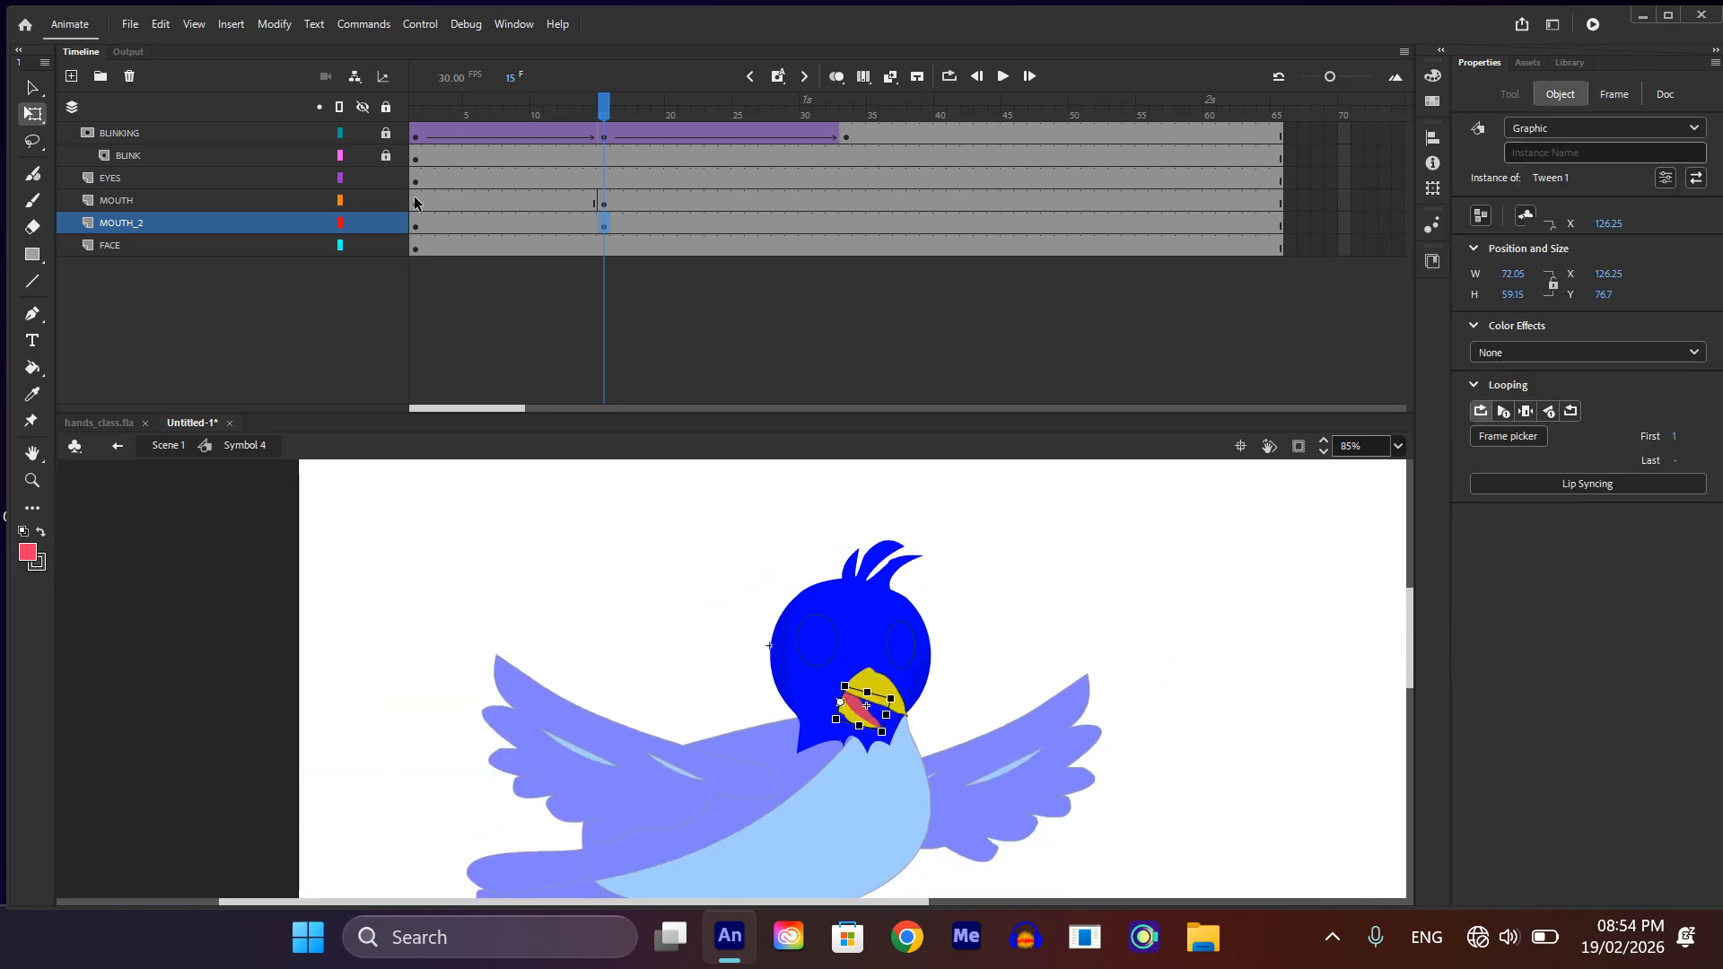
drag(415, 201, 848, 220)
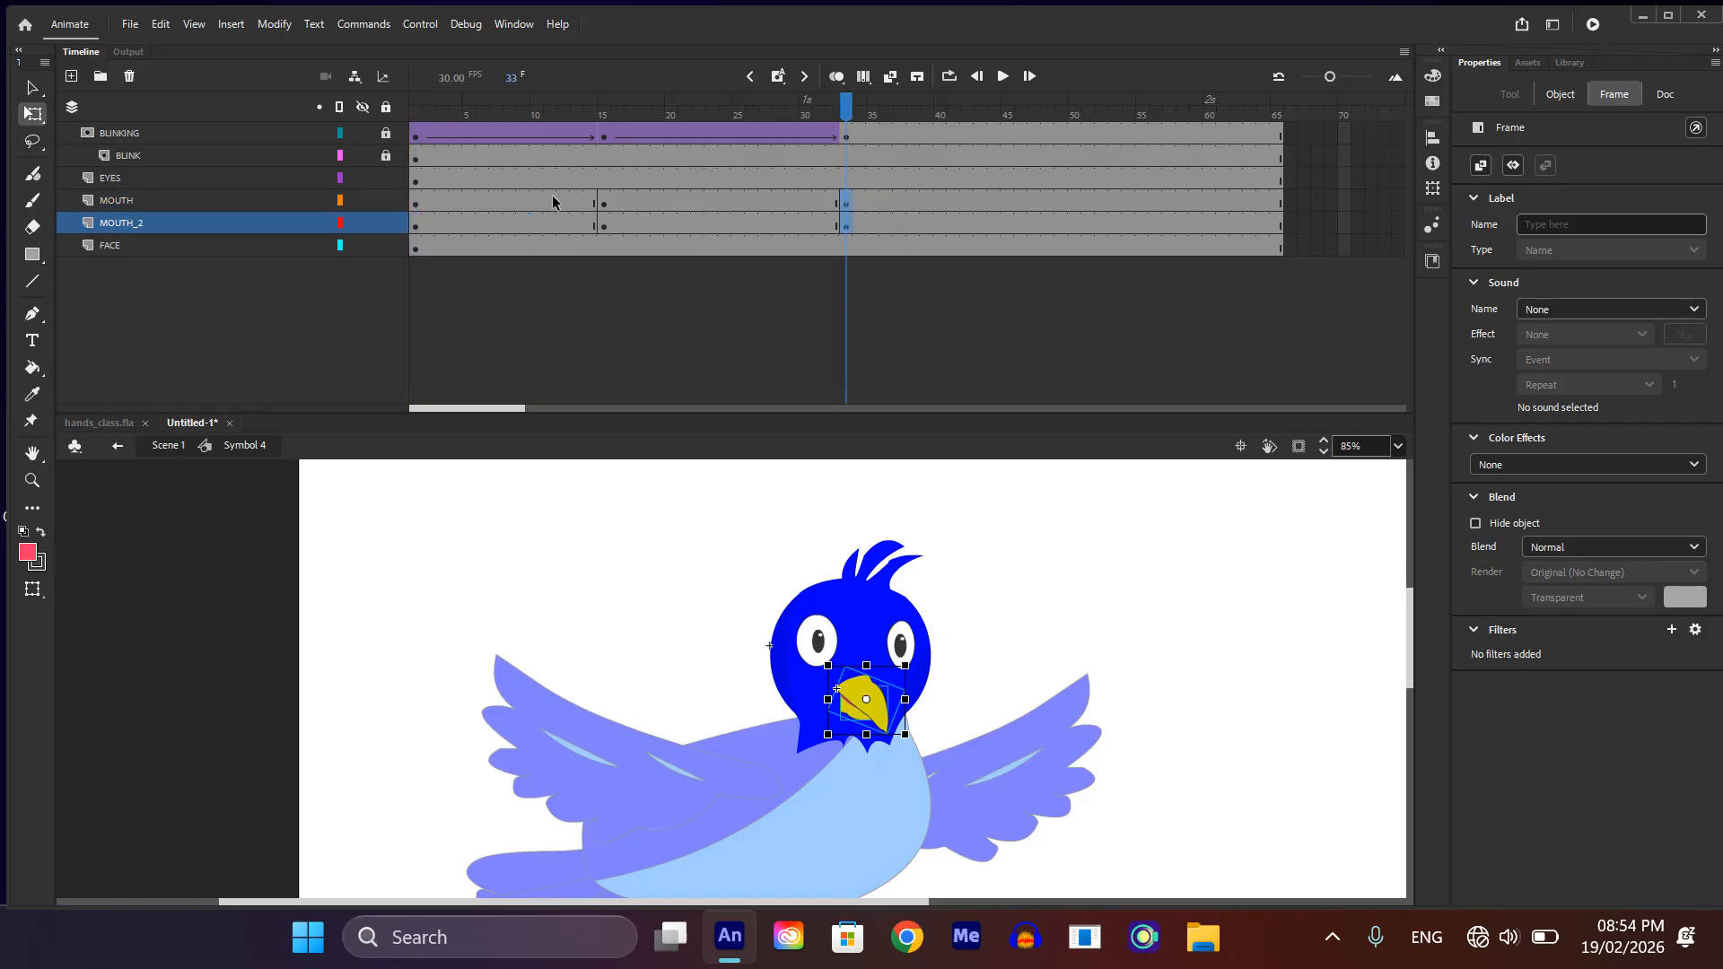
drag(546, 196, 623, 221)
right_click(633, 217)
right_click(613, 217)
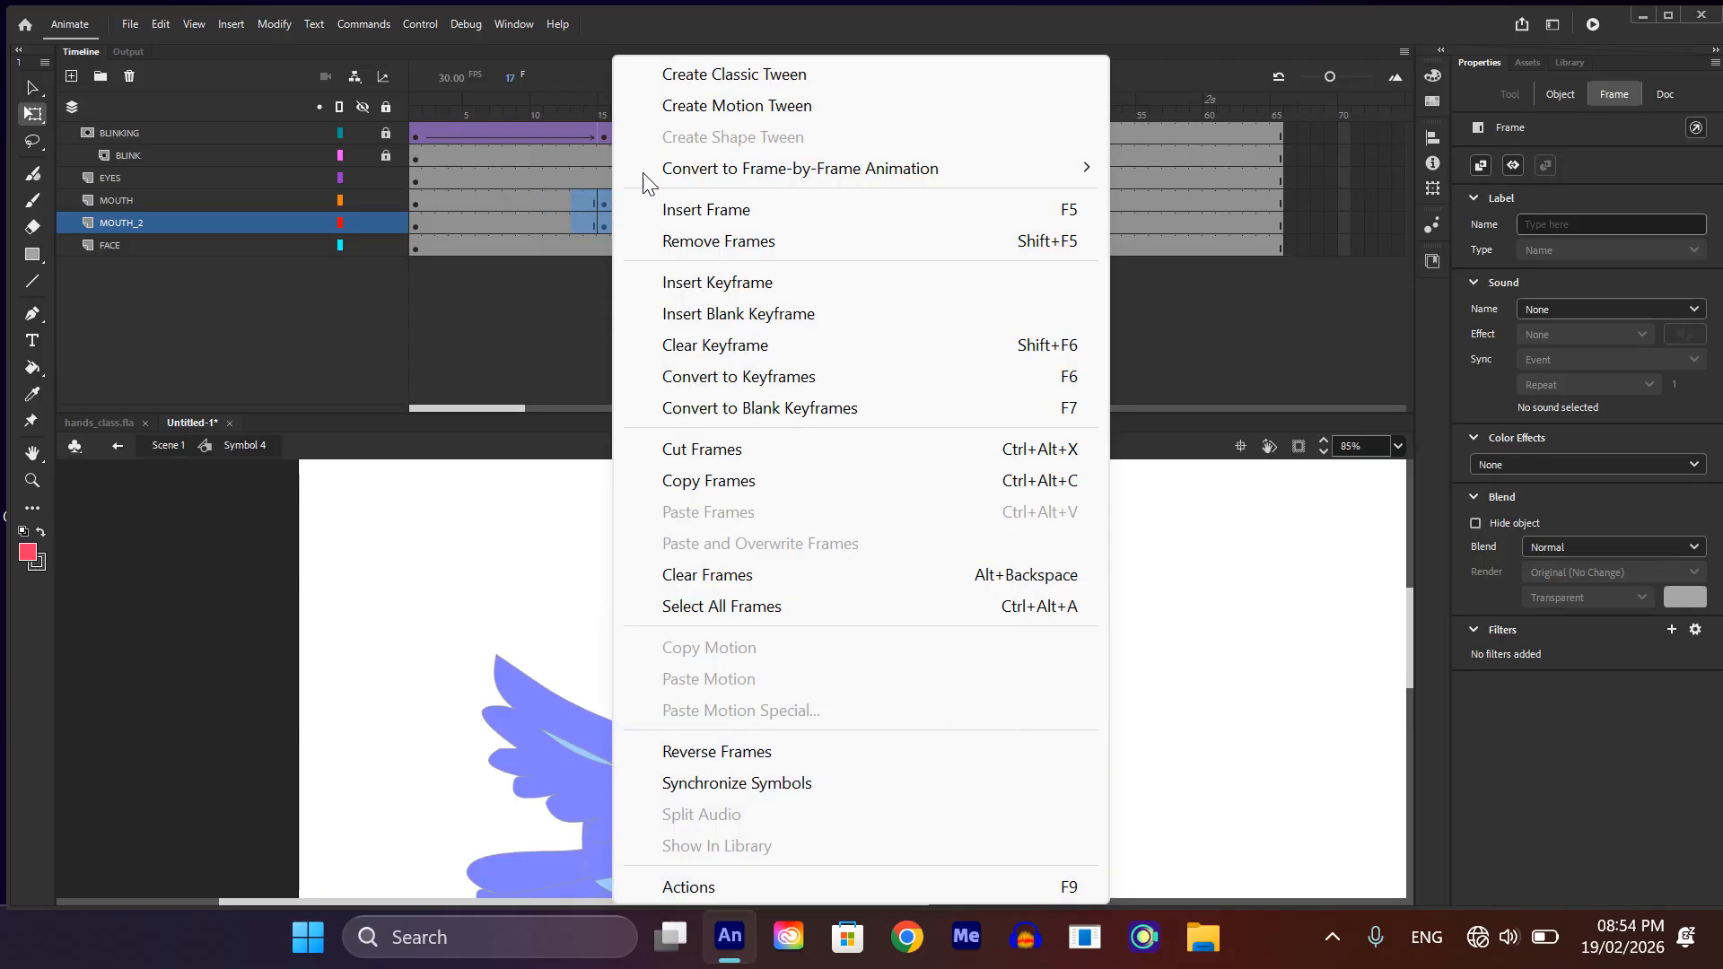
click(727, 75)
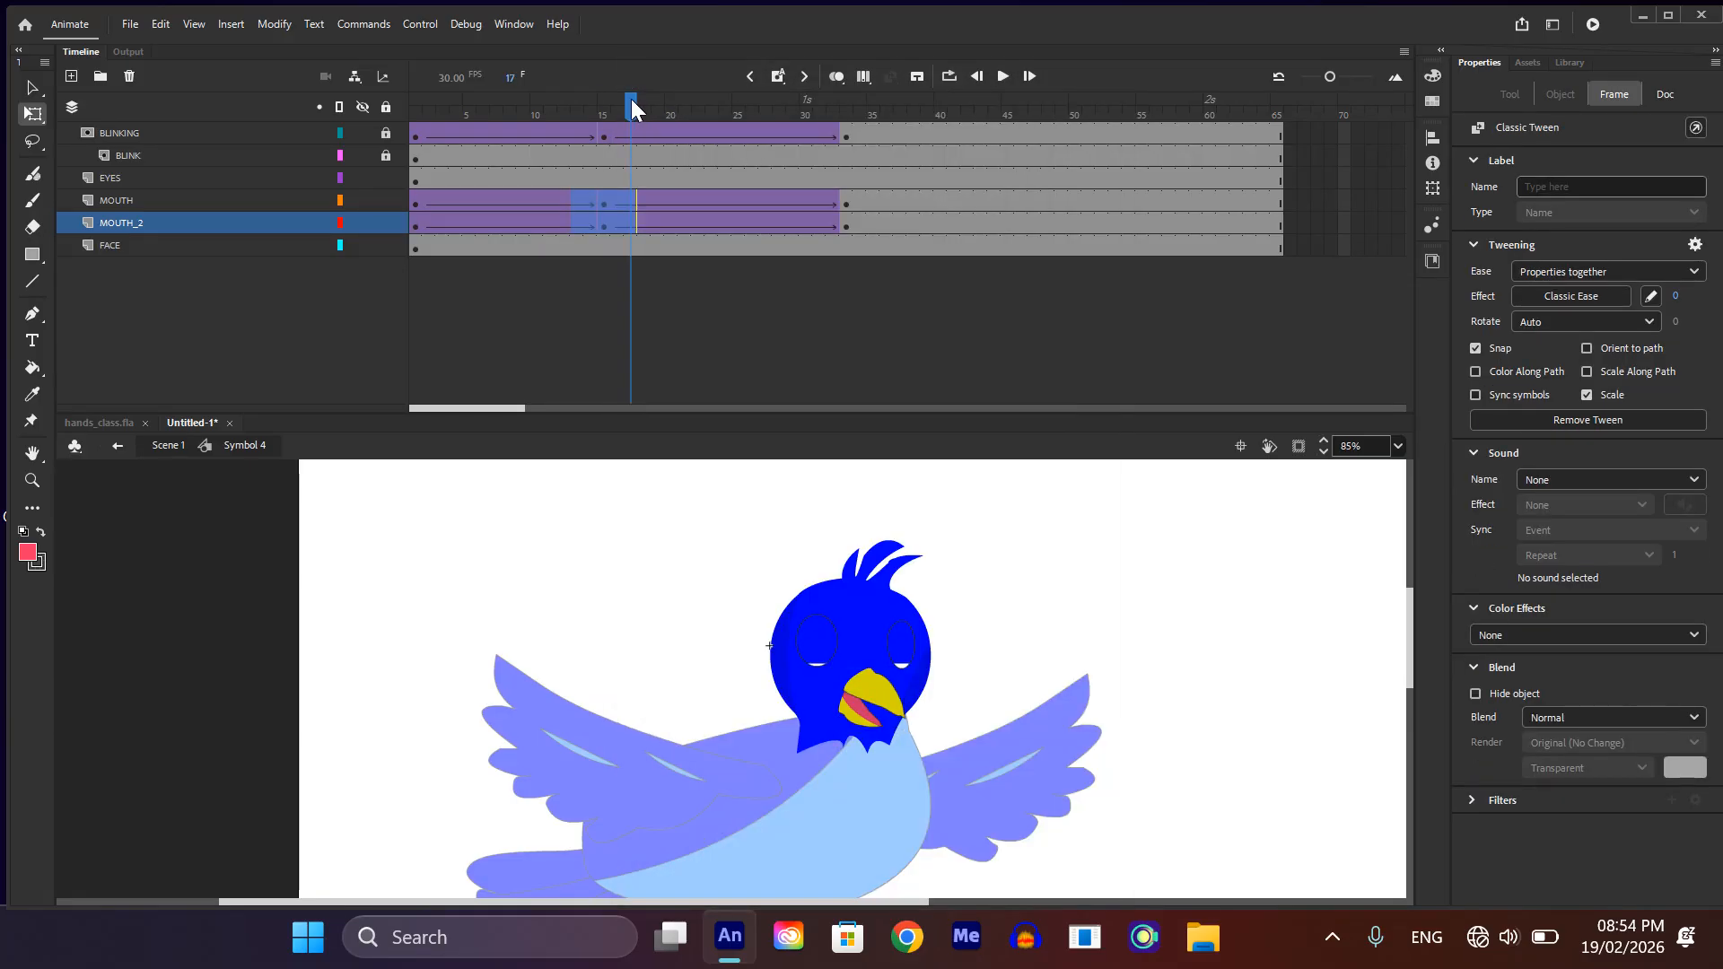
Step: Scrub the beak animation back to frame 1 and exit the head symbol to Scene 1
drag(632, 101, 378, 376)
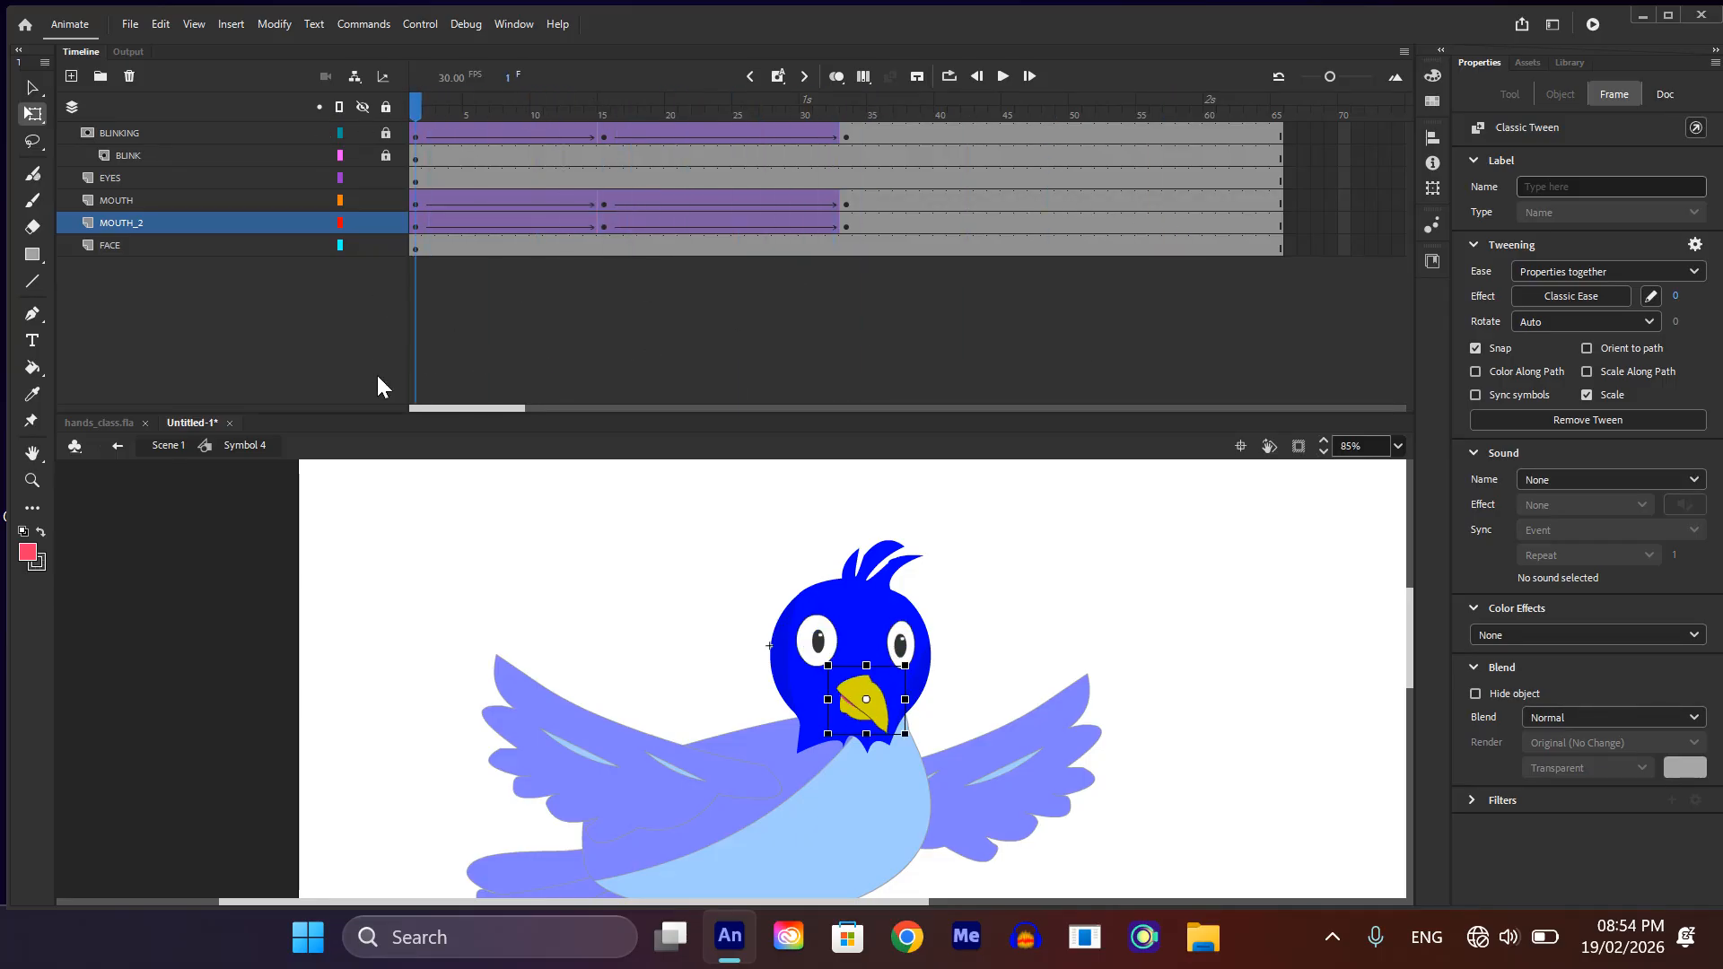
scroll(680, 578, down, 2)
double_click(1100, 564)
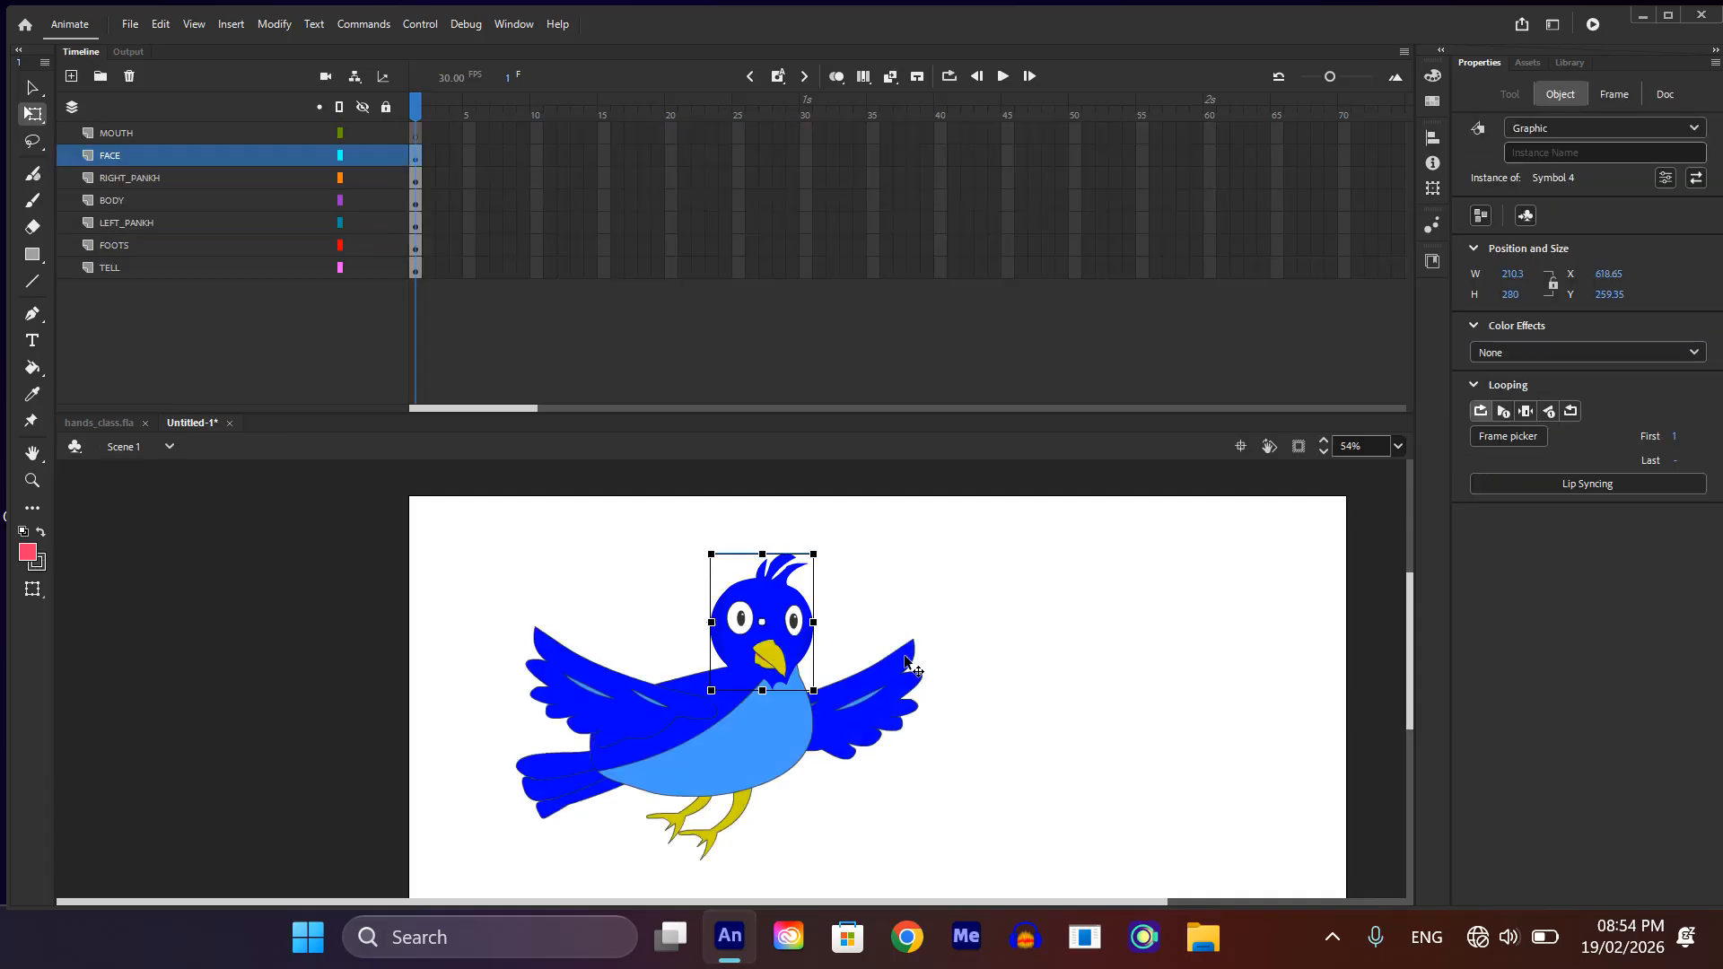
Step: Convert the two feet together into one graphic symbol and move its pivot up to where the legs meet the body
scroll(734, 684, down, 1)
scroll(741, 686, up, 1)
click(742, 826)
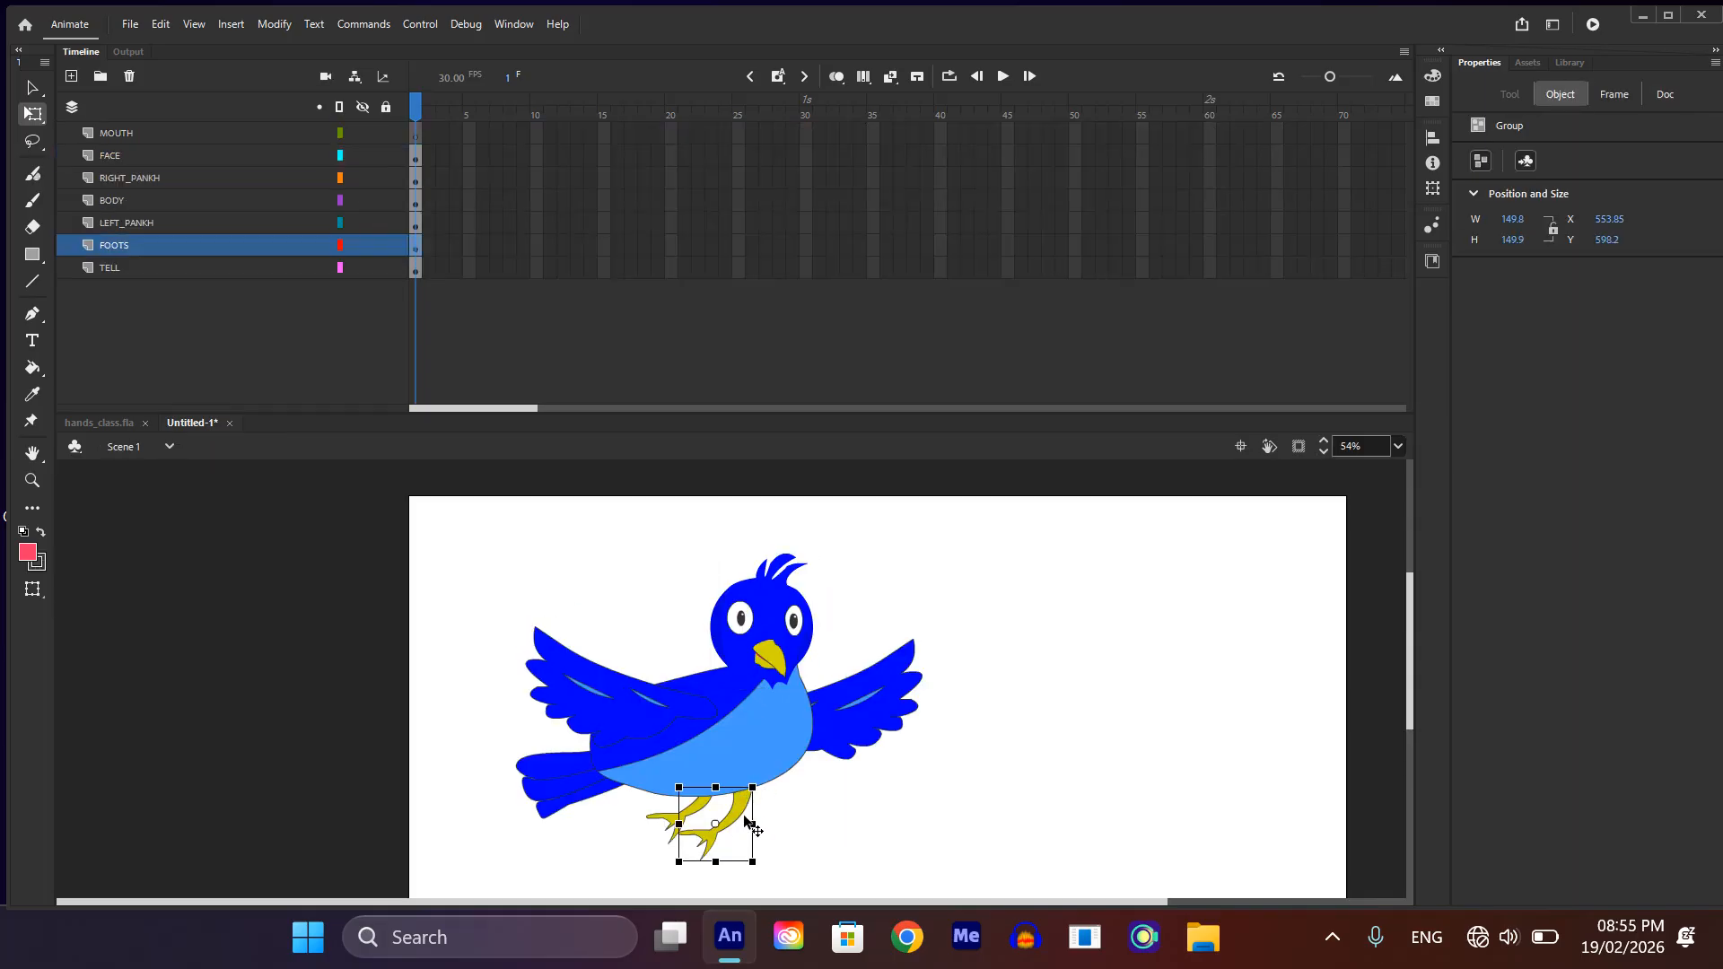
click(671, 821)
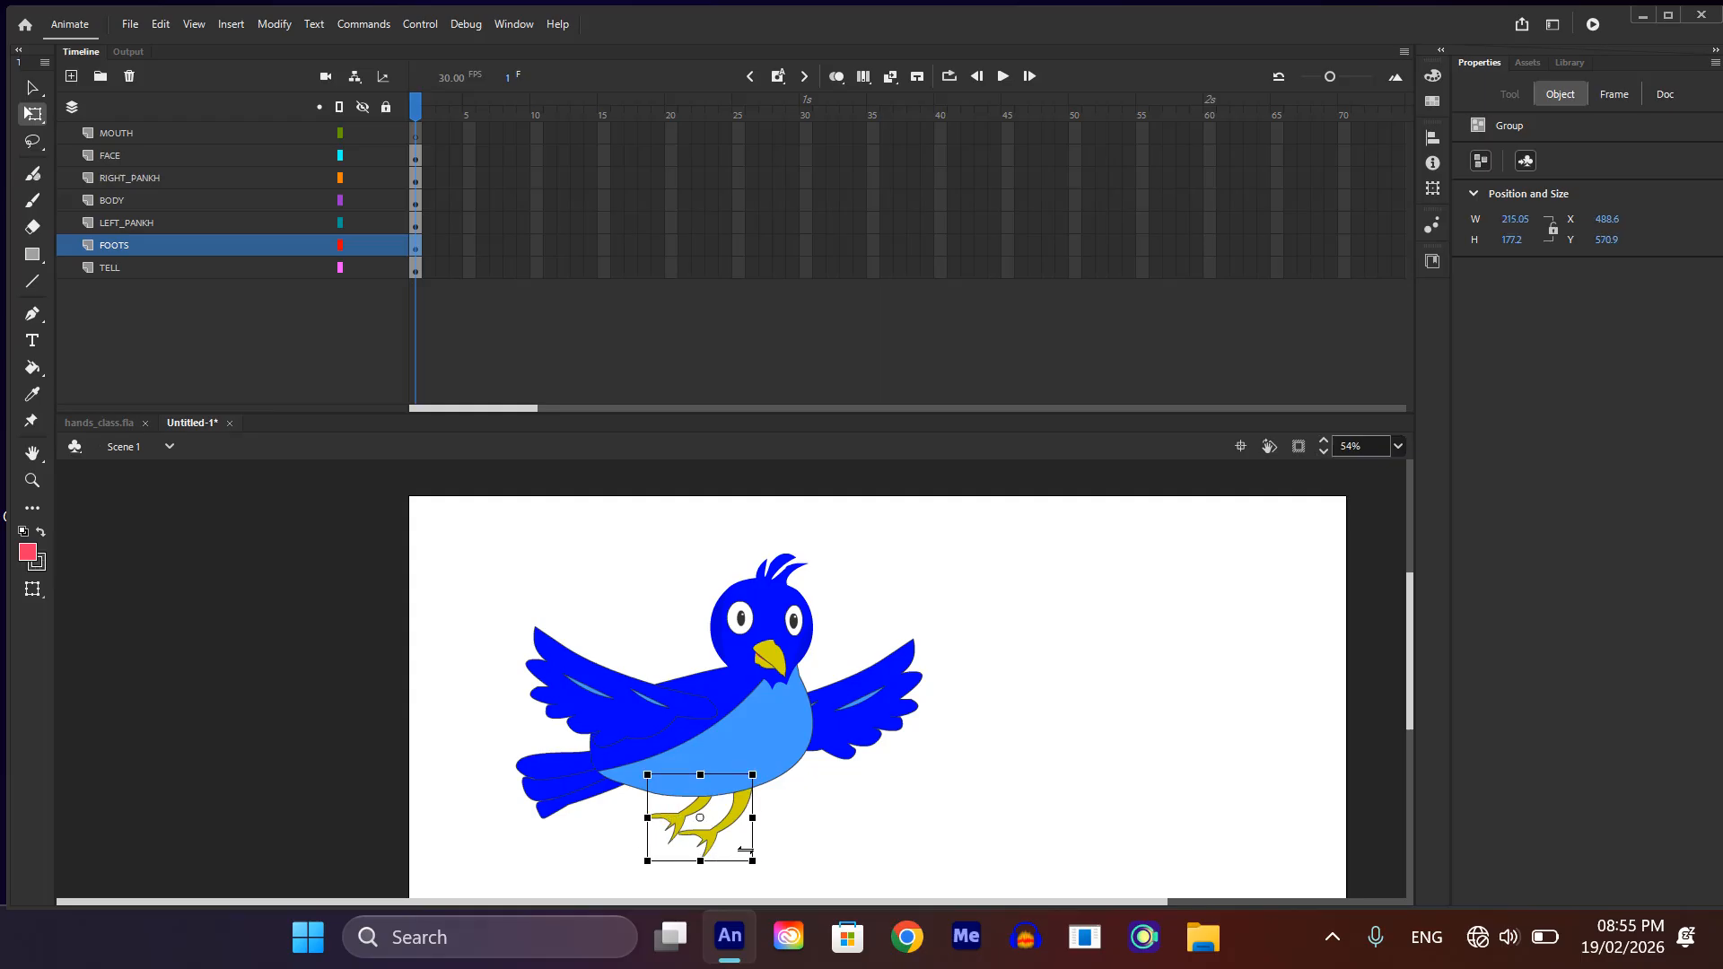
key(F8)
click(1103, 399)
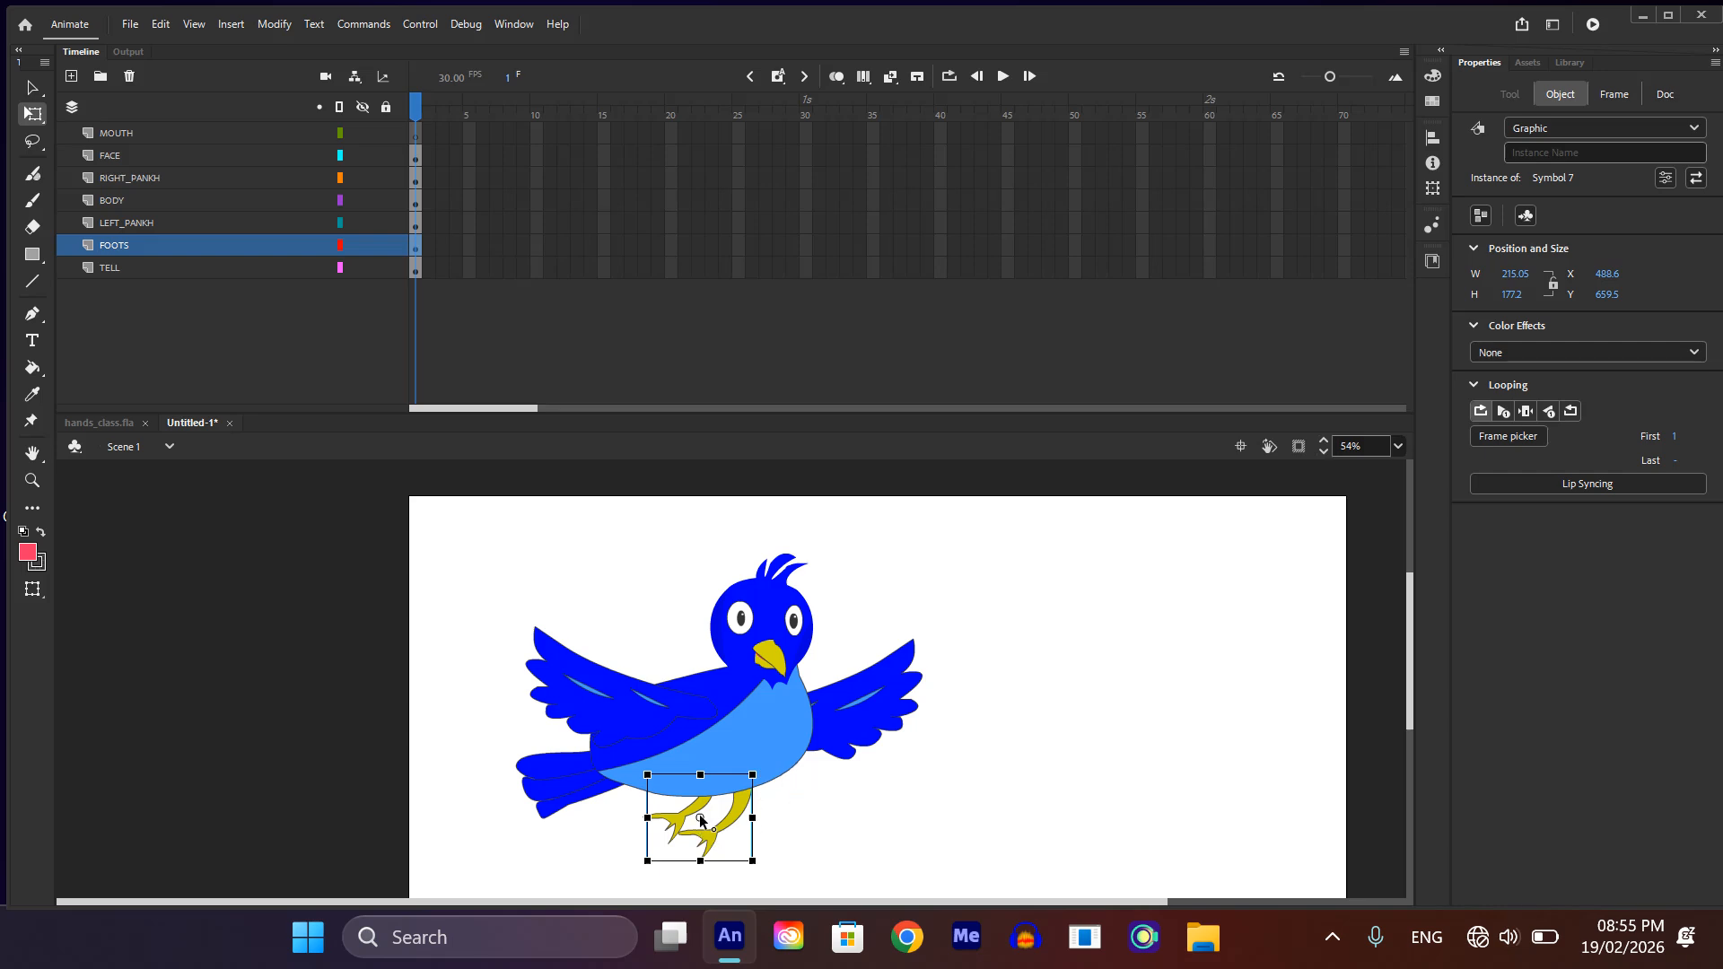
drag(700, 816, 727, 780)
Step: Convert the wing groups on the LEFT_PANKH and RIGHT_PANKH layers into separate graphic symbols
click(889, 689)
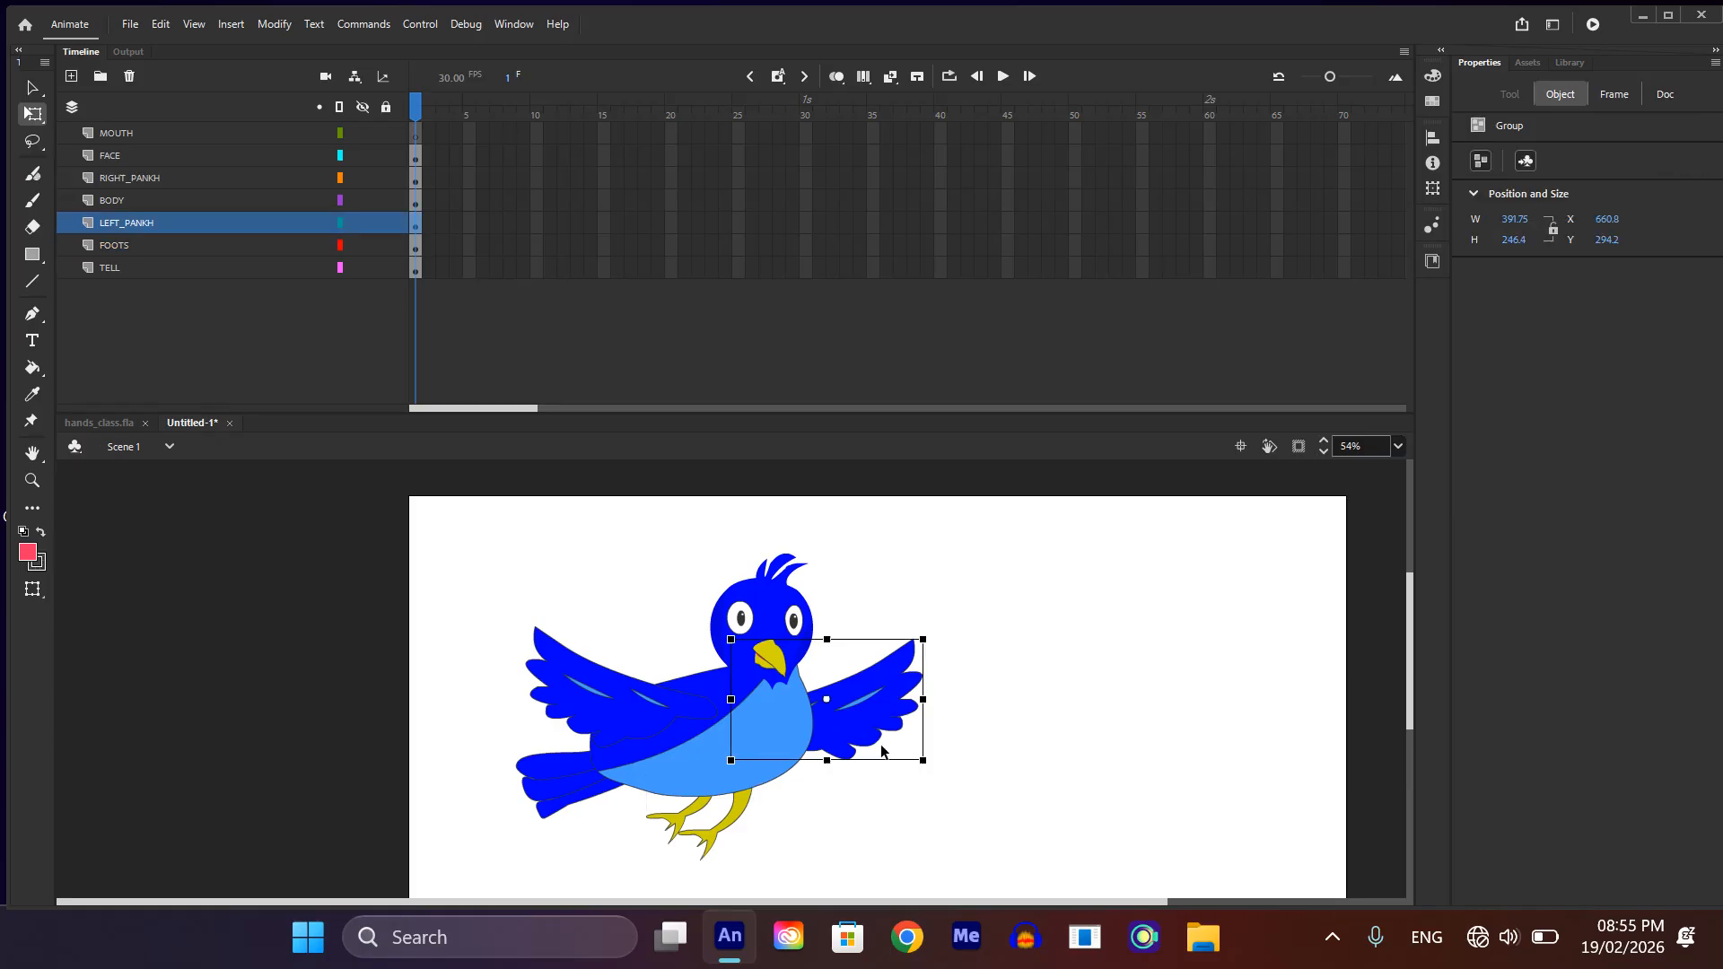
key(F8)
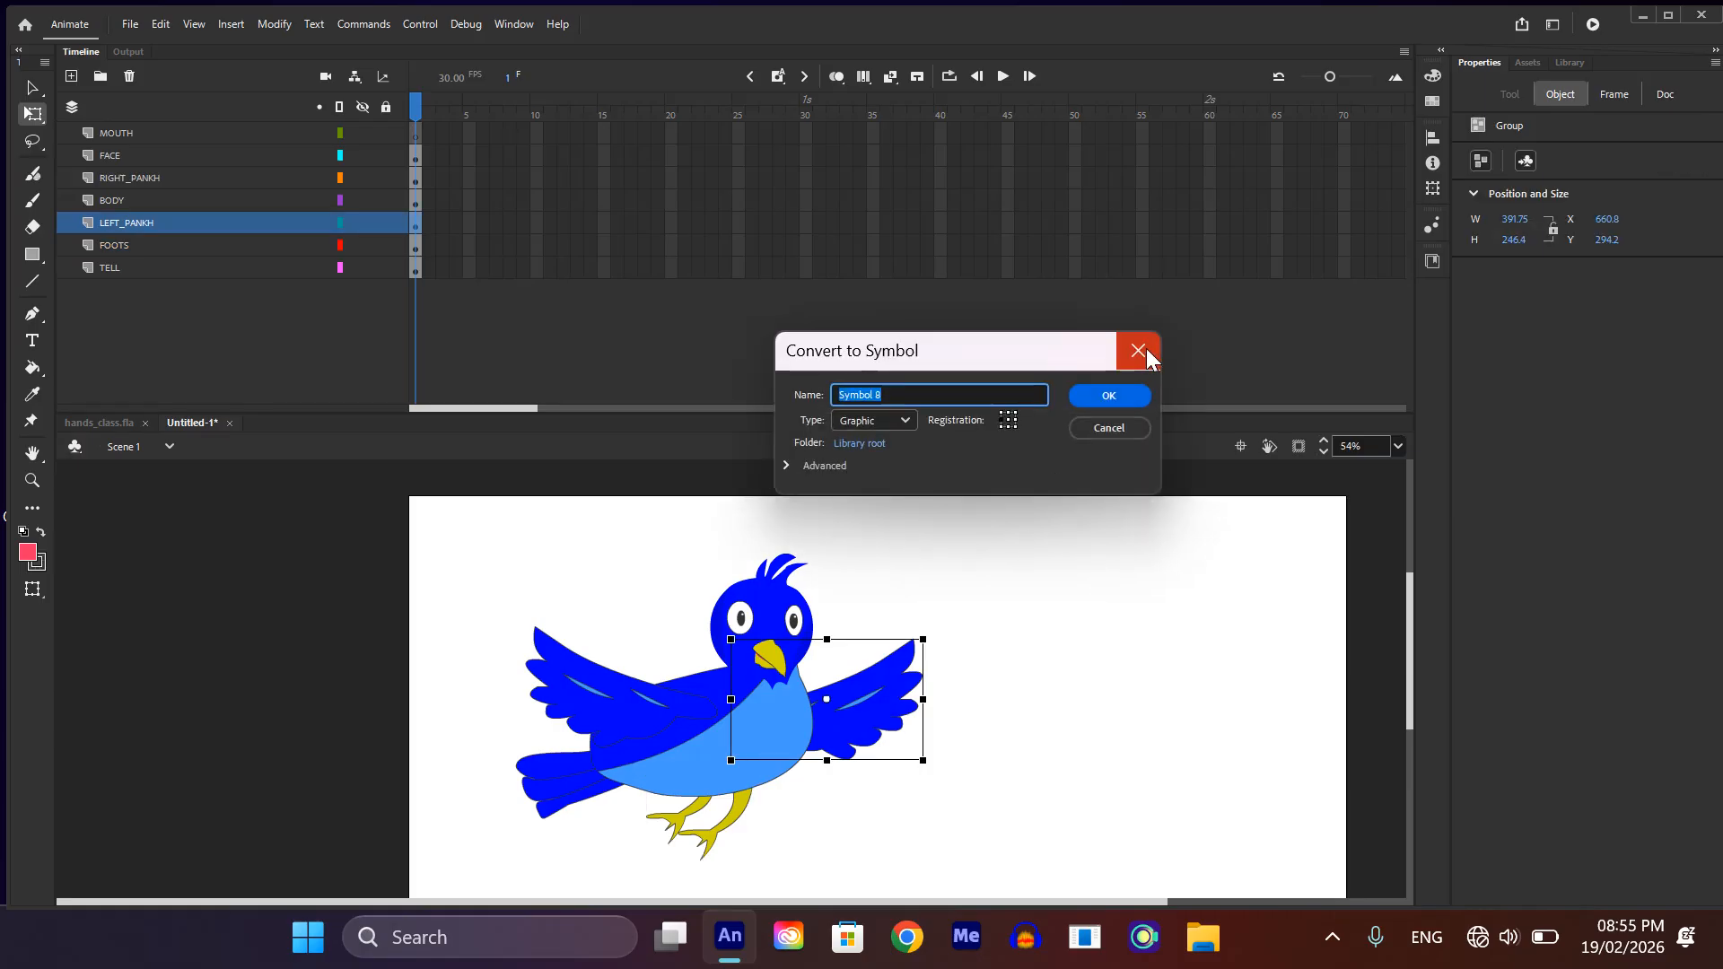
click(1117, 393)
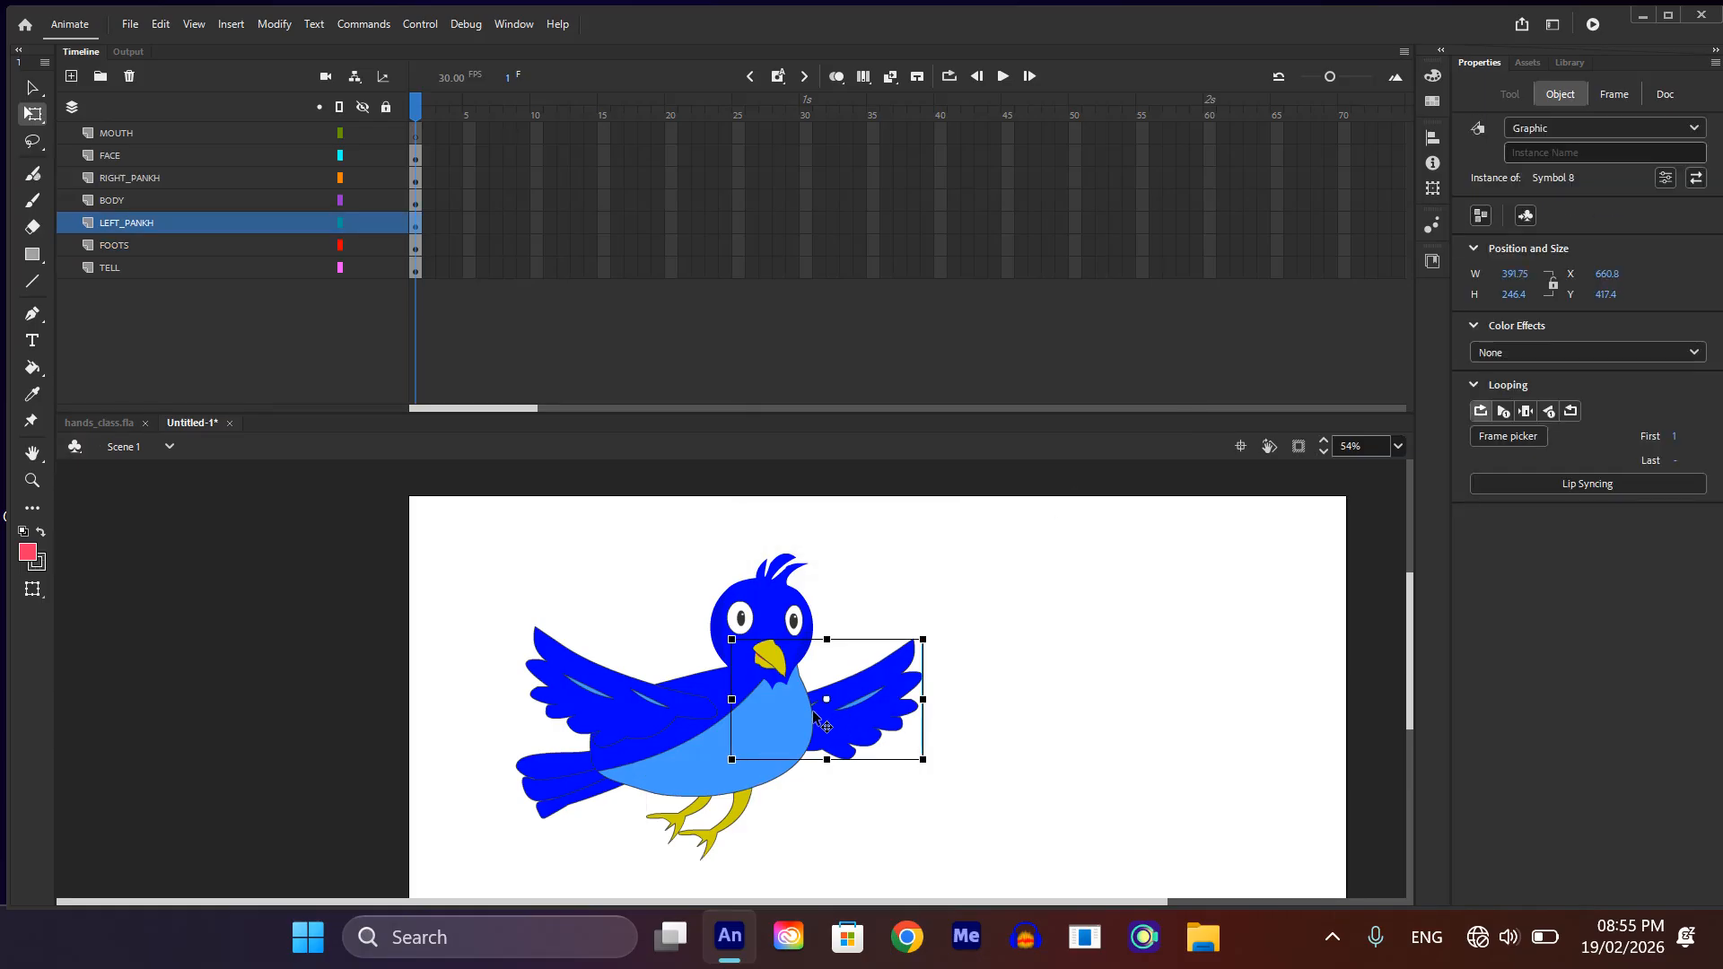
key(v)
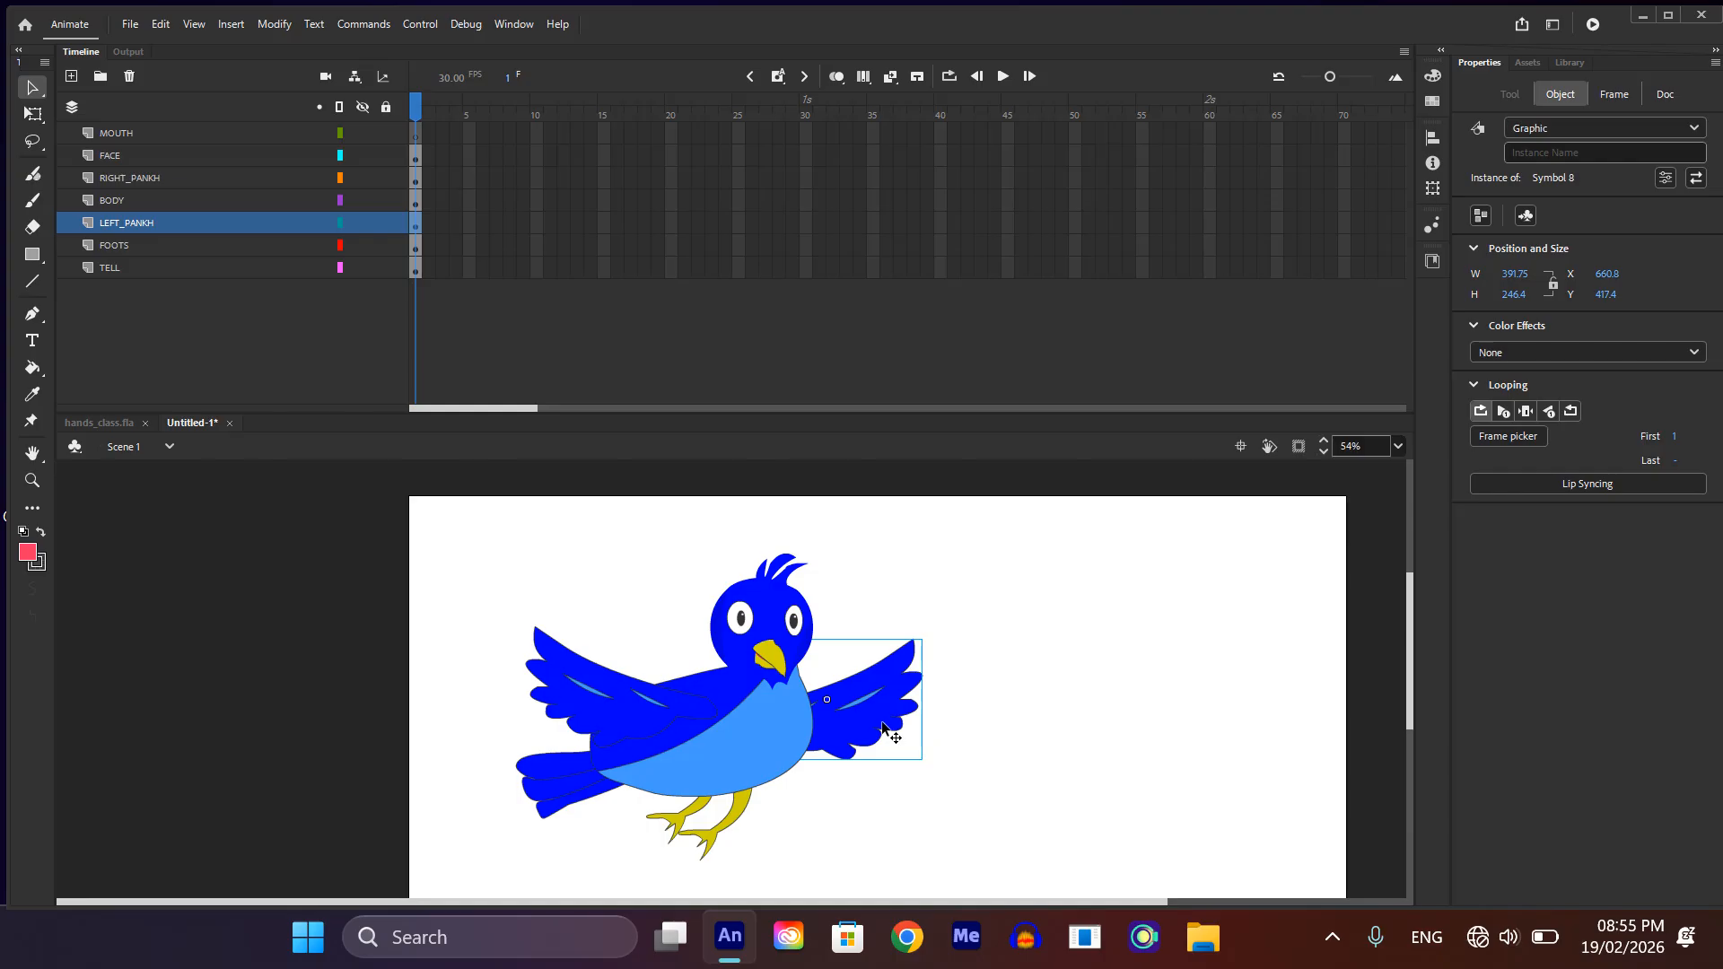
click(550, 681)
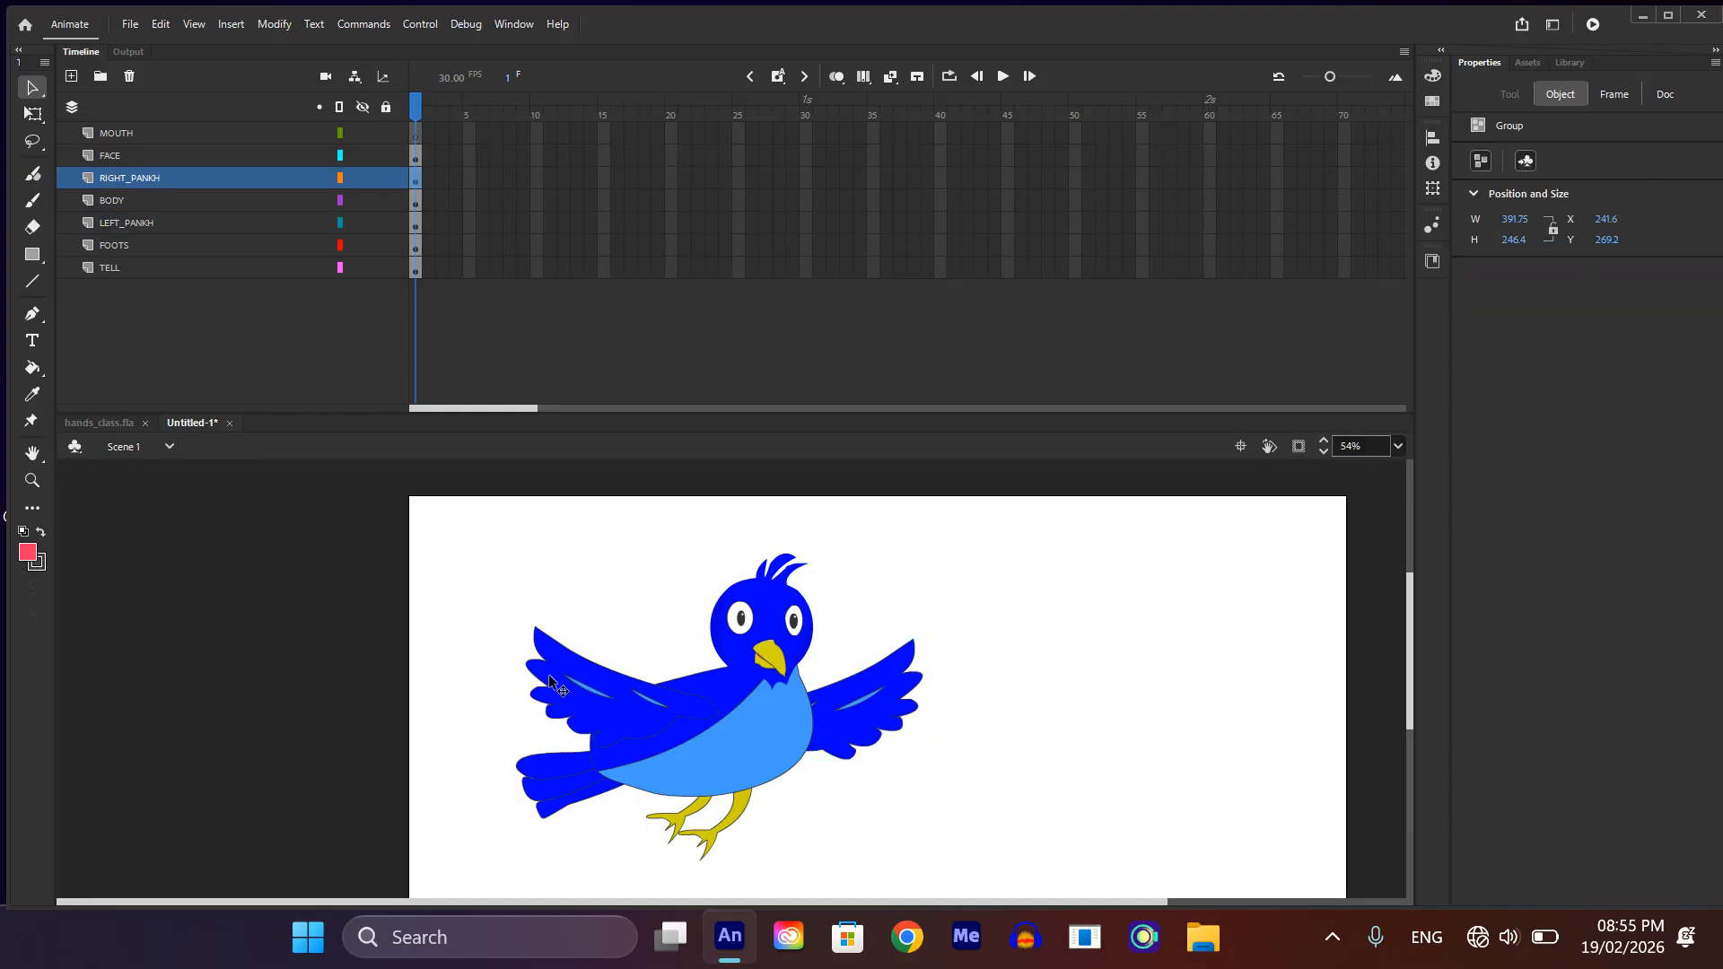
key(F8)
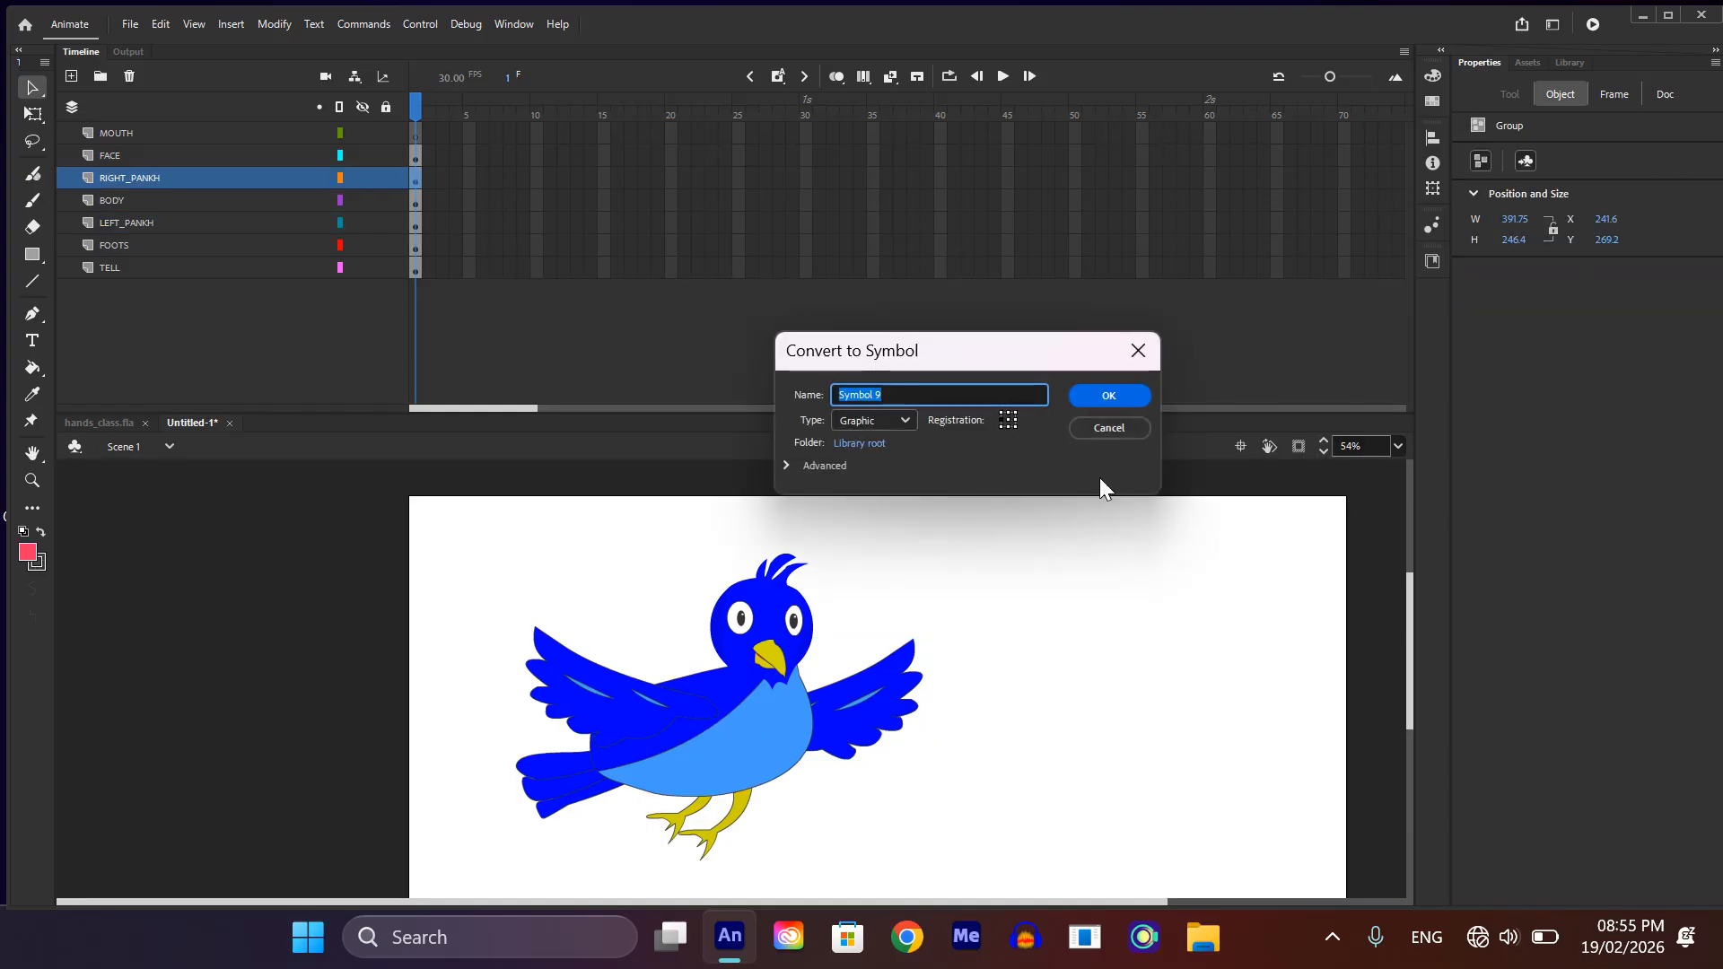
click(1110, 396)
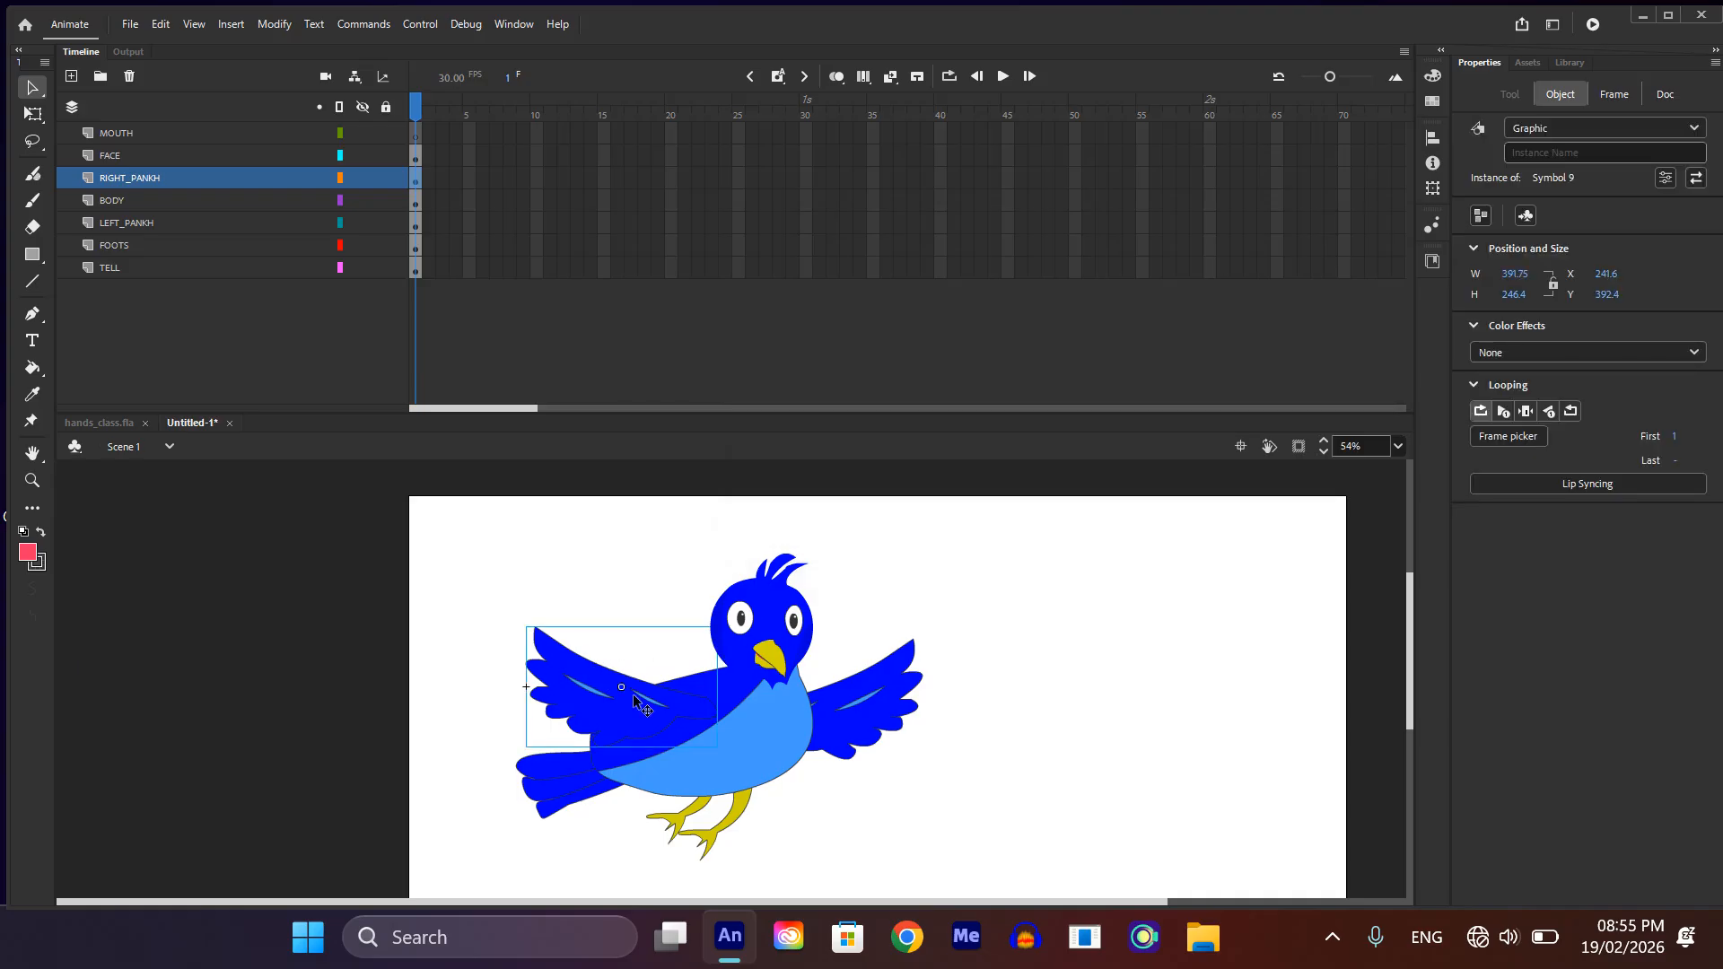
Step: Convert the body group and the tail group into separate graphic symbols
click(756, 761)
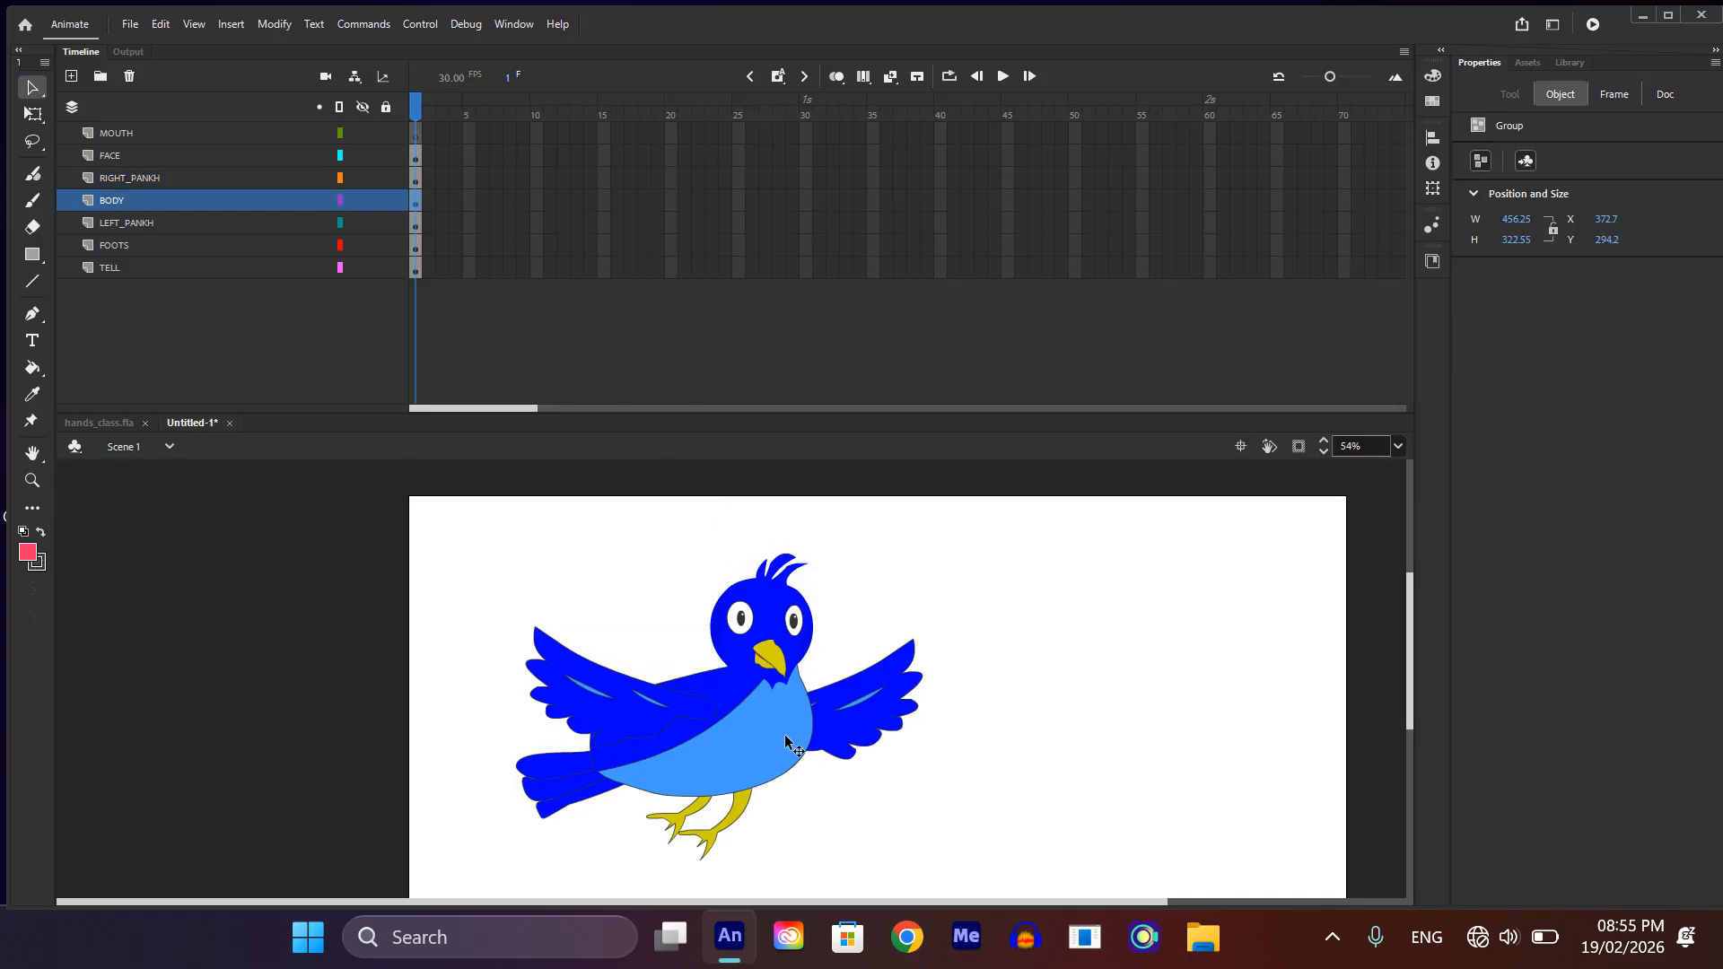
key(F8)
click(1082, 399)
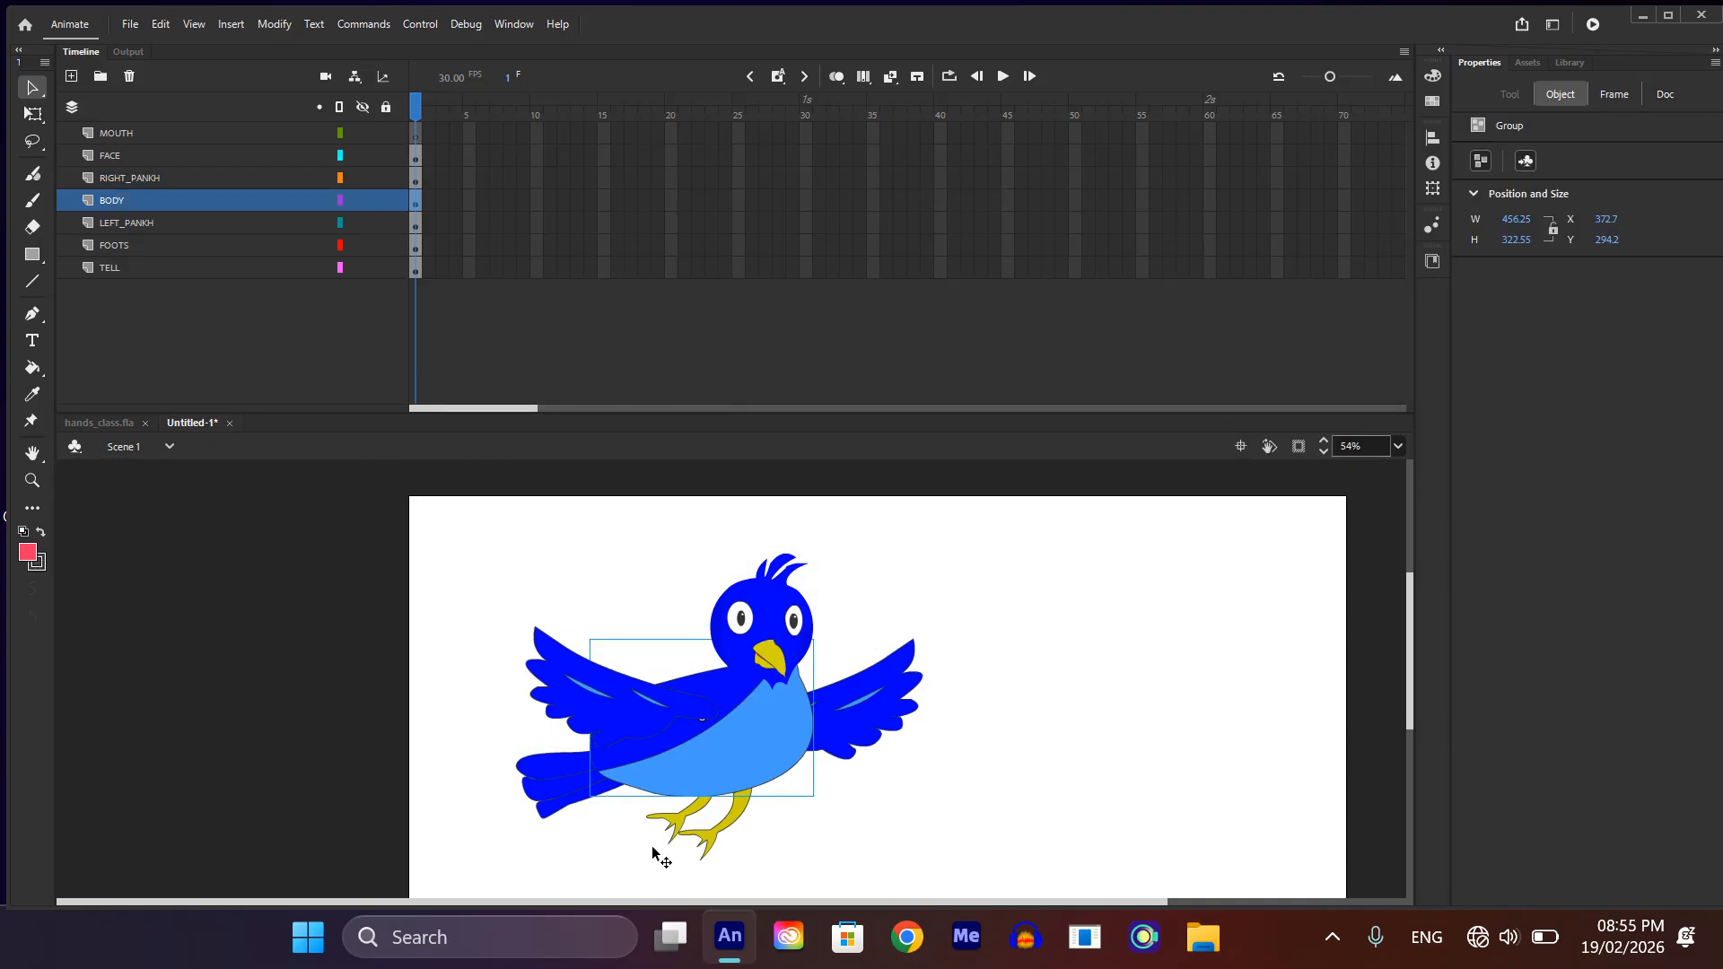
click(584, 793)
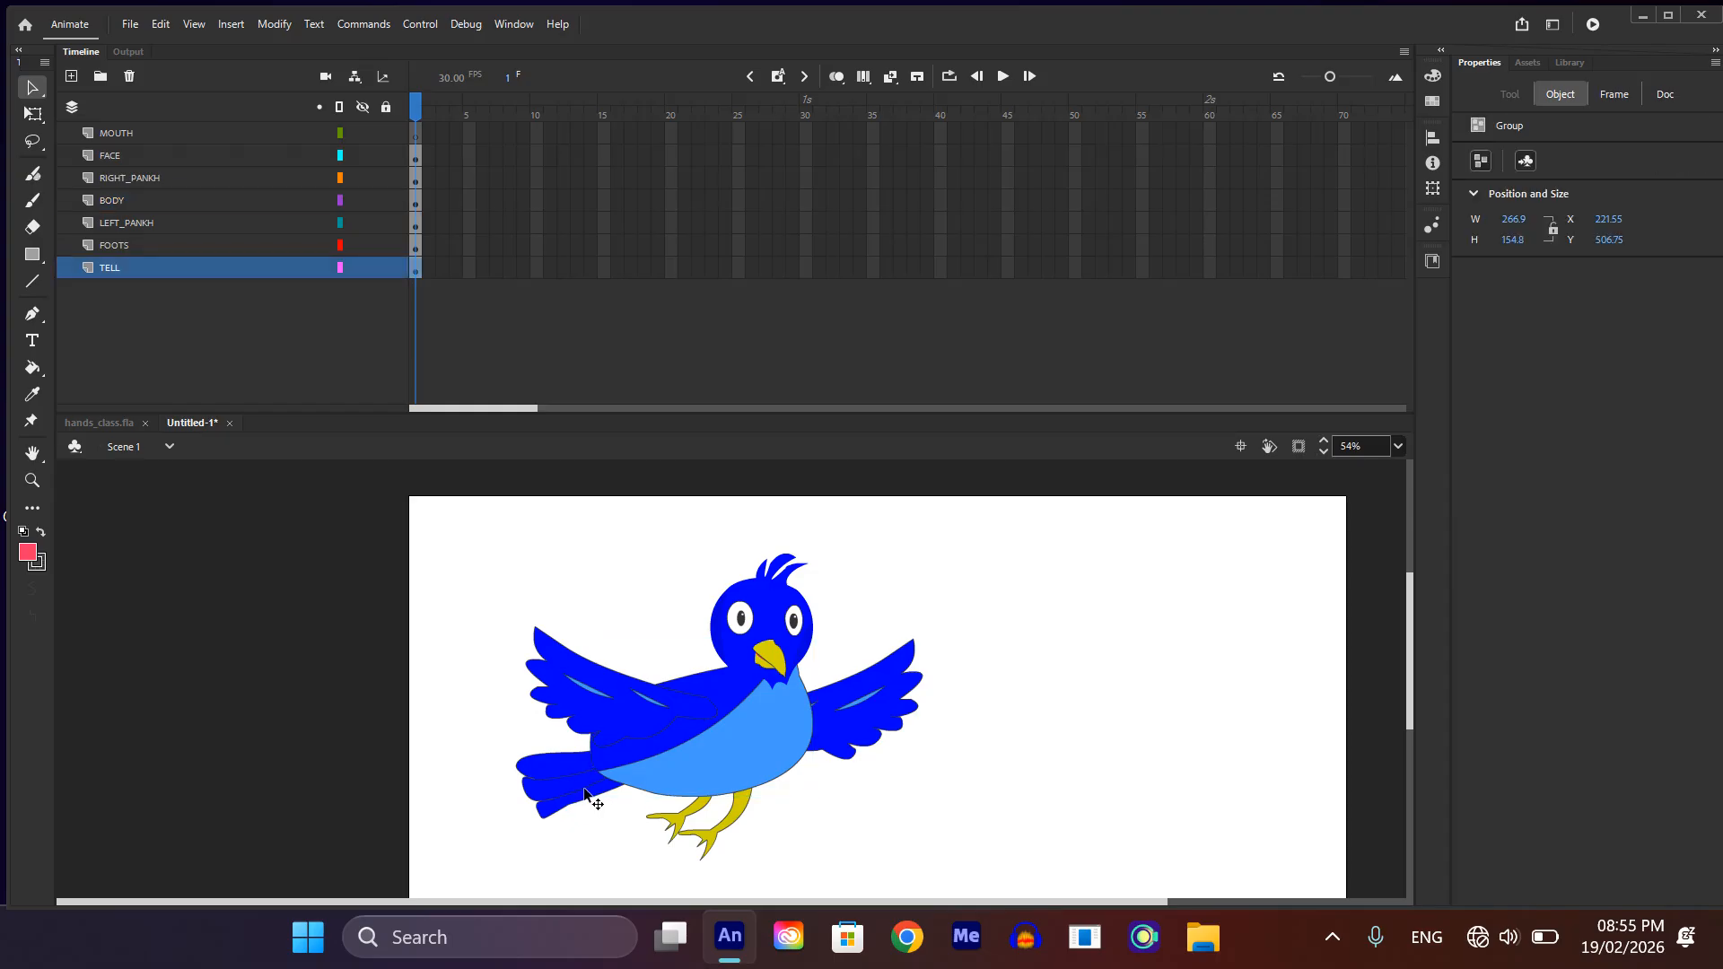
key(F8)
click(1115, 400)
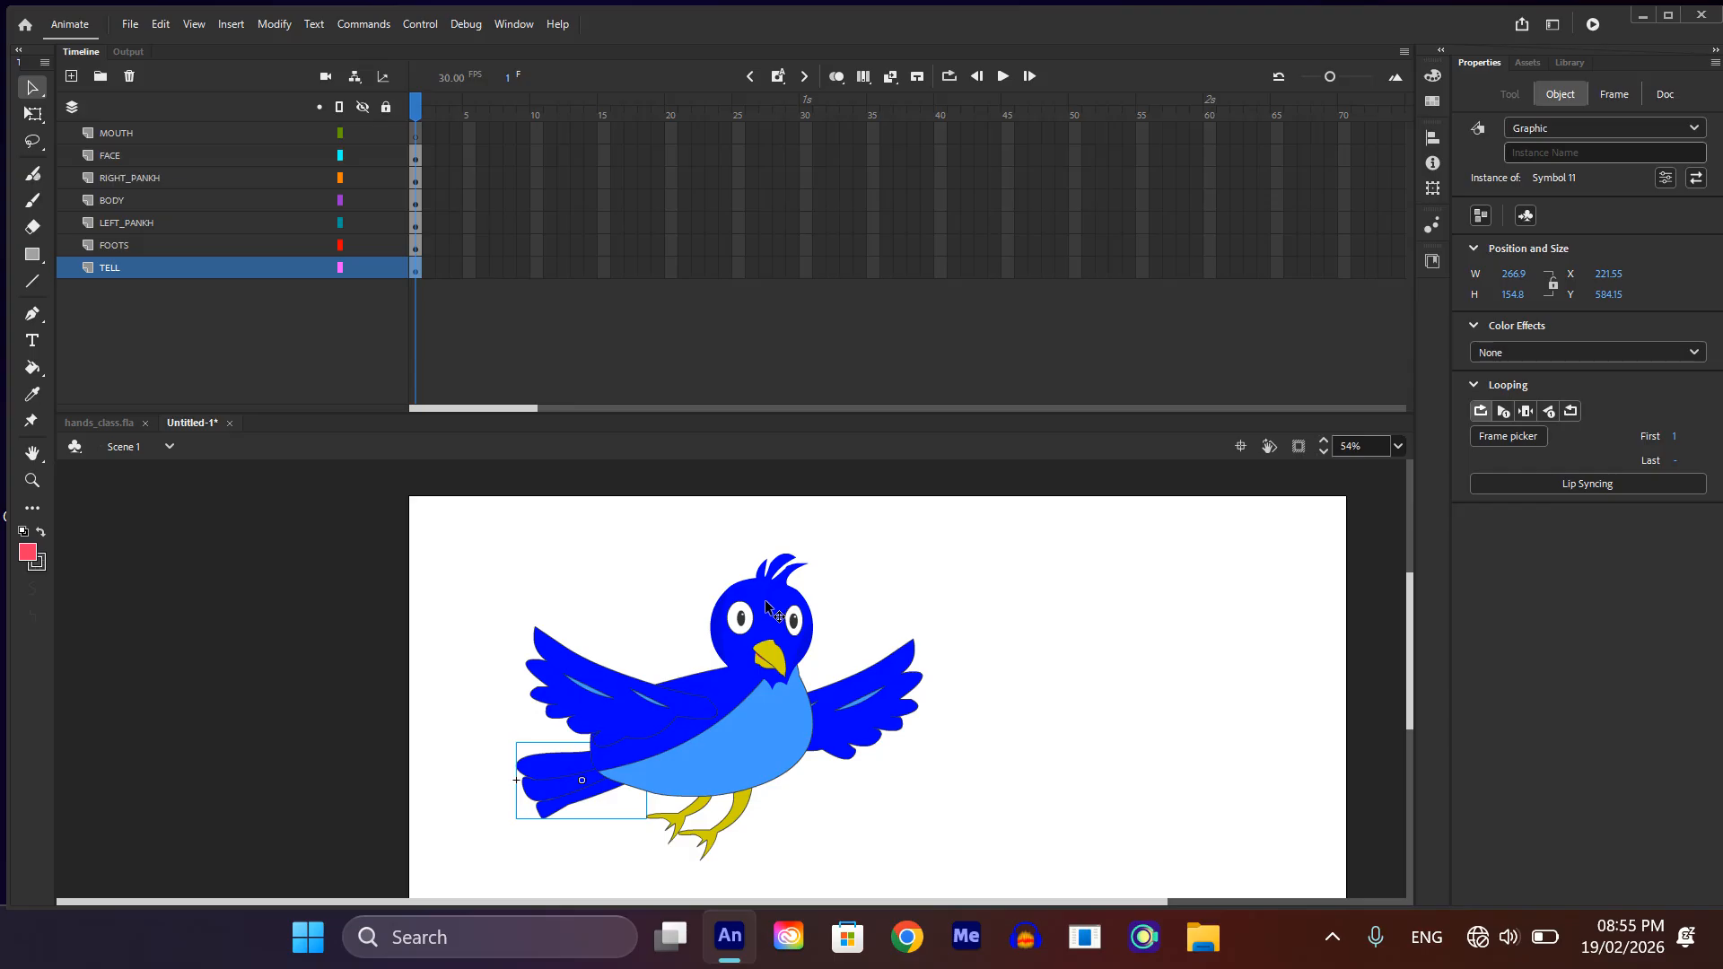
Step: Move the pivots of the head, both wings and the tail to the points where each part joins the body
key(q)
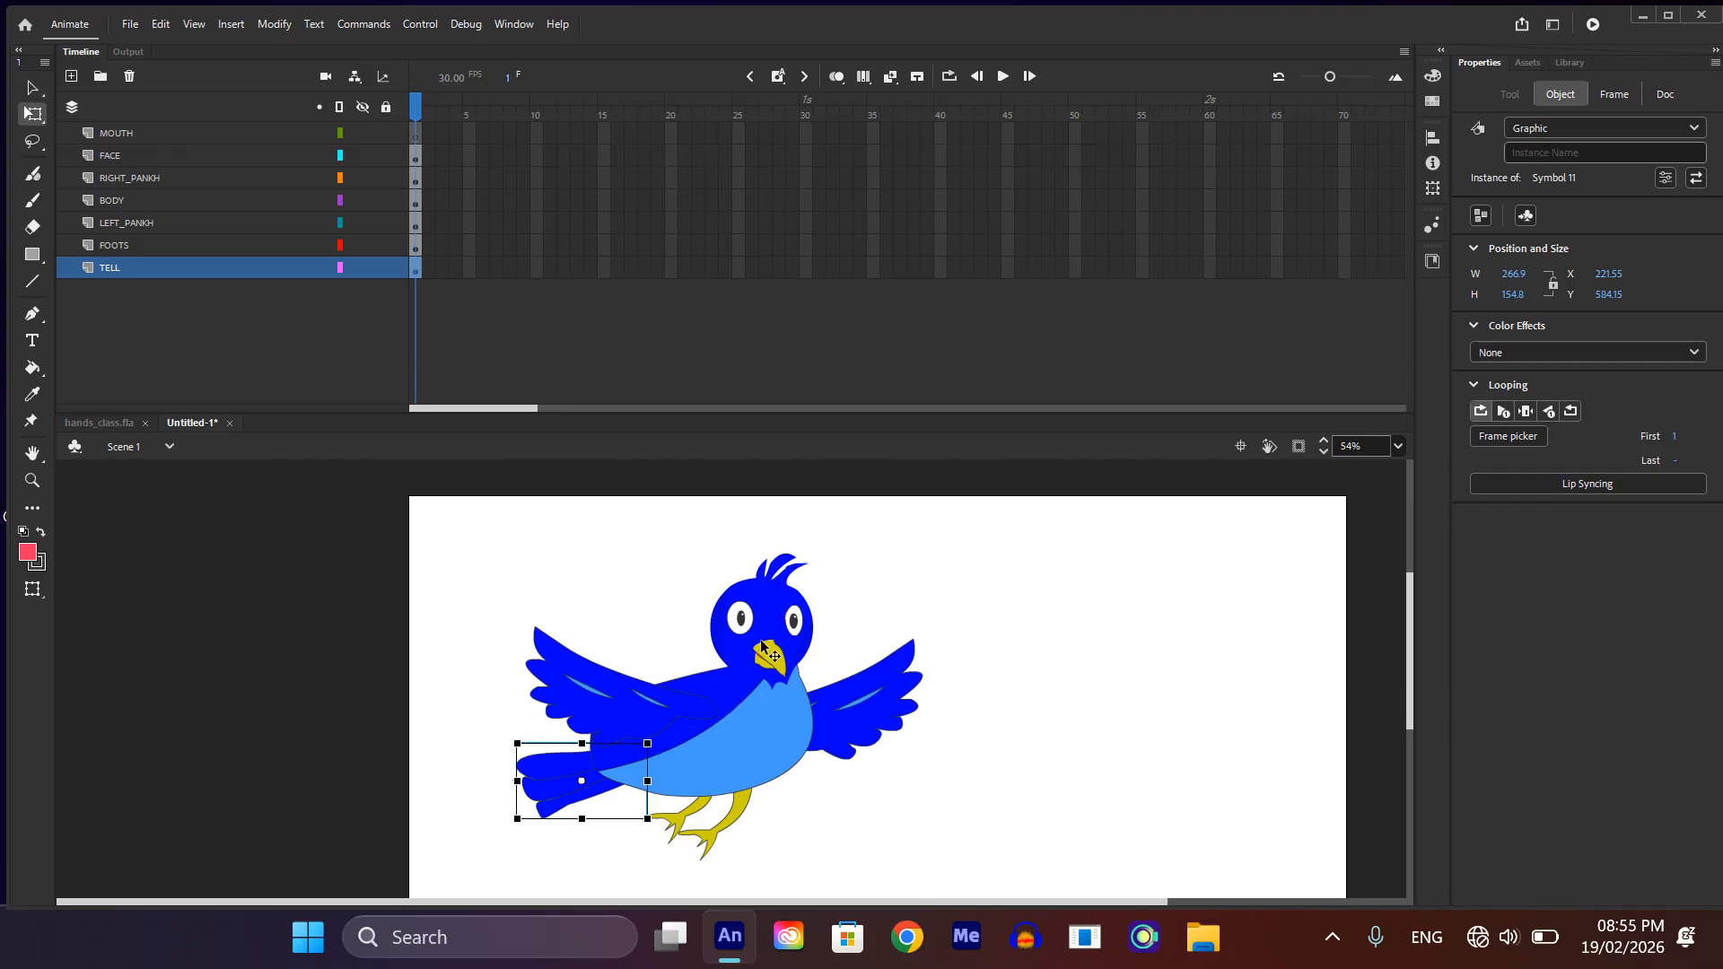
click(763, 648)
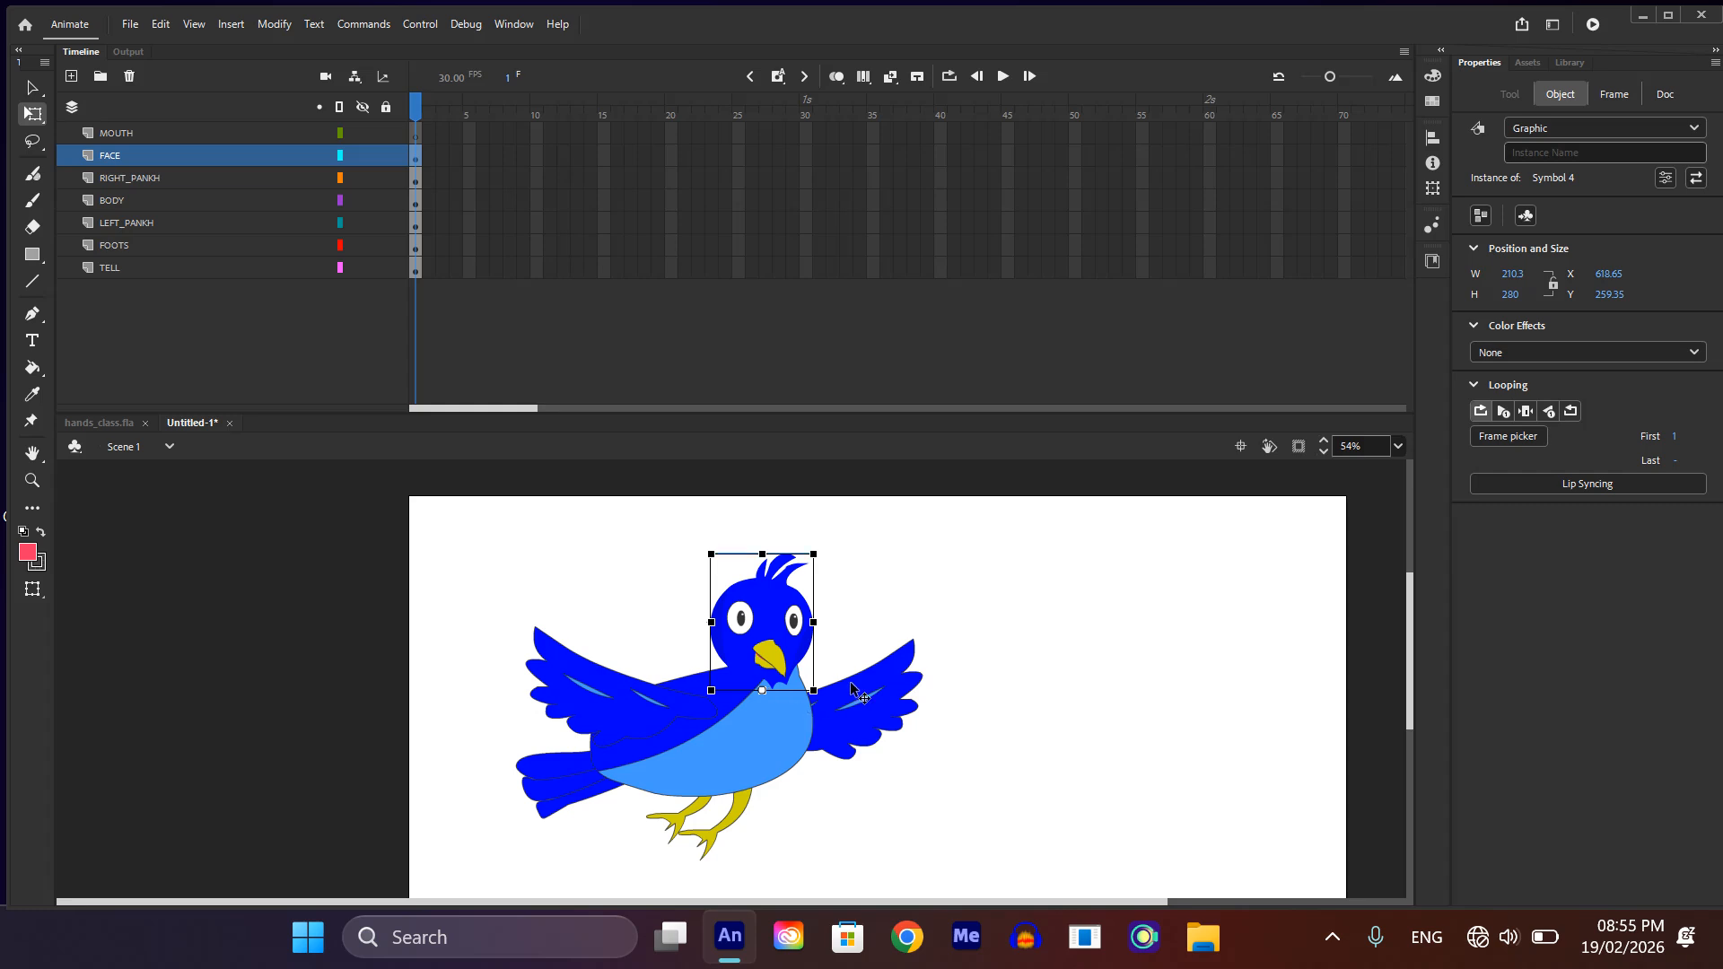
click(853, 711)
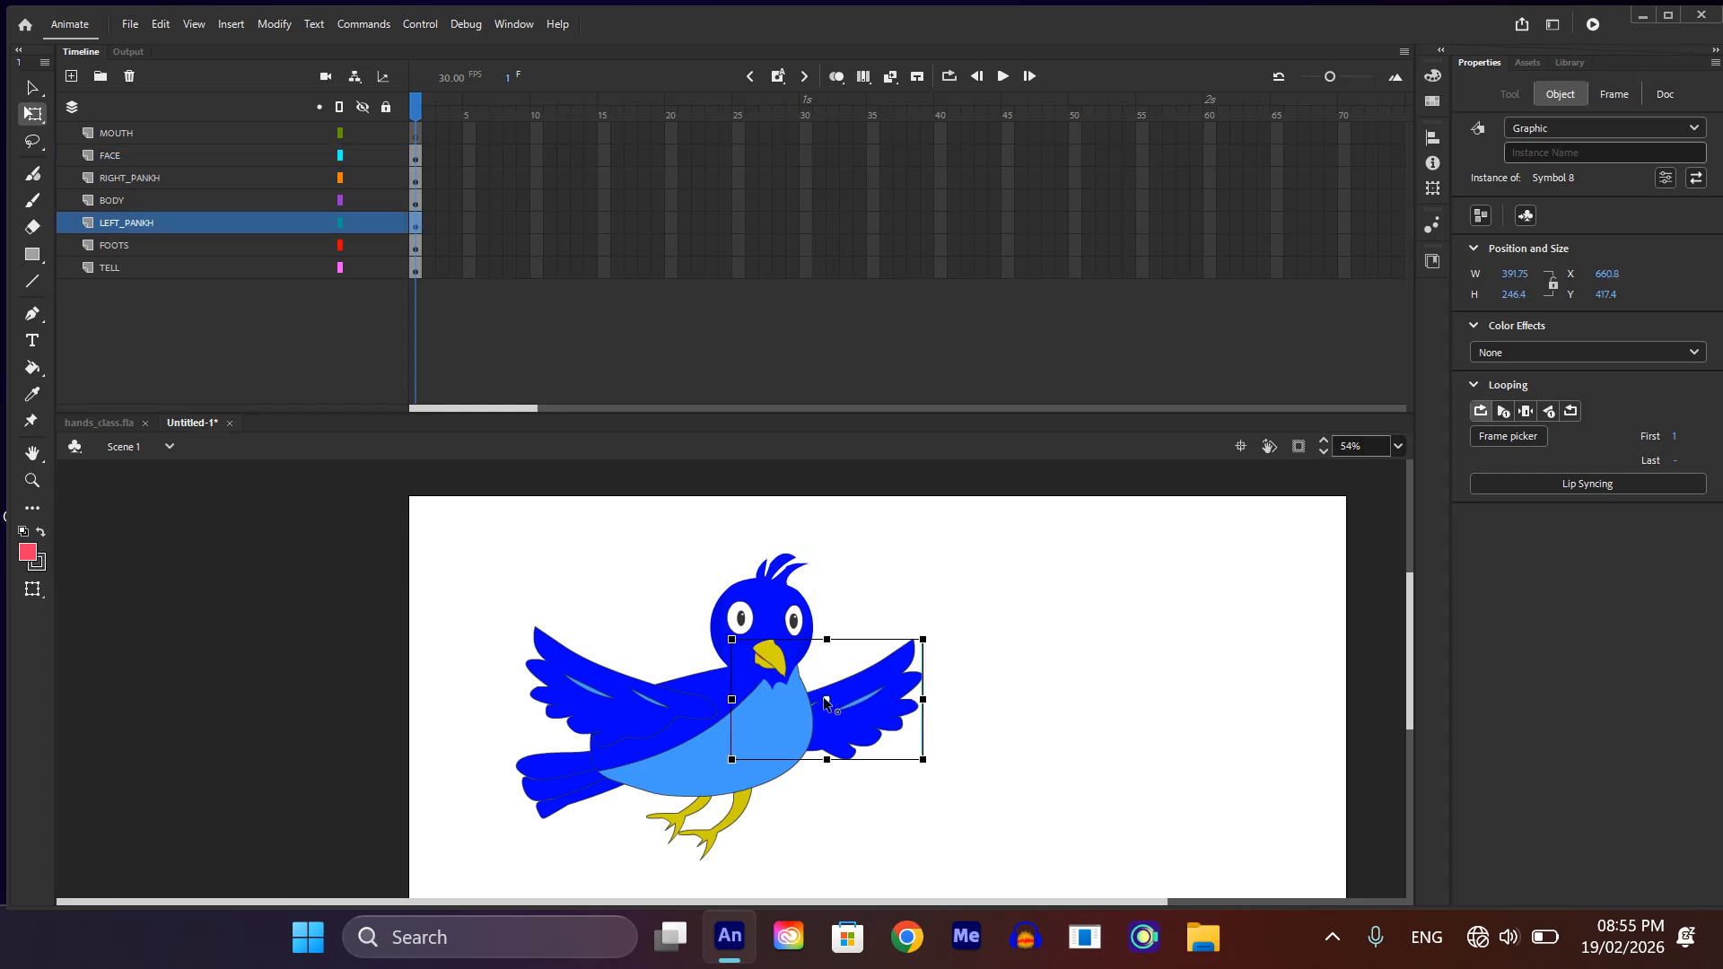
drag(826, 699, 749, 728)
click(660, 713)
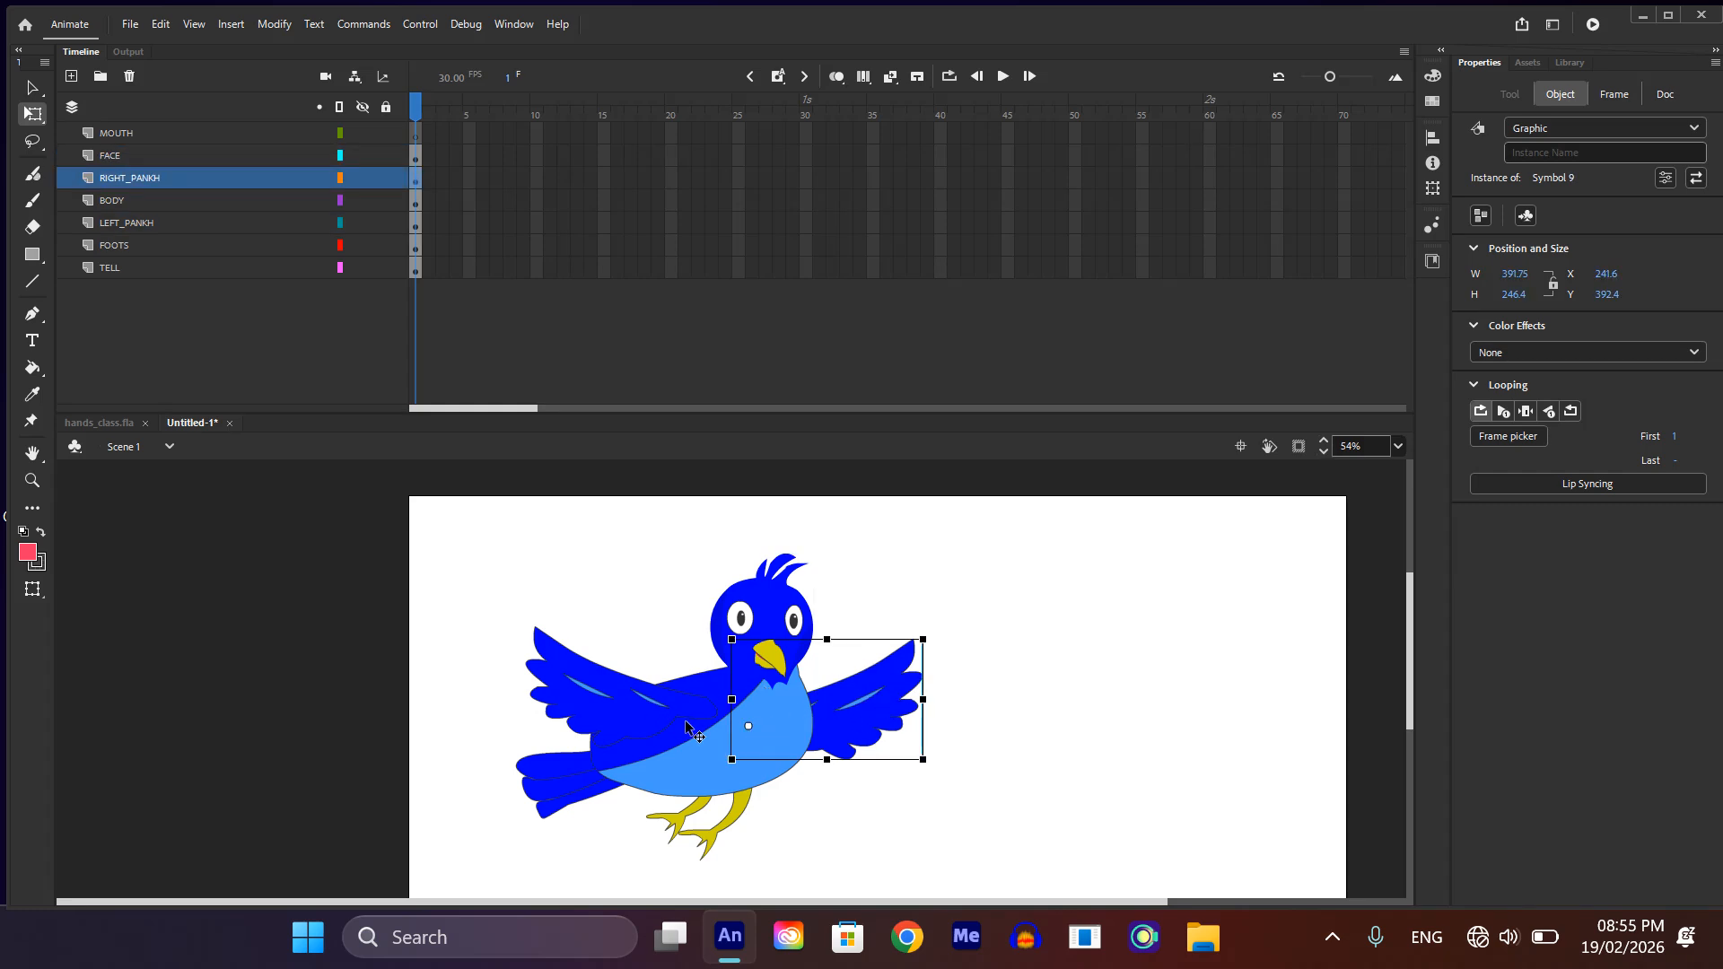
drag(623, 689, 716, 710)
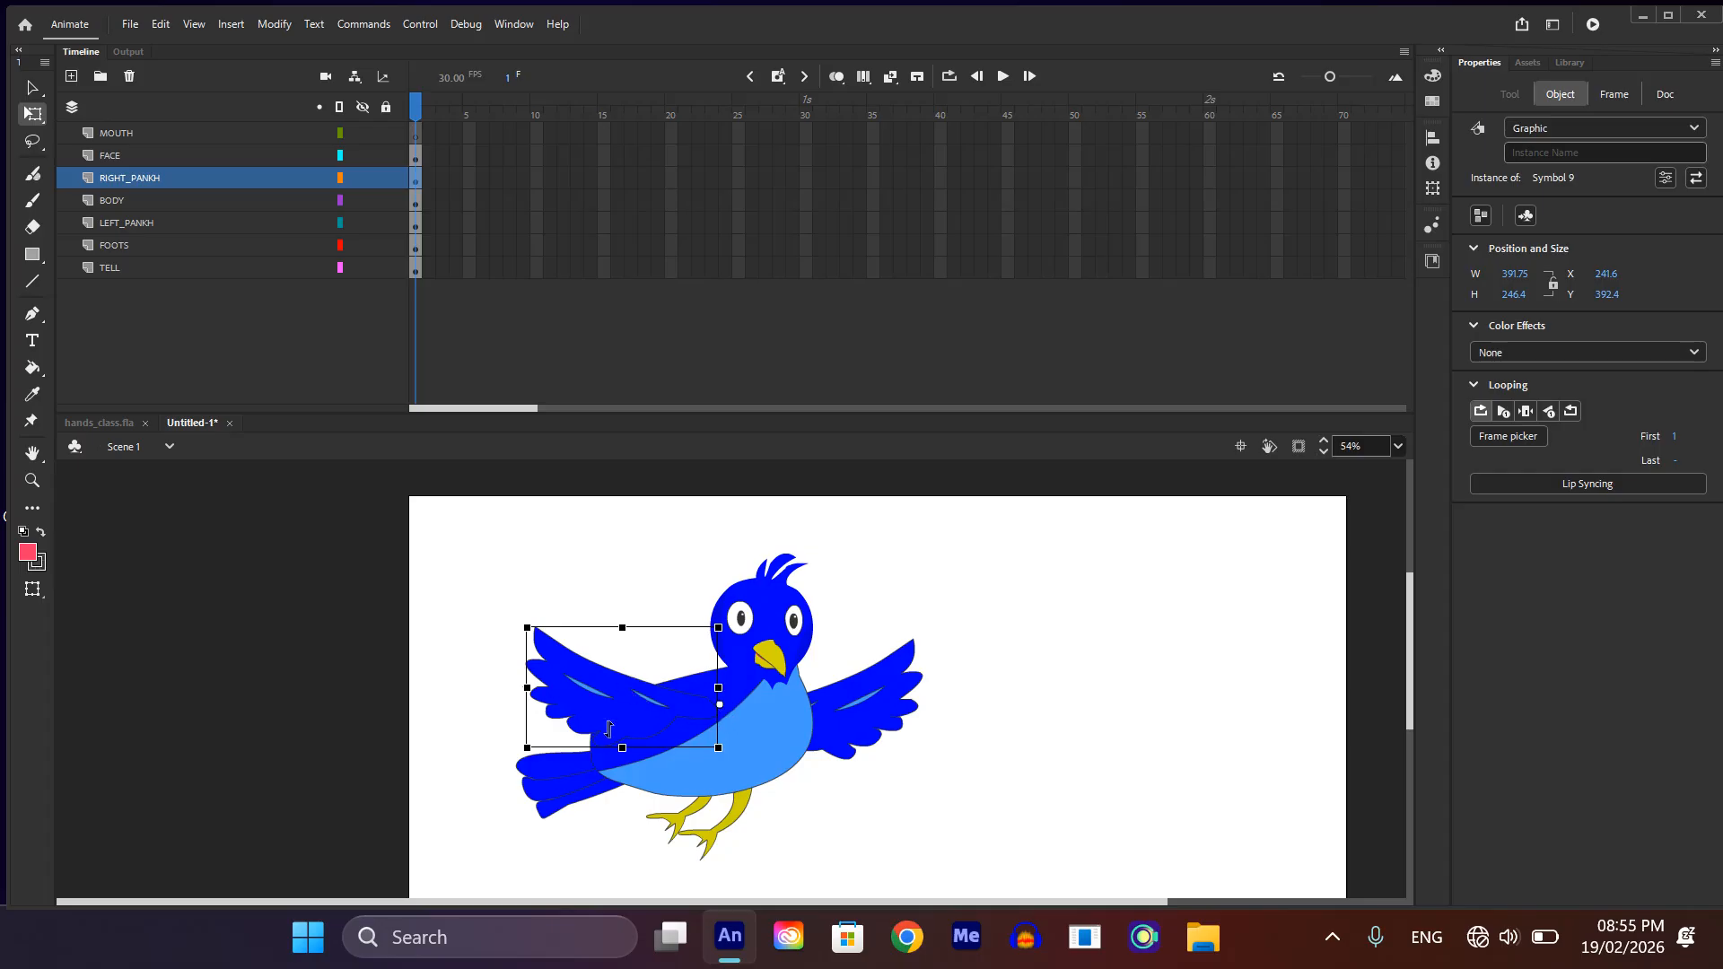
click(575, 789)
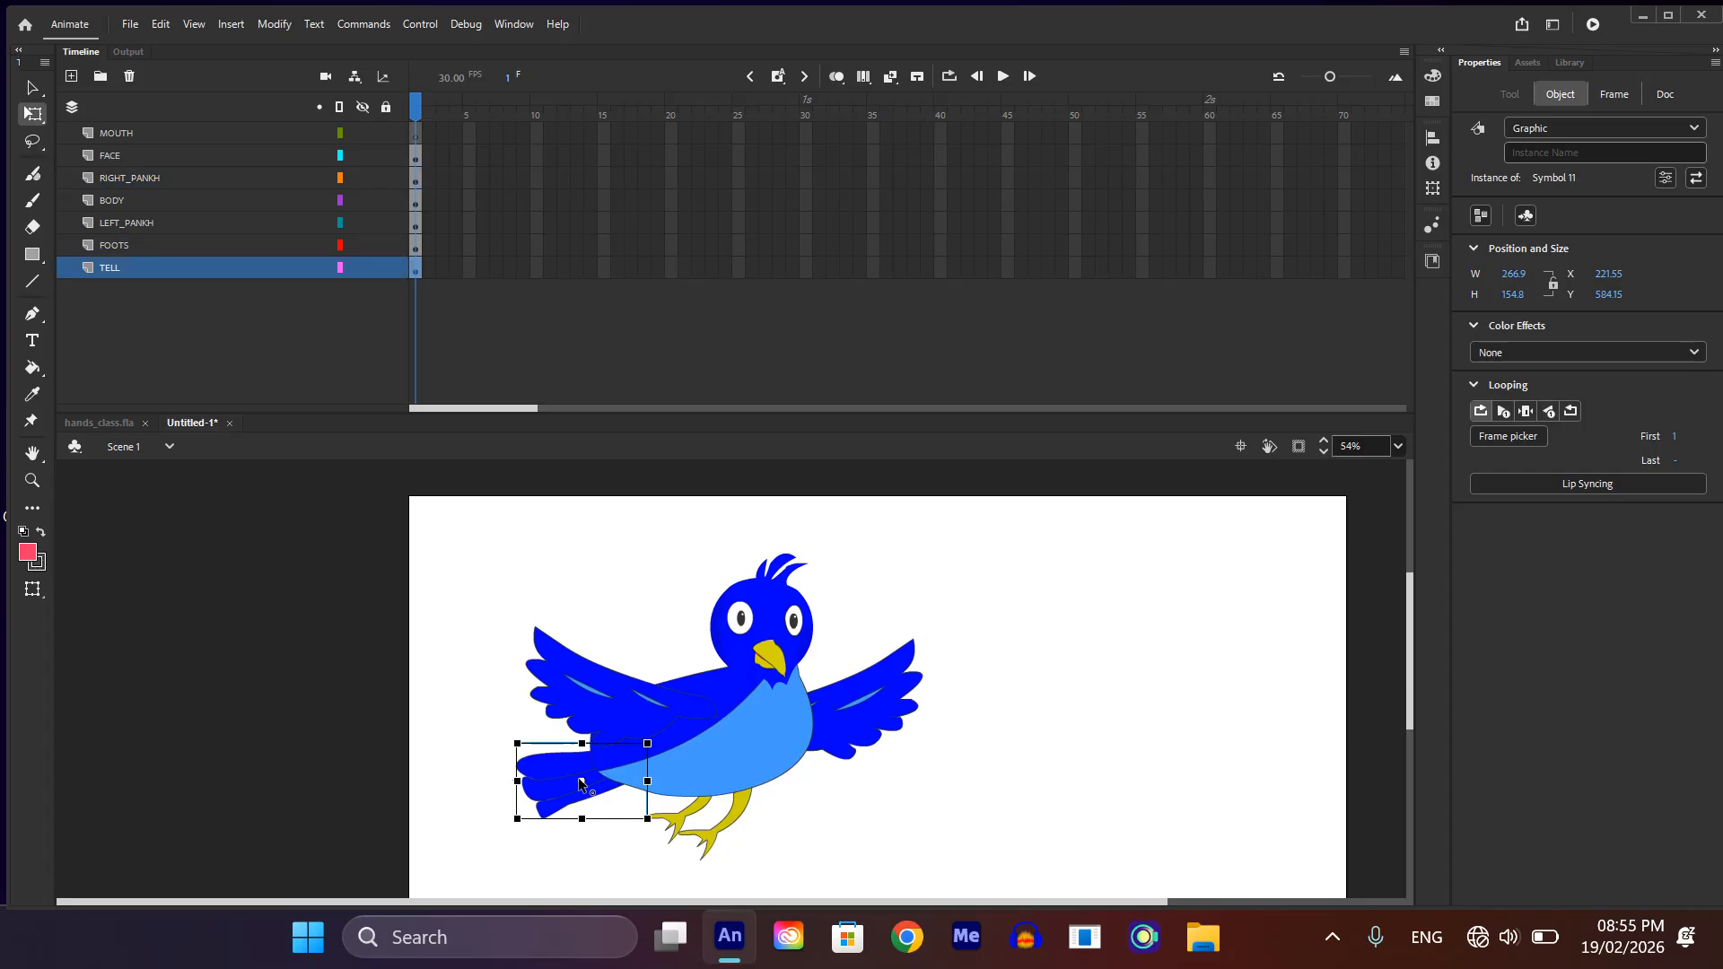
drag(580, 780, 636, 761)
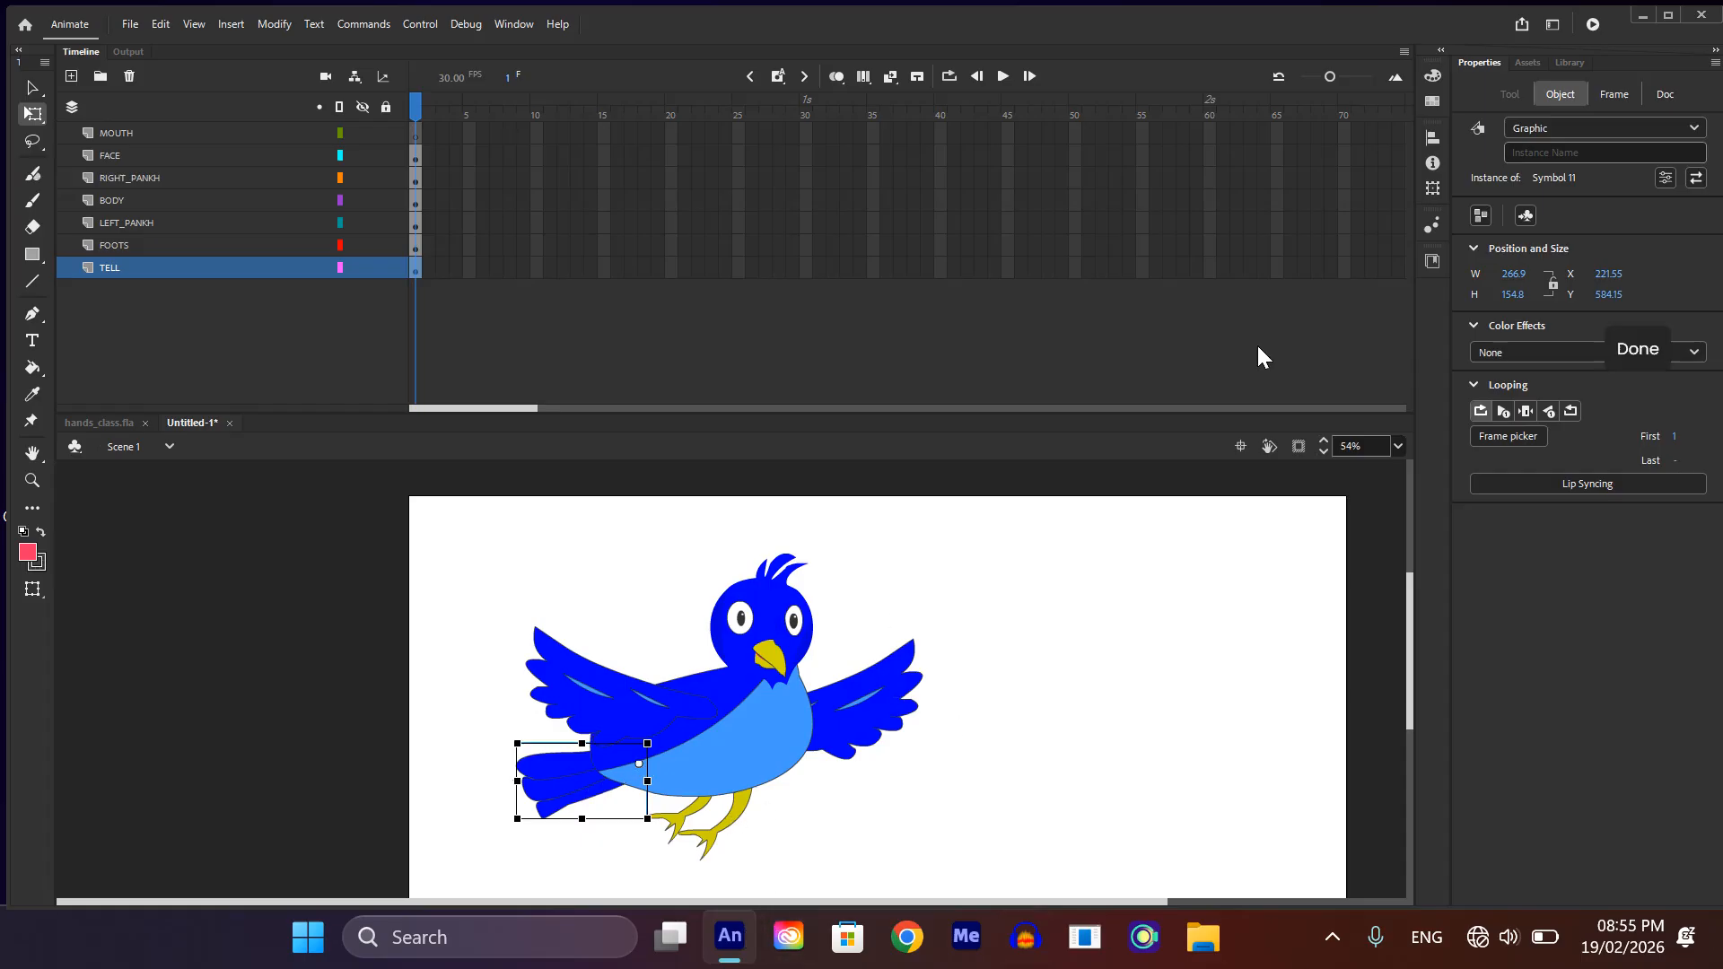
Step: Delete the empty MOUTH layer from Scene 1 and nudge the head right to X 637.15
click(127, 128)
click(129, 75)
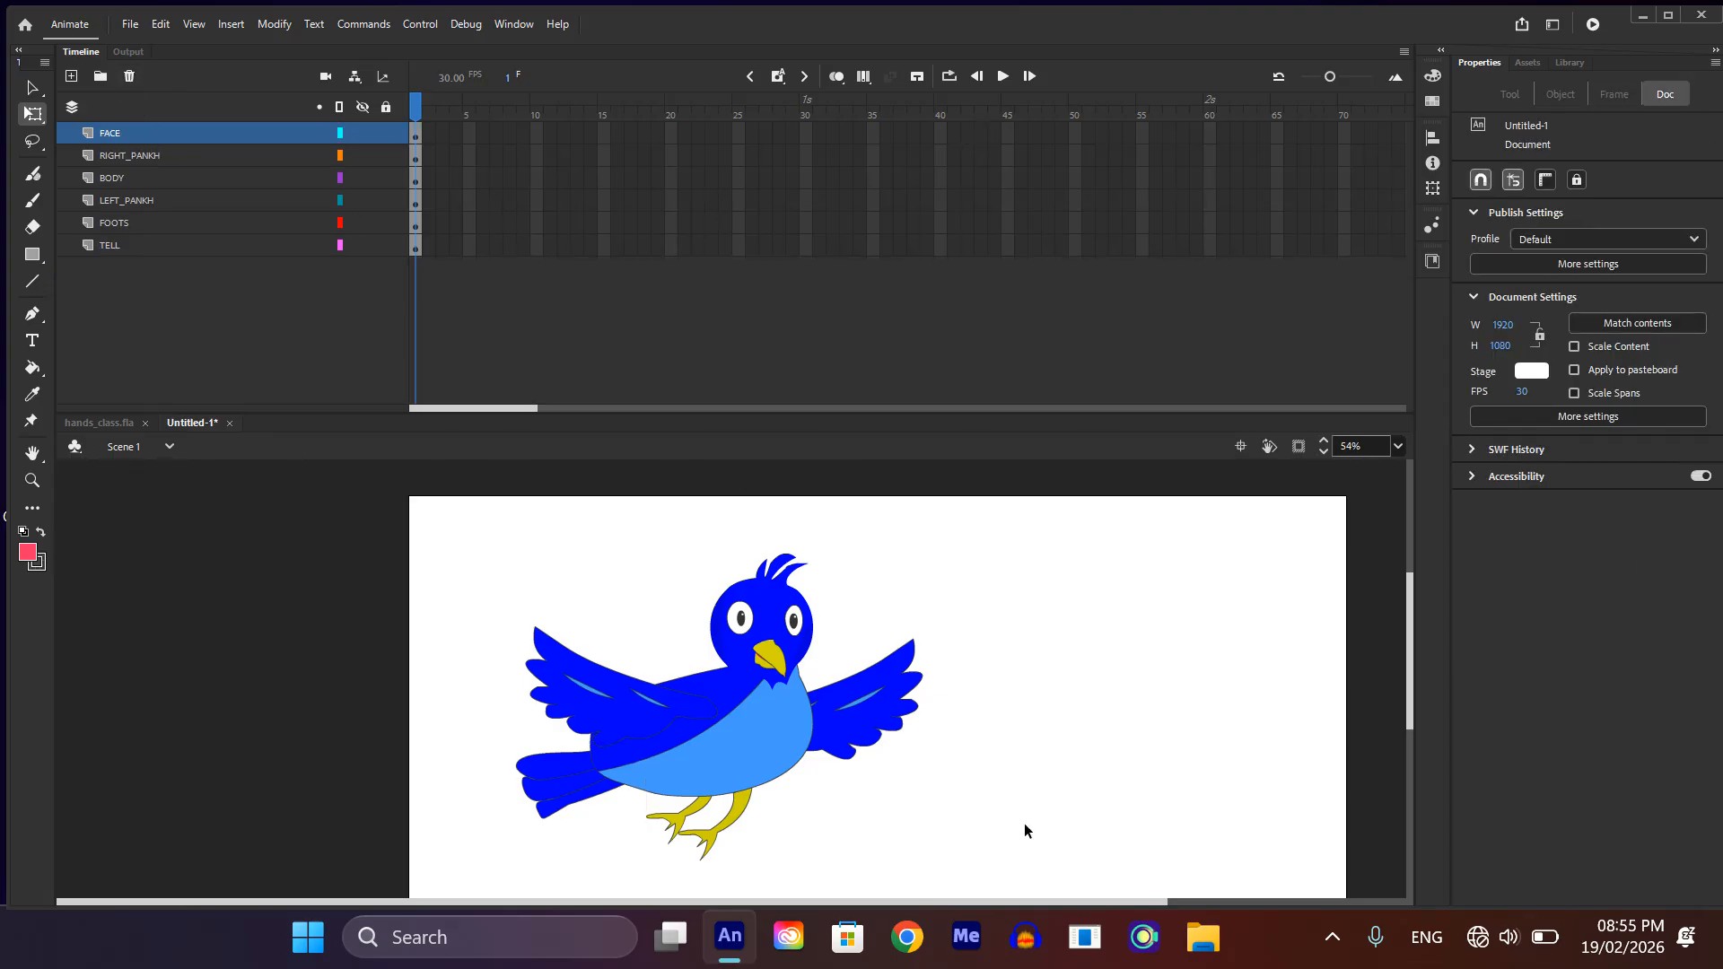
click(770, 640)
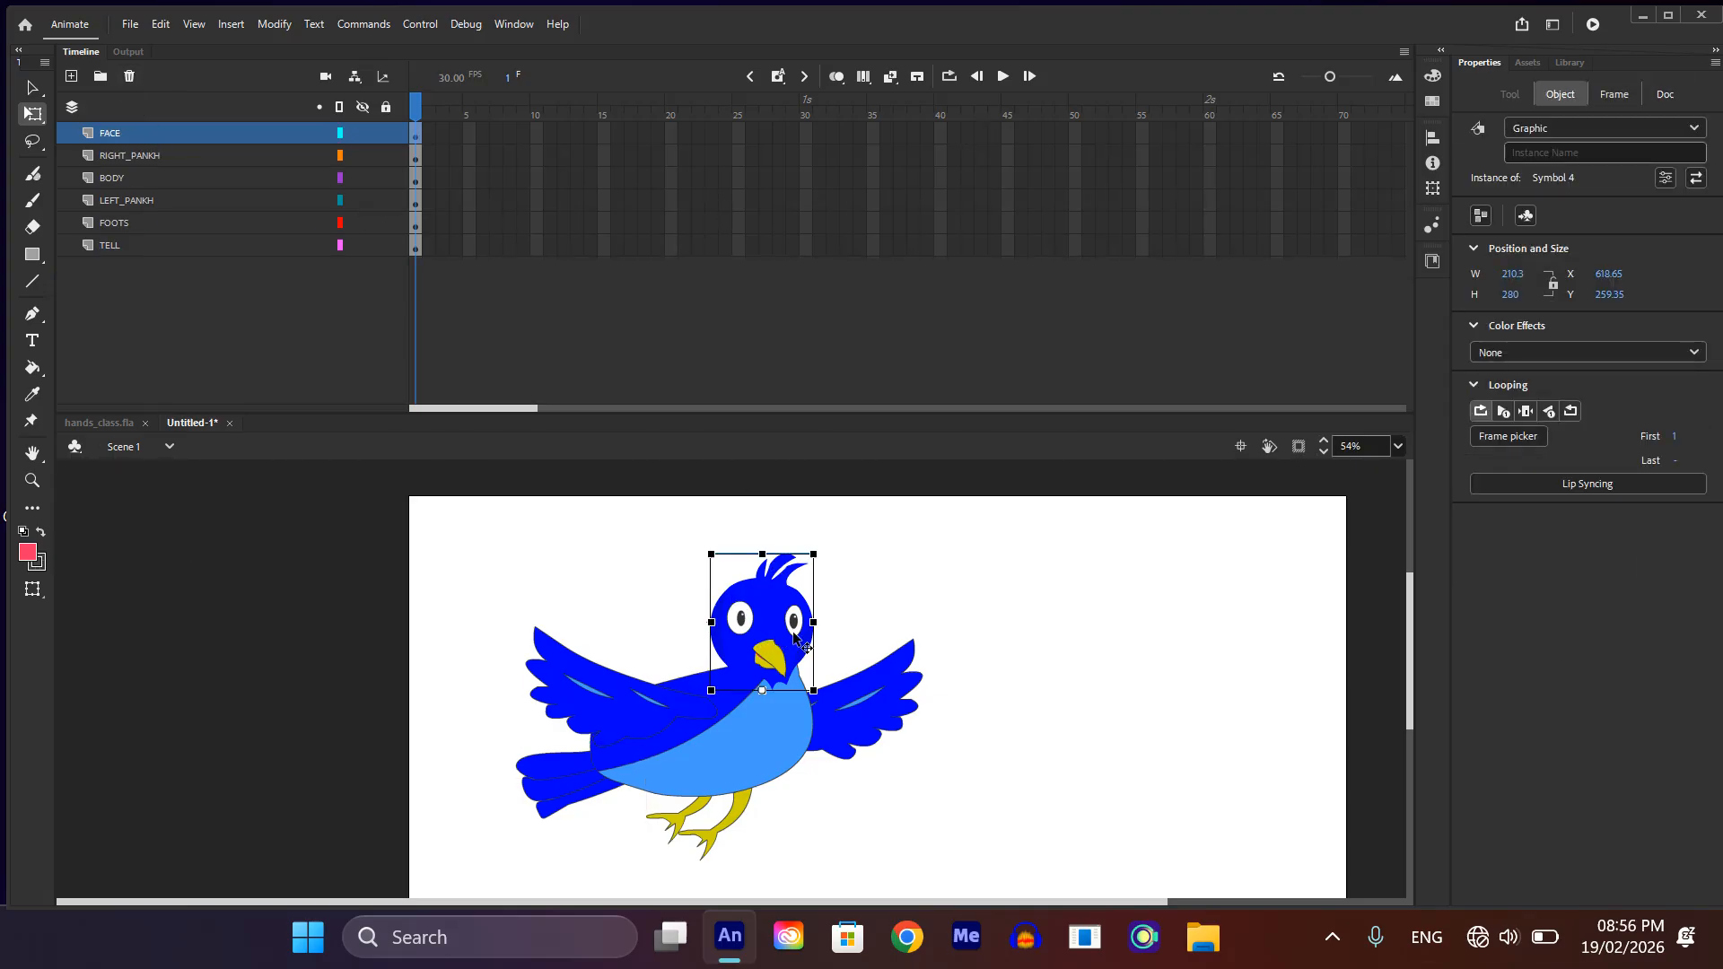
key(Right)
key(Right)
key(Right)
key(Right)
key(Right)
key(Right)
key(Right)
key(Right)
key(Right)
key(Right)
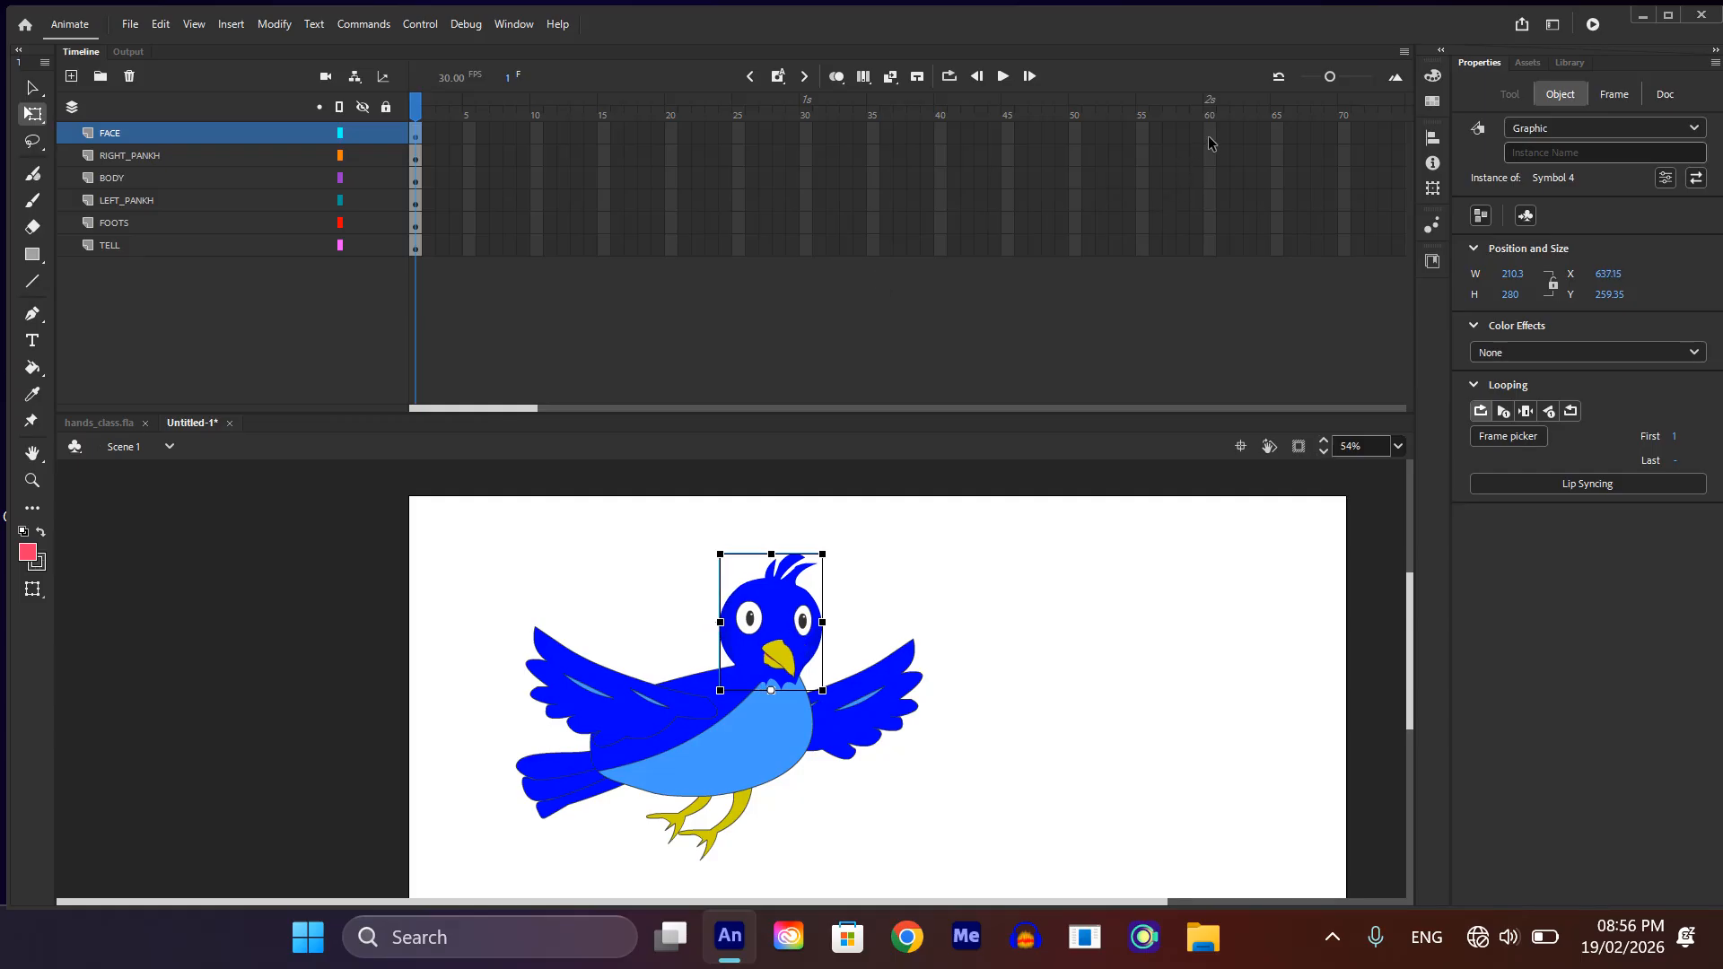
Step: Extend all six layers to frame 60 and insert keyframes on every layer at frame 18
drag(1208, 143, 1129, 306)
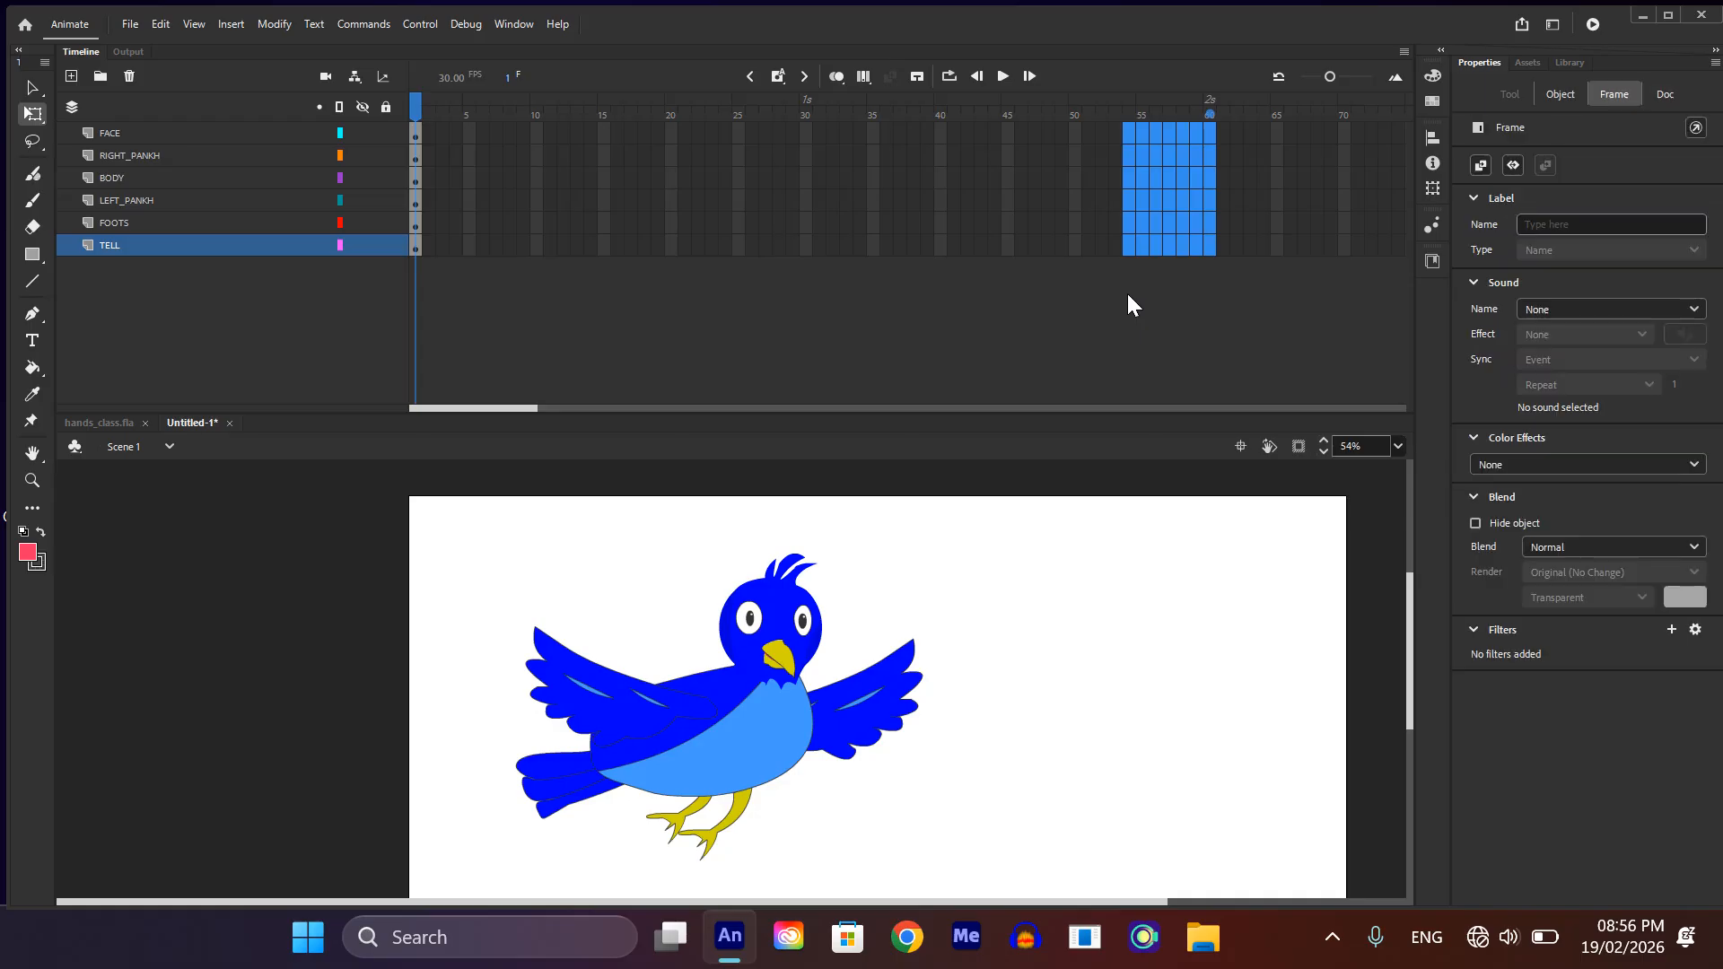
key(F5)
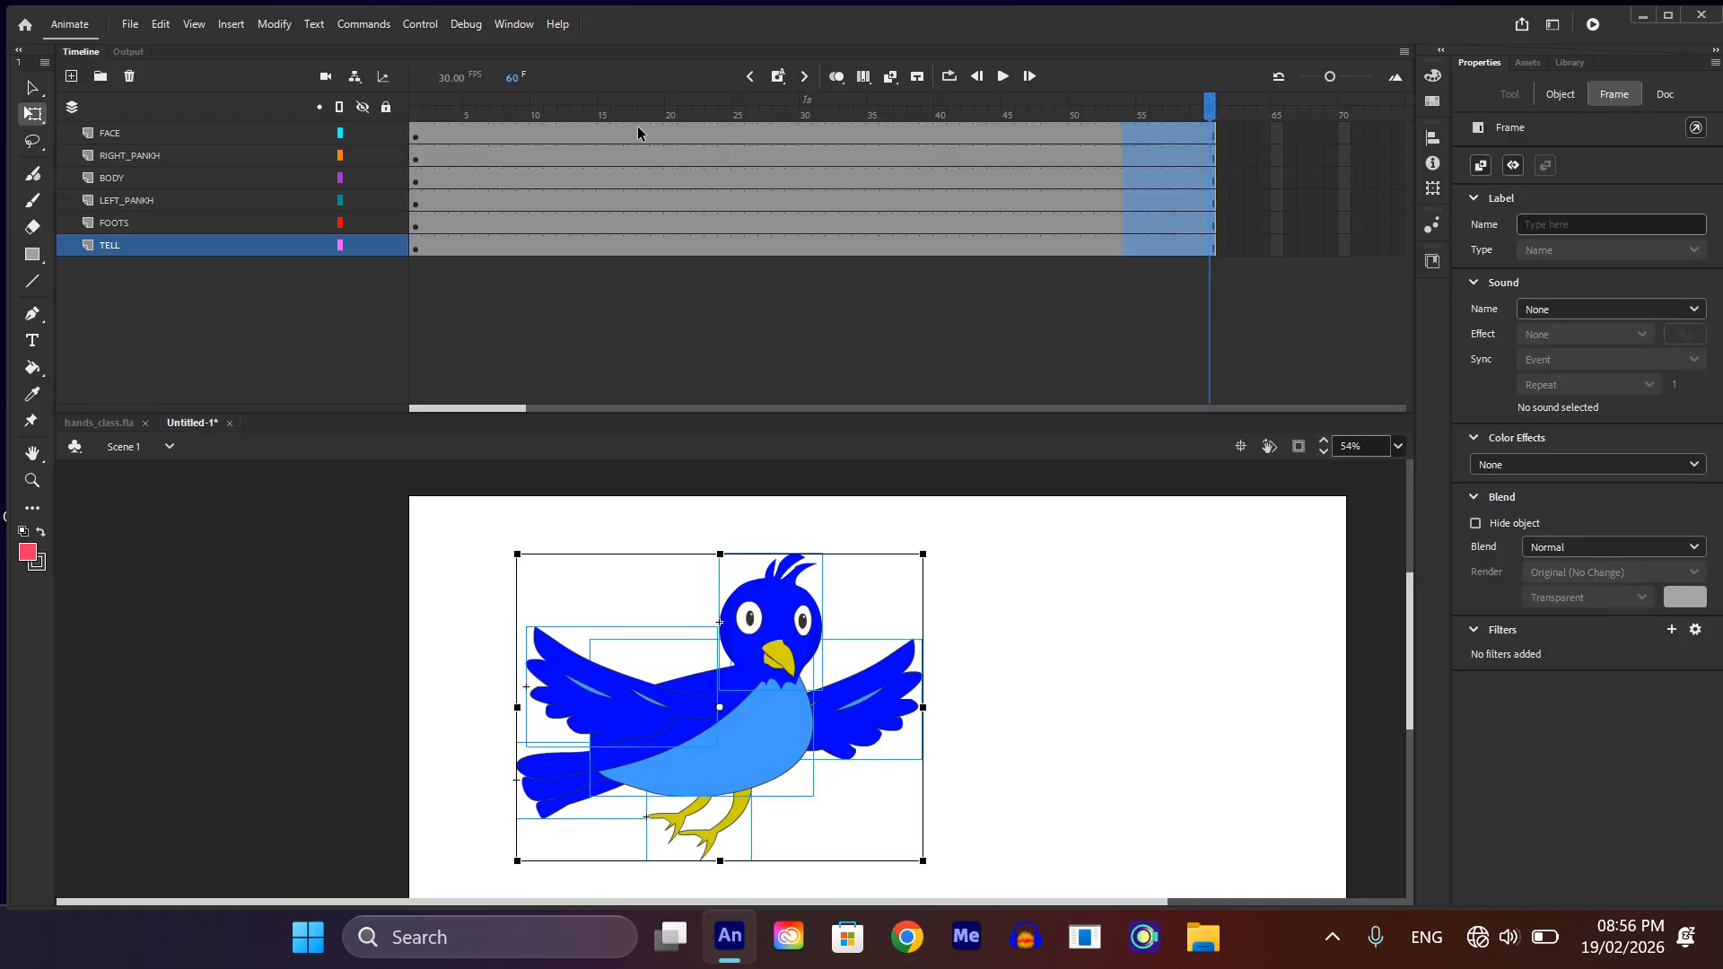
drag(637, 131, 648, 278)
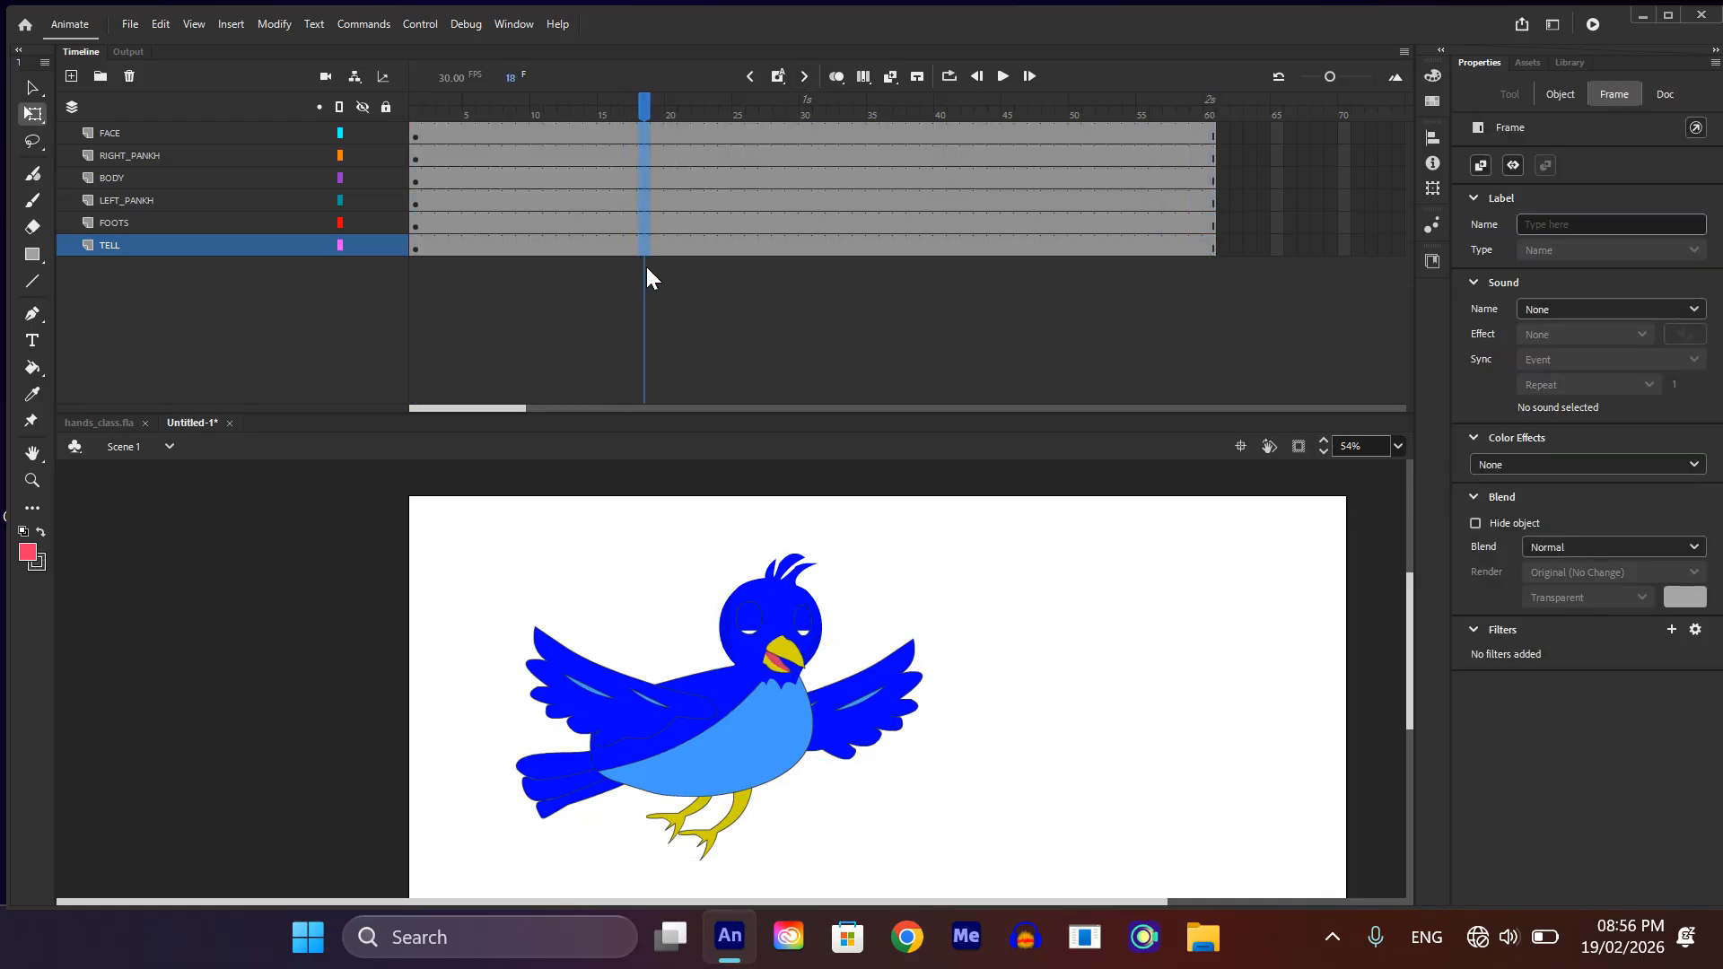
key(F6)
click(1178, 709)
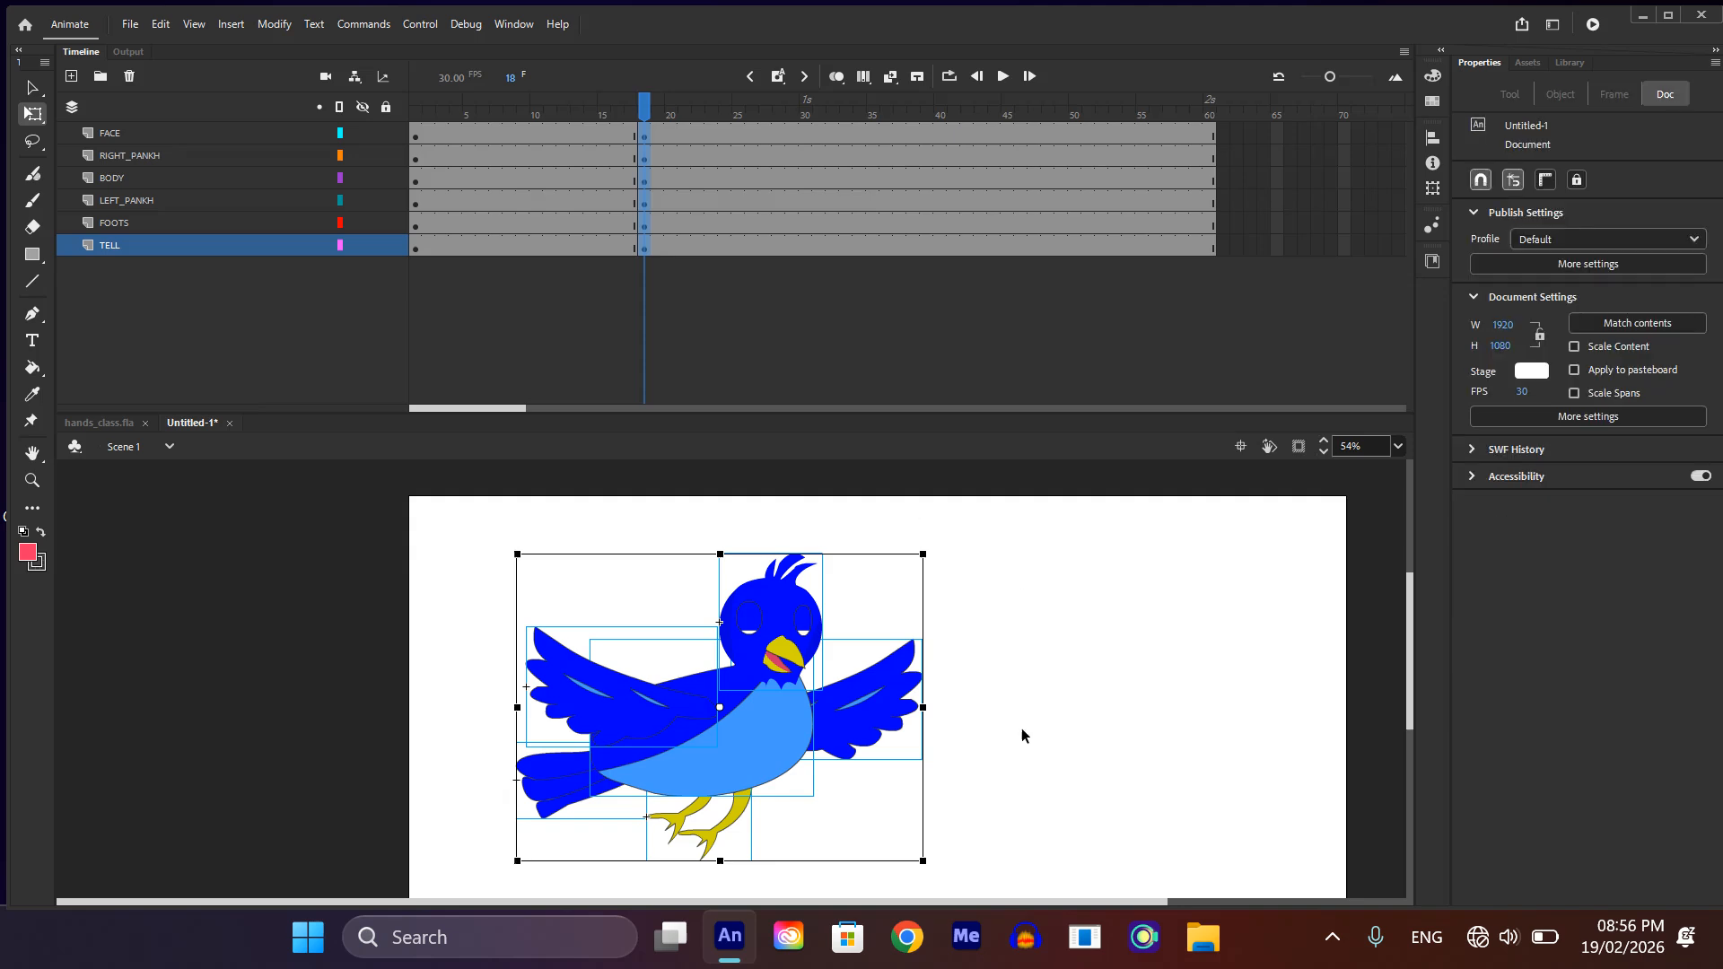
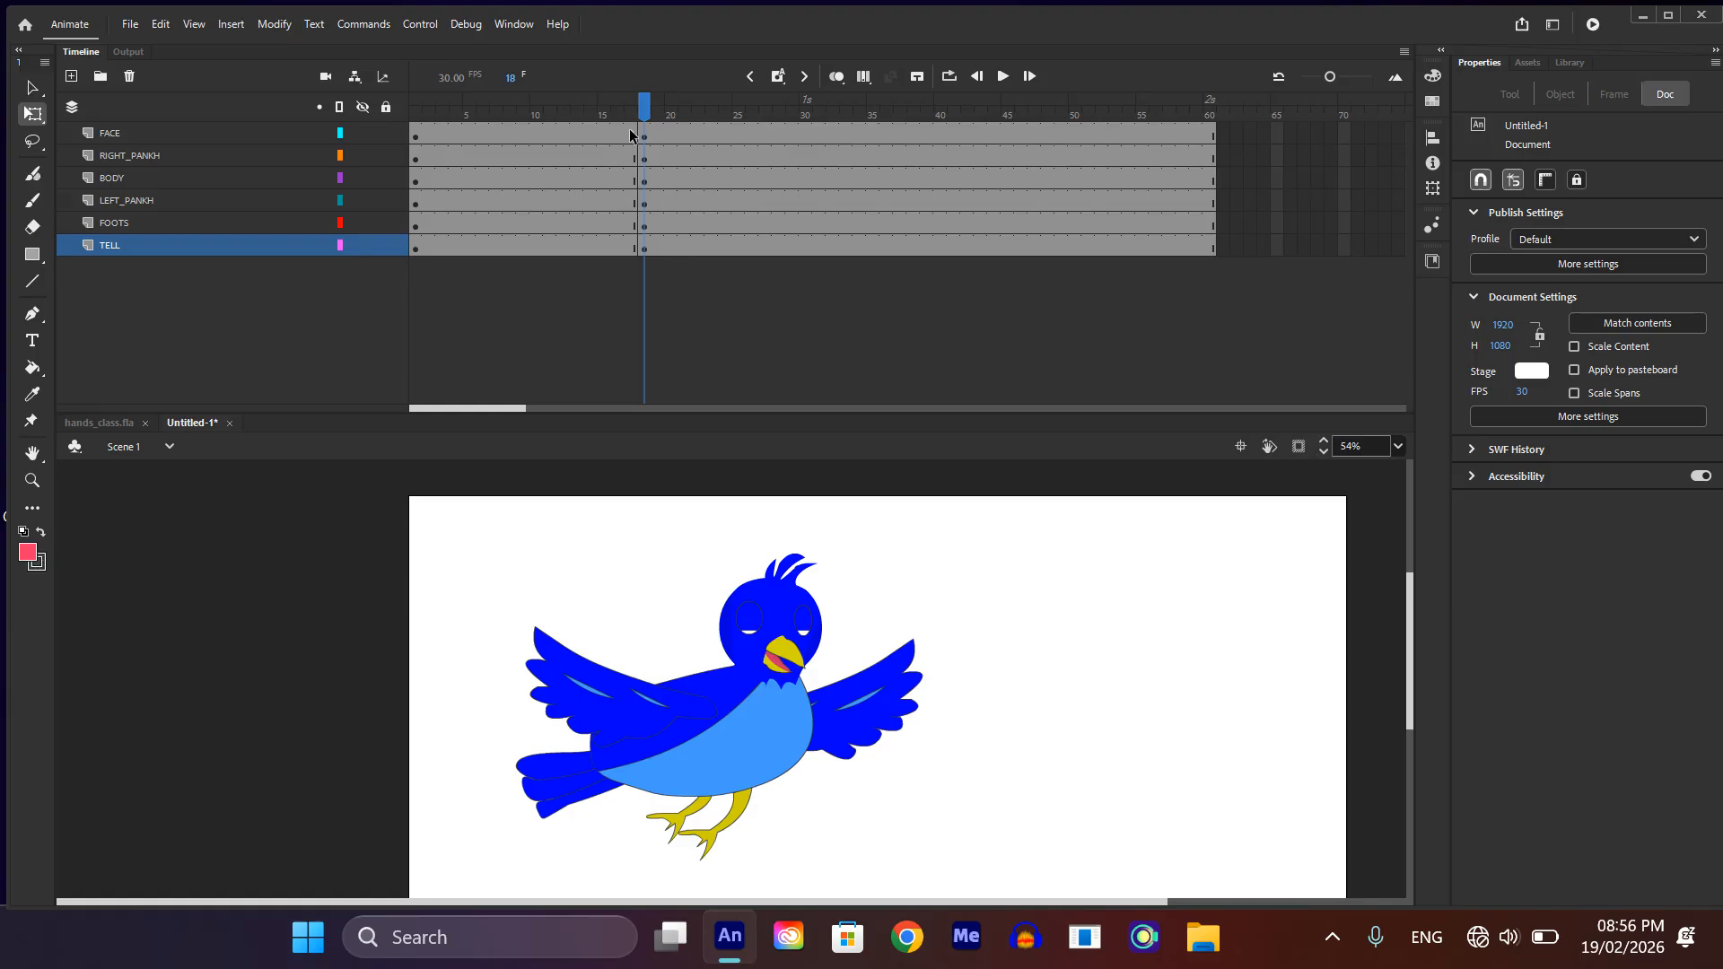
Step: Undo the keyframes inserted at frame 18 on all layers and return to frame 1
key(ctrl+z)
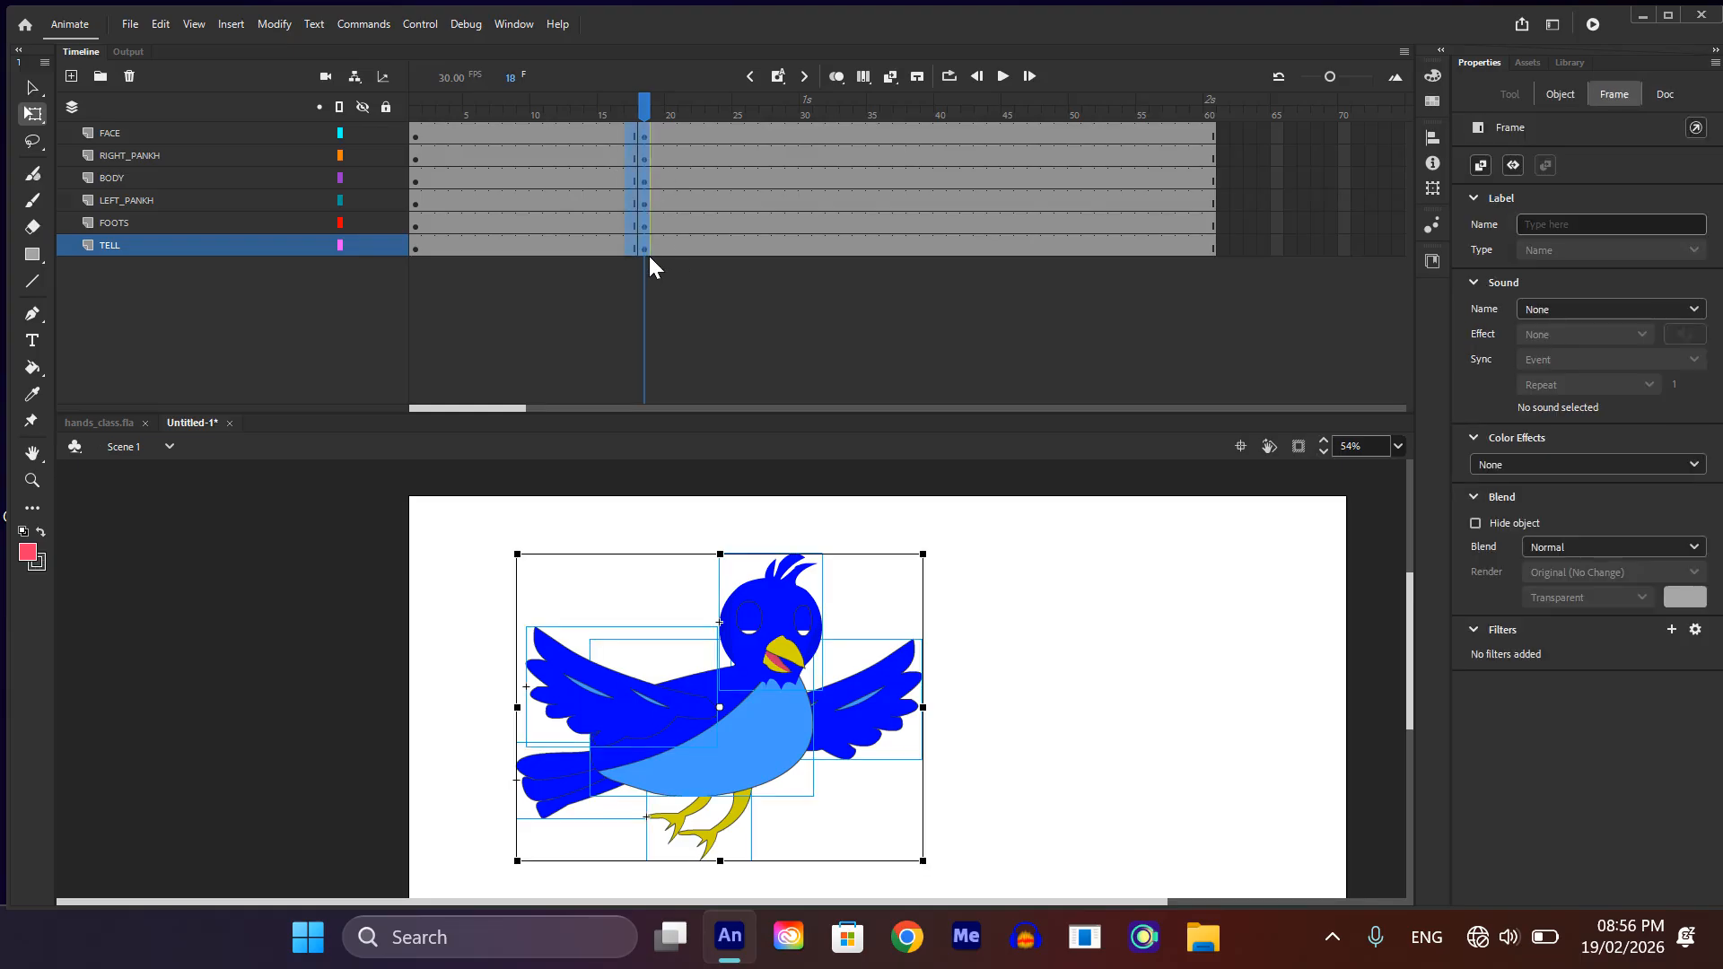
key(ctrl+z)
drag(648, 104, 315, 124)
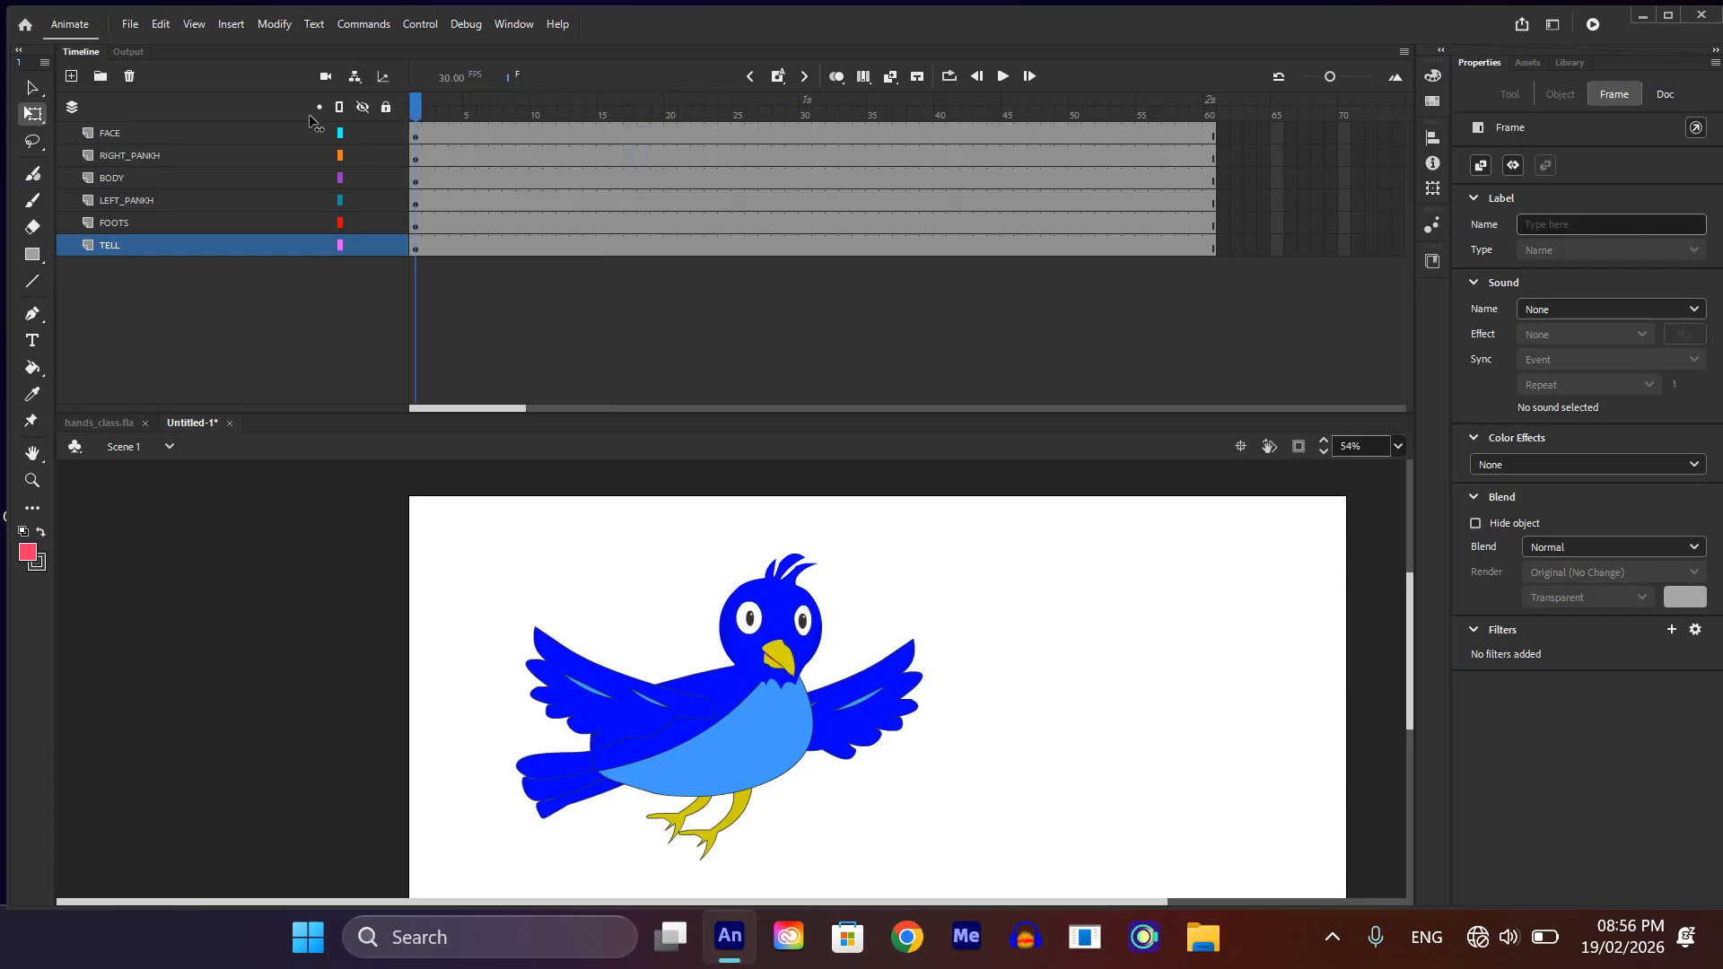
Step: Rotate both wings around their body joints at frame 1 so they are raised upward
click(592, 691)
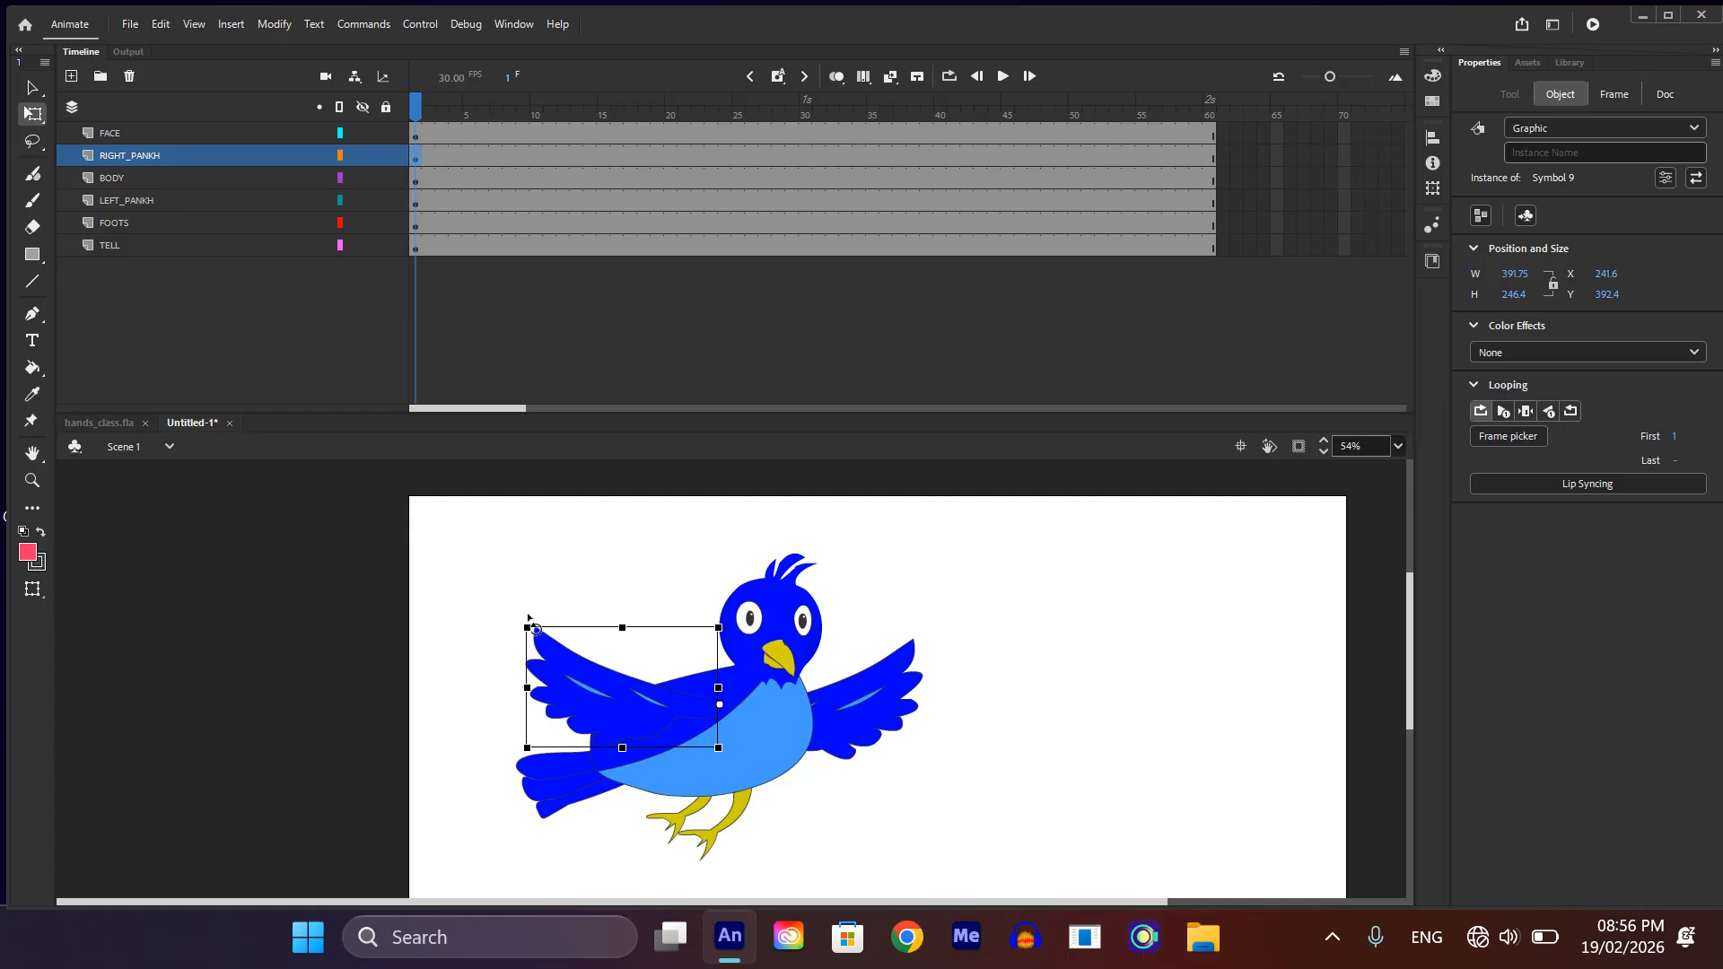
drag(529, 618, 506, 669)
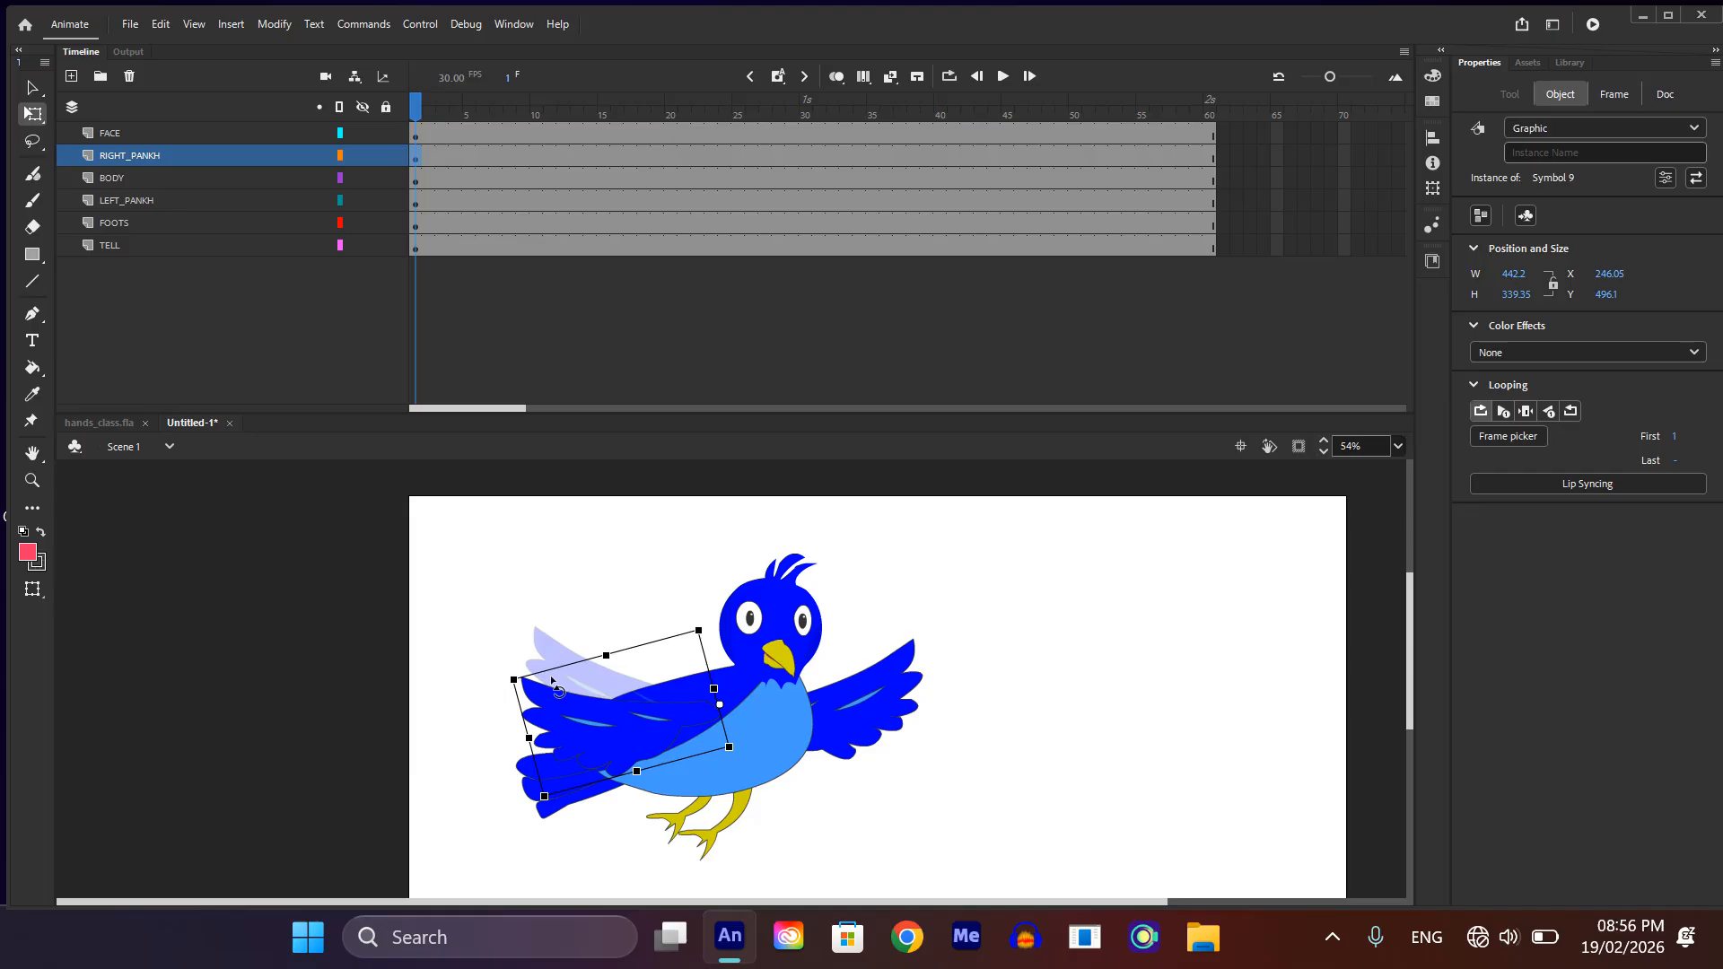
click(917, 696)
click(916, 696)
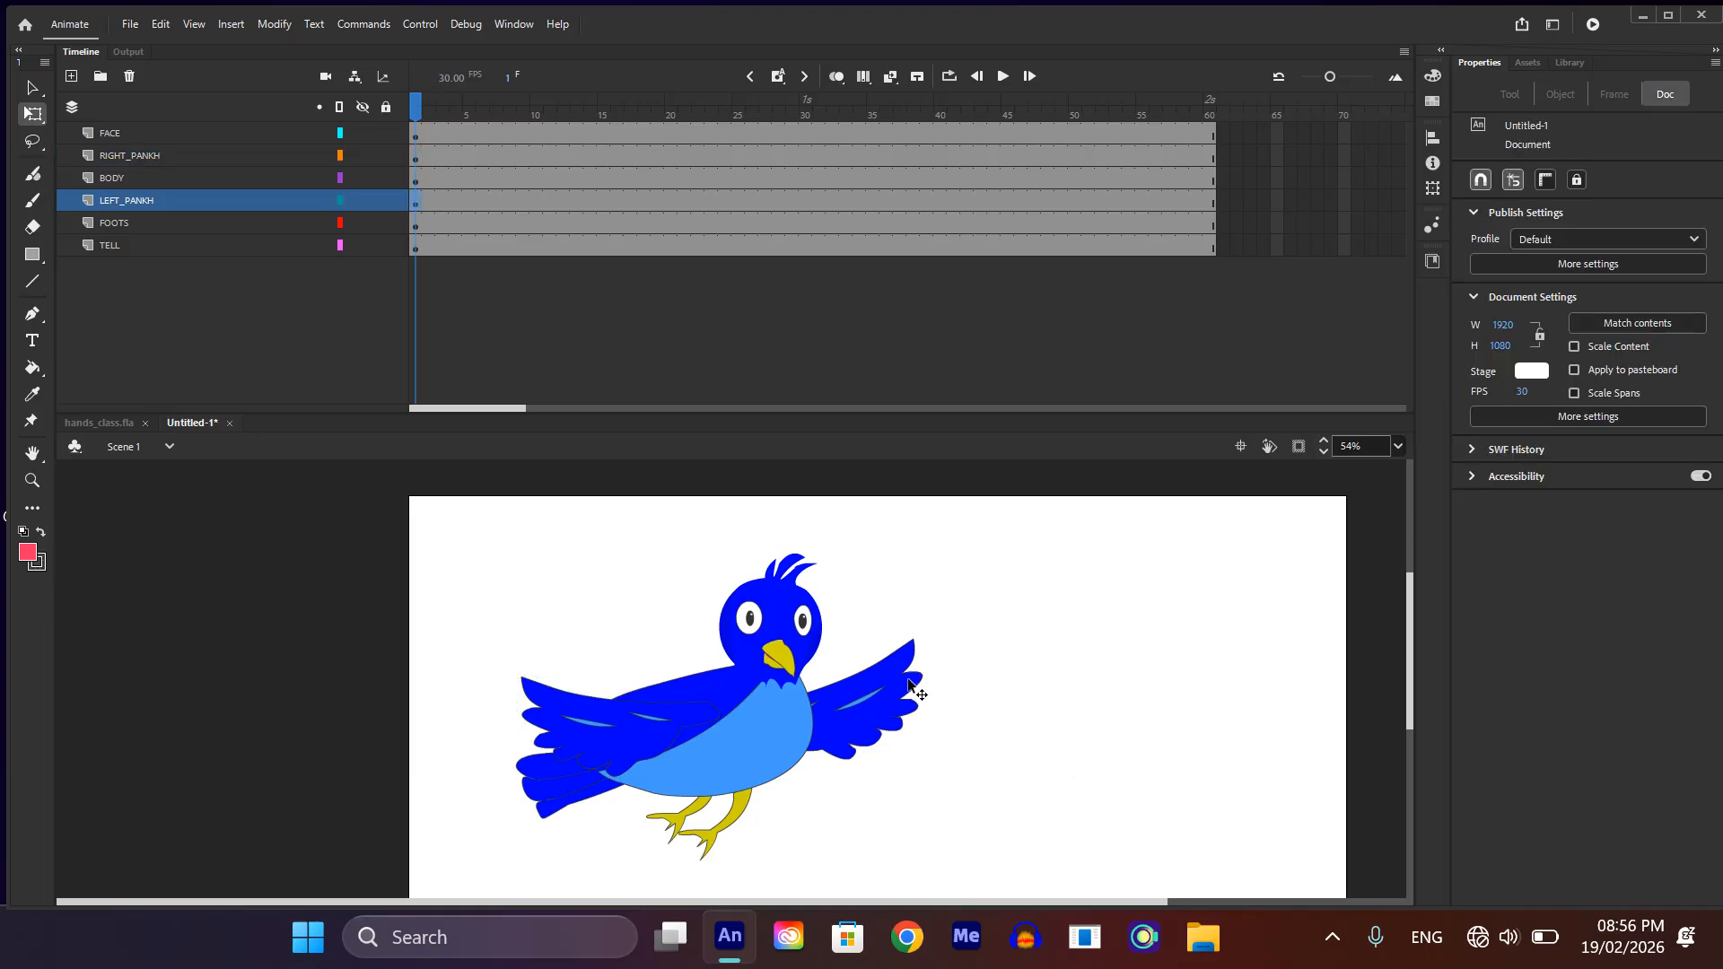
drag(935, 649, 831, 648)
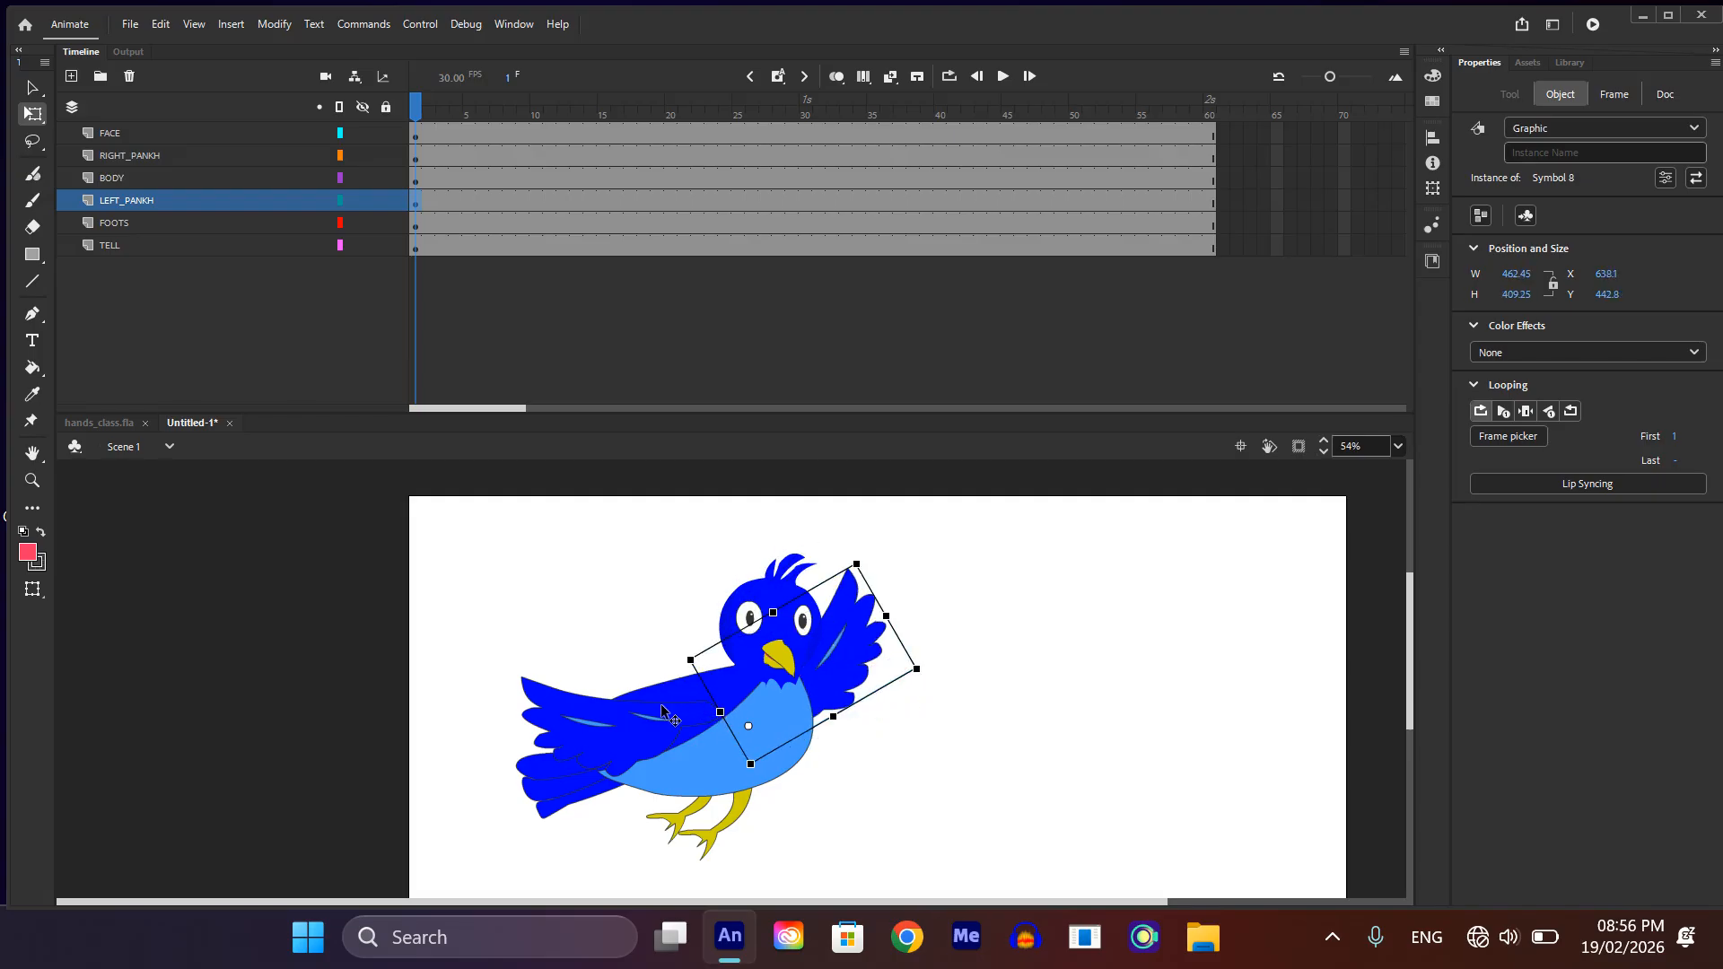
click(554, 685)
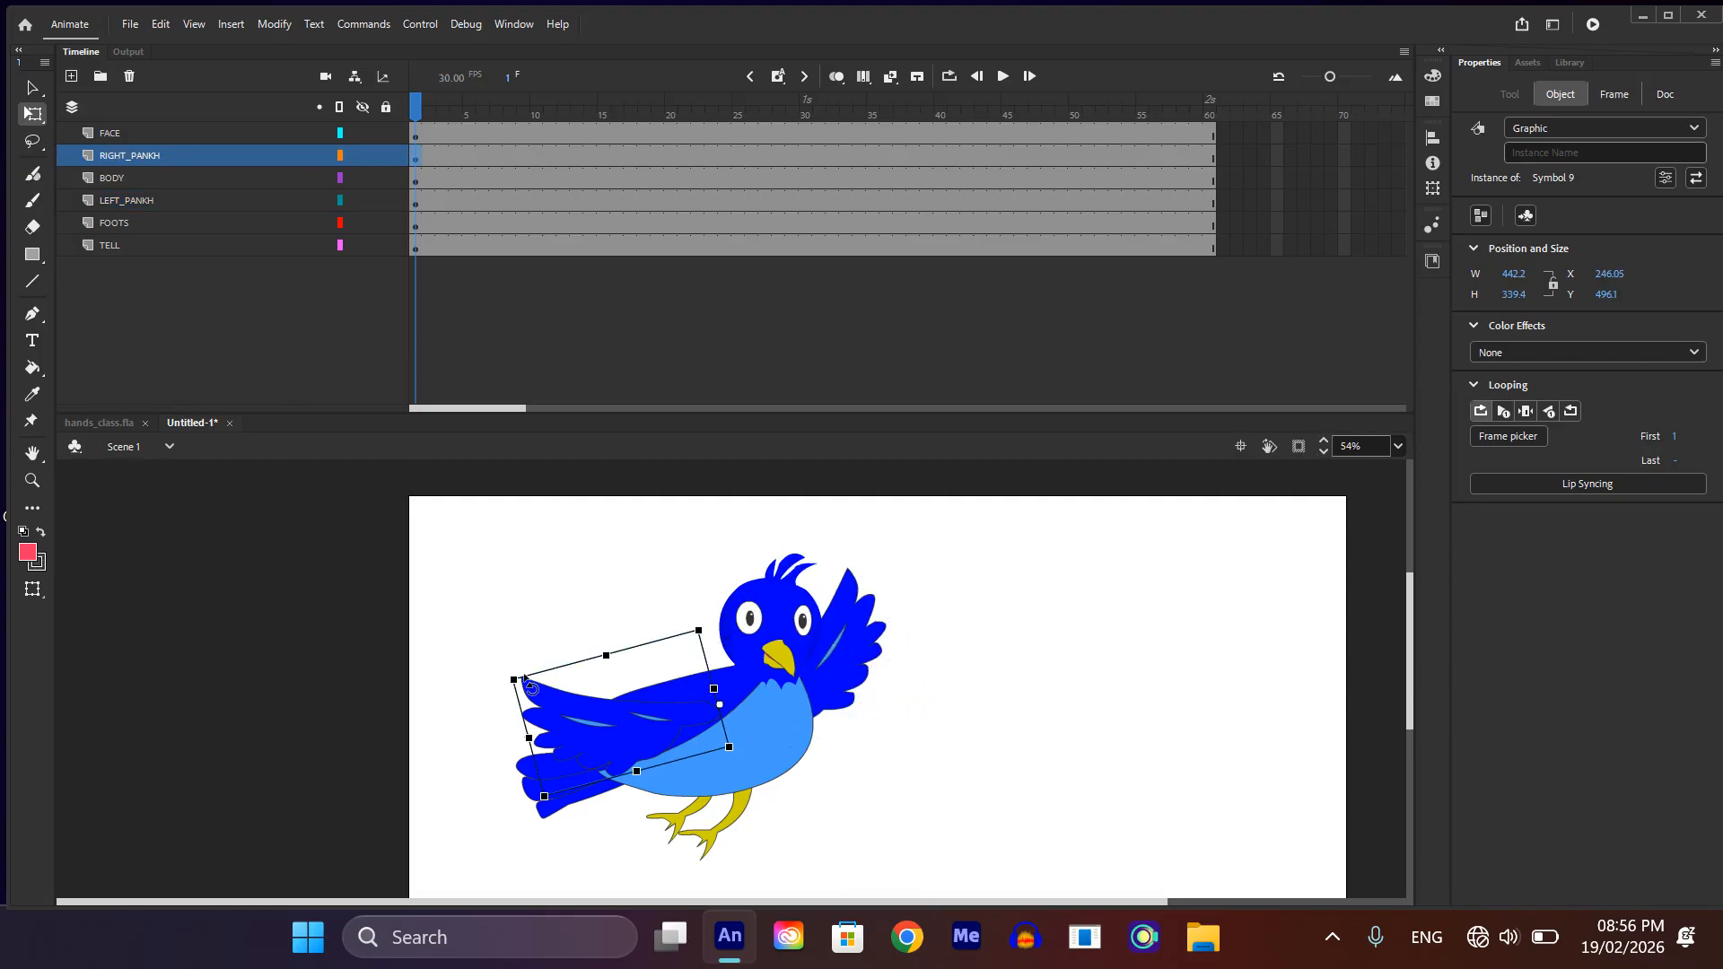
drag(516, 675, 662, 579)
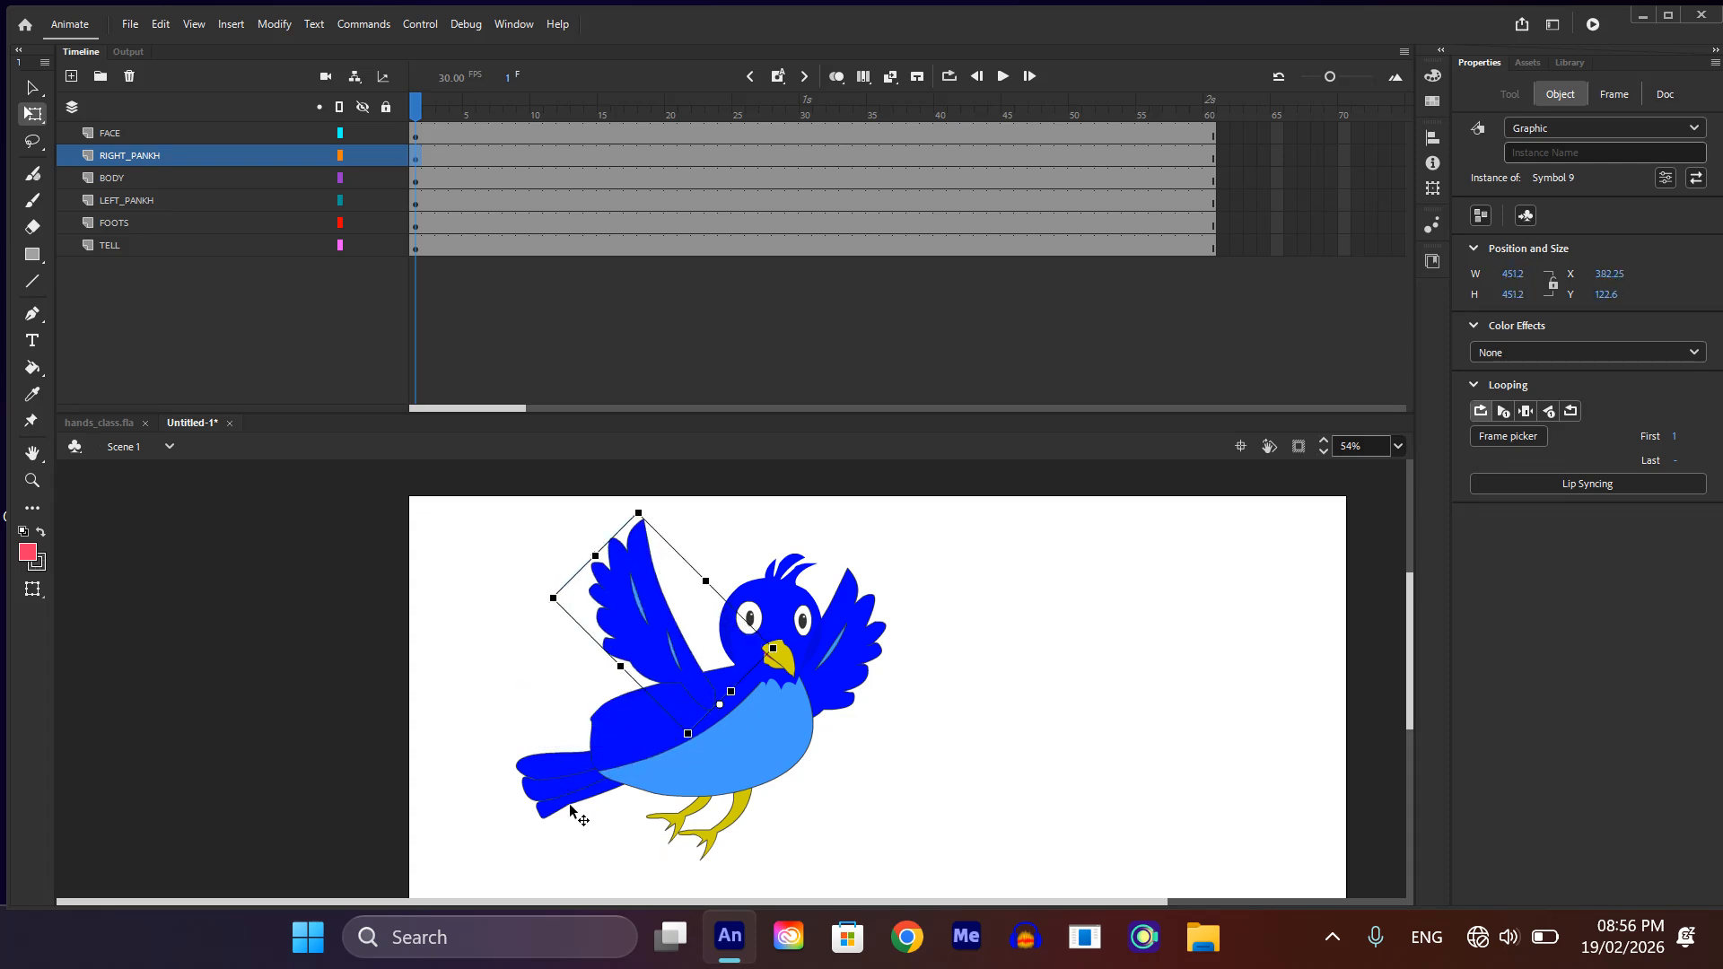
Step: Rotate the tail upward and swing the feet slightly forward at frame 1
click(552, 776)
drag(509, 733, 512, 698)
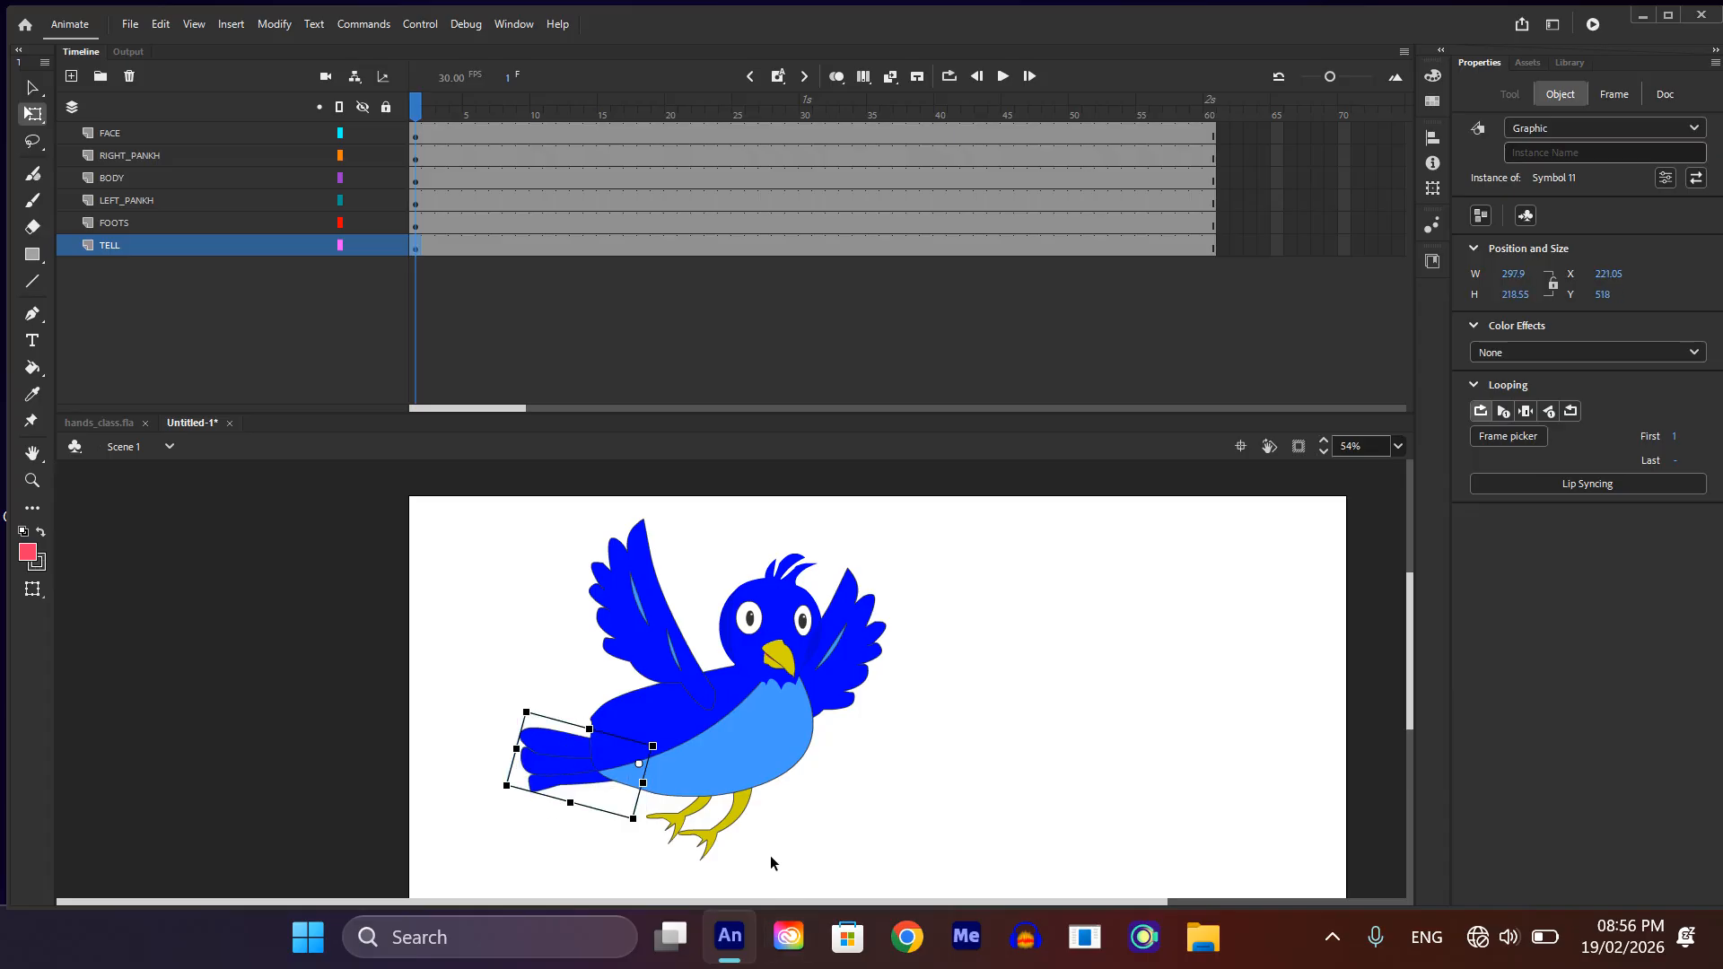
click(721, 835)
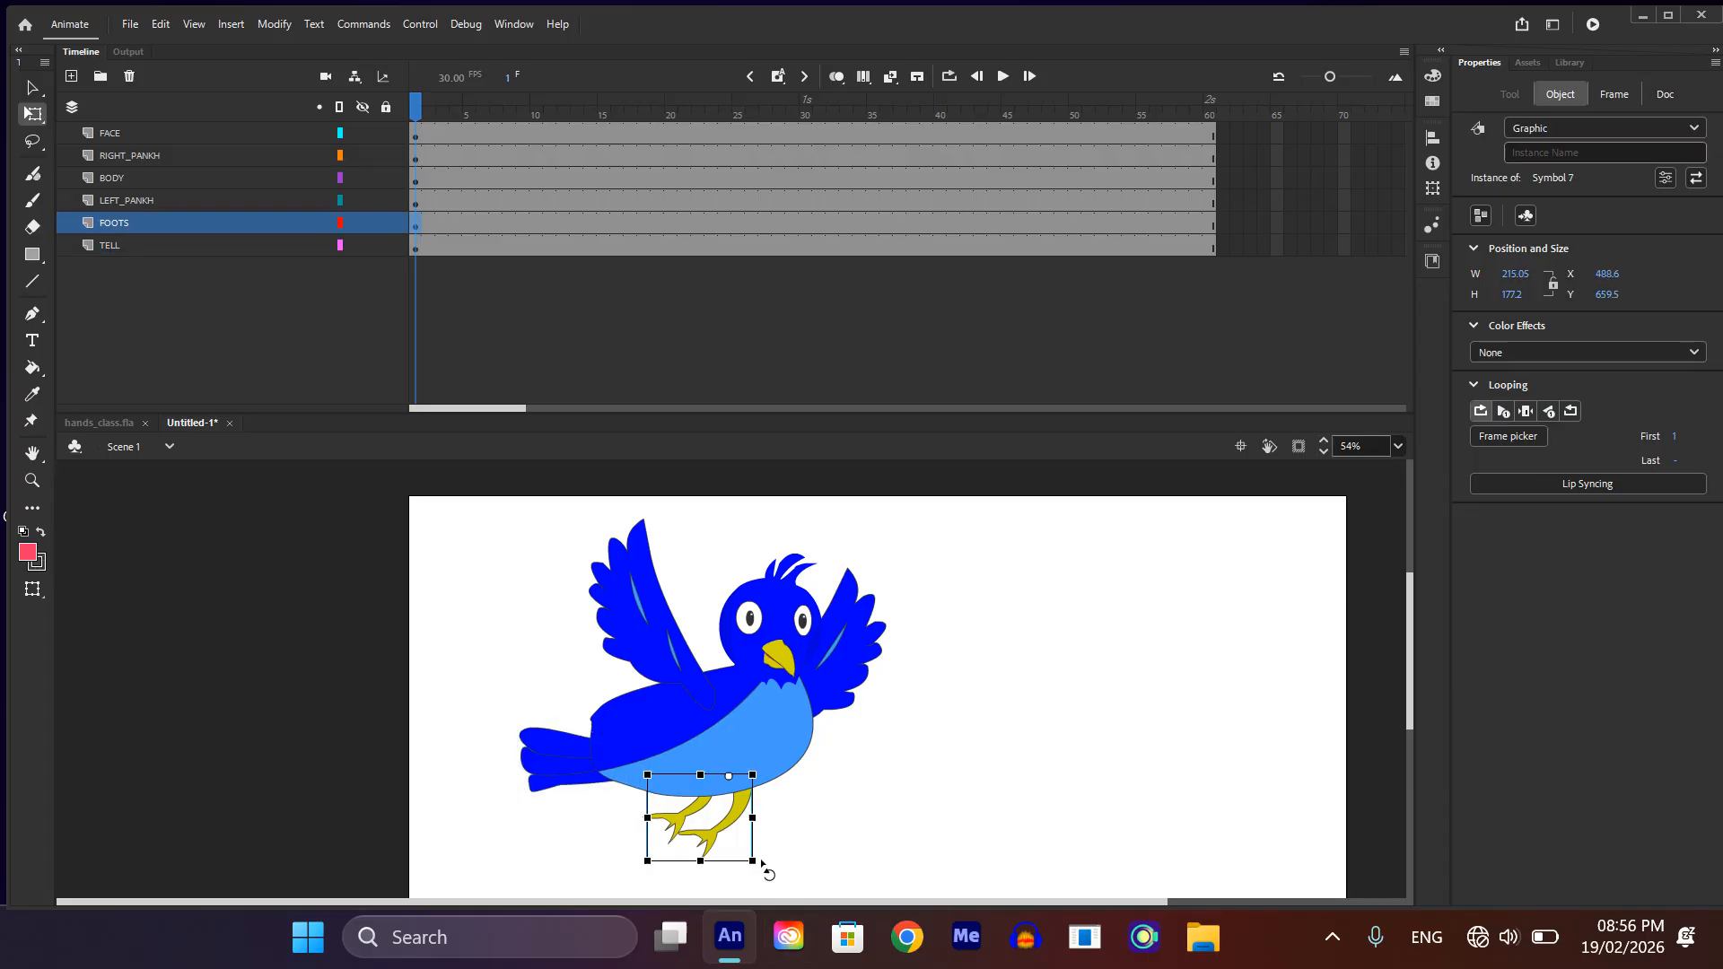
mouse_move(761, 860)
mouse_down()
mouse_move(714, 858)
mouse_move(730, 815)
mouse_move(777, 853)
mouse_up()
key(ctrl+z)
key(ctrl+z)
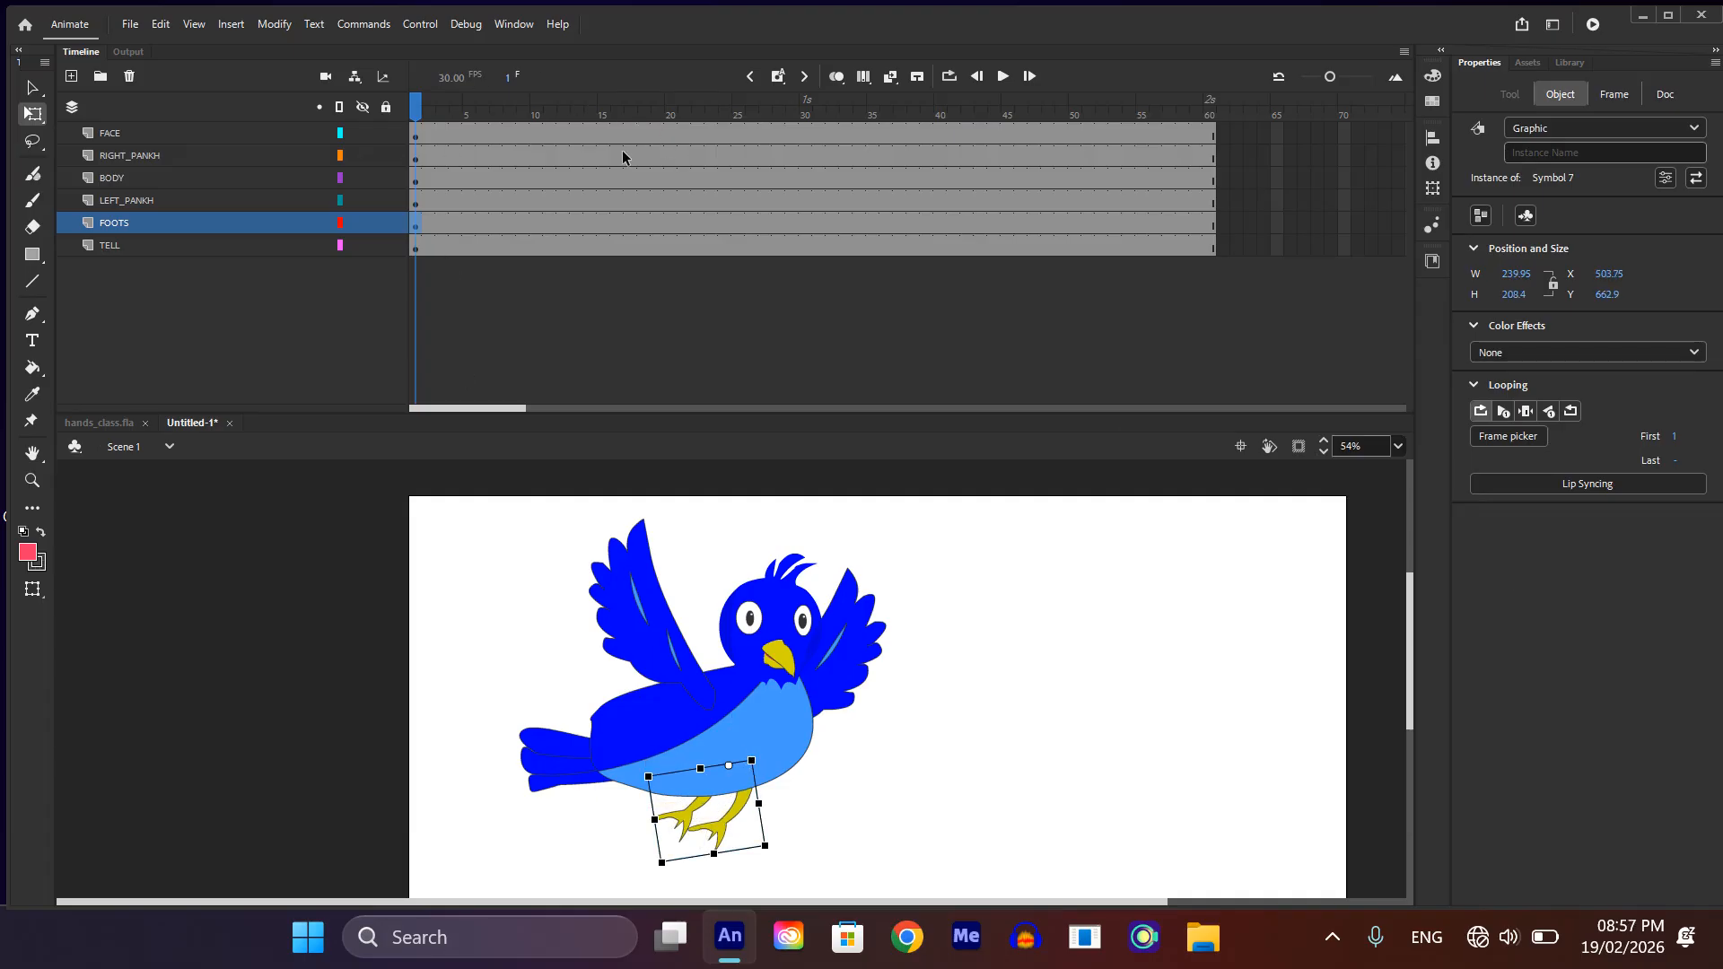
Step: Insert keyframes on all six layers at frame 17 and rotate both wings down to a spread pose there
drag(633, 137, 622, 289)
key(F6)
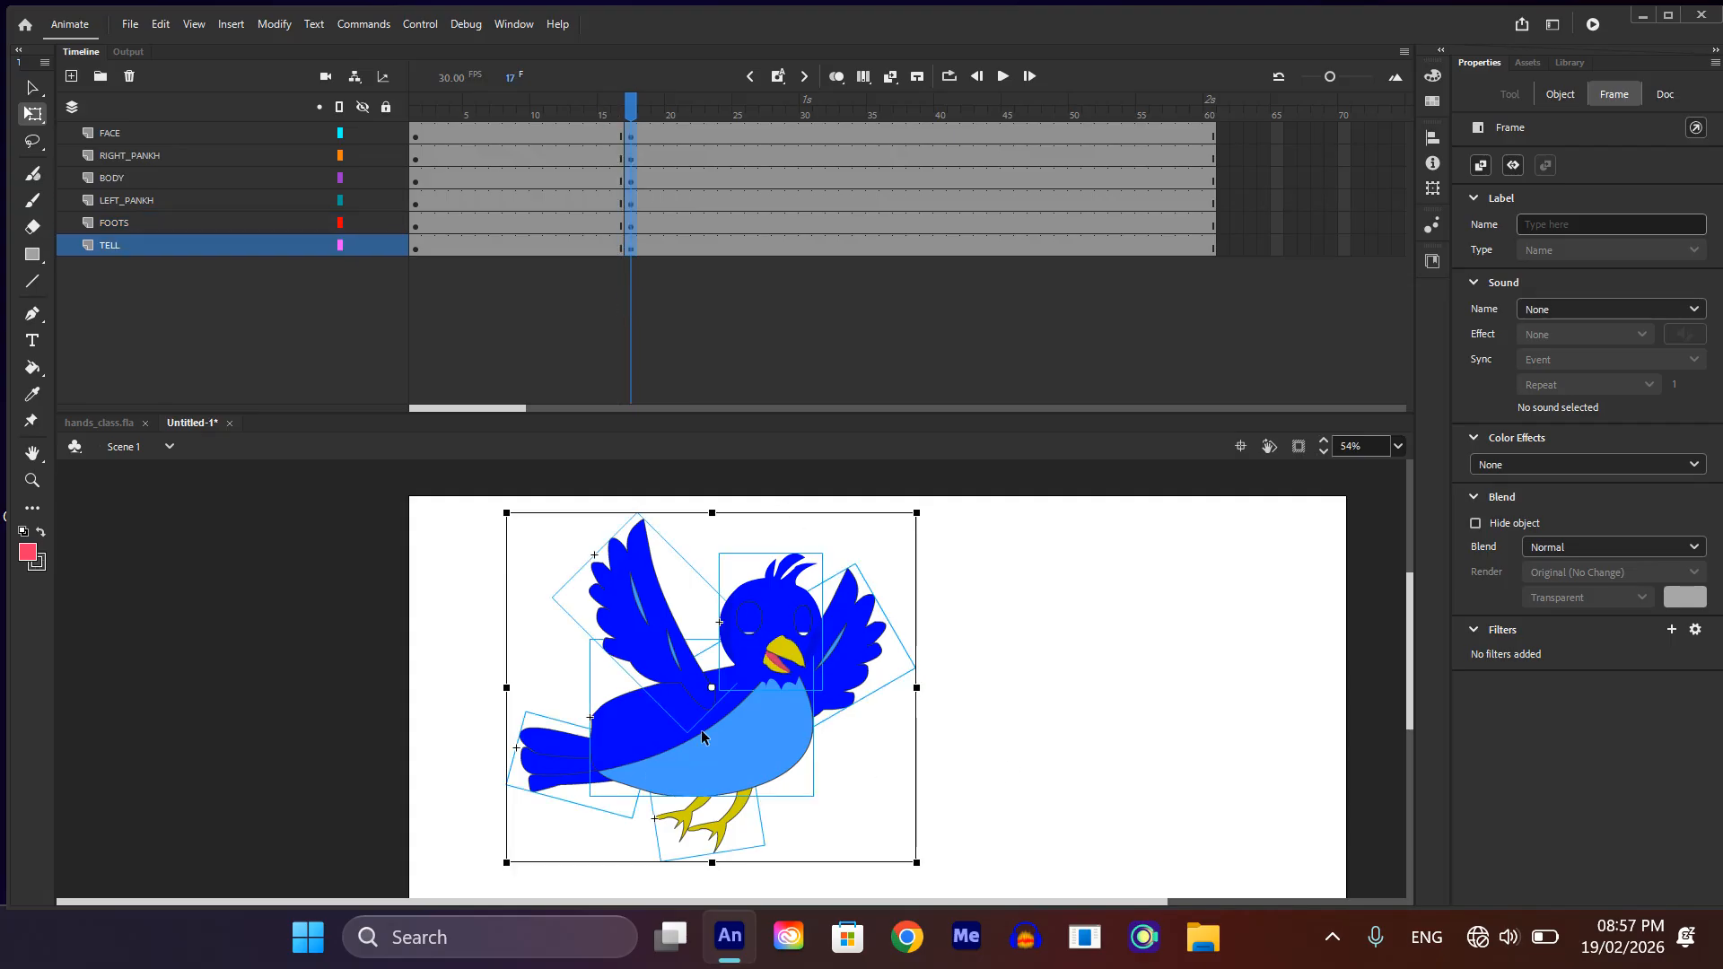
click(698, 637)
click(649, 604)
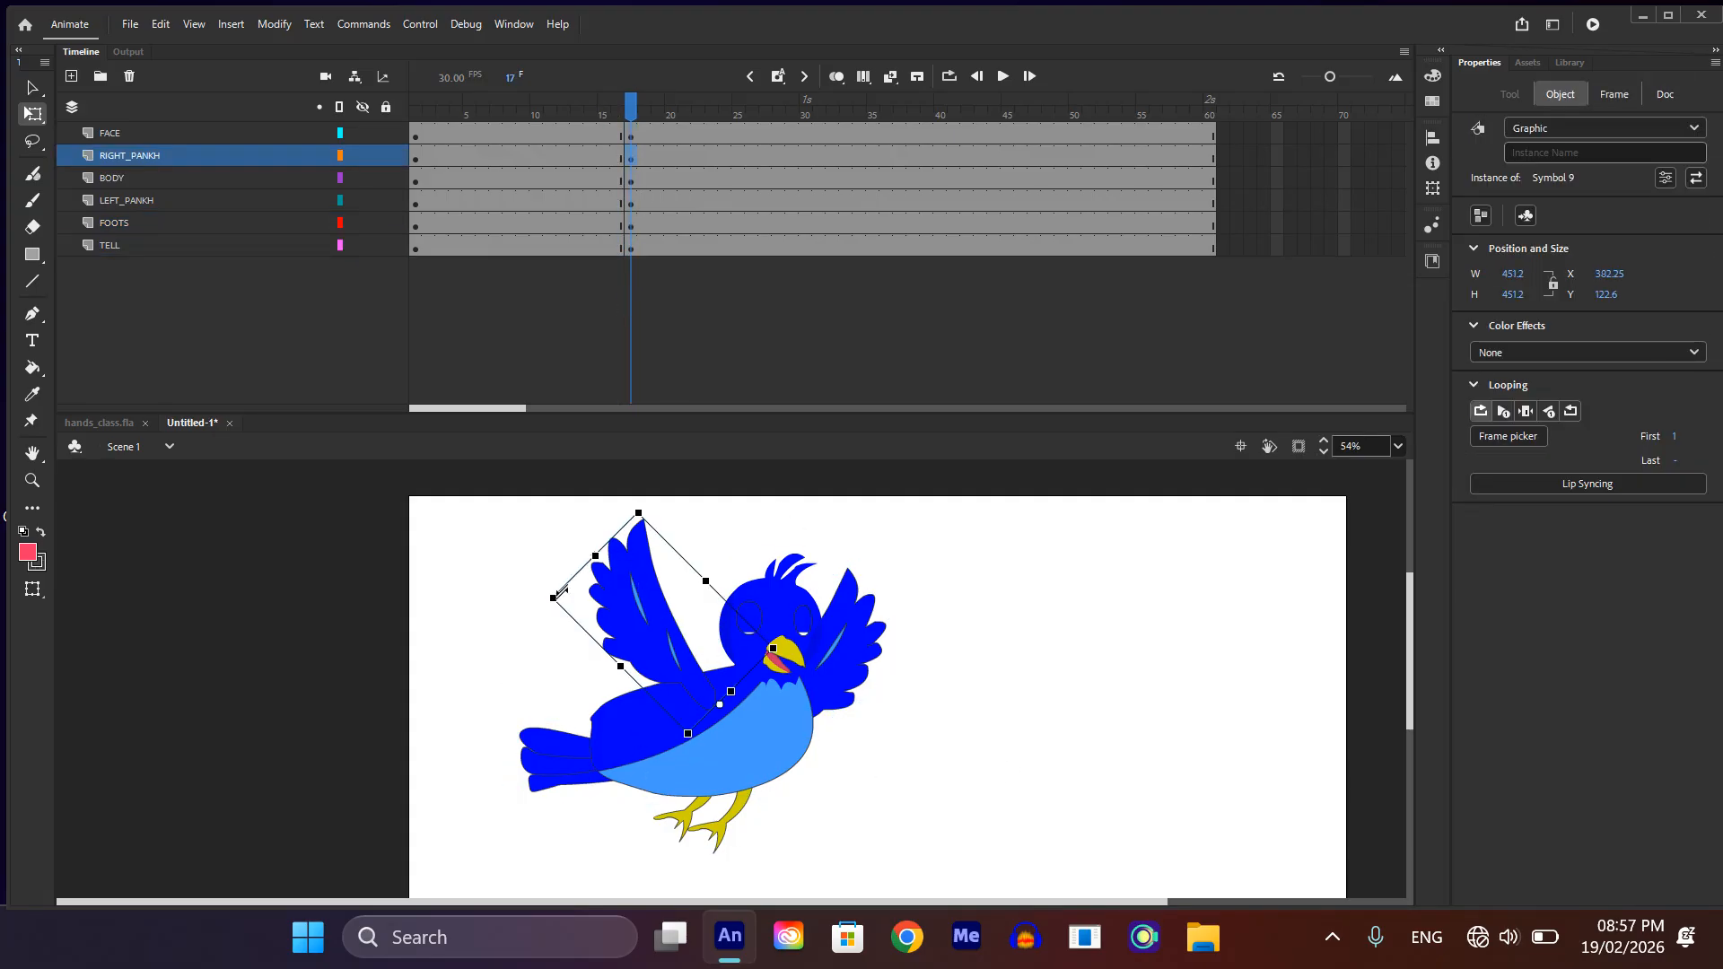
drag(547, 613, 499, 736)
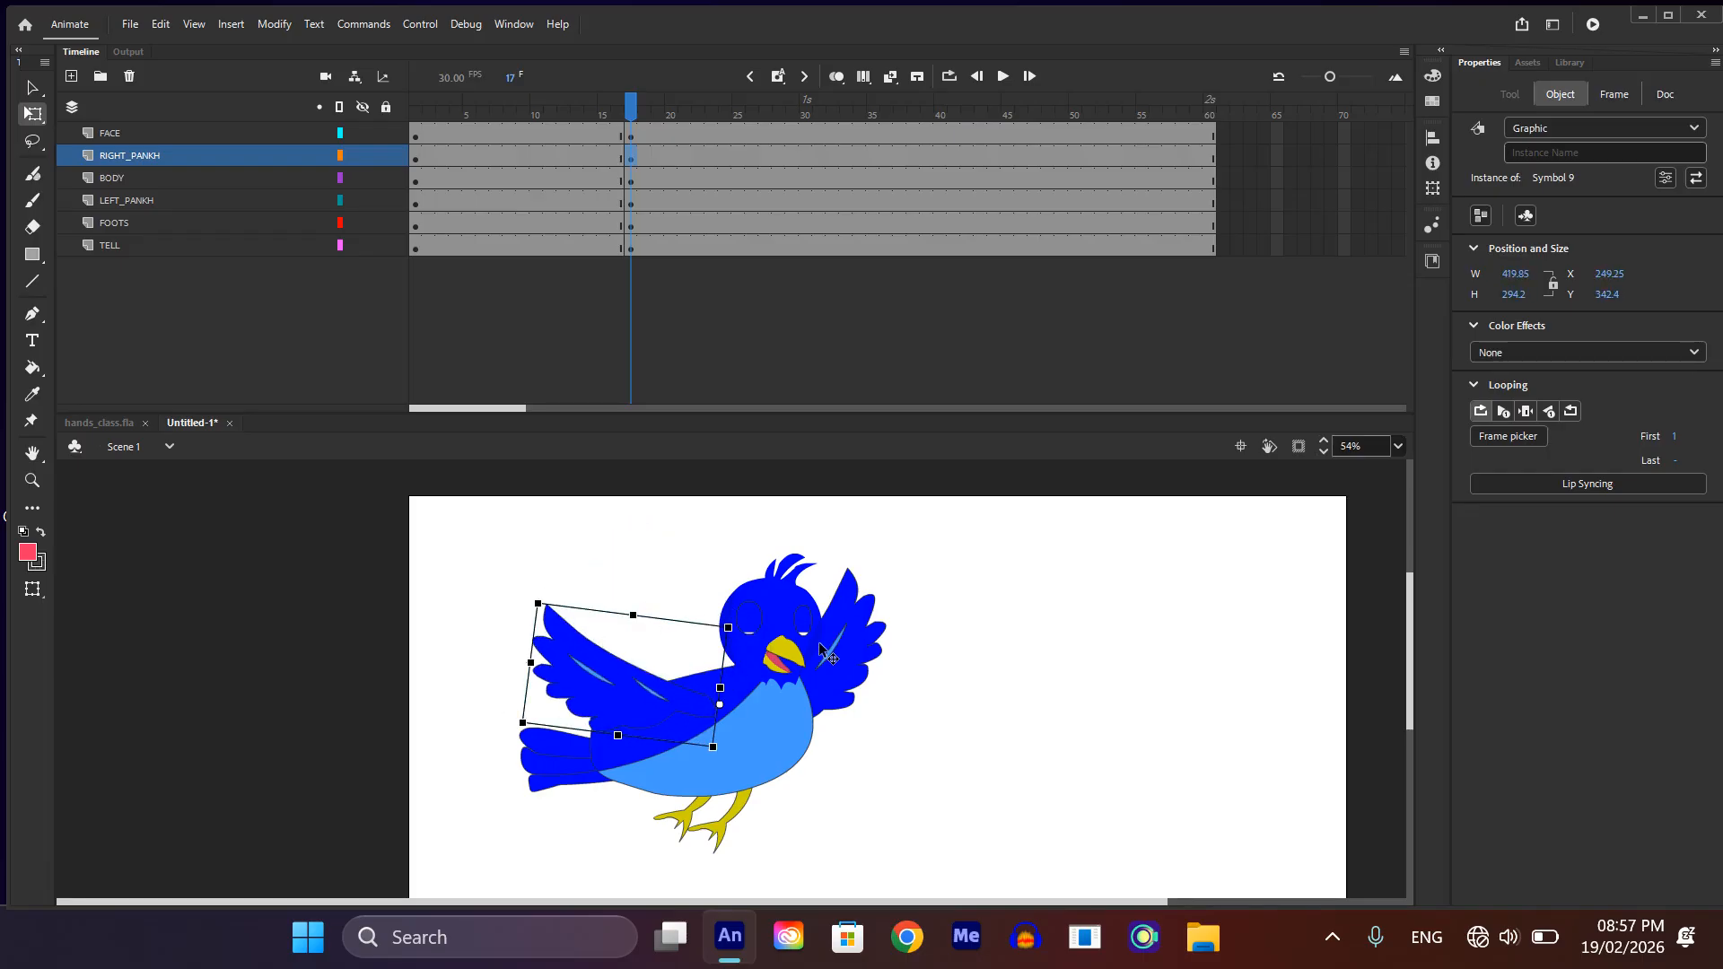
click(844, 629)
drag(933, 679, 956, 789)
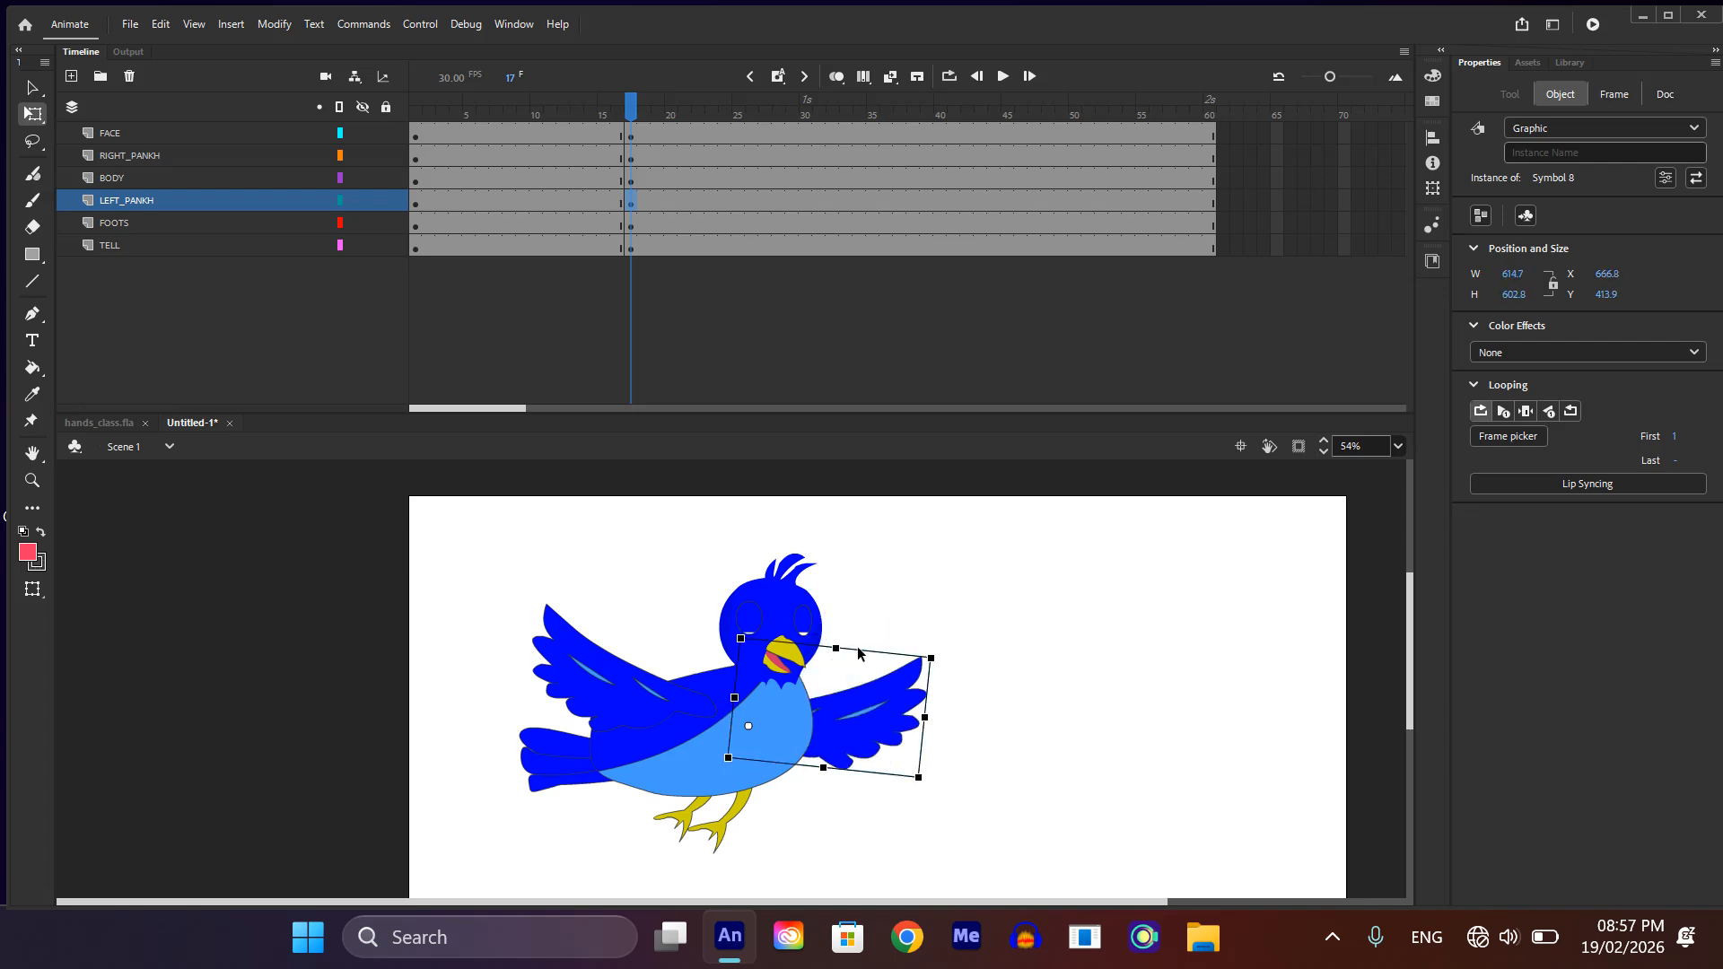
Step: At frame 17, tilt the head slightly clockwise, rotate the tail downward and swing the feet backward
click(802, 604)
drag(841, 563, 848, 554)
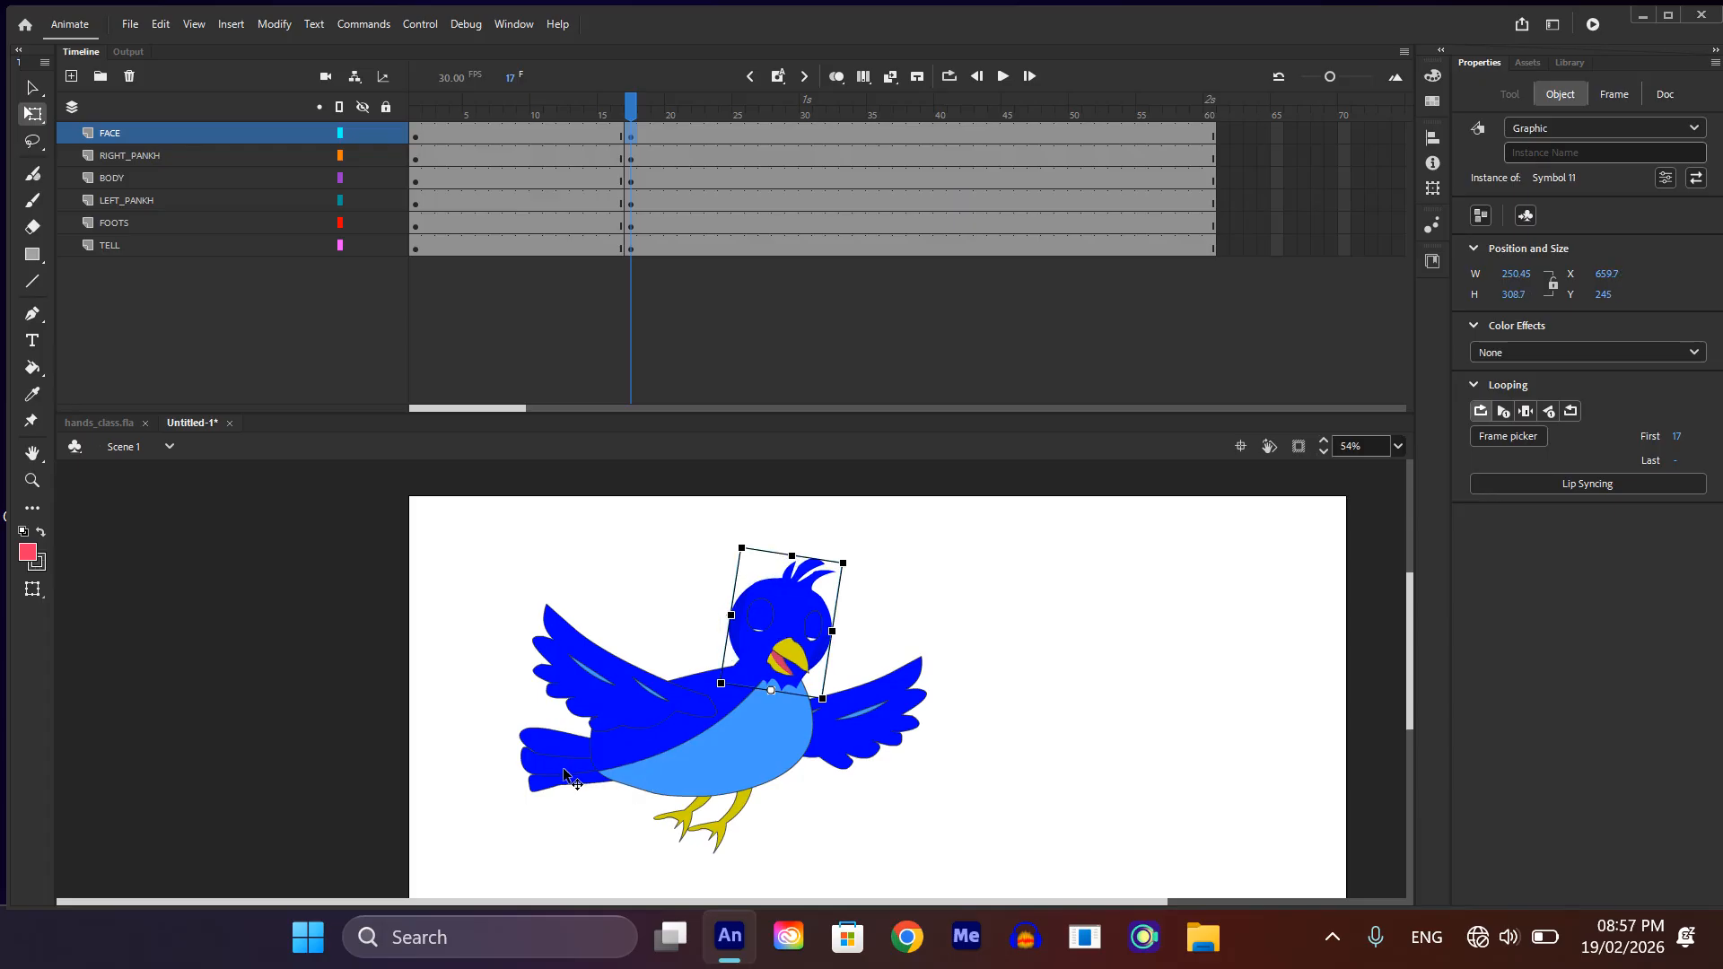
click(513, 746)
drag(510, 794, 520, 812)
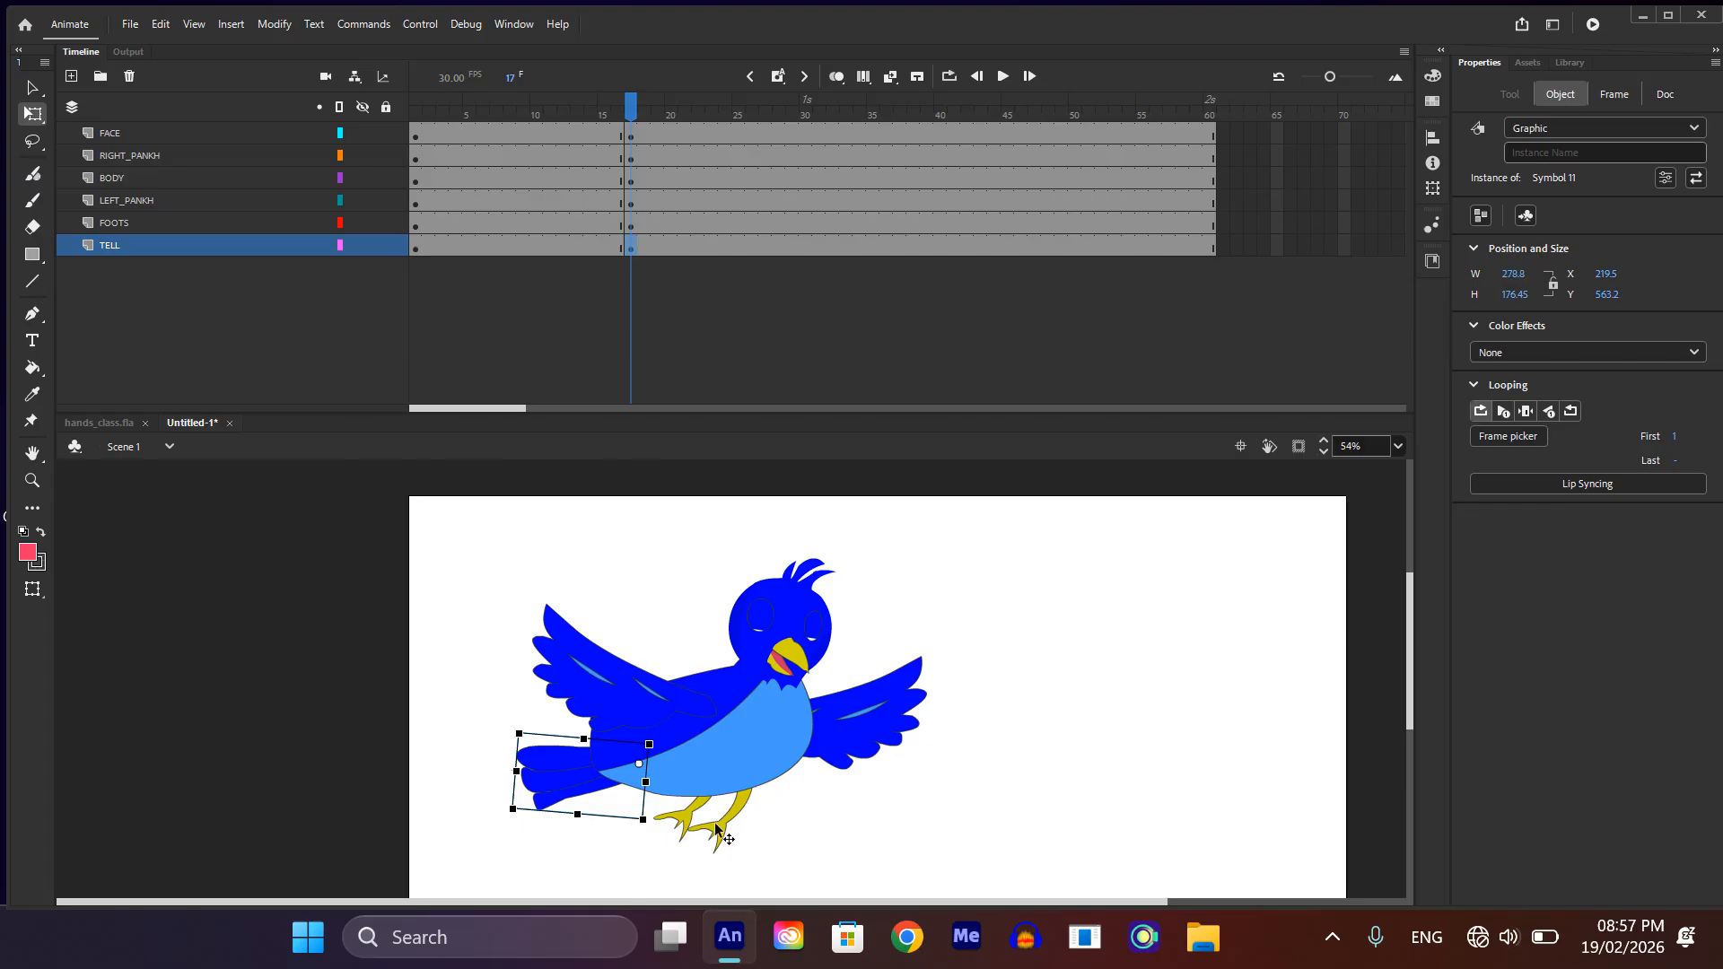
click(732, 839)
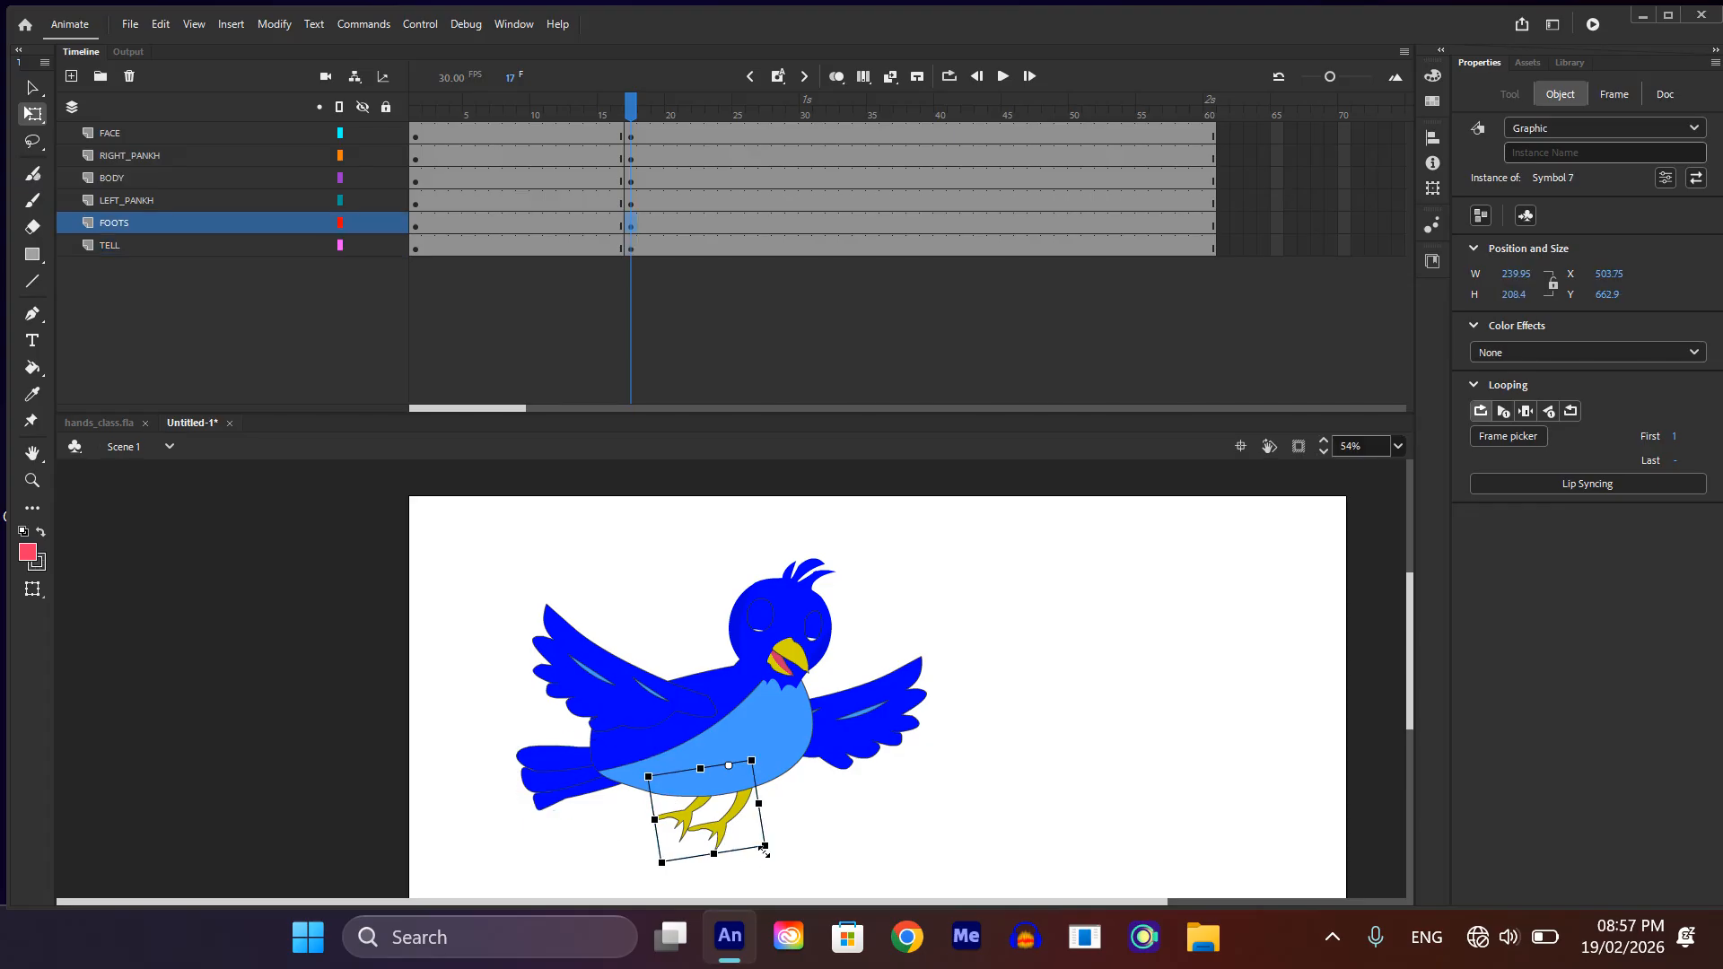
mouse_move(772, 845)
mouse_down()
mouse_move(741, 857)
mouse_move(756, 846)
mouse_up()
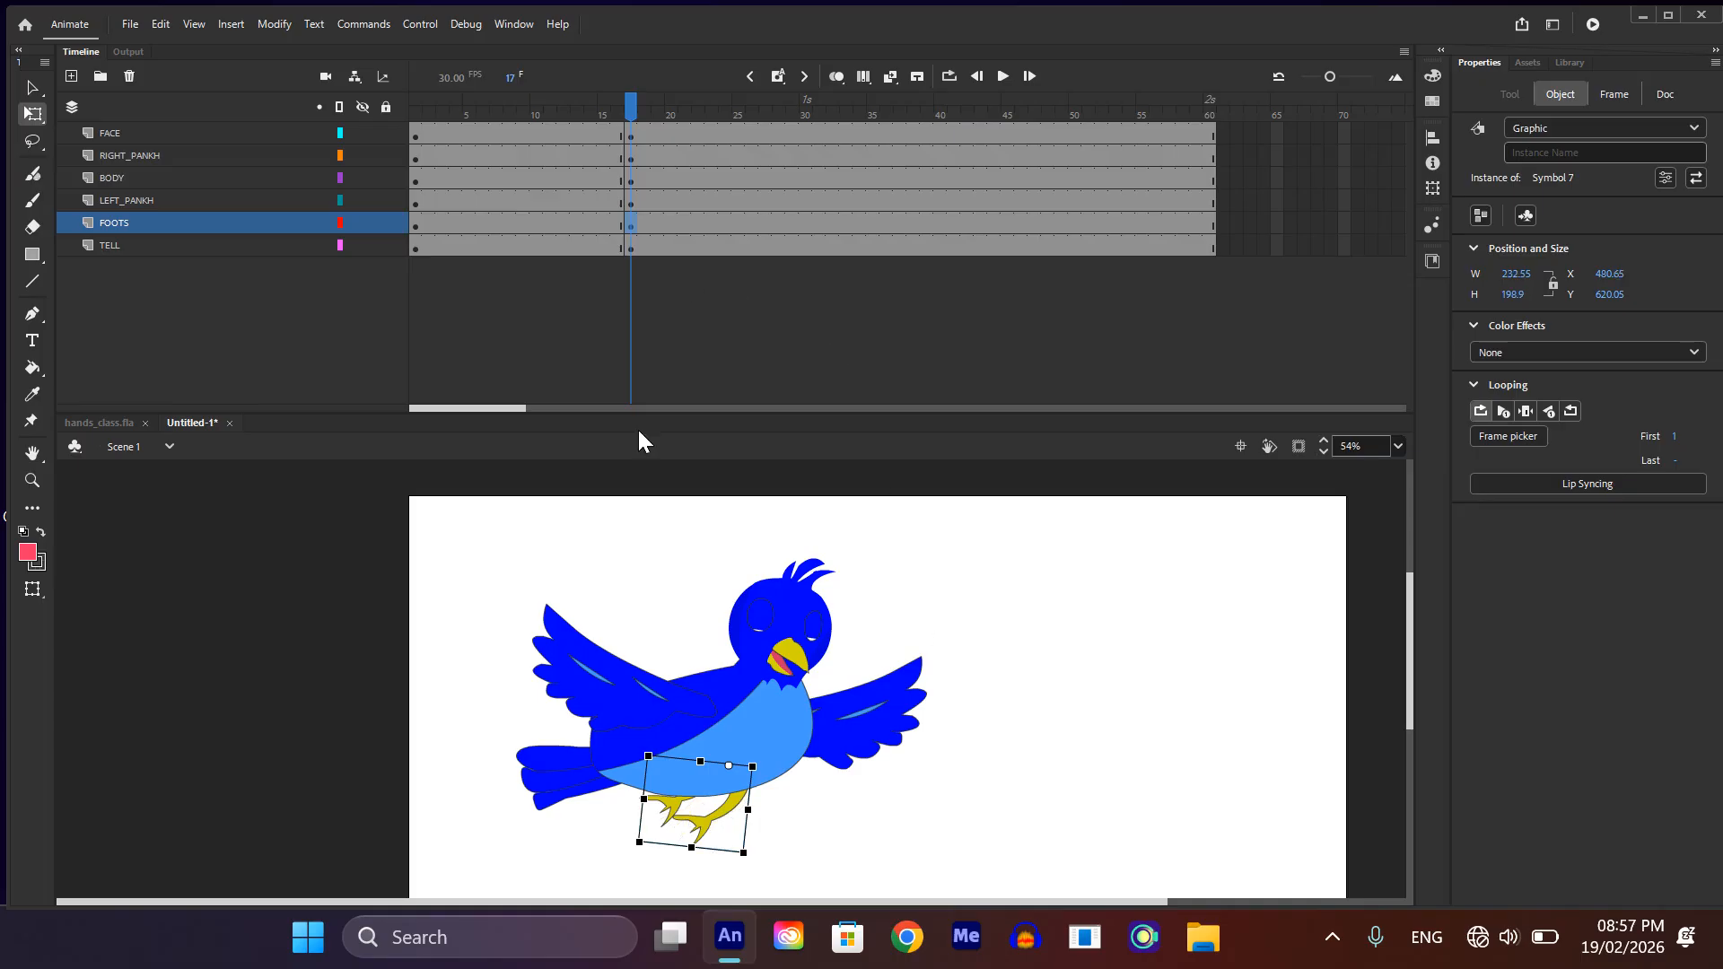
Step: Copy the frame 1 keyframes of all layers to frame 34 and create classic tweens across both spans, accepting the symbol conversion
drag(414, 135, 418, 271)
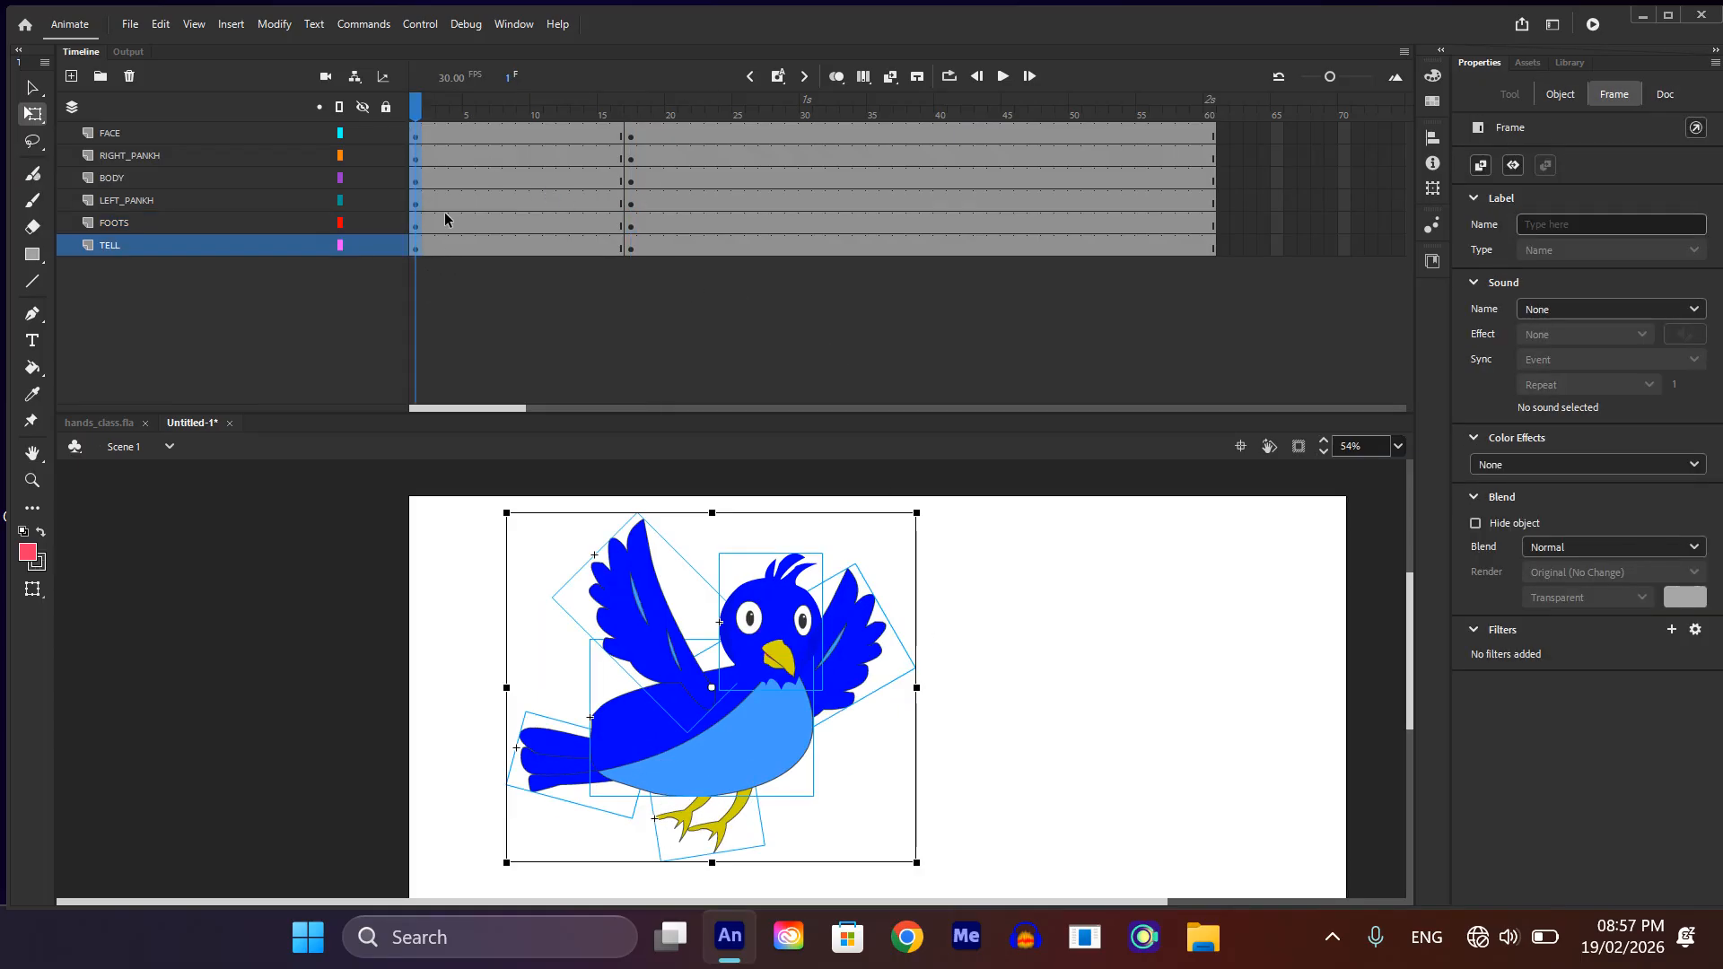
drag(417, 181, 865, 152)
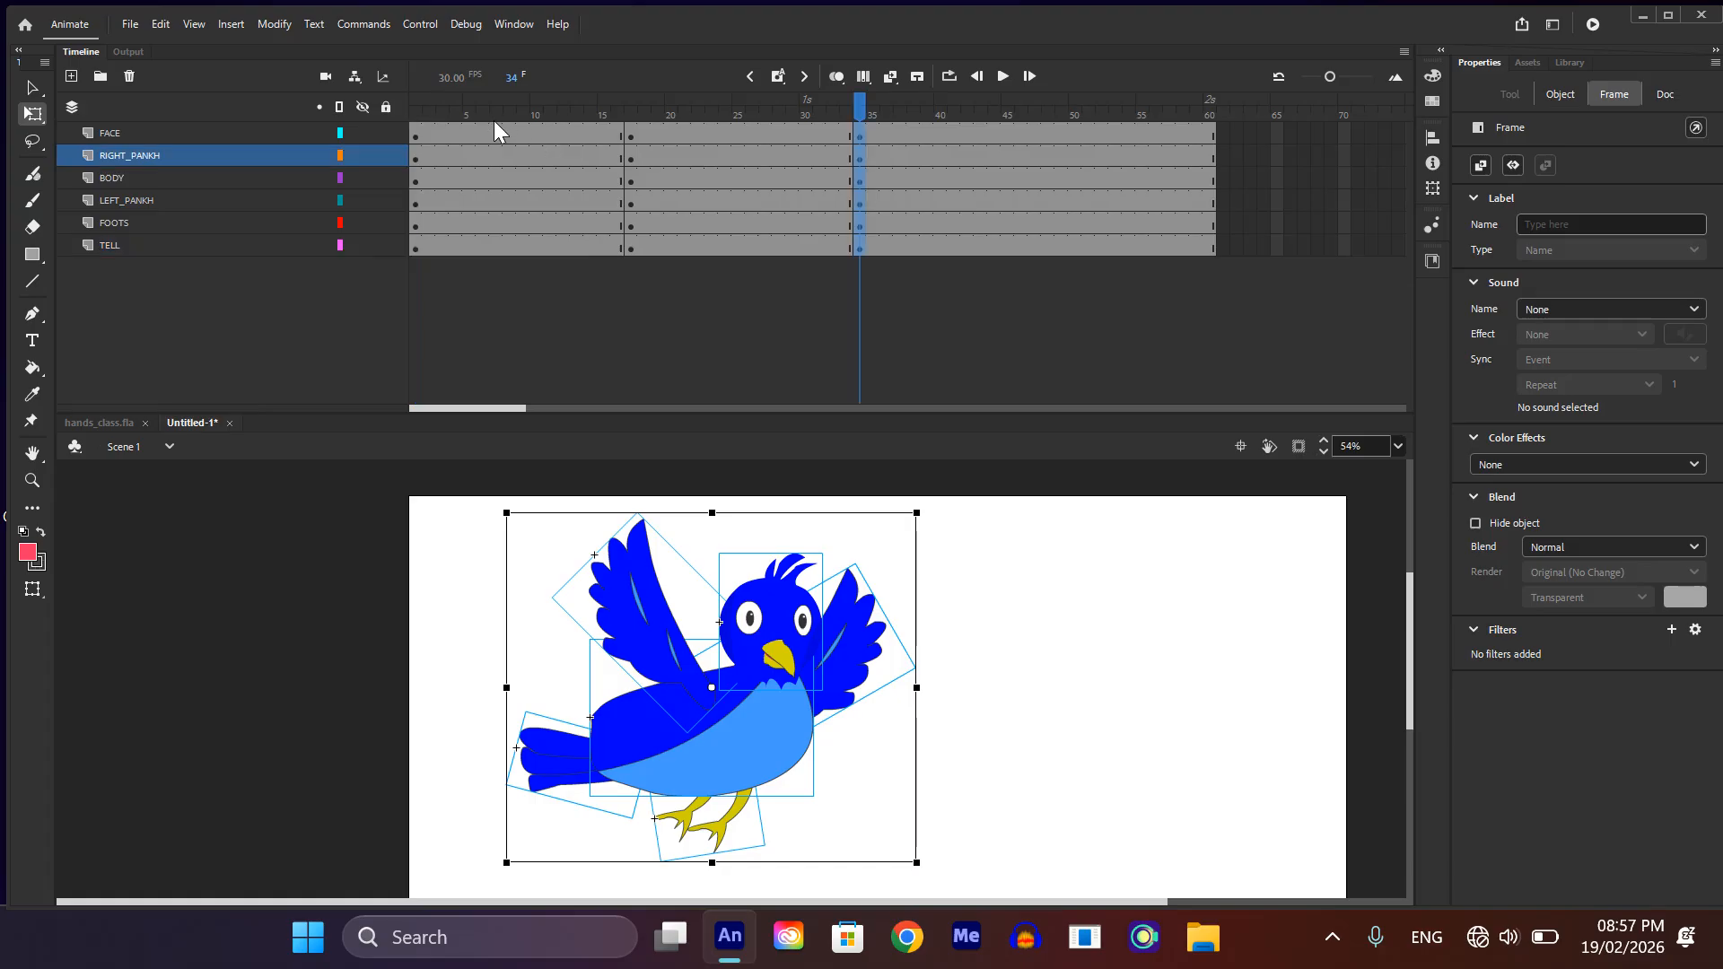
drag(490, 128, 734, 310)
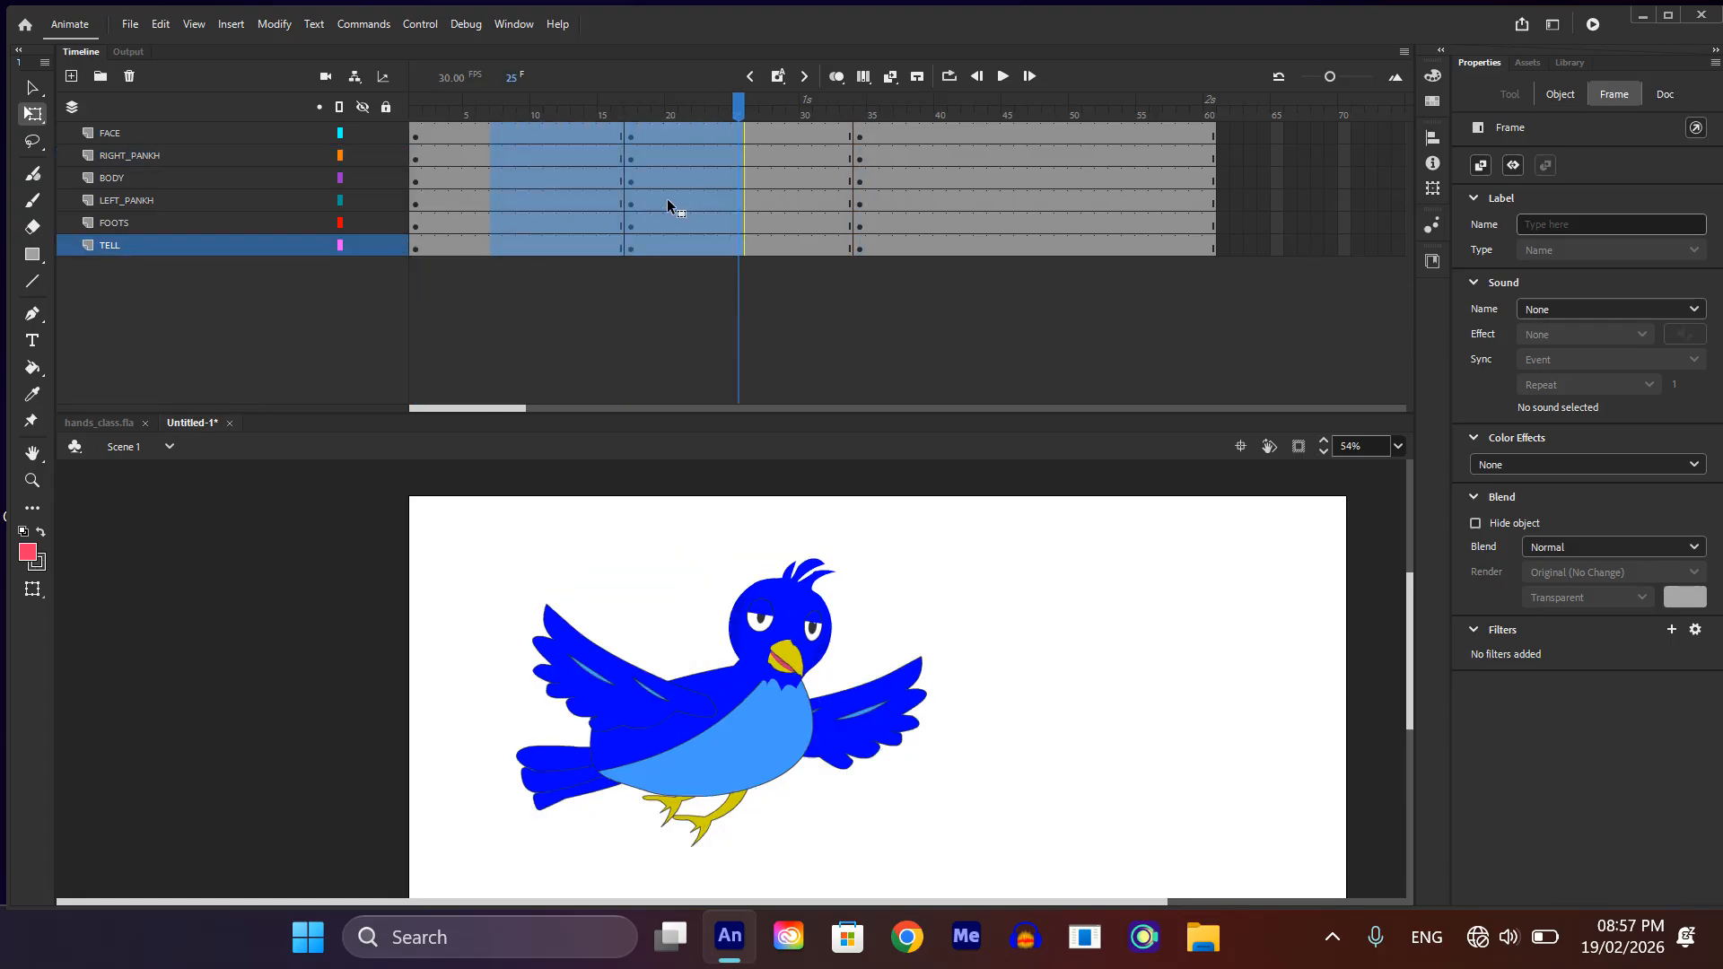
right_click(667, 201)
click(811, 83)
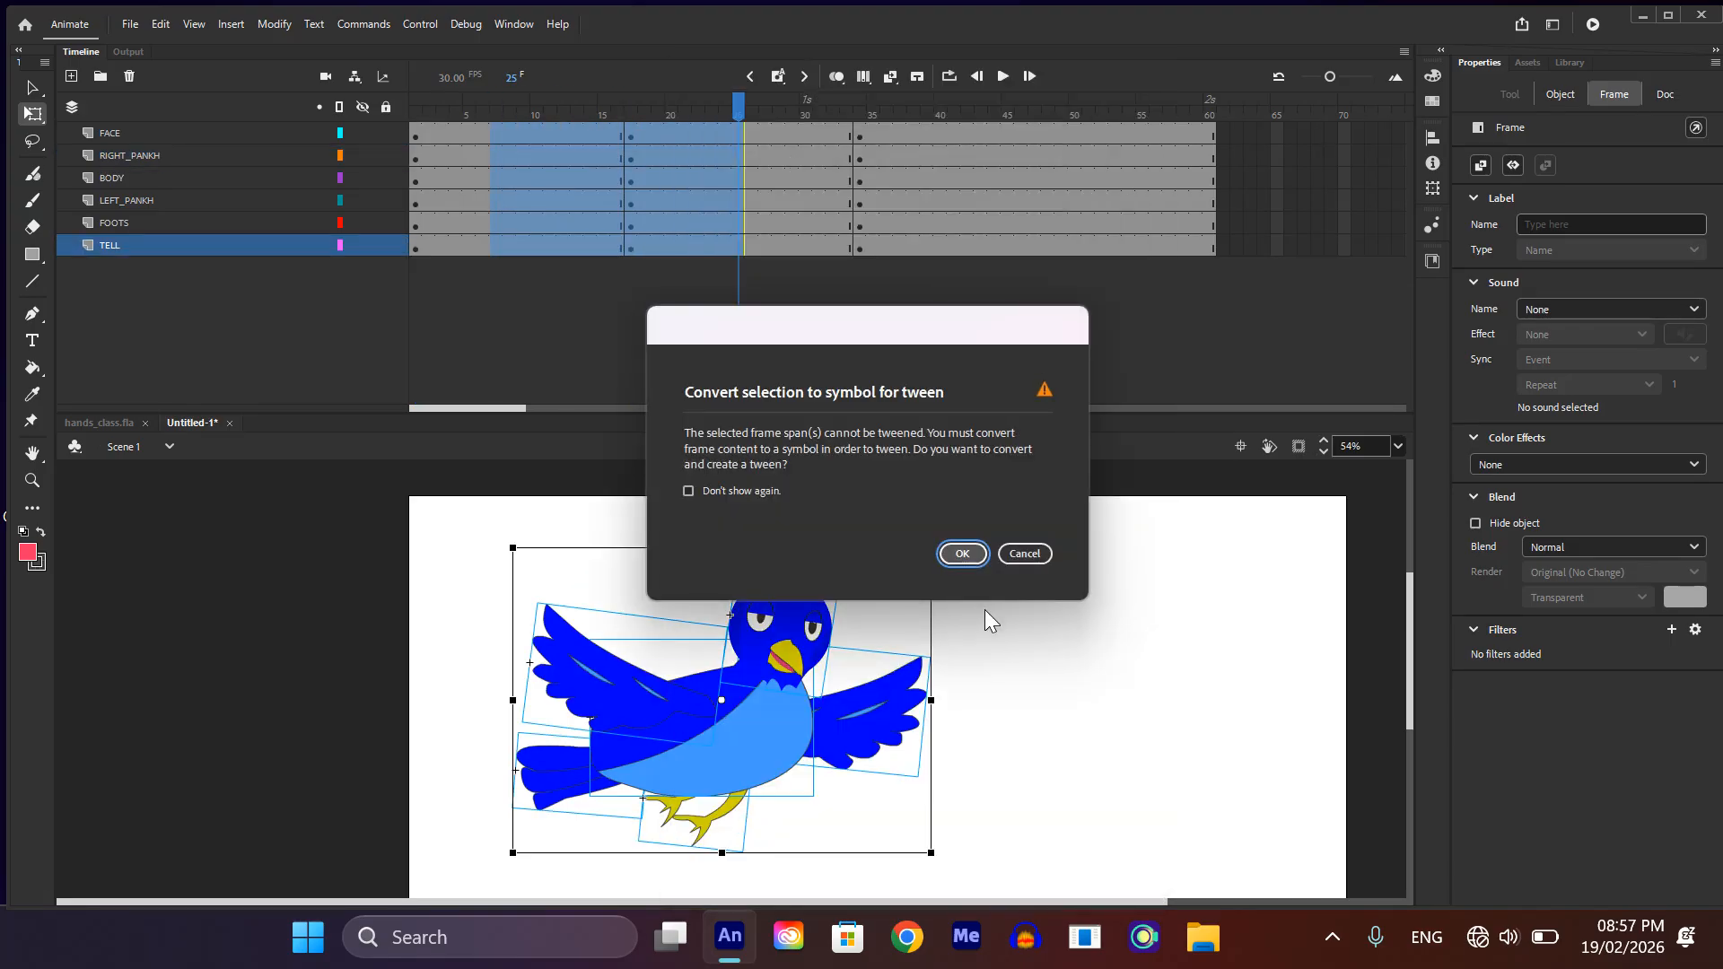
click(962, 554)
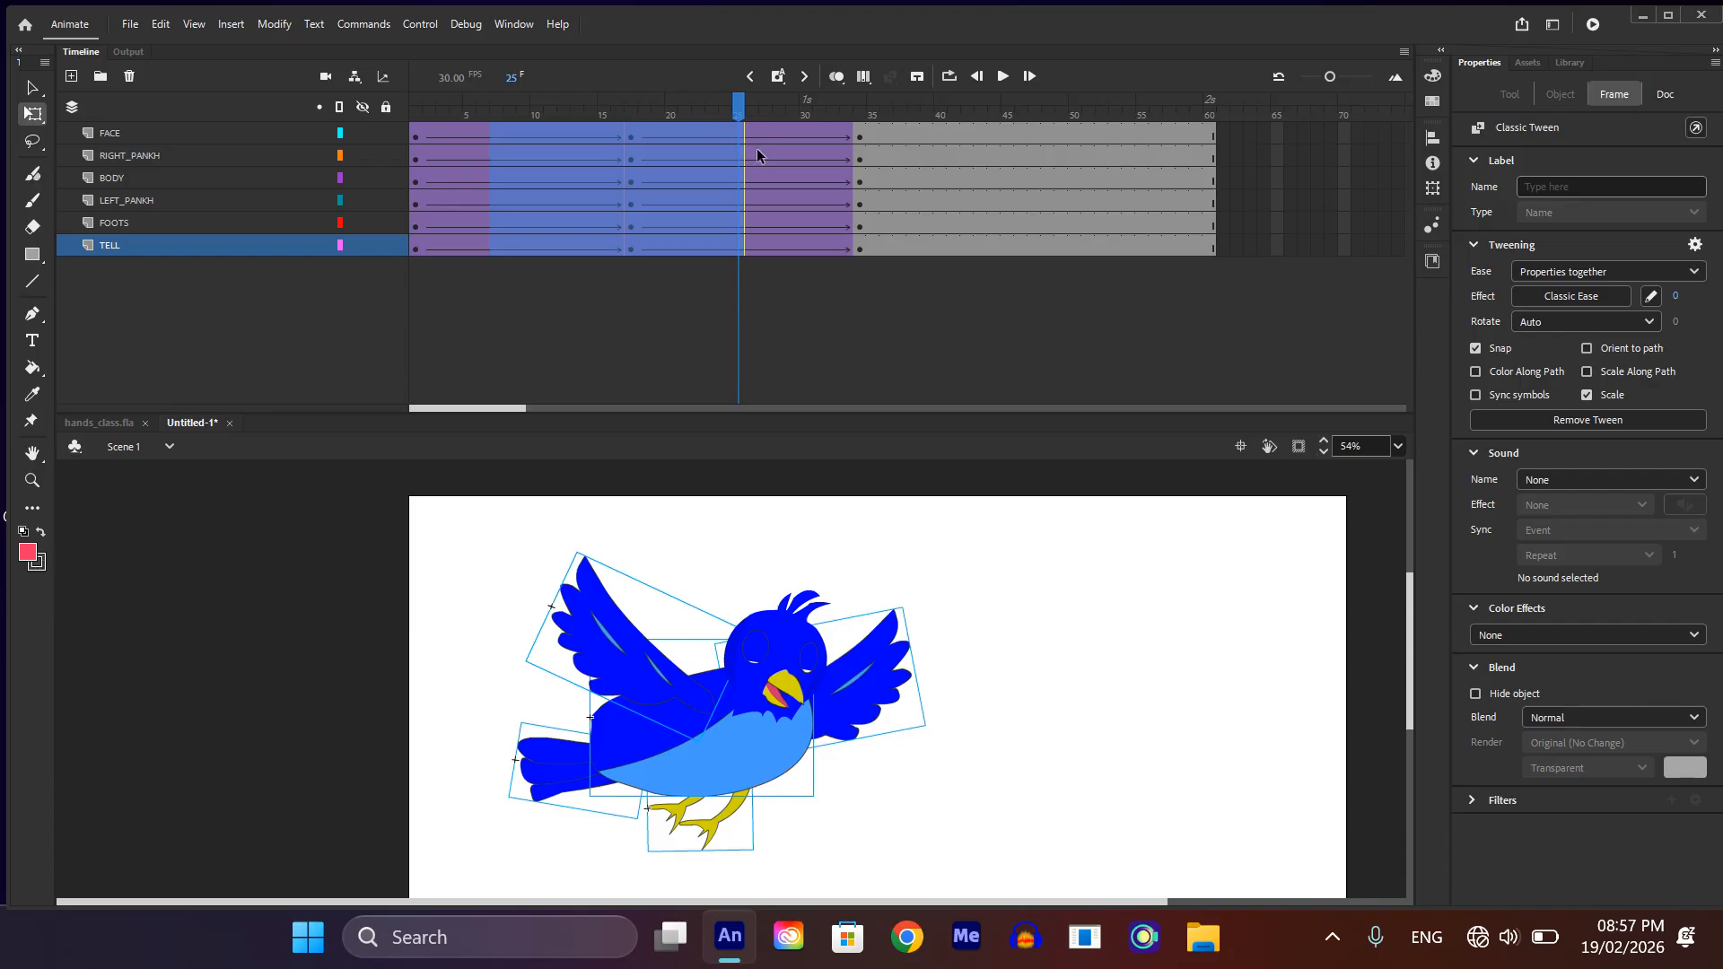
Step: Scrub through the tweened flapping back to frame 1 and select the head to check its pivot
drag(739, 100, 444, 449)
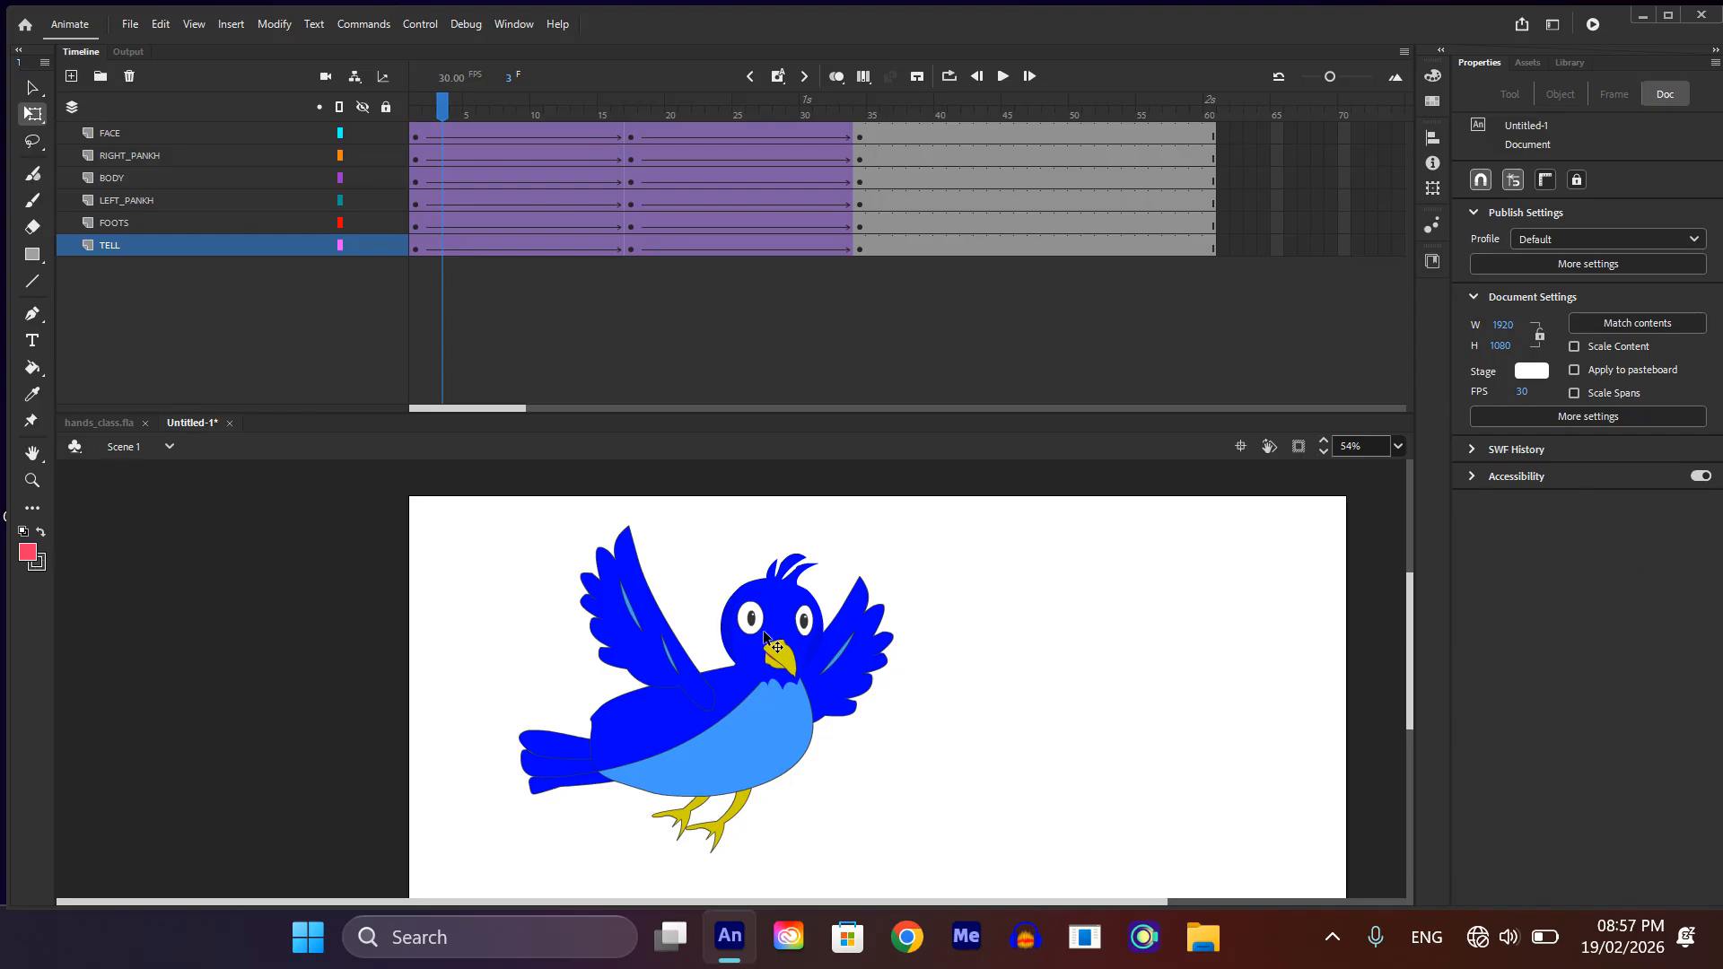
drag(440, 104, 374, 104)
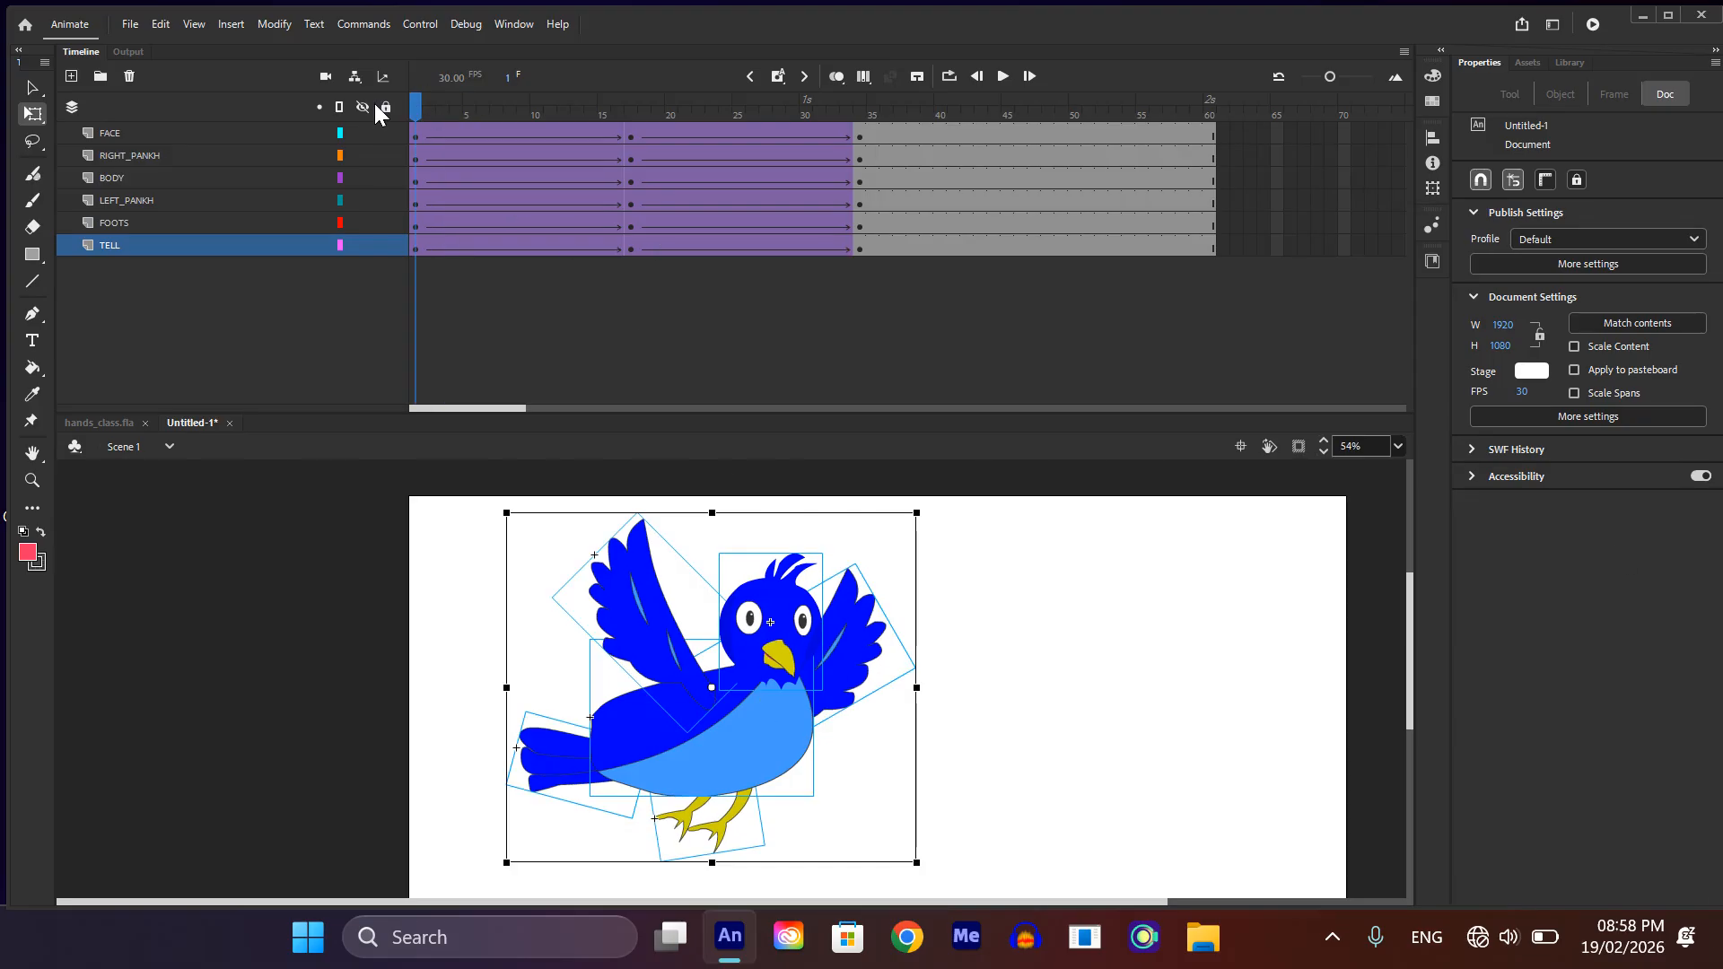
click(931, 633)
click(772, 619)
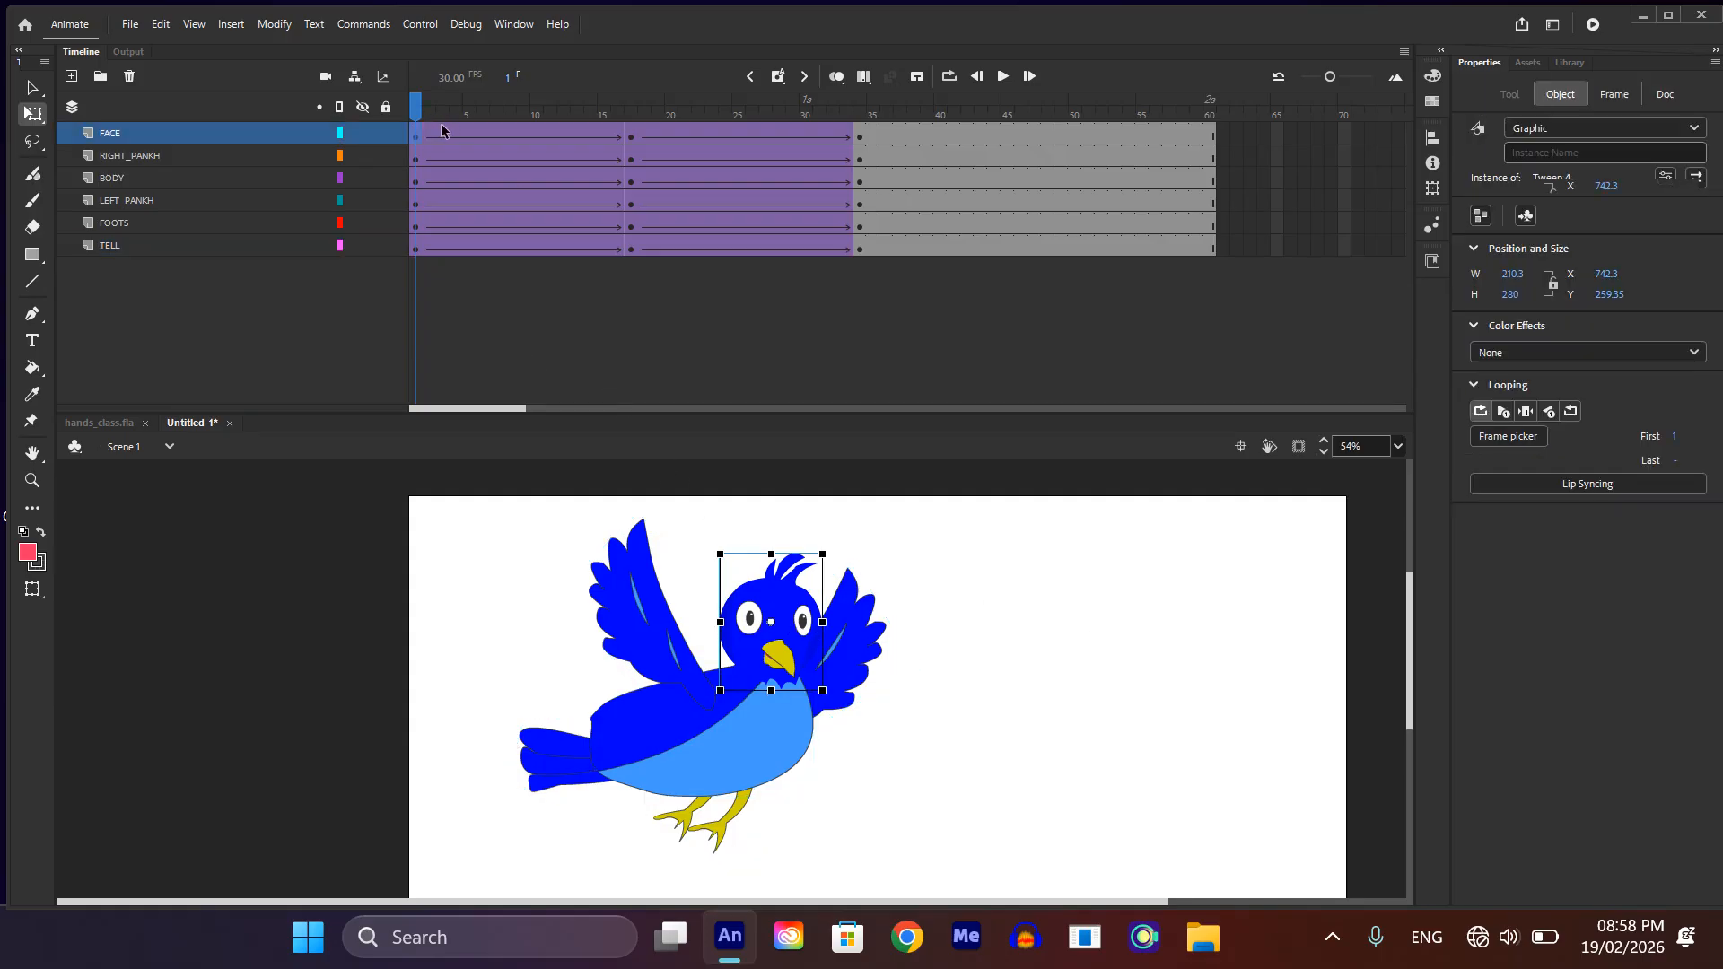
Step: Remove the classic tweens from the FACE layer up to frame 34
drag(445, 130, 859, 148)
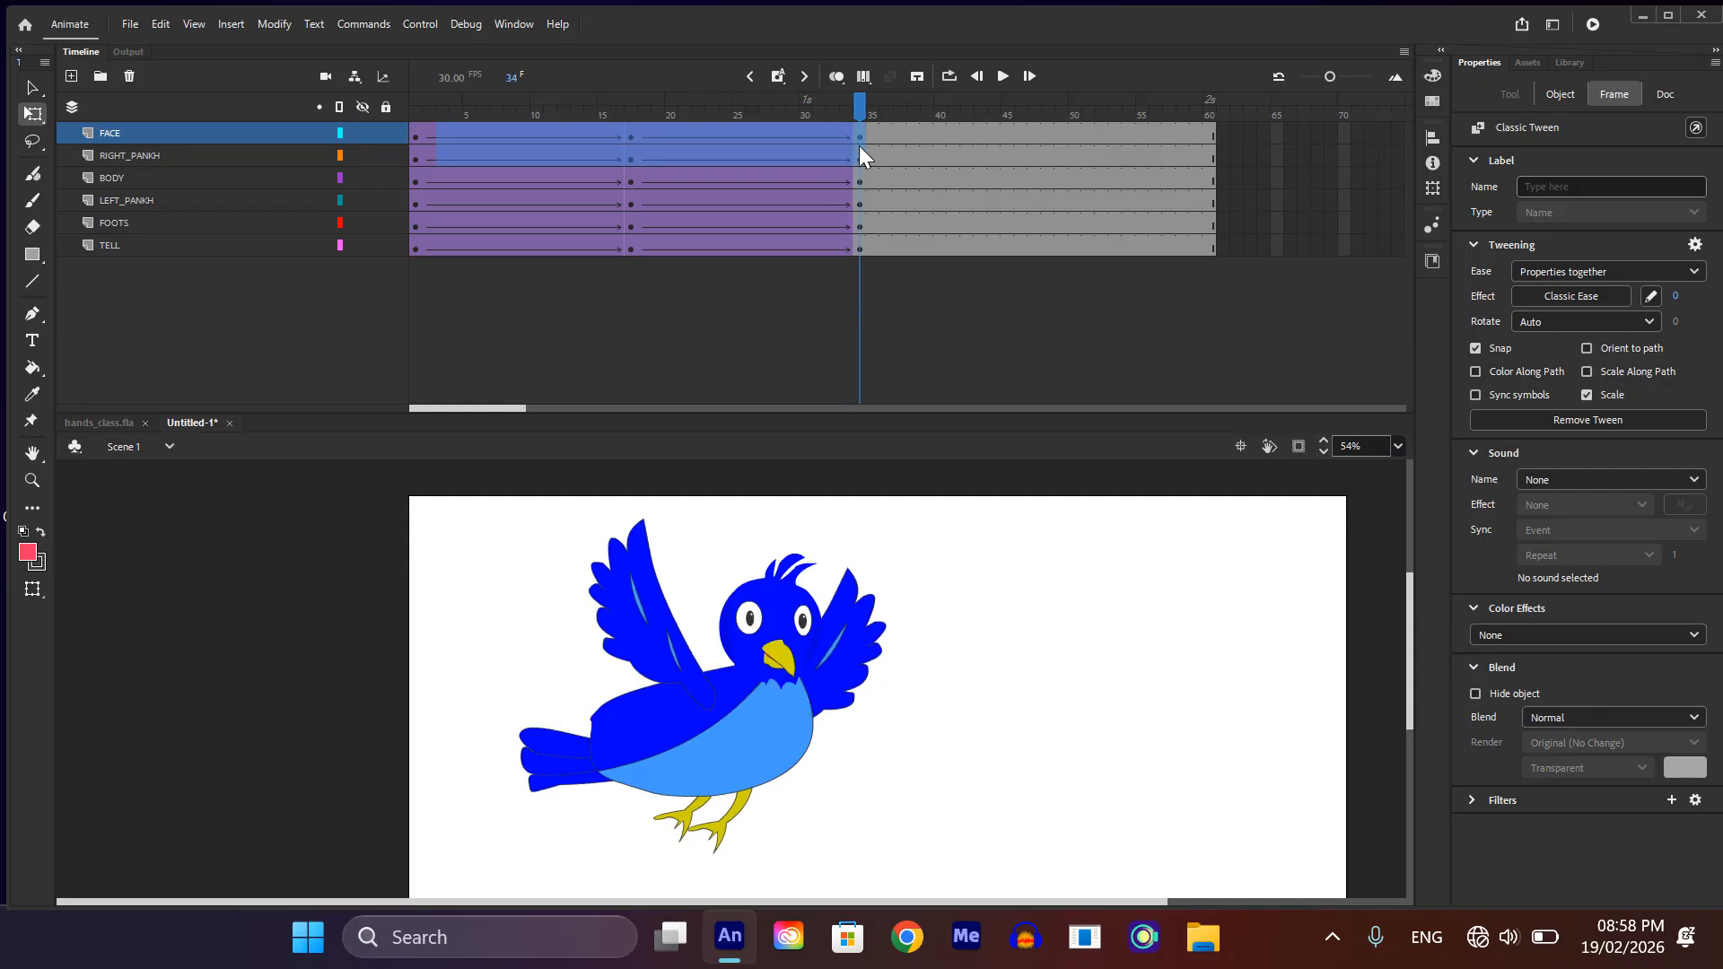
click(859, 147)
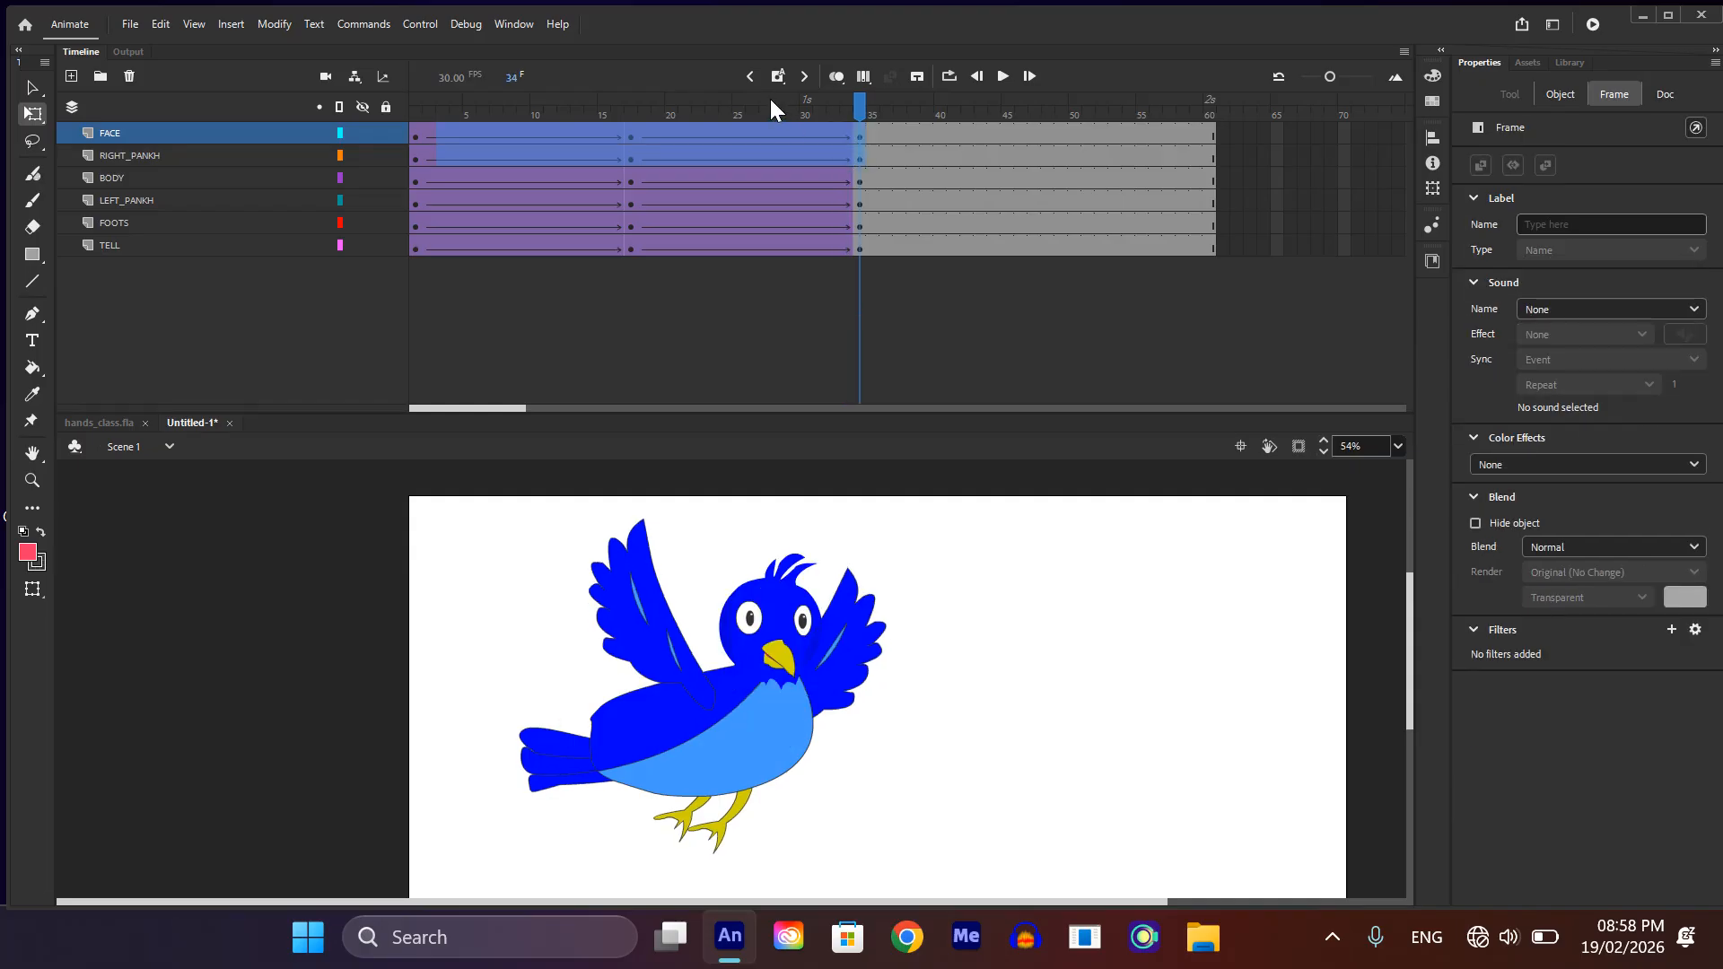
click(899, 133)
drag(441, 129, 873, 124)
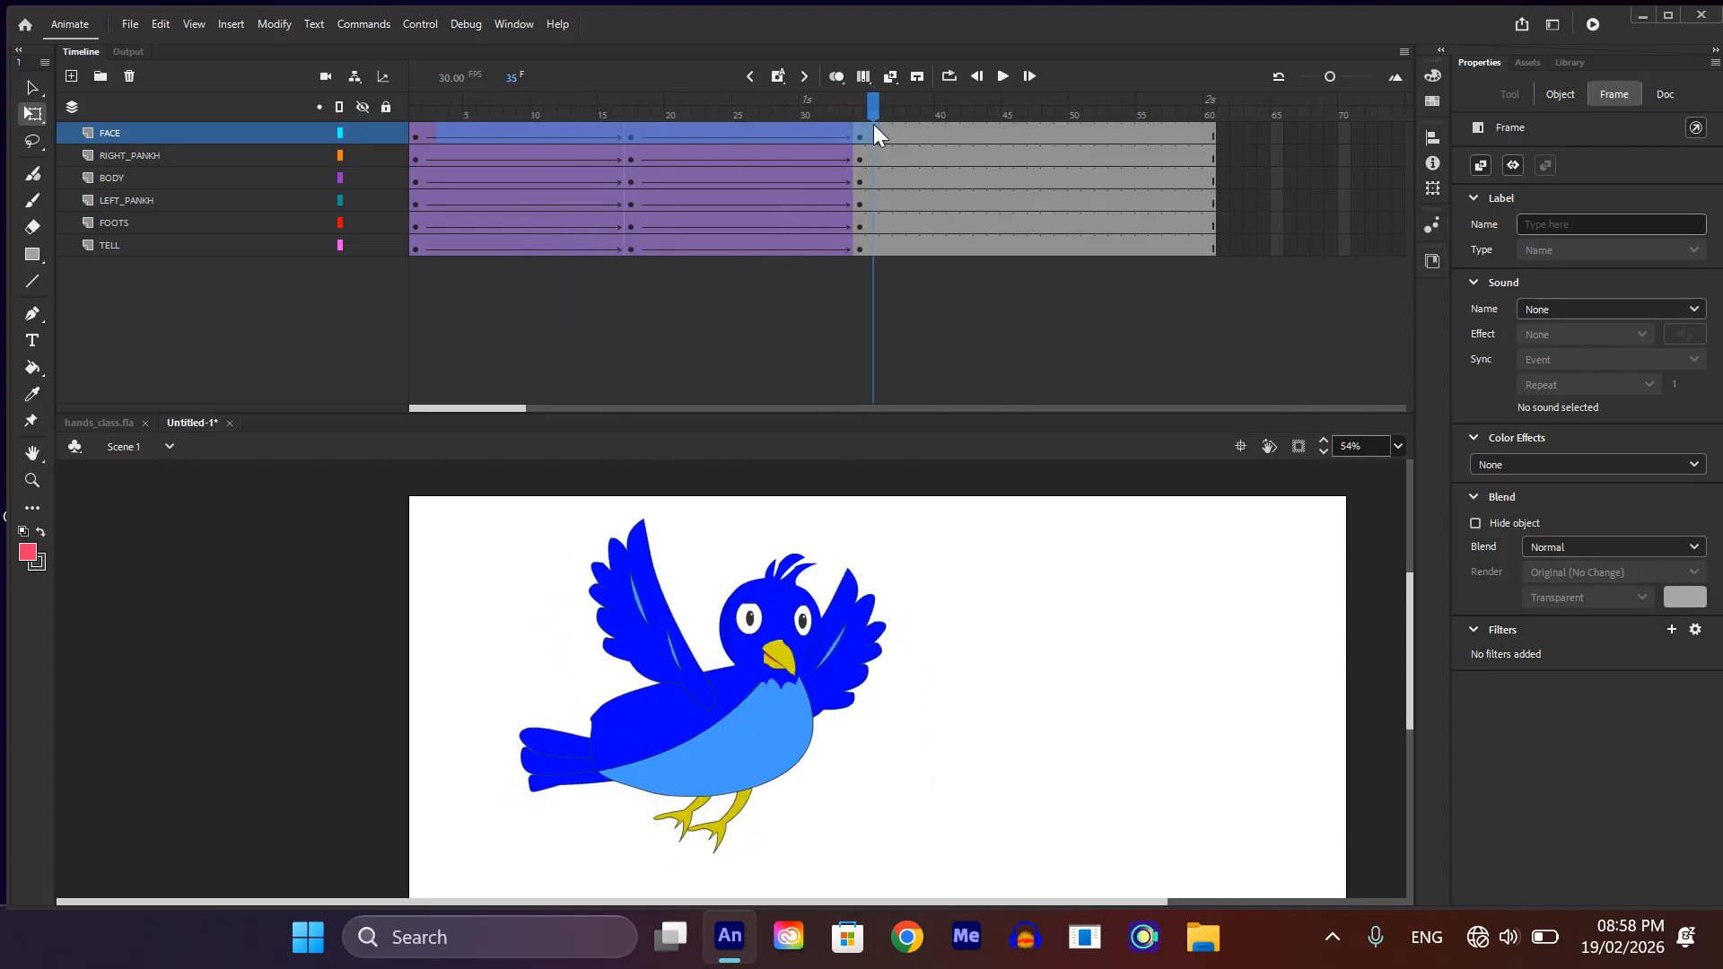
right_click(734, 133)
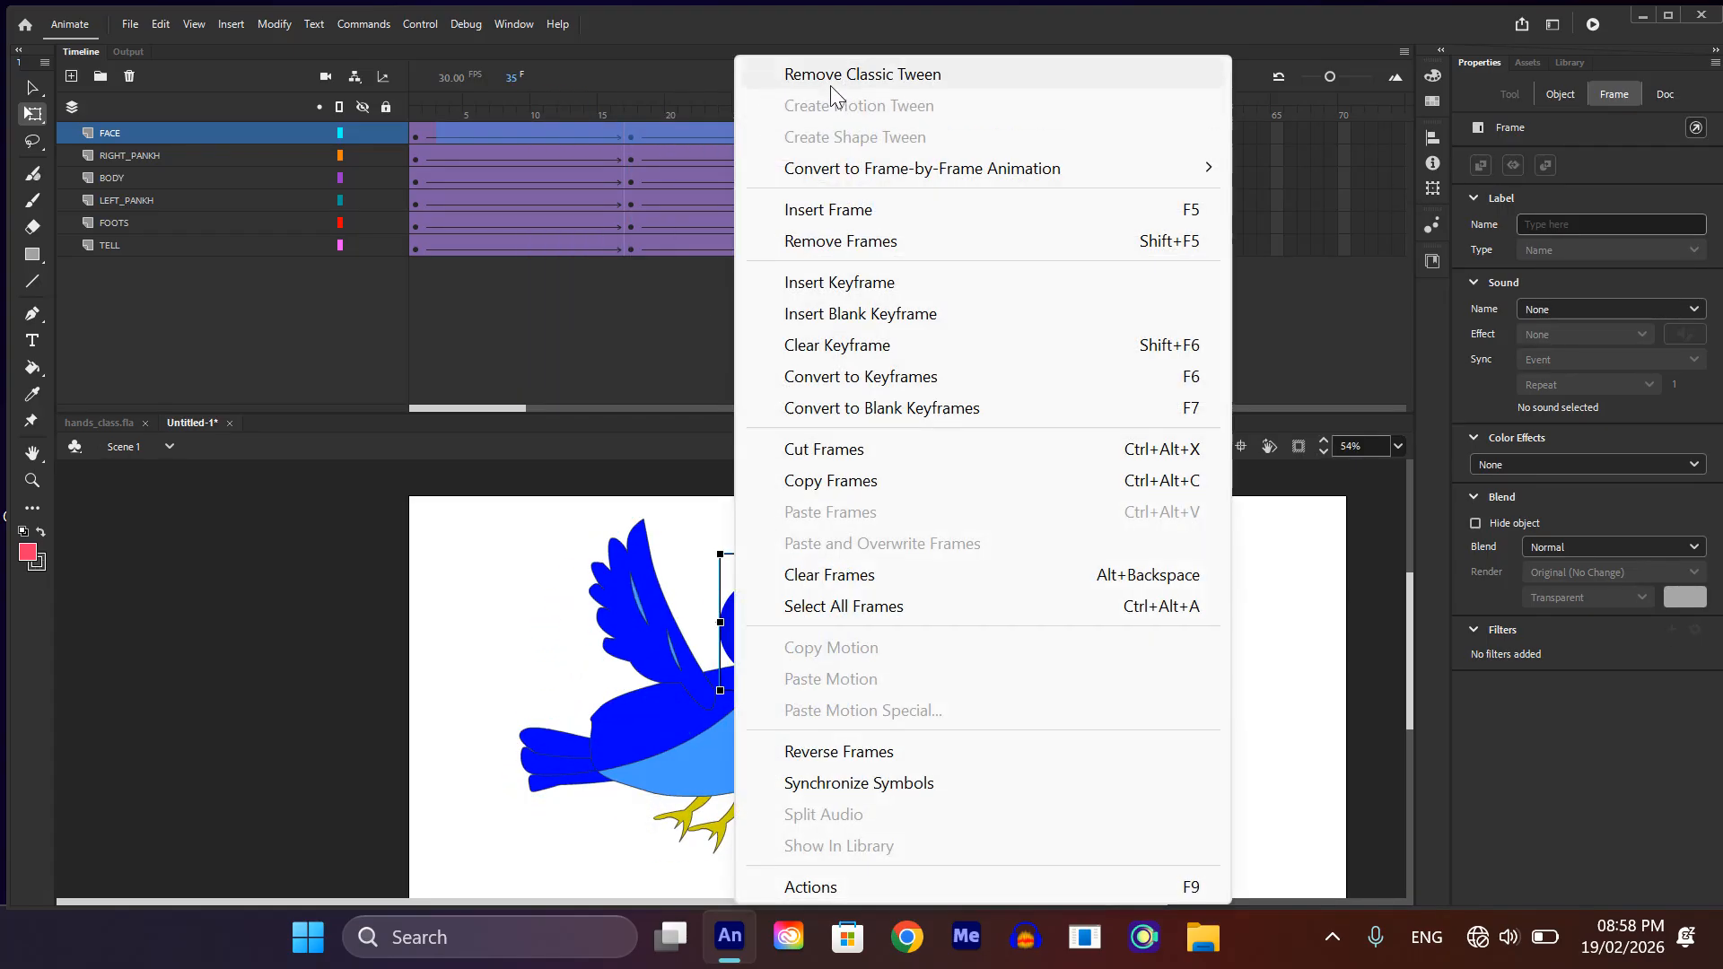
click(831, 79)
Step: Remove the selected frames from the FACE layer and extend the layer back to frame 60
right_click(644, 136)
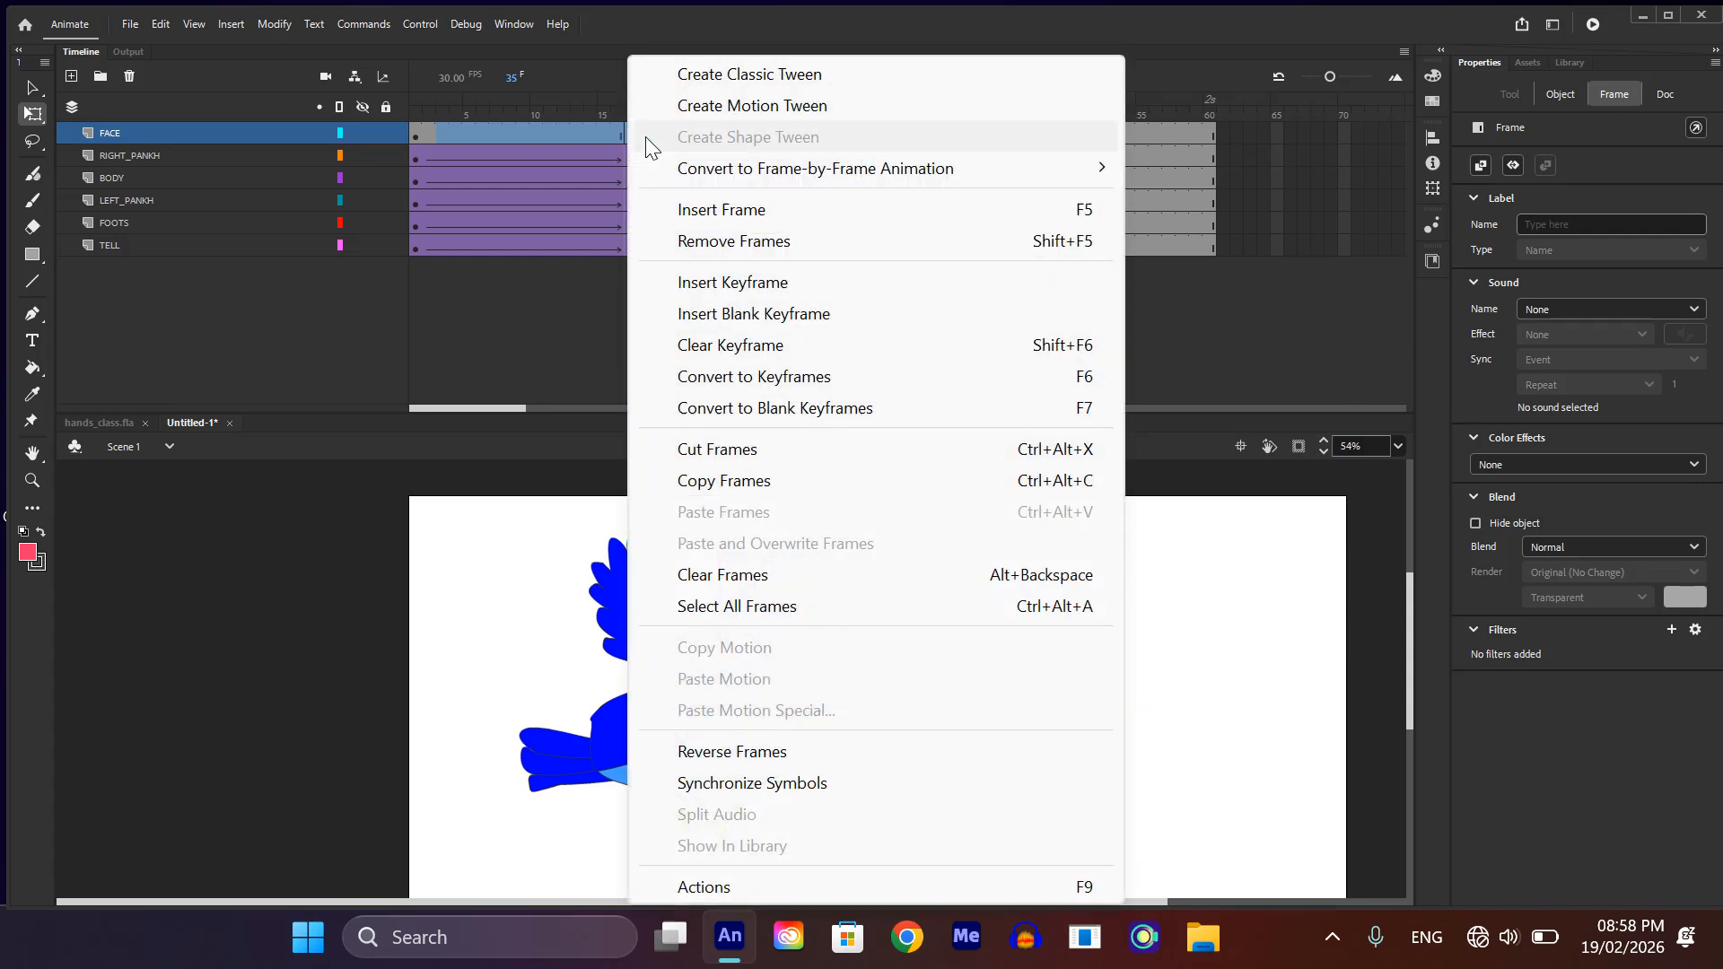
click(715, 239)
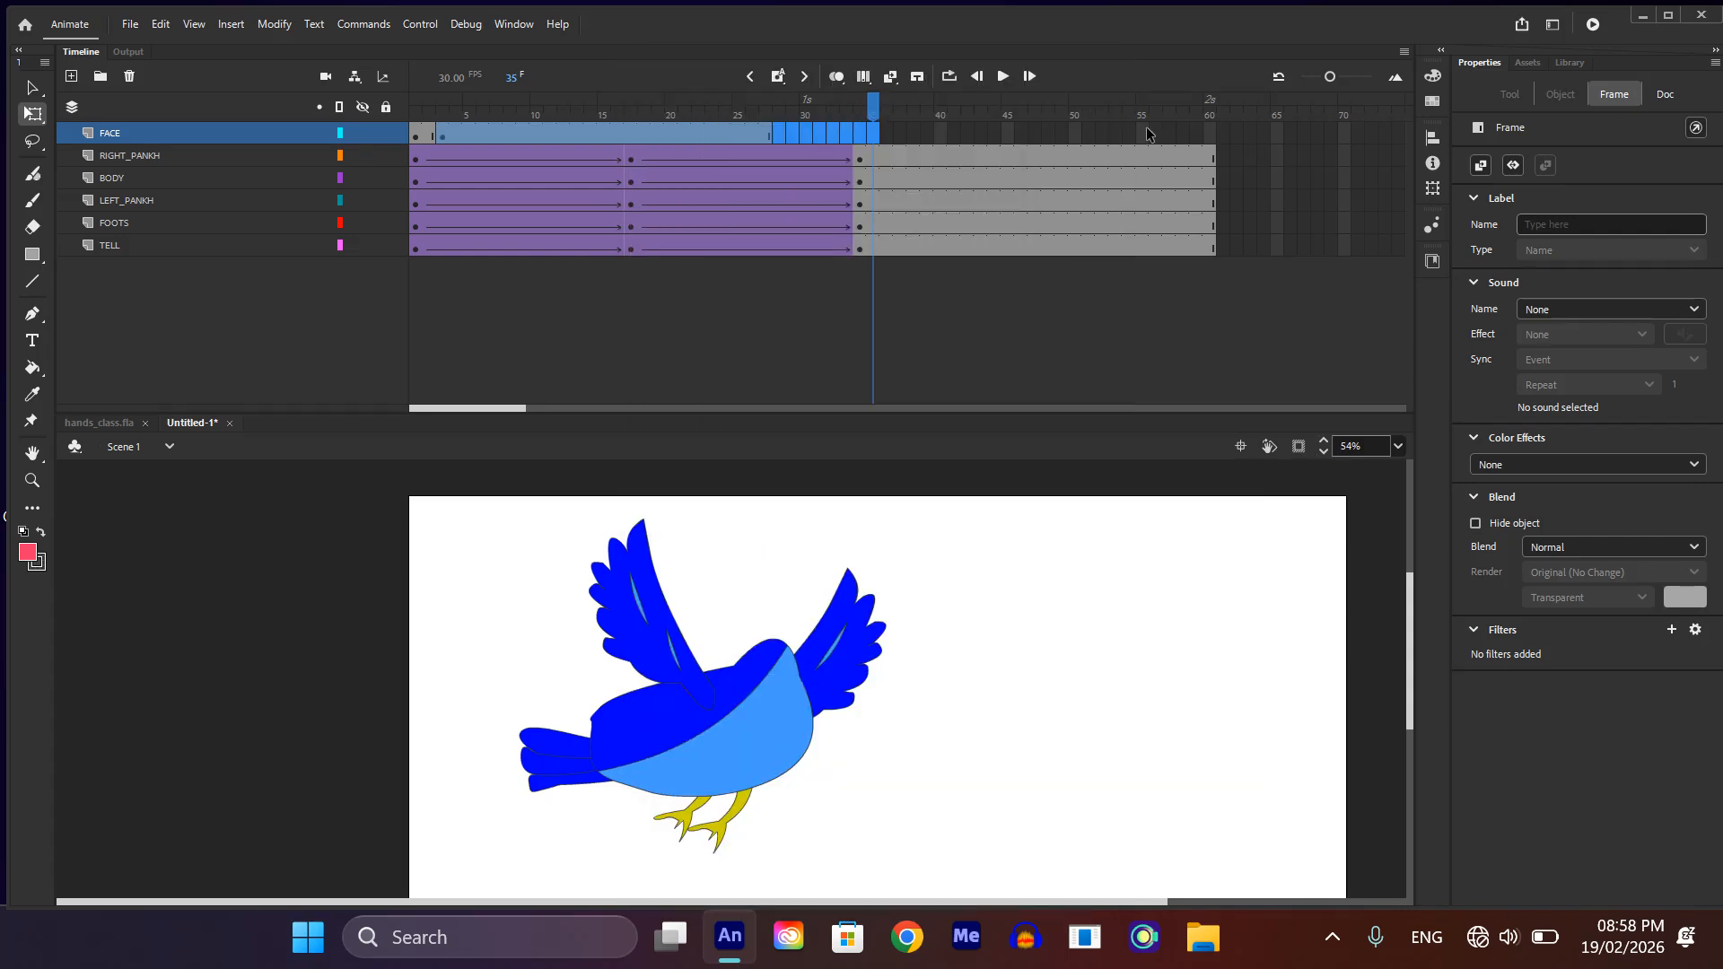
click(1210, 134)
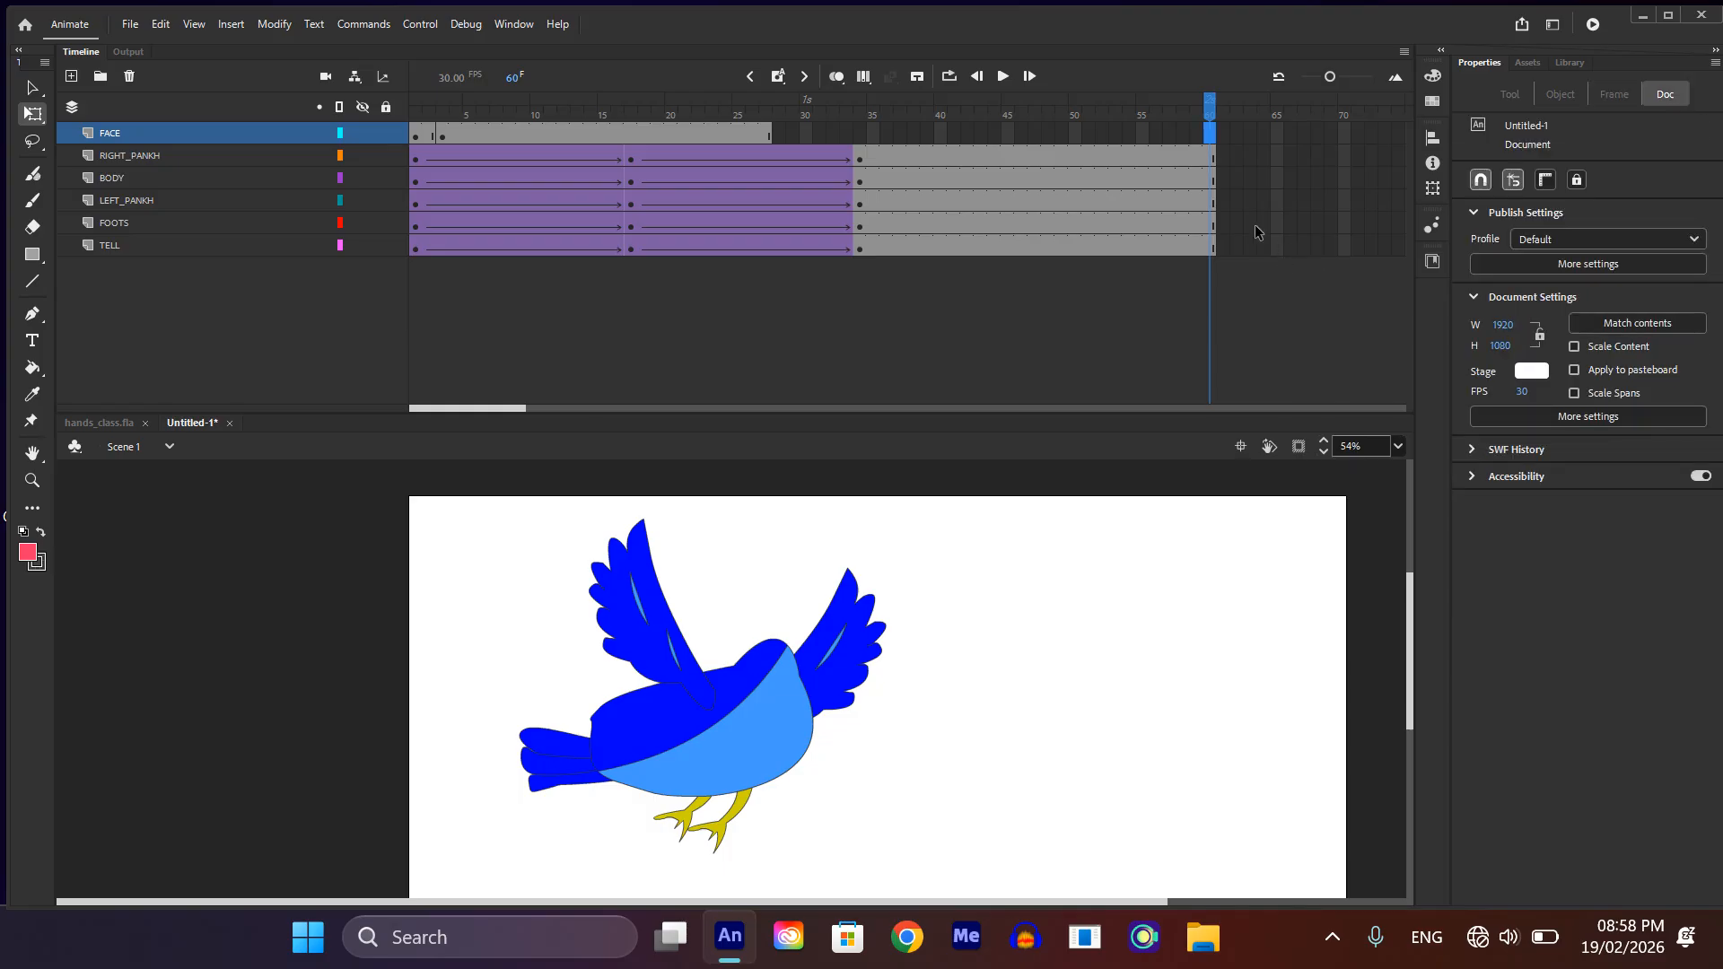
key(F5)
click(1183, 106)
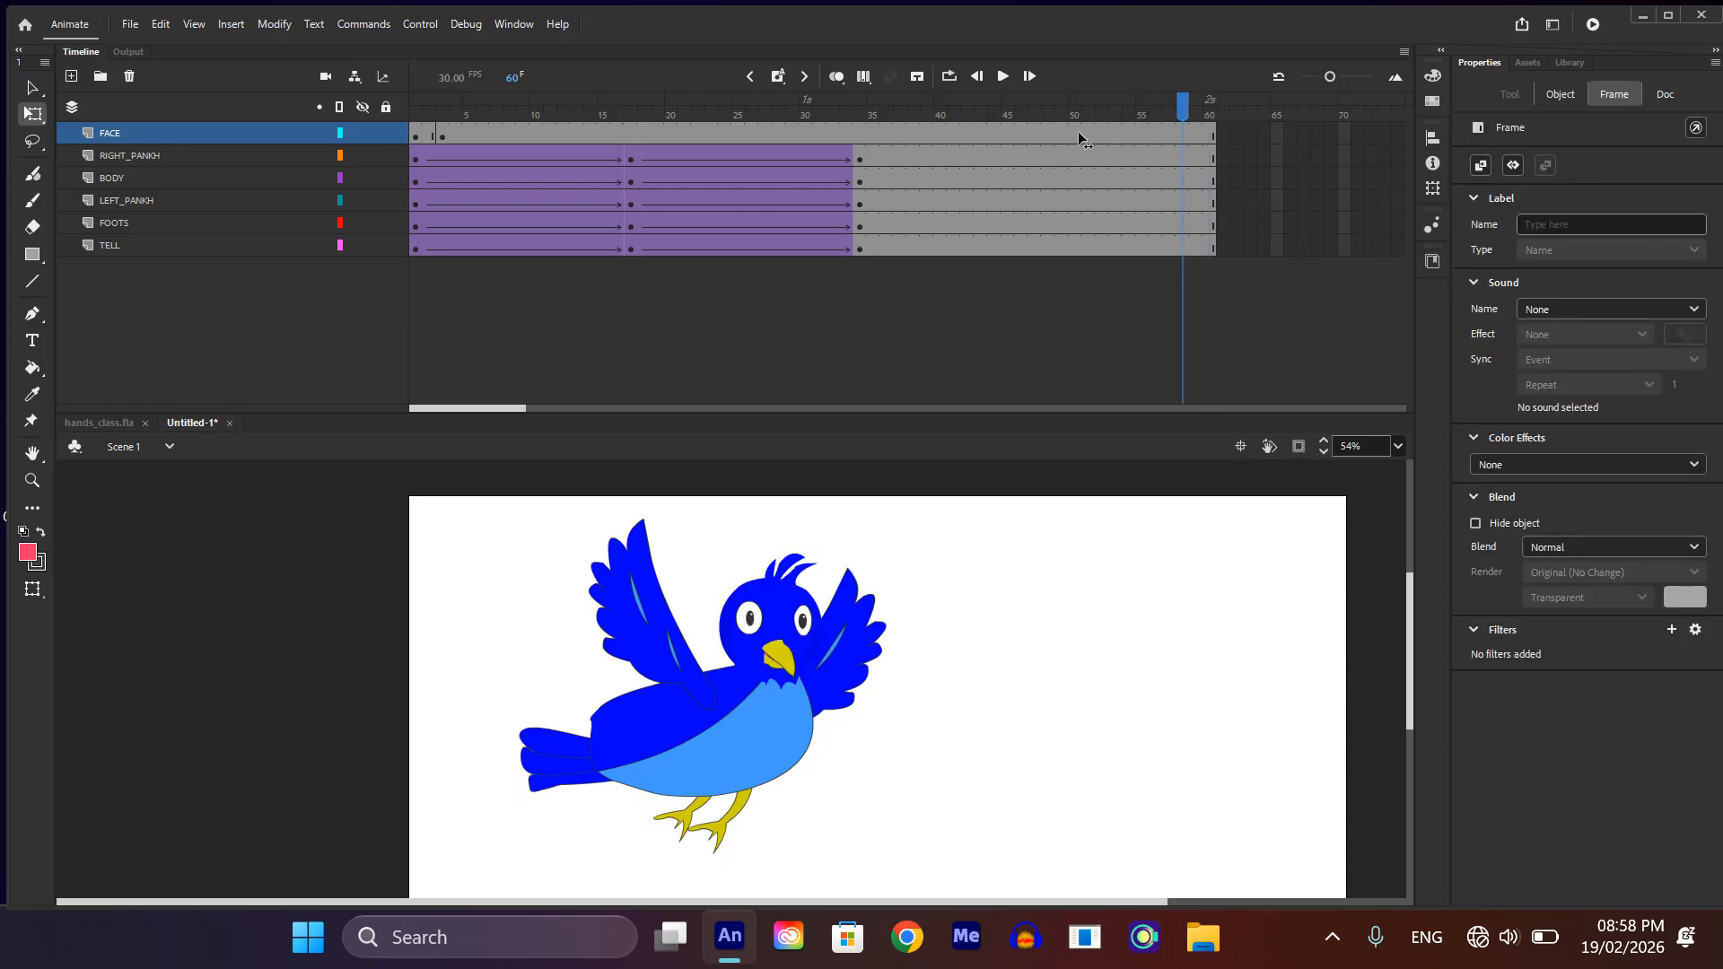
Step: Clear the extra keyframe at frame 3 of the FACE layer and return to frame 1
drag(1080, 134, 610, 231)
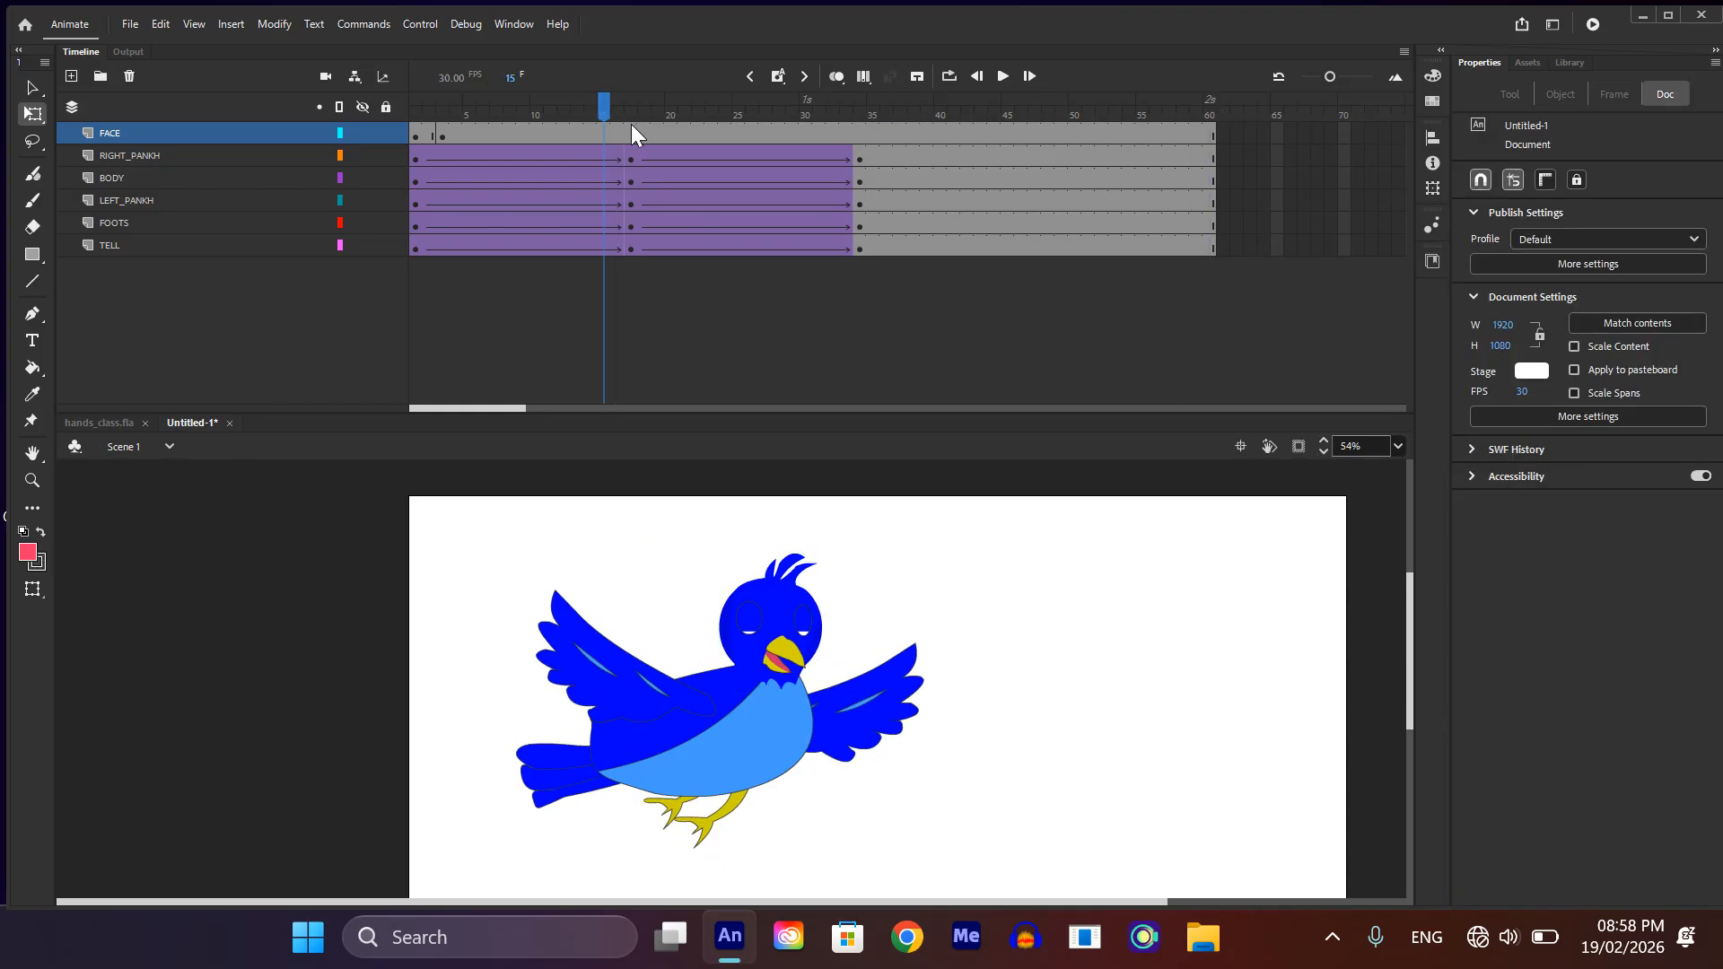
click(440, 133)
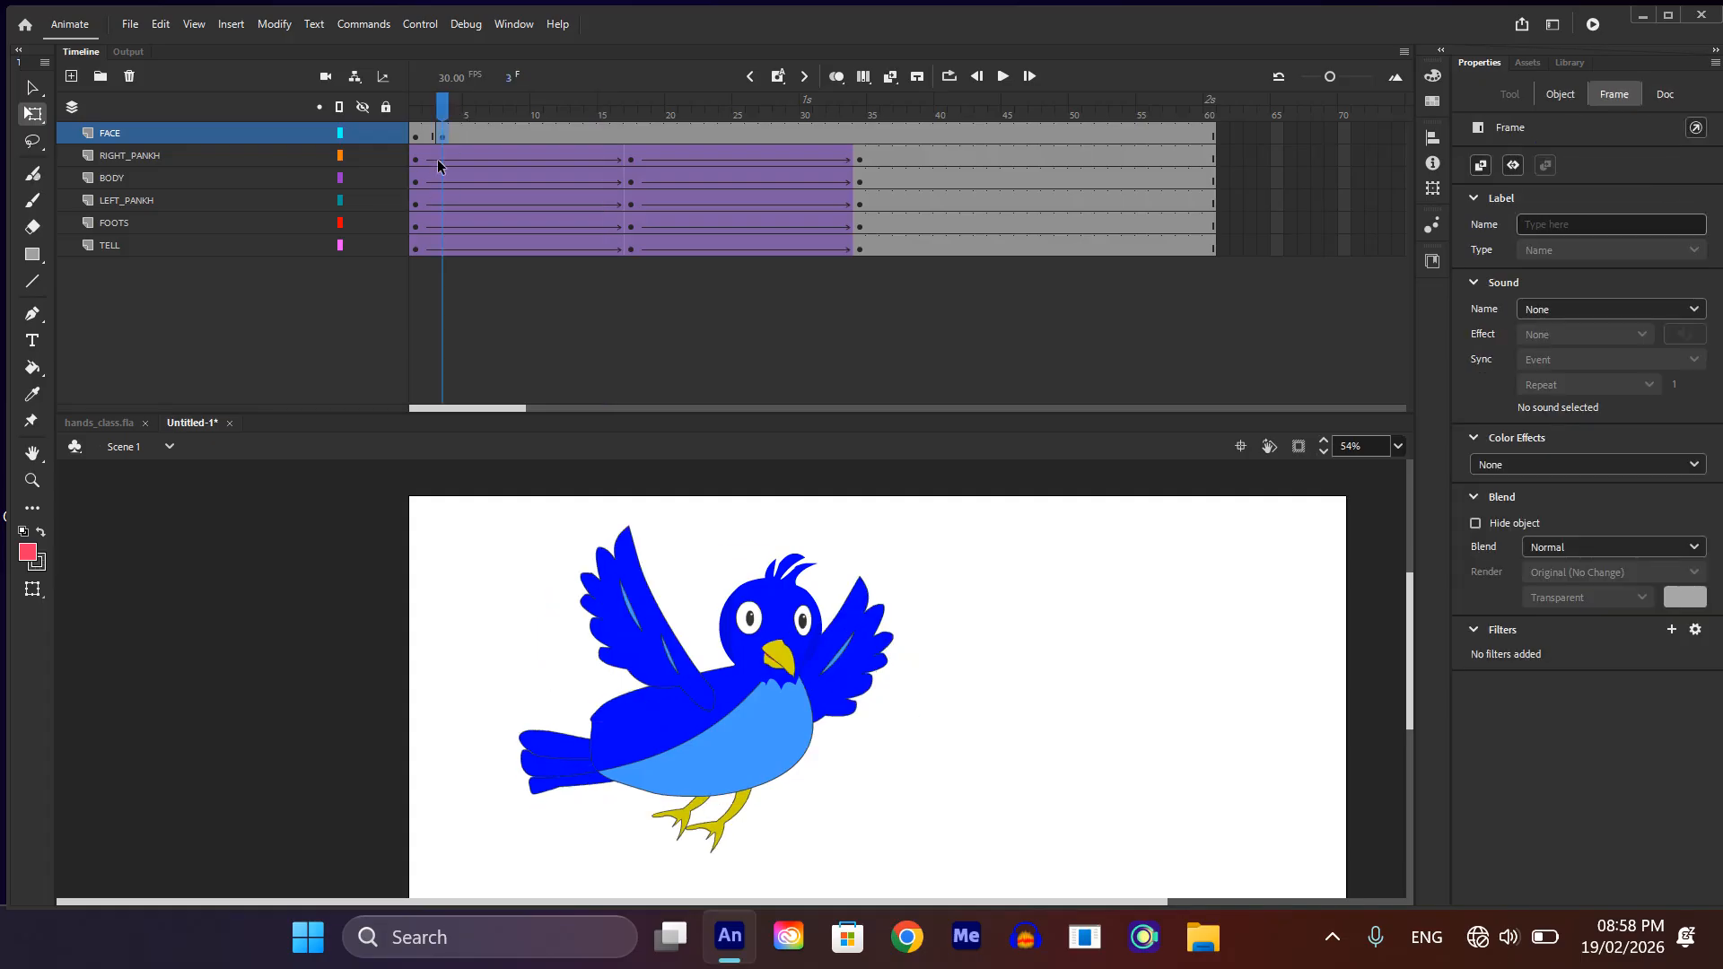
key(ctrl+z)
drag(441, 106, 399, 113)
Step: Move the head's pivot to the neck joint and nudge the head slightly upward at frame 1
click(789, 530)
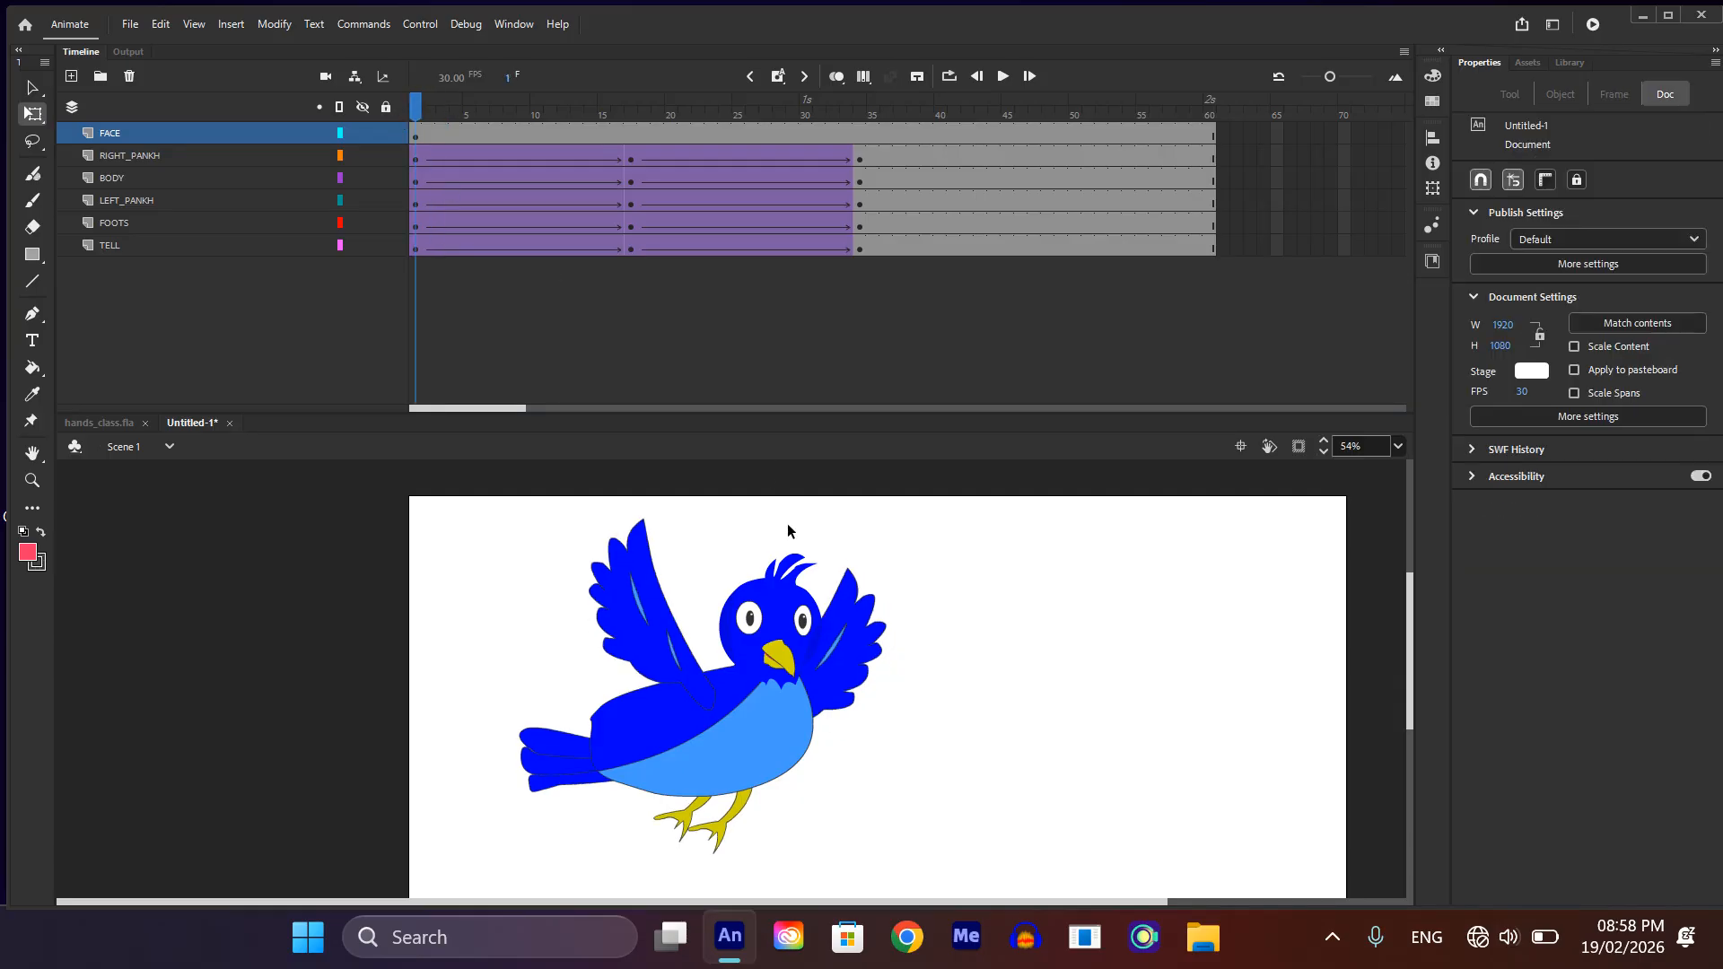
click(801, 631)
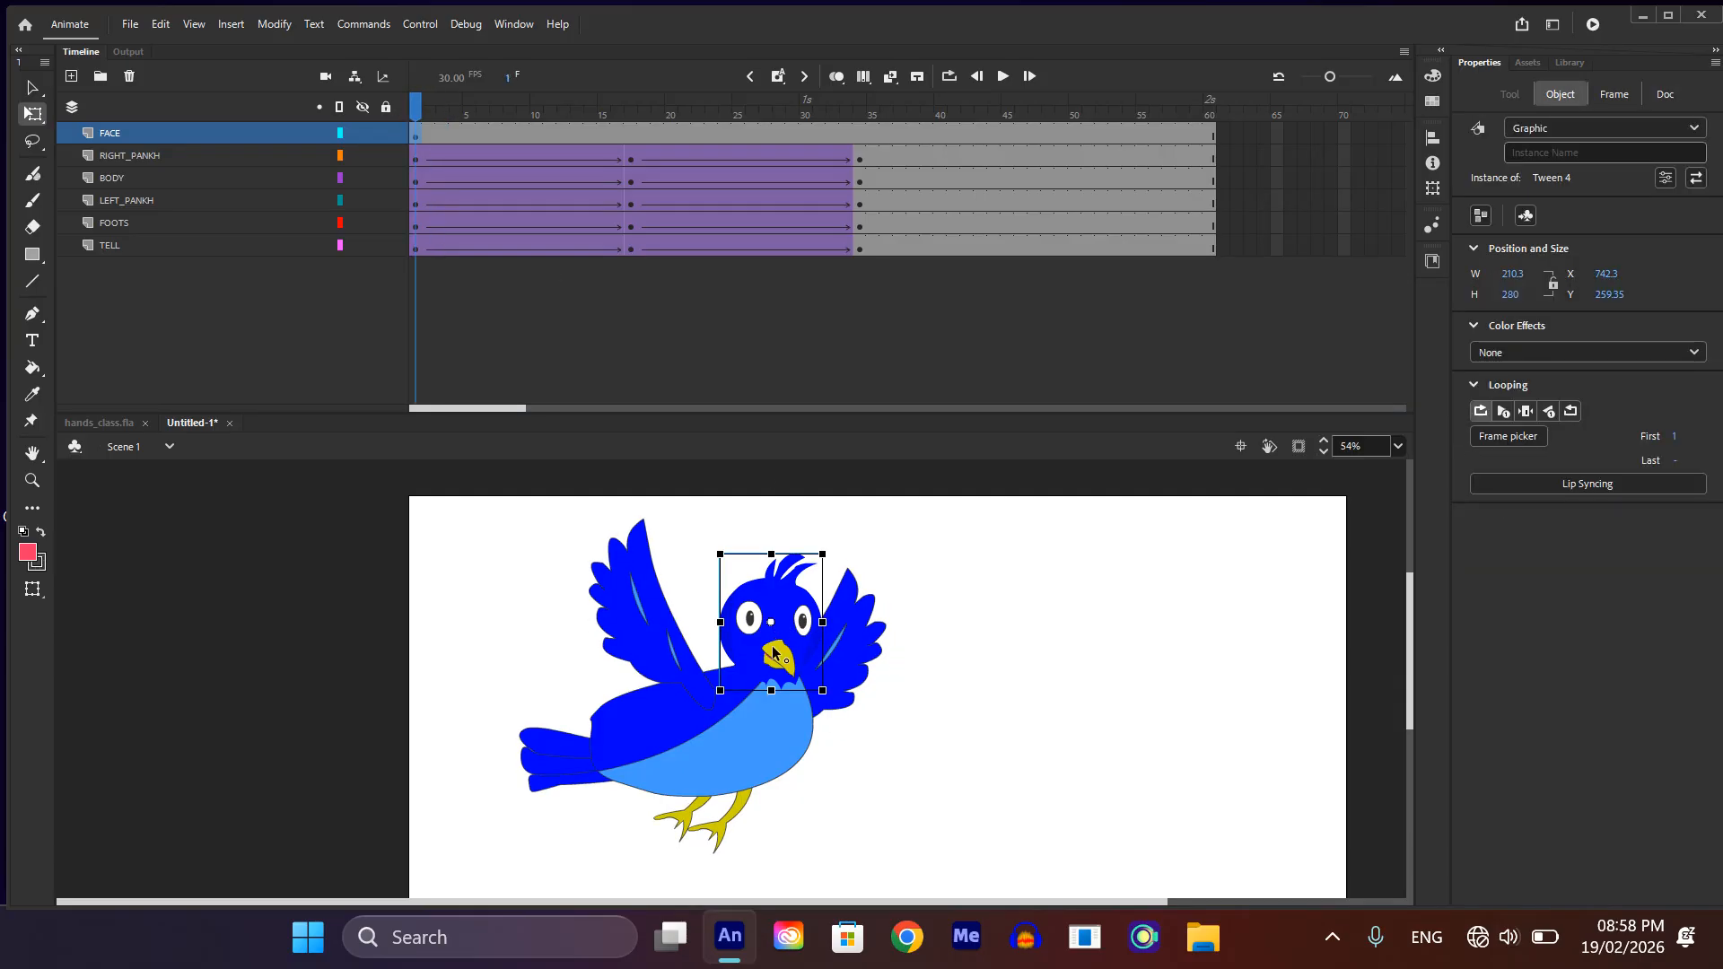
drag(770, 622, 758, 697)
drag(801, 599, 801, 591)
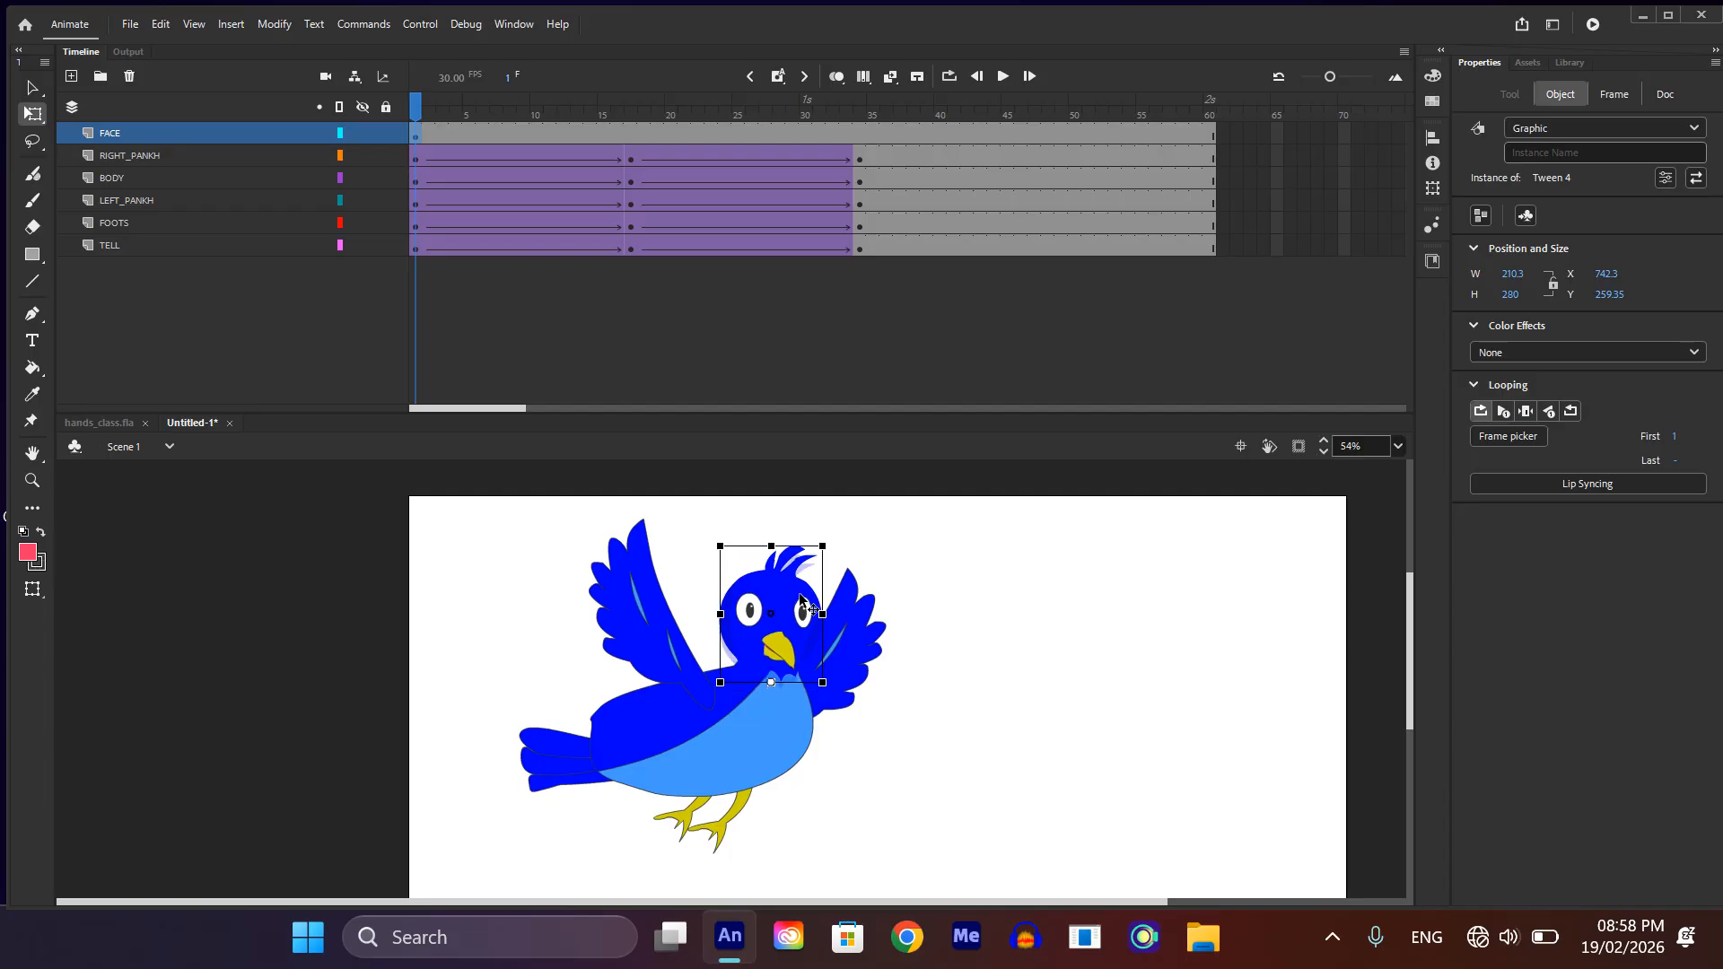
Step: Key the head tilted clockwise at frame 17 on the FACE layer and copy its frame 1 keyframe to frame 34
click(628, 133)
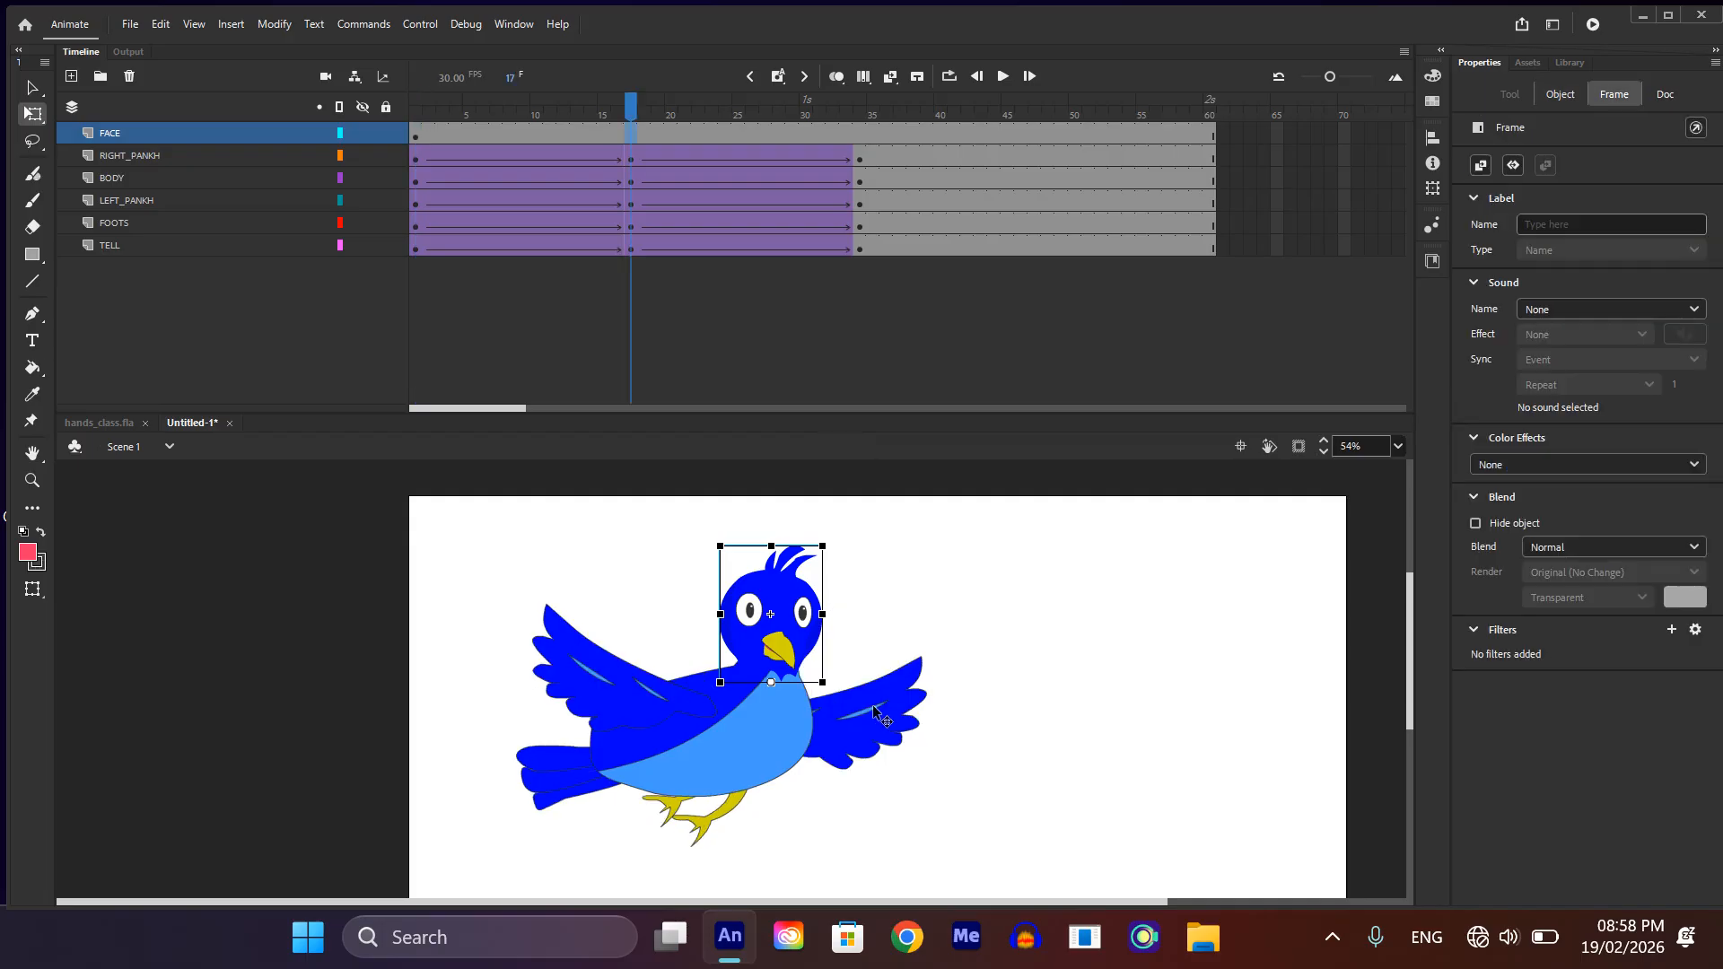
drag(833, 538, 871, 562)
click(416, 135)
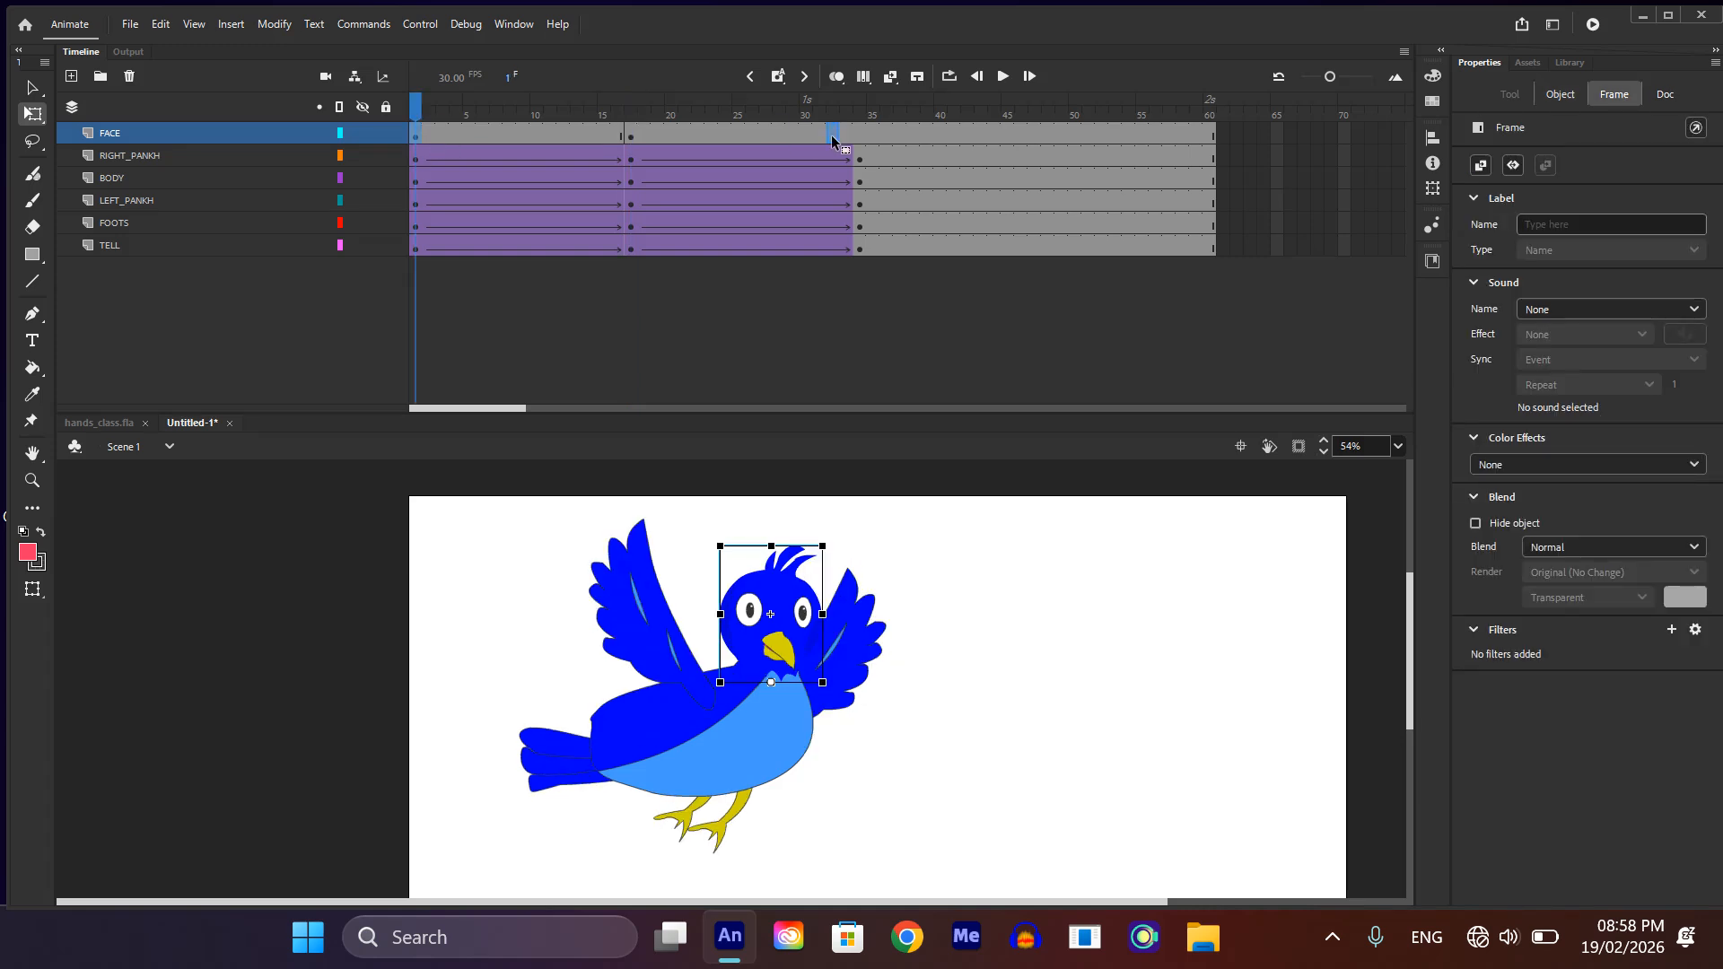
click(863, 133)
key(F6)
Step: Create classic tweens across both FACE spans up to frame 34 and play the animation
drag(551, 136, 750, 138)
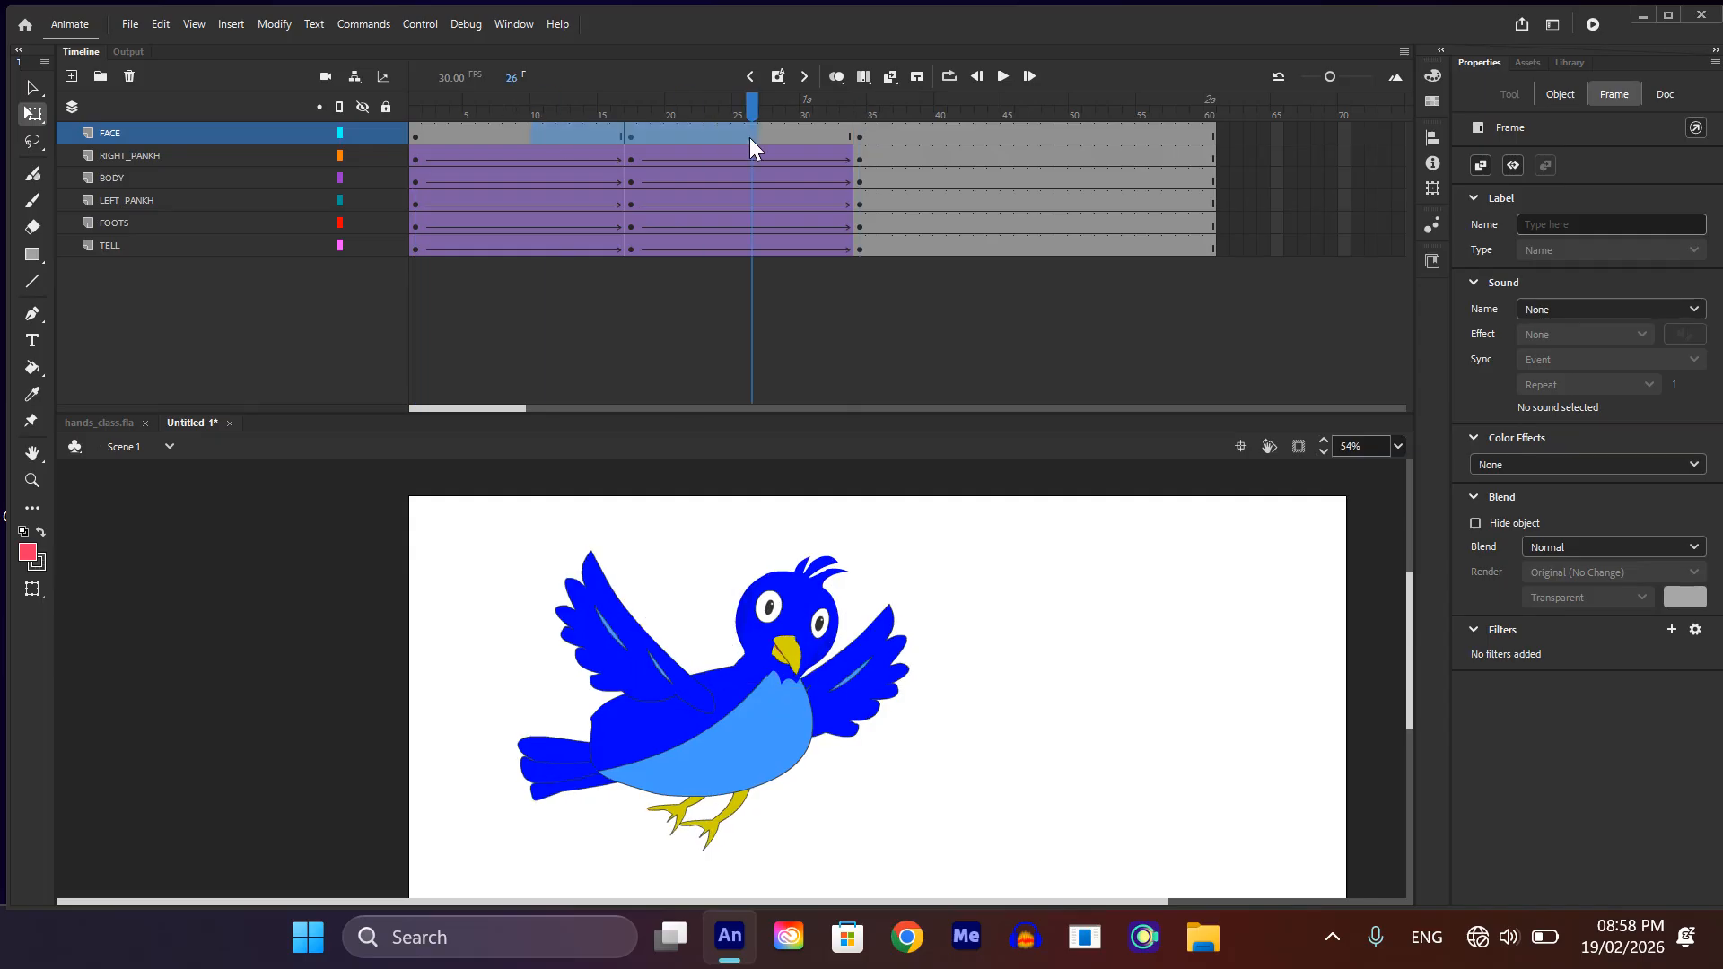
right_click(645, 135)
click(736, 76)
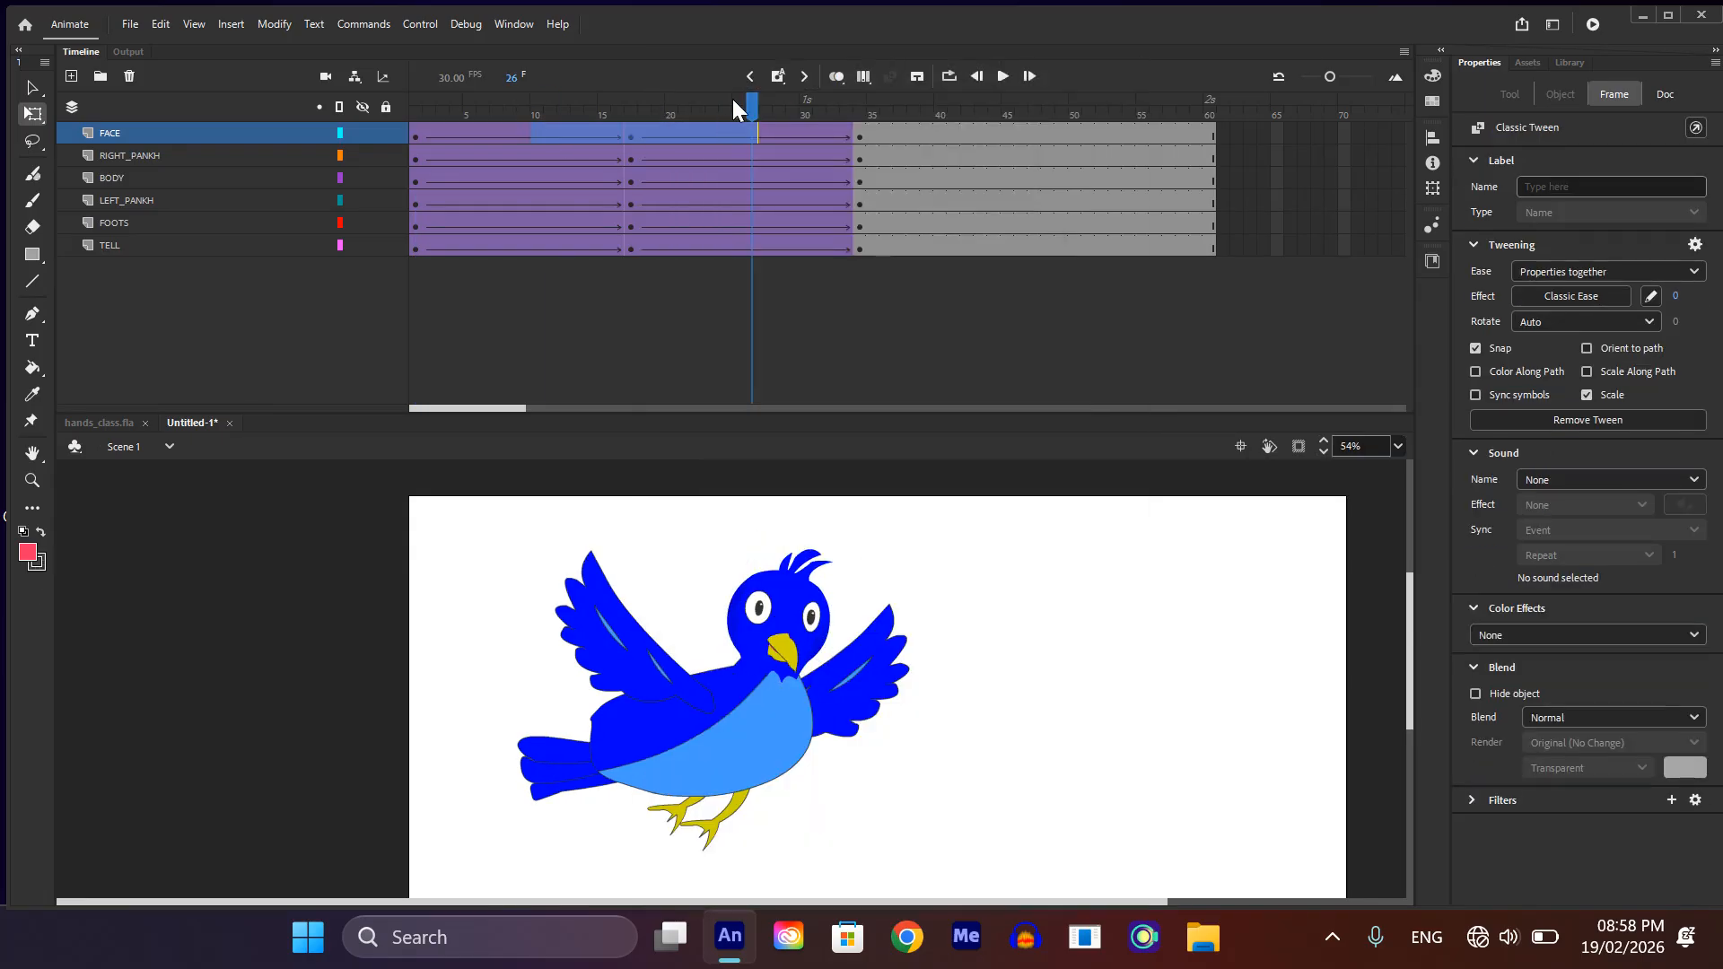
key(Return)
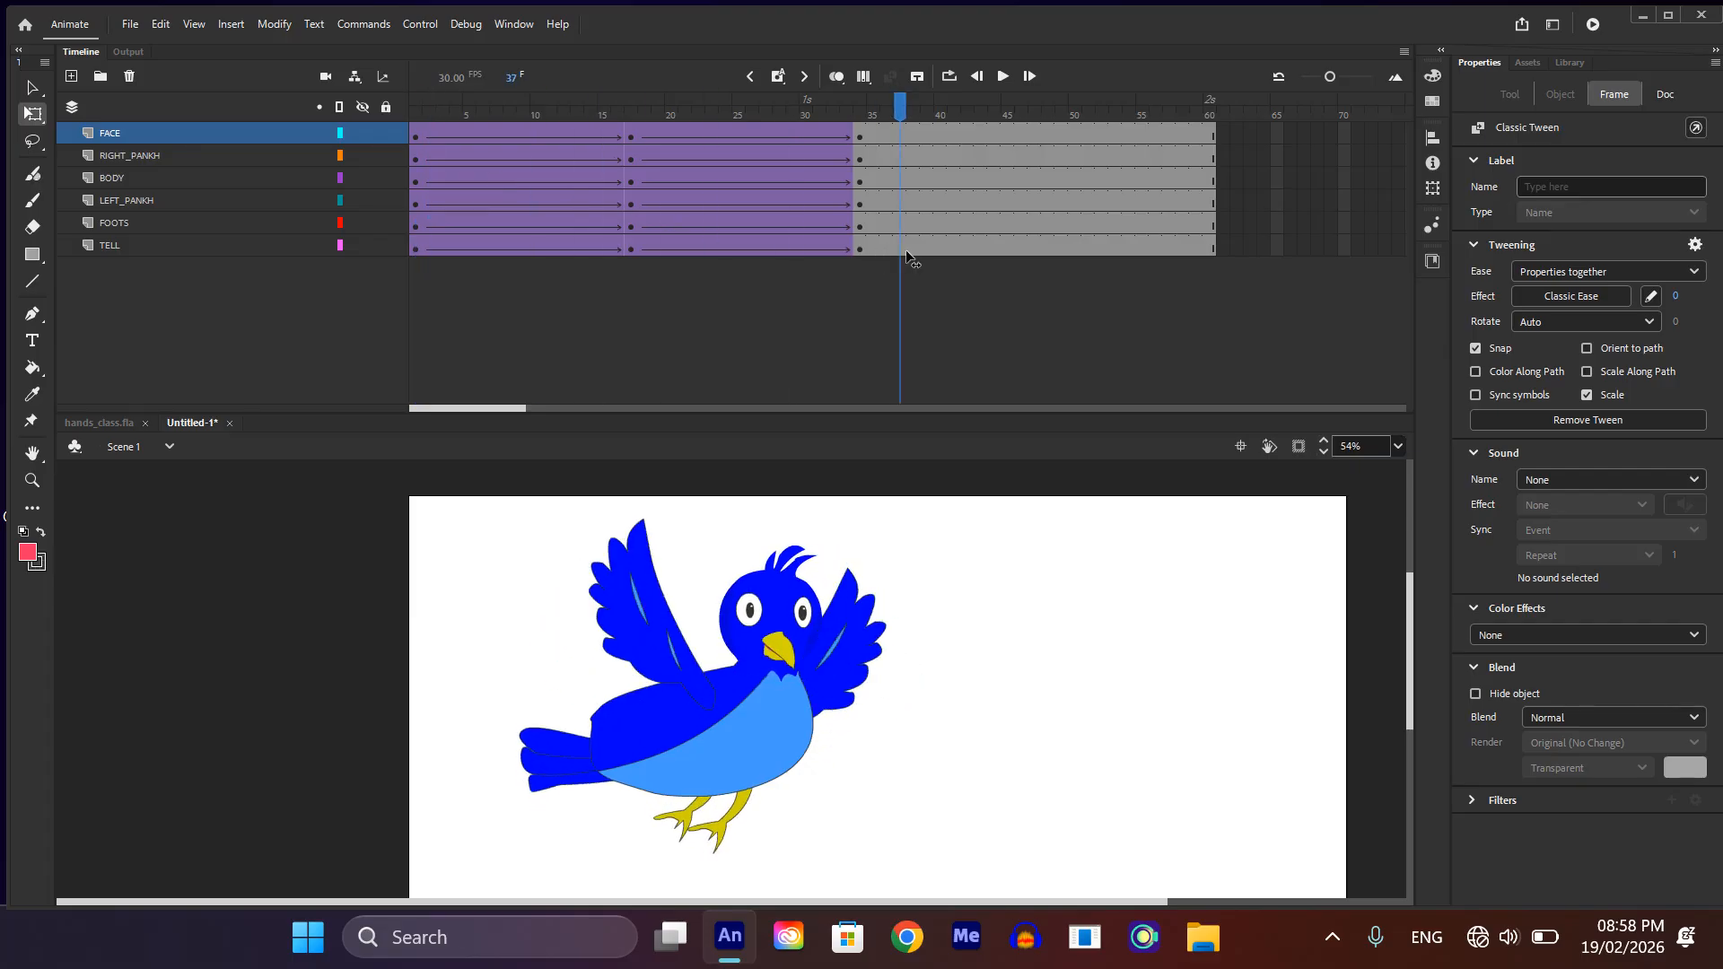
click(1244, 750)
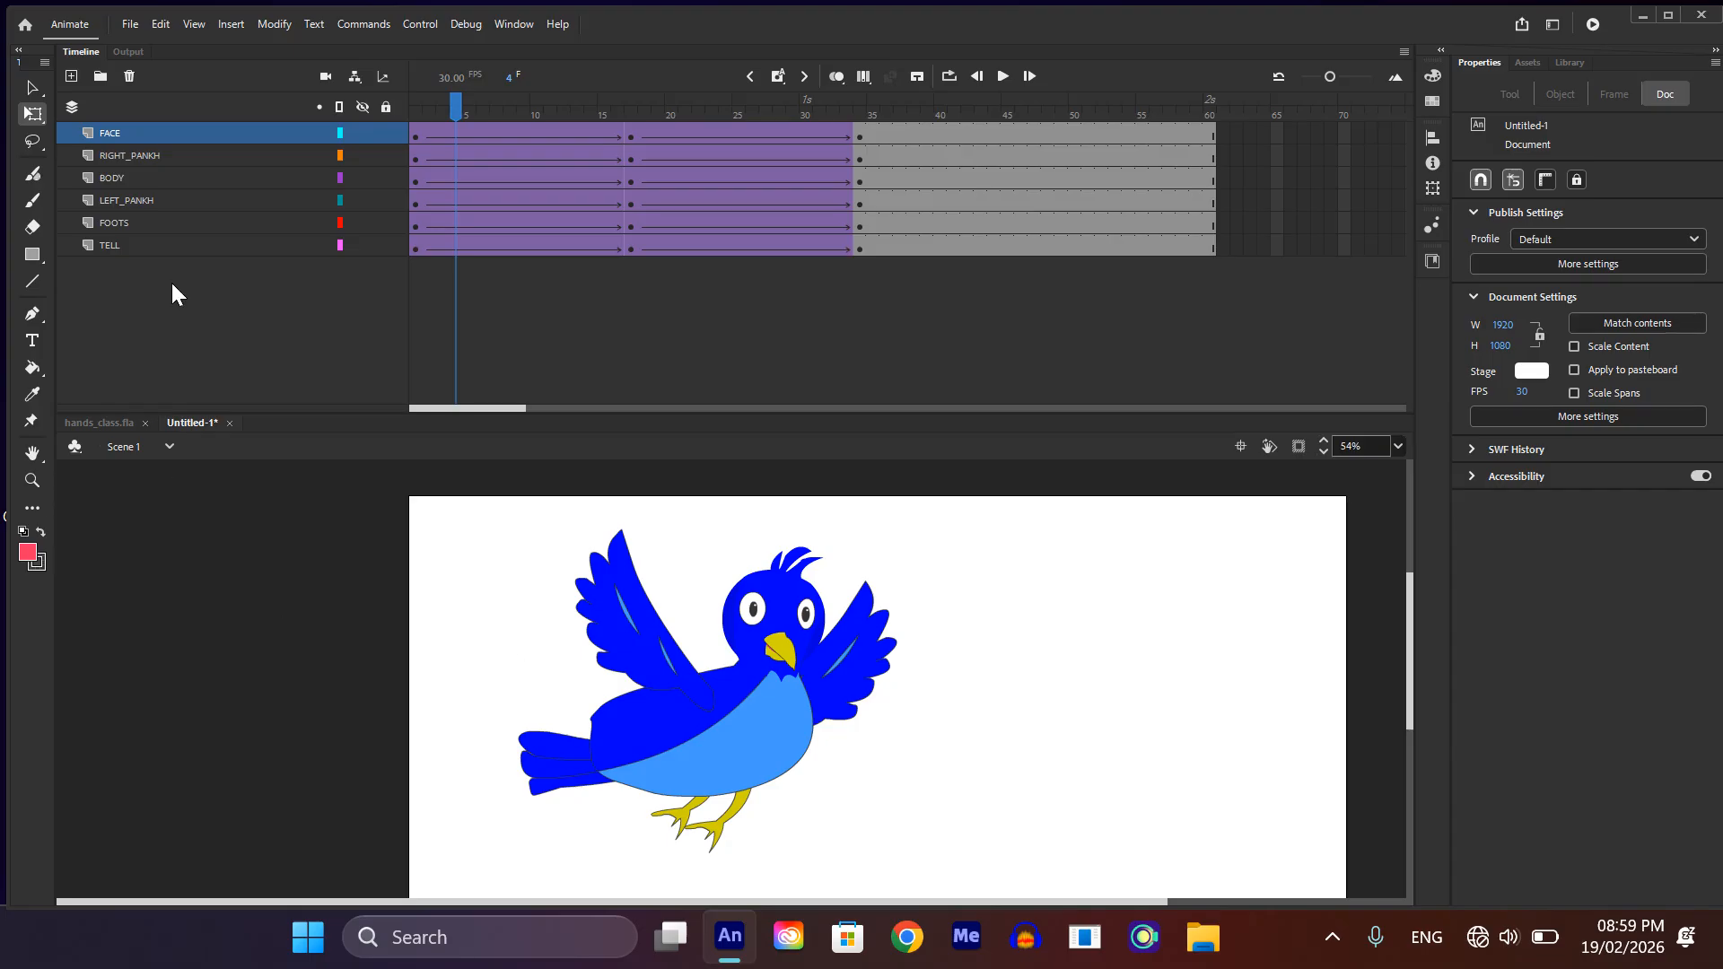
Step: Convert all six bird layers, FACE through TELL, into a single symbol
shift+click(140, 246)
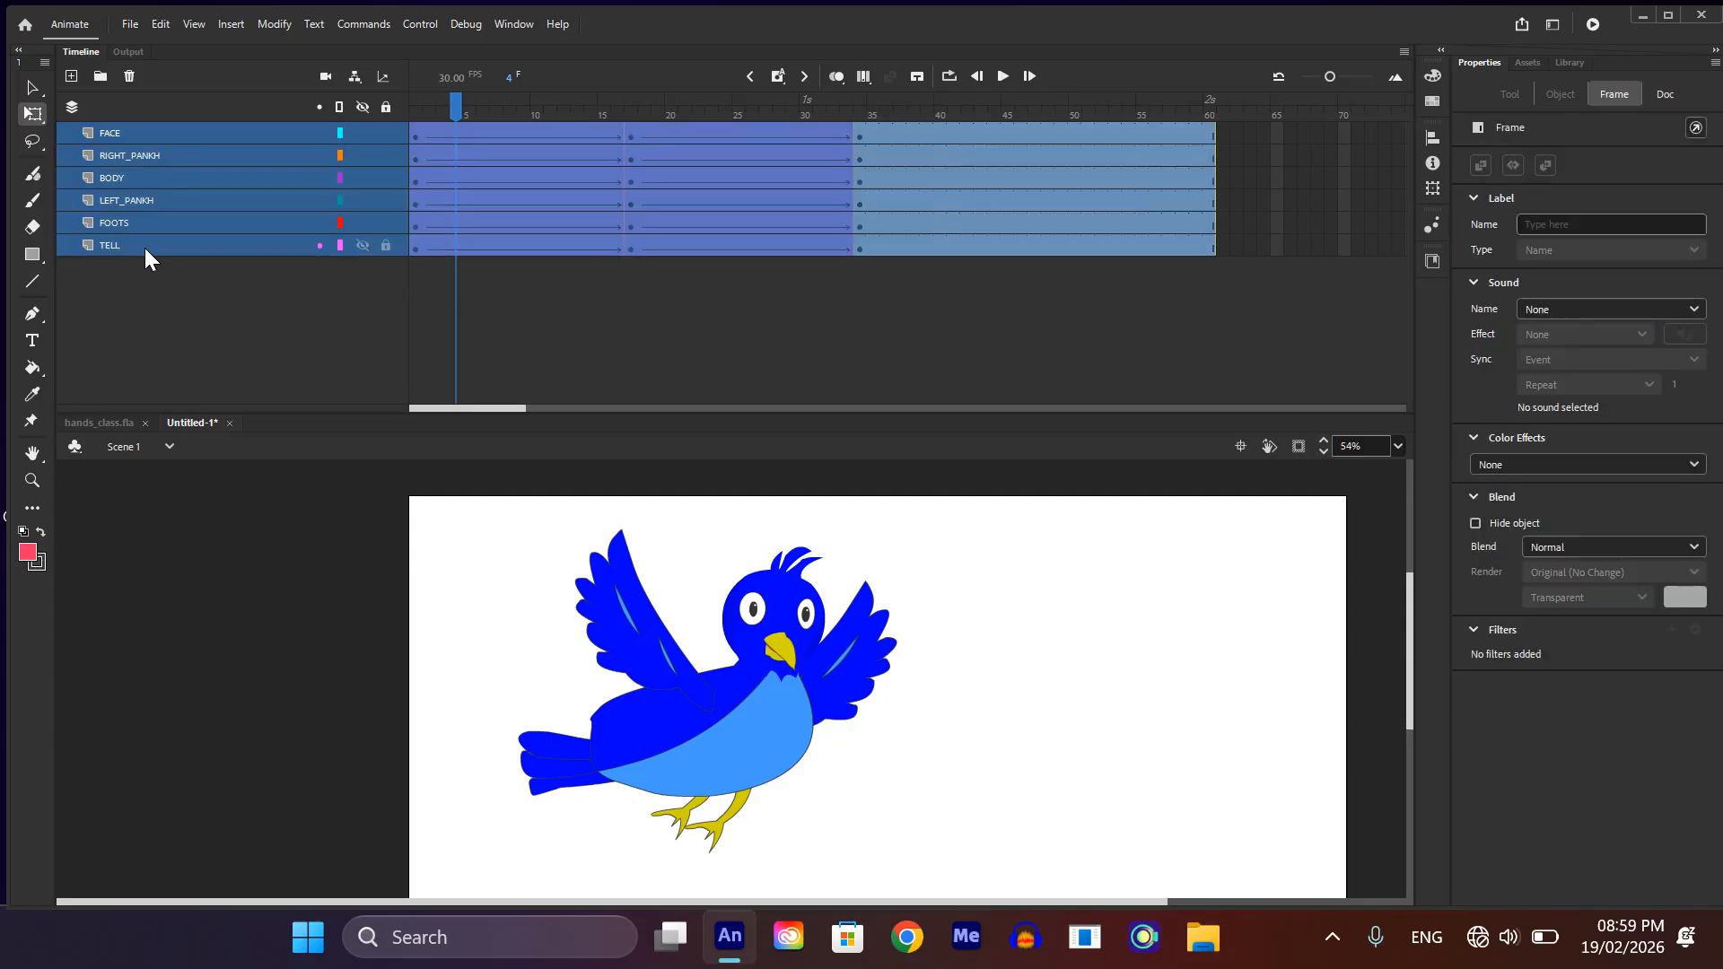
right_click(207, 195)
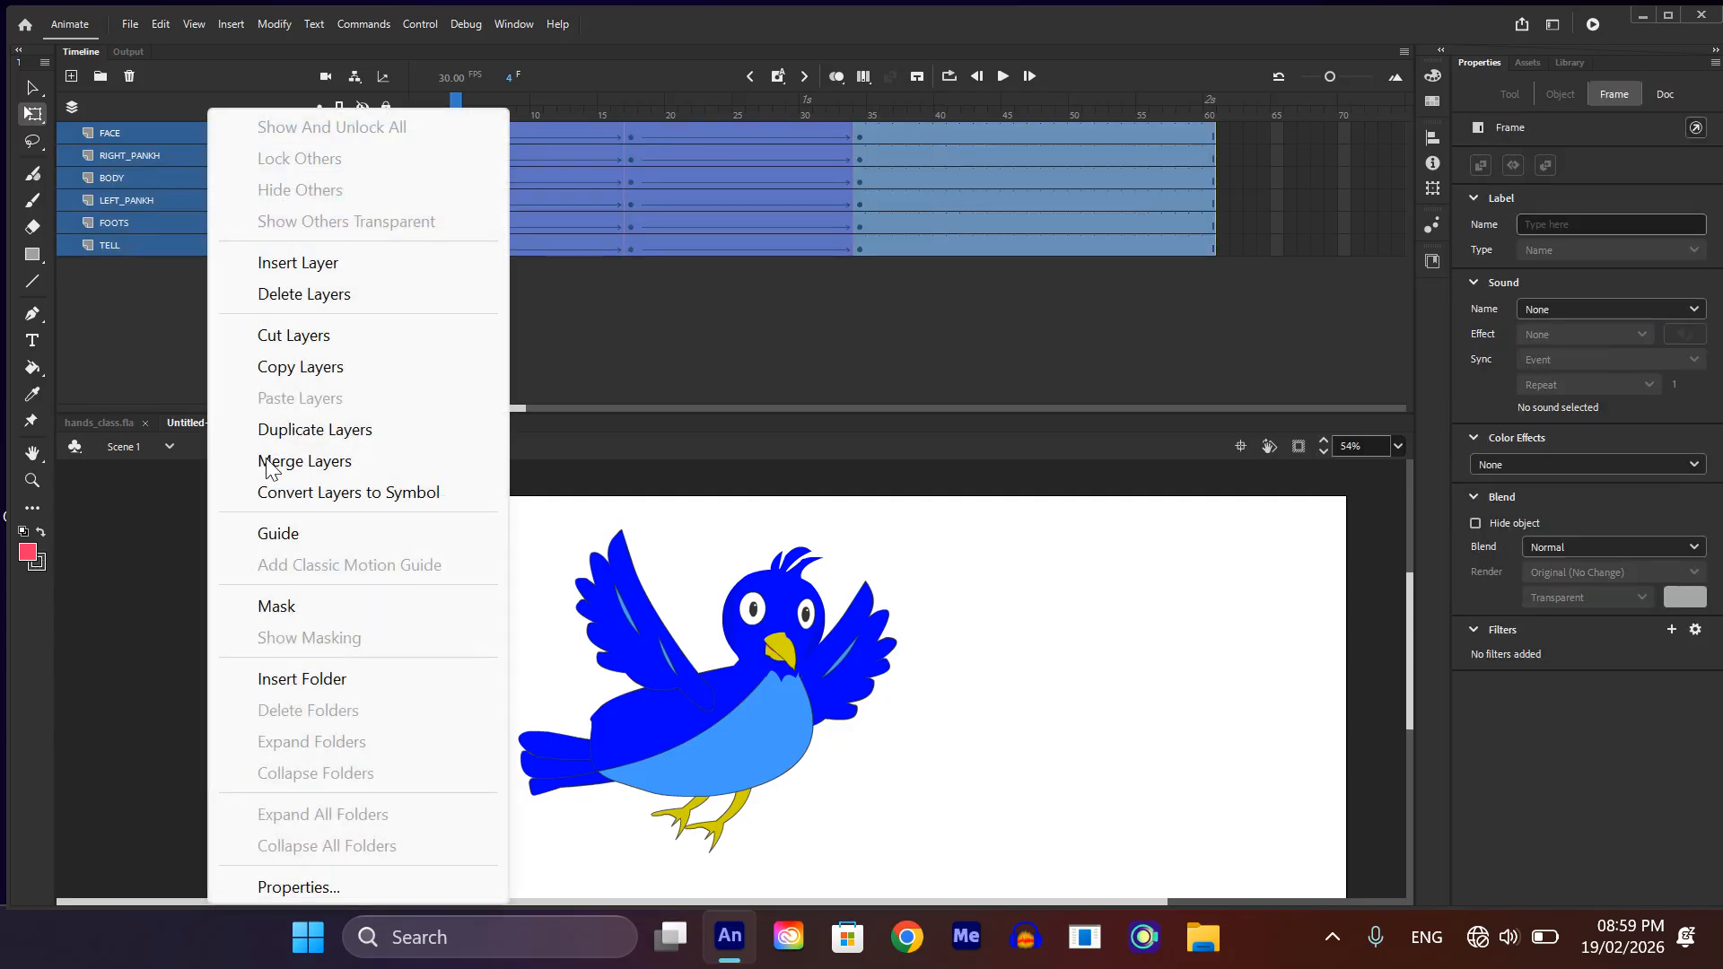
click(395, 496)
click(1096, 397)
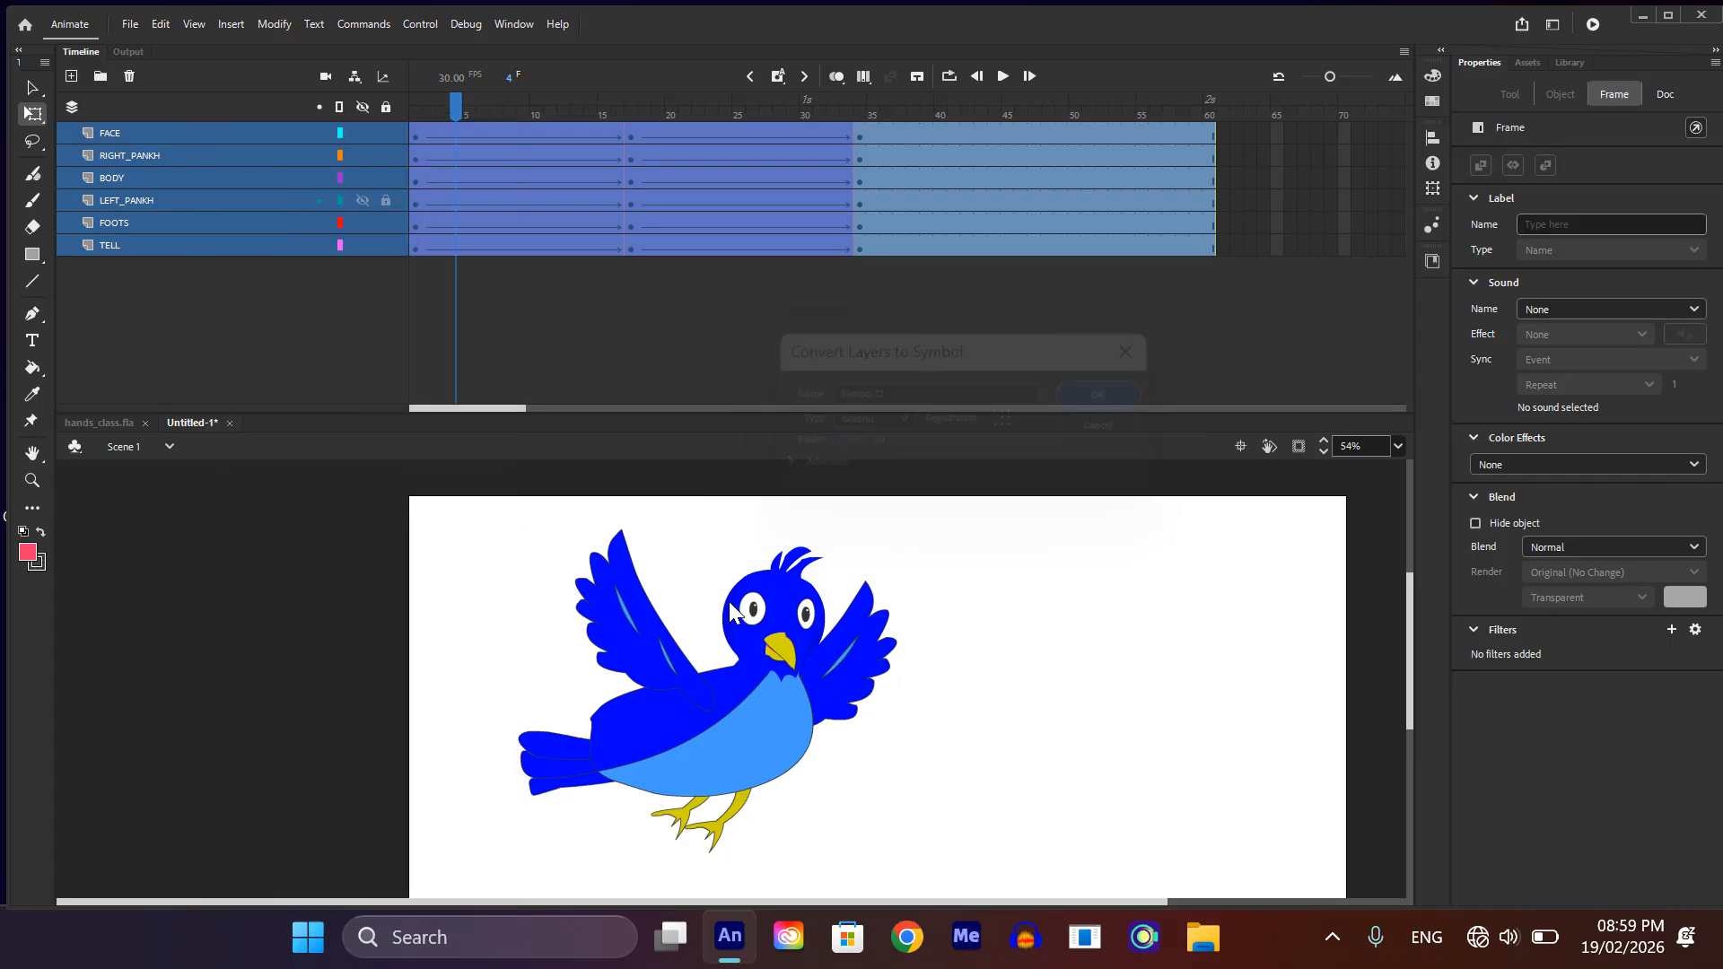
Step: Open the new bird symbol at frame 1 and test the movie to review the flapping loop
scroll(689, 717, down, 1)
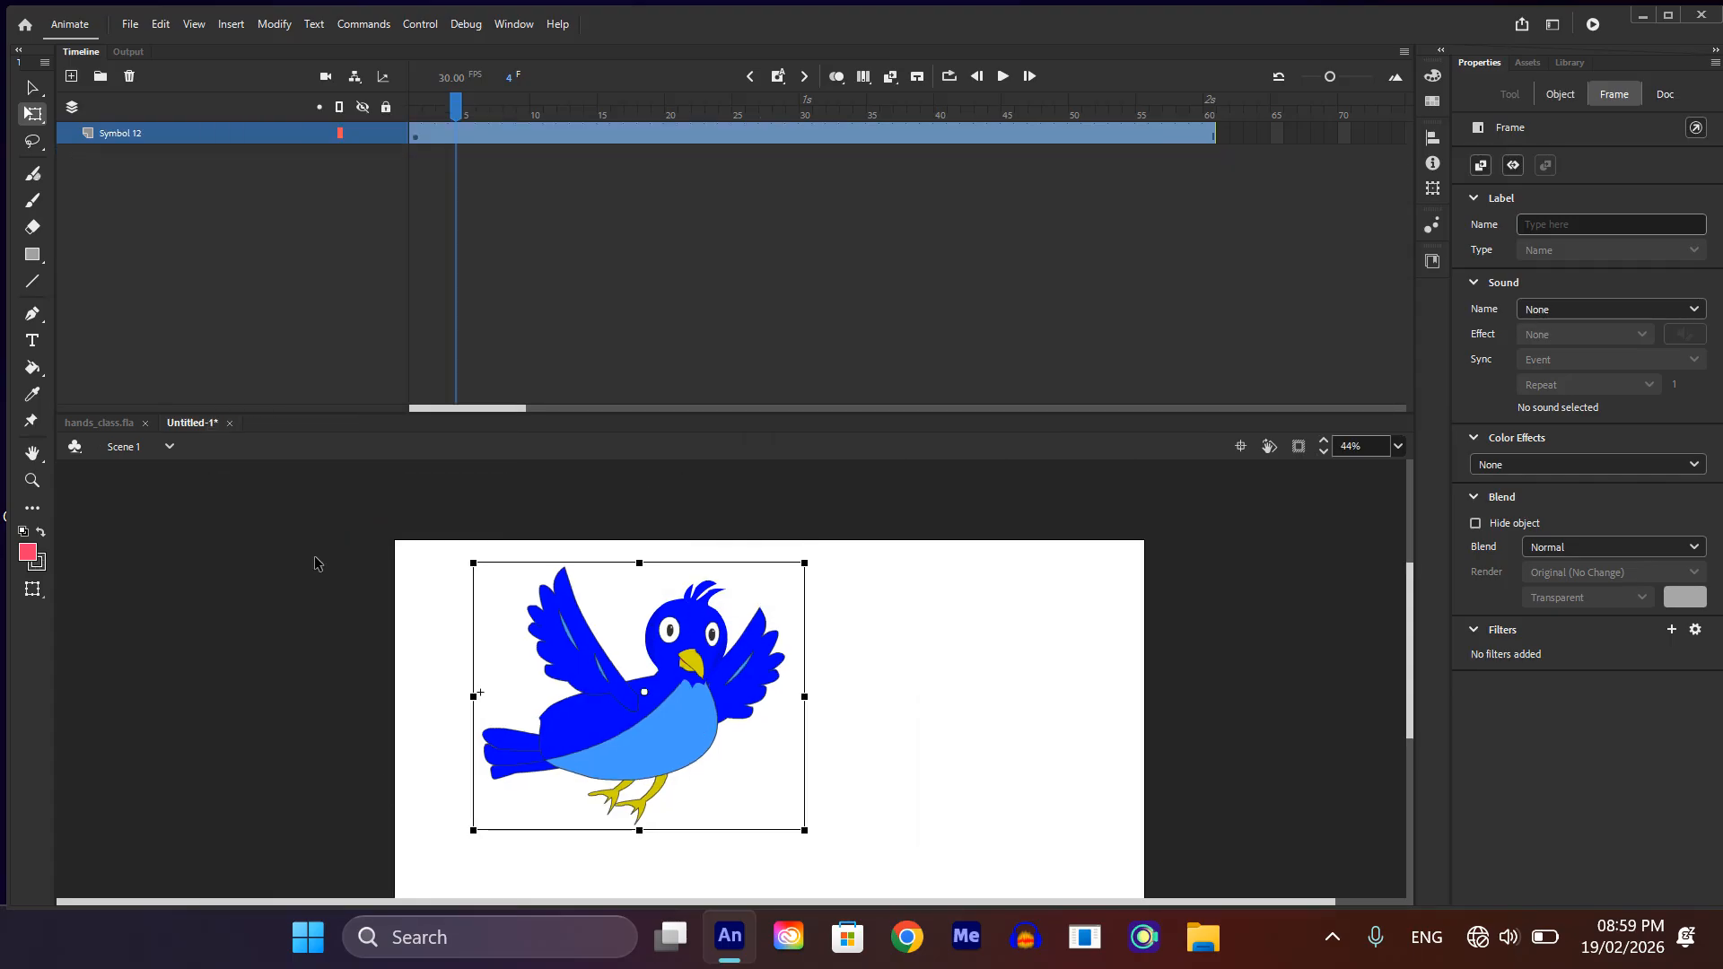
double_click(661, 736)
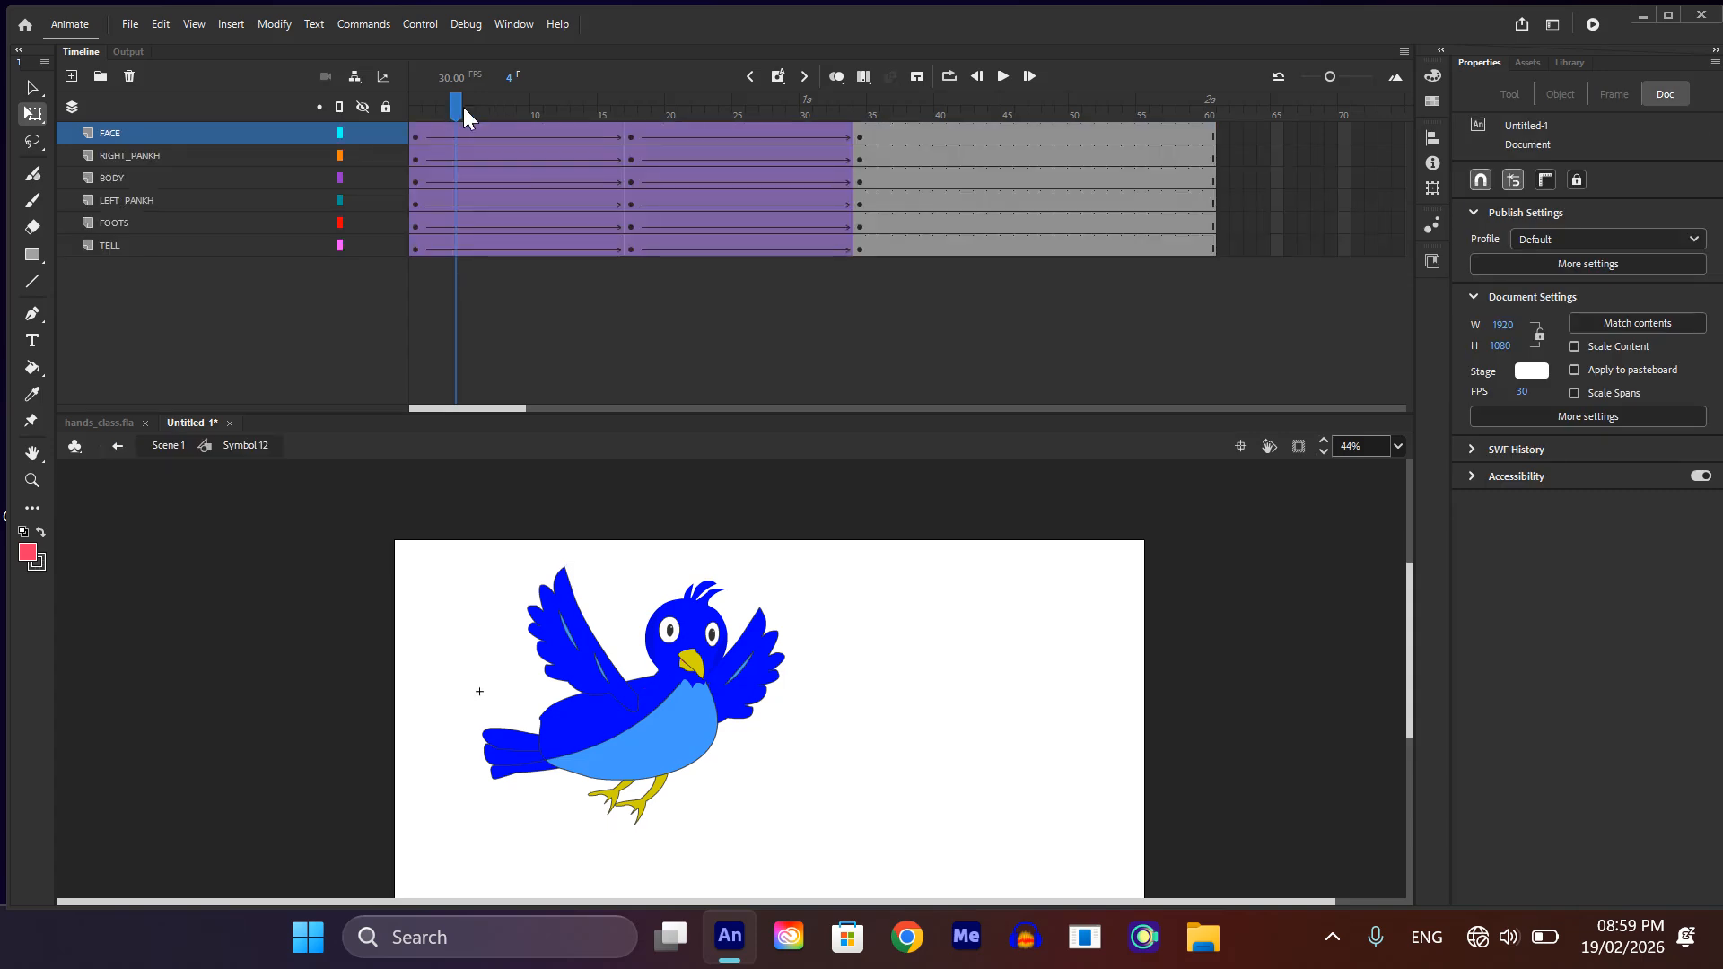
drag(463, 106, 438, 359)
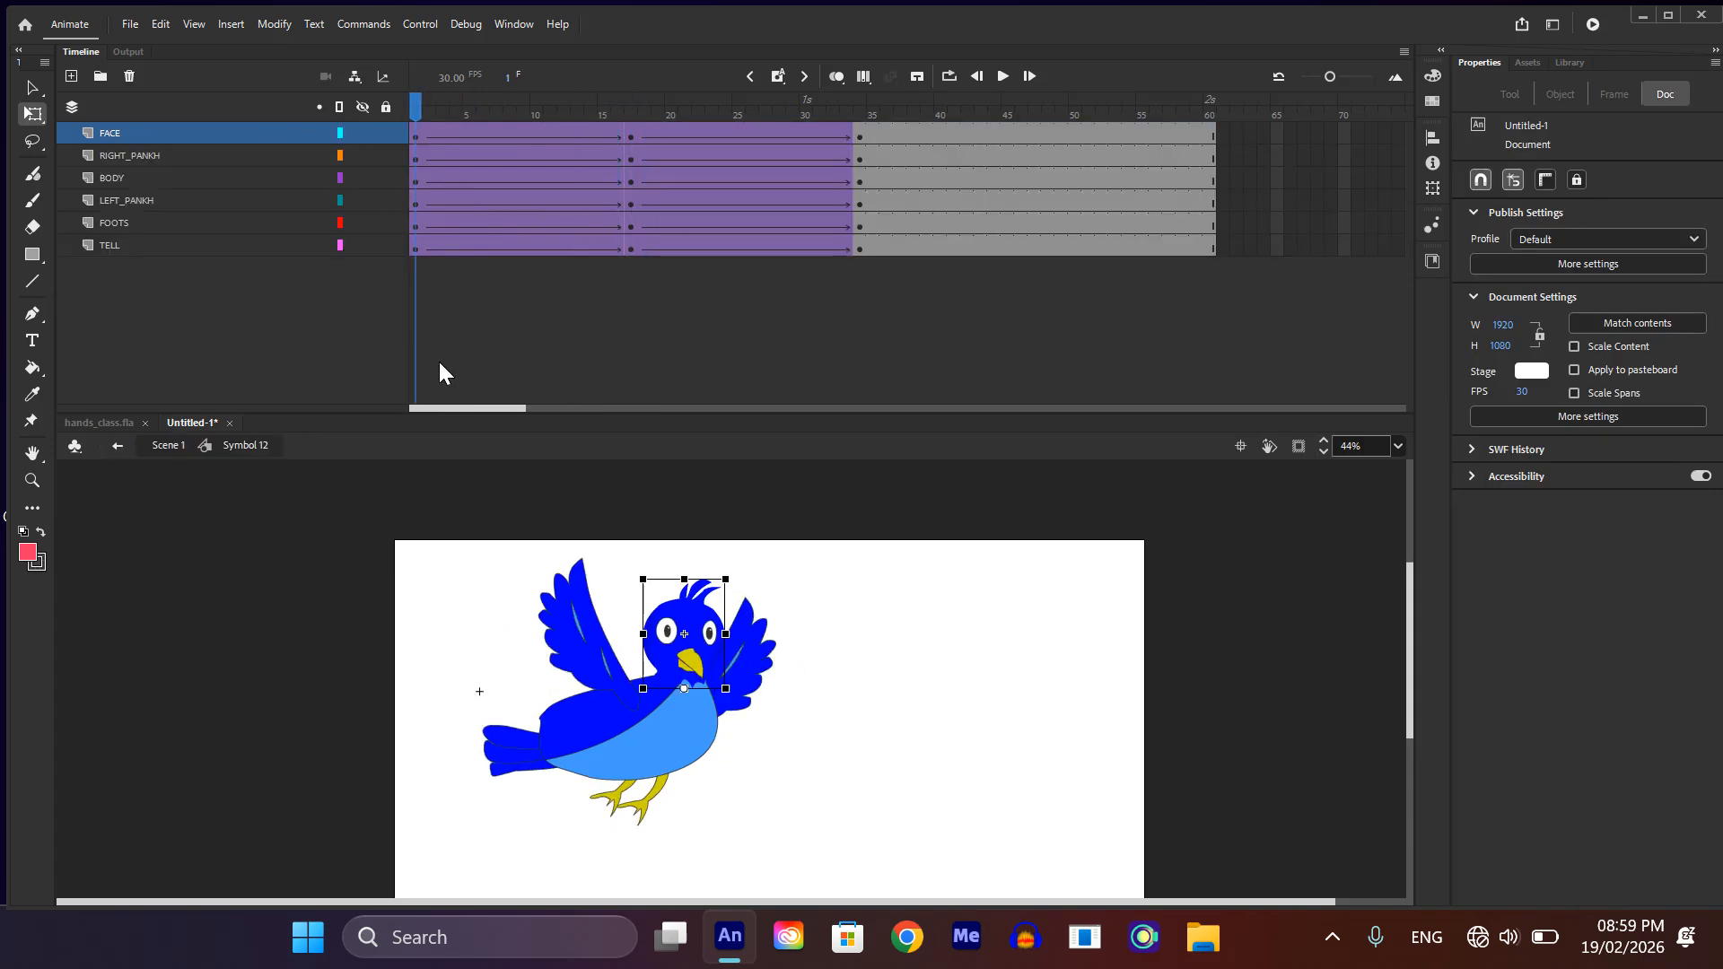
key(ctrl+Return)
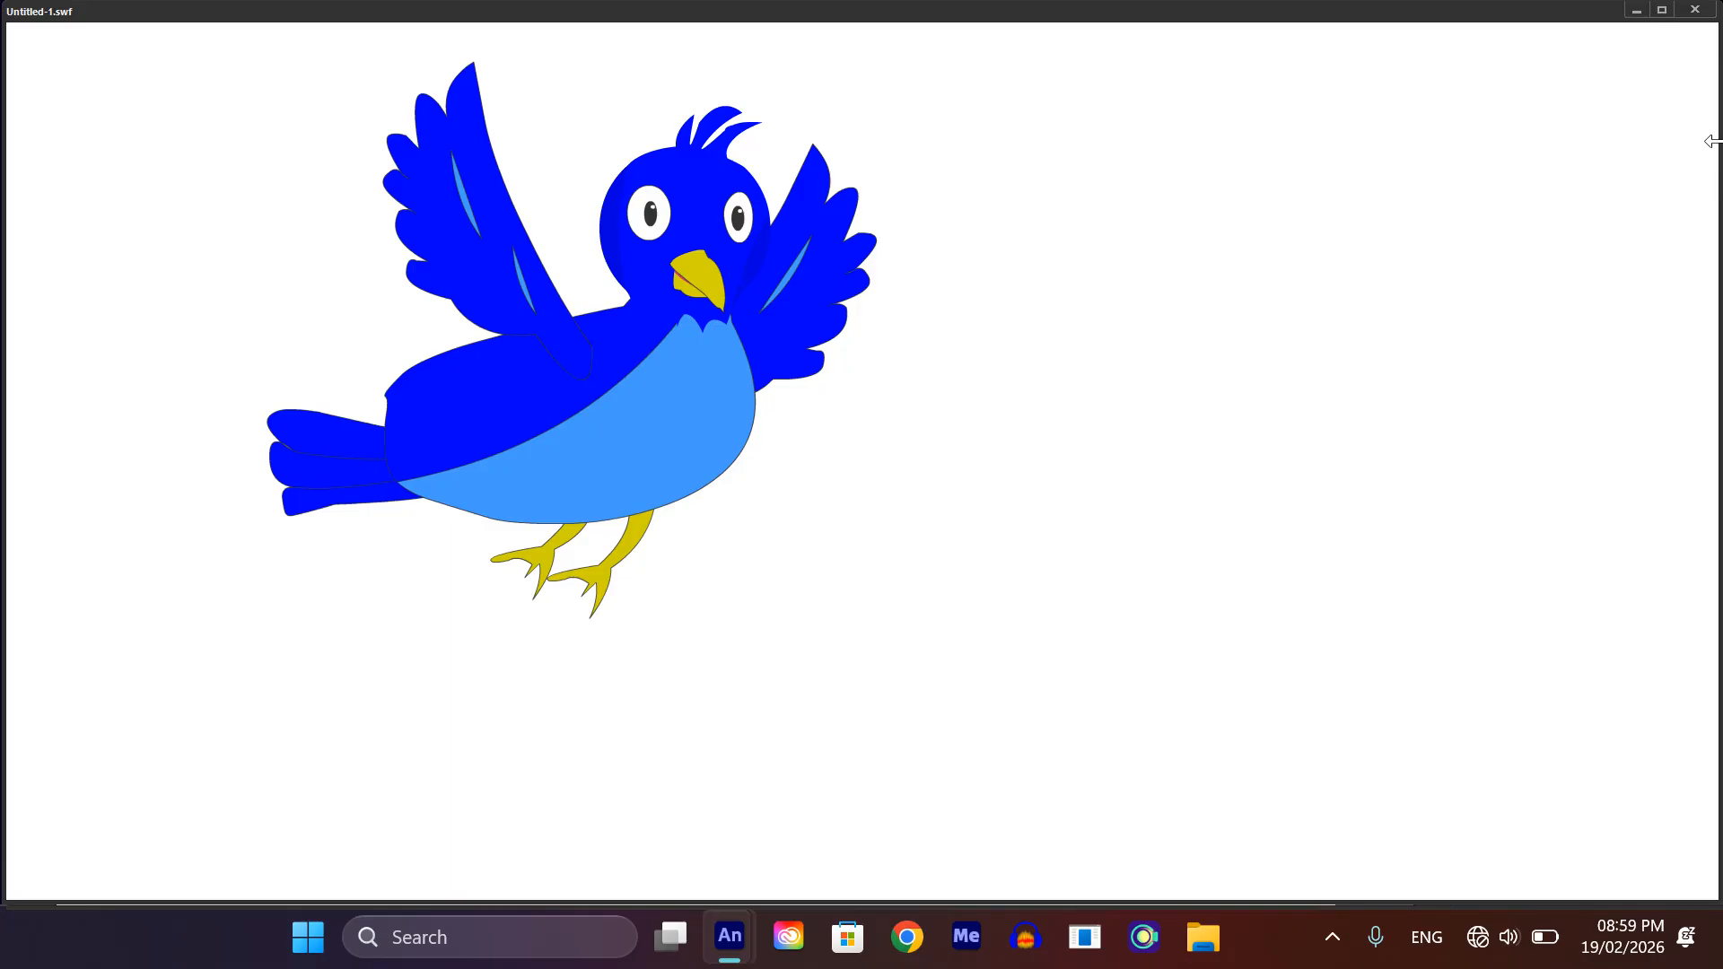
click(1694, 10)
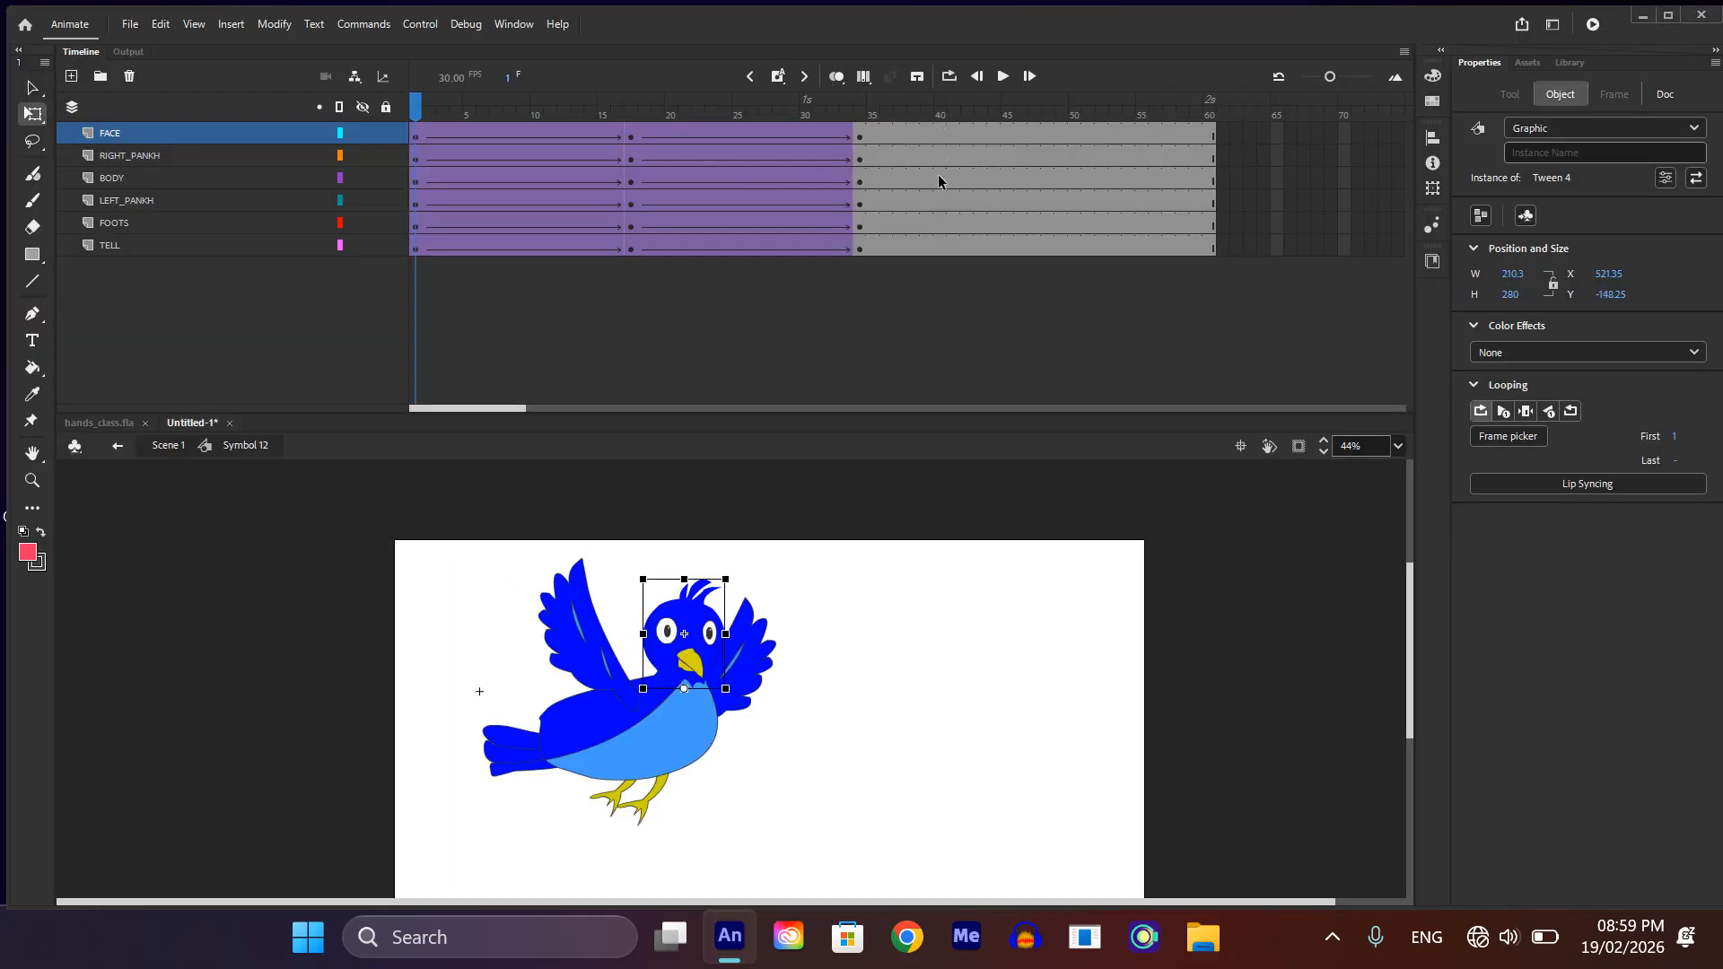
Step: Remove frames 40 to 60 from all layers inside the bird symbol and test the movie
drag(939, 173, 1089, 411)
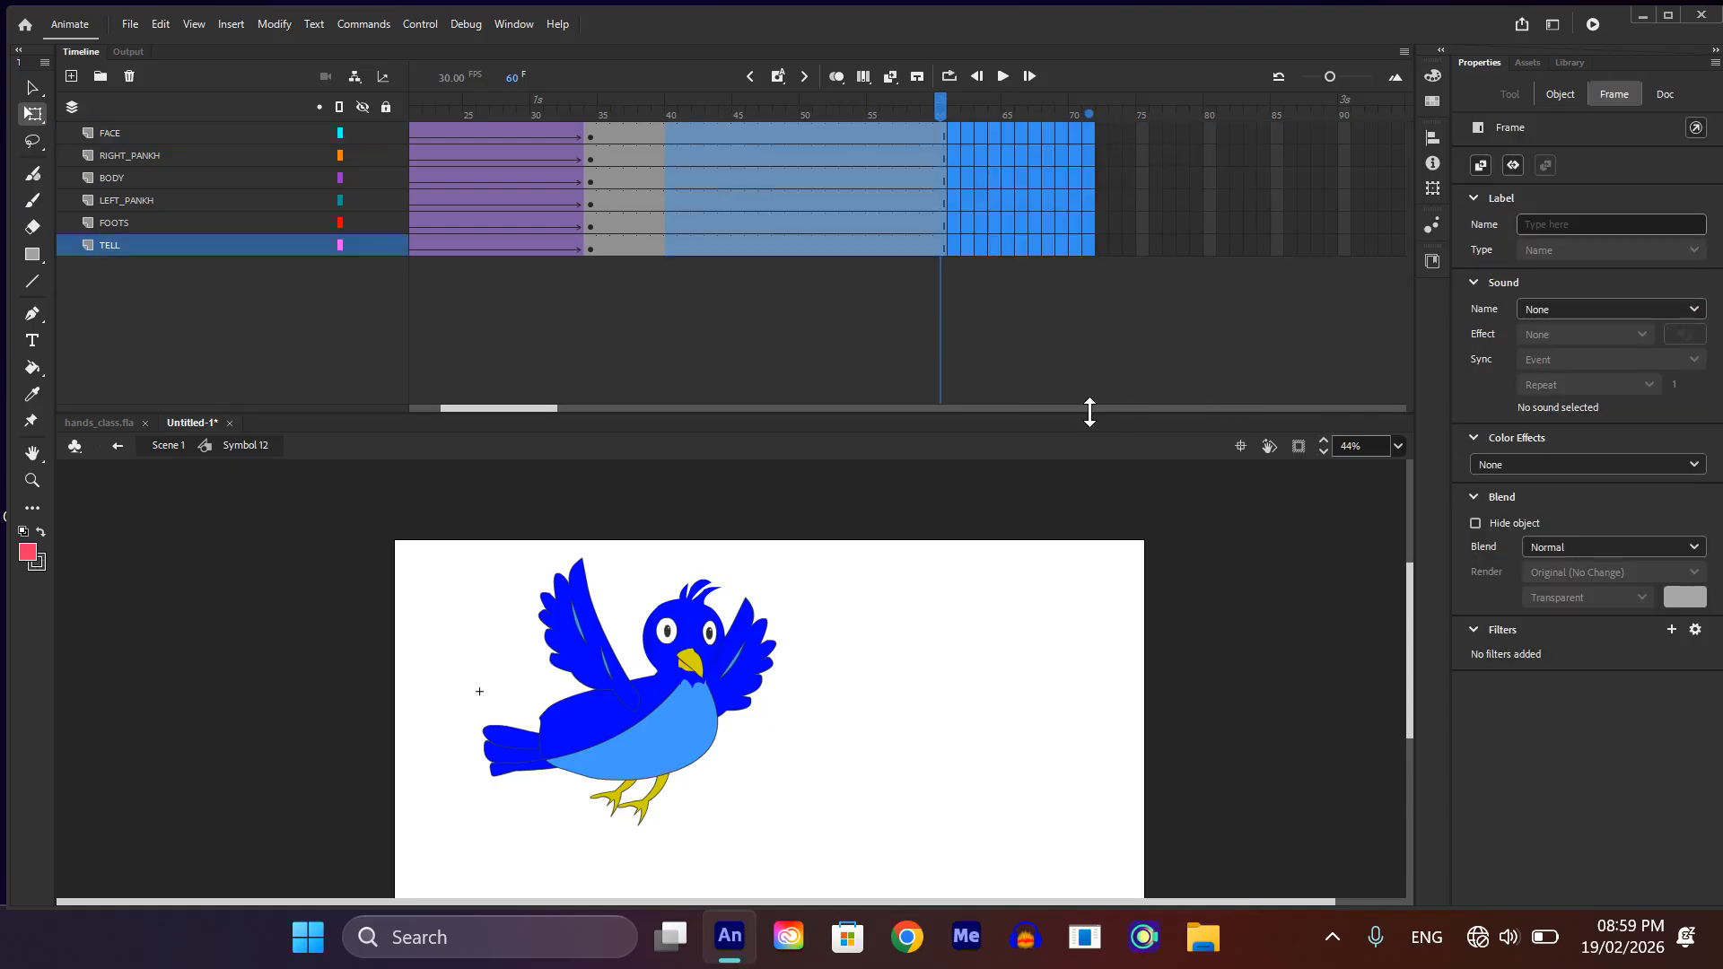
key(shift+F5)
click(857, 779)
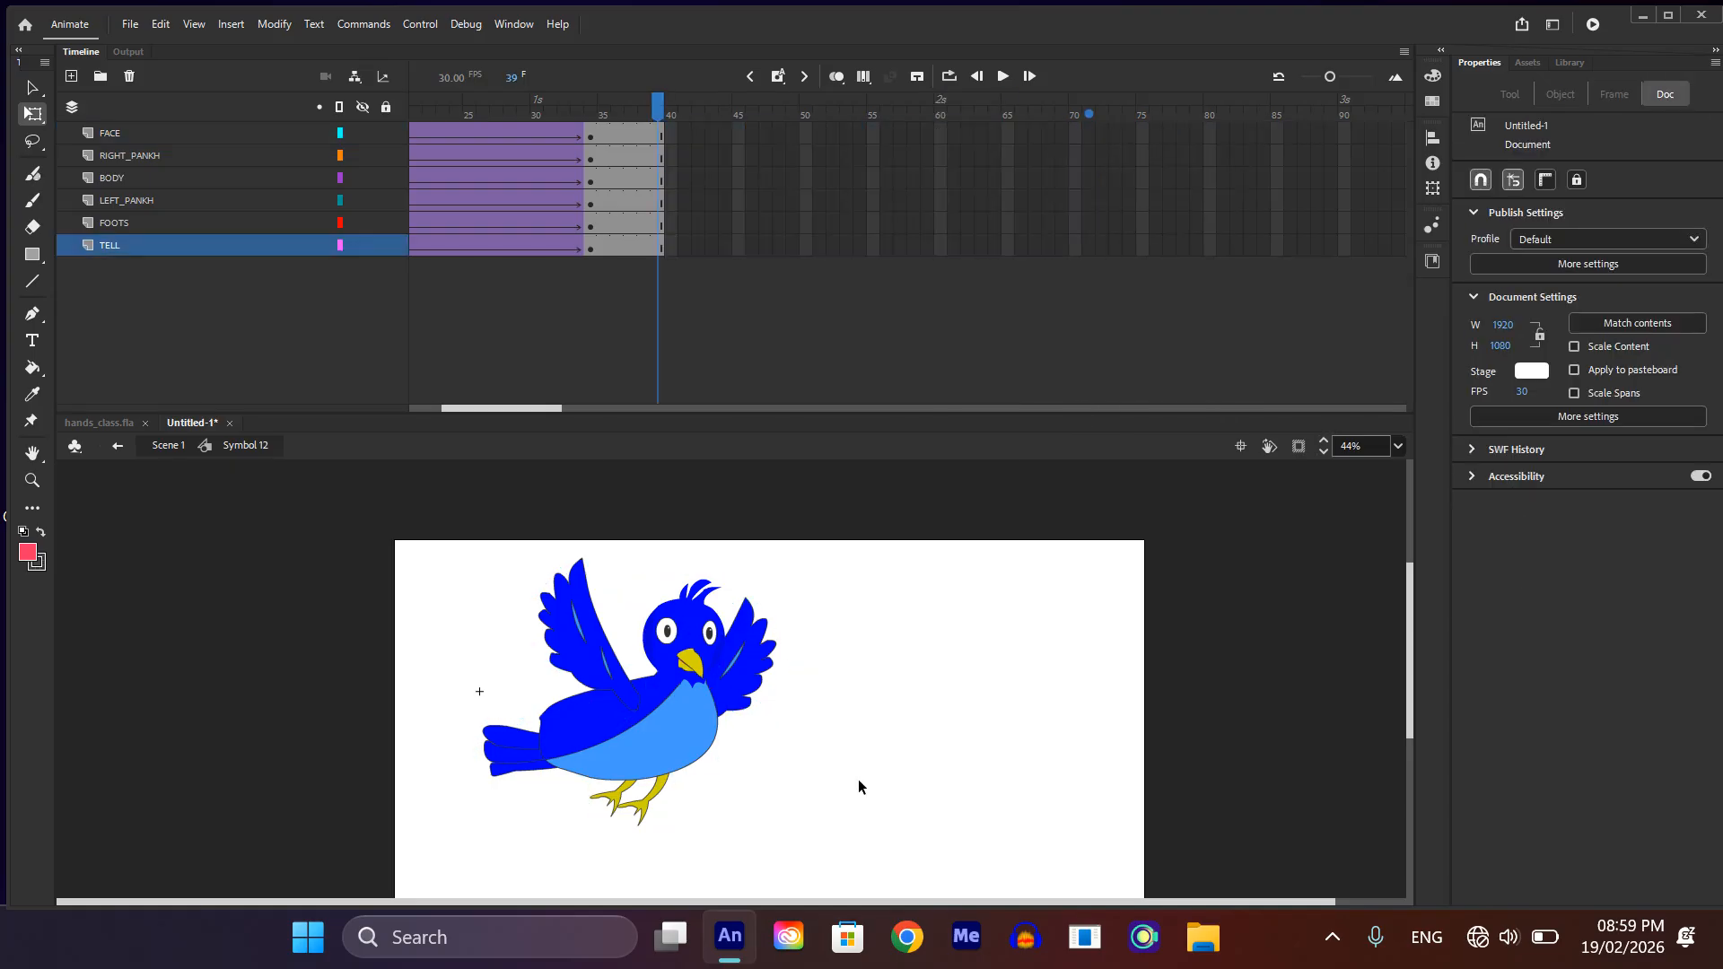
key(ctrl+Return)
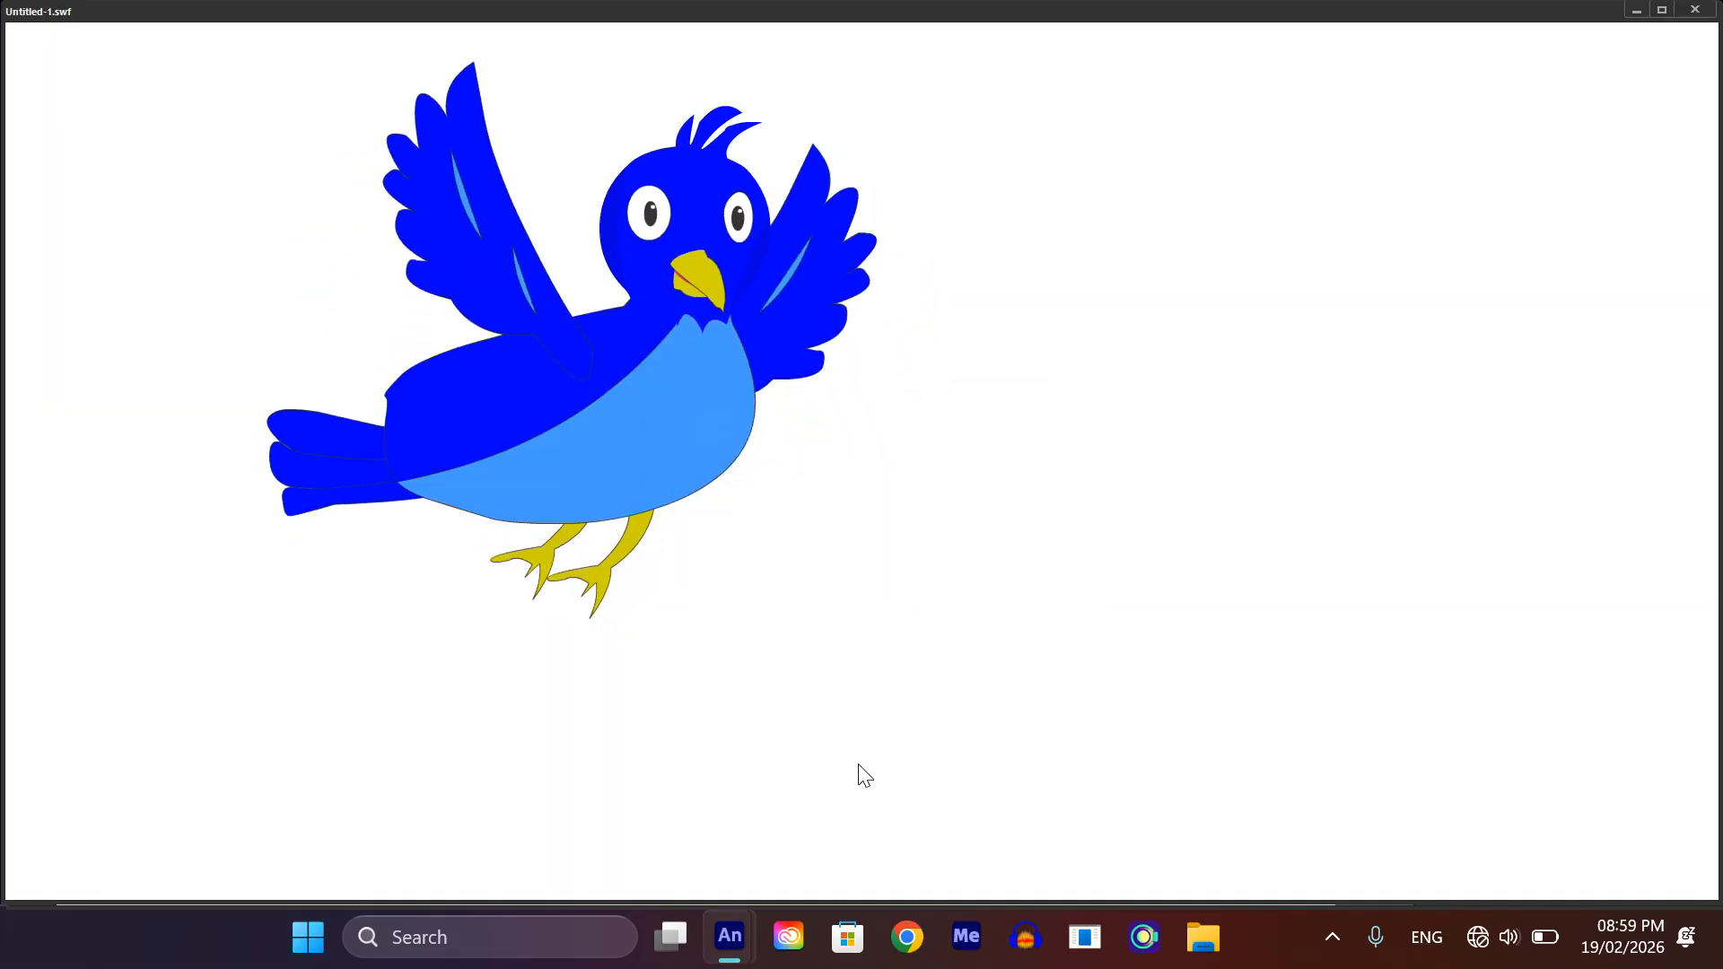
click(1694, 9)
Step: Return to frame 1 of the main scene and cut the bird symbol from the stage
key(q)
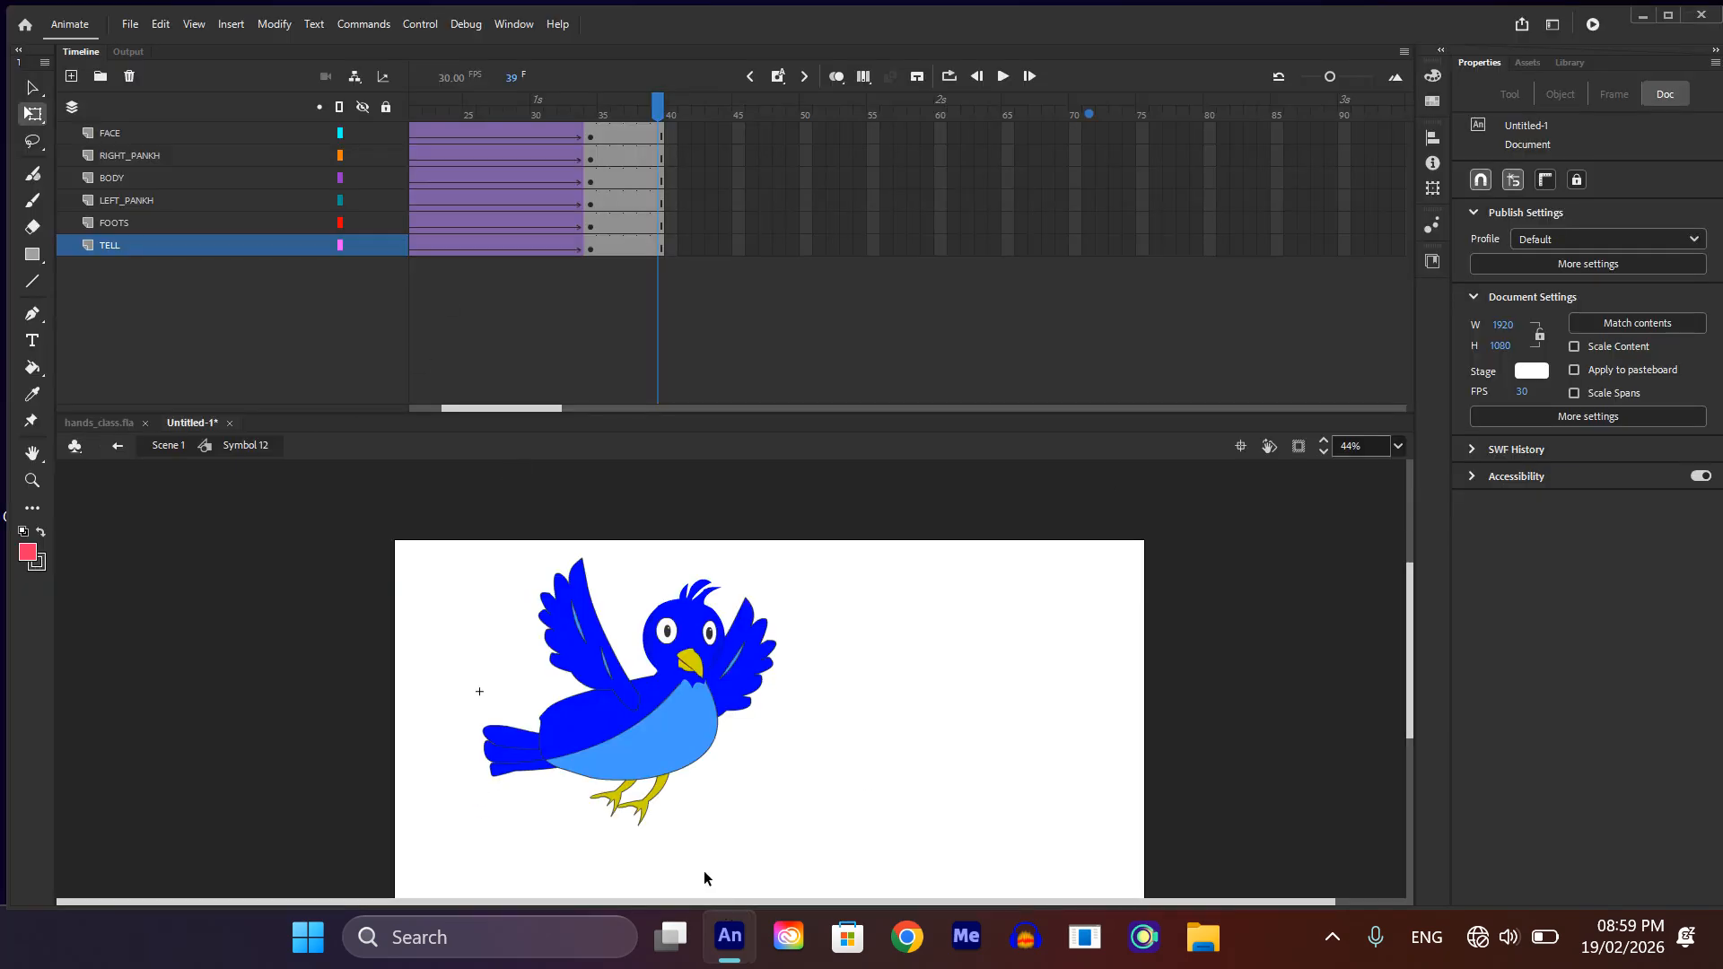
scroll(703, 877, down, 2)
drag(657, 109, 413, 110)
double_click(863, 752)
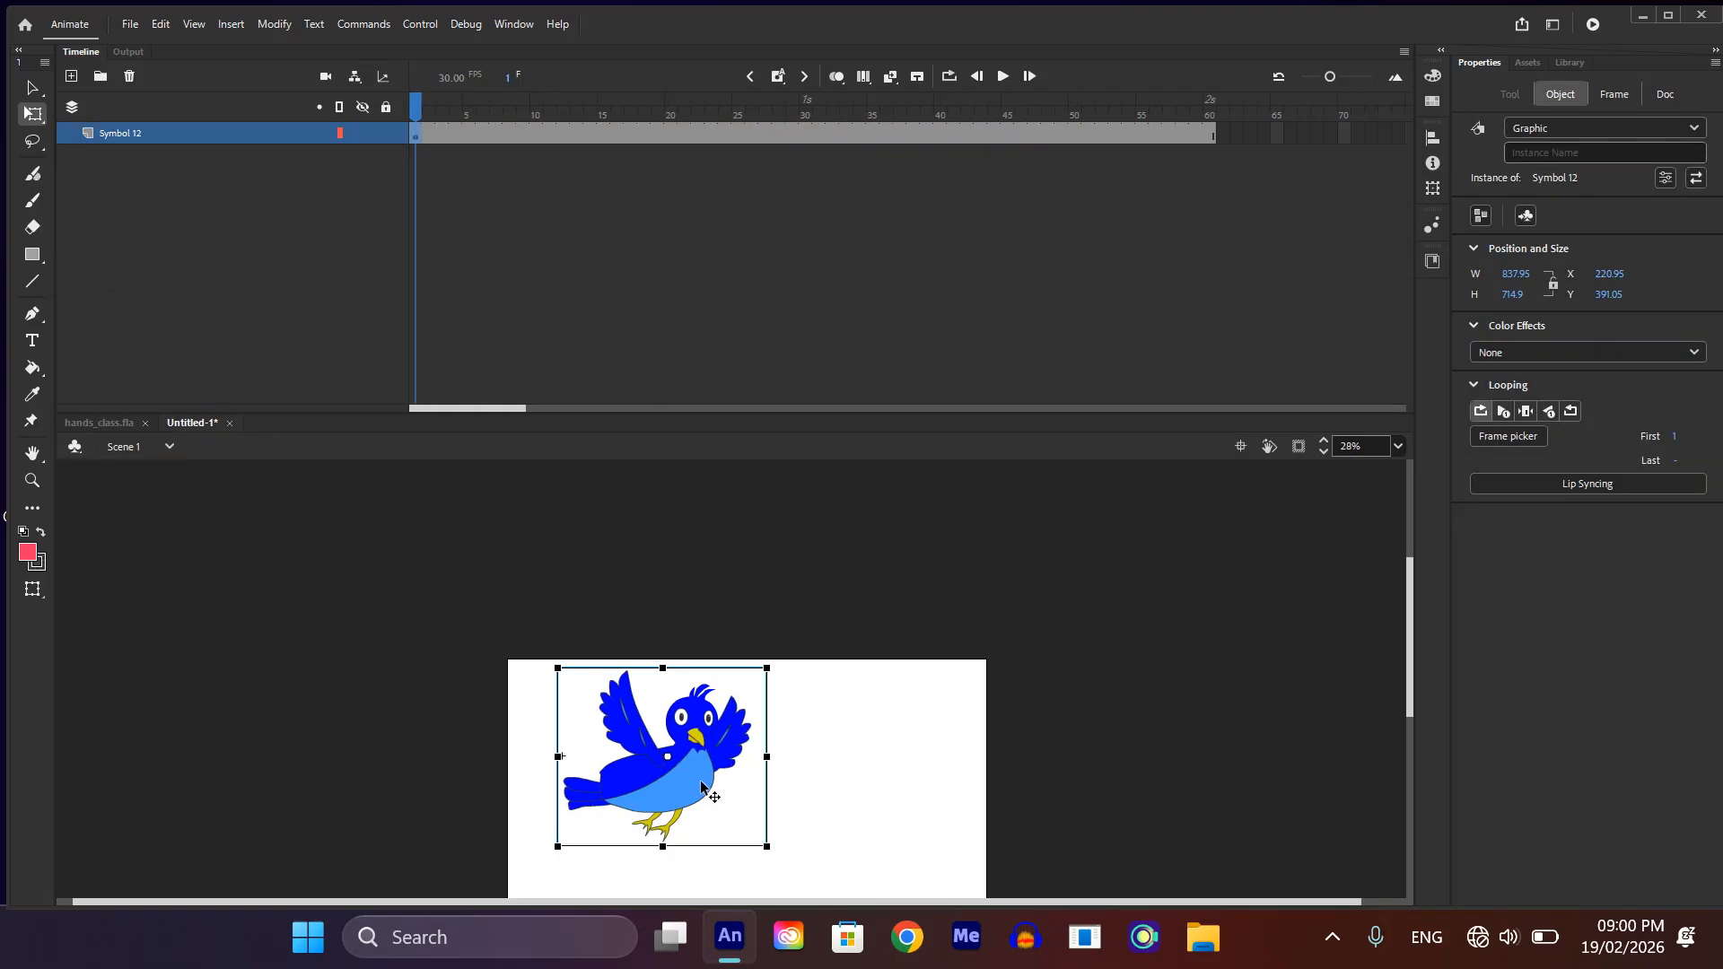
key(Delete)
Step: Switch to the hands_class.fla document and add a new layer above Layer_3
click(116, 421)
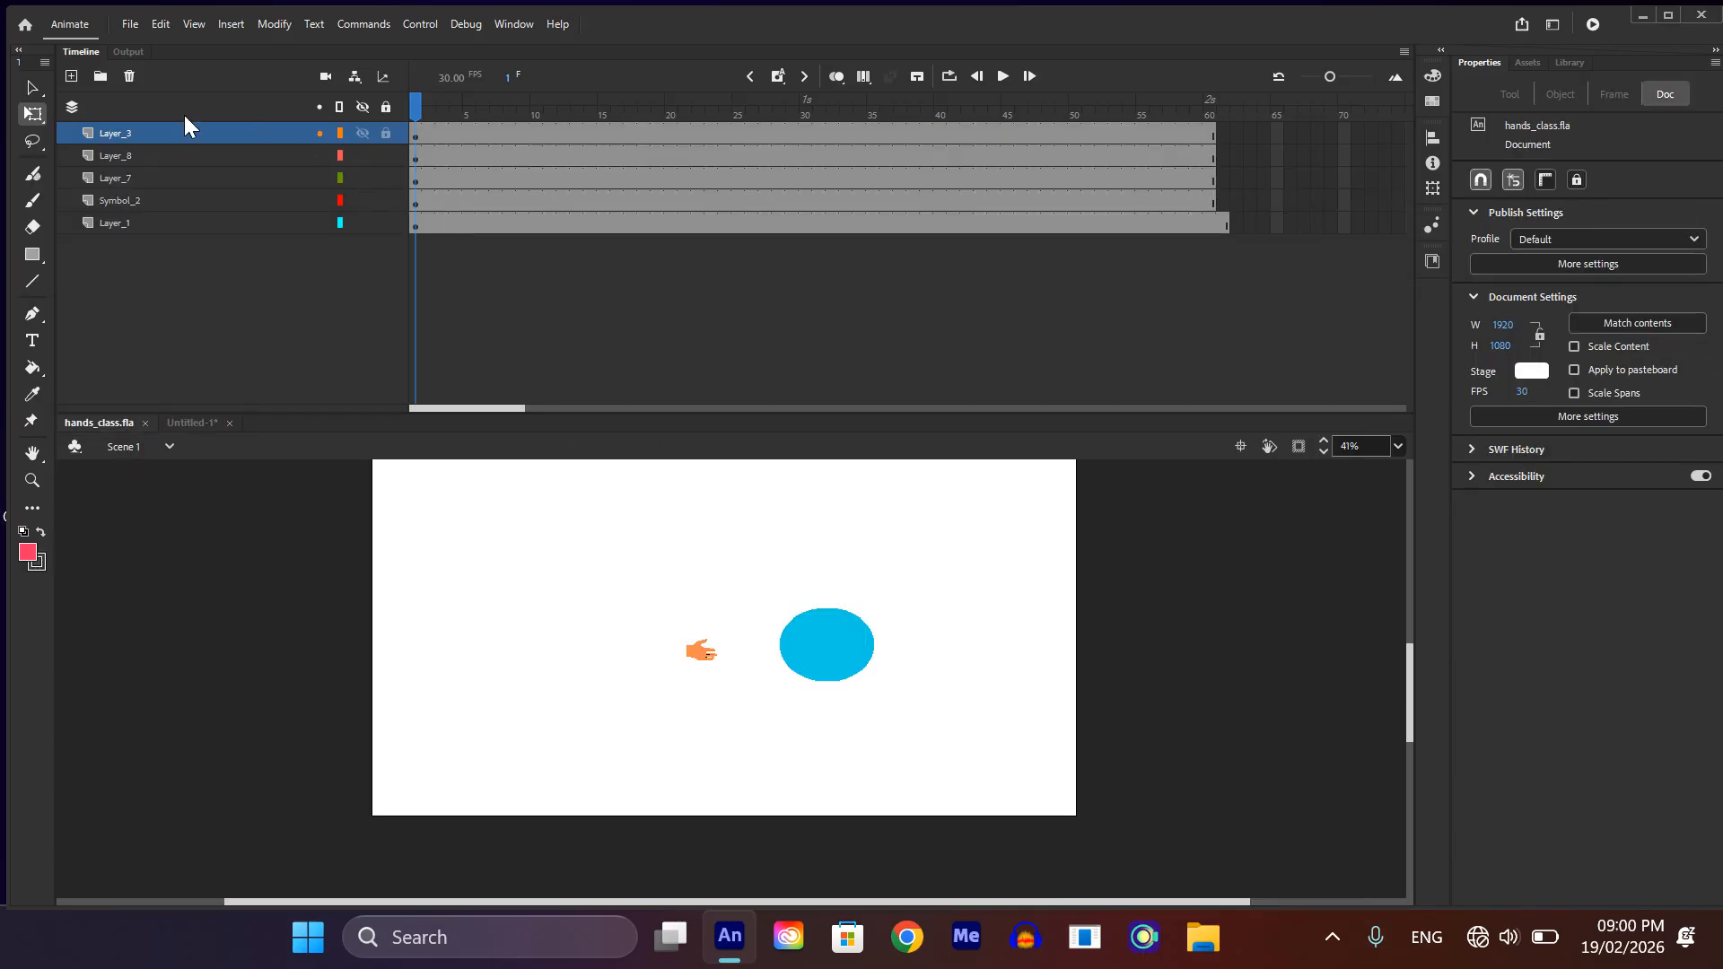
click(72, 77)
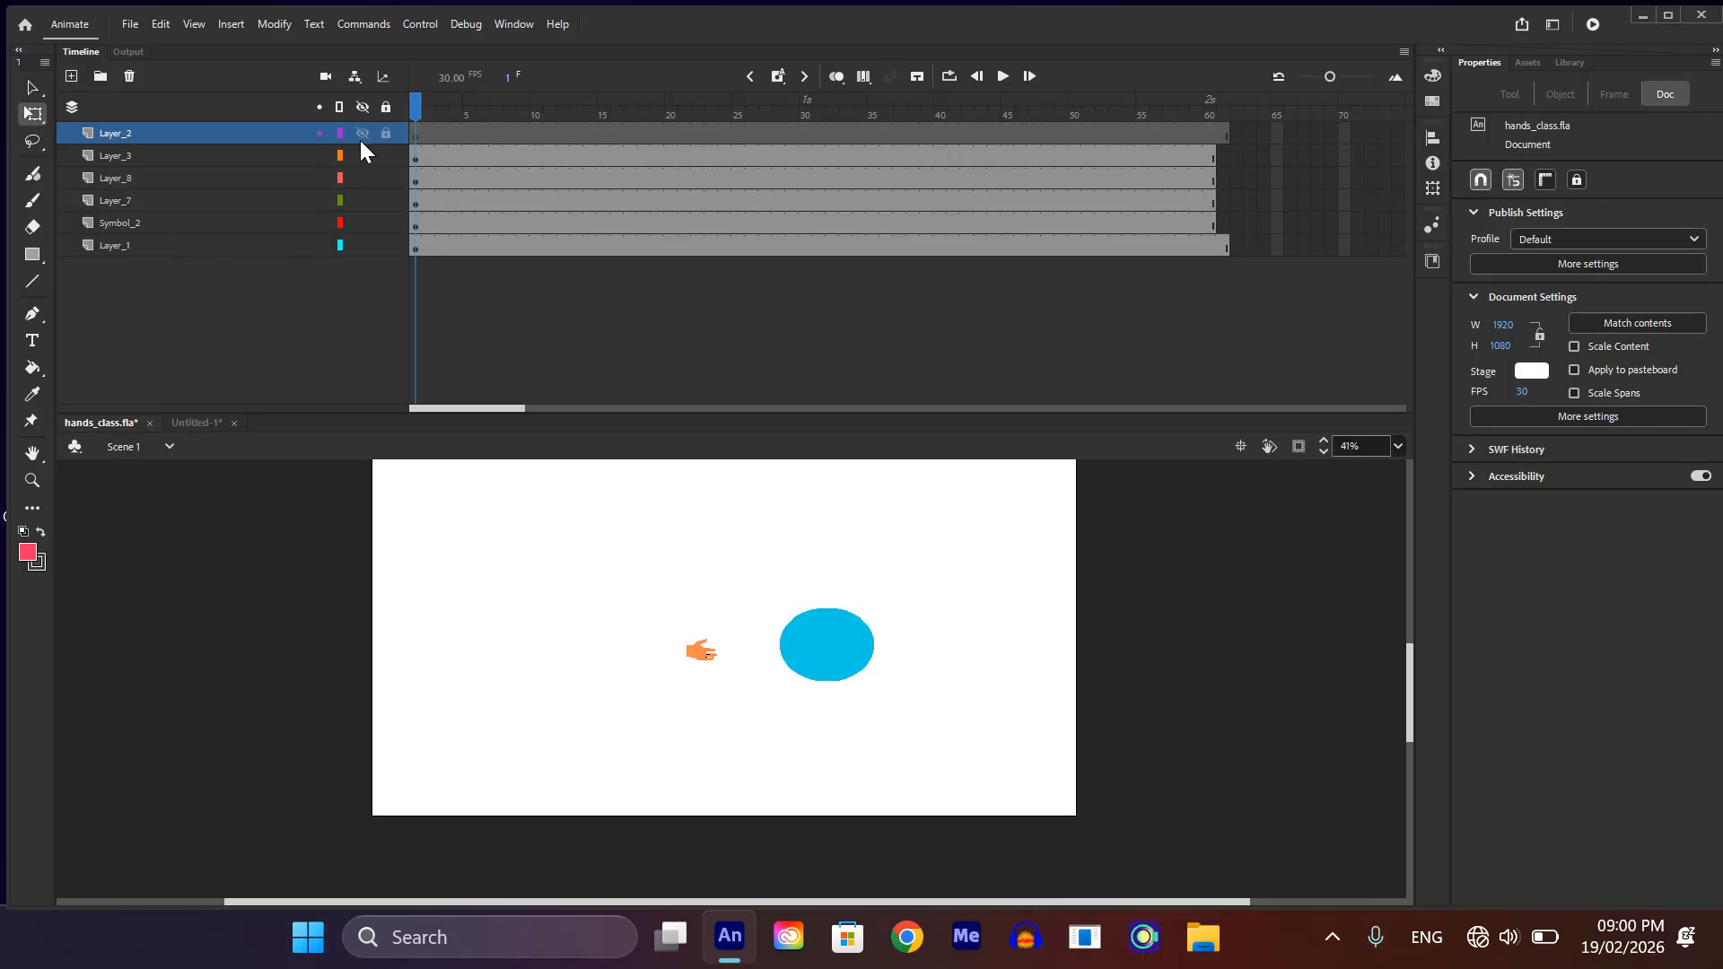
click(415, 139)
key(super+a)
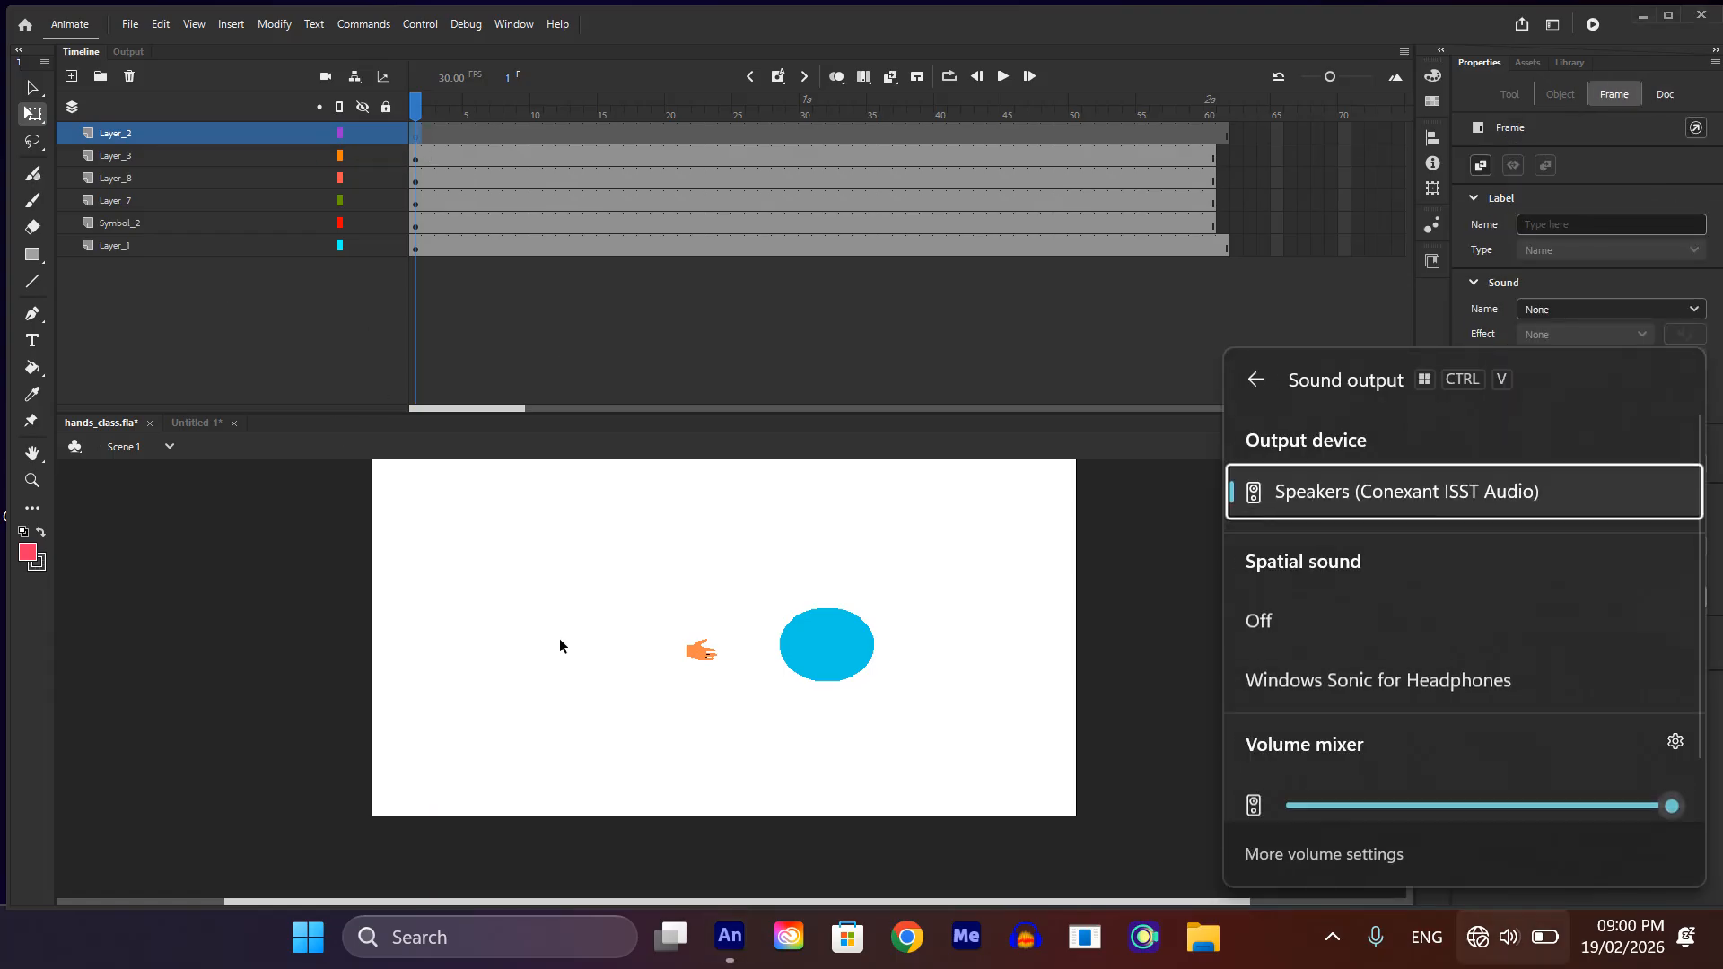
click(342, 723)
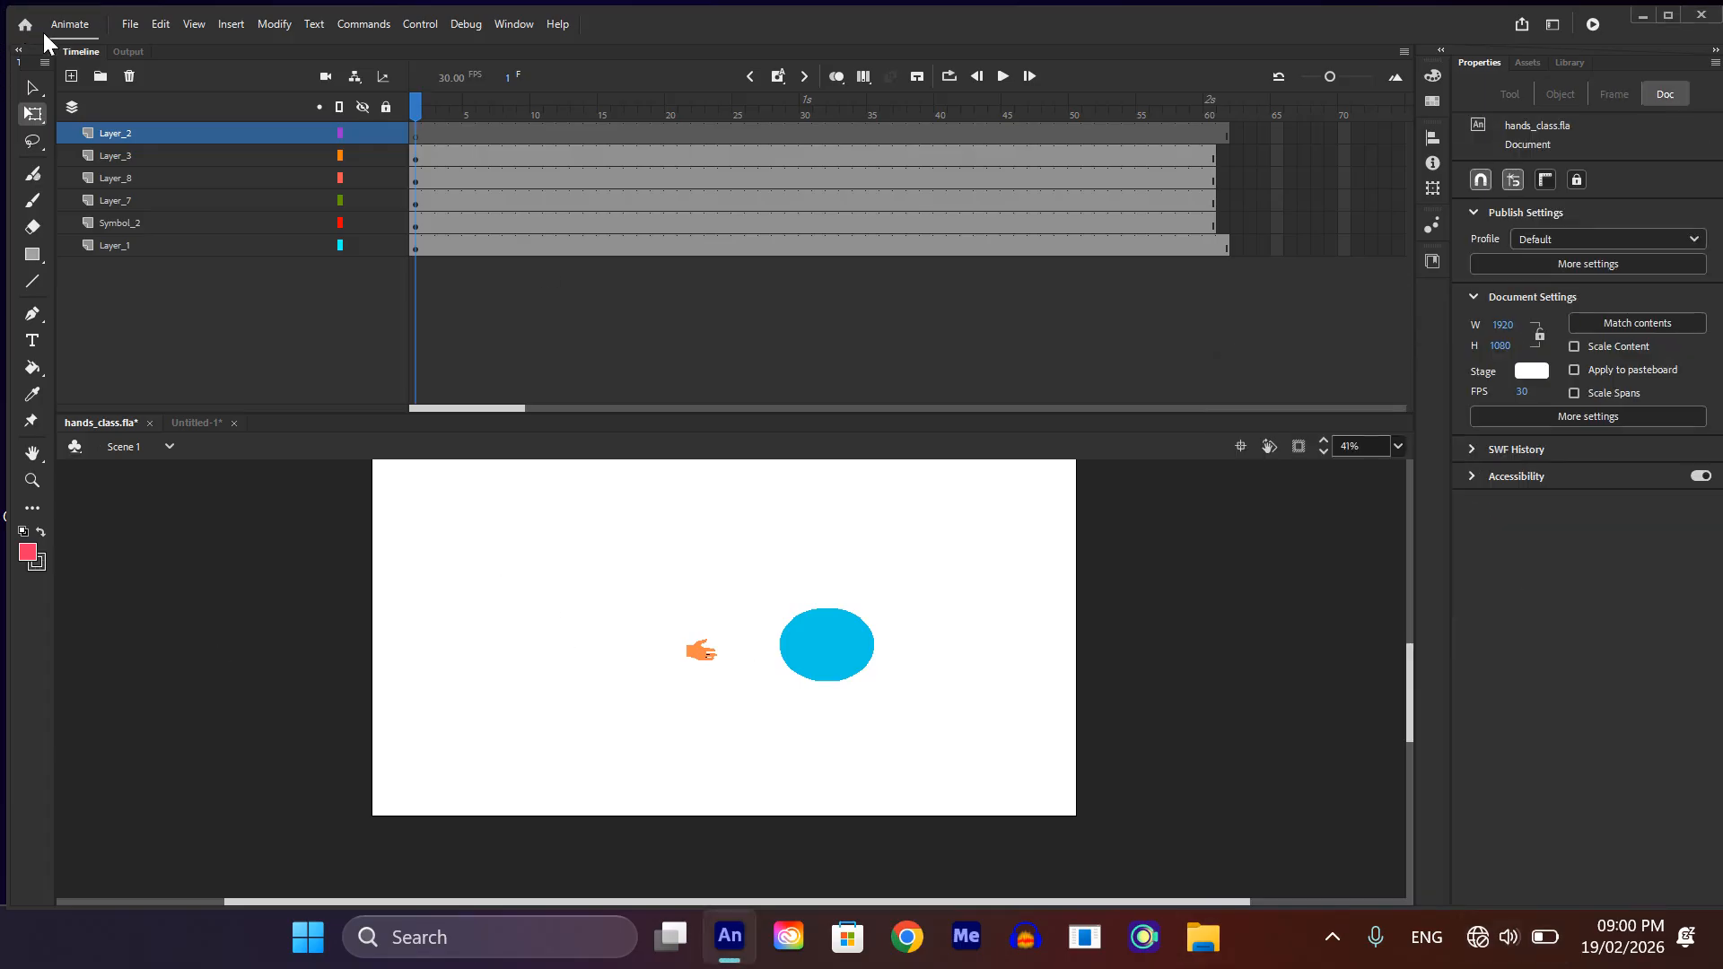
Step: Paste the bird into frame 1 of the new layer without replacing library items, placing it near the stage's upper-left, and save the file
click(415, 137)
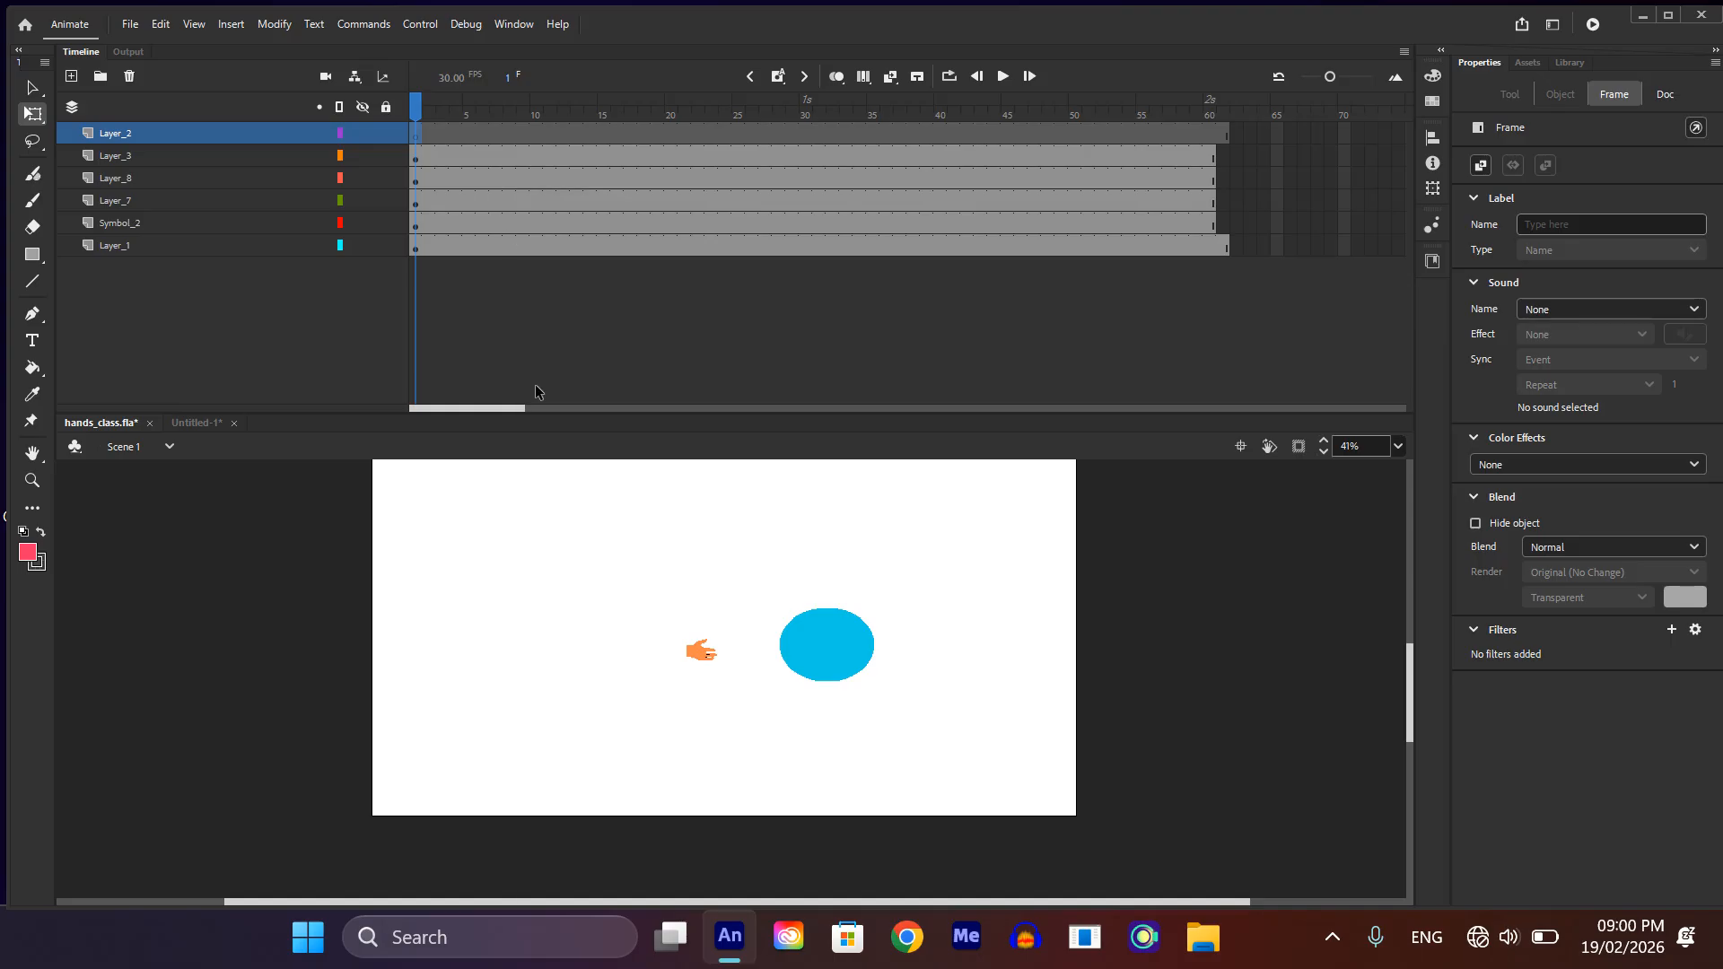
key(ctrl+v)
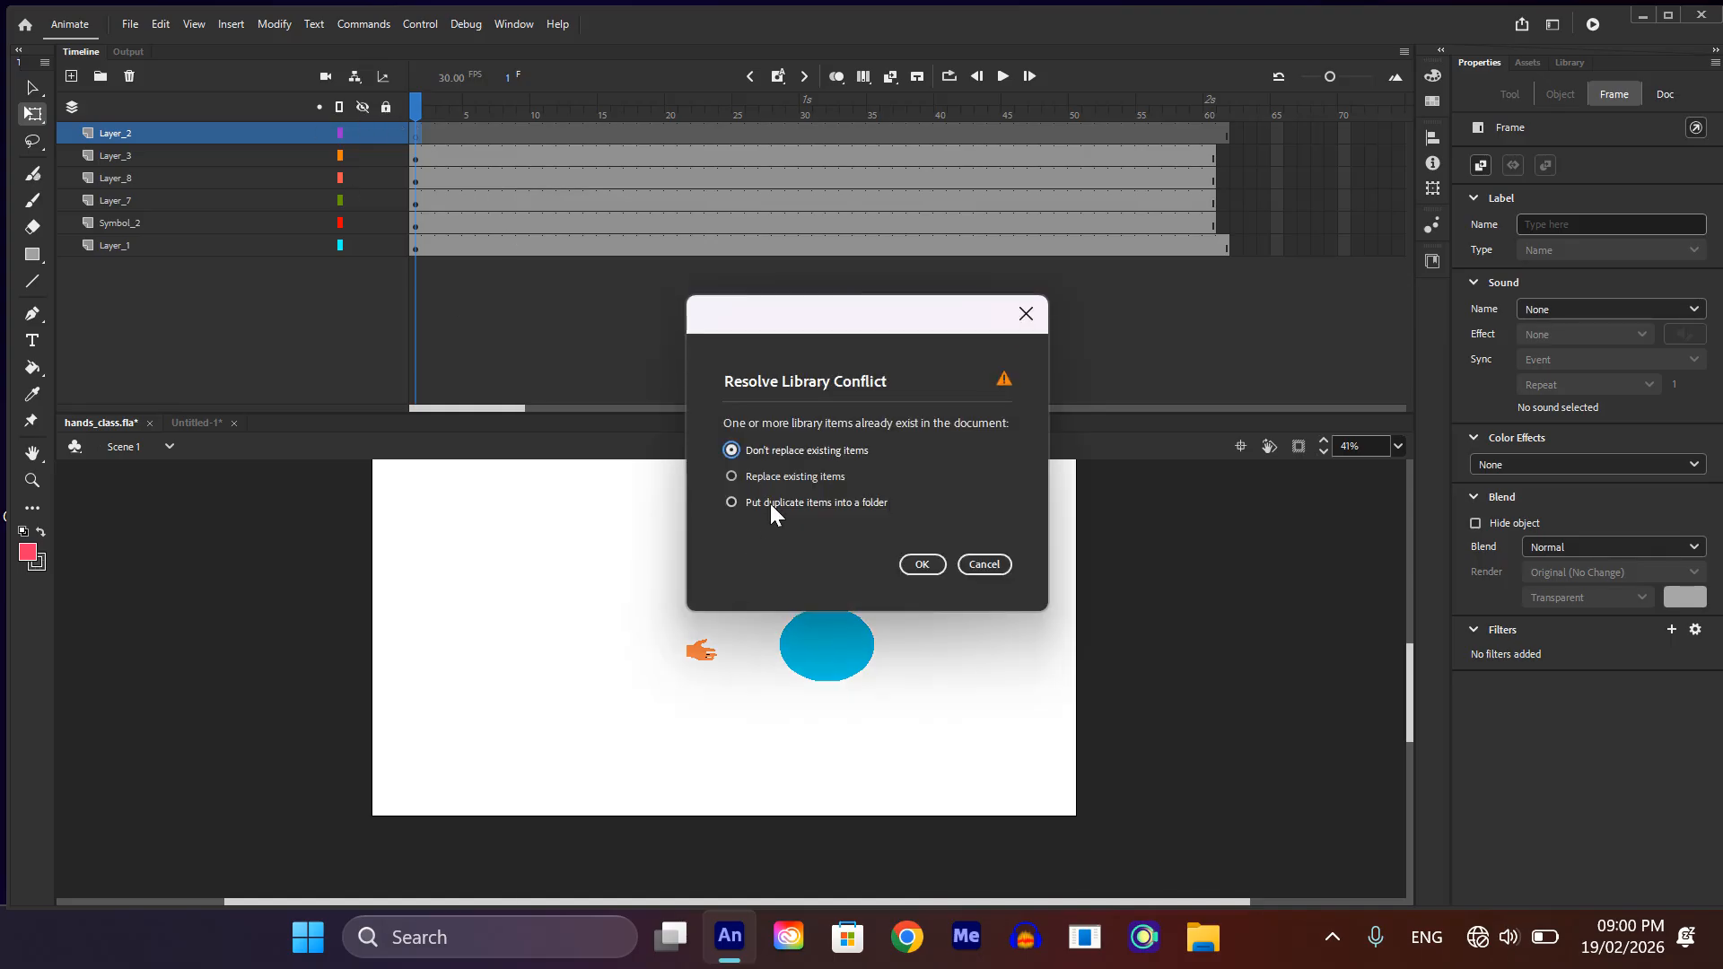
click(915, 564)
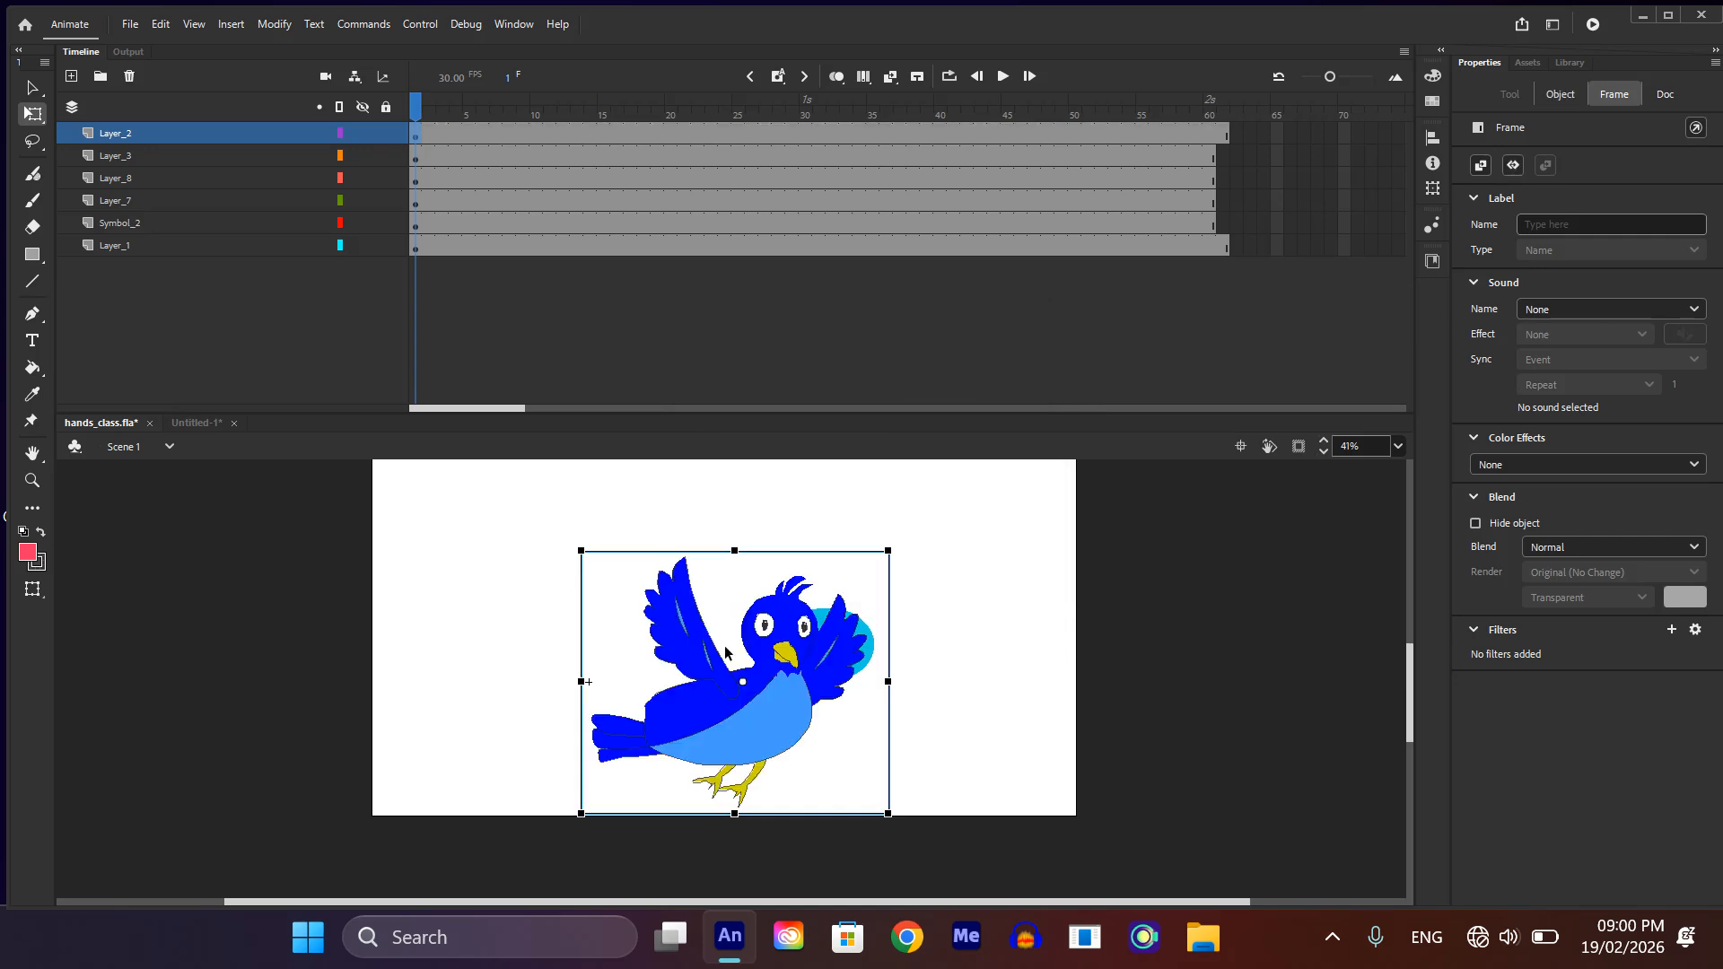
drag(736, 698, 594, 606)
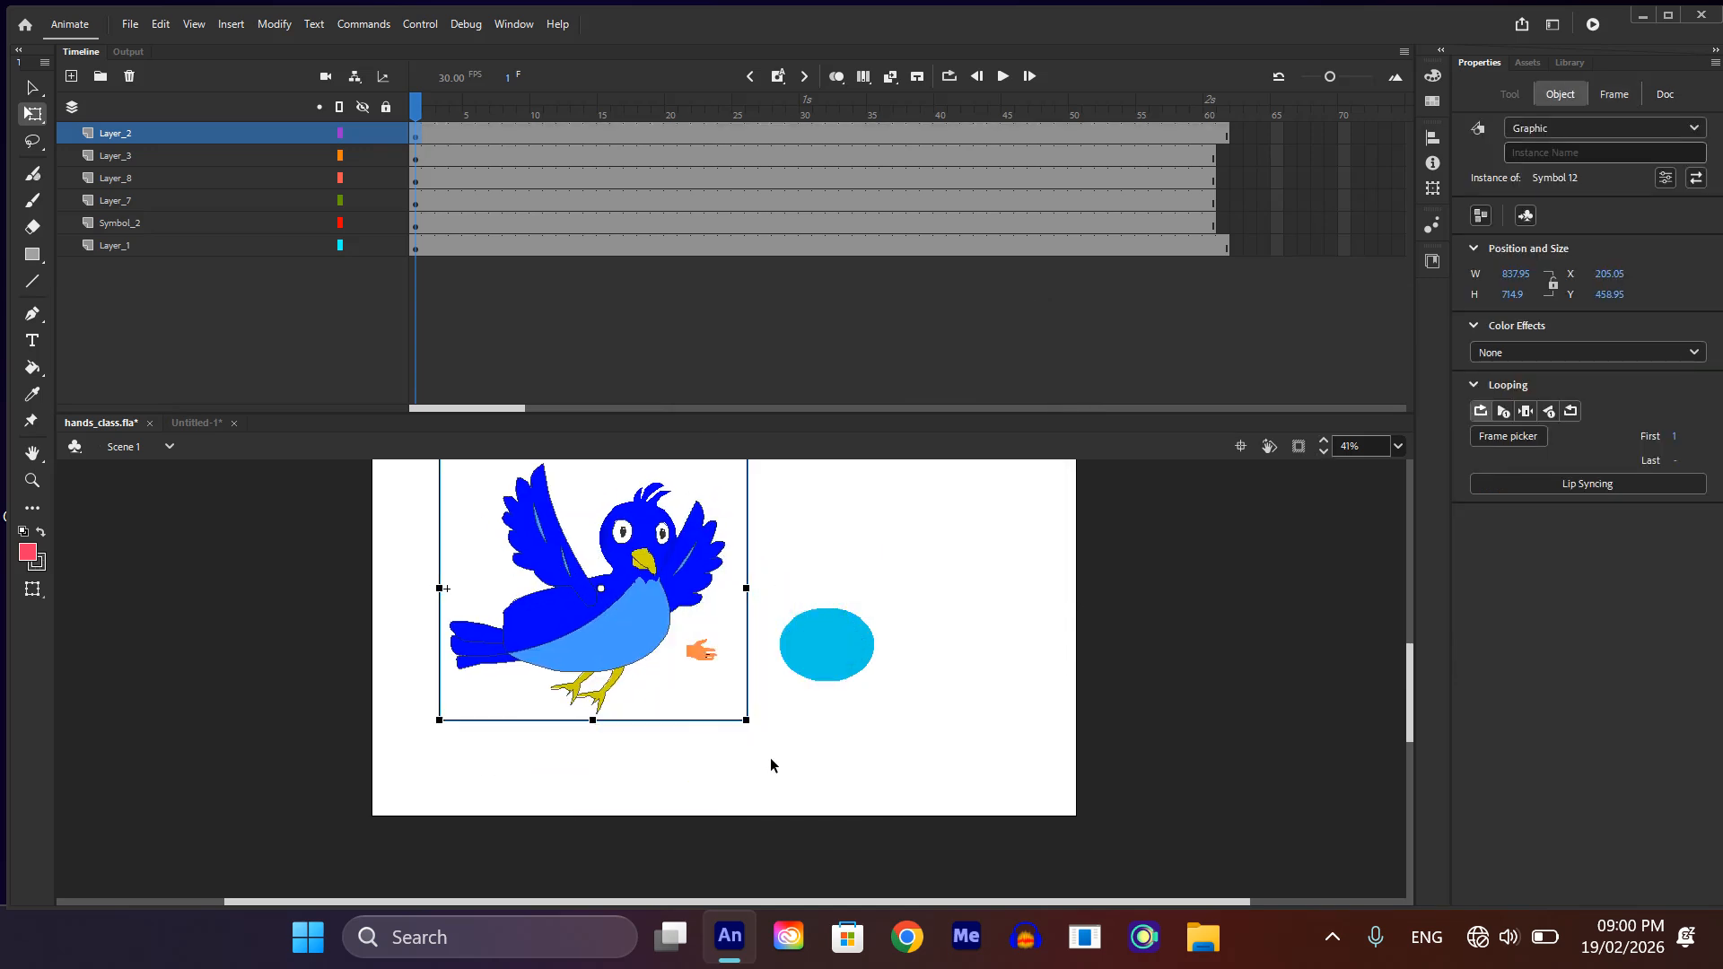
key(ctrl+s)
click(182, 423)
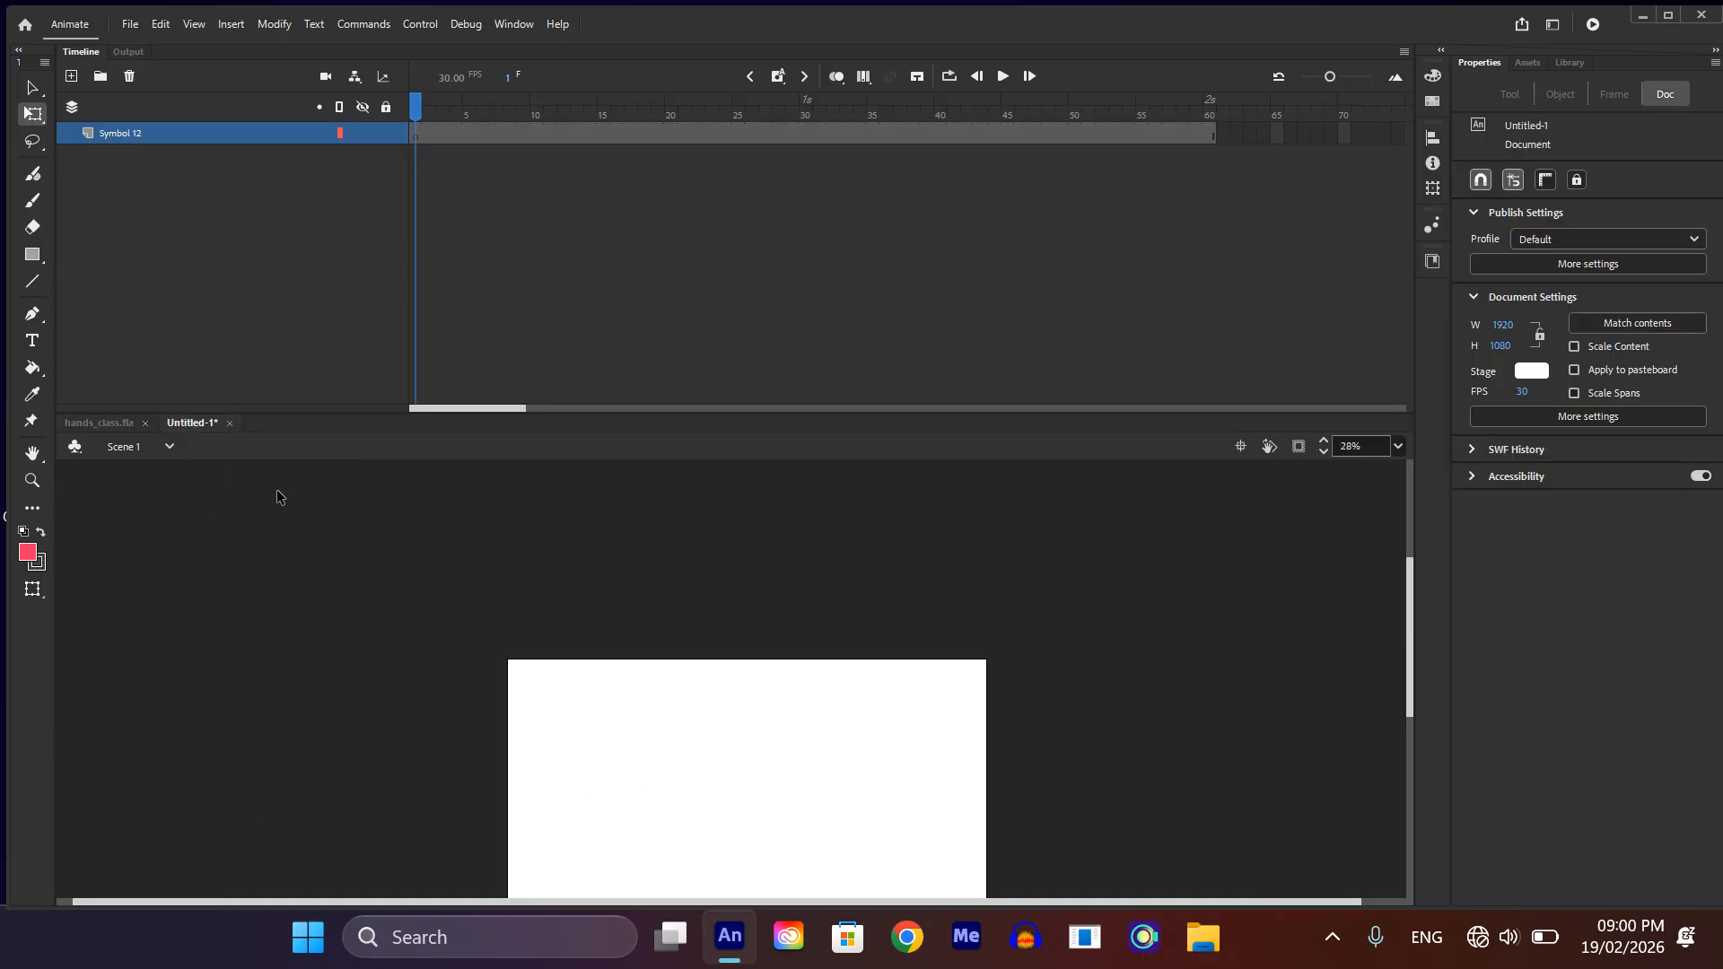
key(ctrl+s)
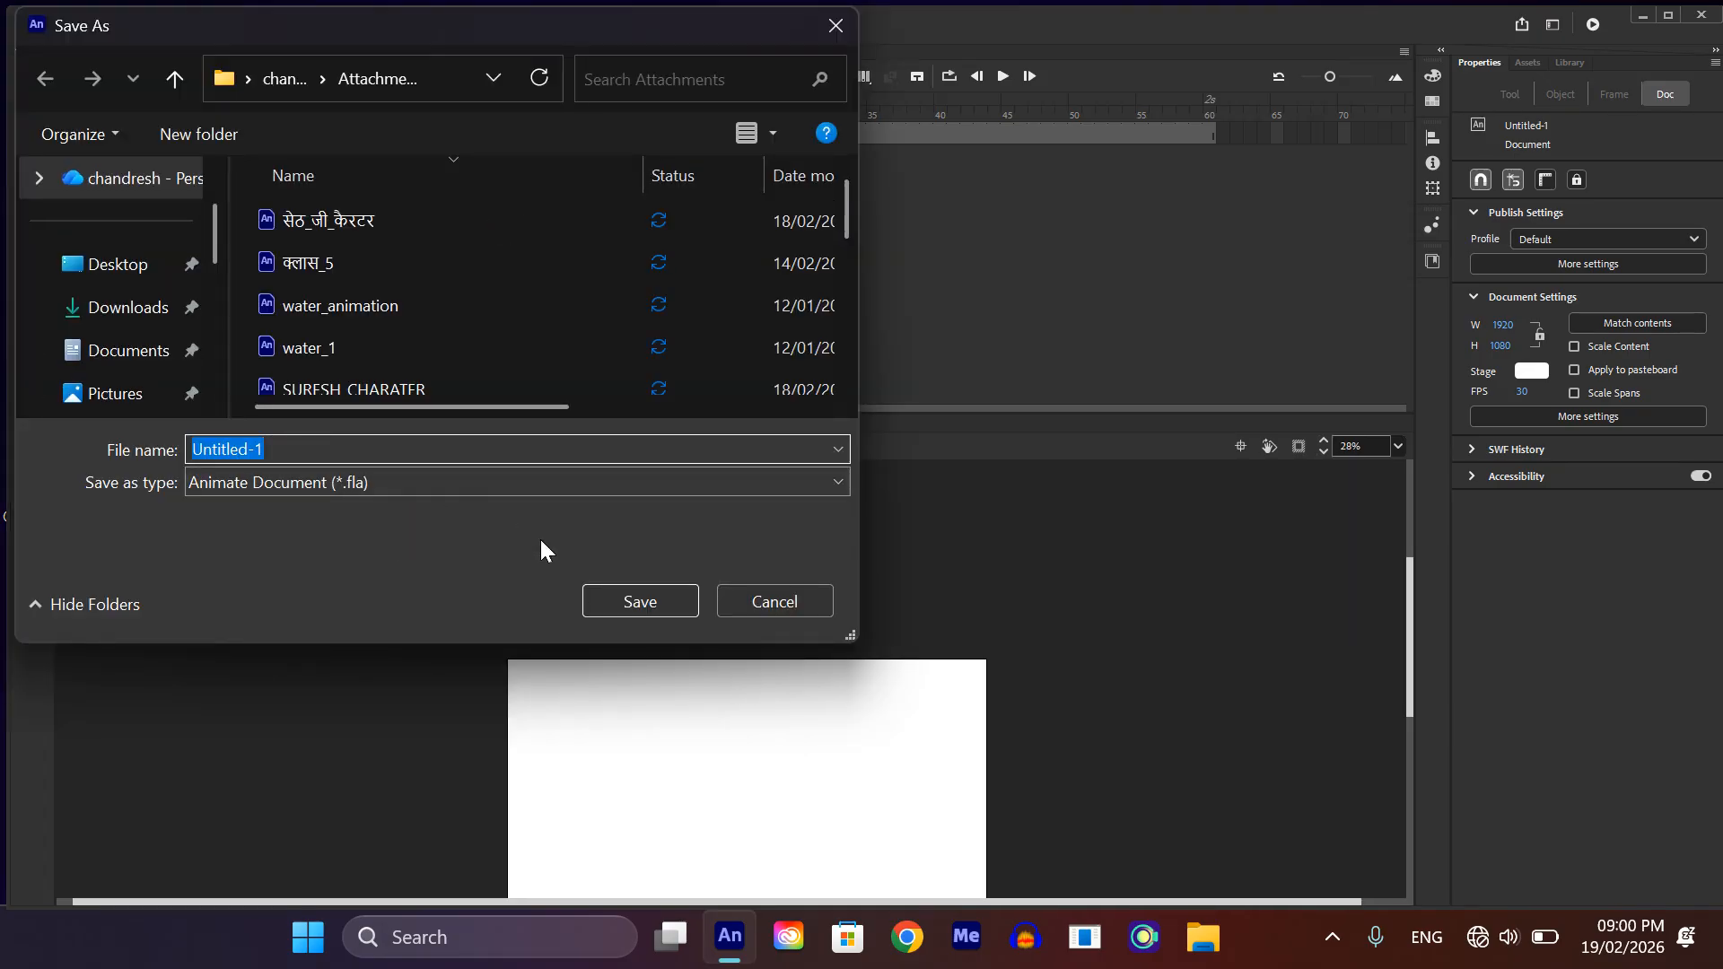
click(835, 26)
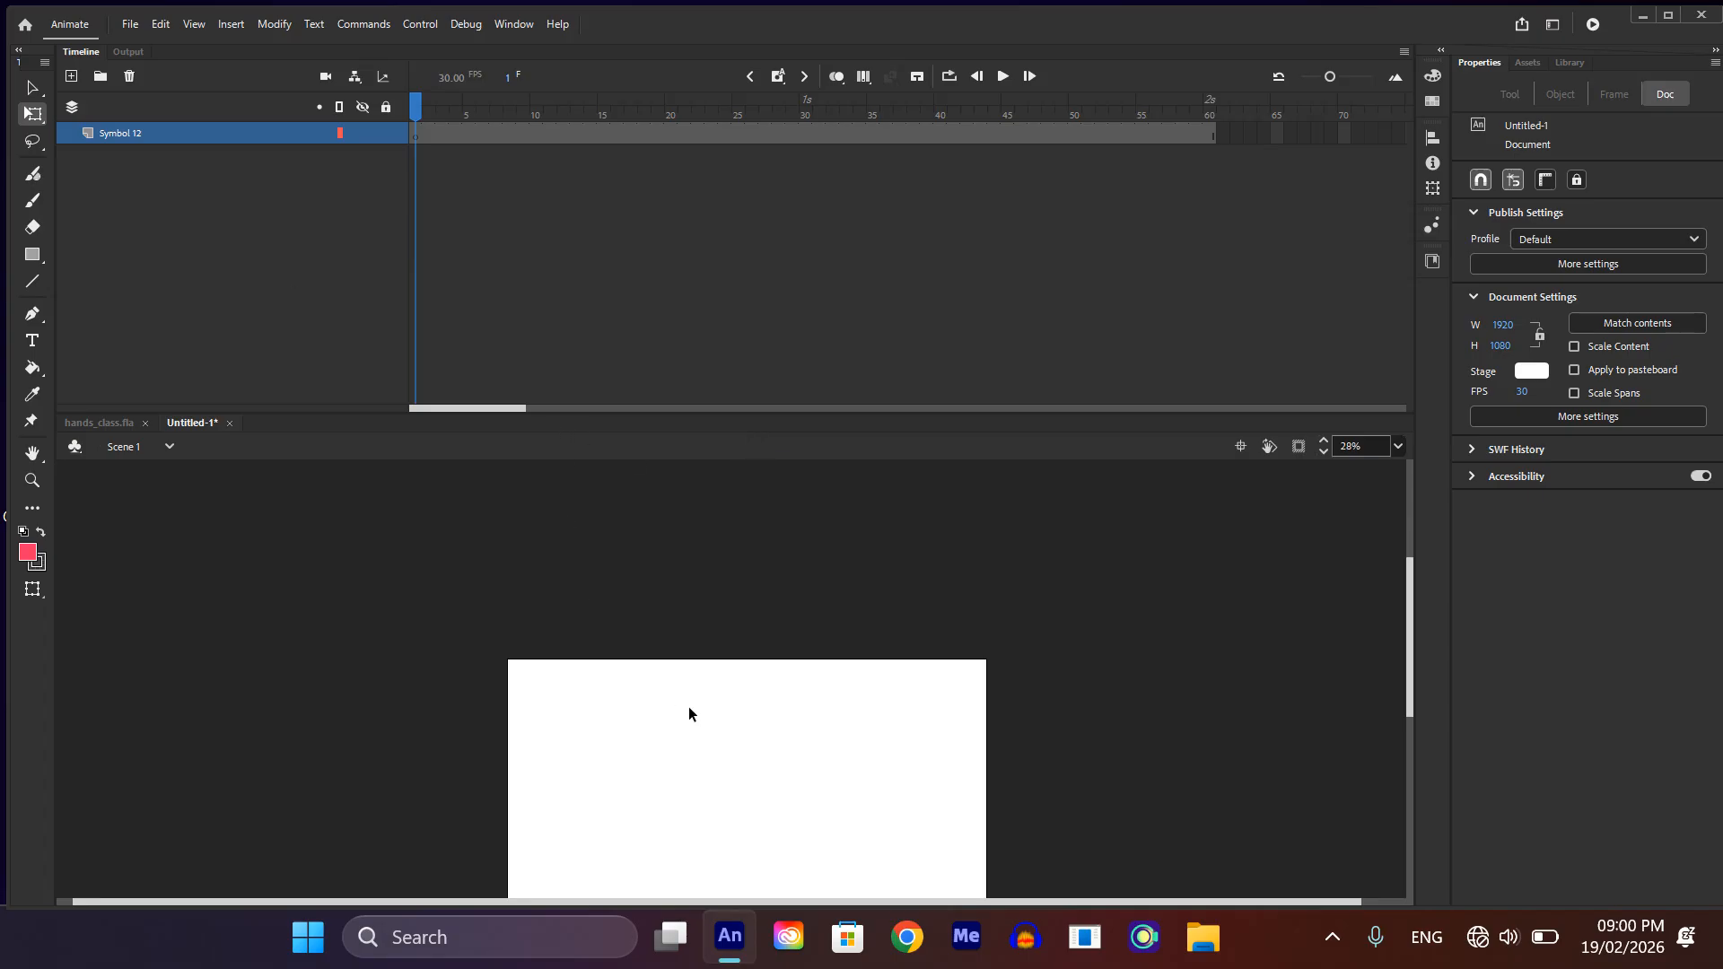
click(25, 23)
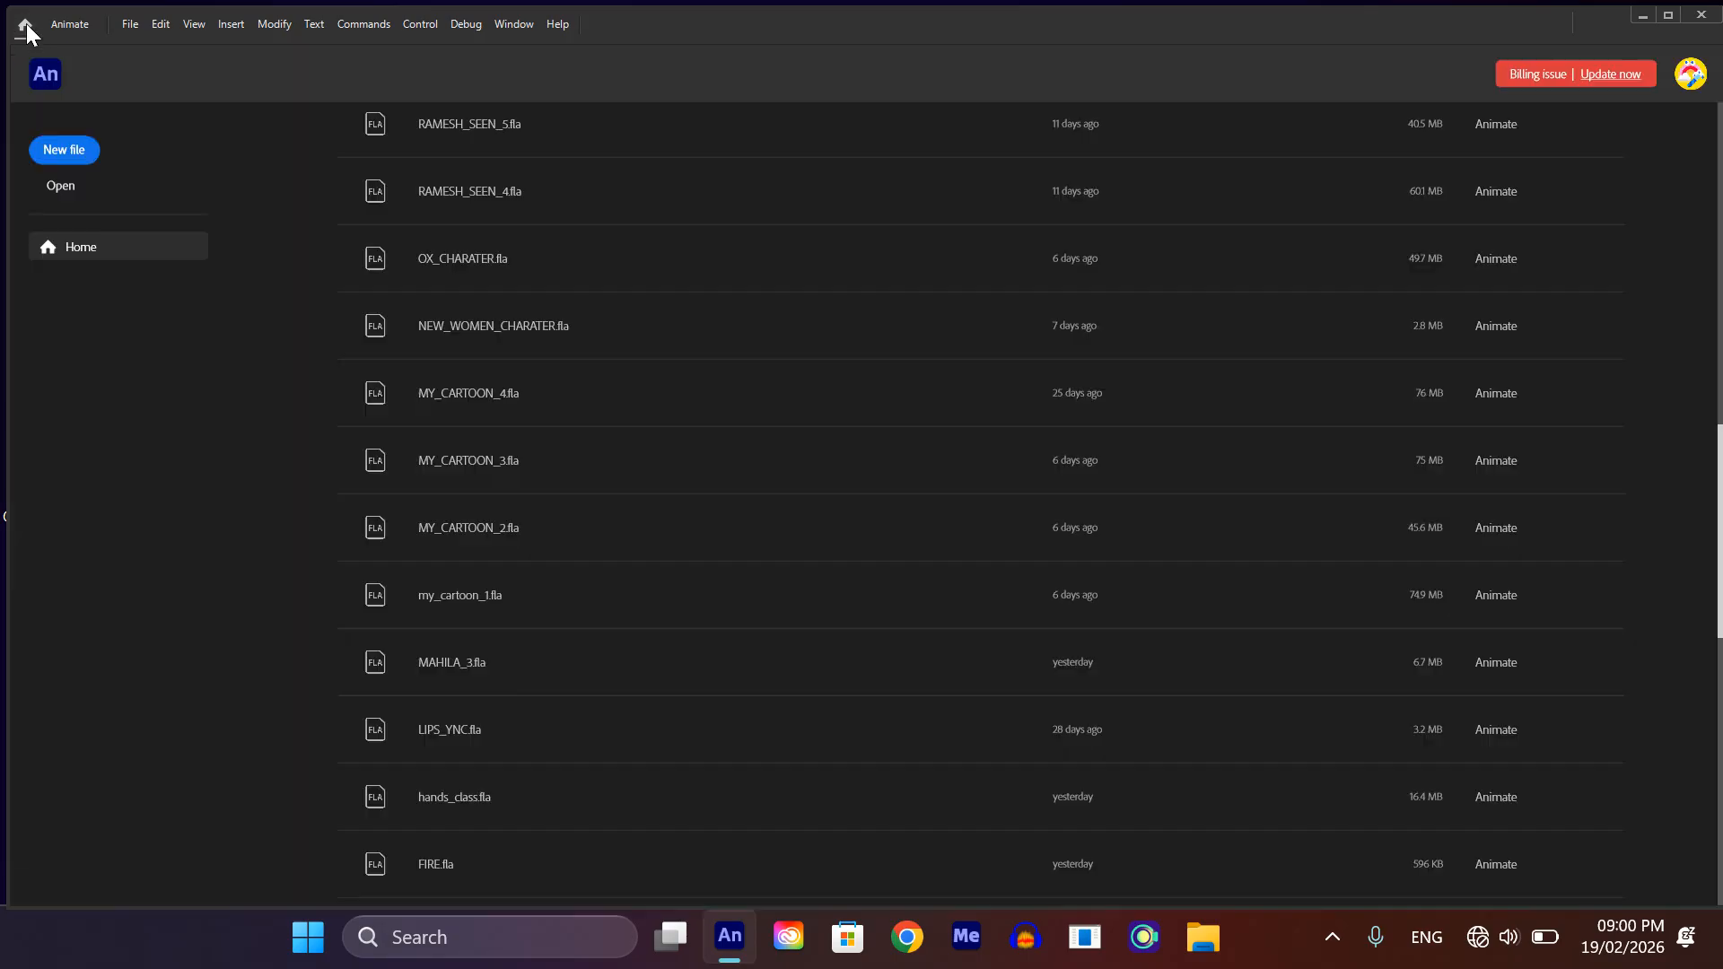
scroll(467, 216, down, 15)
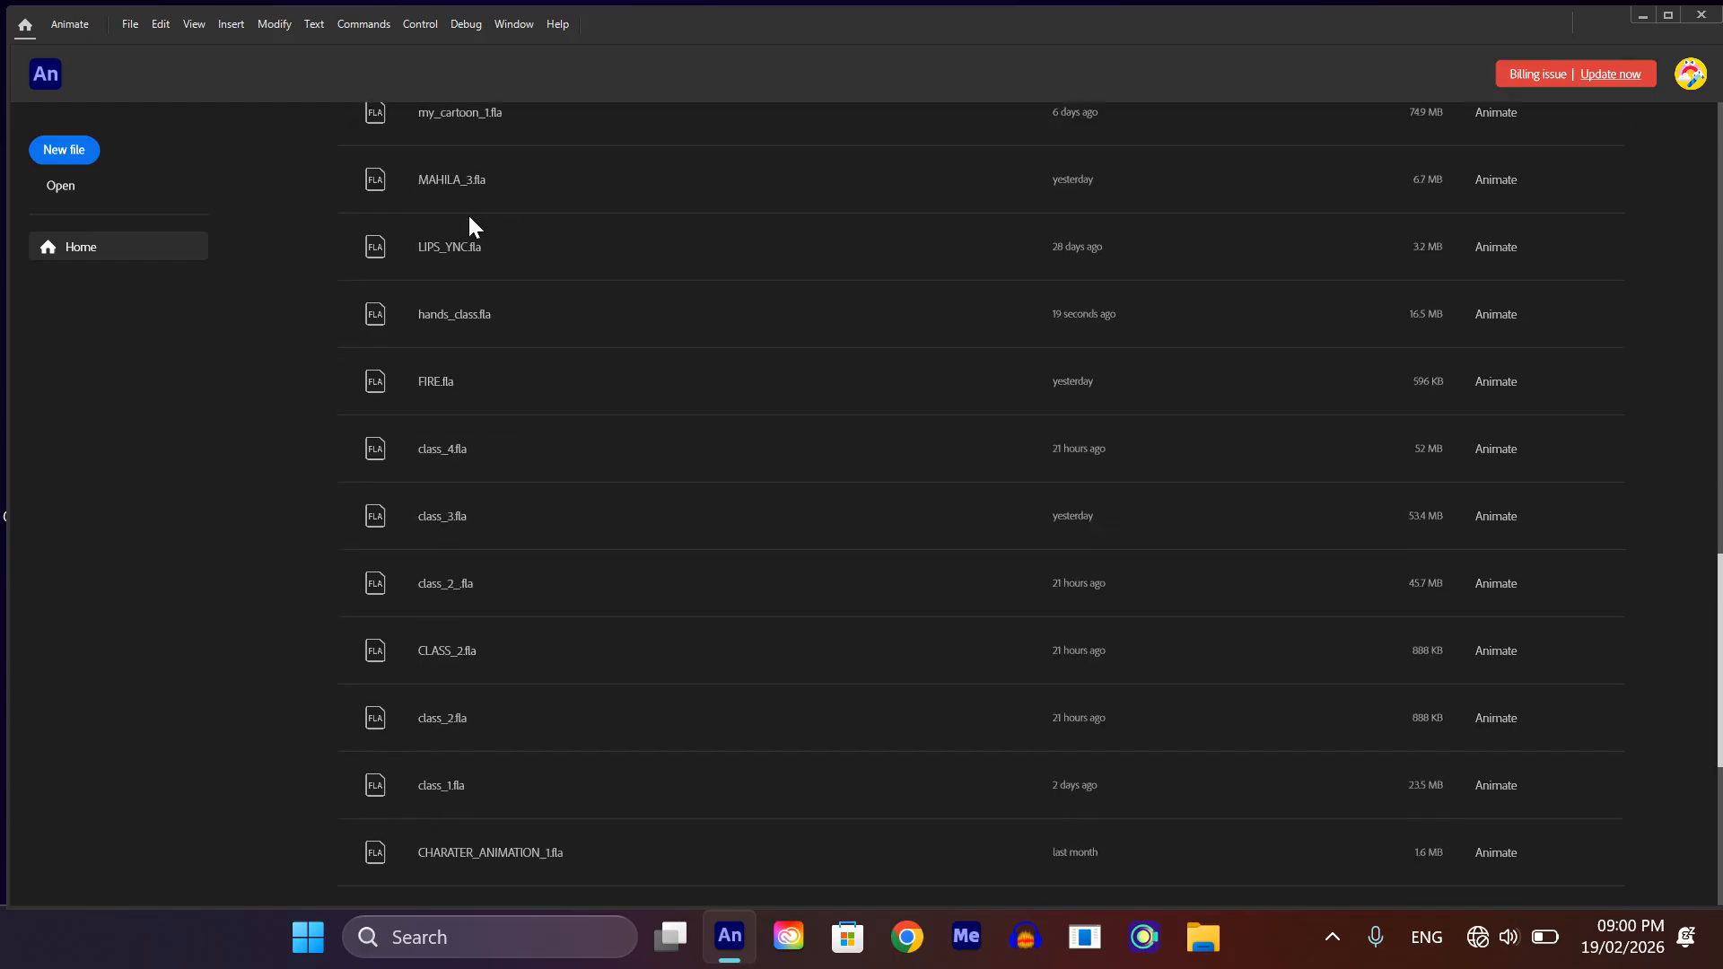
scroll(547, 554, up, 15)
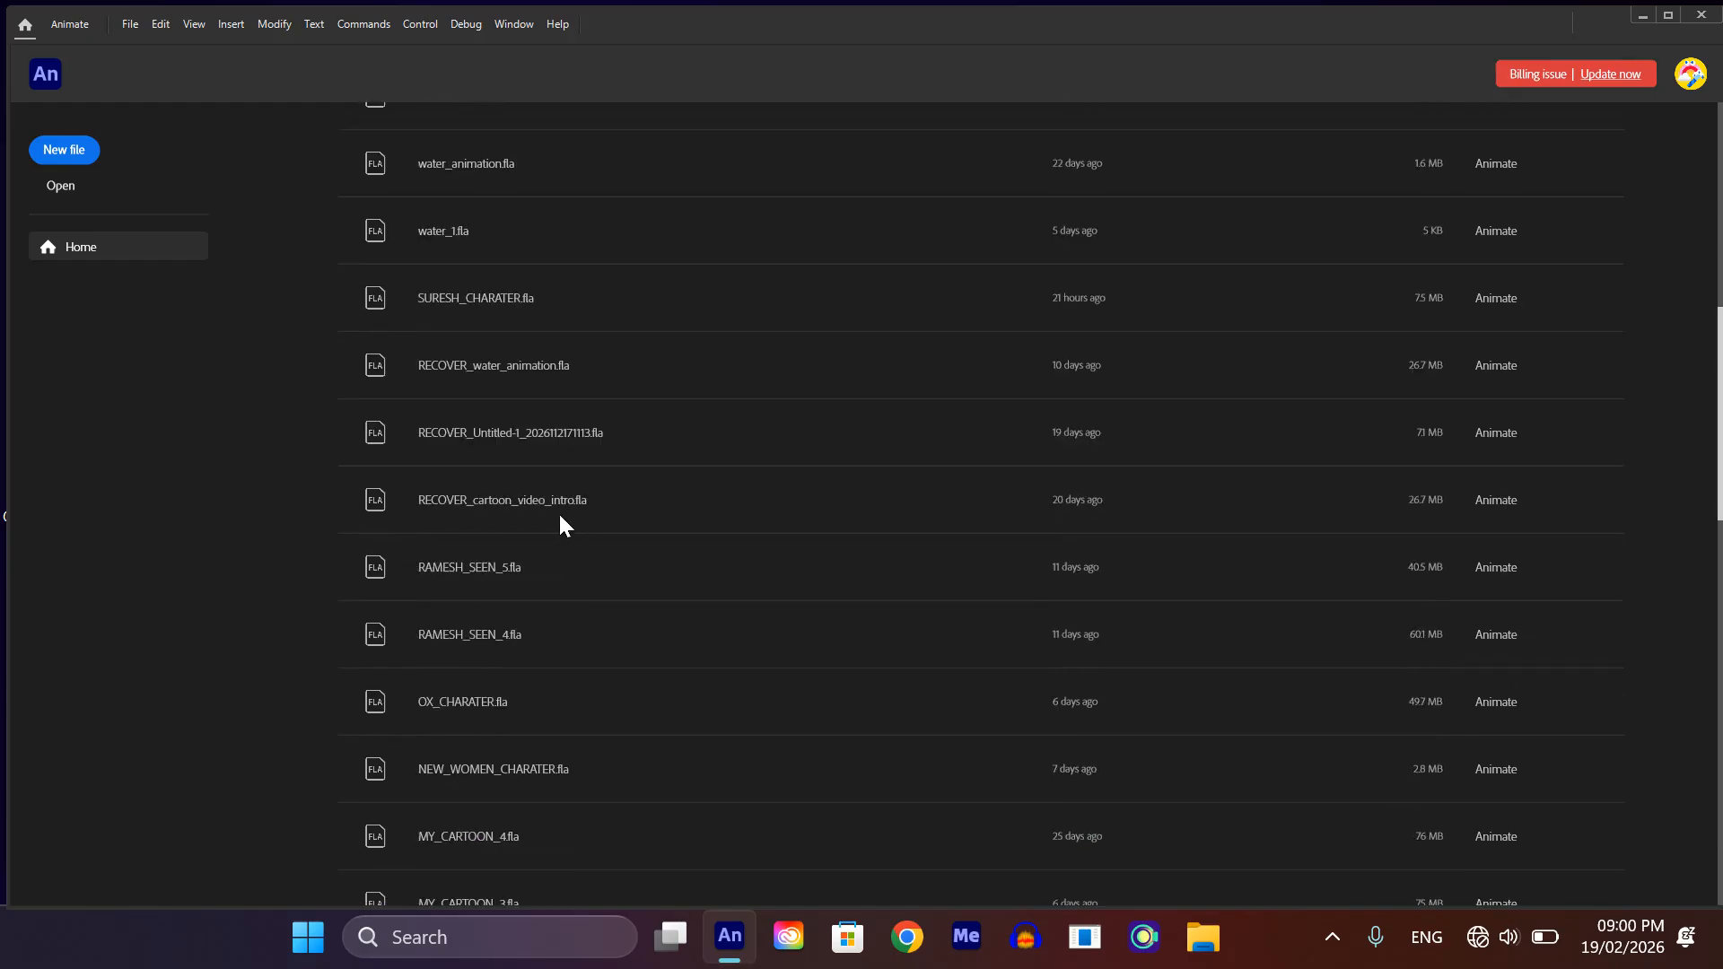
scroll(558, 543, down, 10)
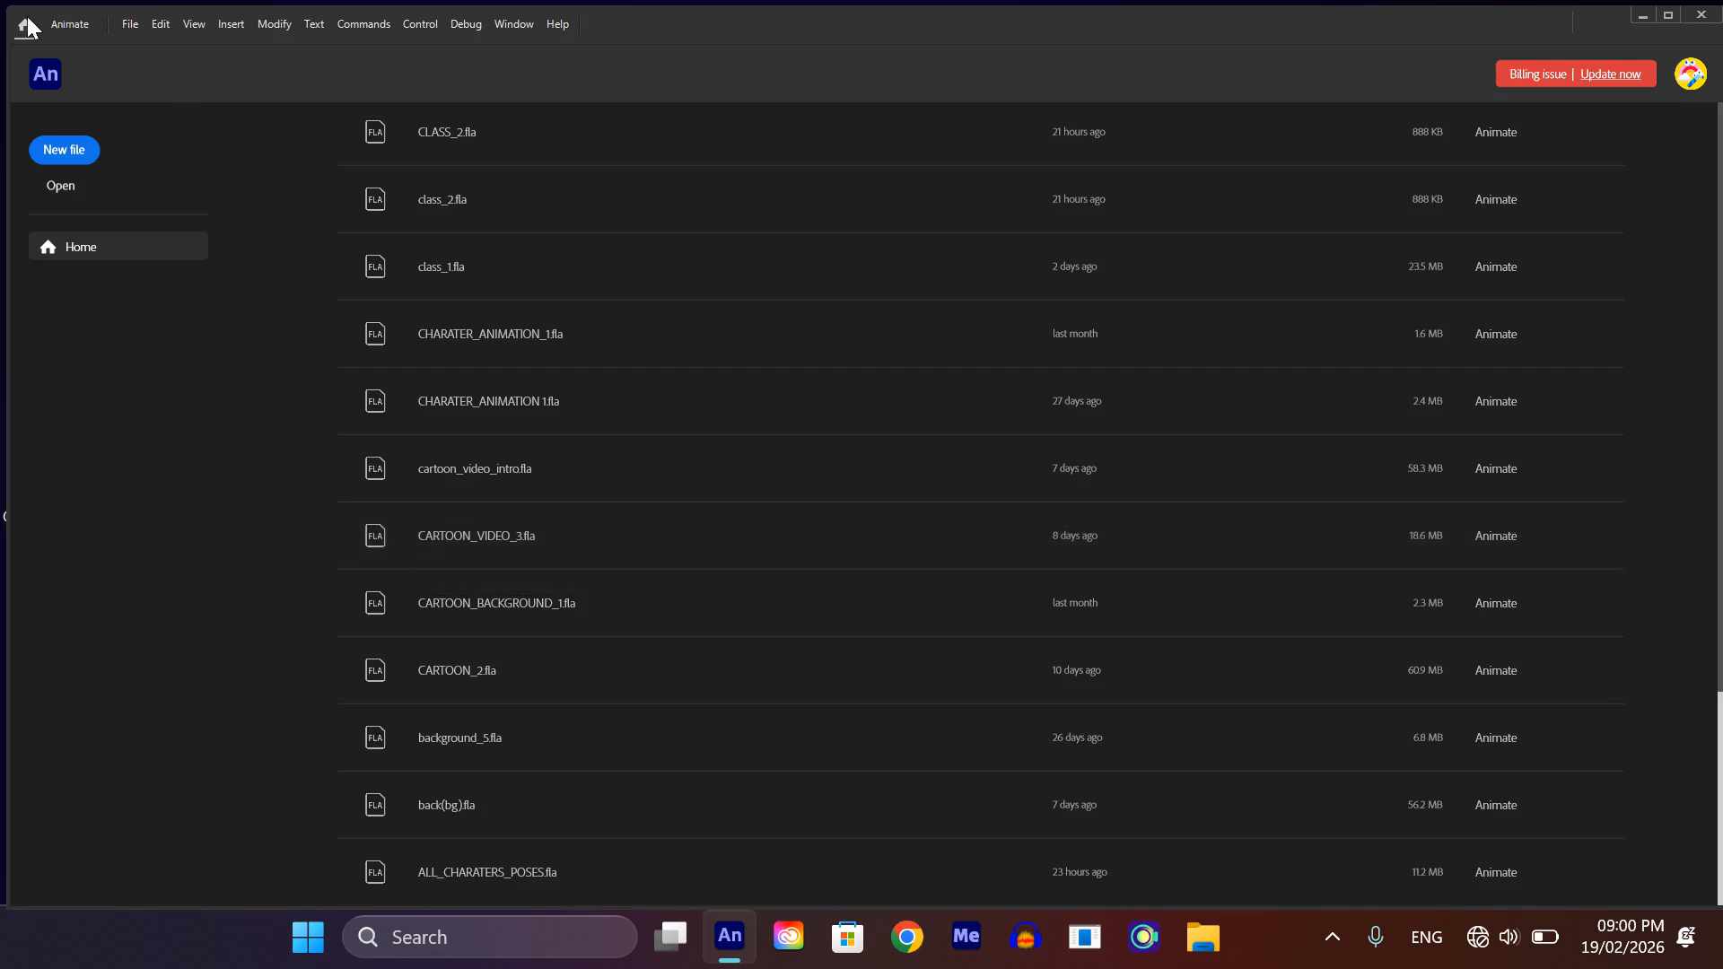
click(62, 20)
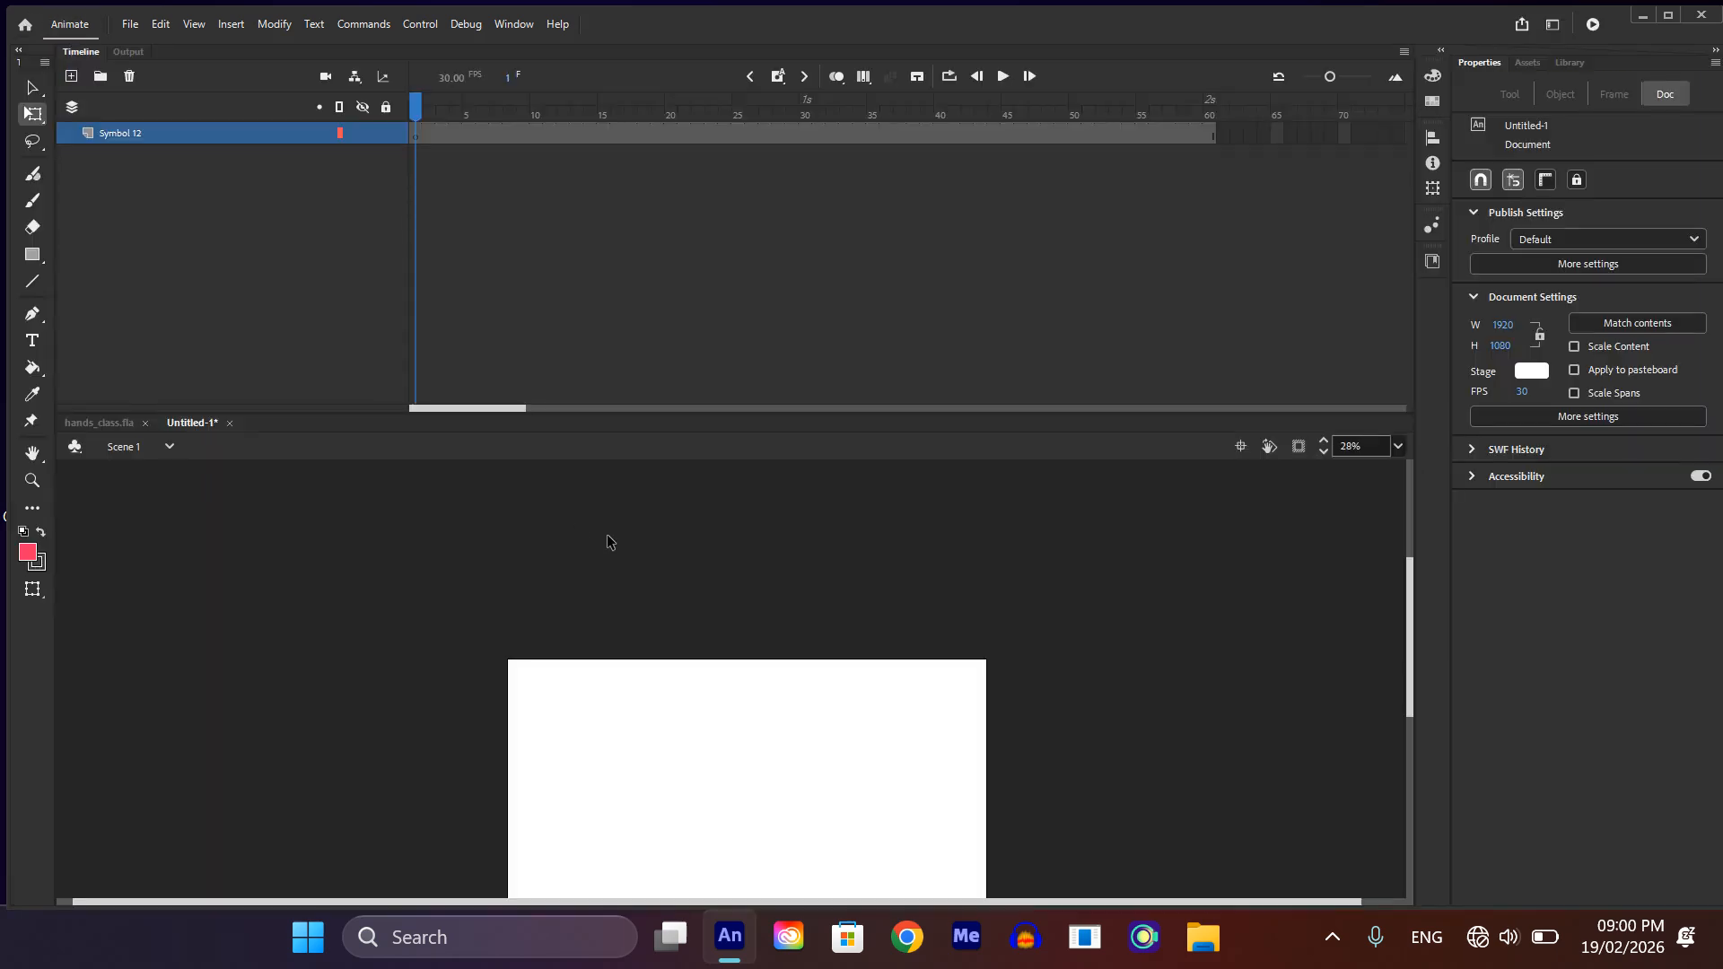
key(ctrl+minus)
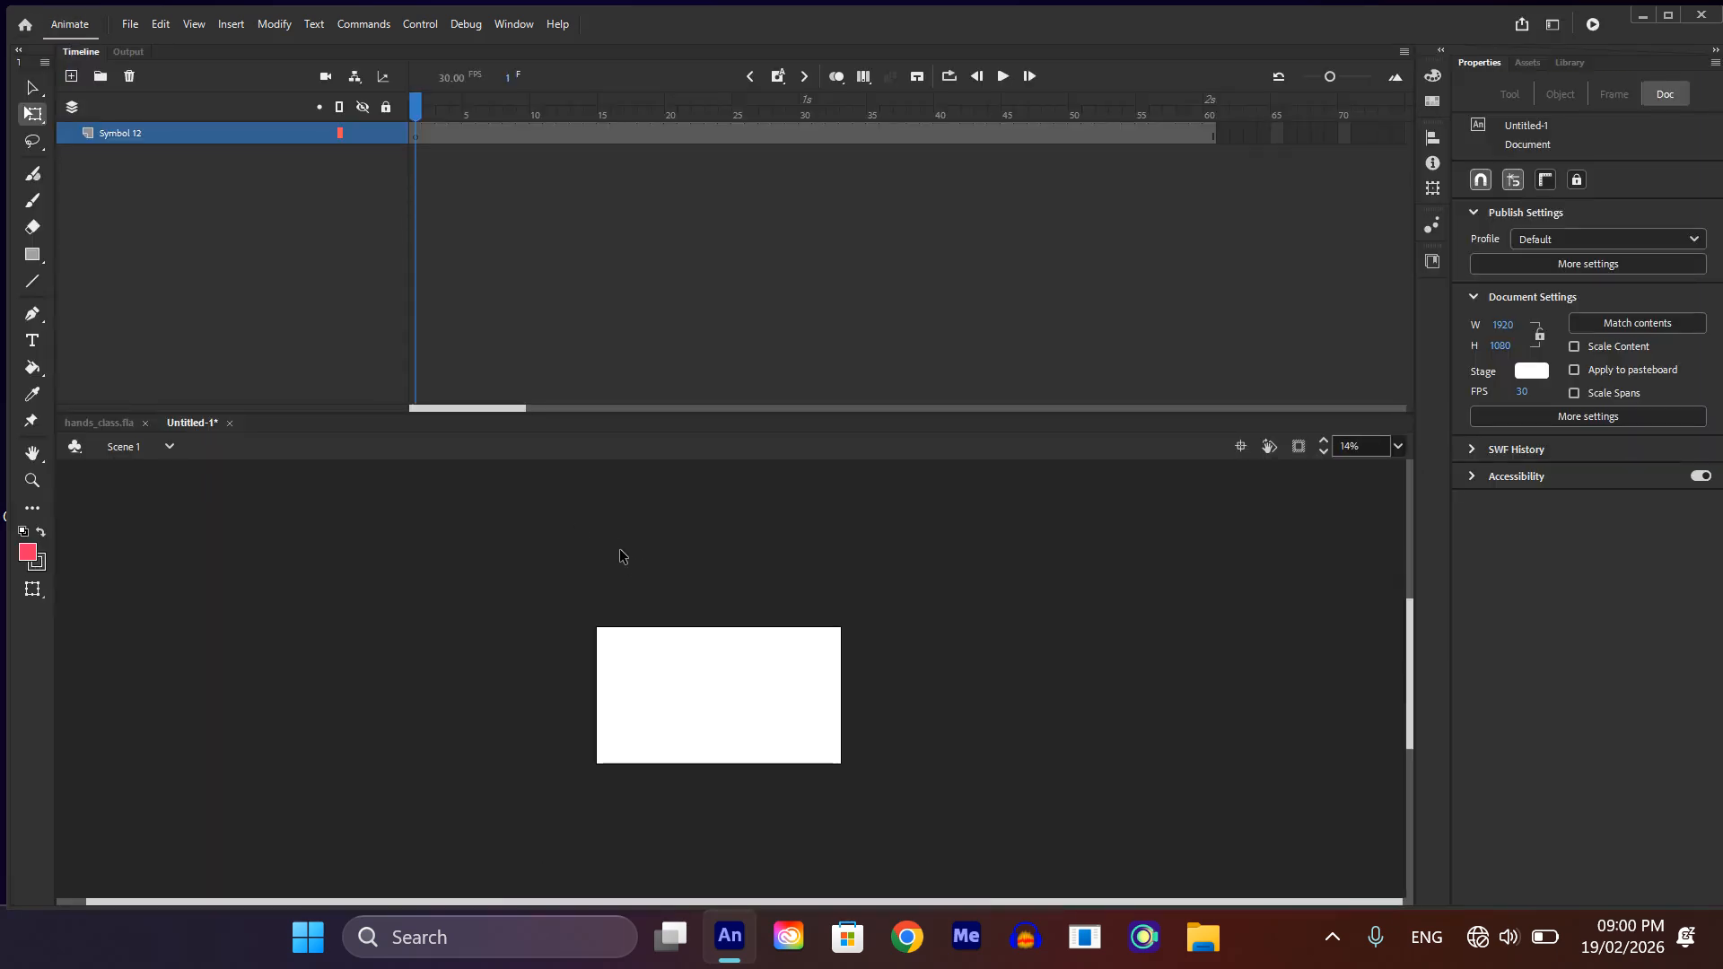